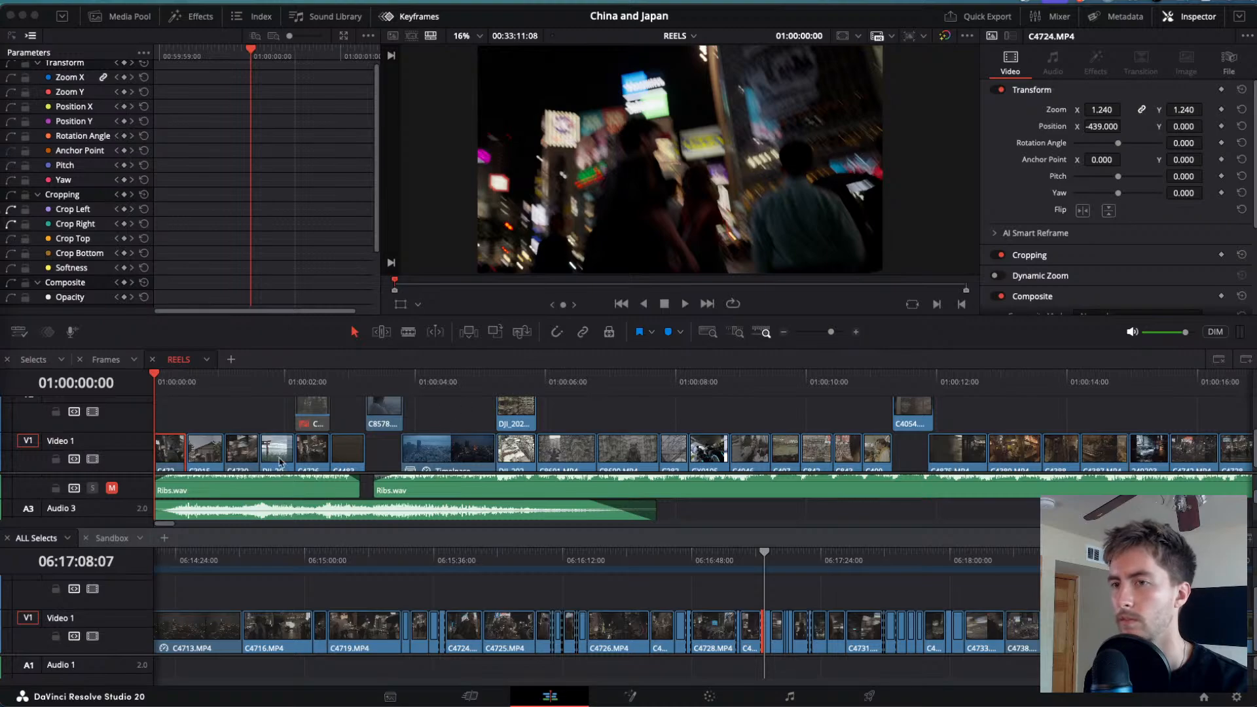
# - Set the REELS timeline's audio mutes so Audio 1 and Audio 2 are muted and Audio 3 and Audio 4 stay audible
pyautogui.scroll(-2, 164, 488)
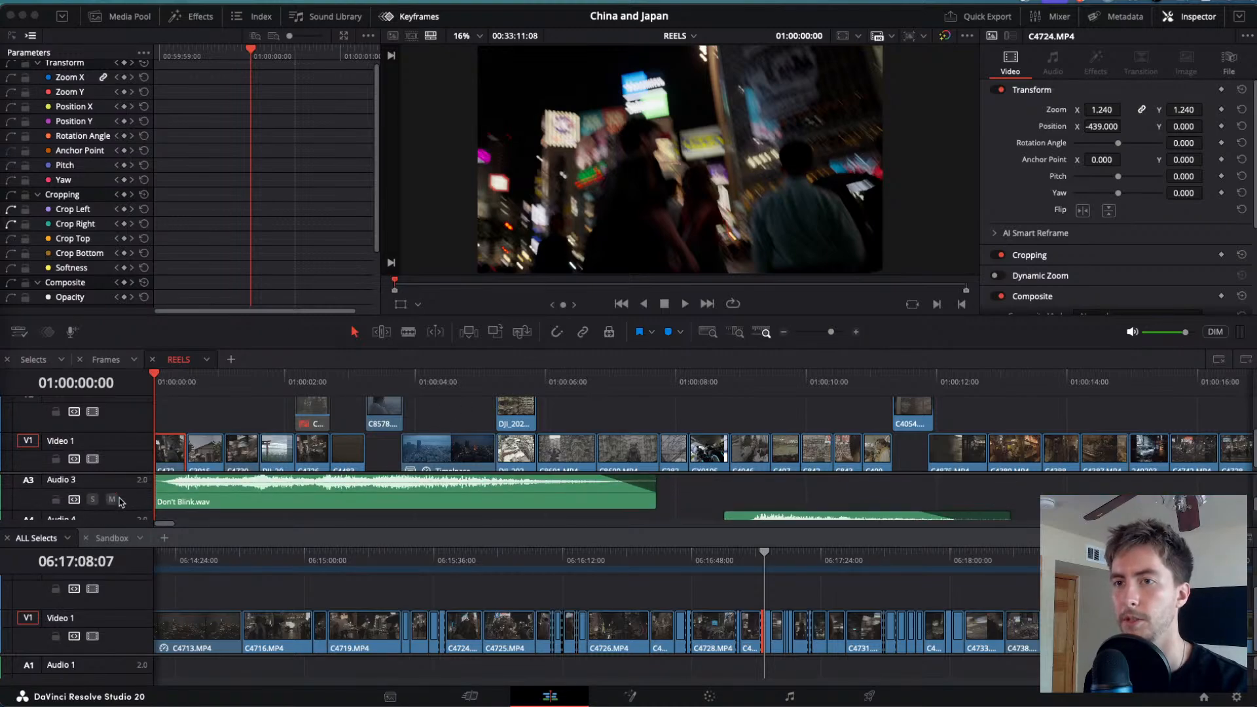
pyautogui.click(112, 500)
pyautogui.scroll(3, 118, 498)
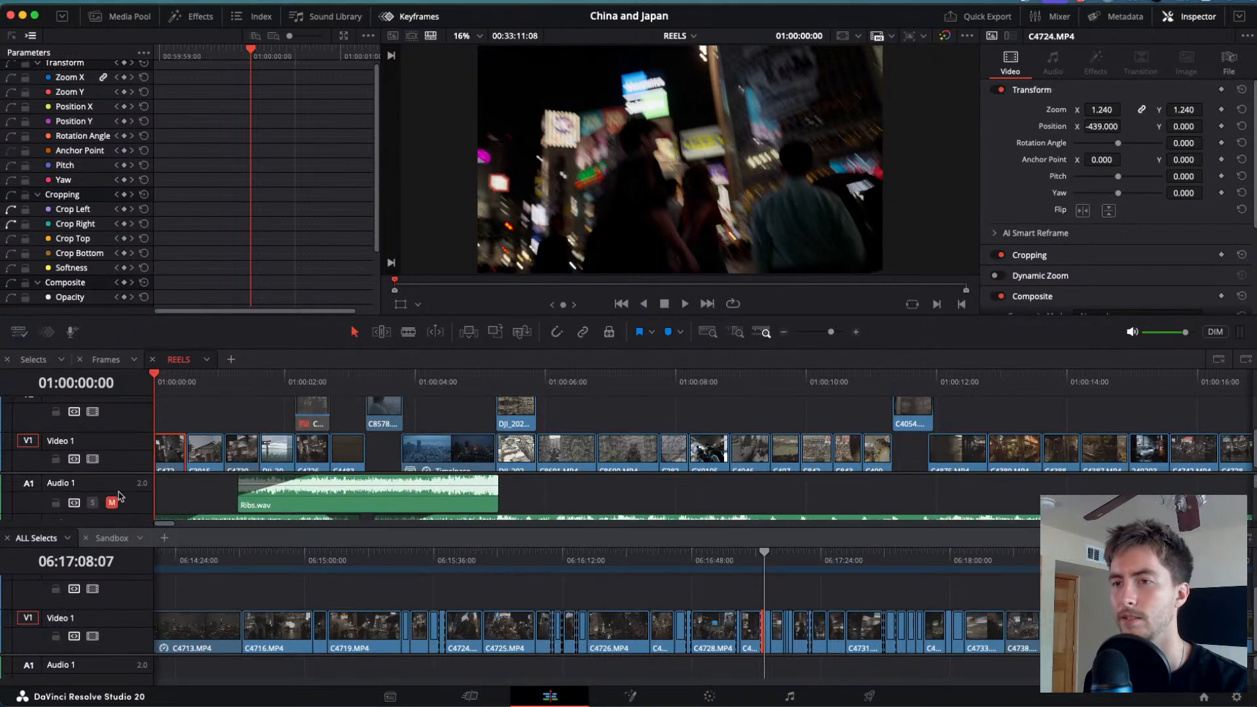
pyautogui.scroll(-2, 118, 494)
pyautogui.click(114, 493)
pyautogui.scroll(3, 113, 494)
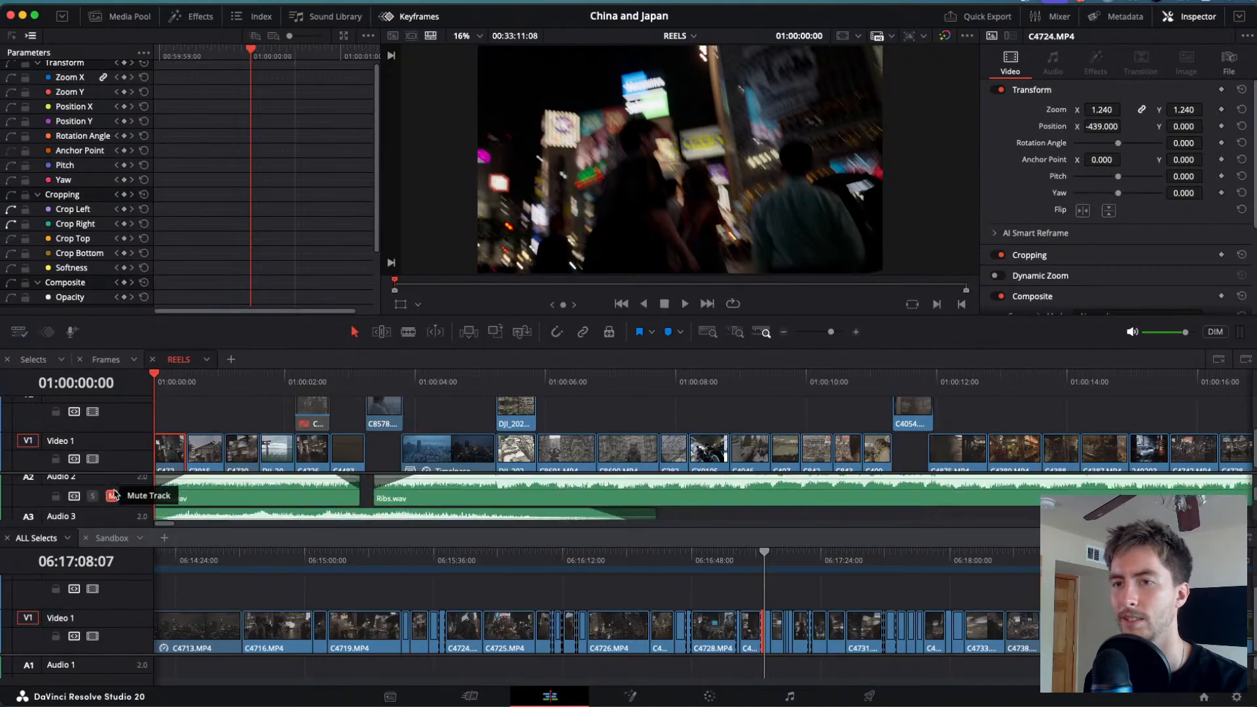
pyautogui.scroll(-3, 113, 496)
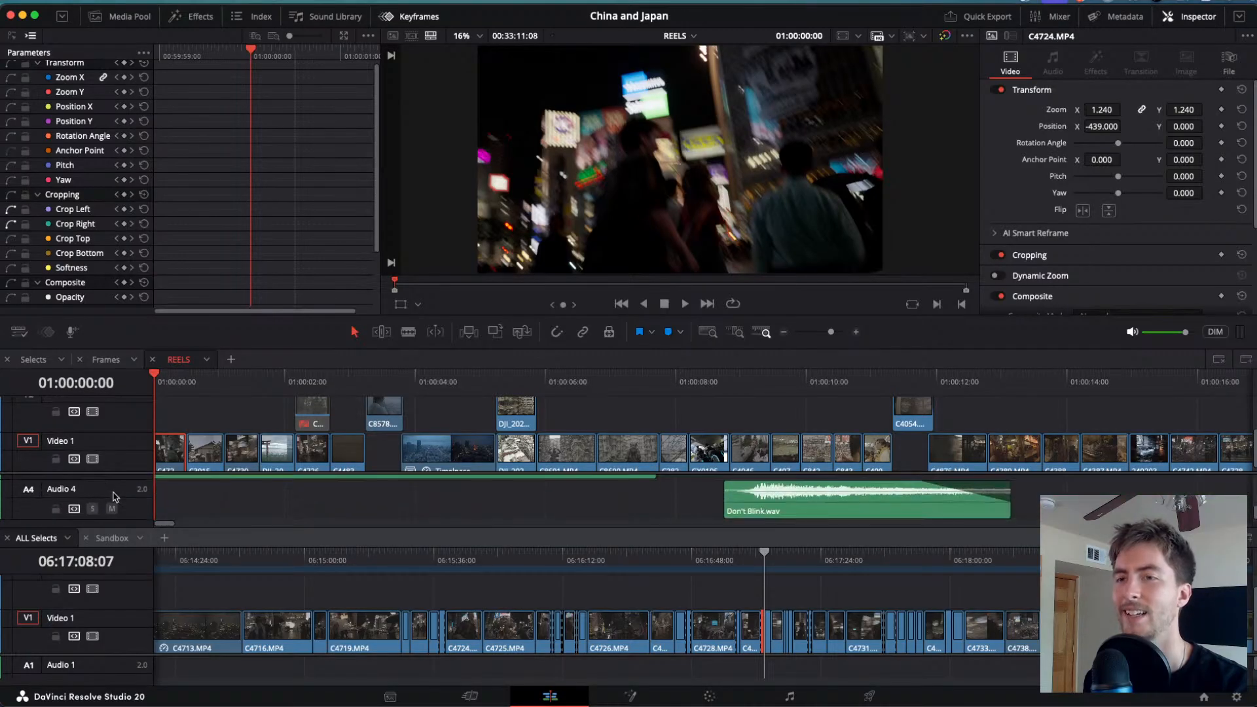
pyautogui.scroll(2, 113, 497)
pyautogui.scroll(-2, 115, 498)
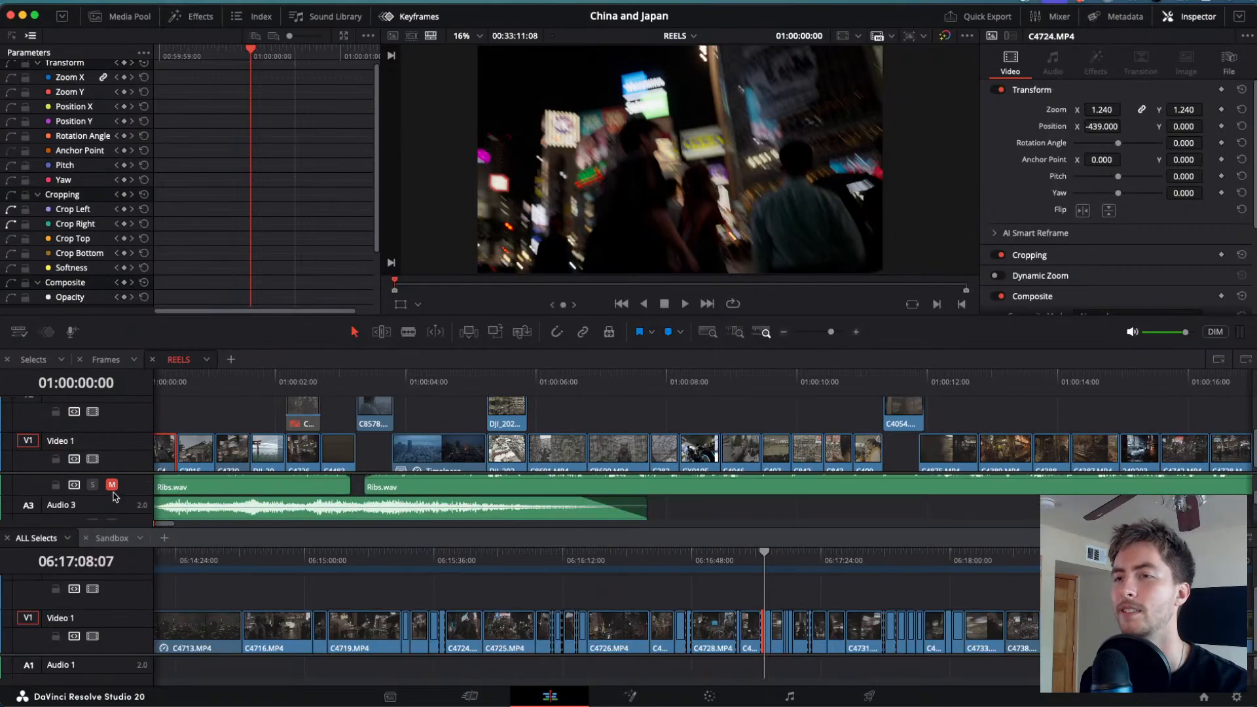
pyautogui.scroll(3, 114, 498)
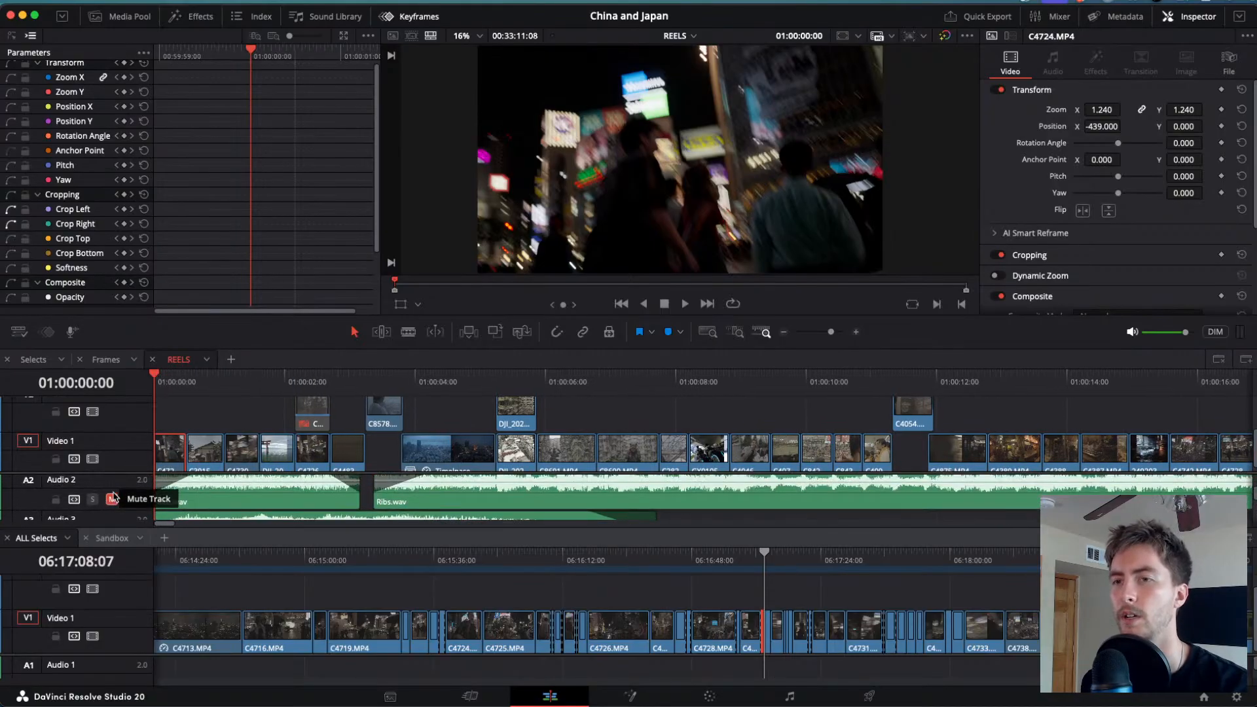
pyautogui.click(112, 502)
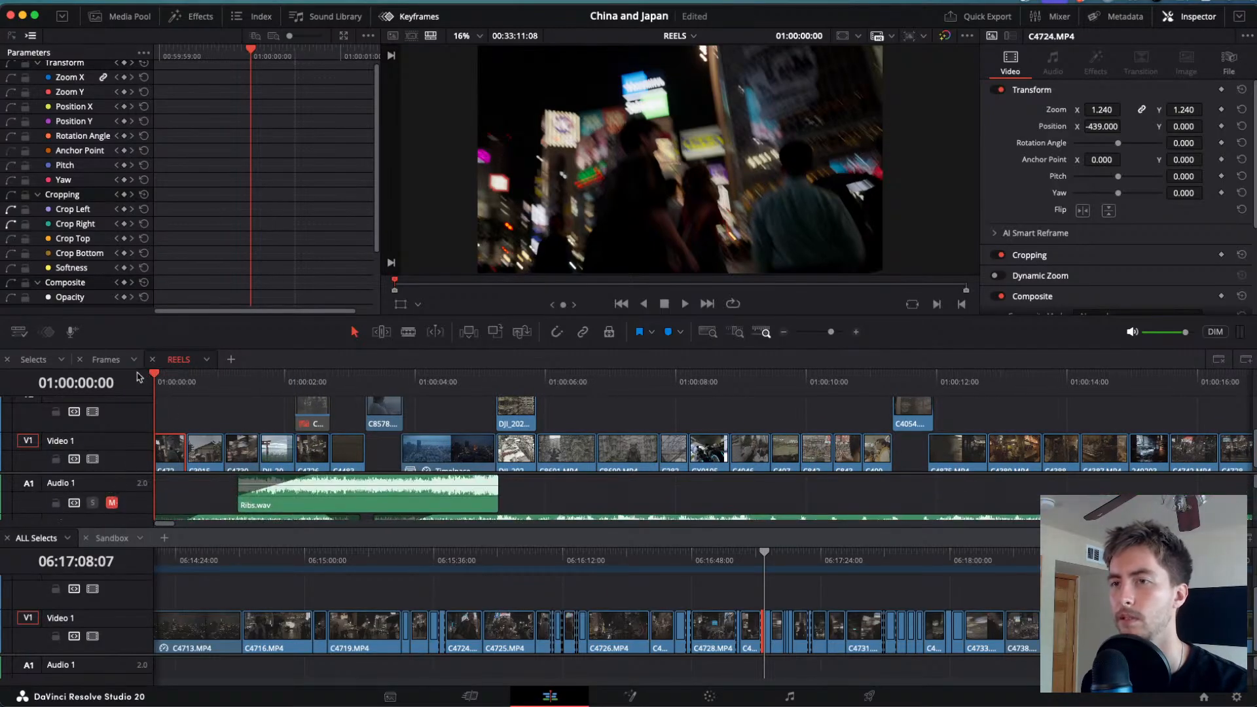
# - Play the REELS timeline from its start past clip C4731.MP4, and give the viewer more height above the timeline
pyautogui.press('space')
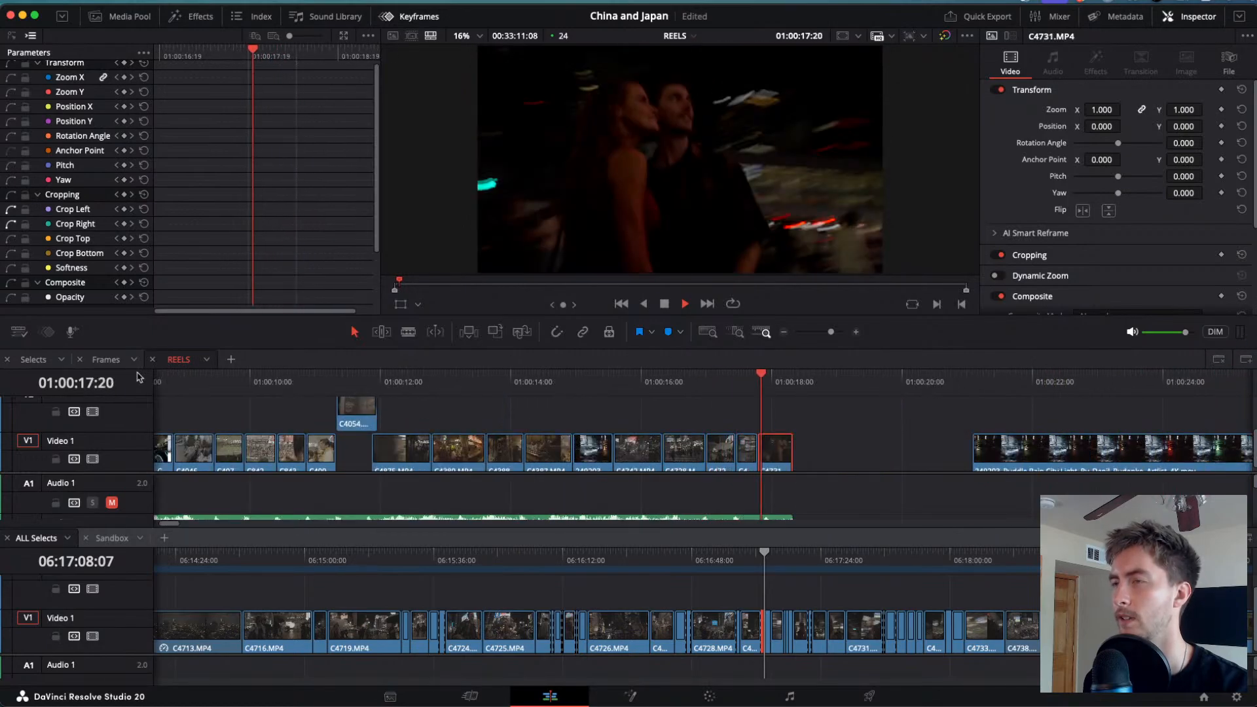
pyautogui.press('space')
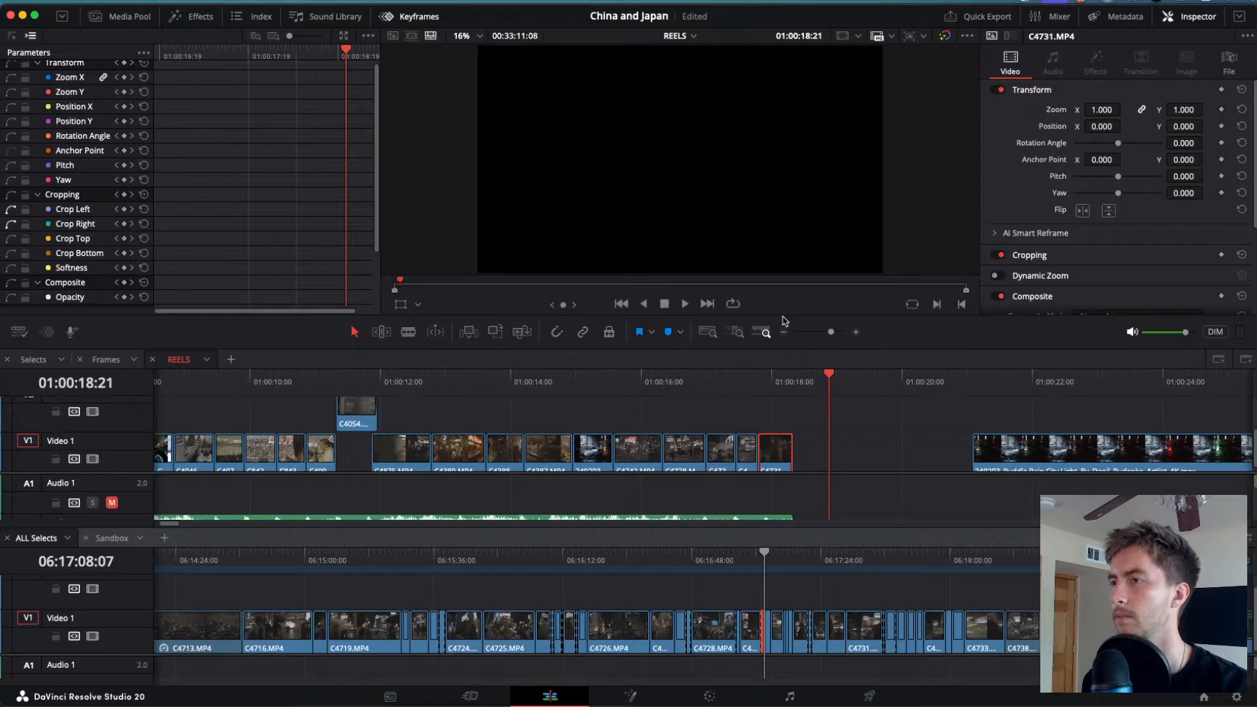
pyautogui.moveTo(784, 317); pyautogui.dragTo(797, 400)
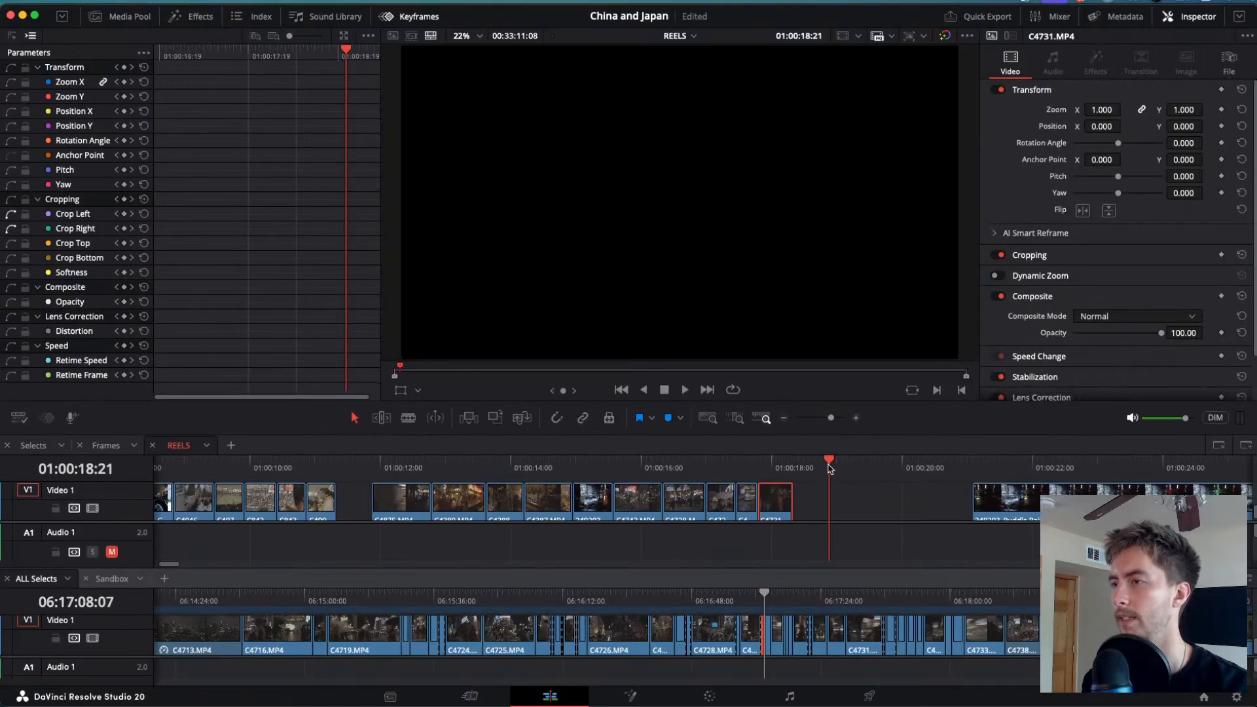
# - Return to the start of the REELS timeline and play the whole sequence again in the enlarged viewer
pyautogui.moveTo(829, 469); pyautogui.dragTo(519, 469)
pyautogui.press('Home')
pyautogui.press('space')
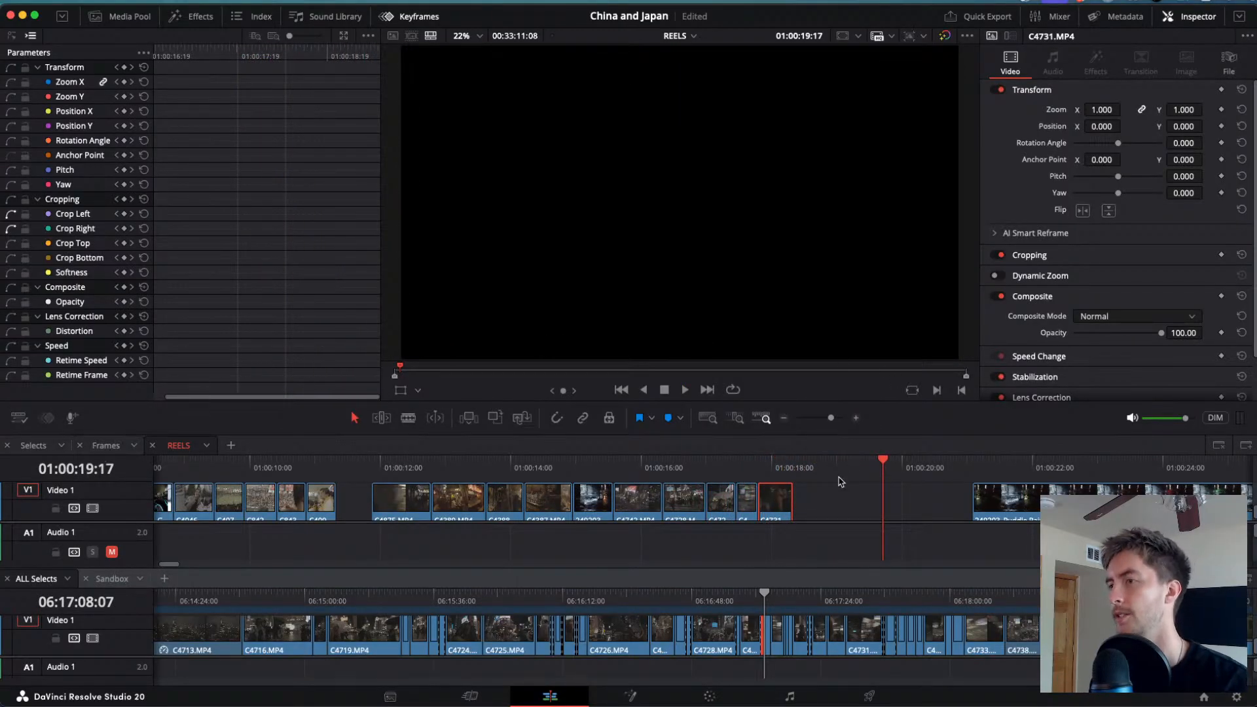
# - Replay the opening of the reel from the first clip and stop on the apartment-block clip C8691.MP4
pyautogui.moveTo(869, 465); pyautogui.dragTo(36, 456)
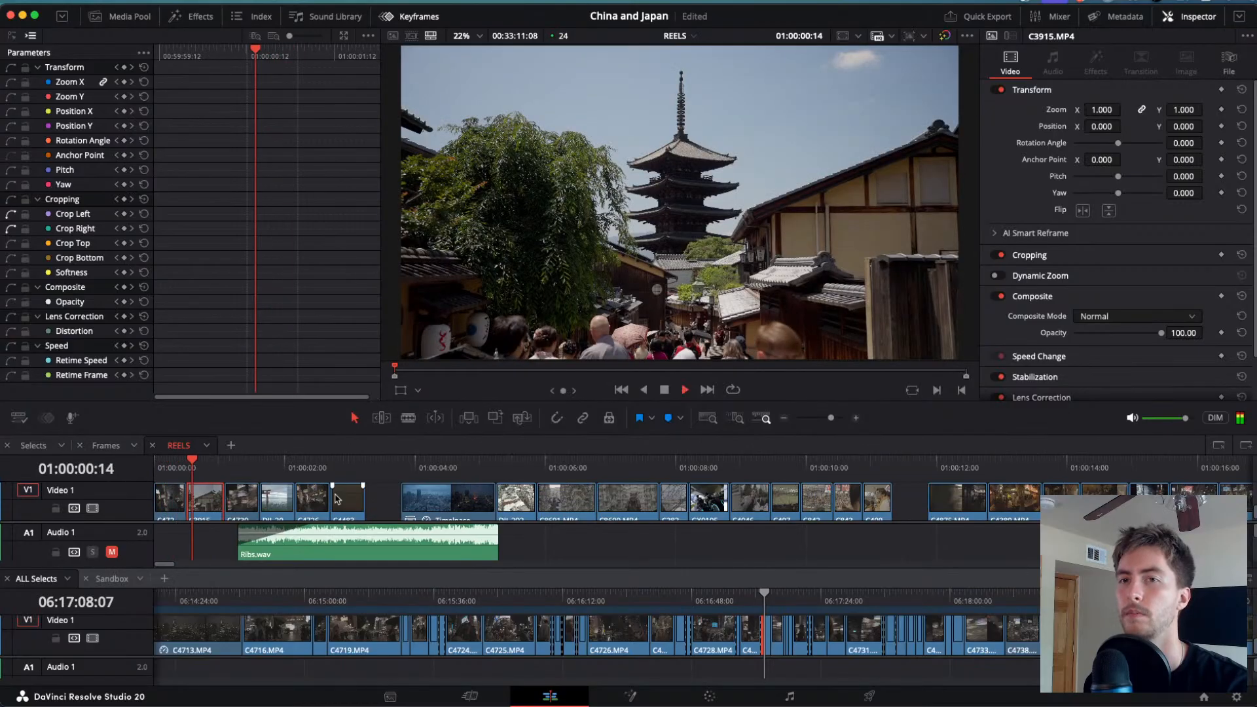
pyautogui.scroll(2, 357, 515)
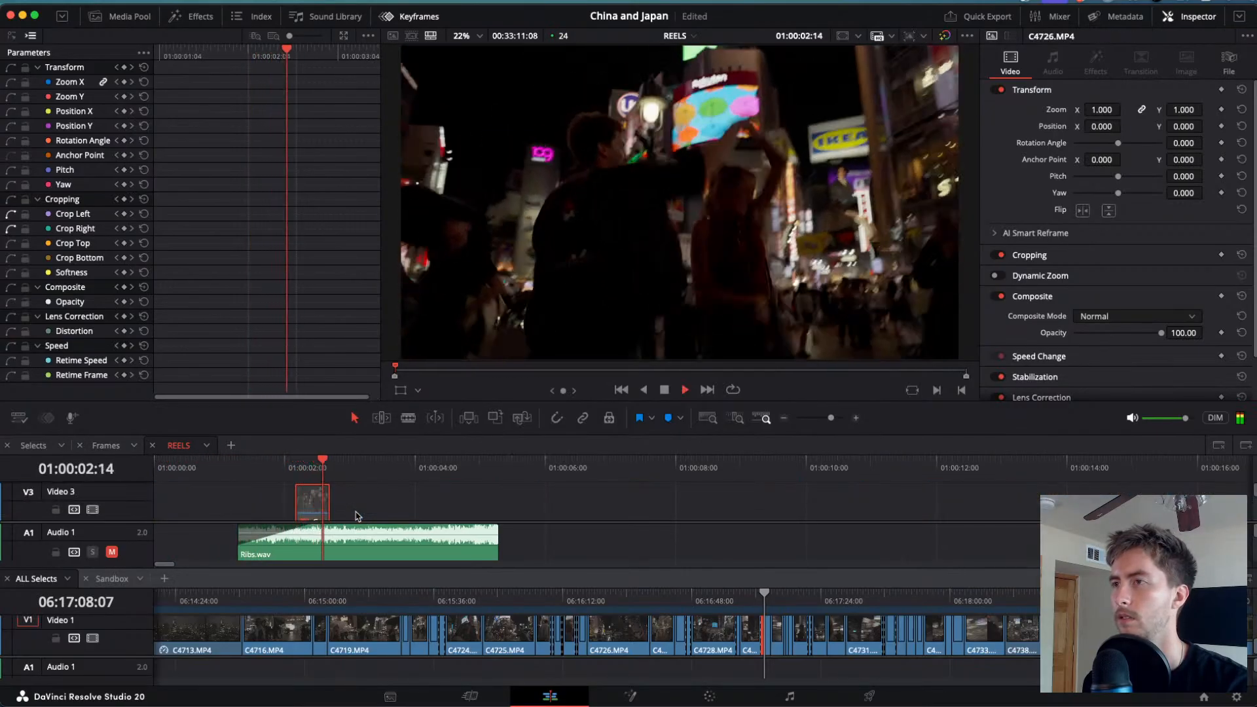
pyautogui.scroll(-2, 357, 515)
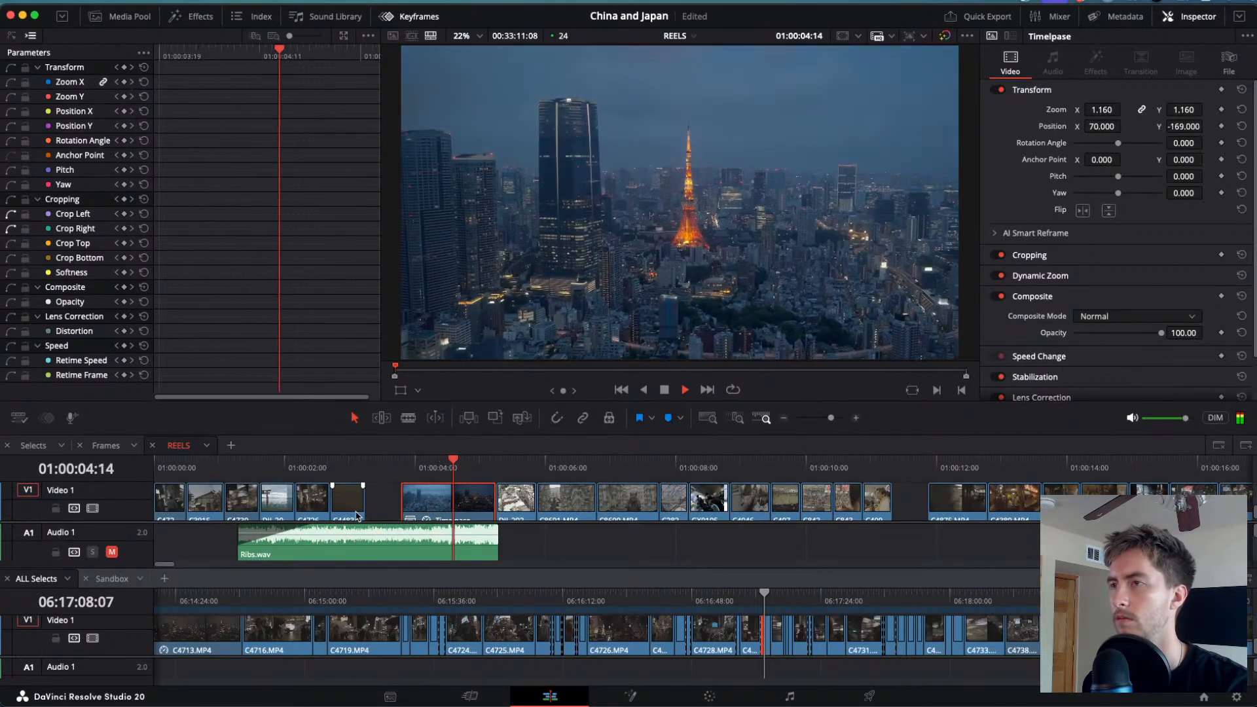
pyautogui.press('space')
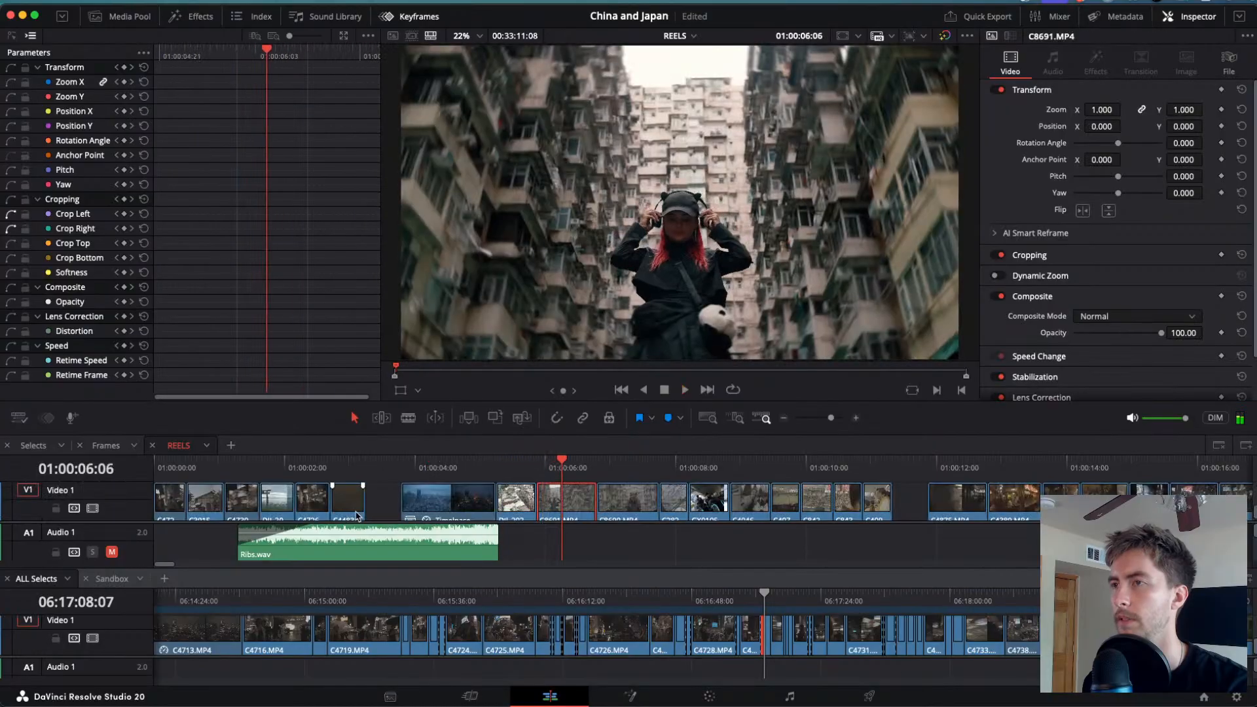
# - Review the Tokyo timelapse clip and its cut to the apartment-block shots by playing that section forward and backward repeatedly
pyautogui.moveTo(546, 468); pyautogui.dragTo(595, 484)
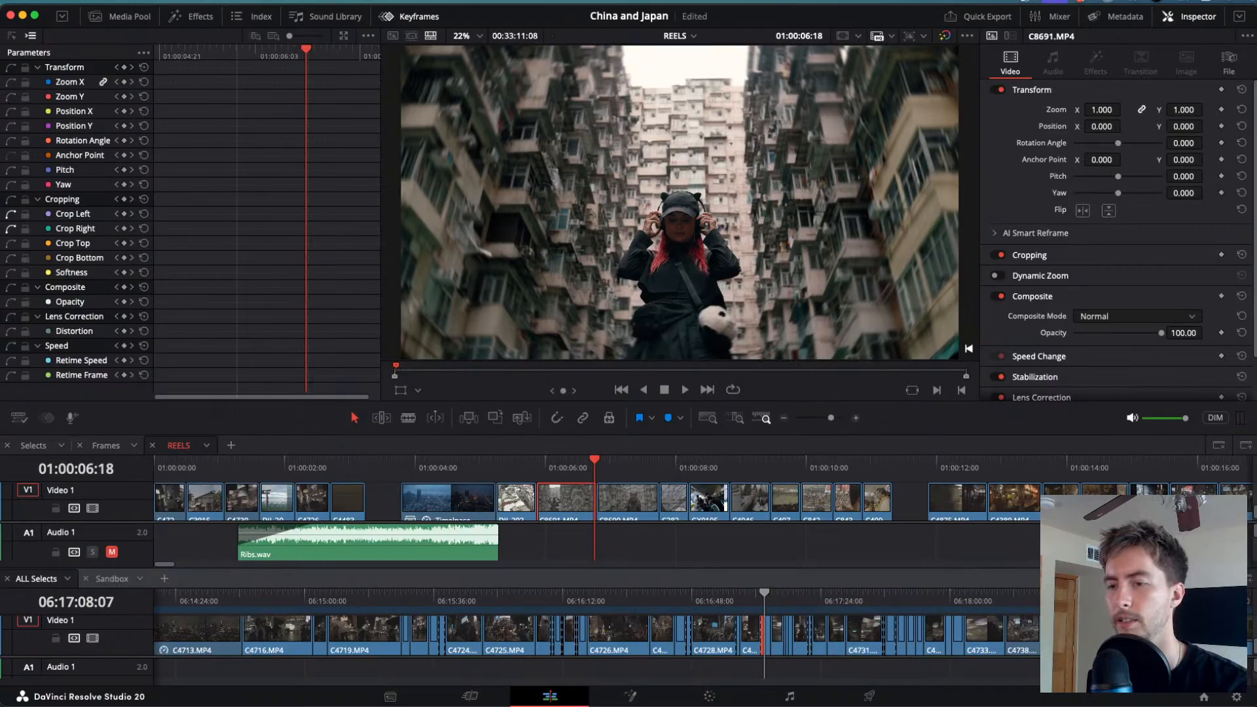
pyautogui.click(449, 466)
pyautogui.click(410, 466)
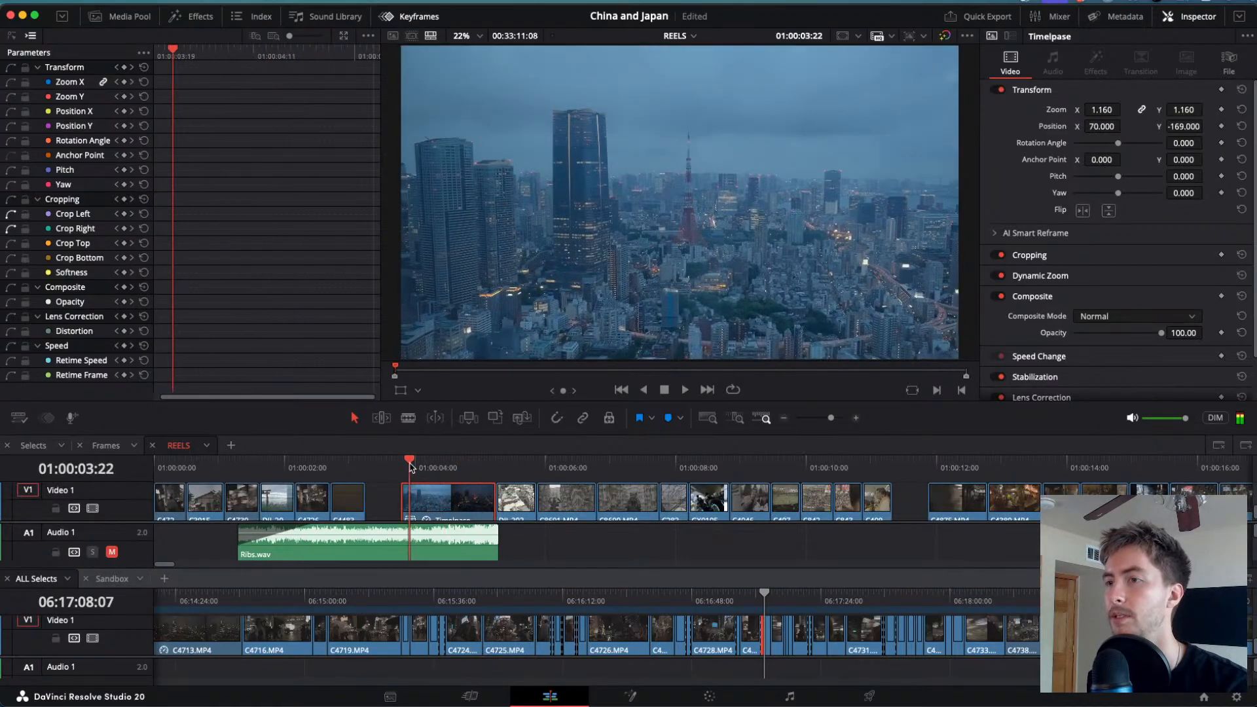
pyautogui.press('space')
pyautogui.press('j')
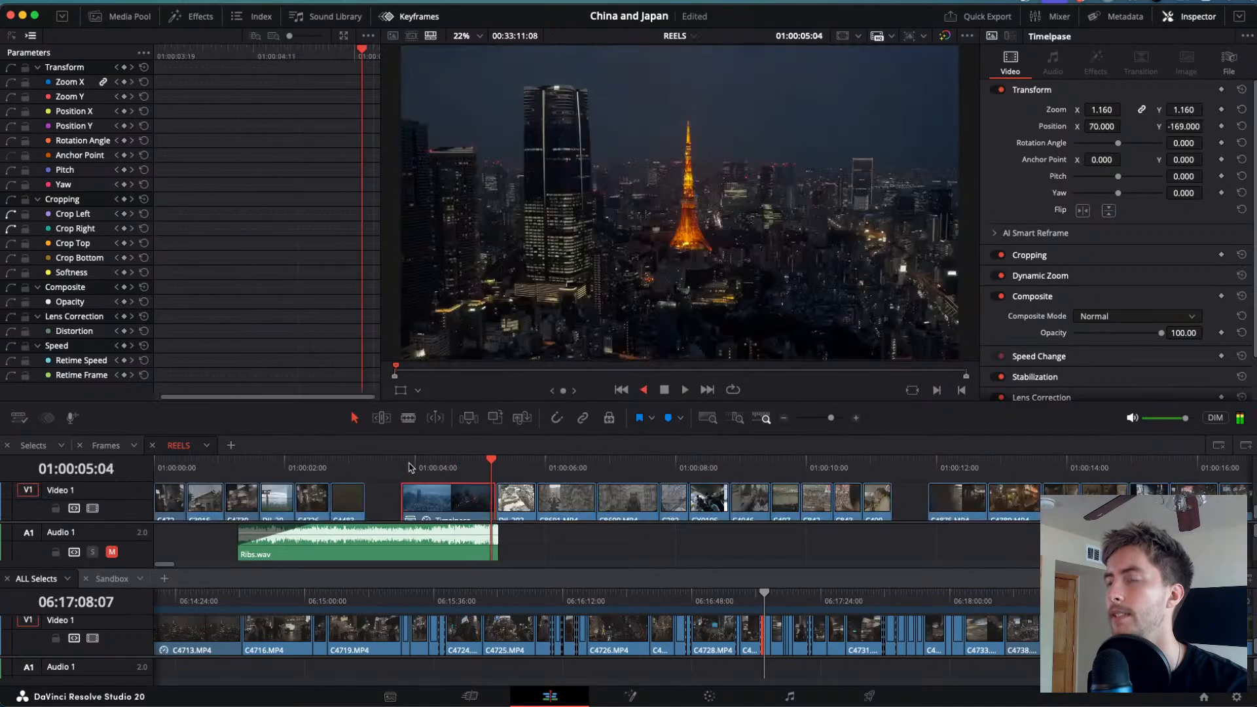
pyautogui.press('l')
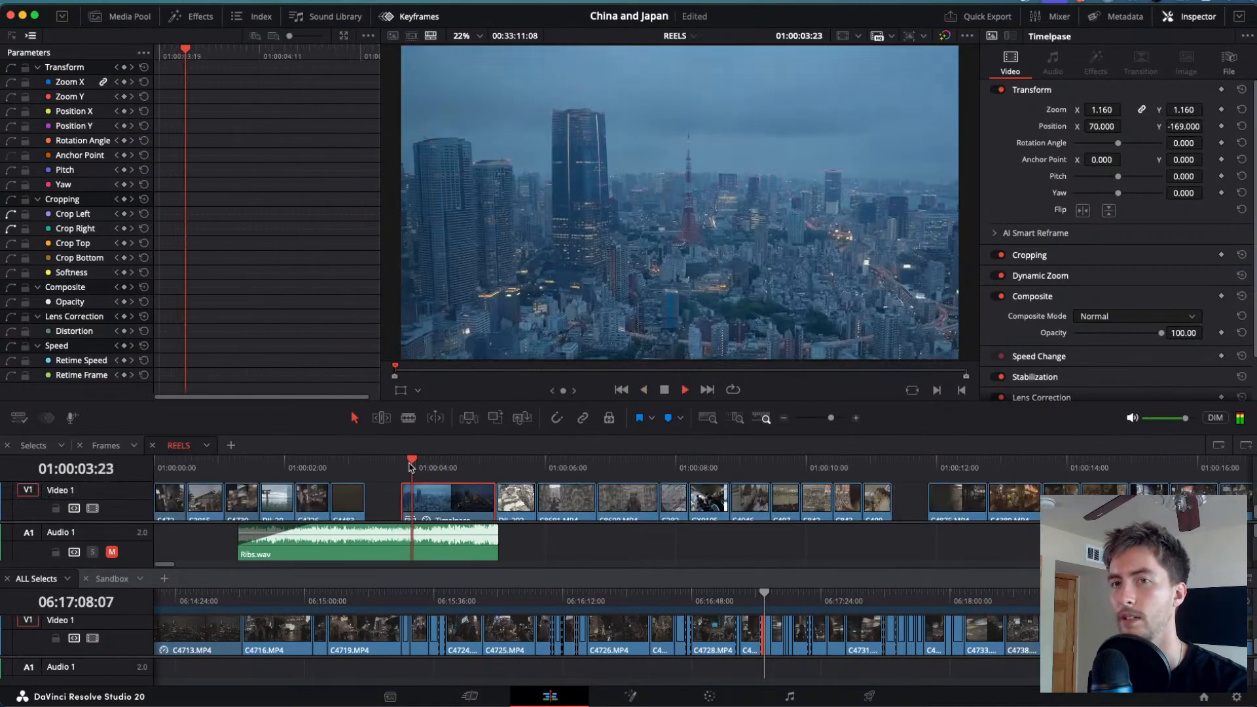
pyautogui.scroll(2, 410, 466)
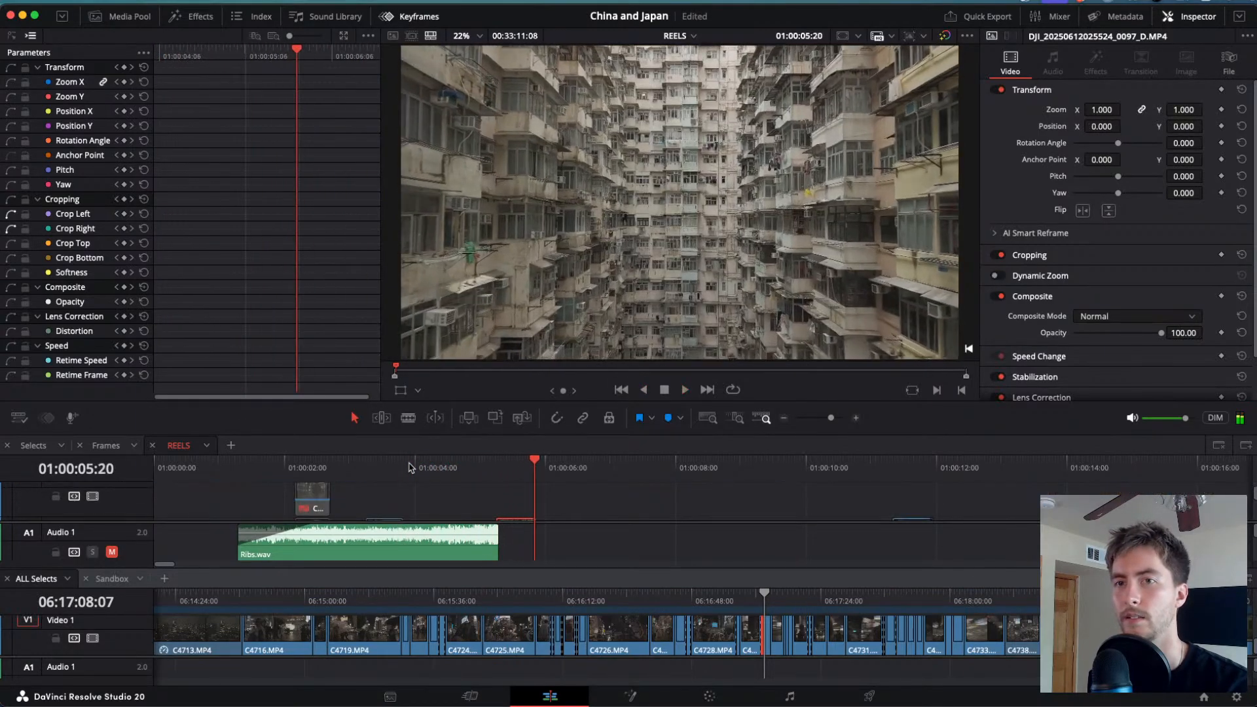
pyautogui.press('j')
pyautogui.scroll(2, 409, 466)
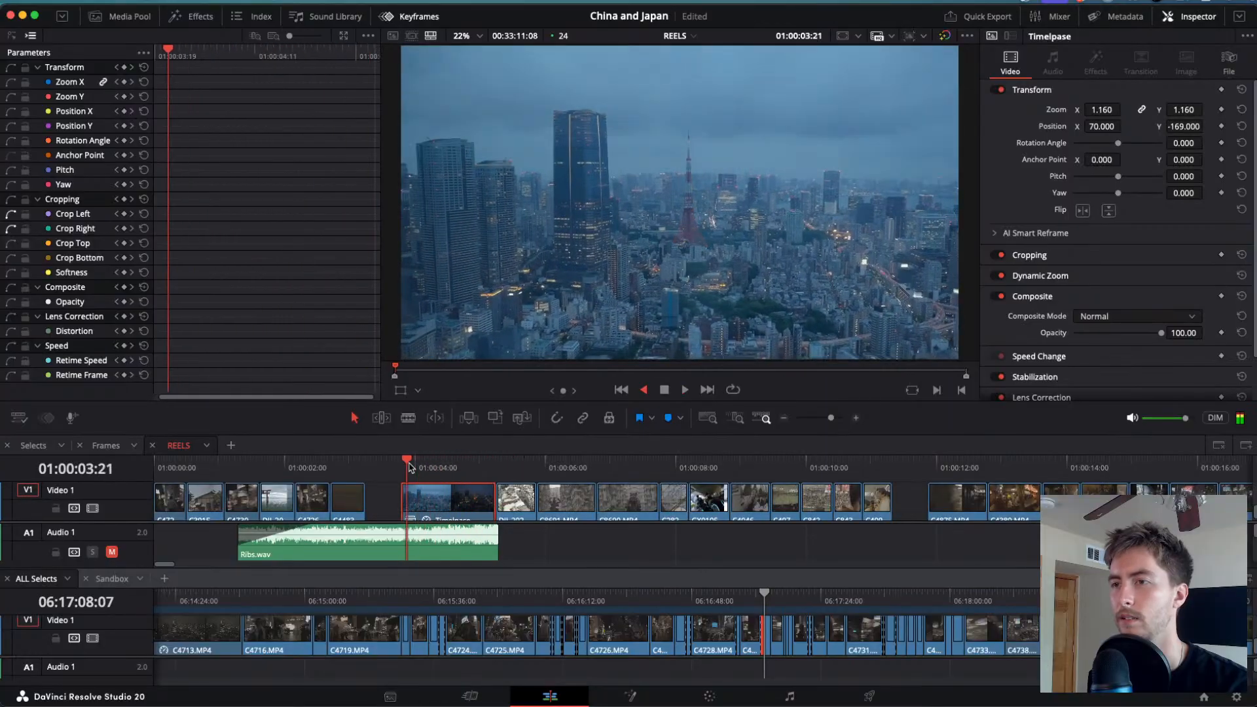
pyautogui.press('l')
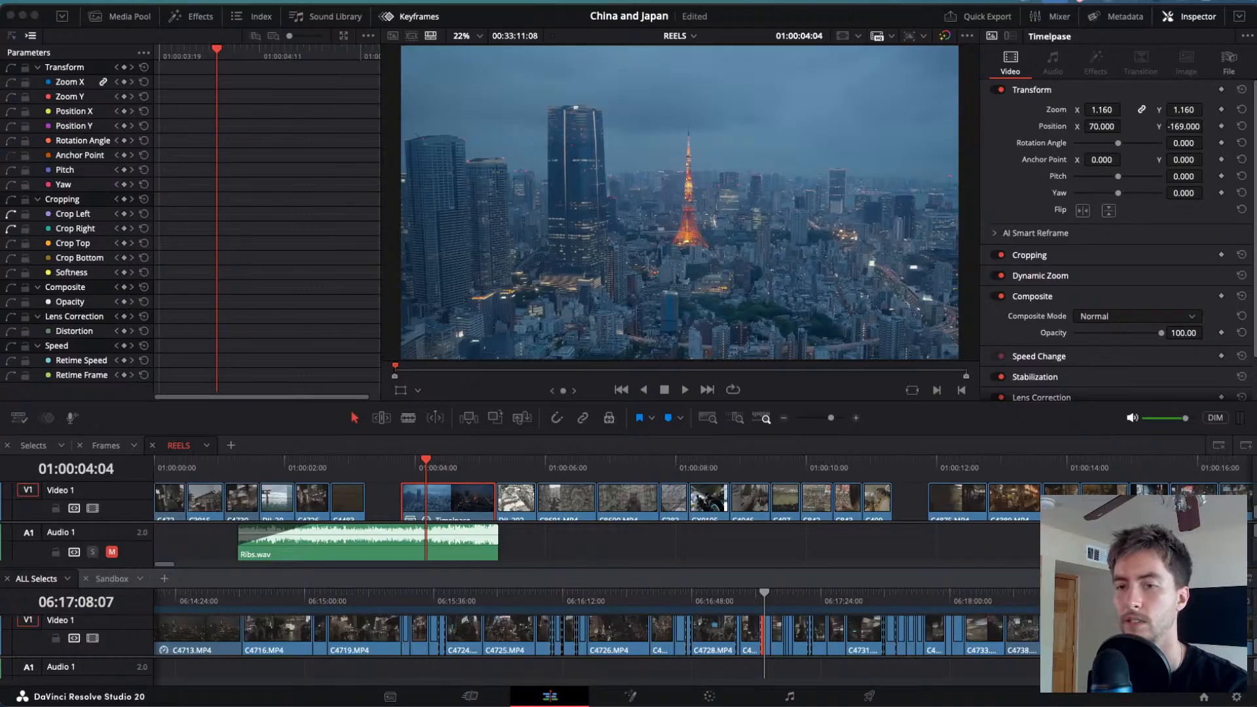
# - Play the reel from its beginning past the final night clip, and bring the playhead back to 01:00:00:00
pyautogui.moveTo(425, 458); pyautogui.dragTo(158, 459)
pyautogui.press('space')
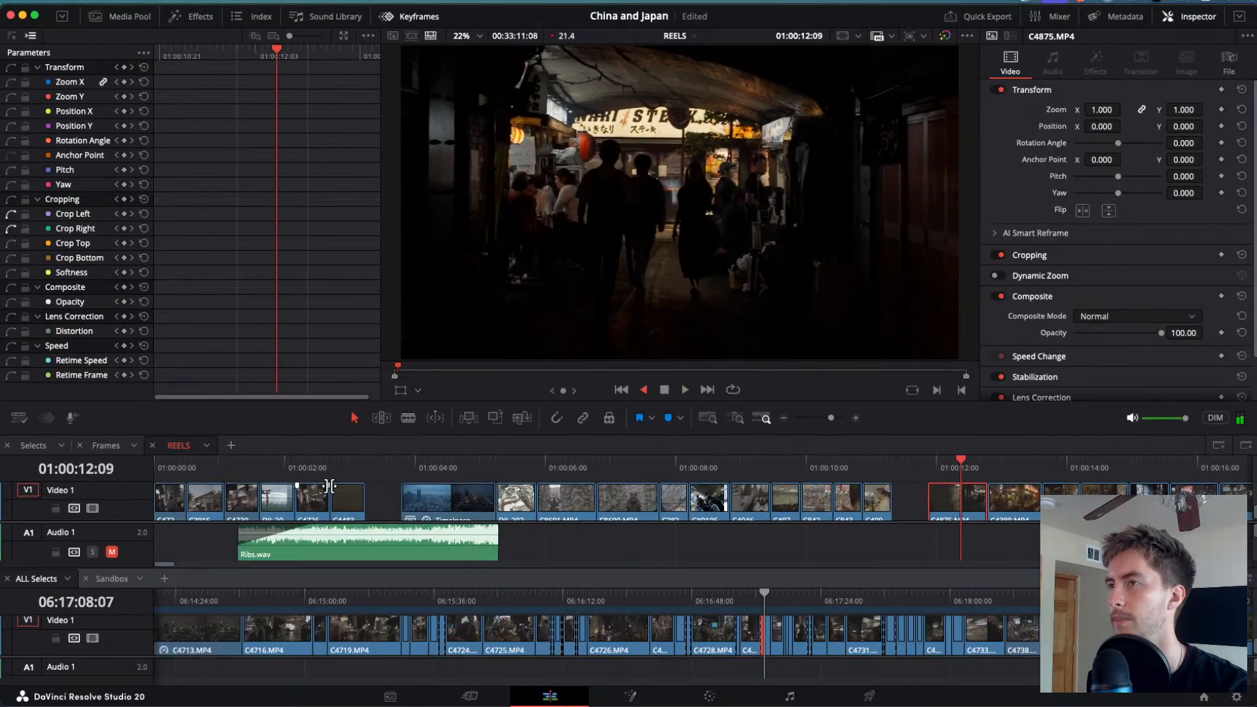
pyautogui.press('l')
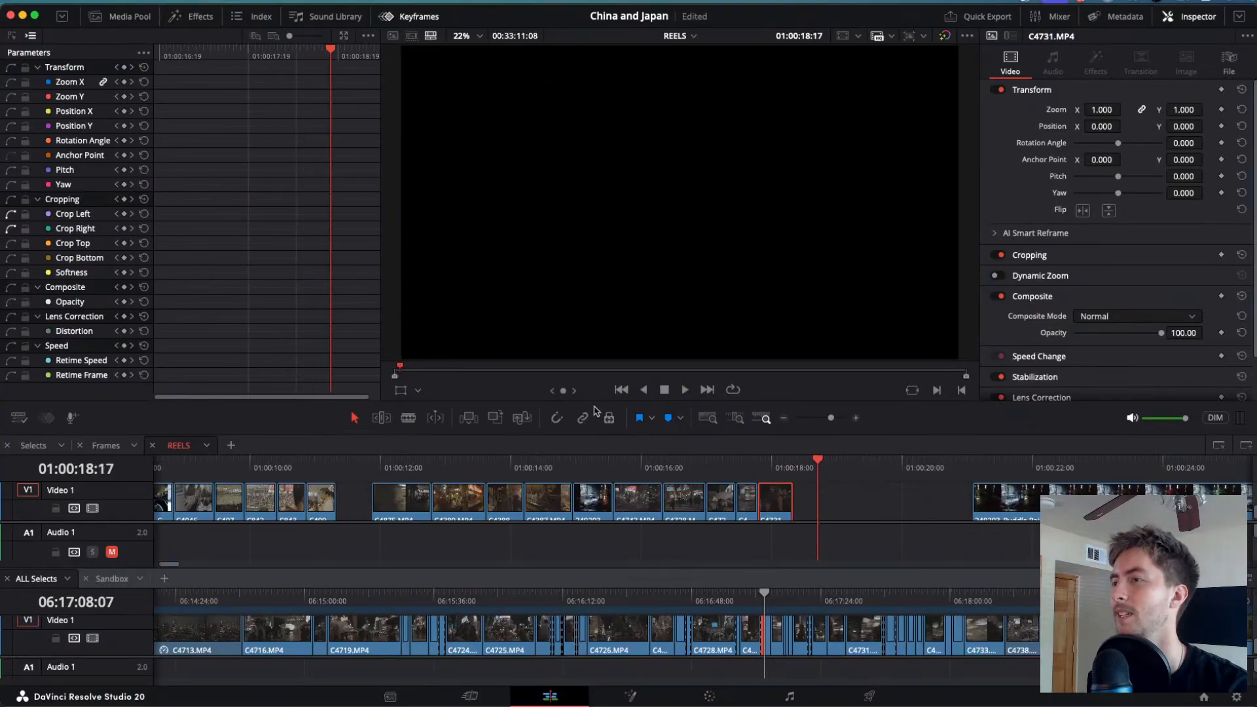
pyautogui.moveTo(814, 461); pyautogui.dragTo(158, 461)
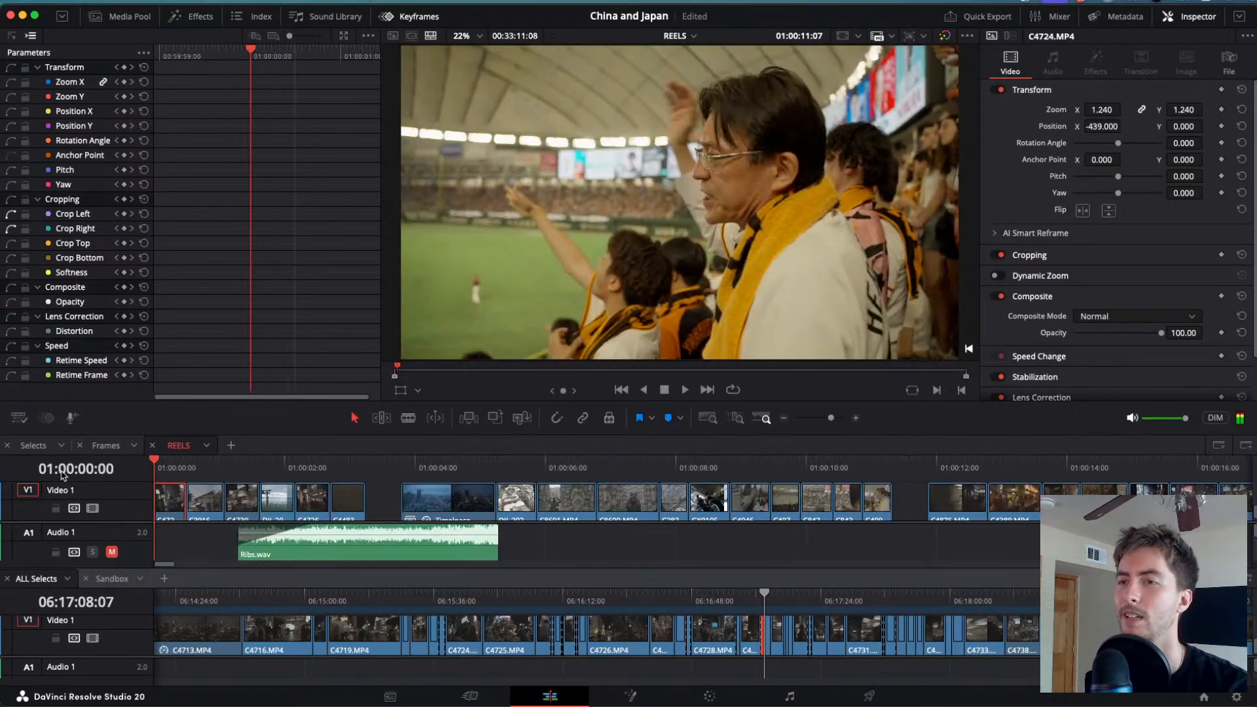
# - Show only the REELS timeline and enlarge its audio area until Audio 1 through Audio 4 are all visible
pyautogui.scroll(-1, 347, 534)
pyautogui.scroll(-1, 346, 534)
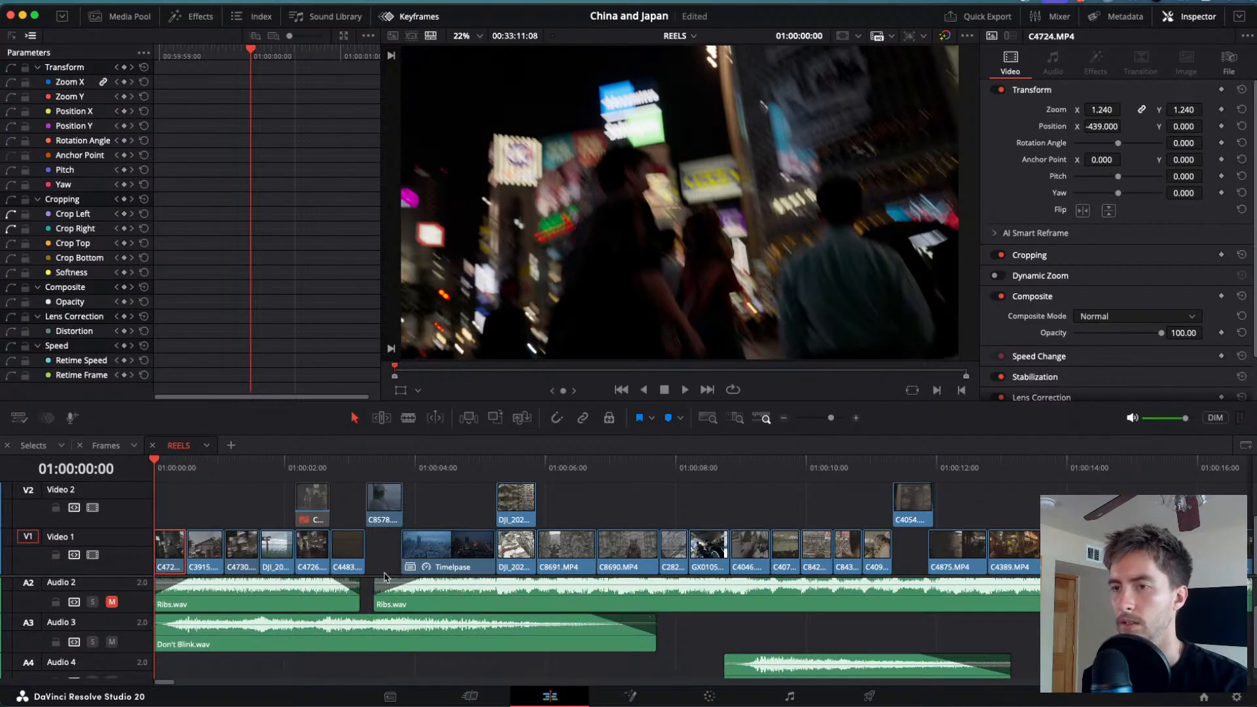
pyautogui.moveTo(381, 576); pyautogui.dragTo(418, 495)
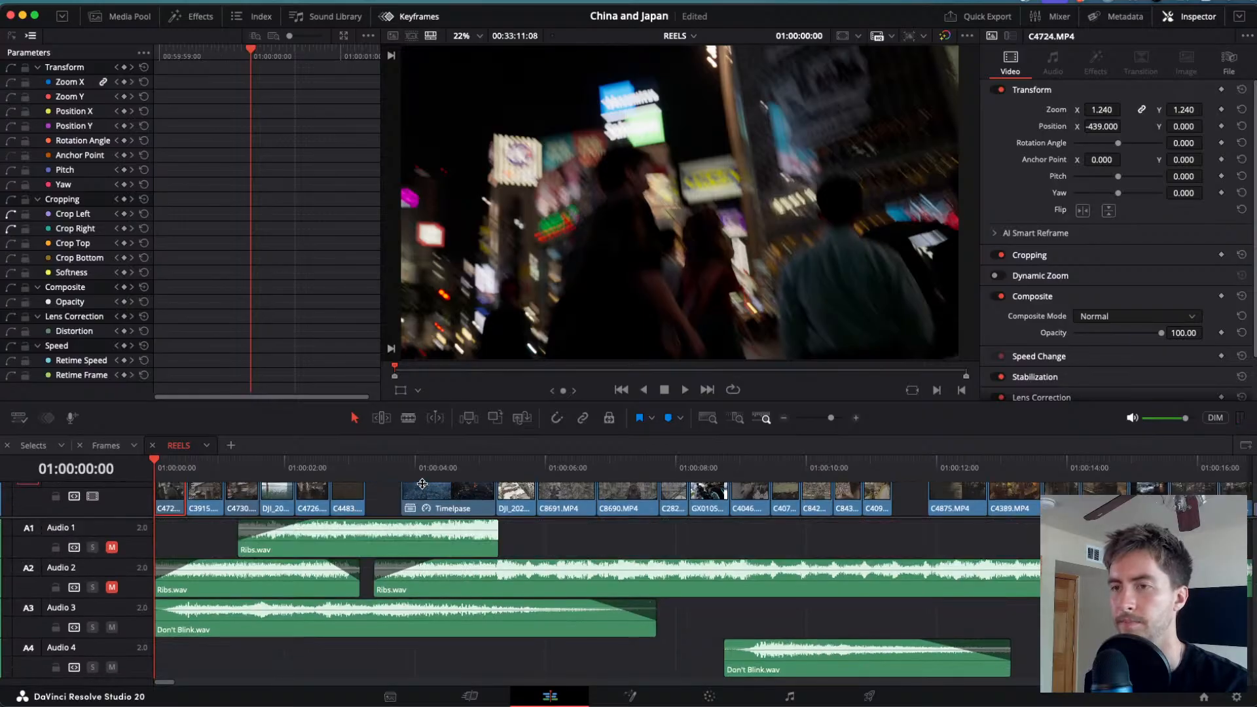
# - Play the reel from 01:00:00:00 to its end to check the Don't Blink.wav clips against the picture
pyautogui.moveTo(169, 473)
pyautogui.mouseDown()
pyautogui.moveTo(289, 469)
pyautogui.moveTo(155, 468)
pyautogui.moveTo(150, 485)
pyautogui.mouseUp()
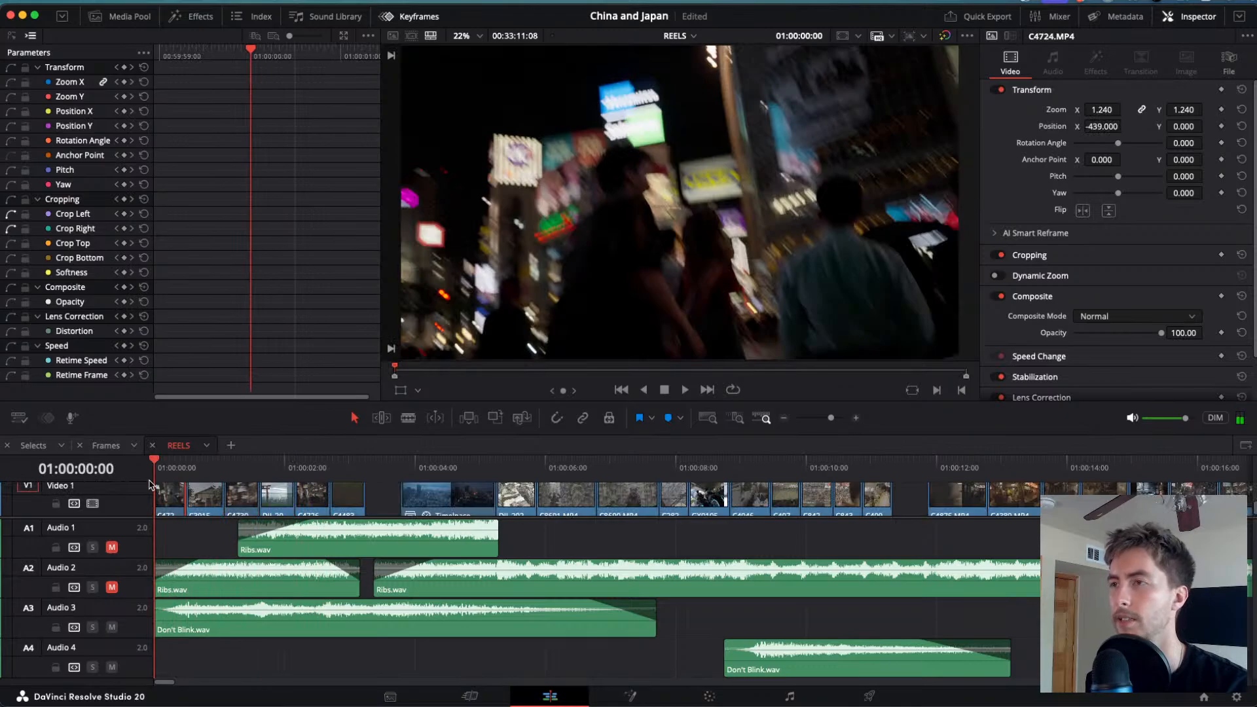
pyautogui.press('space')
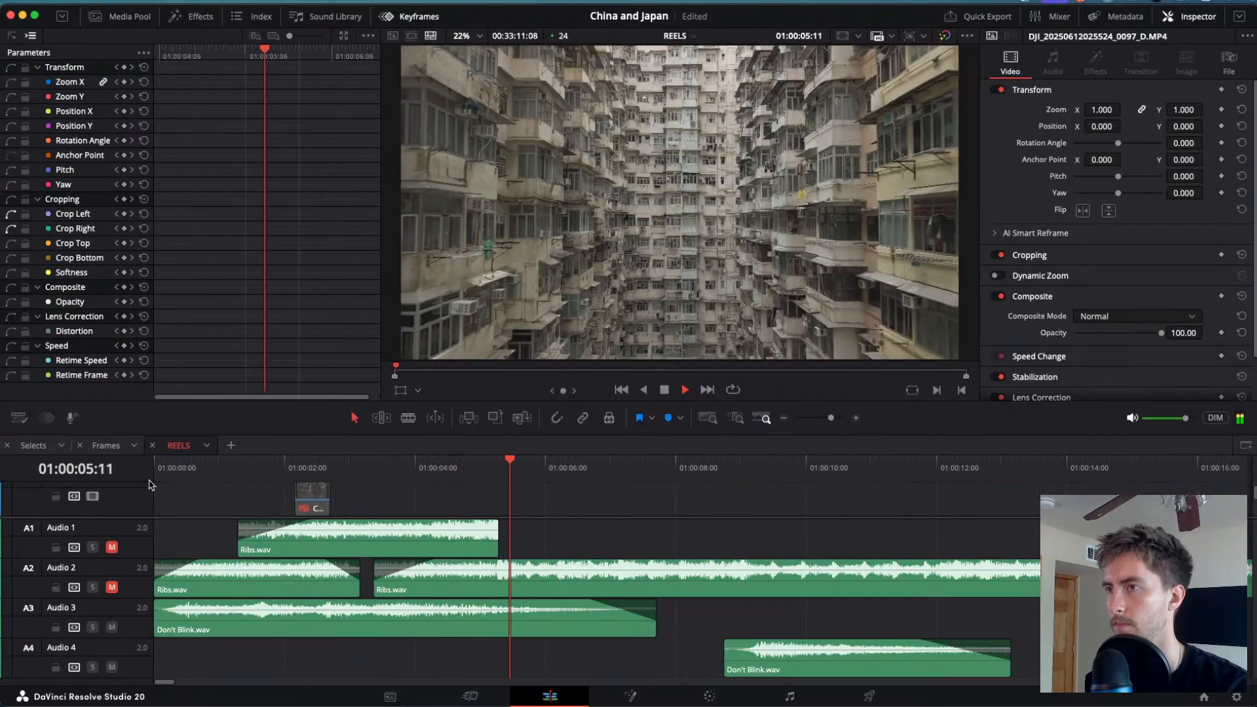
pyautogui.press('j')
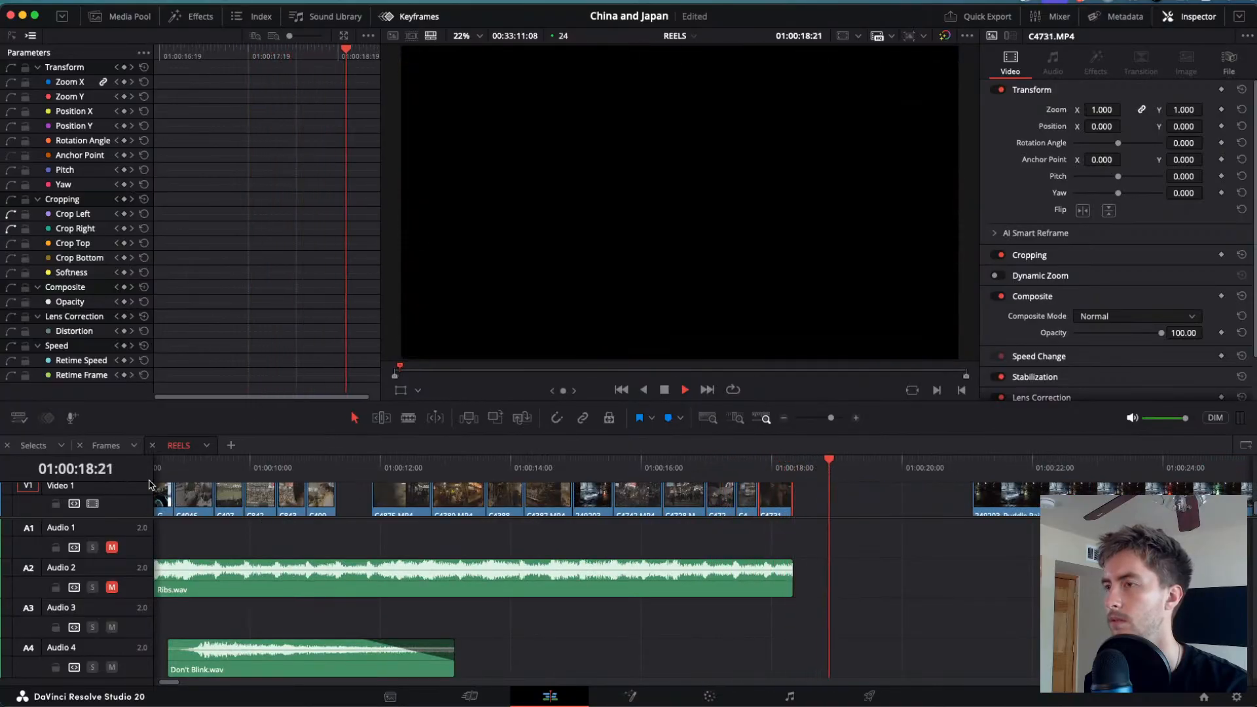
# - Review the closing night shot C4731.MP4 by playing it forward and backward, stopping at 01:00:17:19
pyautogui.moveTo(829, 470); pyautogui.dragTo(757, 473)
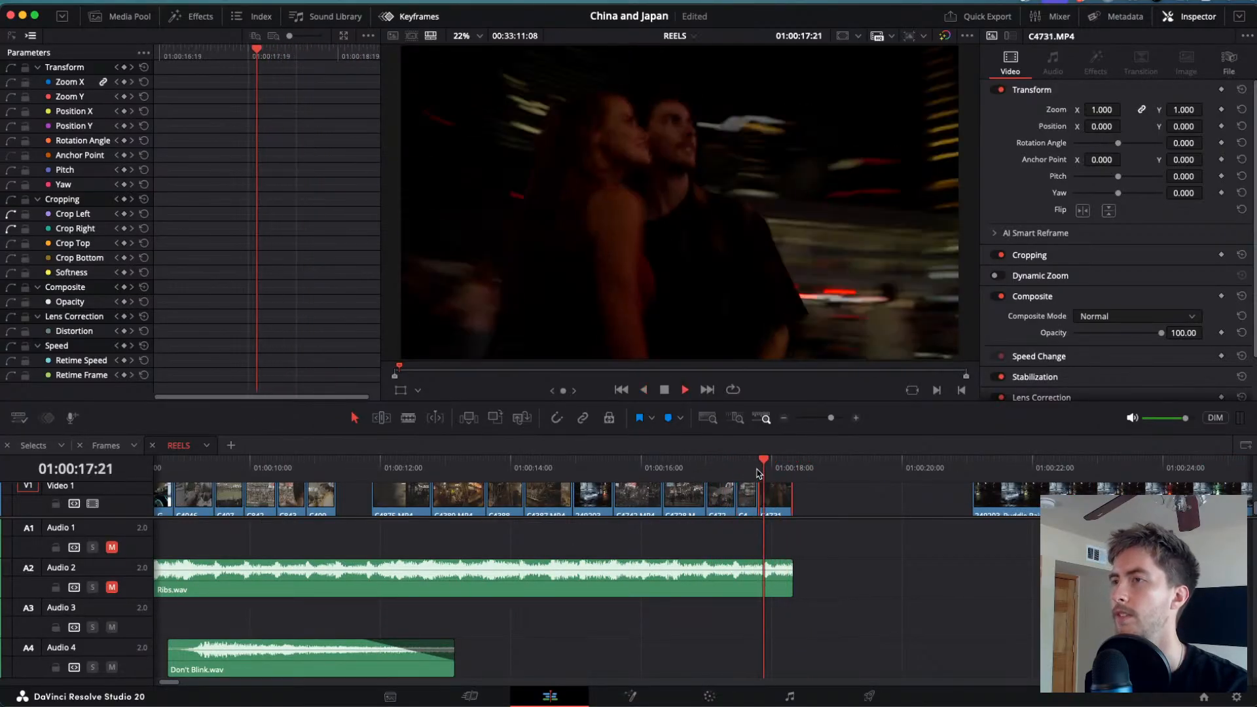
pyautogui.press('space')
pyautogui.press('j')
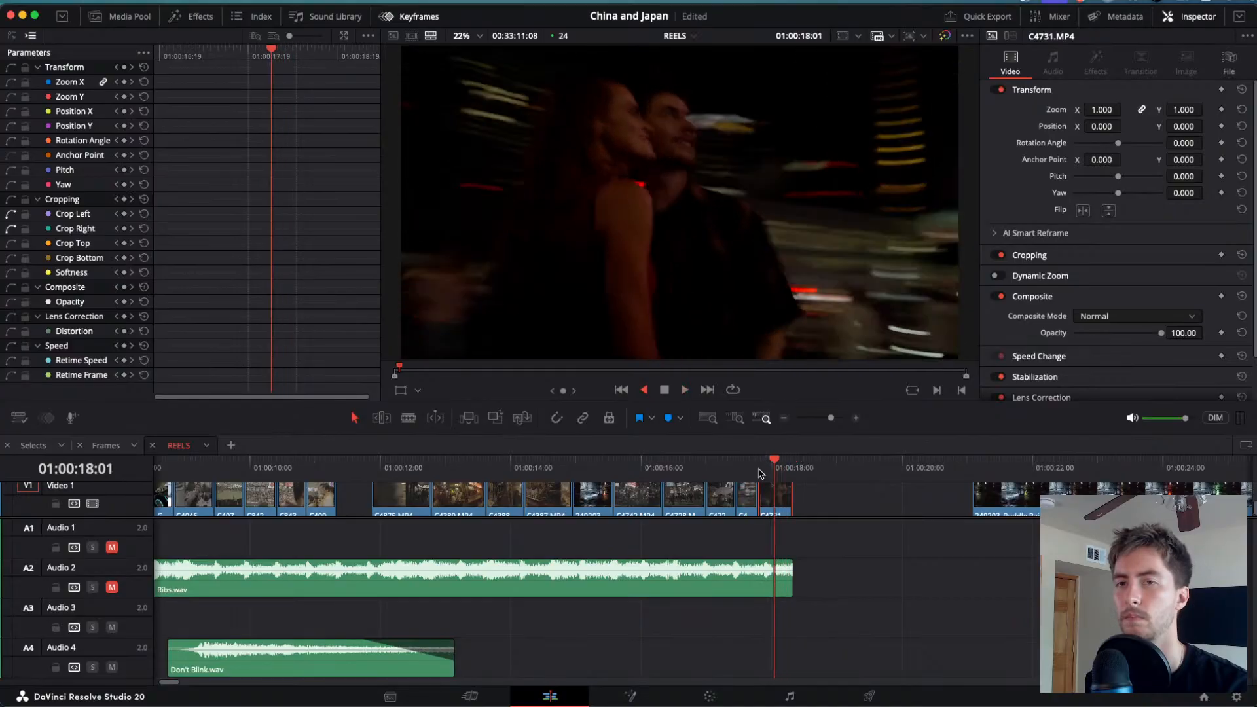
pyautogui.press('k')
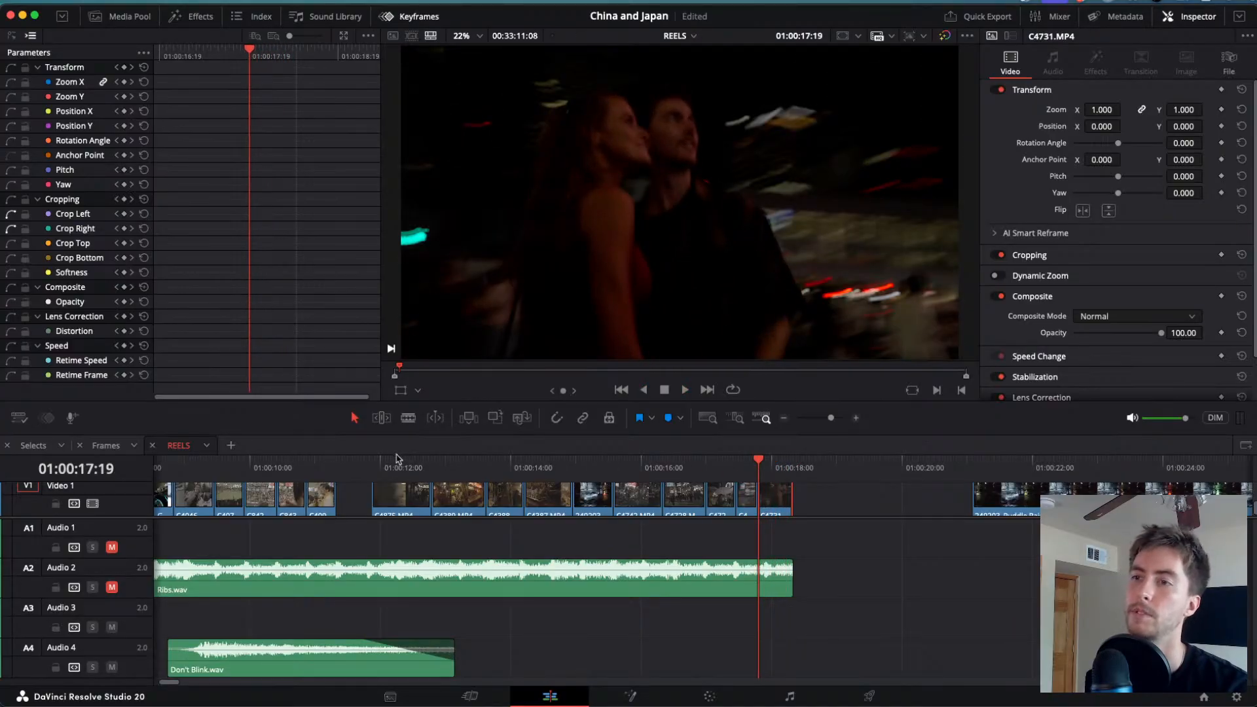
# - Return to the start of the reel and play it into the baseball-jersey clip C4046.MP4
pyautogui.press('Up')
pyautogui.press('Home')
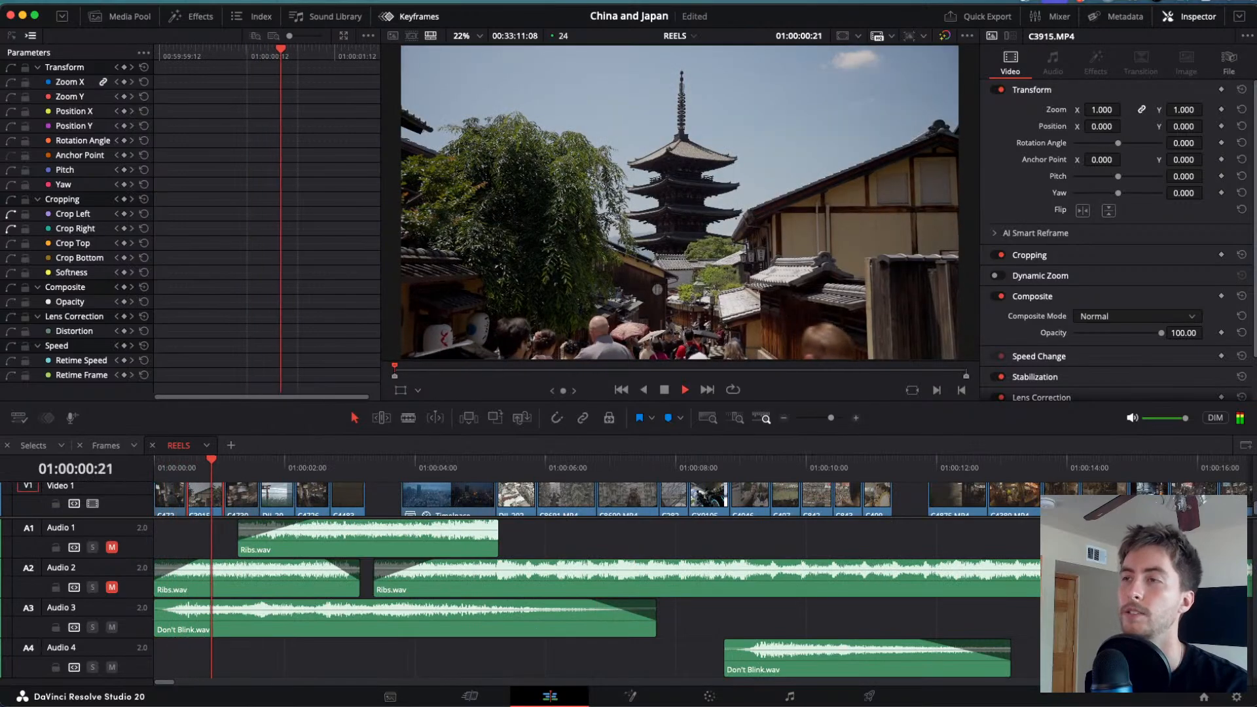
pyautogui.scroll(2, 590, 499)
pyautogui.scroll(-2, 589, 499)
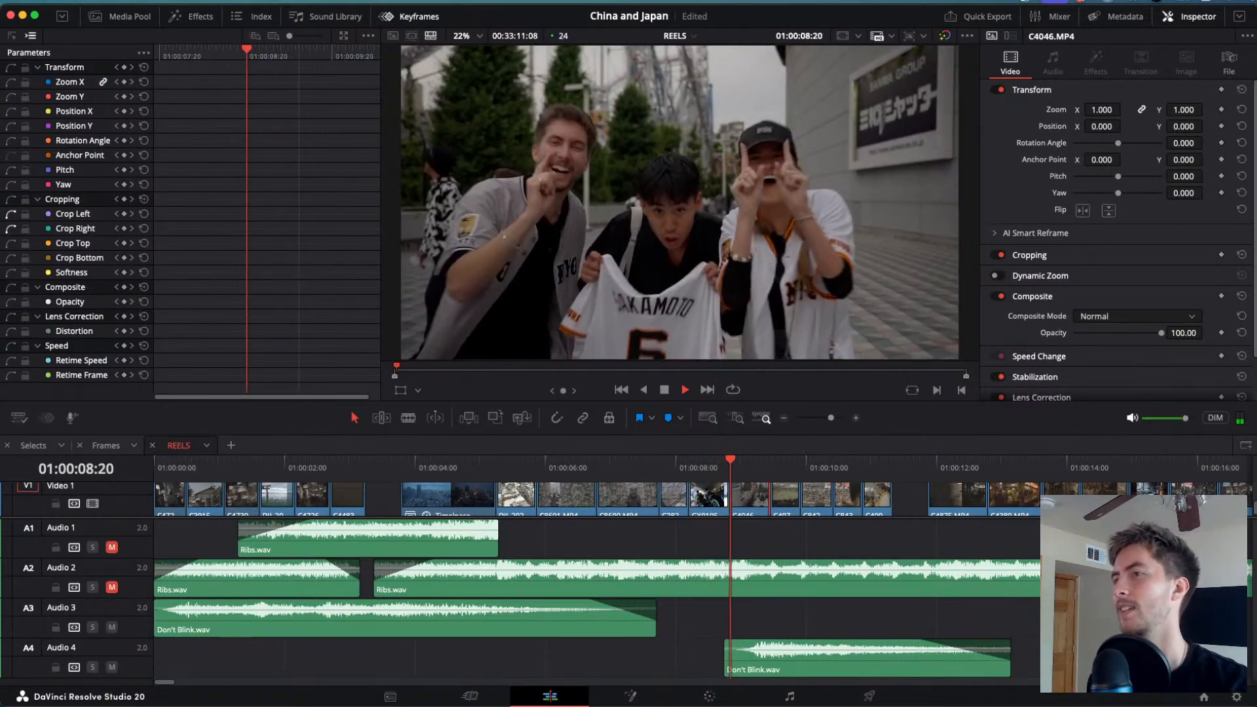
# - Enlarge the timeline area so Audio 1 through Audio 4 fit fully, and continue playing the reel from 01:00:10:12
pyautogui.press('space')
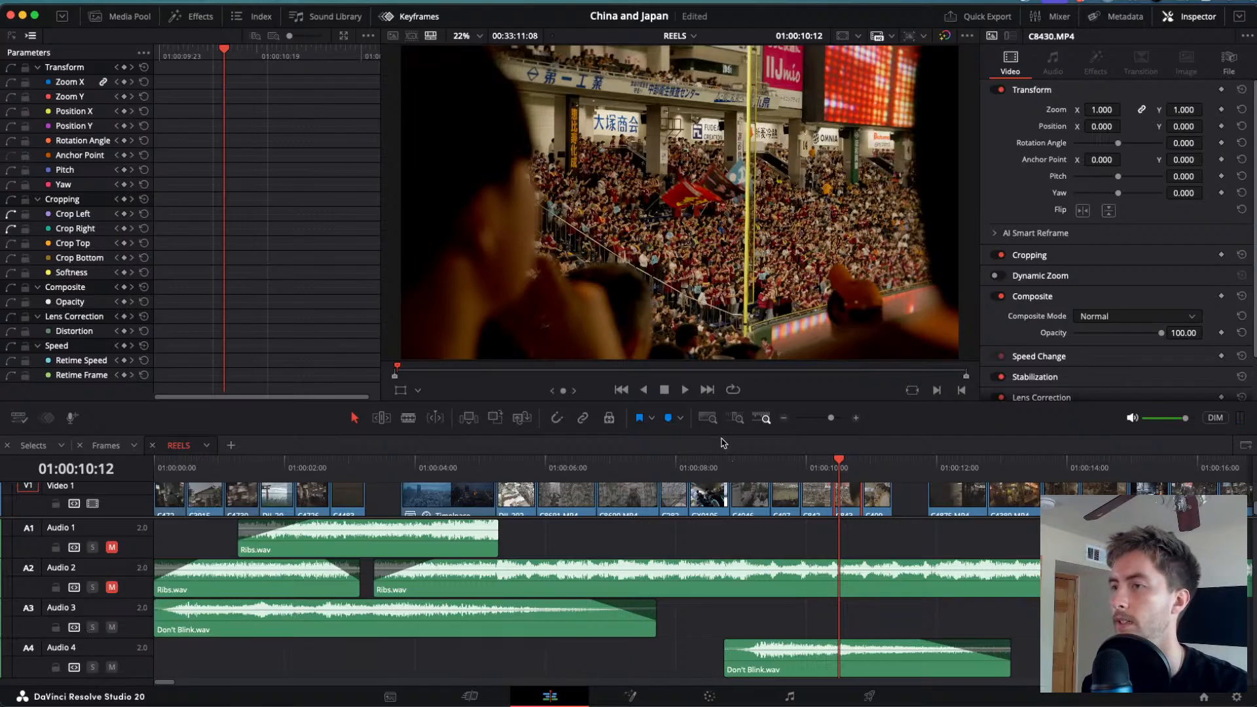
pyautogui.moveTo(715, 433); pyautogui.dragTo(717, 412)
pyautogui.press('space')
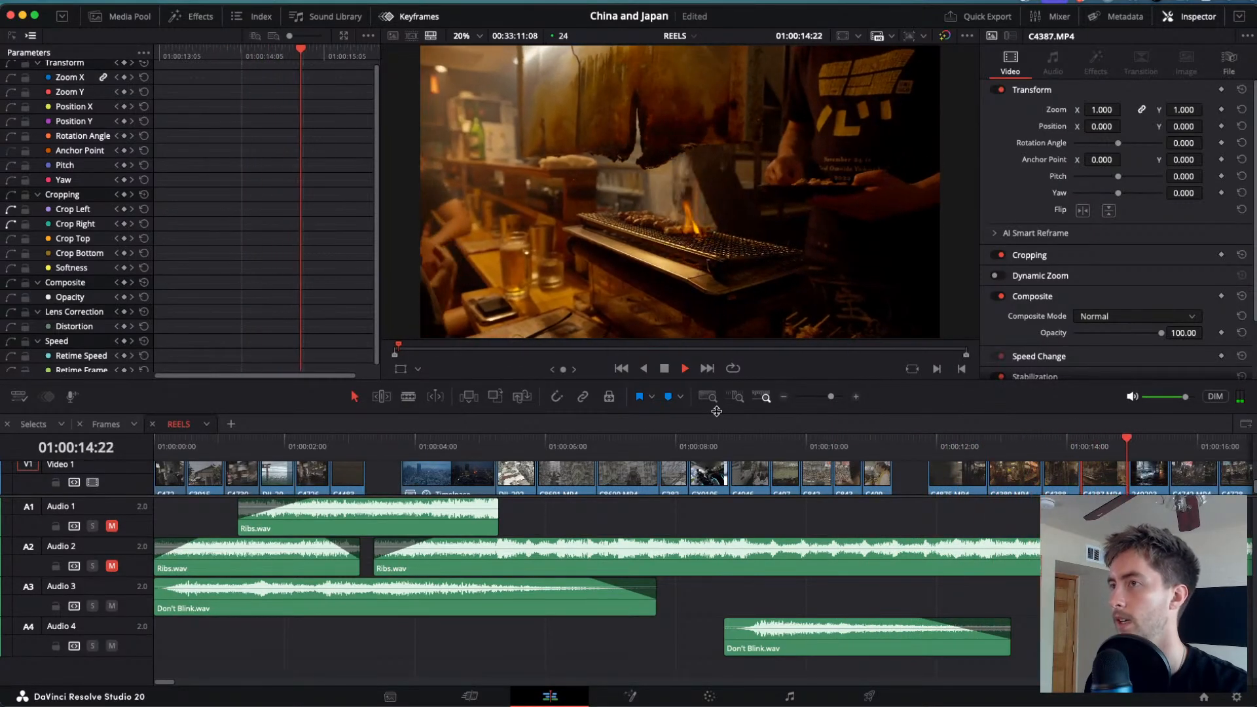
# - Review the night crossing shot C4728.MP4 by playing it backward and forward
pyautogui.press('space')
pyautogui.press('j')
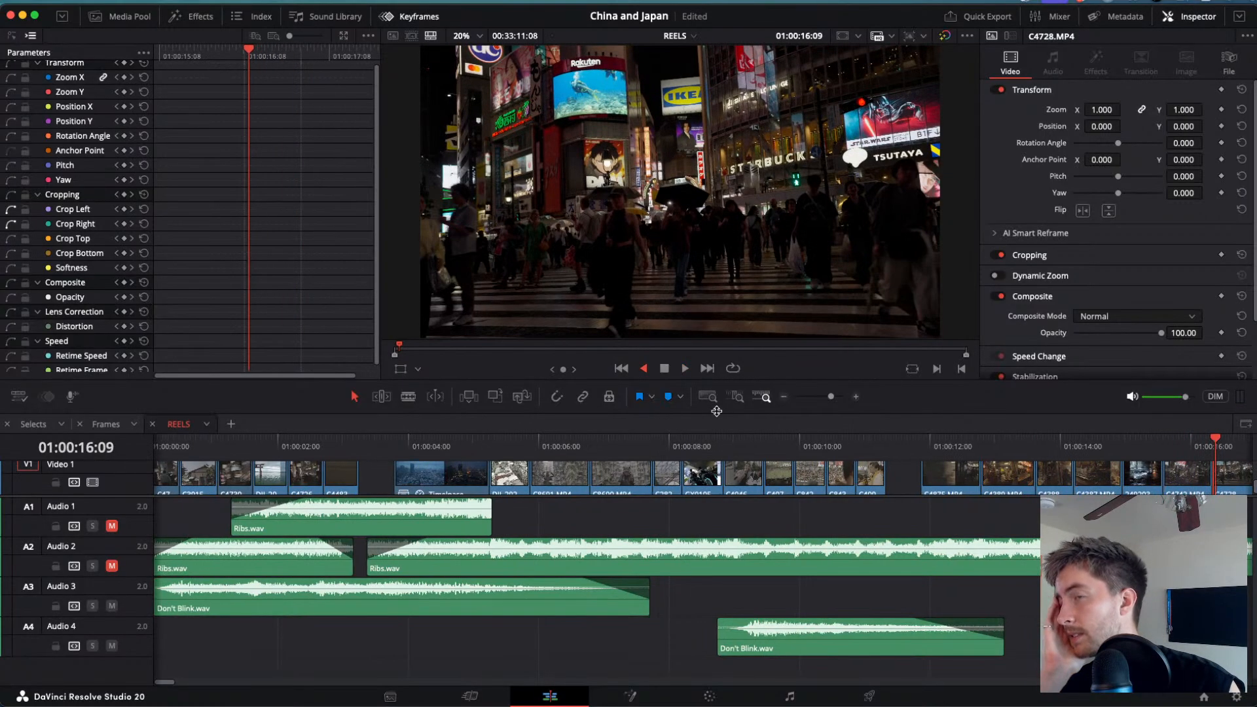
pyautogui.press('l')
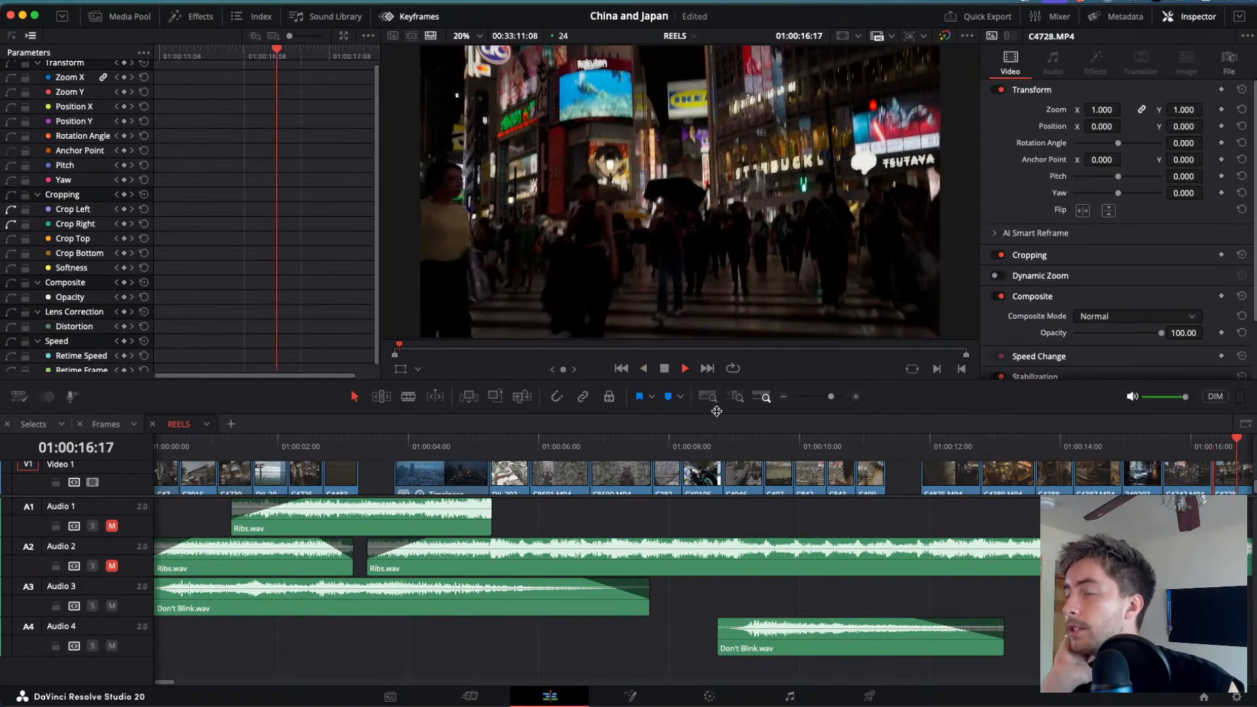
pyautogui.press('j')
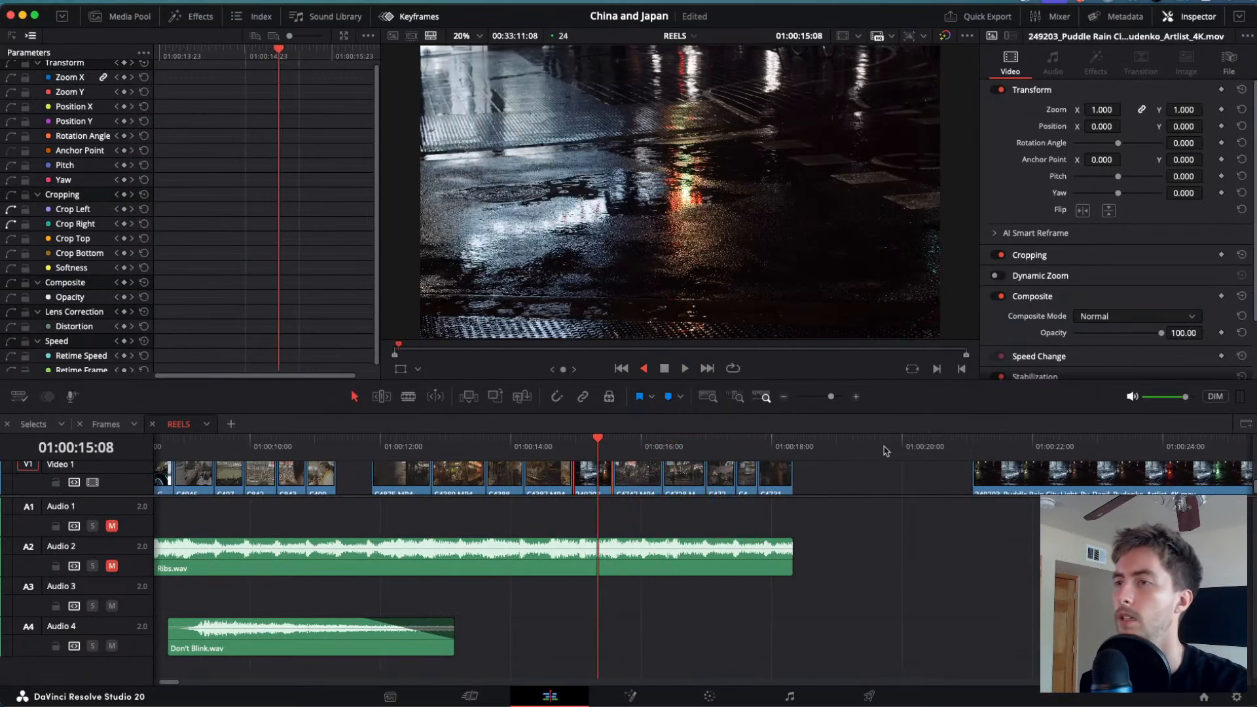
# - Scrub back through the reel to the baseball-jersey clip C4046.MP4 and play it in reverse
pyautogui.click(486, 440)
pyautogui.moveTo(476, 441); pyautogui.dragTo(228, 433)
pyautogui.press('j')
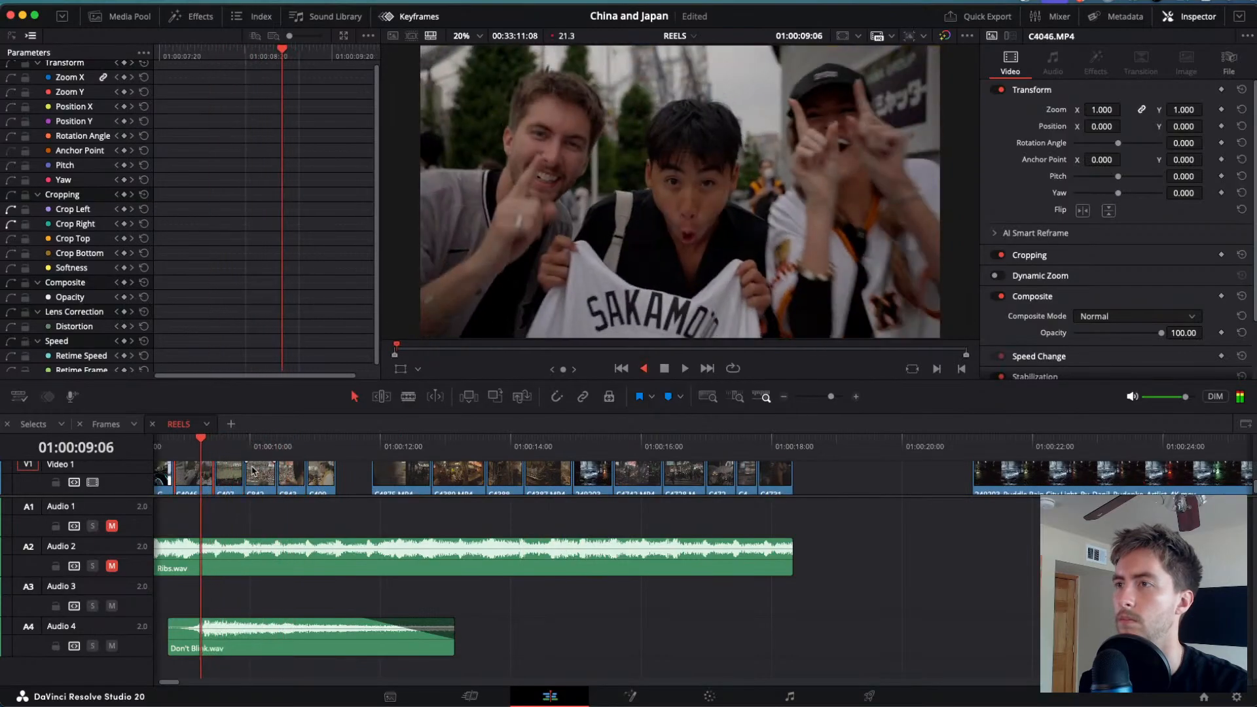
# - Scrub back to the Tokyo skyline timelapse and play it forward and backward, stopping at 01:00:03:21
pyautogui.click(424, 442)
pyautogui.moveTo(424, 444); pyautogui.dragTo(275, 447)
pyautogui.press('space')
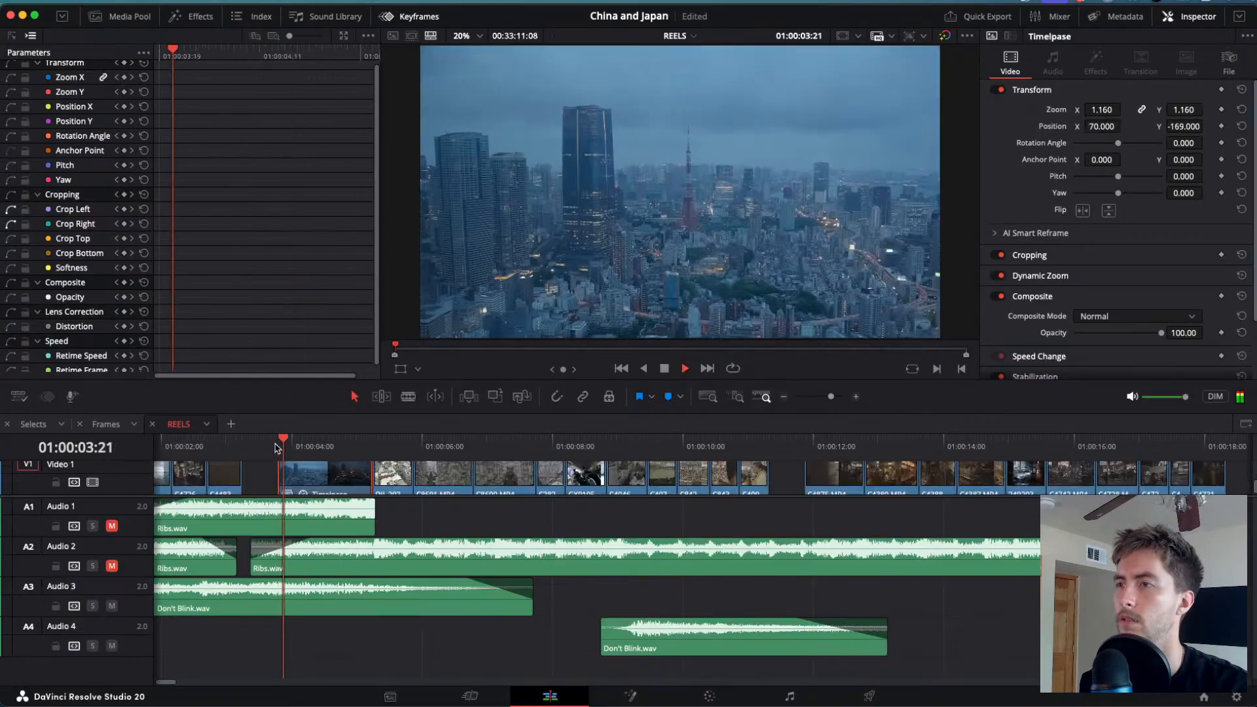
pyautogui.press('j')
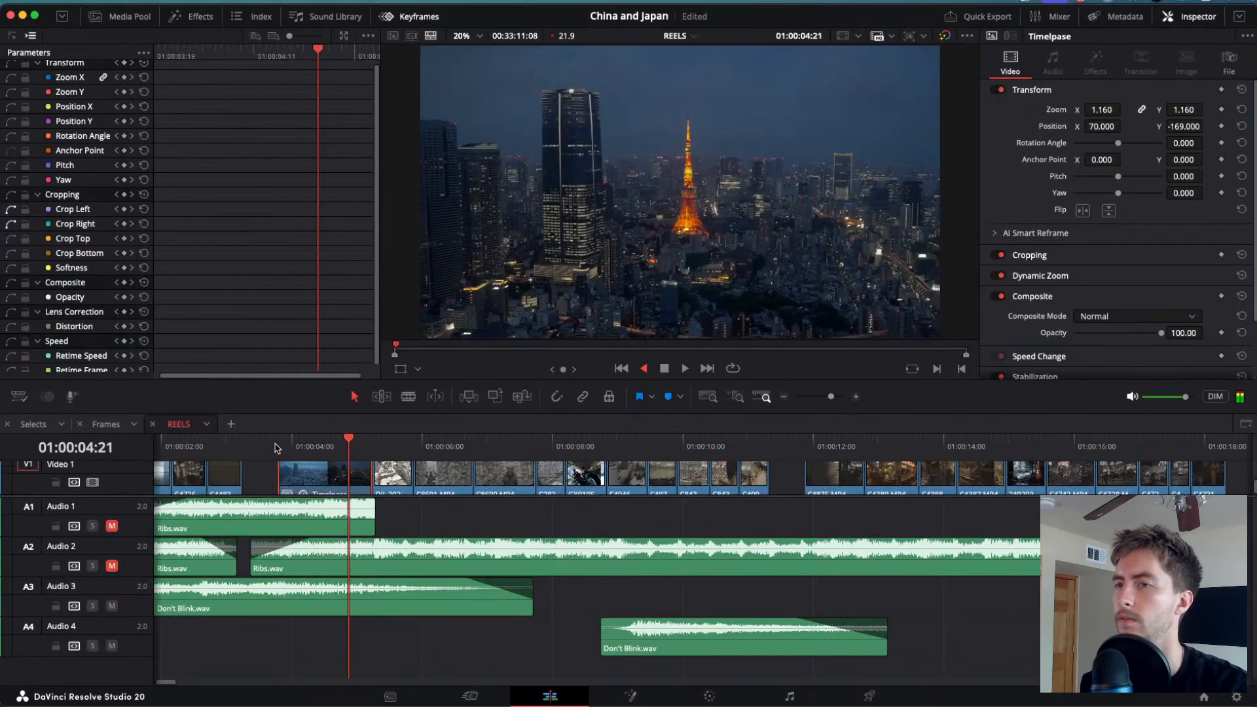
pyautogui.press('space')
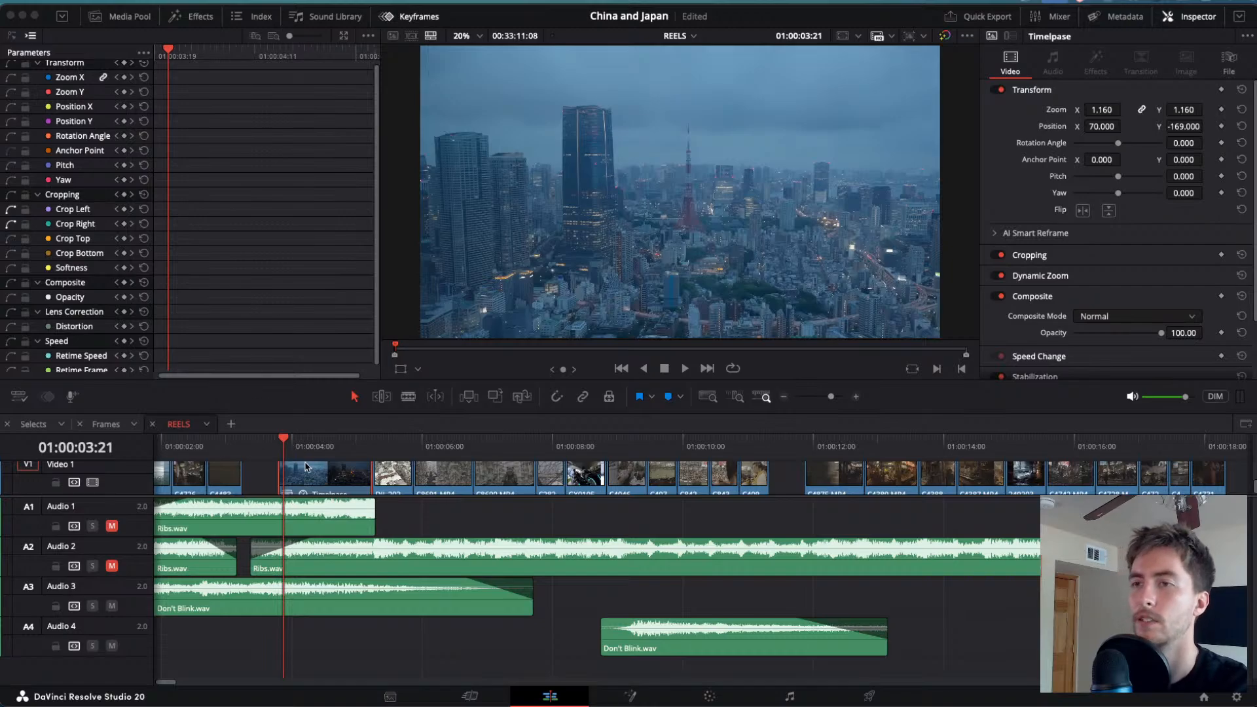
# - Return the reel to its start, and open the Frames timeline to examine the headphones shot C8690.MP4 at 01:00:19:19
pyautogui.press('Home')
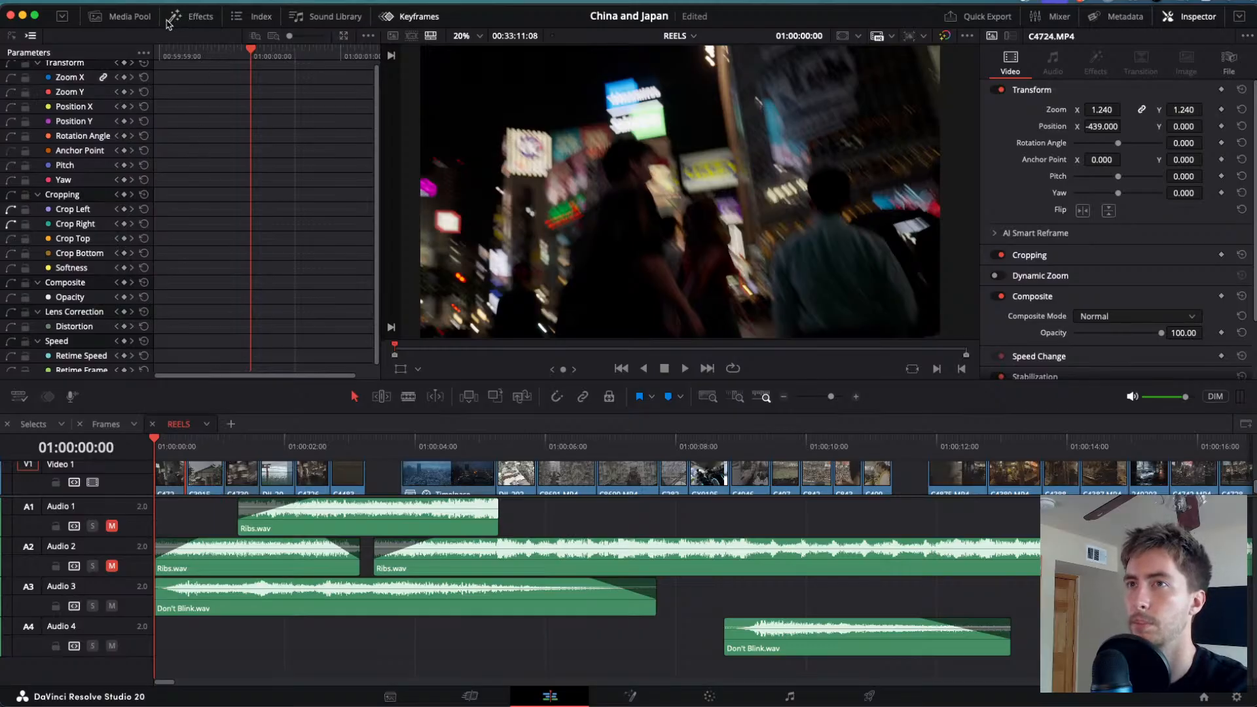
pyautogui.click(106, 424)
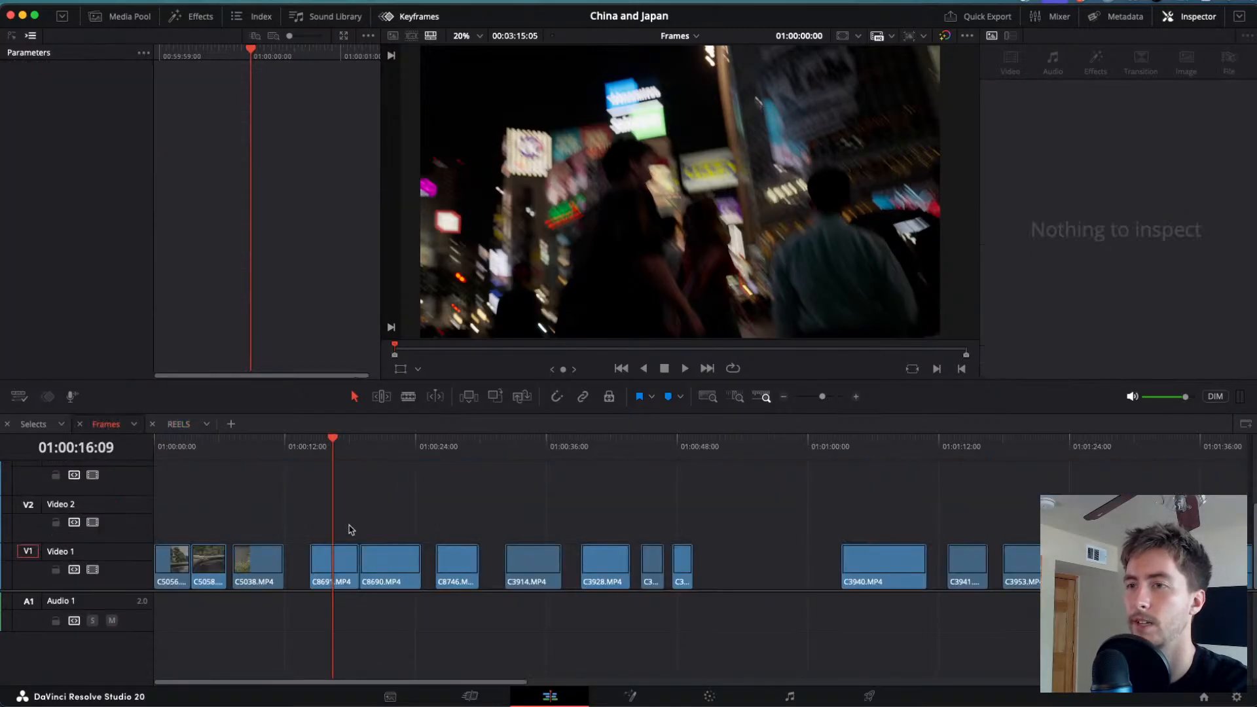
pyautogui.click(337, 443)
pyautogui.moveTo(337, 443); pyautogui.dragTo(371, 505)
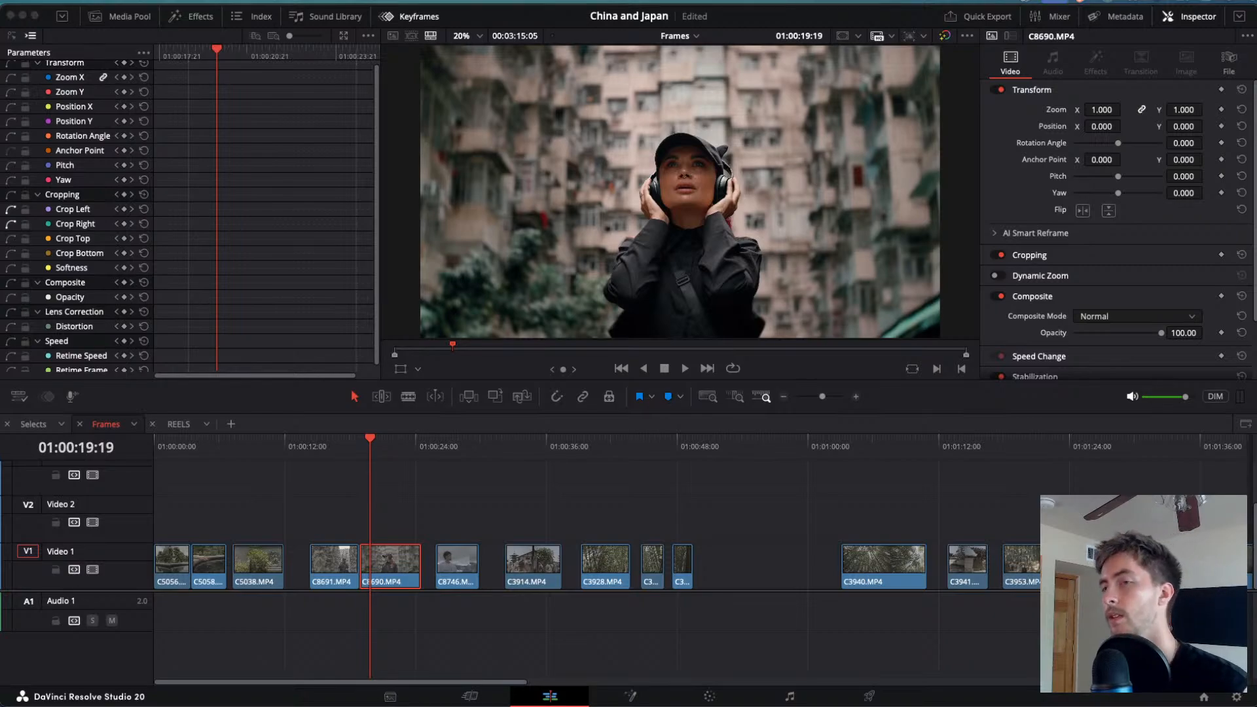
# - Go back to the REELS timeline and play it from 01:00:00:00 into the baseball-jersey clip C4046.MP4
pyautogui.click(169, 426)
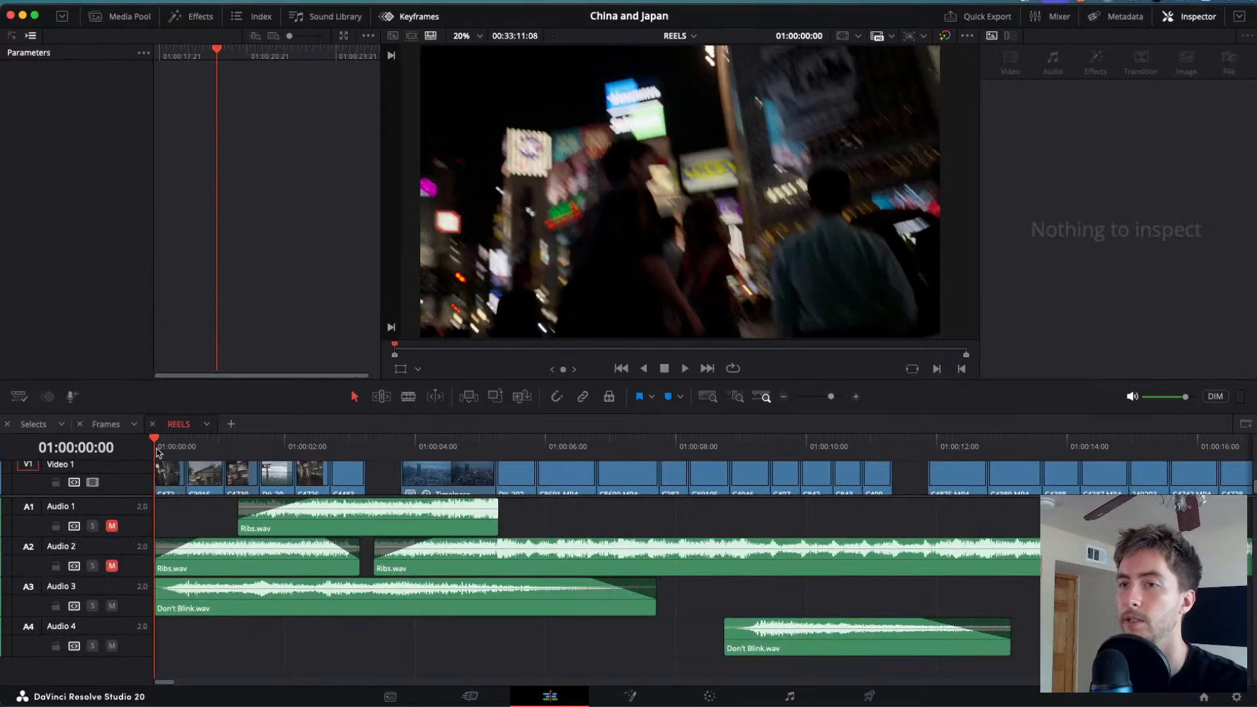
pyautogui.press('space')
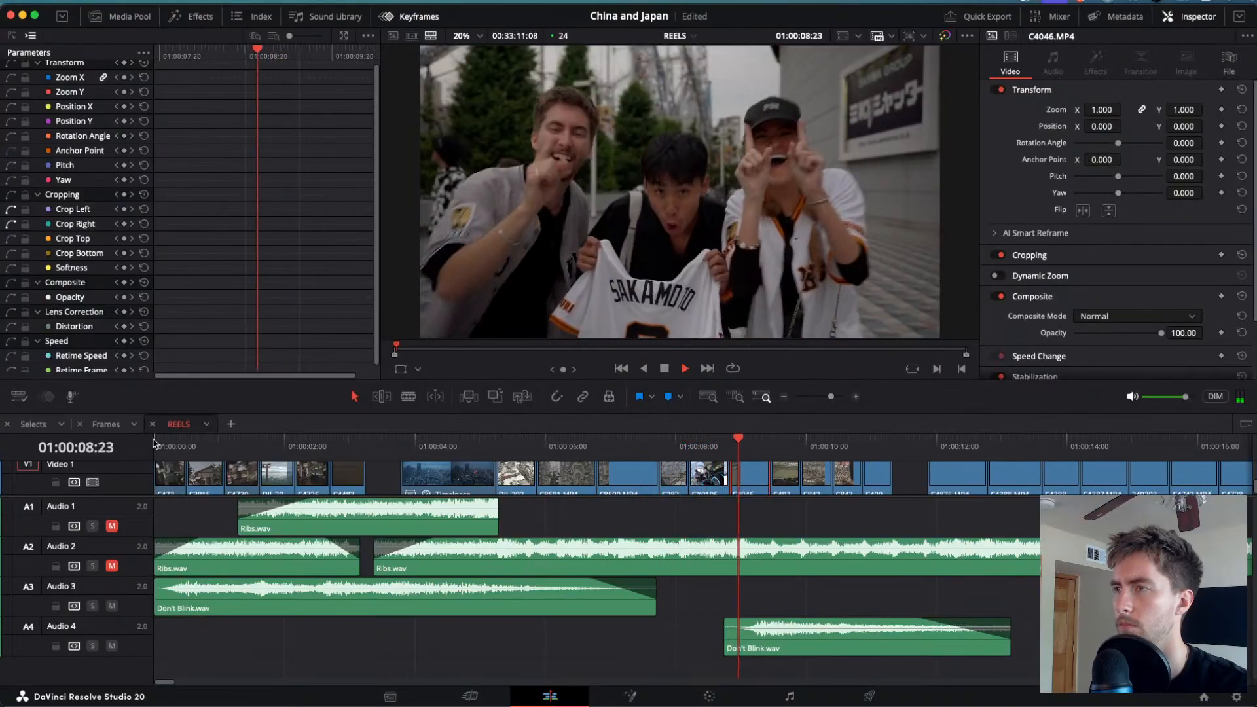
pyautogui.press('j')
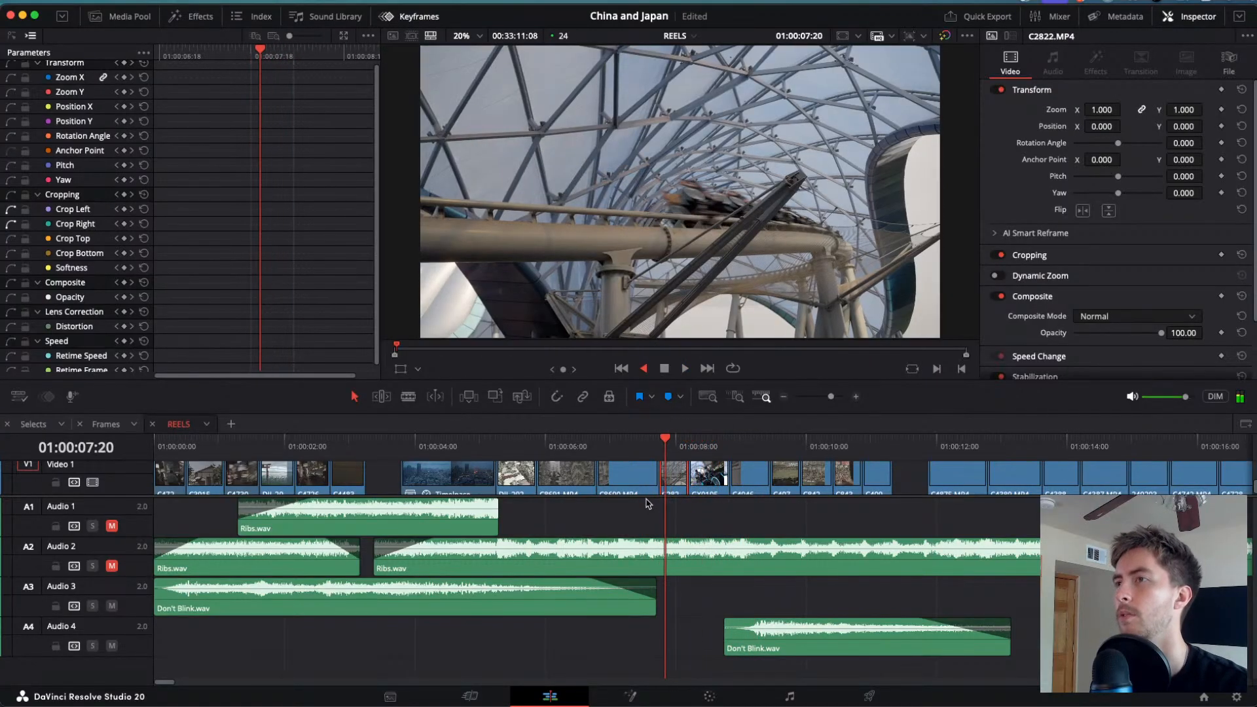
# - Play back and forth between the headphones shot C8690.MP4 and the ride shot GX010549.MP4, stopping at 01:00:07:16
pyautogui.press('l')
pyautogui.press('j')
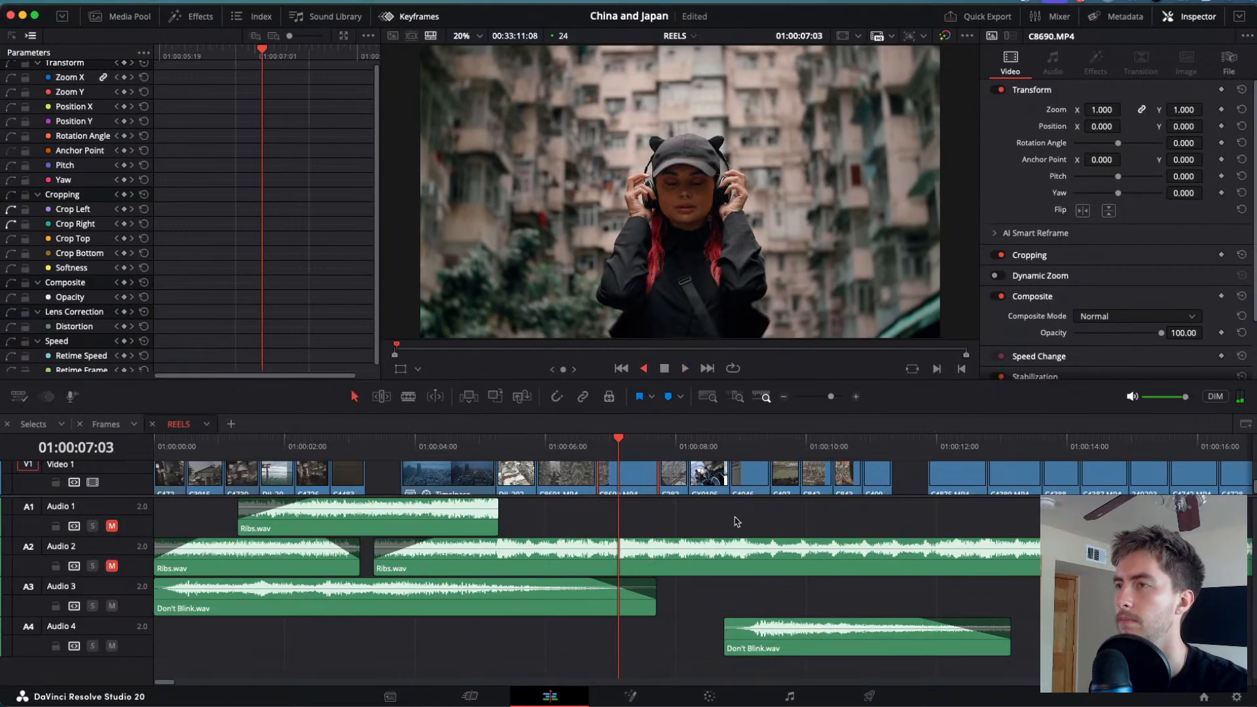
pyautogui.press('k')
pyautogui.press('l')
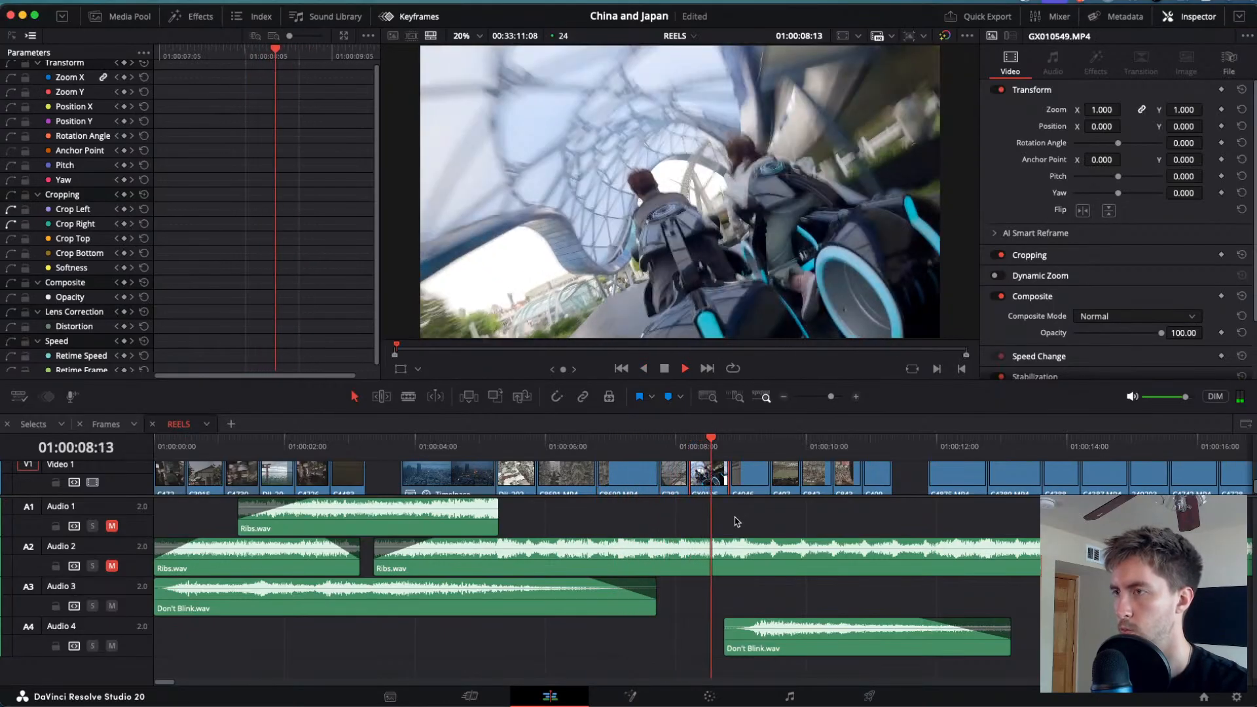
pyautogui.press('j')
pyautogui.press('k')
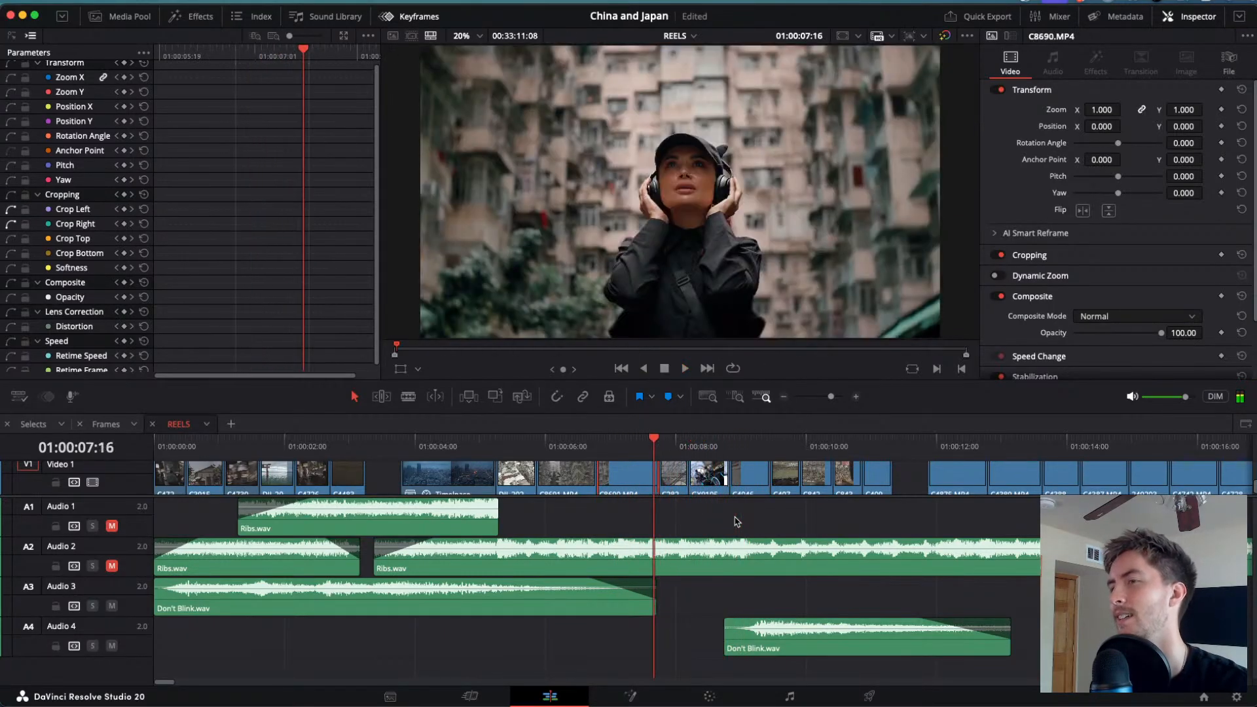
# - Advance the playhead four frames to 01:00:07:20 in the roller coaster shot C2822.MP4
pyautogui.press('Right')
pyautogui.press('Right')
pyautogui.press('Right')
pyautogui.press('Right')
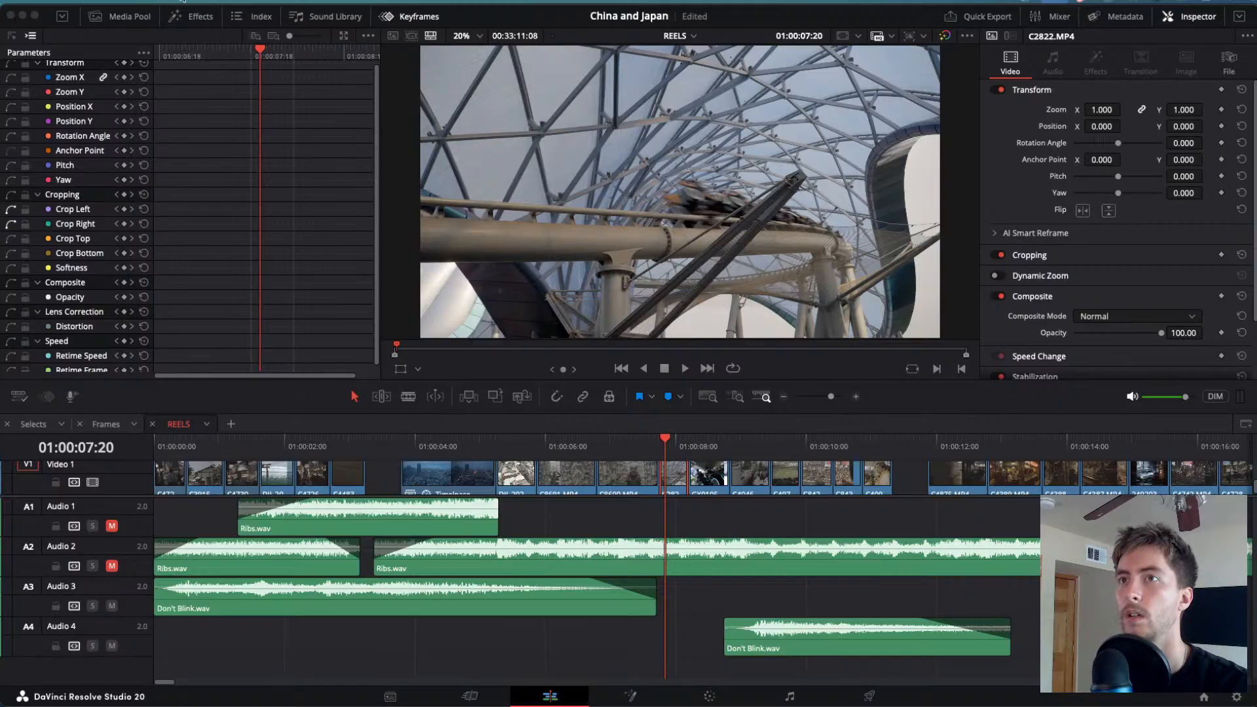
# - Replace the keyframe view with the media pool's Sound bin and import the wooden roller coaster sound SND48458.wav into it
pyautogui.click(411, 16)
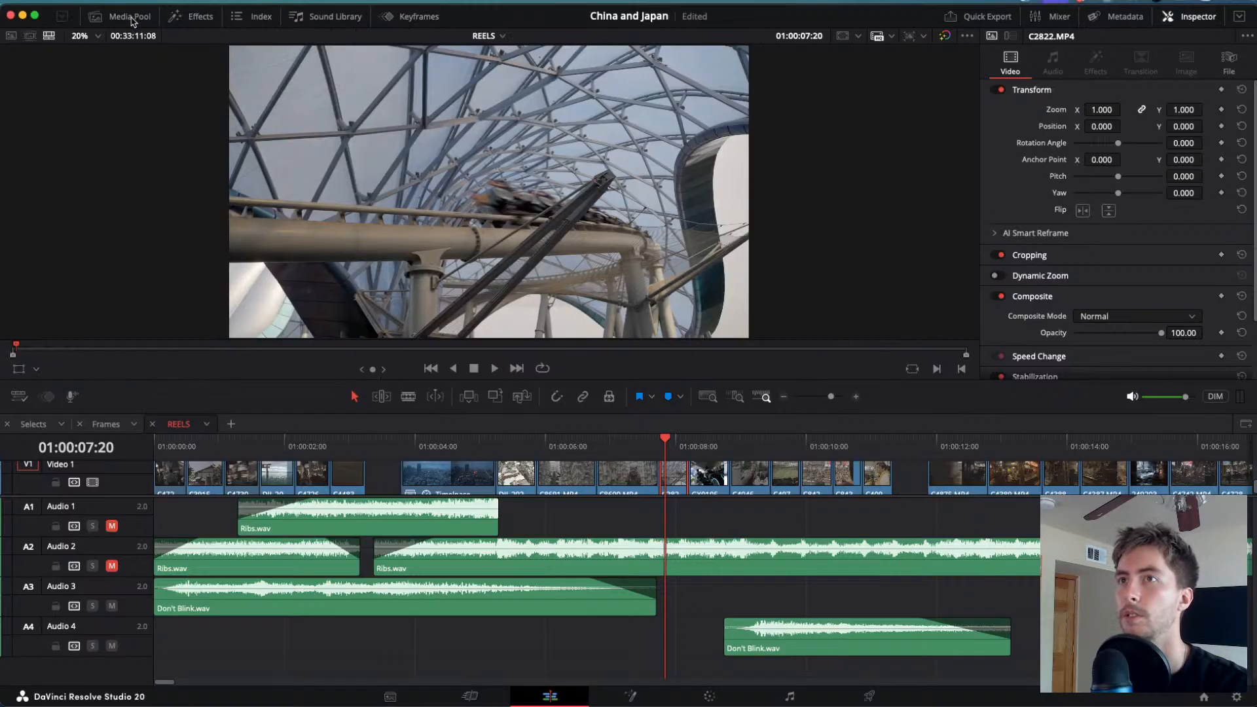
pyautogui.click(96, 16)
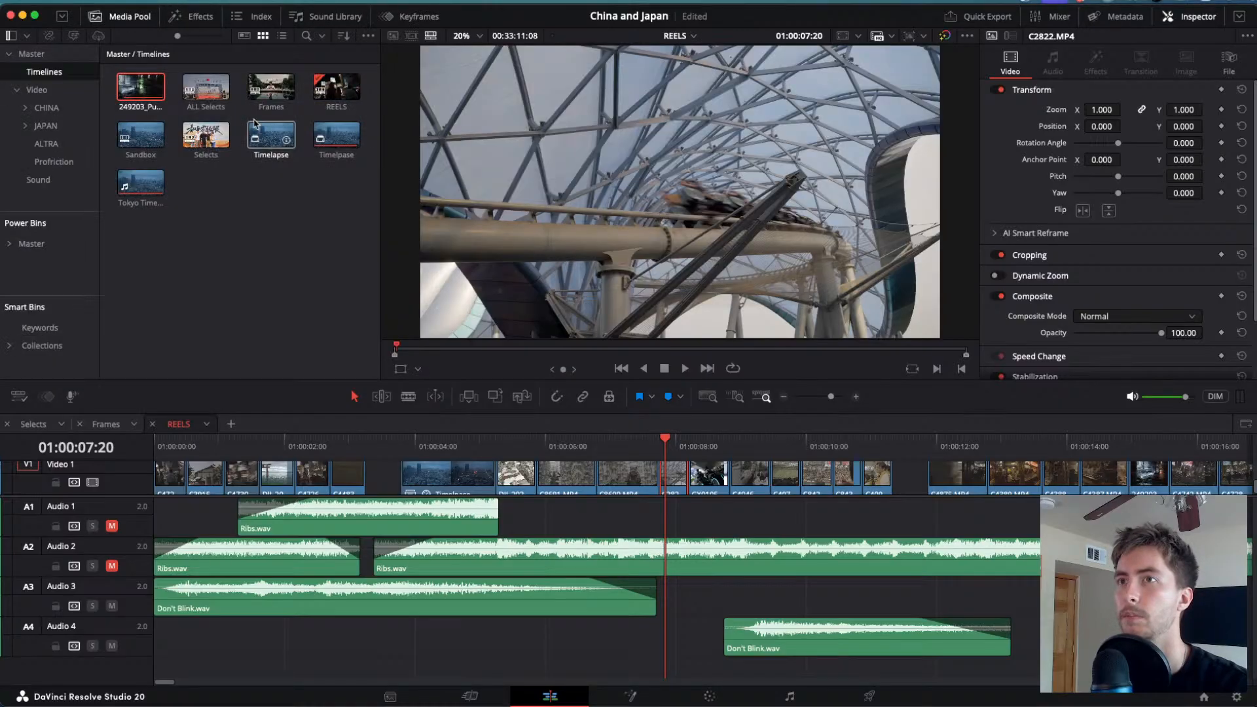
pyautogui.click(46, 180)
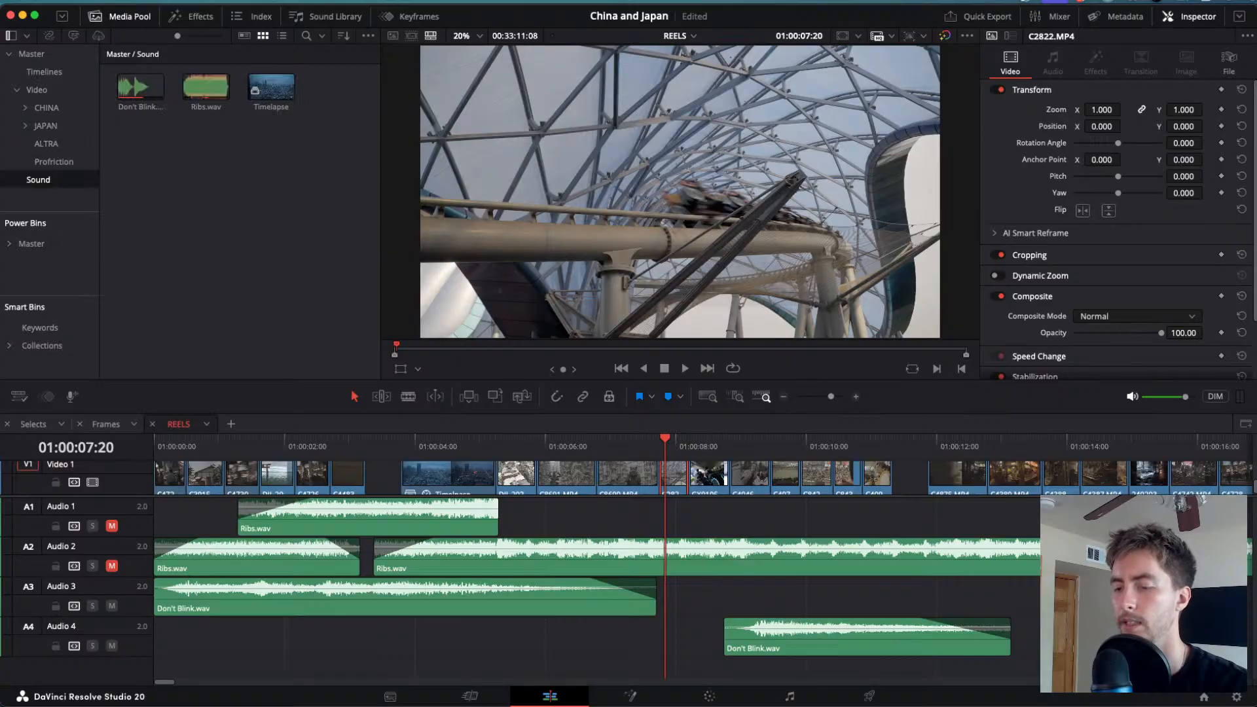
pyautogui.moveTo(184, 704); pyautogui.dragTo(231, 236)
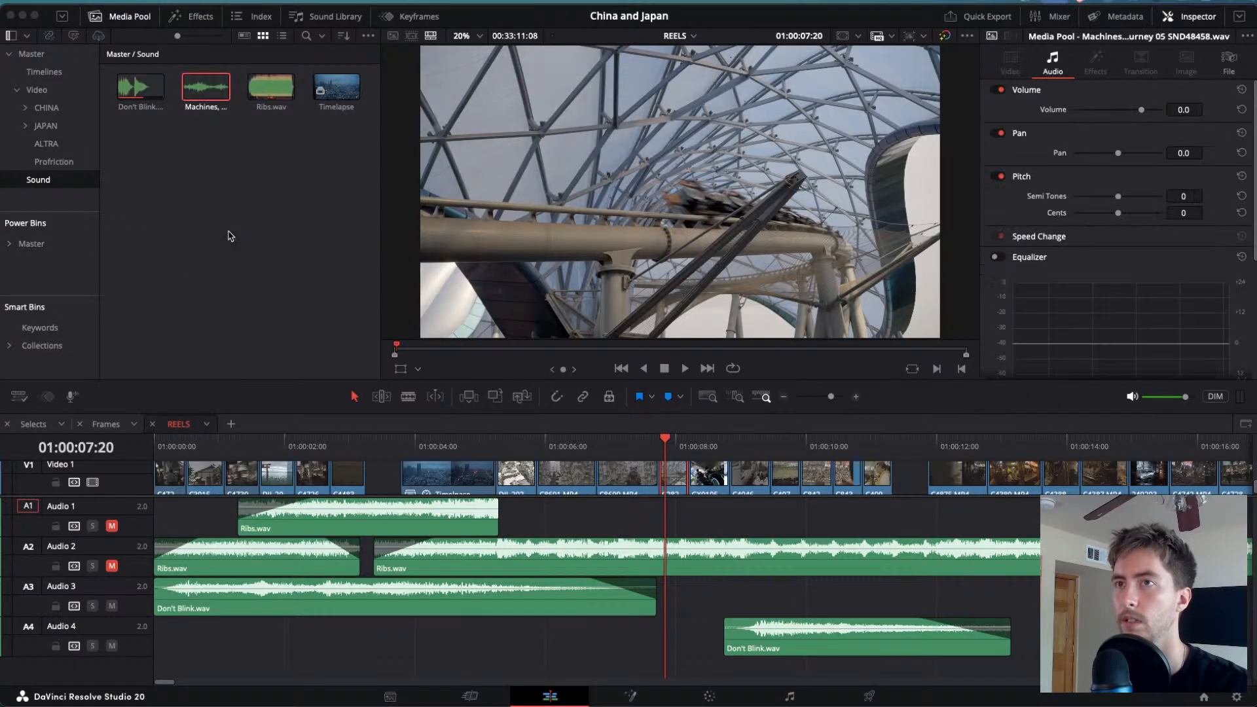
# - Add the roller coaster sound on a new Audio 5 track under the coaster clips, fade its ends, and trim it to just past 01:00:09:00
pyautogui.moveTo(208, 98); pyautogui.dragTo(646, 642)
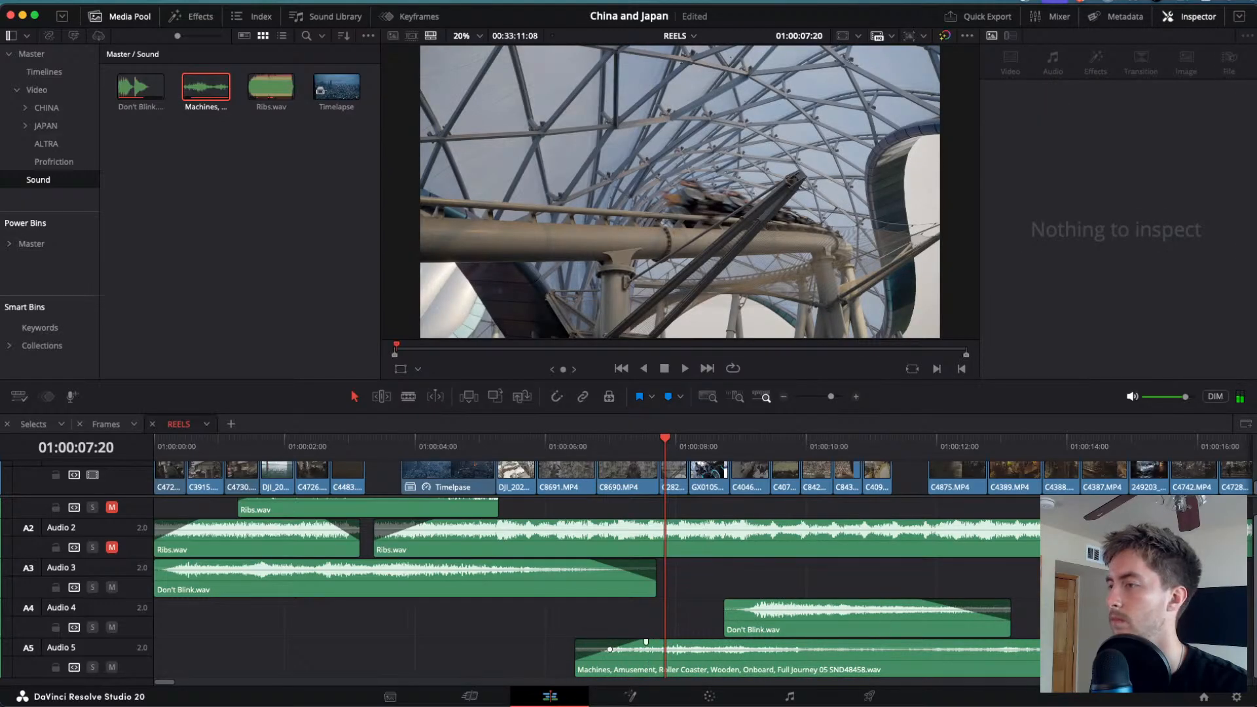
pyautogui.moveTo(1040, 658); pyautogui.dragTo(750, 658)
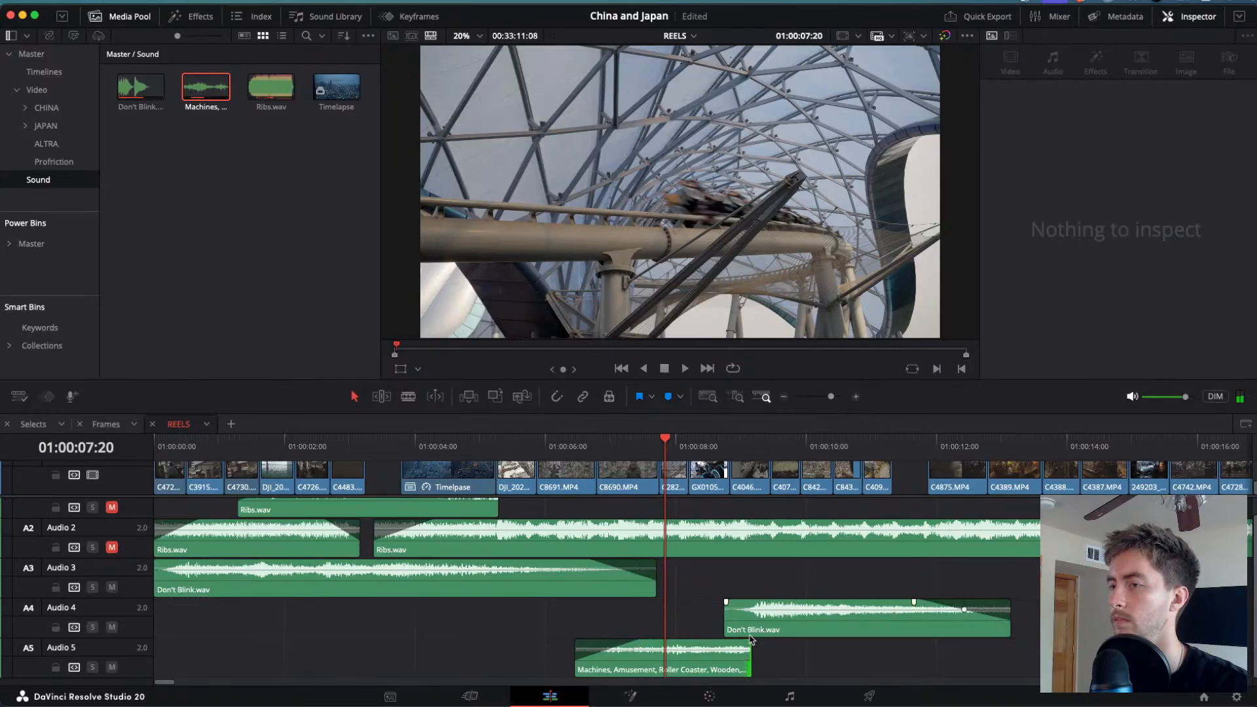
# - Play the reel from 01:00:06:13 through the coaster clips to check the roller coaster sound, and rewind to 01:00:07:05
pyautogui.click(577, 442)
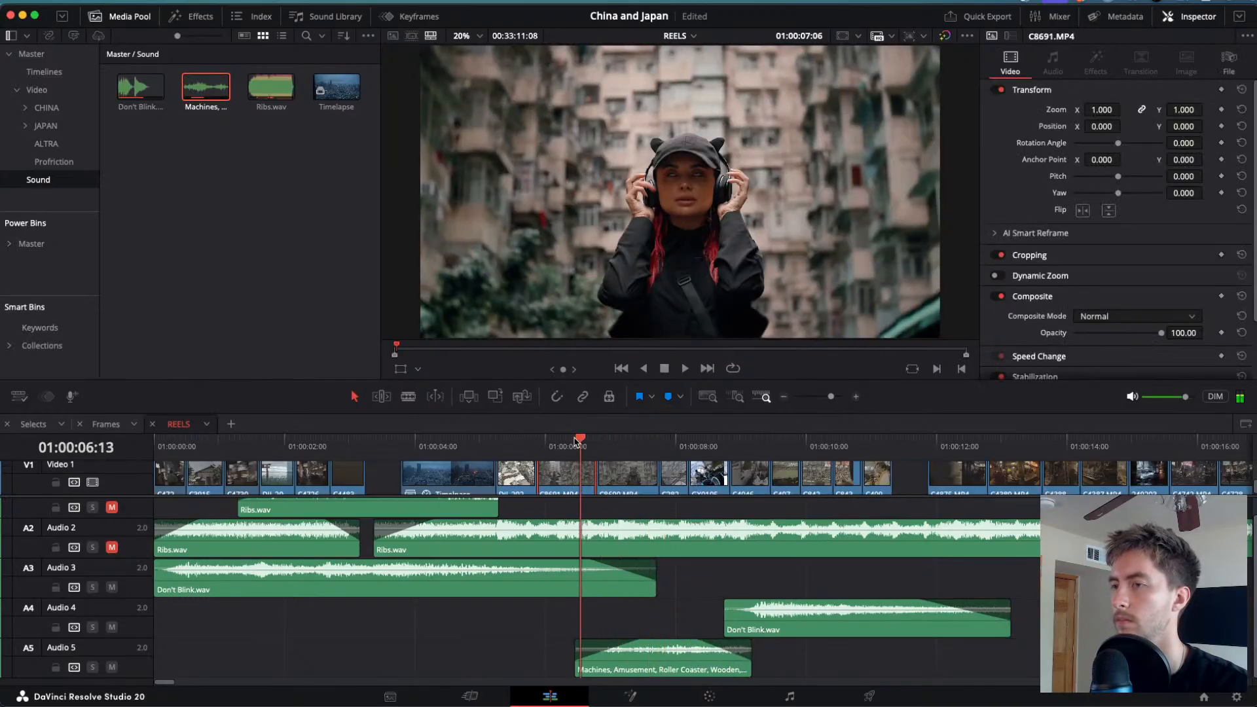
pyautogui.press('space')
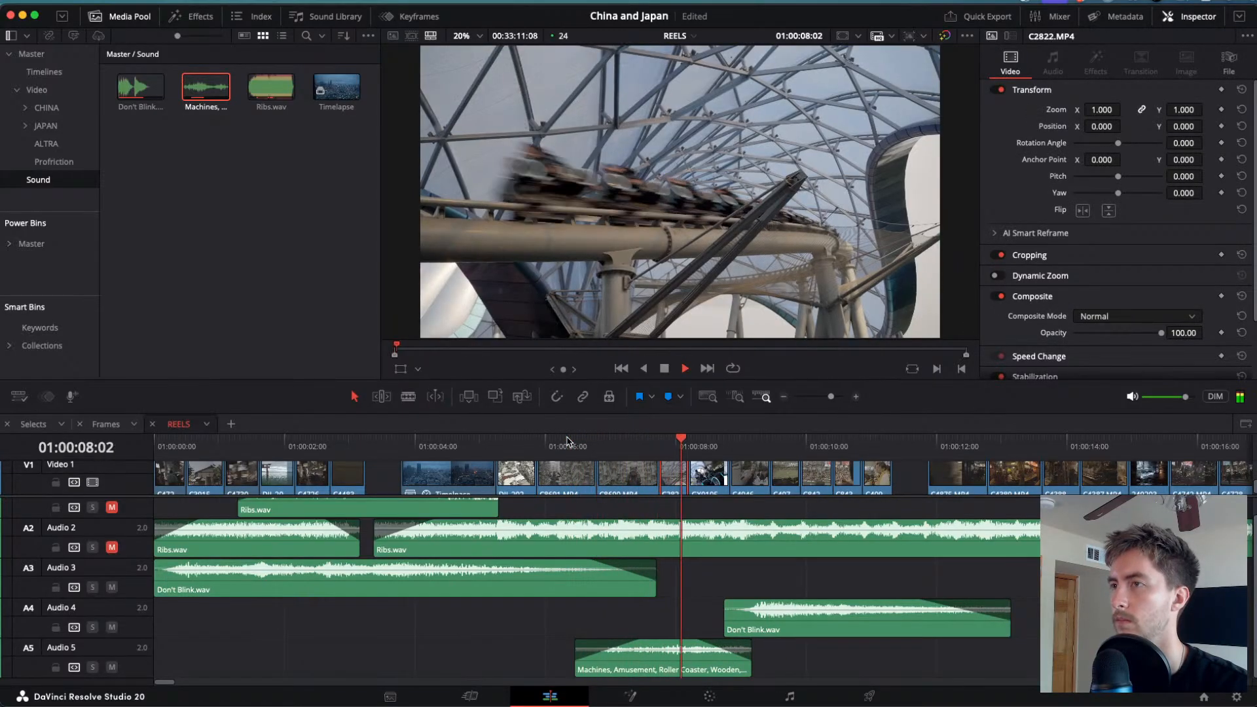
pyautogui.press('j')
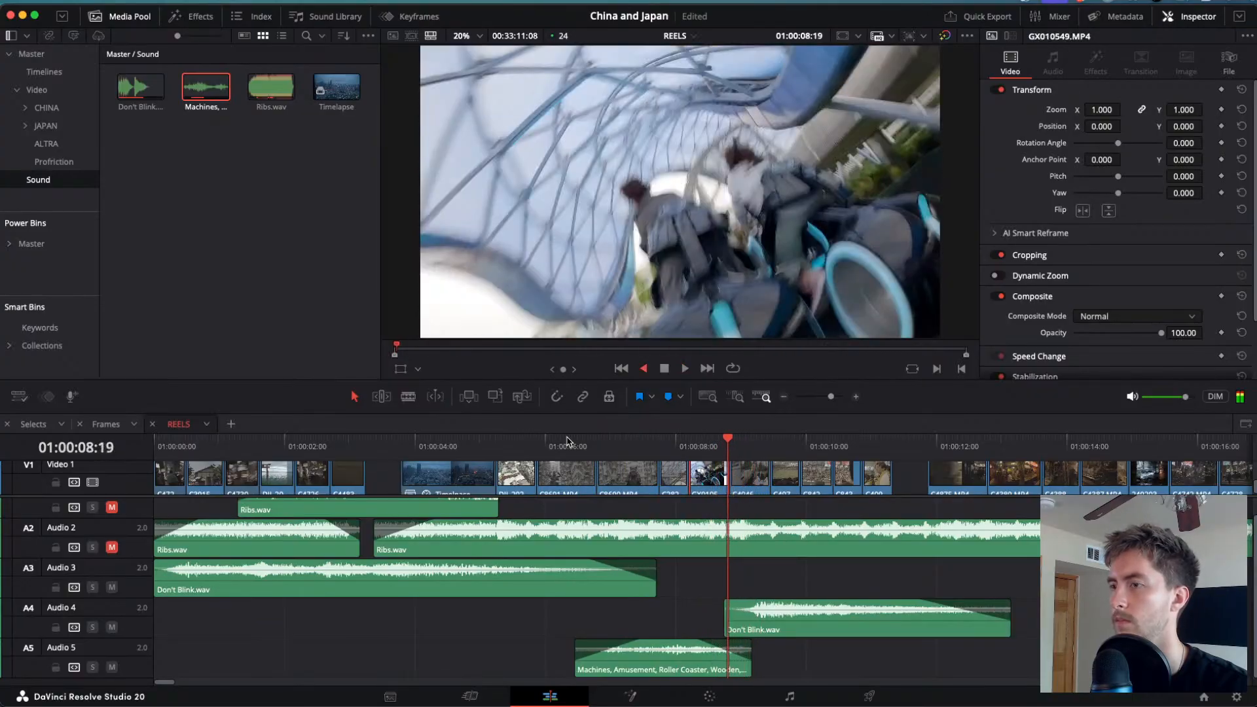
pyautogui.press('k')
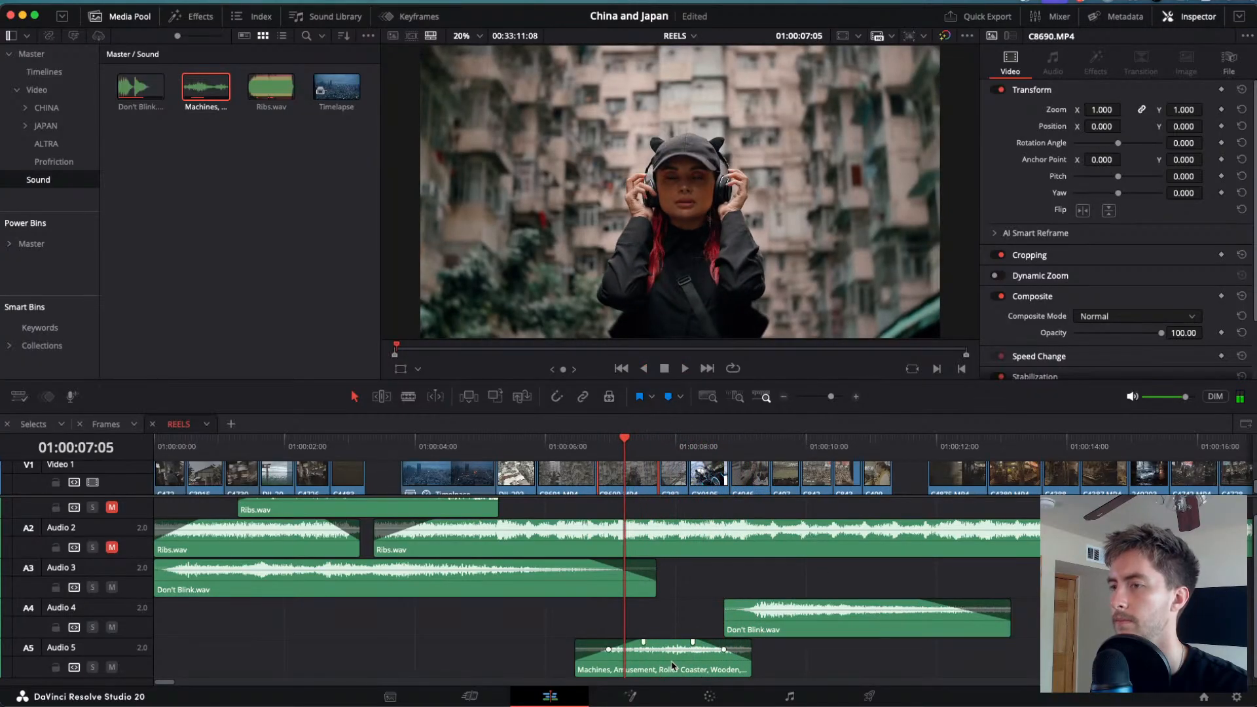
# - Shift the roller coaster sound slightly later on Audio 5, check its timing in playback, and save the project
pyautogui.moveTo(672, 666); pyautogui.dragTo(688, 662)
pyautogui.press('space')
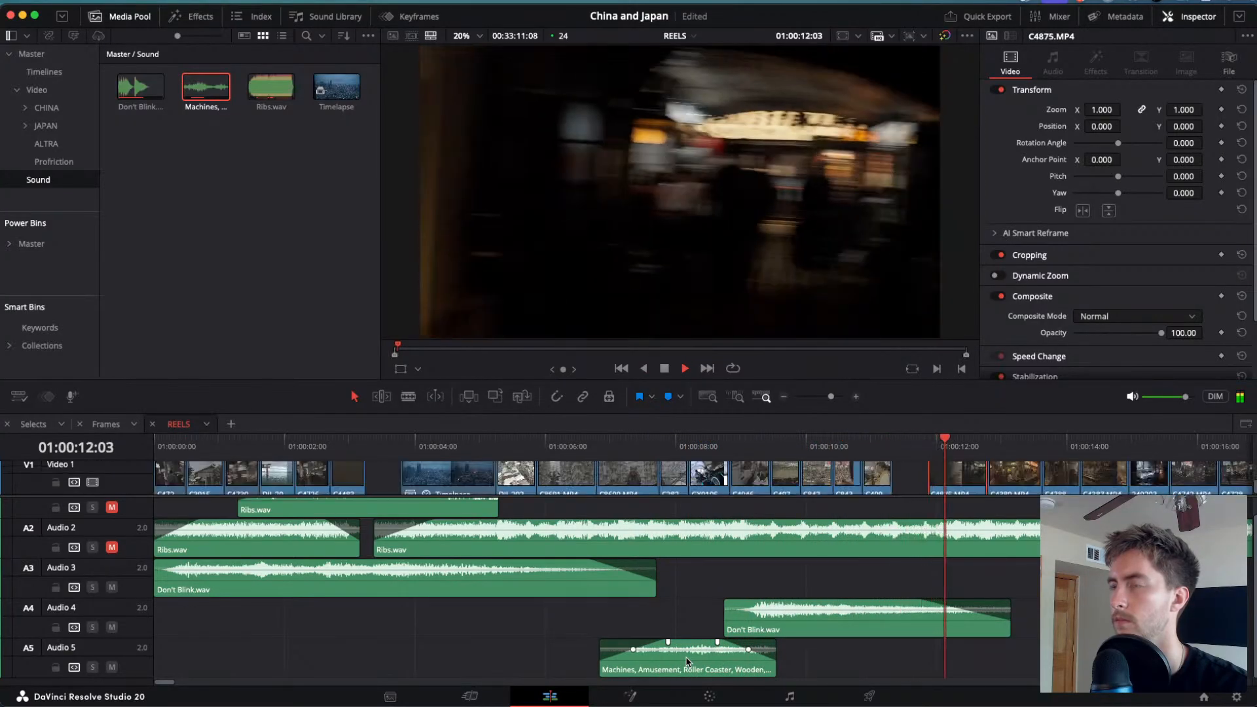
pyautogui.press('j')
pyautogui.press('space')
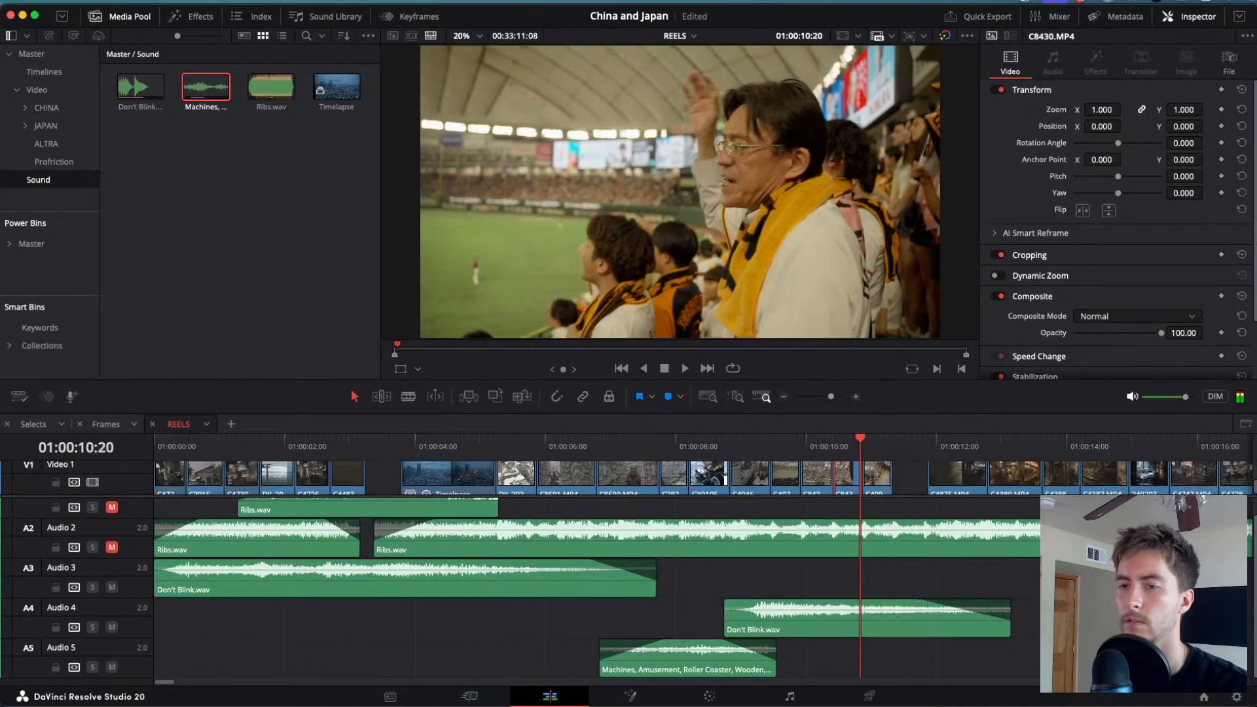
pyautogui.press('super+s')
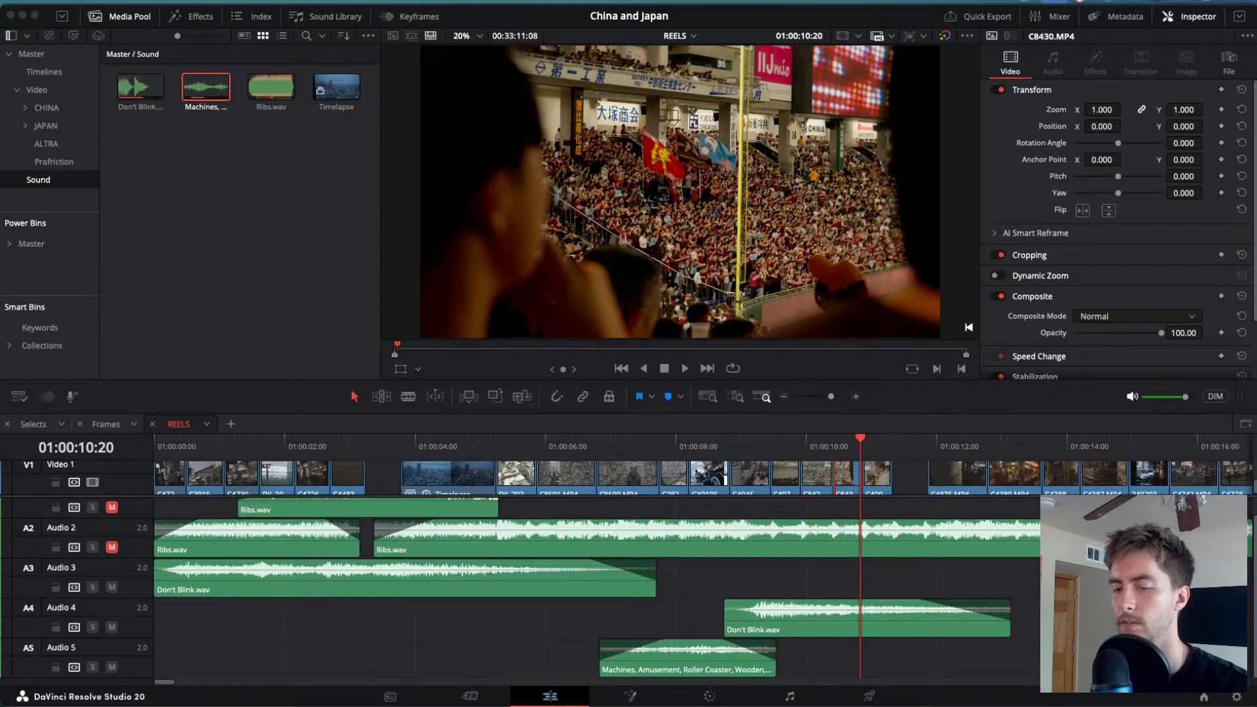
# - Place Crowds, Sport, Soccer, Sing, Chant SND22888.wav on Audio 3 under the baseball clips and play it back, stopping at 01:00:10:15
pyautogui.moveTo(816, 484); pyautogui.dragTo(797, 588)
pyautogui.moveTo(824, 447); pyautogui.dragTo(763, 437)
pyautogui.press('space')
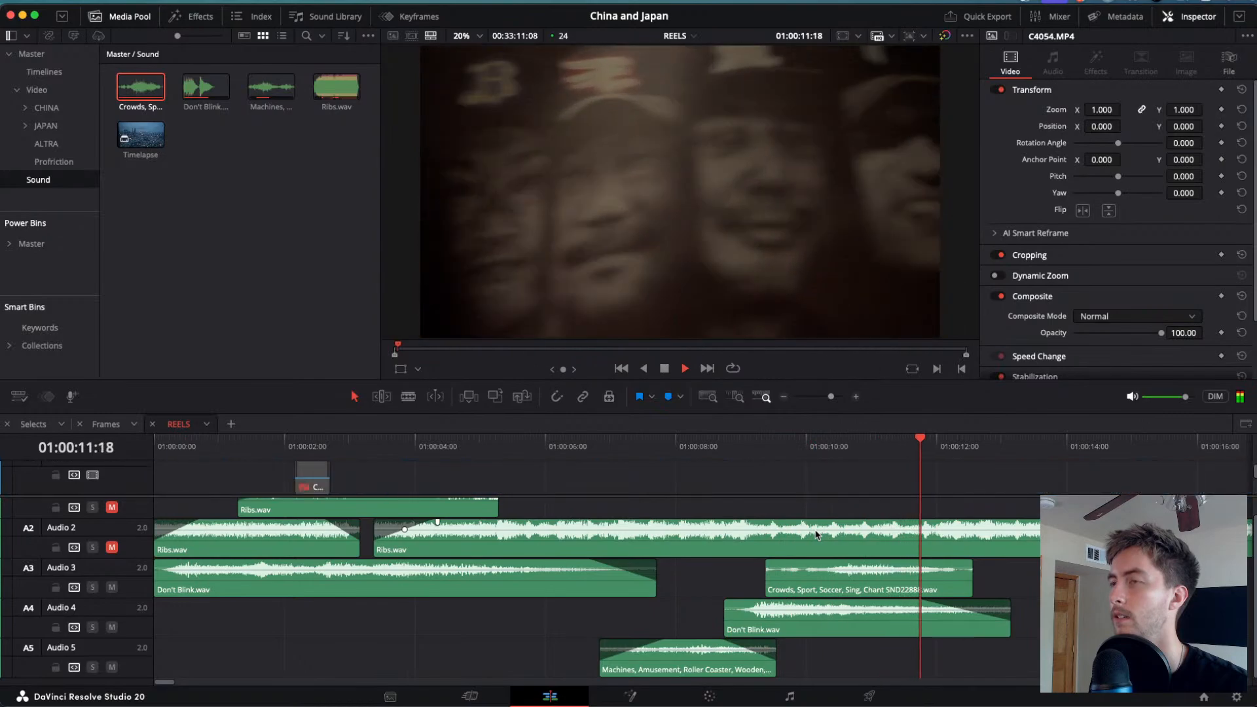
pyautogui.press('space')
pyautogui.press('j')
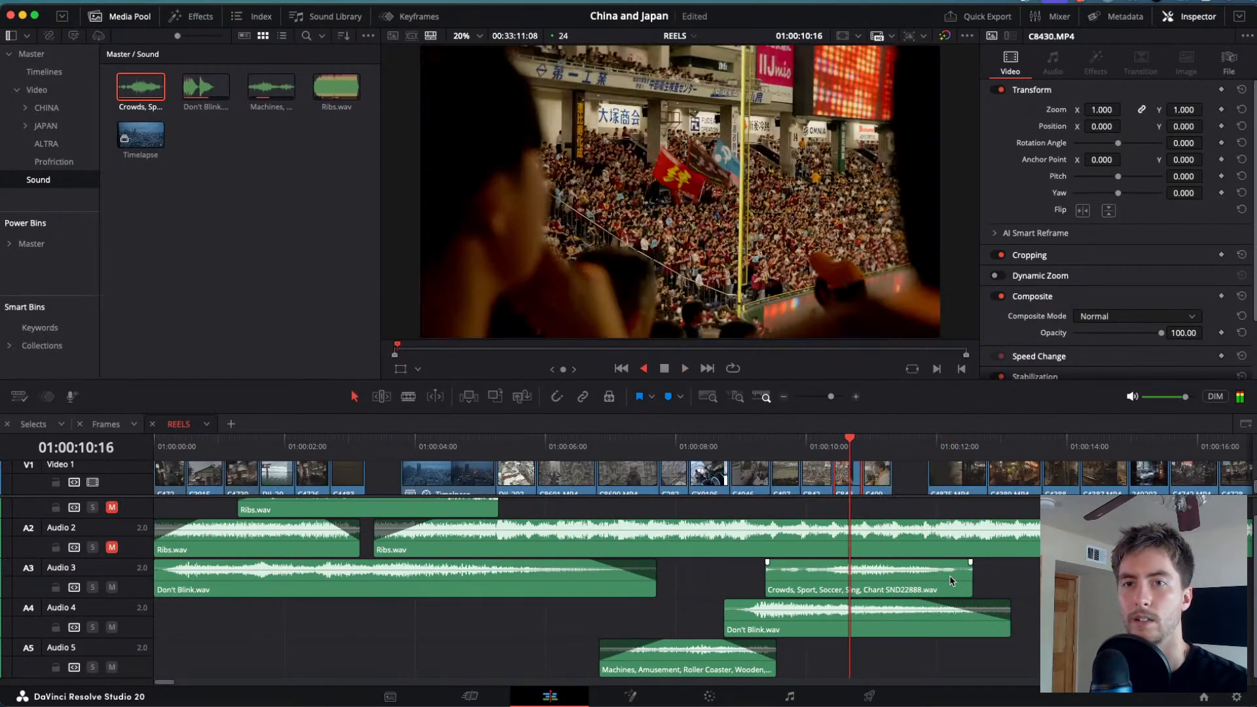
pyautogui.press('k')
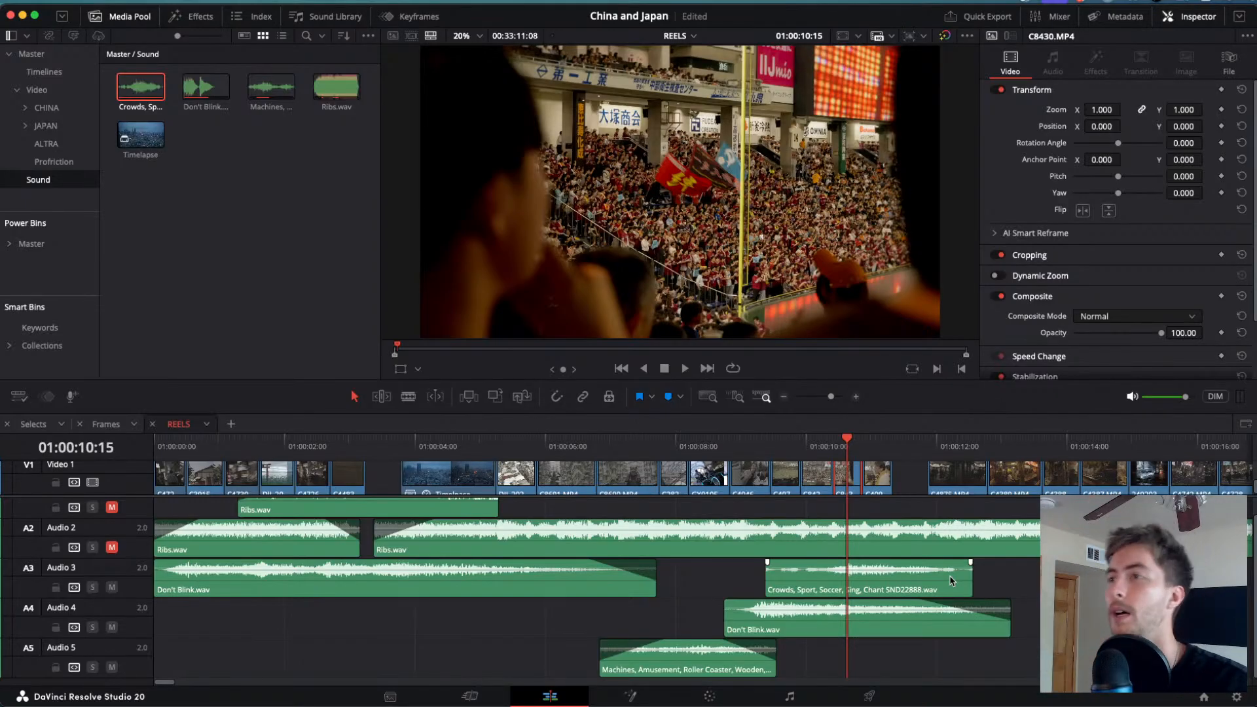
# - Play the reel from its start through the baseball clips to check the added sounds, and rewind to 01:00:07:14
pyautogui.press('Home')
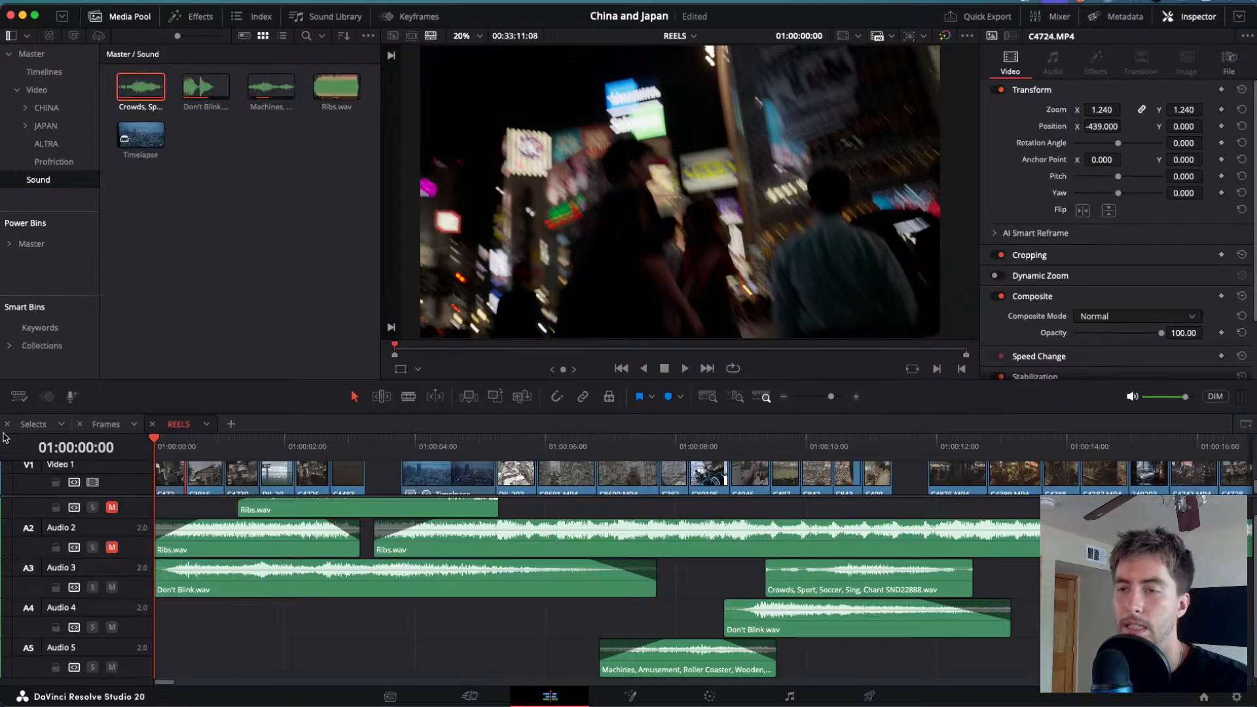
pyautogui.press('space')
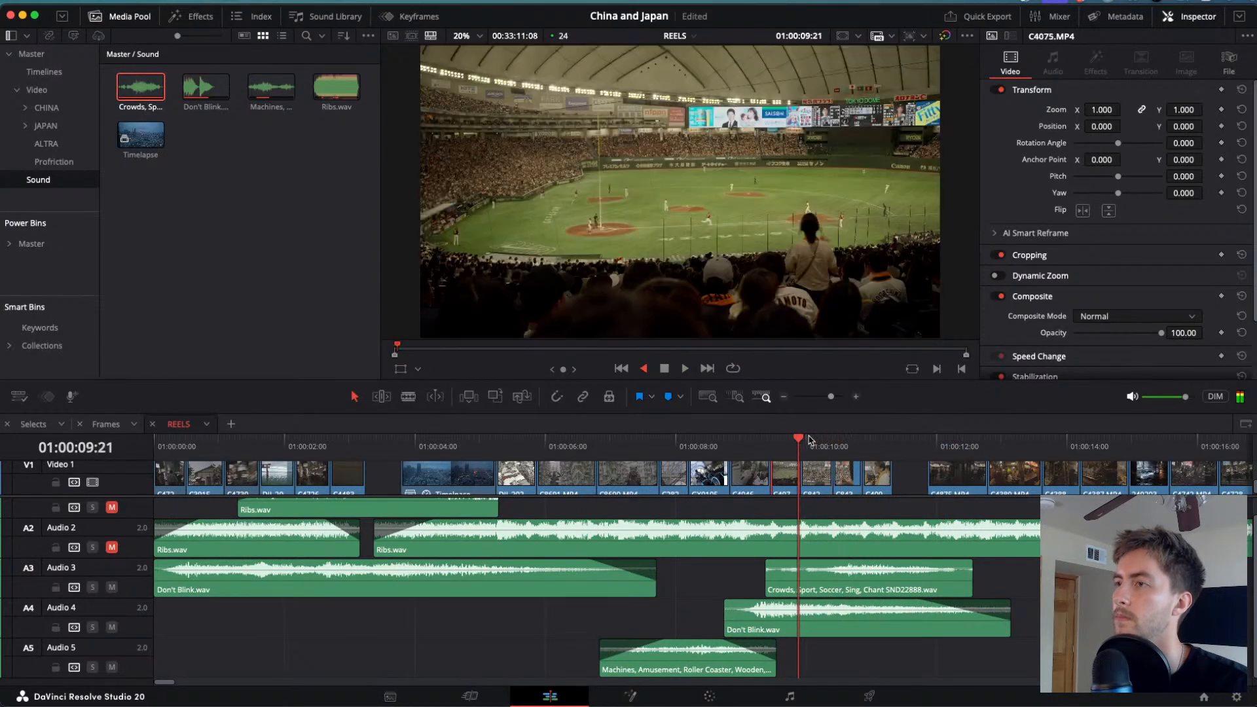
pyautogui.moveTo(684, 443); pyautogui.dragTo(583, 444)
pyautogui.press('space')
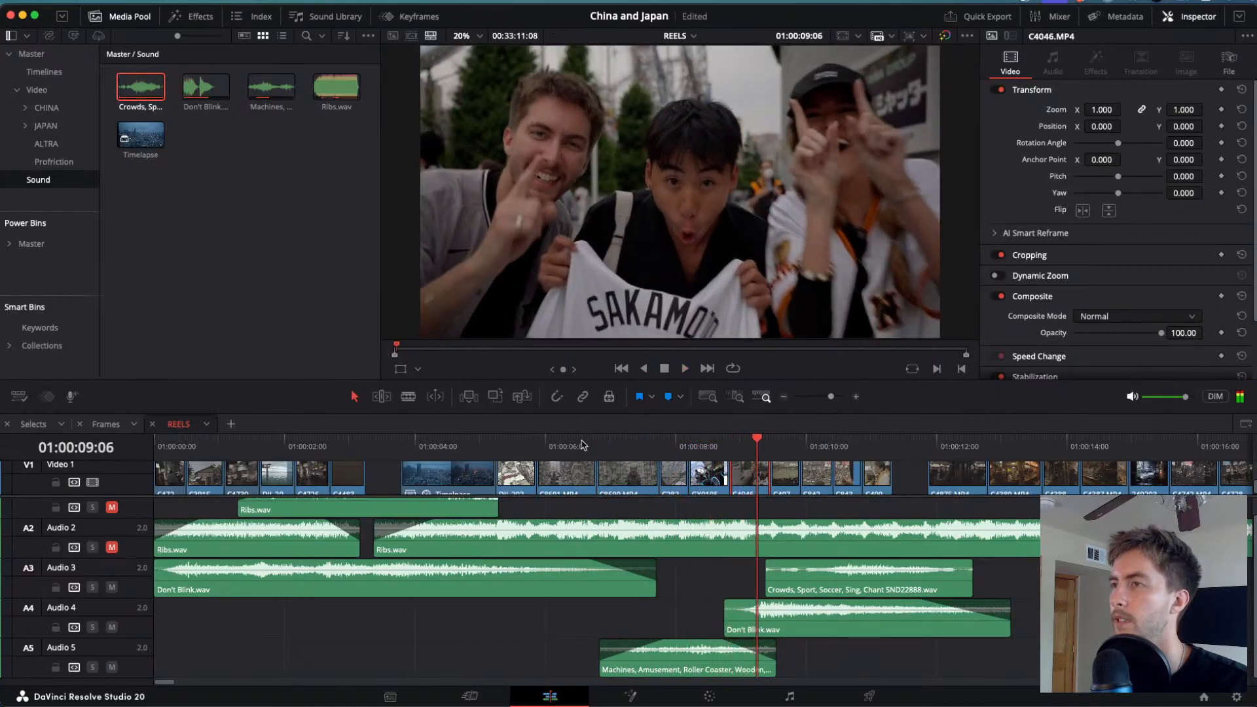
pyautogui.press('j')
pyautogui.press('k')
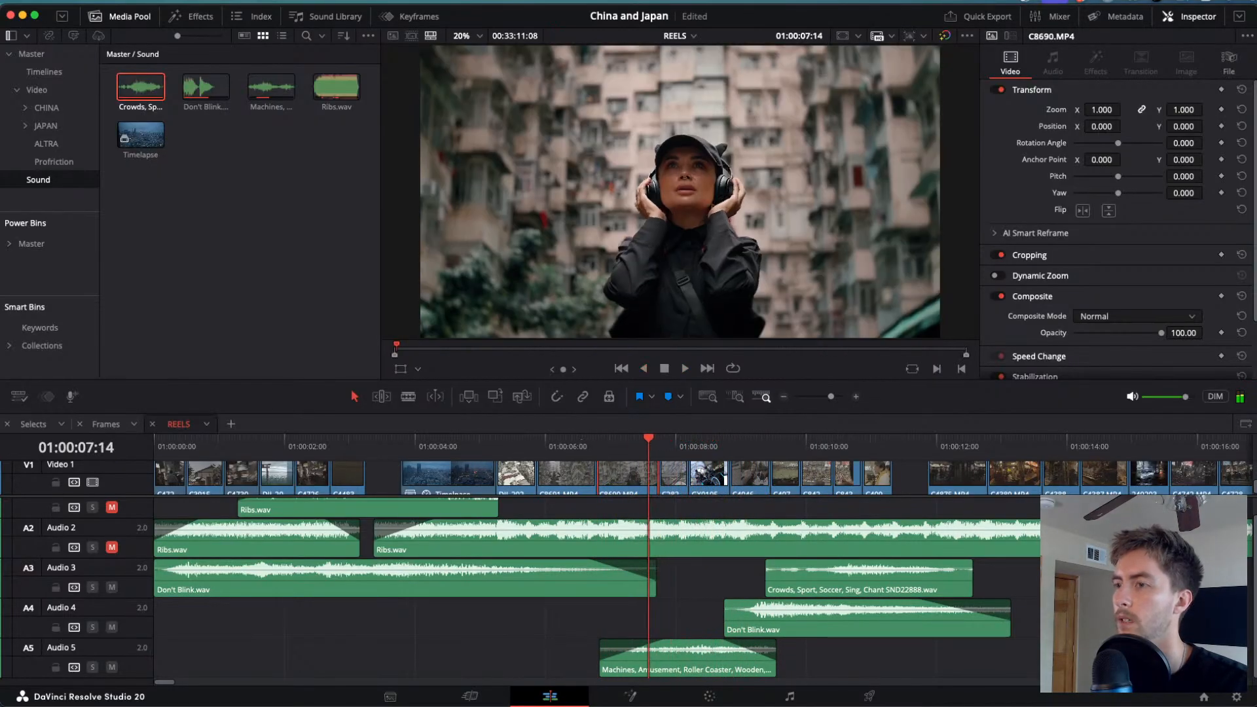
# - Place the second amusement machine sound on Audio 5 right after the roller coaster sound, play the reel from the start, and return to 01:00:00:00
pyautogui.click(686, 674)
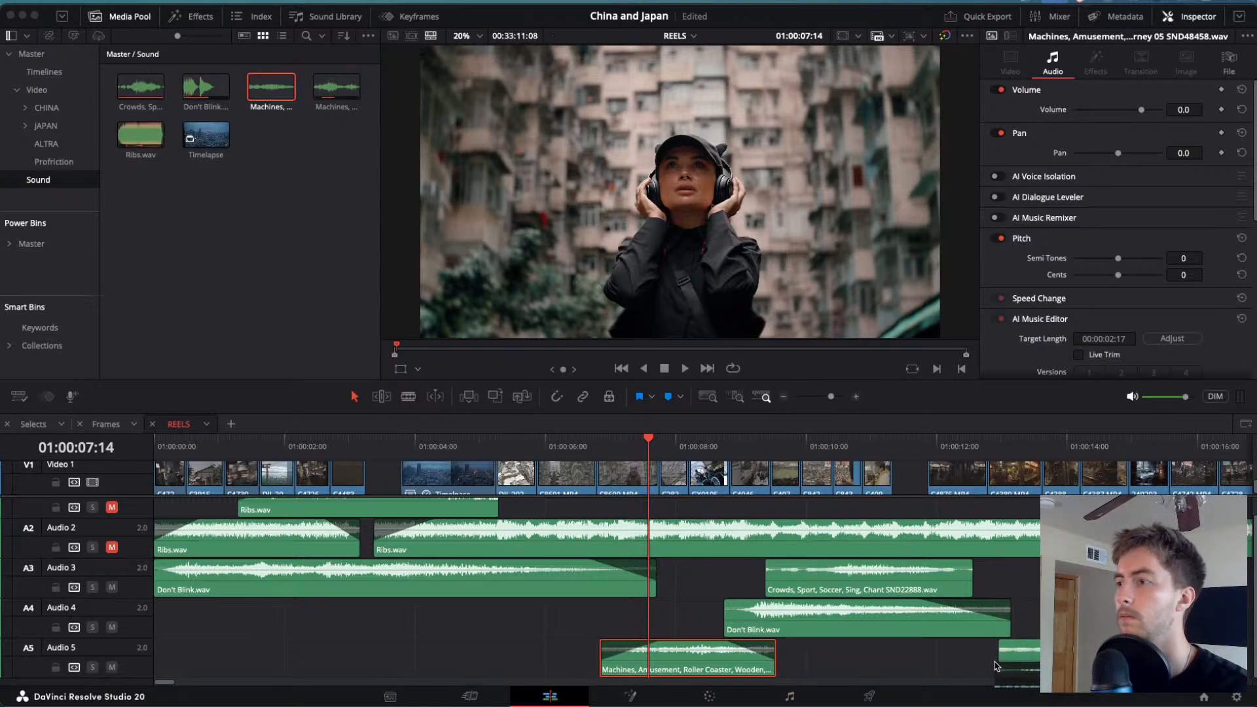
pyautogui.moveTo(994, 666); pyautogui.dragTo(785, 662)
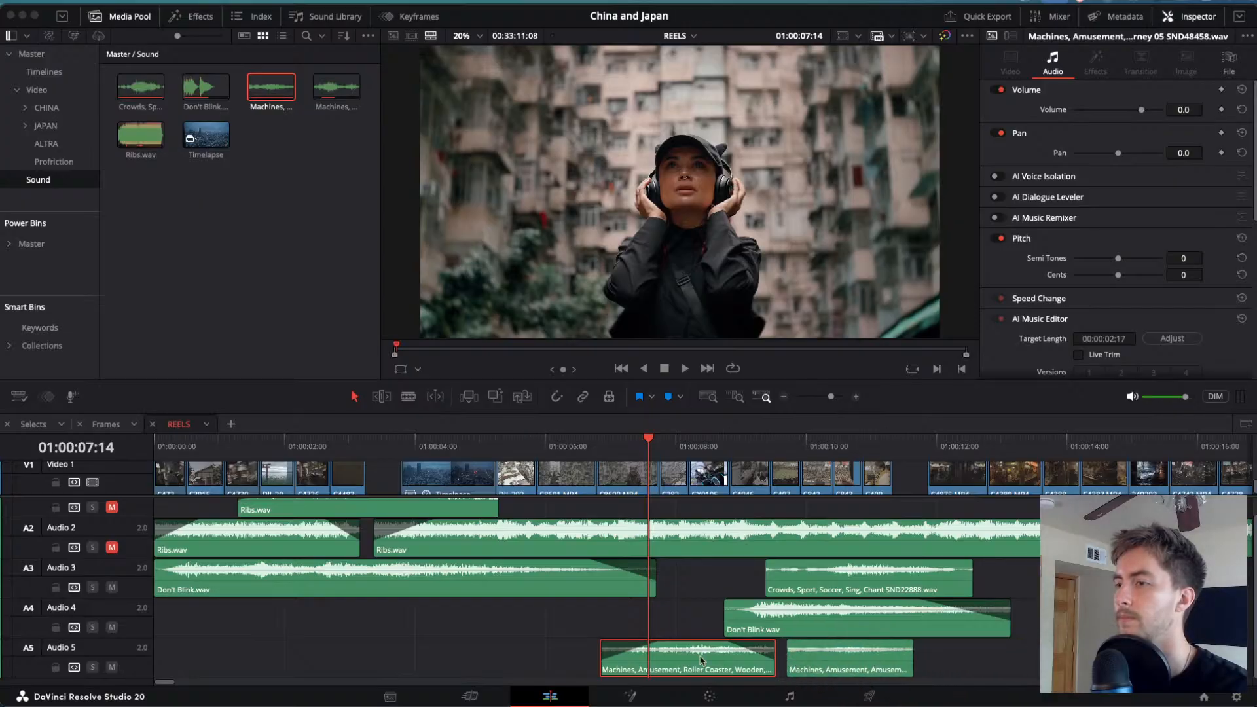
pyautogui.press('Home')
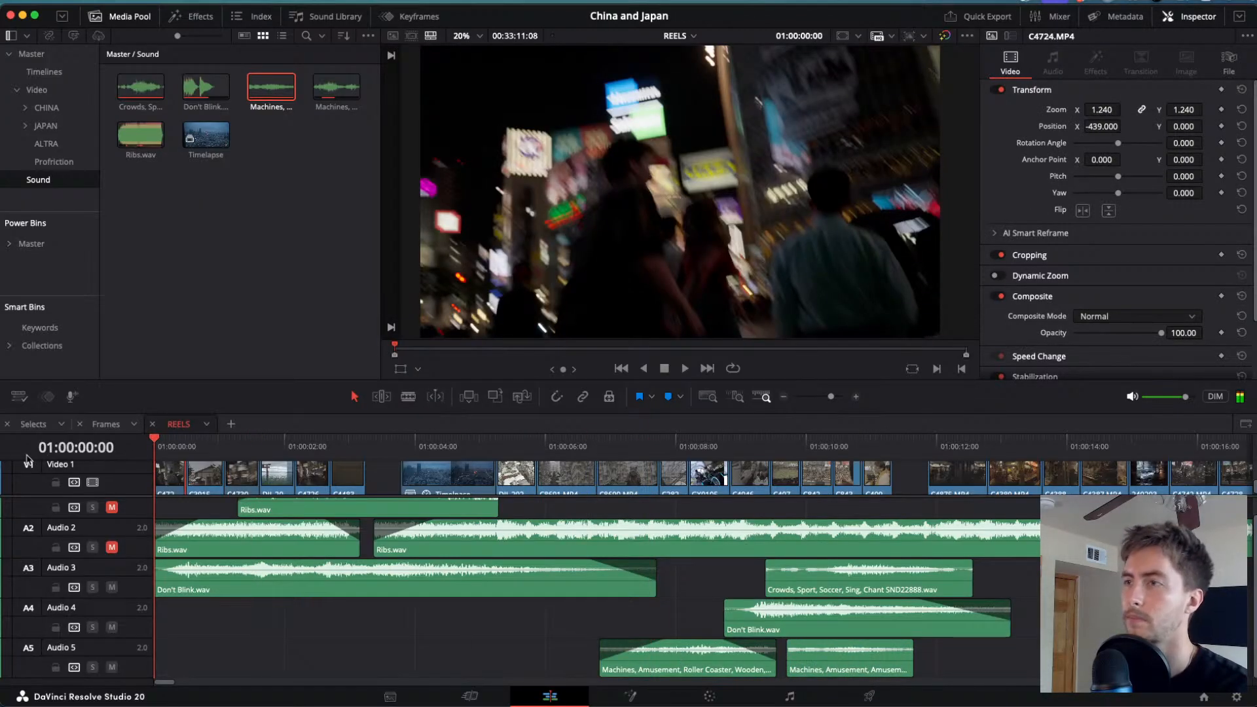
pyautogui.press('space')
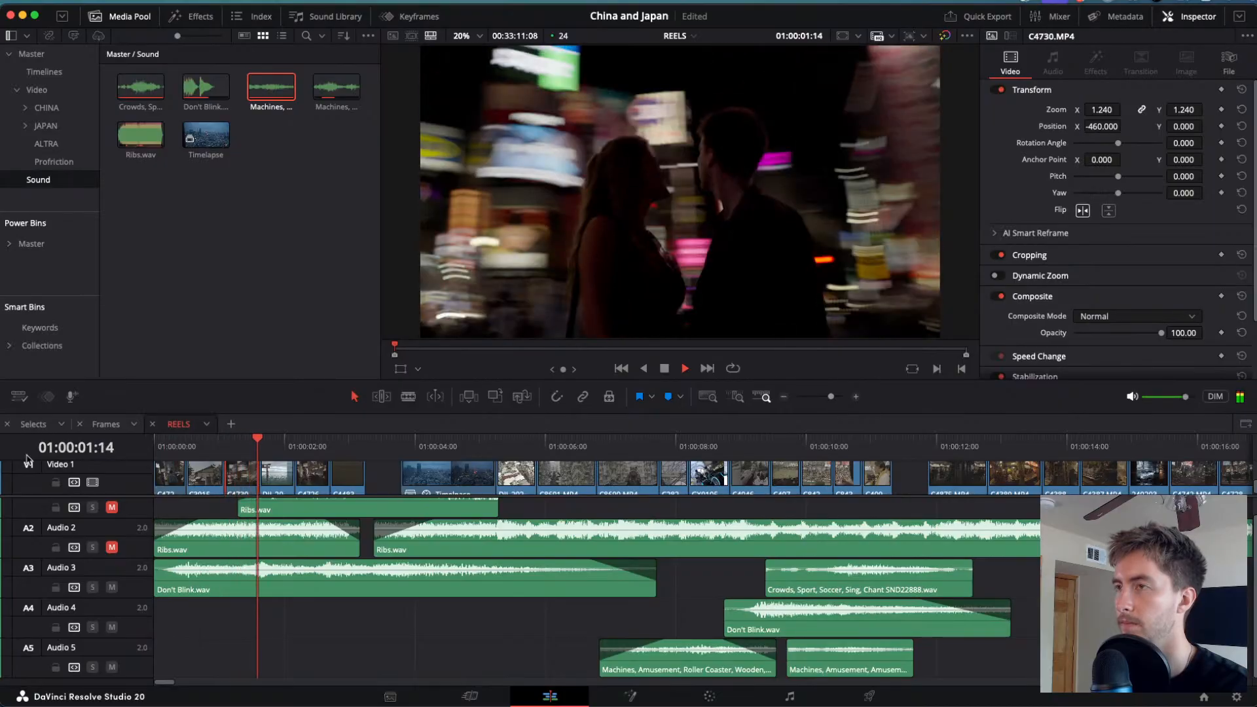
pyautogui.scroll(1, 28, 459)
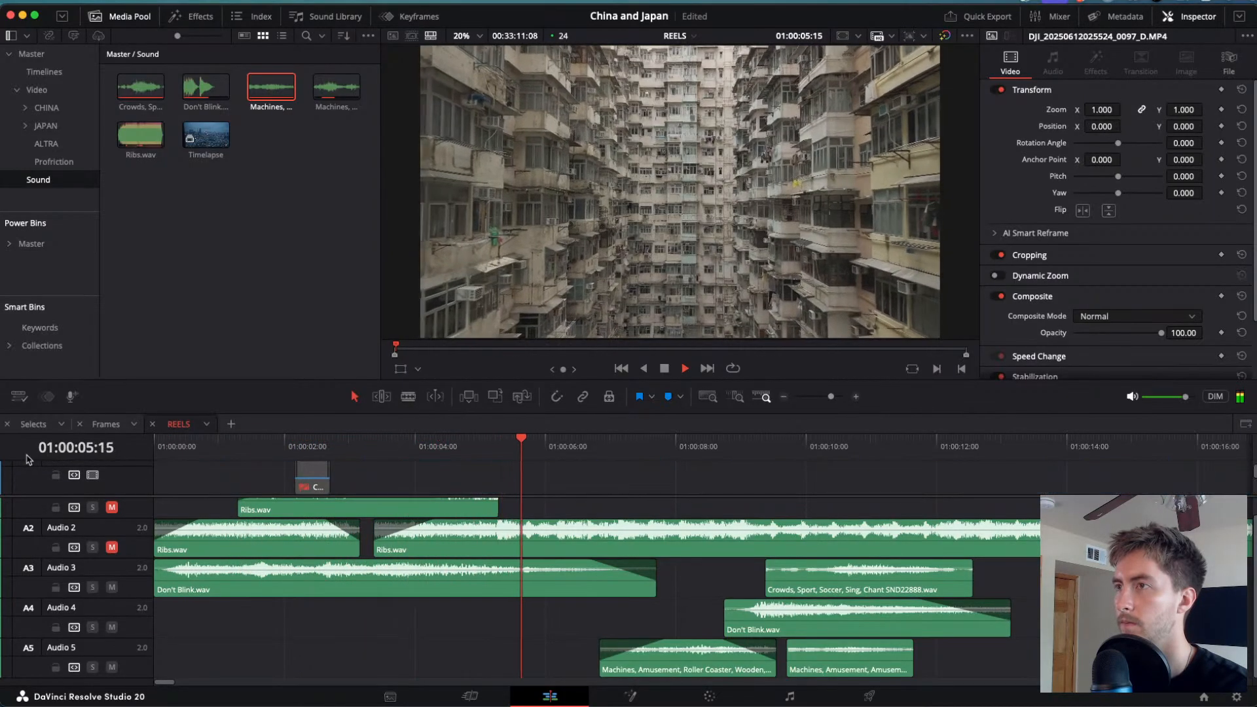
pyautogui.scroll(-1, 29, 459)
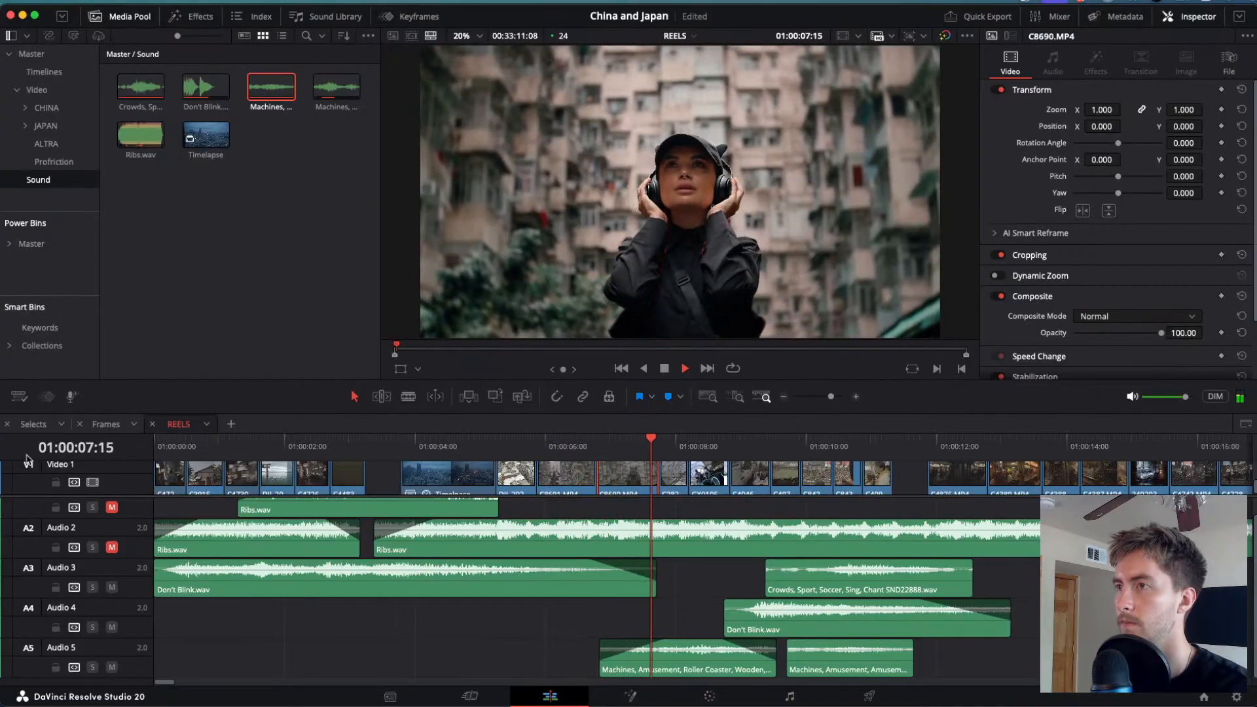
pyautogui.press('space')
pyautogui.moveTo(579, 452); pyautogui.dragTo(154, 448)
# - Replace the wooden roller coaster sound on Audio 5 with the second amusement sound, trimmed at its start and moved under the coaster clips
pyautogui.click(687, 653)
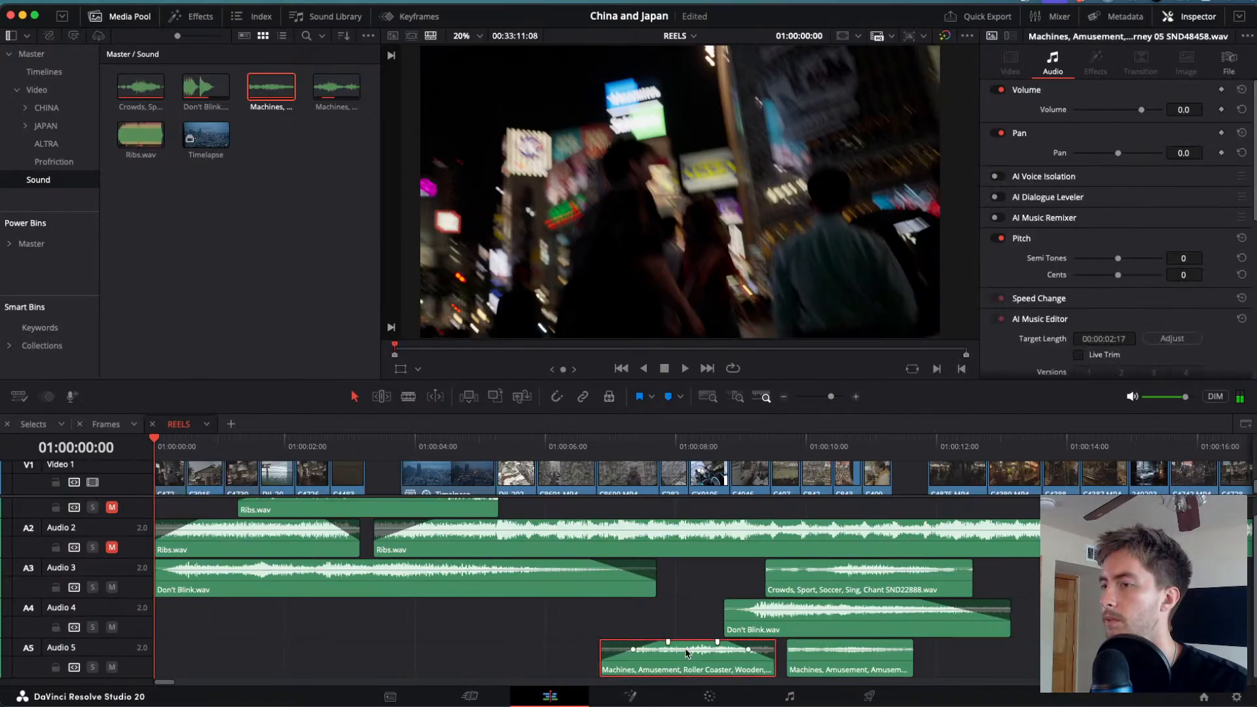
pyautogui.press('Delete')
pyautogui.moveTo(842, 663); pyautogui.dragTo(671, 665)
# - Play back and forth through the coaster clips around 01:00:08:07 to check the replacement sound's timing
pyautogui.click(695, 438)
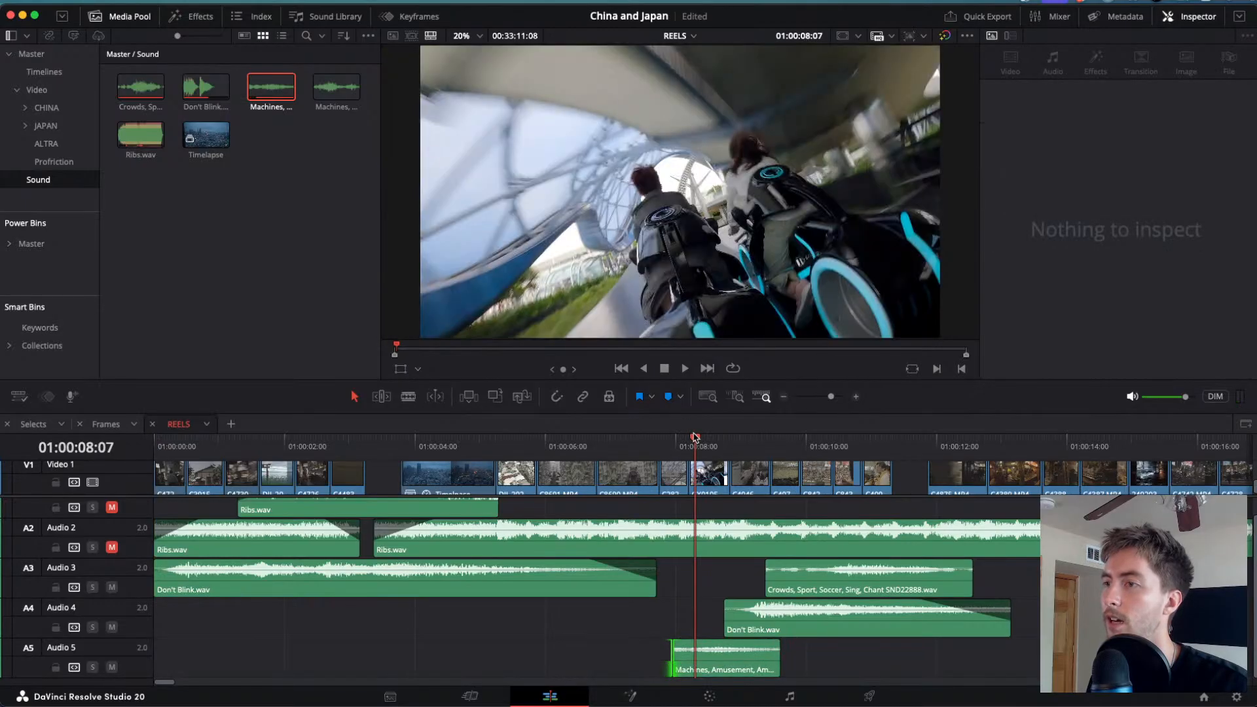
pyautogui.press('j')
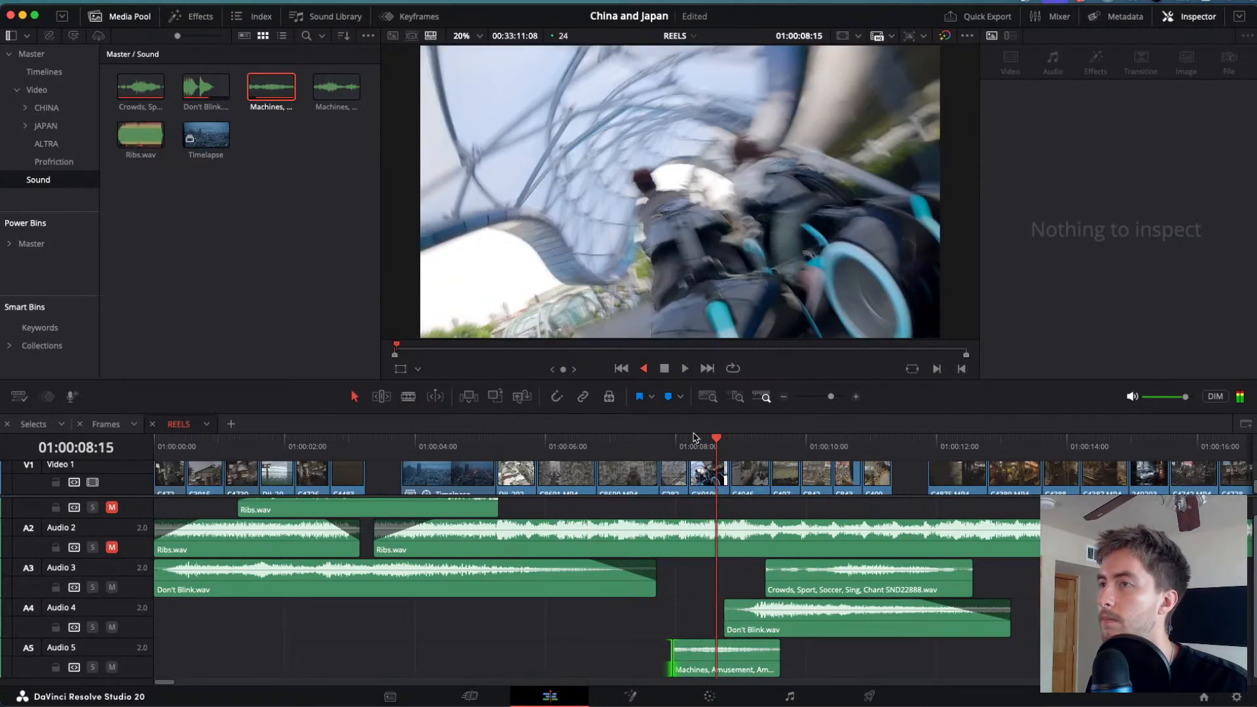
pyautogui.press('k')
pyautogui.press('l')
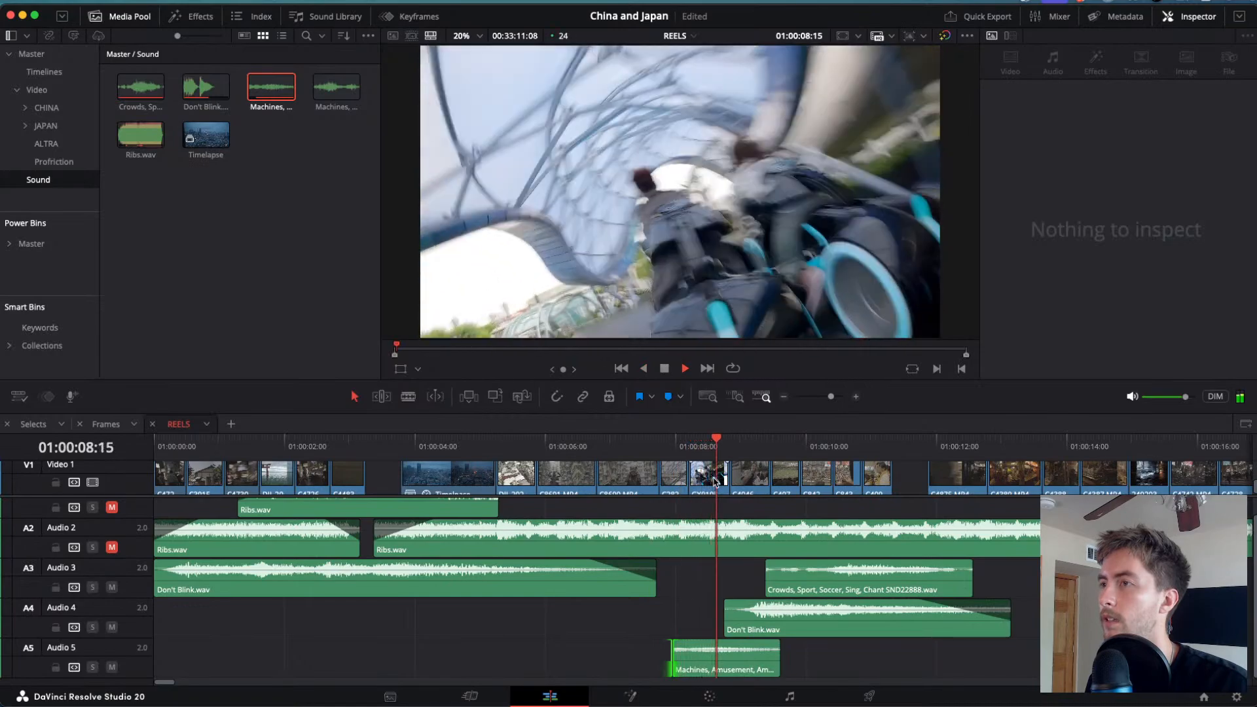
pyautogui.press('k')
pyautogui.press('j')
pyautogui.press('k')
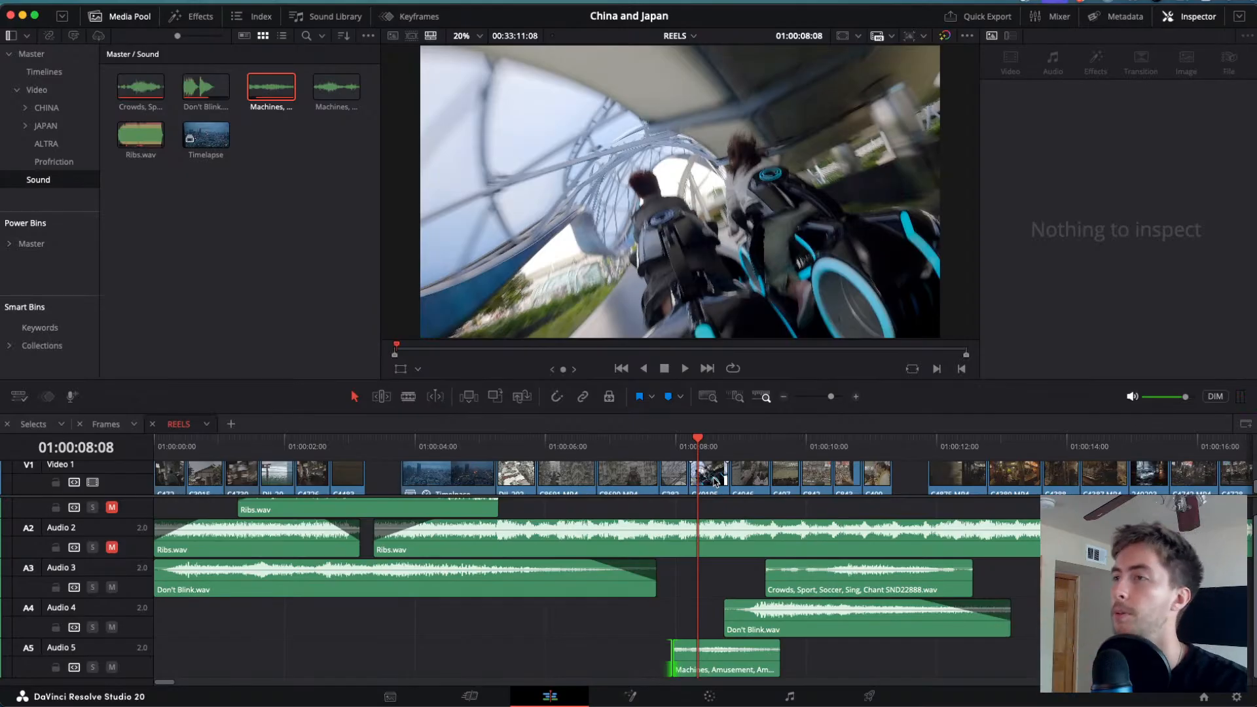
pyautogui.press('space')
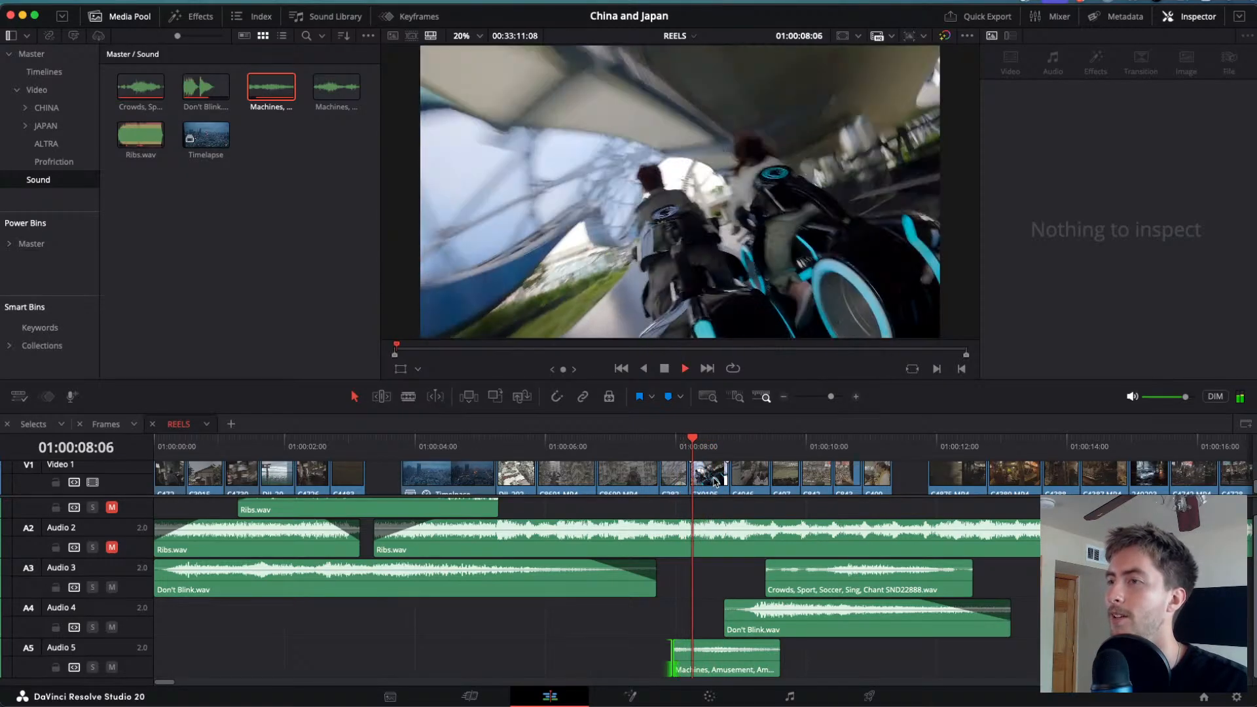
pyautogui.press('j')
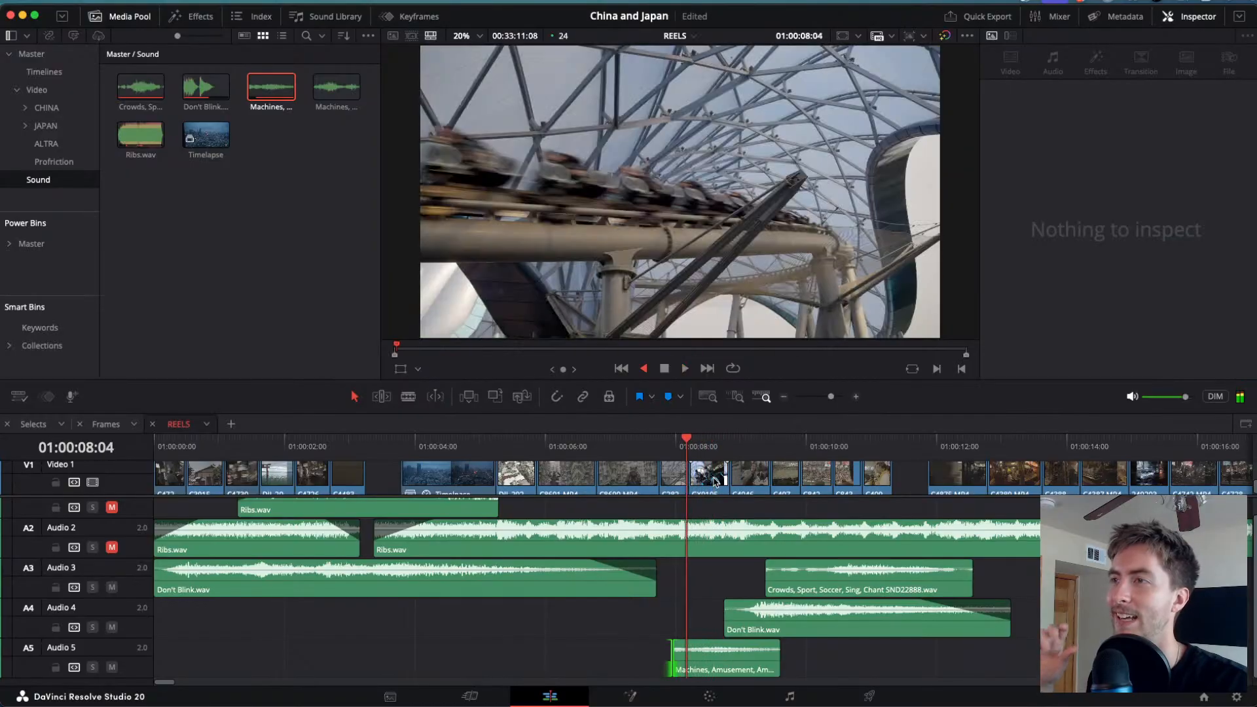
pyautogui.press('l')
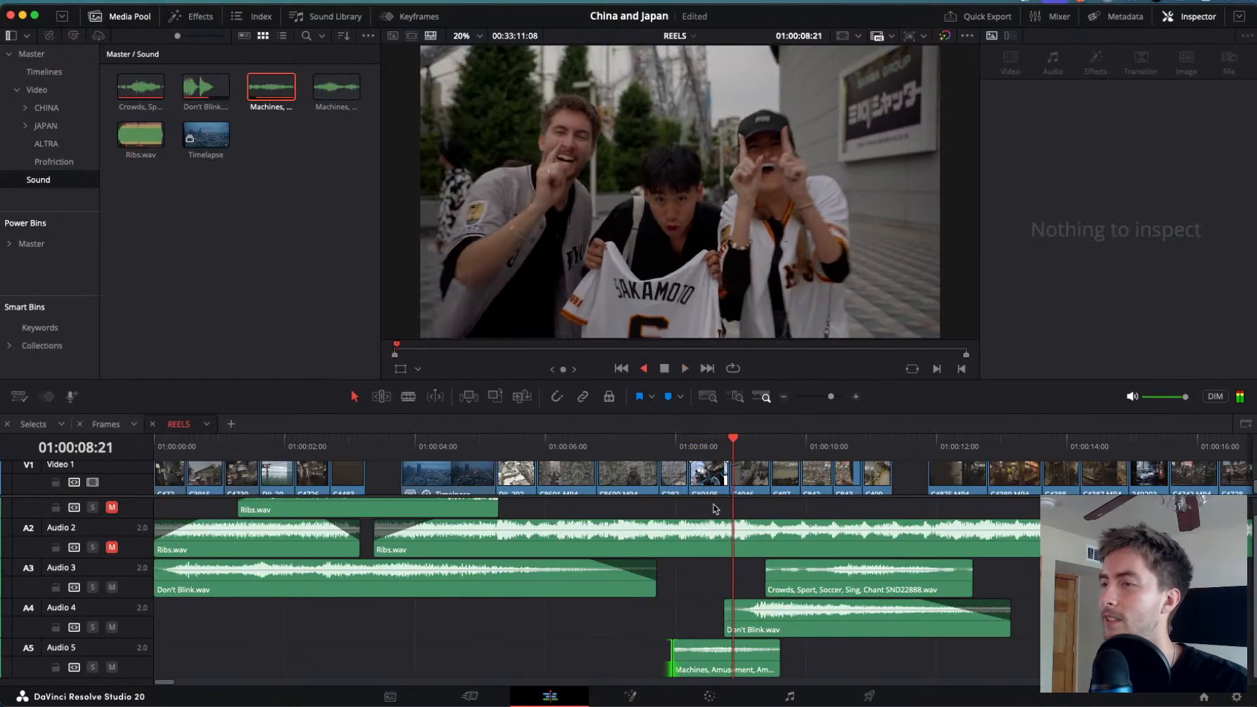
pyautogui.press('k')
# - Move the replacement coaster sound earlier on Audio 5 to start at about 01:00:07:05, and play it from 01:00:07:13
pyautogui.moveTo(705, 666); pyautogui.dragTo(660, 664)
pyautogui.moveTo(678, 437); pyautogui.dragTo(647, 441)
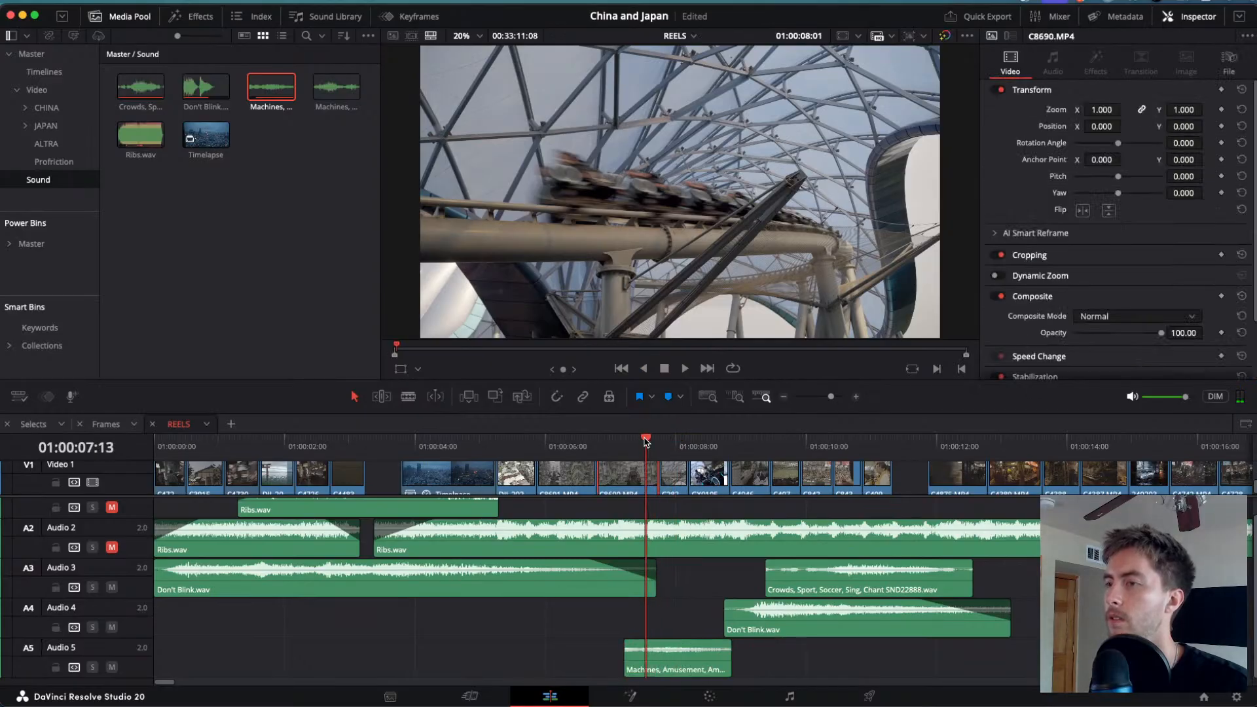
pyautogui.press('space')
pyautogui.press('j')
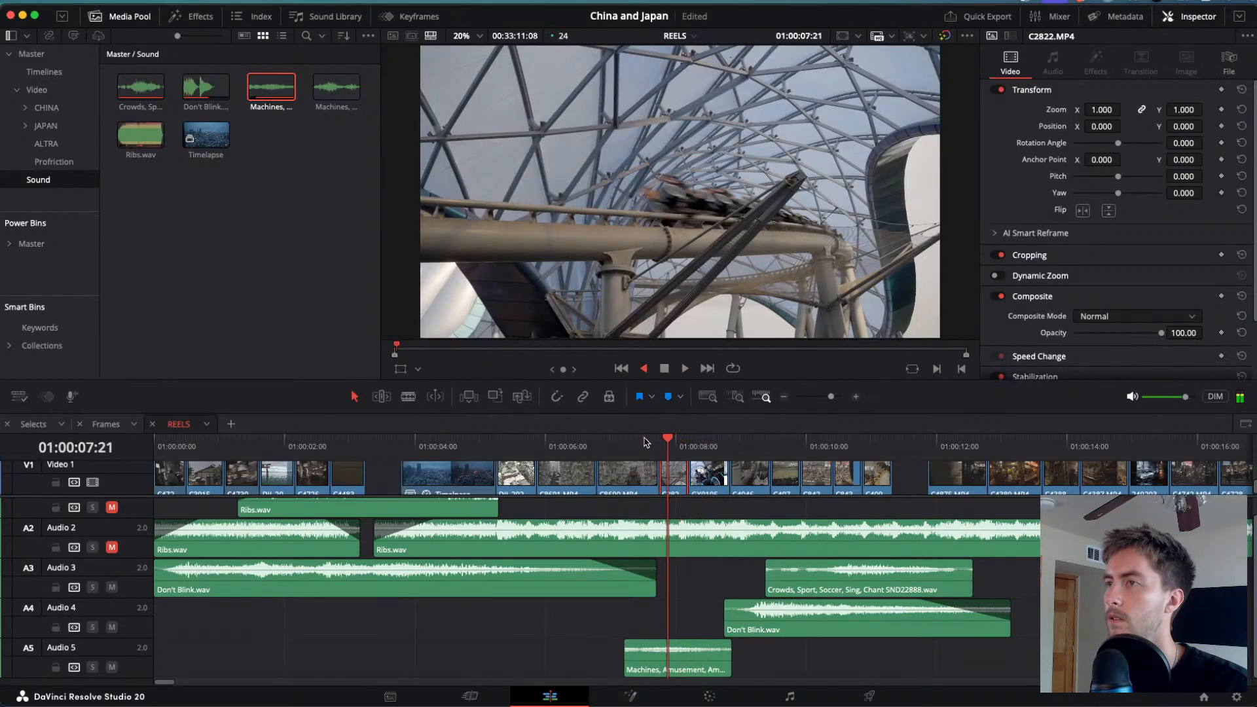
pyautogui.press('k')
# - Trim the coaster sound's start to about 01:00:07:13 with a fade-in, and check it in playback
pyautogui.moveTo(625, 664); pyautogui.dragTo(673, 640)
pyautogui.press('l')
pyautogui.press('j')
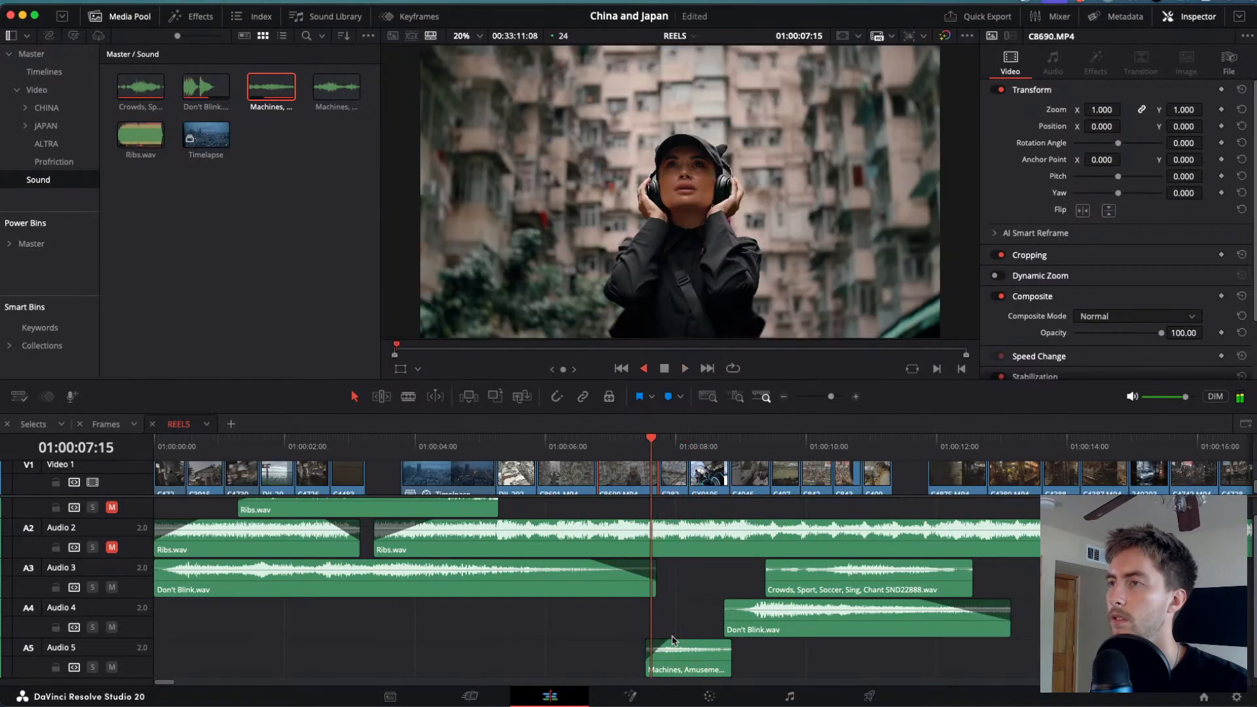
pyautogui.press('l')
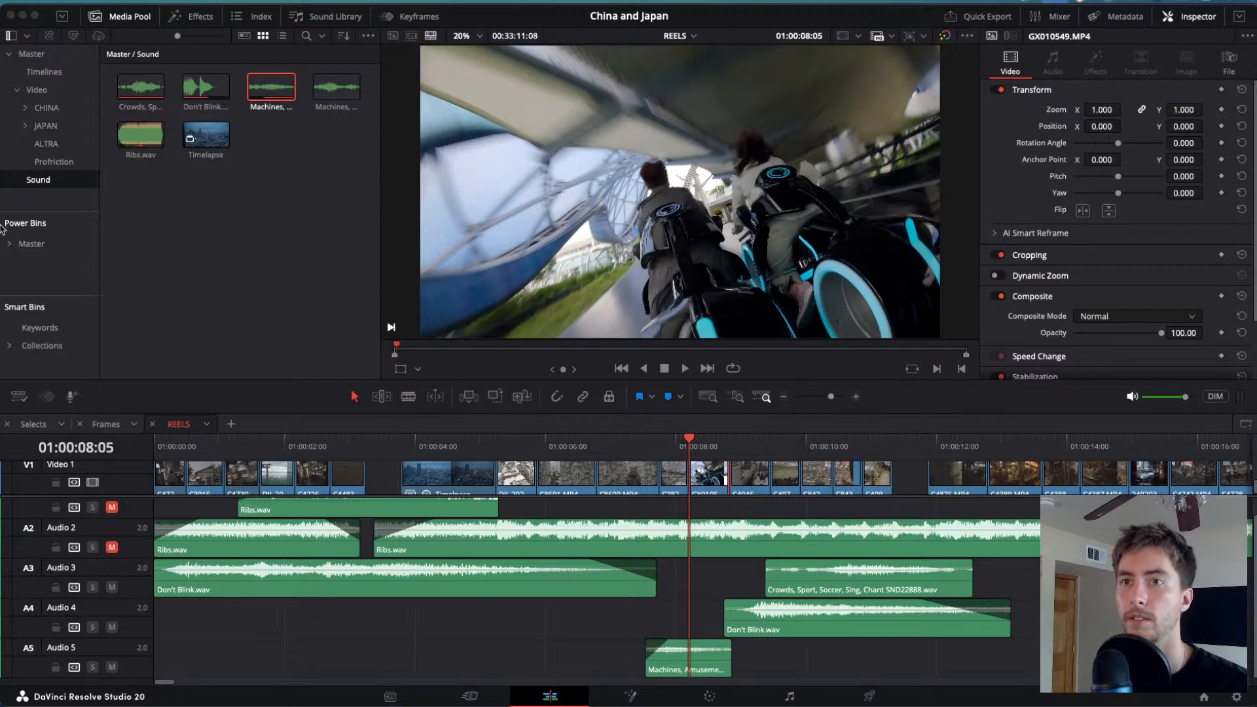
# - Browse the power bins to Pulse WAV's 3 Whooshes folder and preview 07 Essential Whoosh 7.wav
pyautogui.click(31, 244)
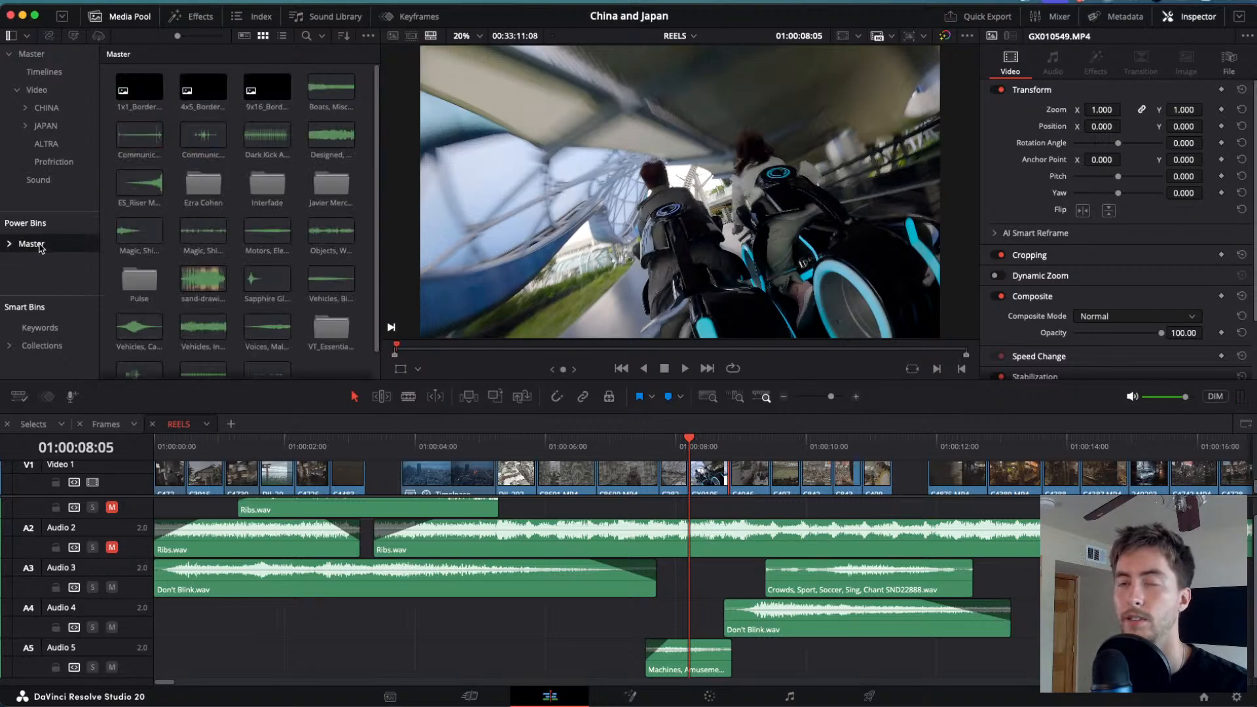
pyautogui.scroll(-1, 26, 244)
pyautogui.click(23, 254)
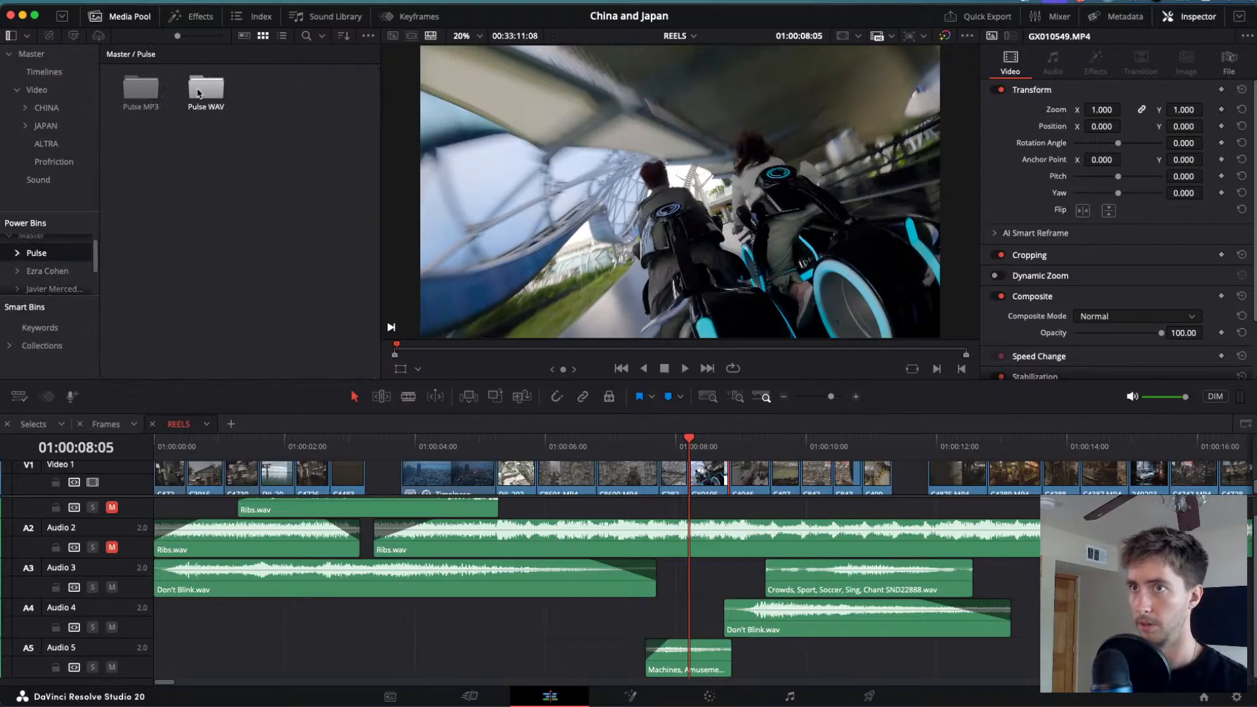
pyautogui.doubleClick(200, 92)
pyautogui.doubleClick(265, 92)
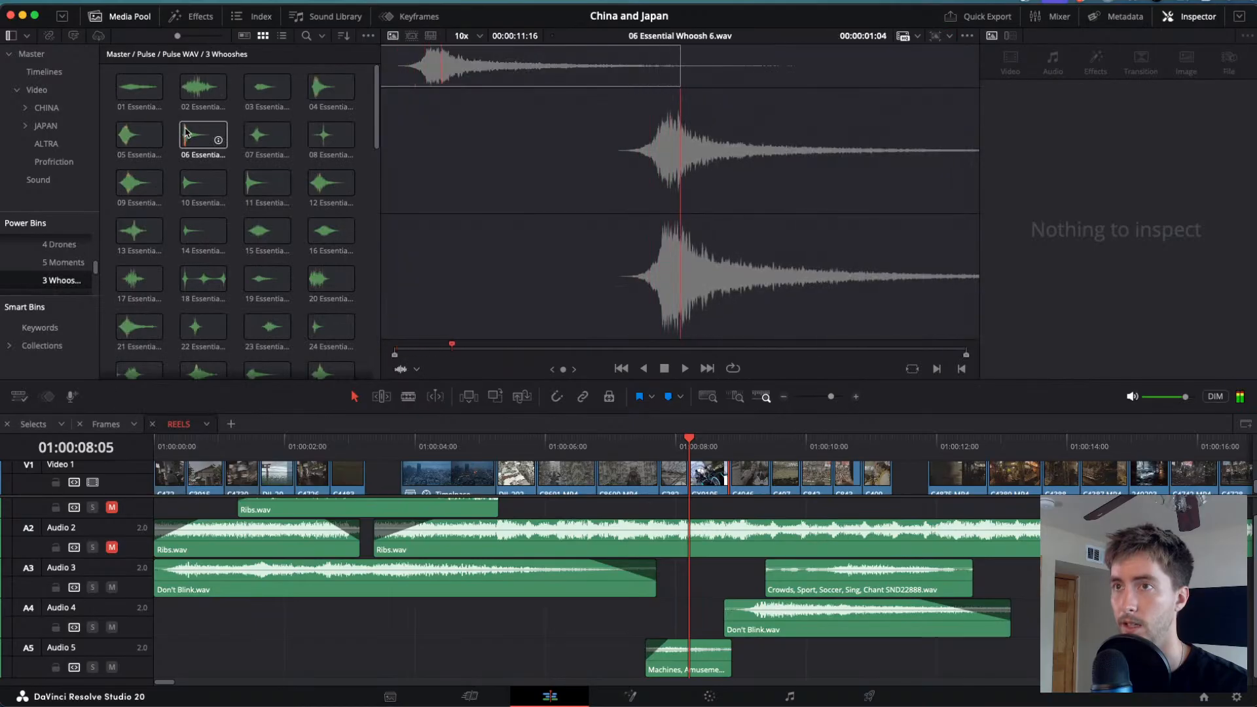
pyautogui.click(270, 134)
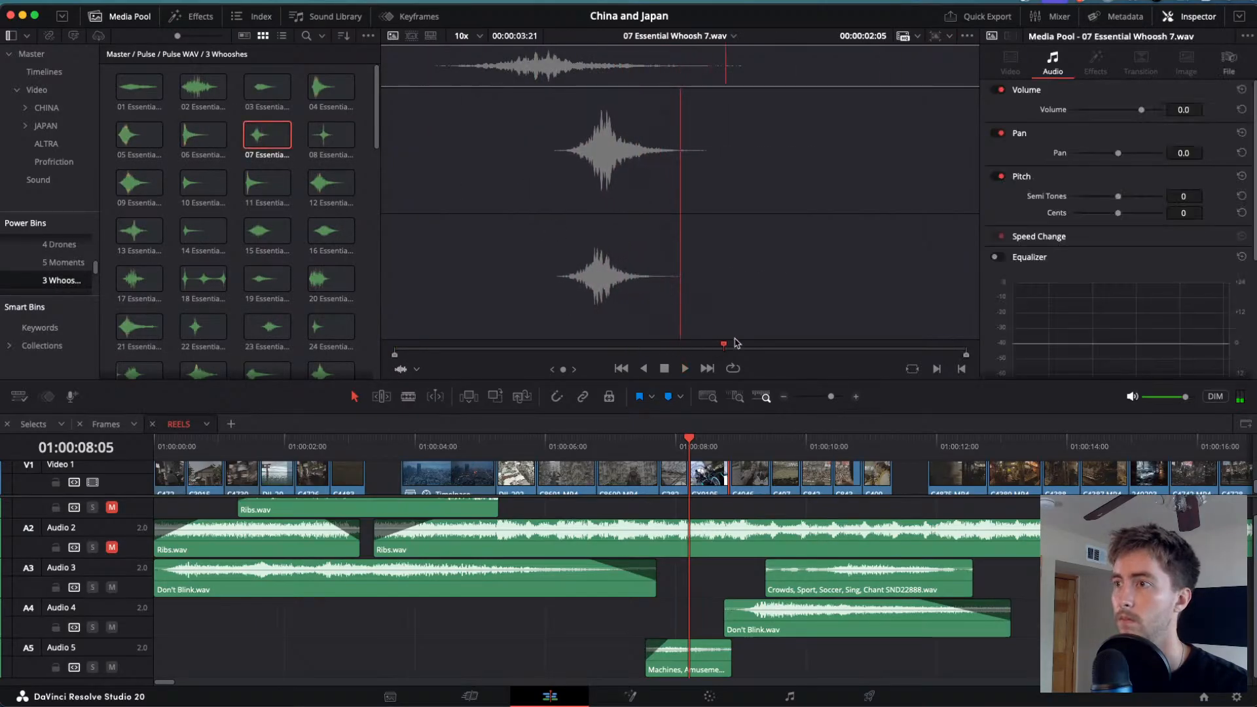
pyautogui.moveTo(724, 346); pyautogui.dragTo(468, 337)
pyautogui.press('space')
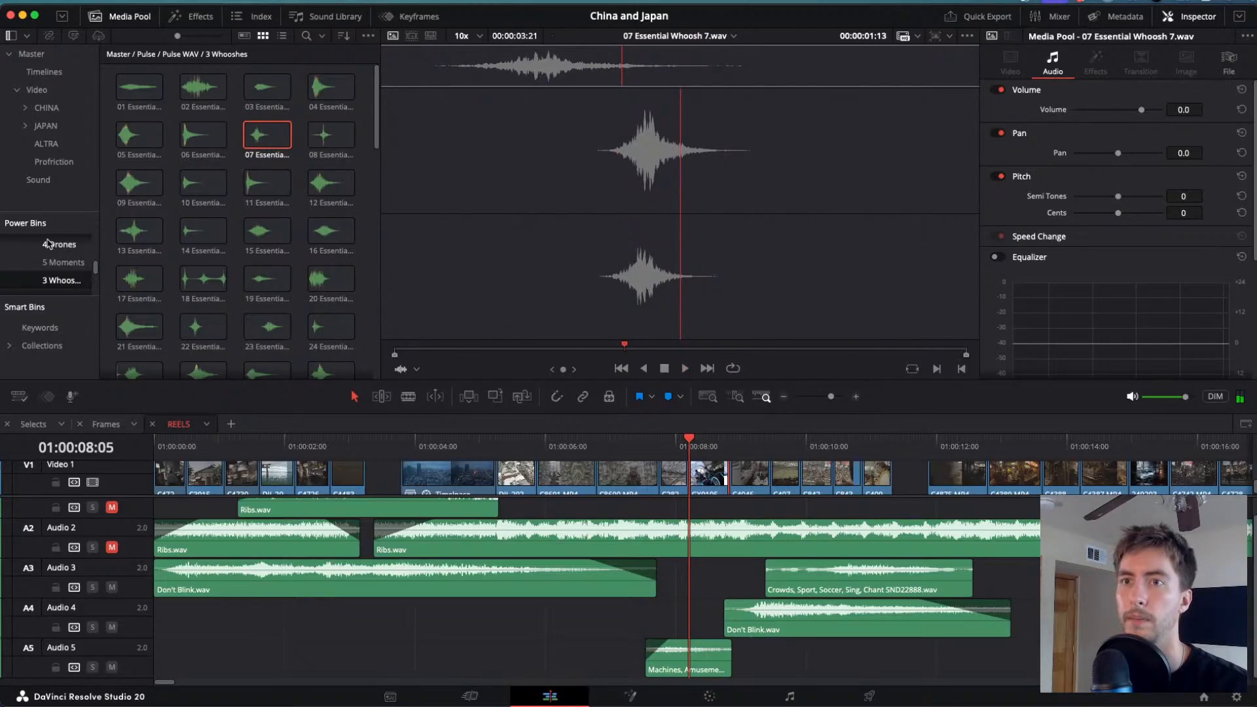
# - Enlarge the power bins area, browse the VT_Essential Flow - Flight Edition Risers and Slow Motion sounds, and preview 01 White Knuckles.wav
pyautogui.moveTo(58, 210); pyautogui.dragTo(58, 154)
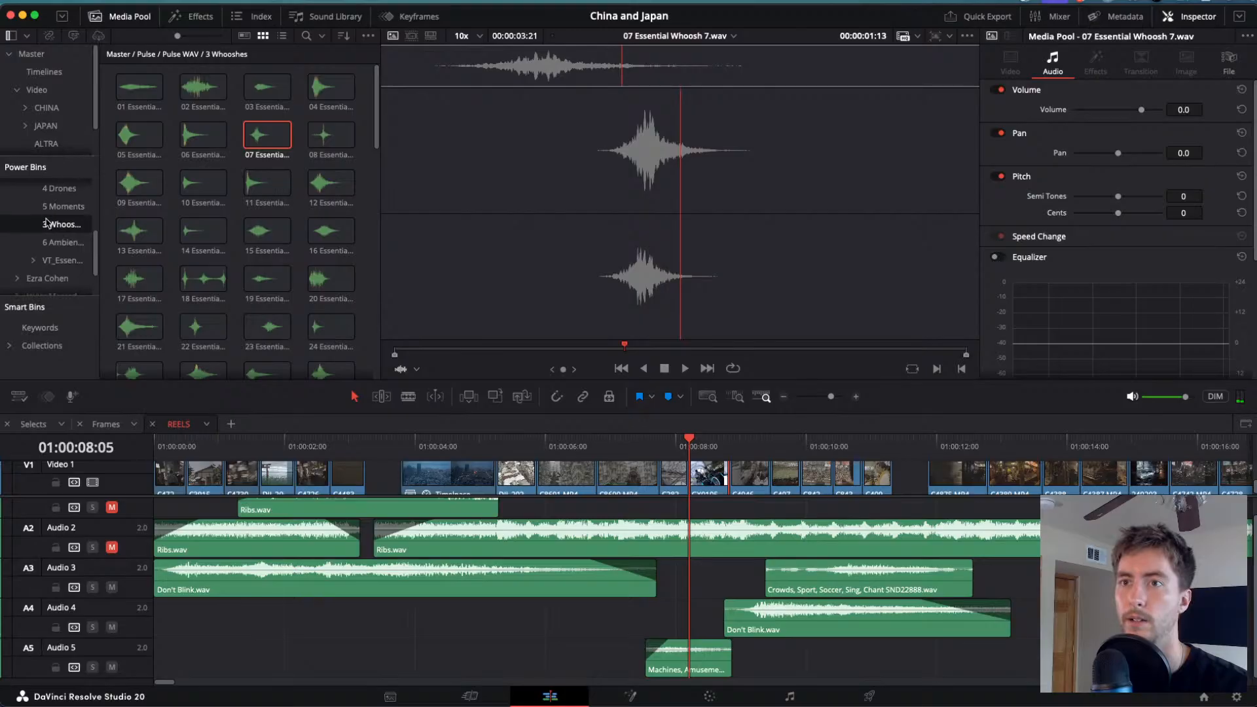
pyautogui.scroll(-3, 47, 223)
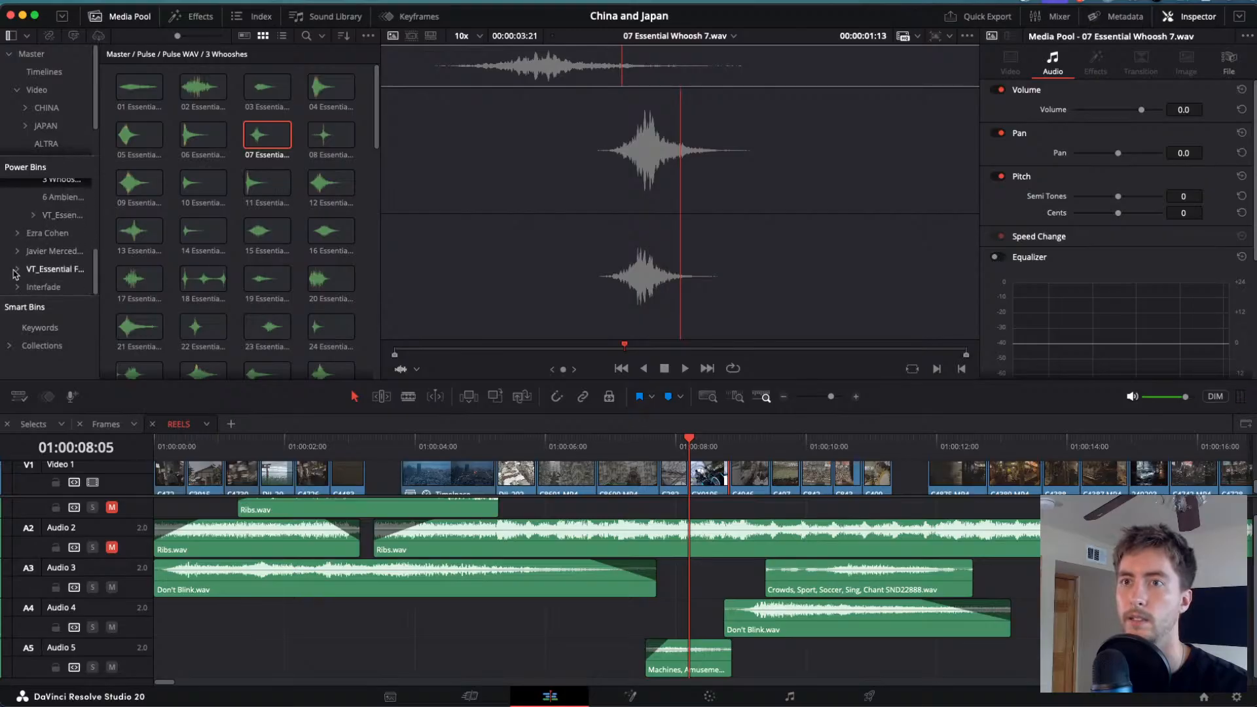
pyautogui.scroll(-5, 32, 274)
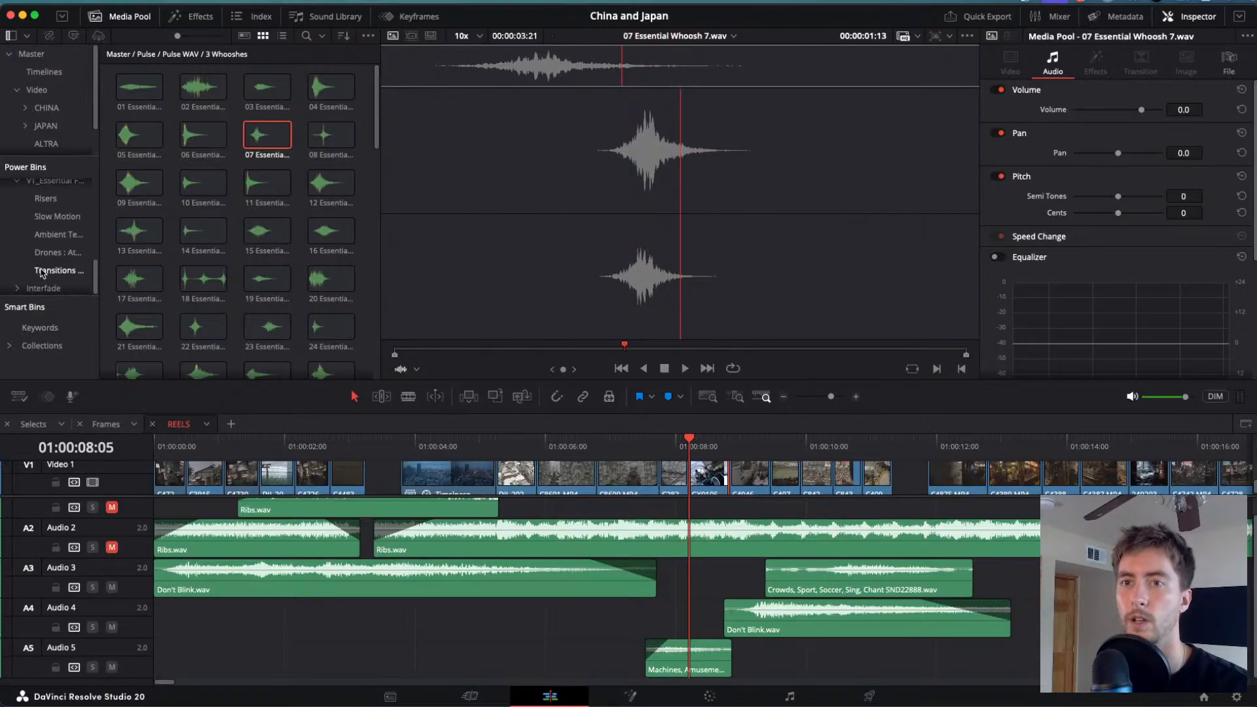
pyautogui.click(45, 206)
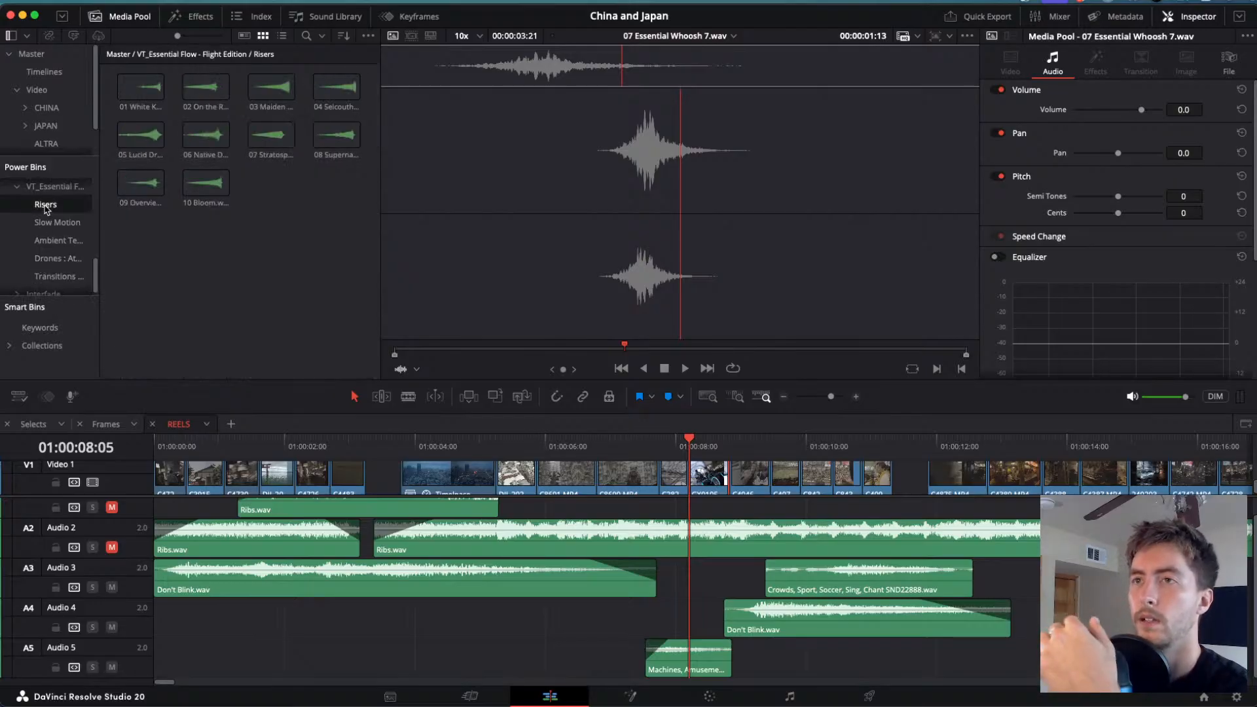
pyautogui.click(53, 226)
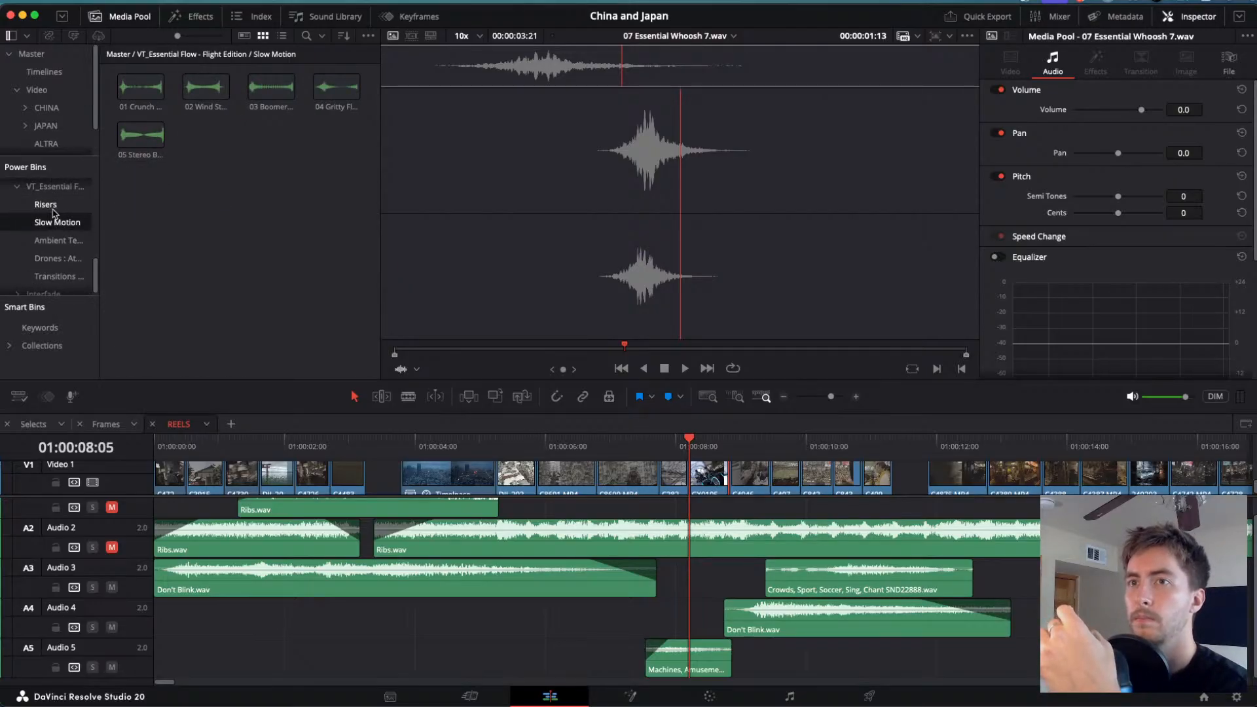
pyautogui.click(54, 208)
pyautogui.click(144, 89)
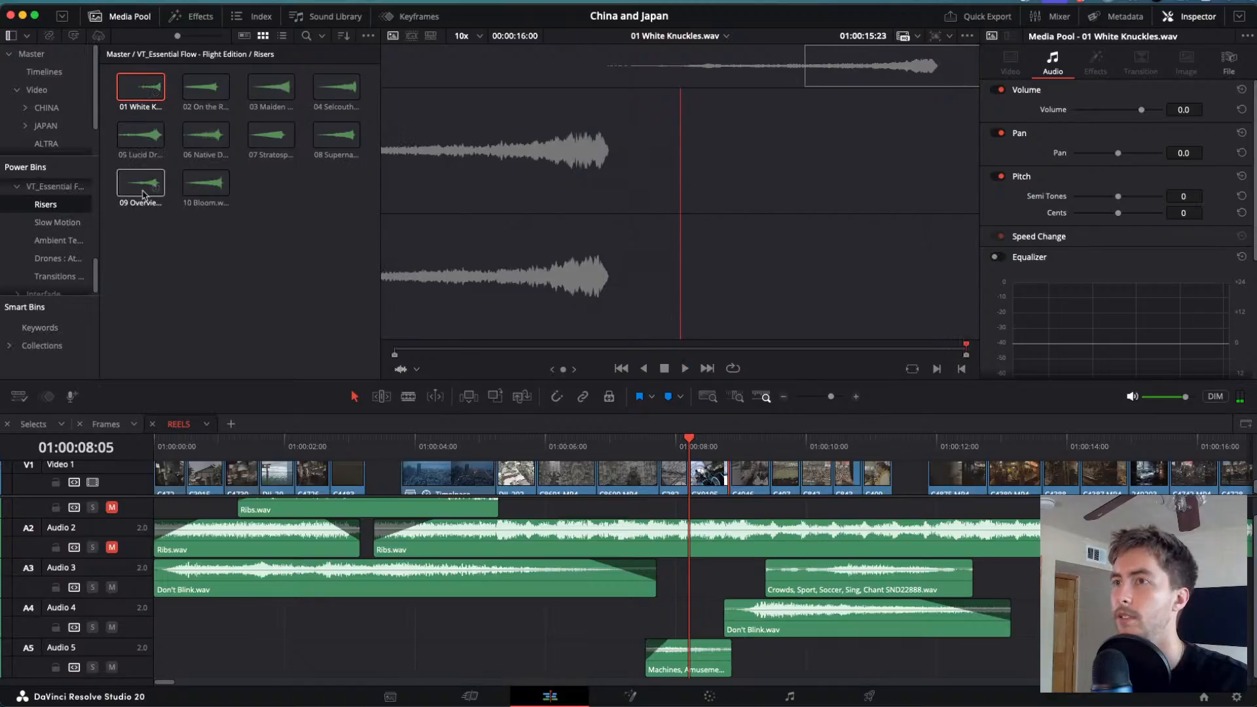
# - Place the riser 01 White Knuckles.wav on Audio 5 after the coaster sound, starting at about 01:00:11:00
pyautogui.moveTo(145, 89); pyautogui.dragTo(884, 650)
pyautogui.press('super+minus')
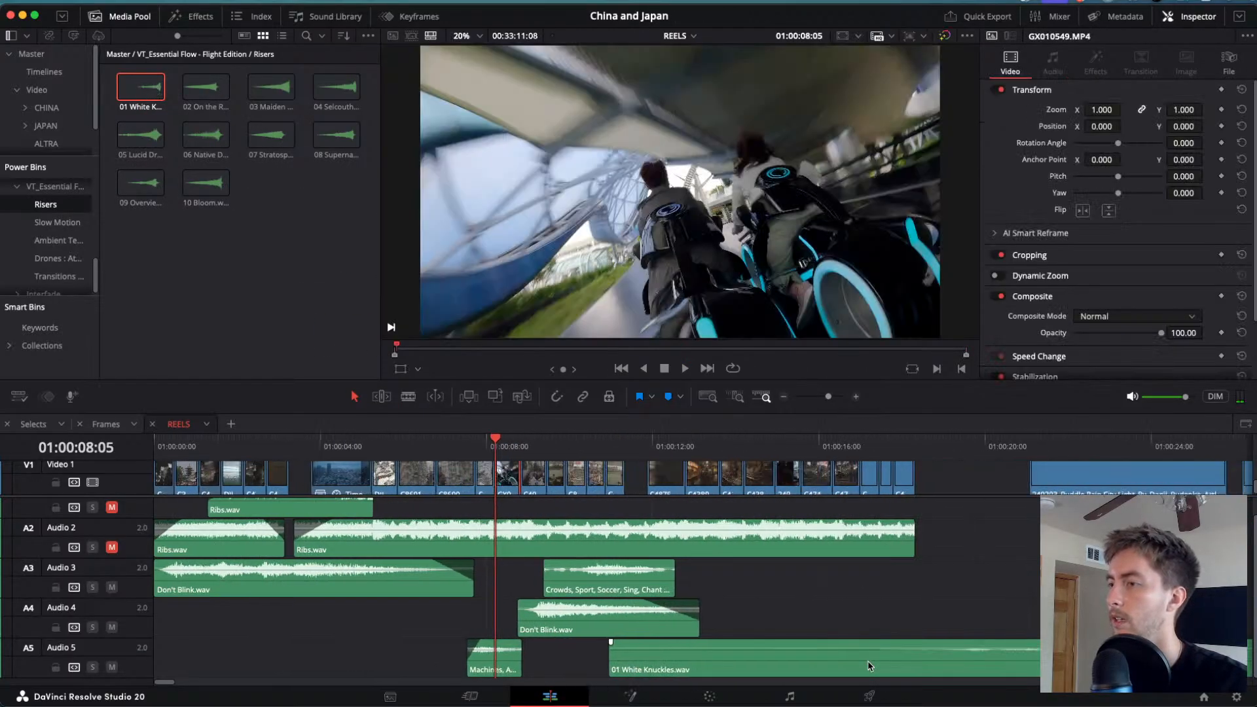
pyautogui.press('super+minus')
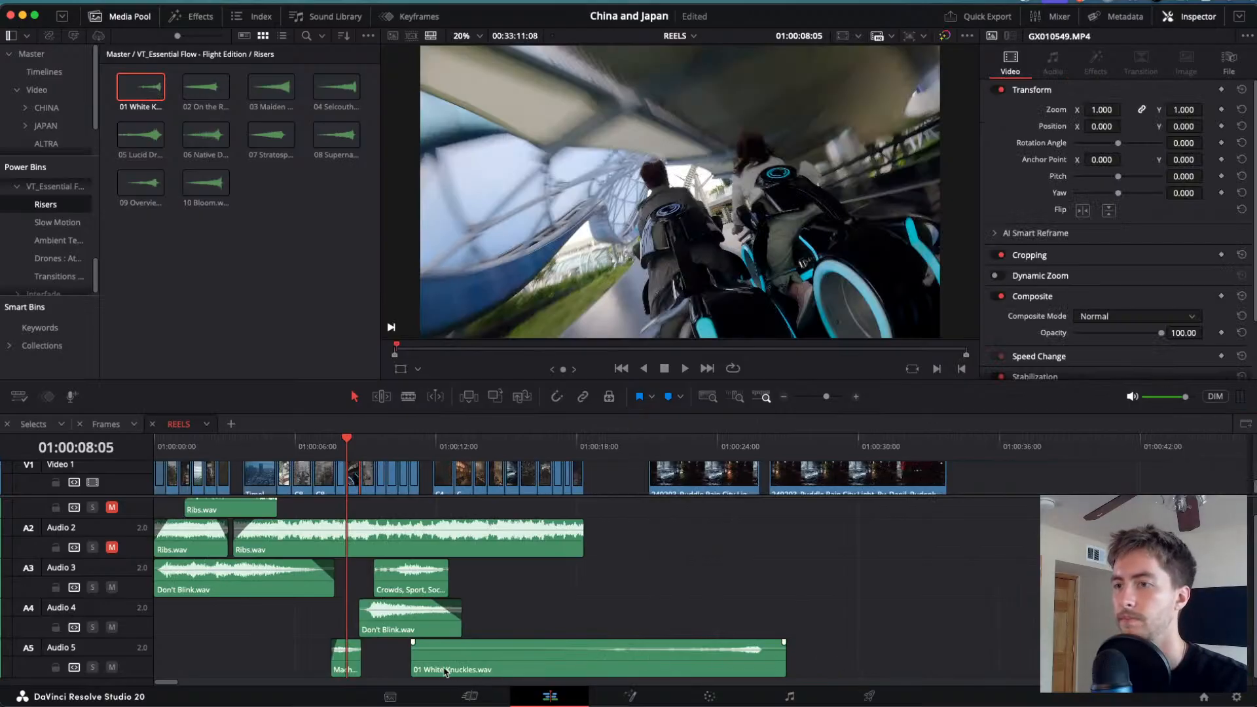
# - Move the riser 01 White Knuckles.wav to the start of the timeline on Audio 4 and play it against the apartment building clip
pyautogui.moveTo(414, 663); pyautogui.dragTo(157, 619)
pyautogui.moveTo(283, 444); pyautogui.dragTo(71, 445)
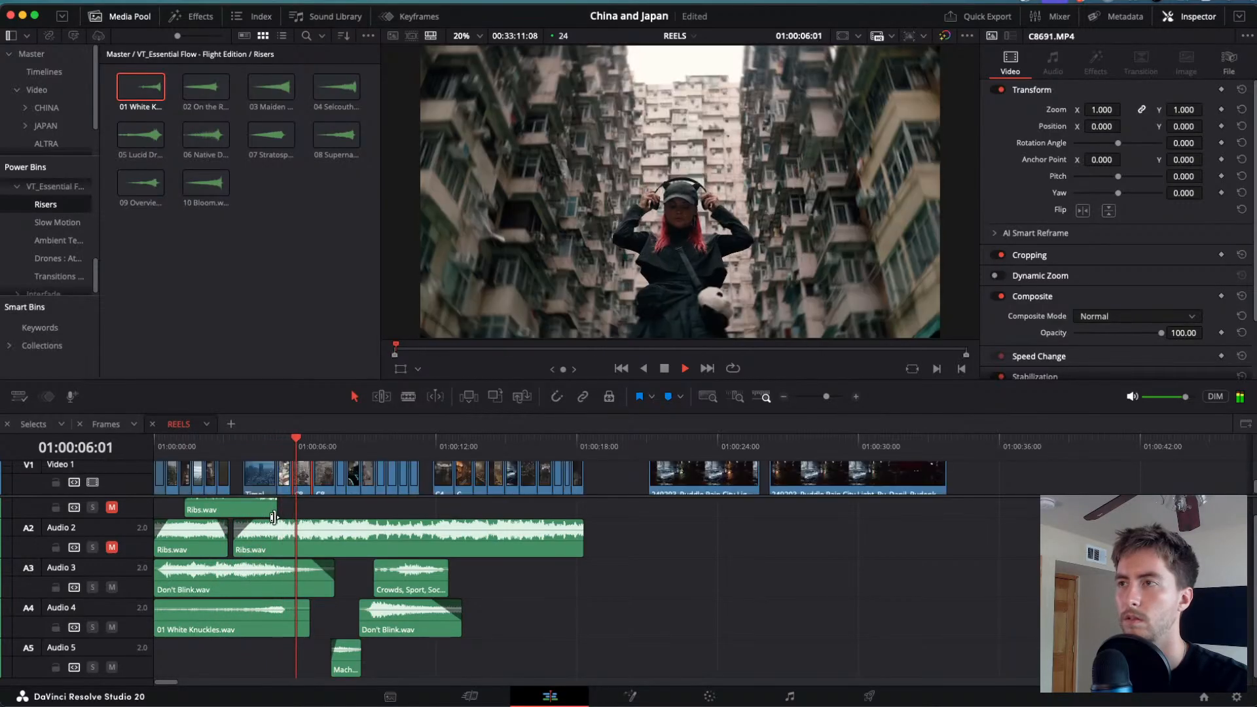
pyautogui.press('j')
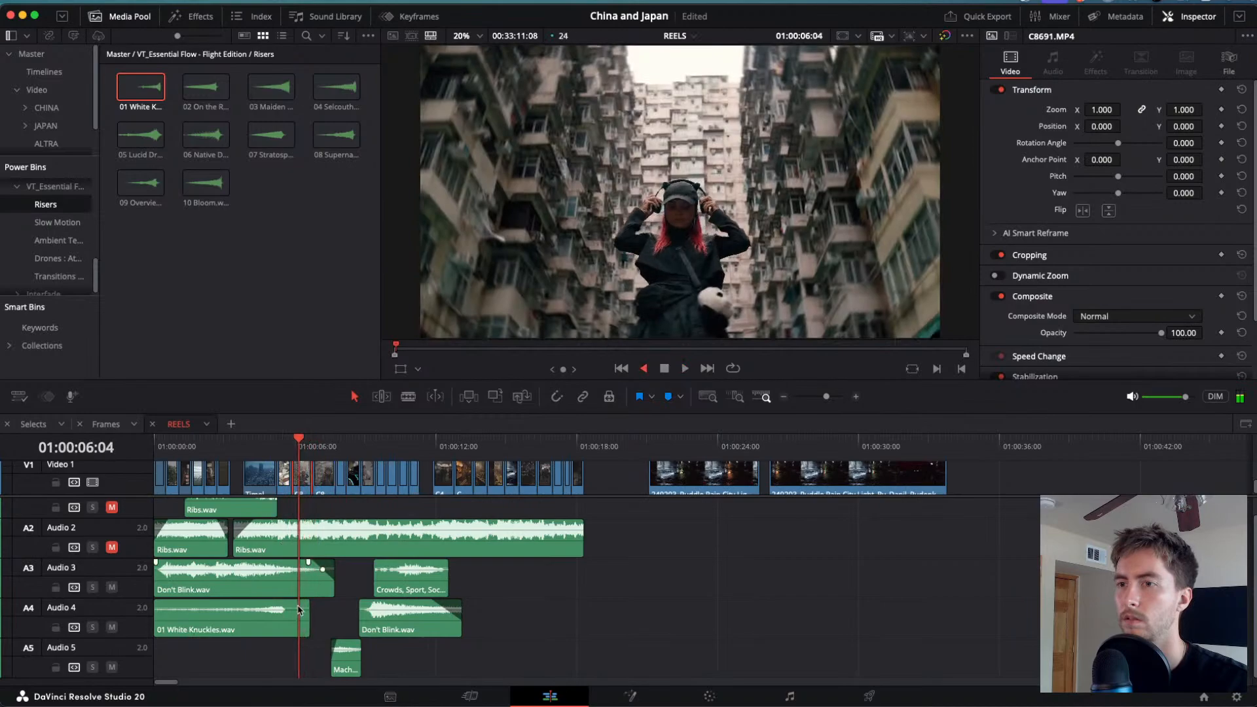
pyautogui.press('k')
# - Trim the start of the riser to a length of 00:00:06:03 with a short fade-in, and check it in playback
pyautogui.moveTo(156, 609); pyautogui.dragTo(183, 631)
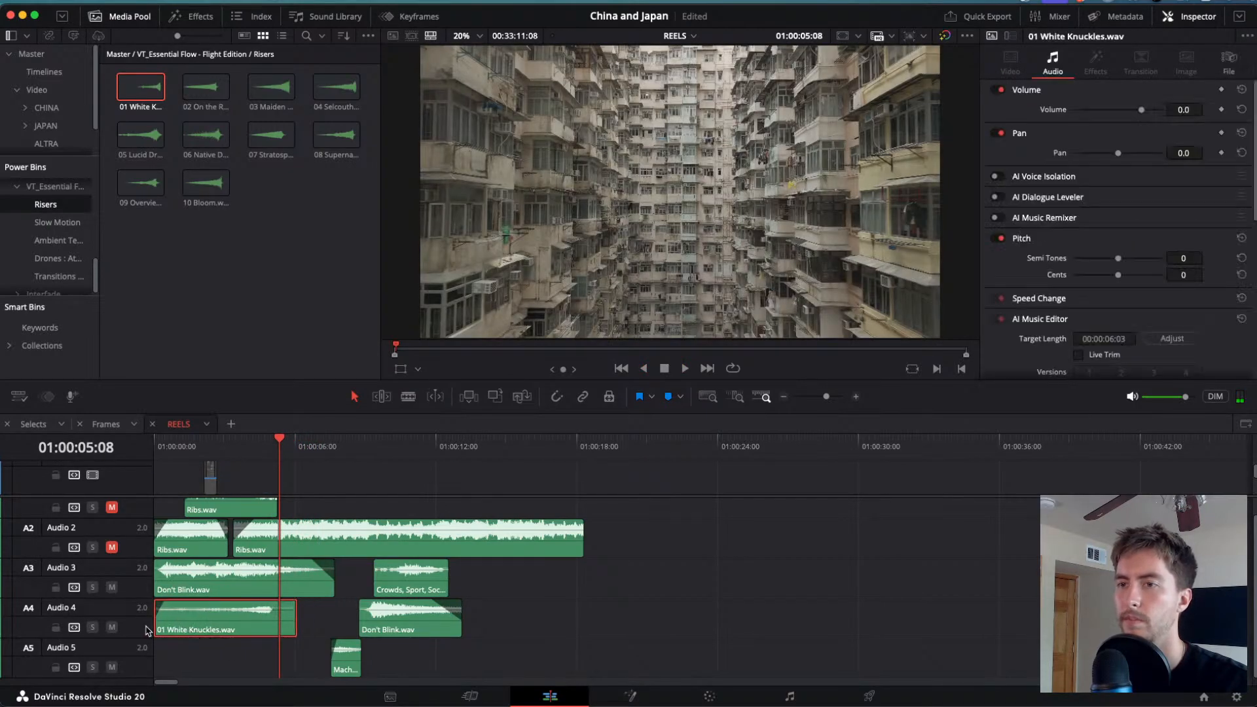
pyautogui.click(267, 445)
pyautogui.press('l')
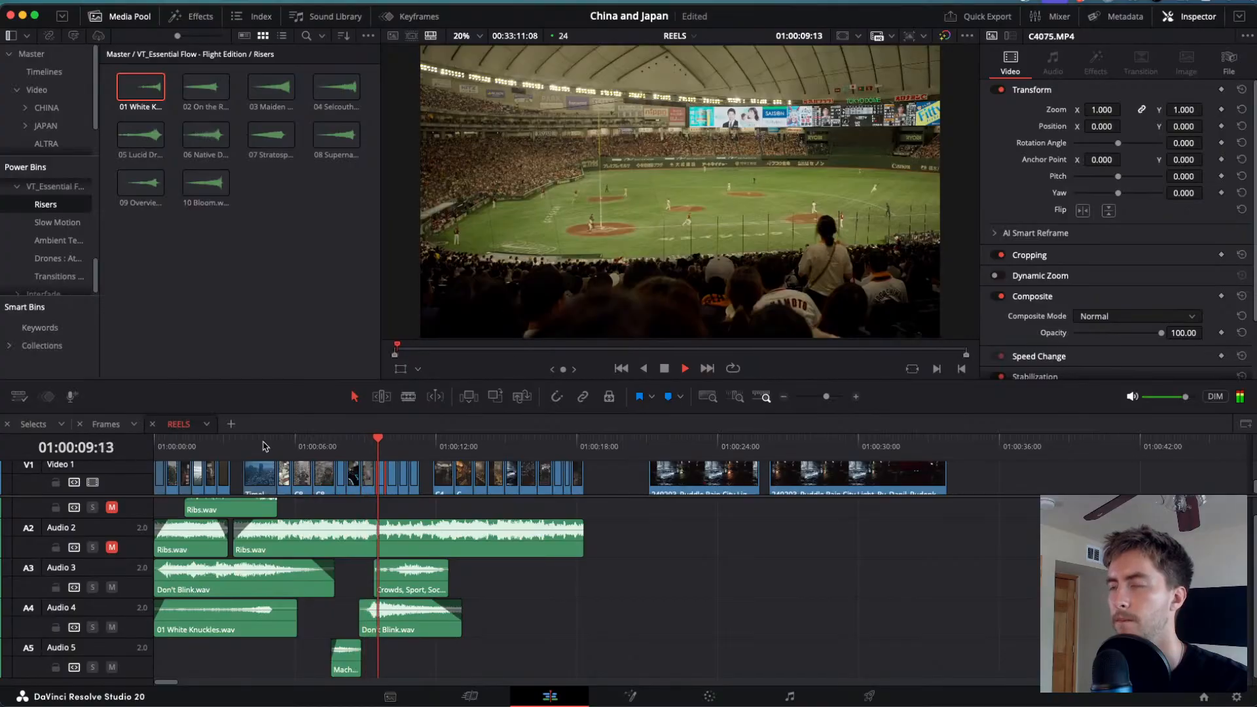
pyautogui.press('j')
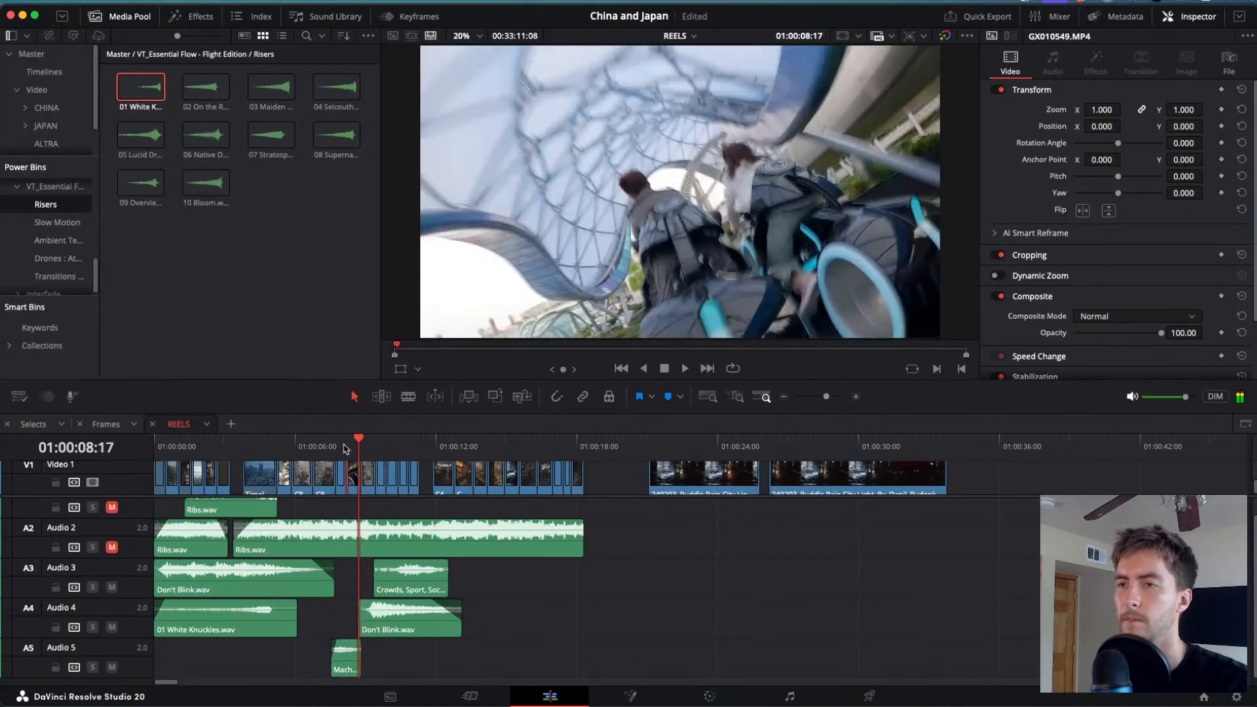
# - Play the reel from the beginning through the Tokyo skyline timelapse to review the riser against the clips
pyautogui.press('Home')
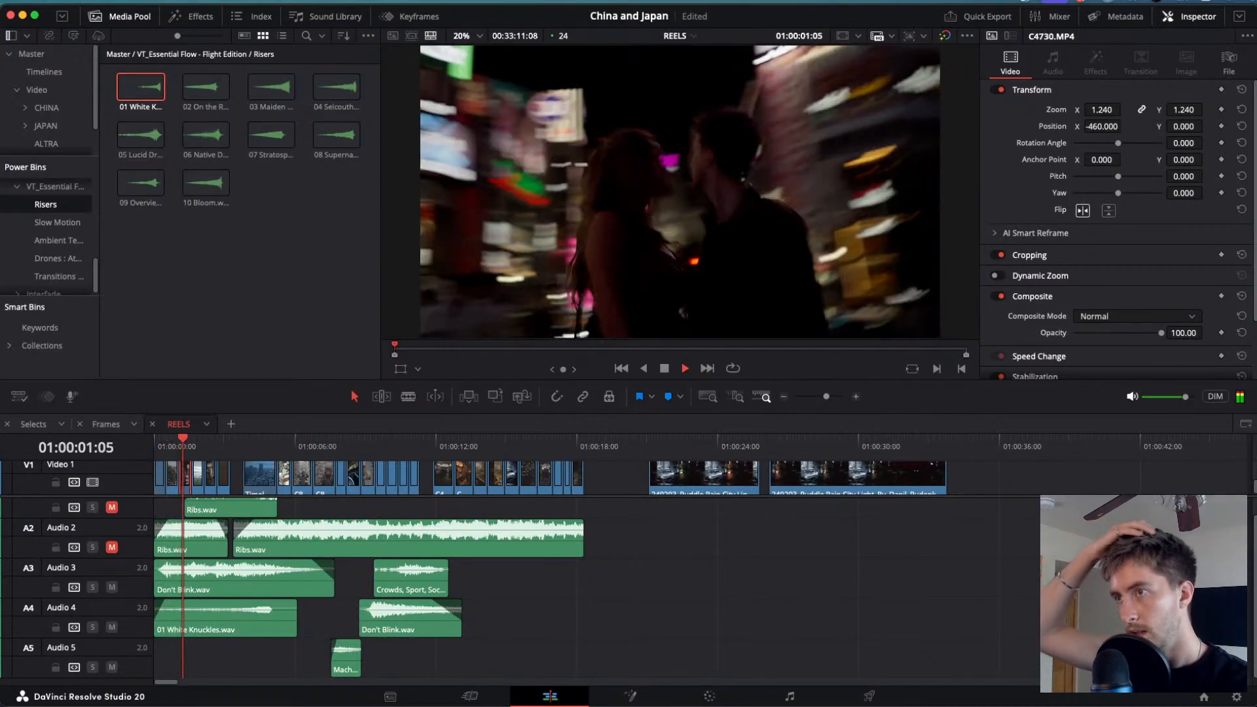
pyautogui.scroll(2, 373, 478)
pyautogui.scroll(-2, 374, 478)
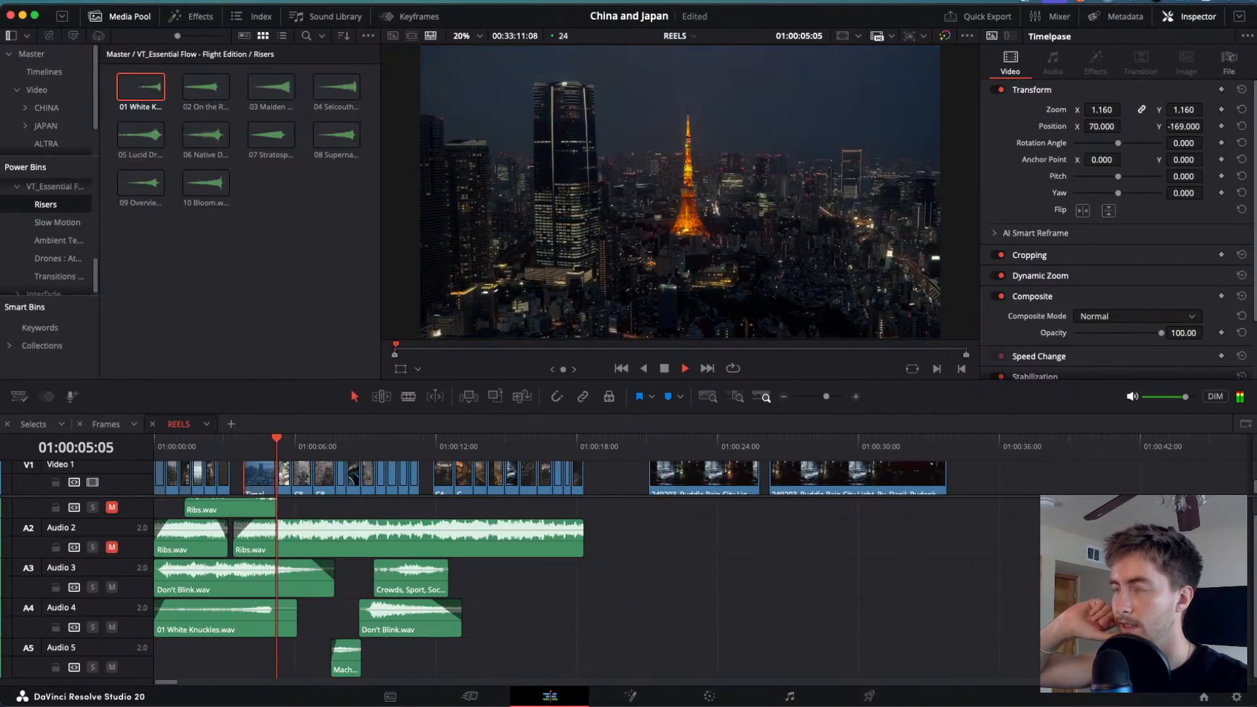
pyautogui.press('space')
pyautogui.press('j')
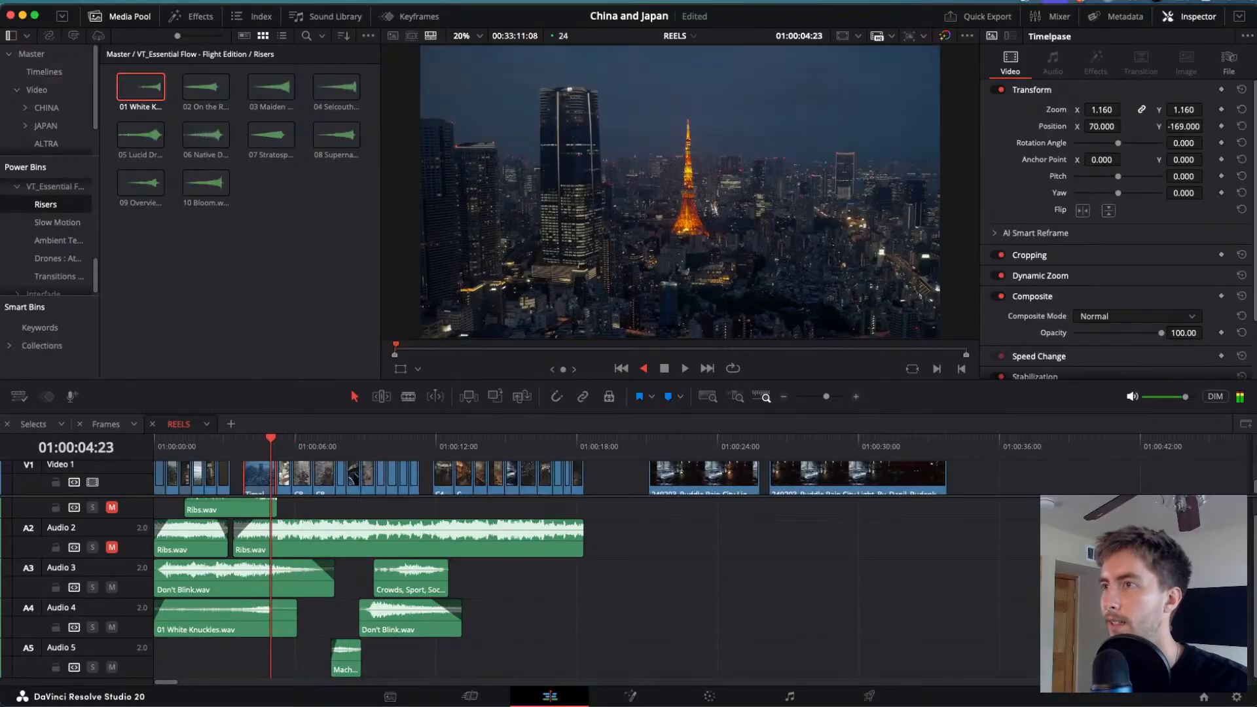
pyautogui.press('l')
pyautogui.press('space')
# - Review the apartment building and roller coaster clips full screen, and replay the coaster moment in the normal view
pyautogui.press('super+f')
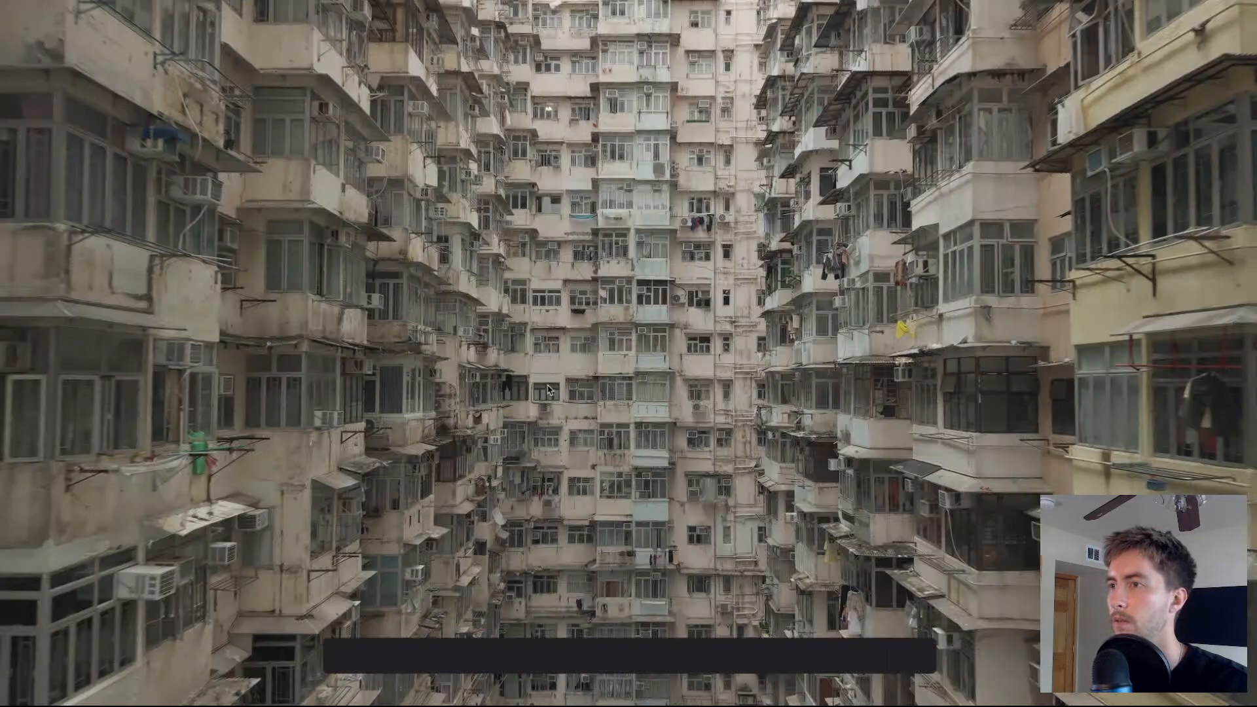
pyautogui.press('space')
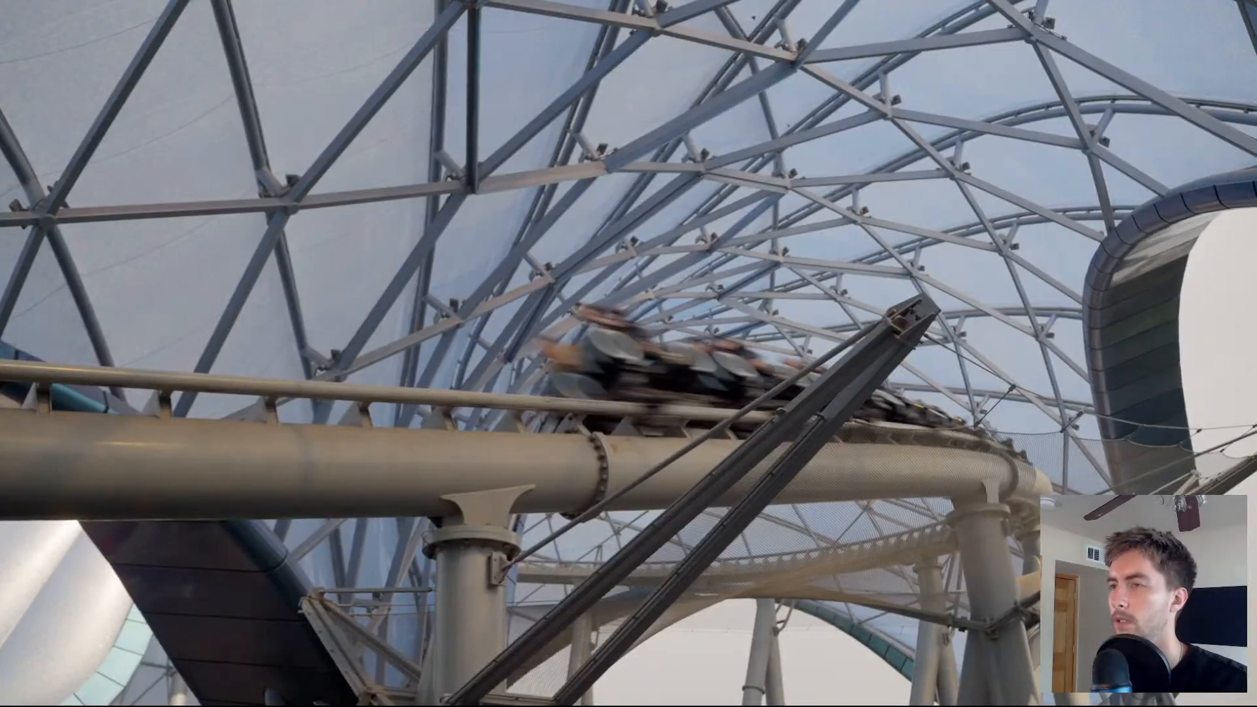
pyautogui.press('space')
pyautogui.press('super+f')
pyautogui.press('space')
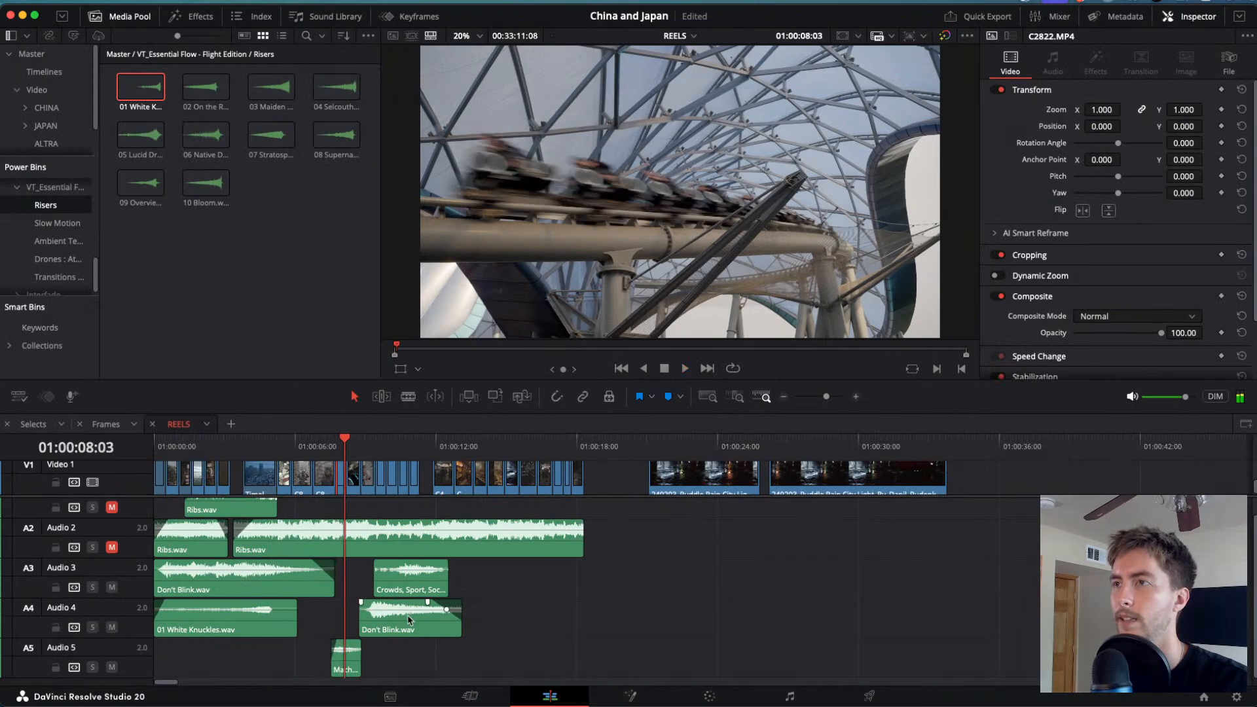
pyautogui.press('space')
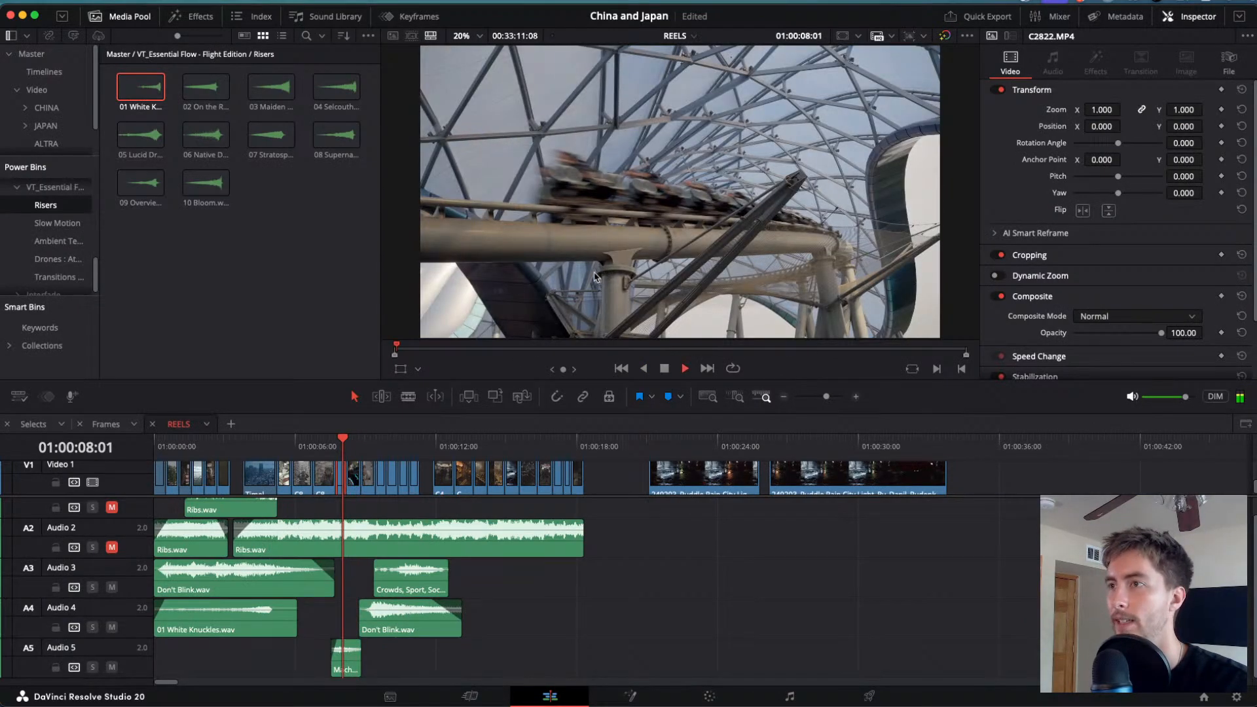
pyautogui.press('space')
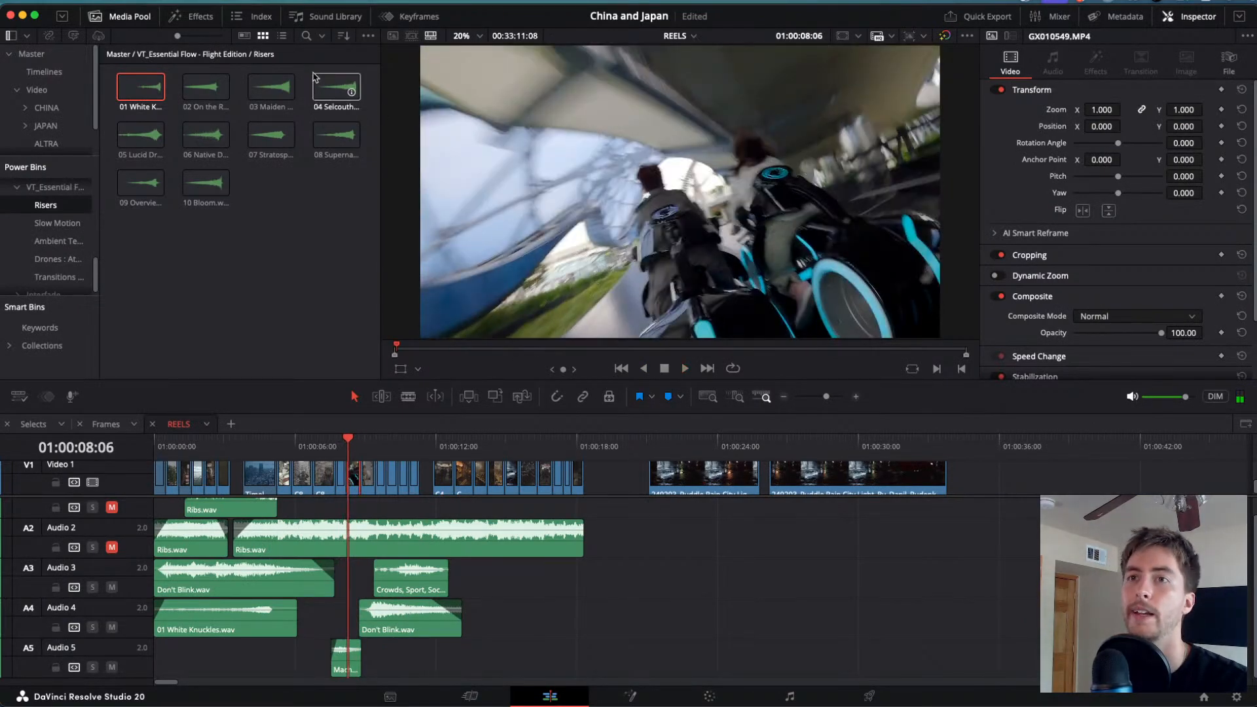
# - Browse the Drones : Atmospheres and Transitions : Whooshes bins, previewing 58 Deep Windy Draft - Short.wav and 49 Light & Bright.wav
pyautogui.scroll(-1, 52, 244)
pyautogui.click(51, 252)
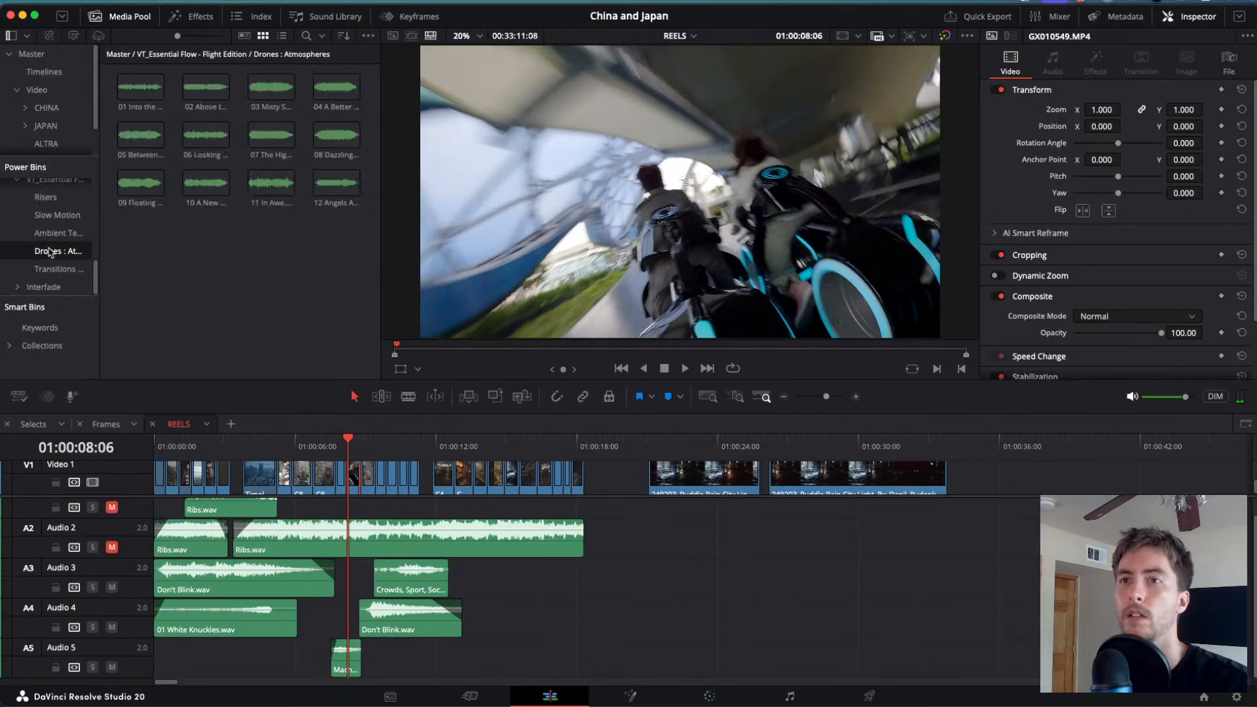
pyautogui.click(58, 268)
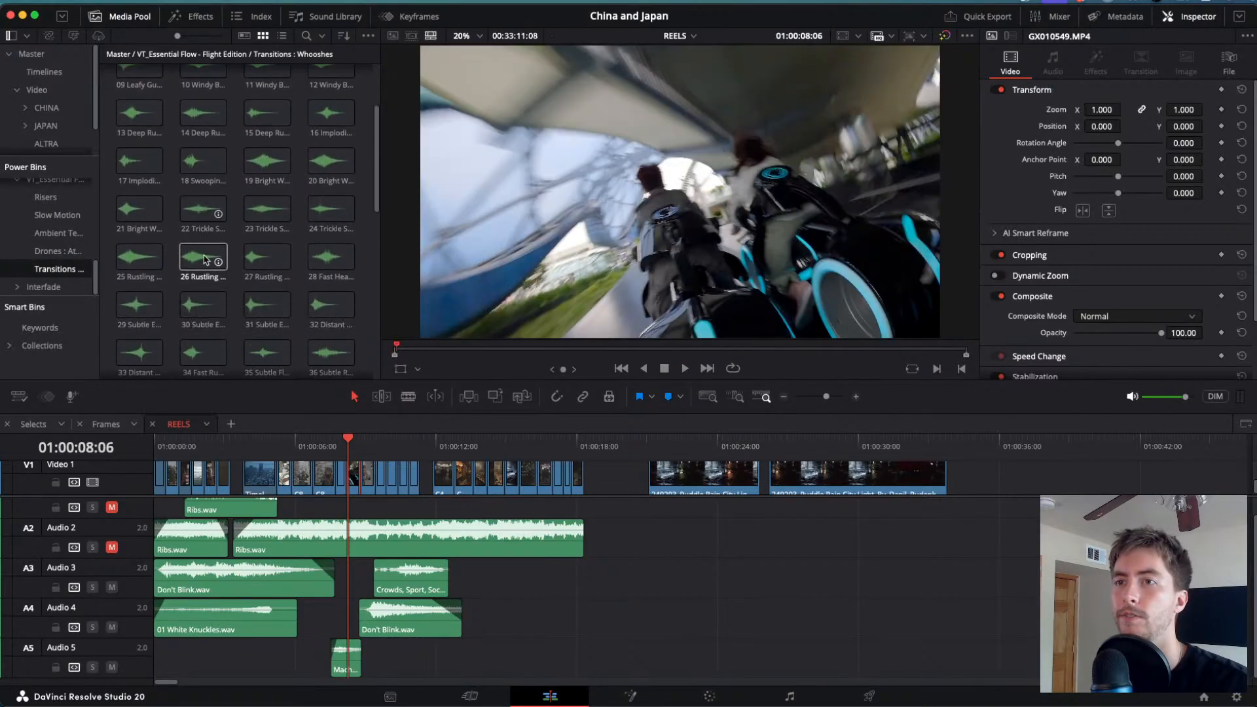
pyautogui.scroll(-8, 209, 275)
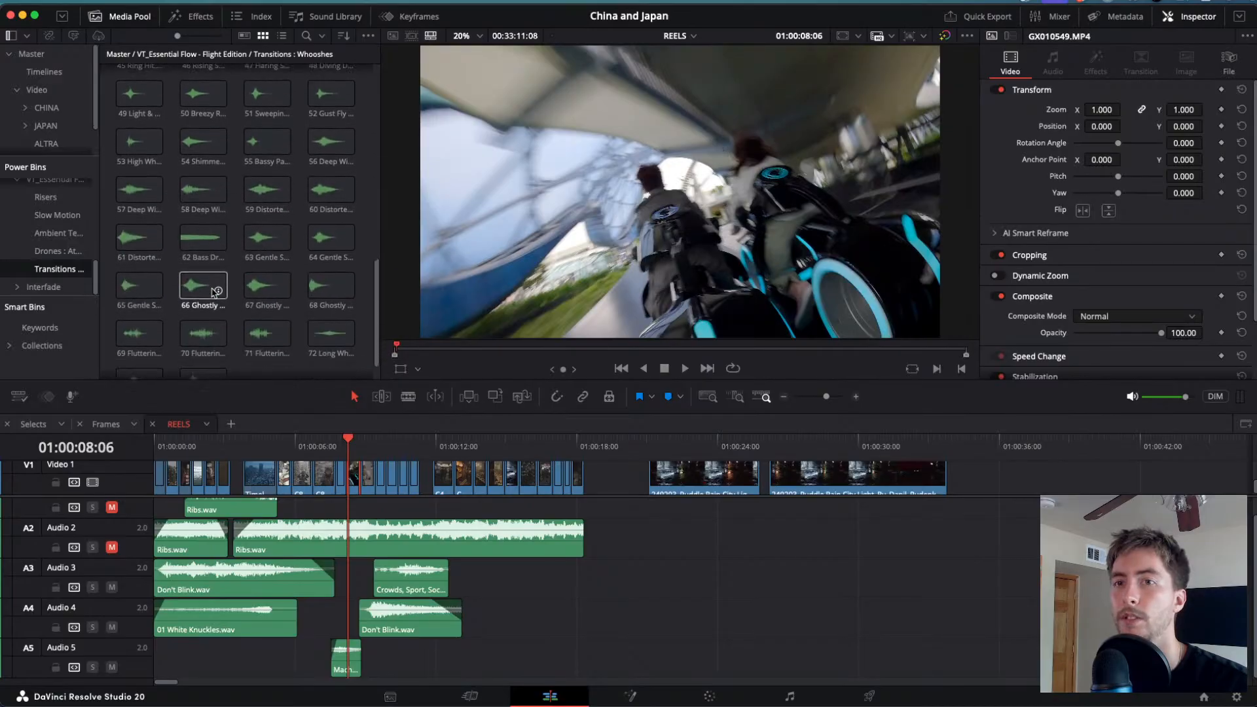
pyautogui.scroll(-5, 213, 288)
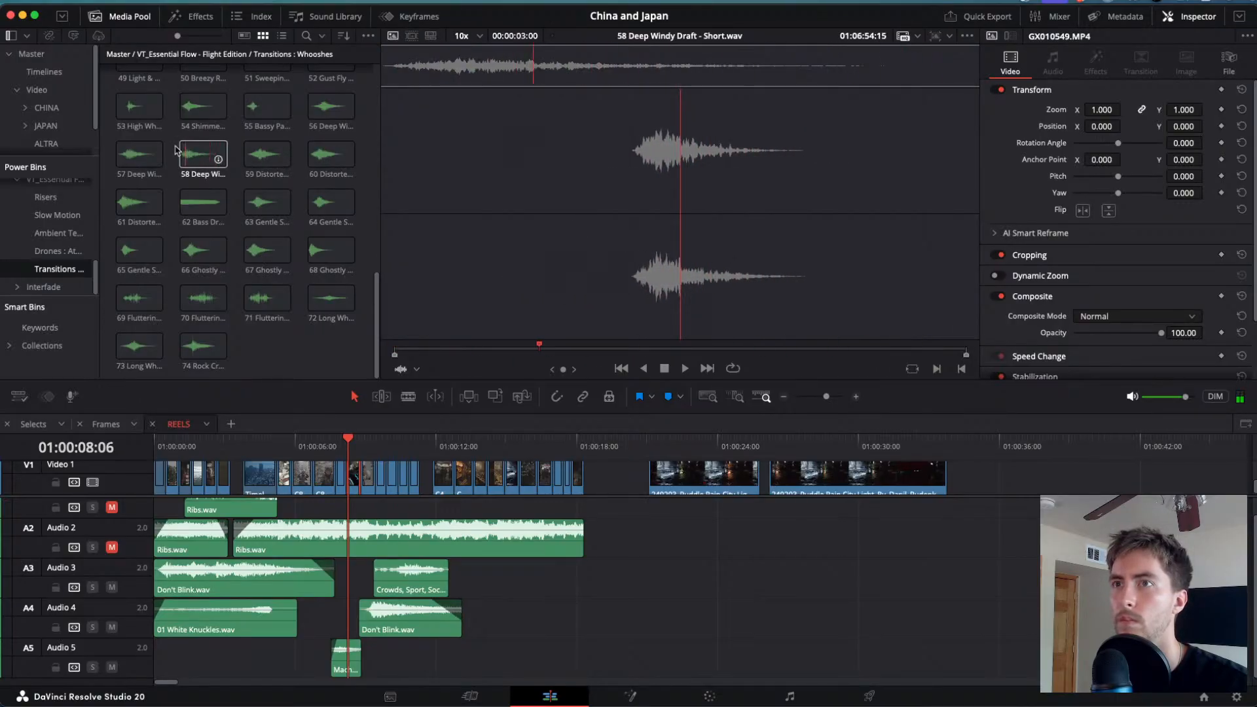
pyautogui.scroll(2, 193, 163)
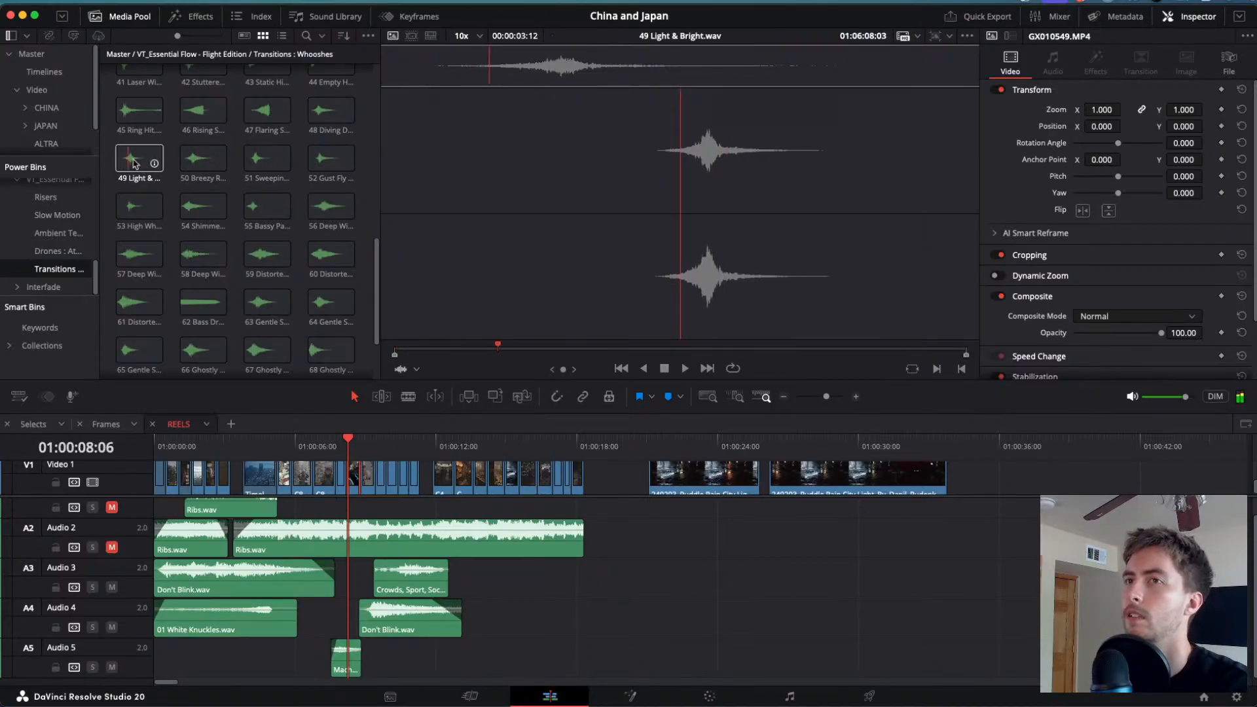
pyautogui.scroll(3, 134, 164)
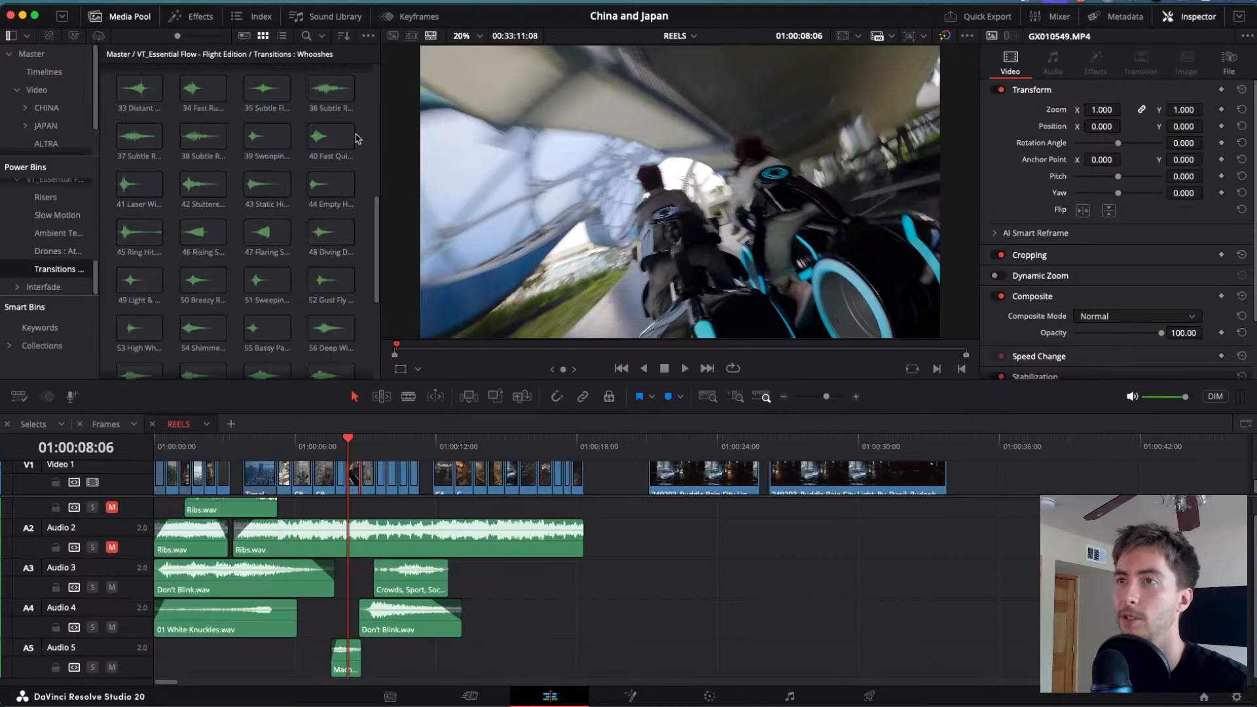
pyautogui.scroll(3, 357, 138)
pyautogui.scroll(2, 357, 137)
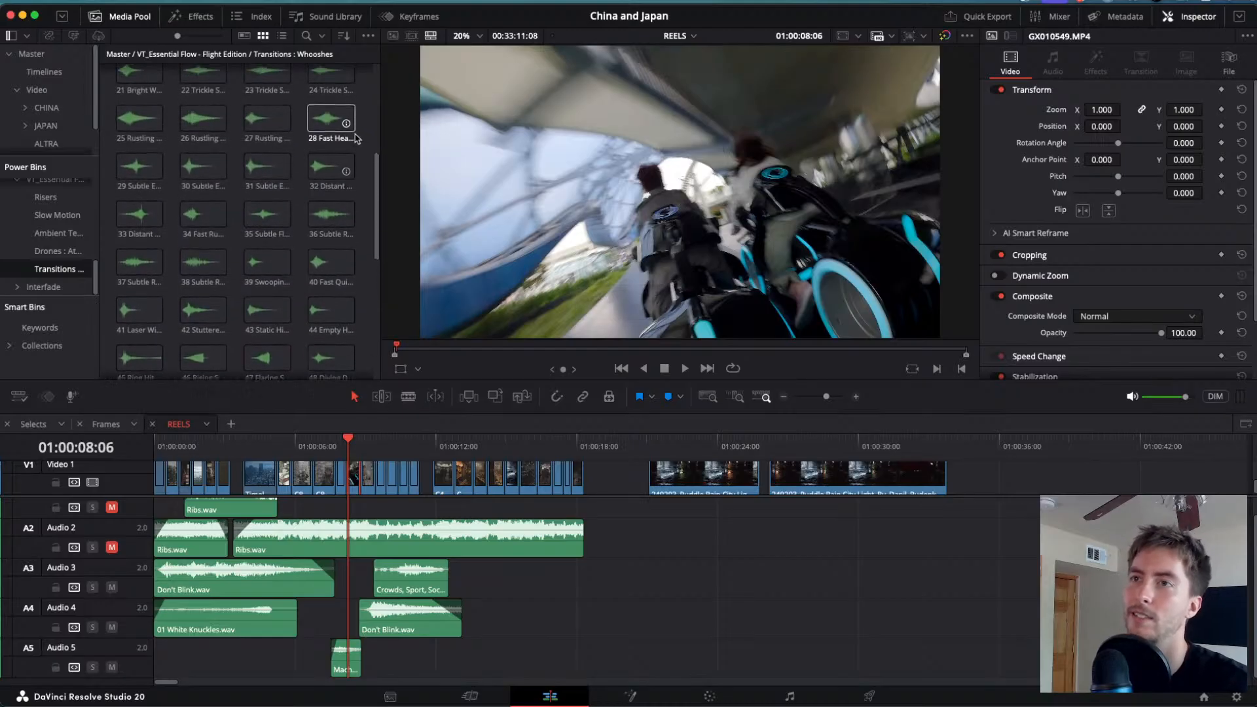
pyautogui.scroll(1, 321, 573)
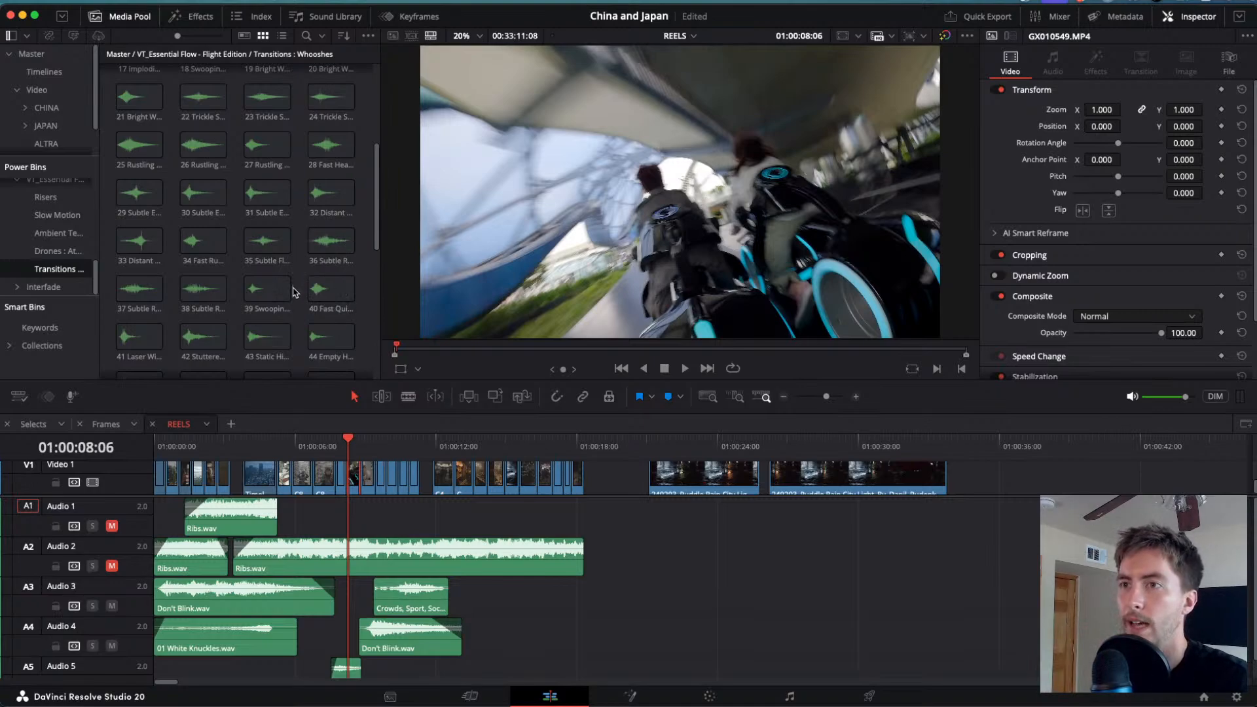
pyautogui.scroll(-10, 294, 291)
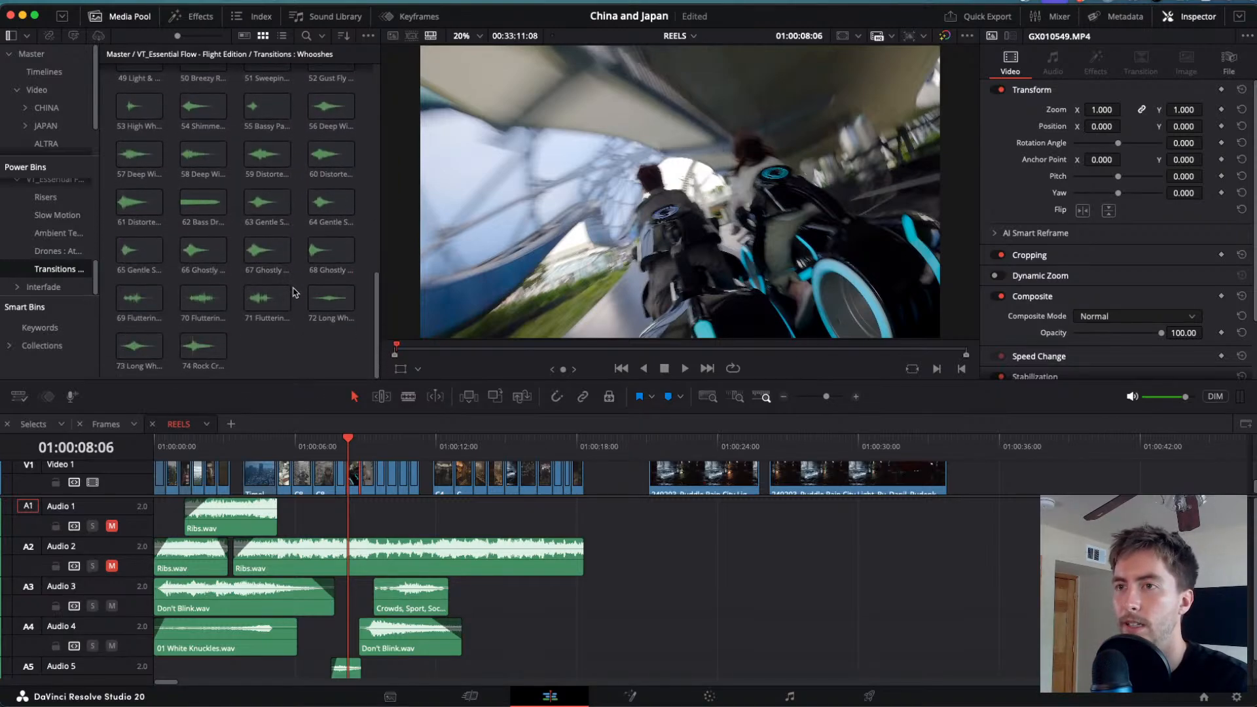
# - Preview the whooshes 69 Fluttering Pass - Short.wav and 58 Deep Windy Draft - Short.wav
pyautogui.doubleClick(130, 310)
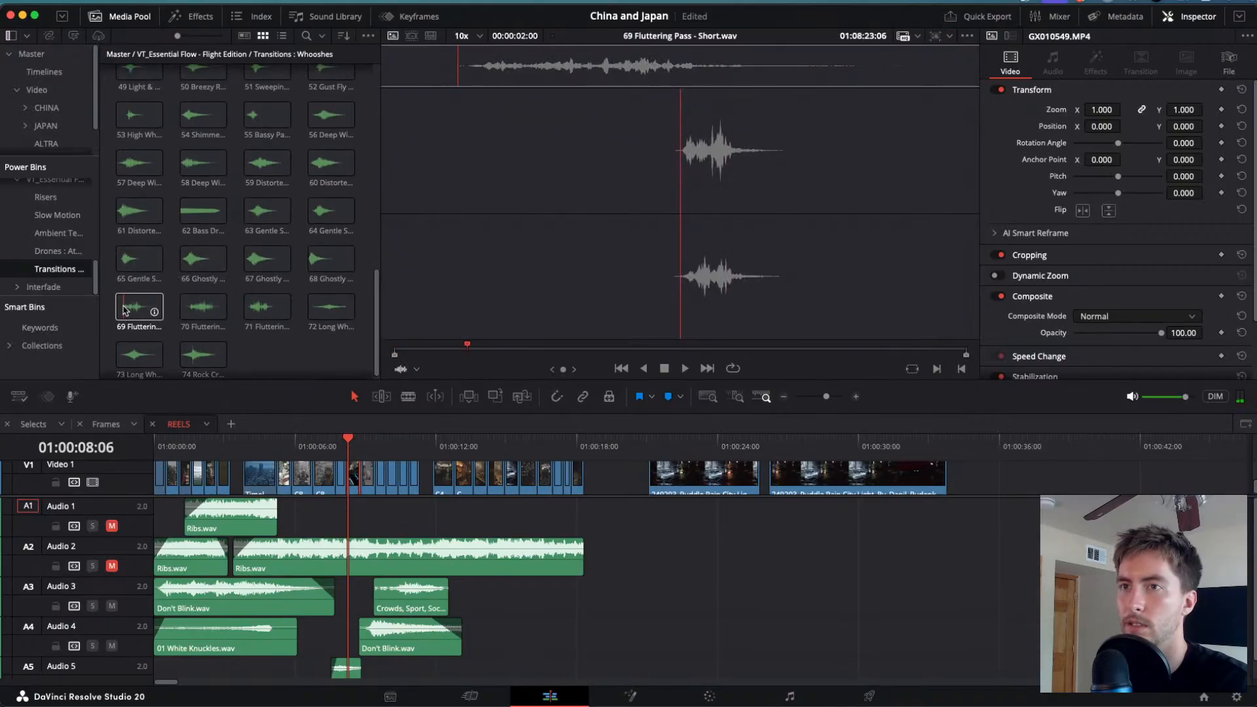
pyautogui.press('q')
pyautogui.scroll(5, 196, 262)
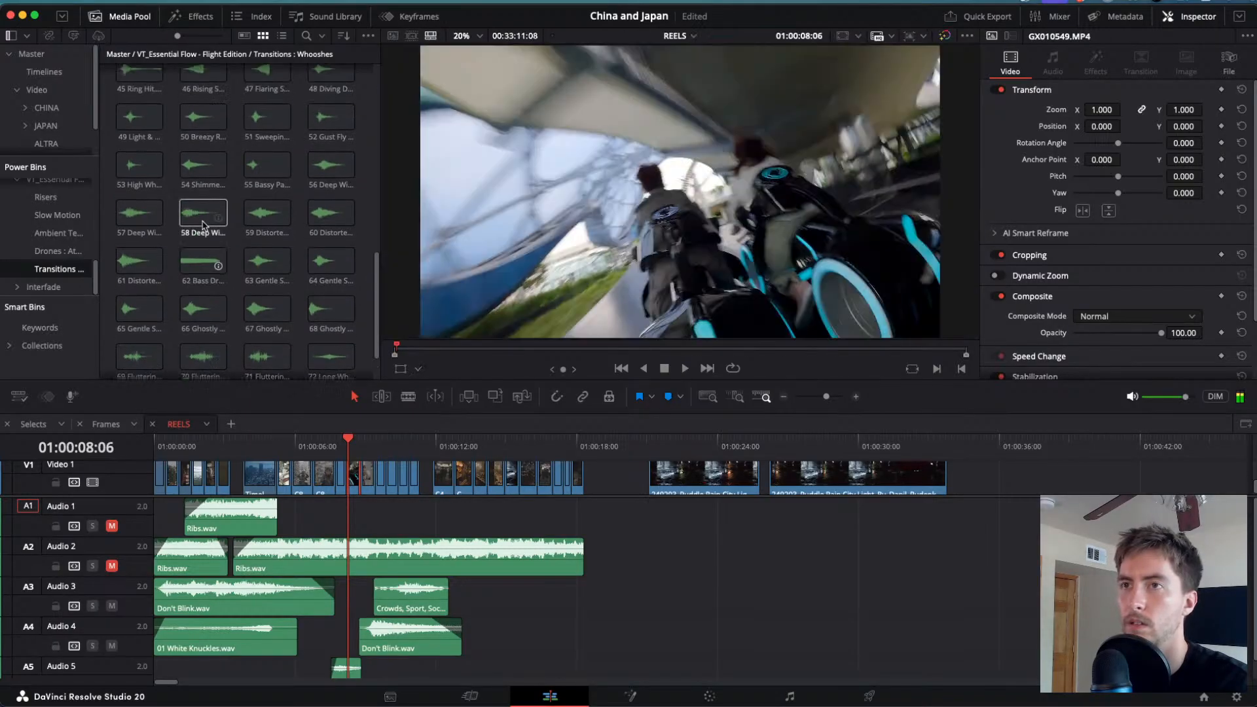
pyautogui.doubleClick(200, 223)
pyautogui.press('q')
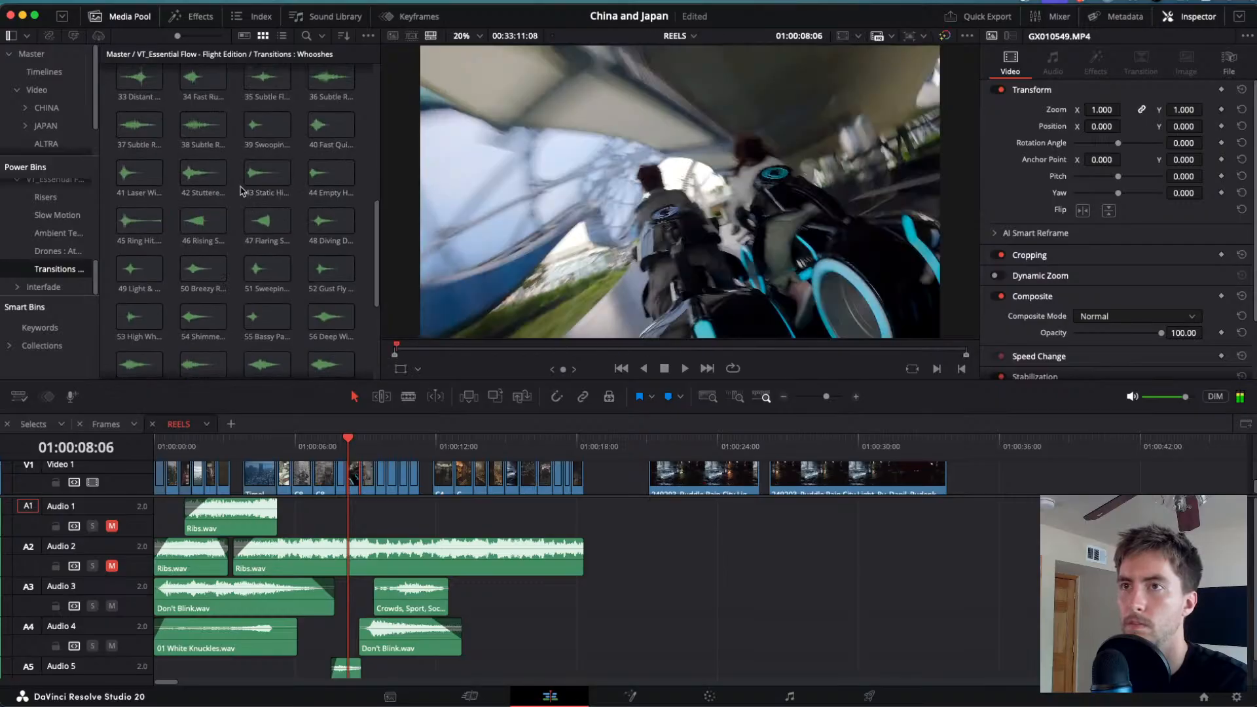
# - Audition whooshes near the beginning of the bin, including 15 Deep Rush Whoosh - Short.wav and 18 Swooping Debris.wav
pyautogui.scroll(5, 240, 192)
pyautogui.scroll(5, 225, 209)
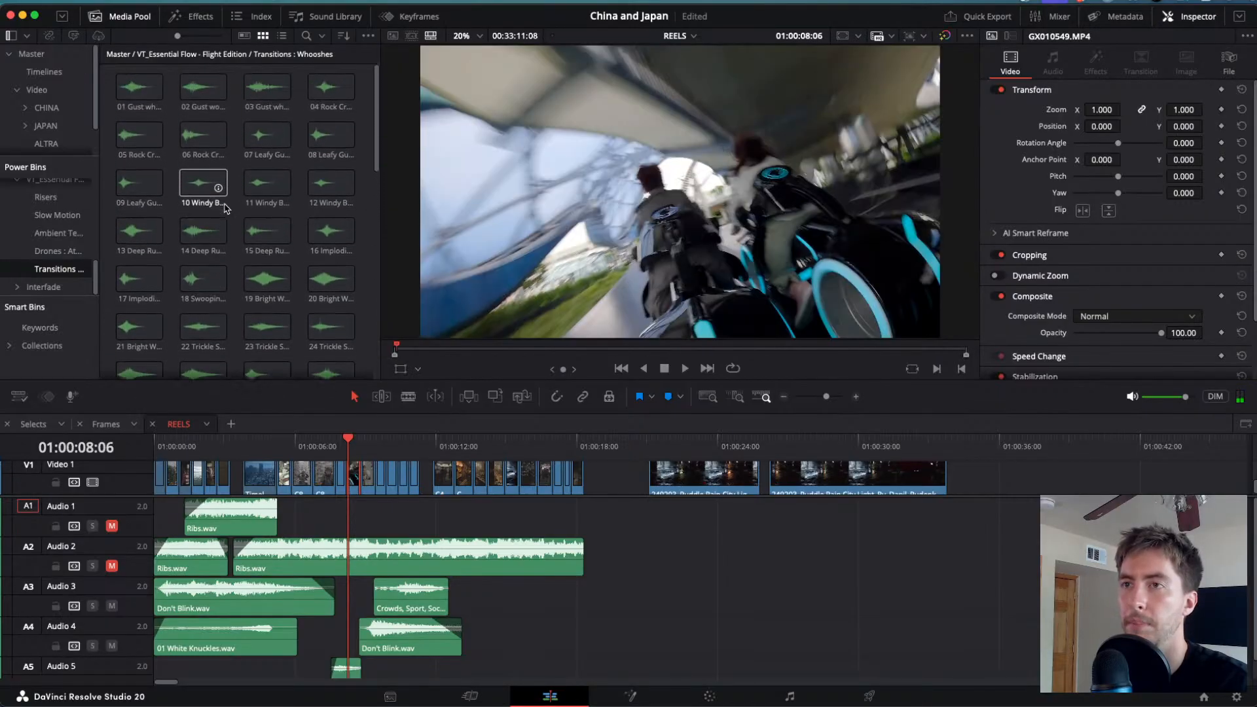
pyautogui.doubleClick(260, 185)
pyautogui.press('q')
pyautogui.doubleClick(266, 231)
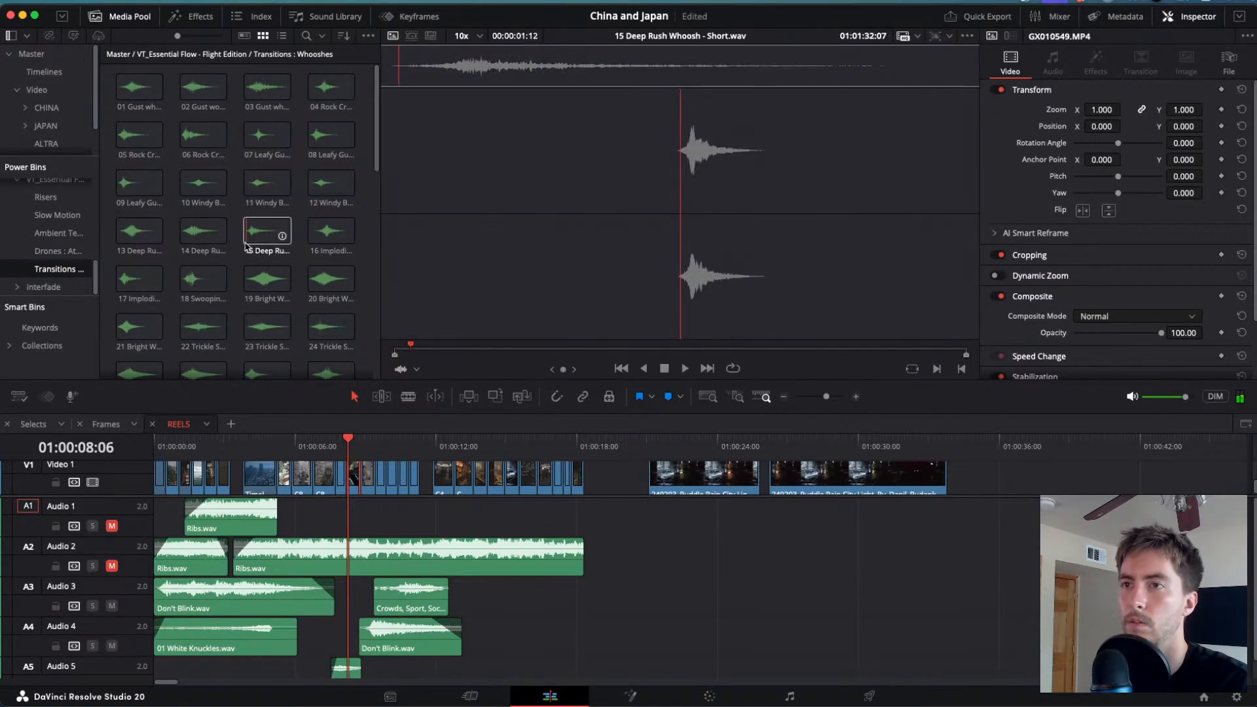
pyautogui.press('q')
pyautogui.doubleClick(199, 280)
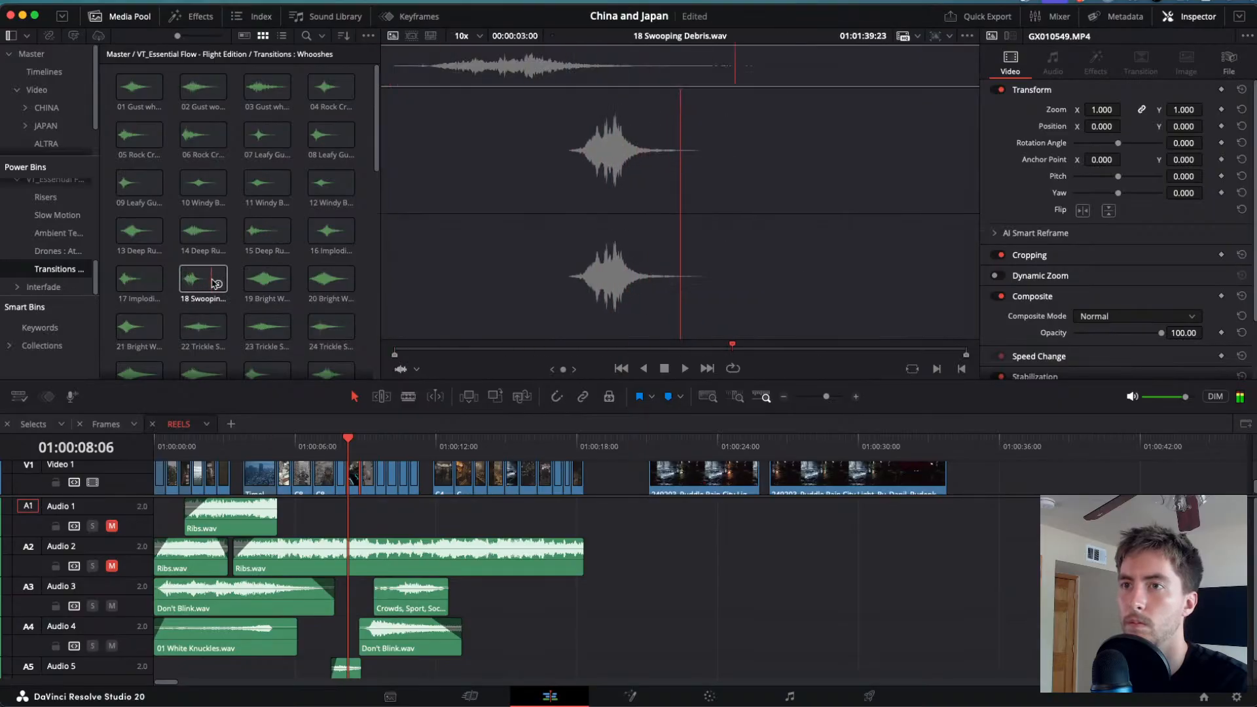
pyautogui.press('q')
pyautogui.press('q')
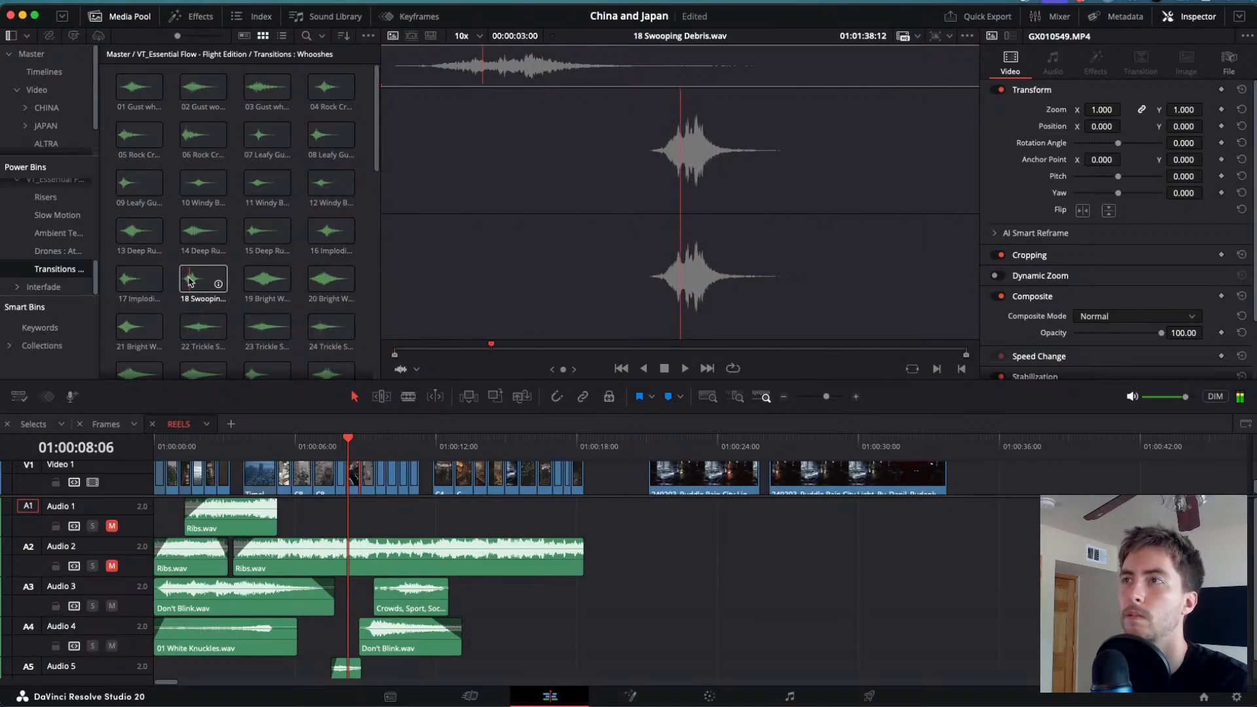
# - Place 18 Swooping Debris.wav on Audio 5 after the coaster sound, starting at about 01:00:09:00, and play it back
pyautogui.moveTo(207, 281); pyautogui.dragTo(396, 651)
pyautogui.scroll(-1, 584, 614)
pyautogui.click(609, 601)
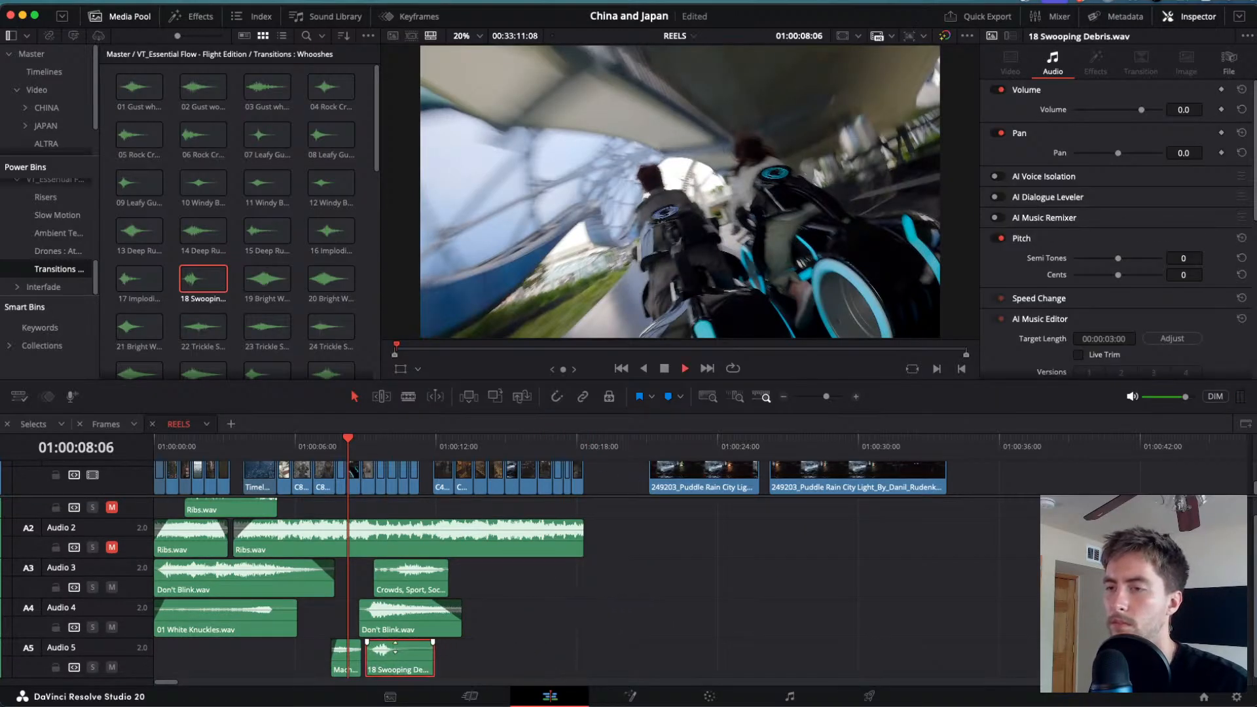
pyautogui.press('space')
pyautogui.press('j')
pyautogui.press('space')
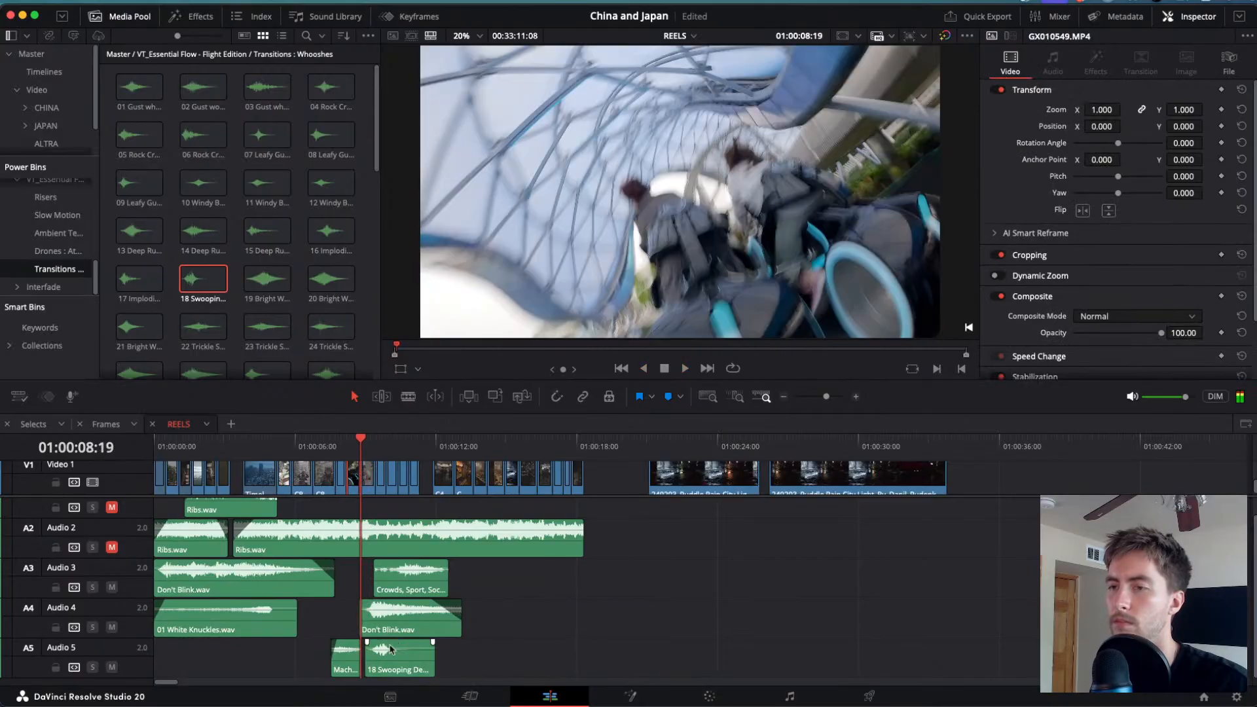
# - Move 18 Swooping Debris.wav down to a new Audio 6 track and shift it earlier to start at about 01:00:08:02
pyautogui.click(408, 656)
pyautogui.hotkey('alt', 'Down')
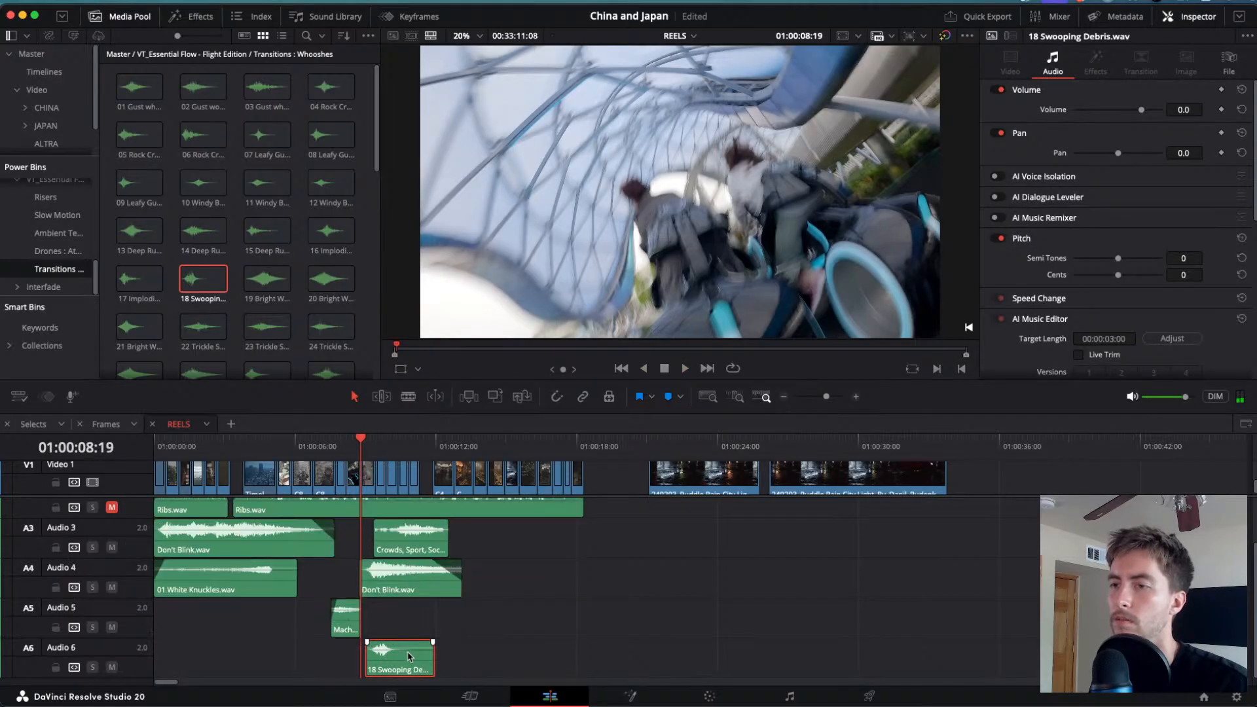
pyautogui.moveTo(387, 666); pyautogui.dragTo(365, 666)
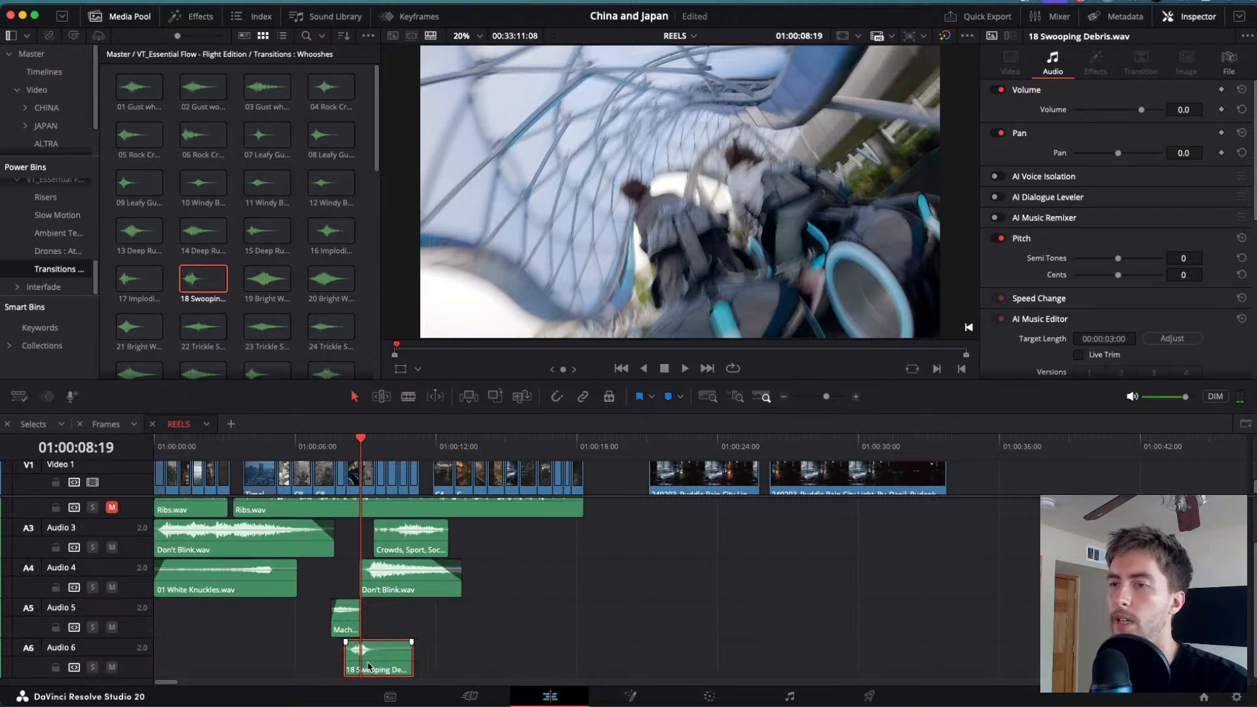
pyautogui.moveTo(359, 452); pyautogui.dragTo(343, 447)
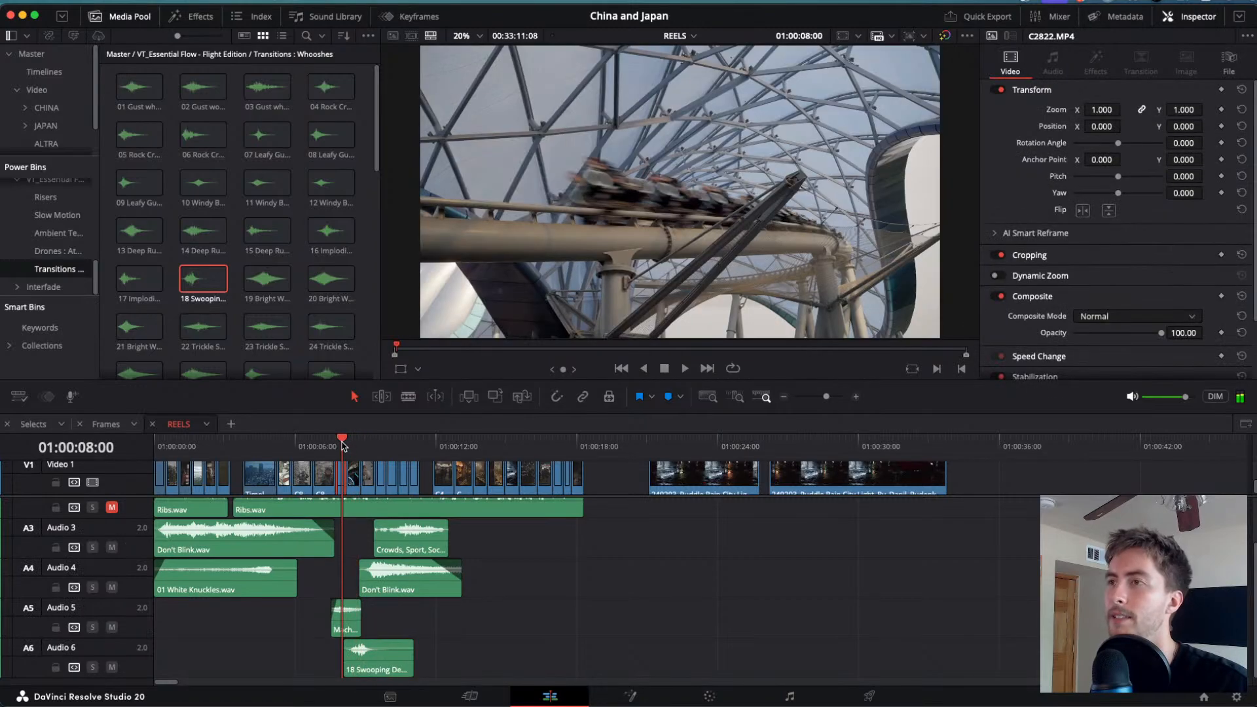
pyautogui.scroll(5, 379, 639)
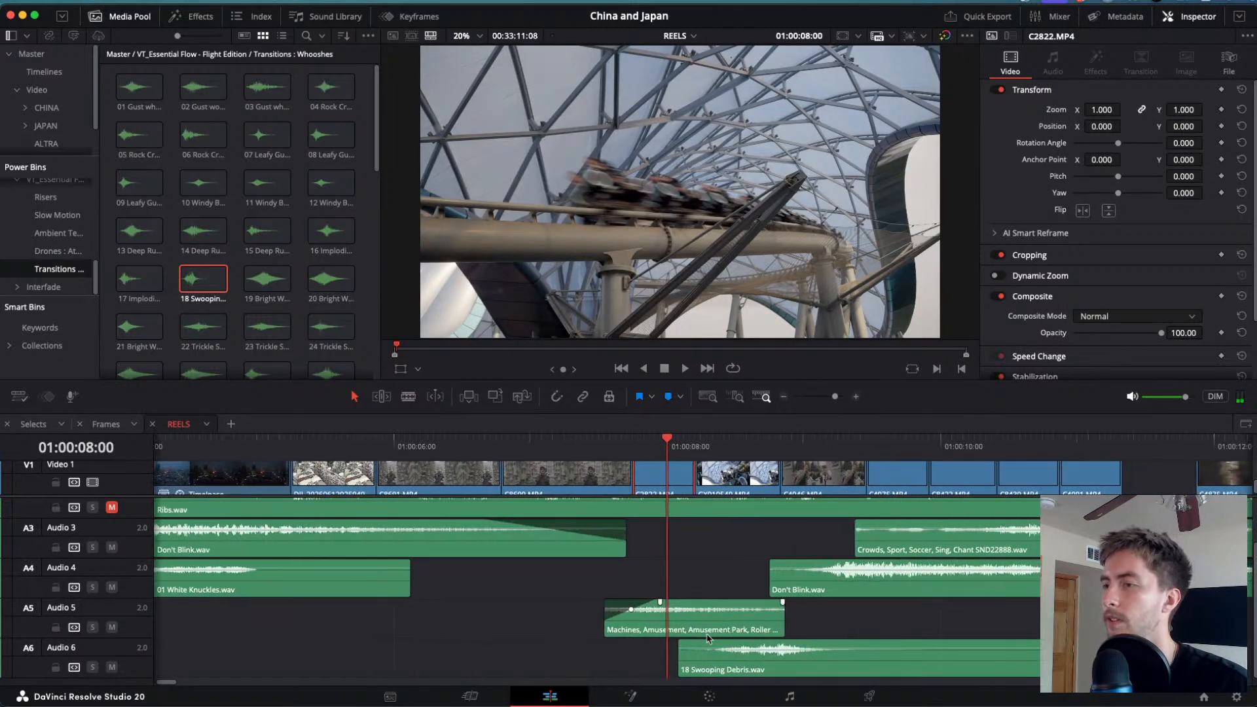
# - Shift 18 Swooping Debris.wav on Audio 6 earlier to start at about 01:00:07:19 and play back the roller coaster section
pyautogui.moveTo(729, 661); pyautogui.dragTo(690, 662)
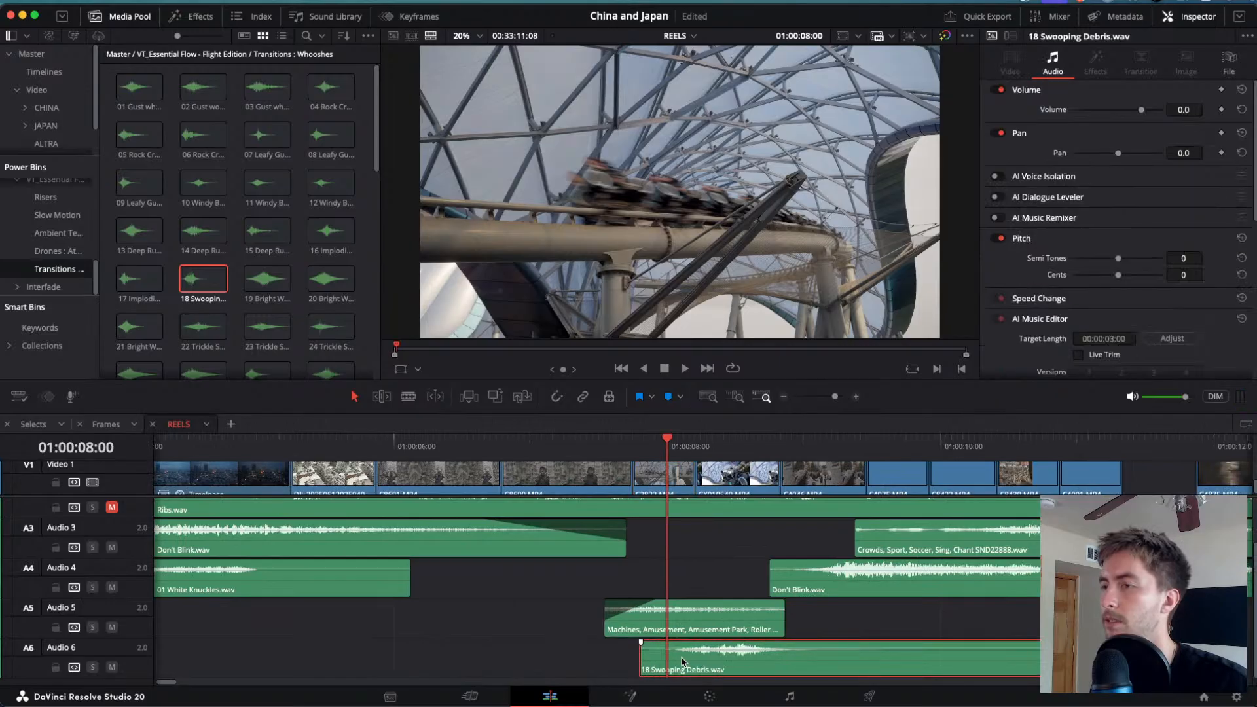
pyautogui.press('space')
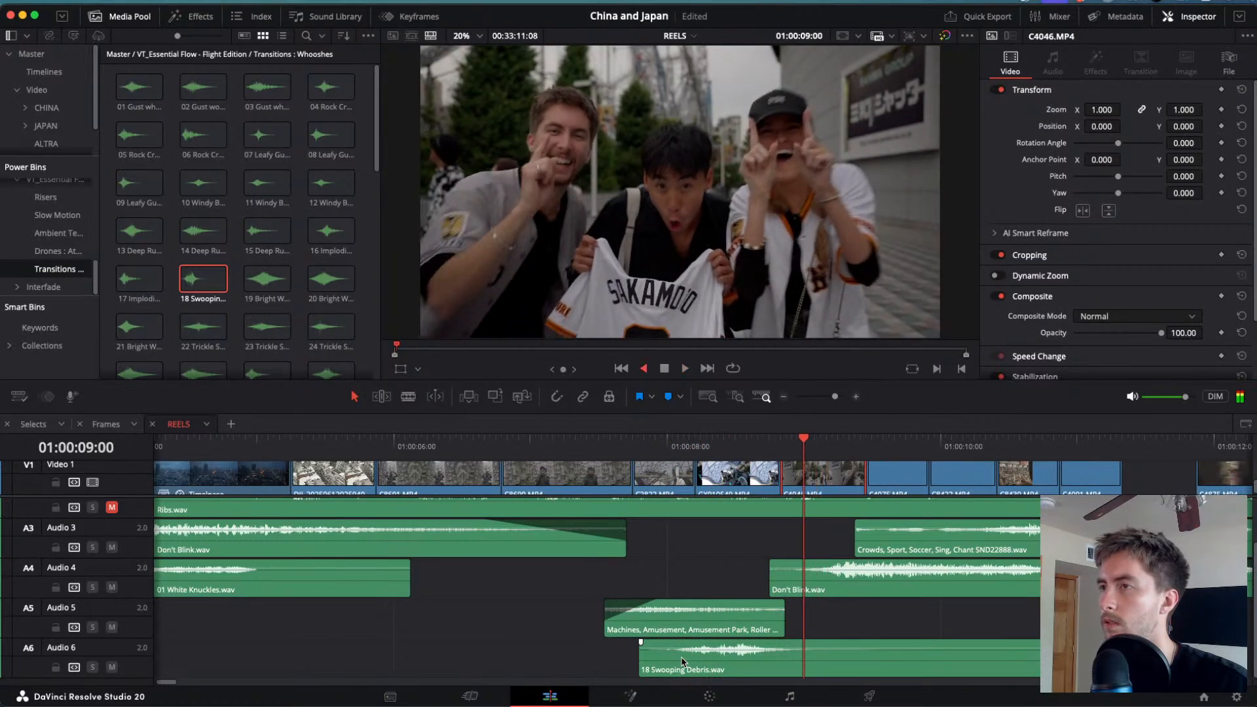
pyautogui.press('l')
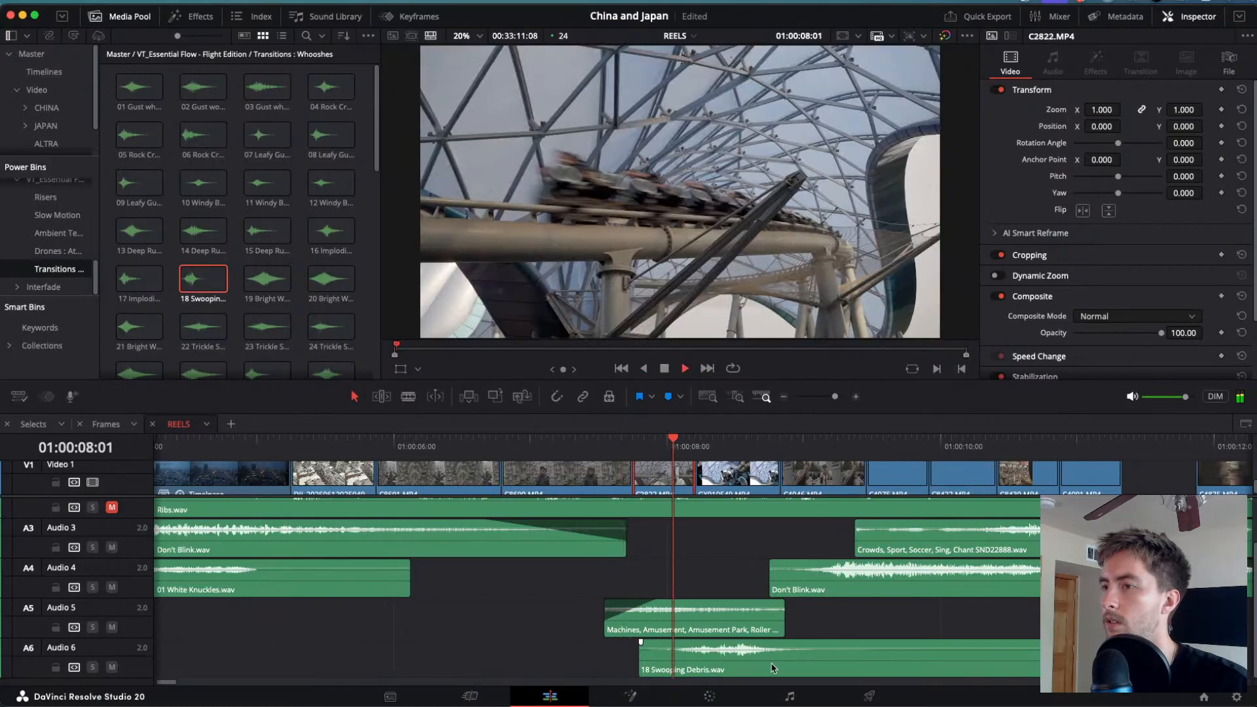
pyautogui.press('j')
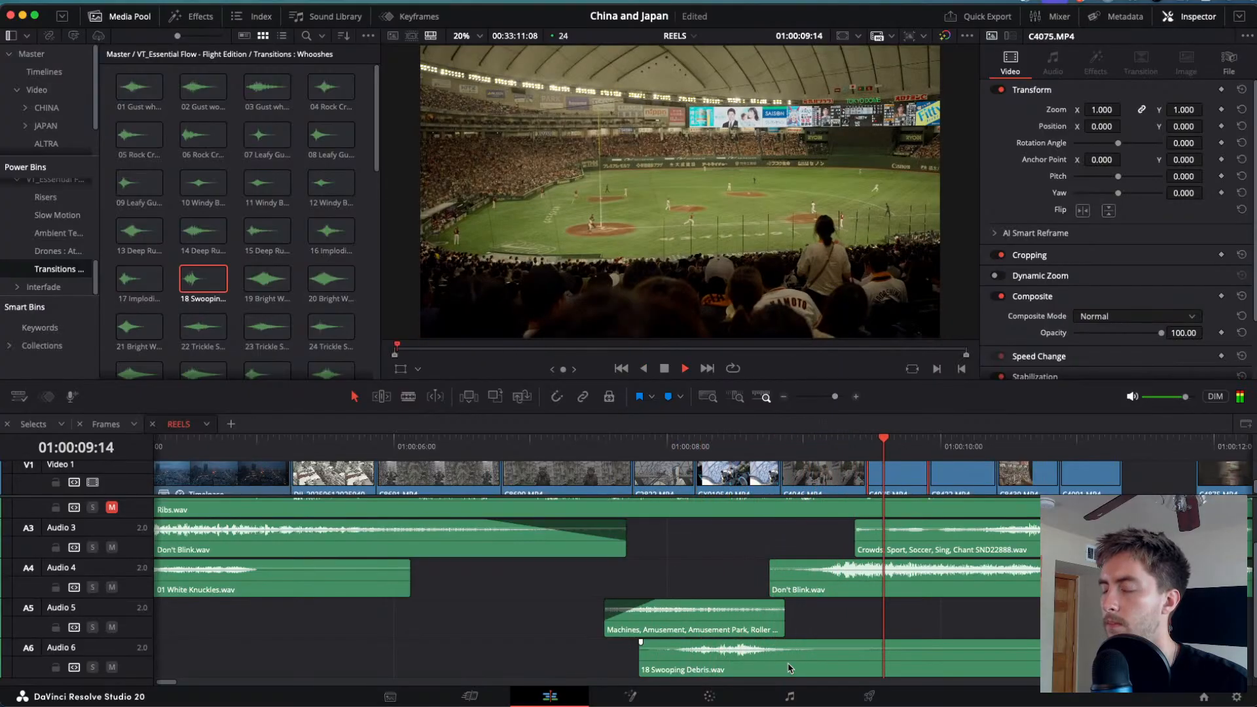
pyautogui.press('j')
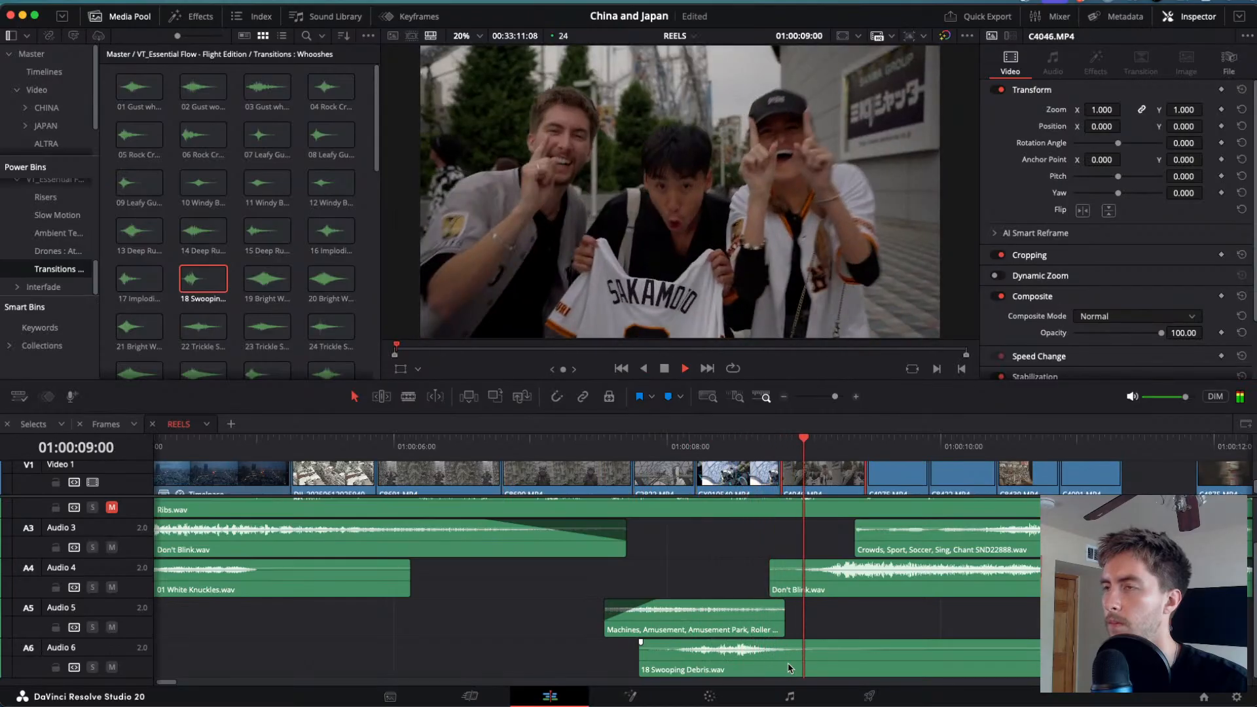
pyautogui.press('j')
pyautogui.press('k')
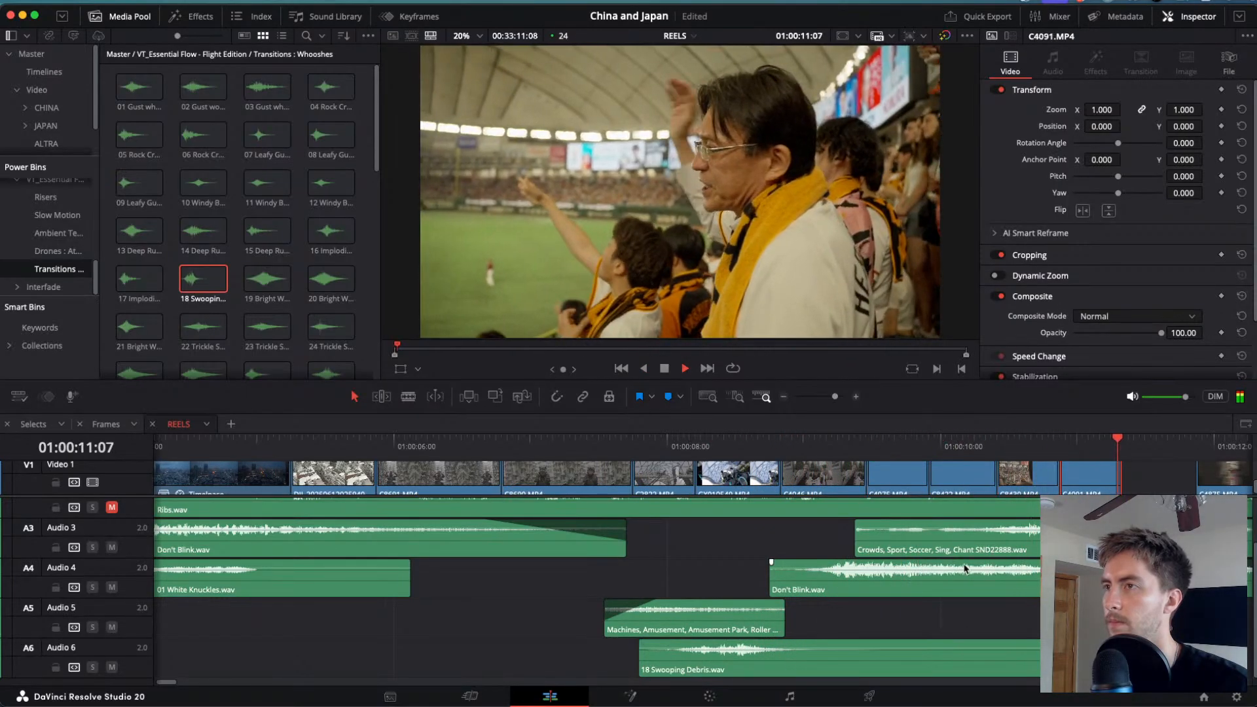
# - Play the reel from the beginning and park the playhead at 01:00:11:23, near the start of clip C4875.MP4
pyautogui.scroll(-3, 965, 569)
pyautogui.press('k')
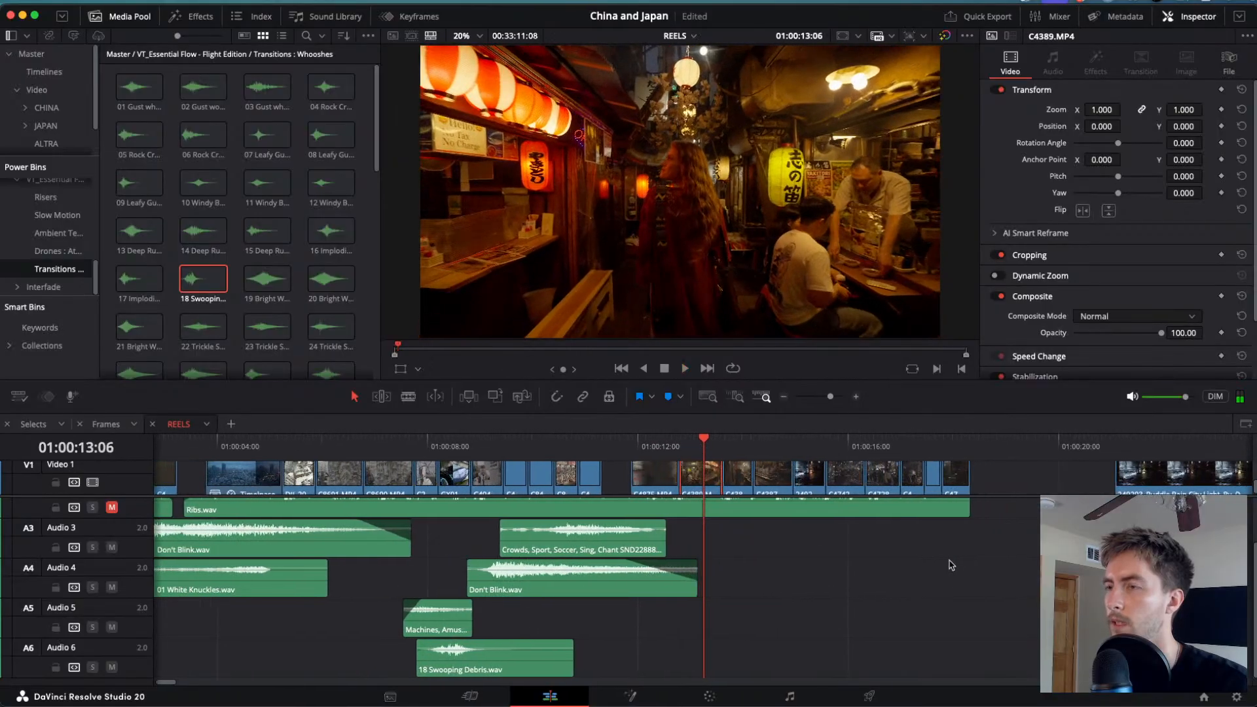
pyautogui.moveTo(707, 443); pyautogui.dragTo(154, 444)
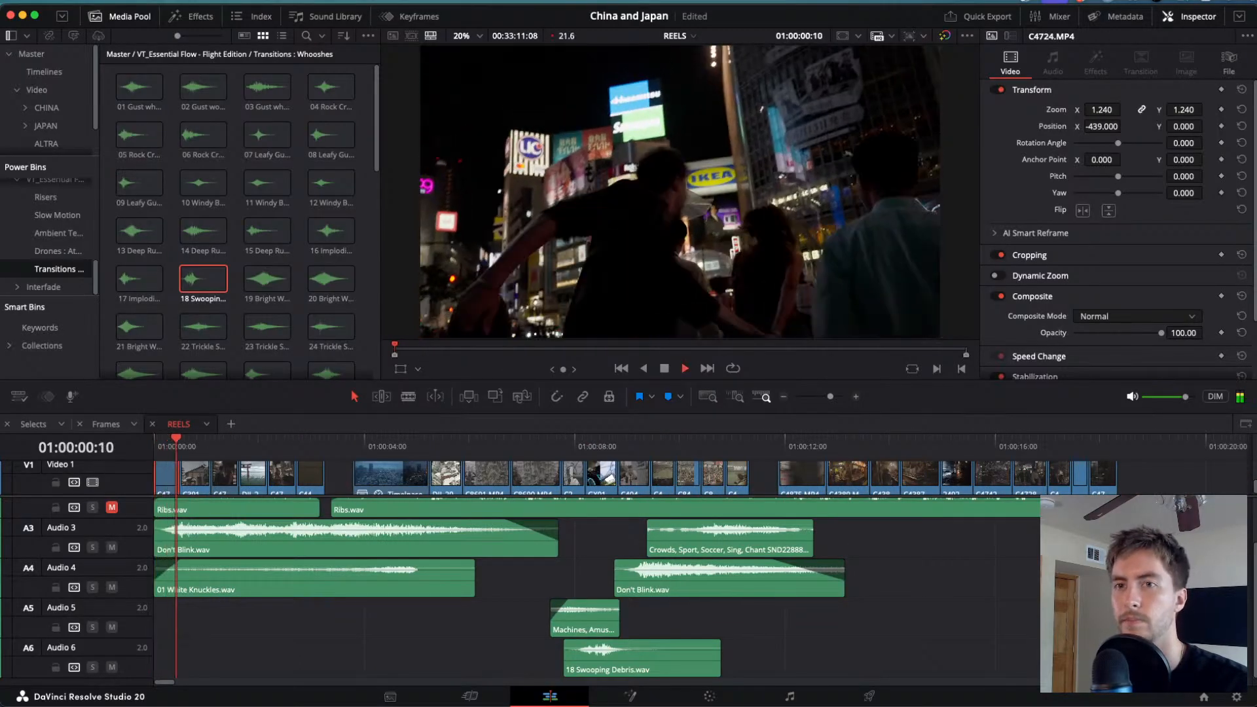
pyautogui.scroll(2, 223, 484)
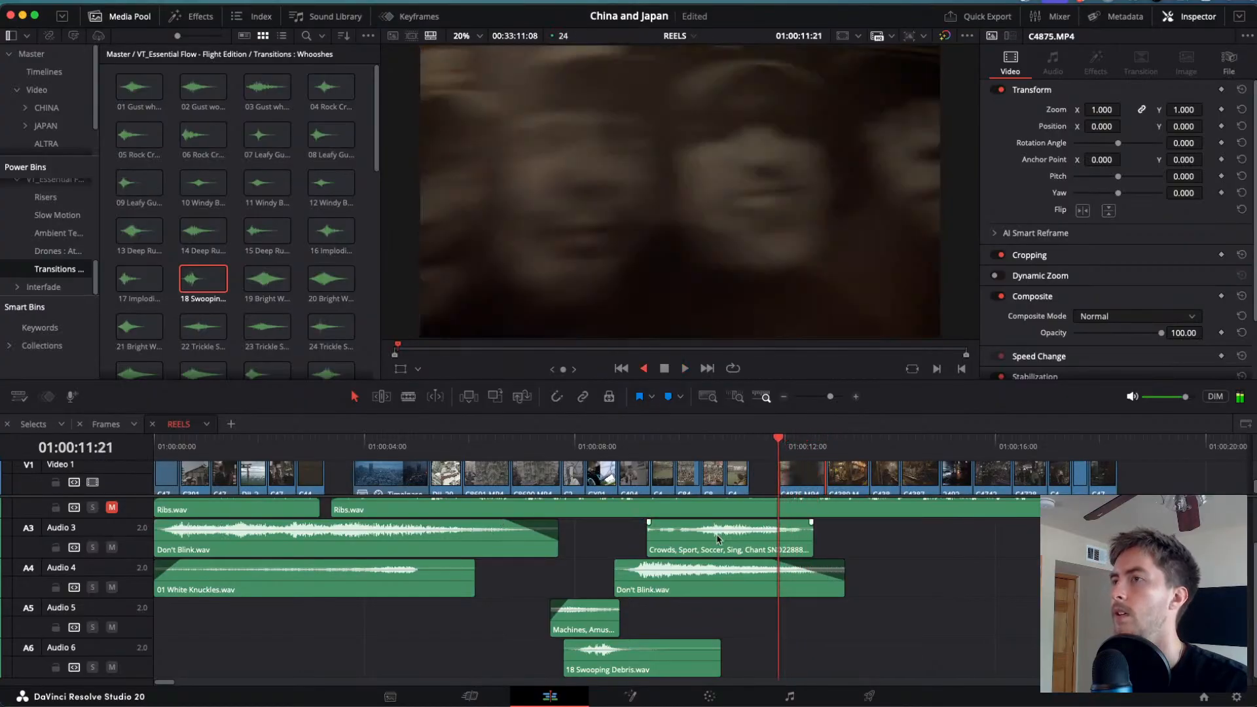
pyautogui.press('k')
pyautogui.press('Right')
pyautogui.press('Right')
pyautogui.press('Right')
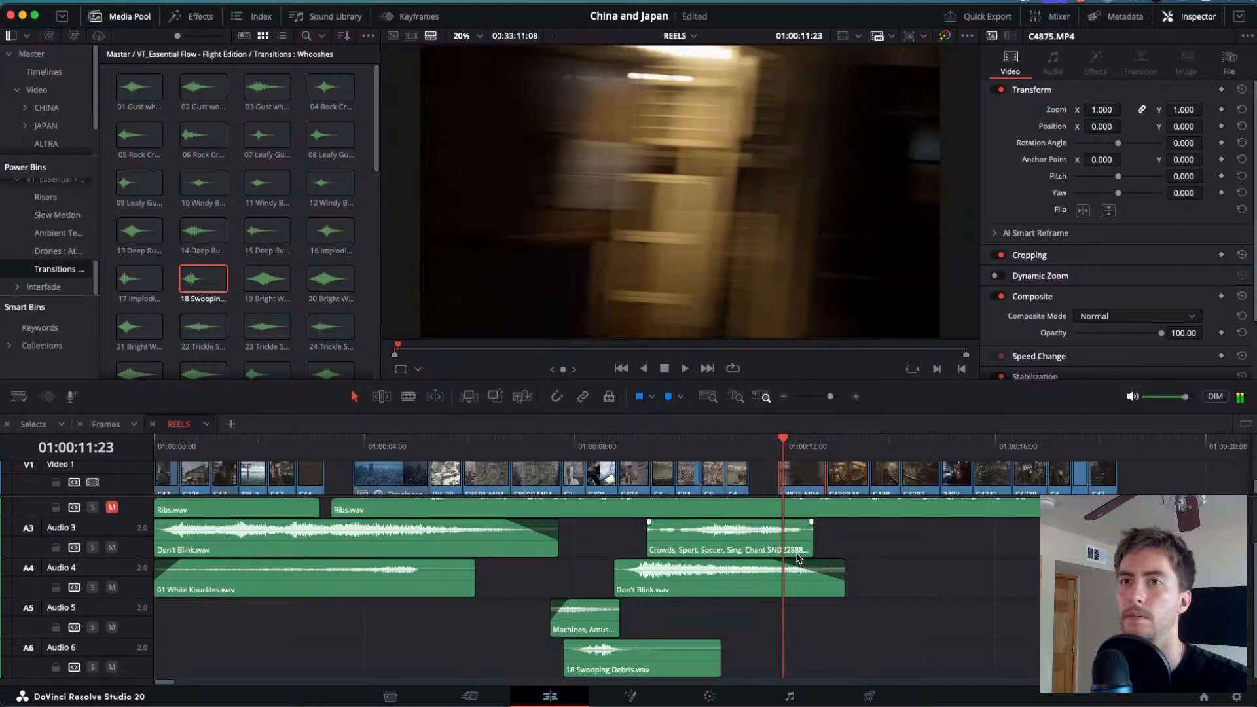
# - Audition whooshes near the beginning of the bin, from 10 Windy Burst - Long.wav to 06 Rock Crumble Whoosh - Short.wav
pyautogui.click(185, 185)
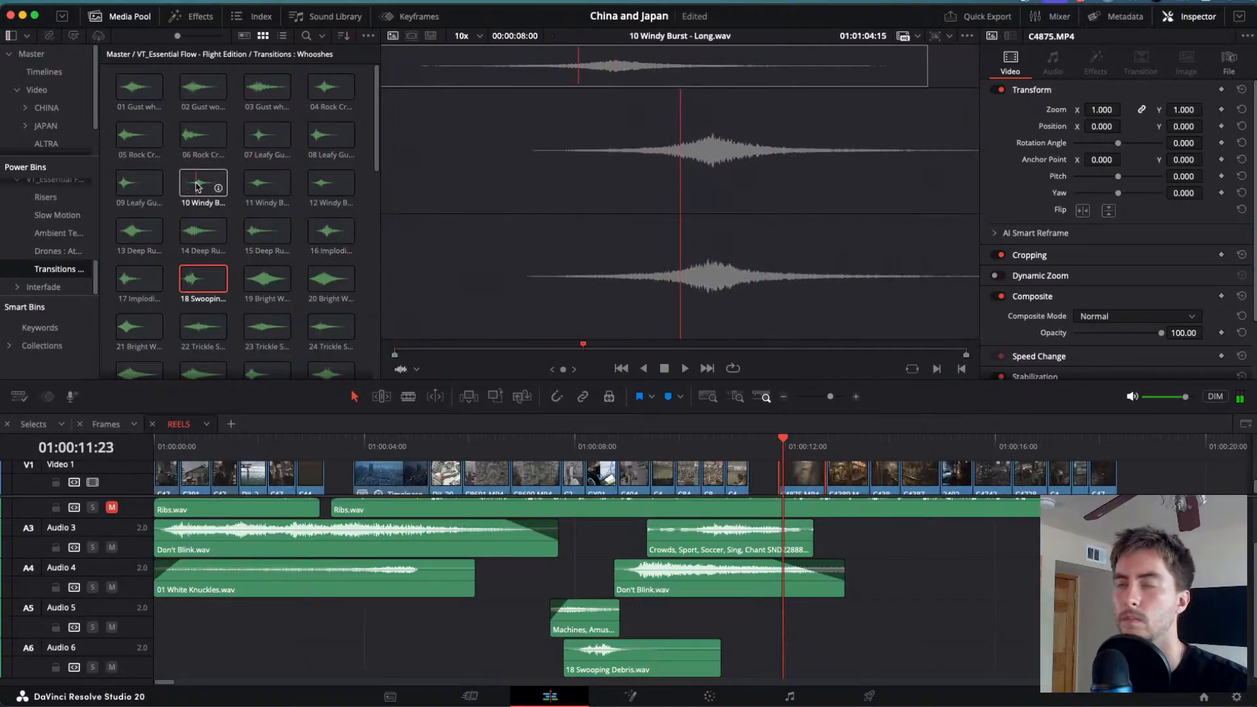
pyautogui.click(252, 187)
pyautogui.click(315, 190)
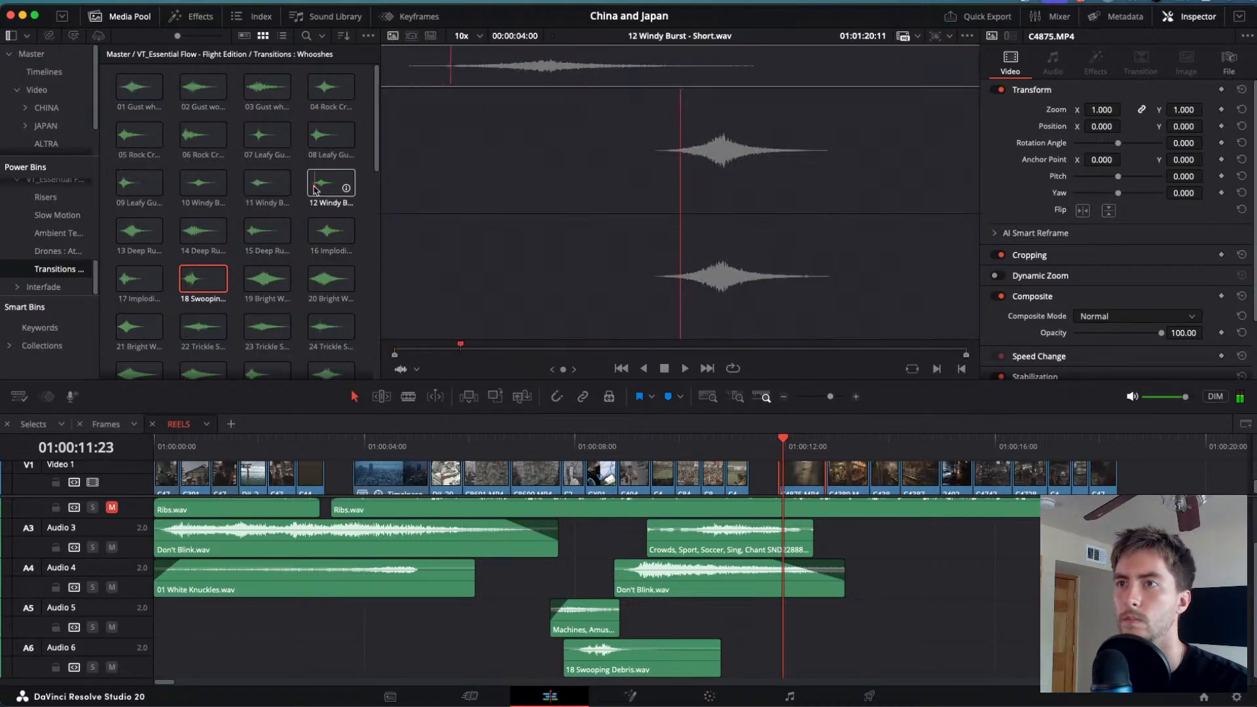
pyautogui.click(321, 141)
pyautogui.click(257, 139)
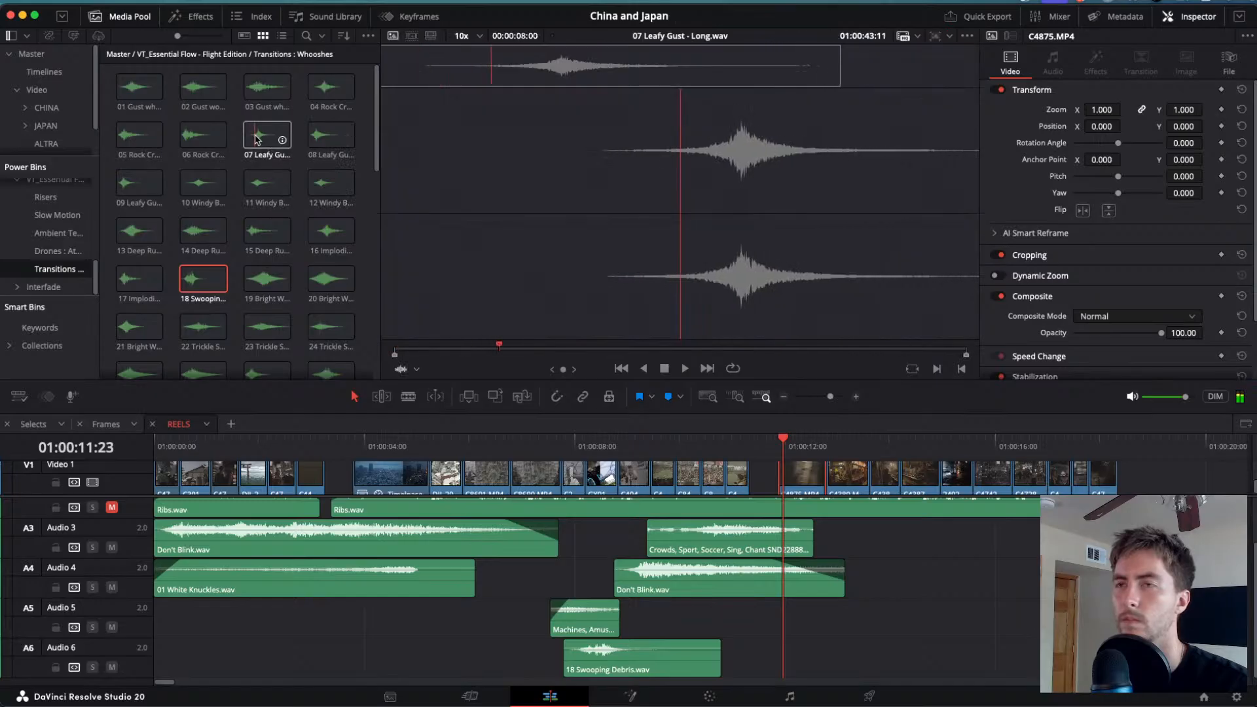
pyautogui.click(191, 139)
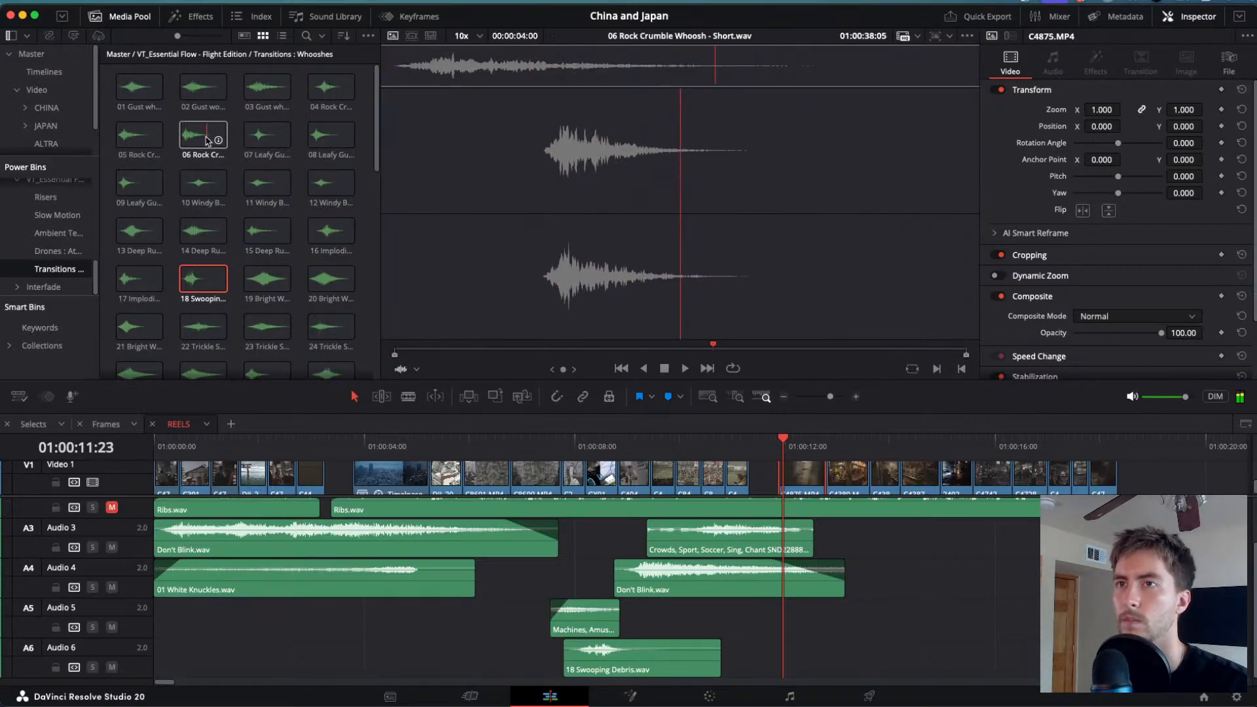
pyautogui.click(127, 143)
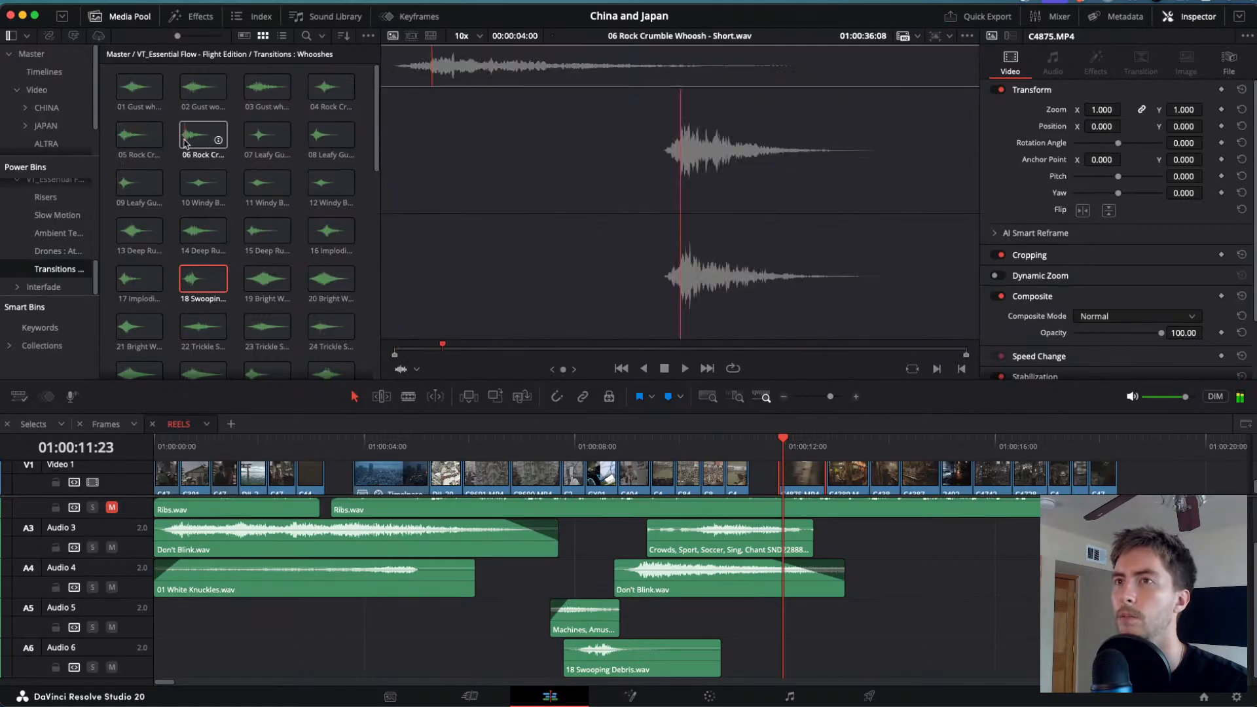
# - Place 06 Rock Crumble Whoosh - Short.wav on Audio 5, starting at about 01:00:11:03, and play it back
pyautogui.moveTo(186, 142); pyautogui.dragTo(740, 628)
pyautogui.moveTo(784, 440); pyautogui.dragTo(746, 439)
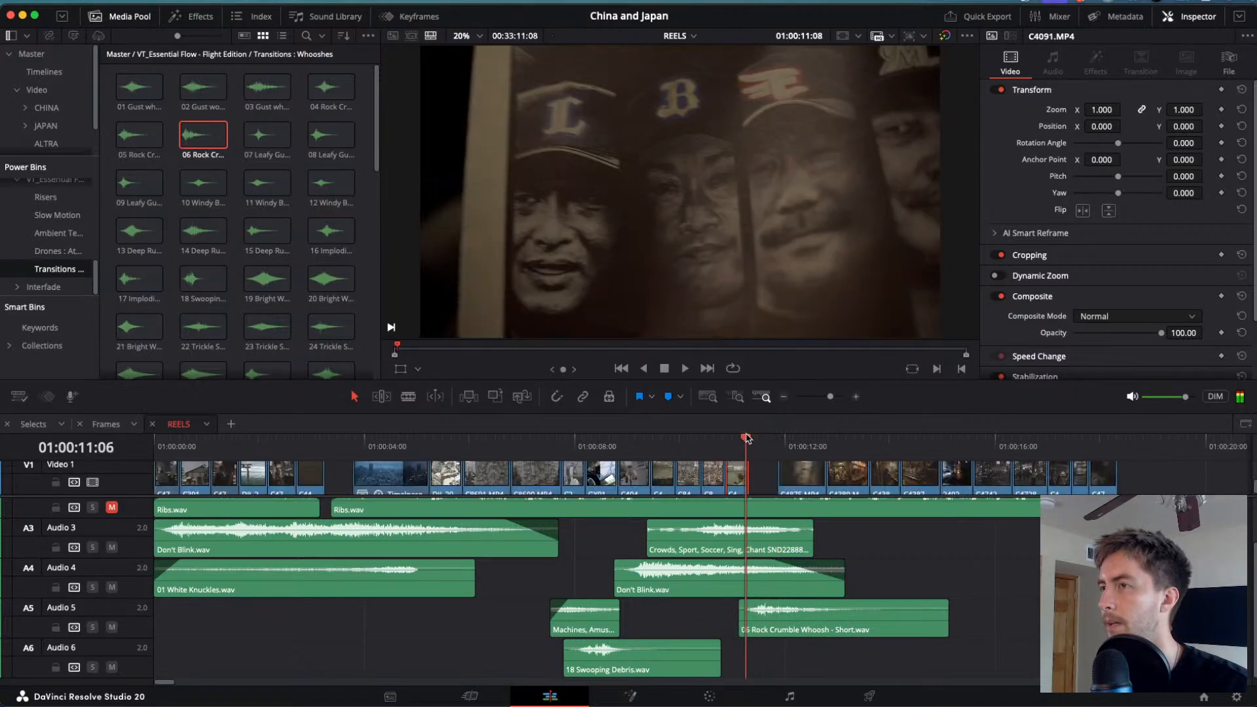
pyautogui.press('l')
pyautogui.press('j')
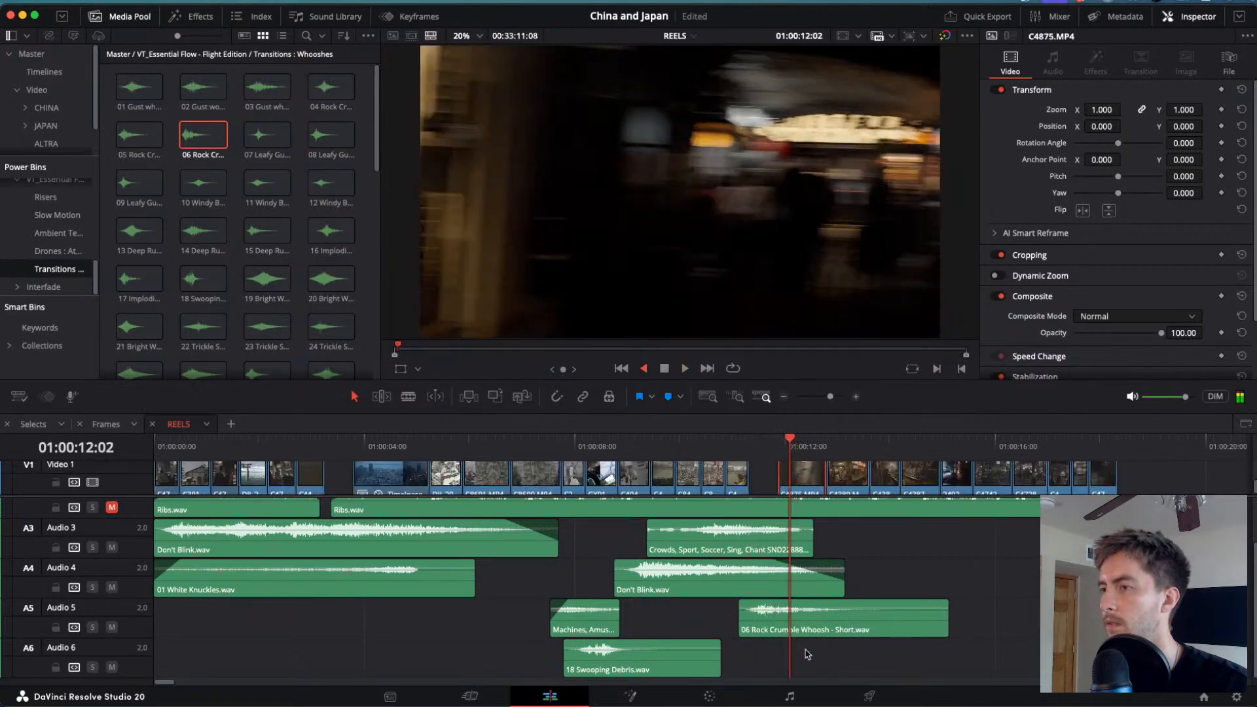
# - Shift 06 Rock Crumble Whoosh - Short.wav slightly later to start at about 01:00:11:08 and check its timing by playing it back
pyautogui.moveTo(783, 630); pyautogui.dragTo(795, 630)
pyautogui.press('l')
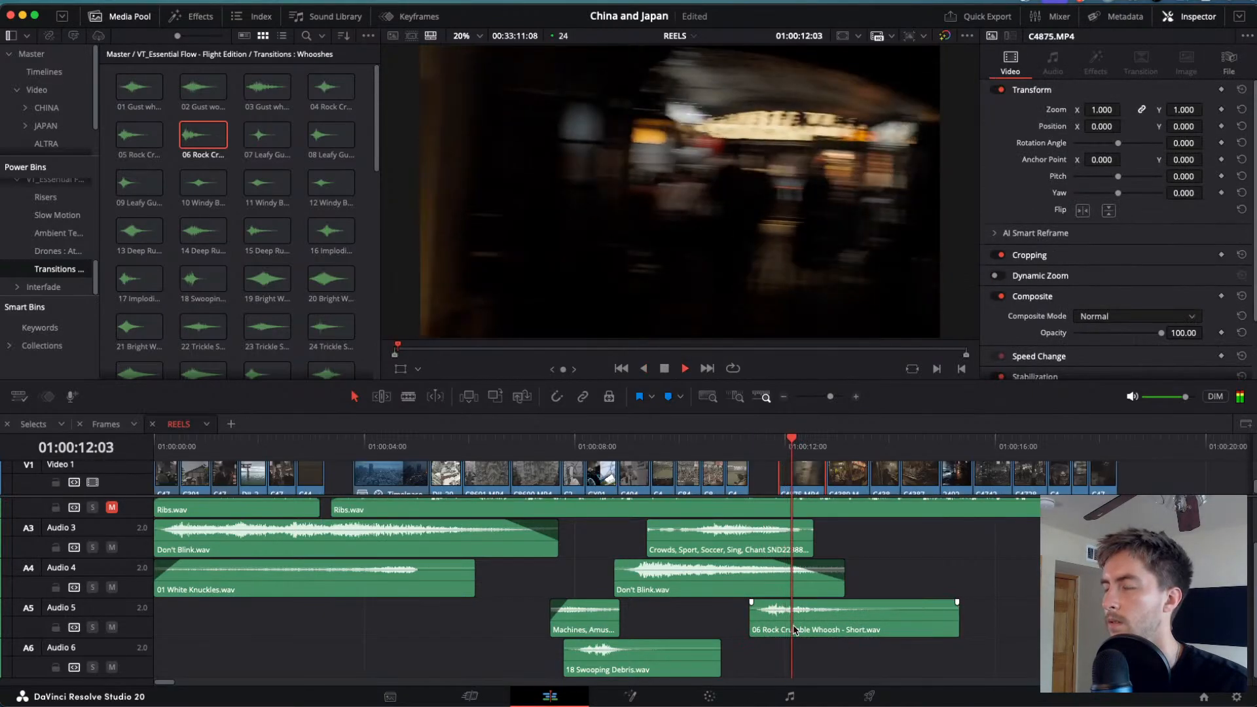
pyautogui.press('j')
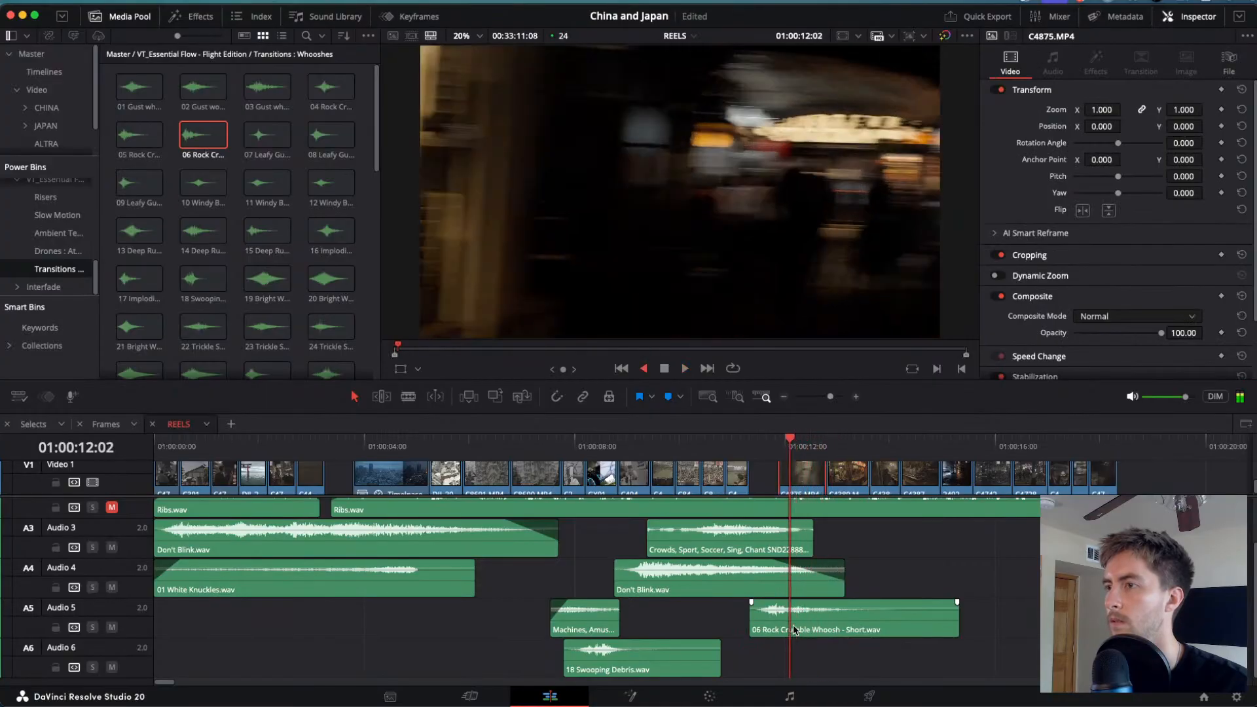
pyautogui.press('l')
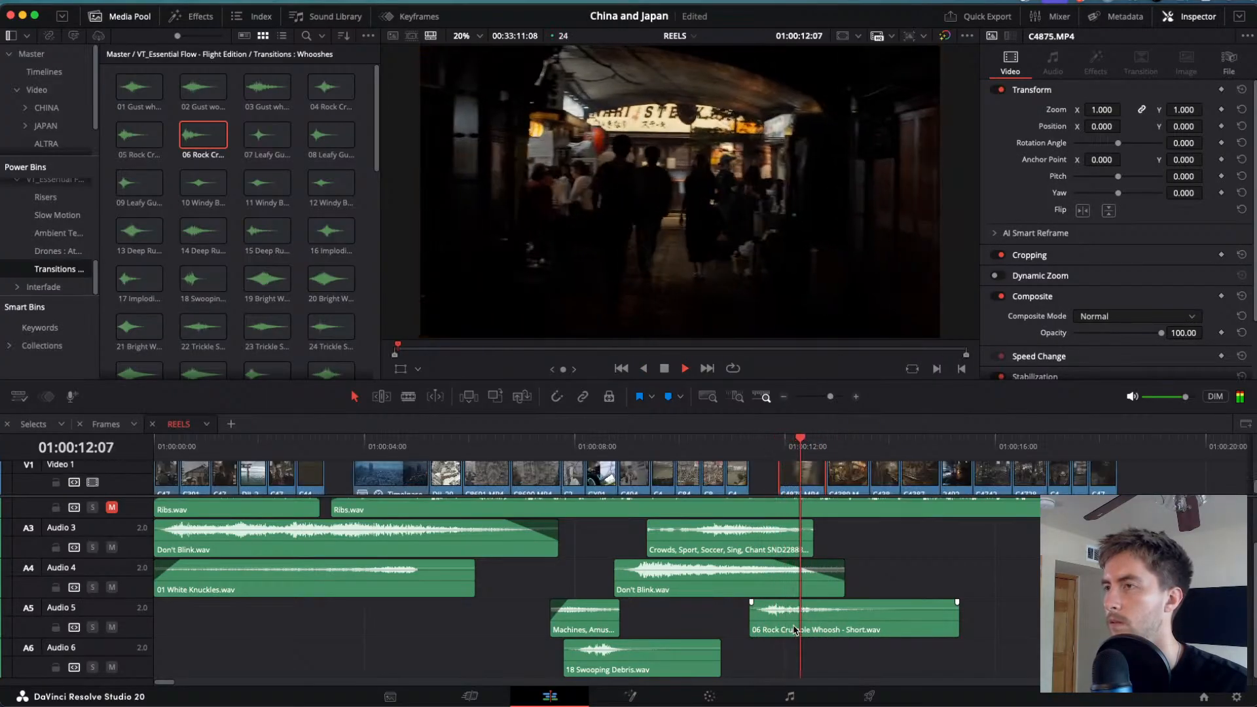
pyautogui.press('j')
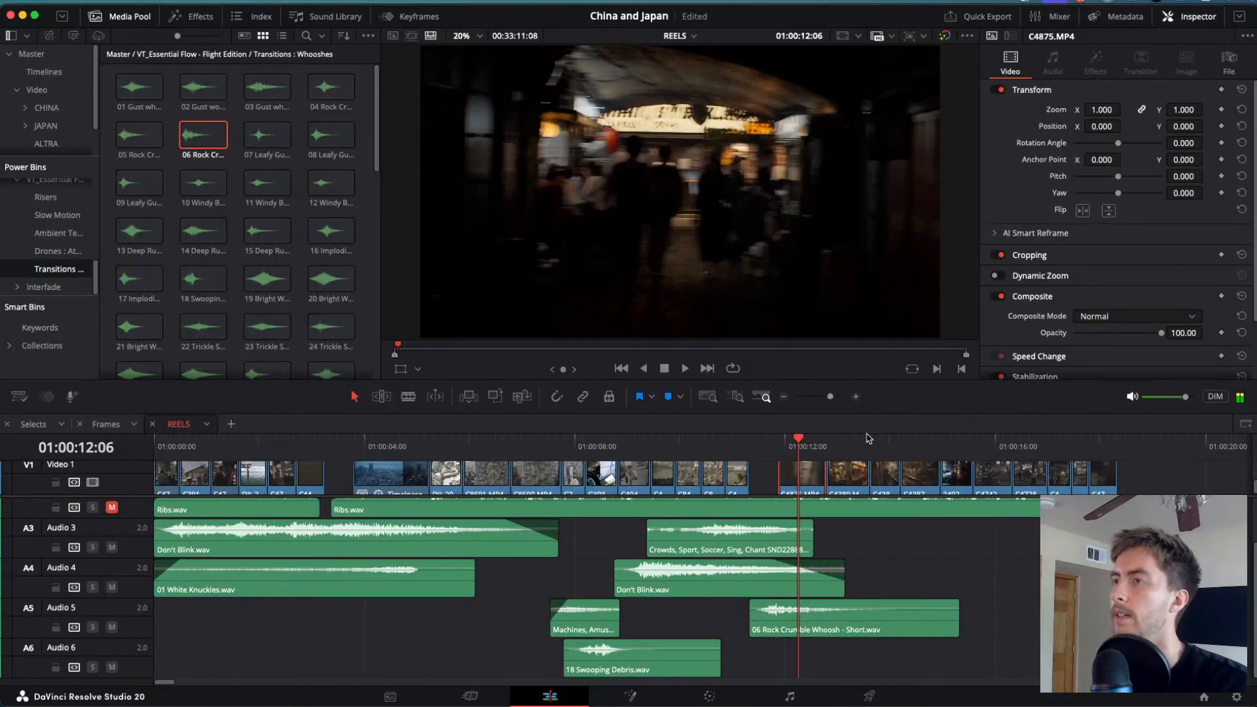
pyautogui.press('k')
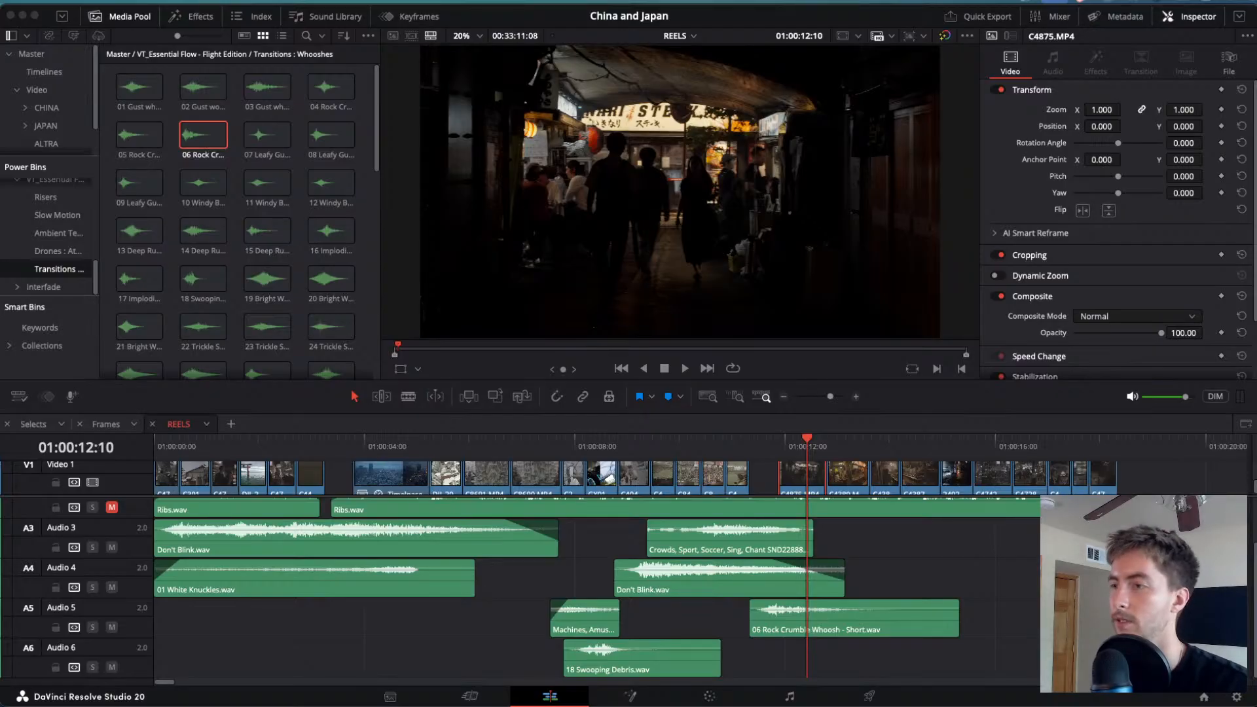
pyautogui.scroll(-10, 267, 262)
pyautogui.moveTo(267, 345); pyautogui.dragTo(917, 666)
pyautogui.moveTo(1018, 614); pyautogui.dragTo(0, 527)
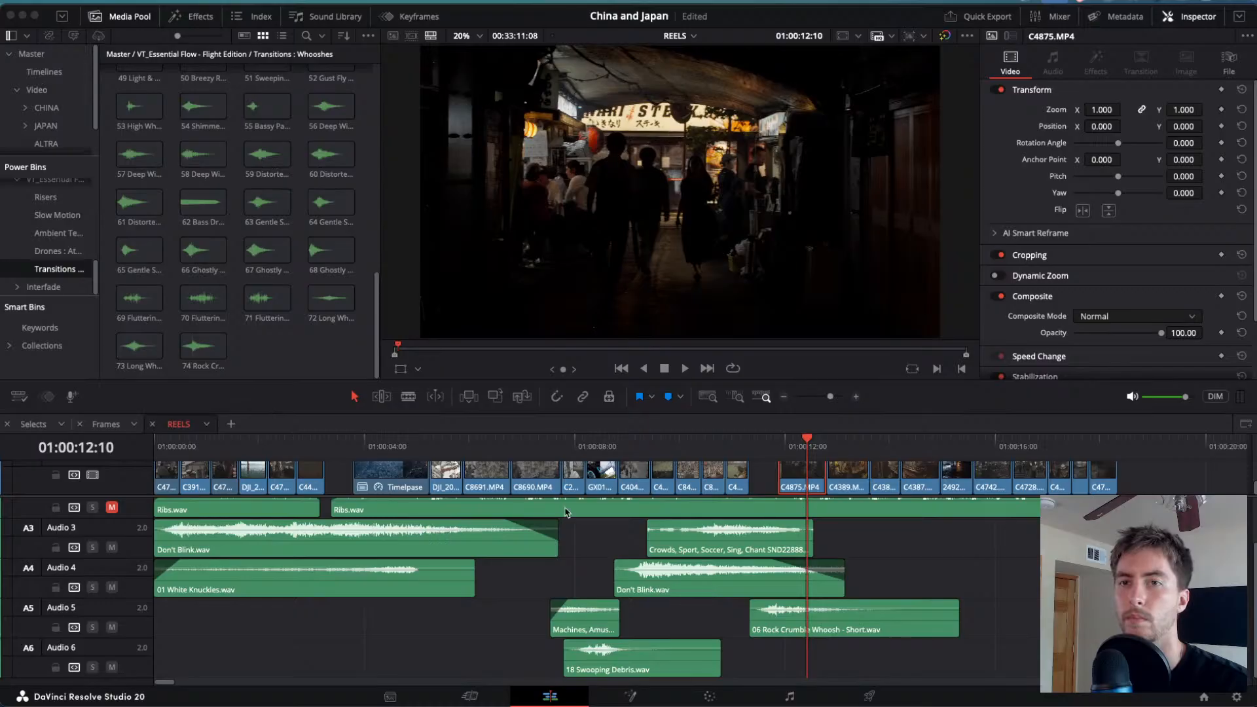
# - Play the reel from its beginning in full screen, return to the timeline and play it from the start again
pyautogui.moveTo(799, 443); pyautogui.dragTo(118, 429)
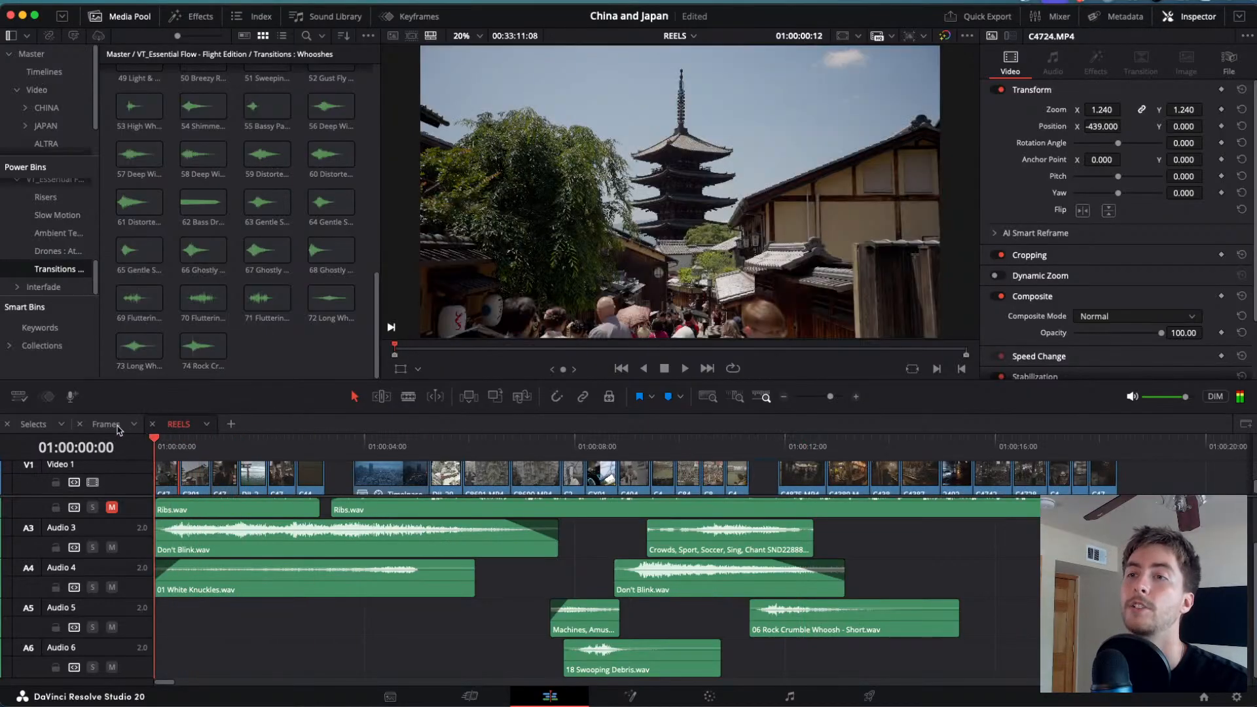
pyautogui.press('super+f')
pyautogui.press('space')
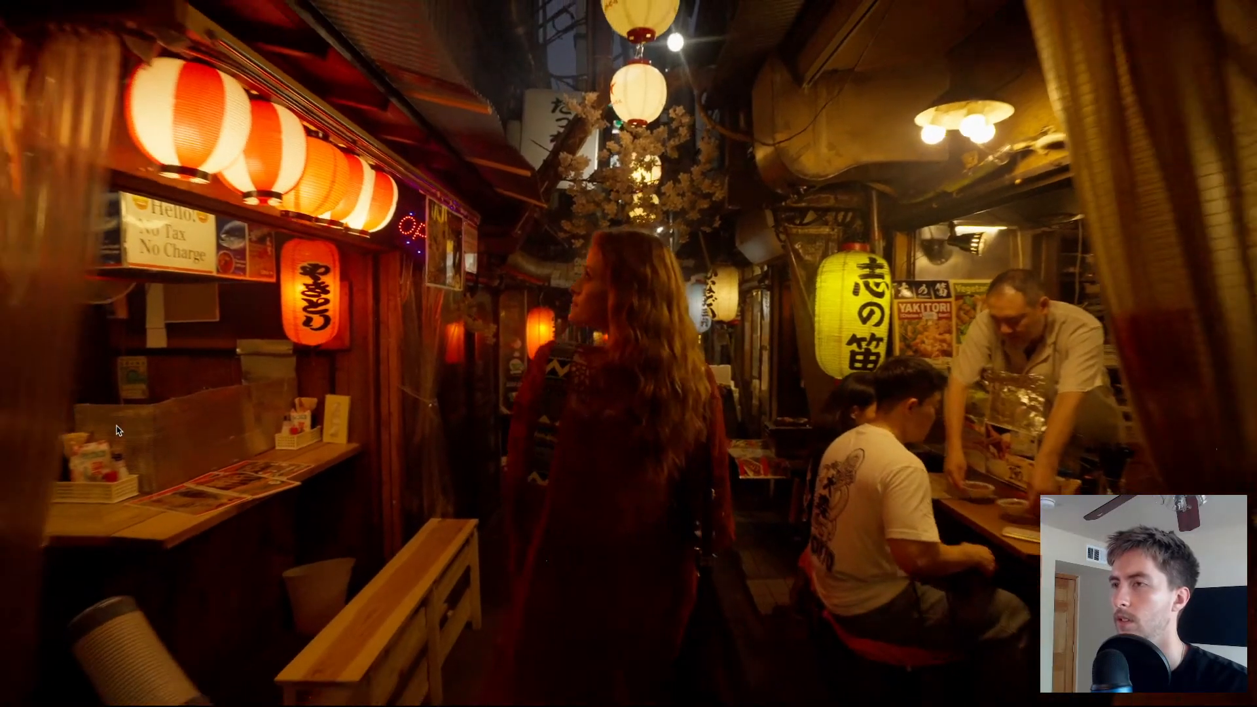
pyautogui.press('Escape')
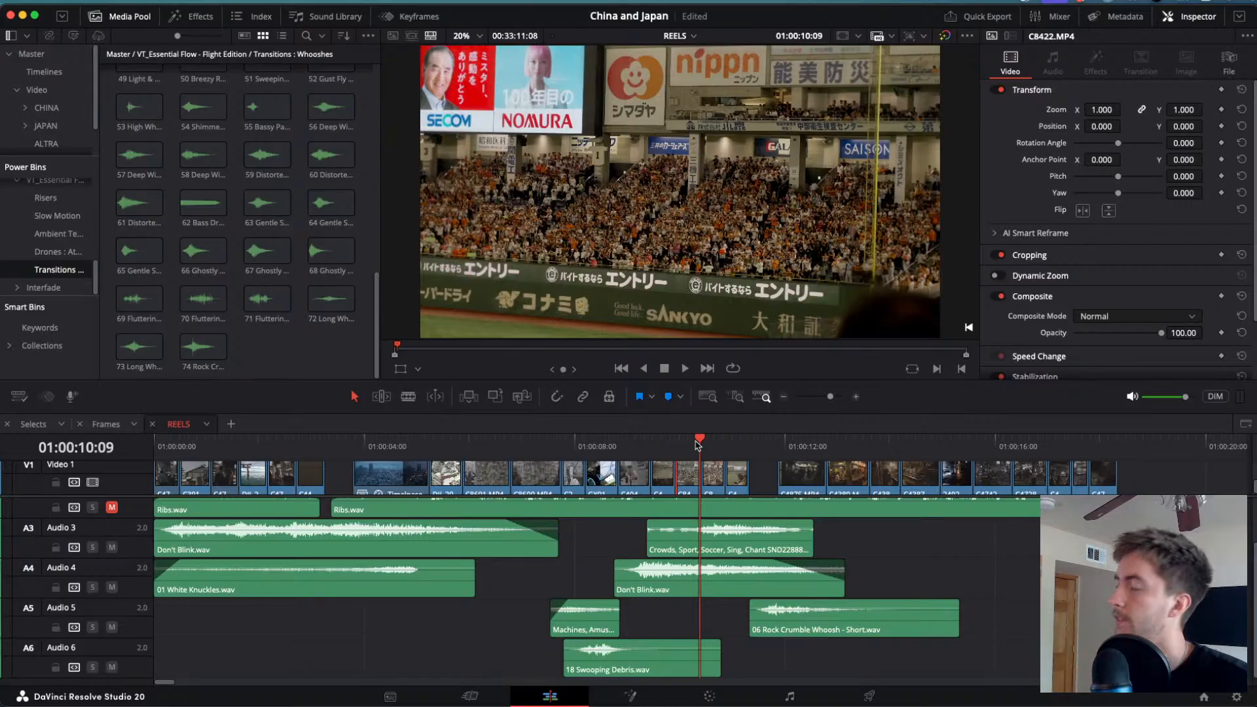
pyautogui.moveTo(698, 446); pyautogui.dragTo(158, 446)
pyautogui.press('space')
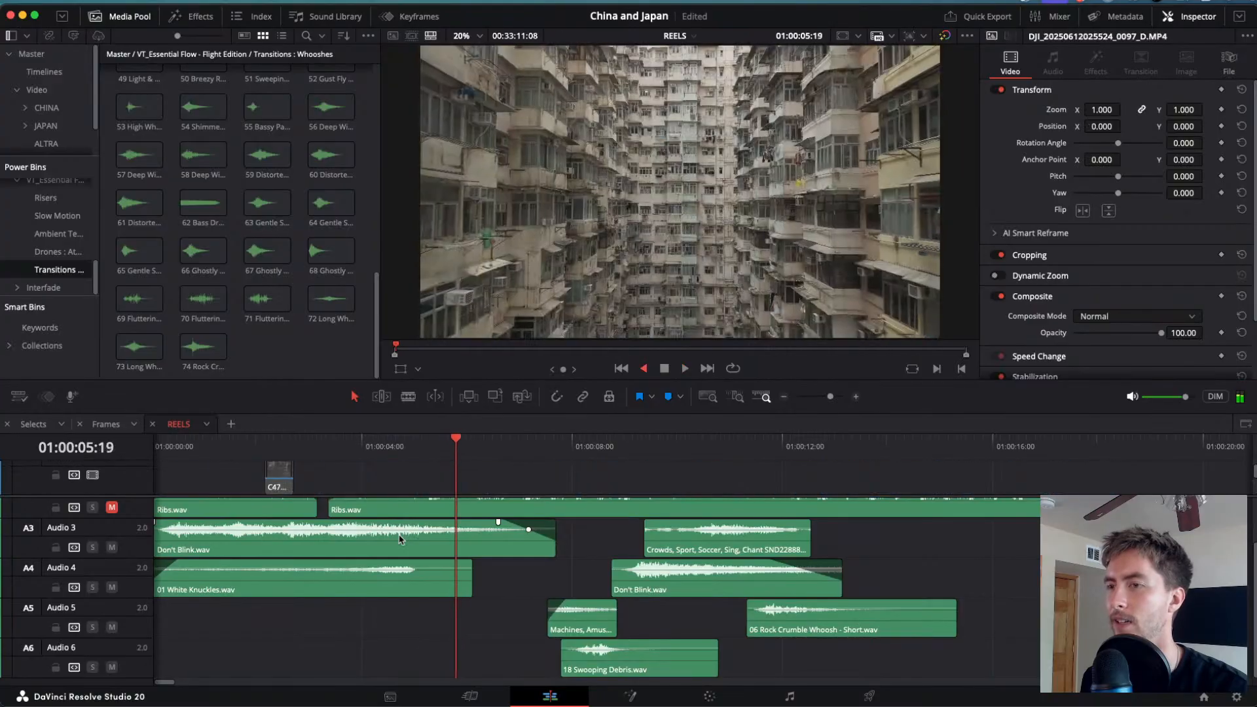
# - Shift 01 White Knuckles.wav on Audio 4 slightly later to start at about 01:00:00:07 and play back the section
pyautogui.press('j')
pyautogui.press('l')
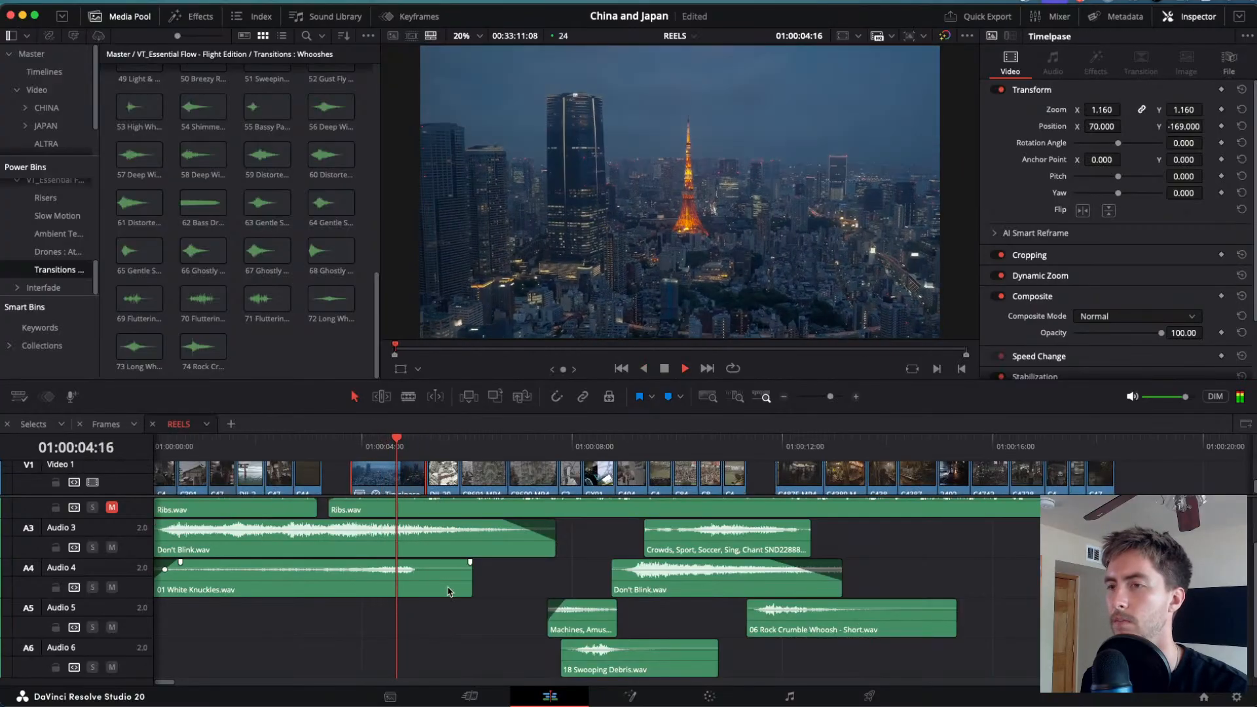
pyautogui.press('j')
pyautogui.moveTo(444, 591); pyautogui.dragTo(454, 591)
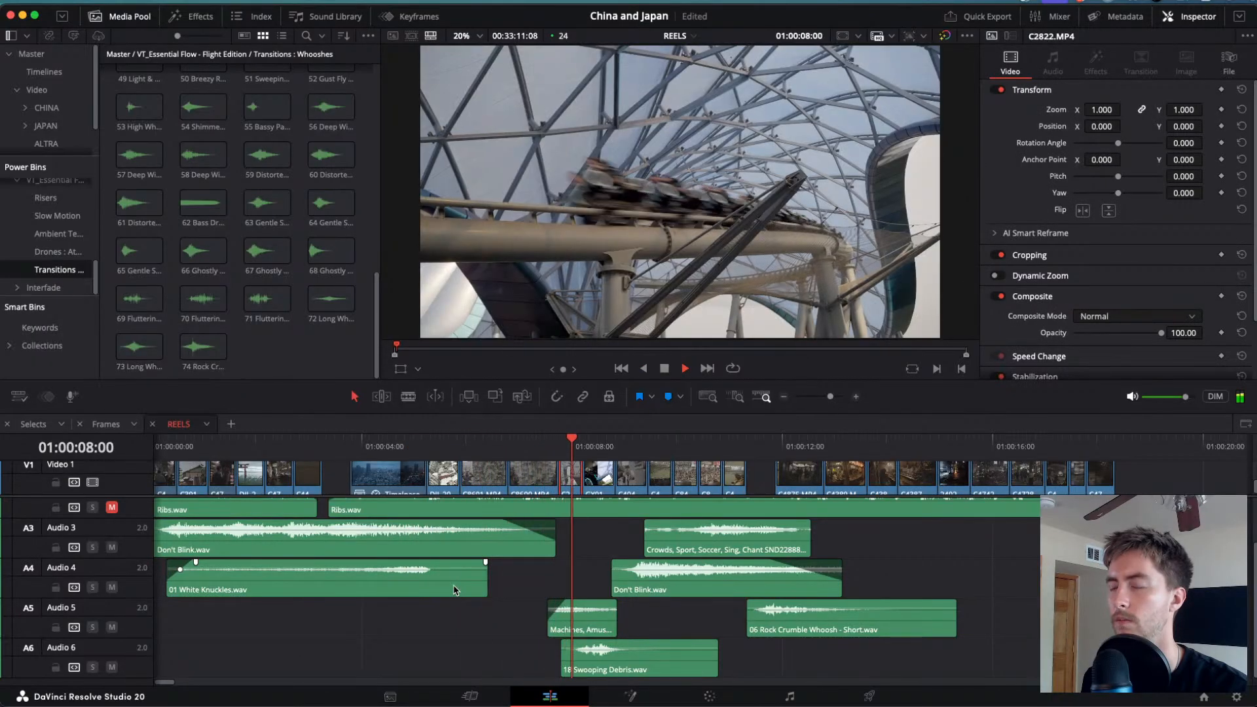
pyautogui.press('j')
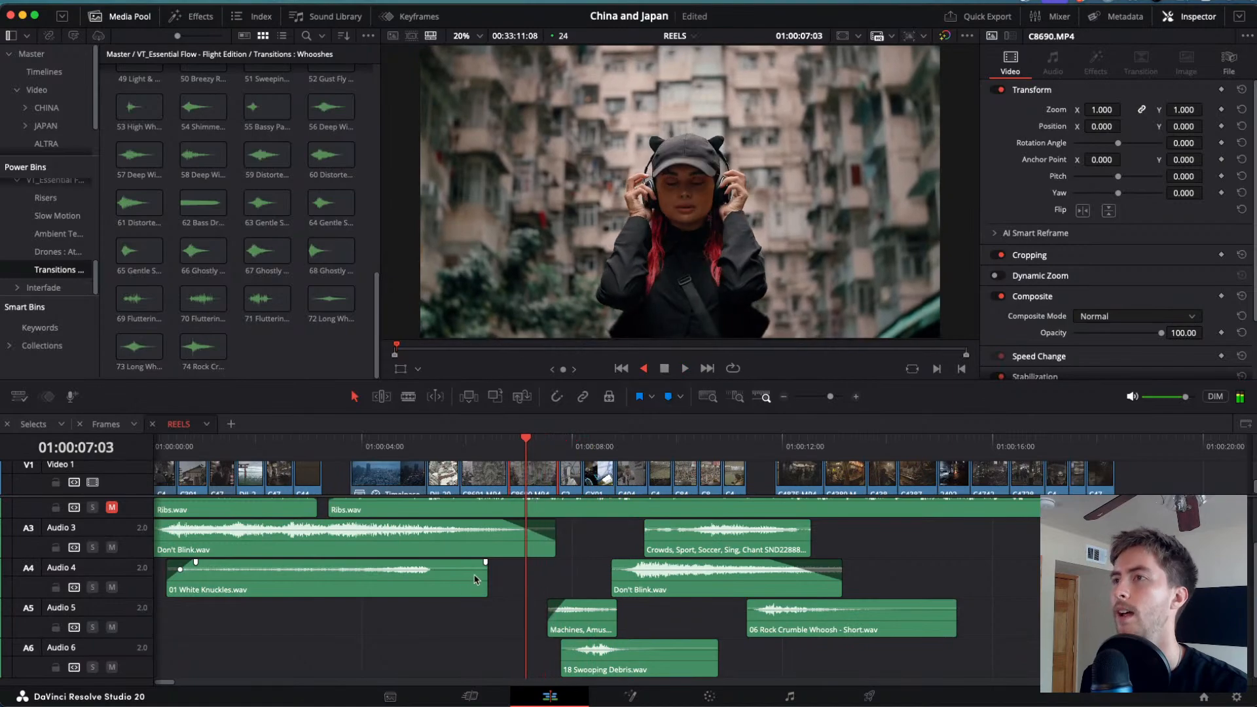
pyautogui.press('k')
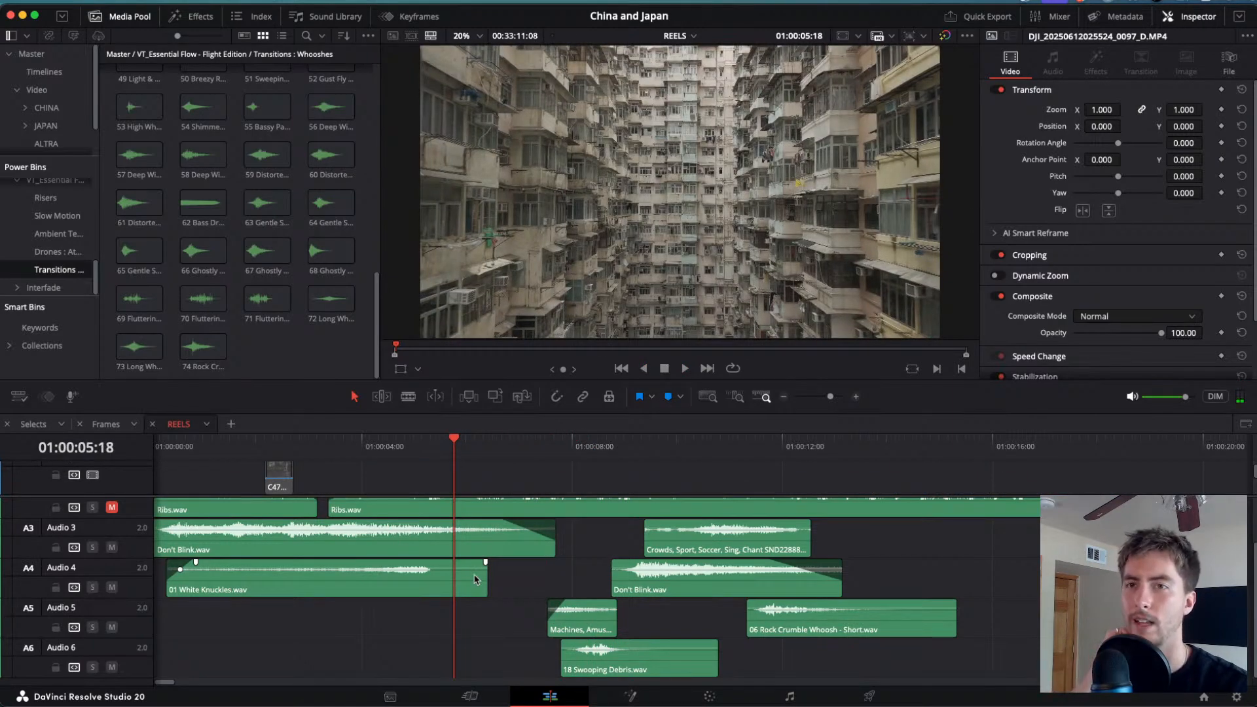
# - Rewind to the start of the reel and play it through to 01:00:12:15 to review the sound effects
pyautogui.press('l')
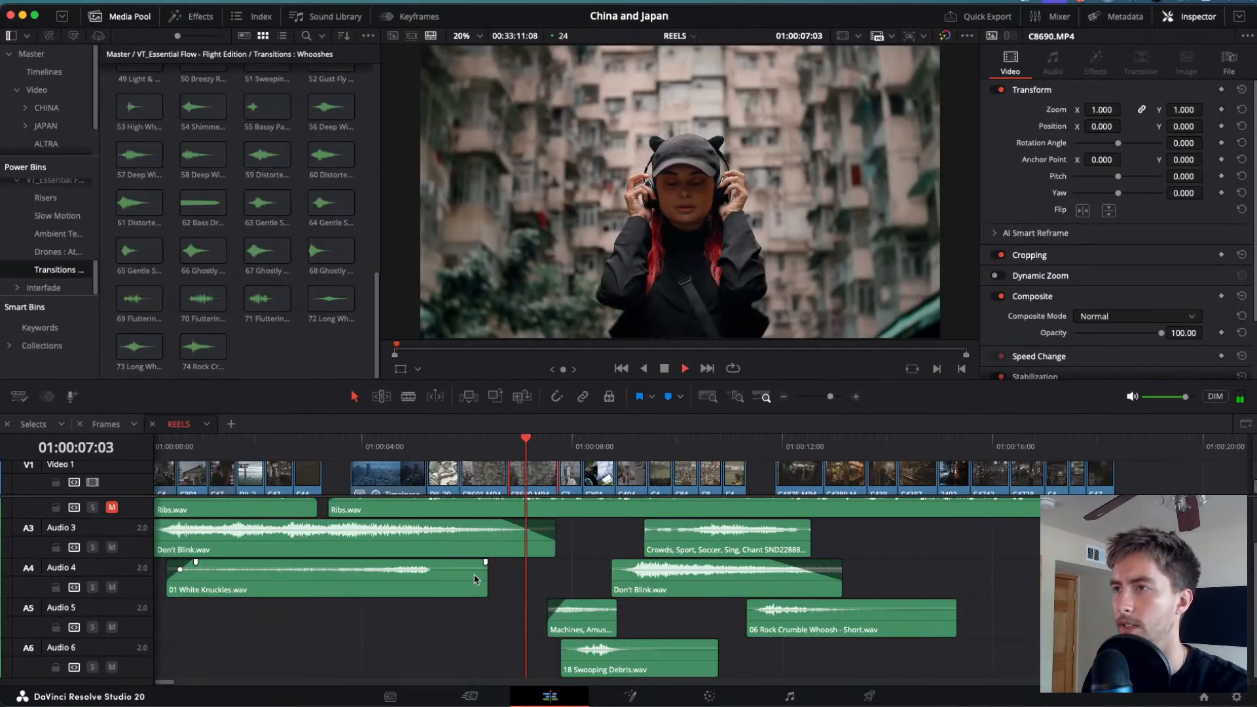
pyautogui.press('j')
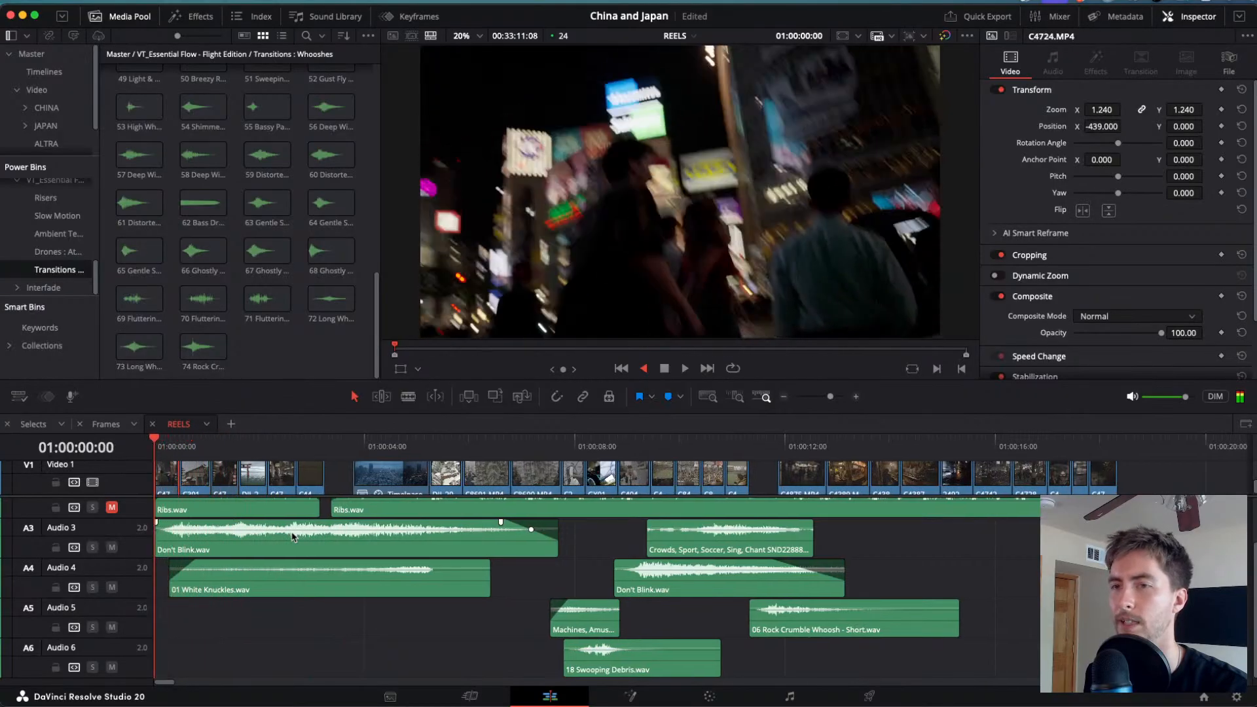
pyautogui.press('l')
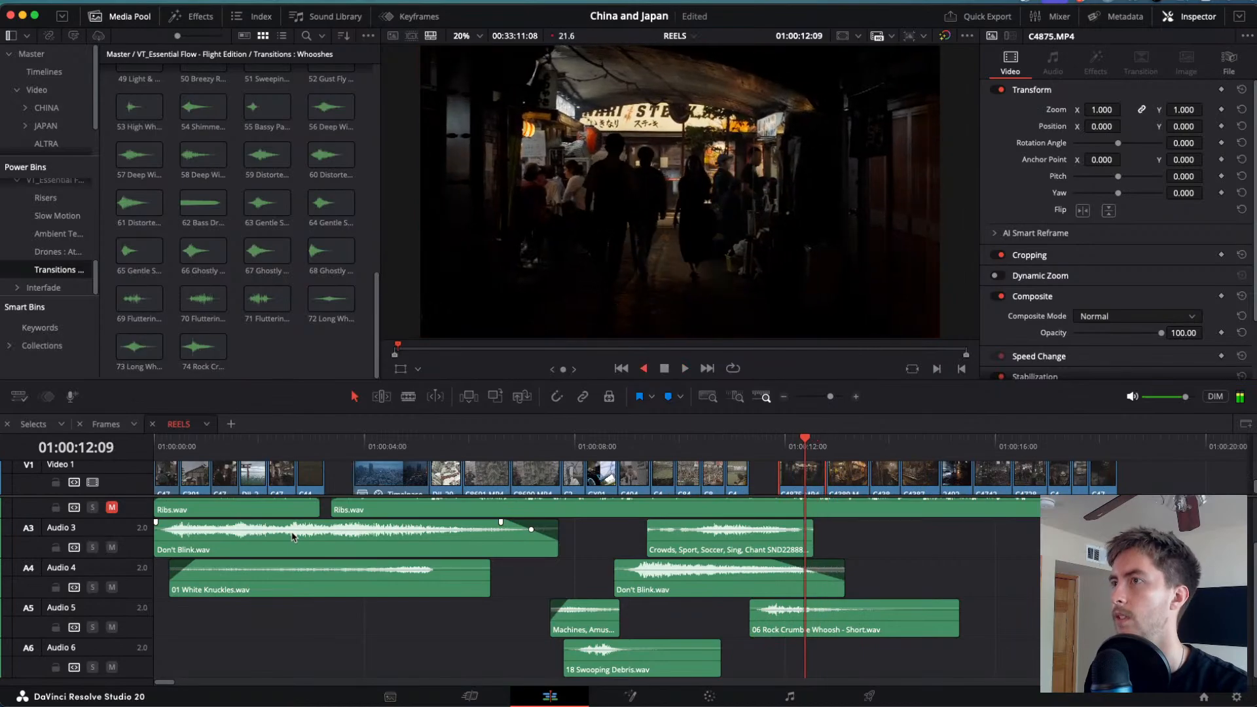
pyautogui.press('space')
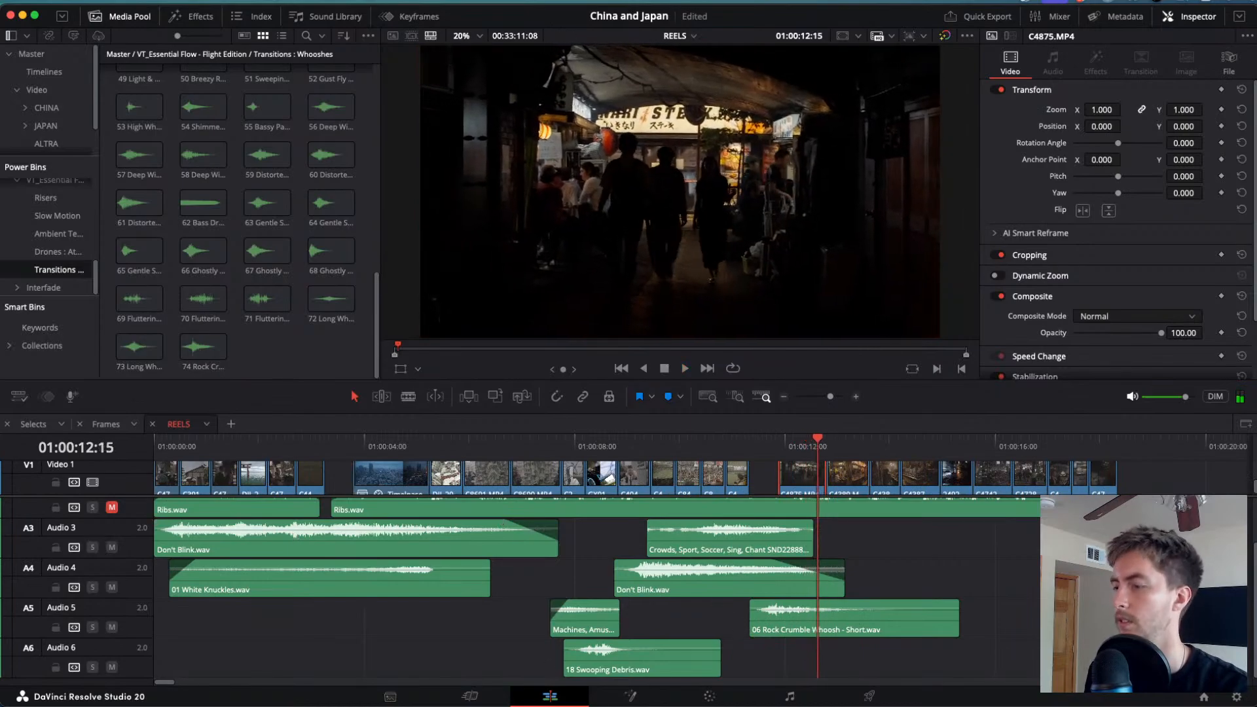
# - Import the Ambience, Urban, City, Night SND2872 sound into the Sound bin and place it on Audio 6 at the start of C4875.MP4
pyautogui.scroll(-2, 36, 68)
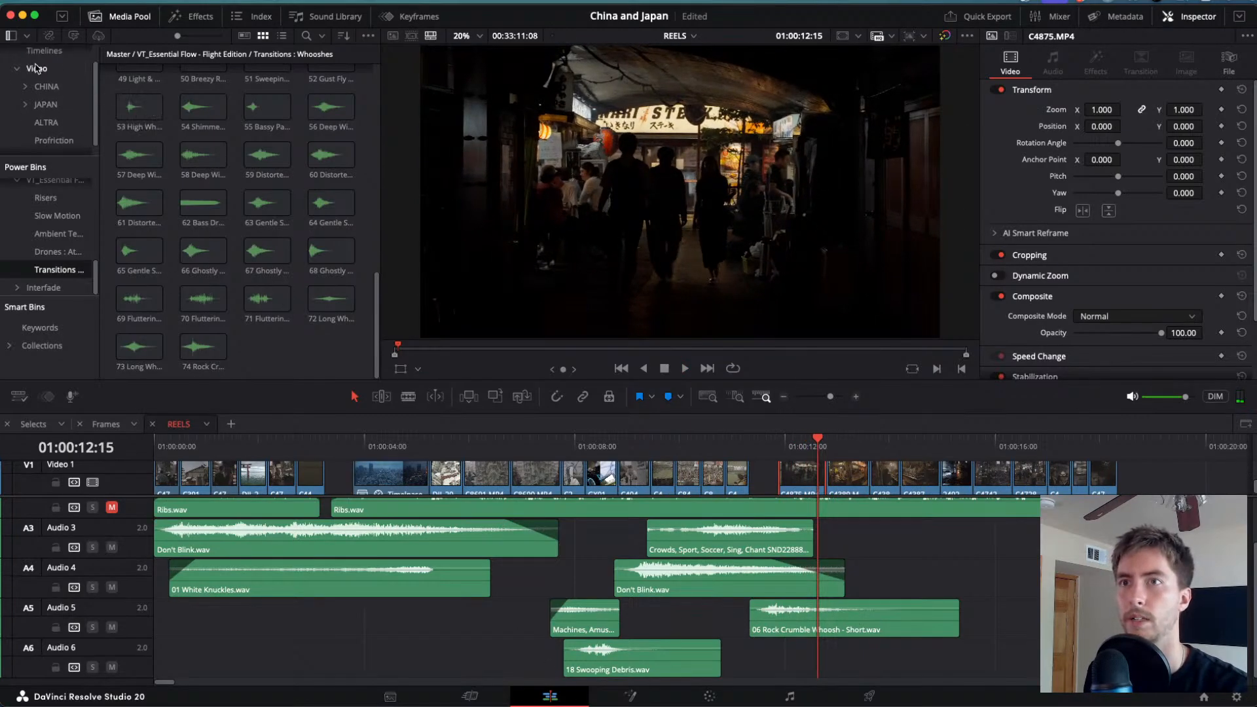
pyautogui.click(39, 146)
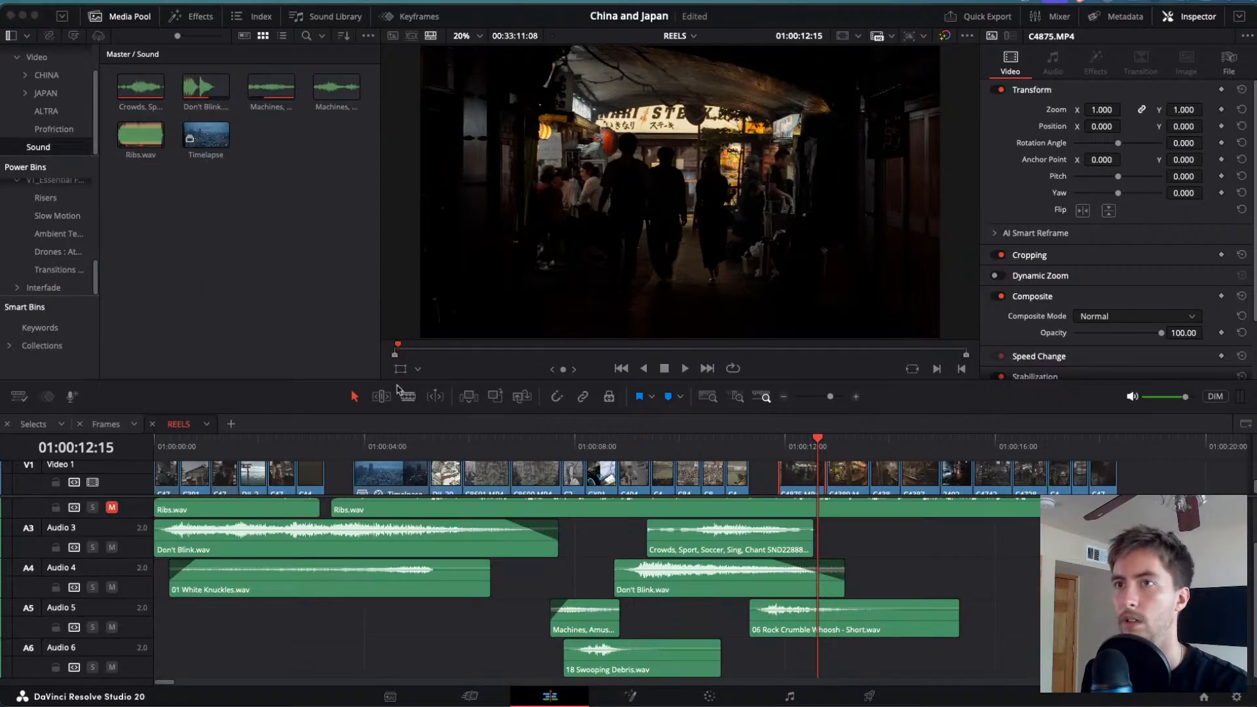
pyautogui.moveTo(398, 390); pyautogui.dragTo(303, 140)
pyautogui.moveTo(140, 88); pyautogui.dragTo(801, 633)
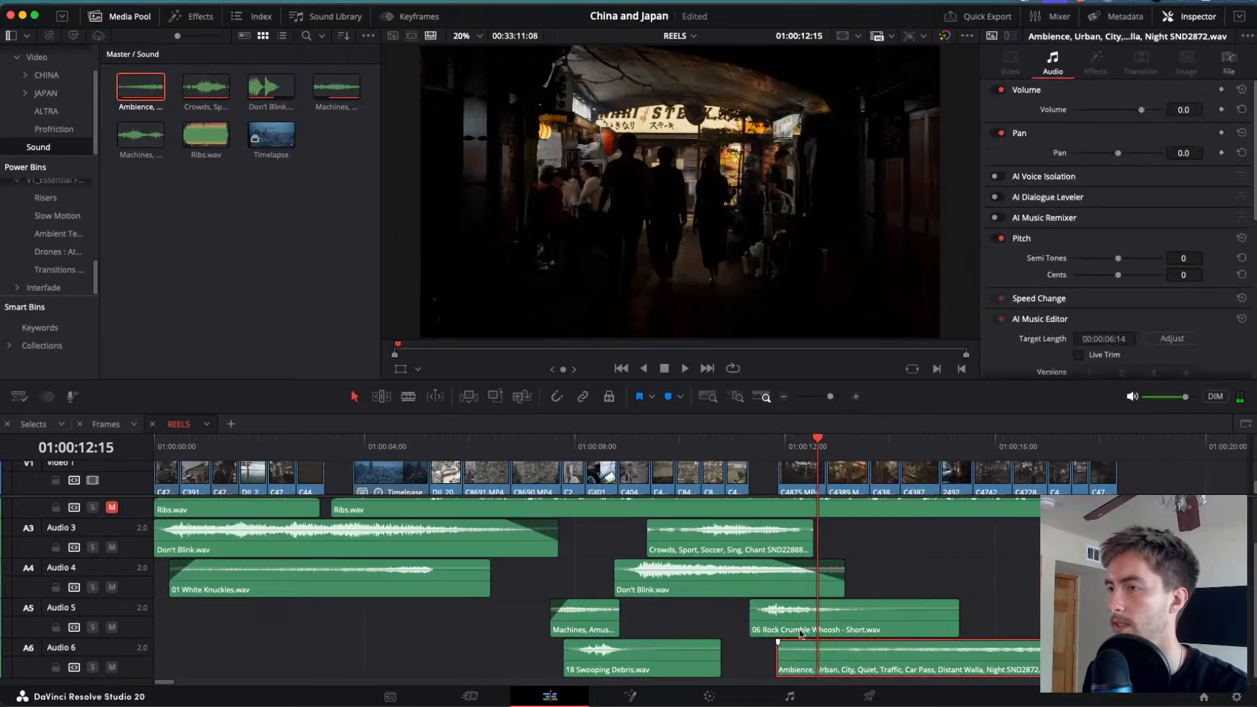
# - Play back the night clips with the city ambience through to the end of the reel
pyautogui.click(787, 440)
pyautogui.press('space')
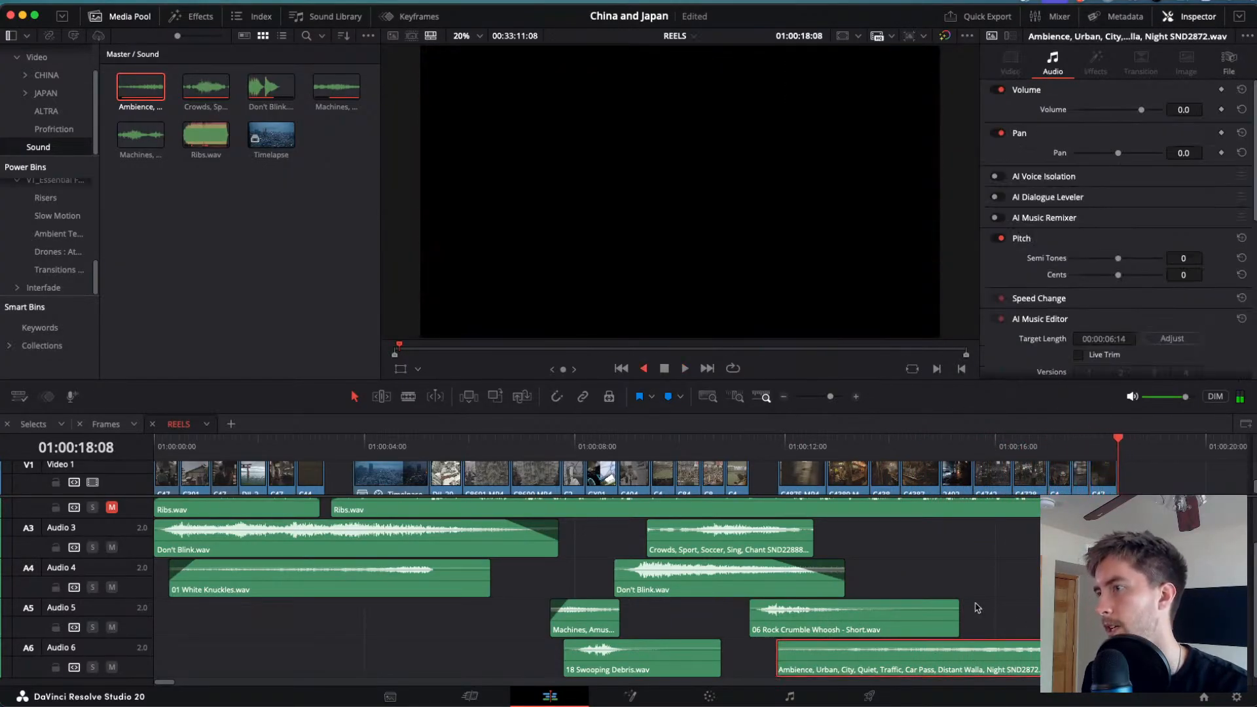
pyautogui.click(854, 446)
pyautogui.click(941, 442)
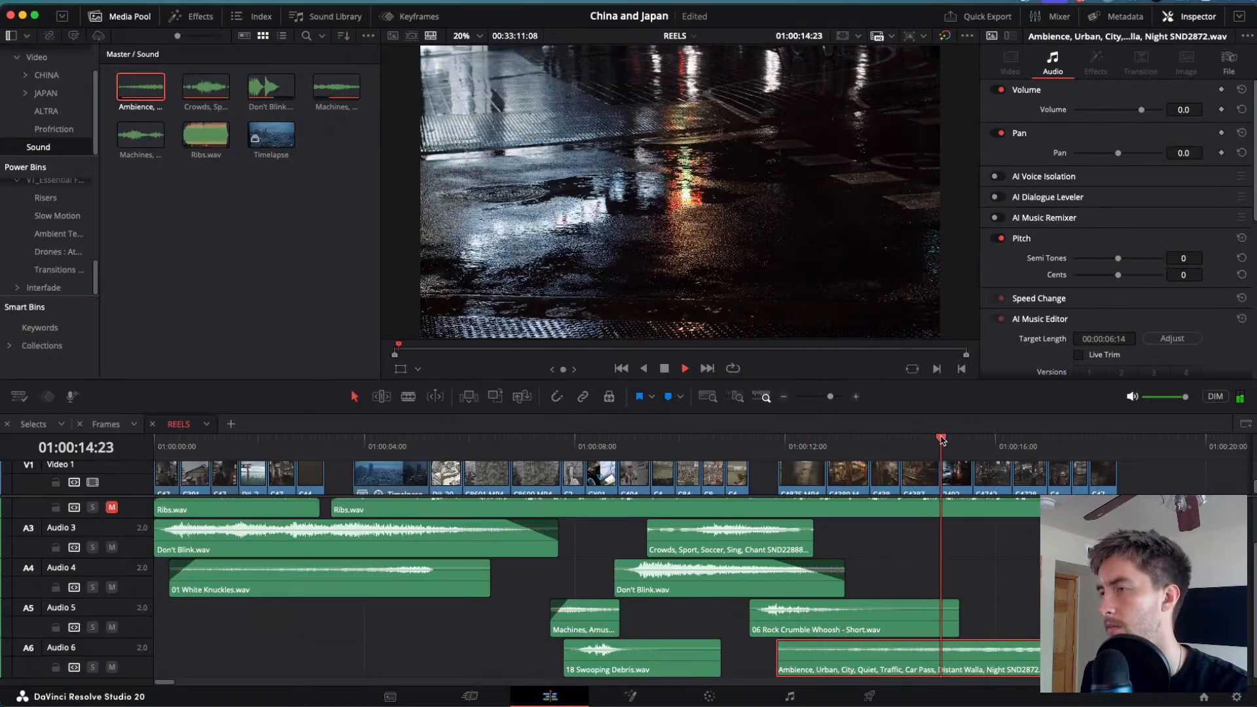
pyautogui.press('space')
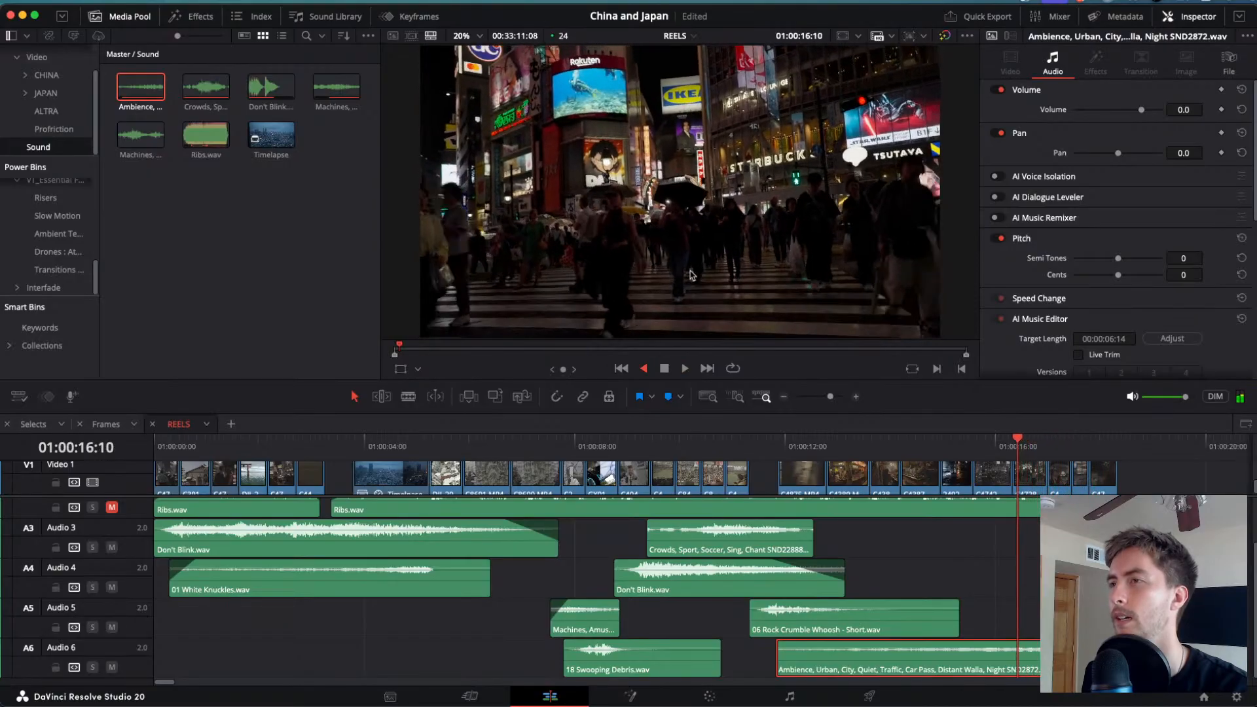
pyautogui.press('l')
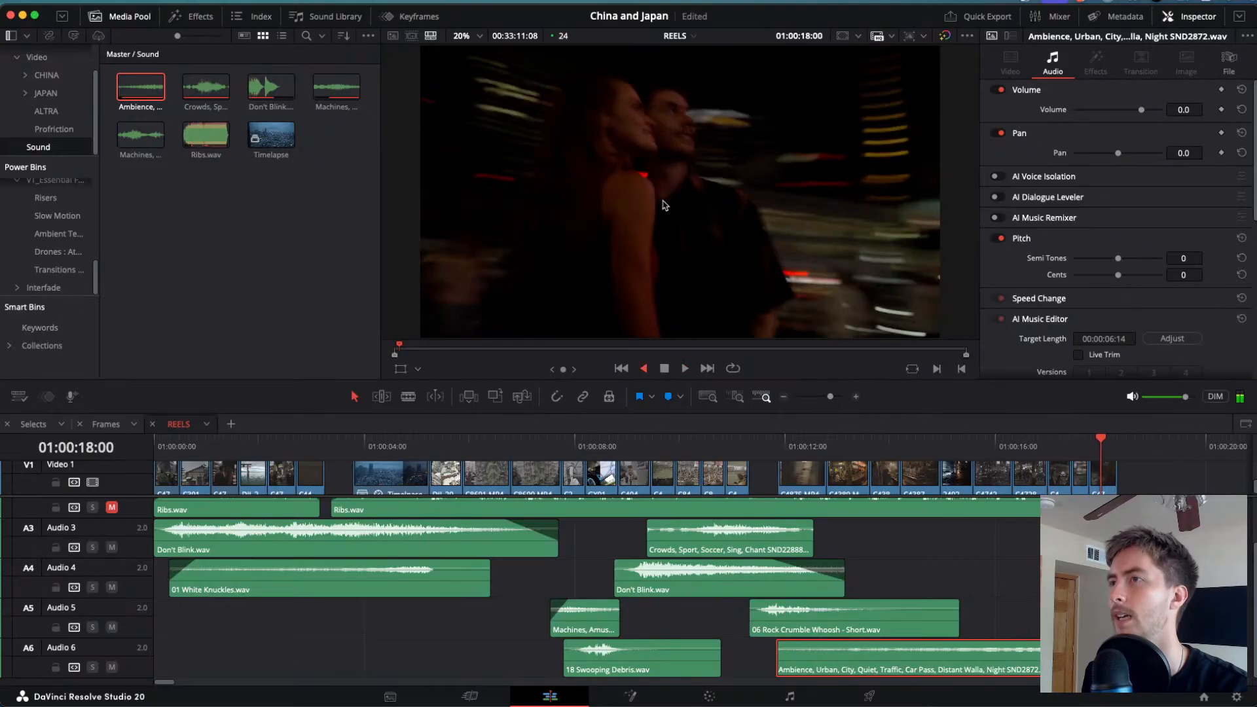
# - Play the reel from its beginning, pausing around the Timelapse clip, and continue to about 01:00:12:06
pyautogui.moveTo(1087, 450); pyautogui.dragTo(50, 493)
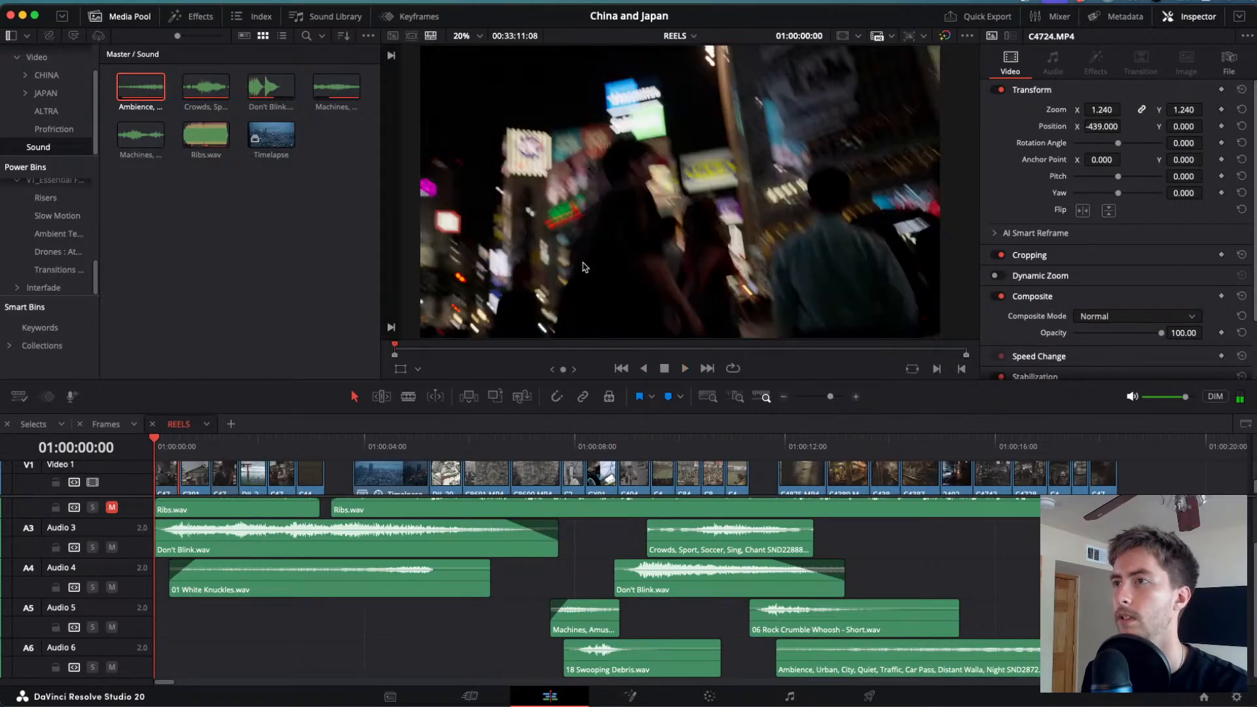
pyautogui.press('l')
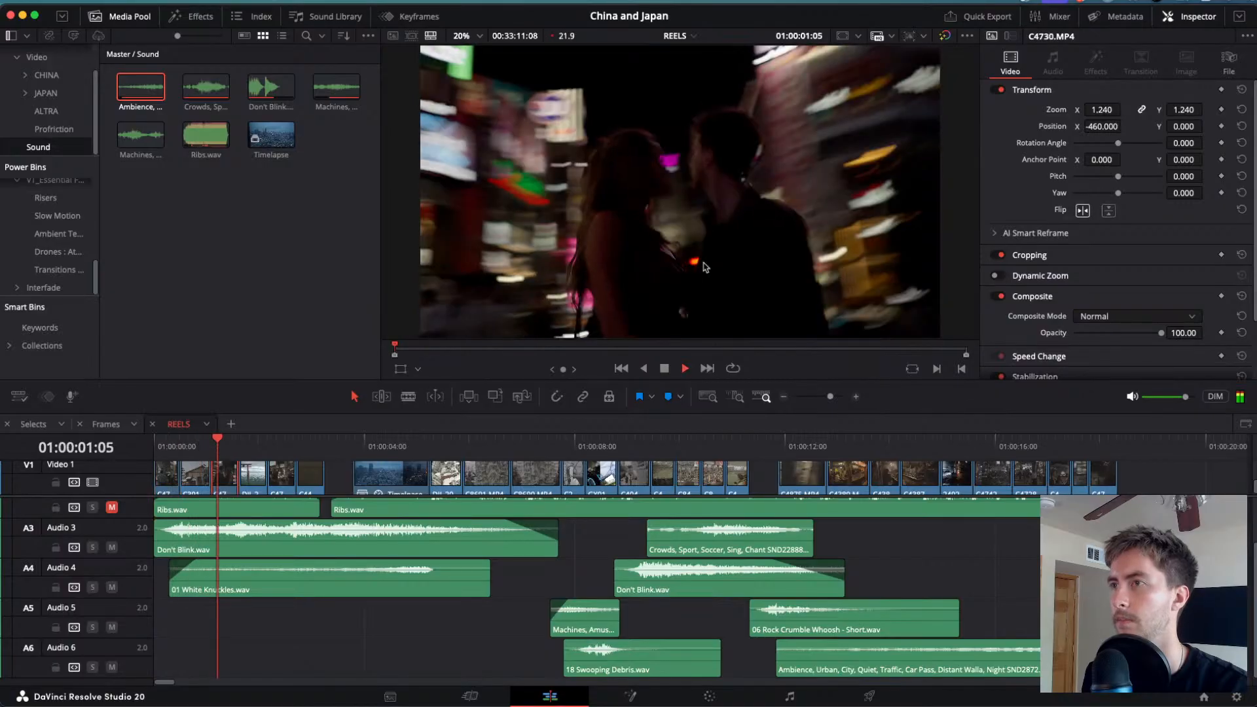
pyautogui.press('space')
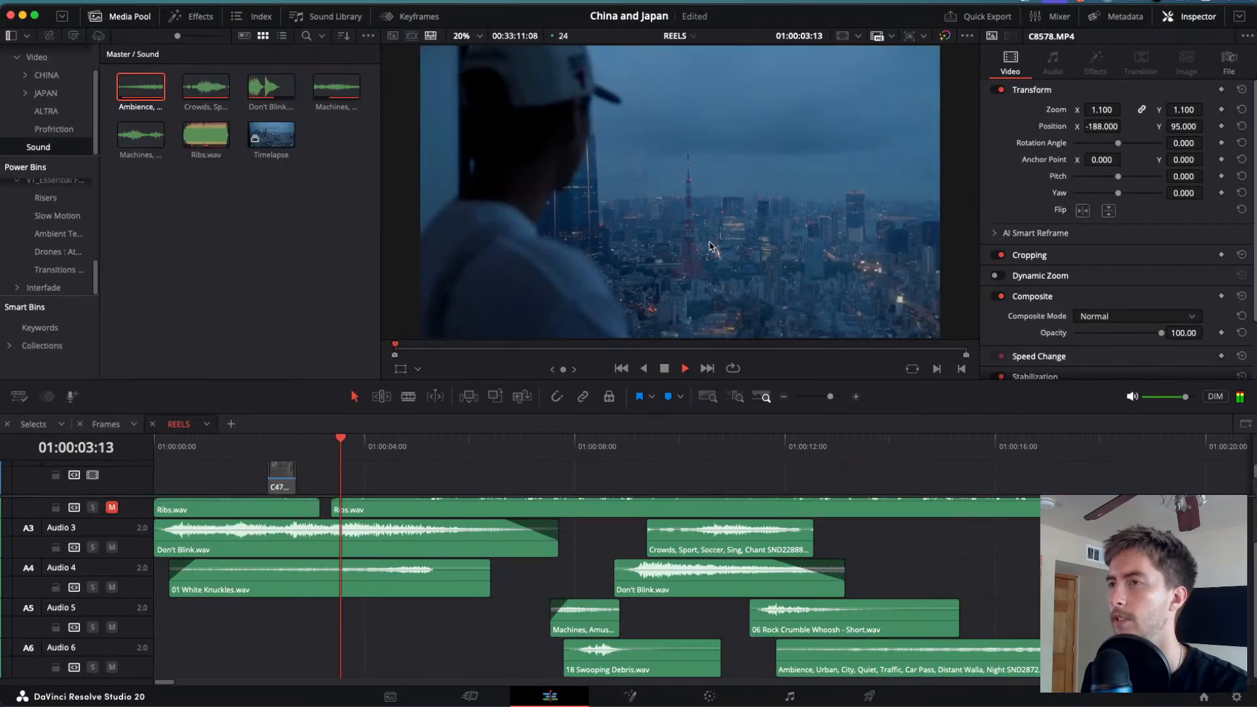
pyautogui.press('space')
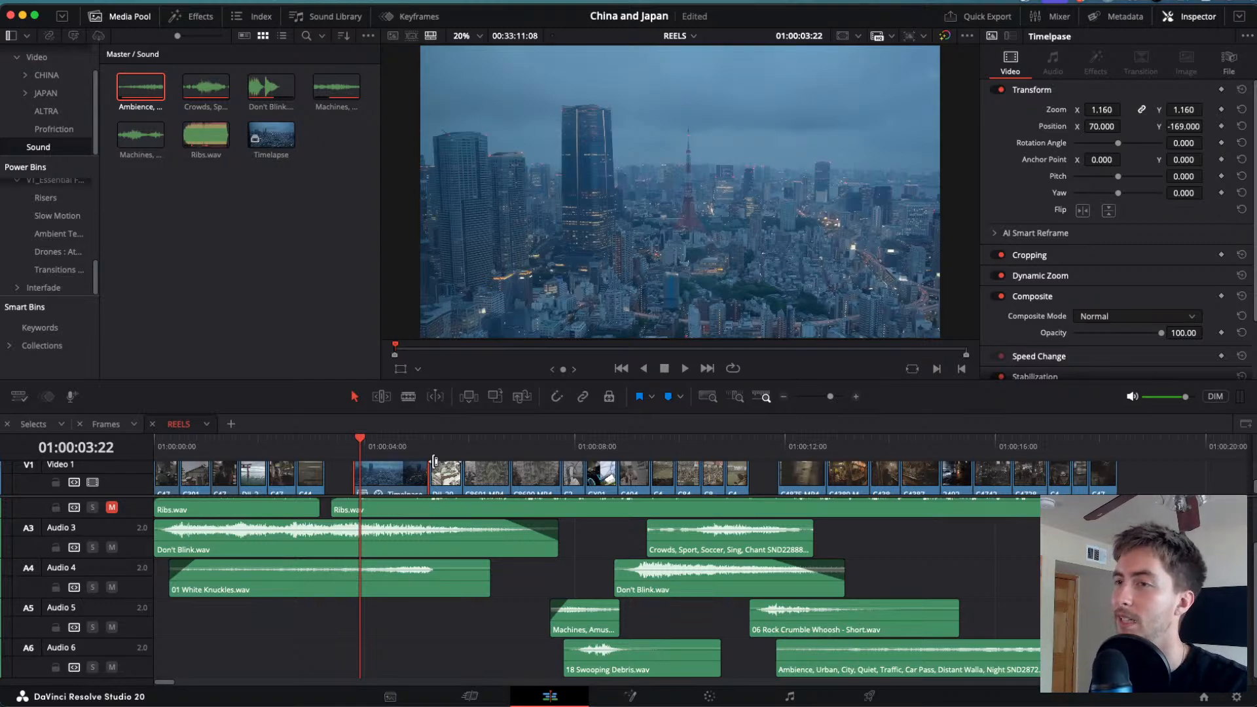
pyautogui.moveTo(406, 448); pyautogui.dragTo(180, 462)
pyautogui.click(476, 446)
pyautogui.press('space')
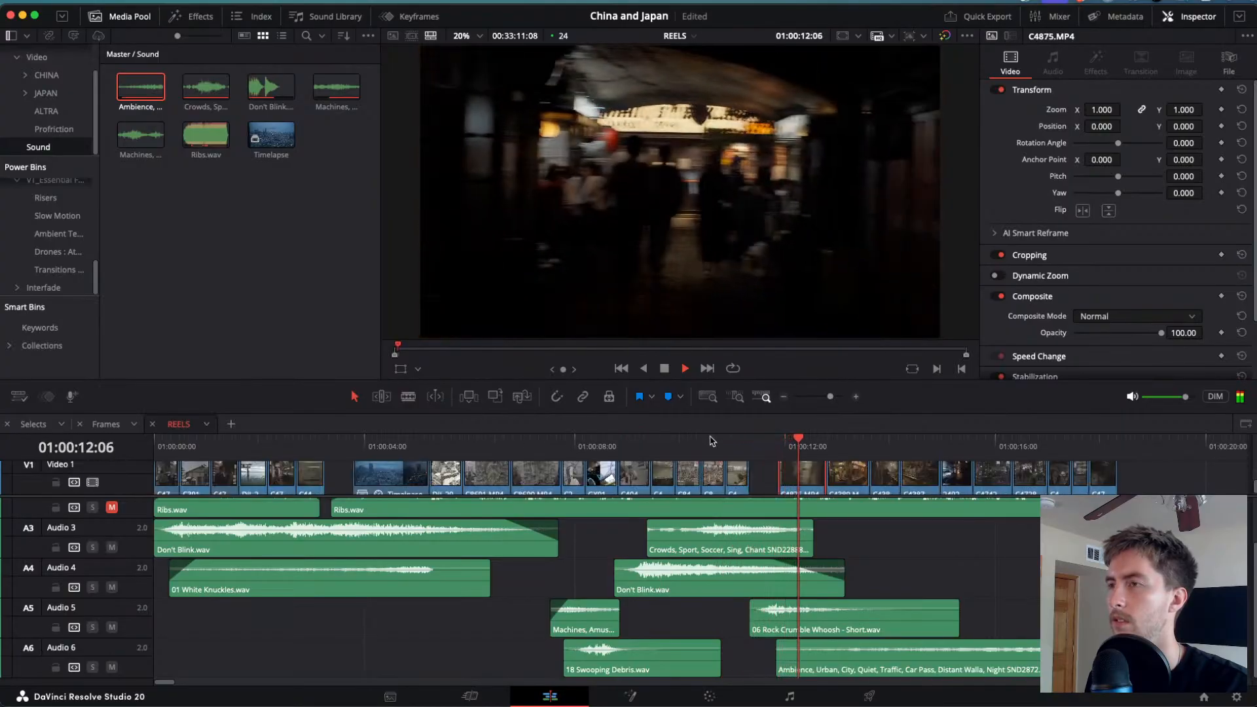
# - Replay the roller coaster and crowd sounds from 01:00:07:20 through to the lantern alley clip
pyautogui.moveTo(795, 440); pyautogui.dragTo(569, 440)
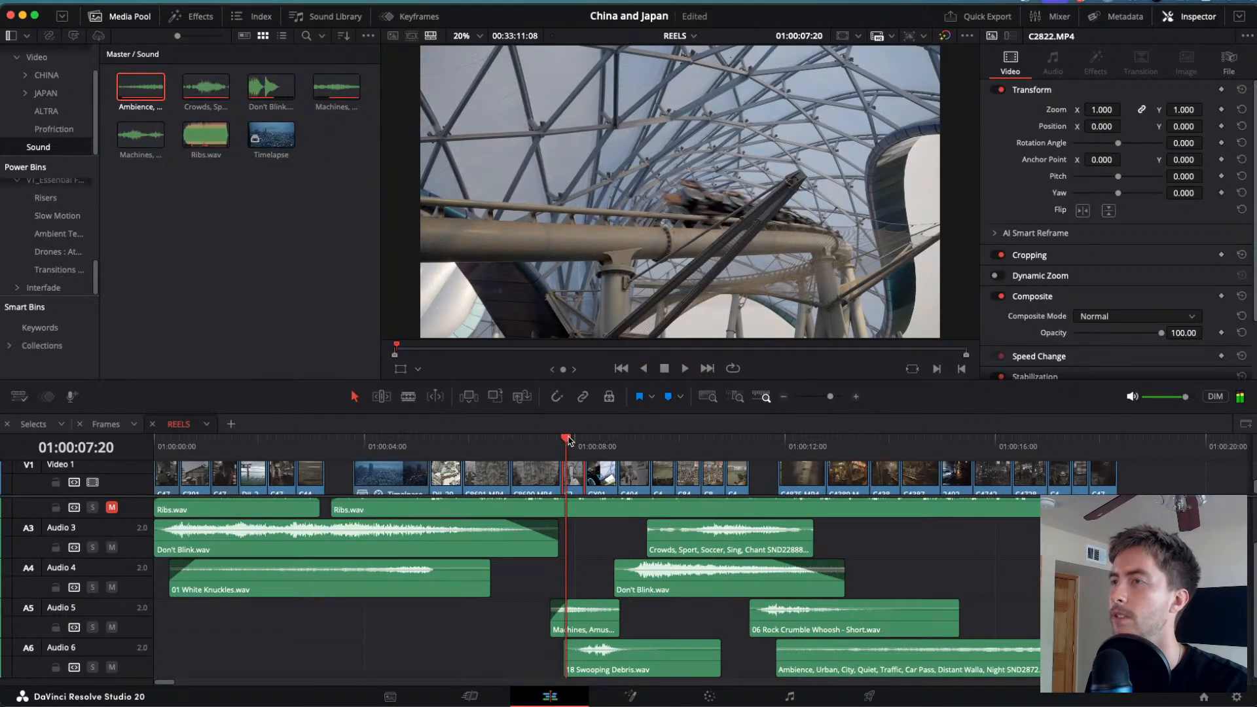
pyautogui.press('space')
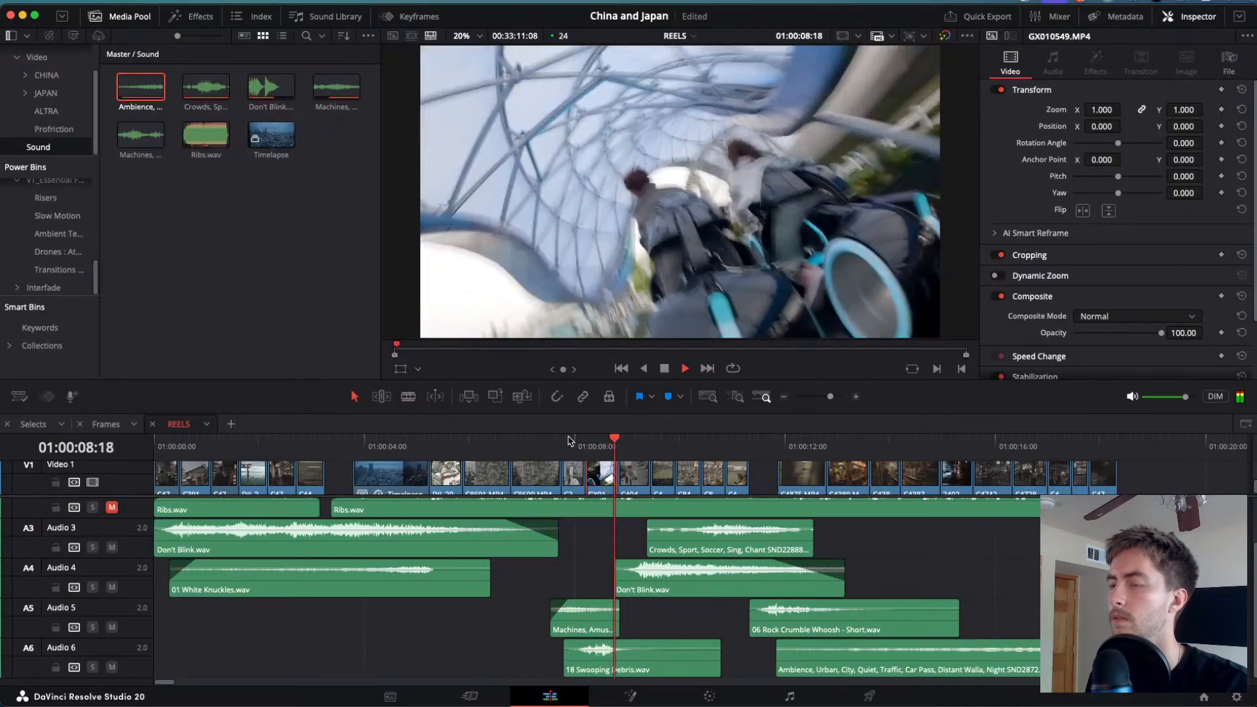
pyautogui.press('j')
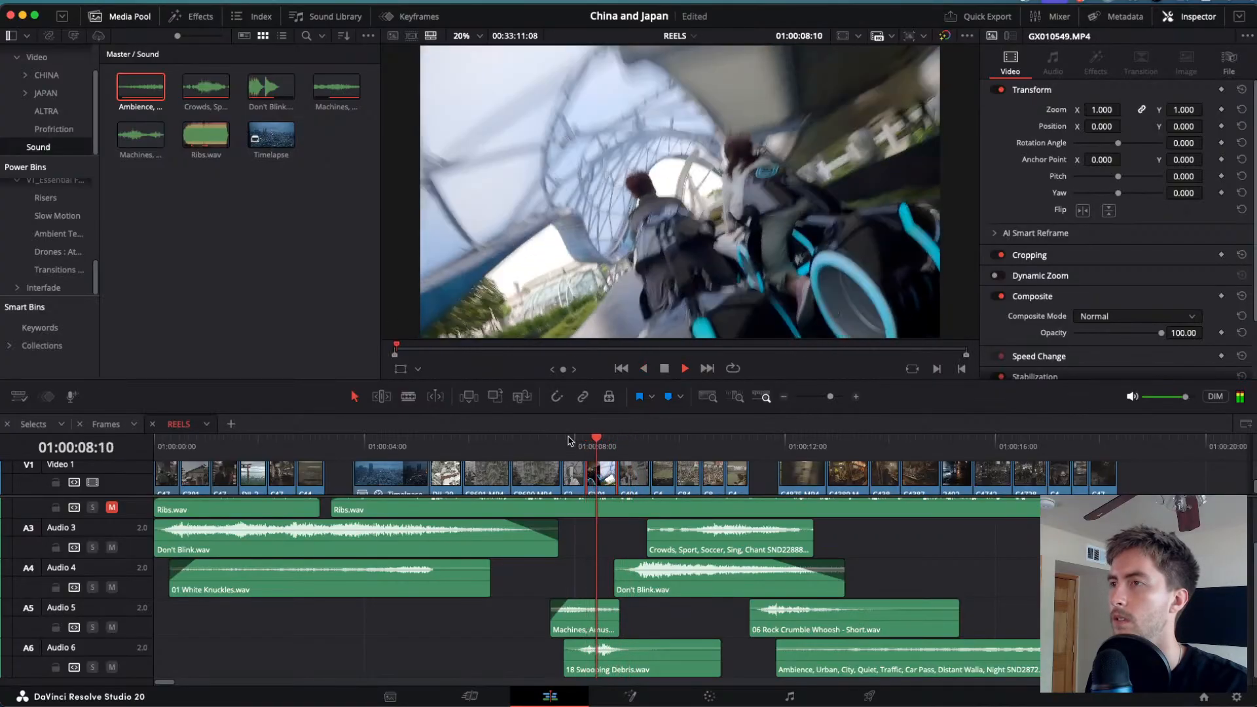
pyautogui.press('j')
pyautogui.press('l')
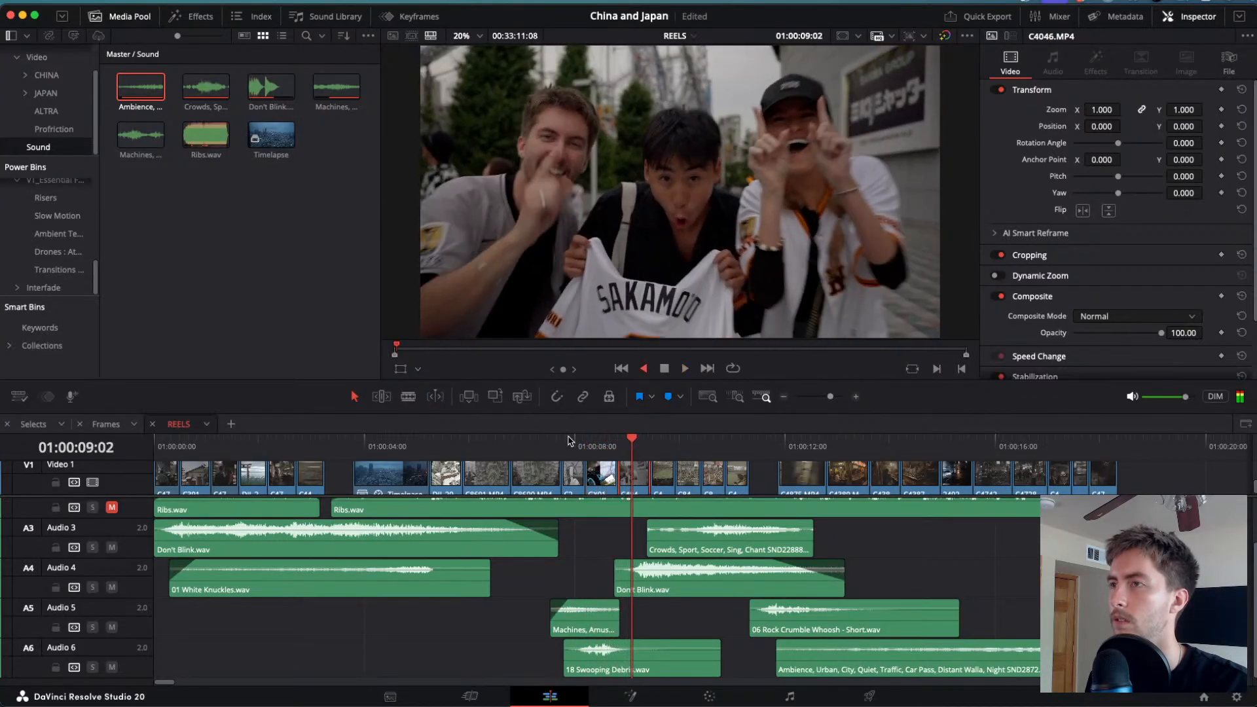
pyautogui.press('l')
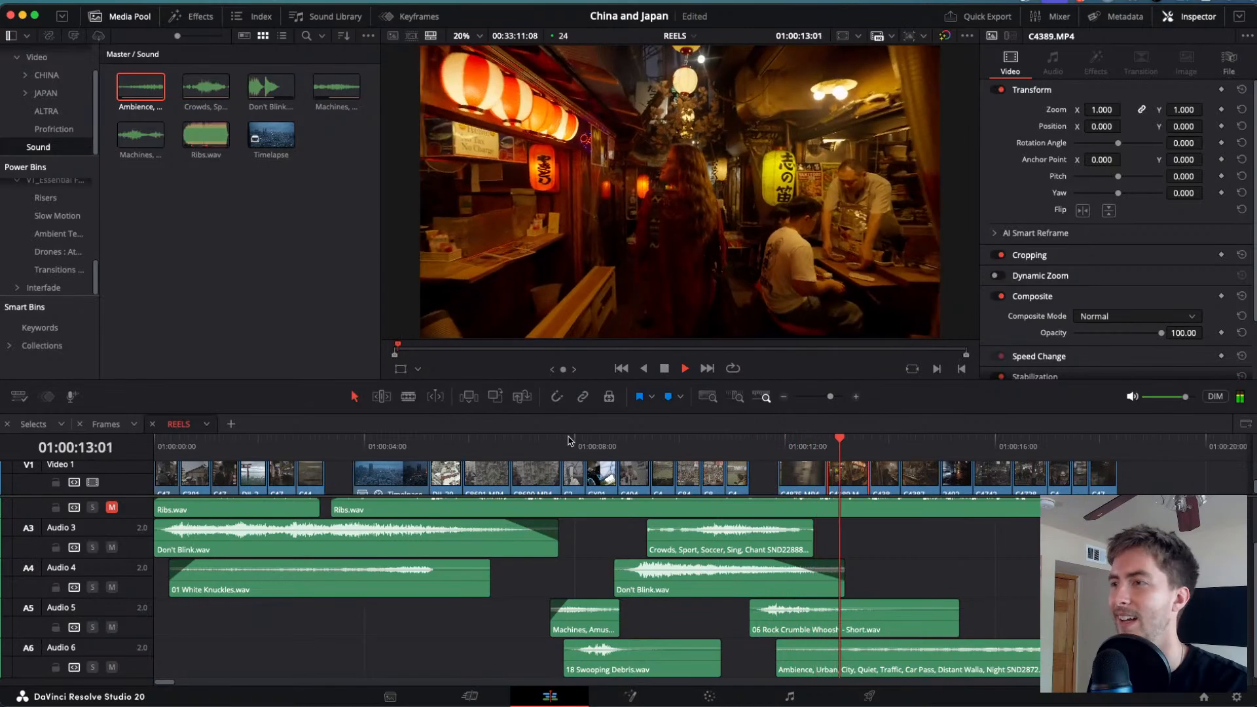
# - Replay the whoosh transition from about 01:00:11:15 into C4875.MP4 and bring the video tracks into view
pyautogui.press('j')
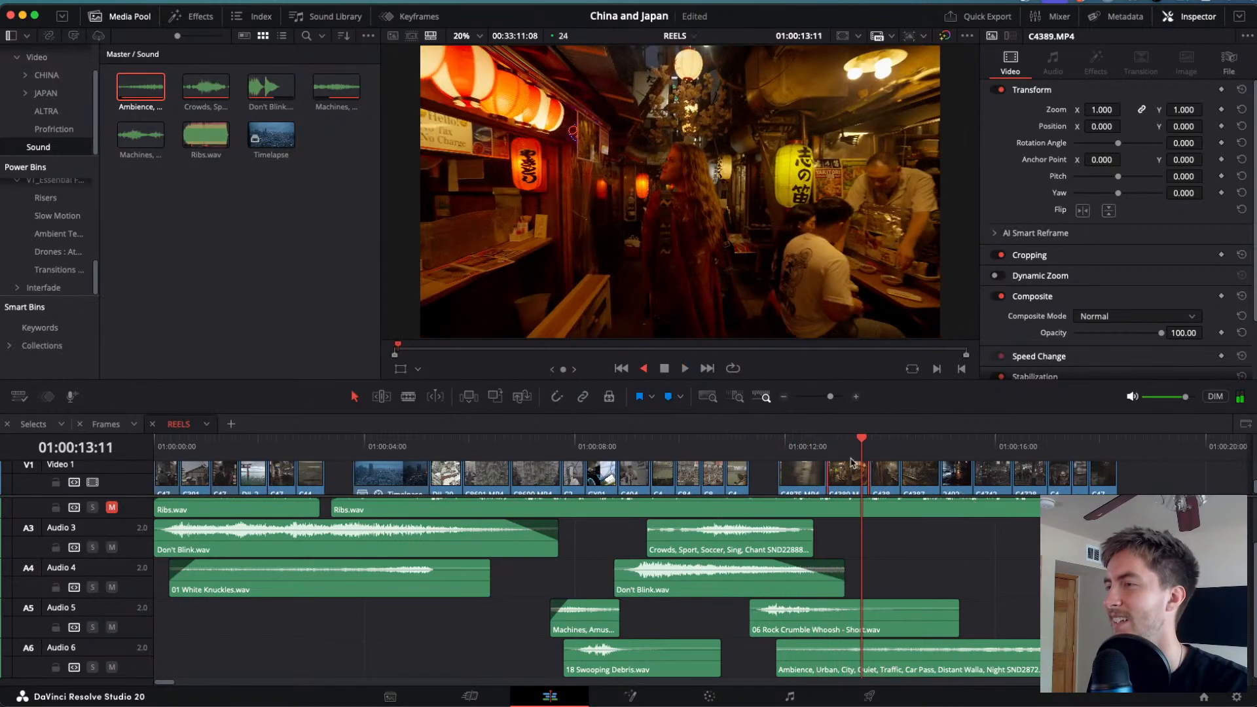
pyautogui.click(760, 437)
pyautogui.press('l')
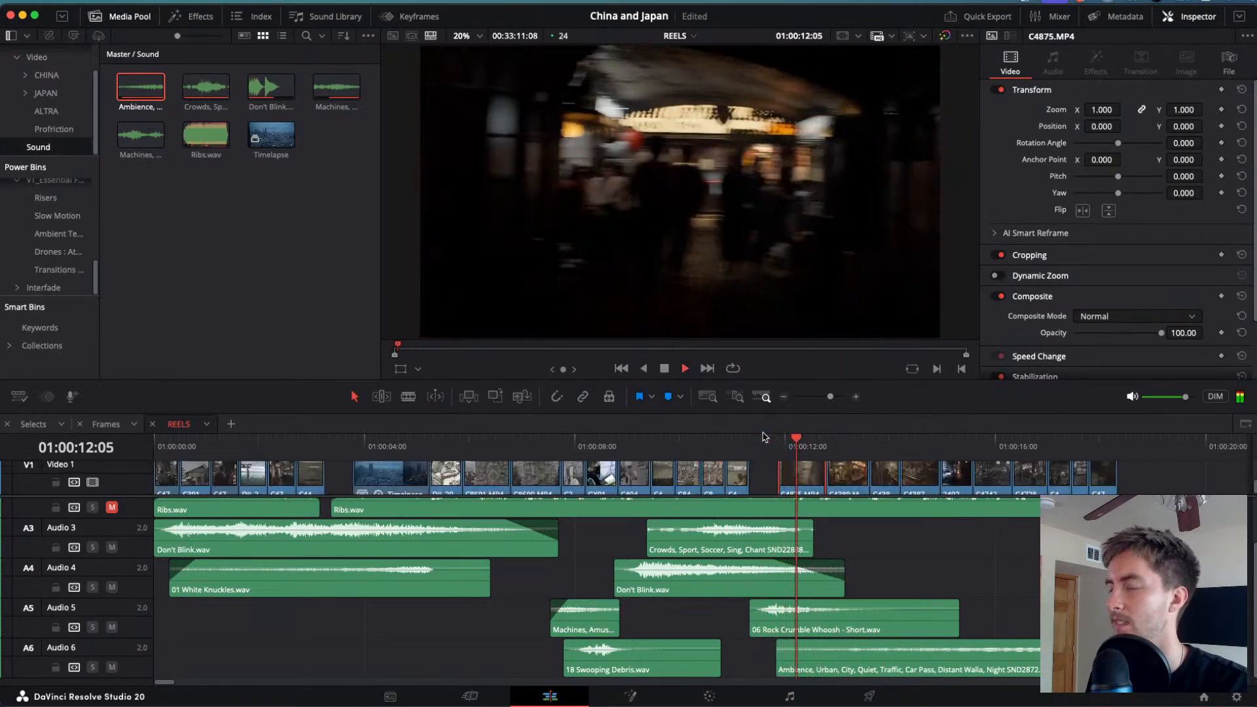
pyautogui.press('j')
pyautogui.click(765, 437)
pyautogui.scroll(1, 765, 438)
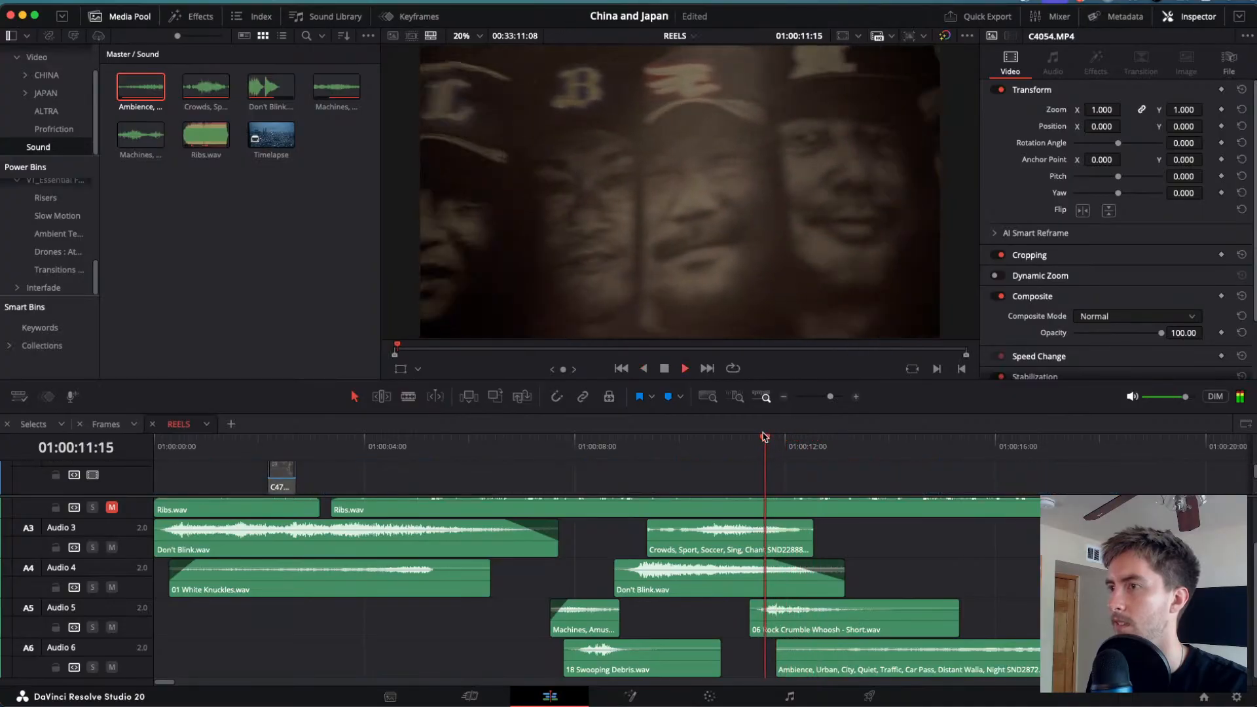
pyautogui.scroll(2, 769, 472)
pyautogui.press('k')
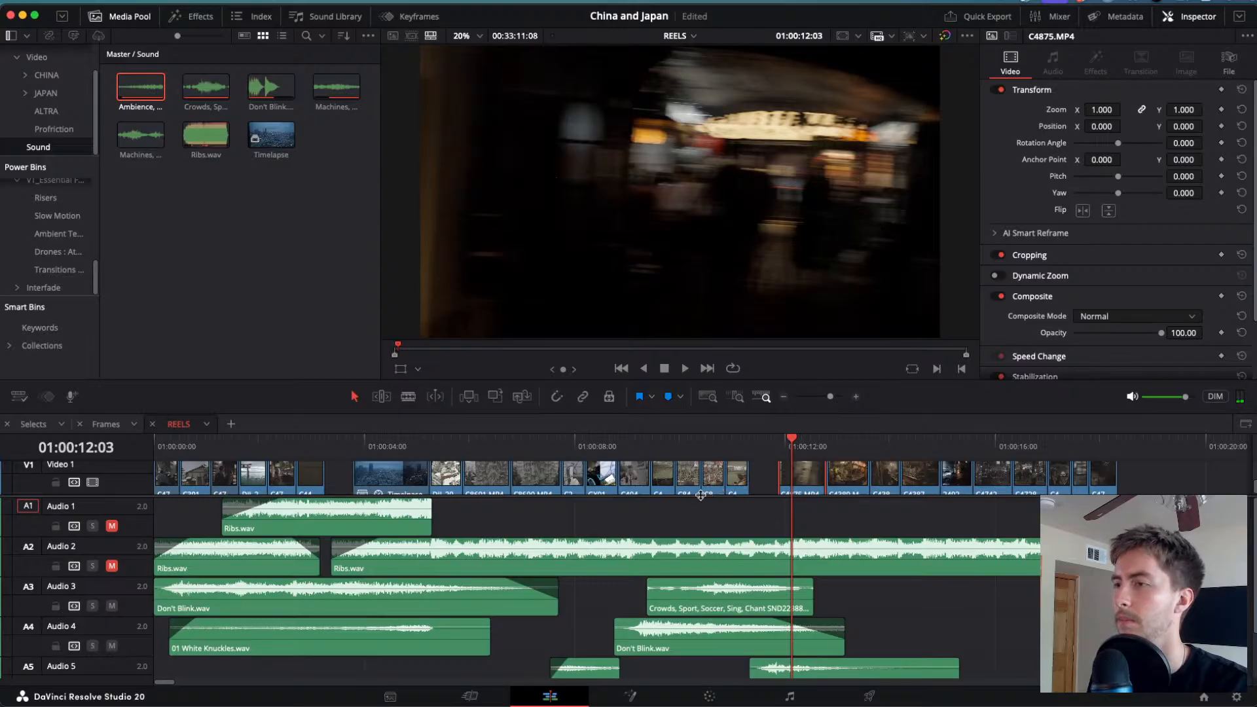
pyautogui.scroll(3, 701, 496)
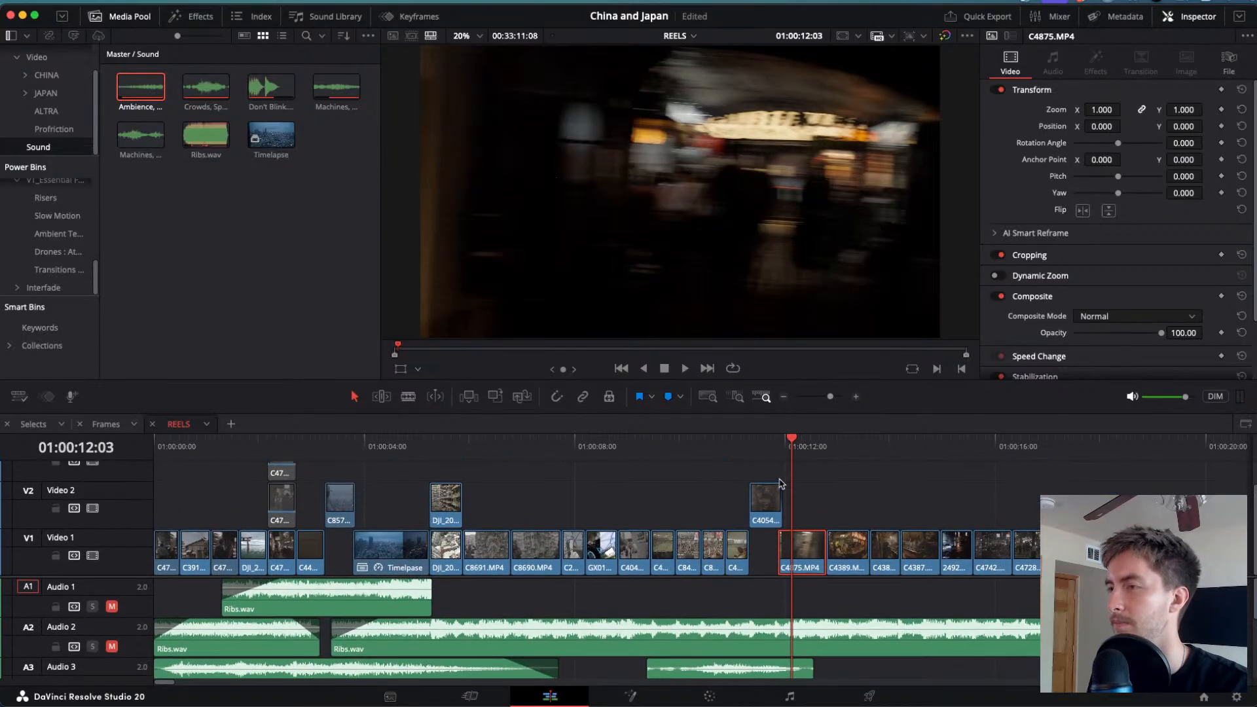
# - Examine the cut from C4054.MP4 on Video 2 to C4875.MP4 frame by frame around 01:00:11:21
pyautogui.click(783, 441)
pyautogui.moveTo(783, 444); pyautogui.dragTo(758, 445)
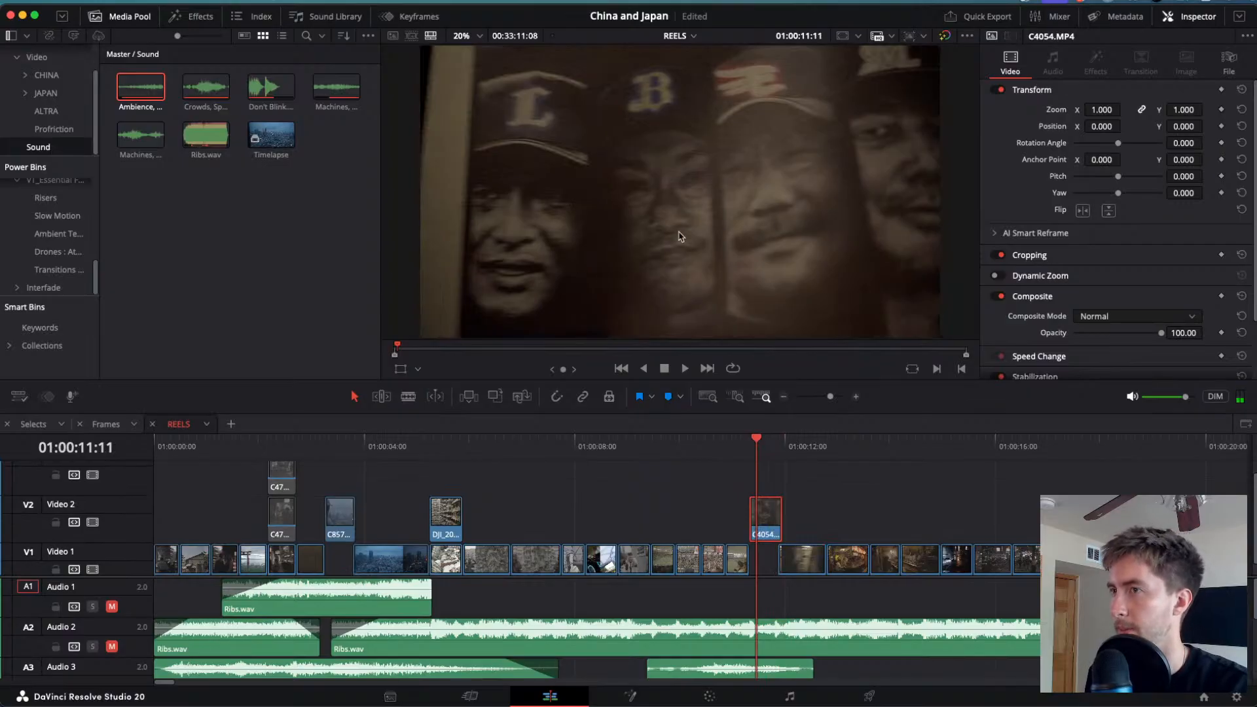
pyautogui.press('space')
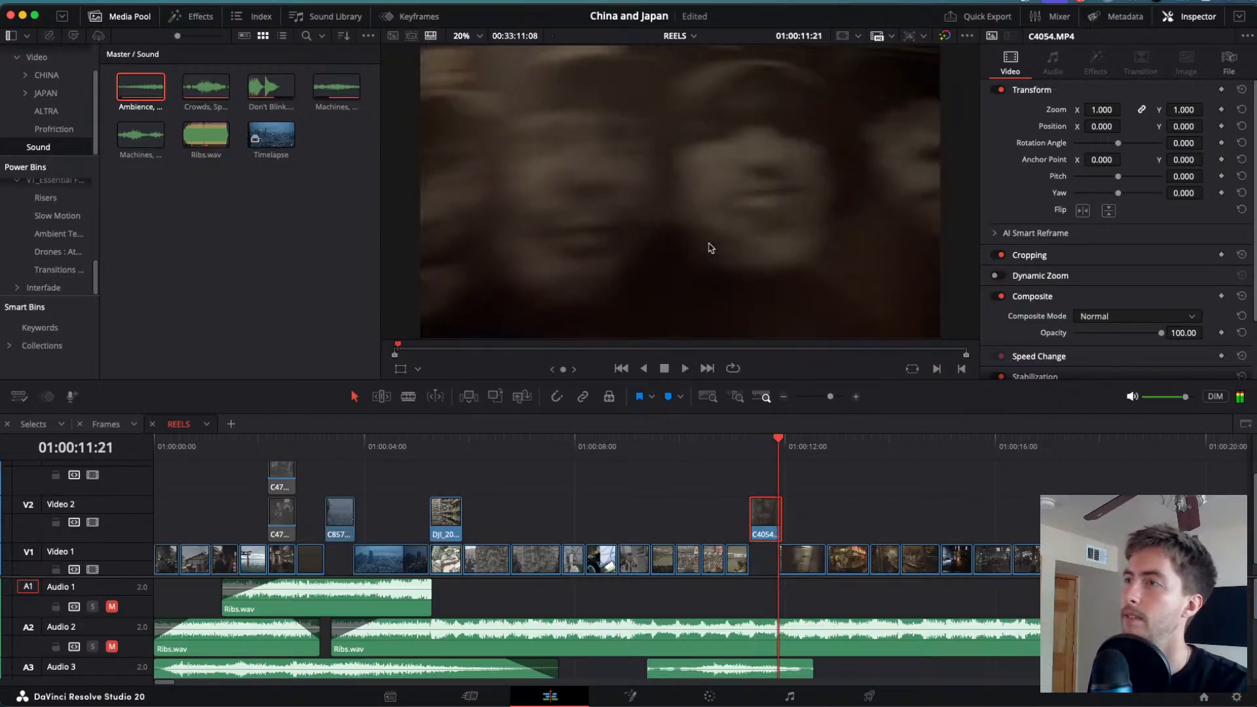
pyautogui.press('Left')
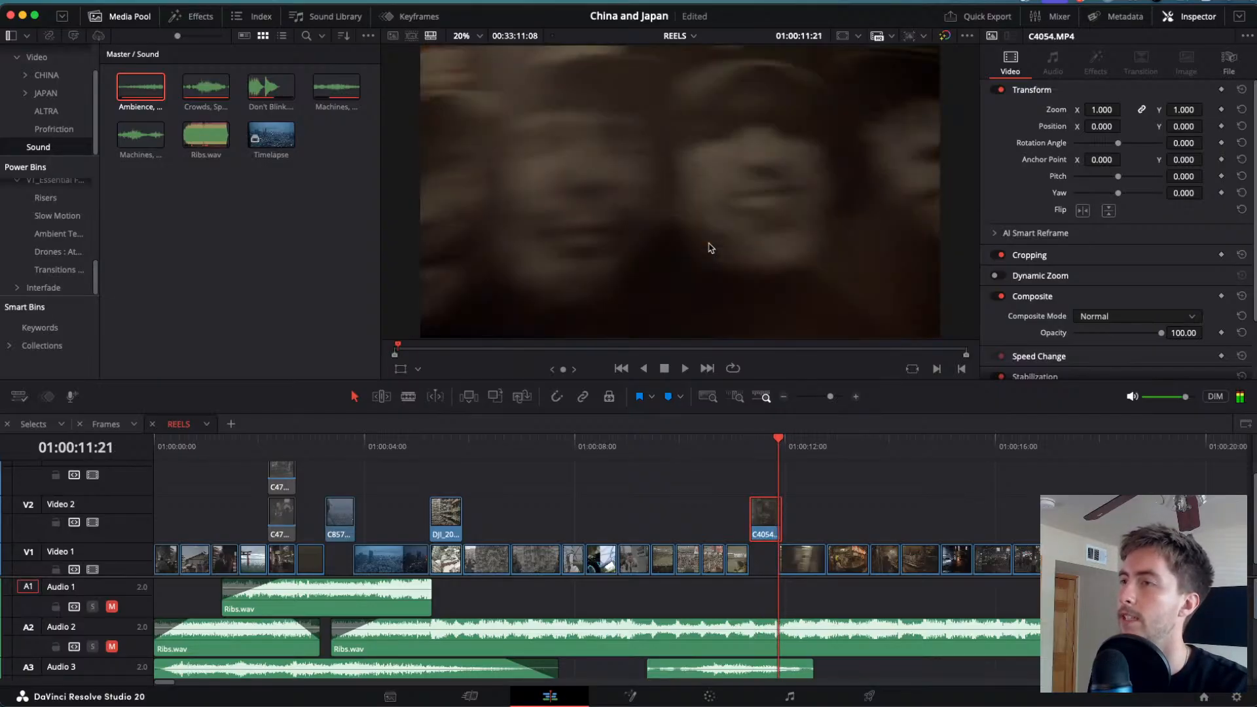
pyautogui.press('Right')
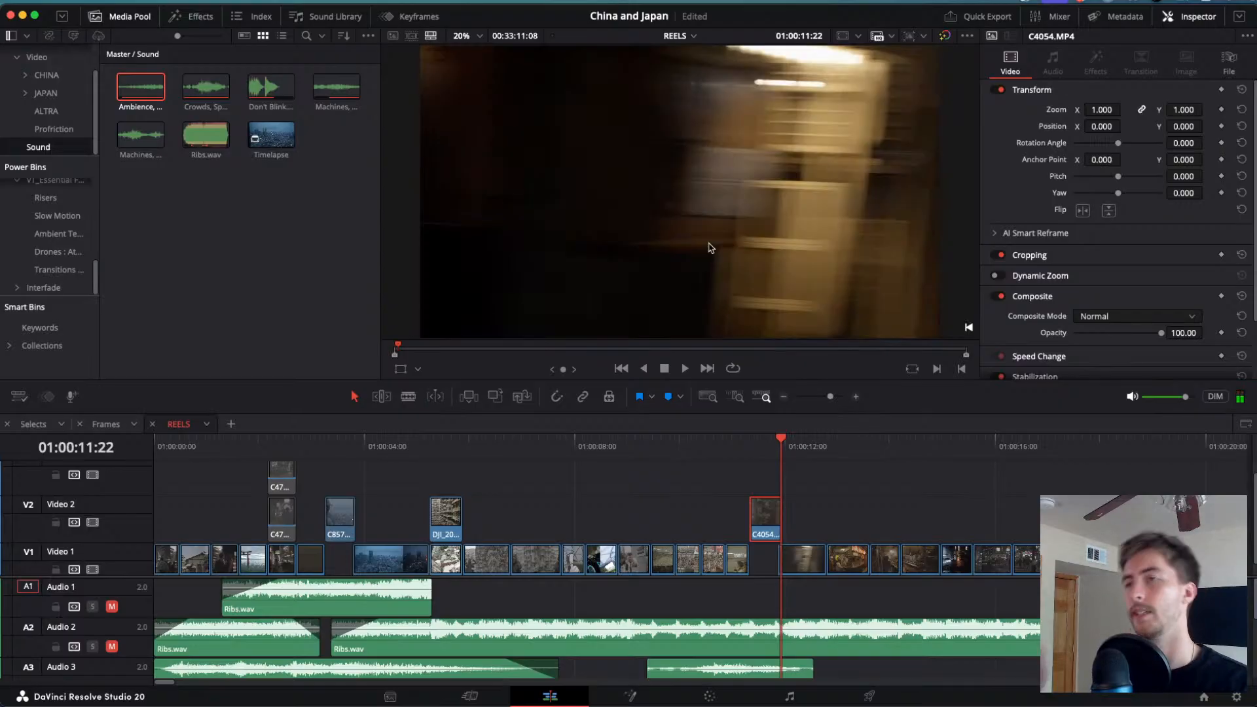
pyautogui.press('Left')
pyautogui.press('Left')
pyautogui.press('Left')
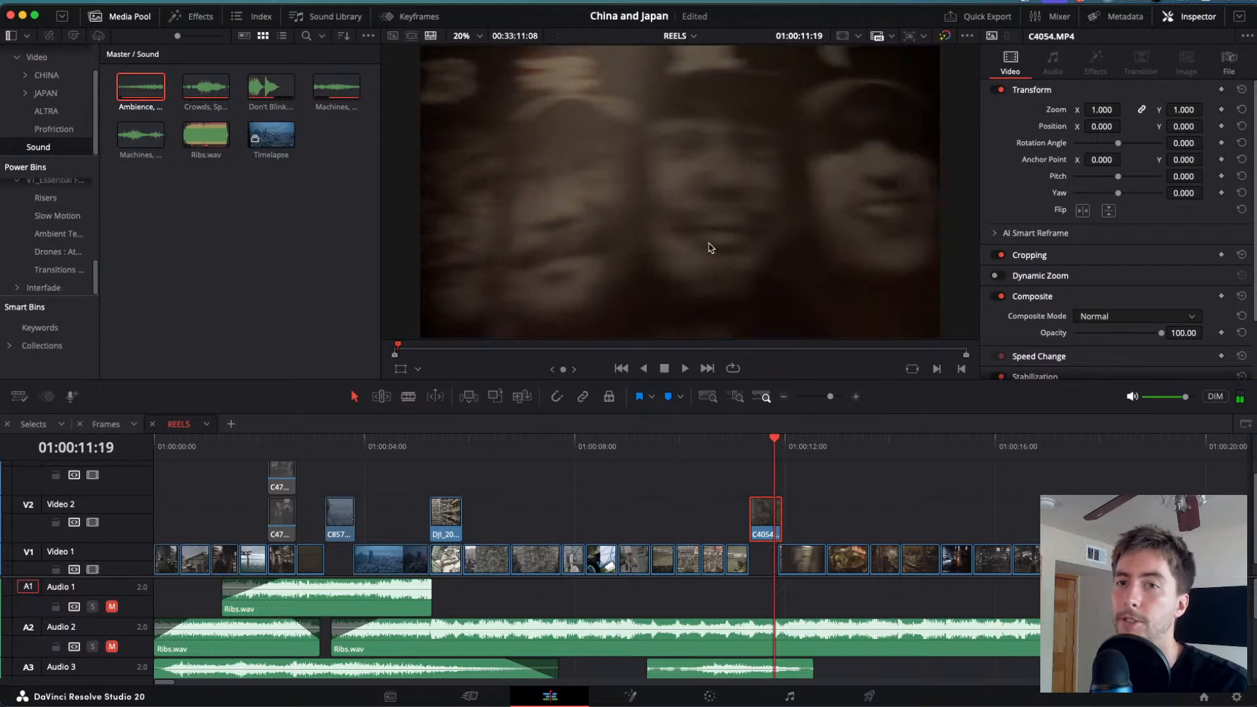
# - Play across the cut into C4875.MP4 and C4389.MP4 several times to check how the clips flow
pyautogui.press('space')
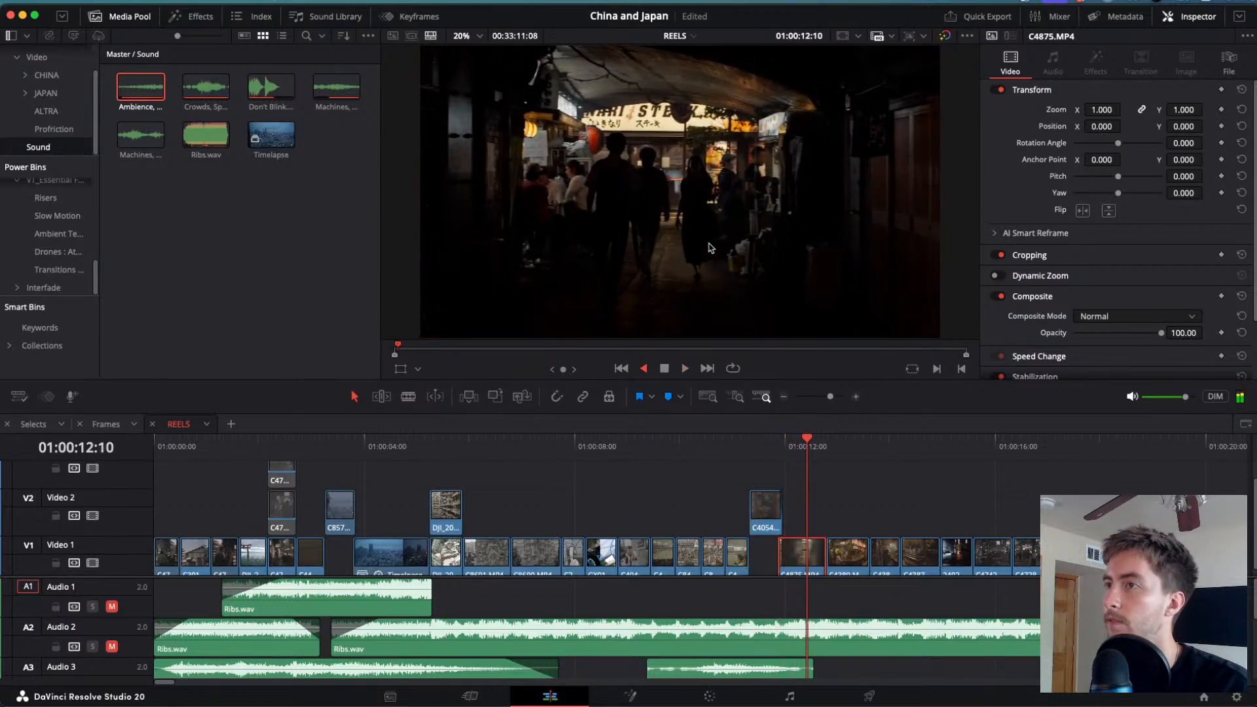
pyautogui.press('space')
pyautogui.press('Left')
pyautogui.press('space')
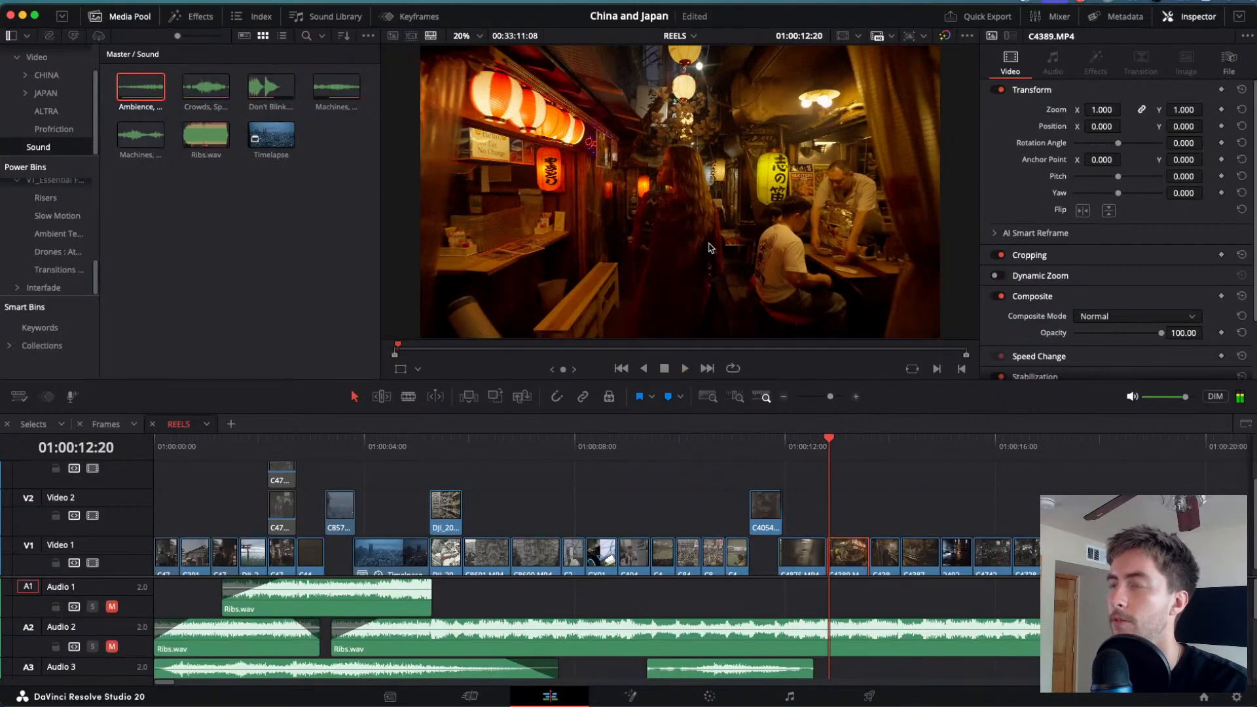
pyautogui.press('j')
pyautogui.press('l')
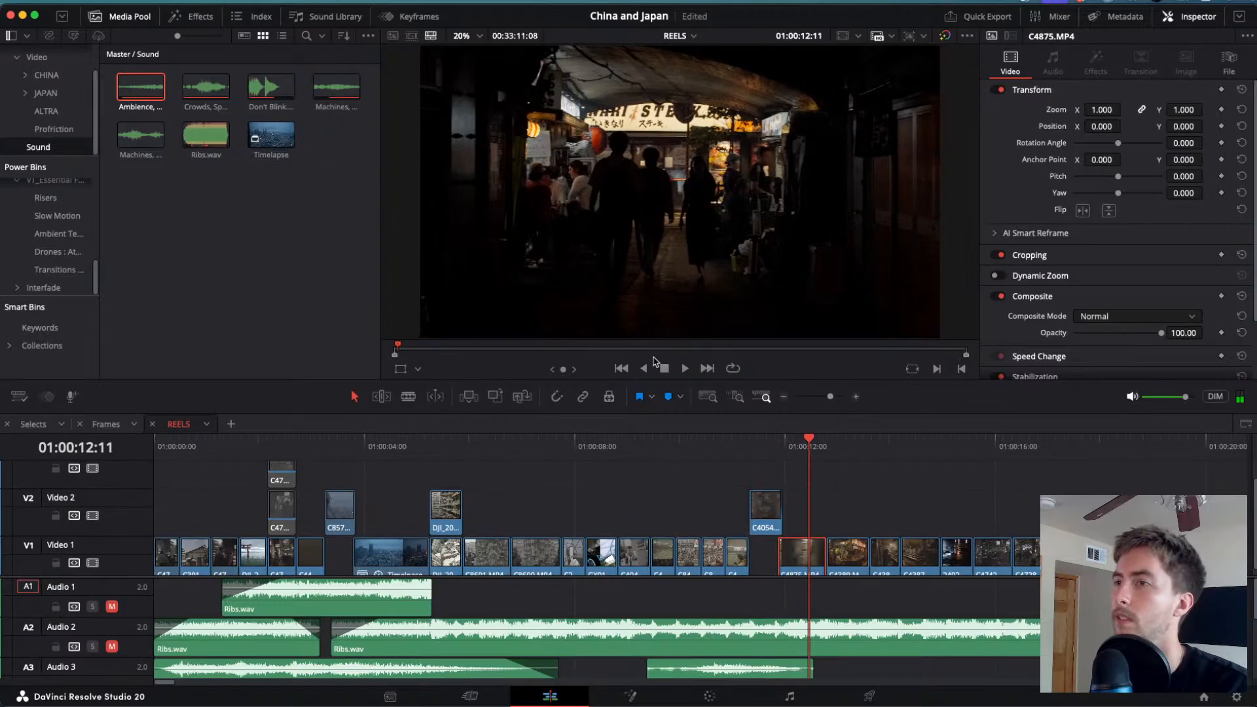
# - Enlarge the viewer area and play the night section from the start of C4875.MP4 to about 01:00:18:02
pyautogui.moveTo(621, 380); pyautogui.dragTo(618, 446)
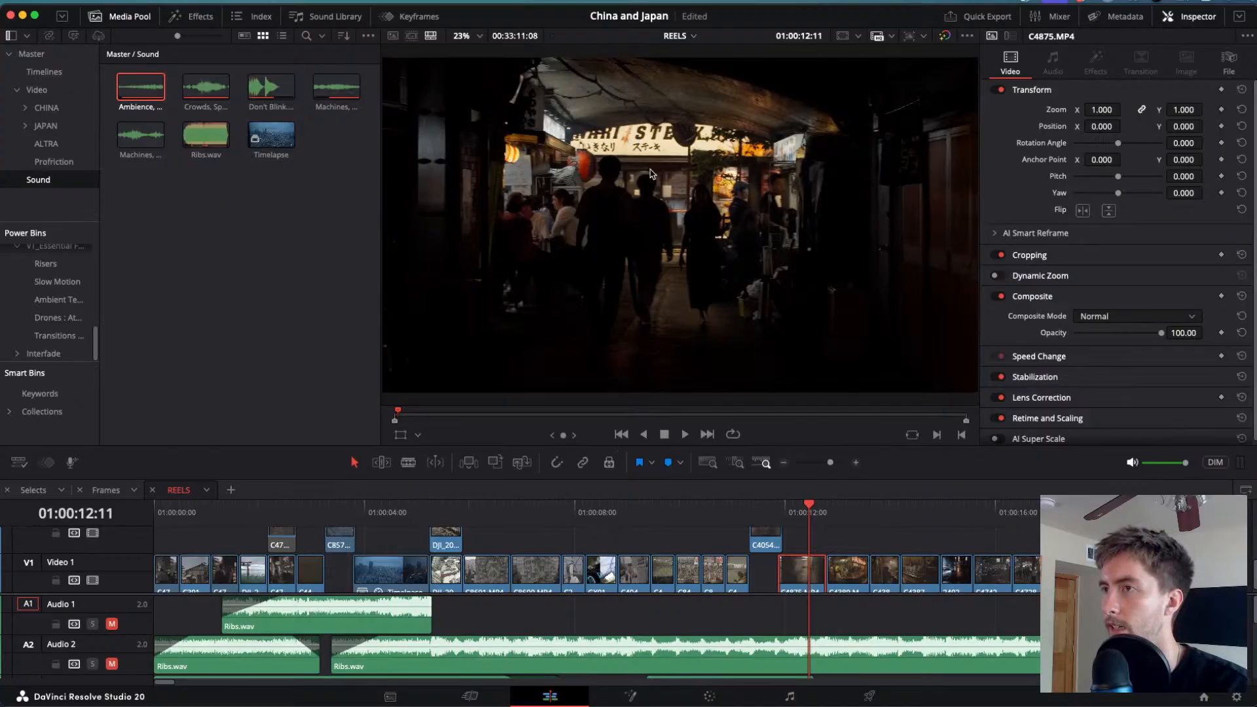
pyautogui.moveTo(804, 506); pyautogui.dragTo(780, 506)
pyautogui.press('space')
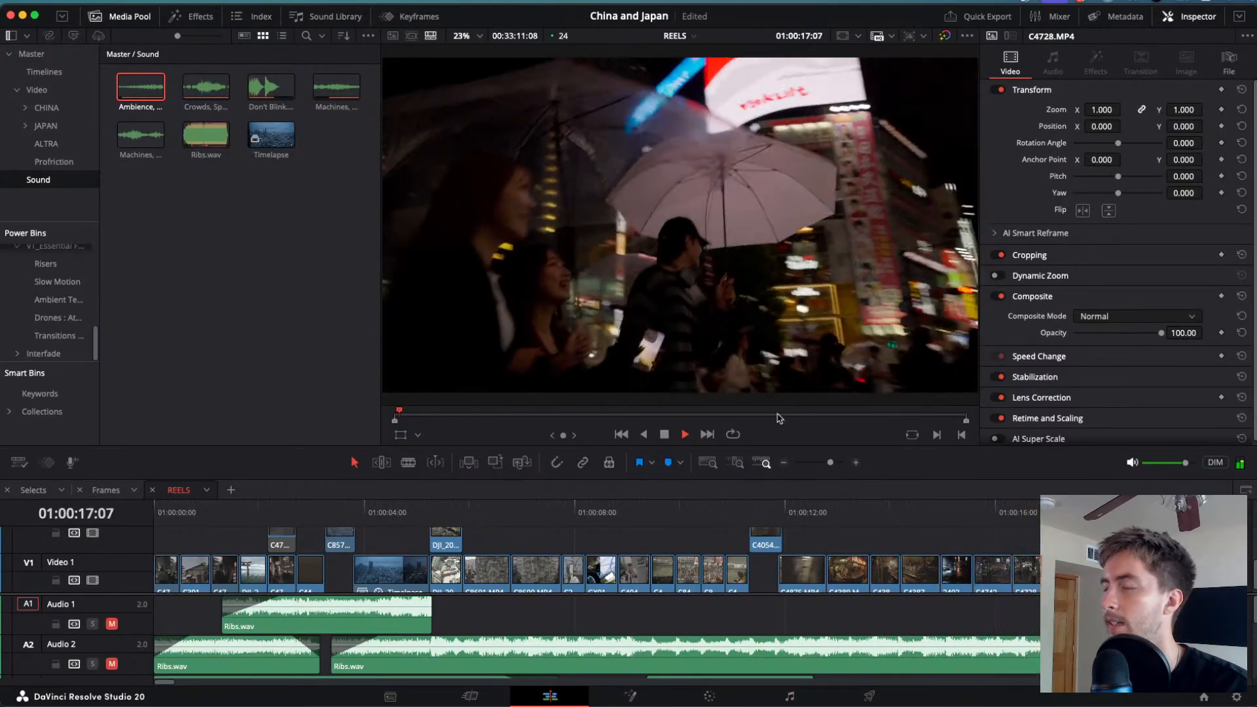
pyautogui.press('space')
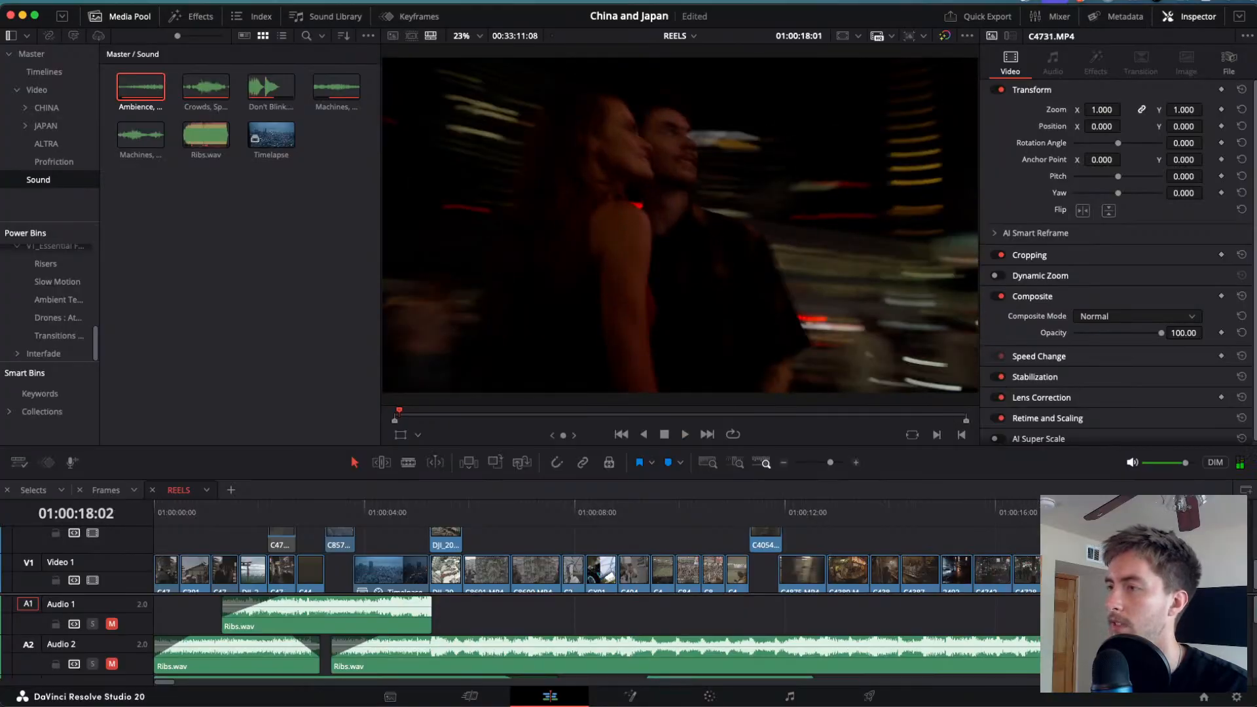
# - Return to the start of the reel, play it through in full screen and leave full-screen view
pyautogui.moveTo(985, 514); pyautogui.dragTo(37, 489)
pyautogui.press('super+f')
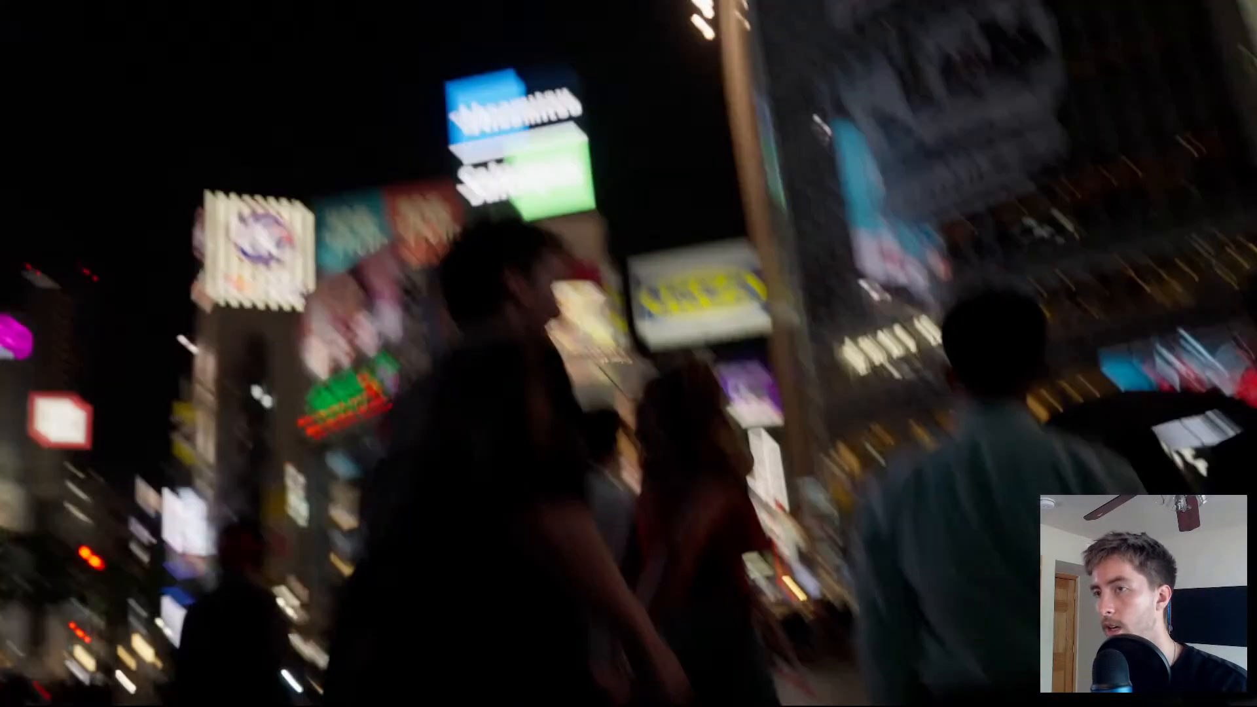
pyautogui.press('Escape')
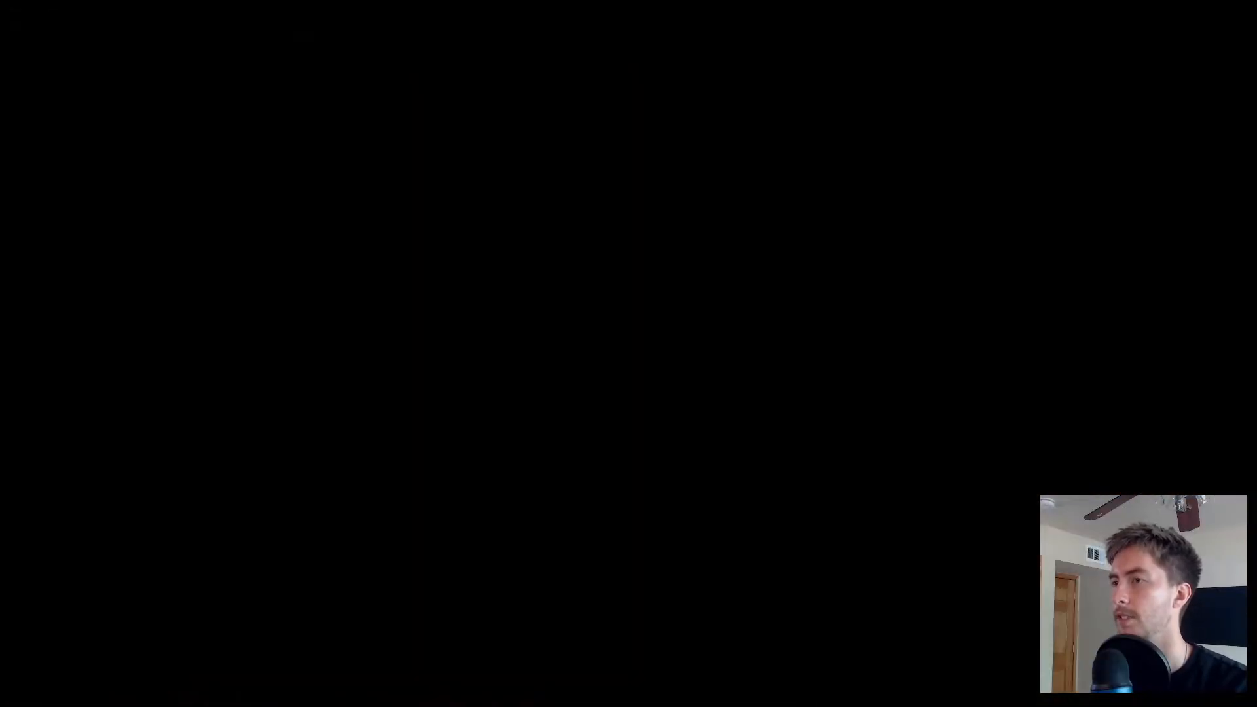
# - Play the start of the night section from about 01:00:11:18 to the lantern alley clip C4389.MP4 to judge where the ambience should start
pyautogui.press('Escape')
pyautogui.moveTo(941, 521); pyautogui.dragTo(773, 521)
pyautogui.press('space')
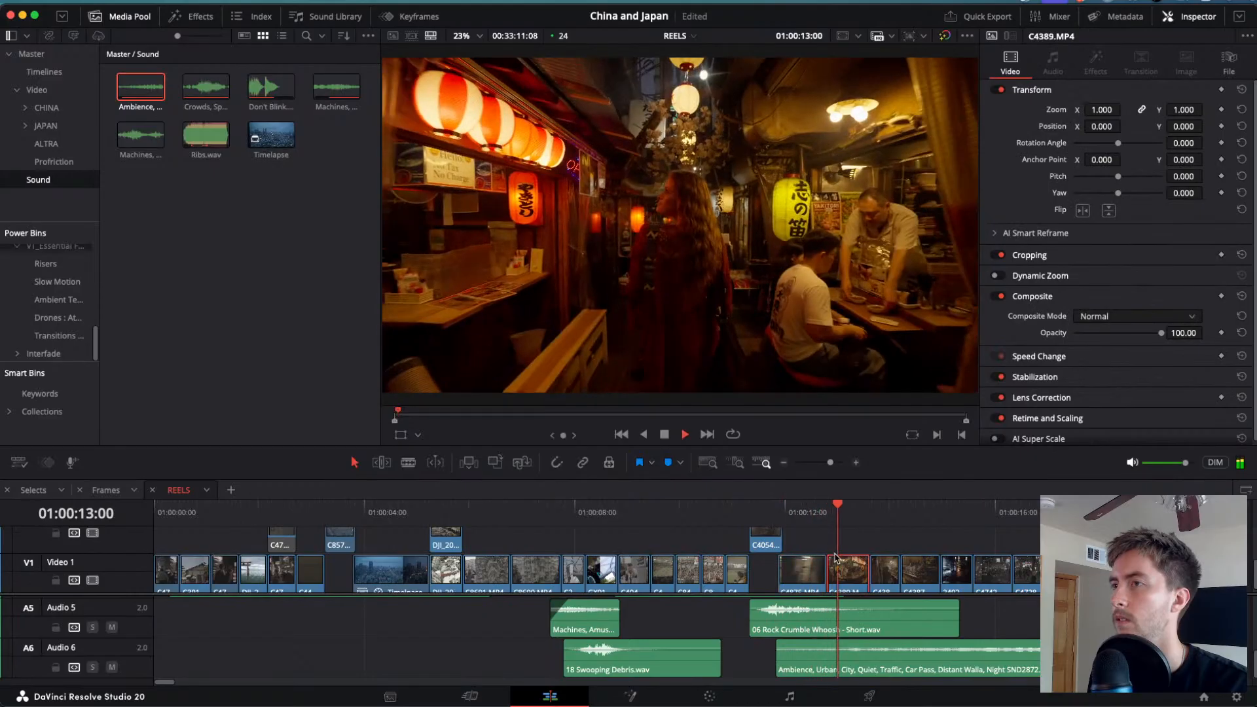
pyautogui.press('j')
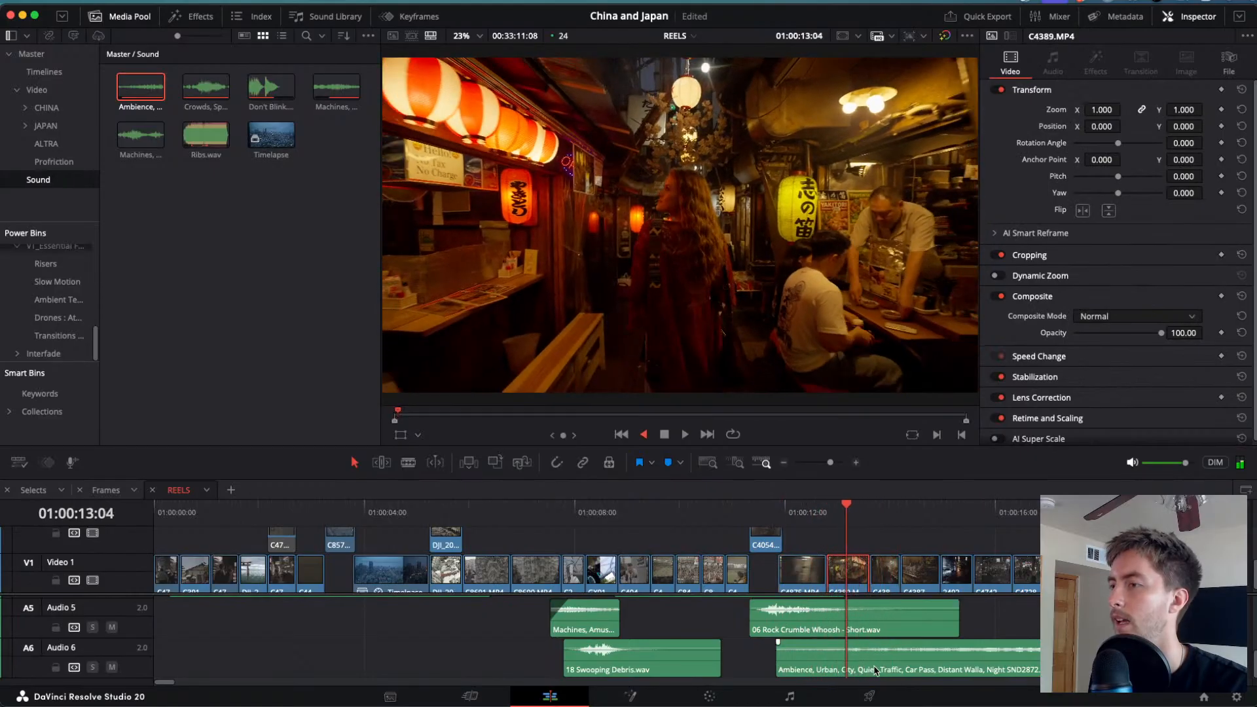
pyautogui.press('space')
# - Trim the start of the night city ambience on Audio 6 to about 01:00:14:23, under the wet street clip, and play it back
pyautogui.moveTo(876, 668); pyautogui.dragTo(944, 667)
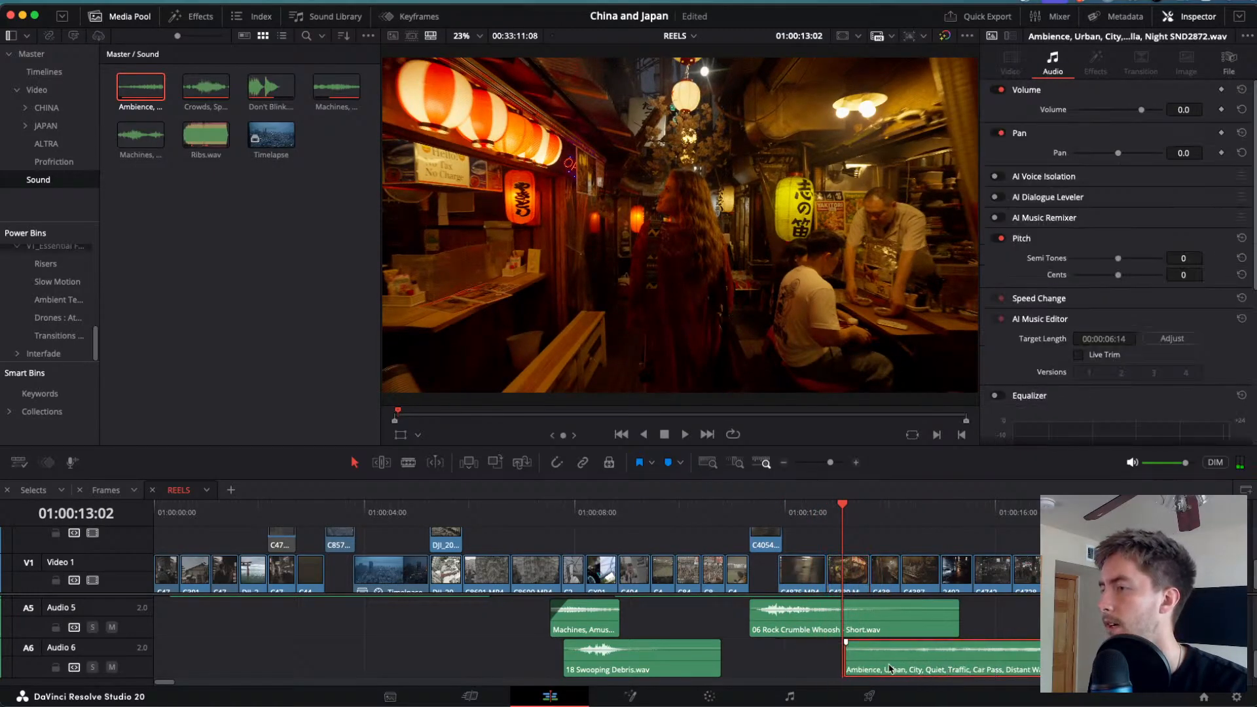
pyautogui.moveTo(853, 664); pyautogui.dragTo(912, 660)
pyautogui.press('space')
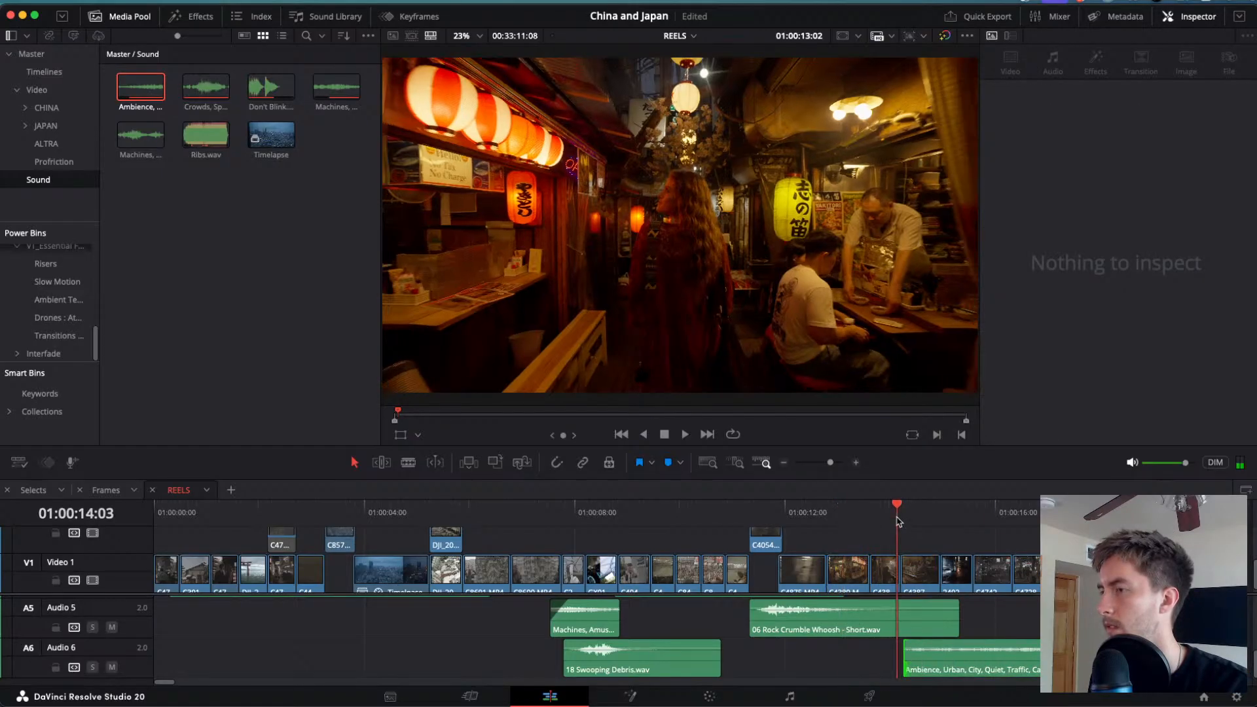
pyautogui.press('space')
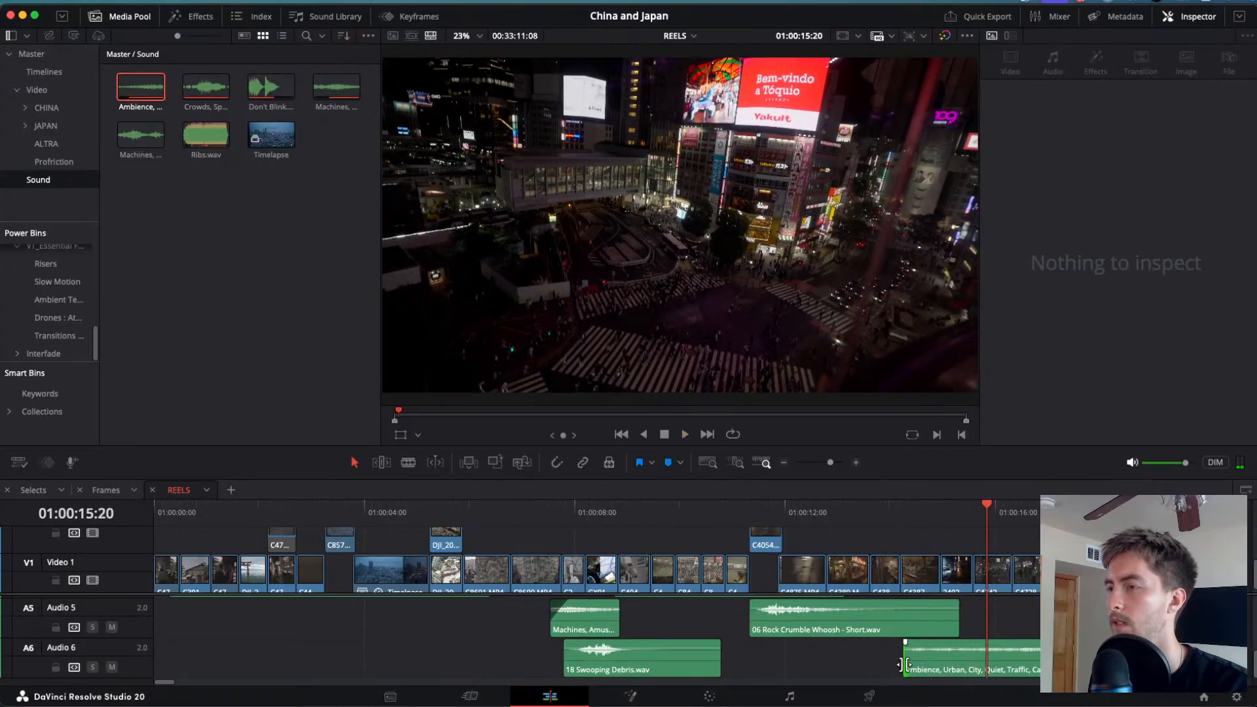
pyautogui.moveTo(906, 663); pyautogui.dragTo(948, 664)
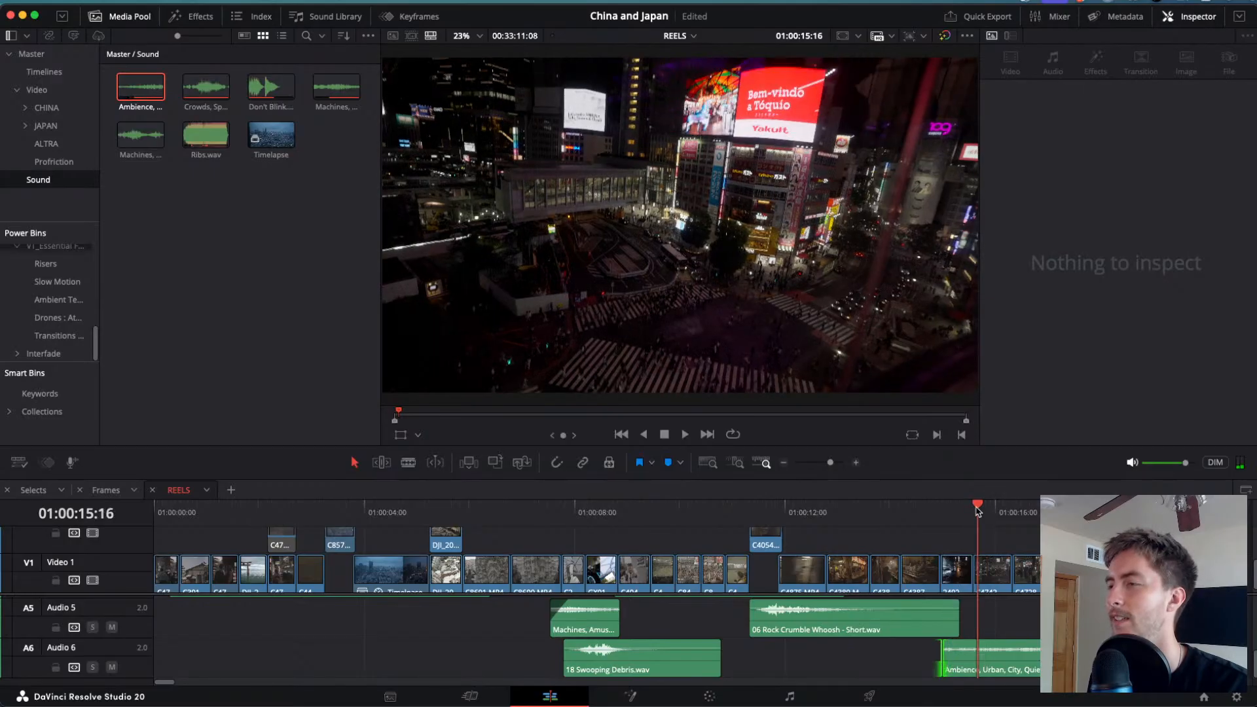
pyautogui.click(945, 509)
pyautogui.press('space')
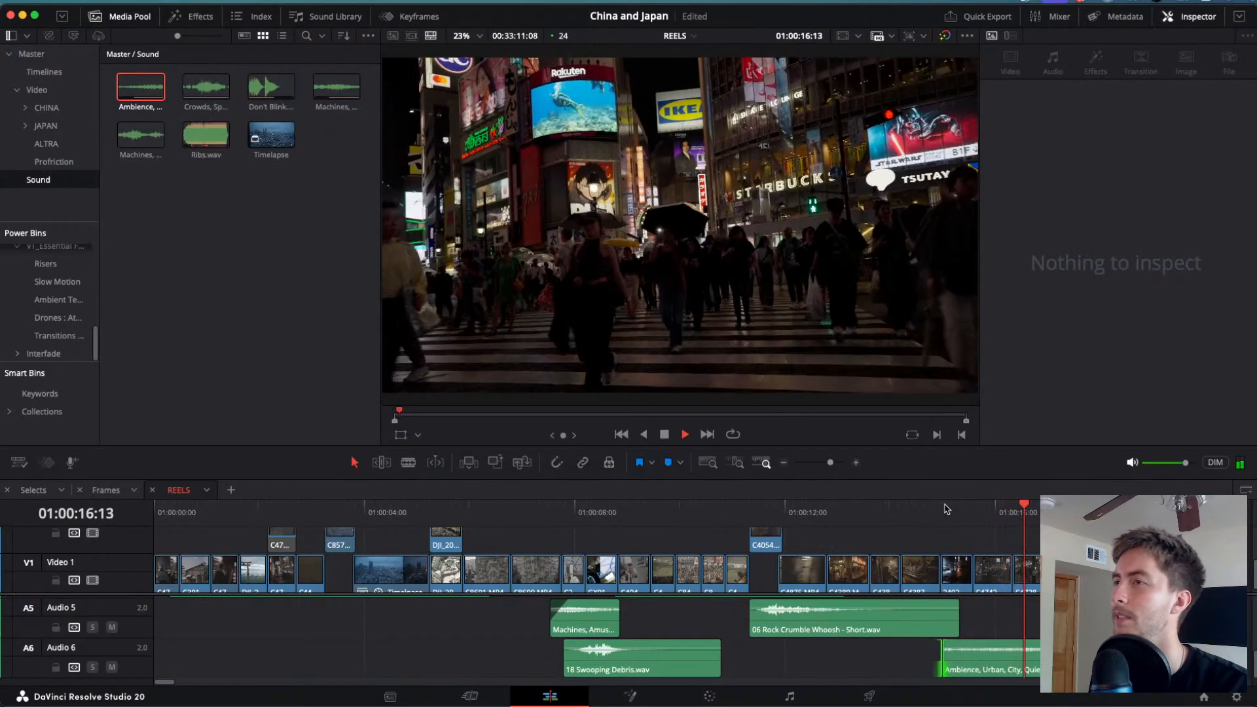
pyautogui.press('space')
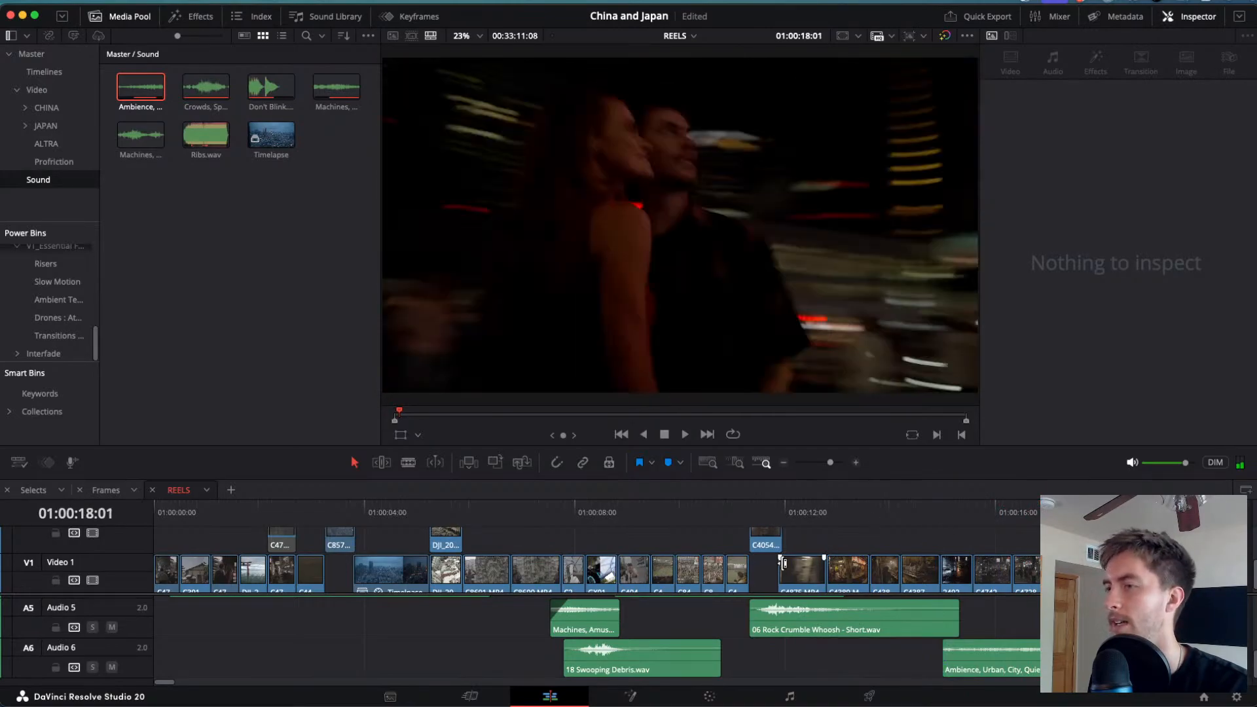
# - Review the sound layers from Audio 1 to Audio 6 and play the grill and wet street clips from 01:00:14:09
pyautogui.scroll(5, 674, 642)
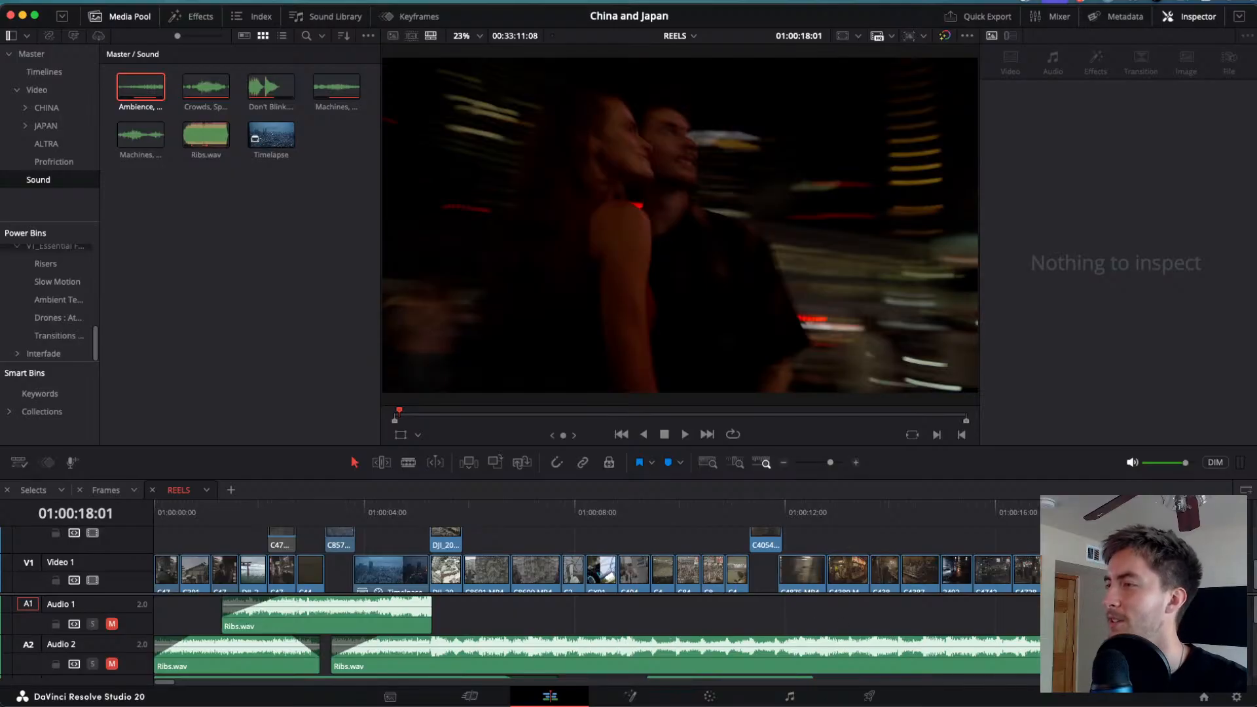
pyautogui.moveTo(1103, 512); pyautogui.dragTo(908, 521)
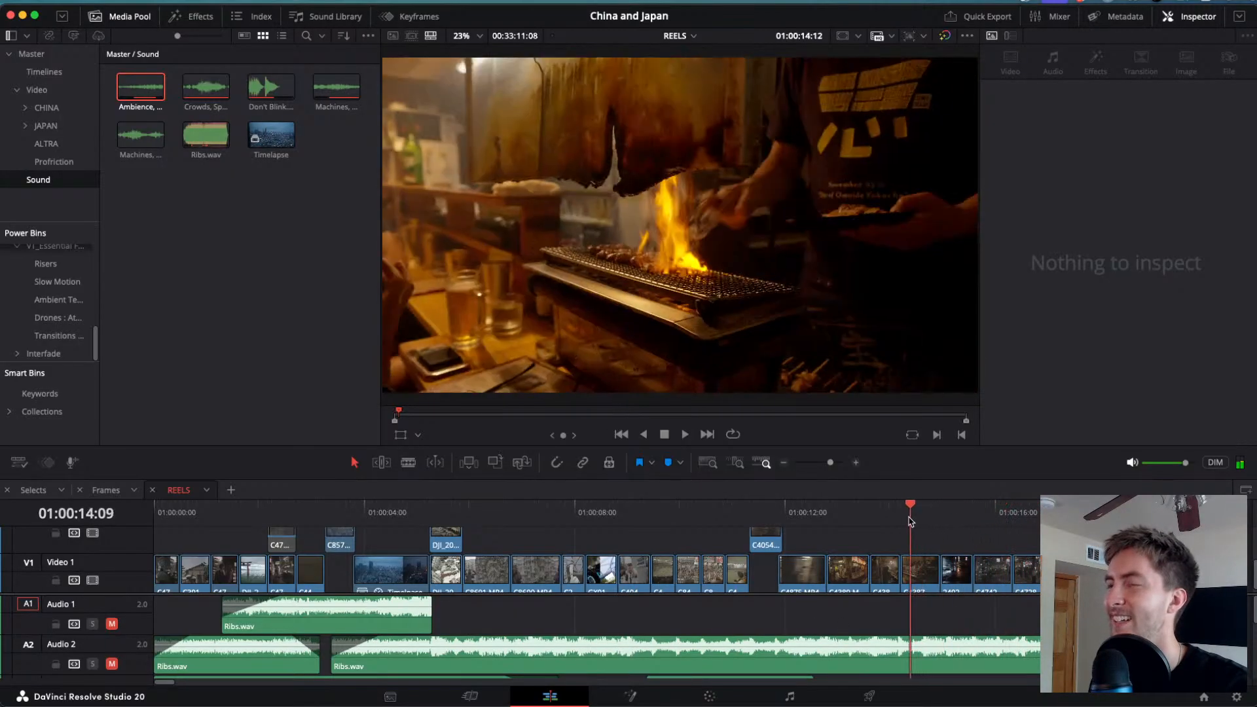
pyautogui.press('space')
pyautogui.scroll(-4, 933, 615)
pyautogui.press('space')
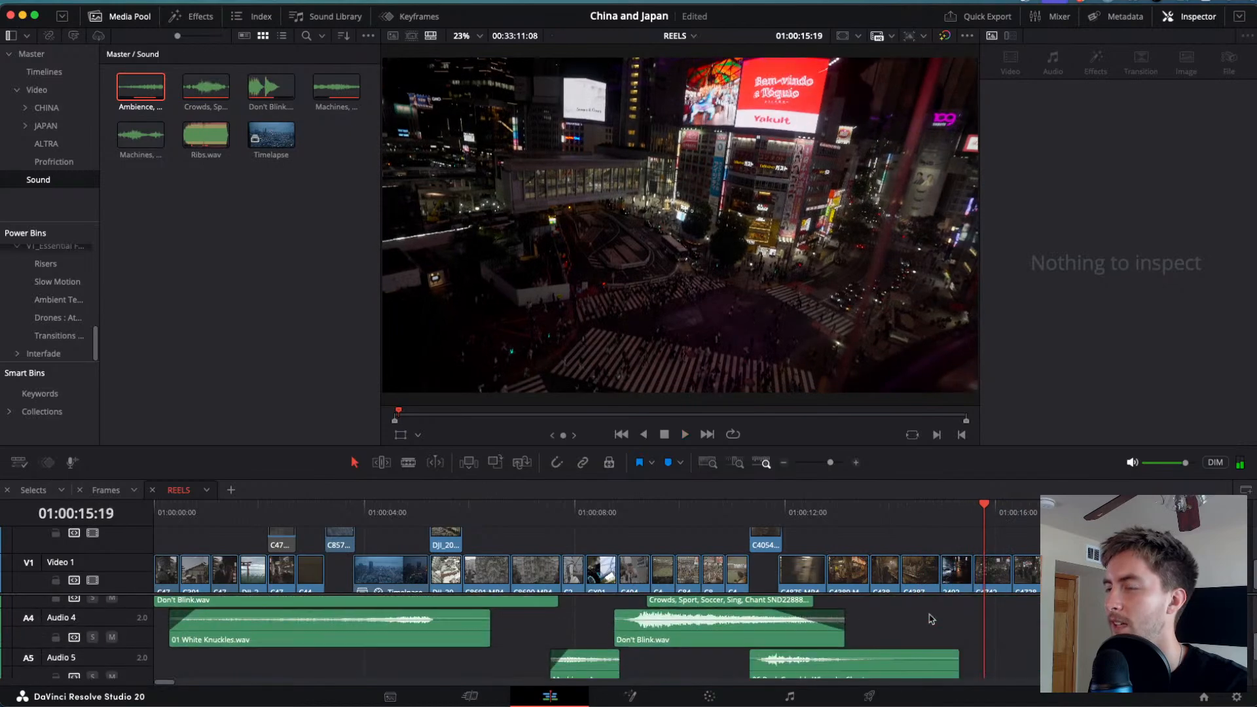
pyautogui.scroll(4, 932, 618)
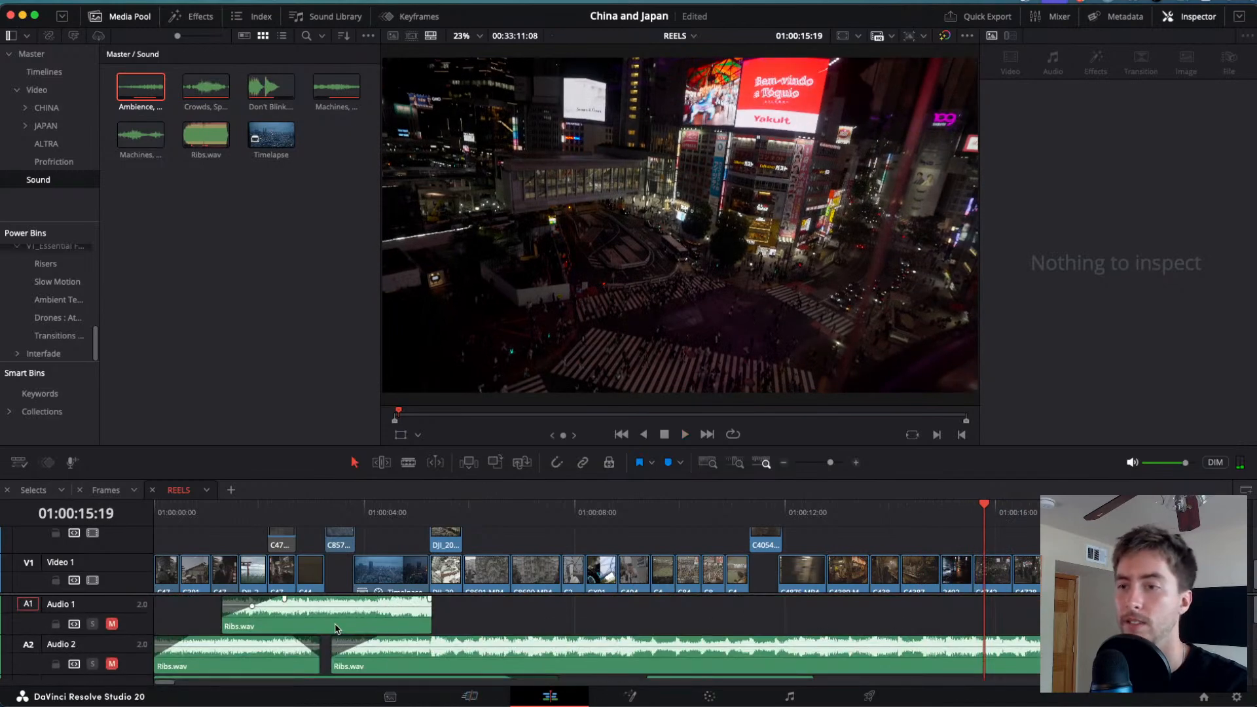
pyautogui.scroll(-4, 527, 629)
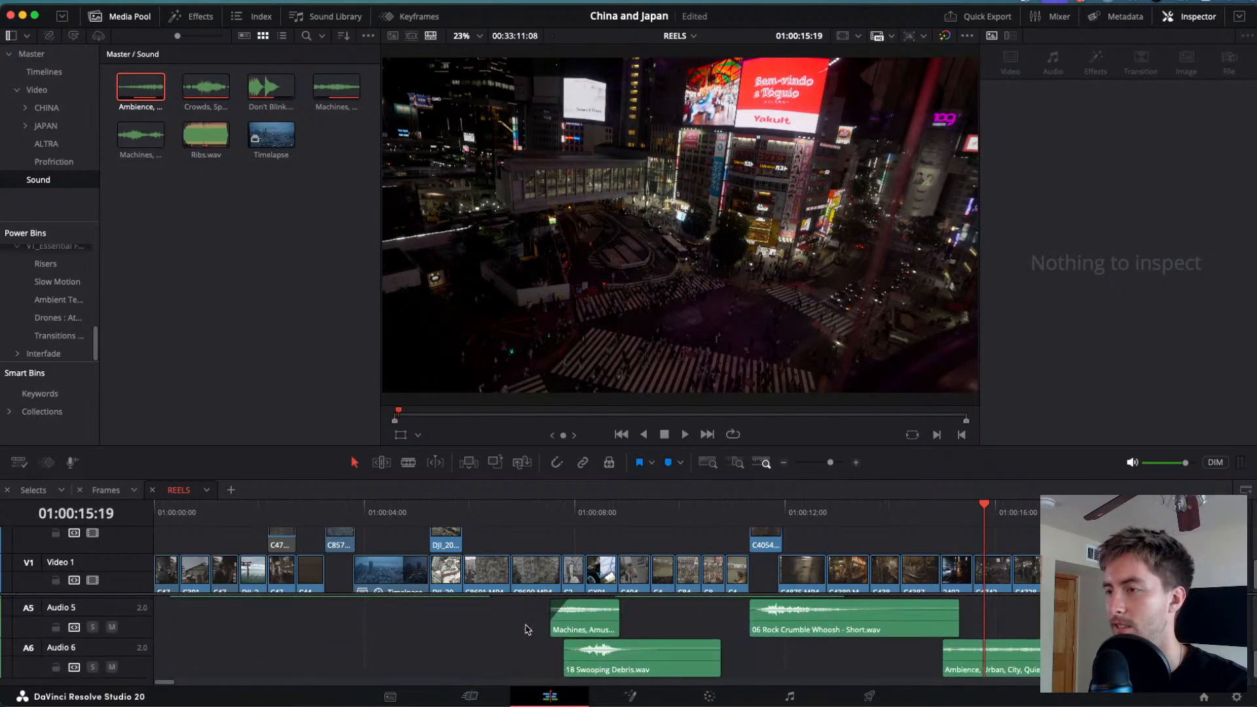
# - Play back and forth between the wet street clip at 01:00:15:10 and the Shibuya crossing crowd at 01:00:16:21
pyautogui.press('space')
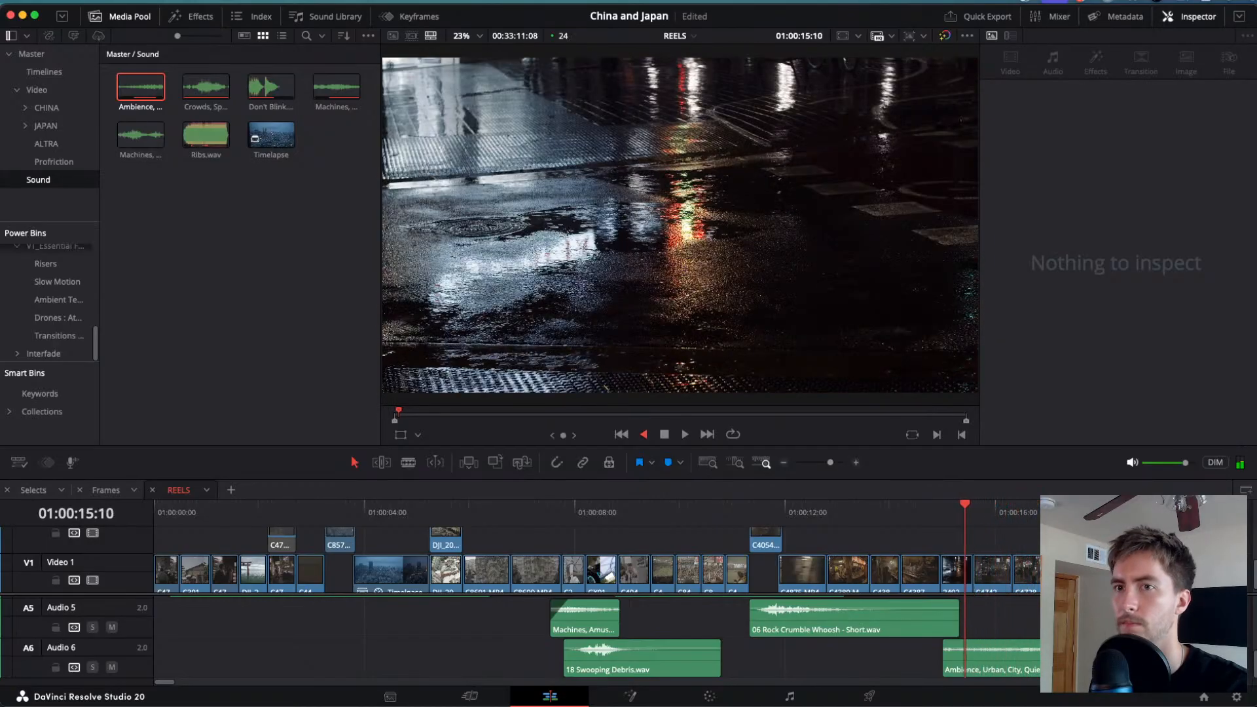
pyautogui.press('l')
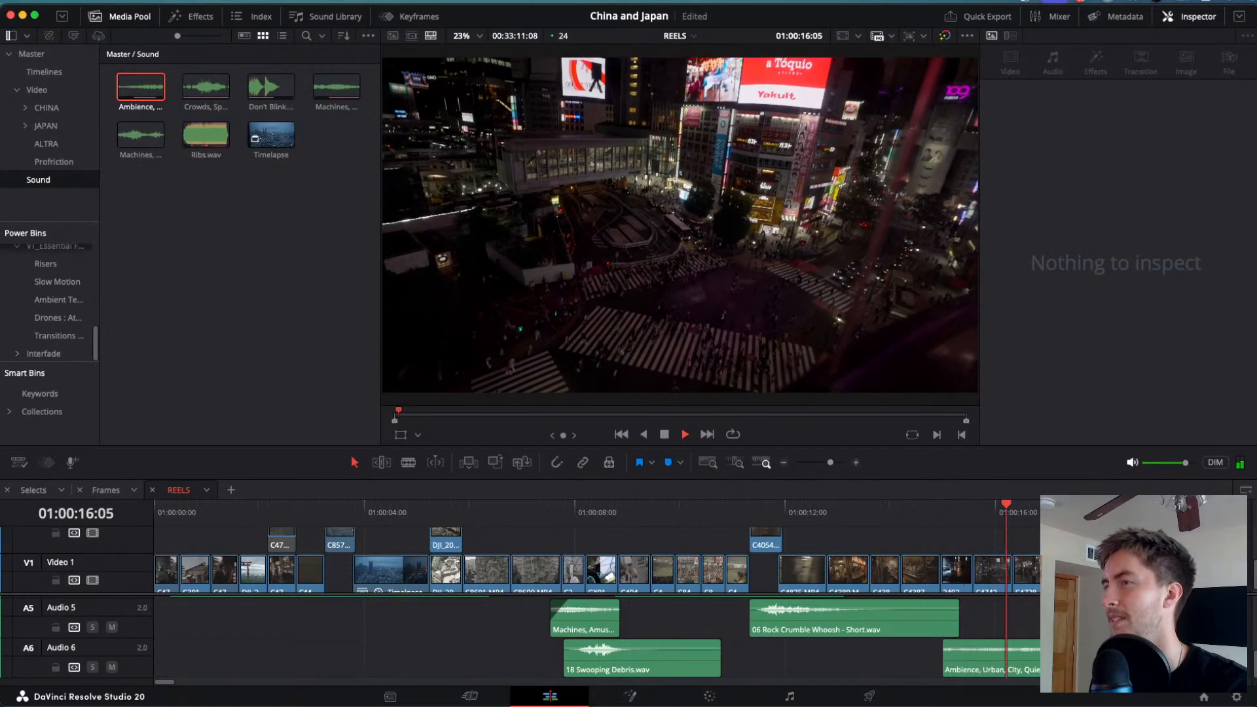
pyautogui.press('k')
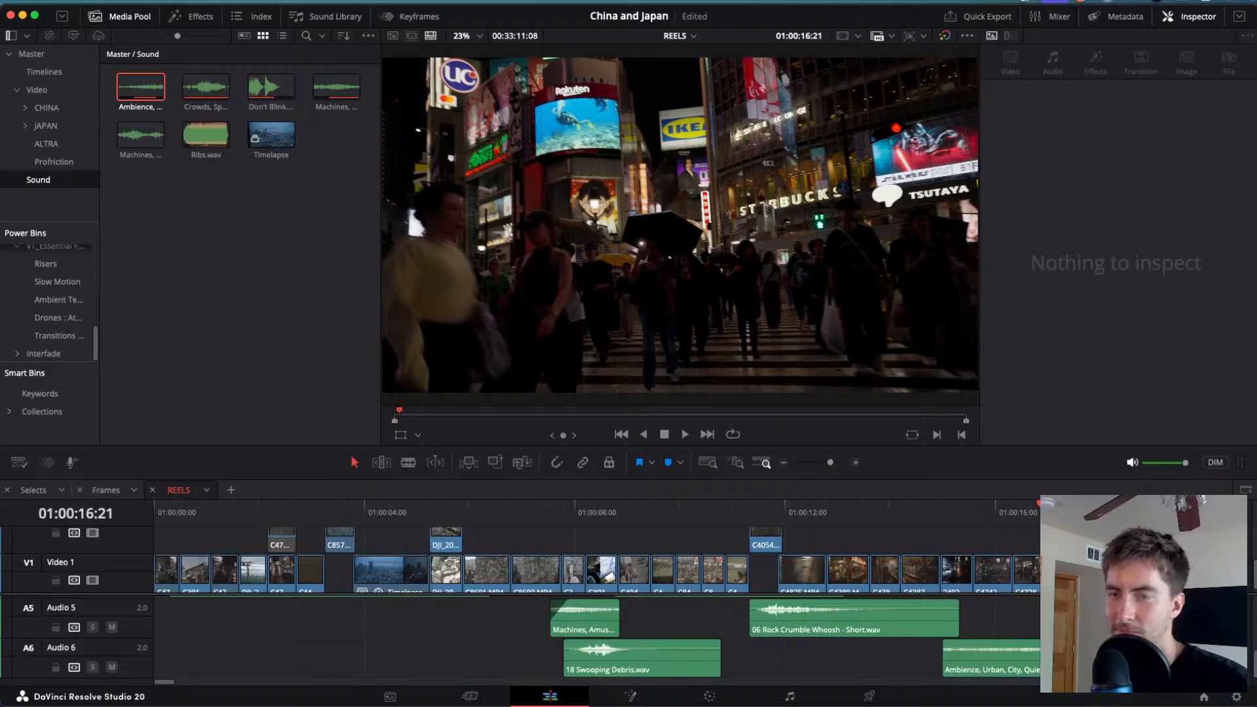
# - Play from the start of C4054.MP4 at 01:00:11:08 and examine the lantern alley shot up to the food stall clip at 01:00:13:16
pyautogui.moveTo(792, 512); pyautogui.dragTo(751, 513)
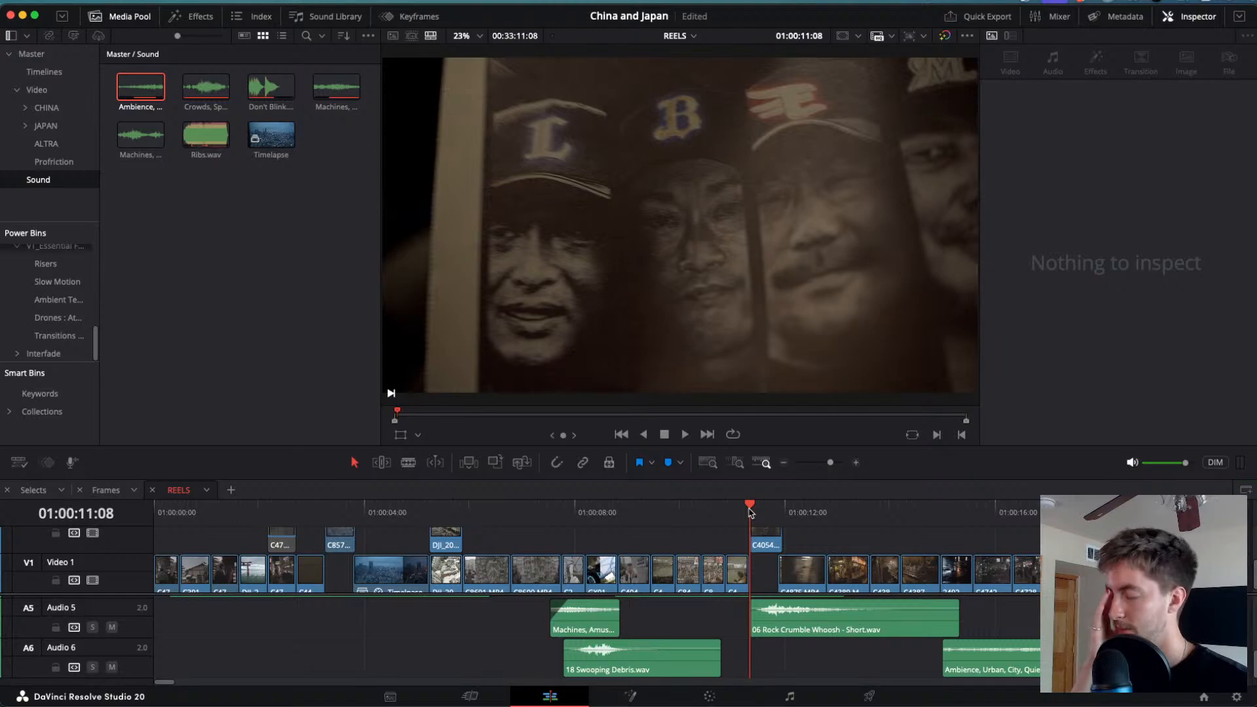
pyautogui.press('space')
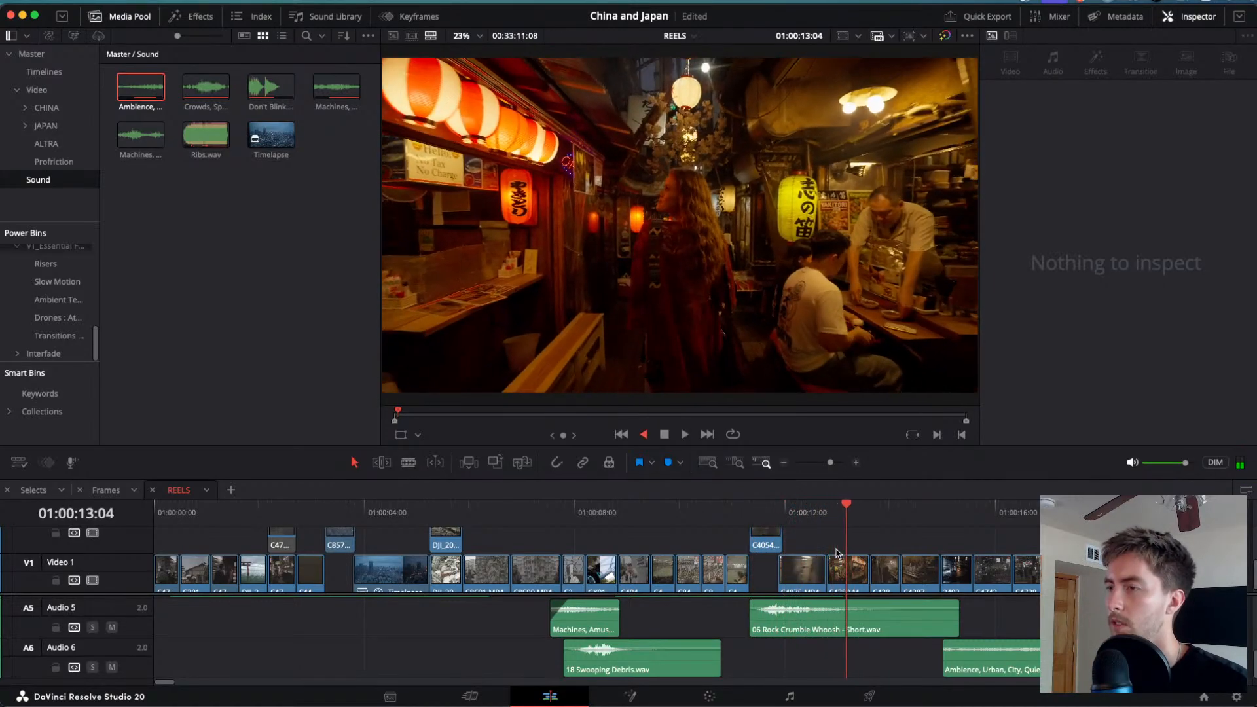
pyautogui.press('Left')
pyautogui.press('Right')
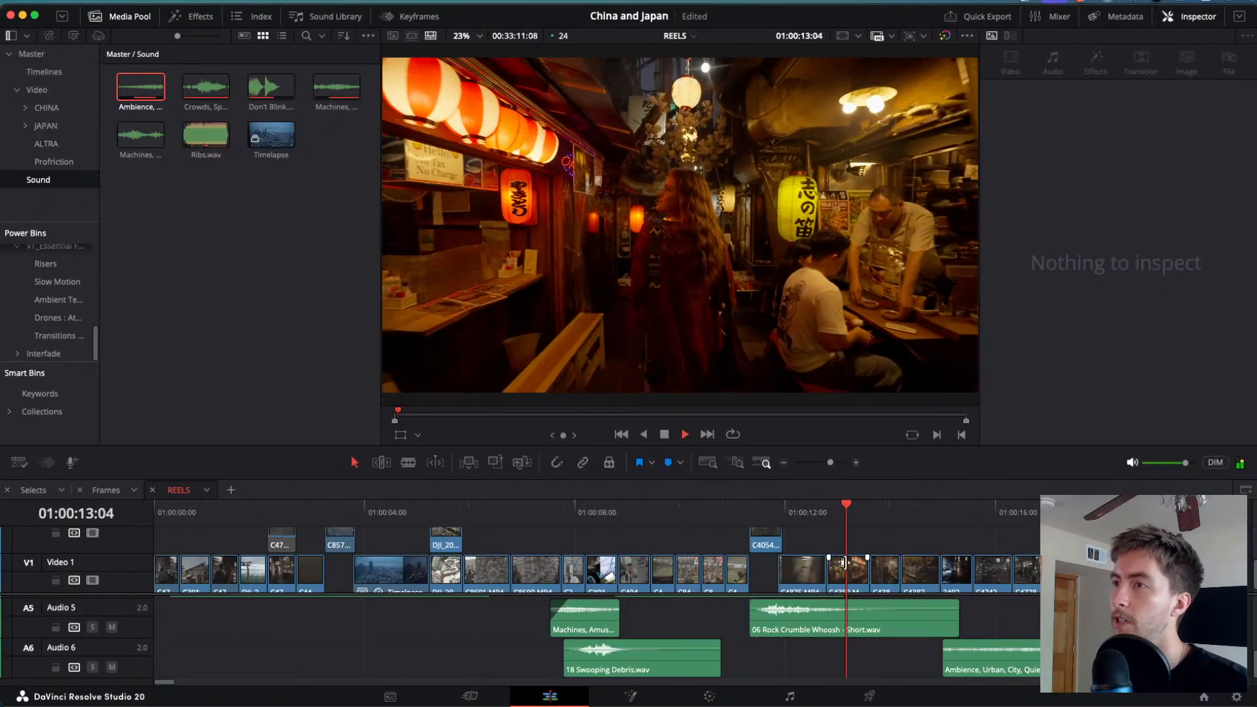
pyautogui.press('space')
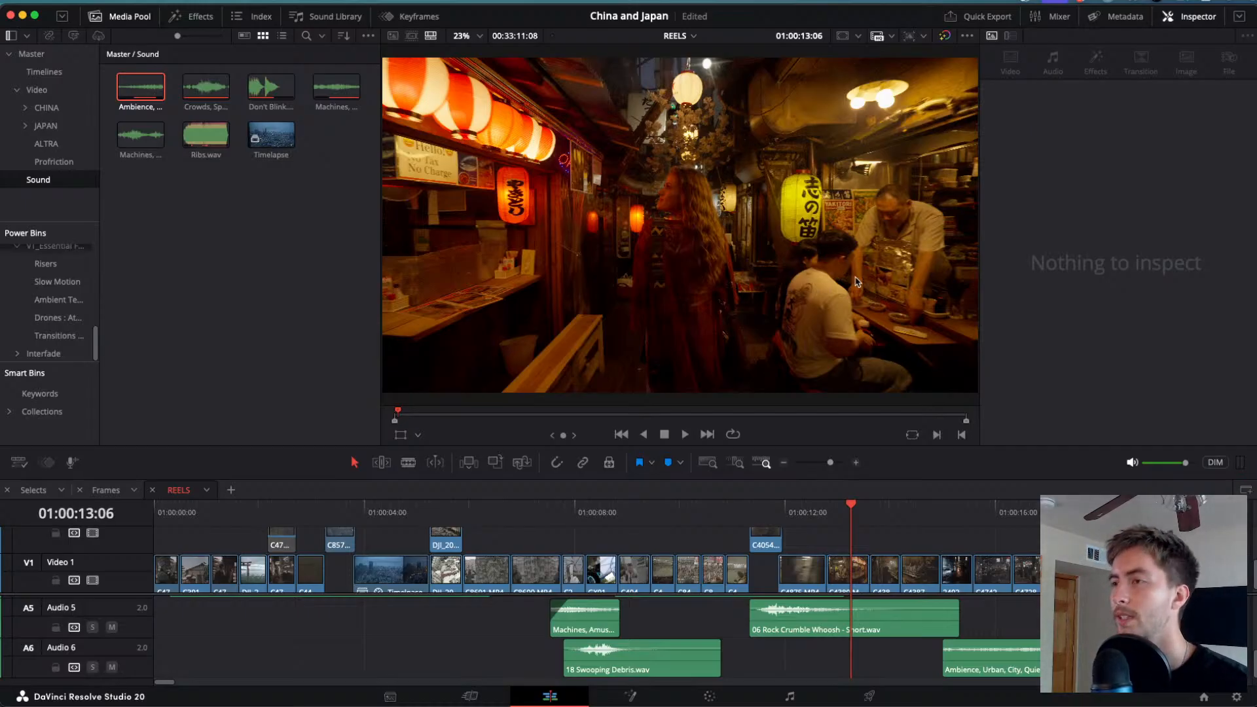
pyautogui.press('space')
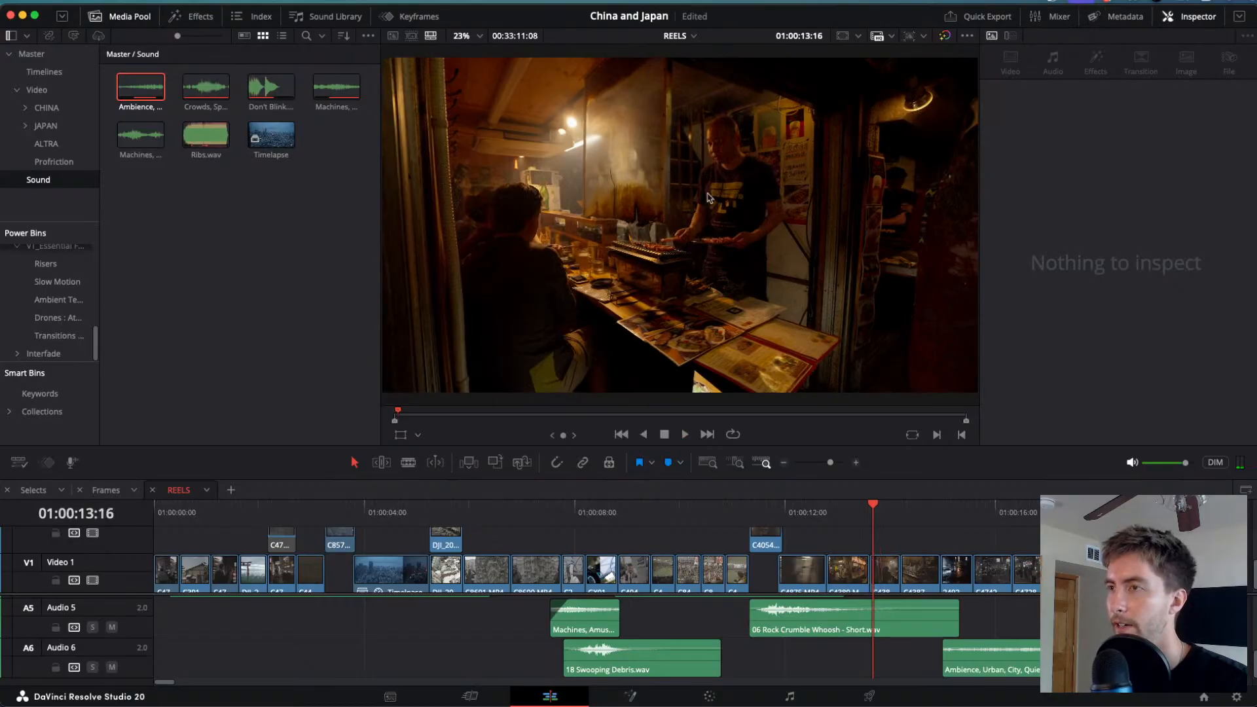
# - Examine the motion of the grill flames between 01:00:14:05 and 01:00:14:20 and its transition into the wet street shot
pyautogui.press('space')
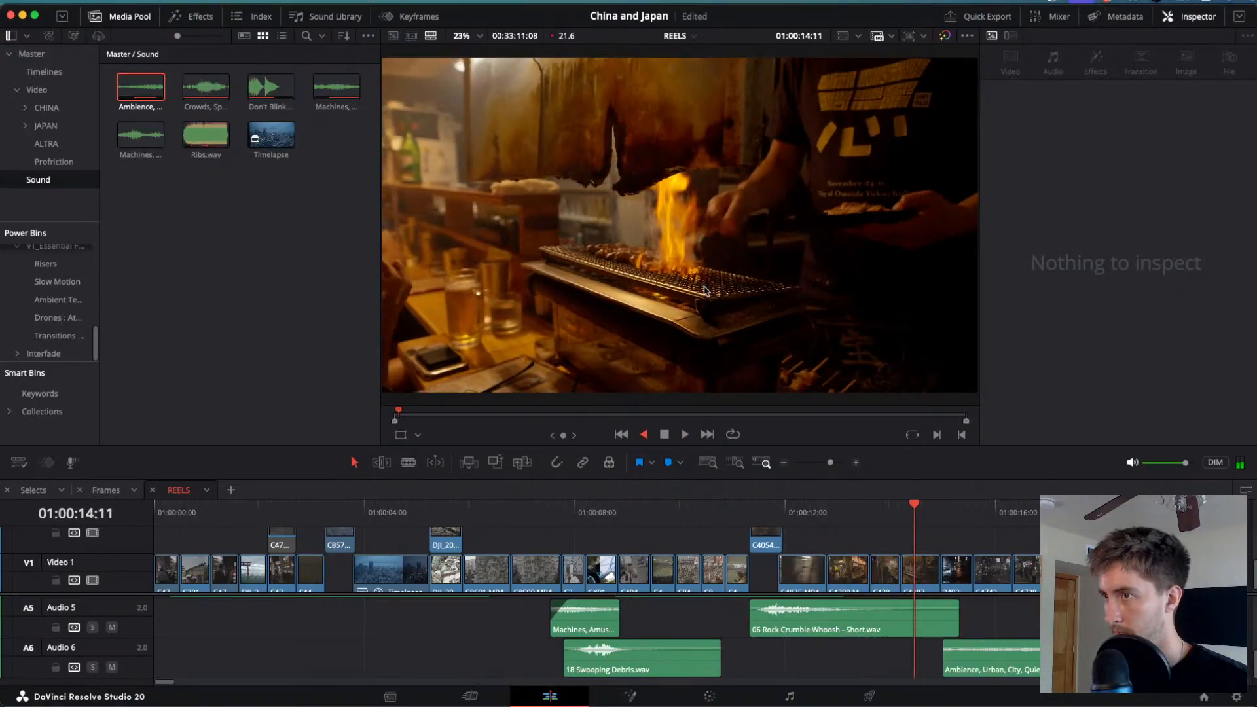
pyautogui.press('space')
pyautogui.press('space')
pyautogui.press('space')
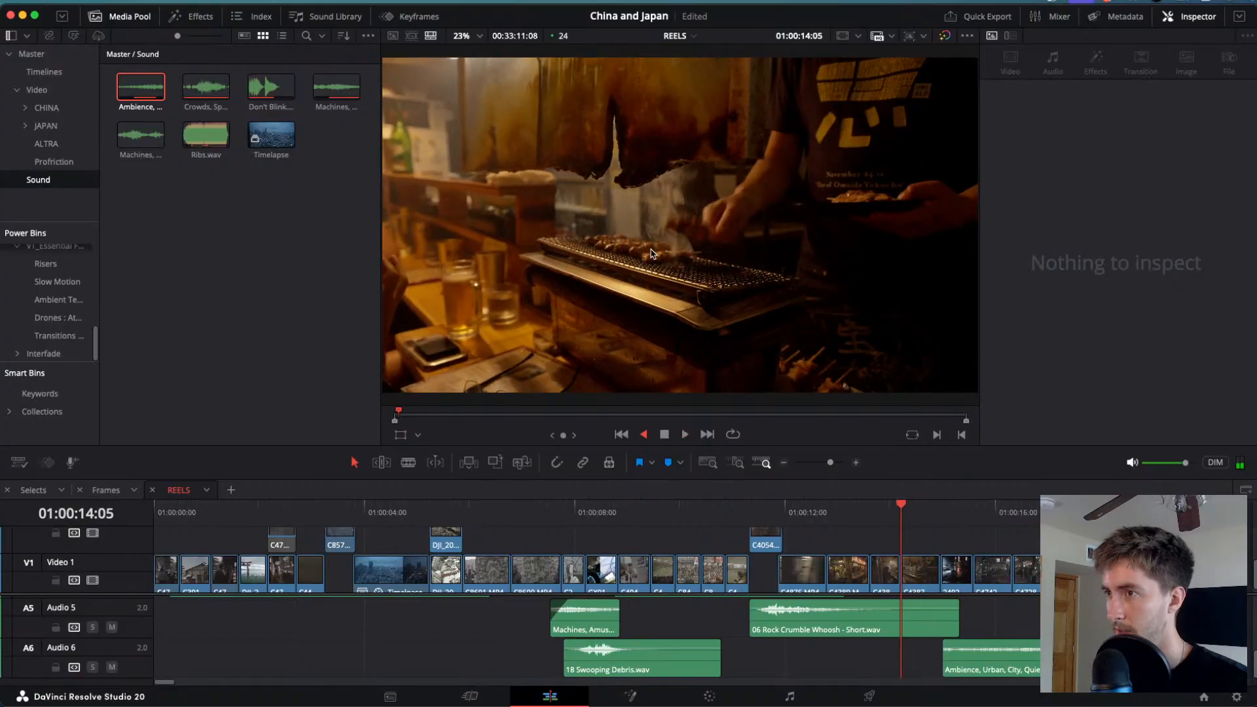
pyautogui.press('space')
pyautogui.press('space')
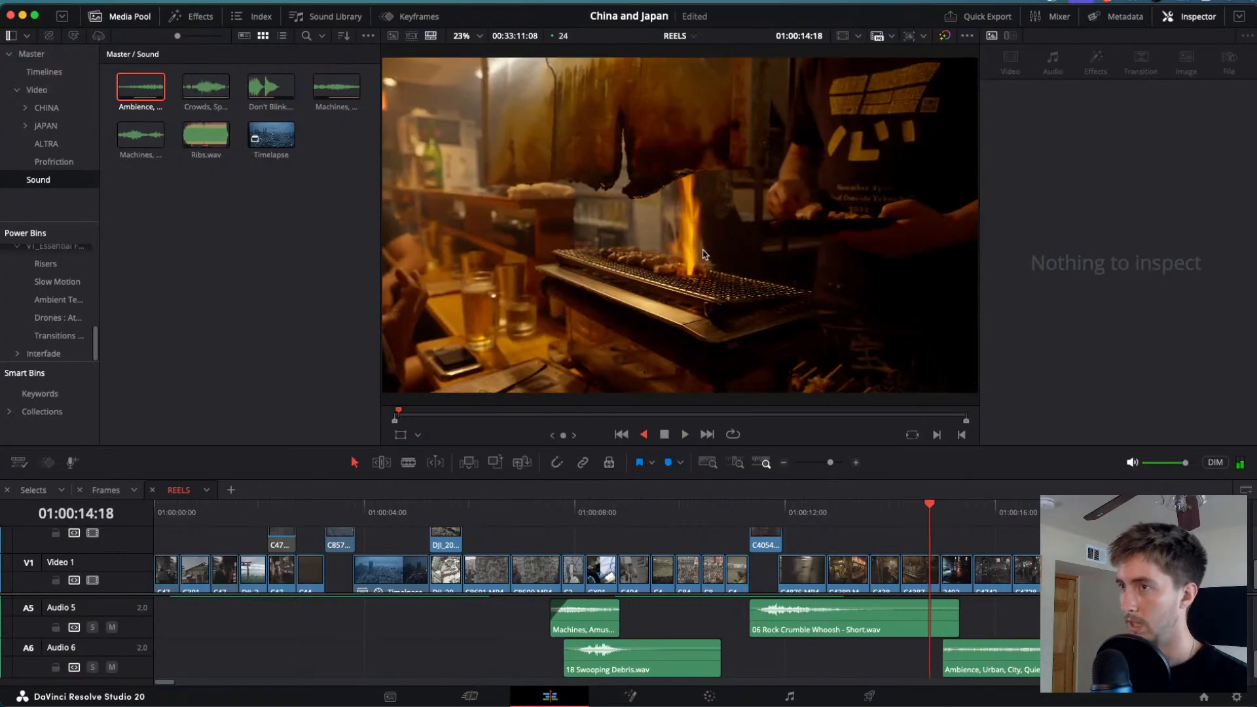
pyautogui.press('l')
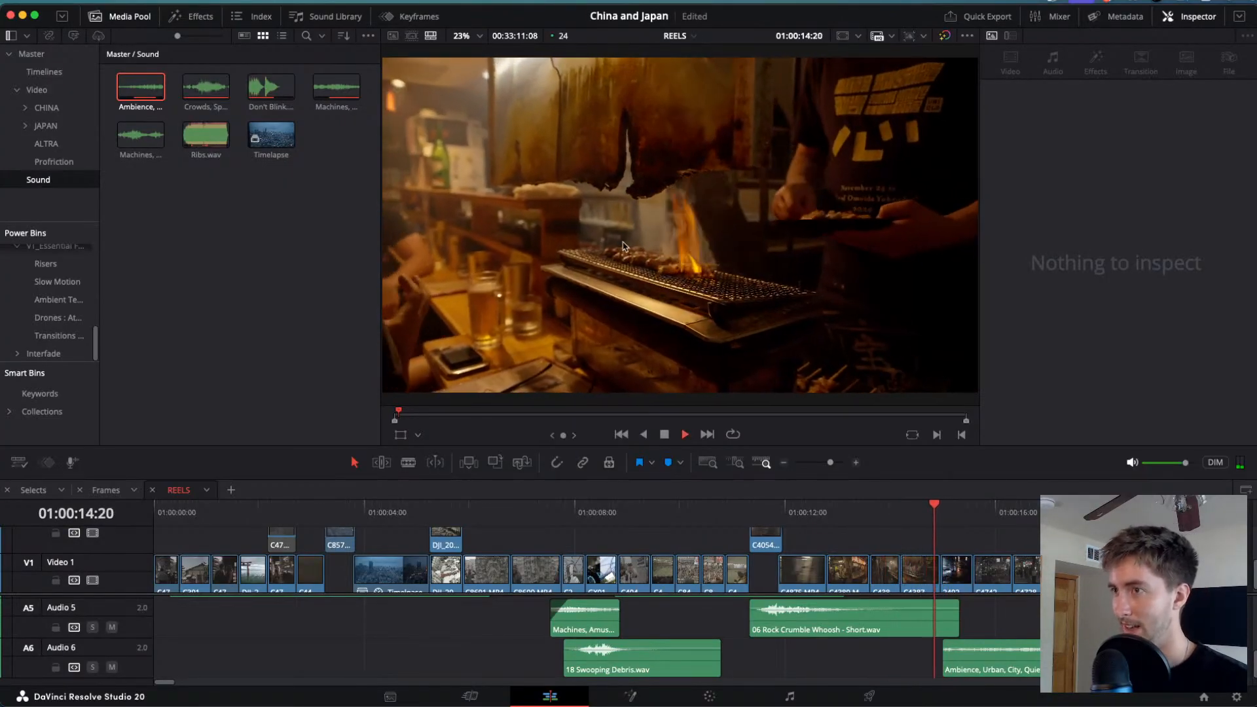
pyautogui.press('space')
pyautogui.press('space')
pyautogui.press('space')
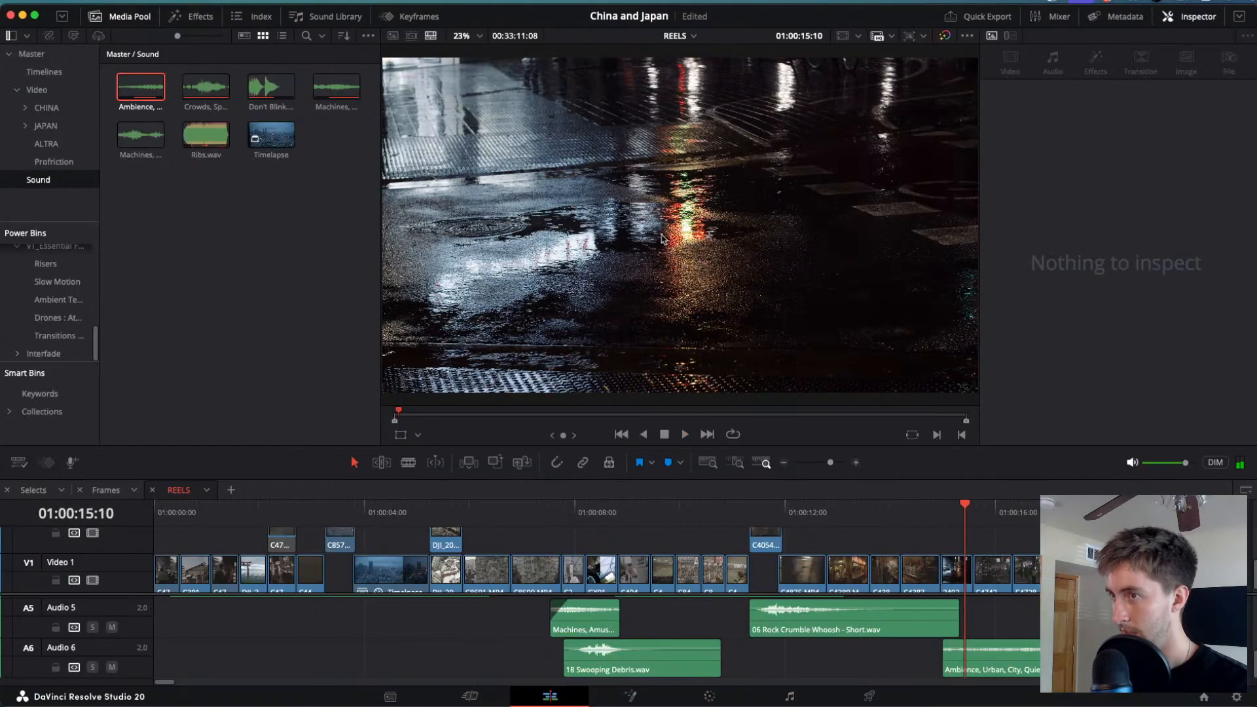
# - Check the Shibuya crossing and umbrella shots between 01:00:15:20 and 01:00:17:01, and dismiss the SamsungMagician problem report
pyautogui.press('space')
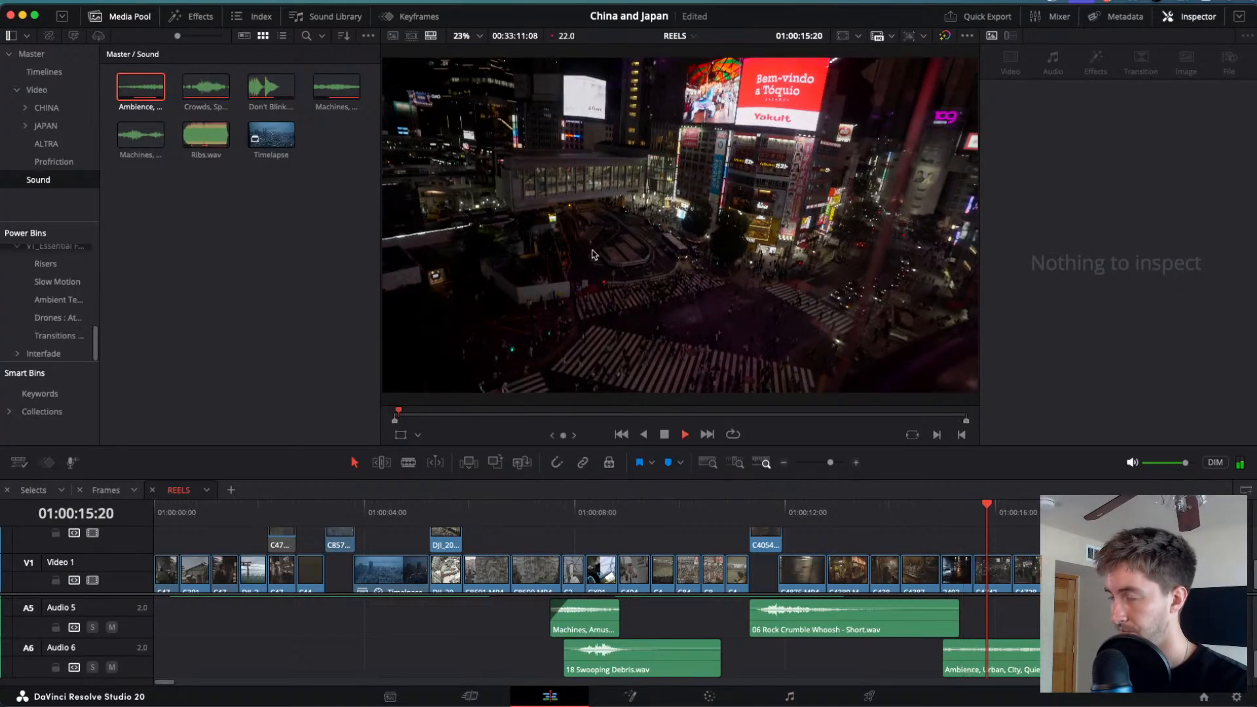
pyautogui.press('j')
pyautogui.press('l')
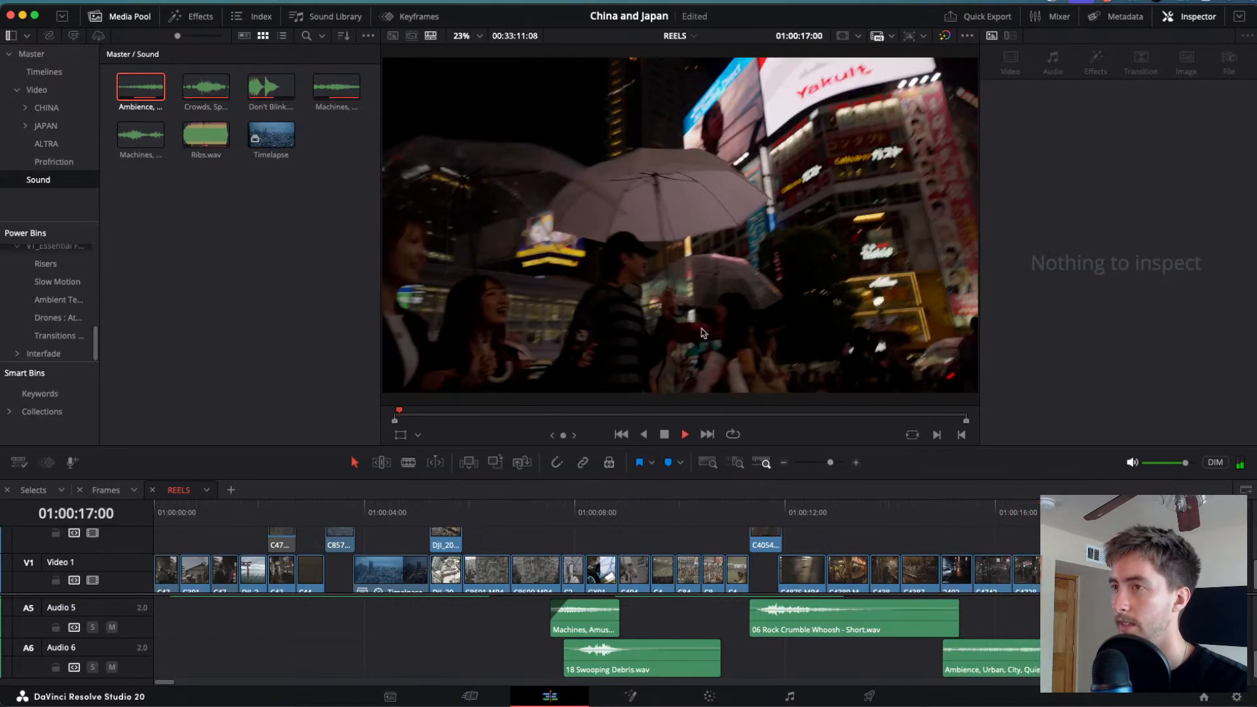
pyautogui.press('j')
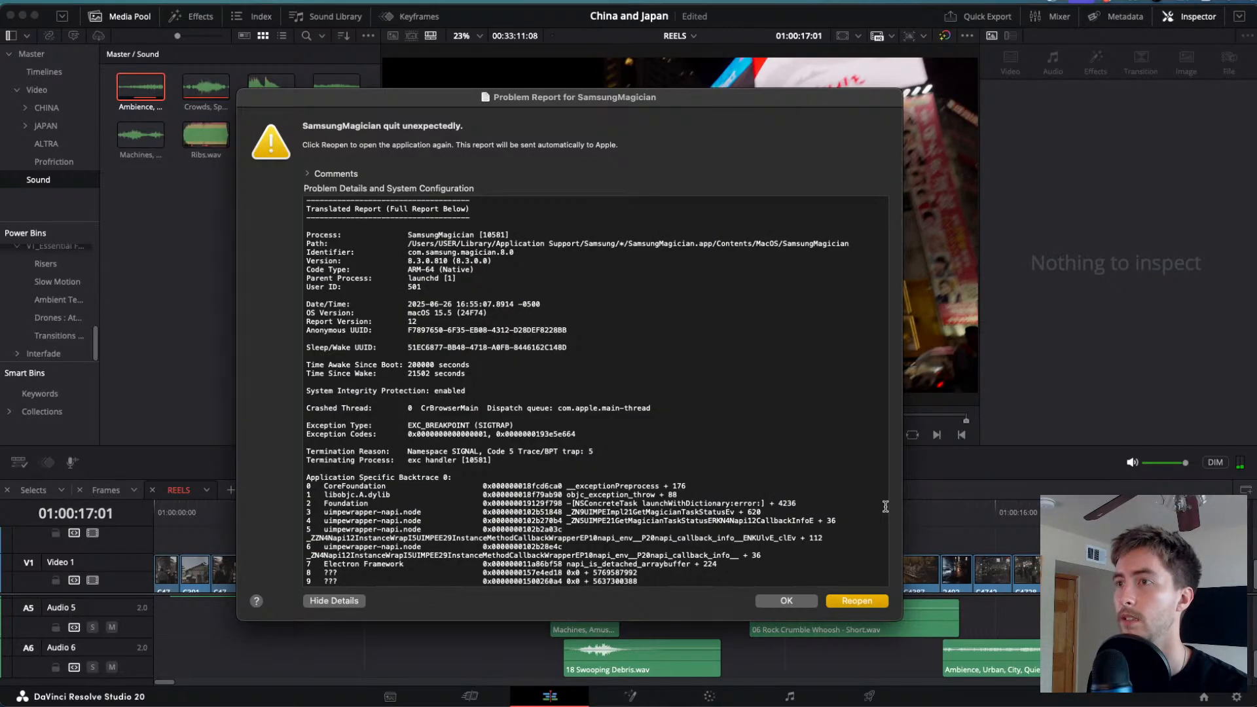
pyautogui.click(787, 601)
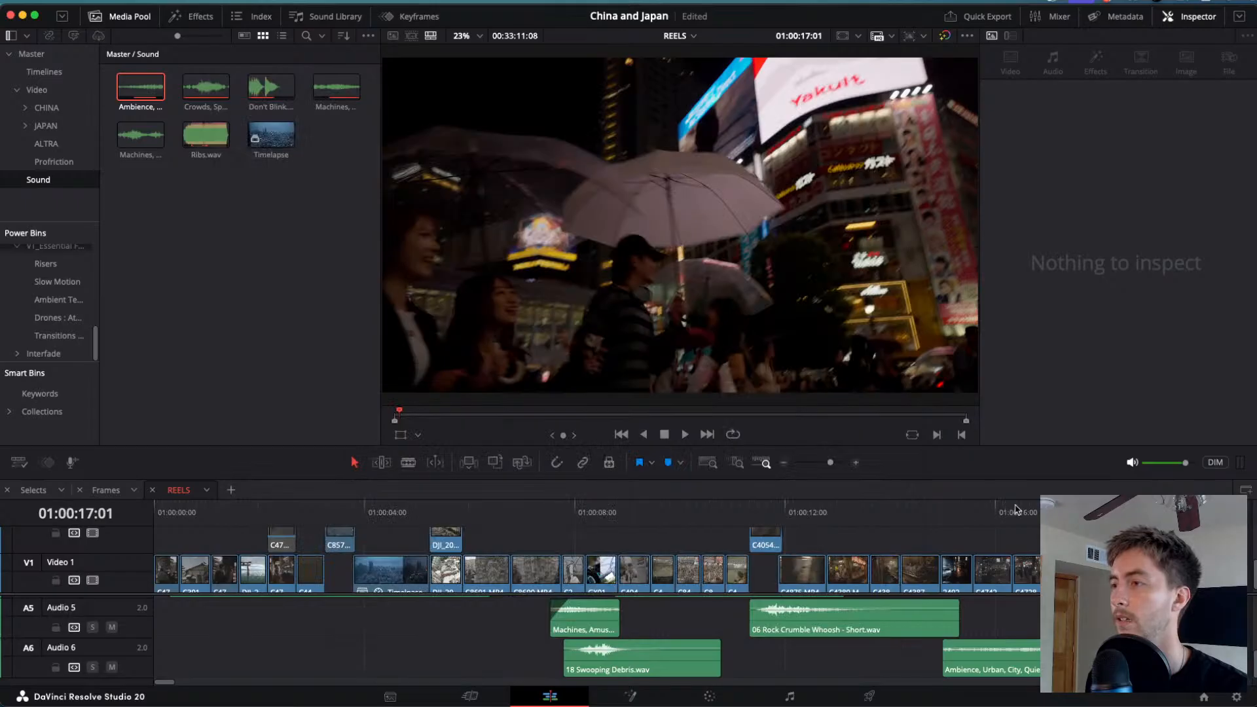
# - Play from the stadium clip at 01:00:10:22 across the whip transition into C4875.MP4 to check the whoosh sound
pyautogui.moveTo(1016, 509); pyautogui.dragTo(728, 503)
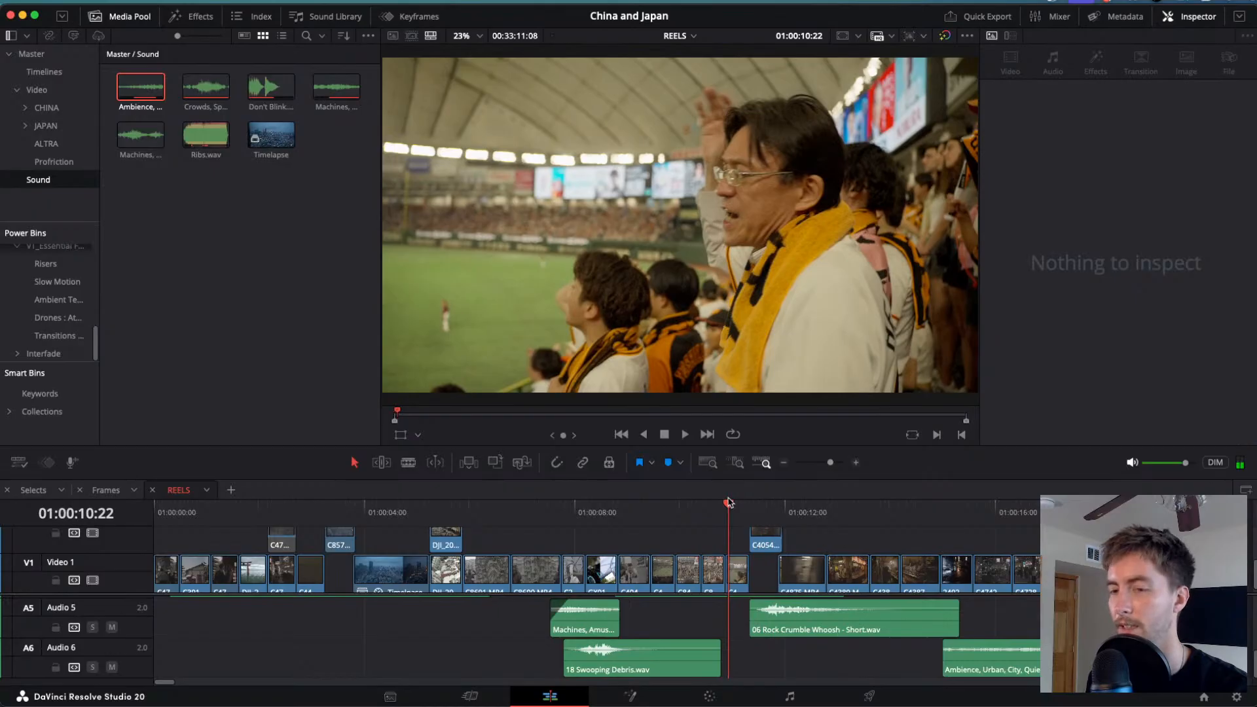
pyautogui.press('space')
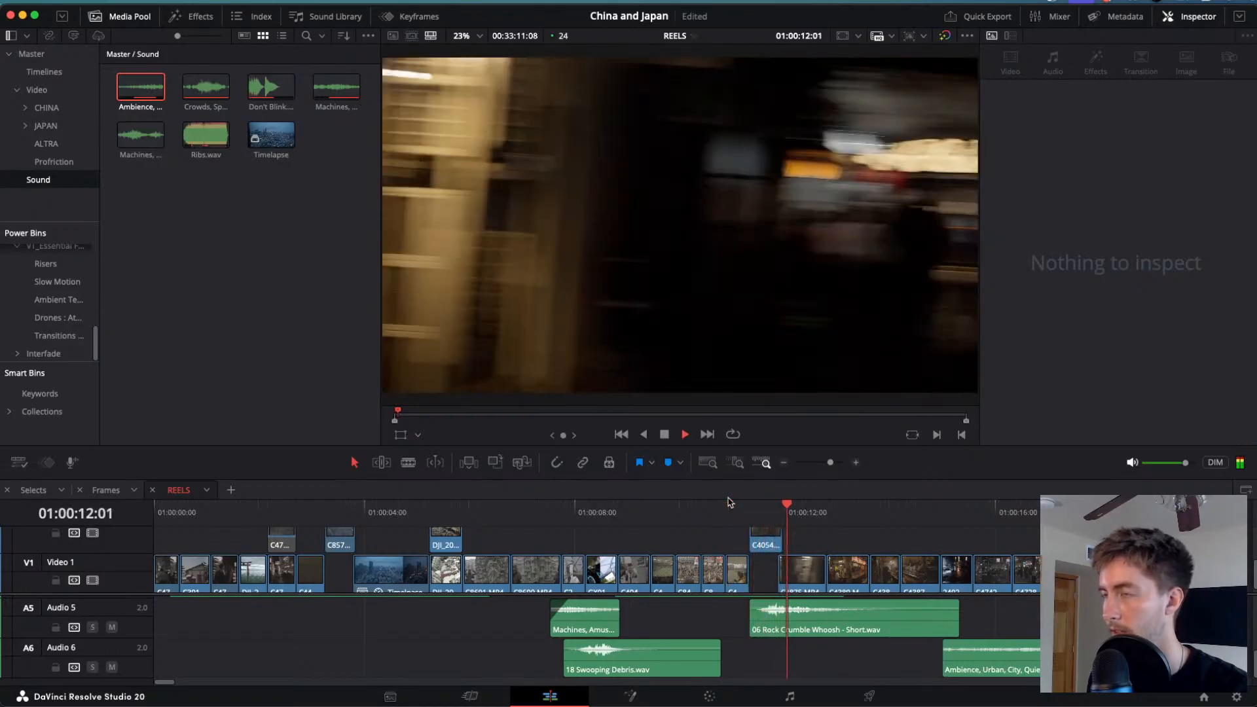
pyautogui.press('l')
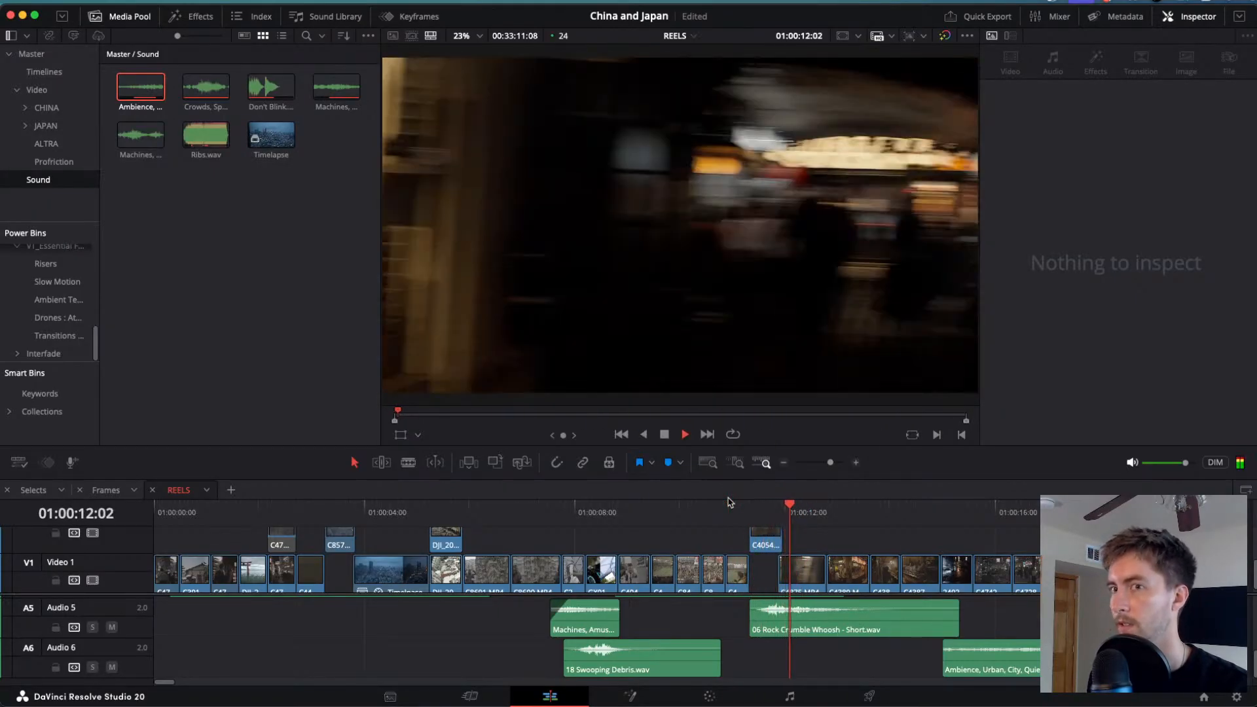
pyautogui.press('k')
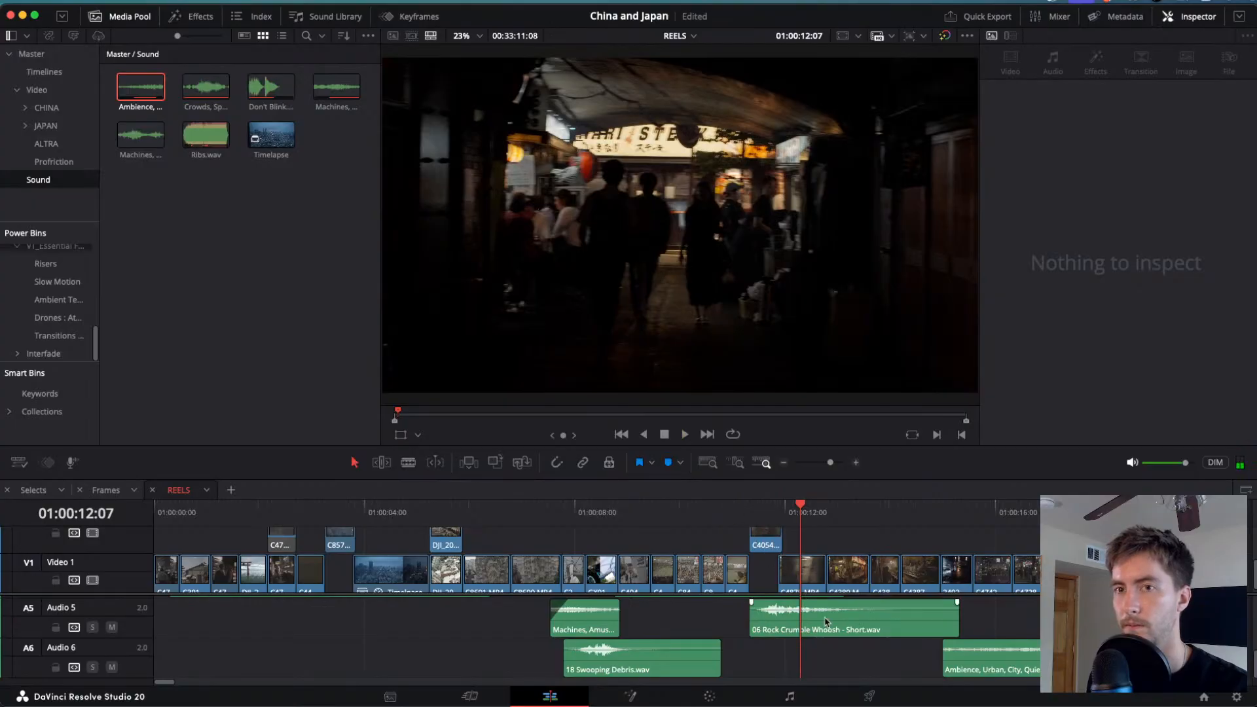
pyautogui.press('super+minus')
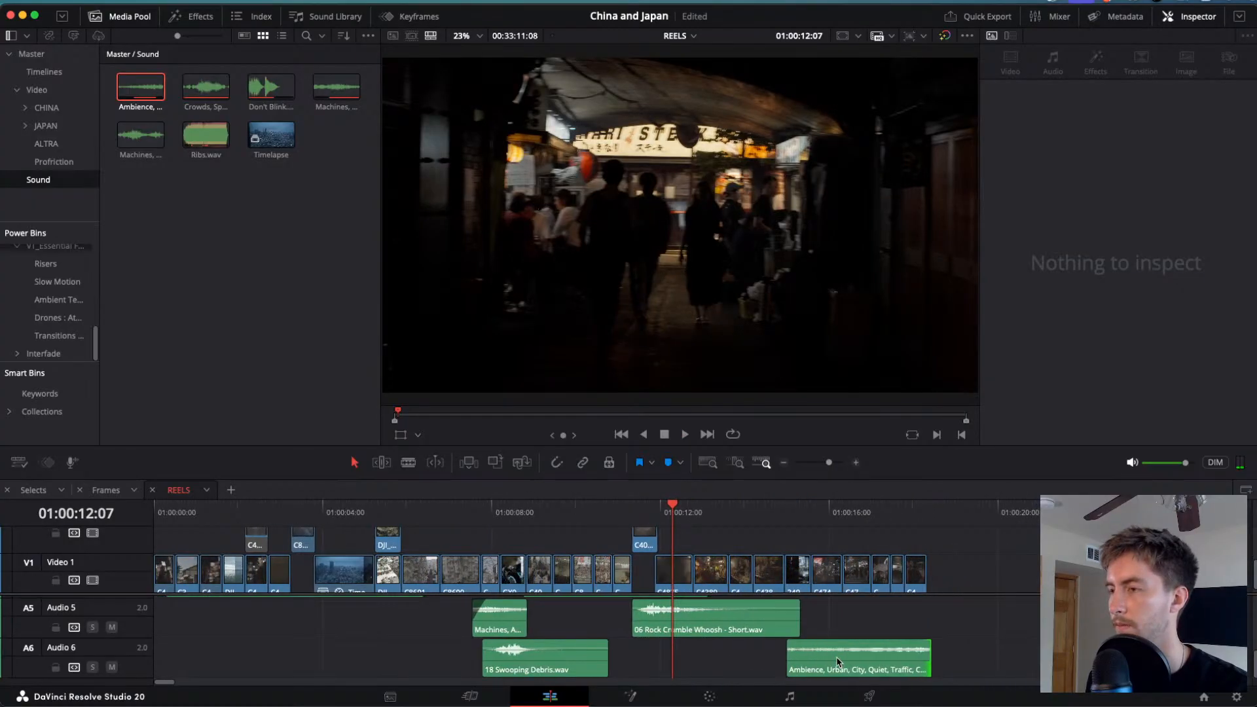
# - Examine the lantern alley shot at 01:00:12:13, switch to Soundly, and audition ambience results down to "Restaurant & Bar, Bistro, People Chatting"
pyautogui.scroll(2, 819, 655)
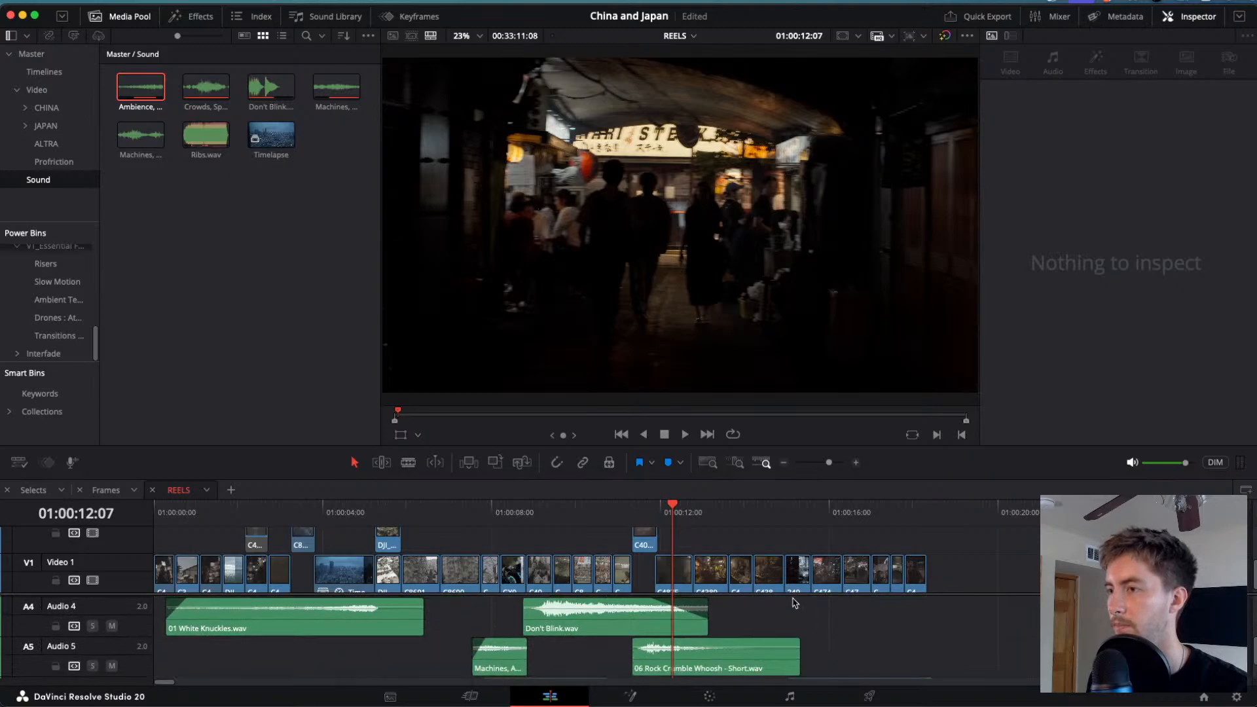
pyautogui.scroll(-2, 786, 594)
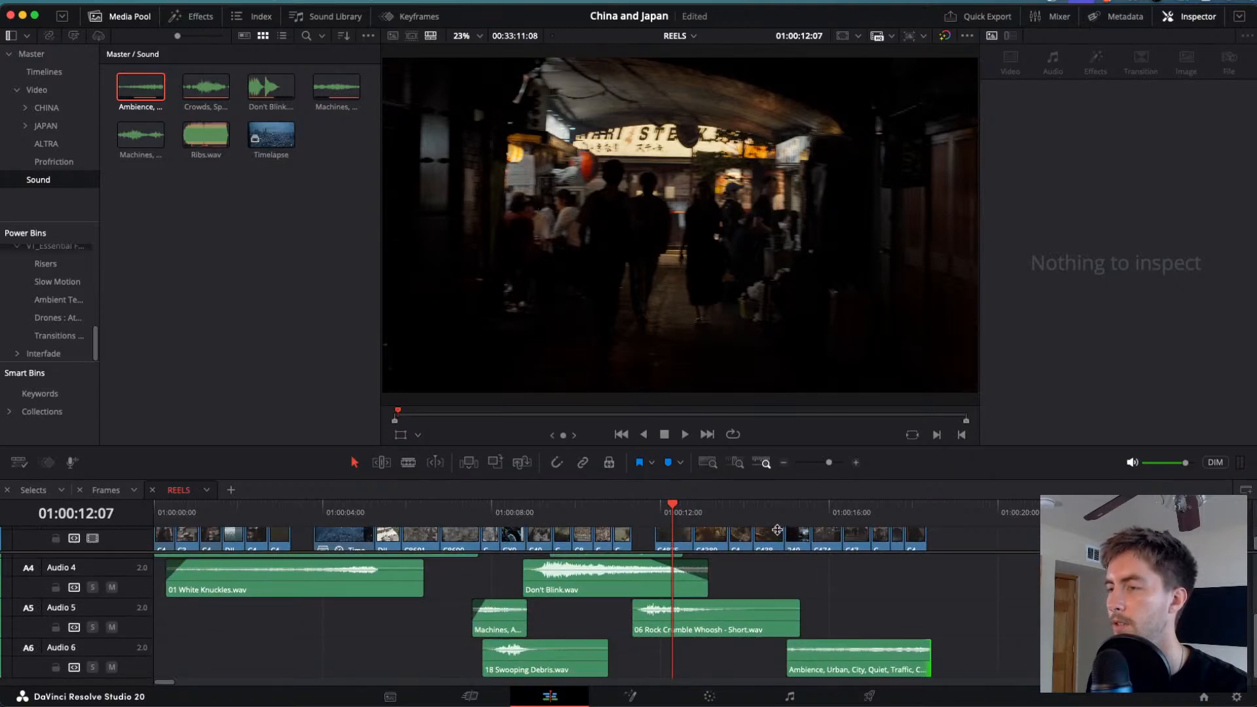
pyautogui.moveTo(675, 506)
pyautogui.mouseDown()
pyautogui.moveTo(701, 509)
pyautogui.moveTo(683, 506)
pyautogui.mouseUp()
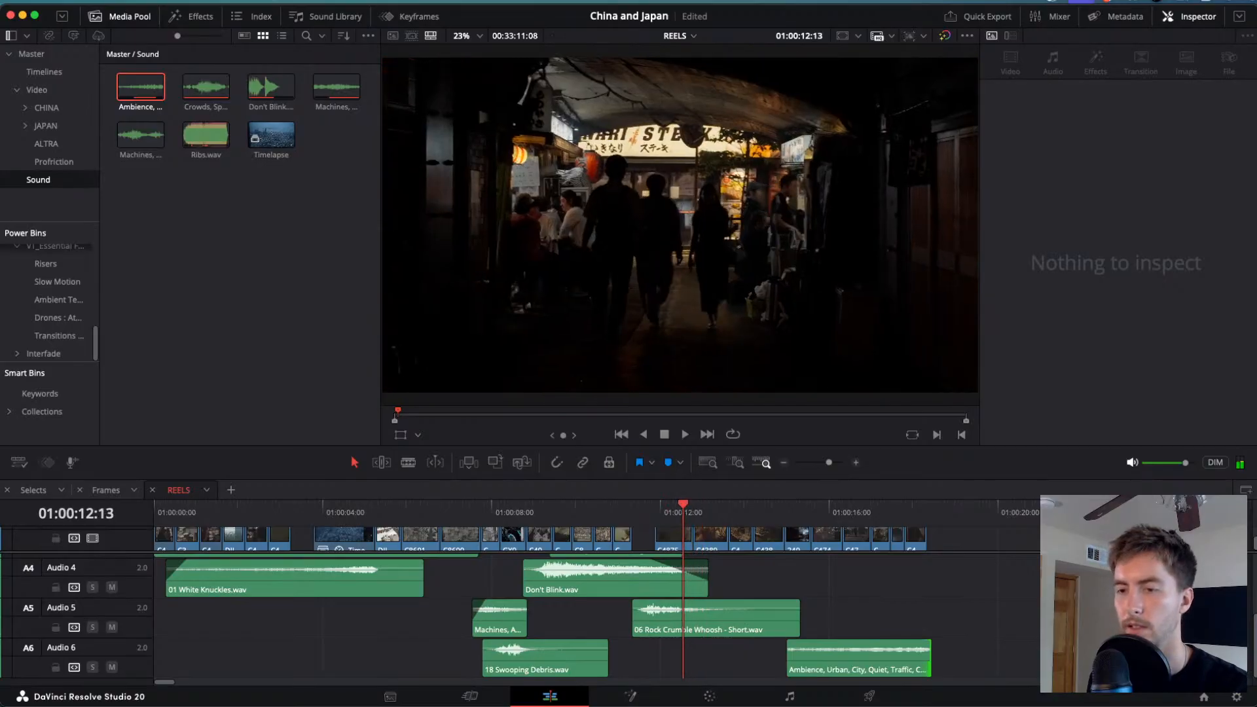
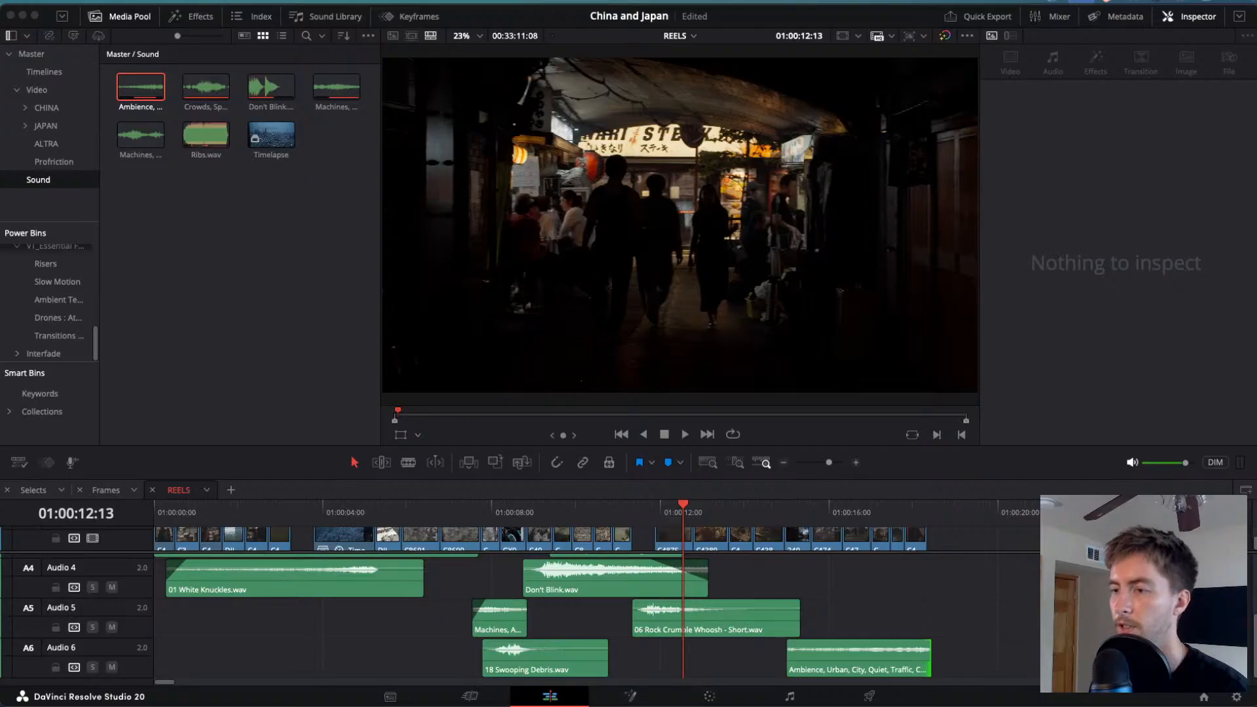
pyautogui.moveTo(1256, 498); pyautogui.dragTo(693, 73)
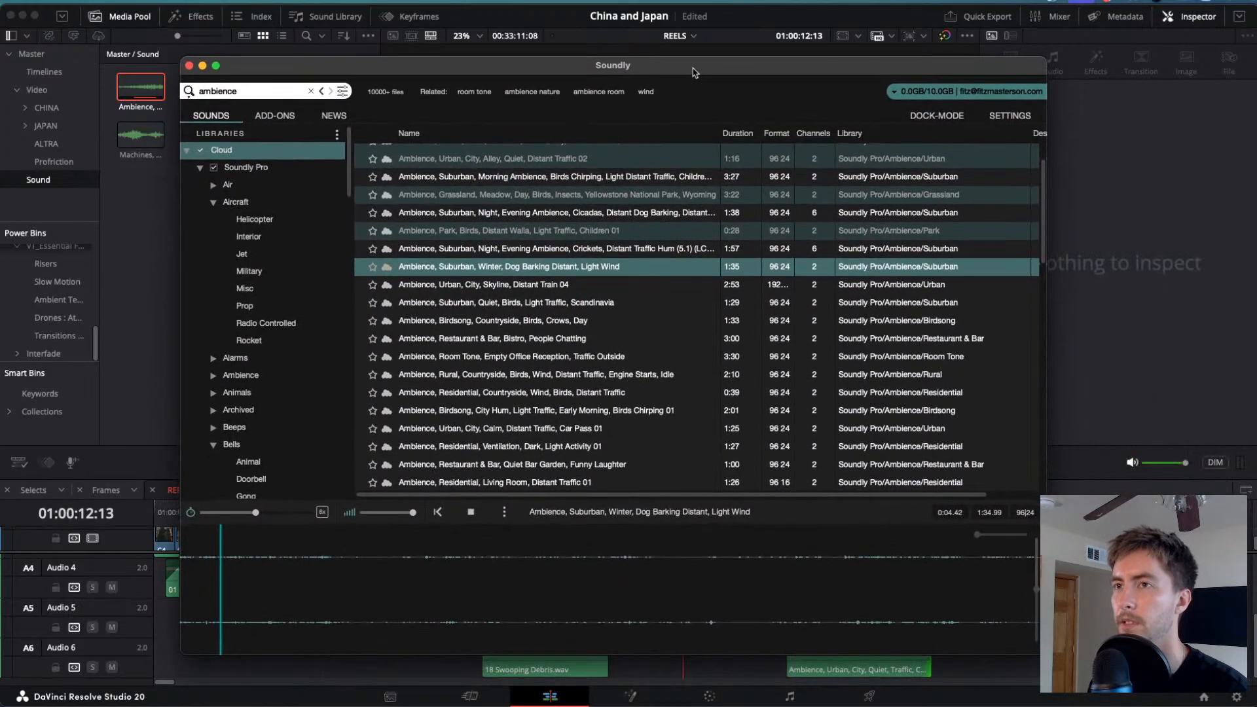
pyautogui.press('Down')
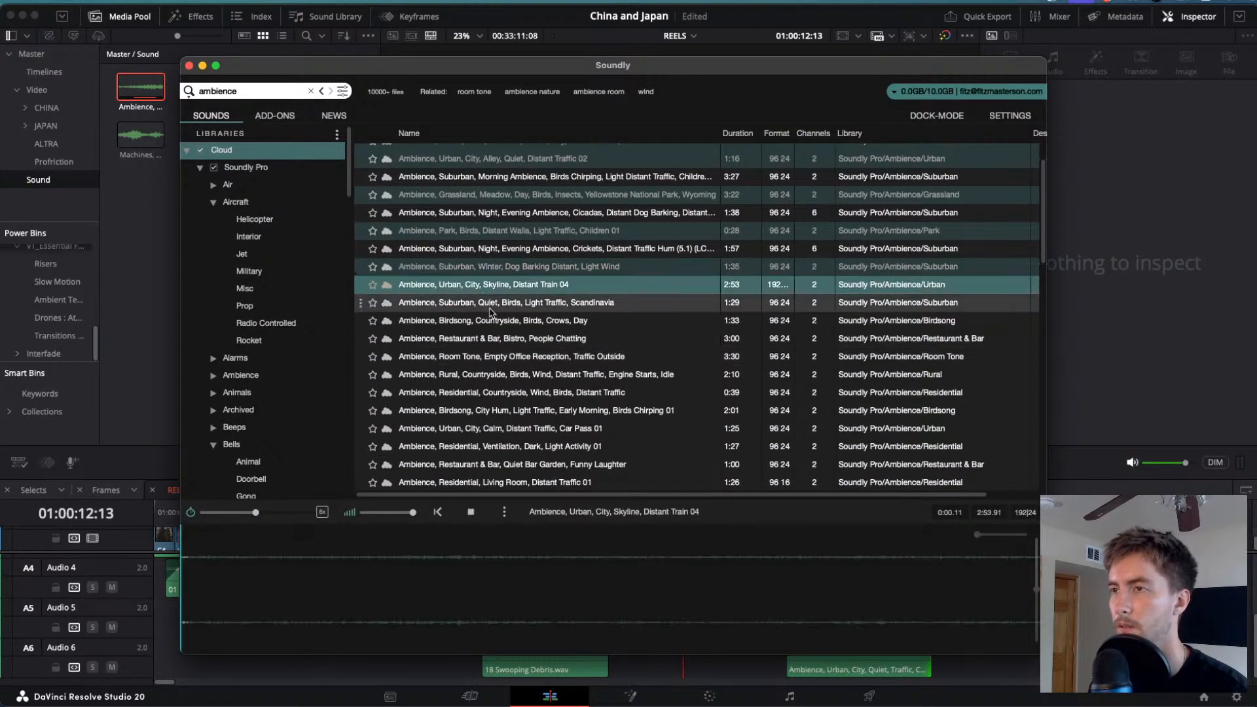
pyautogui.press('Down')
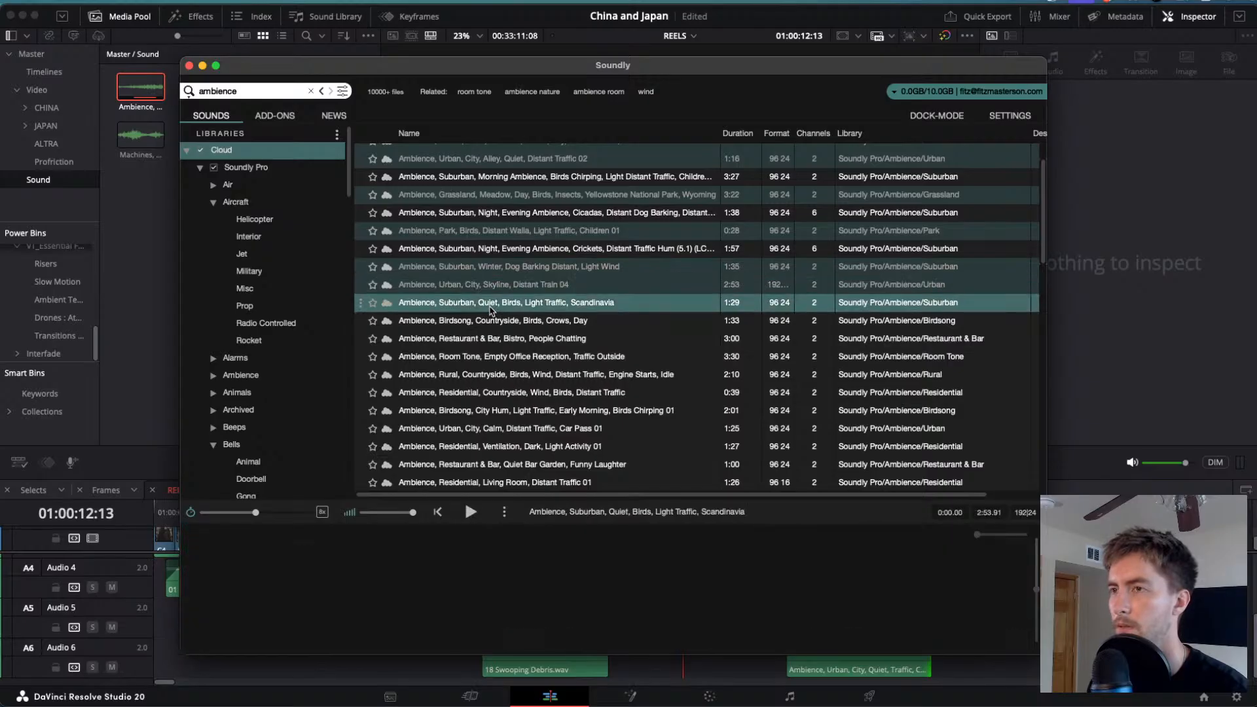
pyautogui.click(495, 338)
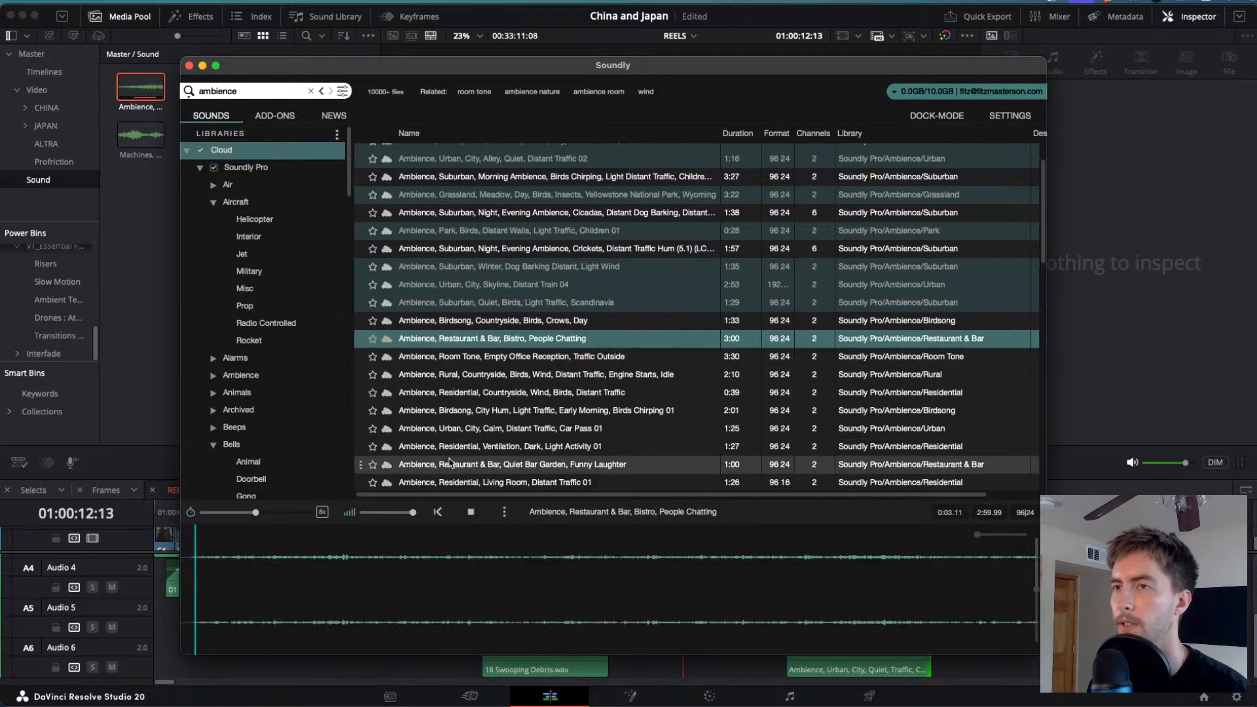
# - Import a 9.54-second selection of the restaurant people-chatting ambience into the Sound bin and put Soundly away
pyautogui.moveTo(539, 65); pyautogui.dragTo(974, 28)
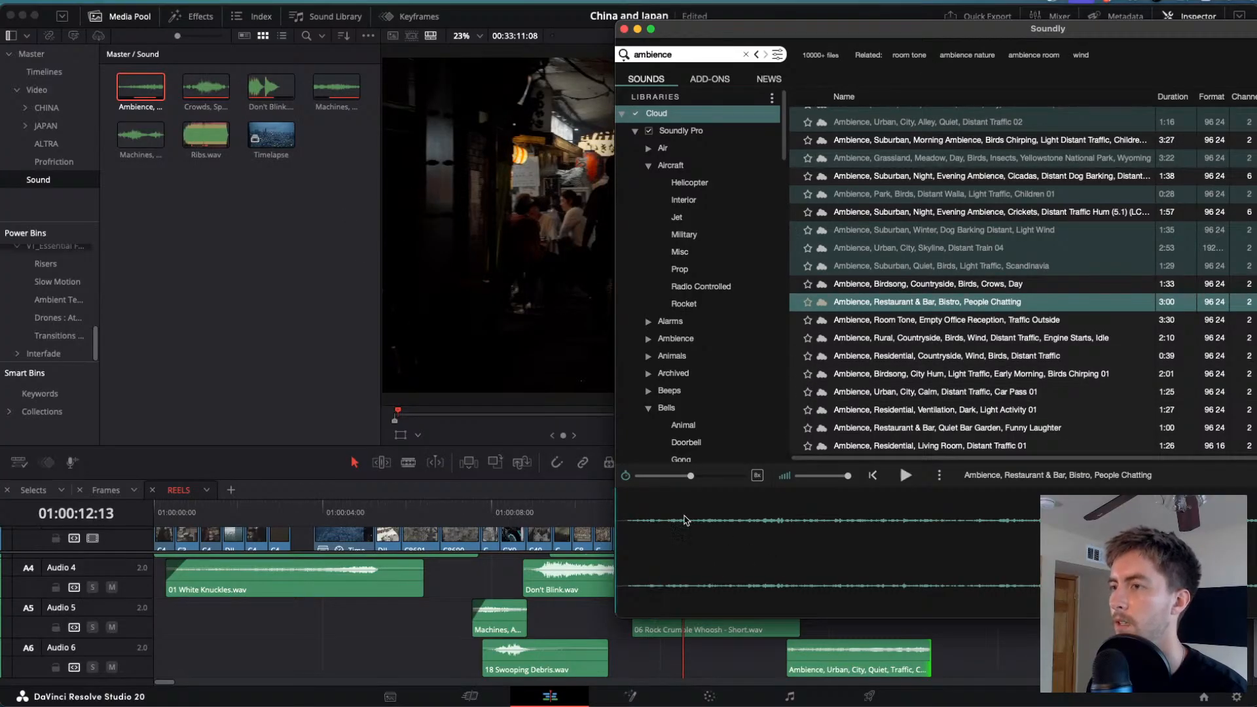
pyautogui.moveTo(635, 531); pyautogui.dragTo(218, 225)
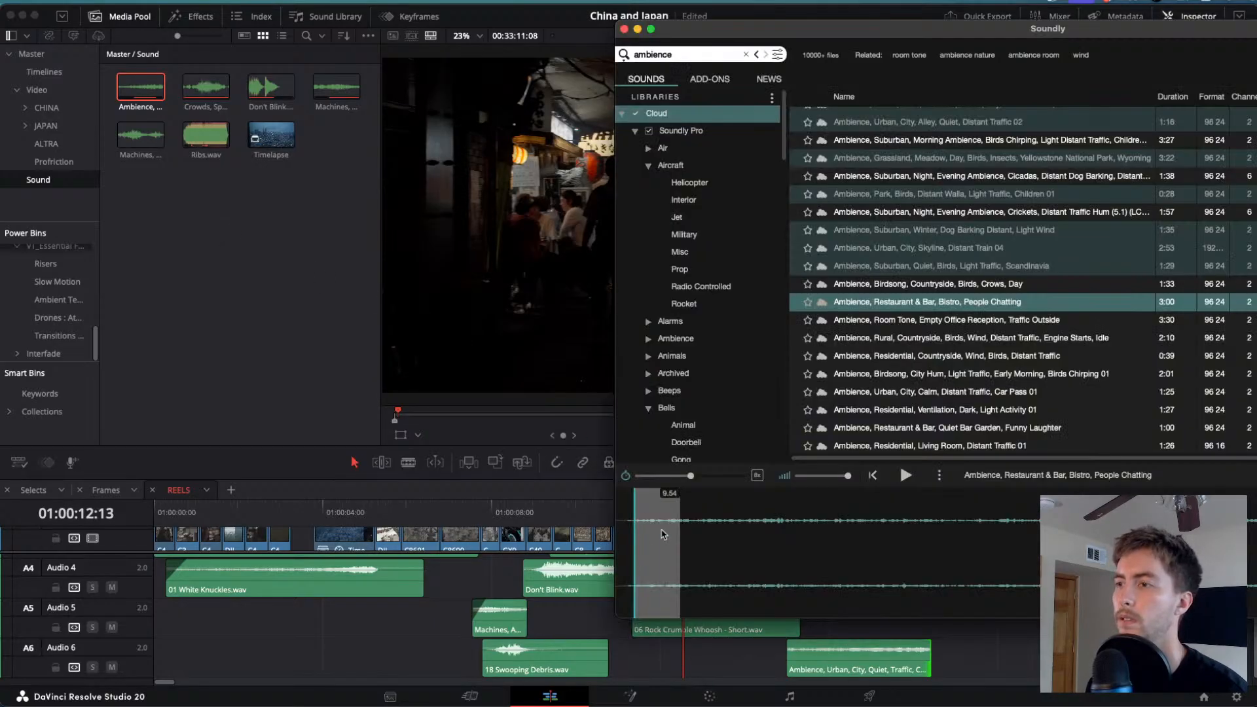
pyautogui.moveTo(662, 533); pyautogui.dragTo(216, 290)
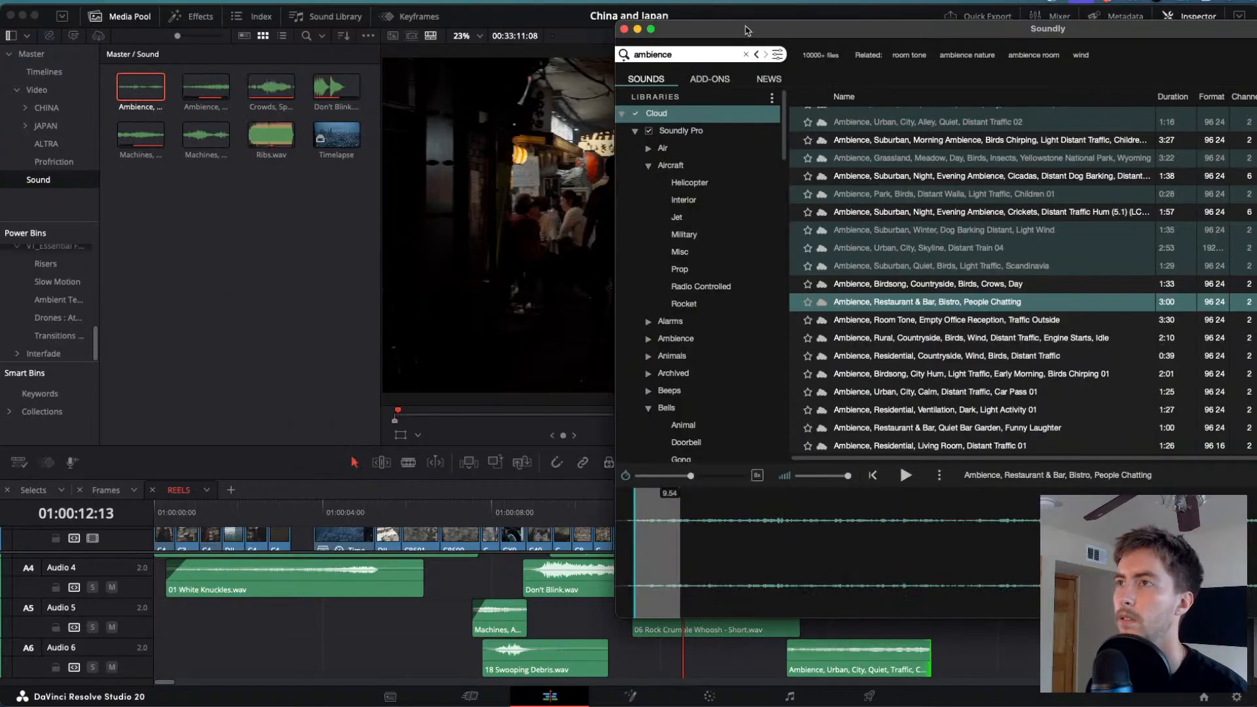
pyautogui.click(639, 29)
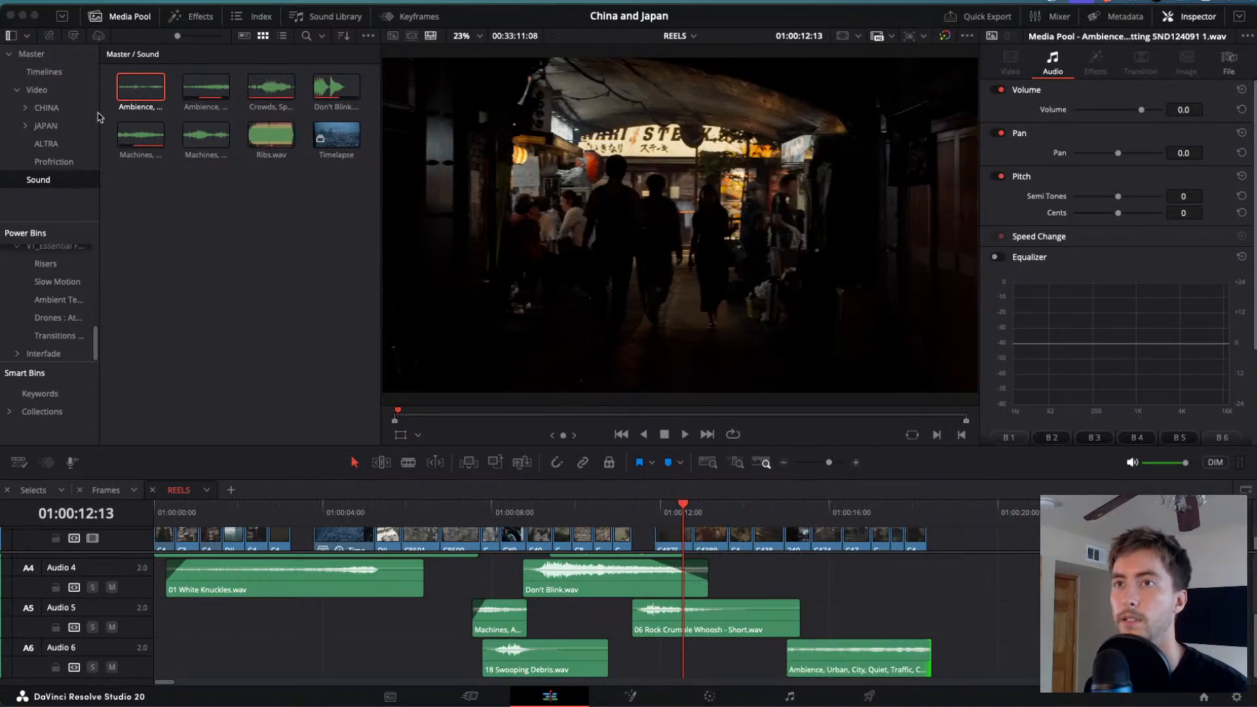
# - Add the restaurant ambience to the REELS timeline and place it on Audio 7, starting at about 01:00:09
pyautogui.moveTo(149, 99); pyautogui.dragTo(925, 609)
pyautogui.hotkey('shift', 'z')
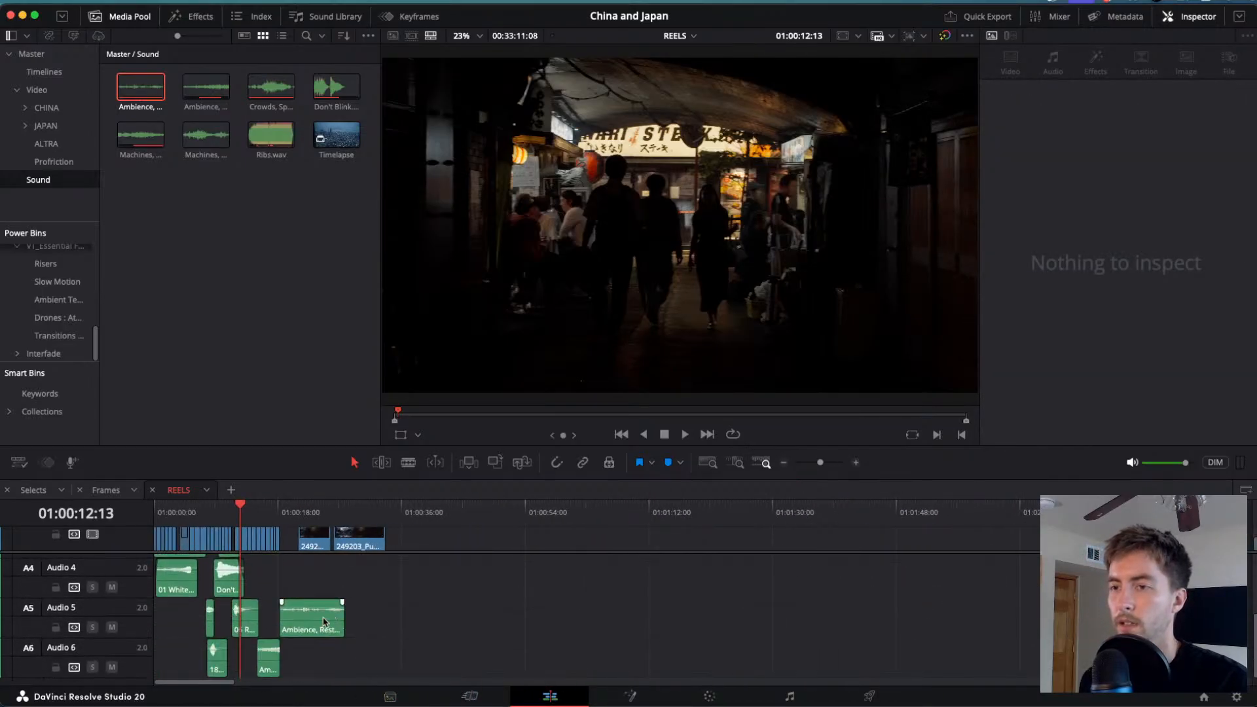
pyautogui.click(324, 622)
pyautogui.hotkey('alt', 'Down')
pyautogui.hotkey('alt', 'Down')
pyautogui.hotkey('alt', 'Down')
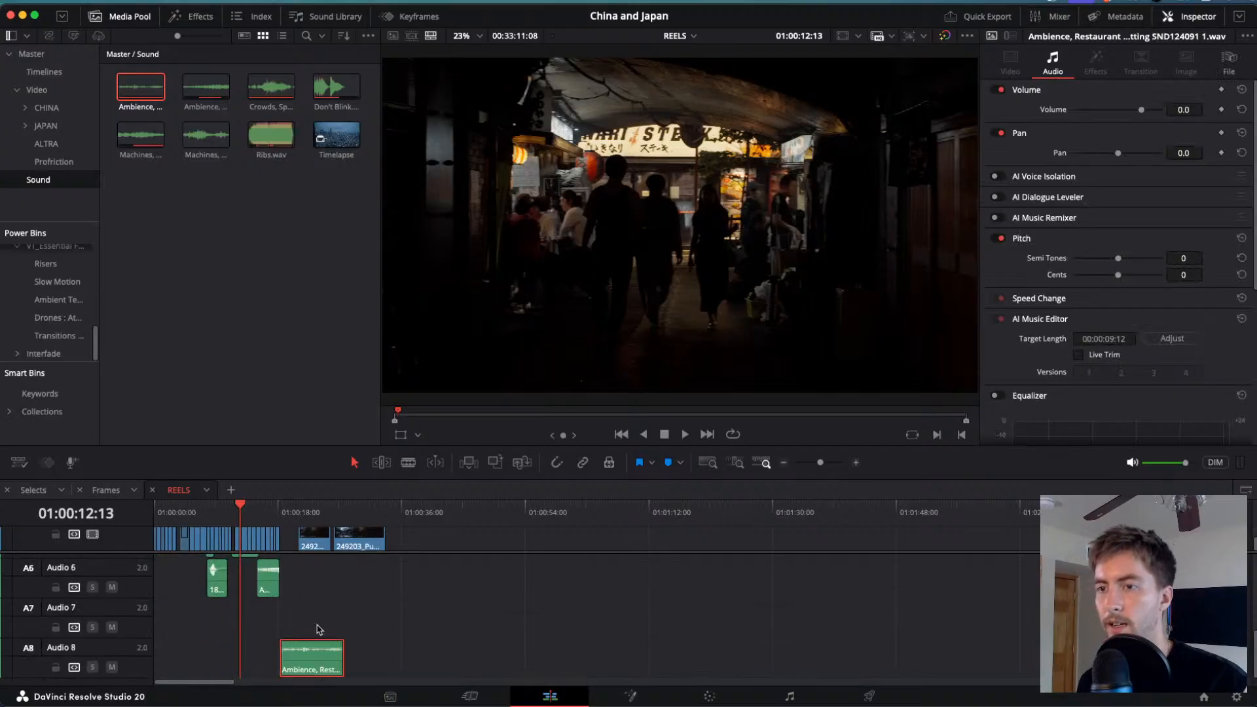
pyautogui.moveTo(303, 666); pyautogui.dragTo(243, 622)
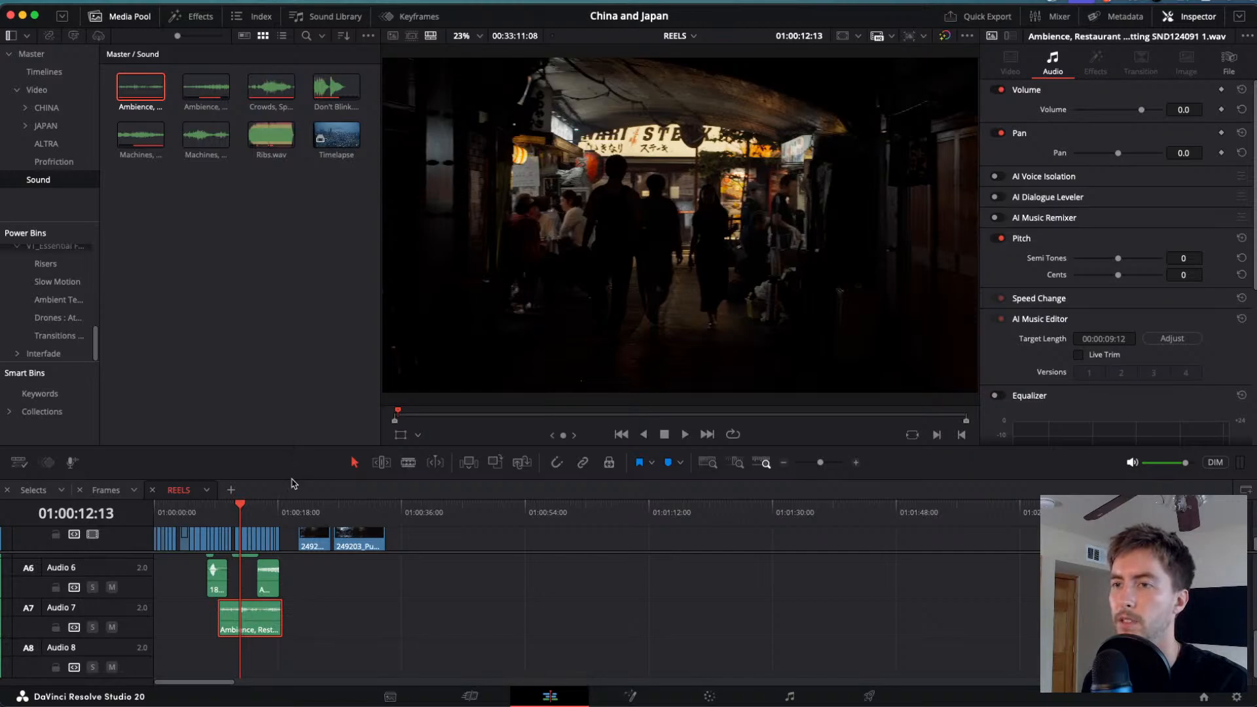
# - Enlarge the timeline area and play through the food alley and grill shots to check the restaurant ambience
pyautogui.moveTo(299, 449); pyautogui.dragTo(298, 389)
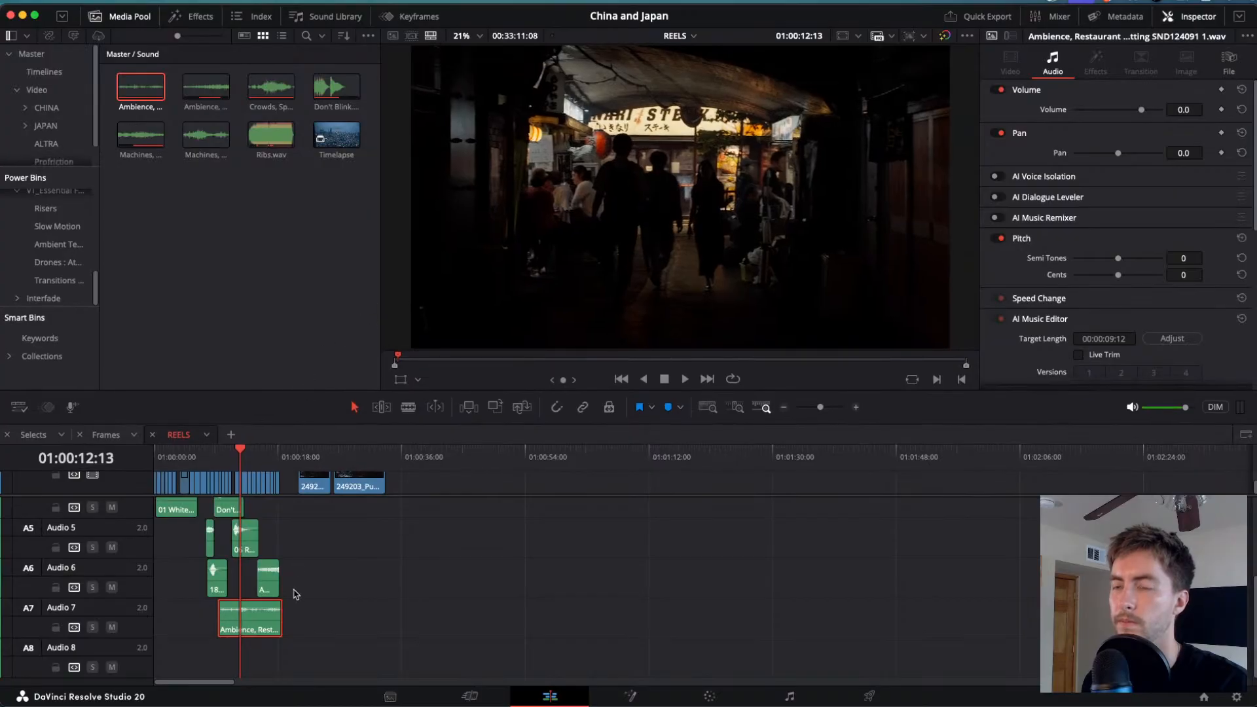
pyautogui.scroll(5, 295, 594)
pyautogui.scroll(2, 305, 590)
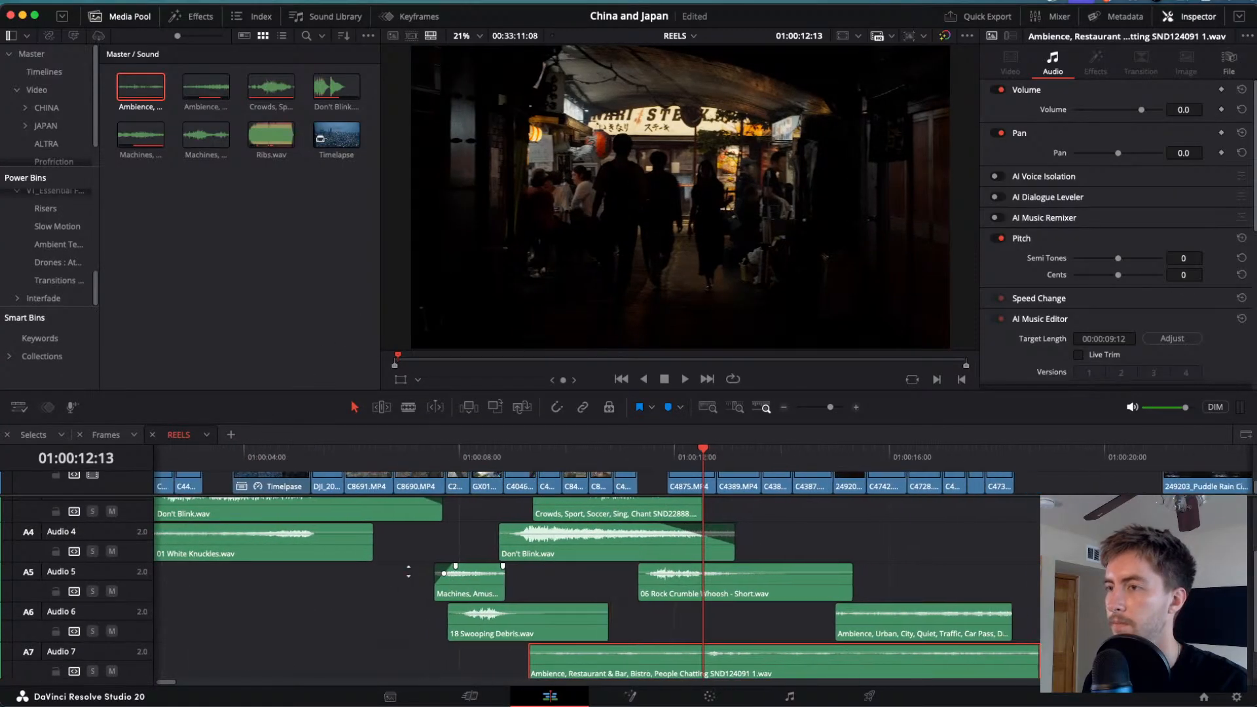
pyautogui.scroll(-1, 645, 528)
pyautogui.moveTo(689, 466); pyautogui.dragTo(456, 448)
pyautogui.press('space')
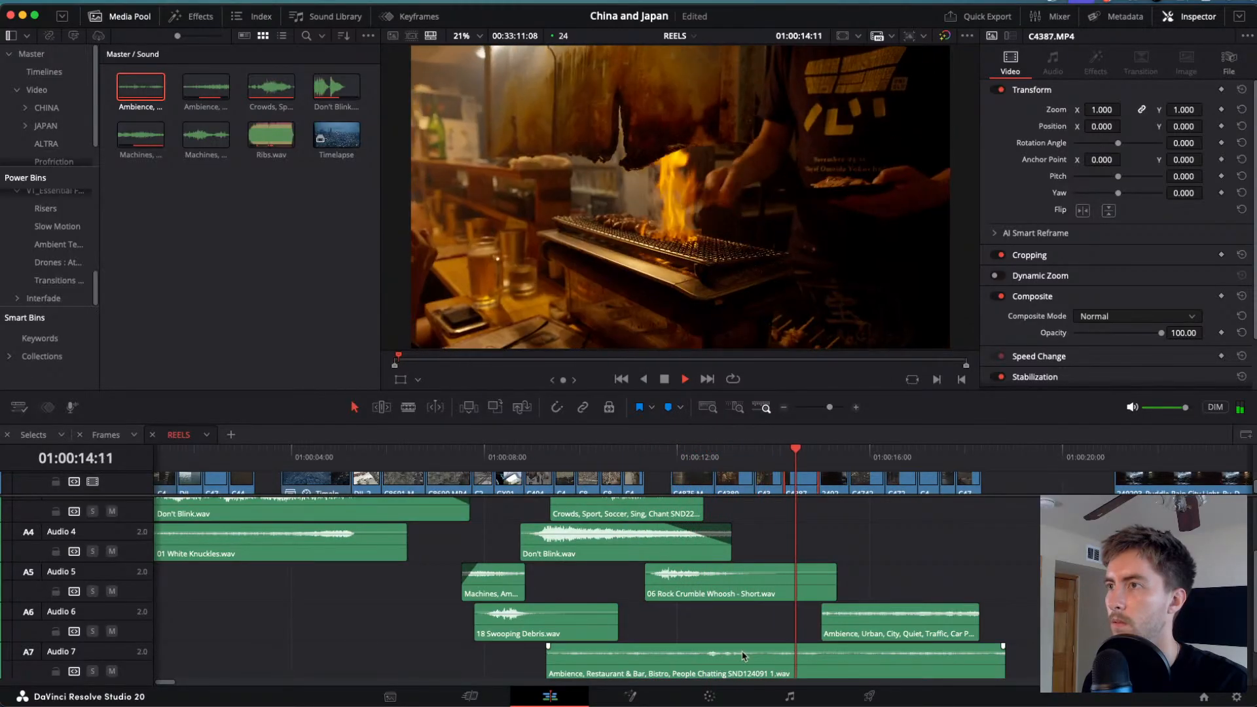
pyautogui.press('j')
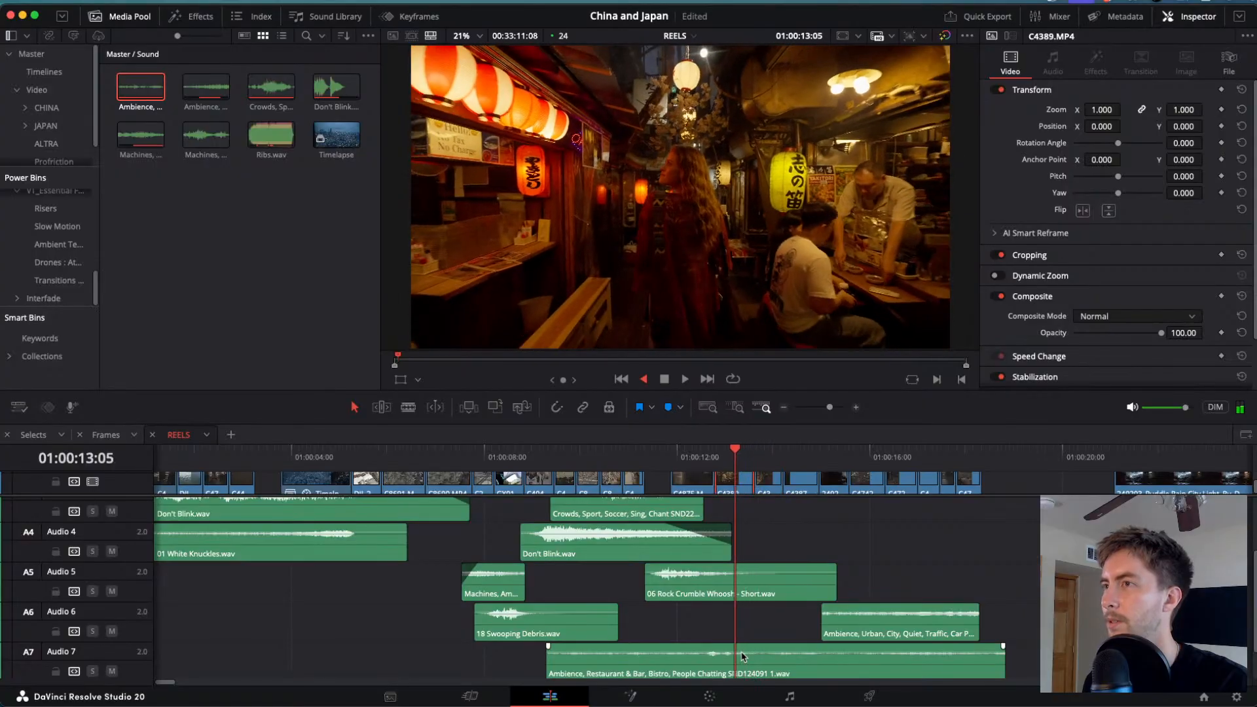
# - Shift the restaurant ambience to start at about 01:00:12, give it a fade-in, and play it against the alley shots
pyautogui.moveTo(719, 662); pyautogui.dragTo(753, 663)
pyautogui.moveTo(603, 679); pyautogui.dragTo(763, 652)
pyautogui.press('space')
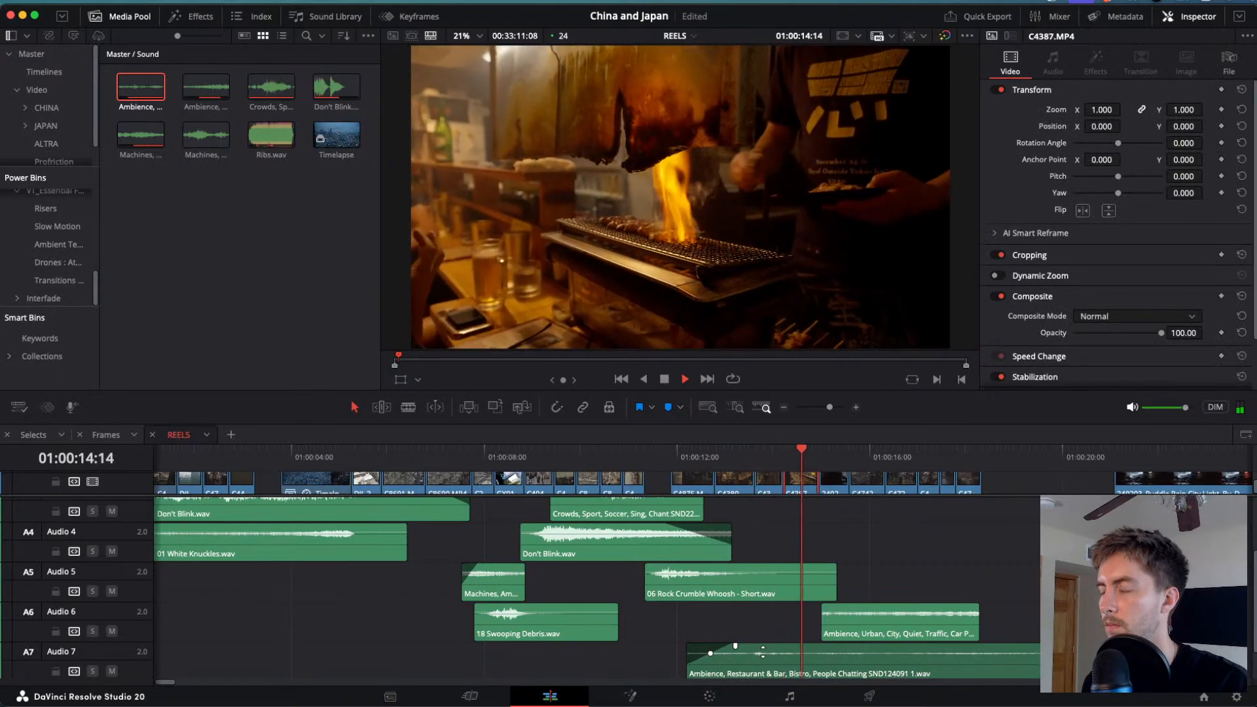
pyautogui.press('j')
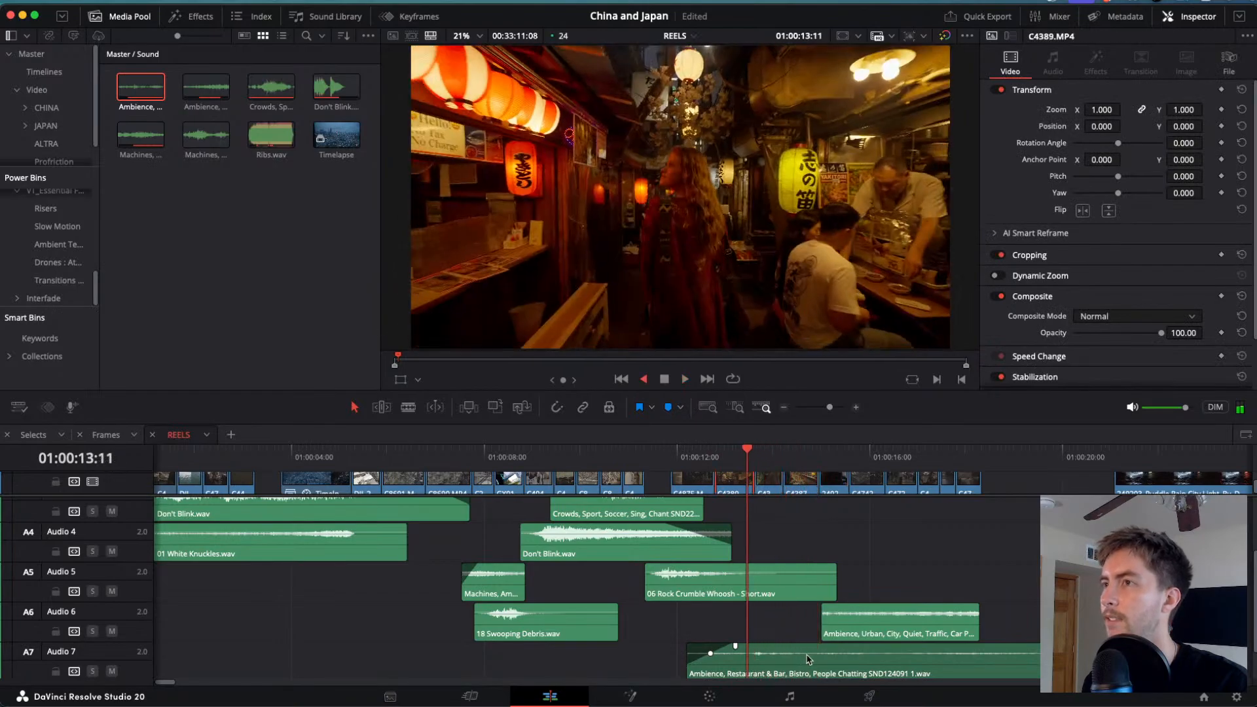
pyautogui.press('l')
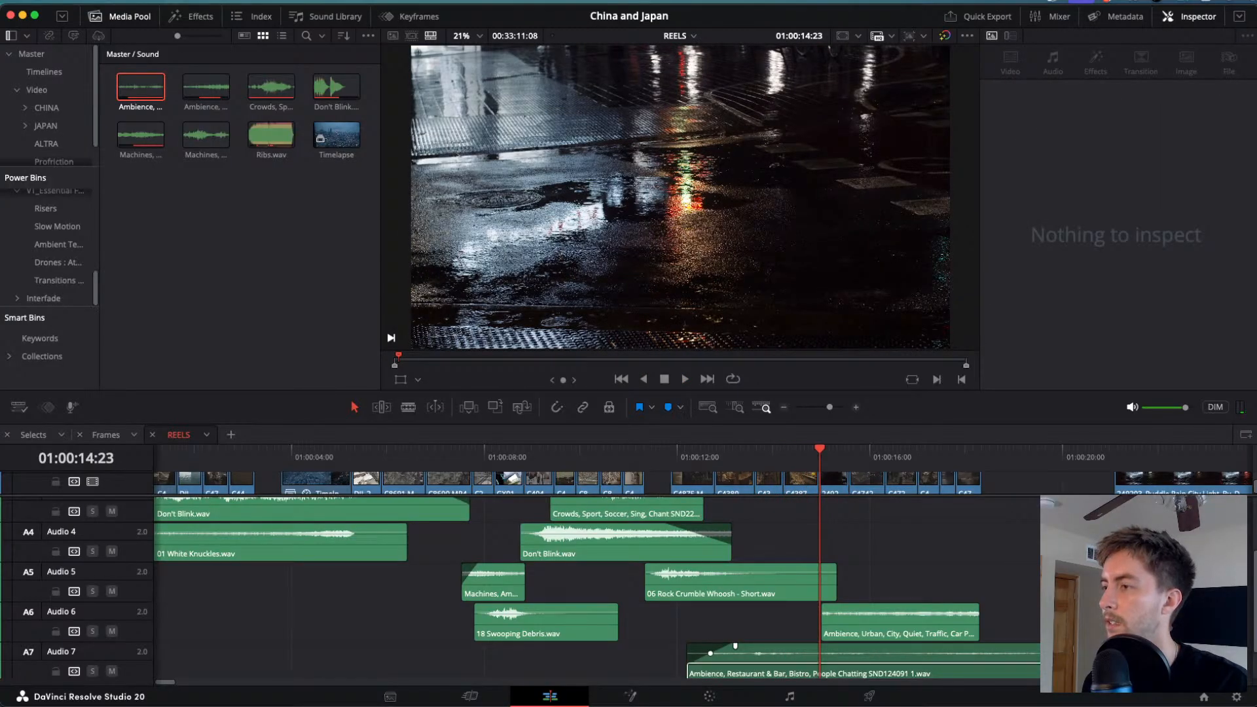
# - Trim the restaurant ambience to end with a fade-out just after the wet street shot starts, and play it back
pyautogui.moveTo(1053, 658); pyautogui.dragTo(830, 649)
pyautogui.moveTo(832, 451); pyautogui.dragTo(635, 450)
pyautogui.press('space')
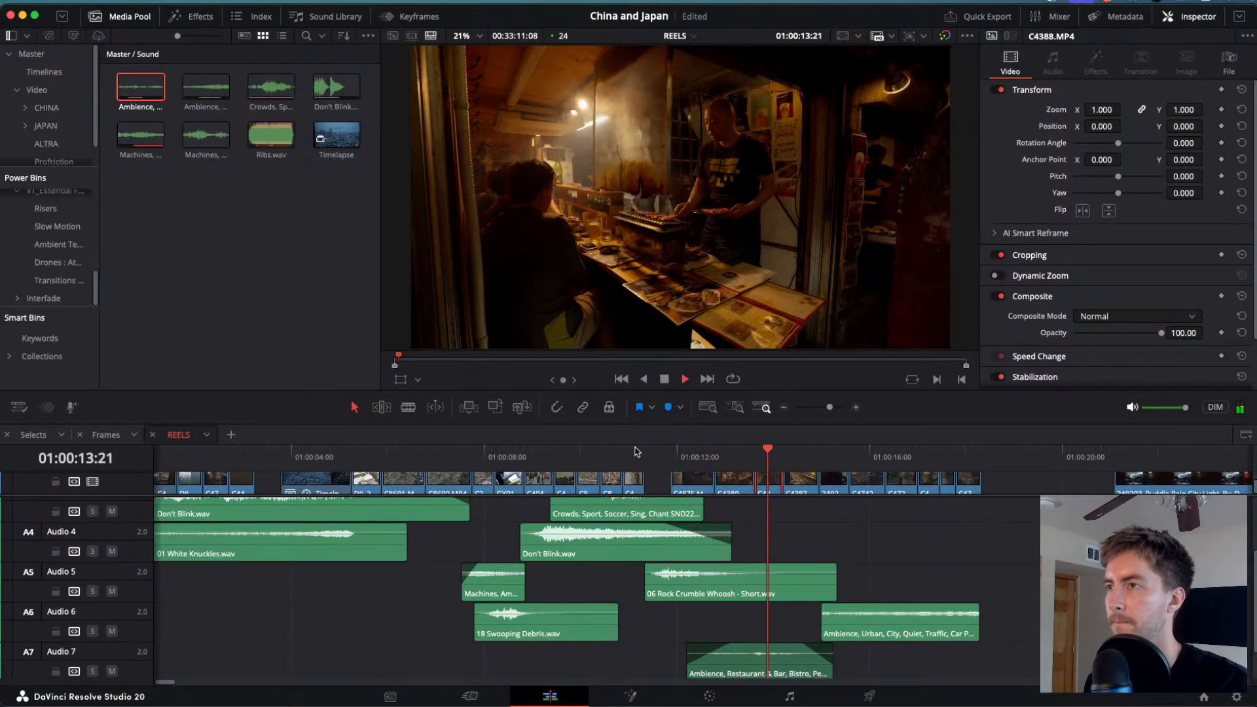
pyautogui.press('j')
pyautogui.press('k')
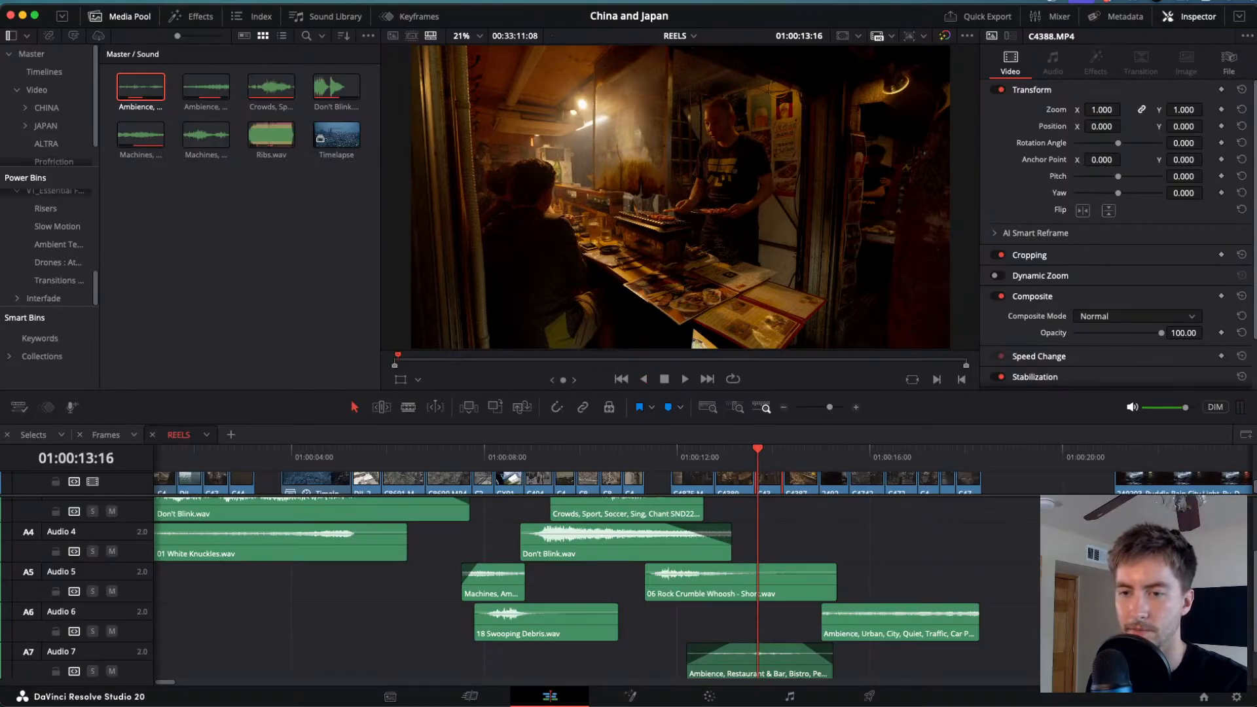
# - Switch to Soundly, search for "cooking", and audition "Food & Drink, Cooking, Pan, Frying, Sizzling, Preparing Food"
pyautogui.press('super+Tab')
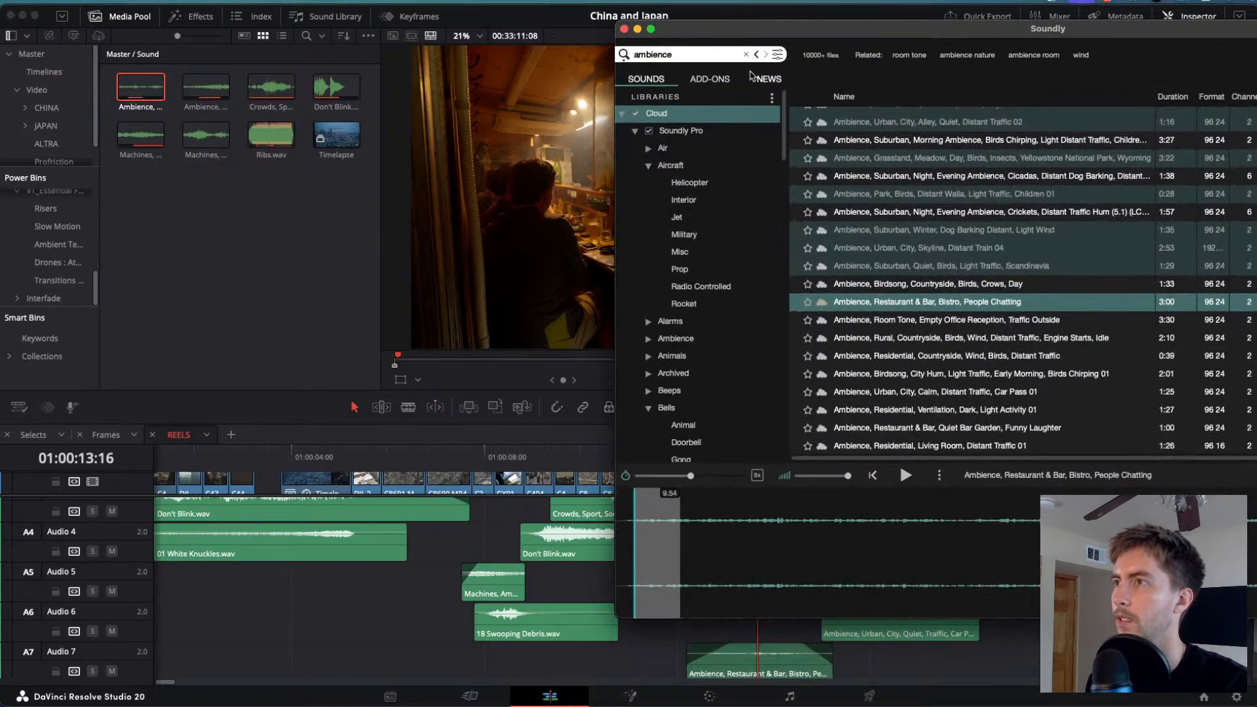
pyautogui.click(745, 55)
pyautogui.write('cooking')
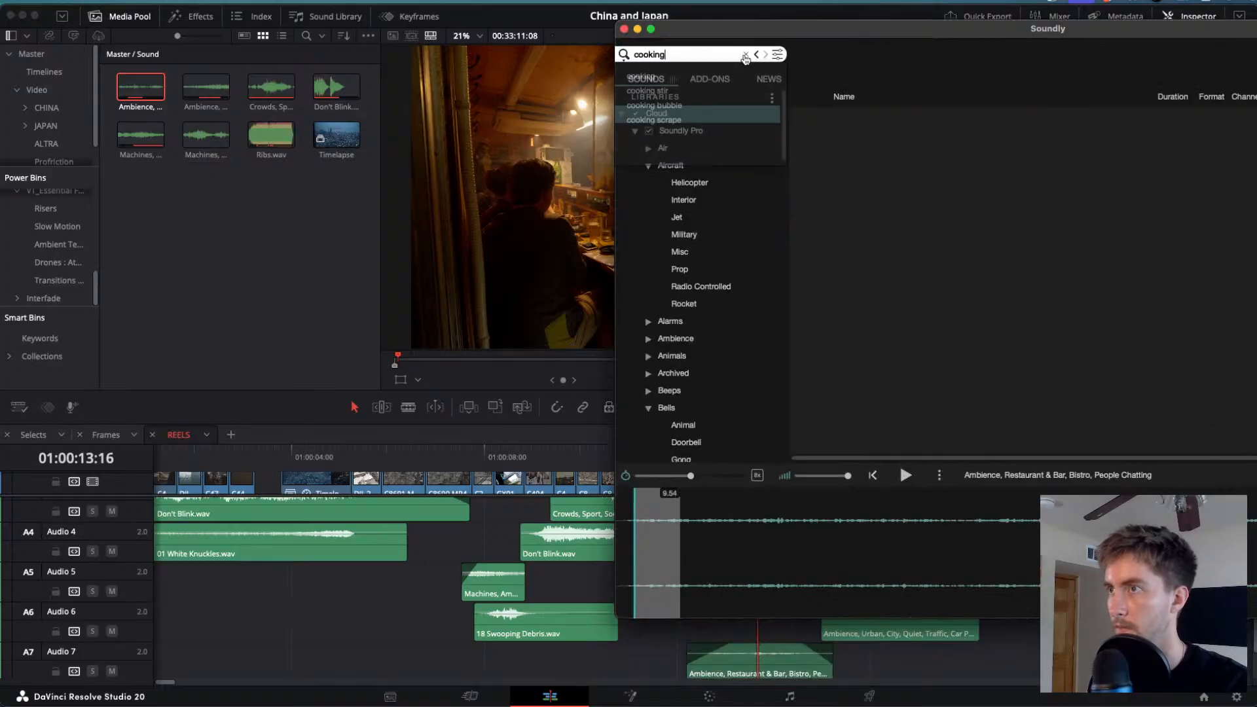
pyautogui.press('Return')
pyautogui.click(923, 114)
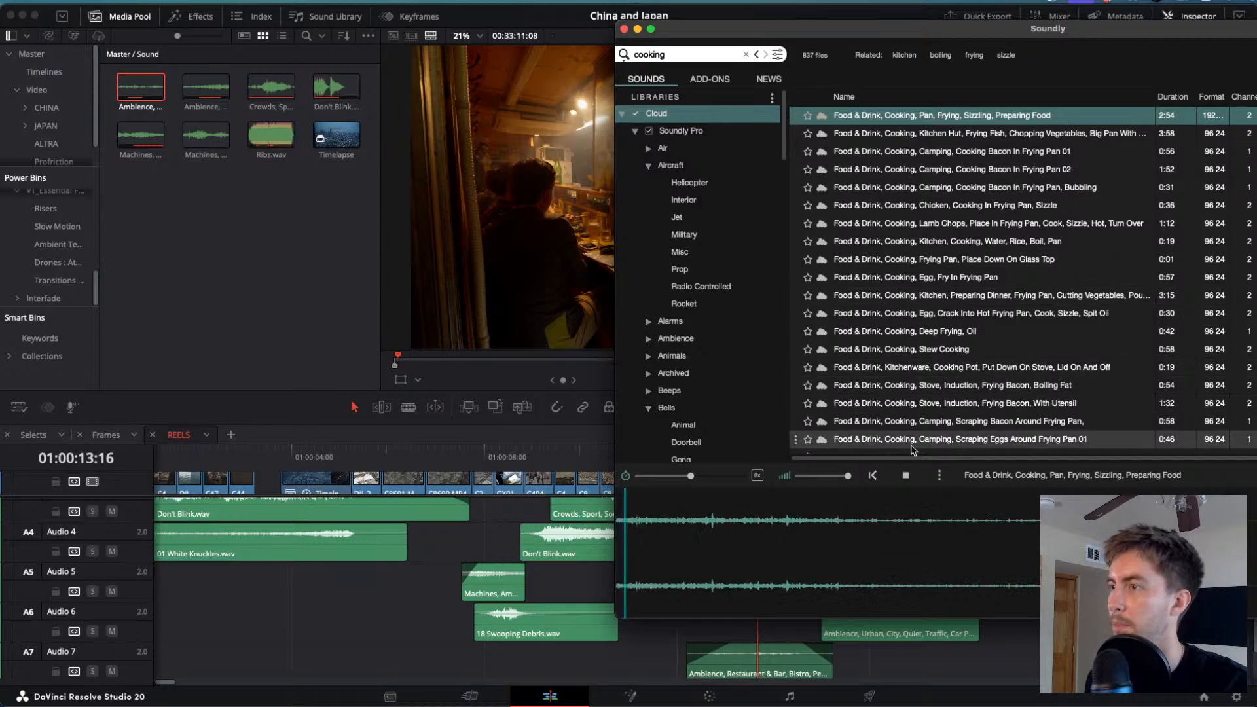
# - Import a 13.79-second selection of the frying and sizzling sound into the Sound bin and put Soundly away
pyautogui.moveTo(839, 28); pyautogui.dragTo(968, 22)
pyautogui.moveTo(819, 527); pyautogui.dragTo(218, 215)
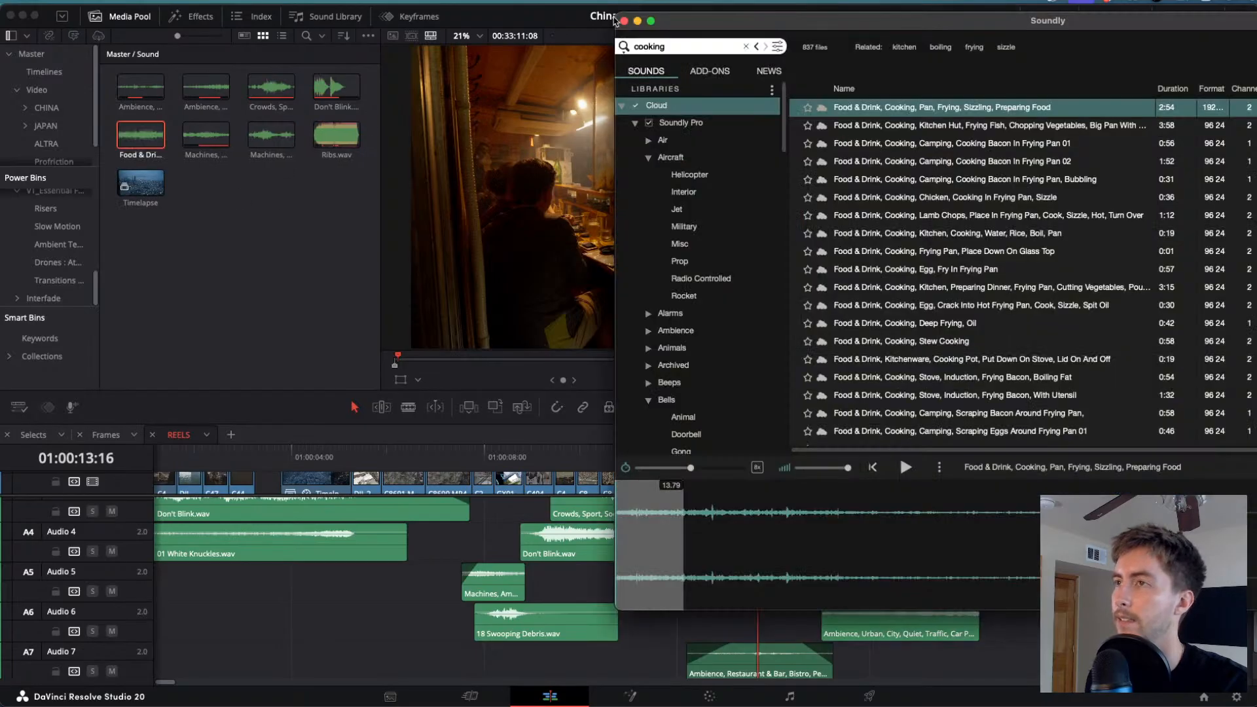
pyautogui.click(639, 21)
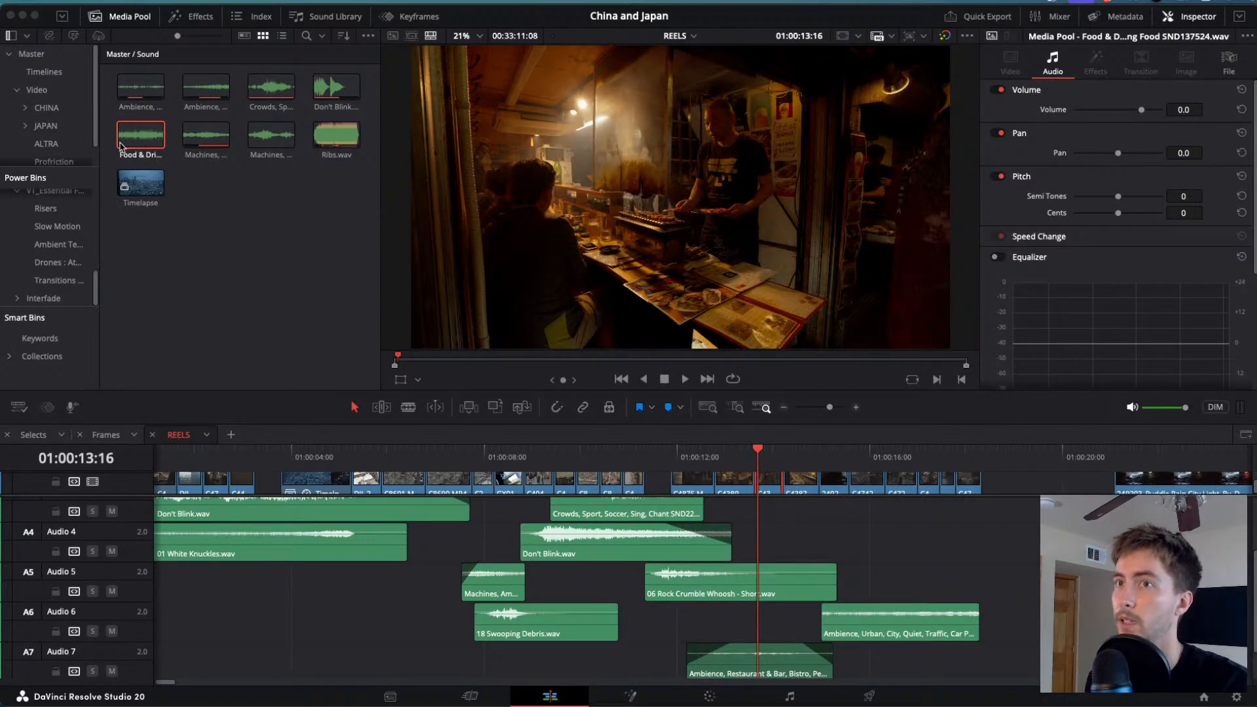
# - Add the cooking sound to the timeline and place it on Audio 3, starting with the C4389.MP4 clip
pyautogui.moveTo(143, 137); pyautogui.dragTo(743, 530)
pyautogui.press('super+minus')
pyautogui.press('super+minus')
pyautogui.scroll(4, 480, 538)
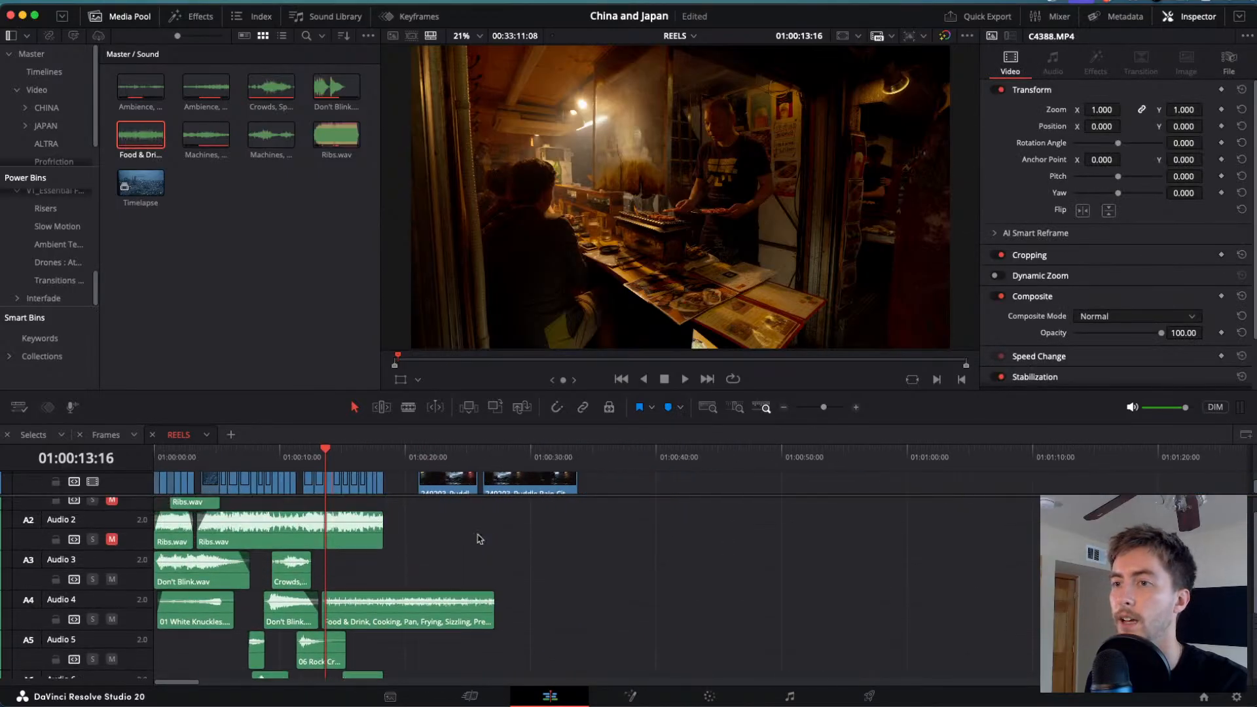
pyautogui.moveTo(362, 625); pyautogui.dragTo(354, 581)
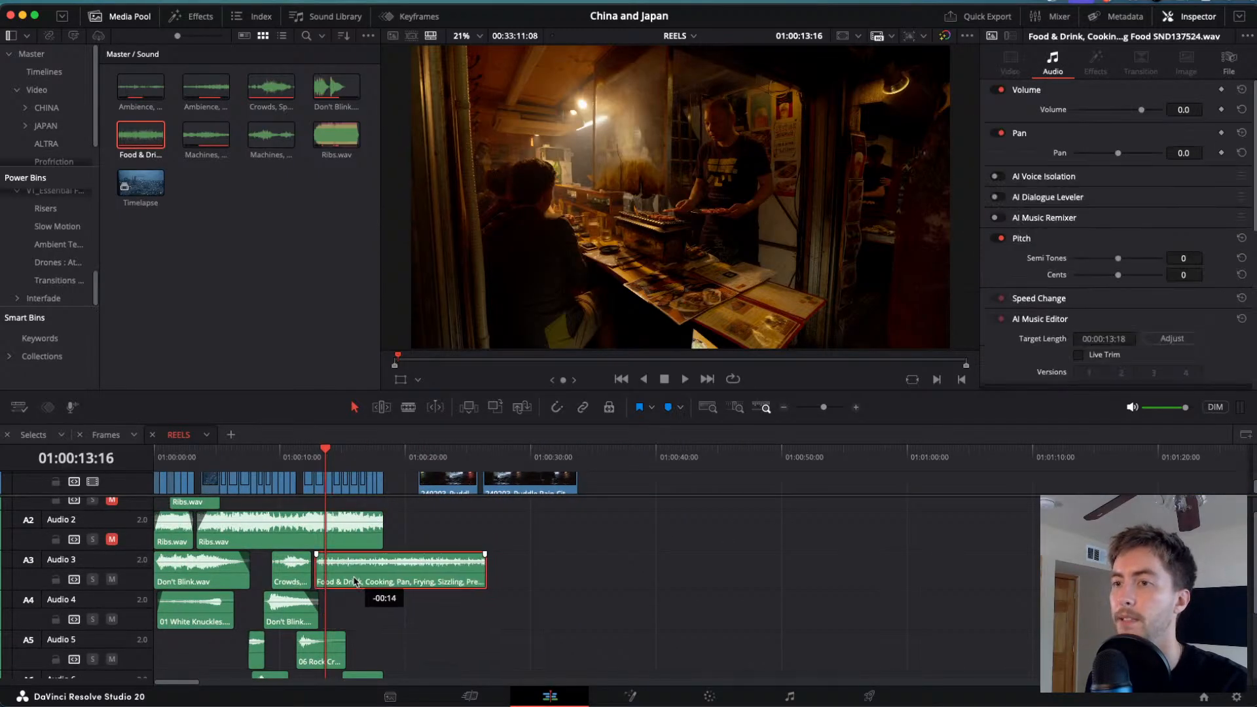
# - Trim the end of the cooking sound to a length of 00:00:01:19, over the grill clip C4387.MP4
pyautogui.moveTo(478, 570); pyautogui.dragTo(335, 569)
pyautogui.press('super+equal')
pyautogui.press('super+equal')
pyautogui.press('super+equal')
pyautogui.press('super+equal')
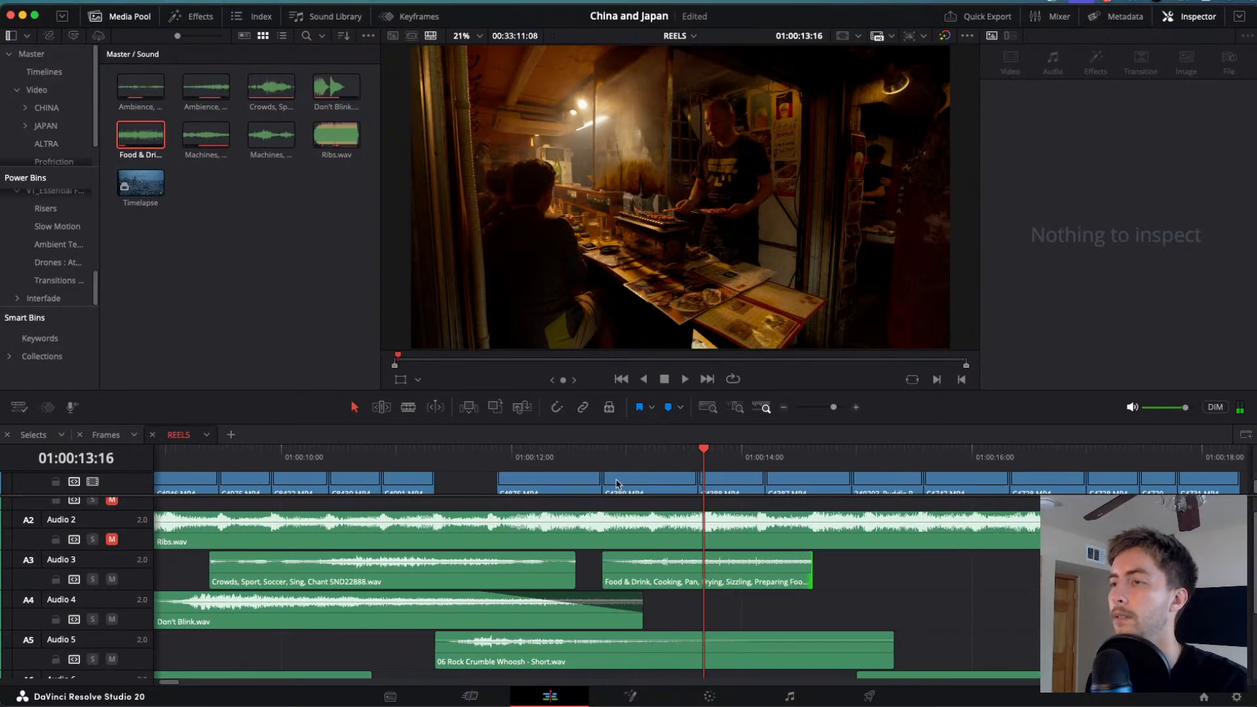
# - Move the cooking sound on Audio 3 later so that it ends together with the grill clip C4387.MP4
pyautogui.moveTo(702, 449)
pyautogui.mouseDown()
pyautogui.moveTo(611, 451)
pyautogui.moveTo(685, 451)
pyautogui.mouseUp()
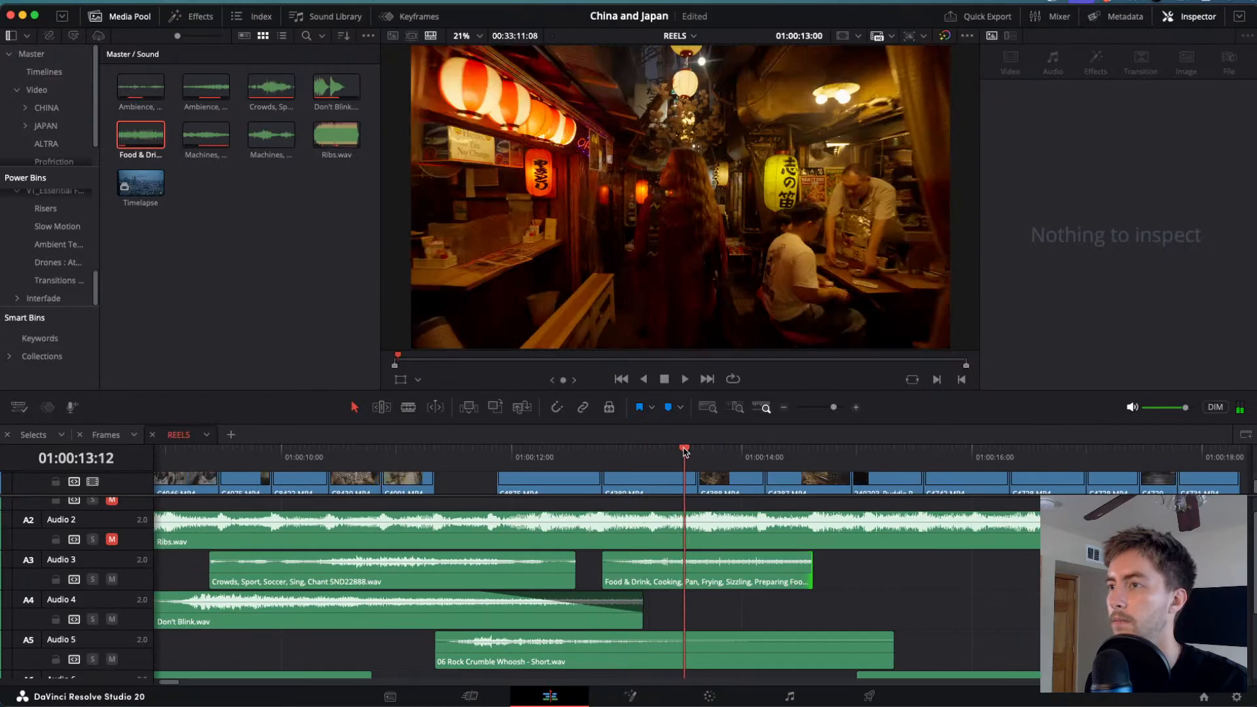
pyautogui.click(690, 579)
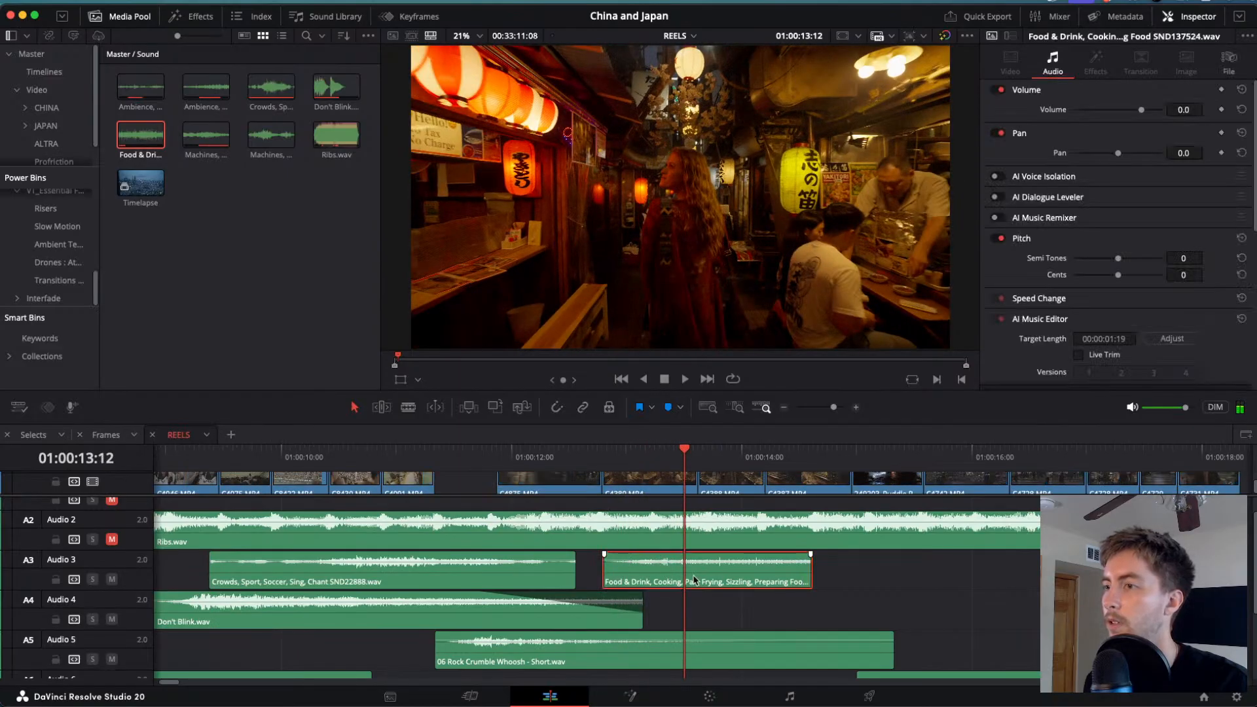
pyautogui.press('super+equal')
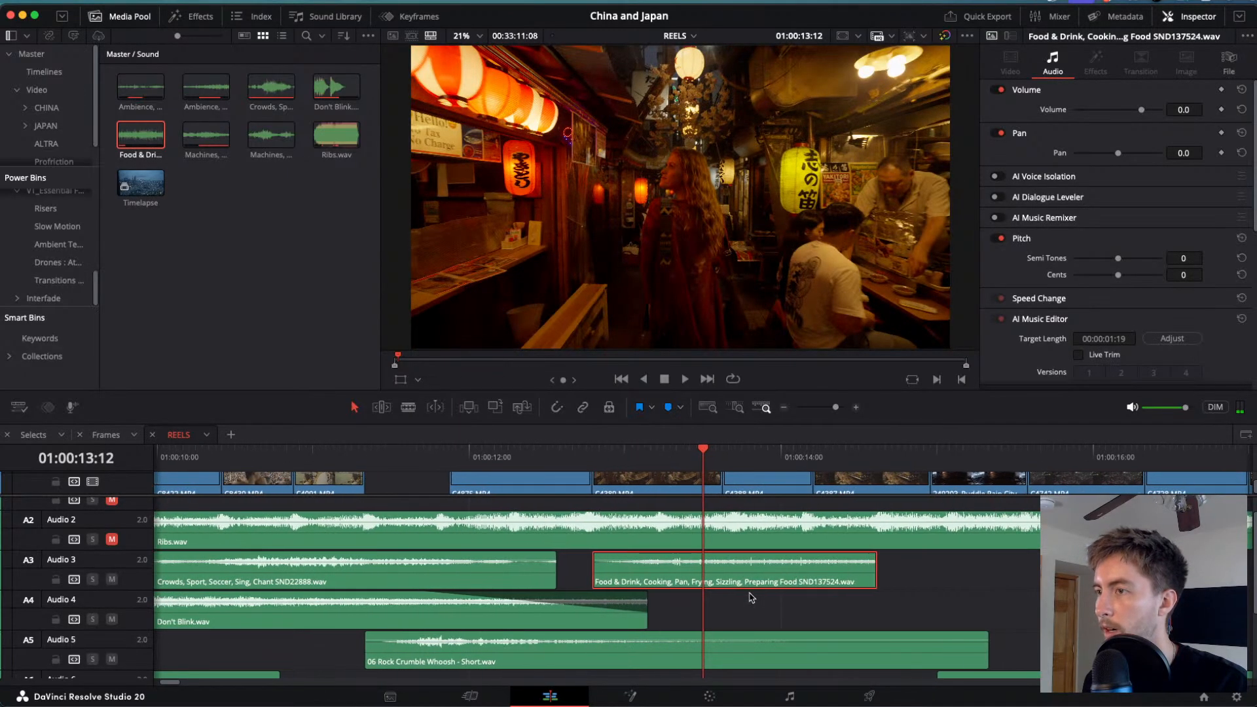
pyautogui.moveTo(727, 587); pyautogui.dragTo(779, 585)
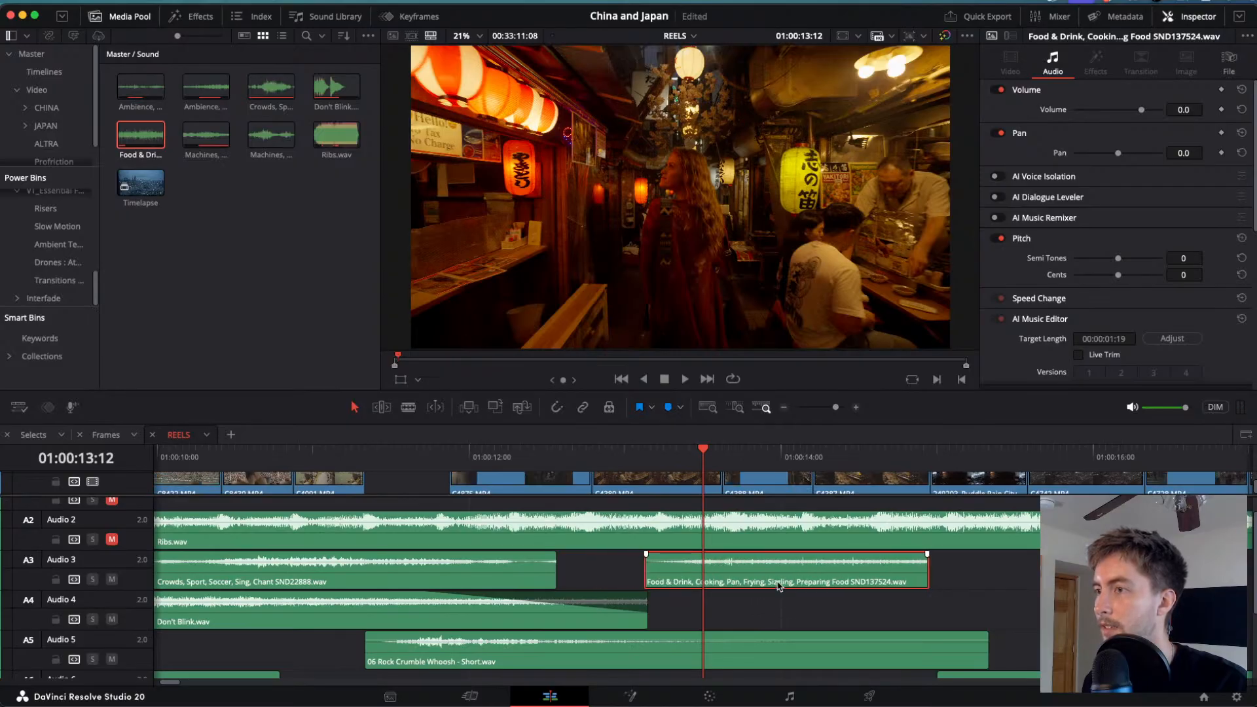
# - Add volume keyframes to the cooking sound at 01:00:13:15 and 01:00:13:12, and lower the earlier one to about -14.1 dB
pyautogui.click(723, 468)
pyautogui.click(738, 580)
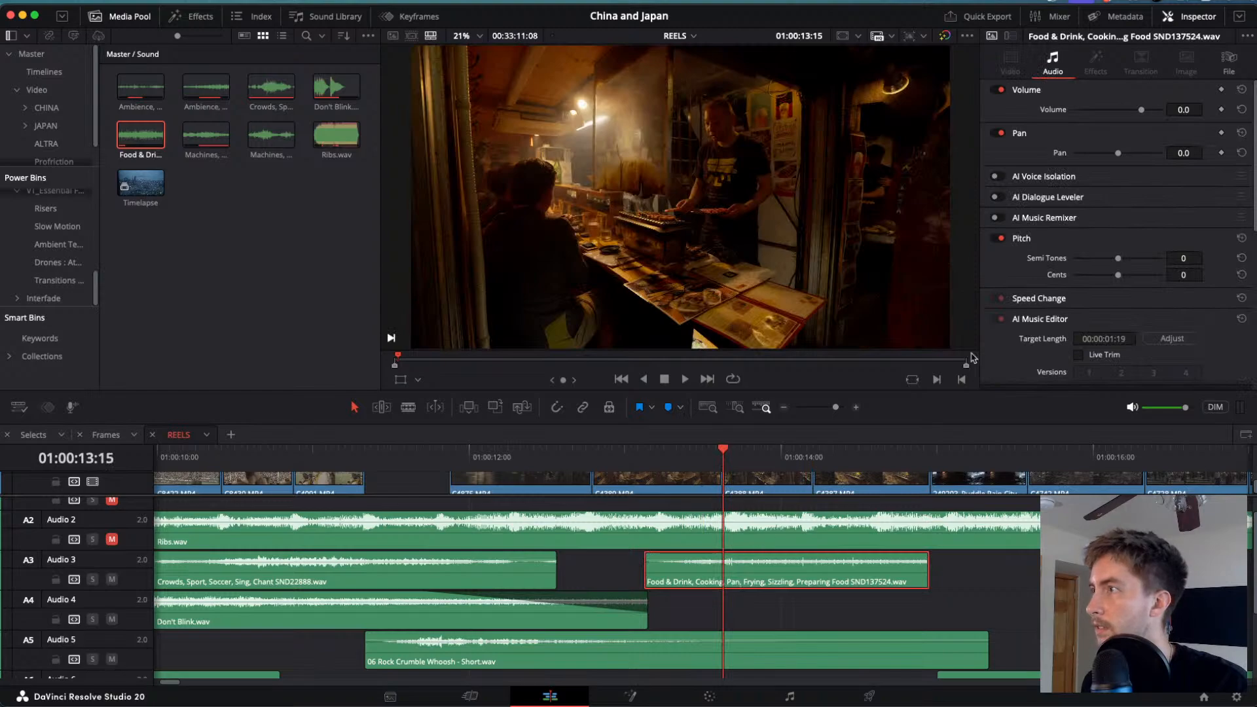
pyautogui.click(1222, 110)
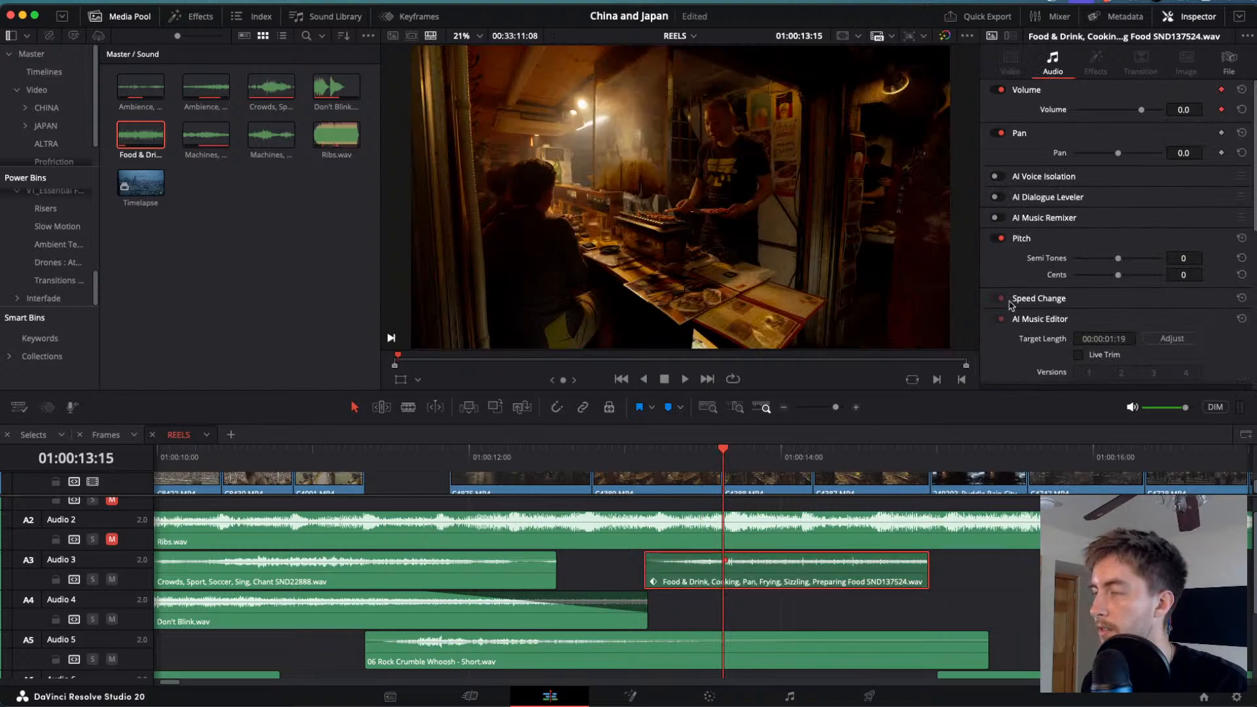
pyautogui.moveTo(724, 449); pyautogui.dragTo(703, 452)
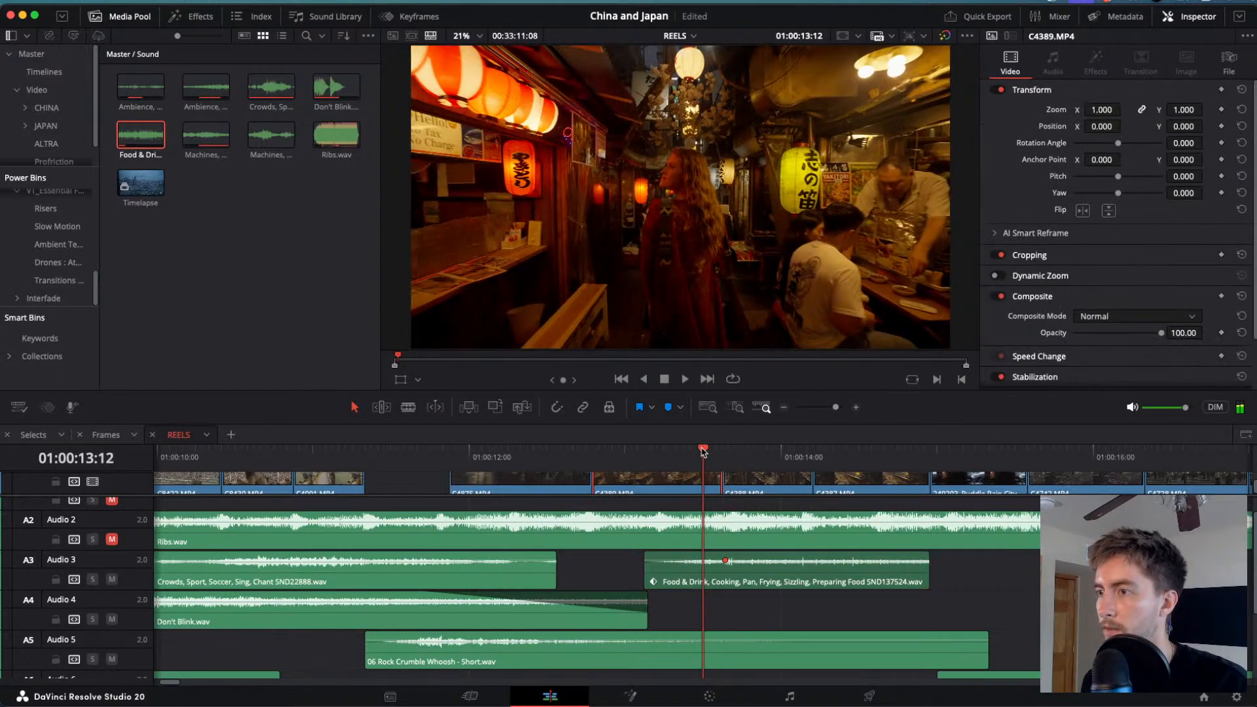
pyautogui.click(707, 578)
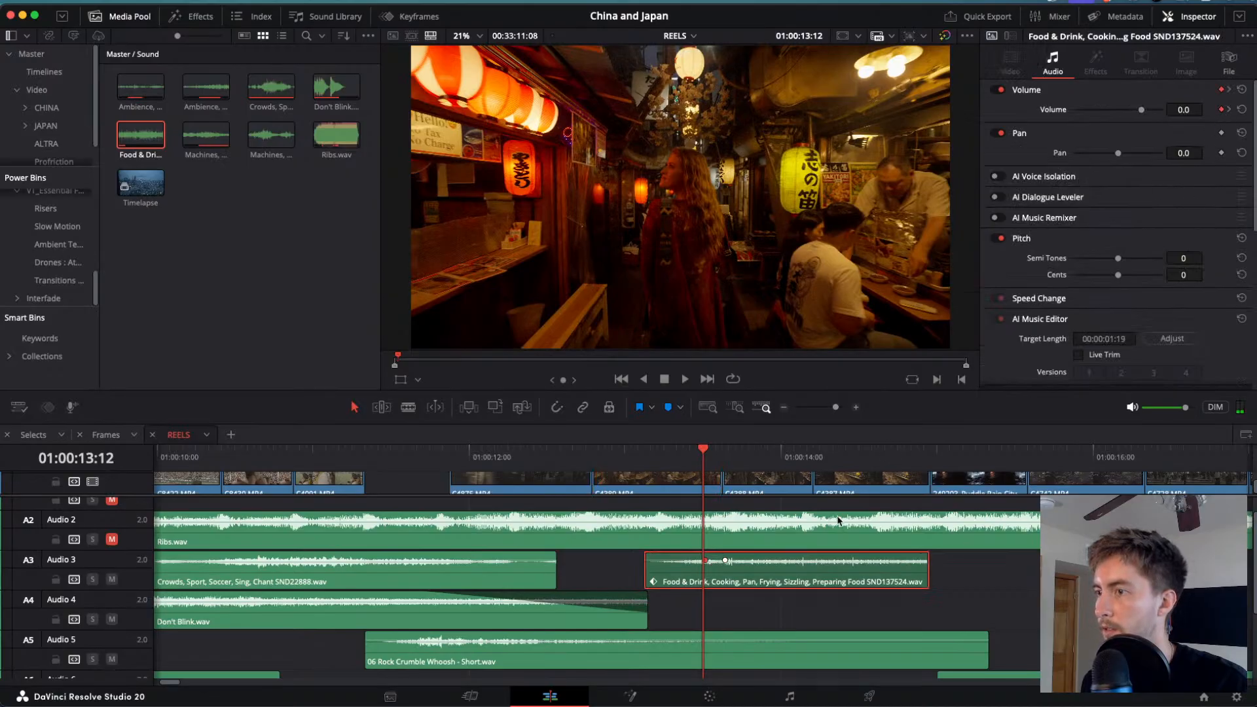
pyautogui.moveTo(705, 560); pyautogui.dragTo(711, 564)
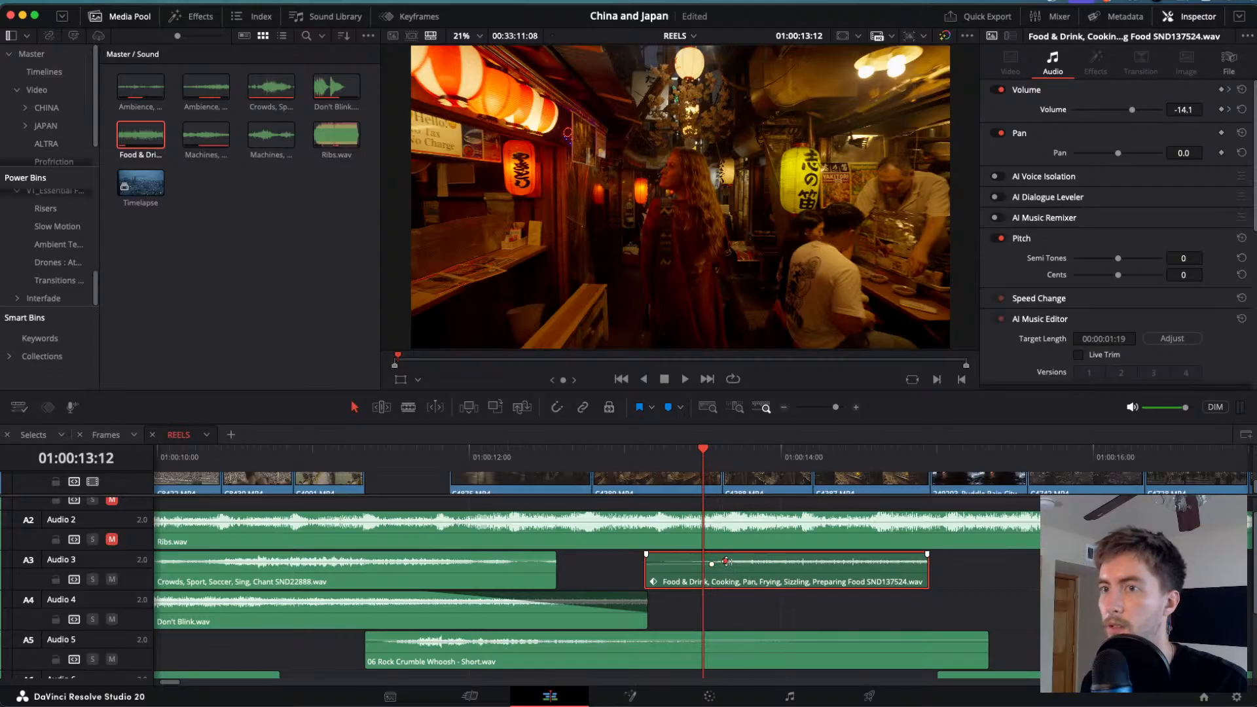
# - Increase the height of the timeline's audio tracks so the volume keyframes are easier to adjust
pyautogui.click(19, 407)
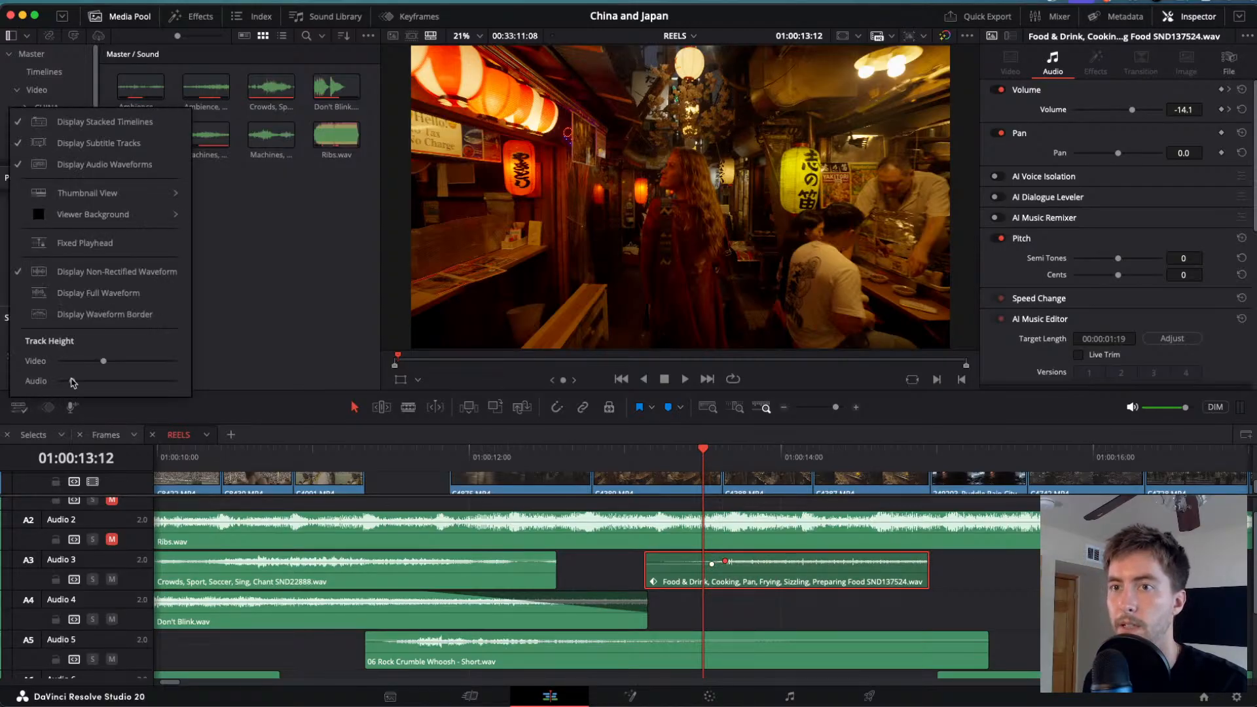
pyautogui.moveTo(72, 382); pyautogui.dragTo(91, 383)
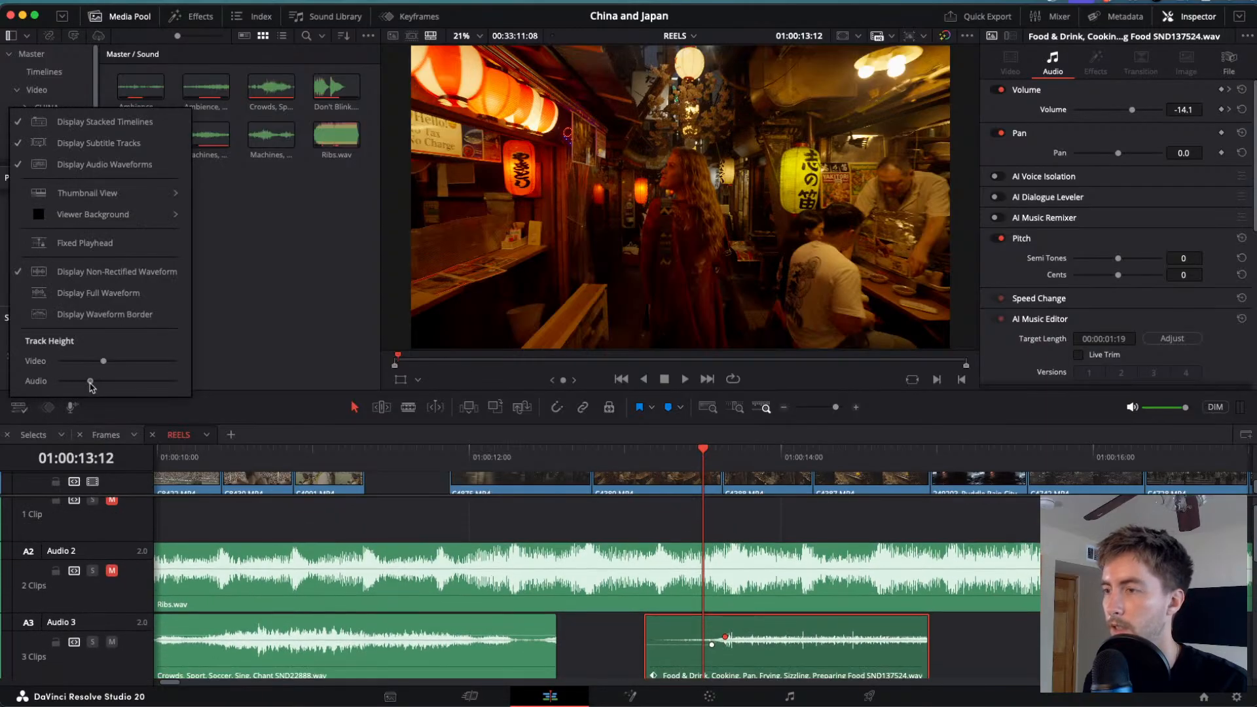
pyautogui.click(619, 649)
pyautogui.scroll(-2, 619, 648)
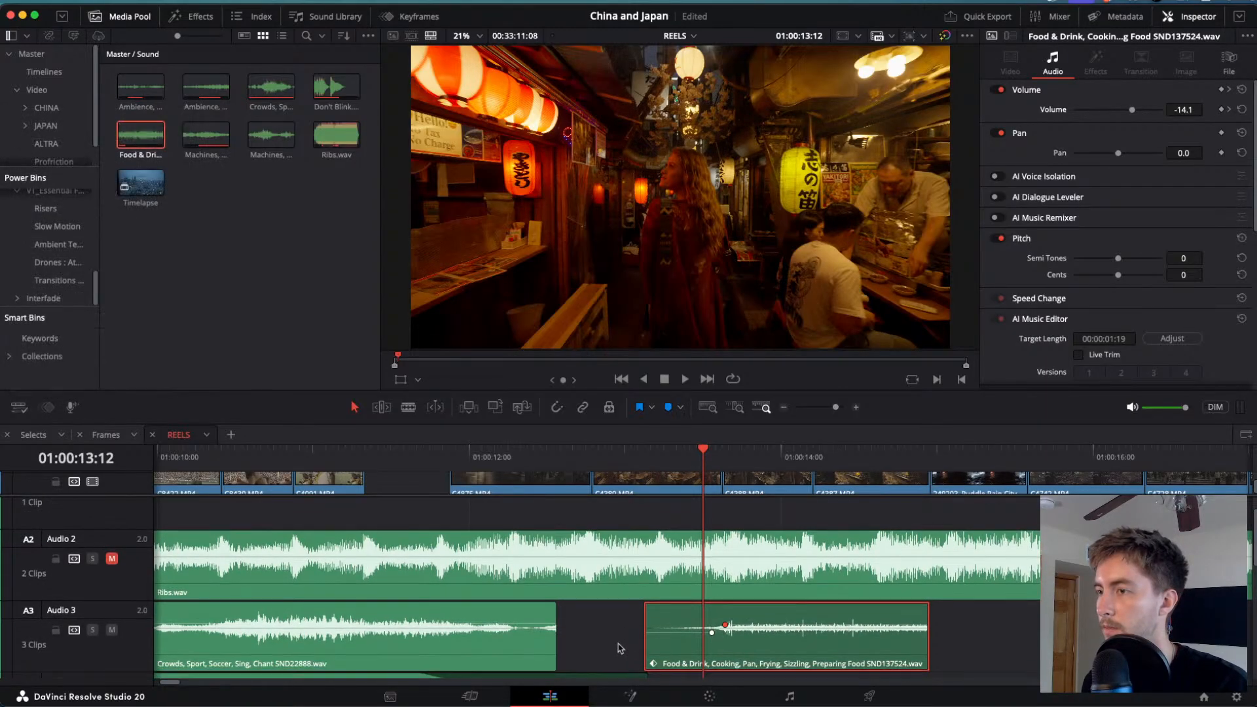
# - Play the cooking sound's volume rise and lower its second keyframe to about -5.2 dB
pyautogui.press('space')
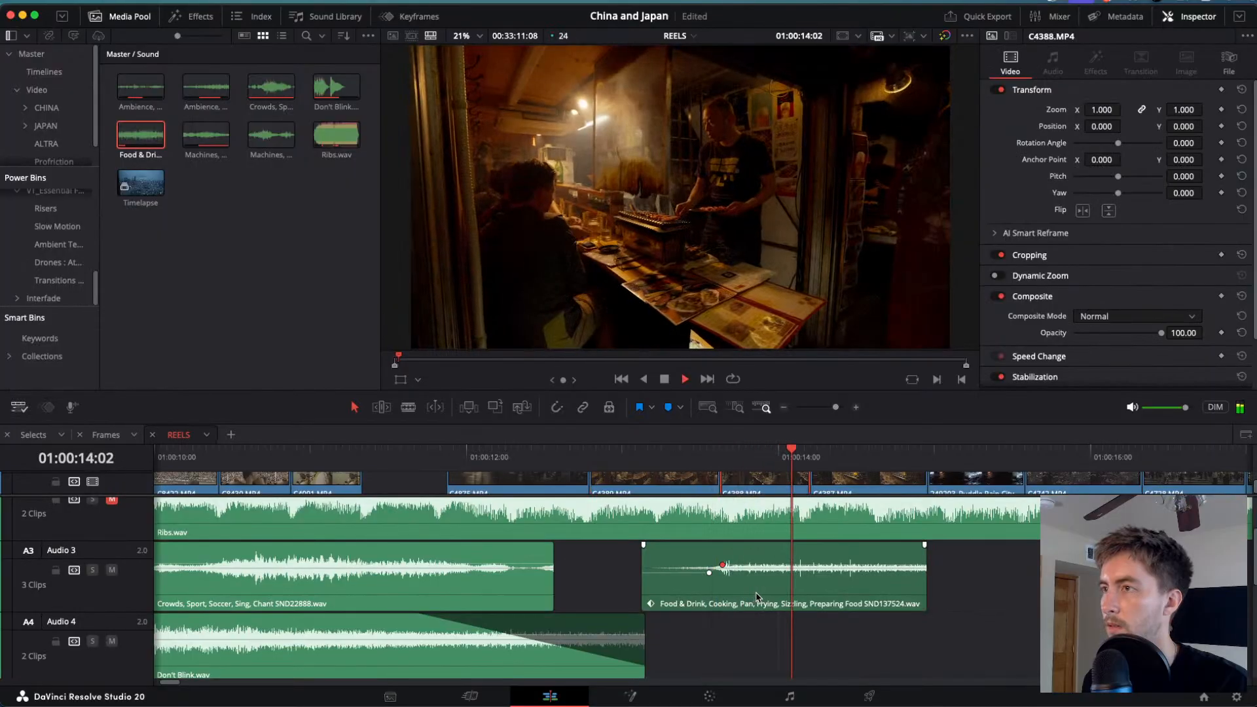
pyautogui.press('j')
pyautogui.press('k')
pyautogui.press('l')
pyautogui.press('k')
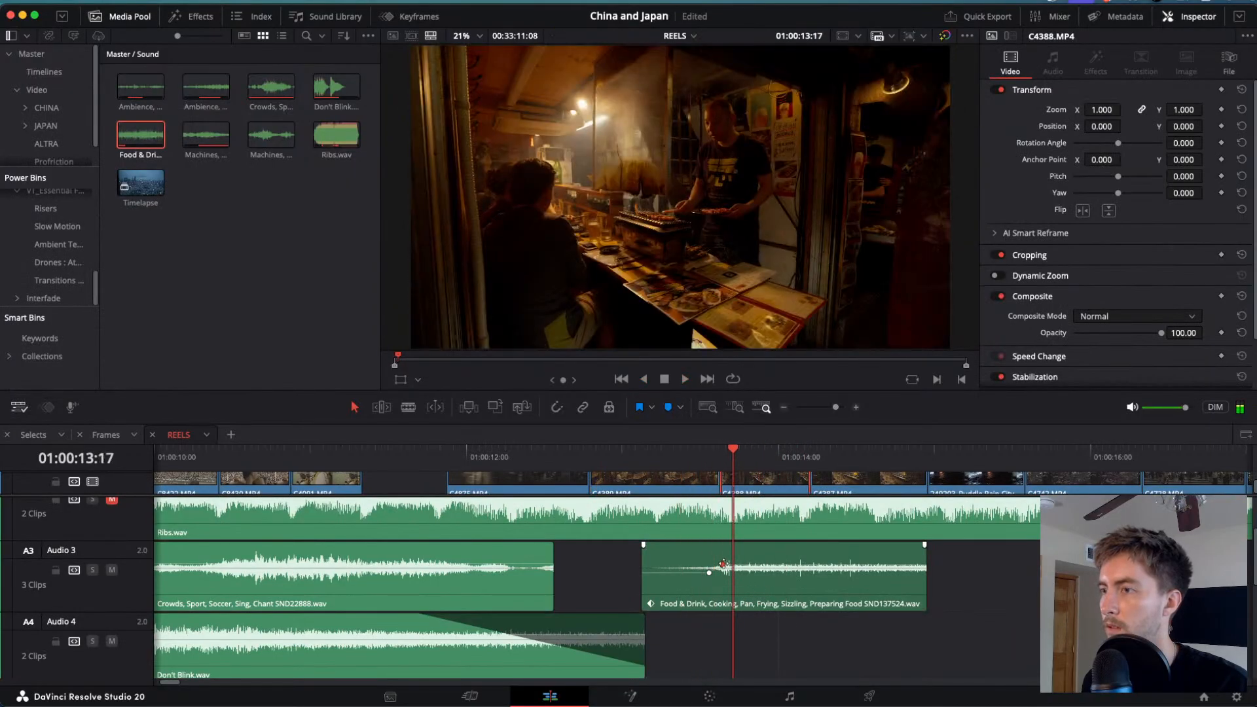
pyautogui.click(723, 565)
pyautogui.press('super+alt+minus')
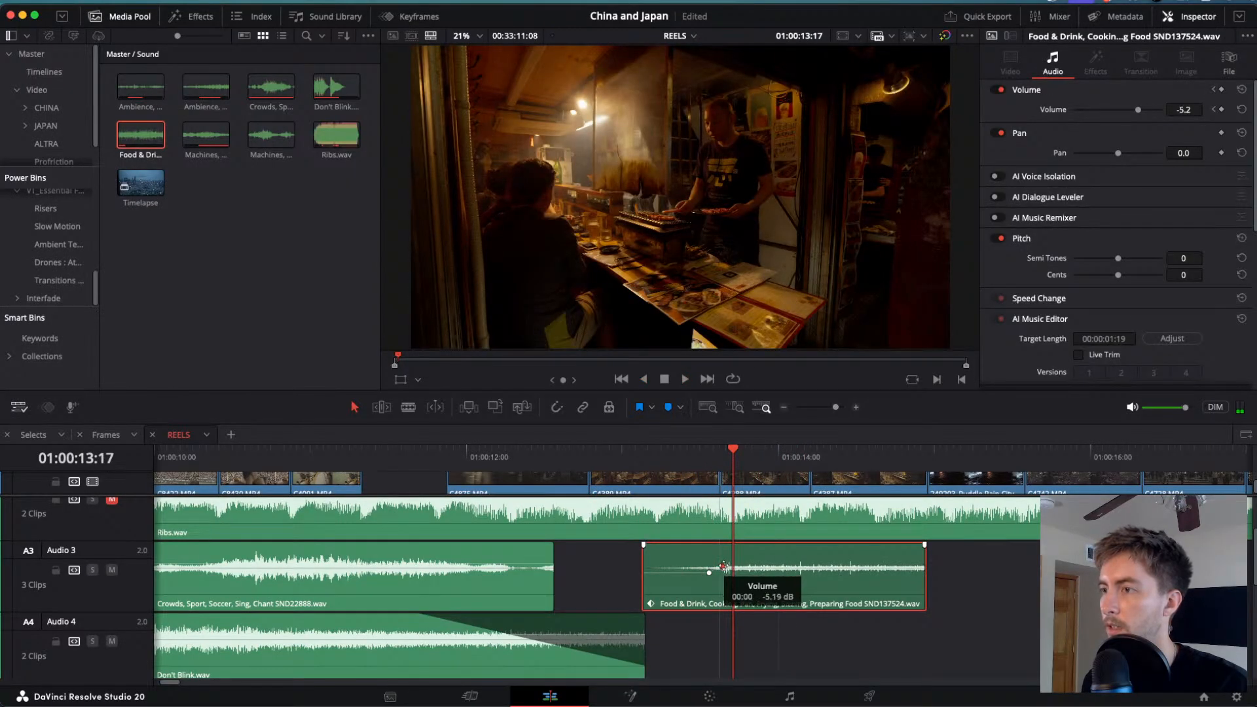
# - Play the cooking sound across the C4389.MP4 and C4388.MP4 clips to check its adjusted level
pyautogui.click(700, 456)
pyautogui.press('l')
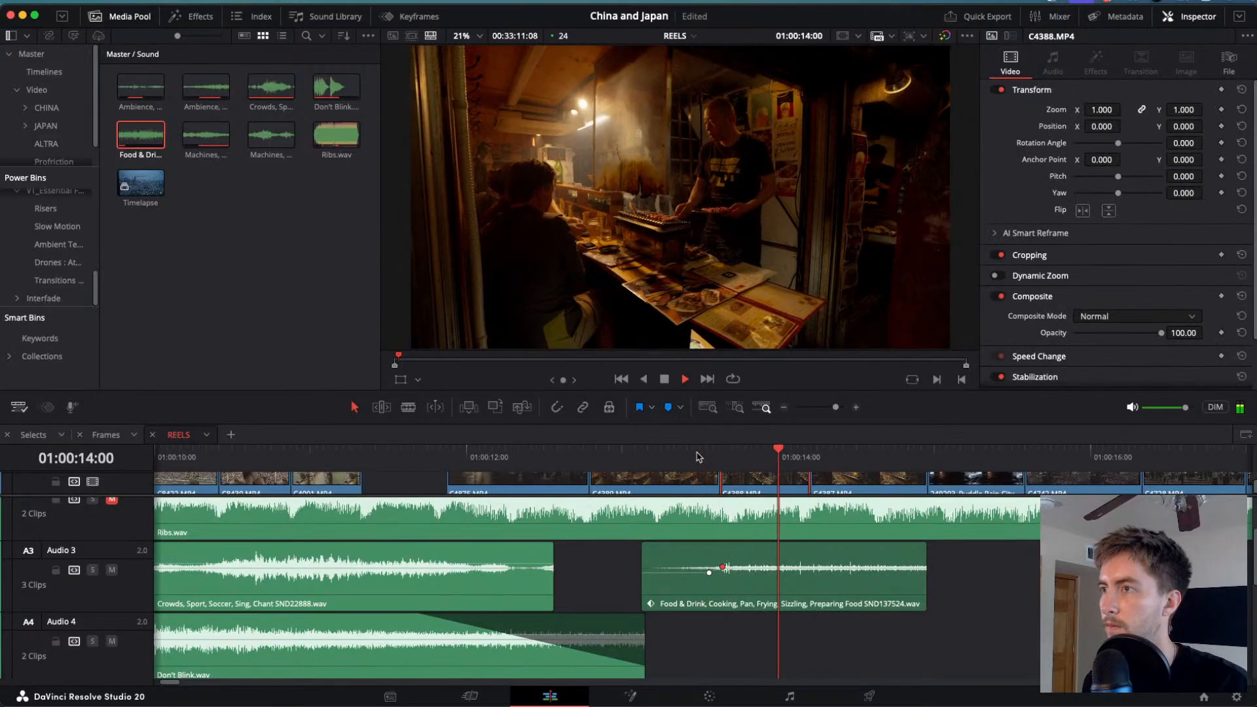
pyautogui.press('j')
pyautogui.press('l')
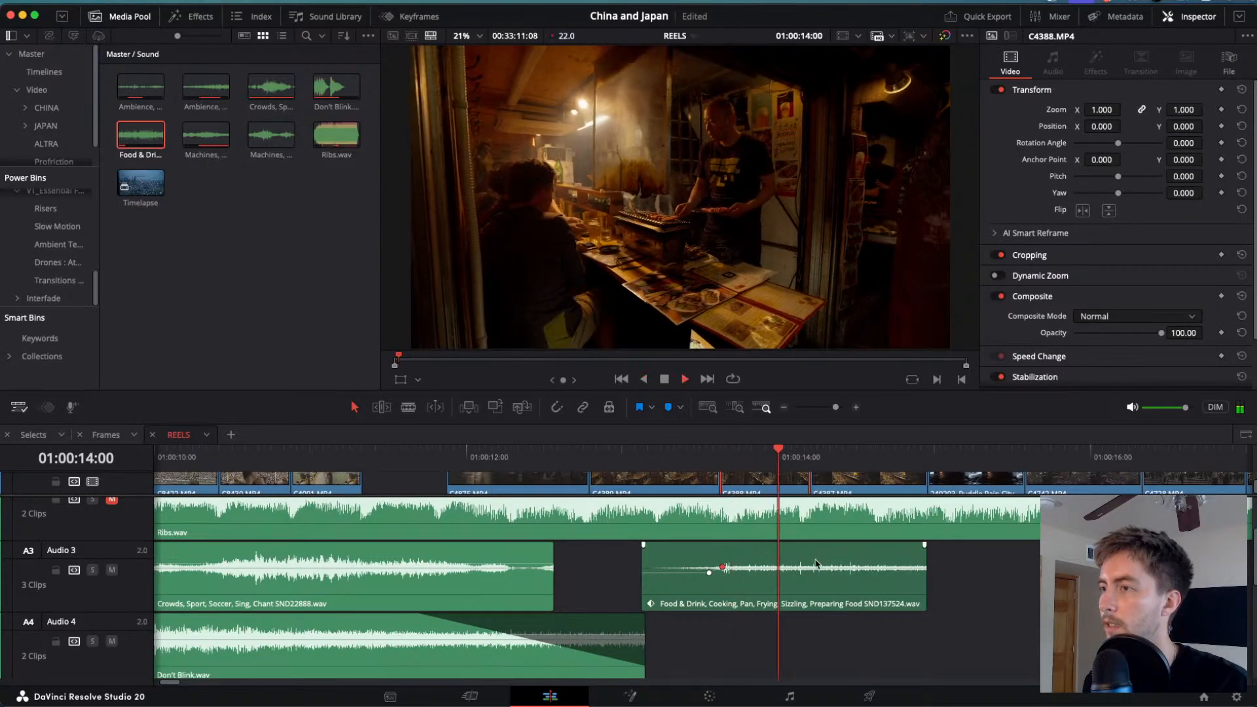
pyautogui.press('k')
pyautogui.click(823, 577)
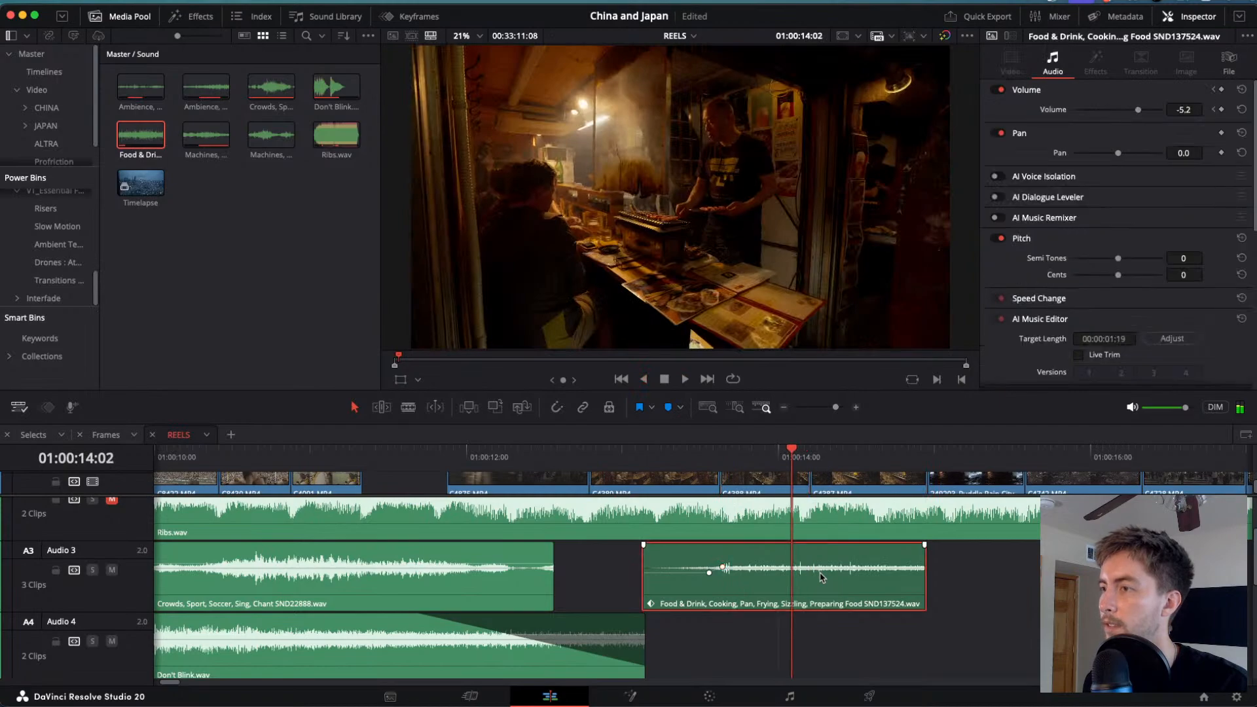
pyautogui.click(822, 577)
# - Add volume keyframes to the cooking sound at 01:00:14:05 and 01:00:14:04, and raise the later one to about -0.45 dB
pyautogui.press('Left')
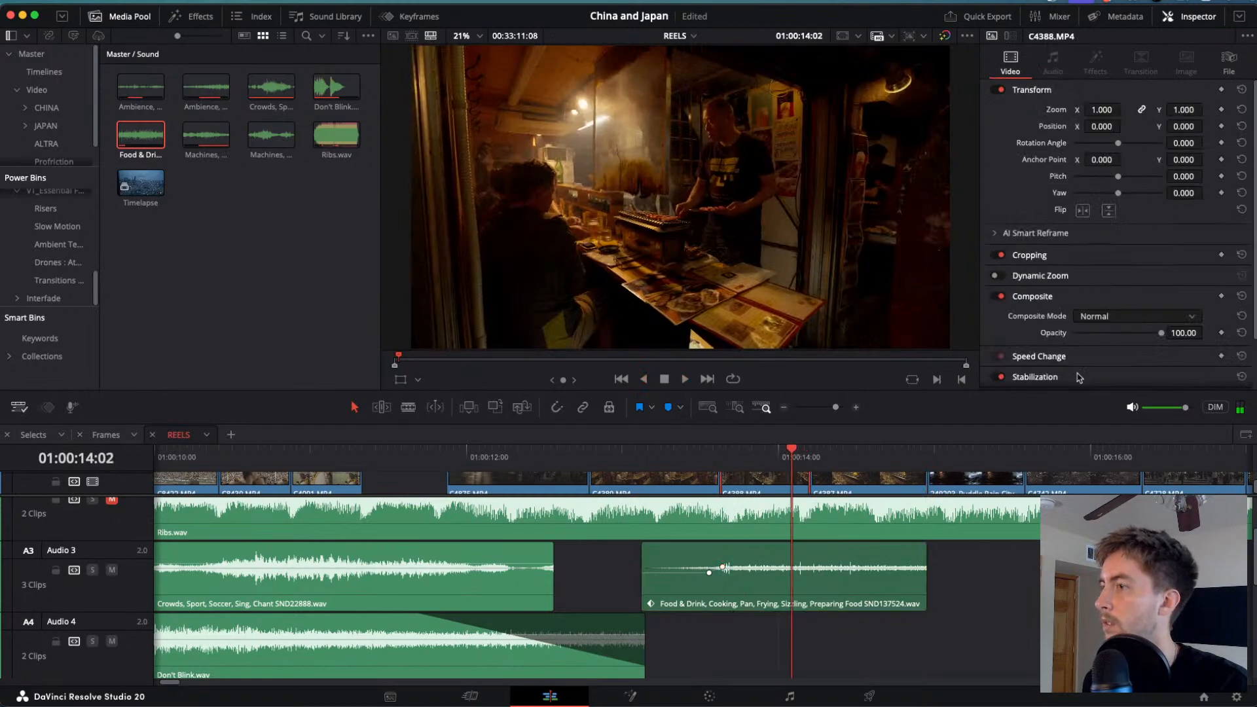
pyautogui.press('Right')
pyautogui.press('Right')
pyautogui.press('Right')
pyautogui.click(836, 573)
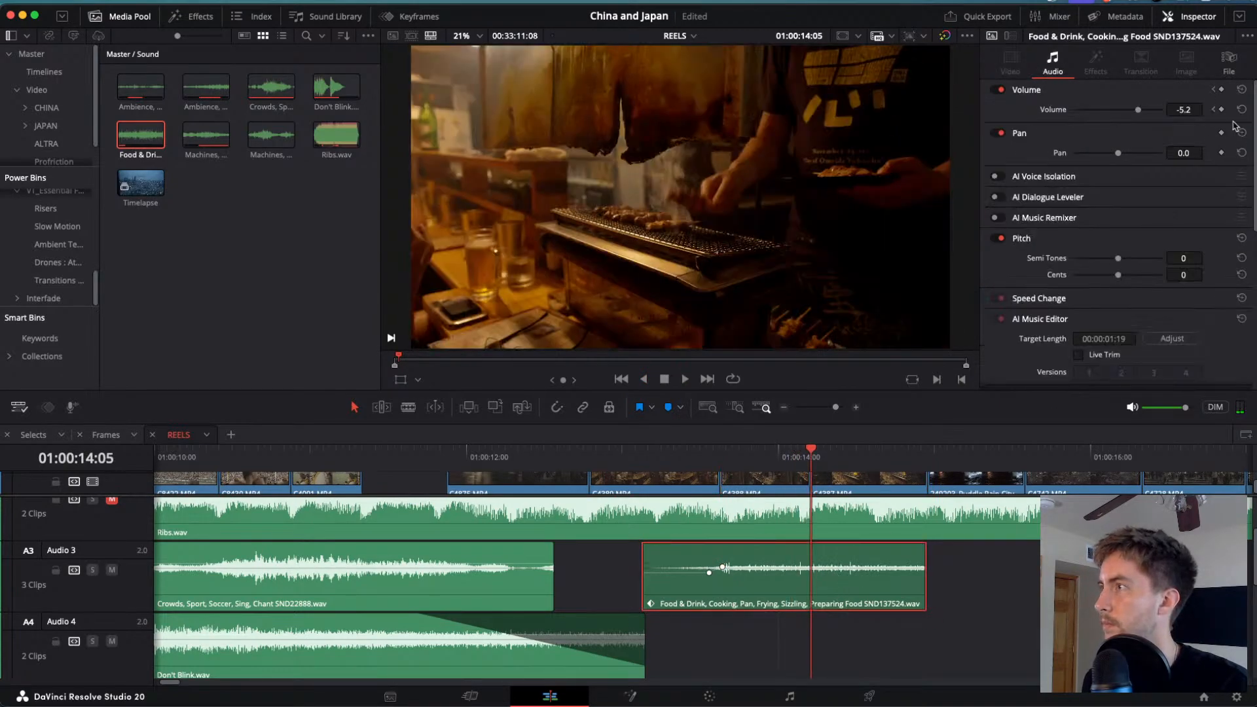
pyautogui.click(1221, 110)
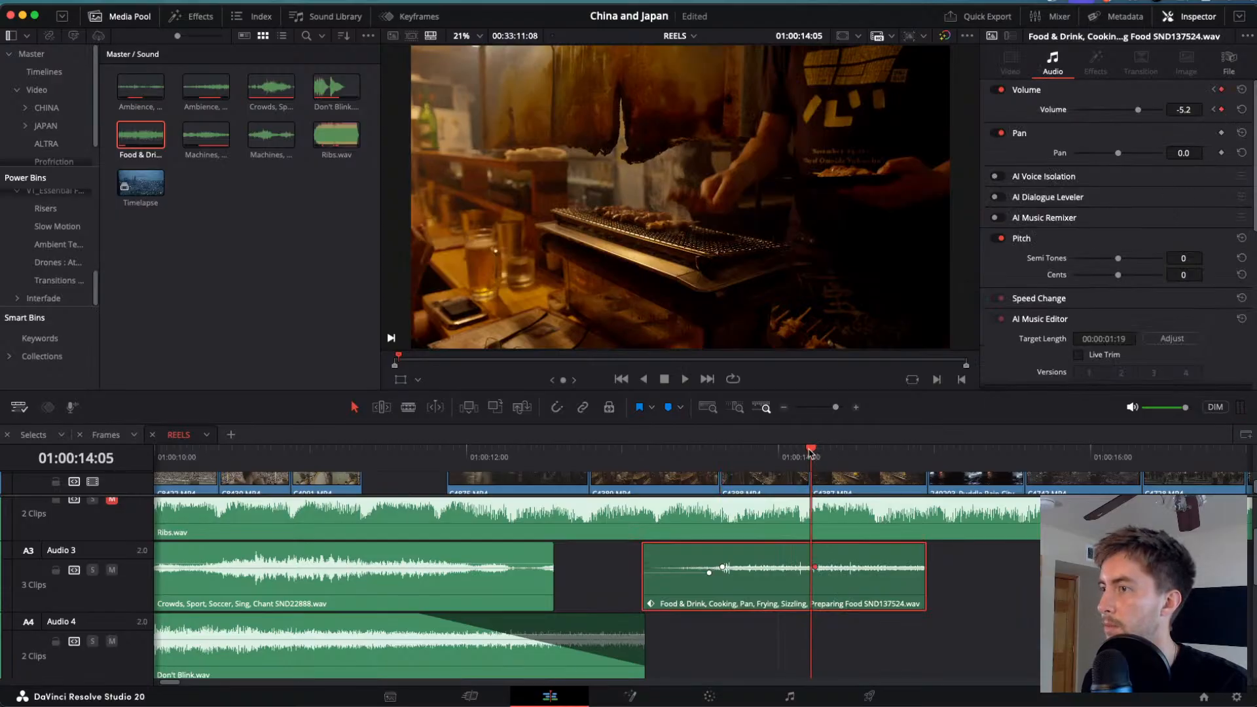
pyautogui.moveTo(811, 452); pyautogui.dragTo(806, 454)
pyautogui.click(833, 584)
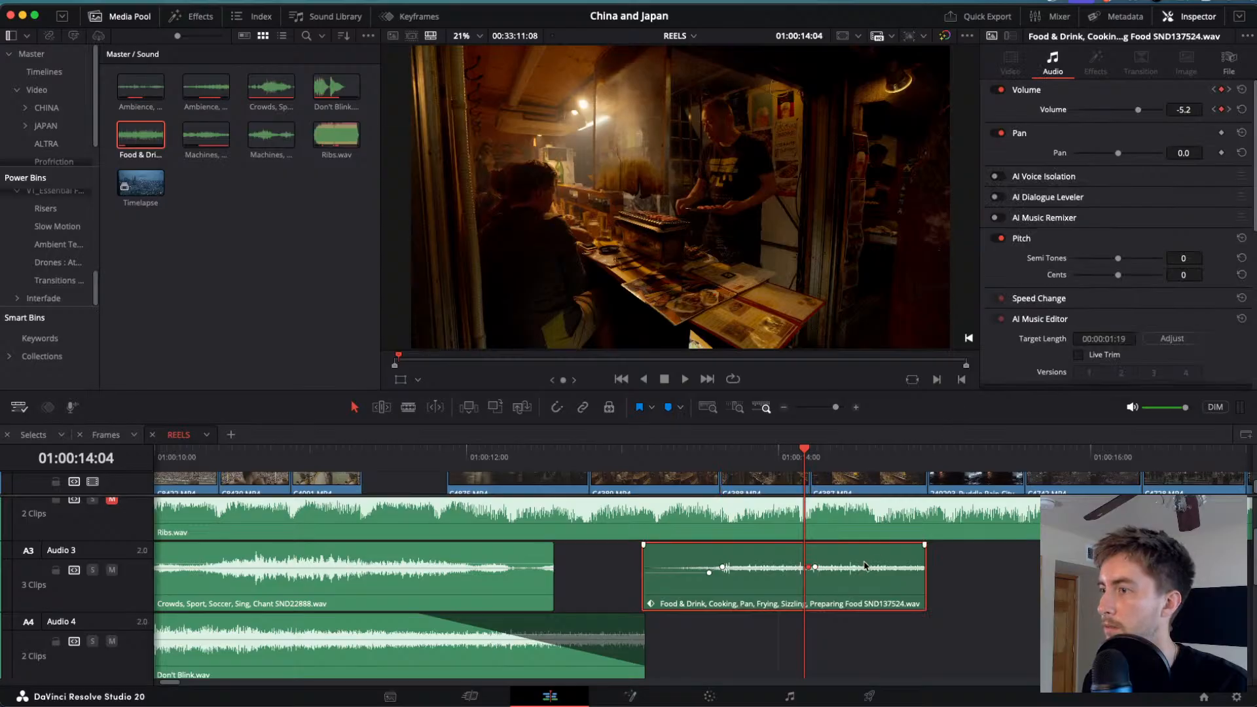
pyautogui.moveTo(816, 568); pyautogui.dragTo(820, 562)
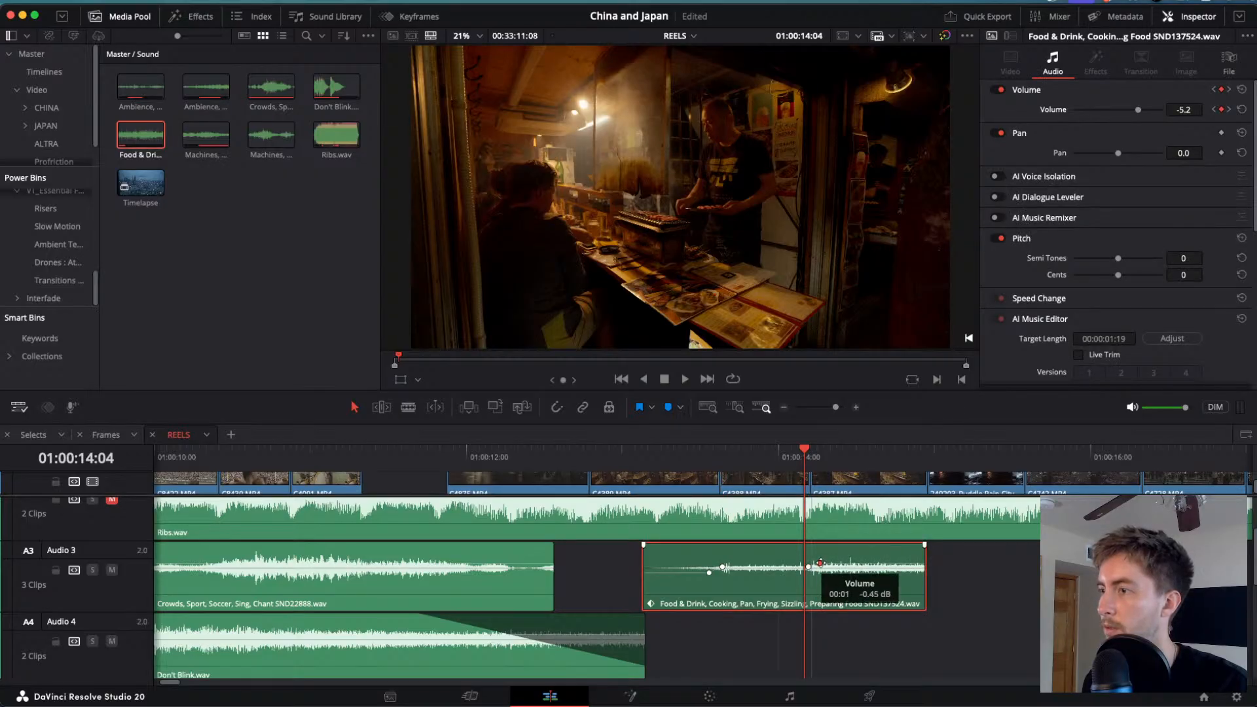
# - Play the food clips through to the rain puddle clip to check the cooking sound's volume changes
pyautogui.press('space')
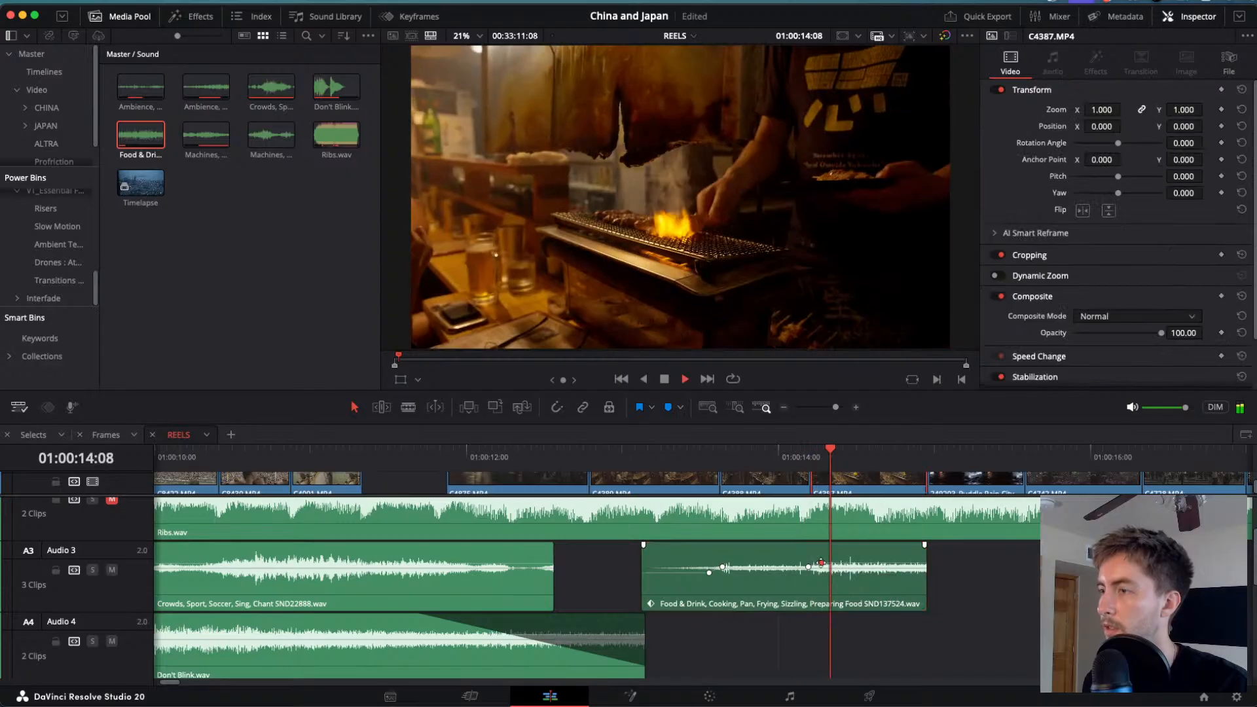
pyautogui.press('j')
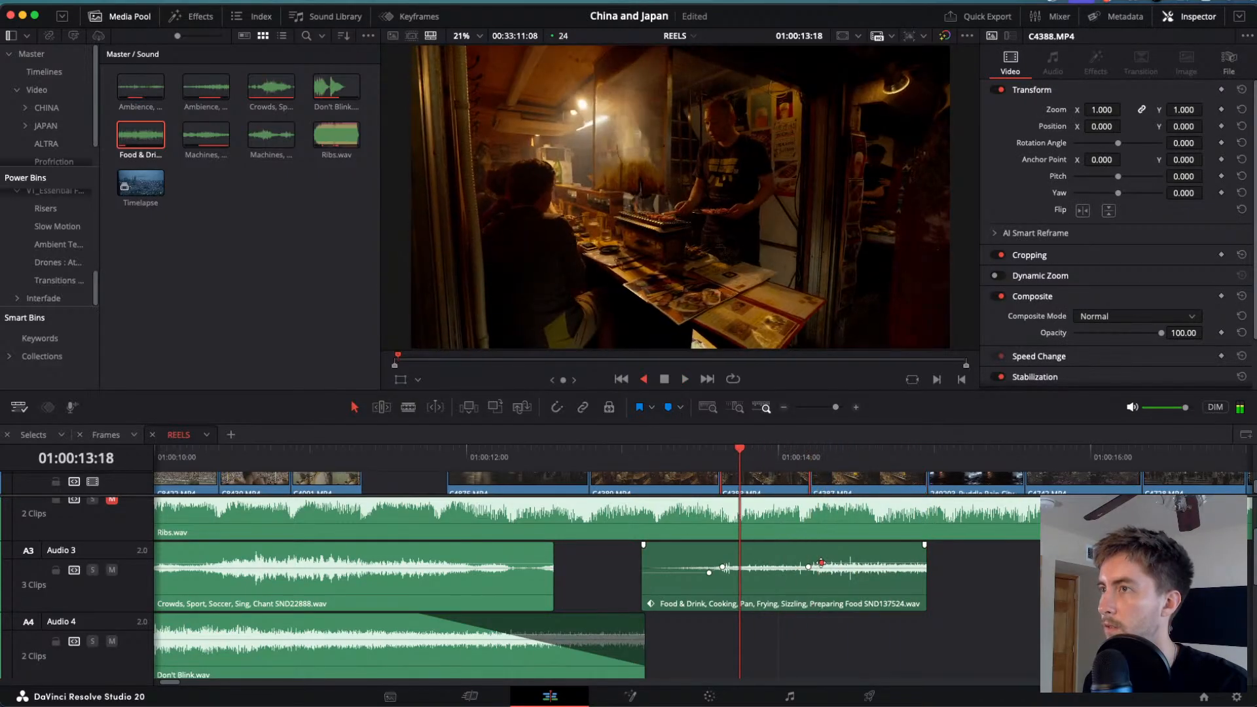
pyautogui.press('l')
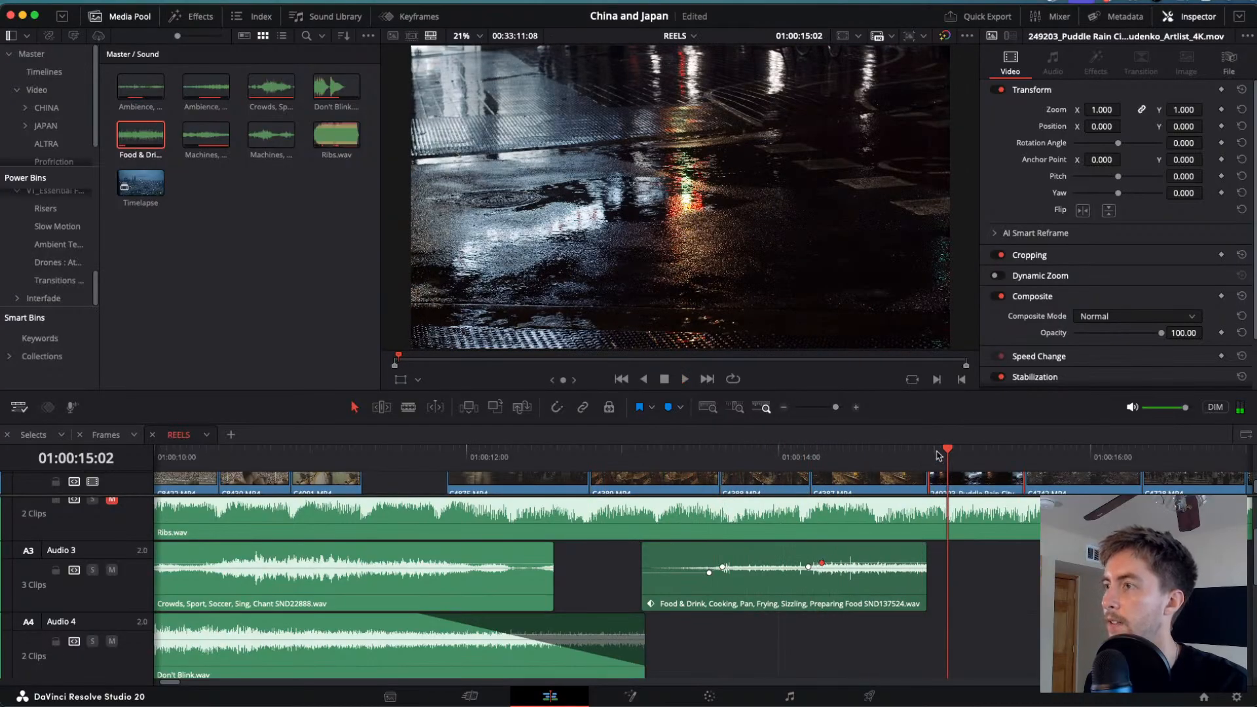
pyautogui.click(452, 458)
pyautogui.press('space')
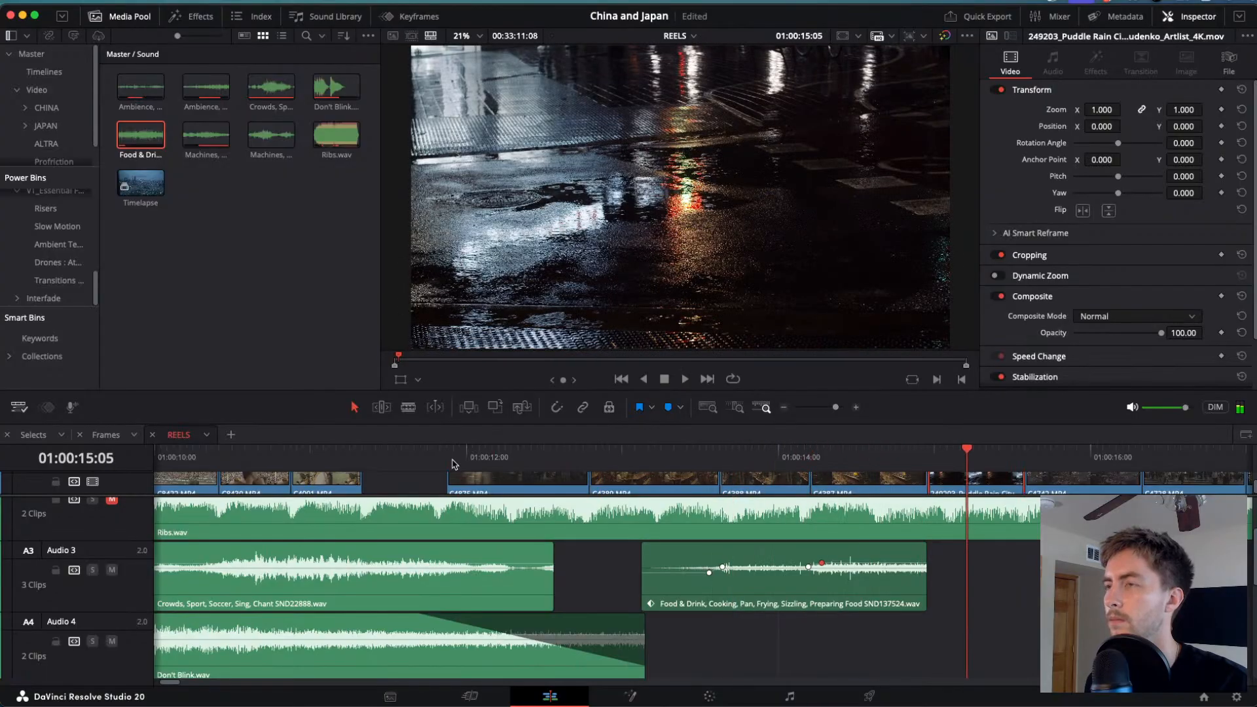
pyautogui.press('j')
pyautogui.press('k')
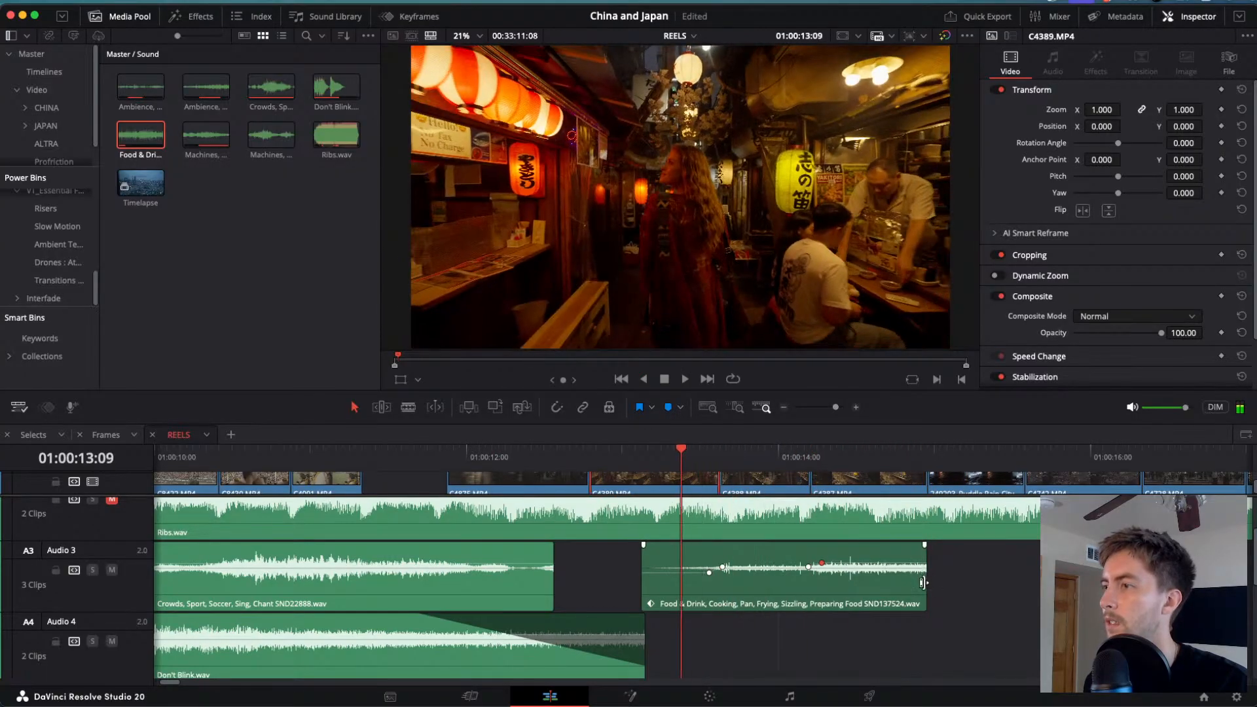
# - Extend the cooking sound's end to 01:00:15:02, over the rain puddle clip, and give it a fade-out of about 7 frames
pyautogui.moveTo(927, 585); pyautogui.dragTo(953, 587)
pyautogui.moveTo(945, 545); pyautogui.dragTo(890, 544)
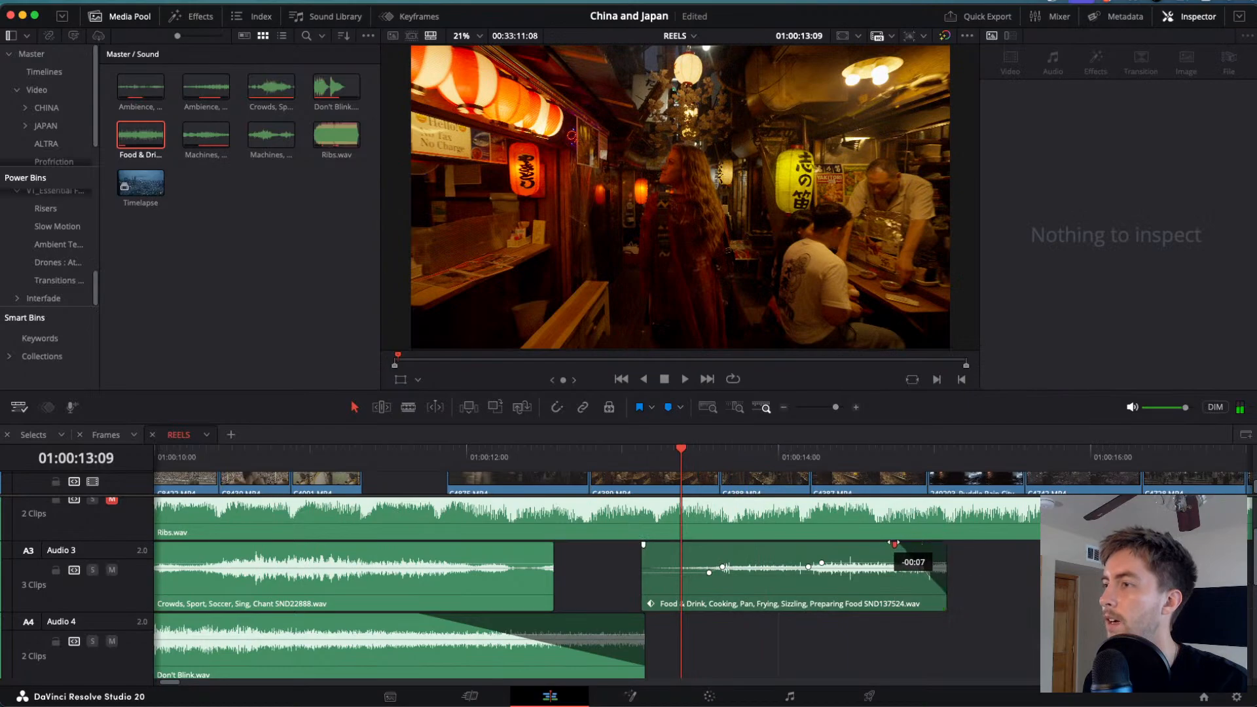
pyautogui.press('l')
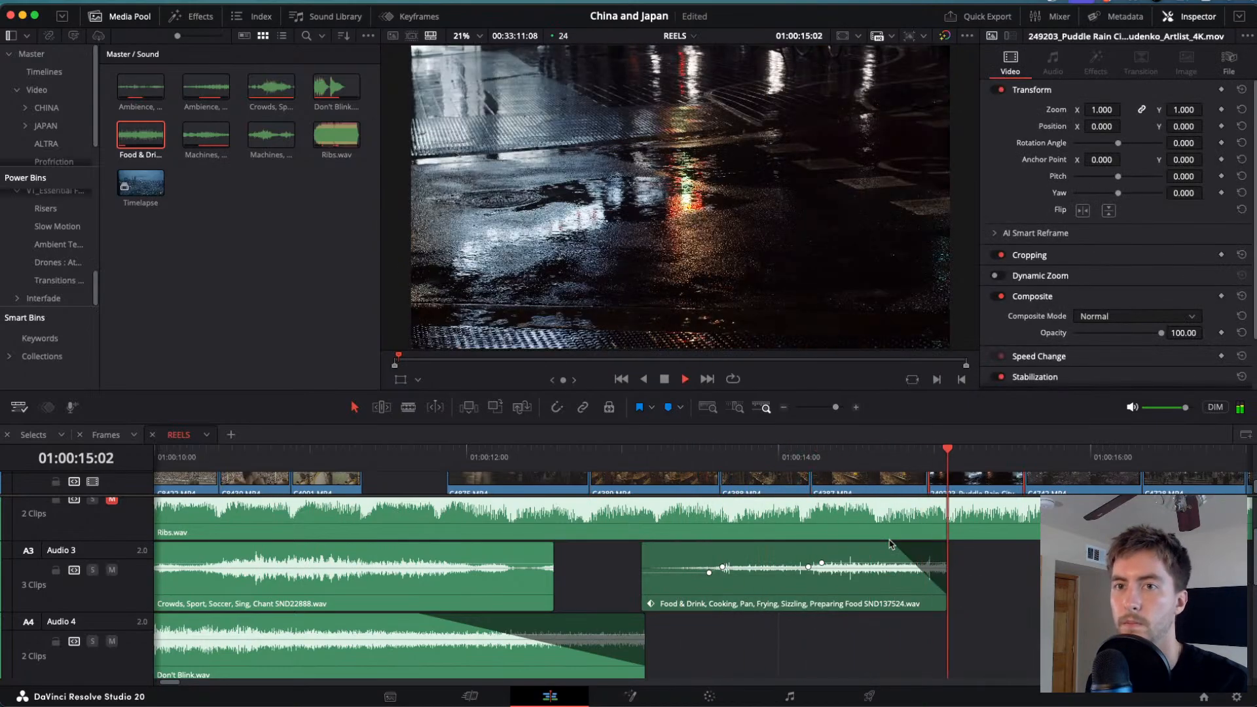
# - Play the sequence from the stadium clips through the food clips to review how the layered sounds blend
pyautogui.press('j')
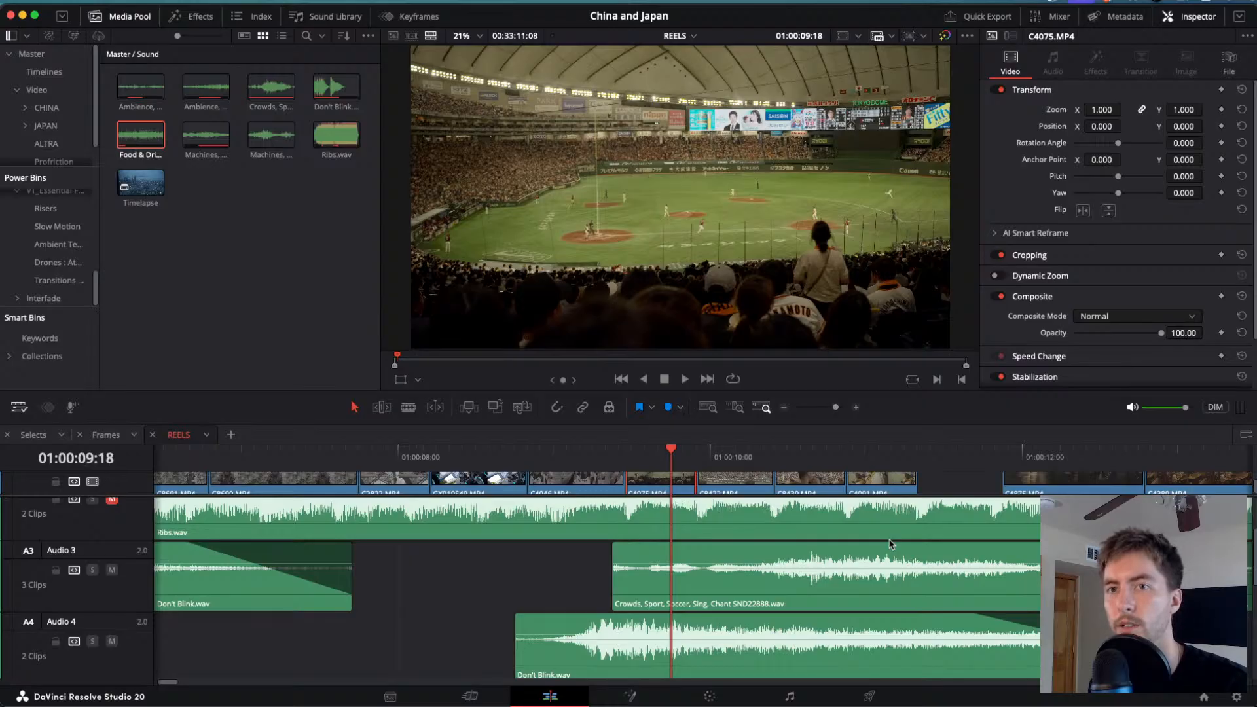
pyautogui.press('space')
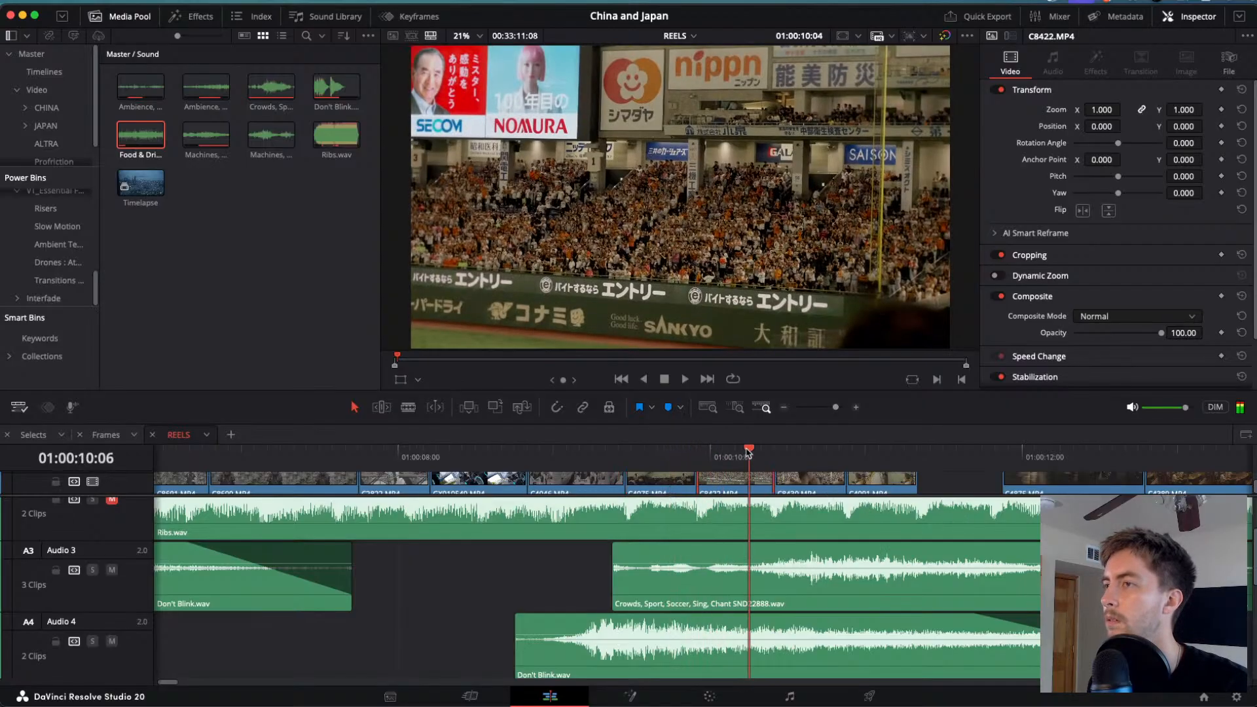
pyautogui.scroll(-2, 845, 498)
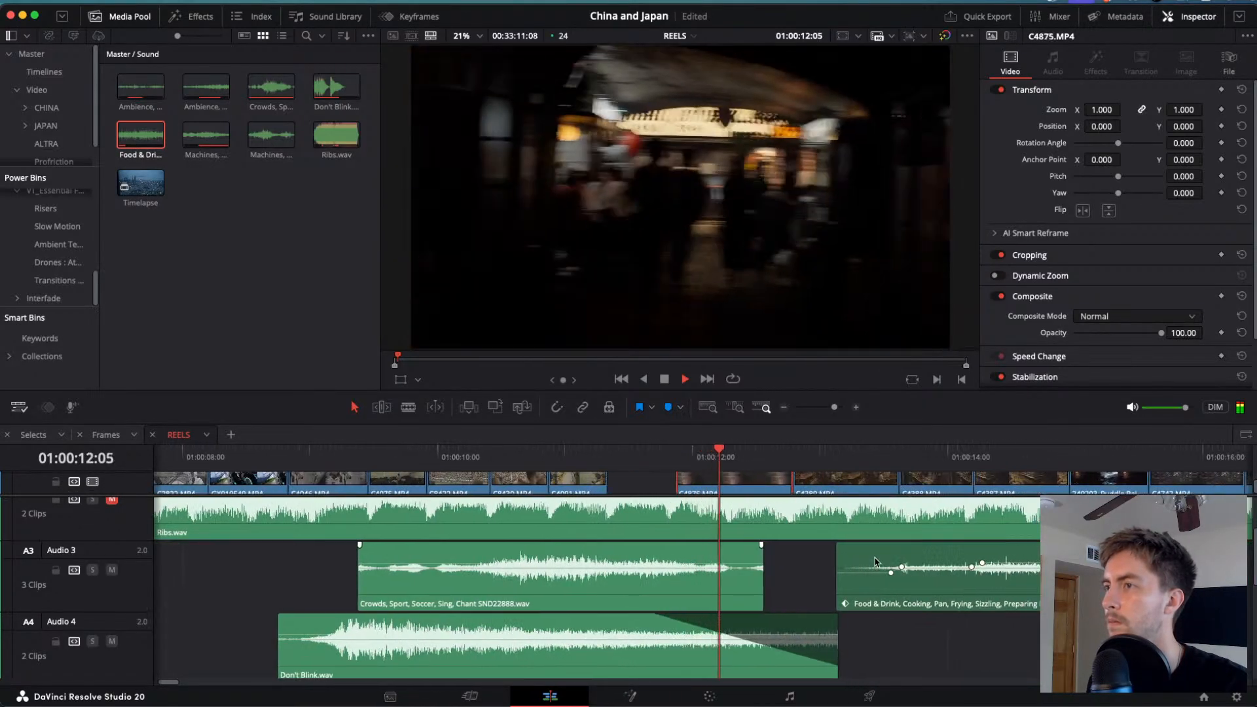
pyautogui.scroll(-2, 817, 544)
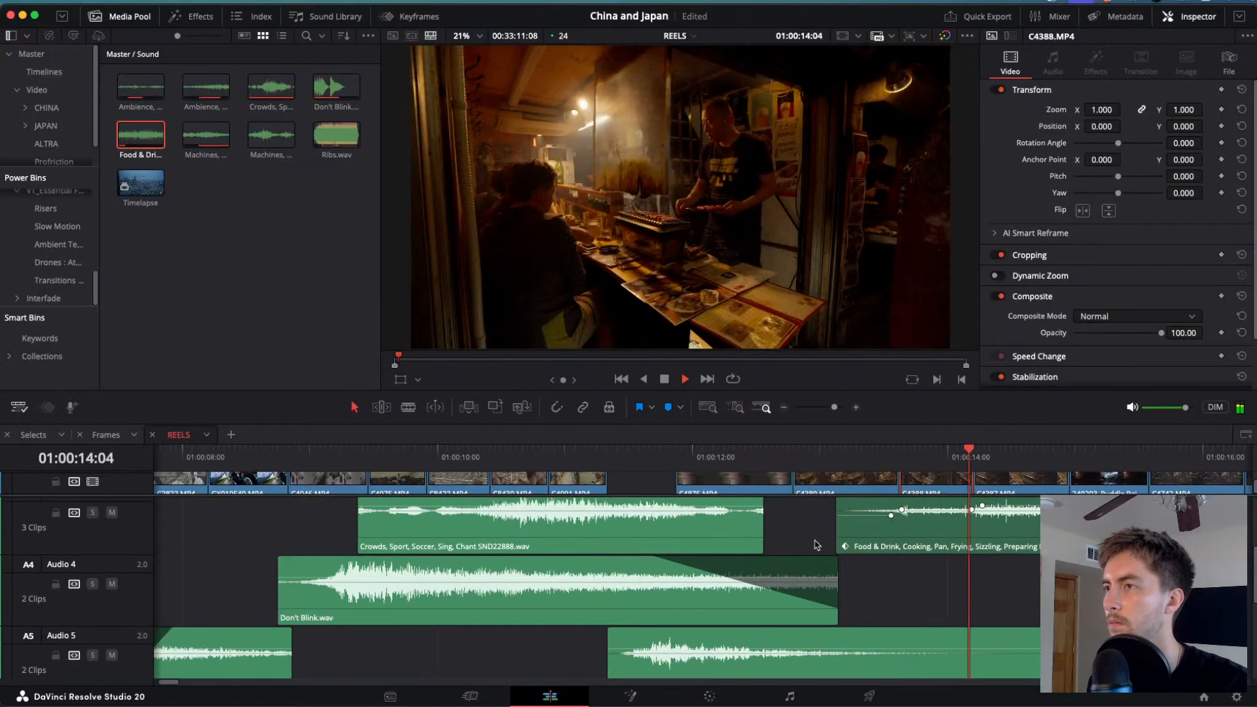
pyautogui.press('j')
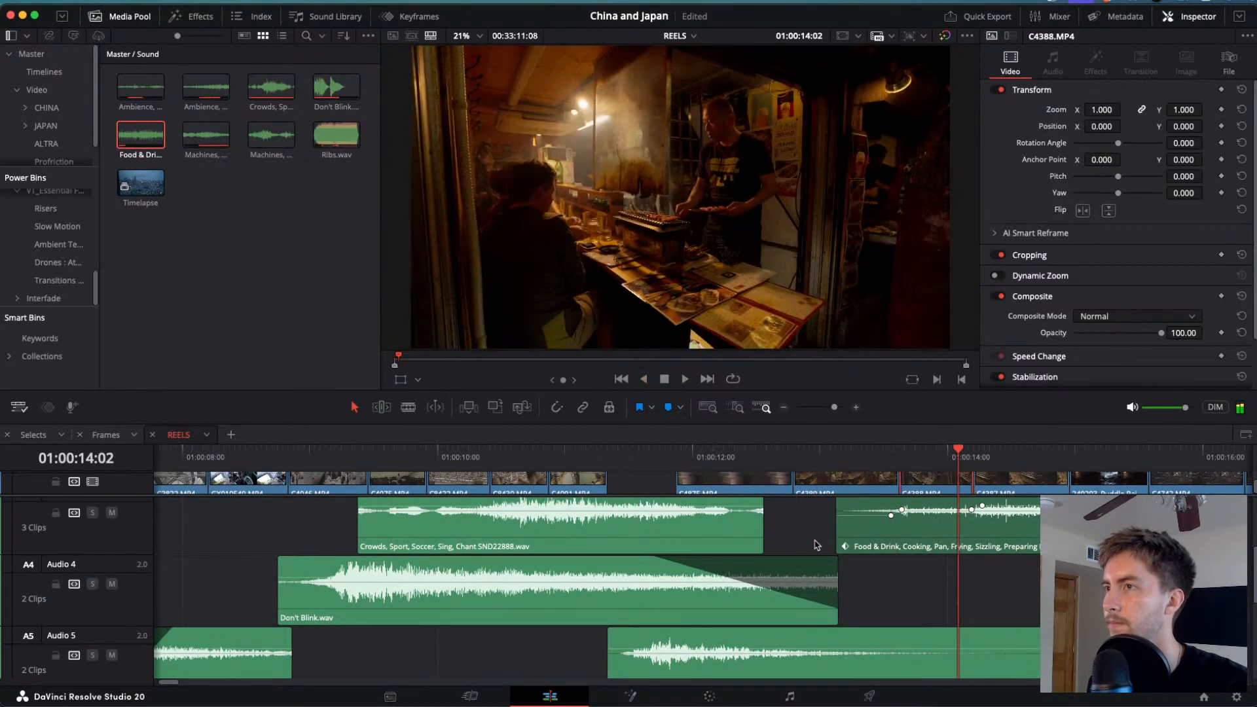
# - Switch to Soundly, search for "flame" and preview the sound "Fire, Whoosh, Flame, Fireball, Fast x4"
pyautogui.press('space')
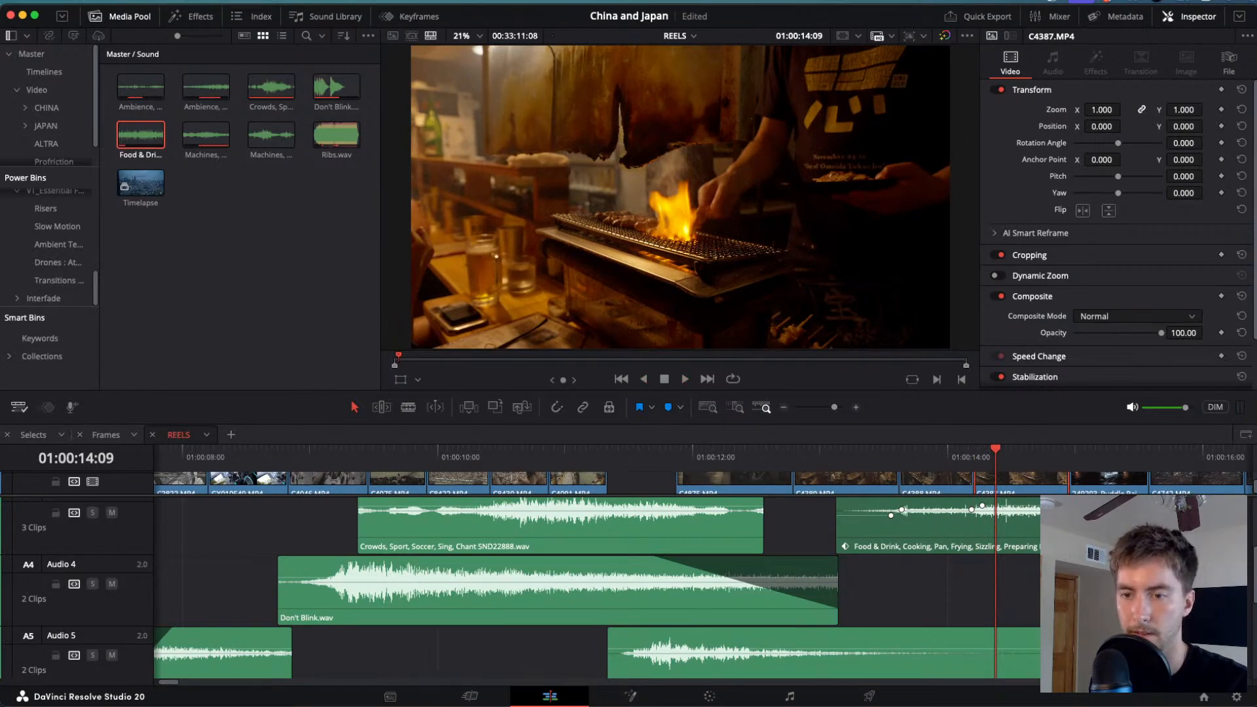
pyautogui.press('super+Tab')
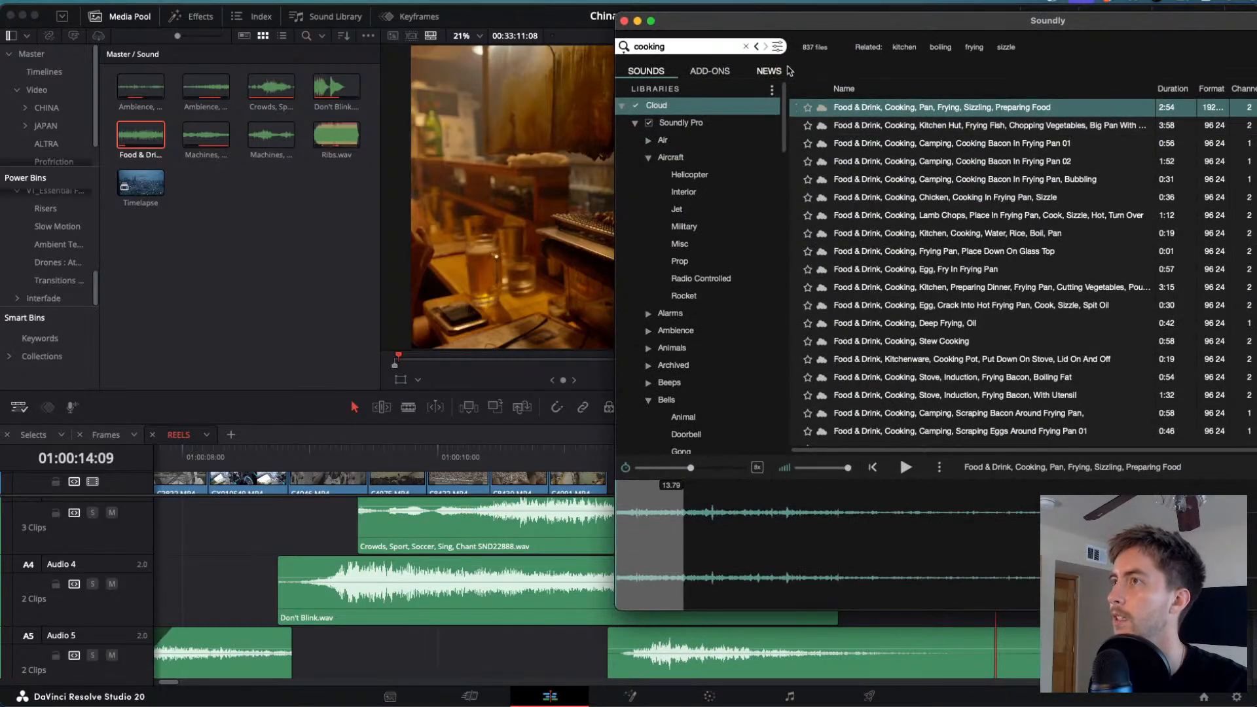
pyautogui.click(746, 47)
pyautogui.write('fl')
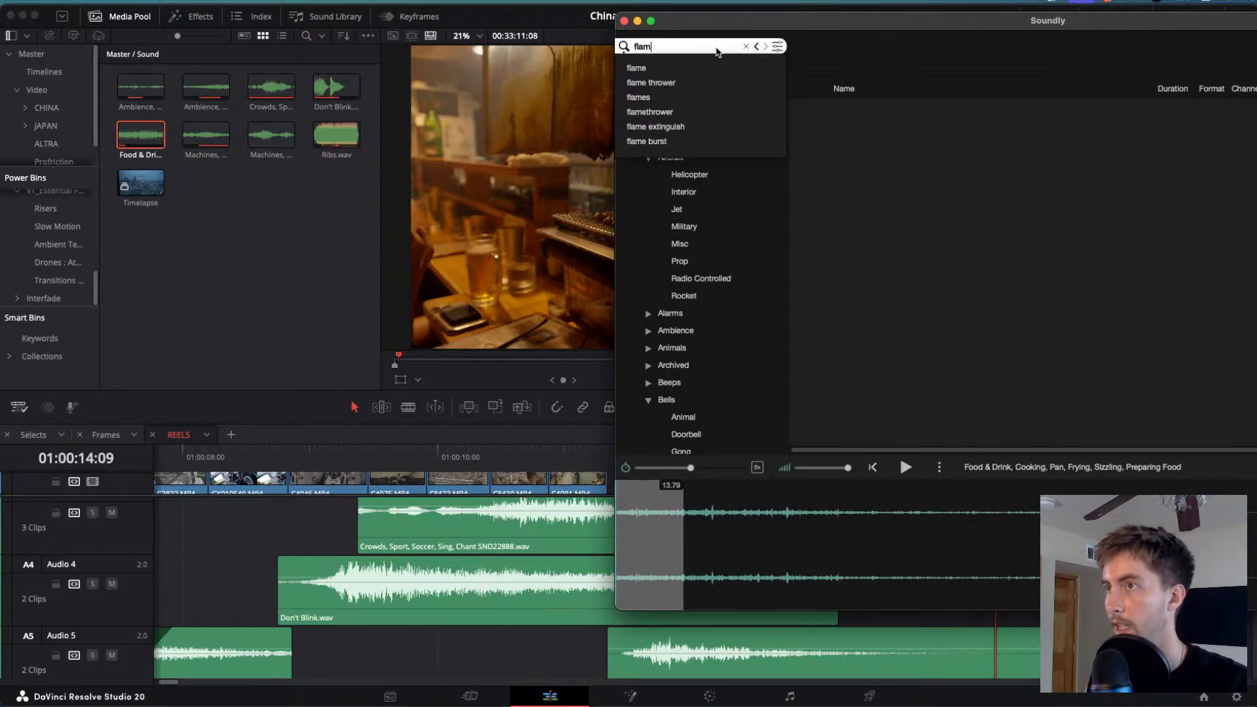
pyautogui.write('am')
pyautogui.click(681, 67)
pyautogui.click(894, 113)
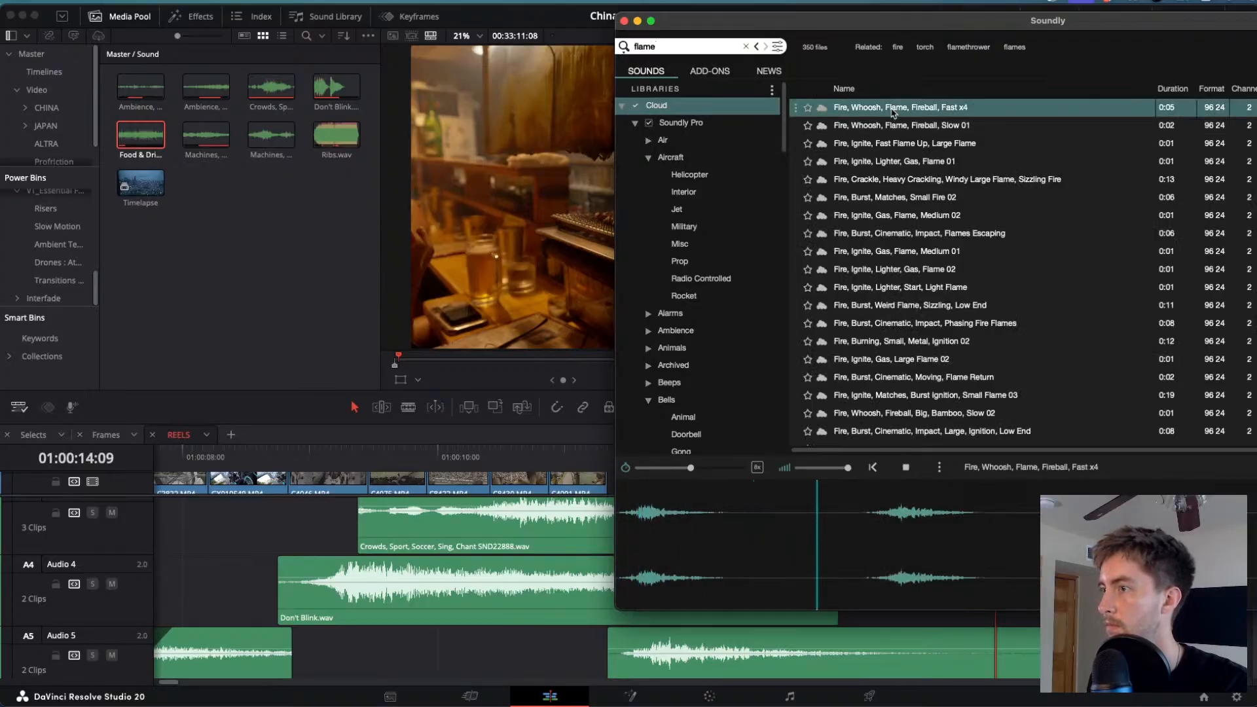
# - Import the 0.85-second second burst of the fireball sound into the Sound bin and place it on Audio 4 at about 01:00:14:02
pyautogui.moveTo(855, 553); pyautogui.dragTo(241, 261)
pyautogui.click(929, 552)
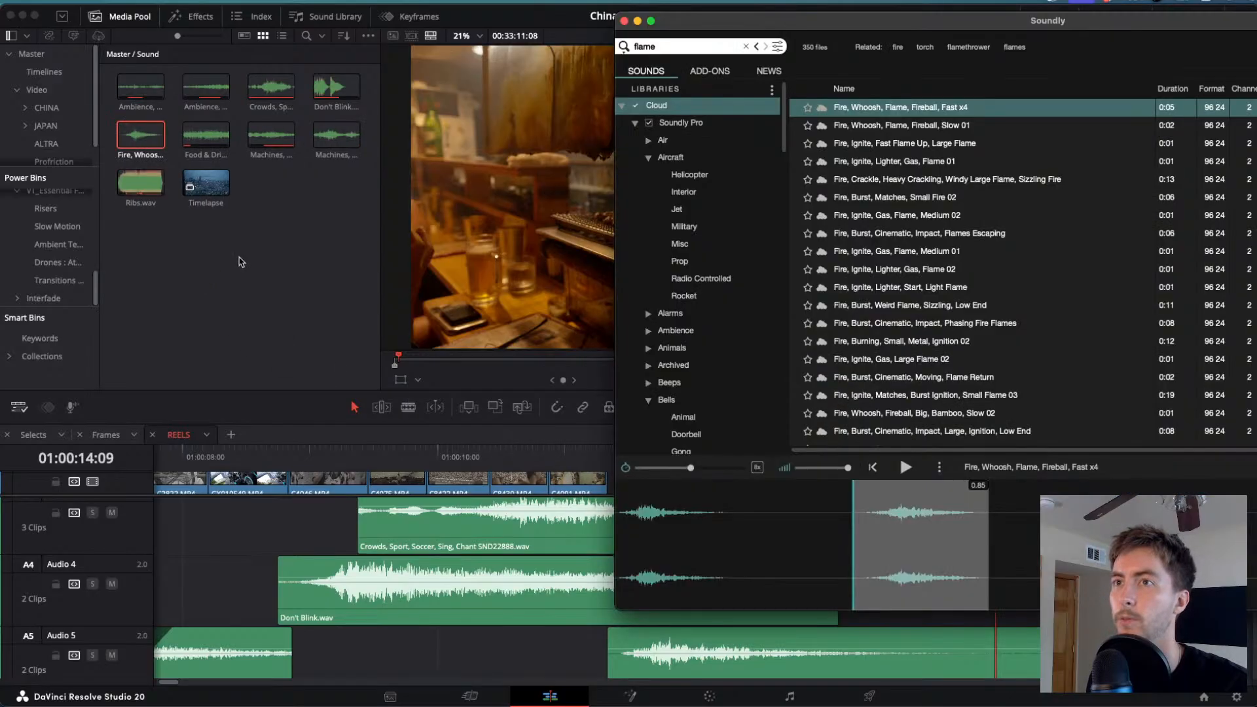
pyautogui.click(636, 22)
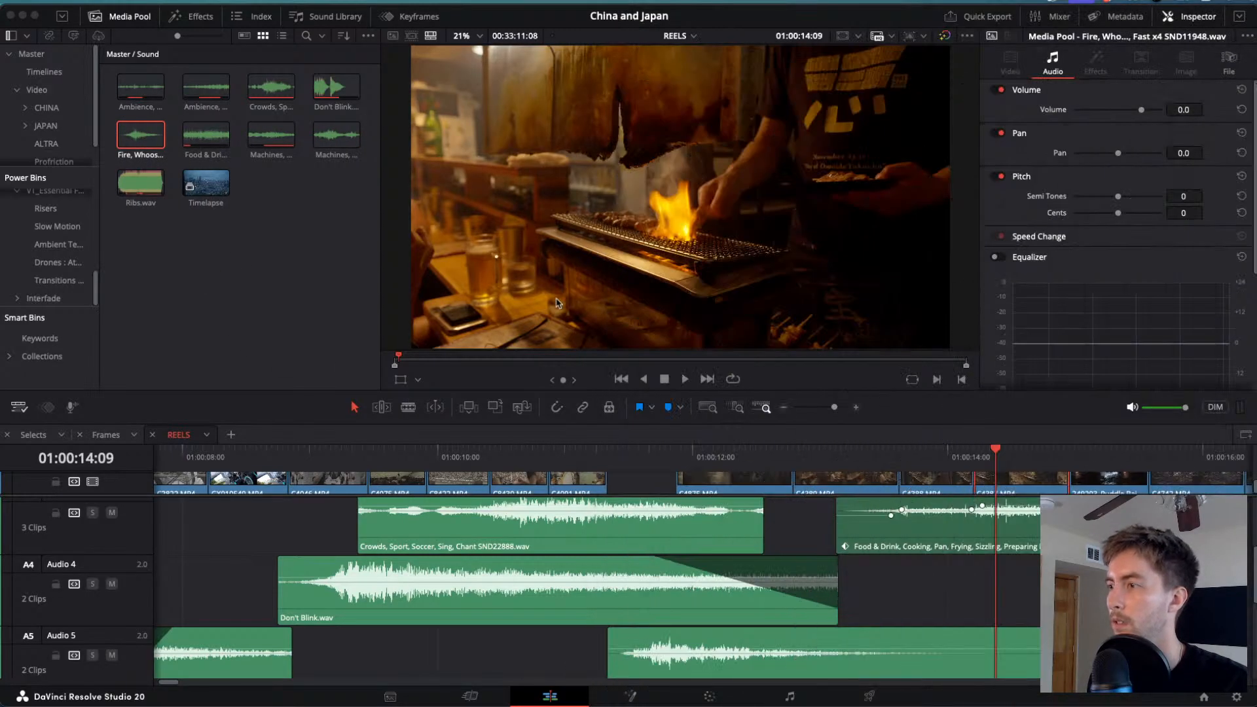
pyautogui.moveTo(133, 134); pyautogui.dragTo(236, 152)
pyautogui.moveTo(1008, 589); pyautogui.dragTo(961, 589)
# - Play from the food stall clip to the rain puddle clip to check the fireball sound against the grill flame
pyautogui.click(973, 457)
pyautogui.press('space')
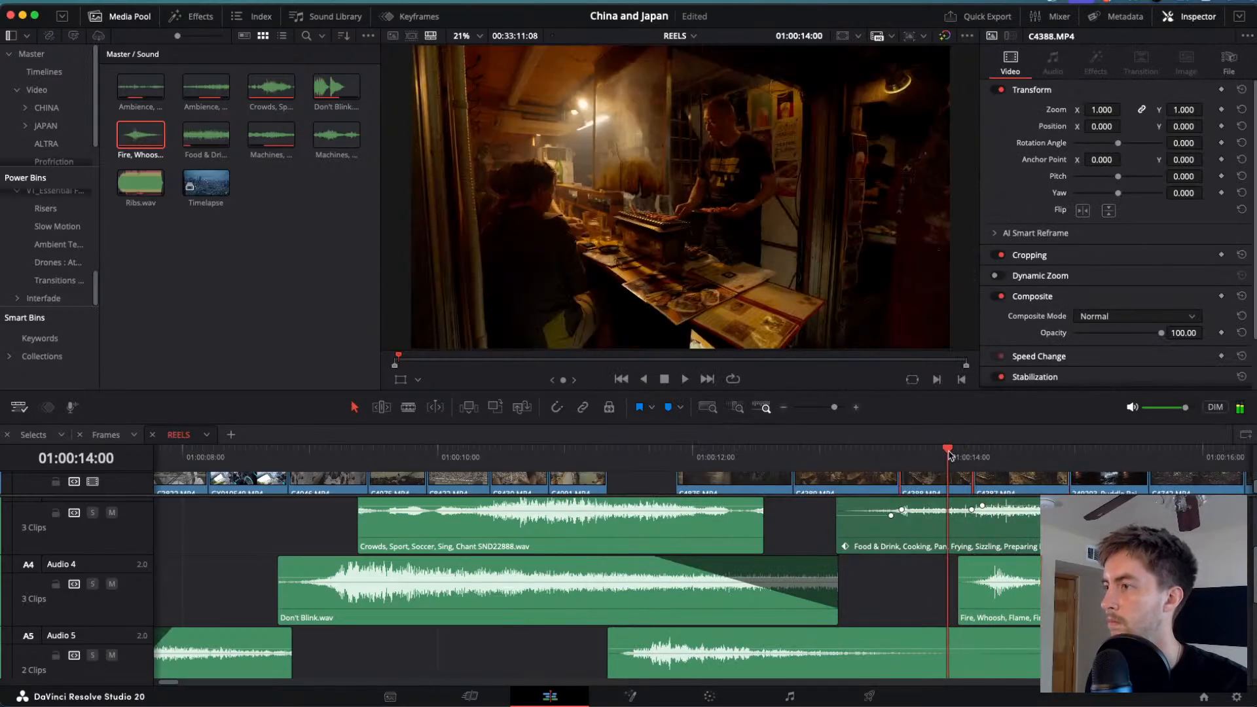
pyautogui.press('j')
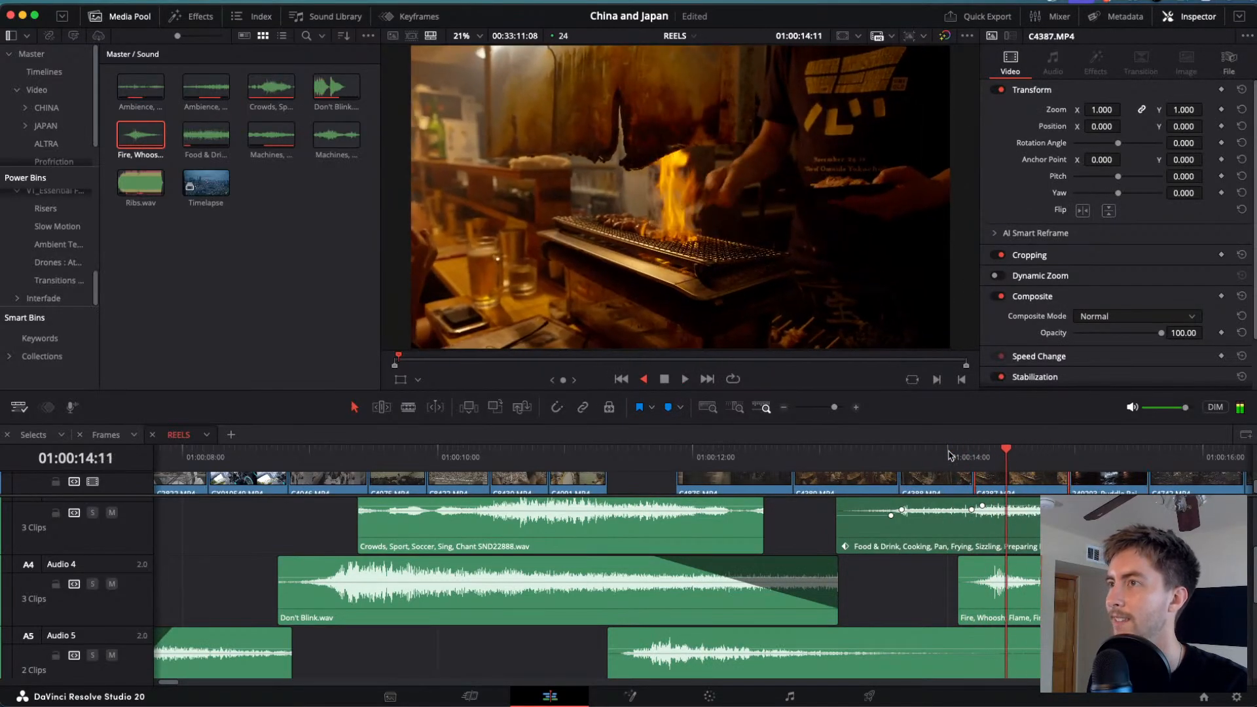
pyautogui.press('l')
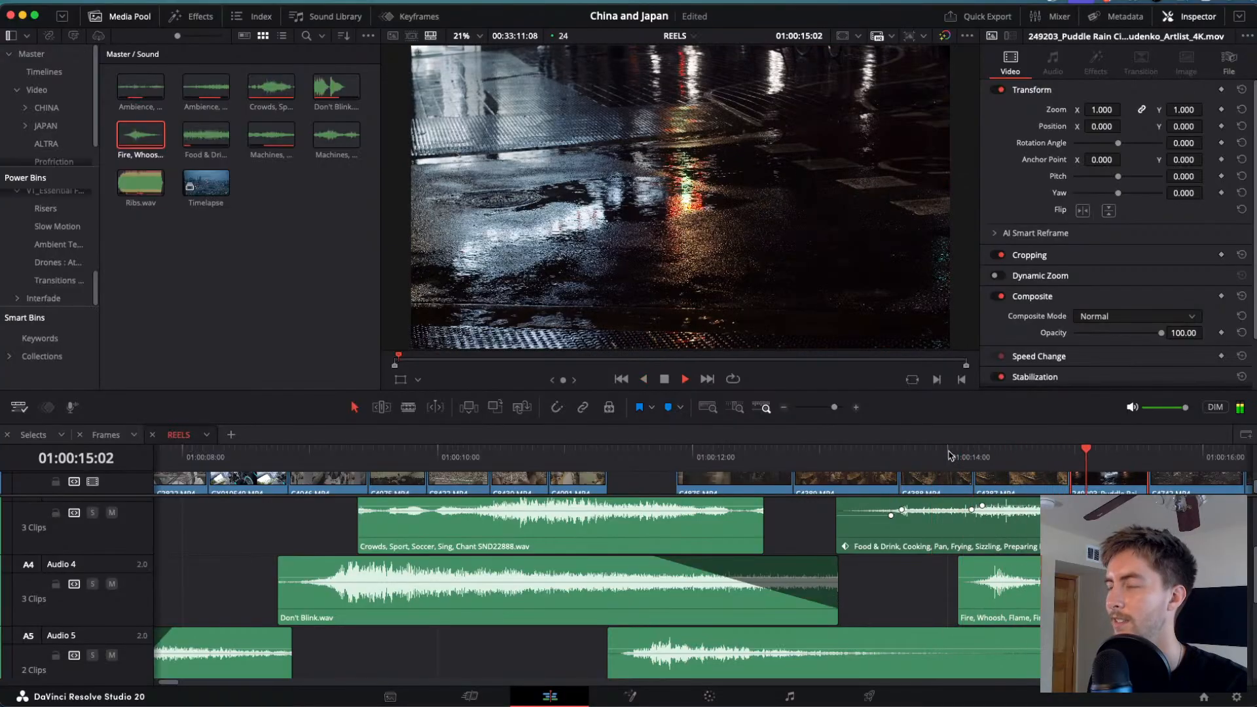
pyautogui.press('j')
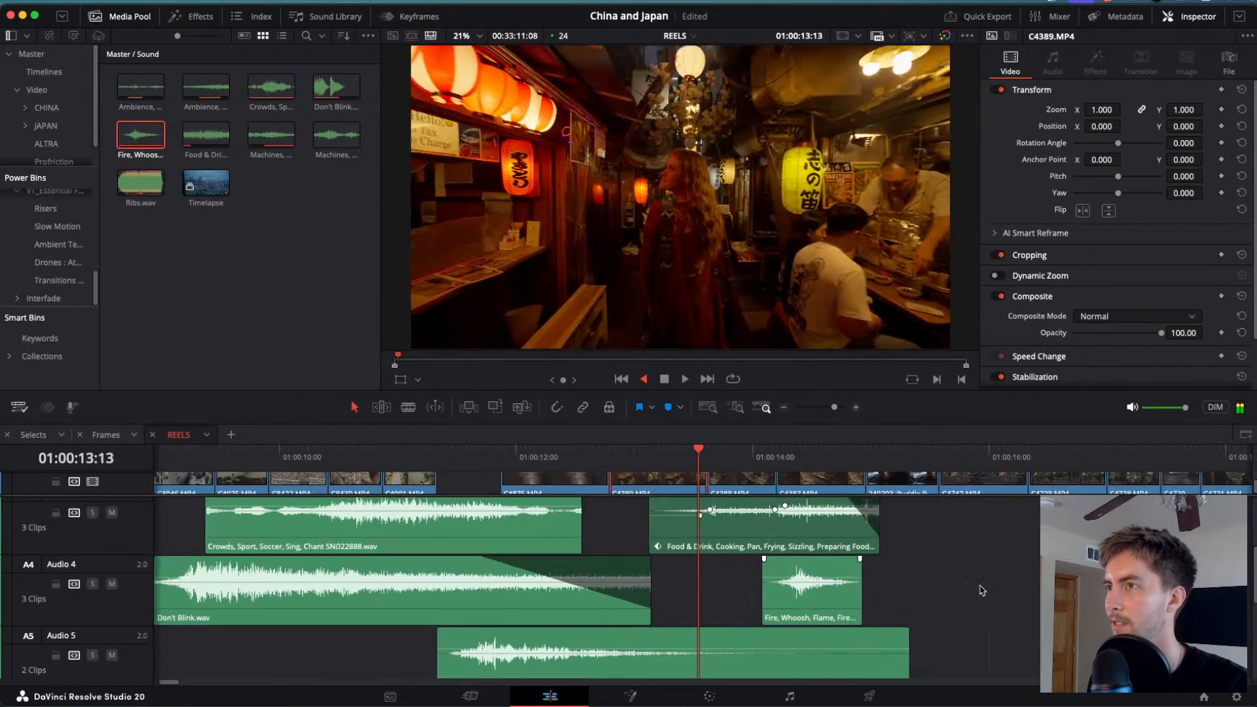
# - Replay the lantern alley, food stall and grill clips from about 01:00:13:00 to hear the fireball sound with the other layers
pyautogui.hotkey('ctrl', '-')
pyautogui.click(651, 456)
pyautogui.click(577, 456)
pyautogui.press('l')
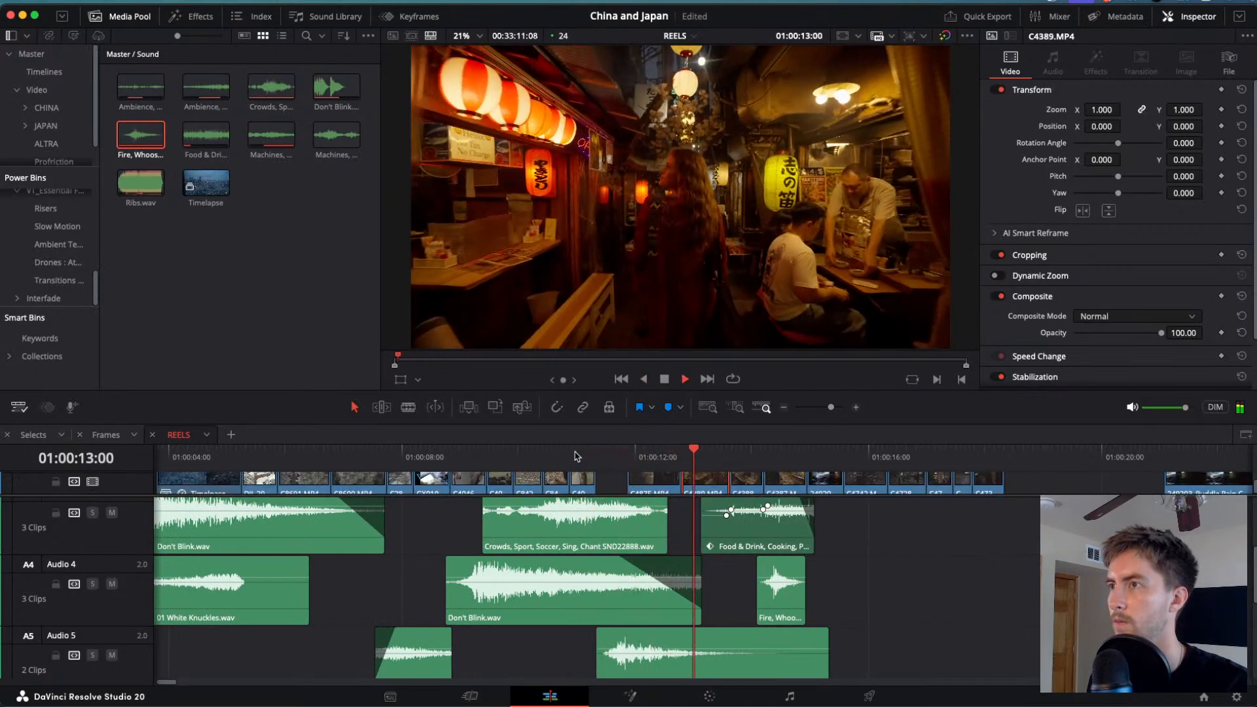
pyautogui.press('j')
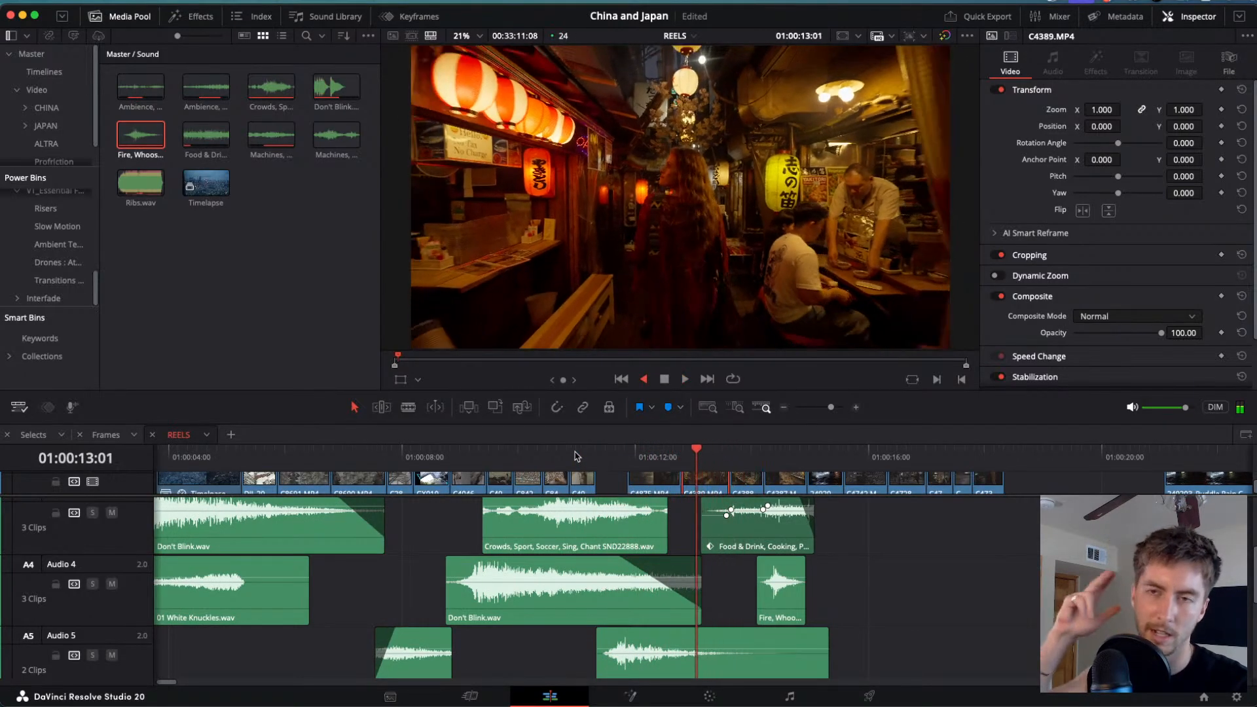
pyautogui.press('k')
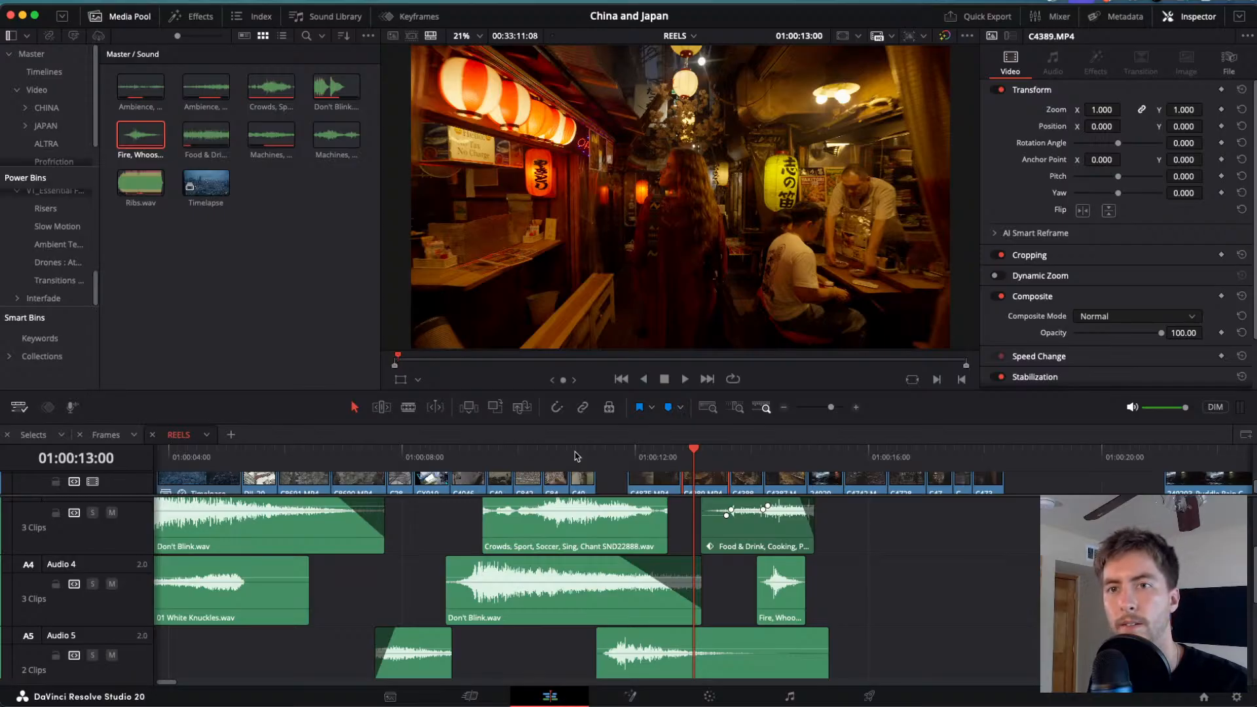
pyautogui.press('space')
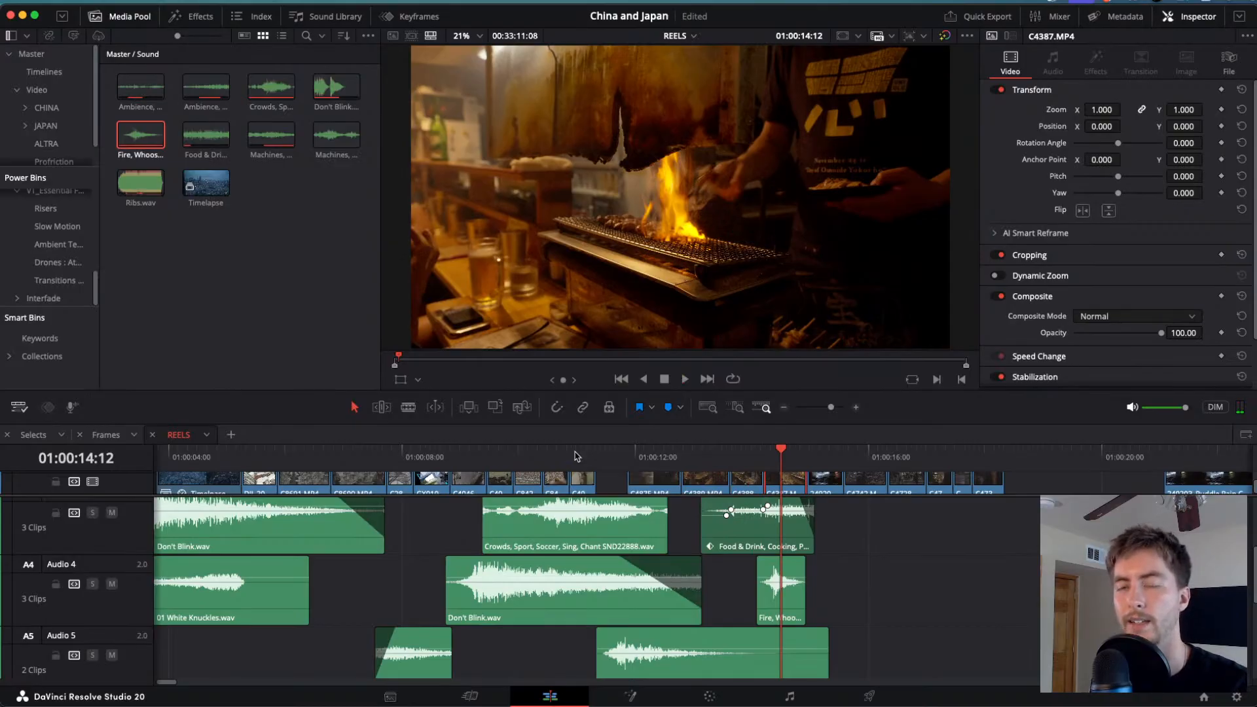
pyautogui.press('j')
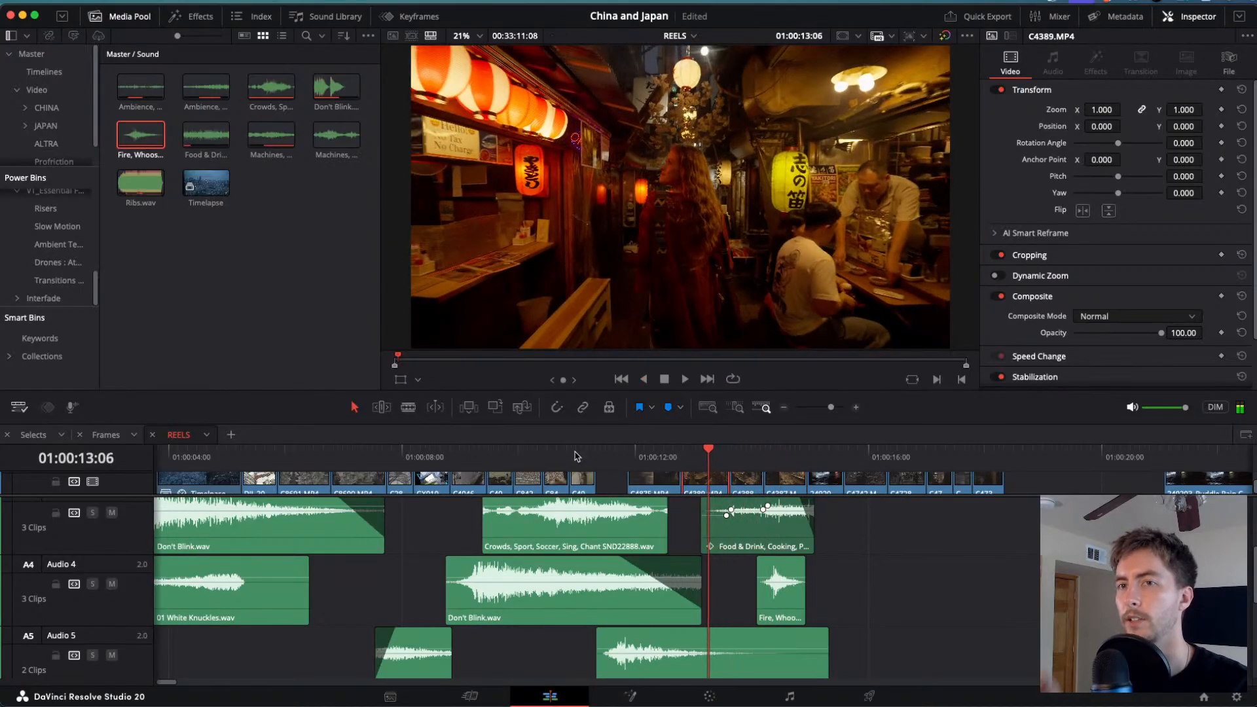
pyautogui.press('l')
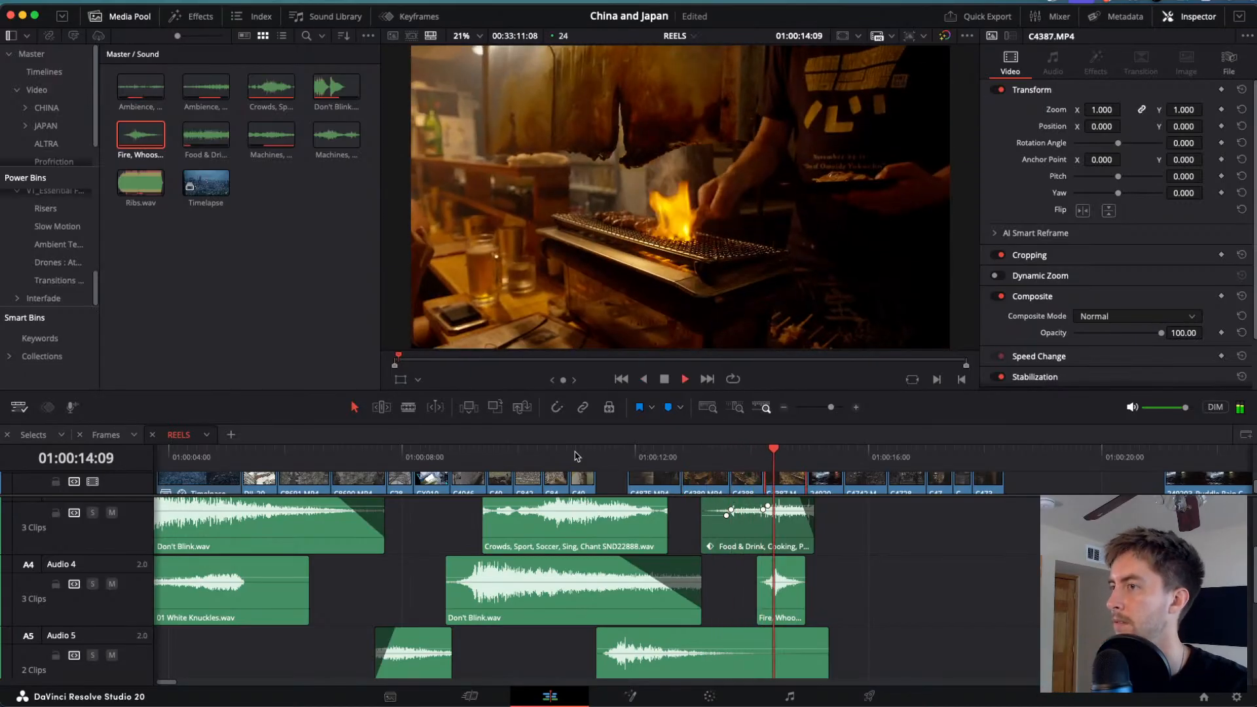
pyautogui.press('j')
pyautogui.press('k')
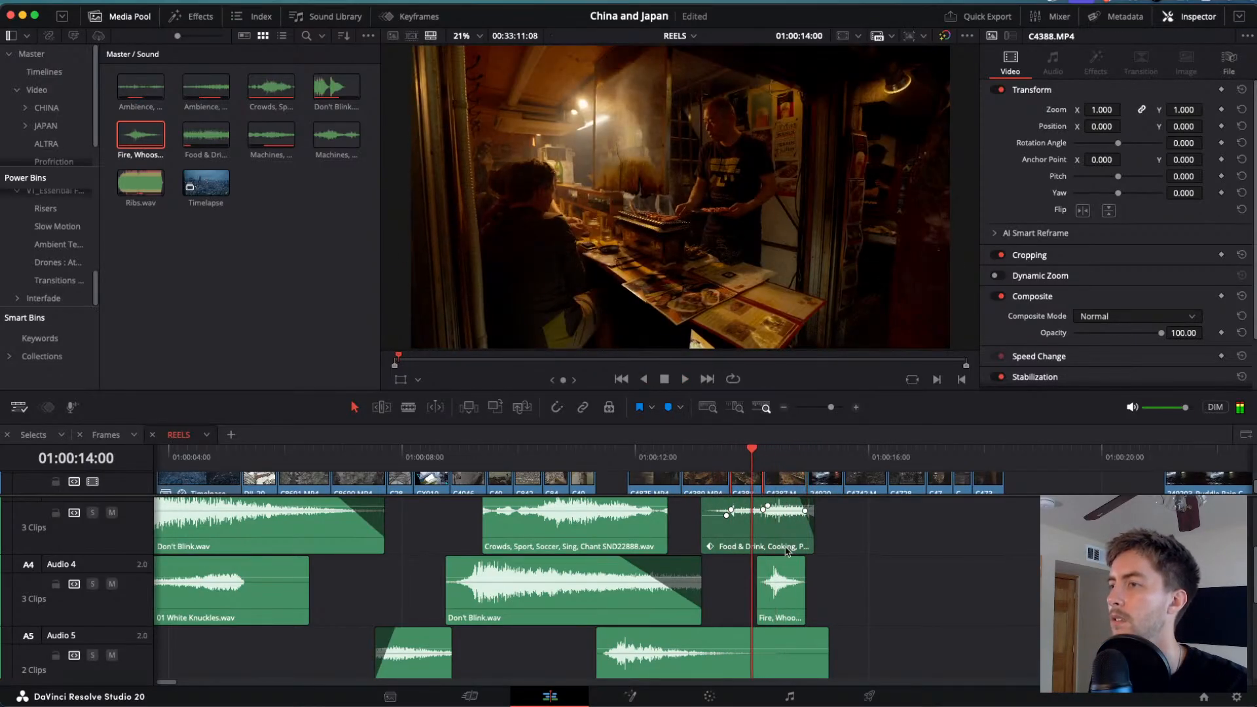
# - Give the fireball sound on Audio 4 a fade-in and a fade-out of about 3 frames each
pyautogui.hscroll(2, 783, 573)
pyautogui.press('super+equal')
pyautogui.moveTo(722, 558); pyautogui.dragTo(731, 559)
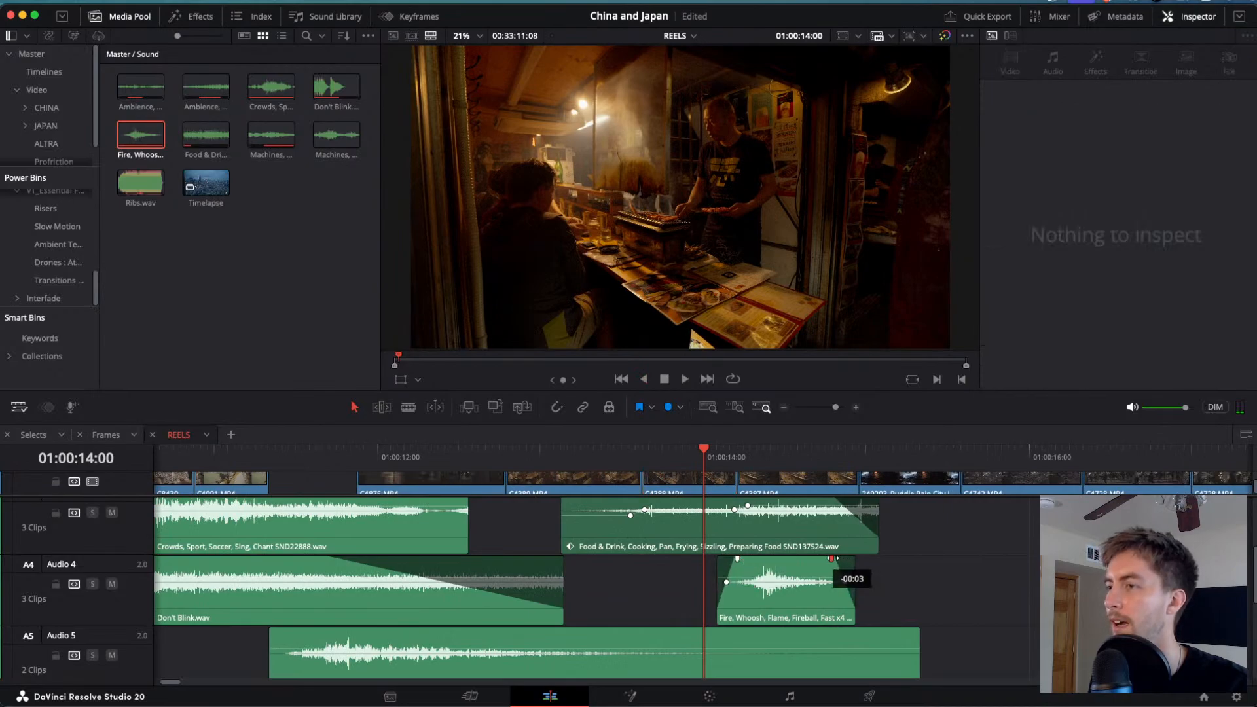
pyautogui.moveTo(832, 559); pyautogui.dragTo(835, 558)
# - Play the food clips repeatedly to judge the faded fireball sound's timing and level under the grill flame
pyautogui.press('l')
pyautogui.press('j')
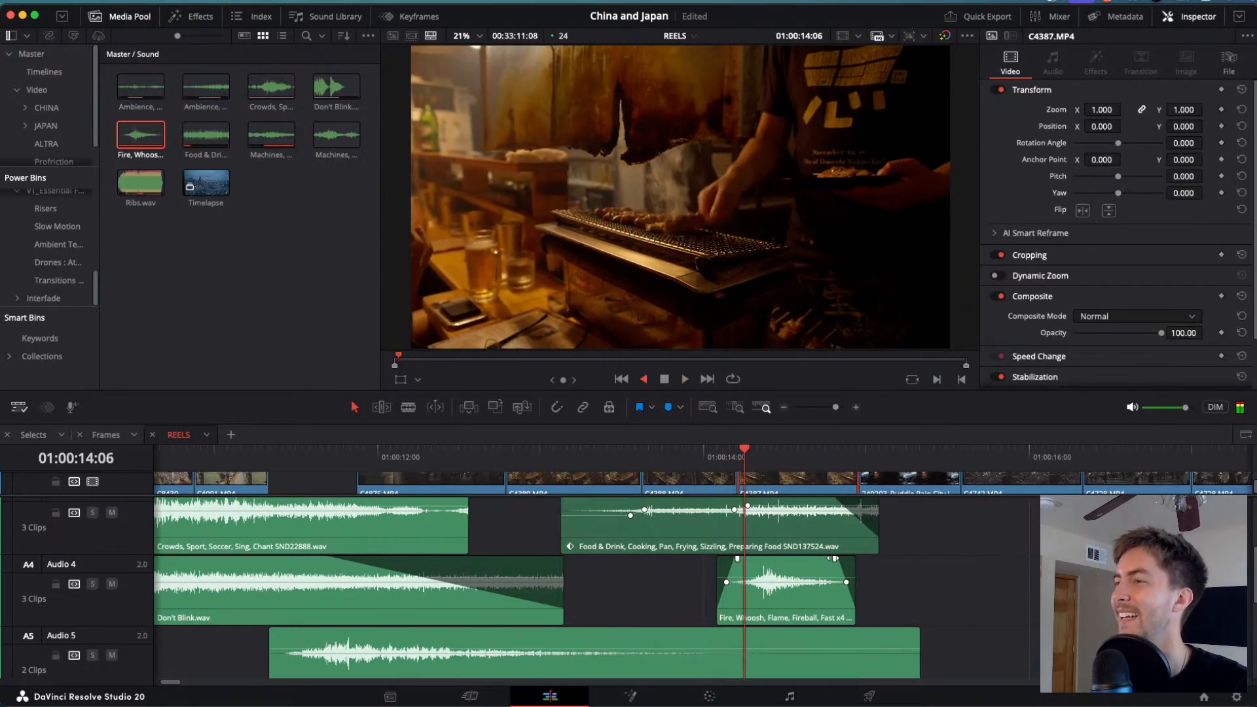
pyautogui.press('l')
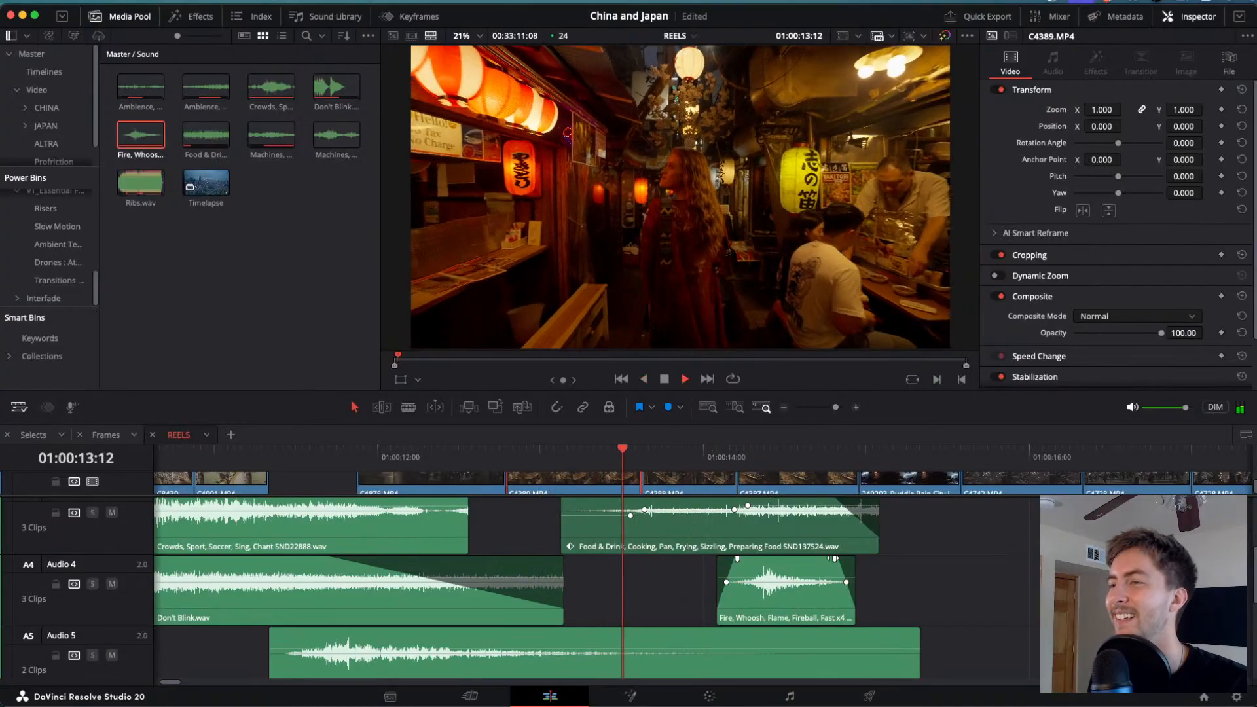
pyautogui.press('j')
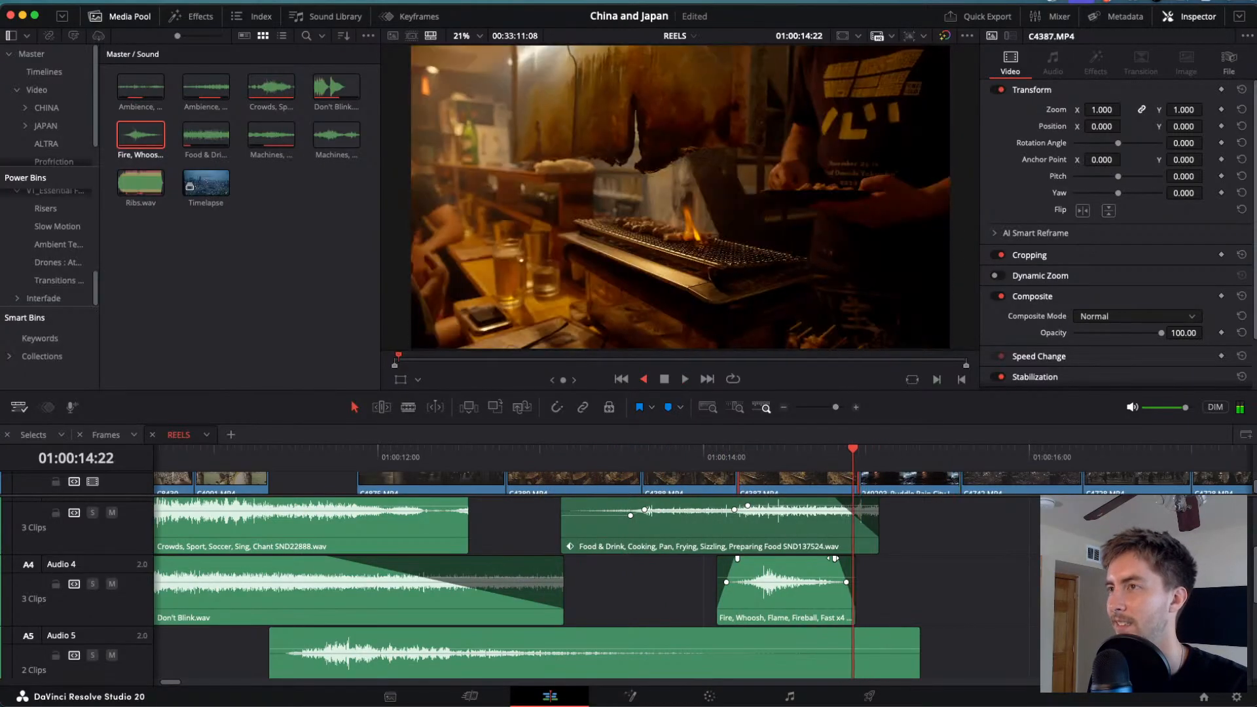
pyautogui.press('k')
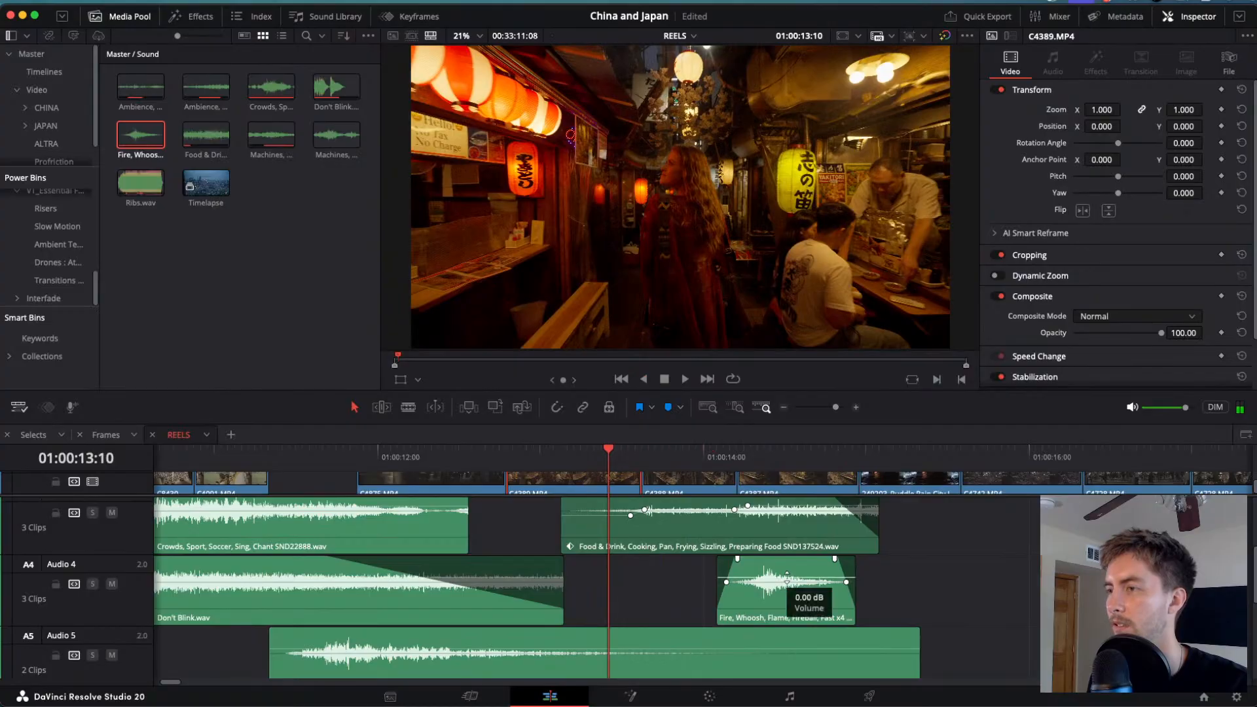
pyautogui.press('l')
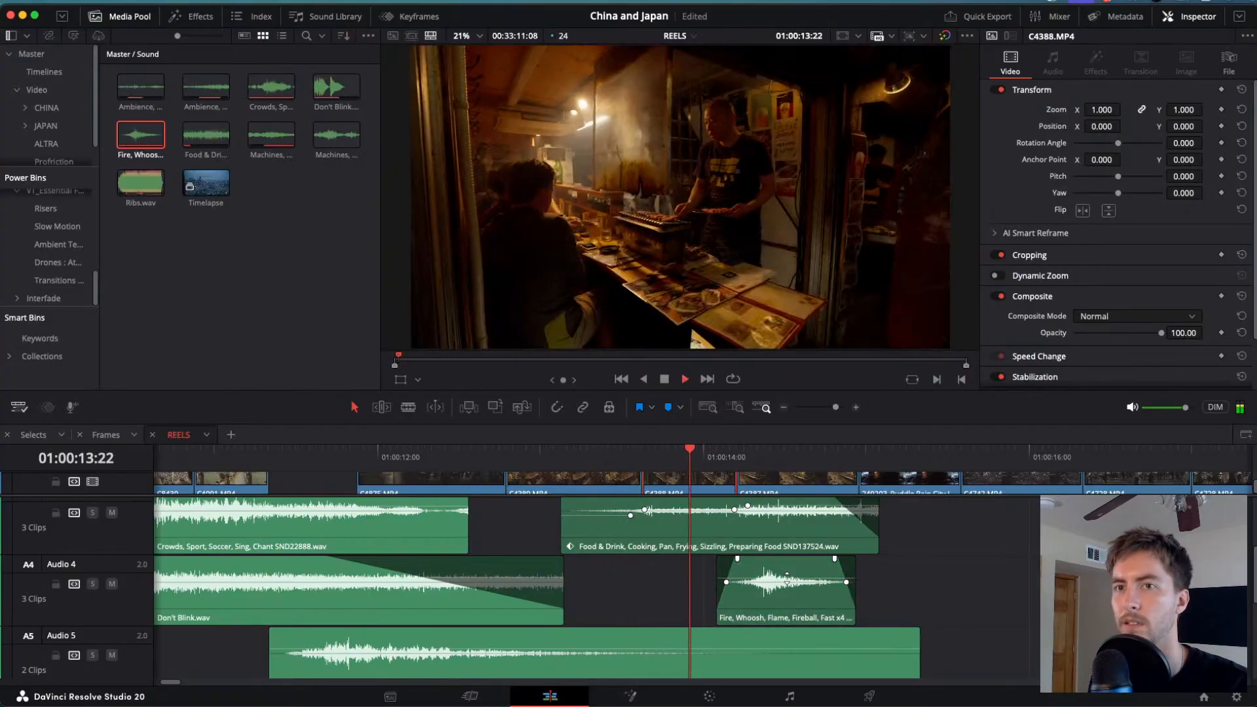
pyautogui.press('j')
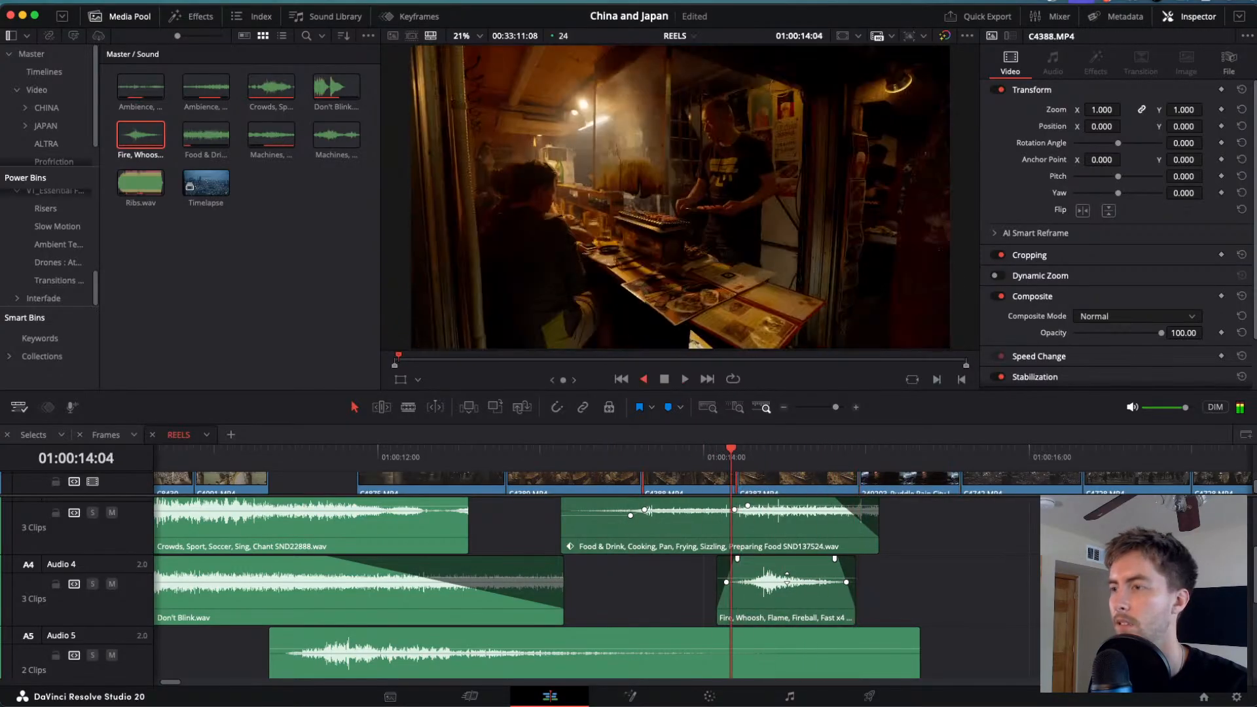
pyautogui.press('l')
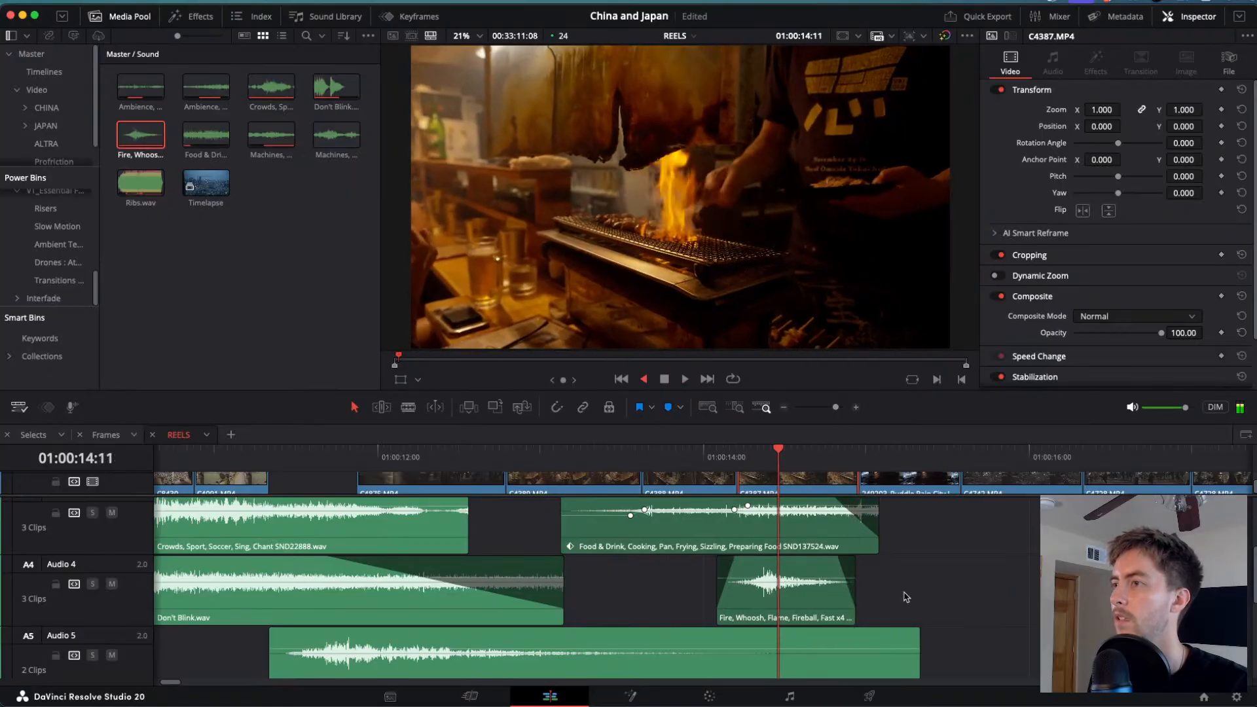
pyautogui.press('l')
pyautogui.press('j')
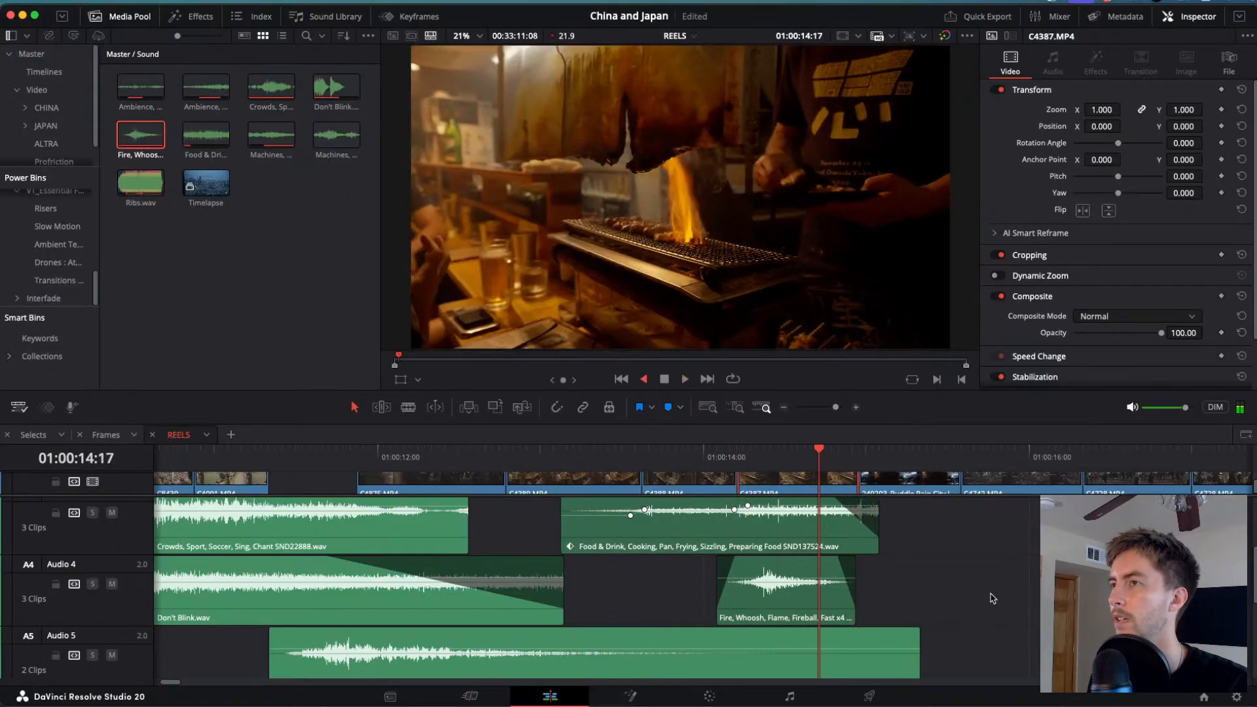
pyautogui.press('l')
pyautogui.press('k')
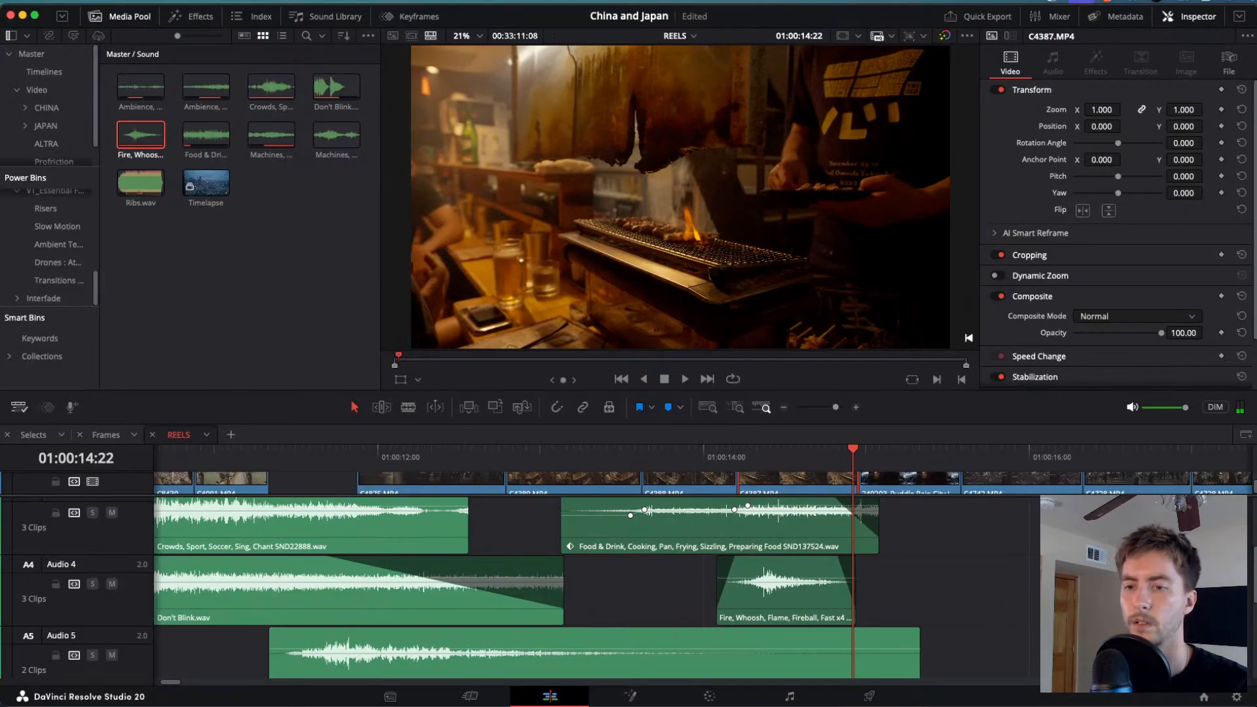
# - Search Soundly for "rain heavy", preview "Rain, General, Heavy Rain, Rainfall 01" and import its first 20.81 seconds into the Sound bin
pyautogui.press('super+Tab')
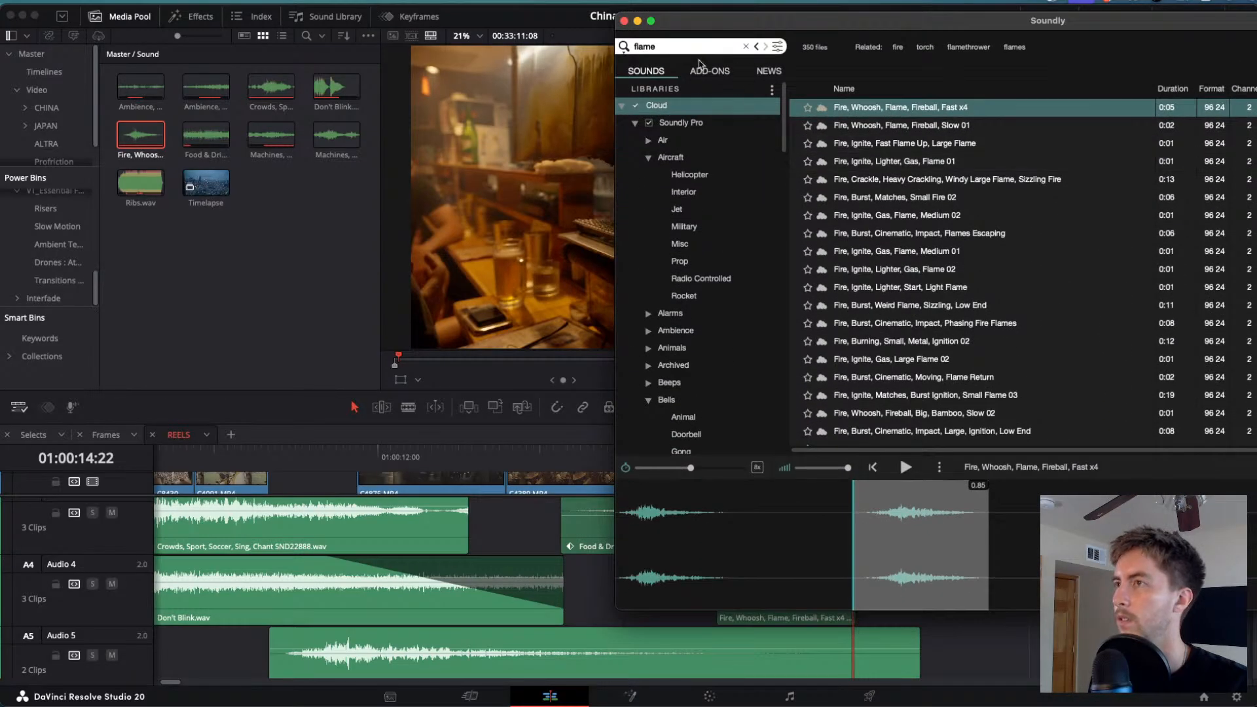
pyautogui.click(746, 46)
pyautogui.write('rain')
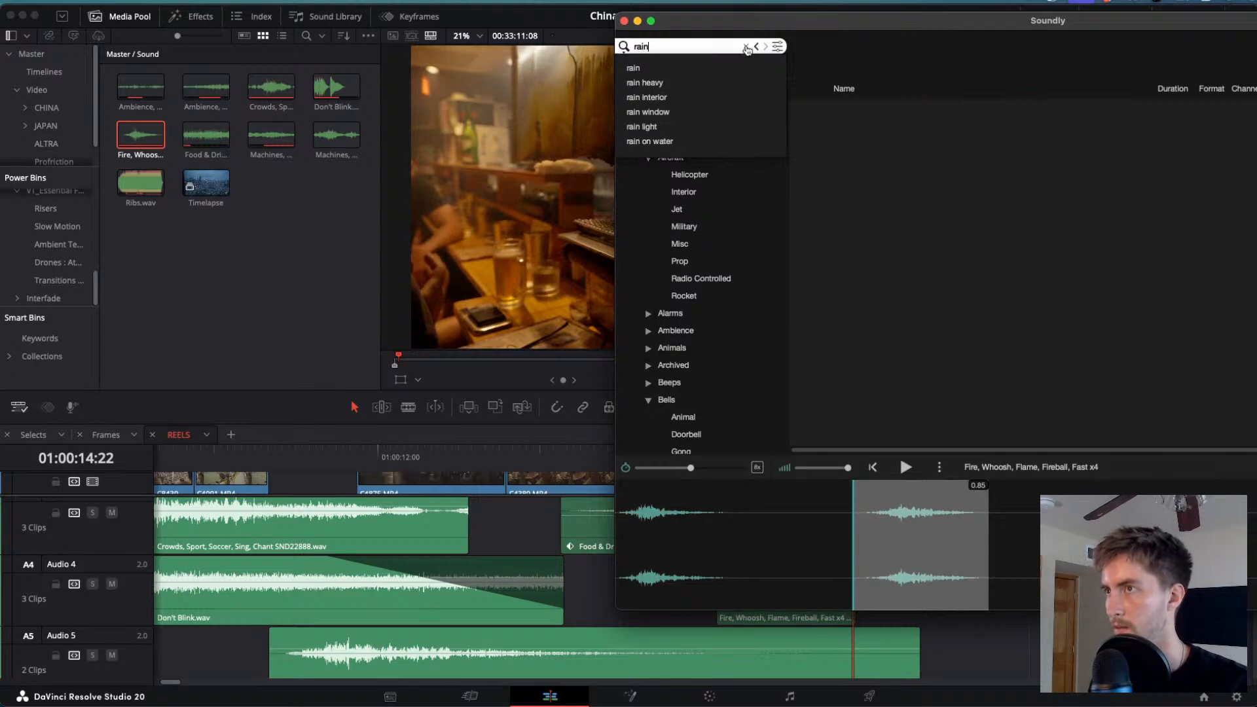
pyautogui.click(660, 82)
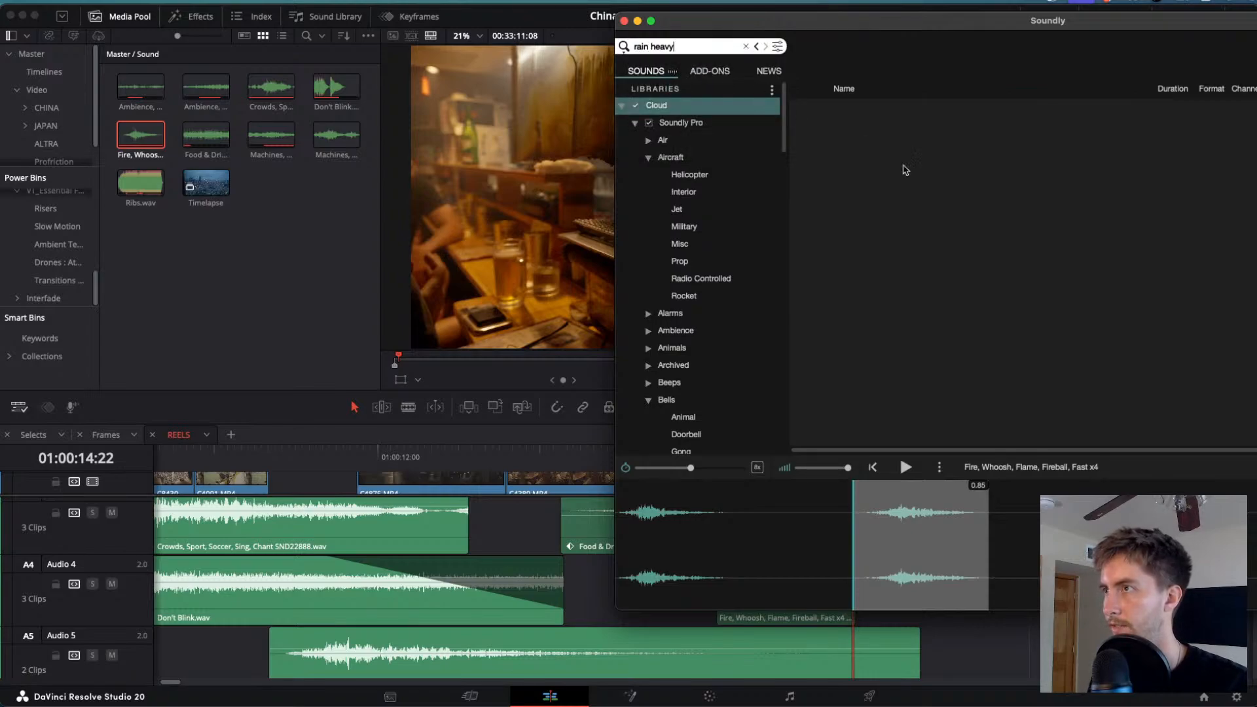
pyautogui.click(893, 110)
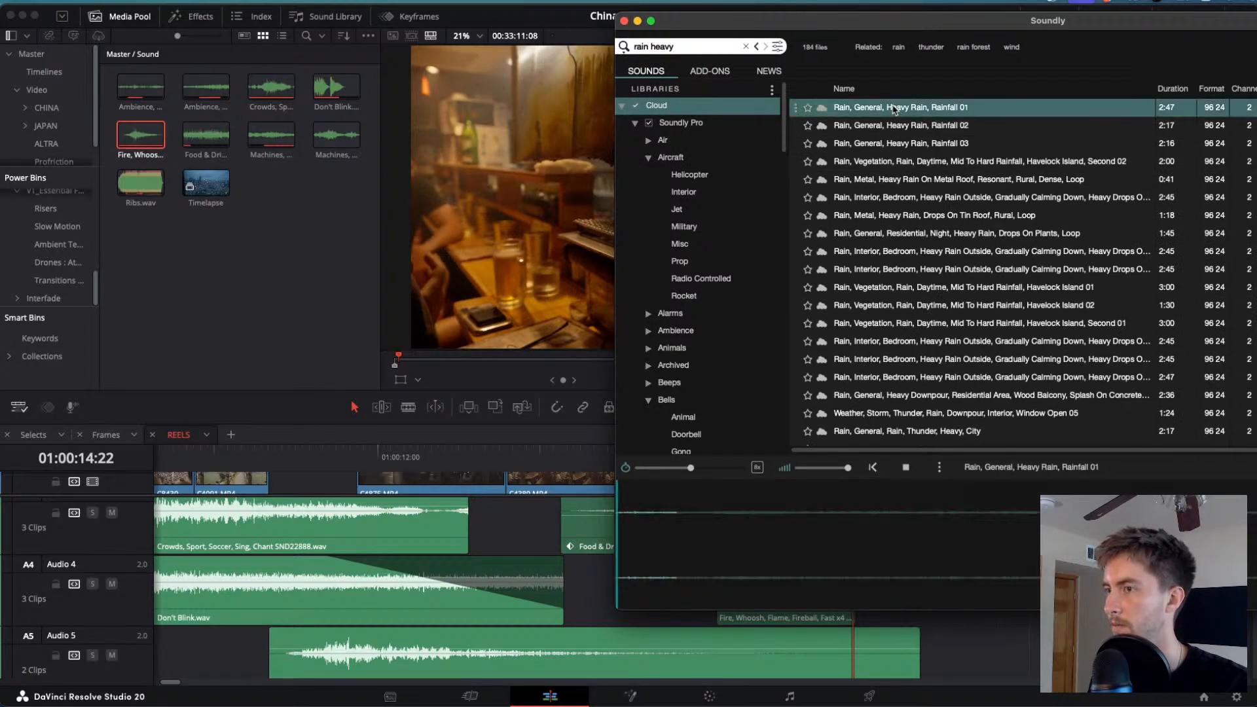
pyautogui.moveTo(717, 538); pyautogui.dragTo(249, 223)
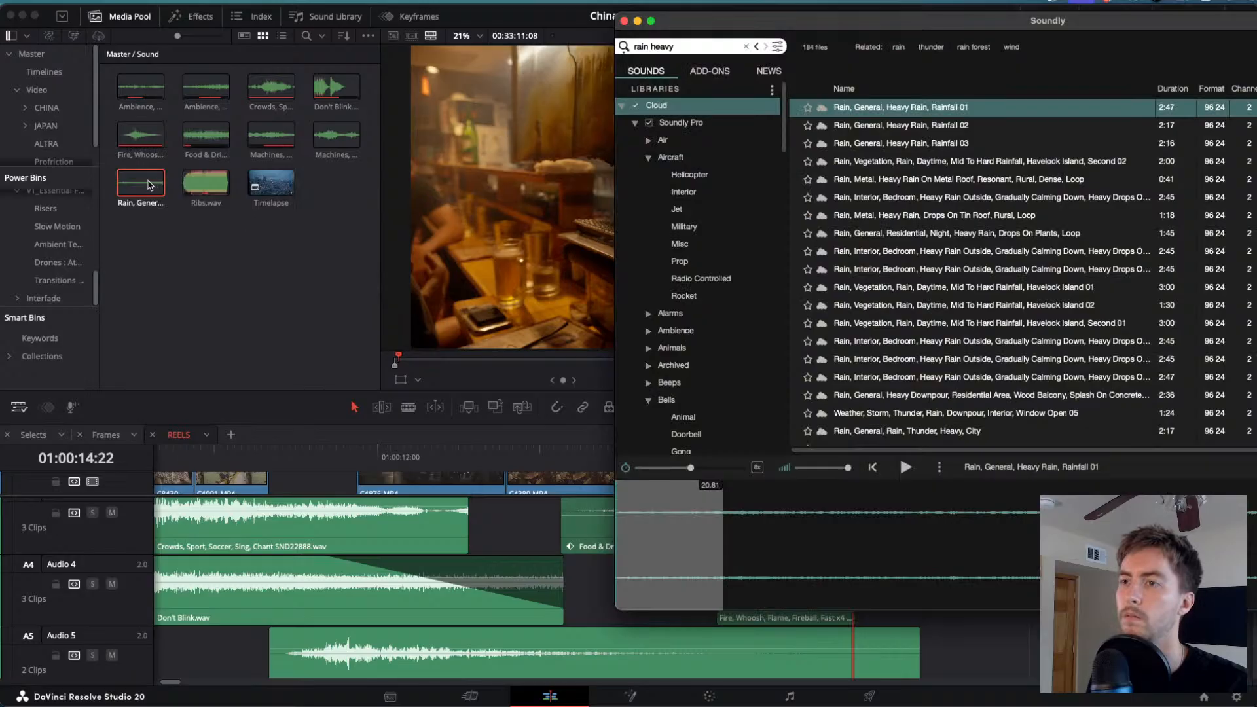
# - Place the heavy rain sound on Audio 4 near the start of the rain puddle clip and trim its end to about 01:00:17:10
pyautogui.moveTo(151, 185); pyautogui.dragTo(872, 580)
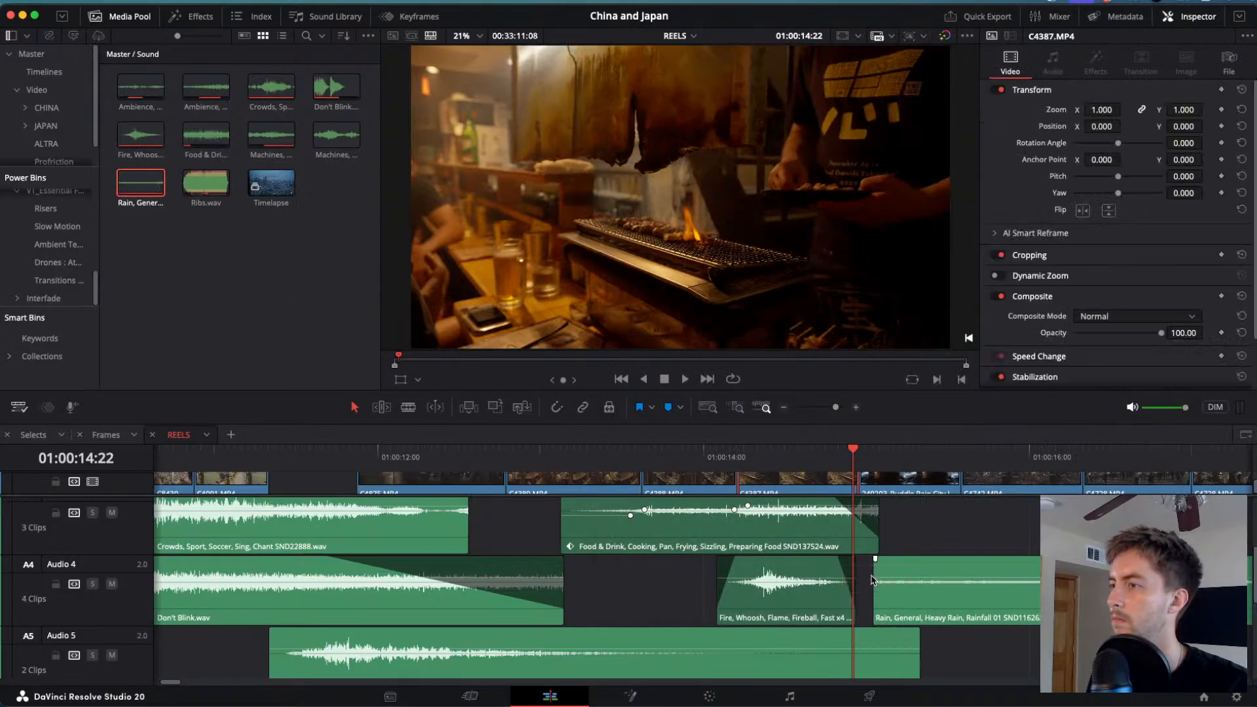
pyautogui.scroll(-3, 871, 580)
pyautogui.scroll(-3, 823, 597)
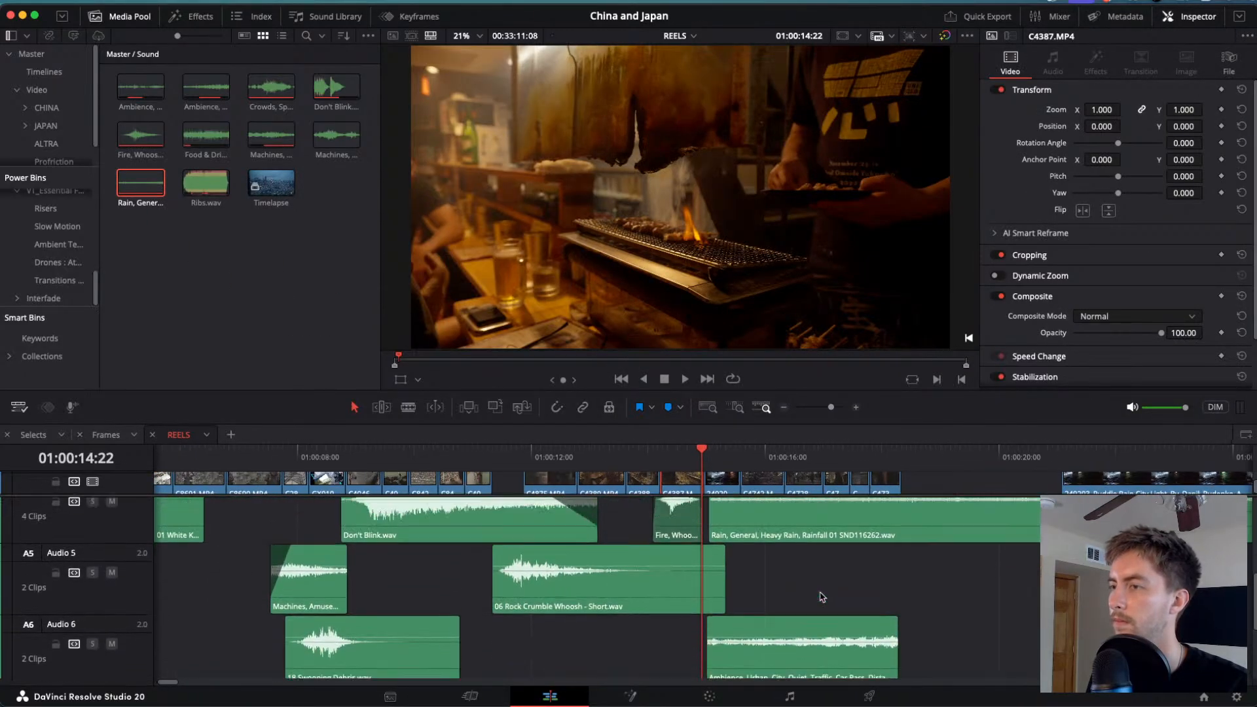
pyautogui.scroll(3, 823, 597)
pyautogui.scroll(-3, 832, 599)
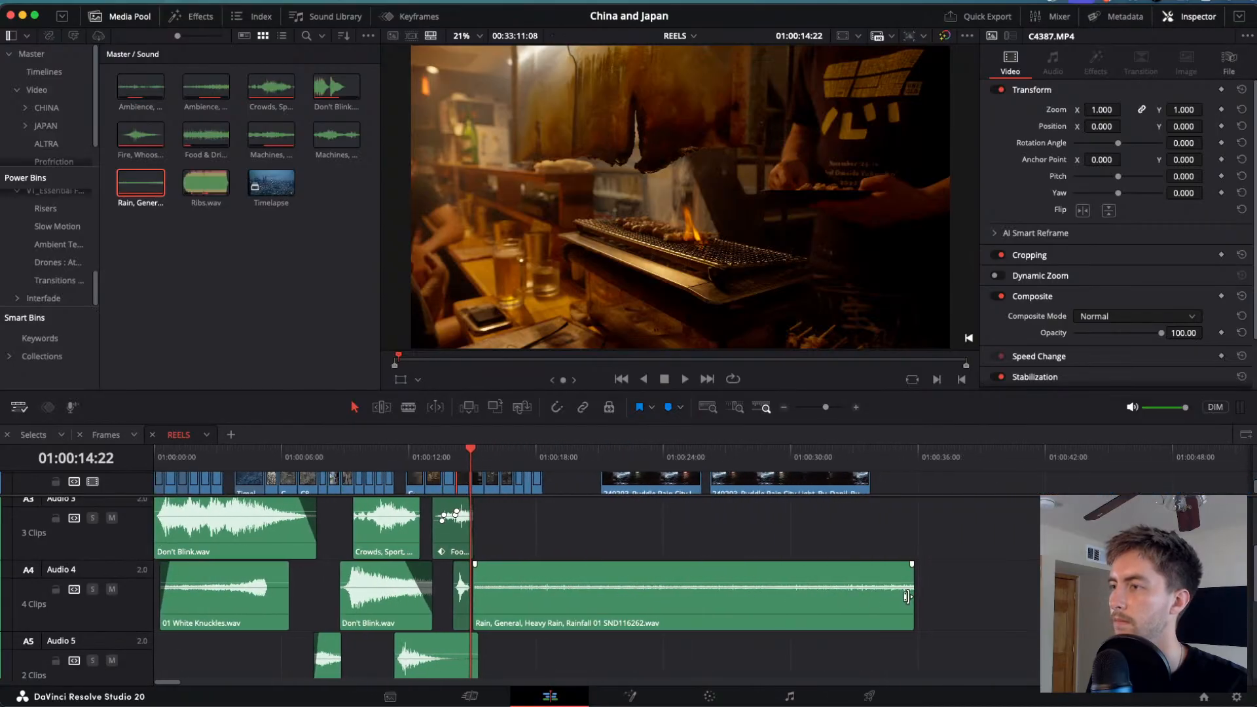
pyautogui.moveTo(907, 596); pyautogui.dragTo(501, 596)
pyautogui.scroll(3, 505, 583)
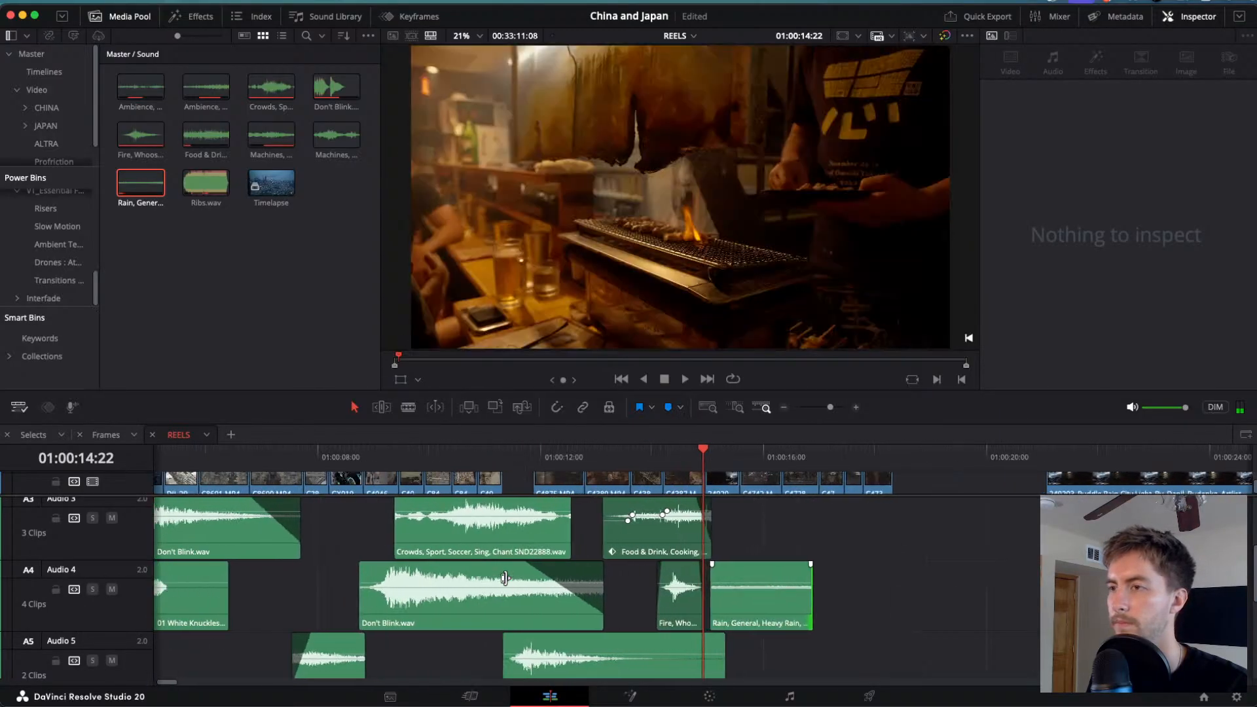
pyautogui.scroll(2, 505, 578)
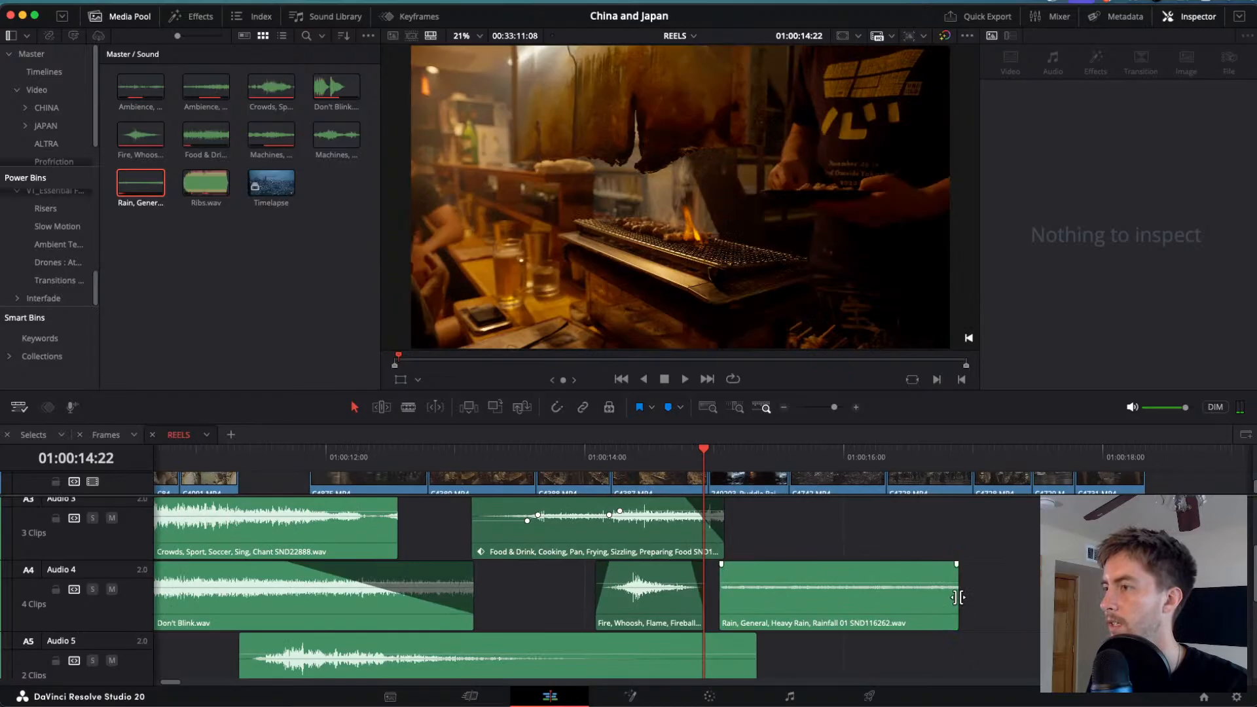
pyautogui.moveTo(958, 598); pyautogui.dragTo(1028, 597)
pyautogui.press('space')
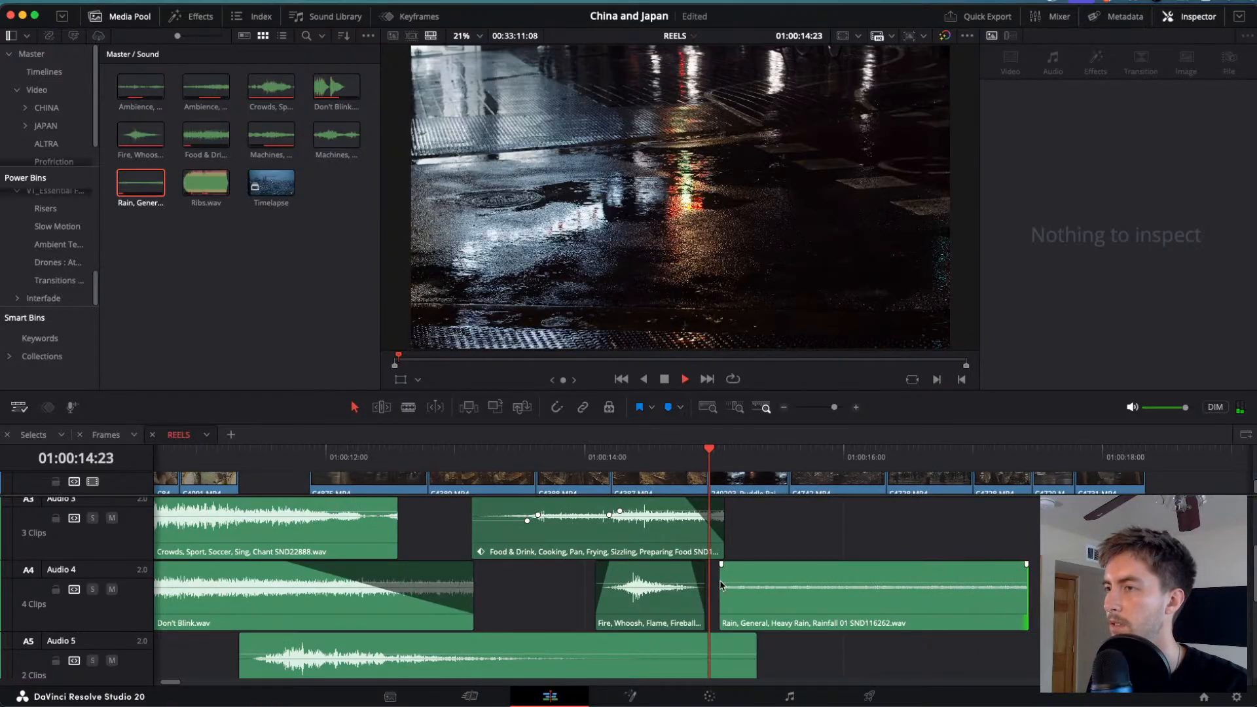
# - Play back the puddle and city night shots to check the sound clips beneath them
pyautogui.press('j')
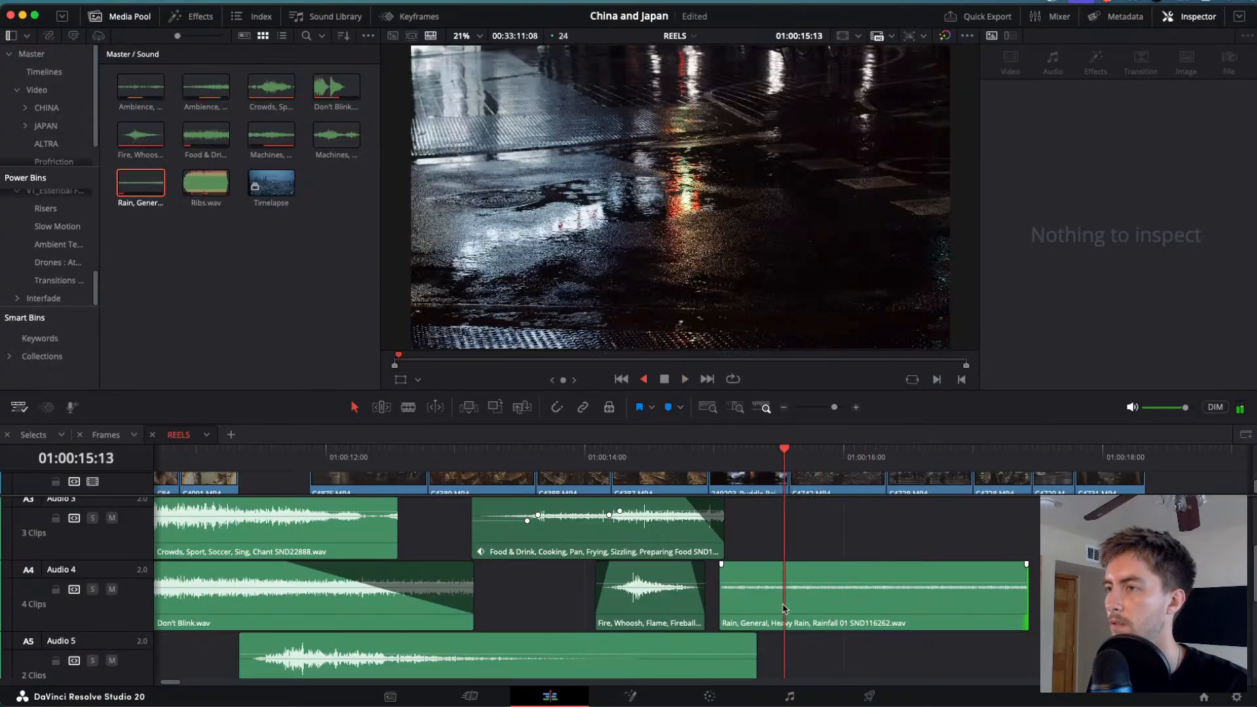
pyautogui.press('space')
pyautogui.scroll(-5, 779, 612)
pyautogui.press('space')
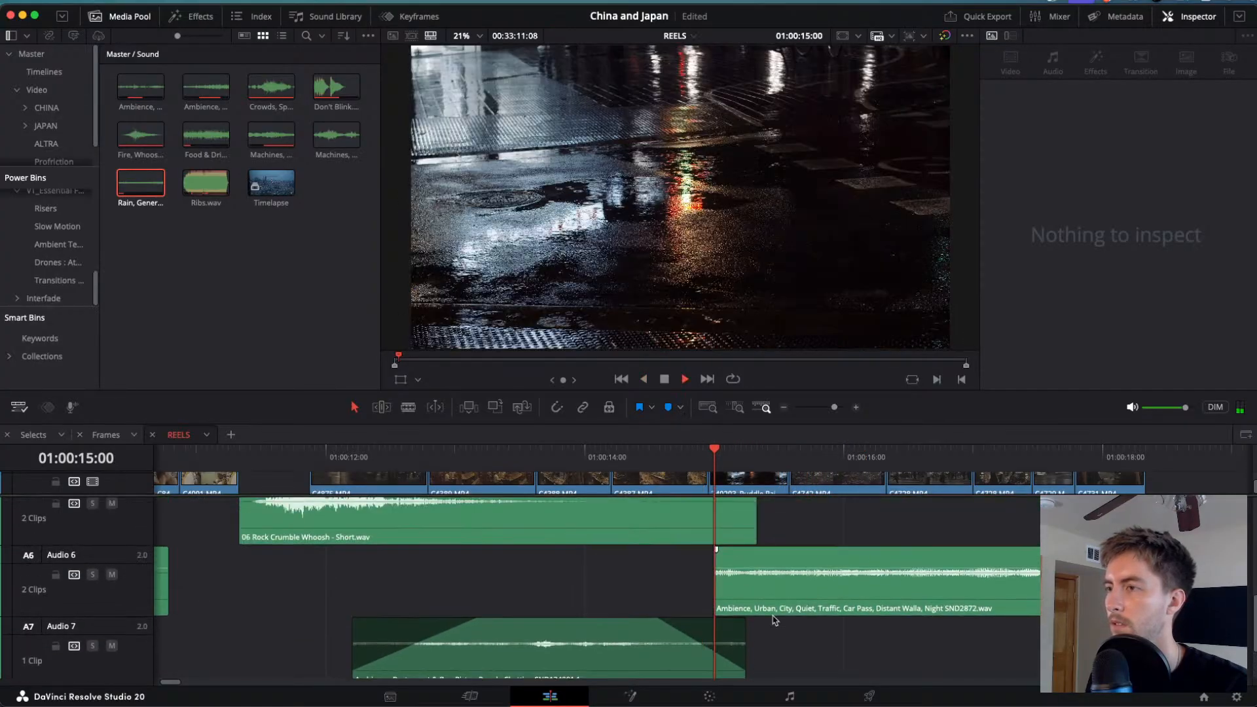
pyautogui.scroll(3, 774, 620)
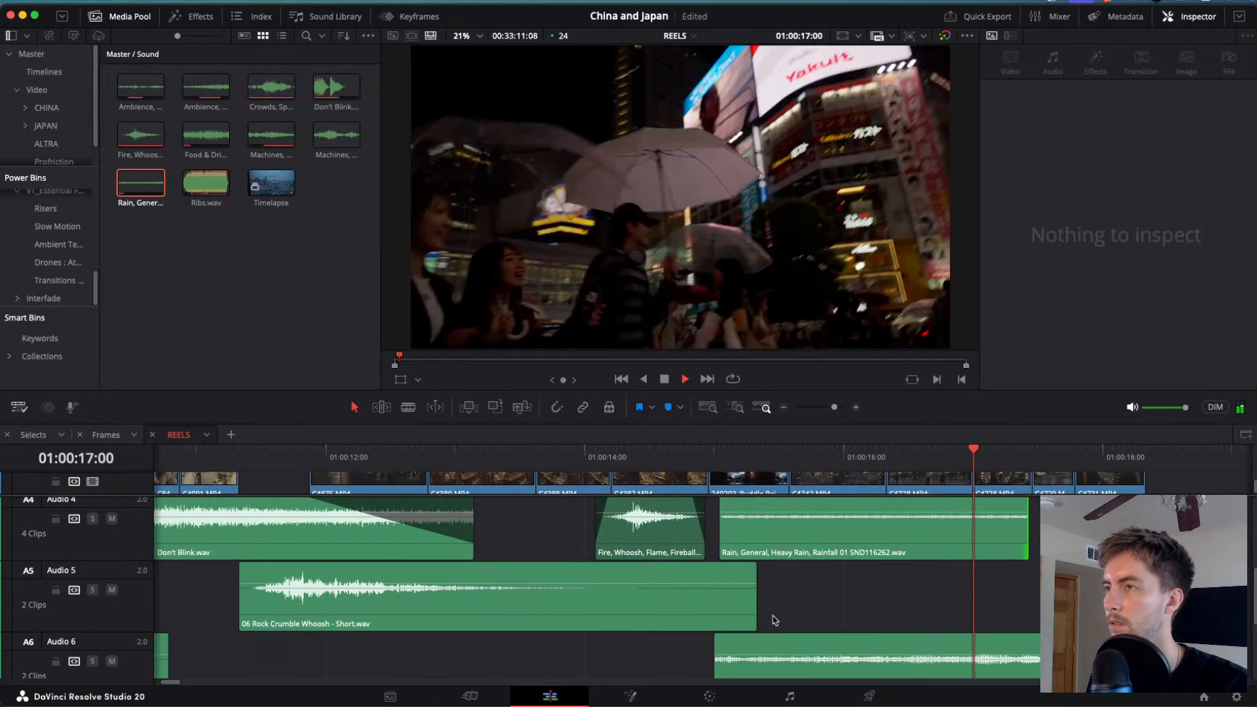
pyautogui.press('j')
pyautogui.scroll(2, 753, 577)
pyautogui.press('space')
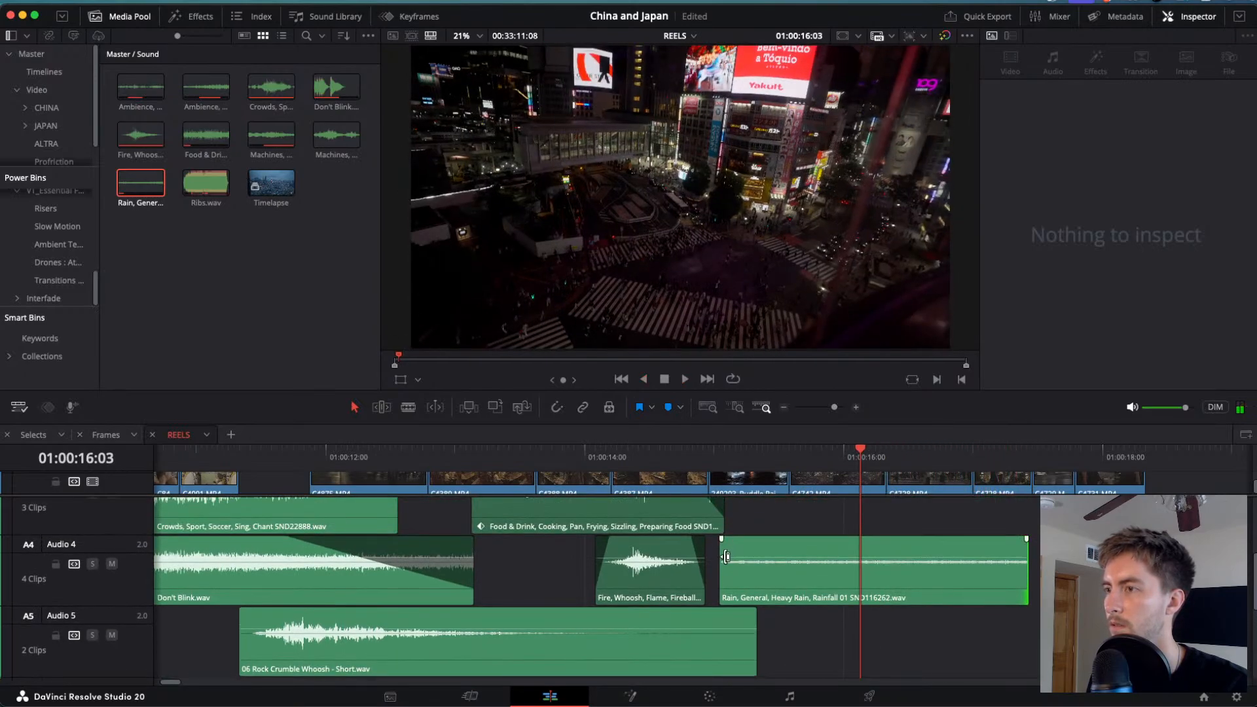
# - Move the heavy rain clip to Audio 8 at the start of the puddle shot and extend its end under the following shots
pyautogui.scroll(-3, 722, 566)
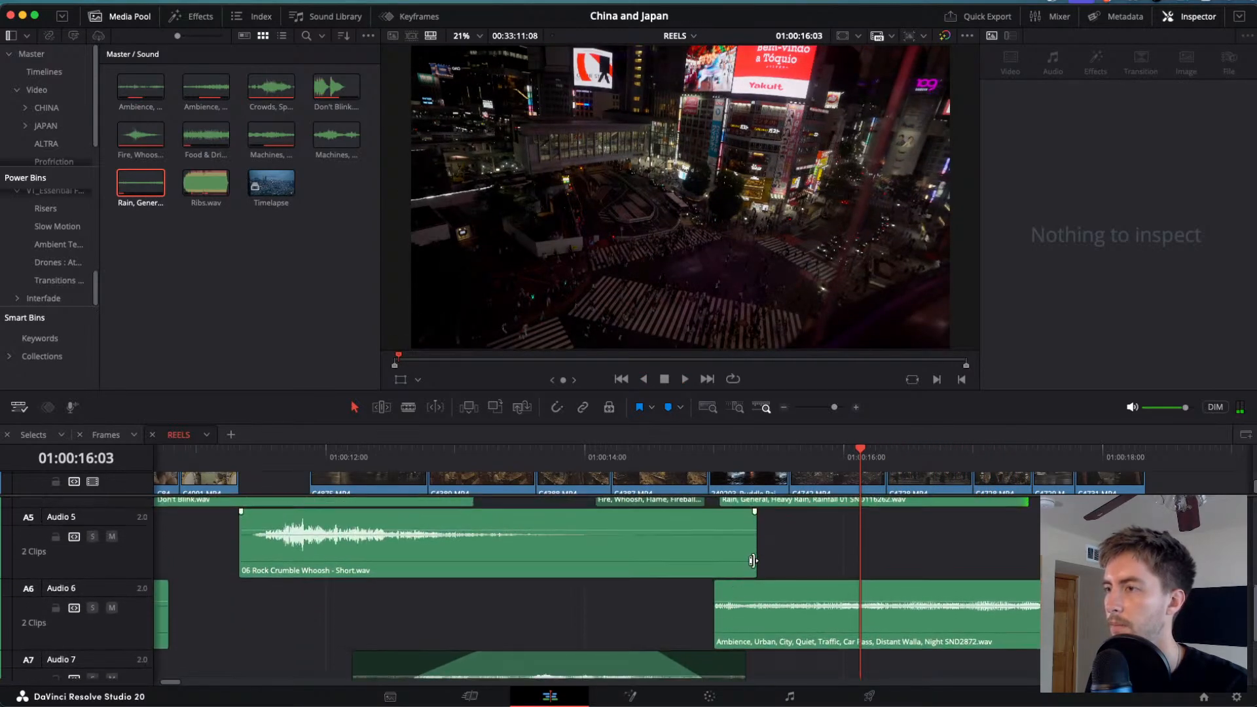
pyautogui.scroll(1, 779, 556)
pyautogui.moveTo(779, 556); pyautogui.dragTo(964, 659)
pyautogui.moveTo(978, 587); pyautogui.dragTo(743, 631)
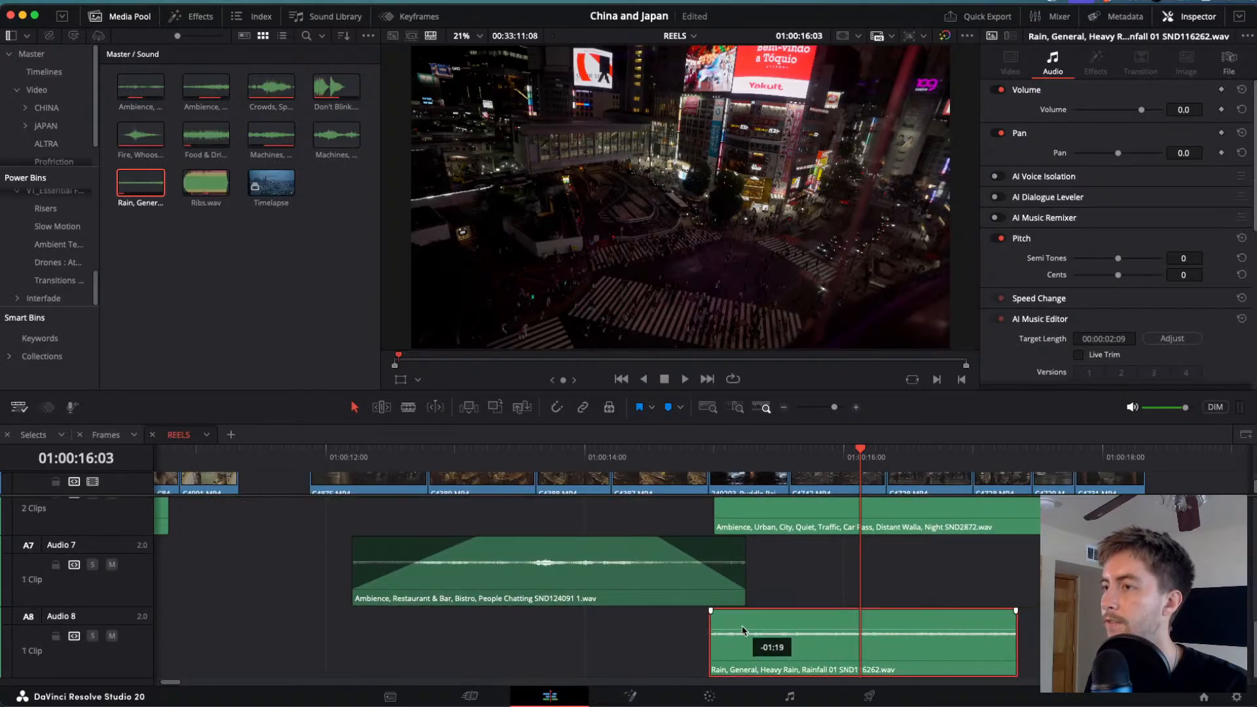
pyautogui.moveTo(1008, 641); pyautogui.dragTo(1060, 640)
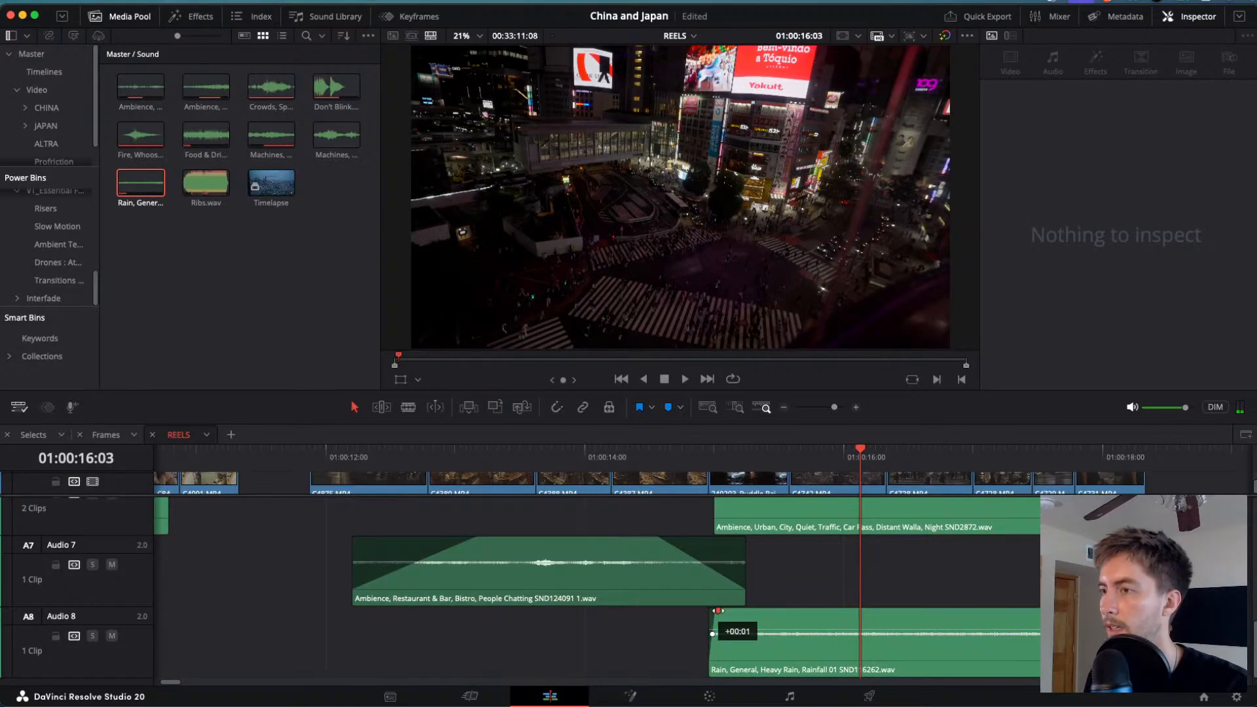
# - Start the rain clip slightly before the puddle shot with a short fade-in, and play back the transition
pyautogui.moveTo(737, 454); pyautogui.dragTo(709, 452)
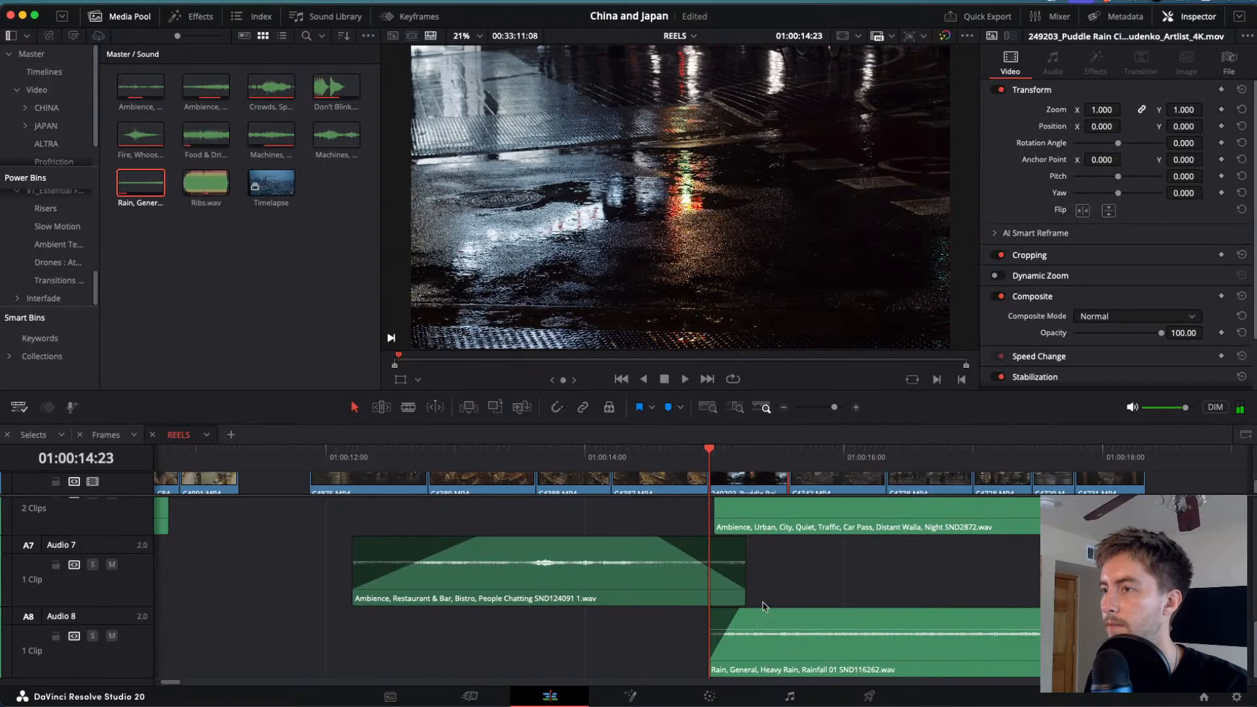
pyautogui.moveTo(773, 653); pyautogui.dragTo(727, 656)
pyautogui.moveTo(709, 451); pyautogui.dragTo(677, 454)
pyautogui.press('space')
pyautogui.press('j')
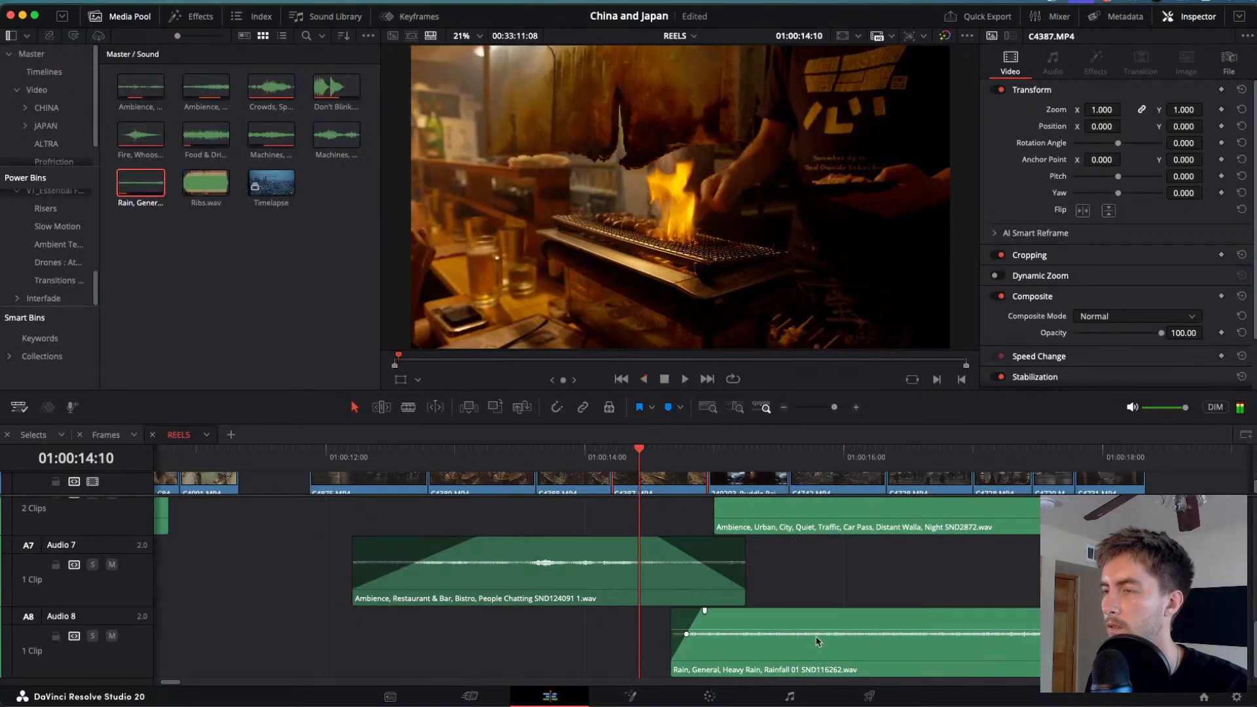
pyautogui.press('l')
pyautogui.press('j')
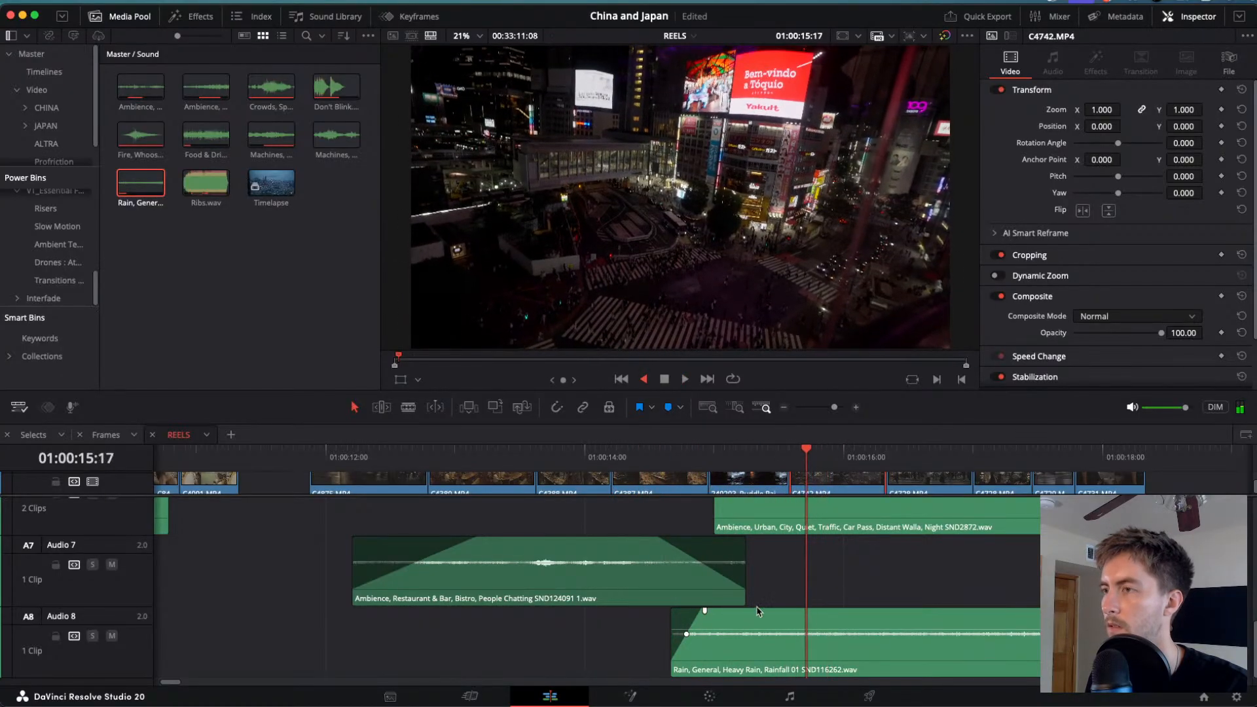
# - Add a short fade-out to the Rock Crumble Whoosh clip on Audio 5 and play back its ending
pyautogui.scroll(5, 773, 603)
pyautogui.press('k')
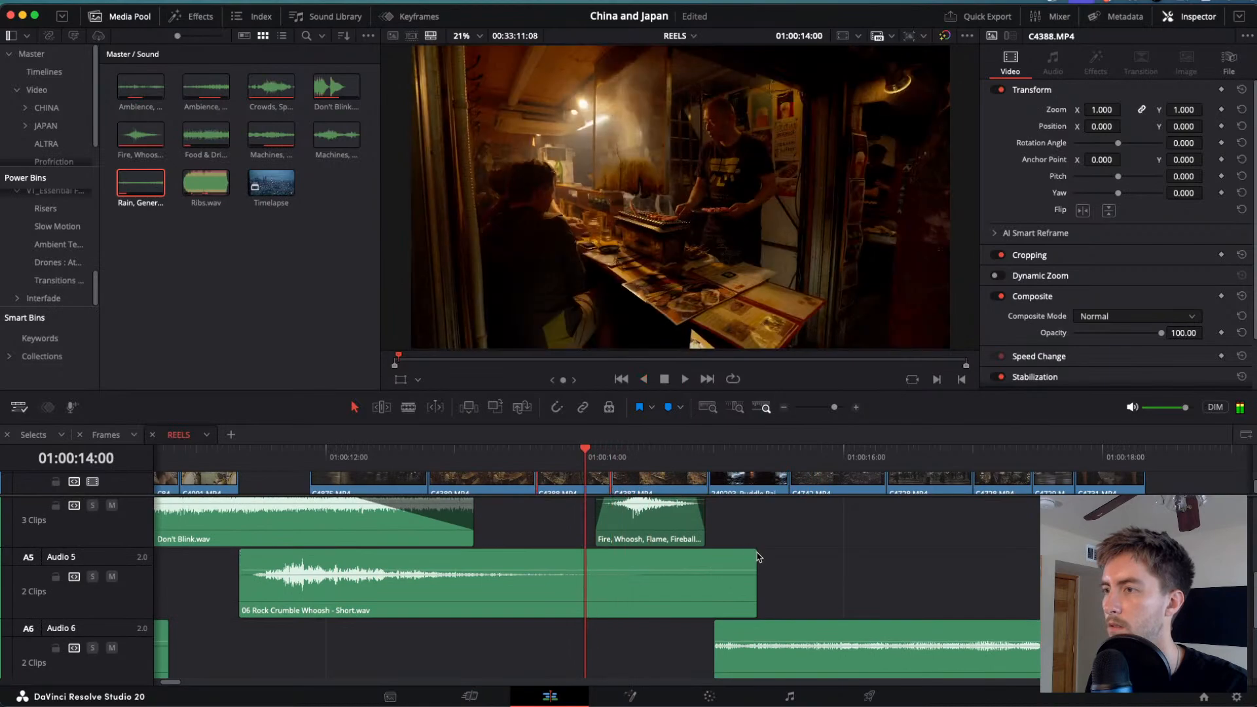
pyautogui.scroll(2, 725, 555)
pyautogui.press('l')
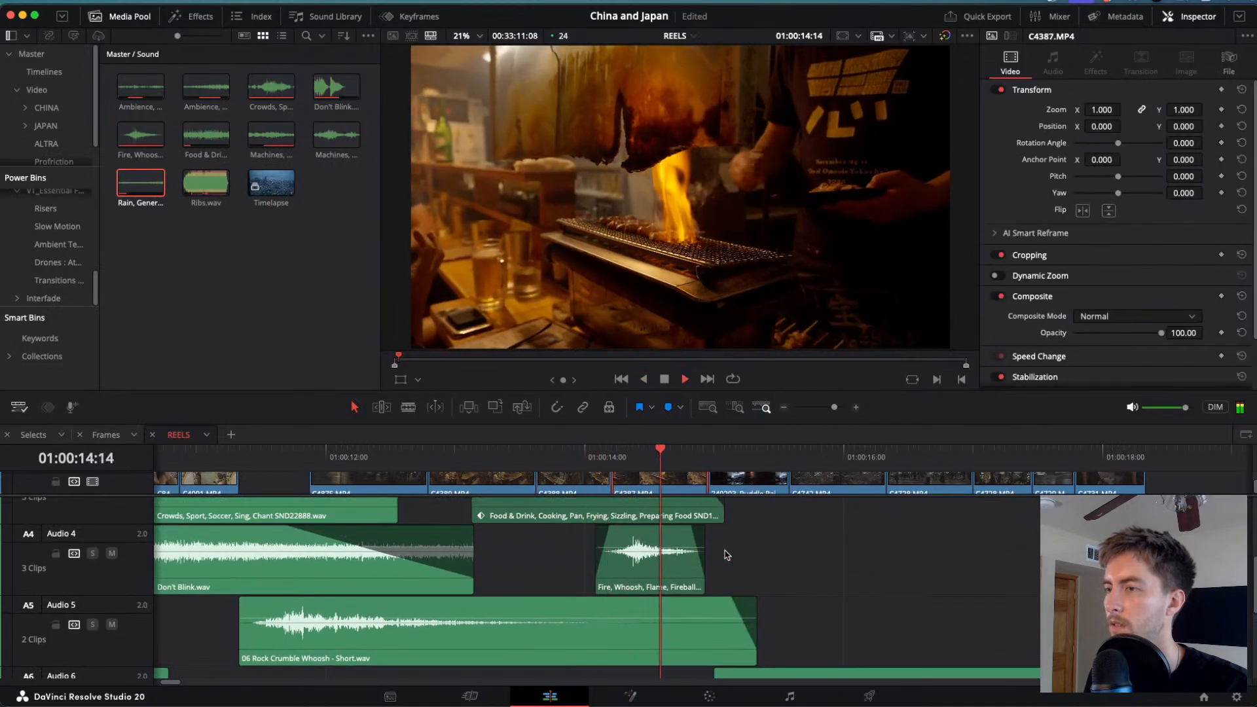
pyautogui.press('j')
pyautogui.press('k')
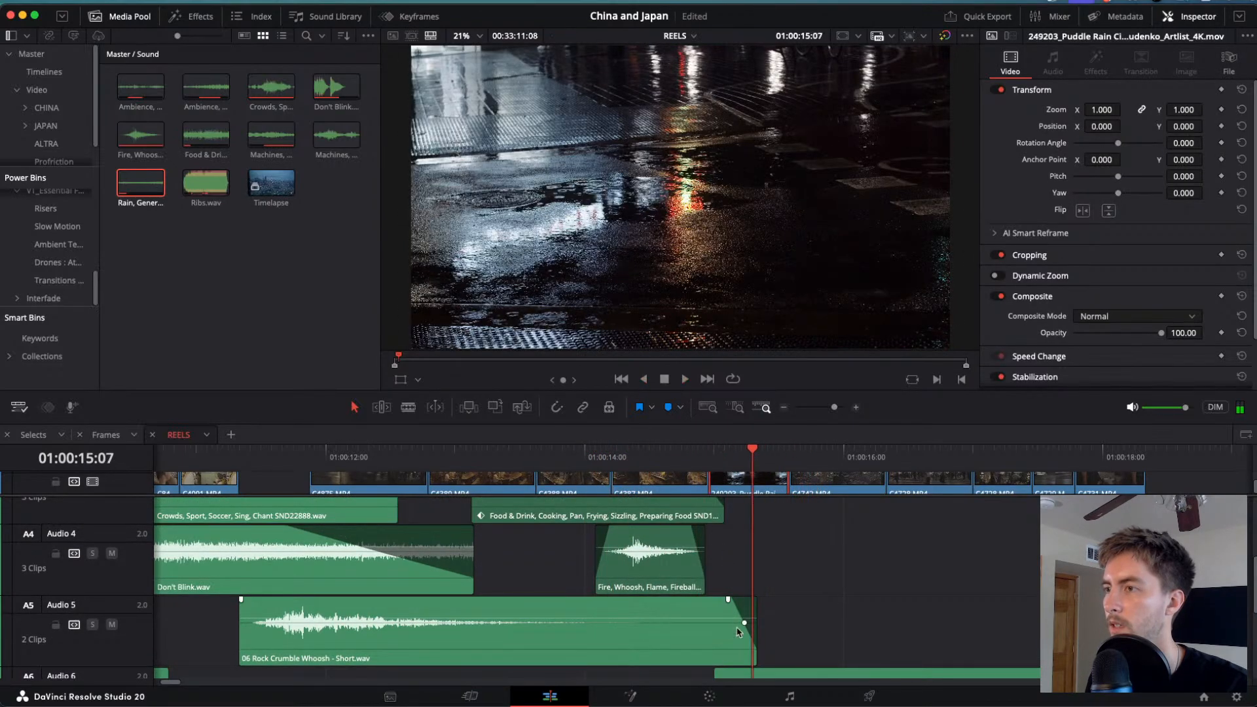
# - Extend the start of the urban night ambience clip on Audio 6 before the puddle shot and give it a long fade-in
pyautogui.scroll(-5, 741, 629)
pyautogui.scroll(1, 738, 633)
pyautogui.moveTo(716, 545); pyautogui.dragTo(794, 515)
# - Play back the food stall, puddle and Shibuya shots to check how the ambience fades in
pyautogui.click(714, 451)
pyautogui.click(569, 450)
pyautogui.press('space')
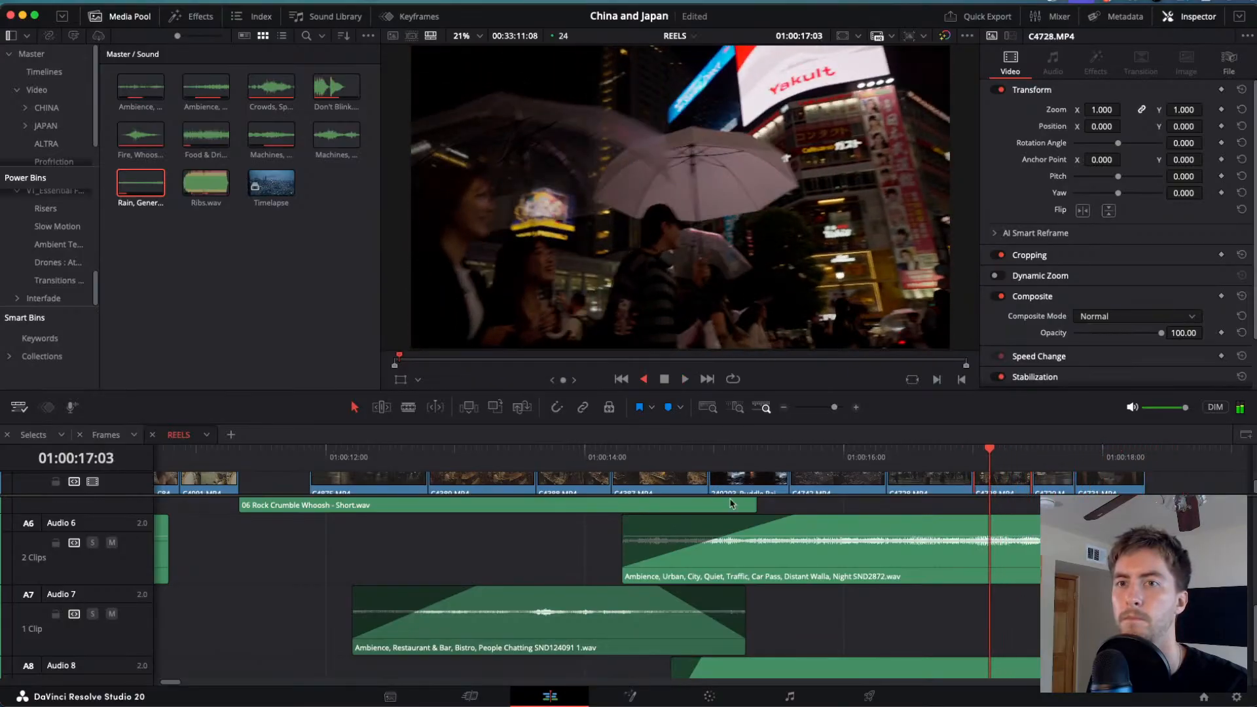
pyautogui.scroll(-2, 723, 568)
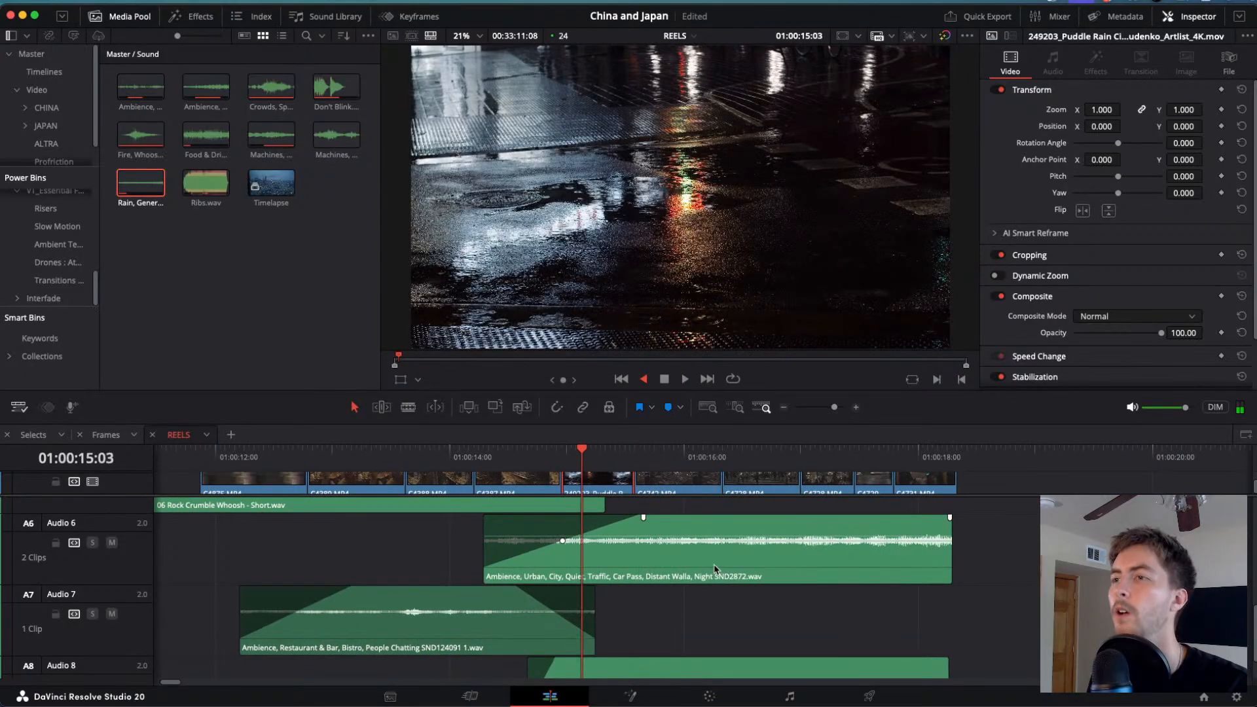
pyautogui.click(555, 467)
pyautogui.moveTo(471, 457); pyautogui.dragTo(385, 457)
pyautogui.press('space')
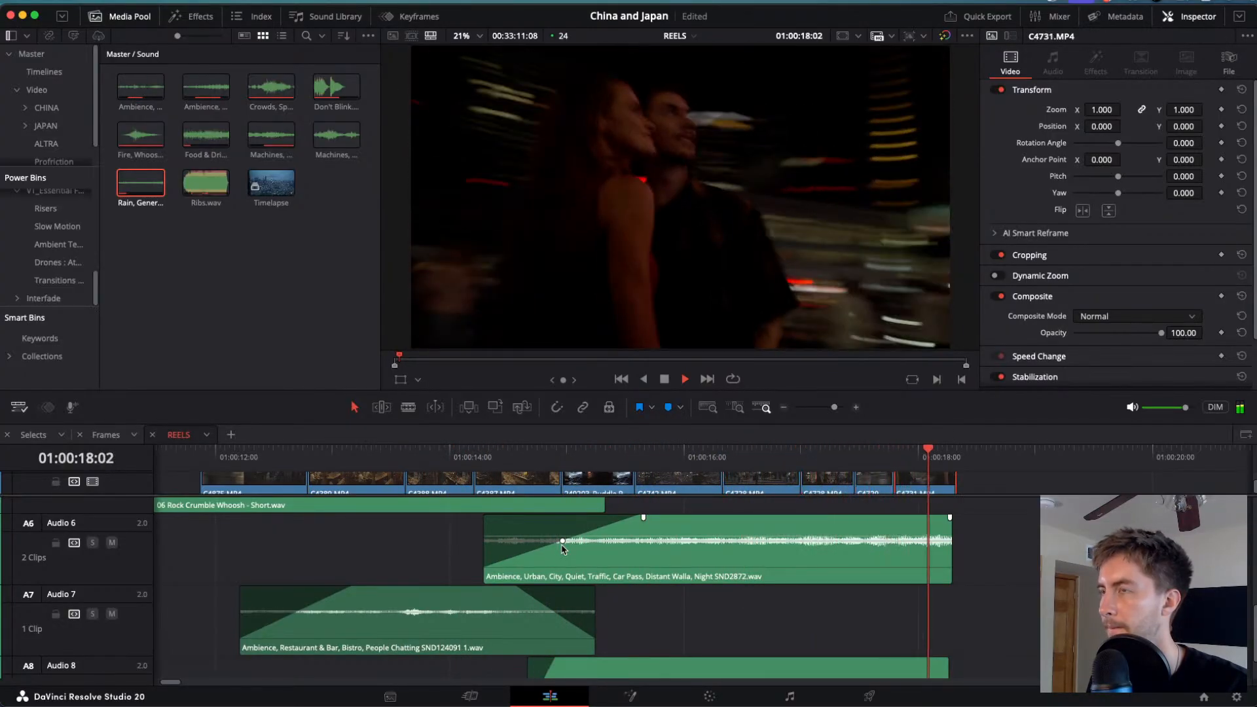
pyautogui.press('j')
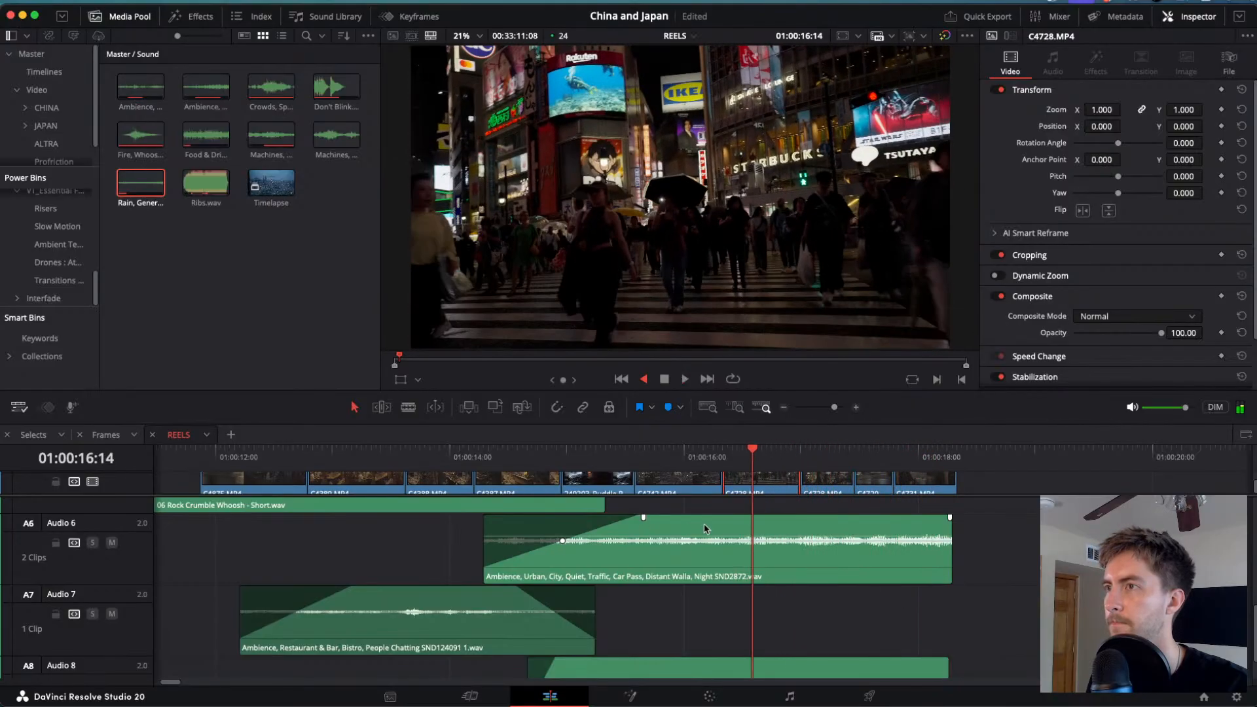
pyautogui.press('l')
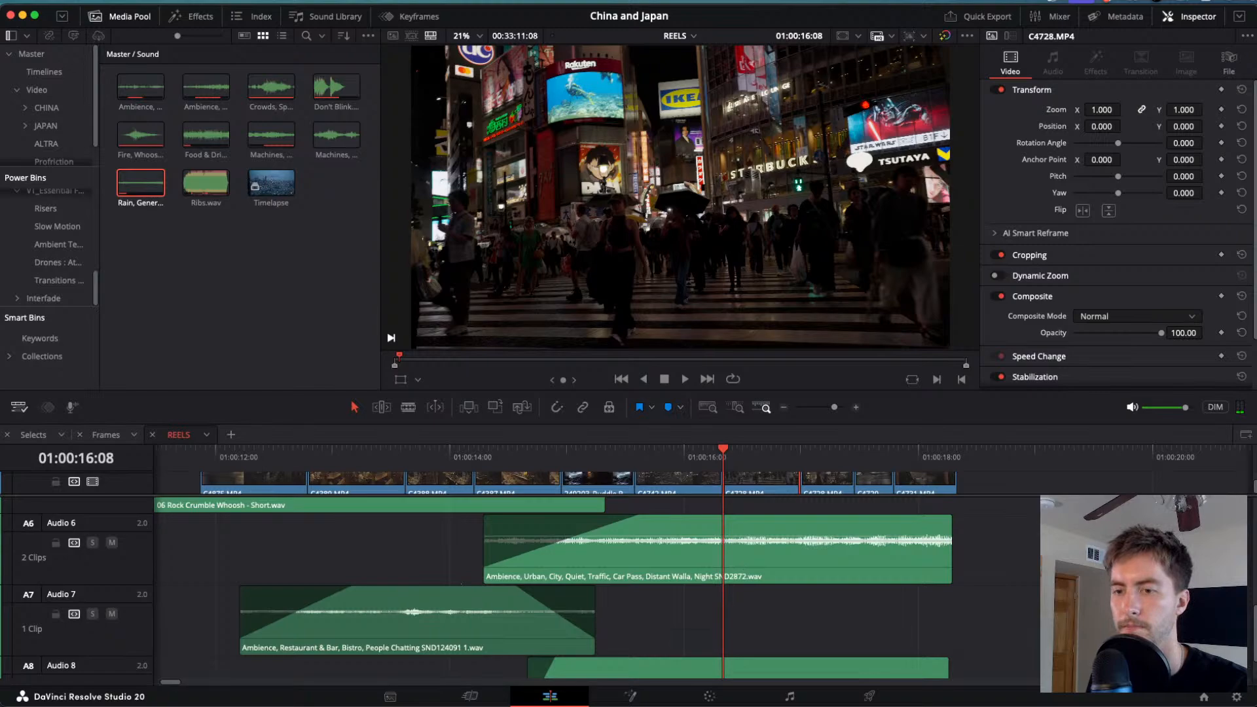
# - Switch to Soundly and search the sound library for "walking"
pyautogui.press('super+Tab')
pyautogui.click(745, 46)
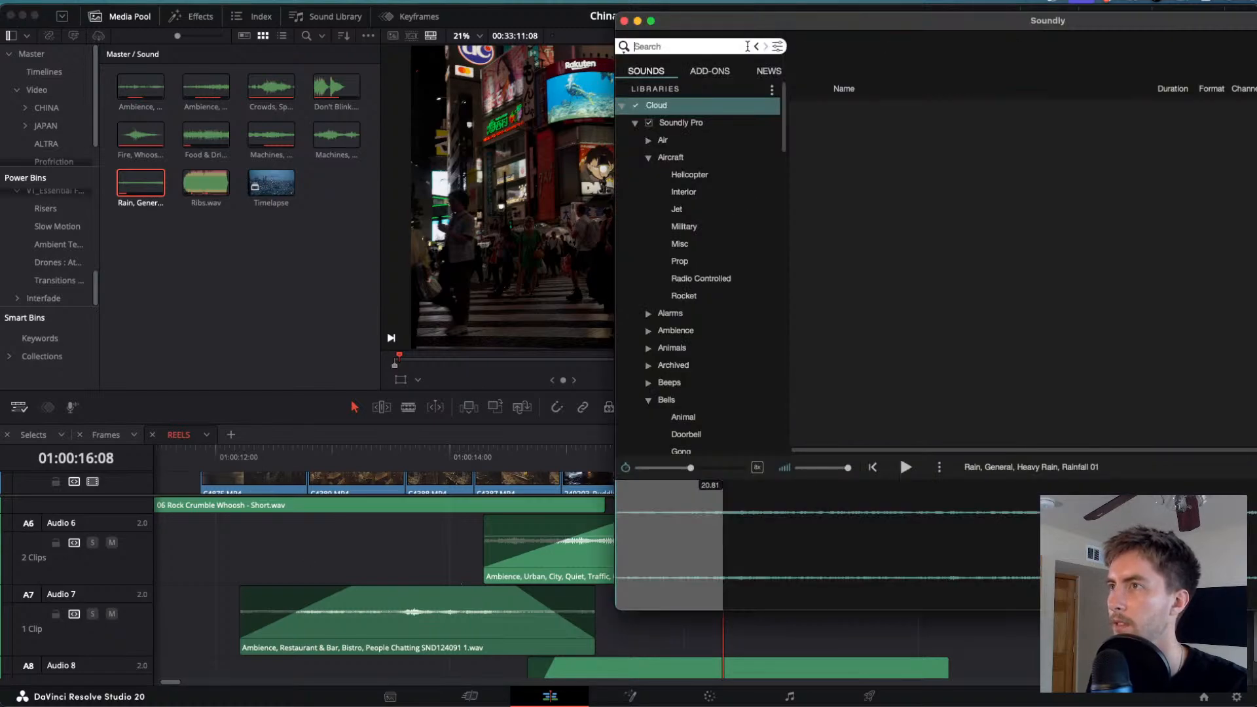
pyautogui.write('wal')
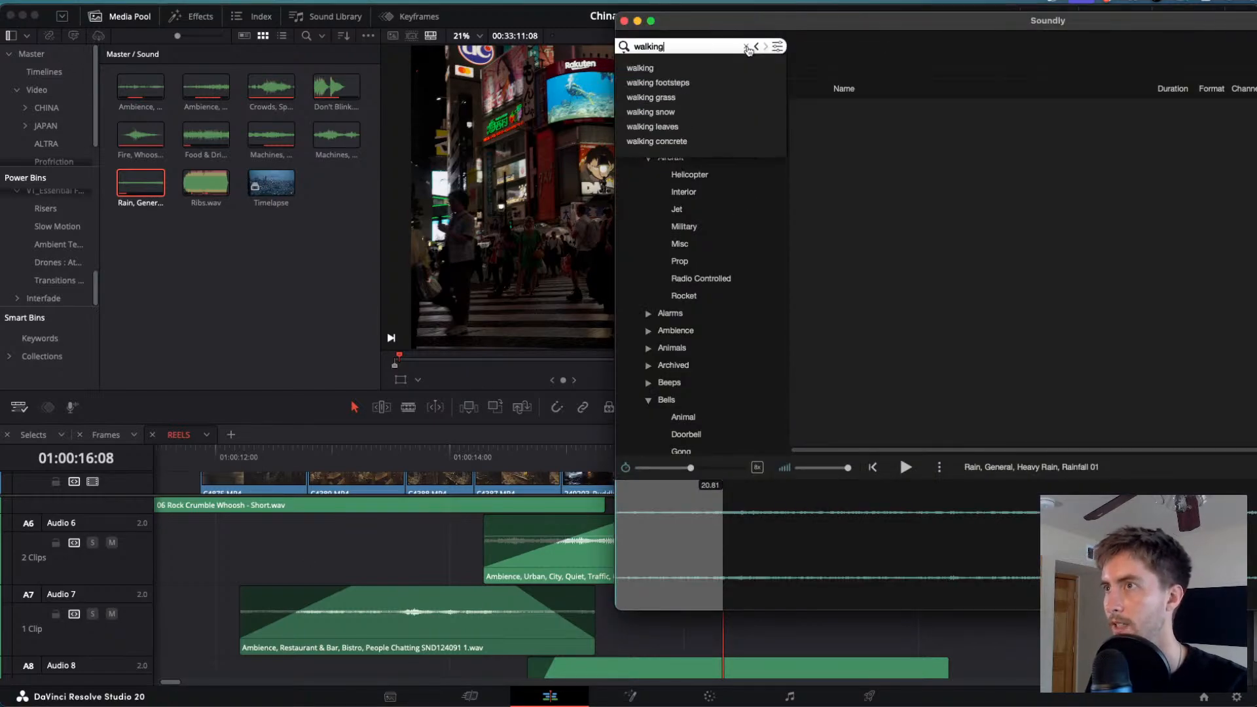
pyautogui.write('king')
pyautogui.press('Return')
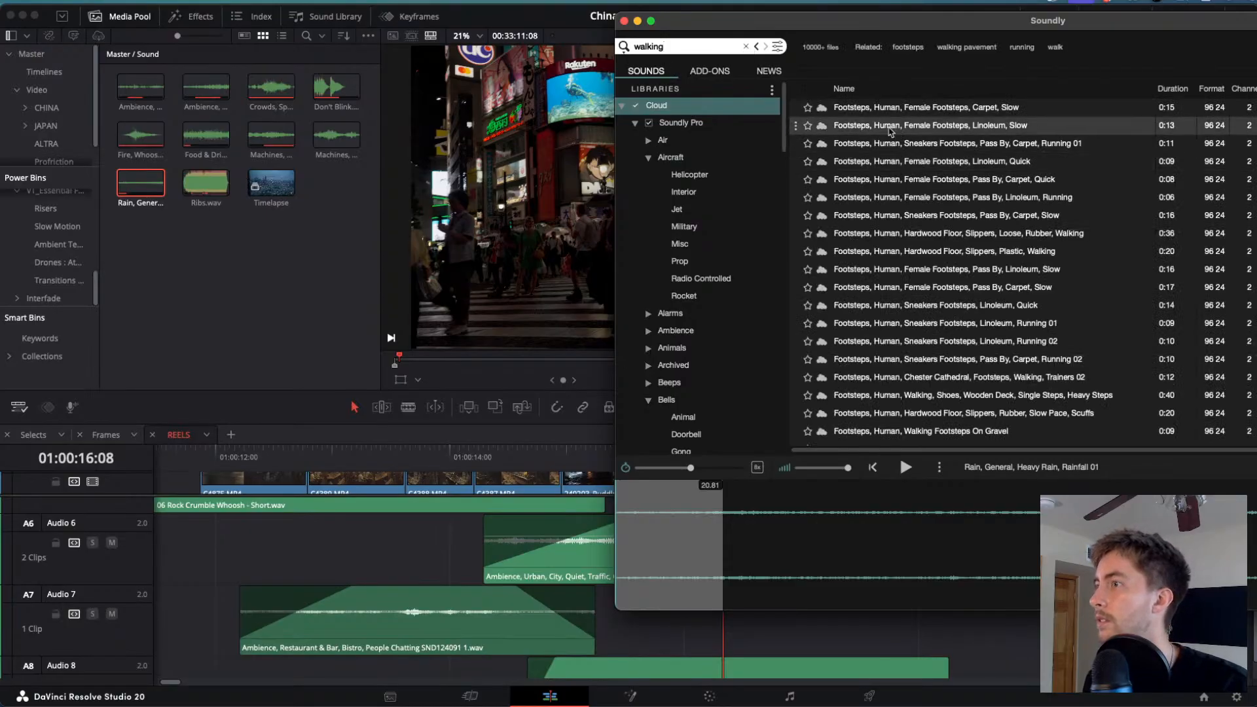
# - Replace the sound library search with "large group"
pyautogui.click(744, 46)
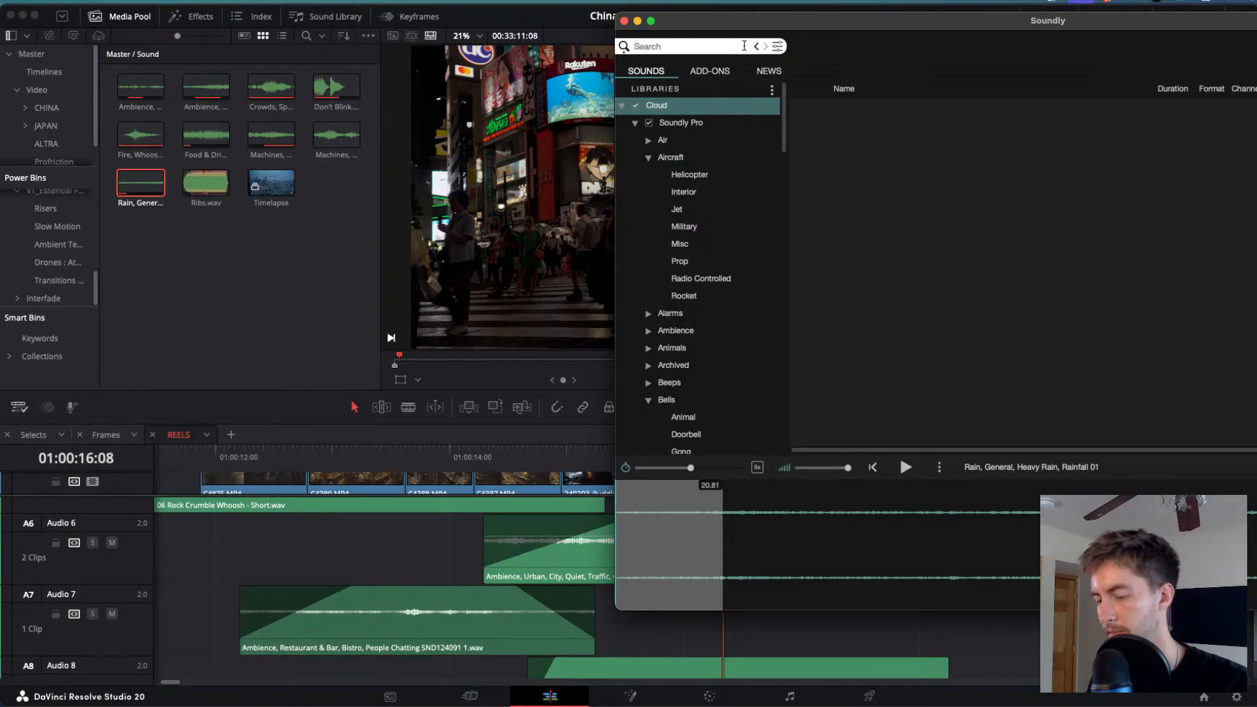
pyautogui.write('large ')
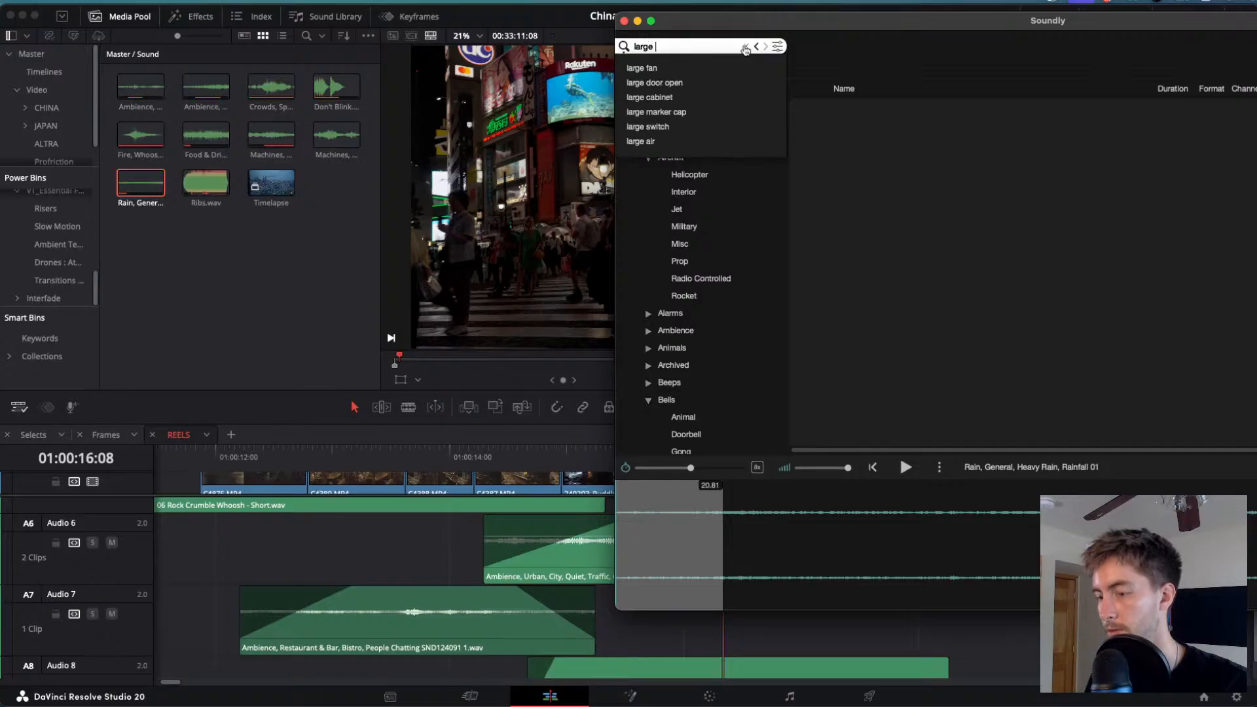
pyautogui.write('group')
pyautogui.press('Return')
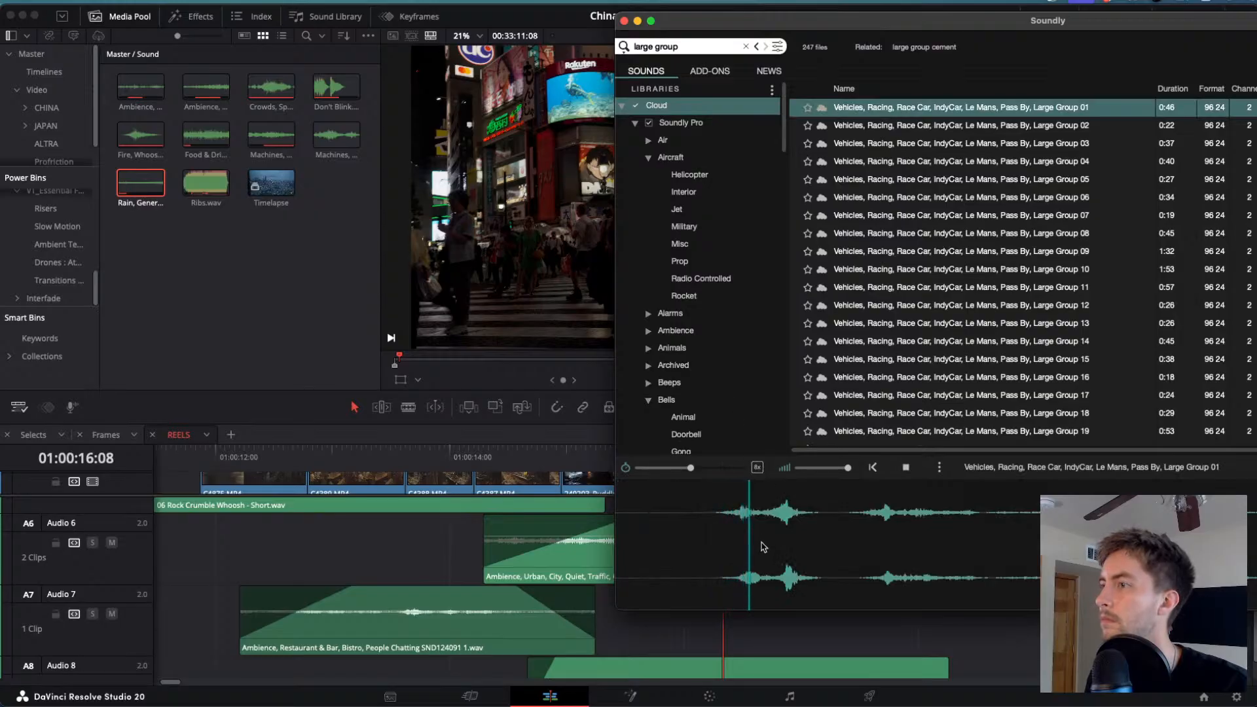
# - Audition the race car, French-speaking walla and large group applause sounds in the search results
pyautogui.click(951, 233)
pyautogui.scroll(-5, 951, 230)
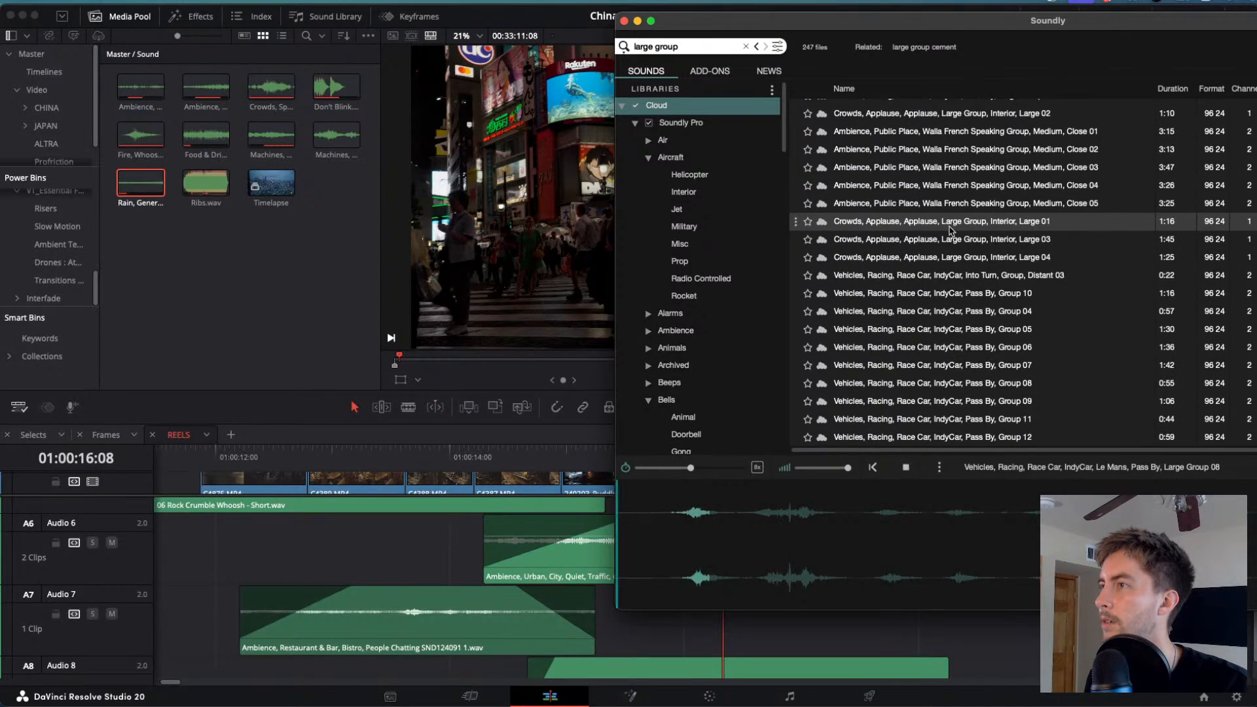
pyautogui.scroll(3, 950, 231)
pyautogui.click(949, 226)
pyautogui.scroll(-3, 943, 249)
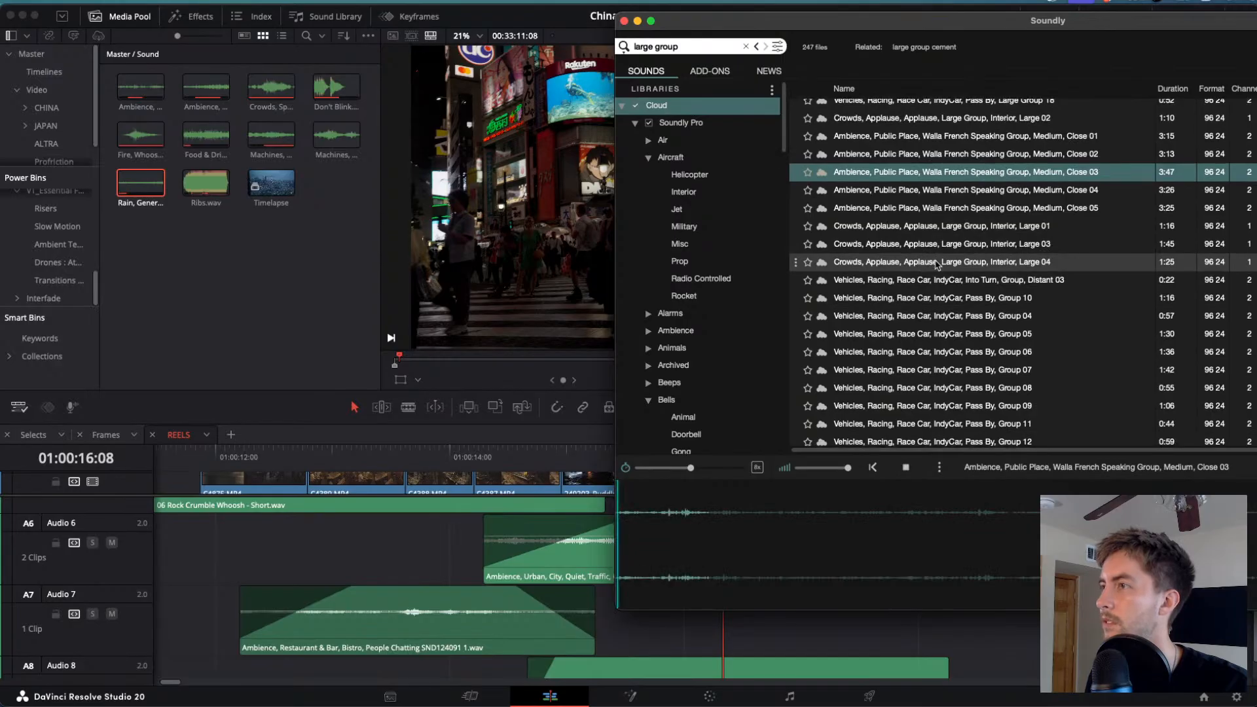
pyautogui.click(936, 262)
pyautogui.click(936, 278)
pyautogui.scroll(-1, 935, 269)
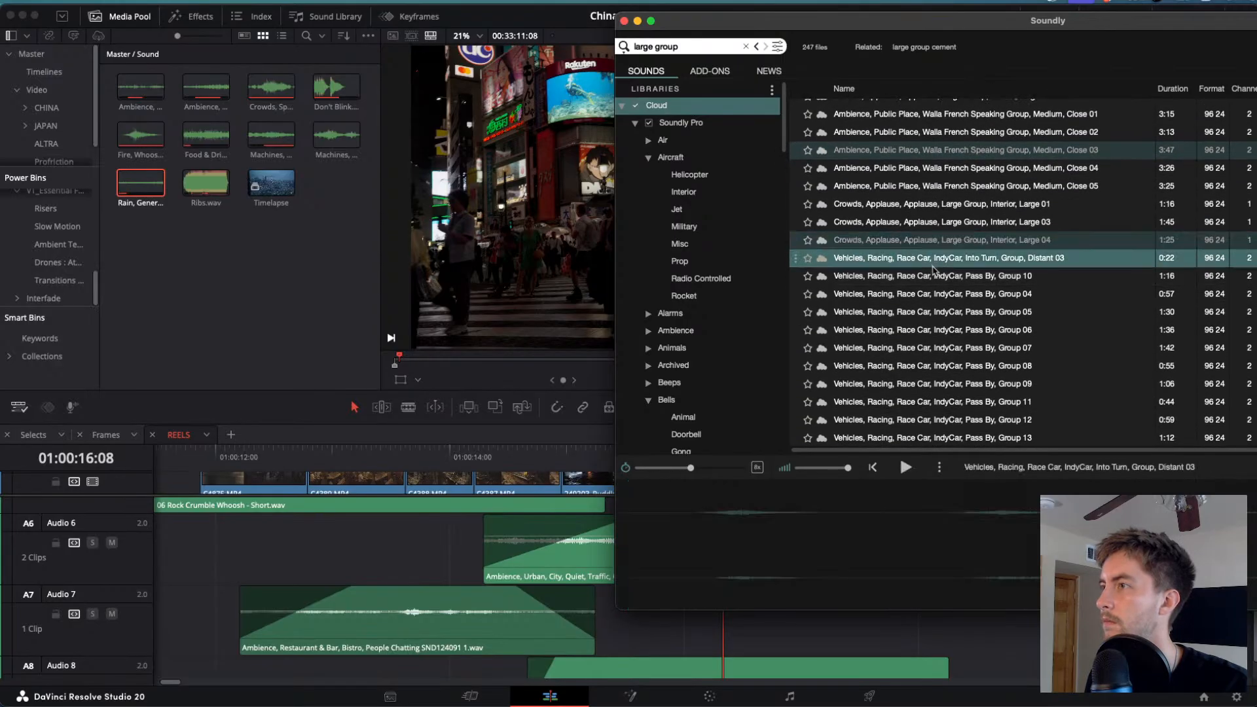
# - Browse further through the results and audition the Norwegian cinema crowd walla sounds, calm and teenagers
pyautogui.scroll(-10, 935, 269)
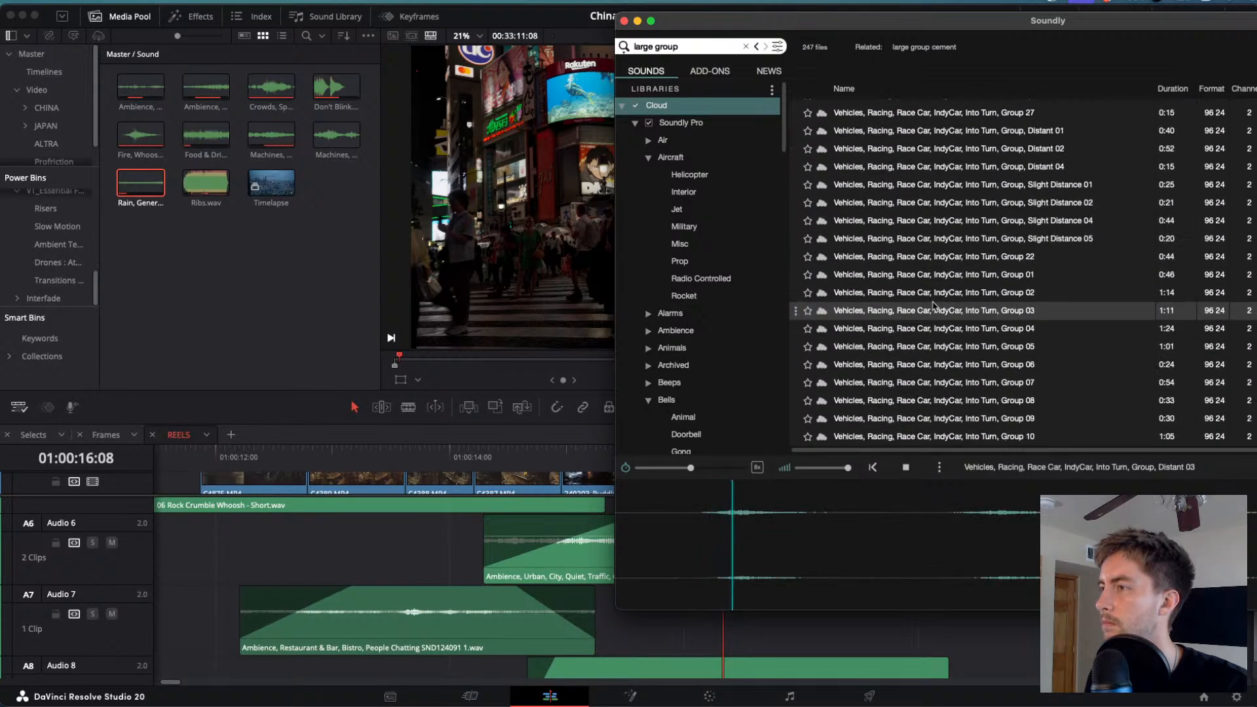
pyautogui.scroll(-8, 935, 306)
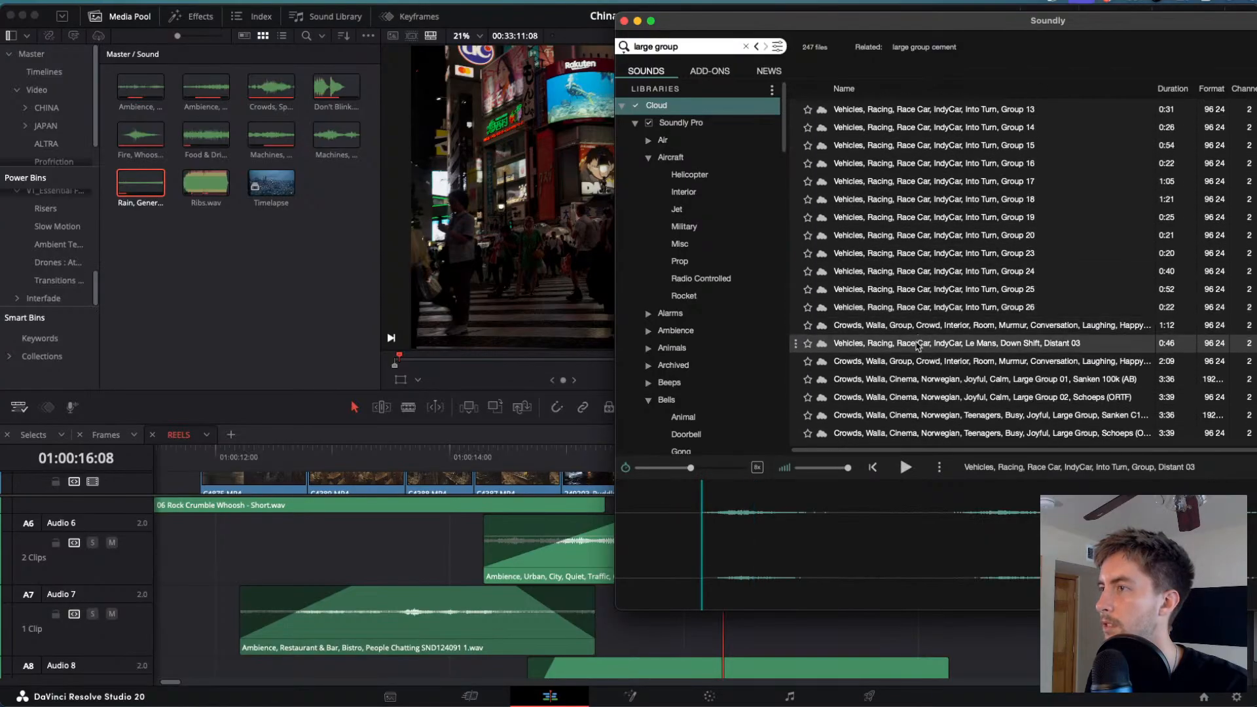
pyautogui.scroll(-2, 916, 347)
pyautogui.click(909, 354)
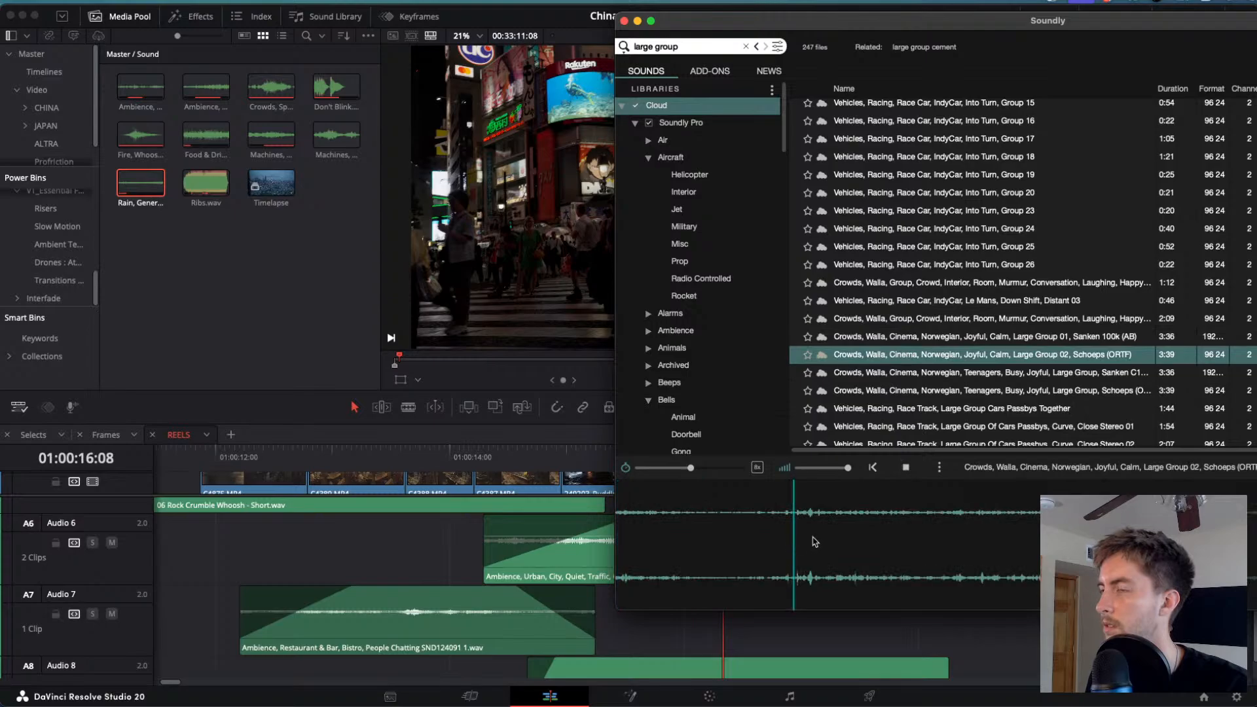
pyautogui.press('Down')
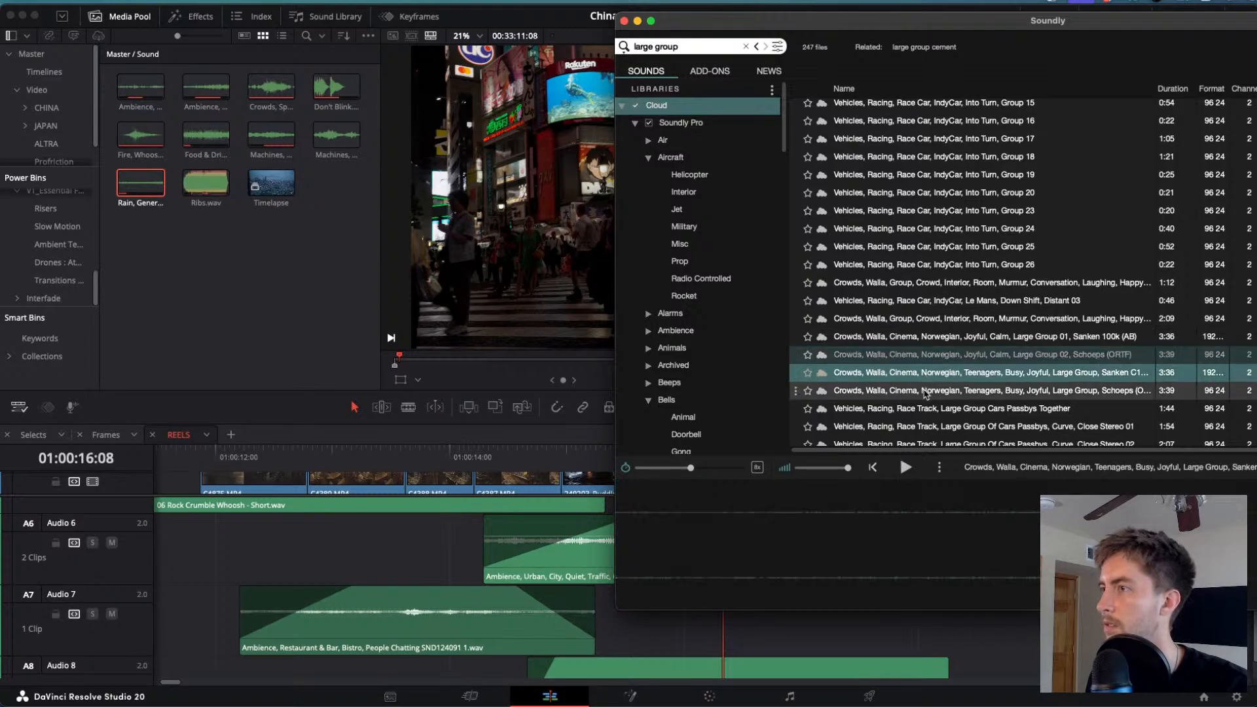
pyautogui.scroll(-5, 914, 365)
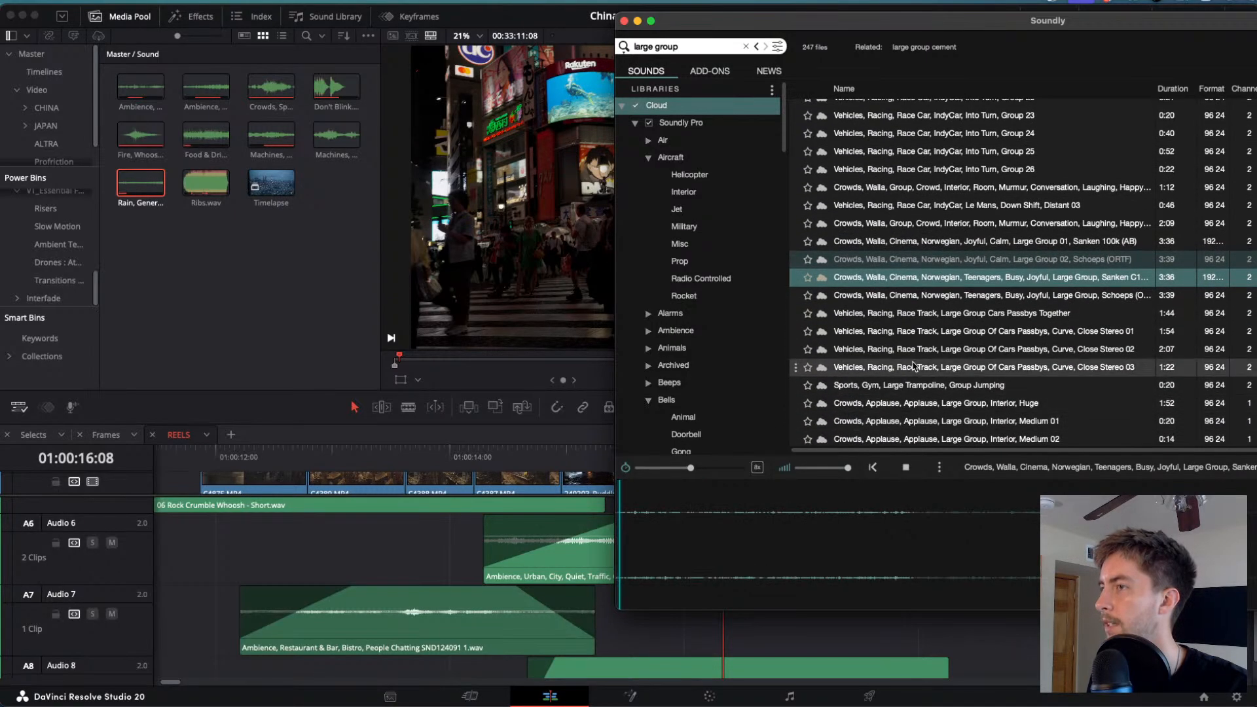
pyautogui.scroll(-2, 909, 362)
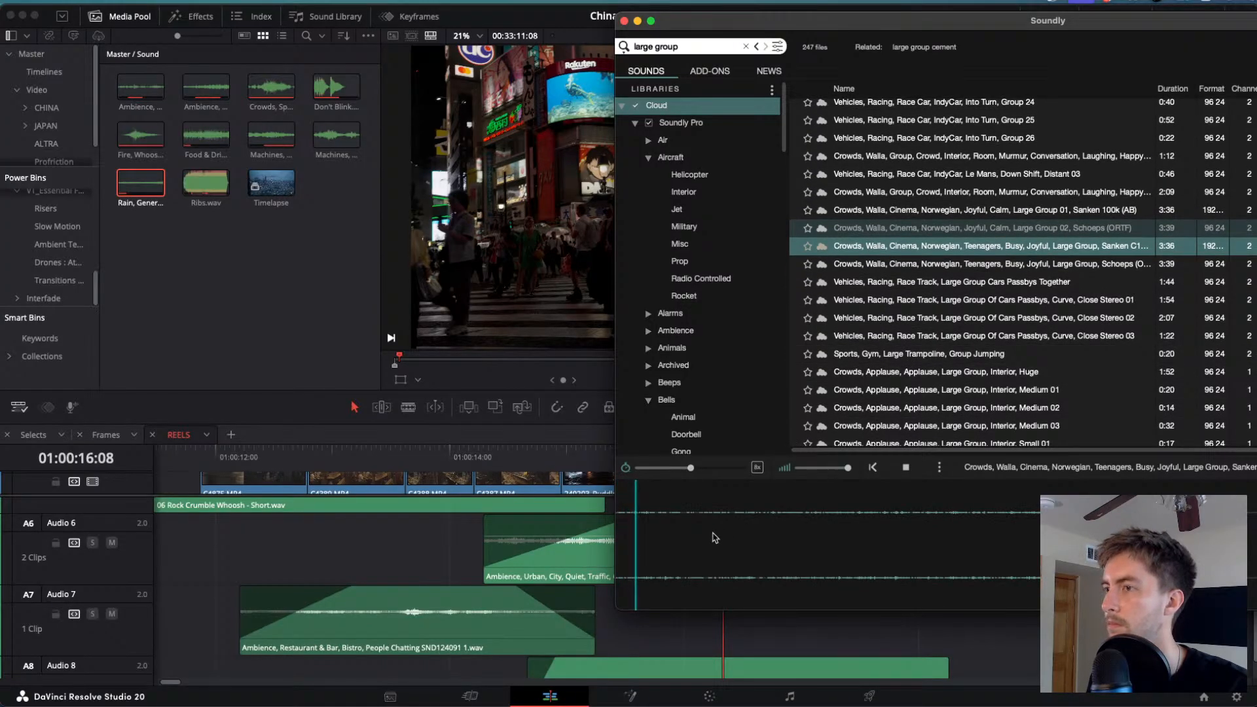
# - Import the Norwegian teenagers large group walla into the Sound bin and place it on Audio 7 just before the crowded crosswalk shot
pyautogui.moveTo(673, 538); pyautogui.dragTo(290, 309)
pyautogui.click(637, 21)
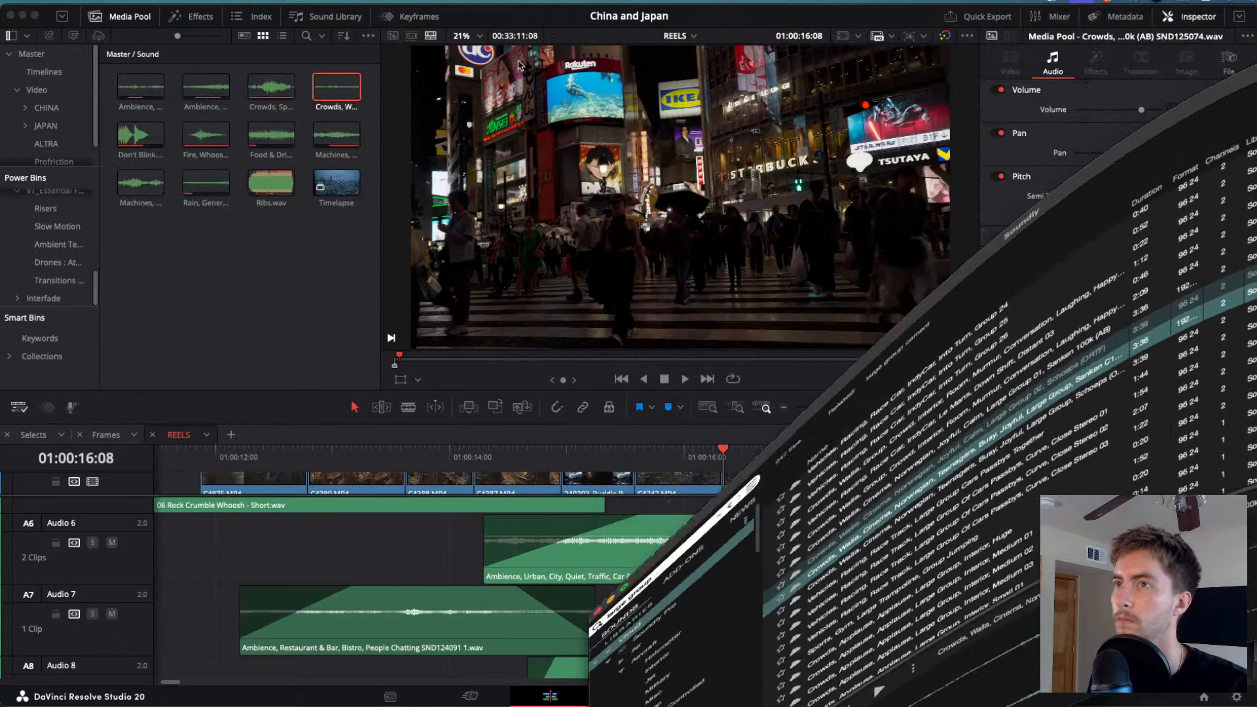
pyautogui.moveTo(337, 88); pyautogui.dragTo(664, 615)
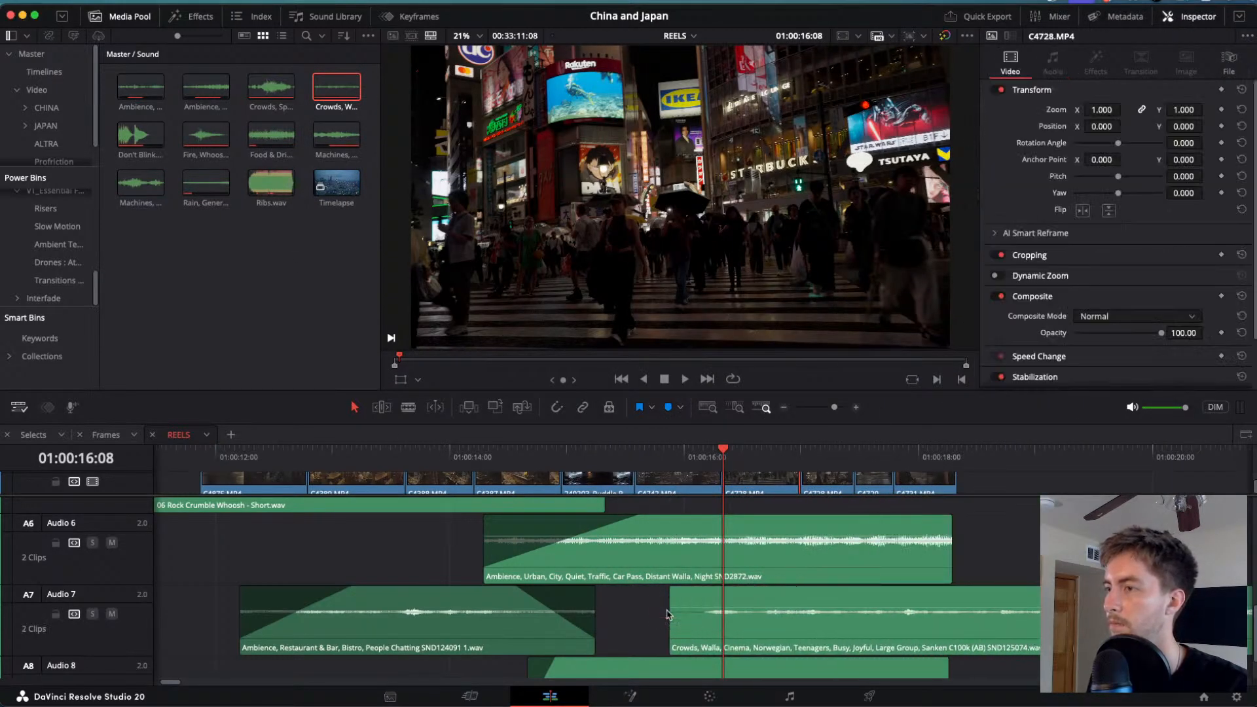
# - Move the Norwegian teenagers crowd walla down to Audio 9, start it about two seconds earlier, and add a fade-in of about one second
pyautogui.scroll(-5, 665, 616)
pyautogui.scroll(-2, 668, 614)
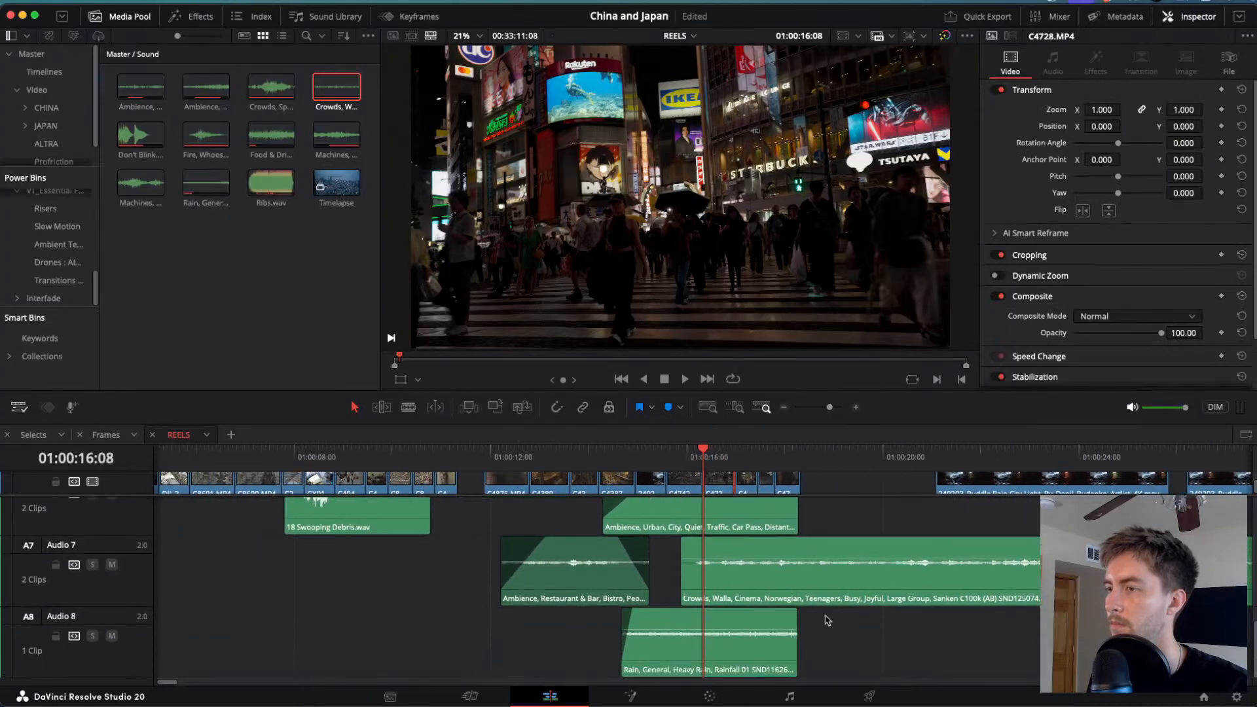
pyautogui.moveTo(842, 556); pyautogui.dragTo(709, 669)
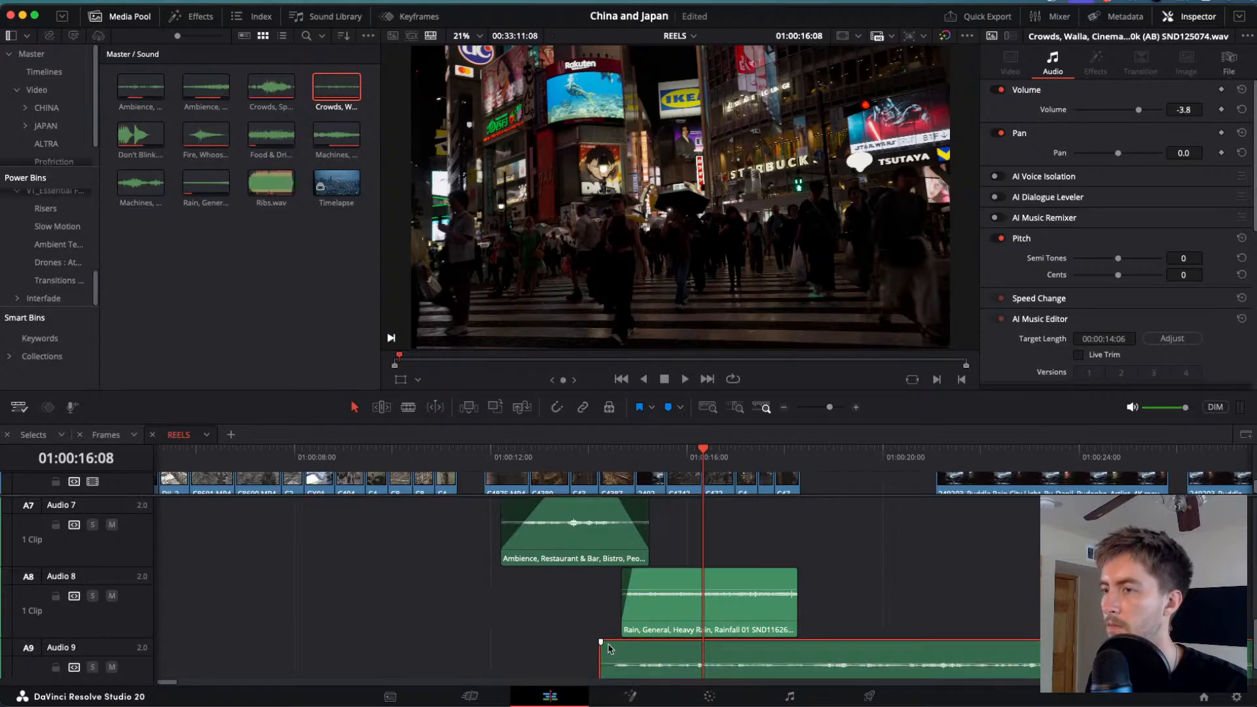
pyautogui.moveTo(600, 641); pyautogui.dragTo(647, 642)
pyautogui.moveTo(687, 451); pyautogui.dragTo(623, 458)
pyautogui.press('space')
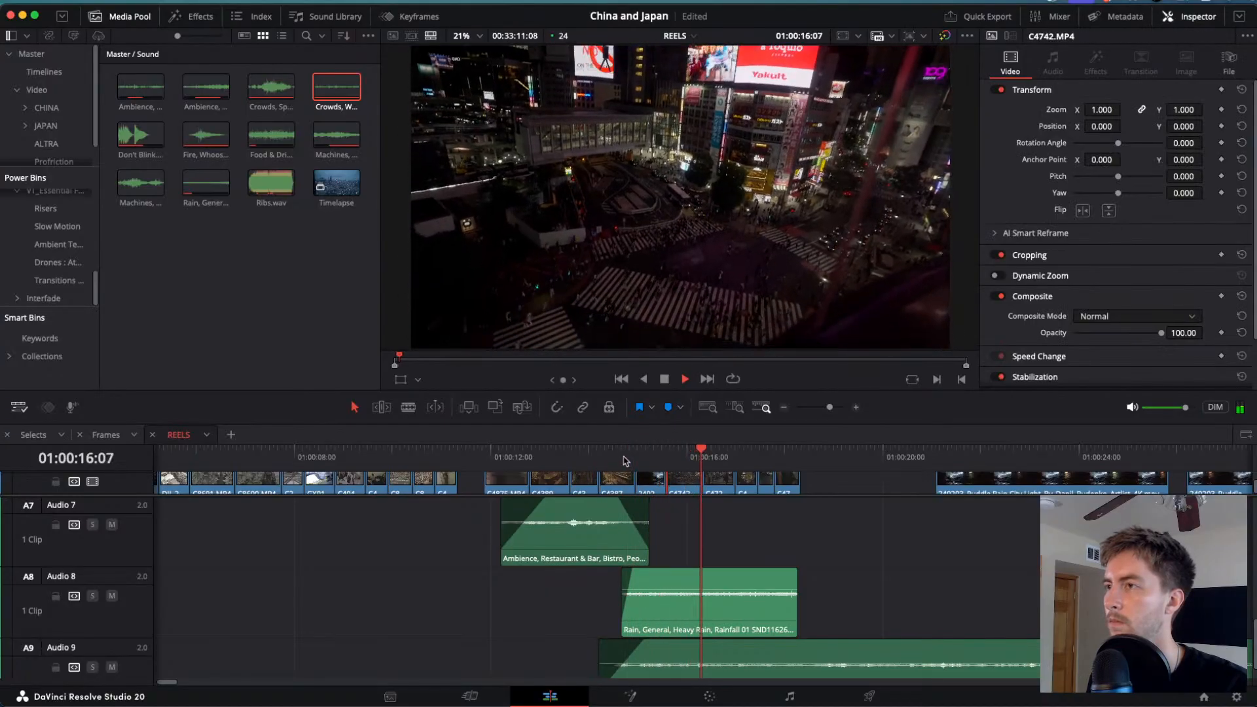
pyautogui.press('space')
# - Trim the start of the Audio 9 crowd walla to about 01:00:16:02 and play back the night shots
pyautogui.moveTo(602, 655); pyautogui.dragTo(698, 655)
pyautogui.moveTo(727, 456); pyautogui.dragTo(681, 452)
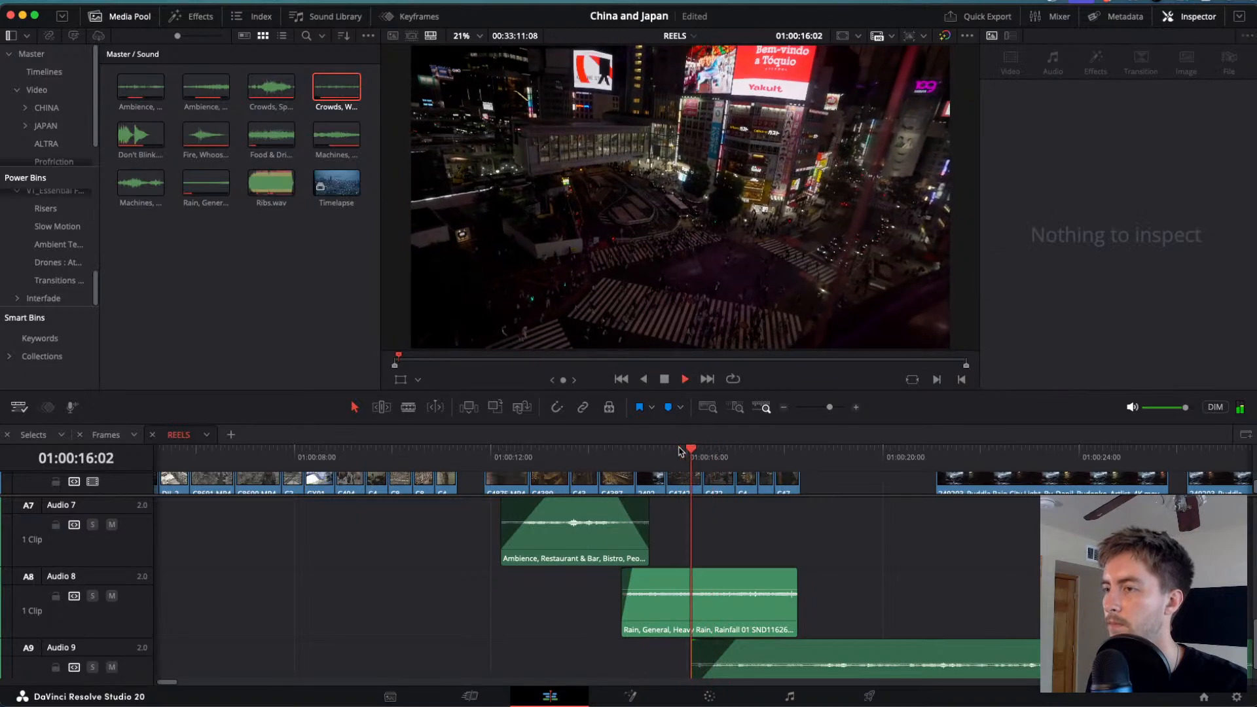
pyautogui.press('space')
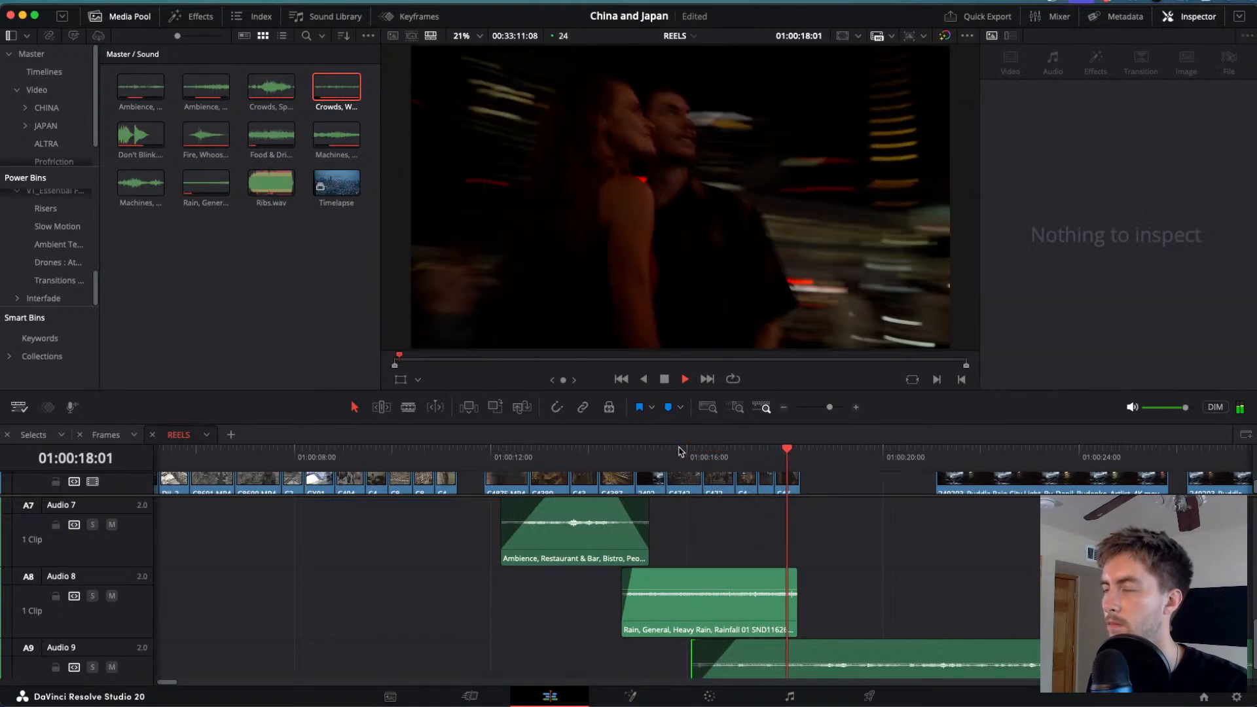
pyautogui.press('space')
# - Slide the crowd walla earlier to start with the aerial crossing shot, raise its volume to -1.9, and play the section back
pyautogui.click(749, 657)
pyautogui.moveTo(750, 657); pyautogui.dragTo(727, 657)
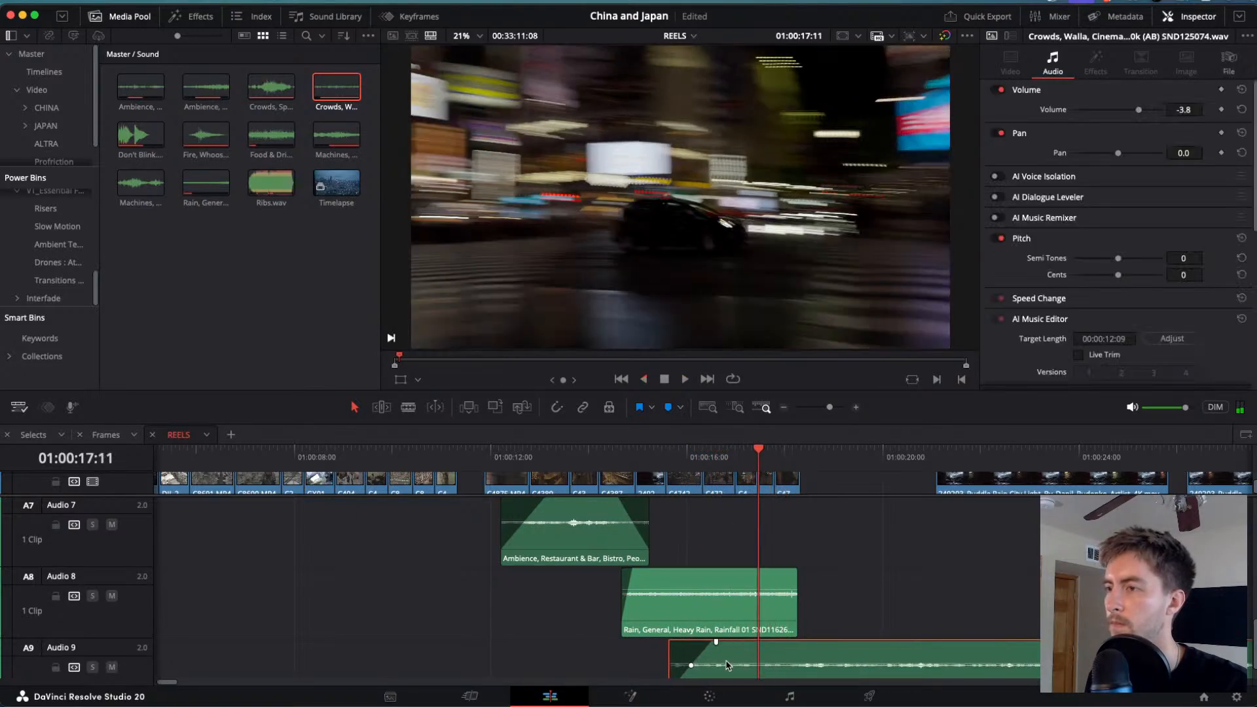
pyautogui.moveTo(725, 662)
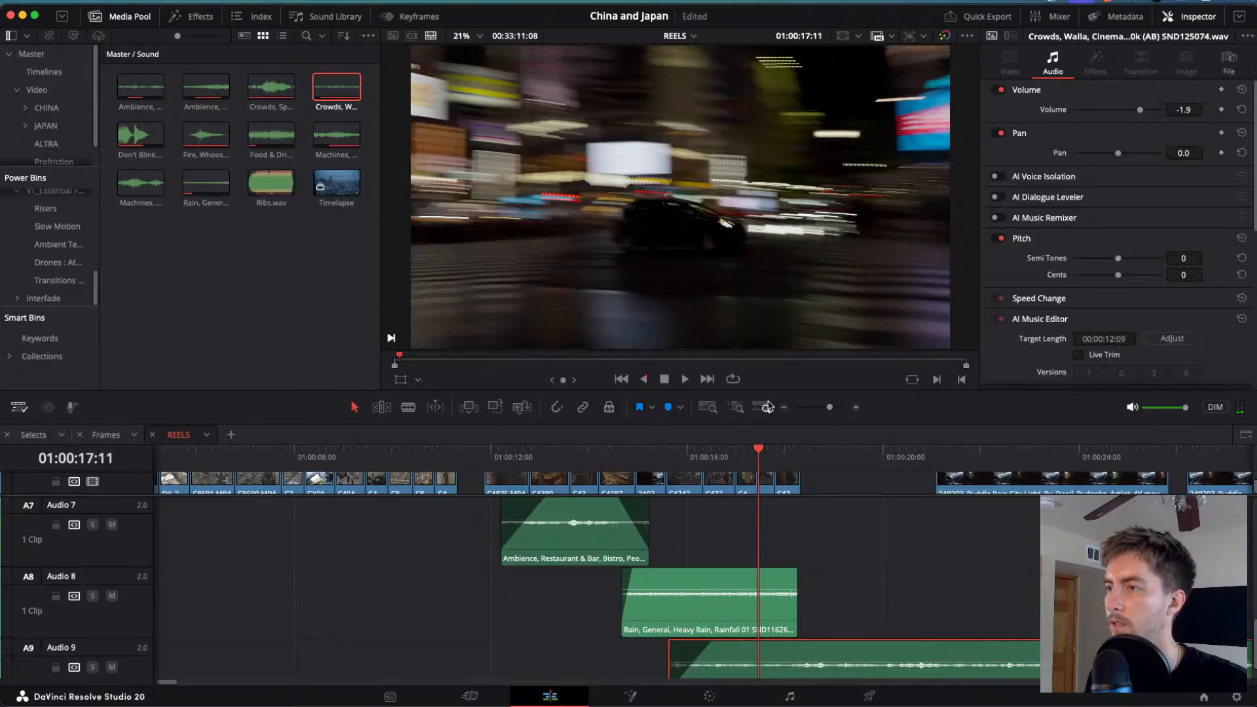
pyautogui.moveTo(753, 452); pyautogui.dragTo(714, 452)
pyautogui.press('space')
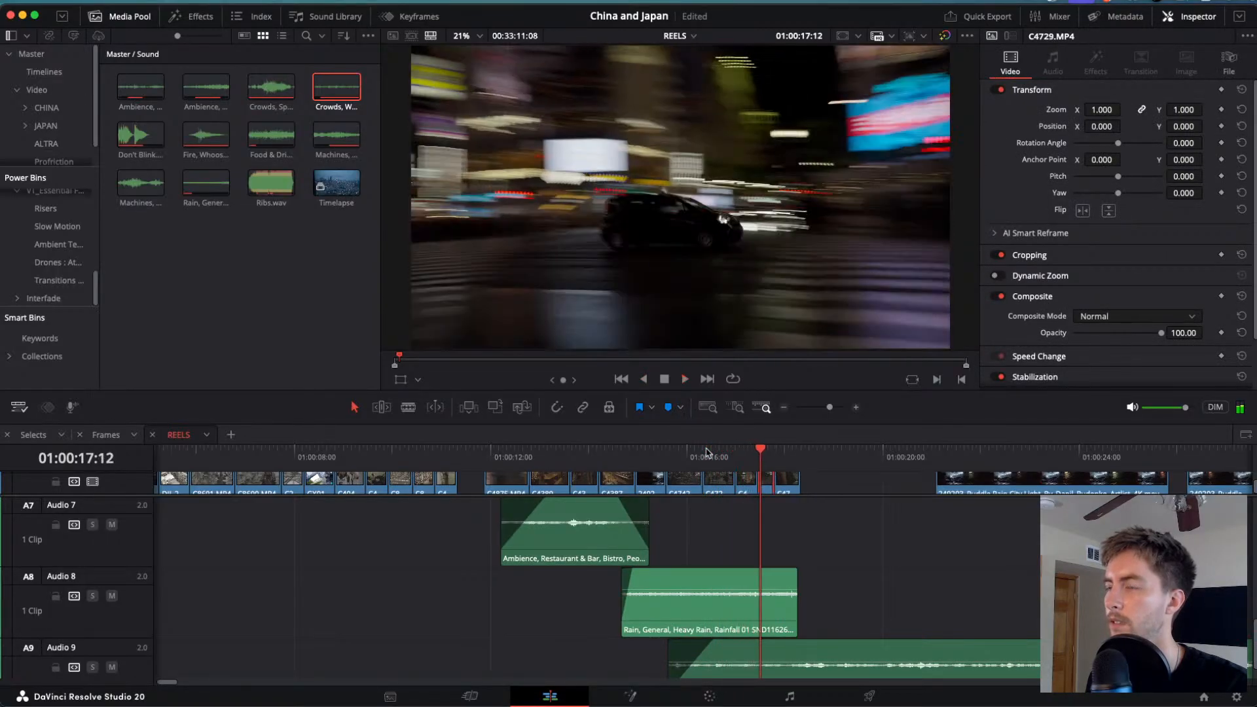
pyautogui.press('j')
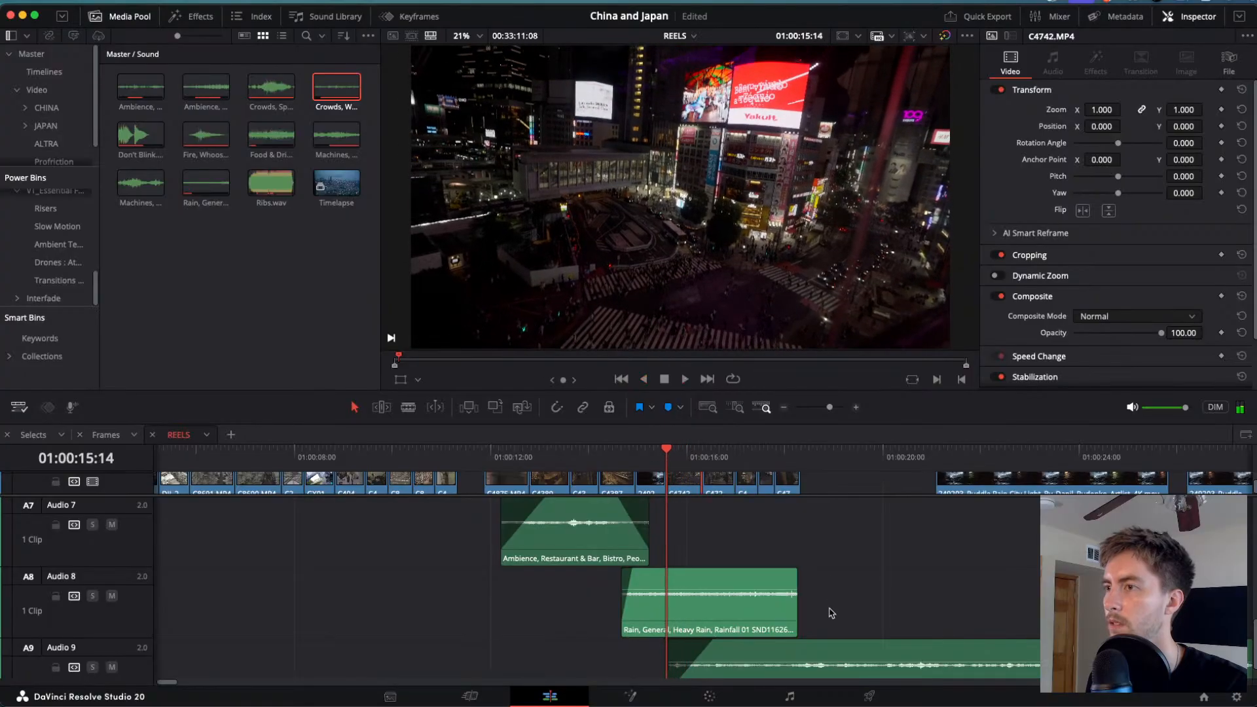
pyautogui.press('l')
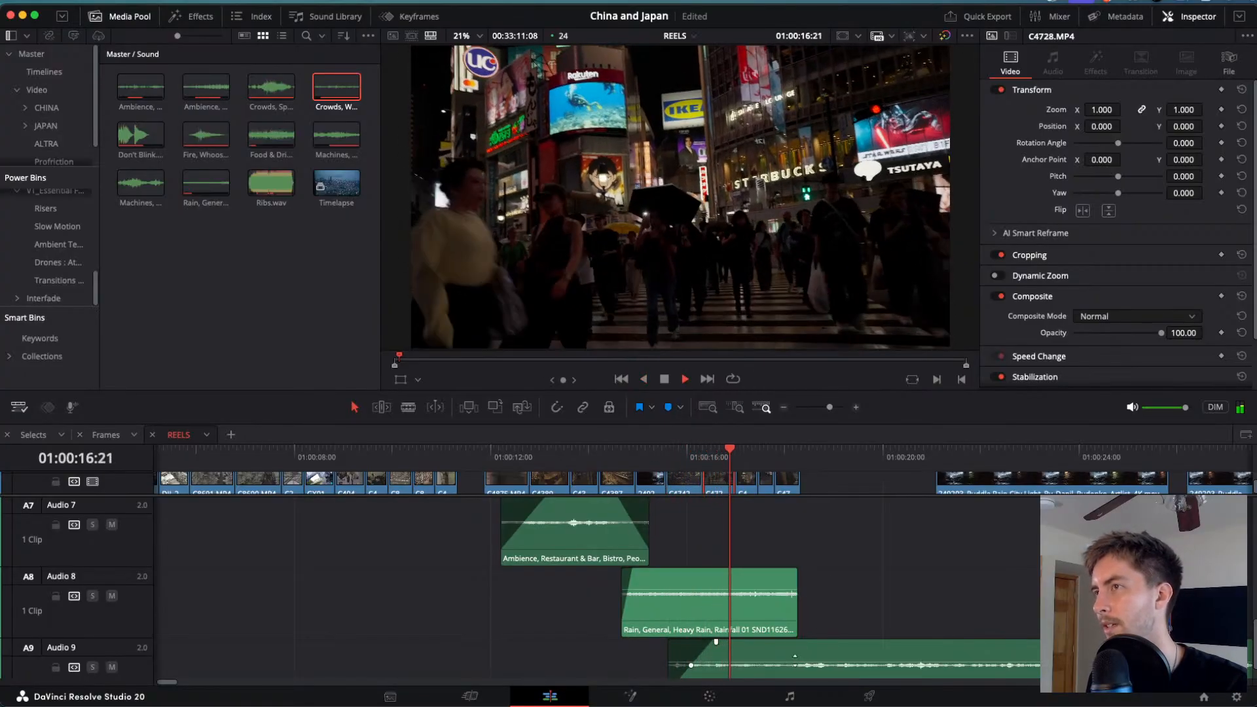
# - Split the Audio 9 crowd walla at 01:00:18:08, where the night shots end, and delete the remainder
pyautogui.scroll(-1, 799, 623)
pyautogui.click(799, 622)
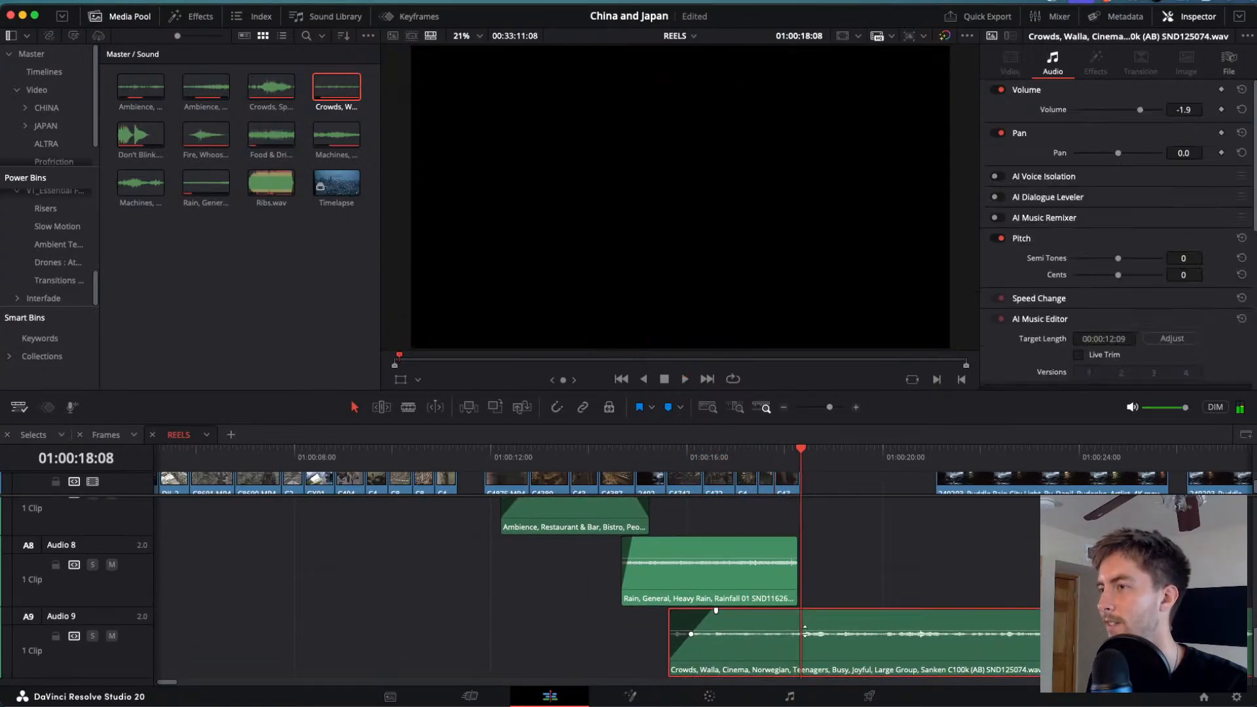
pyautogui.press('super+b')
pyautogui.click(812, 646)
pyautogui.press('Delete')
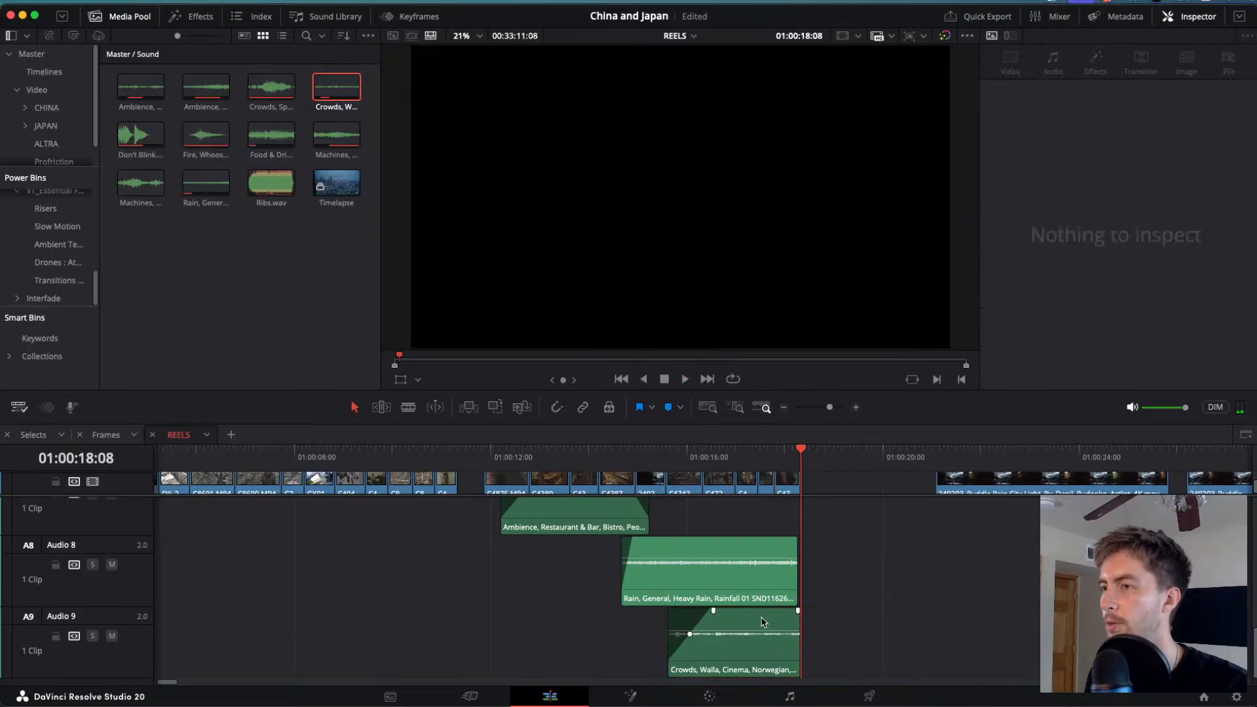
# - Review the reel full screen from the beginning, and replay the passage from the restaurant shots into the aerial crossing shot
pyautogui.scroll(-3, 761, 622)
pyautogui.scroll(3, 569, 595)
pyautogui.scroll(4, 511, 595)
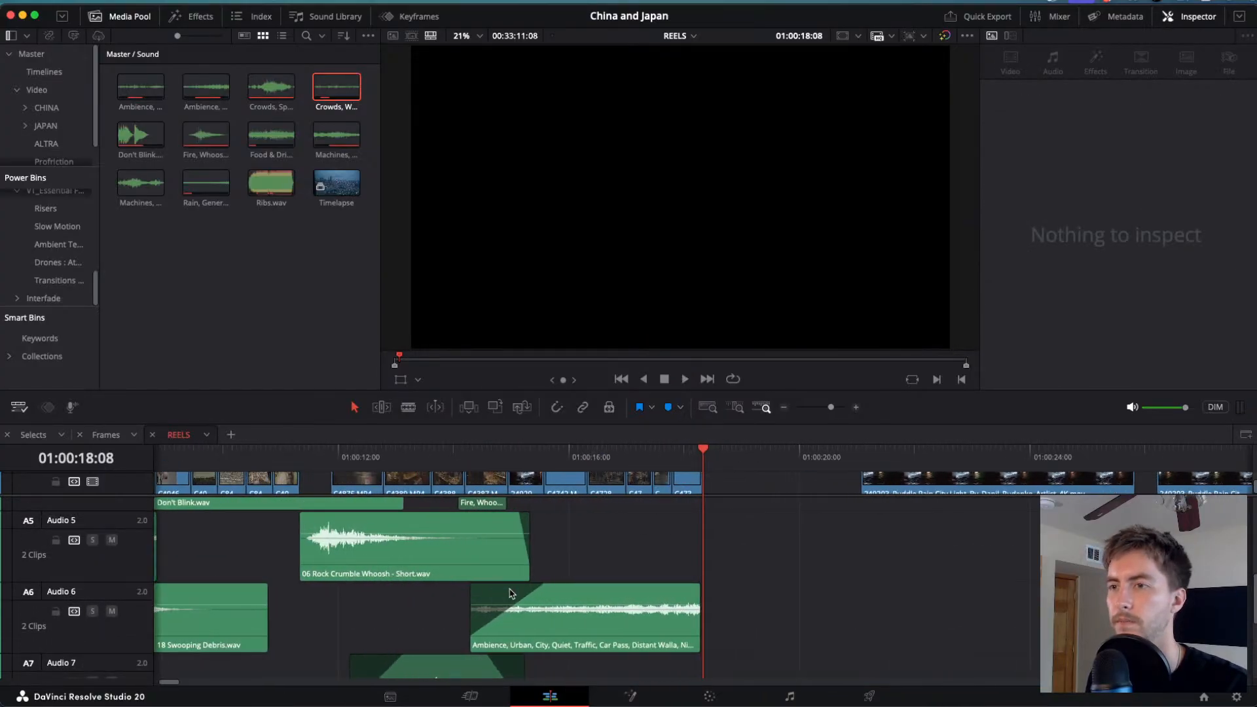
pyautogui.scroll(5, 512, 594)
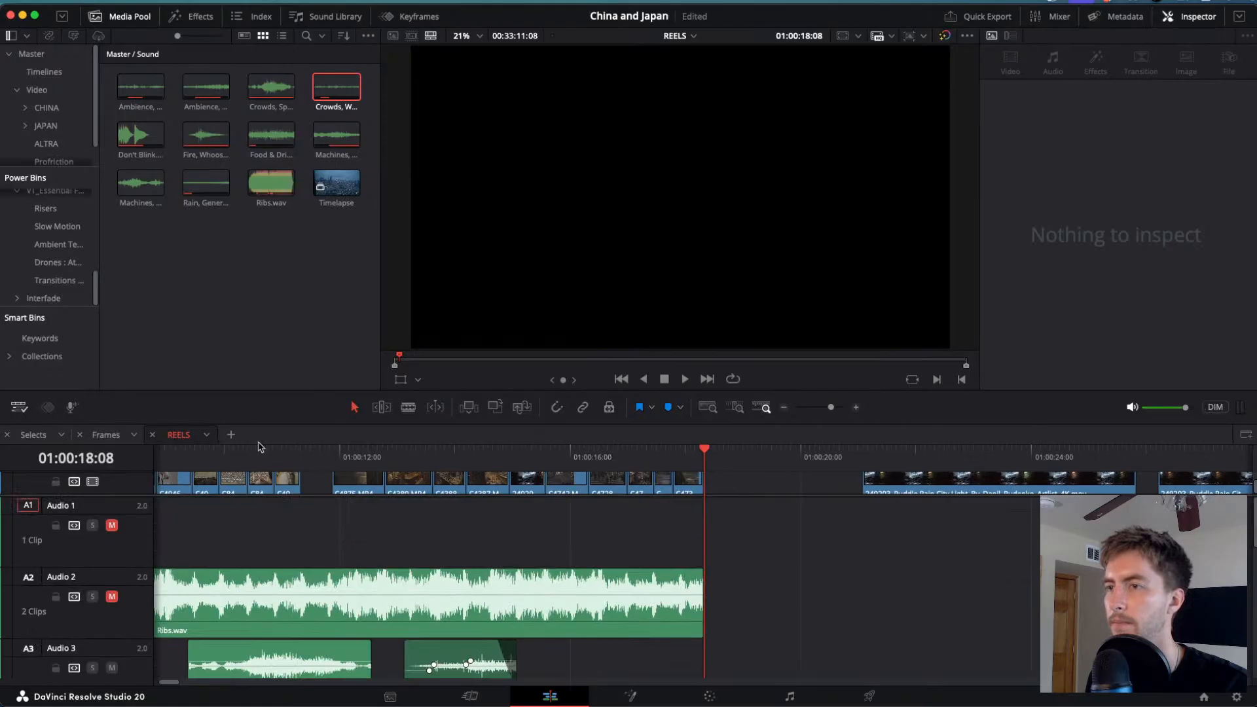
pyautogui.press('Home')
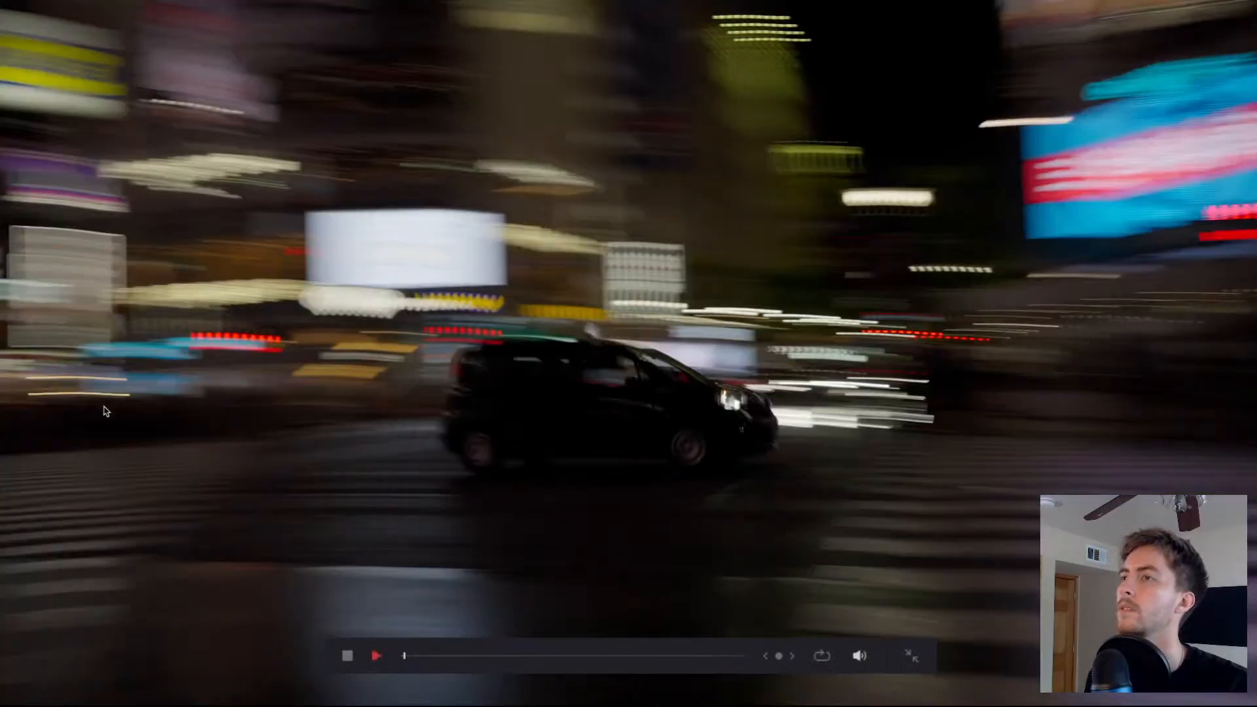
pyautogui.press('Escape')
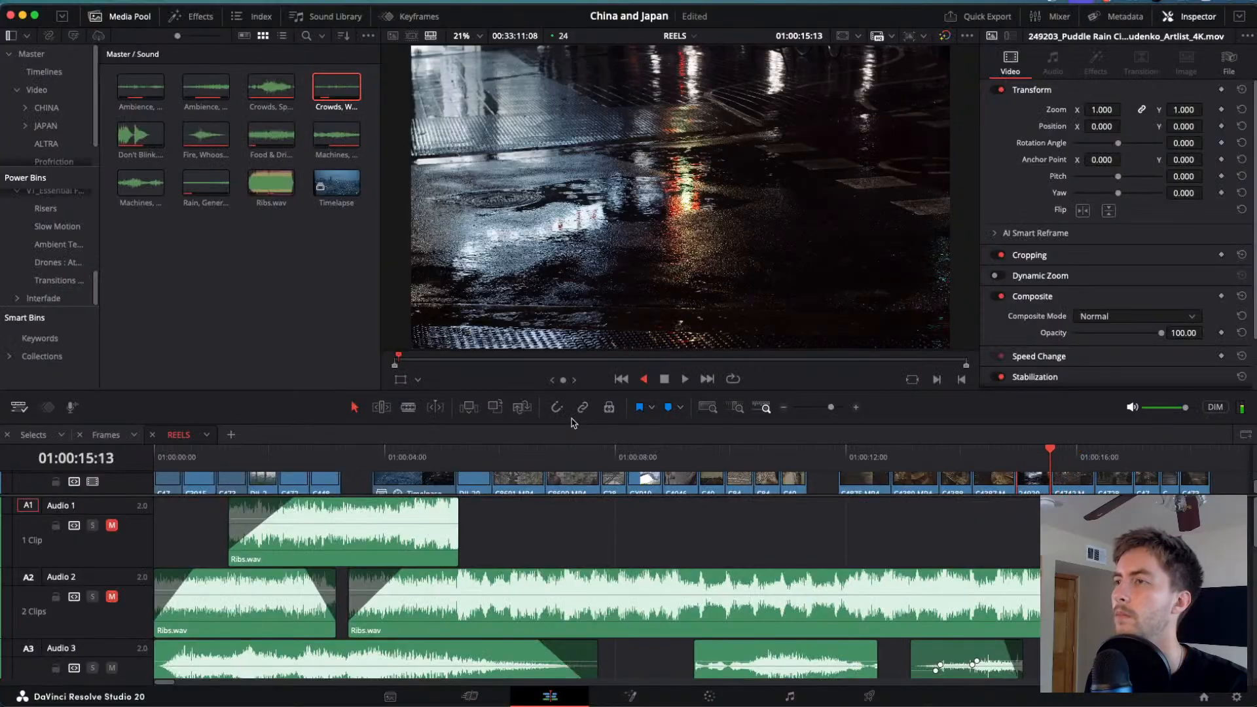
pyautogui.moveTo(1047, 451); pyautogui.dragTo(866, 450)
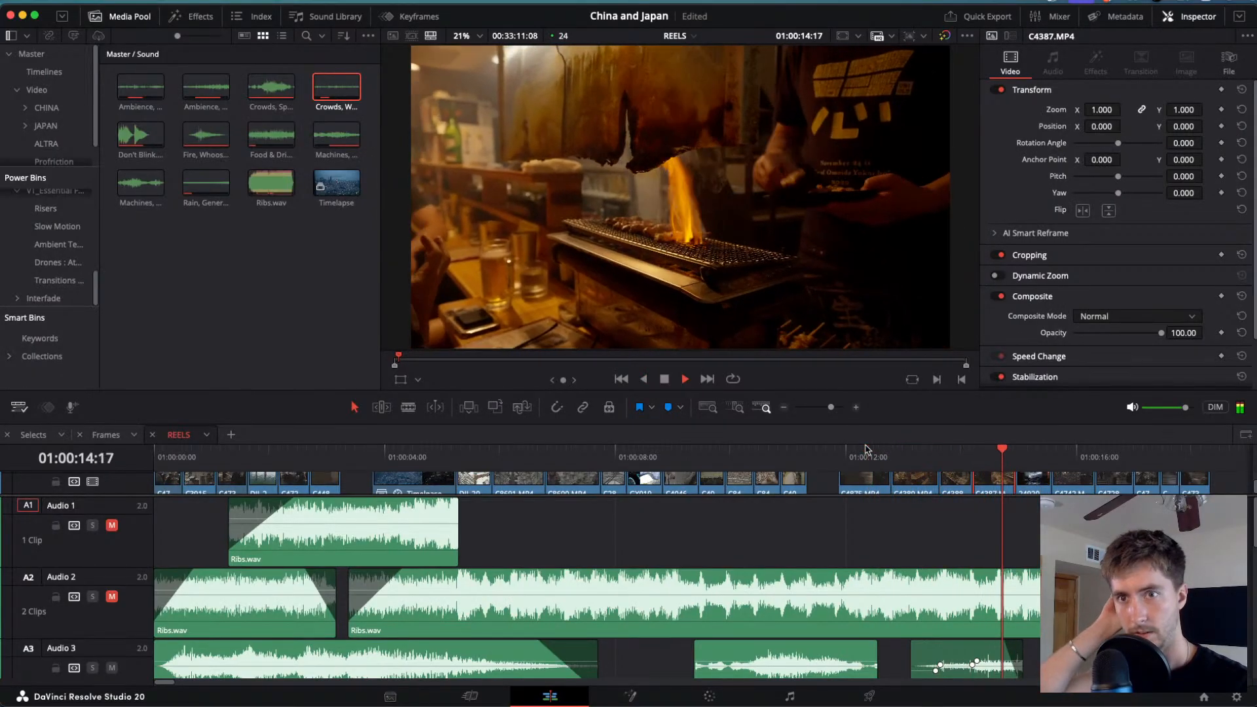
pyautogui.press('j')
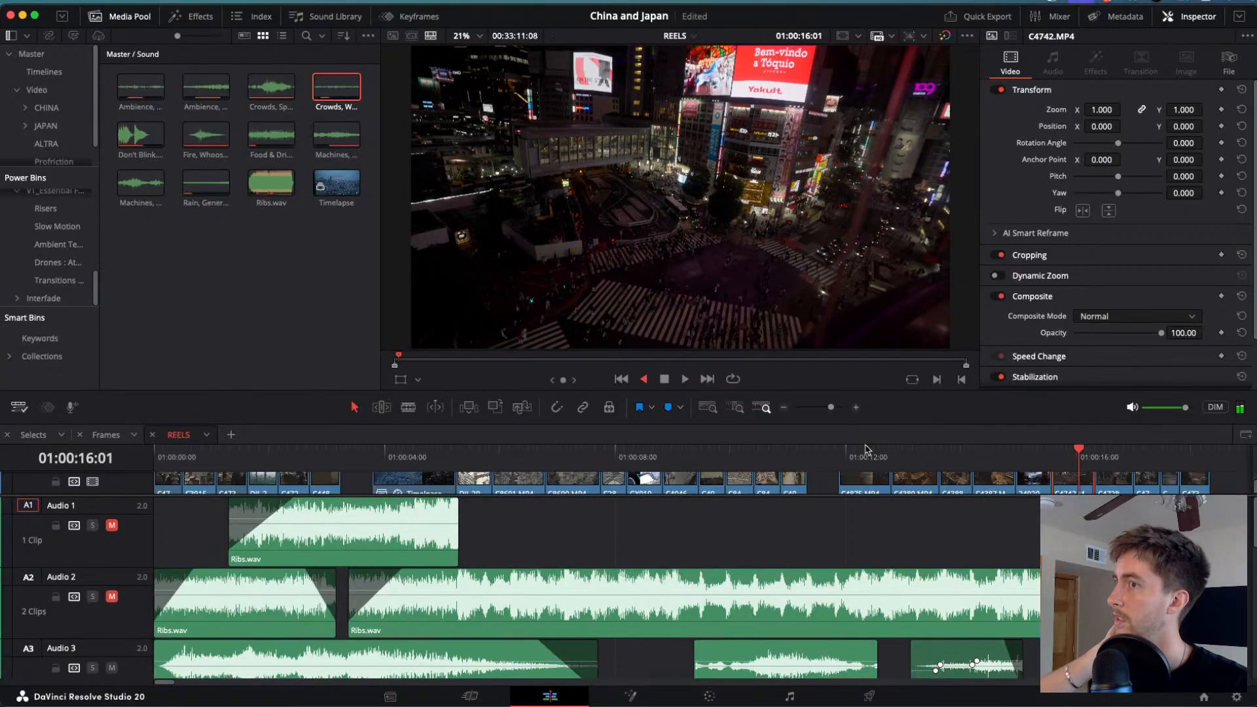
pyautogui.press('l')
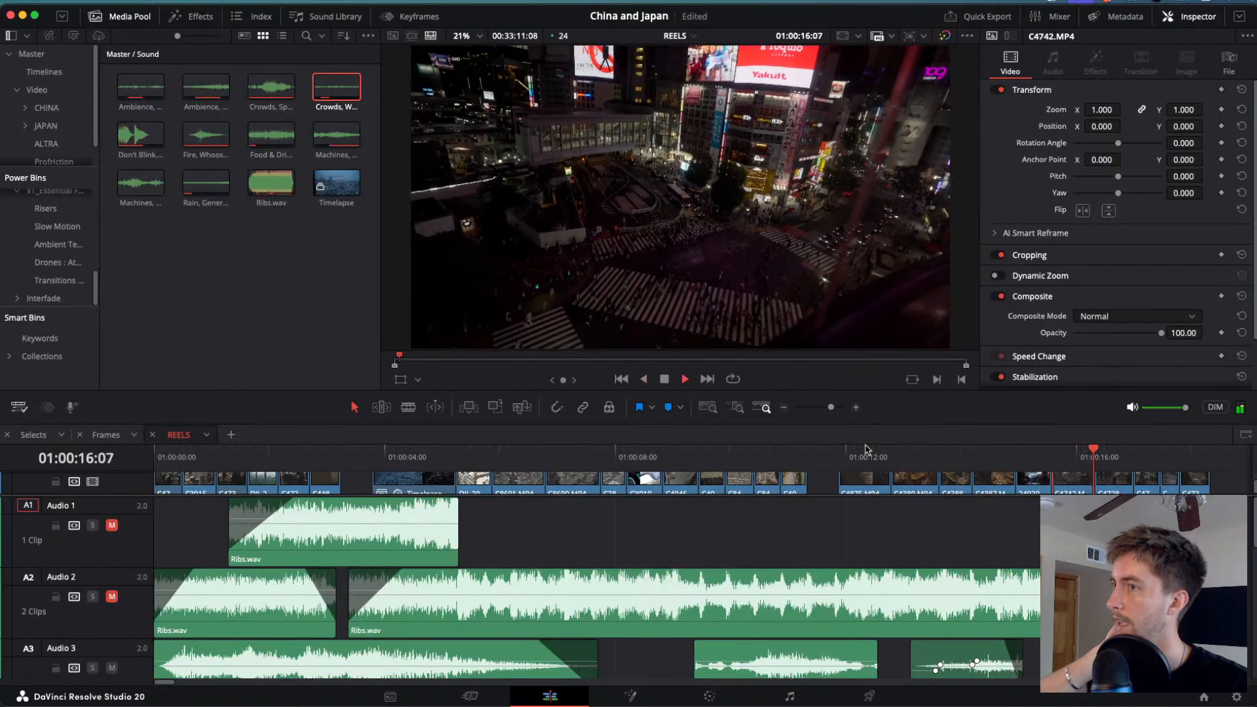
pyautogui.press('j')
pyautogui.press('k')
# - Add a volume keyframe to the heavy rain clip on Audio 8 at 01:00:15:14, the start of the aerial crossing shot
pyautogui.scroll(-5, 589, 590)
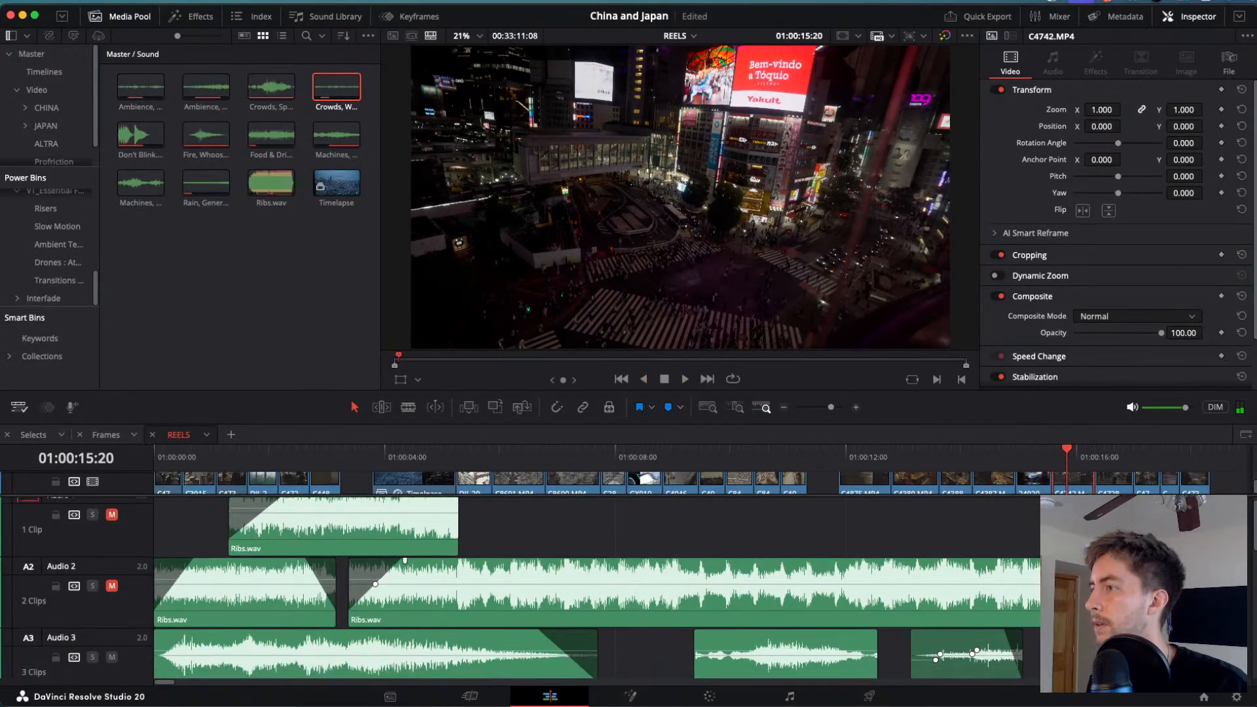
pyautogui.scroll(-5, 830, 591)
pyautogui.hscroll(5, 829, 592)
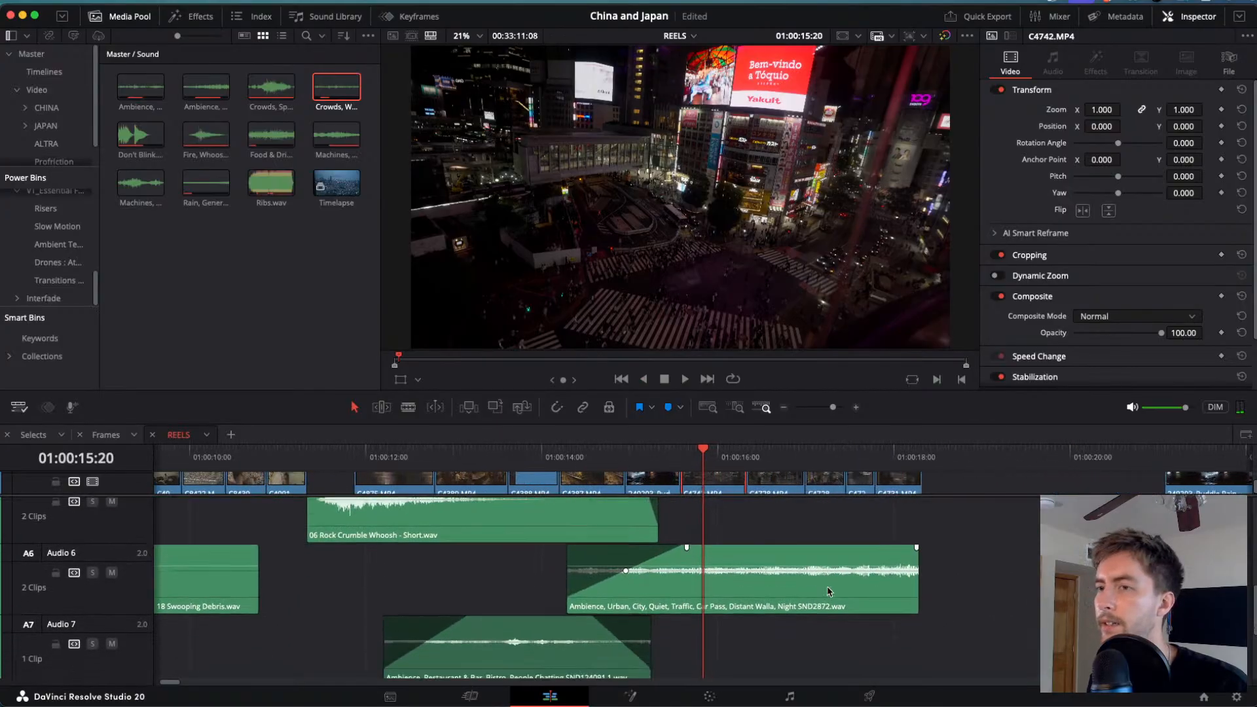
pyautogui.scroll(-3, 829, 591)
pyautogui.scroll(2, 747, 580)
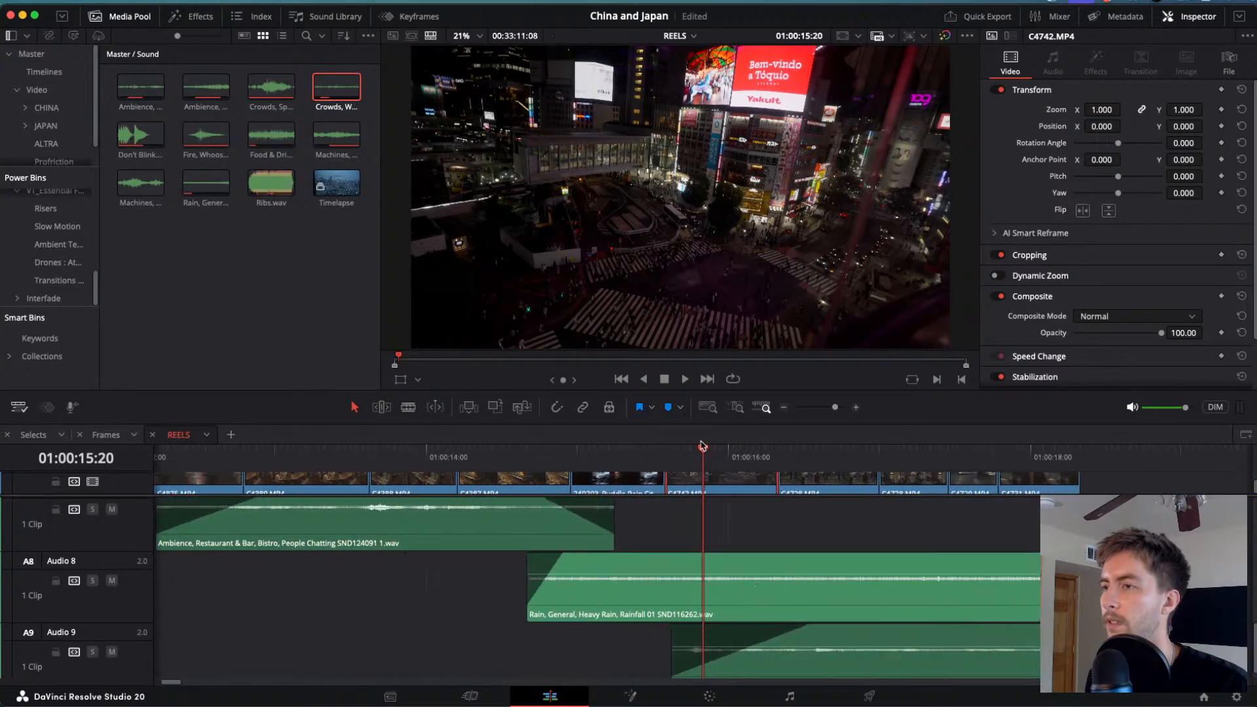
pyautogui.click(671, 453)
pyautogui.moveTo(670, 453); pyautogui.dragTo(665, 453)
pyautogui.click(699, 610)
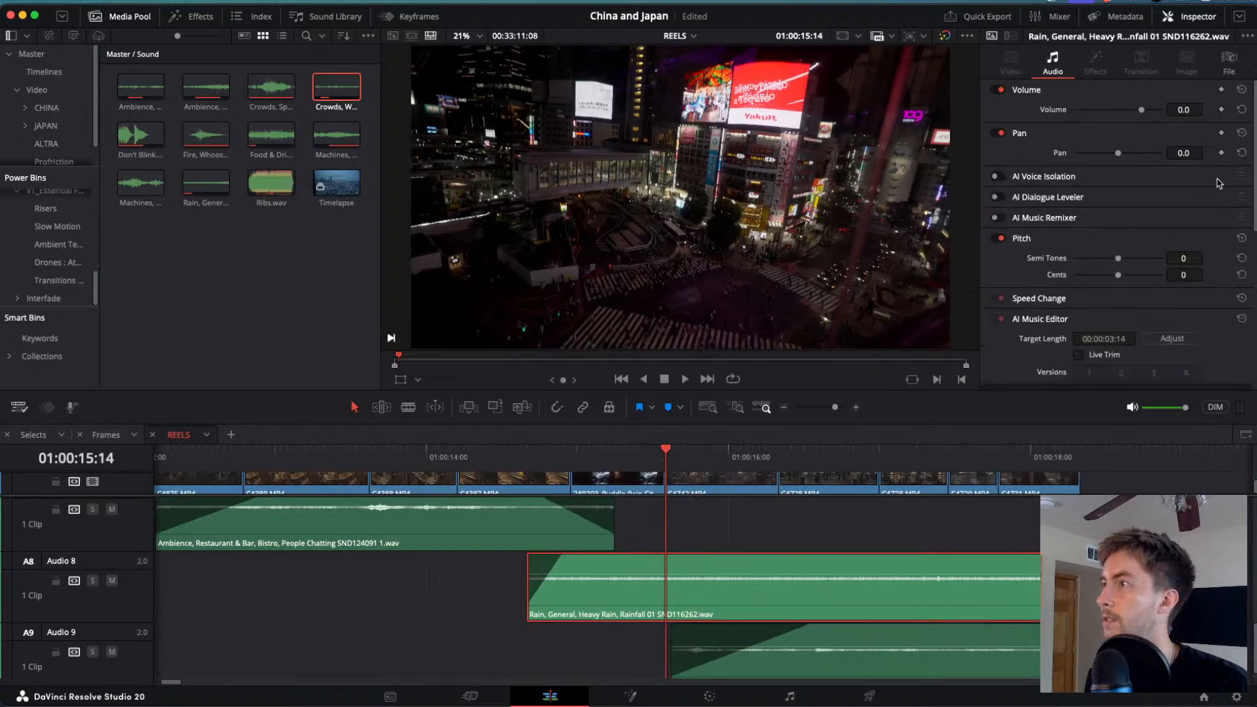
pyautogui.click(1221, 110)
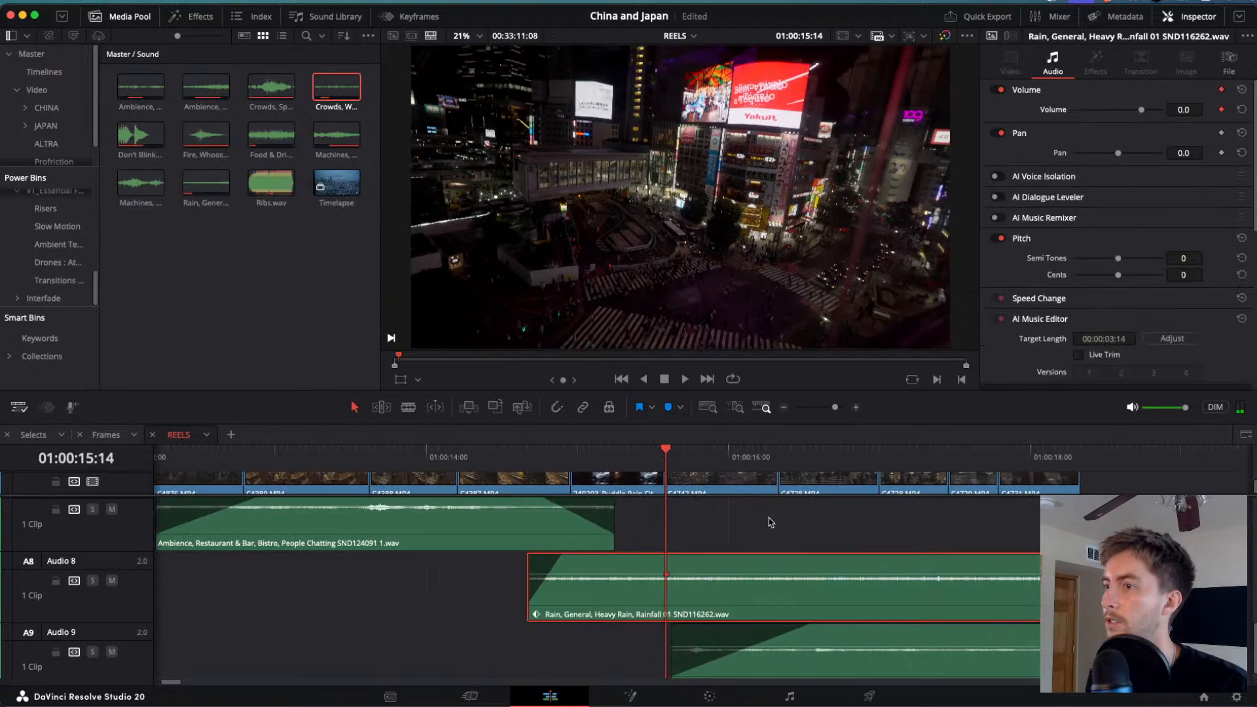
# - Add further volume keyframes to the heavy rain clip at 01:00:15:12, 01:00:16:08 and 01:00:16:07
pyautogui.click(656, 472)
pyautogui.press('Left')
pyautogui.press('Left')
pyautogui.click(681, 588)
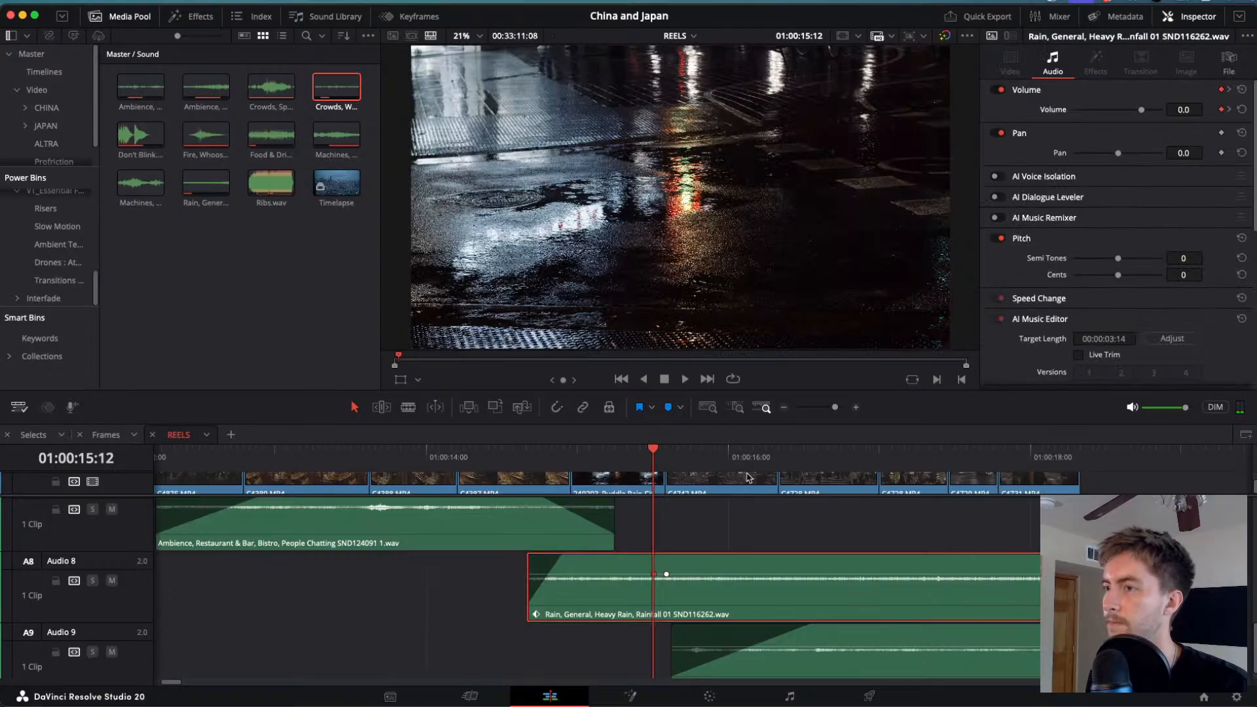
pyautogui.moveTo(656, 466); pyautogui.dragTo(776, 470)
pyautogui.click(787, 599)
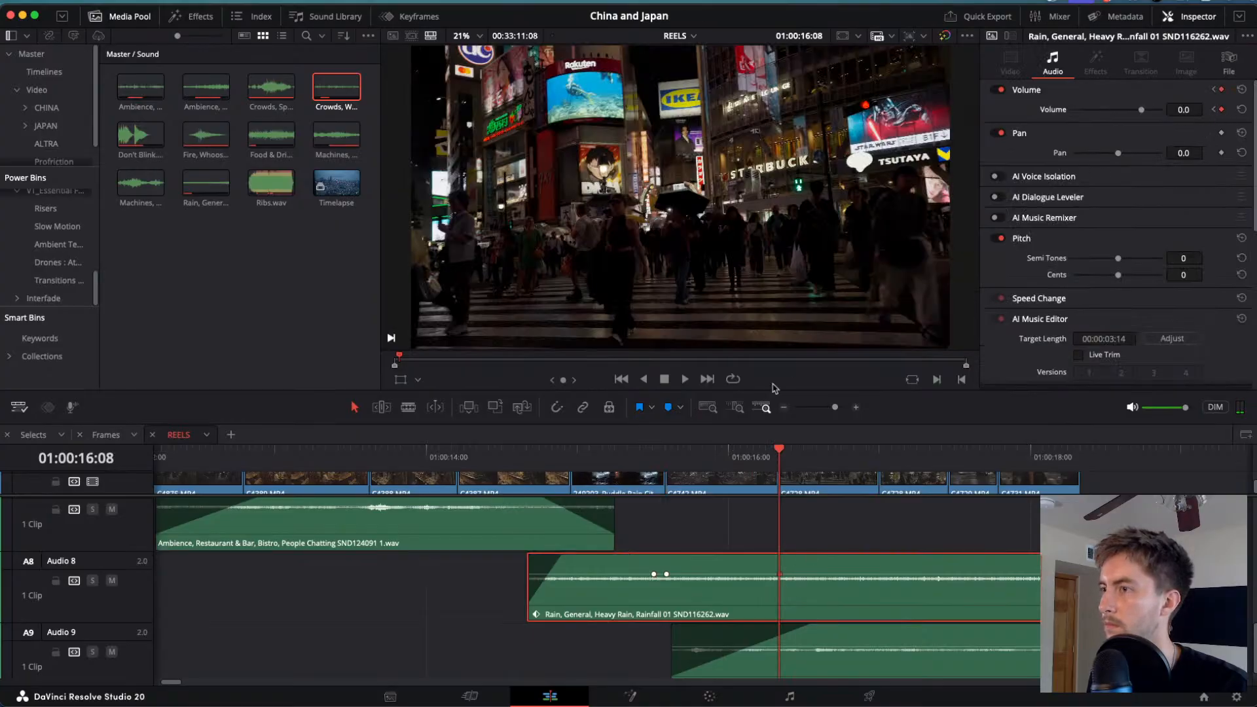
pyautogui.click(771, 451)
pyautogui.click(818, 606)
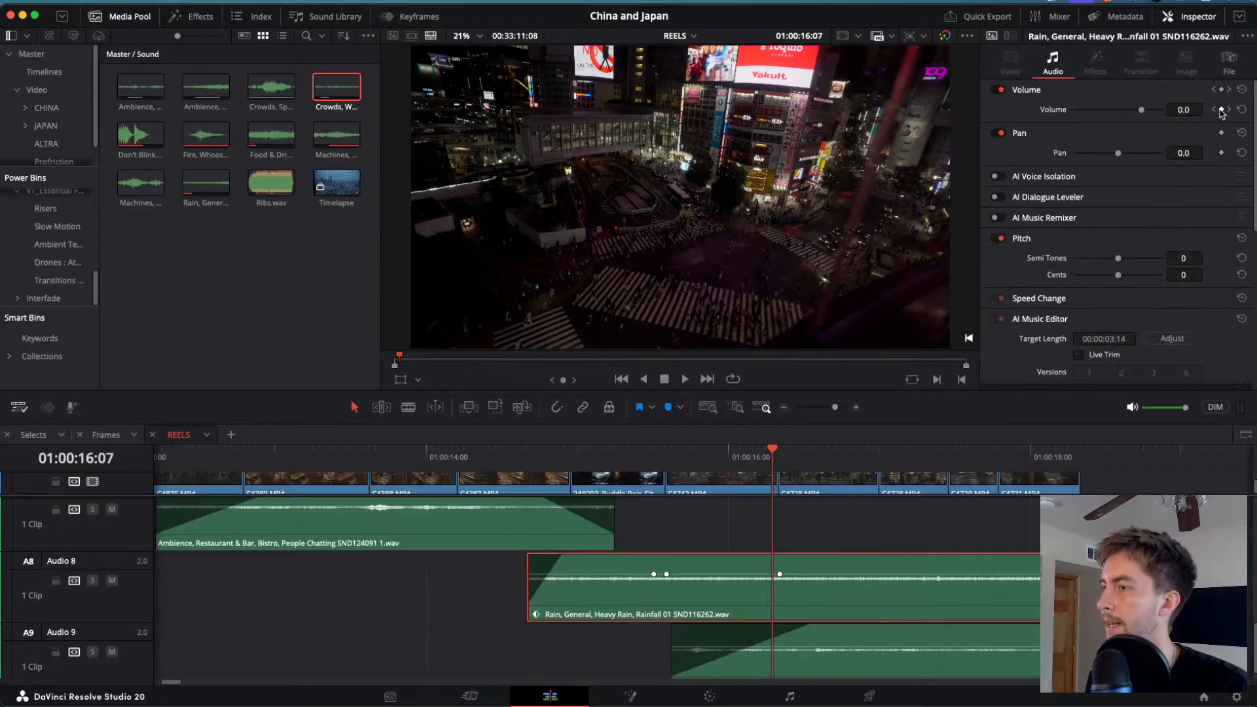
# - Lower the rain's two inner keyframes under the aerial crossing shot, to about -9.5 dB at its start and -8.5 dB at its end
pyautogui.moveTo(775, 574); pyautogui.dragTo(775, 579)
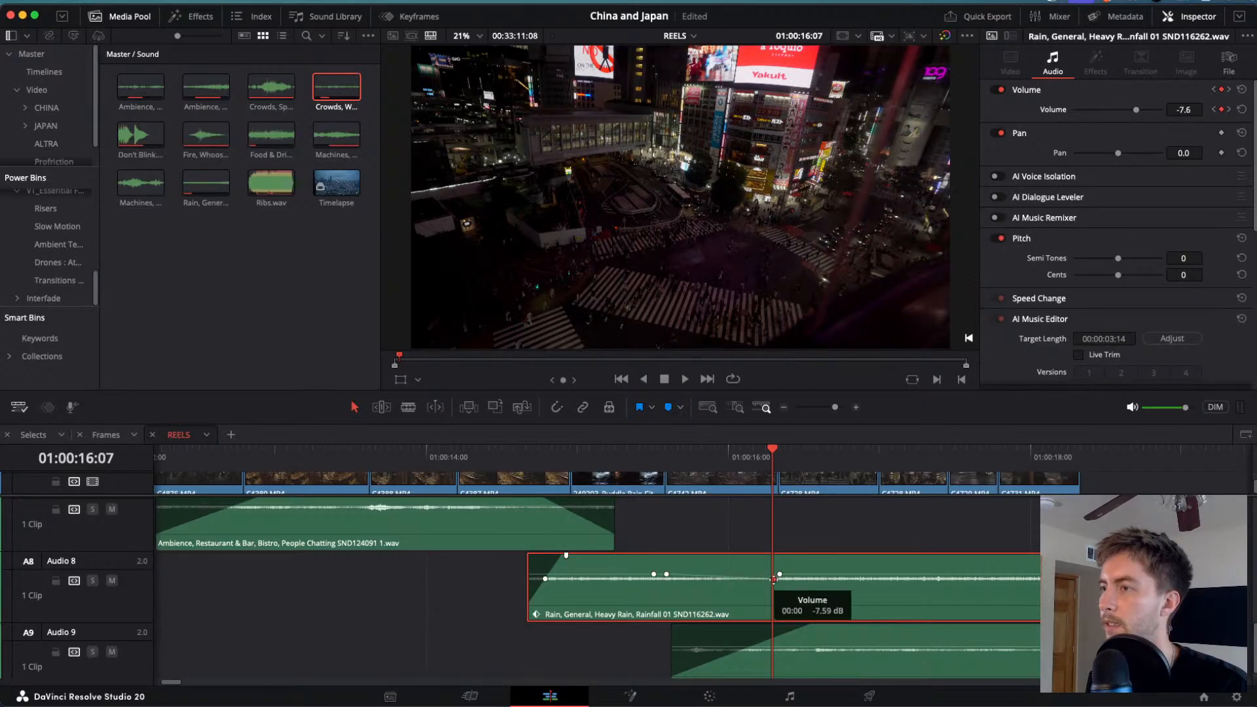
pyautogui.keyDown('alt'); pyautogui.click(667, 576); pyautogui.keyUp('alt')
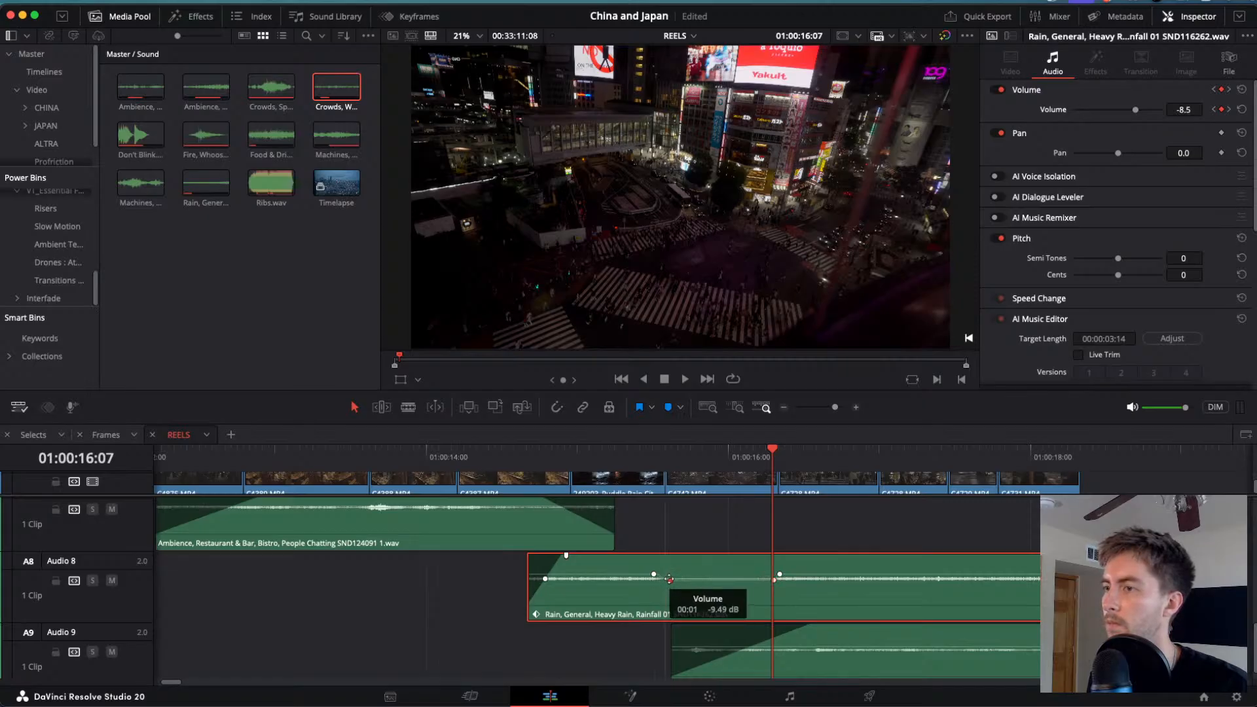
pyautogui.click(519, 589)
pyautogui.press('space')
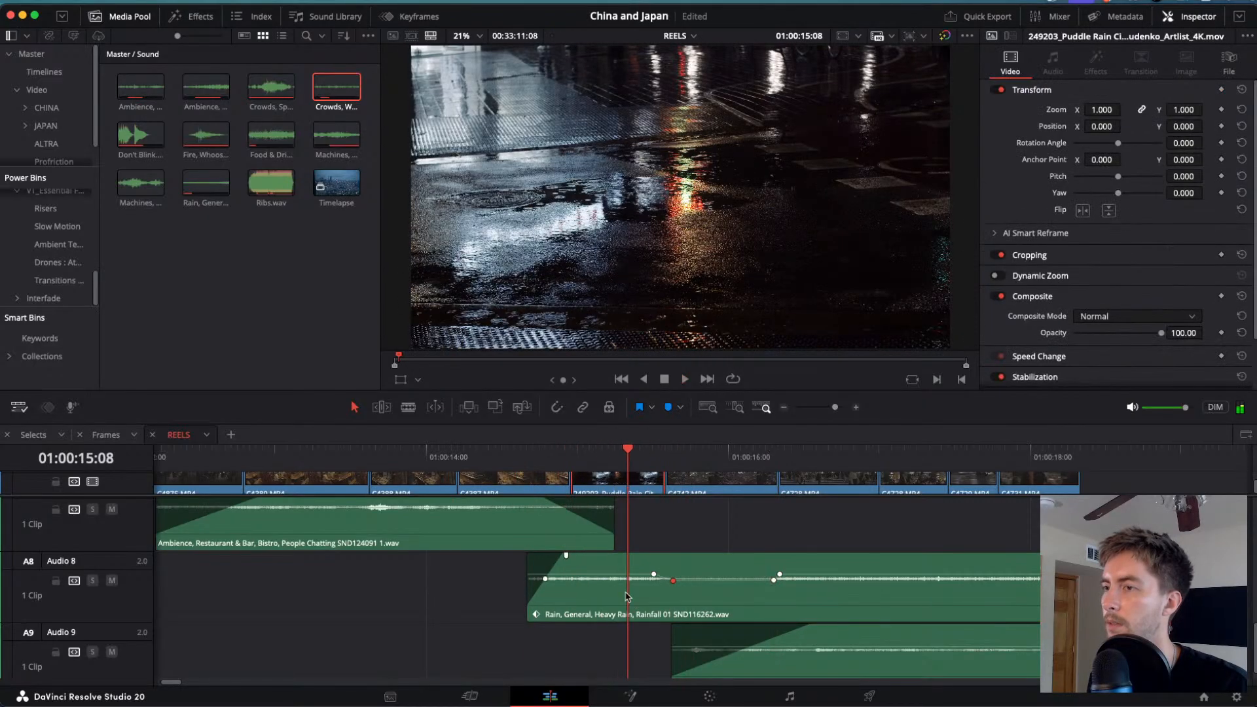
# - Raise the rain's volume under the puddle shot to 4.7 dB and play back the transition
pyautogui.moveTo(616, 573); pyautogui.dragTo(616, 568)
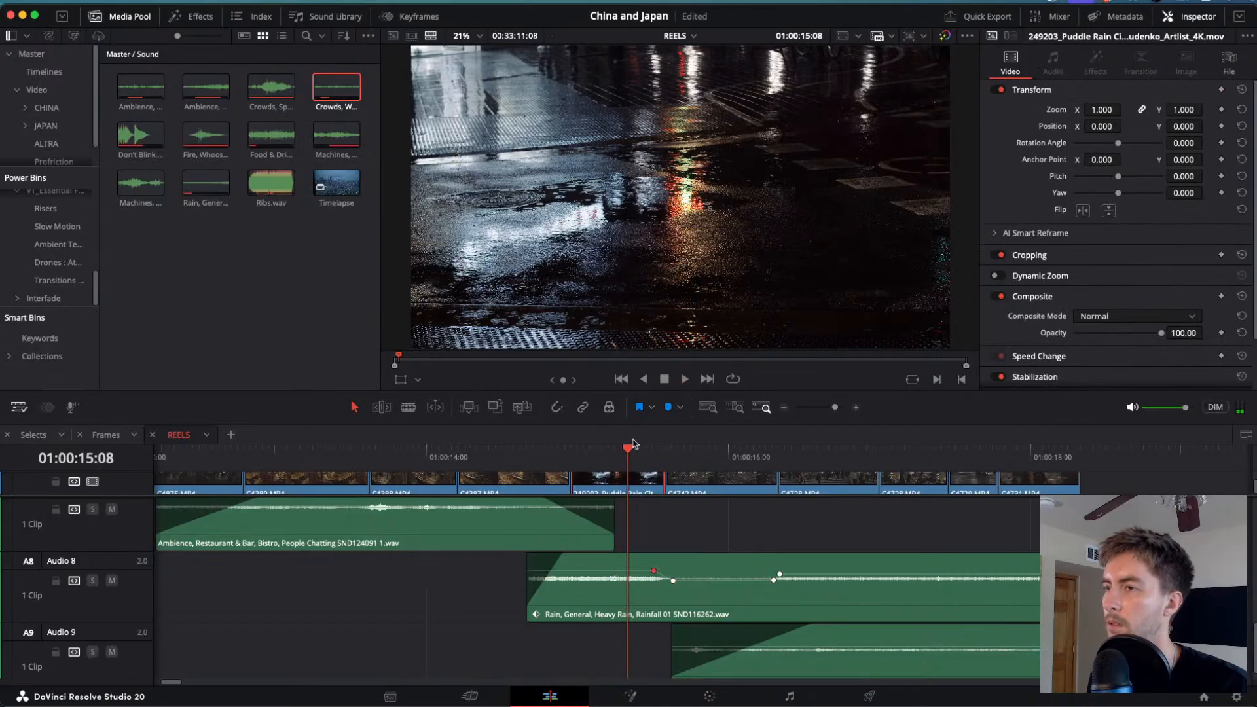
pyautogui.click(532, 450)
pyautogui.press('space')
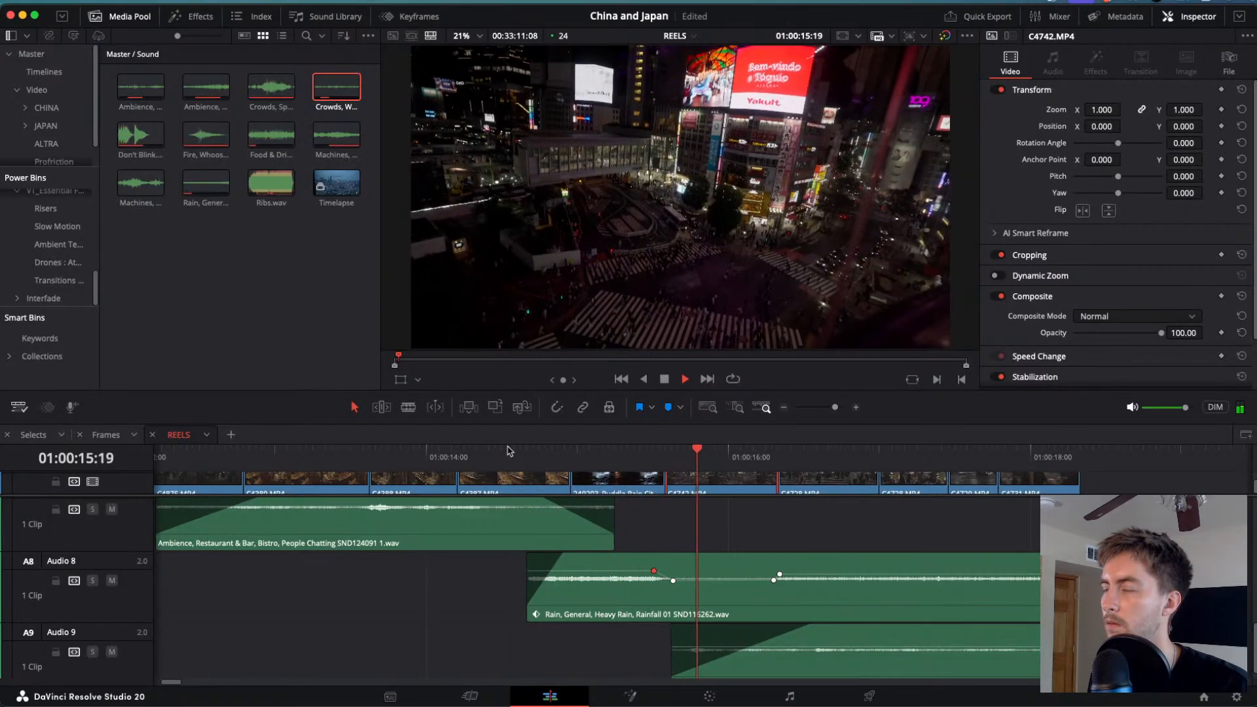
# - Shift the rain's first lowered keyframe to about 01:00:15:20 for a more gradual volume drop, and play the section back
pyautogui.press('j')
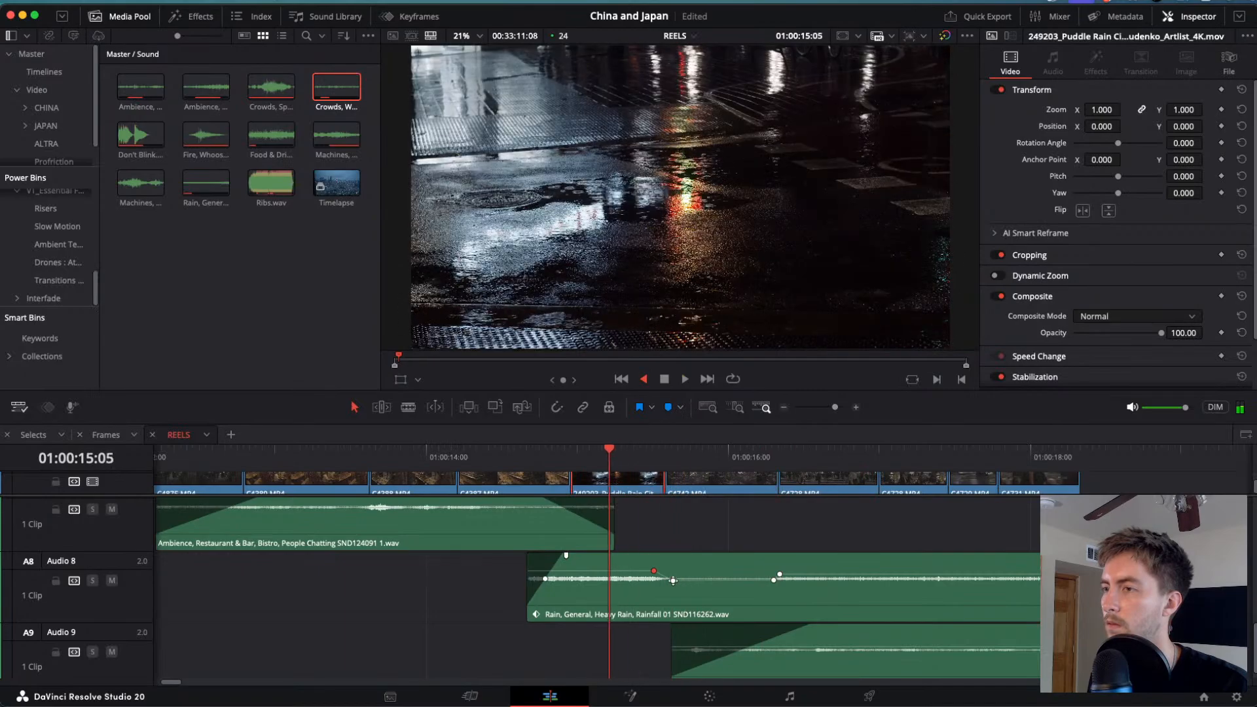
pyautogui.moveTo(673, 580); pyautogui.dragTo(699, 578)
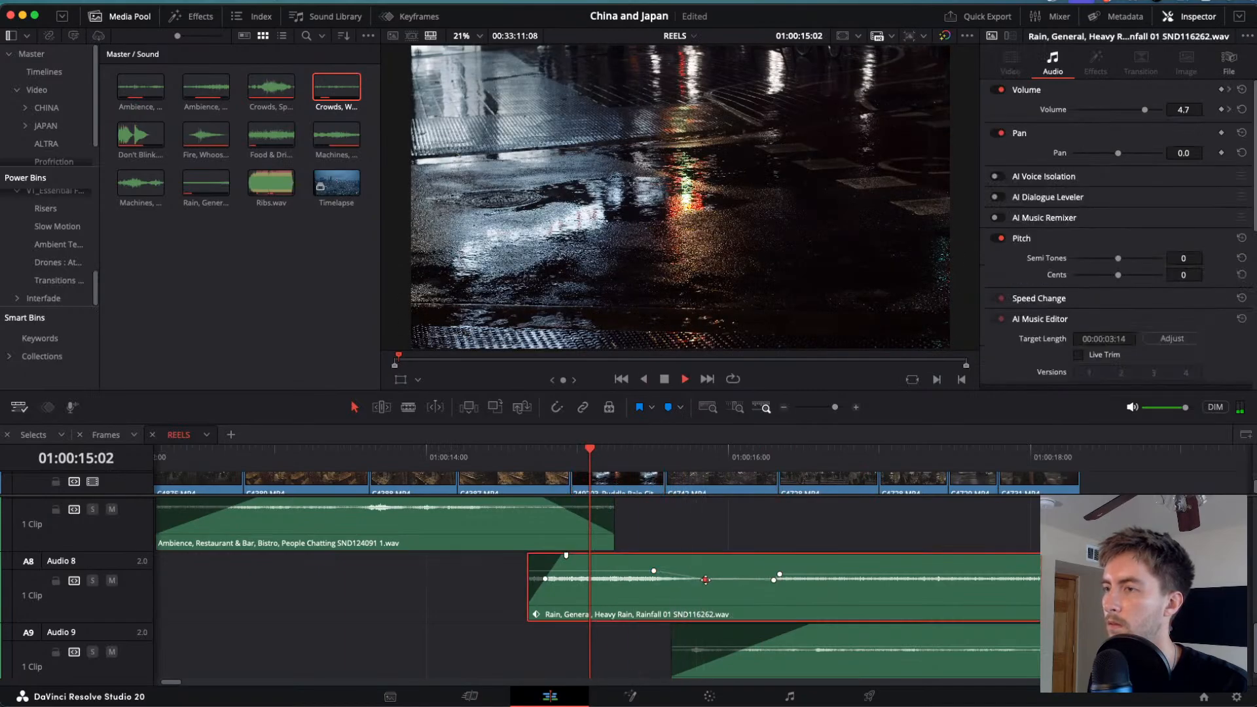
pyautogui.press('super+shift+a')
pyautogui.press('space')
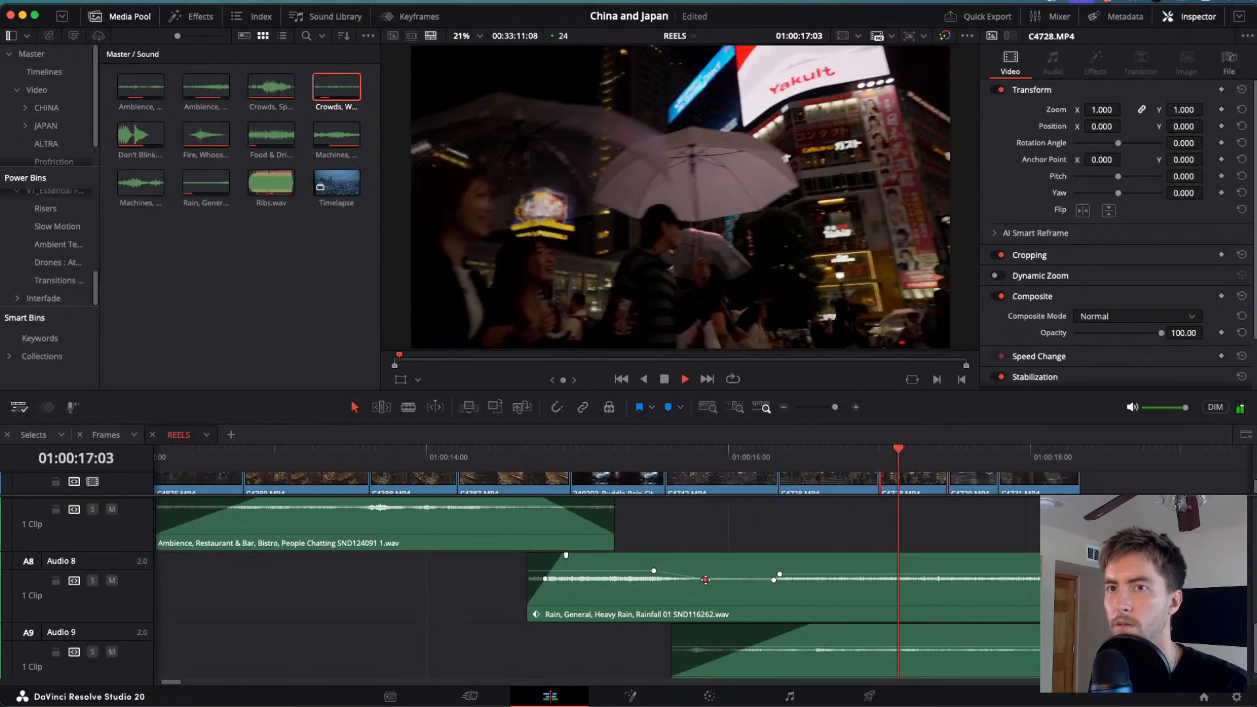
# - Shift the heavy rain clip's last volume keyframe to about 01:00:16:11 for a more gradual rise, and play the section back
pyautogui.moveTo(780, 574); pyautogui.dragTo(798, 571)
pyautogui.press('super+shift+a')
pyautogui.click(776, 452)
pyautogui.press('space')
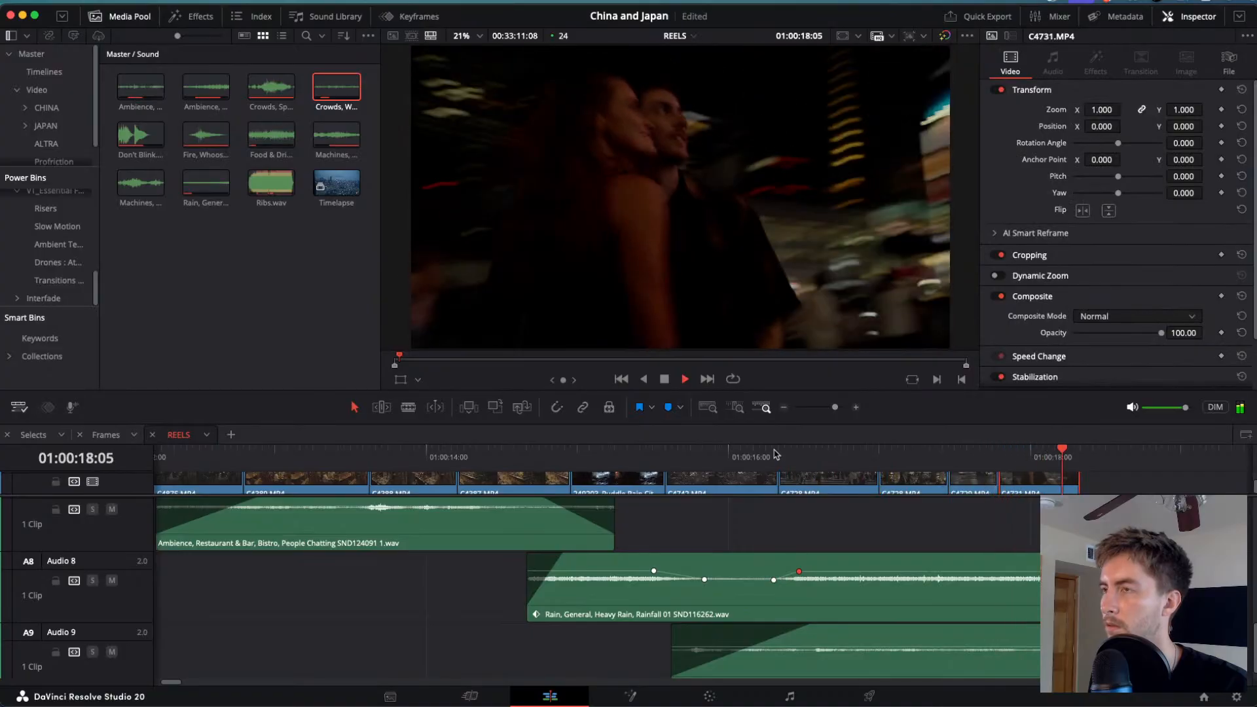
pyautogui.press('space')
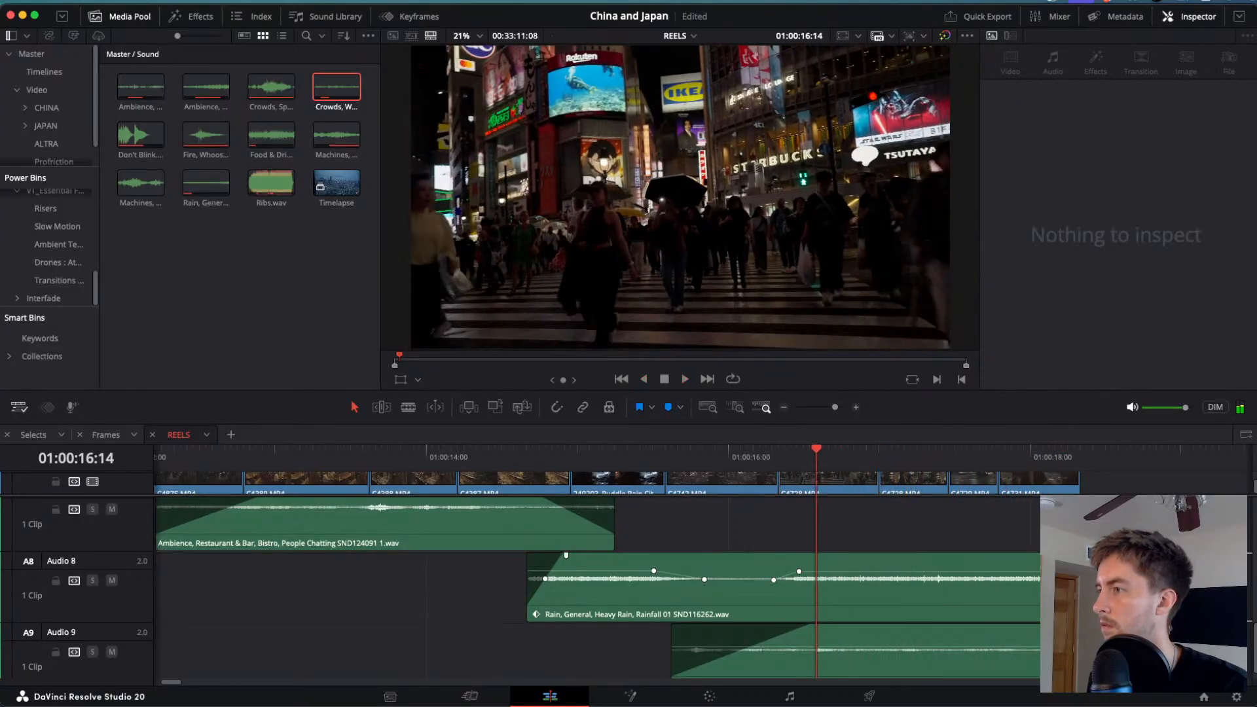
pyautogui.press('space')
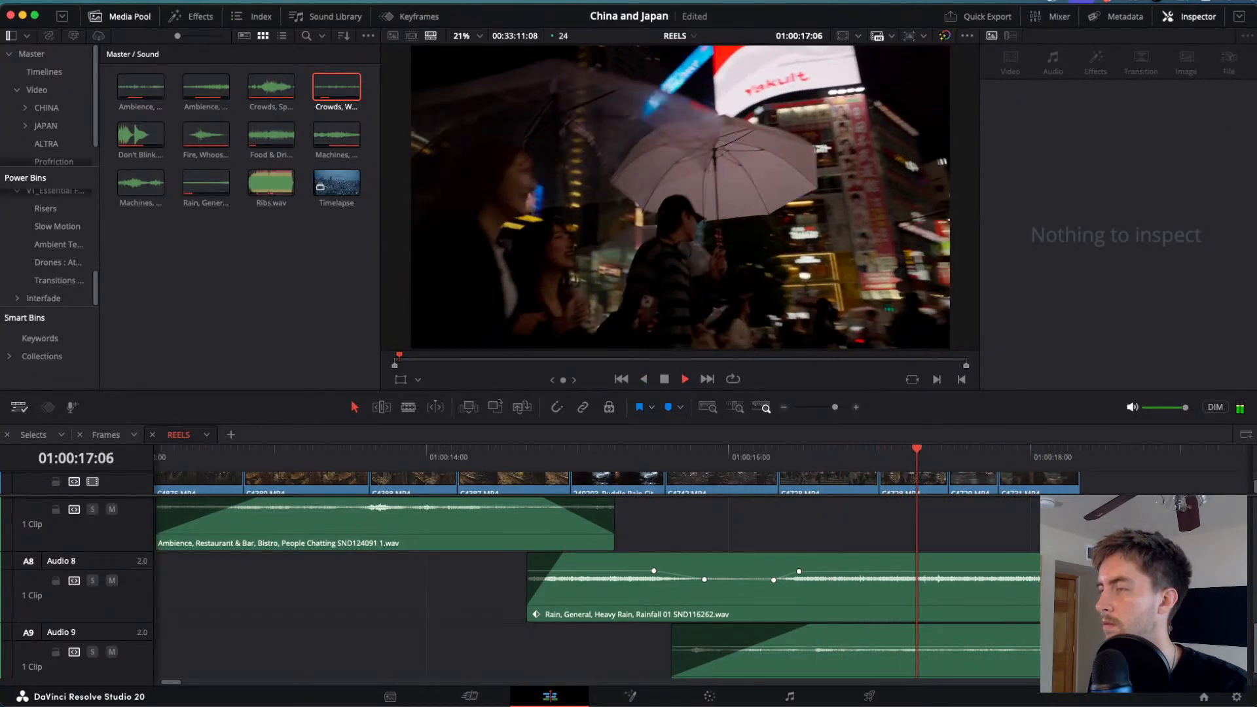
pyautogui.press('super+minus')
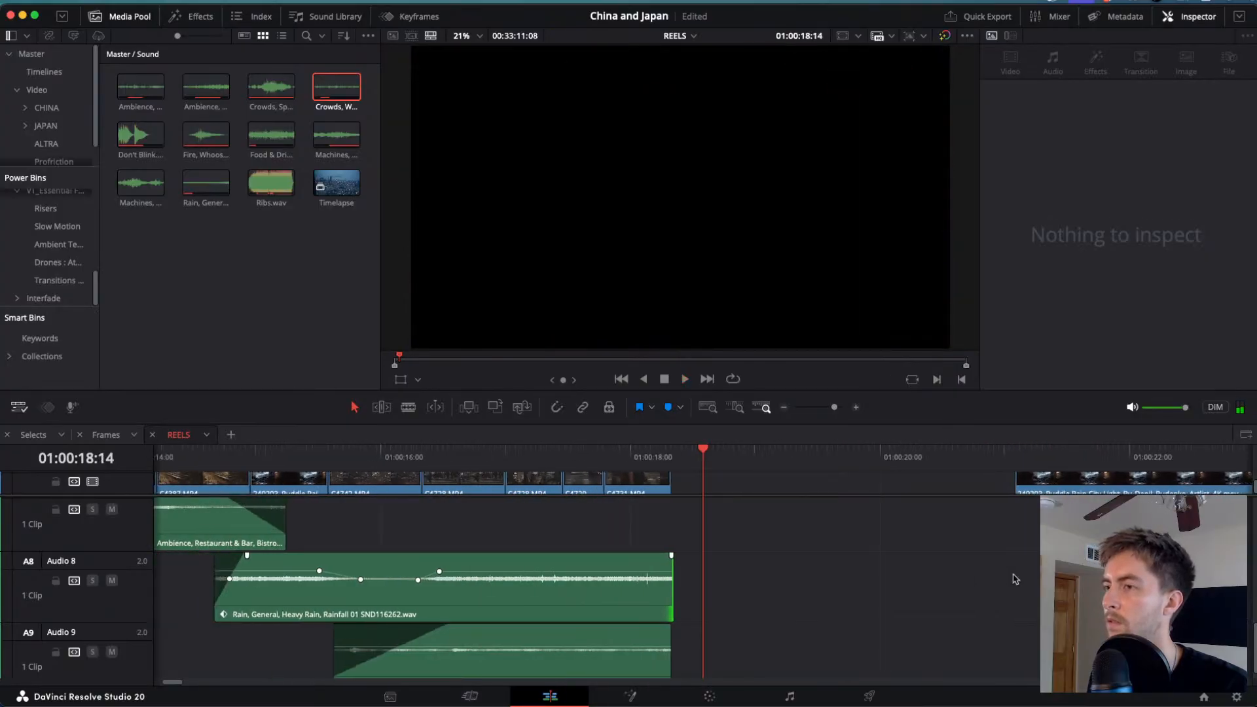
# - Play the reel from its start through the night crossing shots to review the sound mix
pyautogui.press('Home')
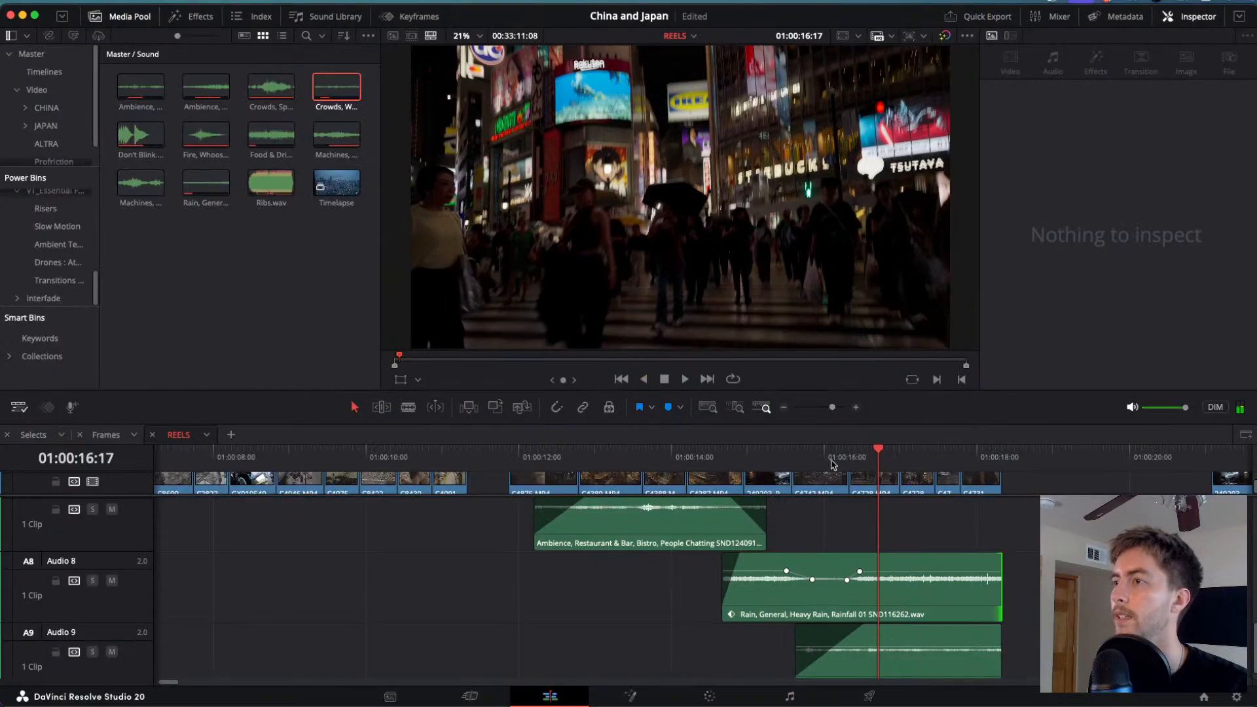
pyautogui.press('Home')
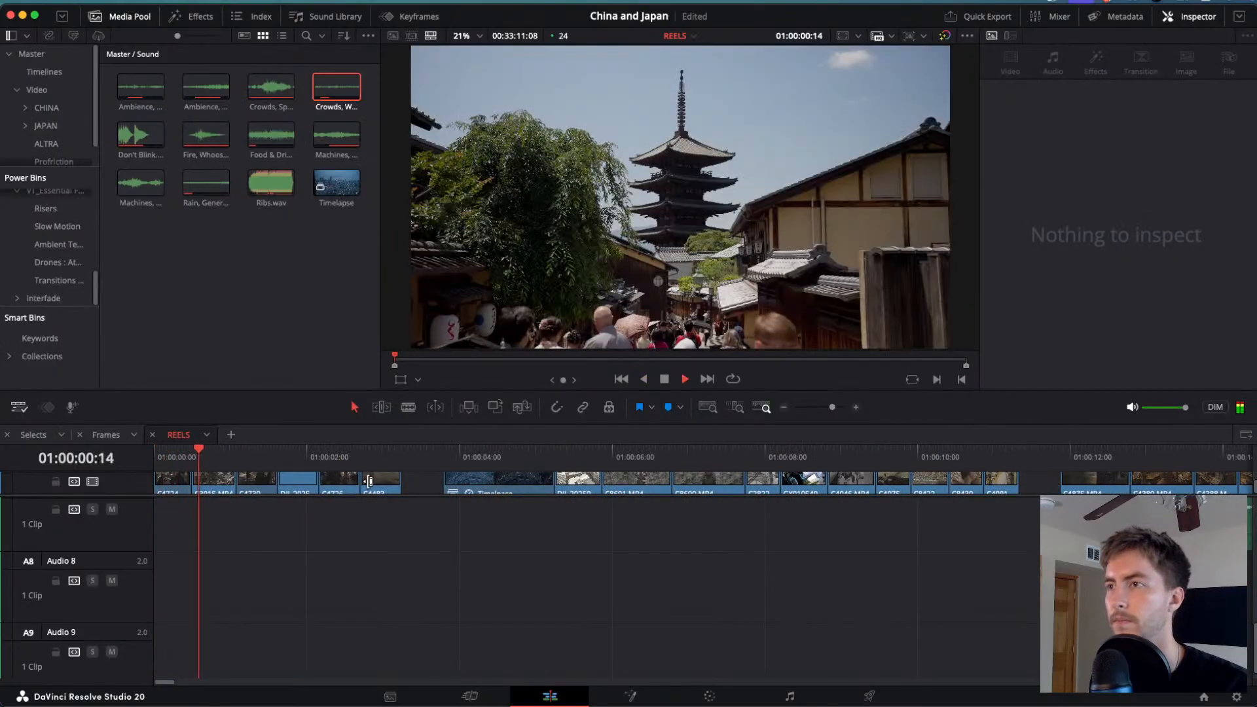
pyautogui.scroll(10, 557, 556)
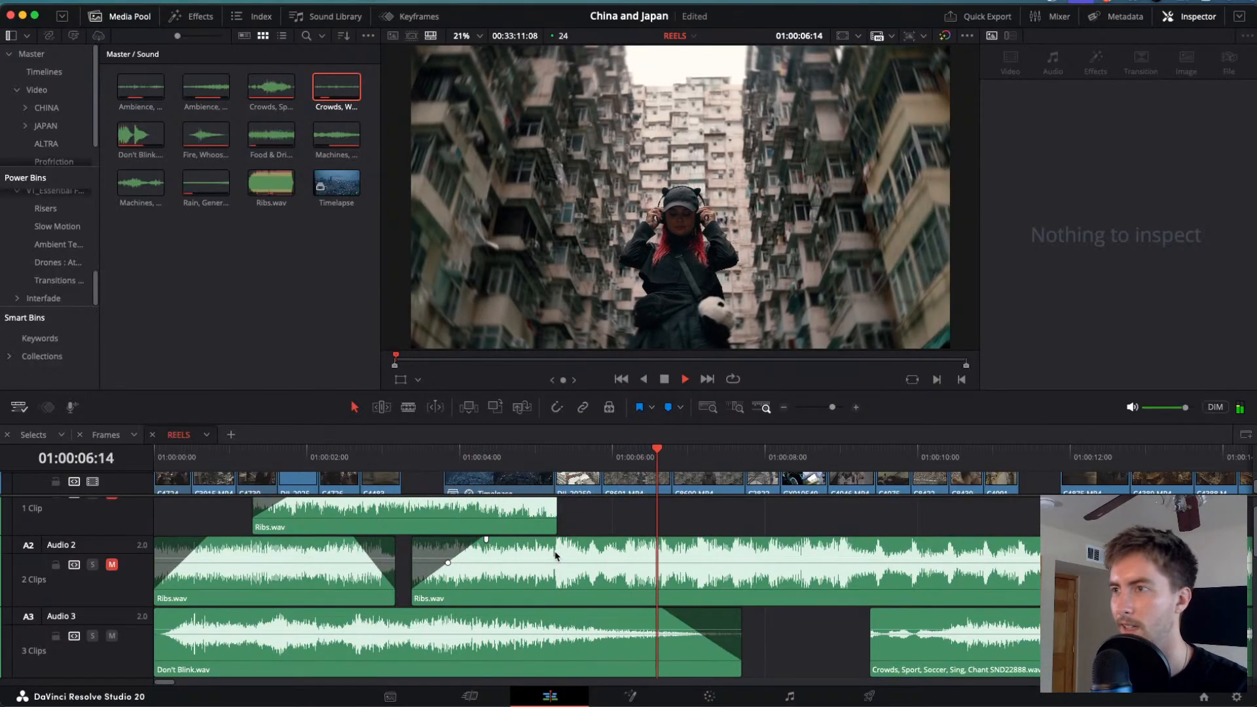
pyautogui.press('Home')
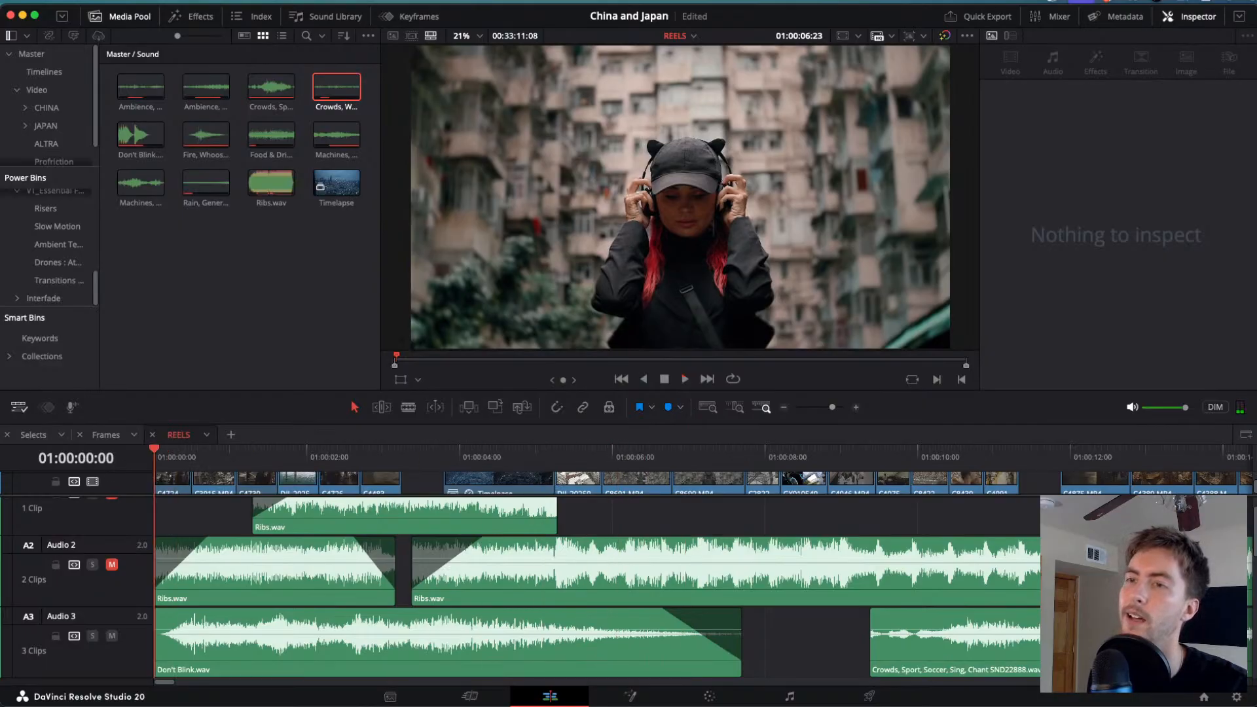
pyautogui.press('space')
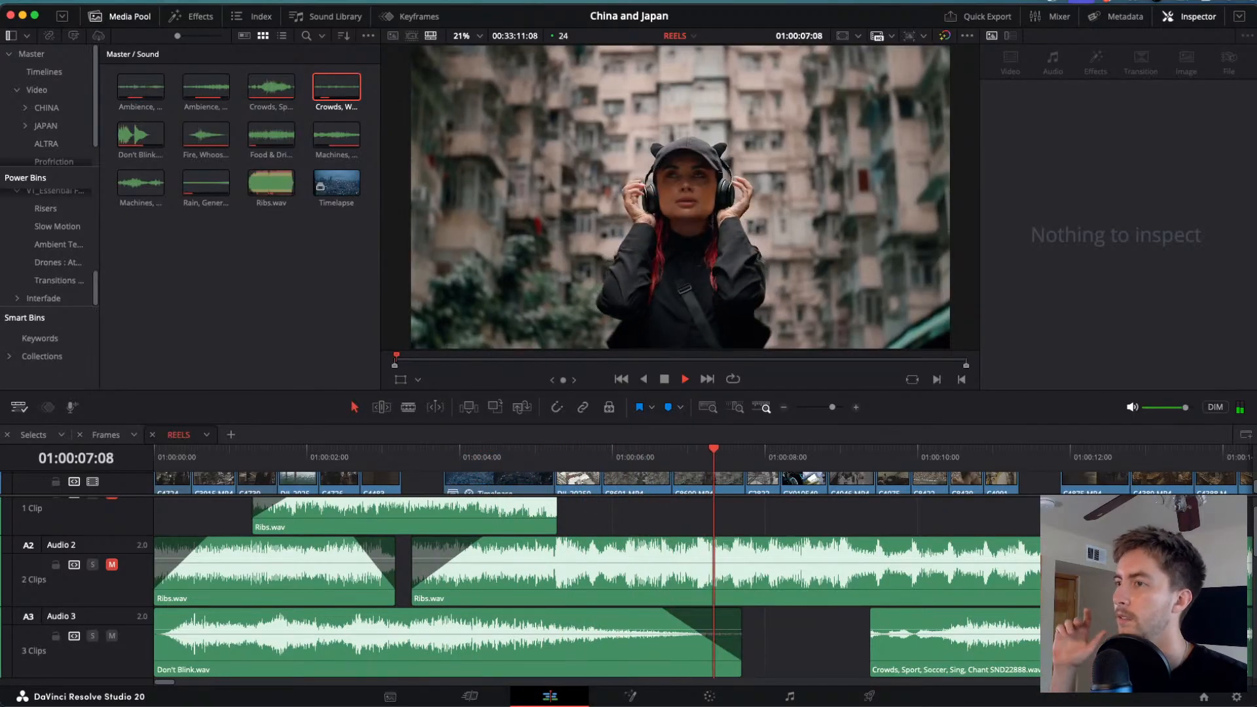
pyautogui.press('j')
pyautogui.press('l')
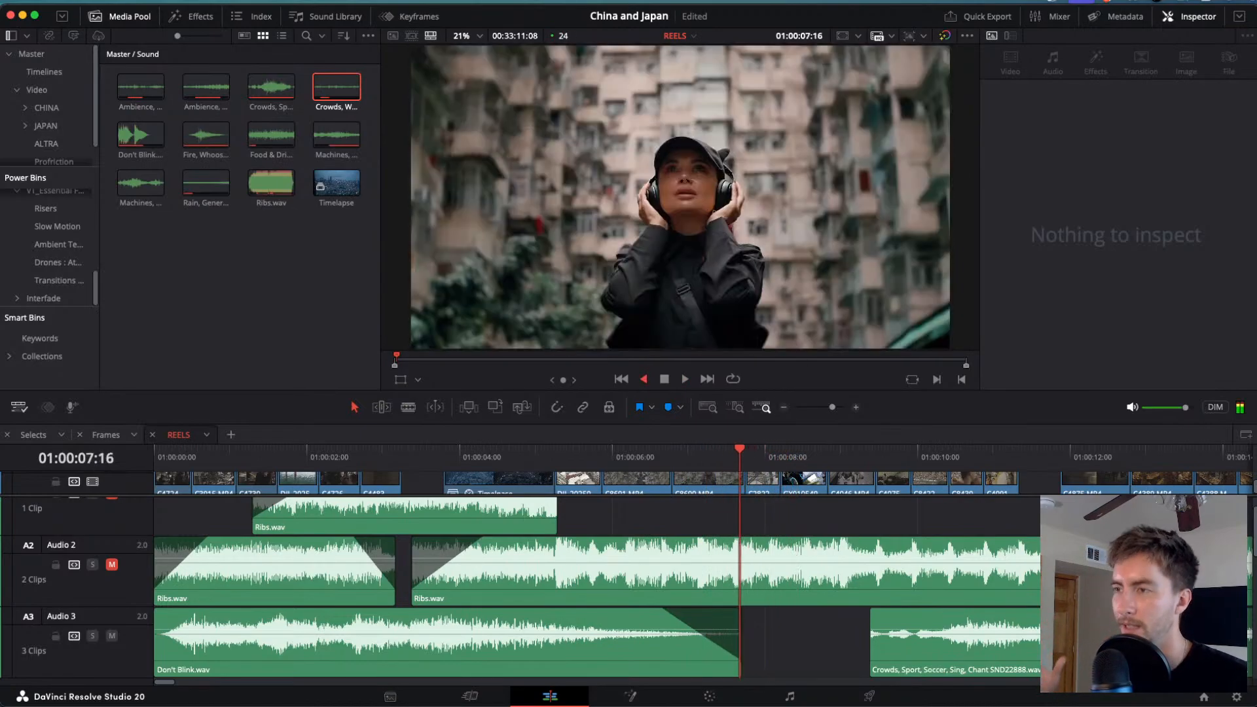
pyautogui.press('l')
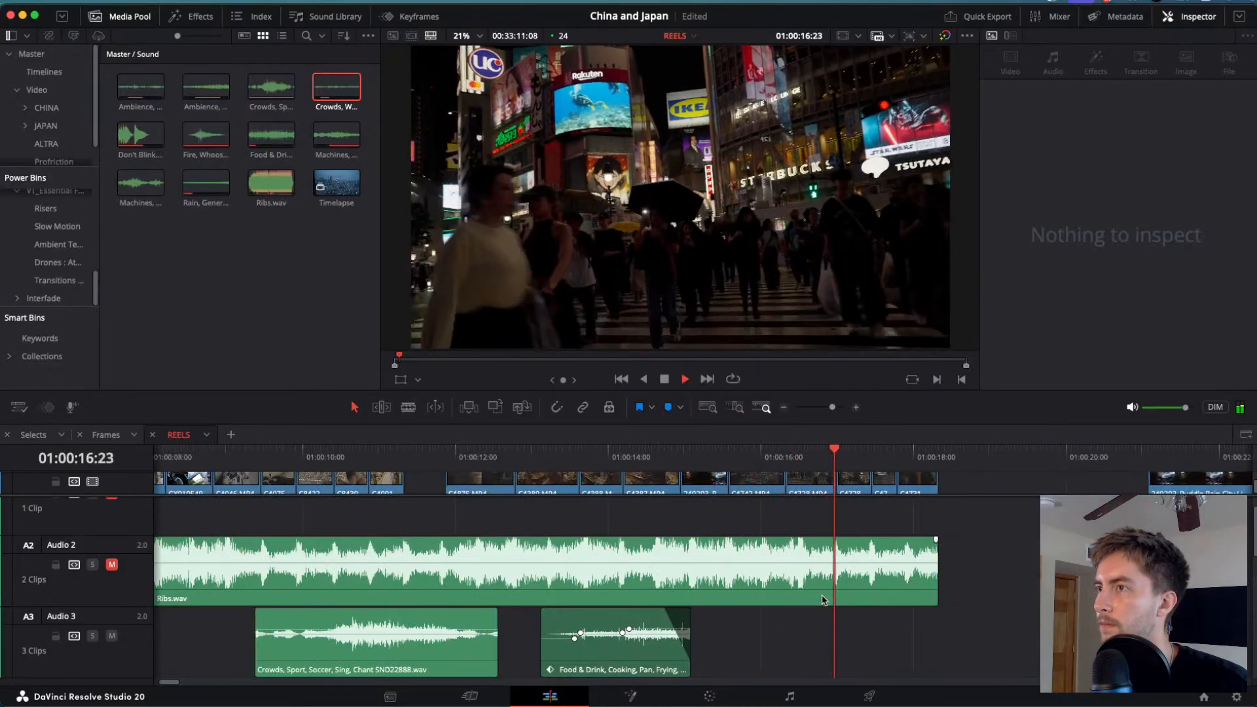
pyautogui.press('space')
pyautogui.press('j')
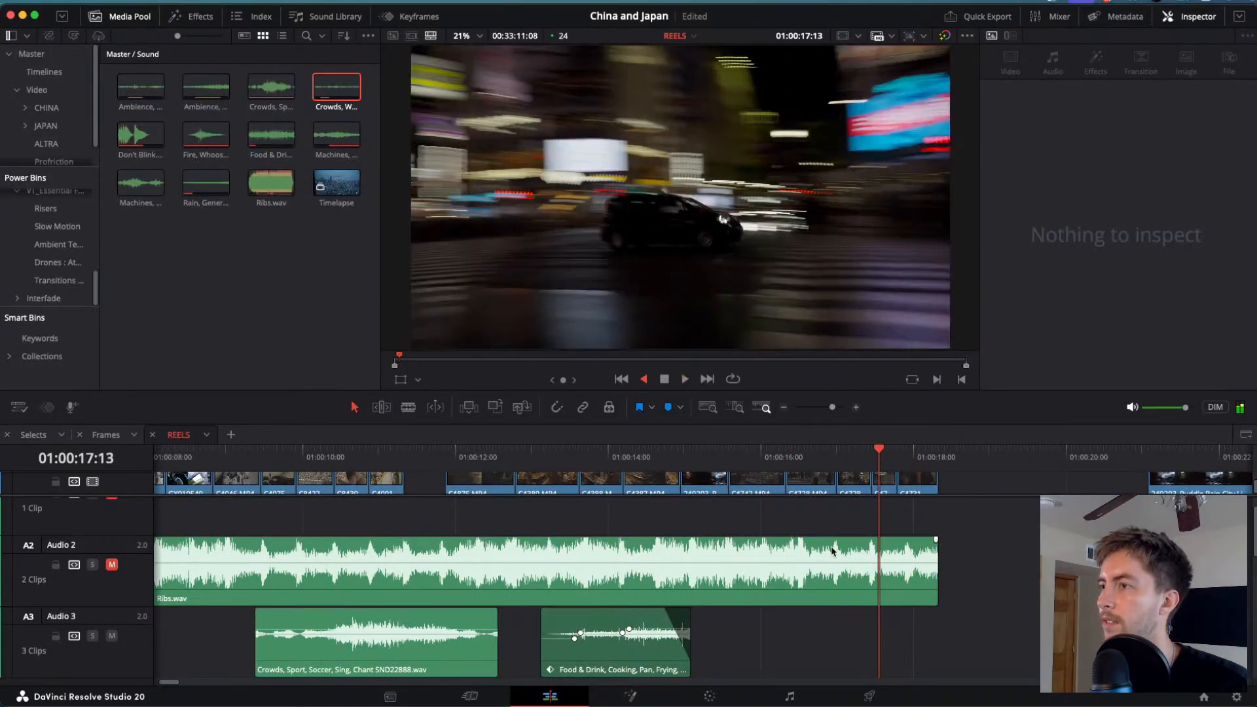
pyautogui.scroll(-3, 780, 614)
pyautogui.press('l')
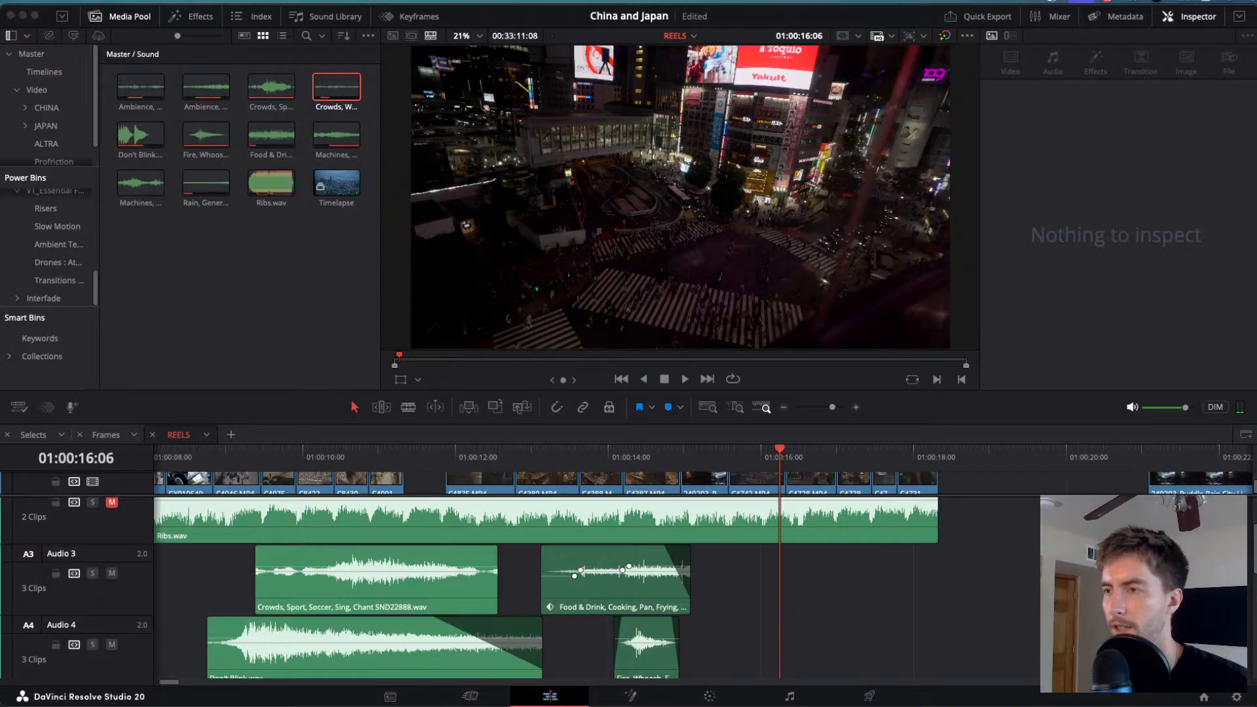
# - Switch to Soundly, search for "siren distant" and audition the first two urban ambience results
pyautogui.press('super+Tab')
pyautogui.click(746, 45)
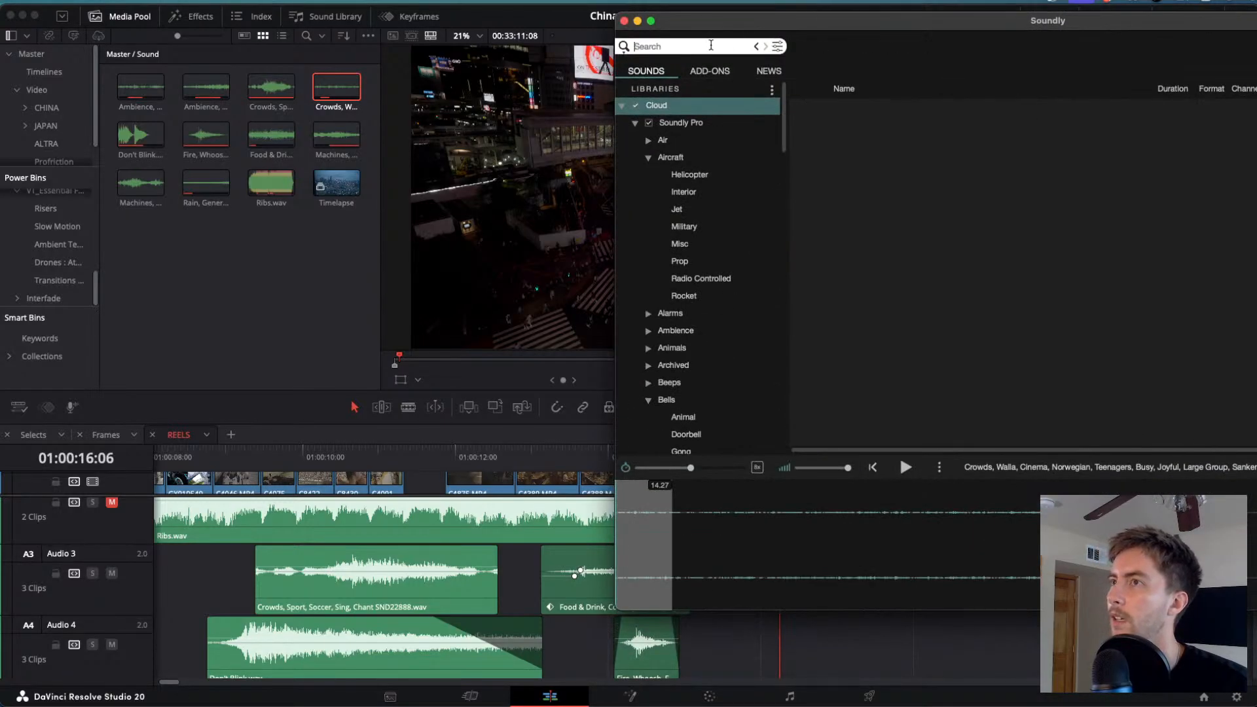
pyautogui.write('siren')
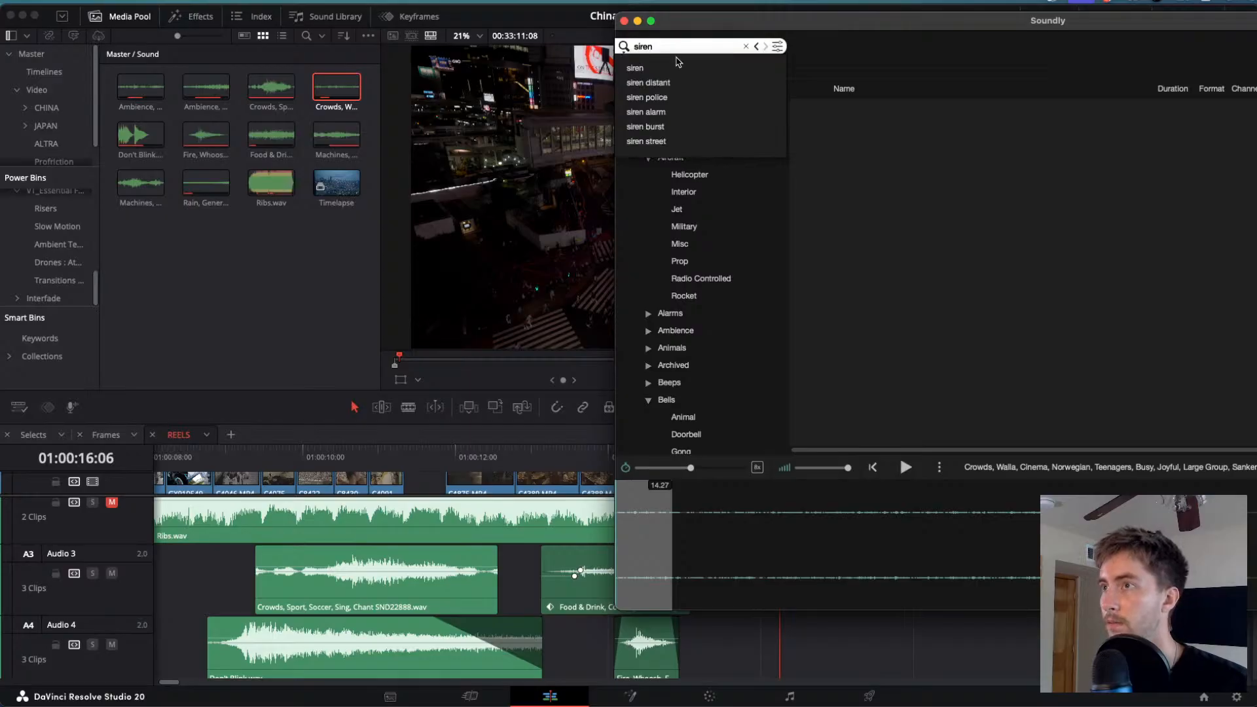
pyautogui.click(671, 83)
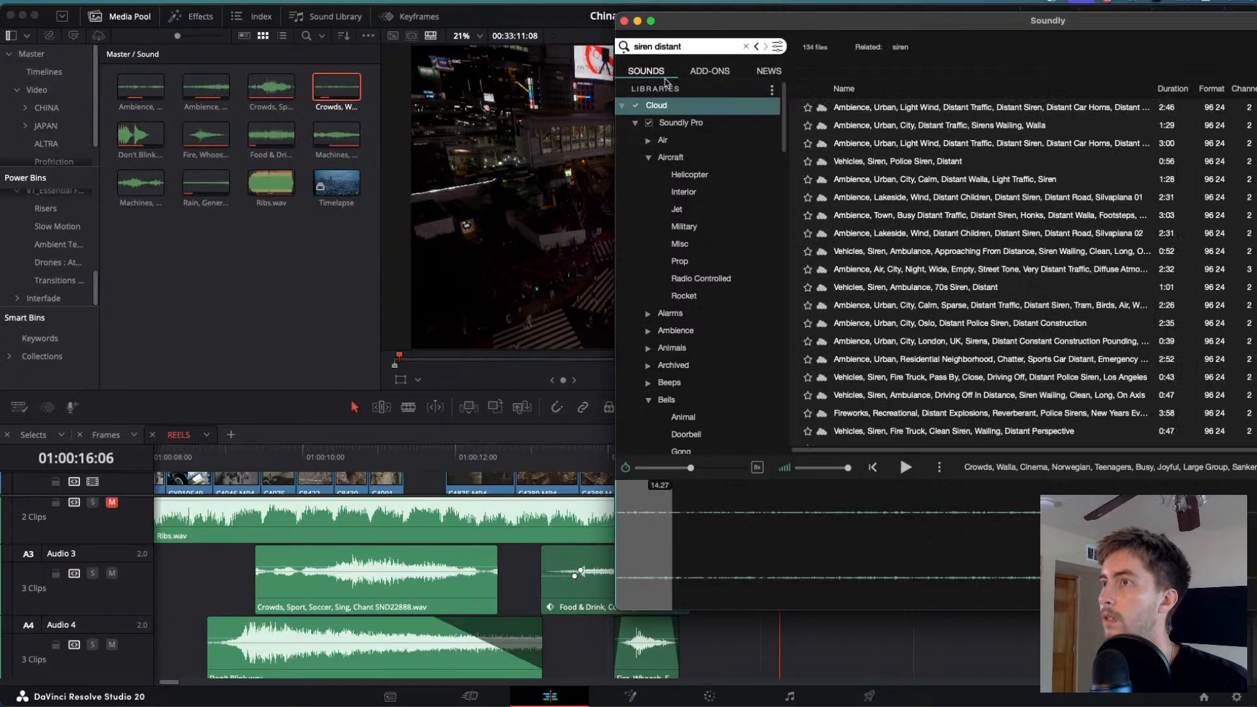
pyautogui.click(863, 108)
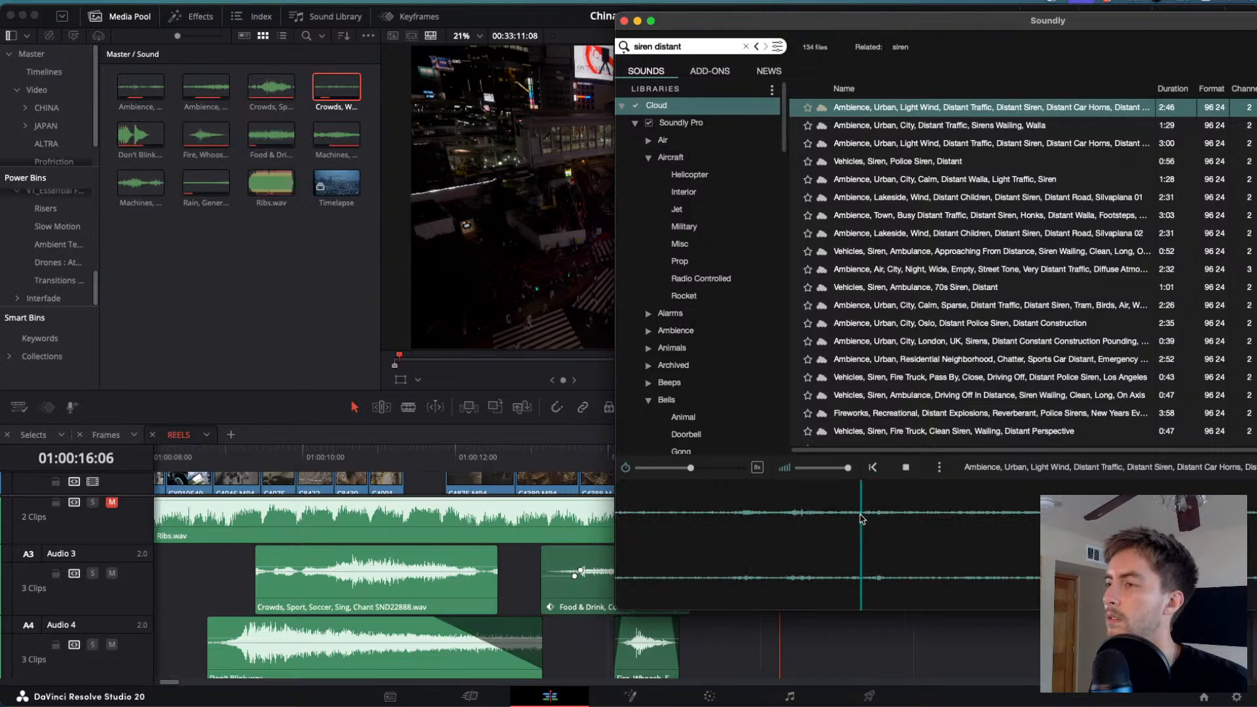
pyautogui.click(894, 125)
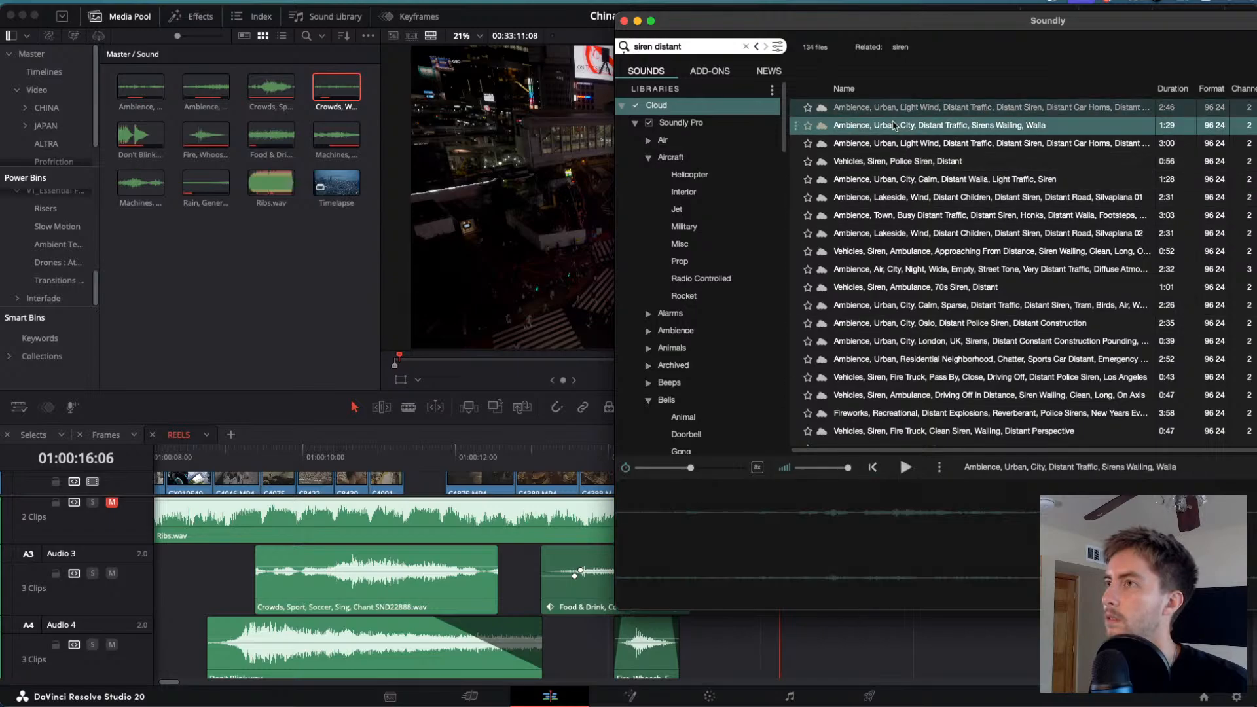
# - Broaden the sound search to "siren" and audition the city traffic, distant police, approaching ambulance and noisy London street recordings
pyautogui.click(695, 51)
pyautogui.press('BackSpace')
pyautogui.press('BackSpace')
pyautogui.press('BackSpace')
pyautogui.press('BackSpace')
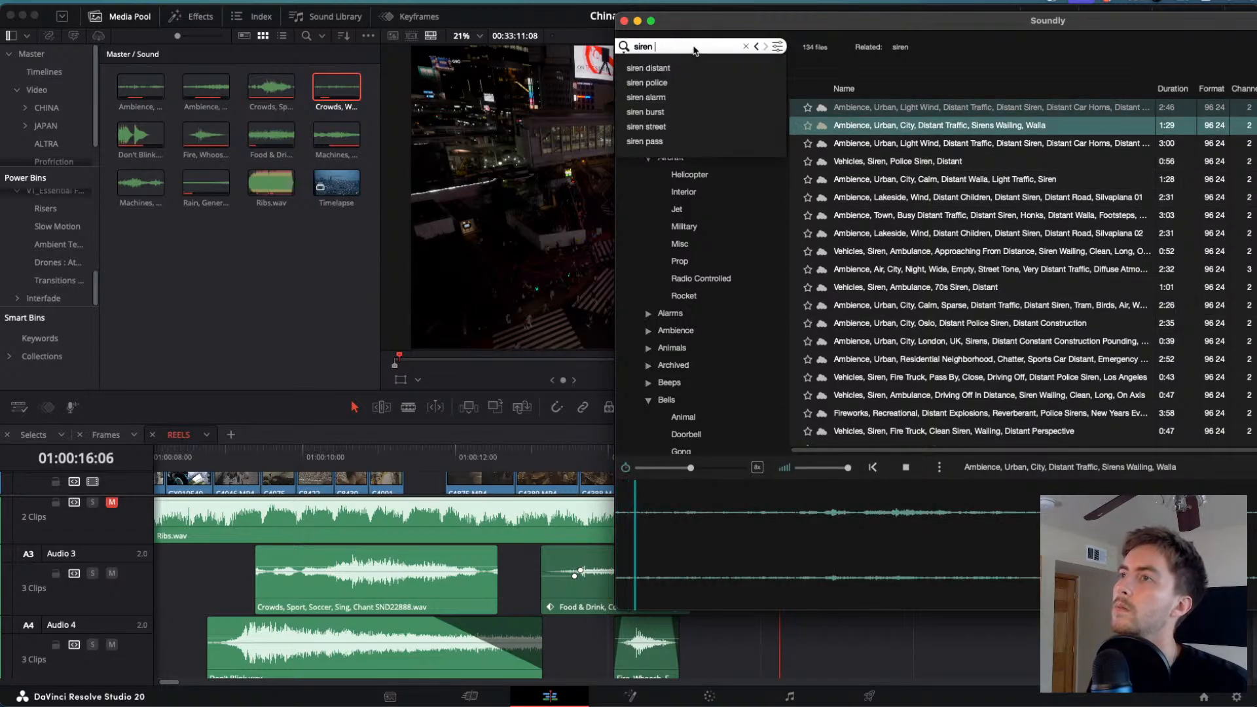
pyautogui.press('Return')
pyautogui.click(903, 114)
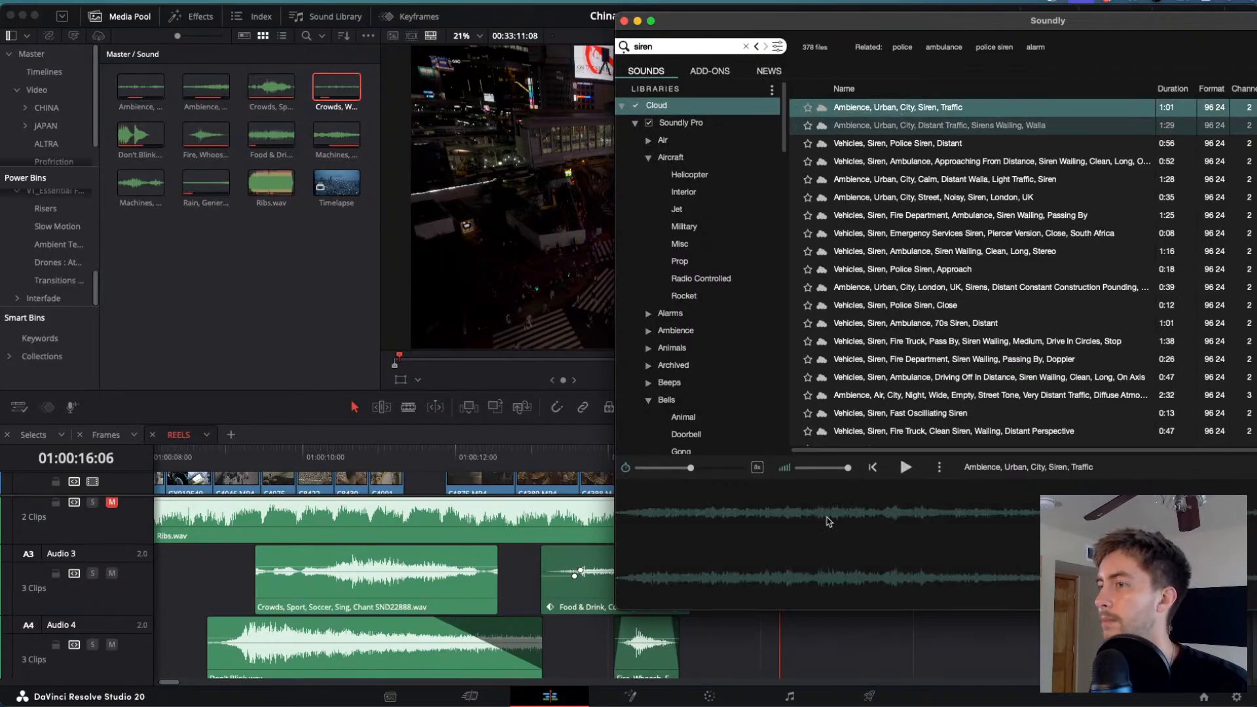
pyautogui.press('space')
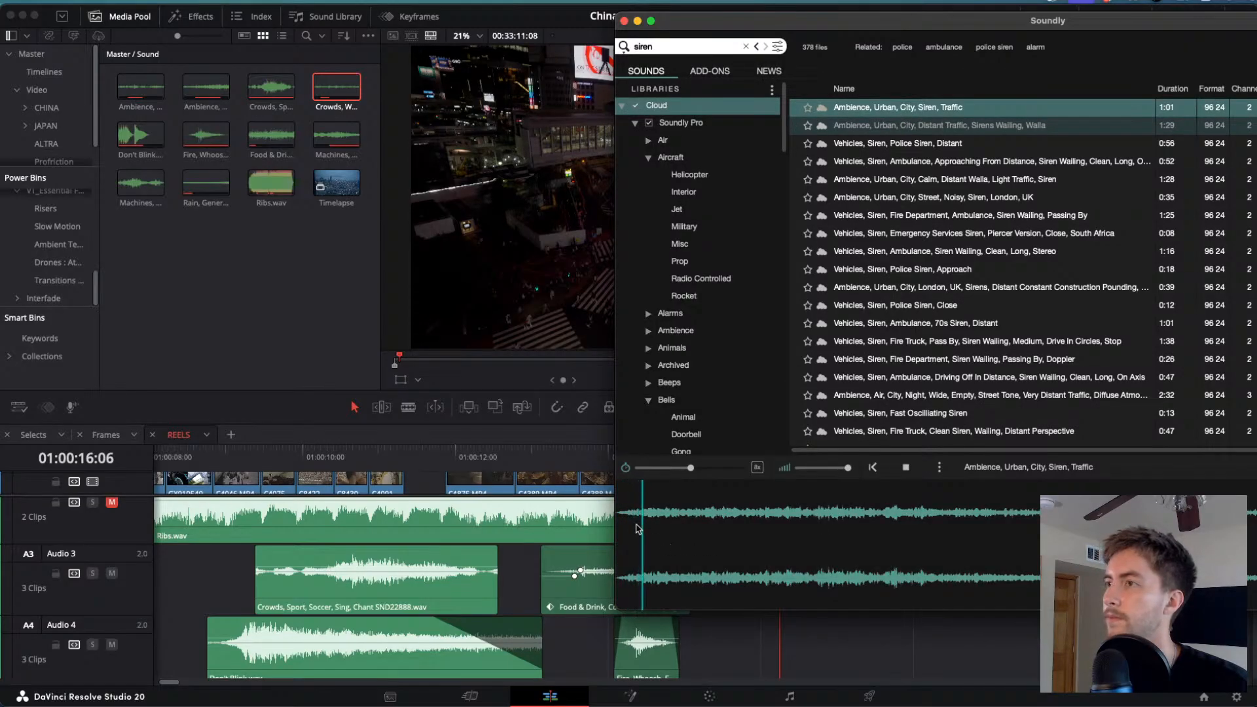
pyautogui.click(958, 144)
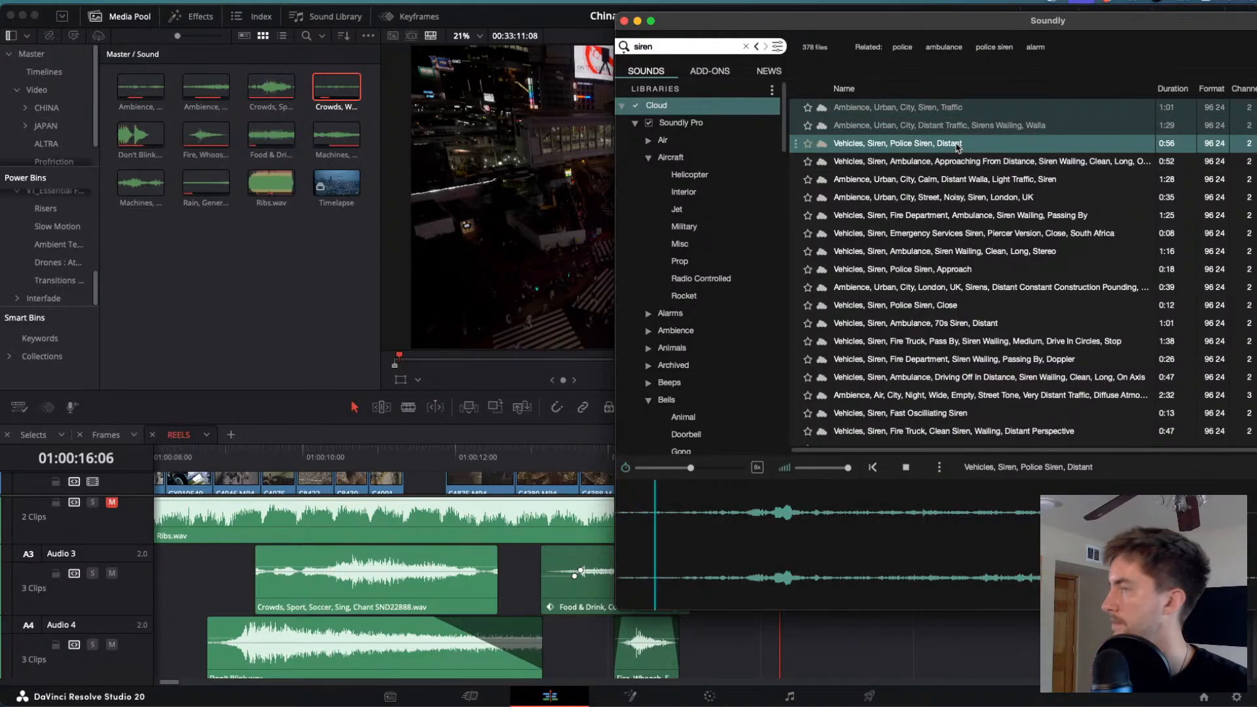
pyautogui.click(956, 162)
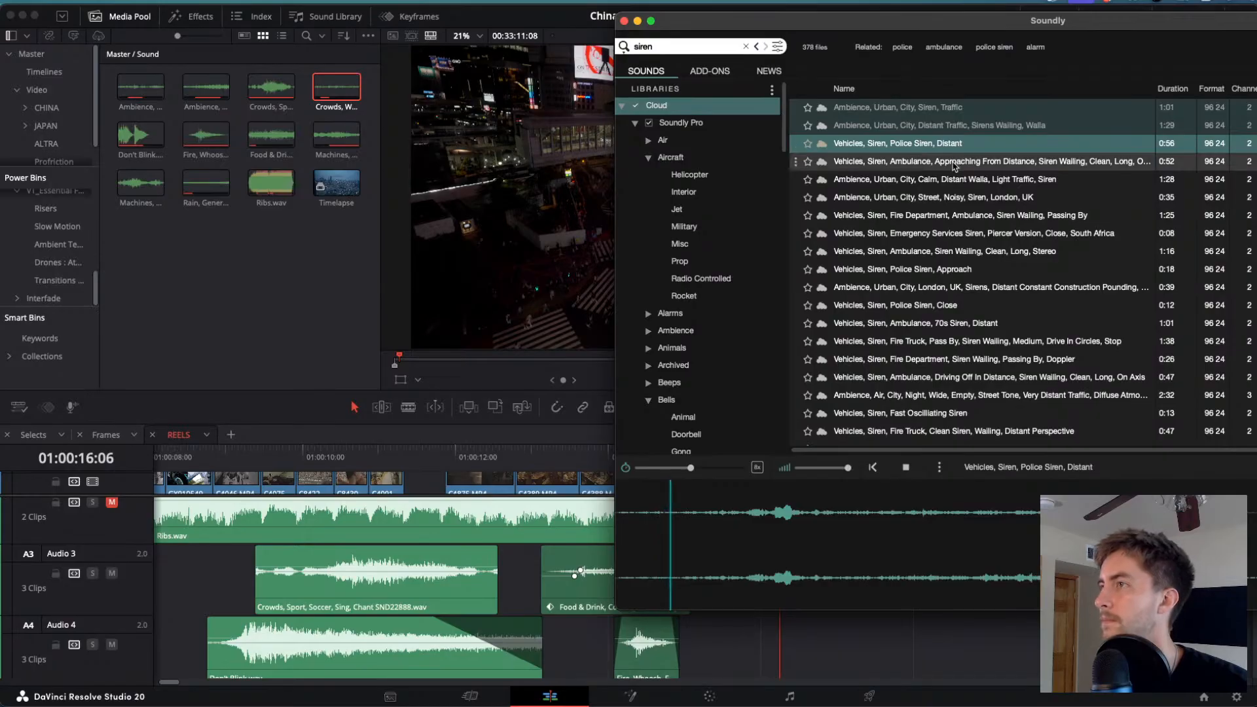
pyautogui.click(939, 199)
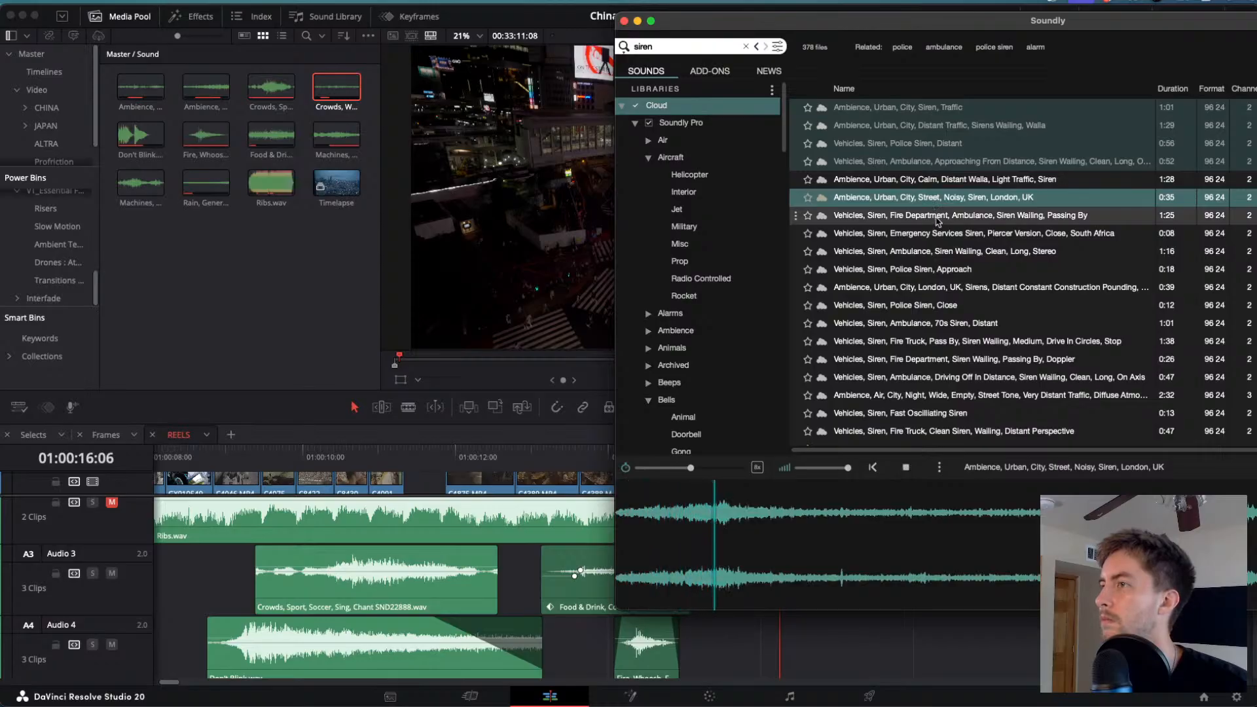
pyautogui.press('space')
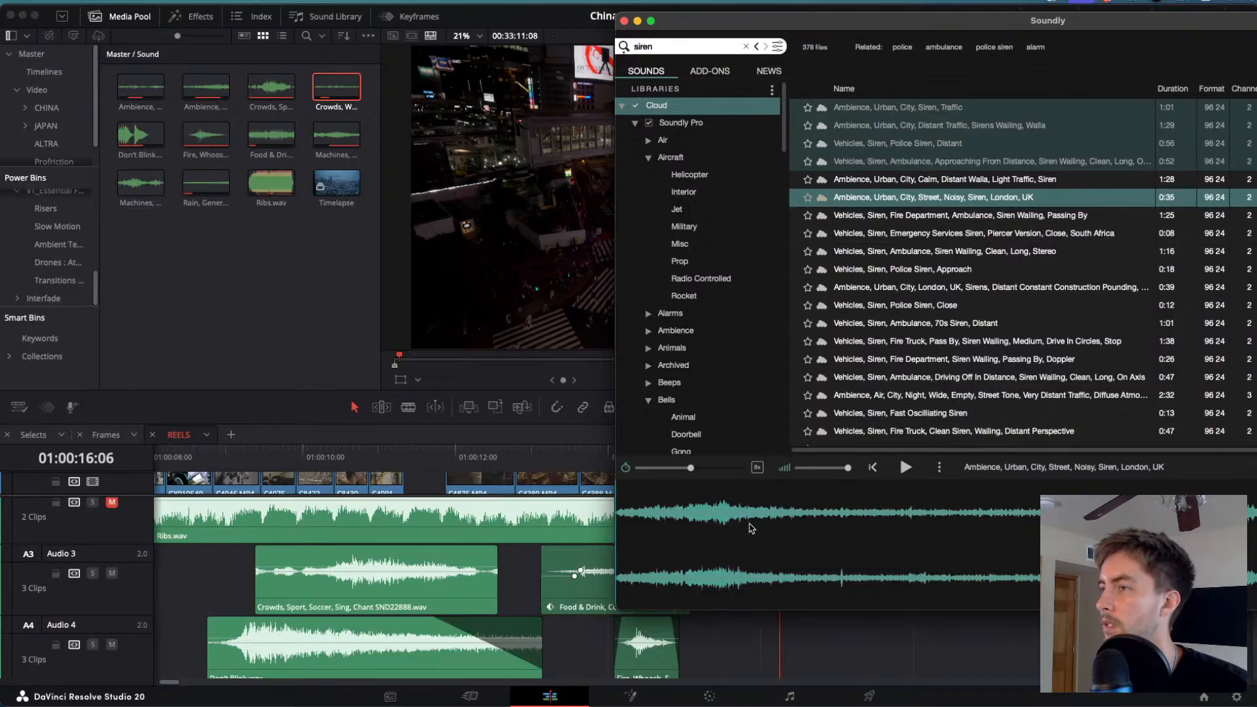
# - Import the first 12.08 seconds of the noisy London street siren into the Sound bin and place it on Audio 3 under the night shots
pyautogui.moveTo(904, 518); pyautogui.dragTo(251, 258)
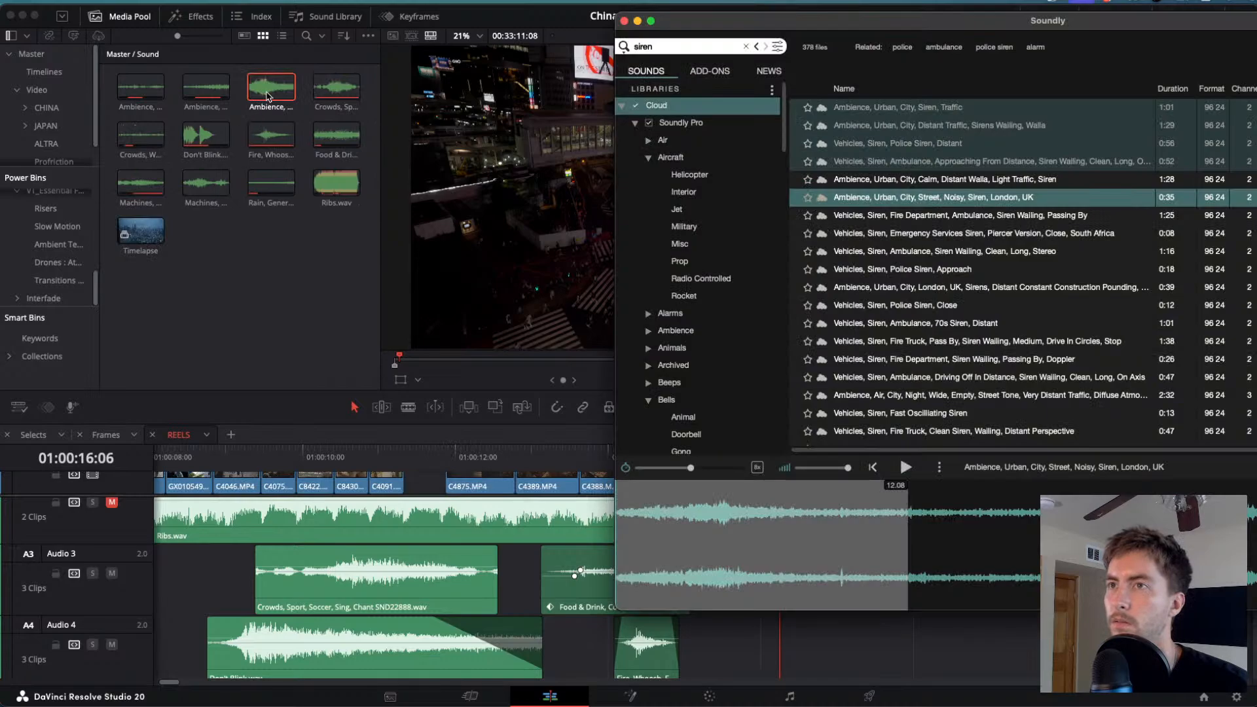
pyautogui.moveTo(267, 97); pyautogui.dragTo(804, 594)
pyautogui.scroll(-2, 804, 594)
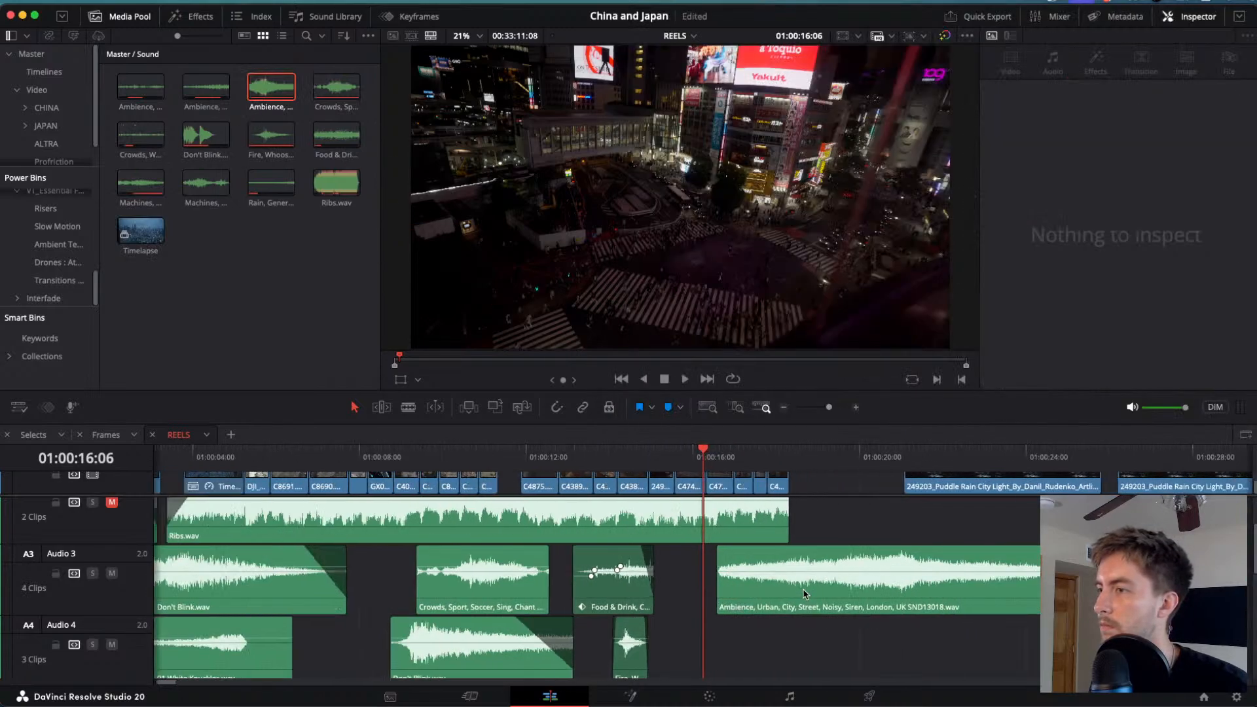
# - Move the London siren clip to start at about 01:00:15:20, lower its volume to -11.4 dB and play the section back
pyautogui.scroll(-3, 804, 593)
pyautogui.scroll(6, 804, 594)
pyautogui.scroll(2, 644, 588)
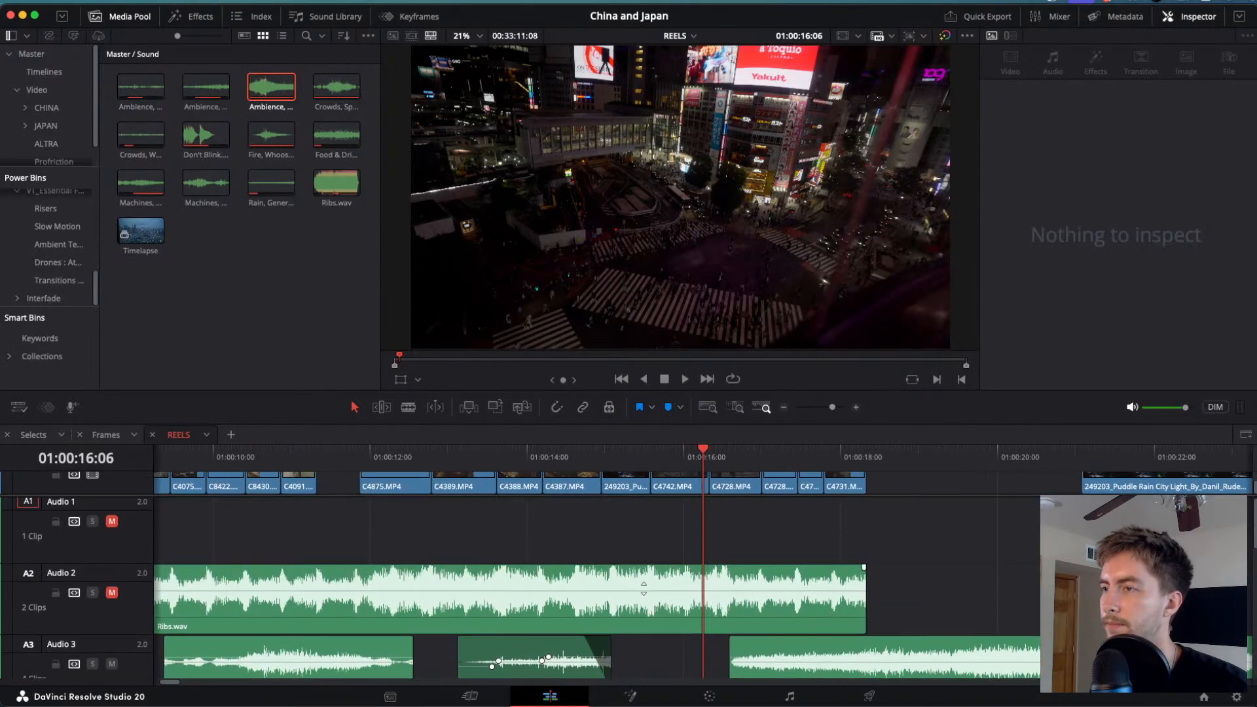
pyautogui.scroll(-2, 746, 594)
pyautogui.click(828, 579)
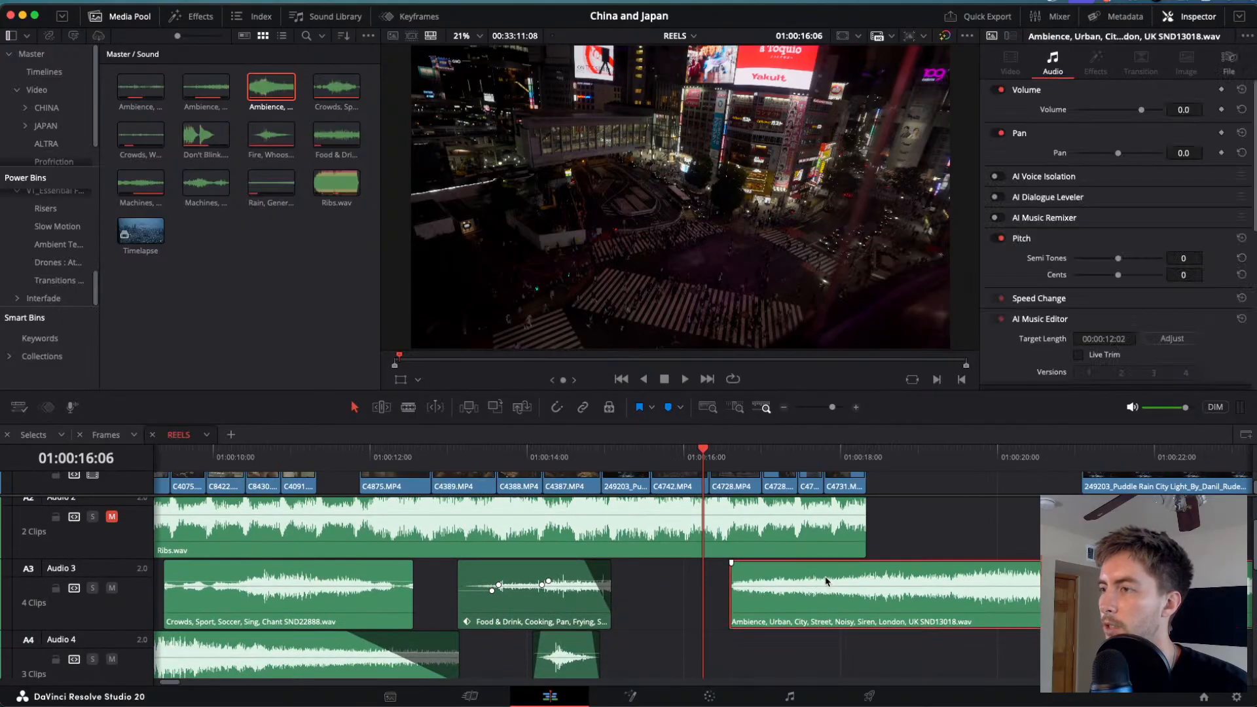
pyautogui.moveTo(841, 582); pyautogui.dragTo(782, 619)
pyautogui.press('space')
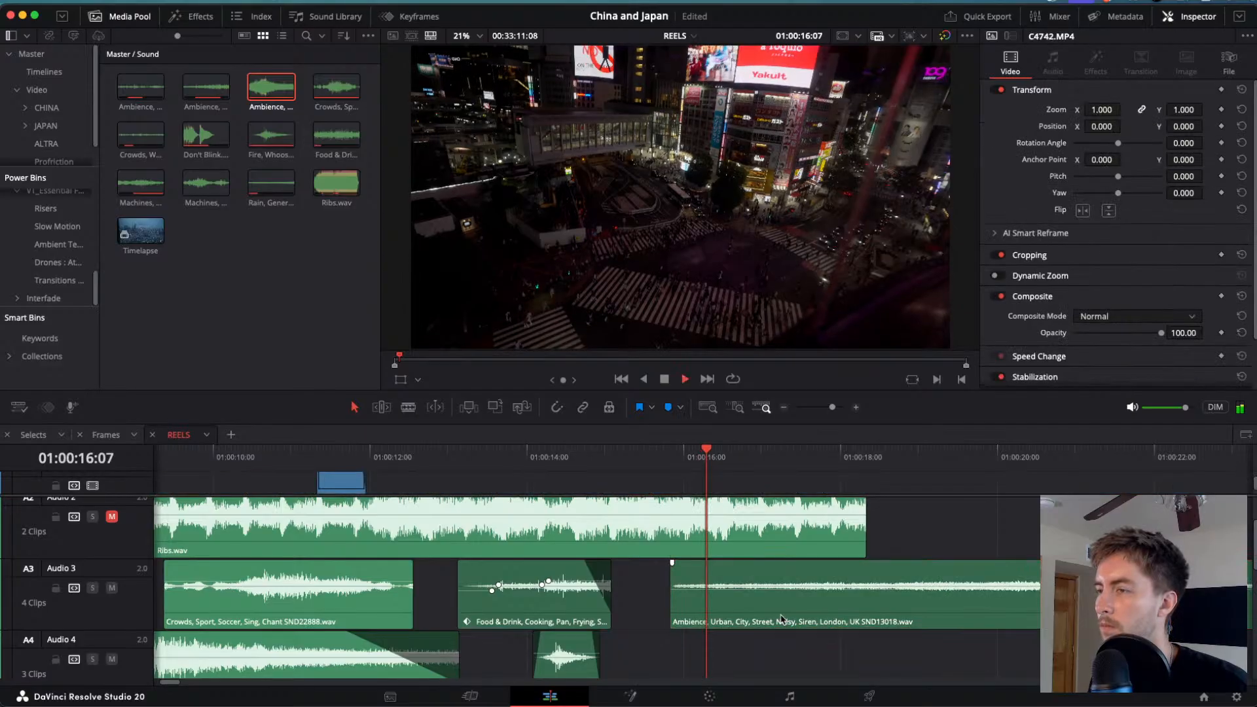
pyautogui.press('j')
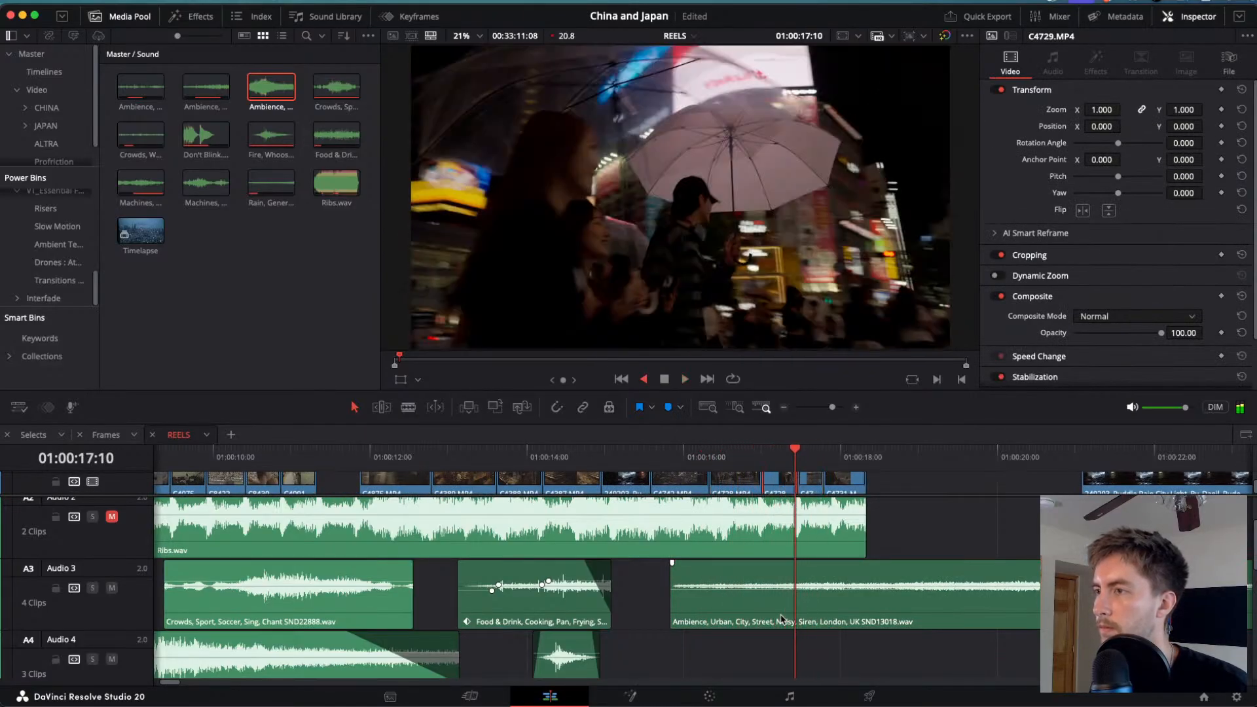
pyautogui.press('k')
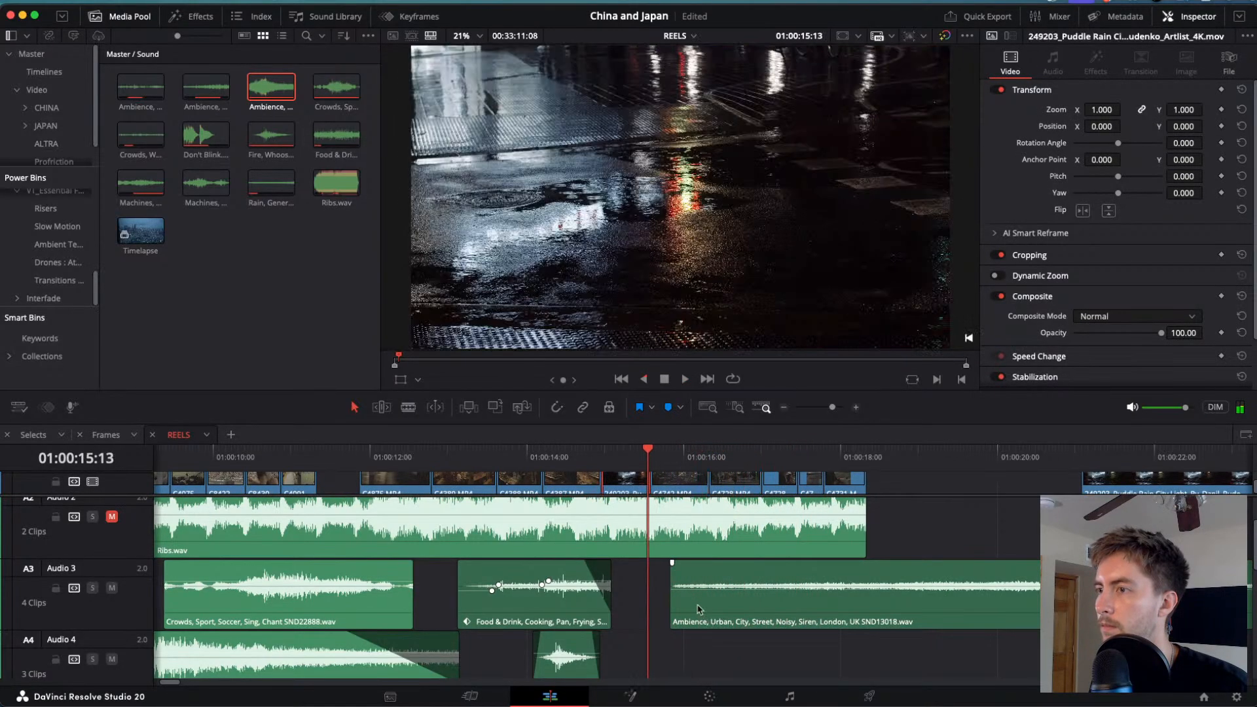
# - Add a fade-in of about 11 frames to the London siren clip and play back the night shots
pyautogui.moveTo(671, 563); pyautogui.dragTo(707, 562)
pyautogui.press('space')
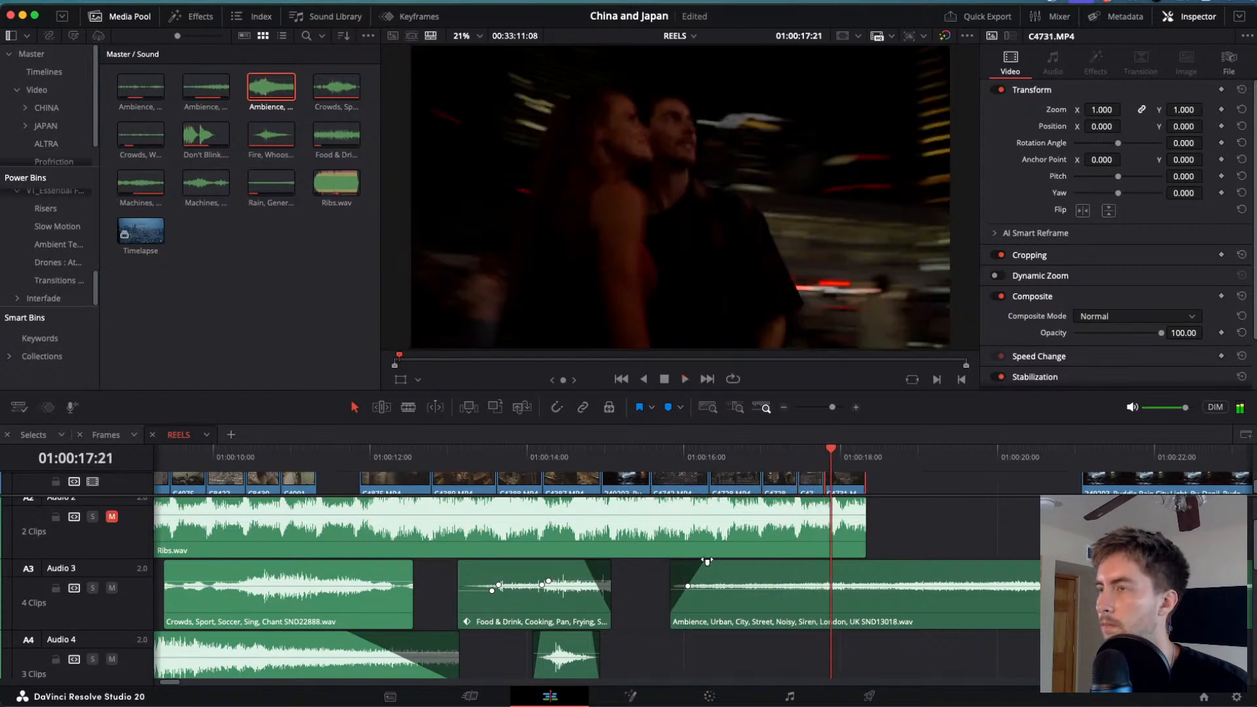
pyautogui.press('j')
pyautogui.press('l')
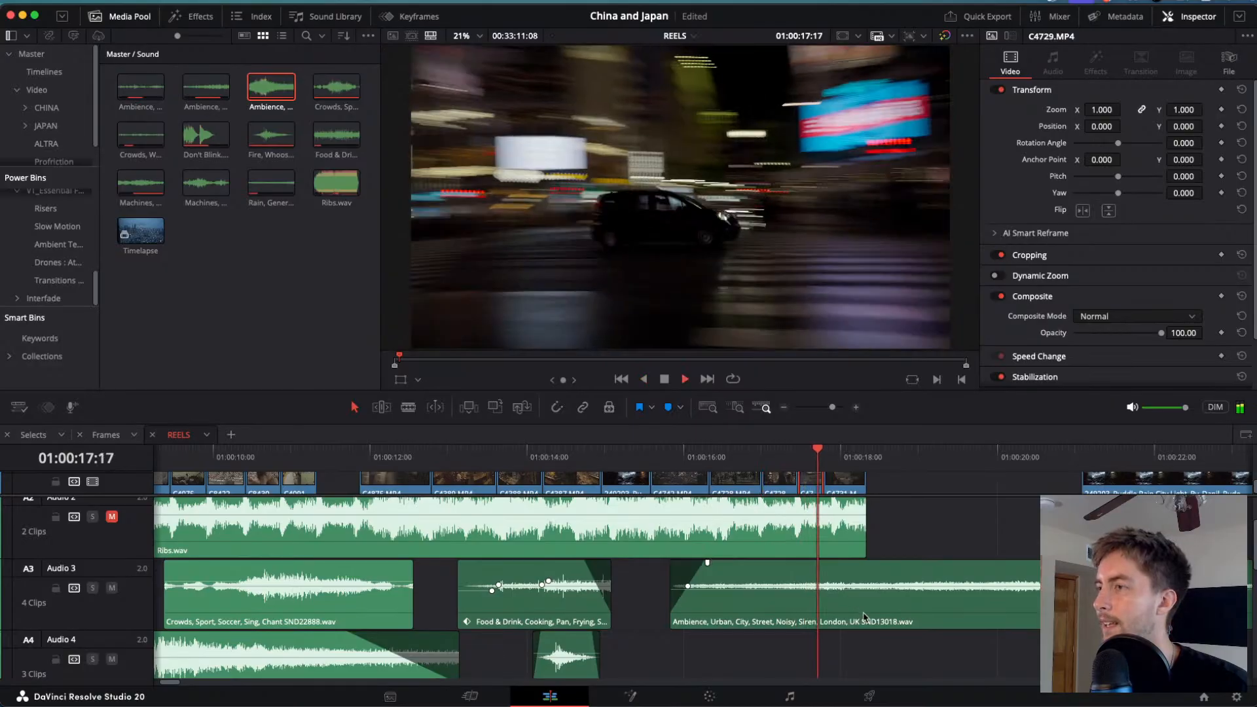
pyautogui.press('space')
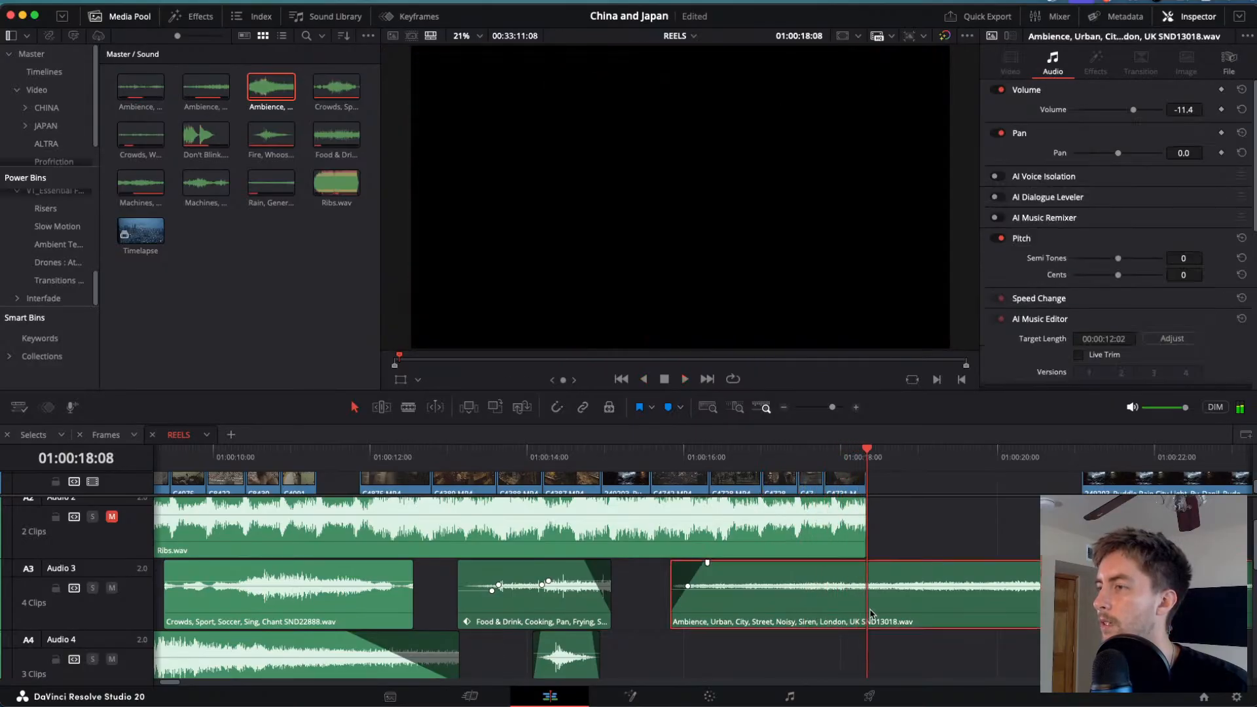
# - Split the London siren clip on Audio 3 at 01:00:18:08 and delete the part after the reel's end
pyautogui.press('super+b')
pyautogui.click(899, 614)
pyautogui.press('Delete')
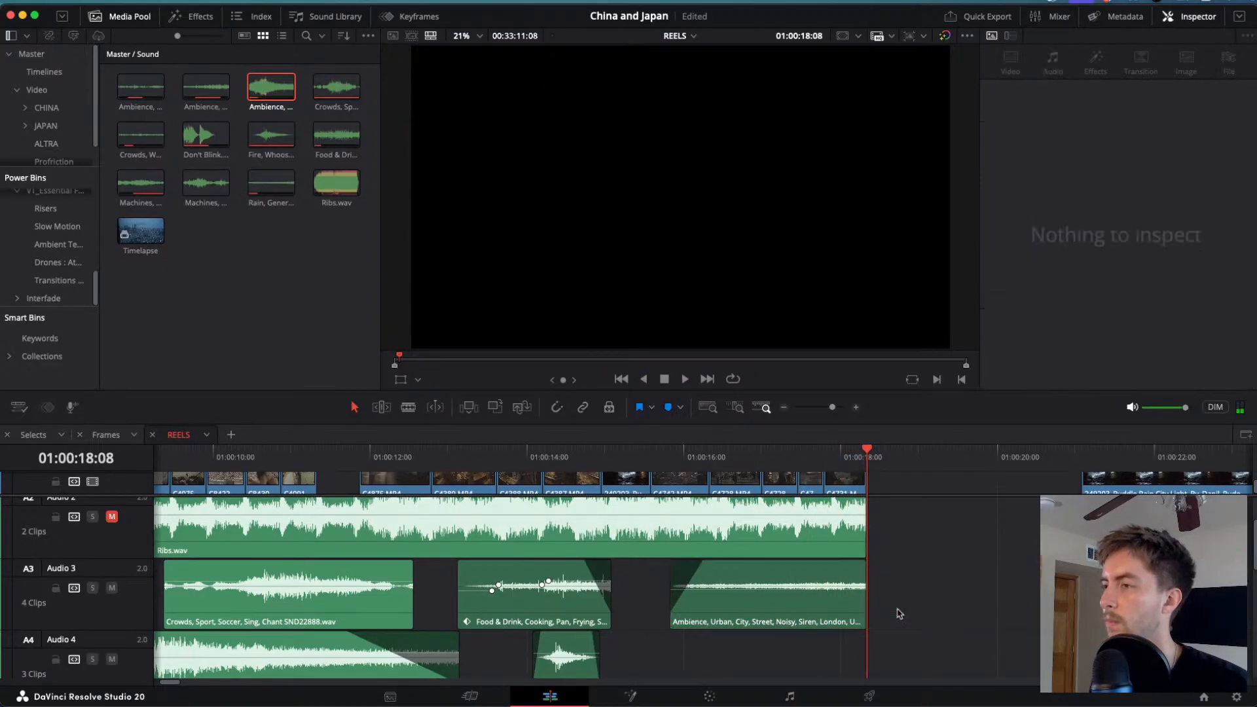
# - Lower the trimmed London siren clip to -16.1 dB and play back the night shots
pyautogui.click(811, 589)
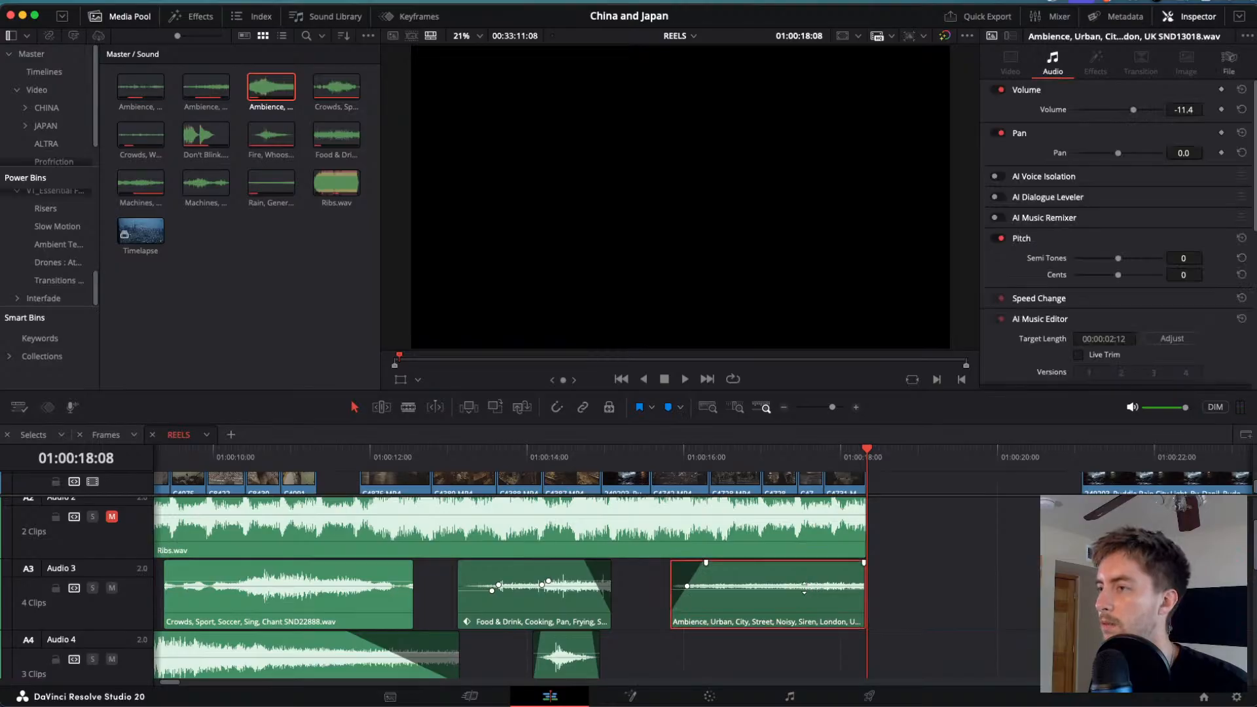
pyautogui.moveTo(804, 589)
pyautogui.moveTo(804, 591); pyautogui.dragTo(804, 594)
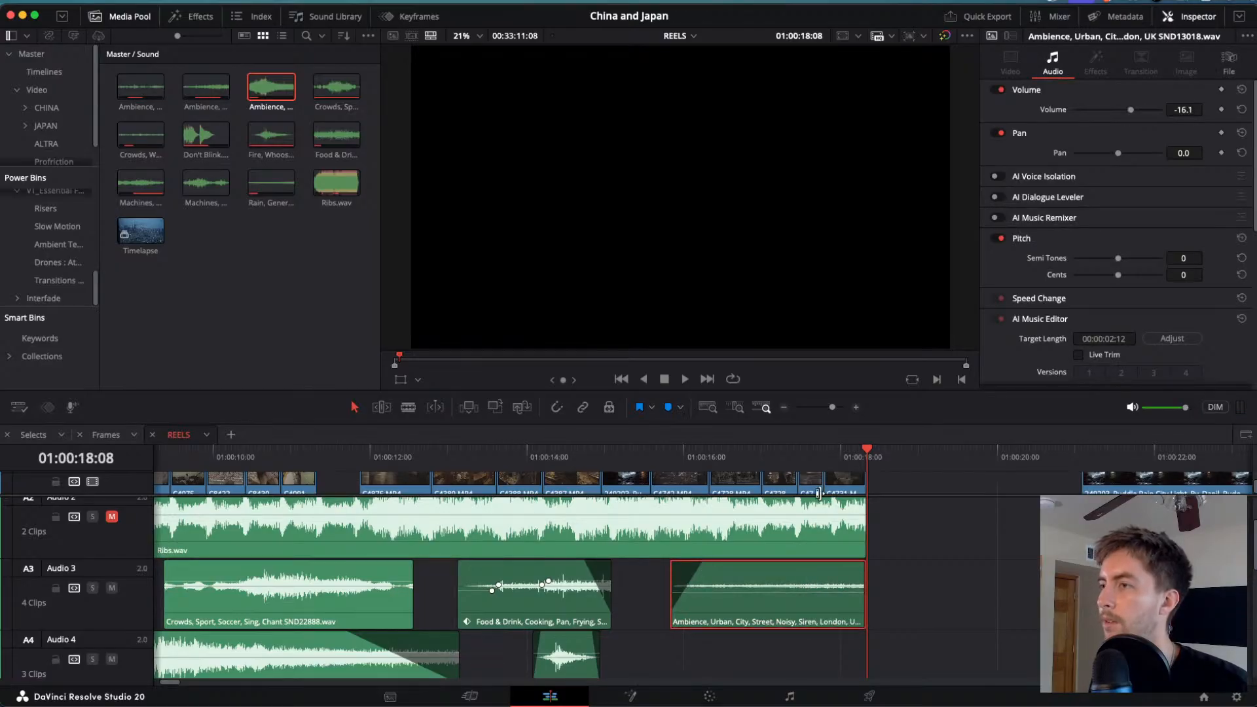
pyautogui.moveTo(827, 451); pyautogui.dragTo(667, 451)
pyautogui.press('space')
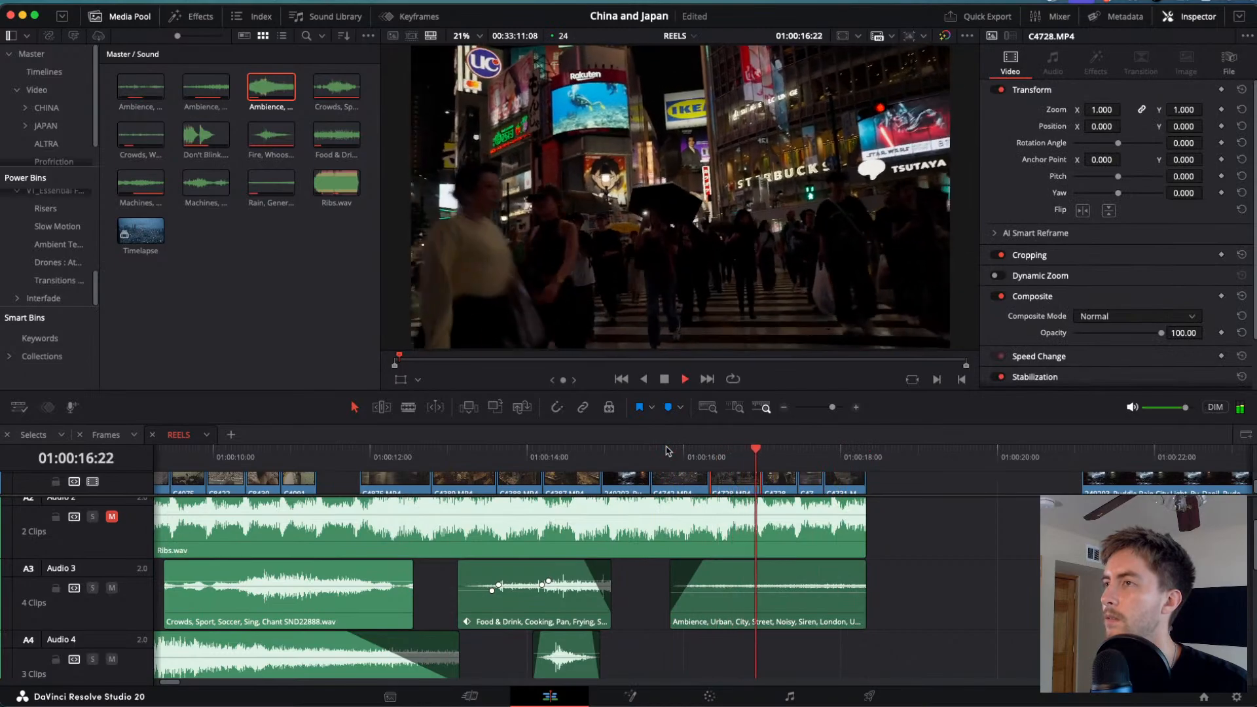
pyautogui.press('space')
pyautogui.click(802, 451)
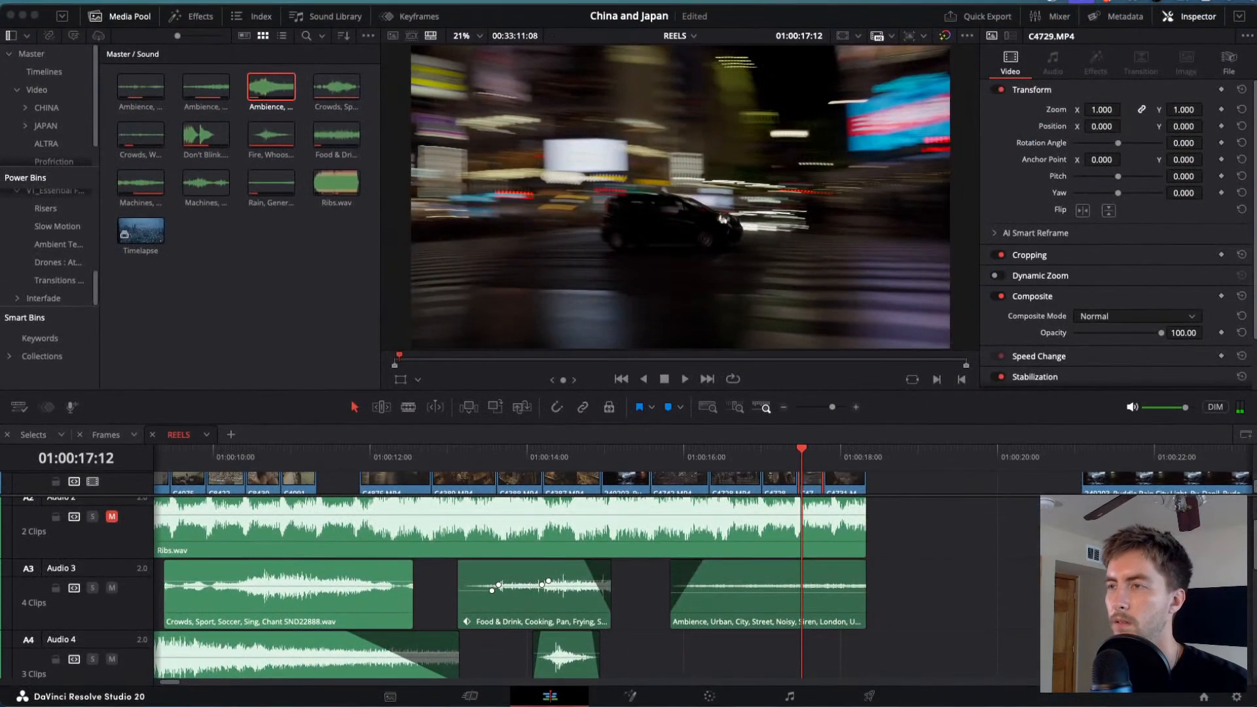
# - Switch to Soundly, search for "car horn" and audition the car protest and the city car and motorcycle pass recordings
pyautogui.press('super+Tab')
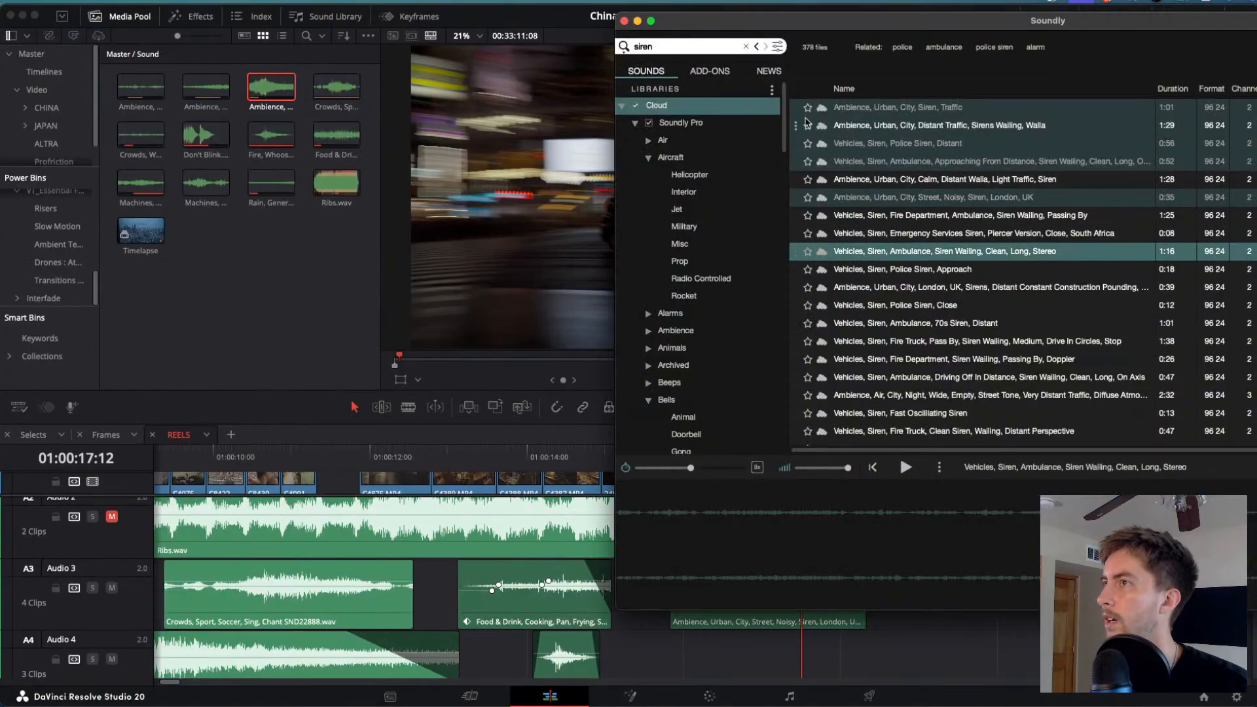
pyautogui.click(745, 46)
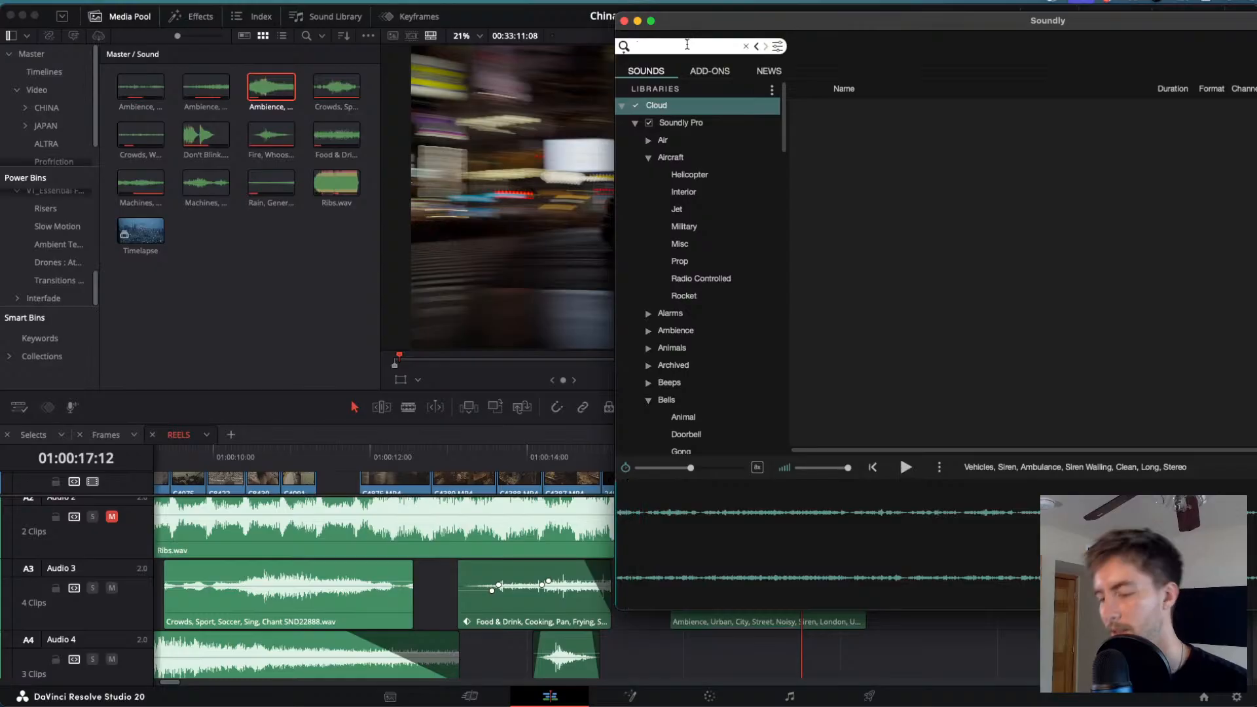
pyautogui.write('car horn')
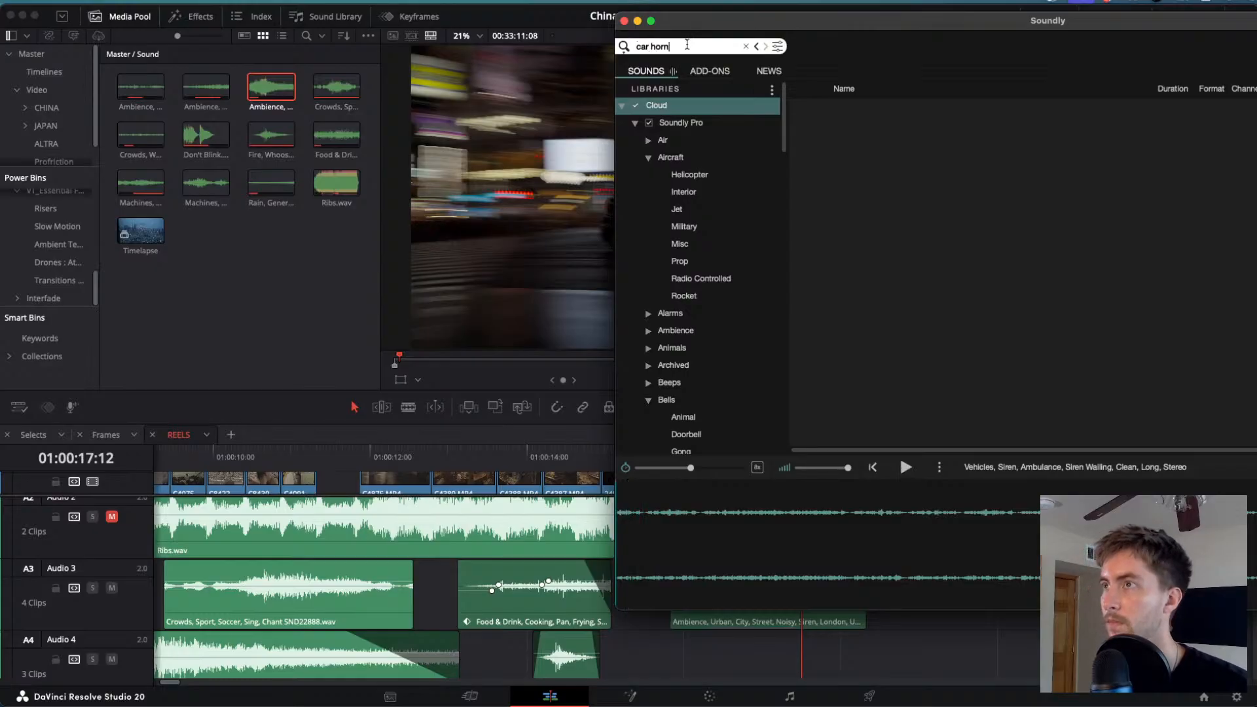
pyautogui.press('Return')
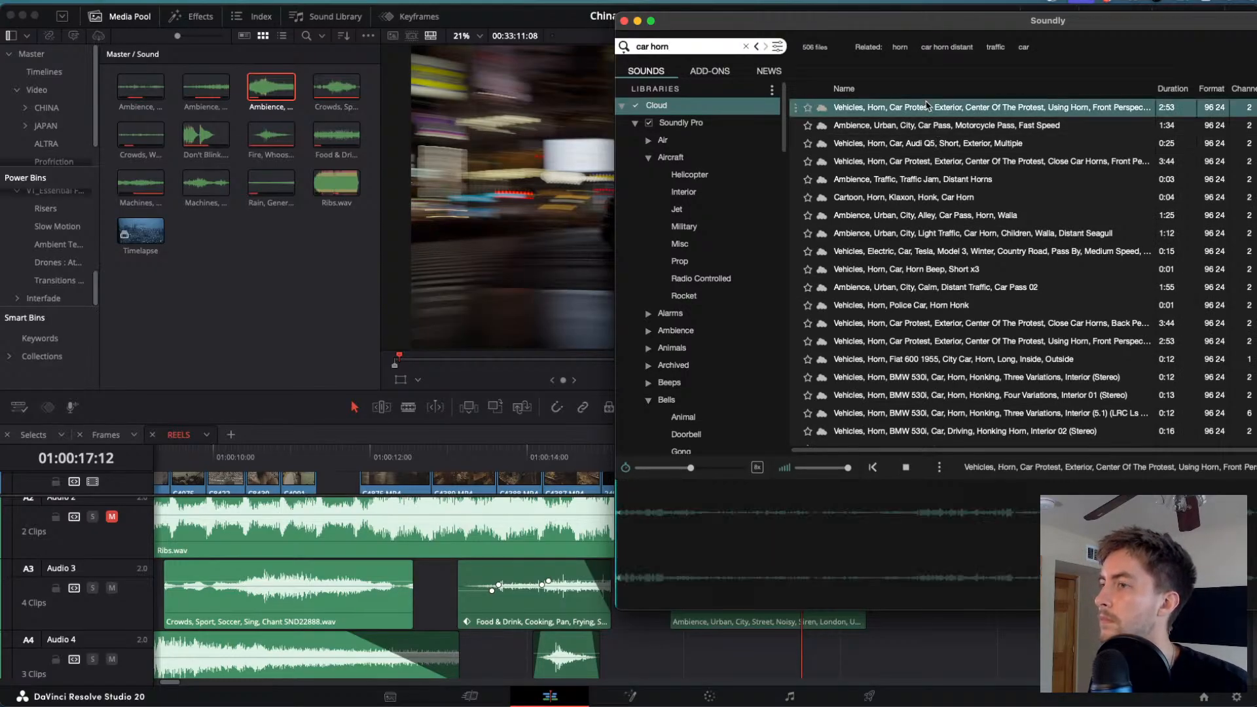
pyautogui.click(917, 126)
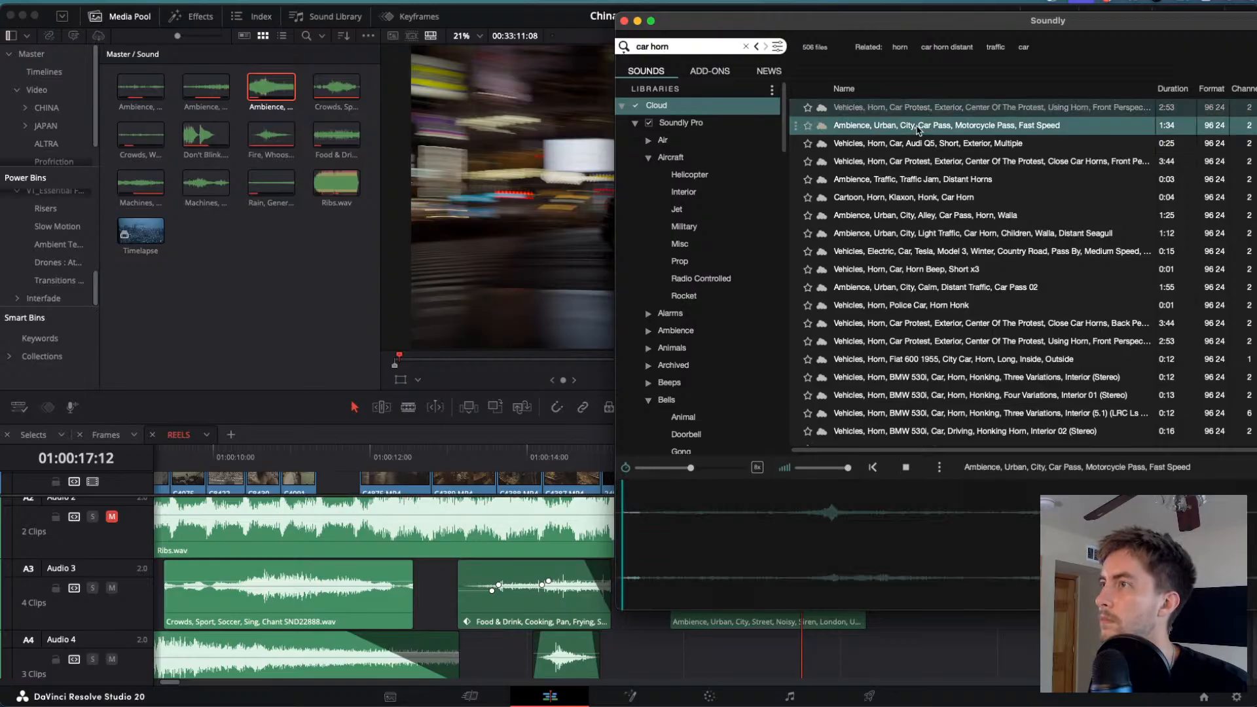
pyautogui.click(799, 541)
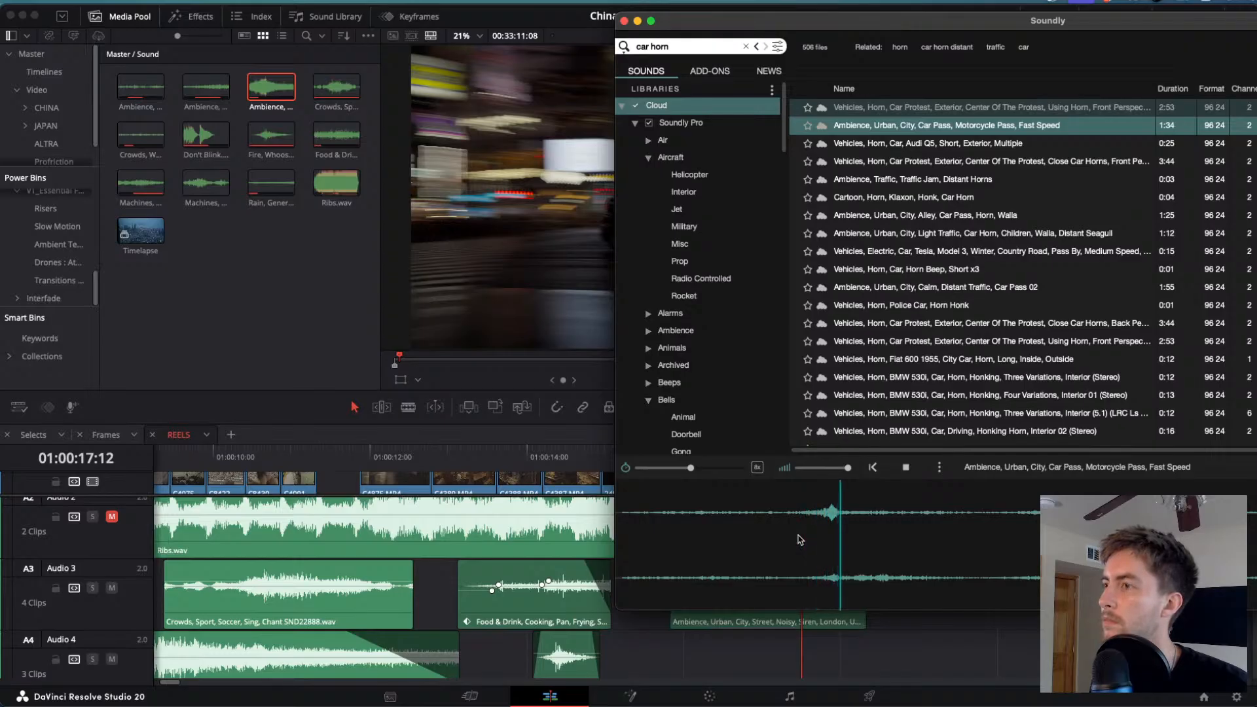
# - Try the city car and motorcycle pass excerpt with a fade-in on Audio 4, play it under the night shots and delete the clip
pyautogui.moveTo(799, 540); pyautogui.dragTo(262, 320)
pyautogui.moveTo(207, 88); pyautogui.dragTo(711, 658)
pyautogui.press('shift+super+a')
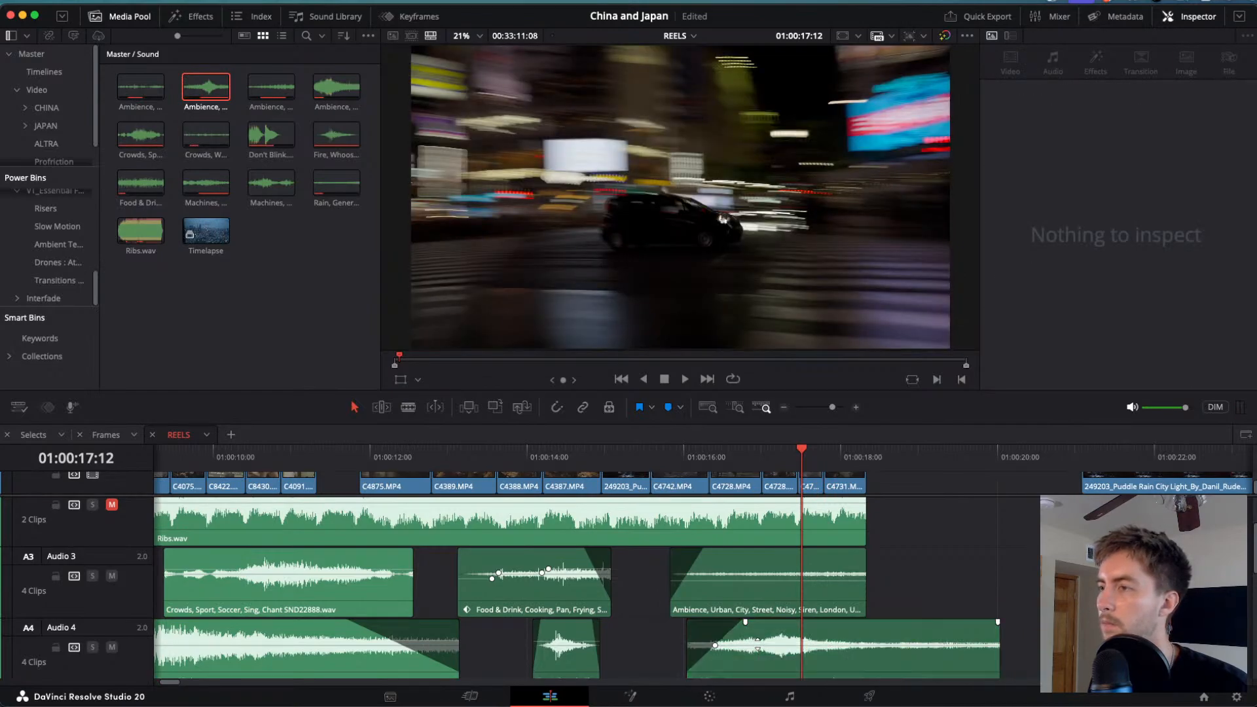
pyautogui.moveTo(802, 452); pyautogui.dragTo(745, 449)
pyautogui.press('space')
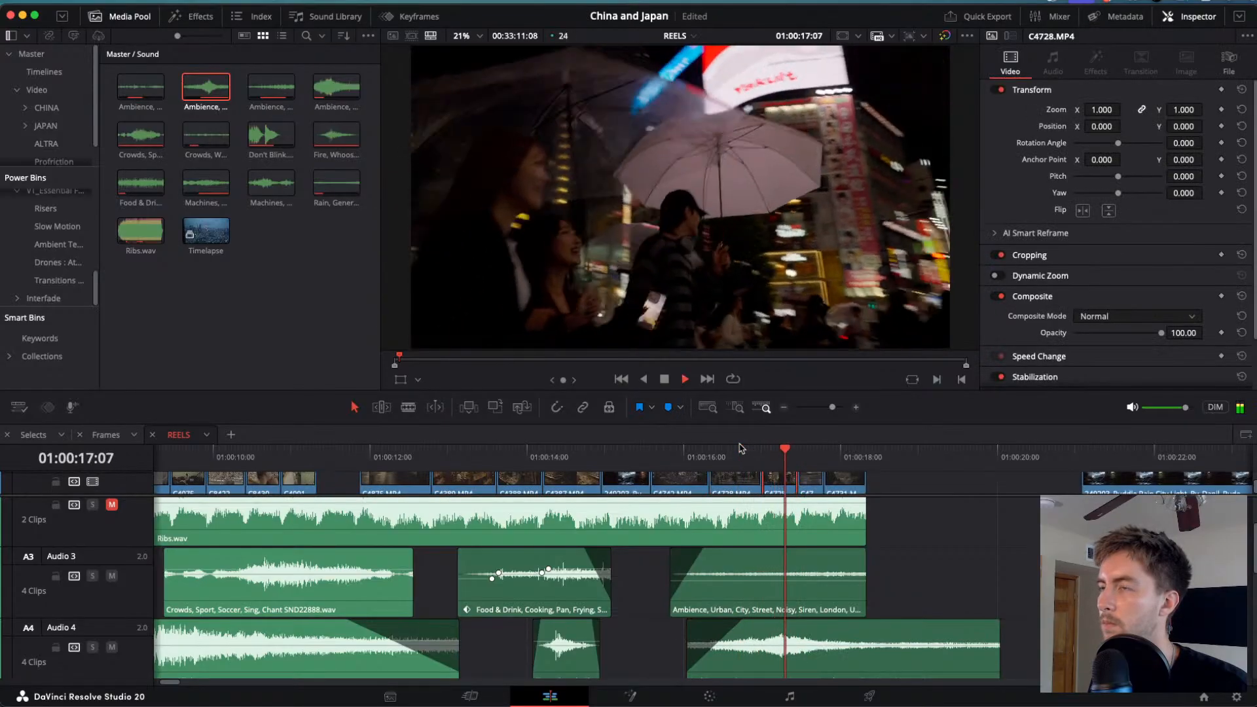
pyautogui.press('j')
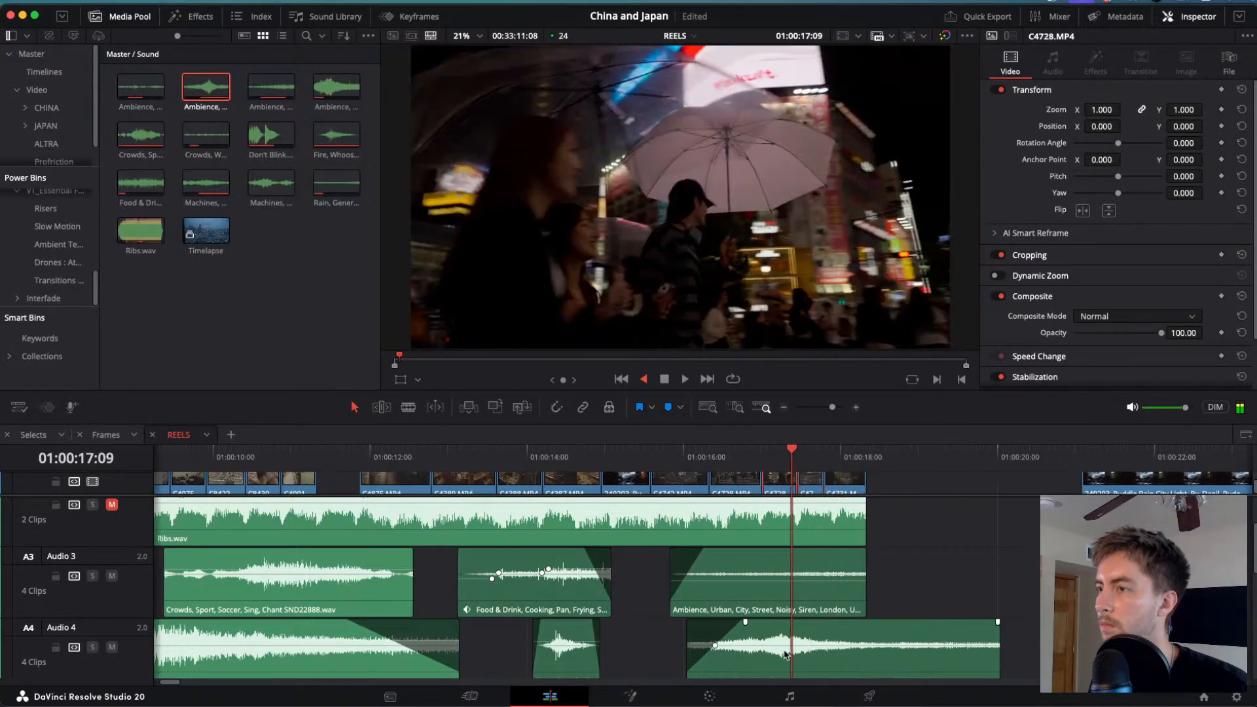
pyautogui.click(798, 658)
pyautogui.press('space')
pyautogui.press('Delete')
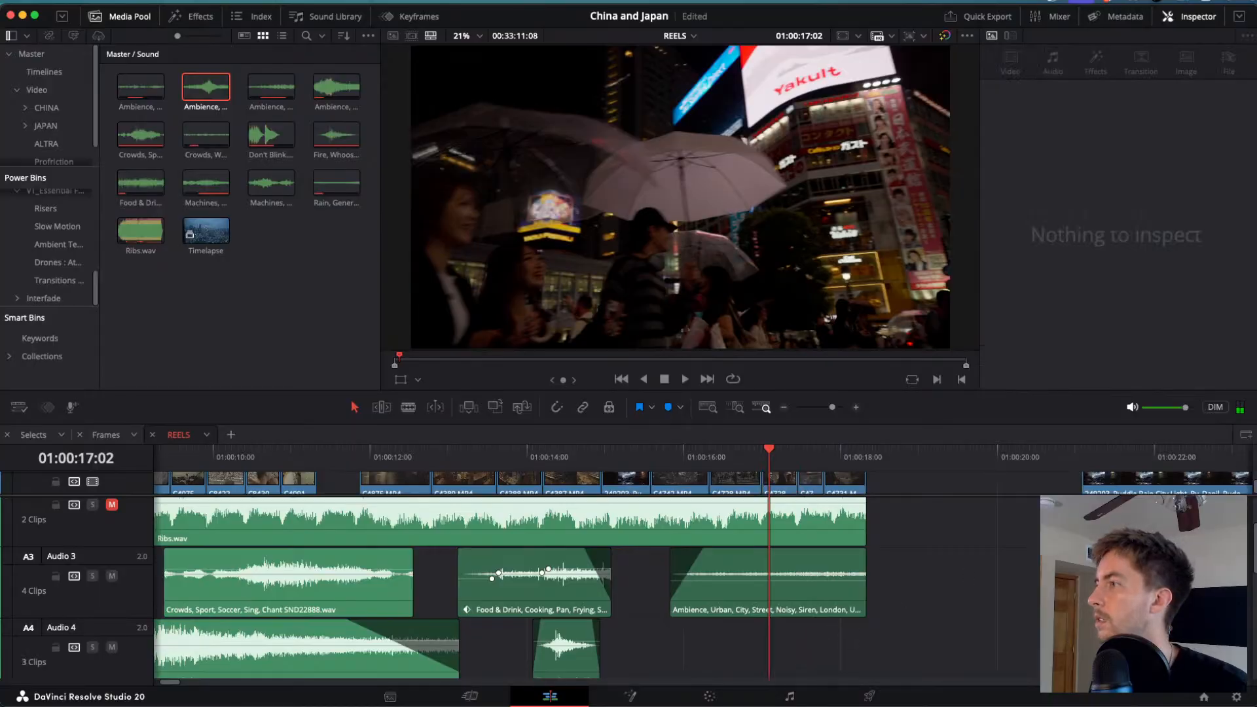
# - Return to Soundly and audition the BMW 530i honking, car protest and Tesla Model 3 pass-by recordings
pyautogui.press('super+Tab')
pyautogui.press('space')
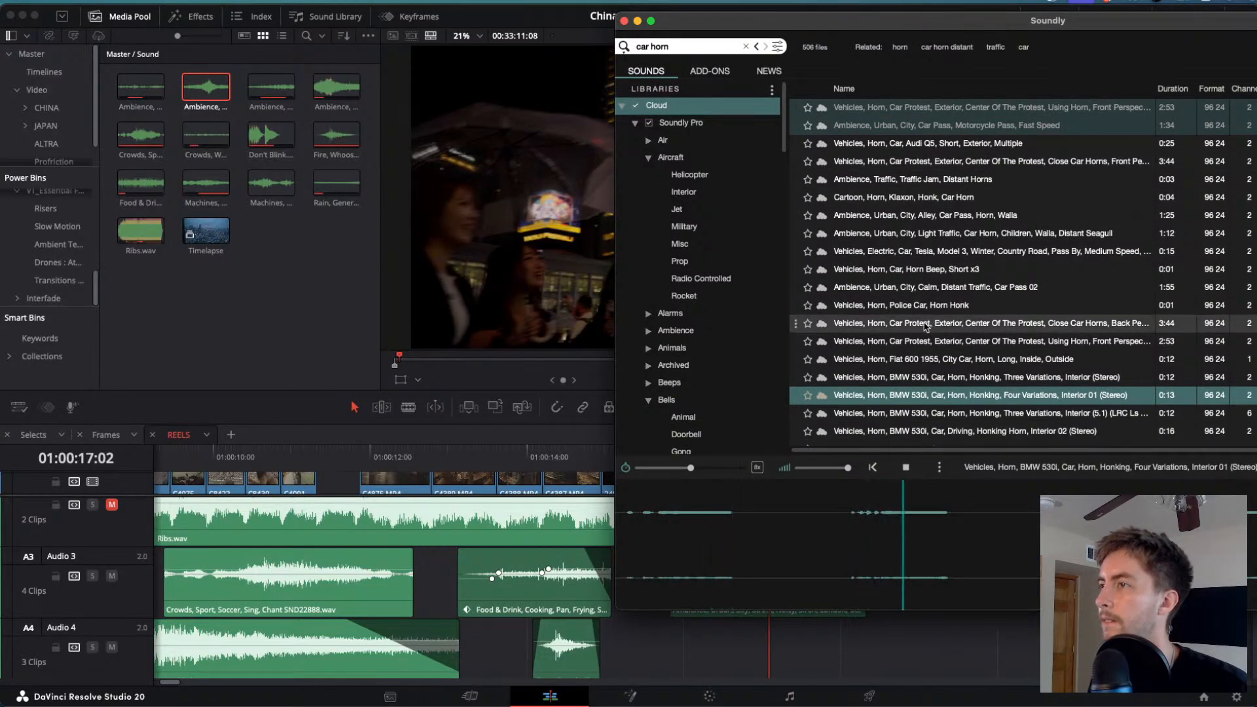
pyautogui.click(926, 325)
pyautogui.click(914, 251)
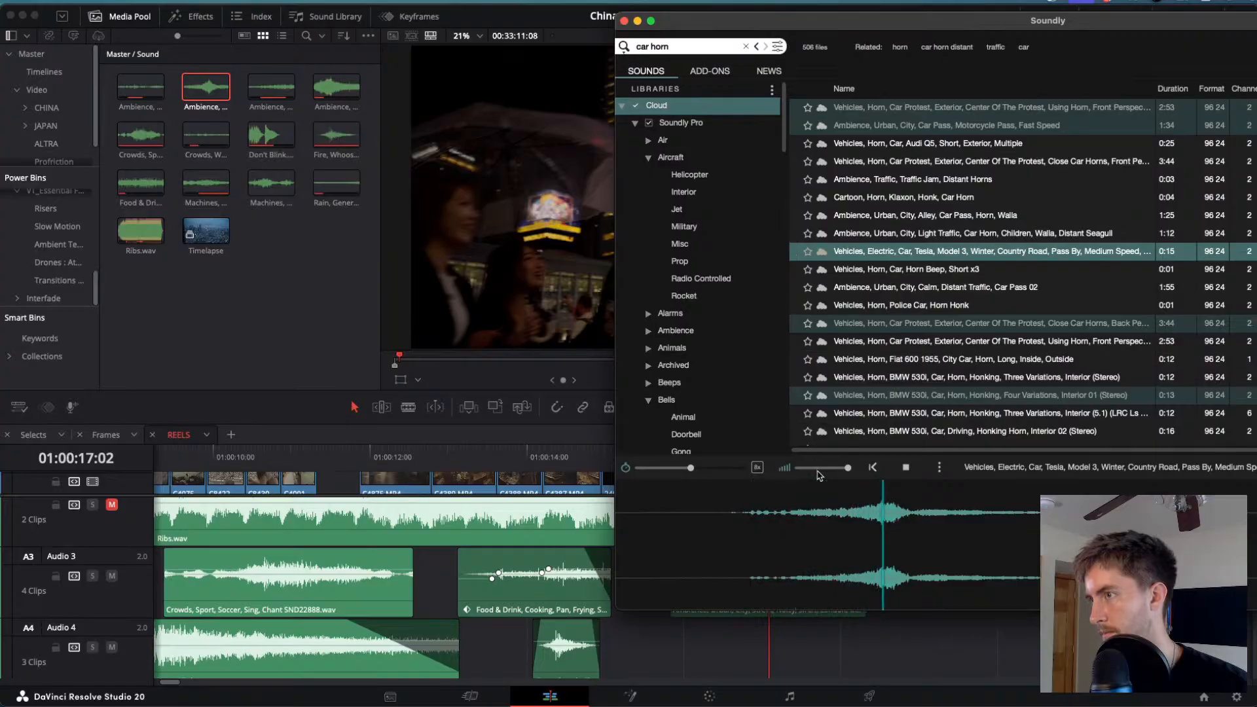
# - Place a 00:00:01:23 excerpt of the Tesla pass-by on Audio 4 from about 01:00:16:13, set it to -9.5 dB and play it back
pyautogui.moveTo(829, 537); pyautogui.dragTo(768, 650)
pyautogui.click(803, 641)
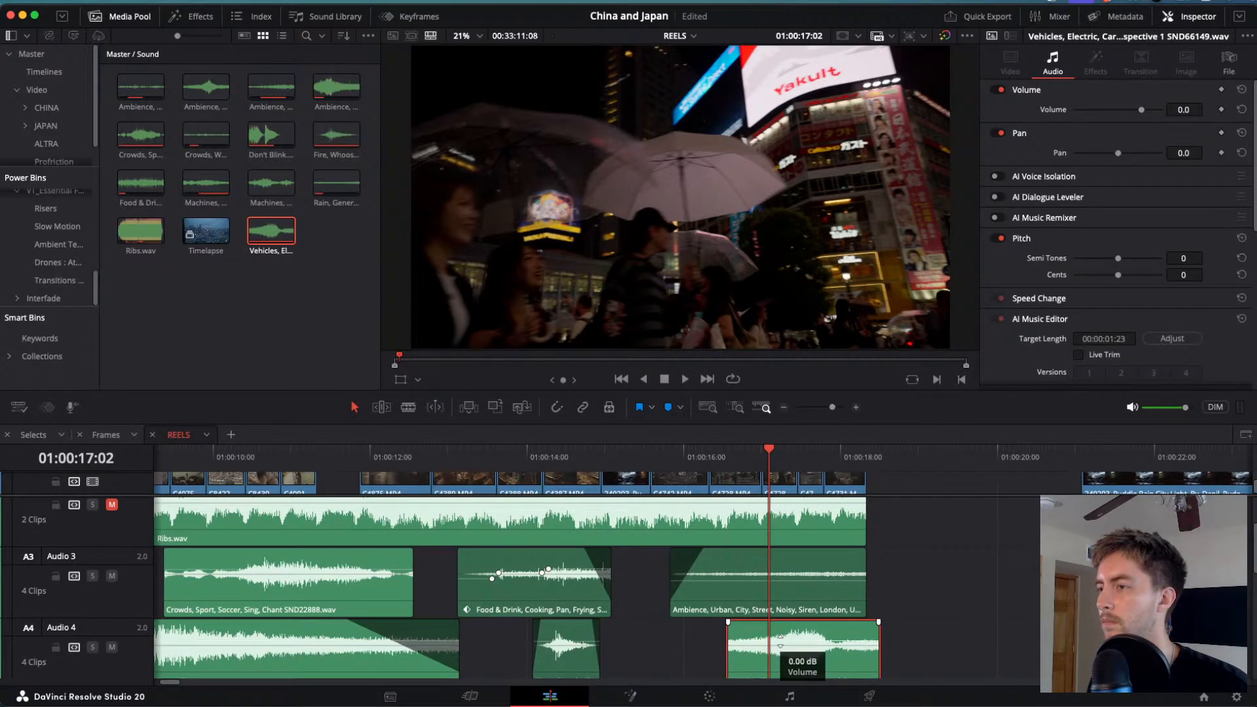
pyautogui.moveTo(780, 641); pyautogui.dragTo(780, 644)
pyautogui.click(875, 619)
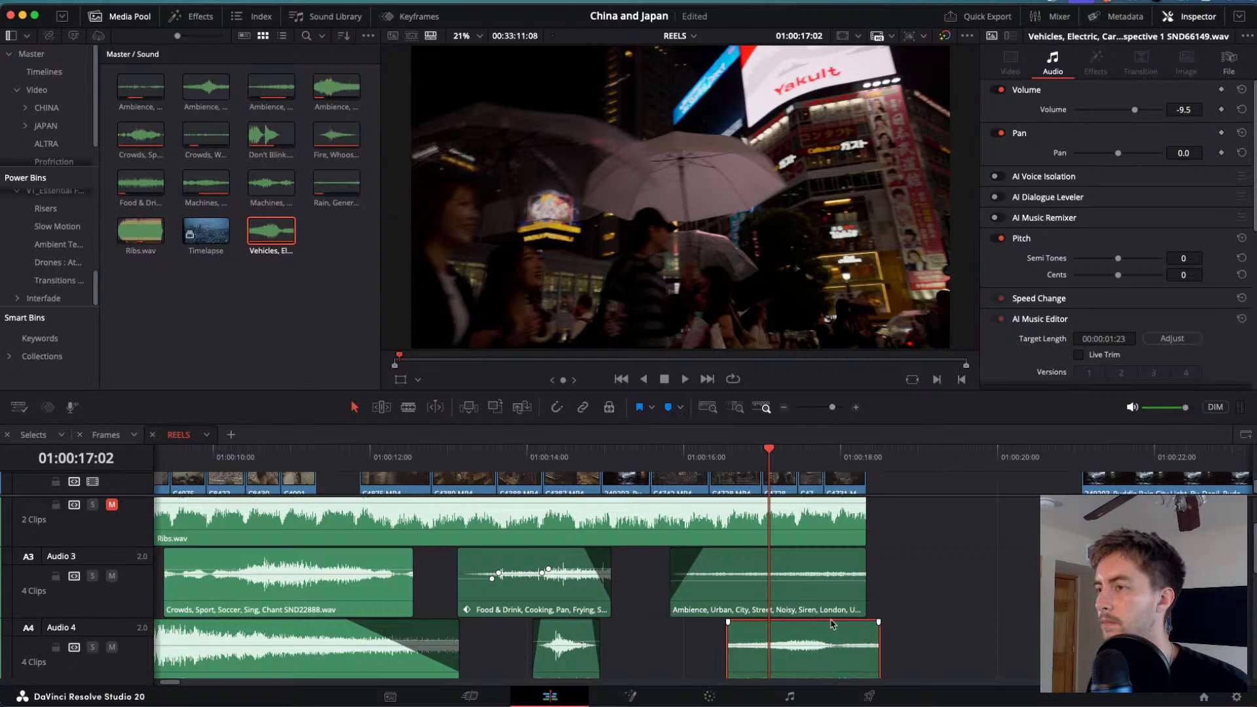
pyautogui.press('space')
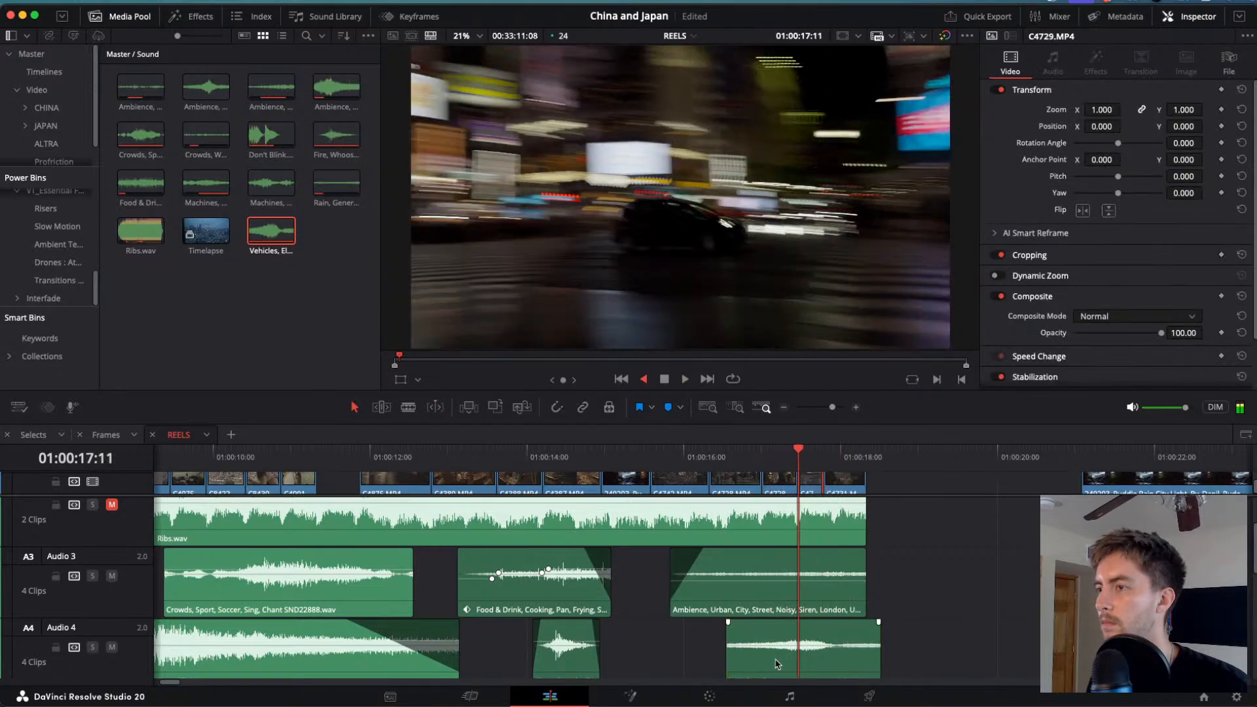
pyautogui.press('space')
# - Trim the Tesla clip to run from 01:00:17:01 to about 01:00:17:20, fade both ends and lower it to about -13.3 dB
pyautogui.moveTo(728, 654); pyautogui.dragTo(771, 658)
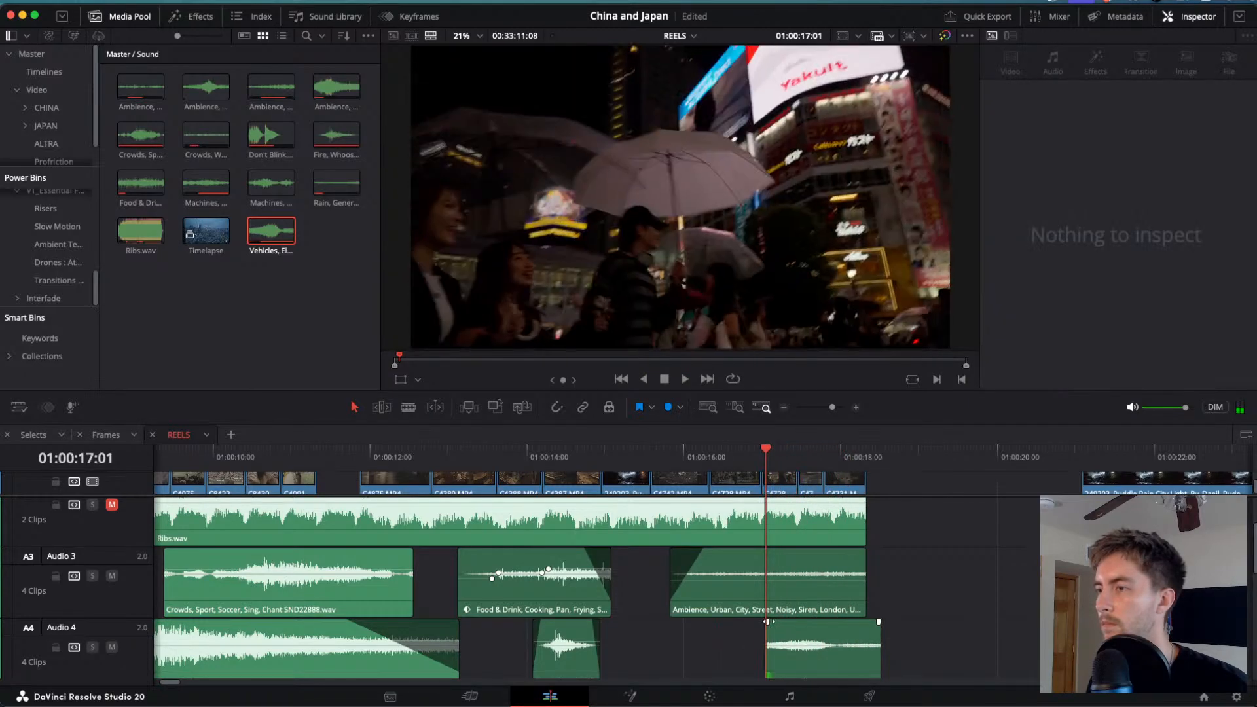
pyautogui.click(792, 631)
pyautogui.press('space')
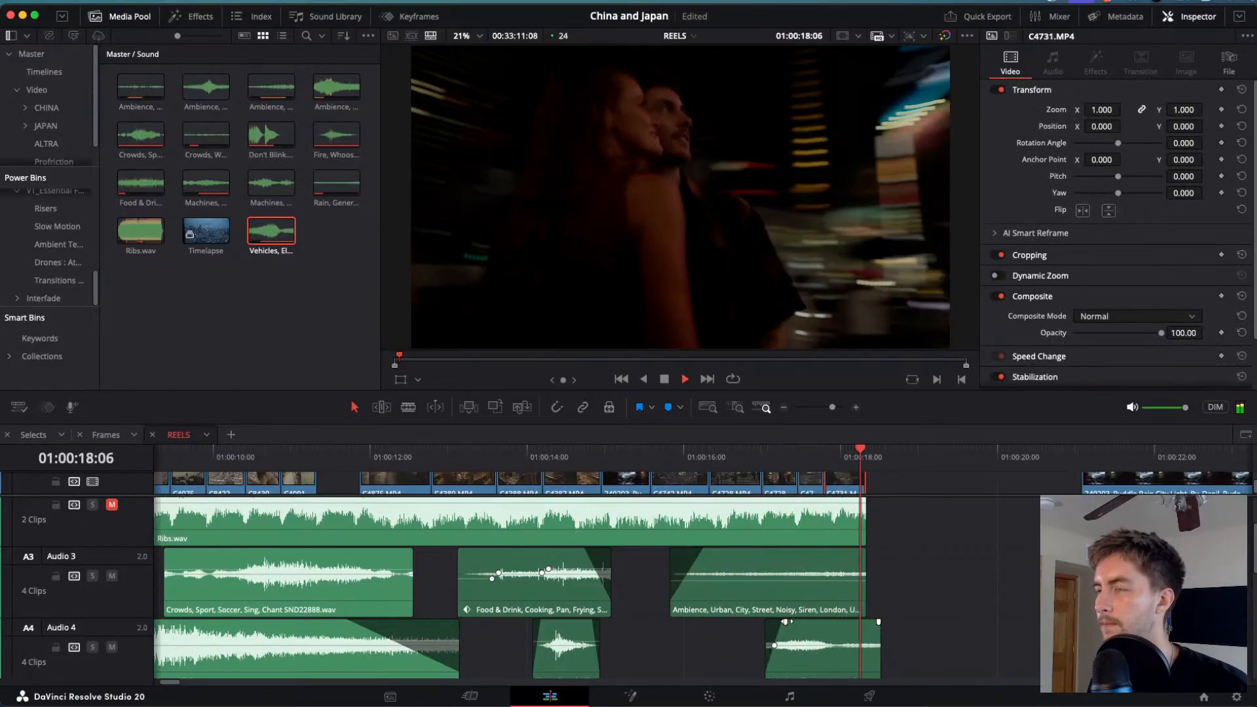
pyautogui.press('space')
pyautogui.moveTo(878, 647); pyautogui.dragTo(823, 646)
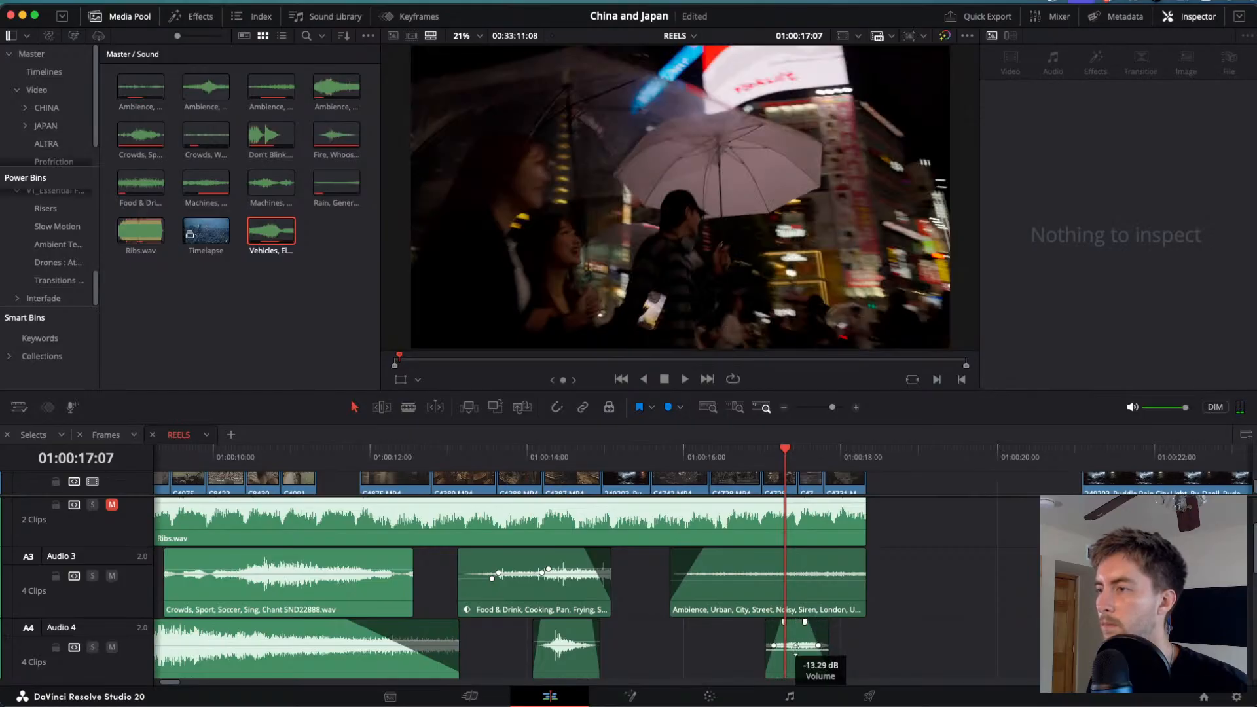
# - Move the Tesla clip about 5 frames later to match the passing car shot and play the section back
pyautogui.press('space')
pyautogui.press('j')
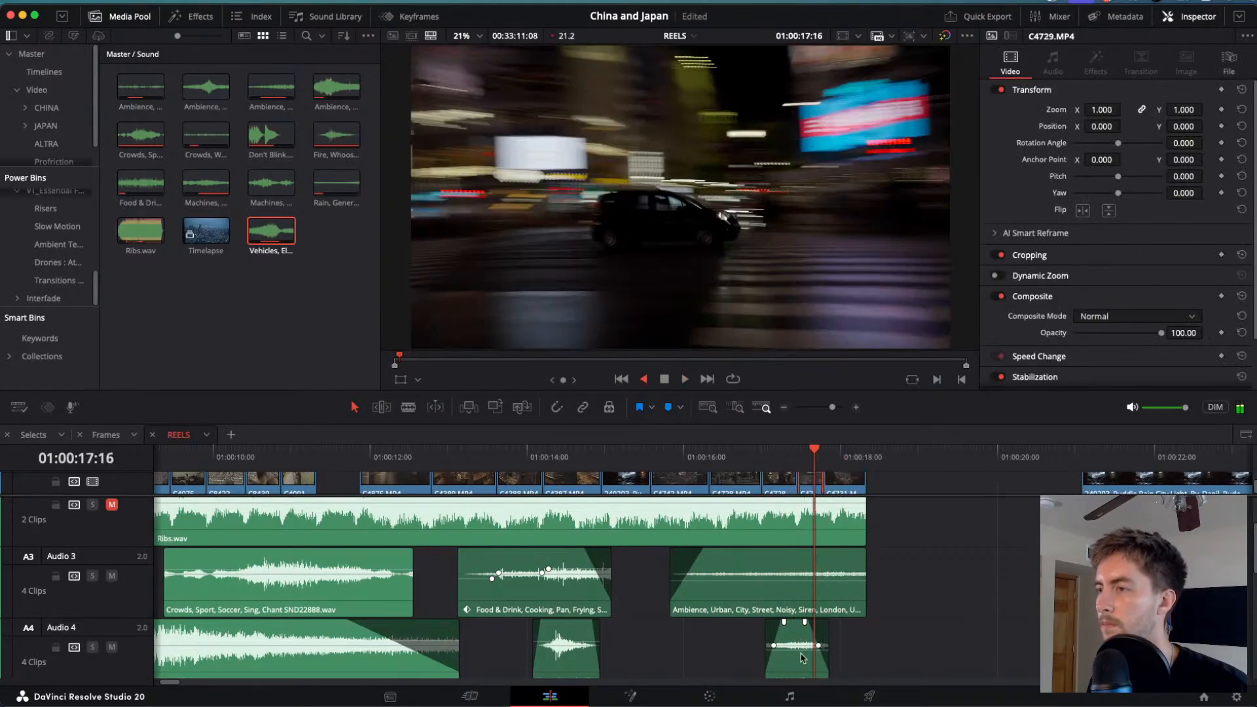
pyautogui.moveTo(802, 658); pyautogui.dragTo(815, 658)
pyautogui.press('l')
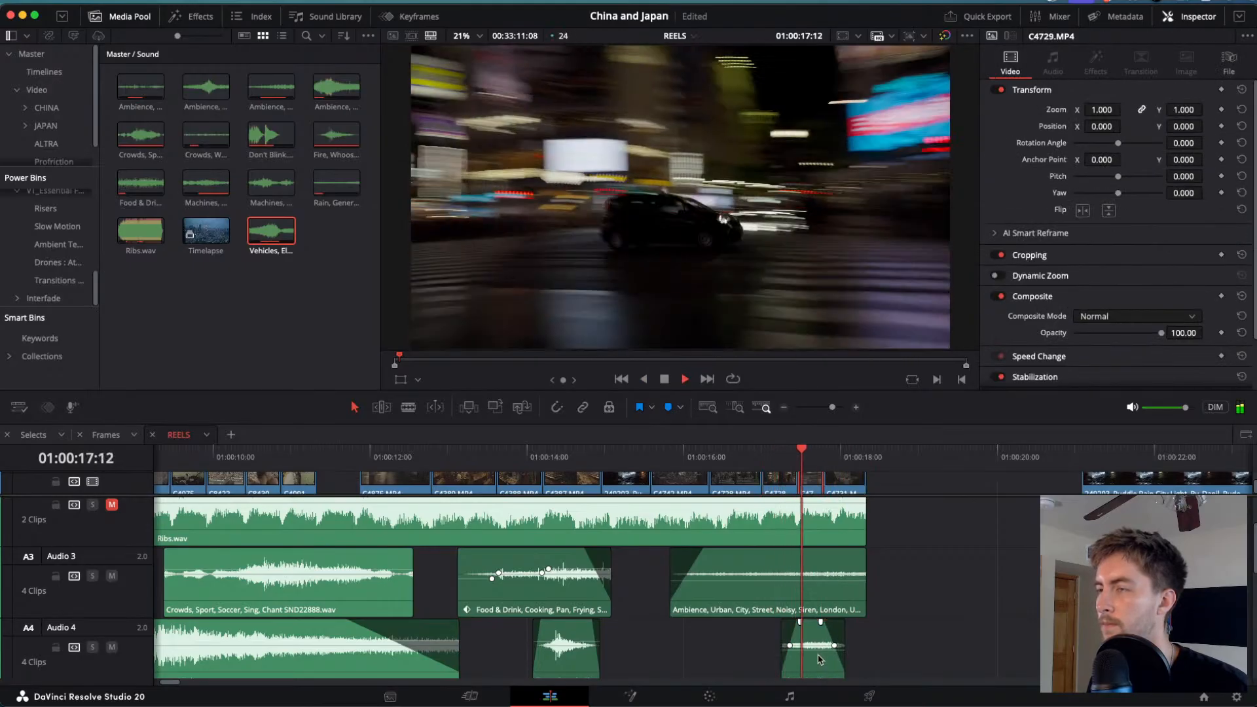
pyautogui.scroll(-4, 819, 658)
pyautogui.click(819, 659)
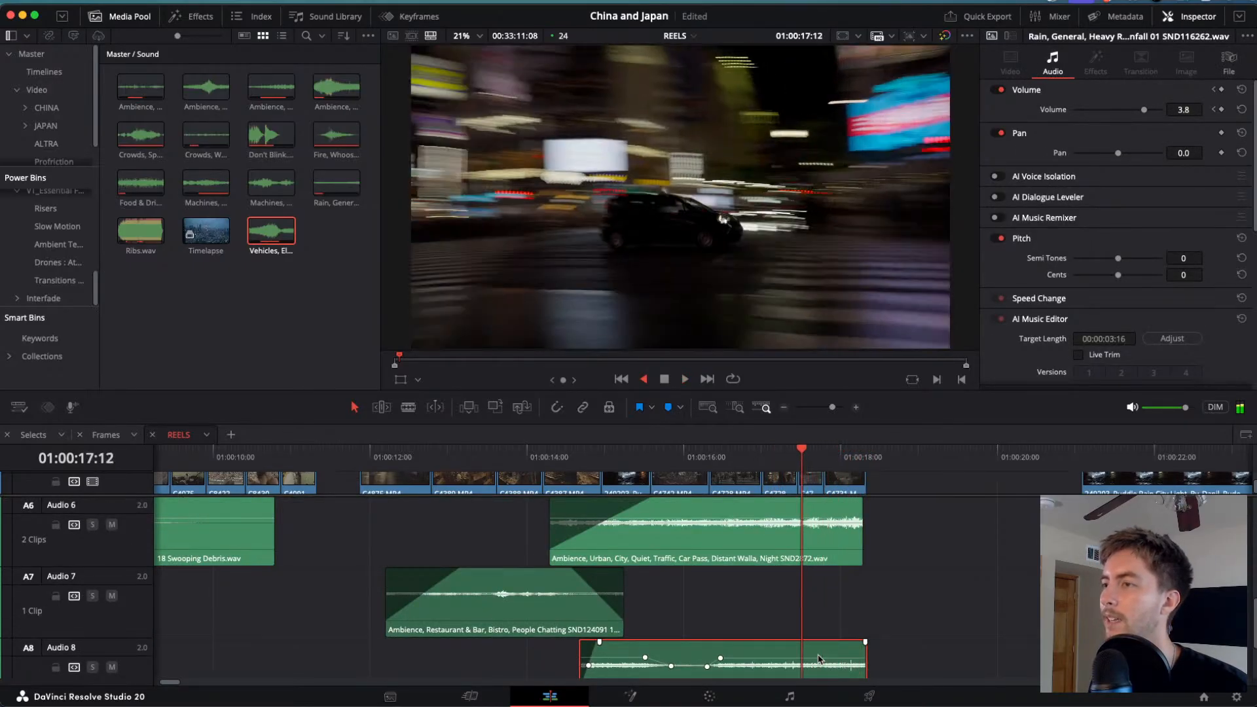
pyautogui.press('space')
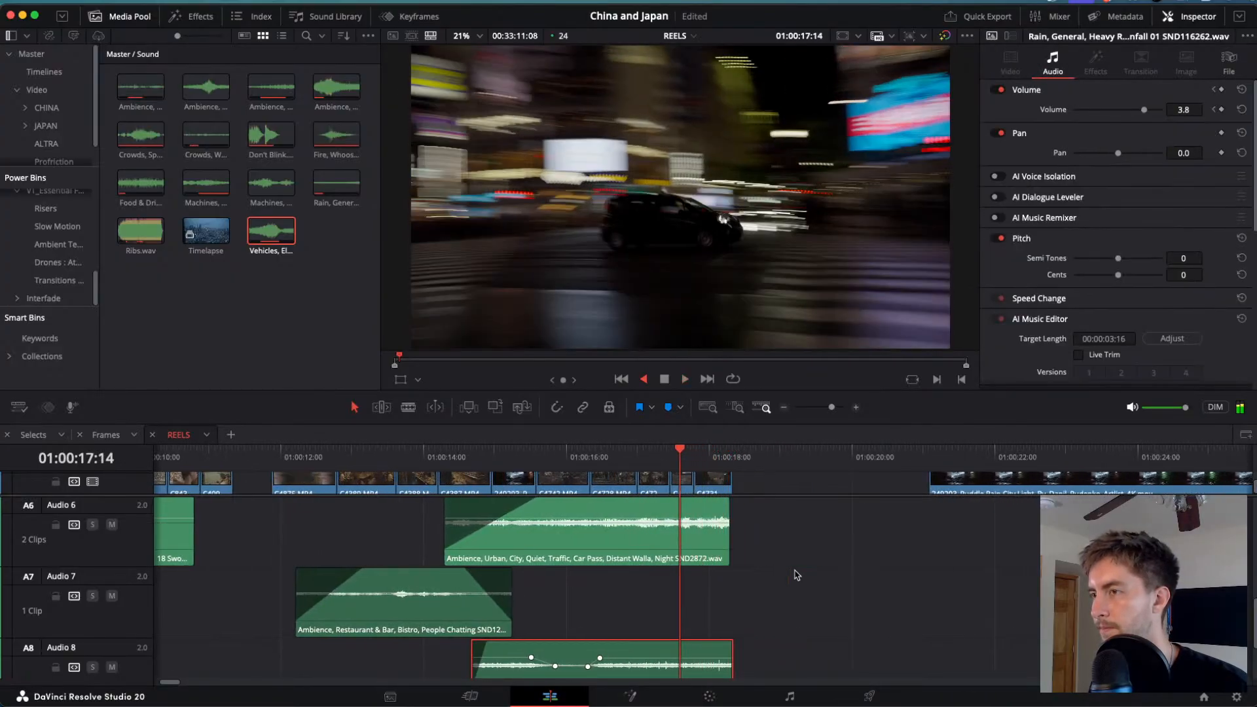
# - Play the whole reel from the start and replay it from about 01:00:10 to check the layered sound design
pyautogui.click(796, 575)
pyautogui.scroll(-4, 640, 556)
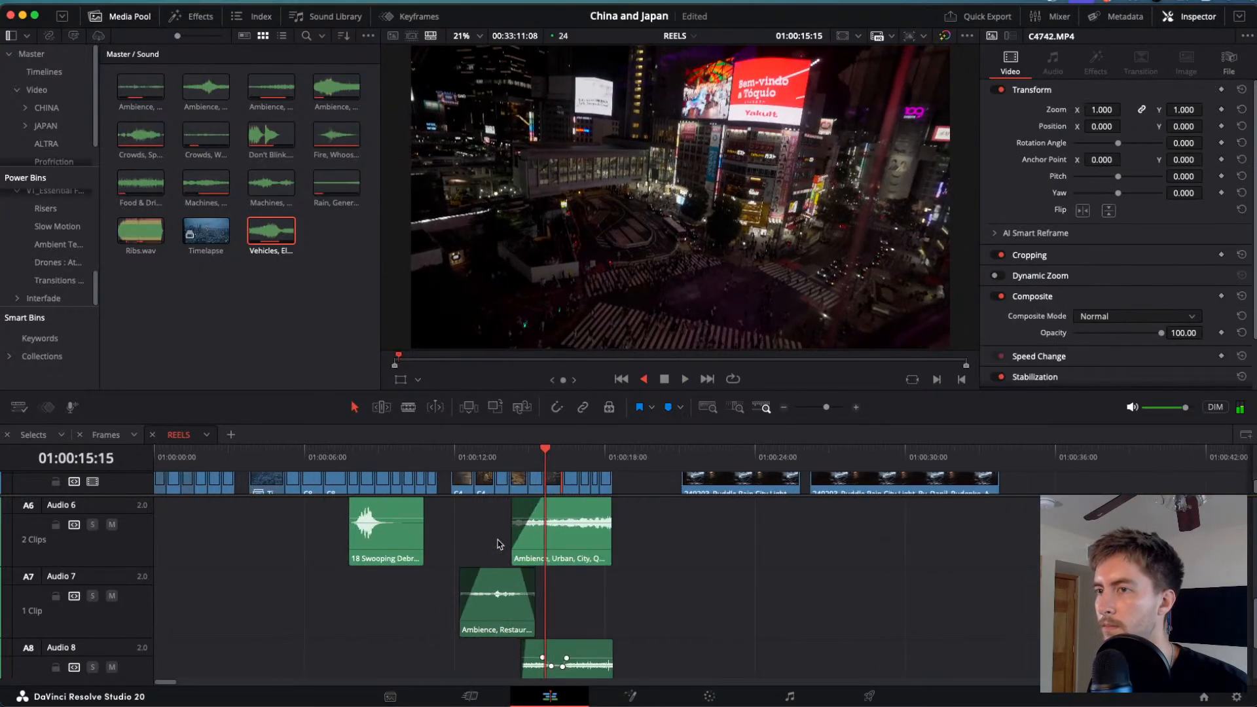
pyautogui.scroll(4, 511, 547)
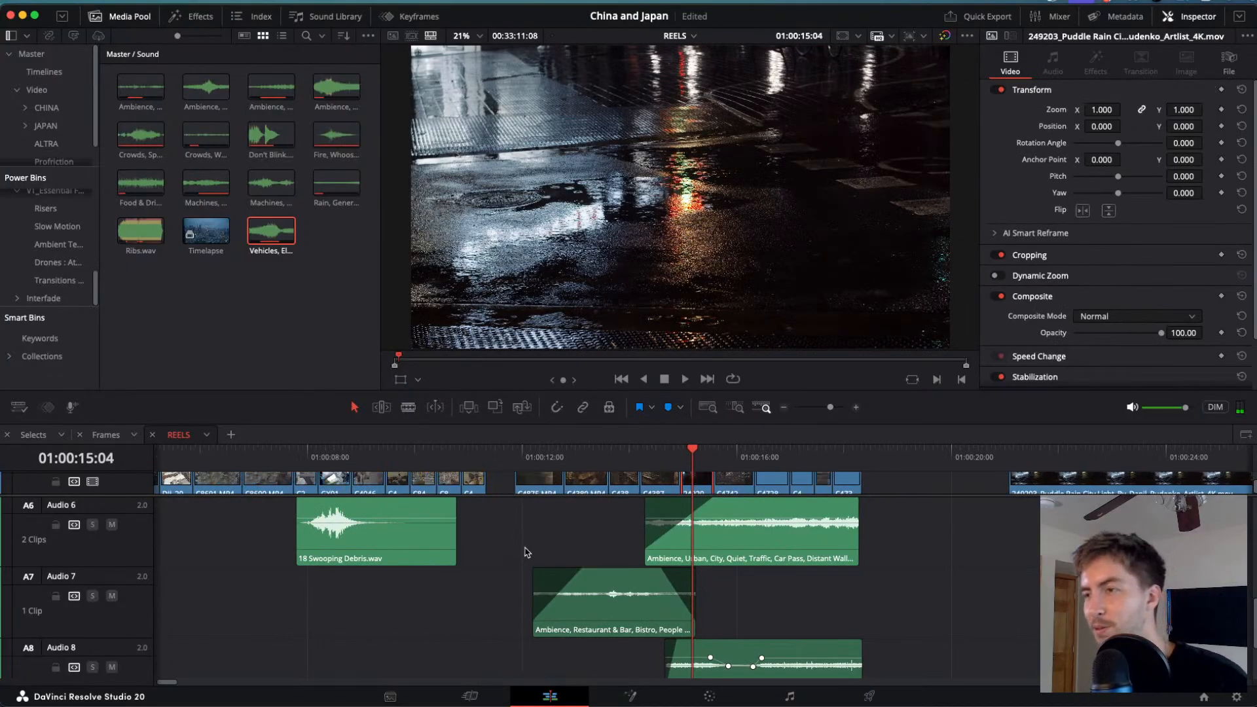
pyautogui.scroll(5, 525, 552)
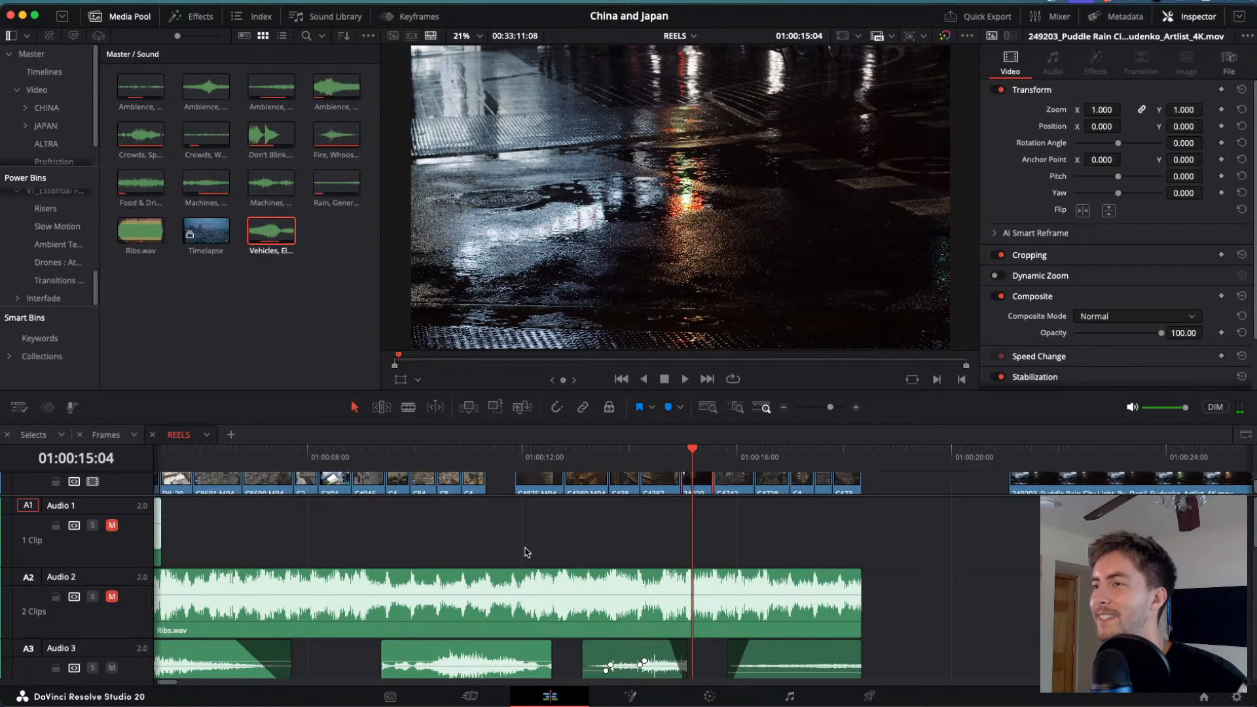
pyautogui.press('Home')
pyautogui.press('space')
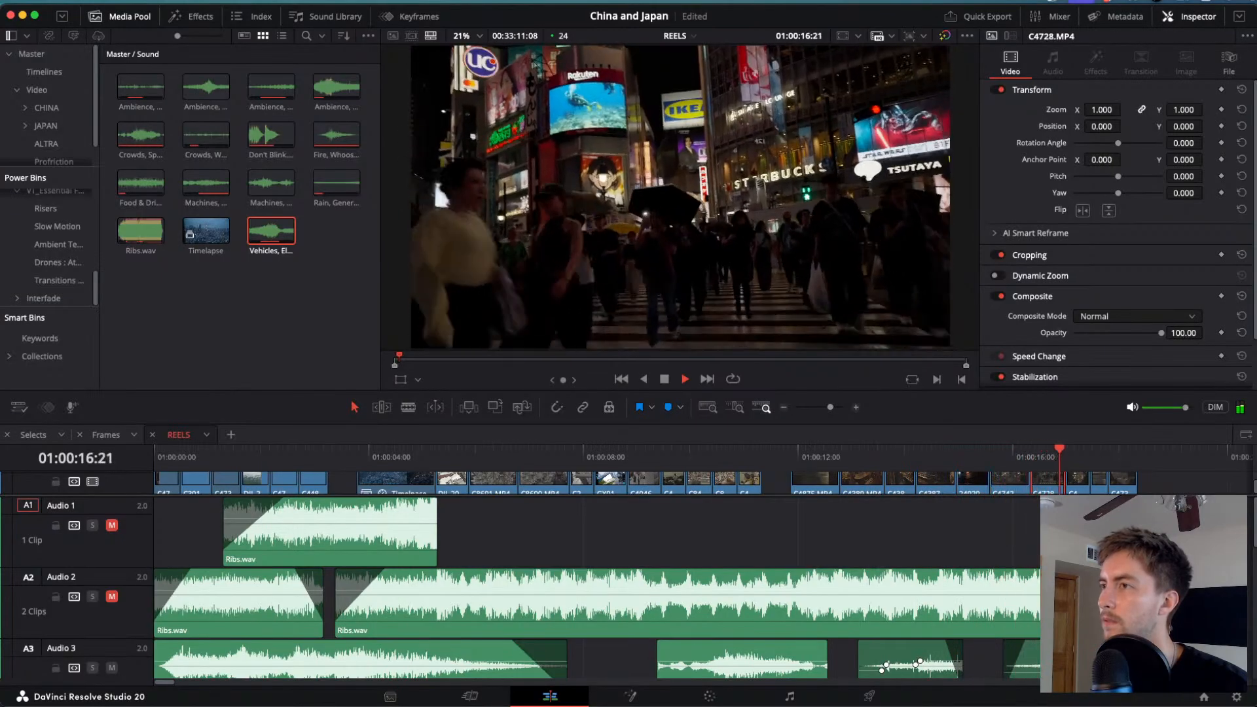
pyautogui.scroll(-5, 597, 588)
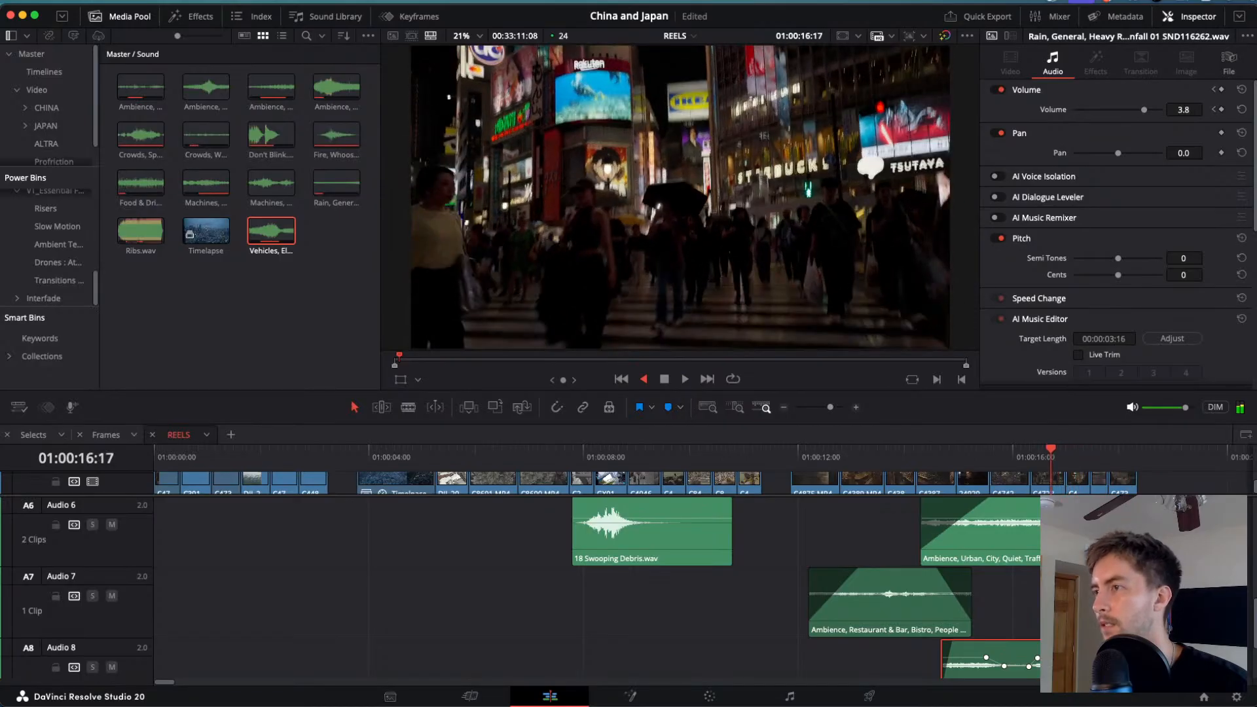
pyautogui.moveTo(1051, 450); pyautogui.dragTo(681, 454)
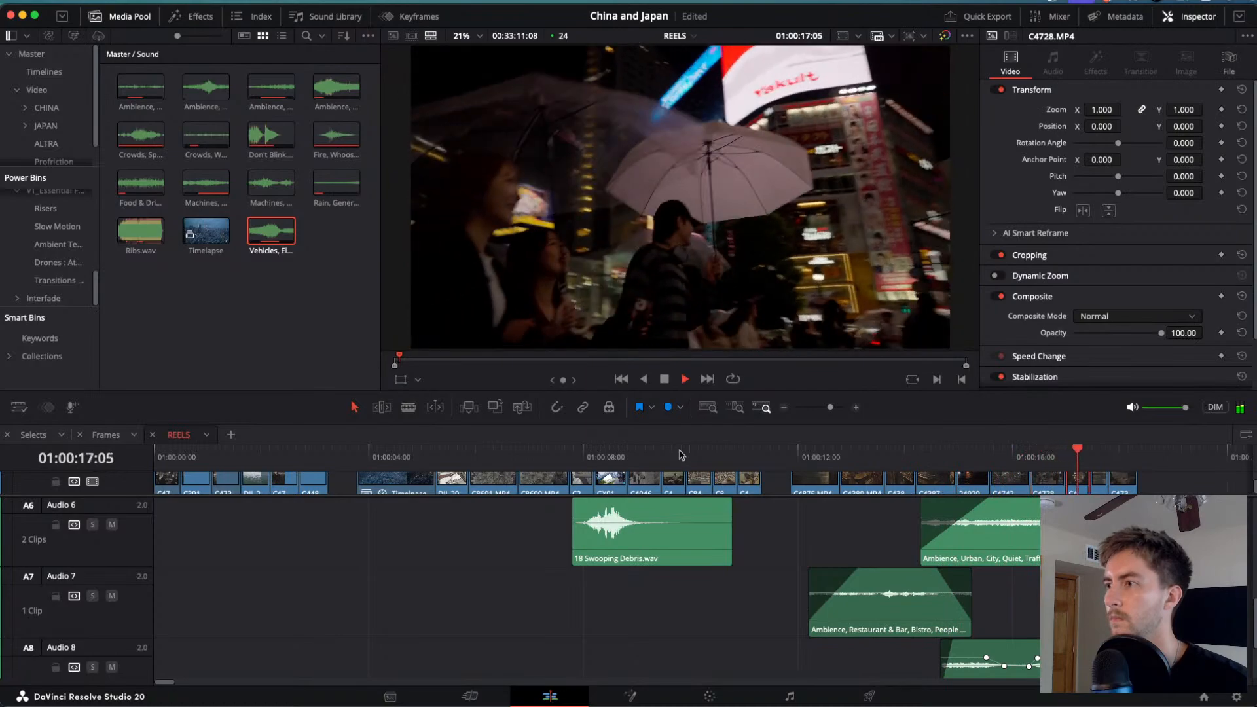
pyautogui.press('space')
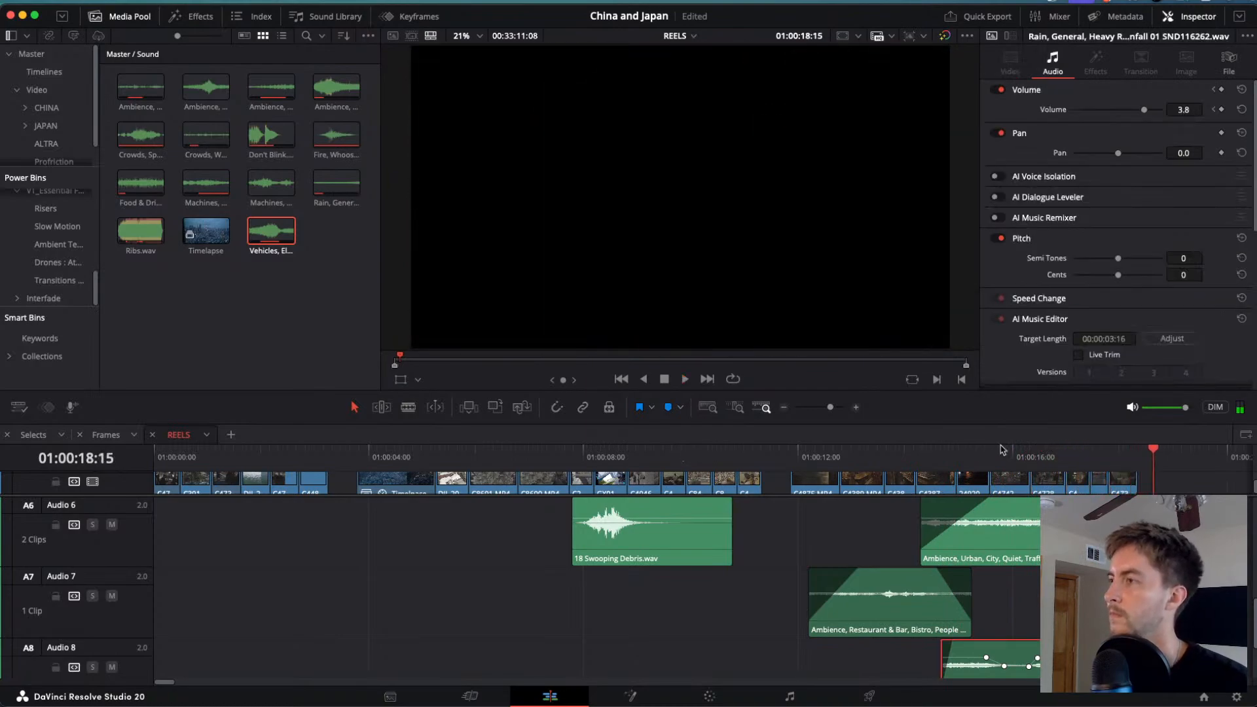
pyautogui.moveTo(1122, 448); pyautogui.dragTo(155, 449)
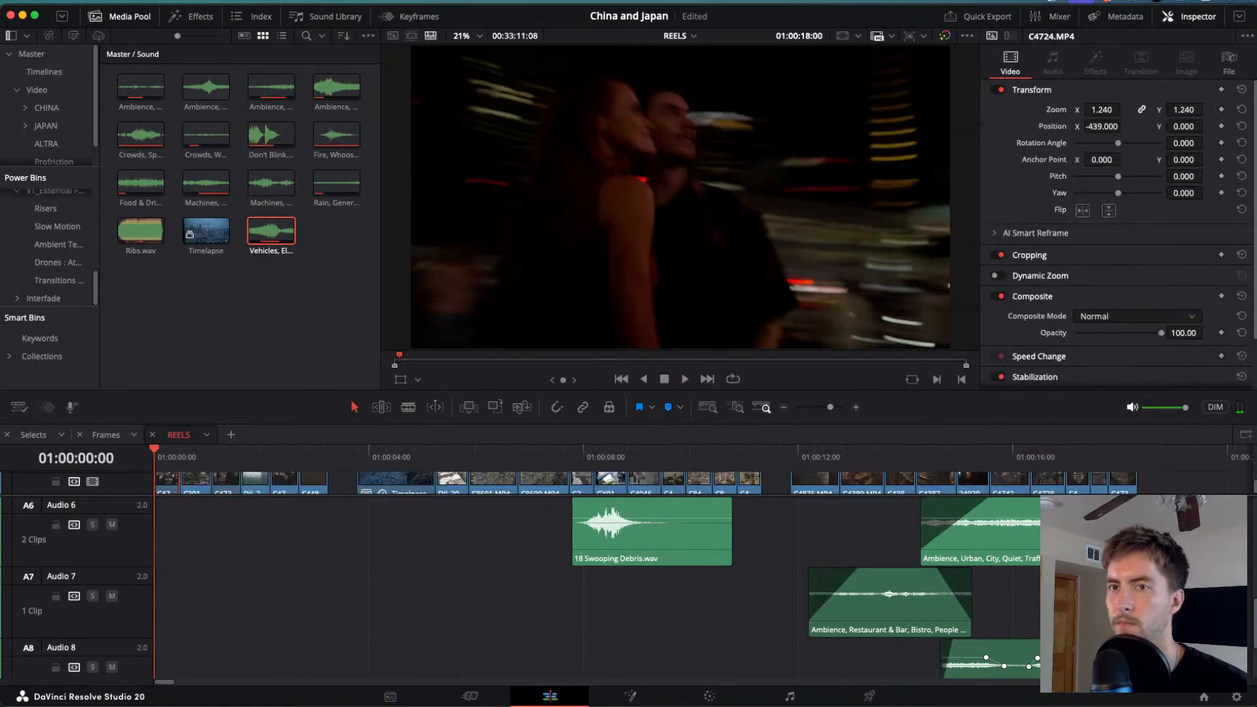
# - Play the reel from its start in full-screen view to review the finished sound design
pyautogui.press('super+f')
pyautogui.press('space')
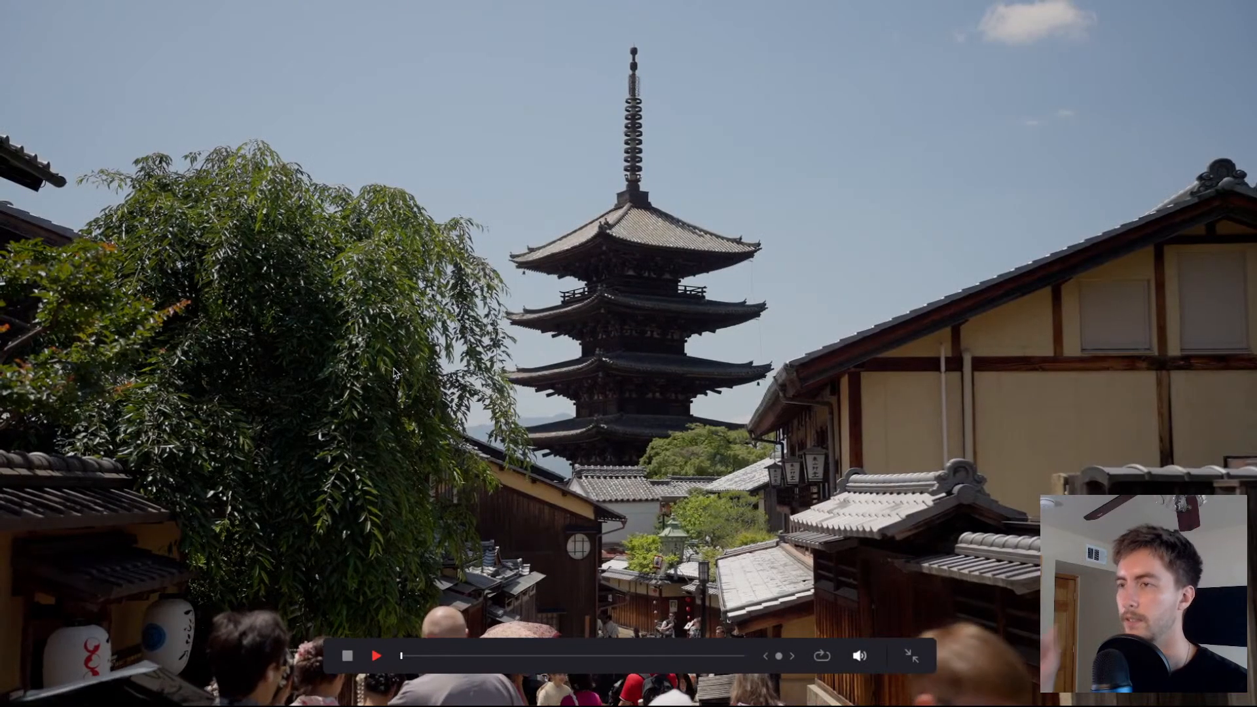
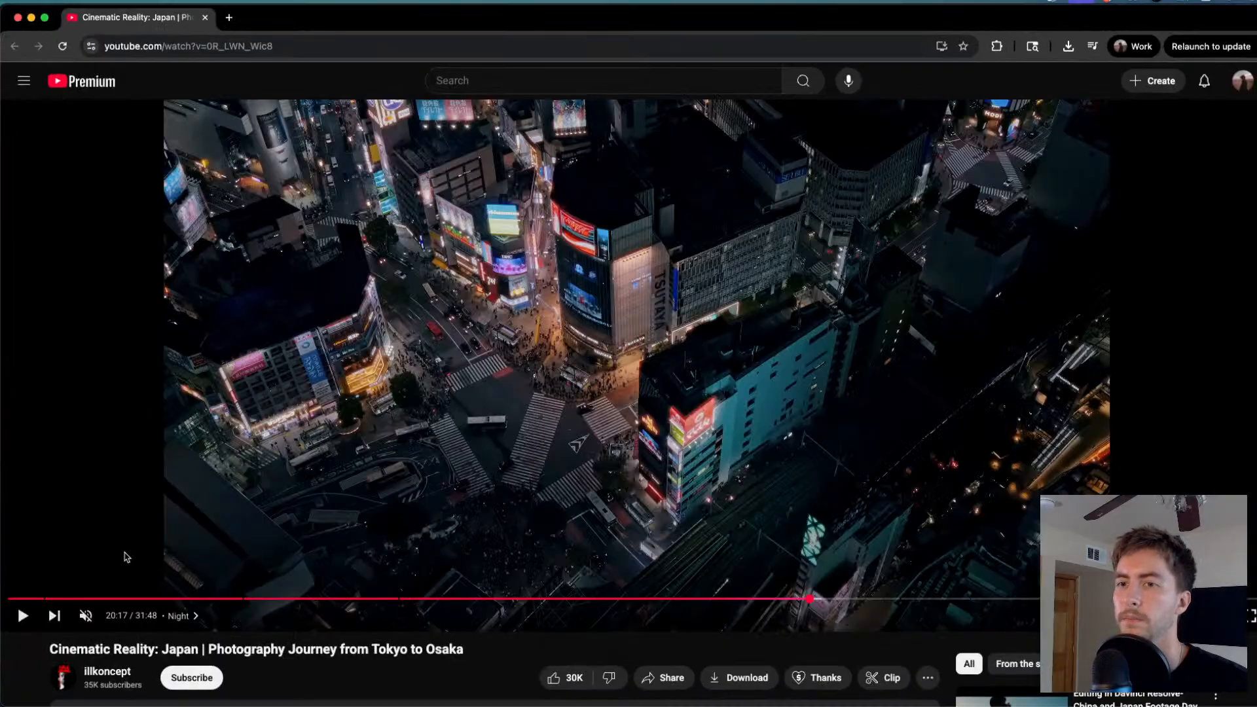
# - Switch to the YouTube video "Cinematic Reality: Japan" in the browser and review the aerial night shots around 20:18 and 20:53
pyautogui.press('space')
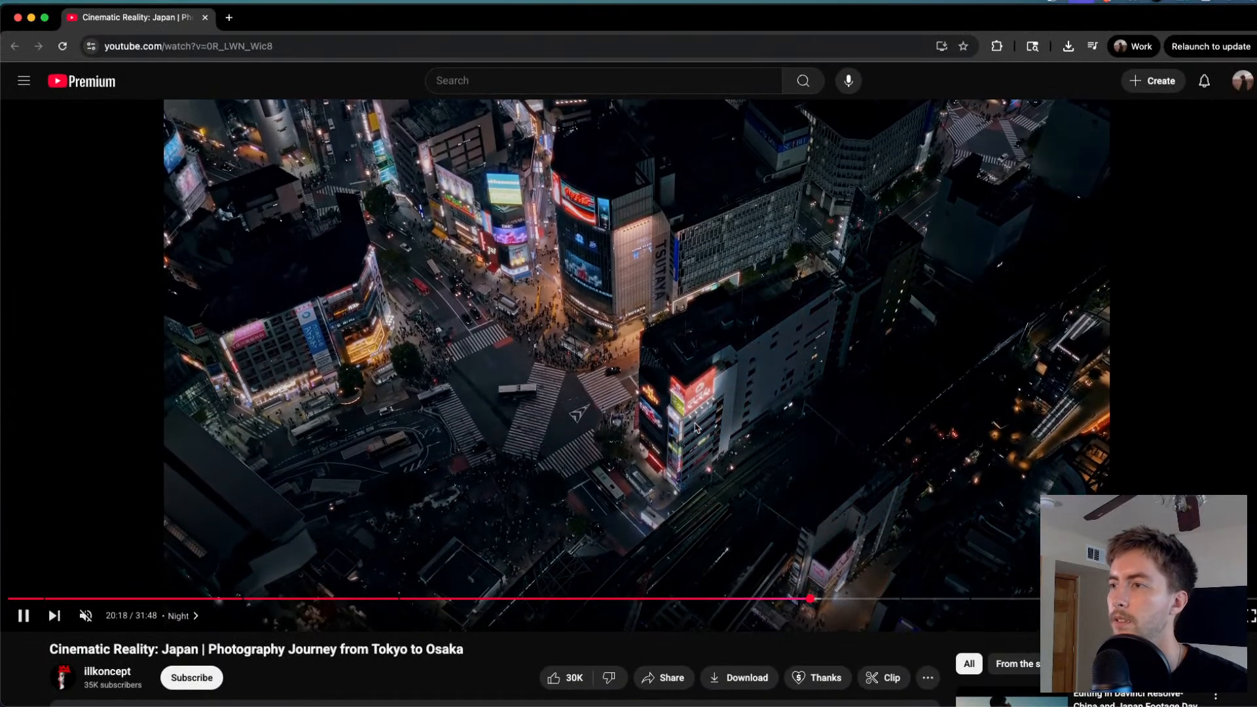
pyautogui.press('space')
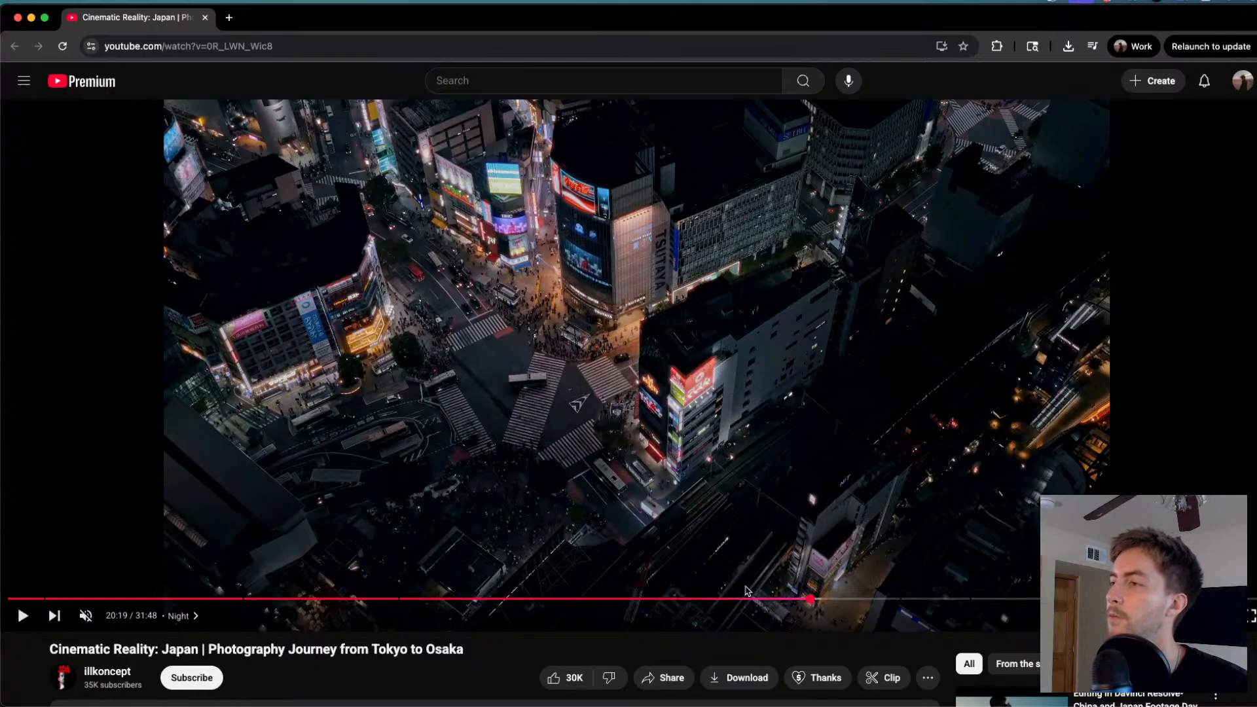
pyautogui.click(834, 598)
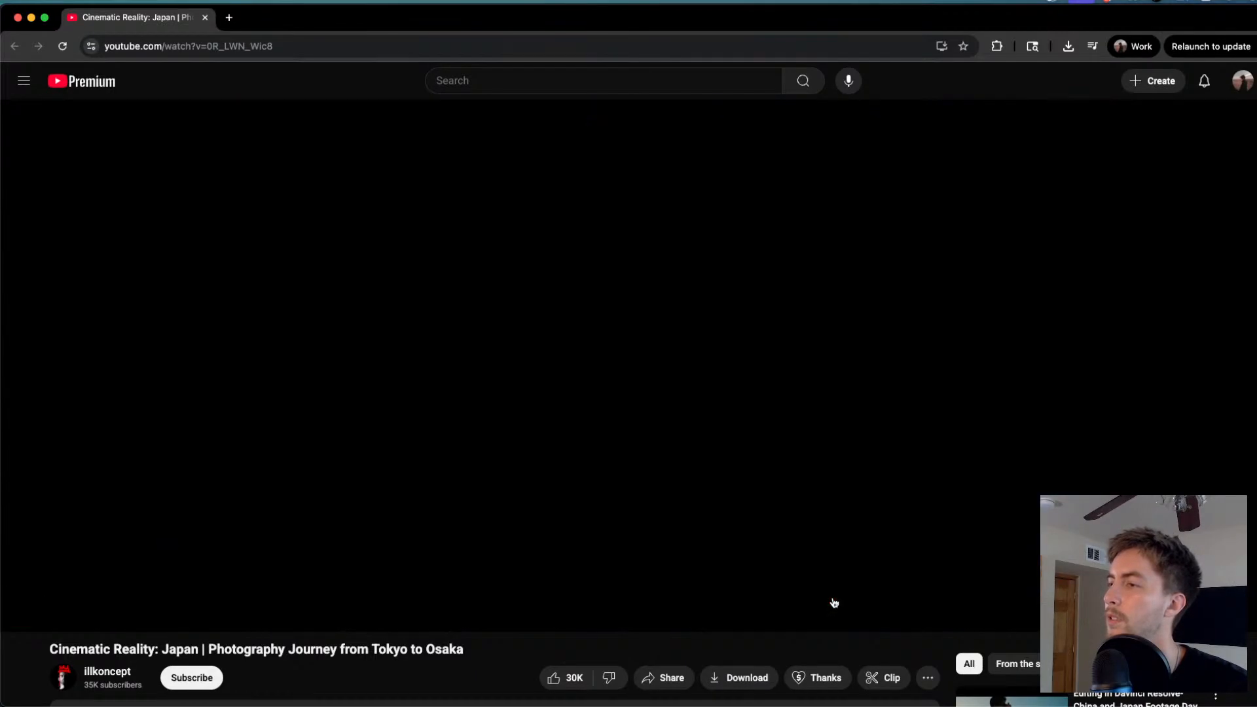
pyautogui.click(714, 365)
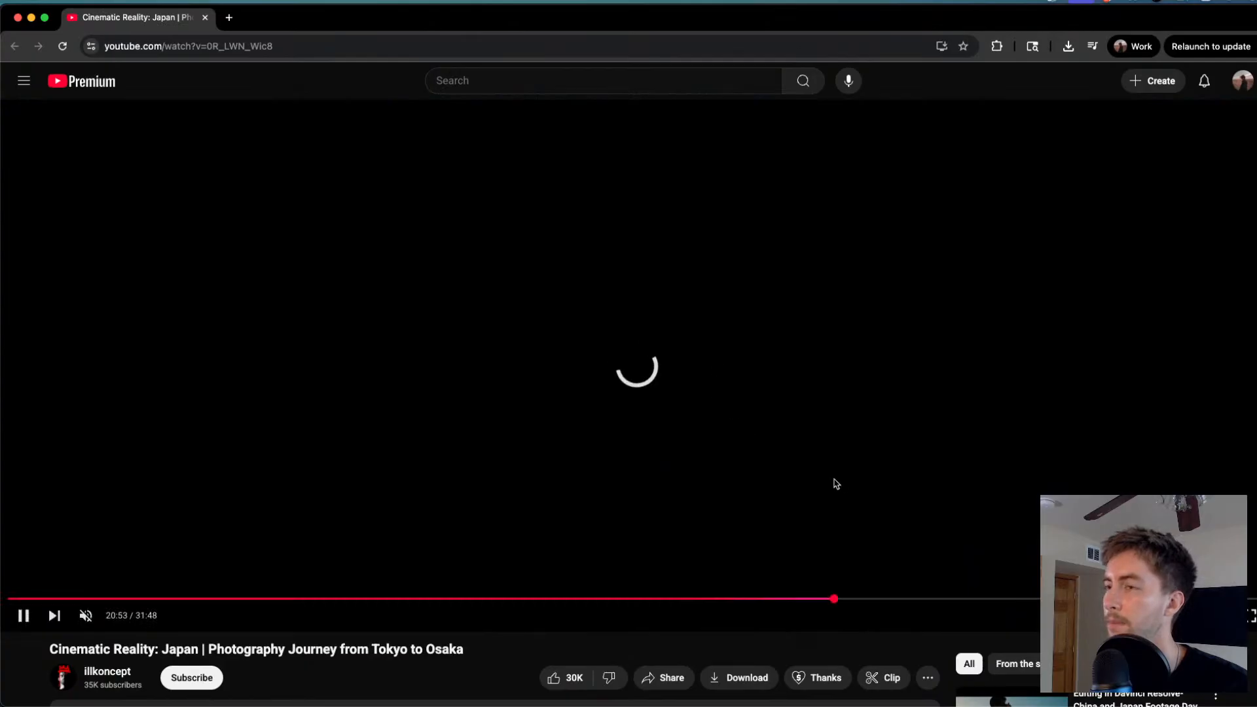
pyautogui.click(669, 397)
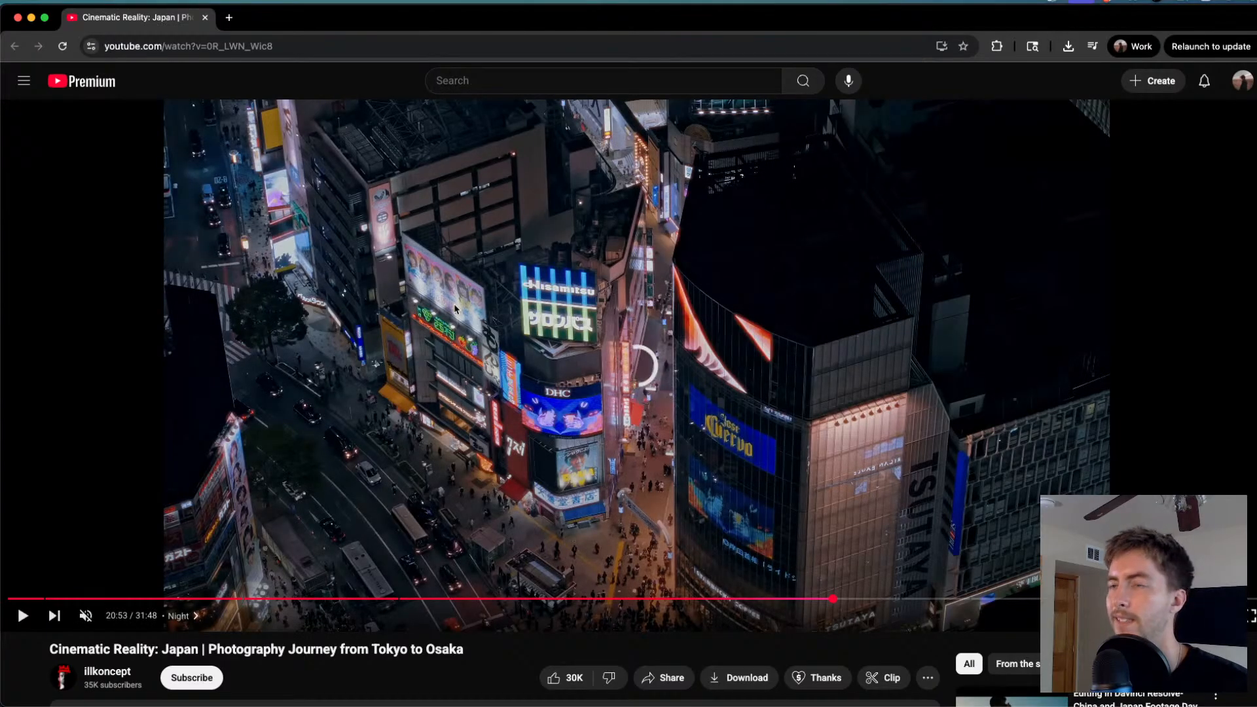
# - Open lensdistortions.com/my-account/projects/ in a new browser tab and go to the Fast Cuts collection of its sound effects
pyautogui.click(229, 18)
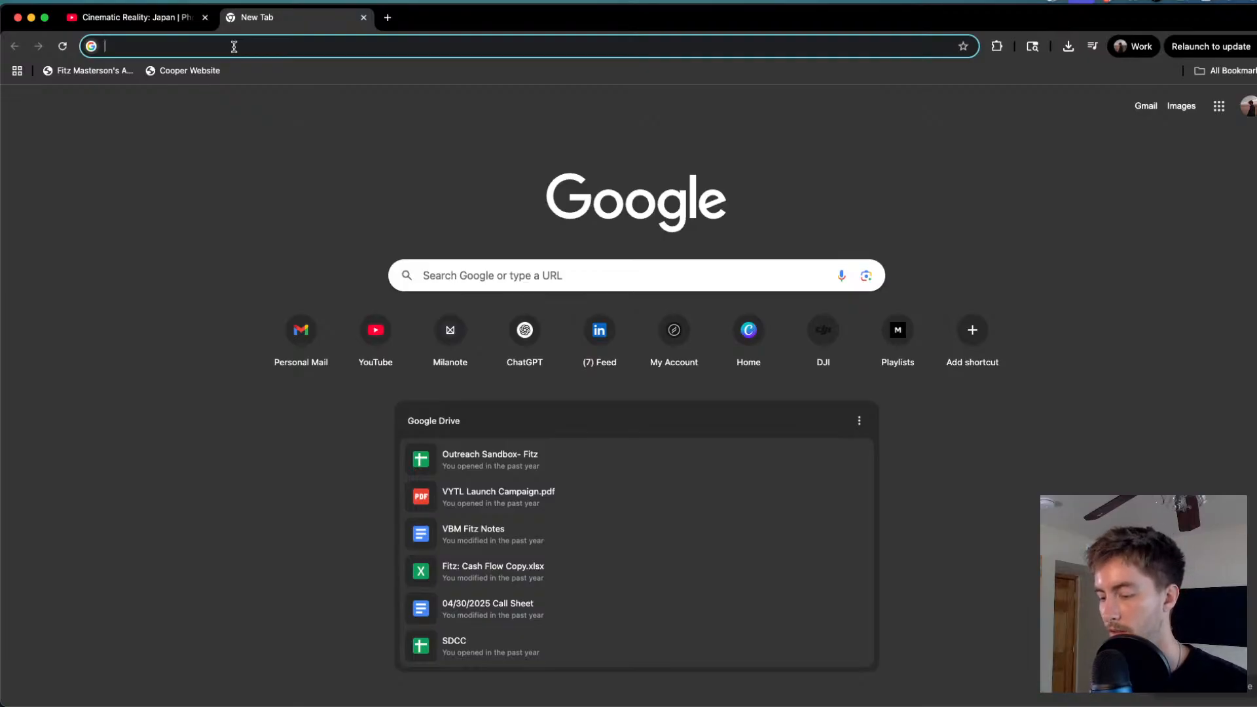
pyautogui.write('lensdistortions.com/my-account/projects/')
pyautogui.press('Return')
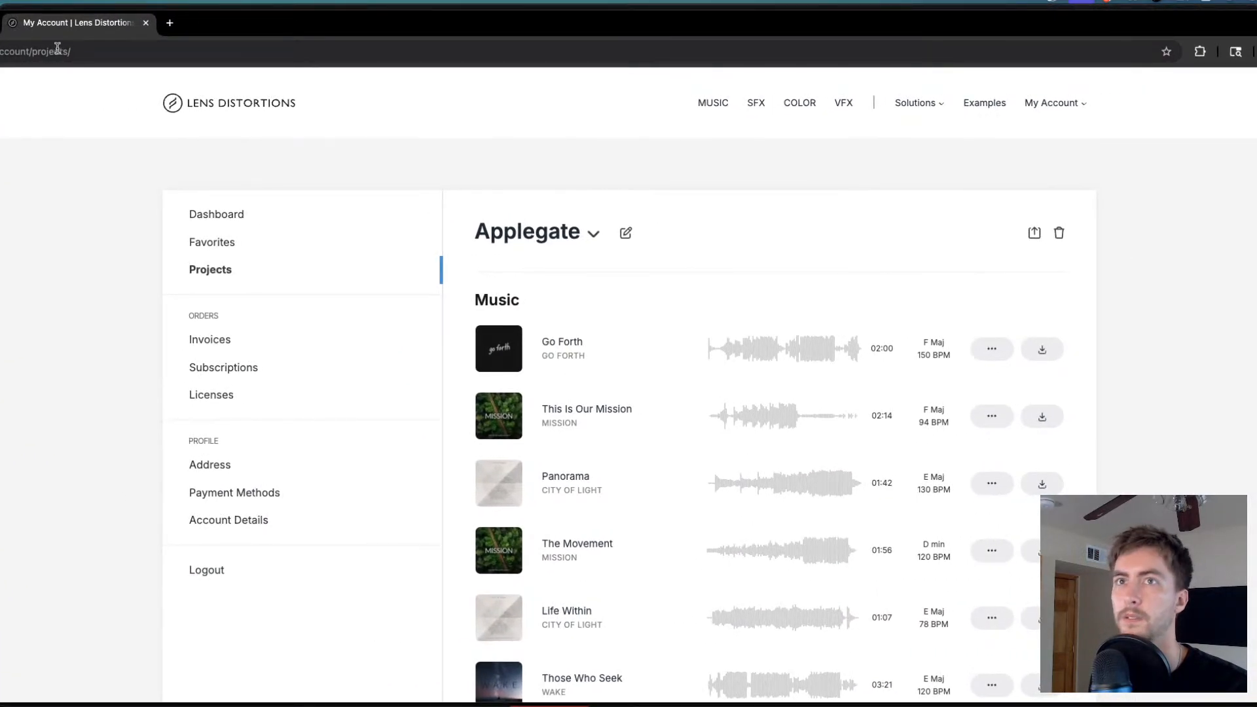
pyautogui.moveTo(0, 10); pyautogui.dragTo(404, 23)
pyautogui.doubleClick(820, 34)
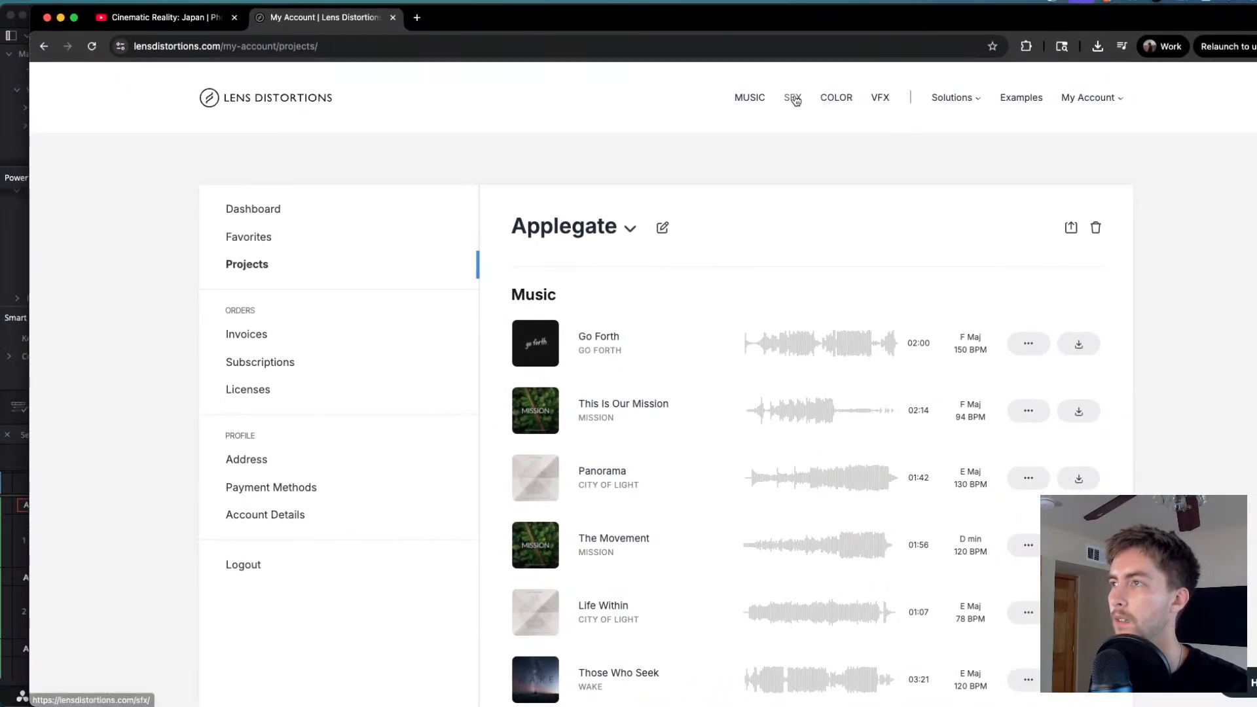
pyautogui.click(795, 99)
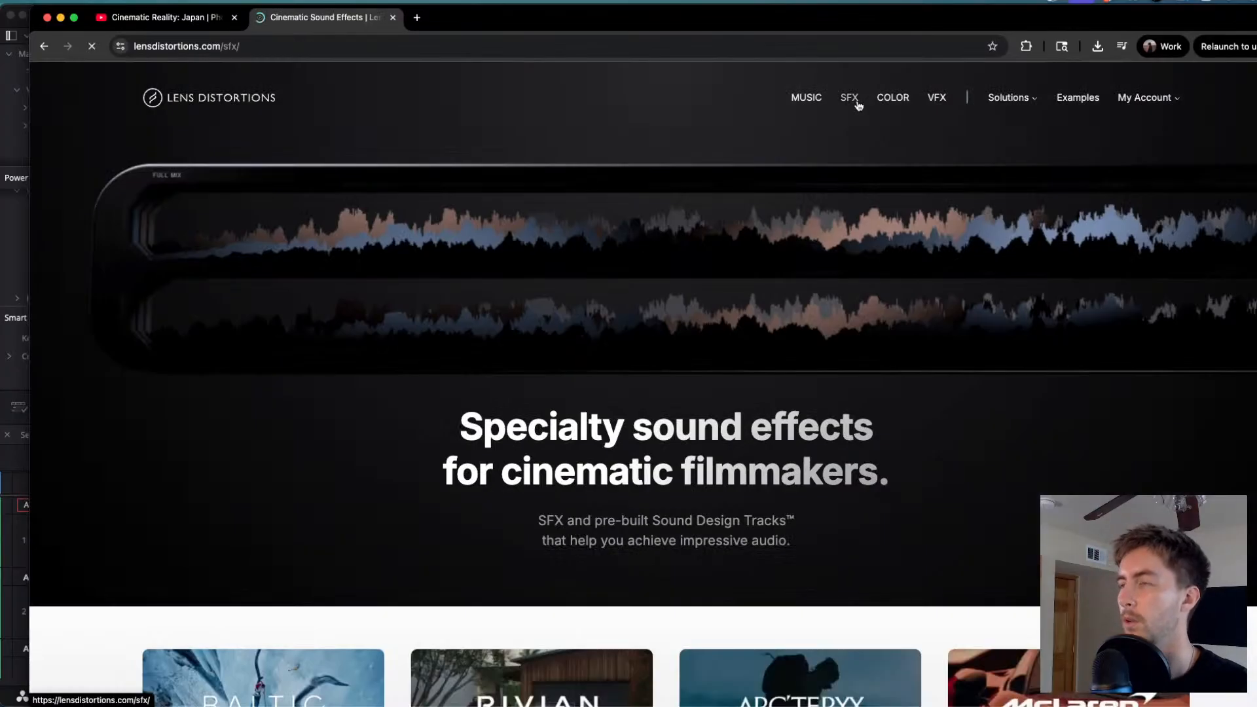
pyautogui.scroll(-8, 743, 285)
pyautogui.scroll(-2, 743, 289)
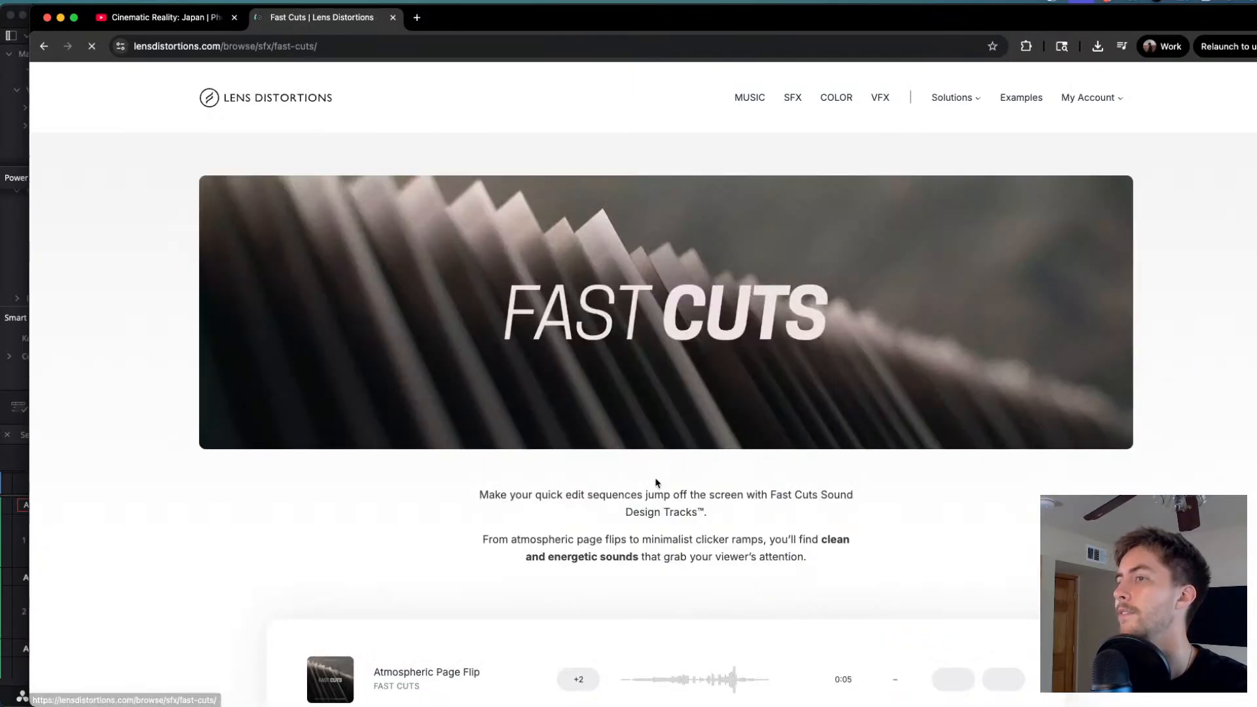
# - Preview the Subsurface sound in the Fast Cuts list, replaying its build-up several times from near the start
pyautogui.scroll(-6, 647, 478)
pyautogui.scroll(-4, 496, 416)
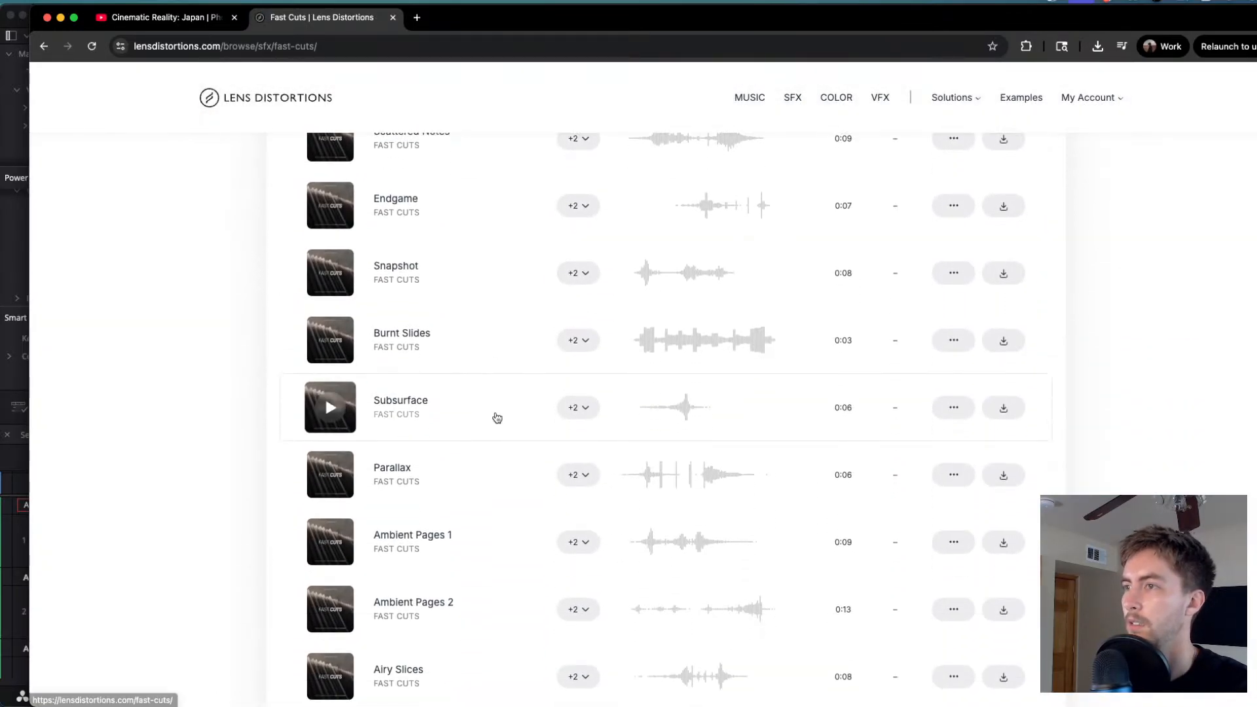
pyautogui.click(338, 390)
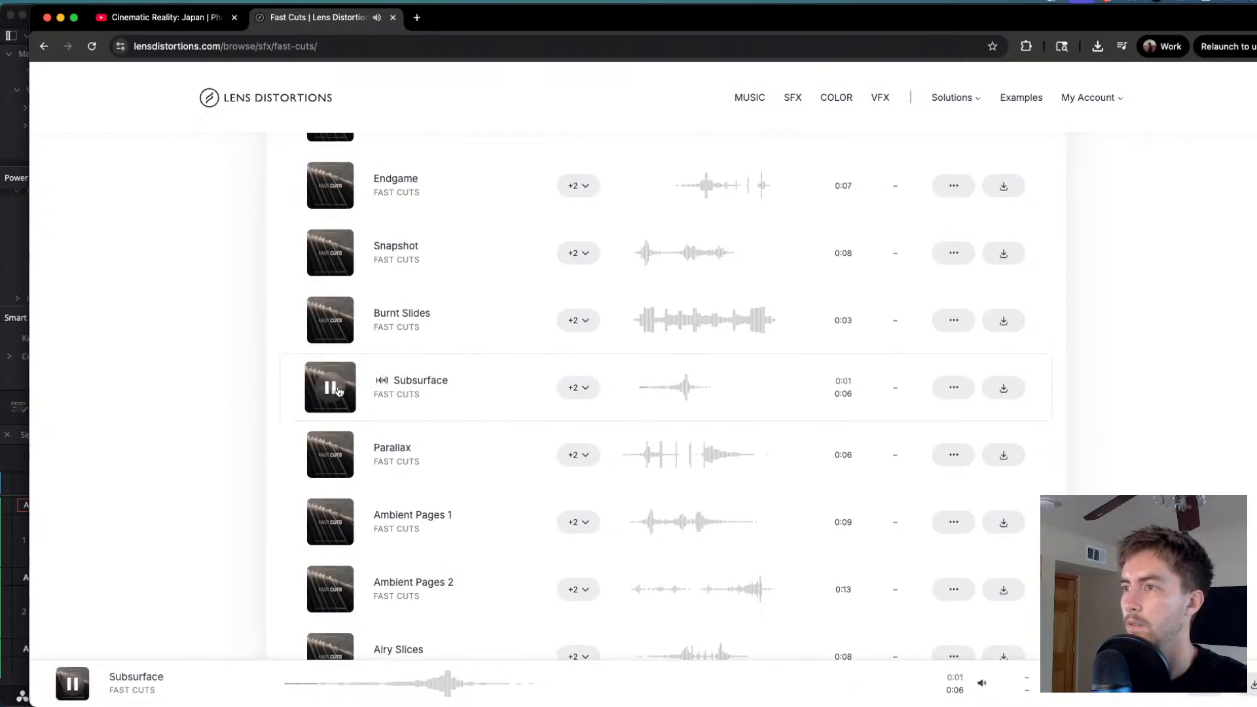
pyautogui.click(338, 391)
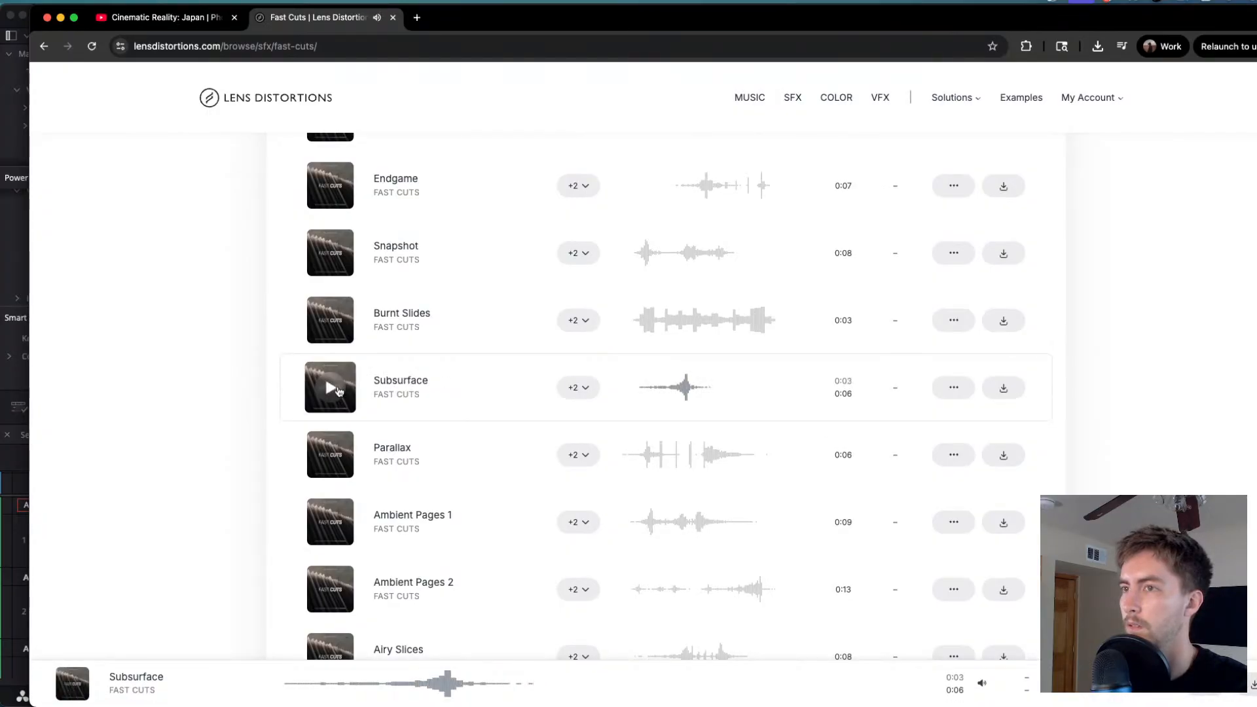
pyautogui.click(338, 391)
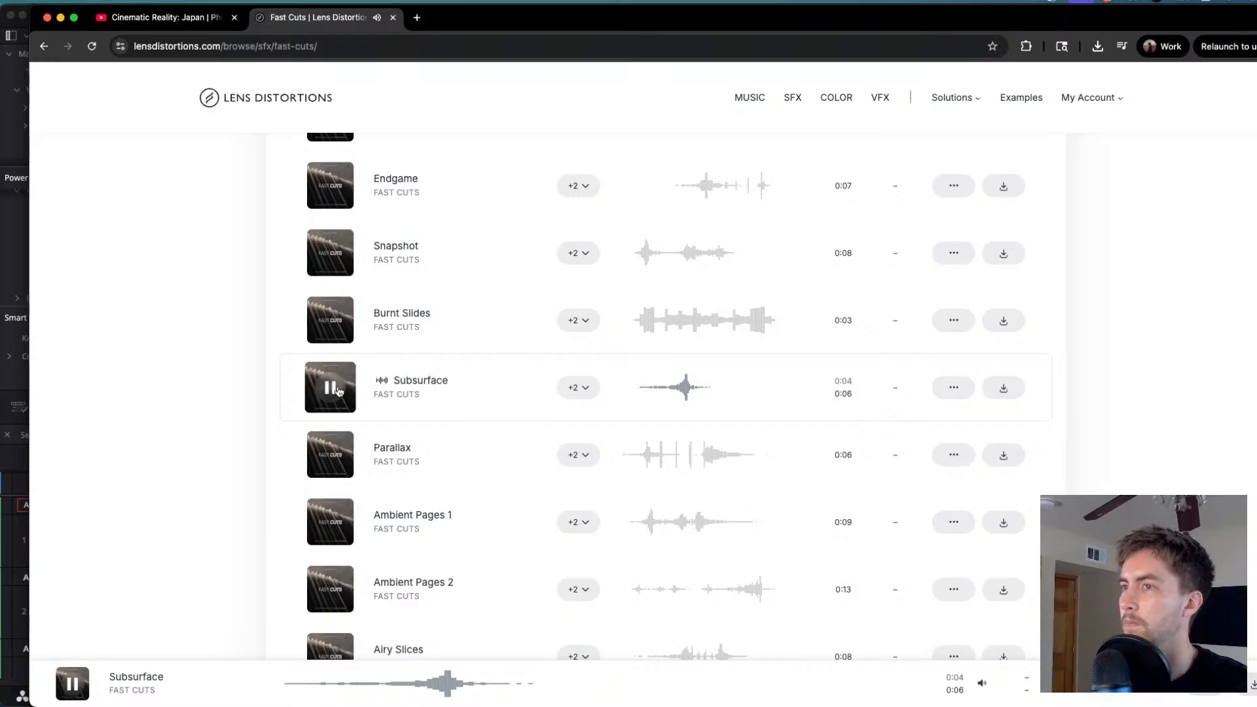
pyautogui.click(339, 391)
pyautogui.click(337, 390)
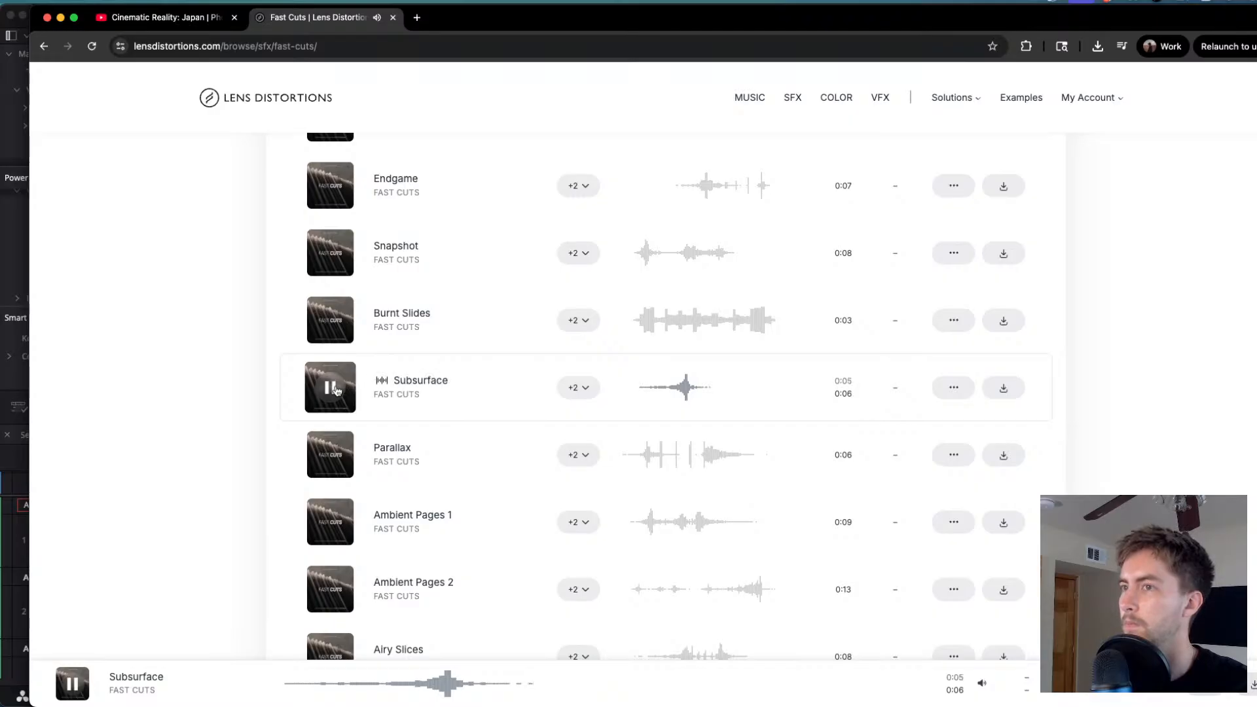
pyautogui.click(664, 388)
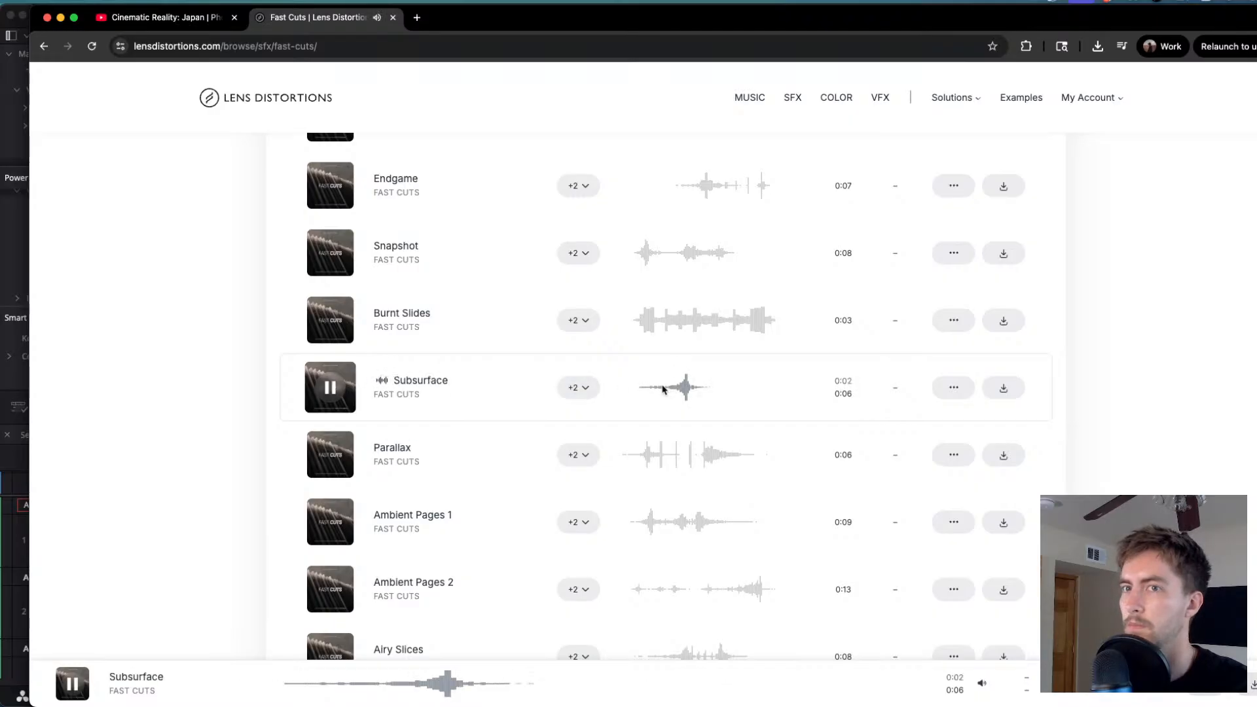
pyautogui.click(660, 391)
pyautogui.click(648, 392)
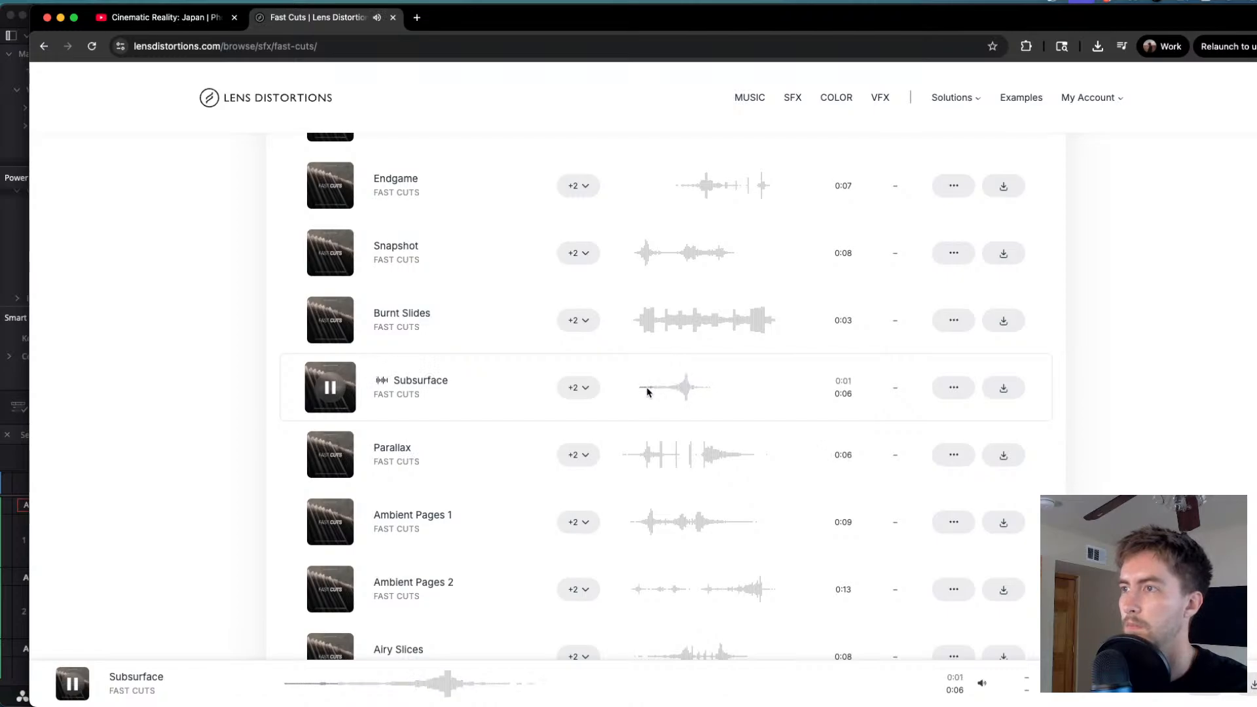
pyautogui.click(331, 386)
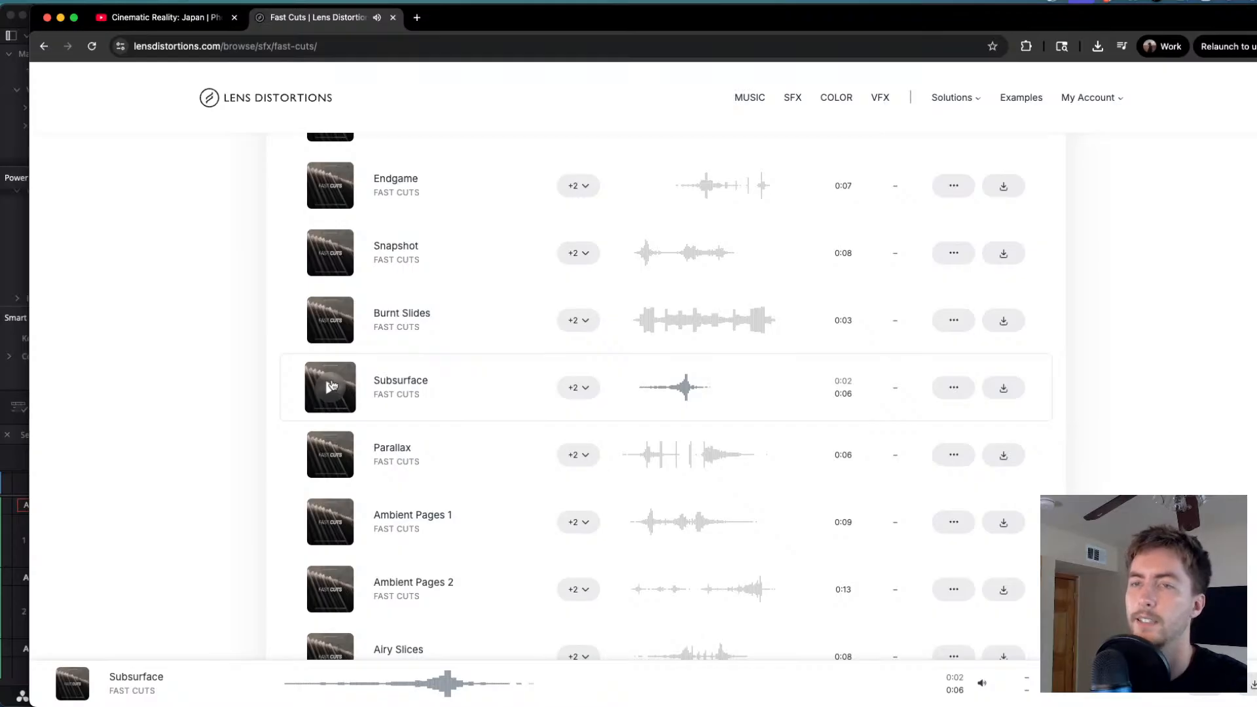
pyautogui.click(332, 387)
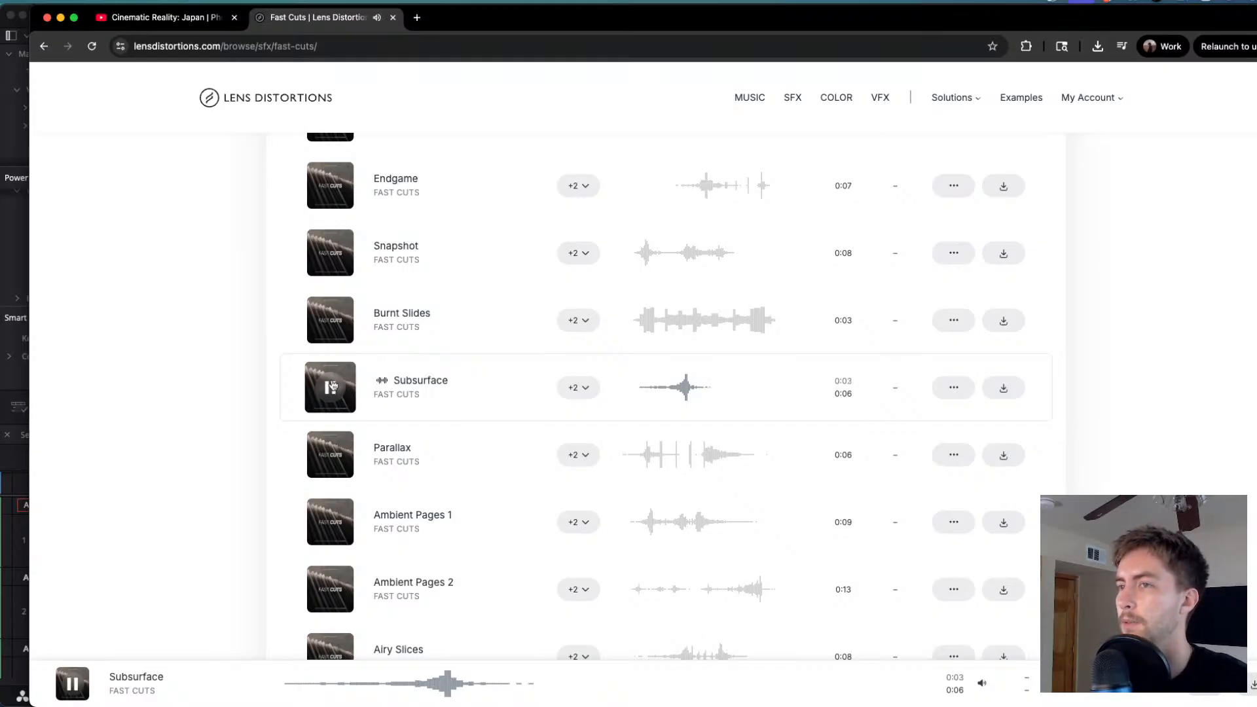
pyautogui.click(332, 386)
pyautogui.click(644, 389)
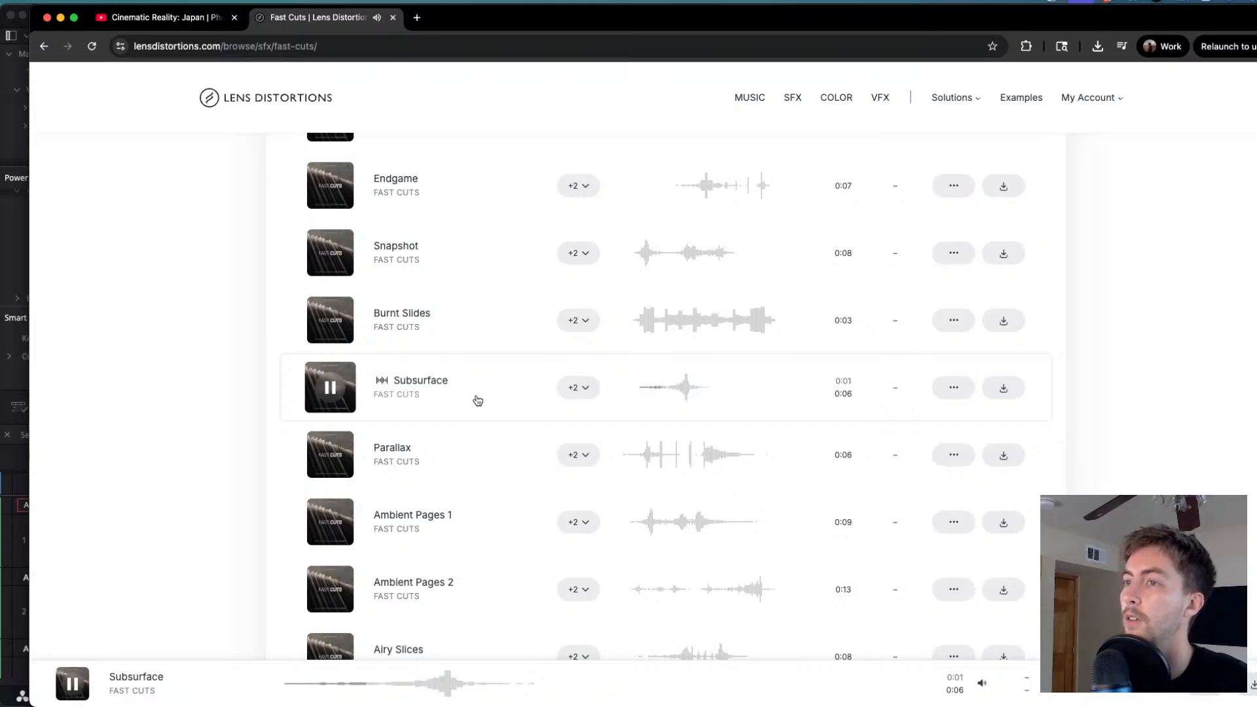
pyautogui.click(334, 389)
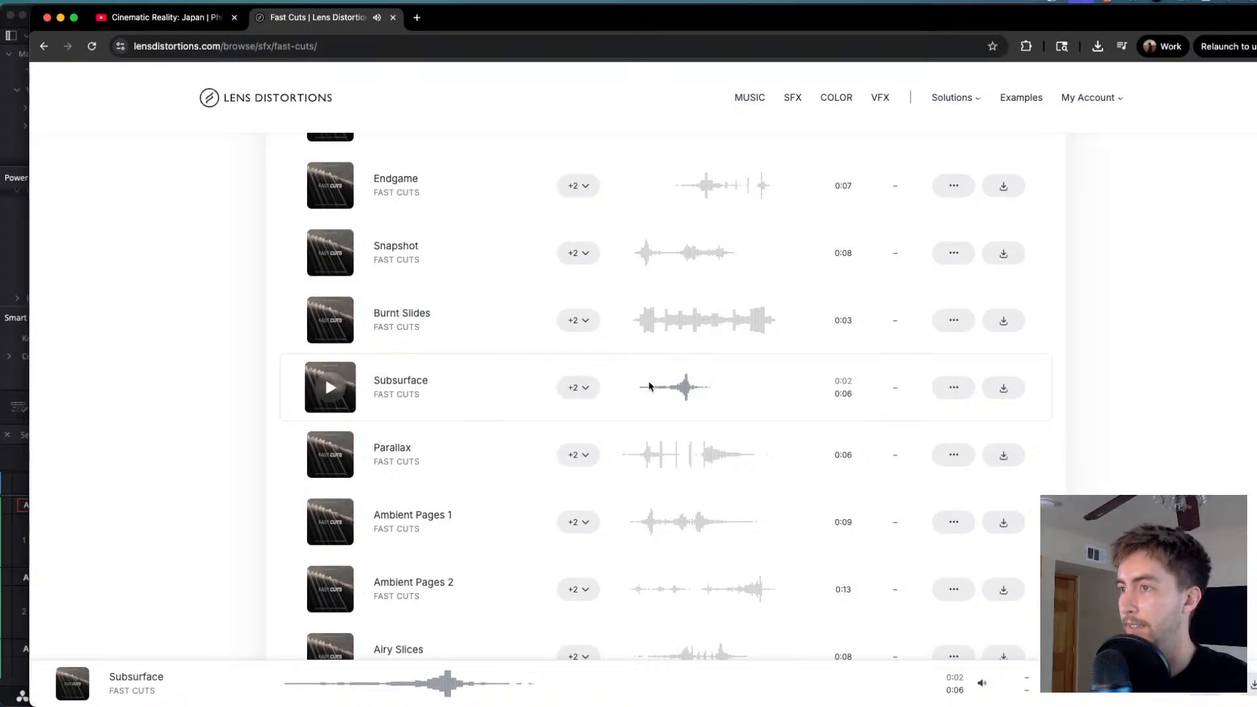
pyautogui.click(641, 391)
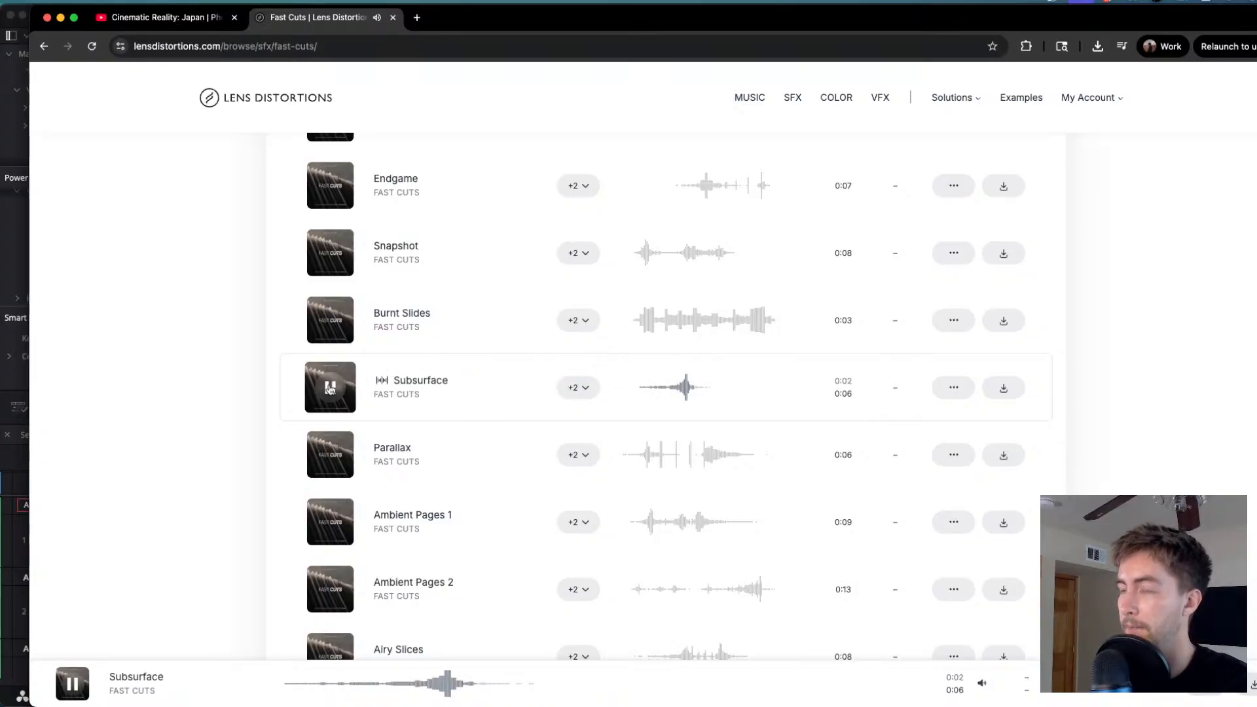
pyautogui.click(331, 389)
# - Preview the Parallax, Ambient Pages 1 and Paper Rush sounds from the Fast Cuts collection
pyautogui.click(330, 454)
pyautogui.scroll(-5, 653, 465)
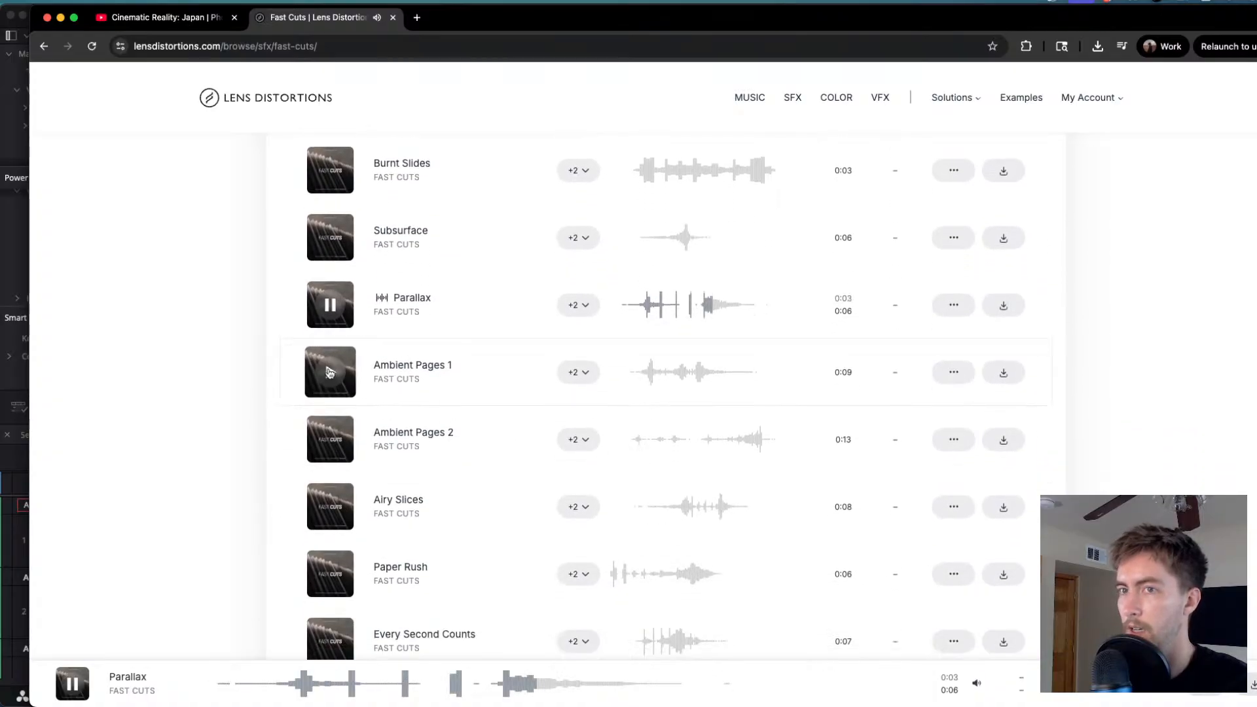
pyautogui.click(331, 372)
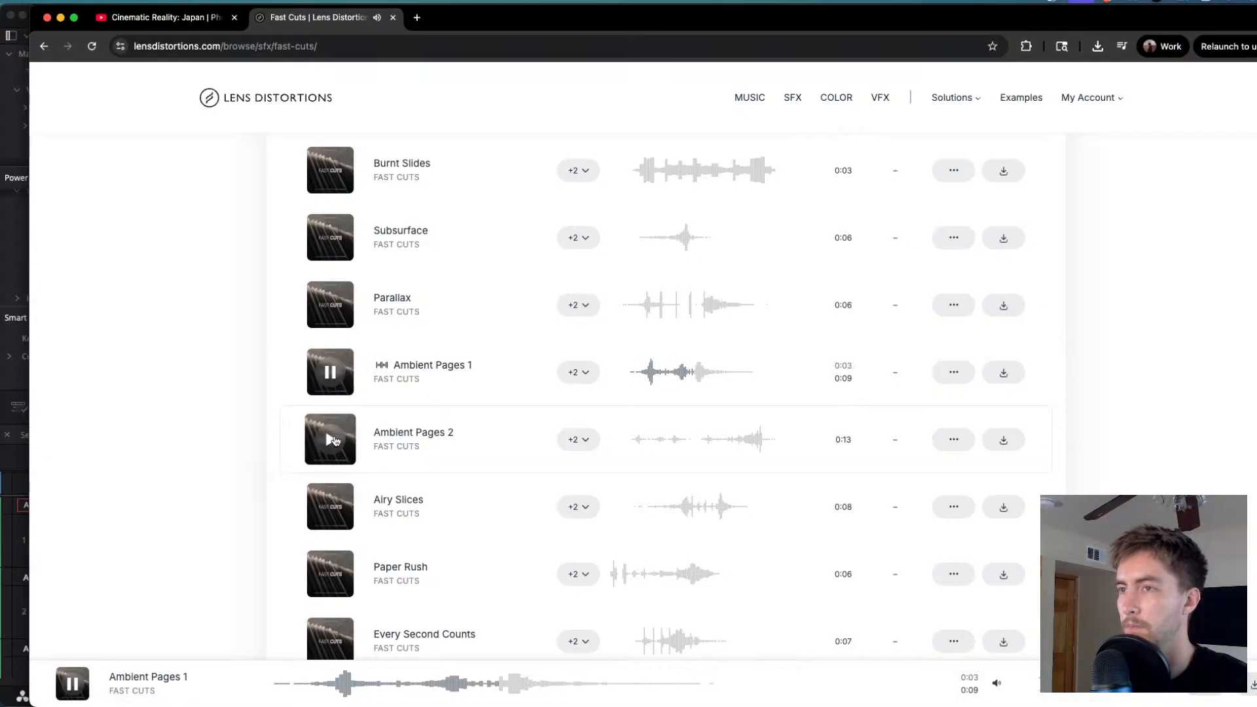
pyautogui.scroll(-4, 332, 445)
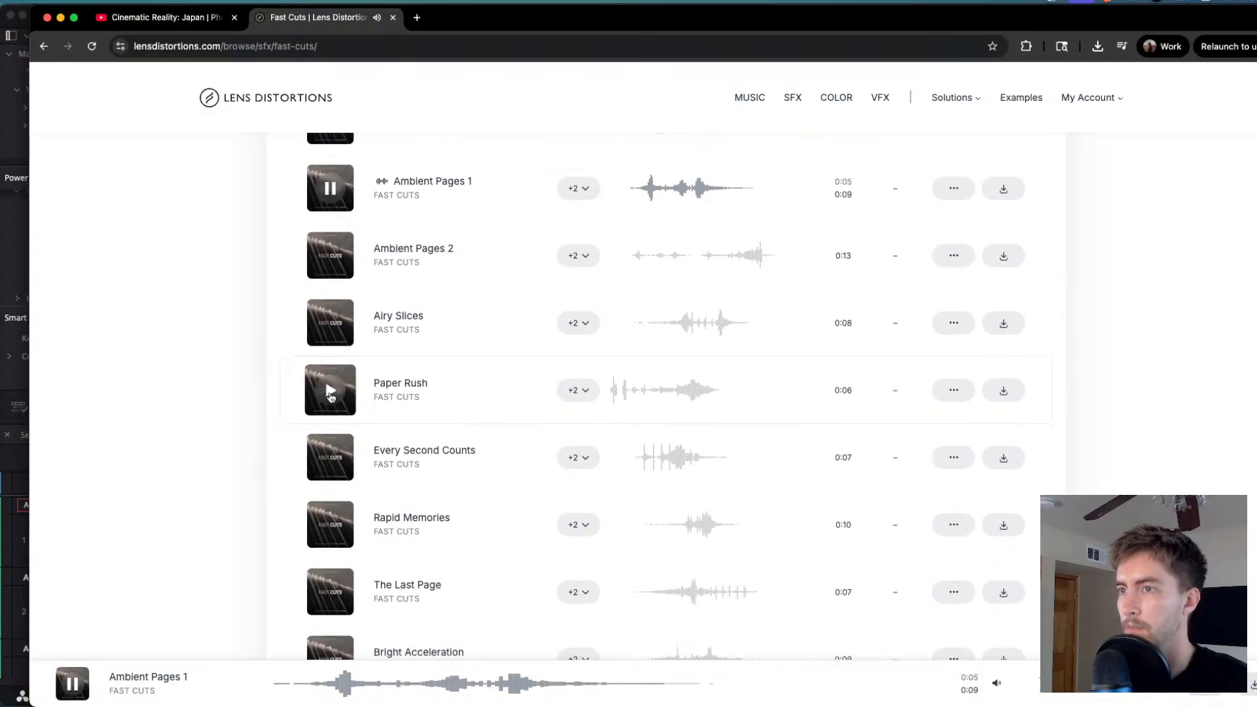
pyautogui.click(330, 393)
pyautogui.click(330, 393)
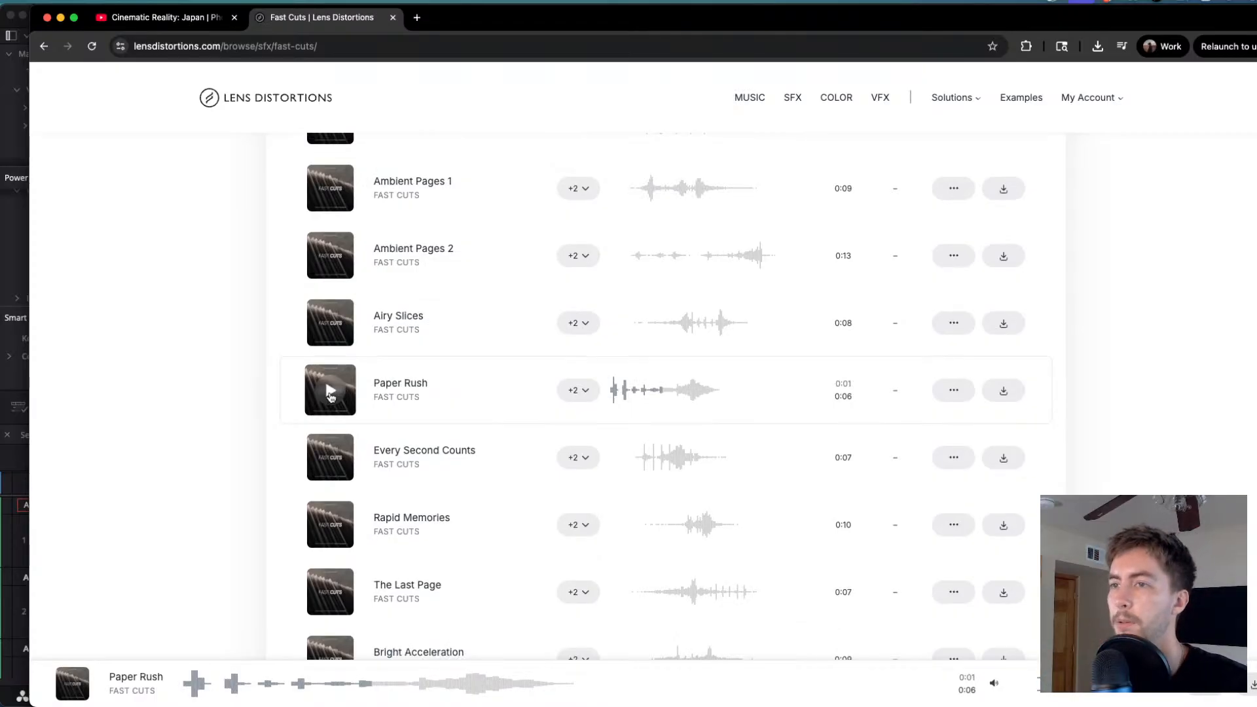
# - Preview Every Second Counts, Rapid Memories, The Last Page and Bright Acceleration from the Fast Cuts collection
pyautogui.scroll(-2, 330, 396)
pyautogui.click(336, 377)
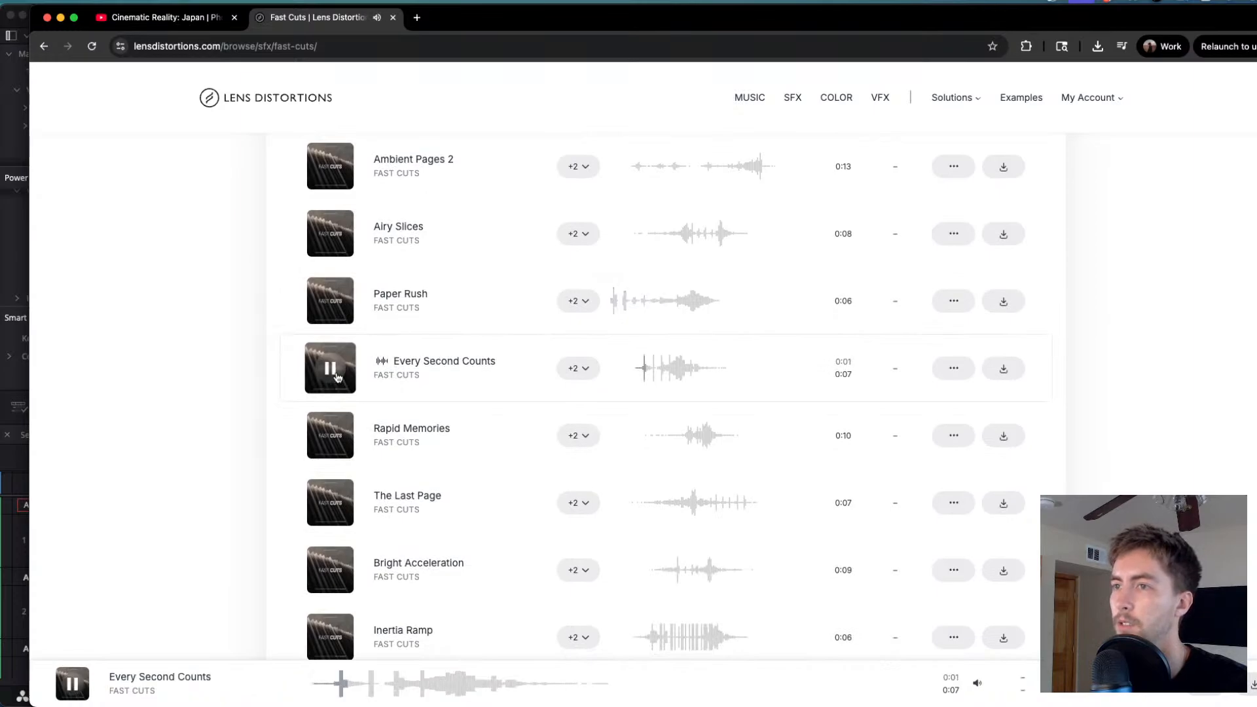
pyautogui.click(337, 438)
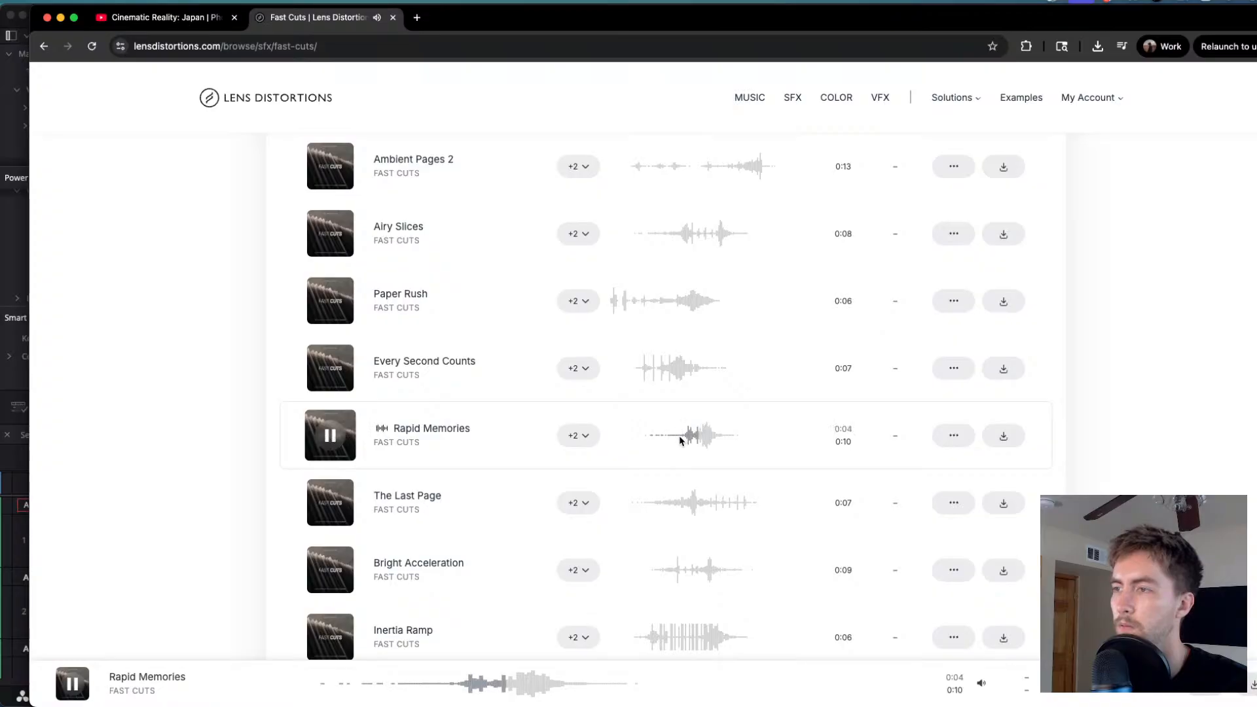
pyautogui.click(334, 502)
pyautogui.scroll(-3, 334, 501)
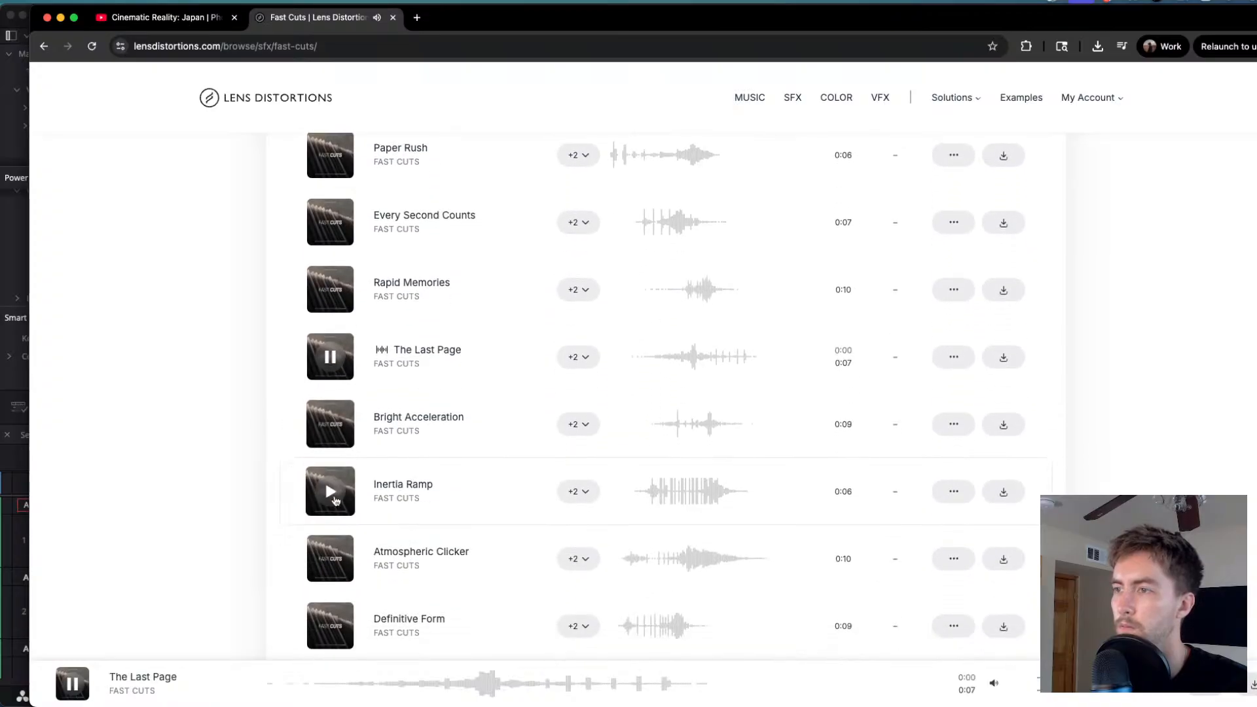
pyautogui.click(330, 414)
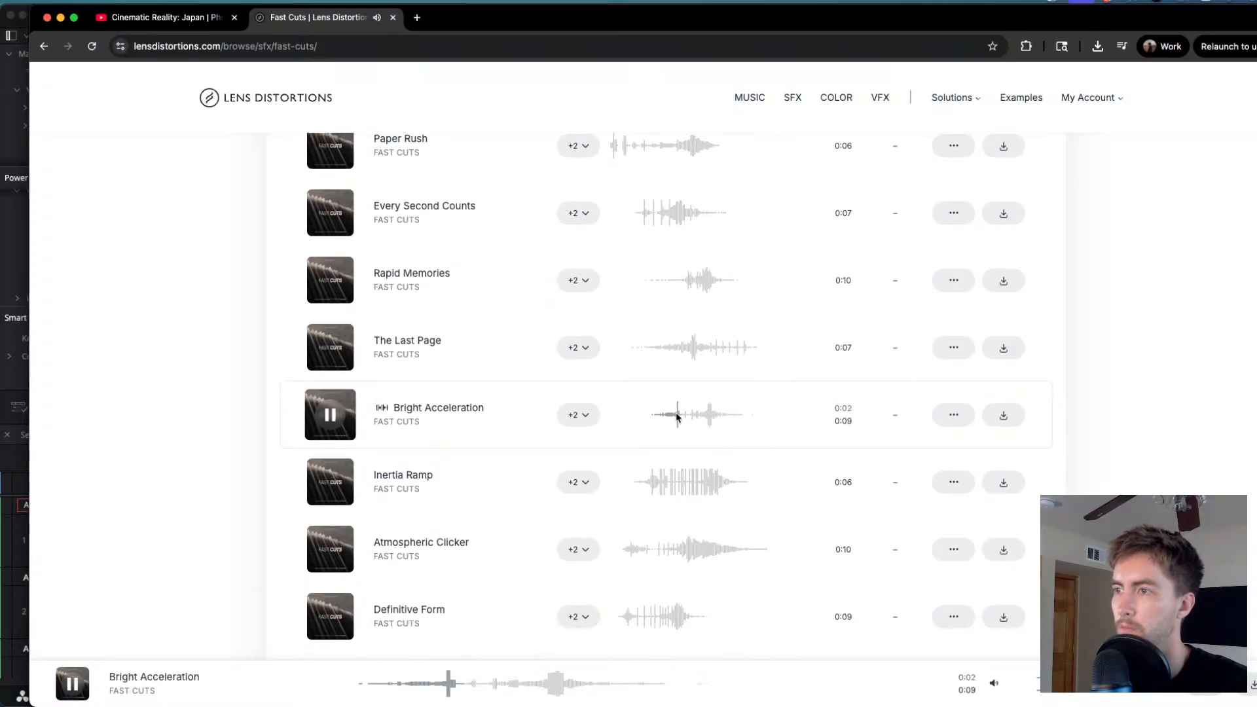
pyautogui.click(332, 435)
# - Preview the Definitive Form and Velocity Snaps sounds further down the Fast Cuts list
pyautogui.scroll(-3, 333, 452)
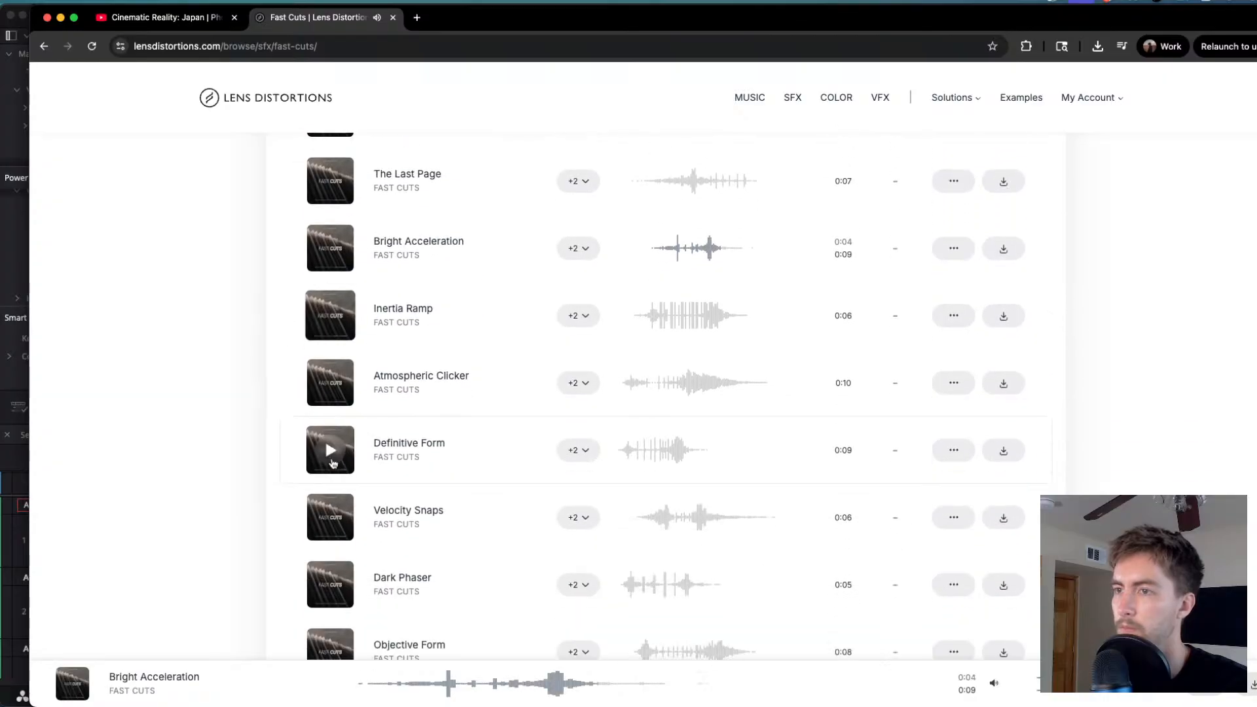
pyautogui.click(331, 461)
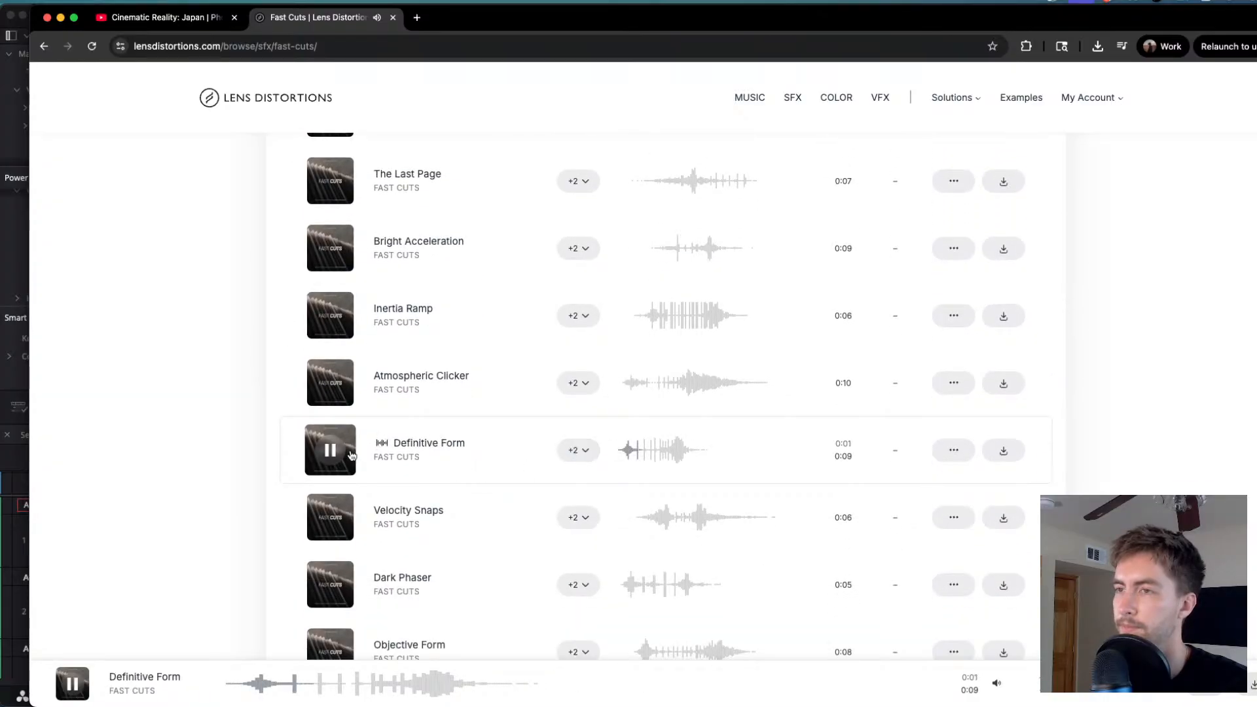
pyautogui.scroll(-2, 329, 393)
pyautogui.click(330, 387)
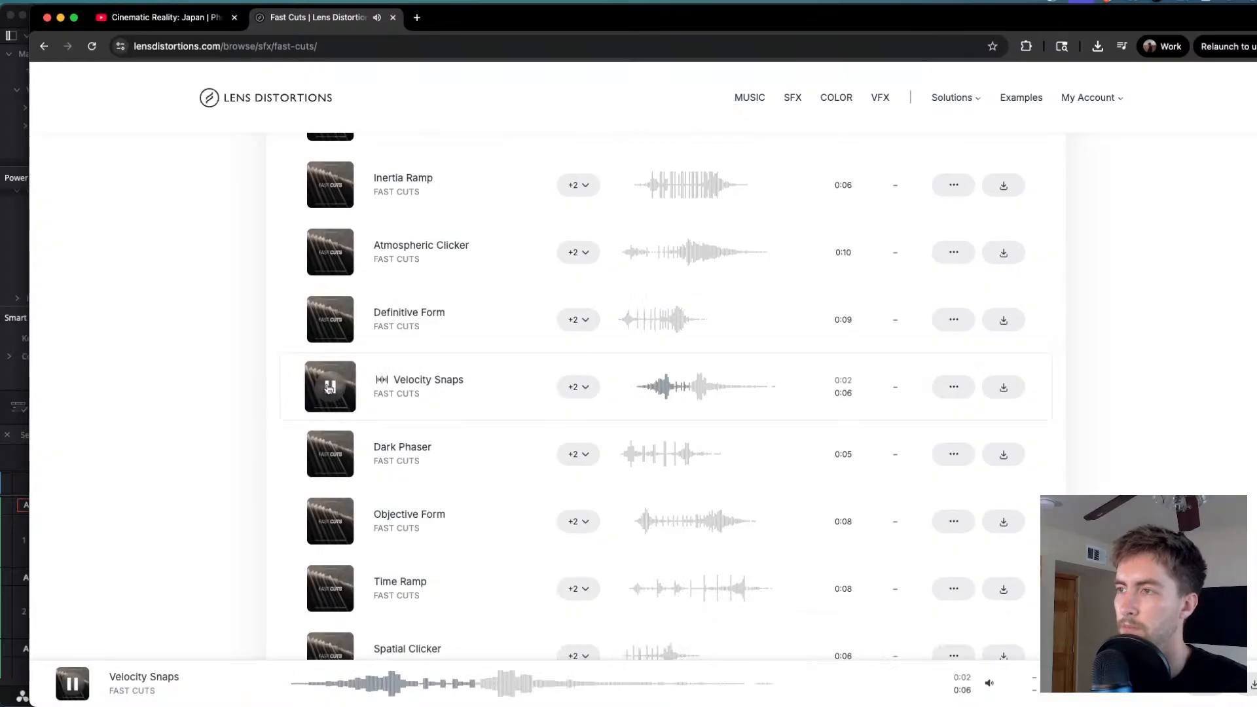
# - Preview the Dark Phaser sound and skim through the remaining Fast Cuts sounds
pyautogui.click(330, 387)
pyautogui.click(330, 454)
pyautogui.scroll(-1, 331, 457)
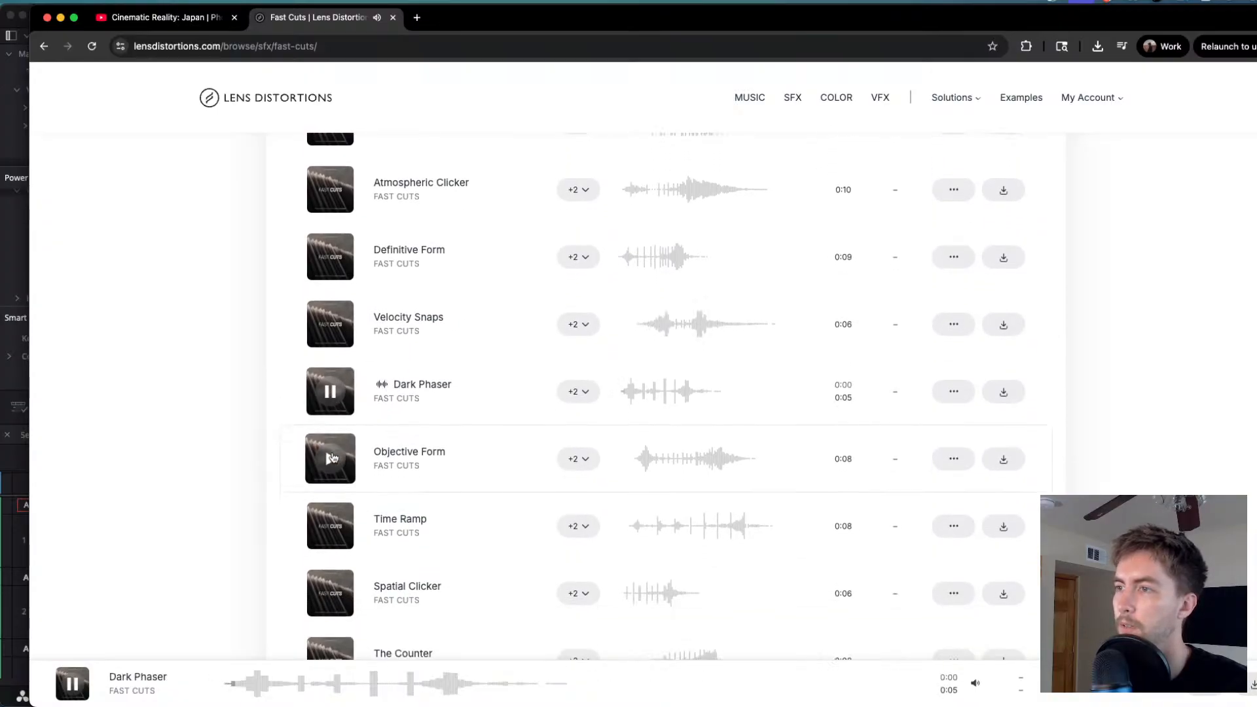
pyautogui.scroll(-4, 332, 440)
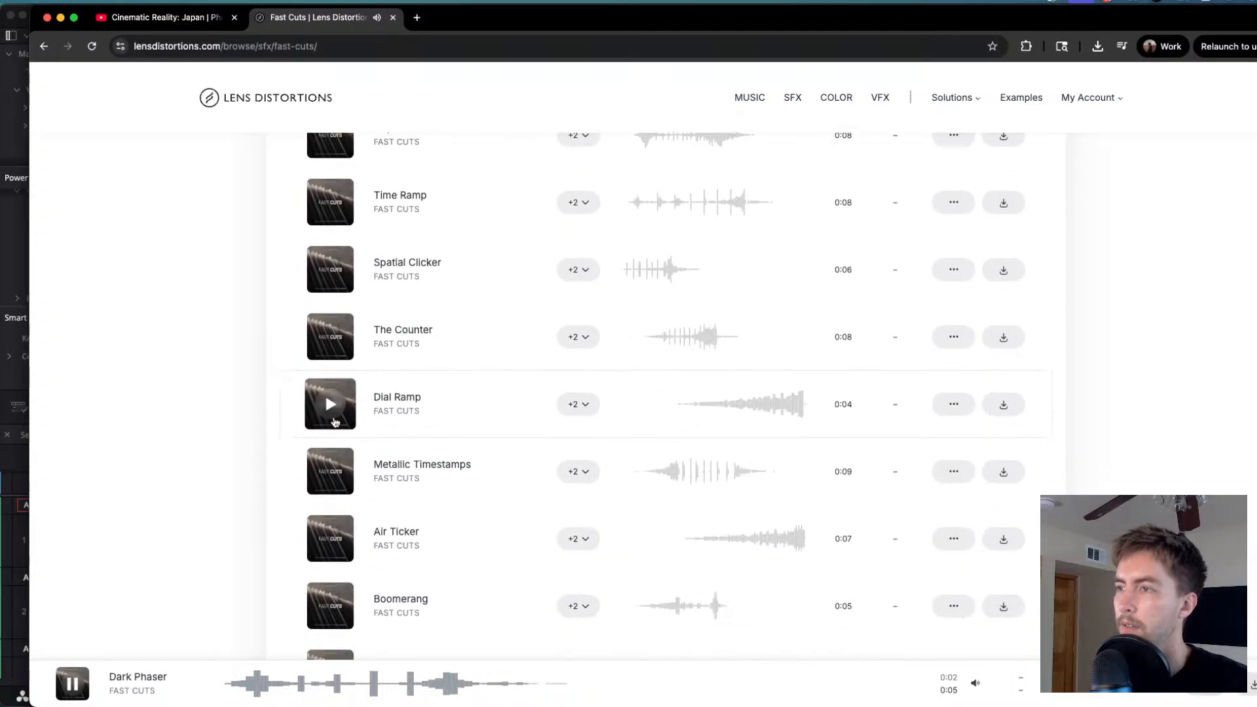
pyautogui.scroll(-10, 334, 421)
pyautogui.scroll(8, 334, 422)
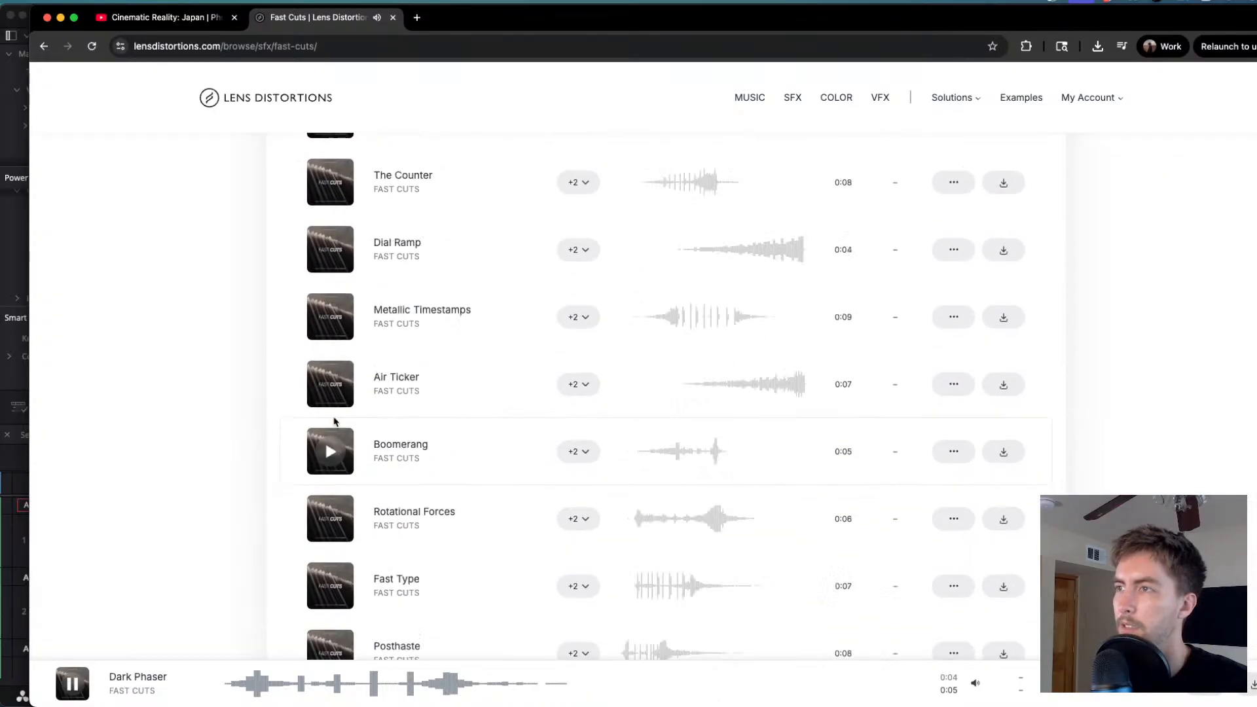
pyautogui.scroll(10, 334, 421)
# - Return to the sound effects catalogue, filter it to the Hits category, and preview Feel the Heat and Gone Fast
pyautogui.click(44, 46)
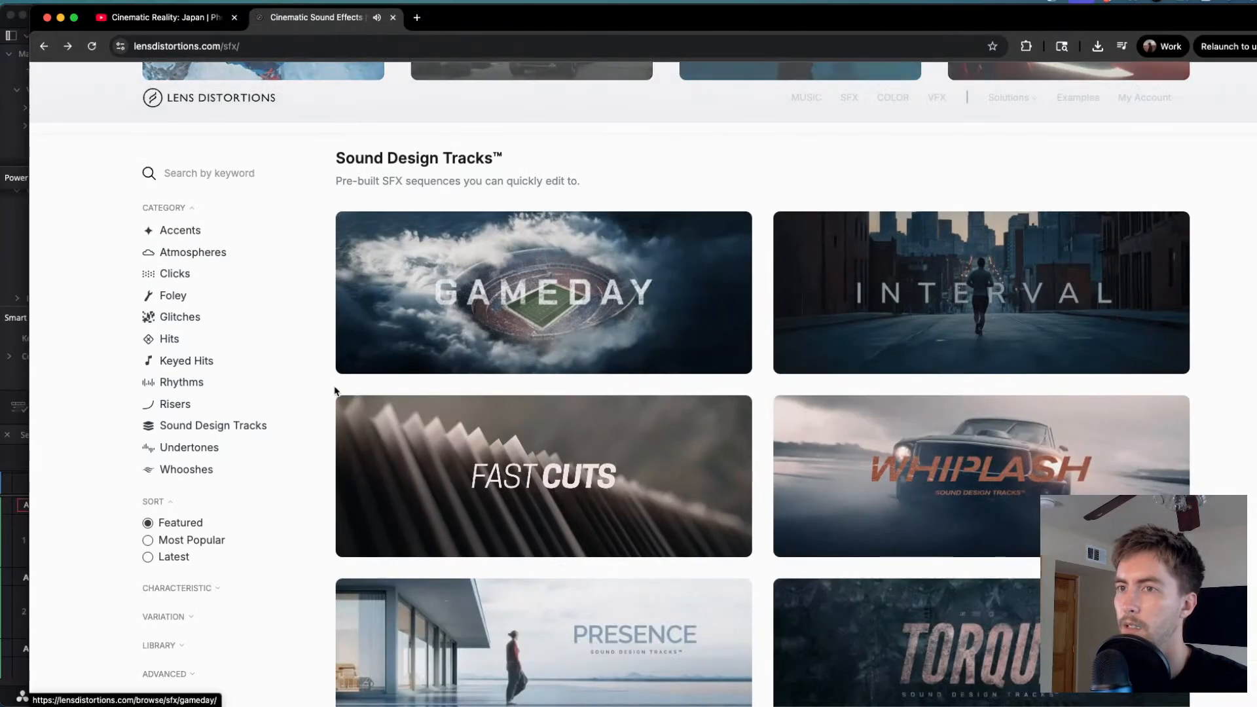
pyautogui.click(171, 339)
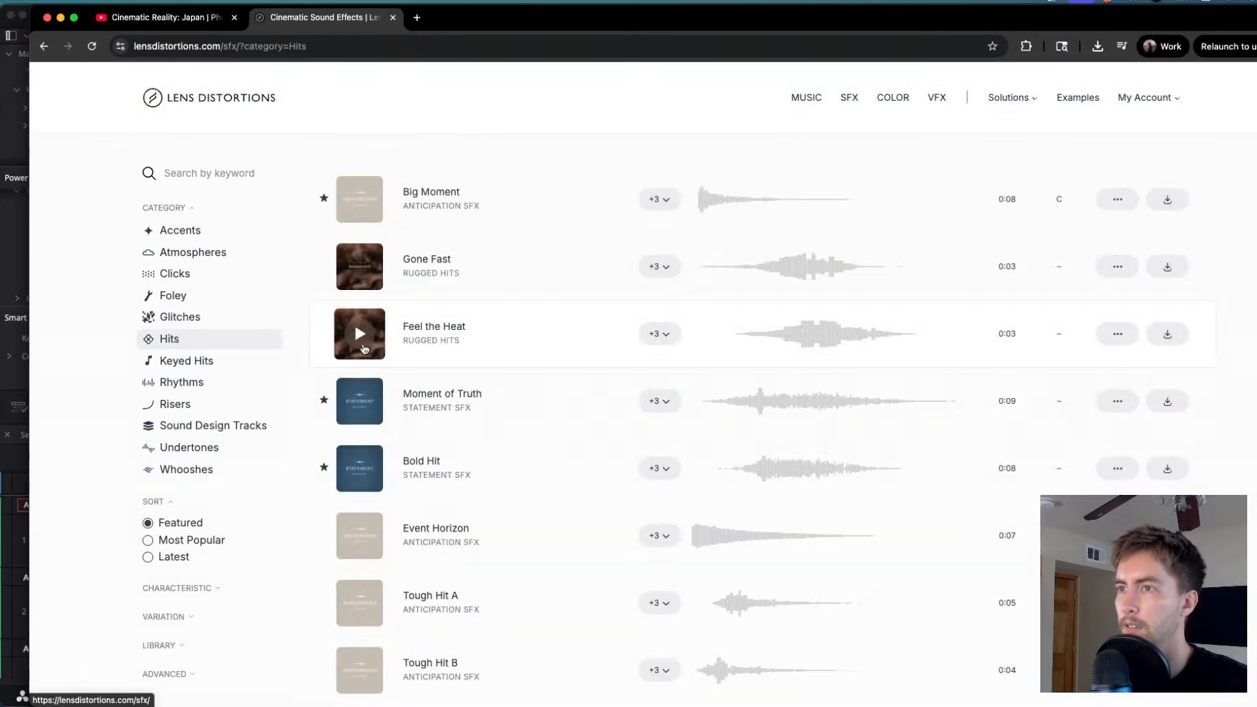
pyautogui.click(364, 335)
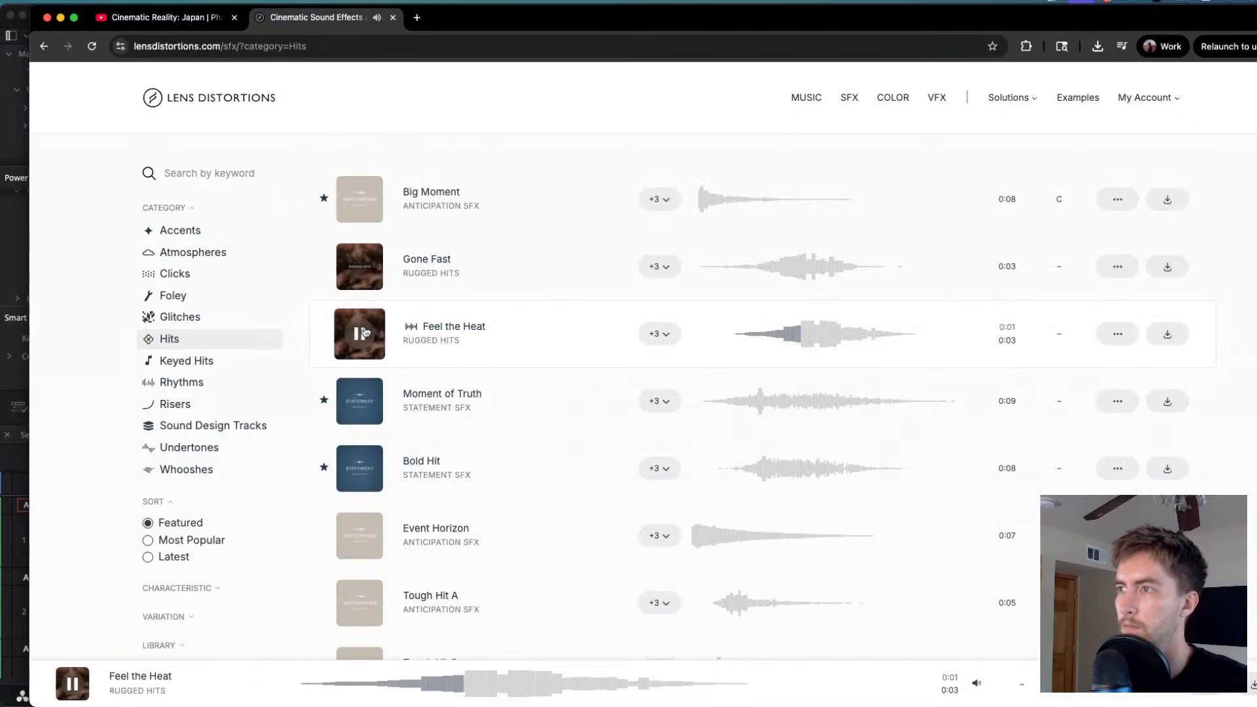
pyautogui.click(362, 268)
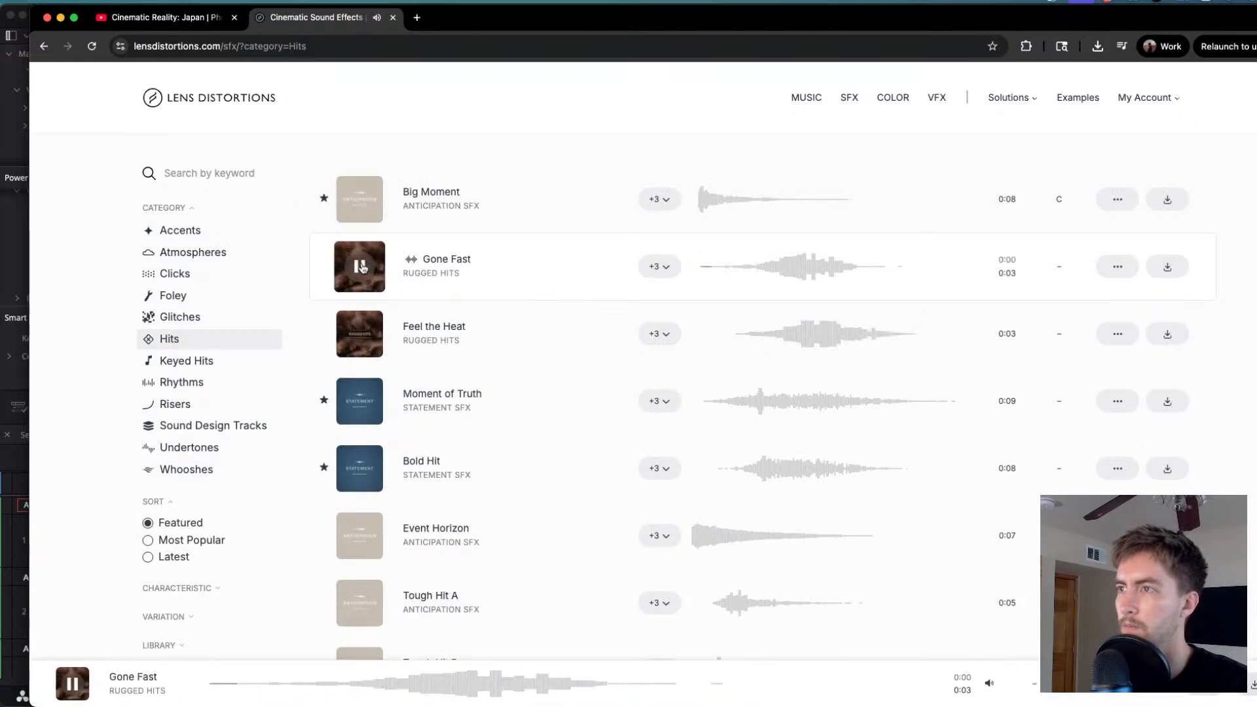
# - Preview the Moment of Truth, Bold Hit, Event Horizon and Tough Hit A sounds in the Hits category
pyautogui.scroll(-3, 359, 262)
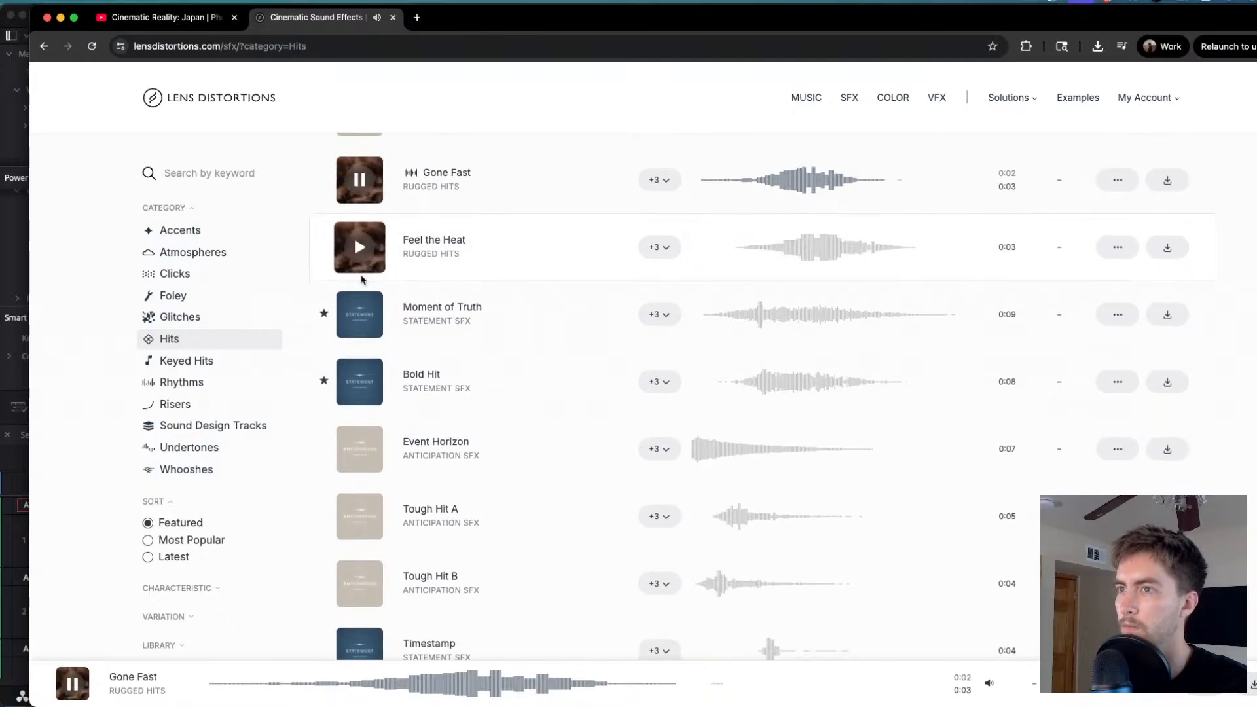
pyautogui.click(359, 303)
pyautogui.scroll(-1, 359, 327)
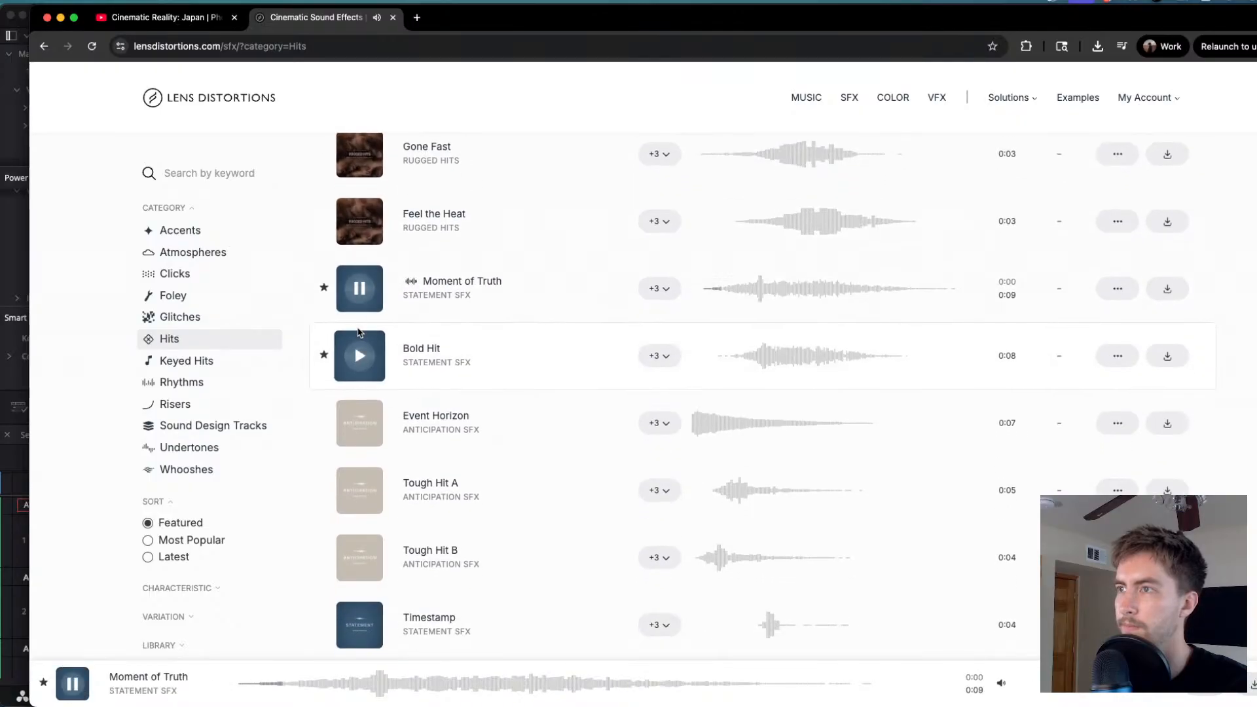
pyautogui.click(361, 360)
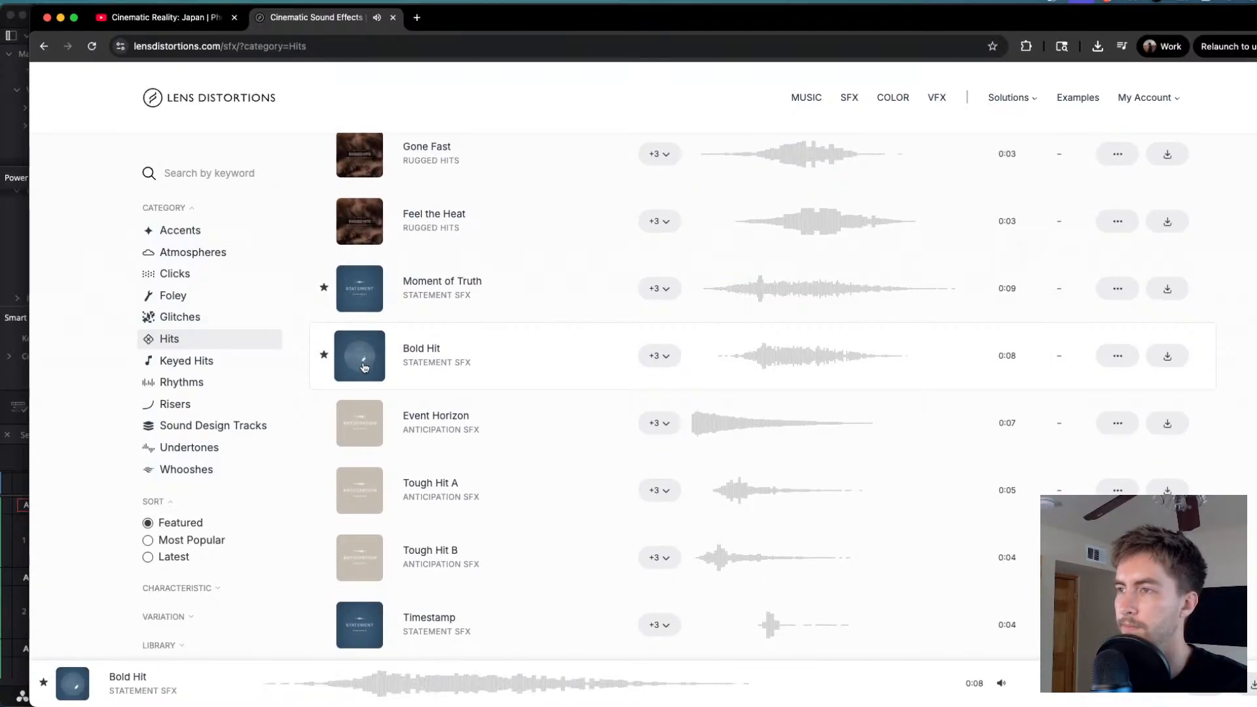
pyautogui.click(368, 424)
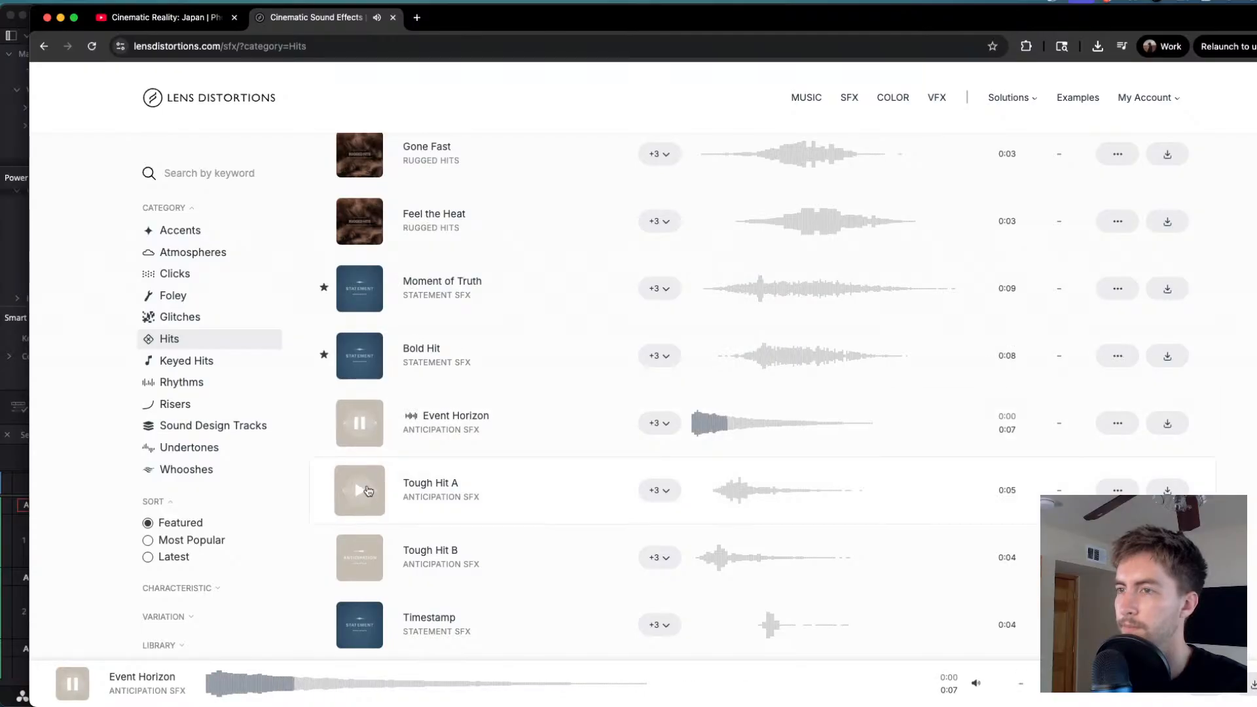
pyautogui.click(364, 491)
# - Preview Tough Hit B, Timestamp and Operator Hit, and replay Timestamp before stopping it
pyautogui.scroll(-2, 360, 491)
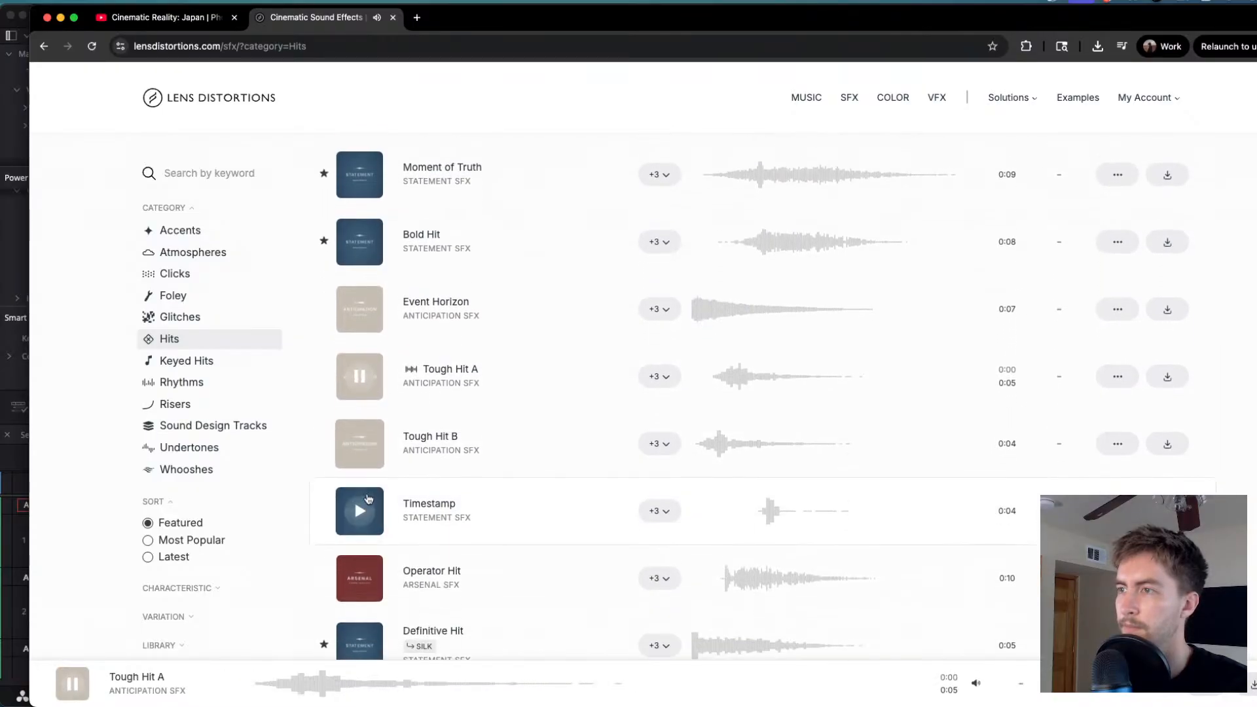
pyautogui.click(360, 434)
pyautogui.scroll(-1, 360, 445)
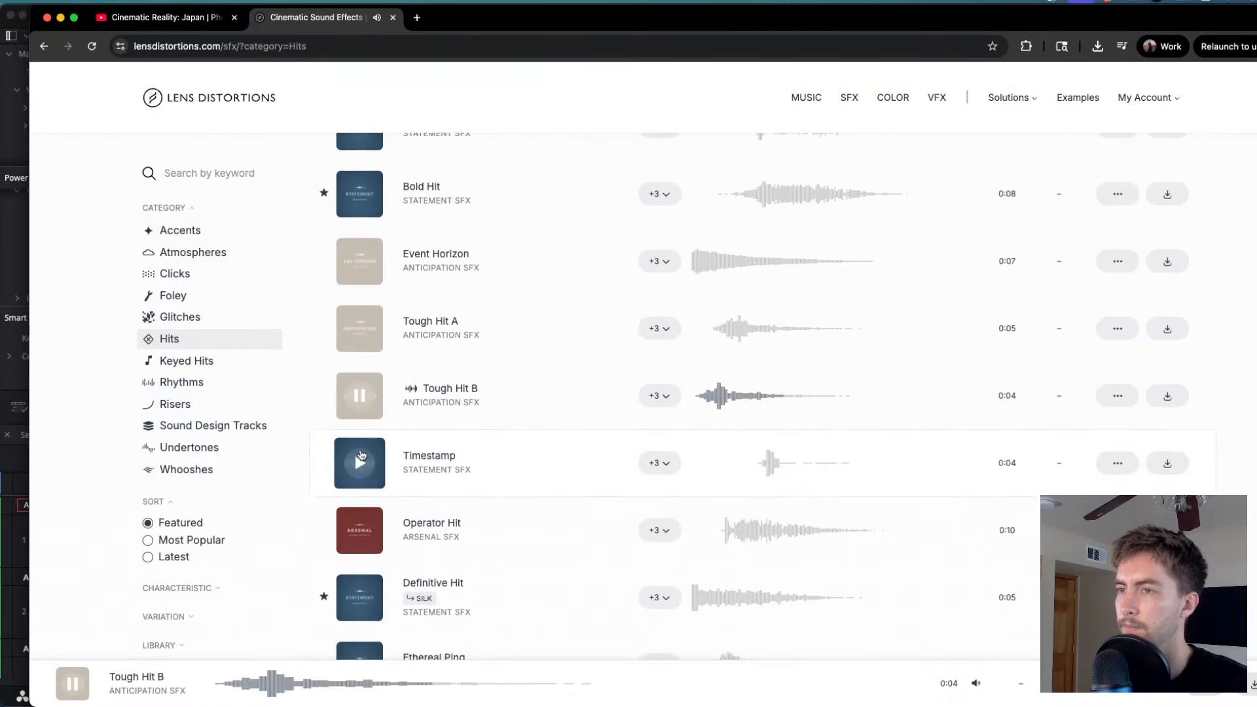
pyautogui.click(360, 455)
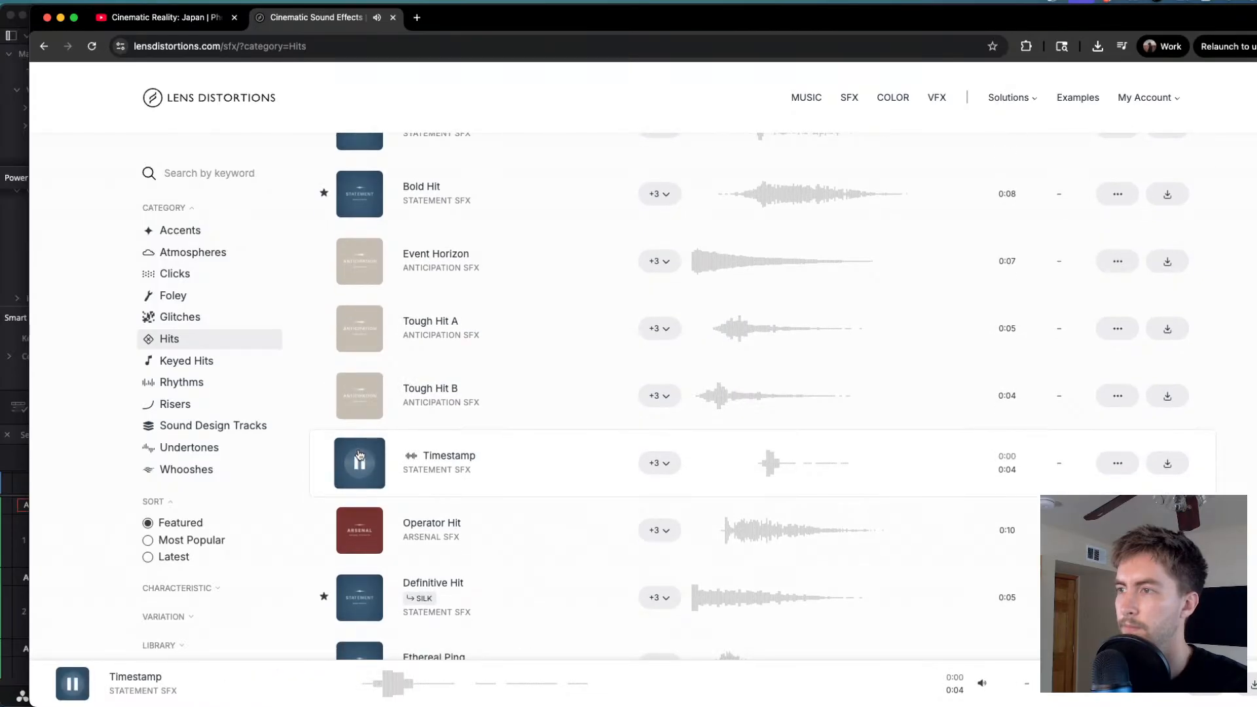
pyautogui.click(360, 524)
pyautogui.scroll(-1, 364, 525)
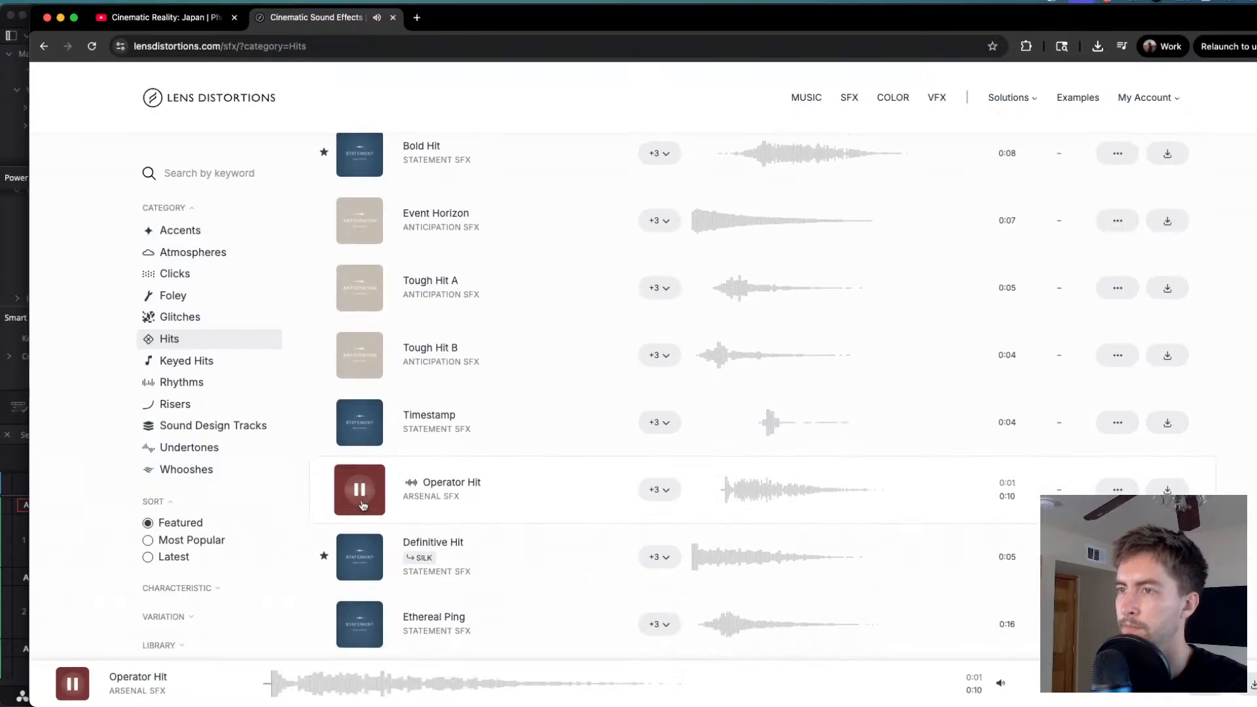
pyautogui.click(354, 425)
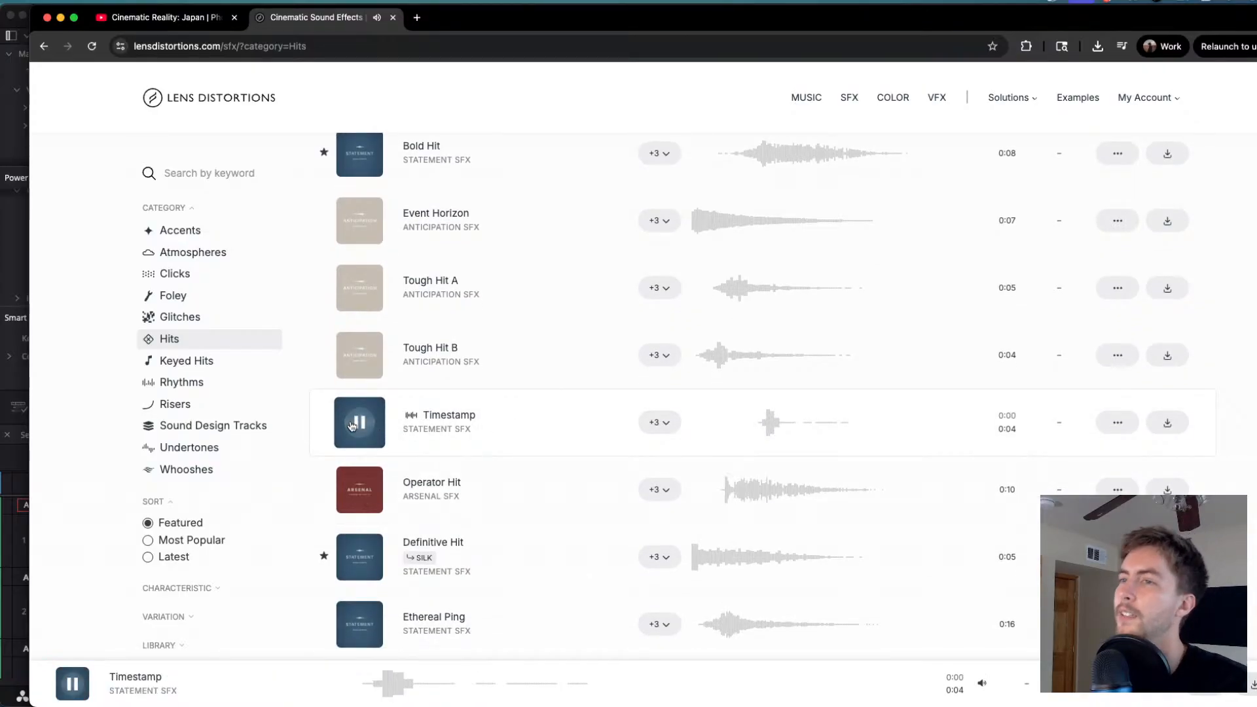
pyautogui.click(357, 423)
# - Preview the Ethereal Ping, Bold Promise and Distant Future hits further down the list
pyautogui.scroll(-1, 355, 459)
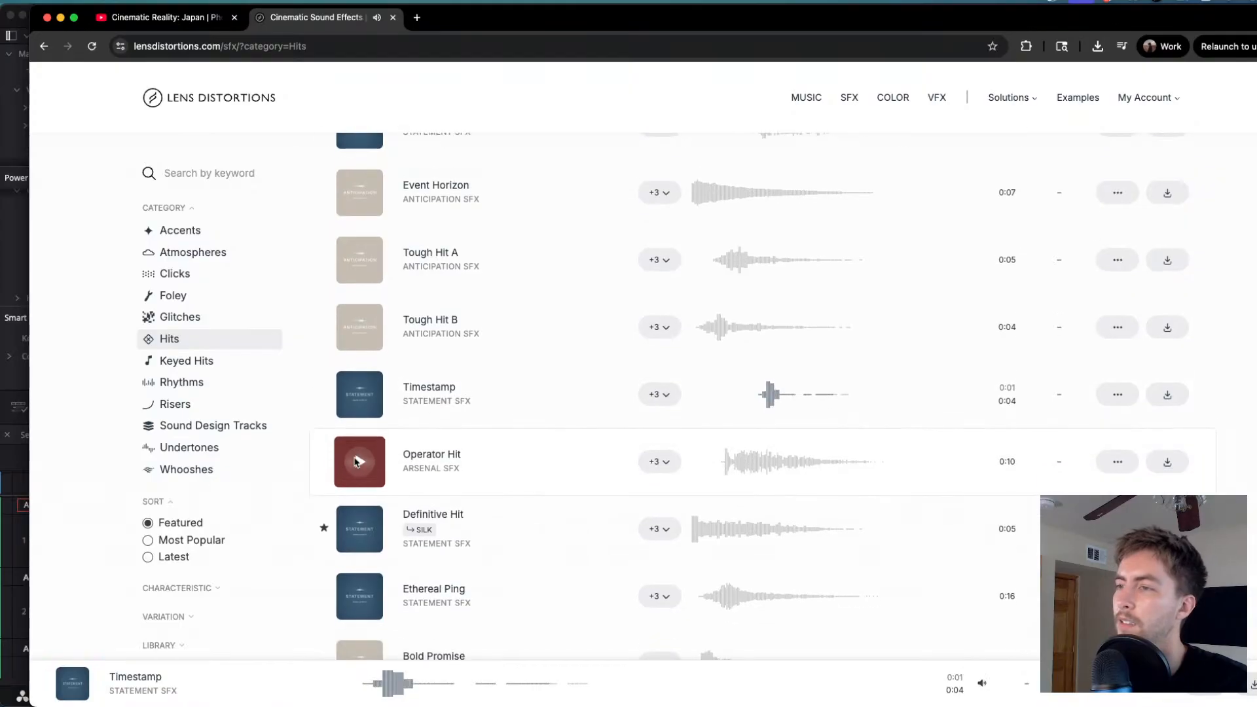
pyautogui.scroll(-4, 355, 462)
pyautogui.click(362, 475)
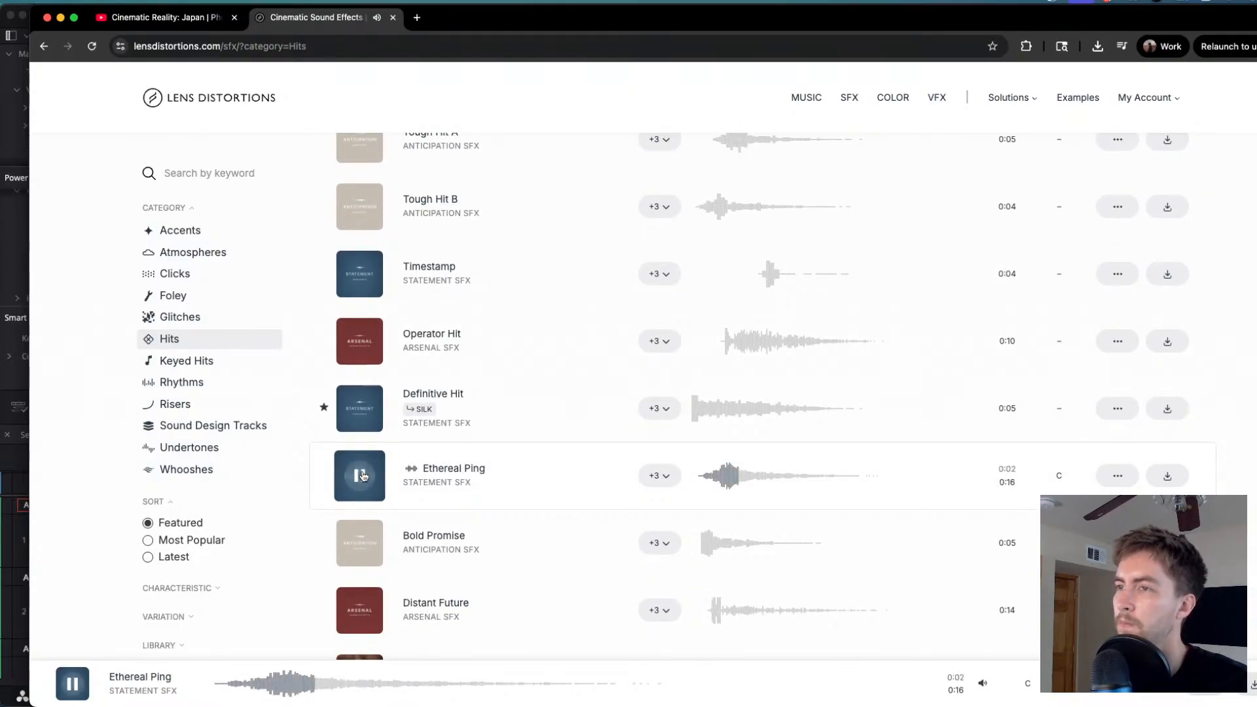
pyautogui.click(371, 542)
pyautogui.scroll(-2, 376, 550)
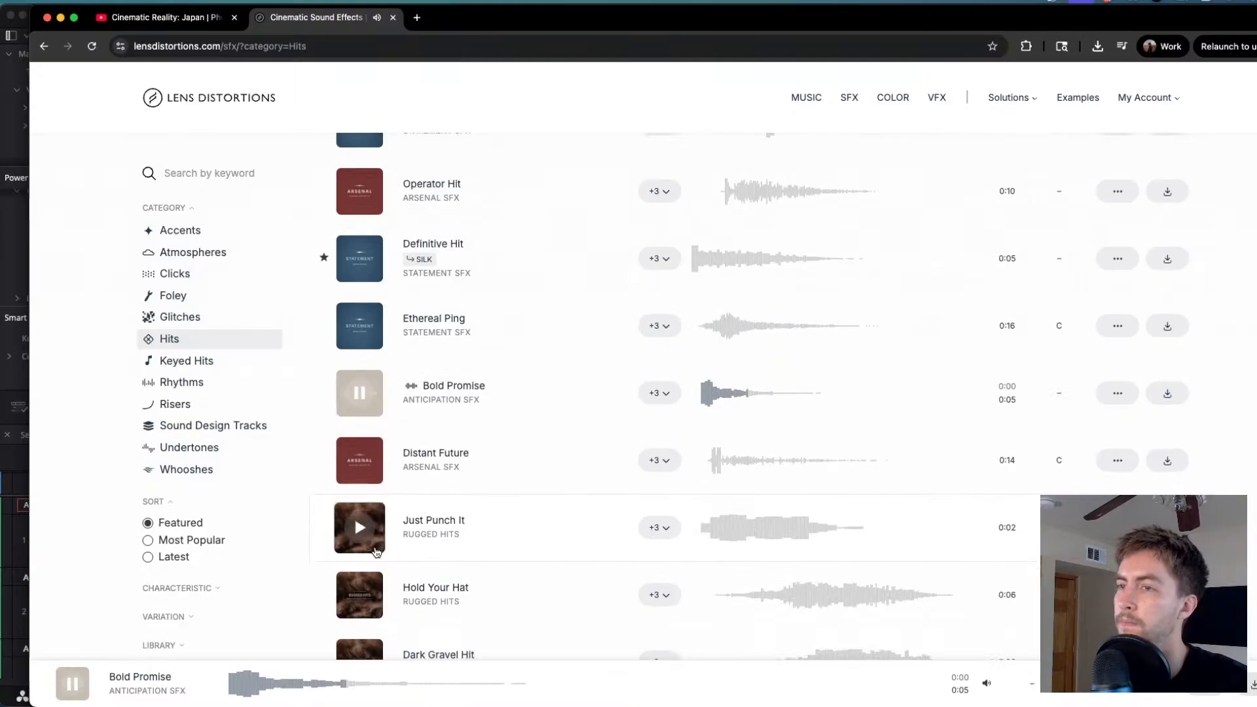
pyautogui.click(359, 461)
# - Preview Just Punch It, Hold Your Hat, Trailer Hit B and Wide Open near the end of the first Hits page
pyautogui.scroll(-3, 357, 452)
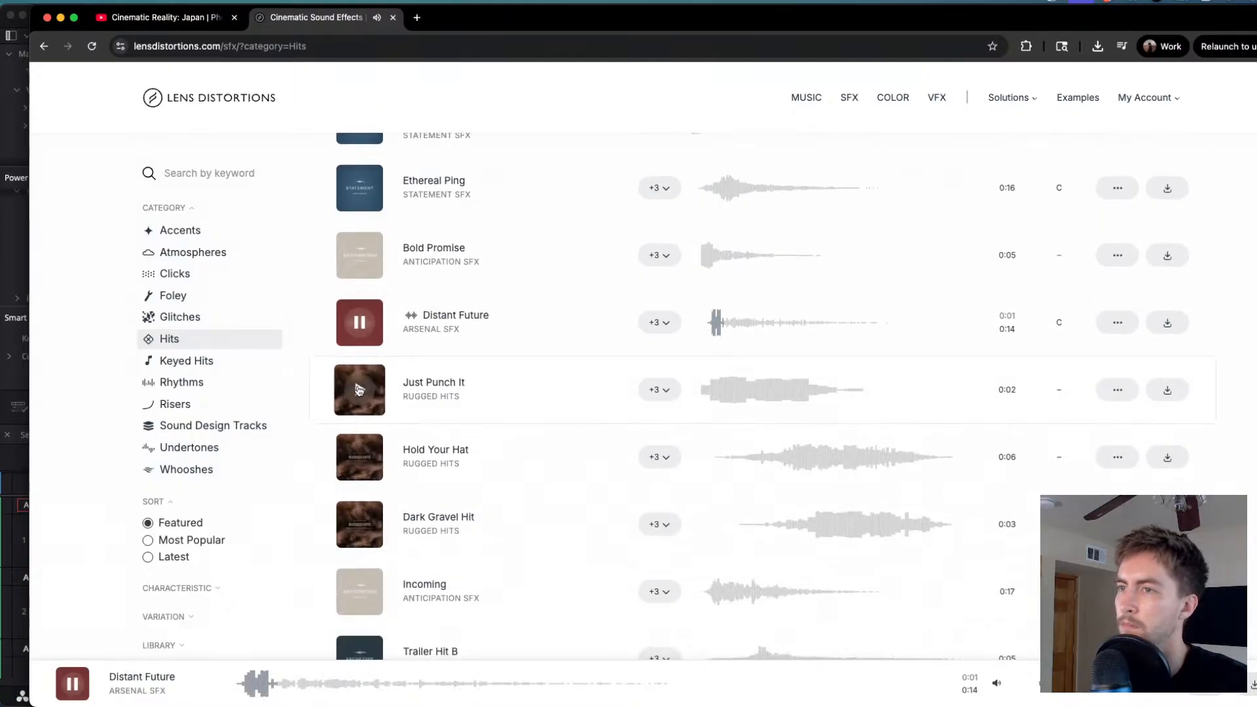
pyautogui.click(359, 390)
pyautogui.click(357, 452)
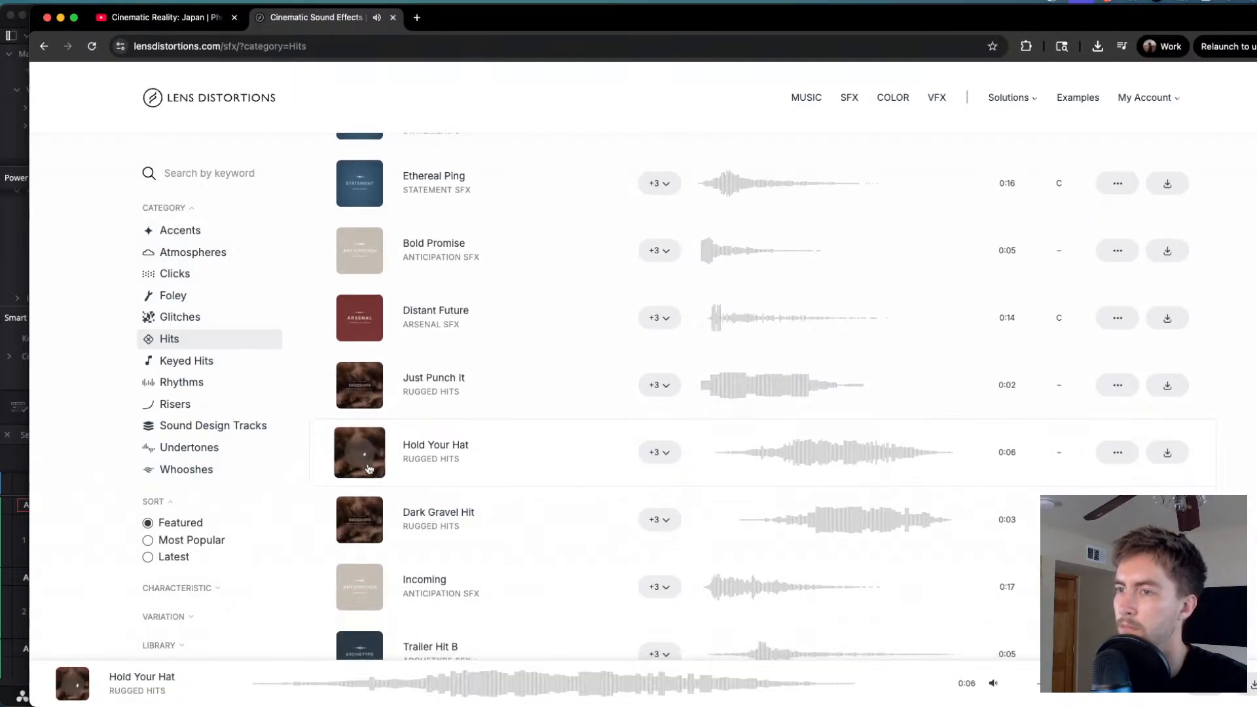
pyautogui.scroll(-3, 368, 448)
pyautogui.click(371, 466)
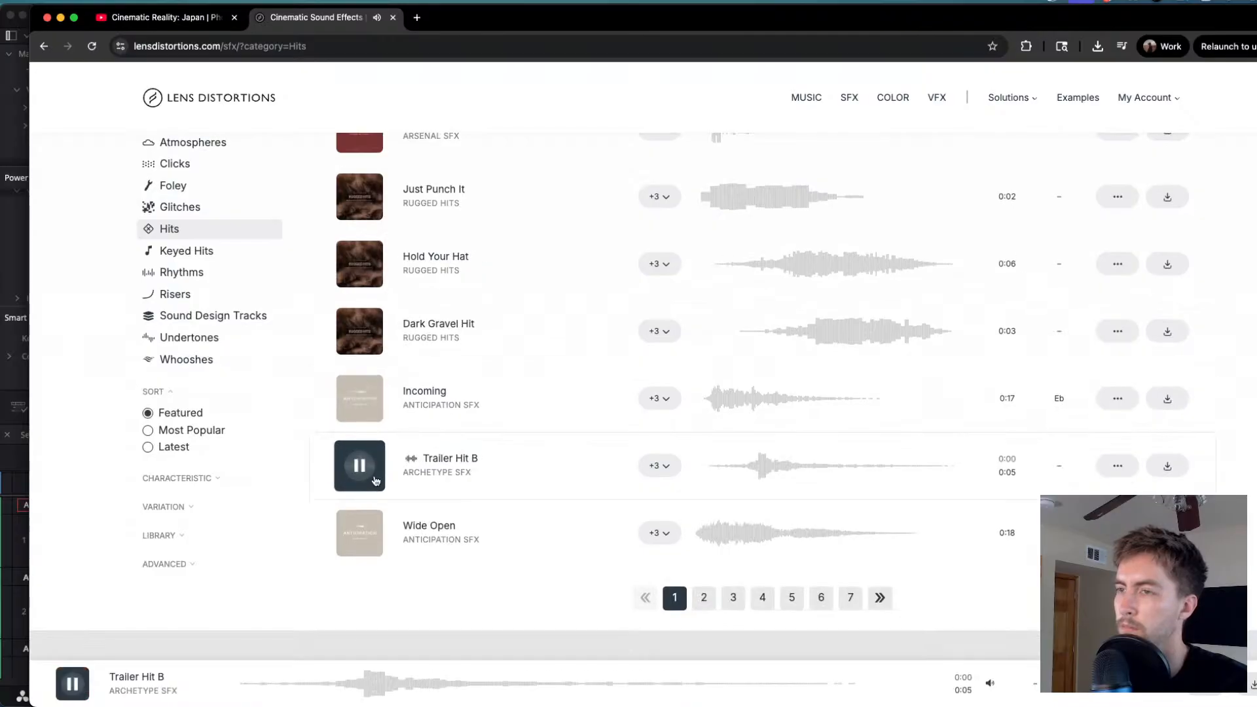
pyautogui.click(357, 521)
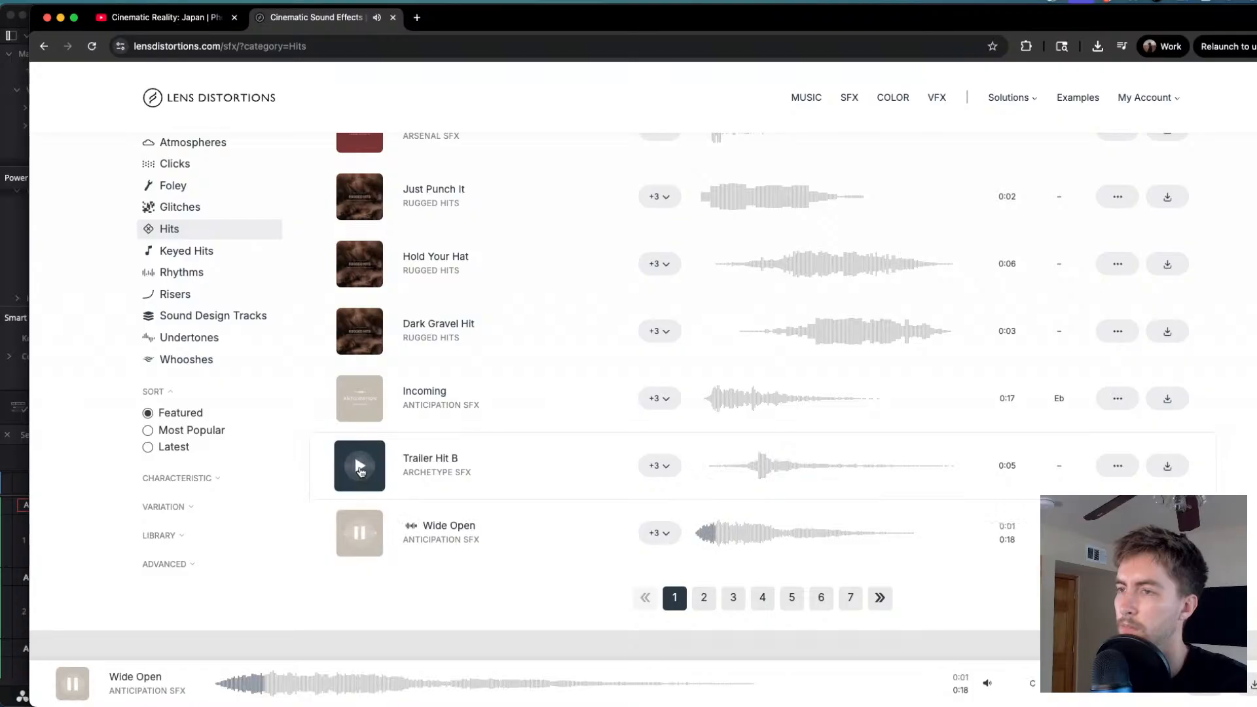
# - Replay the Trailer Hit B sound and download it
pyautogui.click(365, 485)
pyautogui.click(422, 482)
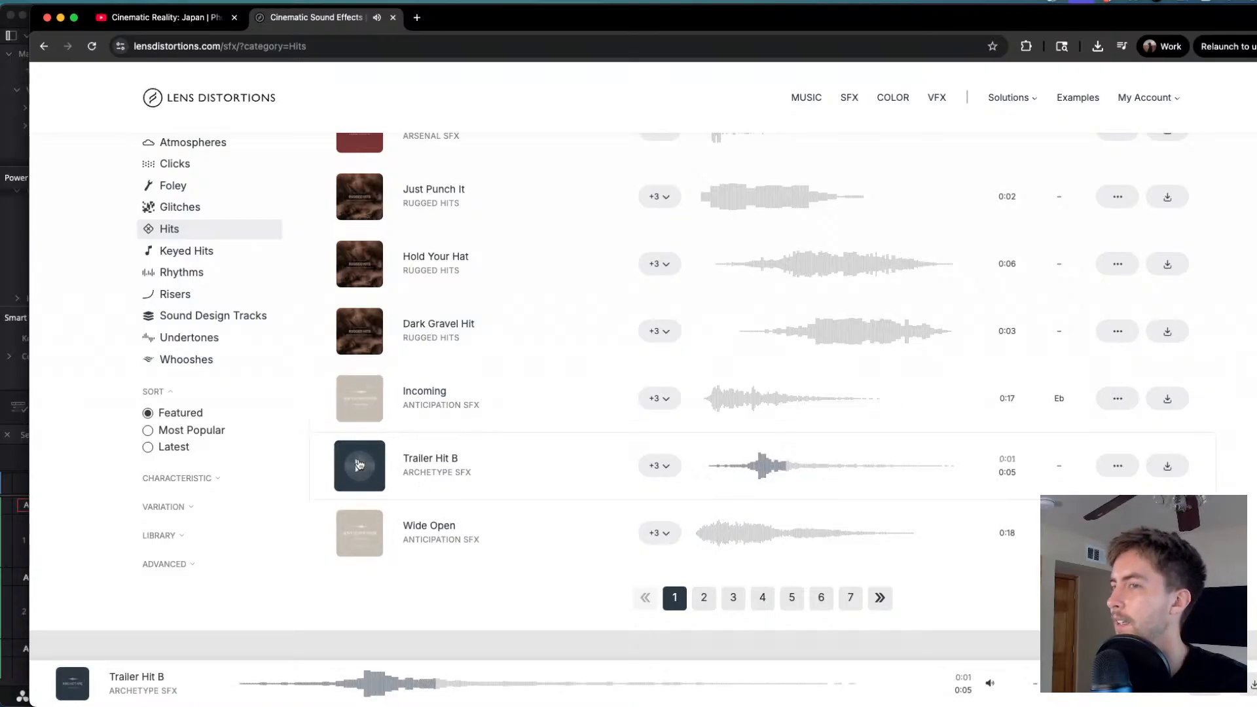
pyautogui.click(1169, 467)
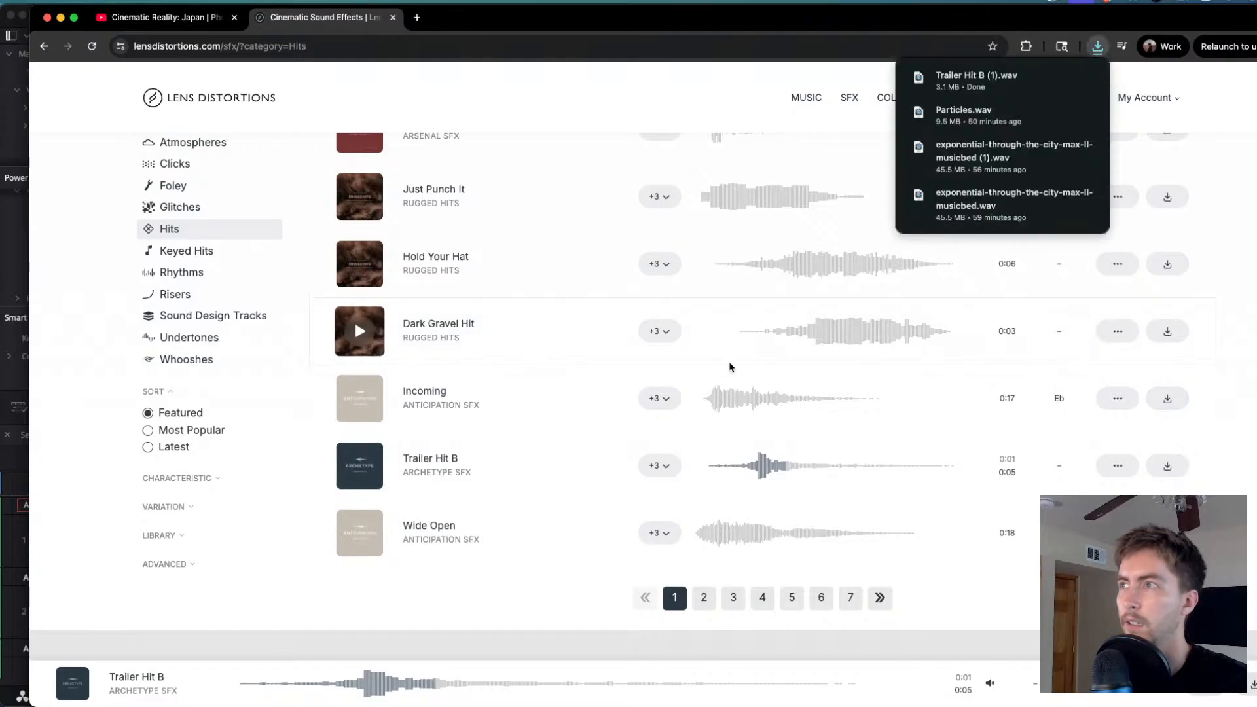
# - In DaVinci Resolve, import Trailer Hit B (1).wav into the Sound bin and place it on Audio 8 with its peak near 01:00:07:19
pyautogui.doubleClick(816, 28)
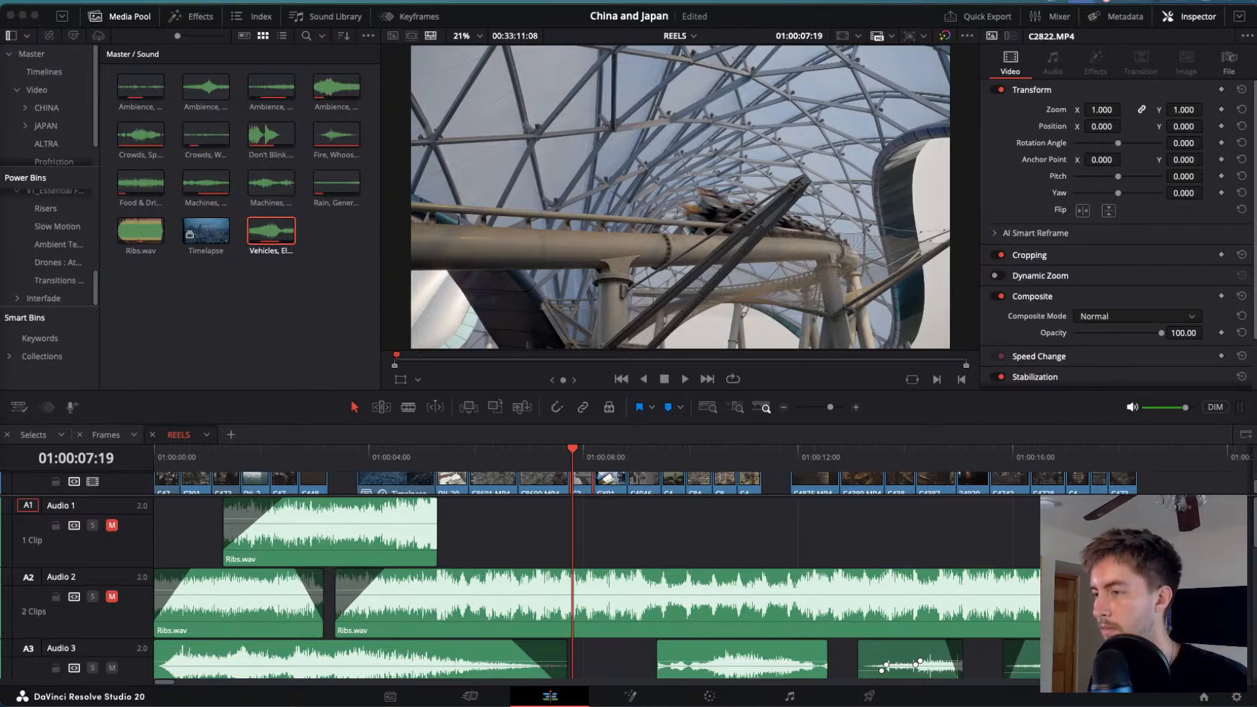
pyautogui.moveTo(405, 663); pyautogui.dragTo(228, 275)
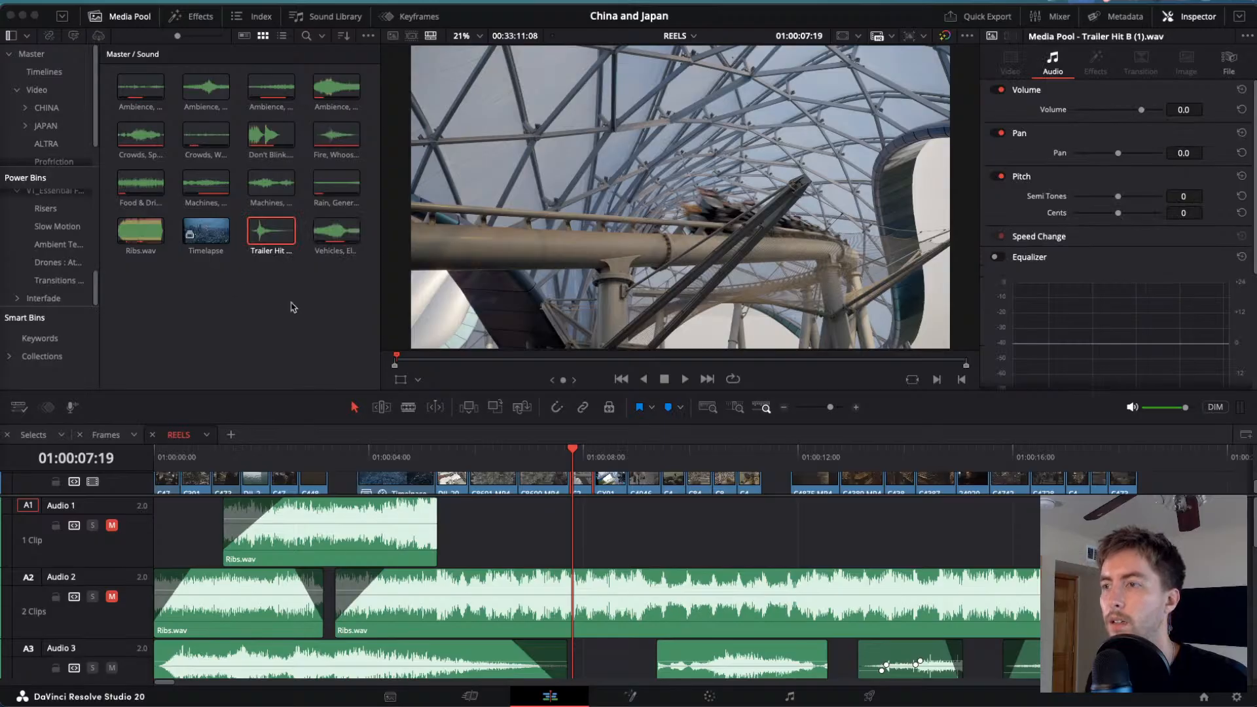
pyautogui.scroll(-10, 538, 535)
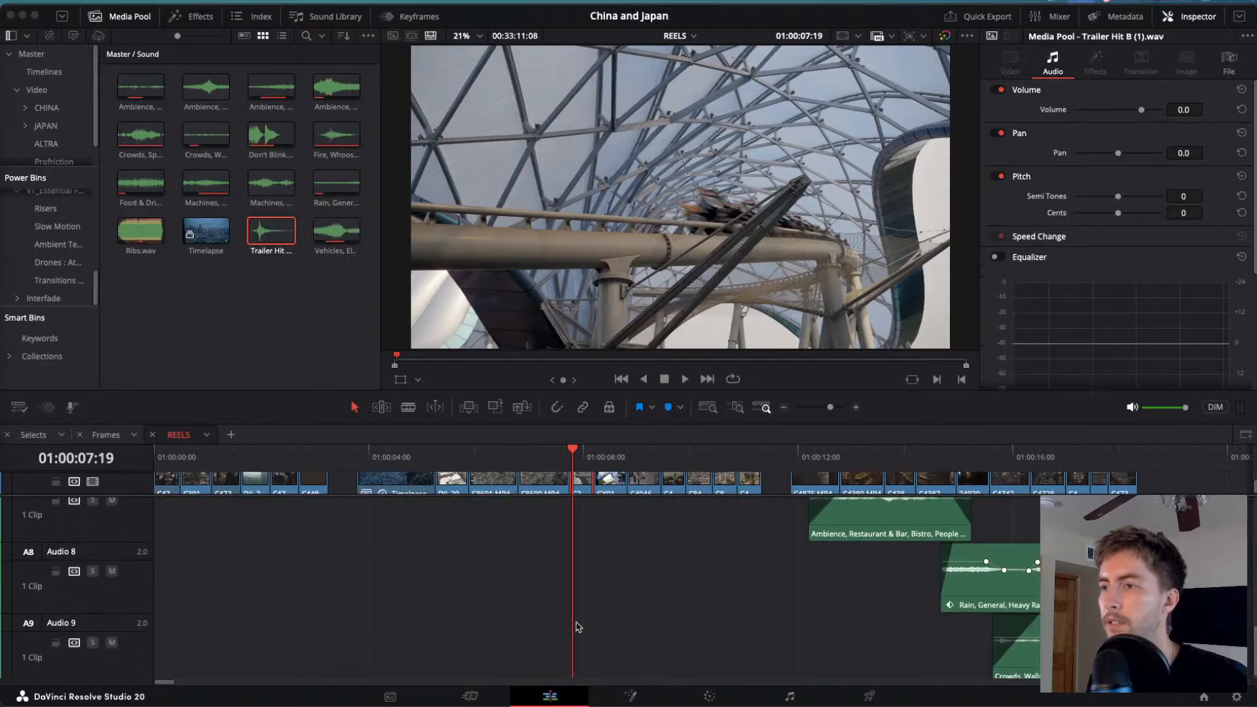
pyautogui.moveTo(268, 240); pyautogui.dragTo(504, 584)
# - Play the timeline around the new Trailer Hit B clip several times, and review the reel from its start in full screen
pyautogui.moveTo(575, 459); pyautogui.dragTo(549, 451)
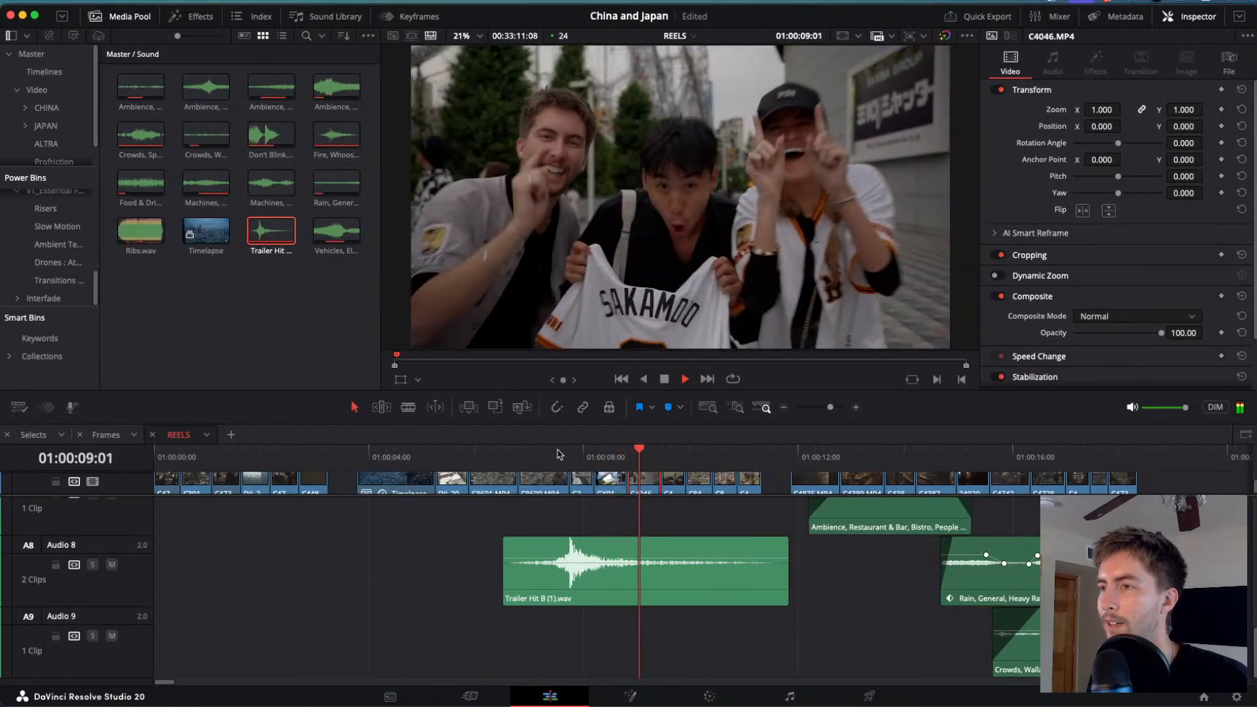
pyautogui.click(594, 456)
pyautogui.moveTo(594, 457); pyautogui.dragTo(539, 453)
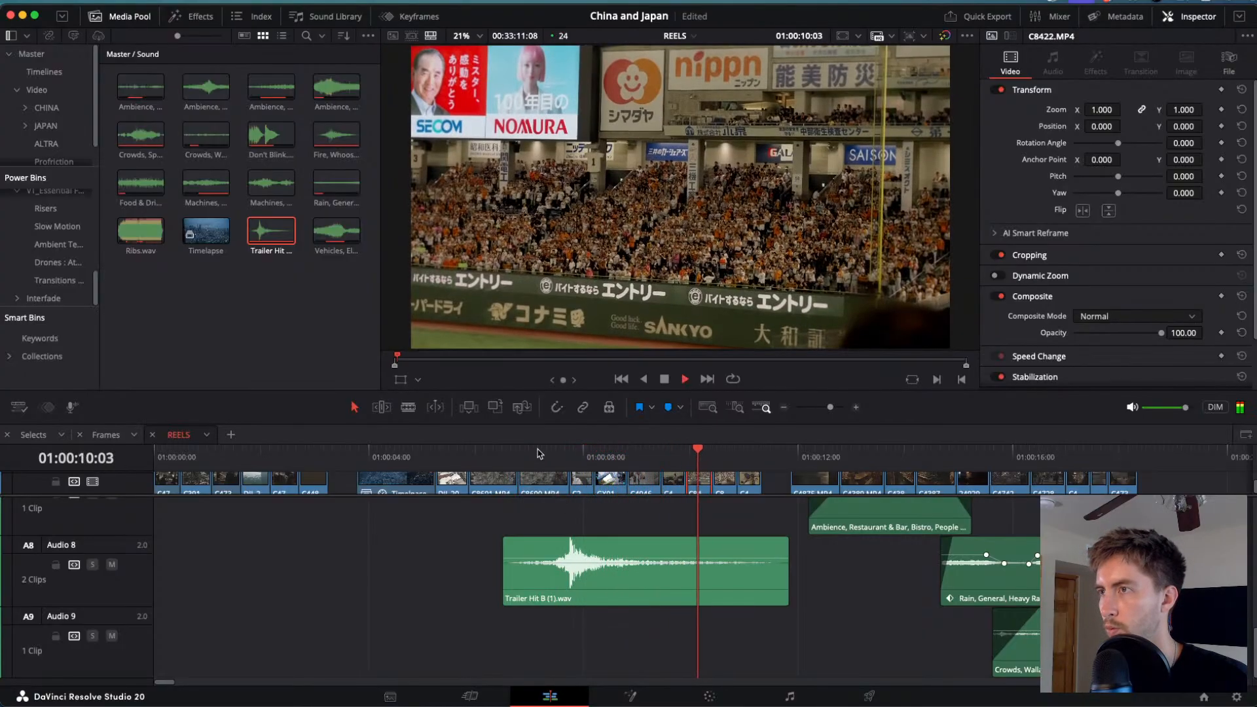
pyautogui.moveTo(667, 454); pyautogui.dragTo(154, 455)
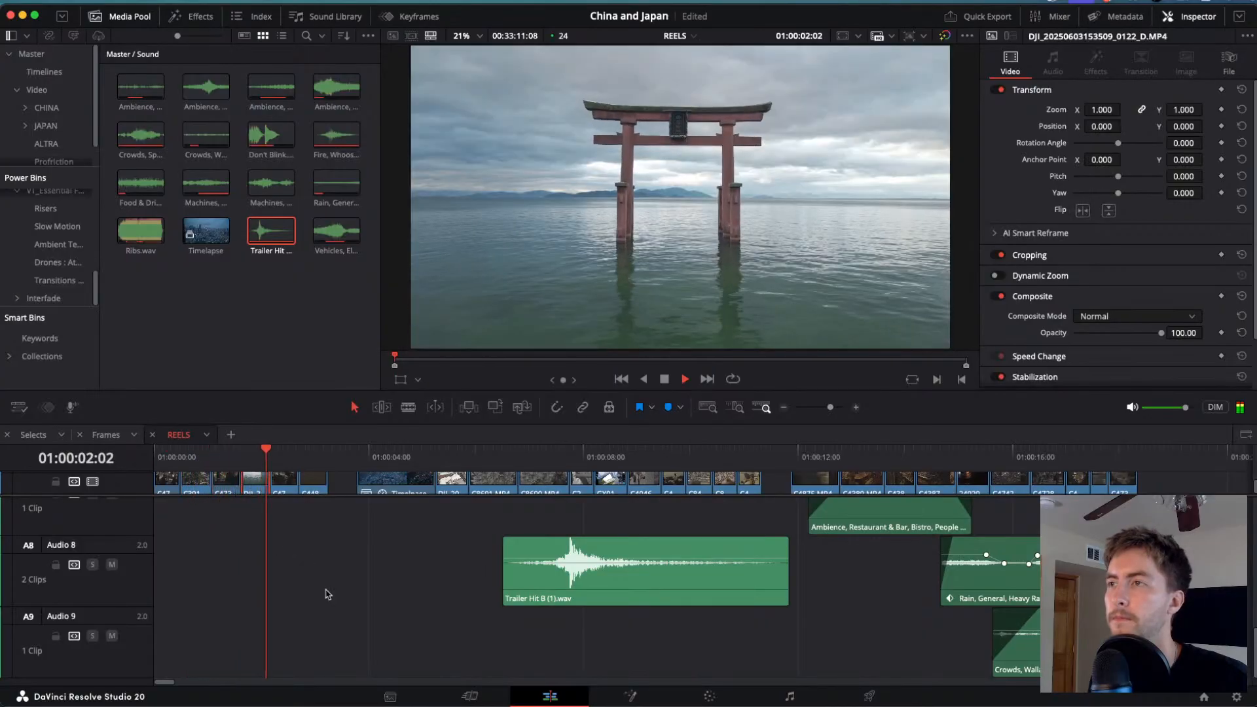
pyautogui.press('super+f')
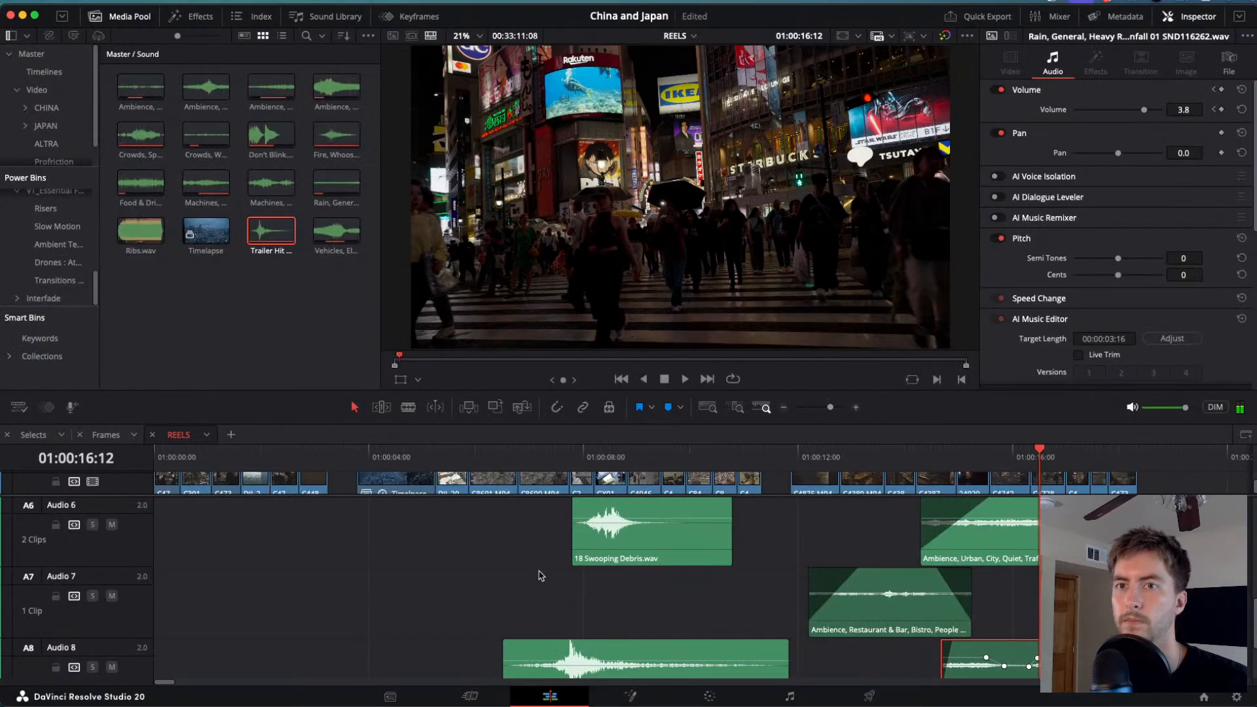
pyautogui.scroll(5, 540, 576)
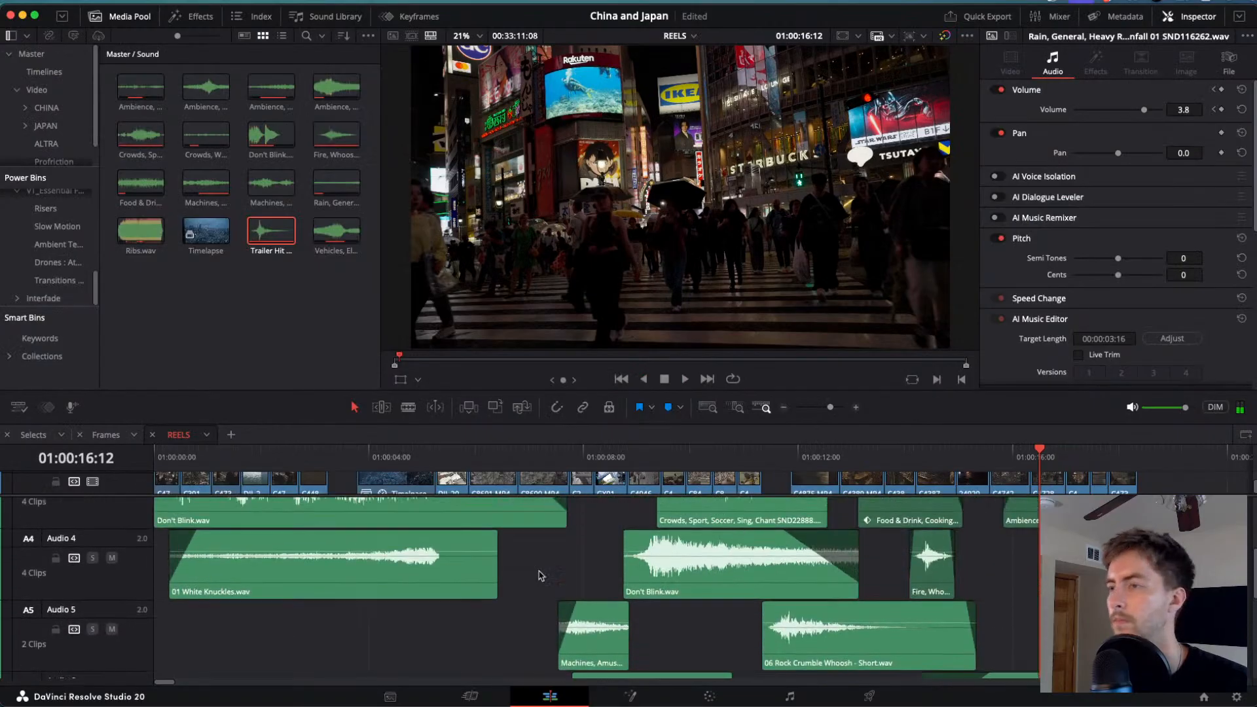
pyautogui.scroll(-4, 539, 576)
pyautogui.scroll(-2, 539, 576)
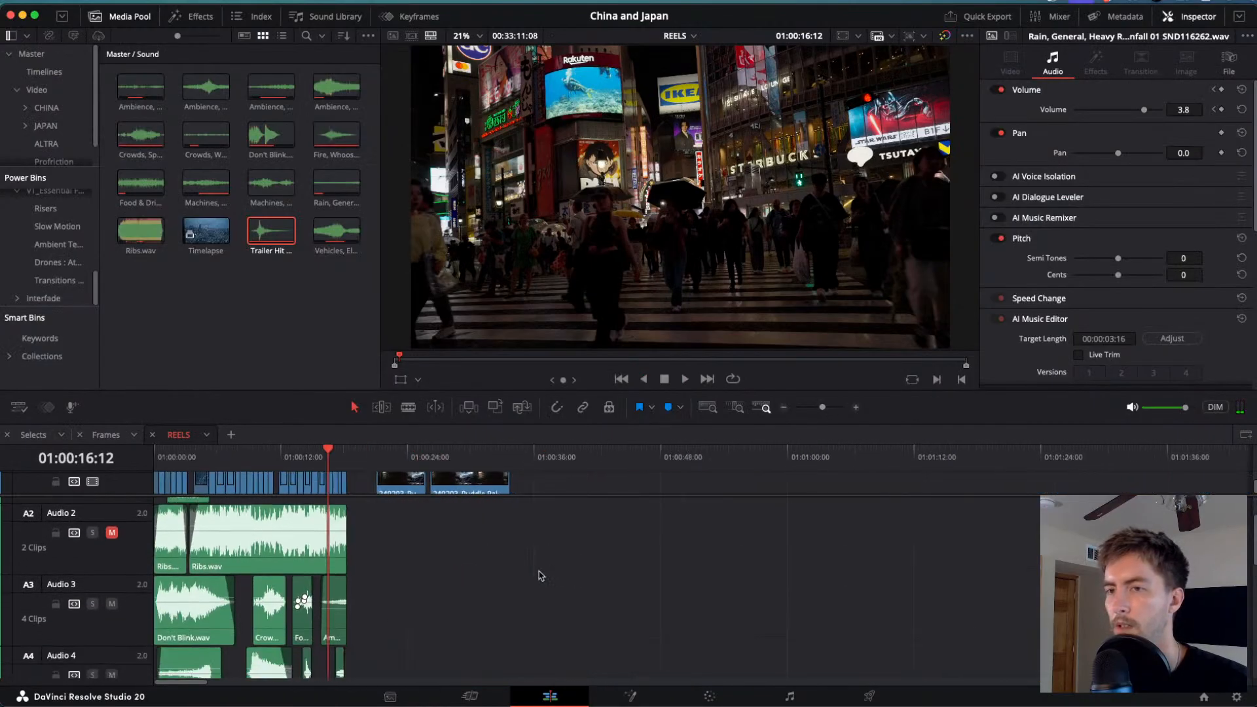
pyautogui.scroll(6, 502, 575)
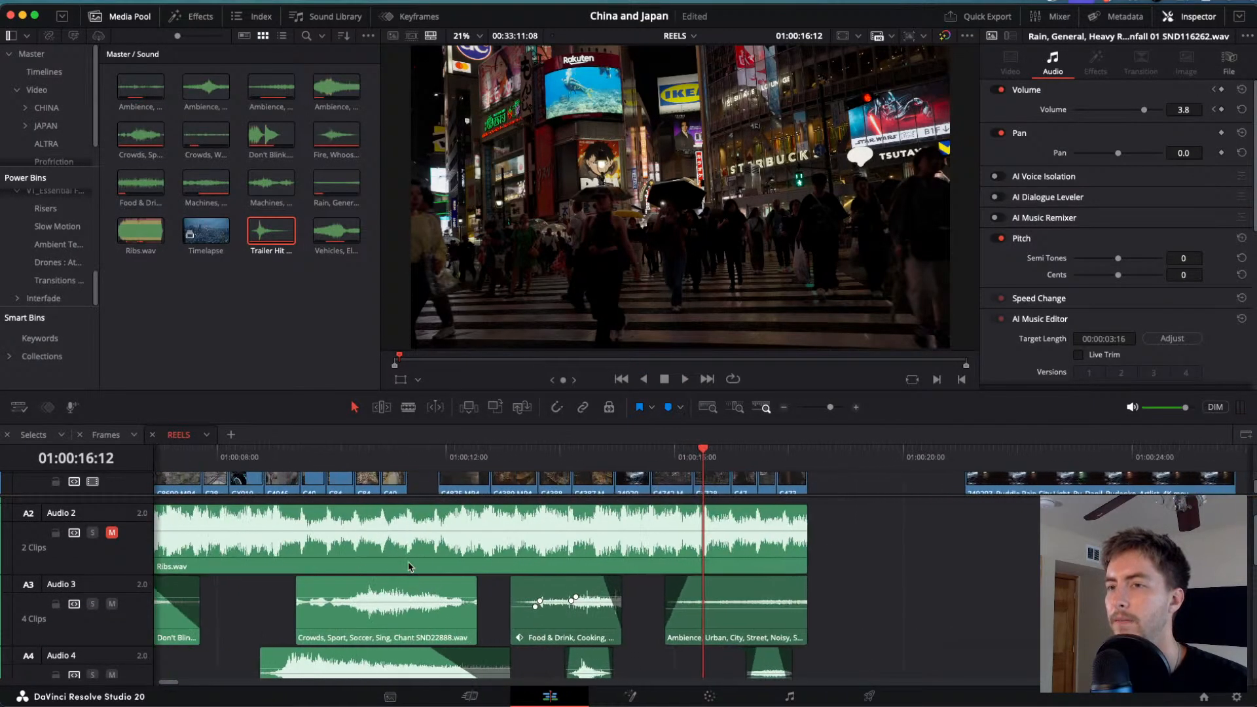
# - Return to the start of the REELS timeline and play the reel through to review its sound
pyautogui.scroll(1, 408, 567)
pyautogui.scroll(-2, 409, 567)
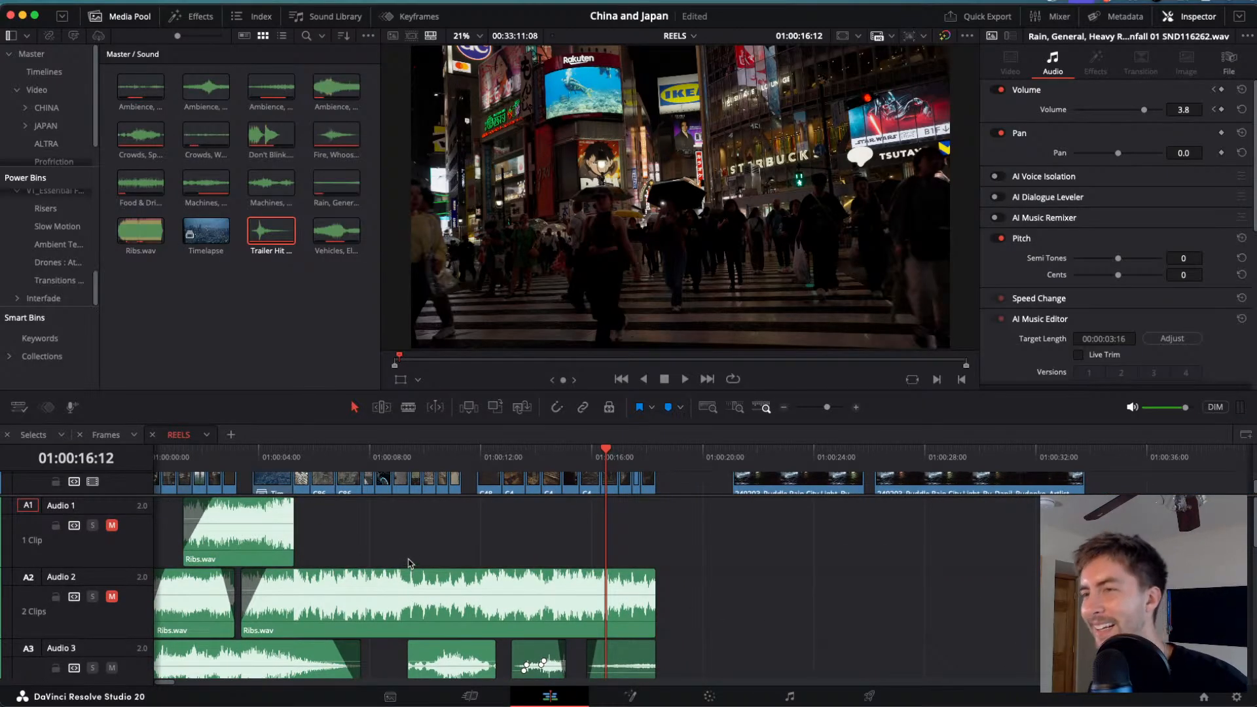
pyautogui.press('Home')
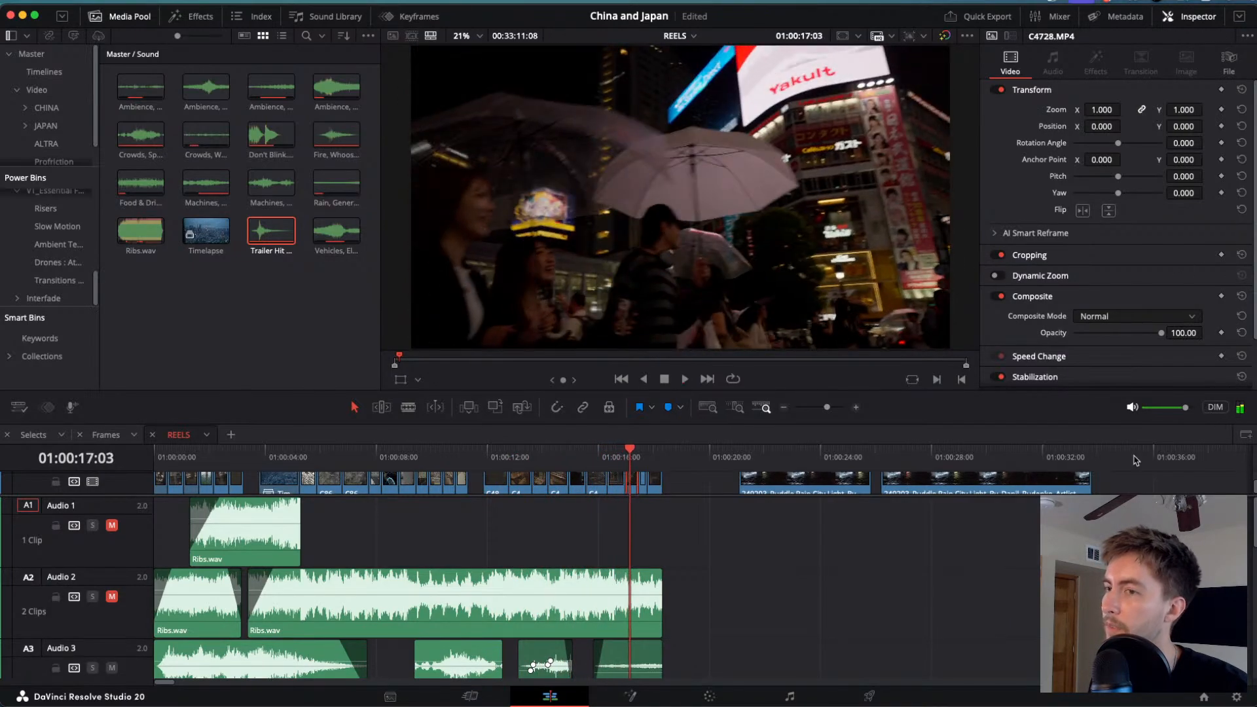
# - Combine all the sound-effect clips on Audio 3 to Audio 9 into a compound clip named "Reel 1 Sound design"
pyautogui.scroll(-5, 648, 630)
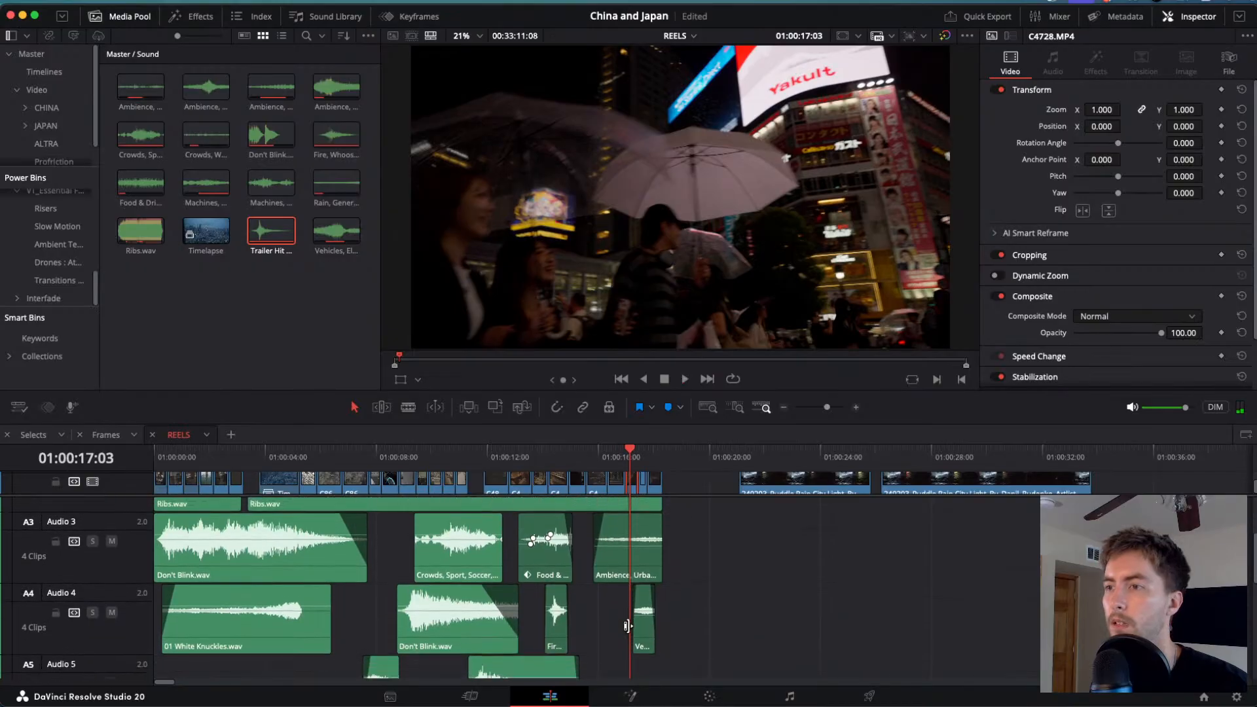
pyautogui.scroll(3, 629, 630)
pyautogui.scroll(1, 629, 630)
pyautogui.scroll(-2, 629, 629)
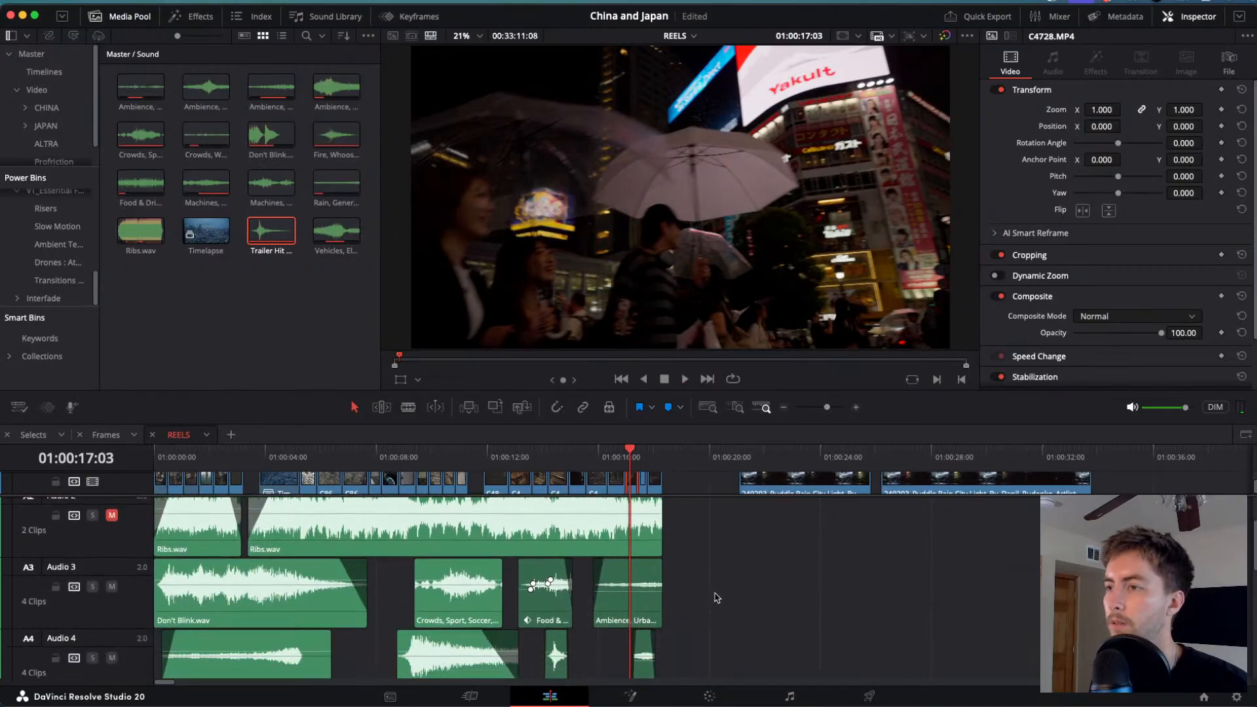
pyautogui.moveTo(715, 593); pyautogui.dragTo(155, 692)
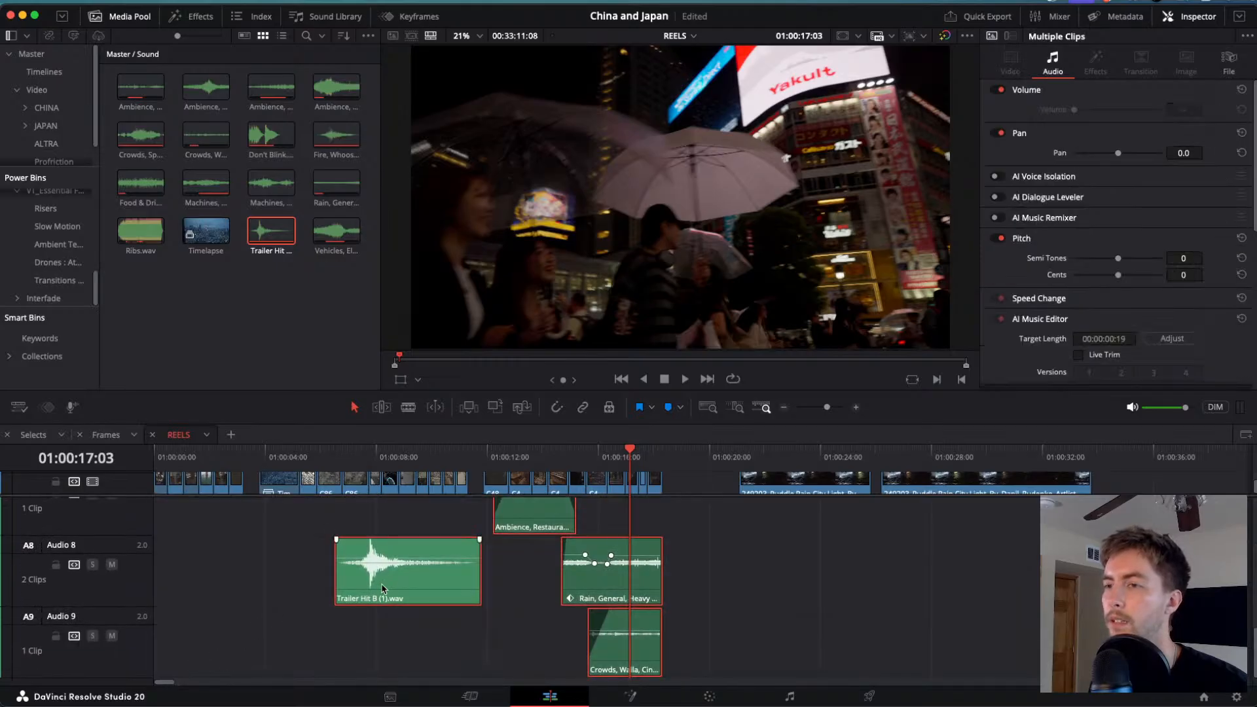
pyautogui.rightClick(421, 584)
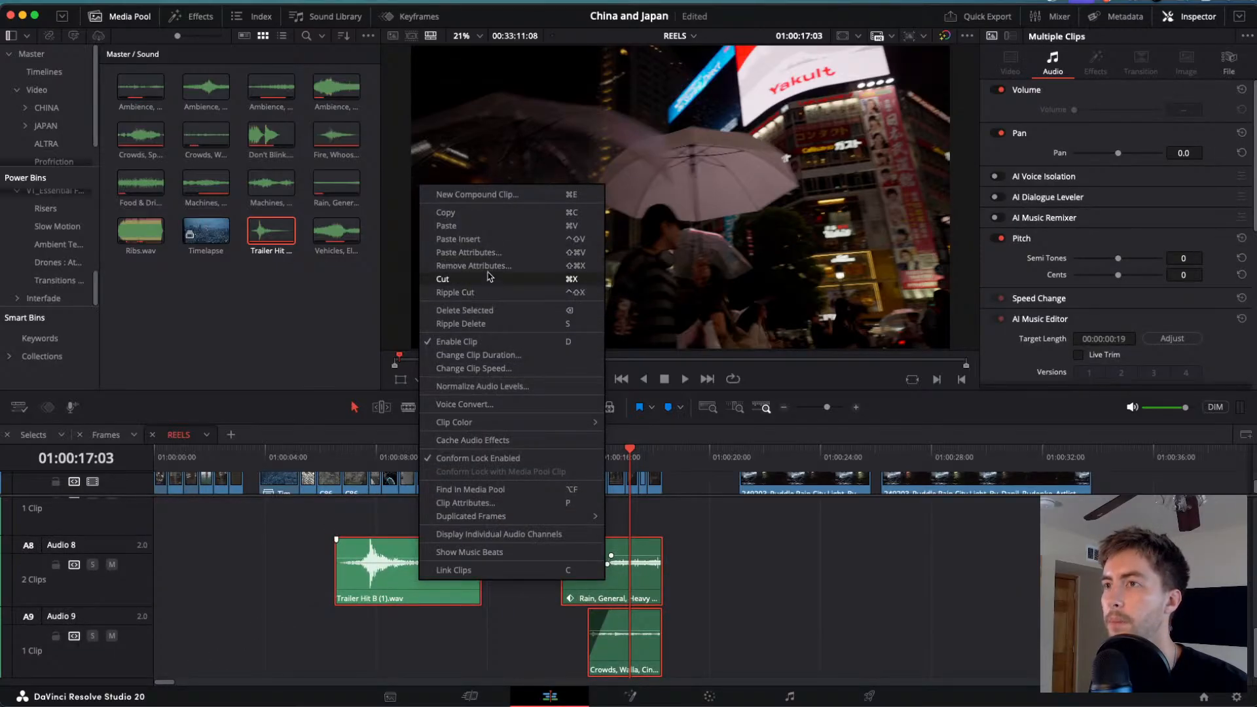
pyautogui.click(486, 198)
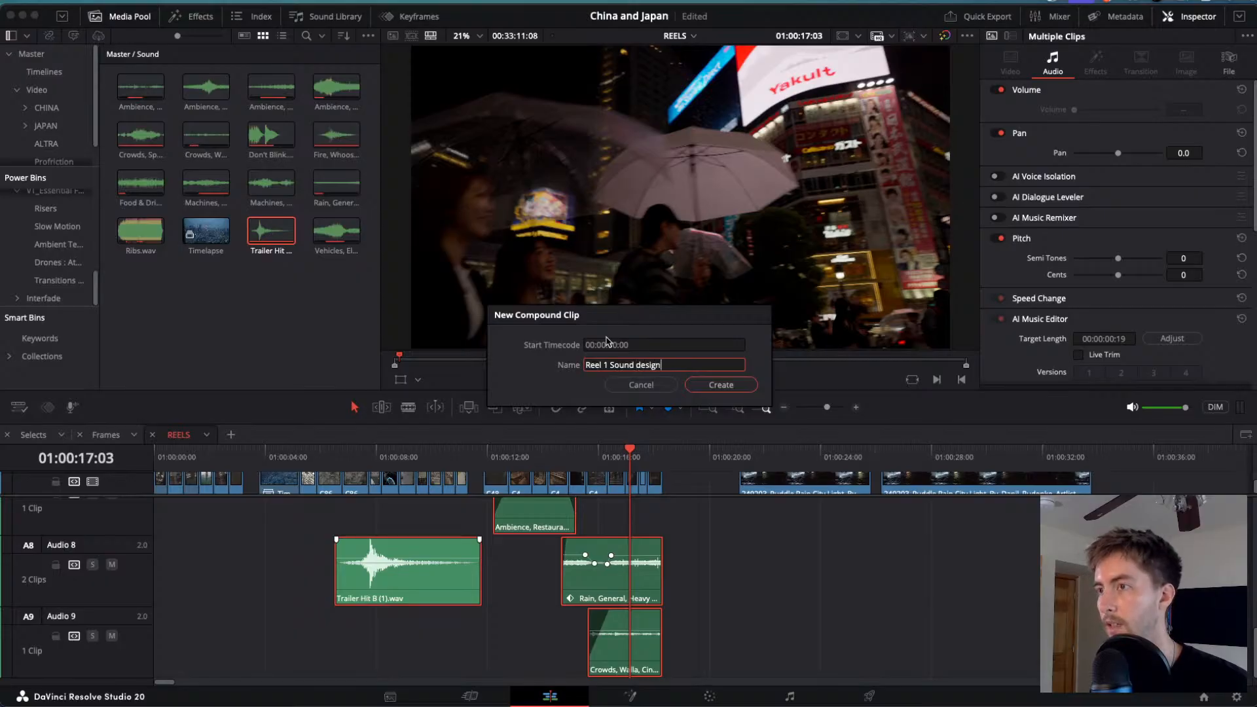
pyautogui.press('Return')
pyautogui.scroll(10, 455, 511)
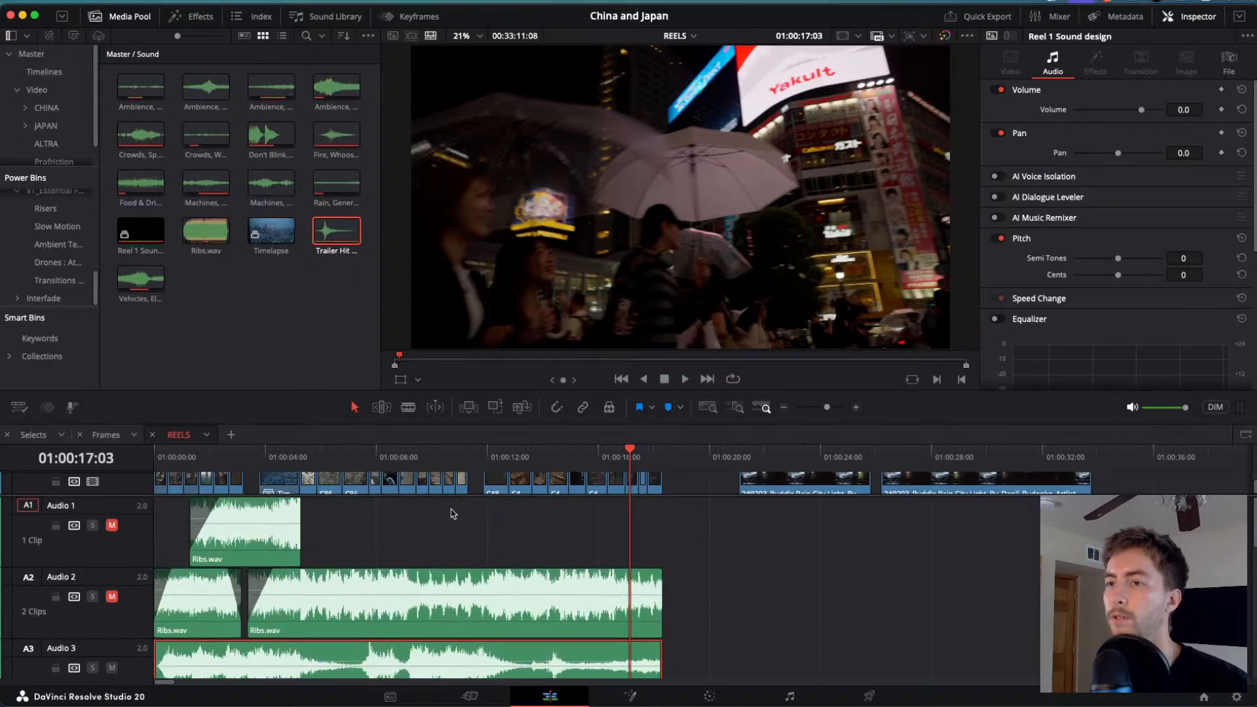
pyautogui.scroll(-2, 453, 513)
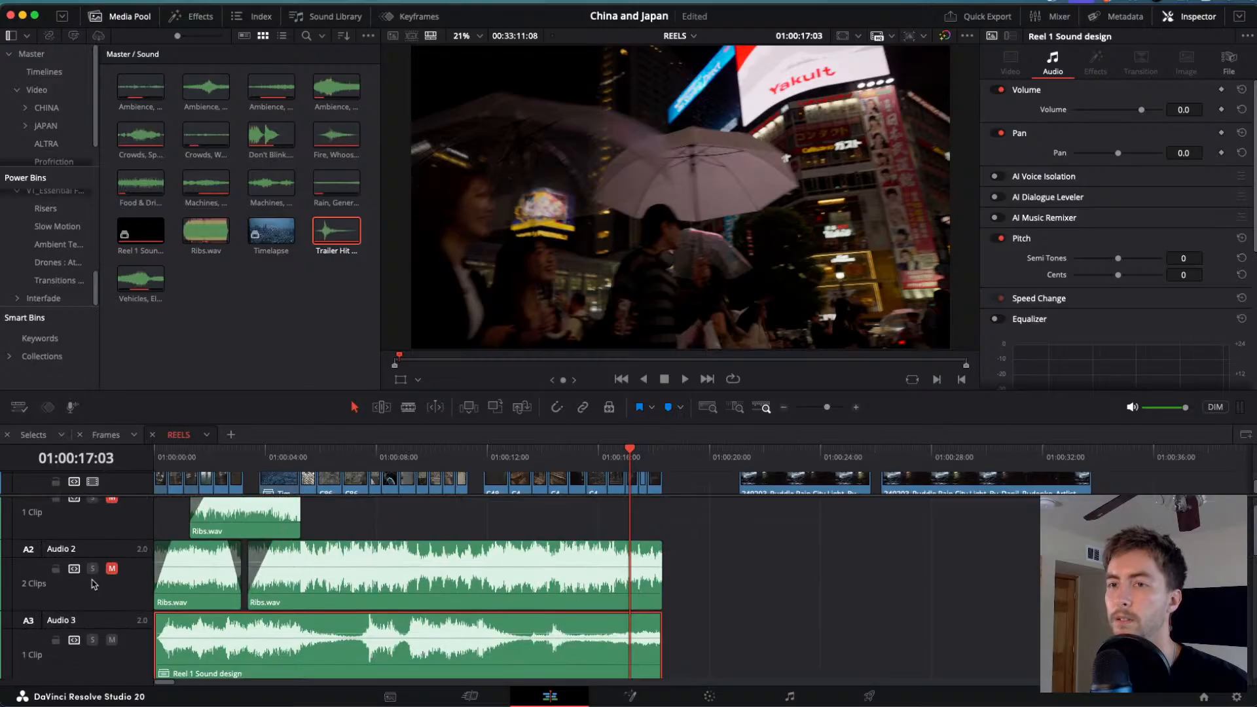
# - Review the reel from its start, play the passage from about 01:00:05:17 to 01:00:07:09, and rewind it
pyautogui.click(261, 489)
pyautogui.press('Home')
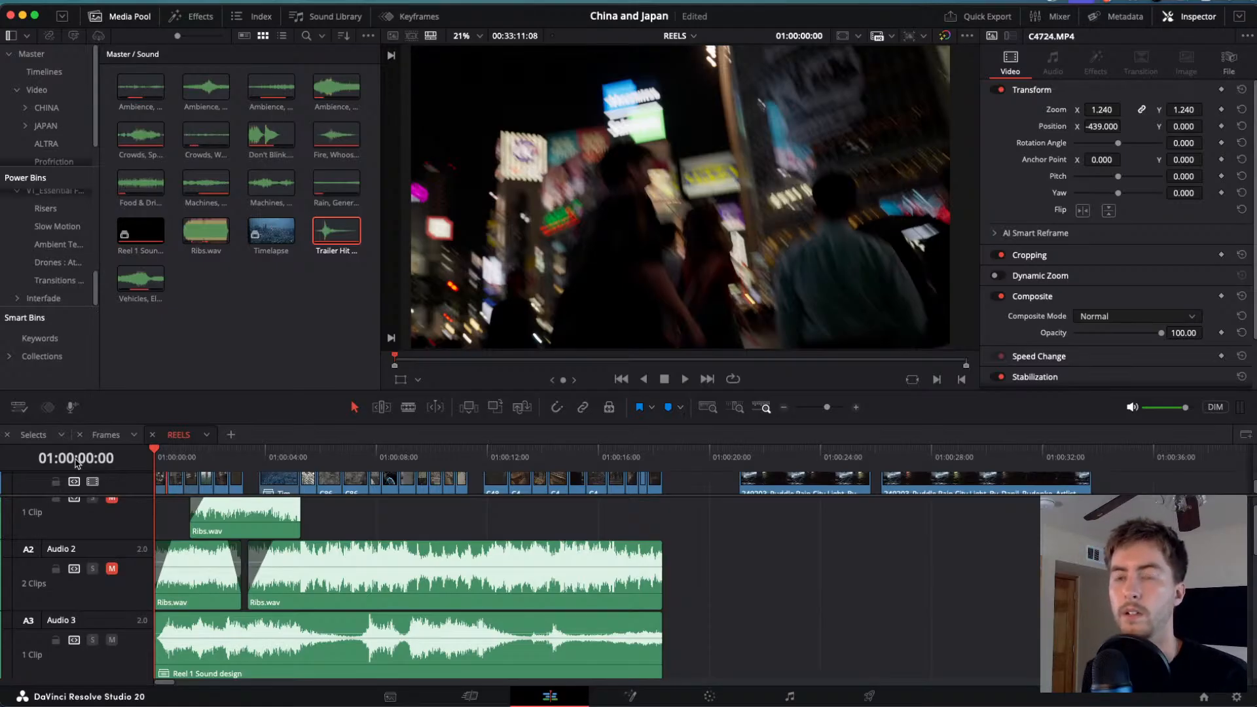
pyautogui.moveTo(305, 453)
pyautogui.mouseDown()
pyautogui.moveTo(289, 452)
pyautogui.moveTo(339, 455)
pyautogui.moveTo(314, 451)
pyautogui.mouseUp()
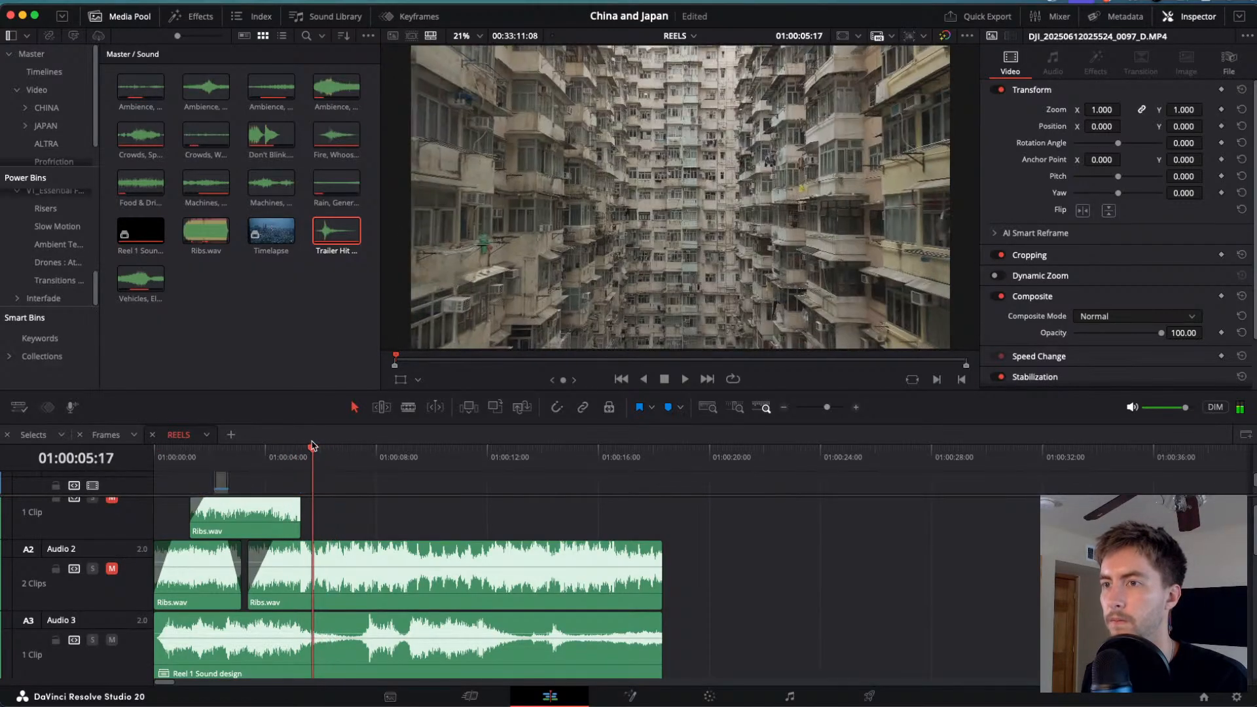
pyautogui.press('space')
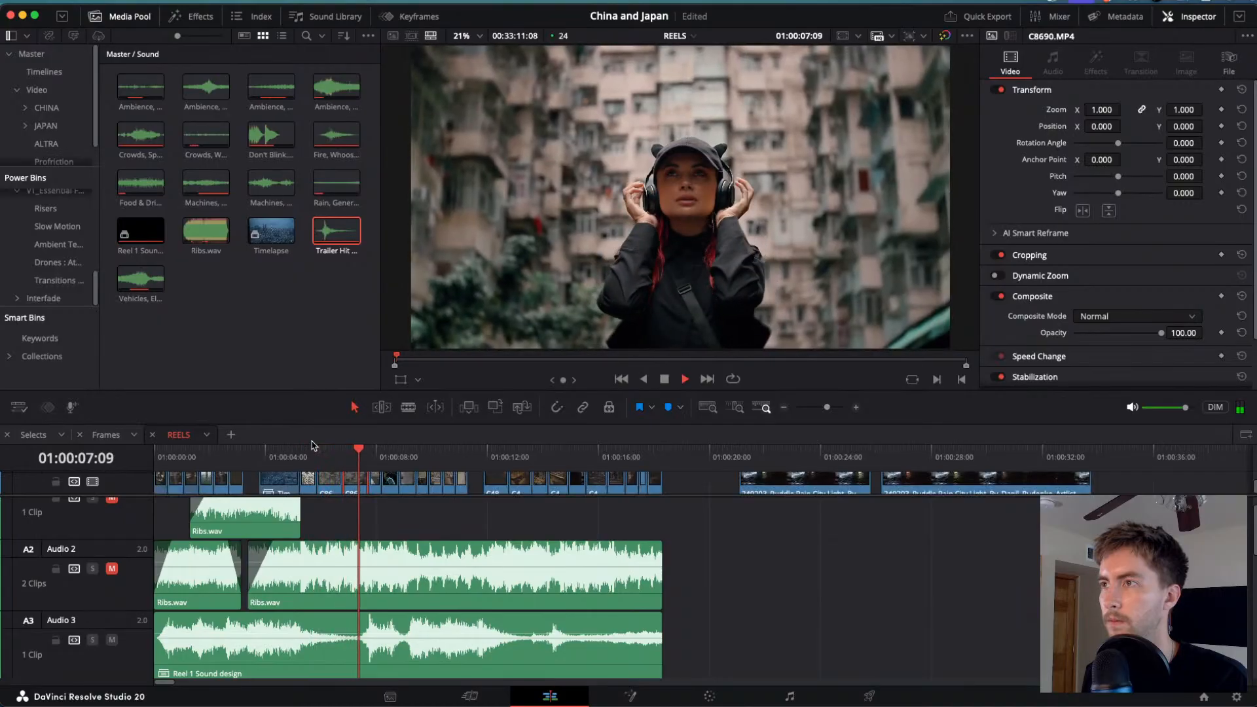
pyautogui.press('space')
pyautogui.press('j')
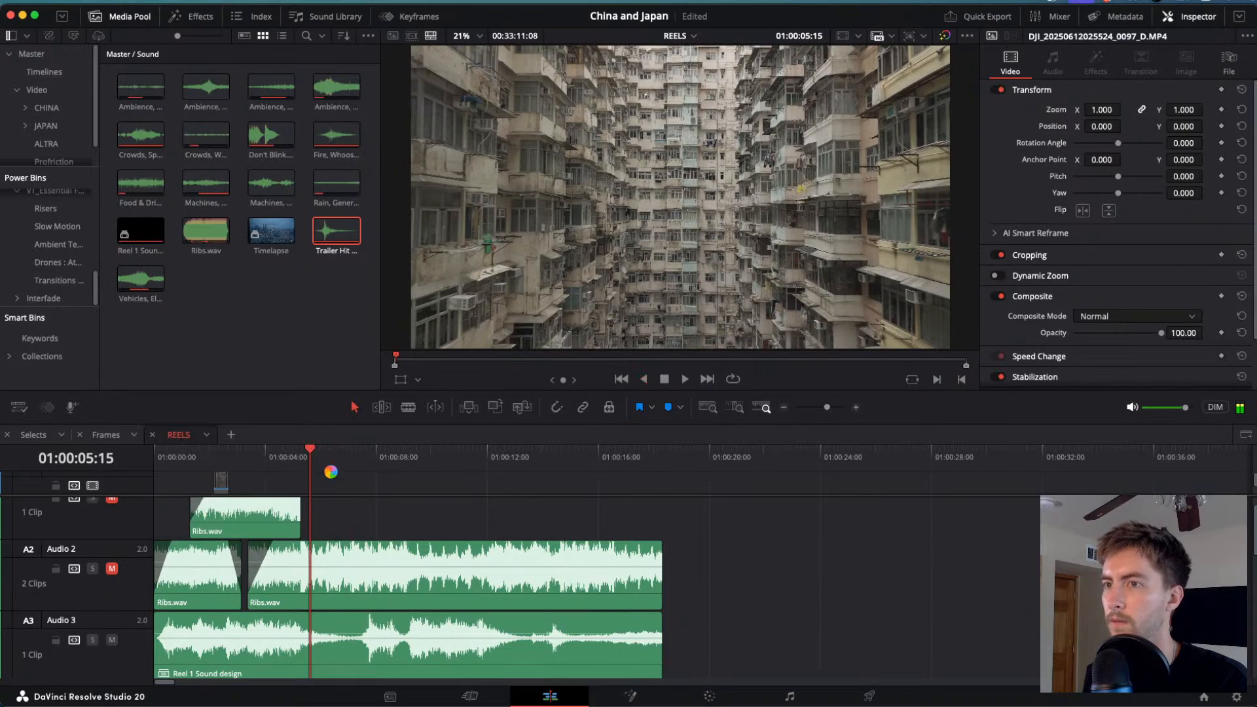
# - Replay the section between about 01:00:06 and 01:00:10 forwards and backwards to check the hit around the rooftop-building and jersey shots
pyautogui.press('l')
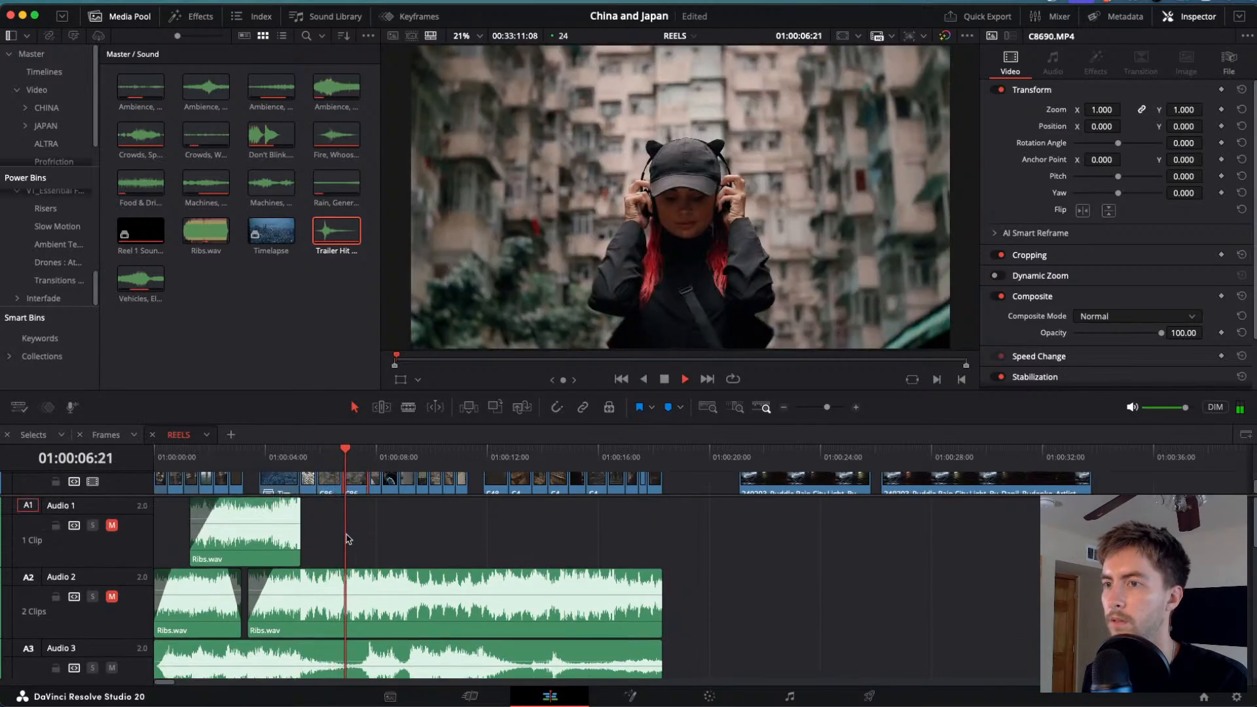
pyautogui.scroll(-2, 349, 538)
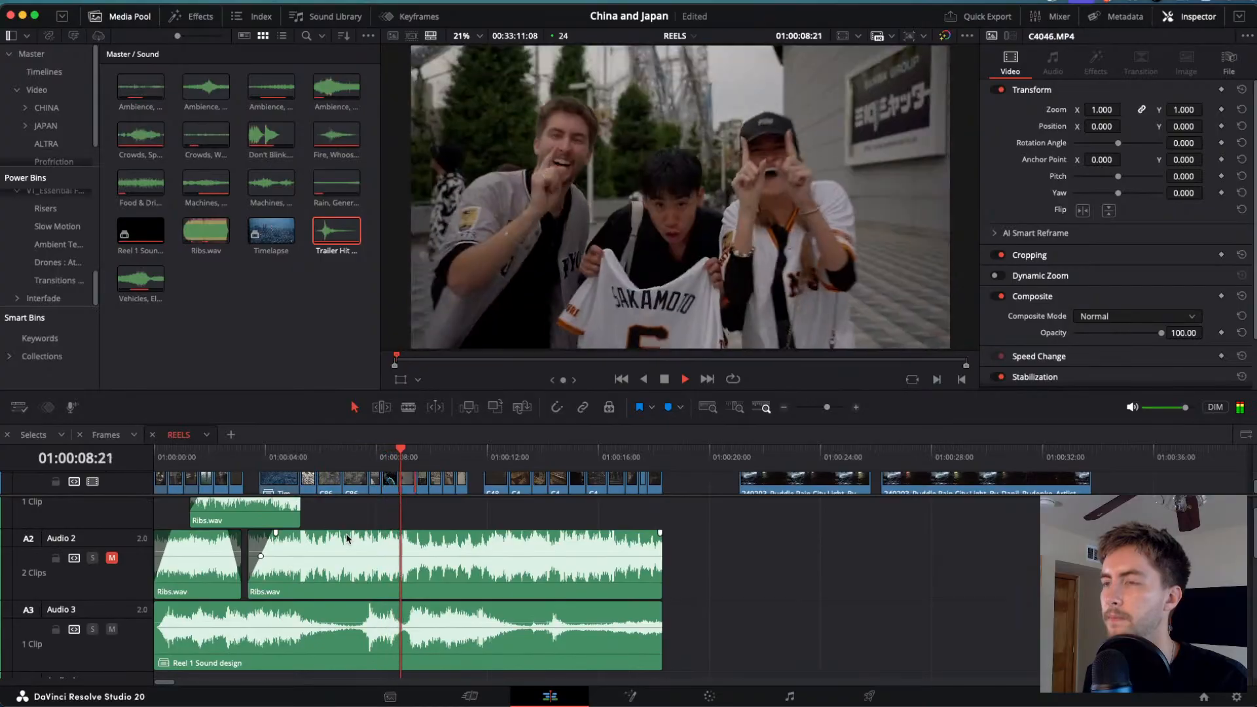
pyautogui.press('j')
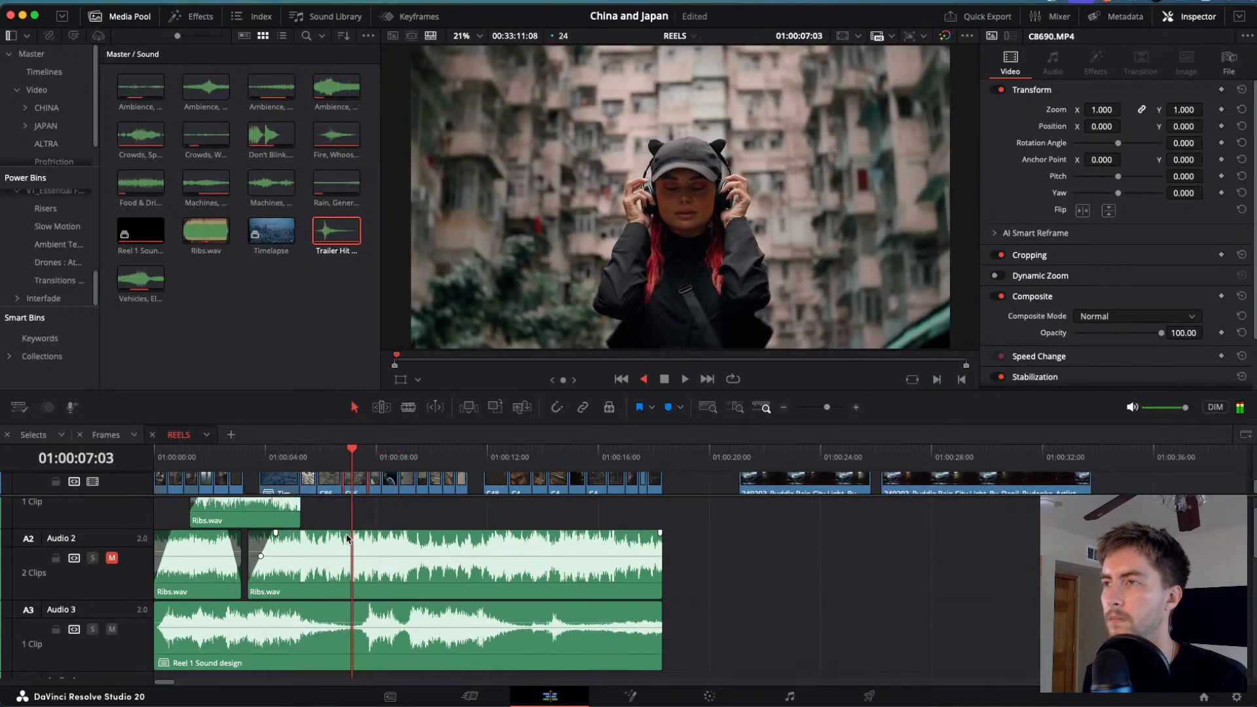
pyautogui.press('l')
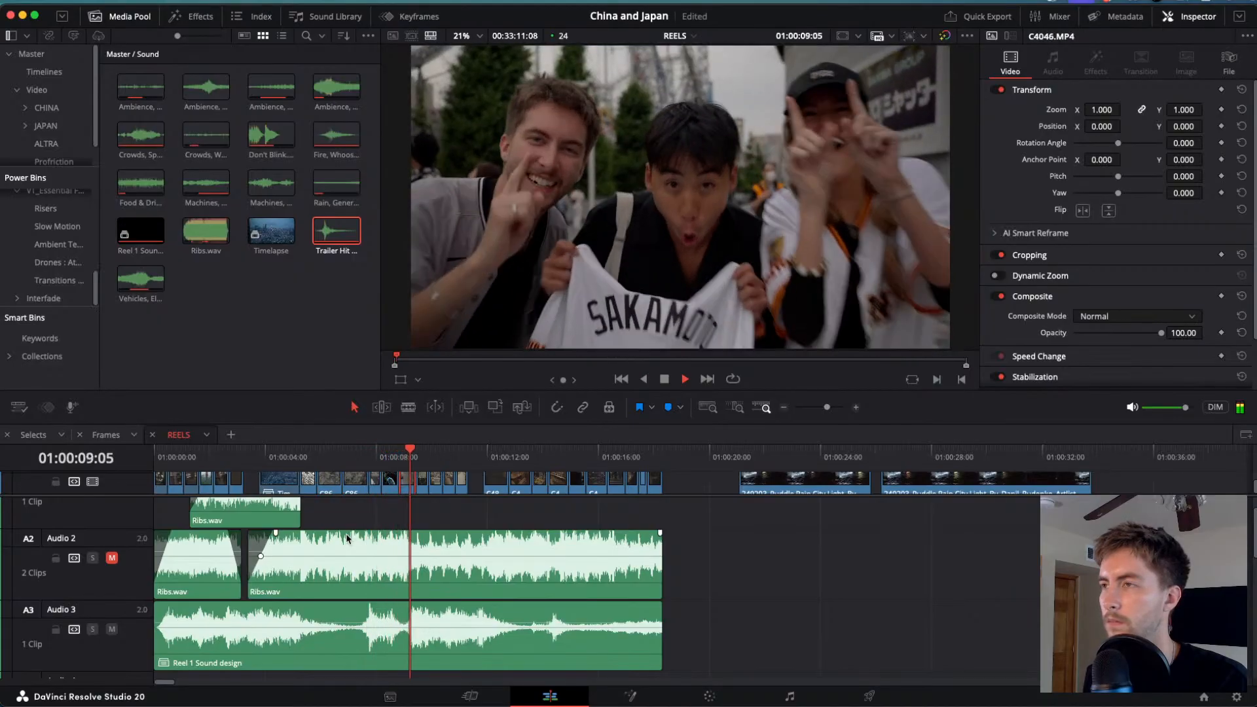
pyautogui.press('j')
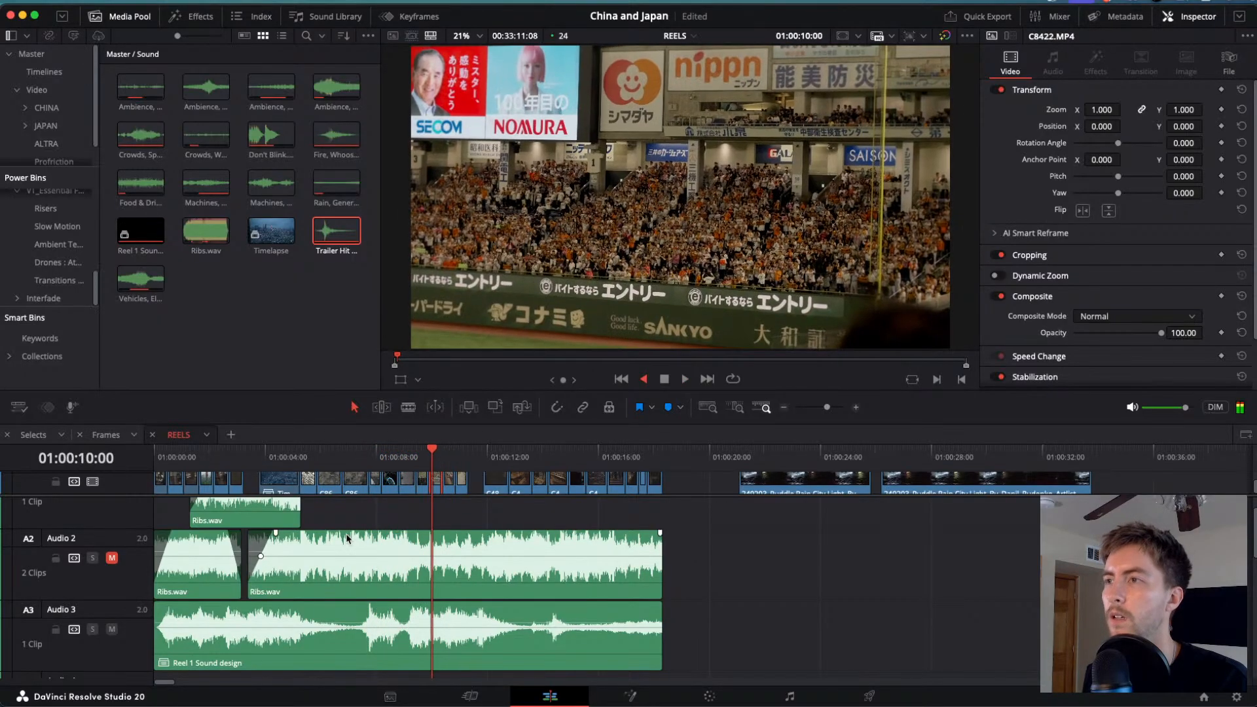
pyautogui.press('k')
pyautogui.press('j')
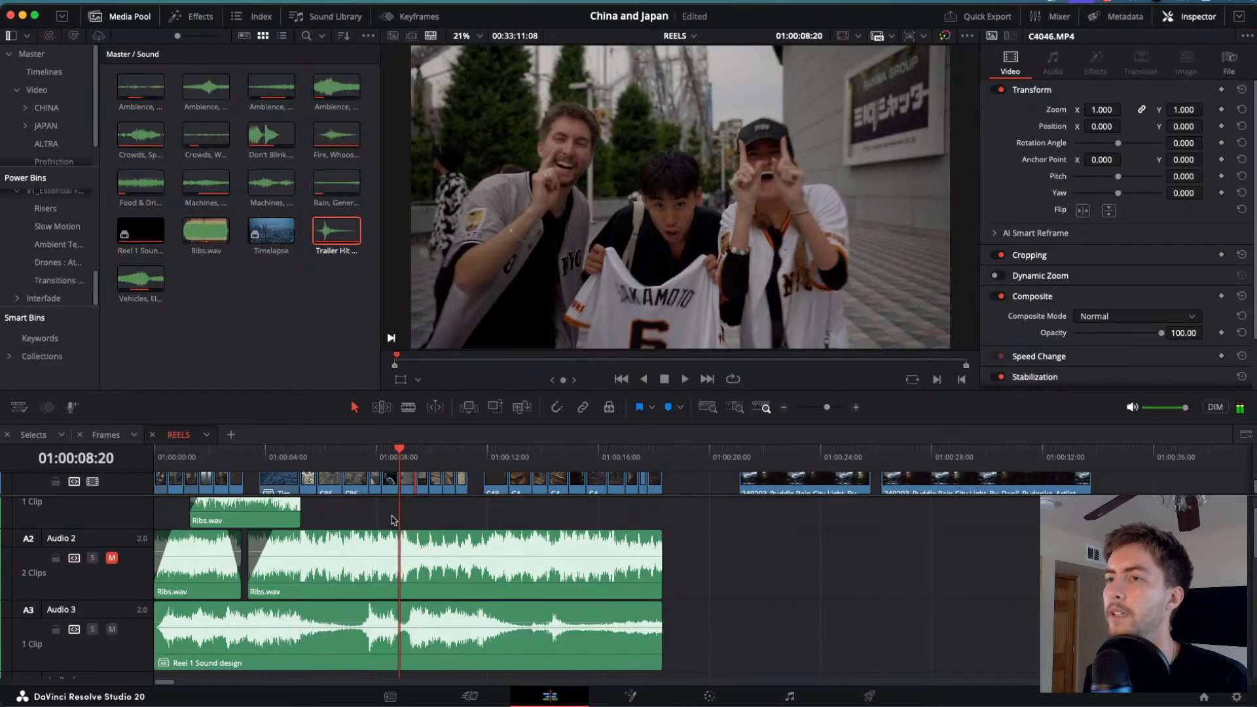
pyautogui.press('l')
pyautogui.press('j')
pyautogui.press('l')
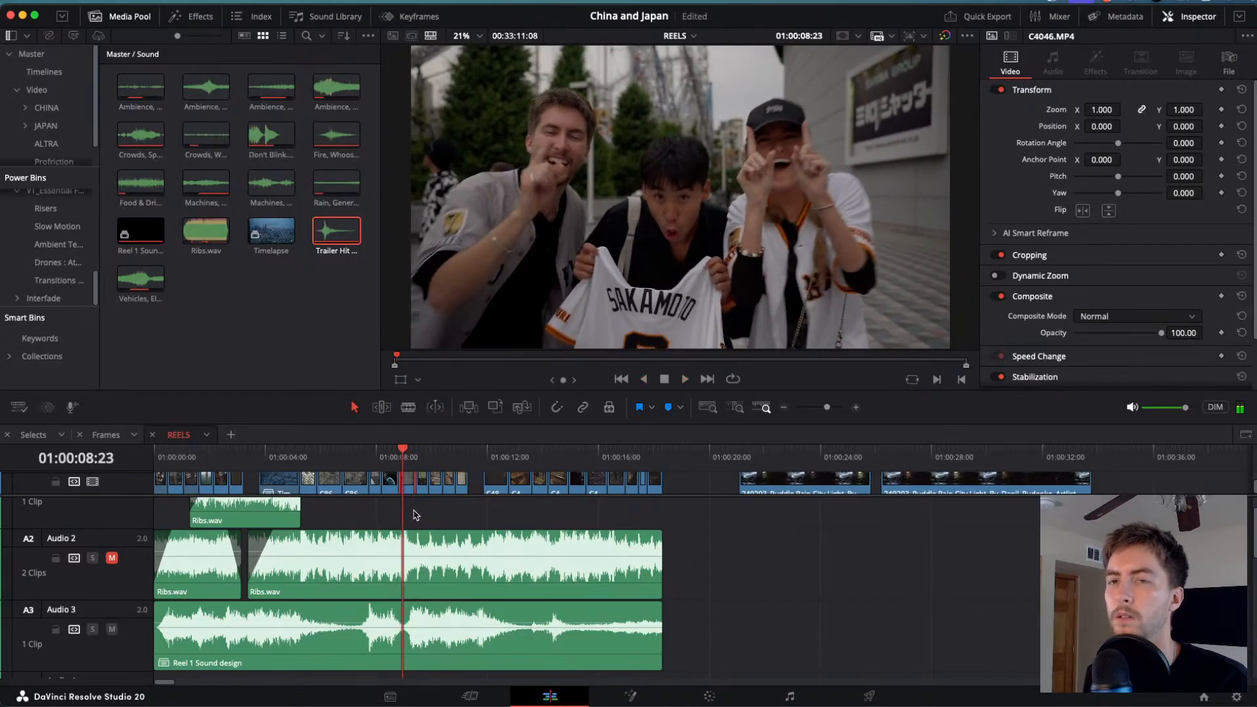
pyautogui.press('j')
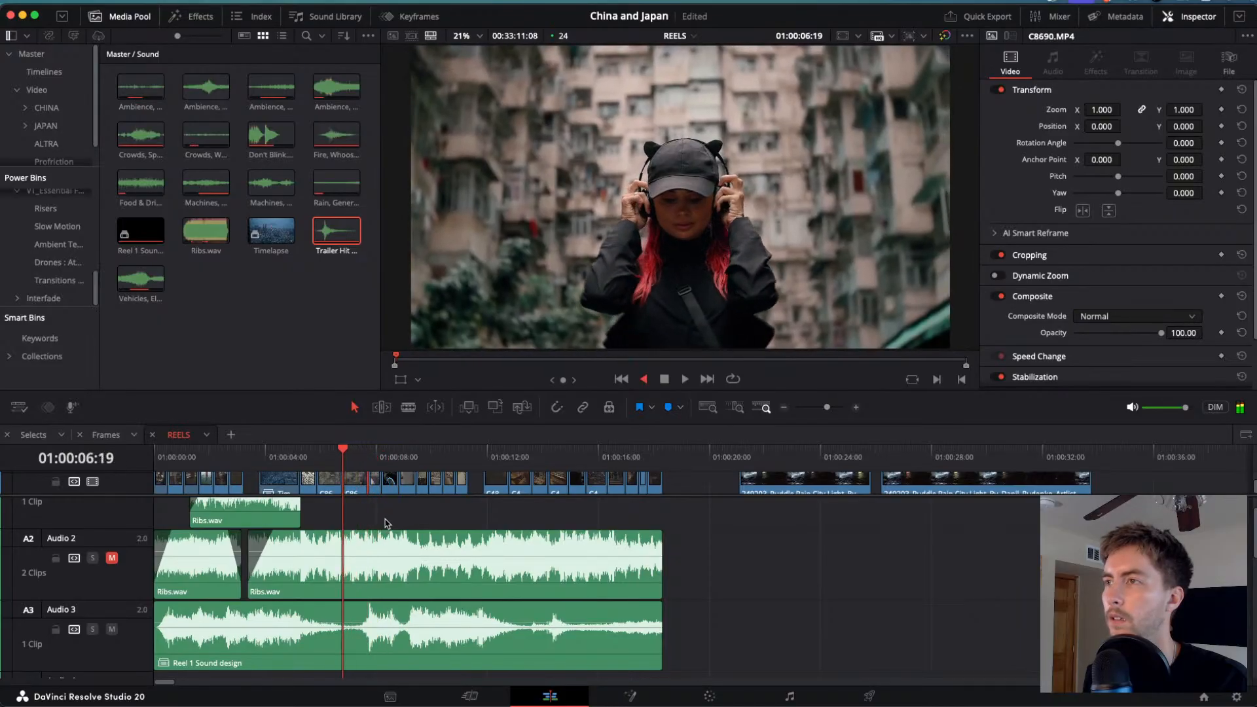
# - Decompose the Reel 1 Sound design compound clip in place on Audio 3, using clips only
pyautogui.scroll(2, 386, 524)
pyautogui.press('k')
pyautogui.scroll(3, 376, 525)
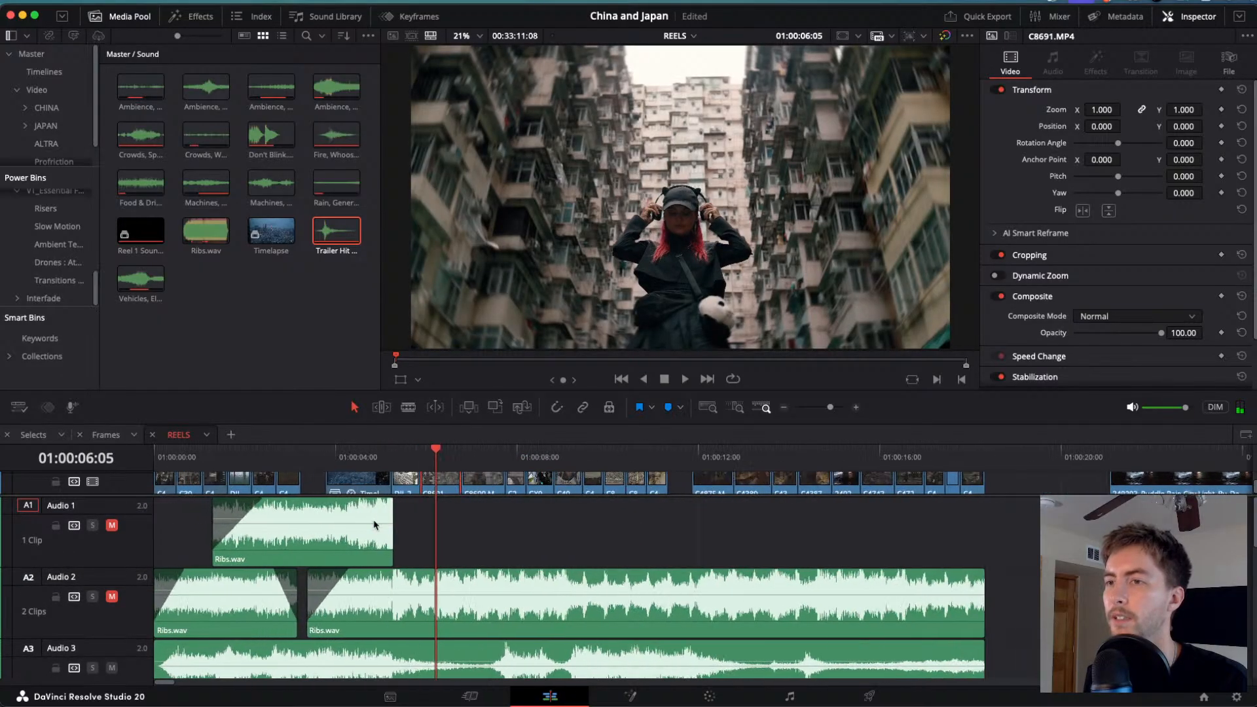
pyautogui.scroll(-2, 640, 540)
pyautogui.scroll(2, 640, 540)
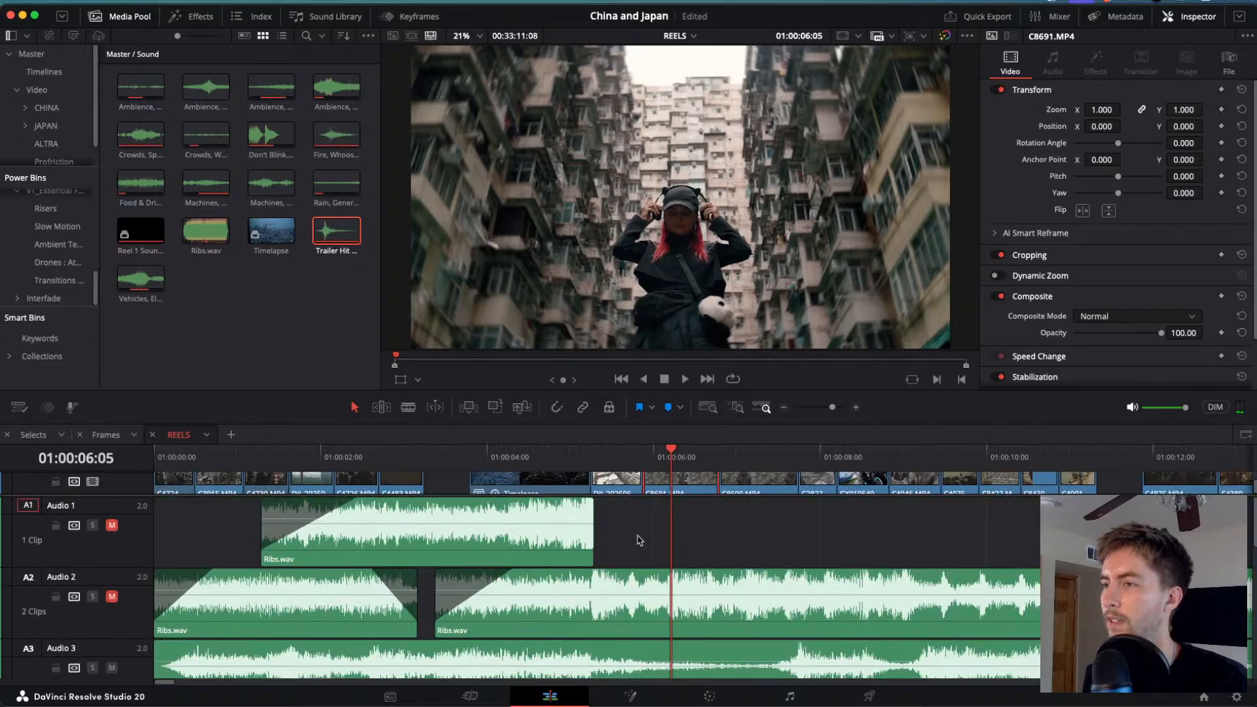
pyautogui.scroll(-2, 641, 589)
pyautogui.click(641, 595)
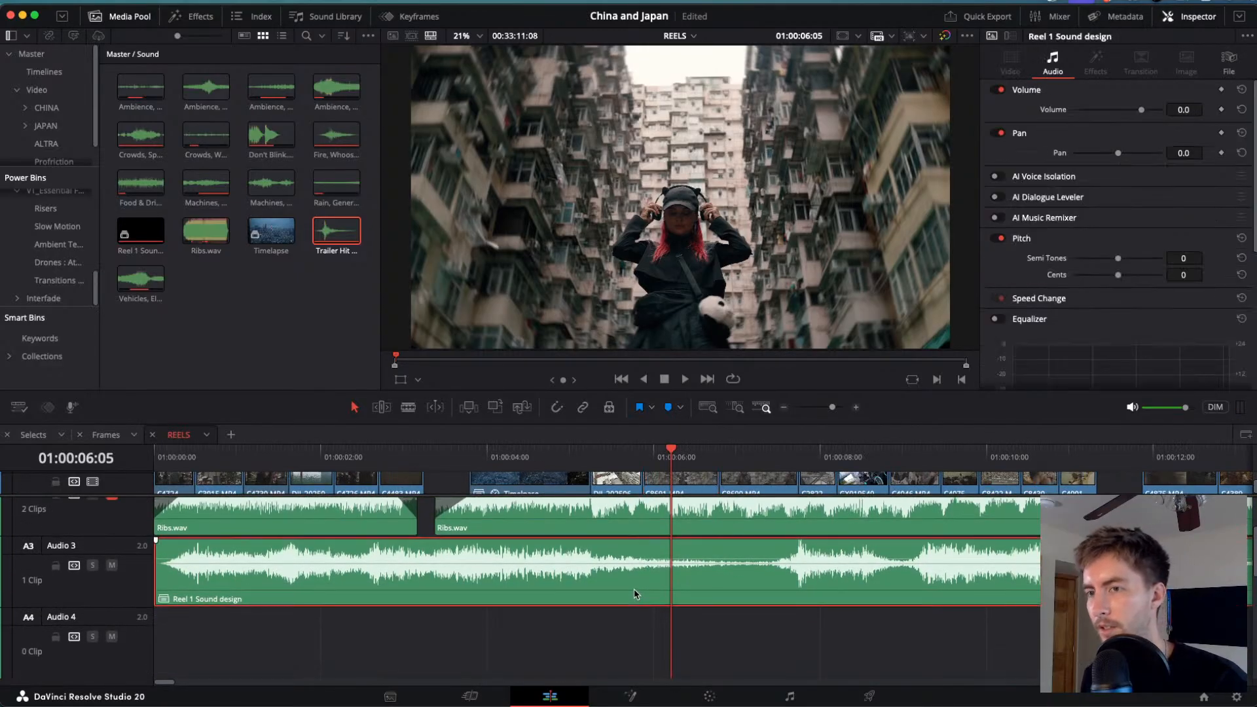
pyautogui.rightClick(638, 592)
pyautogui.moveTo(725, 225)
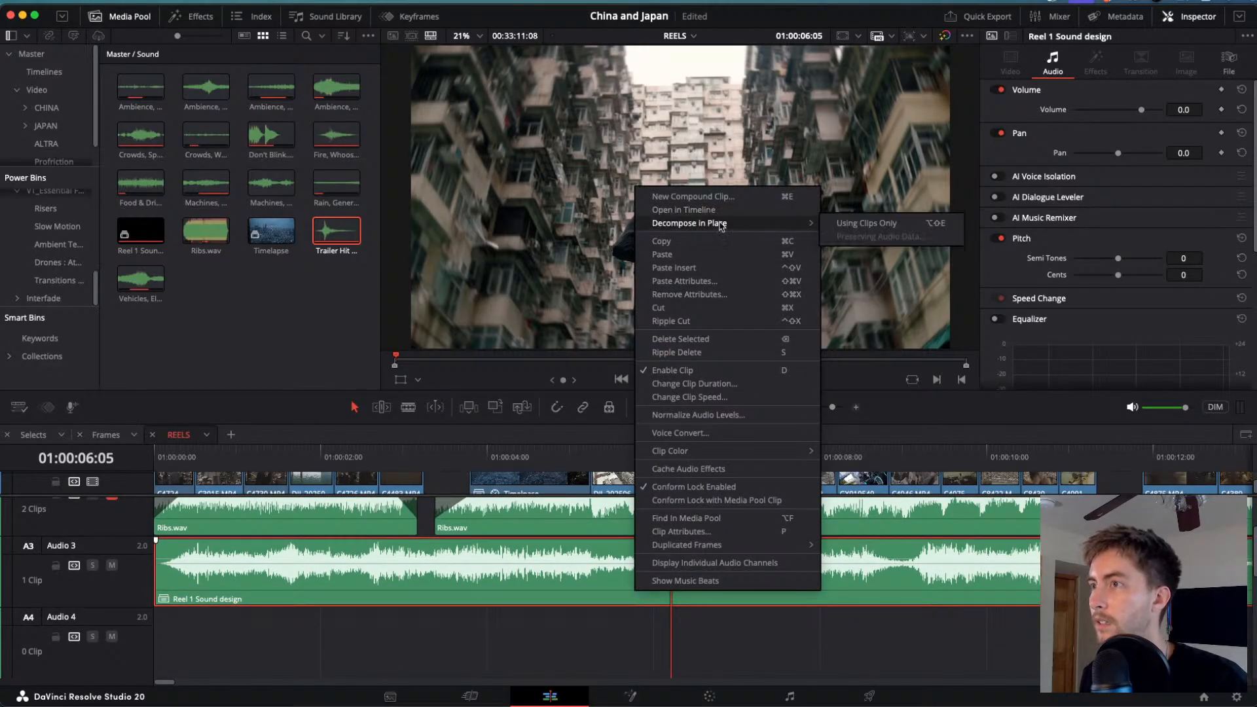
pyautogui.click(853, 225)
# - Shift Trailer Hit B (1).wav earlier on Audio 8 so its peak falls just after 01:00:06:05
pyautogui.scroll(-4, 750, 573)
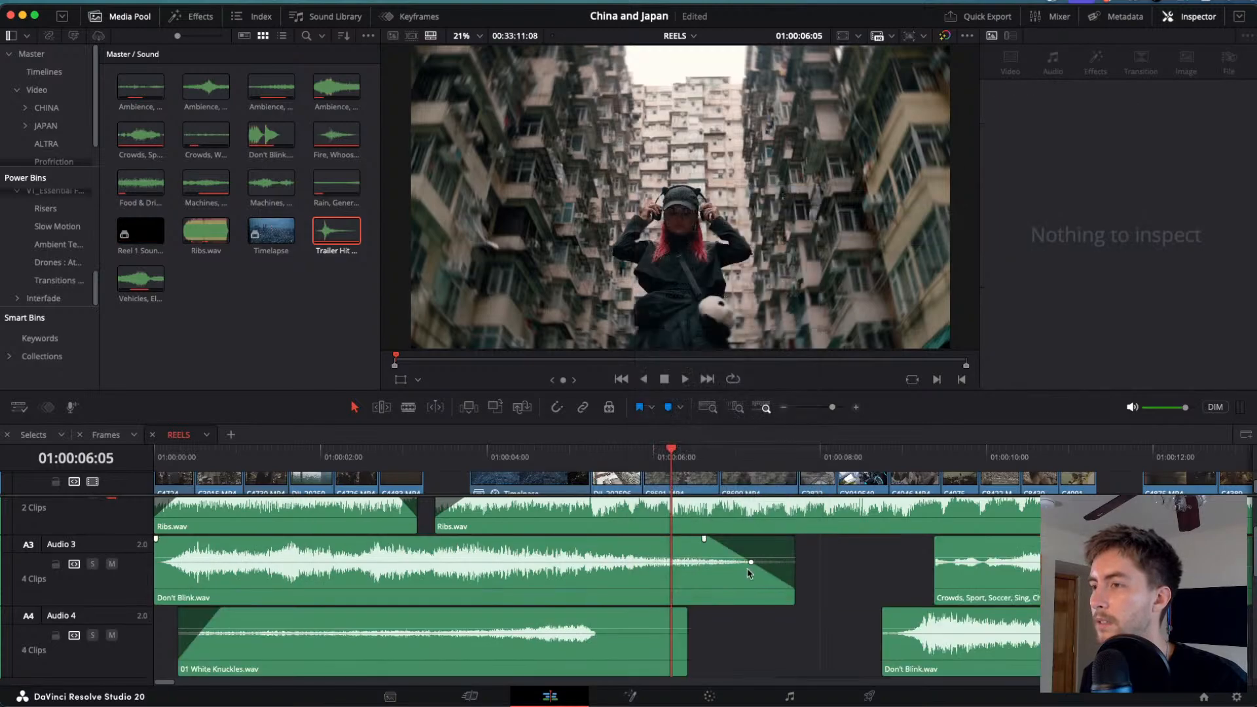
pyautogui.scroll(-2, 750, 574)
pyautogui.scroll(-2, 750, 574)
pyautogui.scroll(5, 747, 571)
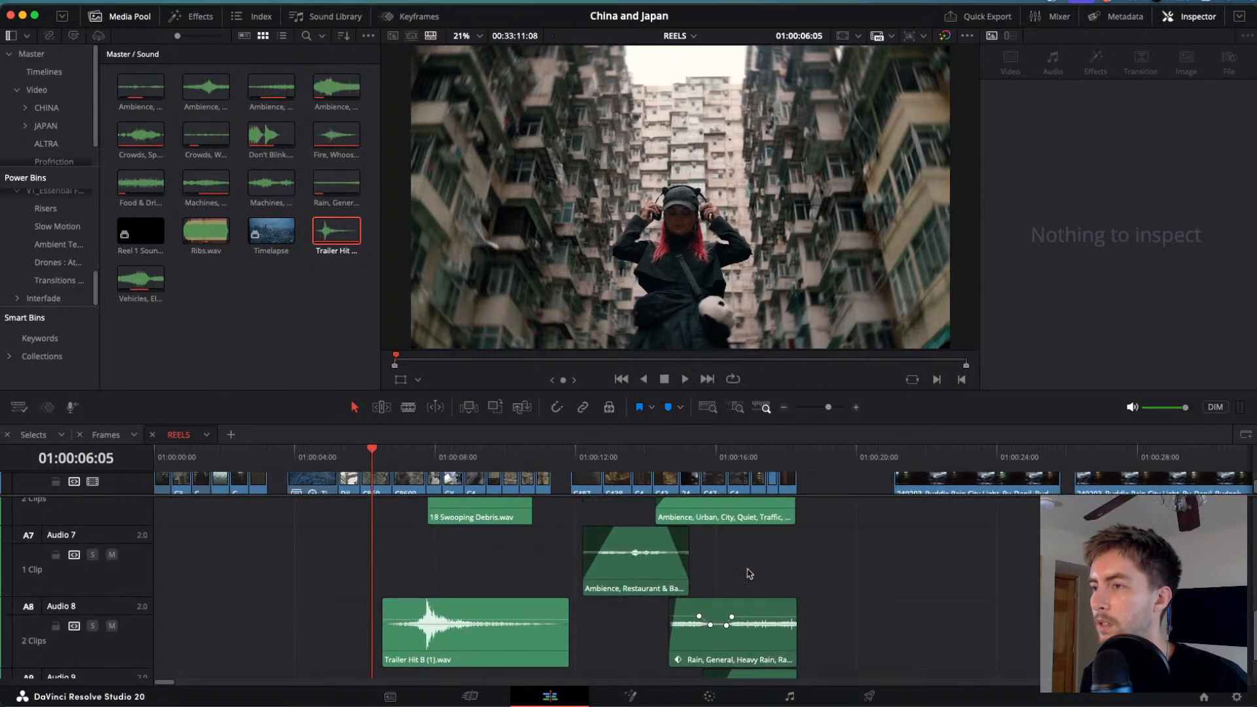
pyautogui.scroll(3, 573, 562)
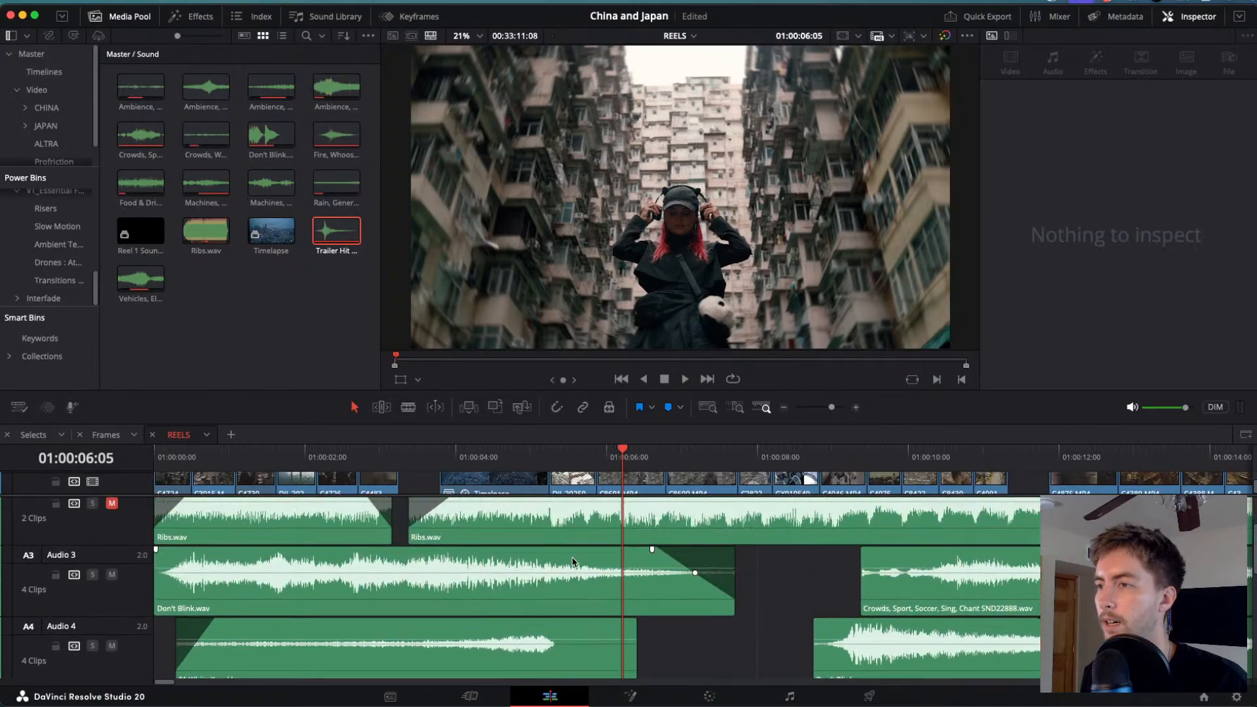
pyautogui.scroll(-3, 573, 562)
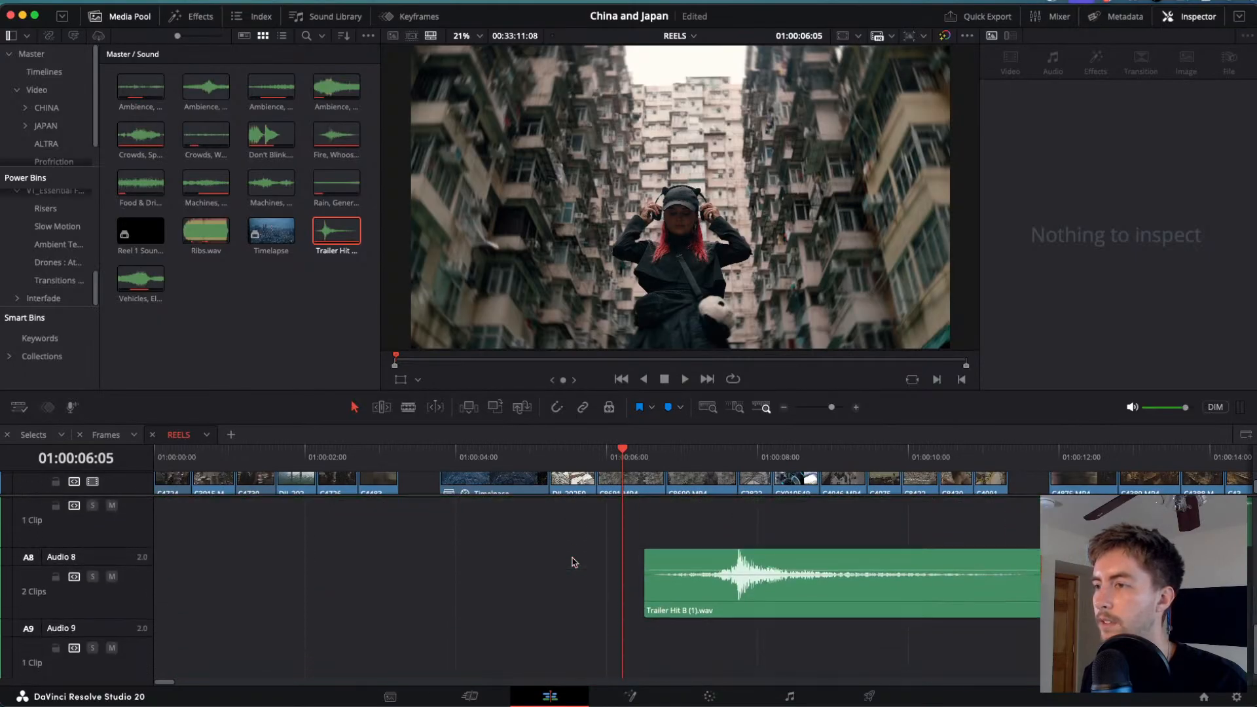
pyautogui.moveTo(716, 620); pyautogui.dragTo(609, 622)
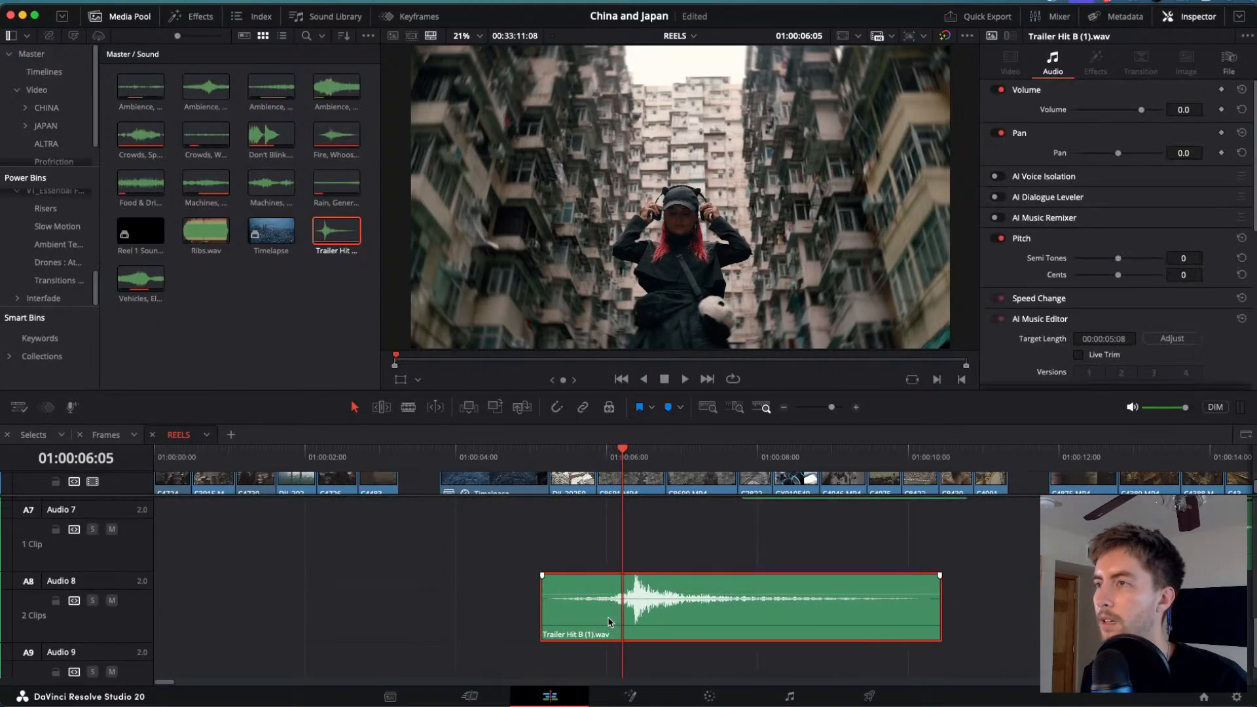
# - Play the timeline around the moved Trailer Hit B clip, replay it from about 01:00:04, and select the clip
pyautogui.press('space')
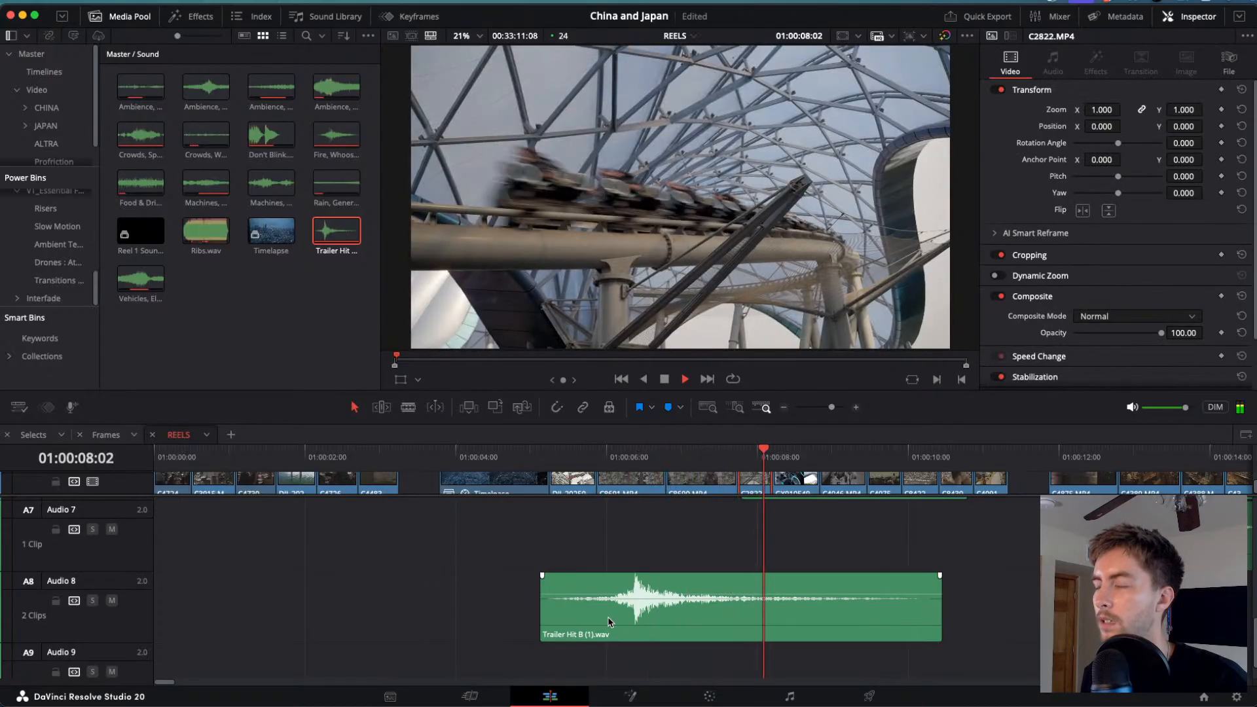
pyautogui.press('space')
pyautogui.press('j')
pyautogui.press('k')
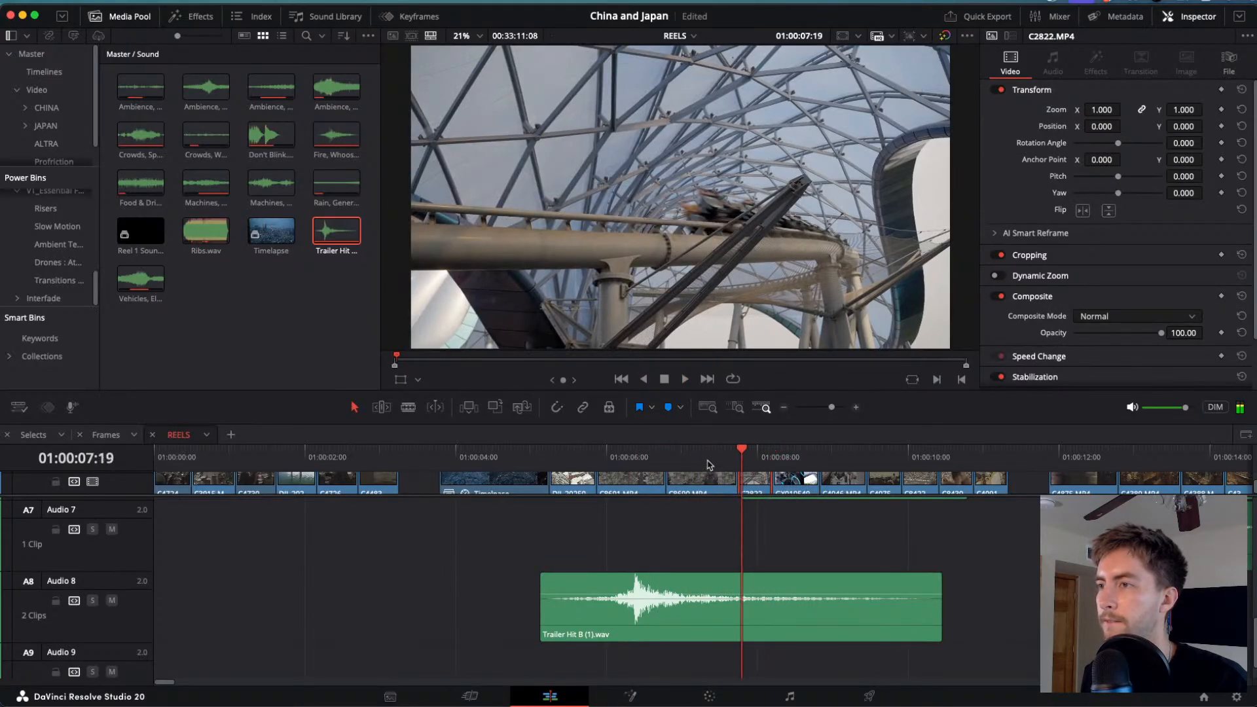
pyautogui.click(509, 456)
pyautogui.press('space')
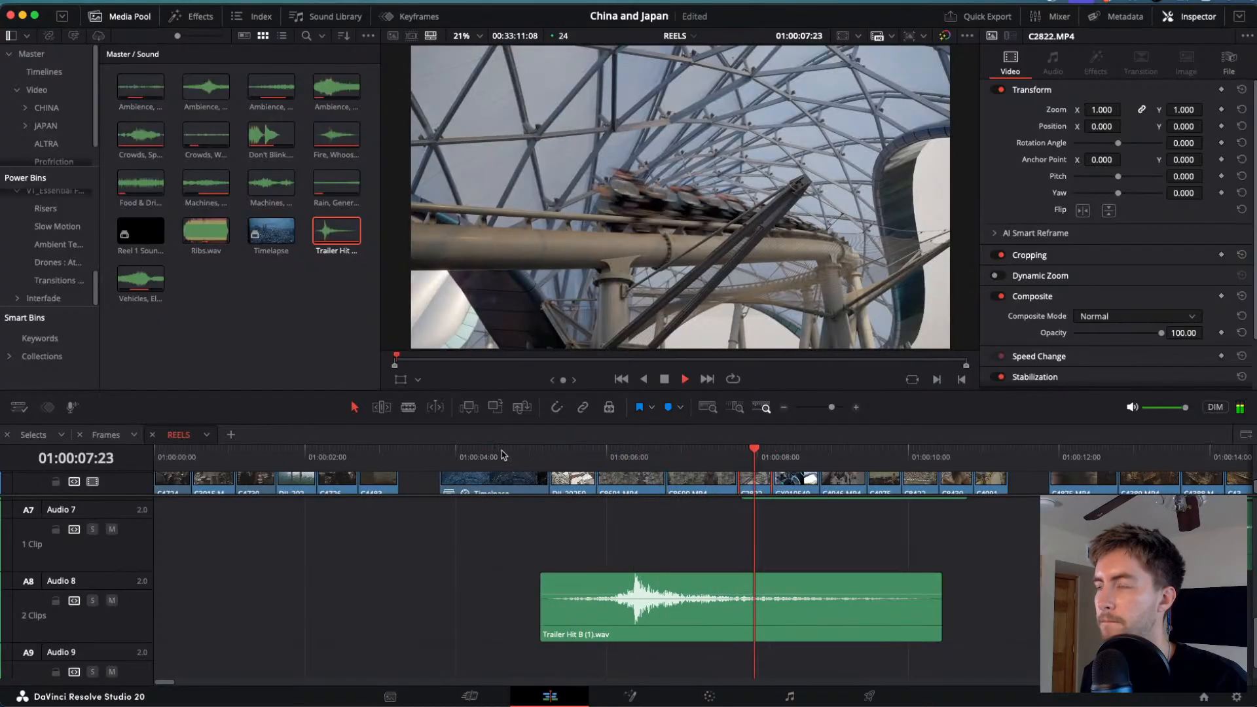
pyautogui.press('j')
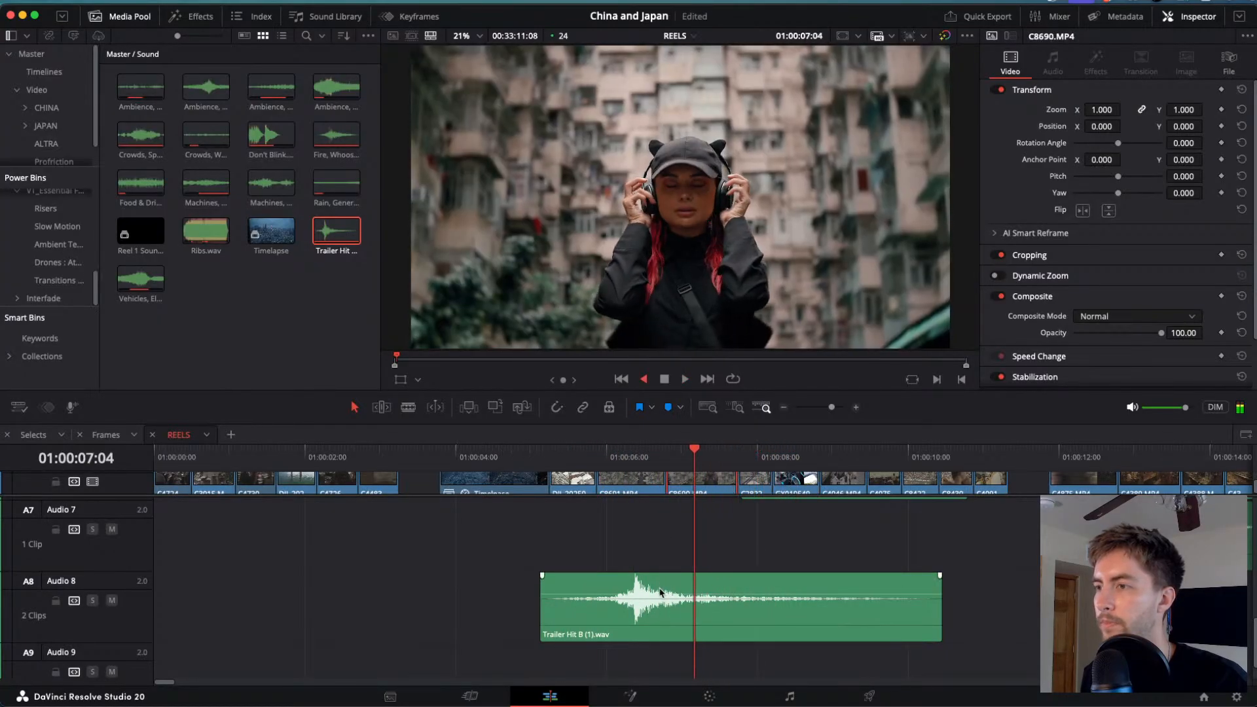
pyautogui.click(662, 587)
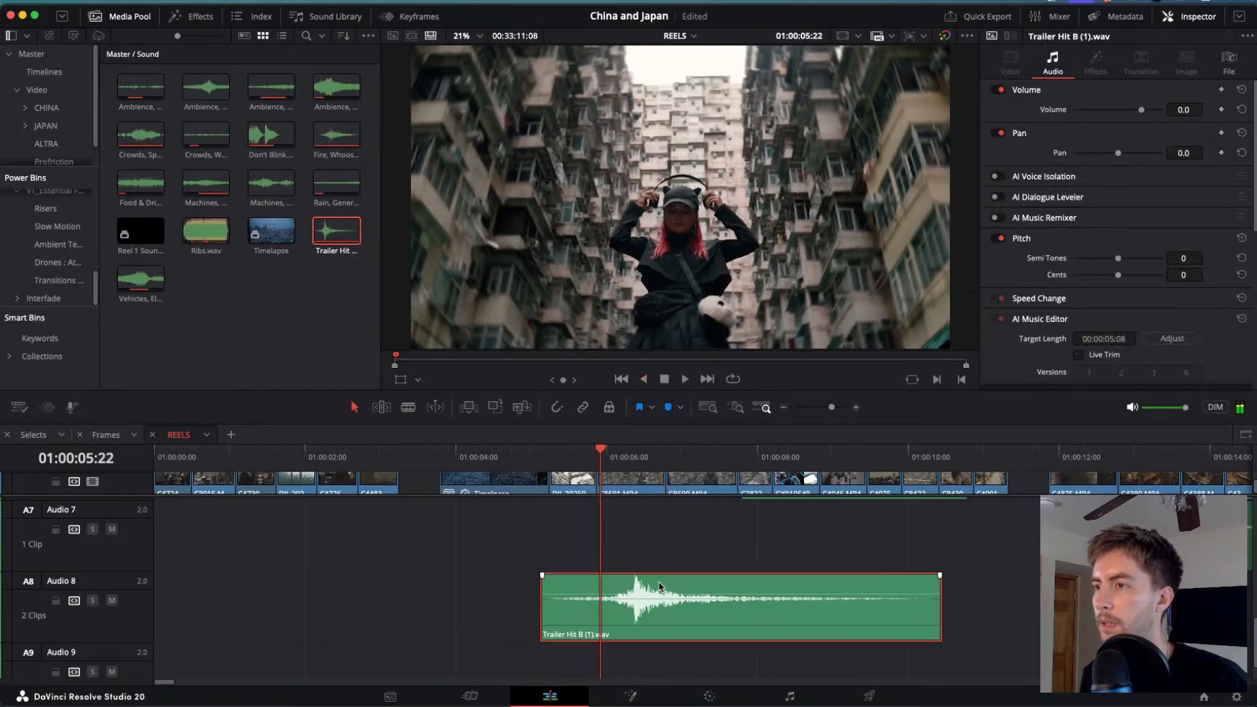
# - Nudge Trailer Hit B (1).wav on Audio 8 two frames earlier and lower its volume to -3.8 dB
pyautogui.press(',')
pyautogui.press(',')
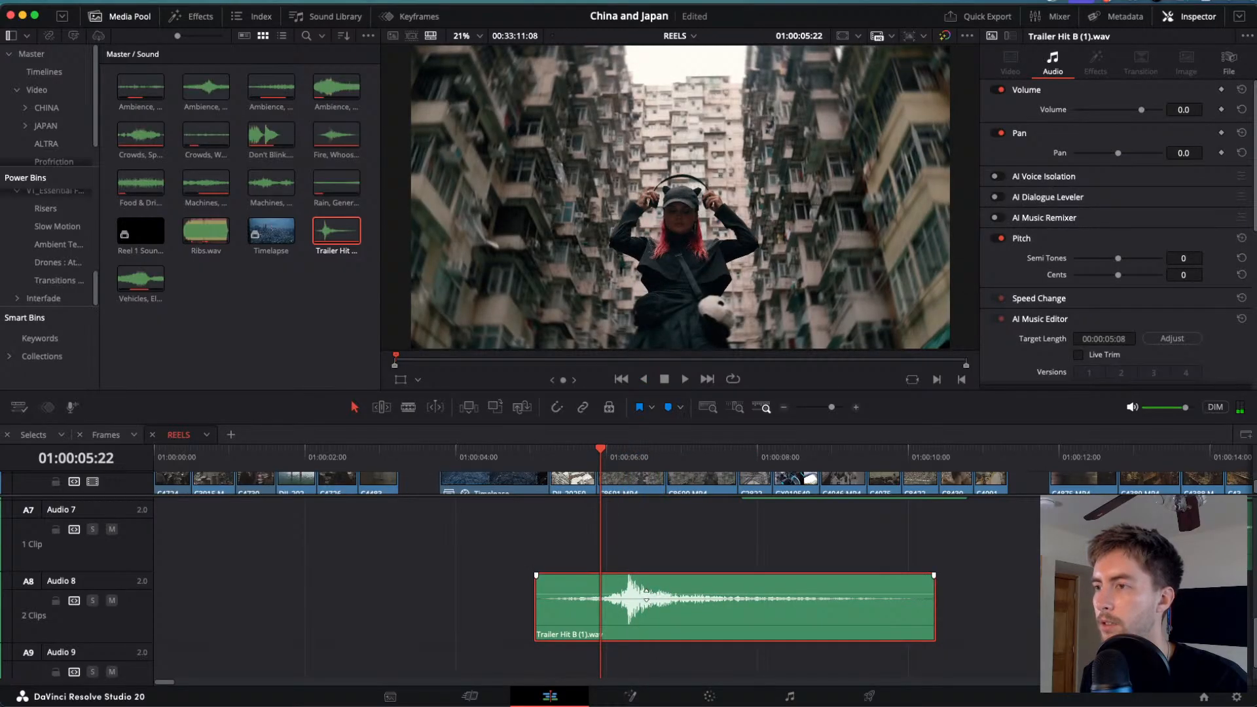
pyautogui.moveTo(647, 596); pyautogui.dragTo(646, 597)
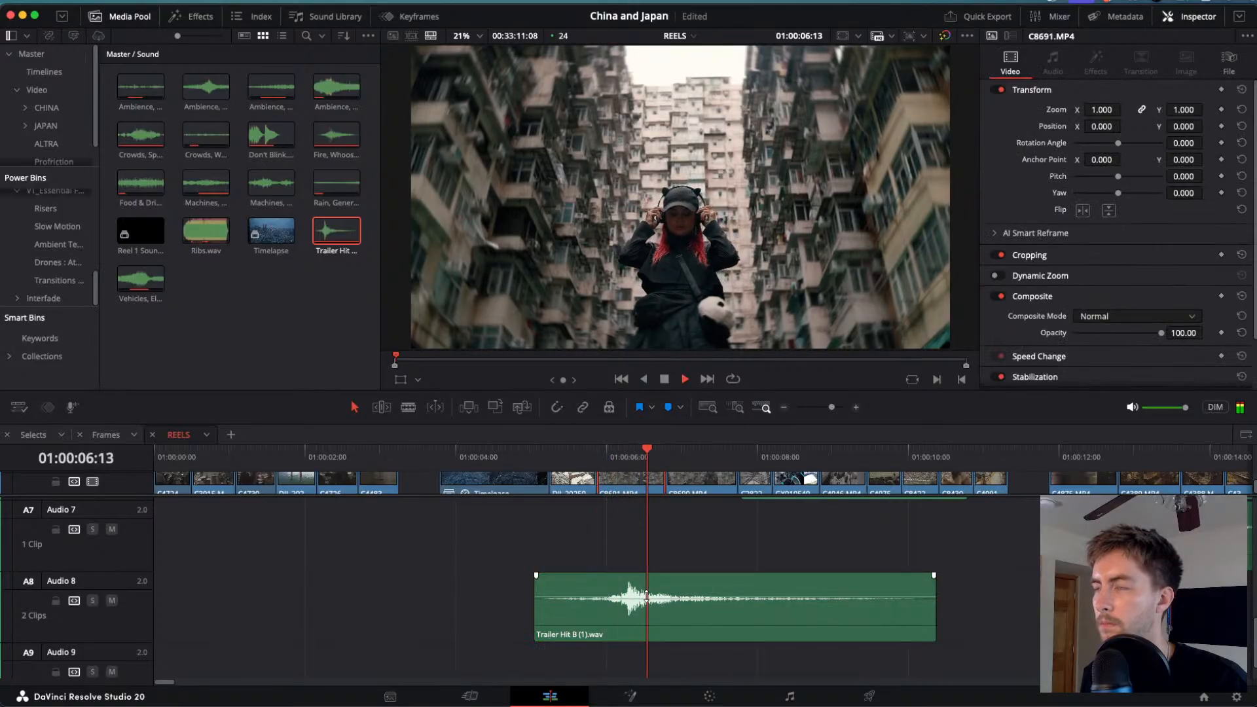
# - Replay the section between about 01:00:05:12 and 01:00:07:02 backwards and forwards to check the Trailer Hit B timing and level
pyautogui.press('j')
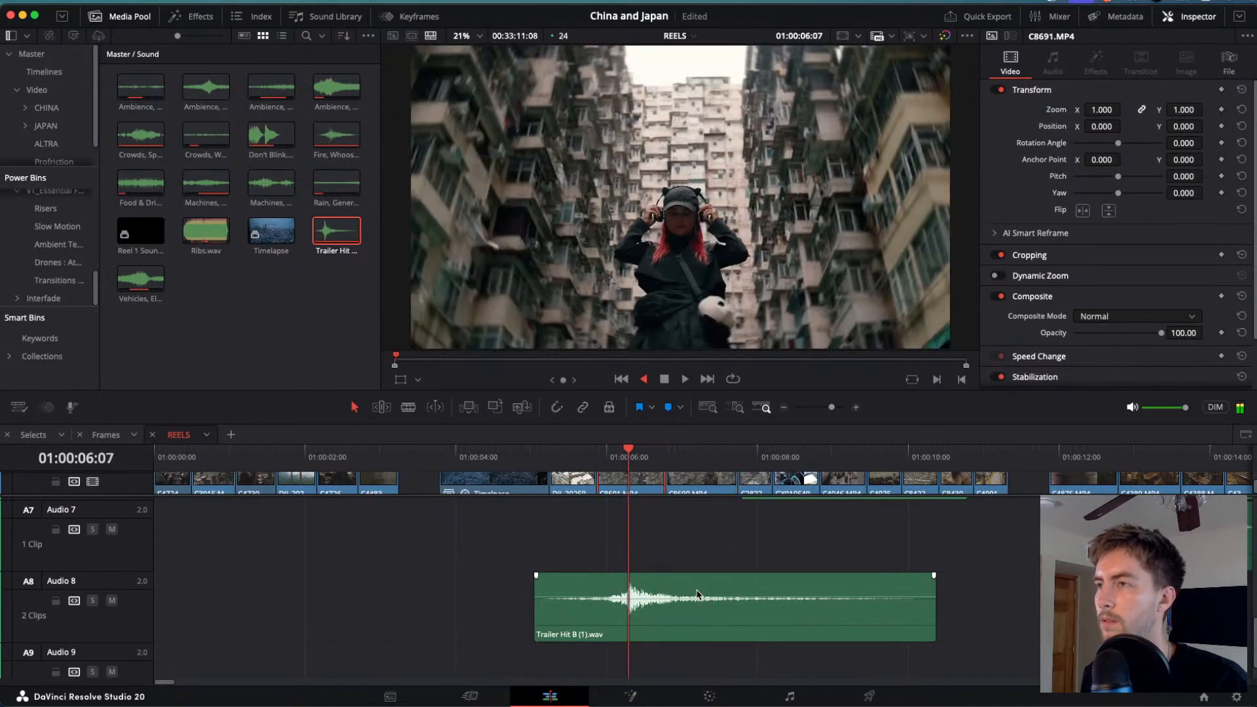
pyautogui.press('l')
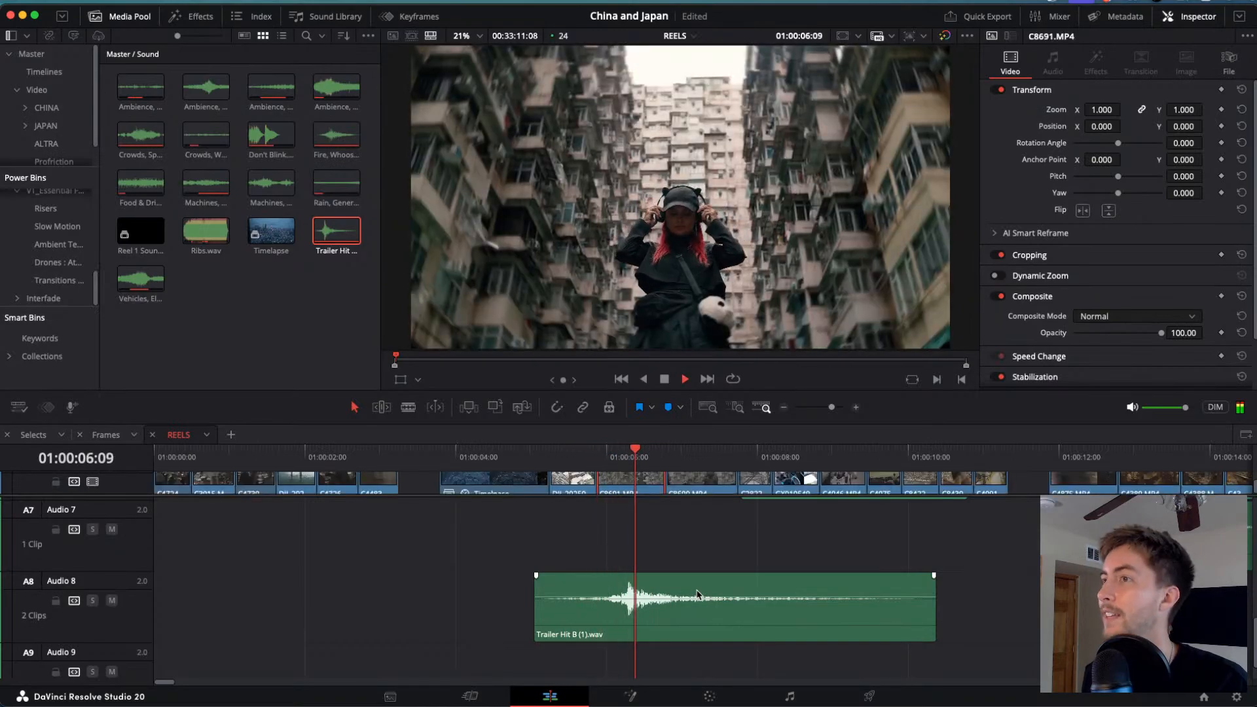
pyautogui.press('k')
pyautogui.press('j')
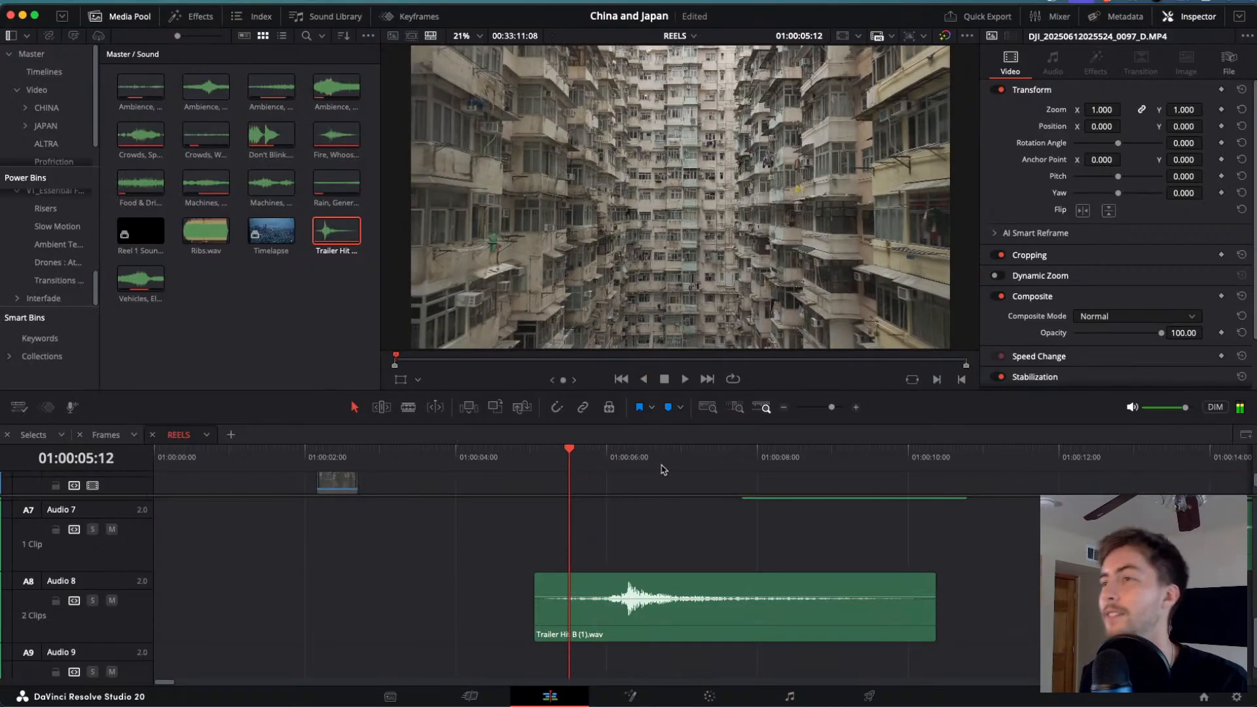
pyautogui.press('l')
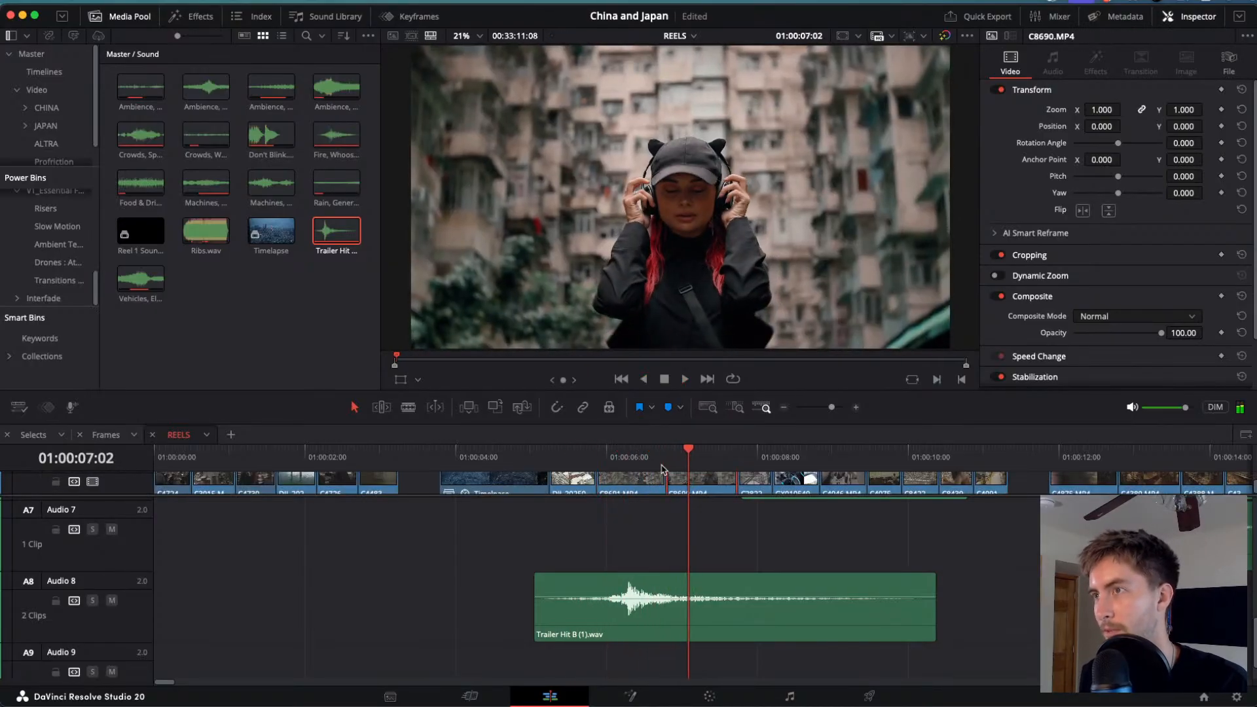
pyautogui.press('j')
pyautogui.press('l')
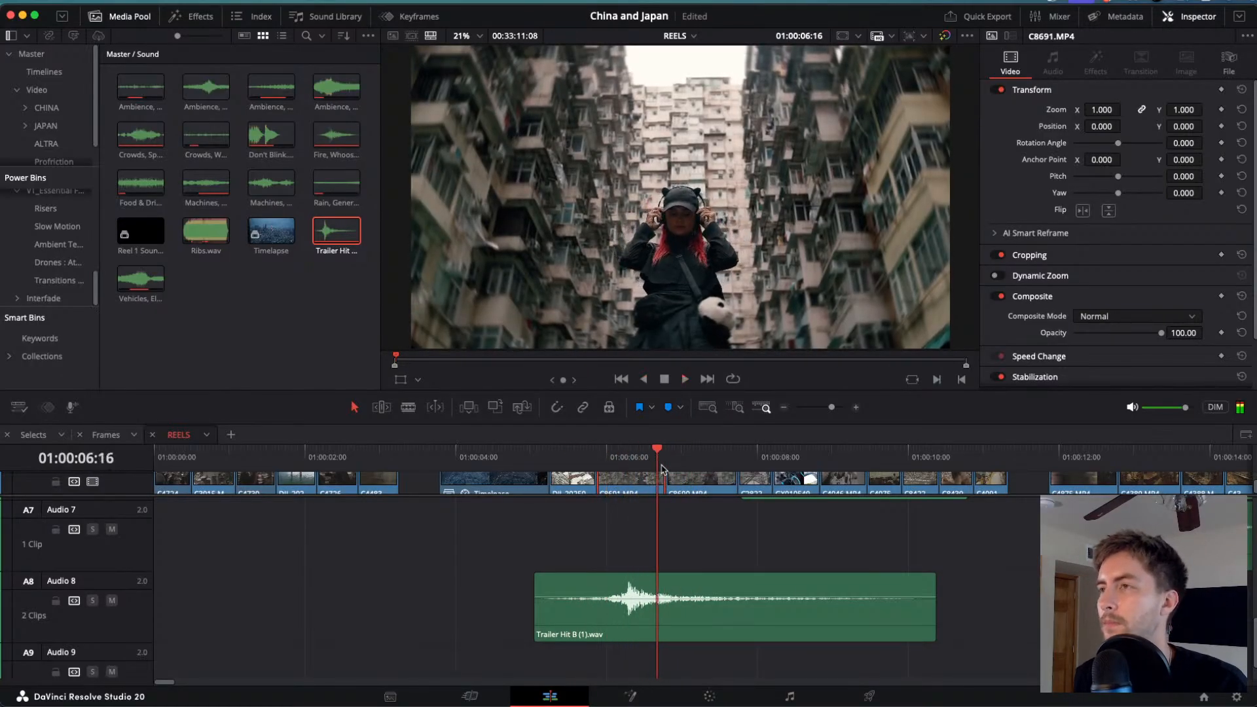
pyautogui.press('j')
pyautogui.press('k')
# - Shift Trailer Hit B (1).wav about four frames later on Audio 8, playing the section back to check each move
pyautogui.click(658, 627)
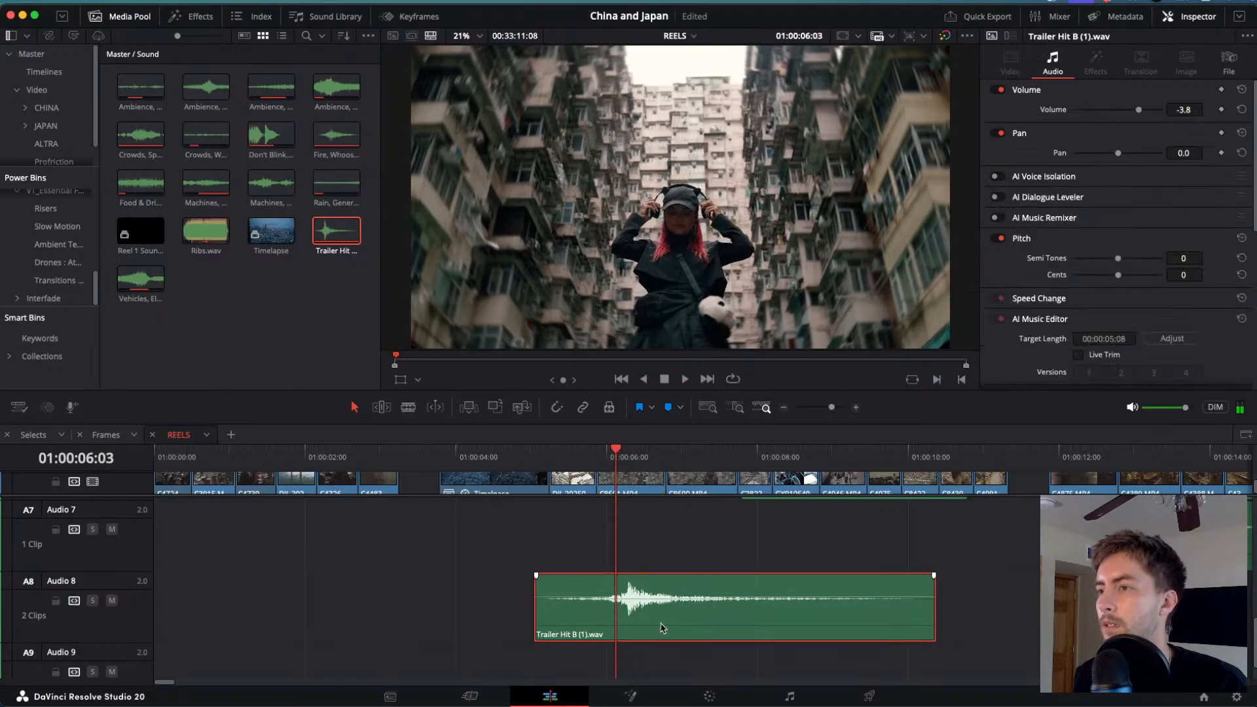
pyautogui.moveTo(661, 628); pyautogui.dragTo(663, 628)
pyautogui.press('l')
pyautogui.press('j')
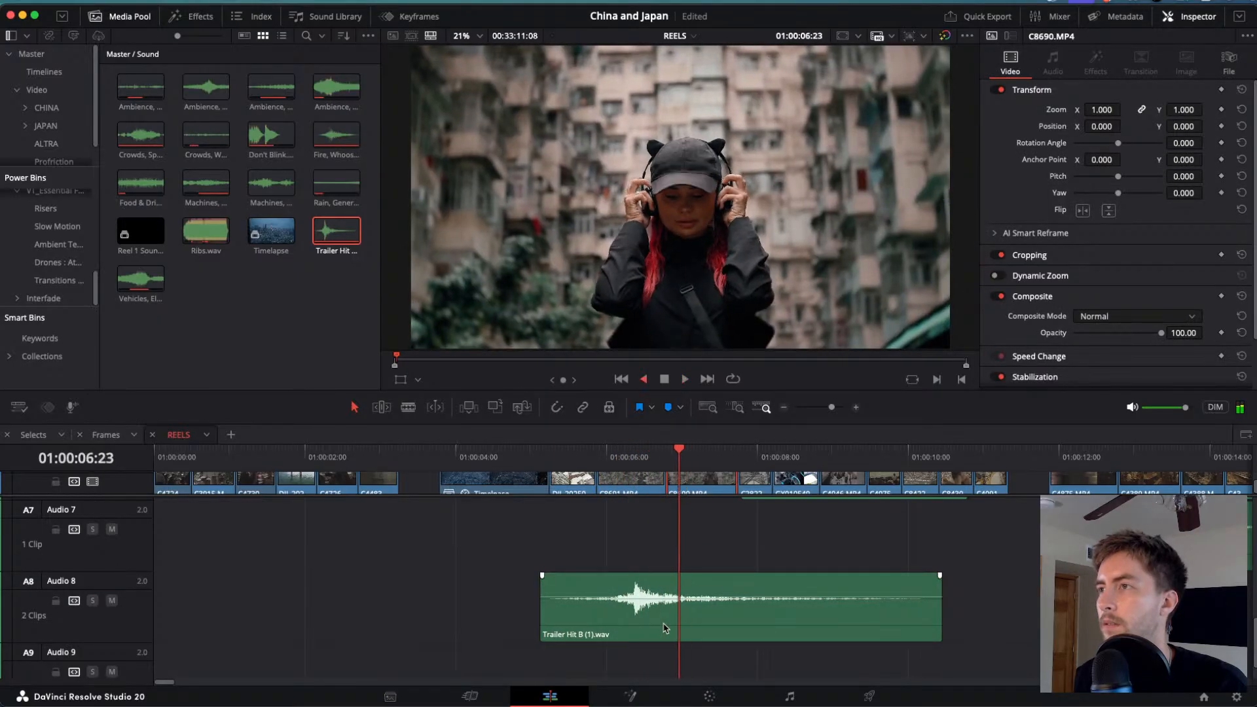
pyautogui.press('k')
pyautogui.moveTo(663, 628); pyautogui.dragTo(673, 629)
pyautogui.press('l')
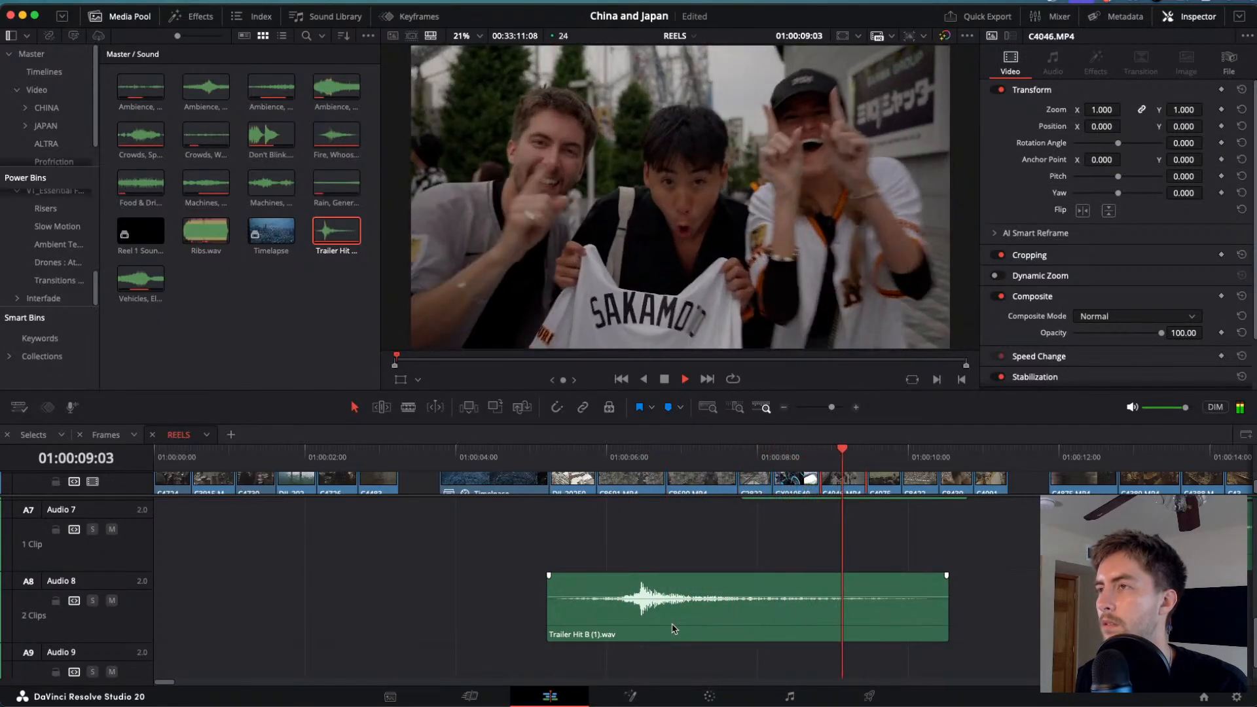
pyautogui.press('j')
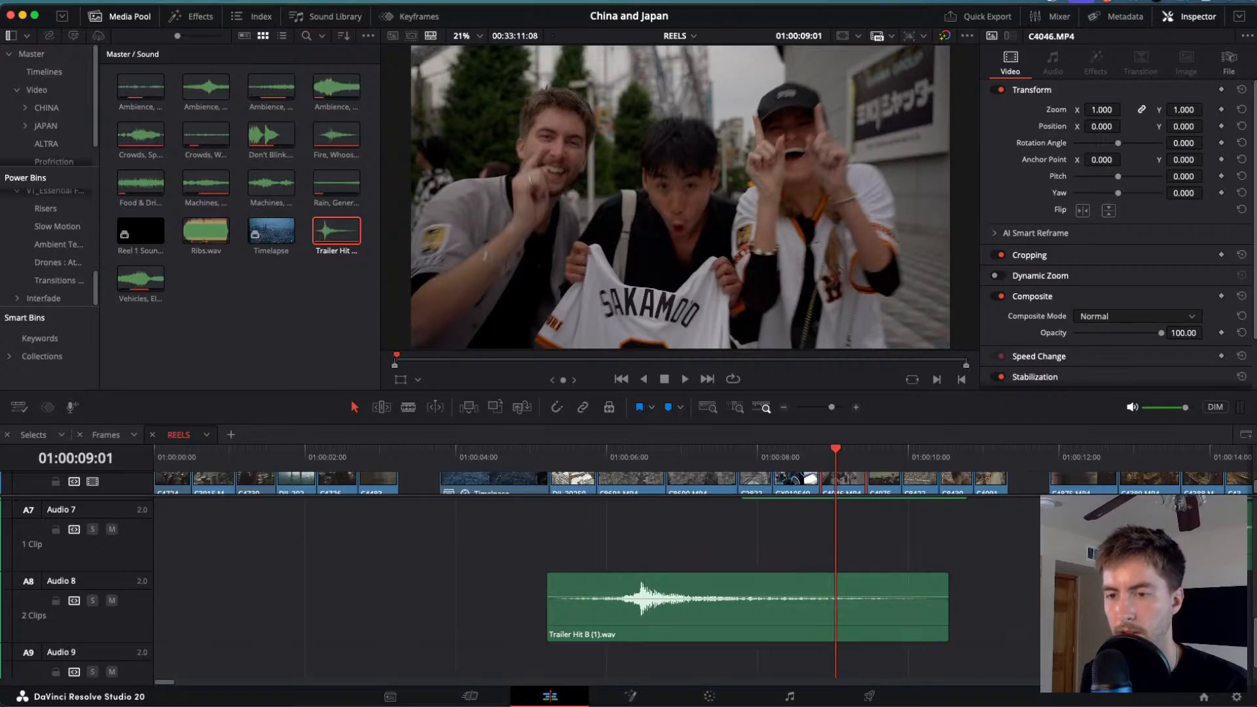
# - Switch to Soundly, search for "cheer", audition Crowds, Applause, Concert Hall, Medium 02 and look through the results
pyautogui.press('super+Tab')
pyautogui.click(745, 47)
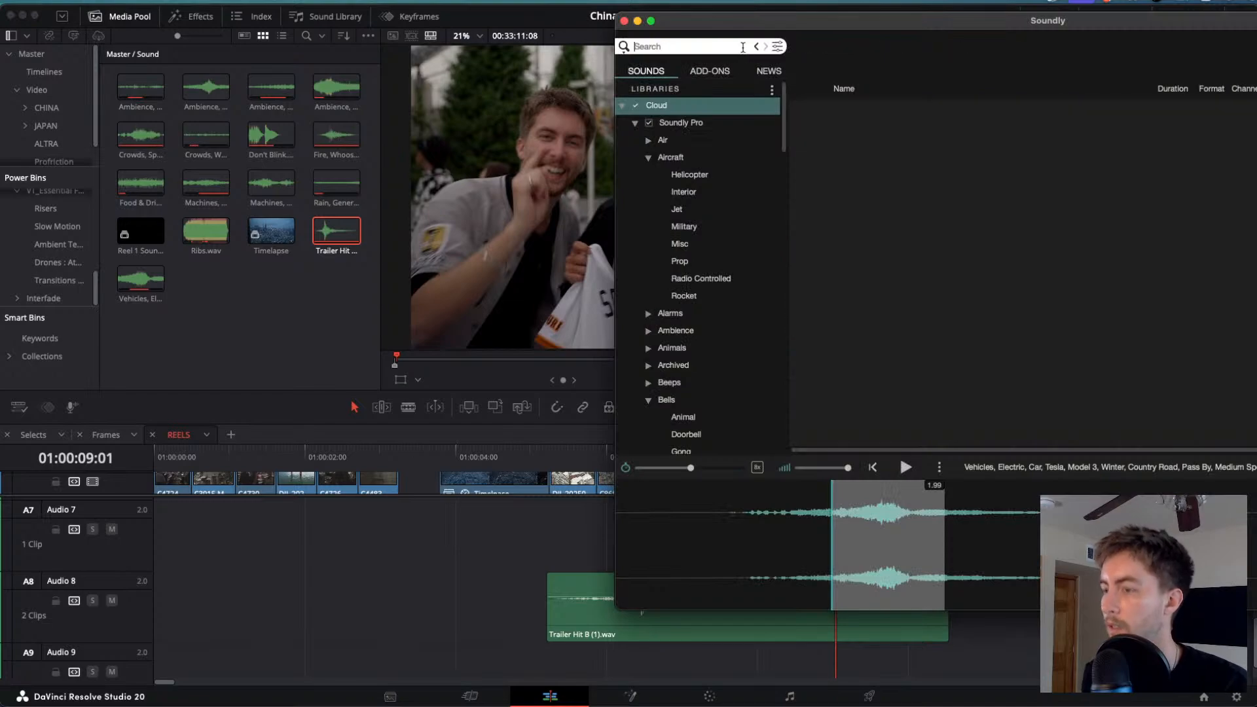
pyautogui.write('cheer')
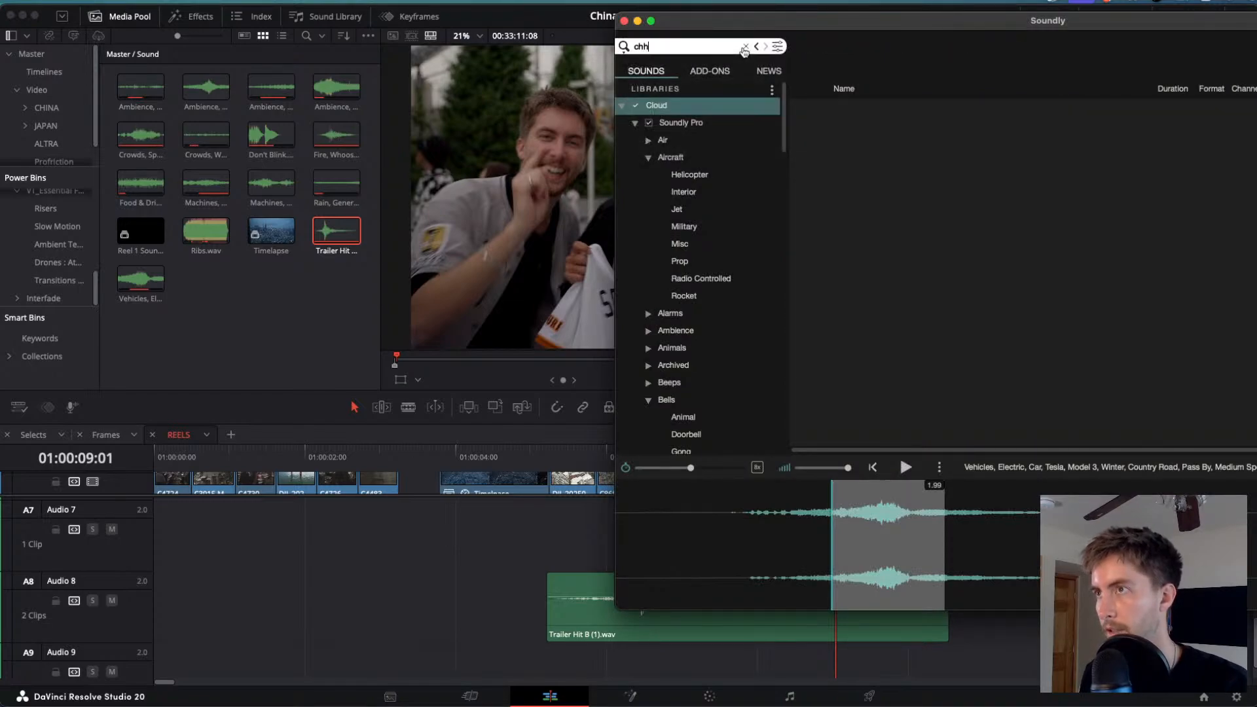
pyautogui.press('Return')
pyautogui.click(899, 108)
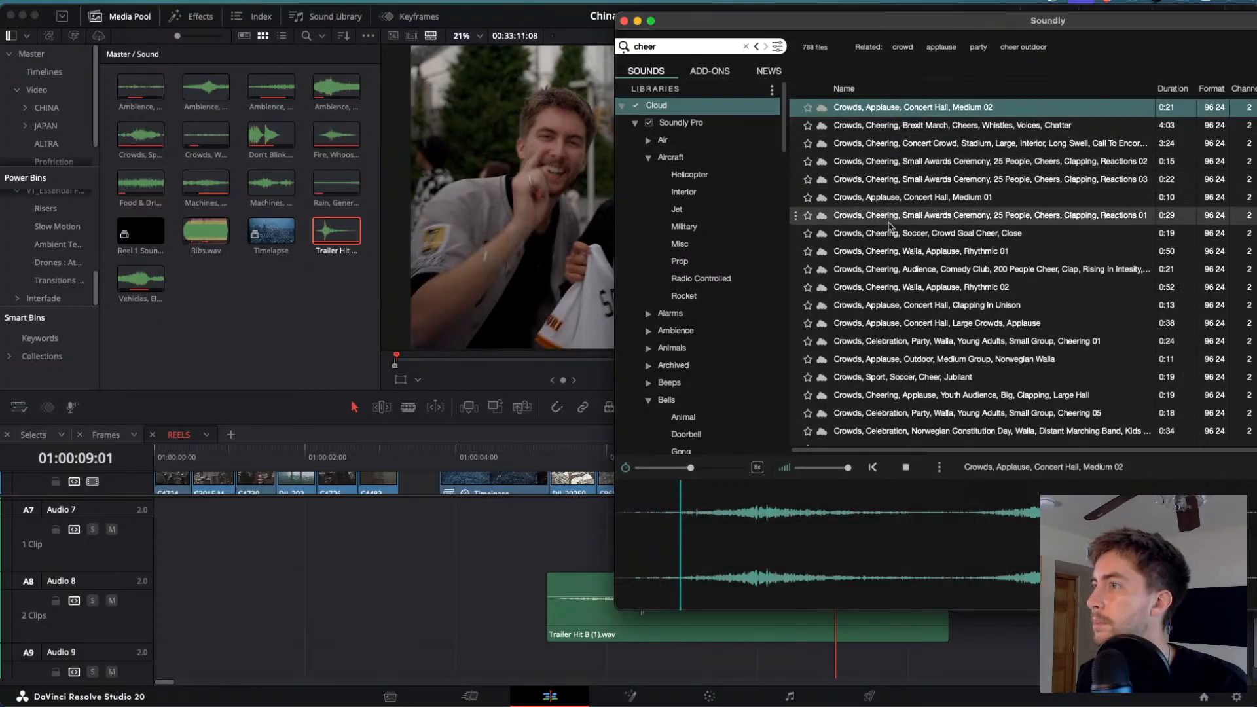
pyautogui.scroll(-2, 889, 223)
pyautogui.press('space')
pyautogui.scroll(-1, 891, 265)
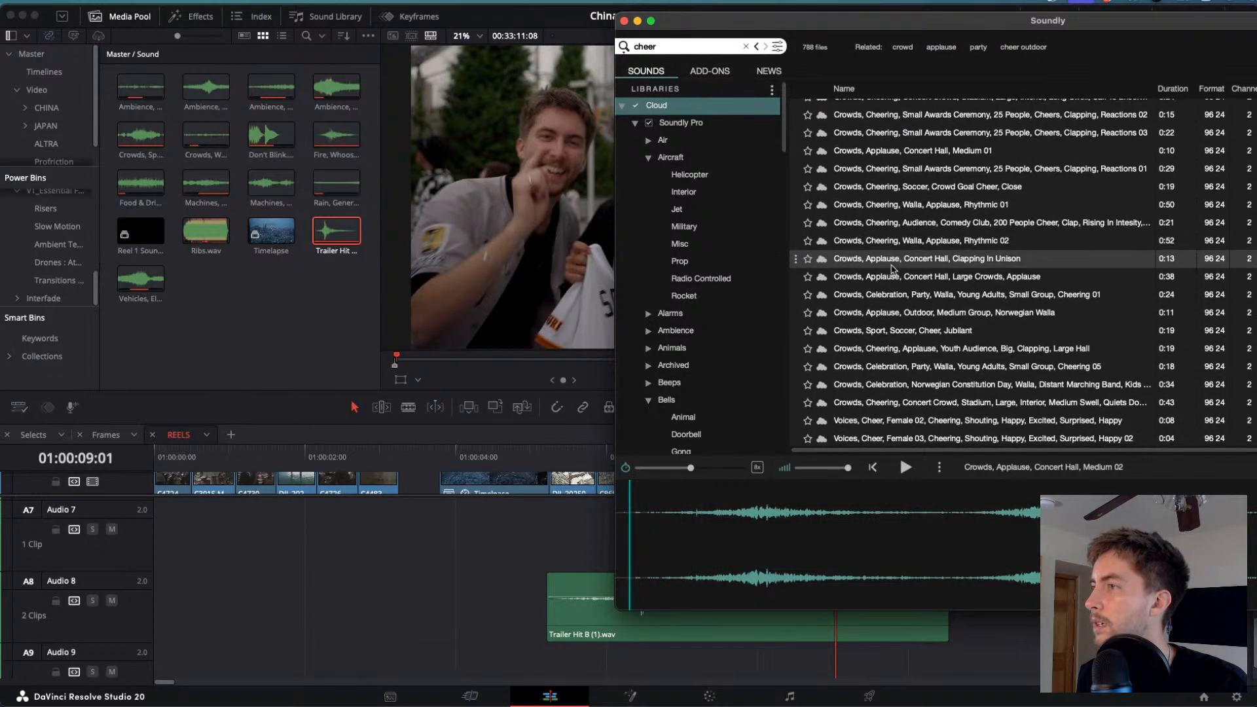
pyautogui.scroll(-4, 892, 269)
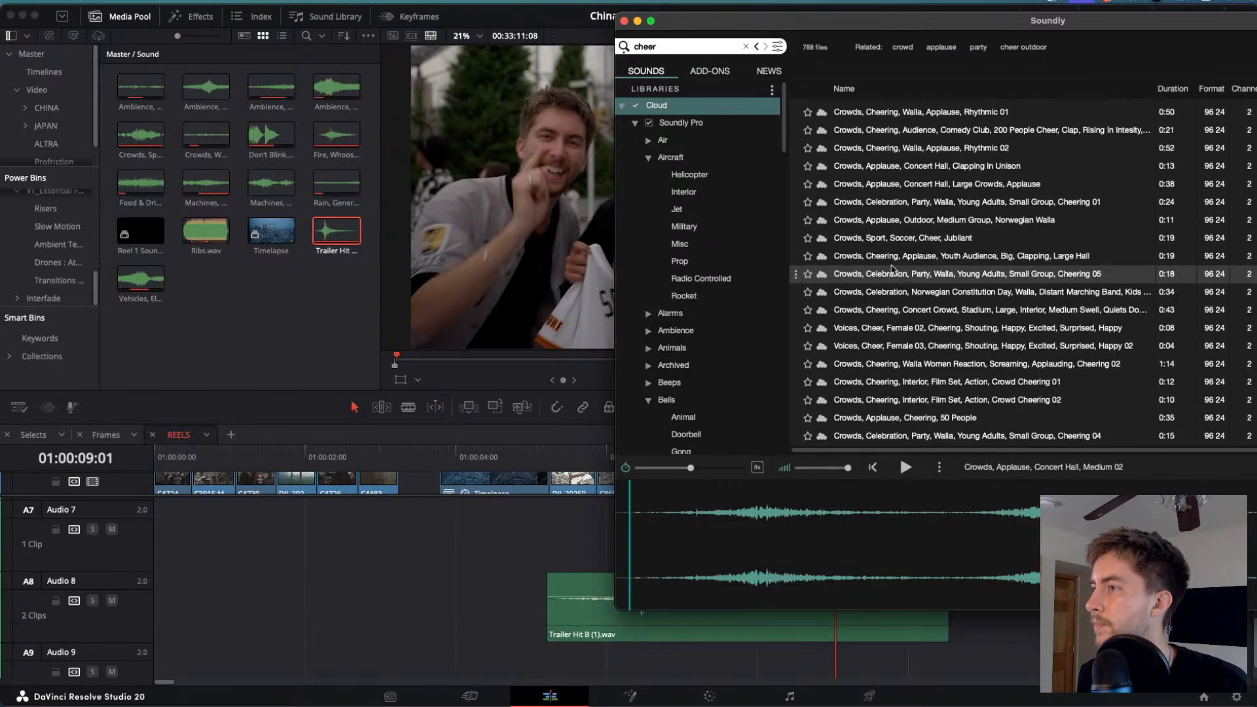
pyautogui.scroll(-3, 892, 270)
# - Place the opening 1.15 s of Voices, Cheer, Female 02 on Audio 7 beneath the jersey shot and lower its volume slightly
pyautogui.click(886, 281)
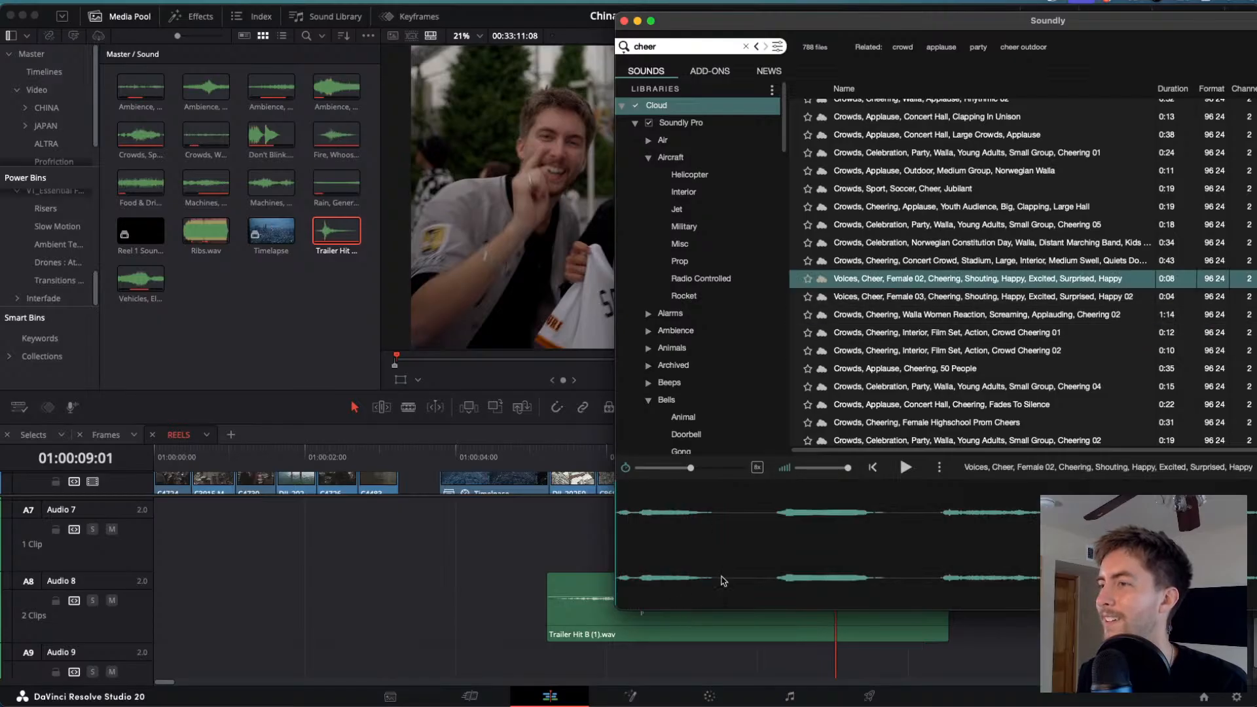
pyautogui.moveTo(727, 557); pyautogui.dragTo(615, 531)
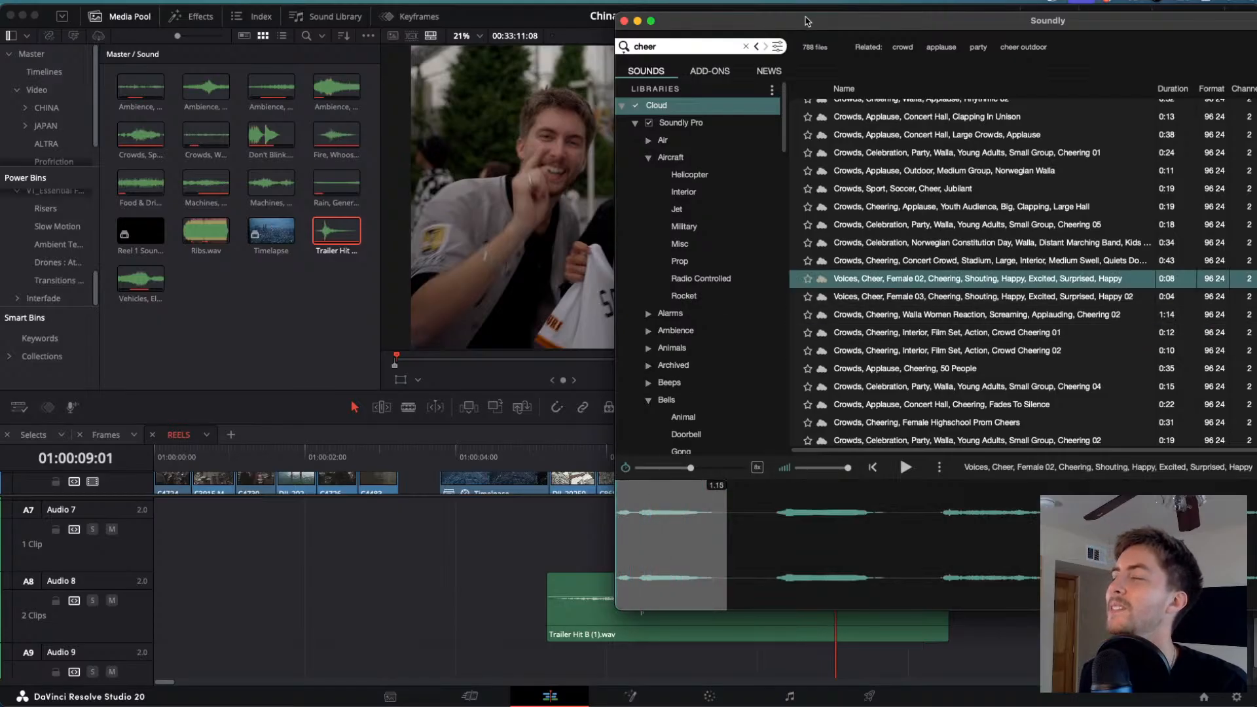
pyautogui.moveTo(800, 26); pyautogui.dragTo(1136, 18)
pyautogui.moveTo(993, 522); pyautogui.dragTo(850, 534)
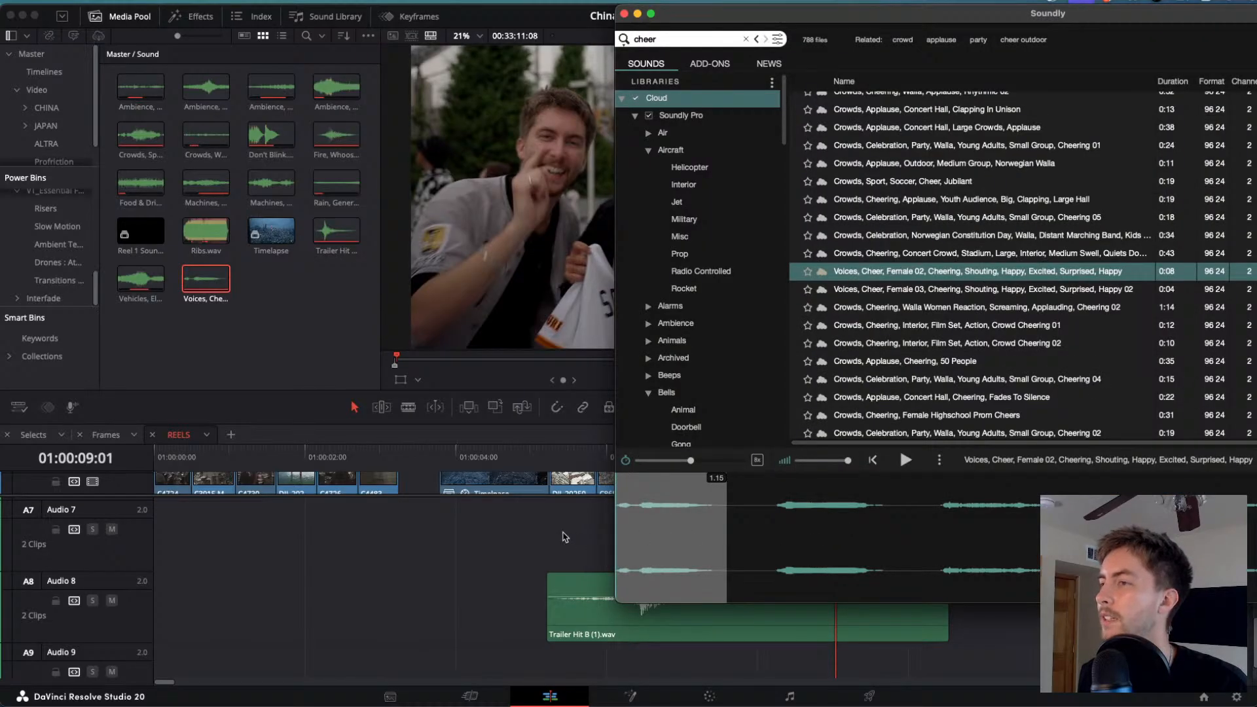
pyautogui.moveTo(565, 537); pyautogui.dragTo(872, 535)
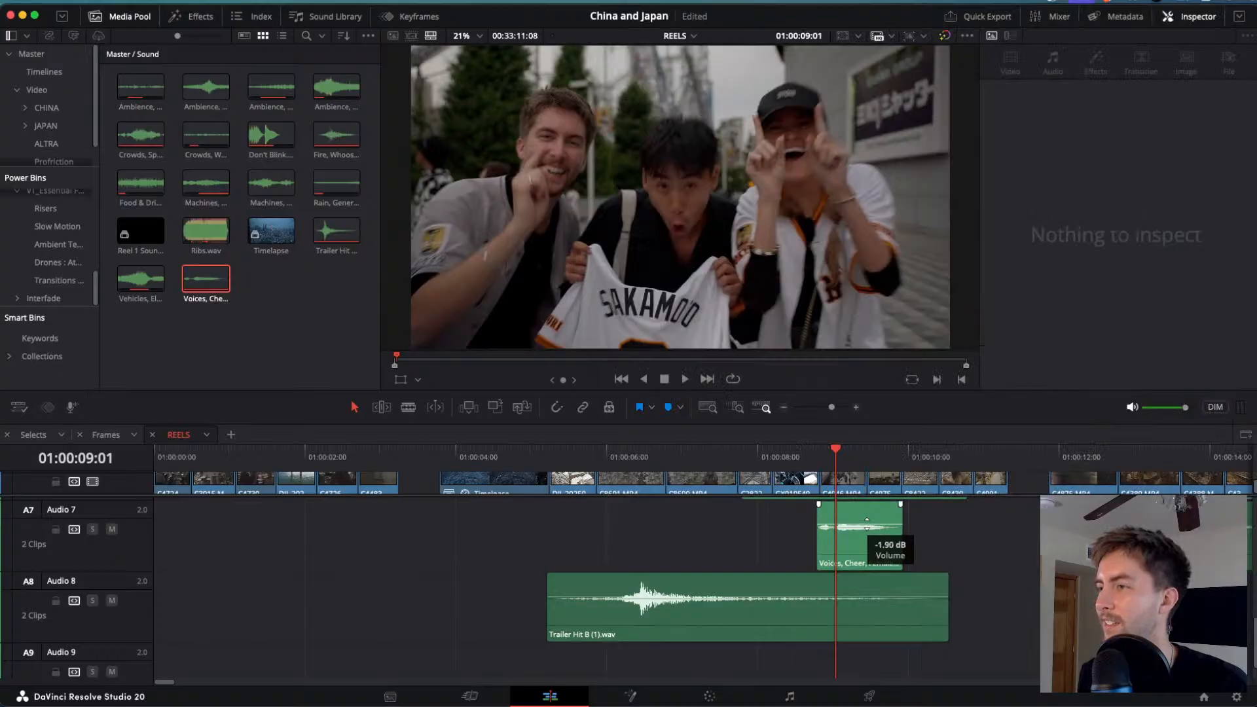
# - Replay the jersey shot from about 01:00:08:19 backwards and forwards to check the cheer against the picture
pyautogui.click(819, 452)
pyautogui.press('space')
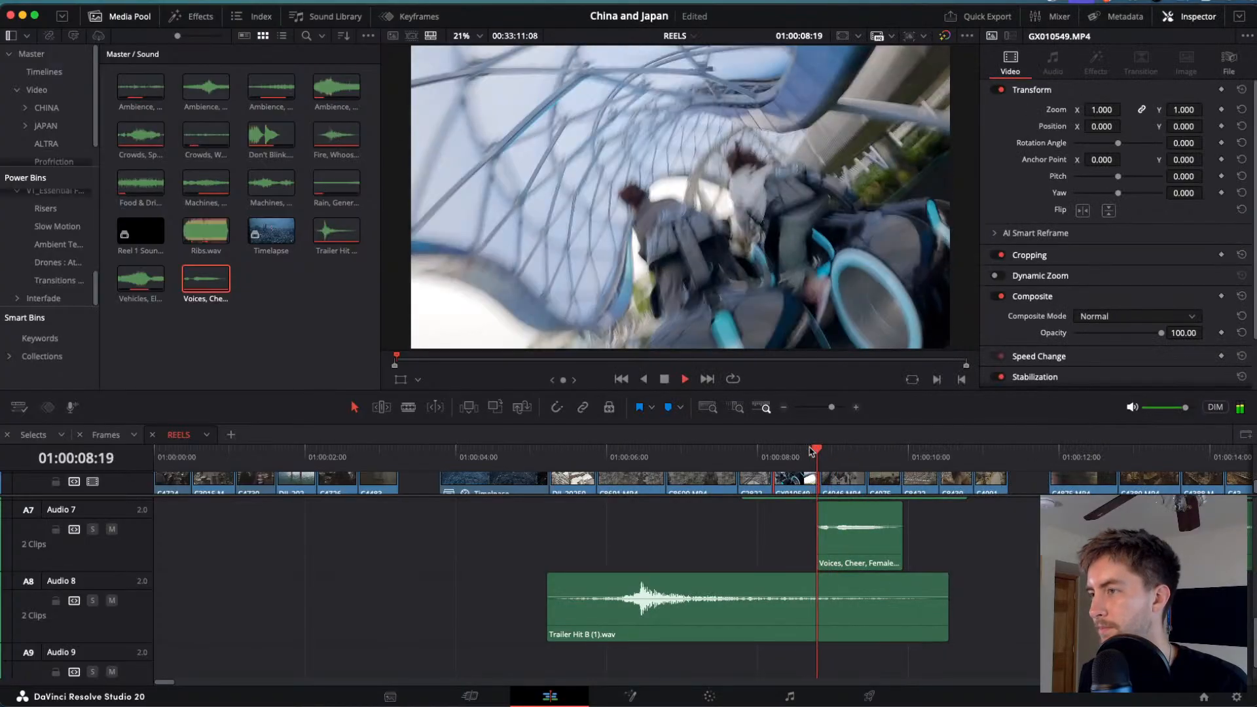
pyautogui.press('j')
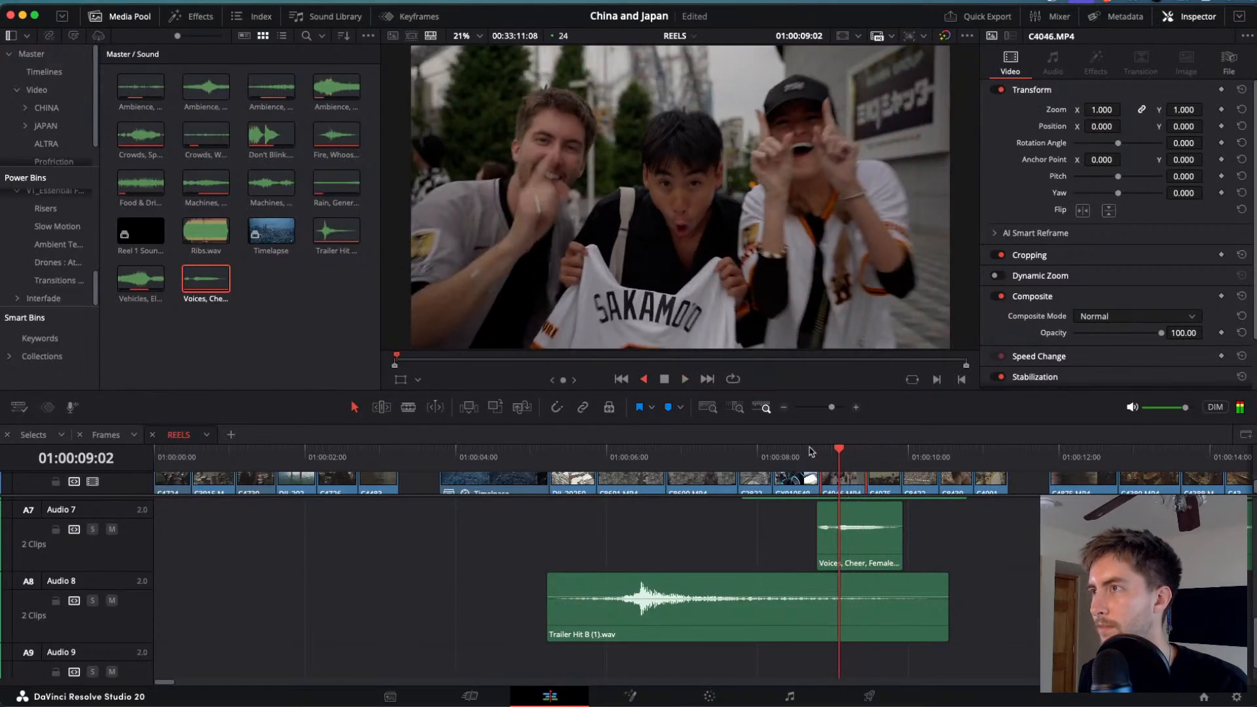
pyautogui.press('space')
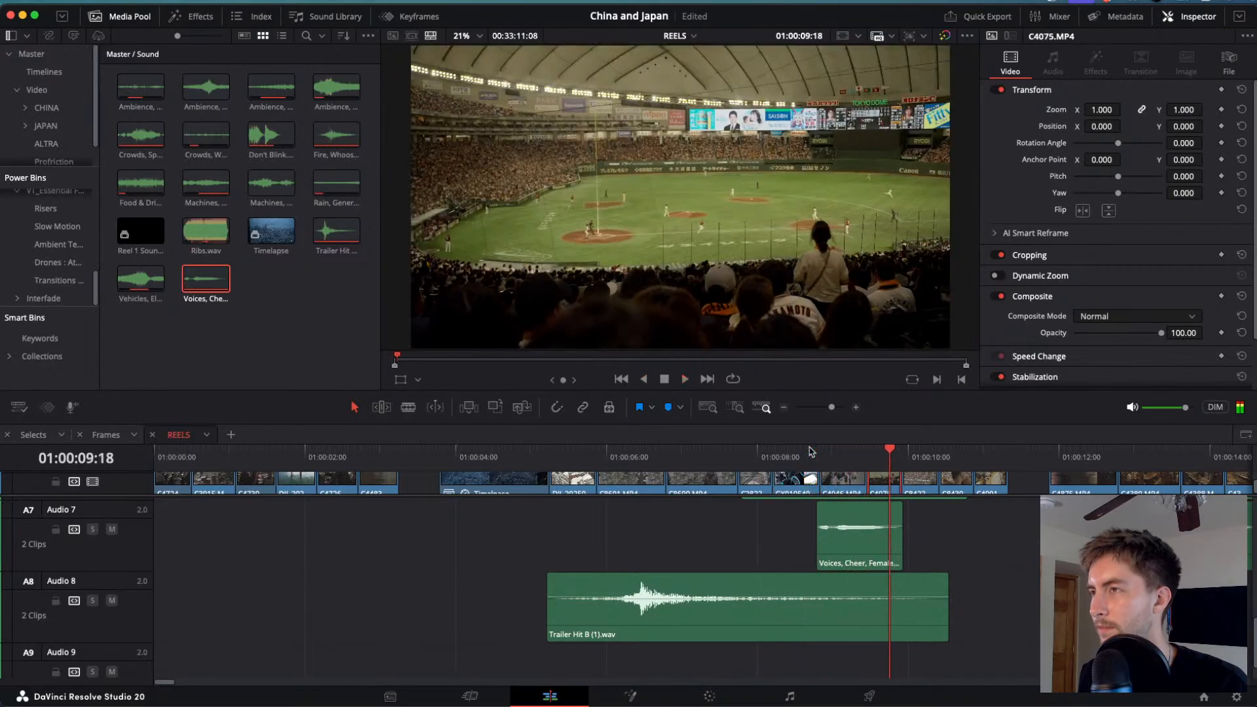
pyautogui.press('j')
pyautogui.press('l')
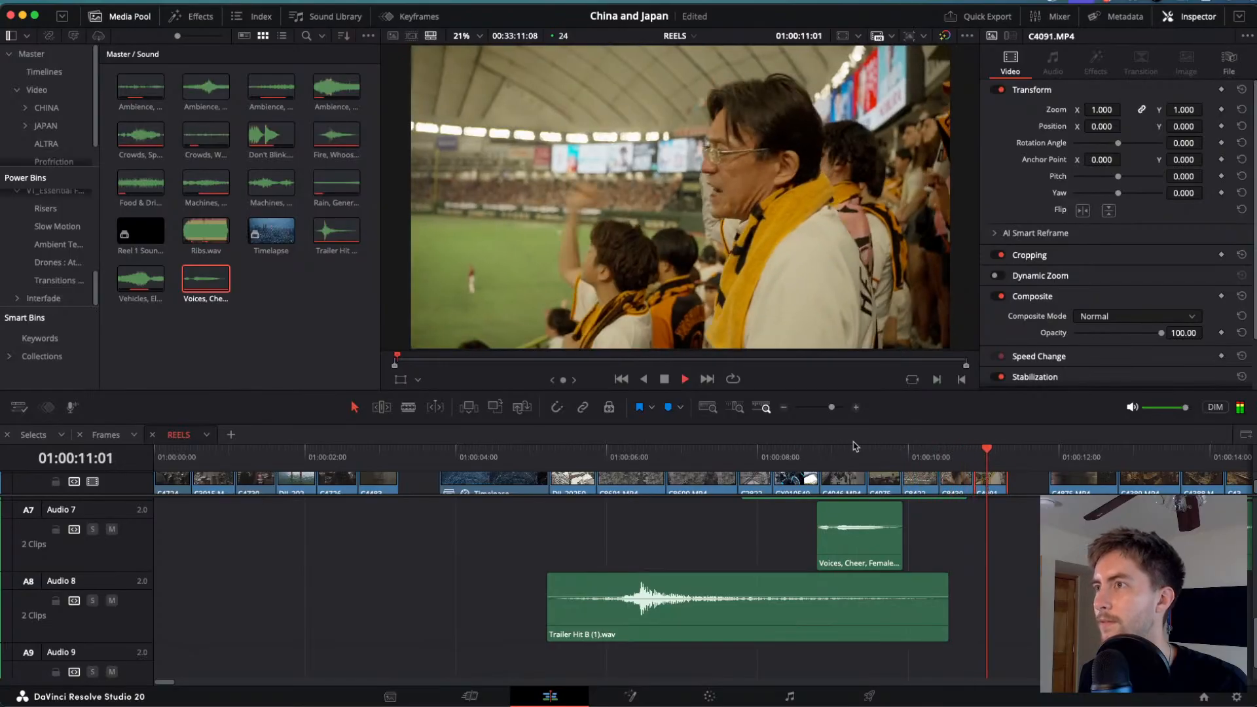
# - Play the reel from about 01:00:08 and again from about 01:00:04 to review the cheer leading into the stadium shots
pyautogui.scroll(1, 998, 457)
pyautogui.scroll(-1, 999, 457)
pyautogui.click(780, 452)
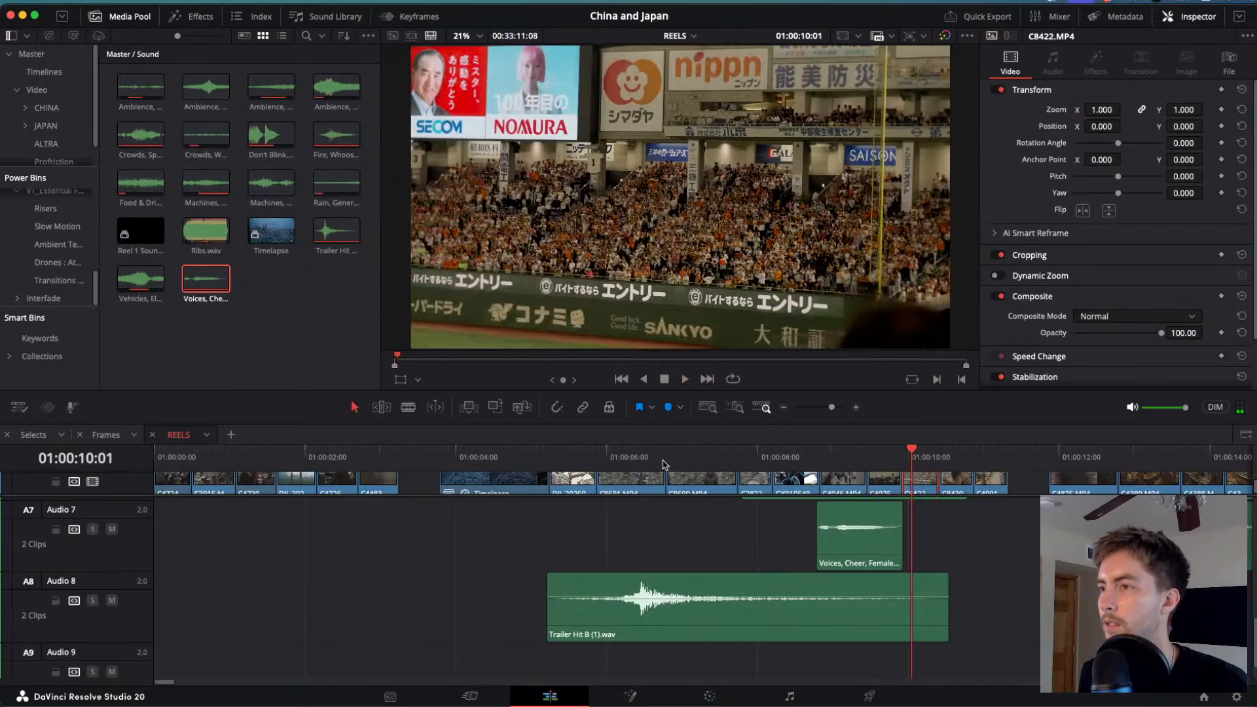
pyautogui.click(497, 458)
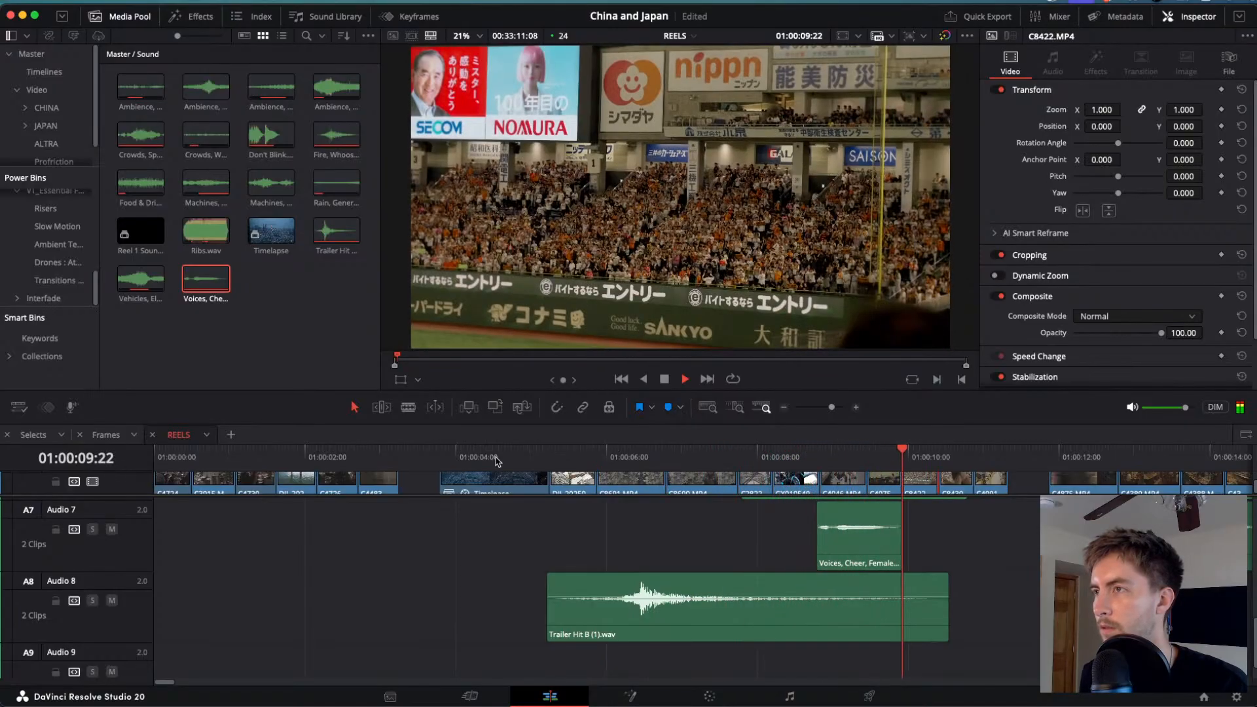
pyautogui.press('j')
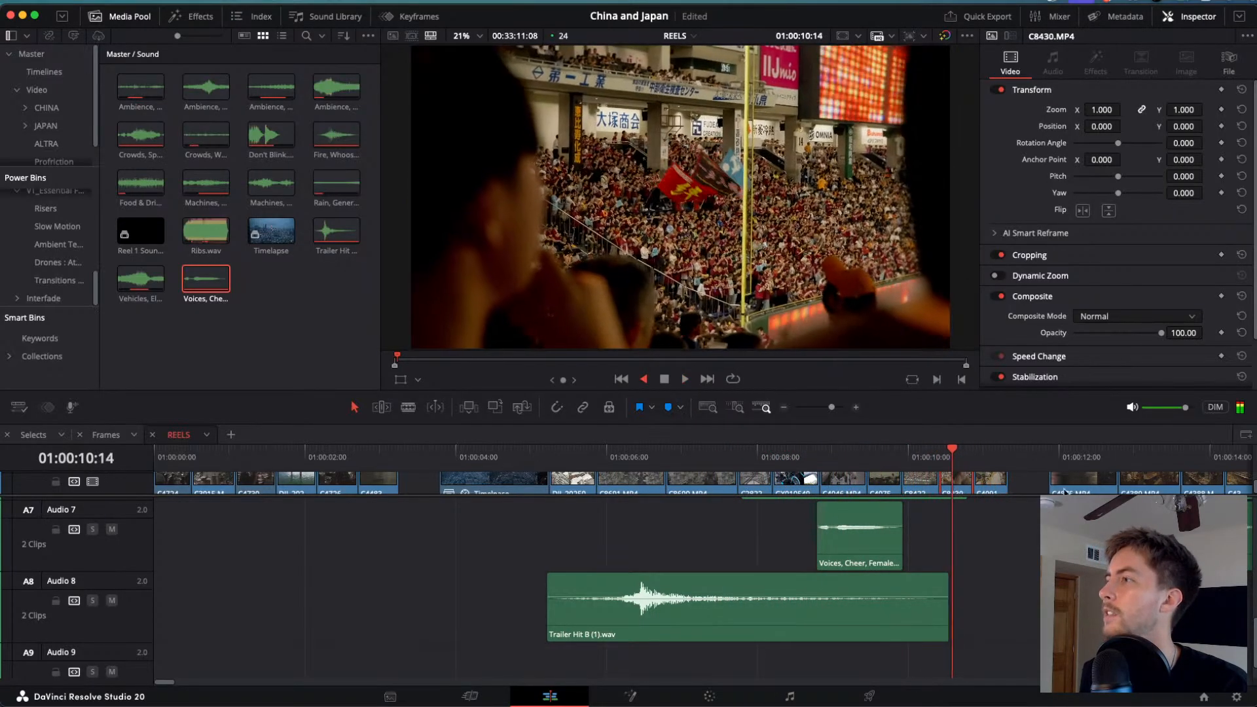
pyautogui.press('k')
# - Return to Soundly, audition Voices, Cheer, Female 03, Cheering 02 and search for "voices male cheer"
pyautogui.press('super+Tab')
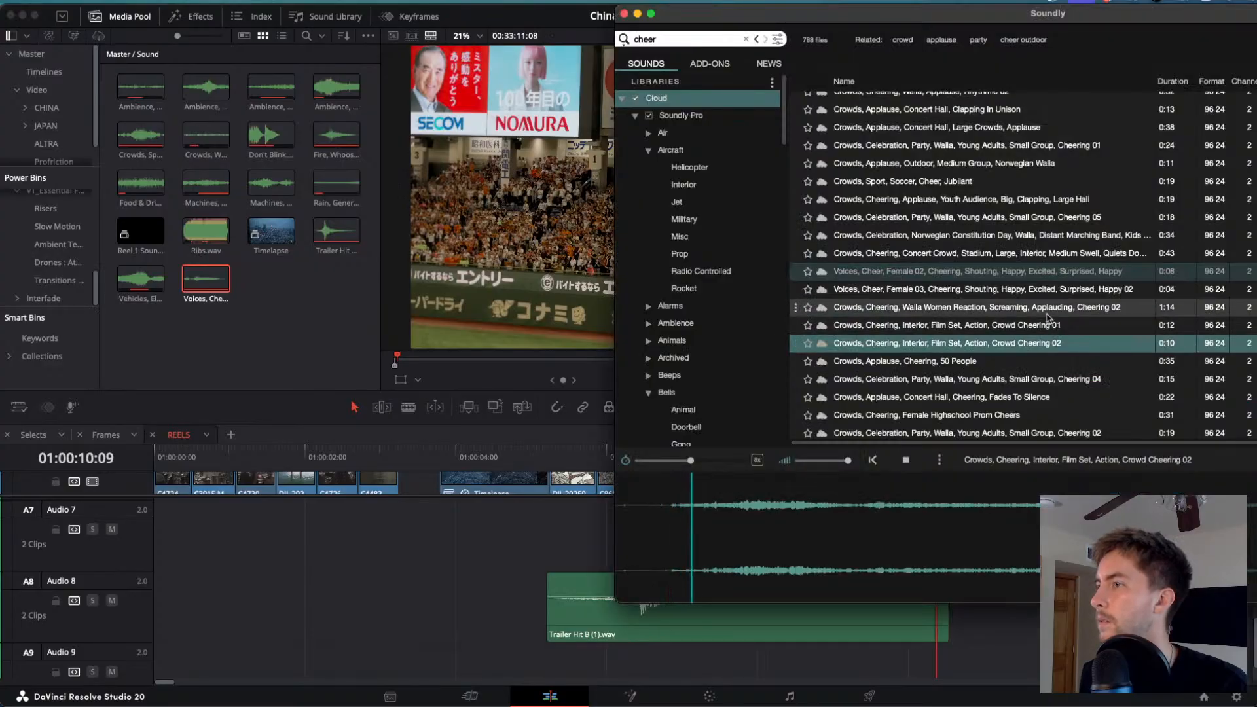
pyautogui.click(1013, 290)
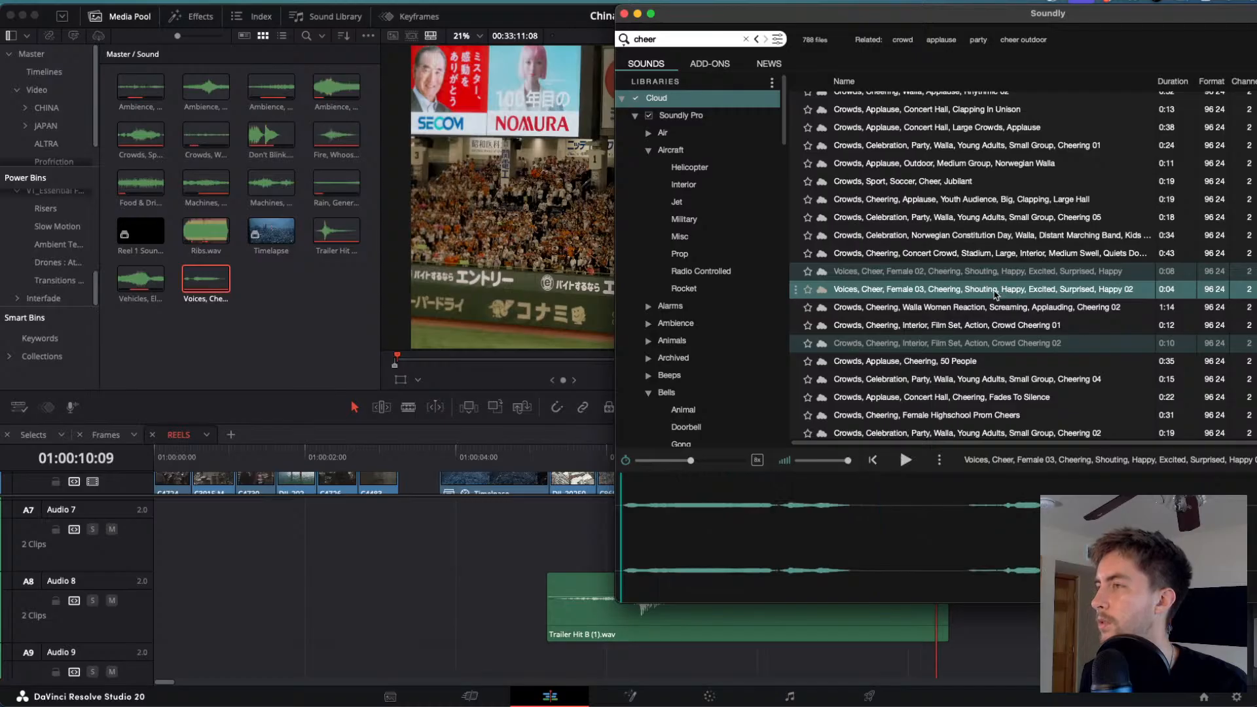
pyautogui.click(744, 41)
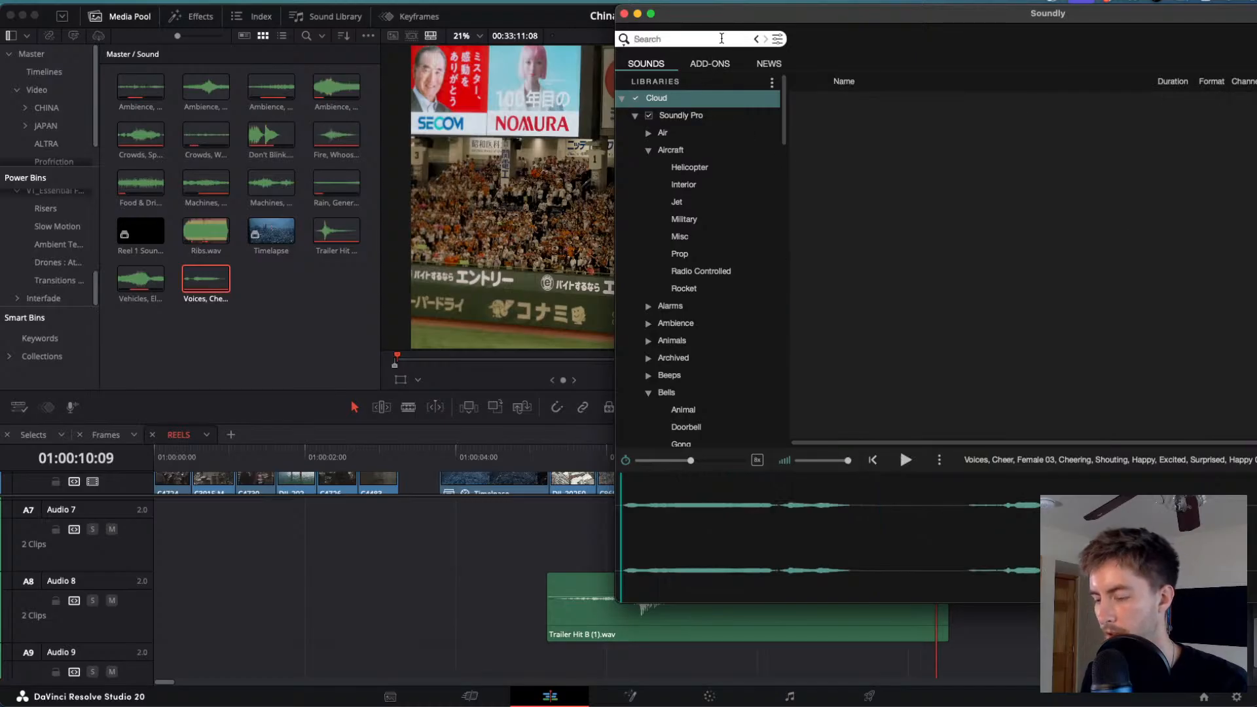
pyautogui.write('voices m')
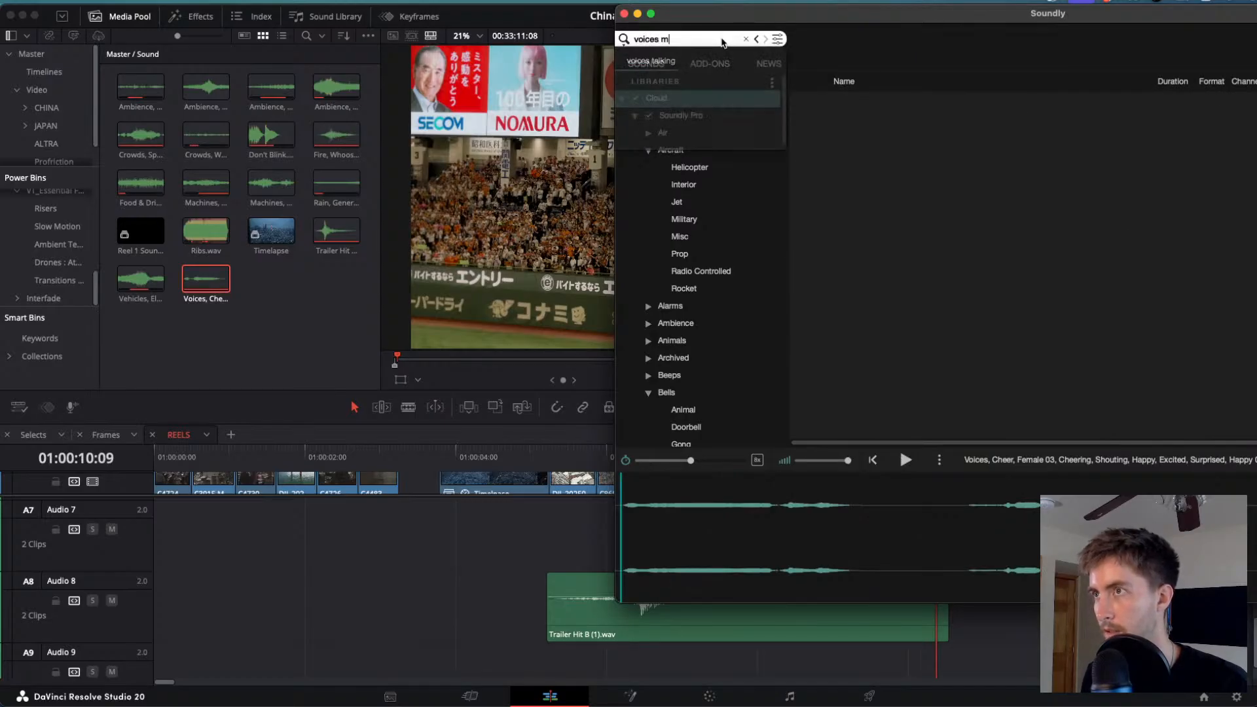
pyautogui.write('ale cheer')
pyautogui.press('Return')
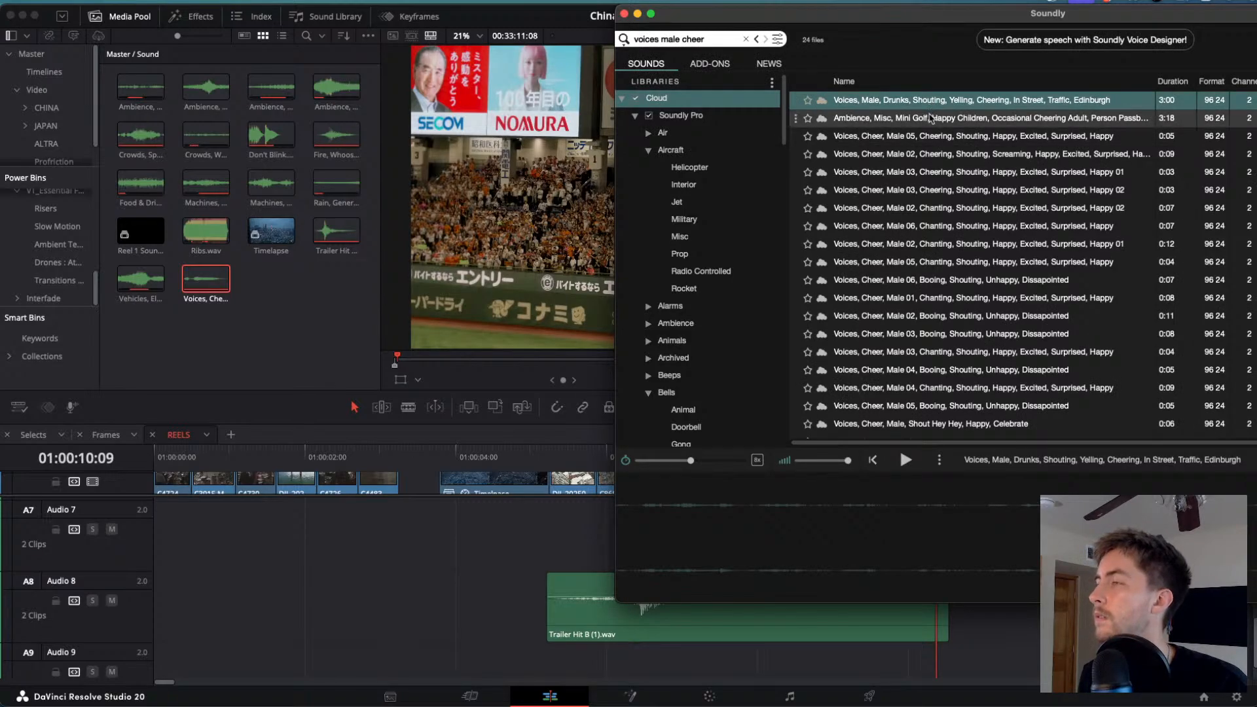
# - Audition Voices, Male, Drunks and the Voices, Cheer, Male 05, 02 and 03 cheering recordings, revisiting Male 03, Cheering 02
pyautogui.press('space')
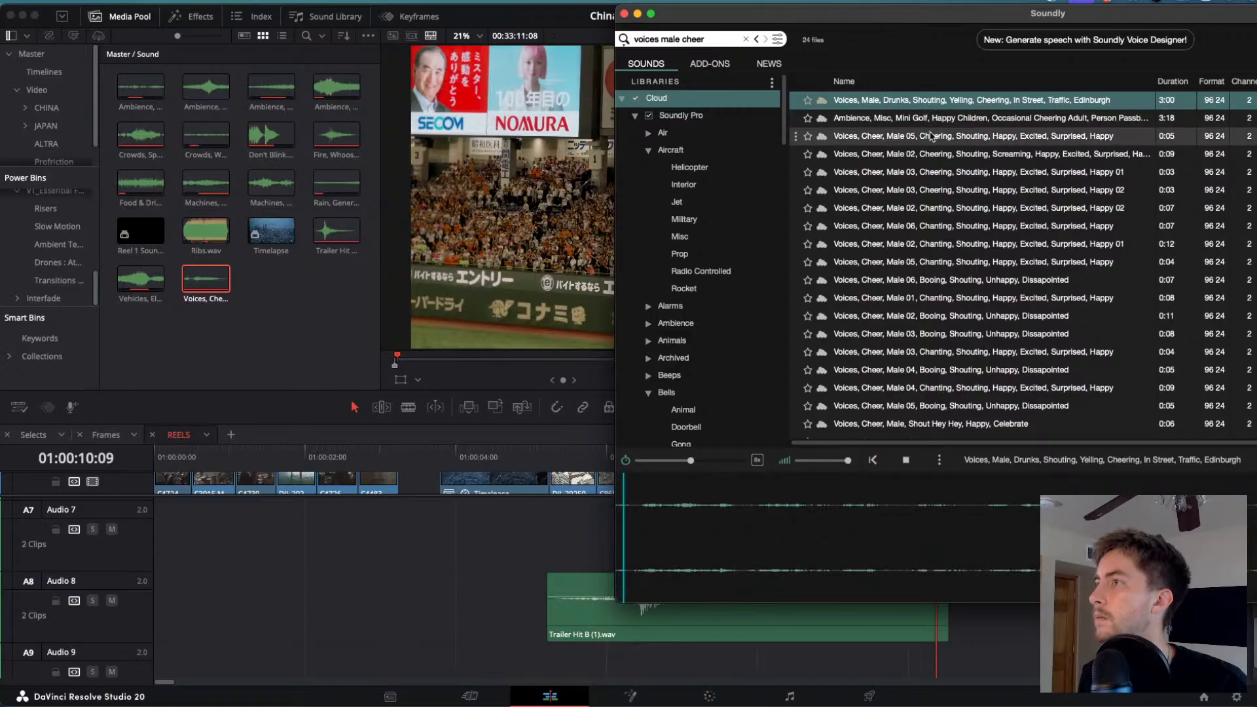
pyautogui.click(929, 136)
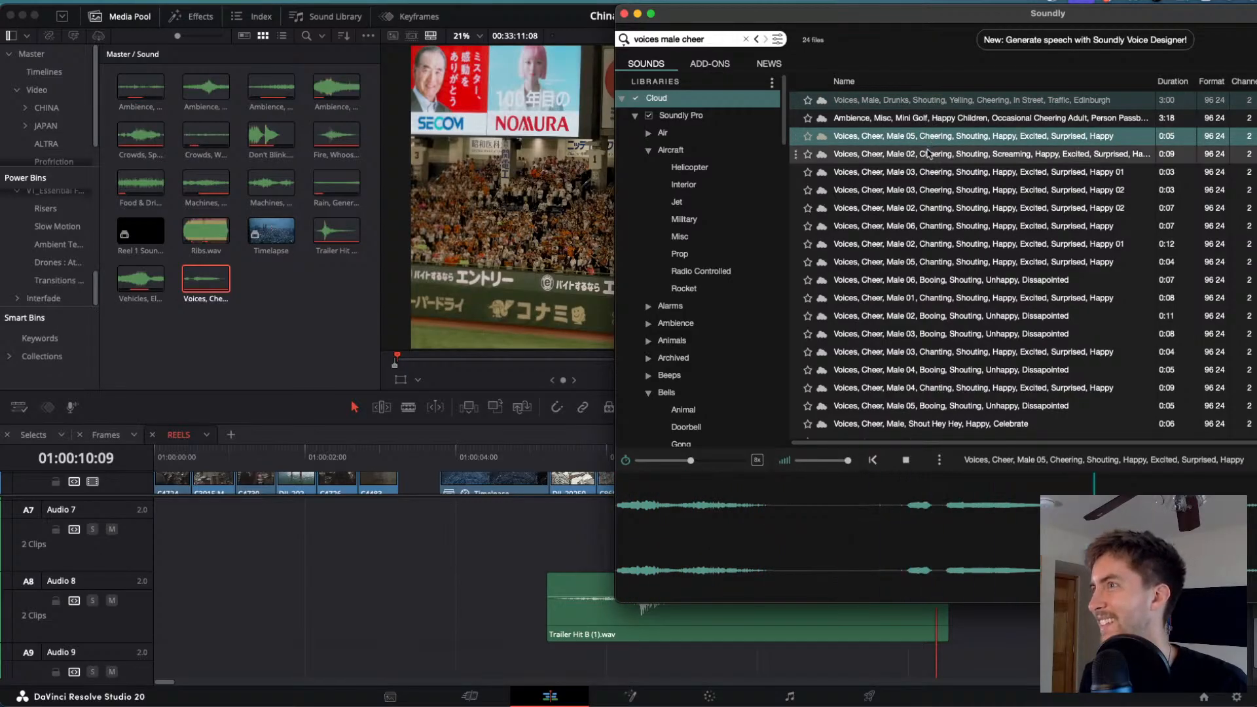
pyautogui.click(929, 154)
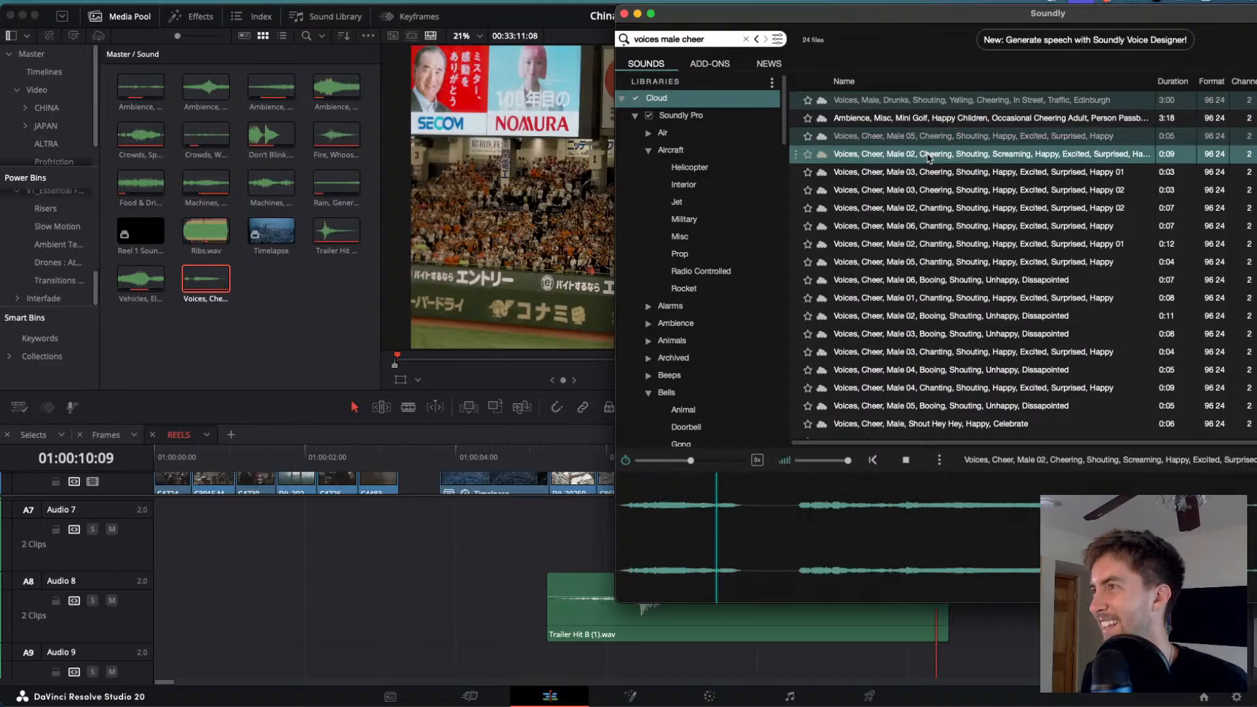
pyautogui.click(930, 171)
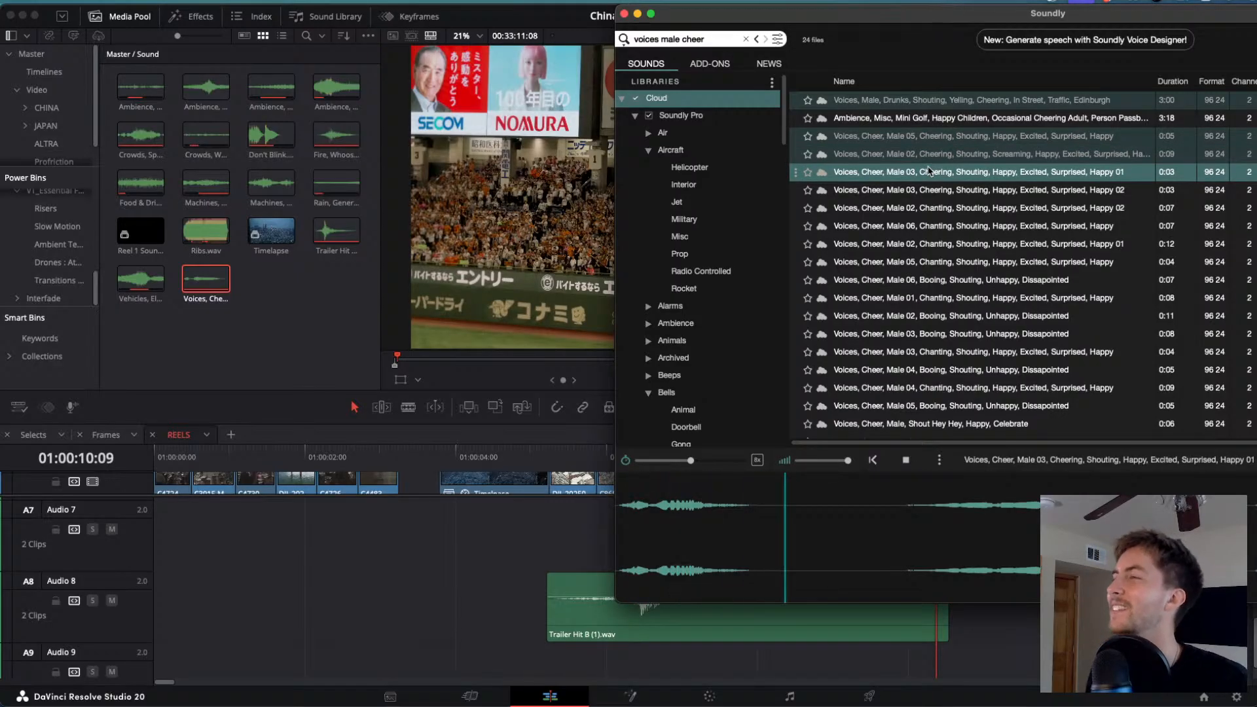
pyautogui.click(926, 189)
pyautogui.click(921, 207)
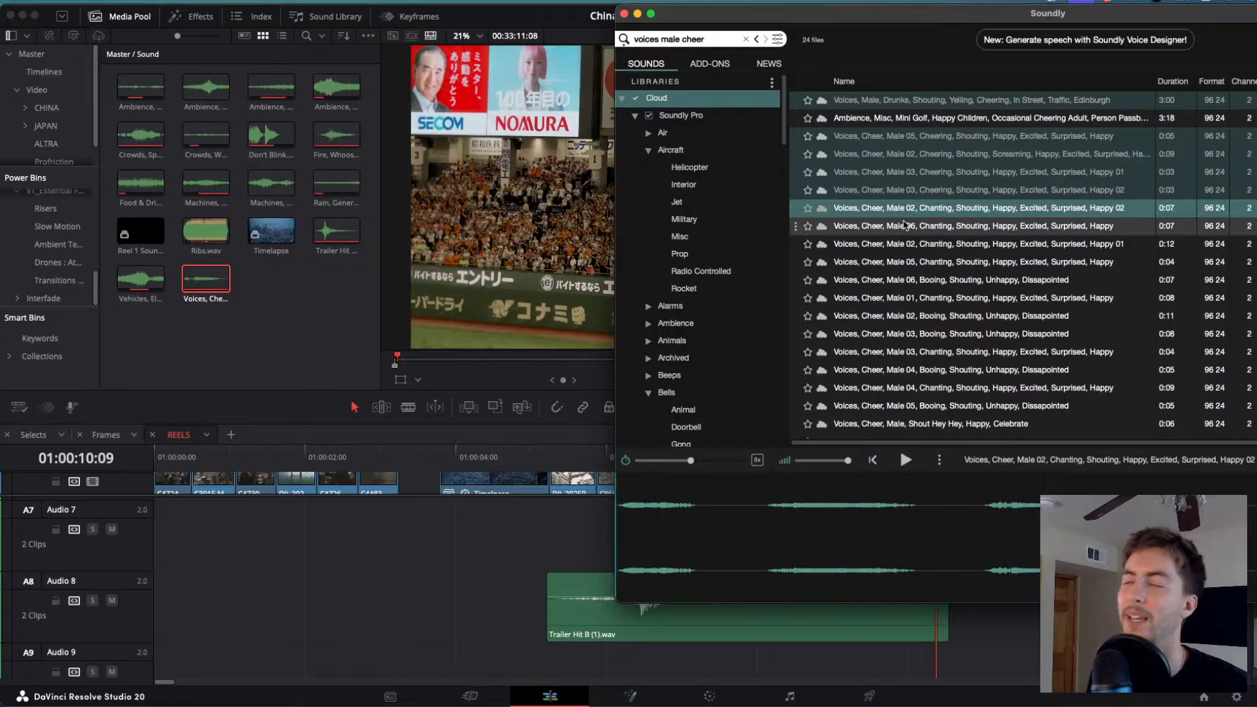
pyautogui.click(912, 190)
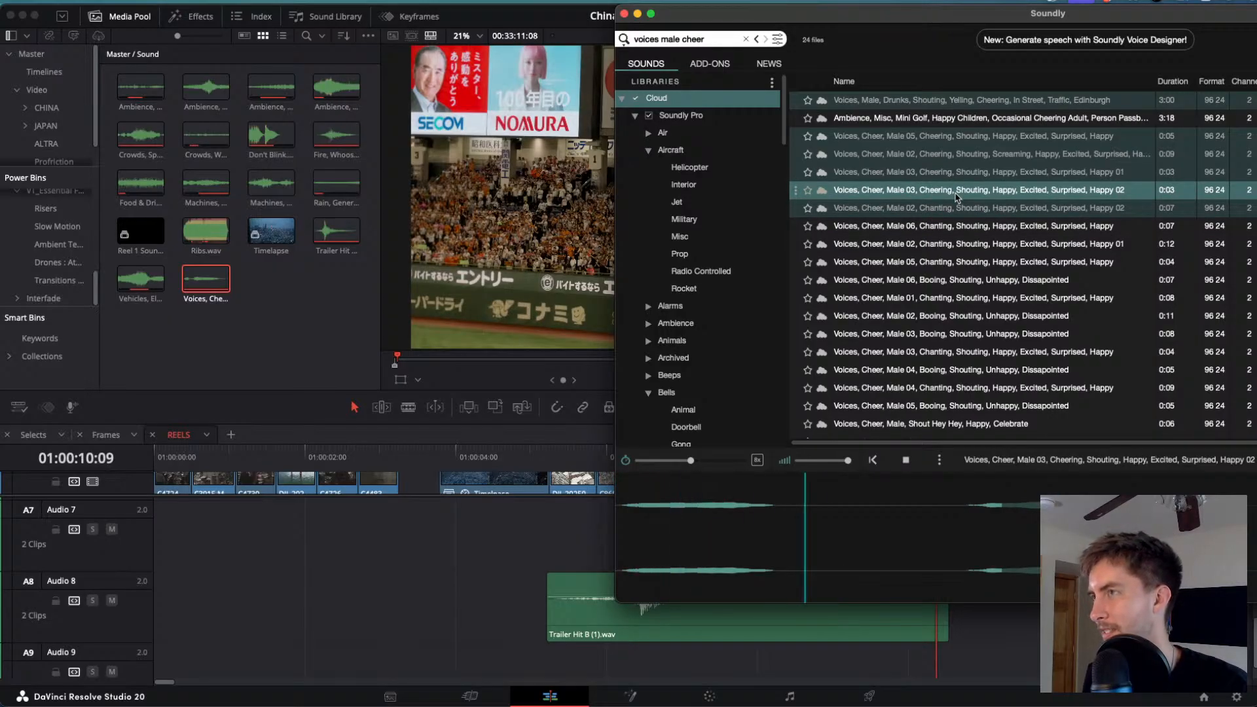
# - Move the Soundly window aside and audition the remaining male chanting and booing recordings, including Male 06, 05, 02, 01 and 04
pyautogui.moveTo(918, 20); pyautogui.dragTo(684, 22)
pyautogui.click(695, 283)
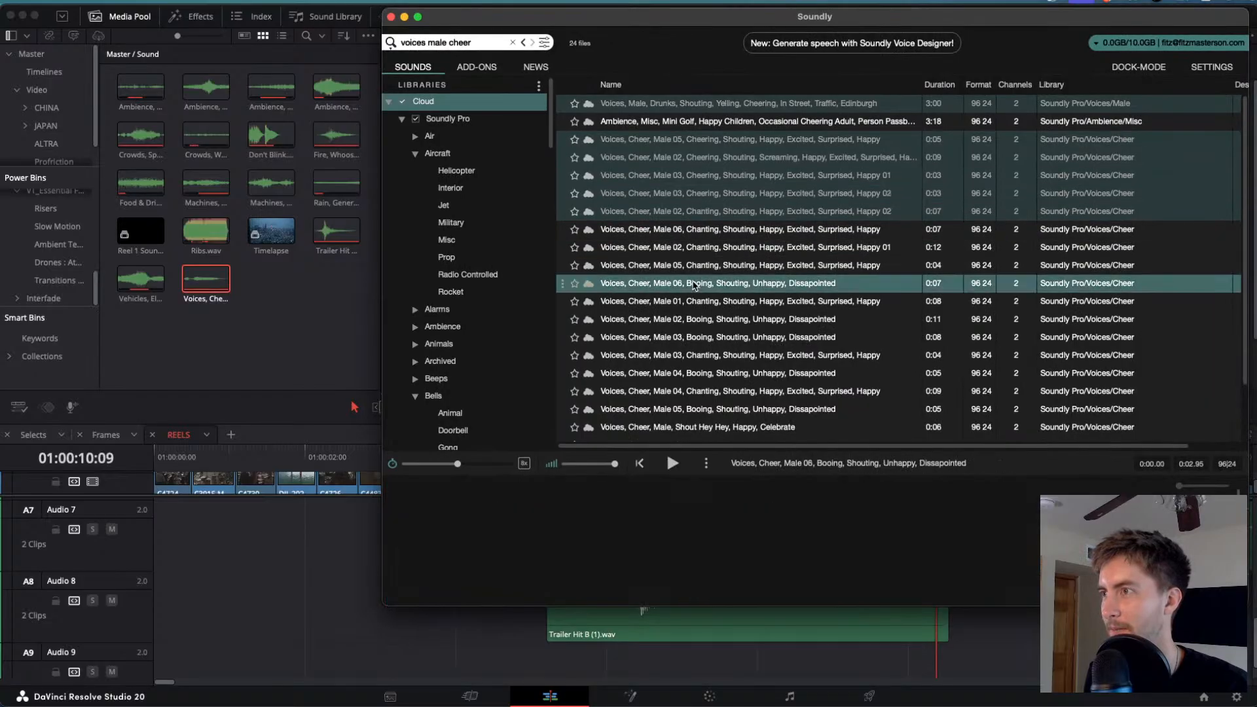
pyautogui.click(707, 265)
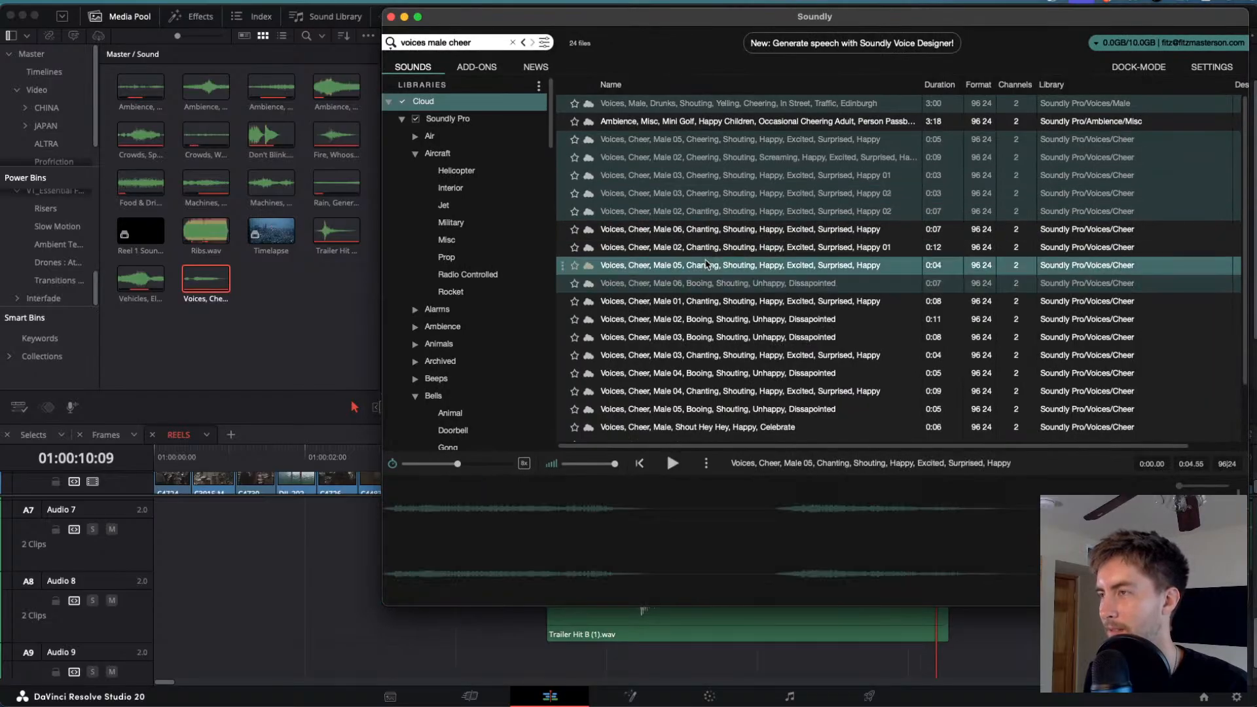
pyautogui.click(709, 247)
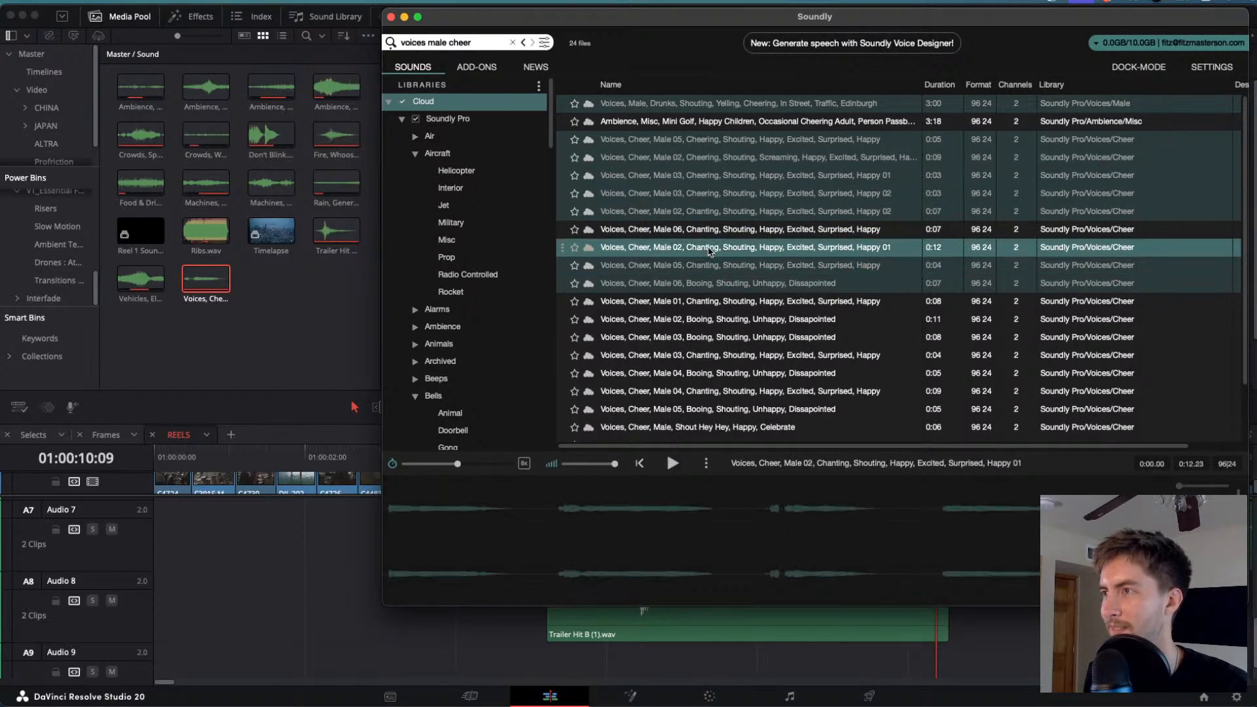
pyautogui.click(698, 233)
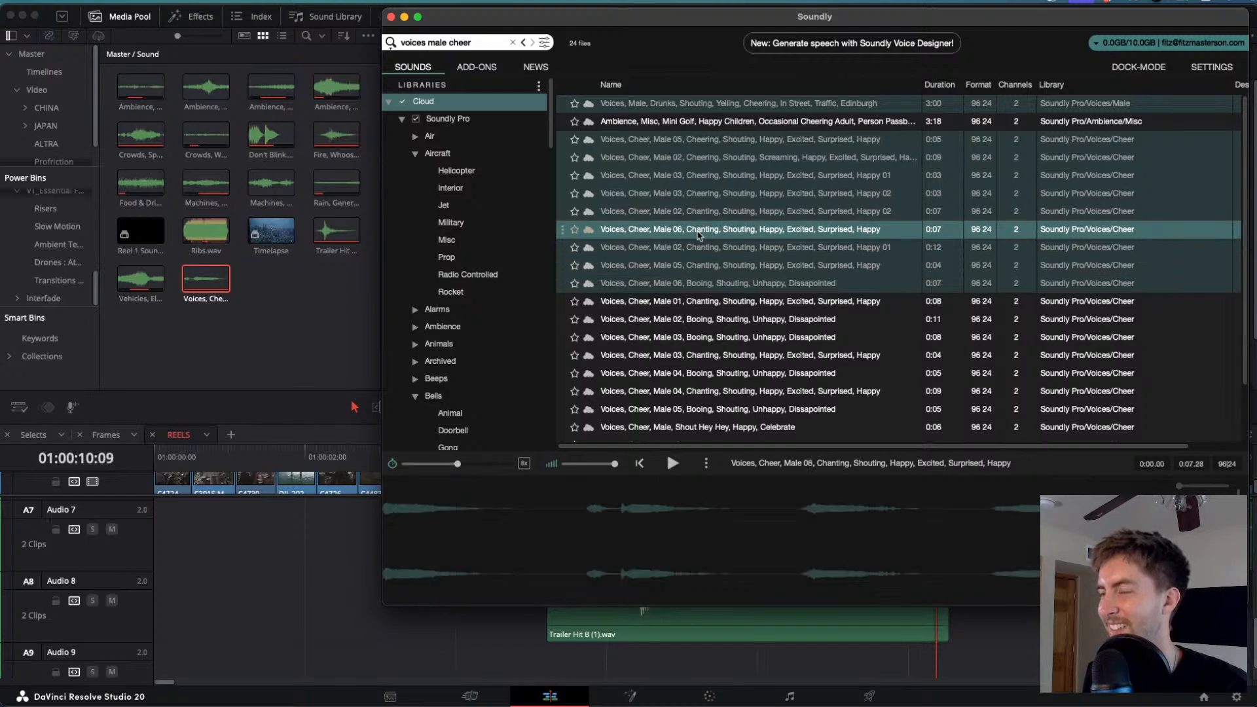
pyautogui.click(687, 302)
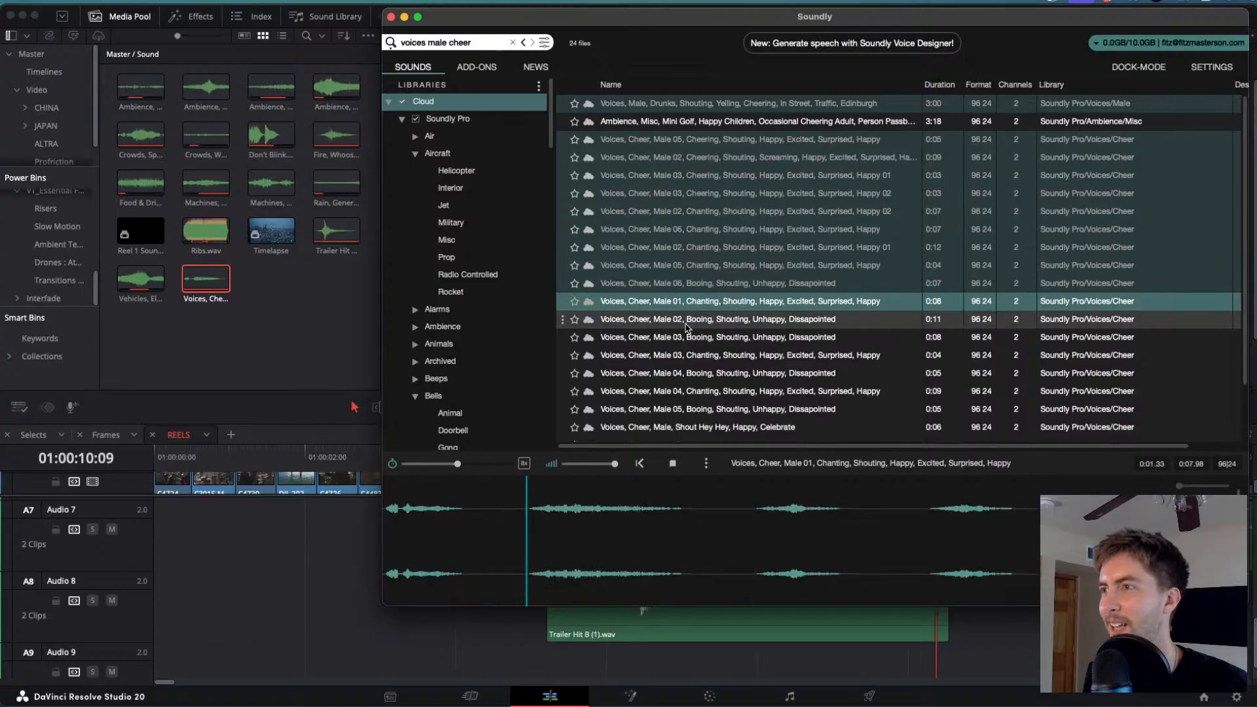
pyautogui.click(687, 322)
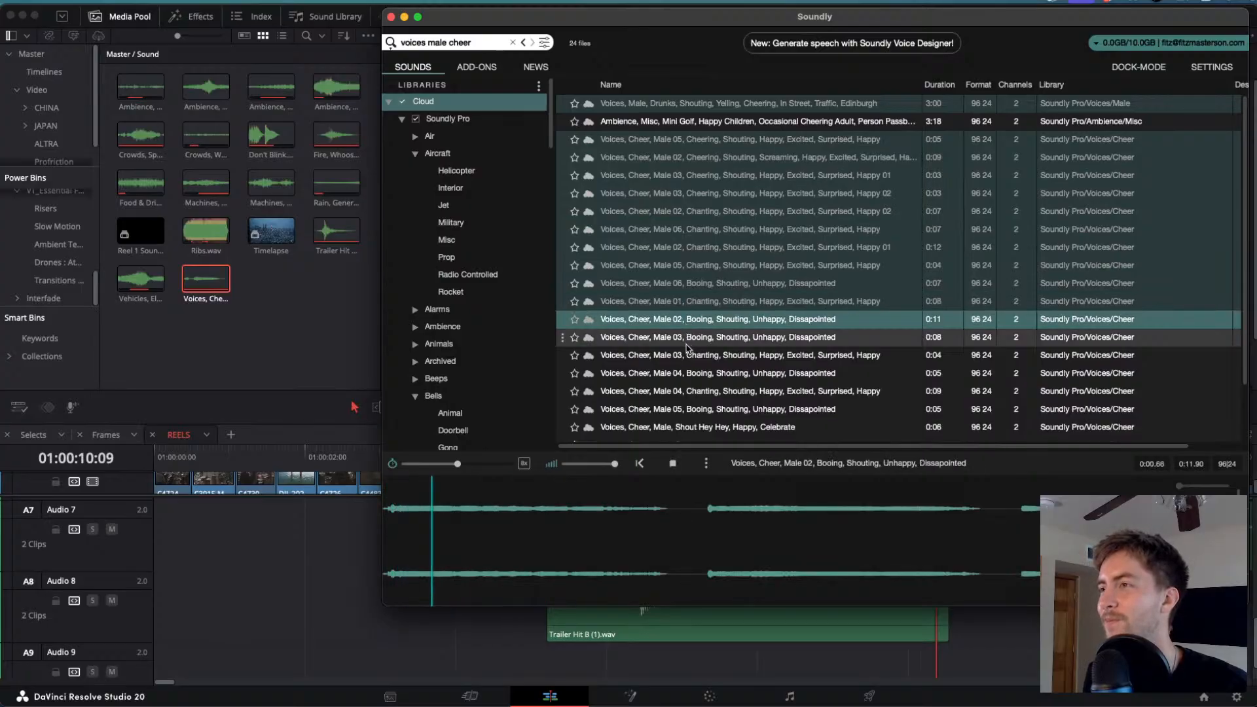
pyautogui.click(688, 338)
pyautogui.click(679, 373)
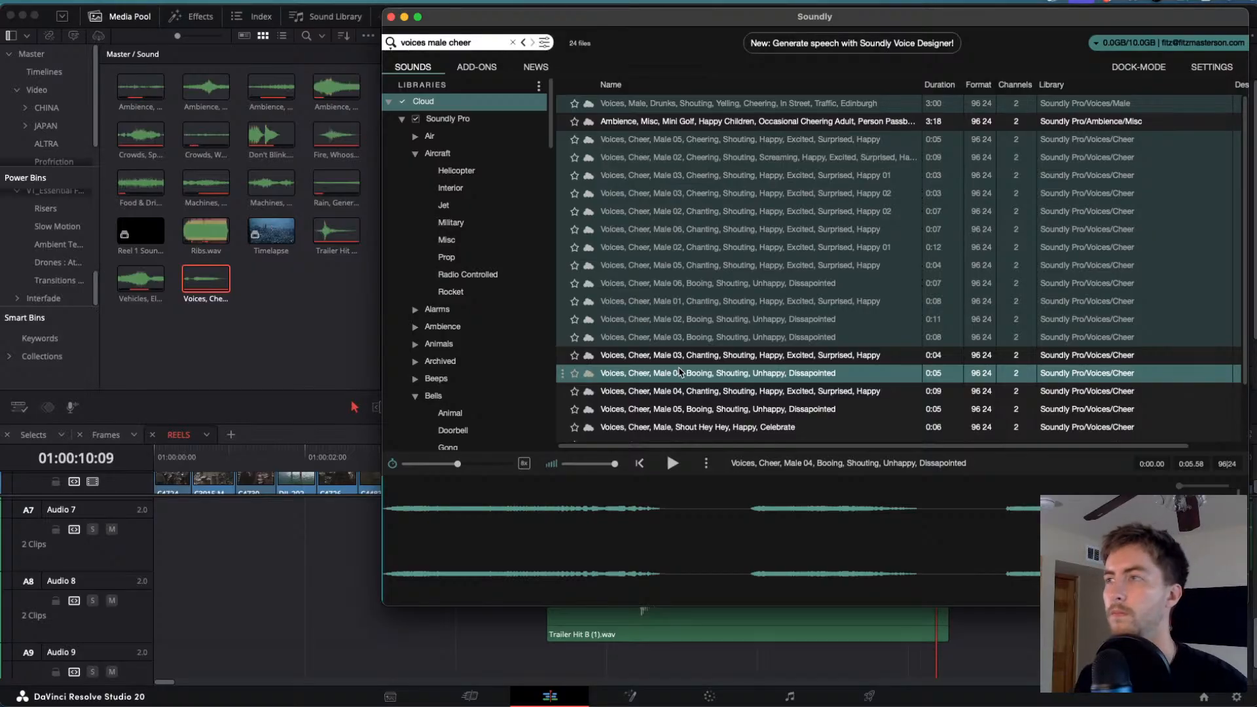
# - Put Soundly away and add Lakeway Dr 7.m4a from the Downloads folder to Audio 9 beneath Trailer Hit B
pyautogui.click(404, 17)
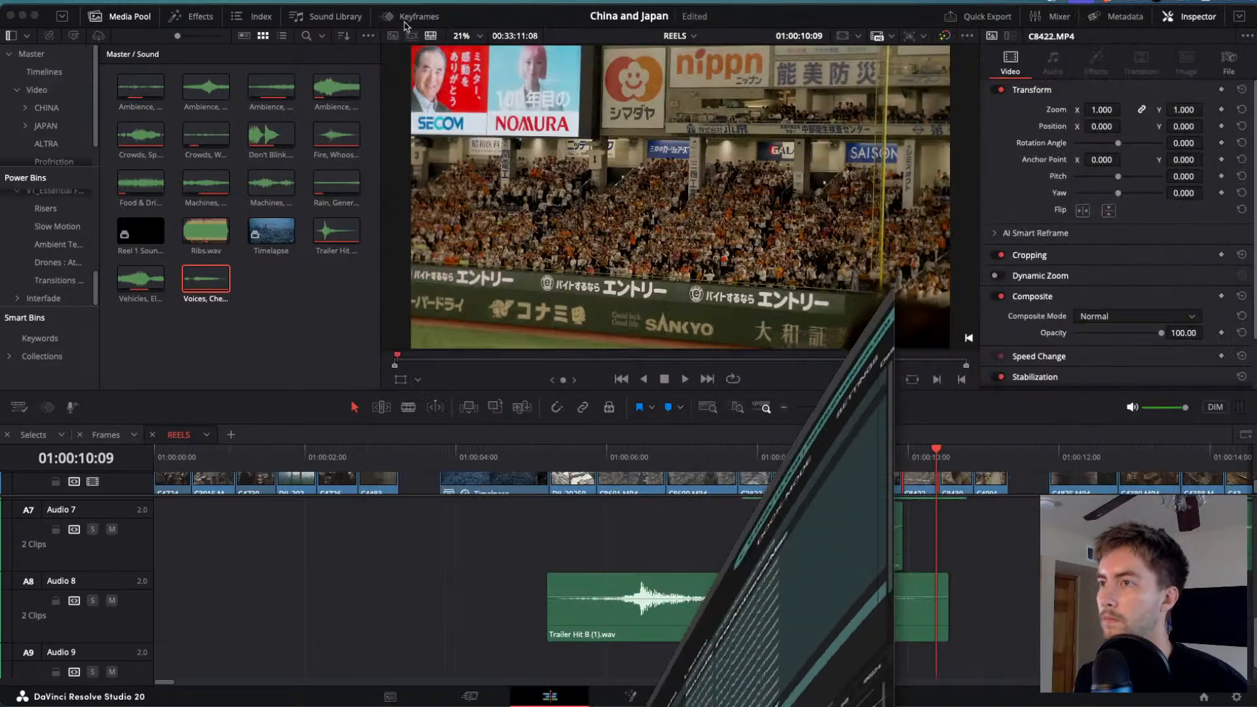
pyautogui.click(941, 703)
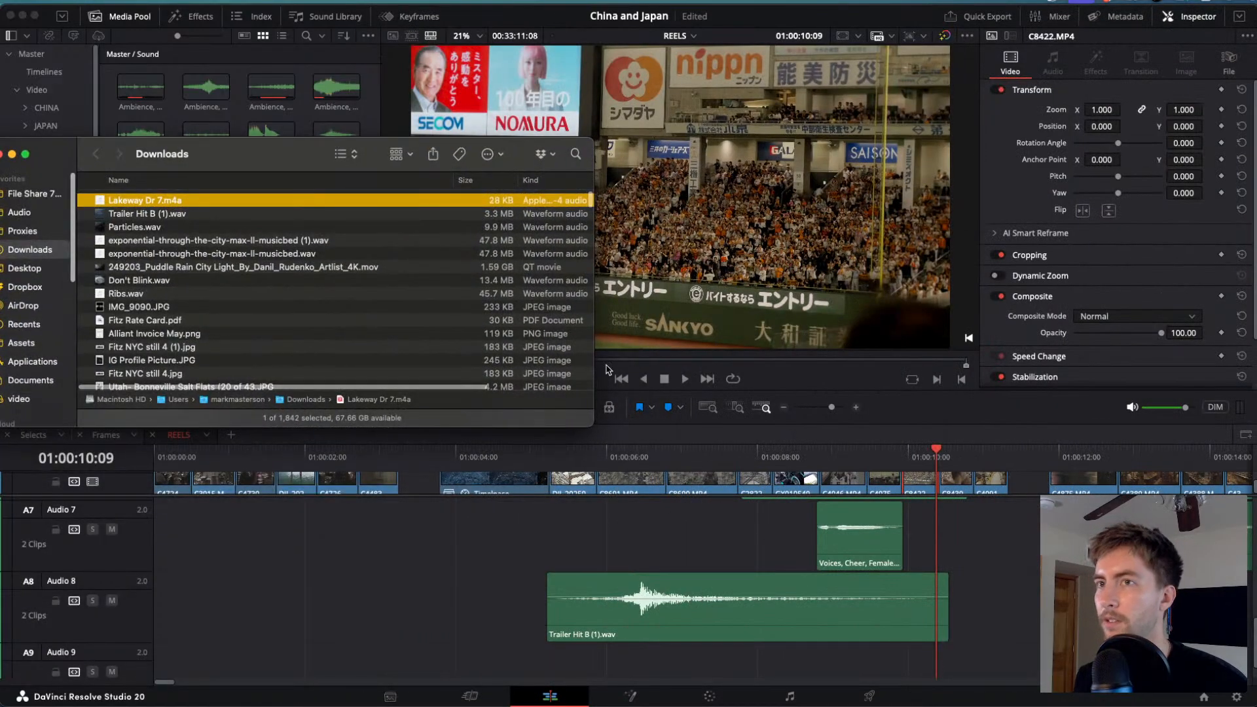
pyautogui.moveTo(225, 204); pyautogui.dragTo(732, 654)
pyautogui.click(990, 623)
# - Play Lakeway Dr 7.m4a against the jersey shot, set its volume to -7.6 and shift it about 0.4 s later
pyautogui.moveTo(851, 457); pyautogui.dragTo(740, 456)
pyautogui.press('space')
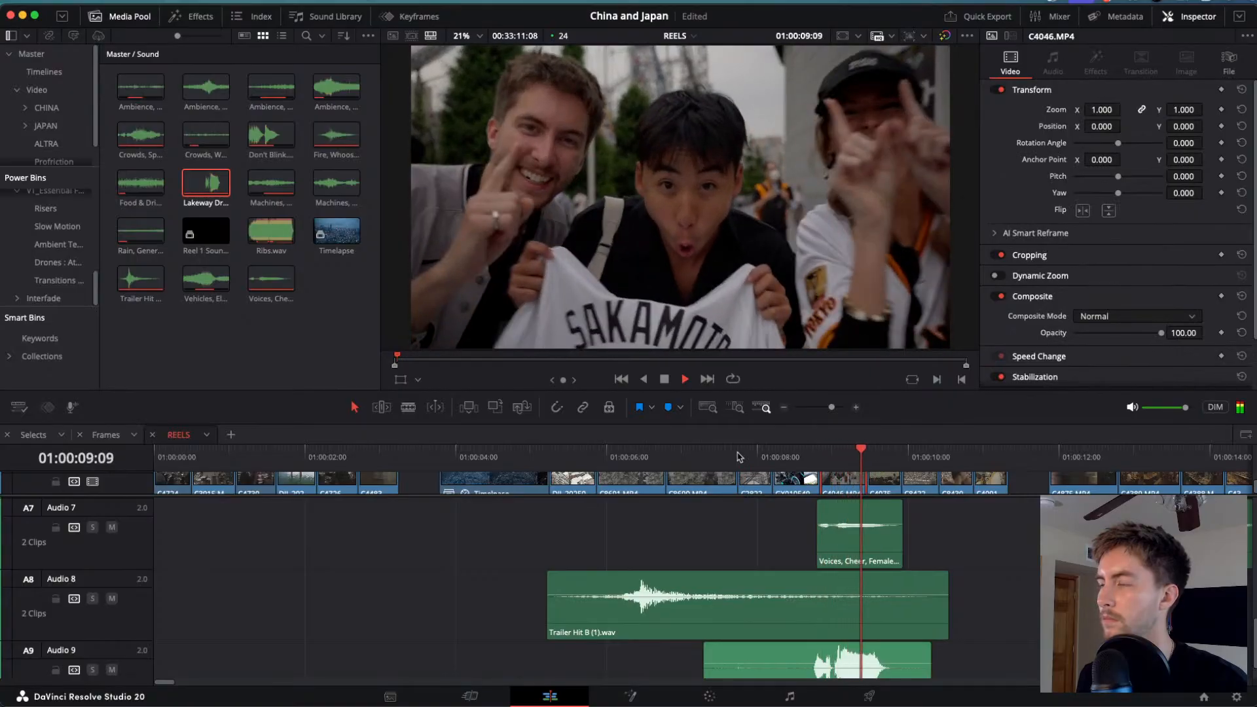
pyautogui.press('j')
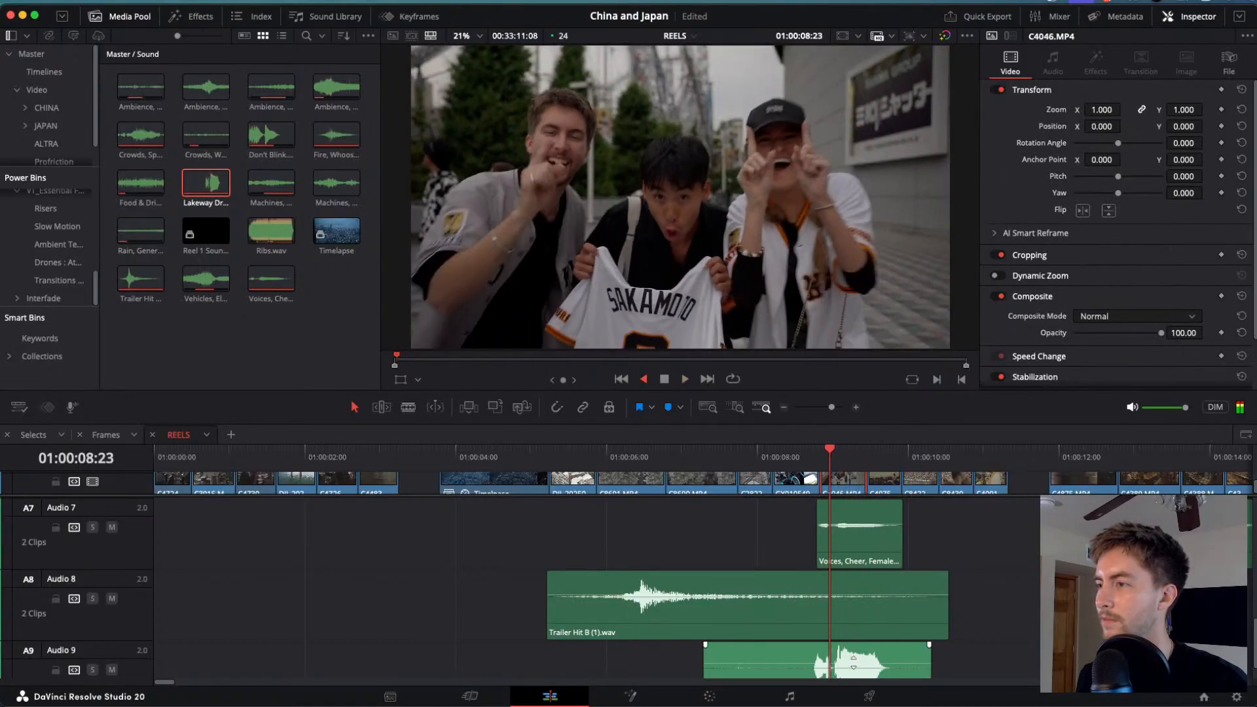
pyautogui.press('k')
pyautogui.moveTo(855, 669); pyautogui.dragTo(883, 659)
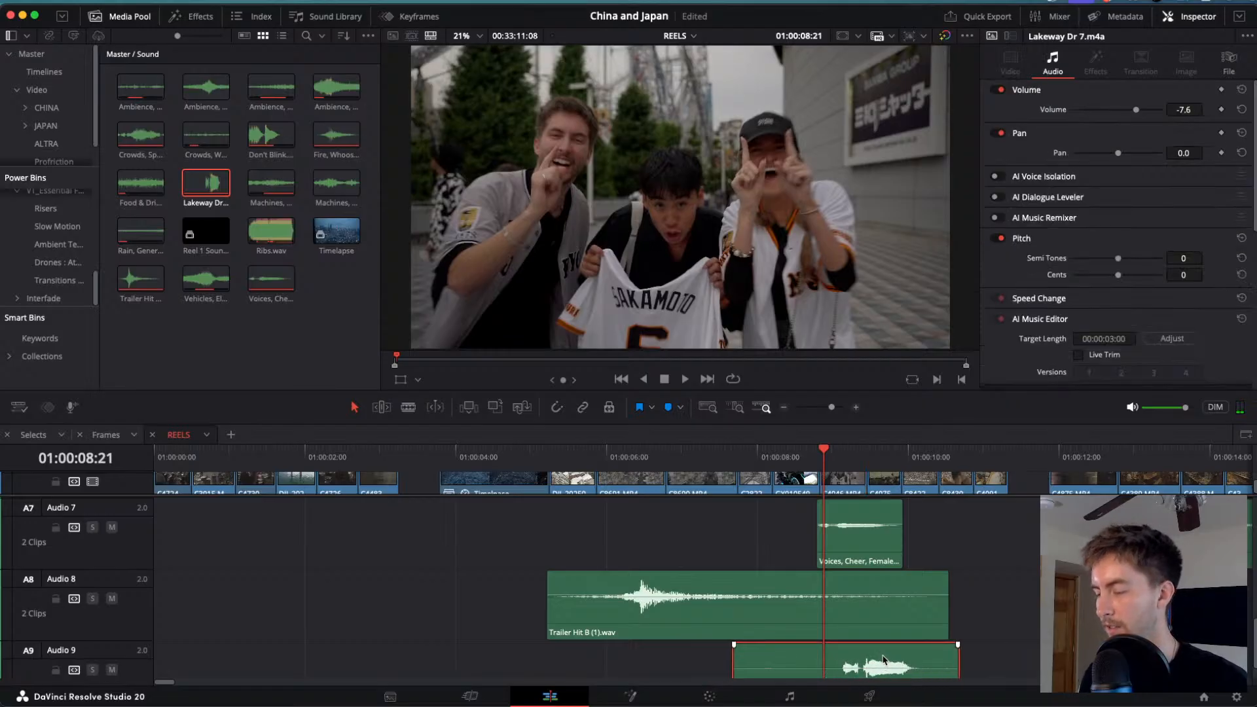
# - Replay the jersey shot forwards and backwards from about 01:00:08:18 to check the recorded voice's timing and level
pyautogui.scroll(-2, 896, 612)
pyautogui.press('space')
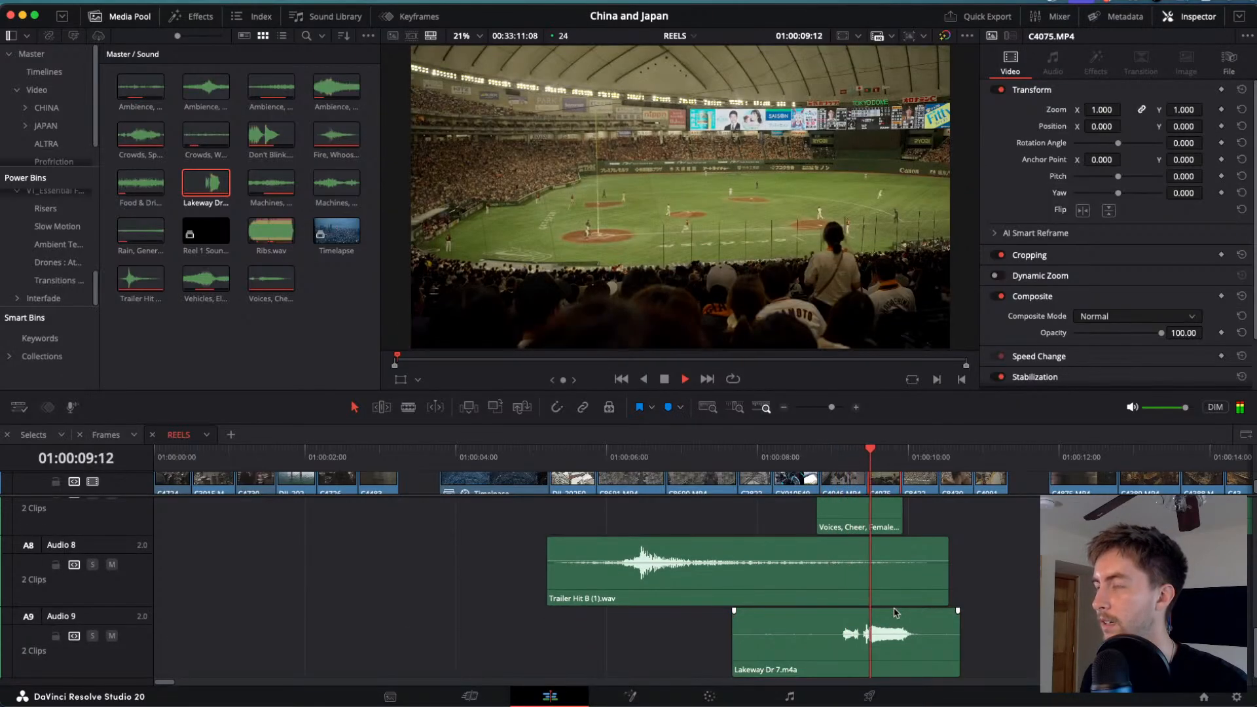
pyautogui.press('j')
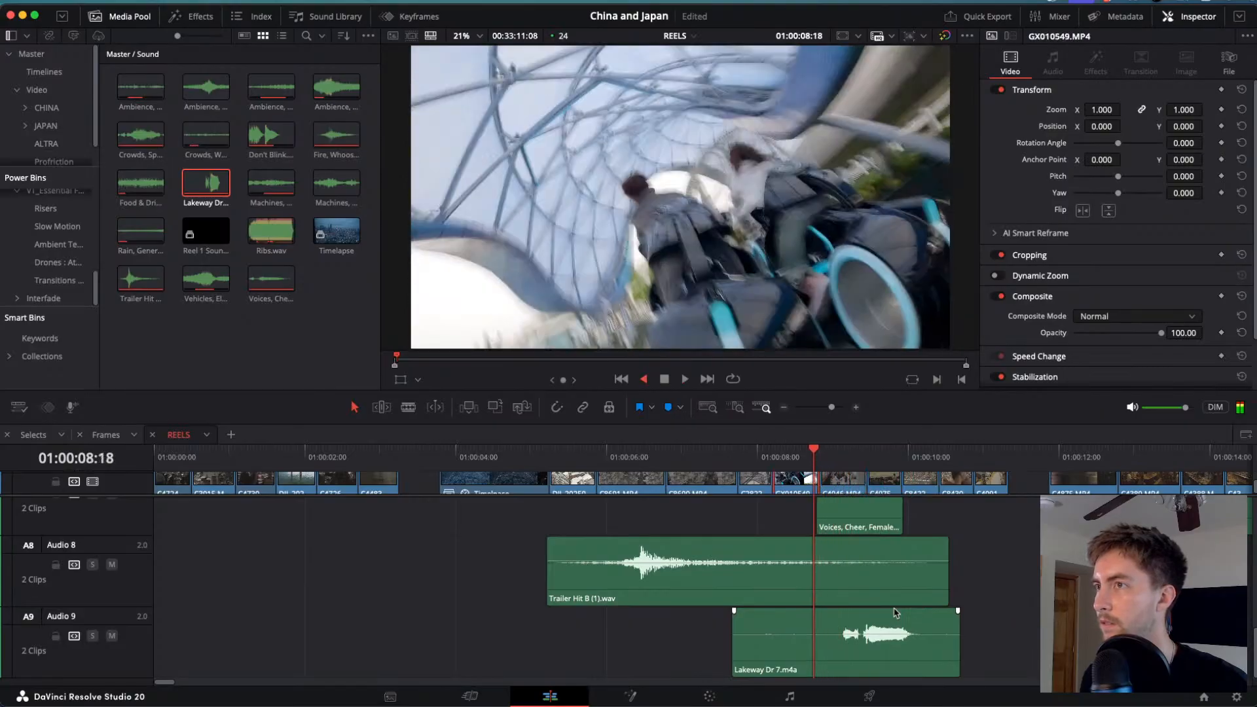
pyautogui.press('l')
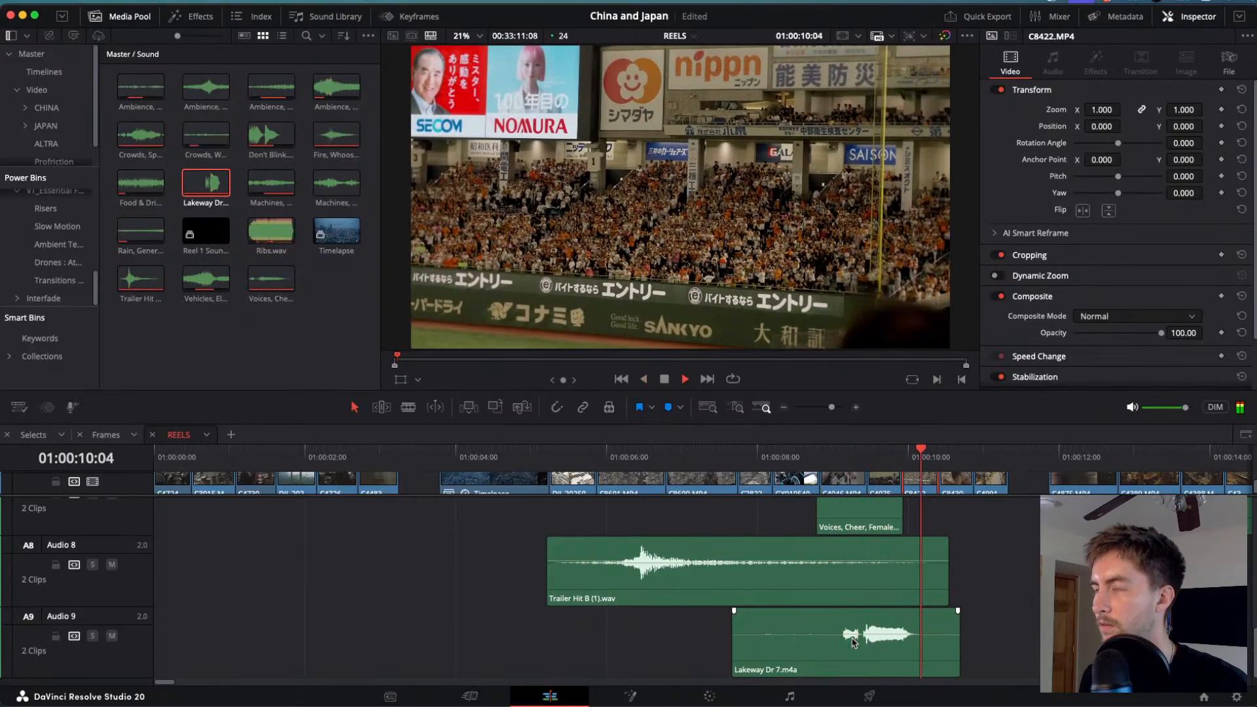
pyautogui.press('j')
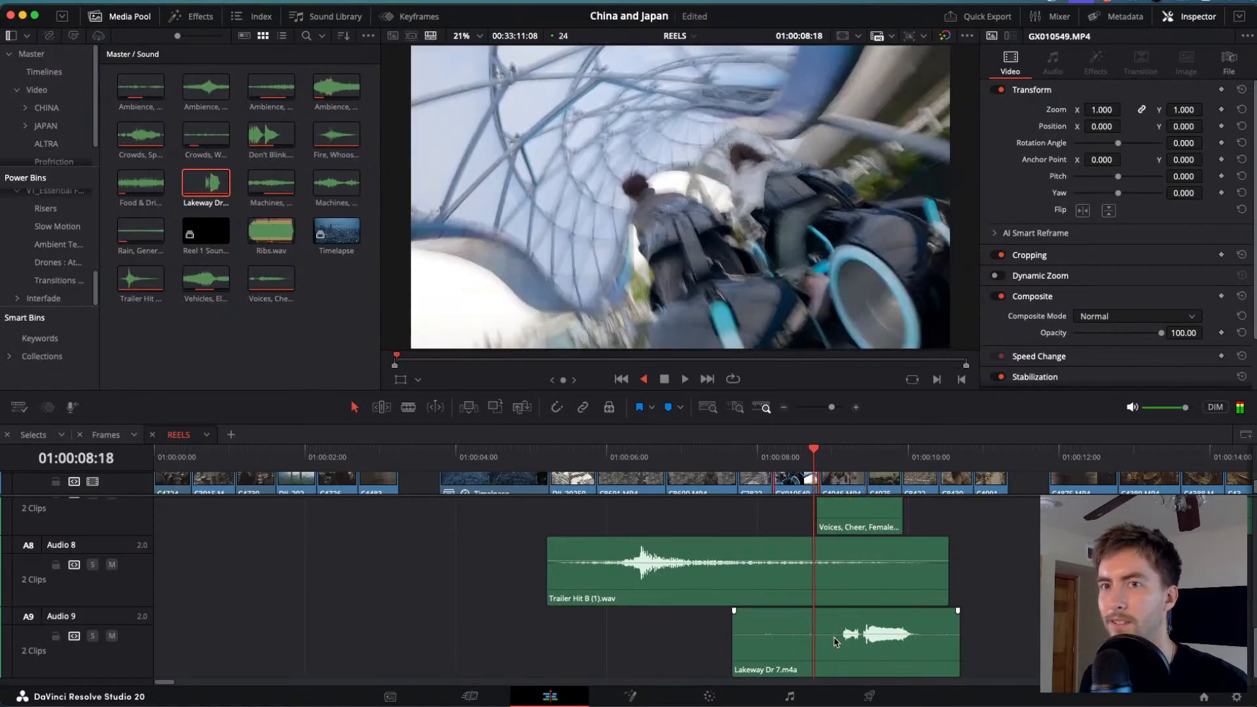
pyautogui.press('k')
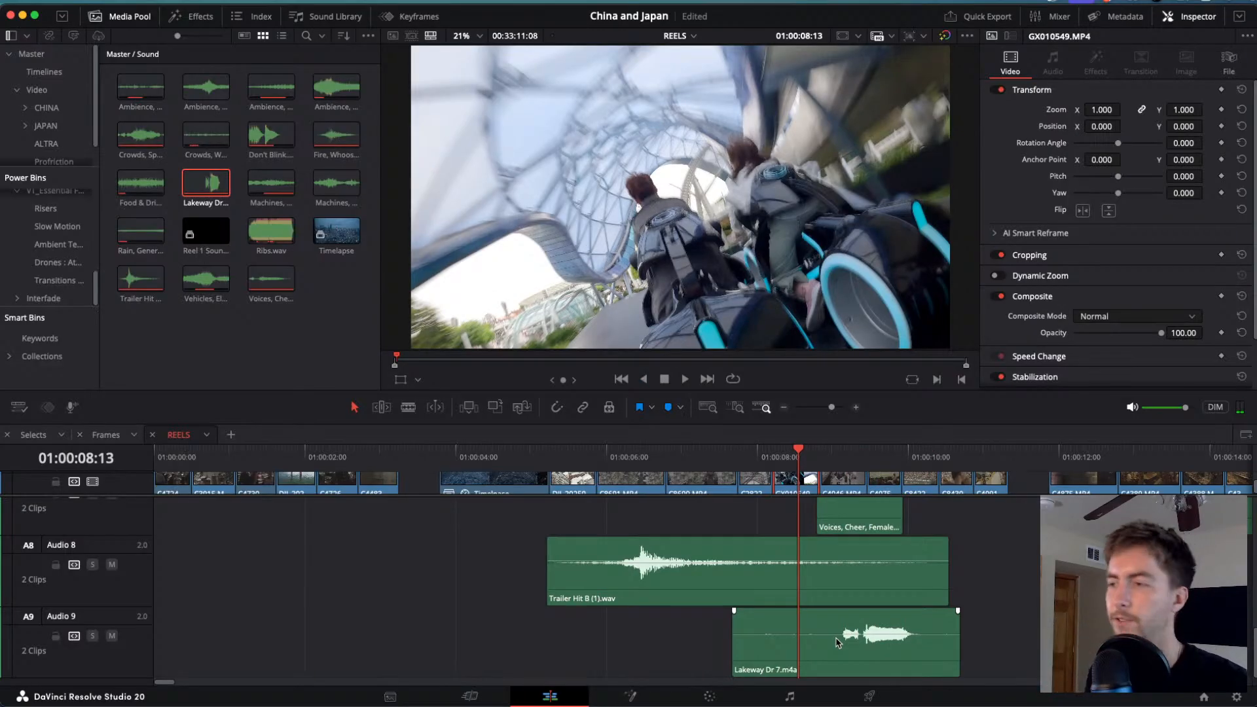
# - Trim Lakeway Dr 7.m4a to 1:18 around its voice peaks, shift it earlier to start just before the jersey shot, and replay it
pyautogui.click(831, 643)
pyautogui.moveTo(735, 644); pyautogui.dragTo(835, 658)
pyautogui.press('l')
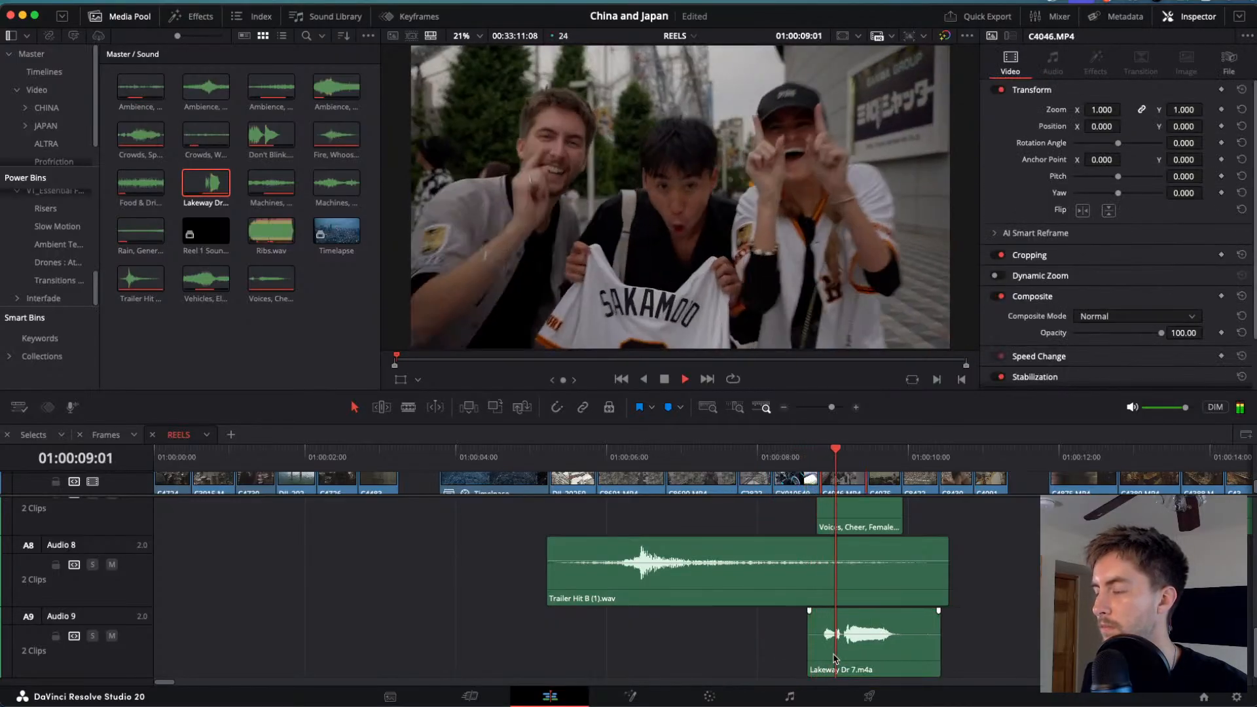
pyautogui.press('j')
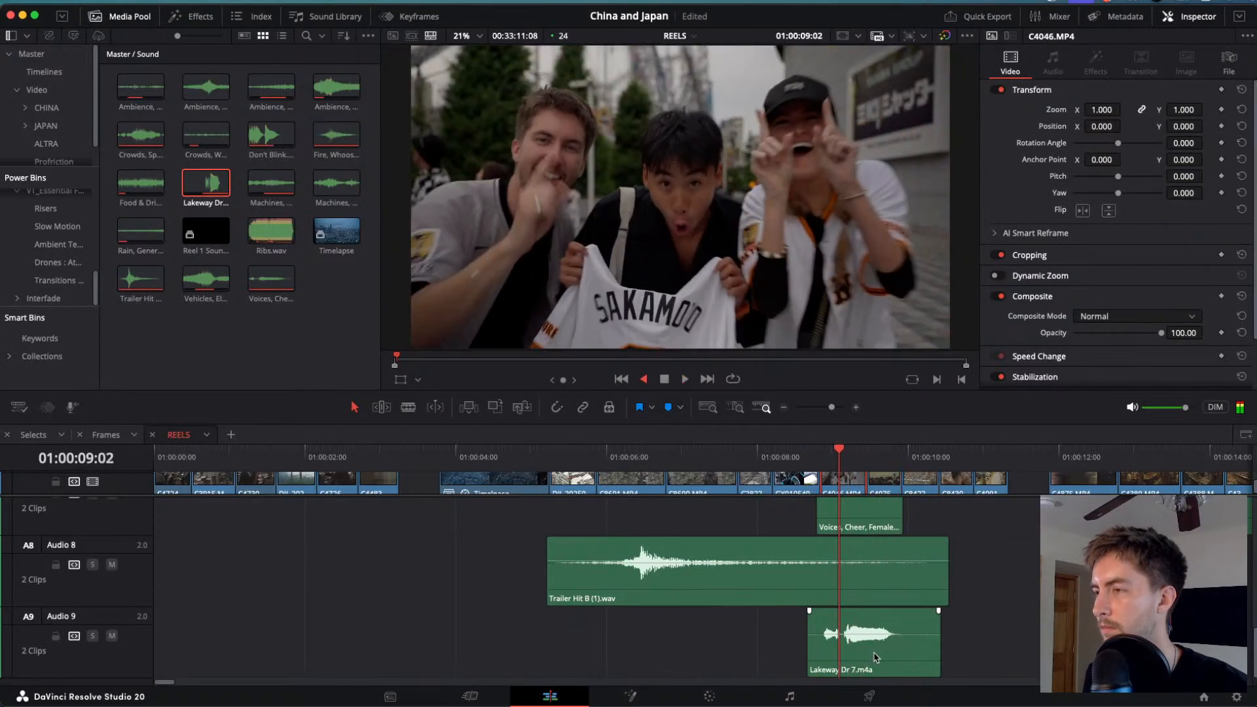
pyautogui.press('k')
# - Set the Lakeway Dr 7.m4a clip's audio attributes to Stereo with Embedded Channel 1 feeding both left and right
pyautogui.click(878, 658)
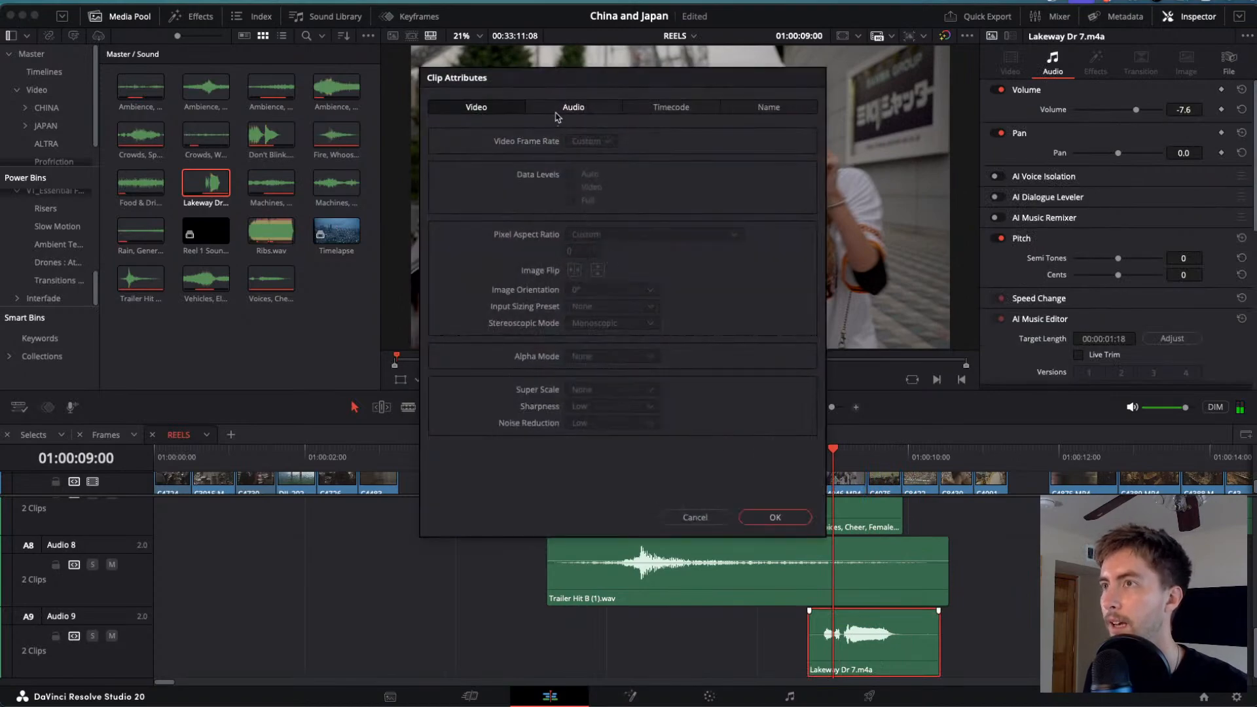
pyautogui.click(557, 112)
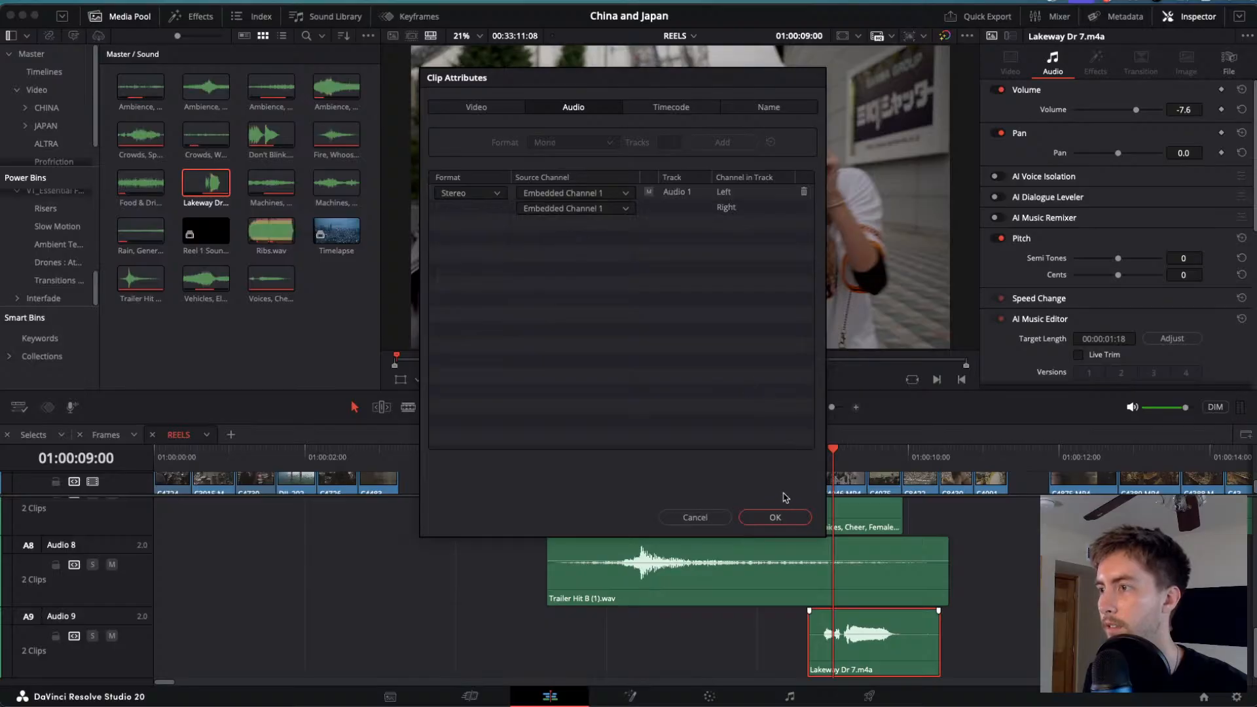
pyautogui.click(776, 517)
# - Play the reel from about 01:00:08:13 through the stadium shots to review the stereo voice clip with the cheer
pyautogui.moveTo(826, 454); pyautogui.dragTo(795, 453)
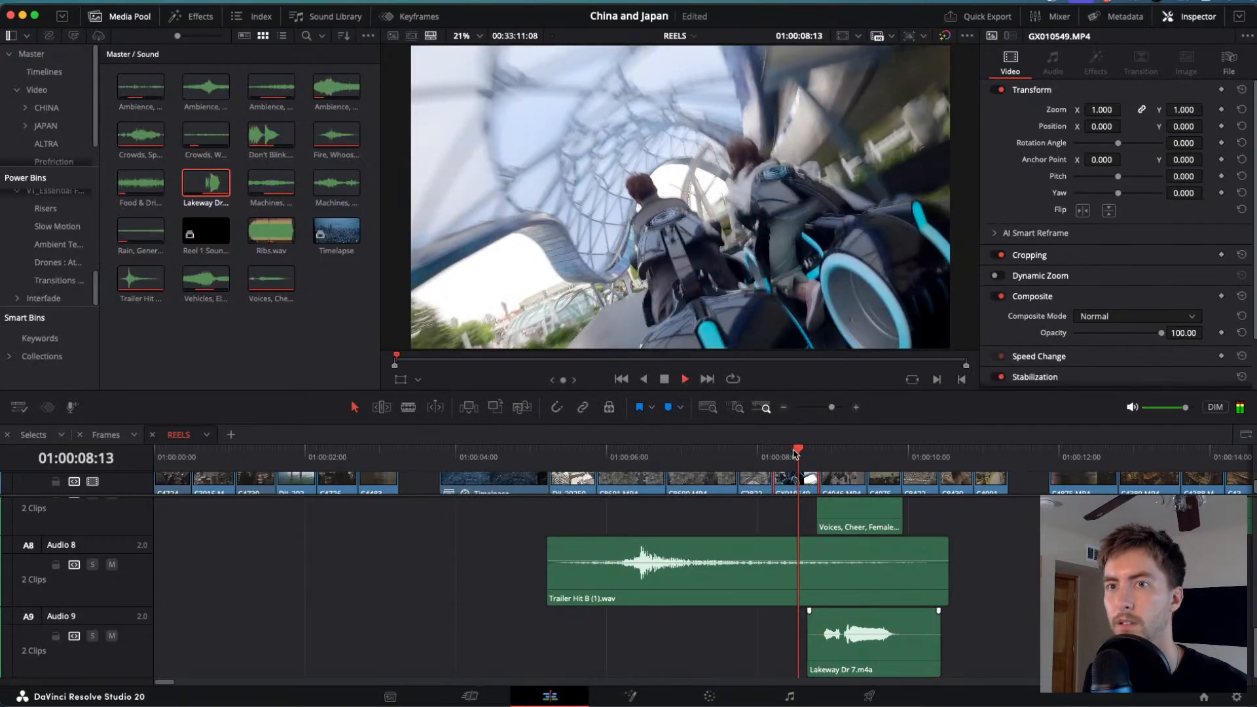
pyautogui.press('space')
pyautogui.press('j')
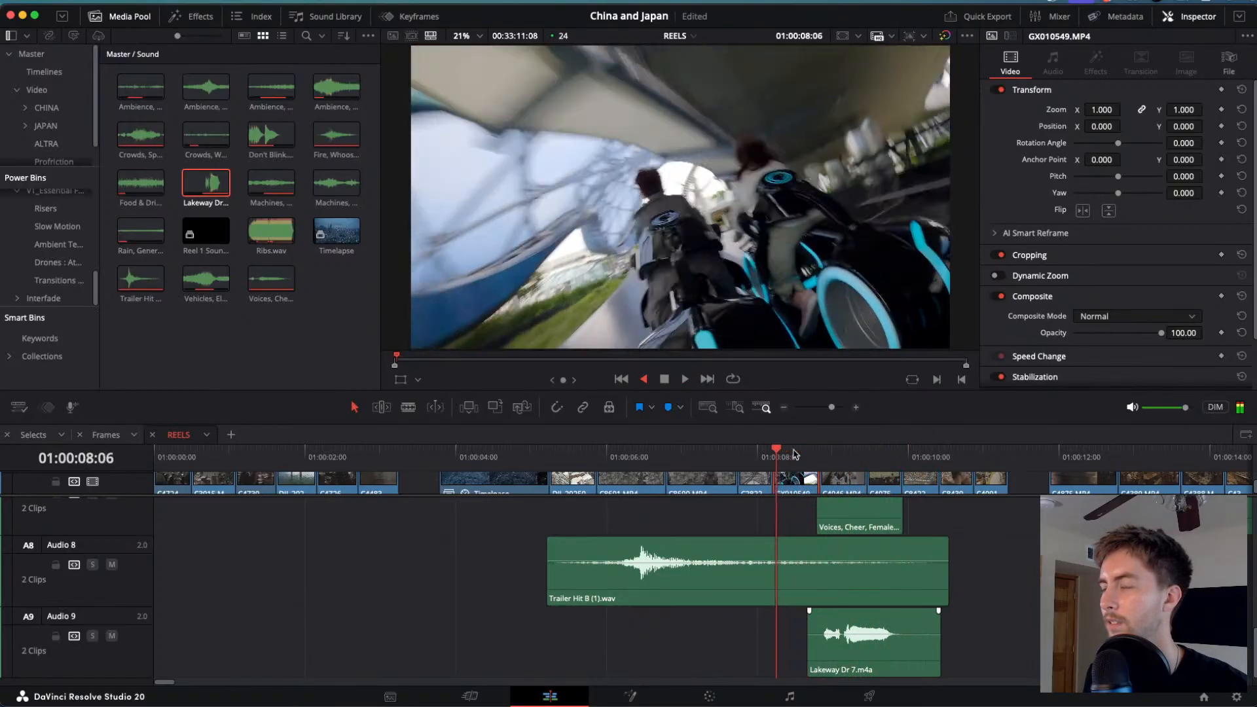
pyautogui.press('l')
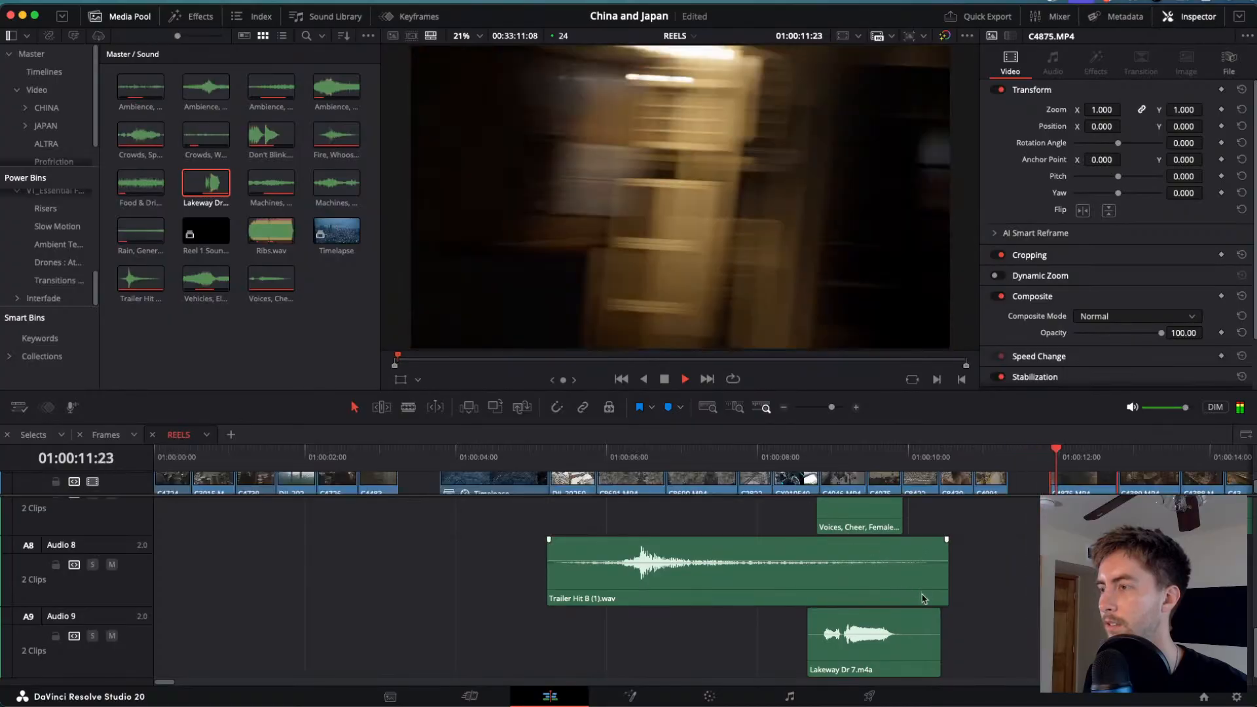
pyautogui.press('space')
# - Try slight semitone pitch changes on Lakeway Dr 7.m4a, replaying the jersey shot from 01:00:08:18 to compare them
pyautogui.moveTo(945, 458); pyautogui.dragTo(814, 458)
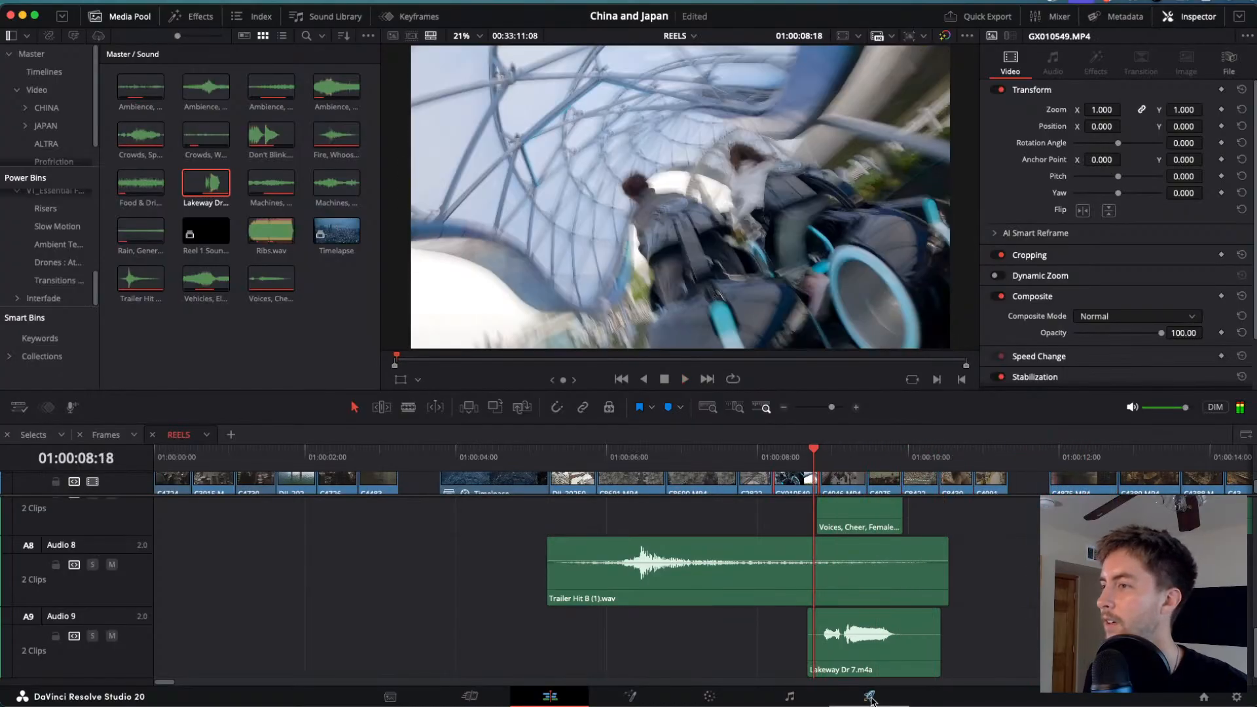
pyautogui.click(870, 658)
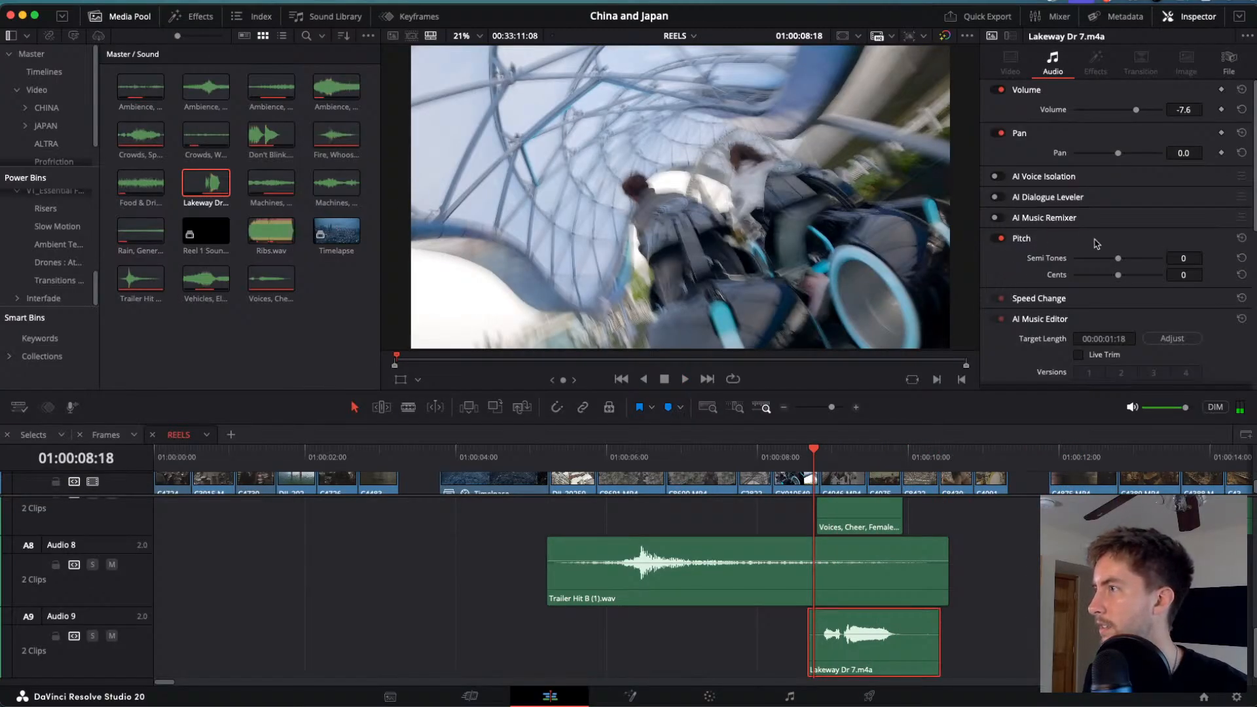
pyautogui.moveTo(1119, 262); pyautogui.dragTo(1115, 264)
pyautogui.press('space')
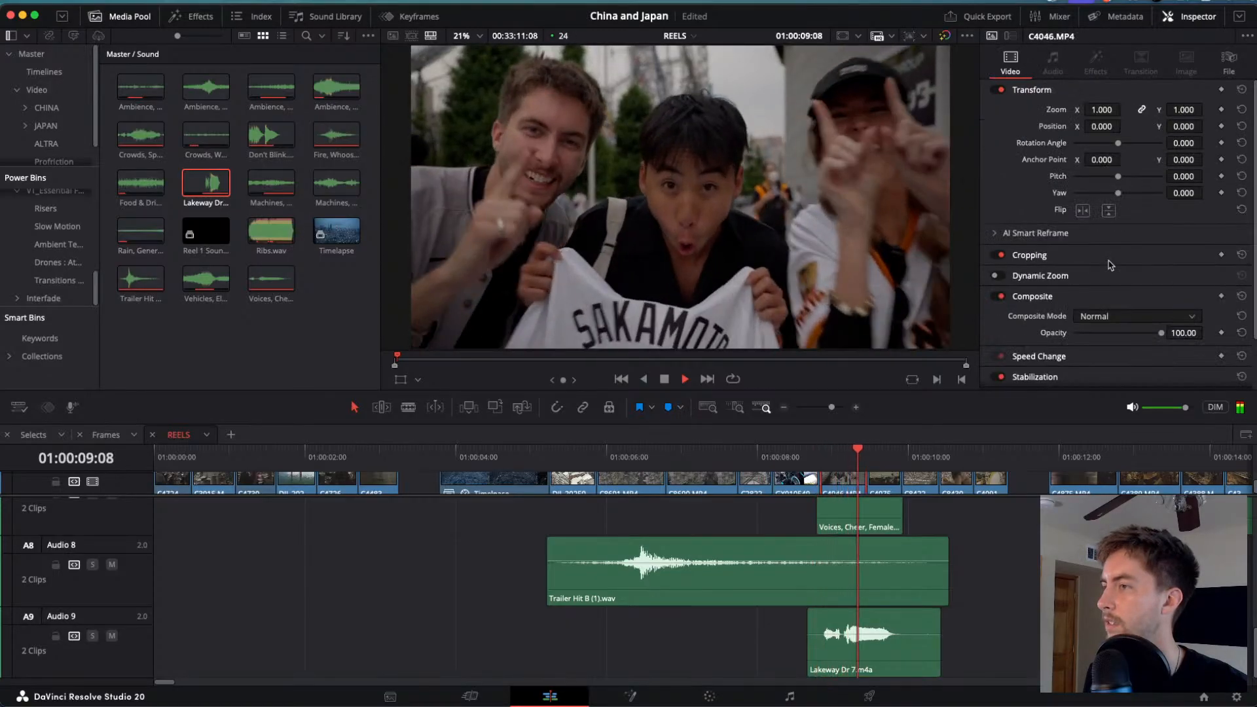
pyautogui.press('space')
pyautogui.click(869, 642)
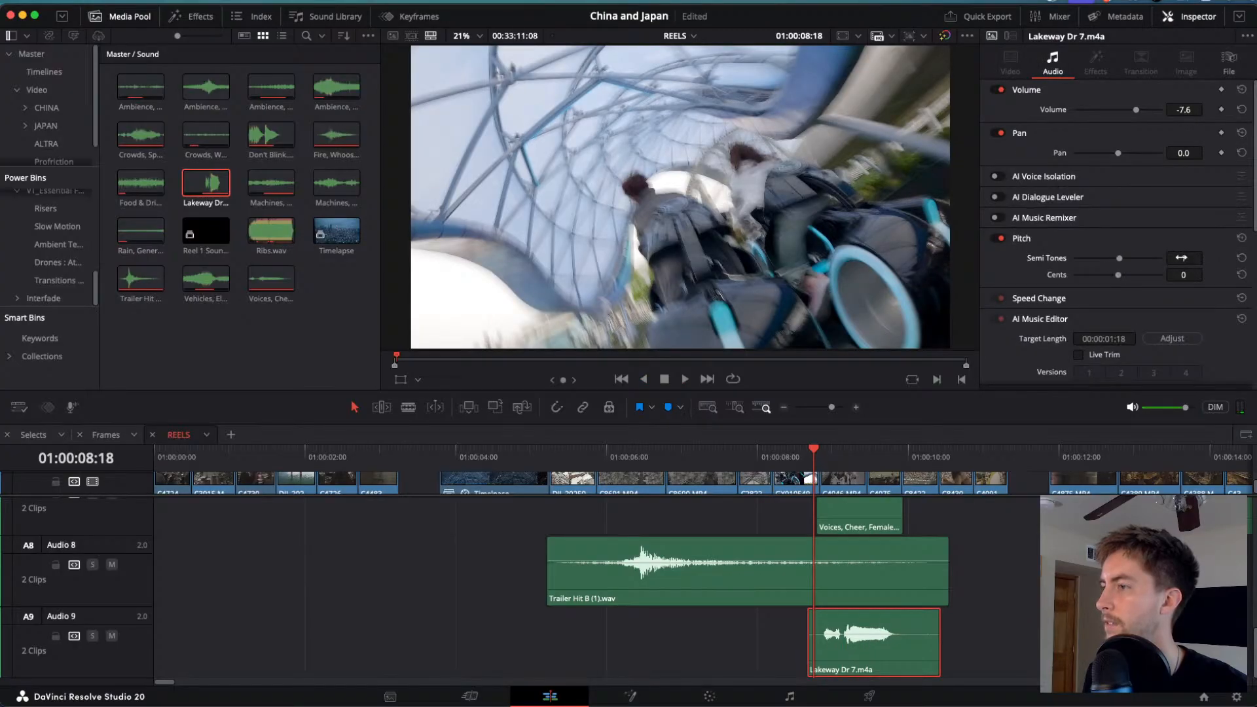
pyautogui.press('space')
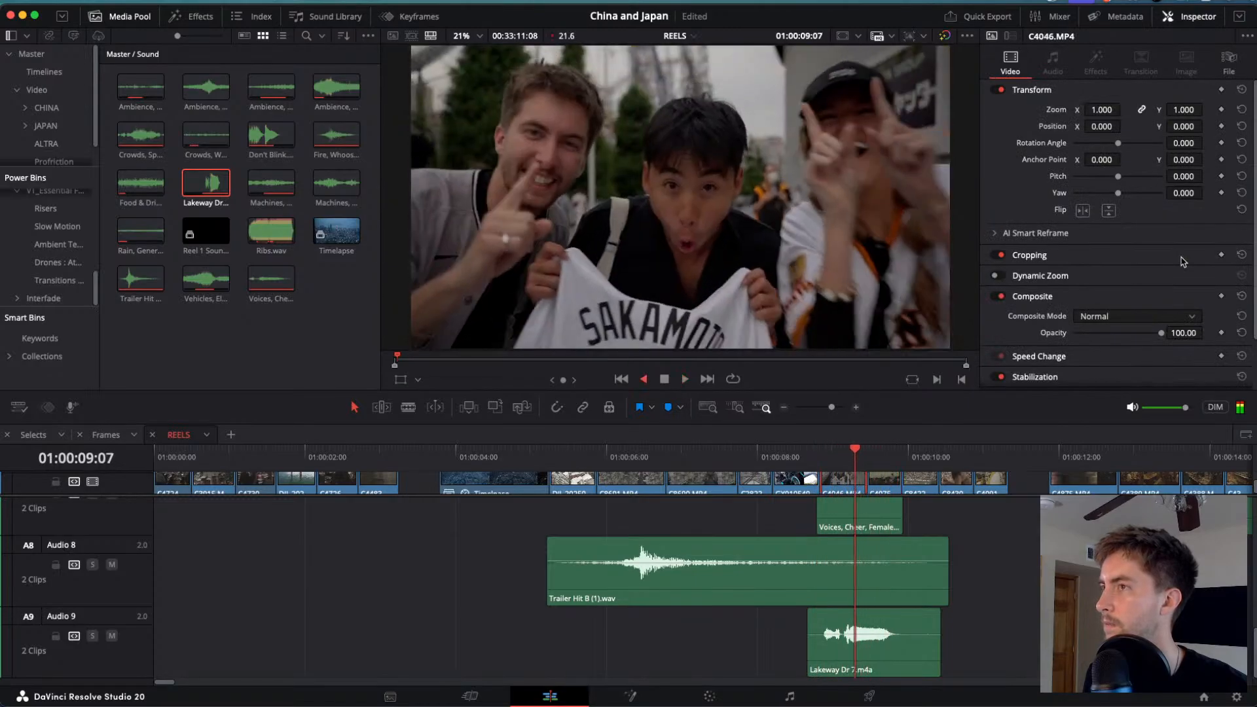
# - Replay the jersey shot from about 01:00:08:14 through the stadium shots to judge the pitched Lakeway Dr 7.m4a voice
pyautogui.press('space')
pyautogui.press('space')
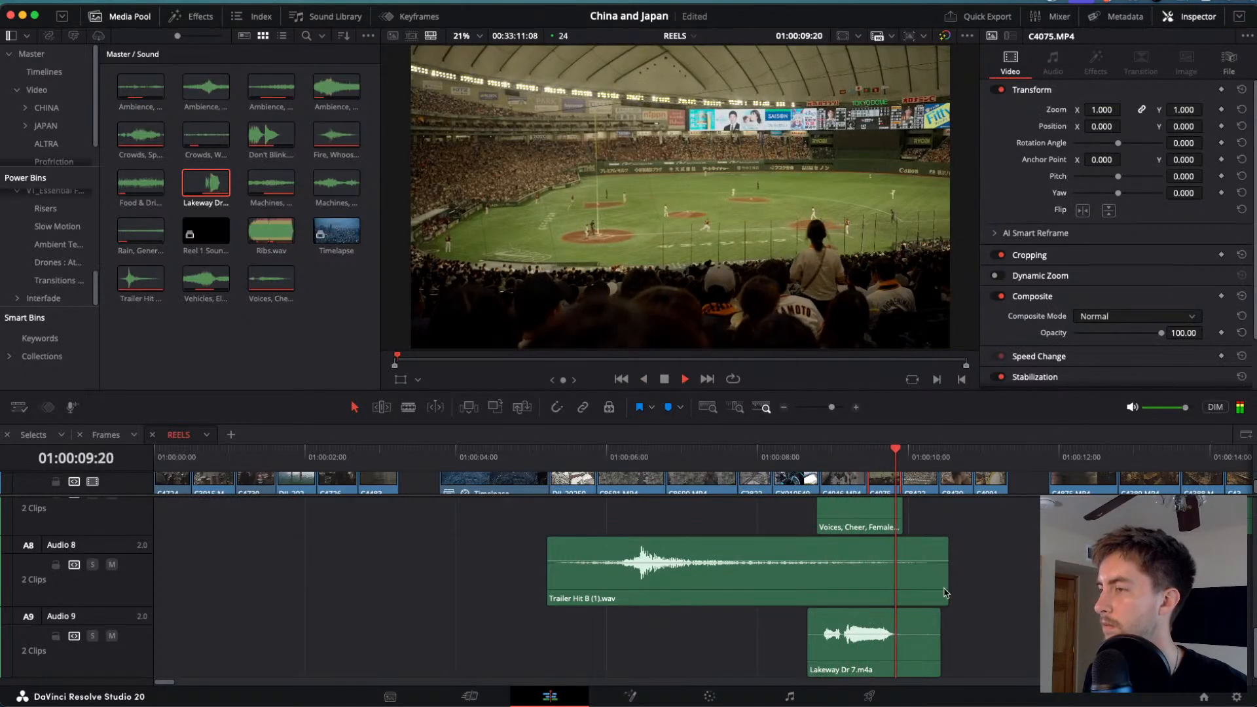
pyautogui.press('j')
pyautogui.press('k')
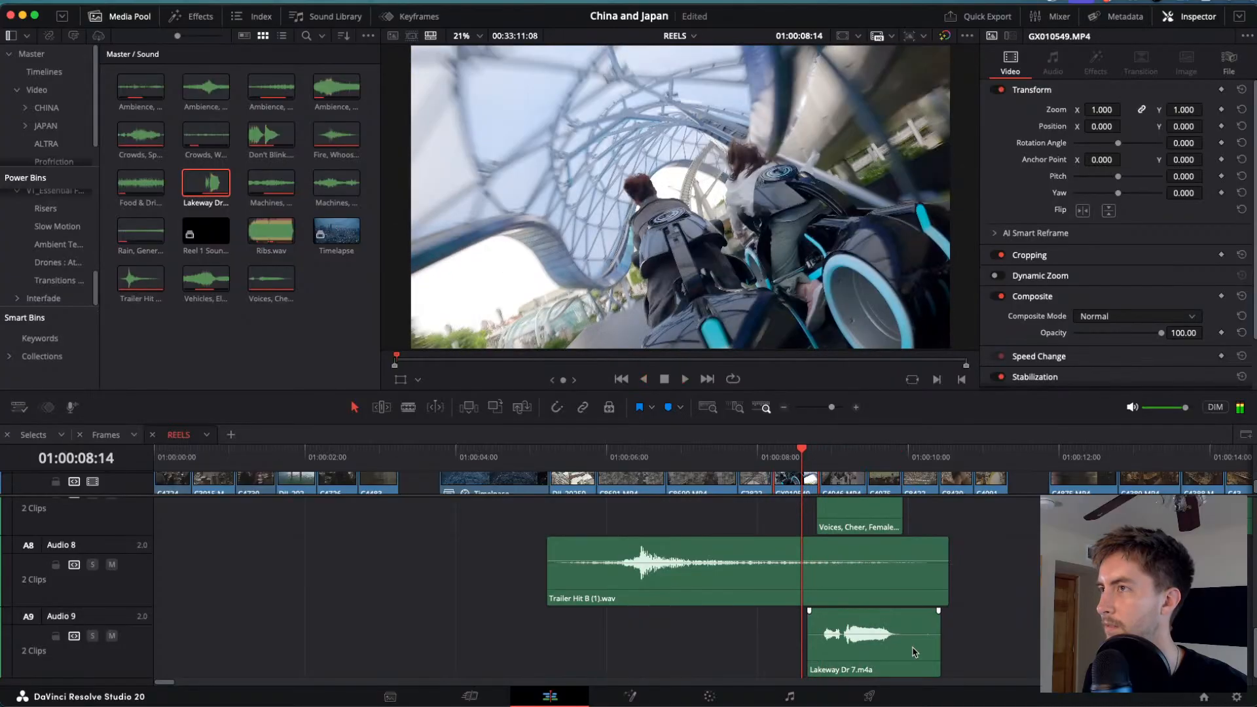
pyautogui.press('space')
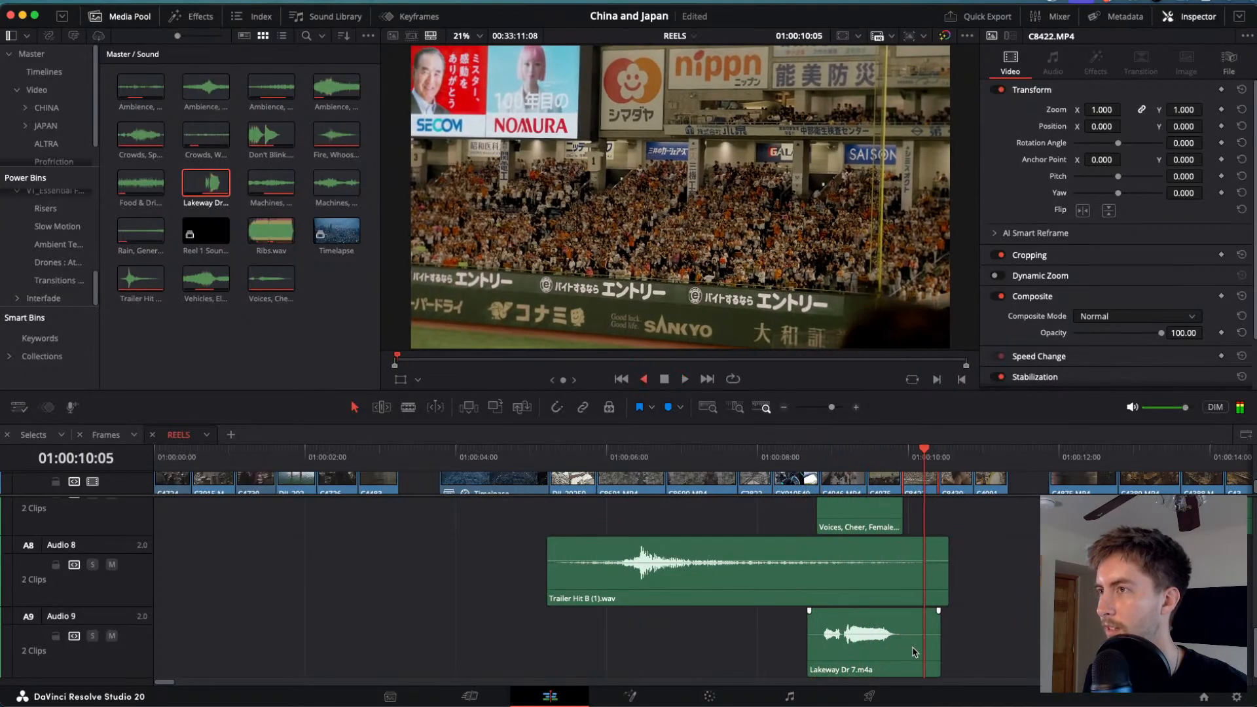
pyautogui.press('k')
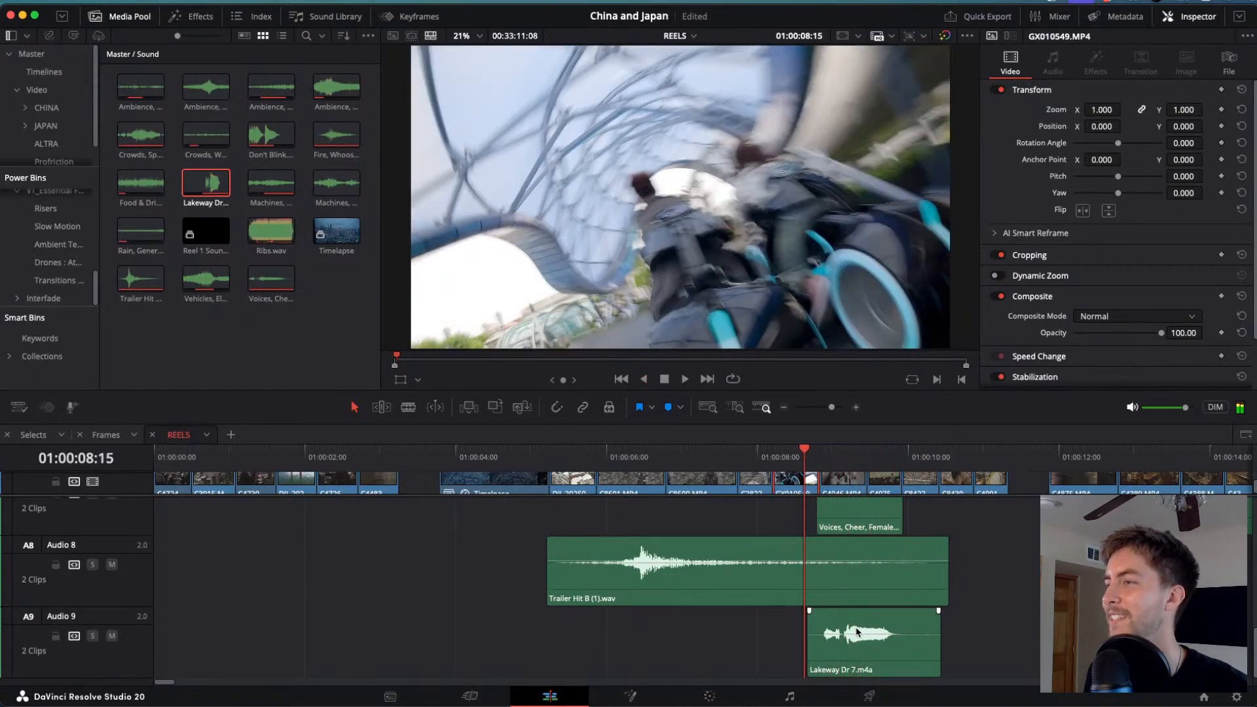
# - Play the reel from 01:00:08:15 to its end, reviewing the mix across the stadium, restaurant and night-crossing shots
pyautogui.click(873, 632)
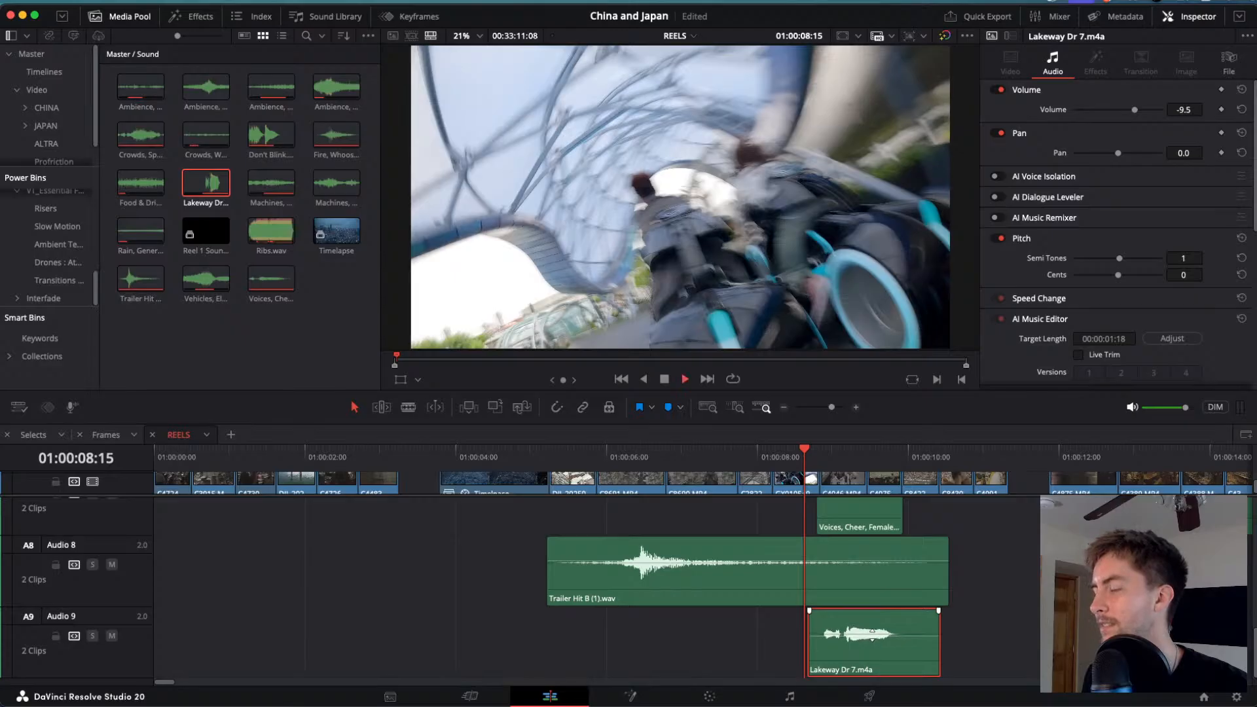
pyautogui.press('space')
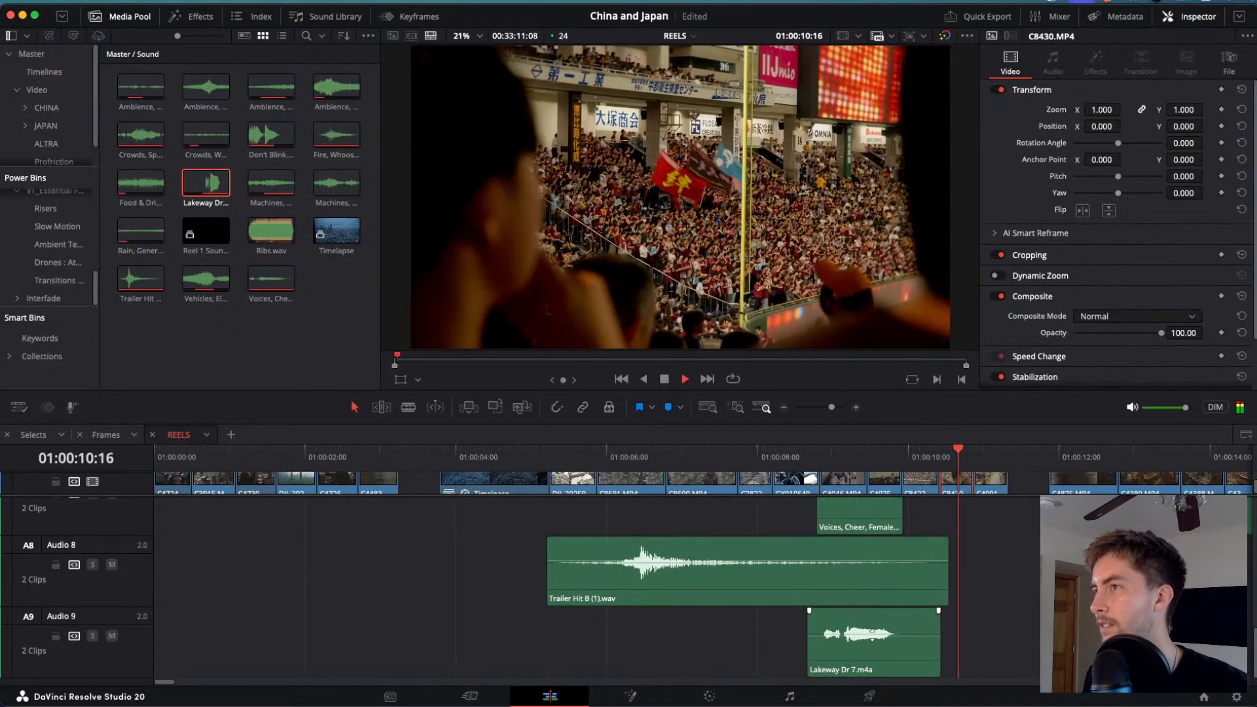
pyautogui.scroll(-5, 918, 620)
pyautogui.scroll(5, 699, 592)
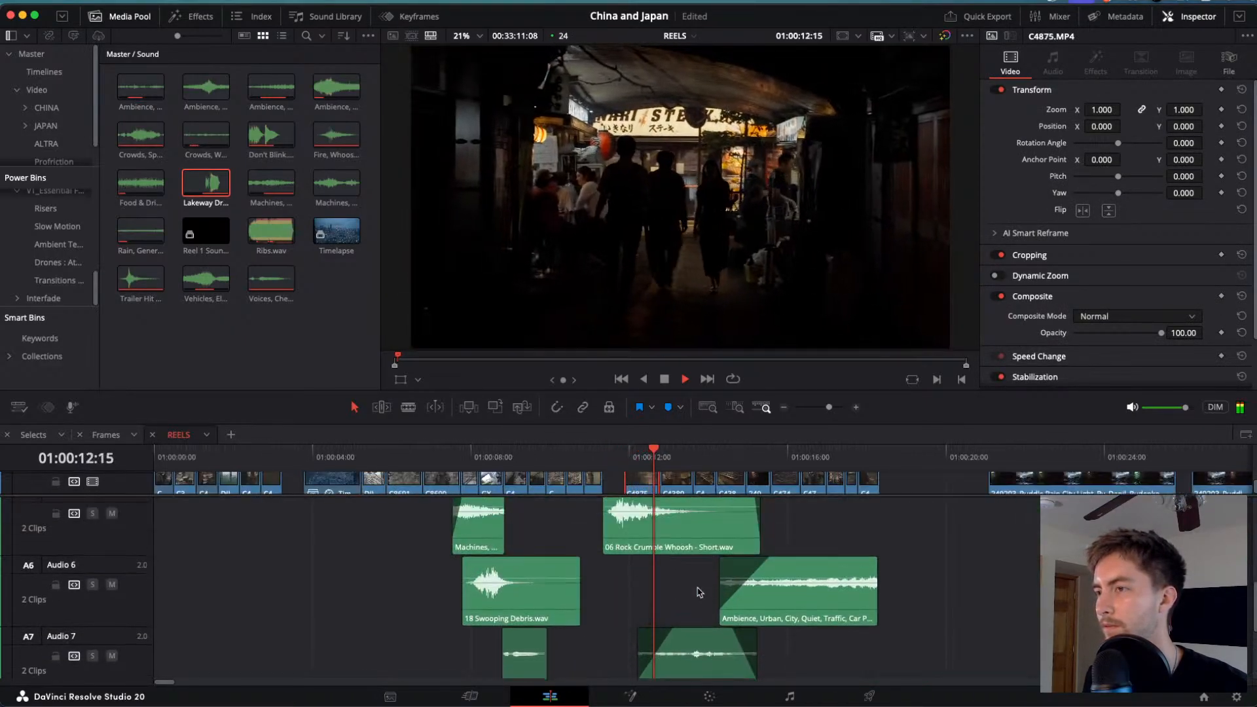
pyautogui.scroll(5, 700, 593)
pyautogui.scroll(-3, 697, 589)
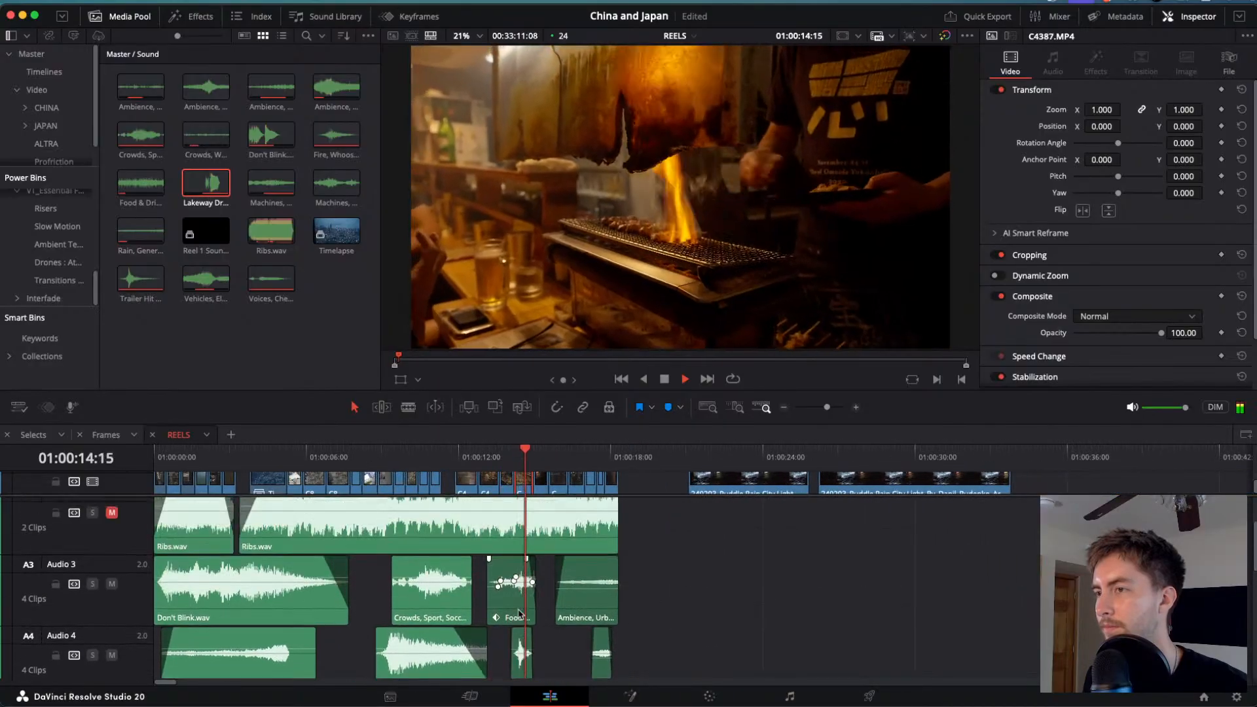
pyautogui.scroll(2, 518, 614)
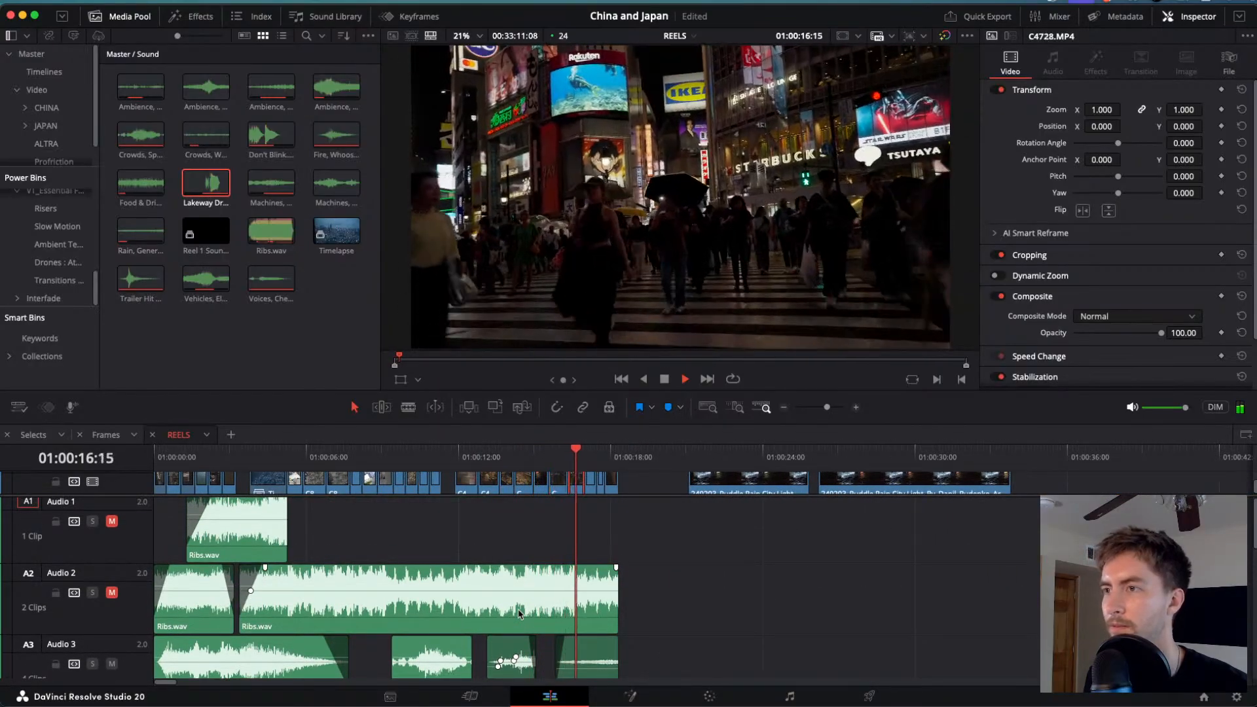
pyautogui.scroll(-2, 518, 614)
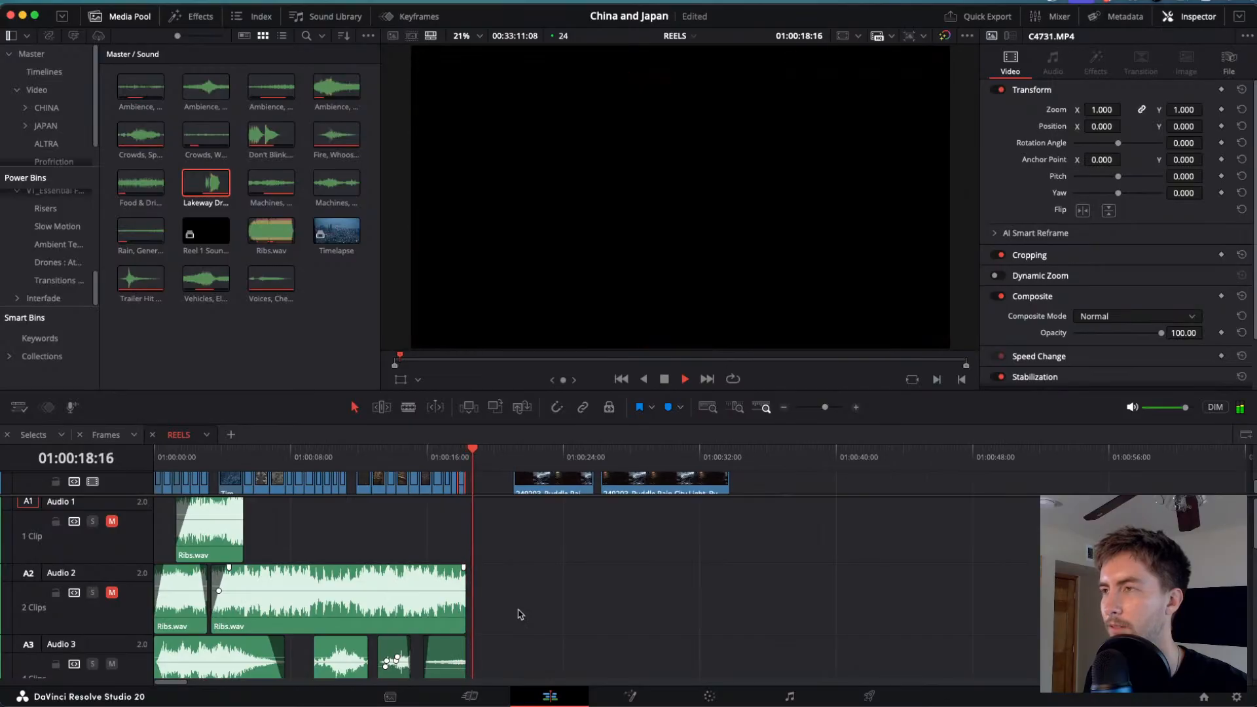
# - Review the reel full screen from 01:00:00:00, and replay it full screen from about 01:00:08:03 at the roller-coaster shot
pyautogui.moveTo(487, 452); pyautogui.dragTo(54, 448)
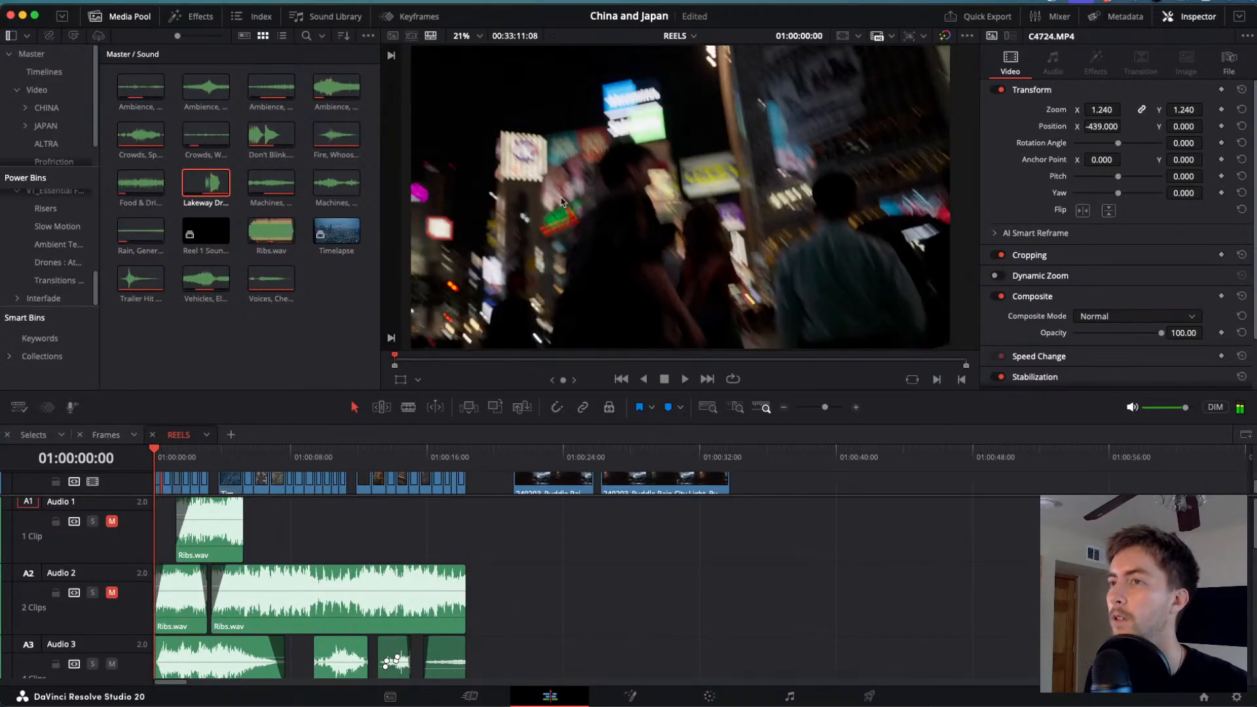
pyautogui.press('super+f')
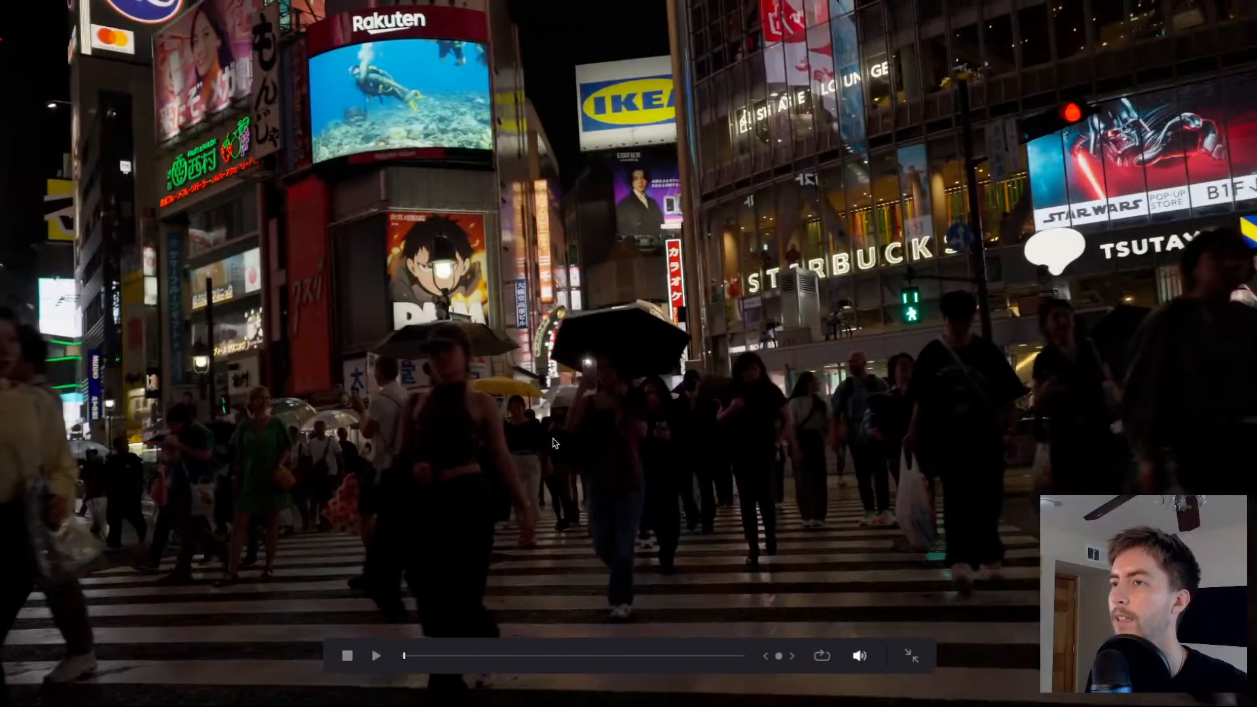
pyautogui.press('Escape')
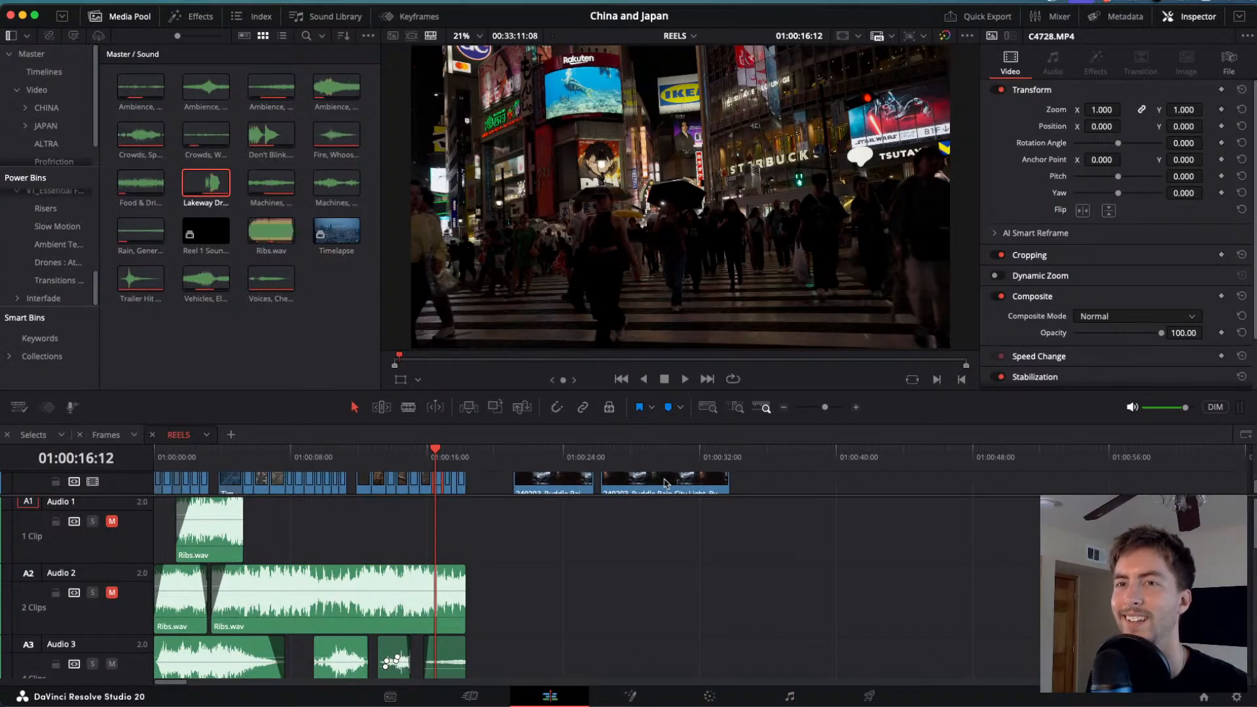
pyautogui.moveTo(439, 457); pyautogui.dragTo(297, 457)
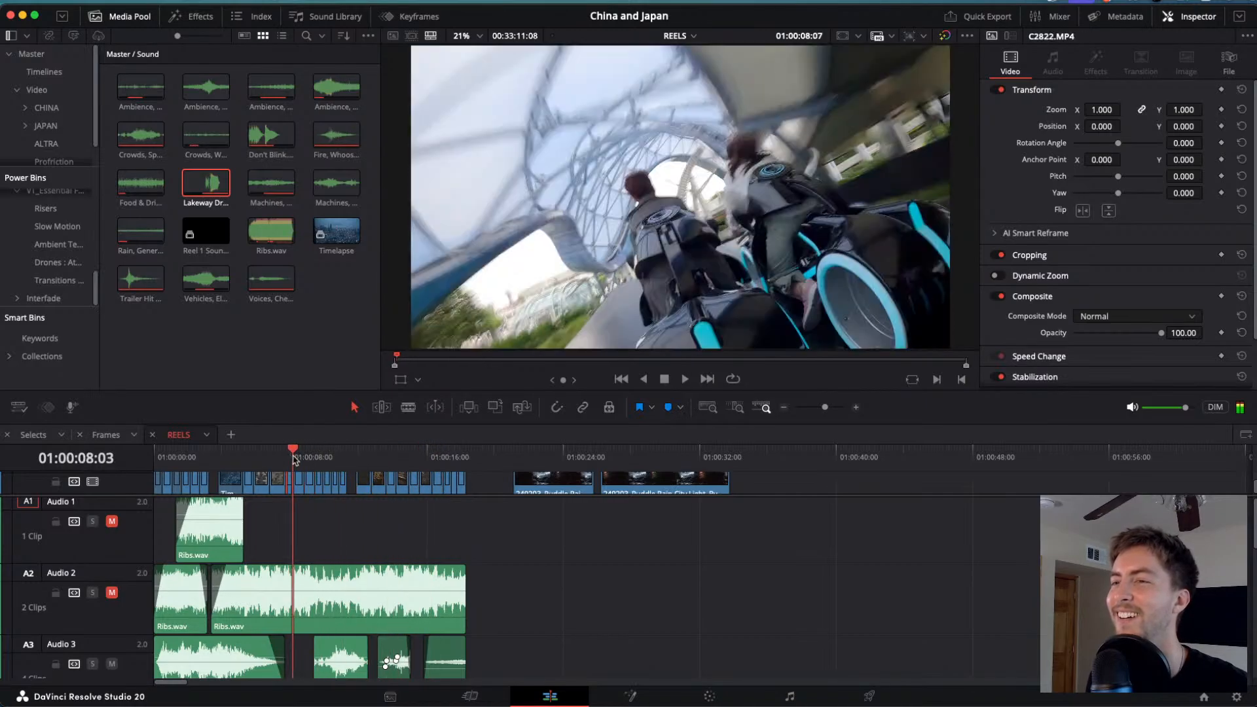
pyautogui.press('space')
pyautogui.press('super+f')
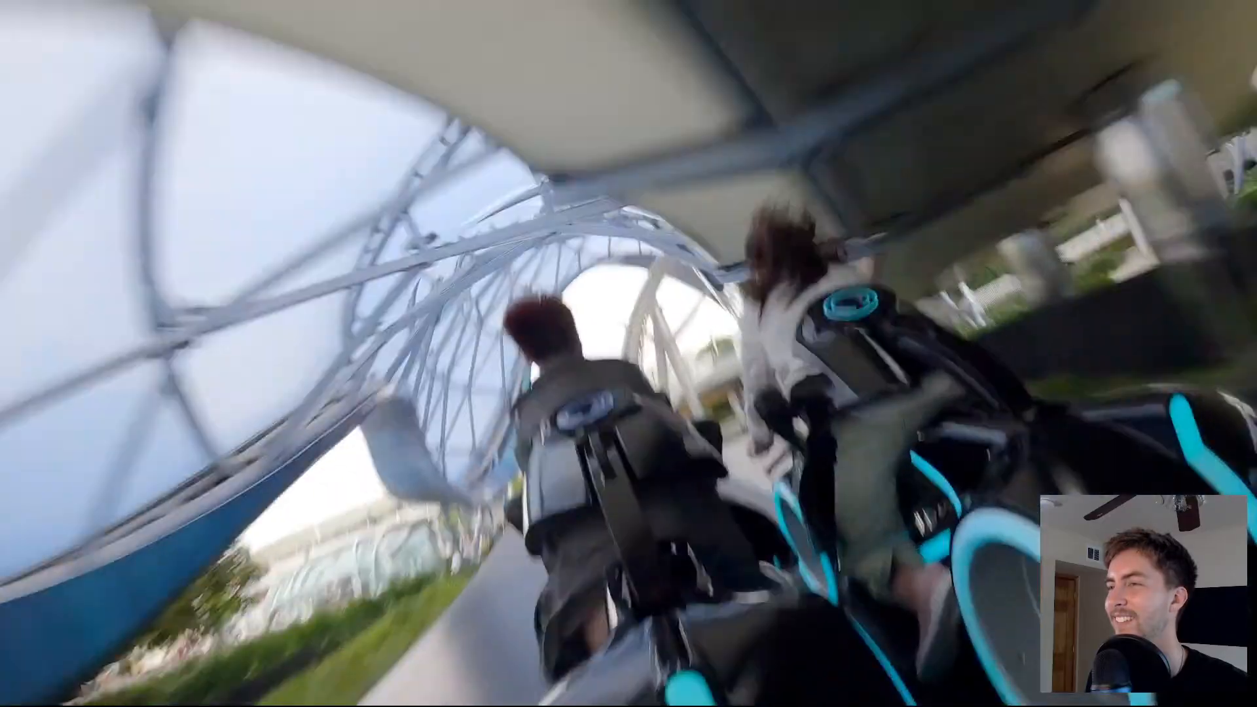
pyautogui.press('Escape')
# - Disable the Lakeway Dr 7.m4a clip on Audio 9 and replay the reel full screen without it
pyautogui.scroll(-10, 380, 615)
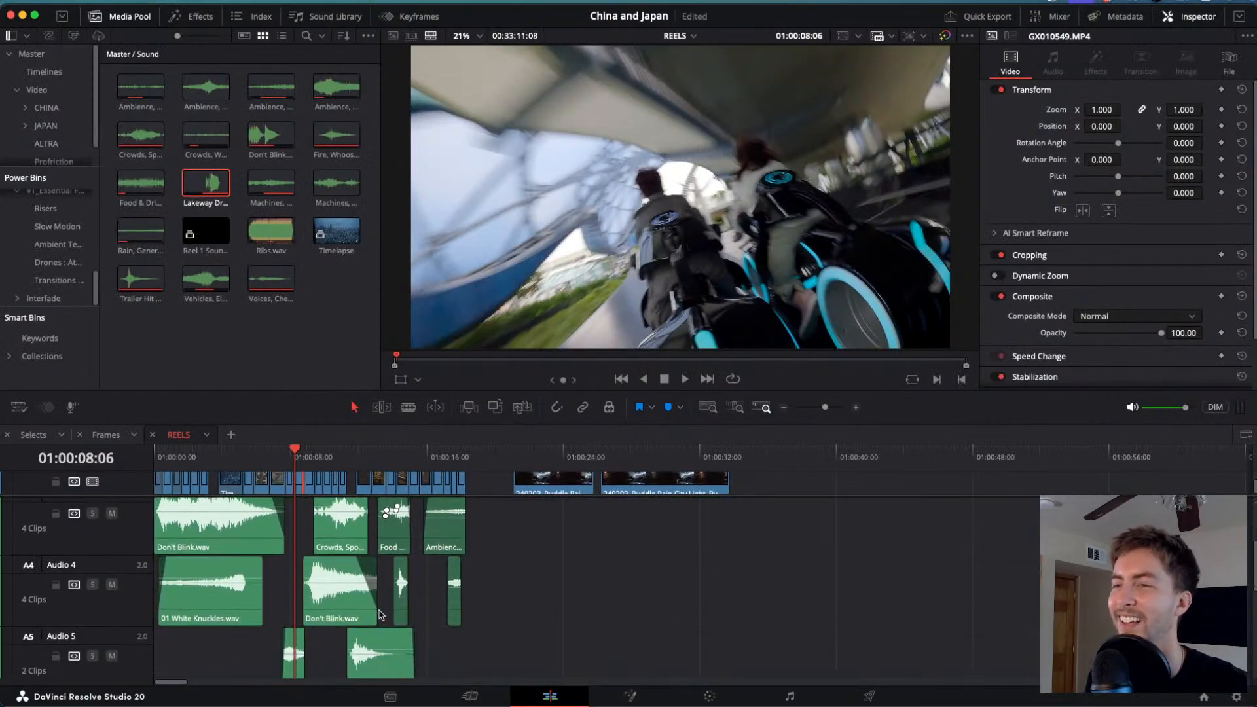
pyautogui.press('super+equal')
pyautogui.press('super+equal')
pyautogui.scroll(-1, 393, 613)
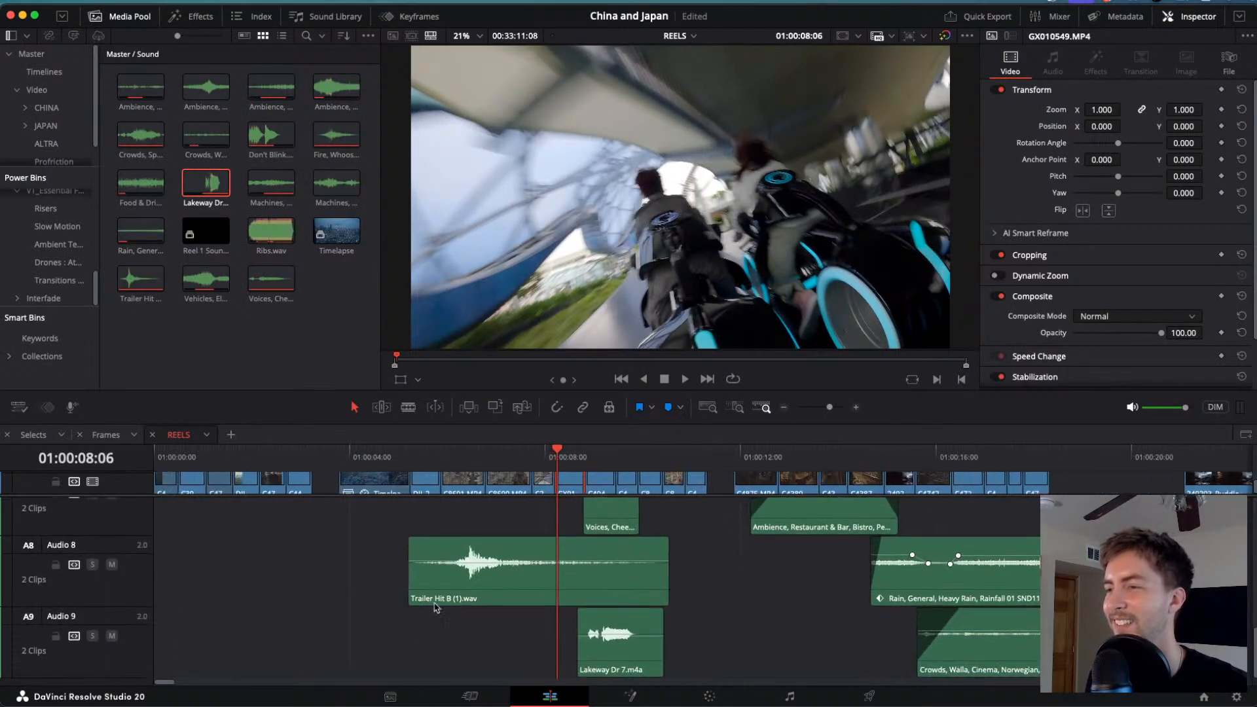
pyautogui.click(613, 635)
pyautogui.press('d')
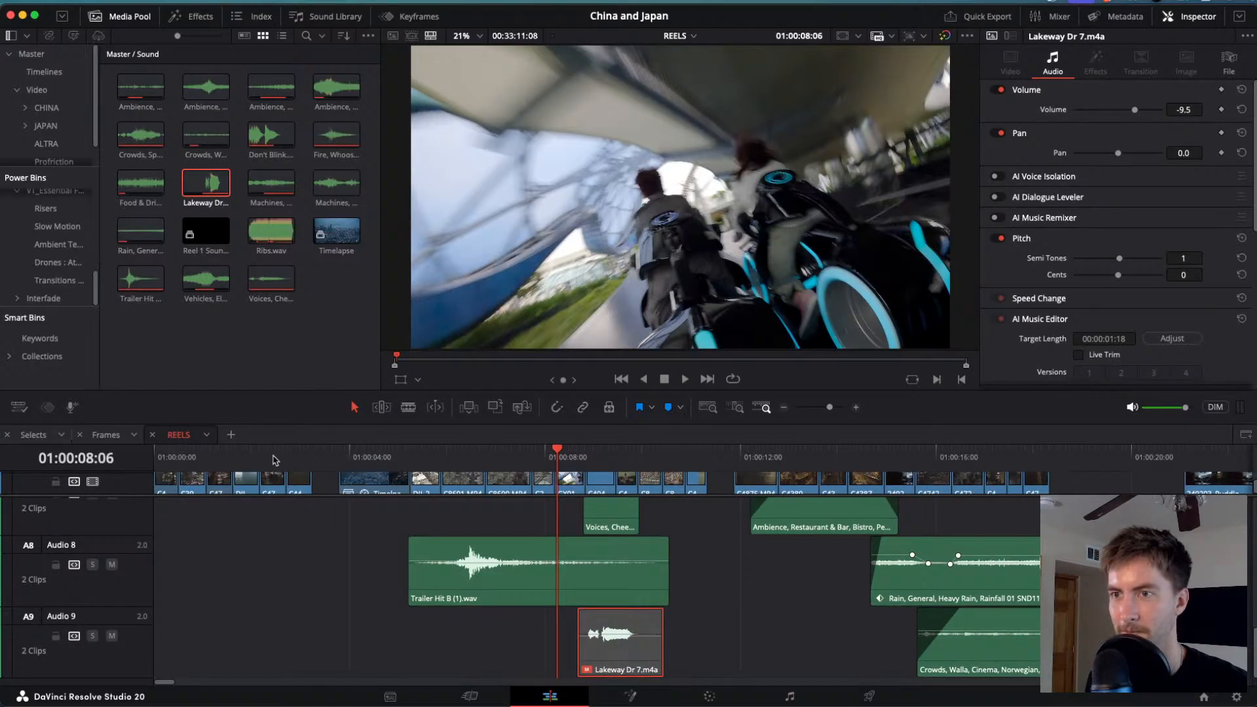
pyautogui.press('super+f')
pyautogui.press('space')
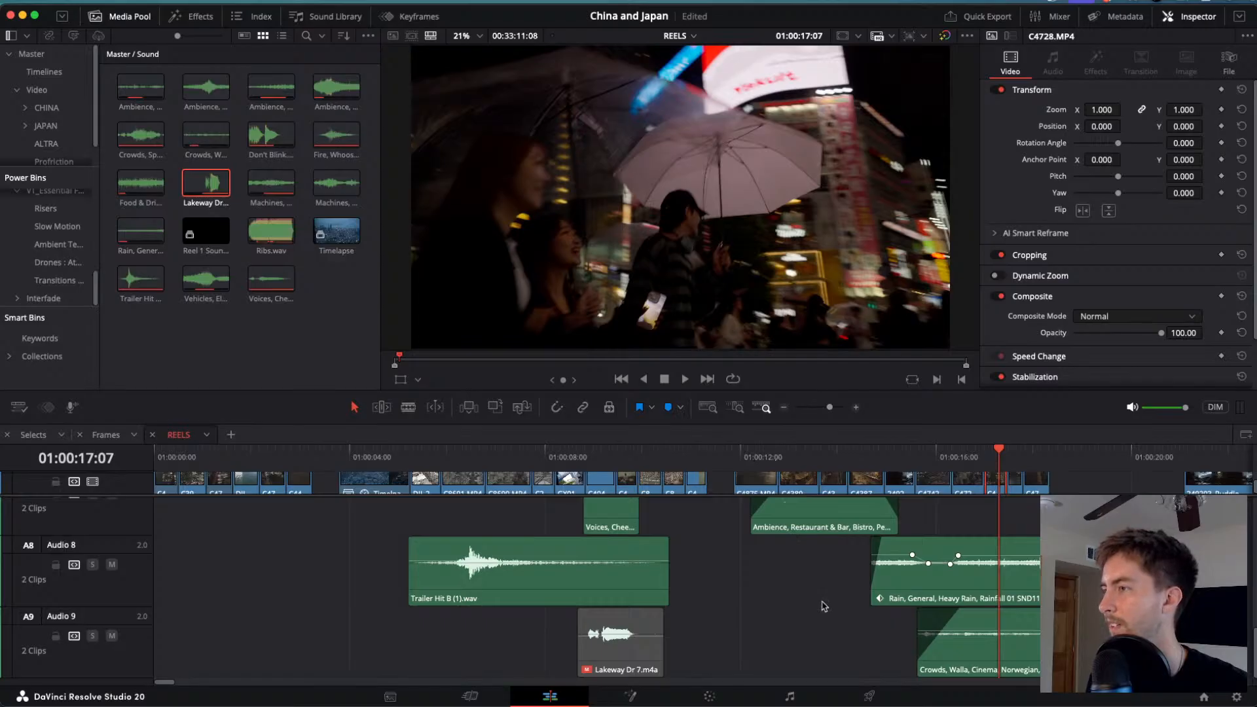
# - Replay the rainy night-crossing shots from about 01:00:16:17 to check their ambience, and return the playhead to 01:00:16:11
pyautogui.scroll(2, 1009, 550)
pyautogui.scroll(2, 793, 580)
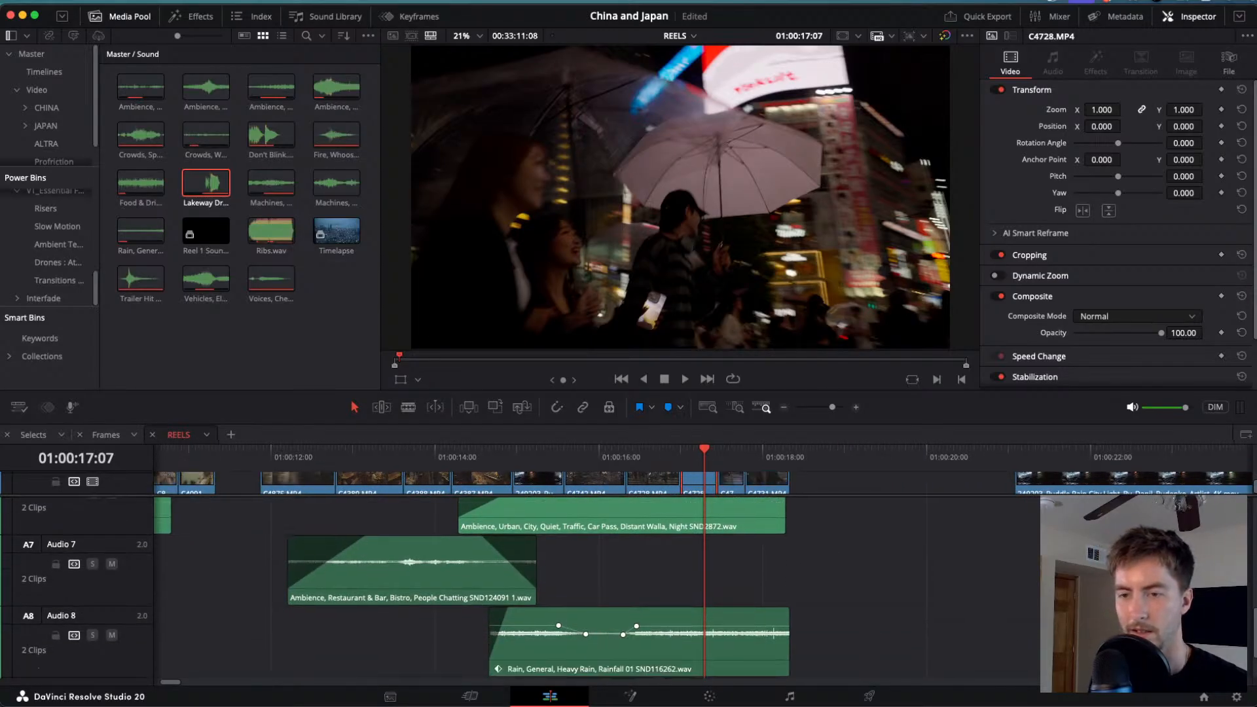
pyautogui.press('super+Tab')
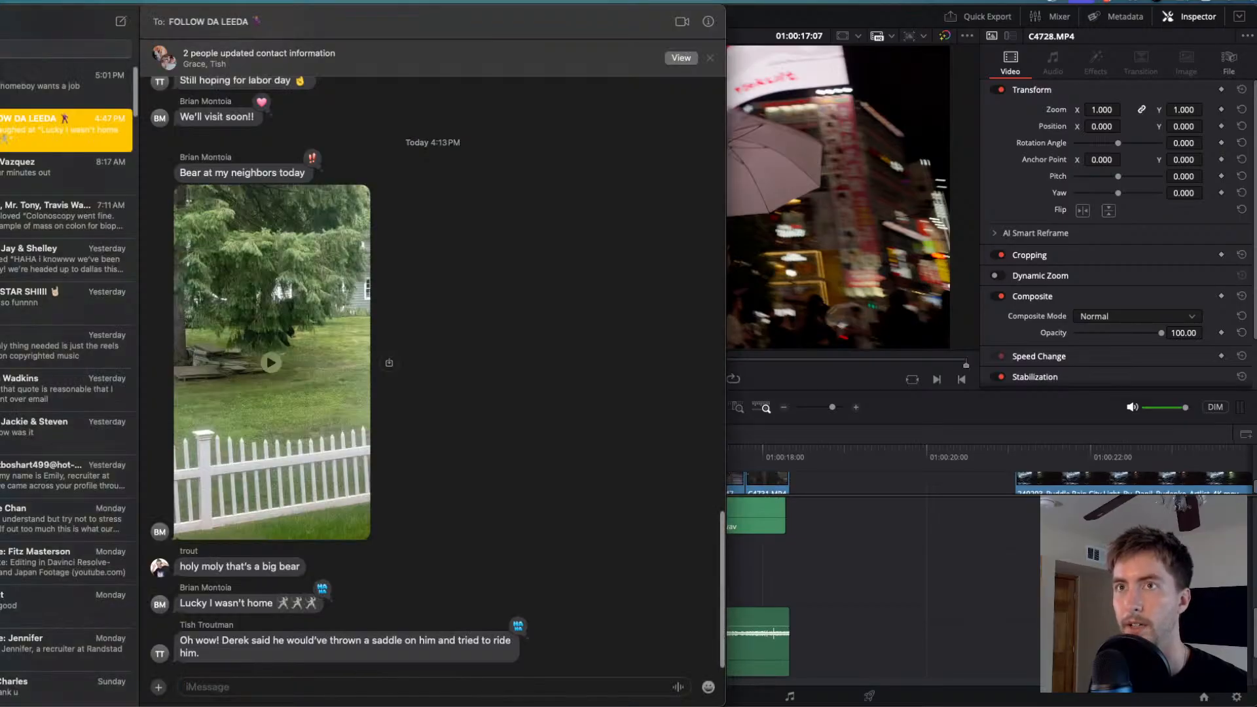
pyautogui.press('super+Tab')
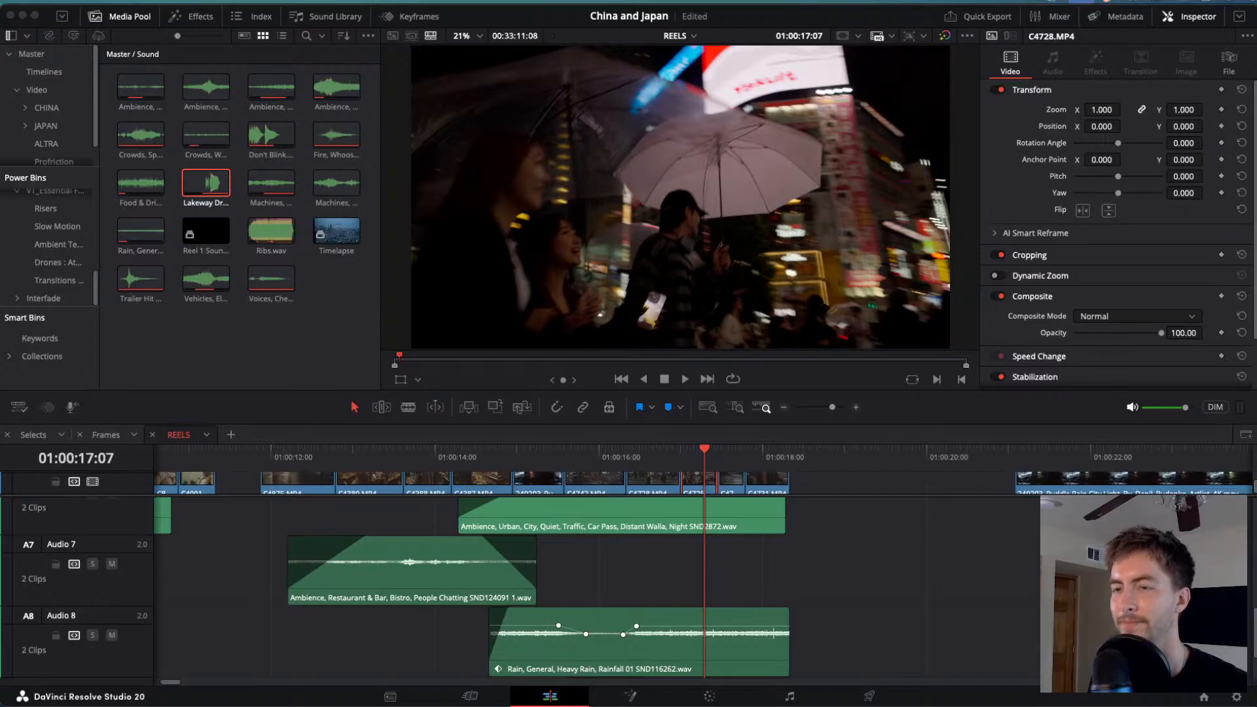
pyautogui.moveTo(704, 452); pyautogui.dragTo(657, 452)
pyautogui.press('space')
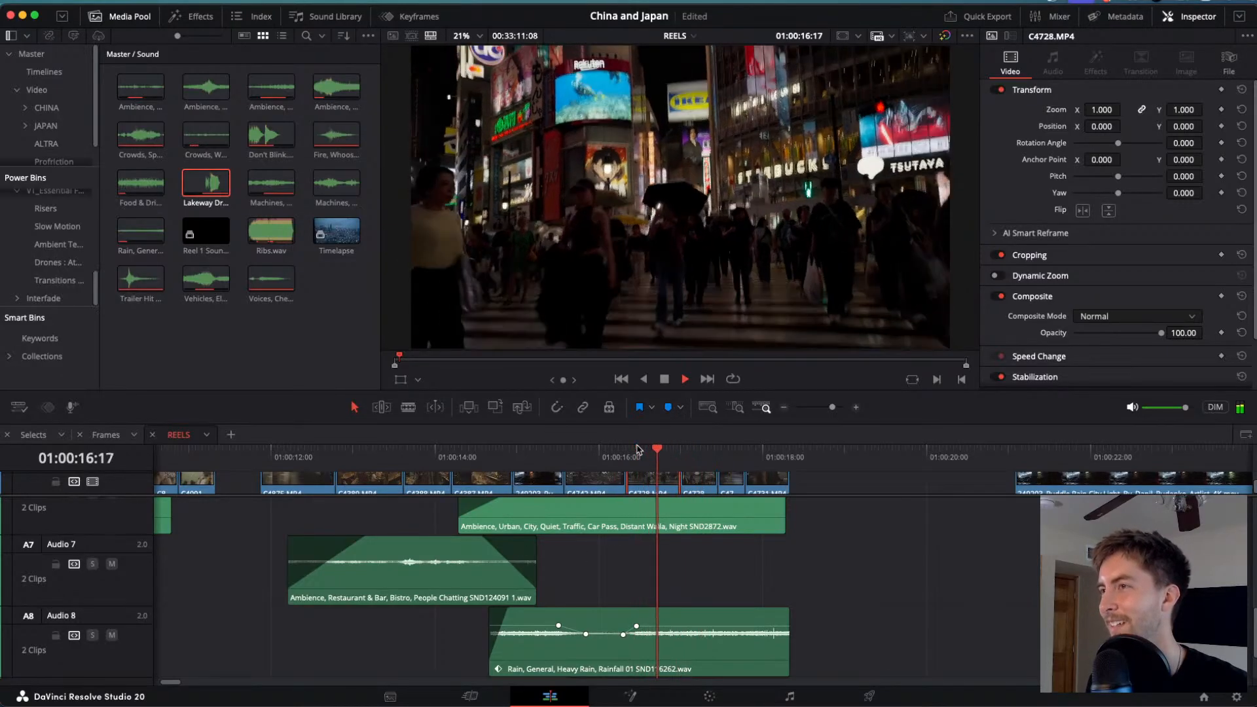
pyautogui.press('j')
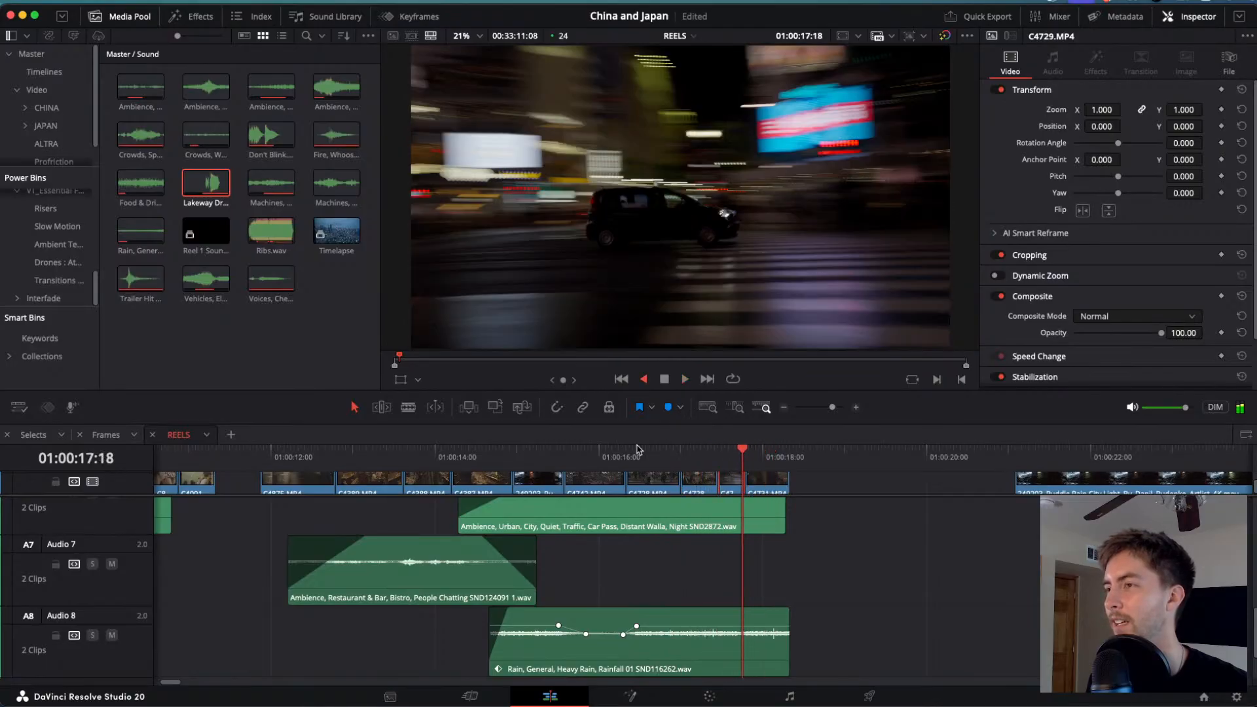
pyautogui.click(636, 450)
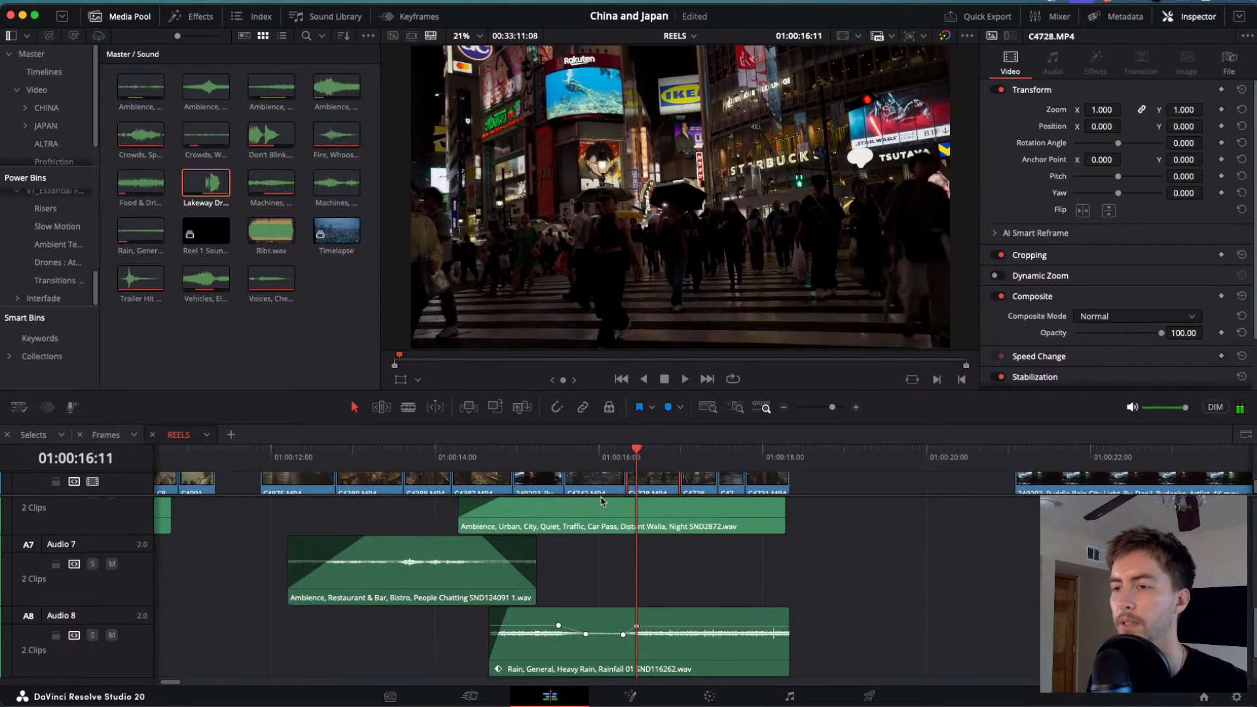
# - Switch to Soundly, search for footsteps, and audition the asphalt sneakers, hardwood slippers and female linoleum footsteps sounds
pyautogui.click(648, 705)
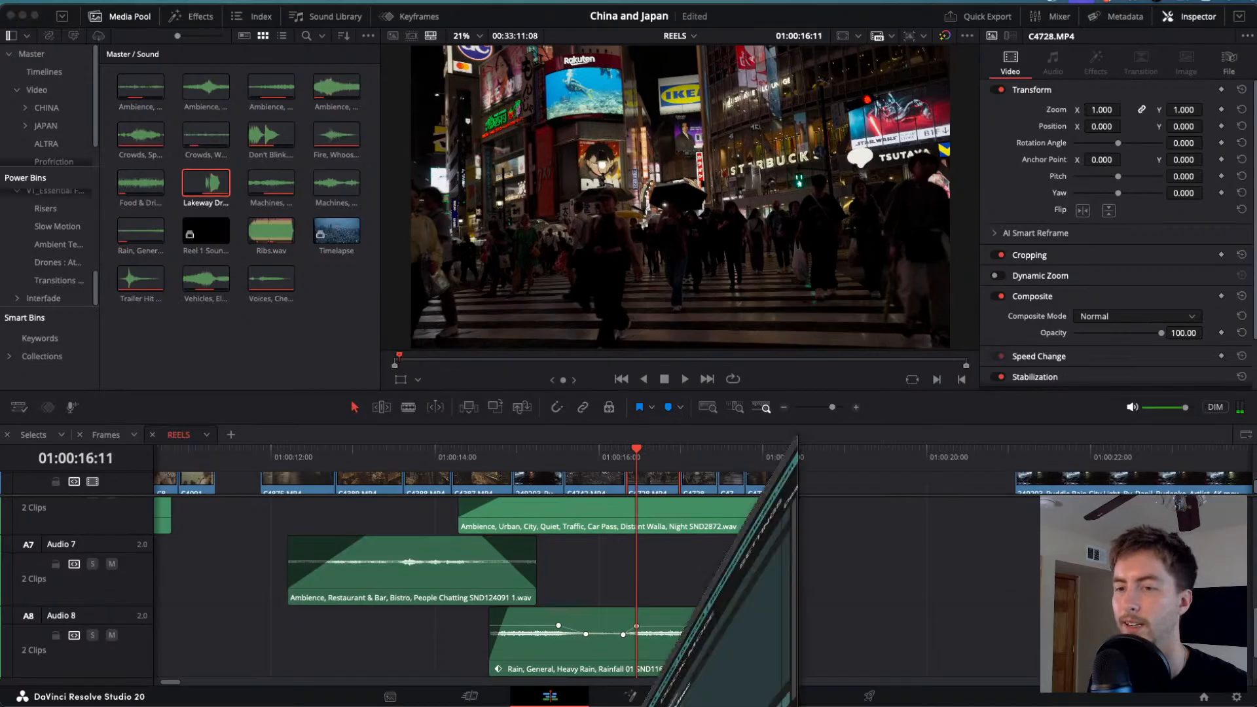
pyautogui.moveTo(700, 22); pyautogui.dragTo(701, 1)
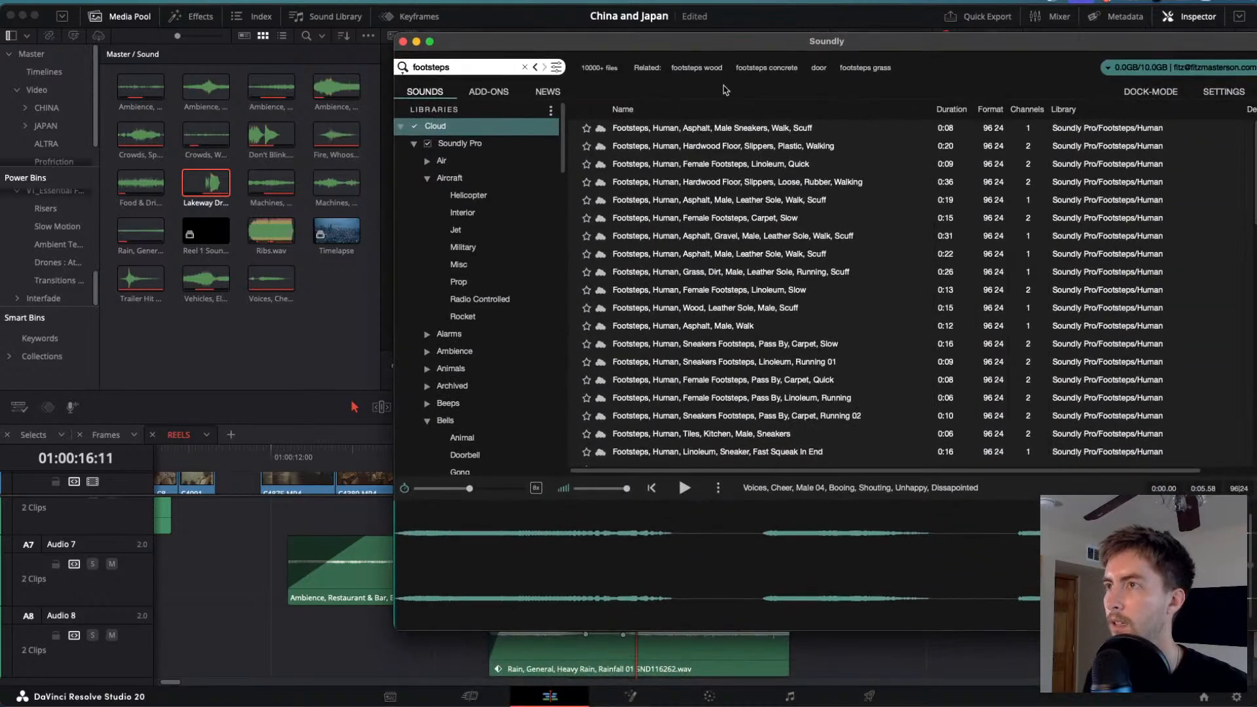
pyautogui.click(639, 131)
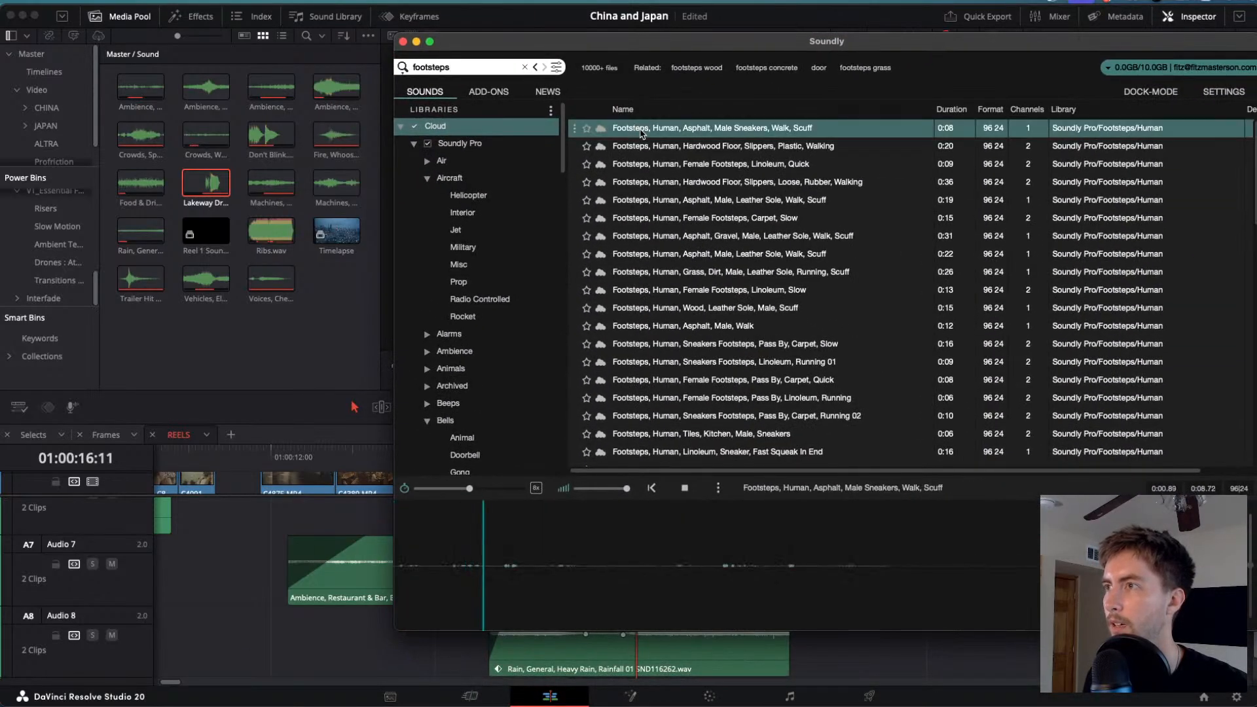
pyautogui.click(681, 149)
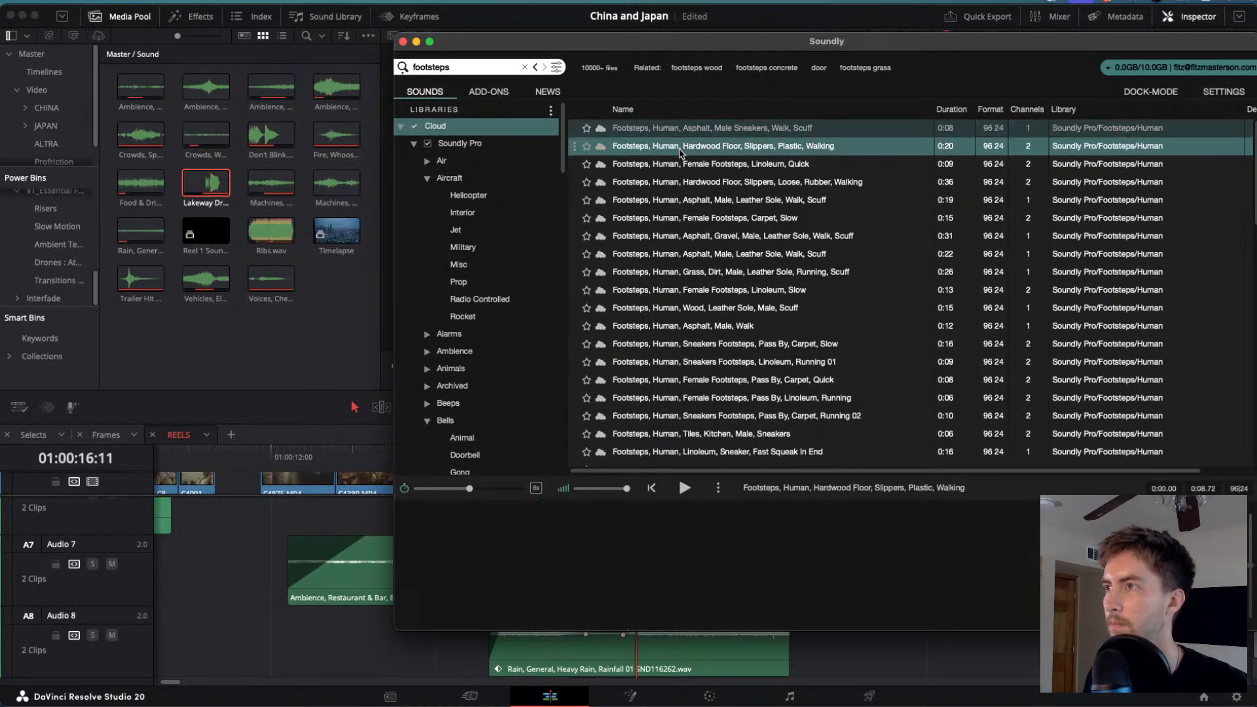
pyautogui.click(679, 165)
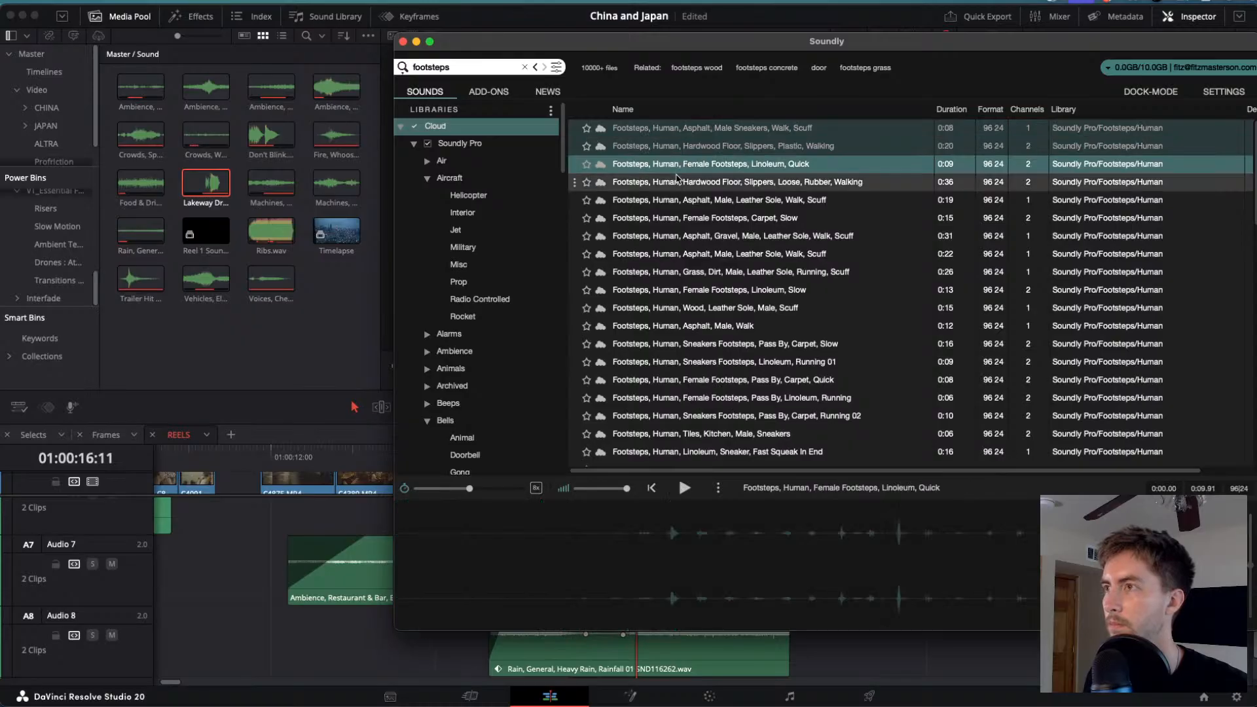
pyautogui.click(679, 182)
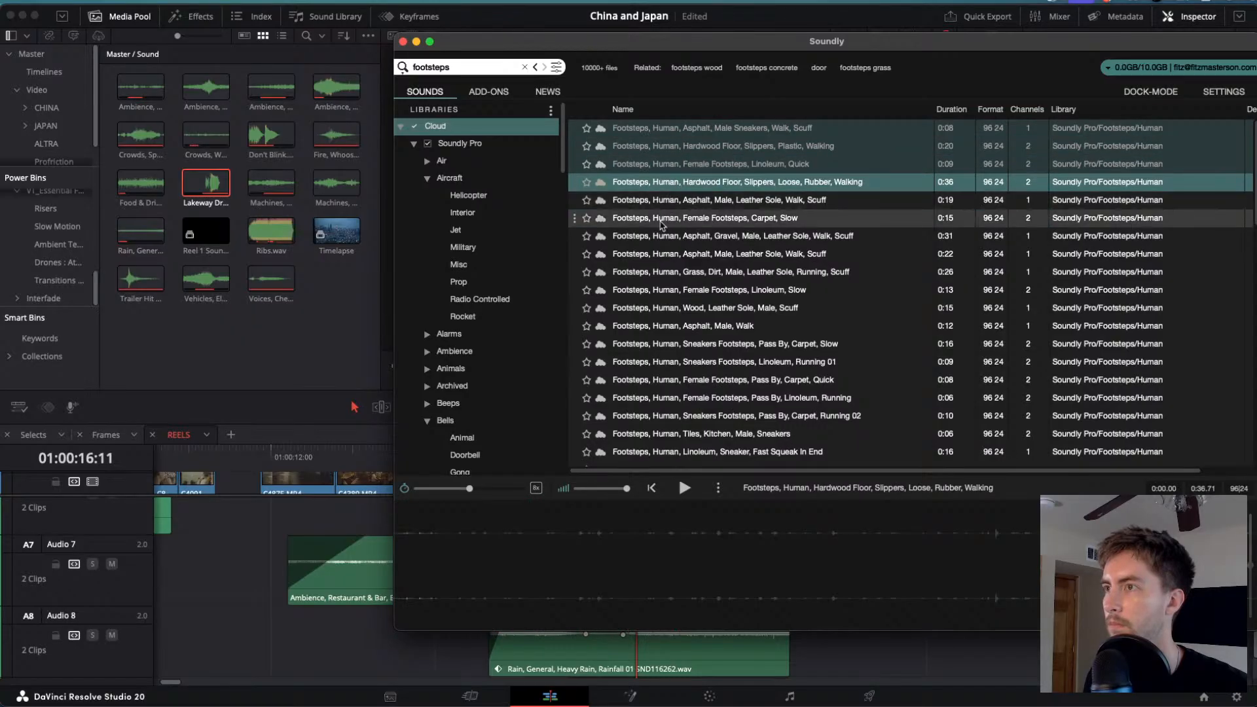
# - Audition the Female Footsteps Linoleum Running, Sneakers Carpet Running 02 and Tiles Kitchen Male Sneakers sounds
pyautogui.scroll(-2, 661, 224)
pyautogui.scroll(-2, 660, 228)
pyautogui.click(666, 320)
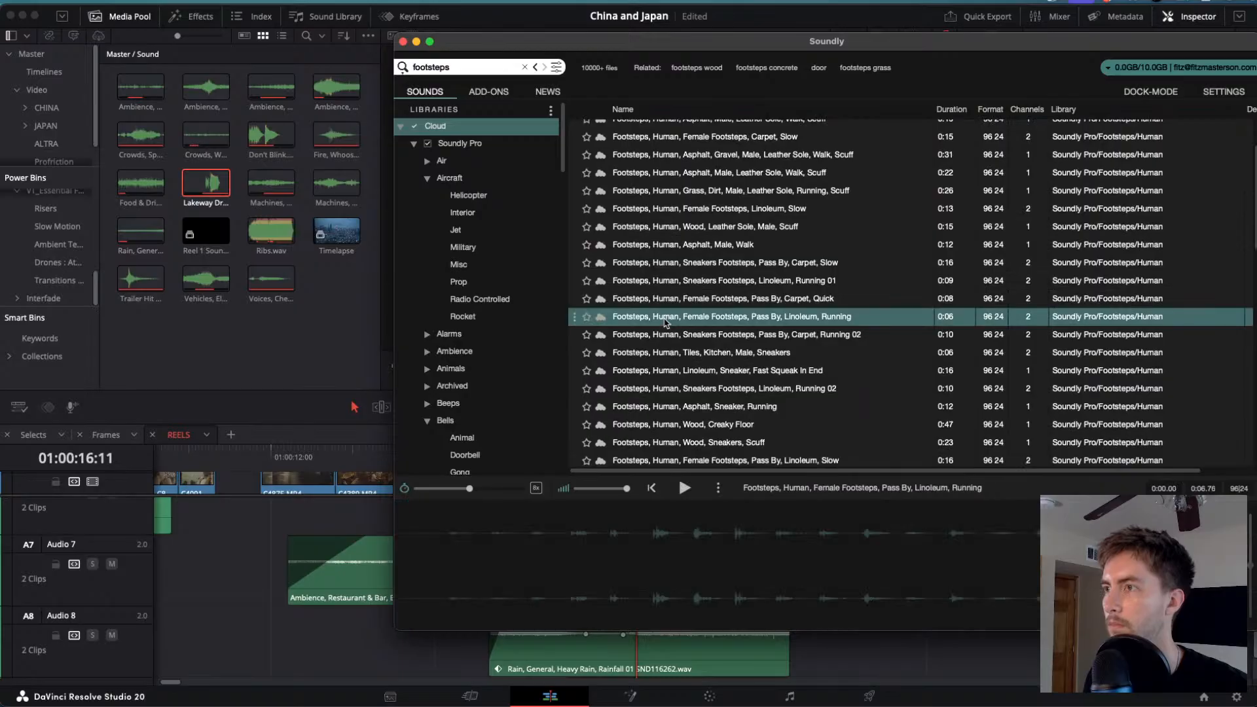
pyautogui.click(671, 334)
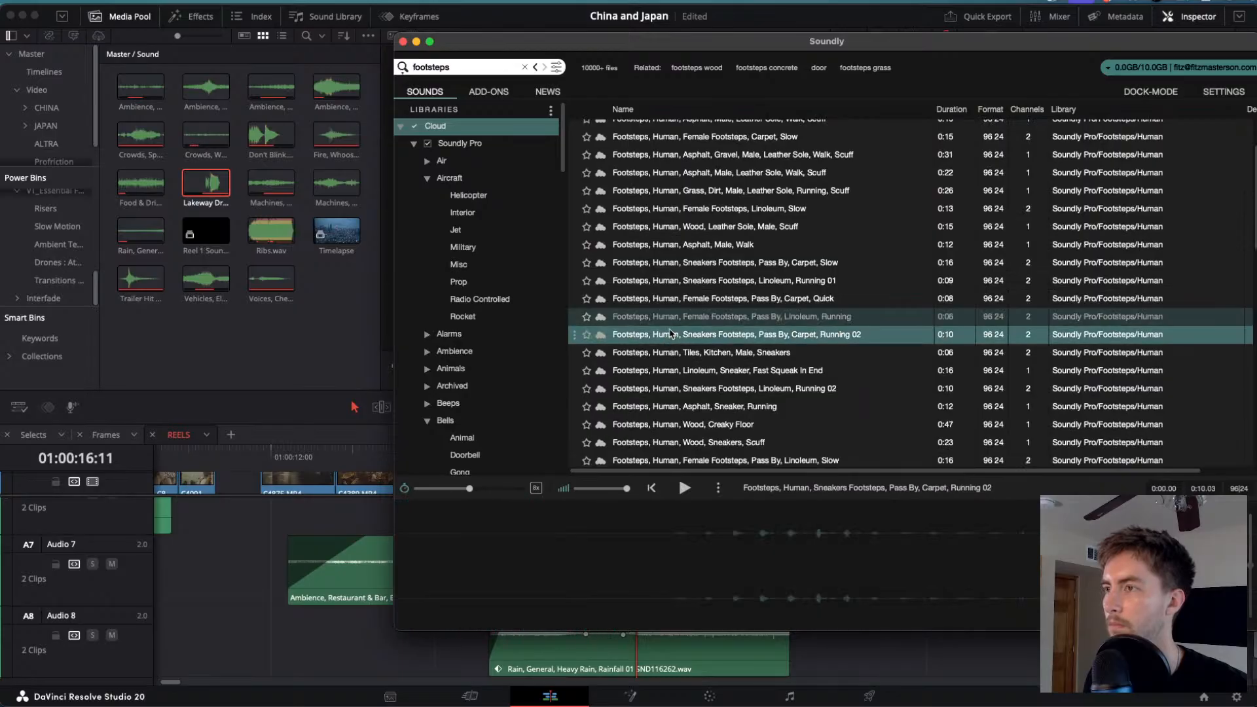
pyautogui.click(704, 550)
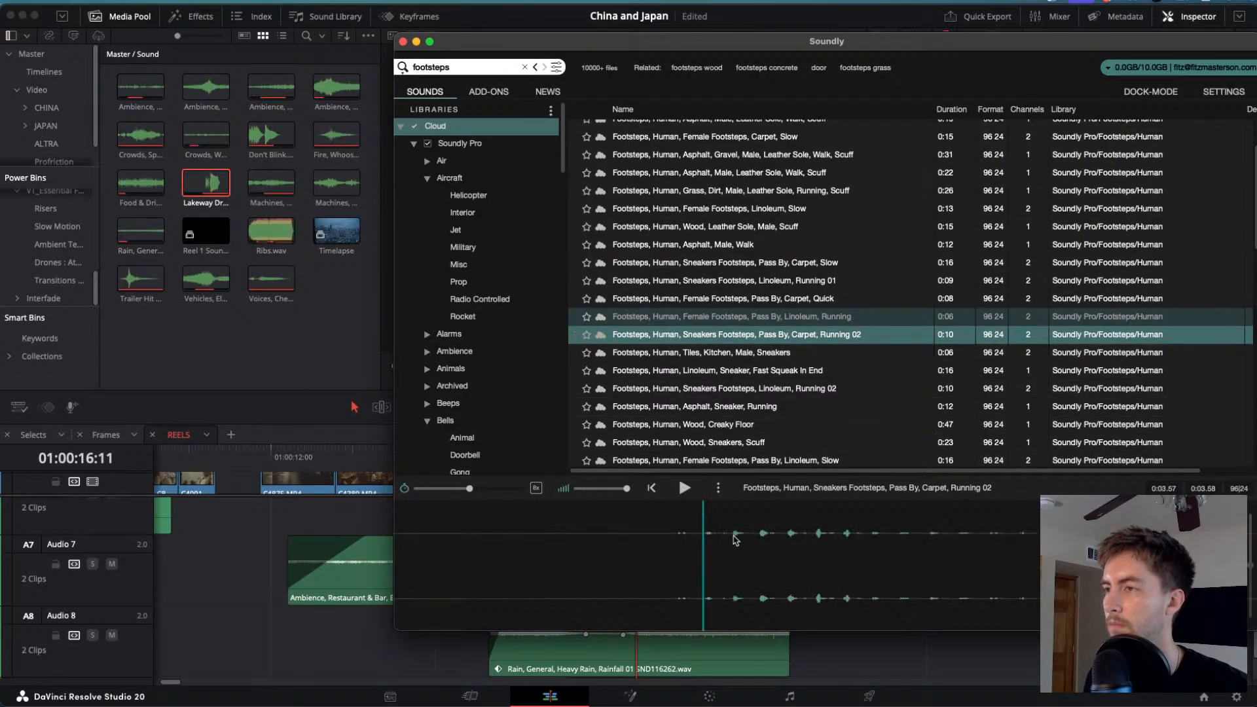
pyautogui.press('Down')
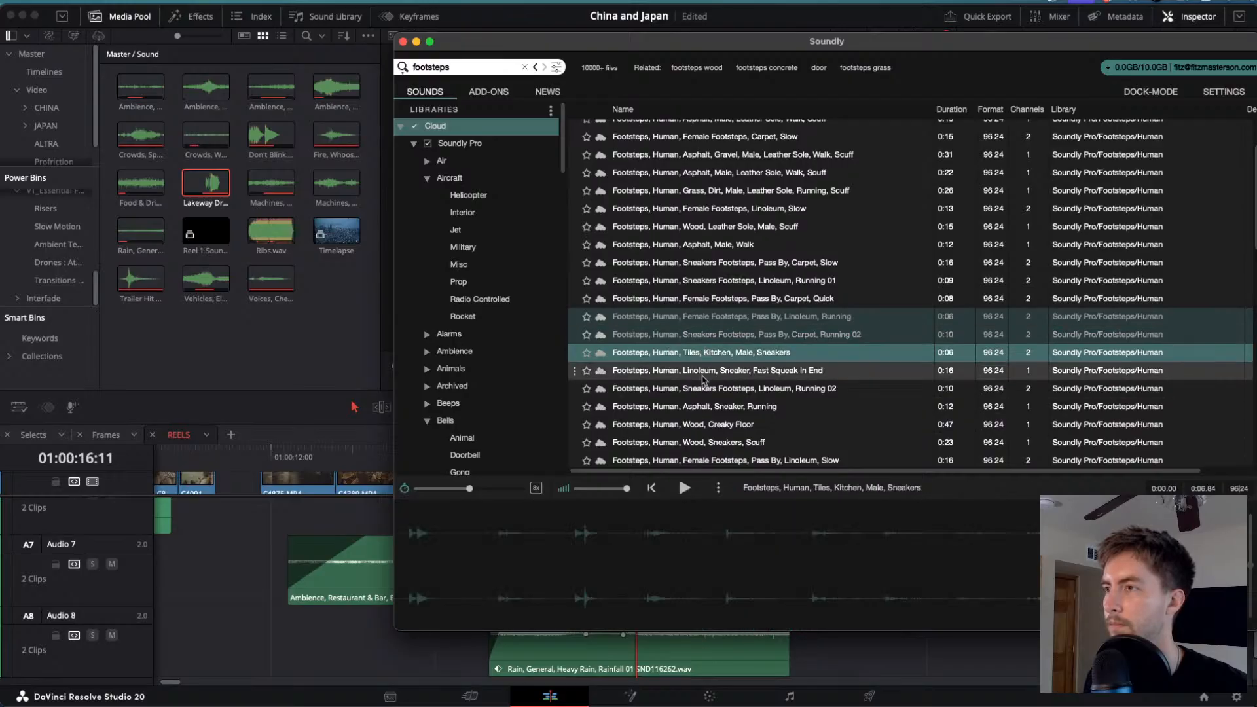
# - Audition the Footsteps, Human, Sneakers Footsteps, Linoleum, Quick sound from further down the results
pyautogui.scroll(-3, 700, 410)
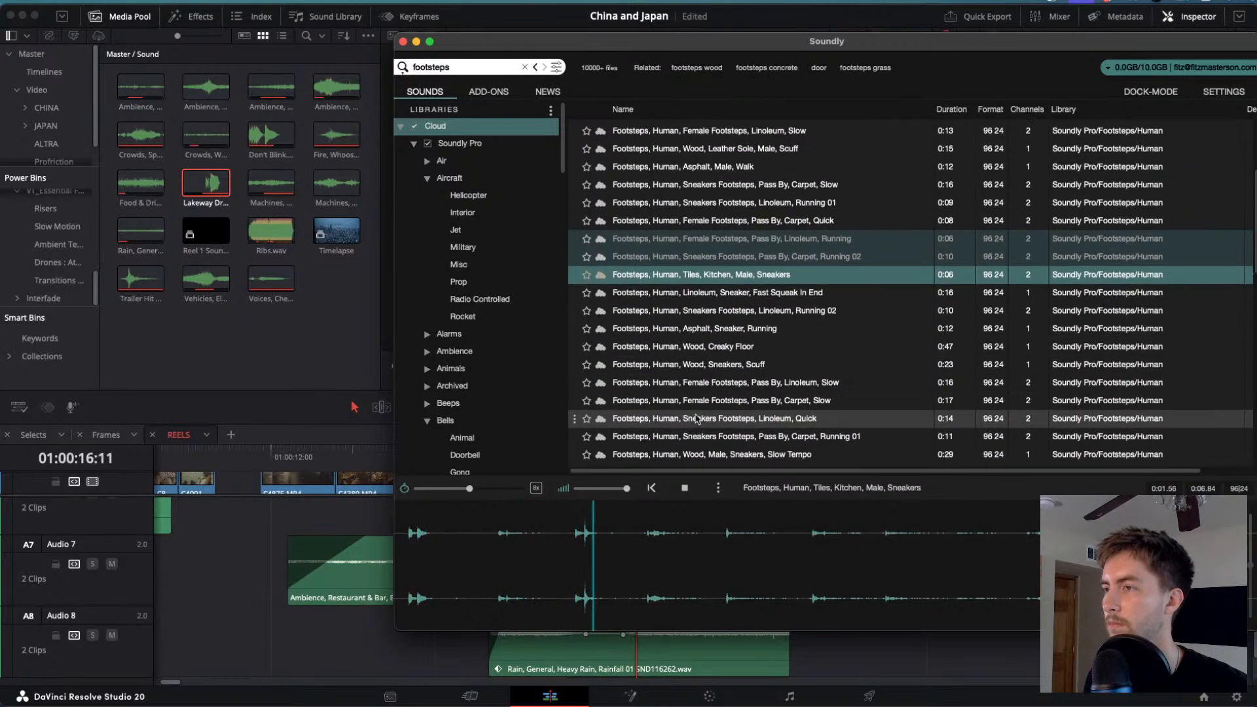
pyautogui.click(688, 392)
pyautogui.press('space')
pyautogui.scroll(-1, 685, 404)
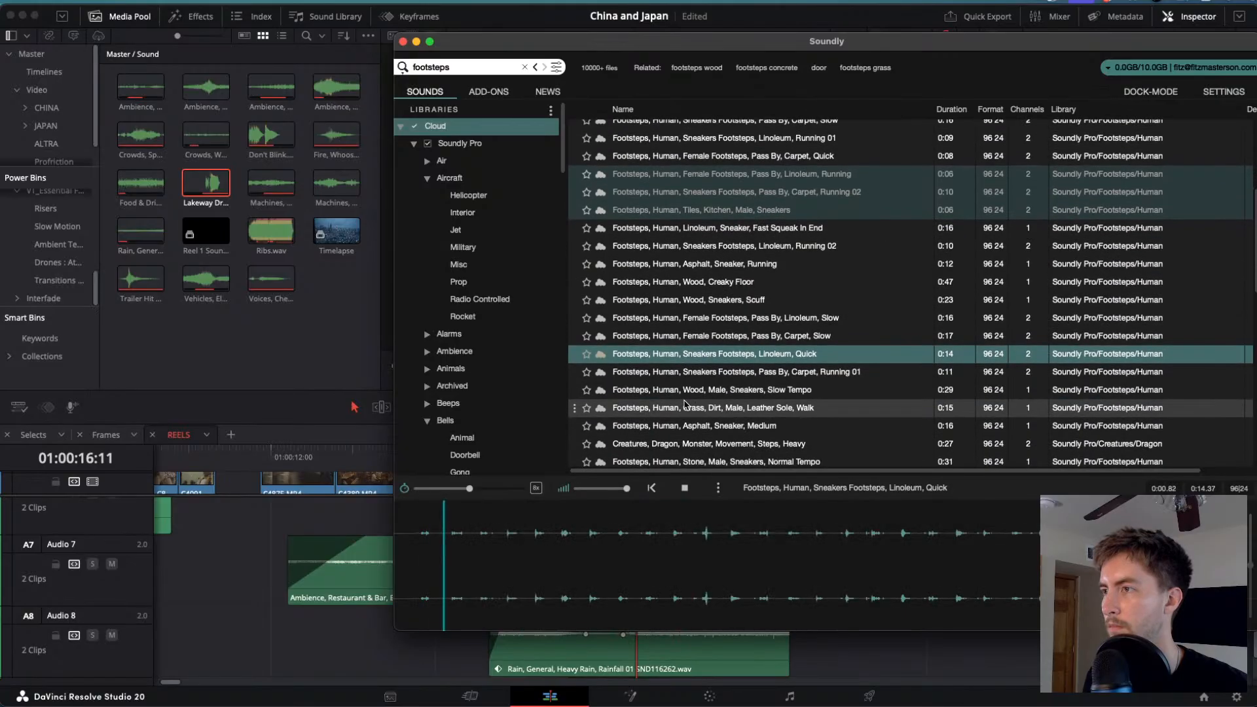
pyautogui.press('space')
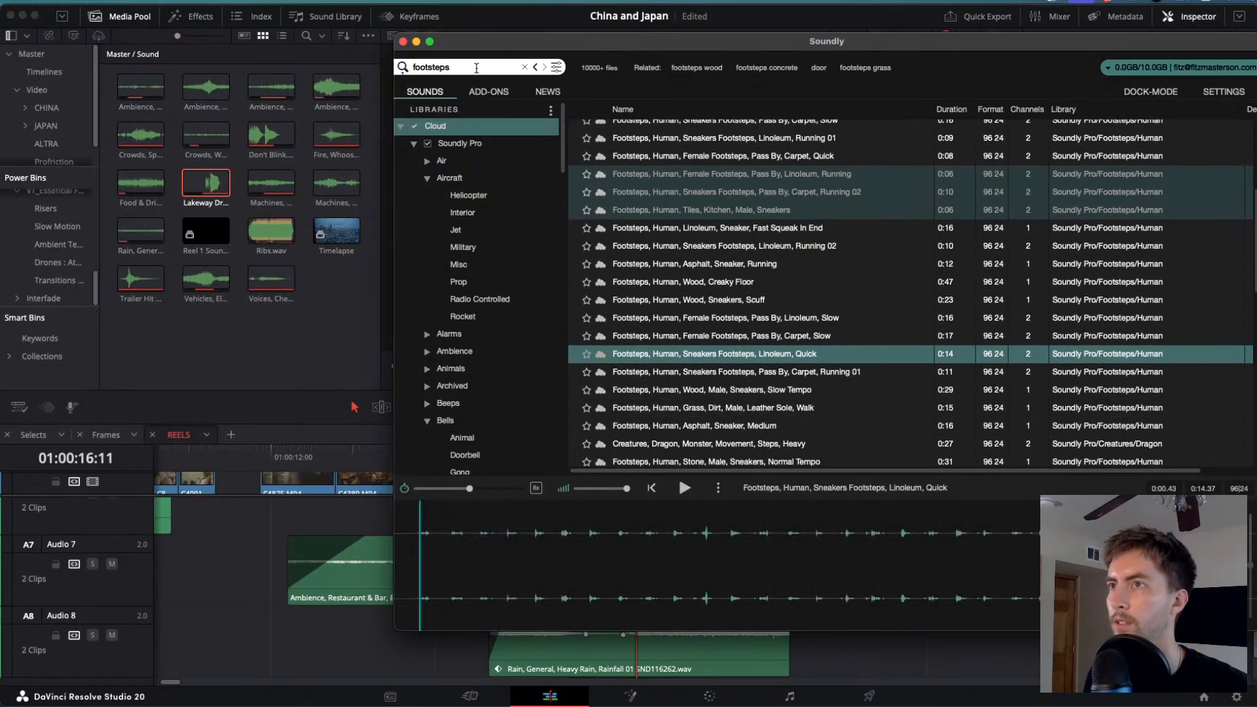
# - Search the Soundly library for "footsteps concrete wet"
pyautogui.click(476, 68)
pyautogui.write('concret')
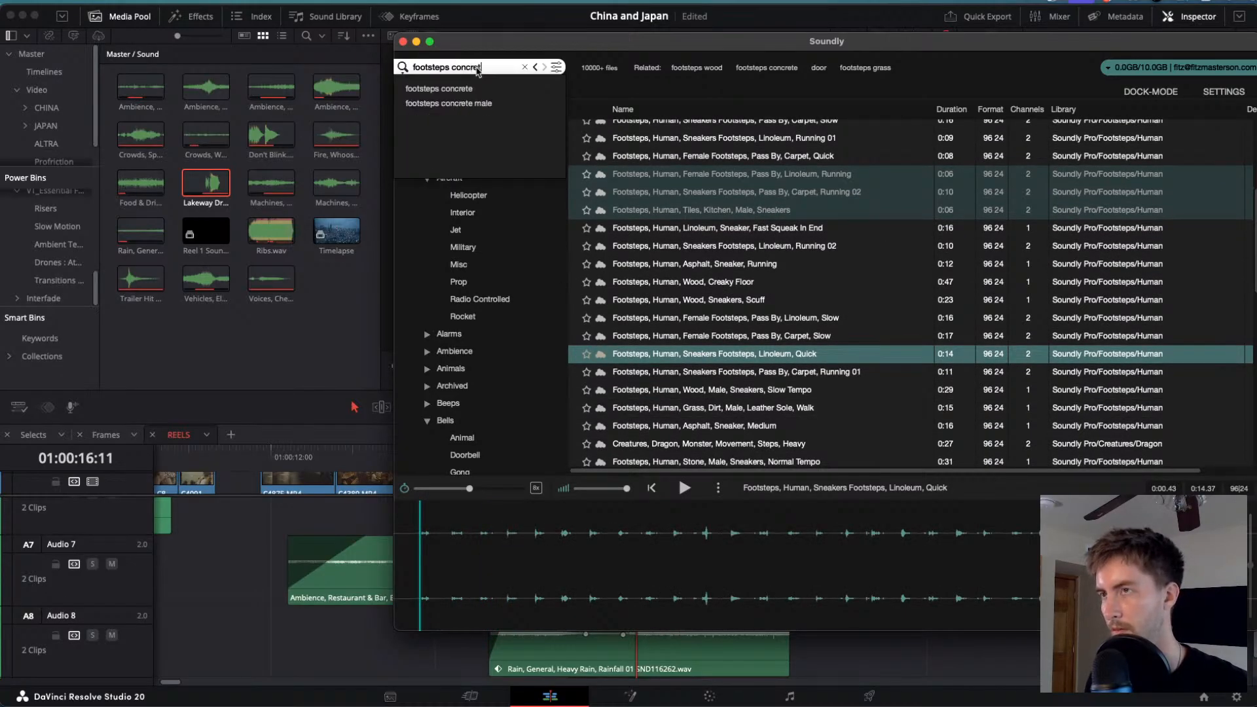
pyautogui.write('e wet')
pyautogui.press('Return')
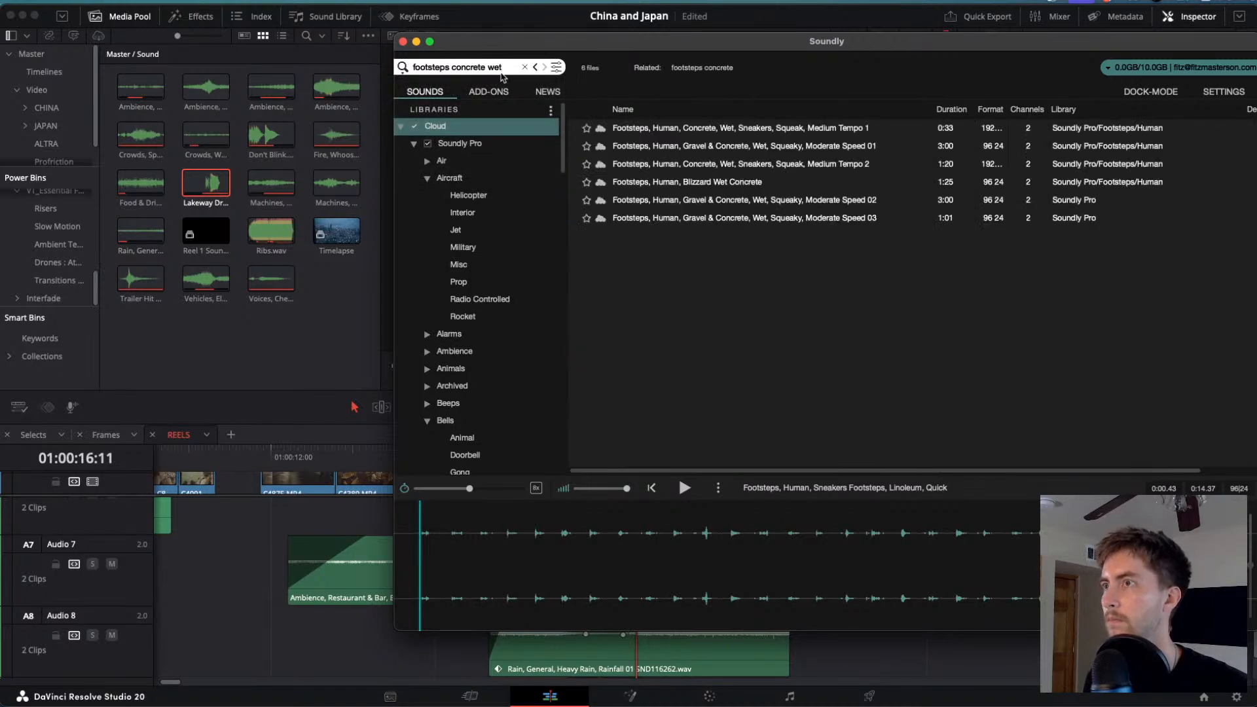
# - Audition the wet concrete sneaker and gravel footstep results, sampling different parts of each recording
pyautogui.click(732, 129)
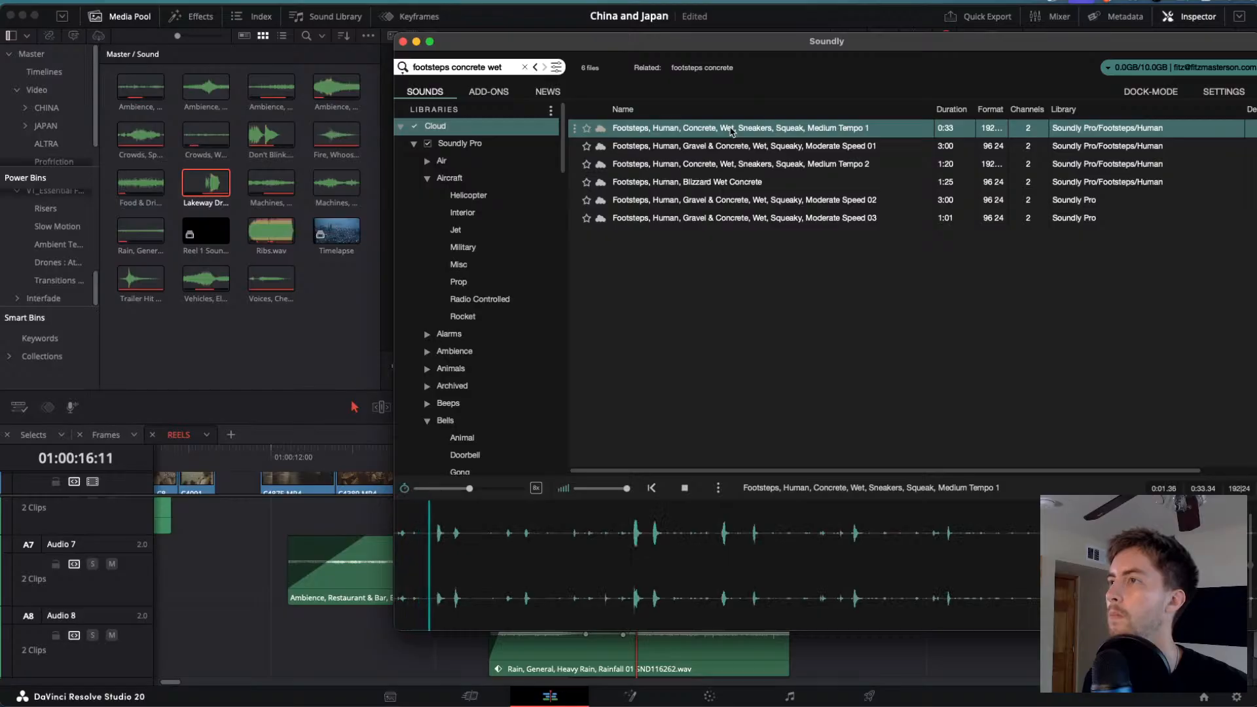
pyautogui.click(727, 146)
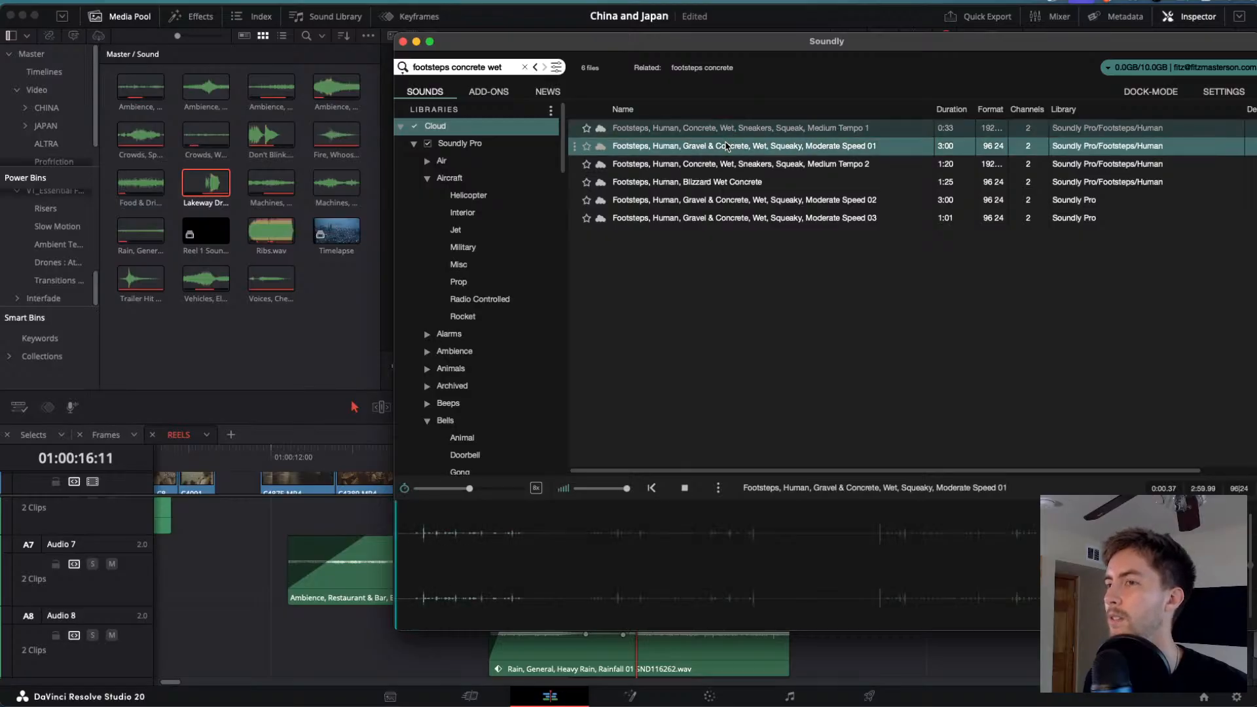
pyautogui.click(419, 560)
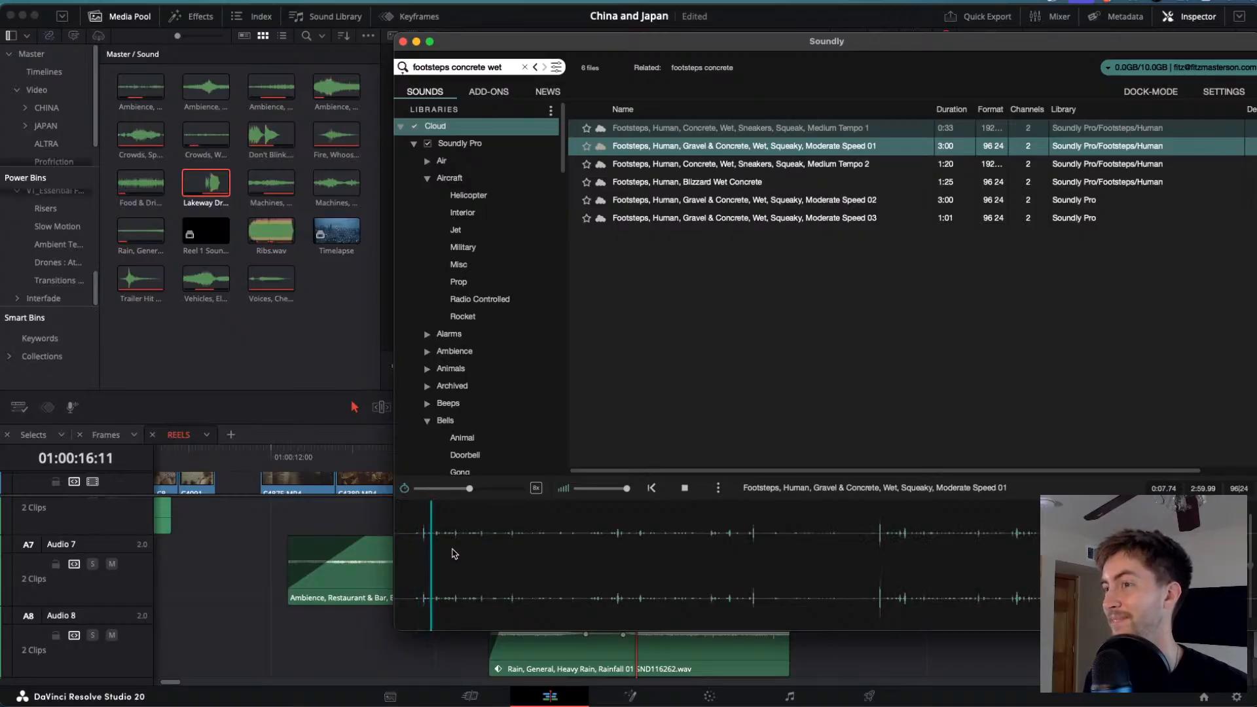
pyautogui.click(502, 546)
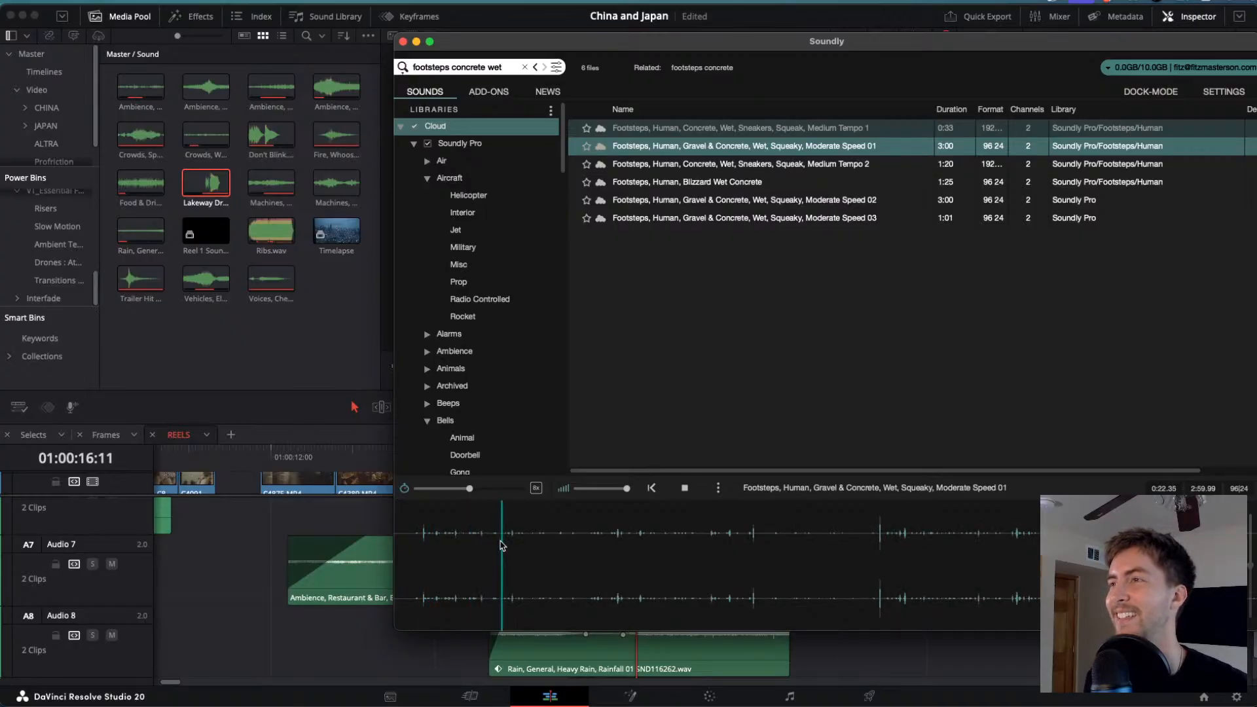
pyautogui.click(816, 167)
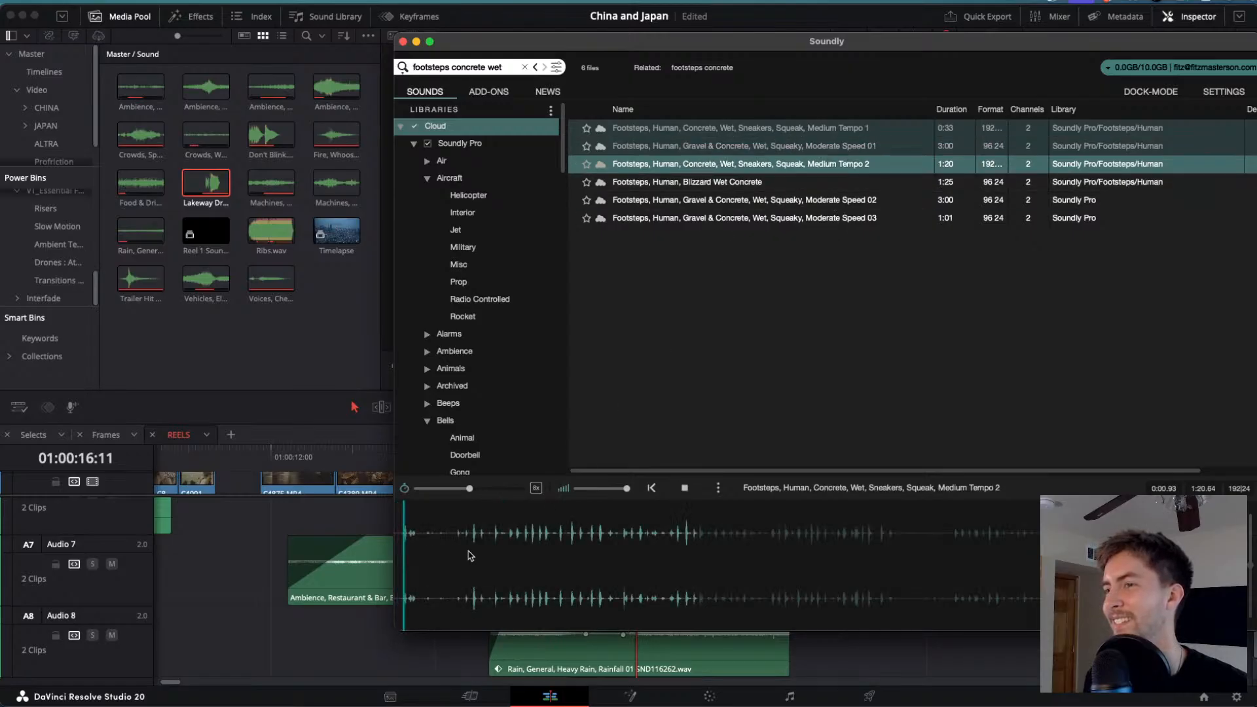
pyautogui.click(472, 555)
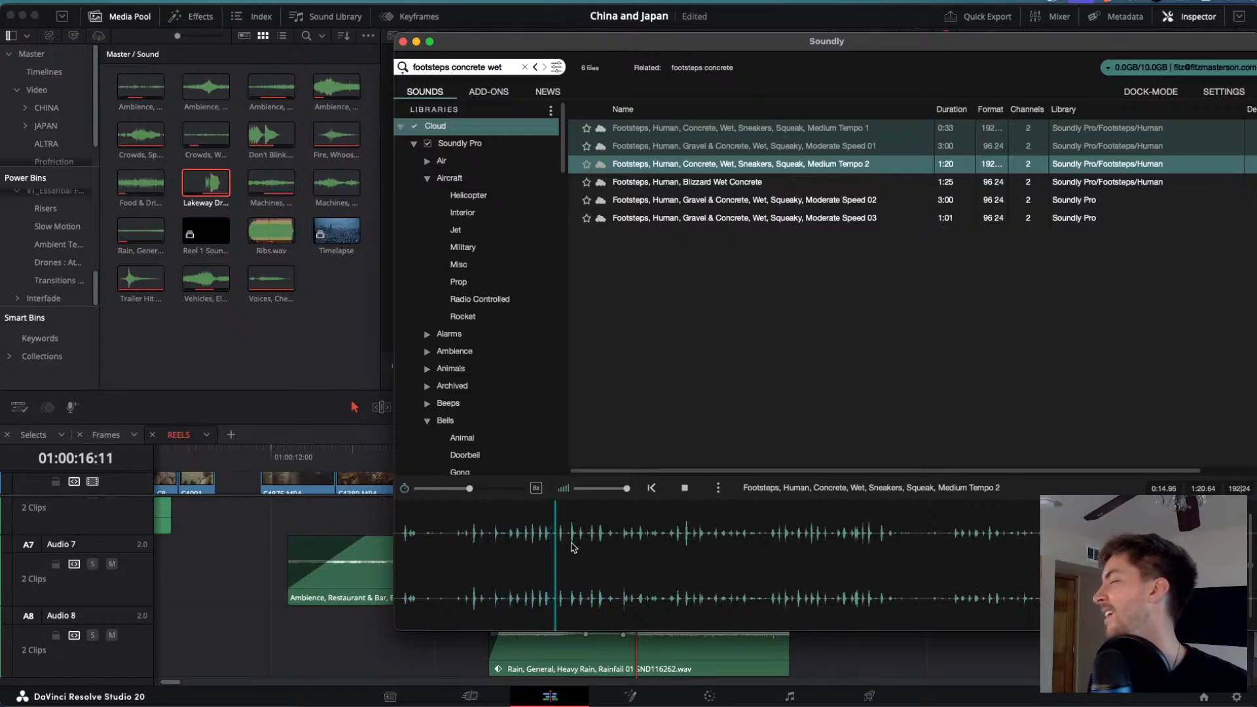
pyautogui.click(648, 203)
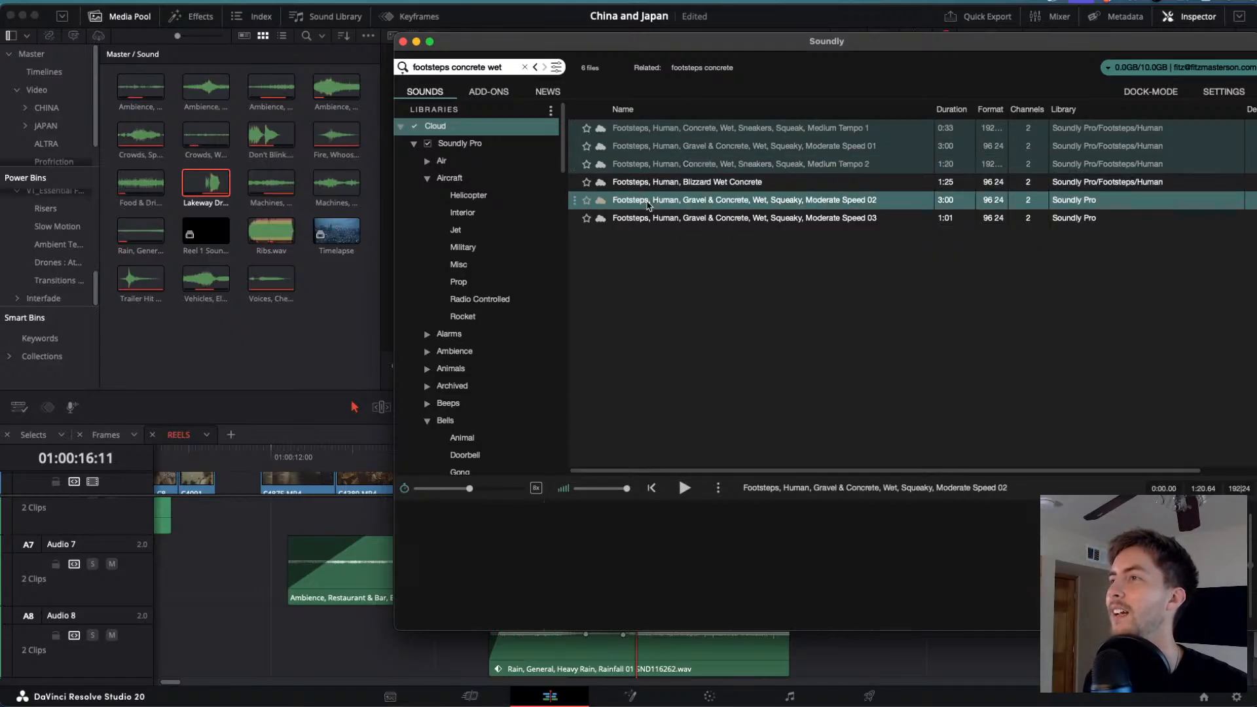
pyautogui.click(560, 524)
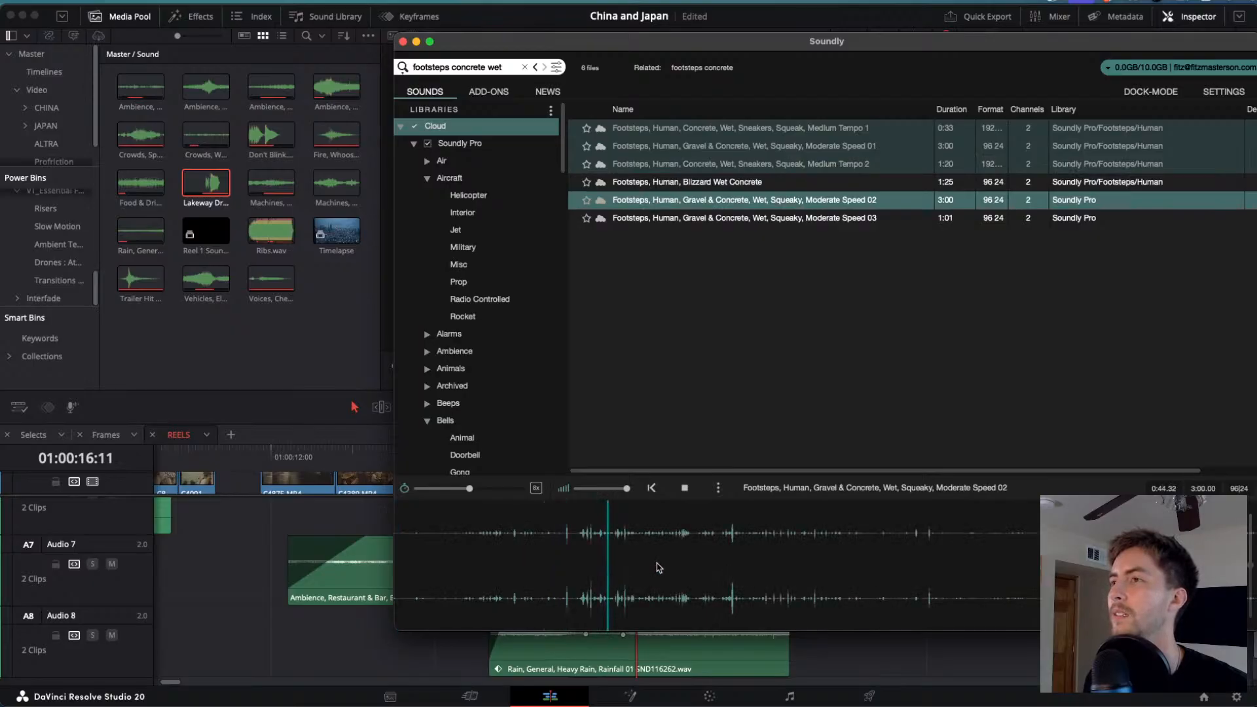
pyautogui.click(684, 488)
# - Search the library for "footsteps" and preview the Asphalt, Male Sneakers, Walk, Scuff sound
pyautogui.click(524, 67)
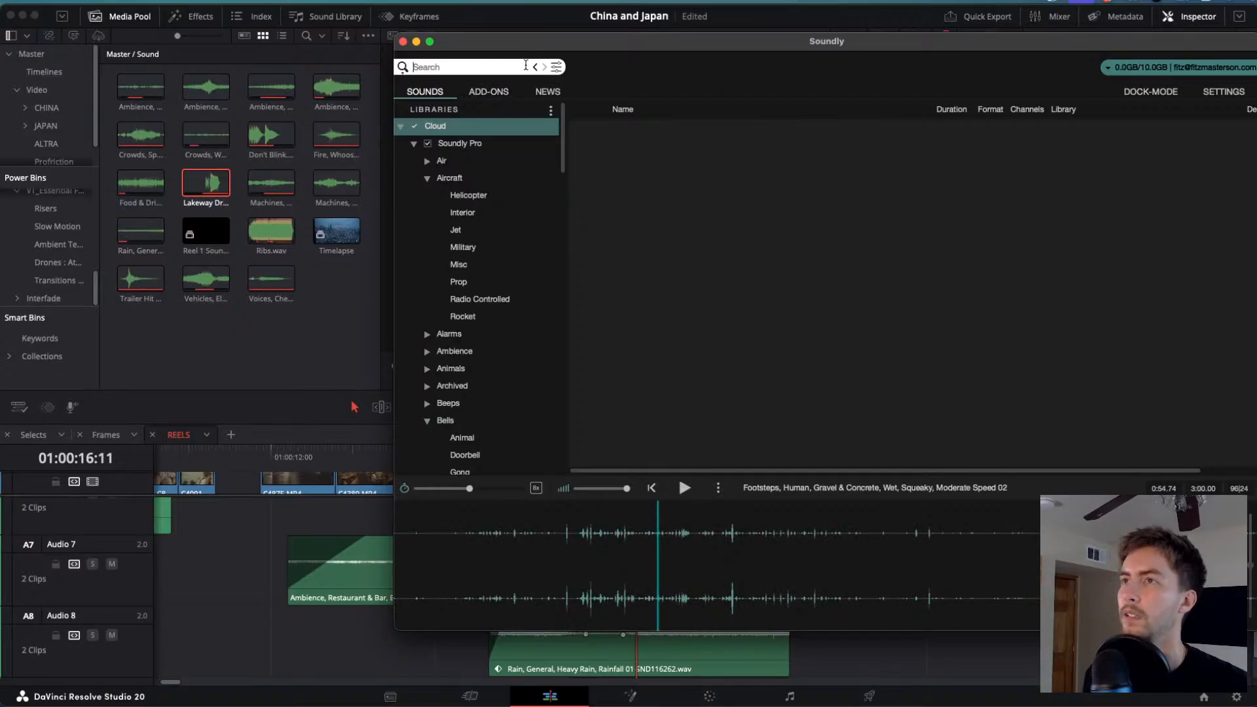
pyautogui.write('foot')
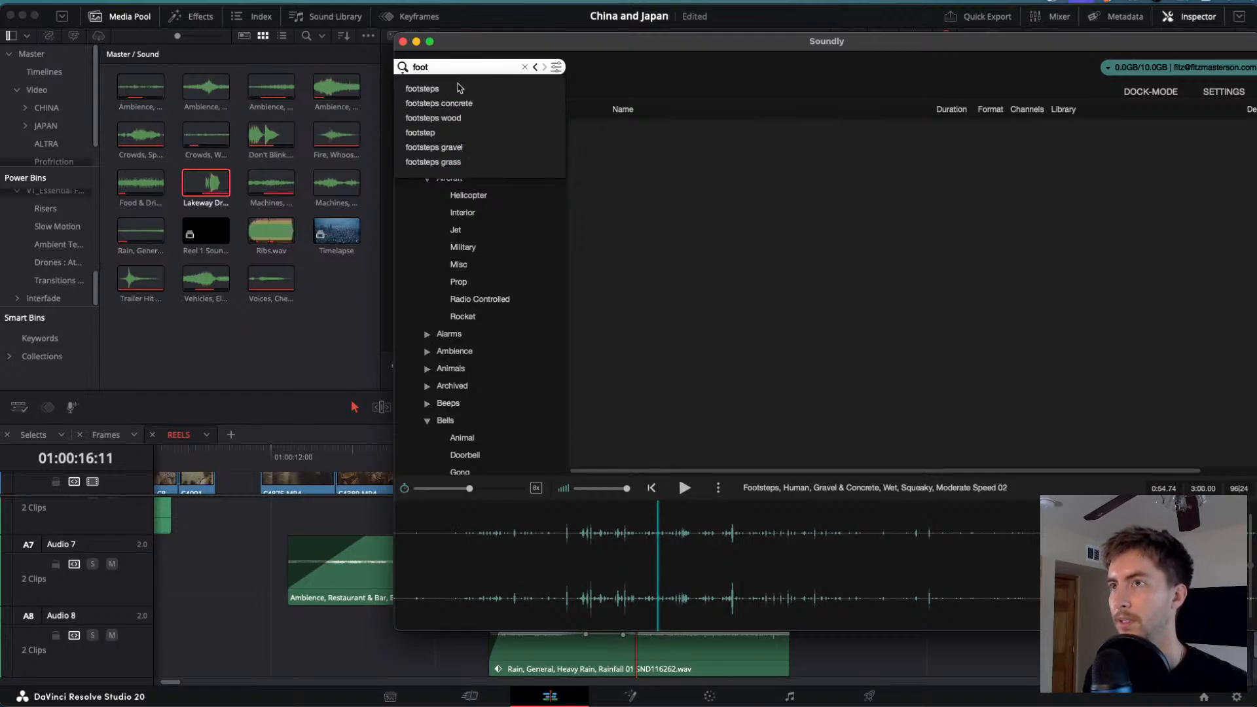
pyautogui.click(459, 88)
pyautogui.click(691, 130)
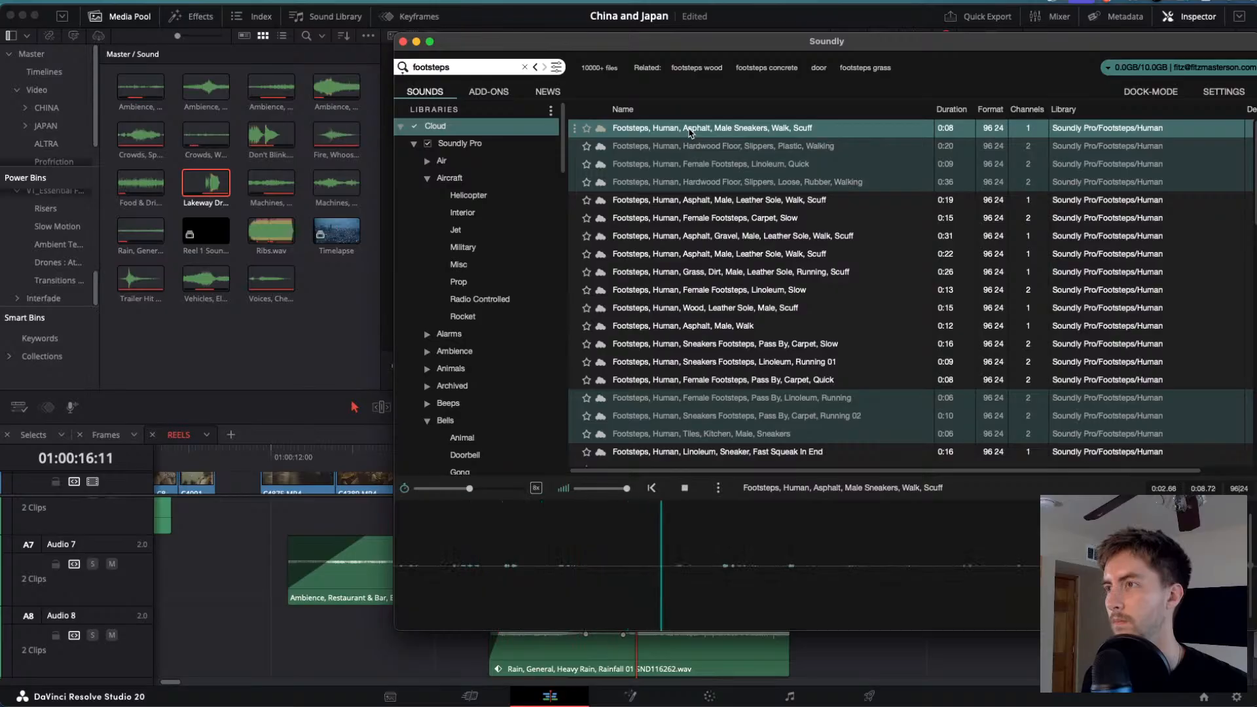
# - Import a section of about 3.95 seconds of the asphalt sneaker footsteps into the DaVinci Resolve Sound bin
pyautogui.click(685, 488)
pyautogui.moveTo(451, 567); pyautogui.dragTo(841, 569)
pyautogui.moveTo(627, 542); pyautogui.dragTo(260, 320)
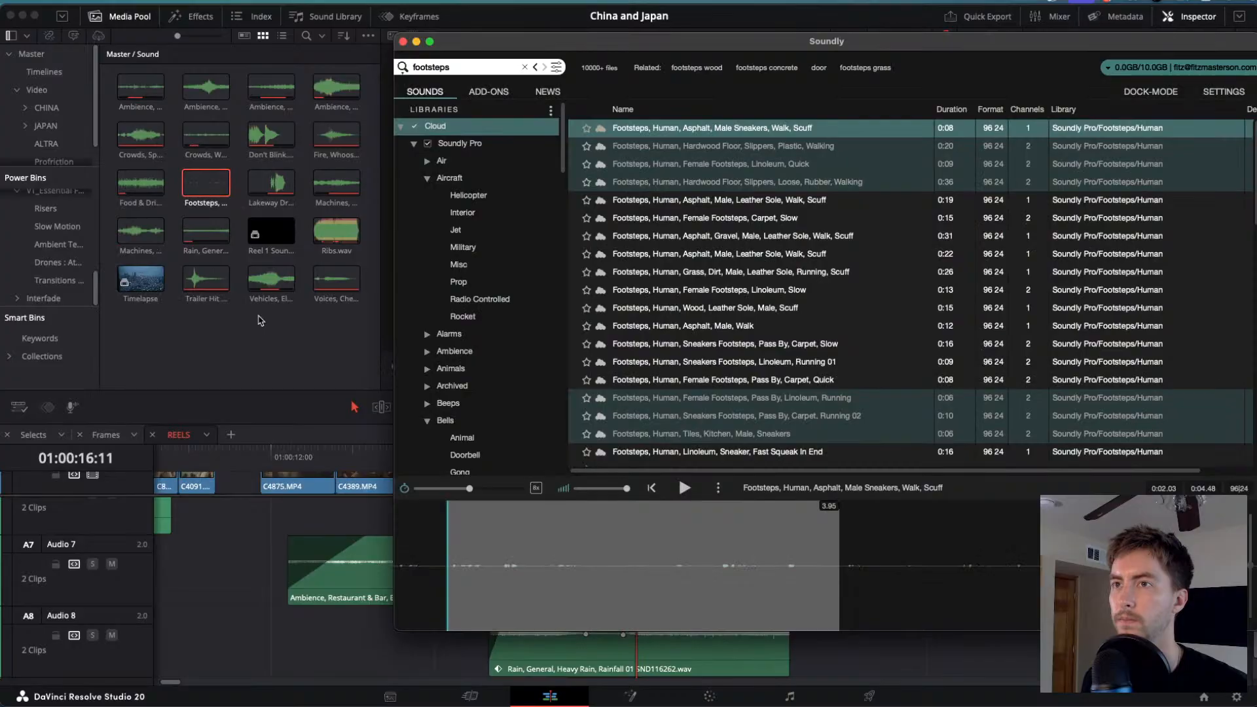
pyautogui.click(417, 41)
# - Add the asphalt footsteps clip to Audio 7 and slide it to start at about 01:00:16:00
pyautogui.moveTo(207, 187); pyautogui.dragTo(845, 569)
pyautogui.scroll(-3, 718, 632)
pyautogui.scroll(-2, 718, 632)
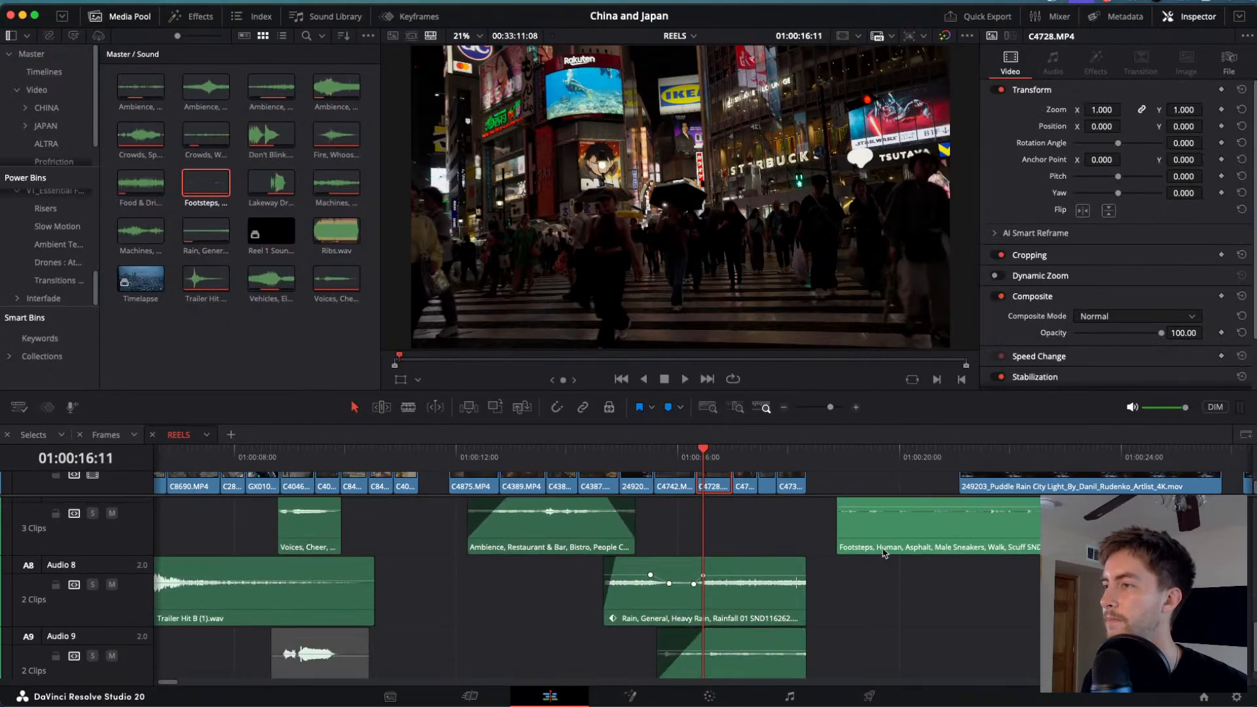
pyautogui.moveTo(884, 553); pyautogui.dragTo(726, 542)
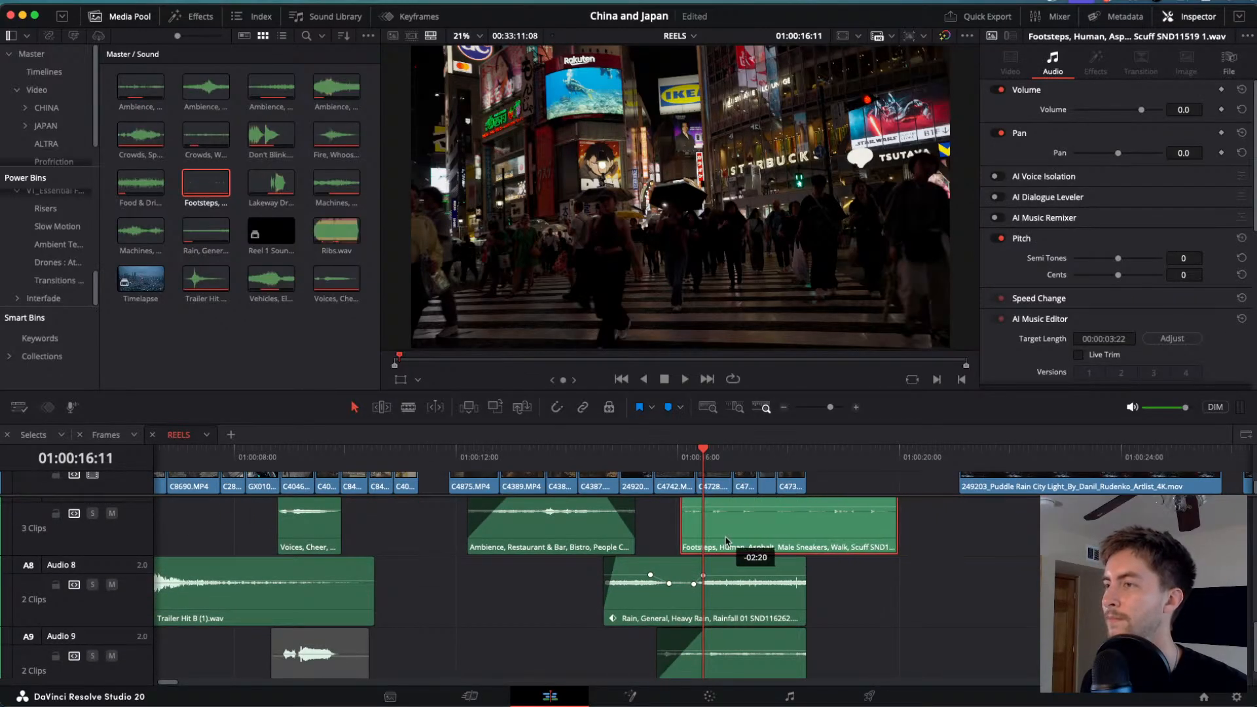
# - Move the heavy rain clip and the clip beneath it to lower audio tracks
pyautogui.moveTo(827, 596); pyautogui.dragTo(756, 659)
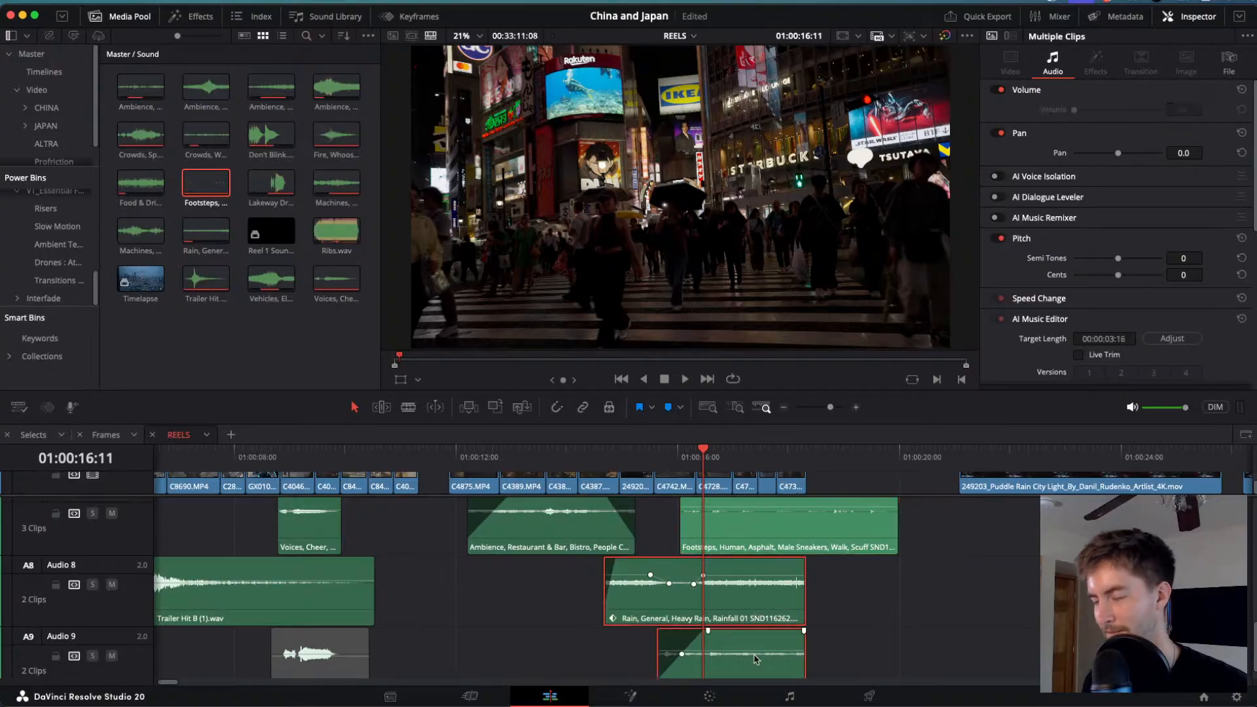
pyautogui.hotkey('alt', 'Down')
pyautogui.hotkey('alt', 'Down')
# - Move the footsteps clip to Audio 8, aligned with the start of C4742.MP4, and play it back
pyautogui.scroll(4, 718, 565)
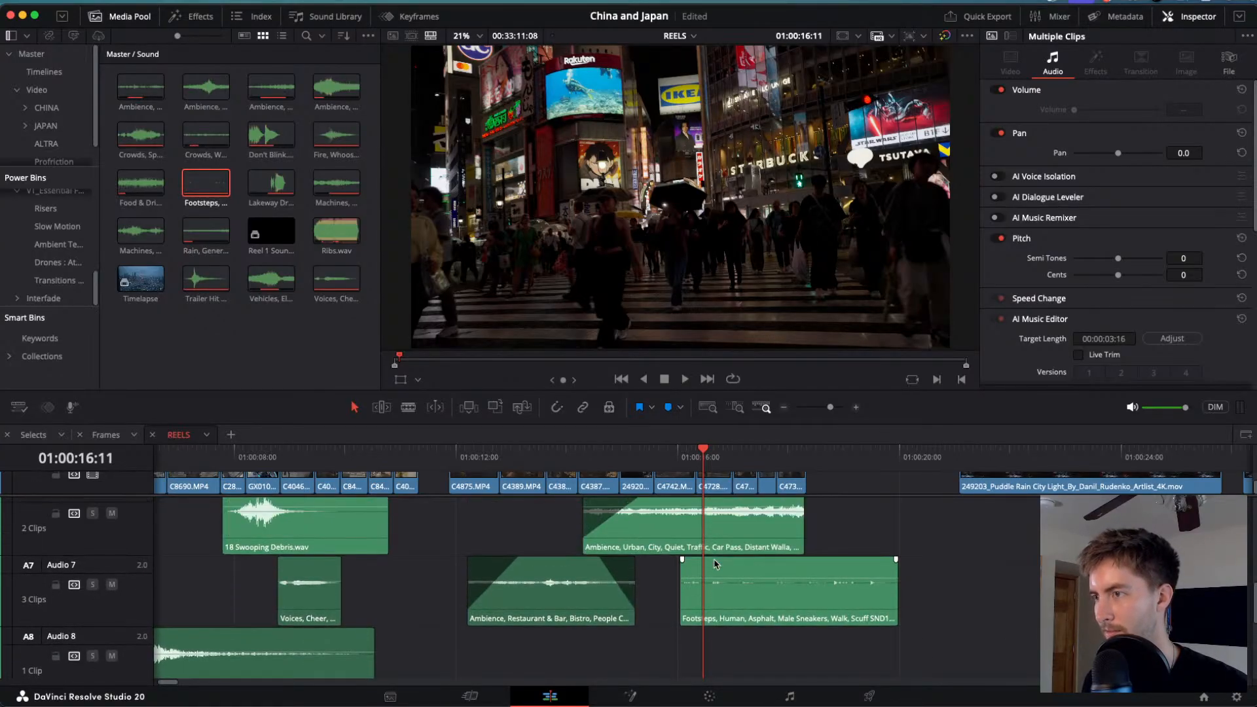
pyautogui.moveTo(737, 602); pyautogui.dragTo(712, 659)
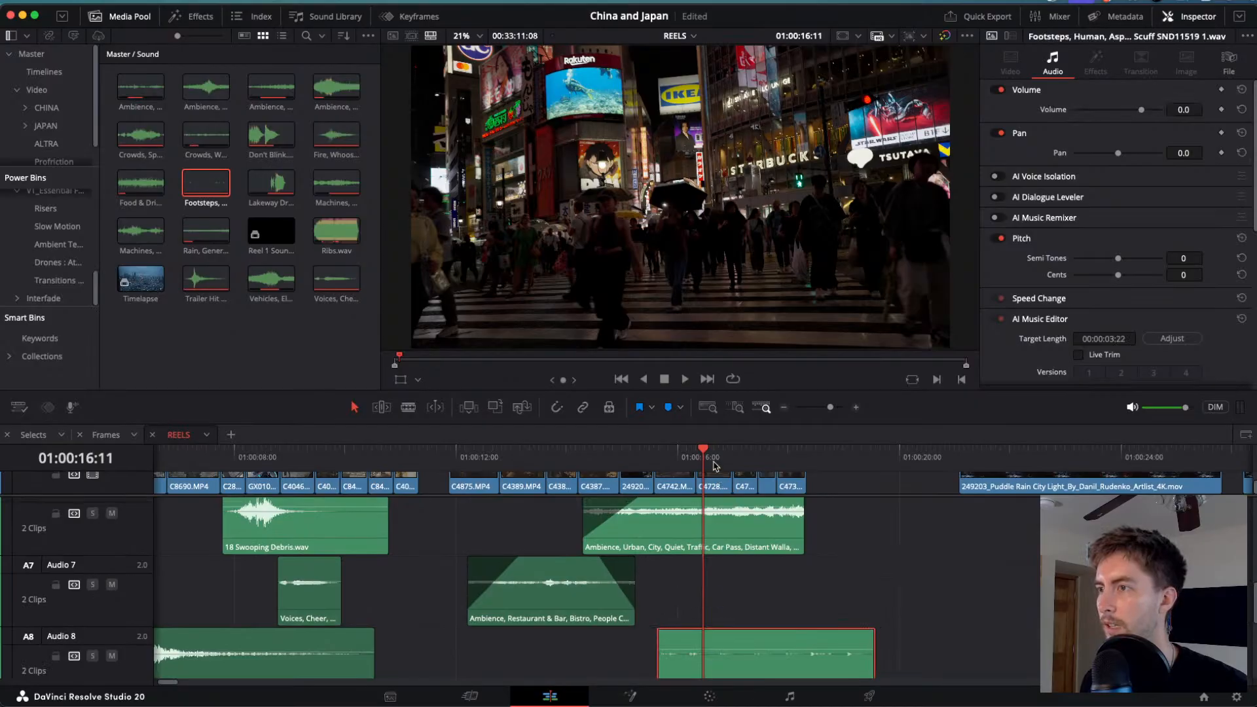
pyautogui.moveTo(716, 466); pyautogui.dragTo(651, 467)
pyautogui.press('space')
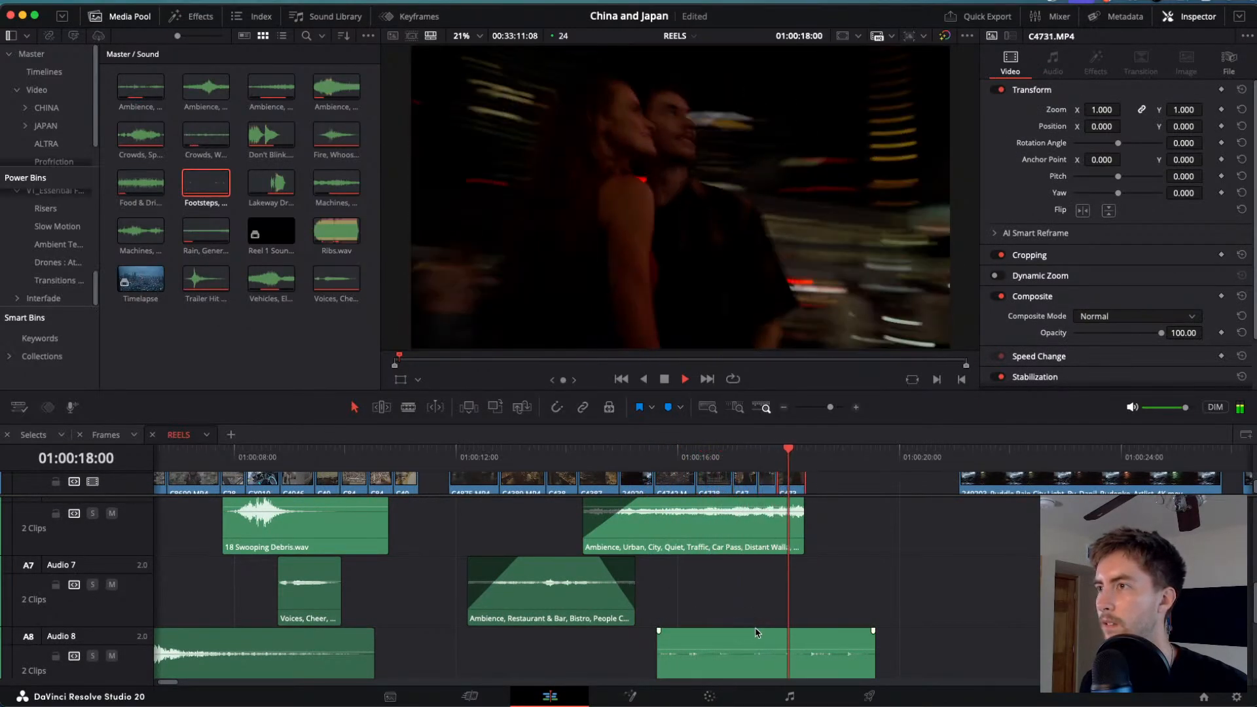
pyautogui.press('j')
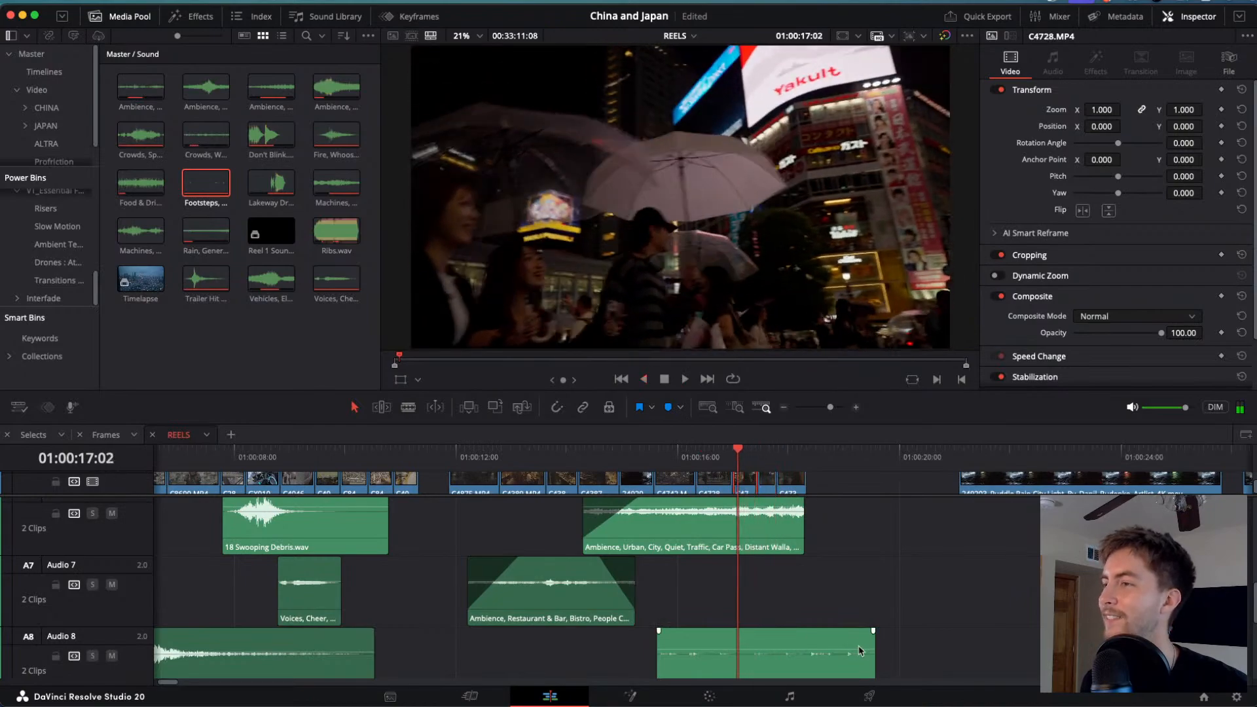
# - Raise the footsteps clip's volume to 3.8 and listen to Audio 8 soloed
pyautogui.click(859, 651)
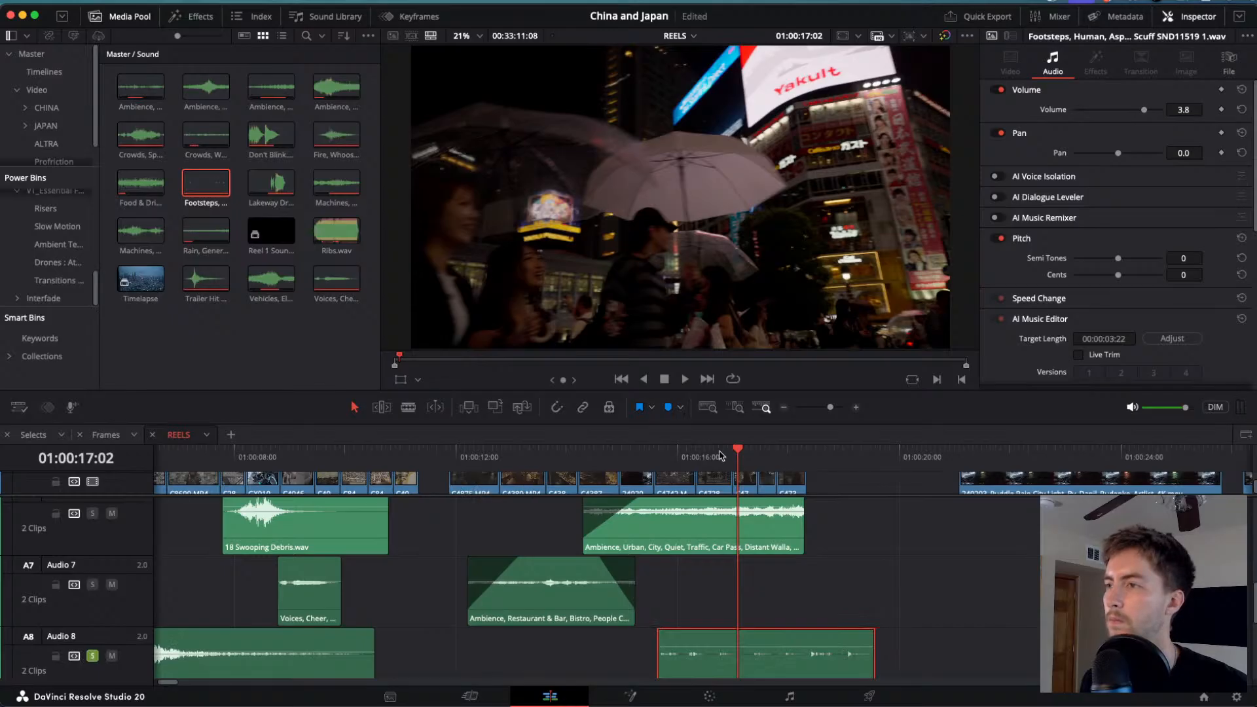
pyautogui.moveTo(720, 455); pyautogui.dragTo(686, 451)
pyautogui.press('space')
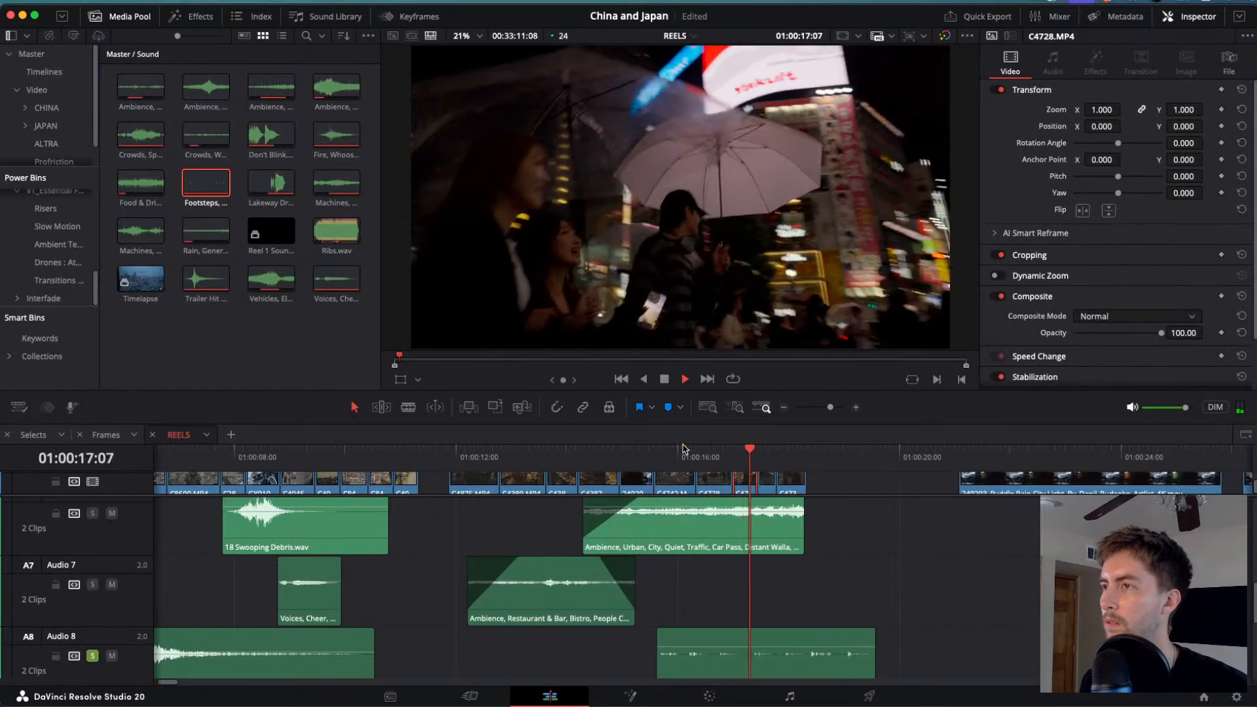
pyautogui.press('j')
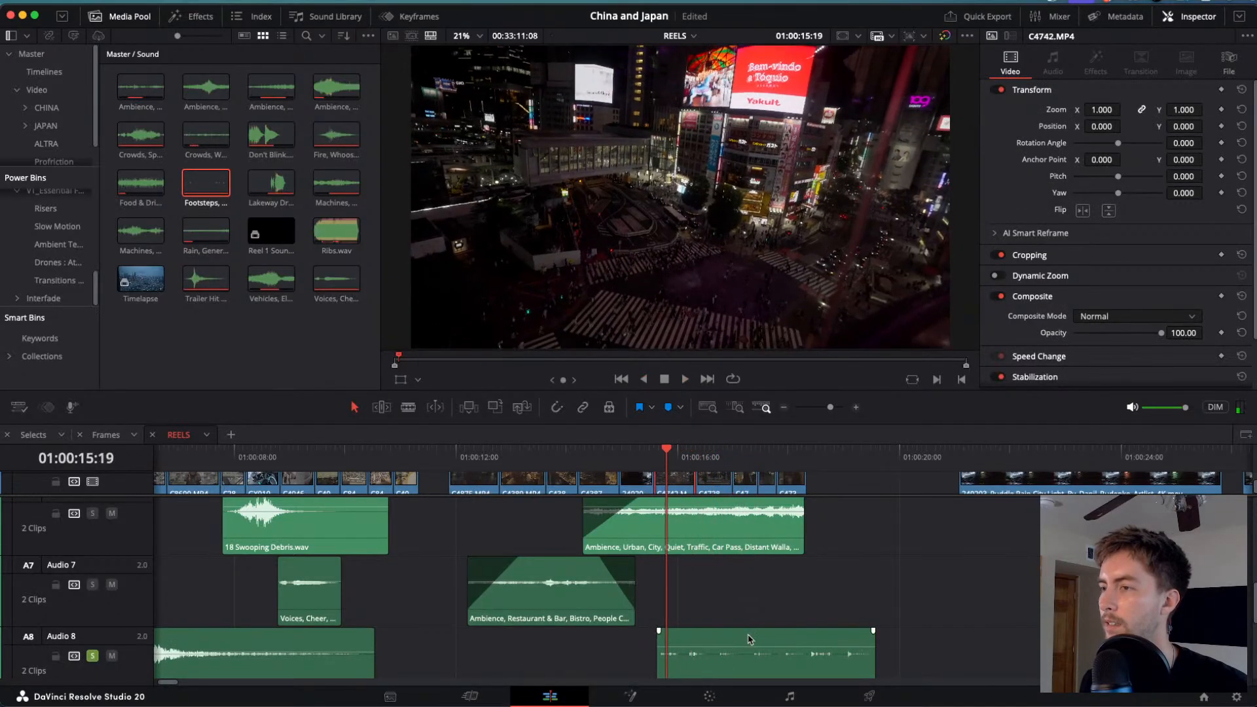
# - Duplicate the footsteps clip onto Audio 7 with a slight offset and listen to both tracks soloed
pyautogui.click(747, 640)
pyautogui.rightClick(732, 636)
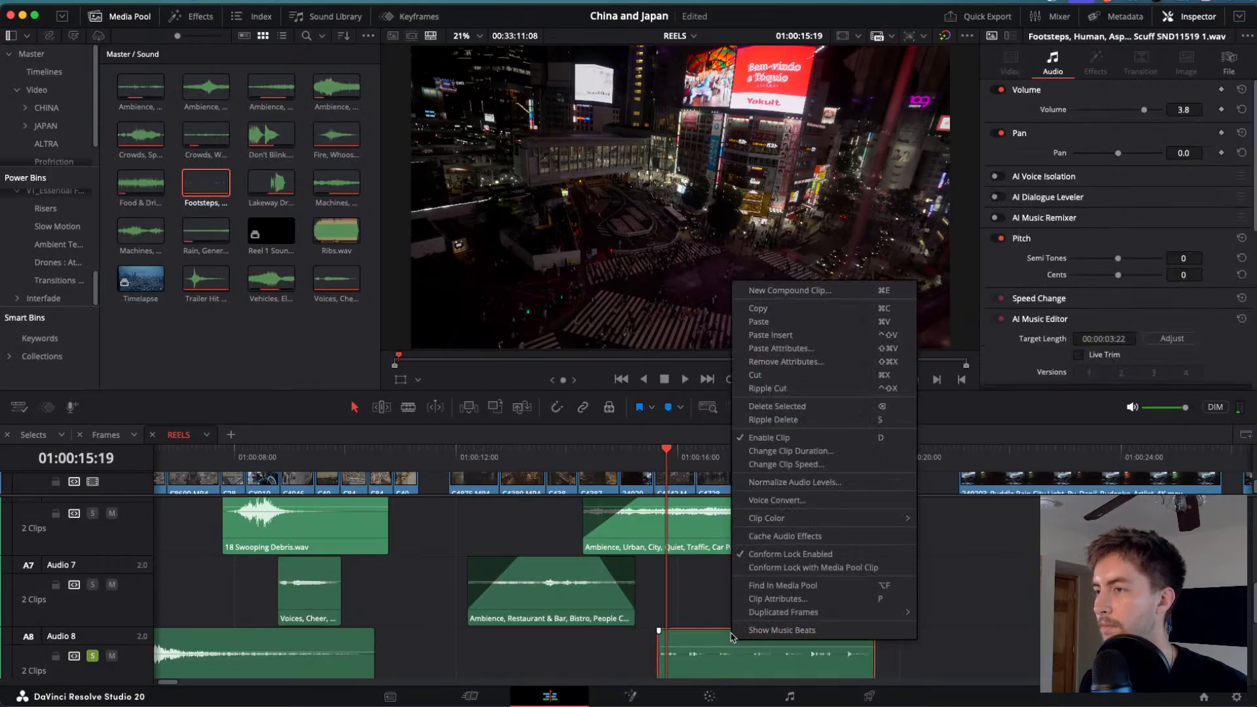
pyautogui.click(706, 640)
pyautogui.moveTo(712, 641); pyautogui.dragTo(719, 606)
pyautogui.press('space')
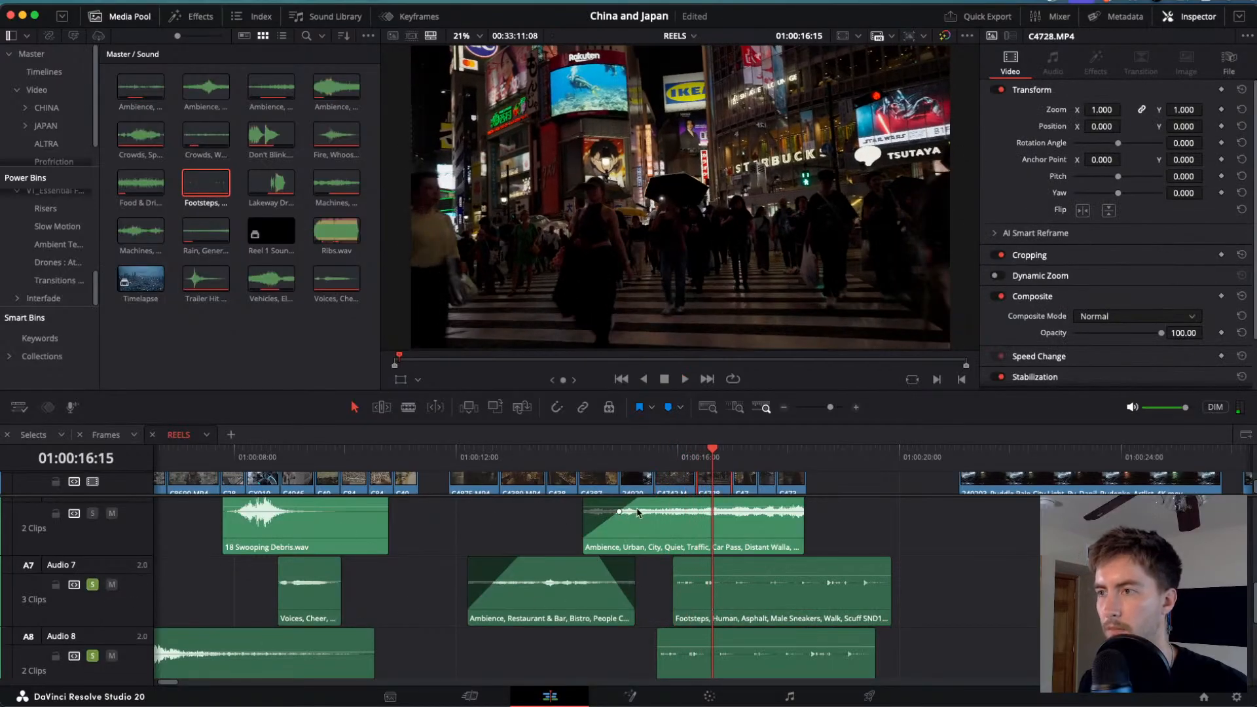
pyautogui.click(657, 457)
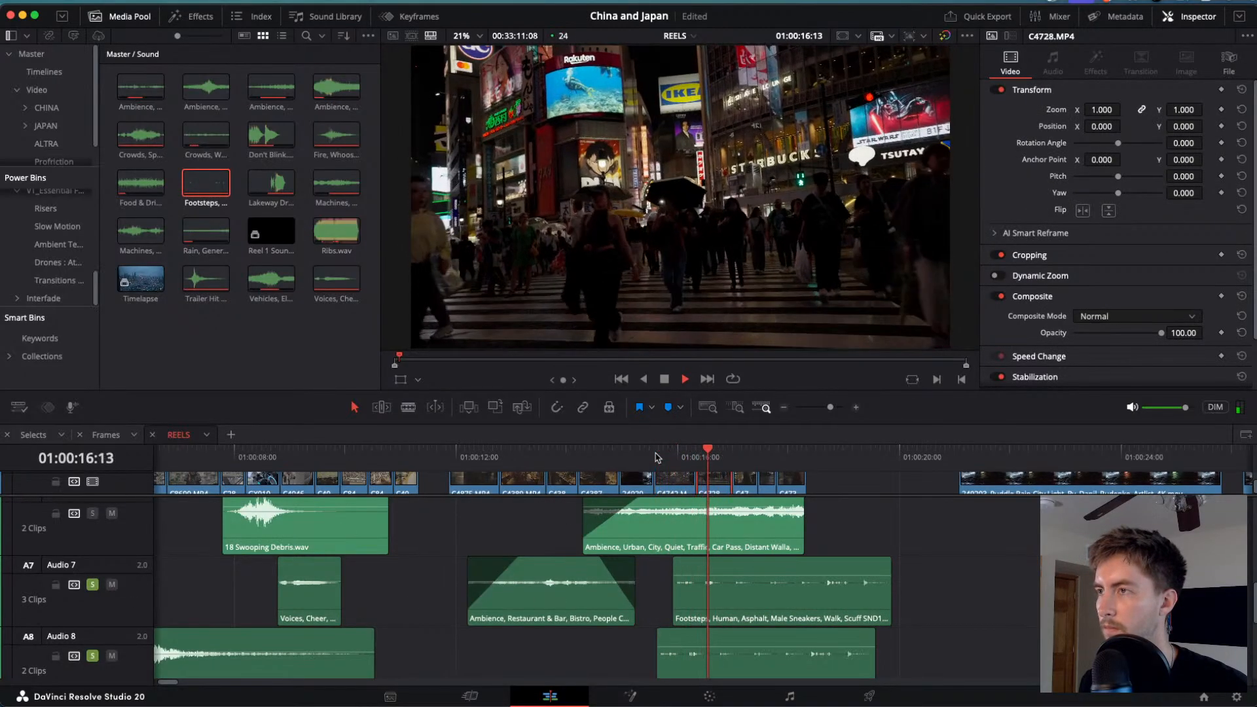
pyautogui.press('j')
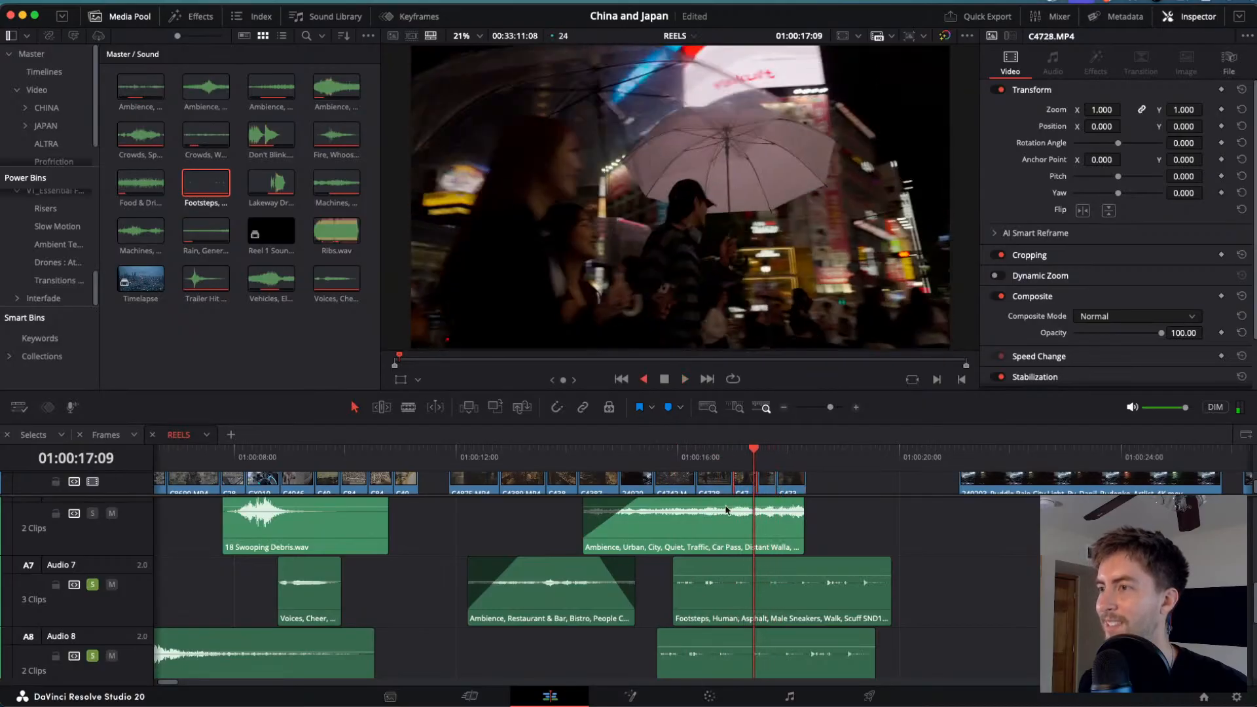
# - Trim the Audio 7 footsteps clip to 00:00:01:13, shift it earlier to the Audio 8 clip's start, and play it back
pyautogui.click(699, 593)
pyautogui.press('k')
pyautogui.moveTo(675, 602)
pyautogui.mouseDown()
pyautogui.moveTo(807, 602)
pyautogui.moveTo(682, 609)
pyautogui.mouseUp()
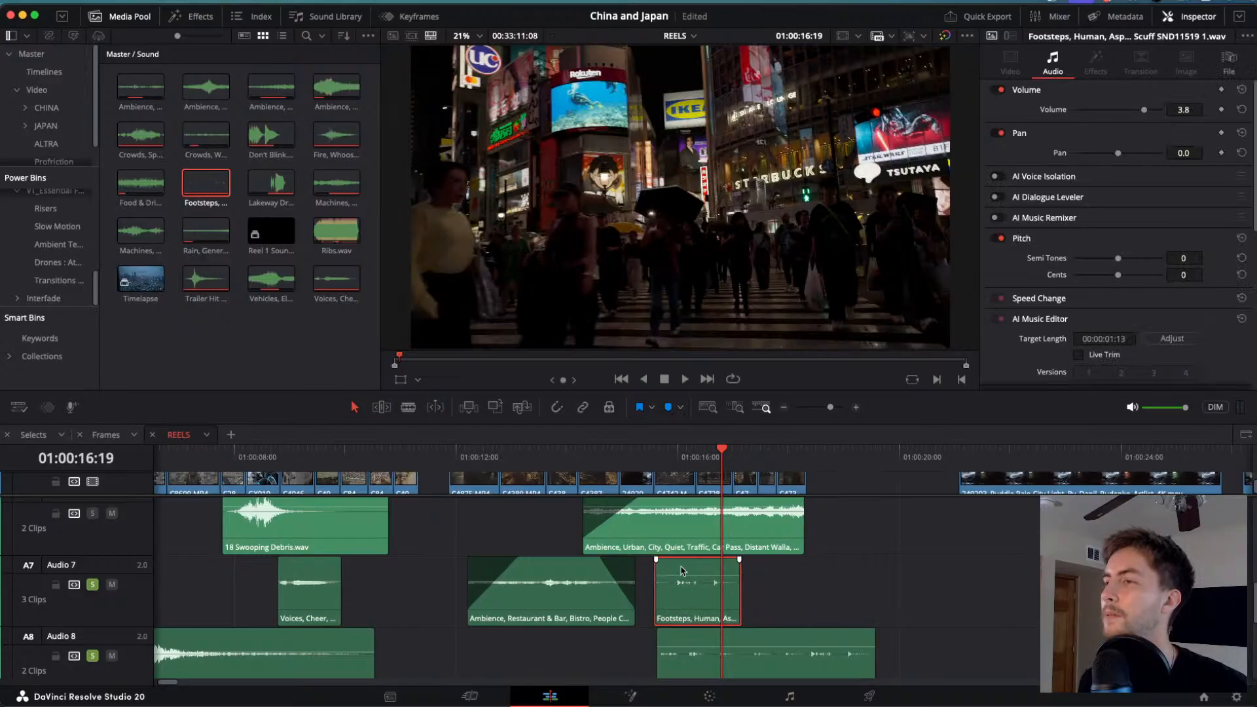
pyautogui.moveTo(675, 459); pyautogui.dragTo(669, 458)
pyautogui.press('space')
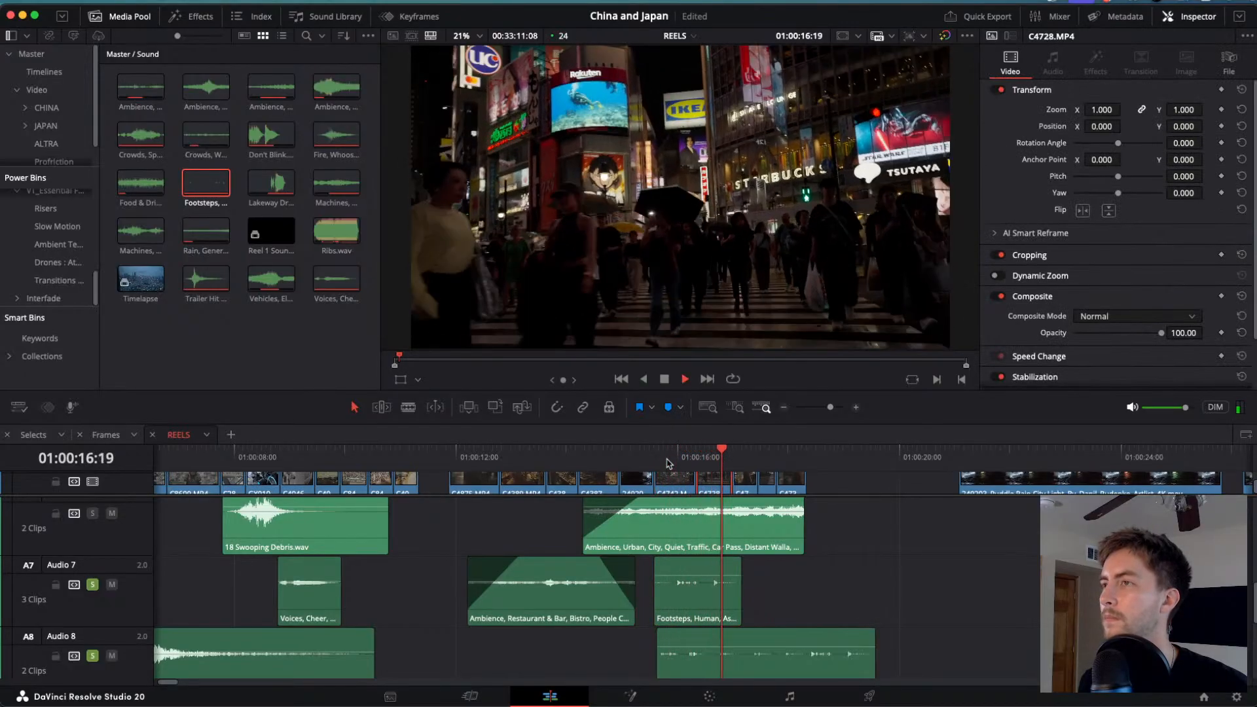
pyautogui.press('space')
# - Shift both footsteps clips together to start at about 01:00:16:00 and play them back
pyautogui.moveTo(815, 591); pyautogui.dragTo(729, 642)
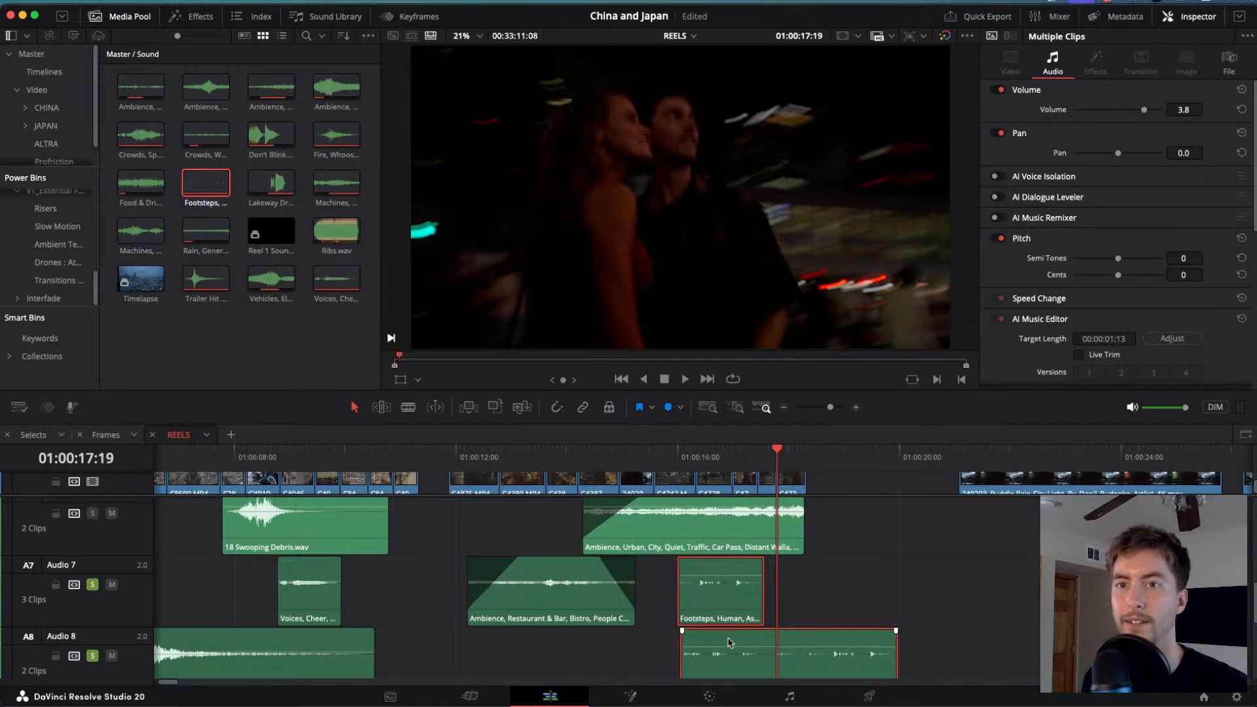
pyautogui.moveTo(771, 449); pyautogui.dragTo(673, 451)
pyautogui.press('space')
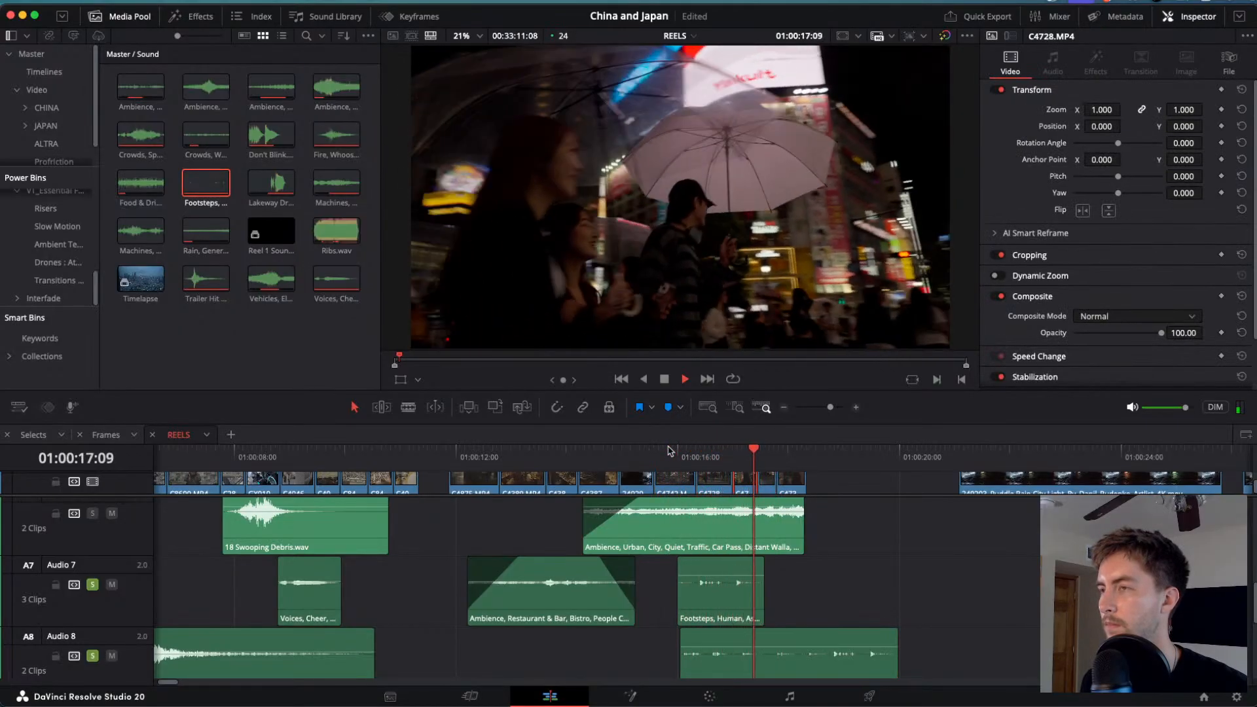
pyautogui.press('space')
# - Add fade-ins to both footsteps clips and play the full mix with Audio 7 and Audio 8 unsoloed
pyautogui.click(685, 451)
pyautogui.moveTo(684, 452); pyautogui.dragTo(669, 452)
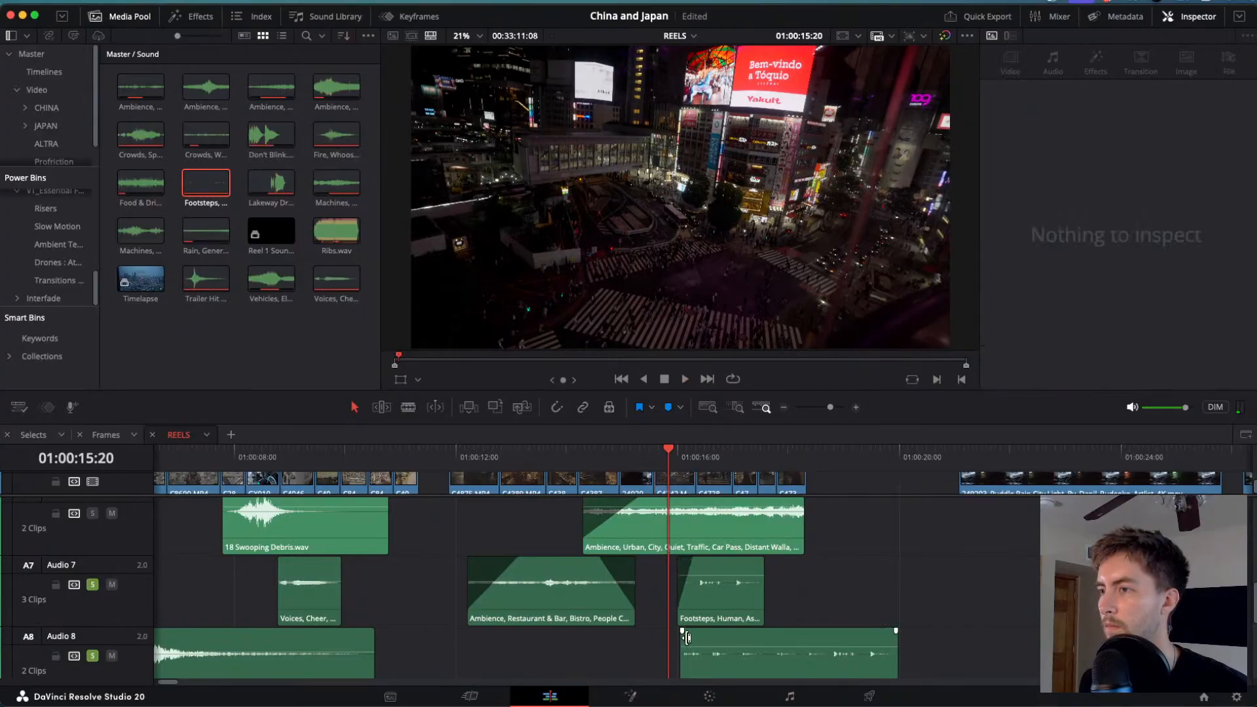
pyautogui.moveTo(681, 630); pyautogui.dragTo(720, 630)
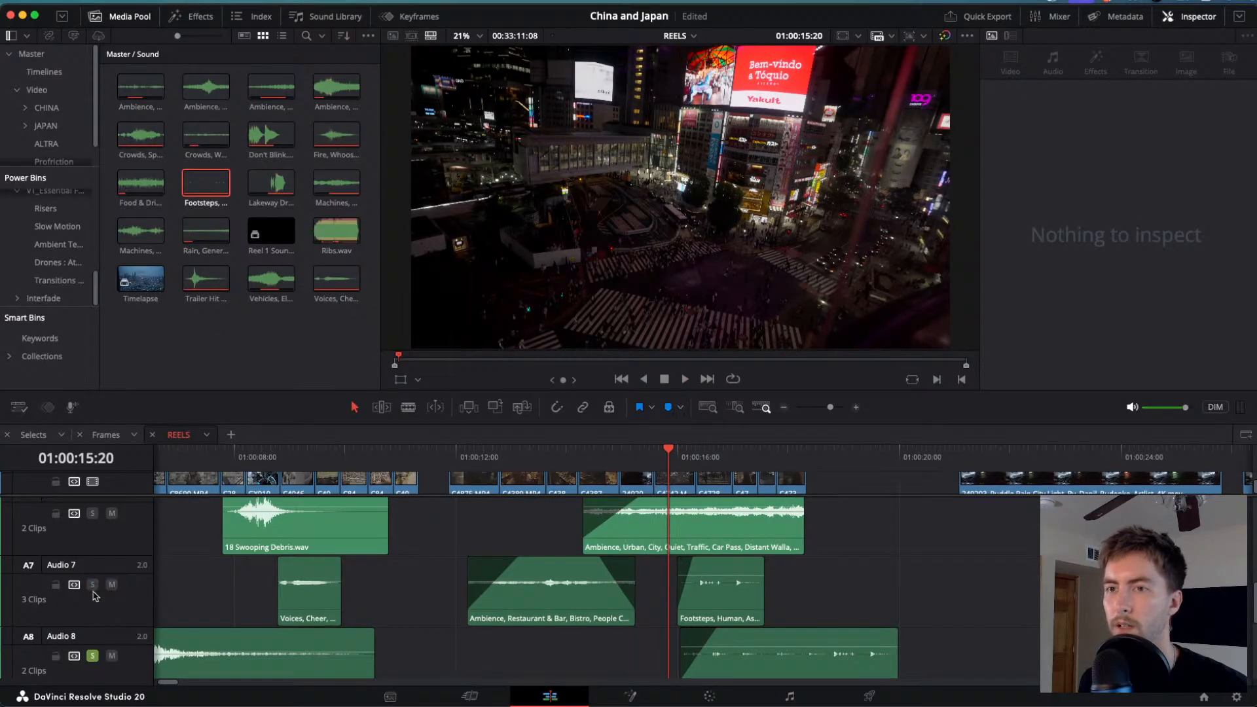
pyautogui.press('space')
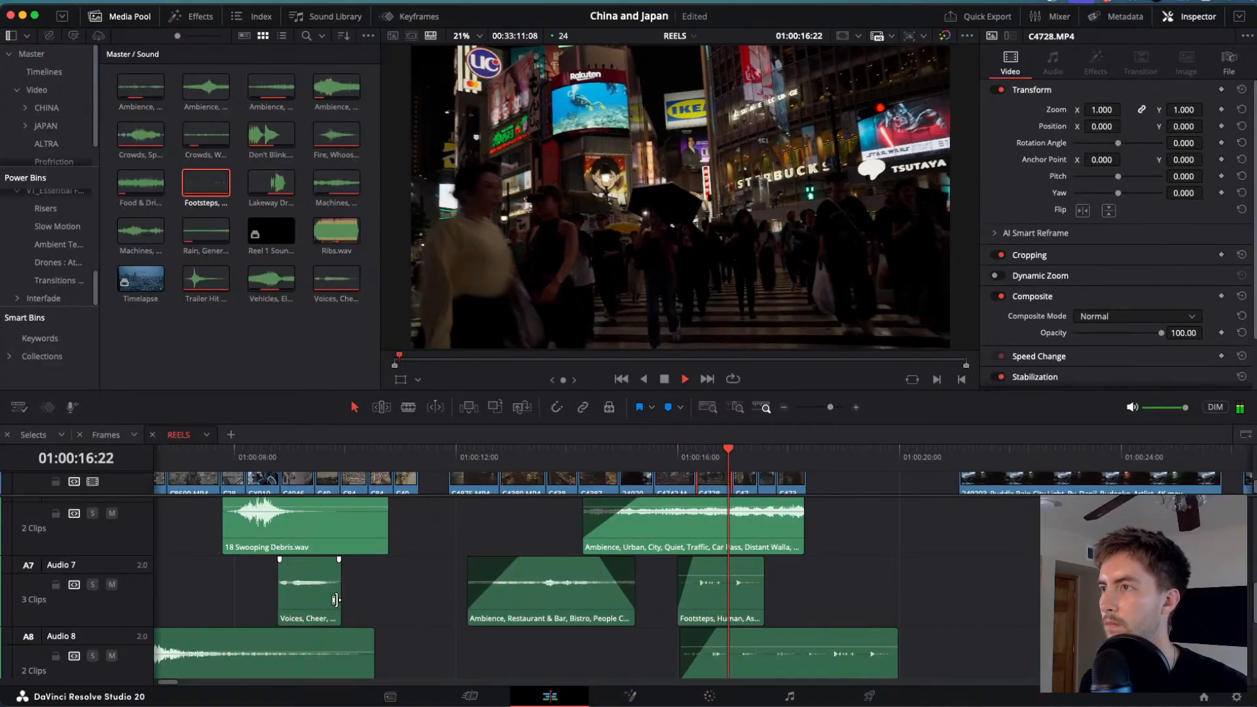
# - Trim the end of the Audio 8 footsteps clip back to the end of the last crossing shot
pyautogui.click(714, 648)
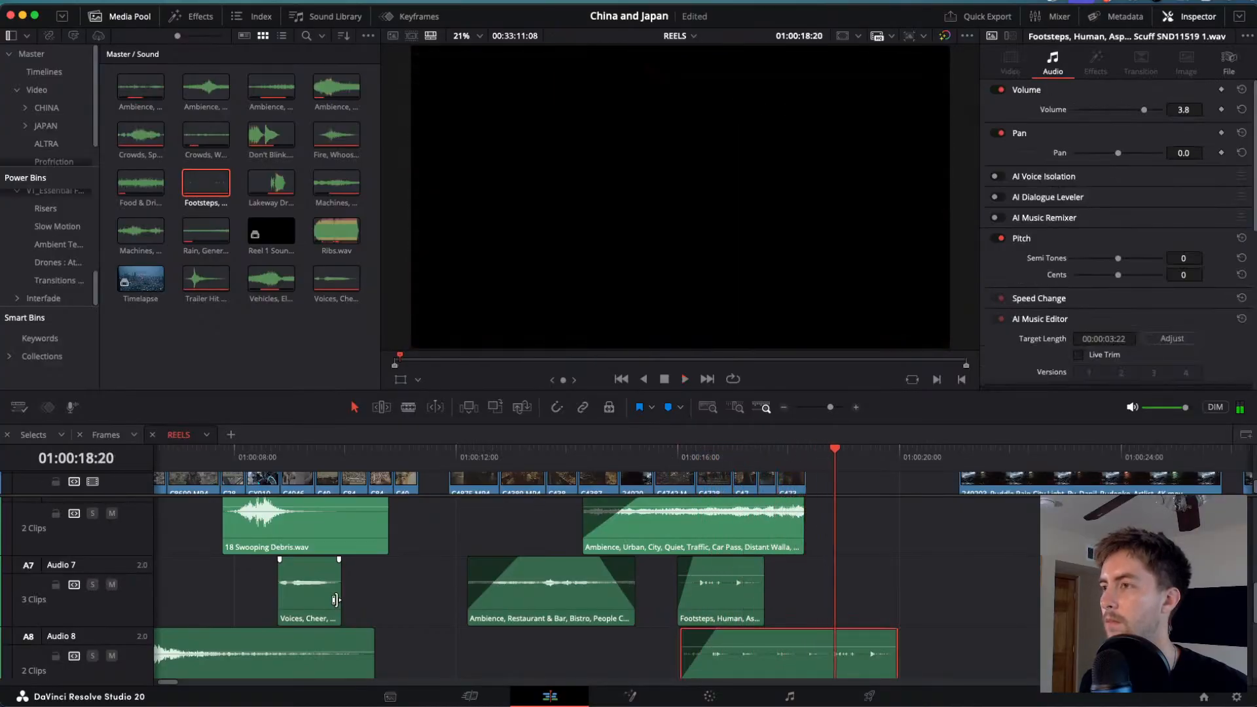
pyautogui.press('j')
pyautogui.press('k')
pyautogui.moveTo(896, 649); pyautogui.dragTo(805, 638)
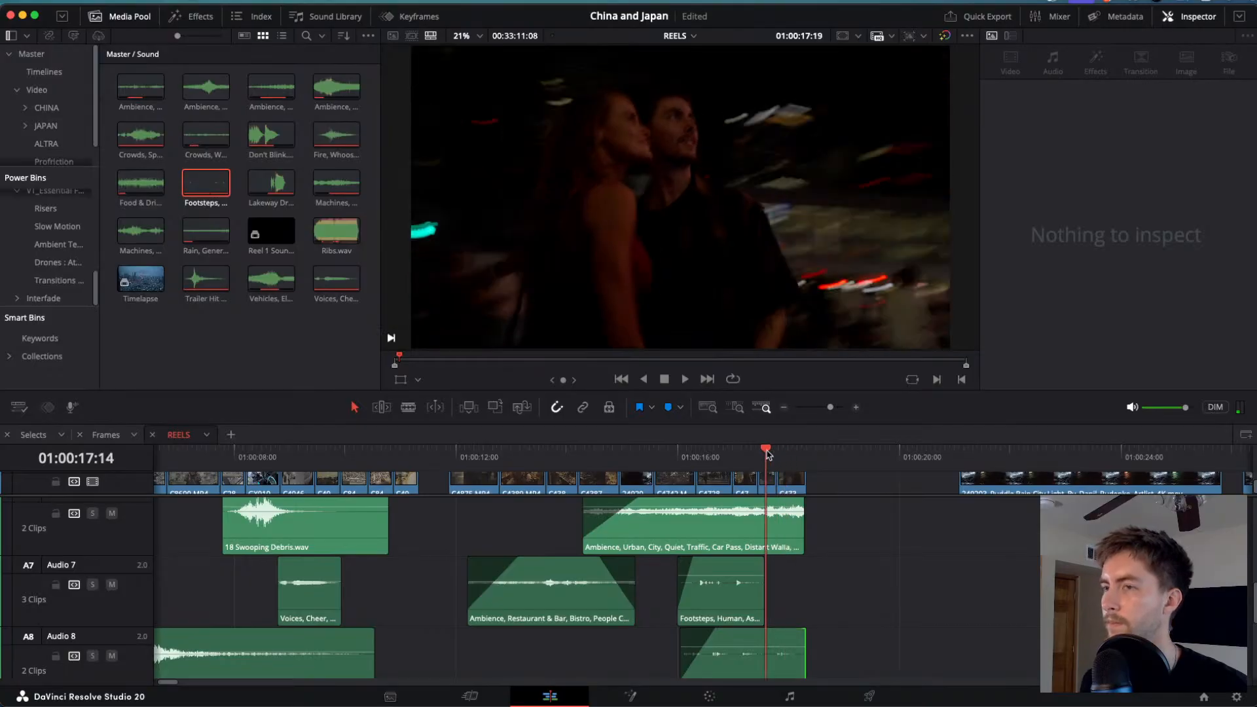
# - Play the REELS timeline from 01:00:00:00 in the viewer and again full screen, and return to the start
pyautogui.press('Home')
pyautogui.press('space')
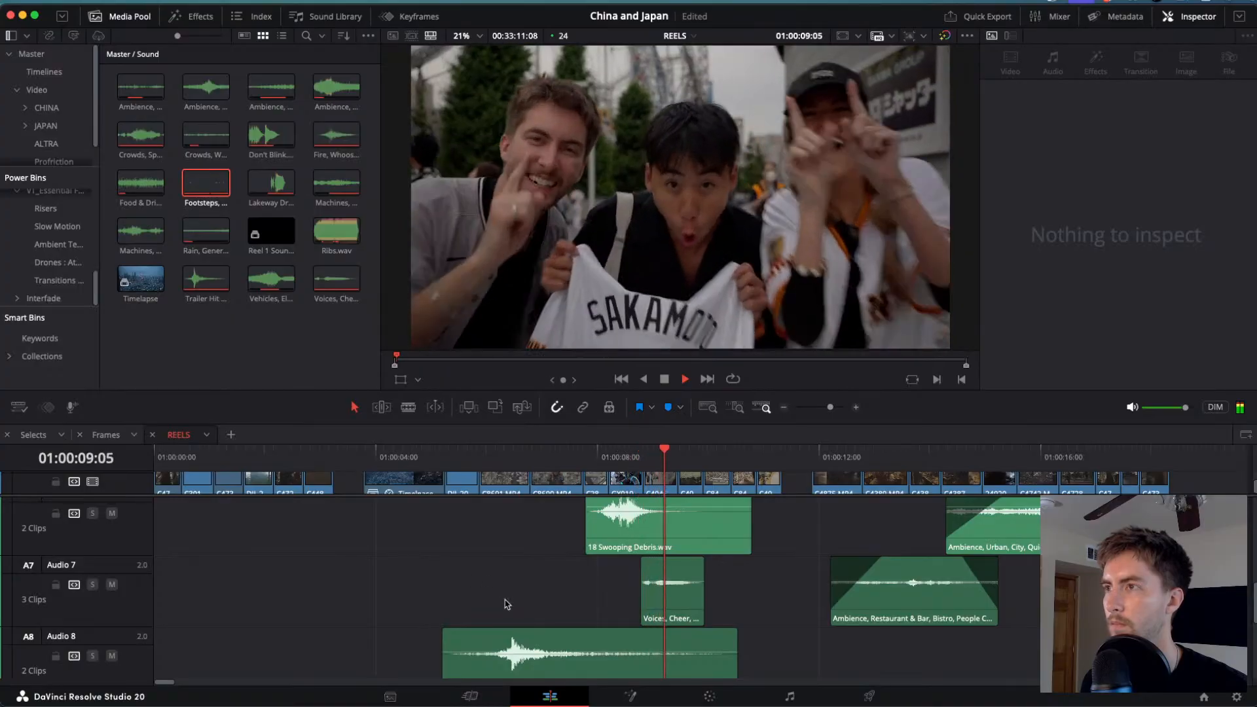
pyautogui.scroll(5, 505, 603)
pyautogui.scroll(2, 504, 603)
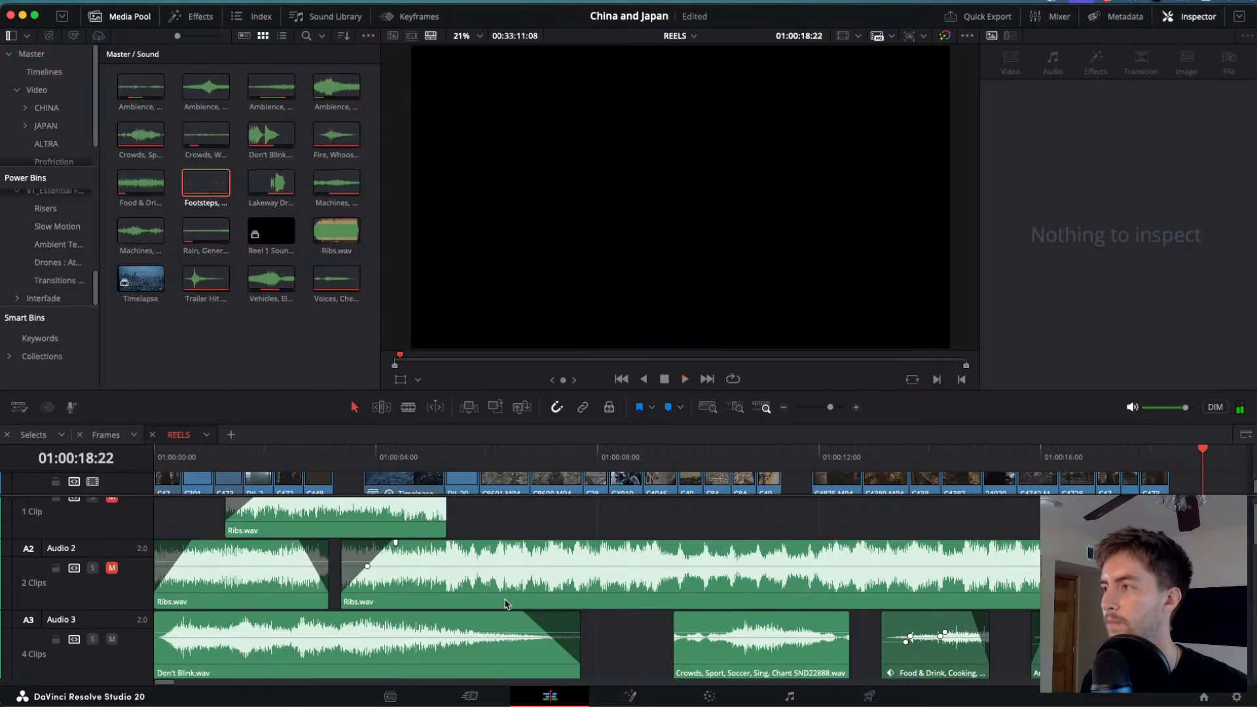
pyautogui.moveTo(1066, 462); pyautogui.dragTo(25, 464)
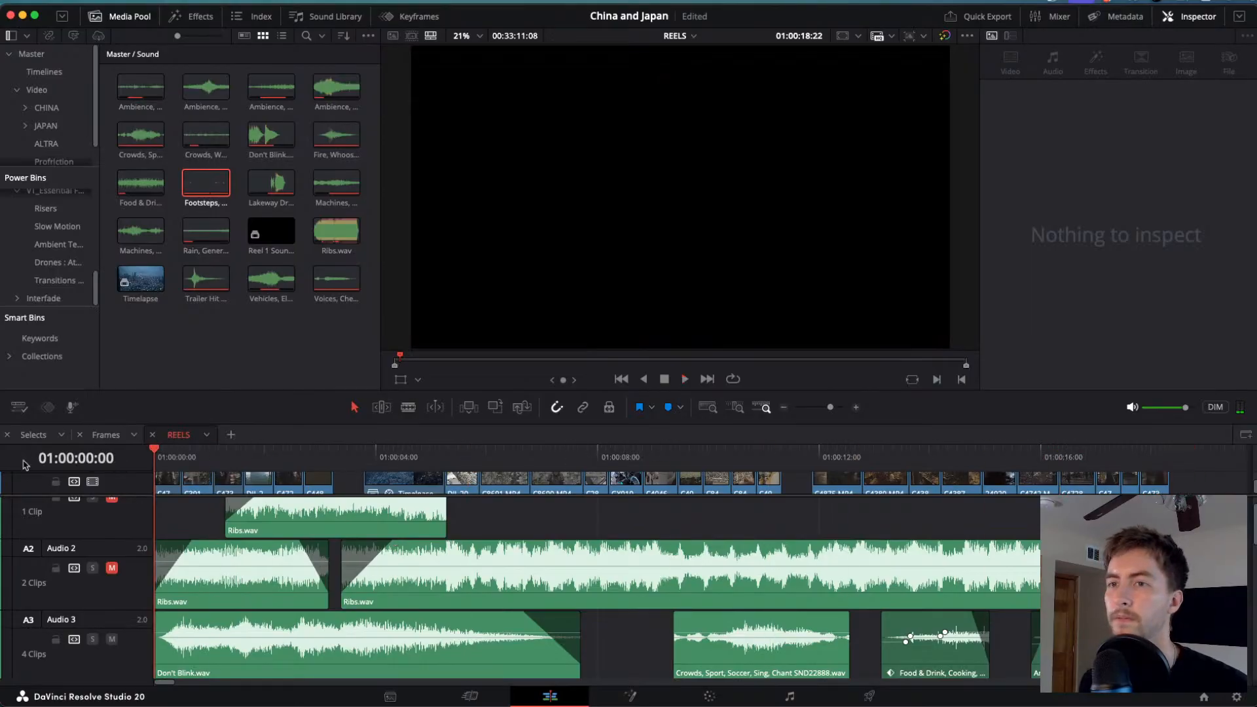
pyautogui.press('super+f')
pyautogui.press('space')
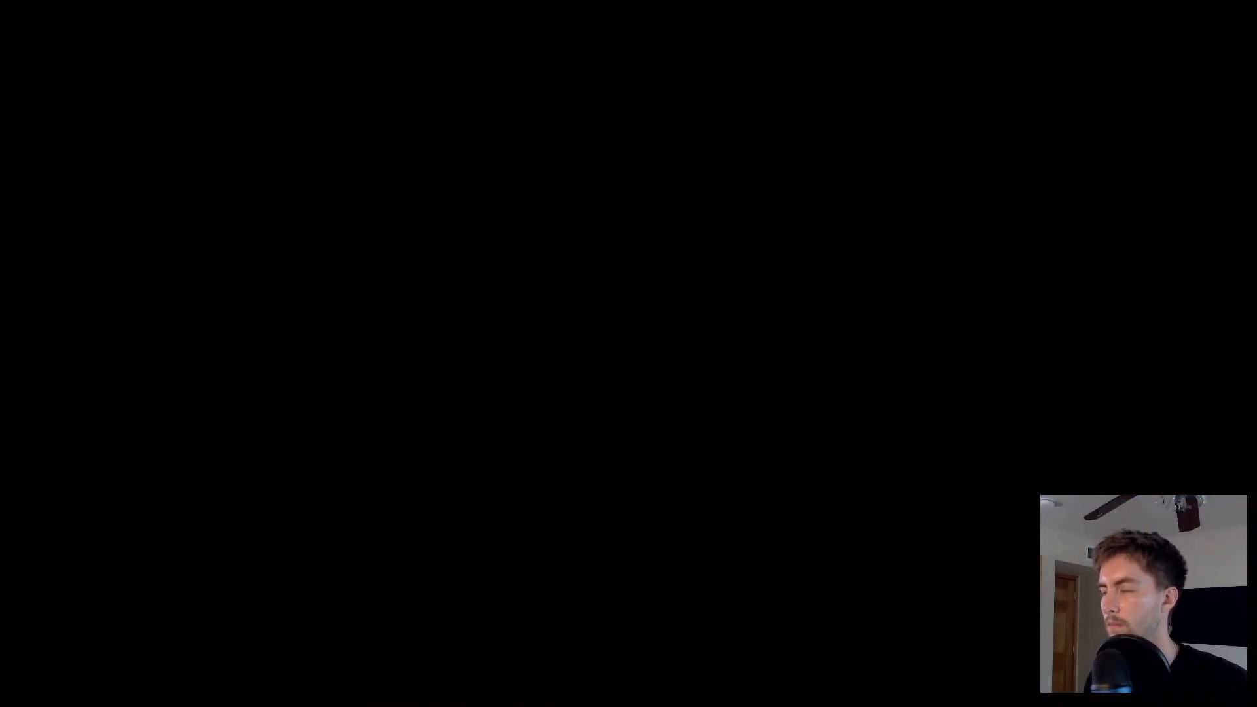
pyautogui.press('Escape')
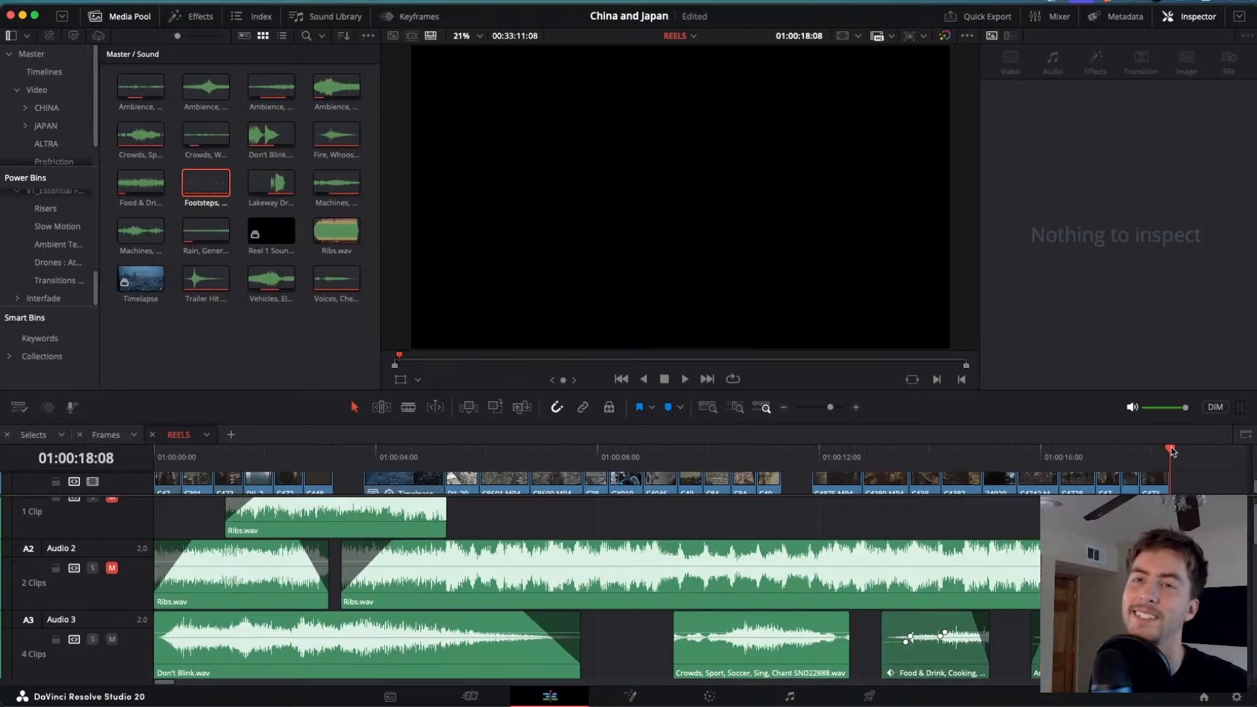
pyautogui.press('Home')
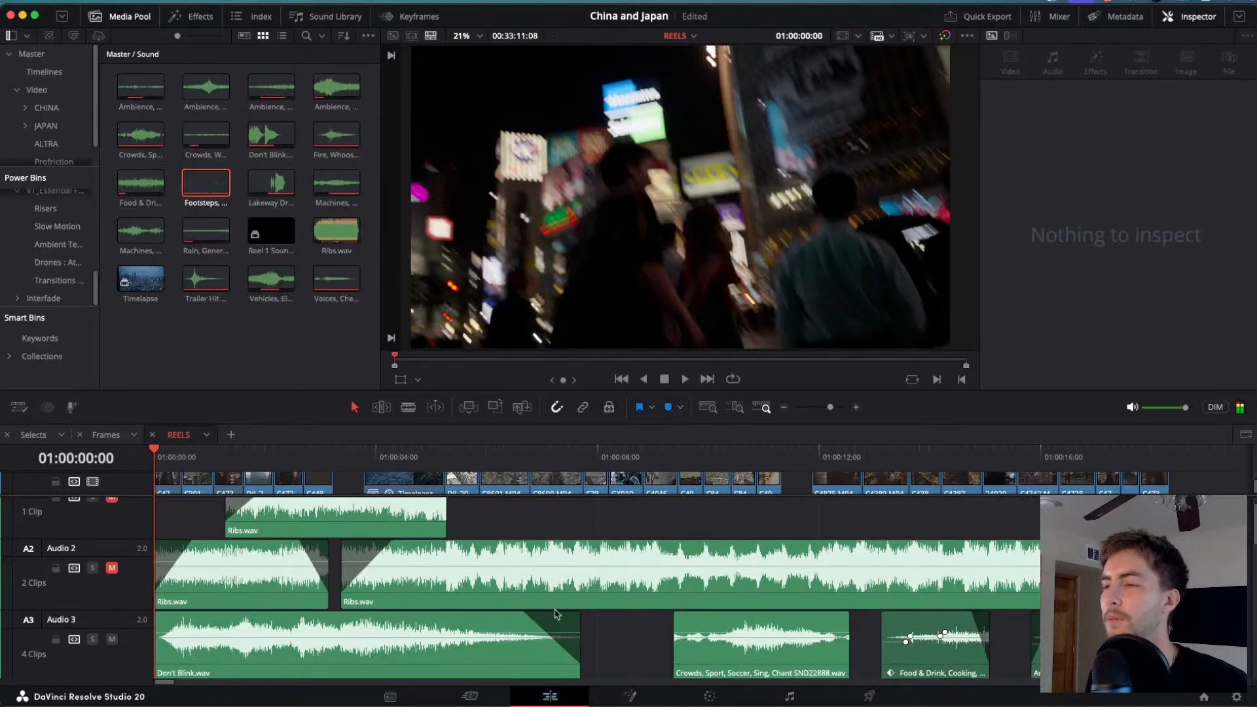
# - On the Color page, rearrange the first clip's nodes so node 01 sits before the stacked nodes 02, 03 and 04
pyautogui.click(710, 698)
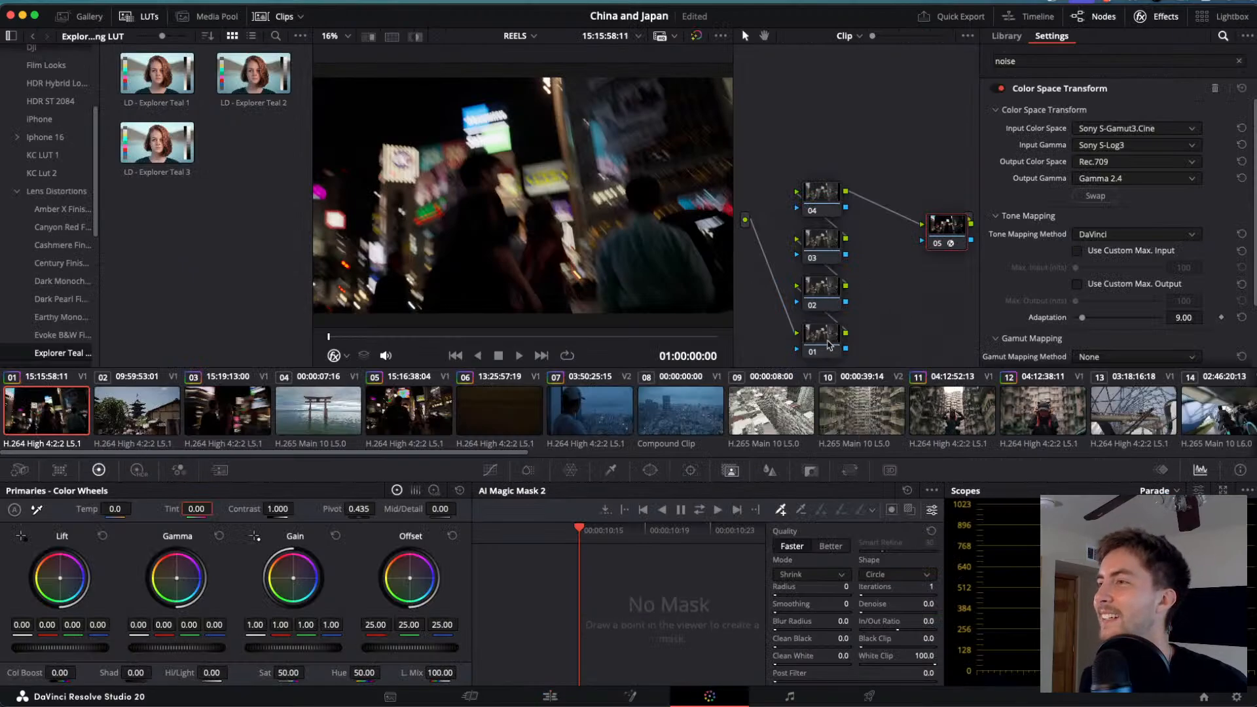
pyautogui.click(829, 346)
pyautogui.moveTo(830, 132); pyautogui.dragTo(874, 254)
pyautogui.moveTo(815, 345); pyautogui.dragTo(810, 233)
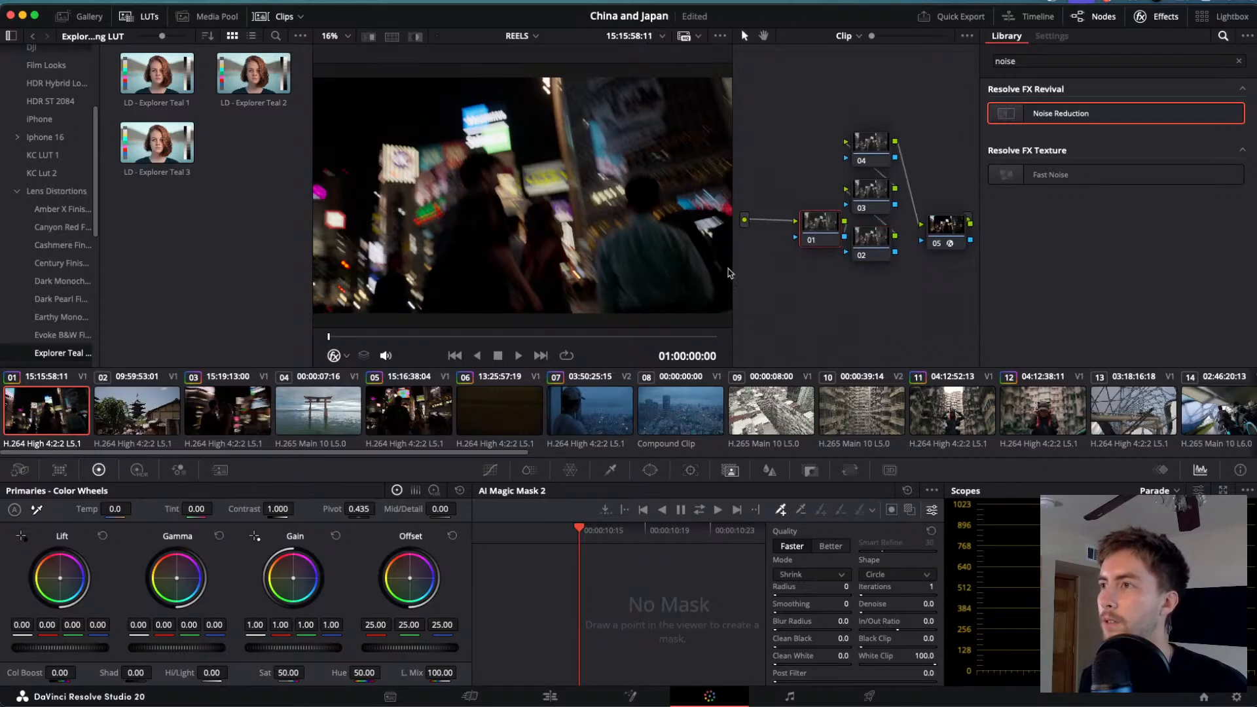
pyautogui.press('l')
pyautogui.press('j')
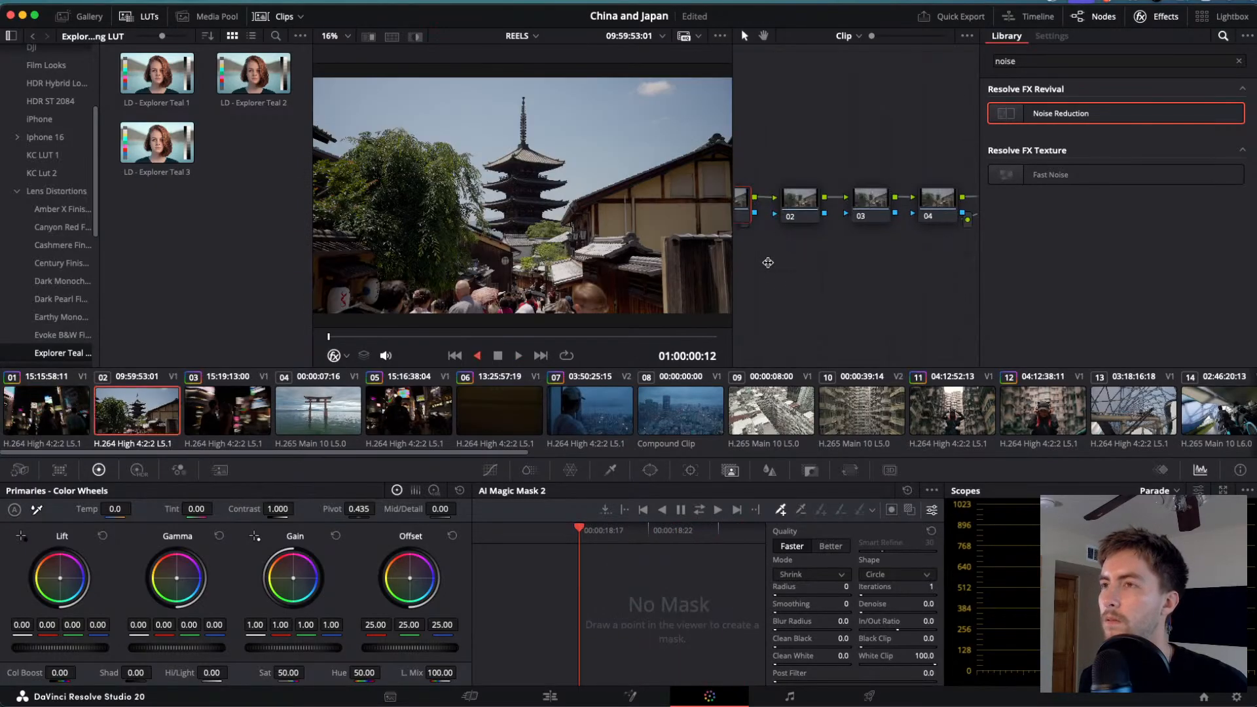
# - Return to the Edit page and mute the sound effect tracks Audio 3 through Audio 8
pyautogui.click(550, 697)
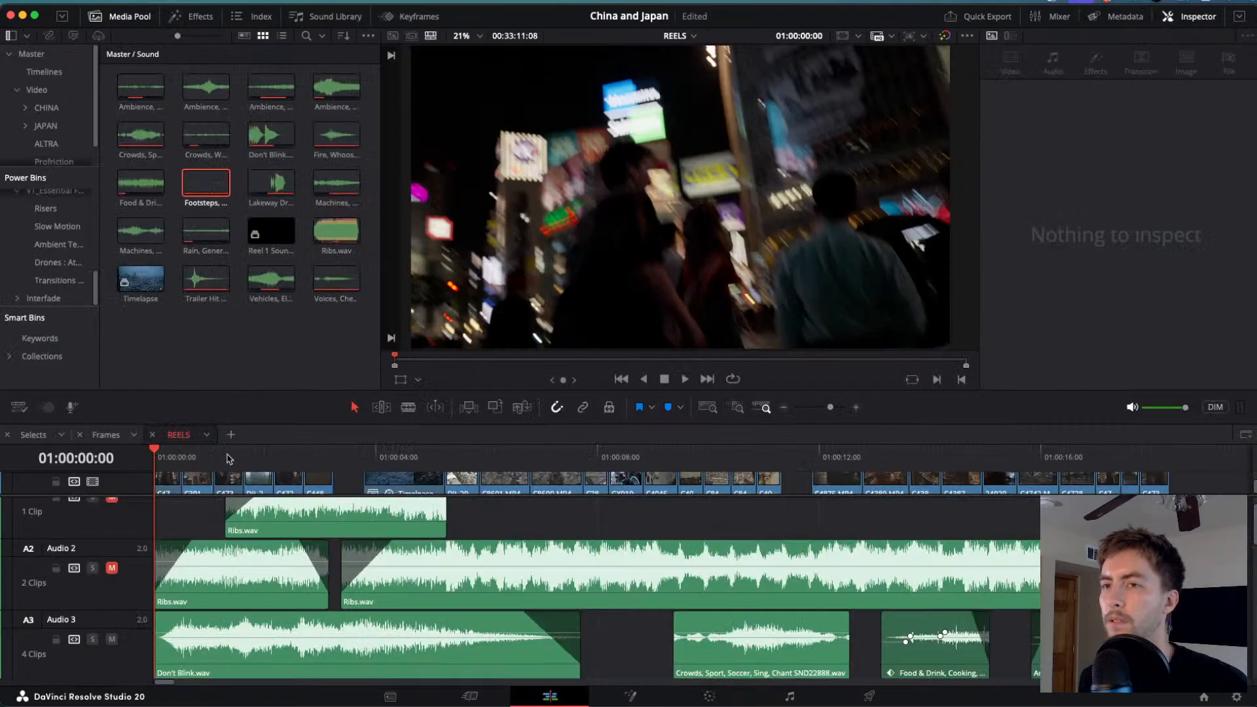
pyautogui.scroll(-4, 105, 622)
pyautogui.scroll(2, 108, 556)
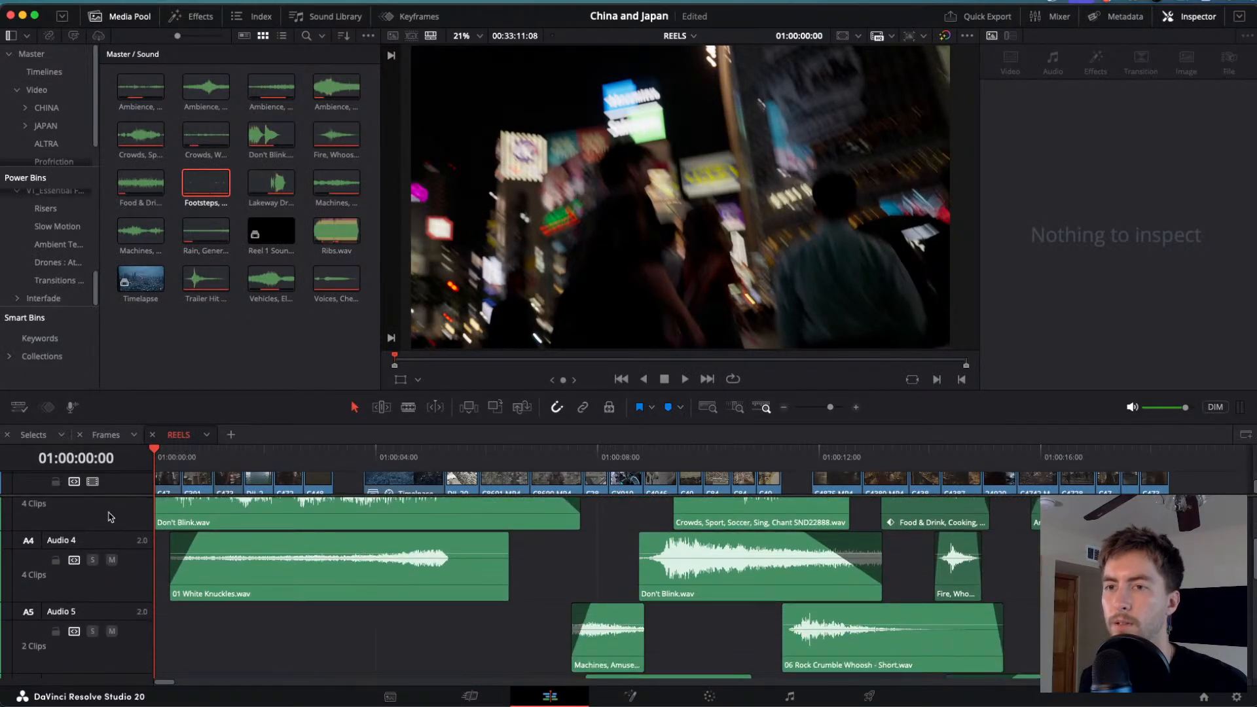
pyautogui.scroll(1, 110, 538)
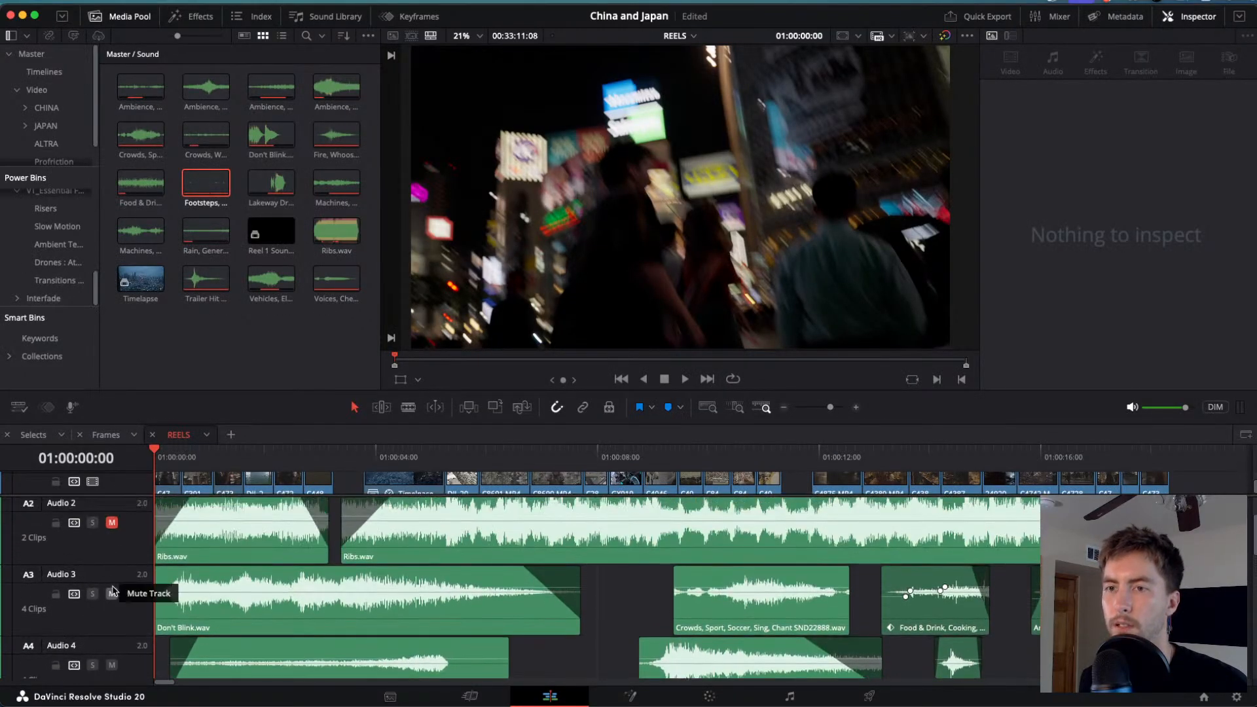
pyautogui.click(112, 666)
pyautogui.scroll(-4, 112, 665)
pyautogui.click(112, 609)
pyautogui.scroll(-6, 112, 608)
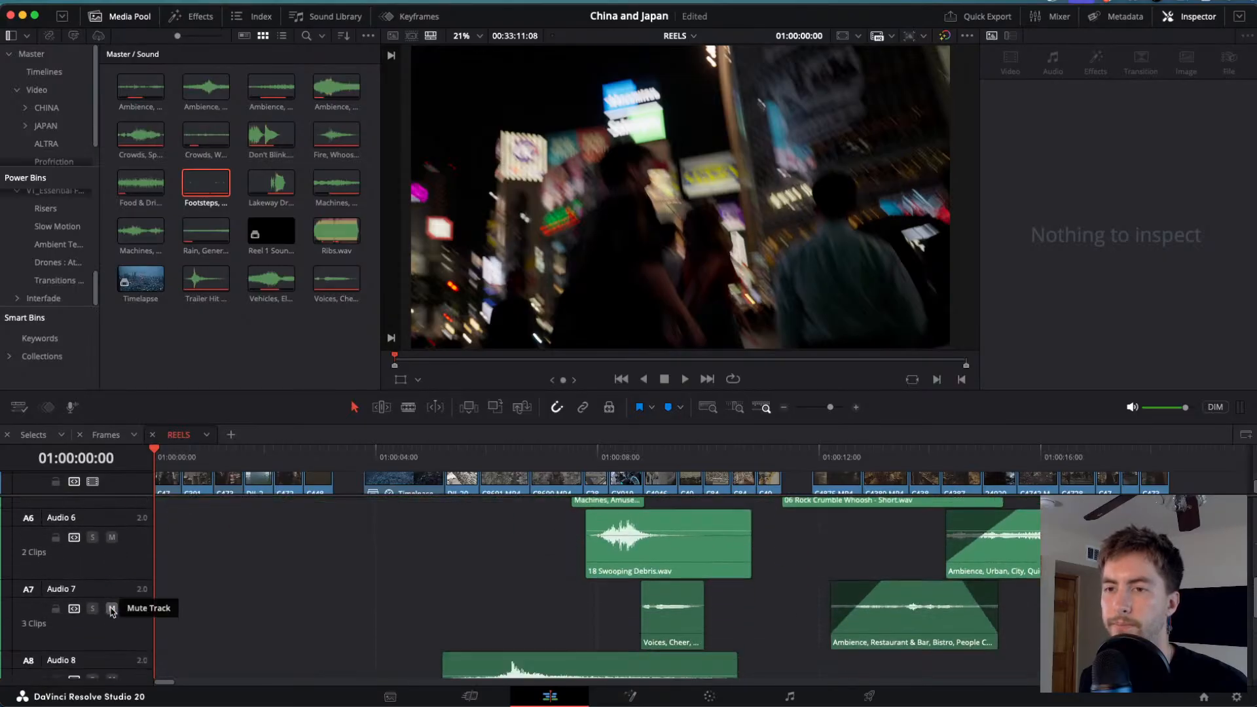
pyautogui.click(112, 524)
pyautogui.click(113, 596)
pyautogui.click(112, 666)
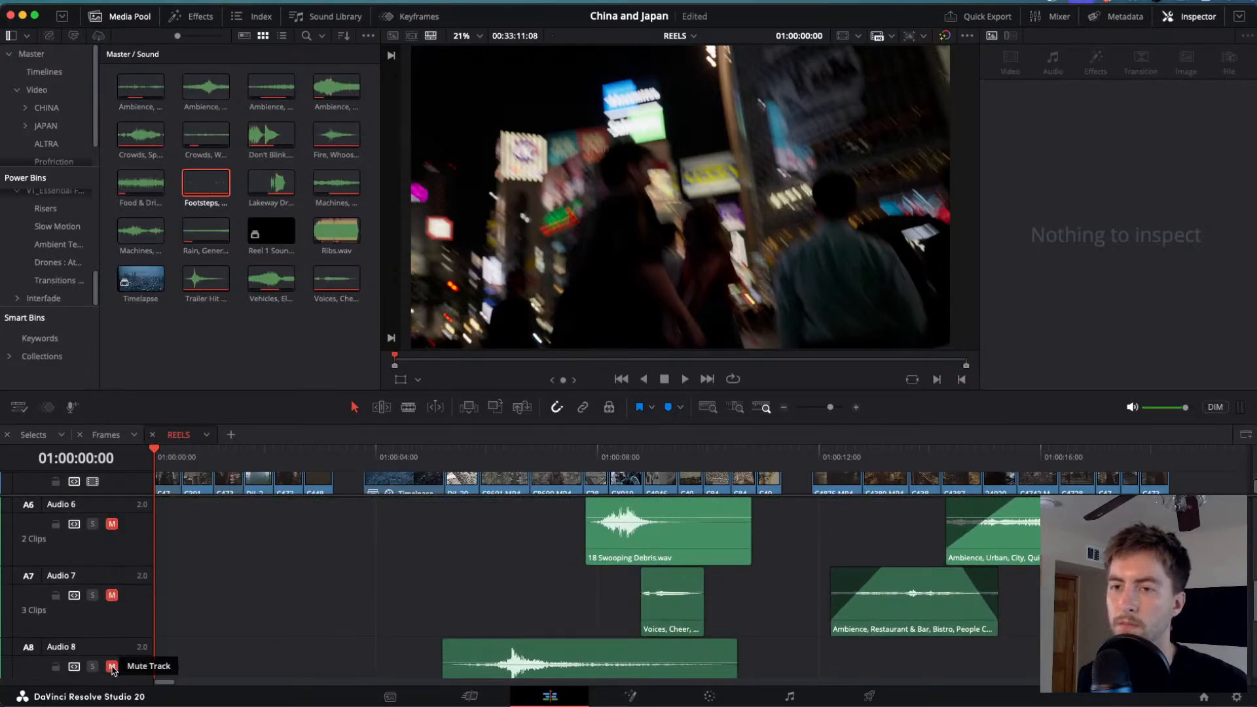
# - Mute tracks Audio 9, Audio 10 and Audio 11, and save the project
pyautogui.scroll(-8, 112, 666)
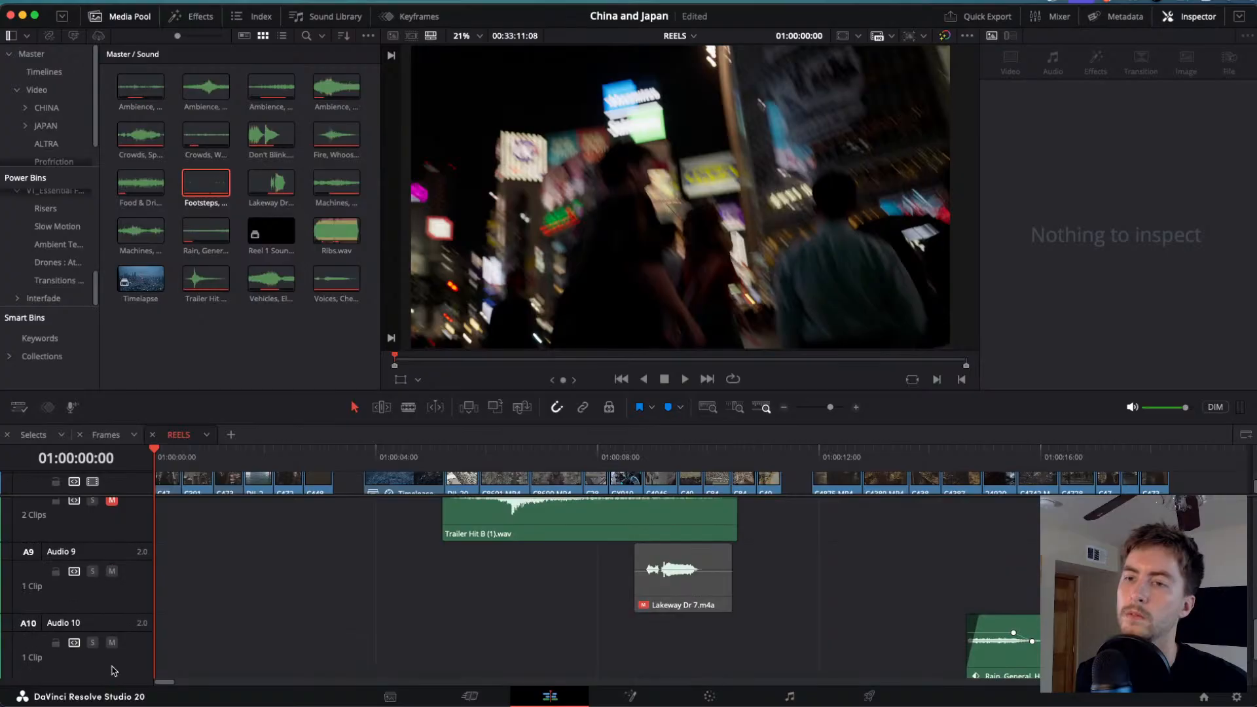
pyautogui.click(112, 575)
pyautogui.scroll(-3, 112, 576)
pyautogui.click(112, 656)
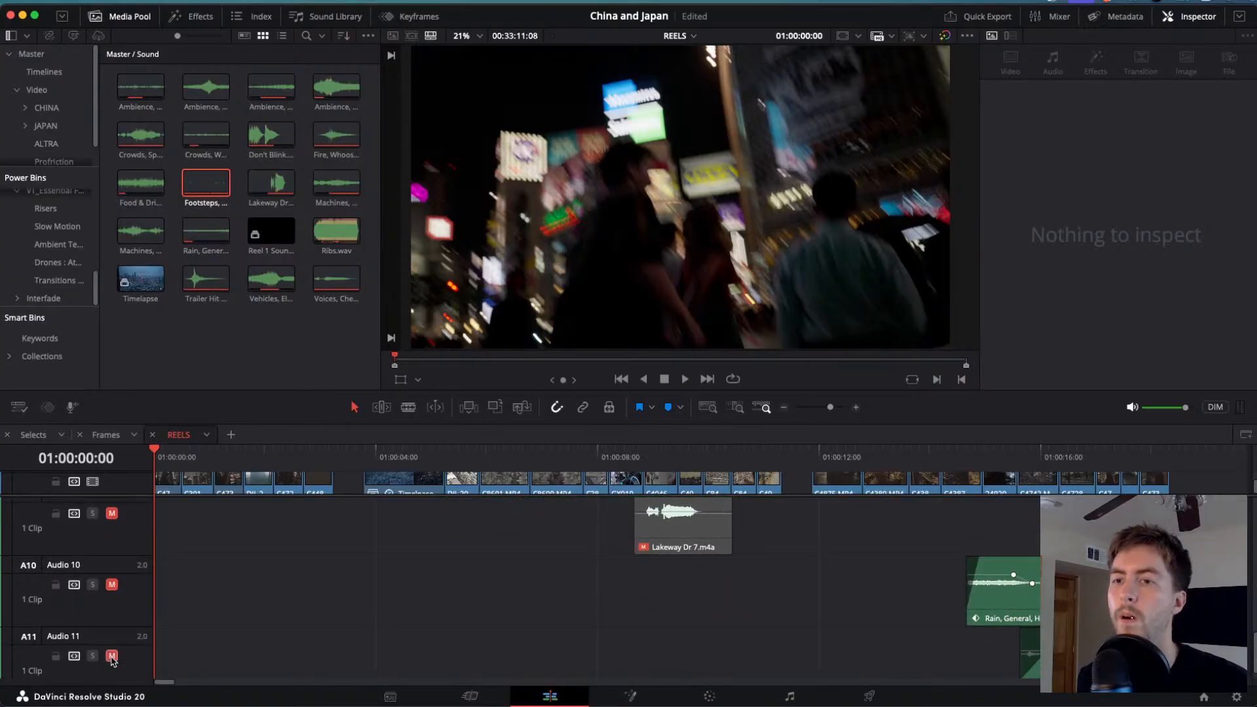
pyautogui.scroll(-1, 112, 655)
pyautogui.scroll(15, 112, 661)
pyautogui.press('super+s')
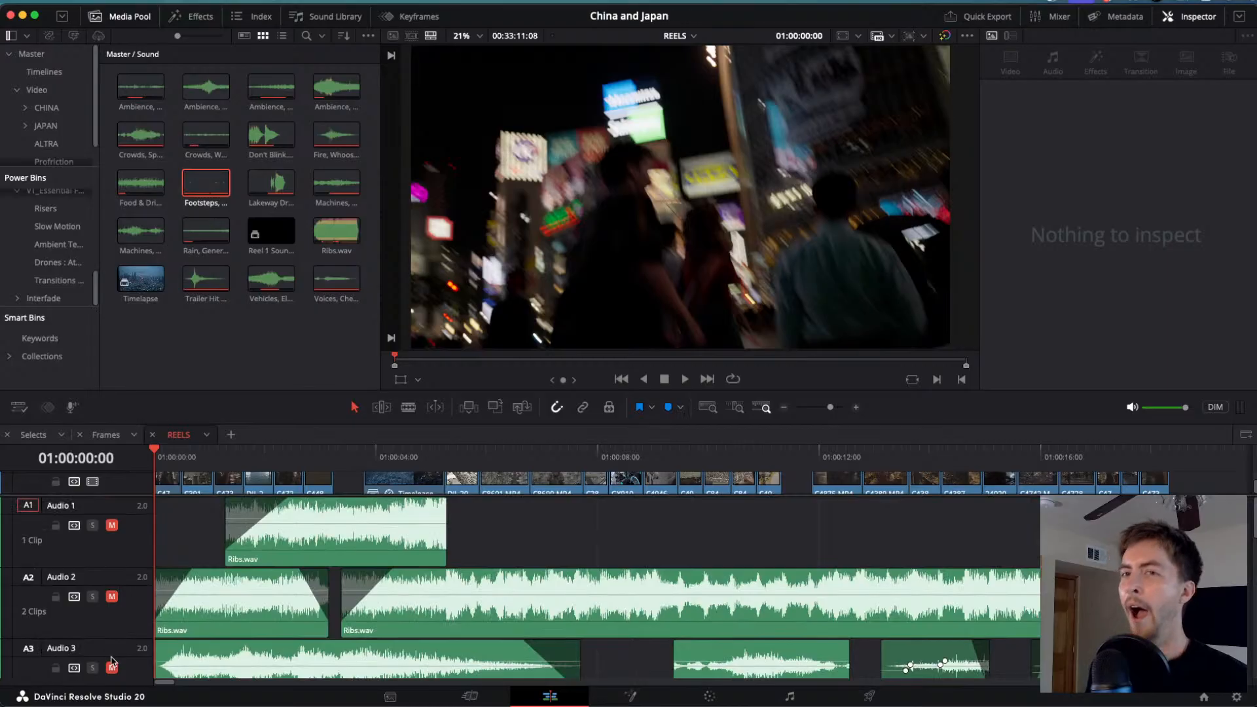
# - On the Color page, space out the first clip's nodes, moving 01 to 04 nearer the input and 05 closer to the stack
pyautogui.click(709, 697)
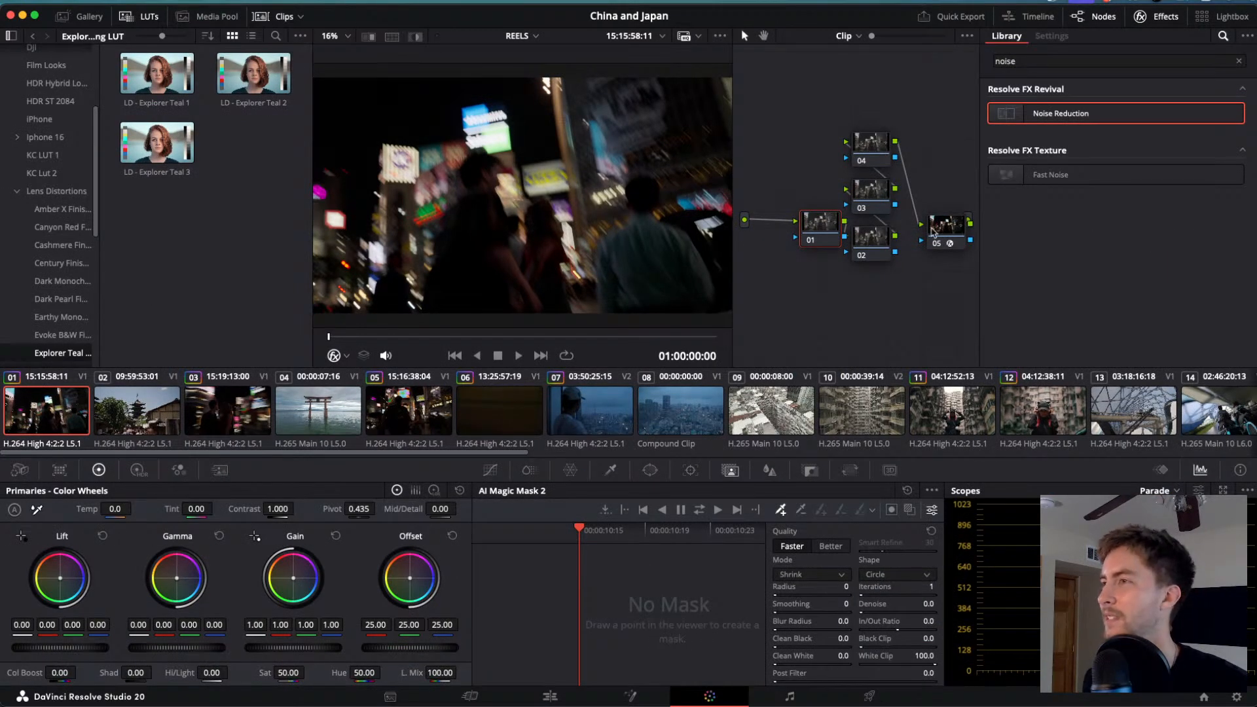
pyautogui.moveTo(799, 126); pyautogui.dragTo(906, 249)
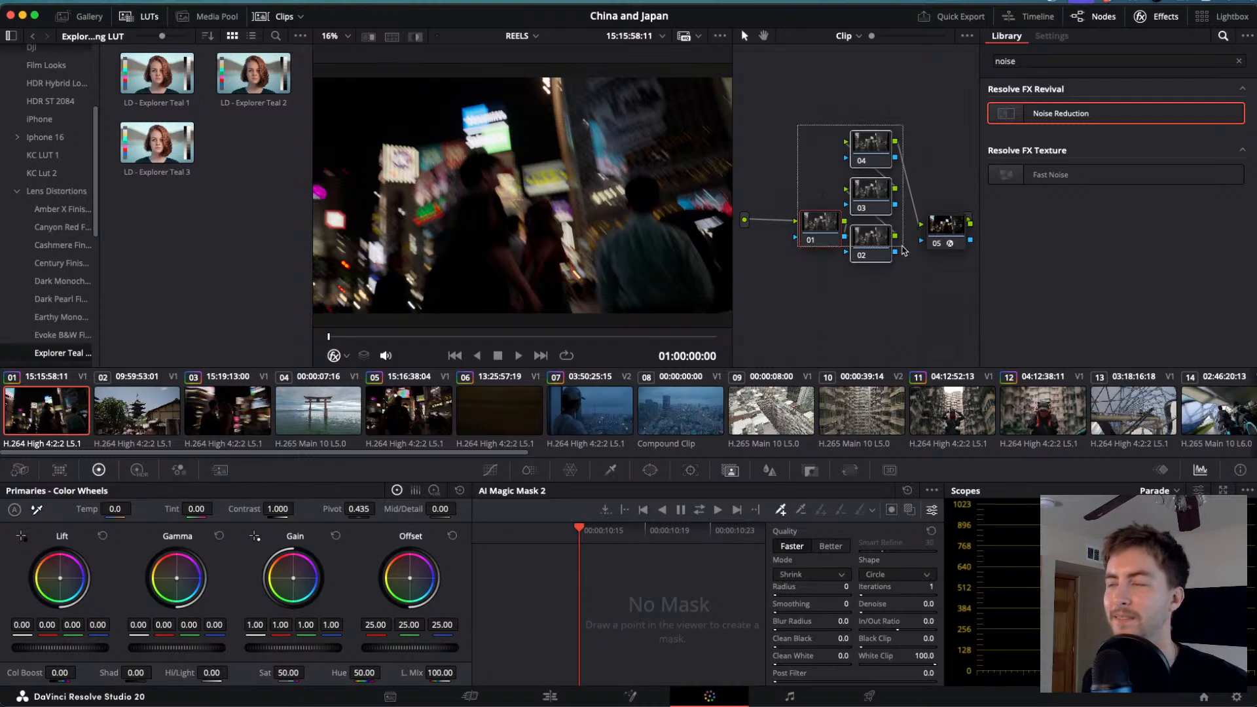
pyautogui.moveTo(828, 230); pyautogui.dragTo(787, 236)
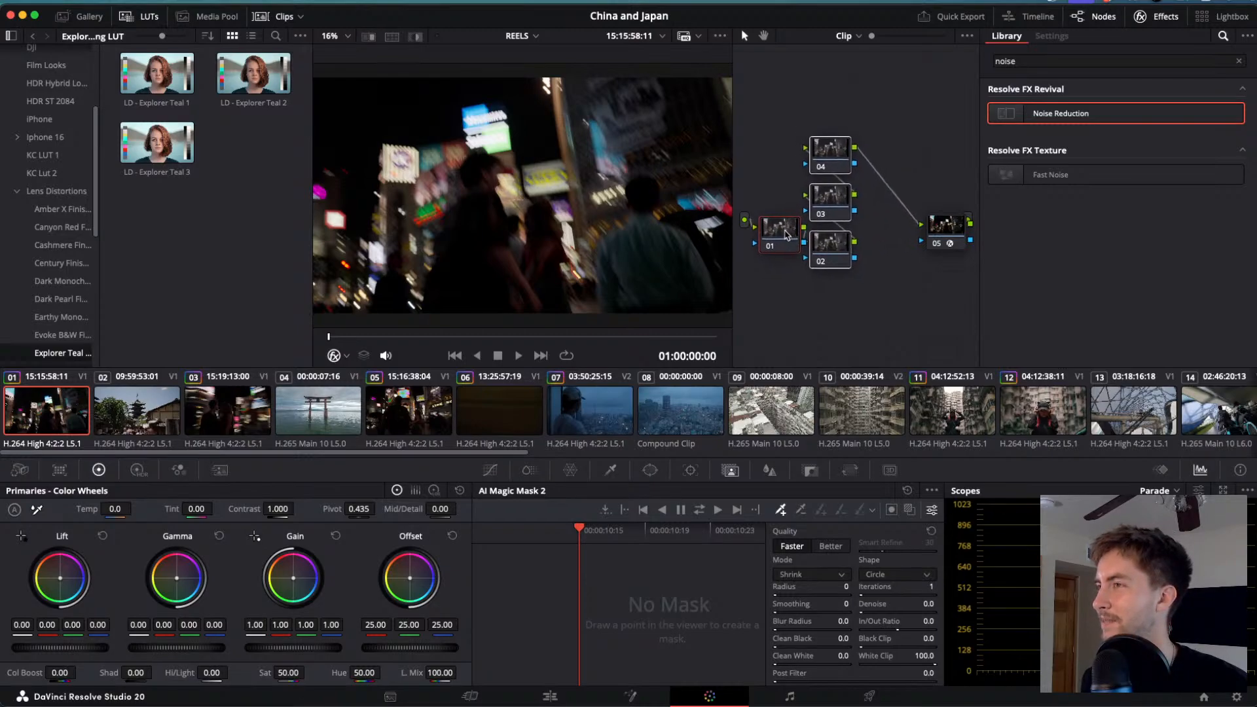
pyautogui.click(830, 166)
pyautogui.moveTo(830, 162); pyautogui.dragTo(839, 275)
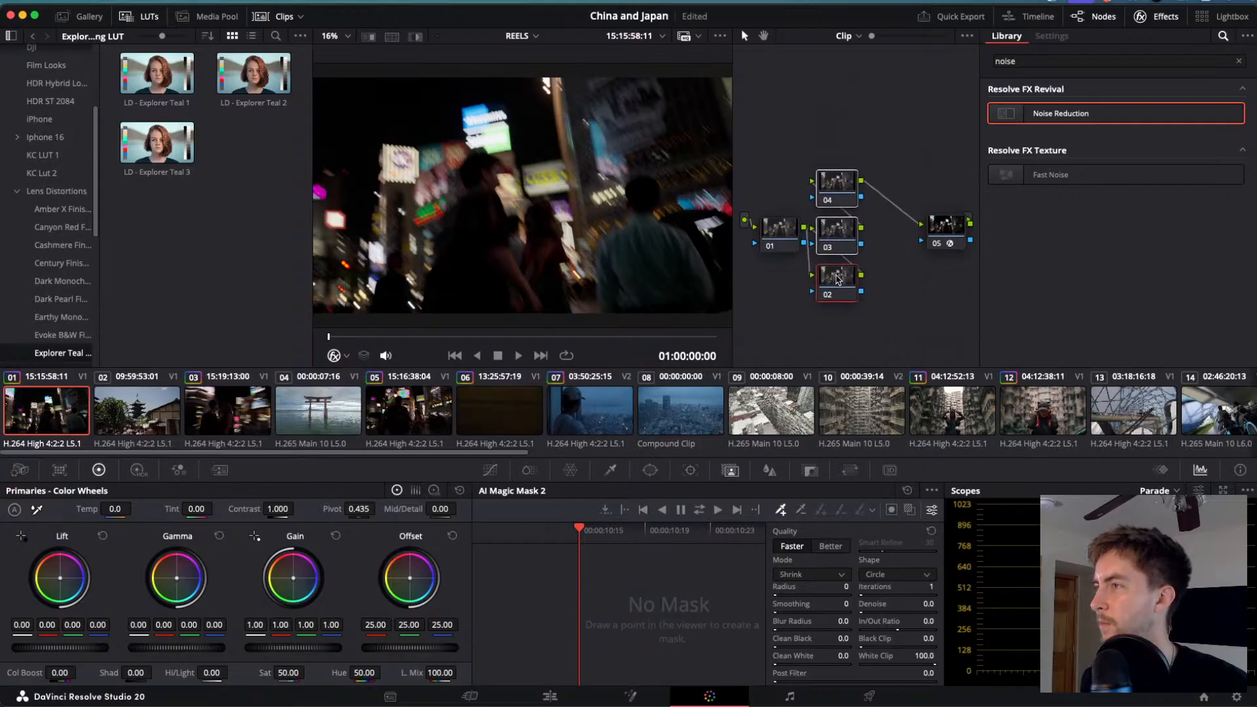
pyautogui.moveTo(953, 235); pyautogui.dragTo(911, 239)
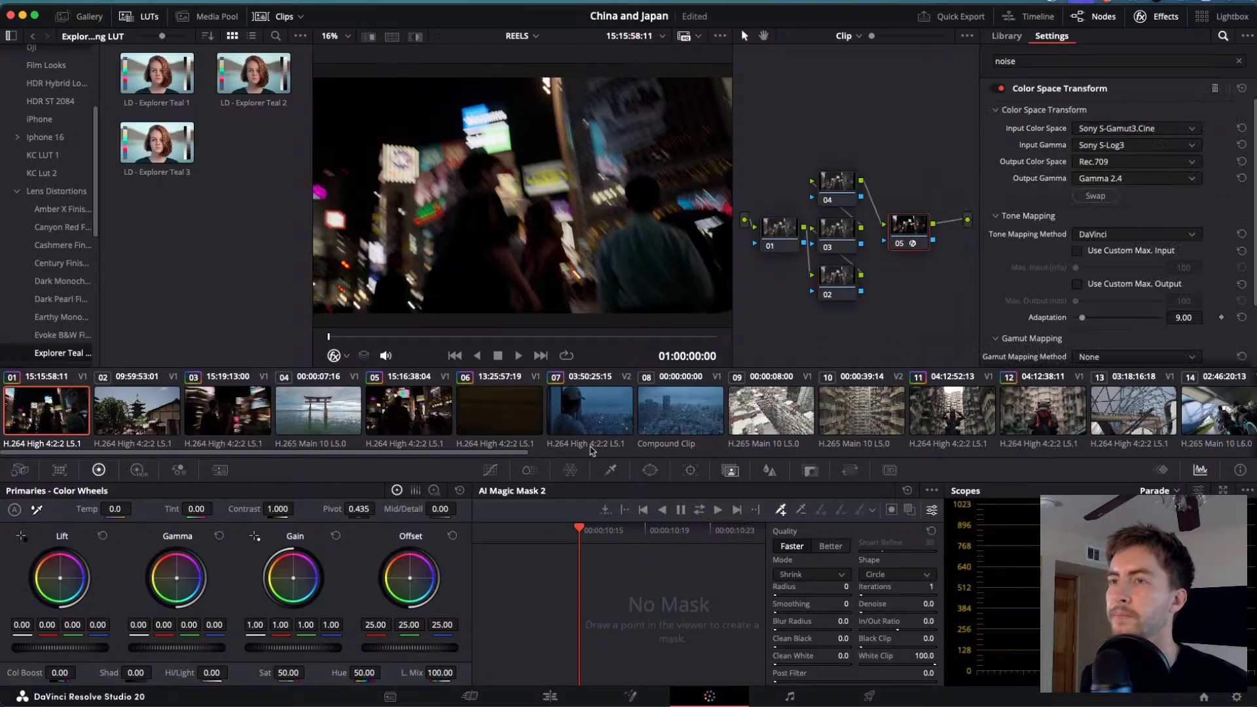
# - Choose a display for the video clean feed and select node 01 of the first clip
pyautogui.click(308, 3)
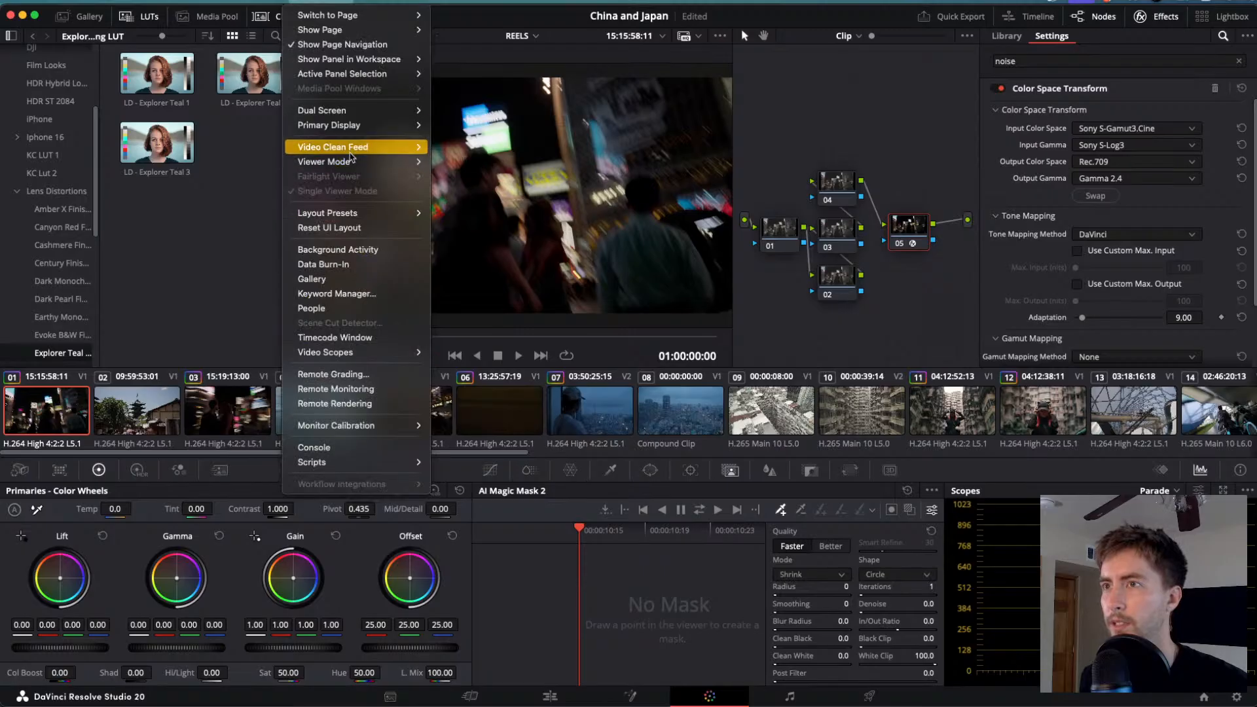
pyautogui.moveTo(357, 146)
pyautogui.click(493, 167)
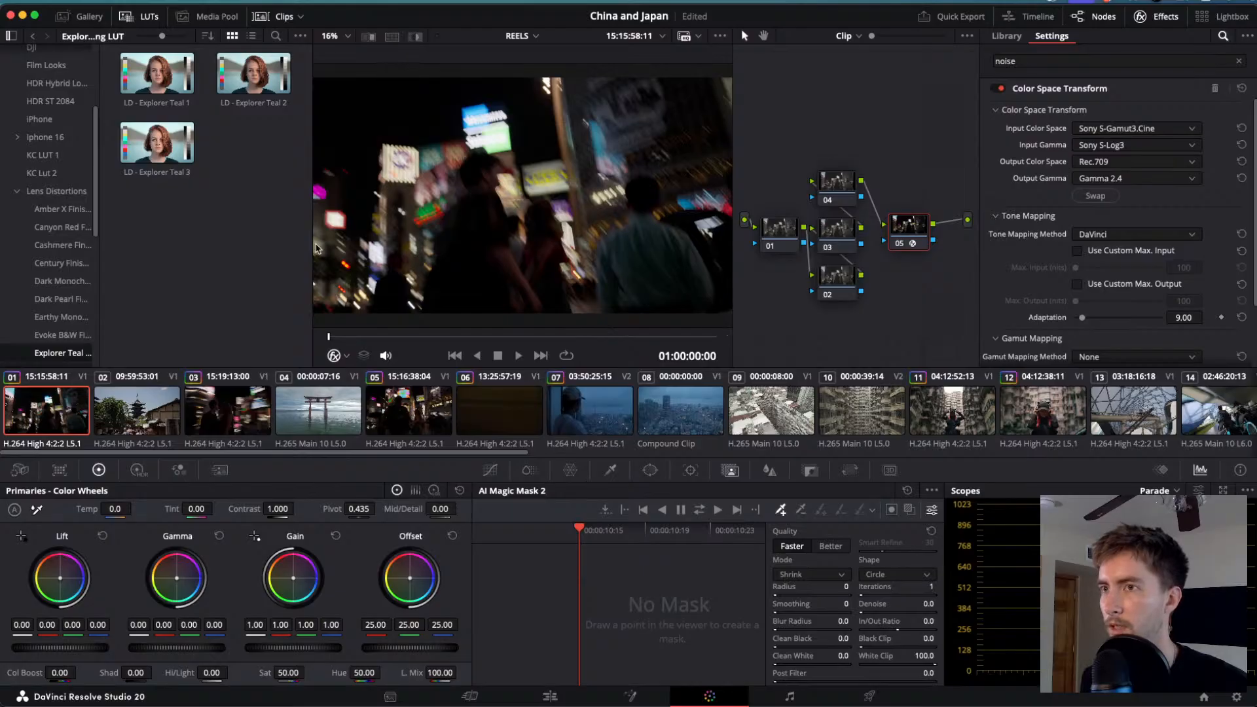
pyautogui.click(770, 245)
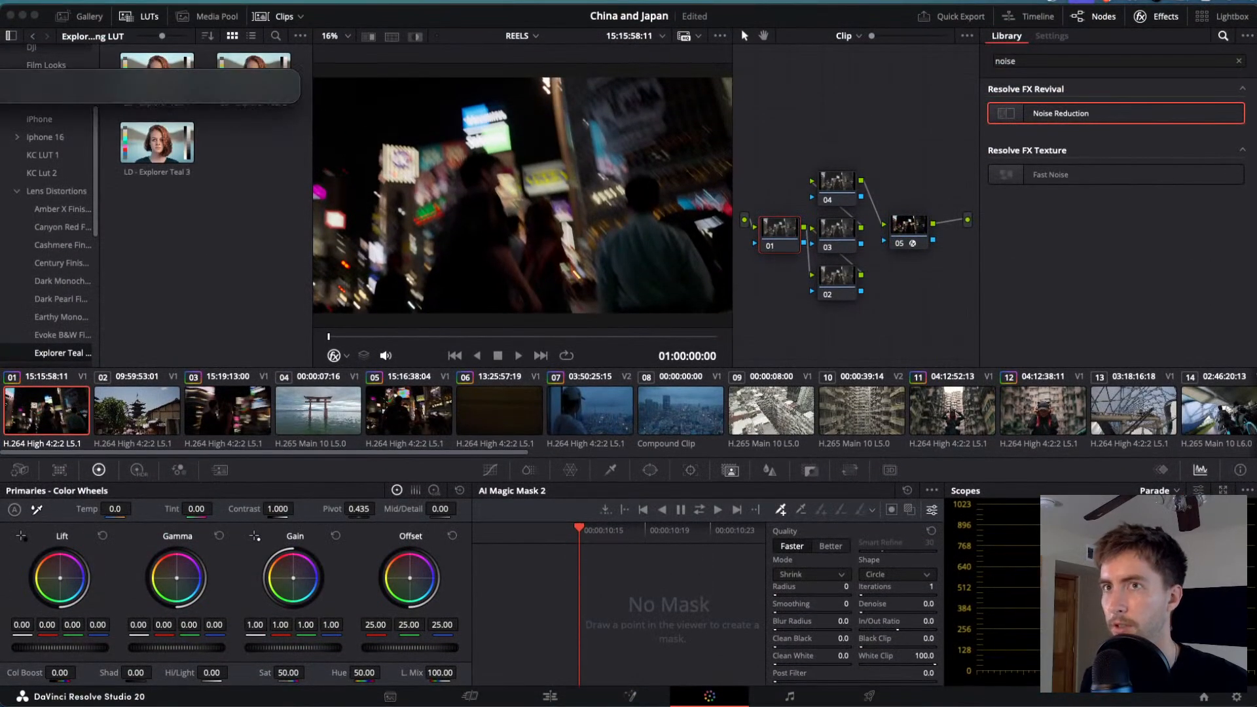
# - Switch to macOS System Settings, move its window over the node graph and open the Displays settings
pyautogui.write('settings')
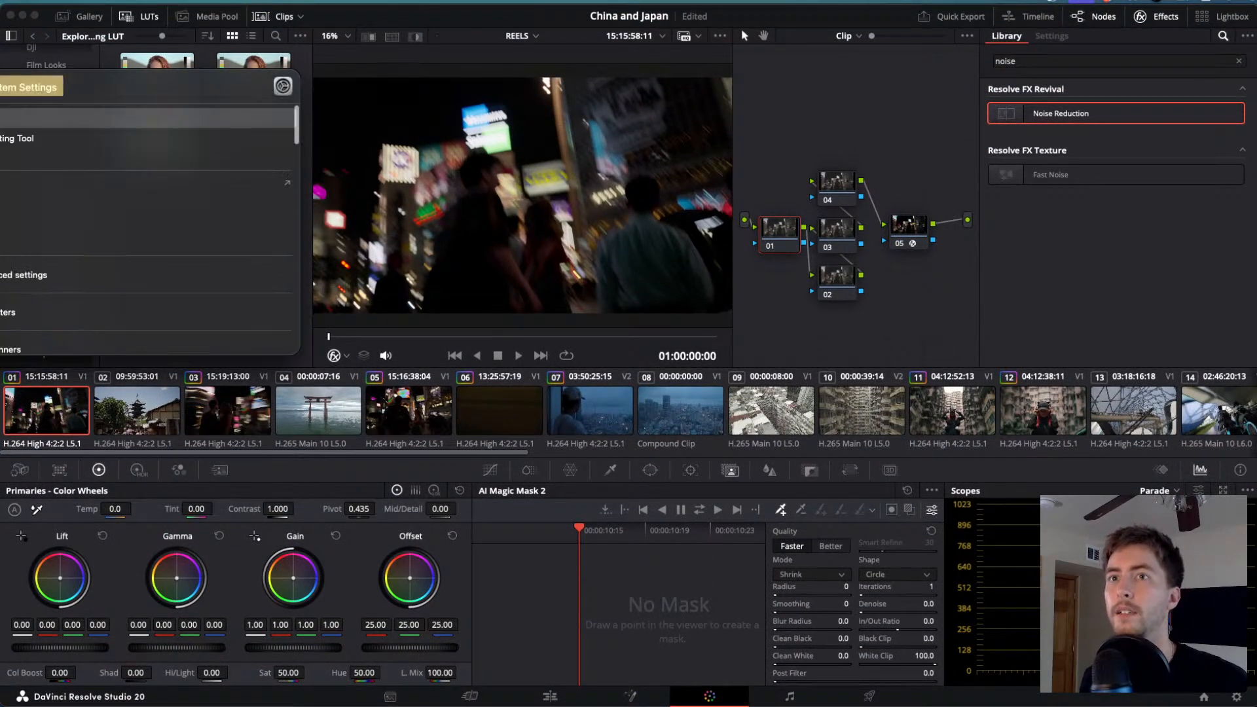
pyautogui.press('Return')
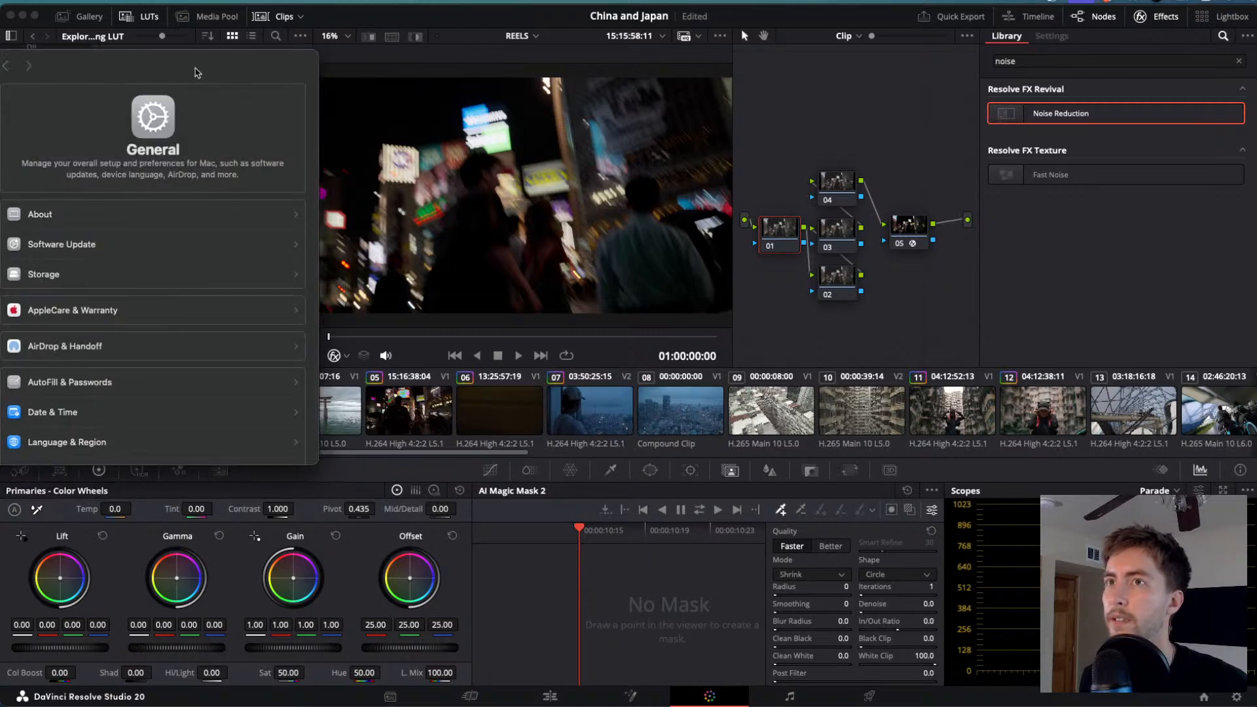
pyautogui.moveTo(198, 72); pyautogui.dragTo(894, 144)
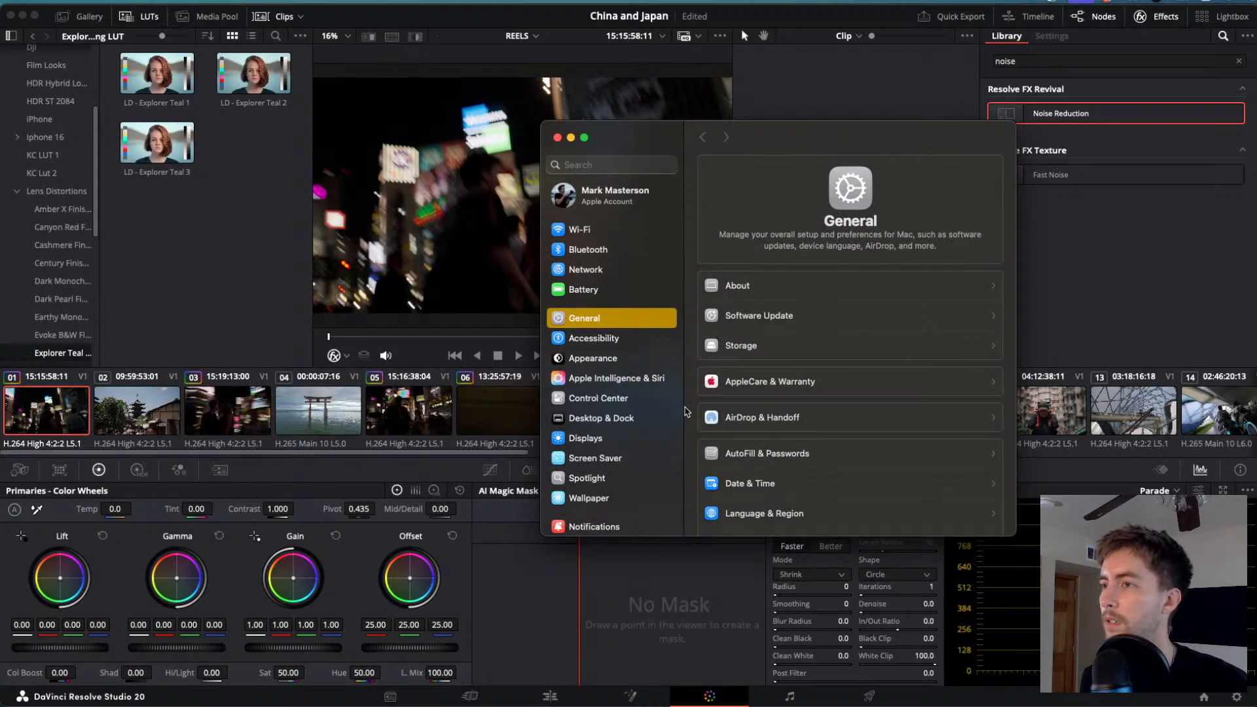
pyautogui.scroll(-5, 727, 436)
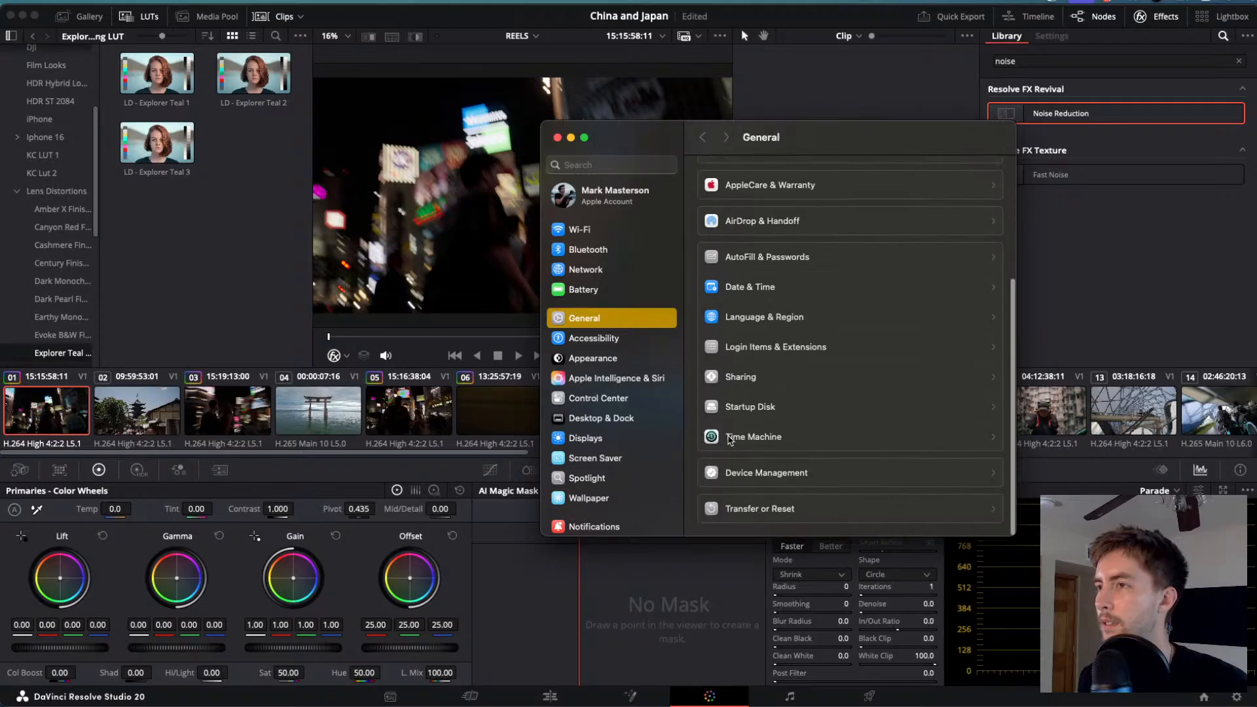
pyautogui.scroll(5, 730, 440)
pyautogui.scroll(-2, 601, 437)
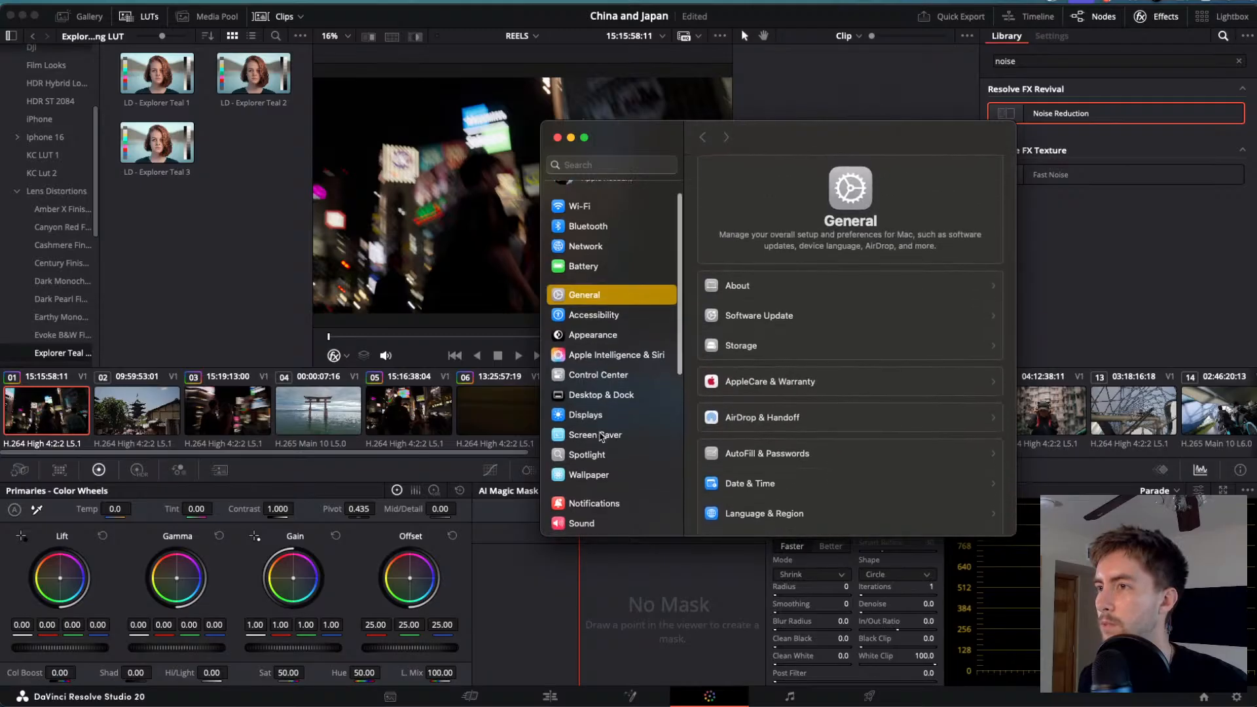
pyautogui.click(596, 416)
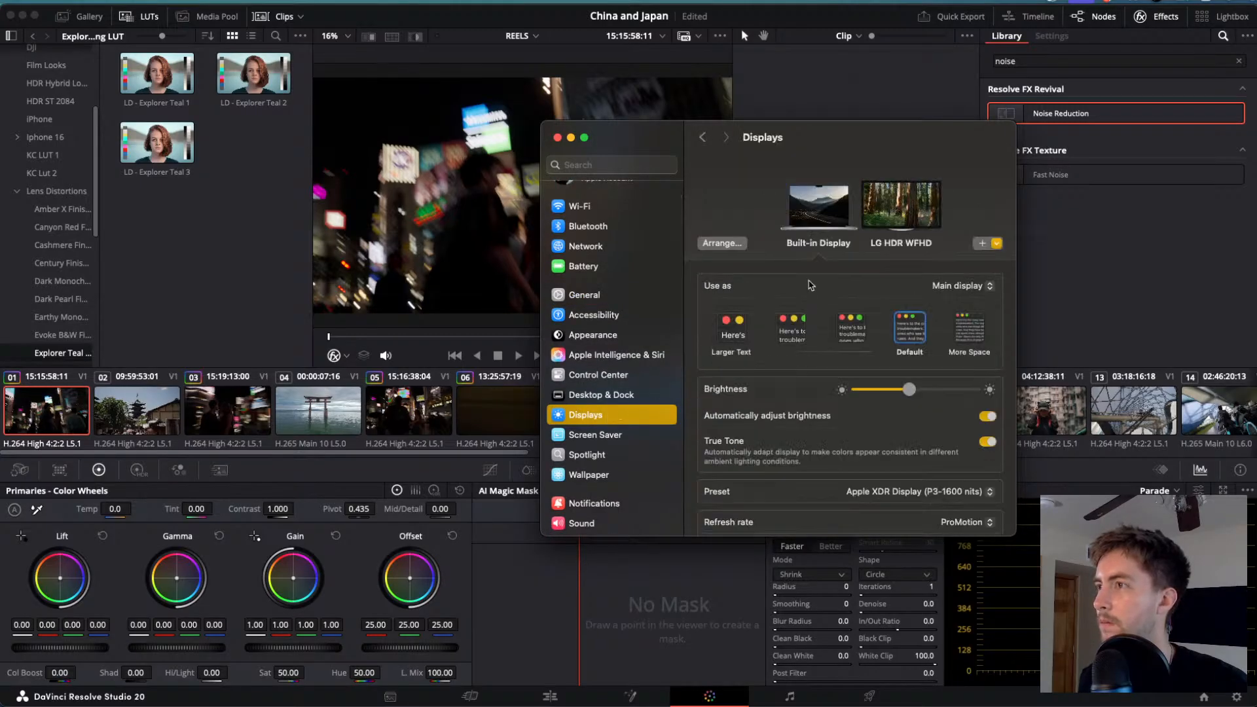
# - Set the built-in display's preset to Photography (P3-D65) and minimize System Settings
pyautogui.click(856, 492)
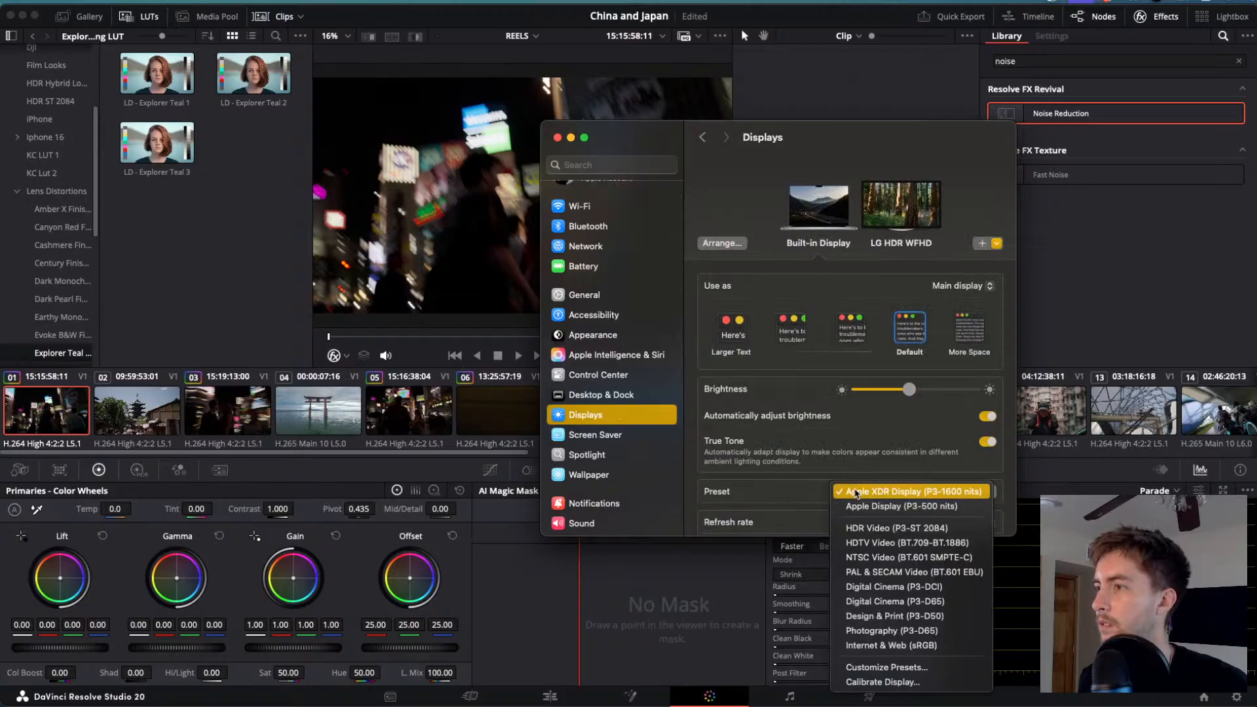
pyautogui.click(877, 630)
pyautogui.click(570, 138)
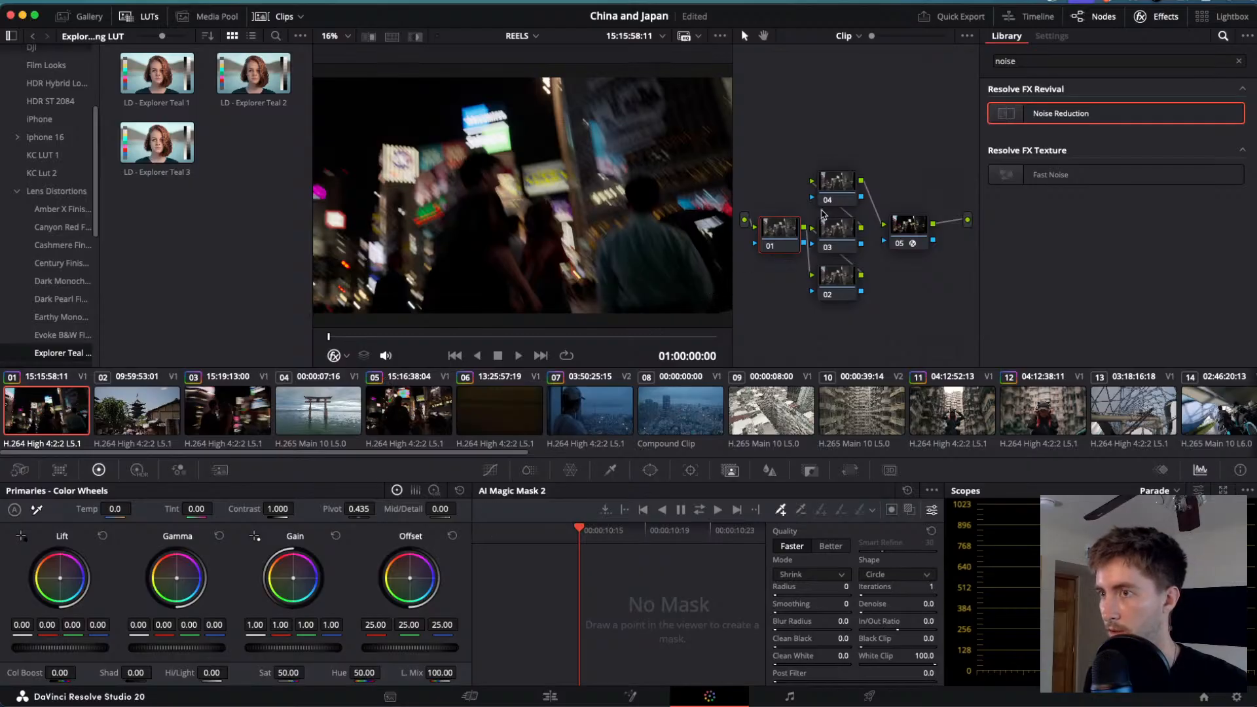
pyautogui.press('space')
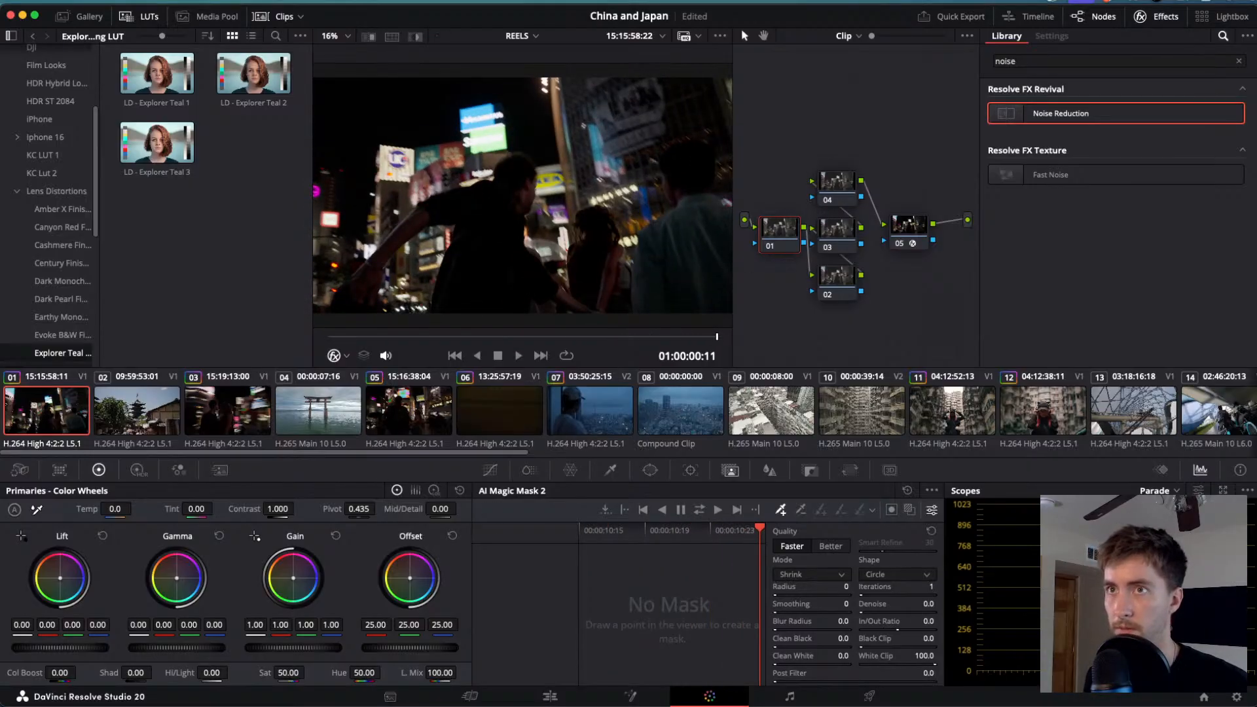
pyautogui.click(230, 2)
pyautogui.click(230, 2)
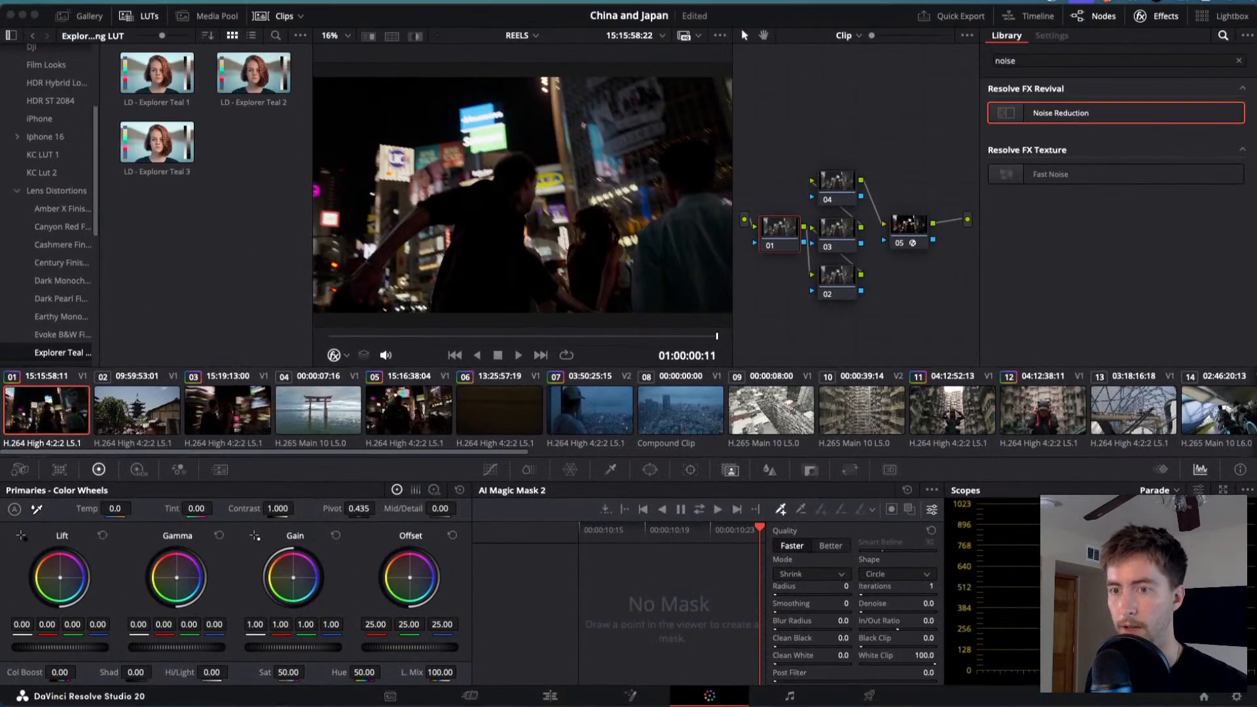
pyautogui.press('super+Tab')
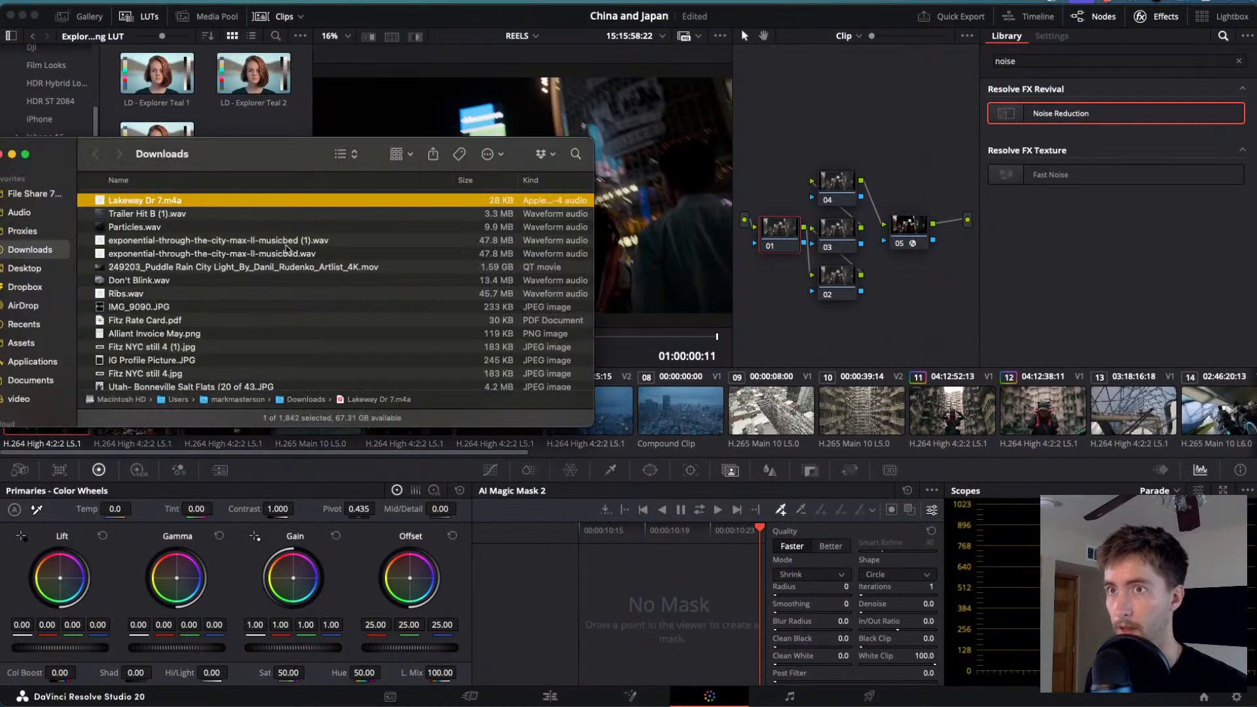
pyautogui.press('super+Tab')
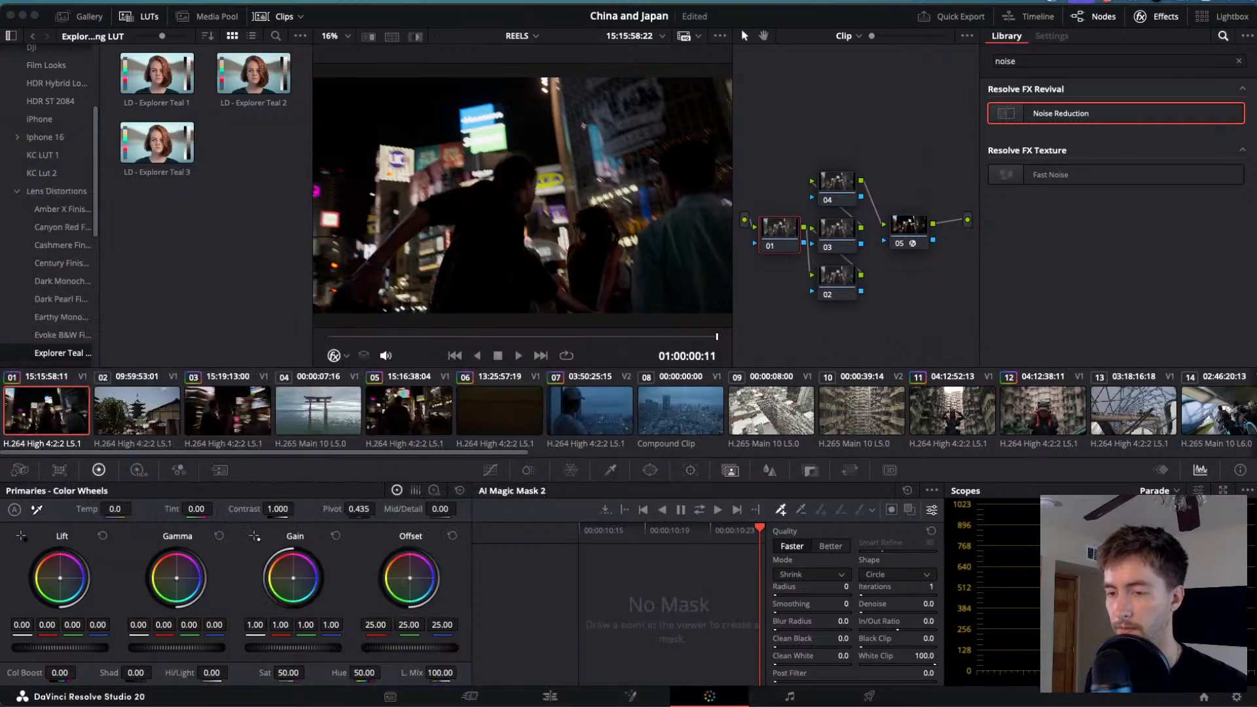
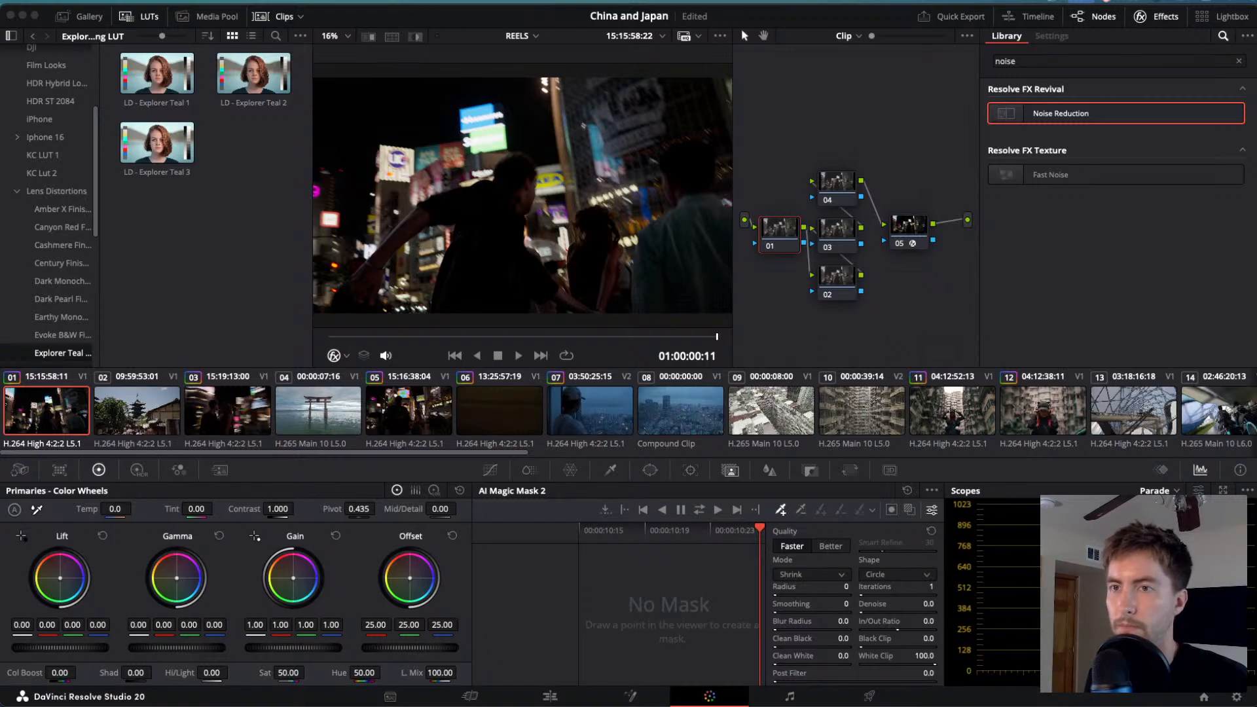
# - Hide the effects library and space out the first clip's nodes, shifting 05 and the 02 to 04 stack farther from node 01
pyautogui.click(1165, 16)
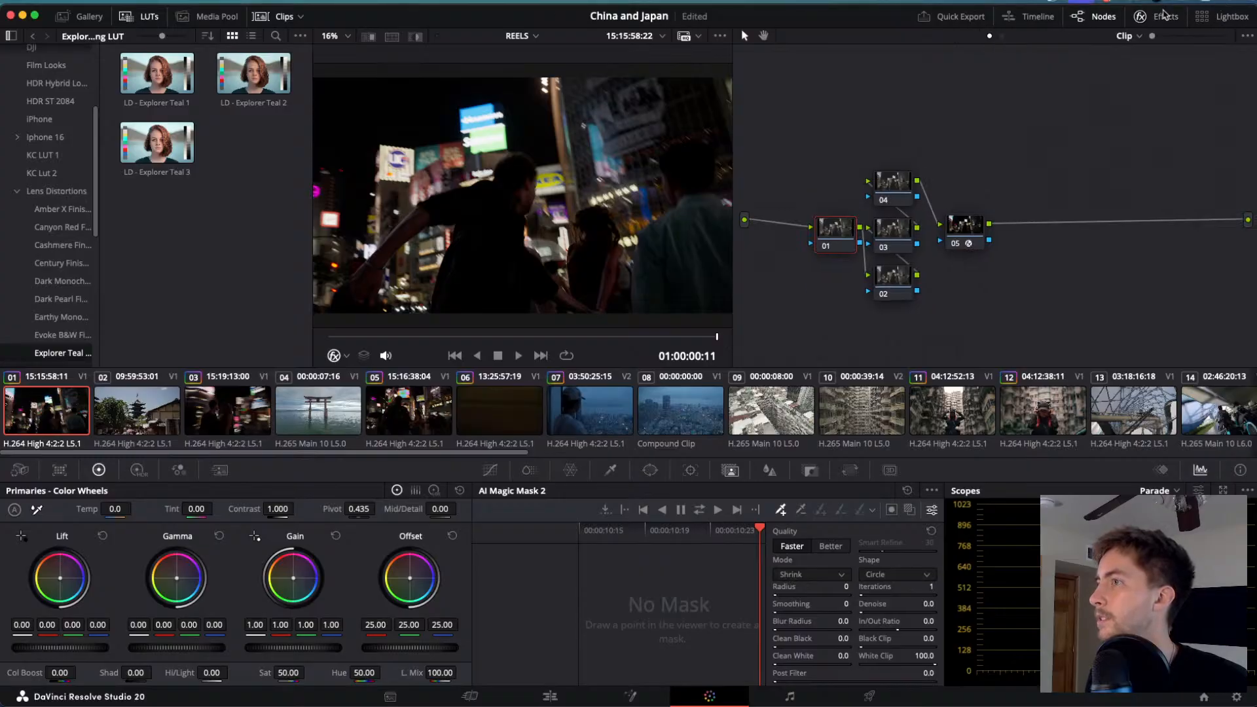
pyautogui.click(969, 233)
pyautogui.moveTo(969, 232); pyautogui.dragTo(988, 233)
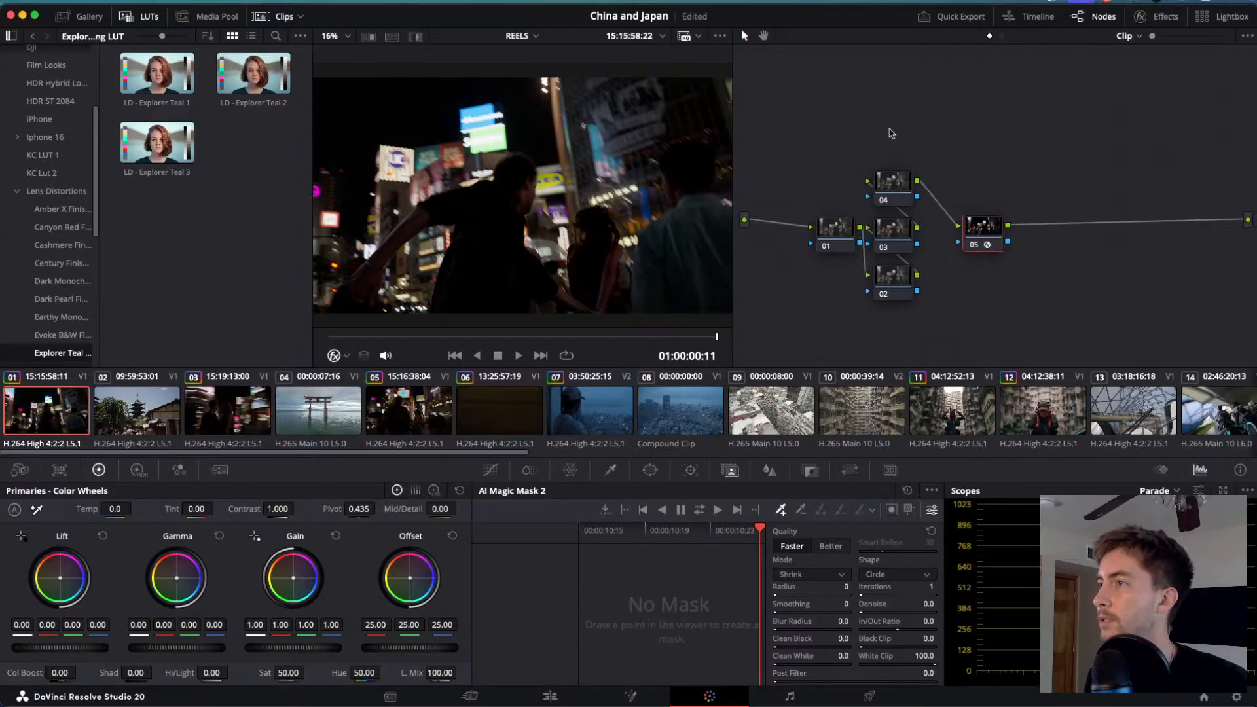
pyautogui.moveTo(892, 131)
pyautogui.mouseDown()
pyautogui.moveTo(893, 321)
pyautogui.moveTo(903, 292)
pyautogui.mouseUp()
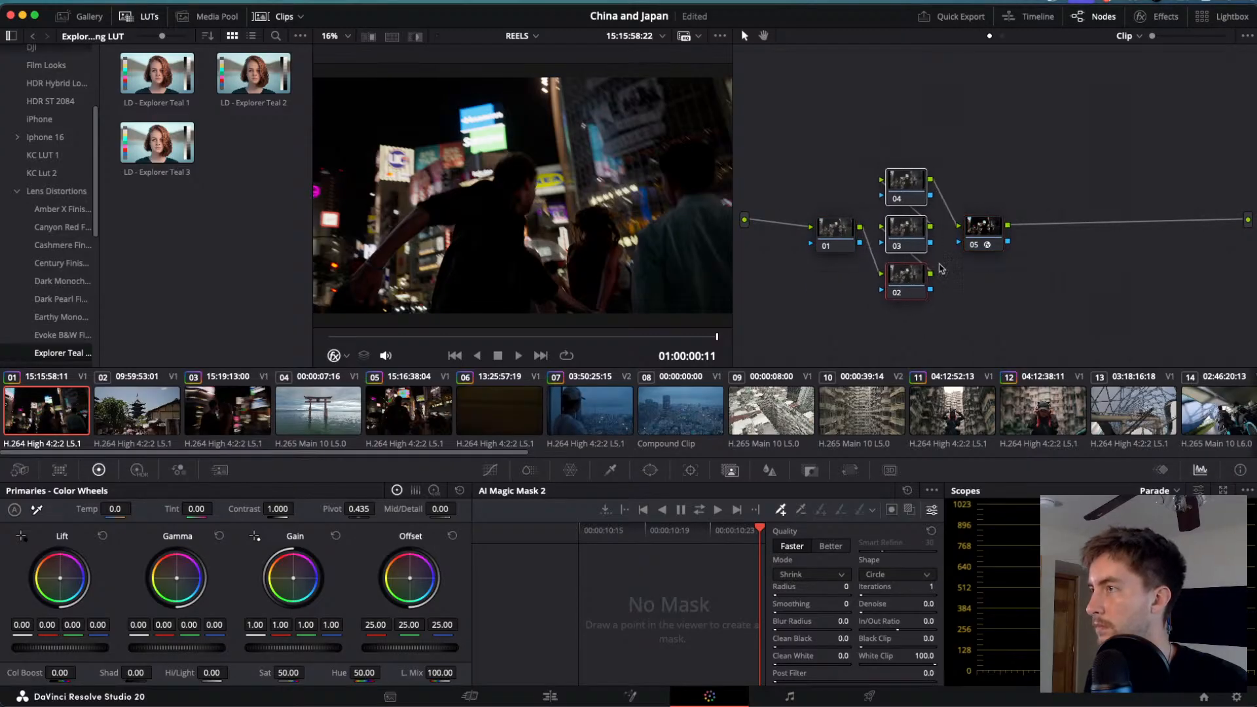
# - Show node 05's Color Space Transform settings and compare the image with the effect off and on, leaving it enabled
pyautogui.click(1157, 16)
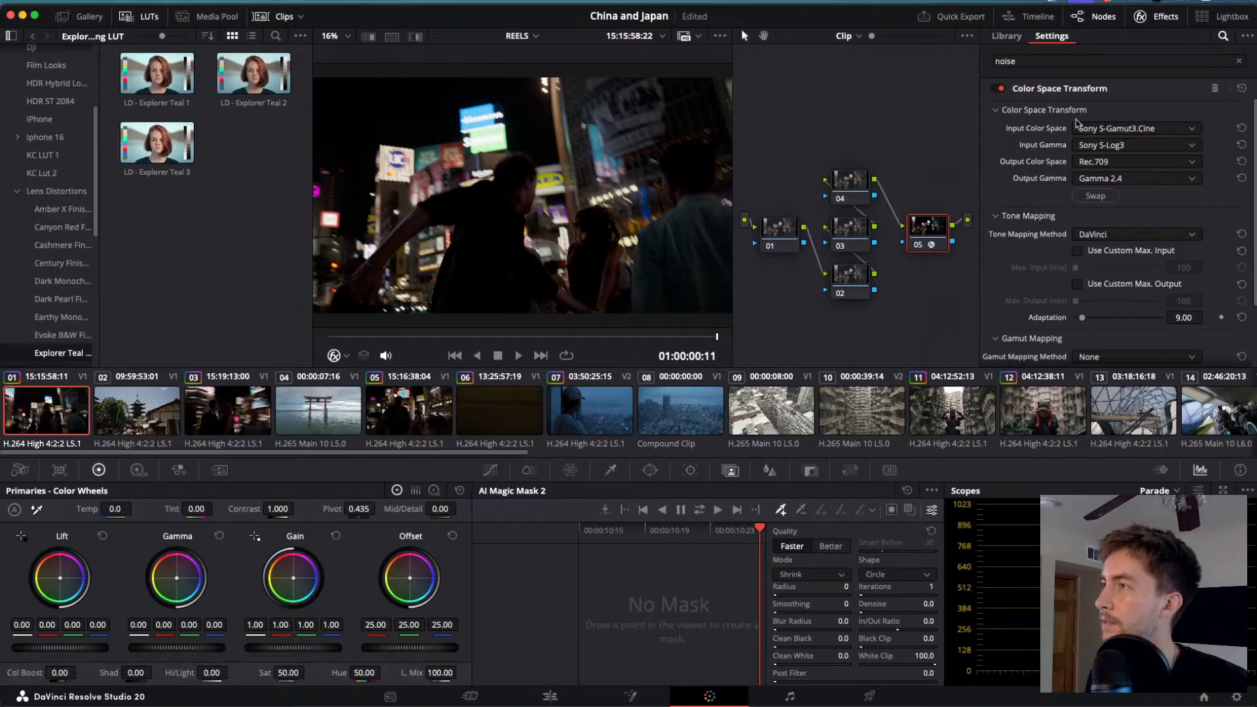
pyautogui.click(999, 88)
pyautogui.click(997, 89)
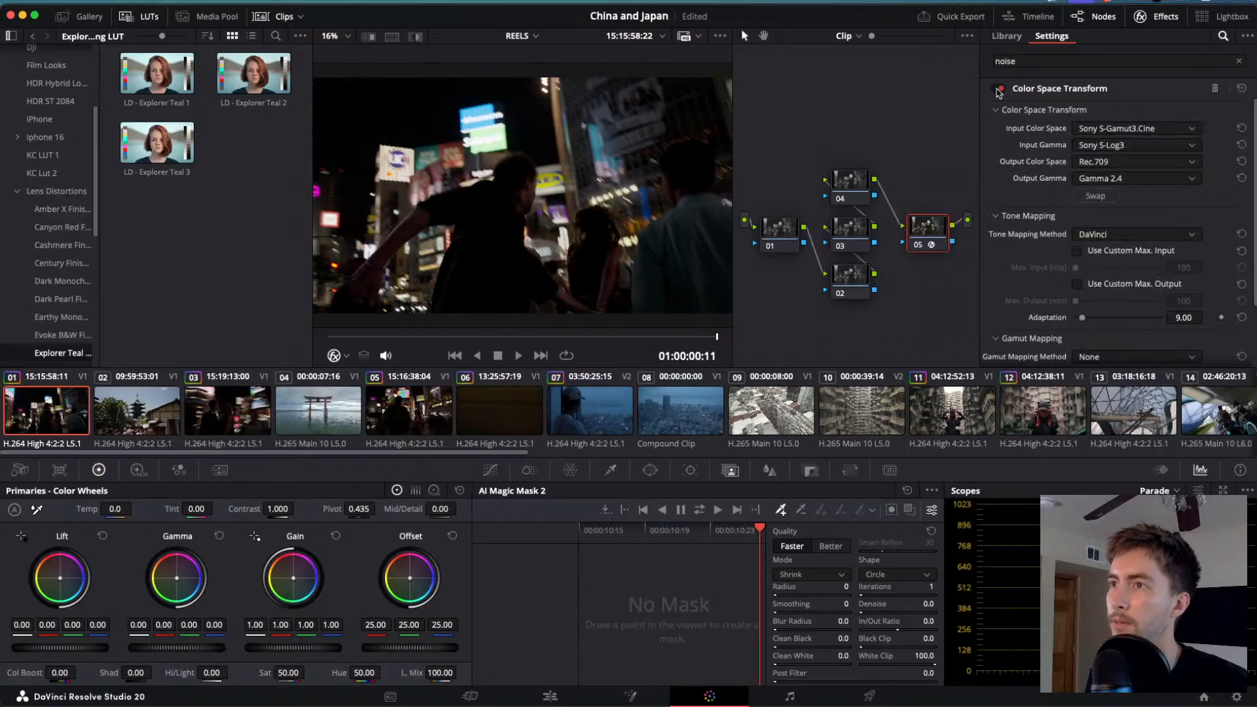
pyautogui.hotkey('ctrl', 'd')
pyautogui.hotkey('ctrl', 'd')
pyautogui.click(997, 88)
pyautogui.click(997, 88)
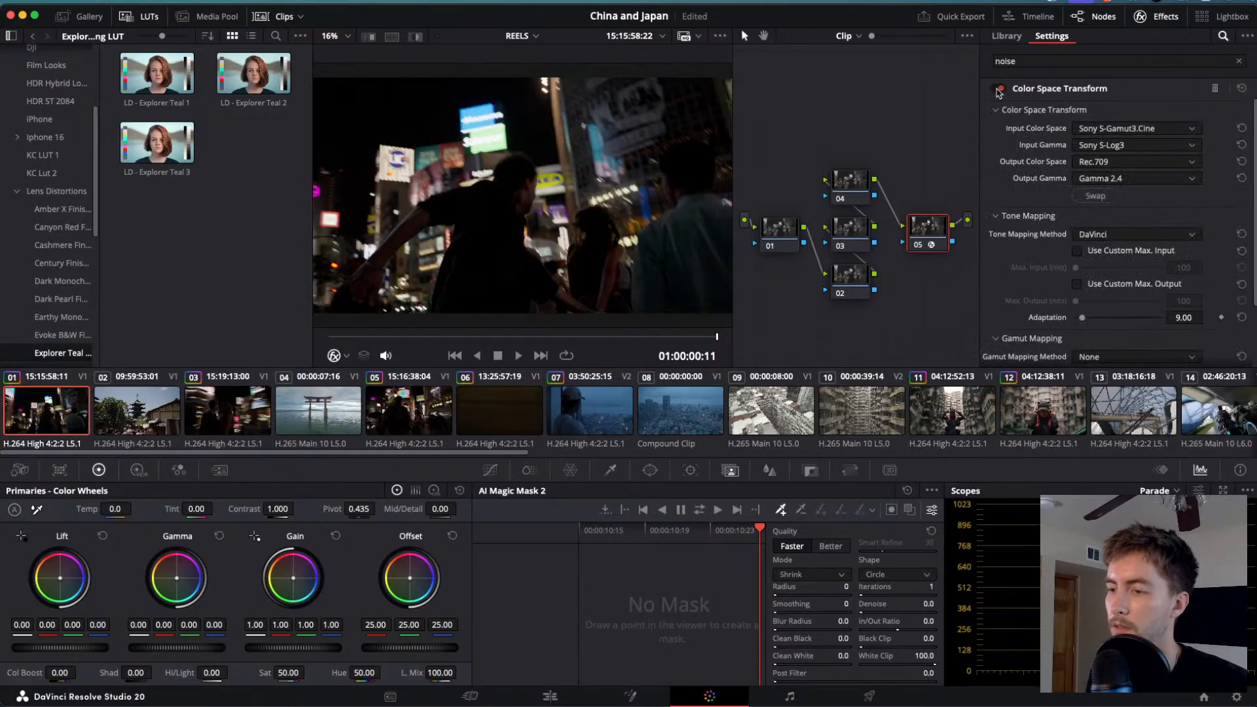
pyautogui.click(997, 88)
pyautogui.click(997, 88)
pyautogui.click(997, 88)
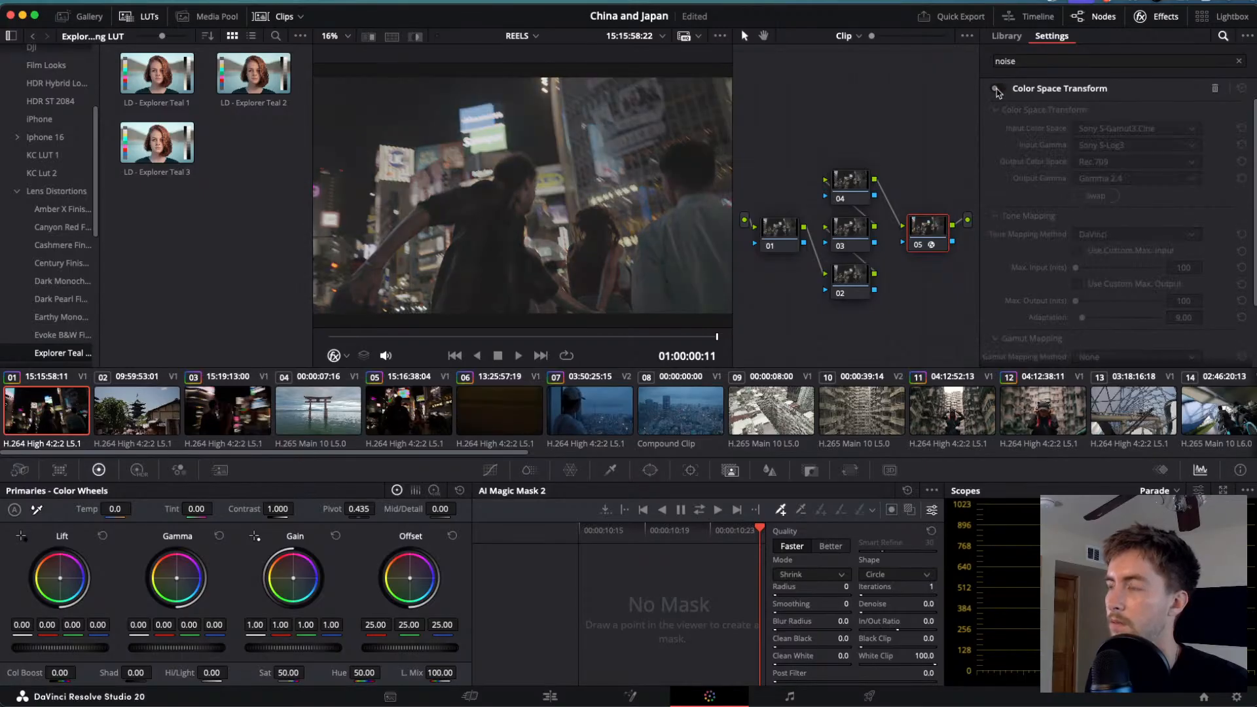
pyautogui.click(997, 89)
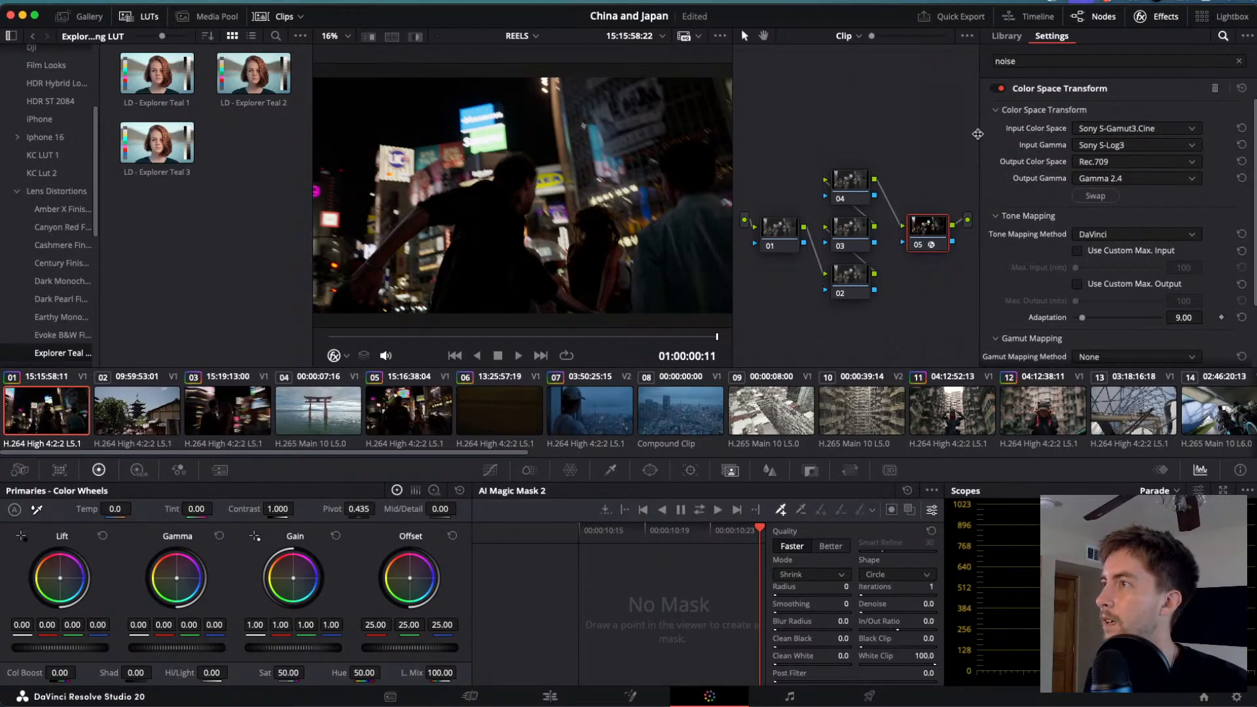
# - Rearrange the first clip's node graph, placing nodes 01 to 04 higher and node 05 below them near the output
pyautogui.moveTo(931, 223); pyautogui.dragTo(914, 227)
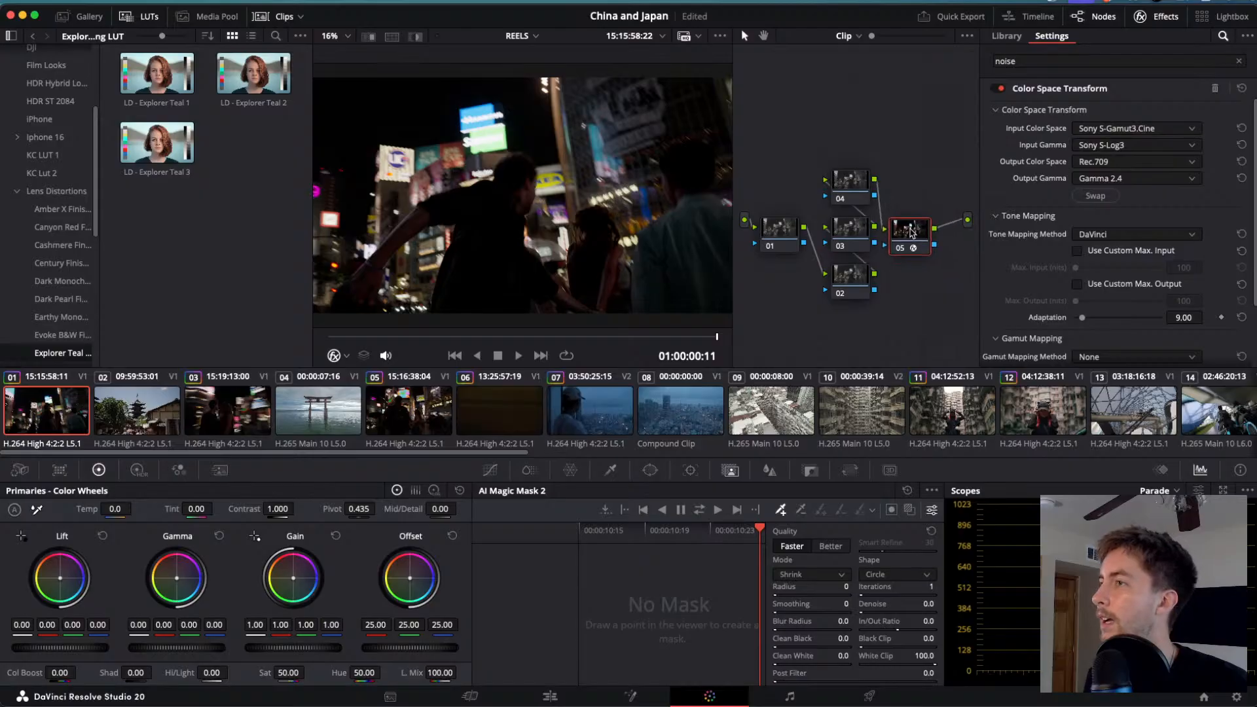
pyautogui.moveTo(778, 157); pyautogui.dragTo(920, 258)
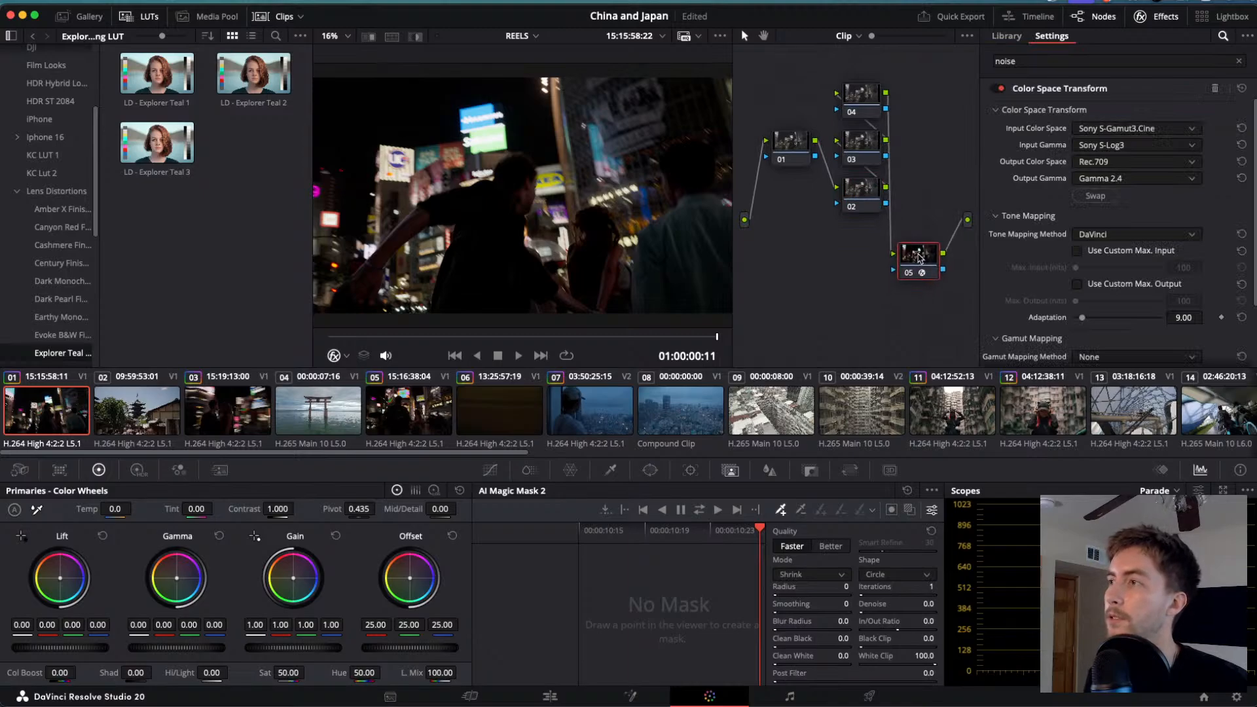
# - Raise the lift of node 01 to 0.01, and try lowering its gain to 0.75 before resetting the gain
pyautogui.click(793, 145)
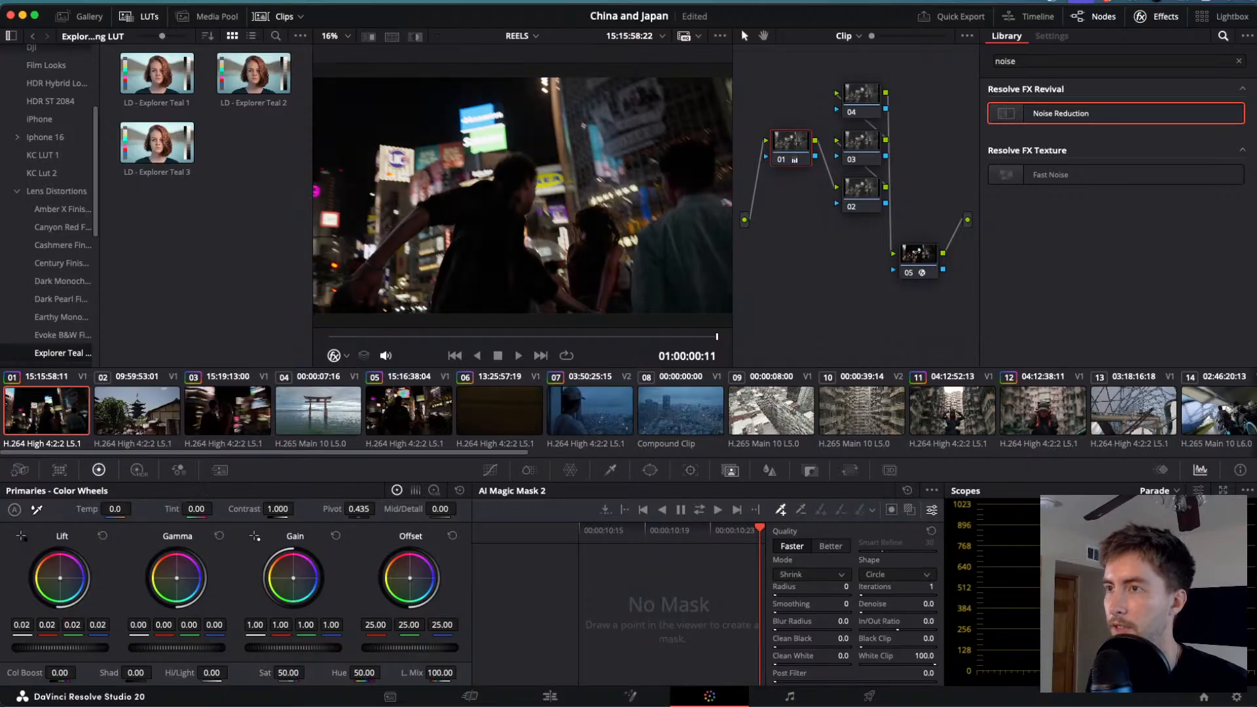
pyautogui.moveTo(60, 647)
pyautogui.mouseDown()
pyautogui.moveTo(47, 647)
pyautogui.moveTo(80, 648)
pyautogui.moveTo(57, 650)
pyautogui.mouseUp()
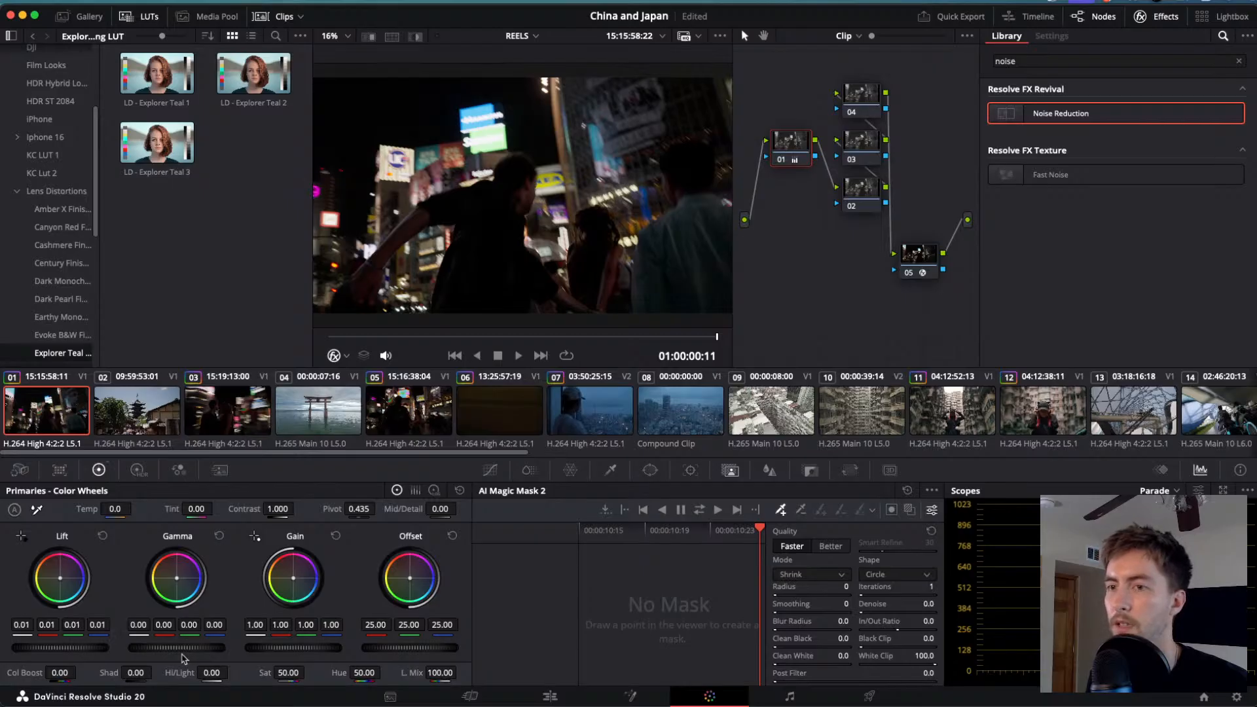
pyautogui.moveTo(164, 648)
pyautogui.mouseDown()
pyautogui.moveTo(183, 648)
pyautogui.moveTo(157, 648)
pyautogui.mouseUp()
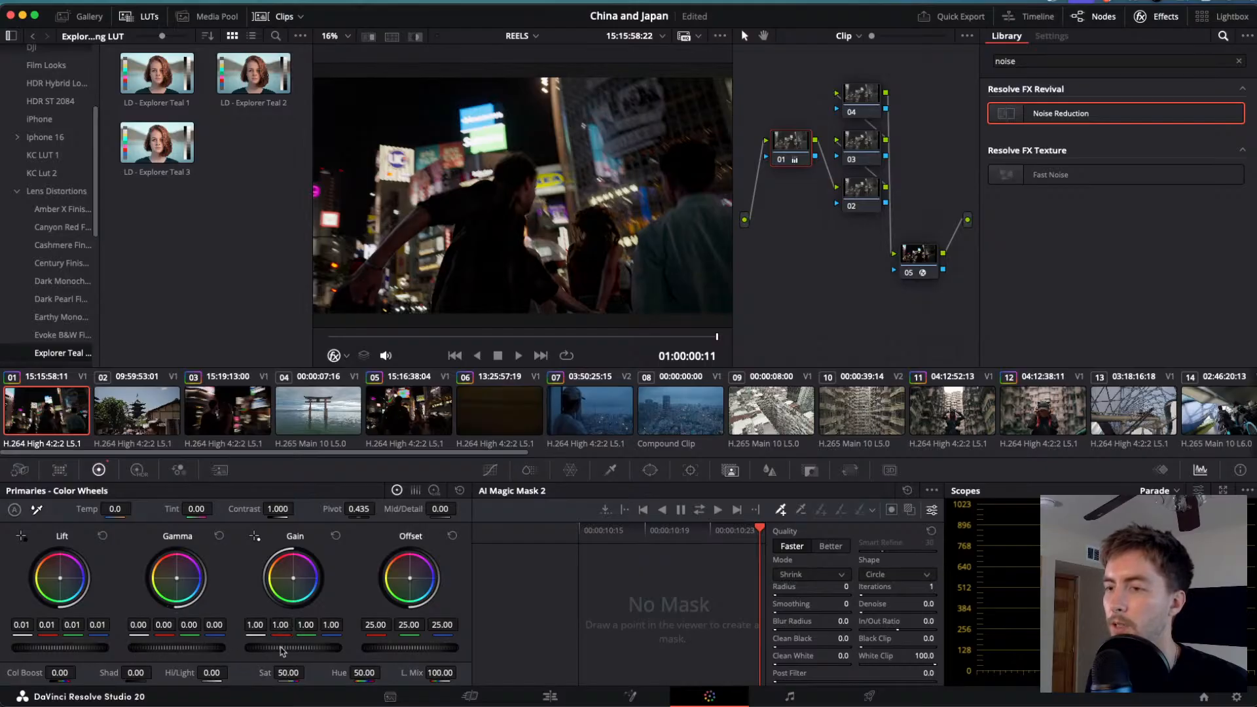
pyautogui.moveTo(282, 650)
pyautogui.mouseDown()
pyautogui.moveTo(295, 650)
pyautogui.moveTo(258, 650)
pyautogui.mouseUp()
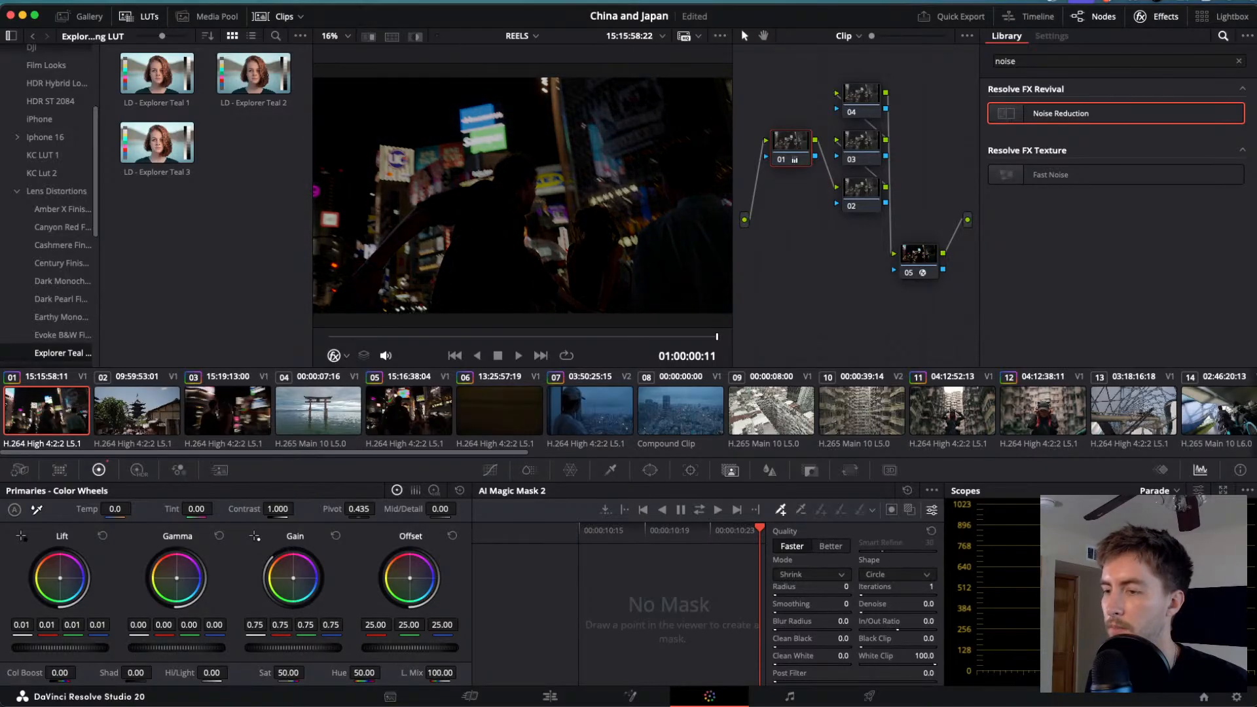
pyautogui.click(335, 536)
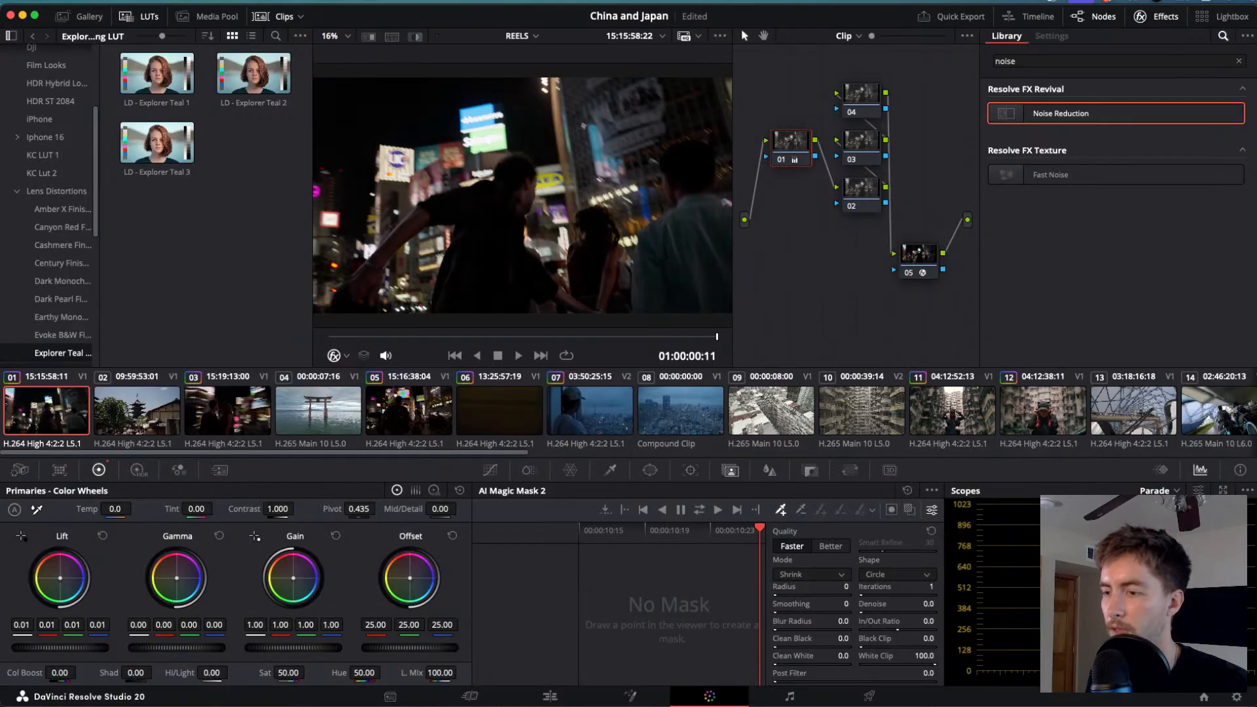
# - Test low and high highlight values on node 01, up to 100, and settle on -43.50
pyautogui.moveTo(211, 673); pyautogui.dragTo(159, 673)
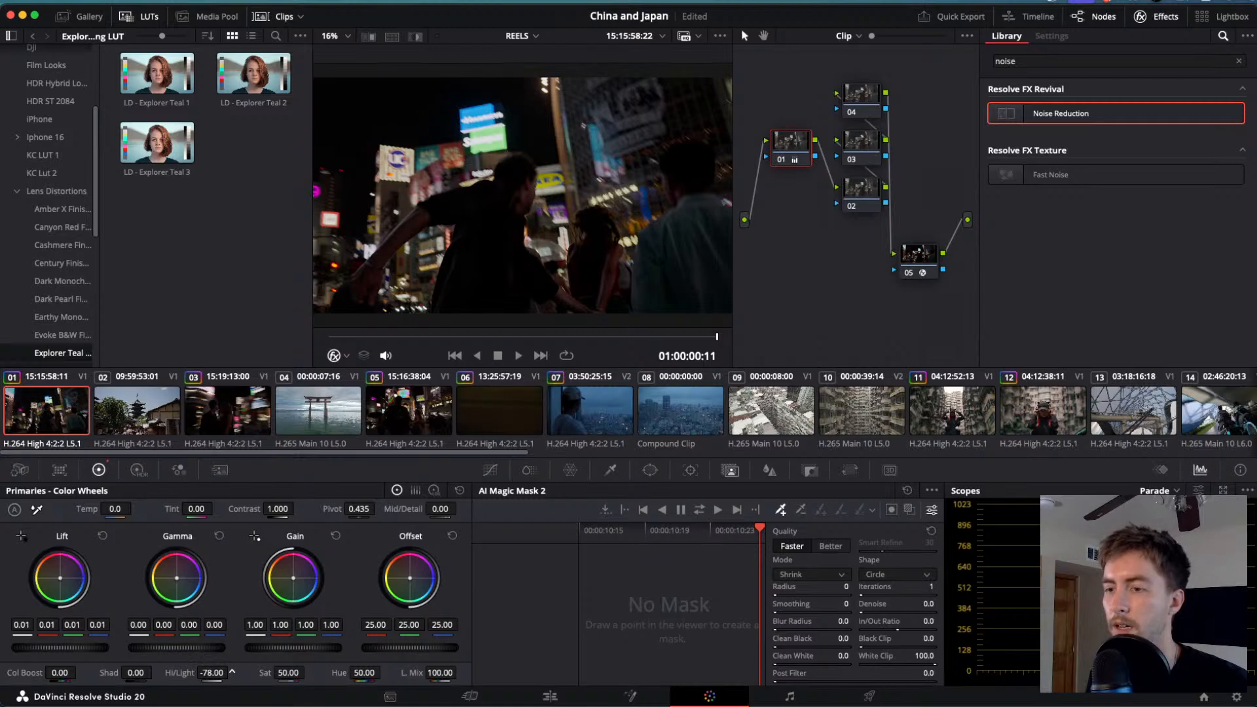
pyautogui.moveTo(160, 673); pyautogui.dragTo(281, 673)
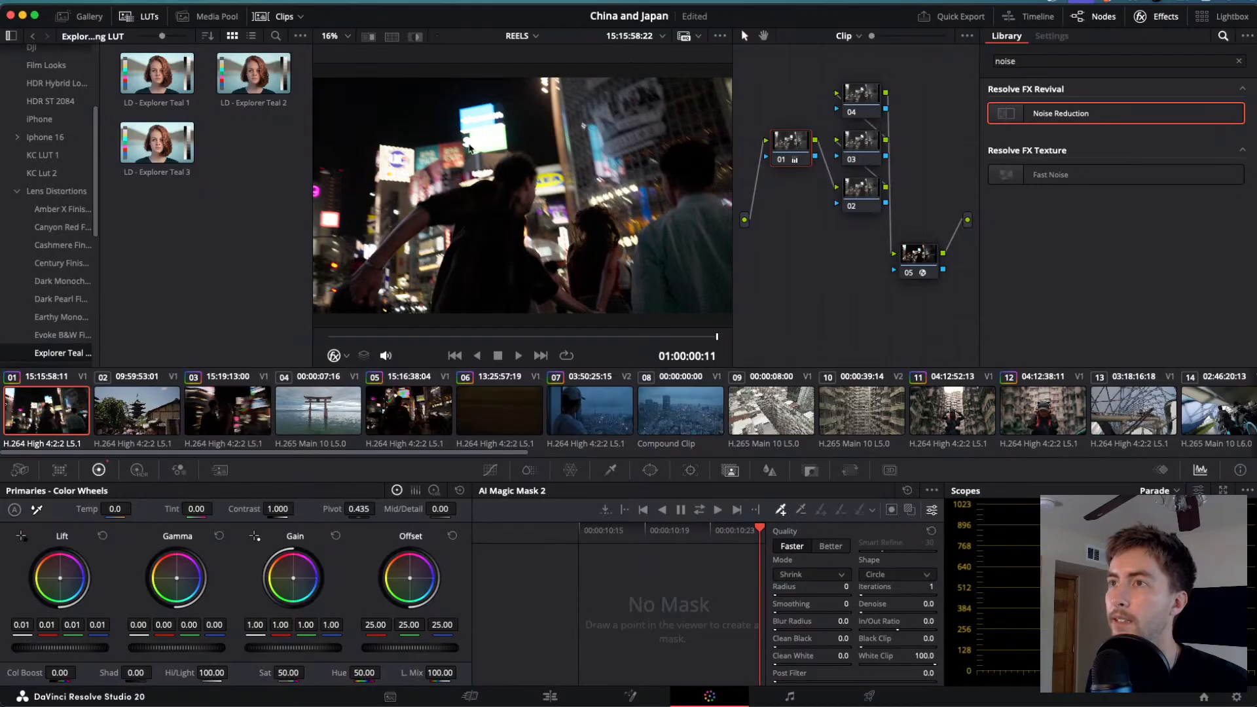
pyautogui.moveTo(220, 672); pyautogui.dragTo(141, 673)
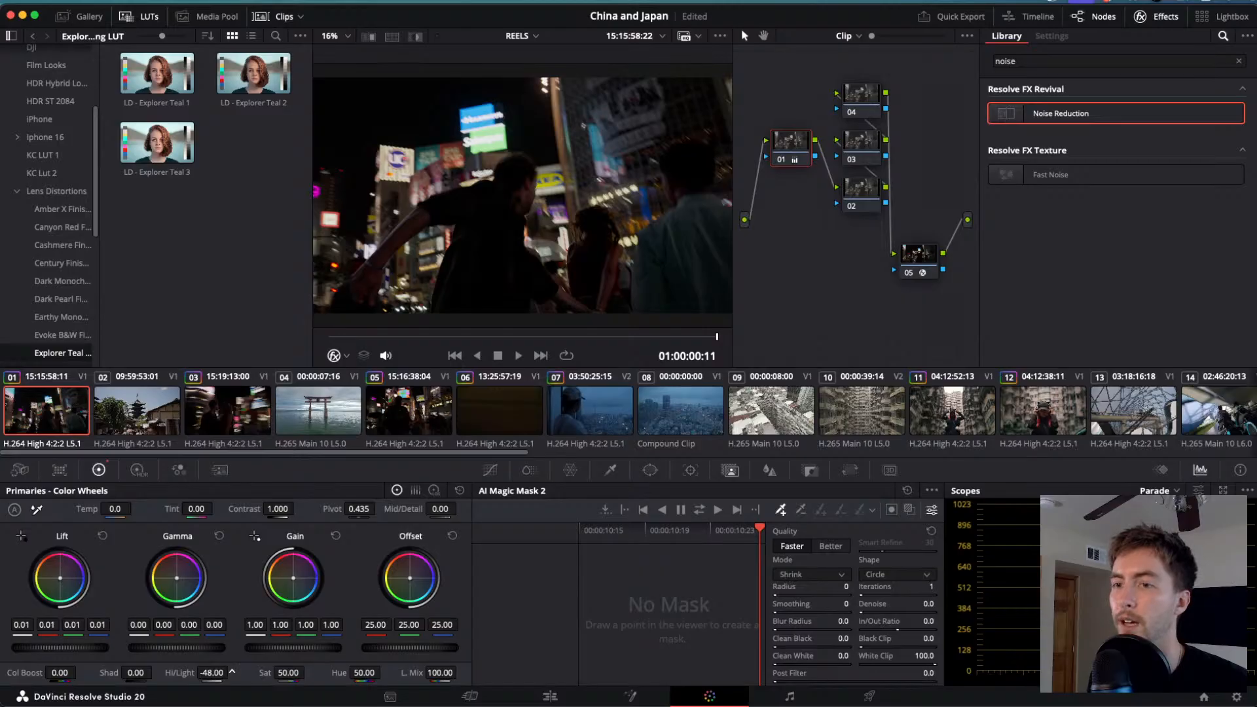
# - Review the first two clips in playback, return to the first clip at 01:00:00:04 and check the parade scope's options
pyautogui.press('Down')
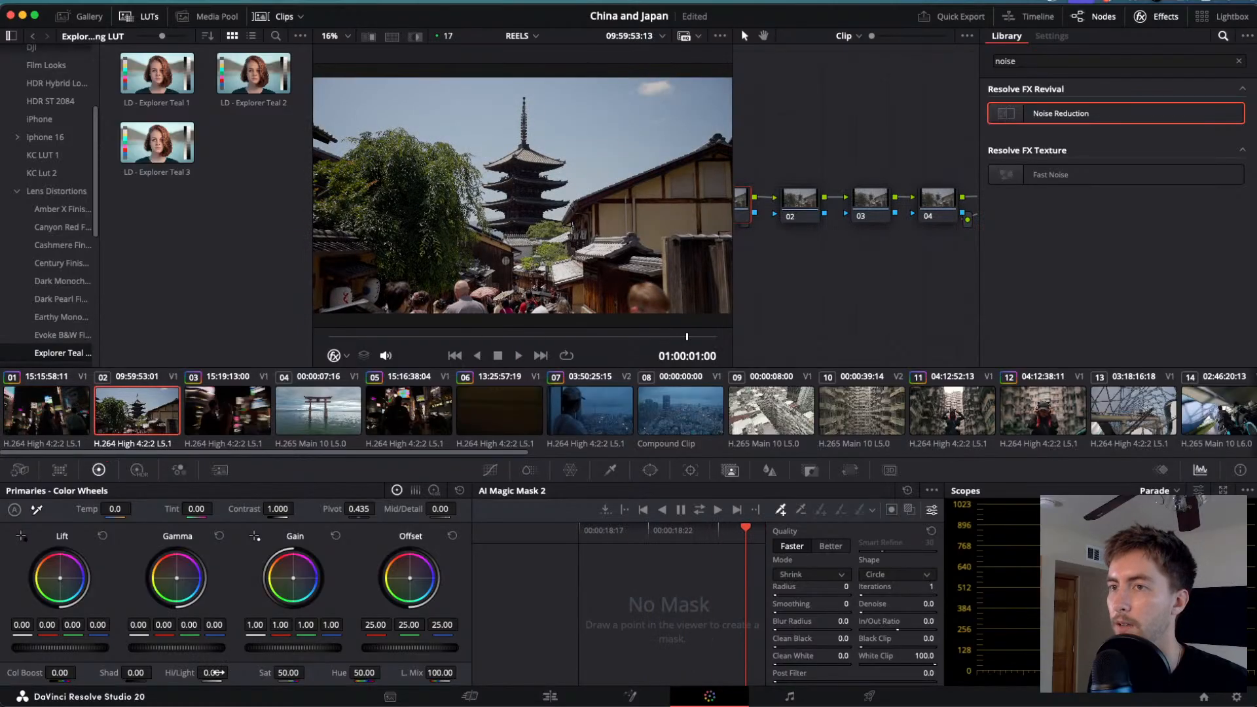
pyautogui.click(59, 415)
pyautogui.press('space')
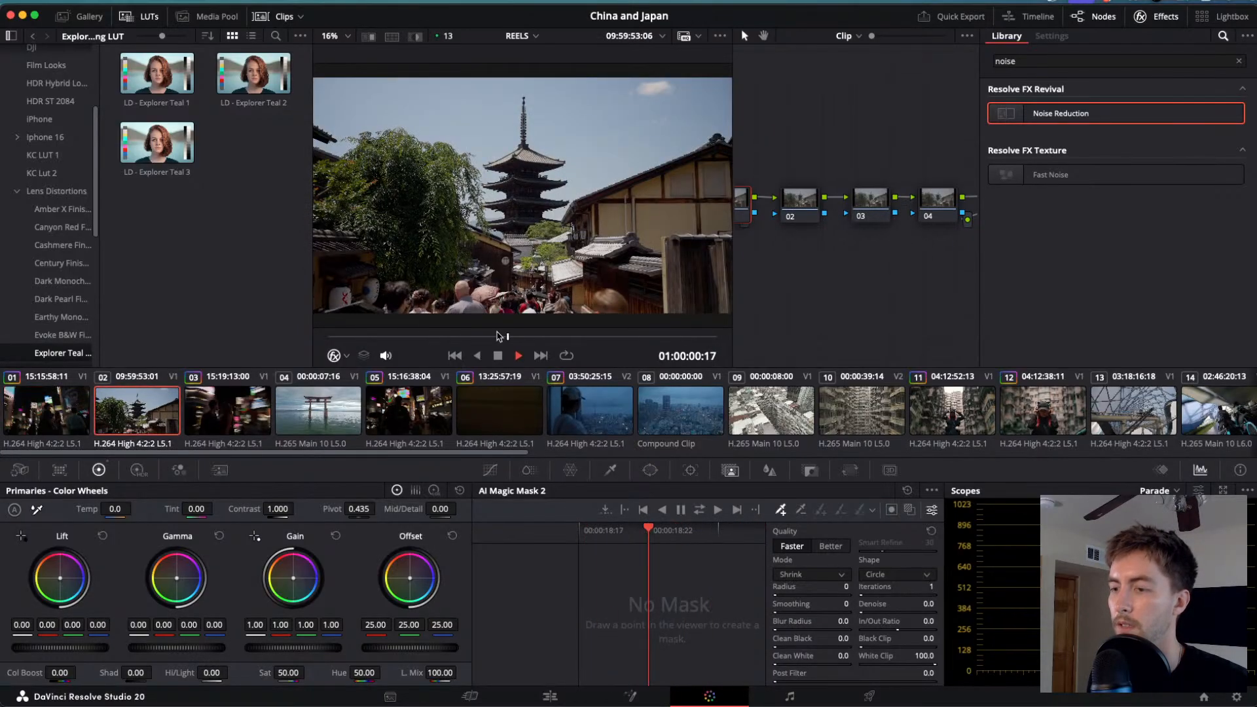
pyautogui.press('j')
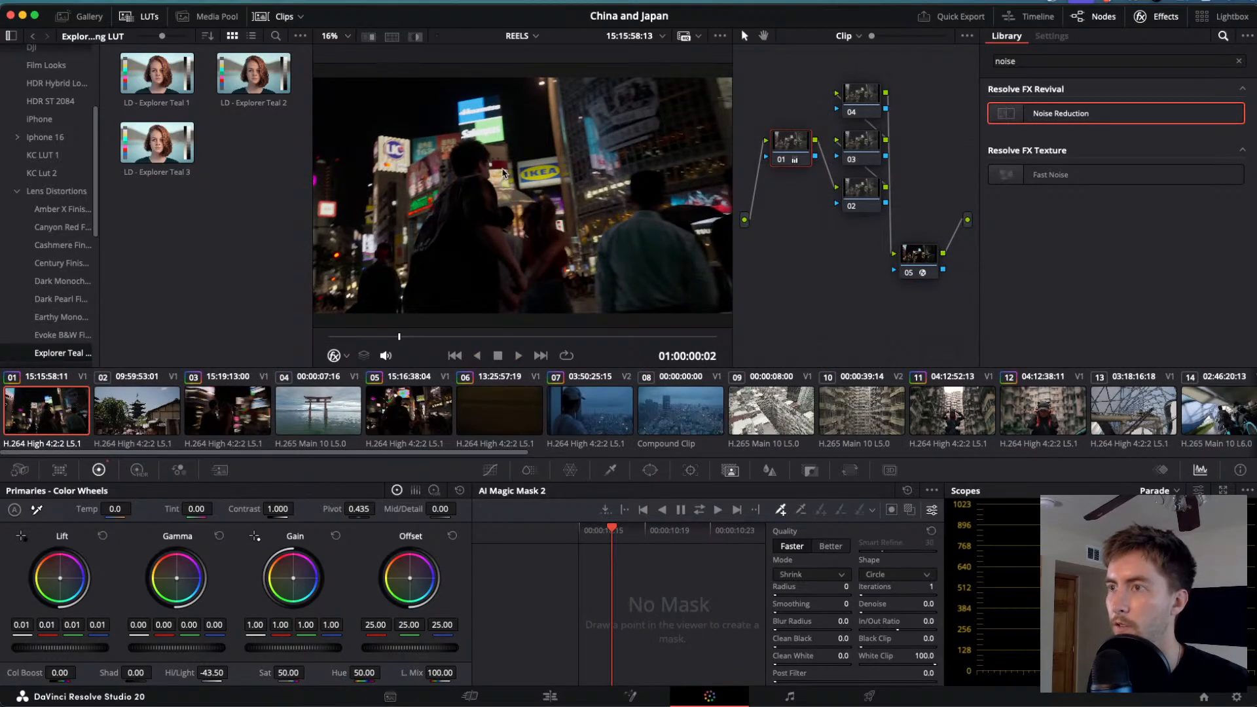
pyautogui.press('l')
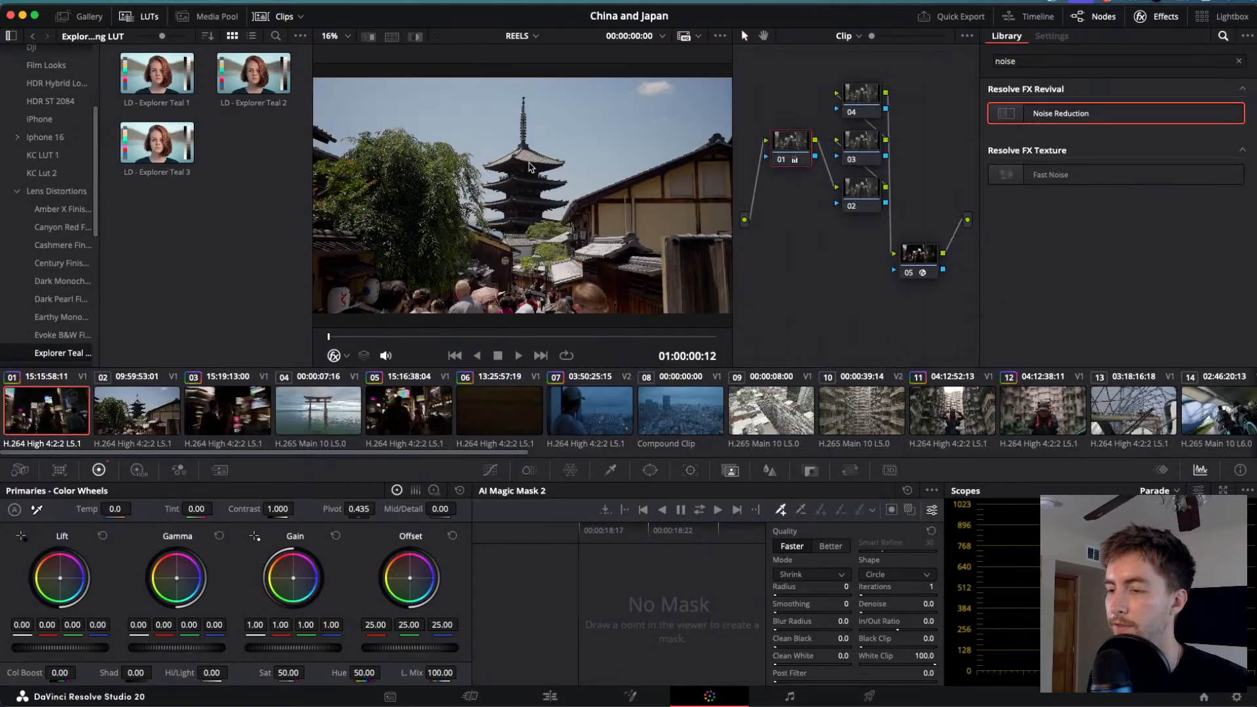
pyautogui.press('space')
pyautogui.press('space')
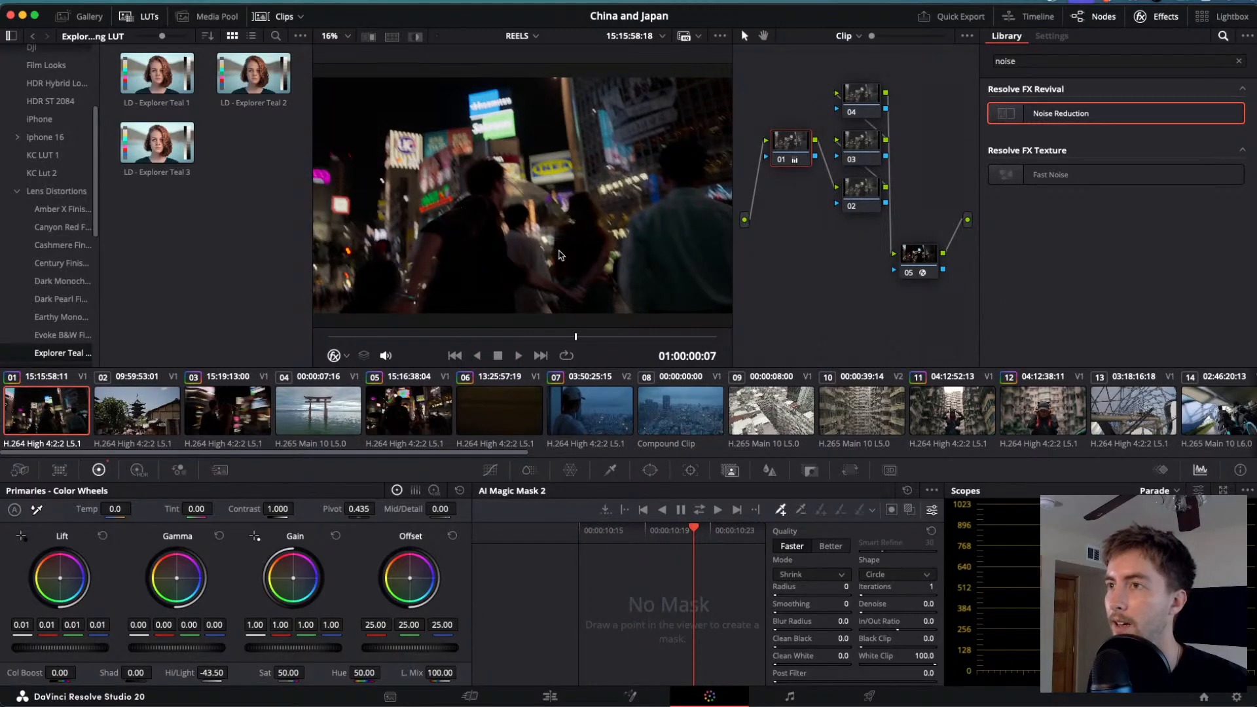
pyautogui.press('Left')
pyautogui.press('Left')
pyautogui.press('Left')
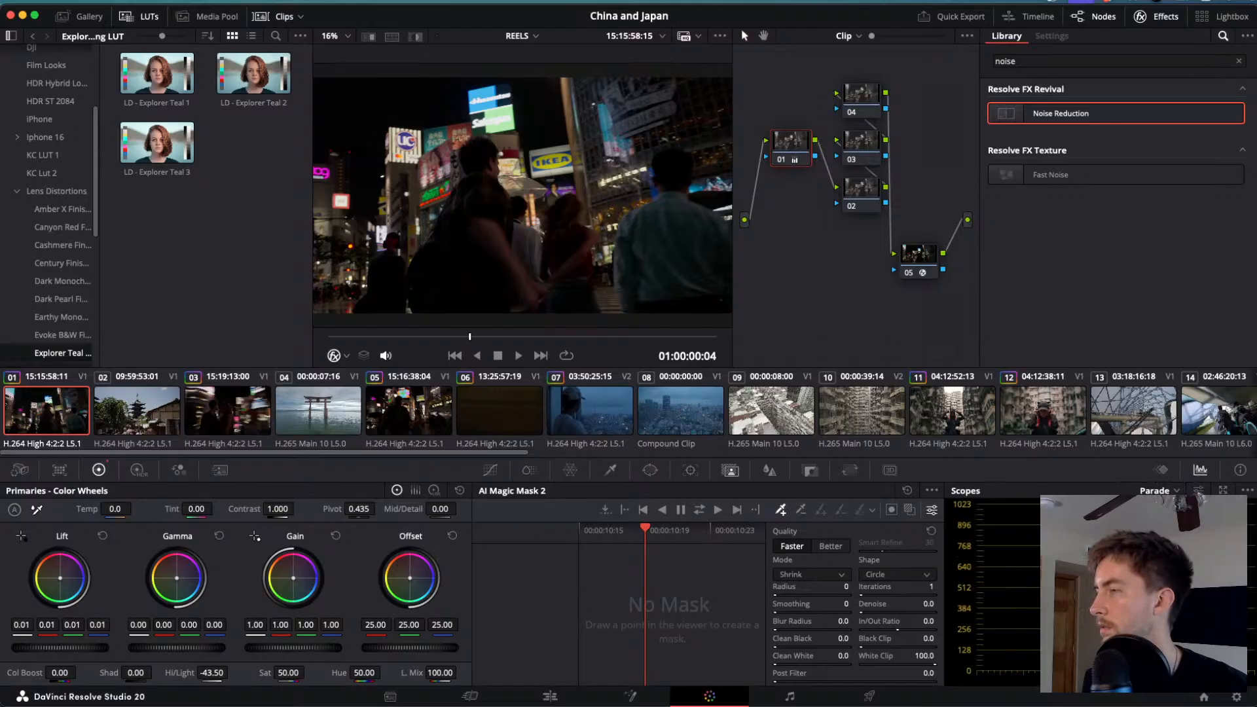
pyautogui.click(1198, 490)
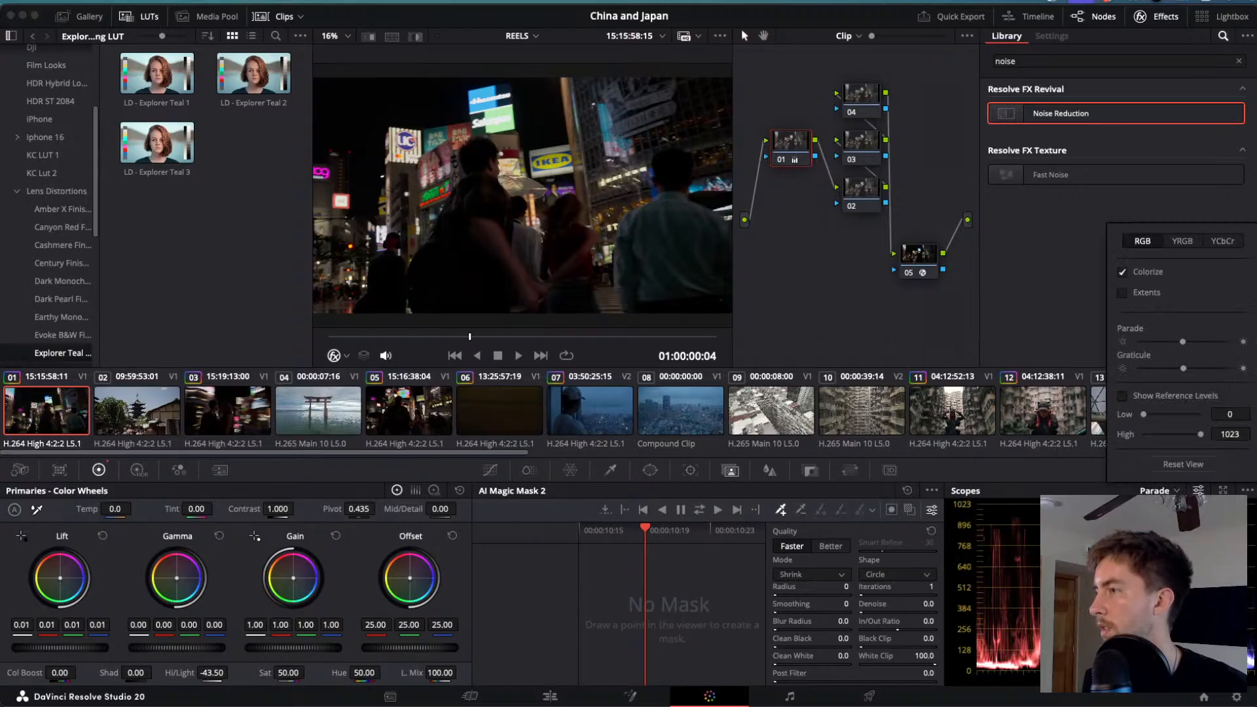
pyautogui.click(1198, 490)
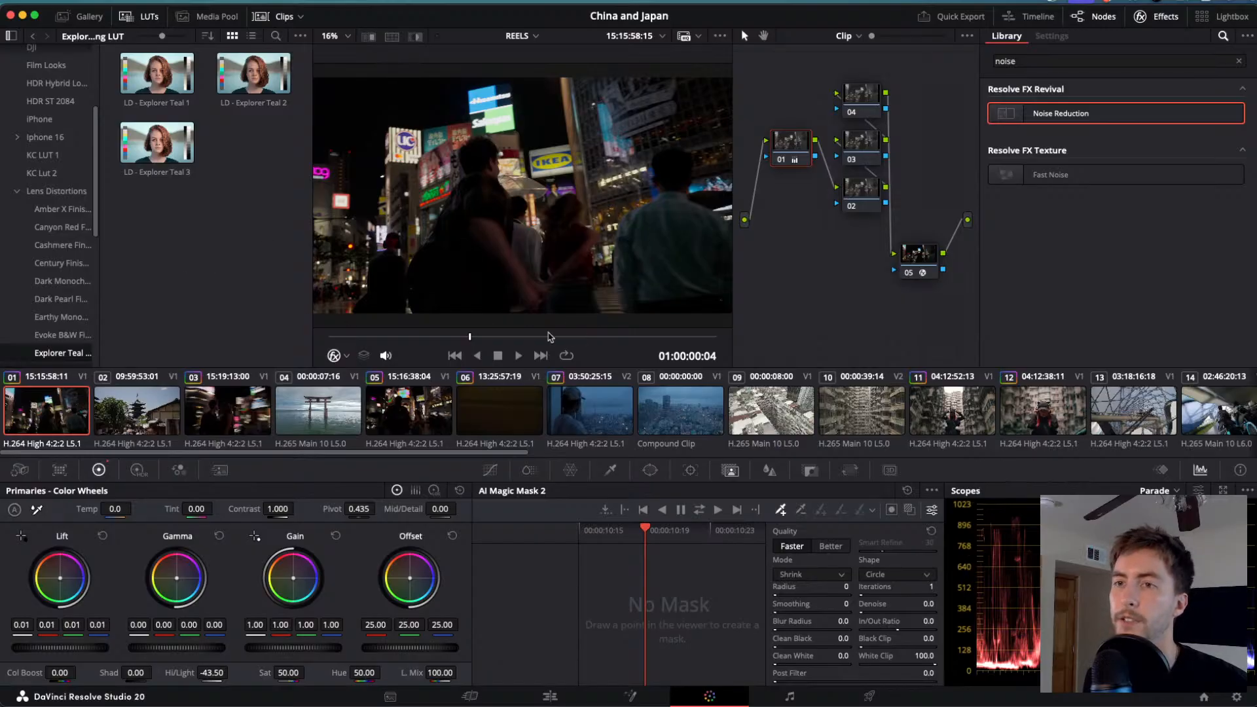
# - Try a cooler temperature on node 01, set it to 90.0 and check the grade at frame 01:00:00:02
pyautogui.moveTo(116, 510)
pyautogui.mouseDown()
pyautogui.moveTo(40, 509)
pyautogui.moveTo(128, 509)
pyautogui.mouseUp()
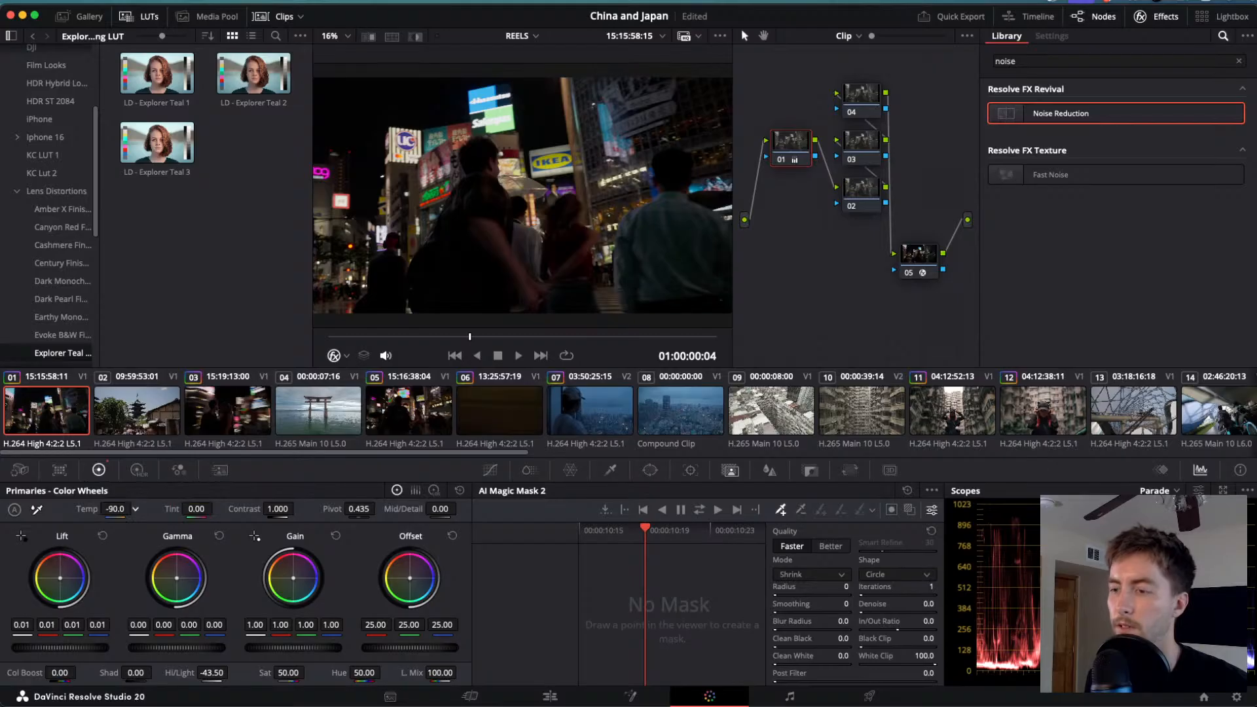
pyautogui.moveTo(116, 510); pyautogui.dragTo(113, 510)
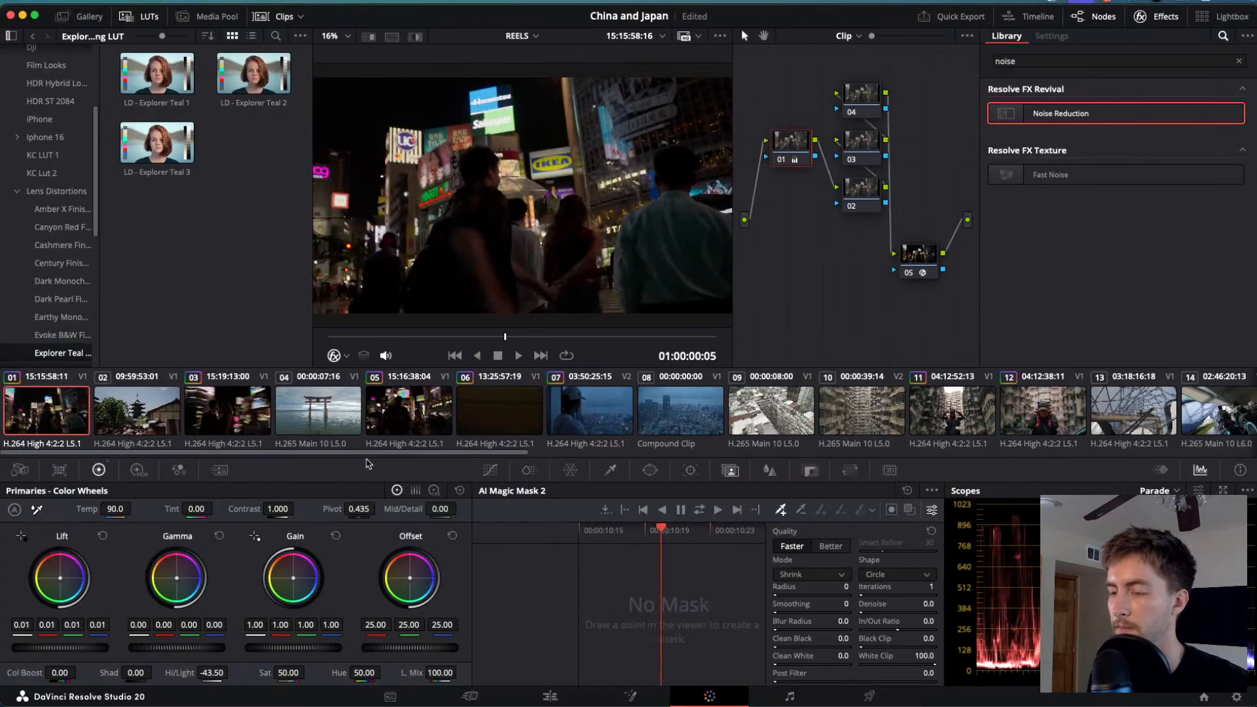
pyautogui.press('Left')
pyautogui.press('Left')
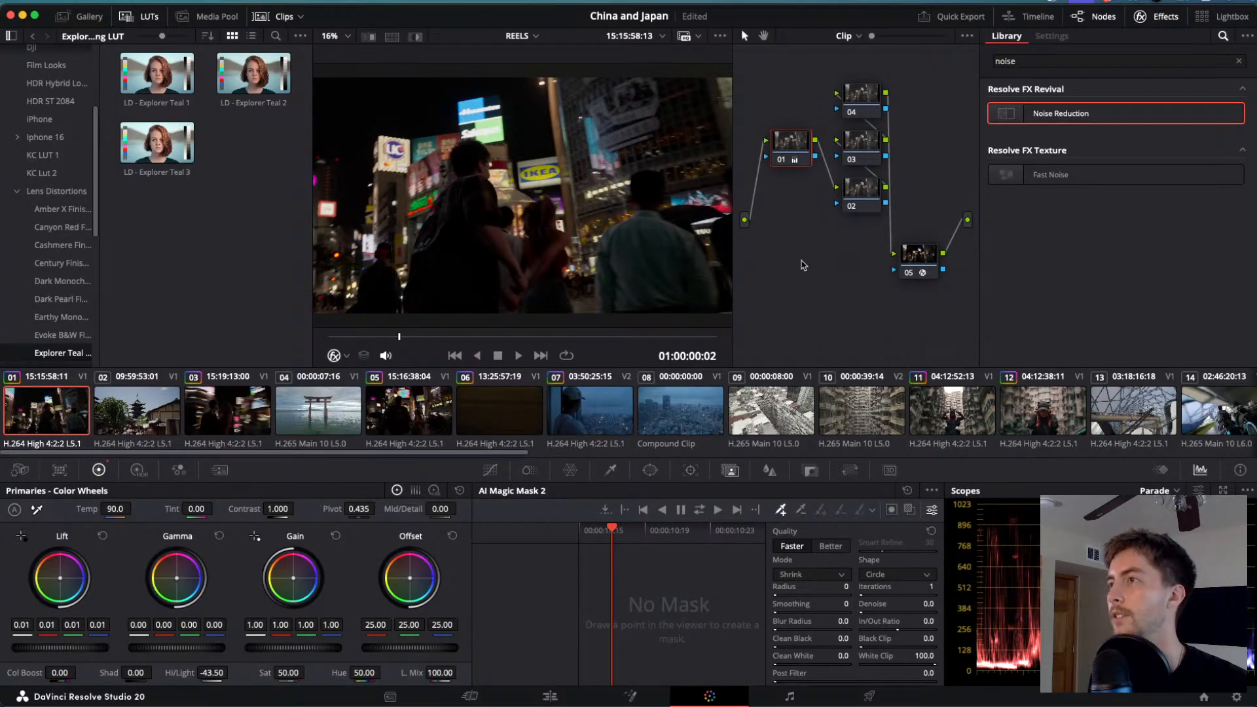
# - Compare against the grade of the eleventh and twelfth clips in playback and return to the first clip
pyautogui.moveTo(872, 61); pyautogui.dragTo(842, 252)
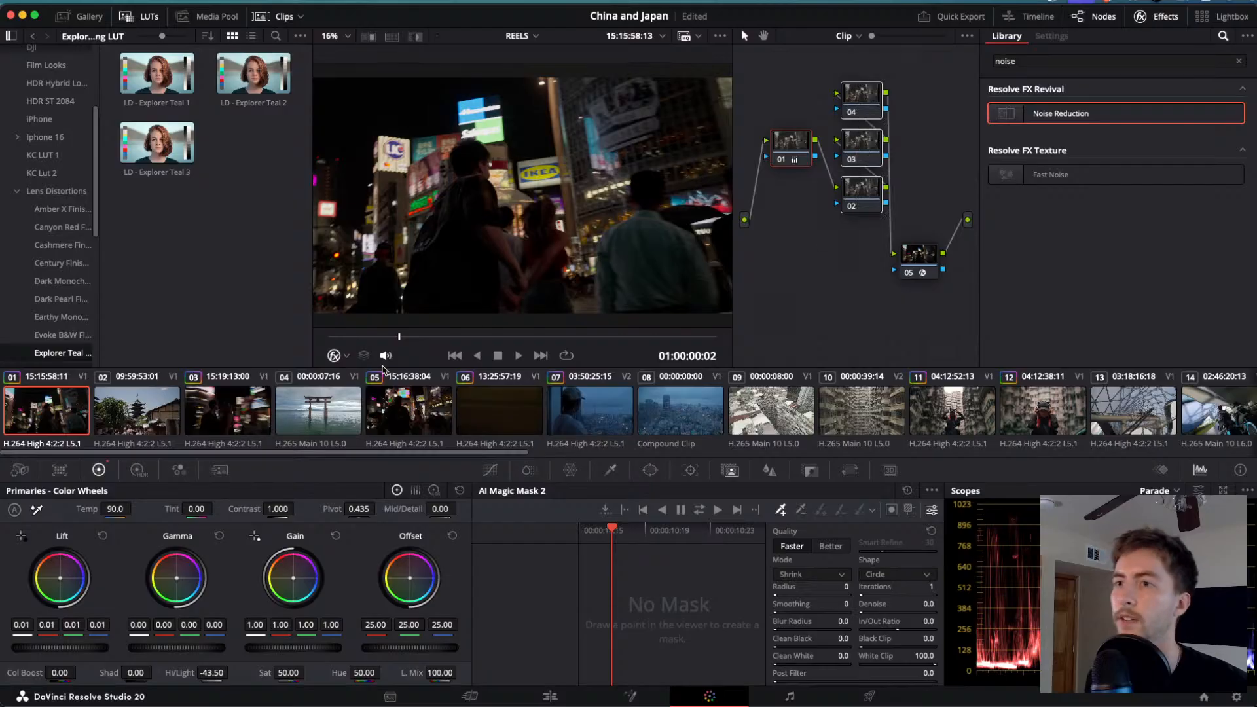
pyautogui.hscroll(5, 852, 410)
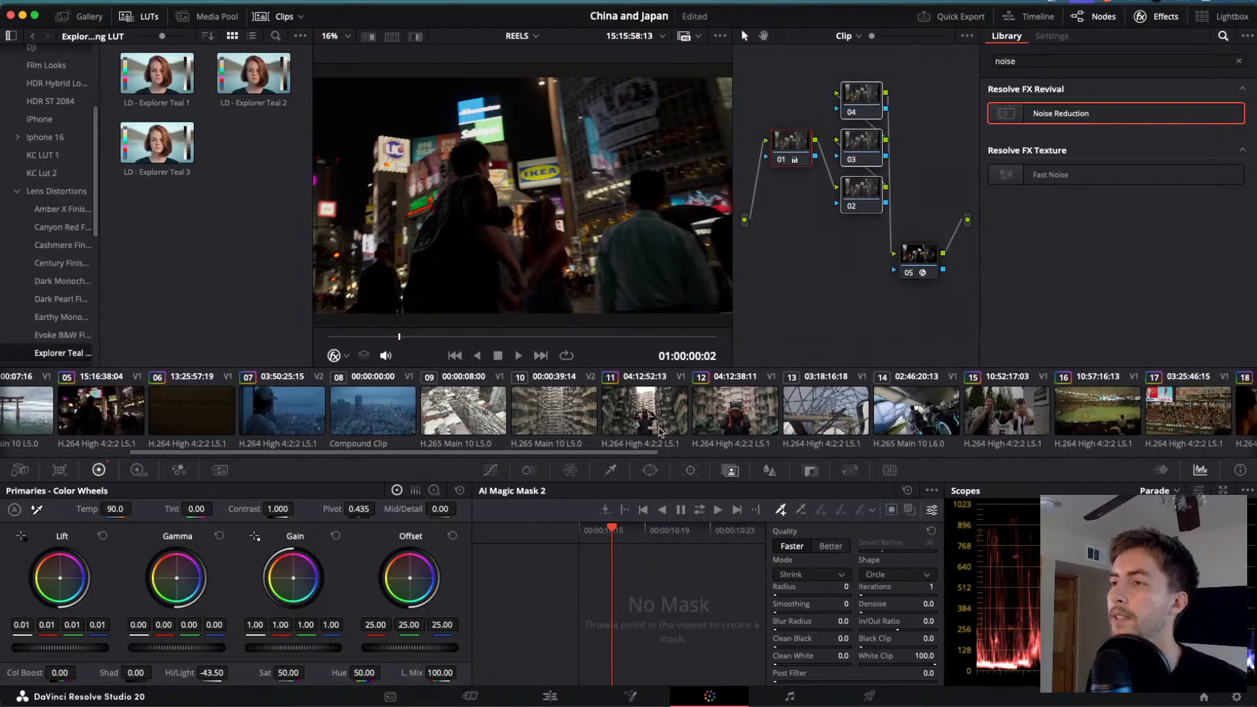
pyautogui.click(638, 411)
pyautogui.press('space')
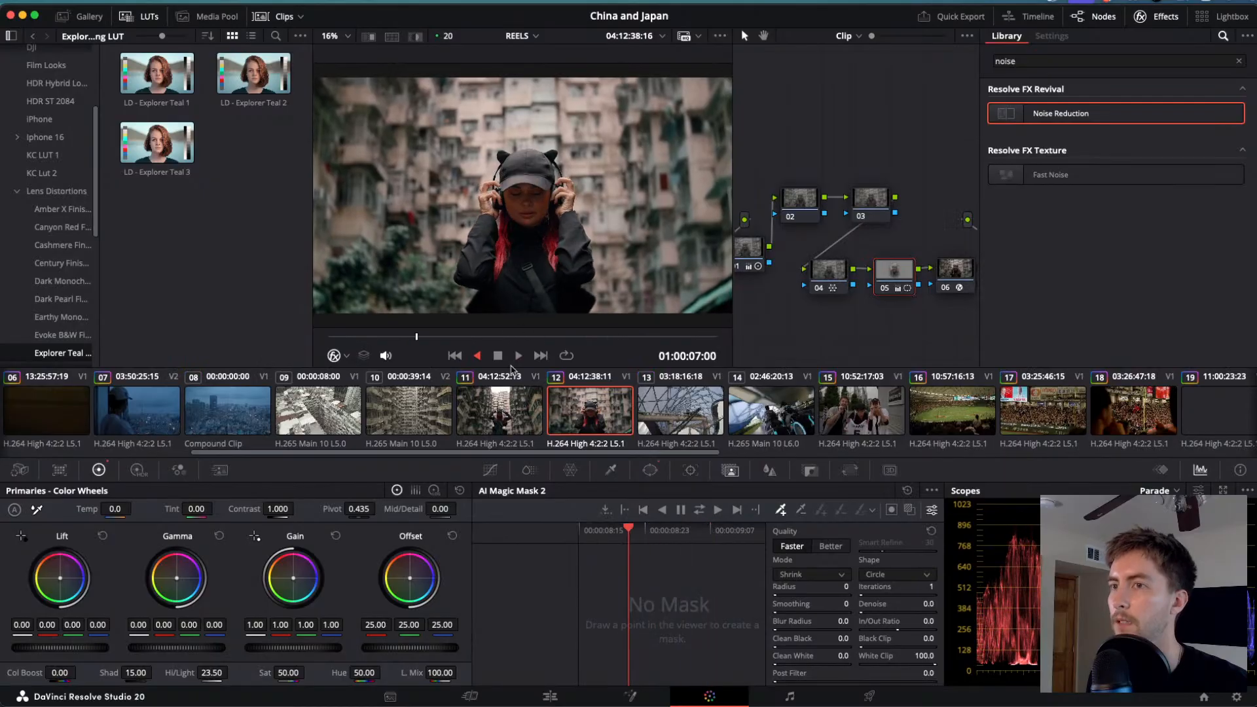
pyautogui.hscroll(-5, 167, 411)
pyautogui.click(34, 422)
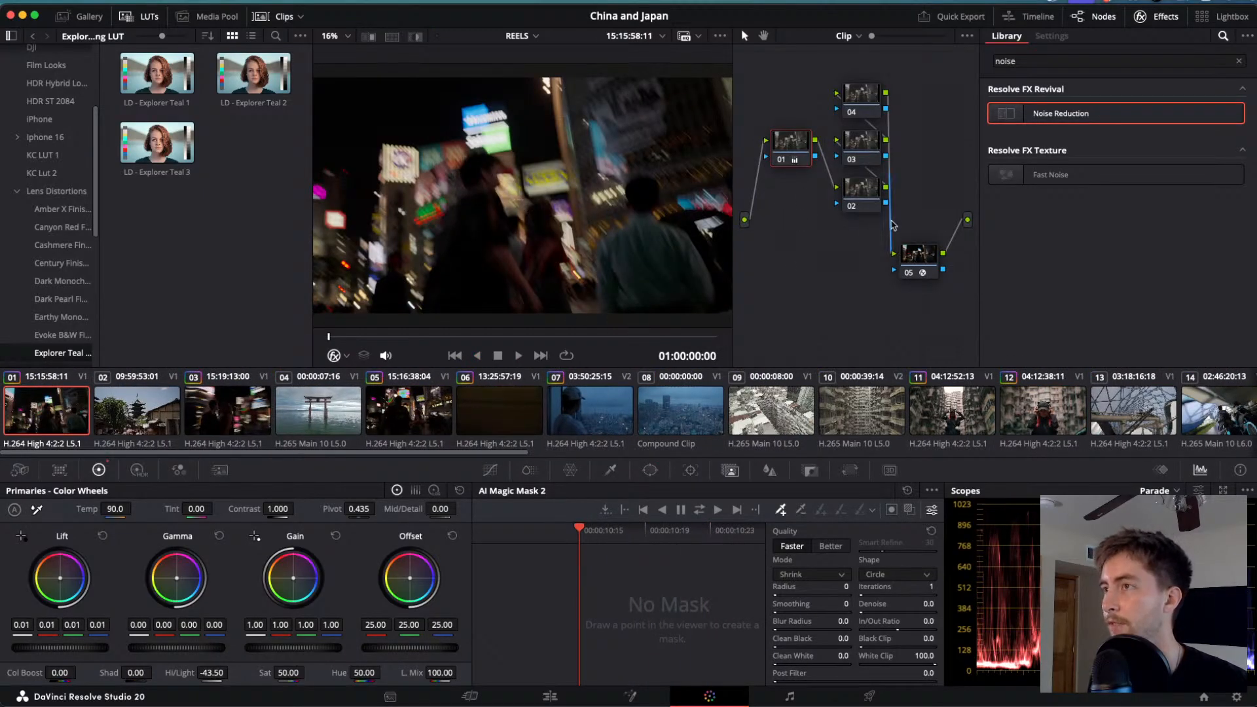
# - Move node 01 level with the graph's source input and play the first clip, ending at frame 01:00:00:04
pyautogui.moveTo(776, 136); pyautogui.dragTo(785, 214)
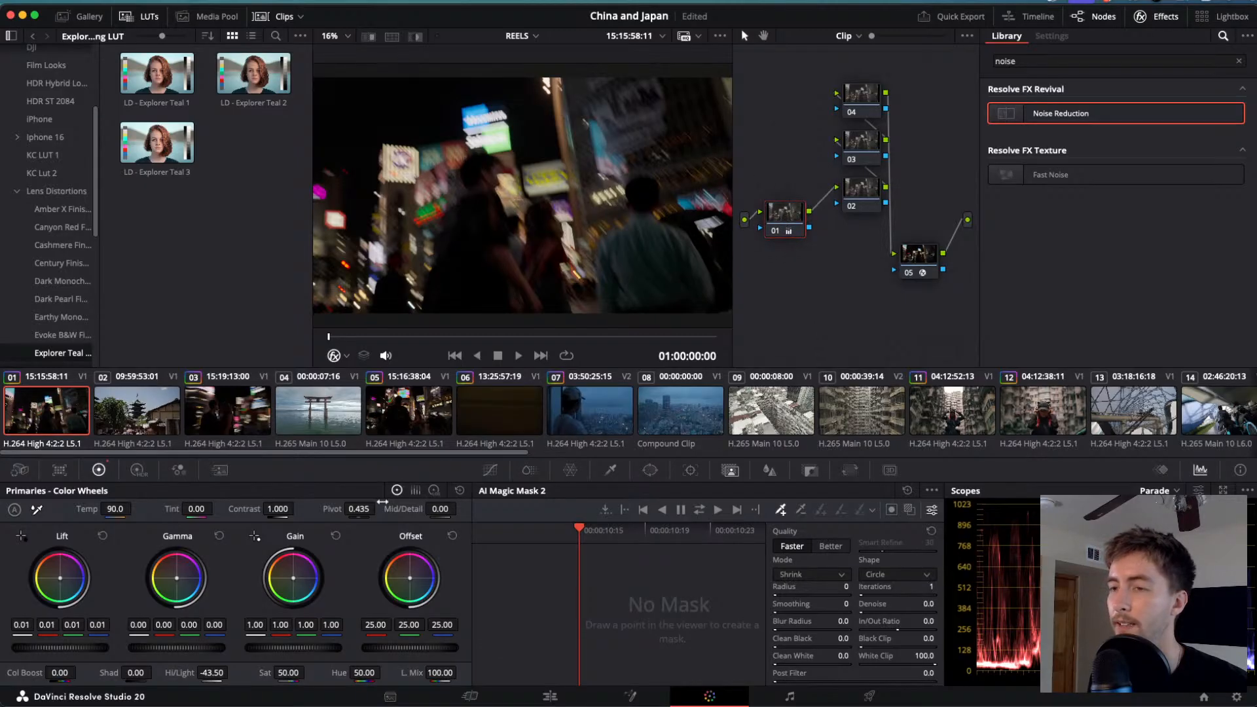
pyautogui.press('space')
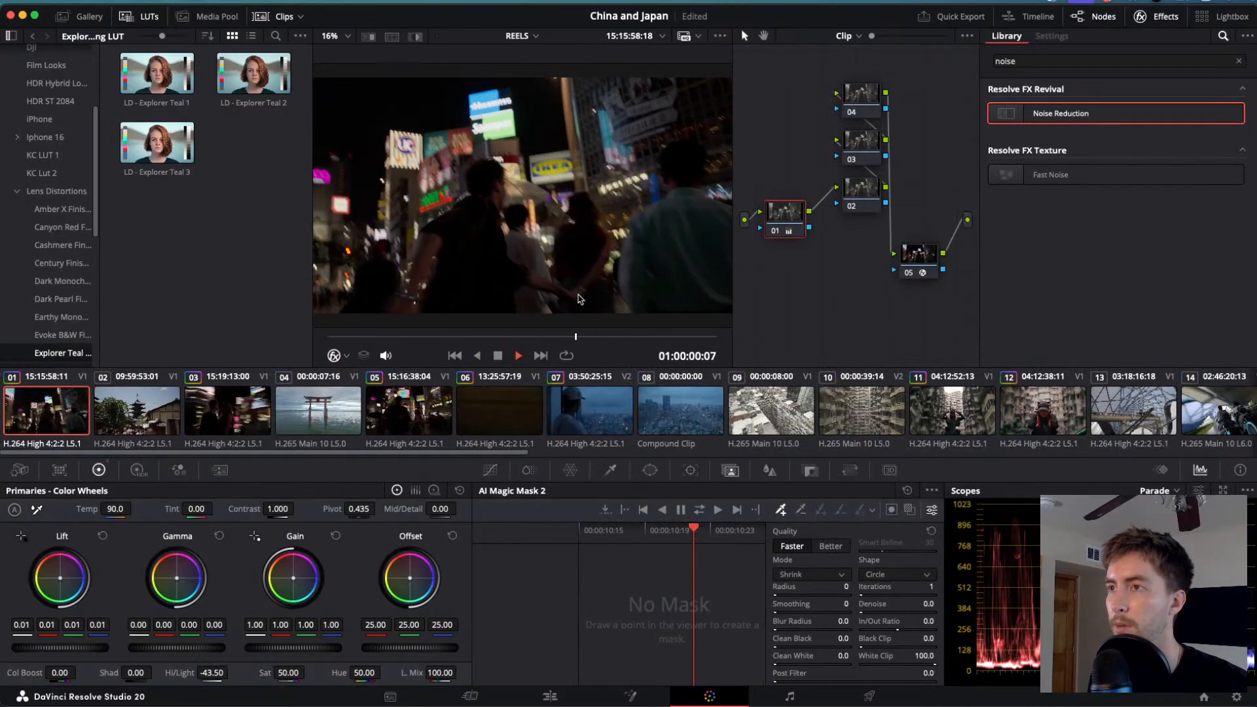
pyautogui.press('space')
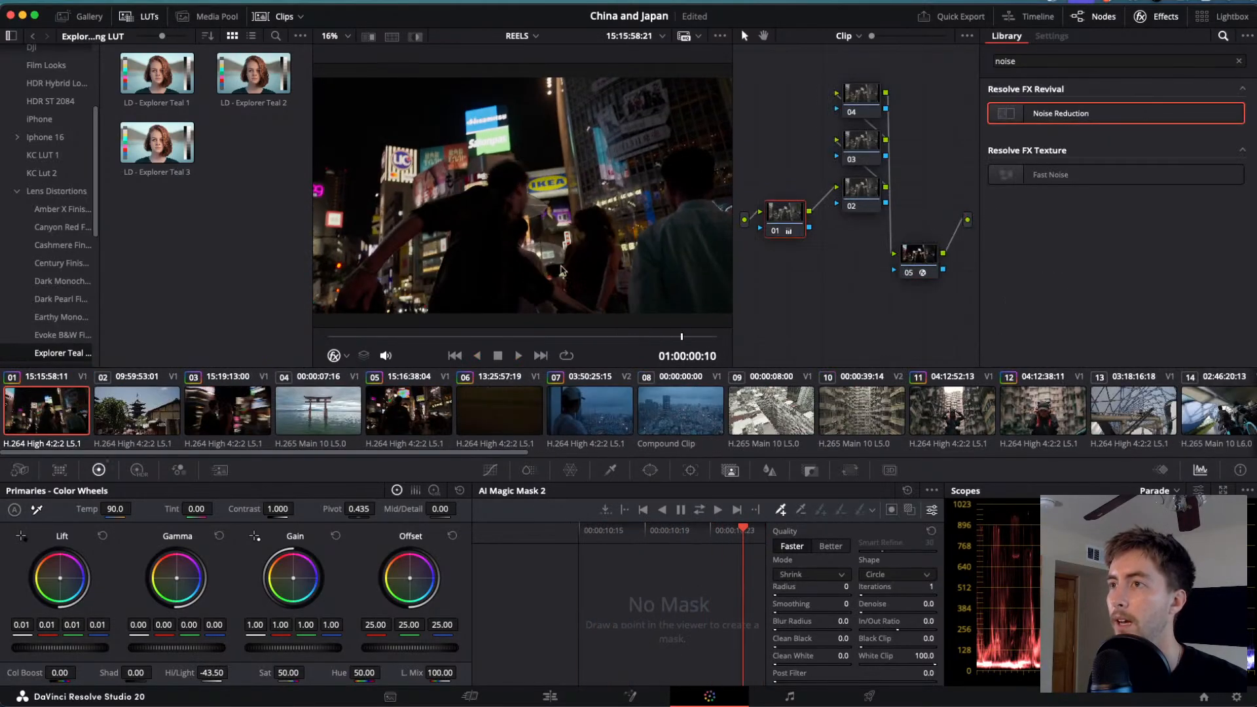
pyautogui.press('j')
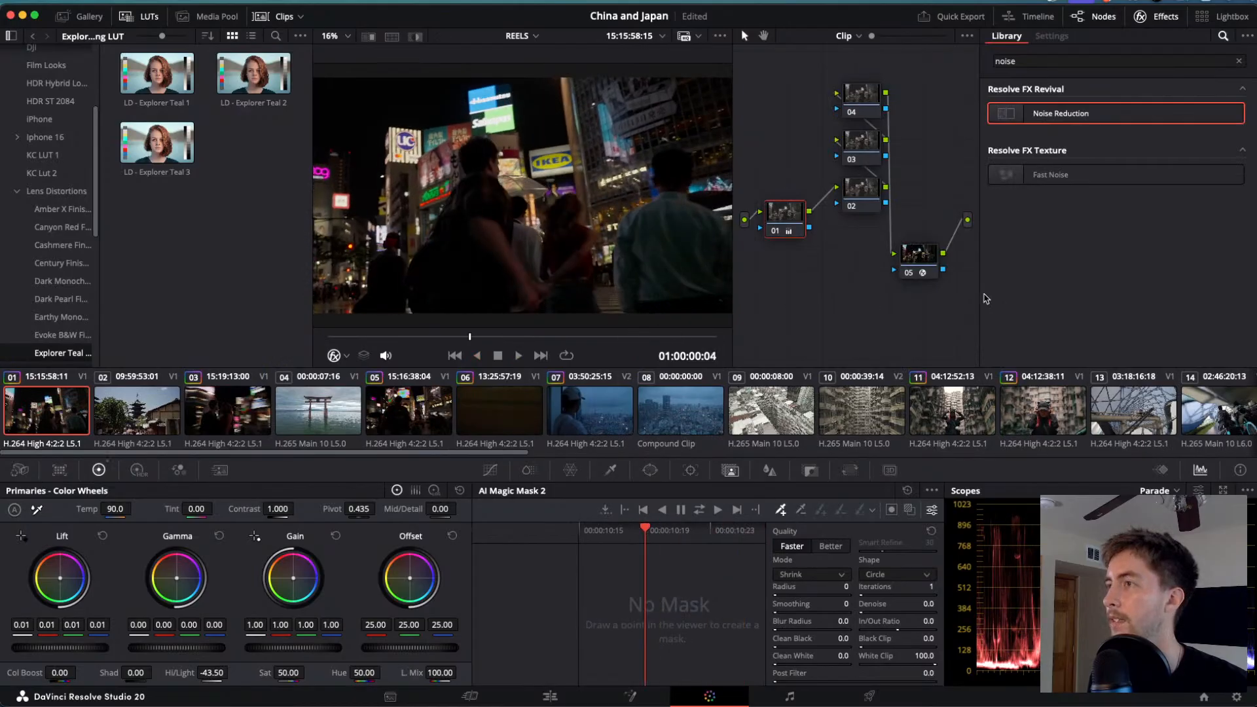
# - Rearrange the node graph with the stack of nodes 02 to 04 closer to node 01 and node 05 just below them
pyautogui.moveTo(919, 254); pyautogui.dragTo(912, 251)
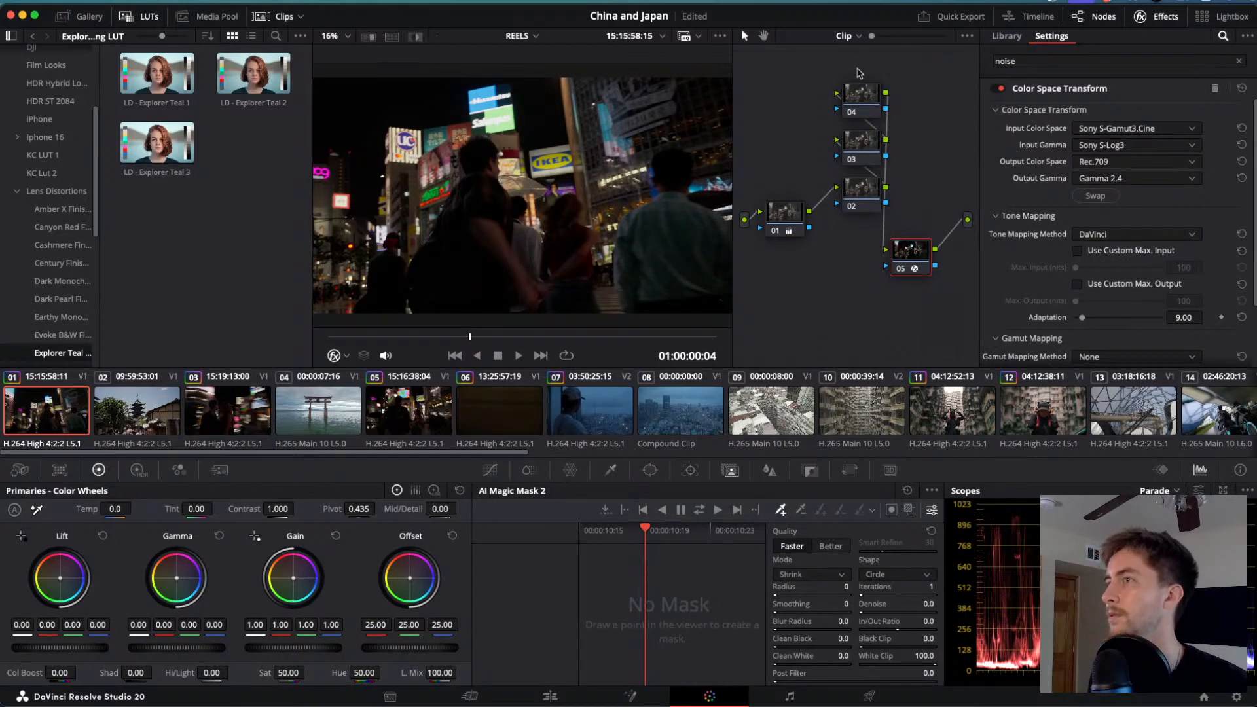
pyautogui.moveTo(859, 73); pyautogui.dragTo(837, 204)
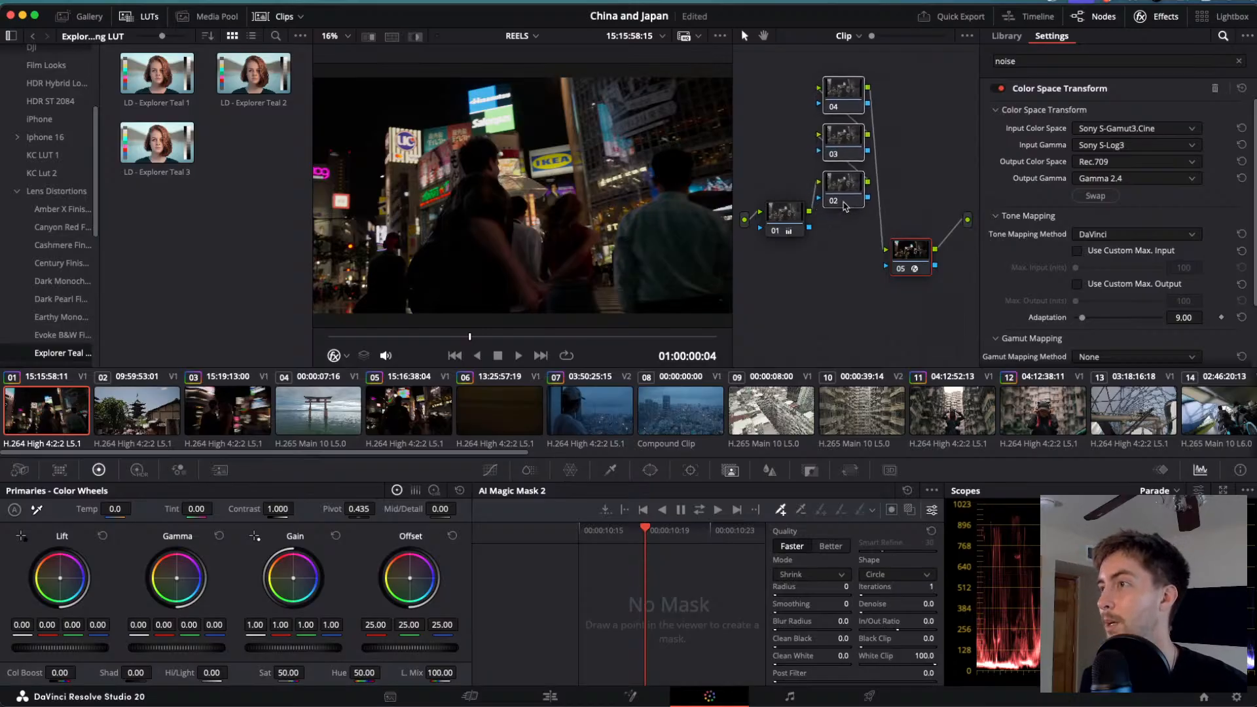
pyautogui.click(906, 248)
pyautogui.moveTo(906, 247); pyautogui.dragTo(887, 253)
# - Add a node after node 05, search the effects for "dehan" and apply Dehancer Pro 7.2.1 to the new node
pyautogui.click(1007, 35)
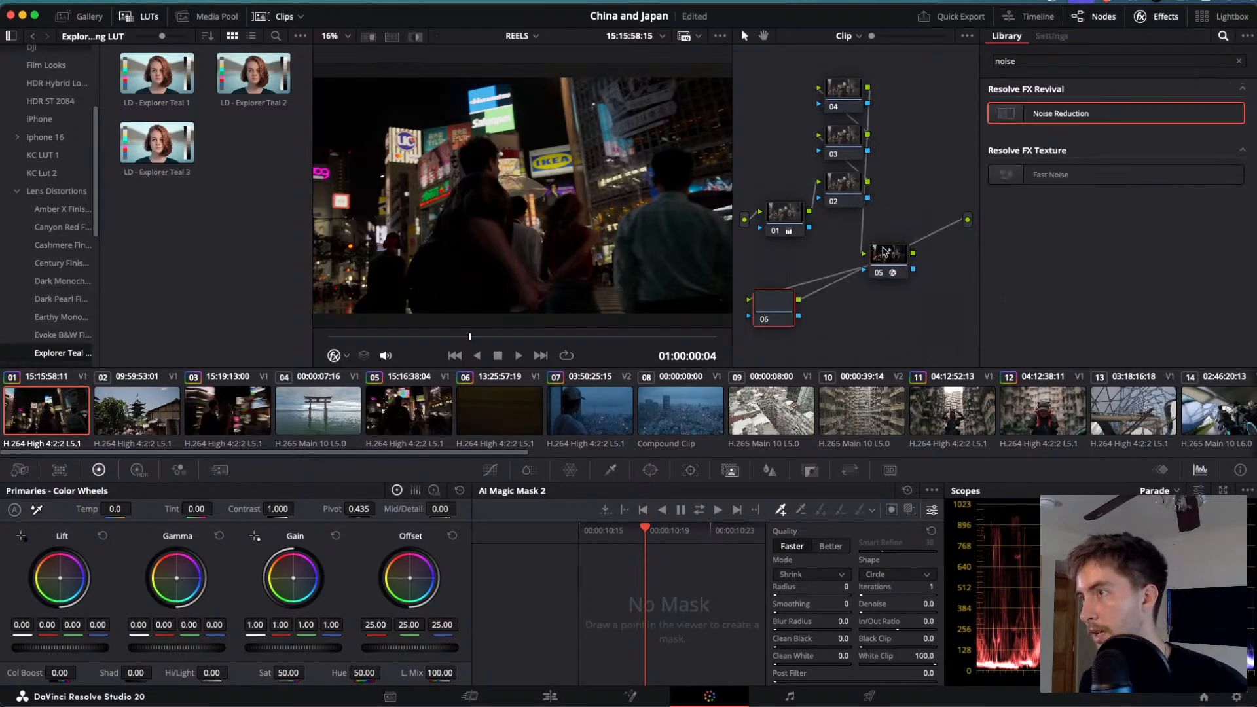
pyautogui.moveTo(1061, 113); pyautogui.dragTo(935, 315)
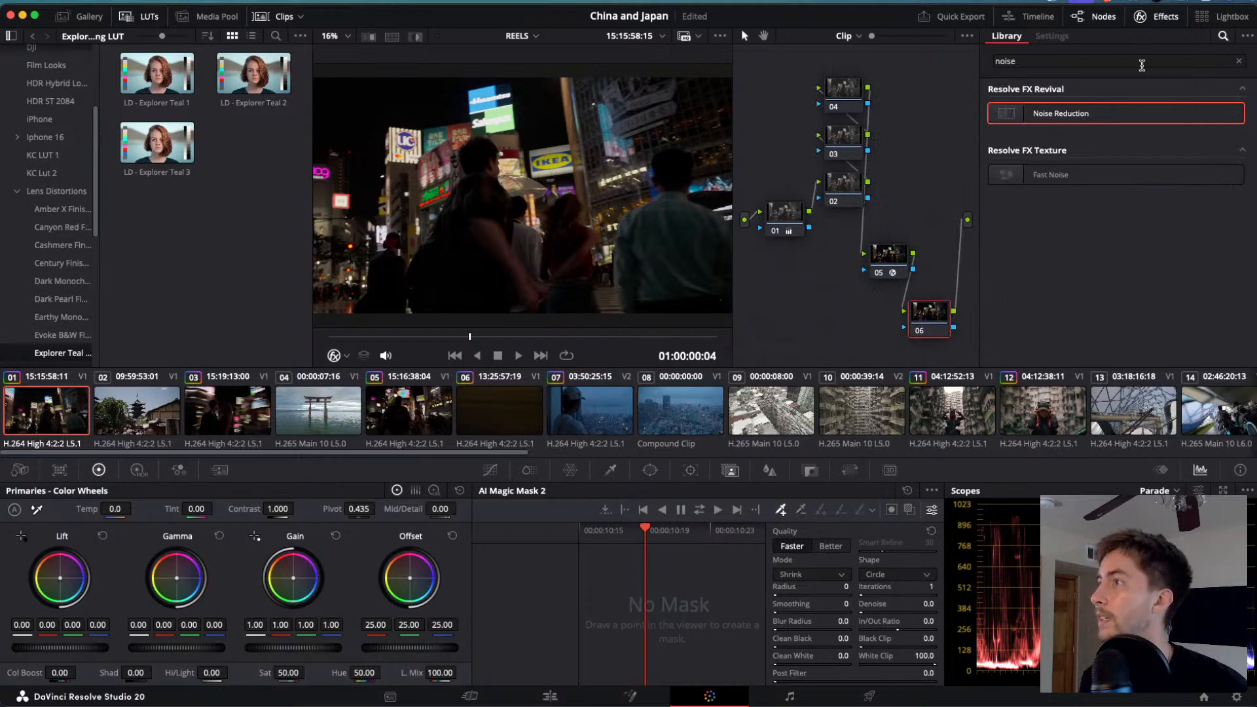
pyautogui.click(1237, 61)
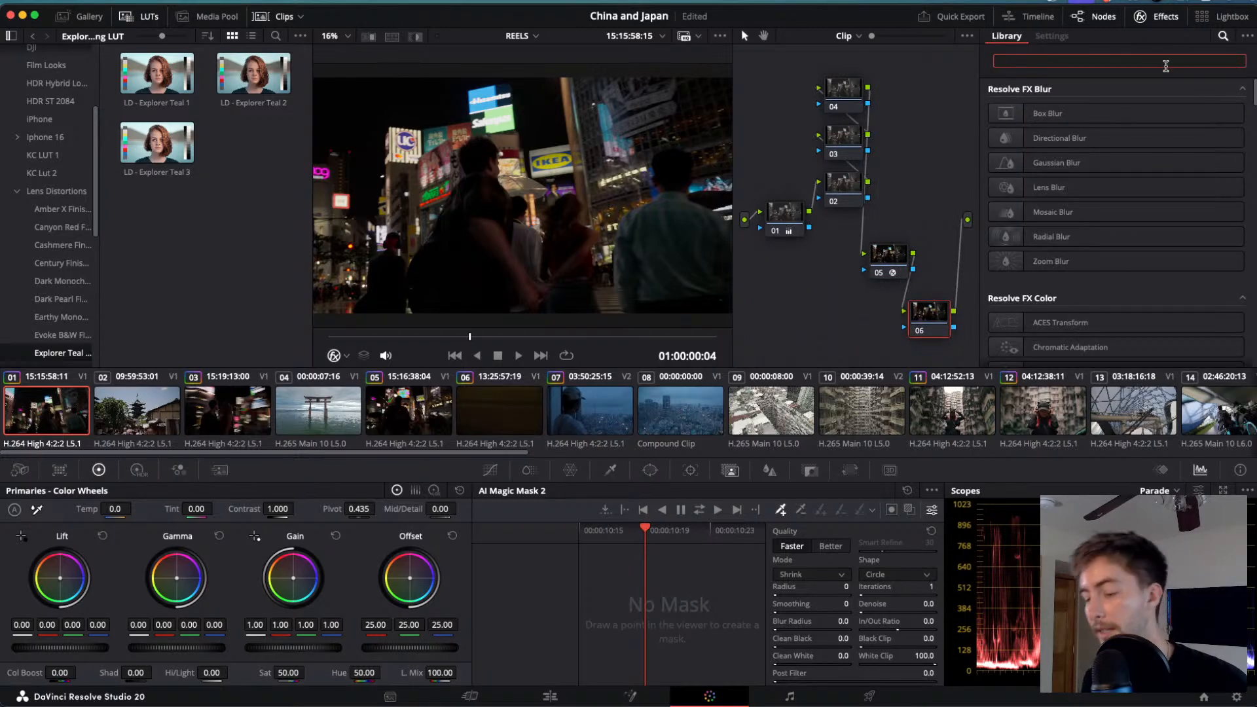
pyautogui.write('dehan')
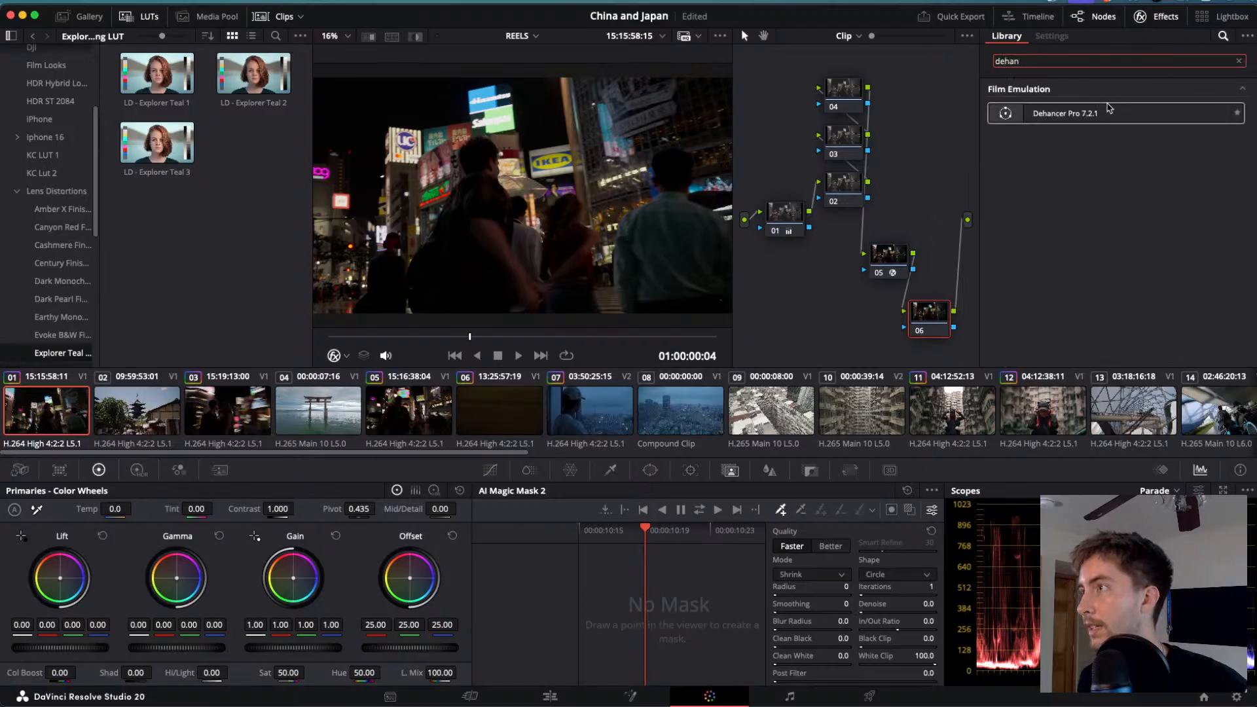
pyautogui.moveTo(1108, 108); pyautogui.dragTo(933, 325)
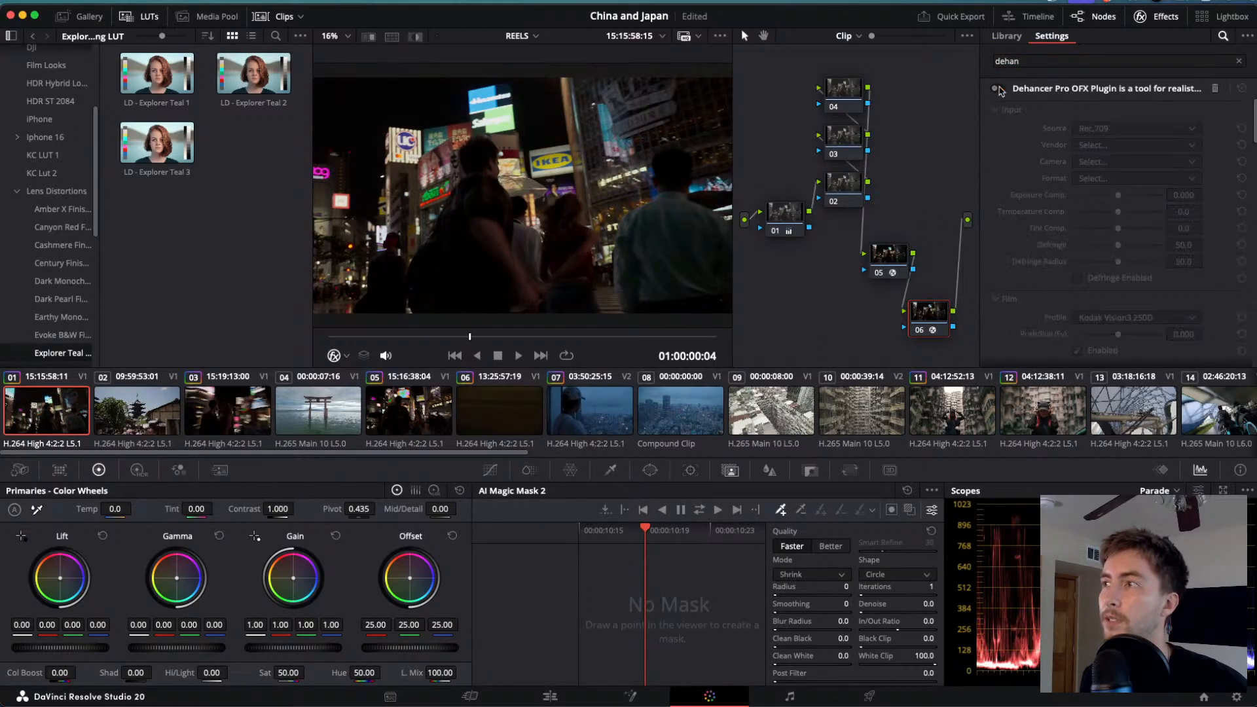
# - Try the Kodak Vision3 500T film profile in Dehancer and return to Kodak Vision3 250D
pyautogui.scroll(-3, 1025, 186)
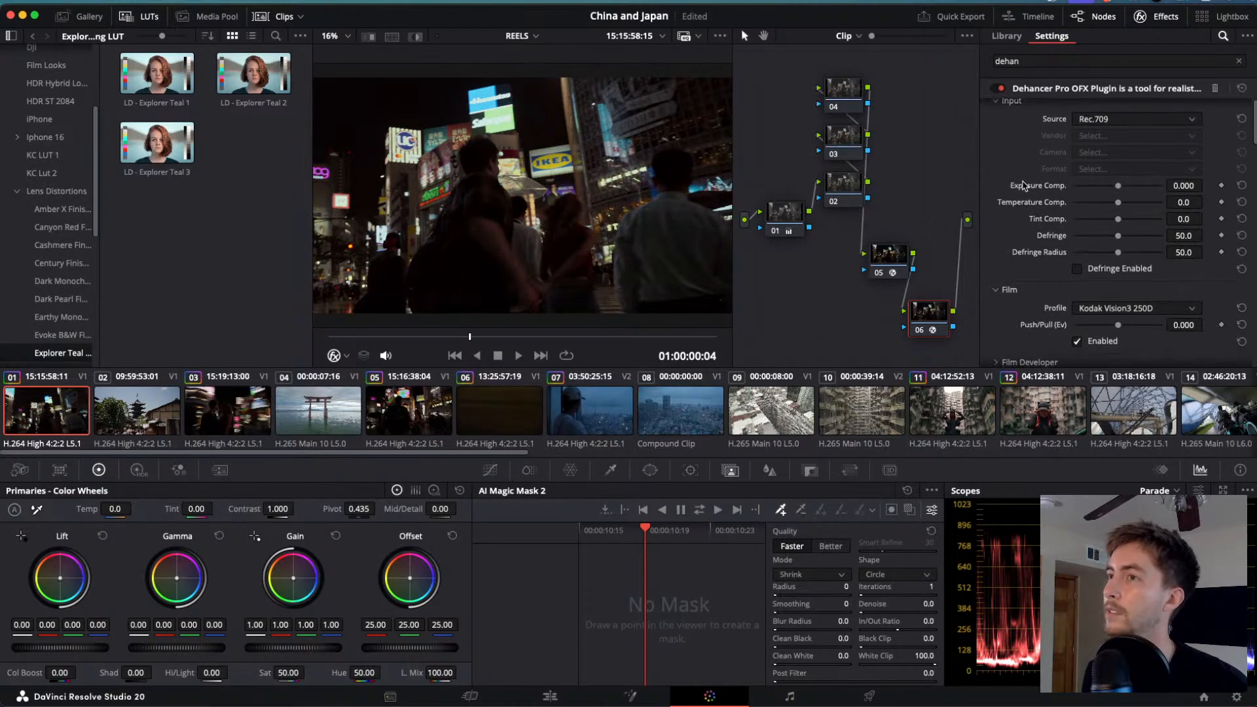
pyautogui.scroll(-3, 1025, 186)
pyautogui.click(1111, 210)
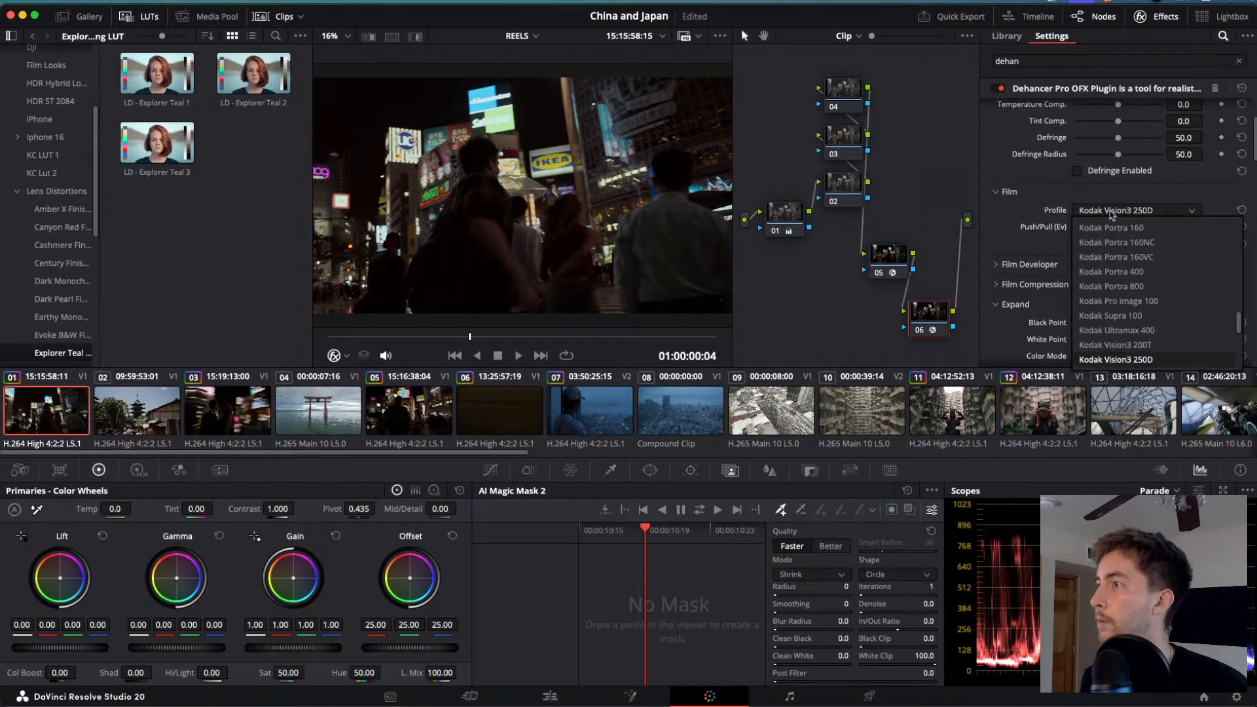
pyautogui.scroll(-1, 1107, 283)
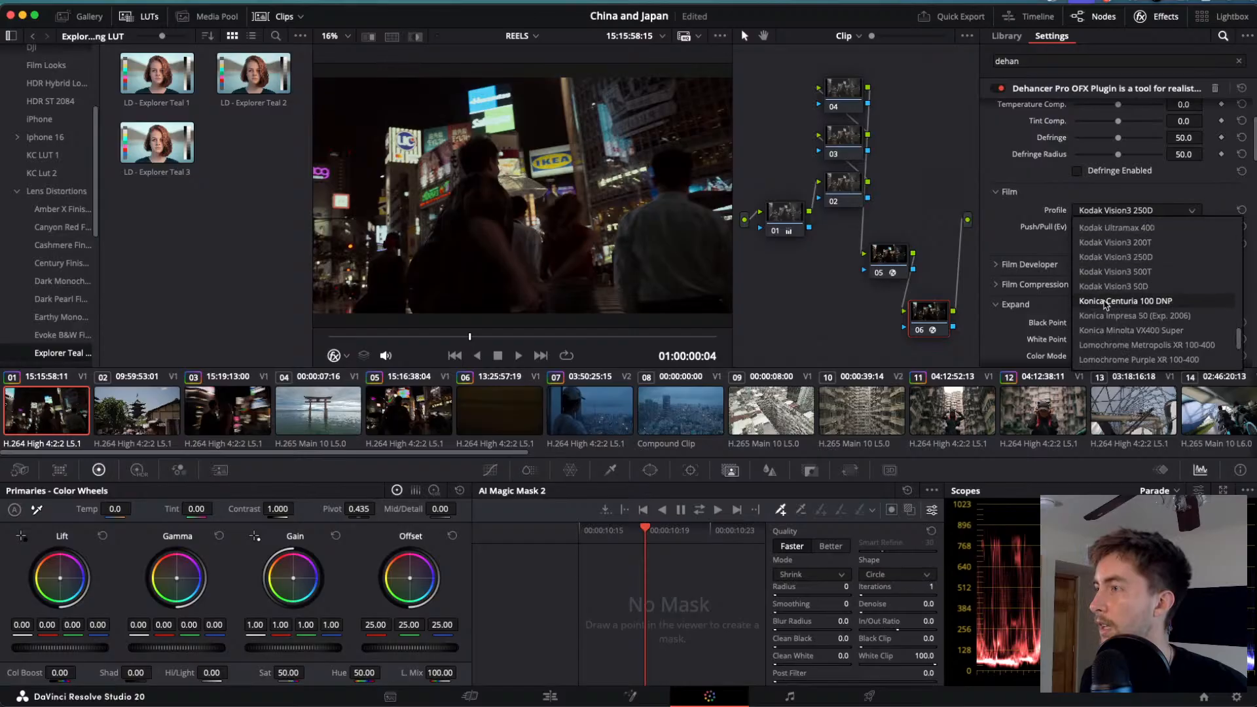
pyautogui.click(1104, 272)
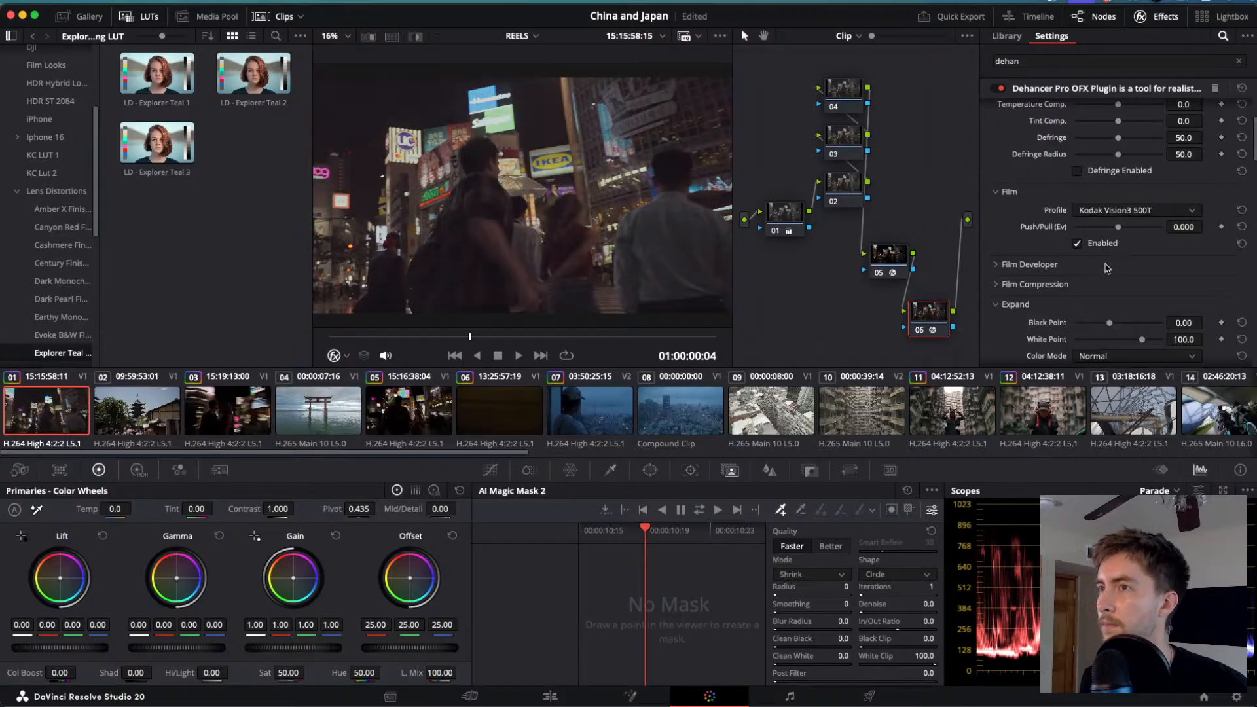
pyautogui.click(1131, 209)
pyautogui.click(1128, 266)
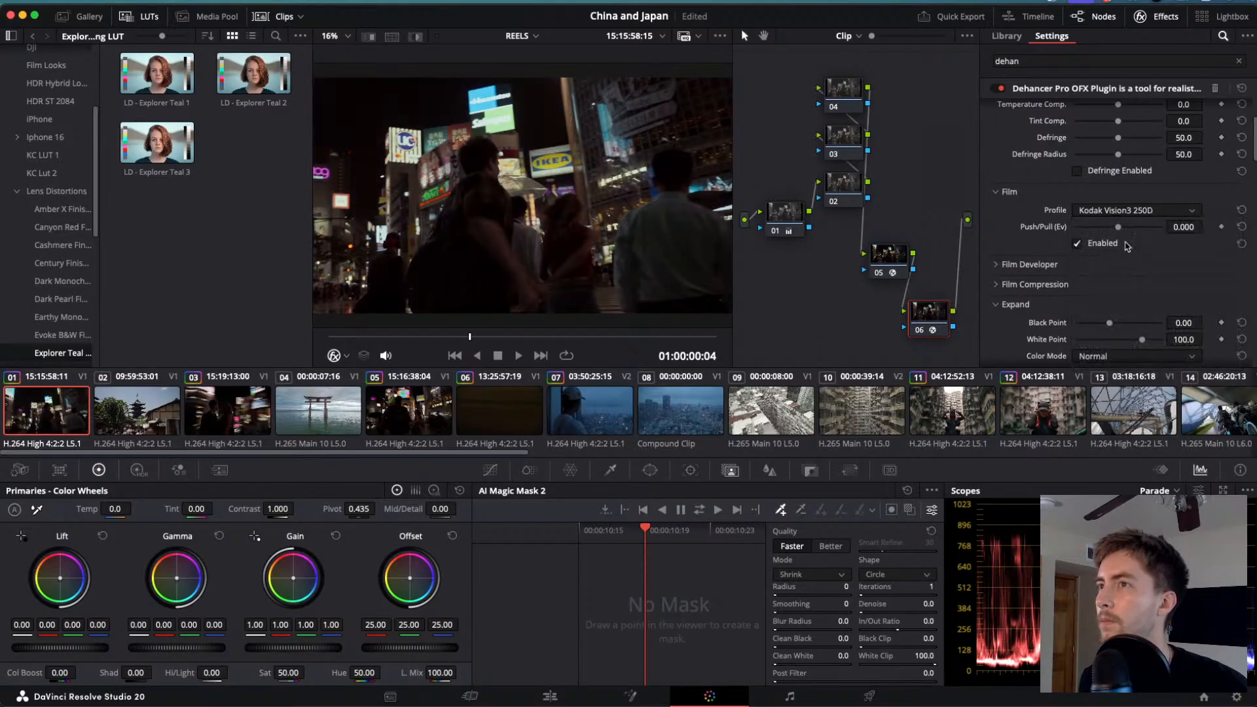
# - Recheck the film profile choices, keep Kodak Vision3 250D and review the clip full screen
pyautogui.click(1106, 210)
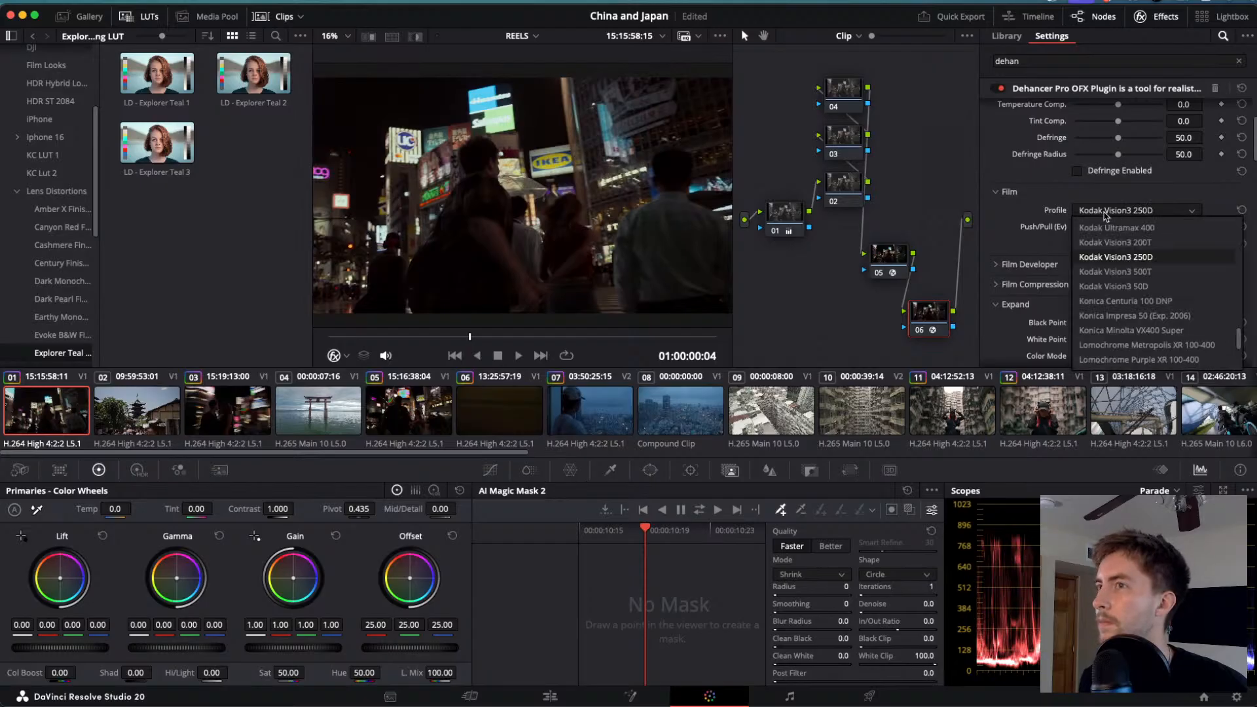
pyautogui.click(1106, 214)
pyautogui.click(1105, 214)
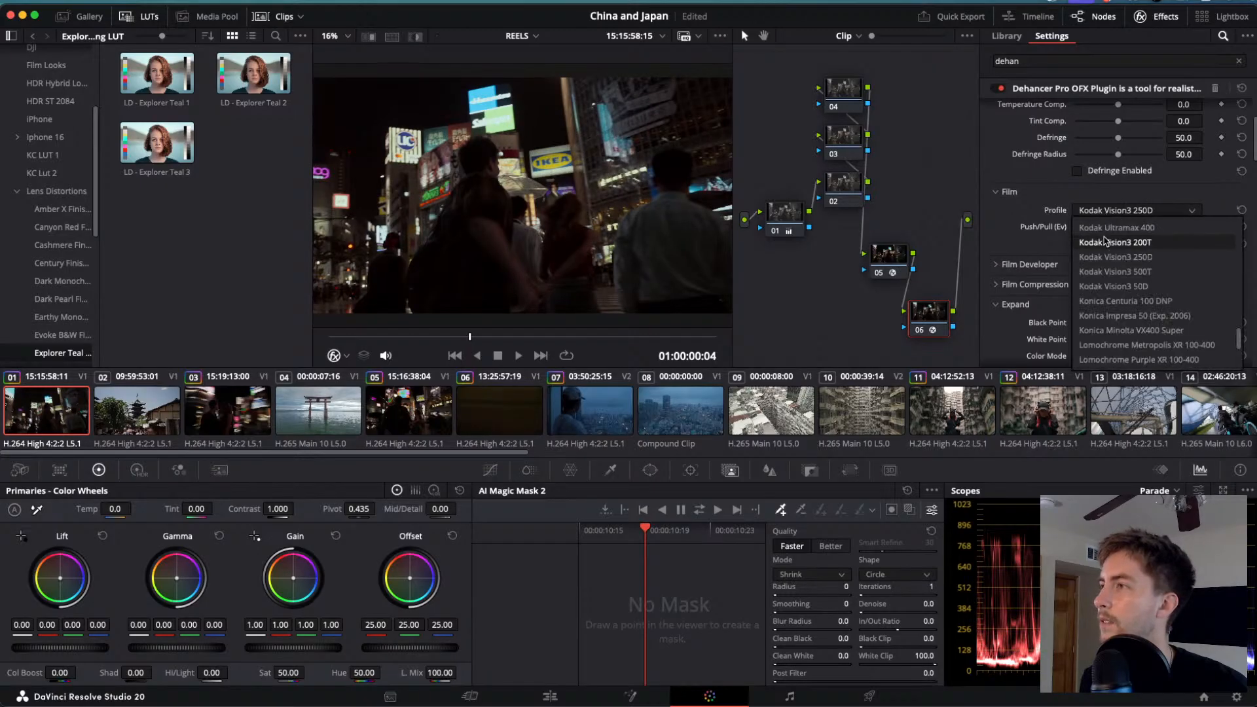
pyautogui.click(1111, 266)
pyautogui.press('super+f')
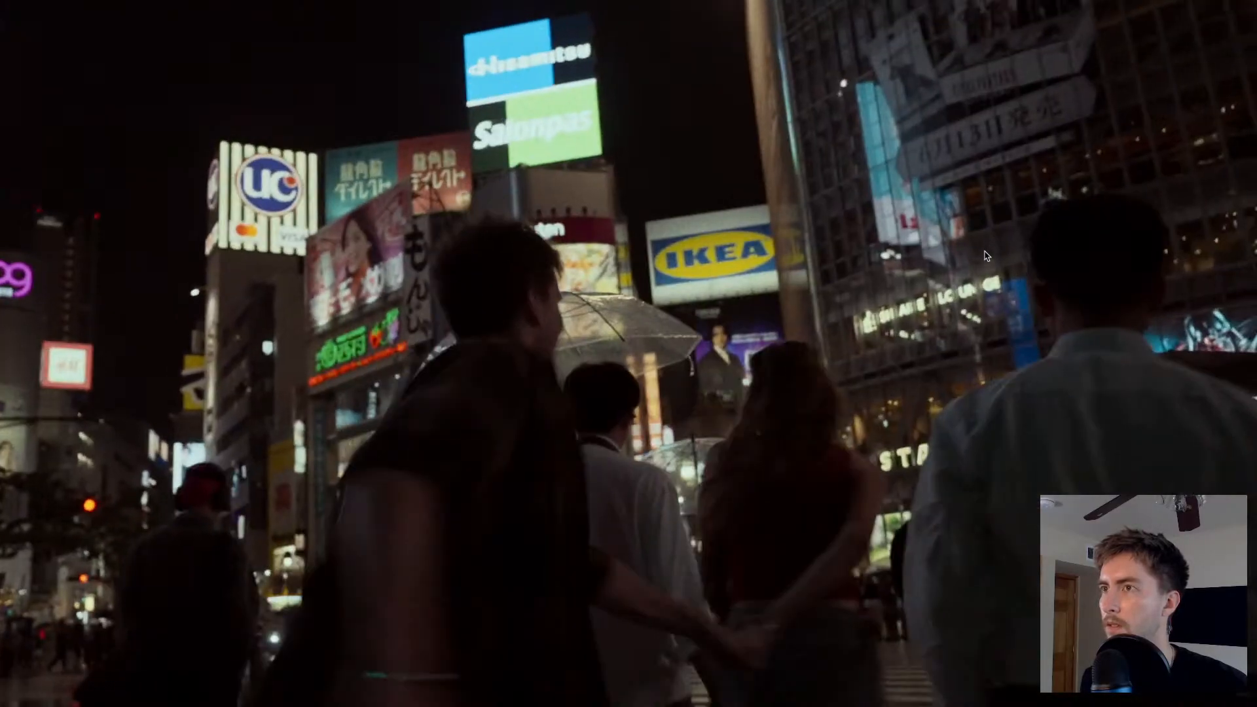
pyautogui.press('Escape')
# - Compare the Kodak 2383 Print Film and Kodak Endura Glossy Paper print profiles in Dehancer and settle on Kodak 2383 Print Film
pyautogui.scroll(-5, 1027, 256)
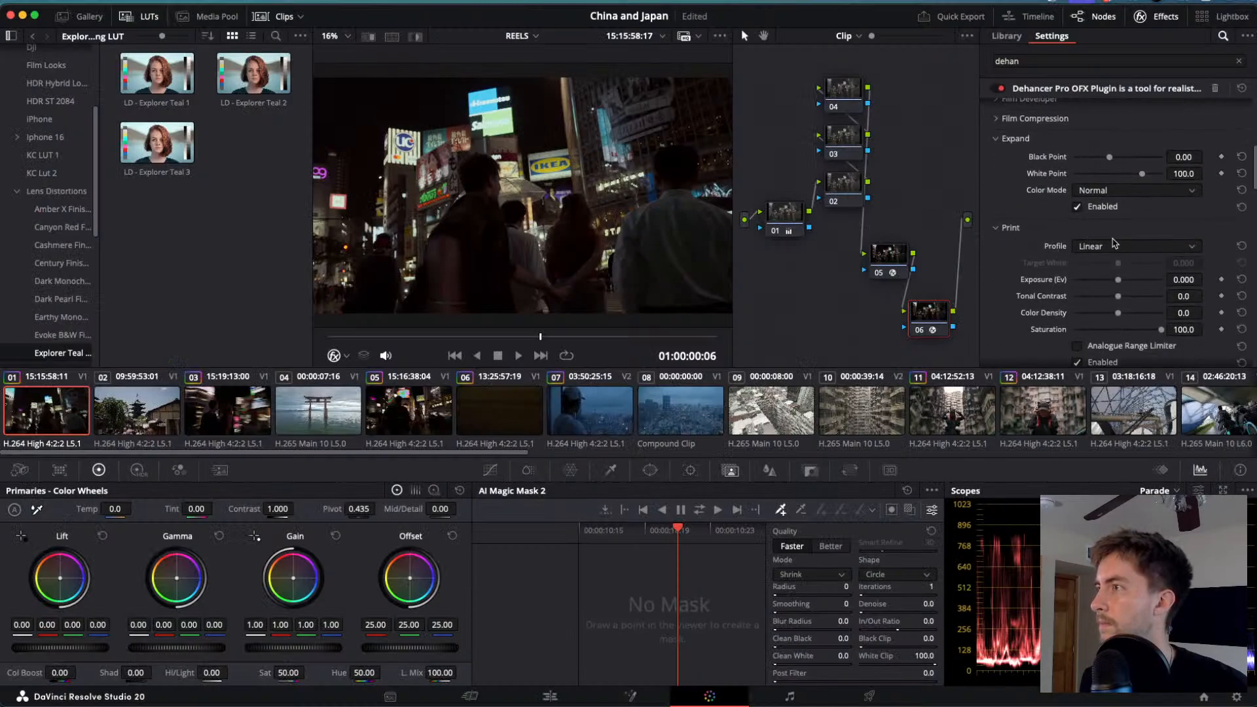
pyautogui.scroll(6, 1108, 219)
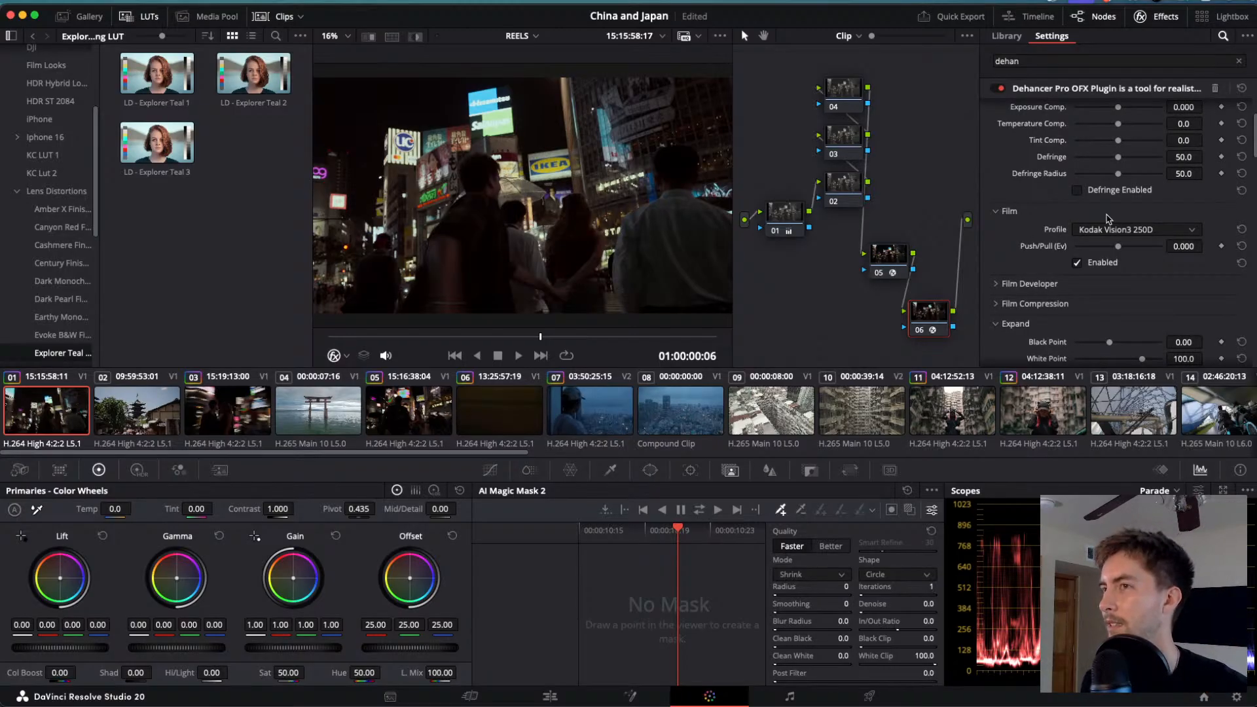
pyautogui.scroll(-7, 1106, 223)
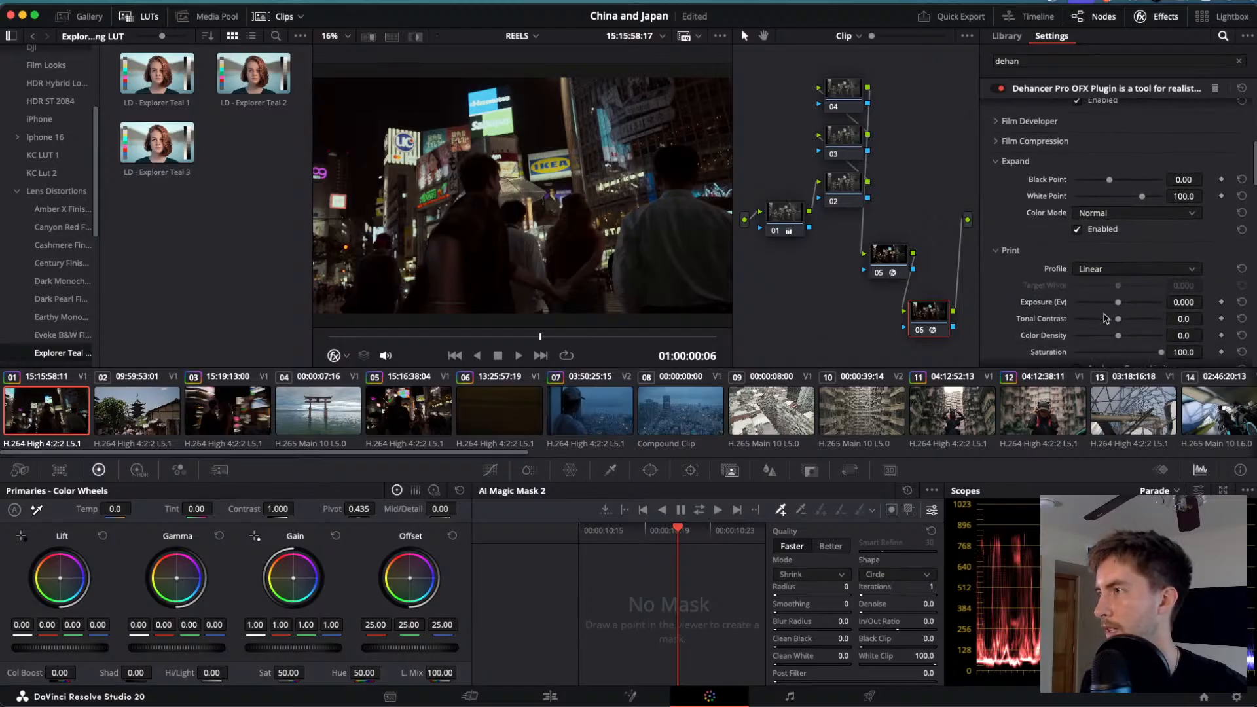
pyautogui.click(1101, 215)
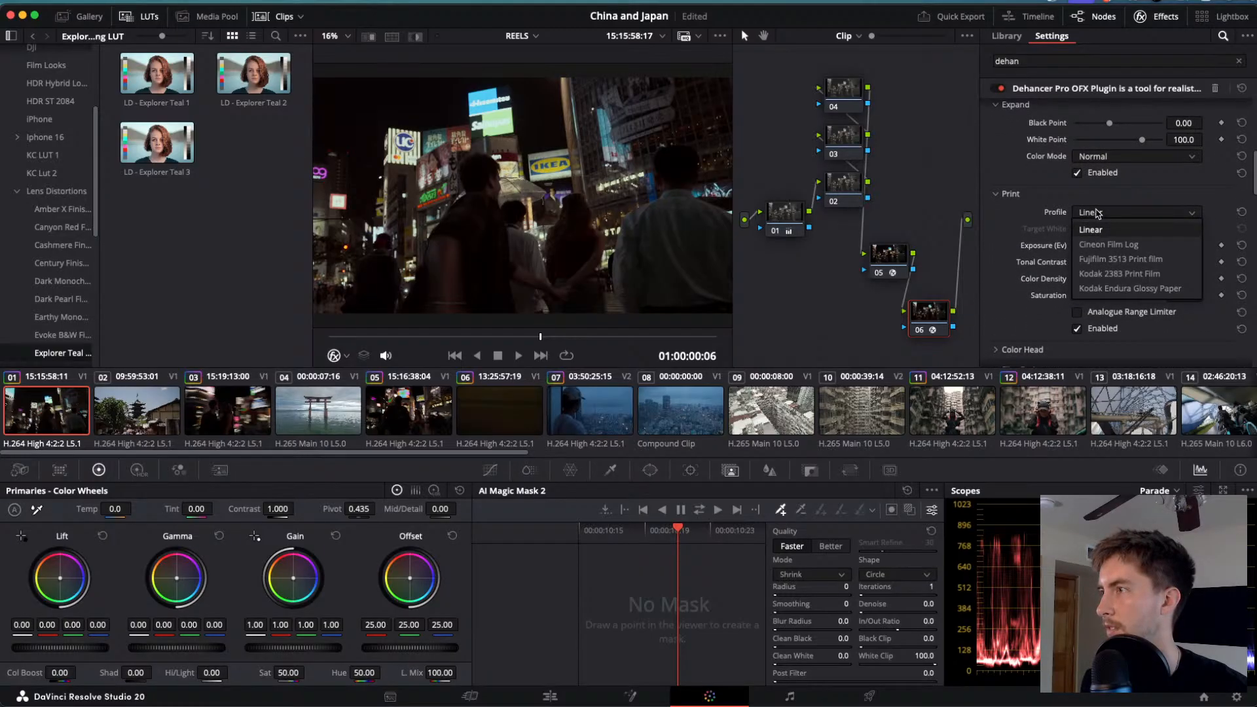
pyautogui.click(1104, 274)
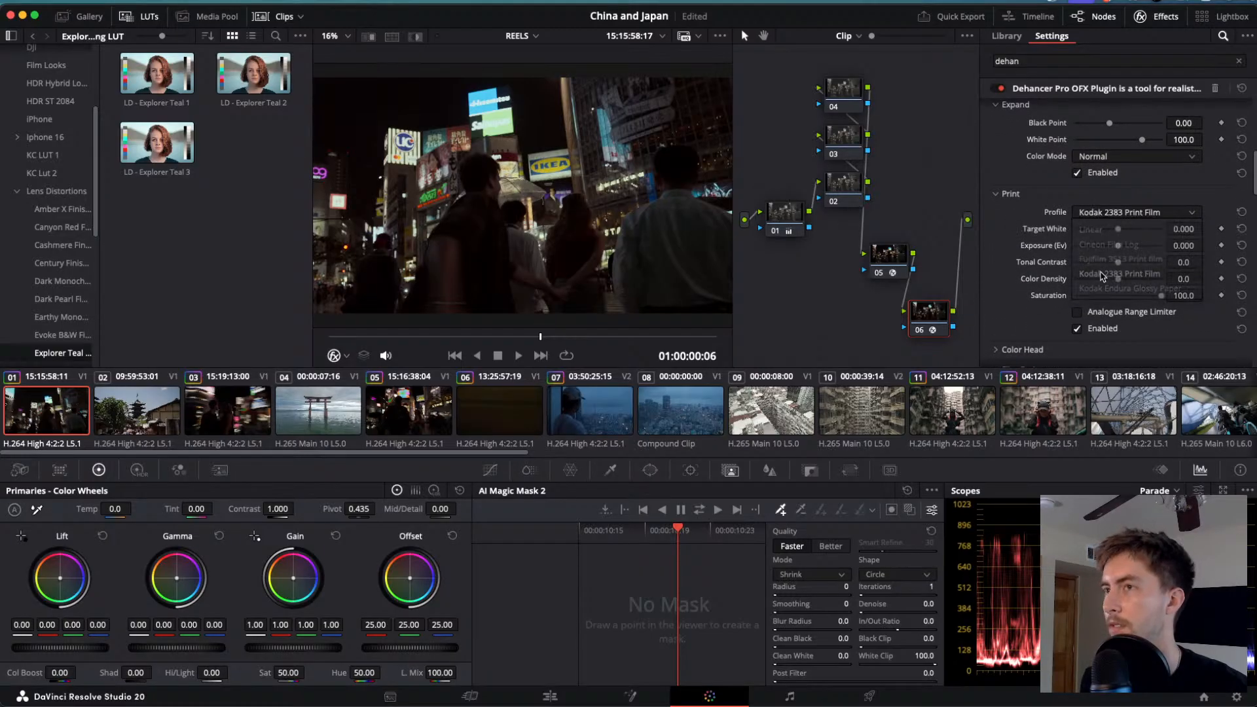
pyautogui.click(1085, 213)
pyautogui.click(1093, 289)
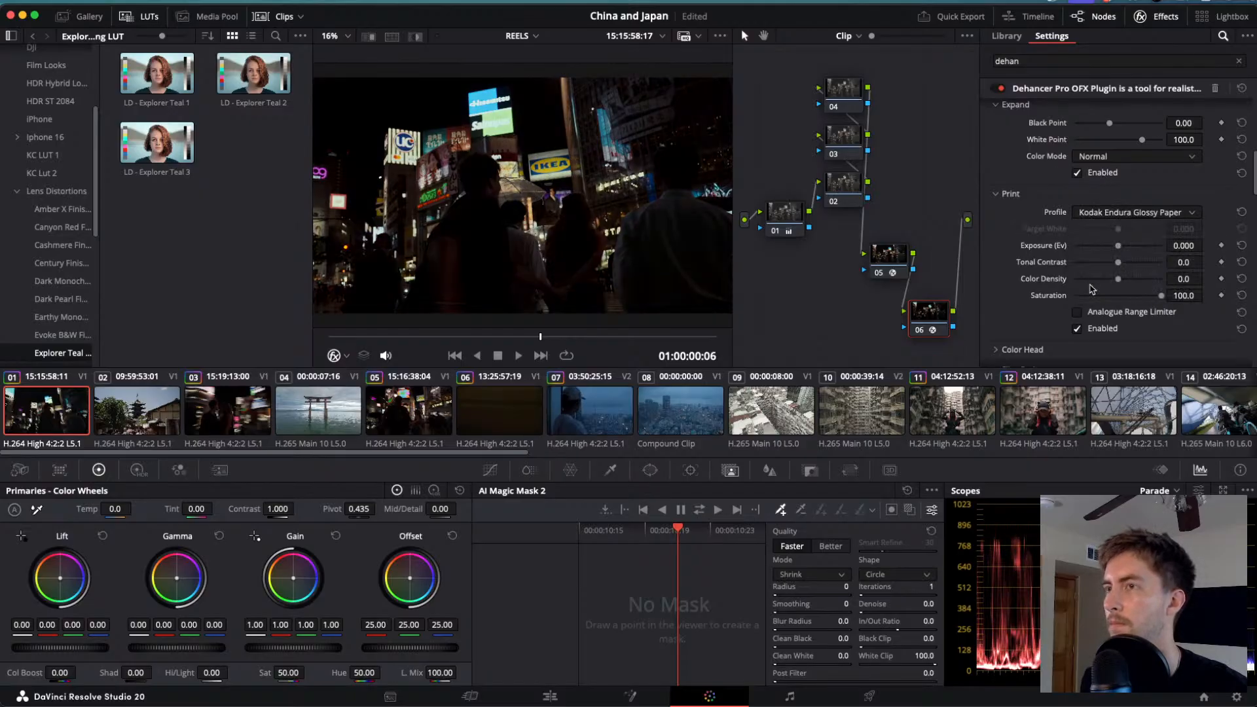
pyautogui.click(1102, 212)
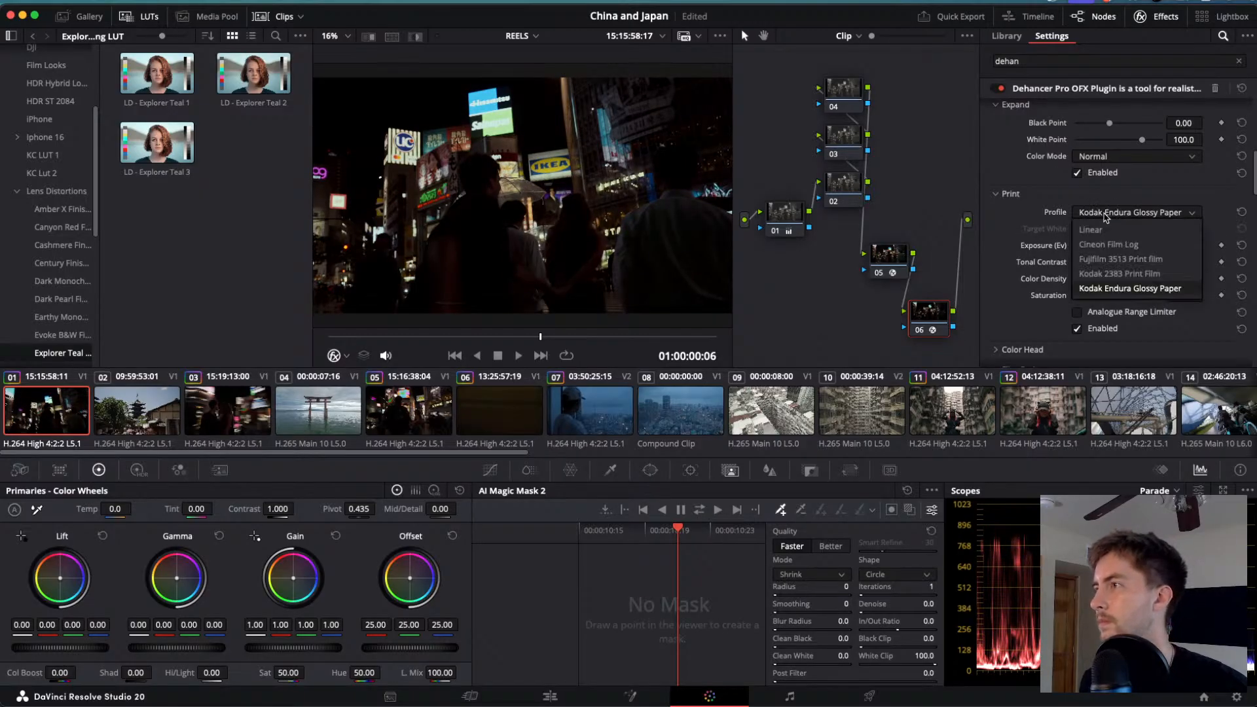
pyautogui.click(1104, 272)
# - Review the first clip full screen with the print profile applied and exit at frame 01:00:00:02
pyautogui.press('super+f')
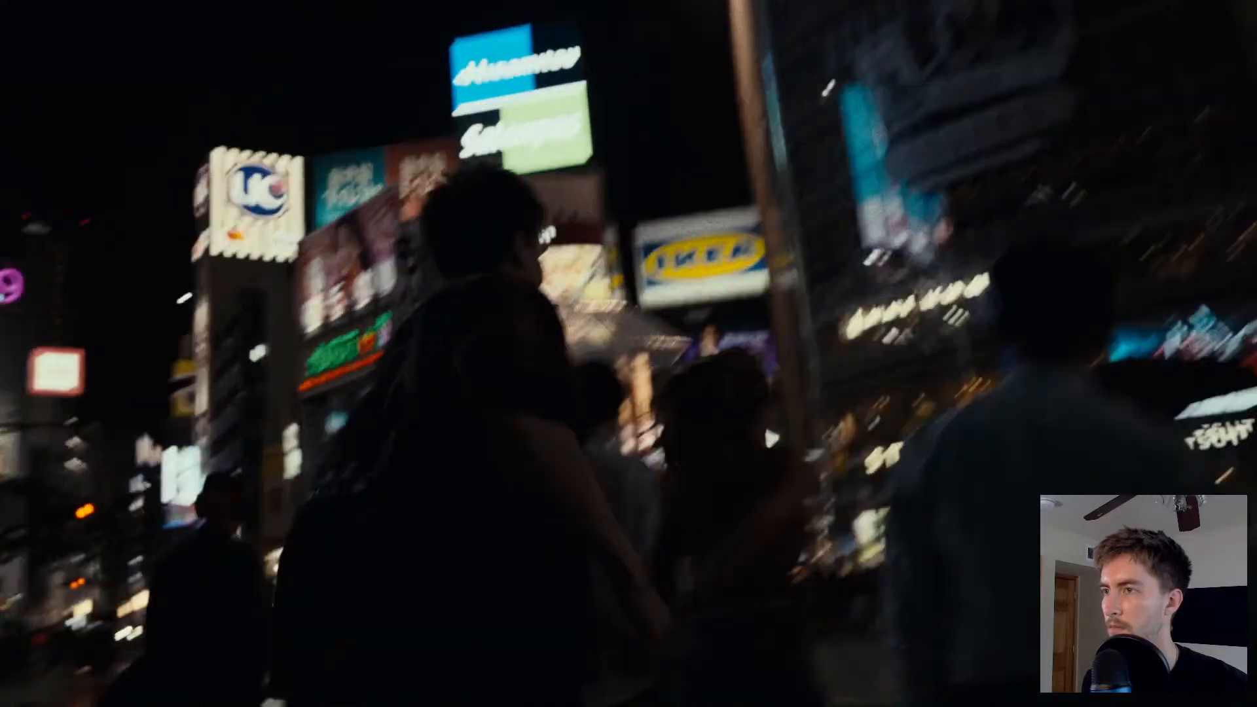
pyautogui.moveTo(692, 307)
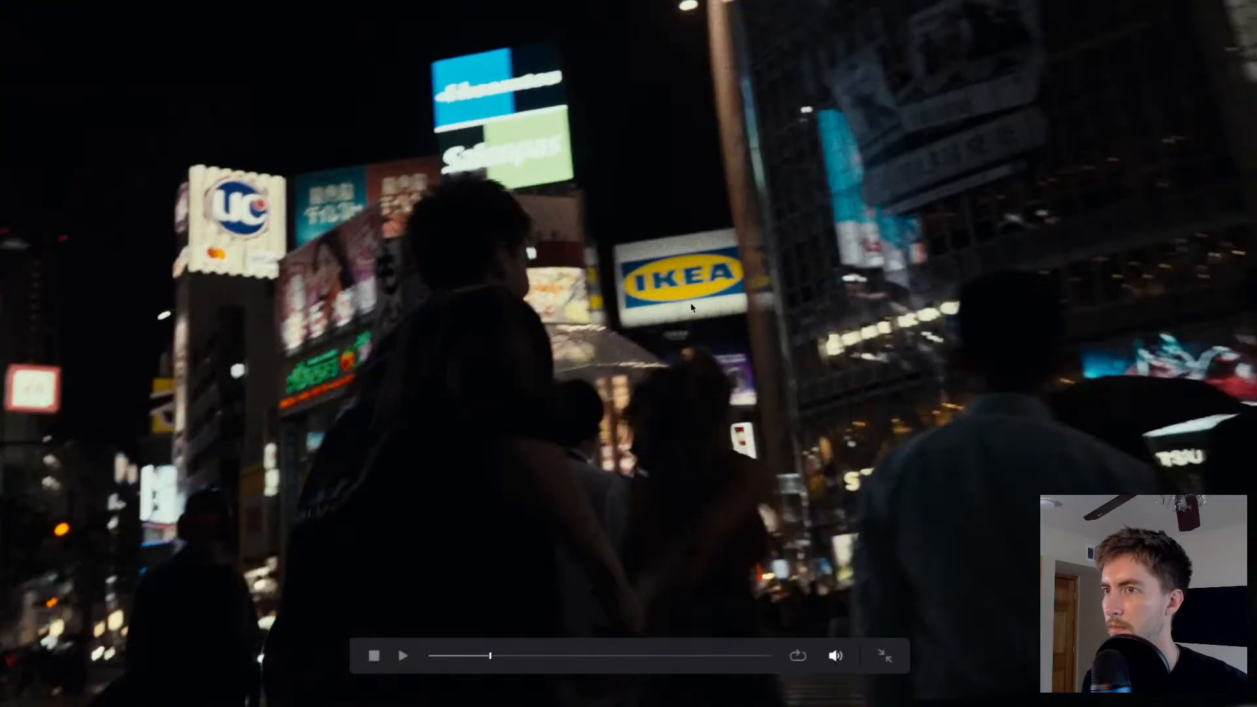
pyautogui.press('Escape')
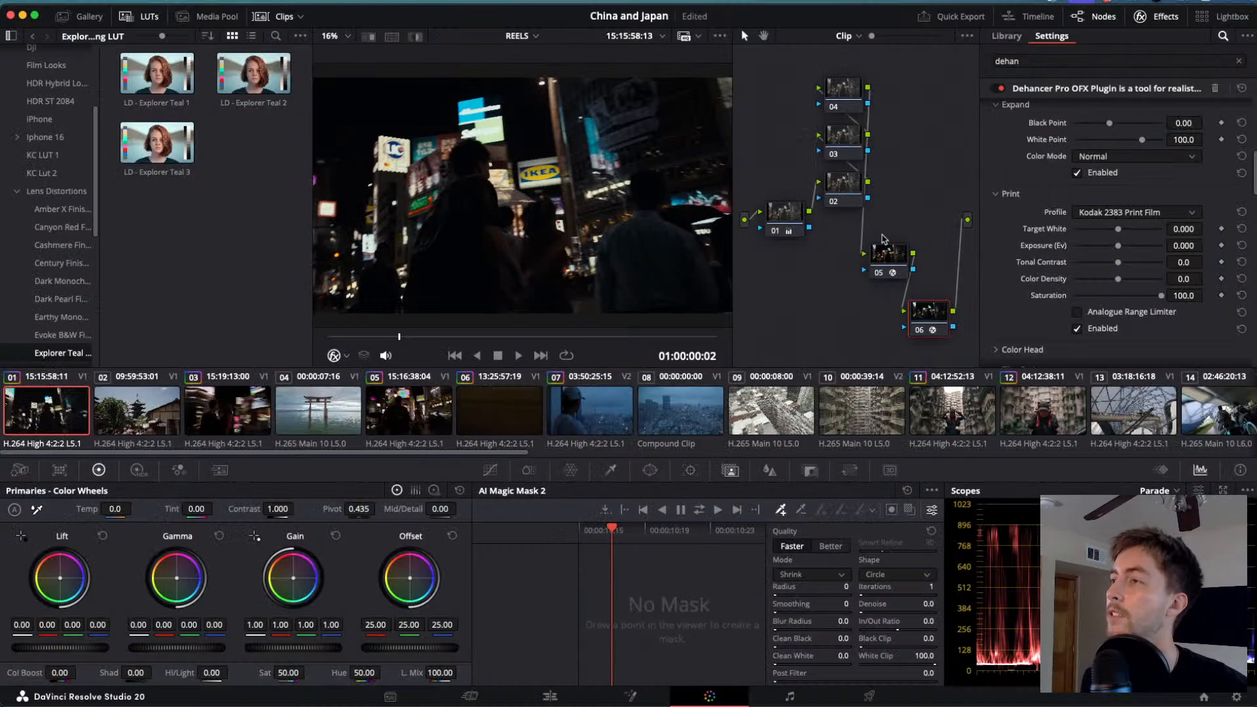
# - Move node 05 up, insert a serial node between it and the Dehancer node, and select the new node 06
pyautogui.moveTo(886, 256); pyautogui.dragTo(900, 190)
pyautogui.hotkey('alt', 's')
pyautogui.moveTo(776, 264); pyautogui.dragTo(918, 245)
pyautogui.click(895, 188)
pyautogui.click(920, 309)
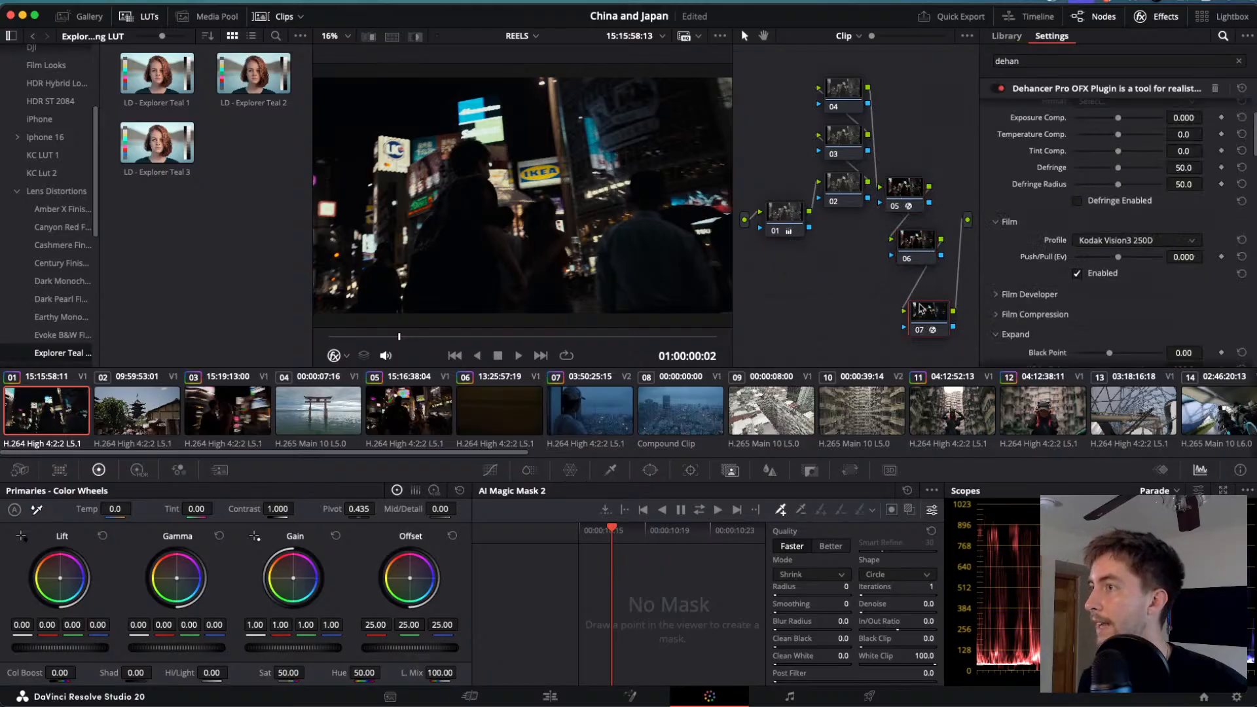
pyautogui.click(912, 259)
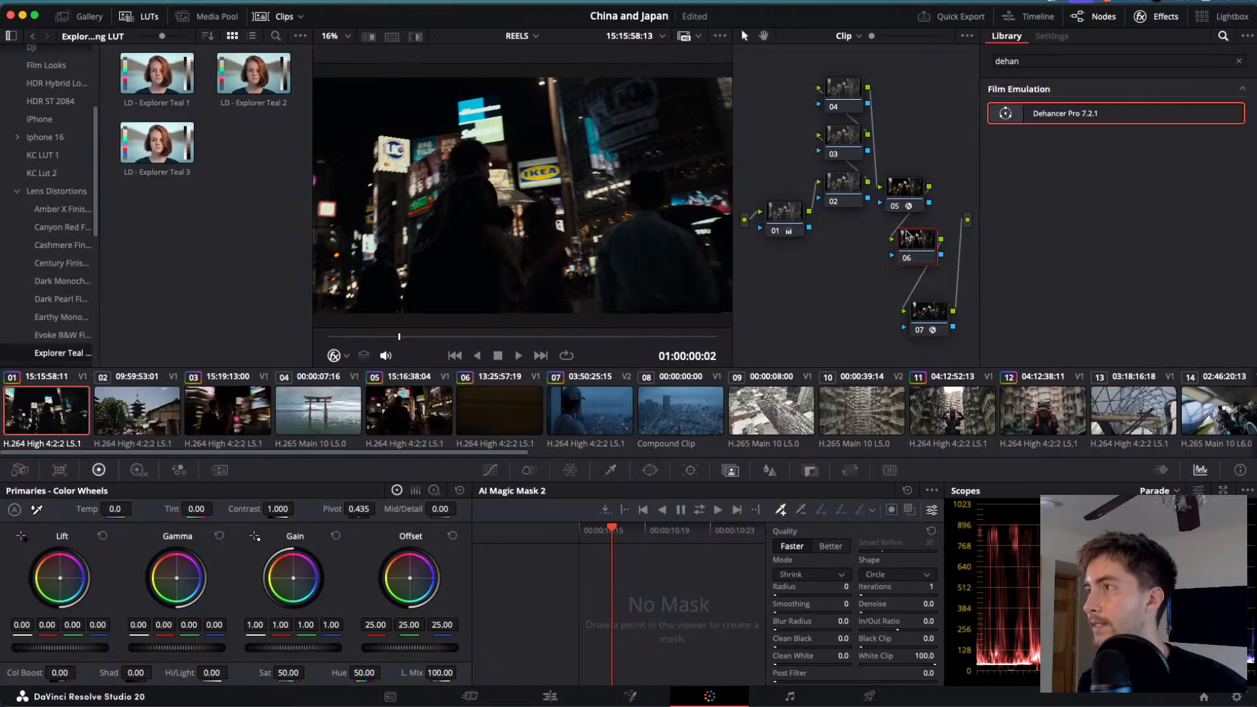
# - Clear the effects search, disable the Dehancer node 07 and apply the LD - Explorer Teal 3 LUT to node 06
pyautogui.click(1239, 62)
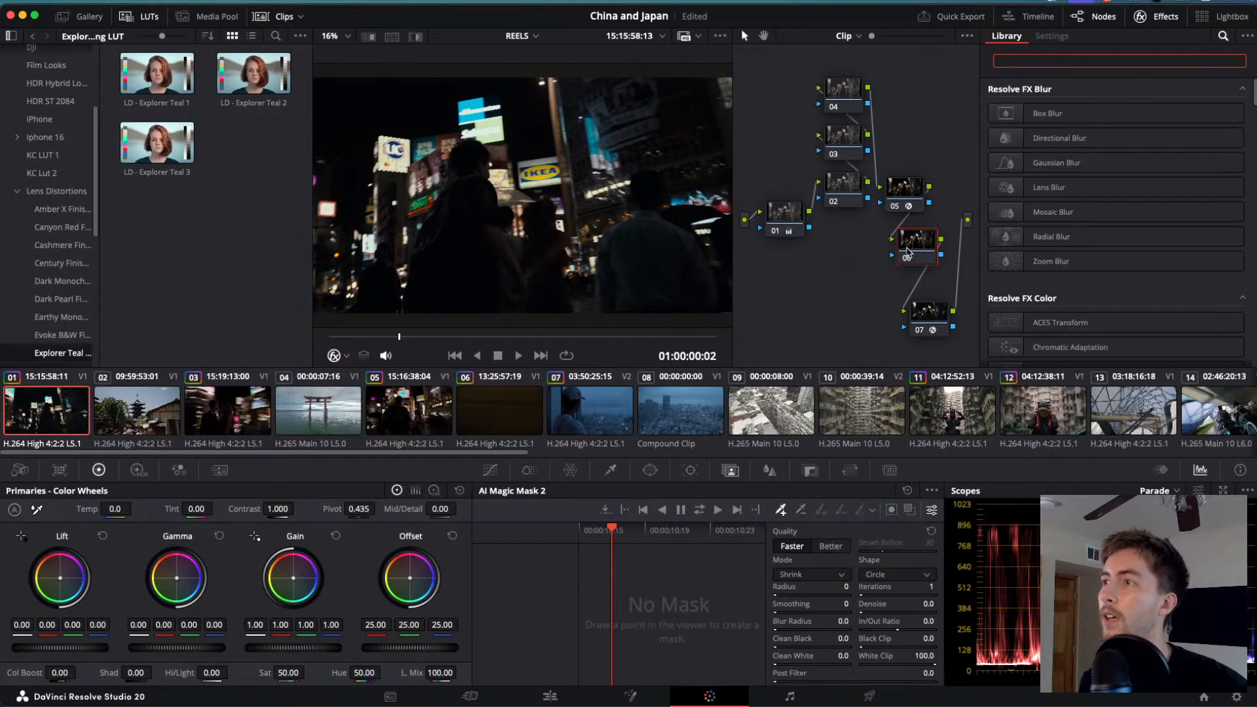
pyautogui.click(920, 312)
pyautogui.press('super+d')
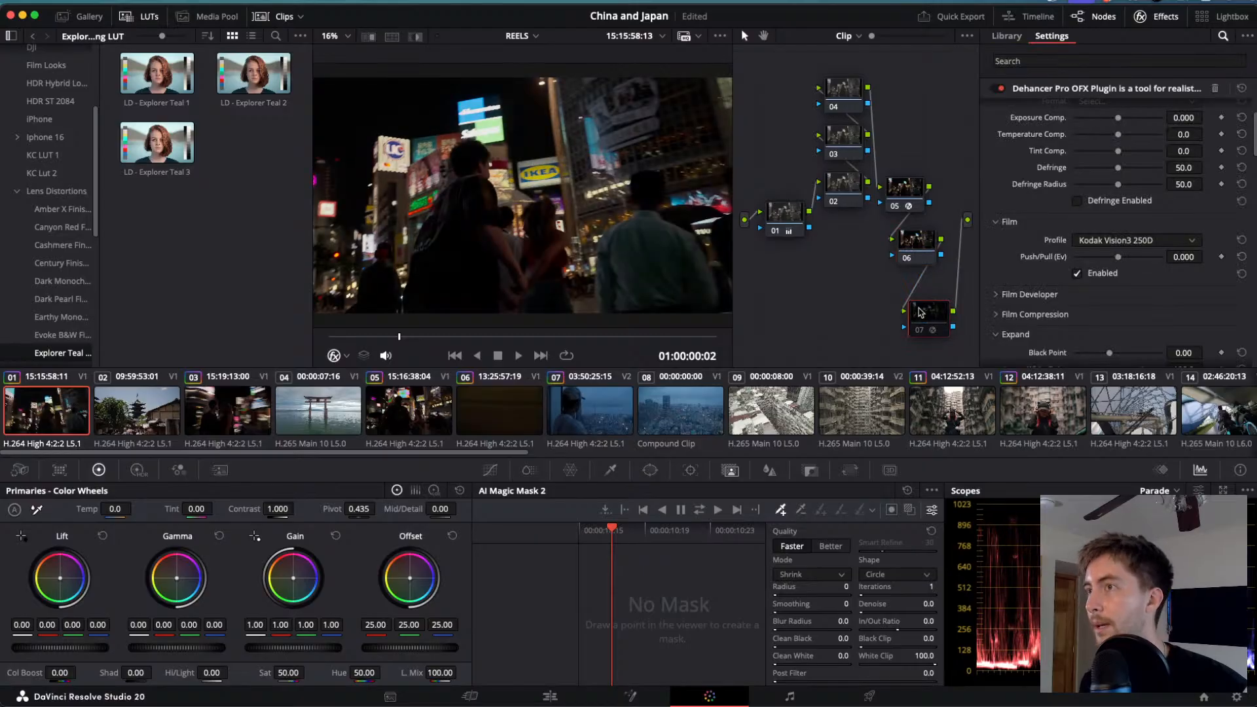
pyautogui.moveTo(915, 237); pyautogui.dragTo(896, 269)
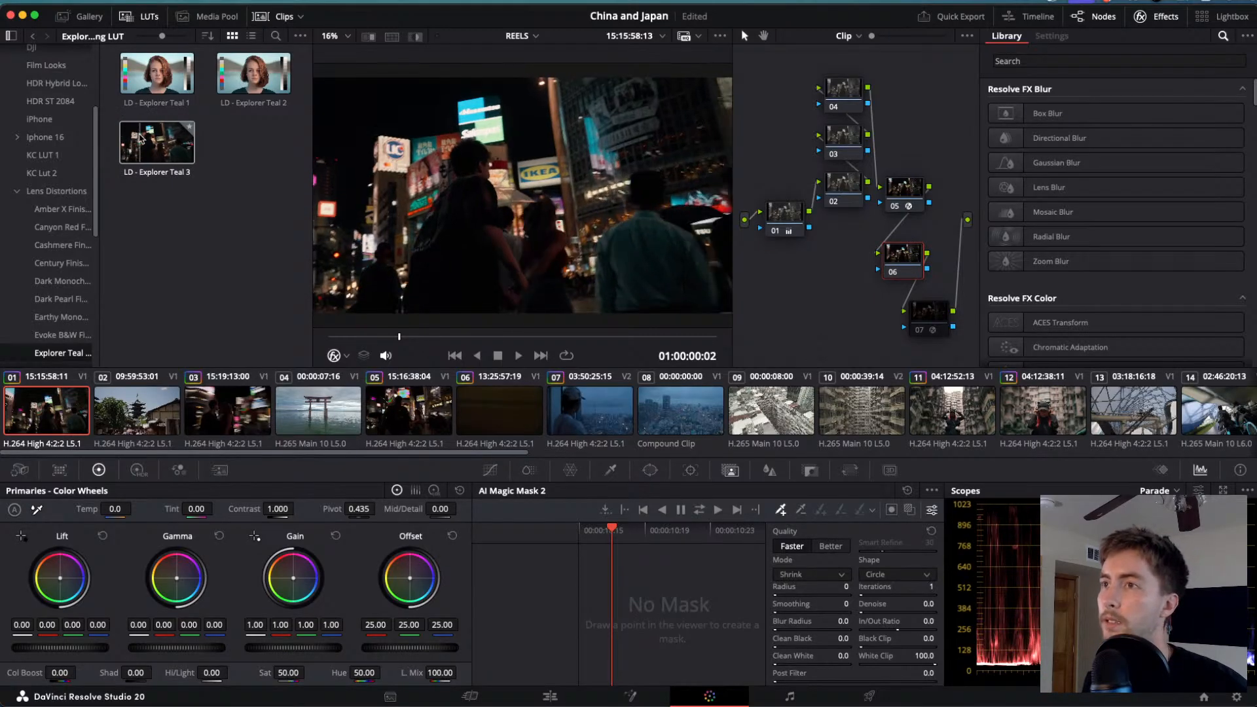
pyautogui.moveTo(159, 142); pyautogui.dragTo(884, 255)
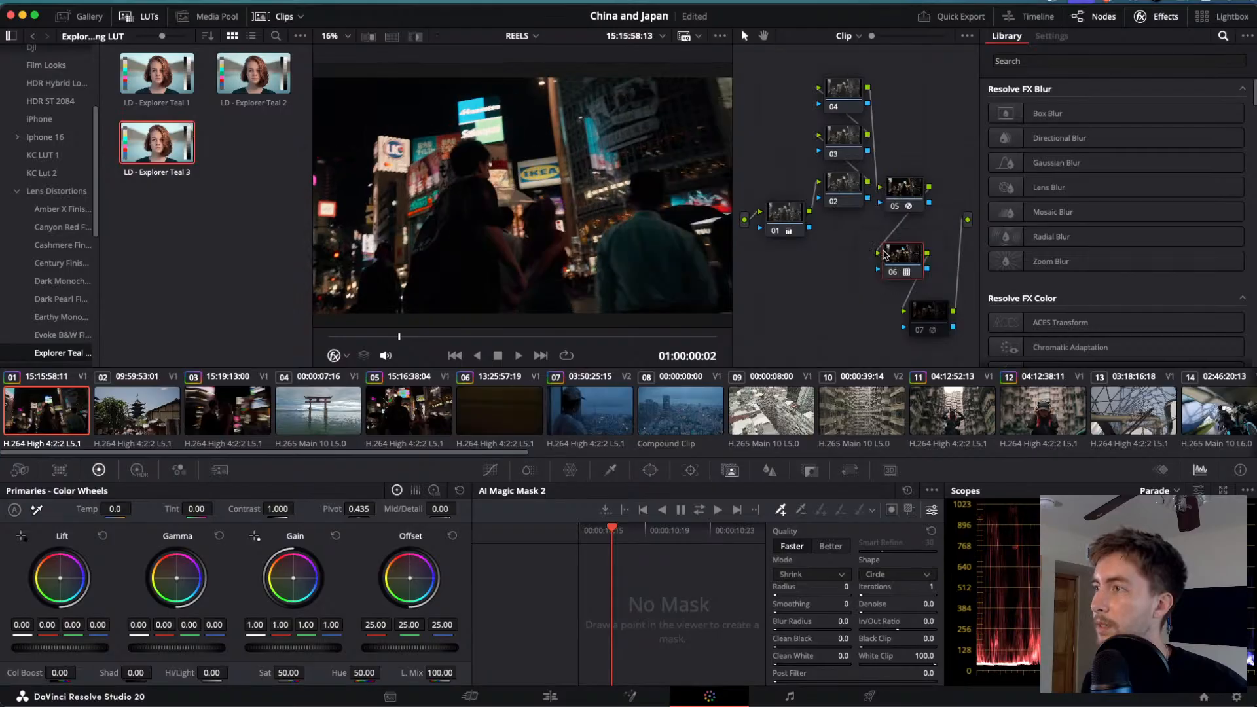
# - Play the first clip full screen to review the Explorer Teal 3 look, and exit at frame 01:00:00:00
pyautogui.press('p')
pyautogui.press('space')
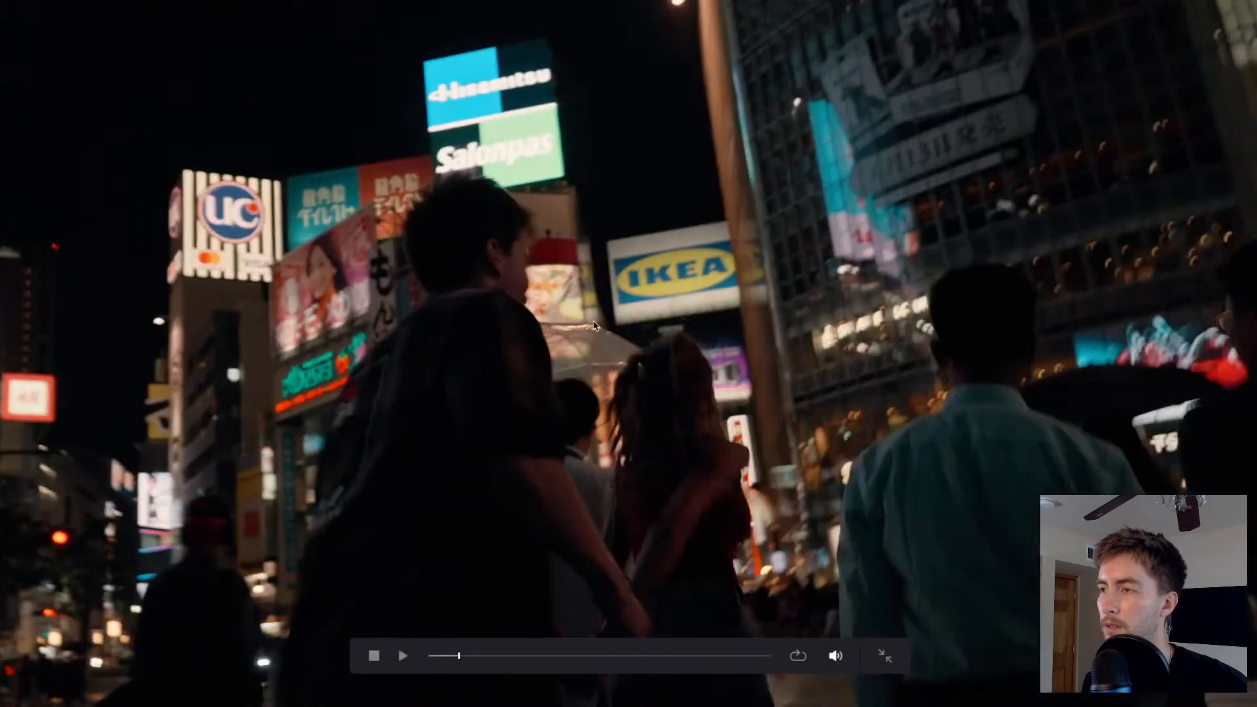
pyautogui.press('space')
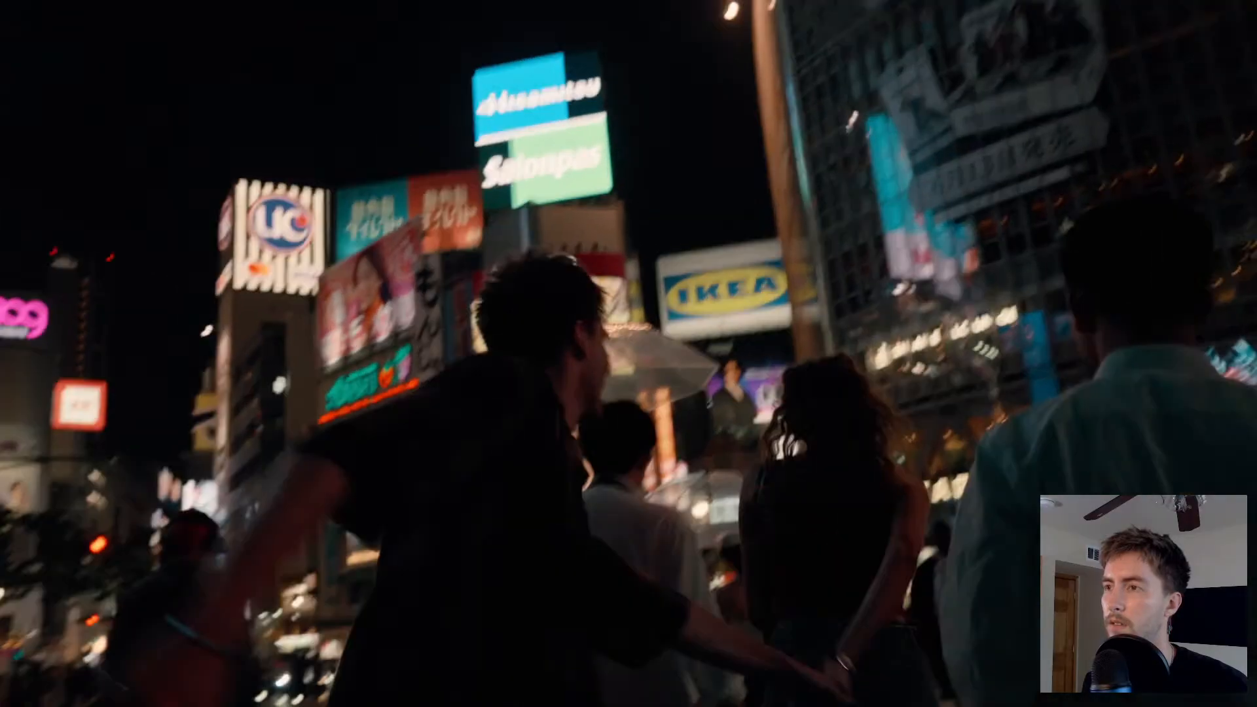
pyautogui.press('Escape')
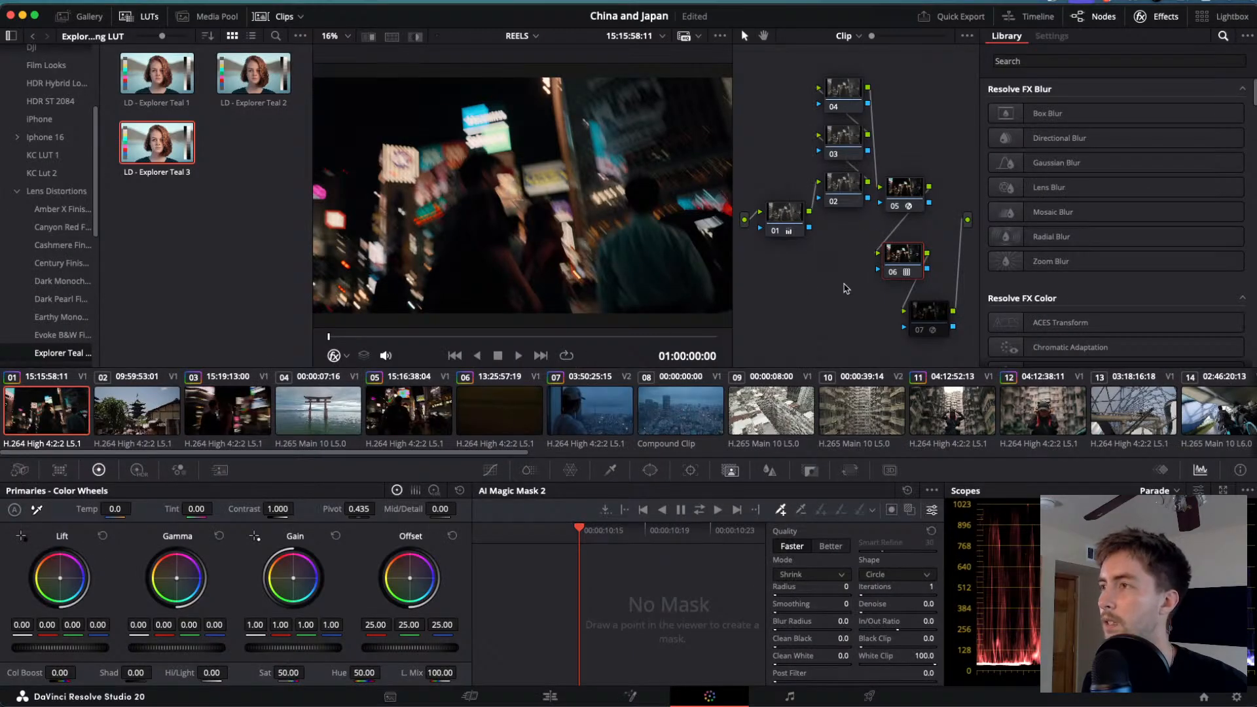
# - Switch node 06 off and on repeatedly to compare the image with and without the LUT, leaving it enabled
pyautogui.hotkey('ctrl', 'd')
pyautogui.hotkey('ctrl', 'd')
pyautogui.hotkey('ctrl', 'd')
pyautogui.hotkey('ctrl', 'd')
pyautogui.hotkey('ctrl', 'd')
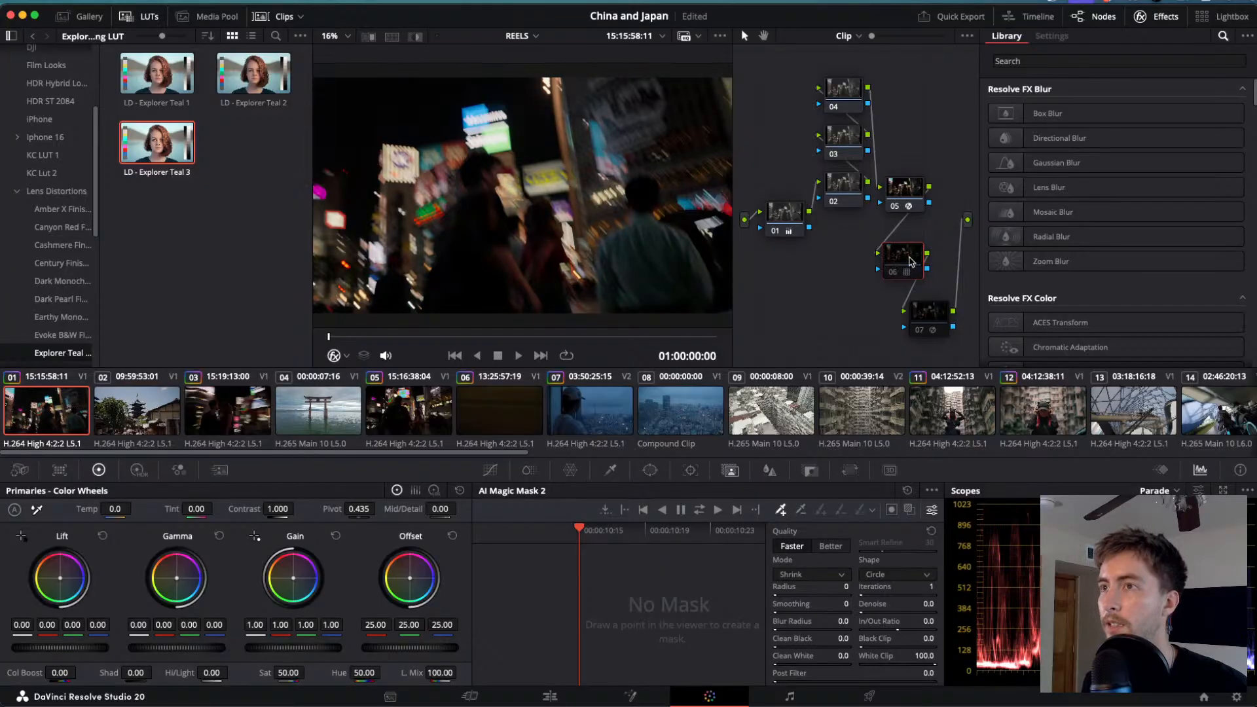
pyautogui.hotkey('ctrl', 'd')
pyautogui.hotkey('ctrl', 'd')
pyautogui.hotkey('ctrl', 'd')
pyautogui.hotkey('ctrl', 'd')
pyautogui.hotkey('ctrl', 'd')
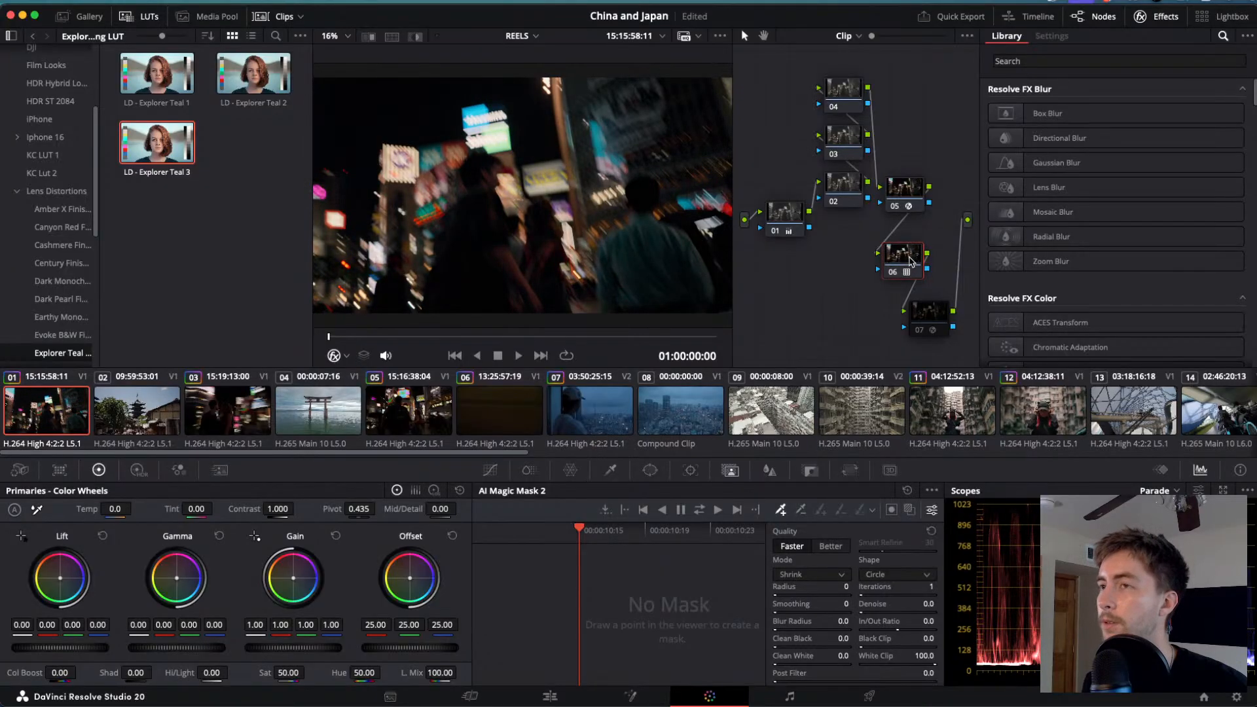
pyautogui.hotkey('ctrl', 'd')
pyautogui.hotkey('ctrl', 'd')
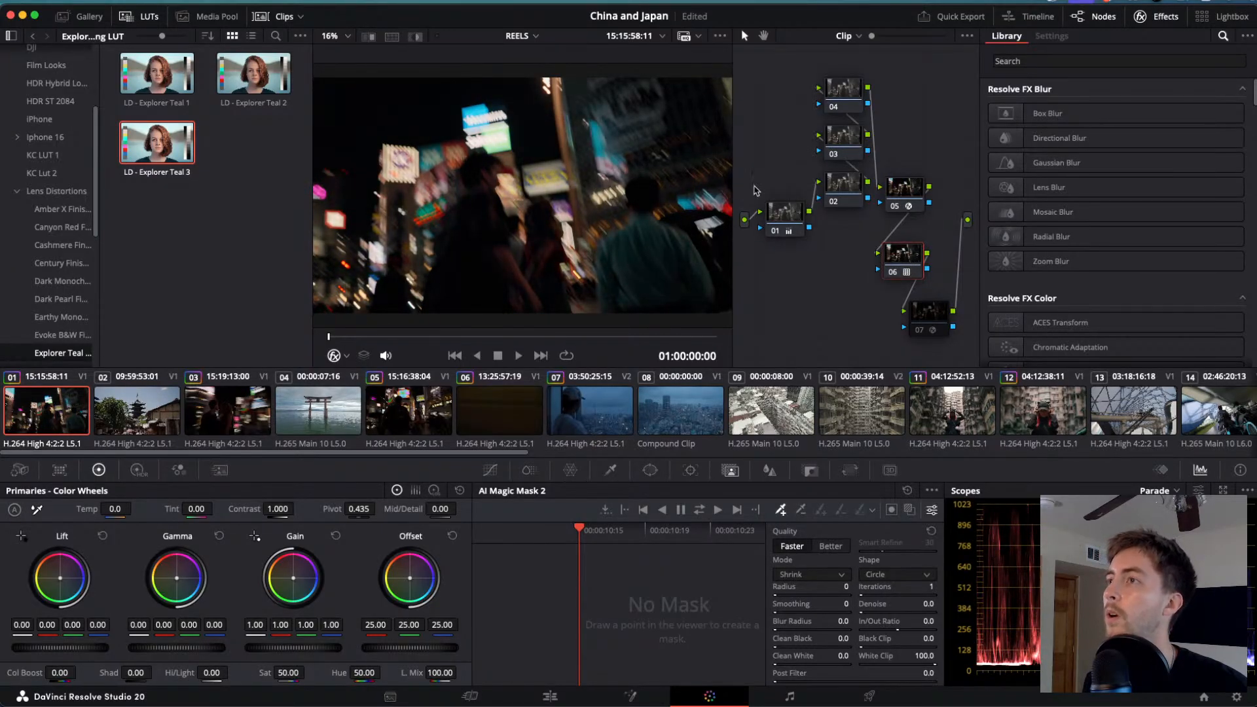
# - Move nodes 02, 03 and 04 down together beside node 01, and shift node 05 slightly away from them
pyautogui.moveTo(842, 65); pyautogui.dragTo(839, 240)
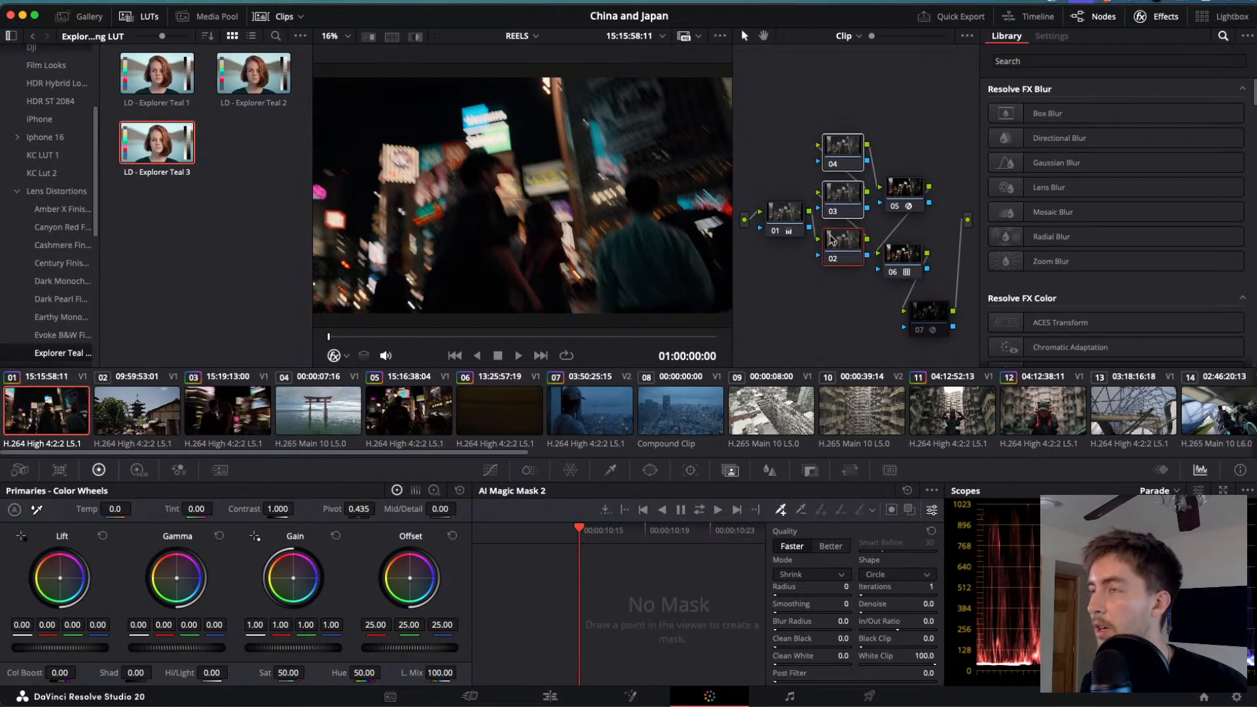
pyautogui.moveTo(760, 104); pyautogui.dragTo(868, 299)
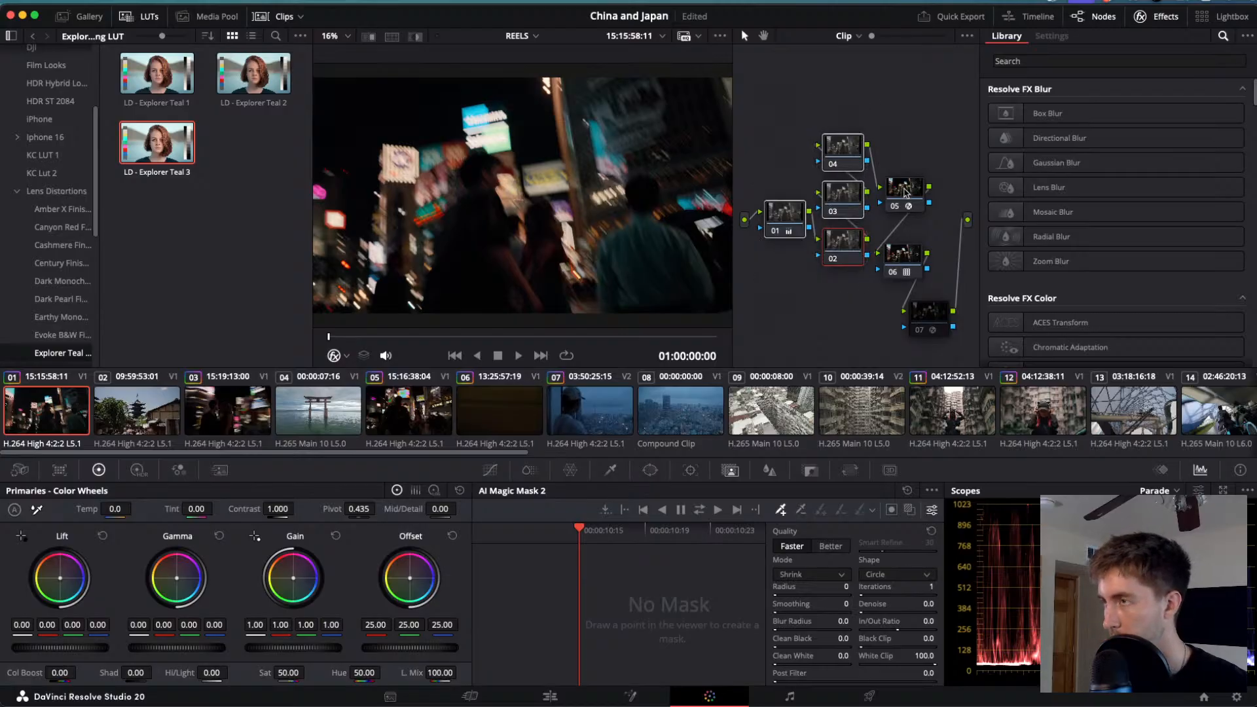
pyautogui.moveTo(906, 194); pyautogui.dragTo(923, 211)
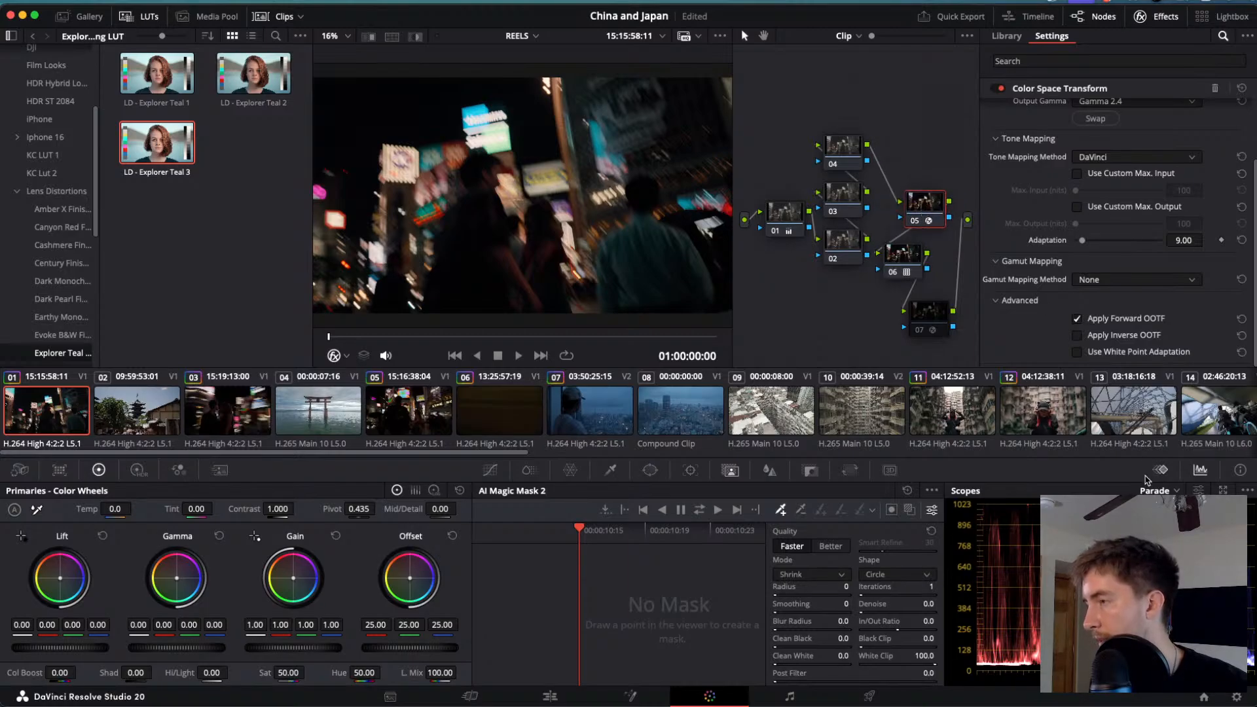
# - Go through the Waveform, Vectorscope and Histogram scopes and settle on CIE Chromaticity
pyautogui.click(1162, 522)
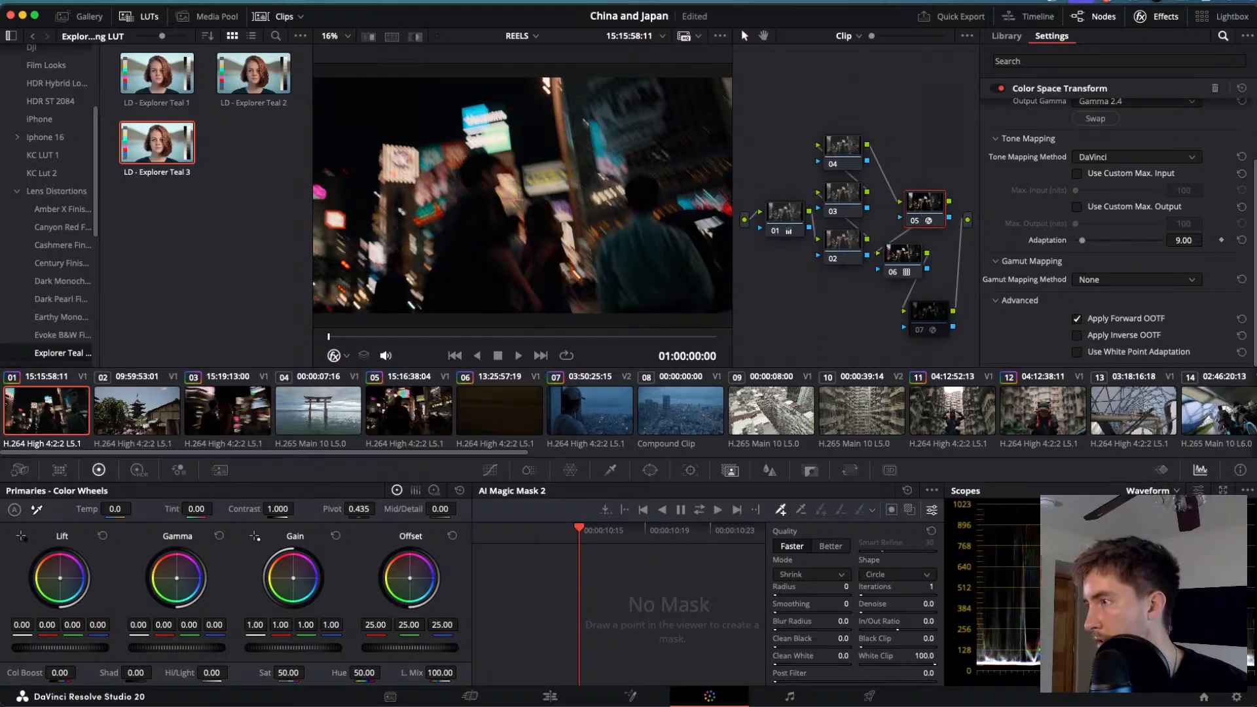
pyautogui.click(1162, 538)
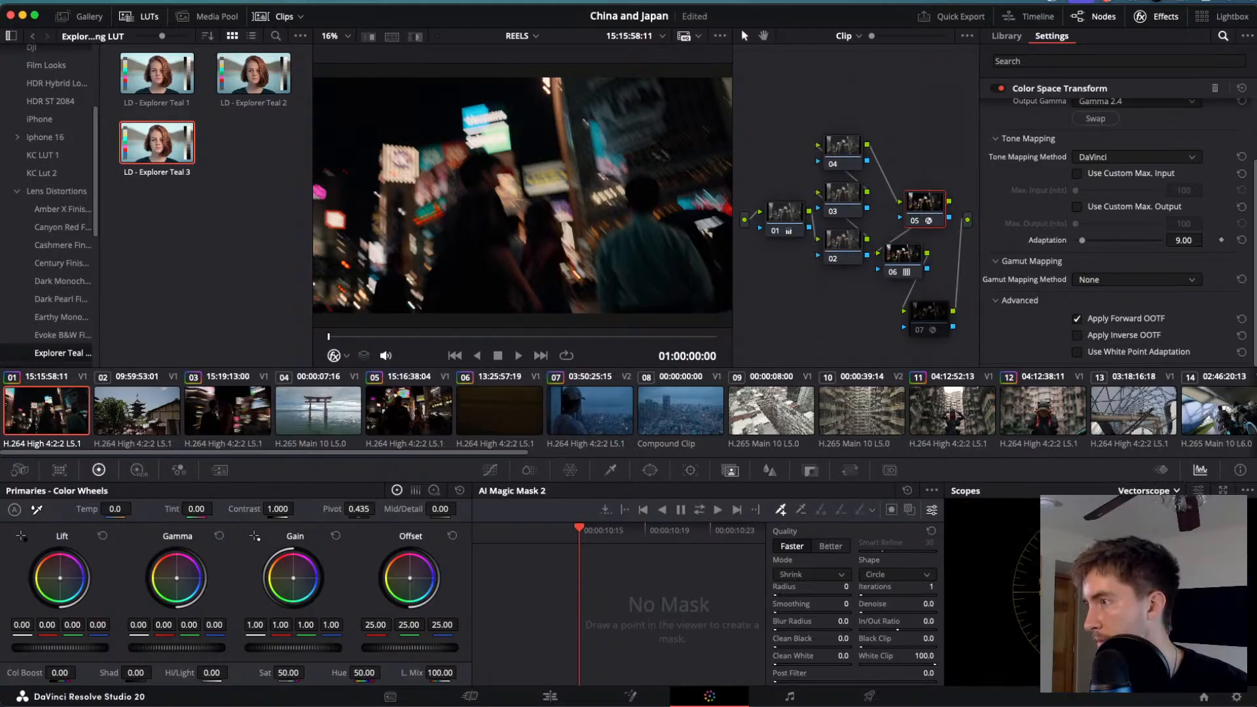
pyautogui.click(1162, 554)
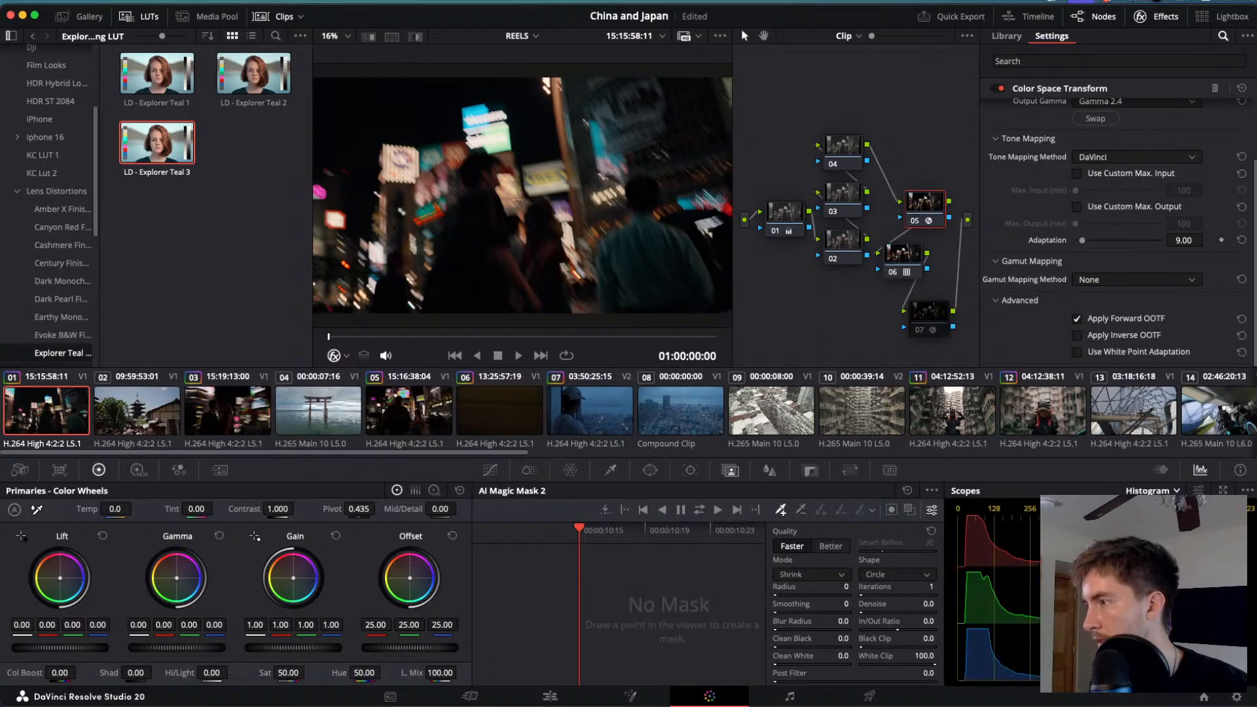
pyautogui.click(1162, 569)
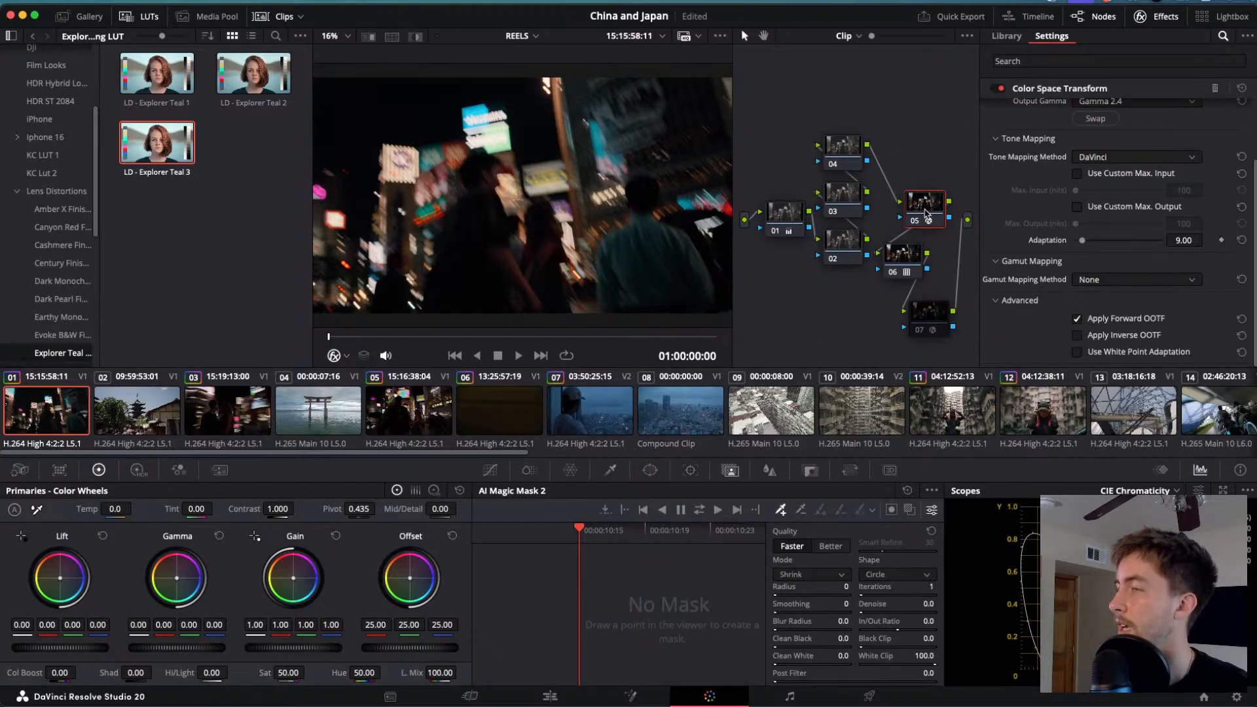
# - Stack node 06 directly beneath the Color Space Transform node 05 to tidy the node graph
pyautogui.moveTo(923, 210); pyautogui.dragTo(920, 206)
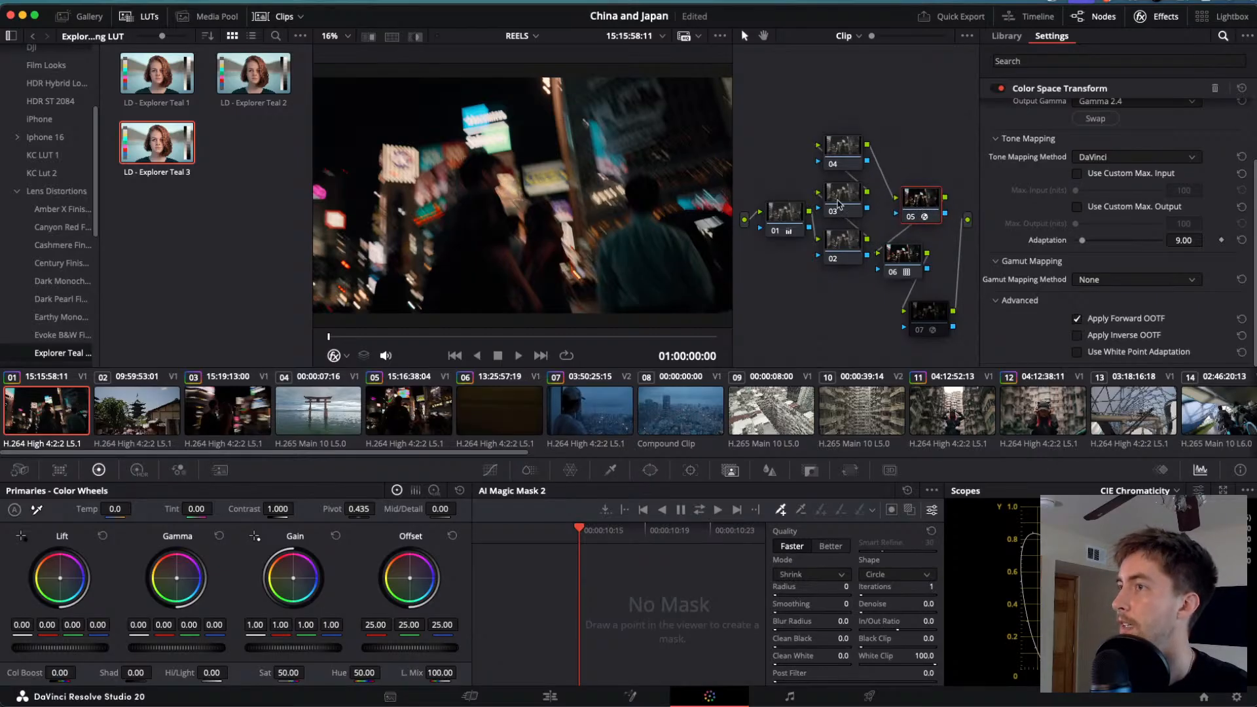
pyautogui.click(799, 213)
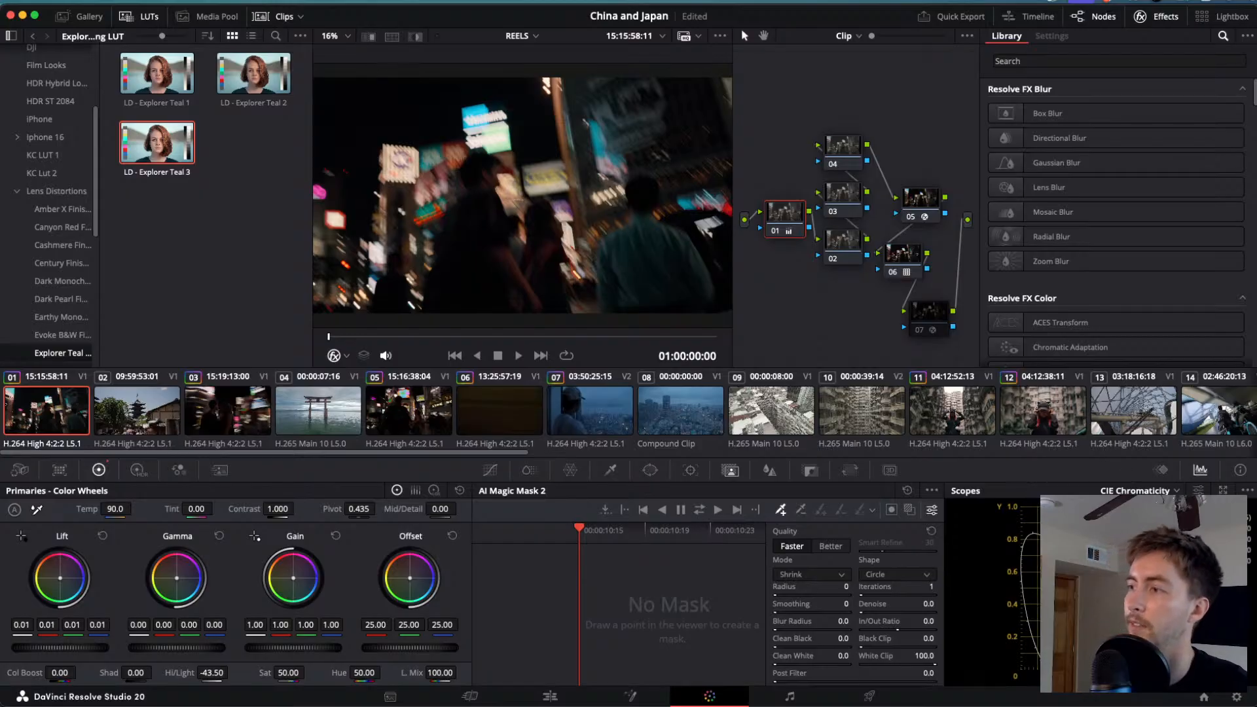
pyautogui.click(924, 204)
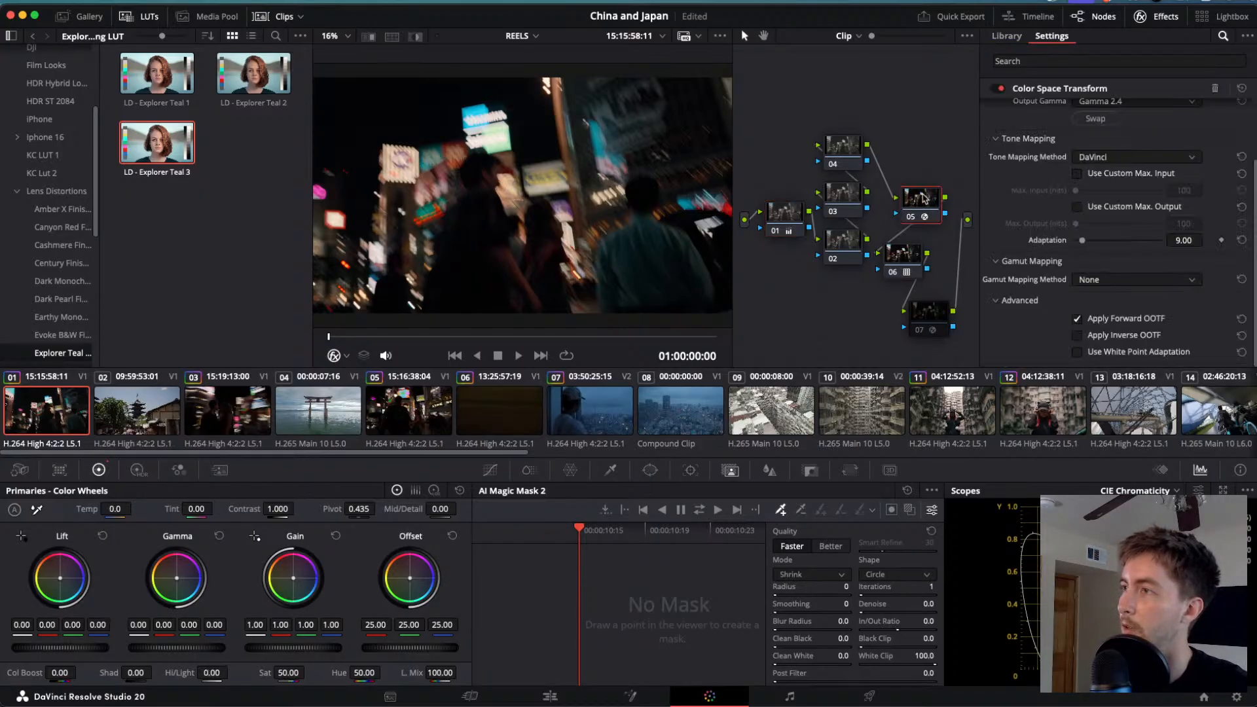
pyautogui.moveTo(904, 261); pyautogui.dragTo(922, 244)
pyautogui.click(917, 204)
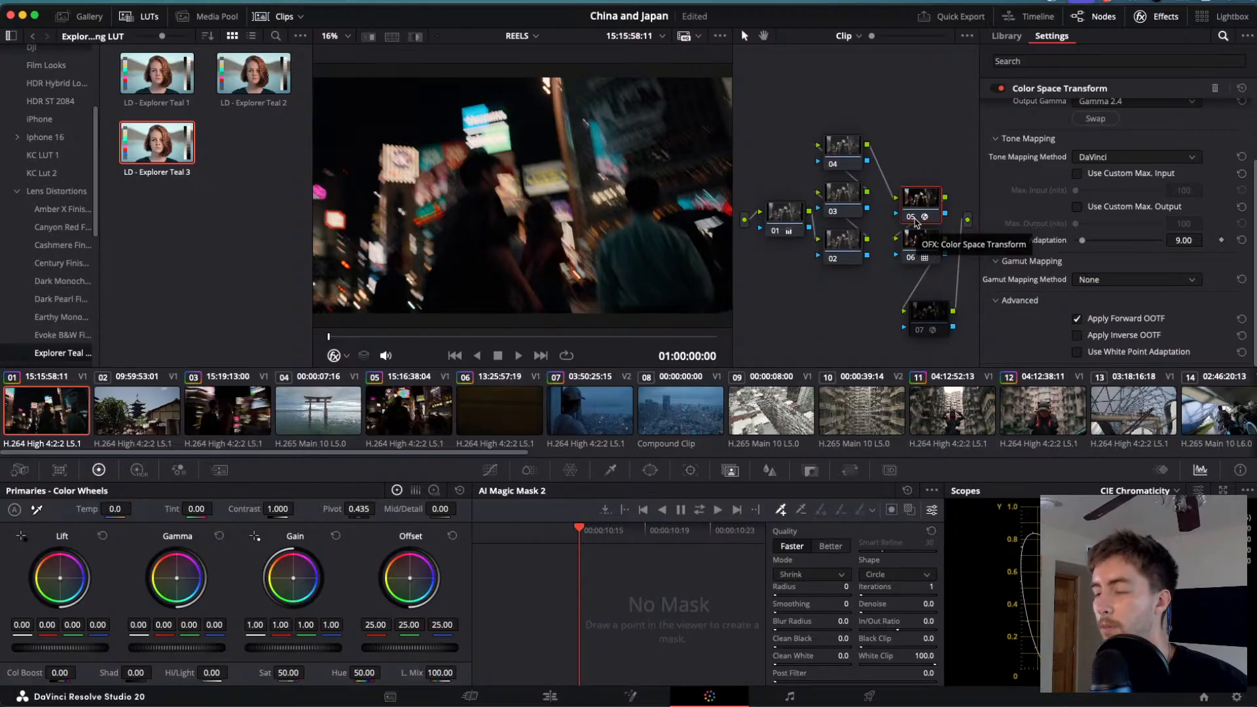
# - Play the first clip forward and in reverse, and inspect frame 01:00:00:05 full screen
pyautogui.press('space')
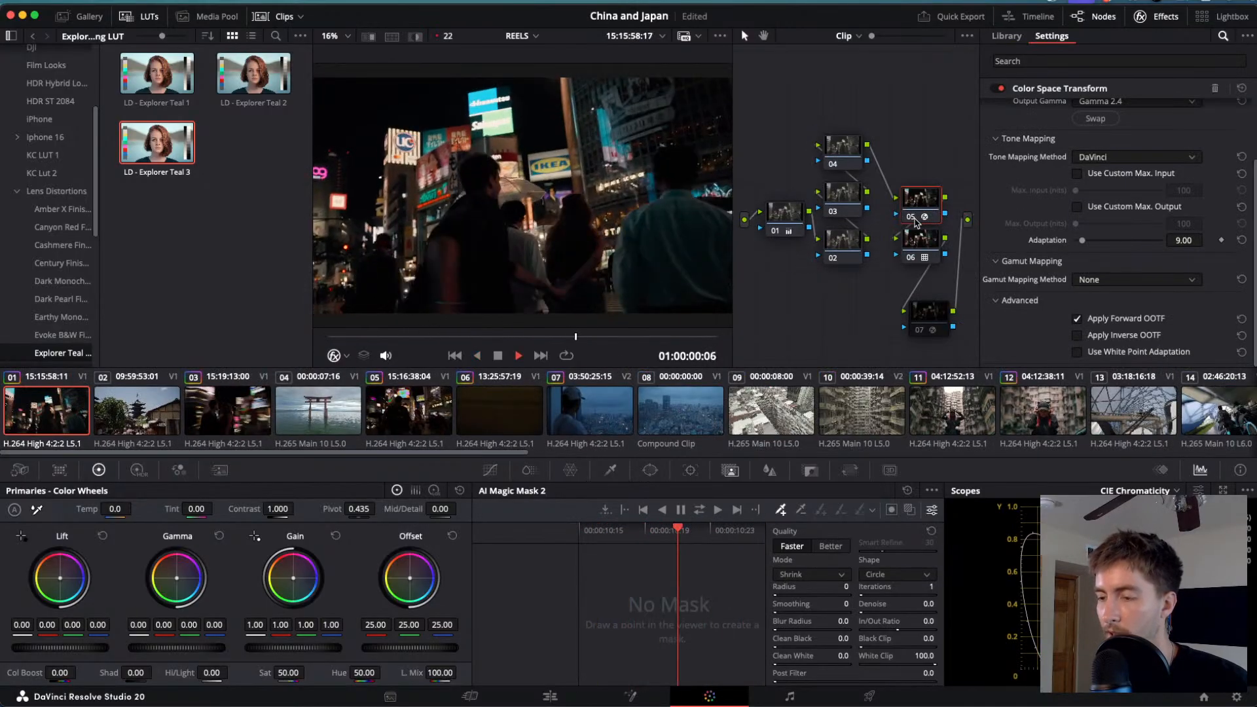
pyautogui.press('j')
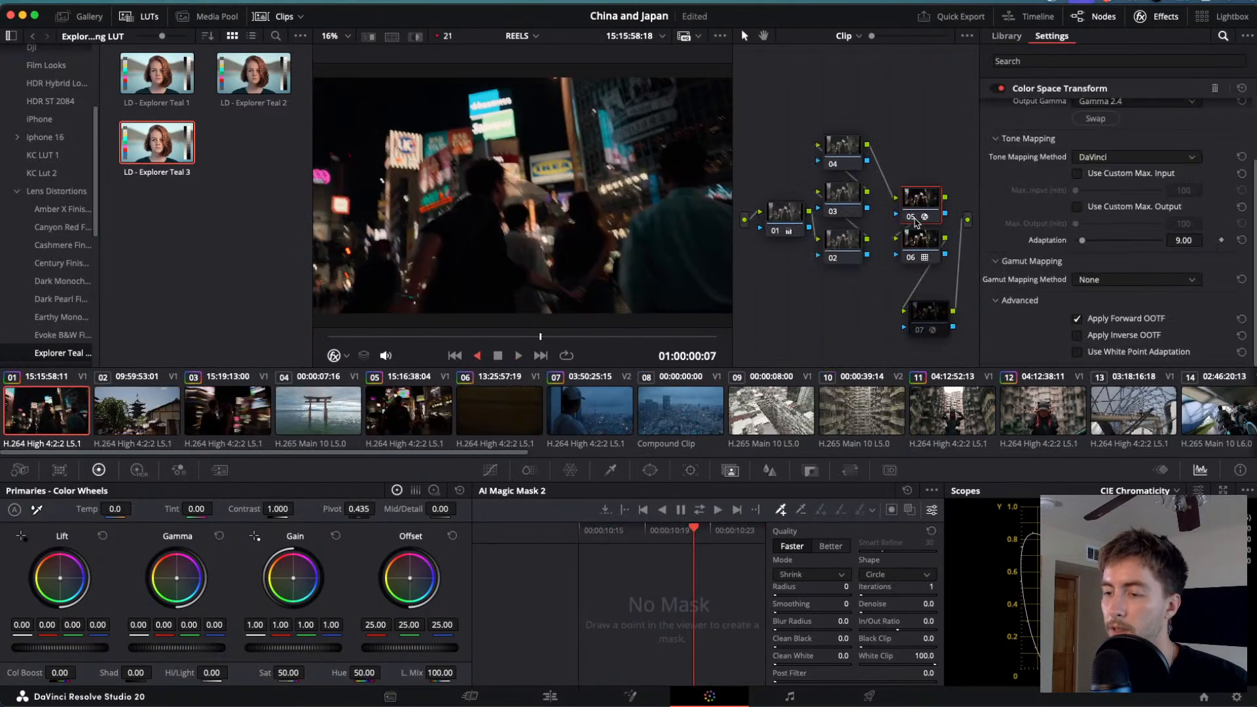
pyautogui.press('super+f')
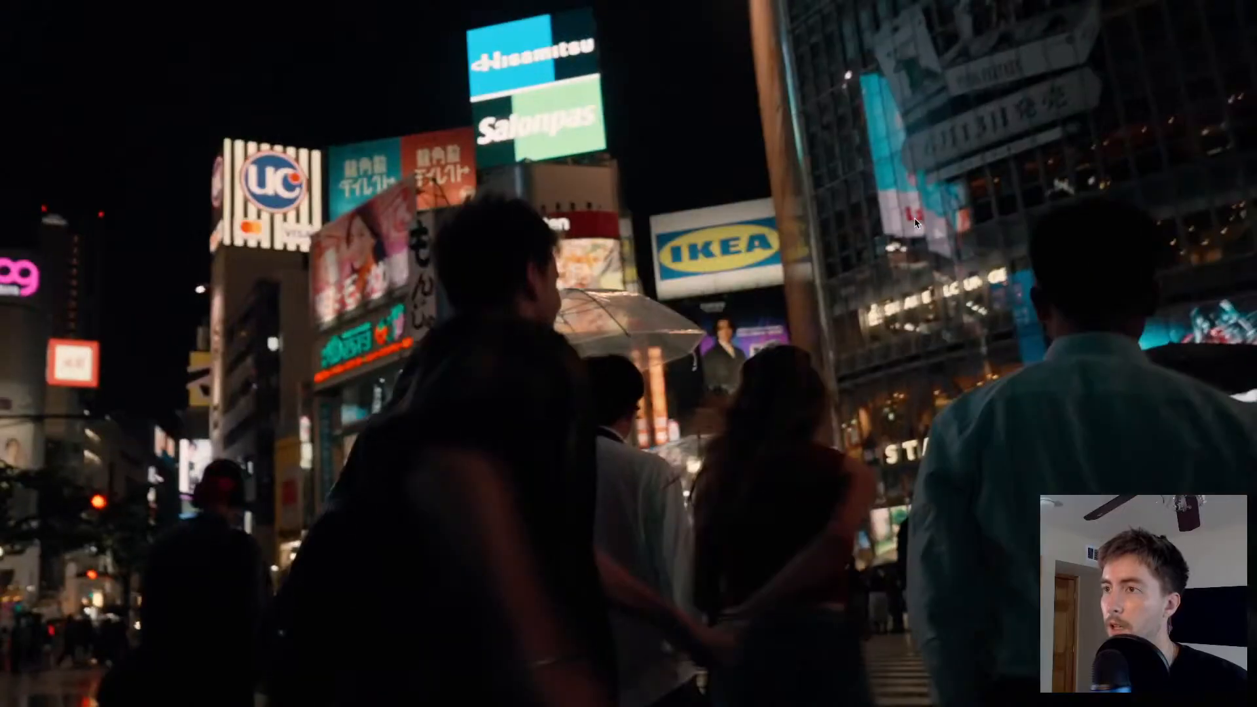
pyautogui.press('super+f')
# - Select node 01, check the current frame full screen again, and play back to frame 01:00:00:01
pyautogui.click(915, 245)
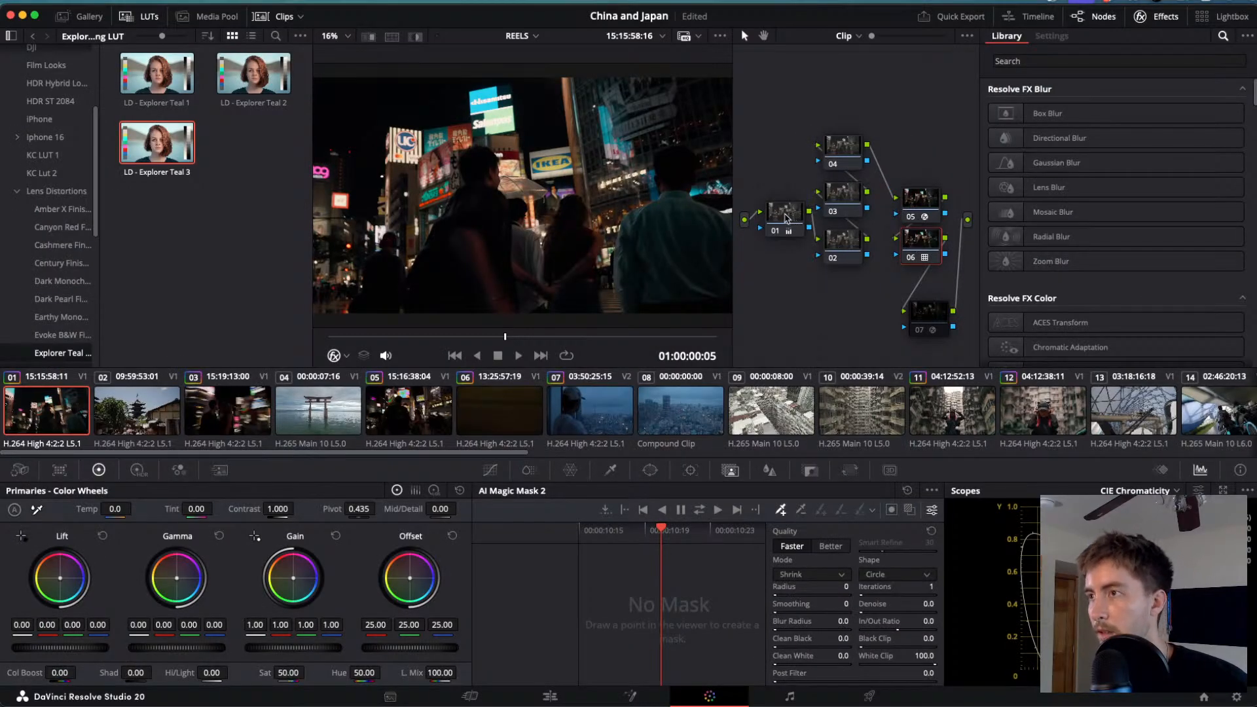
pyautogui.rightClick(785, 218)
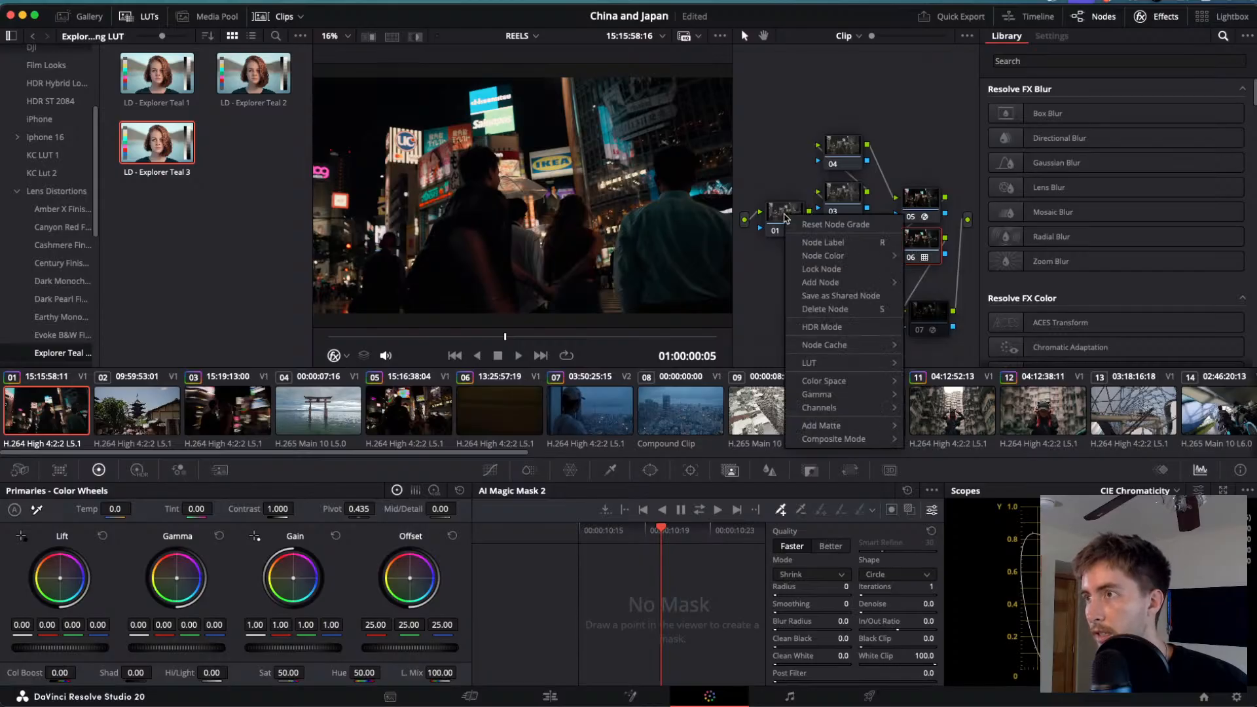
pyautogui.press('Escape')
pyautogui.click(778, 211)
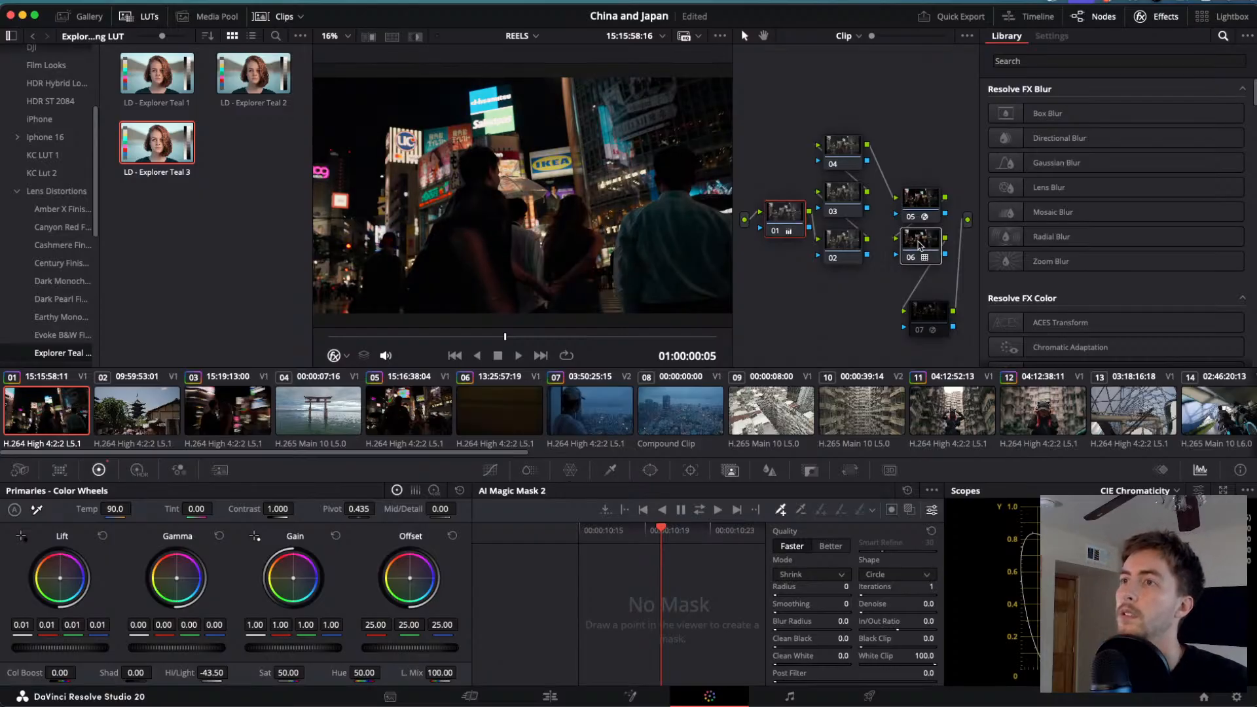
pyautogui.press('super+f')
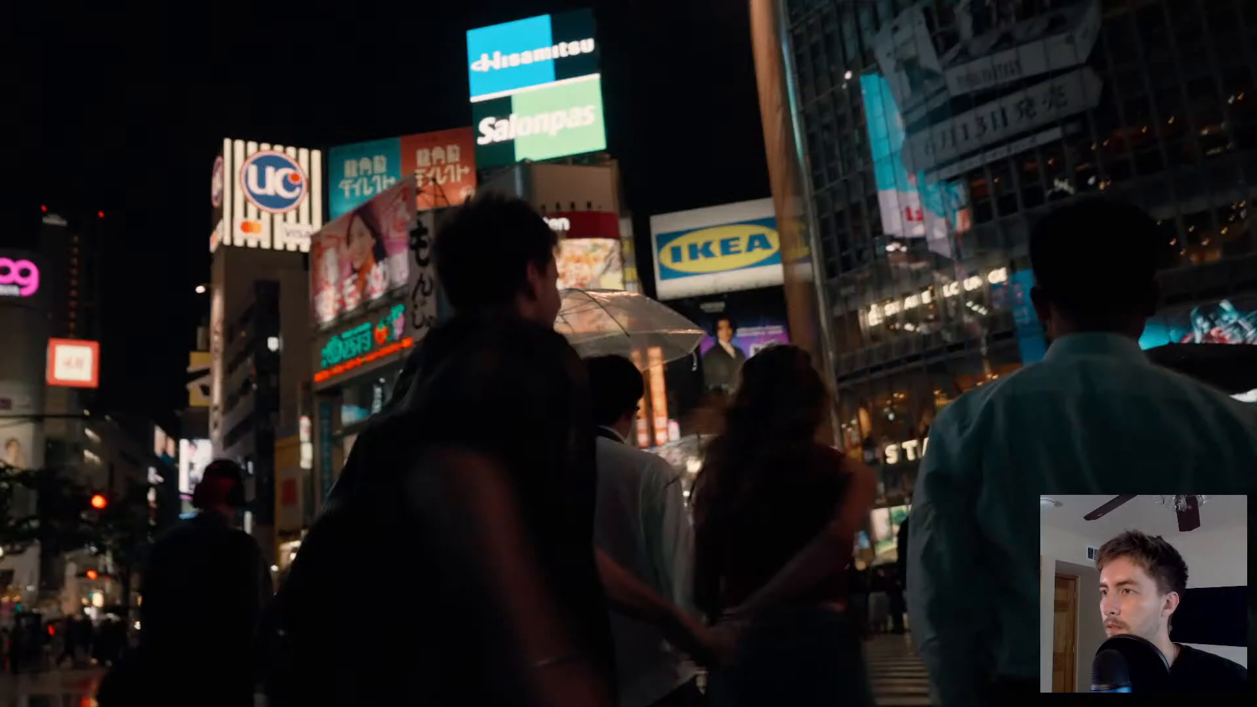
pyautogui.press('super+f')
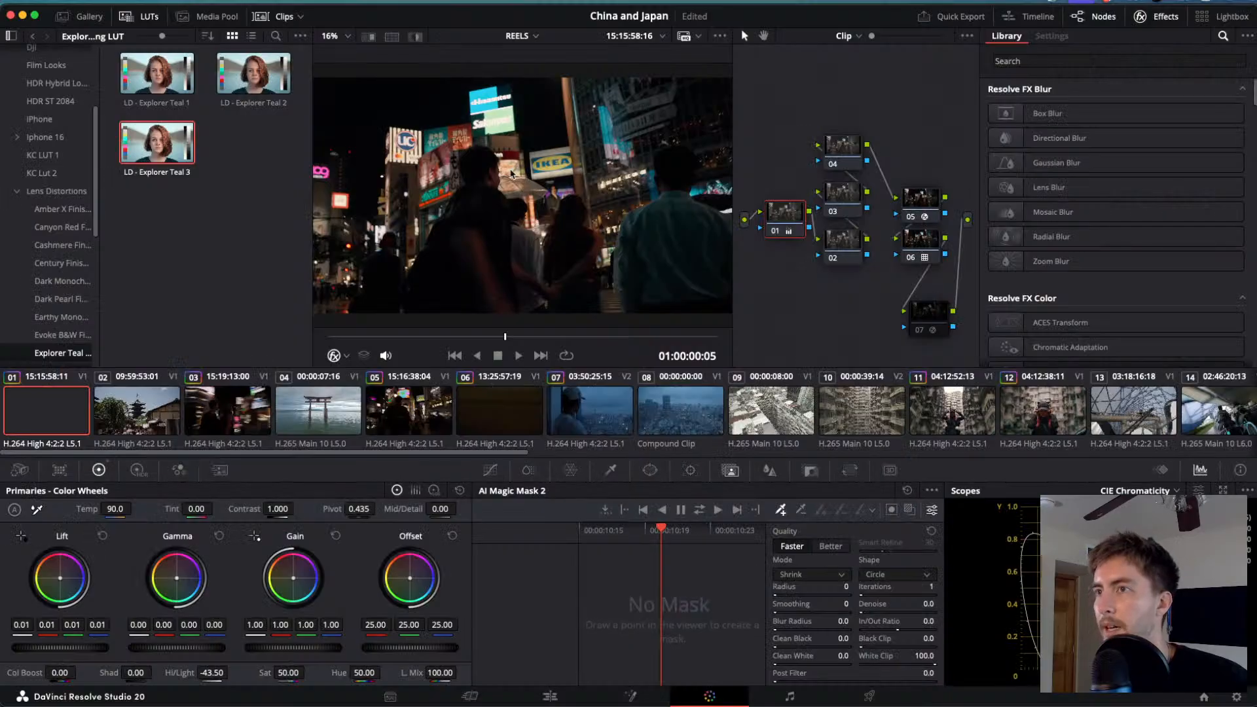
pyautogui.press('j')
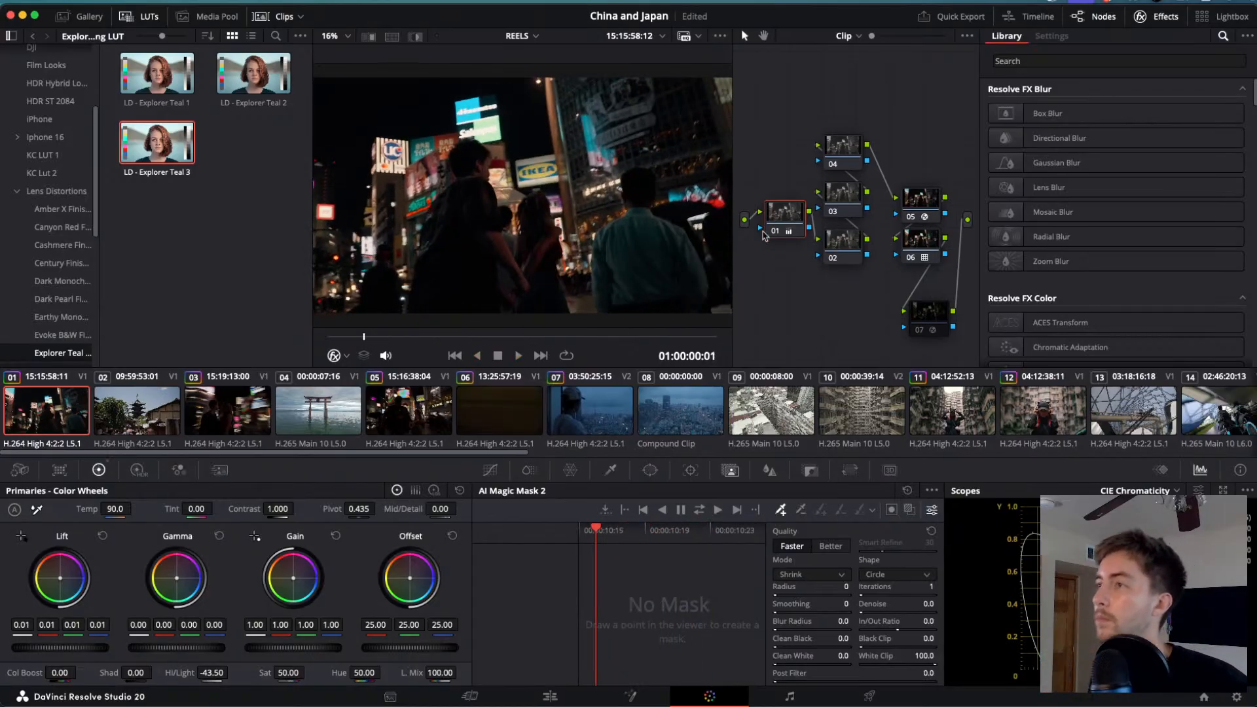
# - Move the Dehancer node aside and shift nodes 01 to 06 up as a group to free space between them
pyautogui.moveTo(926, 315)
pyautogui.mouseDown()
pyautogui.moveTo(864, 305)
pyautogui.moveTo(947, 302)
pyautogui.mouseUp()
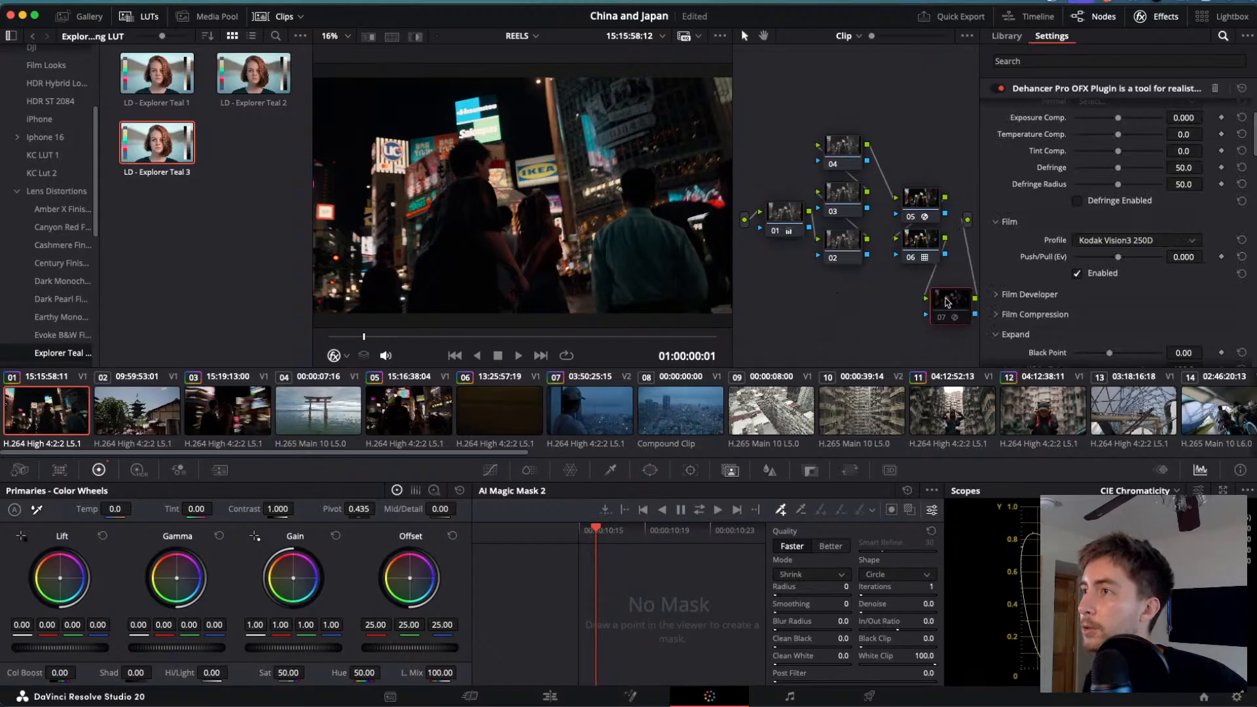
pyautogui.moveTo(783, 113); pyautogui.dragTo(897, 181)
pyautogui.click(940, 163)
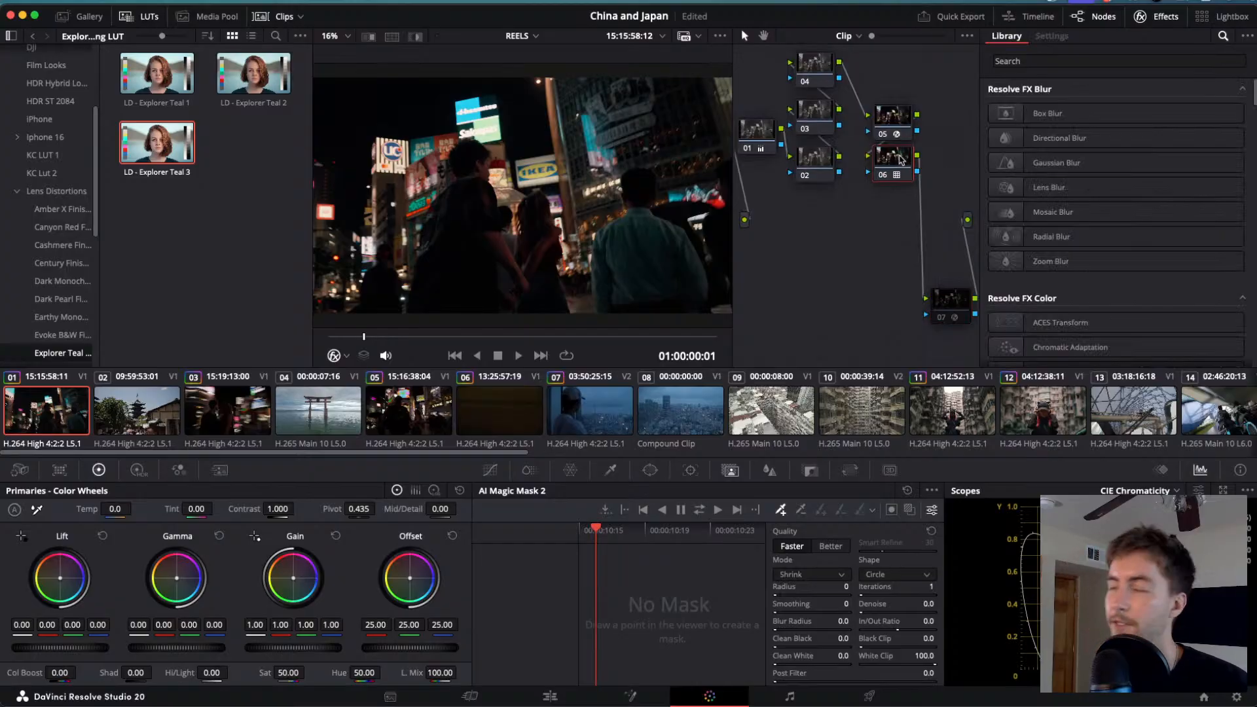
# - Insert a serial node after node 06, place it beneath that node, and add a circle window to it
pyautogui.hotkey('alt', 's')
pyautogui.moveTo(770, 203); pyautogui.dragTo(891, 221)
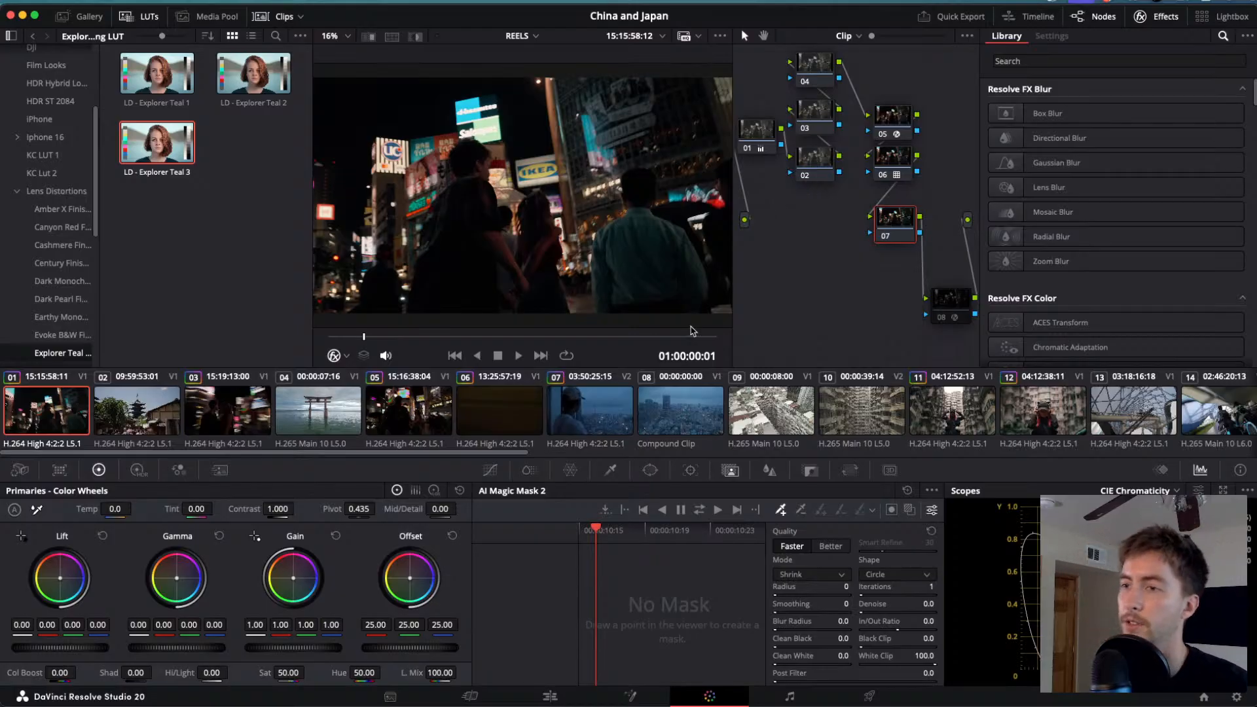
pyautogui.click(650, 470)
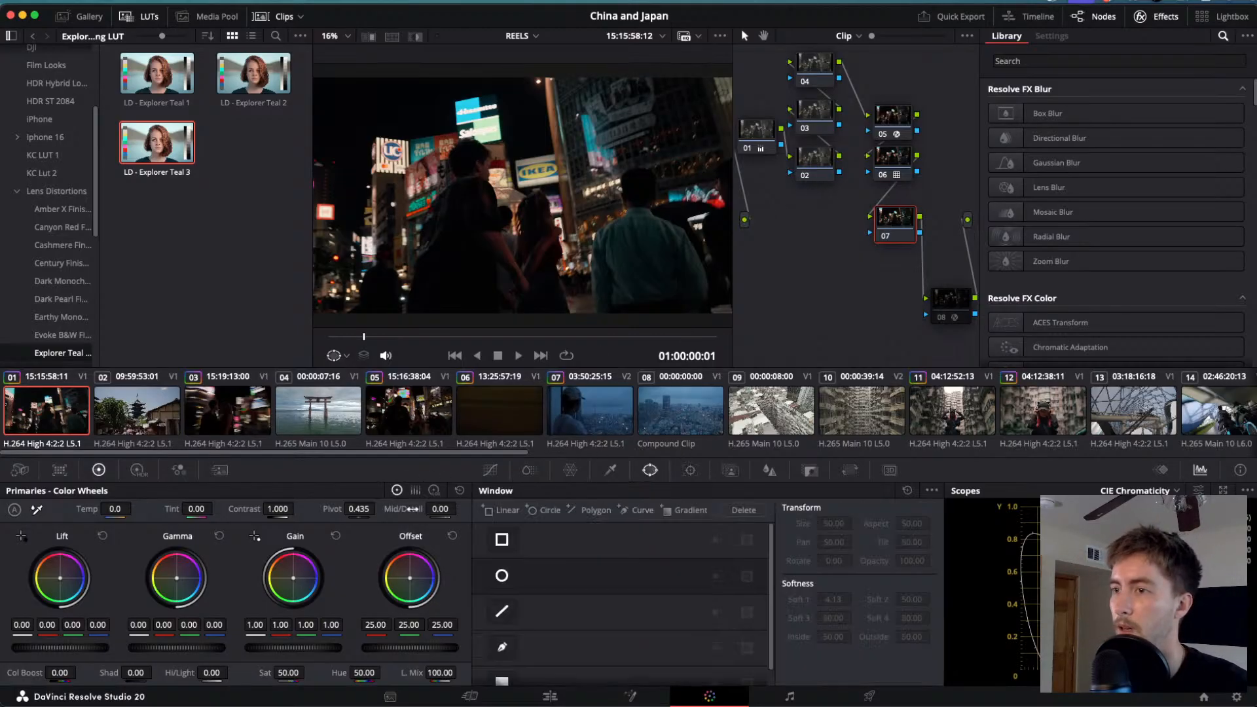
pyautogui.click(502, 576)
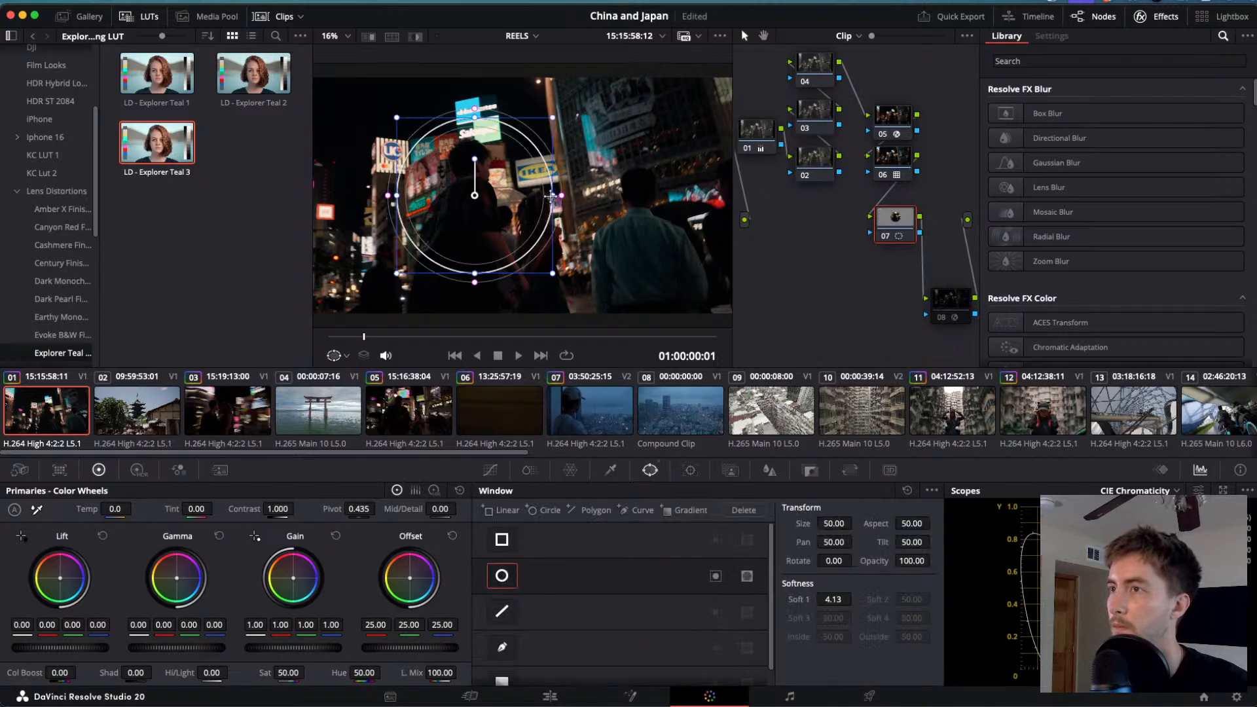
# - Reshape node 07's circle window into a wide ellipse around the people, about size 53.42 and aspect 74.77, and invert it
pyautogui.moveTo(547, 195); pyautogui.dragTo(692, 196)
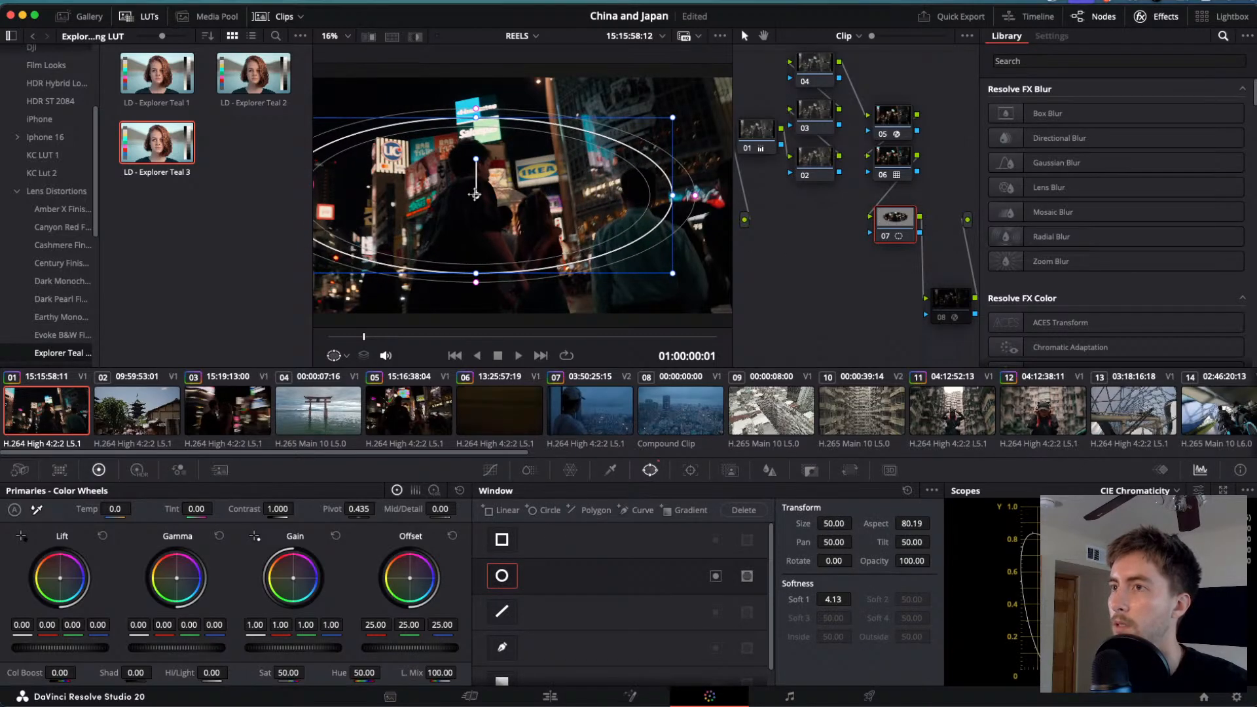
pyautogui.moveTo(475, 196); pyautogui.dragTo(513, 196)
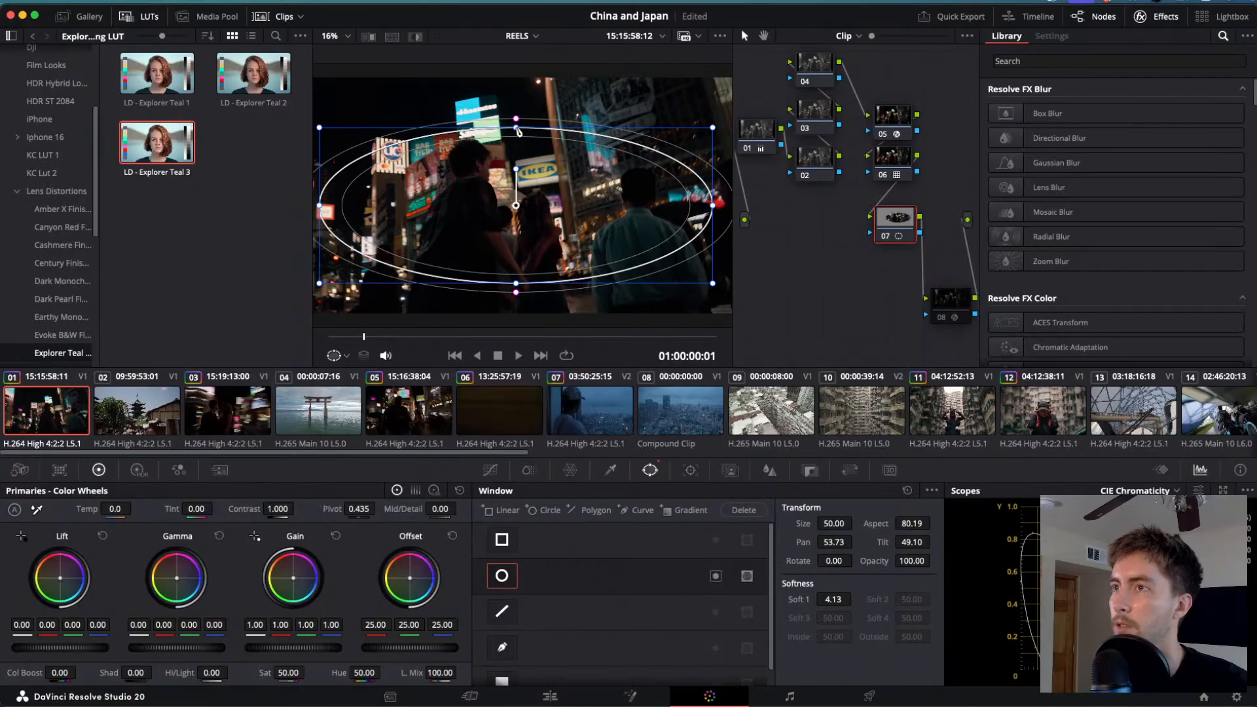
pyautogui.moveTo(517, 131); pyautogui.dragTo(518, 109)
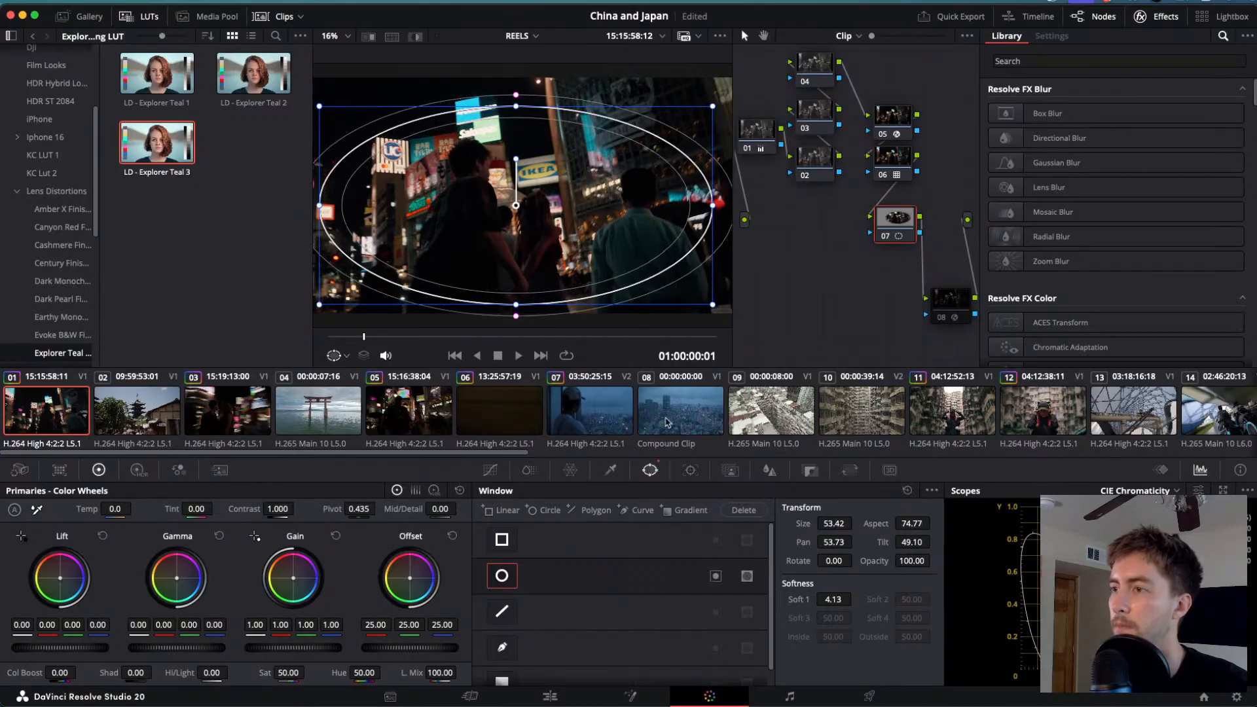
pyautogui.click(716, 576)
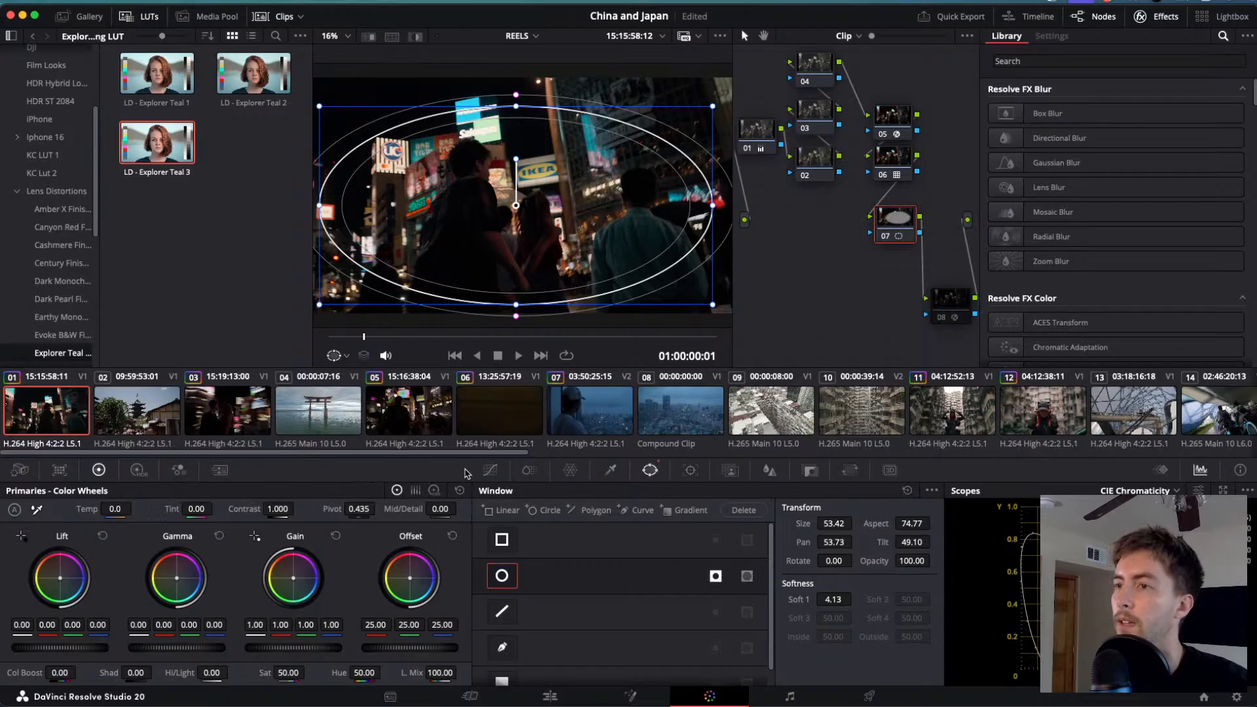
# - Lower the shadows outside the ellipse in node 07 to -38.00
pyautogui.click(490, 470)
pyautogui.click(529, 470)
pyautogui.click(490, 470)
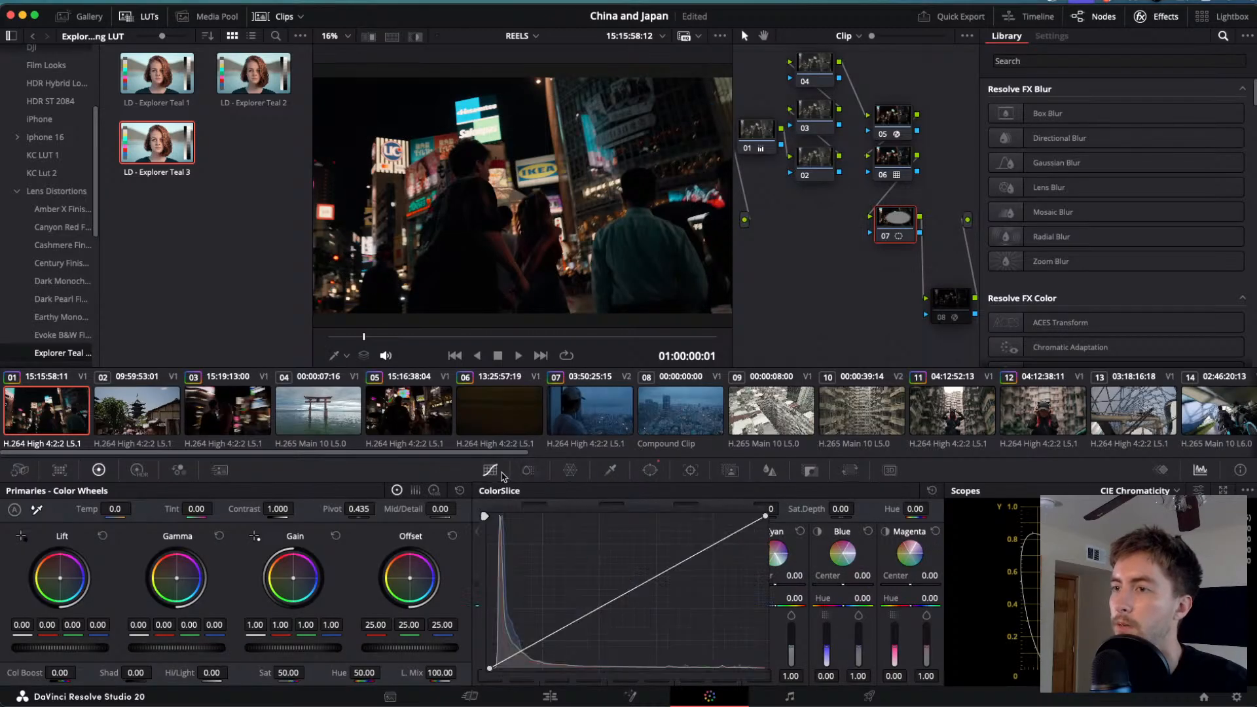
pyautogui.click(650, 470)
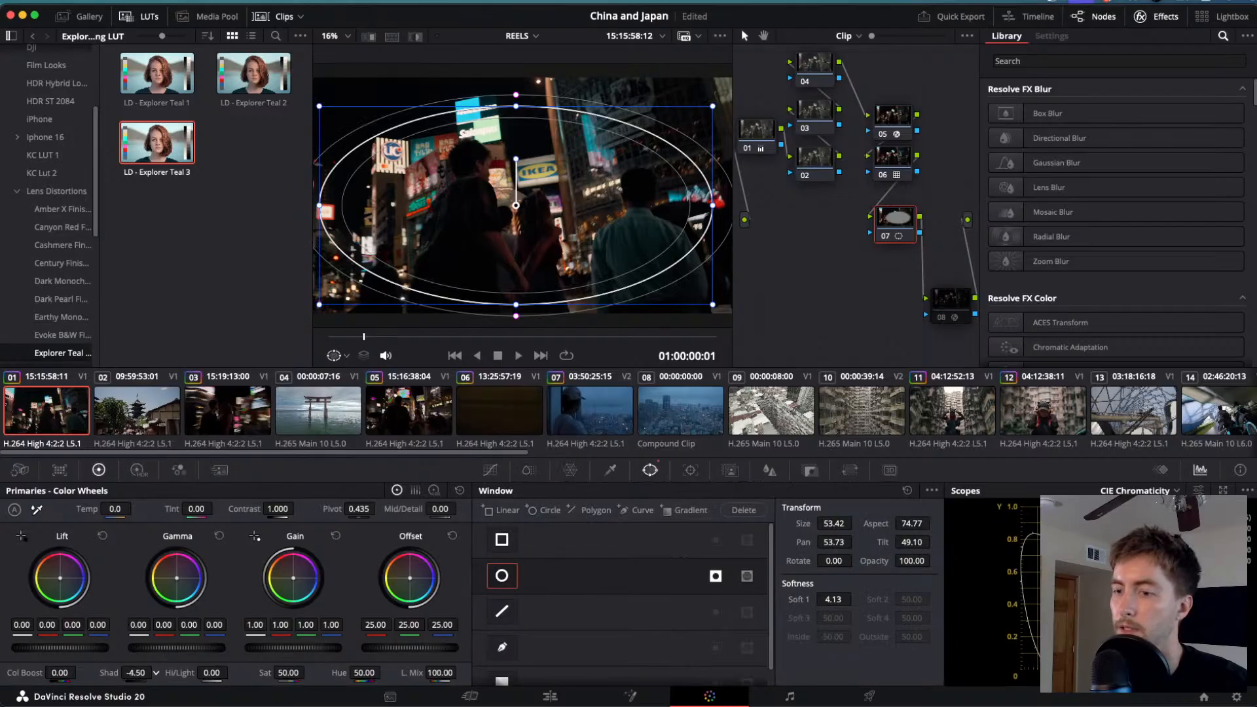
pyautogui.moveTo(135, 673)
pyautogui.mouseDown()
pyautogui.moveTo(101, 672)
pyautogui.moveTo(156, 673)
pyautogui.mouseUp()
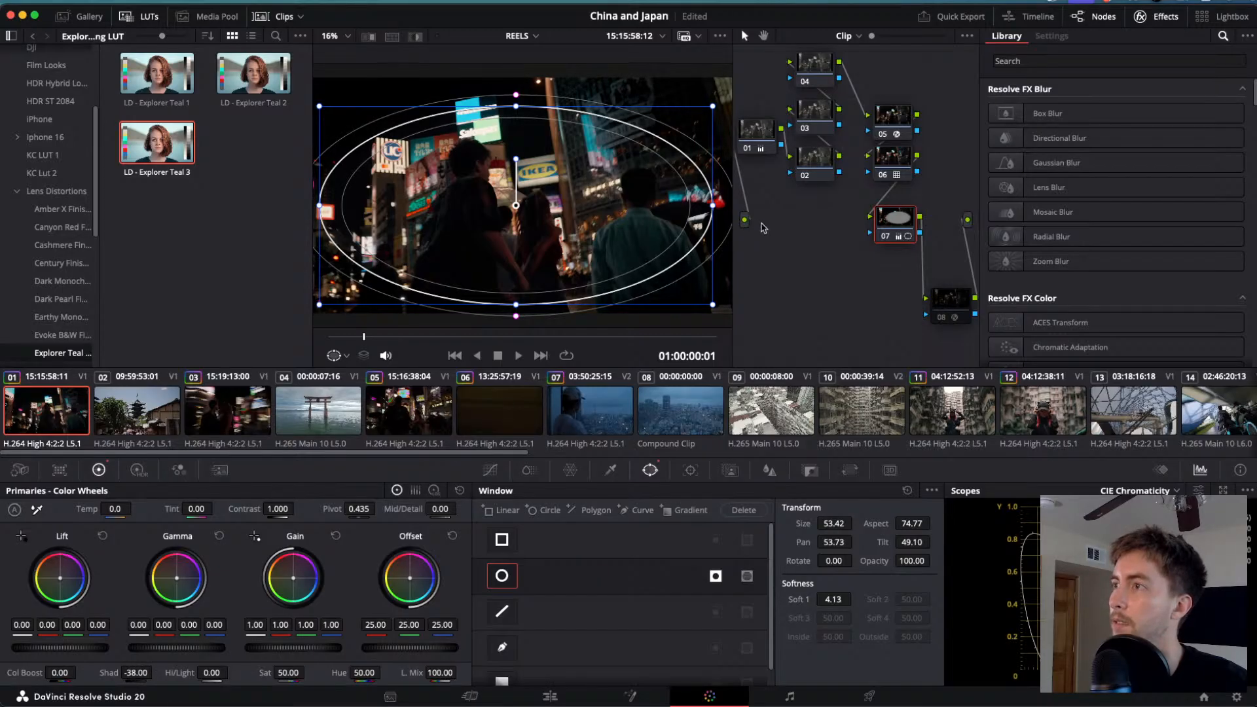
pyautogui.click(886, 159)
pyautogui.click(899, 221)
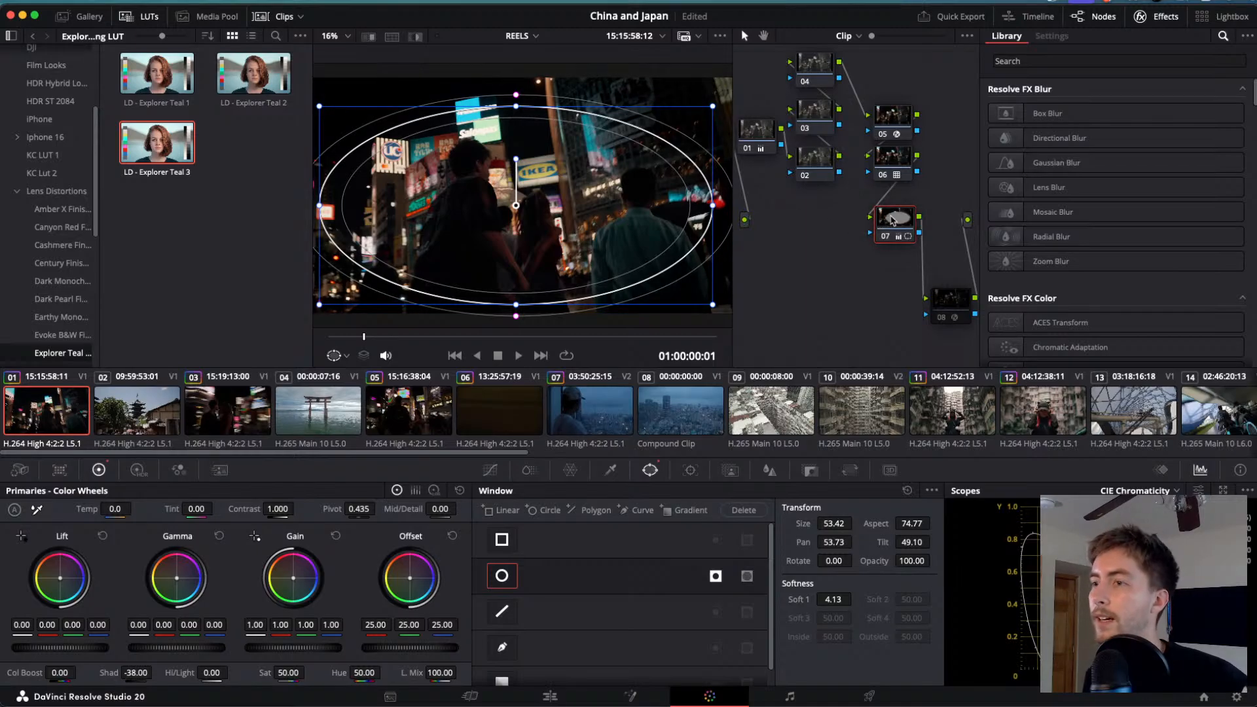
# - Set the Soft 1 value of node 07's window to 14.25 and play the clip with the window overlay hidden
pyautogui.moveTo(830, 599); pyautogui.dragTo(856, 598)
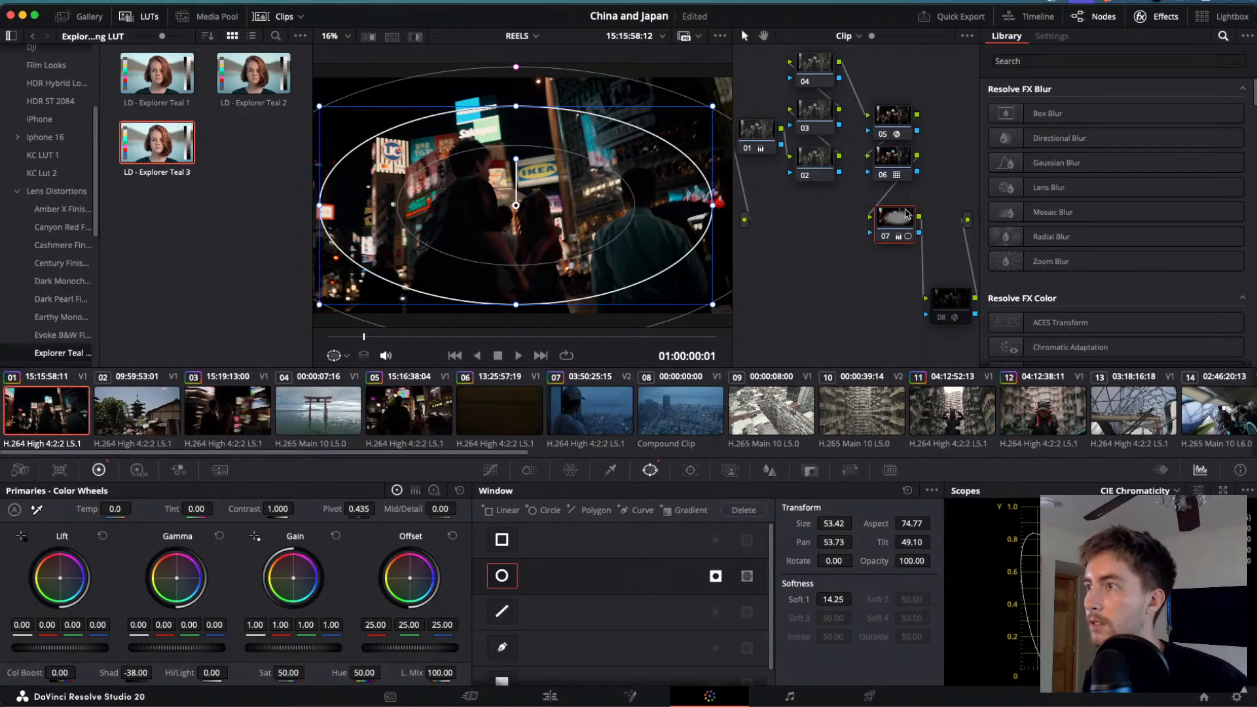
pyautogui.click(343, 357)
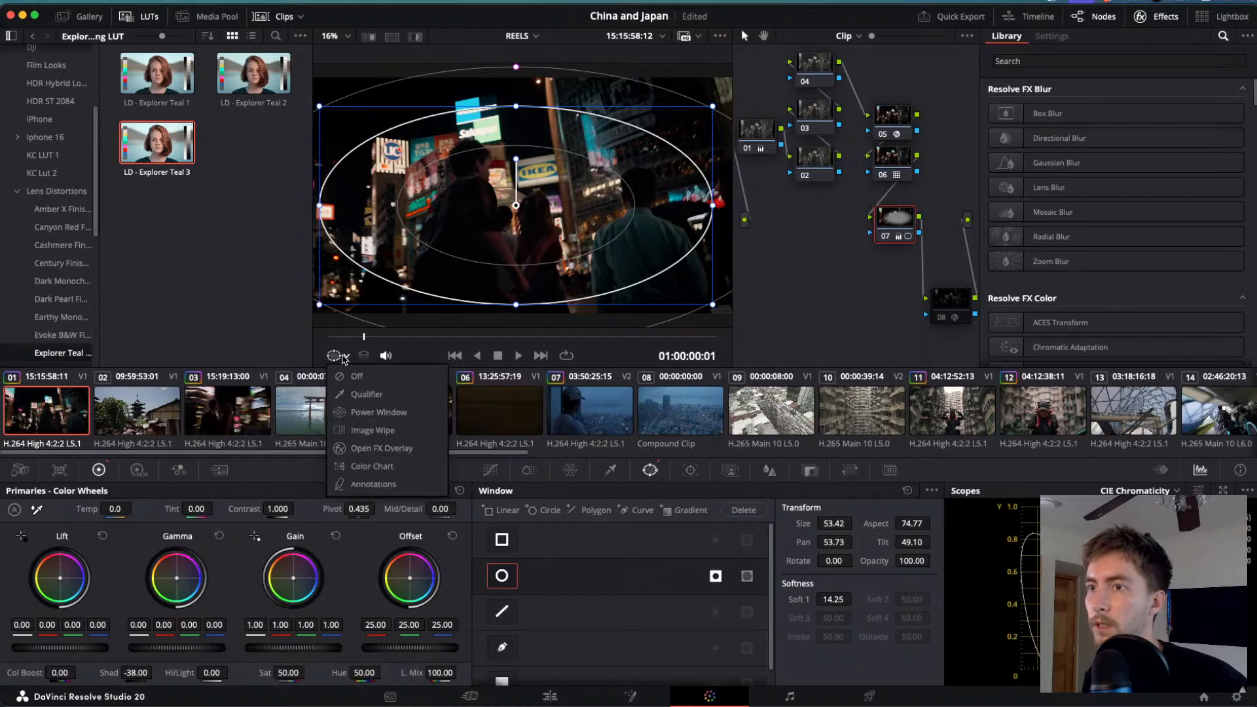
pyautogui.click(359, 378)
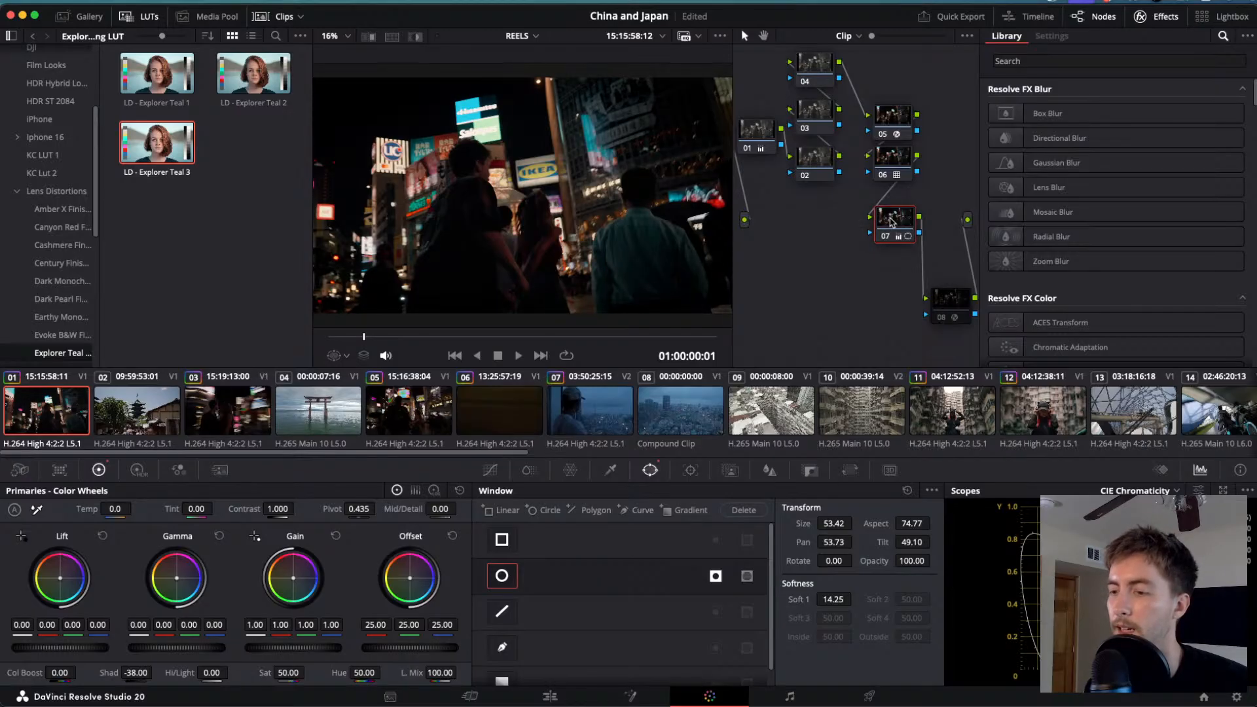
pyautogui.press('space')
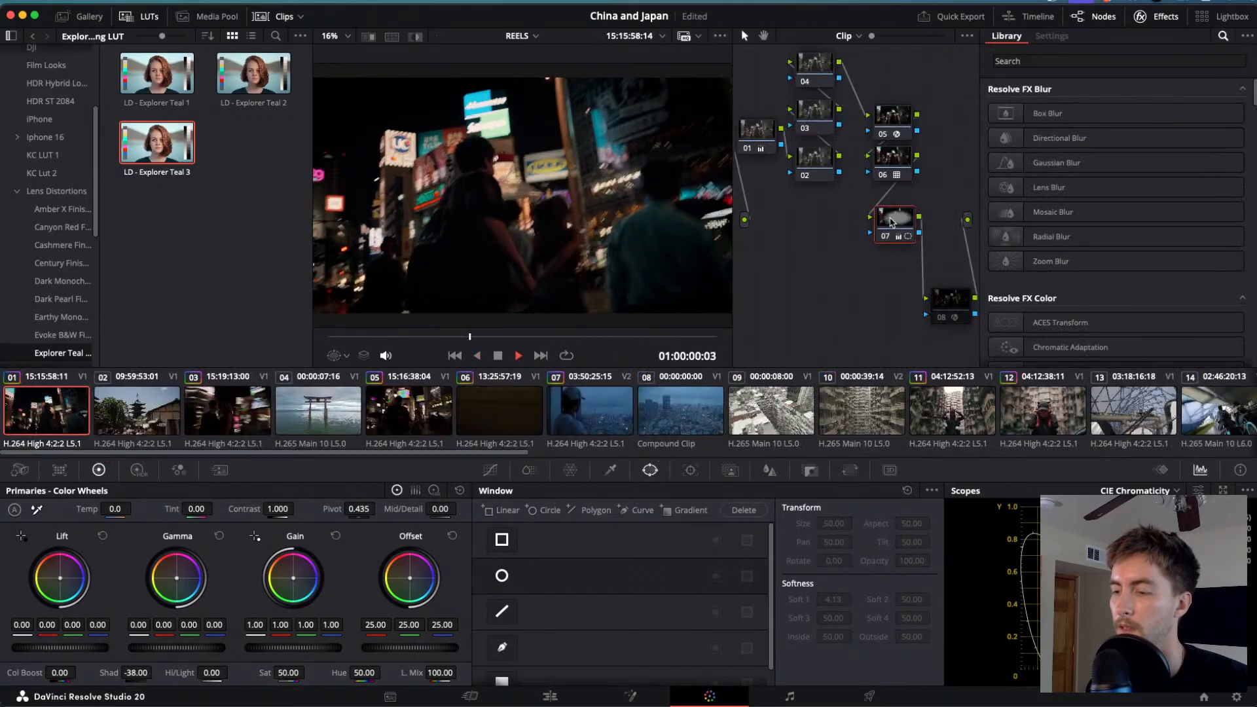
pyautogui.press('space')
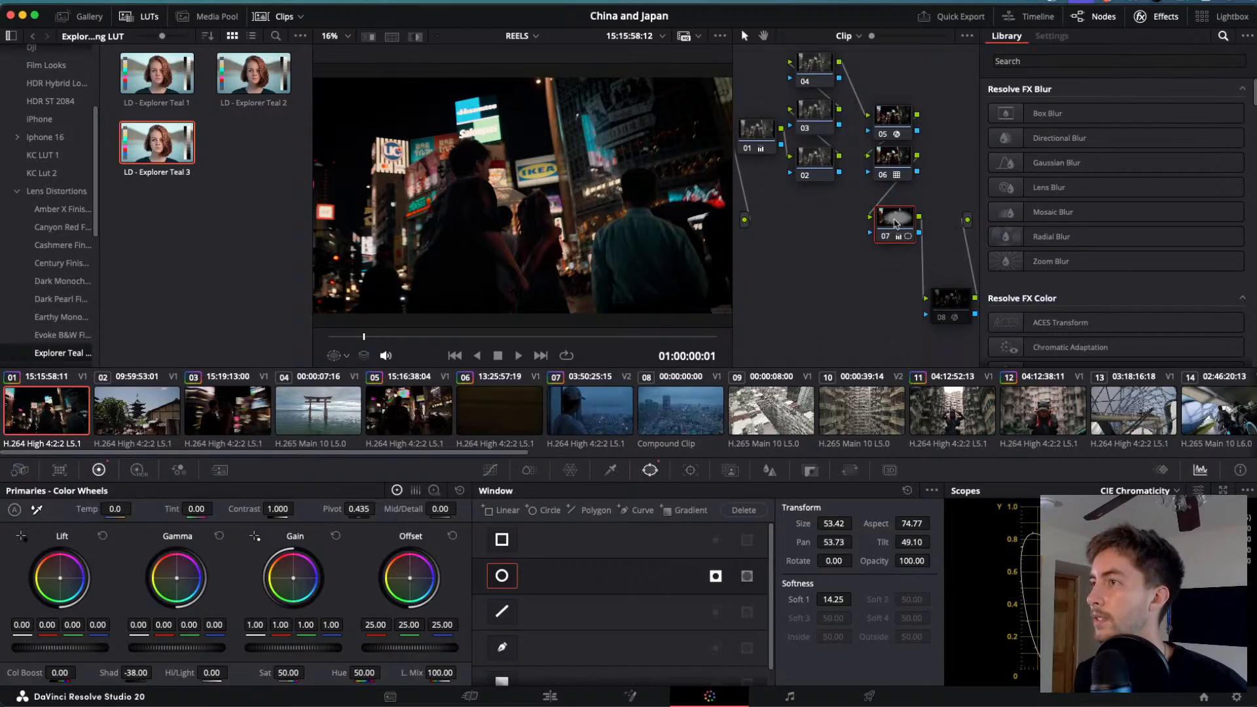
# - Insert a serial node after the repositioned node 07 and search the effects library for Radial Blur
pyautogui.moveTo(896, 226); pyautogui.dragTo(852, 225)
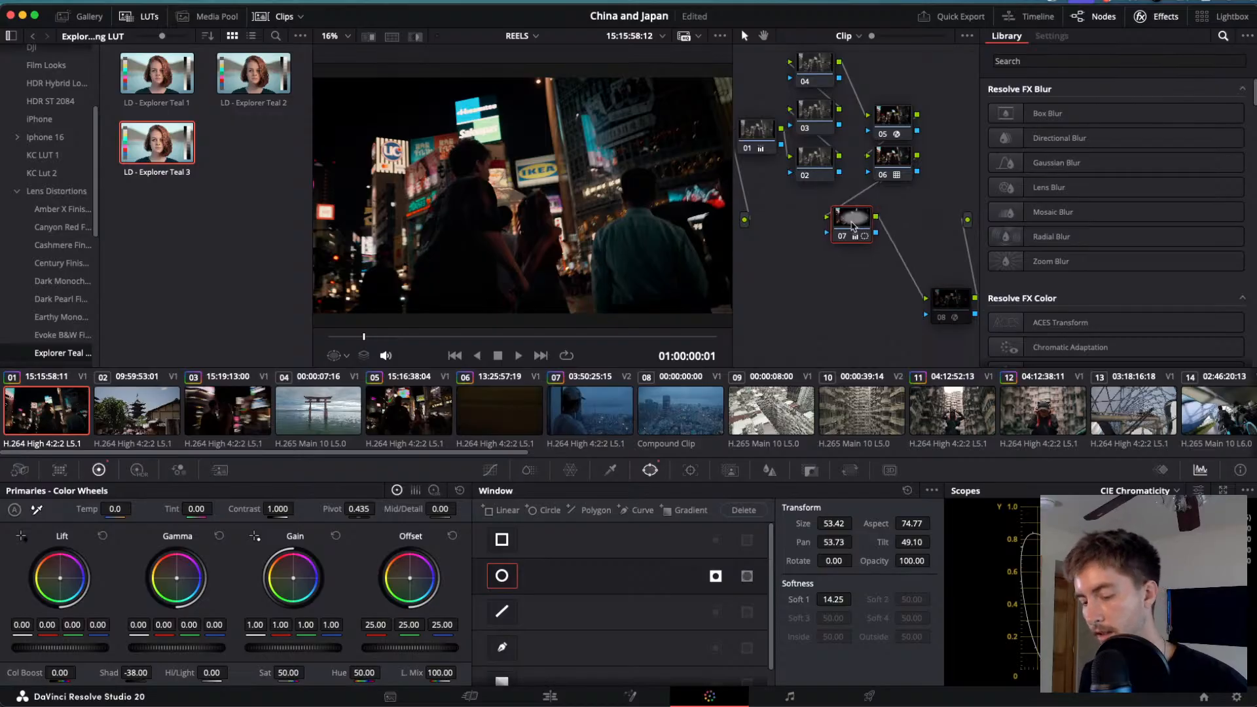
pyautogui.hotkey('alt', 's')
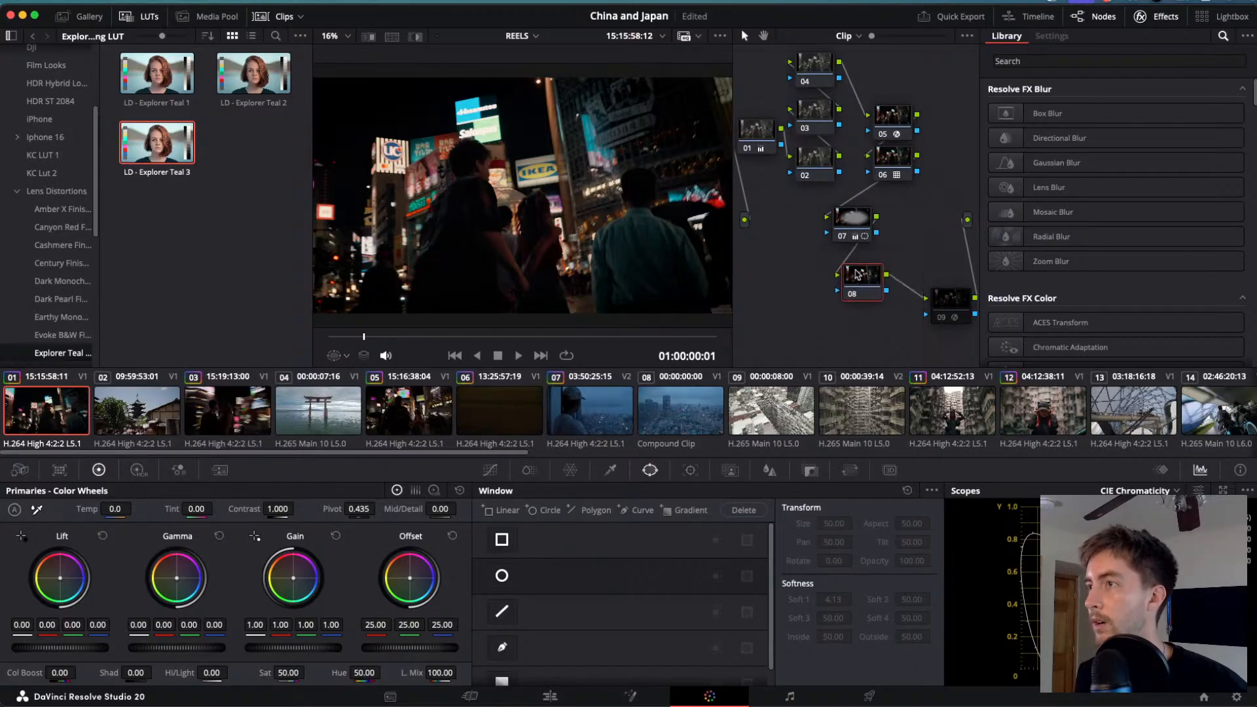
pyautogui.click(1069, 61)
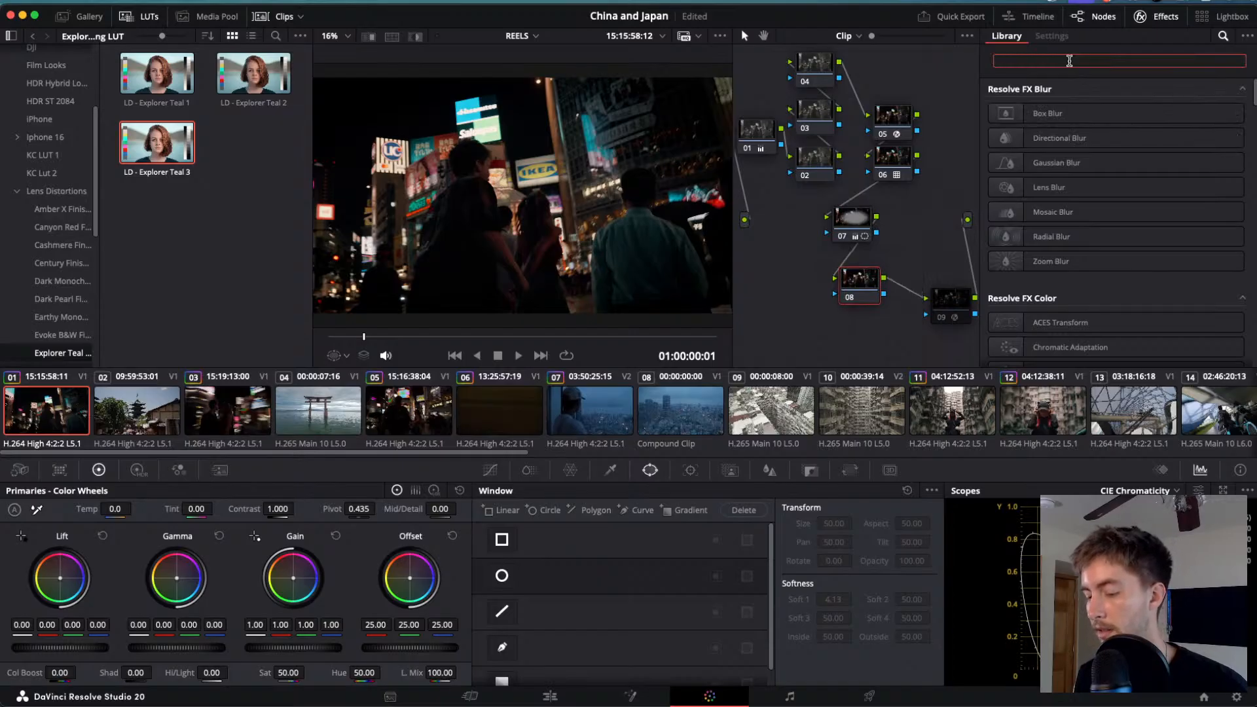
pyautogui.write('Radi')
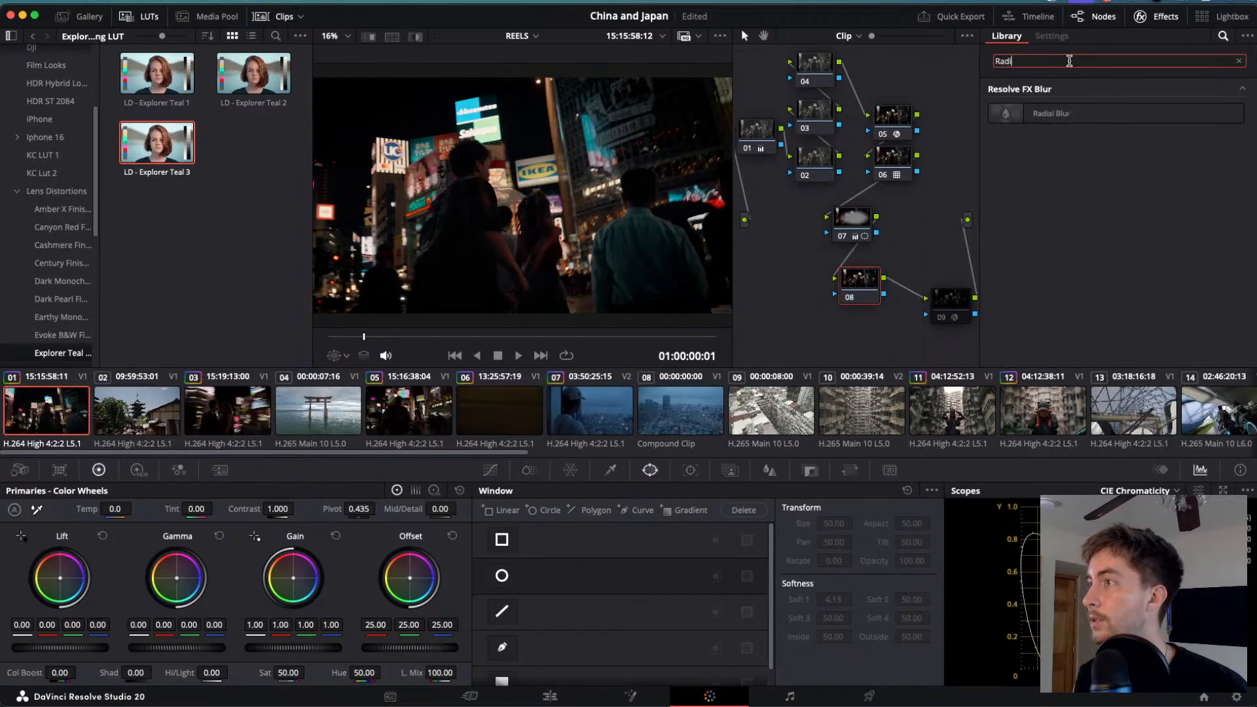
pyautogui.click(1113, 113)
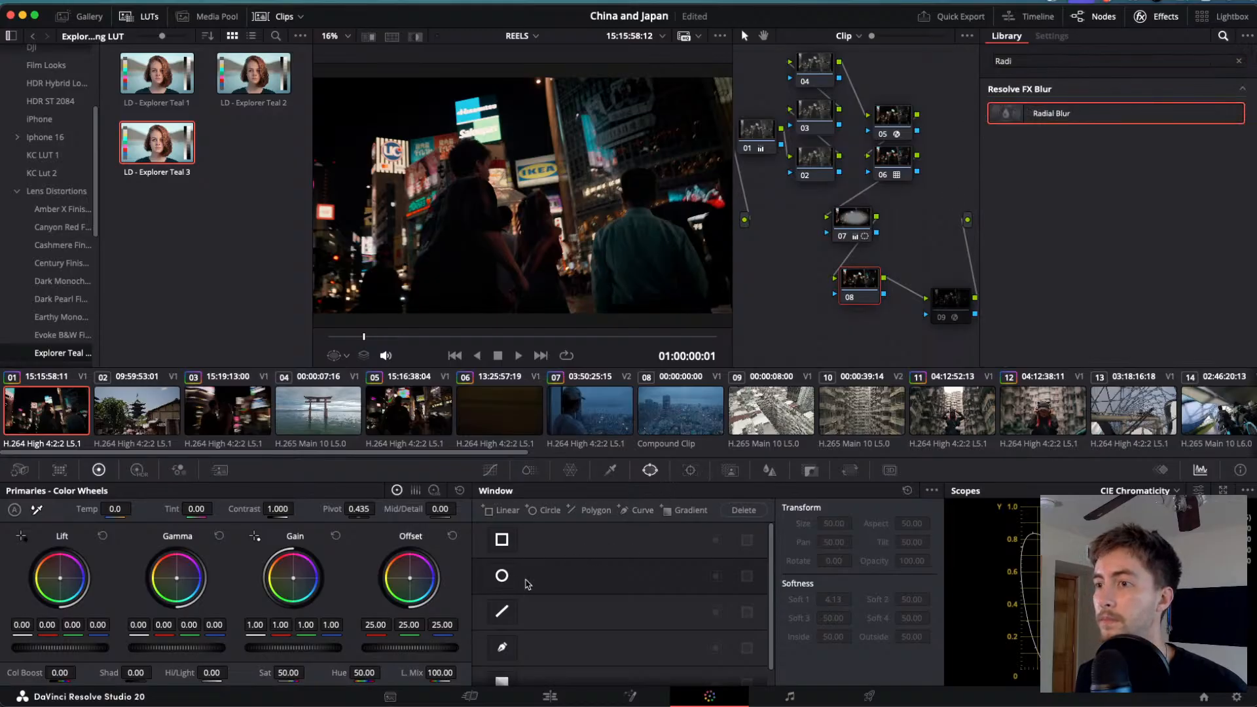
# - Add an inverted circle window to node 08 and stretch it into a wide ellipse, about size 54.49 and aspect 73.36
pyautogui.click(503, 576)
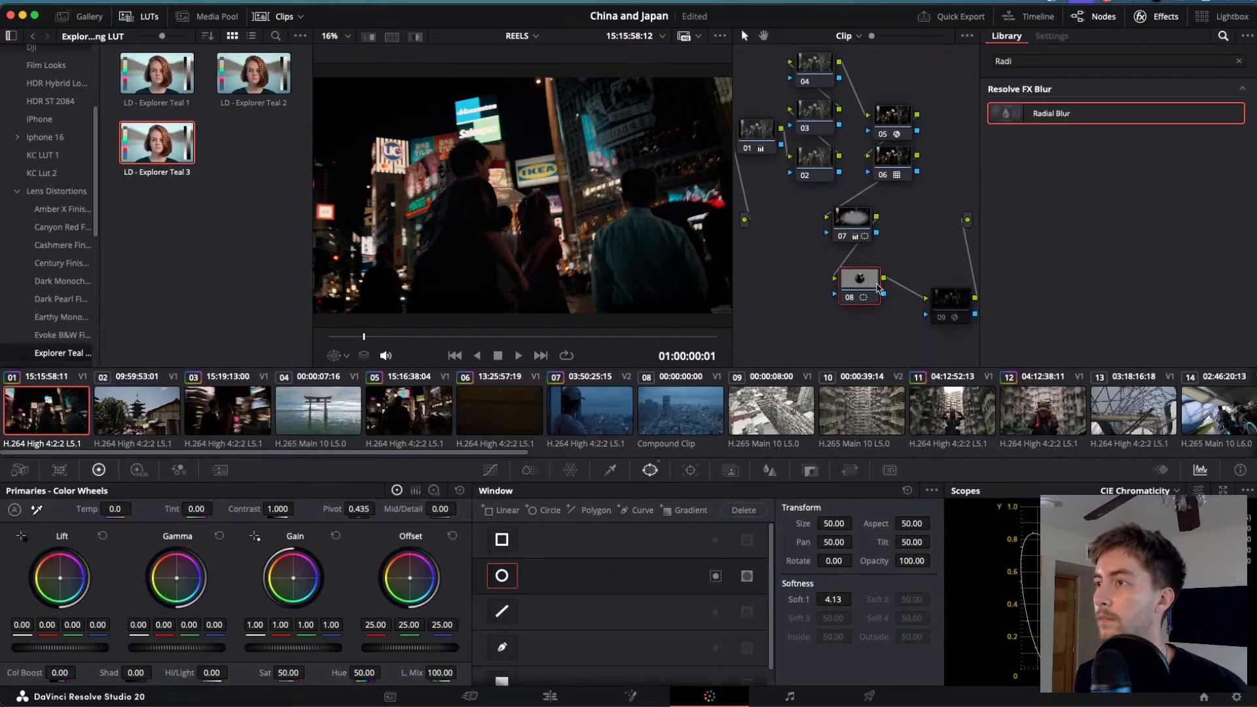
pyautogui.click(329, 358)
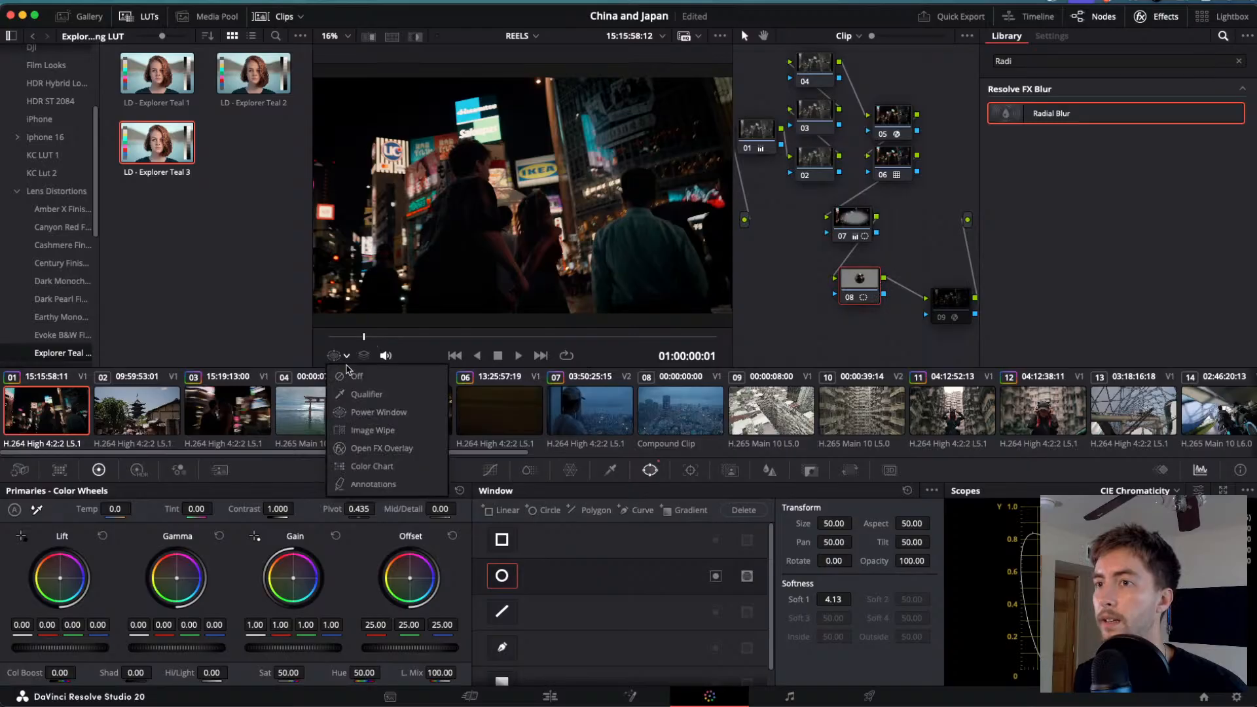
pyautogui.click(366, 412)
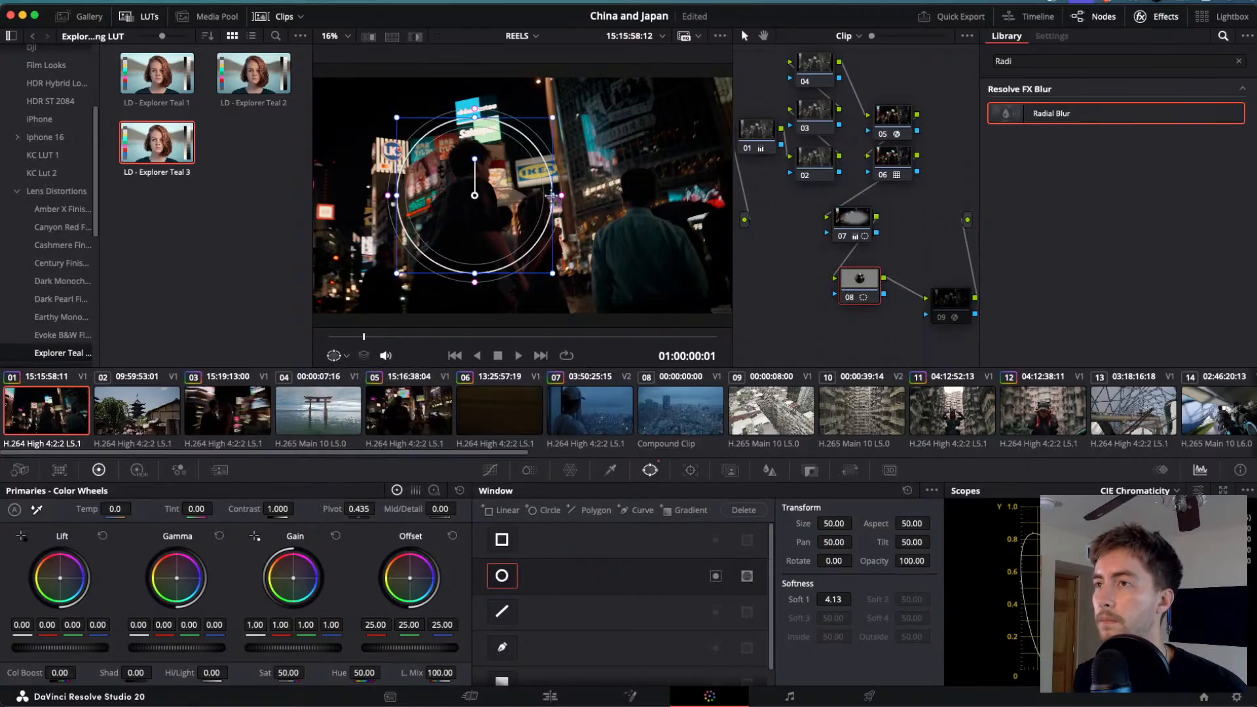
pyautogui.moveTo(555, 196); pyautogui.dragTo(674, 196)
pyautogui.moveTo(500, 196); pyautogui.dragTo(519, 197)
pyautogui.moveTo(520, 119); pyautogui.dragTo(523, 94)
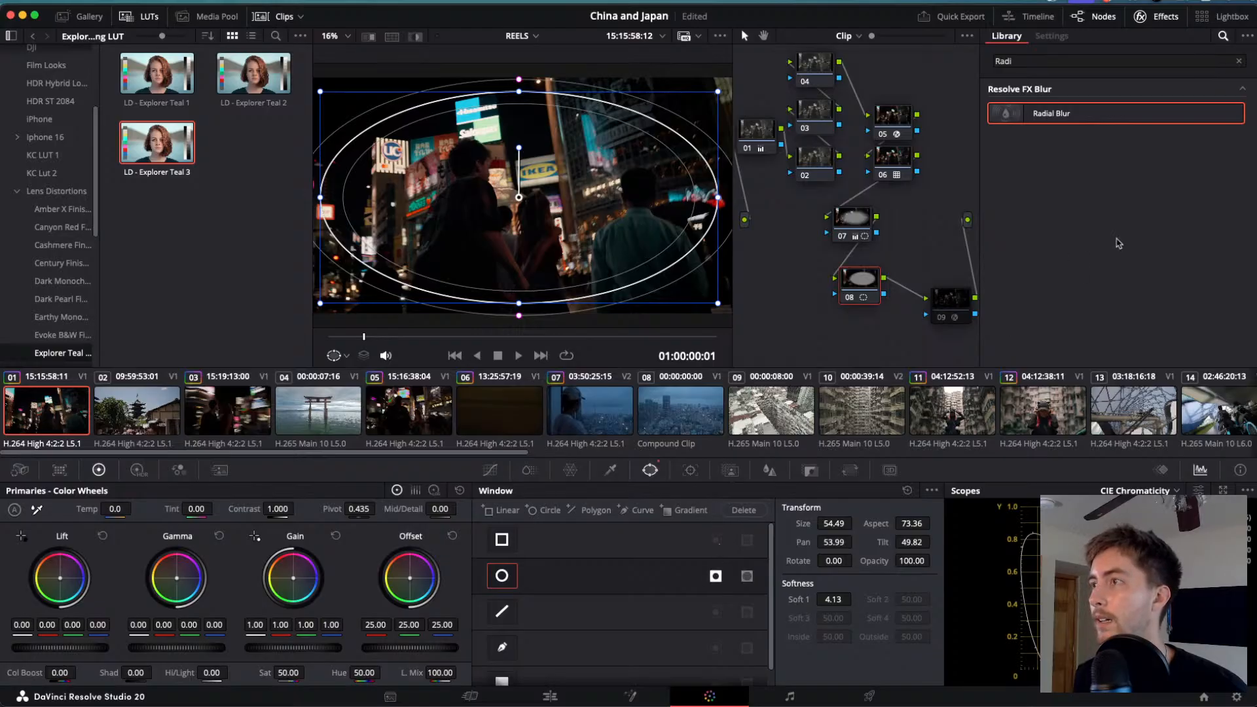
# - Apply Radial Blur to node 08 with a Smooth Strength of 0.388
pyautogui.moveTo(1069, 118); pyautogui.dragTo(880, 290)
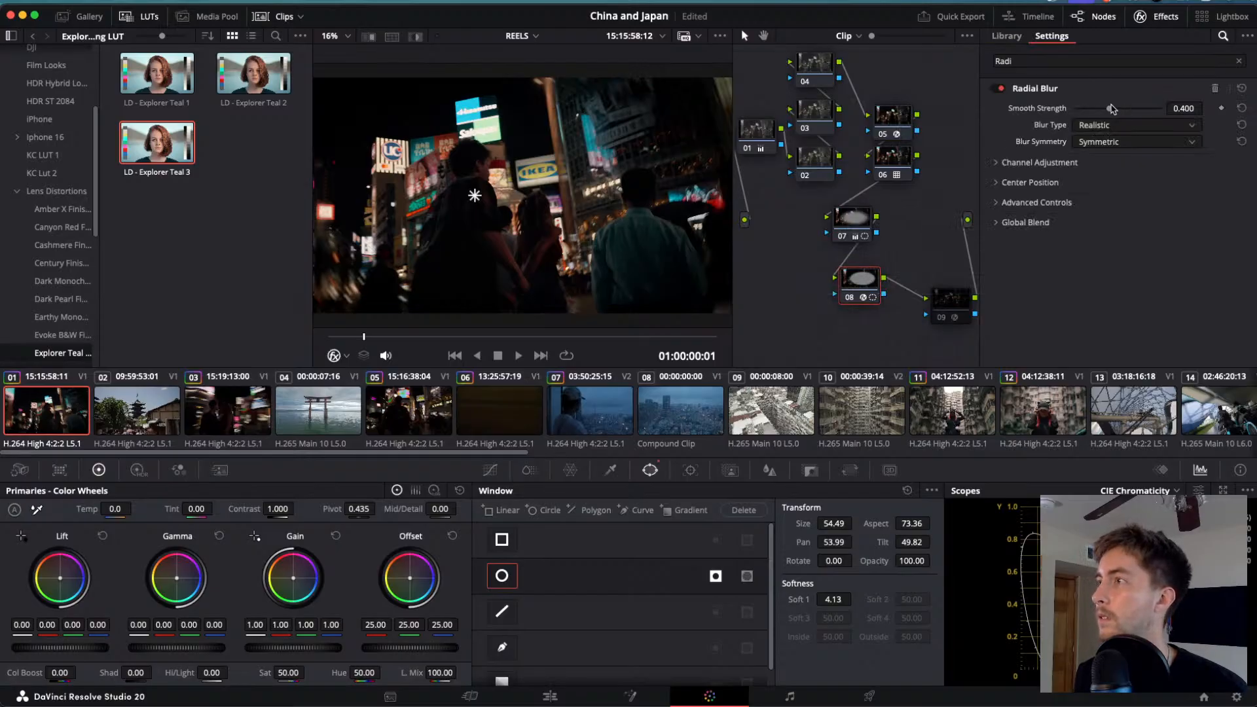
pyautogui.moveTo(1110, 109)
pyautogui.mouseDown()
pyautogui.moveTo(1095, 109)
pyautogui.moveTo(1110, 116)
pyautogui.mouseUp()
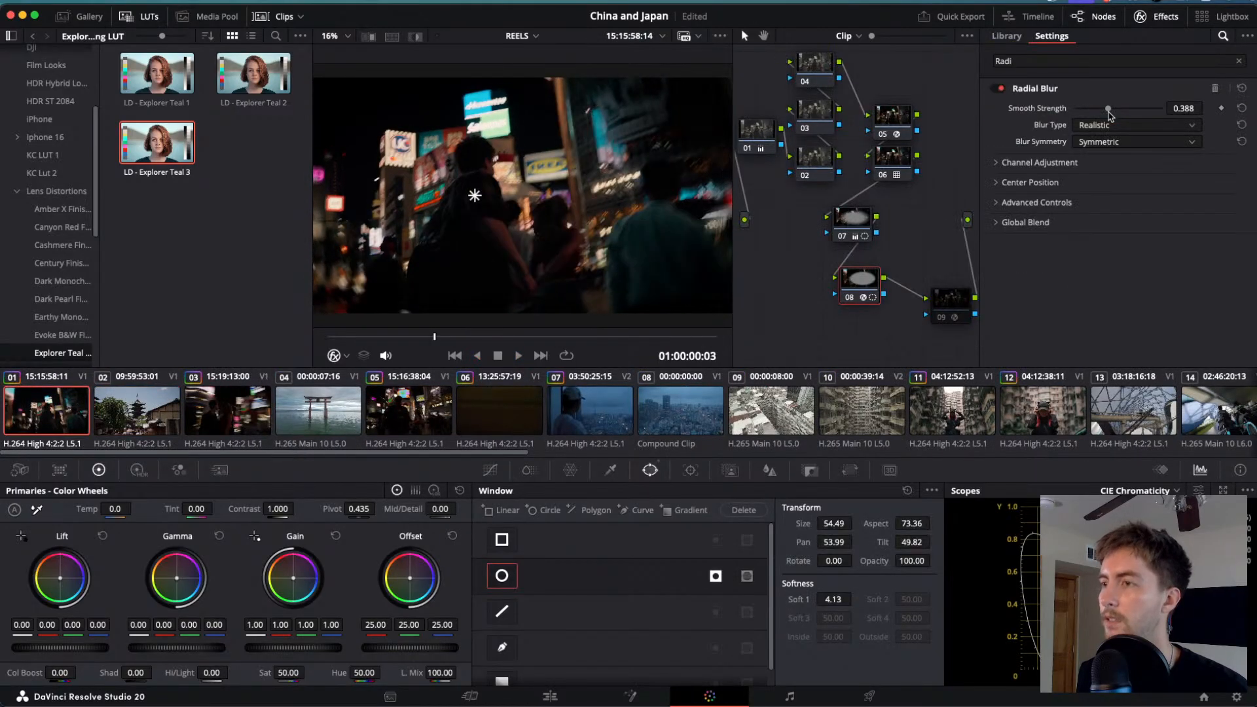
# - Examine the Radial Blur settings on node 08 of clip 05 and node 07 of clip 04 in the Frames timeline
pyautogui.click(551, 698)
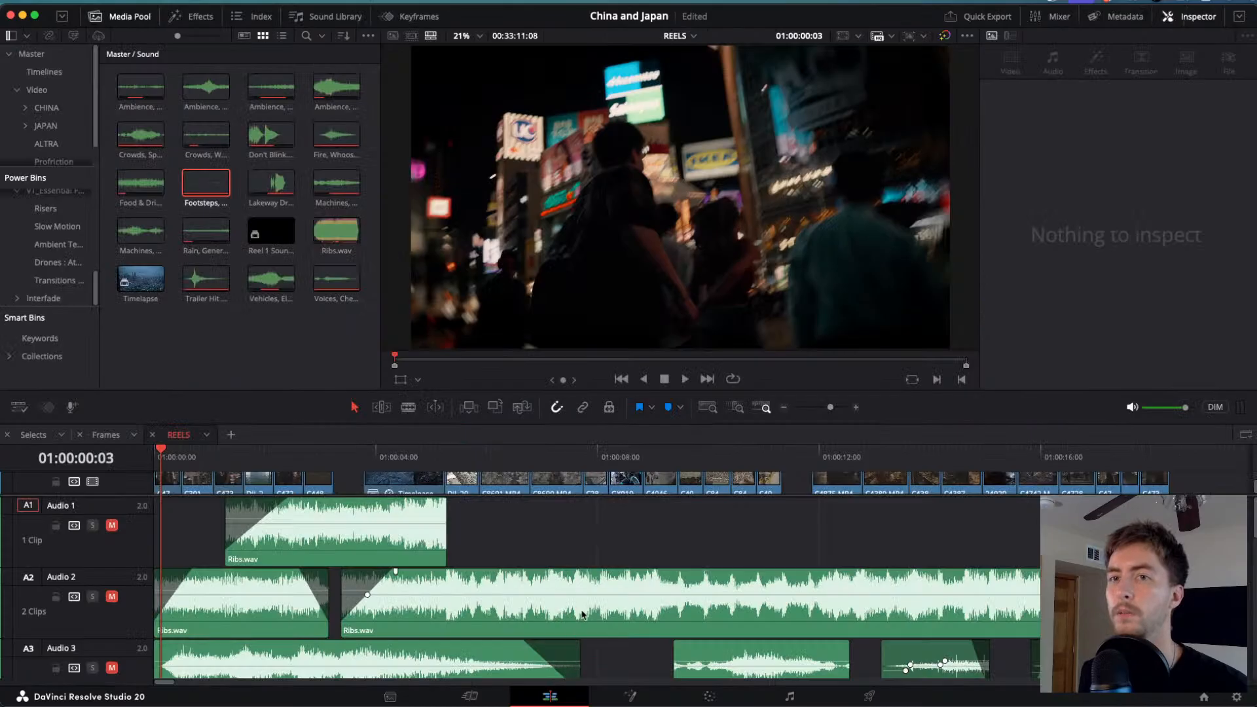
pyautogui.click(105, 434)
pyautogui.click(410, 586)
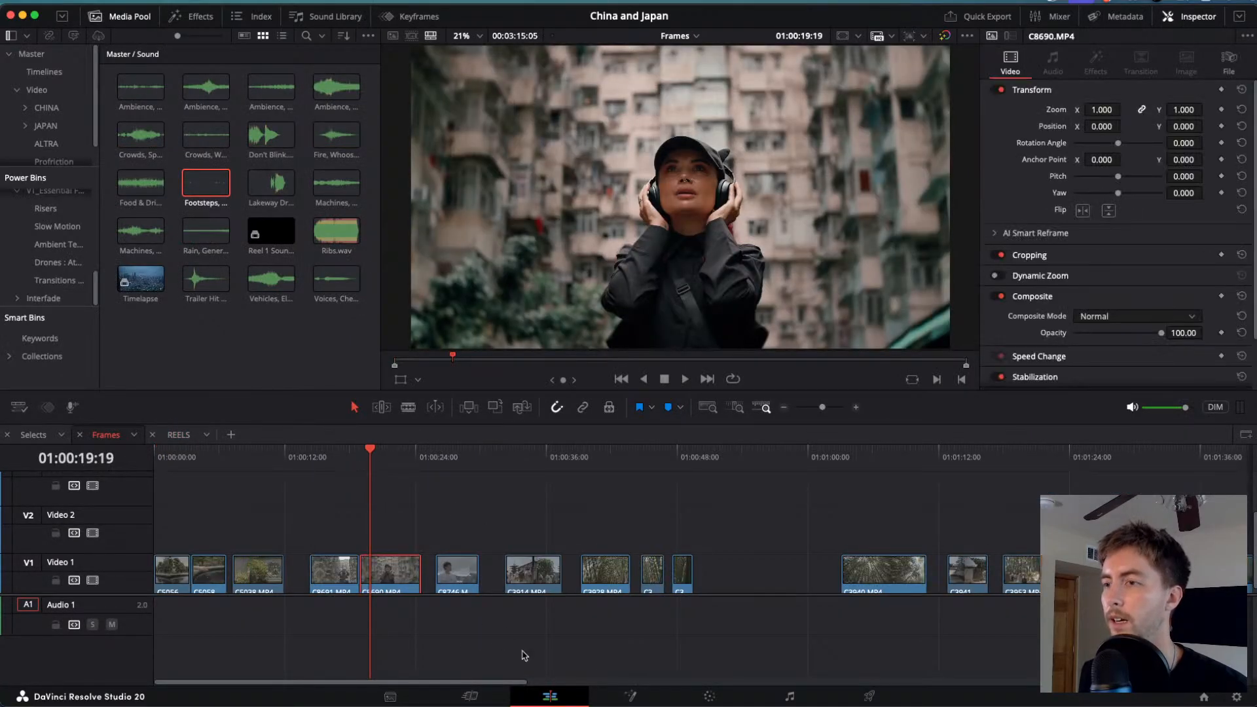
pyautogui.click(710, 697)
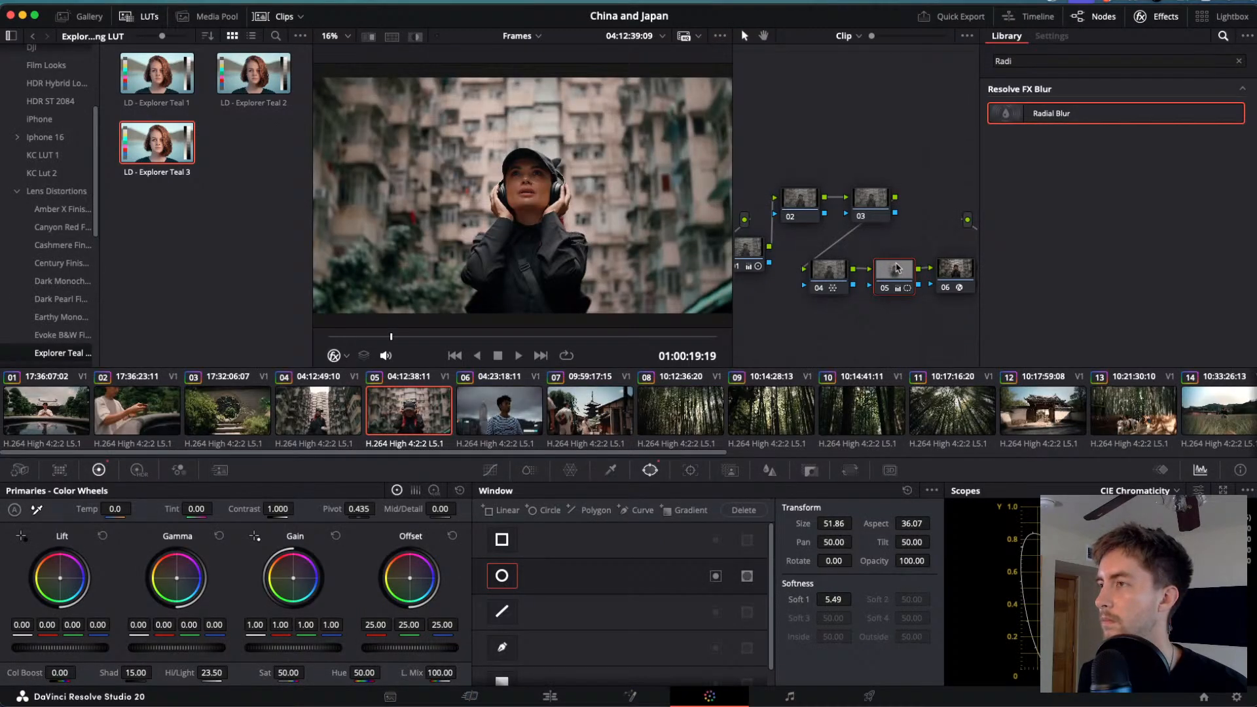
pyautogui.click(1149, 18)
pyautogui.click(1139, 263)
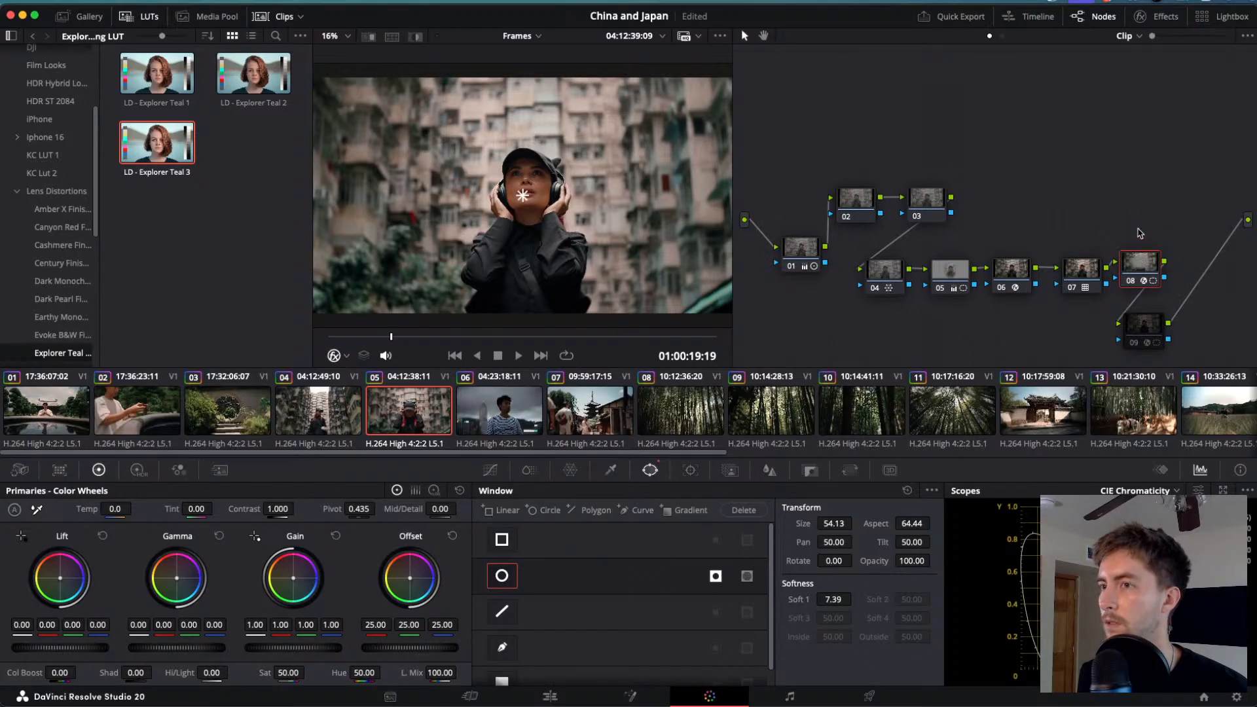
pyautogui.click(1150, 20)
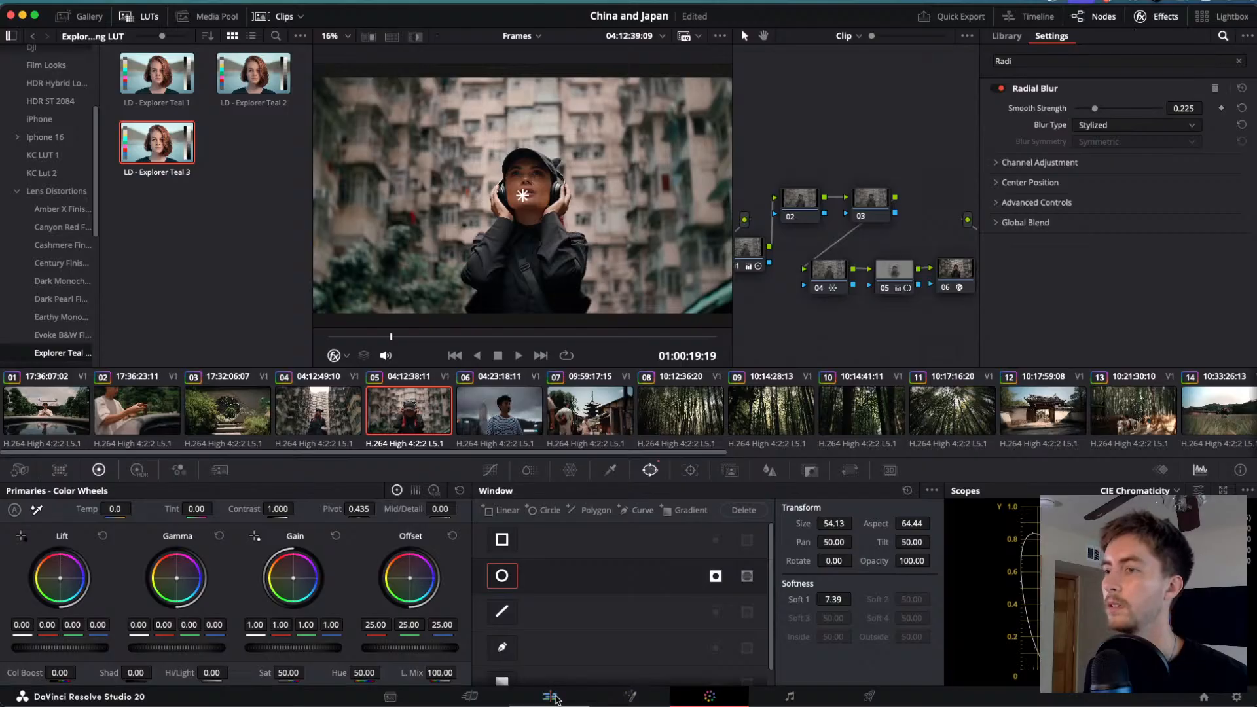
pyautogui.click(321, 421)
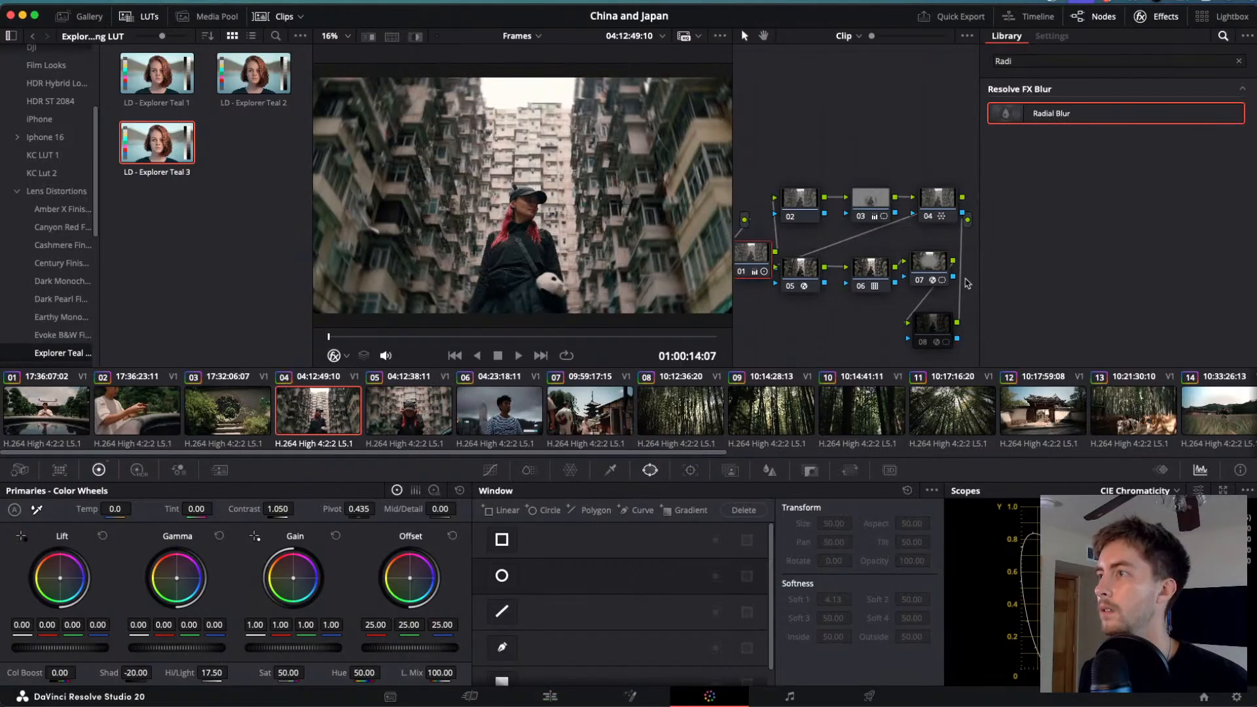
pyautogui.click(932, 265)
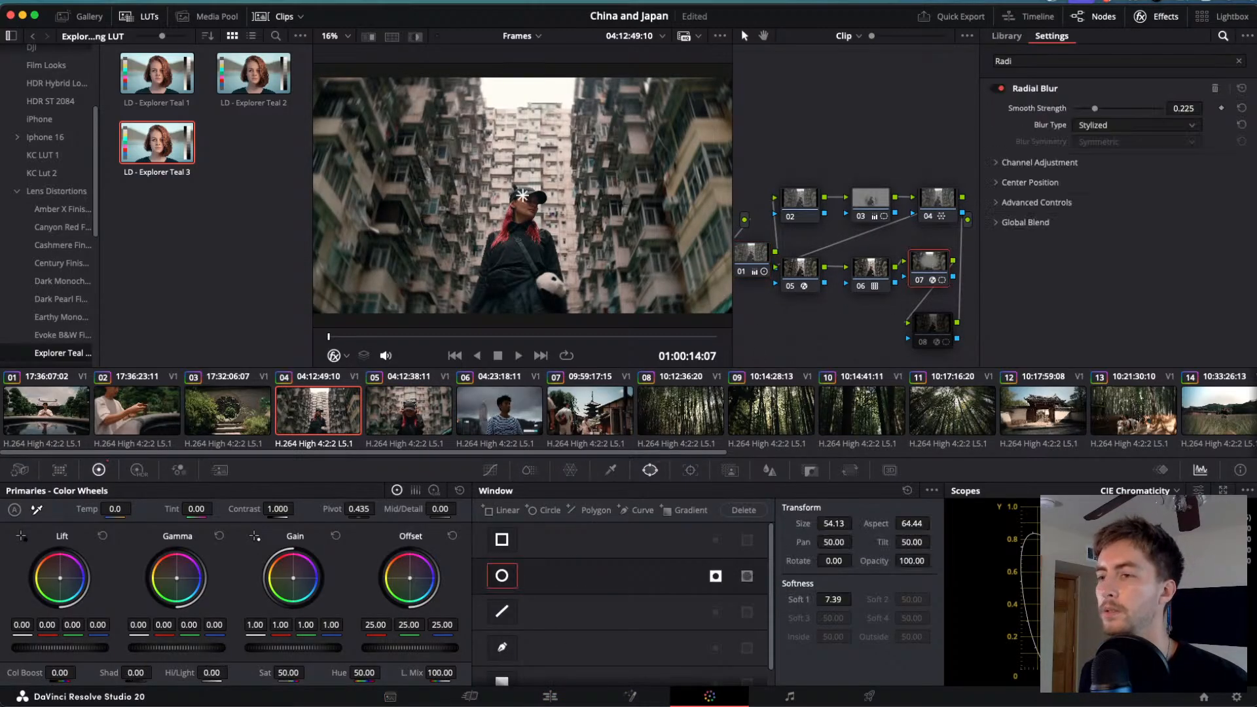
# - Return to the REELS timeline's first clip and set the Radial Blur Smooth Strength on node 08 to 0.225
pyautogui.click(557, 696)
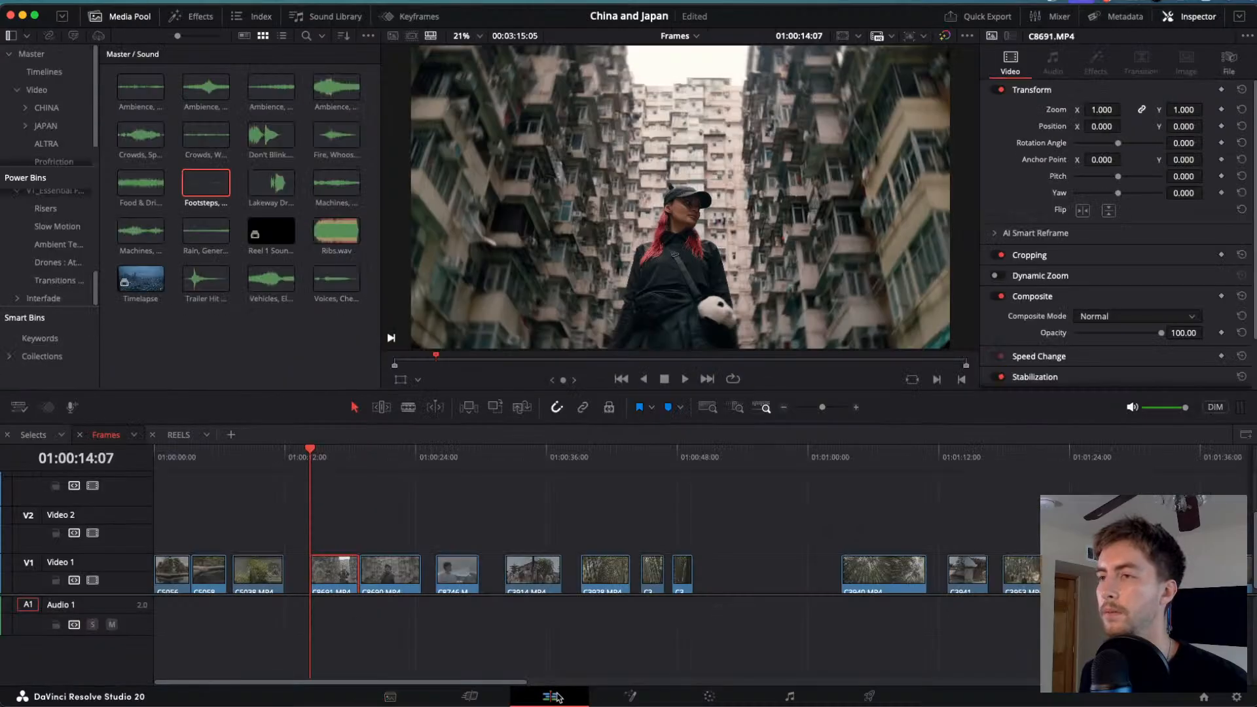
pyautogui.click(177, 439)
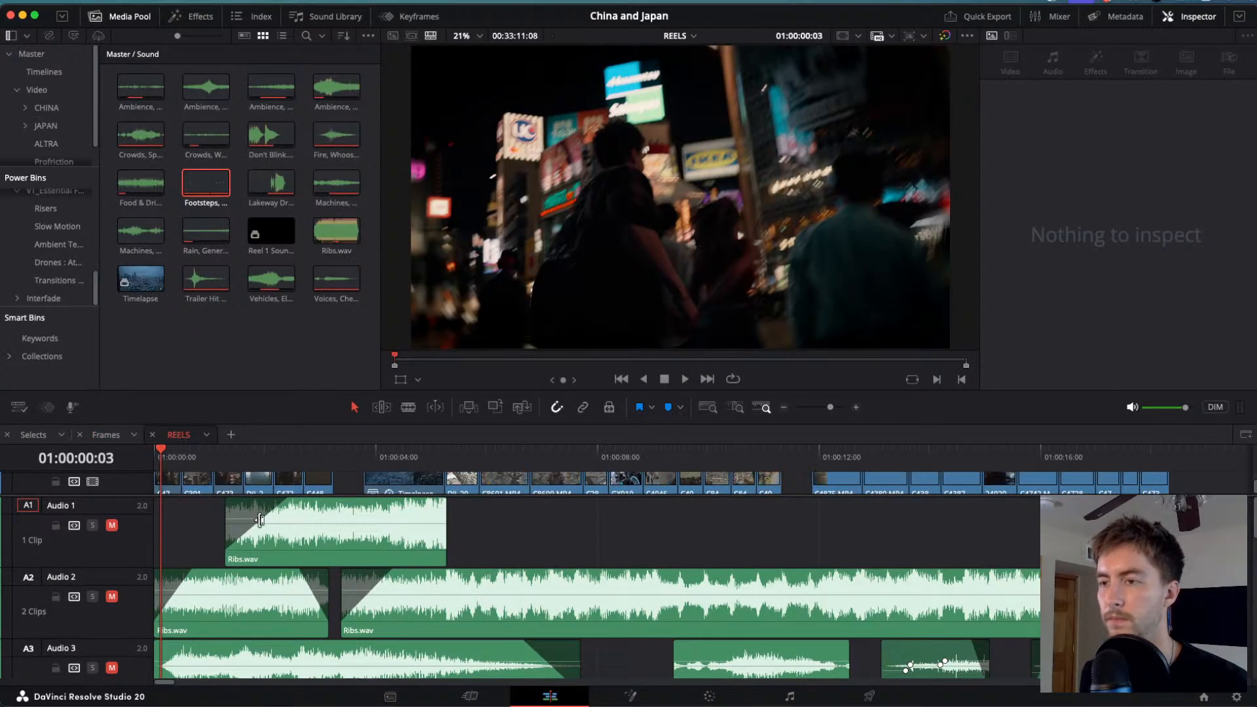
pyautogui.click(704, 700)
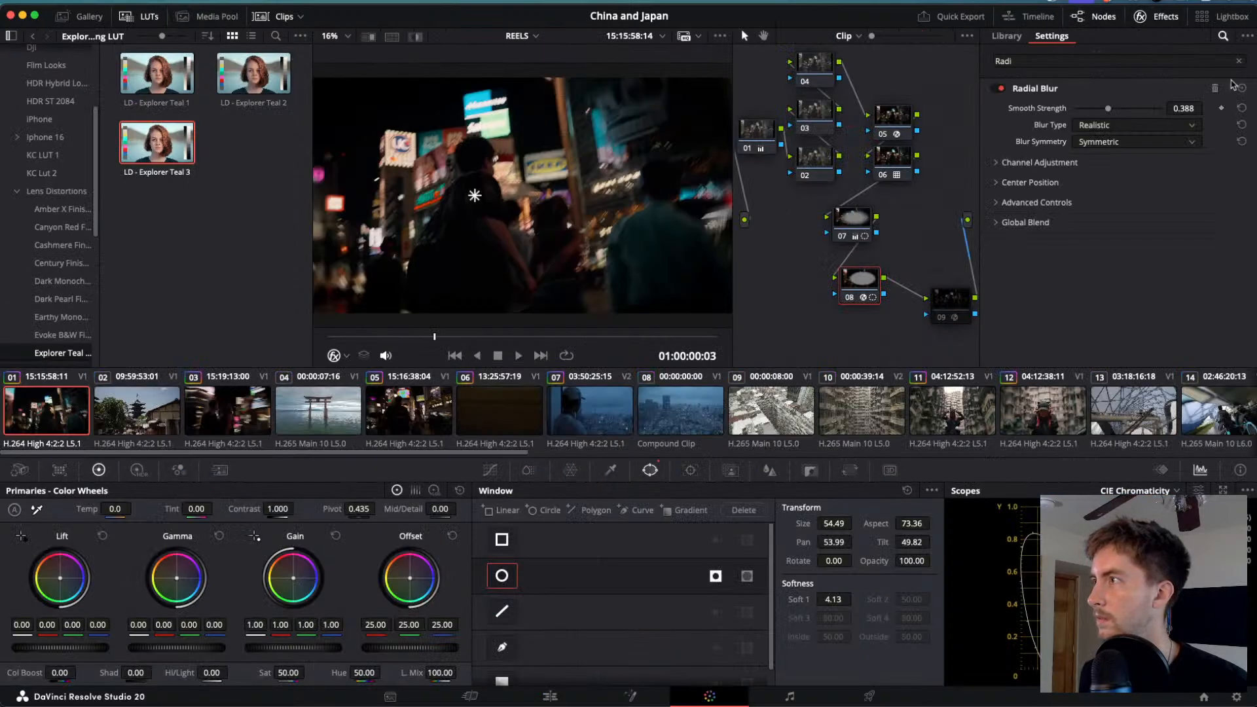
pyautogui.moveTo(1184, 108); pyautogui.dragTo(1174, 108)
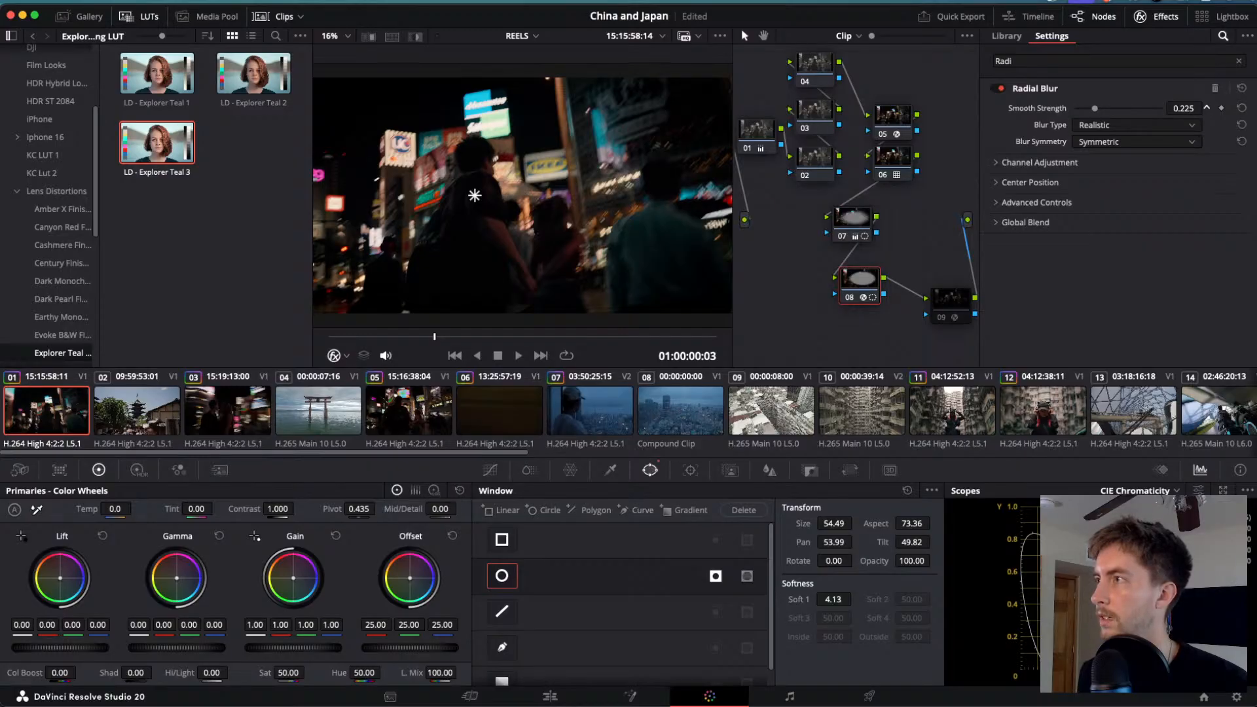
# - Set node 08's Radial Blur type to Stylized, soften its circle window to Soft 1 17.65, and play back the clip
pyautogui.click(1141, 126)
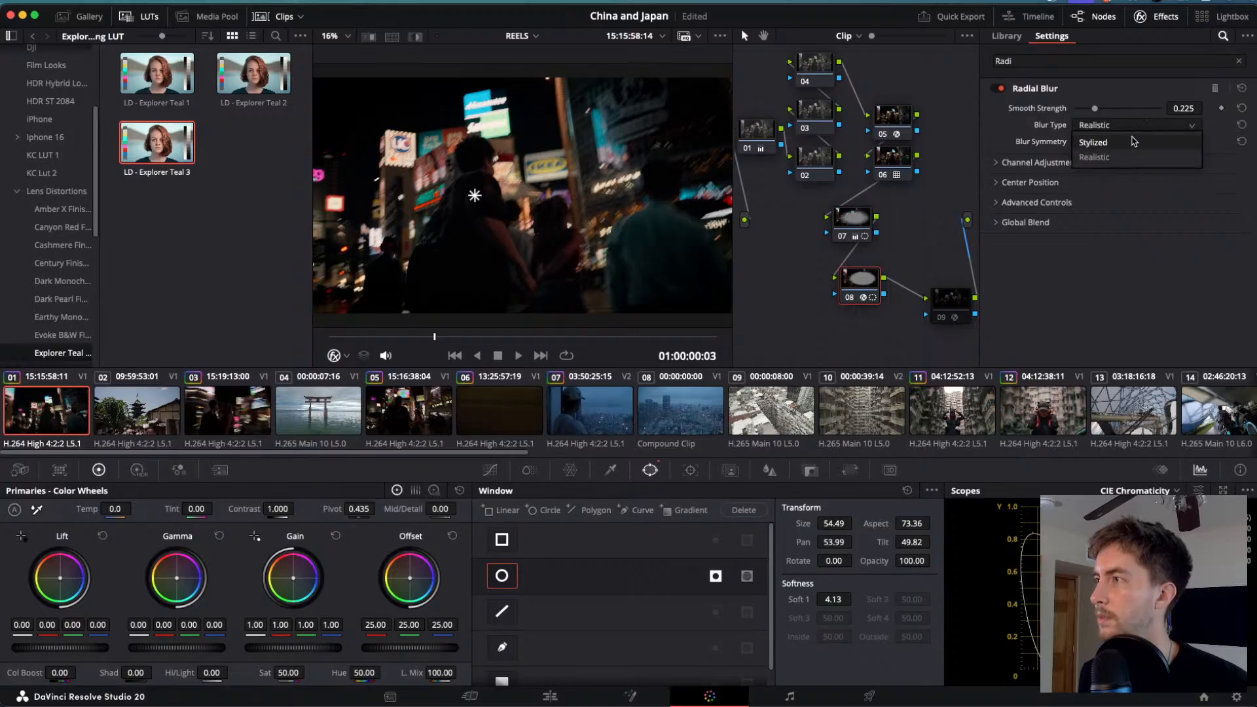
pyautogui.click(1122, 145)
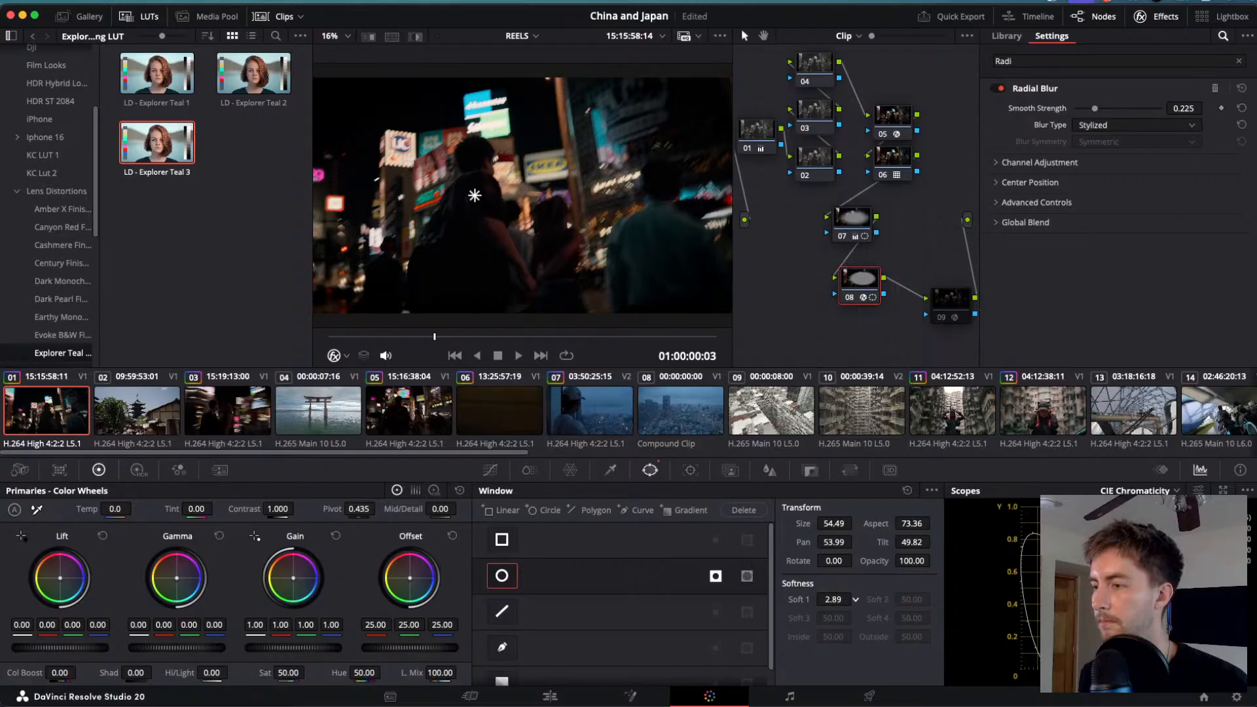
pyautogui.moveTo(855, 600); pyautogui.dragTo(855, 599)
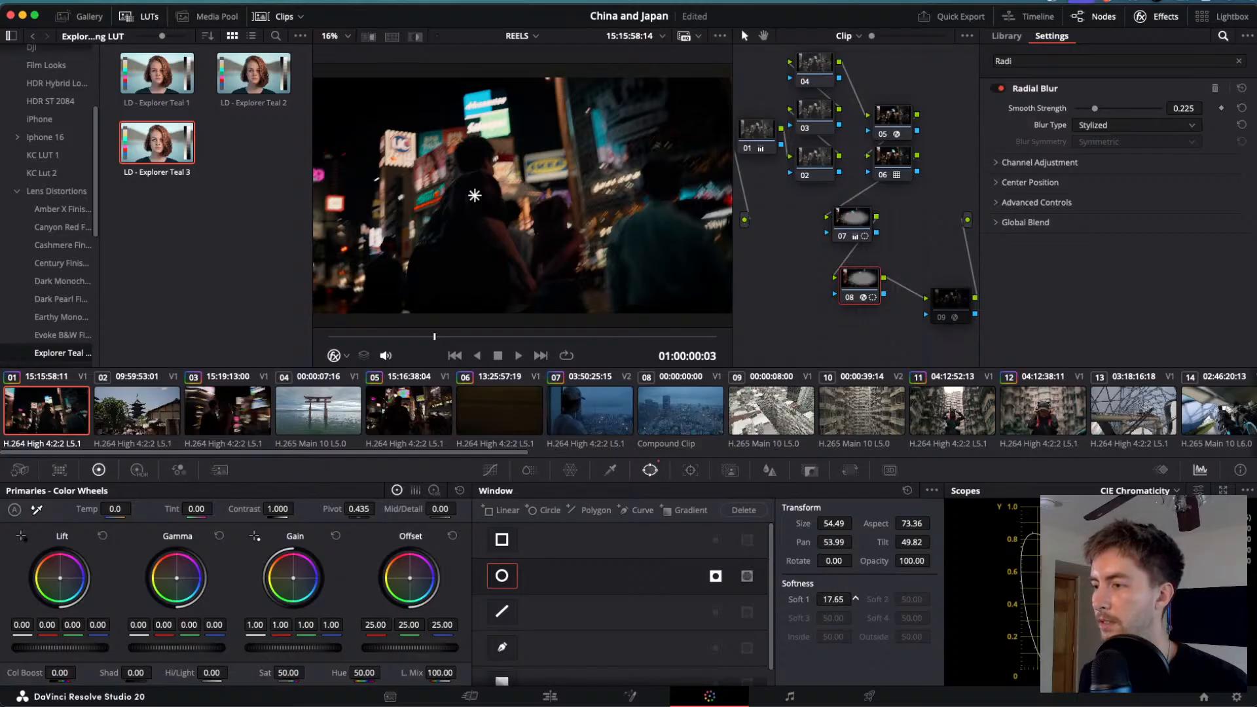
pyautogui.press('space')
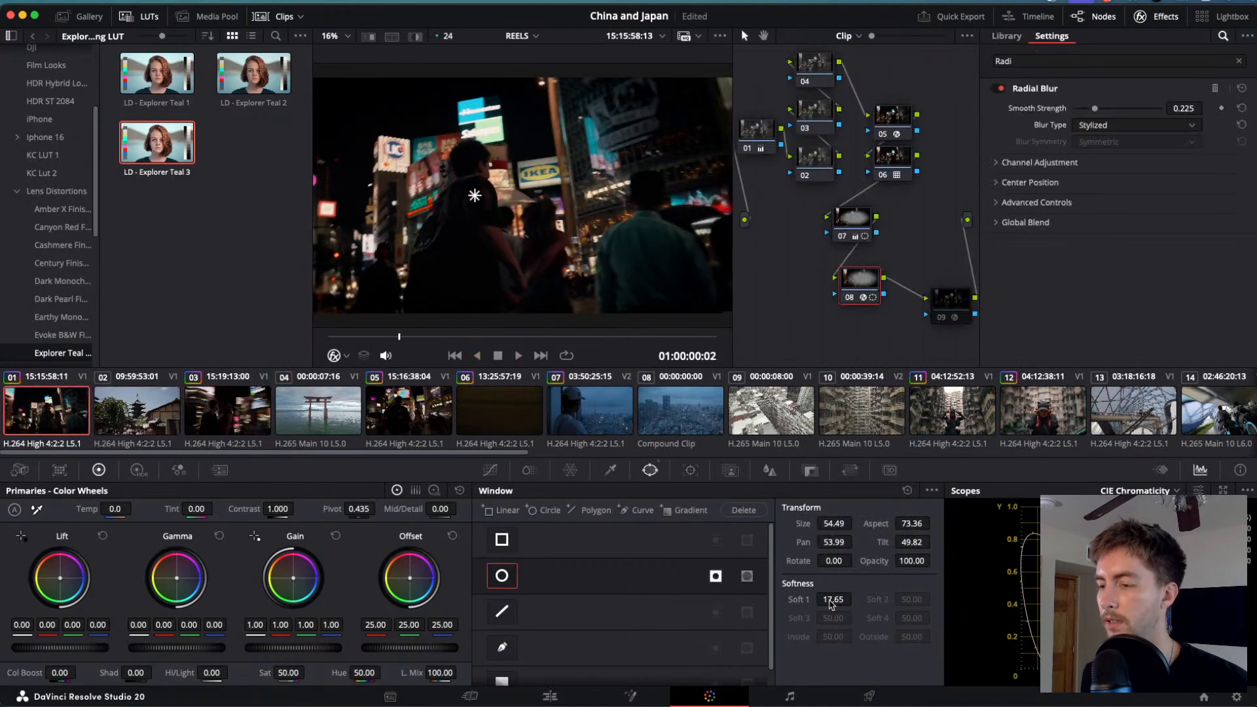
pyautogui.press('j')
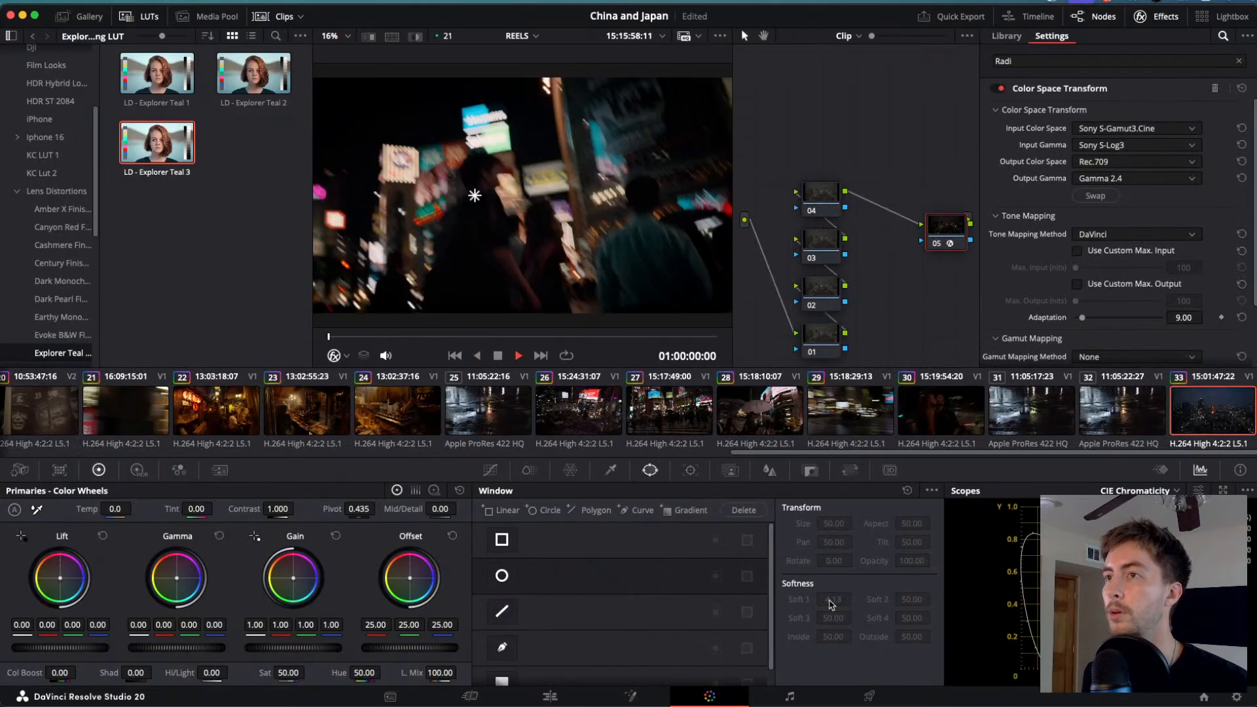
# - Reposition node 07 just above node 08, disable node 06, and enable the Dehancer Pro node 09
pyautogui.moveTo(848, 235); pyautogui.dragTo(863, 252)
pyautogui.click(886, 160)
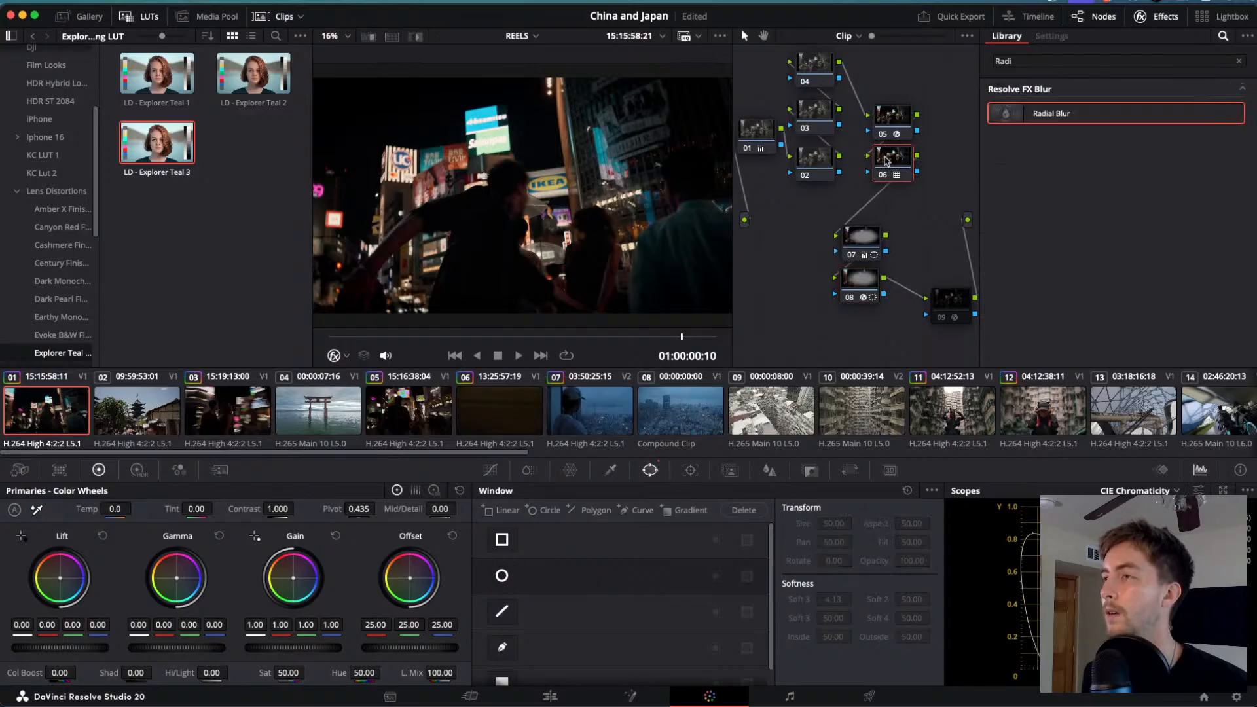
pyautogui.press('super+d')
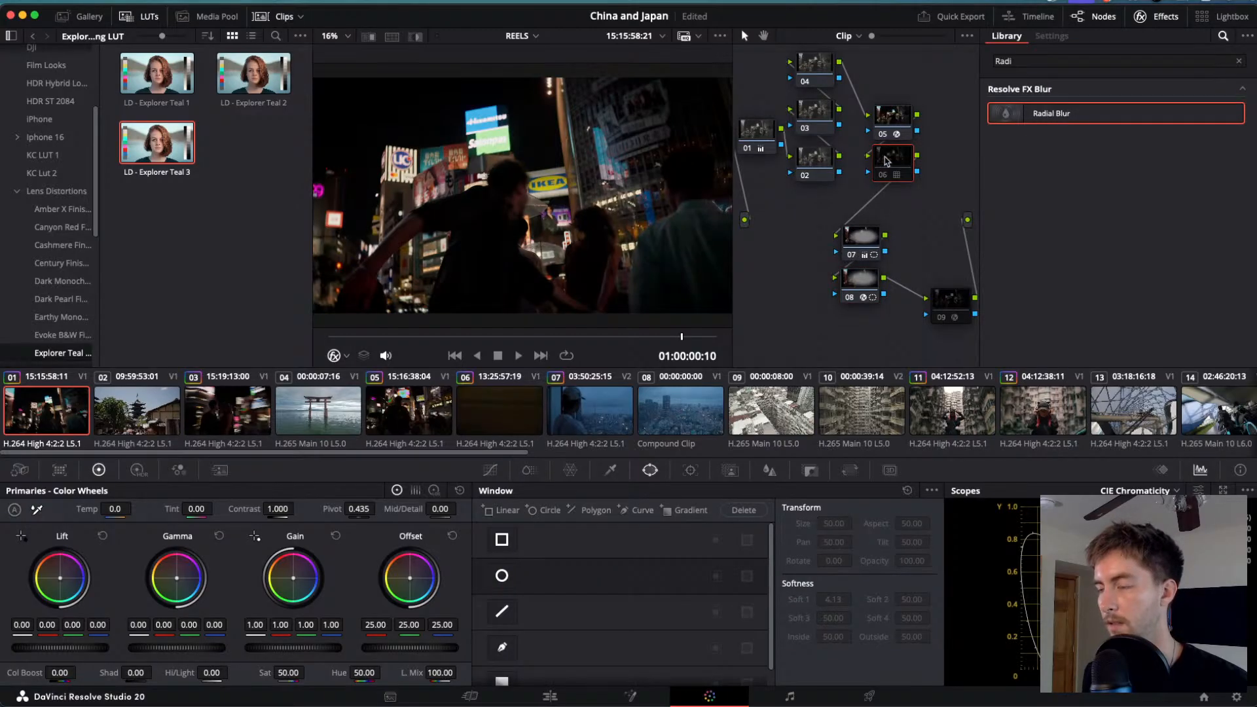
pyautogui.click(951, 300)
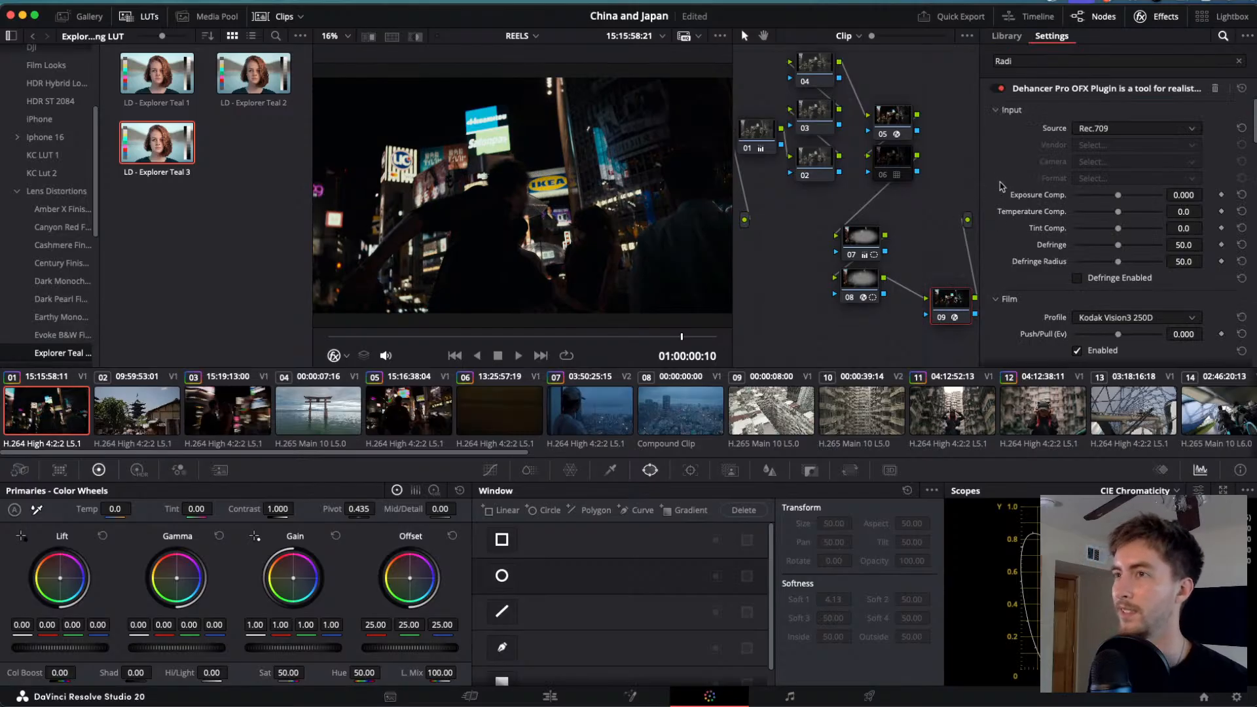
# - Try Kodak Ektar 100 and Kodak Color Plus 200 as the Dehancer film profile on node 09
pyautogui.scroll(-4, 1017, 245)
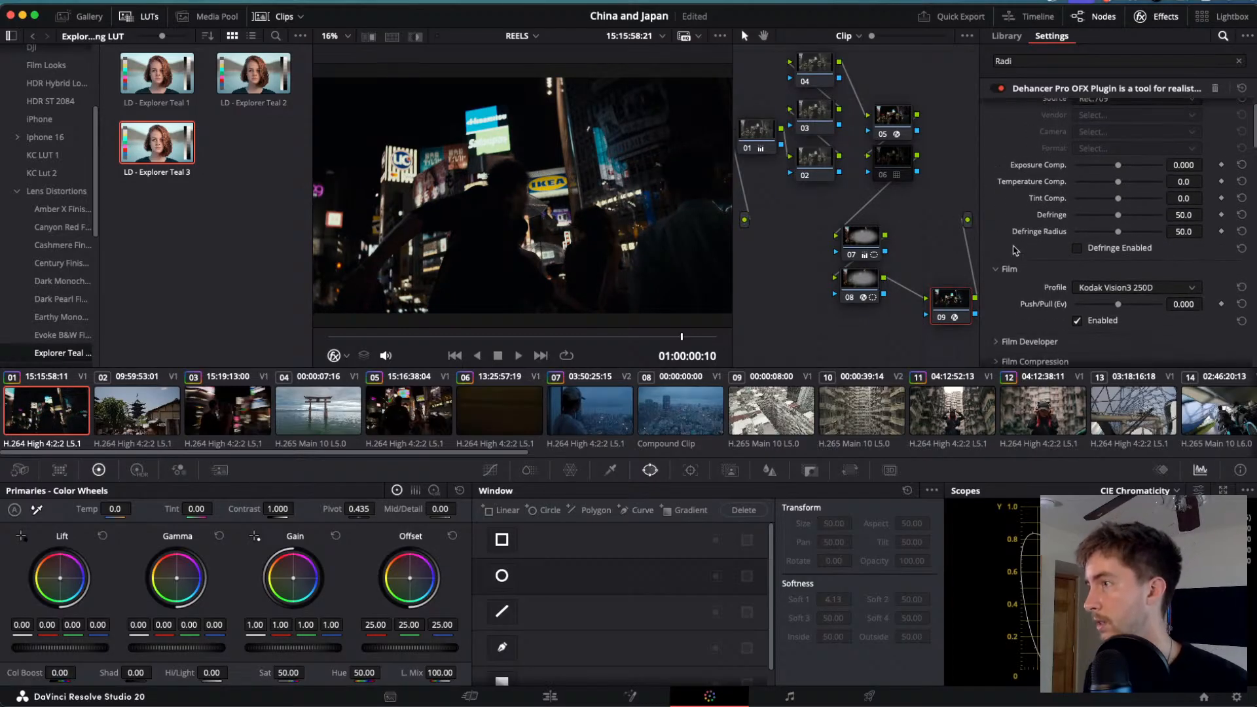
pyautogui.click(1114, 212)
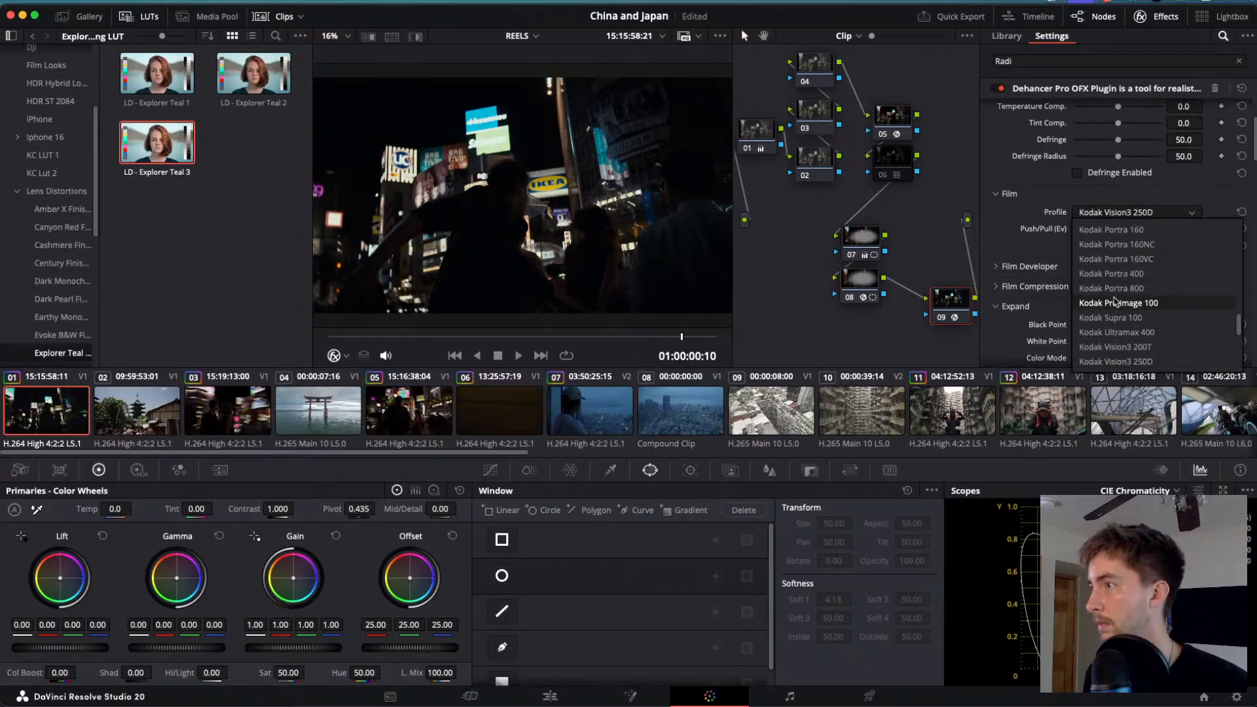
pyautogui.scroll(-3, 1117, 301)
pyautogui.scroll(-5, 1117, 301)
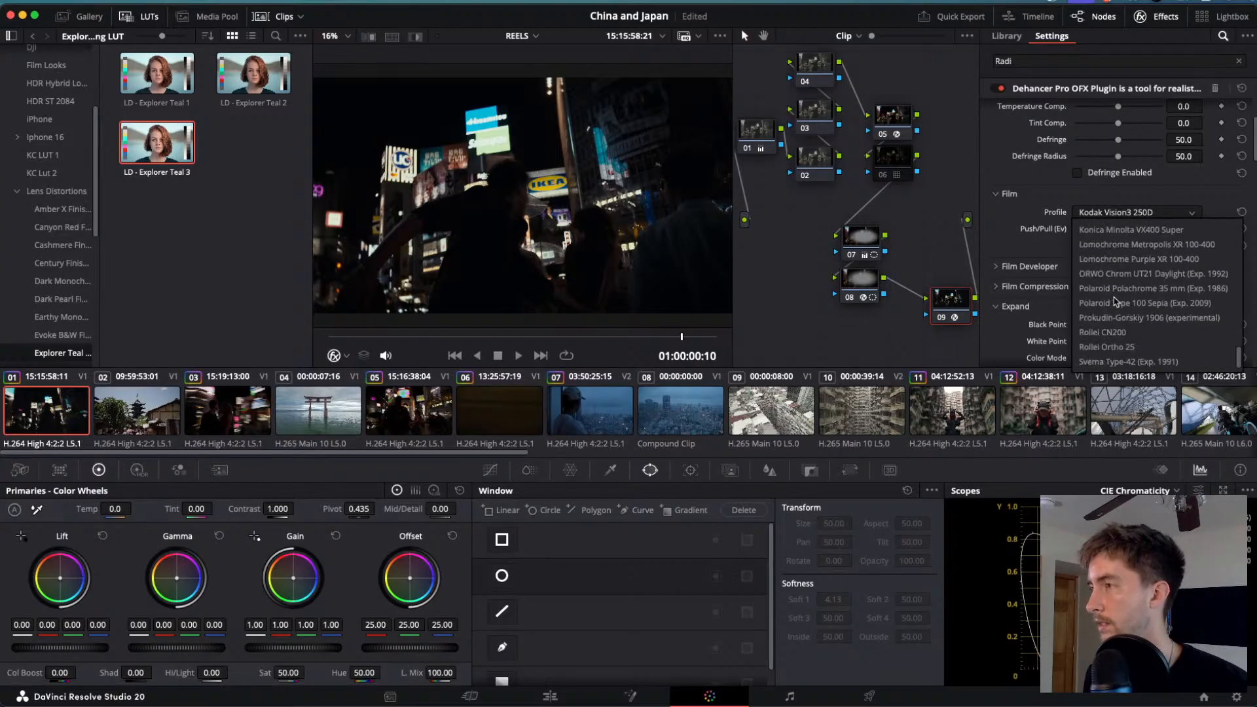
pyautogui.scroll(8, 1116, 301)
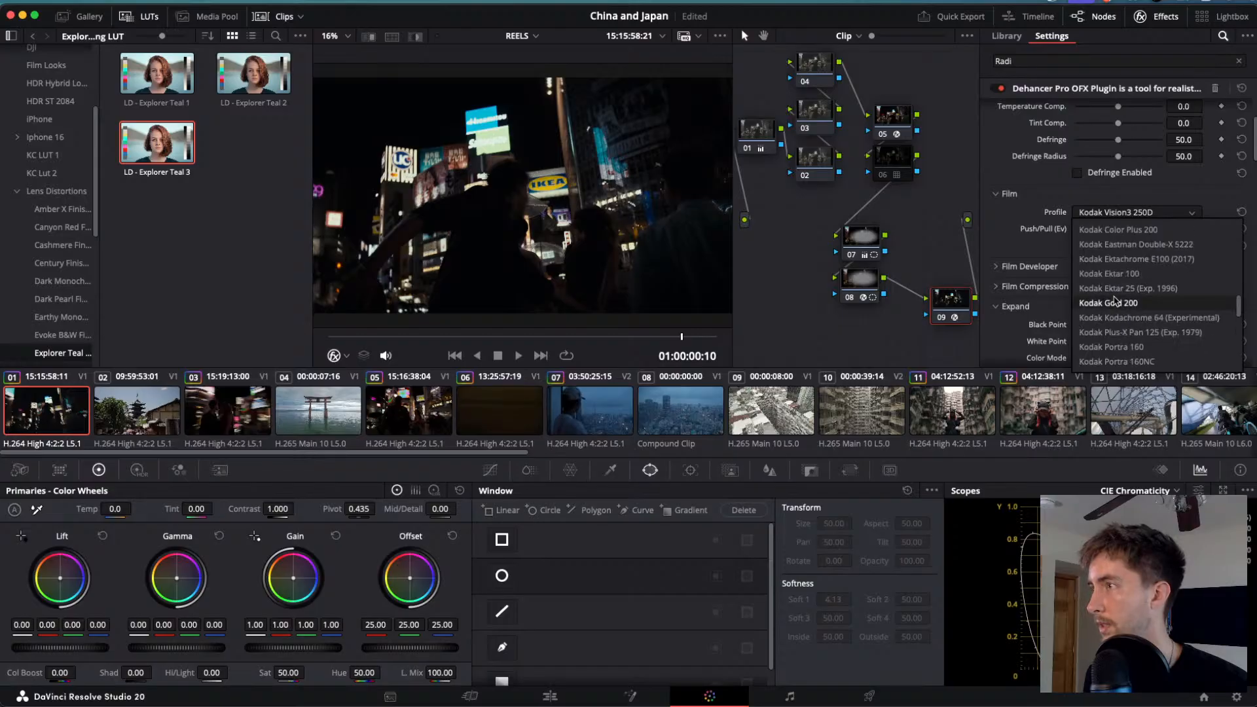
pyautogui.click(1113, 274)
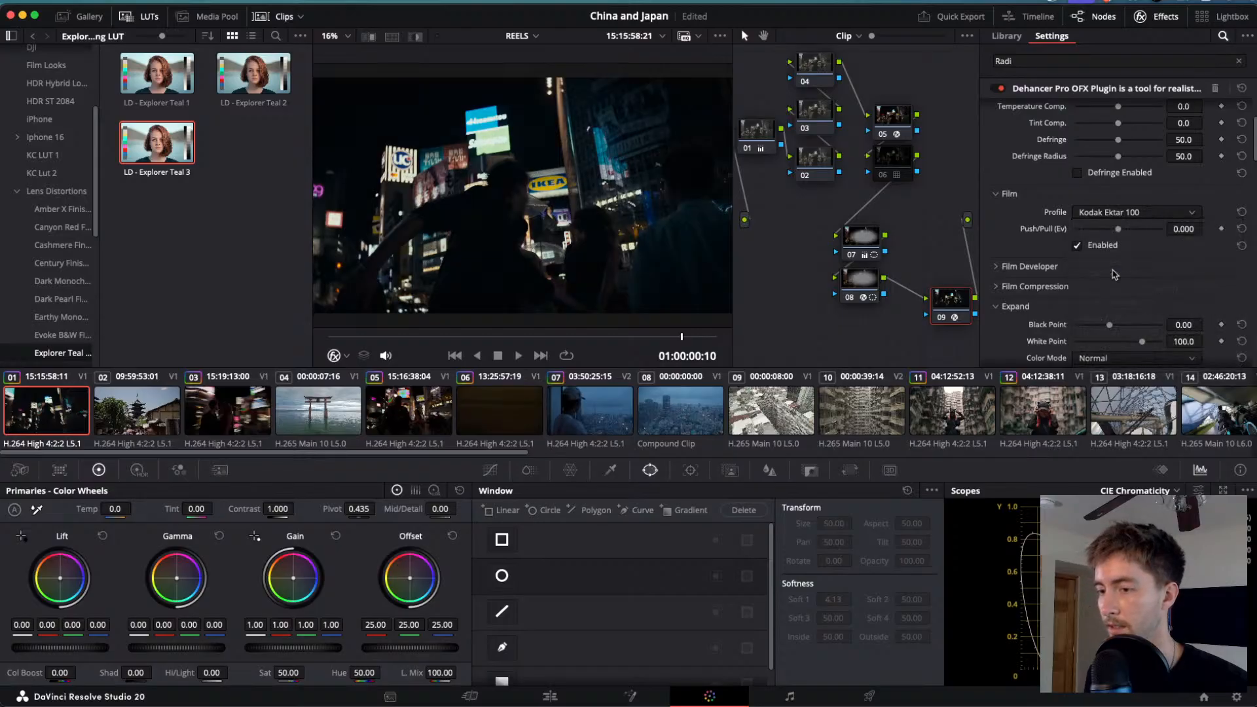
pyautogui.click(1124, 212)
pyautogui.scroll(2, 1119, 286)
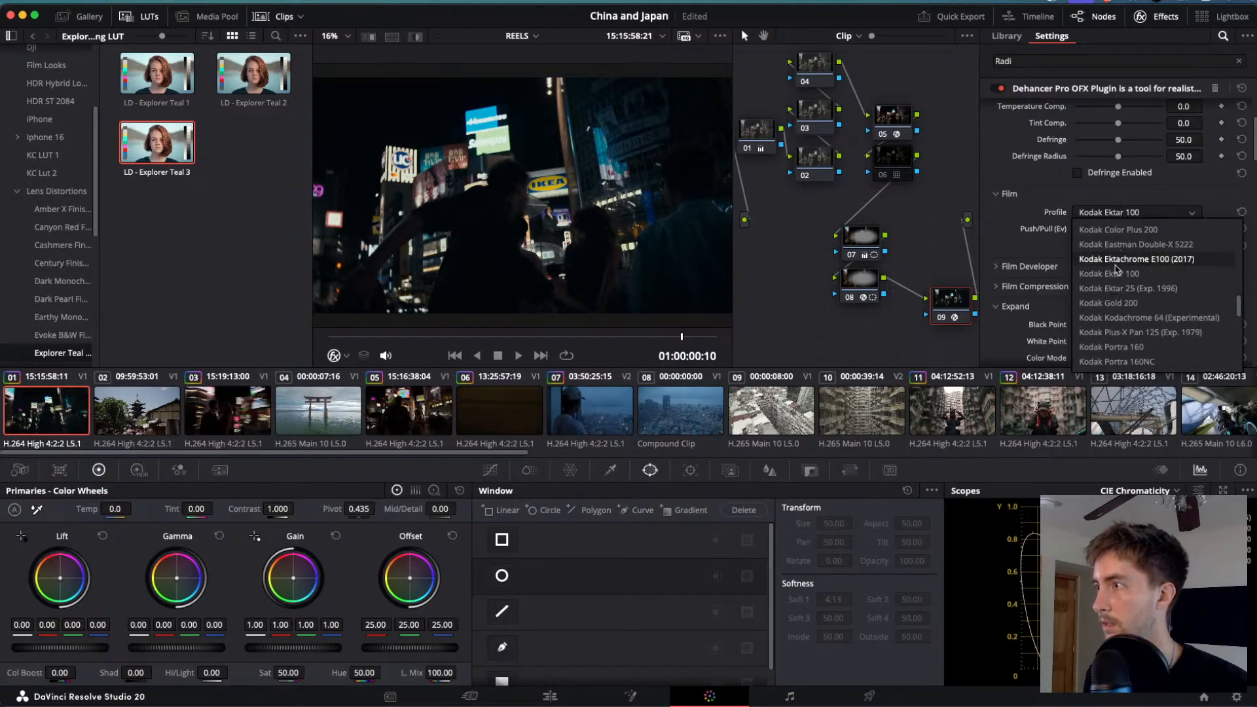
pyautogui.click(1114, 273)
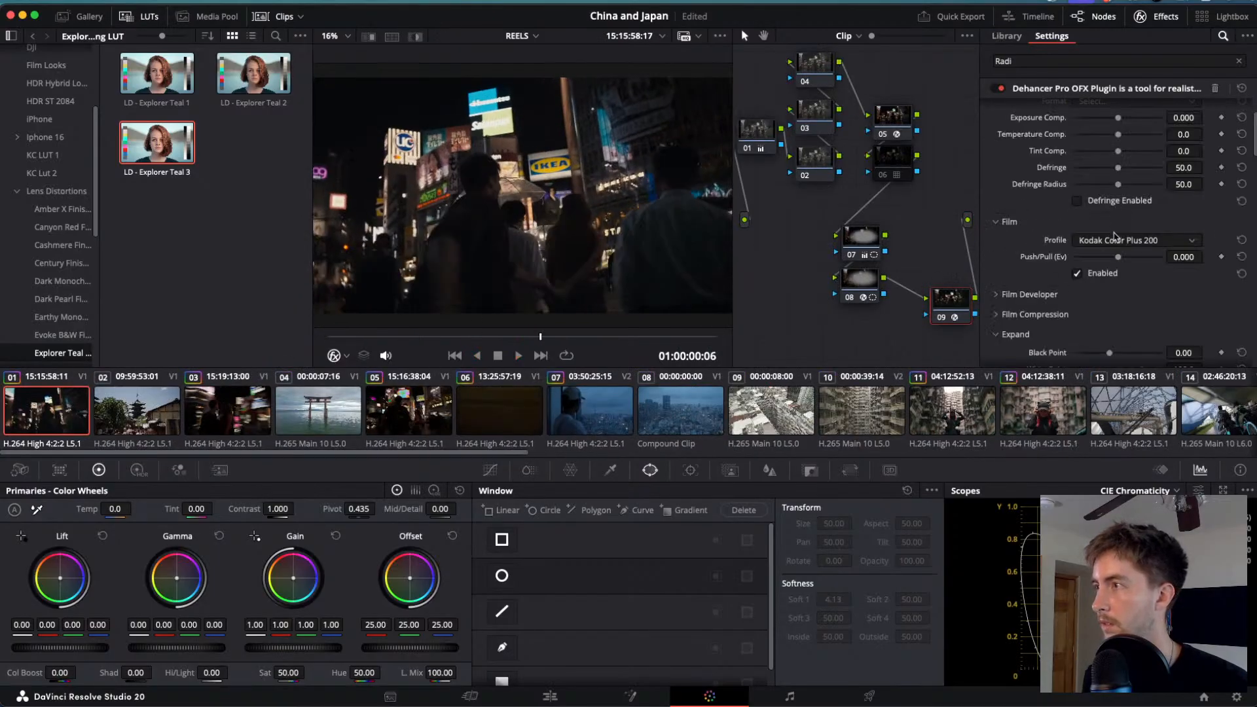
# - Set the Dehancer film profile on node 09 to Kodak Ektar 100
pyautogui.click(1117, 240)
pyautogui.scroll(5, 1111, 313)
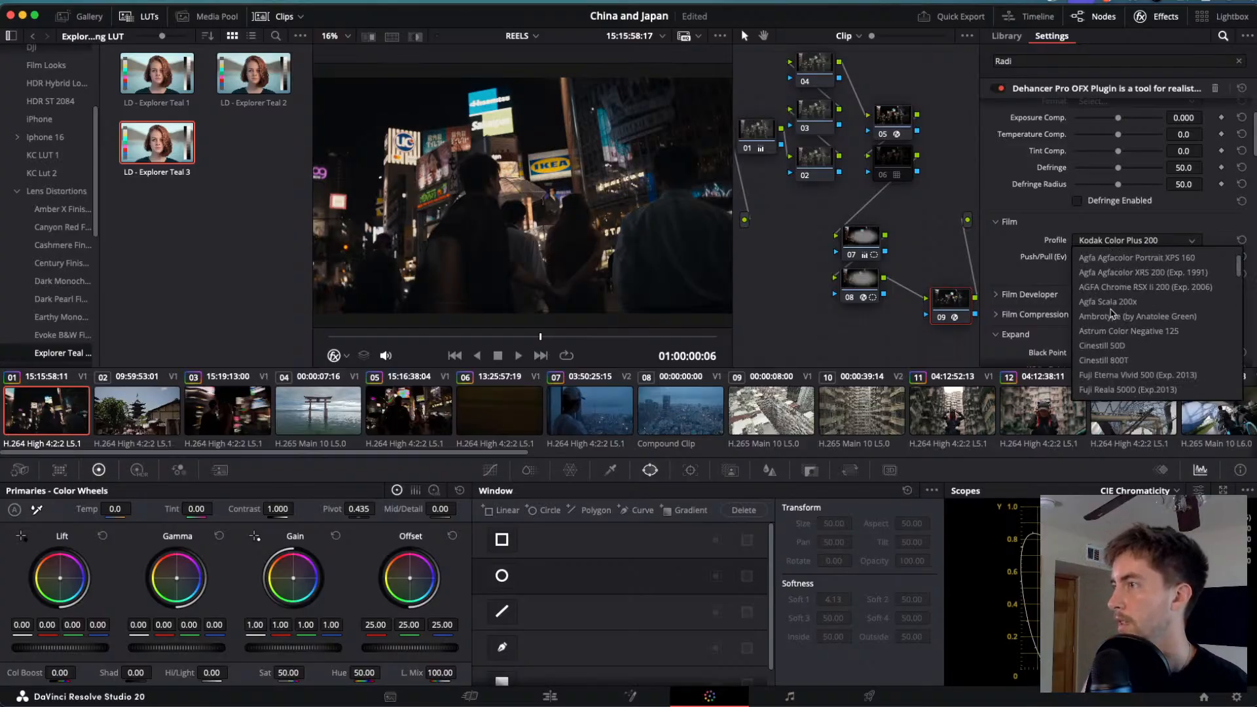
pyautogui.scroll(-3, 1111, 313)
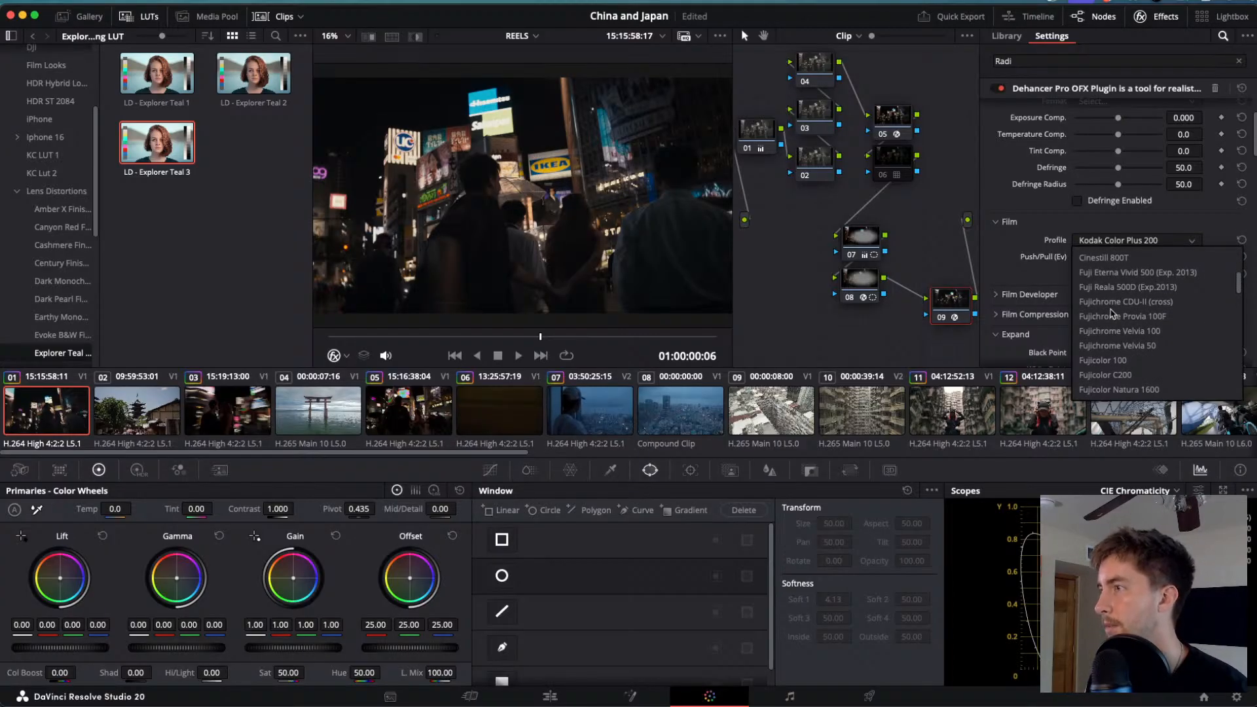
pyautogui.scroll(-1, 1111, 313)
pyautogui.scroll(-10, 1111, 313)
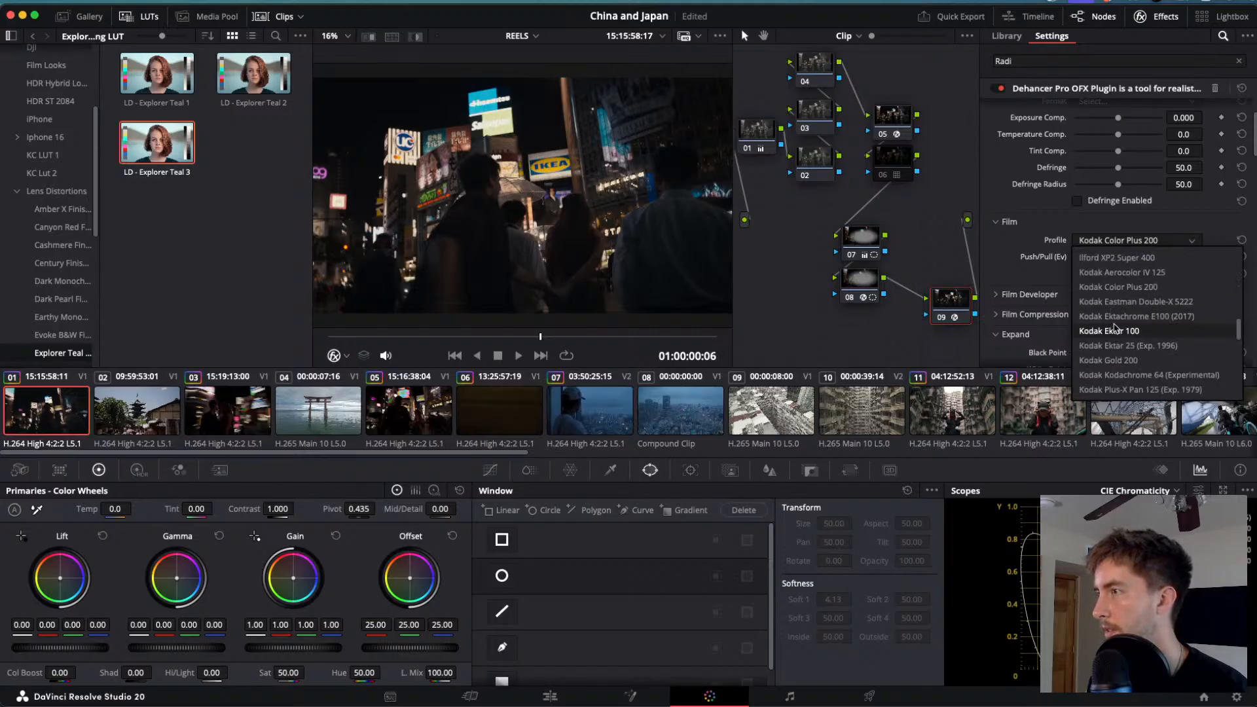
pyautogui.click(1114, 345)
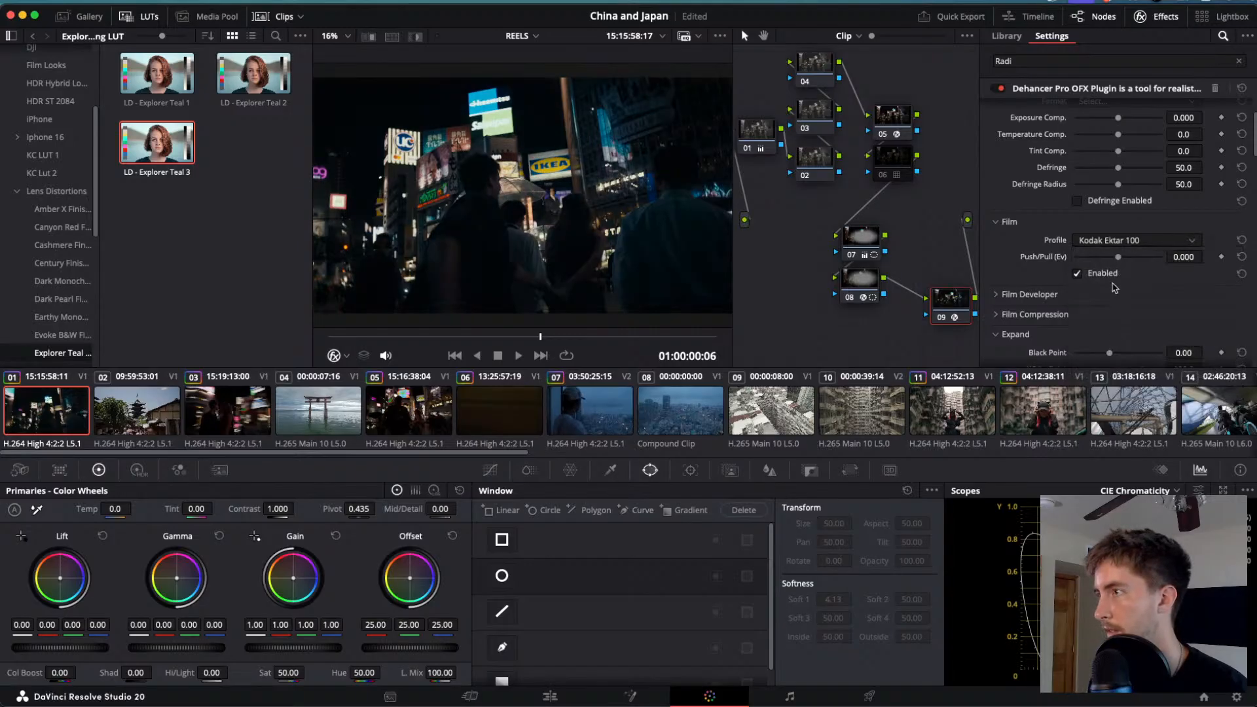
# - Set Dehancer's Expand Black Point to 4.81 and White Point to 86.5
pyautogui.scroll(-4, 1116, 336)
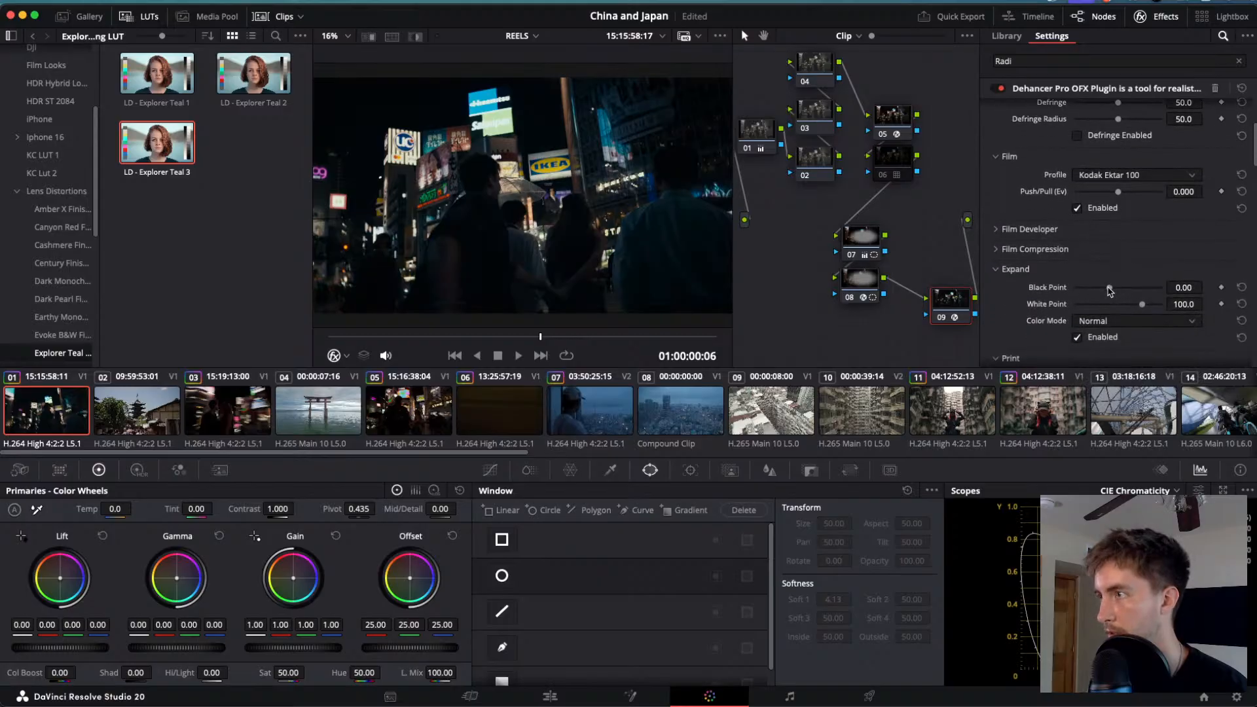
pyautogui.moveTo(1114, 286); pyautogui.dragTo(1117, 290)
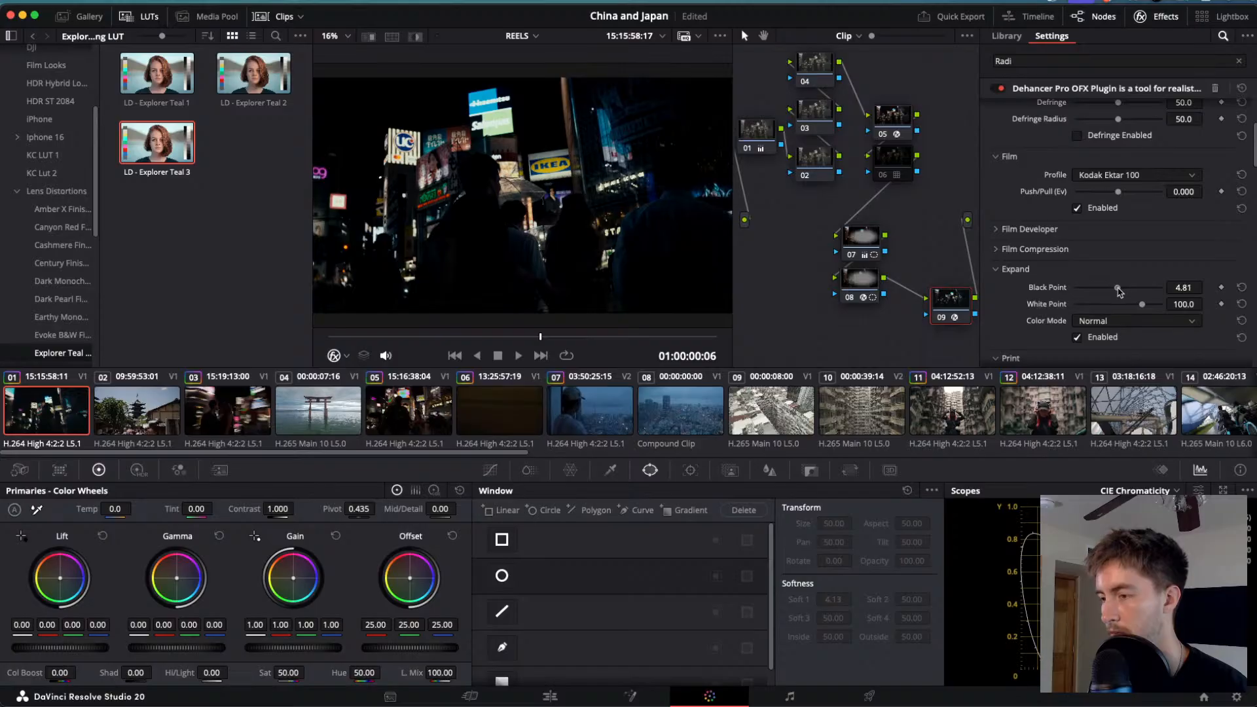
pyautogui.moveTo(1143, 304); pyautogui.dragTo(1129, 313)
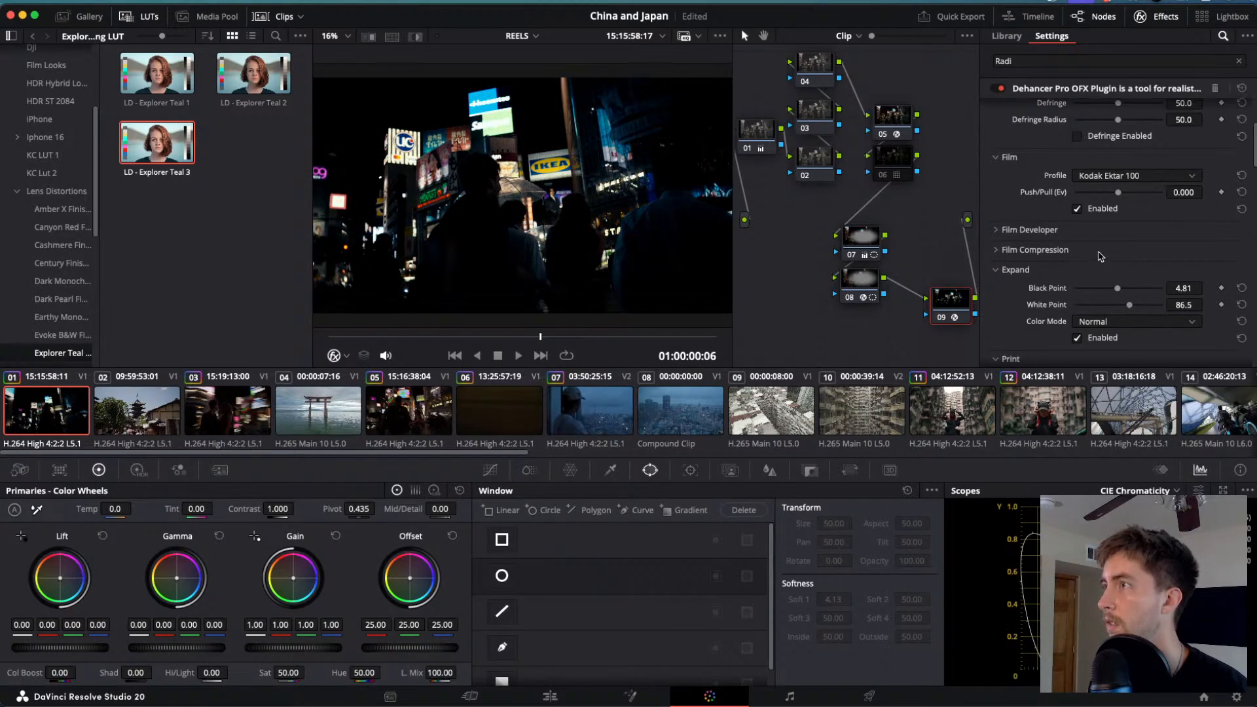
# - Set Dehancer's Print Exposure to 1.093, Tonal Contrast to -0.4 and Color Density to 41.1
pyautogui.scroll(4, 1100, 256)
pyautogui.scroll(-8, 1100, 256)
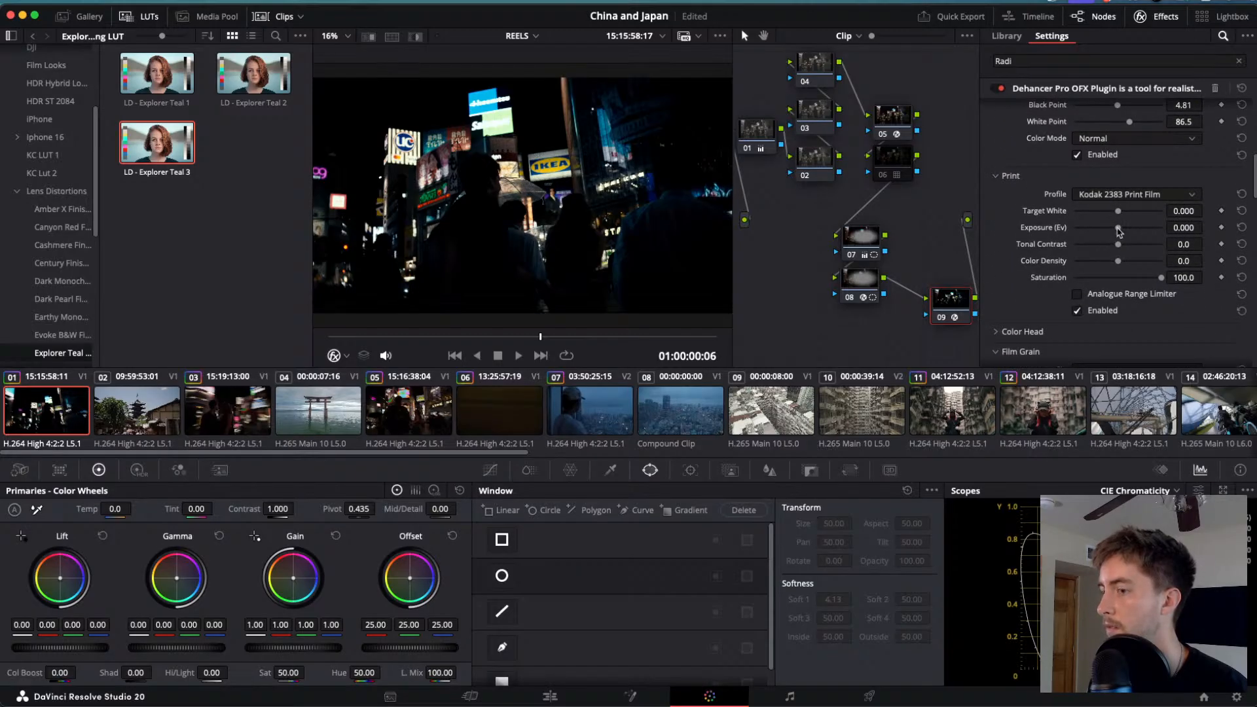
pyautogui.moveTo(1118, 230); pyautogui.dragTo(1135, 231)
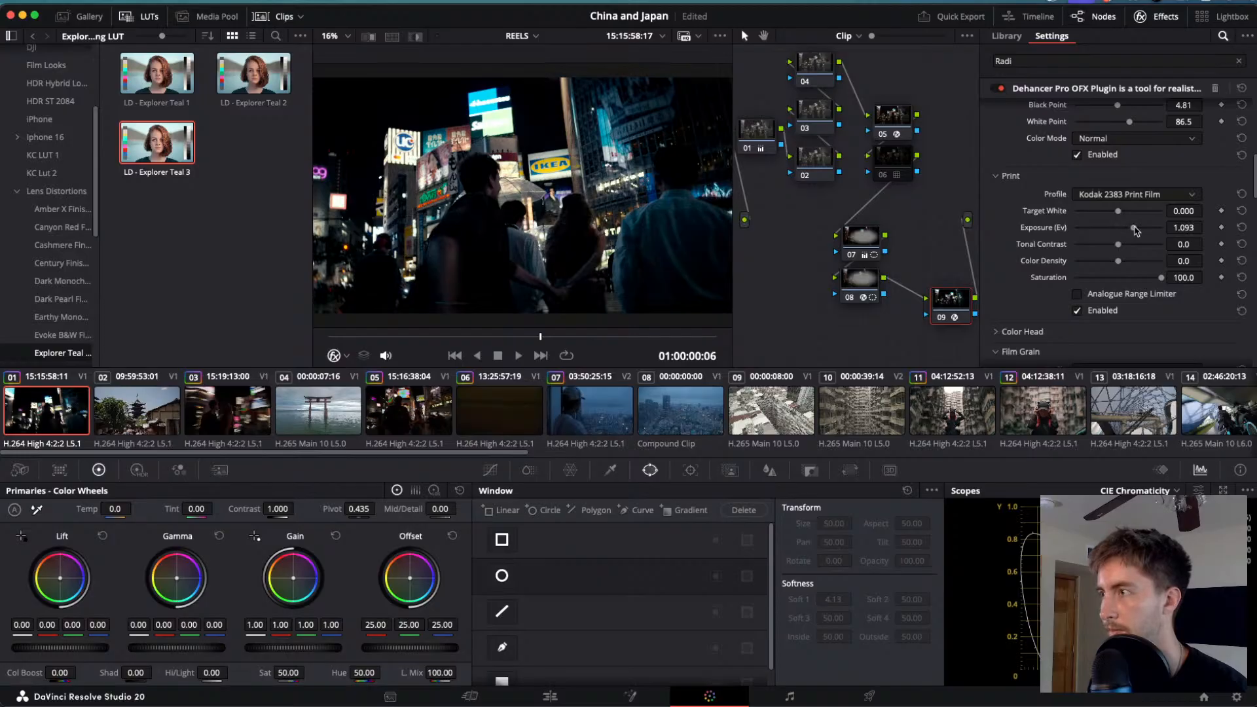
pyautogui.moveTo(1118, 244); pyautogui.dragTo(1122, 248)
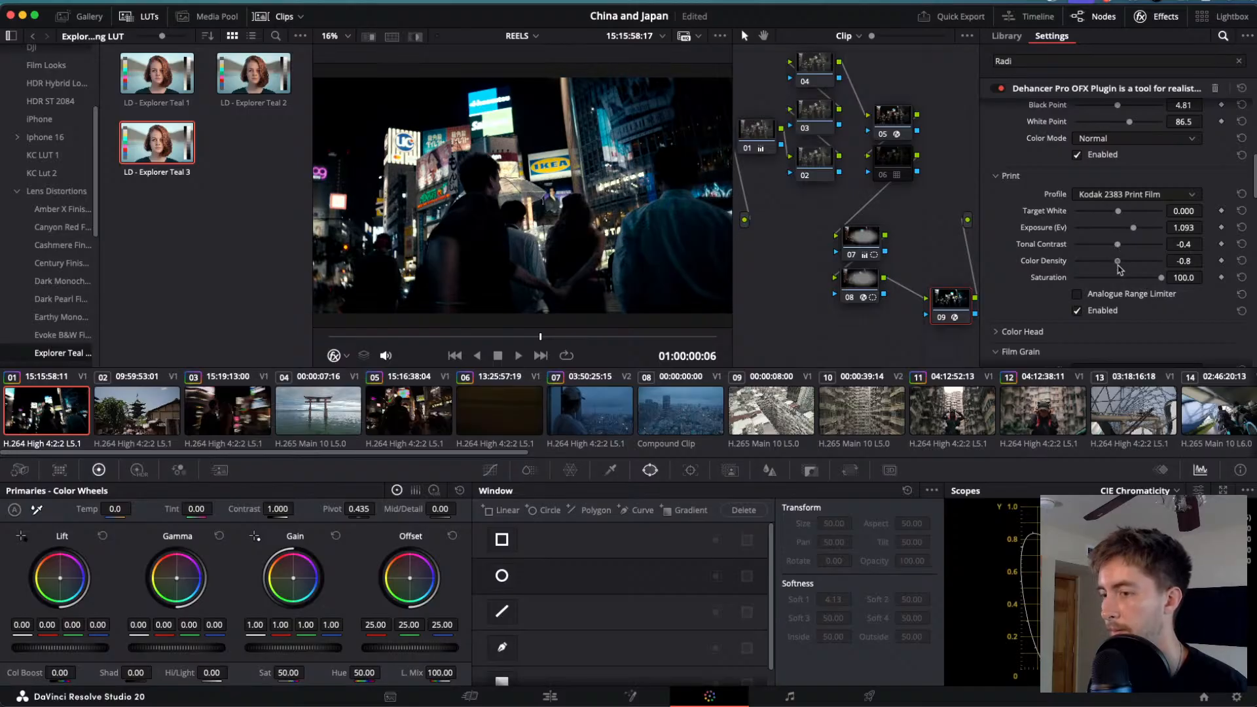
pyautogui.moveTo(1119, 261)
pyautogui.mouseDown()
pyautogui.moveTo(1128, 269)
pyautogui.moveTo(1099, 270)
pyautogui.moveTo(1138, 272)
pyautogui.mouseUp()
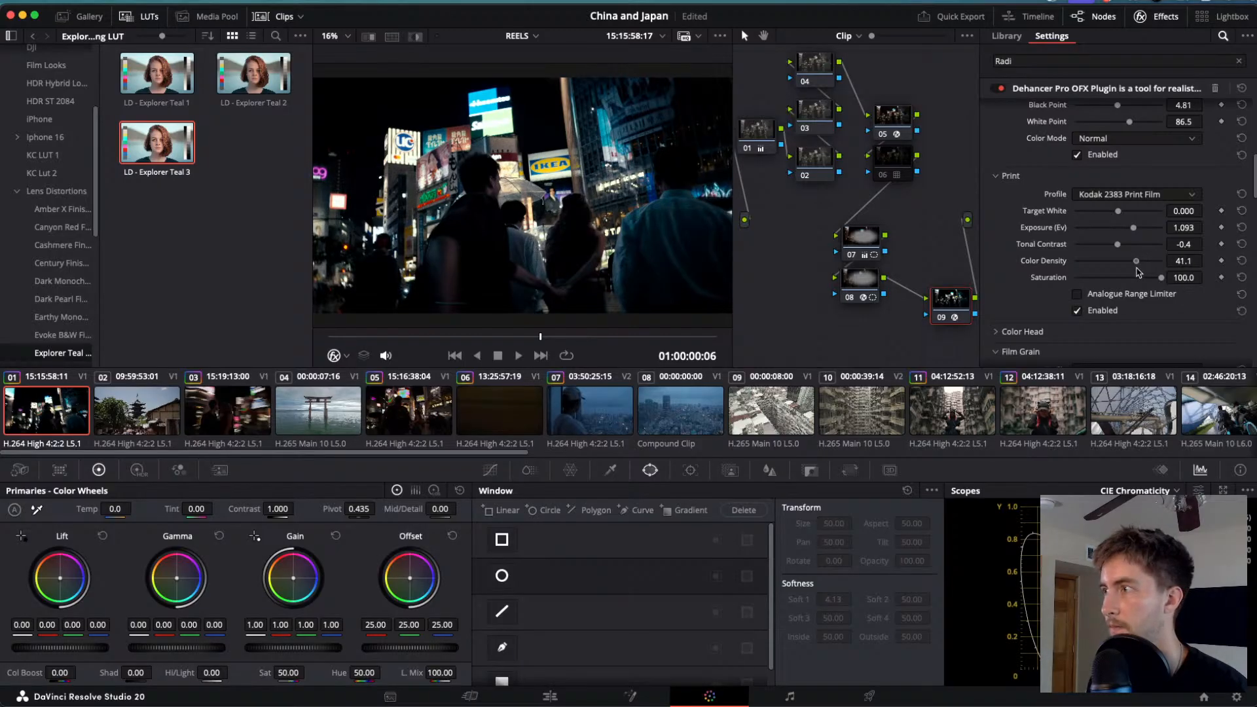
# - Set Dehancer's Expand White Point to 98.4 and review the graded clip in full screen
pyautogui.scroll(4, 1123, 245)
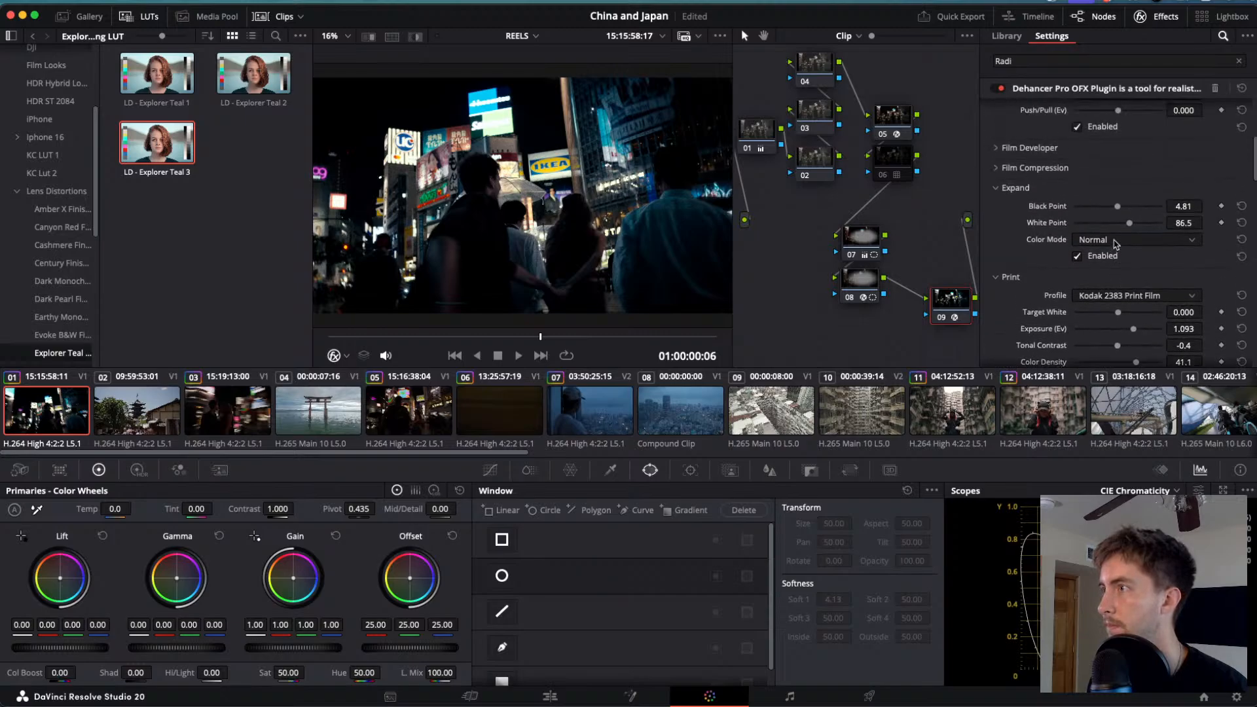
pyautogui.moveTo(1131, 226)
pyautogui.mouseDown()
pyautogui.moveTo(1115, 226)
pyautogui.moveTo(1140, 226)
pyautogui.mouseUp()
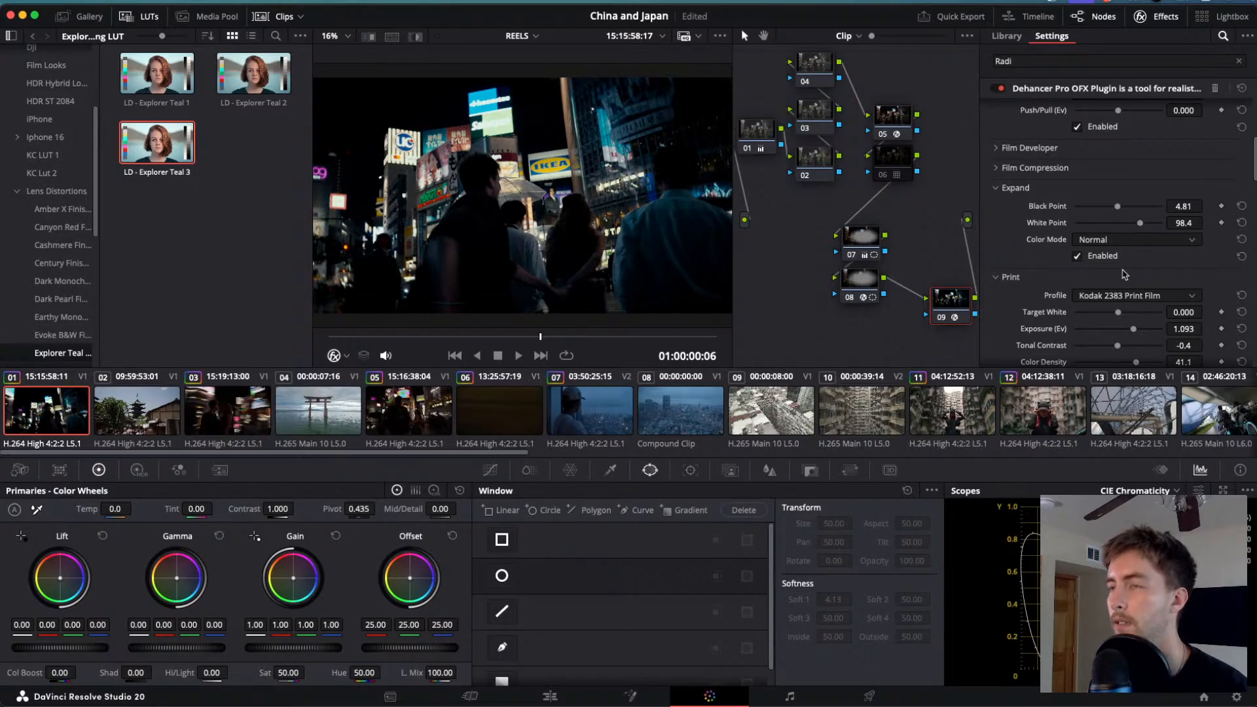
pyautogui.press('super+f')
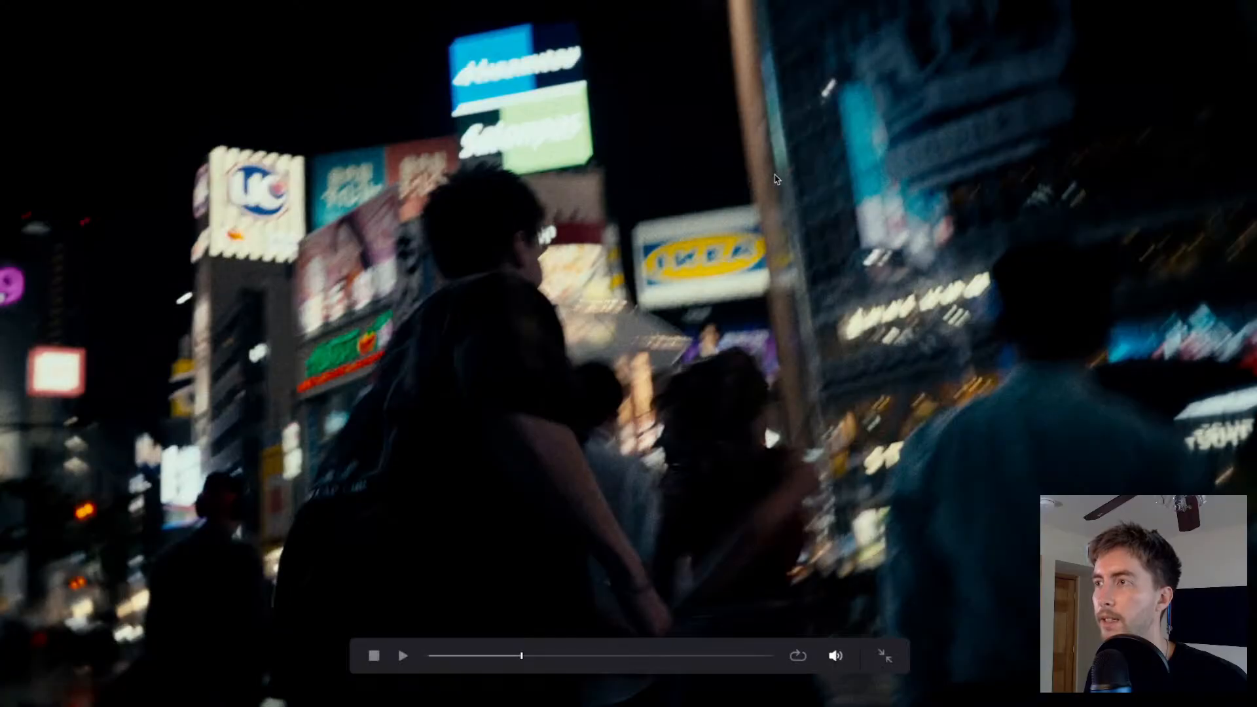
pyautogui.press('Left')
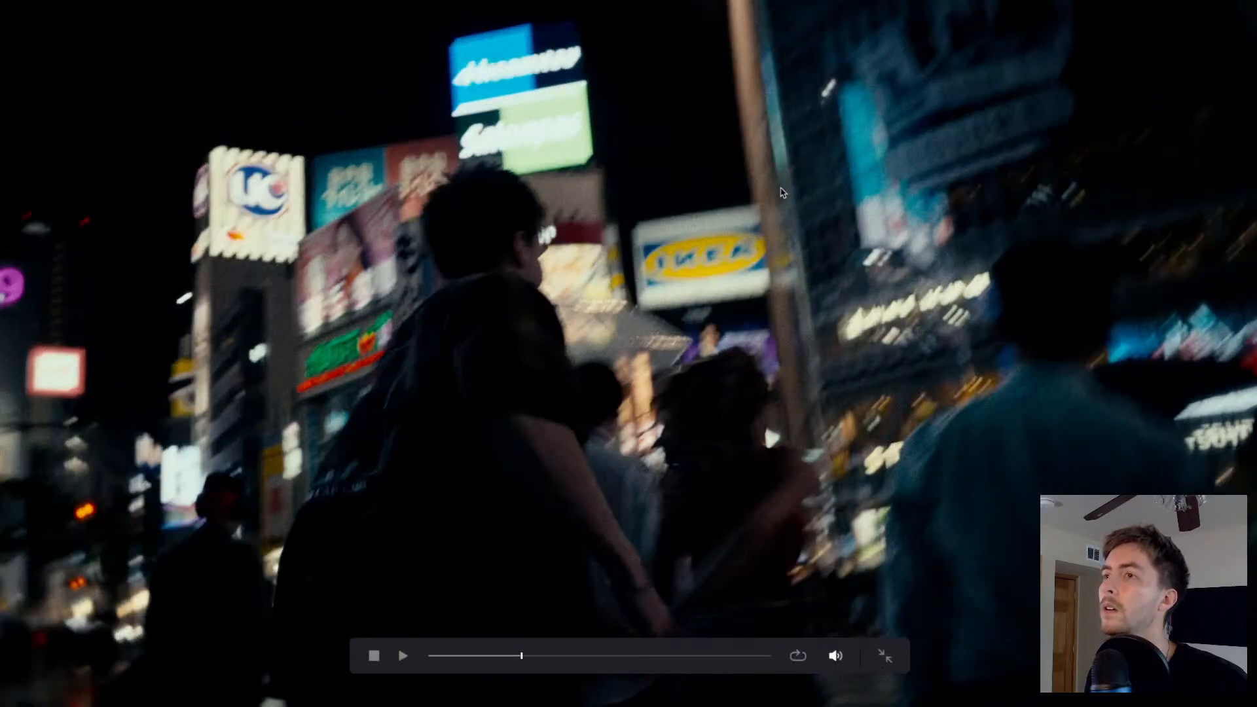
pyautogui.press('Escape')
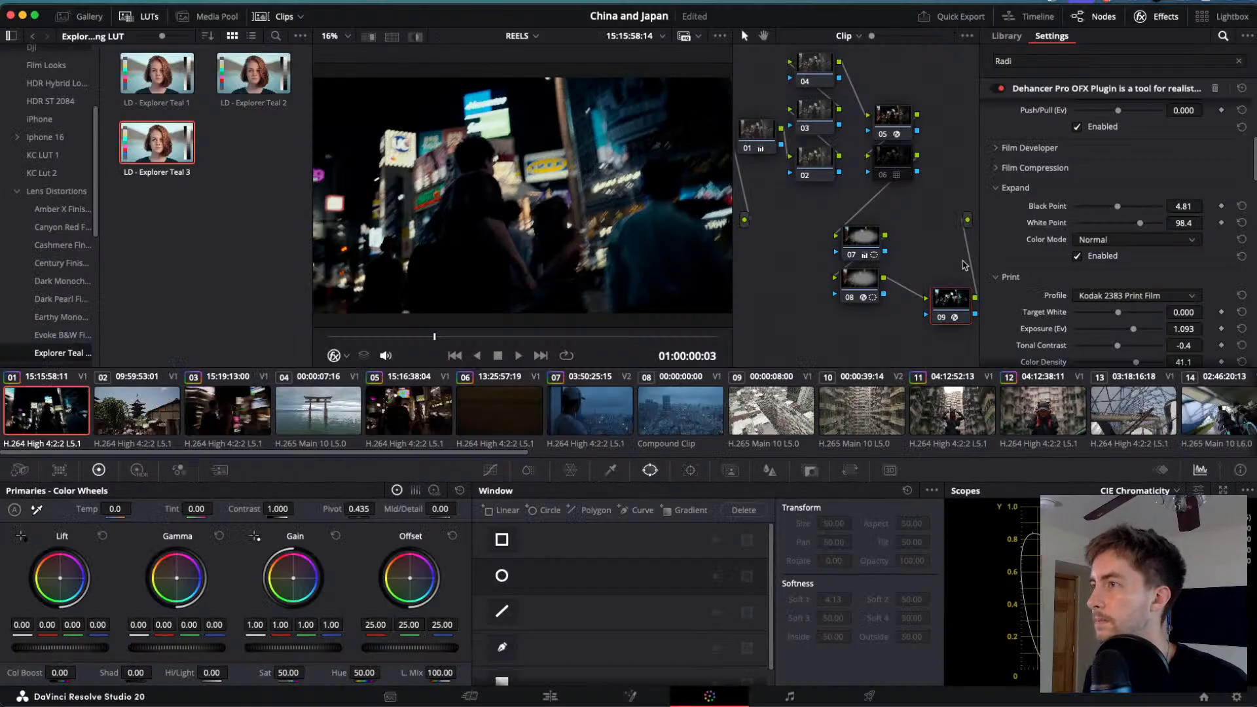
# - Set Dehancer's Print Saturation to 100 and its Film Grain Amount to 26.4 on node 09
pyautogui.scroll(-5, 1011, 304)
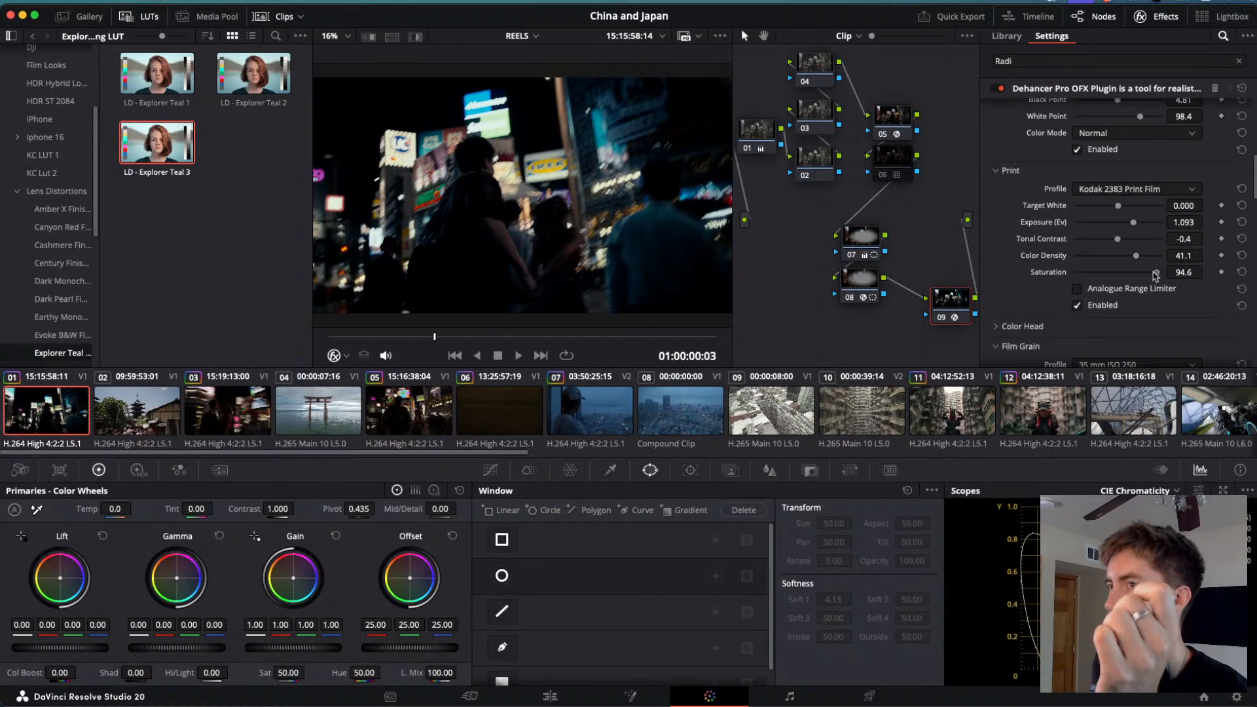
pyautogui.moveTo(1155, 275); pyautogui.dragTo(1201, 275)
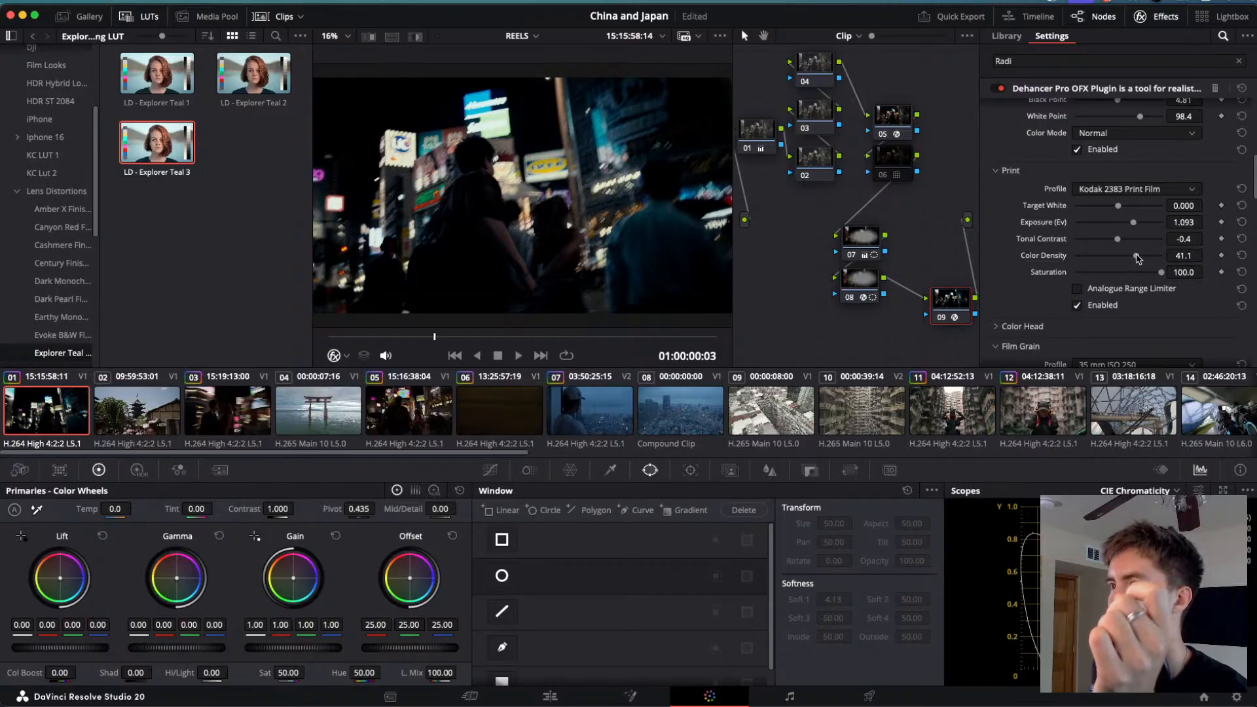
pyautogui.scroll(-10, 1089, 257)
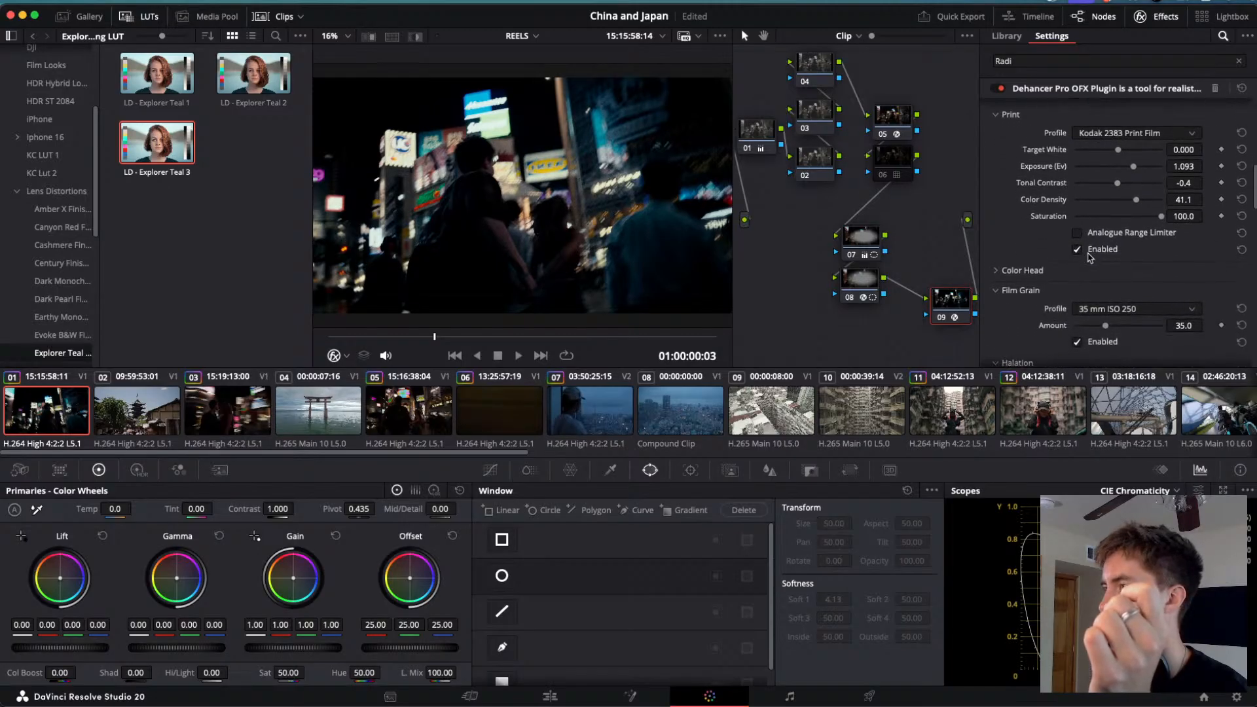
pyautogui.scroll(3, 1029, 275)
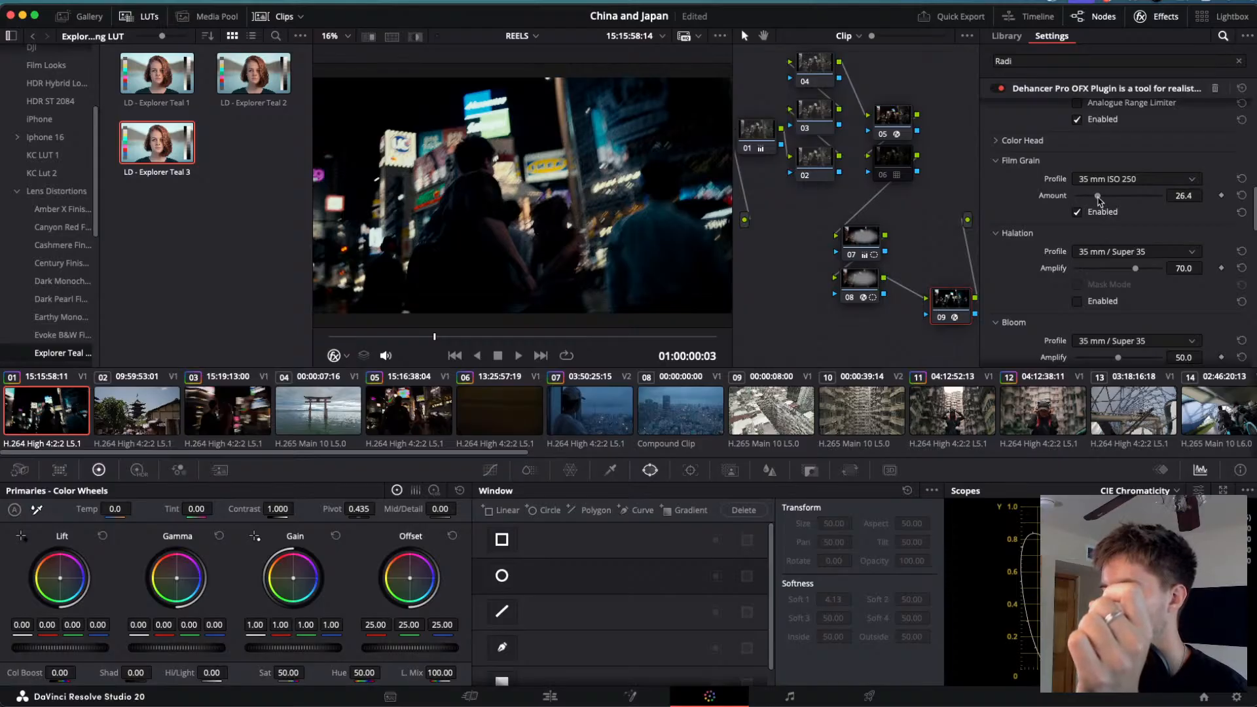
# - Look through Dehancer's remaining settings, from Halation and Bloom through Film Damage, Gate Weave and Overscan to Options
pyautogui.scroll(-5, 1030, 254)
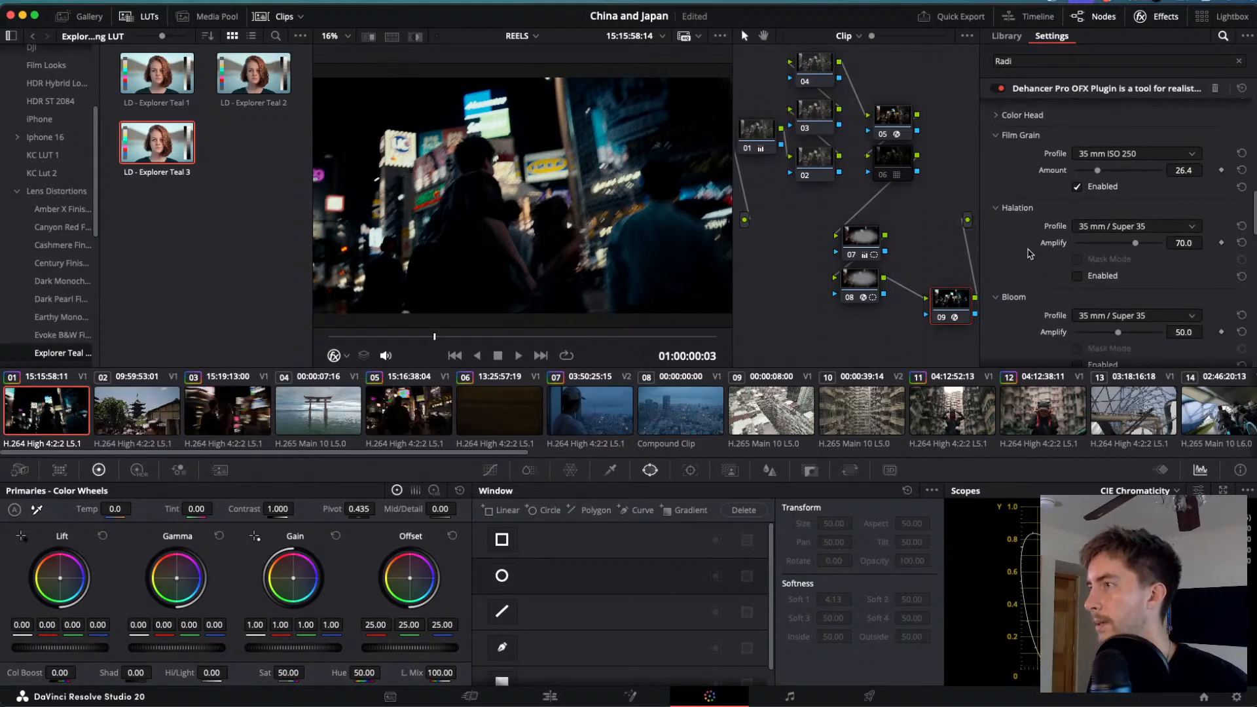
pyautogui.scroll(-5, 1029, 253)
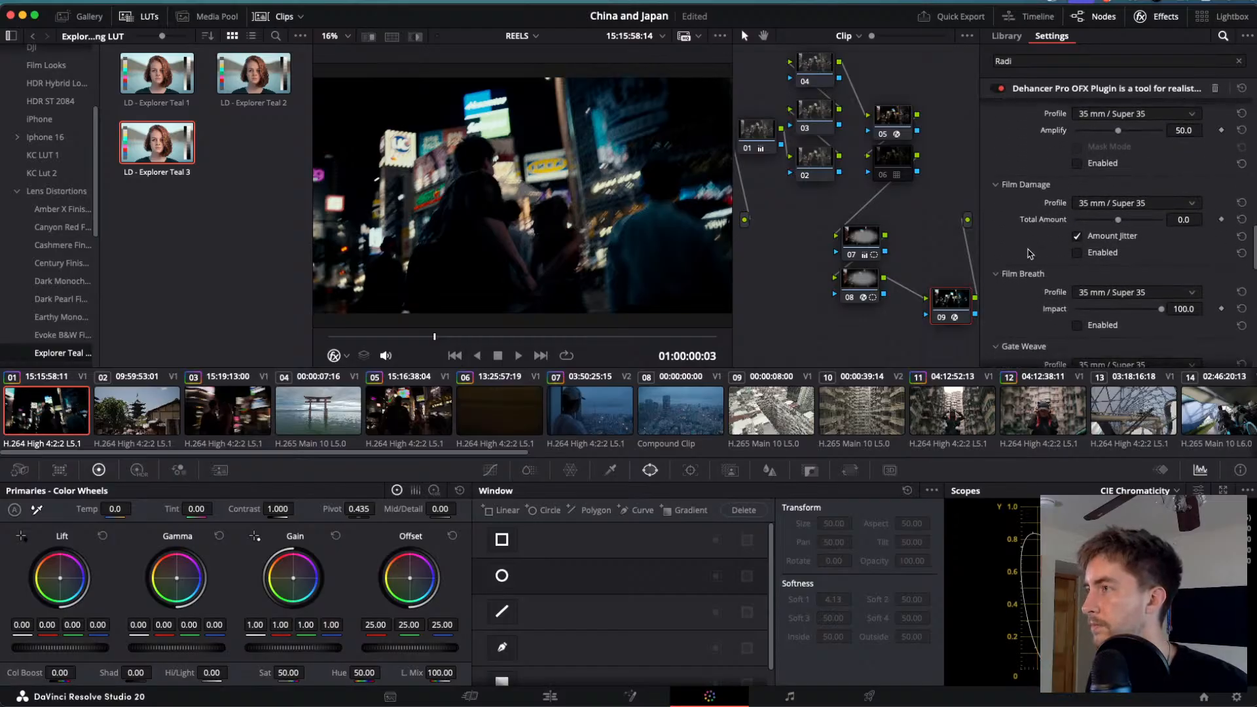
pyautogui.scroll(-5, 1030, 254)
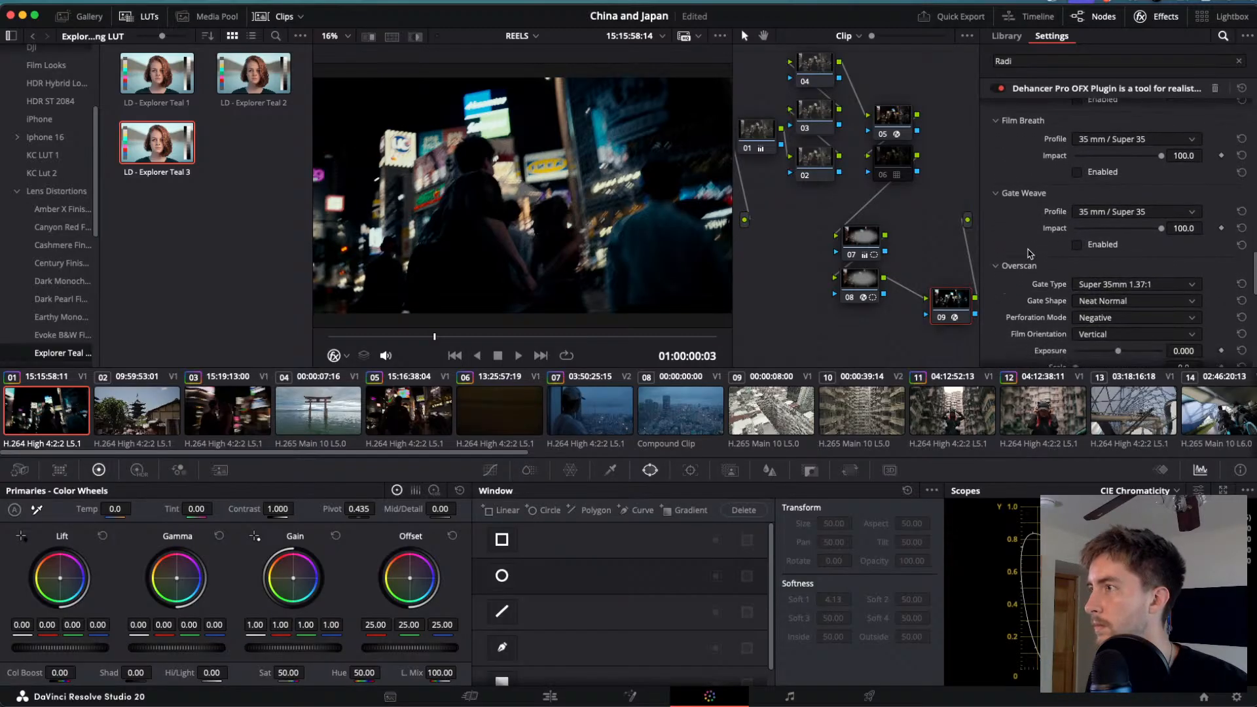
pyautogui.scroll(-5, 1030, 253)
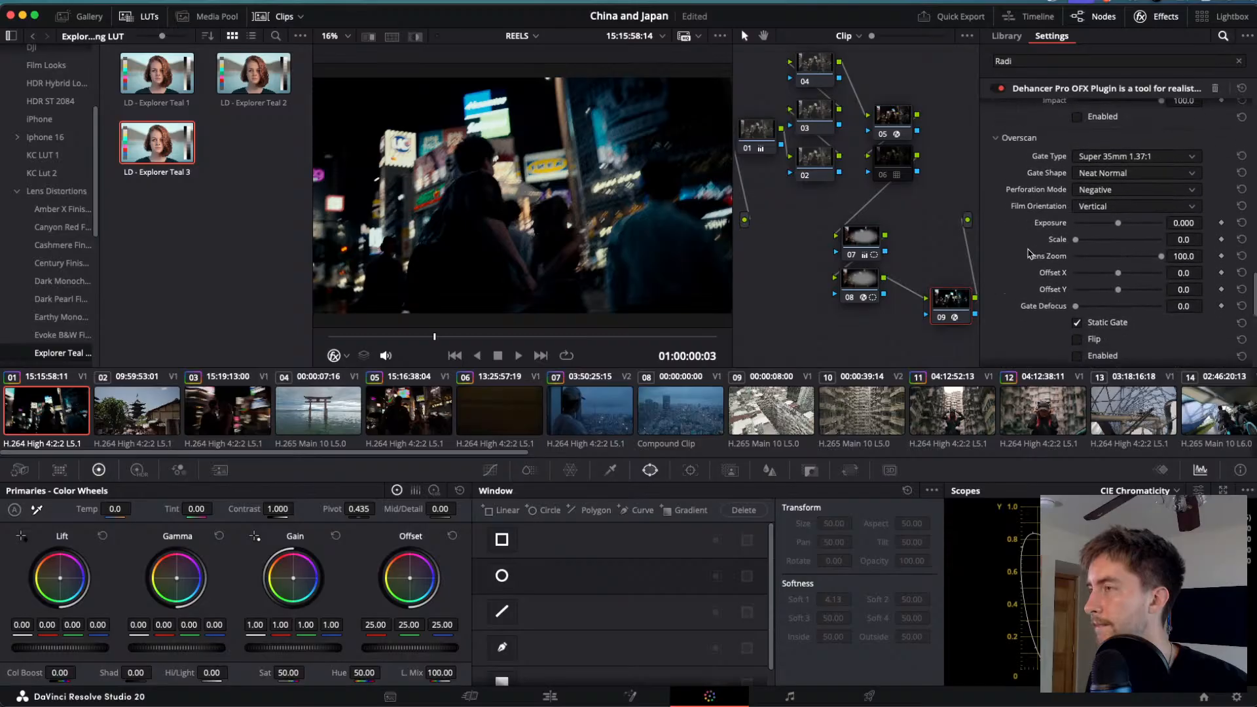
pyautogui.scroll(-2, 1030, 254)
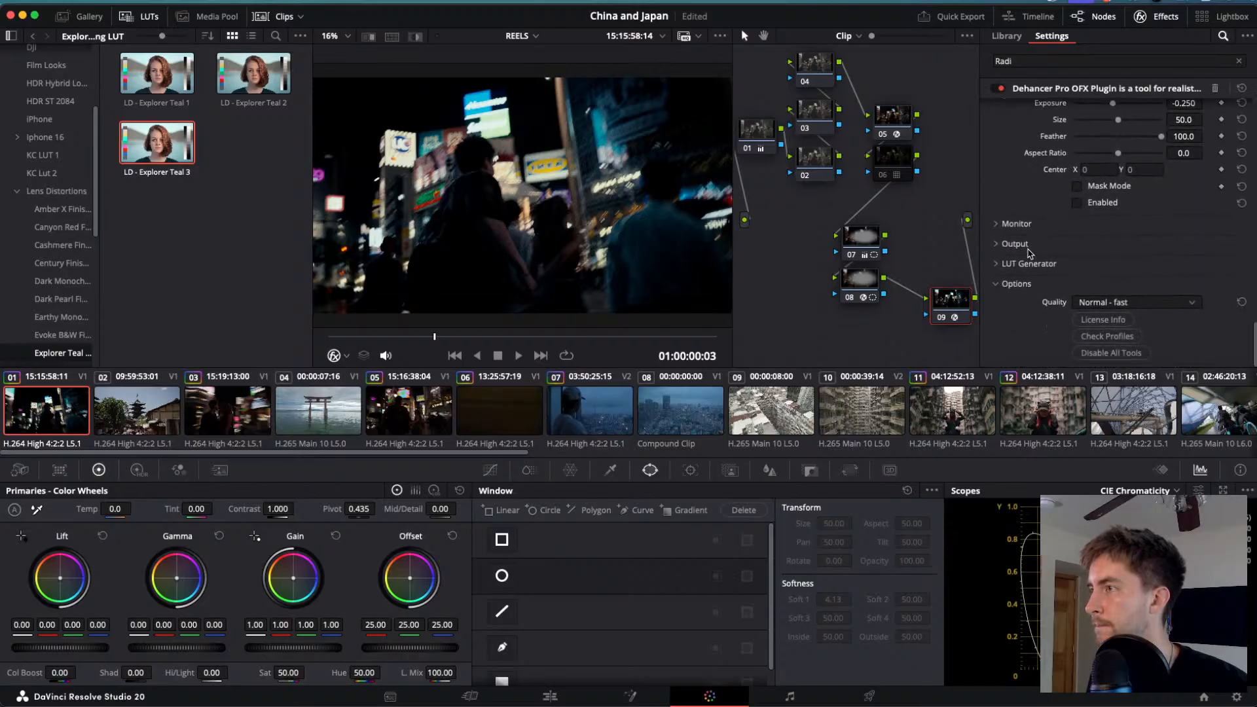
pyautogui.scroll(10, 1030, 254)
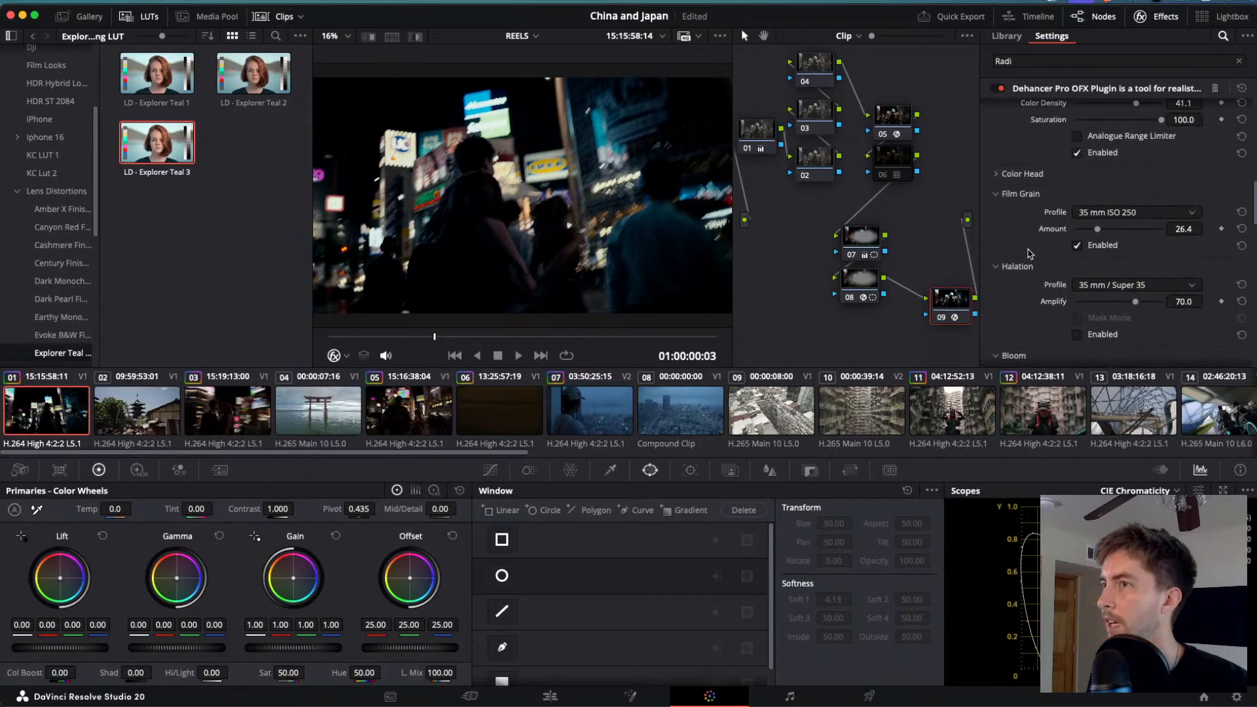
pyautogui.scroll(10, 1030, 254)
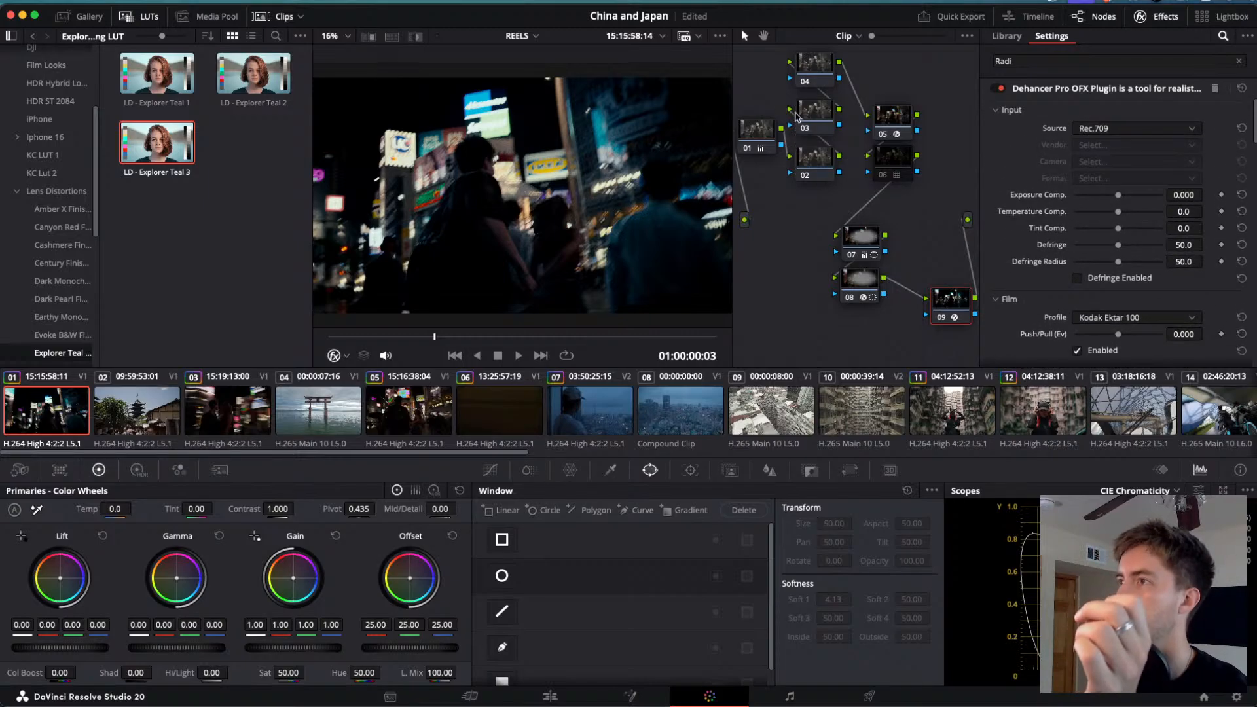
# - Set Color Boost on node 04 of clip 01 to 21.50 and play the graded clip in full screen
pyautogui.click(815, 66)
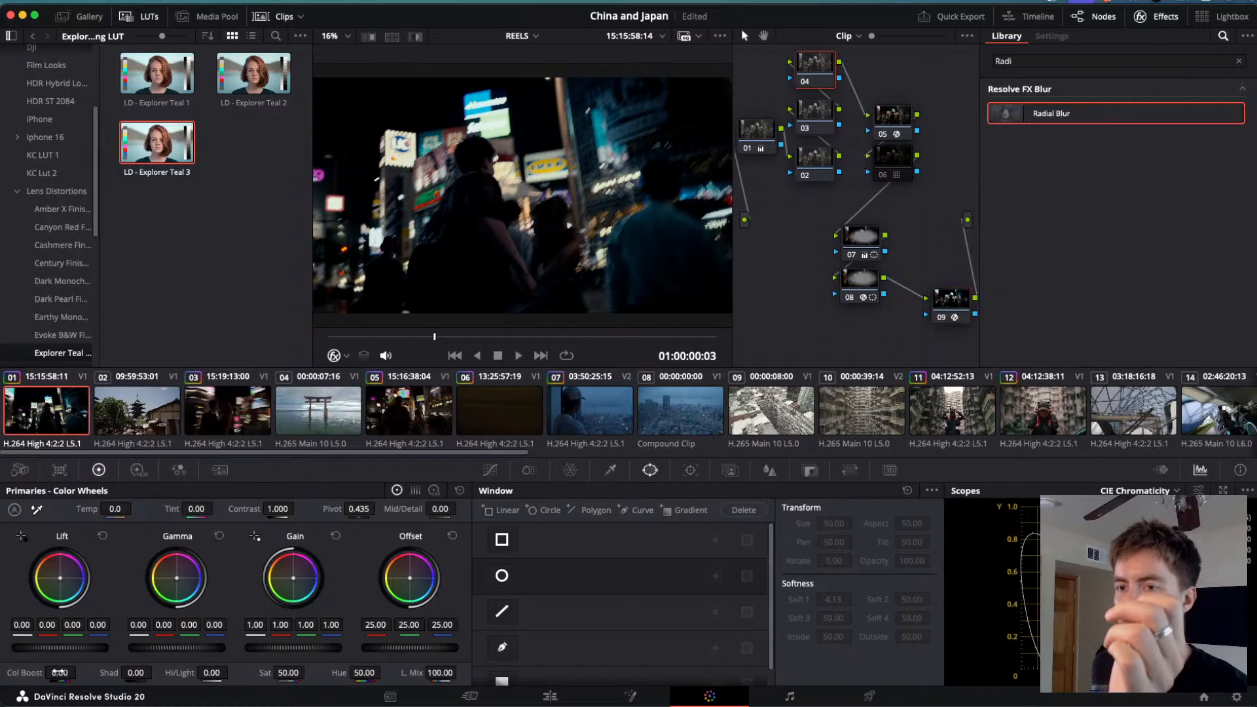
pyautogui.moveTo(59, 672); pyautogui.dragTo(85, 673)
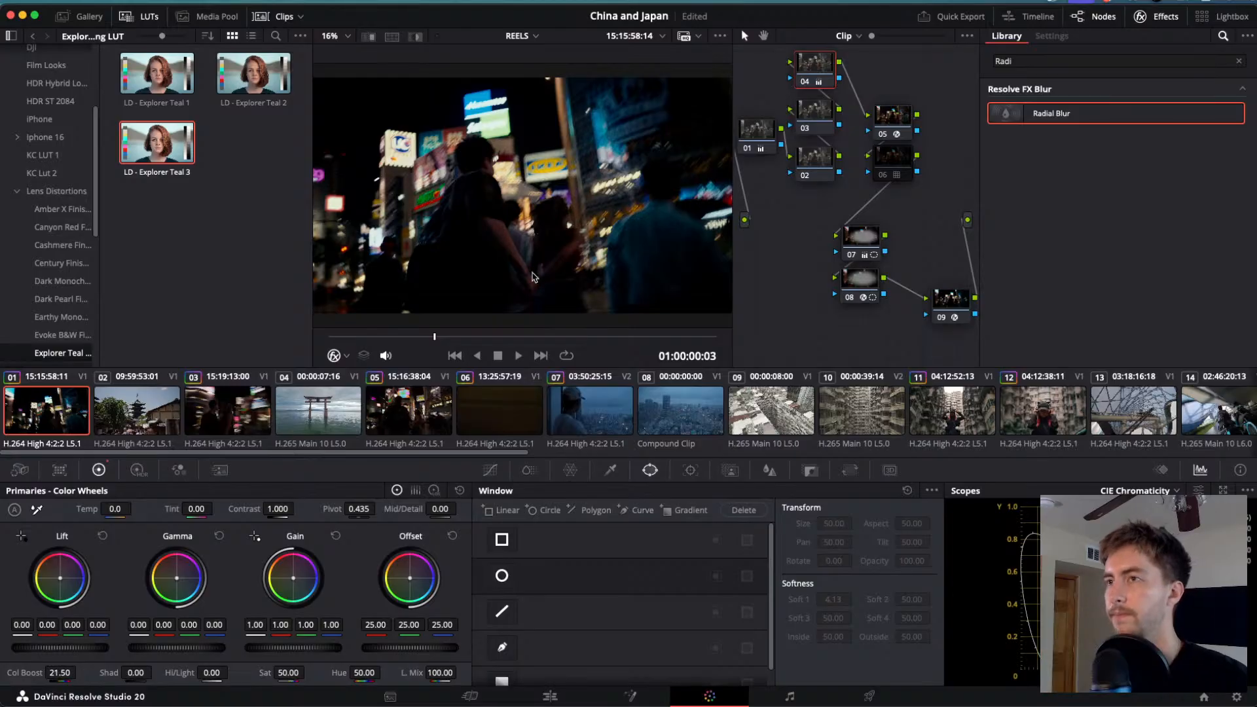
pyautogui.press('super+f')
pyautogui.press('space')
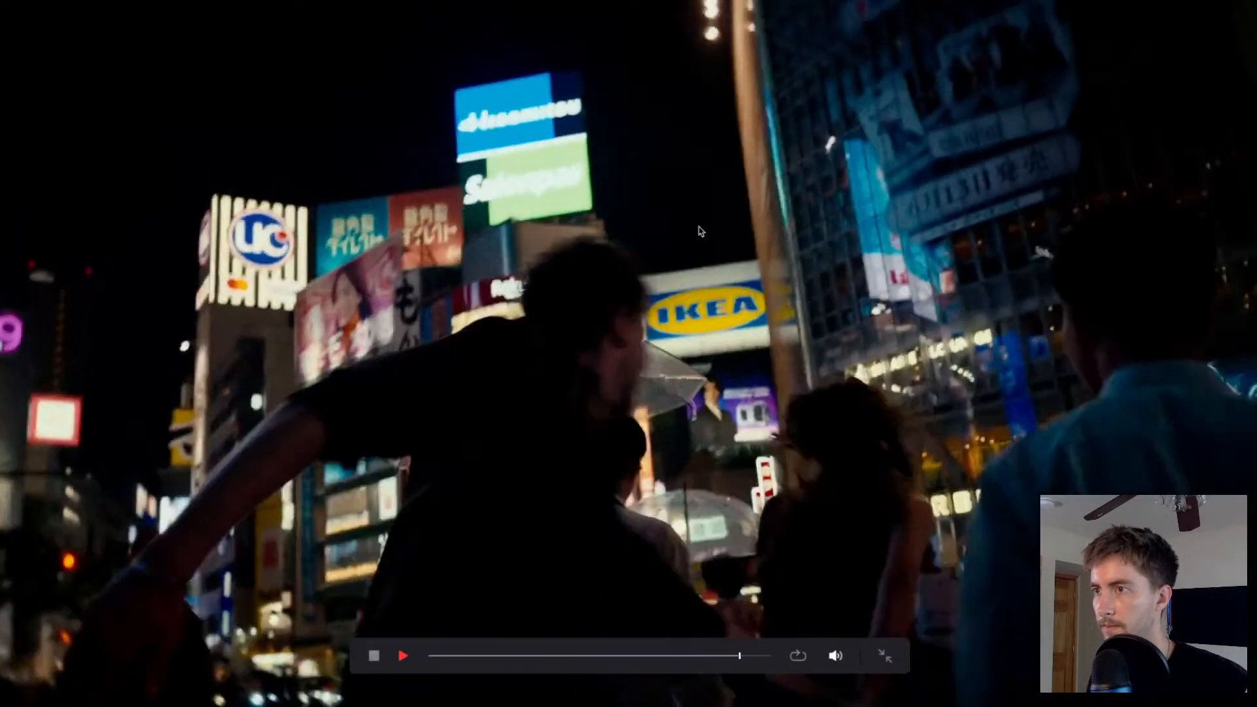
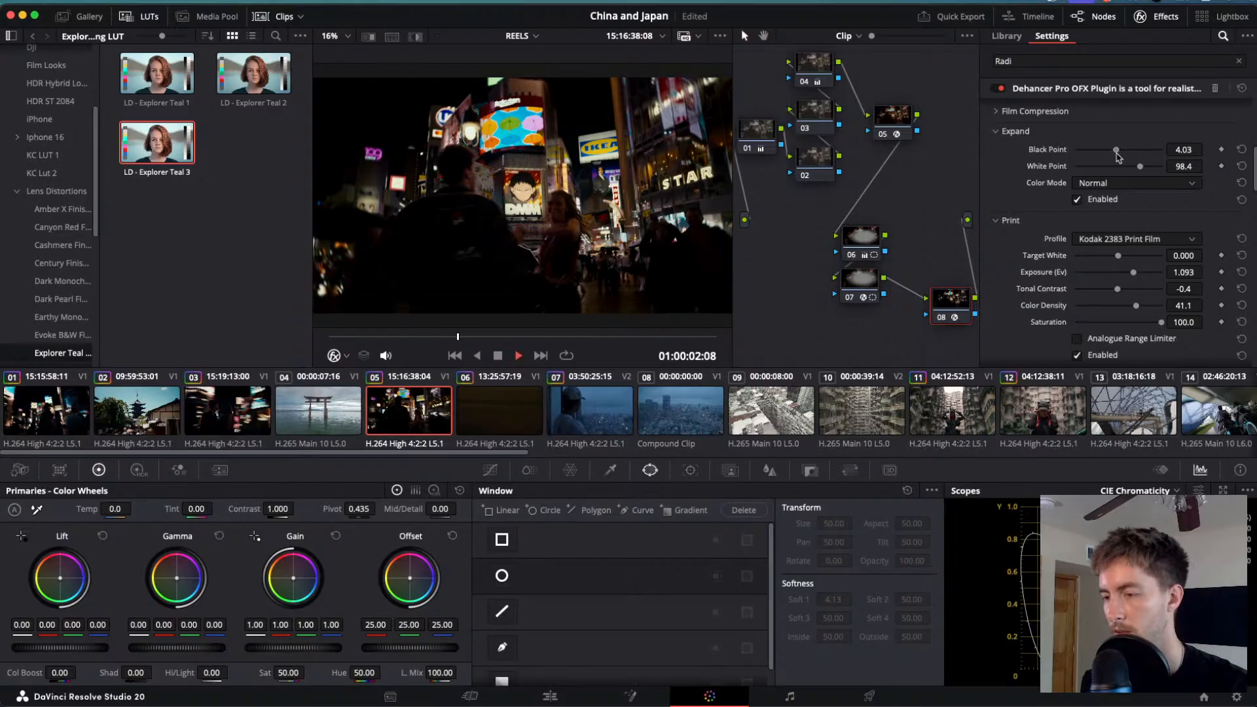
# - Step through clips 05 to 02 to compare their current grades
pyautogui.press('Down')
pyautogui.press('Up')
pyautogui.press('Up')
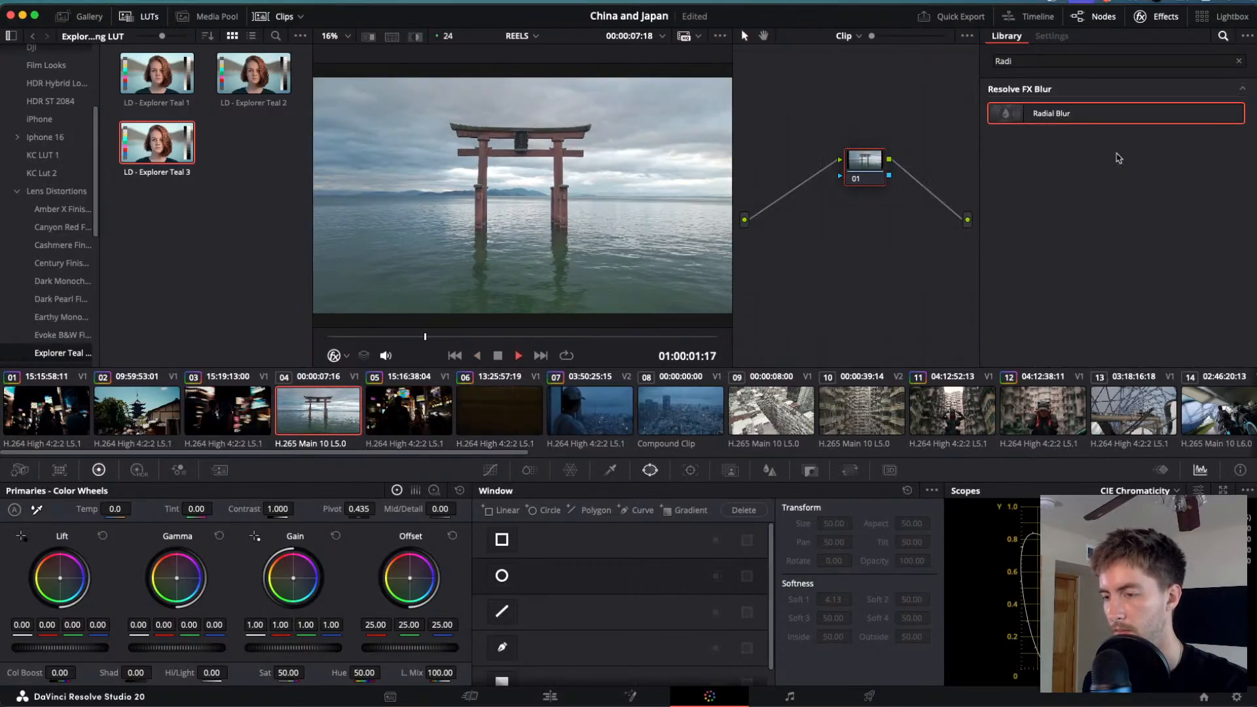
pyautogui.press('Down')
pyautogui.press('Up')
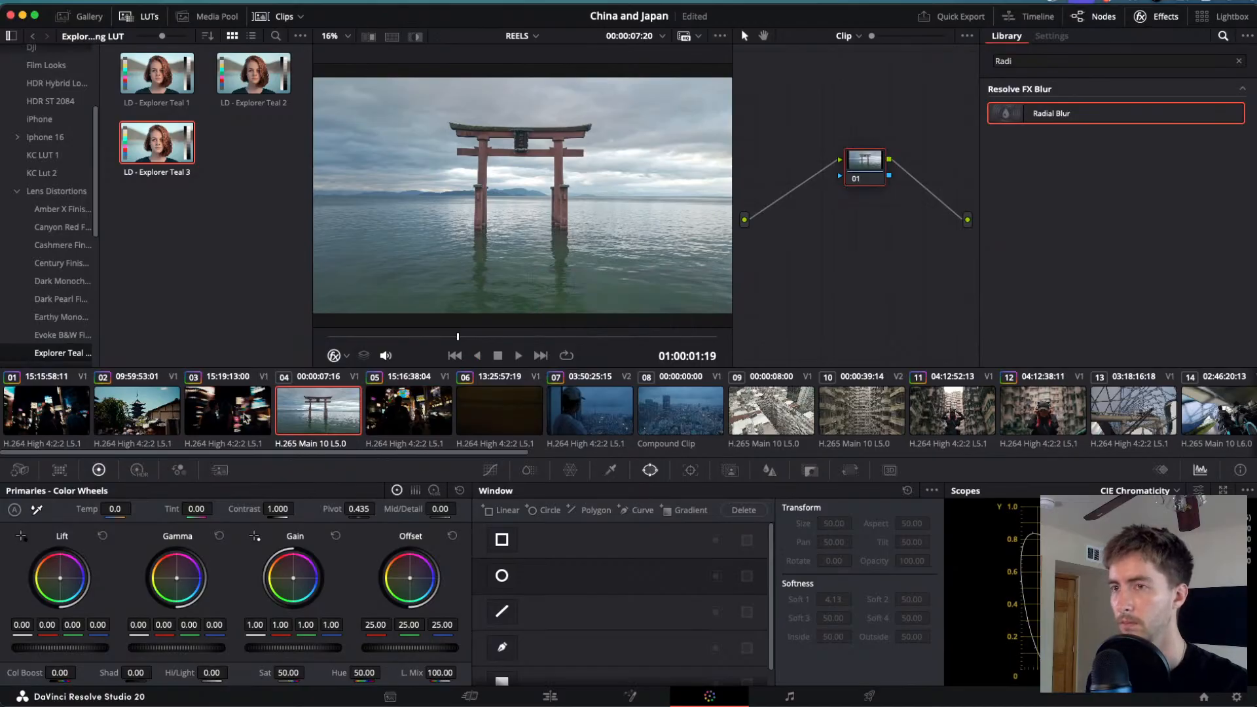
pyautogui.click(245, 418)
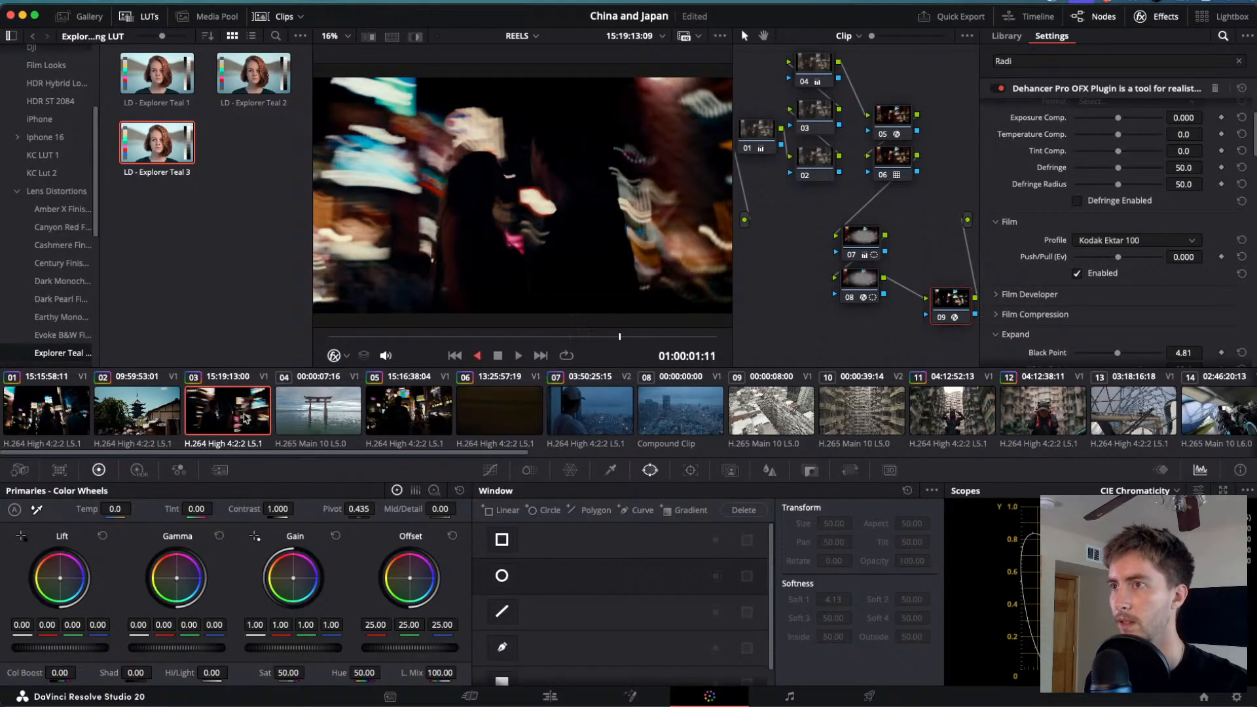
pyautogui.press('Up')
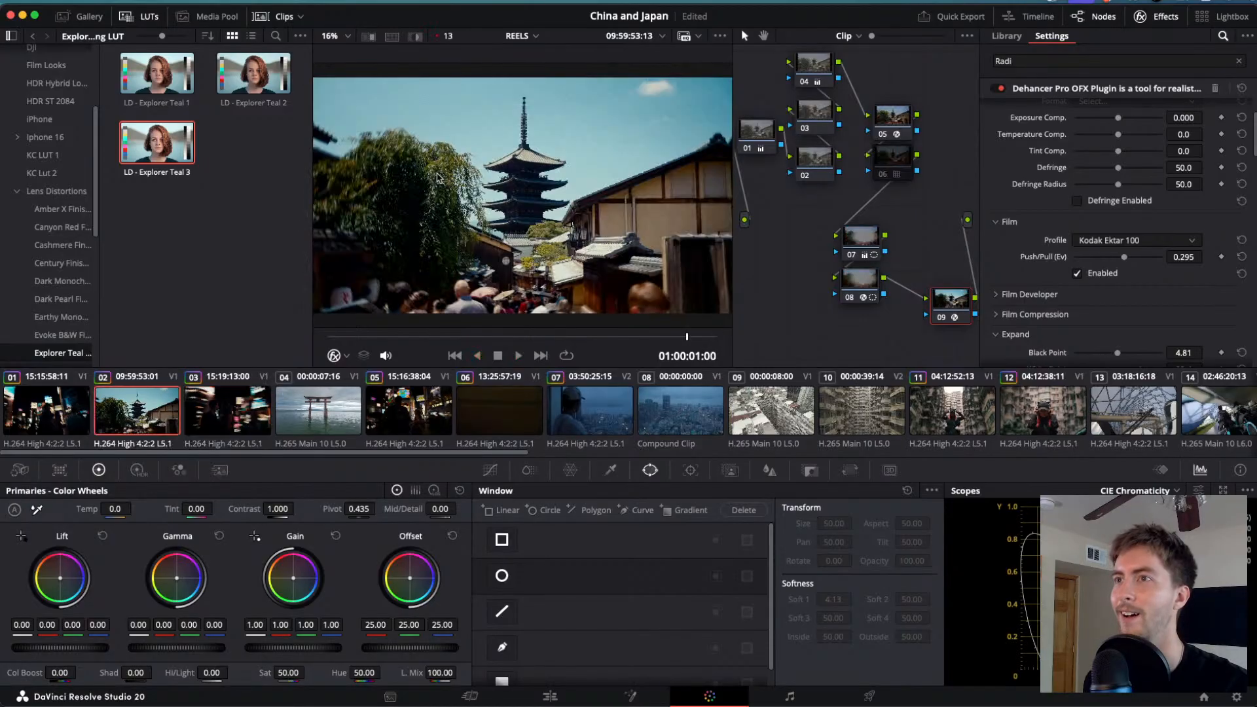
# - Delete node 06, below node 05, from the node graph of clip 03
pyautogui.press('Down')
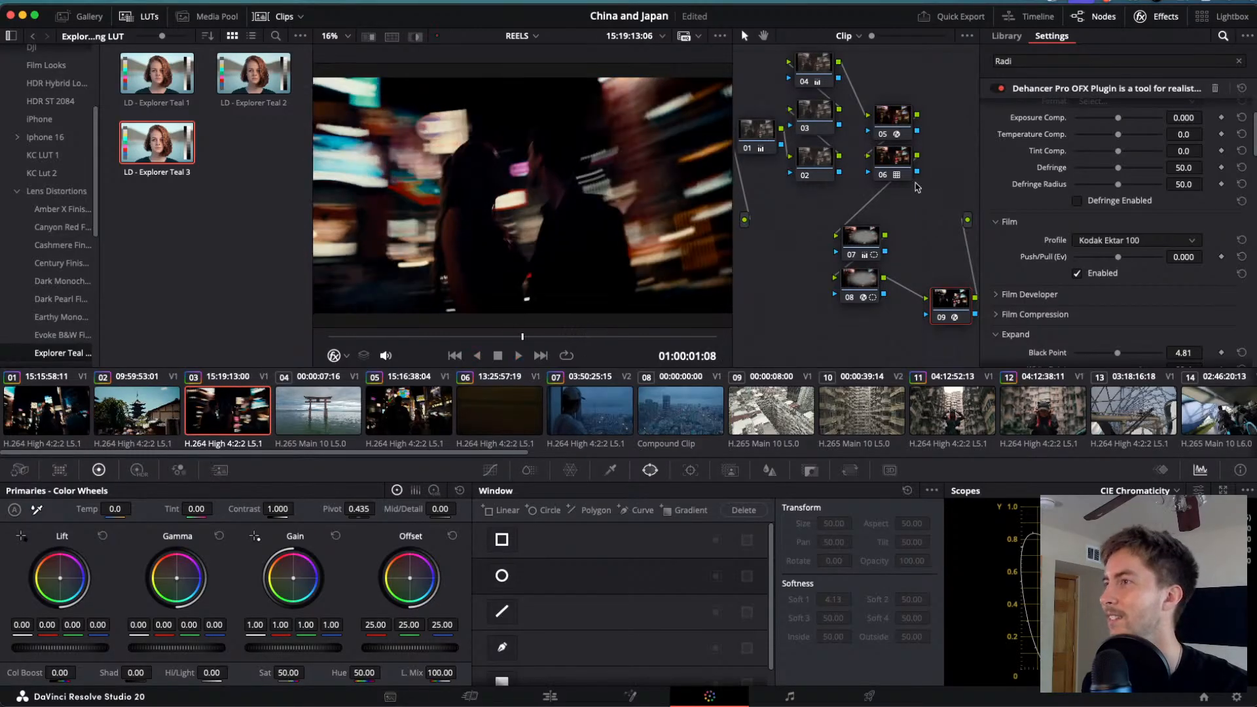
pyautogui.click(898, 166)
pyautogui.press('Delete')
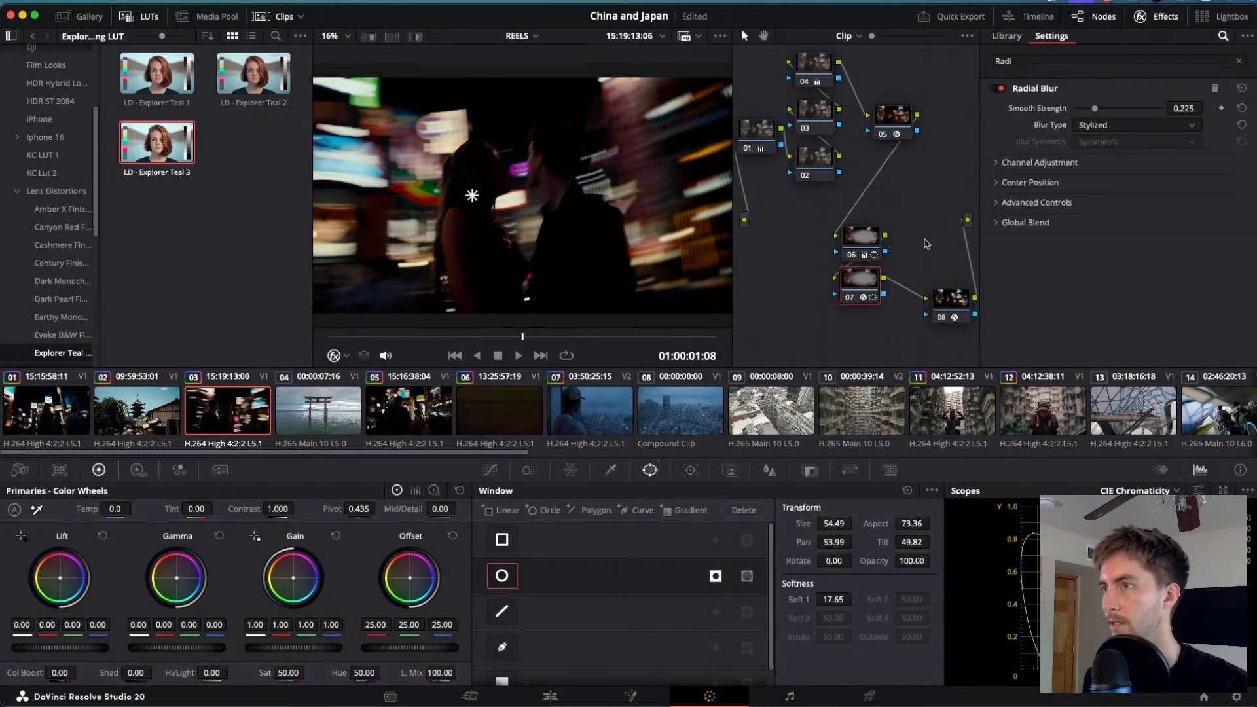
# - Set Dehancer's Expand Black Point on node 08 of clip 03 to 3.26 and review the clip in full screen
pyautogui.click(947, 303)
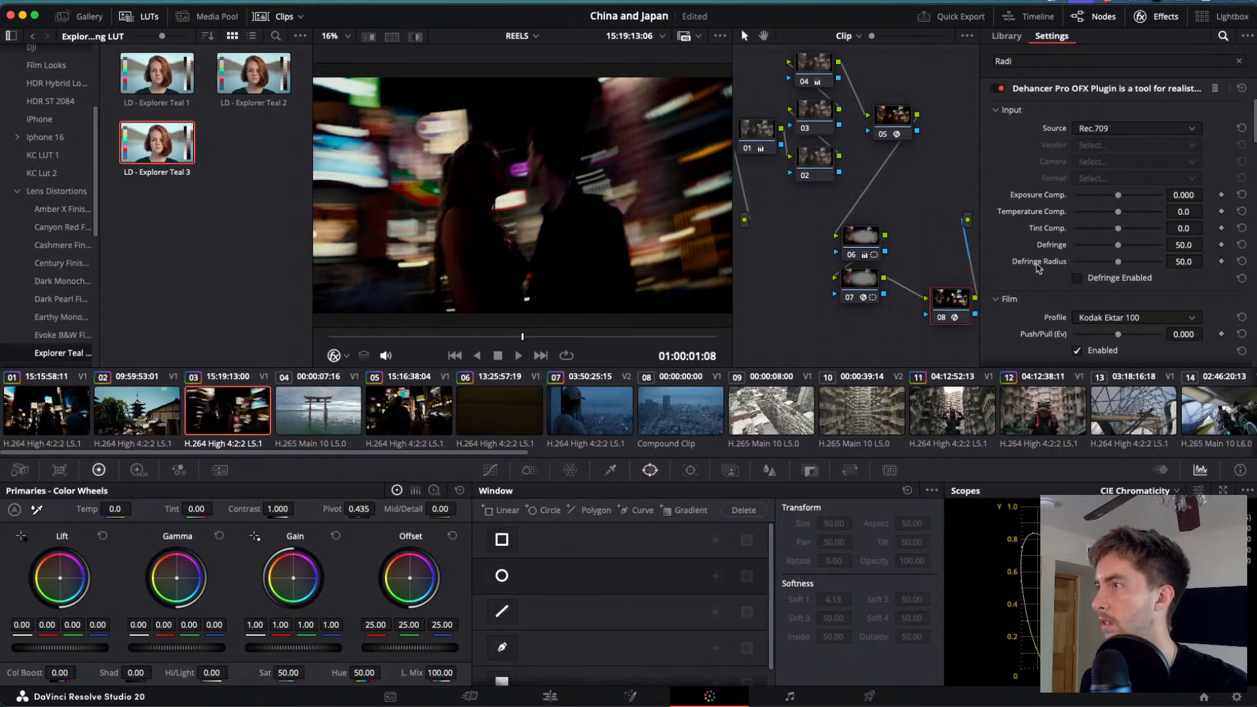
pyautogui.scroll(-10, 1036, 275)
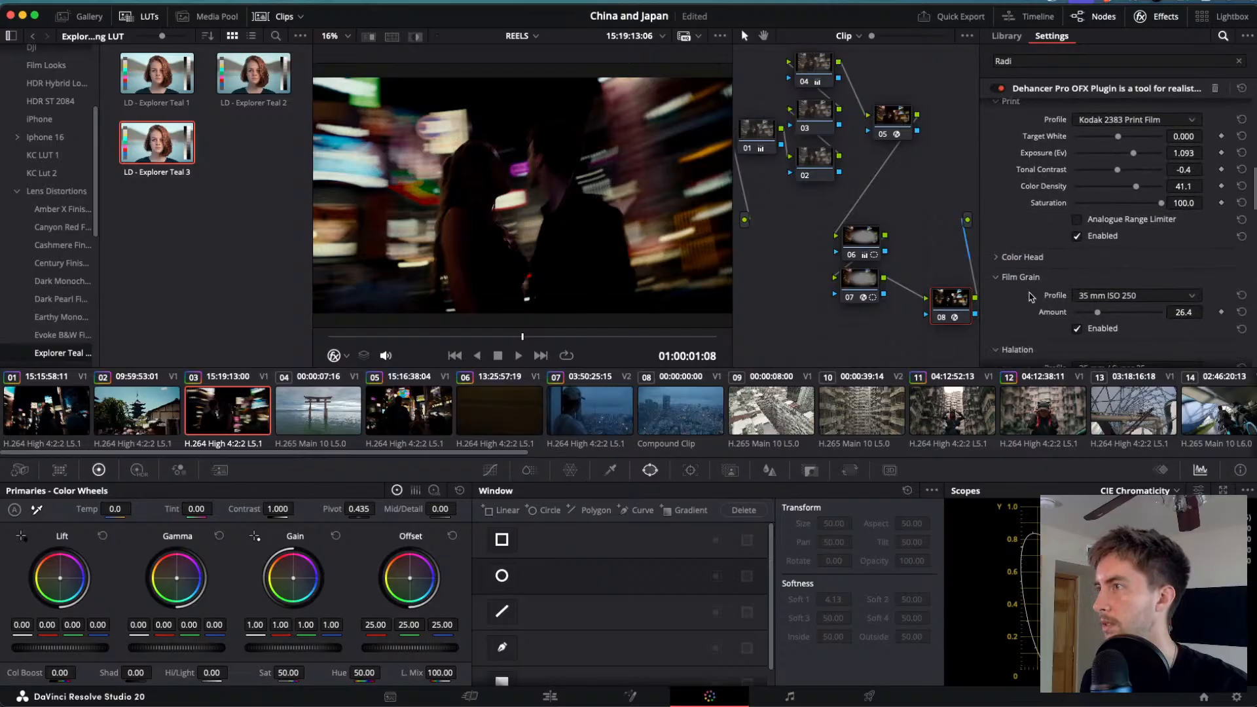
pyautogui.scroll(-10, 1030, 297)
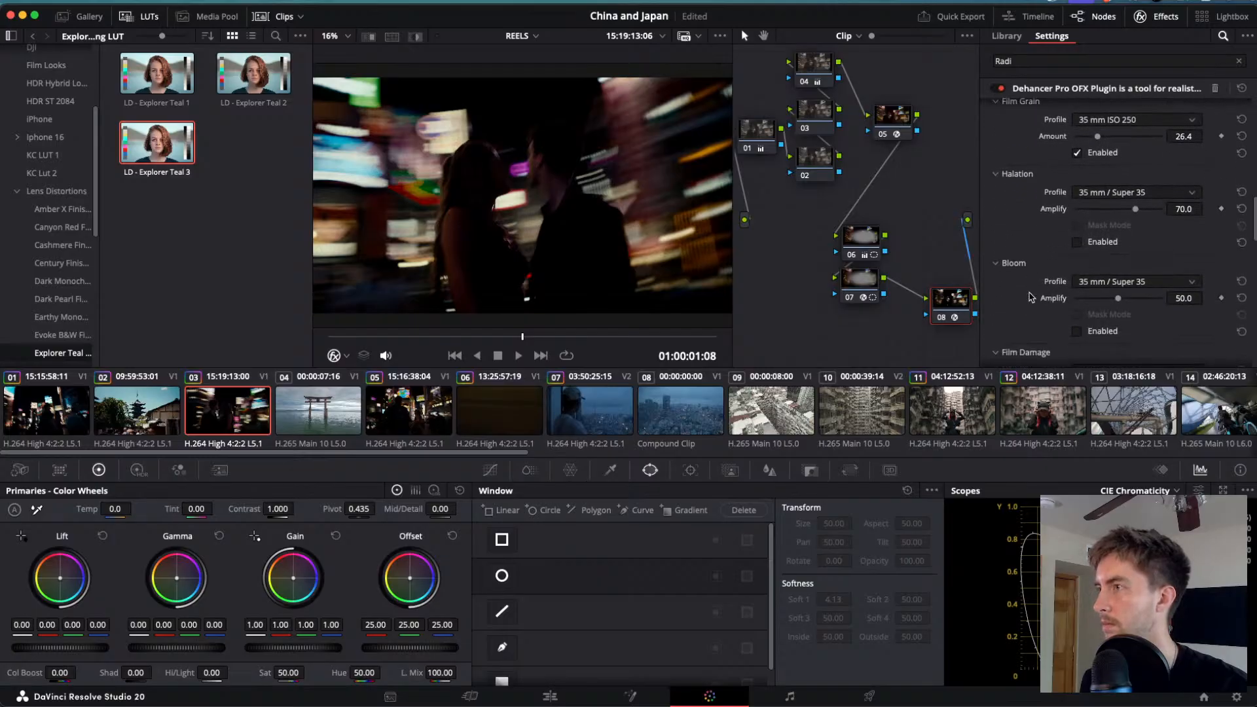
pyautogui.scroll(-10, 1030, 297)
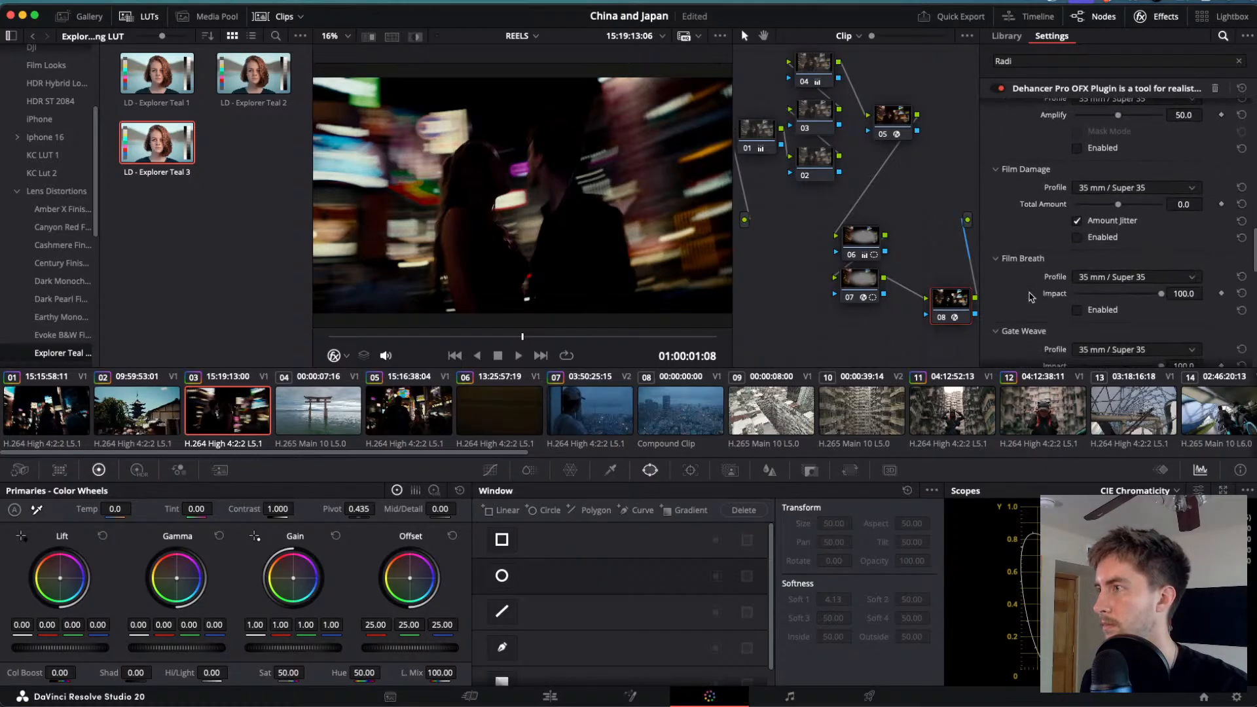
pyautogui.scroll(-6, 1030, 297)
pyautogui.scroll(5, 1030, 297)
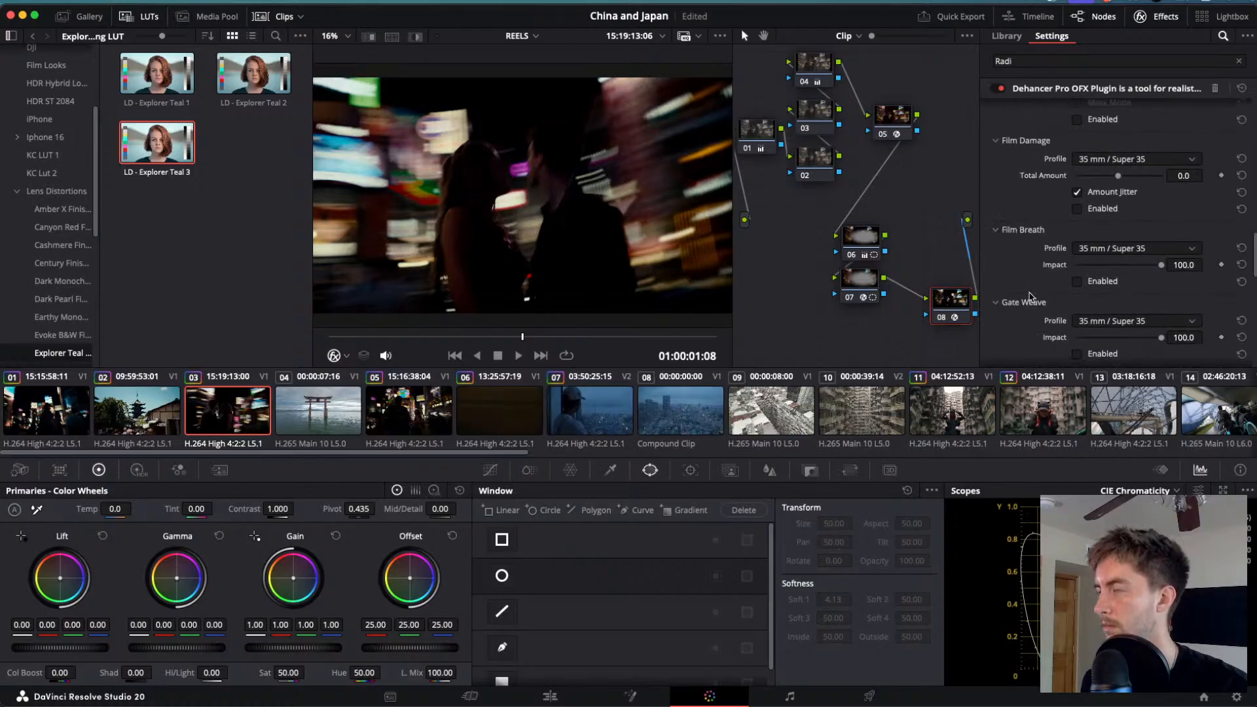
pyautogui.scroll(12, 1030, 297)
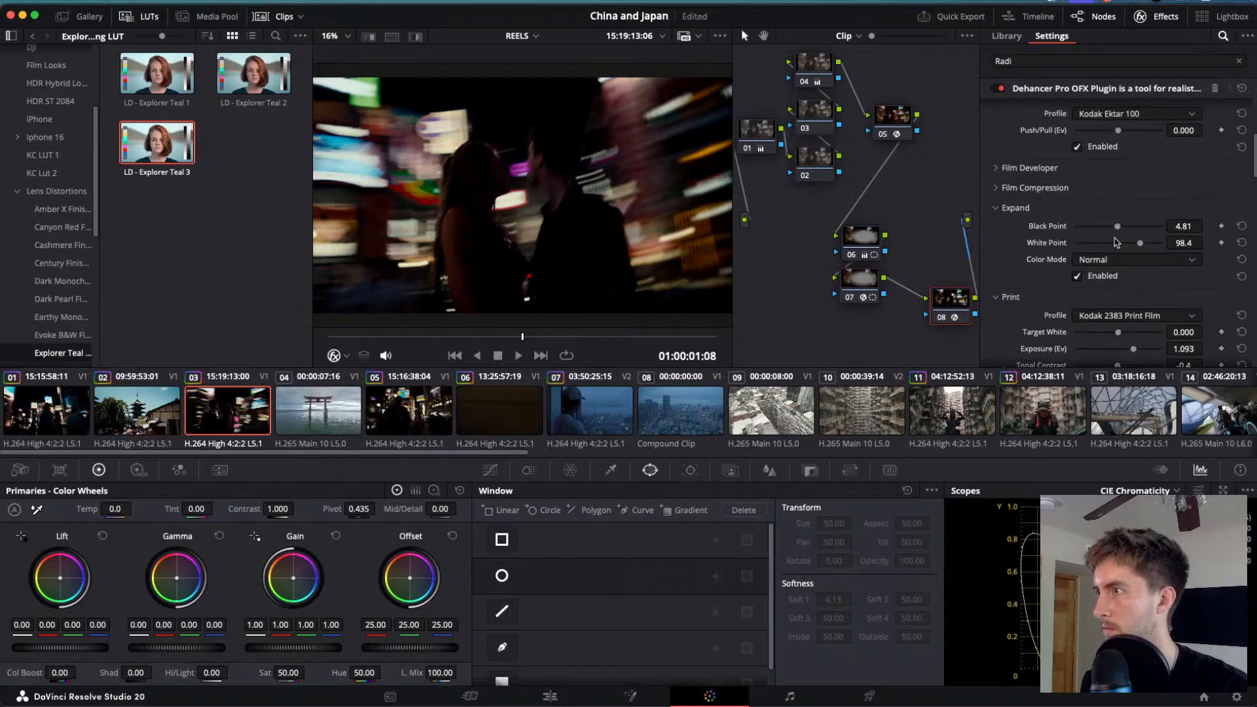
pyautogui.moveTo(1117, 226); pyautogui.dragTo(1115, 226)
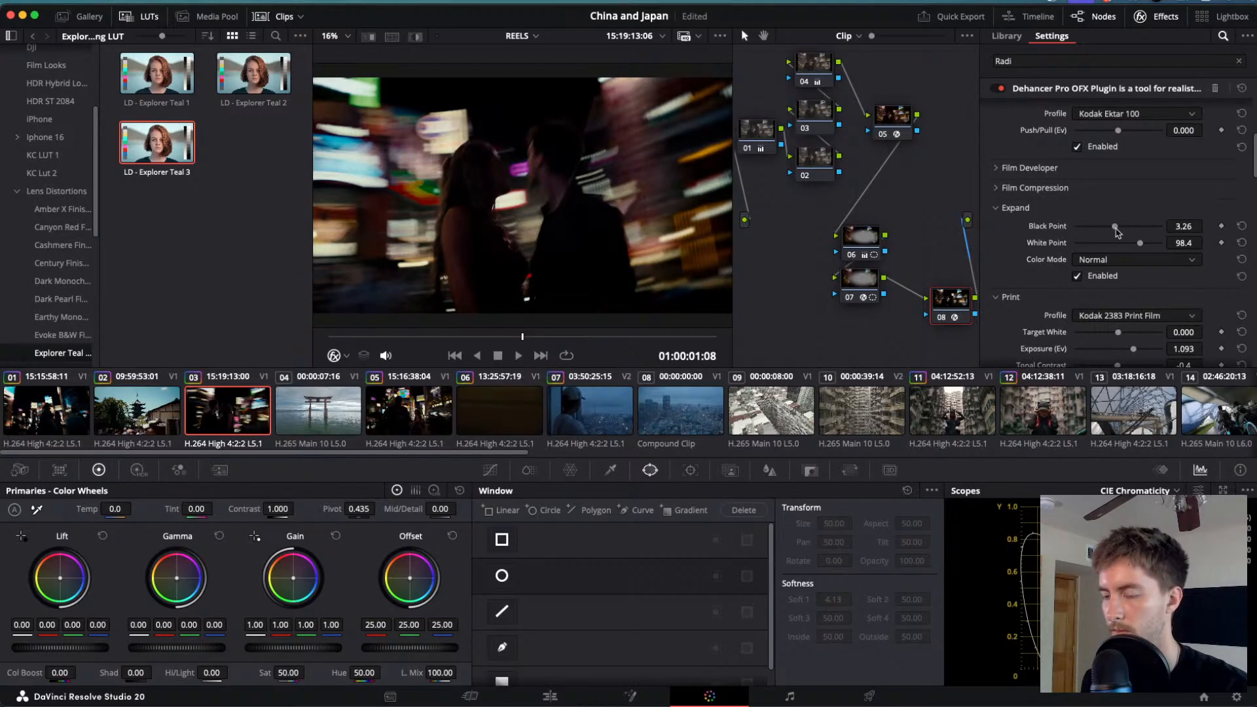
pyautogui.hotkey('ctrl', 'f')
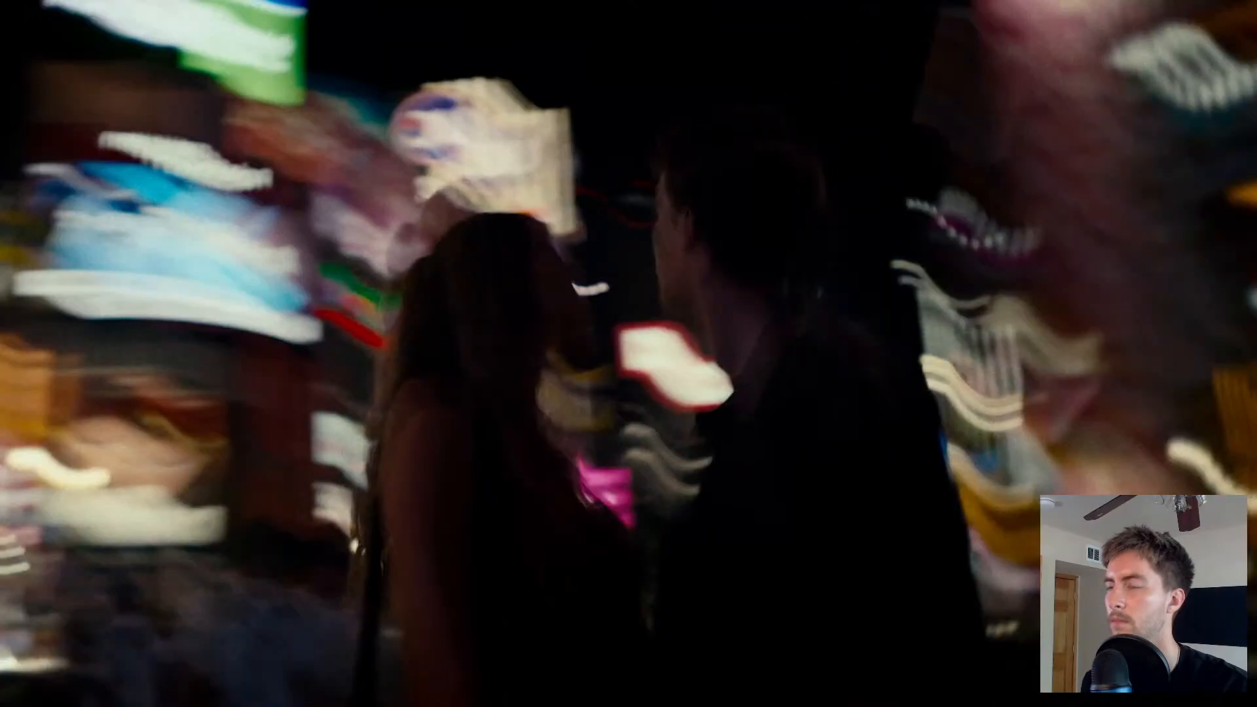
pyautogui.press('Escape')
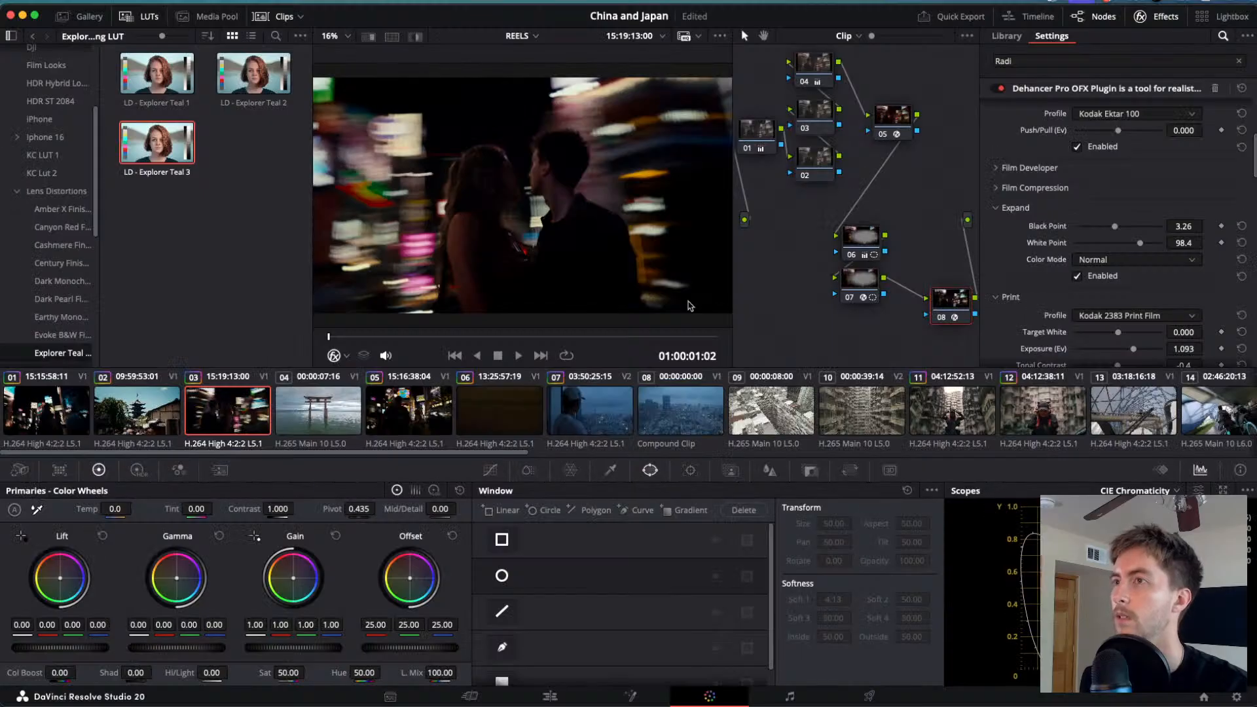
# - Set Shadows to 13.50 and Highlights to -11.50 on node 01 of clip 03
pyautogui.click(757, 136)
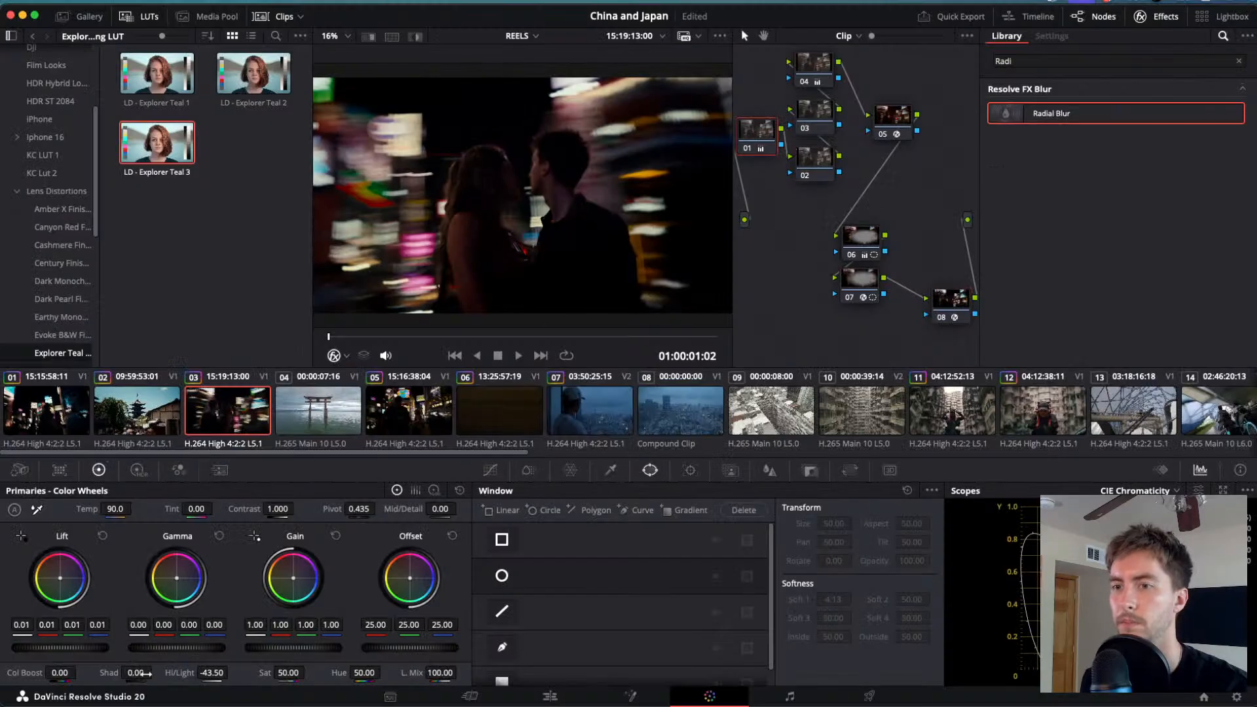
pyautogui.moveTo(136, 673); pyautogui.dragTo(156, 673)
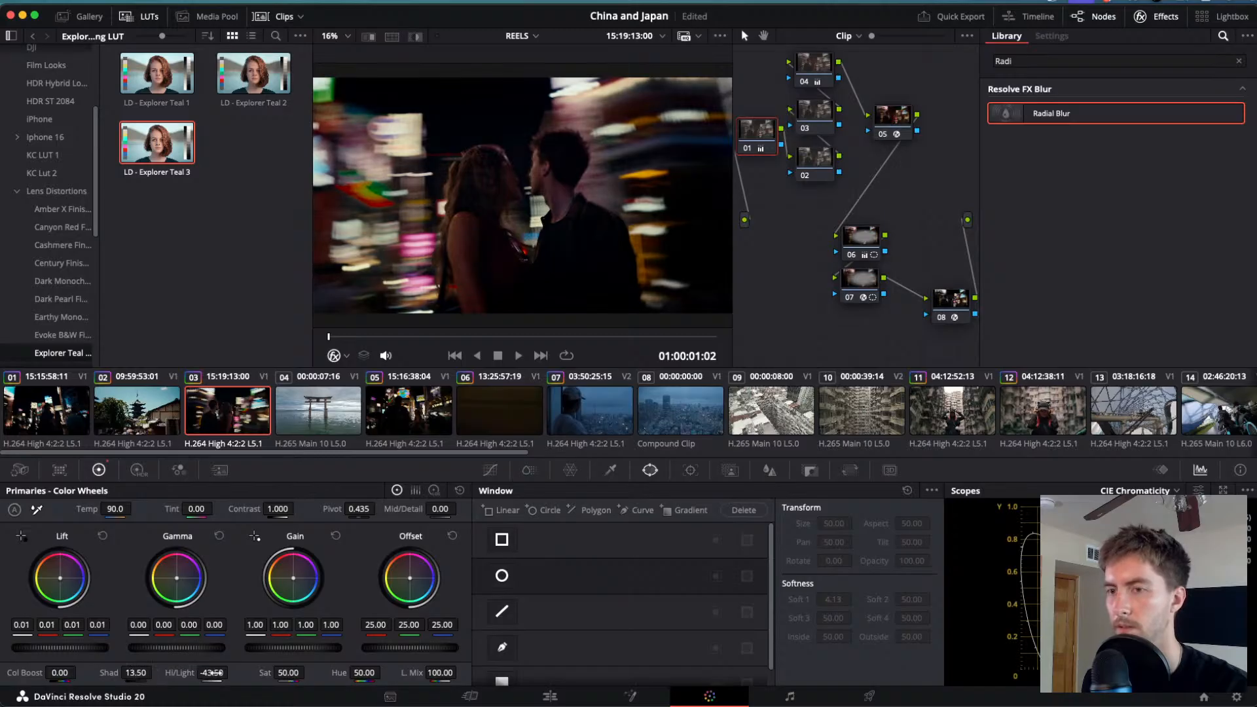
pyautogui.moveTo(212, 673); pyautogui.dragTo(245, 673)
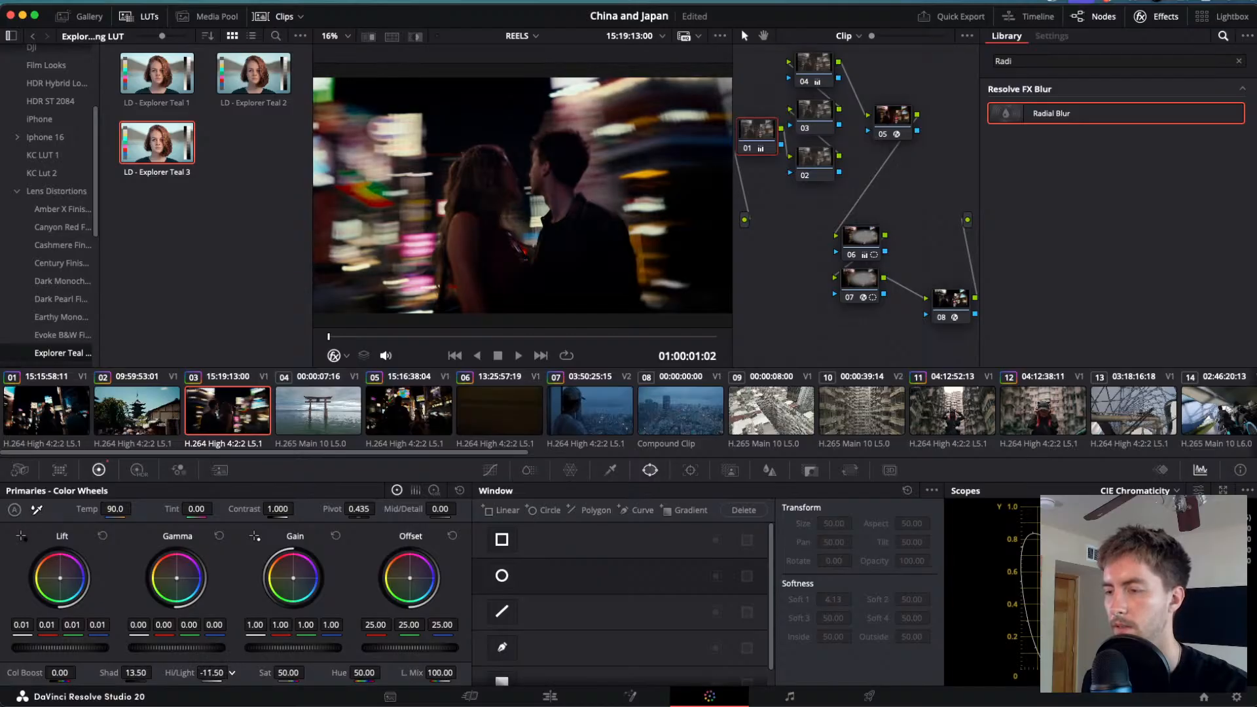
# - Play the graded pagoda clip 02 in full screen to review its look
pyautogui.click(153, 407)
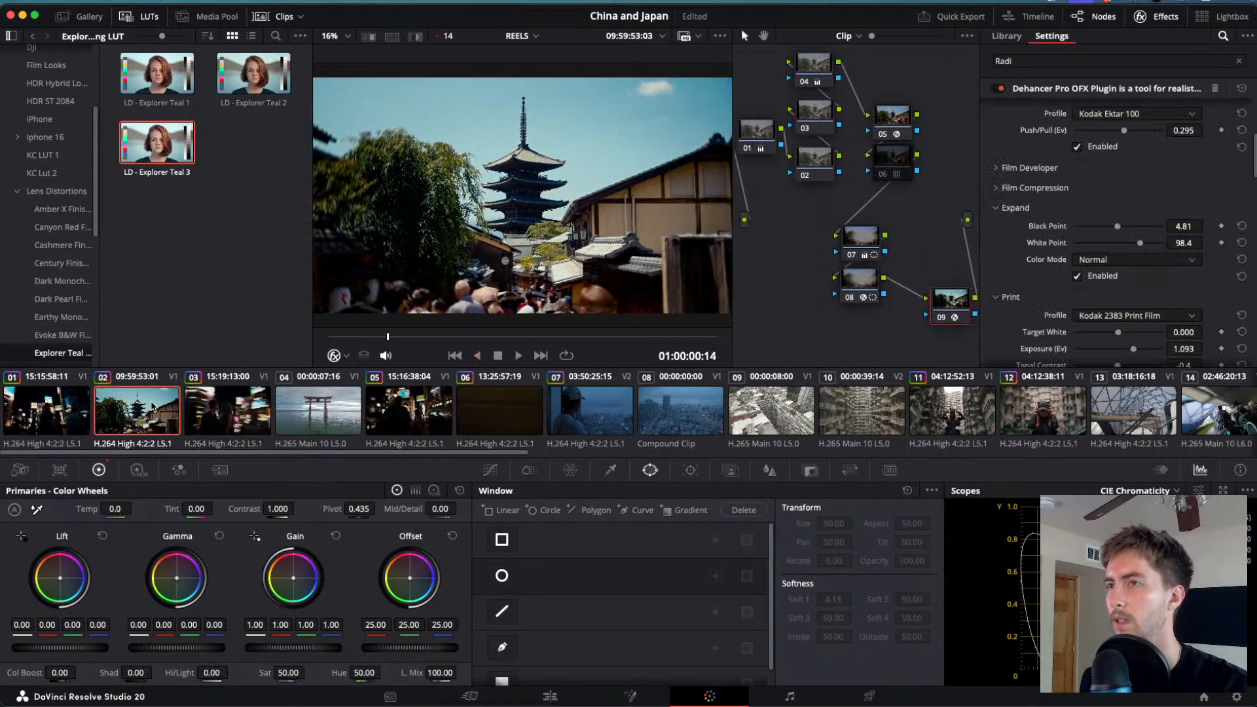
pyautogui.press('super+f')
pyautogui.press('space')
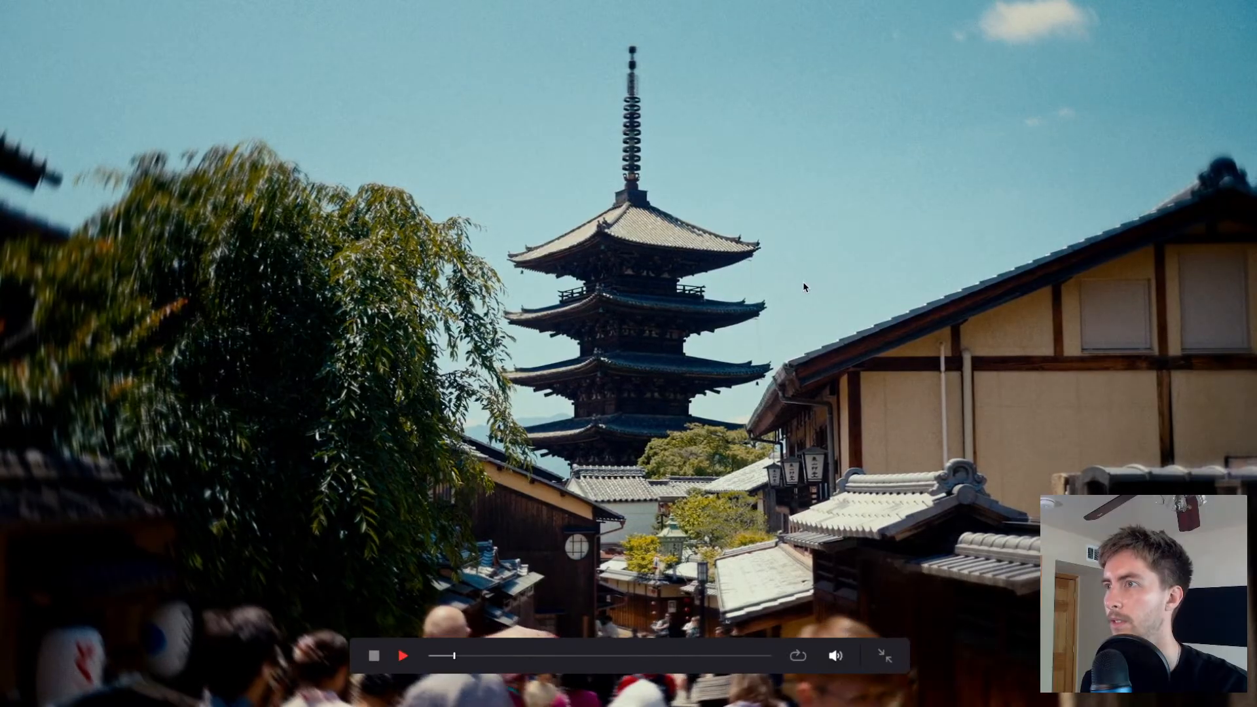
# - Play the opening clips in full screen to review their grades, and return to the grading view
pyautogui.press('Up')
pyautogui.press('space')
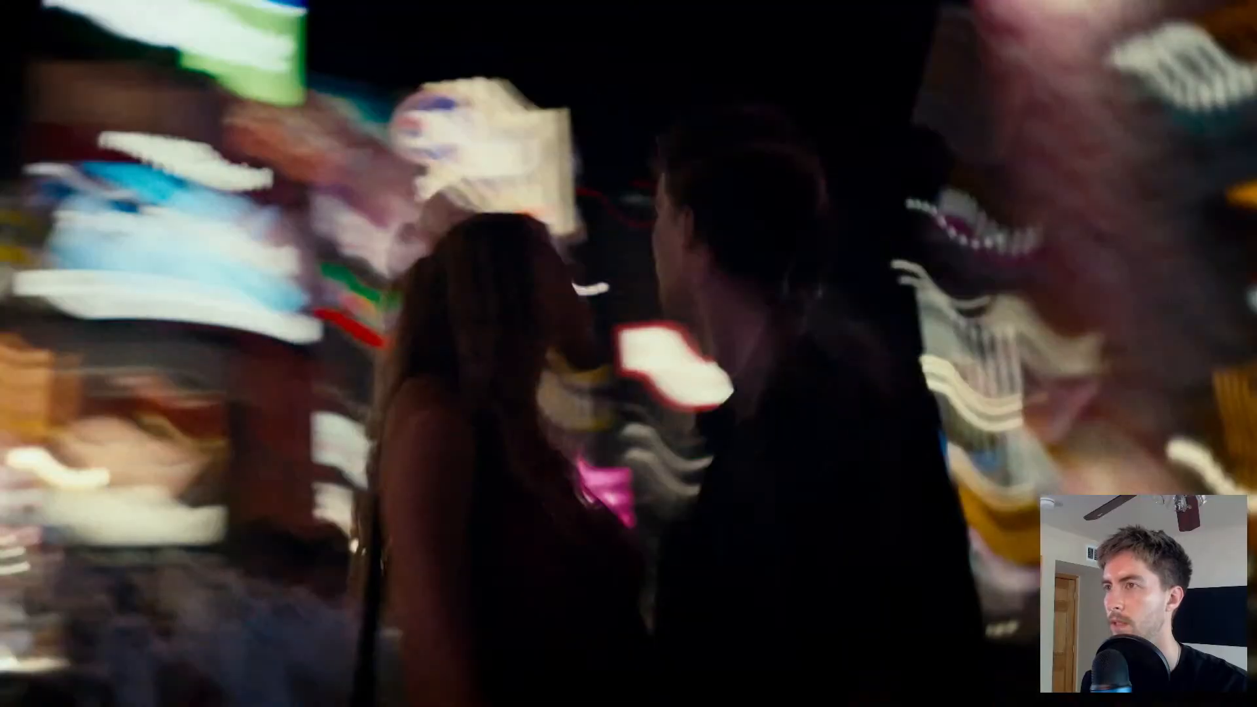
pyautogui.press('Escape')
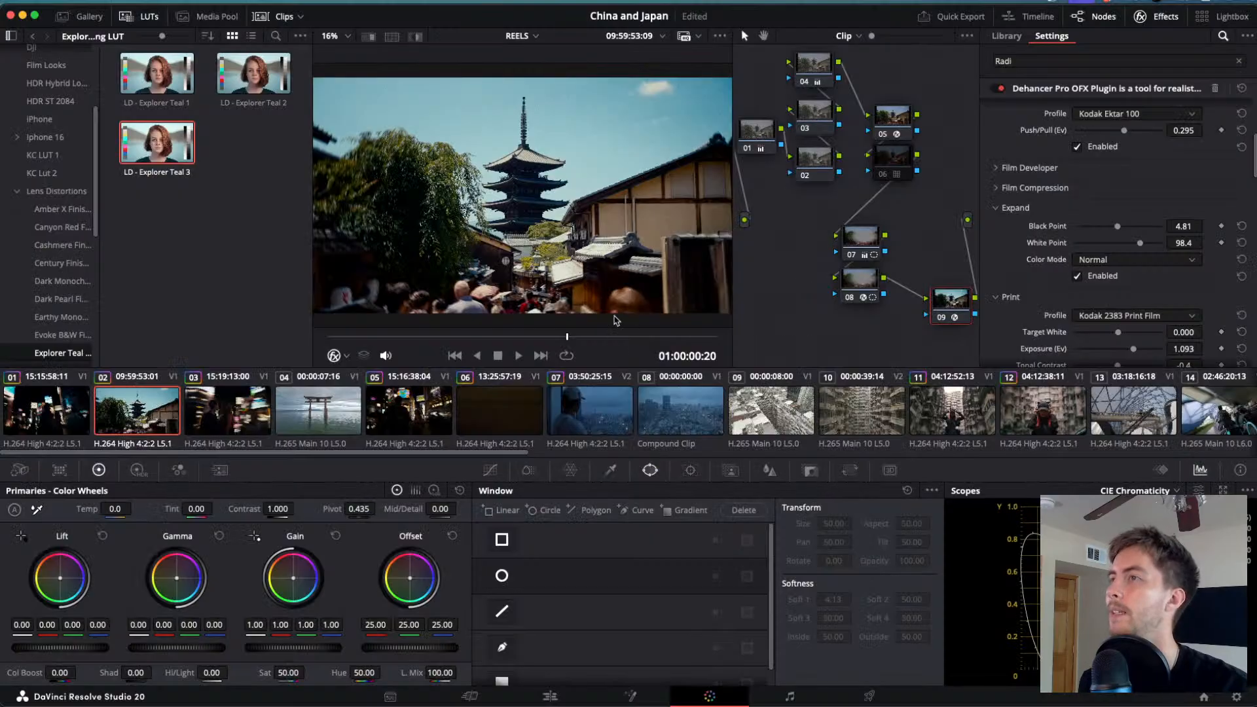
# - Shift the blue point of the Hue - Saturation Color Warper on node 03 of clip 02 to Hue 0.26 and Sat 0.83
pyautogui.click(814, 151)
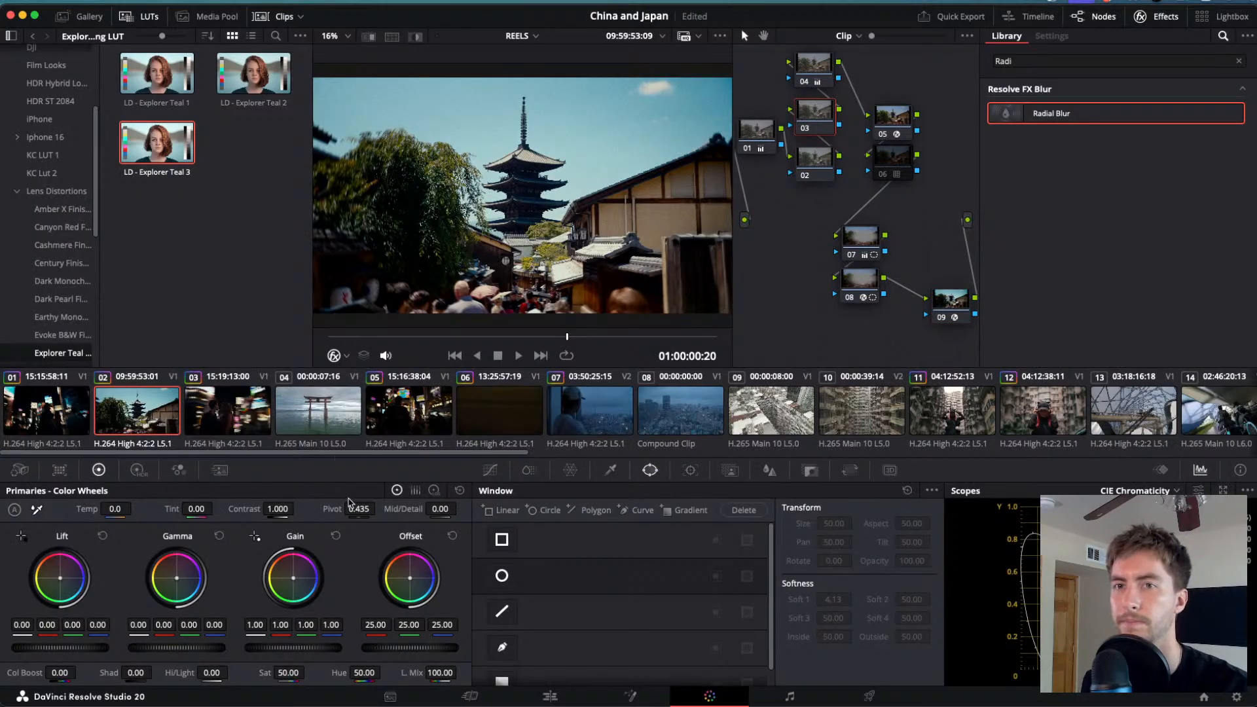
pyautogui.click(568, 471)
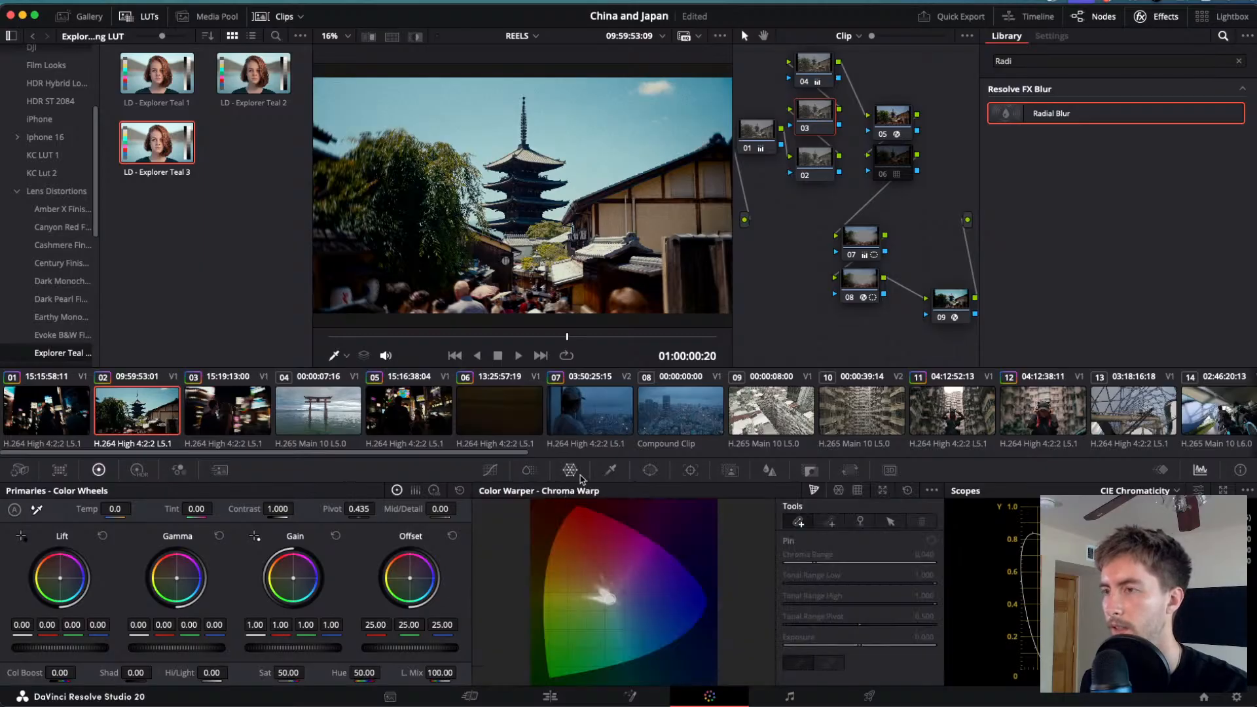
pyautogui.click(839, 491)
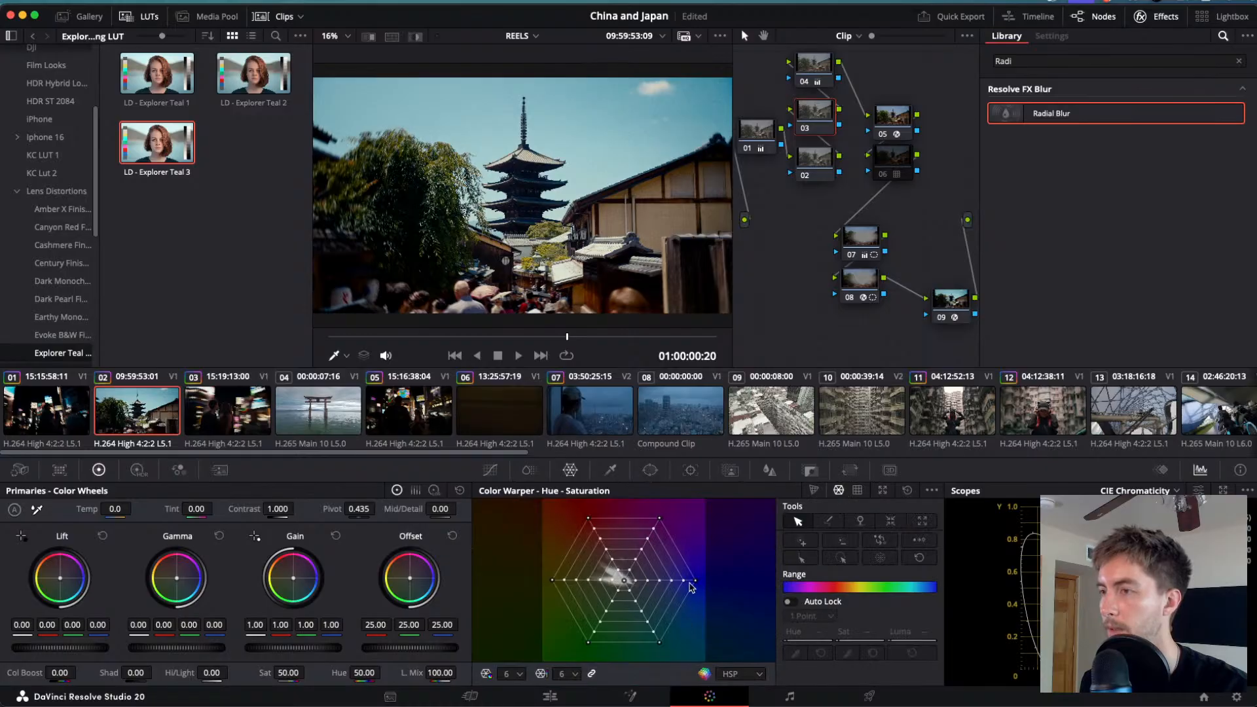
pyautogui.moveTo(695, 581); pyautogui.dragTo(660, 548)
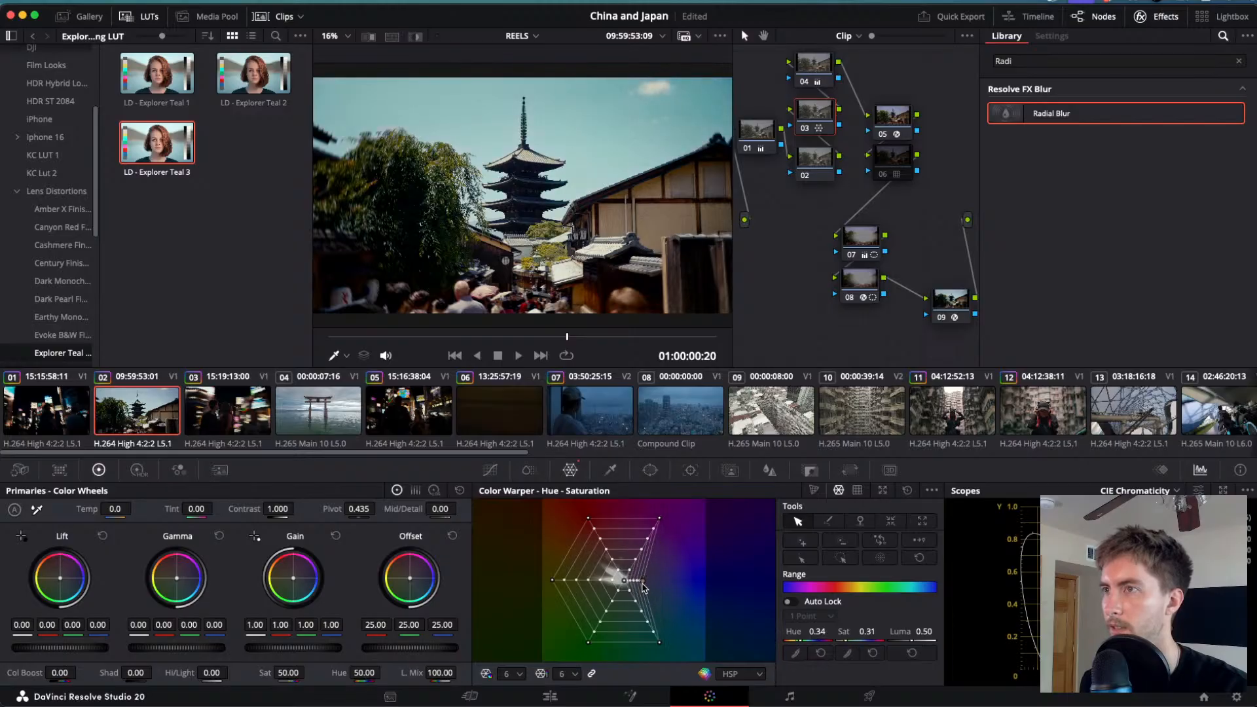
pyautogui.moveTo(642, 588); pyautogui.dragTo(671, 562)
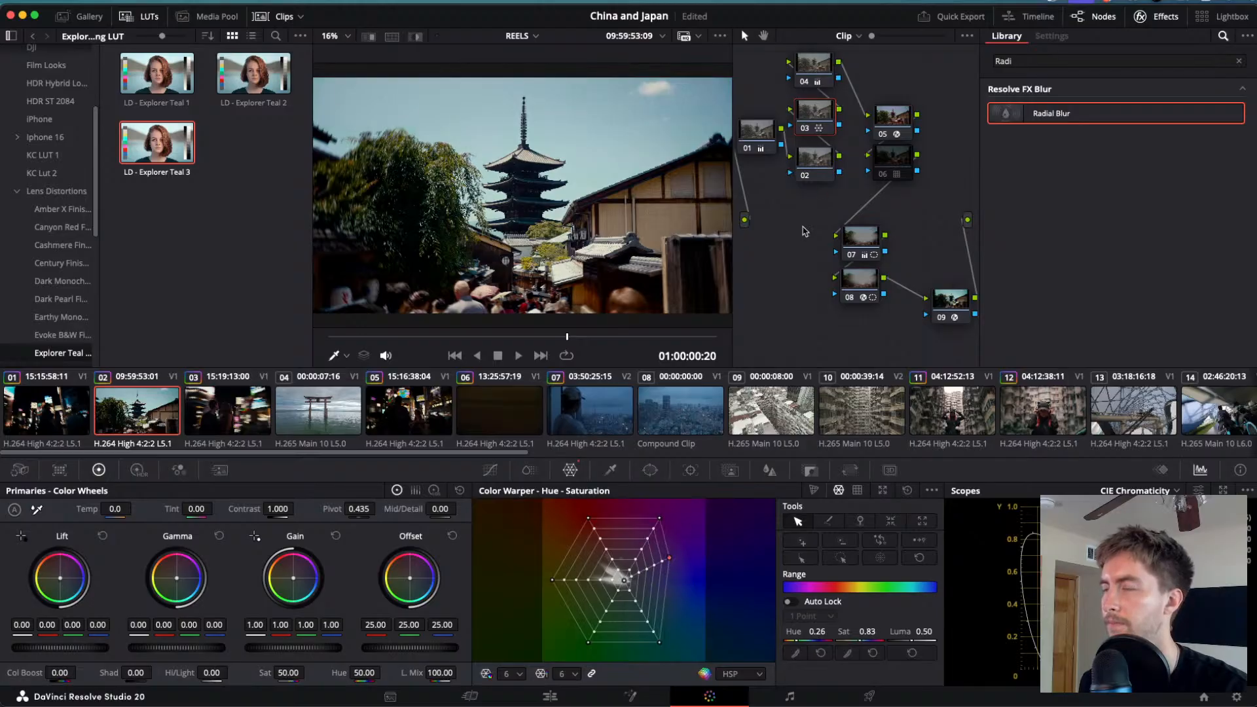
# - Switch node 03 of clip 02 off and on repeatedly to compare the image with and without the color warp
pyautogui.hotkey('ctrl', 'd')
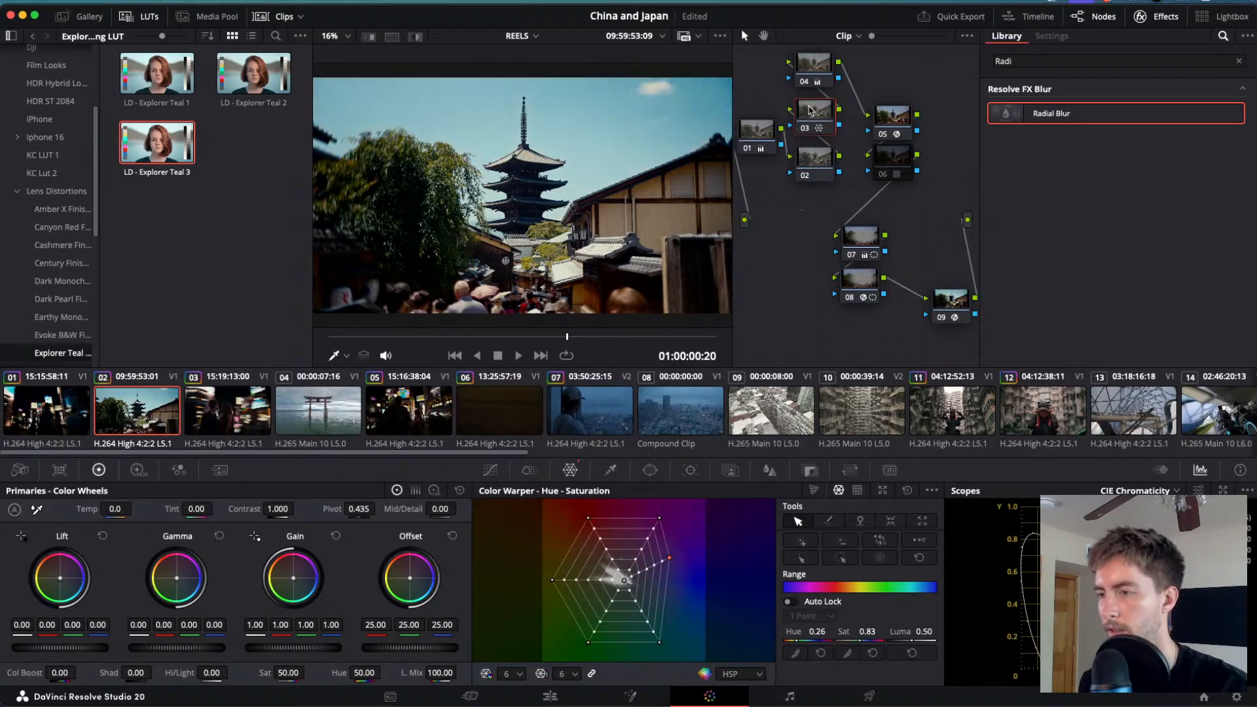
pyautogui.hotkey('ctrl', 'd')
pyautogui.hotkey('ctrl', 'd')
pyautogui.hotkey('ctrl', 'd')
pyautogui.hotkey('ctrl', 'd')
pyautogui.hotkey('ctrl', 'd')
pyautogui.hotkey('ctrl', 'd')
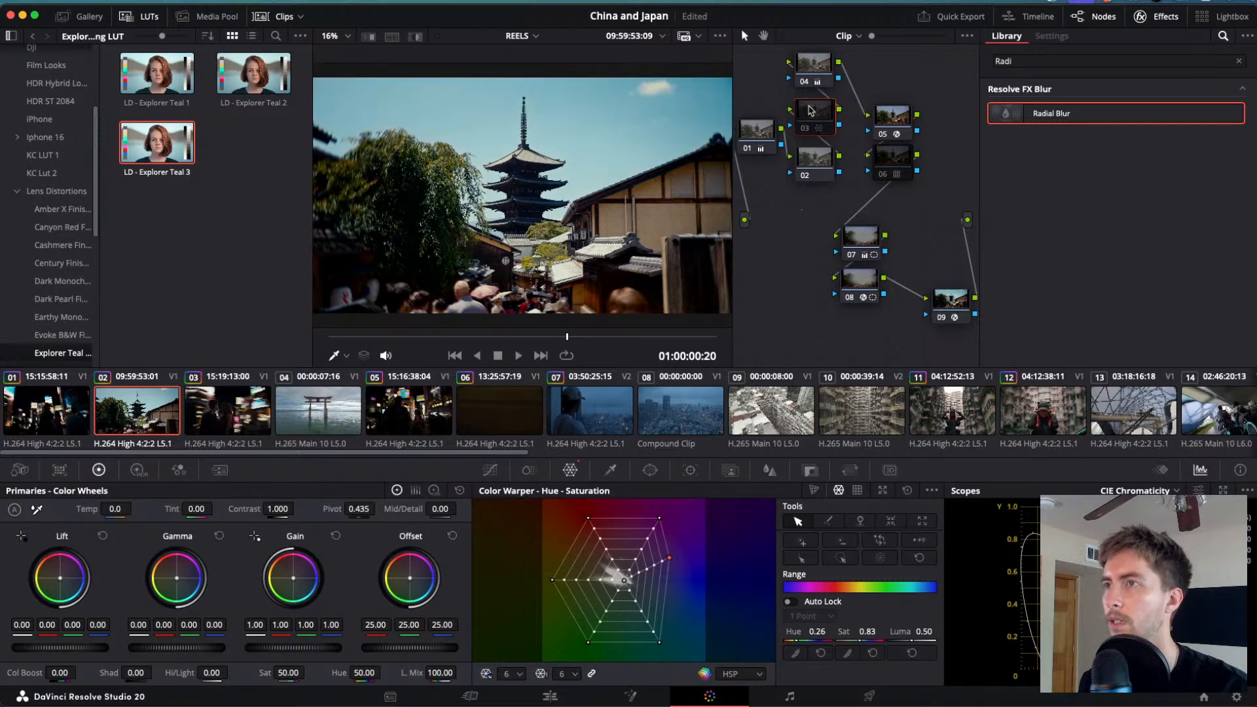
# - Set Color Boost on node 04 of clip 02 to 11.00 and play the opening clips to check it
pyautogui.click(815, 82)
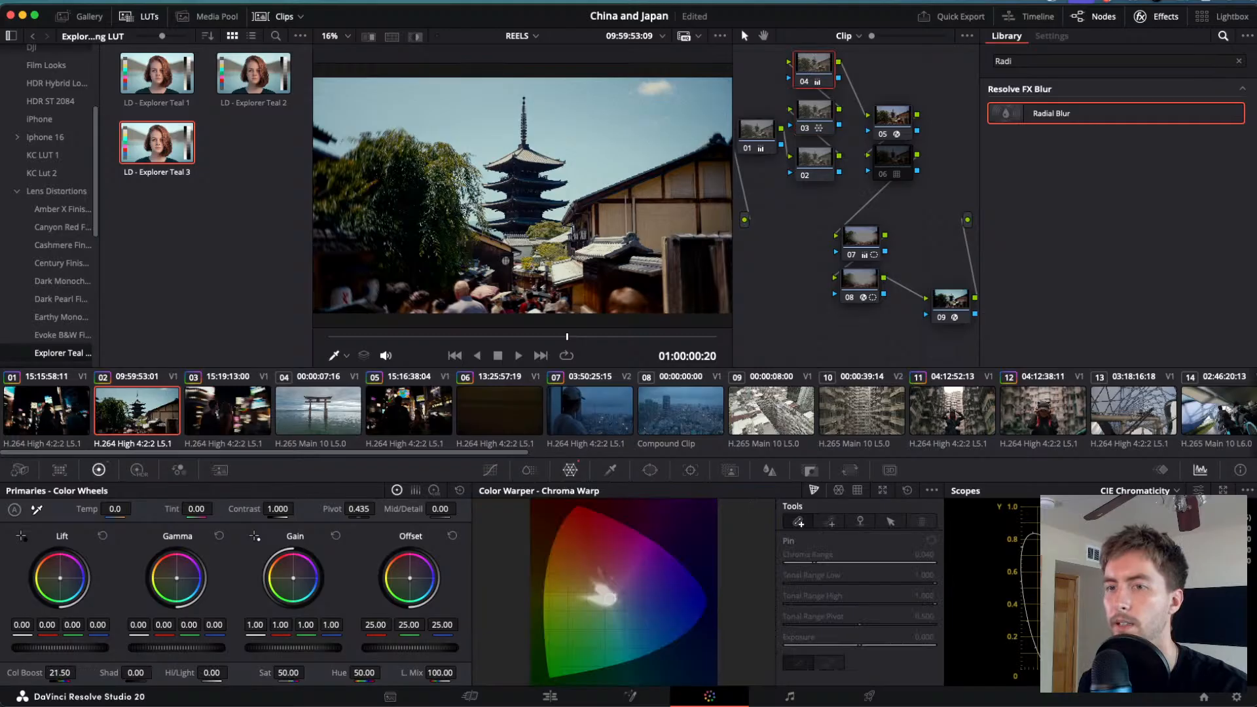
pyautogui.moveTo(59, 673)
pyautogui.mouseDown()
pyautogui.moveTo(47, 673)
pyautogui.moveTo(65, 672)
pyautogui.mouseUp()
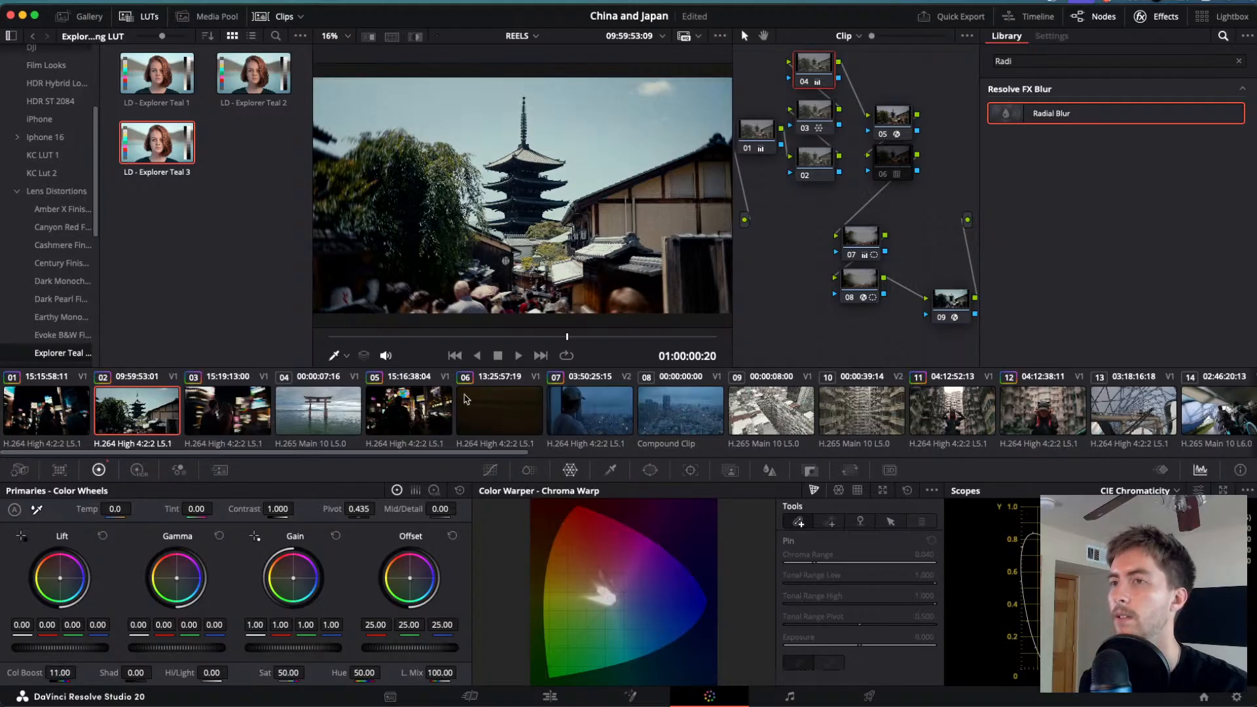
pyautogui.click(81, 418)
pyautogui.press('space')
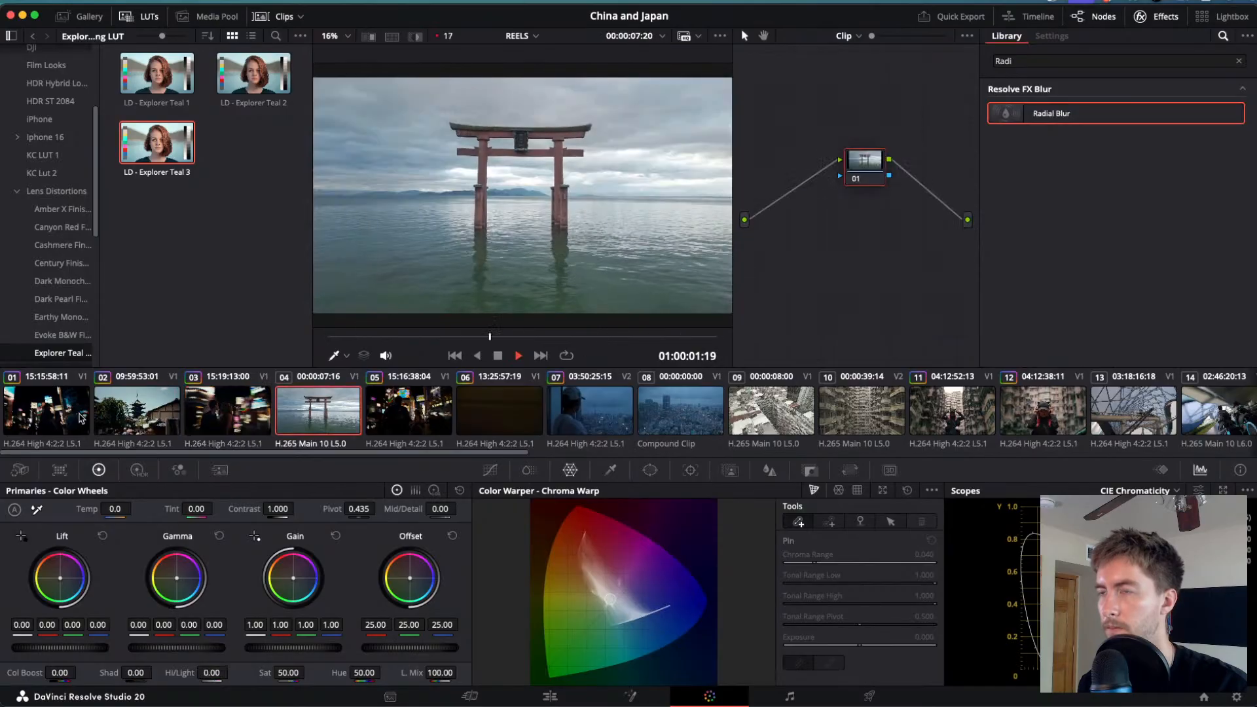
pyautogui.press('space')
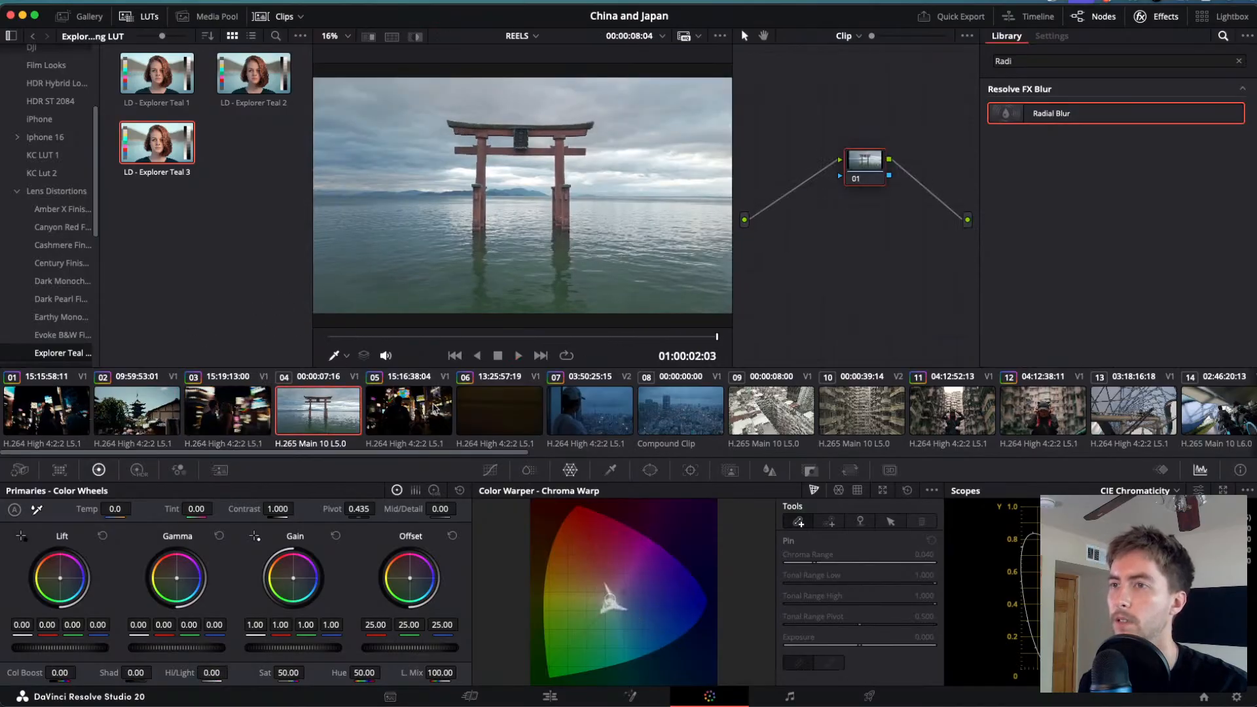
# - Set Shadows to 36.00 and Highlights to 5.50 on node 08 of clip 05 and play the clip back and forth
pyautogui.click(434, 406)
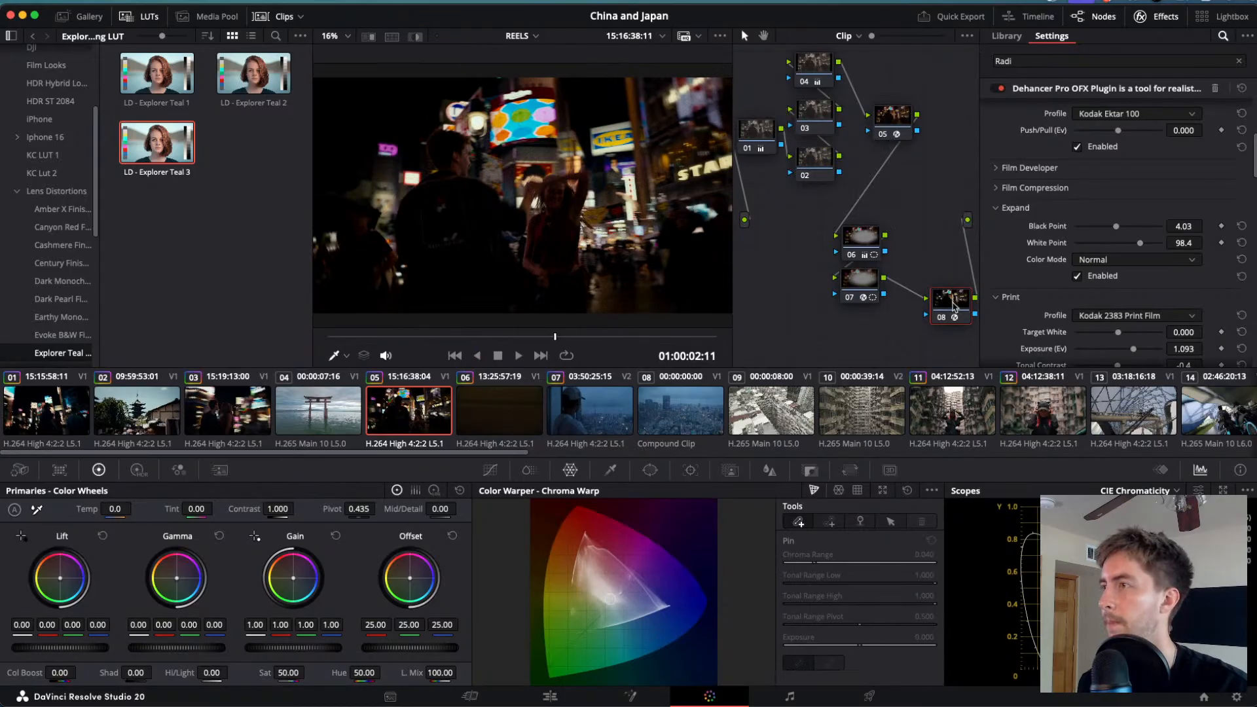
pyautogui.scroll(5, 1050, 254)
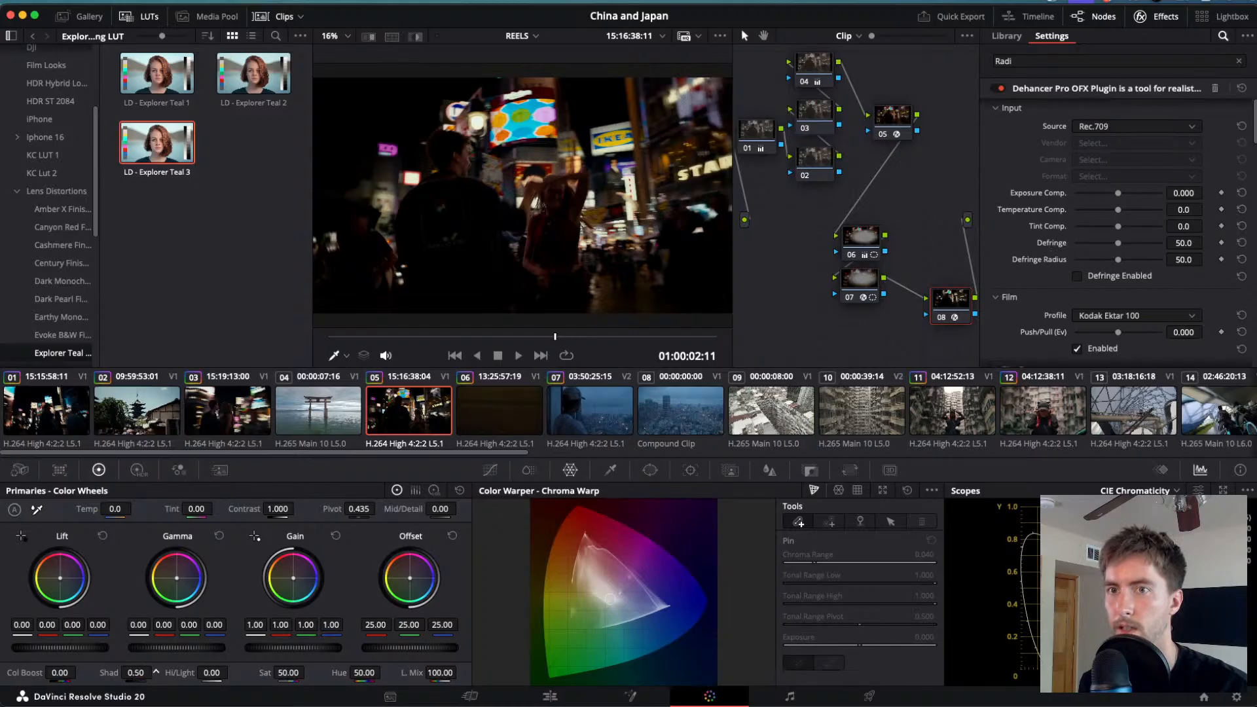
pyautogui.moveTo(156, 672); pyautogui.dragTo(182, 673)
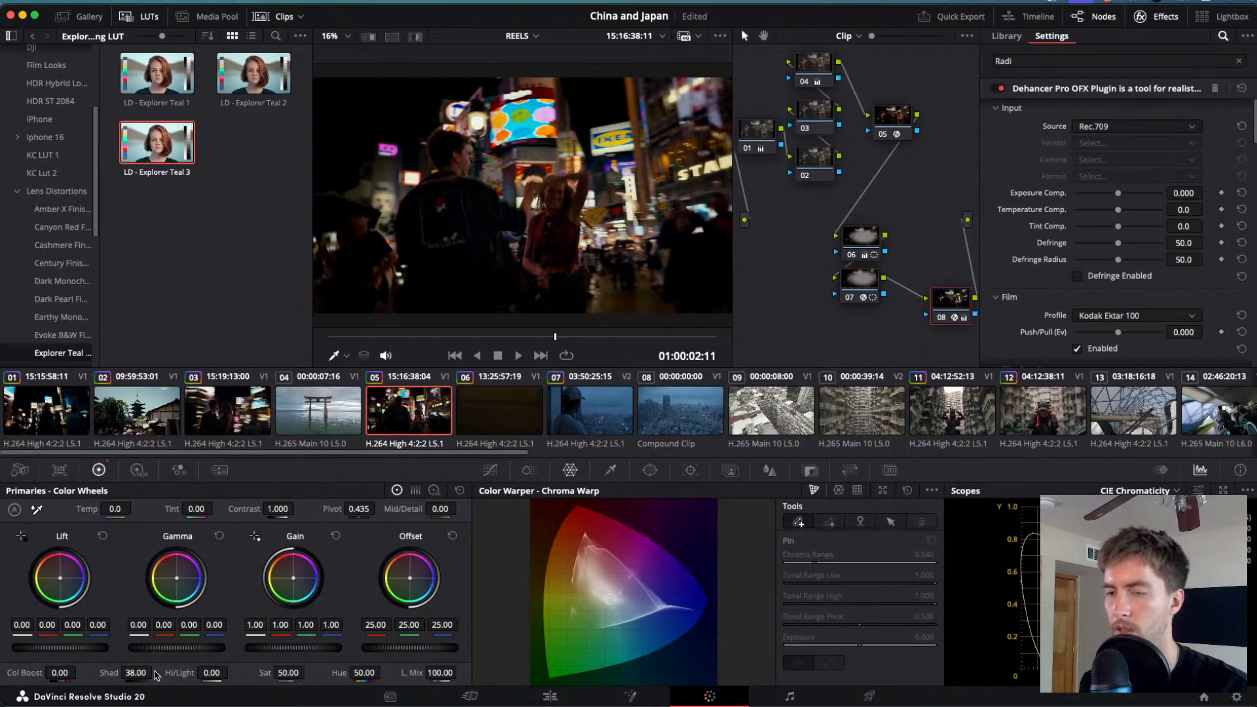
pyautogui.moveTo(232, 673); pyautogui.dragTo(232, 672)
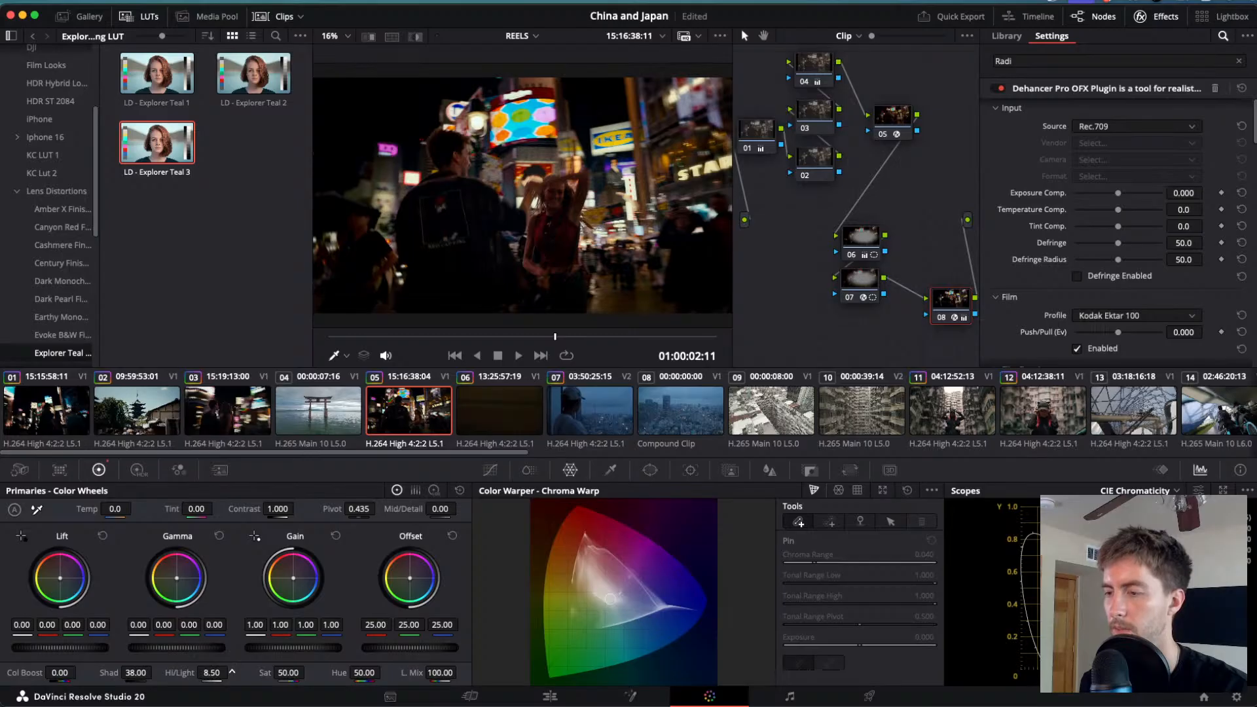
pyautogui.moveTo(156, 672); pyautogui.dragTo(156, 673)
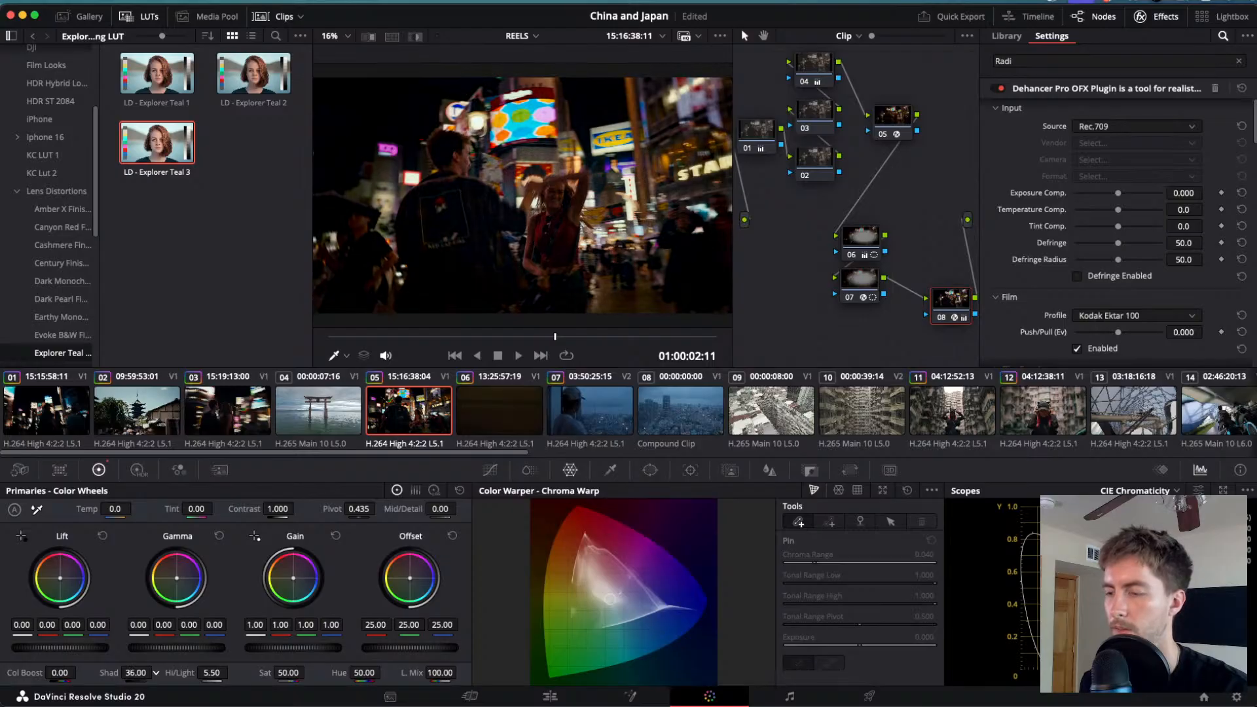
pyautogui.press('l')
pyautogui.press('j')
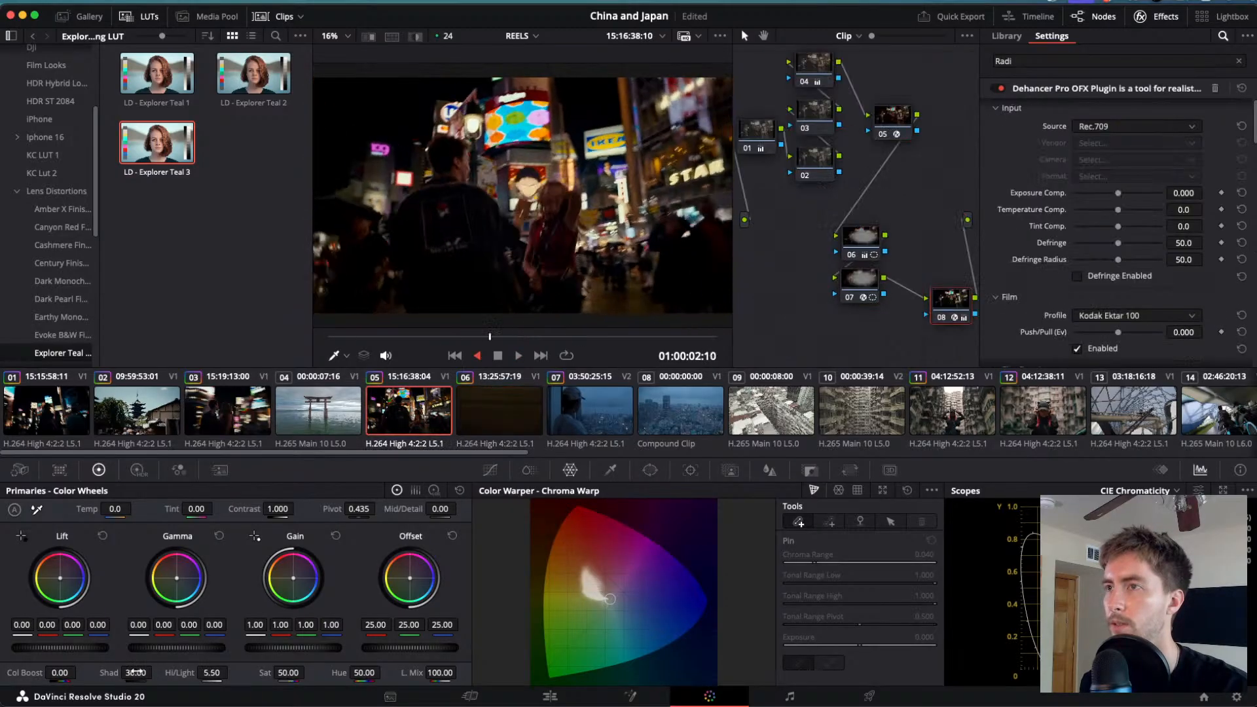
# - Copy the full node grade from clip 05 onto train clip 06
pyautogui.click(419, 409)
pyautogui.click(501, 409)
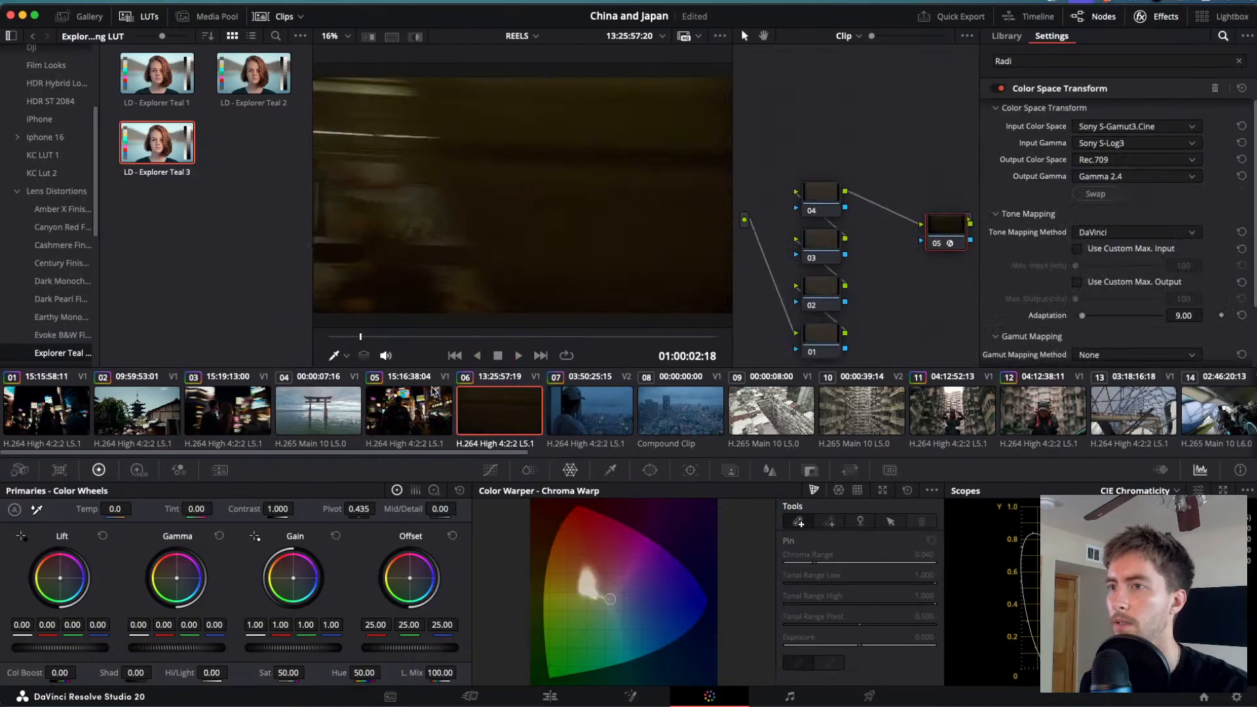
pyautogui.click(430, 398)
pyautogui.click(503, 401)
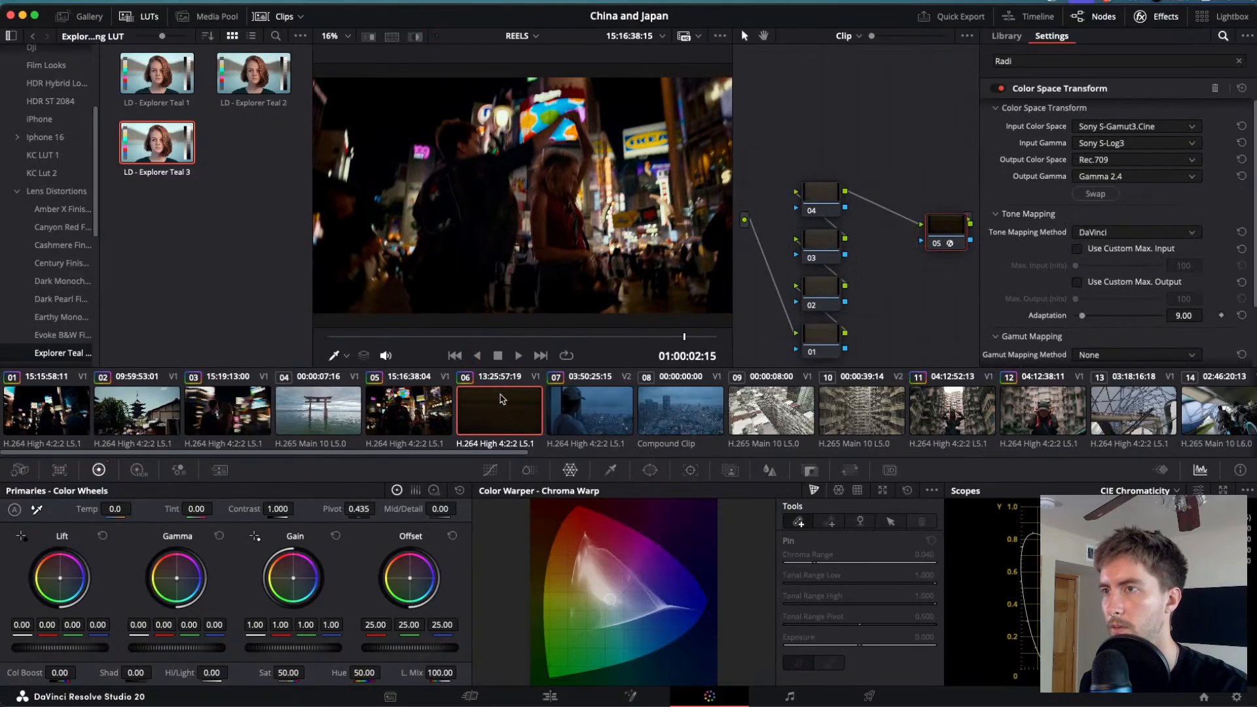
# - Try warping the yellow hues on node 01 of clip 06 to teal at Hue 0.53 and Sat 1.15, and review it against adjacent clips
pyautogui.click(766, 129)
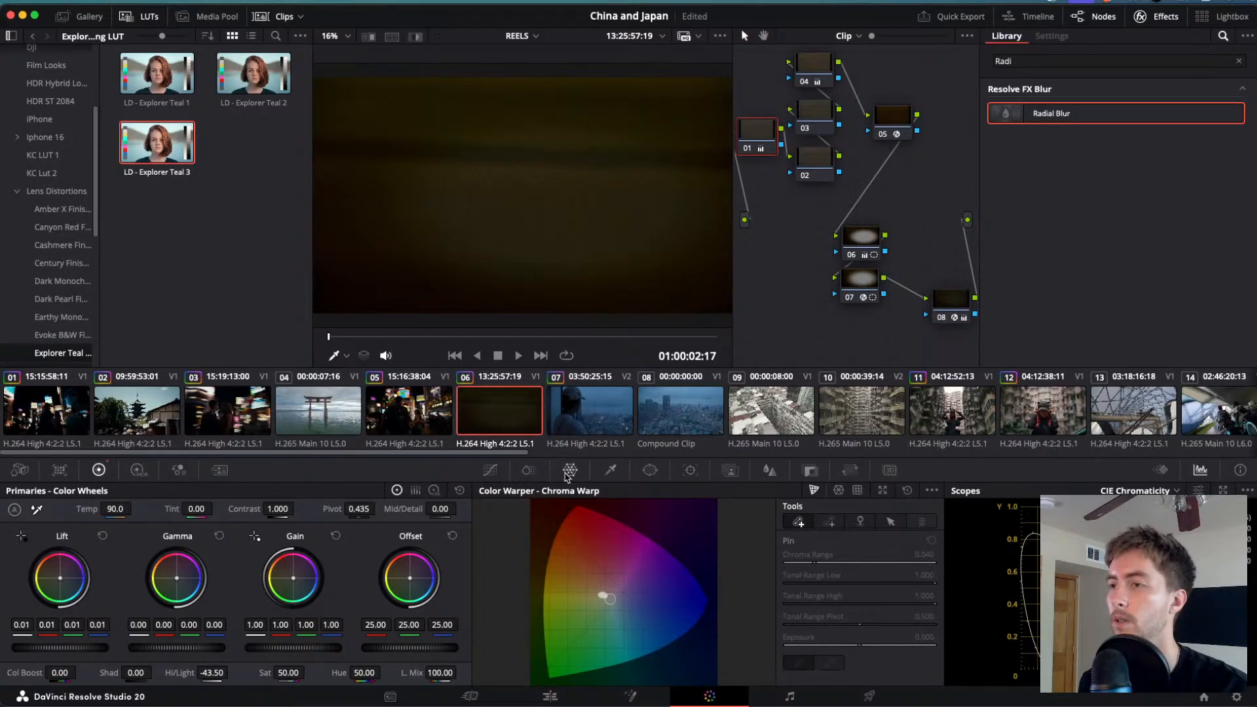
pyautogui.click(840, 491)
pyautogui.moveTo(552, 582); pyautogui.dragTo(648, 651)
pyautogui.press('Down')
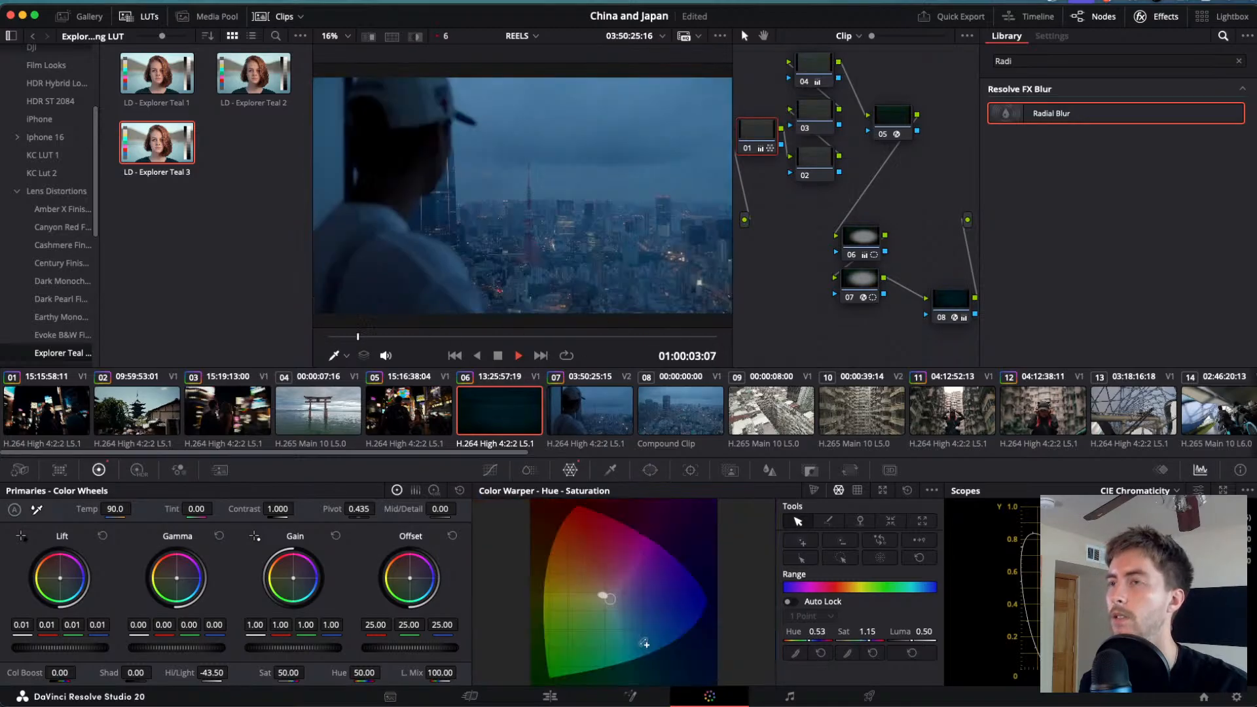
pyautogui.press('Up')
pyautogui.press('Up')
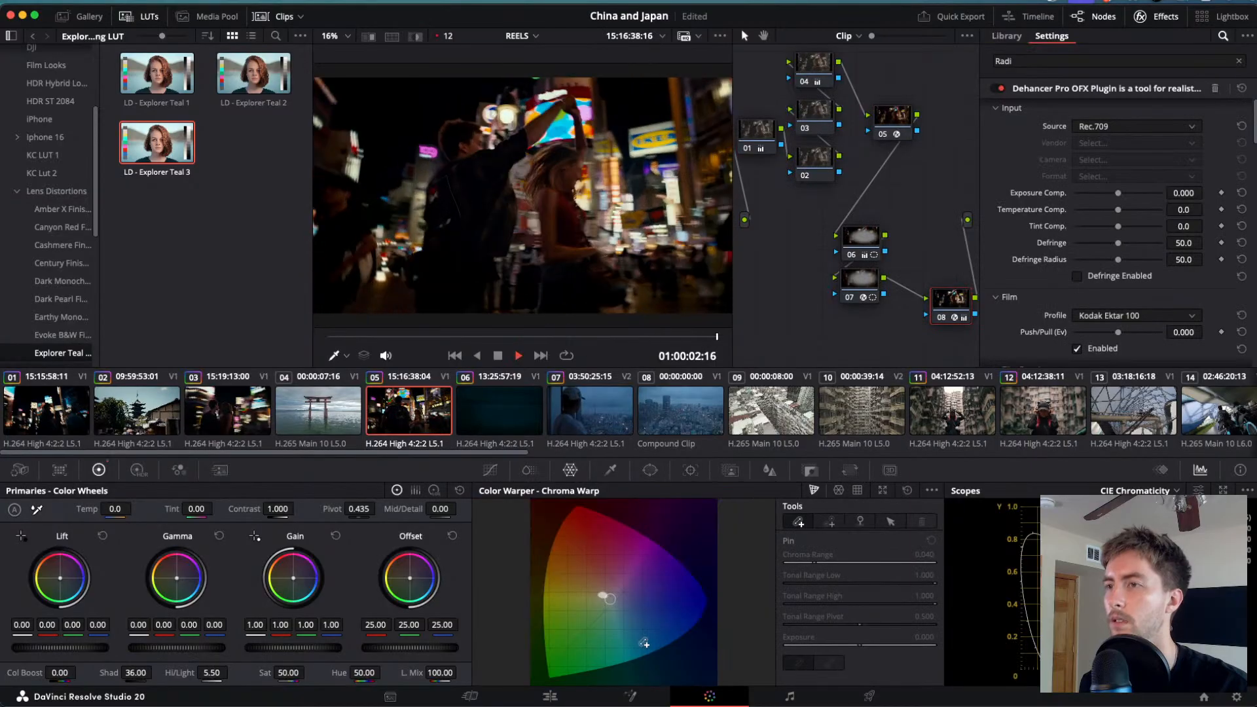
pyautogui.press('Down')
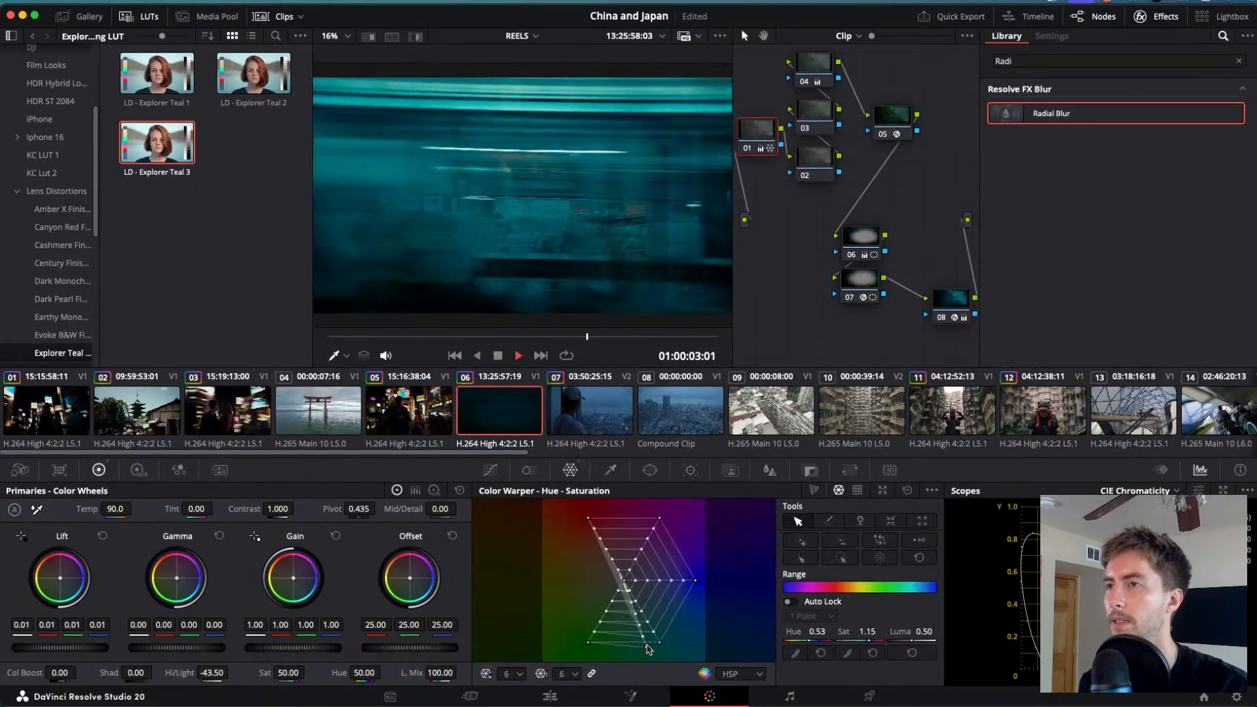
pyautogui.press('Down')
pyautogui.press('Up')
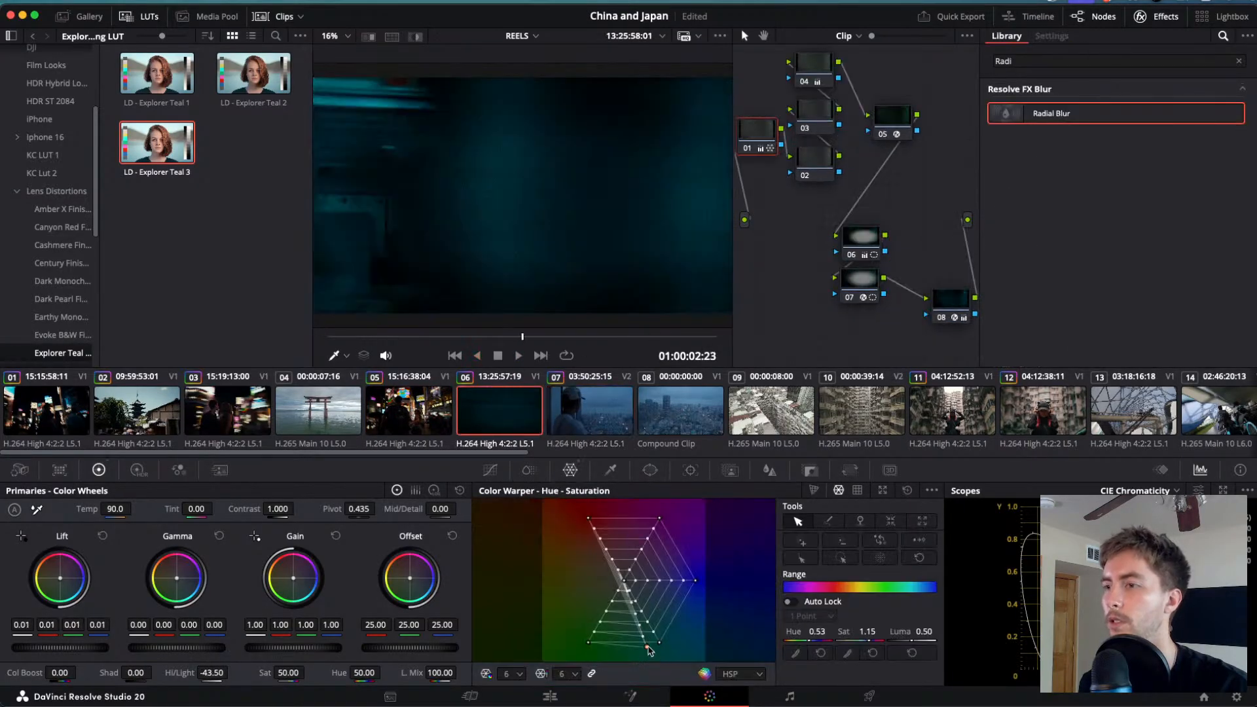
# - Undo the Color Warper changes on node 01 of clip 06
pyautogui.moveTo(647, 651); pyautogui.dragTo(573, 616)
pyautogui.press('super+z')
pyautogui.press('super+z')
pyautogui.press('super+z')
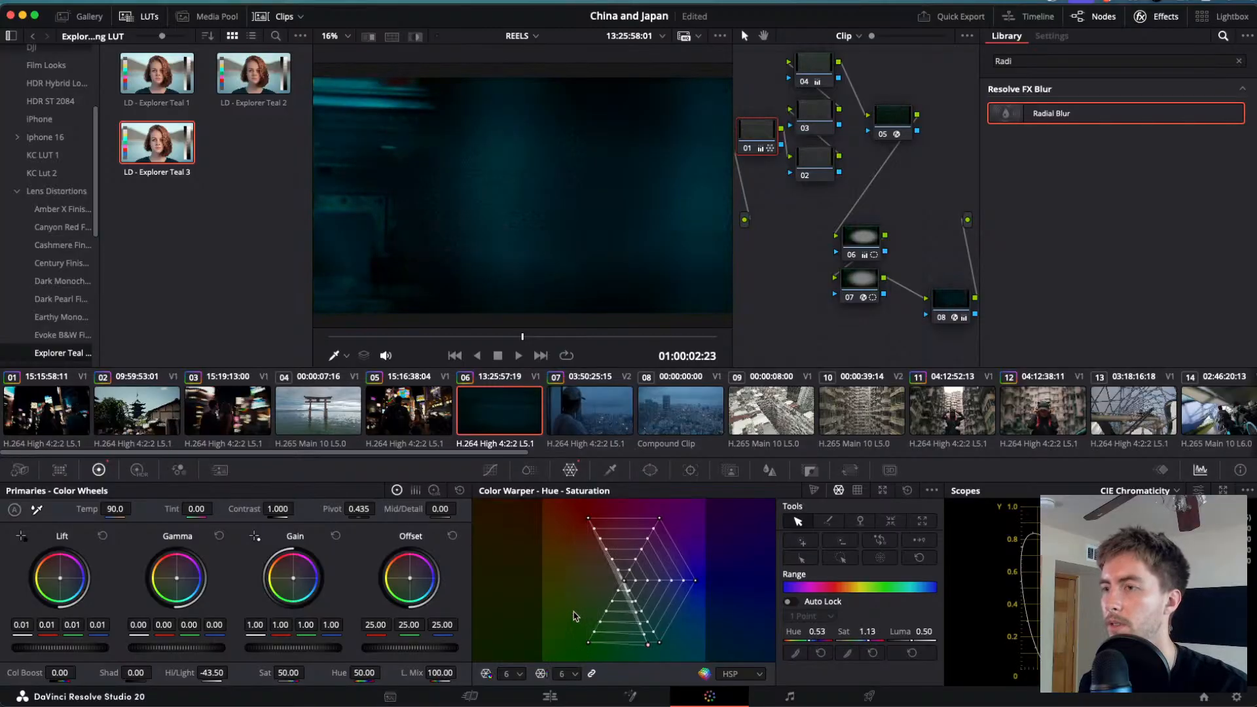
pyautogui.press('super+z')
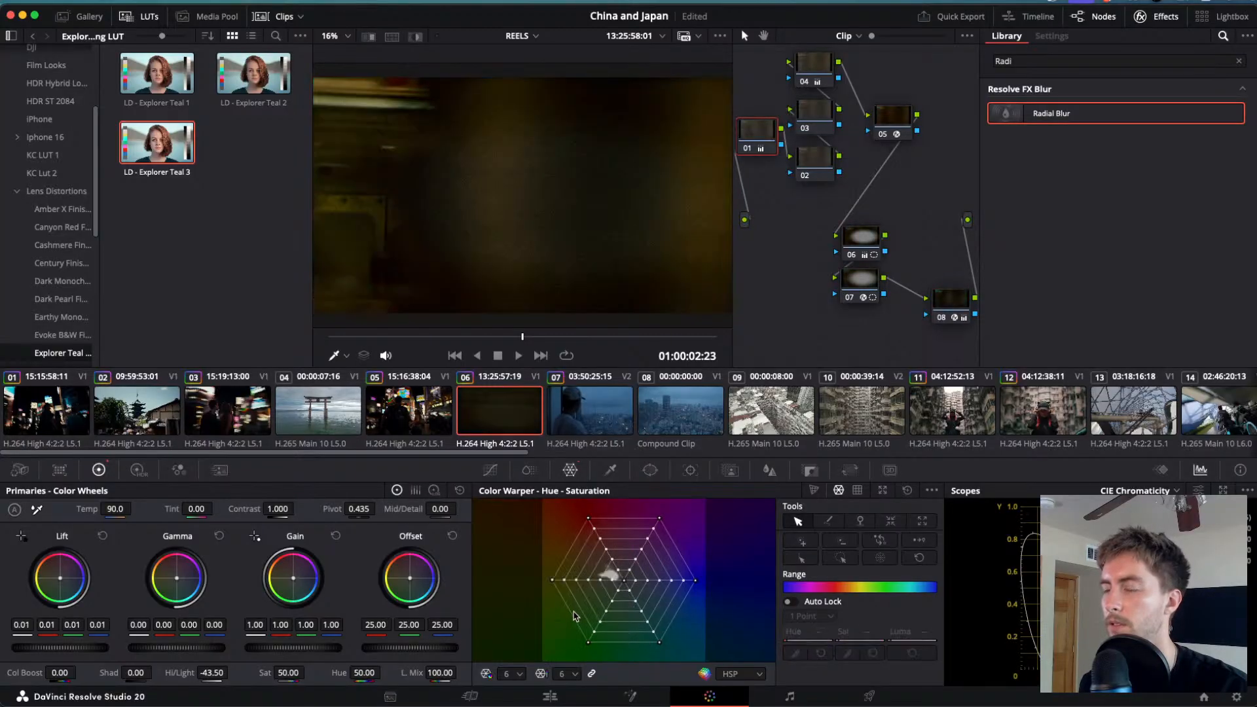
pyautogui.press('super+z')
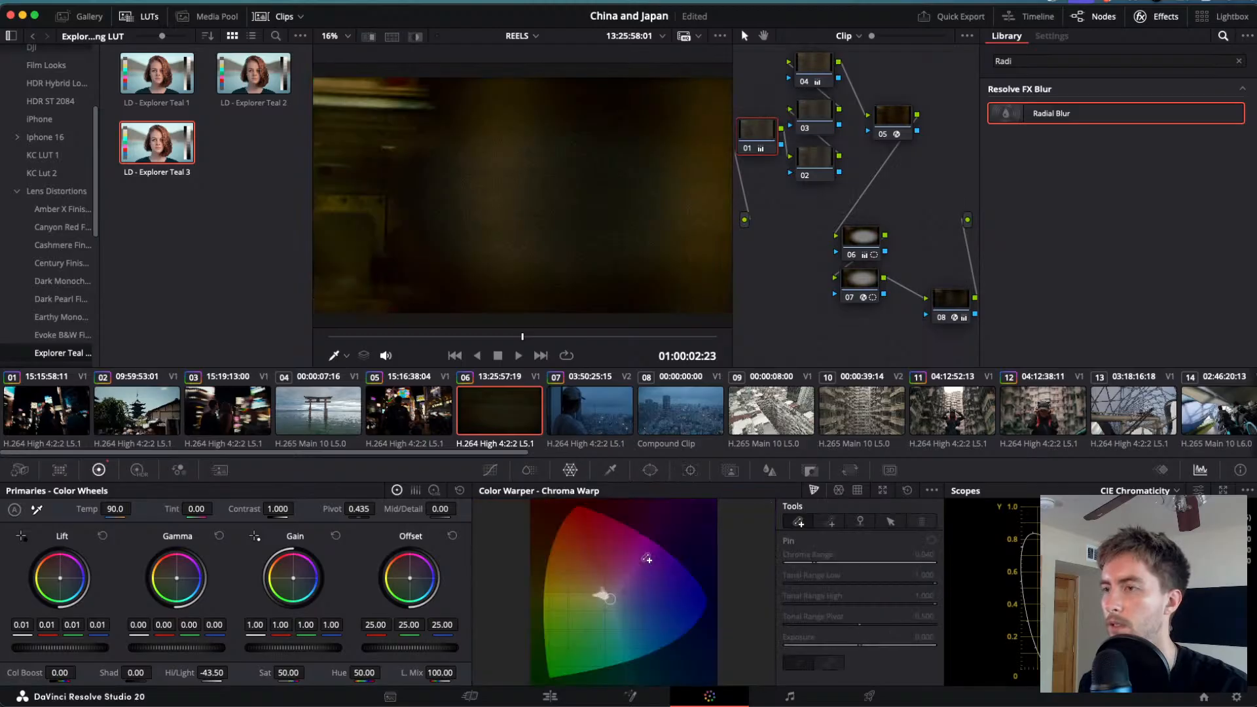
# - Shift the yellow point of the Hue - Saturation Color Warper on node 03 of clip 06 to Hue 0.69 and Sat 0.63
pyautogui.click(815, 131)
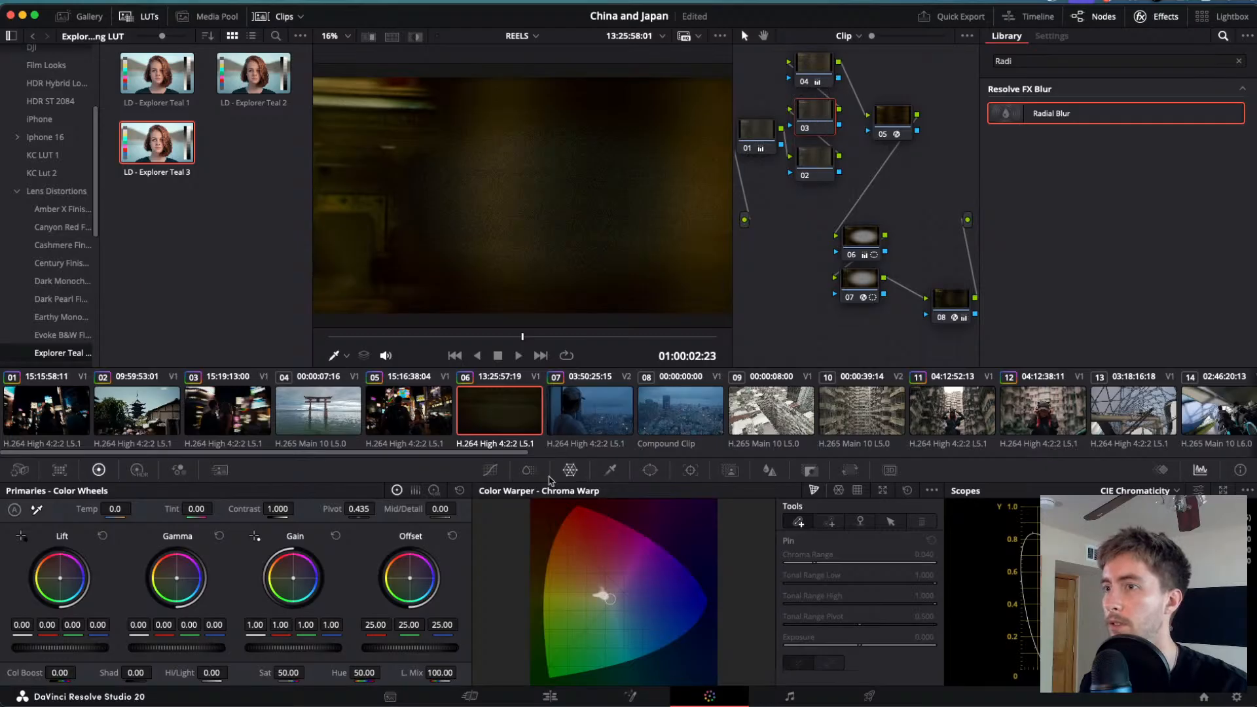
pyautogui.click(837, 491)
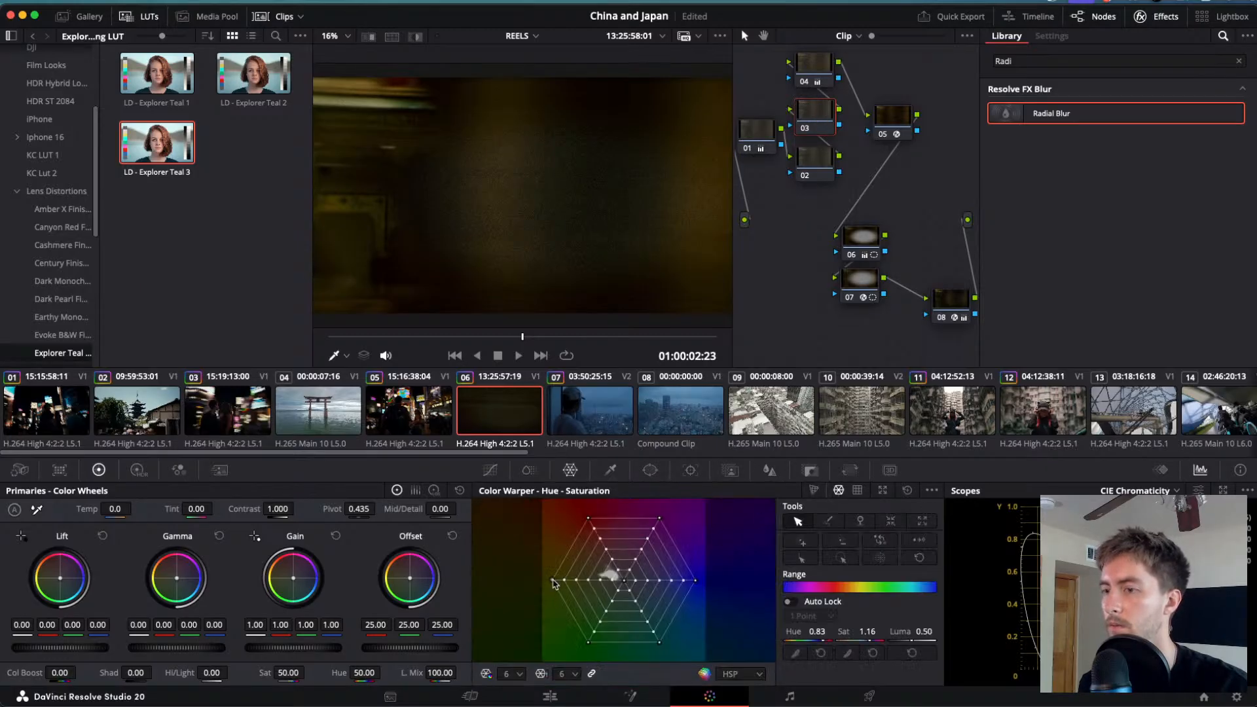
pyautogui.moveTo(559, 585); pyautogui.dragTo(599, 611)
# - Play back and forth across clips 05 and 06 to compare the green-tinted train shot with the night street shot
pyautogui.press('space')
pyautogui.press('j')
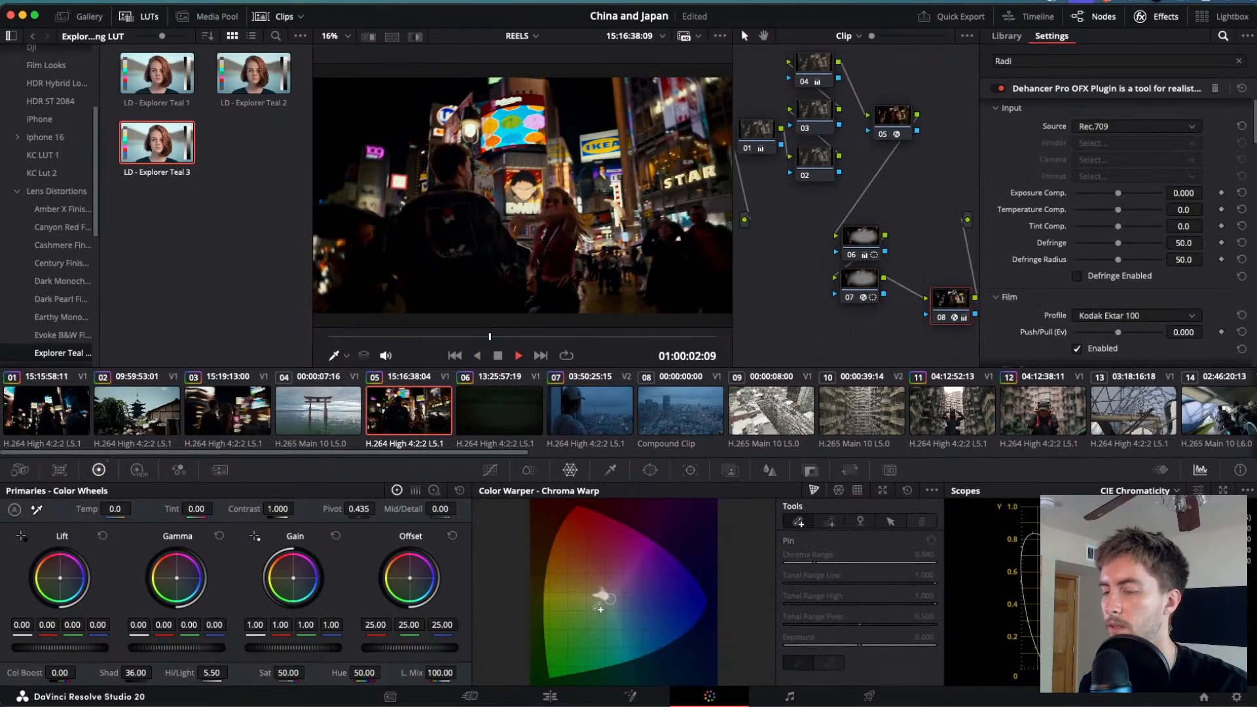
pyautogui.press('l')
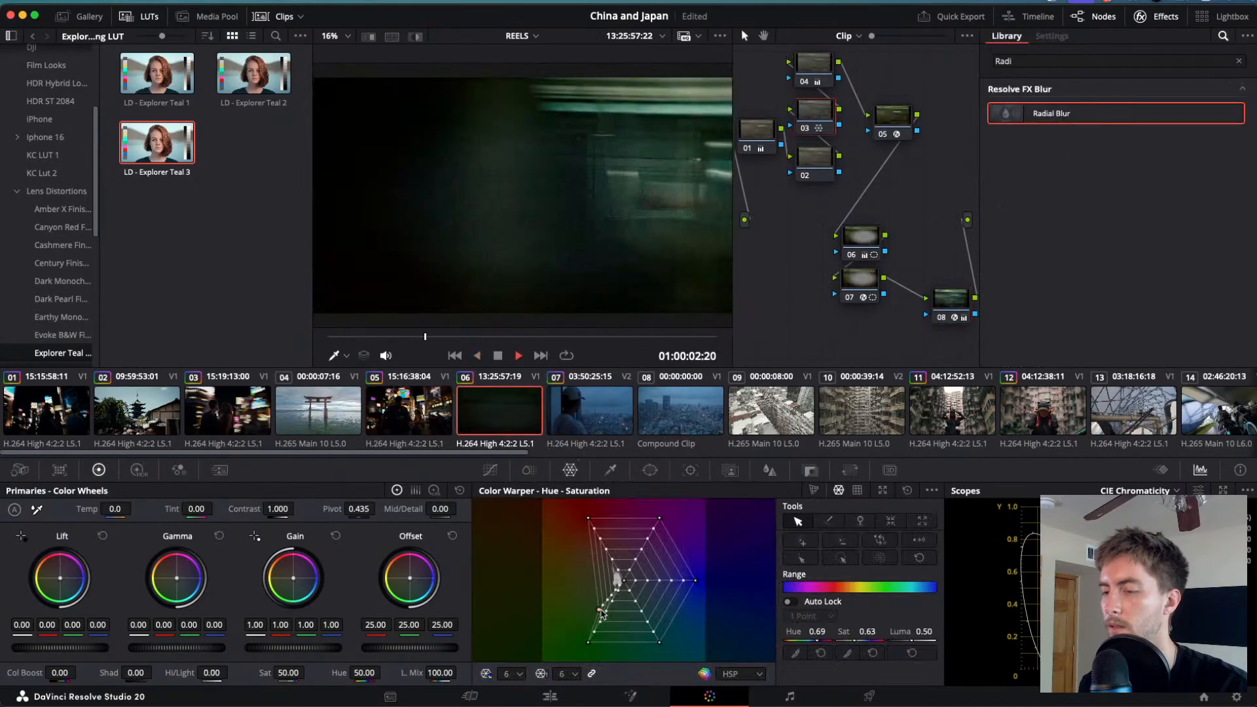
pyautogui.press('j')
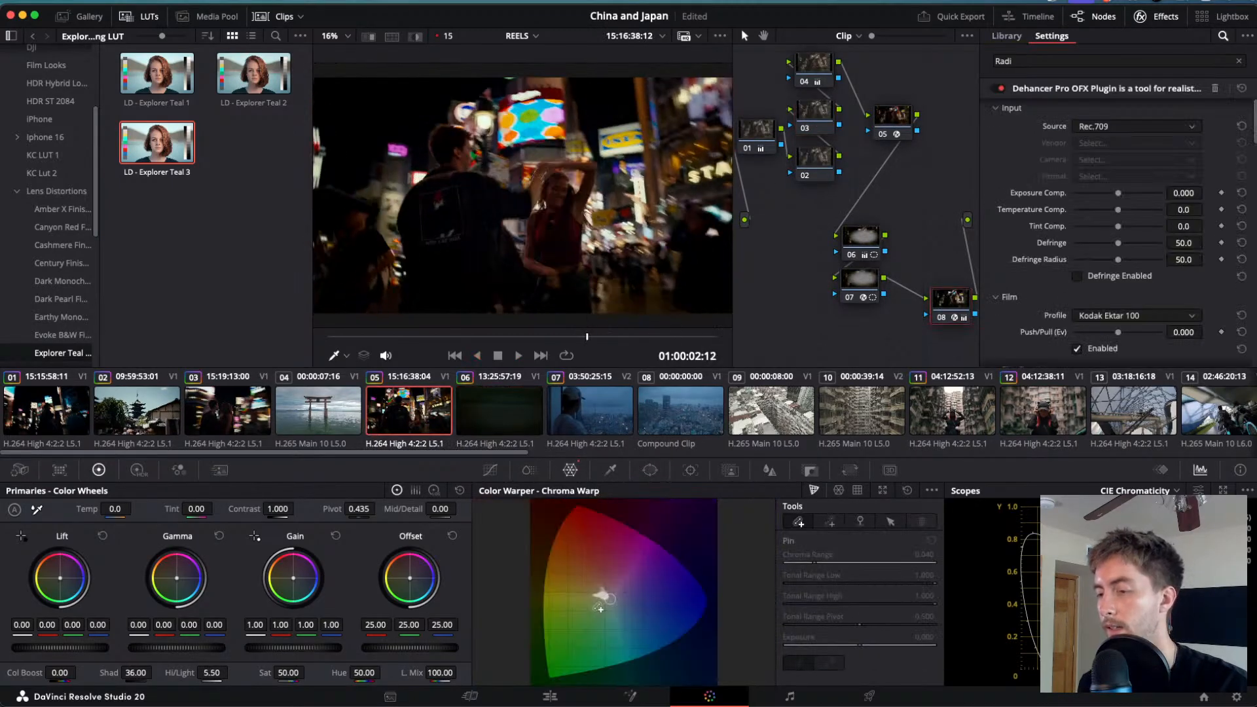
pyautogui.press('l')
pyautogui.press('j')
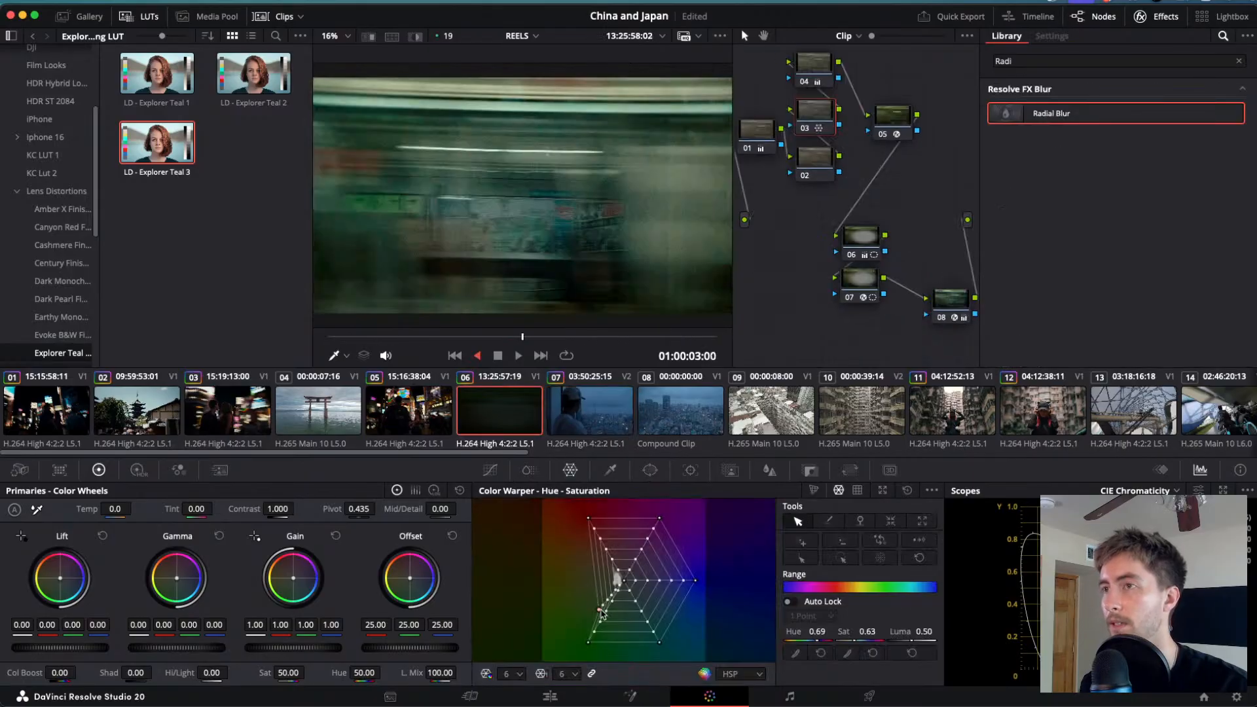
# - Play clip 06 back and forth to review how the train shot runs into clip 07
pyautogui.press('l')
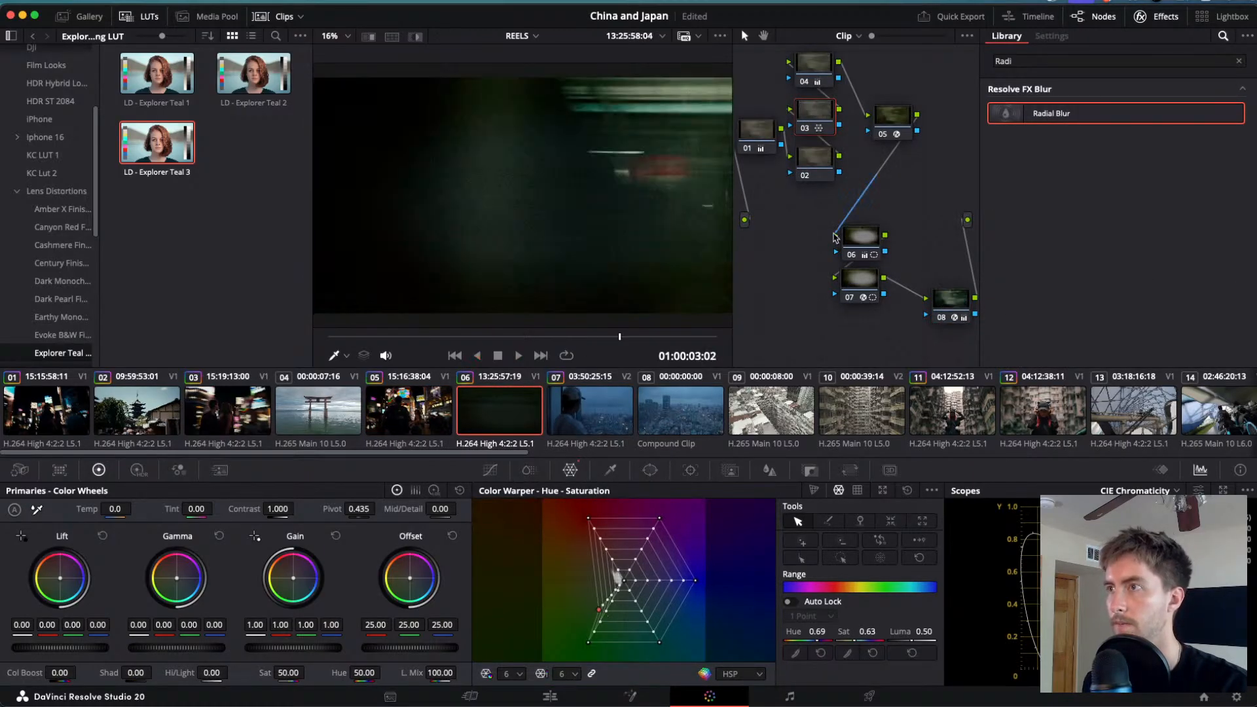
pyautogui.press('j')
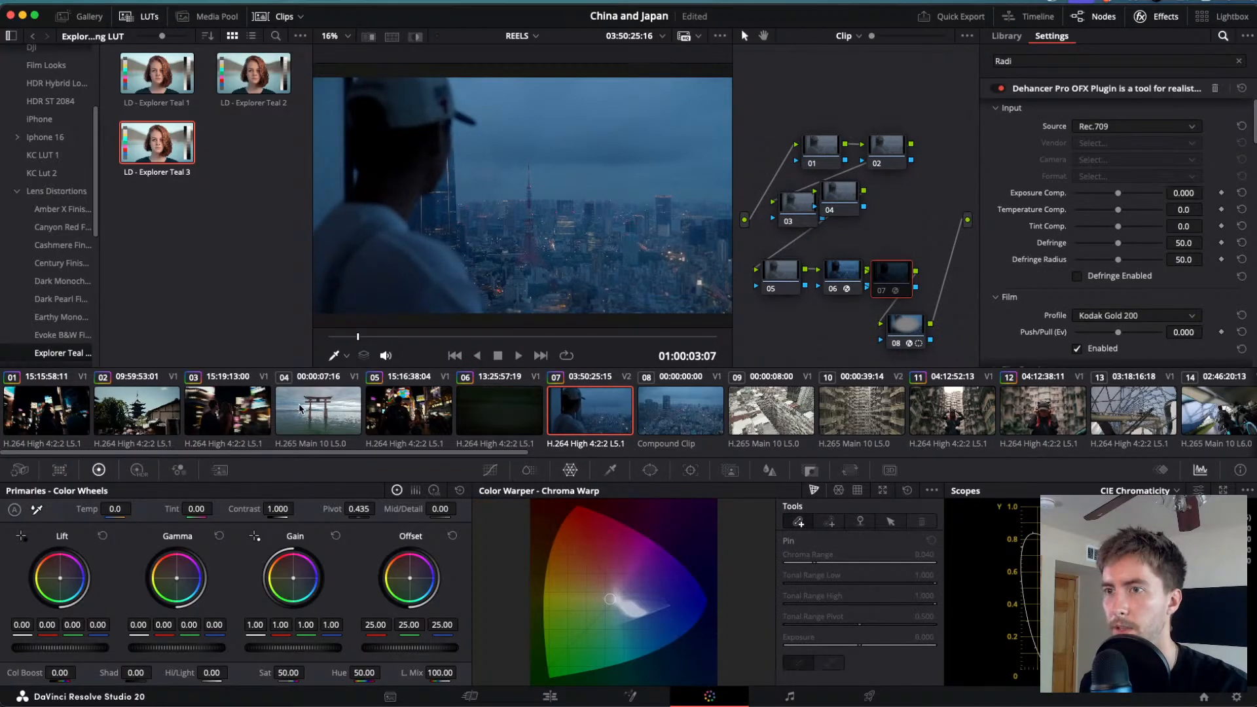
# - Carry the Dehancer Kodak Ektar 100 grade from an earlier clip over to the skyline compound clip 08
pyautogui.click(153, 417)
pyautogui.click(563, 435)
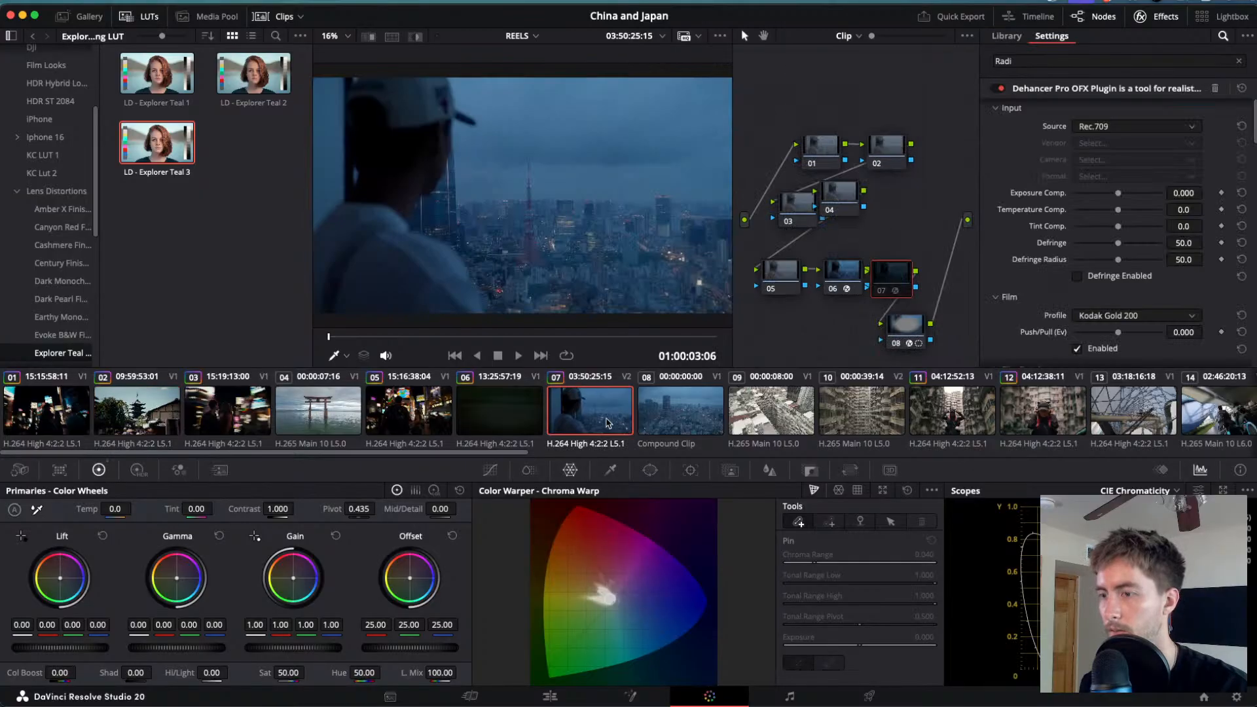
pyautogui.click(697, 420)
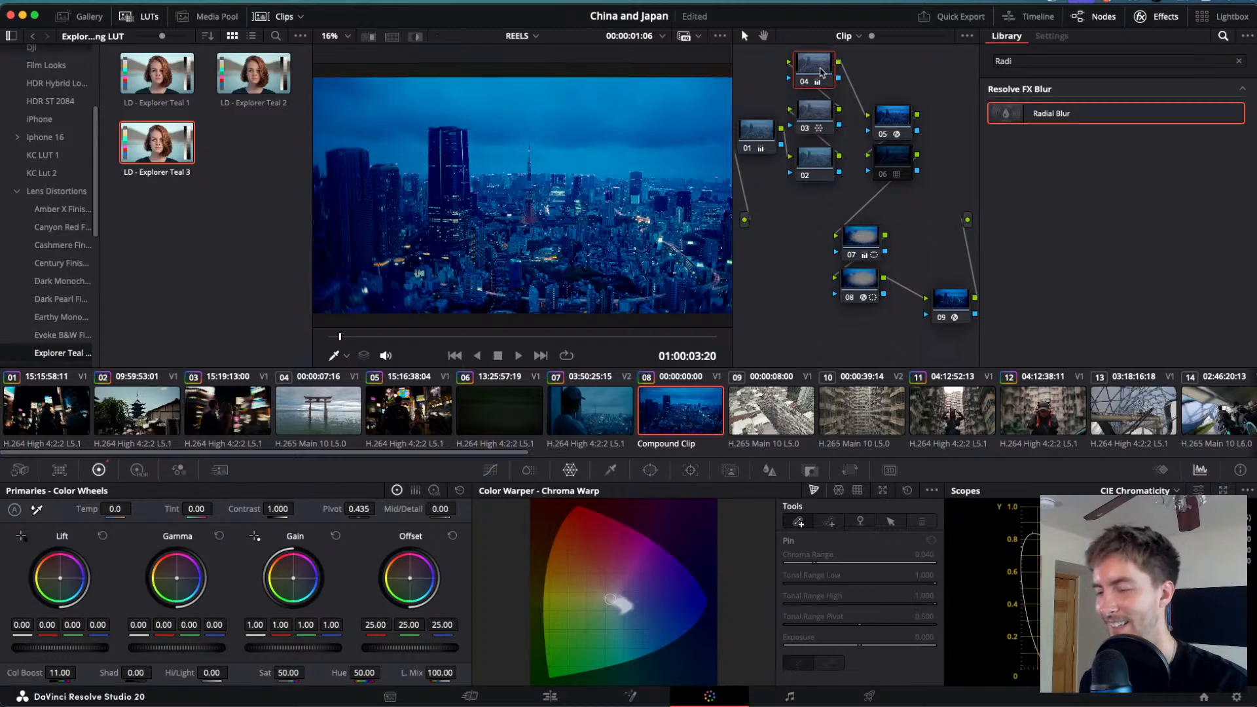
# - Toggle node 04 of clip 08 to compare its effect, and play the skyline time-lapse from day to night
pyautogui.hotkey('ctrl', 'd')
pyautogui.hotkey('ctrl', 'd')
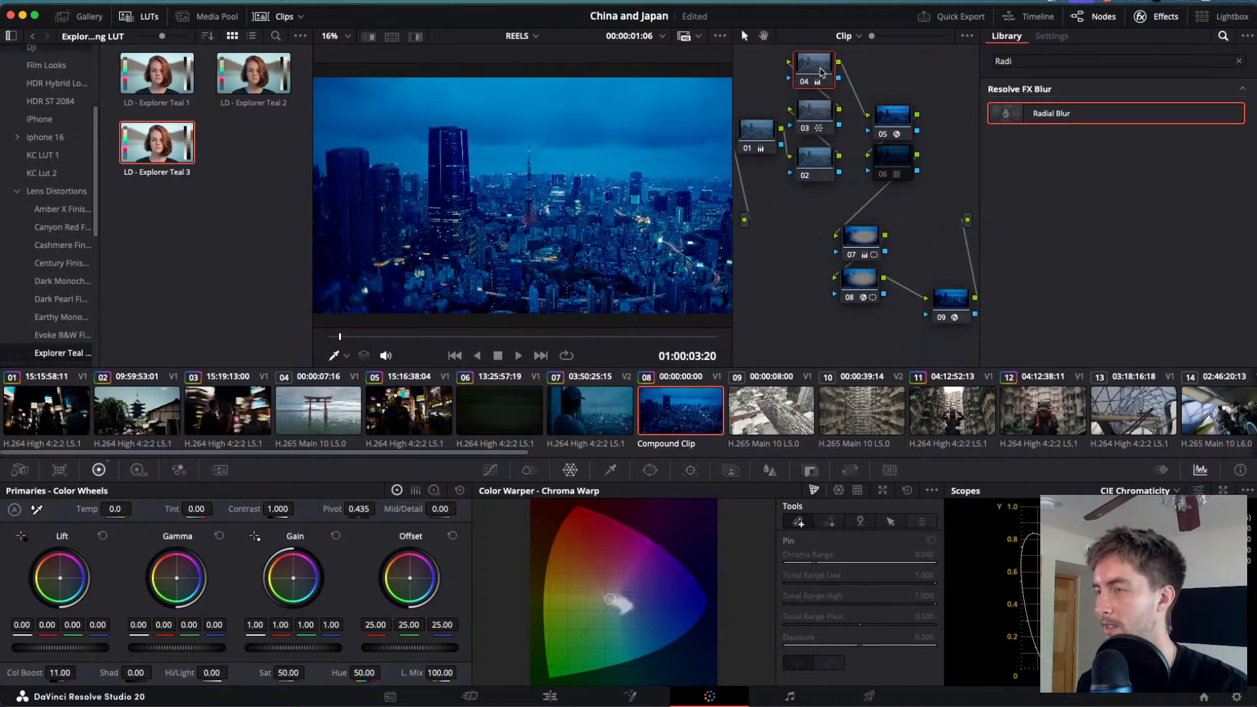
pyautogui.press('space')
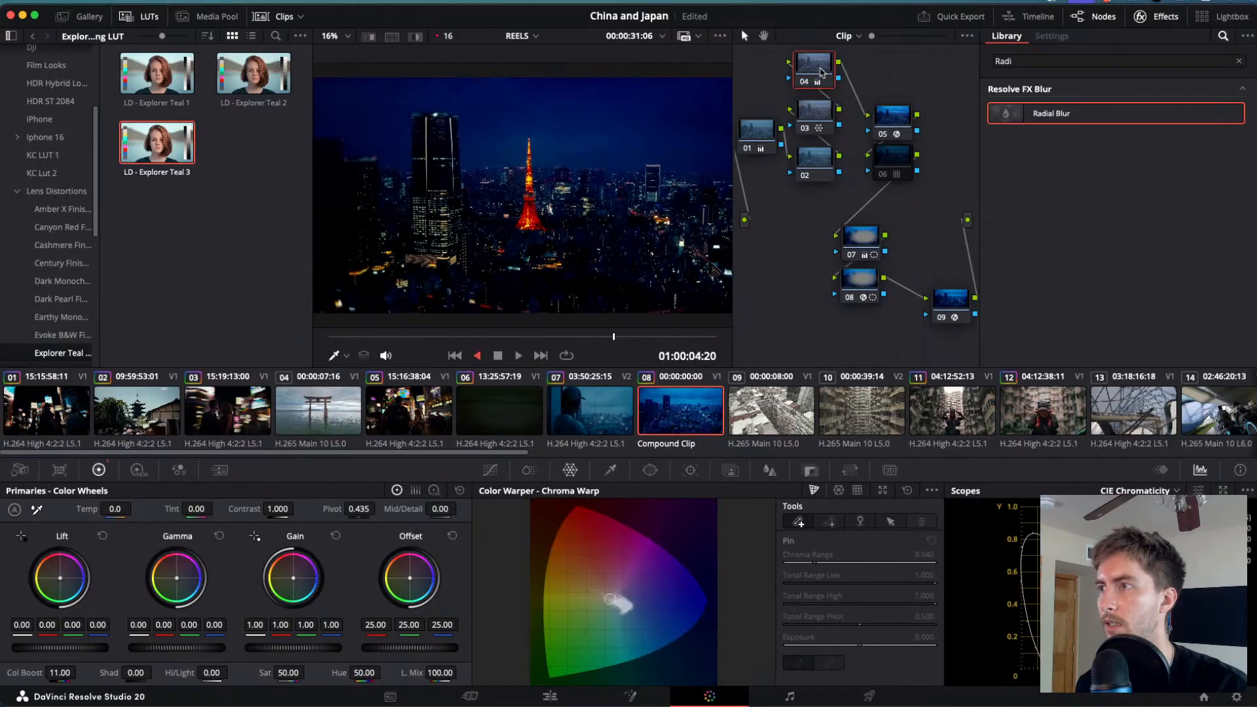
pyautogui.press('space')
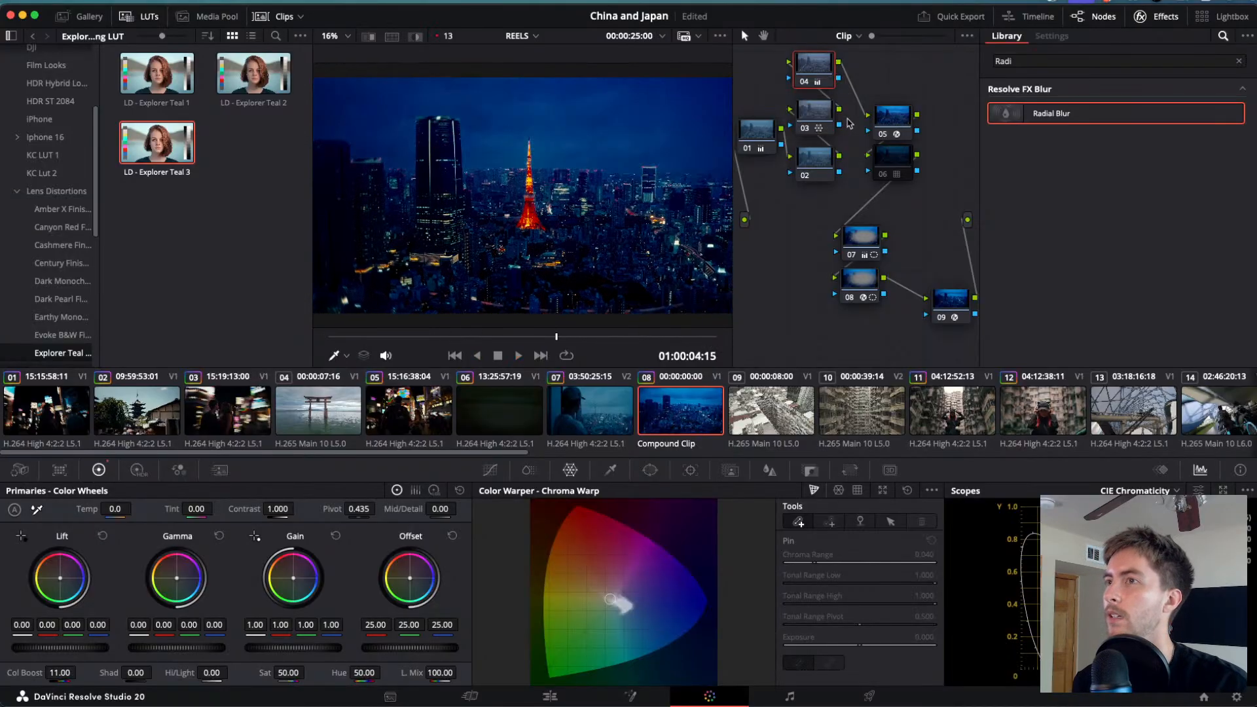
# - Reset the primary color adjustments on nodes 01 and 04 of clip 08
pyautogui.click(754, 135)
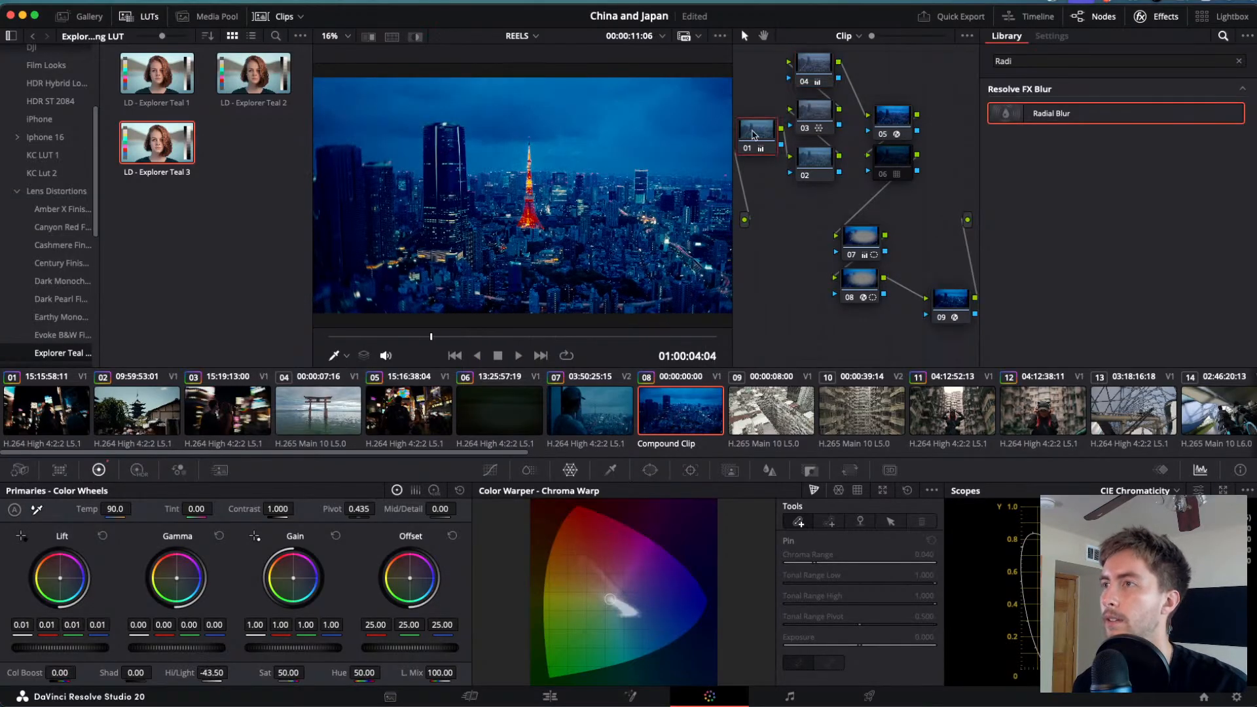
pyautogui.click(459, 490)
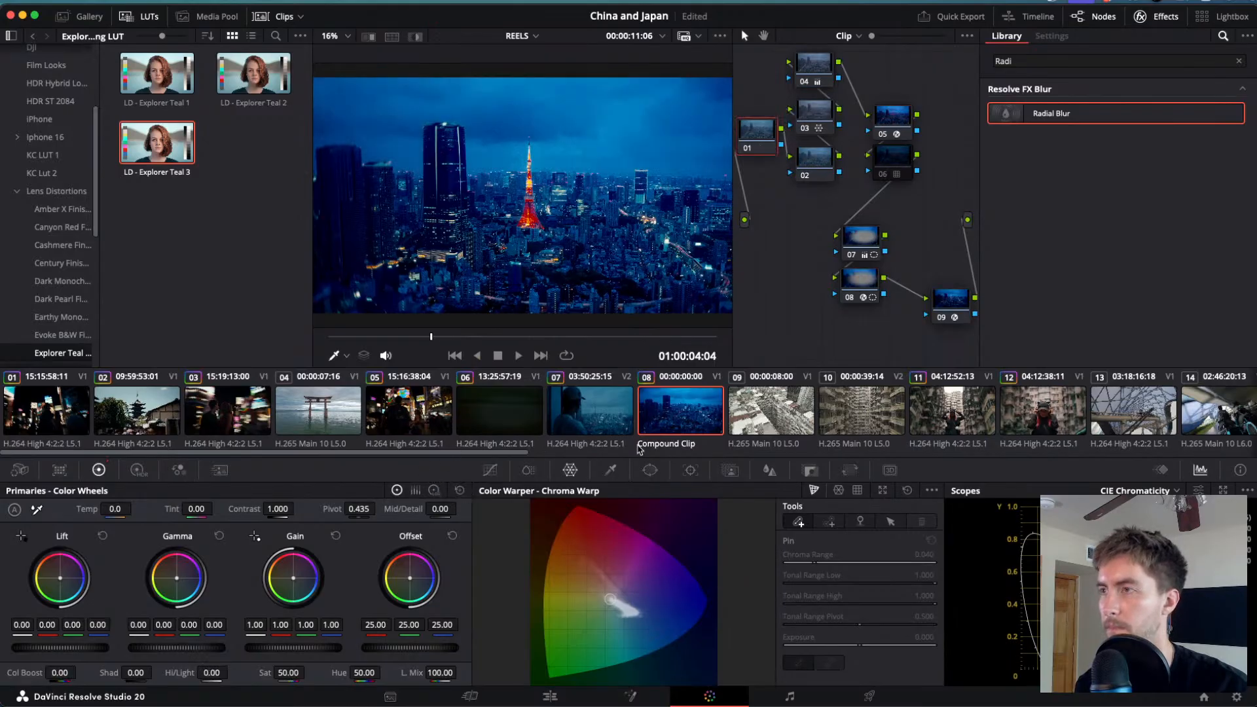
pyautogui.click(809, 112)
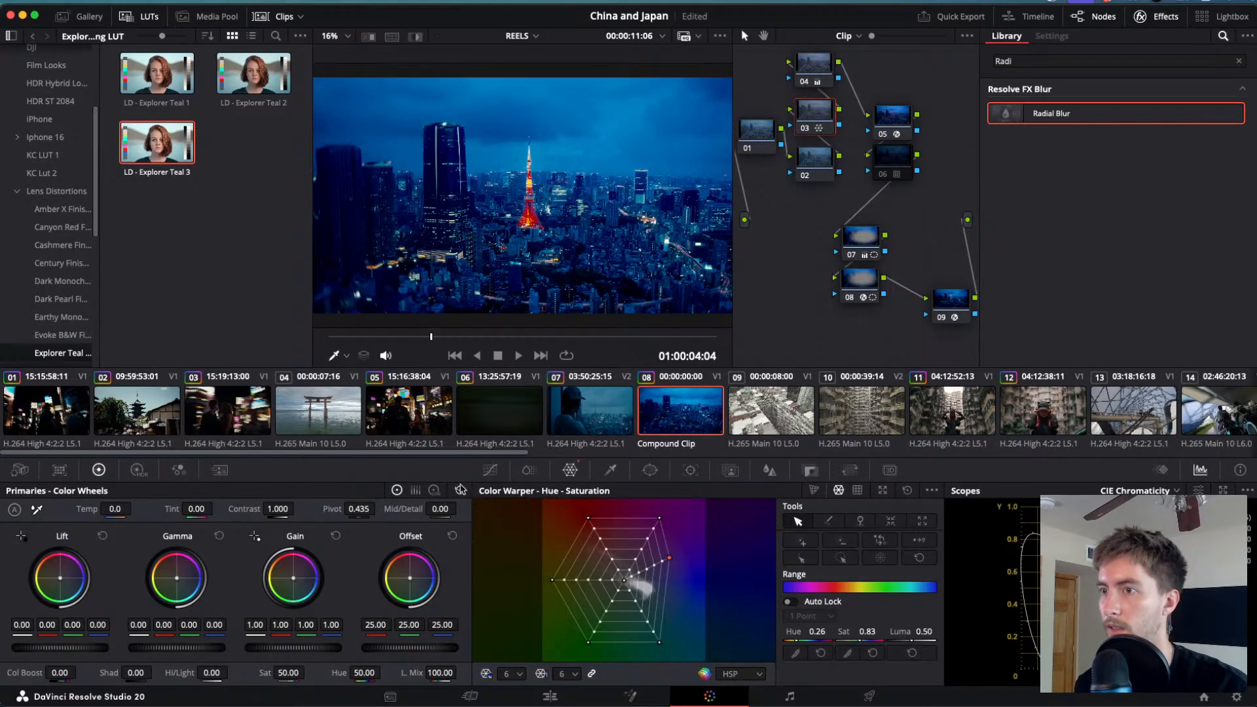
pyautogui.click(809, 72)
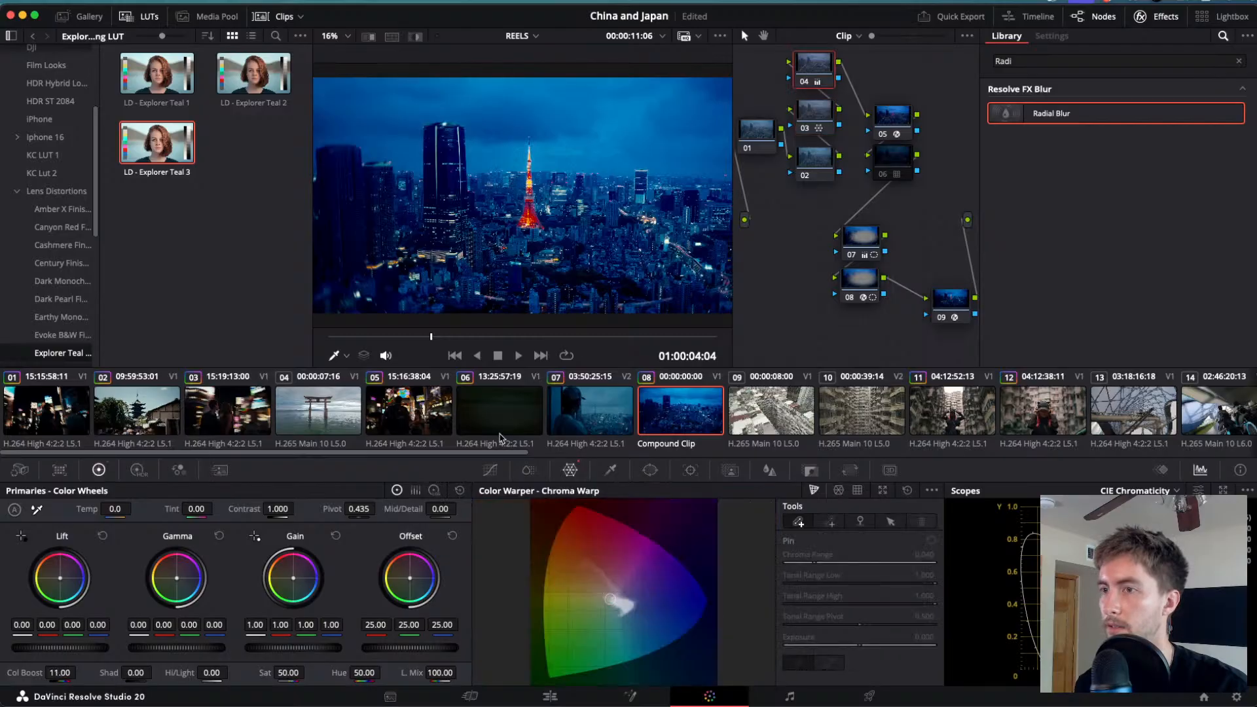
pyautogui.click(461, 491)
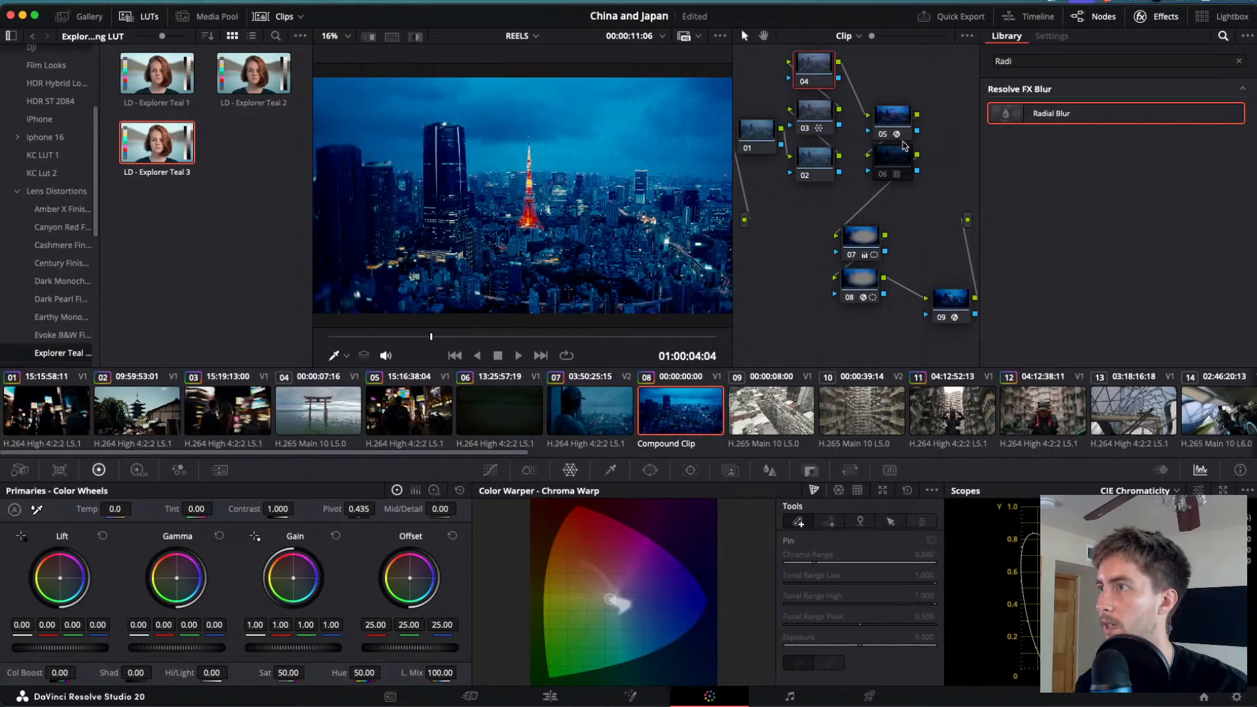
# - On Dehancer node 09 of clip 08, set the print Color Density to 0.0 and Saturation to 83.7
pyautogui.click(958, 295)
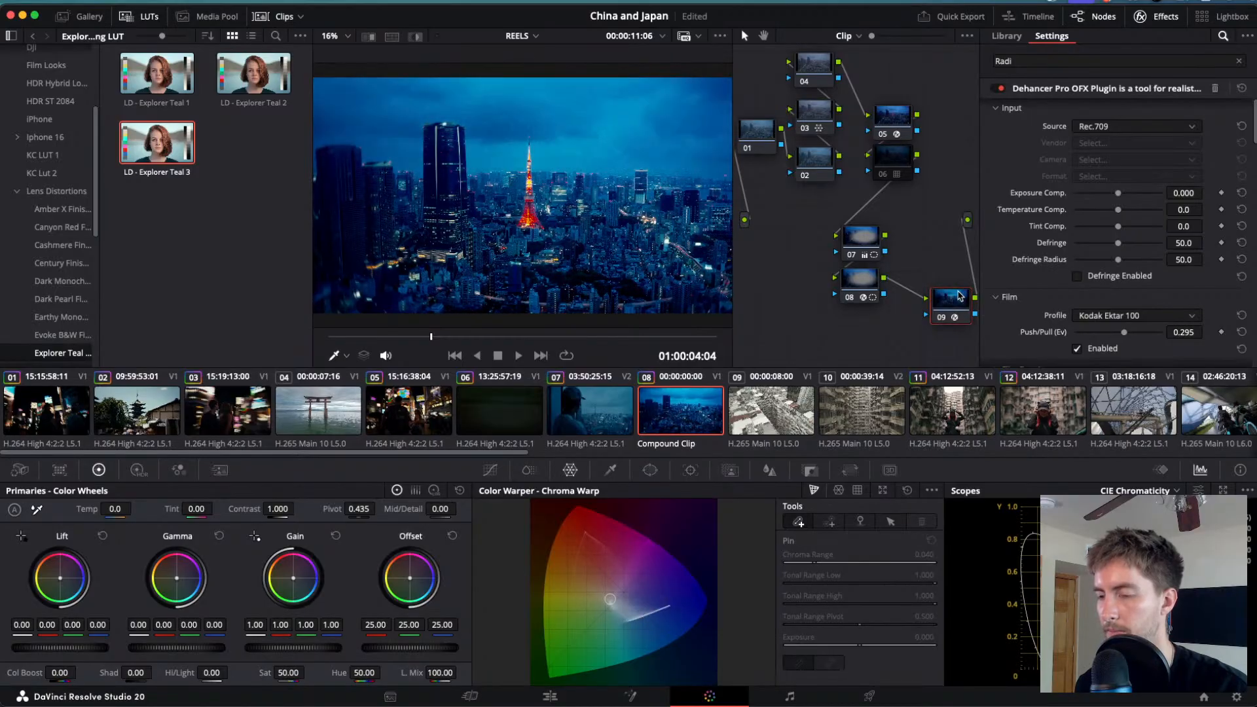
pyautogui.press('space')
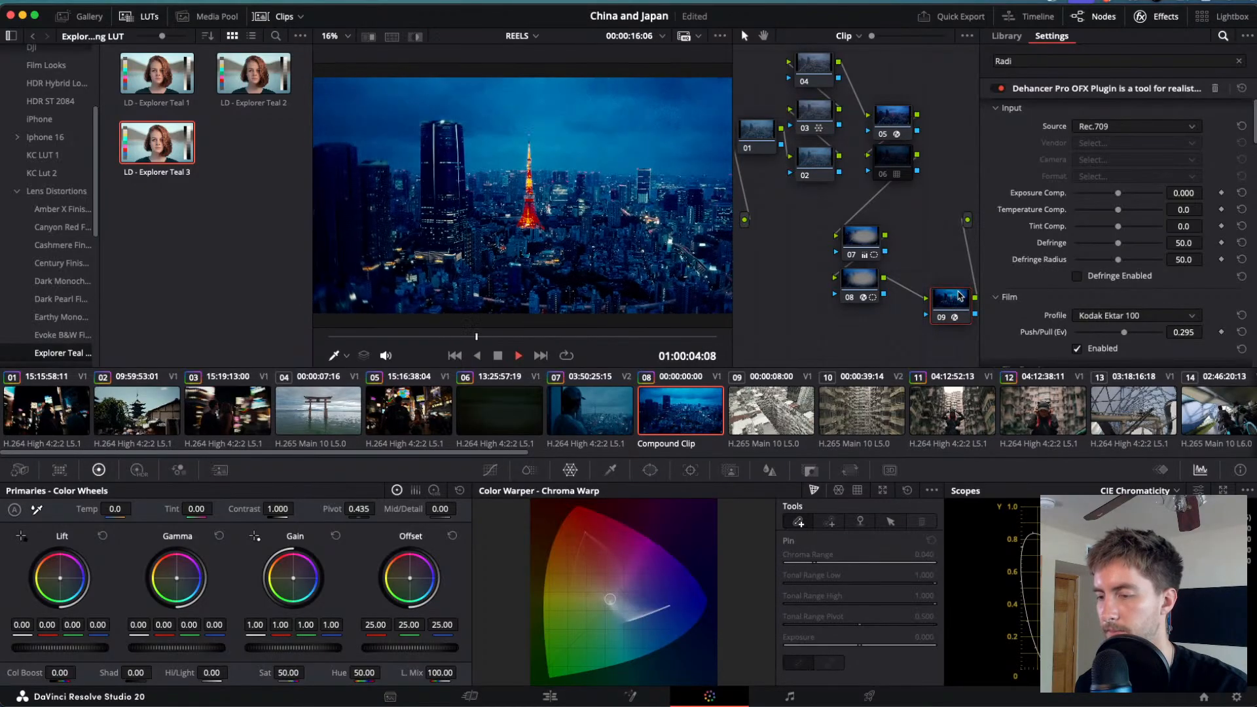
pyautogui.press('space')
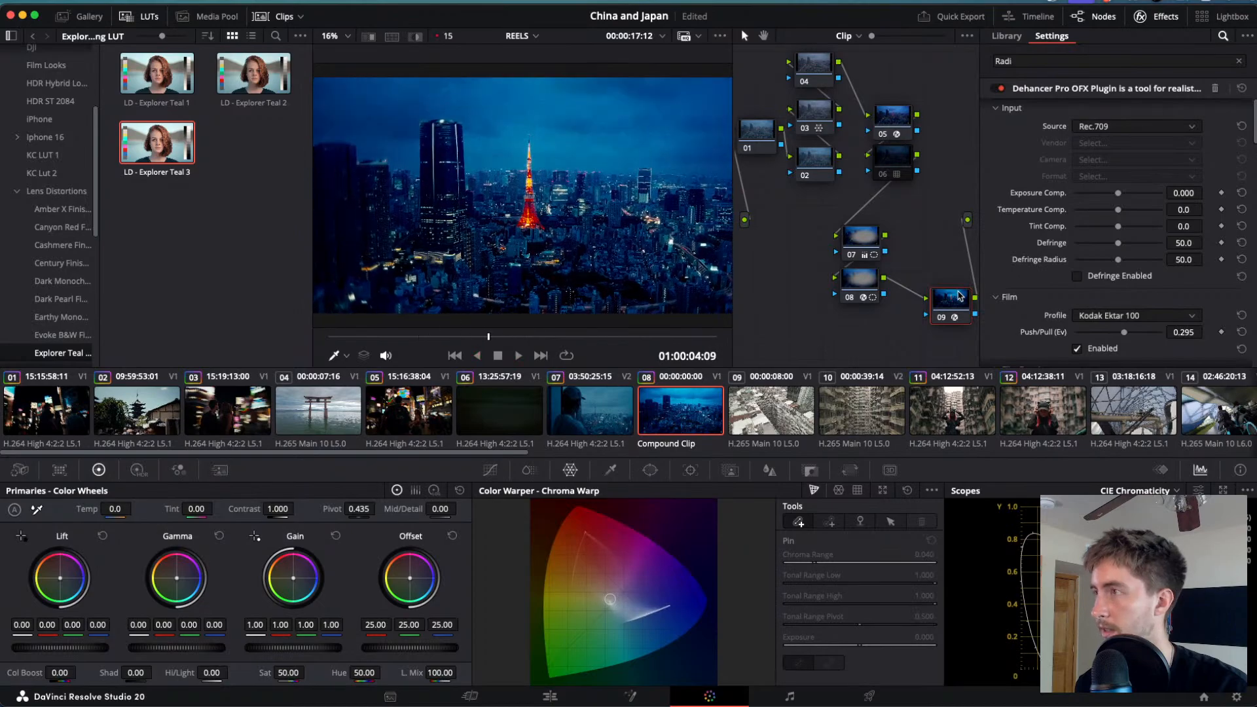
pyautogui.scroll(-10, 1022, 265)
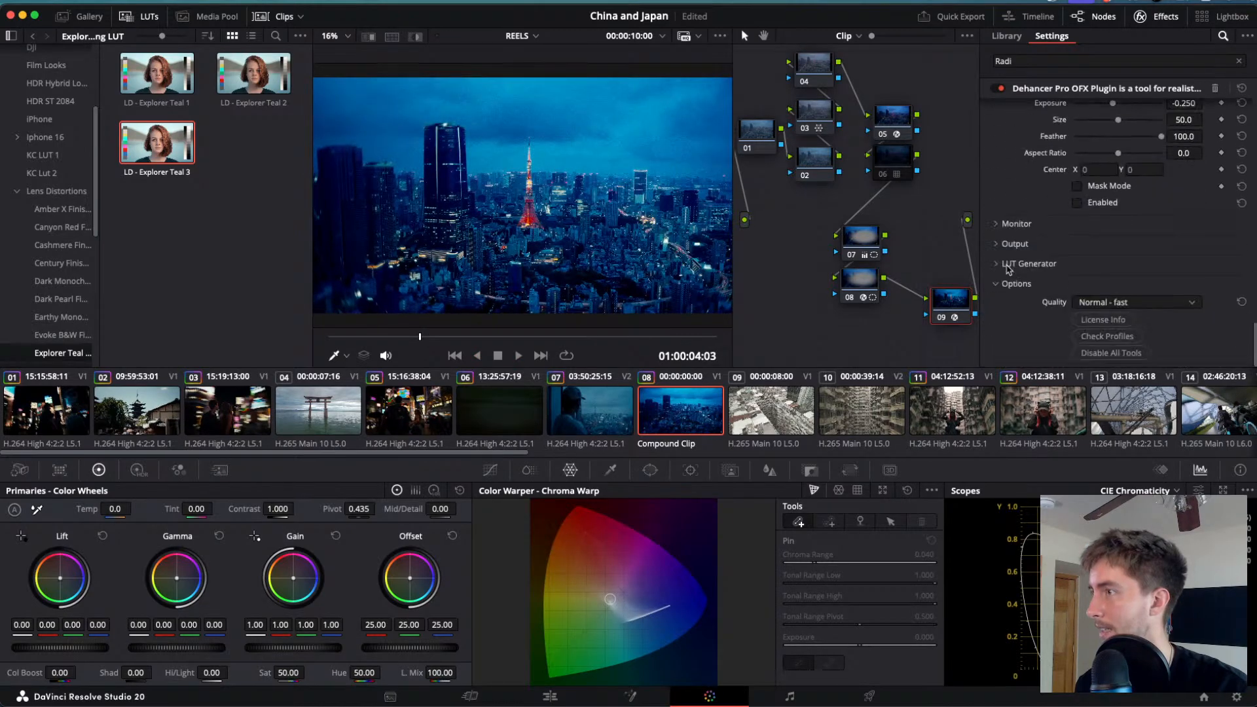
pyautogui.scroll(10, 1008, 268)
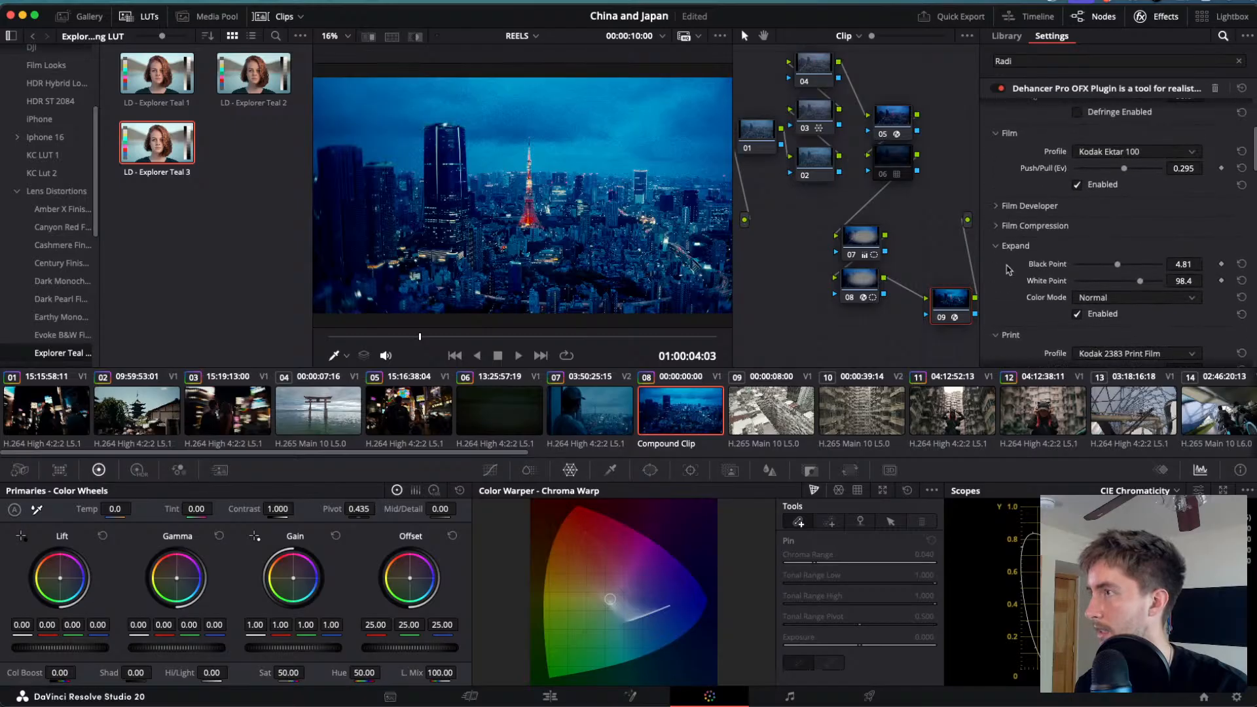
pyautogui.scroll(-3, 1007, 268)
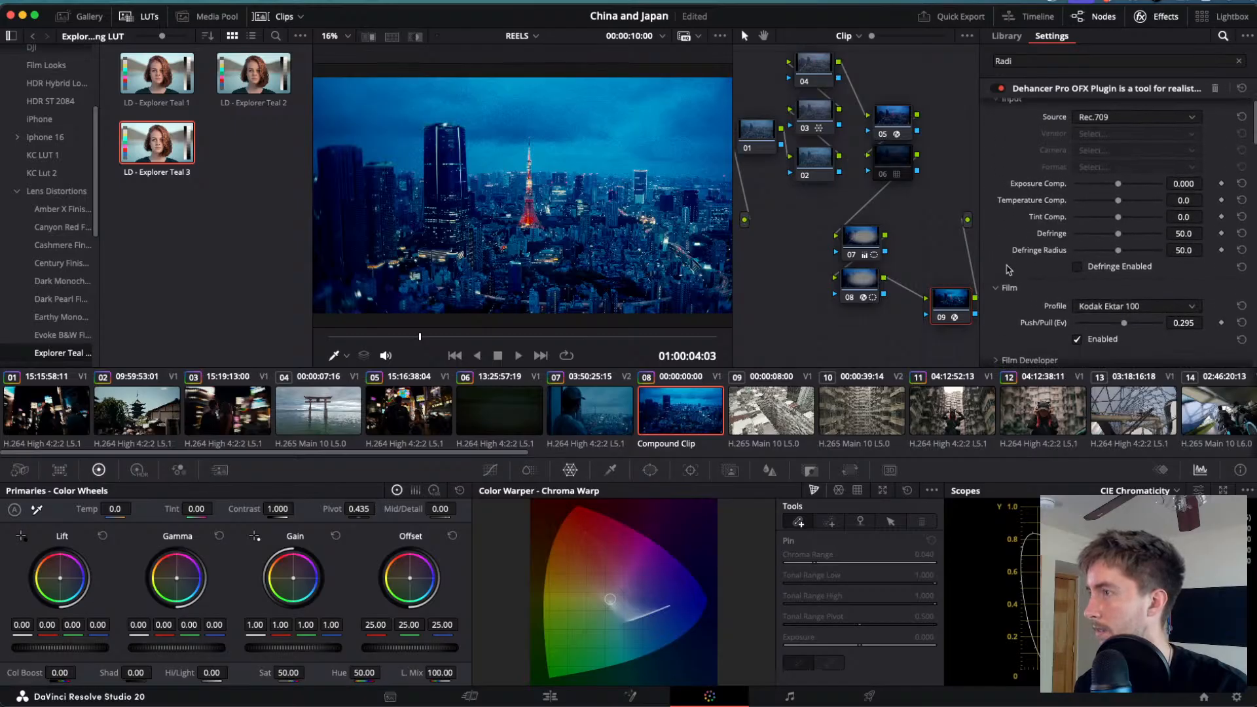
pyautogui.moveTo(1120, 245); pyautogui.dragTo(1151, 245)
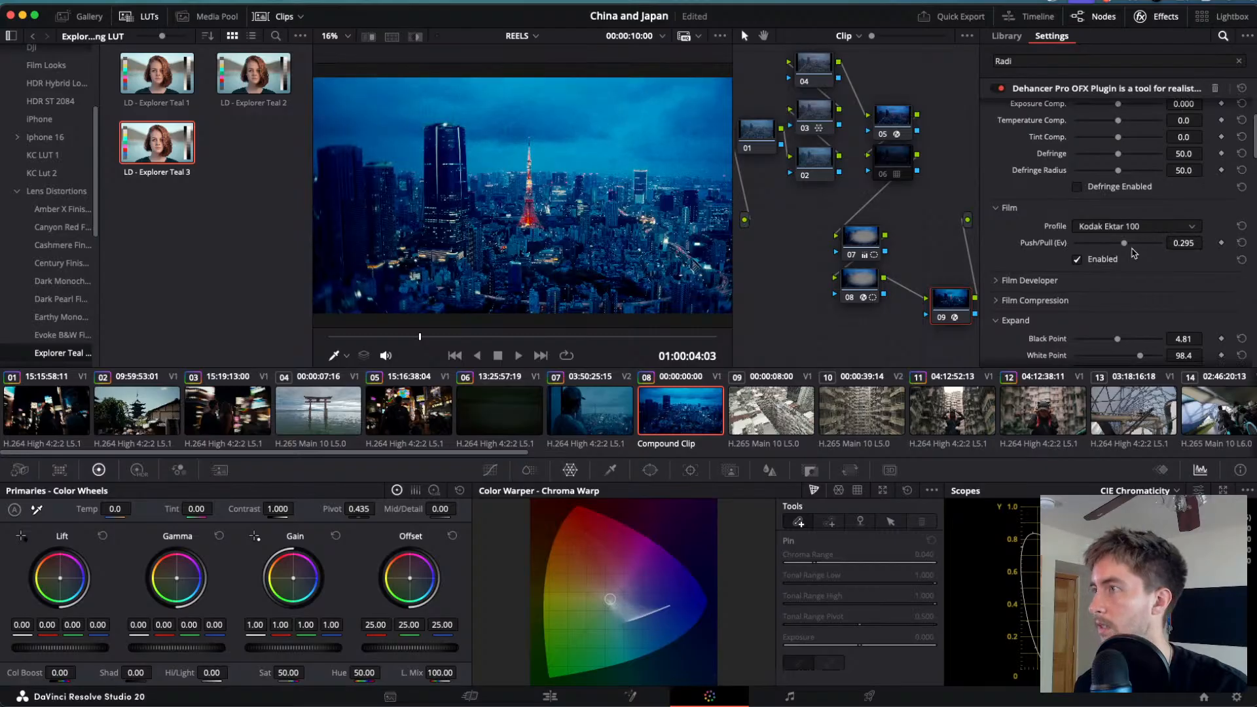
pyautogui.scroll(-5, 1040, 267)
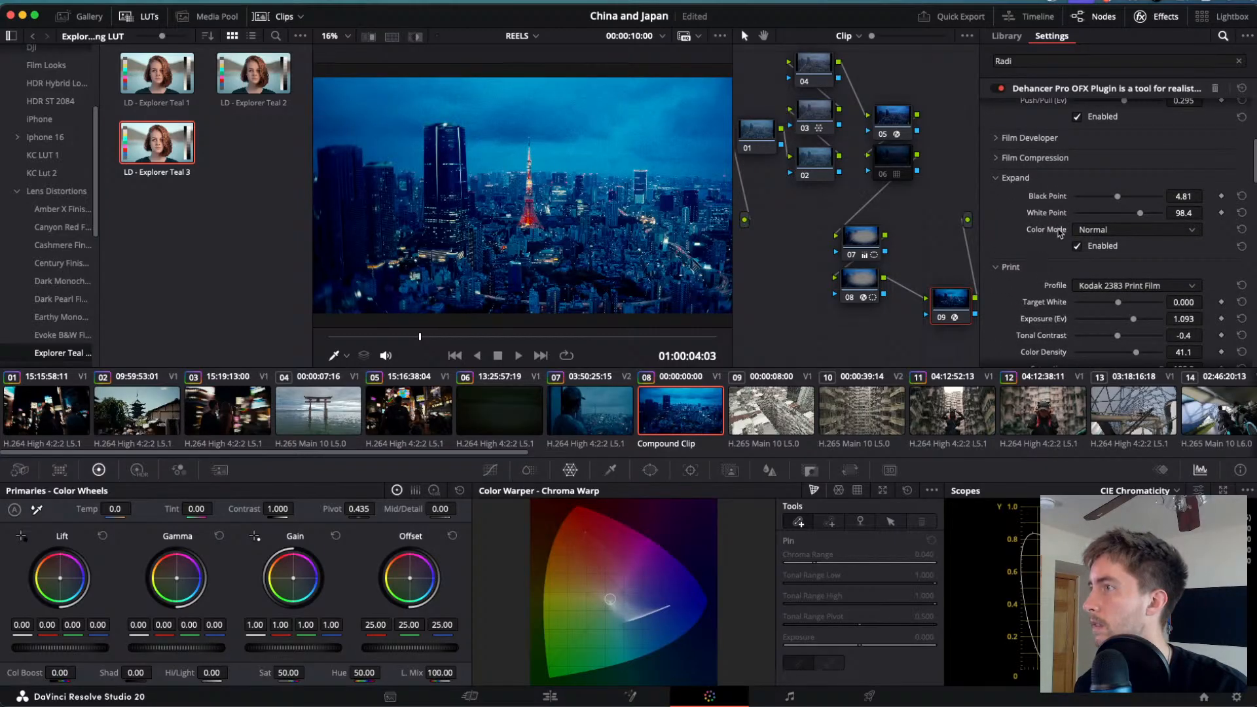
pyautogui.scroll(-3, 1078, 230)
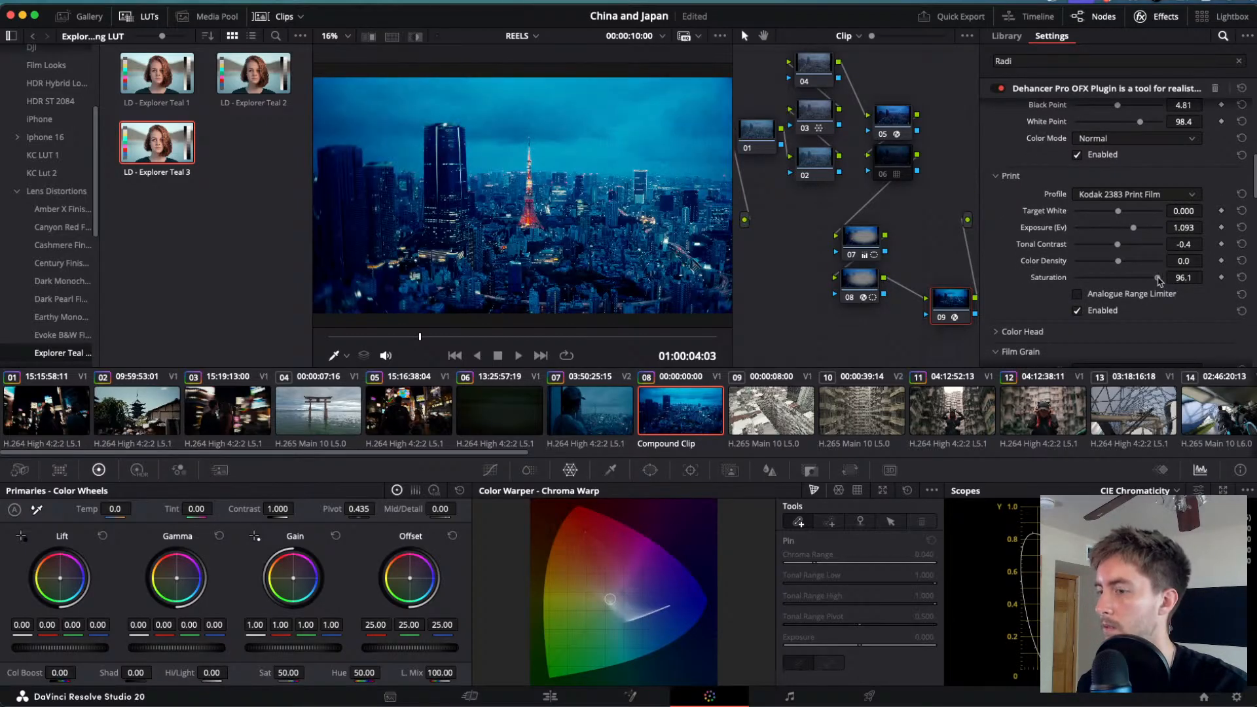
pyautogui.moveTo(1159, 281)
pyautogui.mouseDown()
pyautogui.moveTo(1136, 282)
pyautogui.moveTo(1148, 283)
pyautogui.mouseUp()
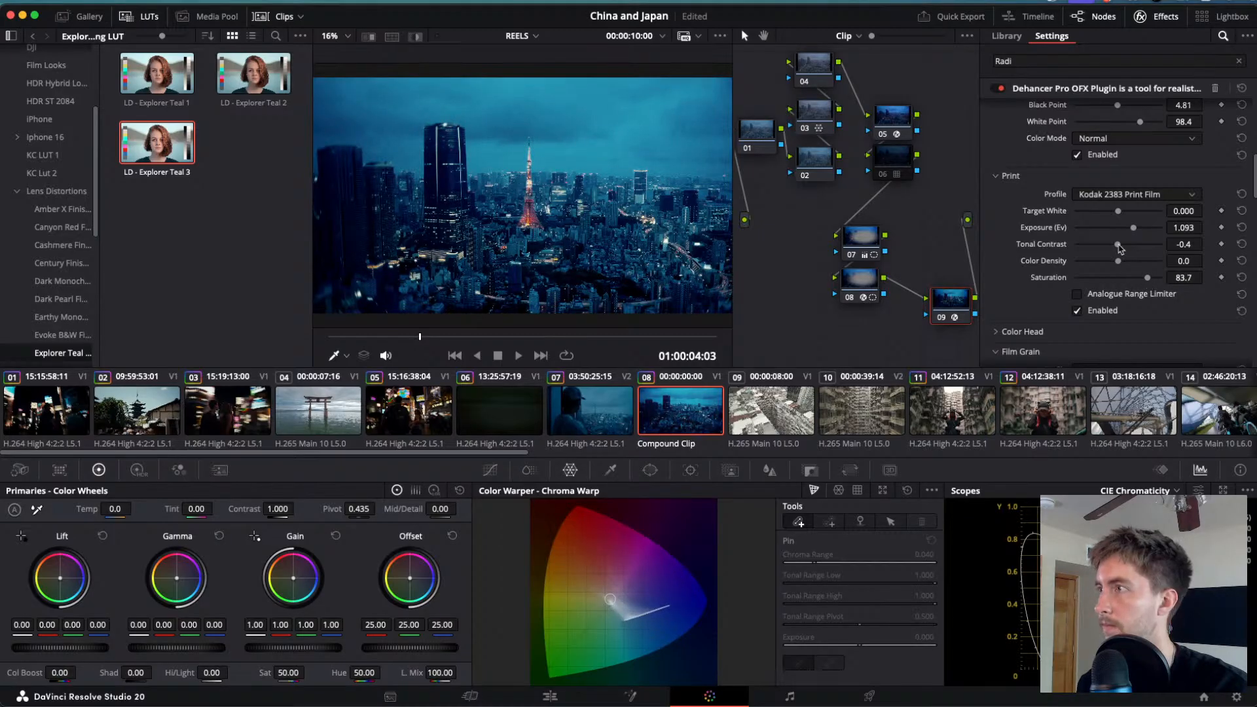
# - Enable Defringe in clip 08's Dehancer input settings, and try Temperature Comp. at 82.9 before resetting it
pyautogui.scroll(10, 1106, 236)
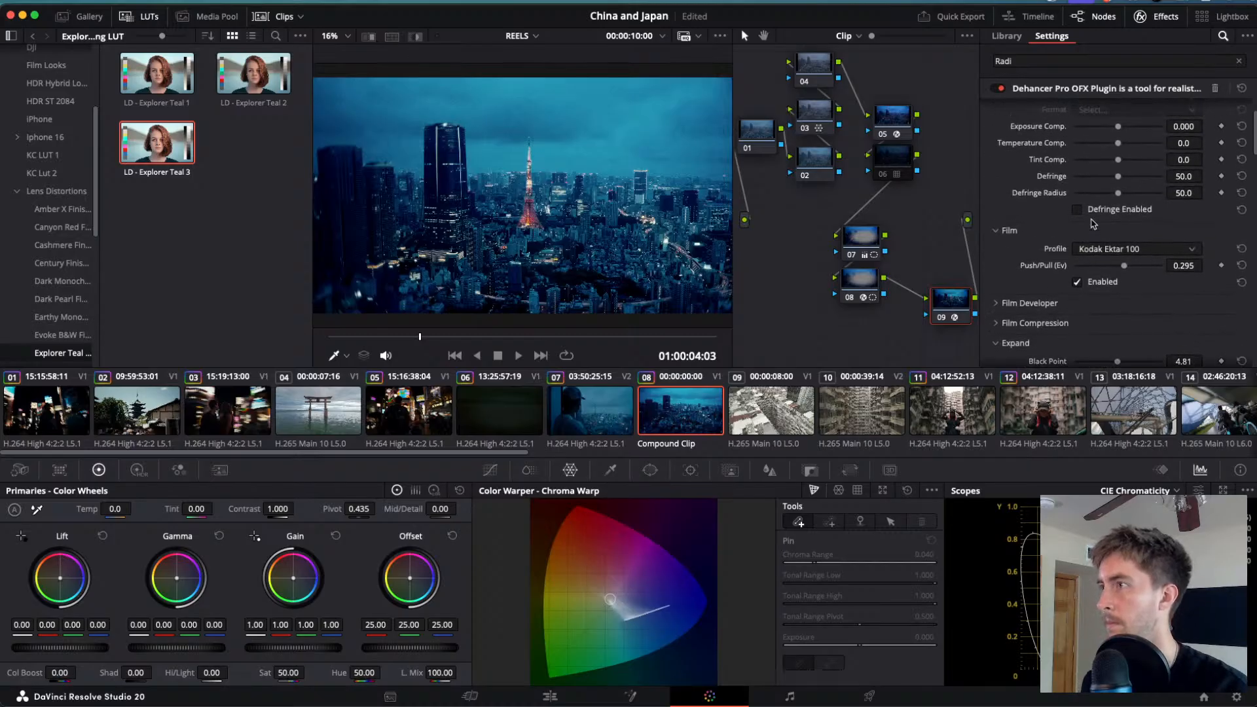
pyautogui.scroll(3, 1092, 224)
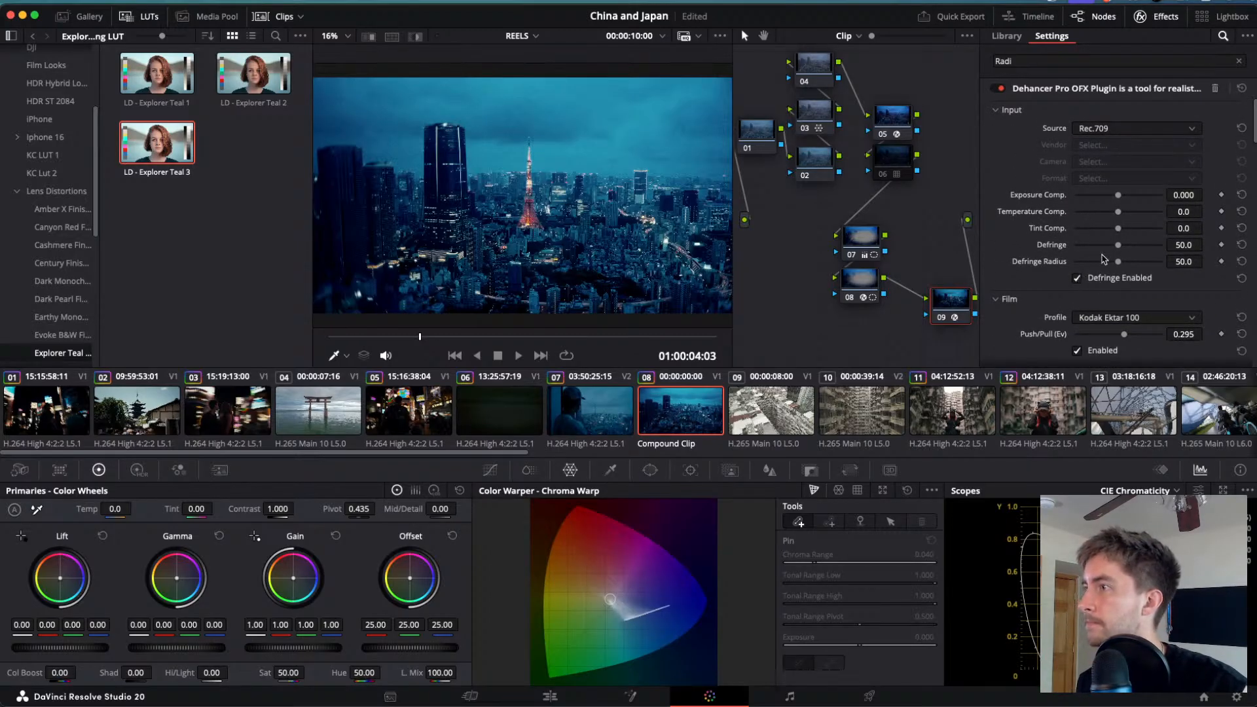
pyautogui.moveTo(1118, 215); pyautogui.dragTo(1155, 221)
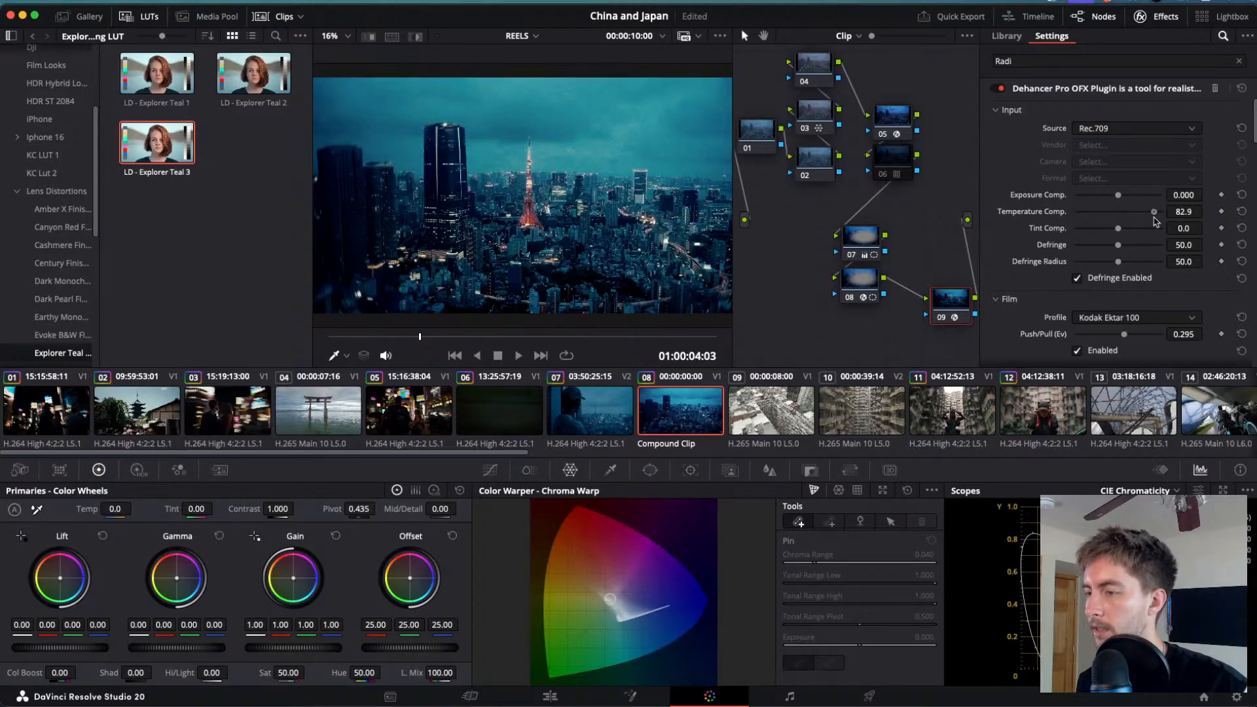
pyautogui.click(1241, 212)
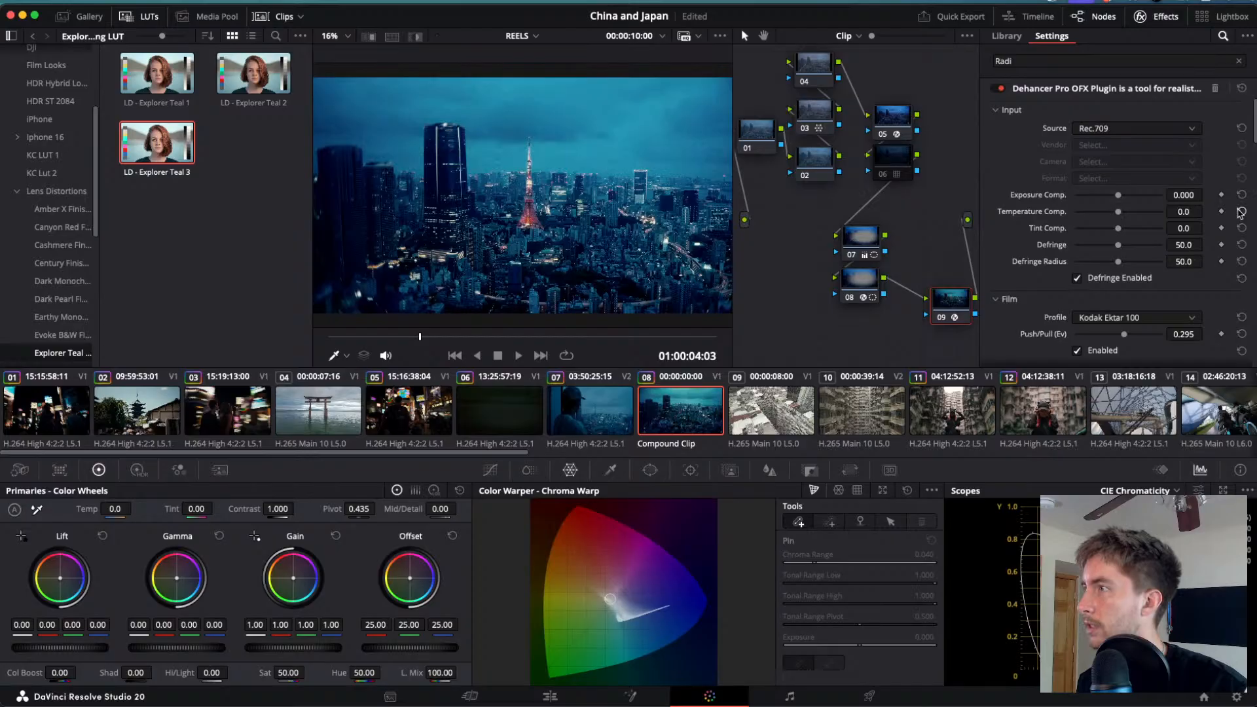
# - Set the temperature of node 01 on clip 08 to 380 and delete node 05
pyautogui.click(760, 136)
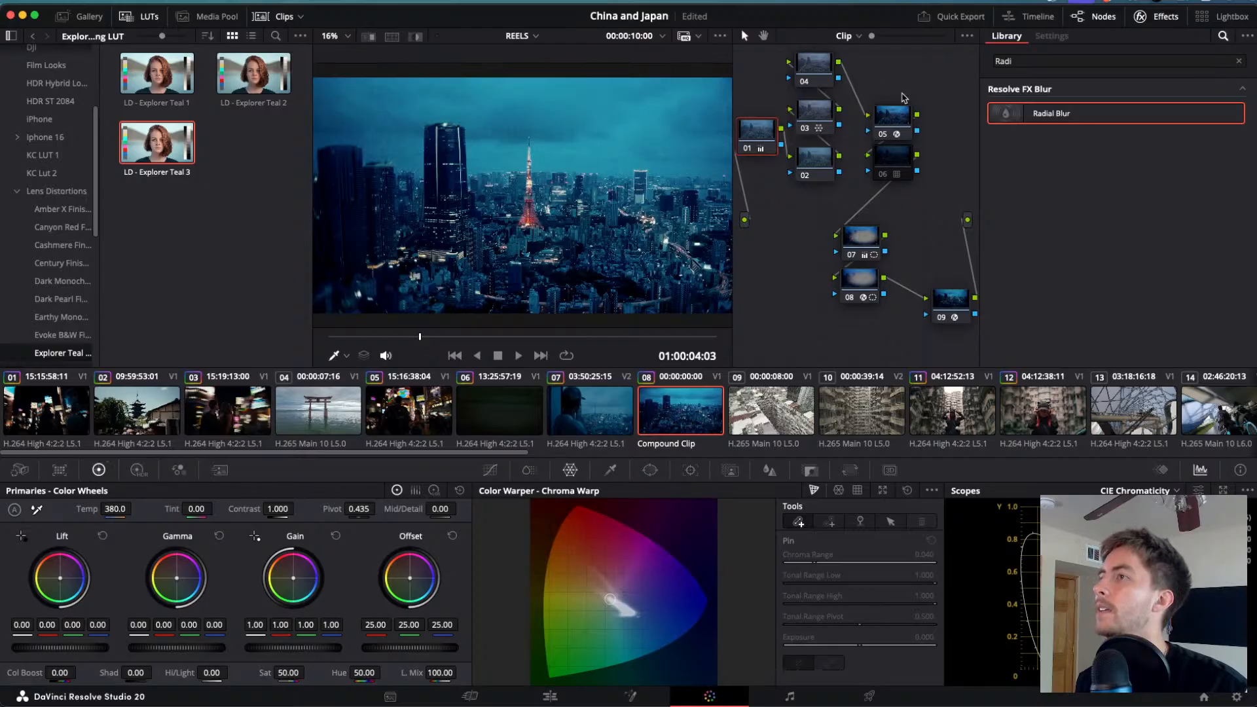
pyautogui.click(895, 120)
pyautogui.press('Delete')
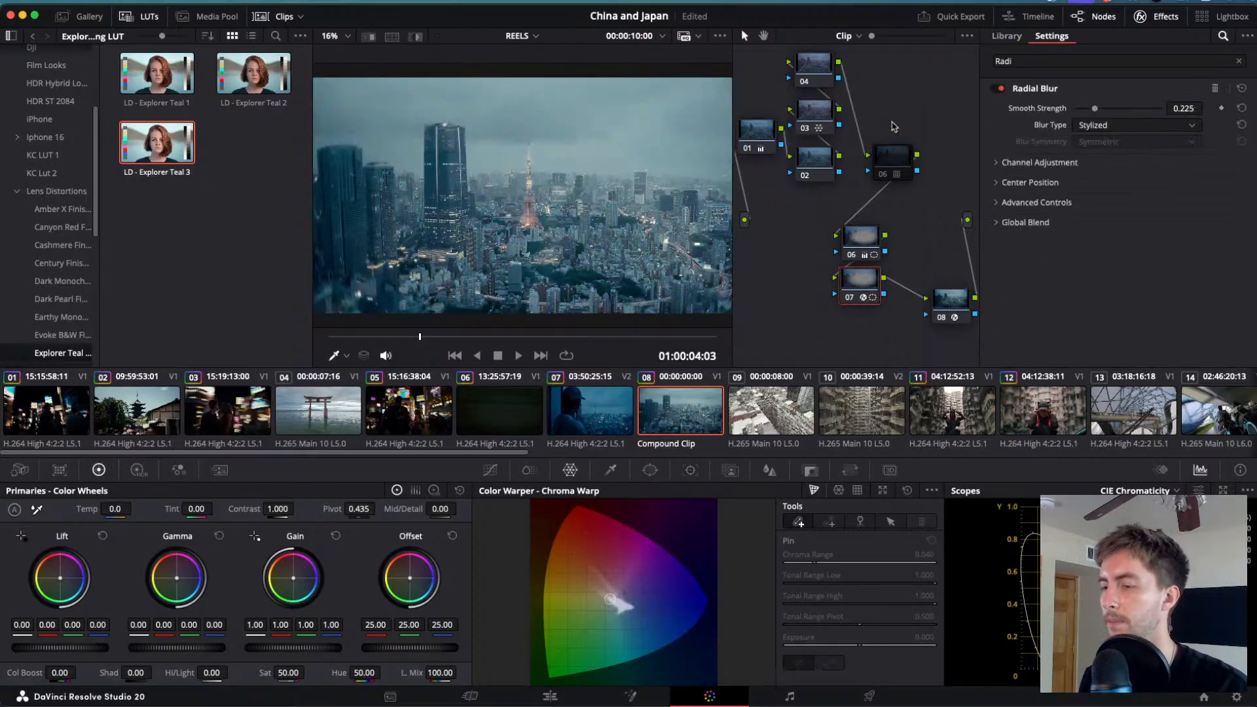
# - In clip 08's Dehancer node, set the print Saturation to 100 and the Expand Black Point to 19.92
pyautogui.click(957, 300)
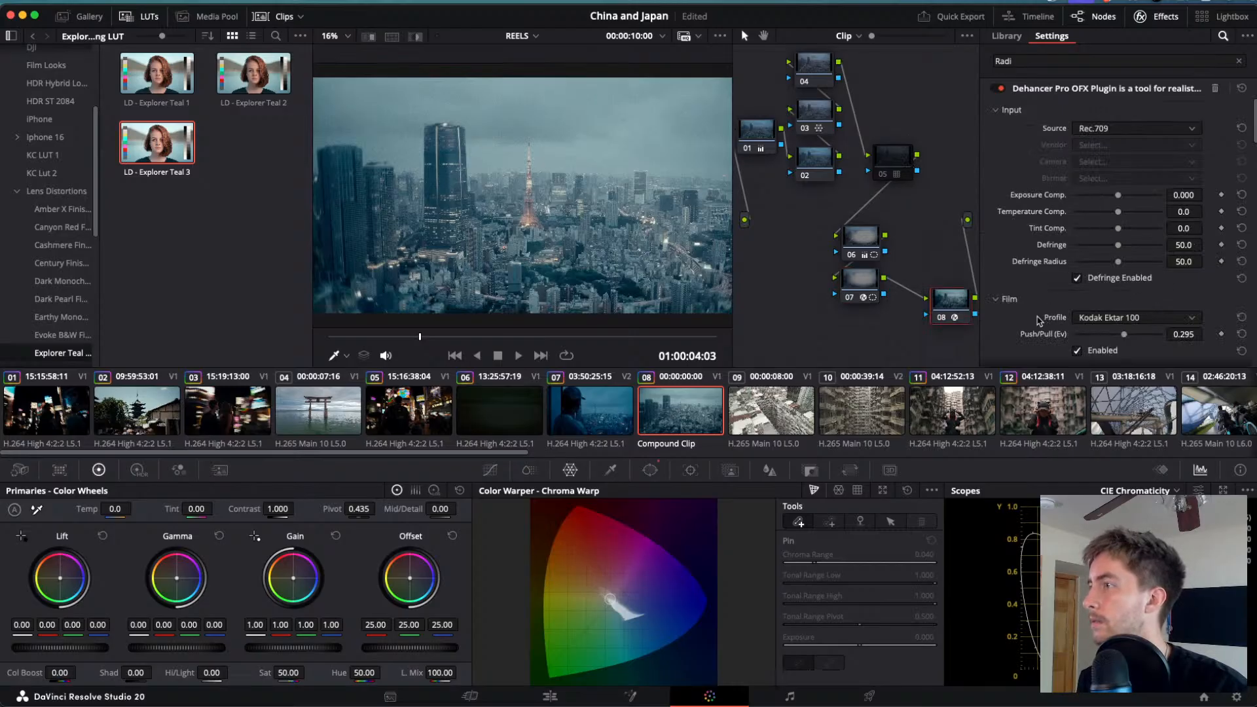
pyautogui.scroll(-10, 1040, 321)
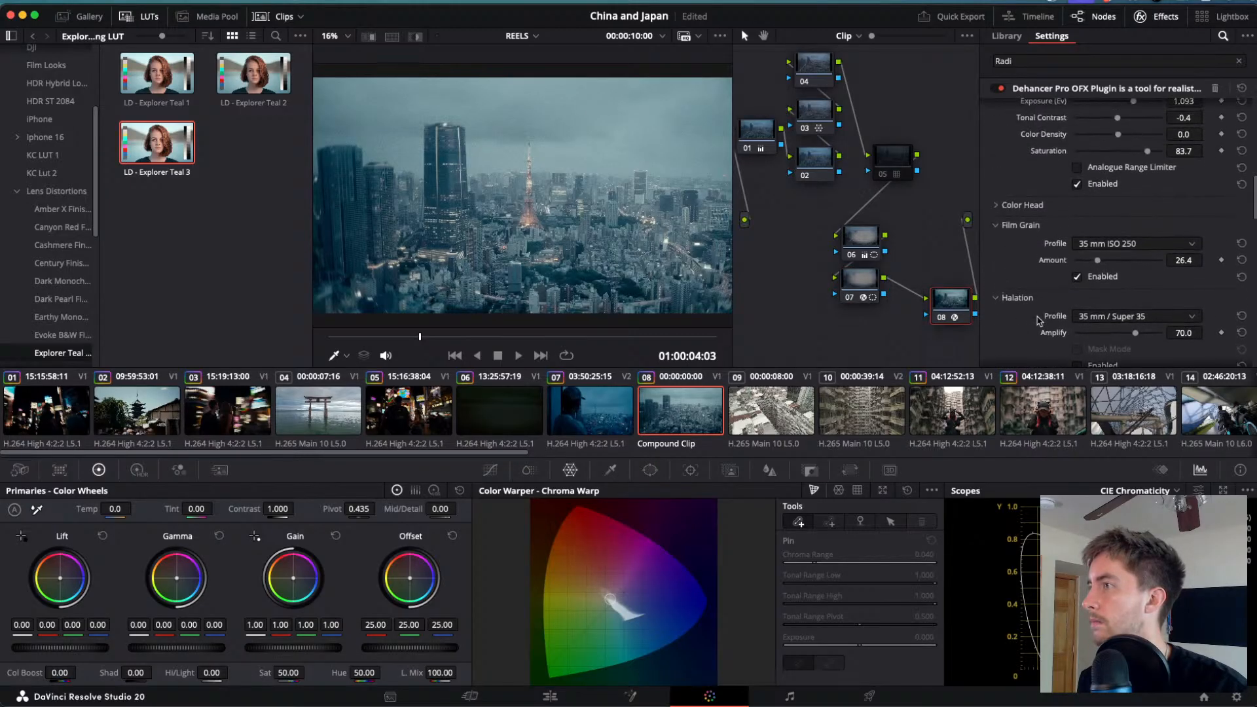
pyautogui.scroll(3, 1040, 321)
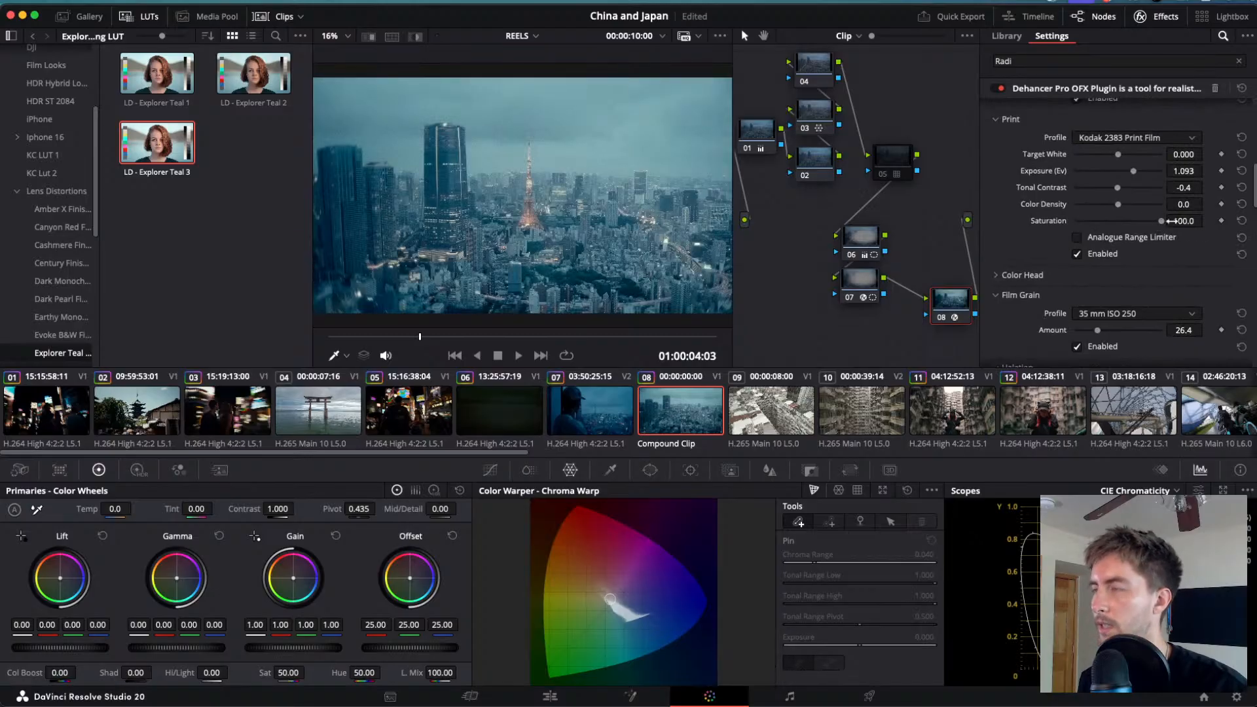
pyautogui.scroll(6, 1062, 190)
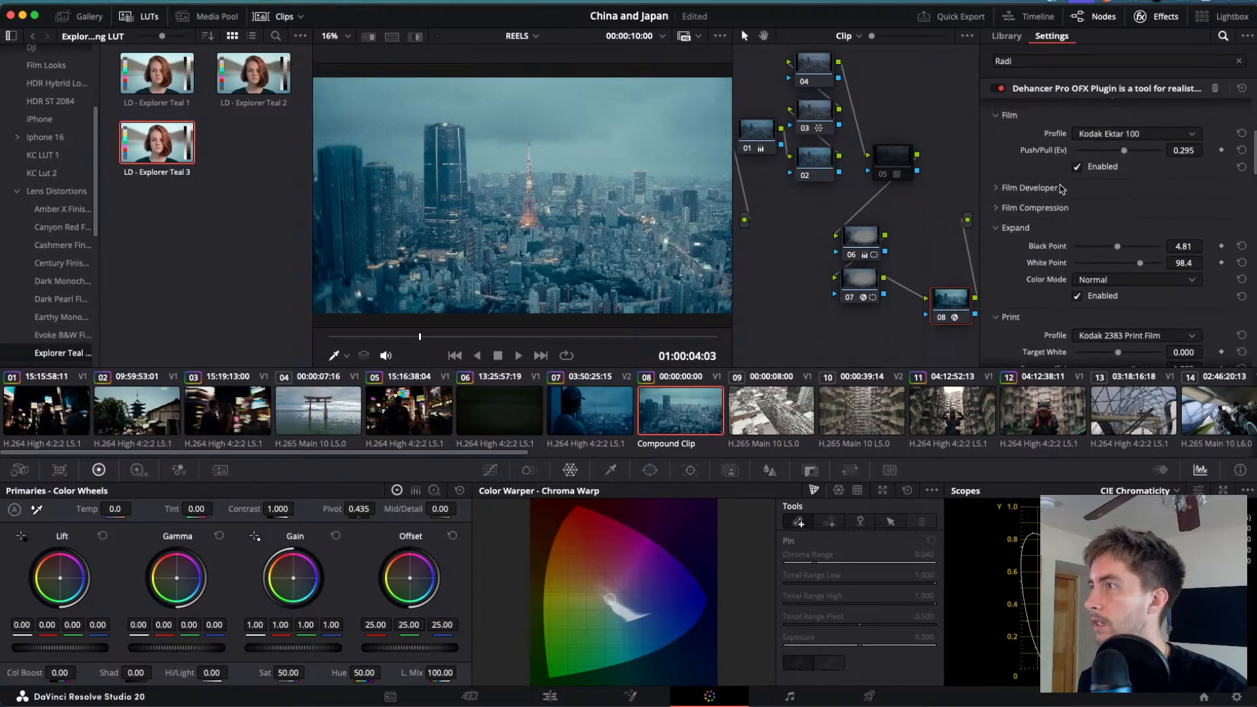
pyautogui.scroll(2, 1062, 189)
pyautogui.moveTo(1118, 280); pyautogui.dragTo(1160, 280)
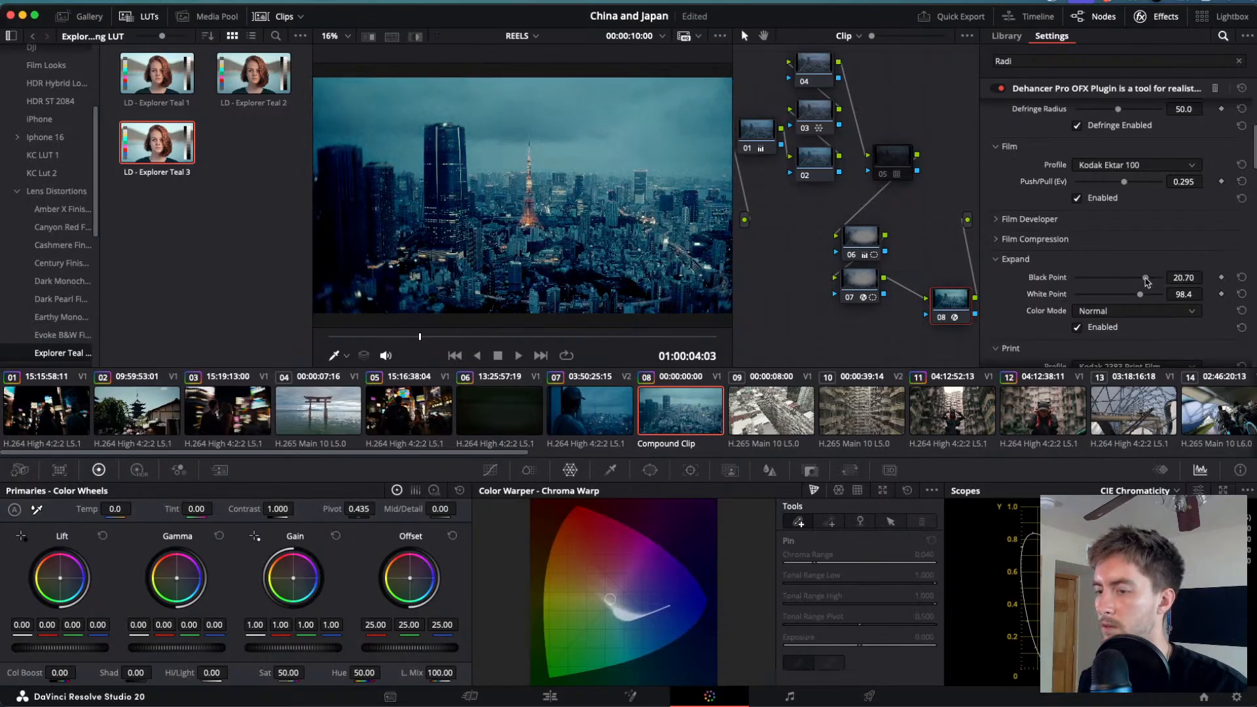
# - Play clip 08 back and forth to review the regraded skyline from day to night
pyautogui.press('j')
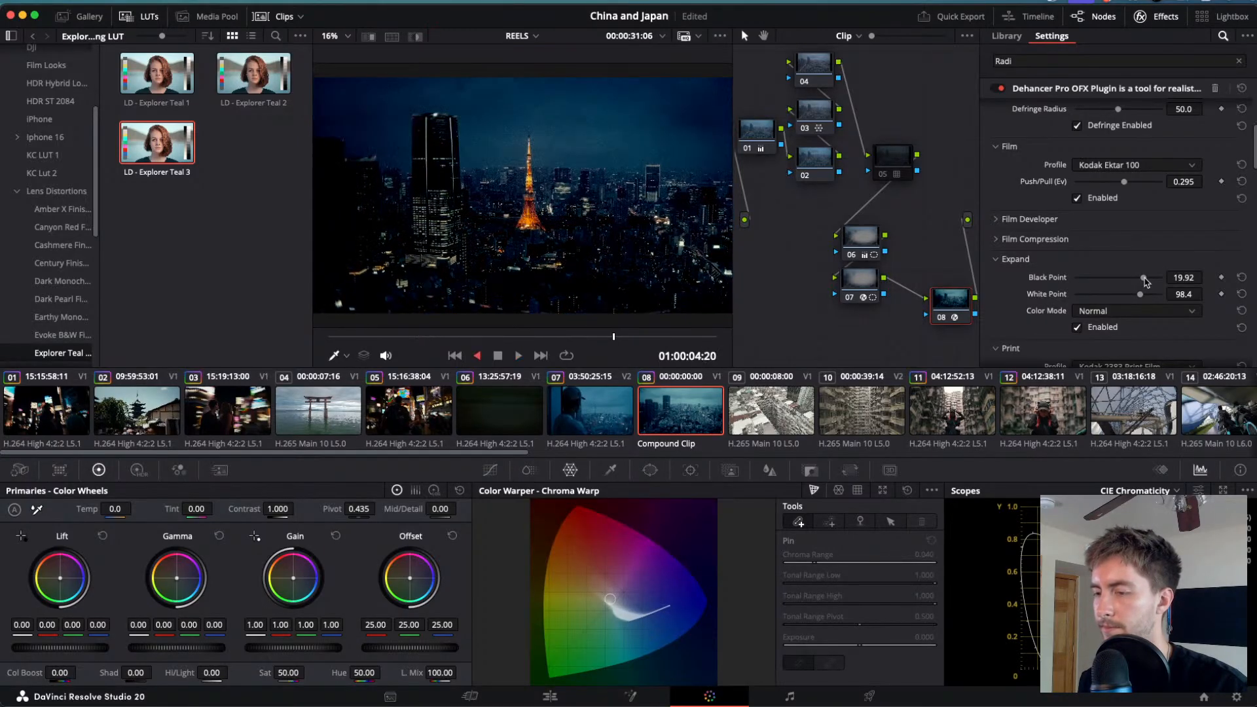
pyautogui.press('l')
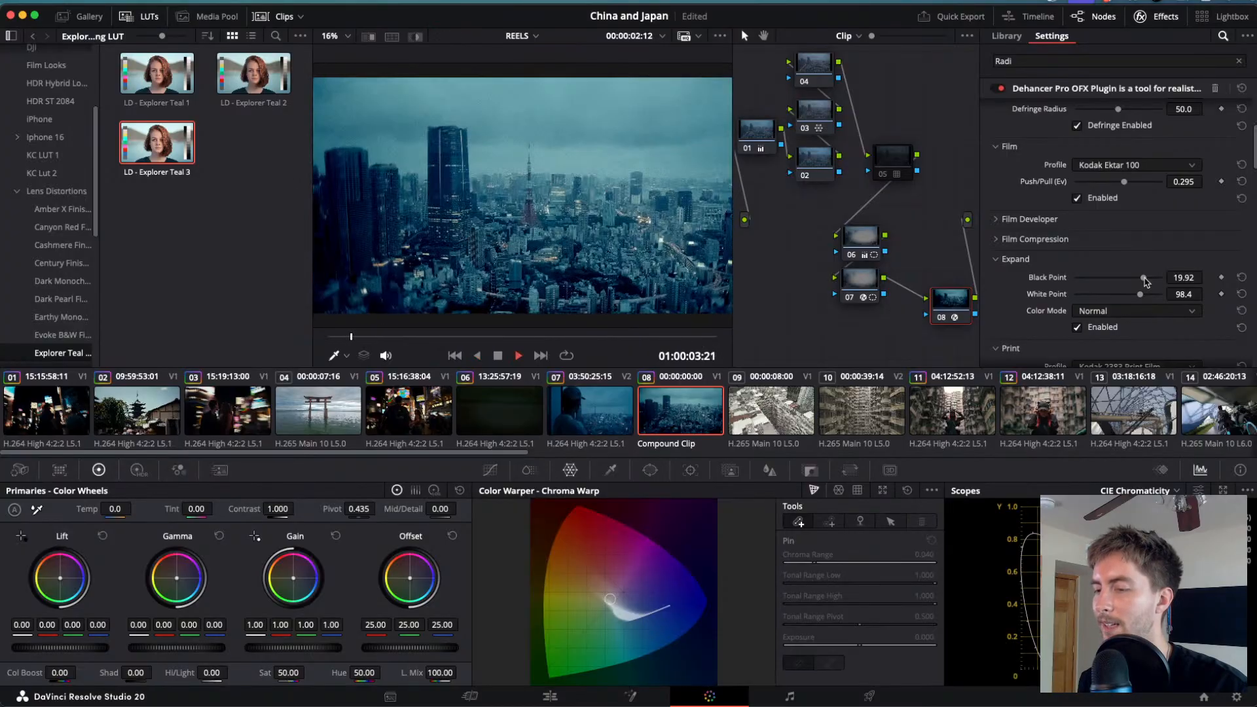
pyautogui.press('j')
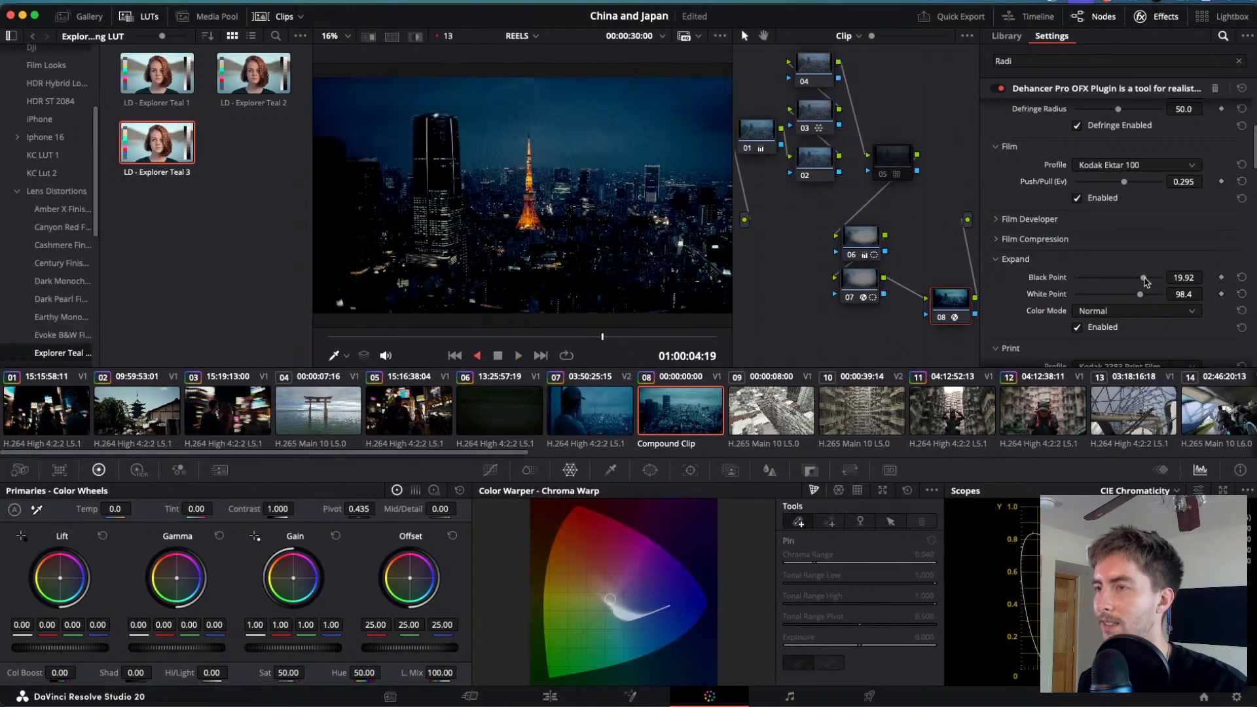
pyautogui.press('k')
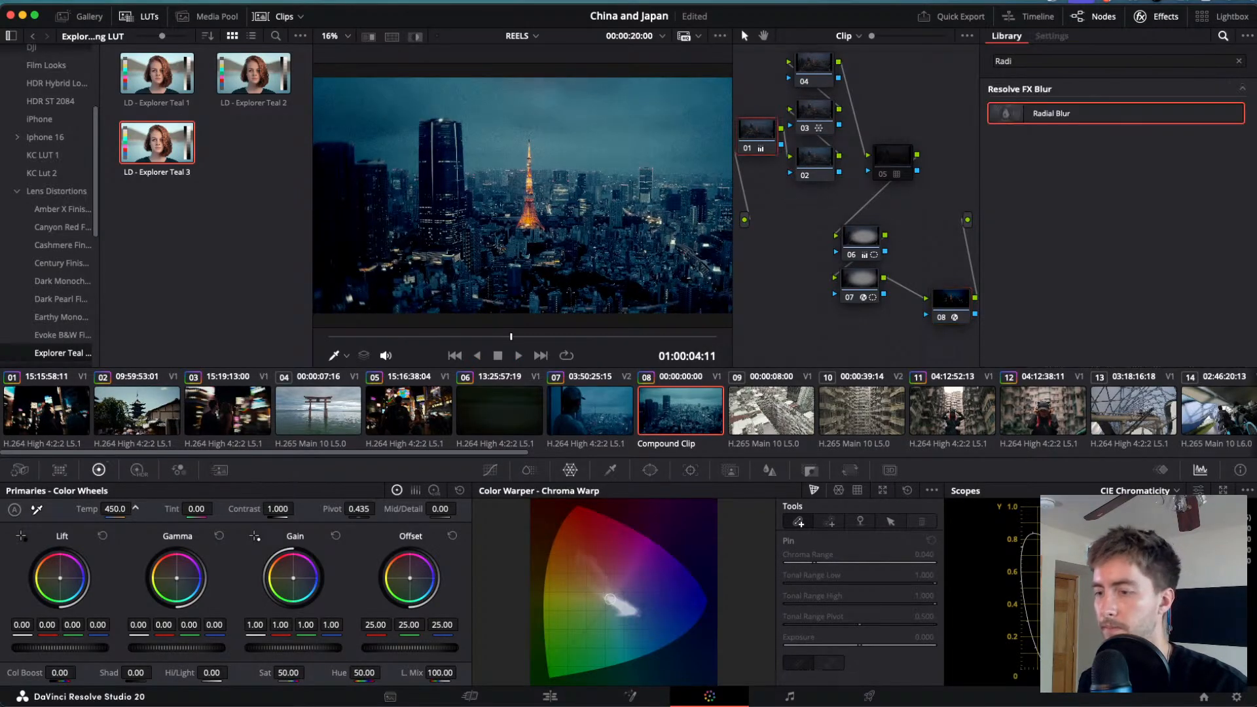
# - Set the temperature of node 01 on clip 08 to 1780 and play it against clip 07
pyautogui.moveTo(115, 509); pyautogui.dragTo(209, 508)
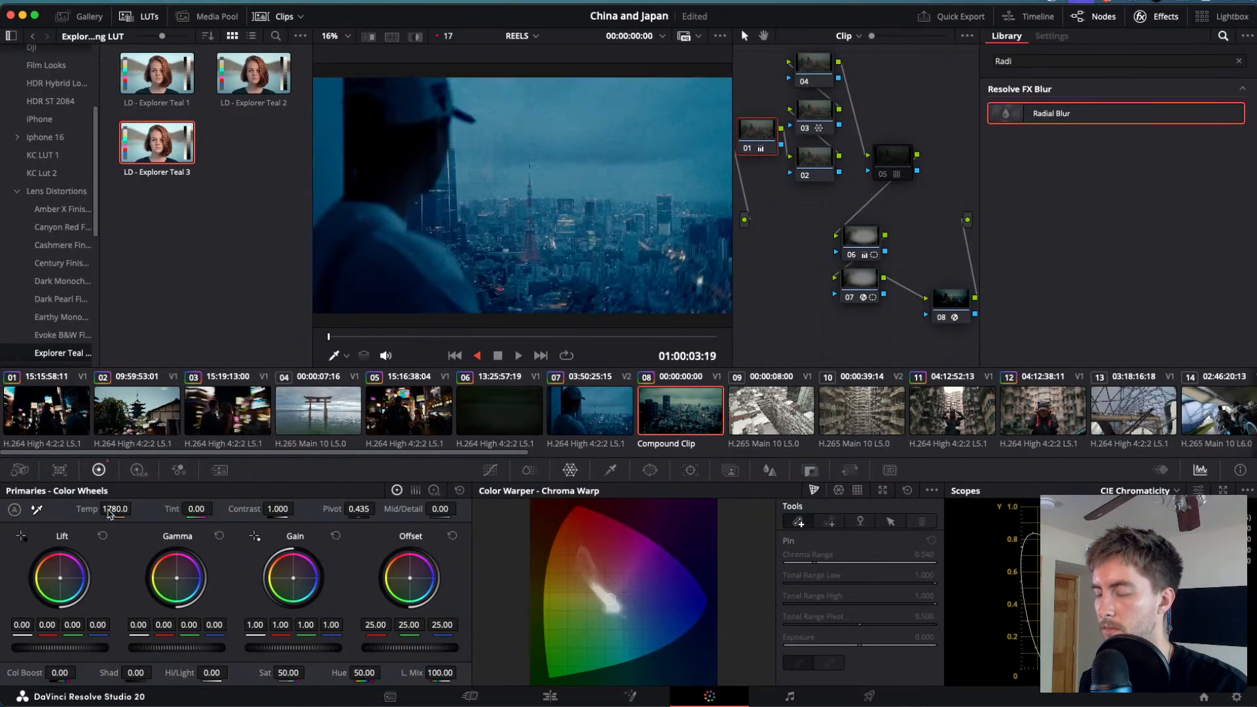
pyautogui.press('l')
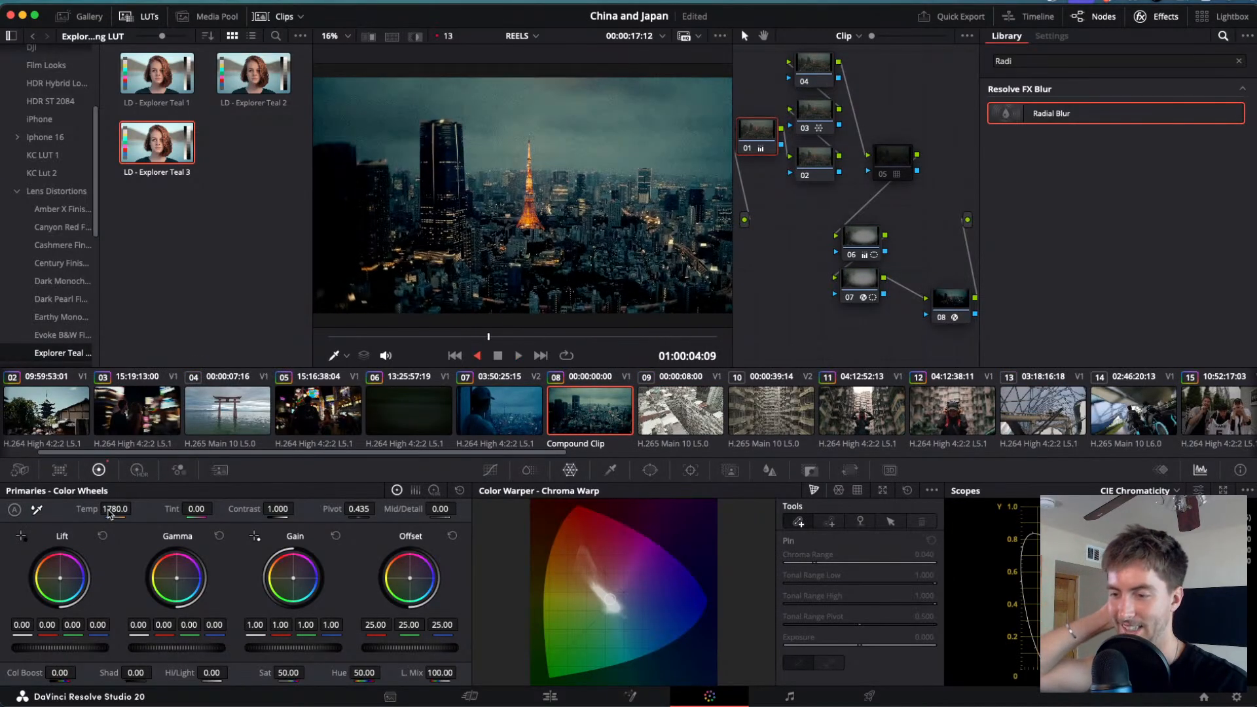
pyautogui.press('l')
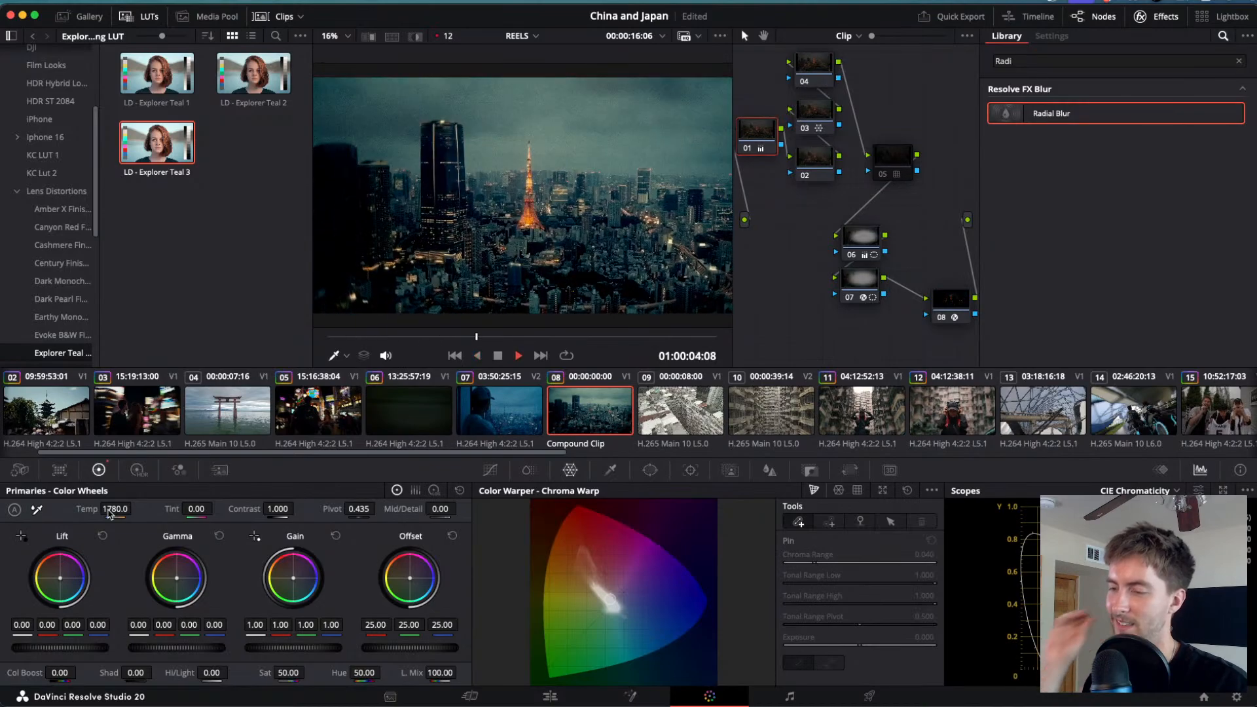
# - Play the Tokyo skyline compound clip back and forth to review its current grade
pyautogui.press('j')
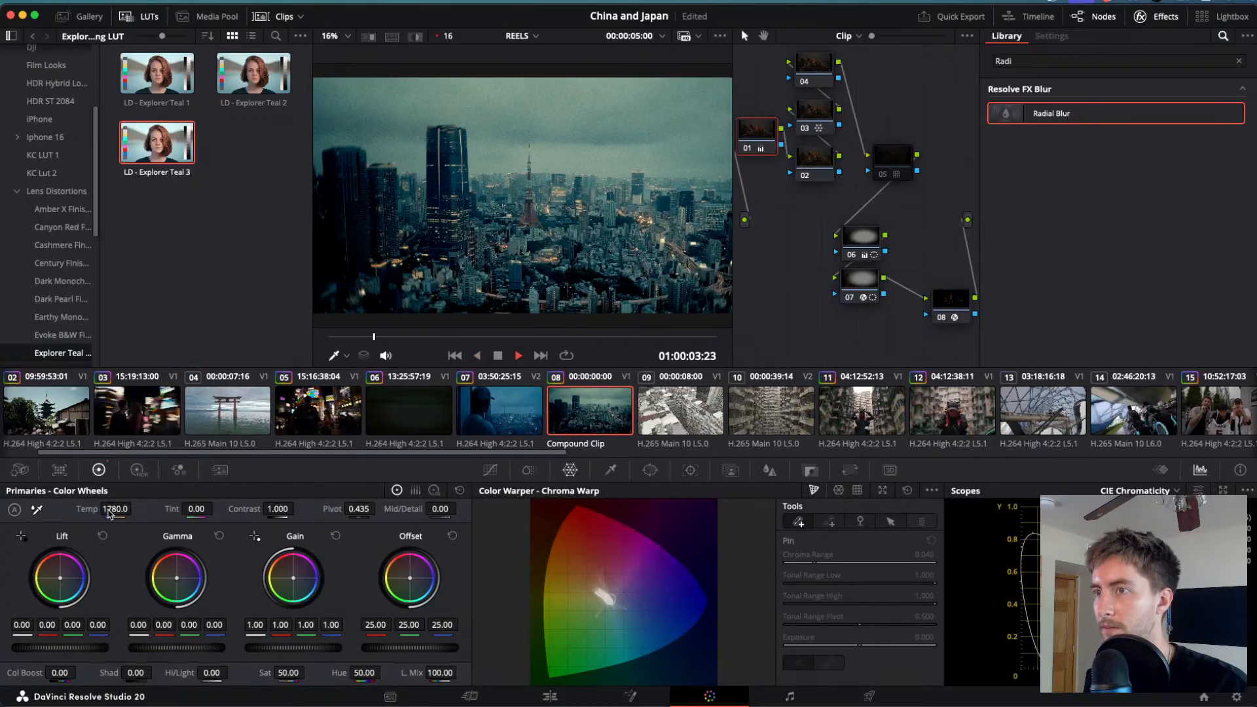
pyautogui.press('l')
pyautogui.press('k')
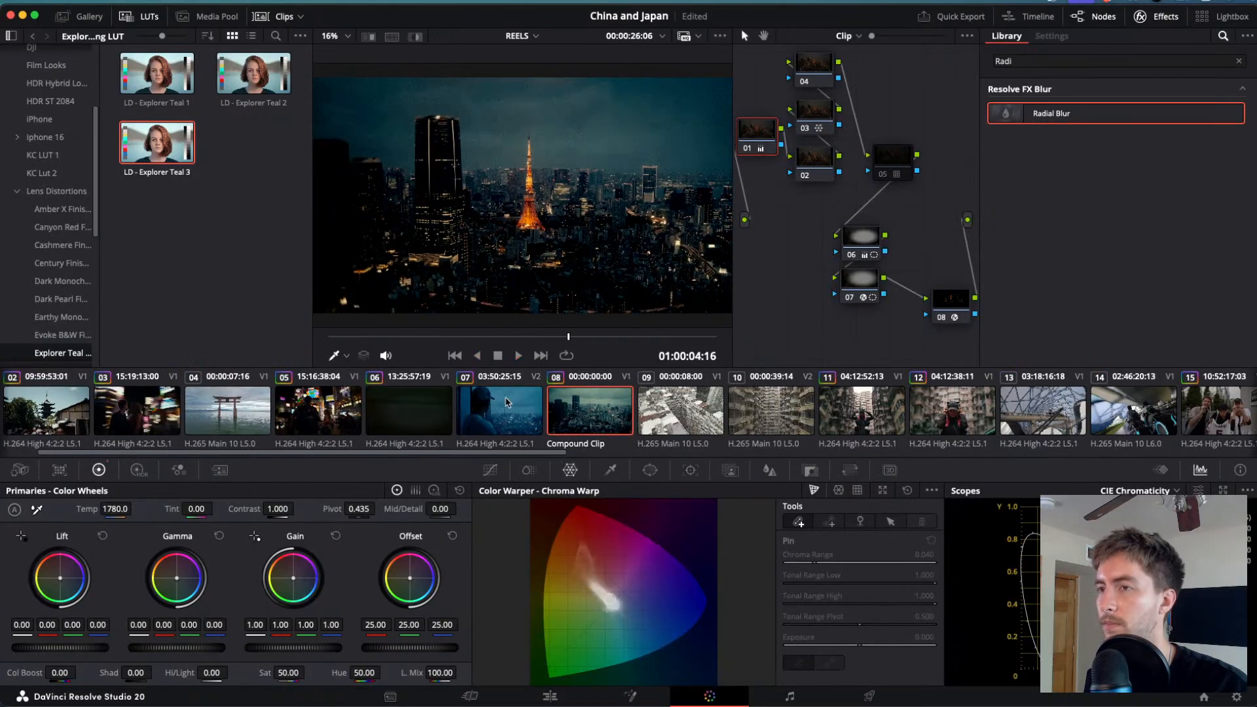
# - Set node 01's Temp to 1350 on clip 07 and play across the cut to the skyline compound clip
pyautogui.click(509, 402)
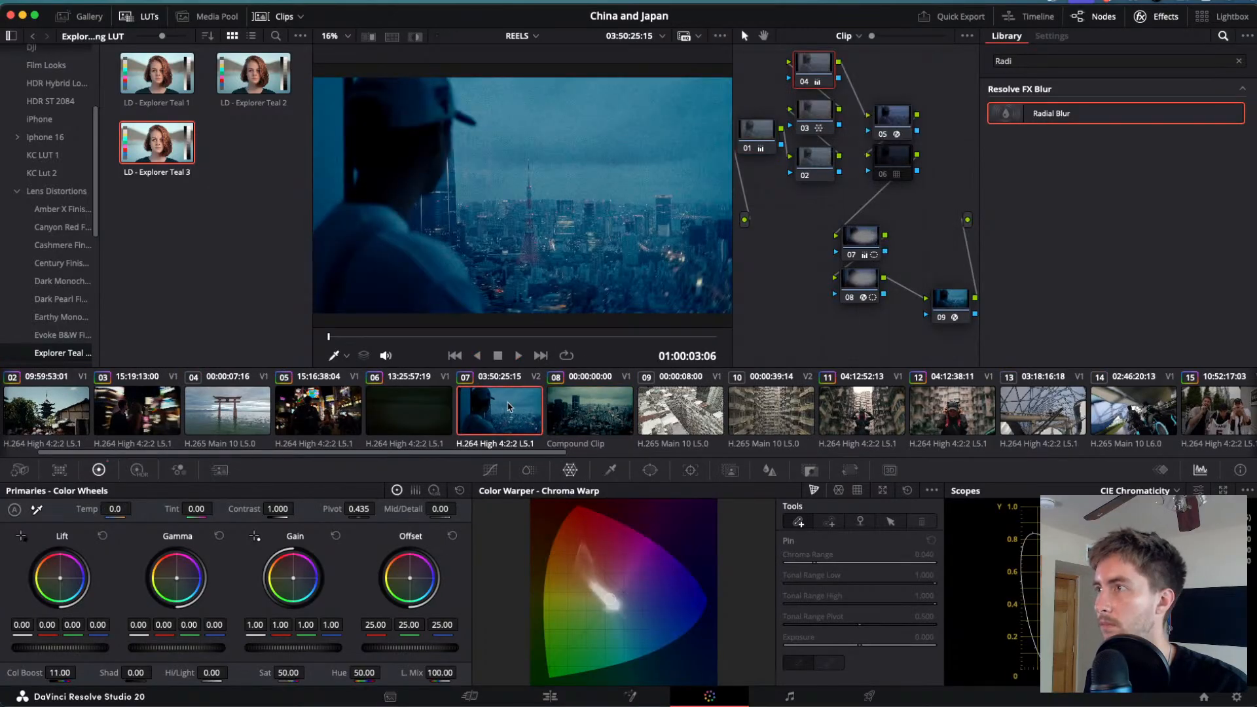
pyautogui.click(754, 134)
pyautogui.moveTo(115, 509); pyautogui.dragTo(136, 509)
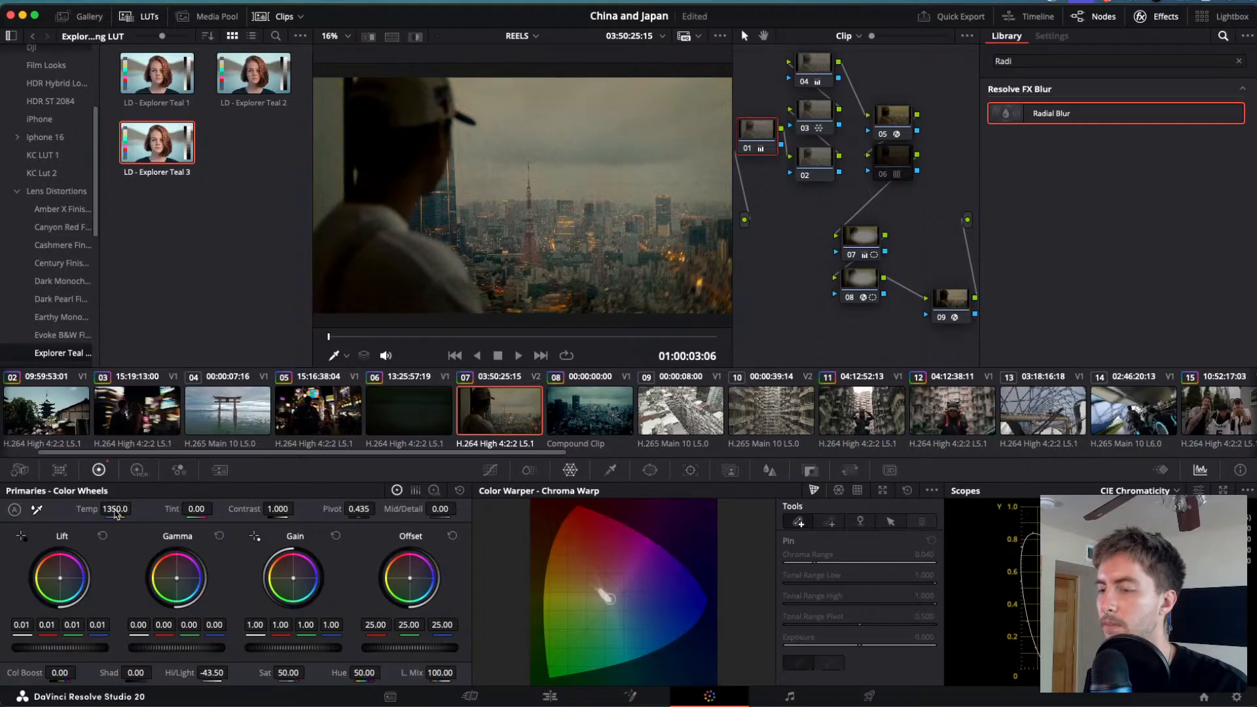
pyautogui.press('space')
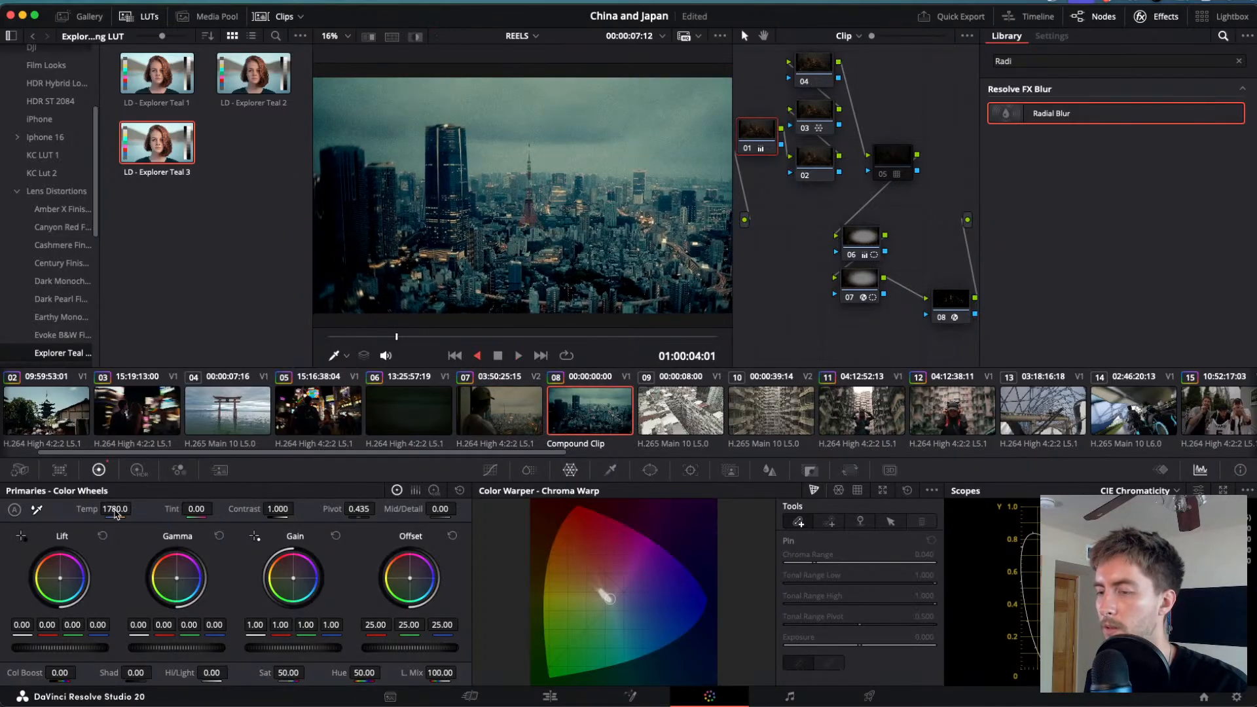
pyautogui.press('l')
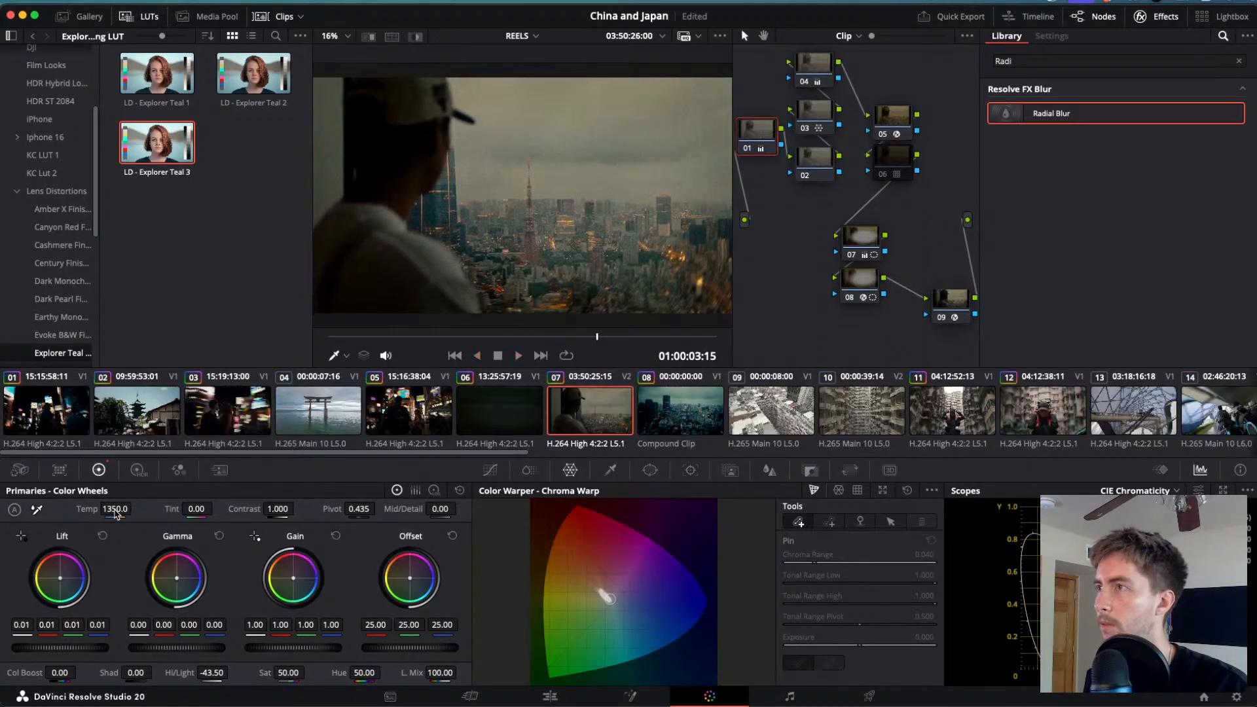
# - Set node 01's Temp to 2410 on the skyline compound clip and play it against clip 07
pyautogui.click(683, 419)
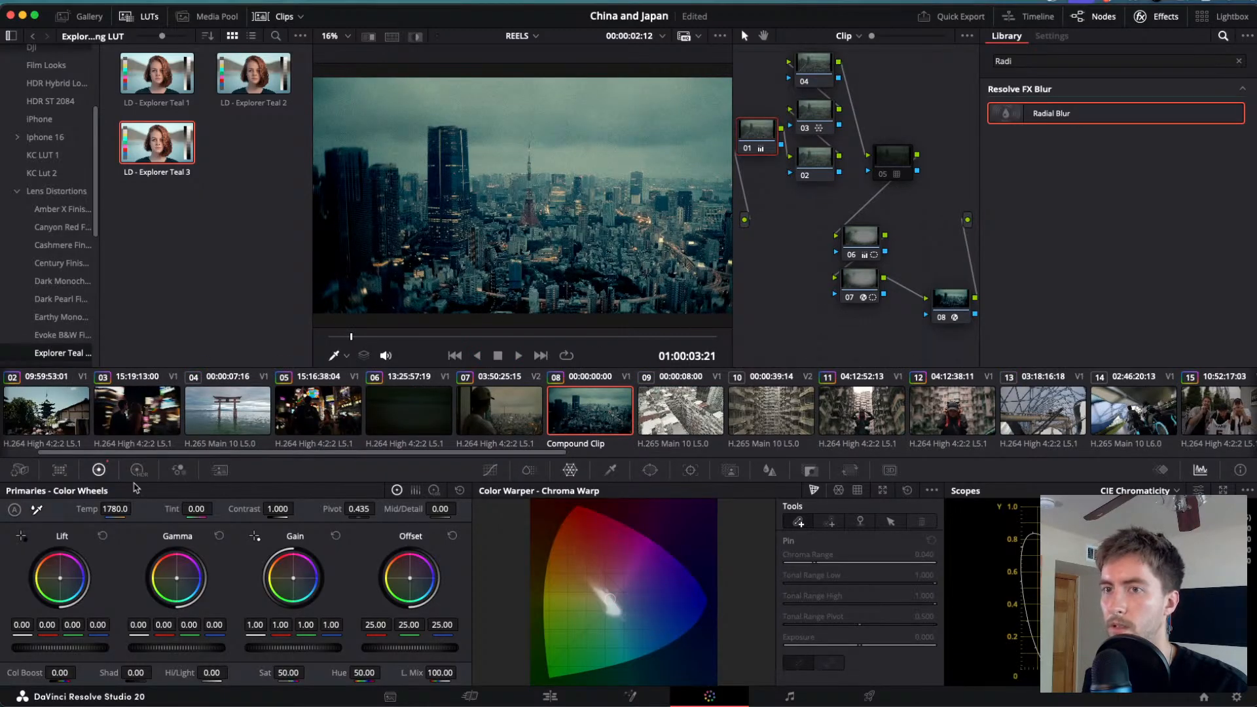
pyautogui.moveTo(115, 509); pyautogui.dragTo(78, 509)
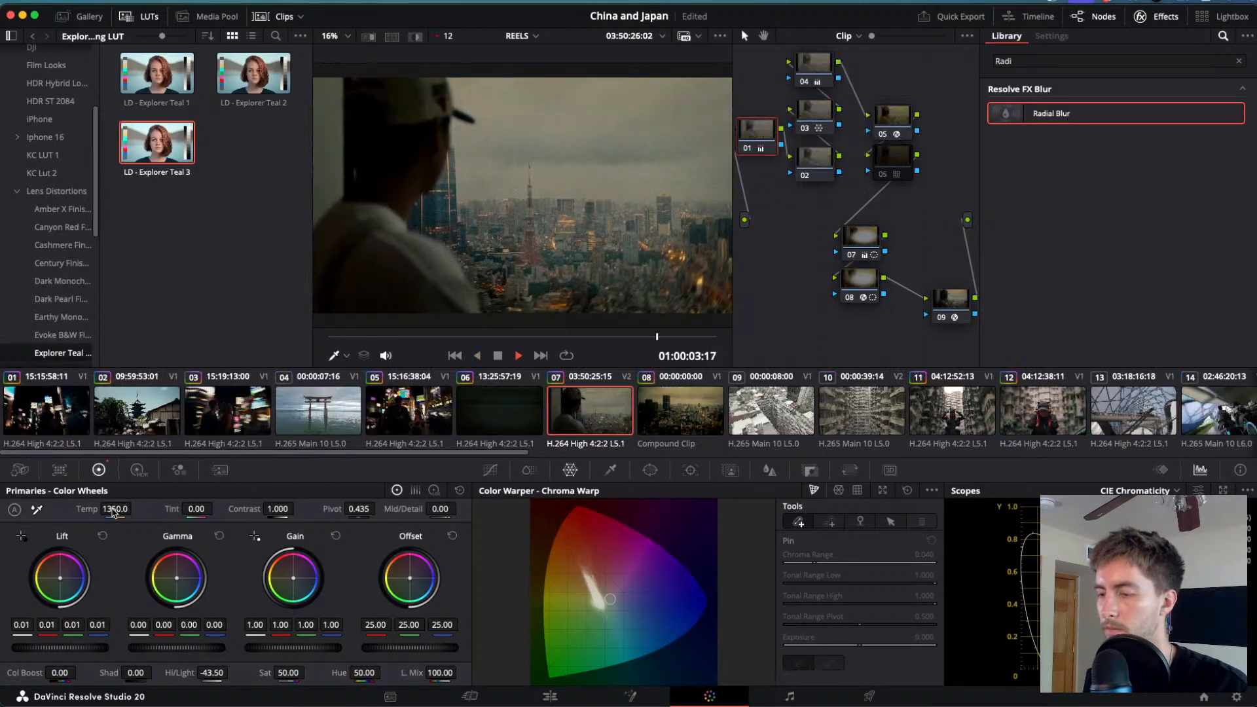
pyautogui.moveTo(112, 512); pyautogui.dragTo(107, 509)
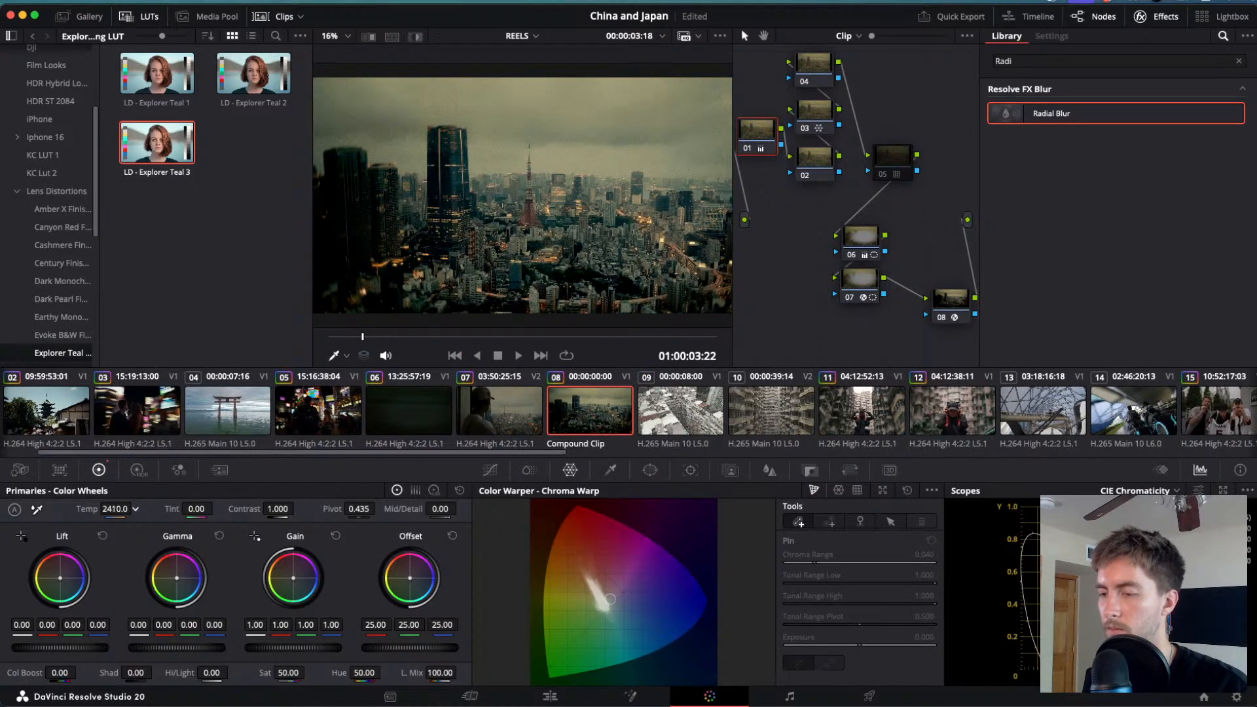
pyautogui.press('l')
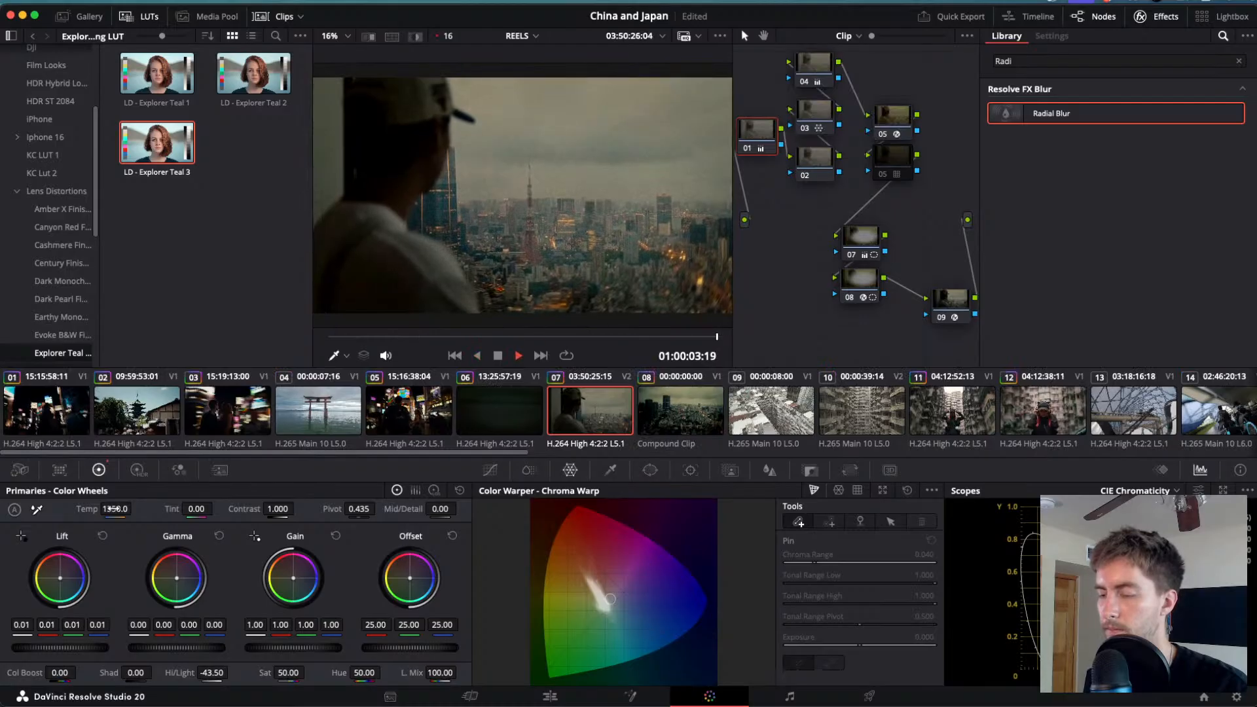
pyautogui.press('j')
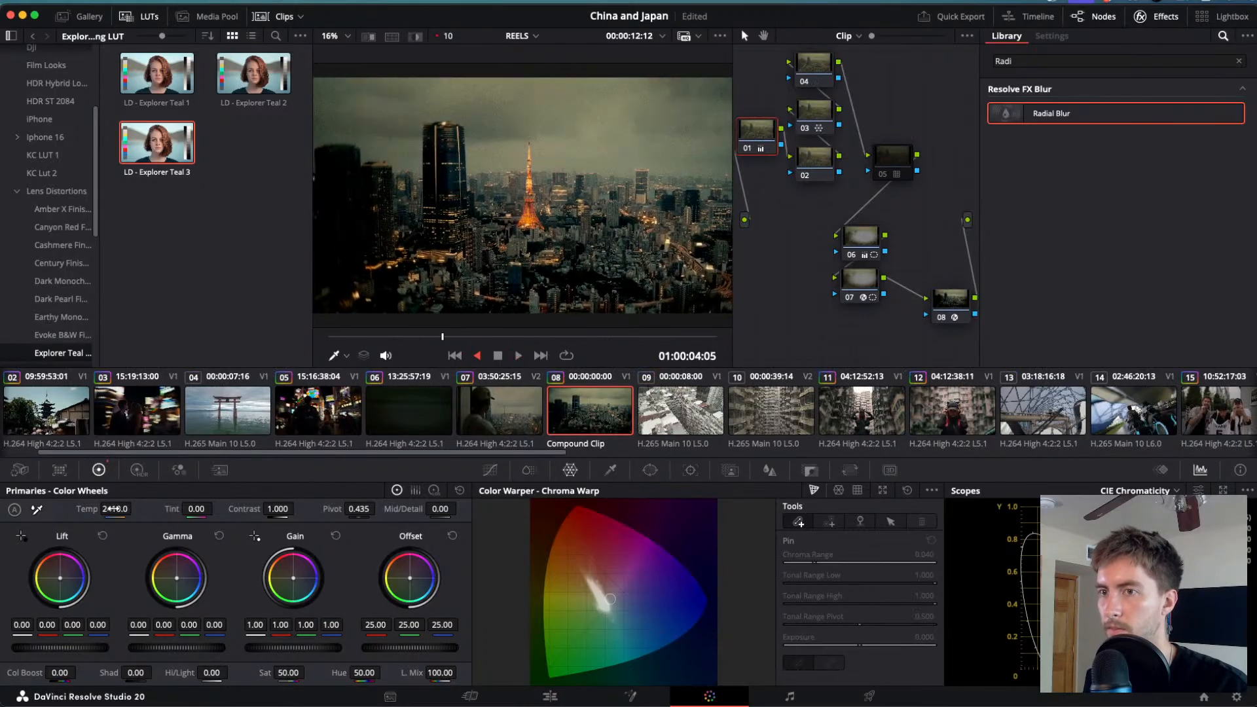
pyautogui.press('l')
pyautogui.press('k')
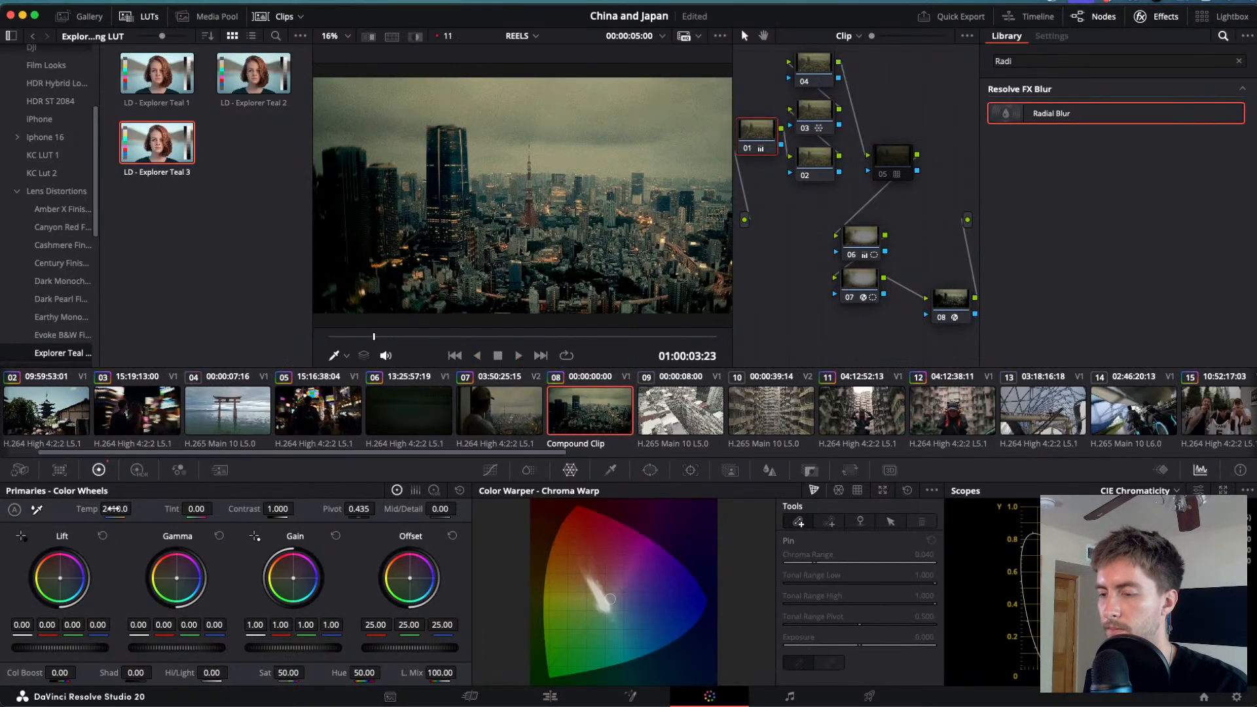
# - Reduce the skyline compound clip's node 01 Temp to 2360 while replaying the cut from clip 07
pyautogui.moveTo(116, 509); pyautogui.dragTo(135, 509)
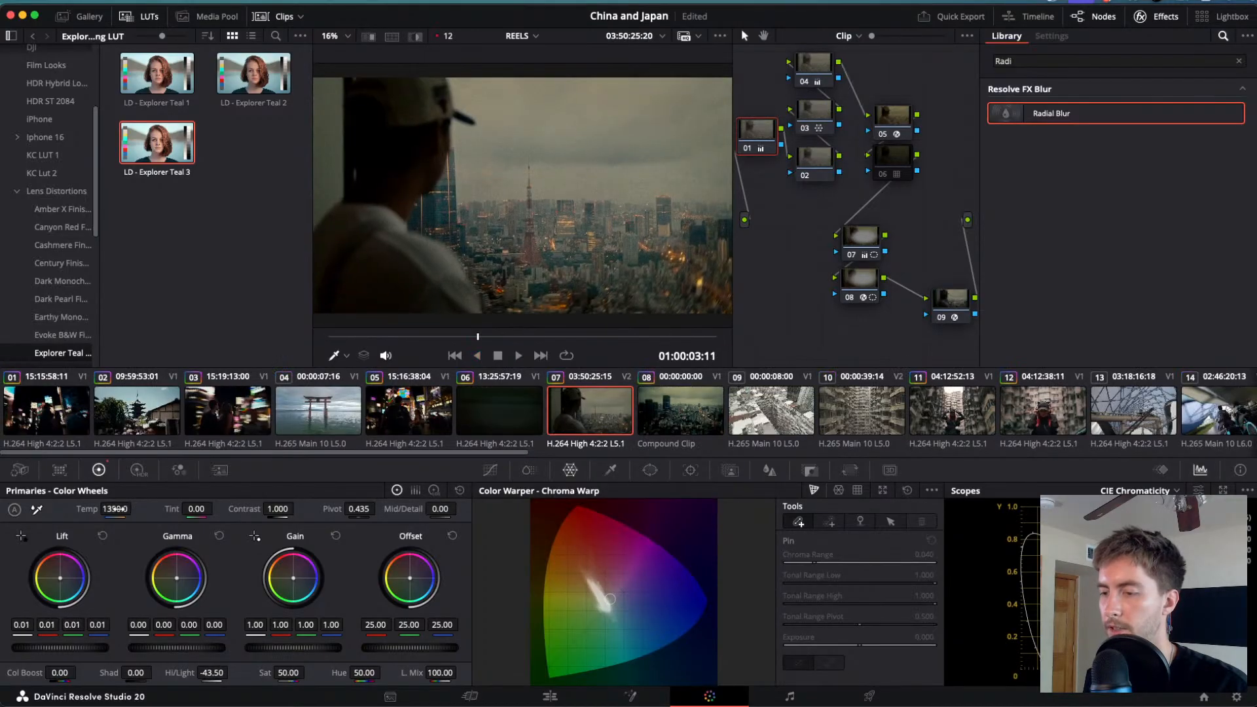
pyautogui.press('l')
pyautogui.press('k')
pyautogui.press('j')
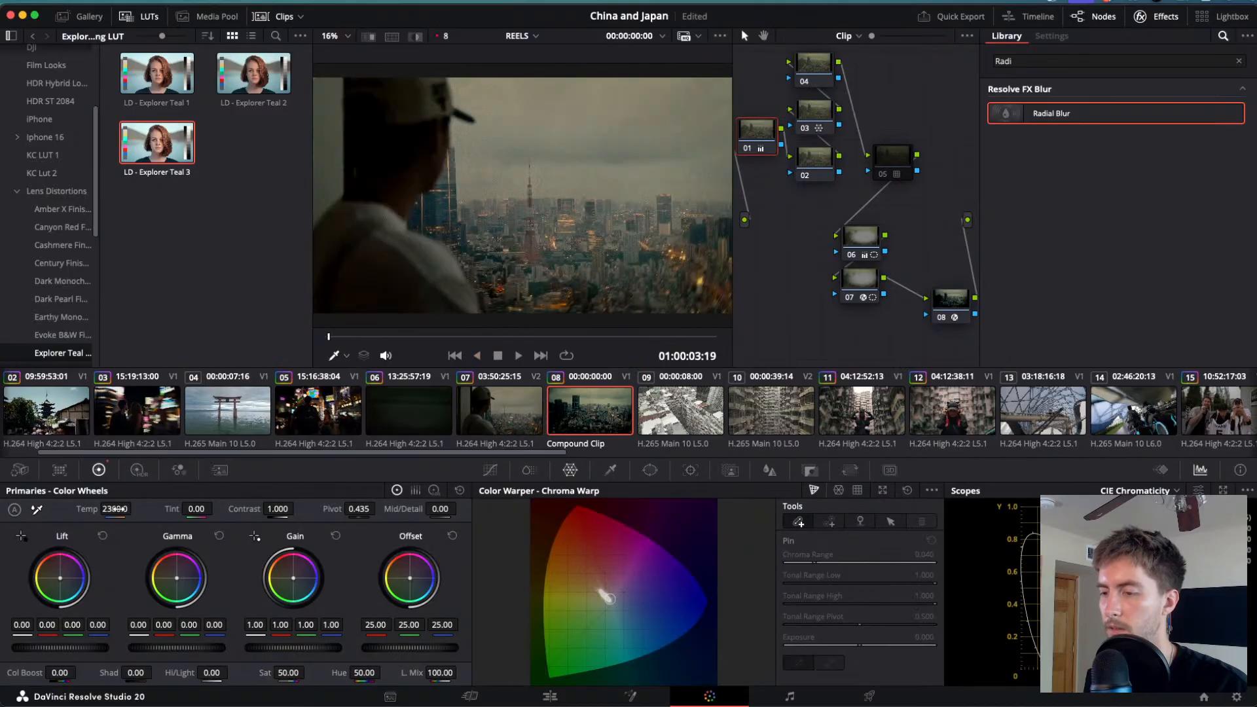
pyautogui.press('l')
pyautogui.press('j')
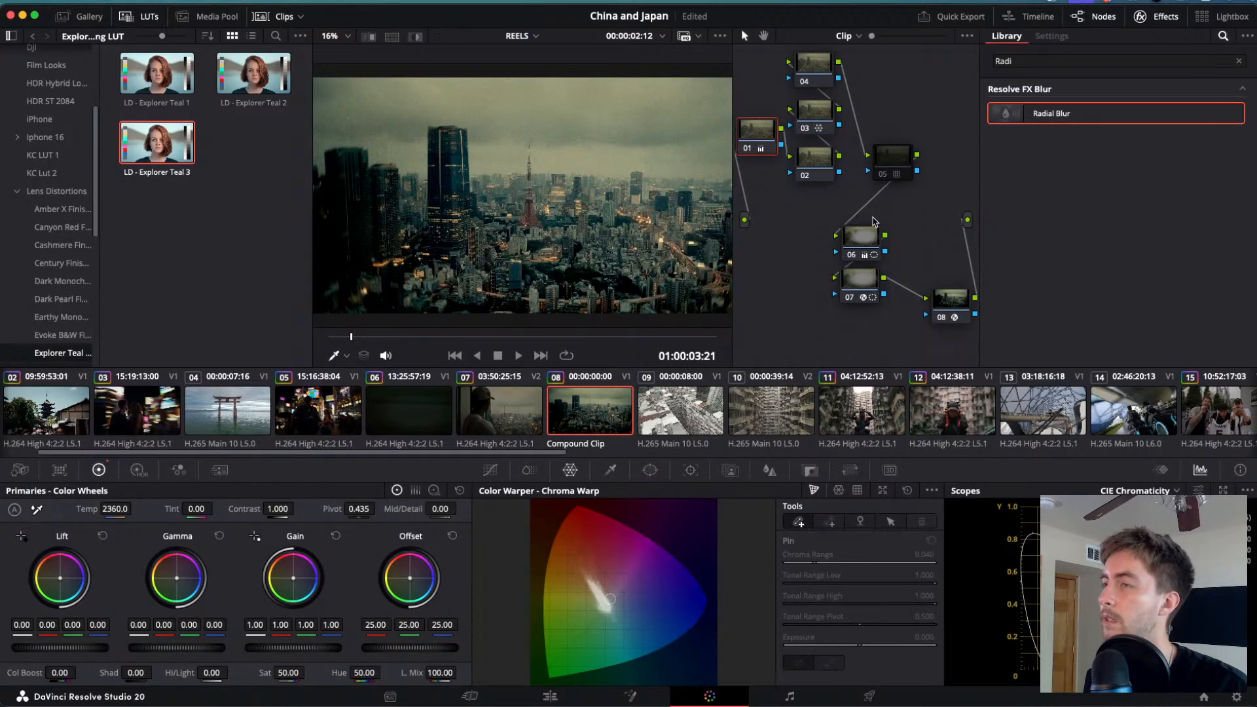
# - On node 02 of the skyline compound clip, set Saturation to 44 and Color Boost to 25, then compare with clip 07
pyautogui.click(820, 158)
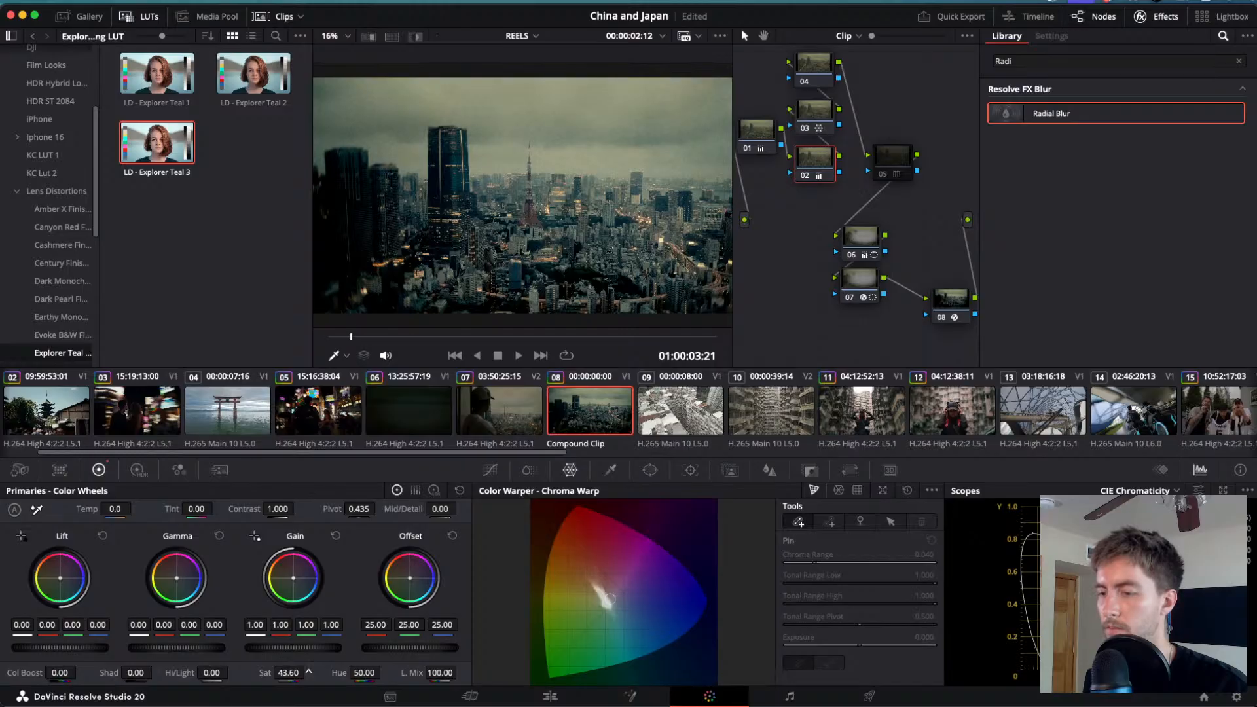
pyautogui.moveTo(309, 671); pyautogui.dragTo(289, 674)
pyautogui.moveTo(60, 673)
pyautogui.mouseDown()
pyautogui.moveTo(106, 673)
pyautogui.moveTo(81, 673)
pyautogui.mouseUp()
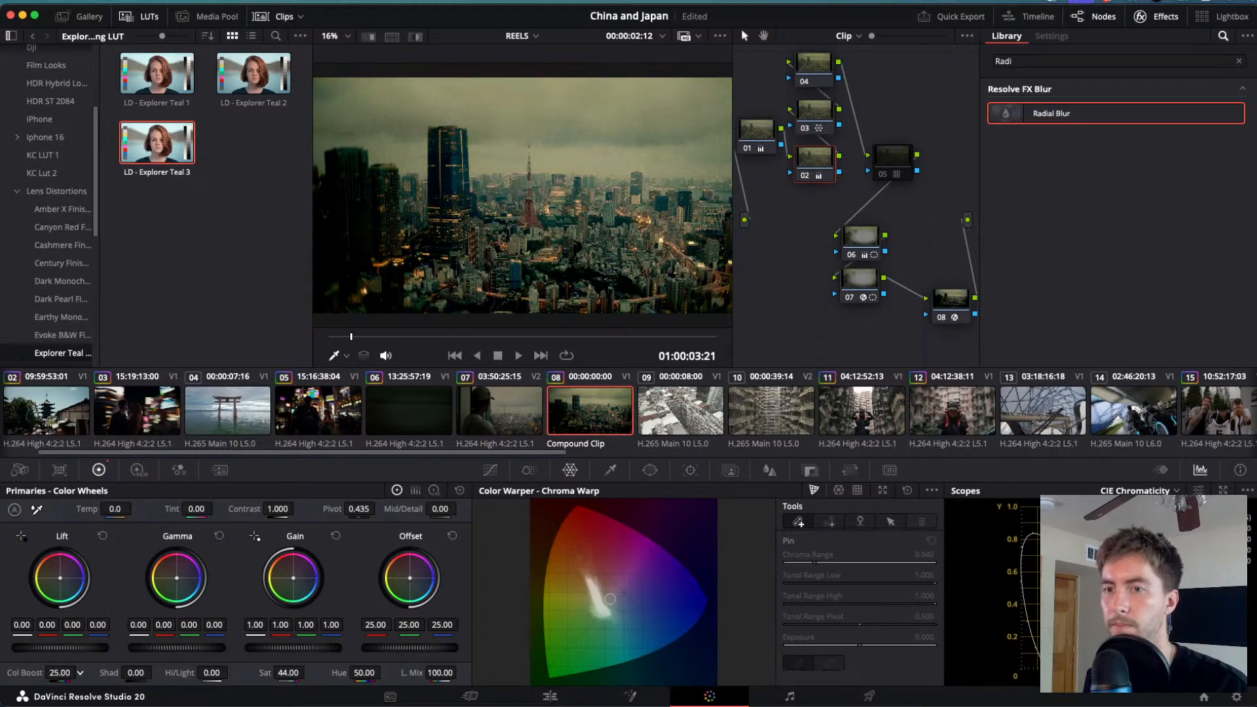
pyautogui.click(504, 420)
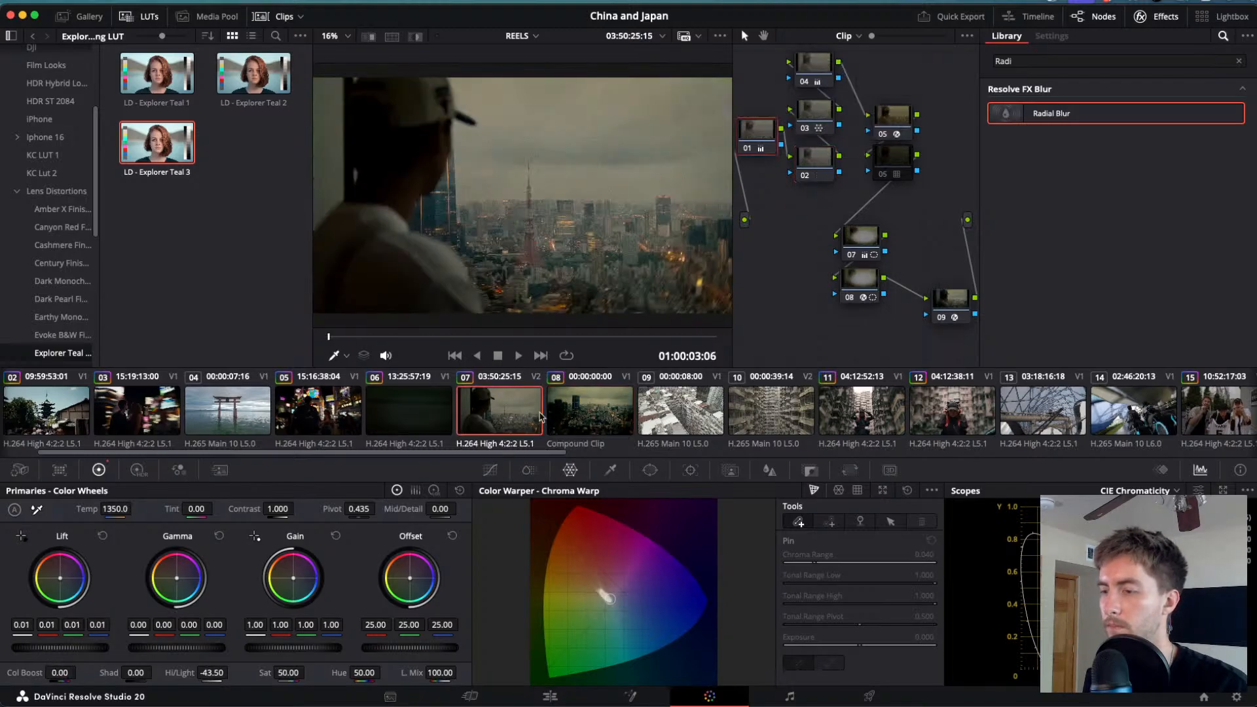
pyautogui.click(574, 415)
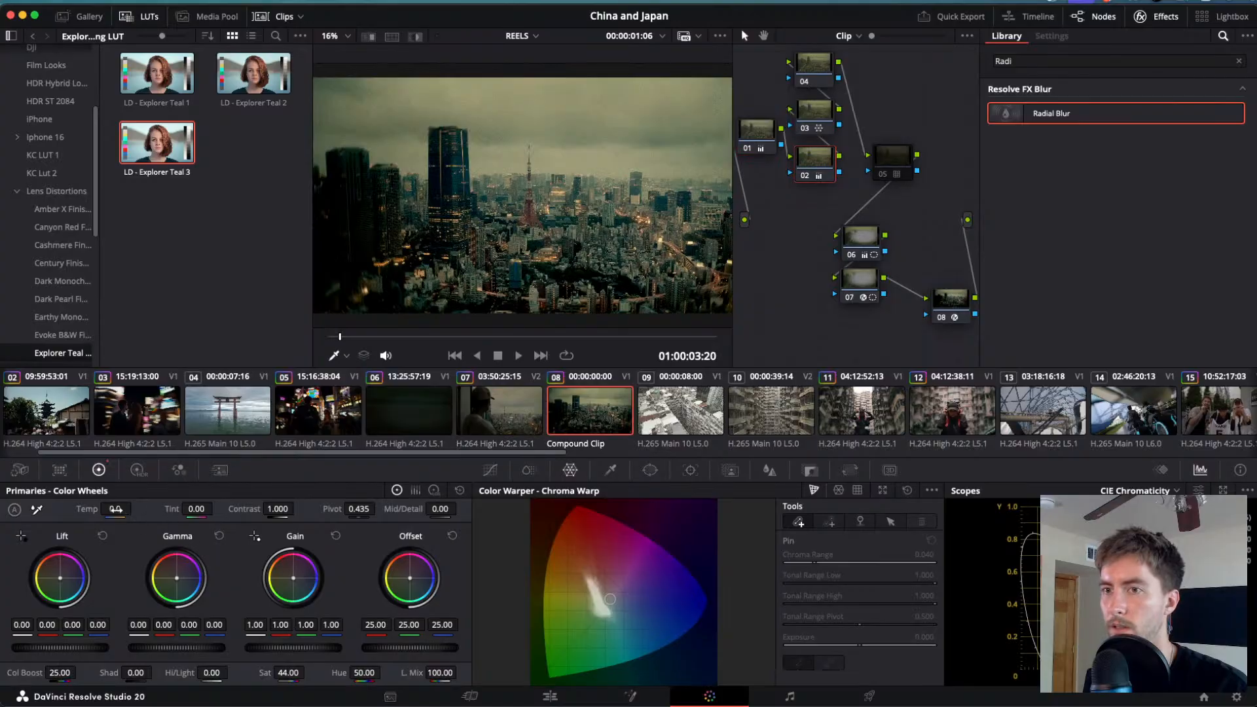
# - Lower node 01's Temp to 2070 on the skyline compound clip and compare it with clip 07
pyautogui.click(759, 134)
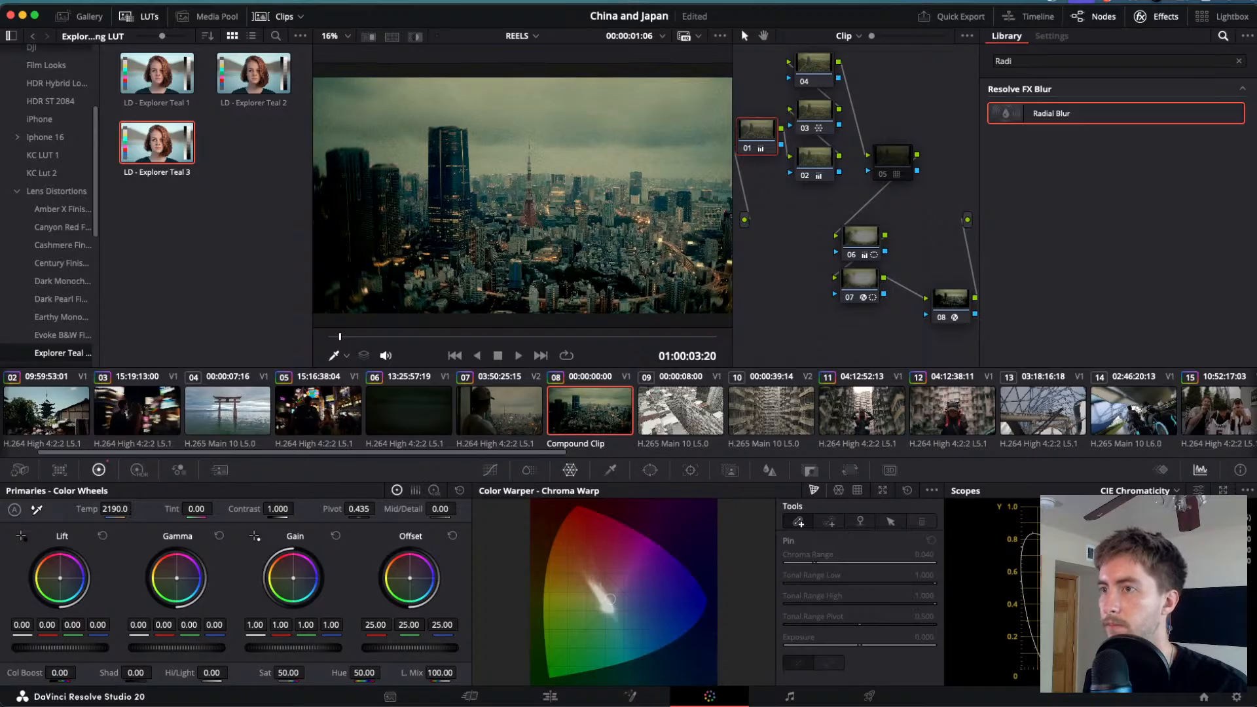
pyautogui.moveTo(115, 509); pyautogui.dragTo(104, 509)
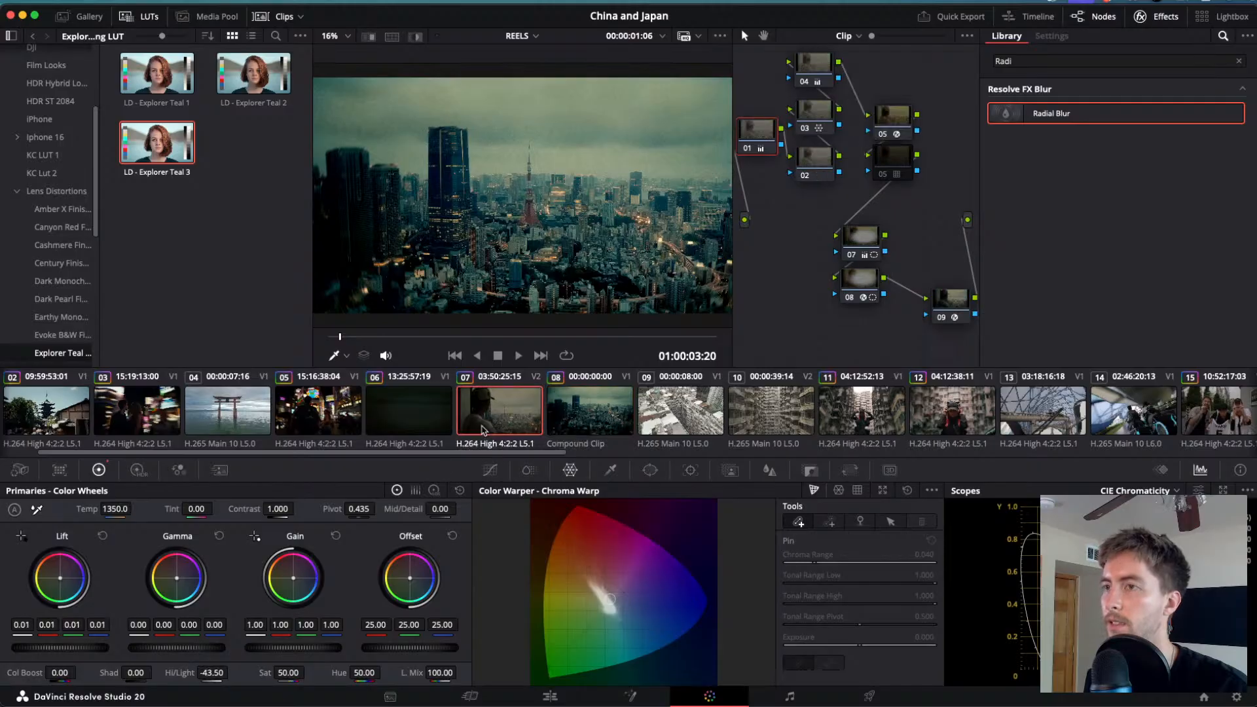
pyautogui.click(504, 416)
pyautogui.press('Down')
pyautogui.click(519, 407)
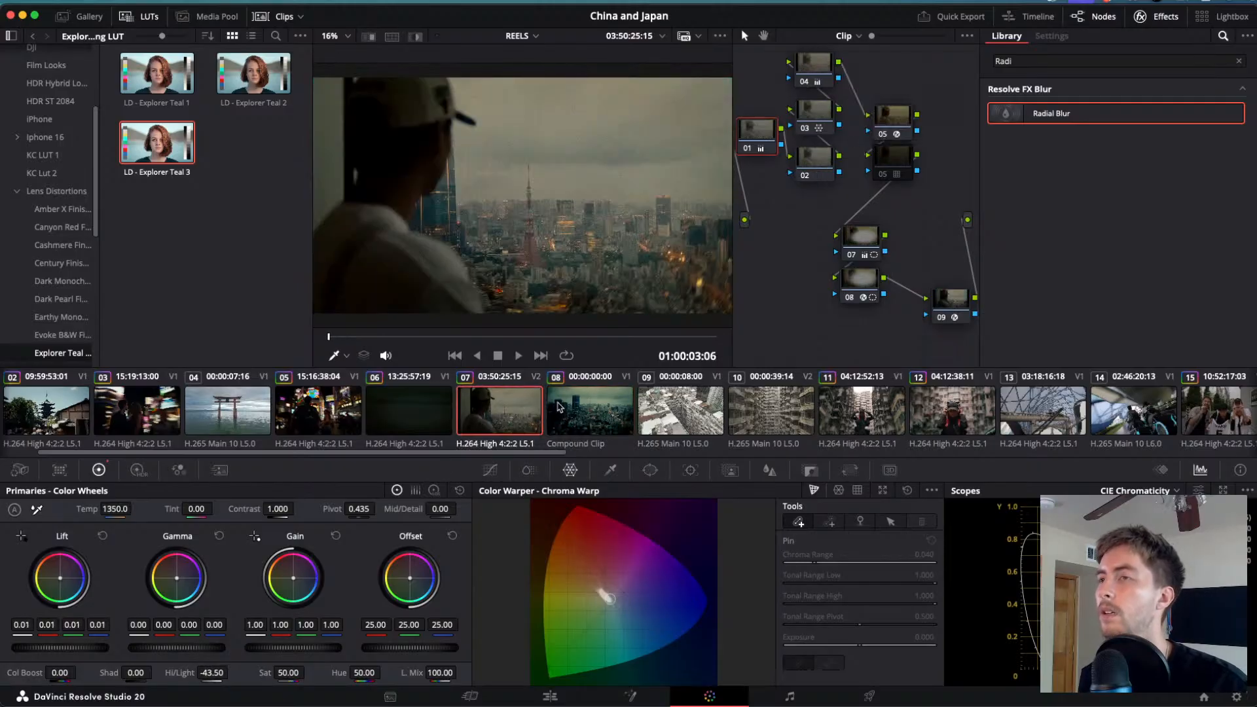
pyautogui.click(585, 411)
pyautogui.press('Up')
pyautogui.press('Down')
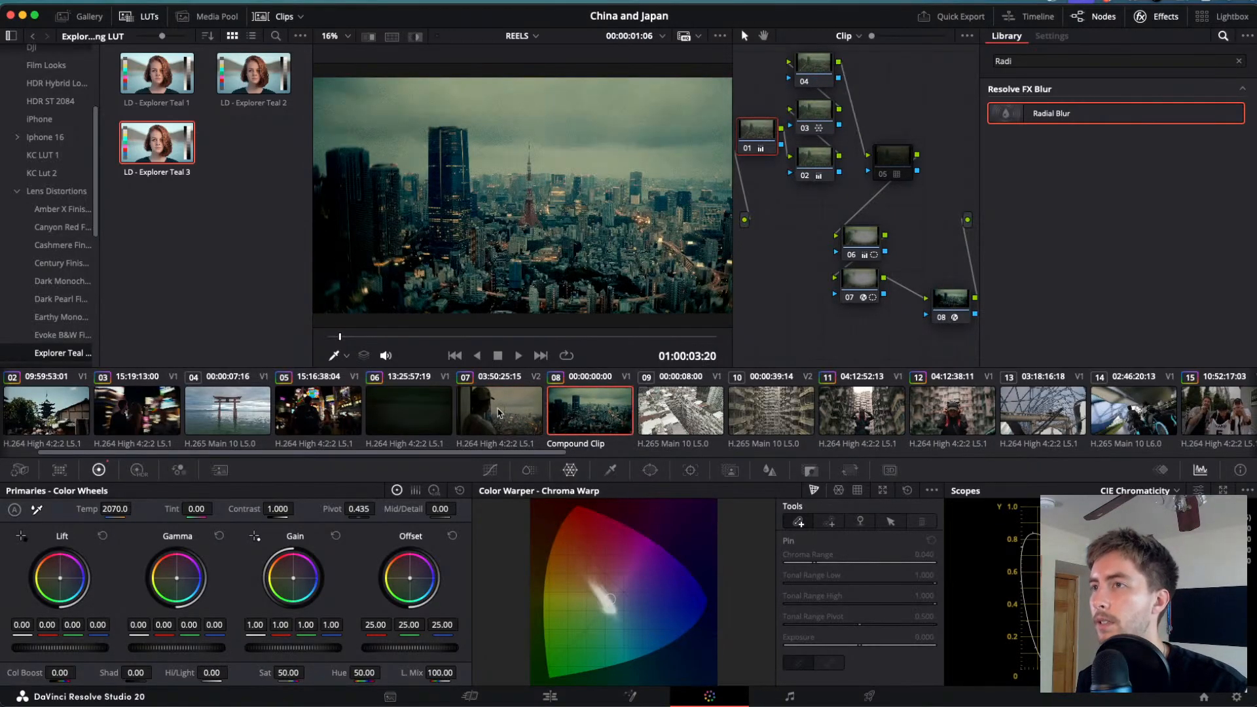
# - Set node 01 of the skyline compound clip to Temp 2400 and Saturation 42, checking the match against clip 07
pyautogui.moveTo(115, 509); pyautogui.dragTo(135, 509)
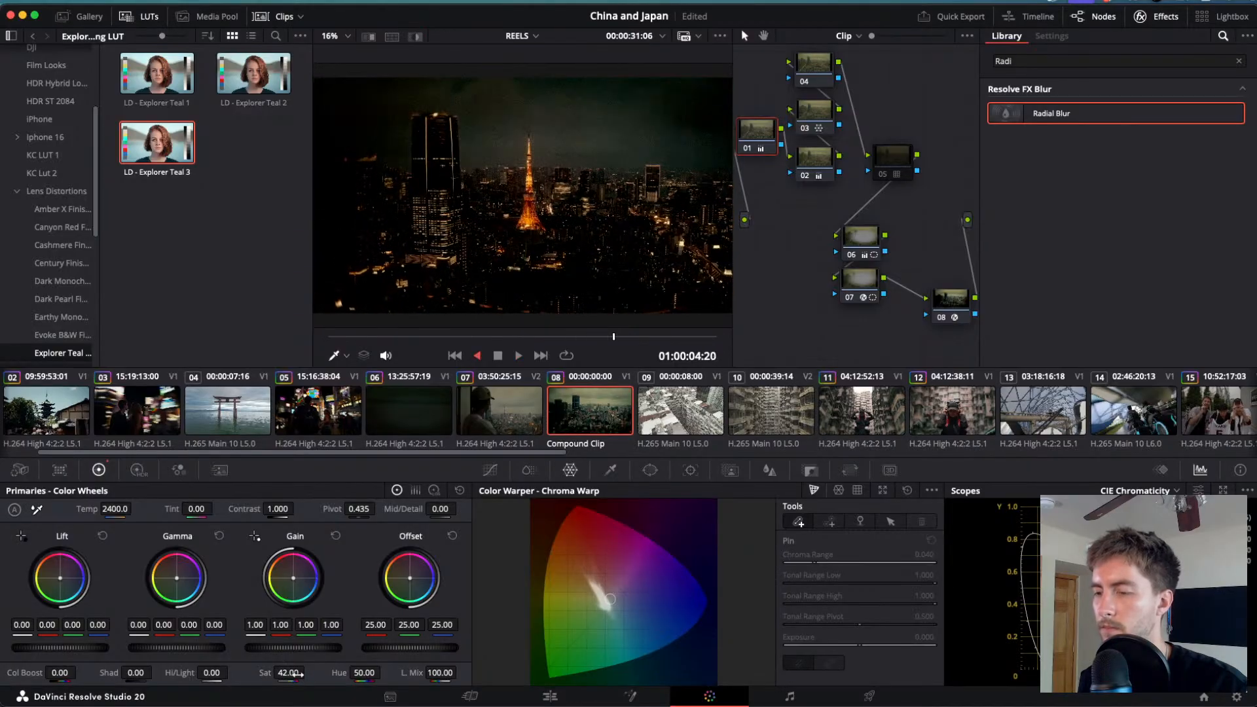
pyautogui.press('Up')
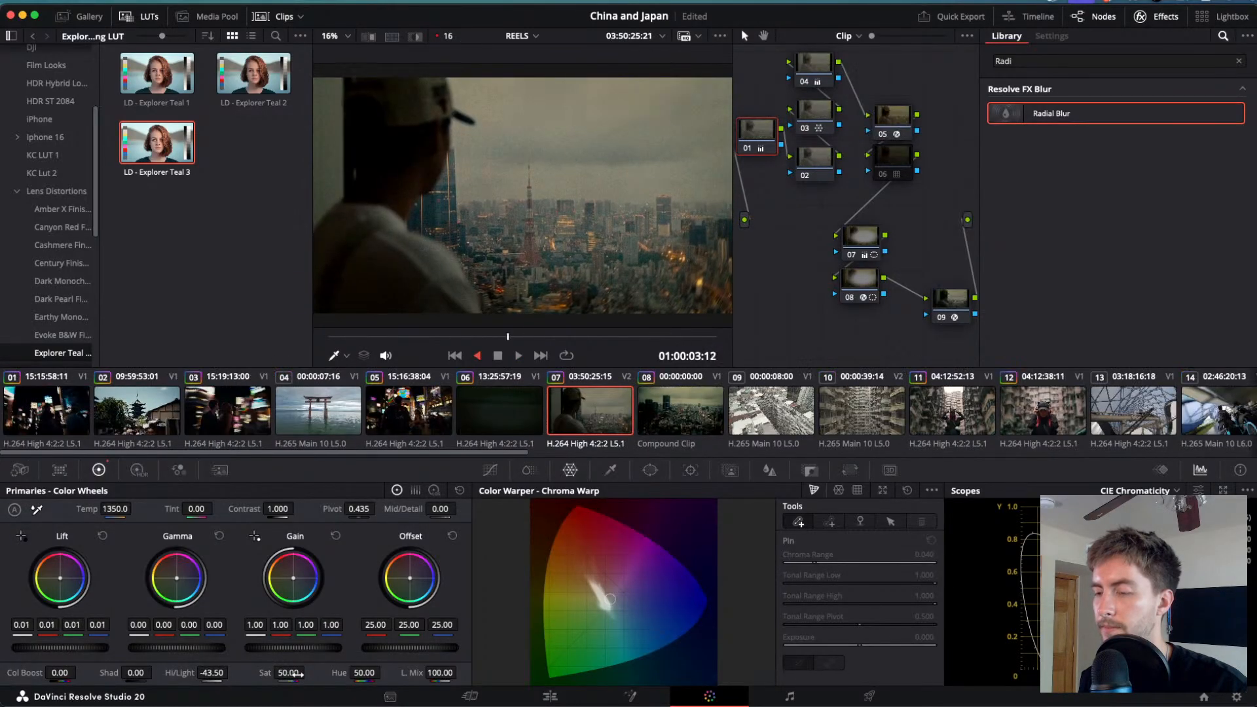
pyautogui.press('Down')
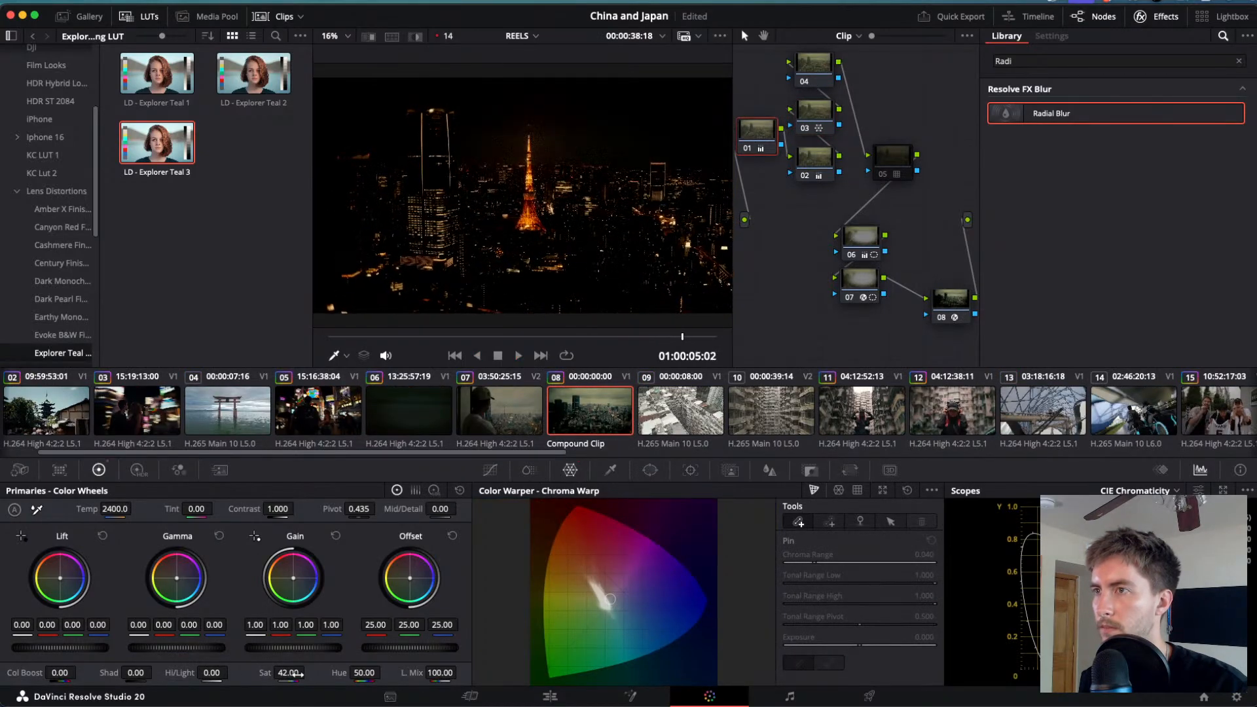
pyautogui.press('j')
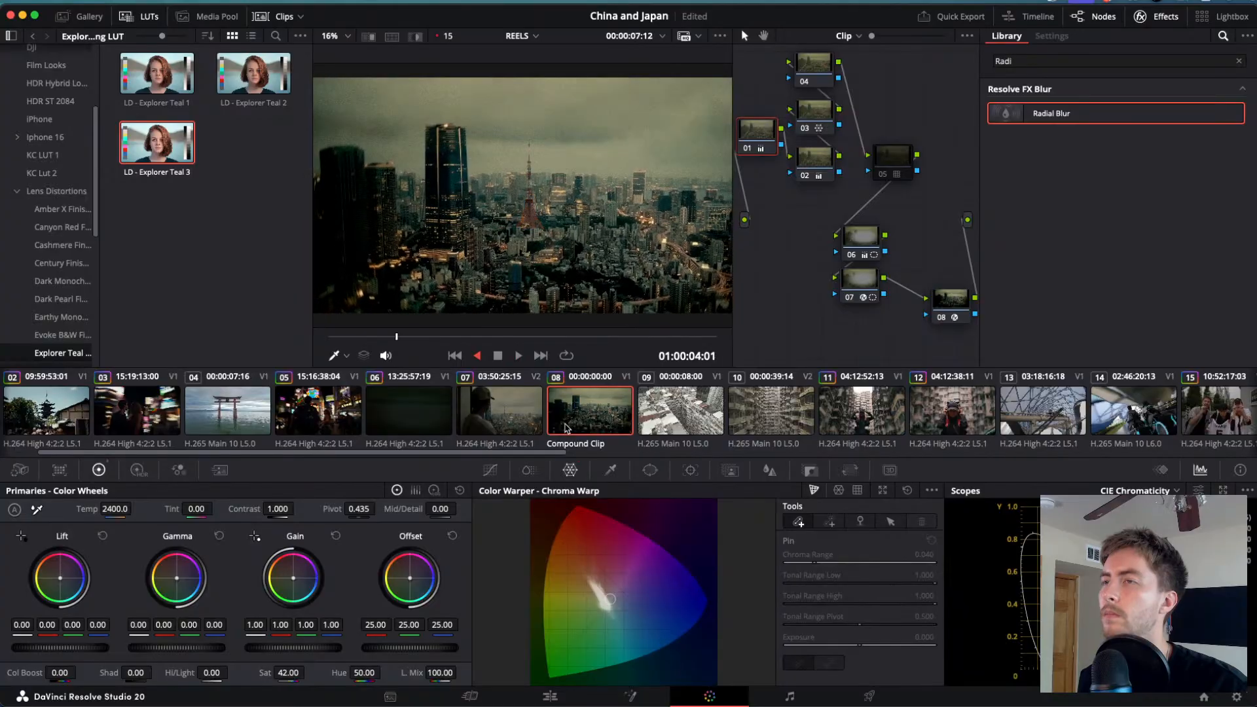
# - Set node 01 of clip 07 to Temp 1310 and Tint -11.50 while playing across the cut to the skyline clip
pyautogui.click(535, 423)
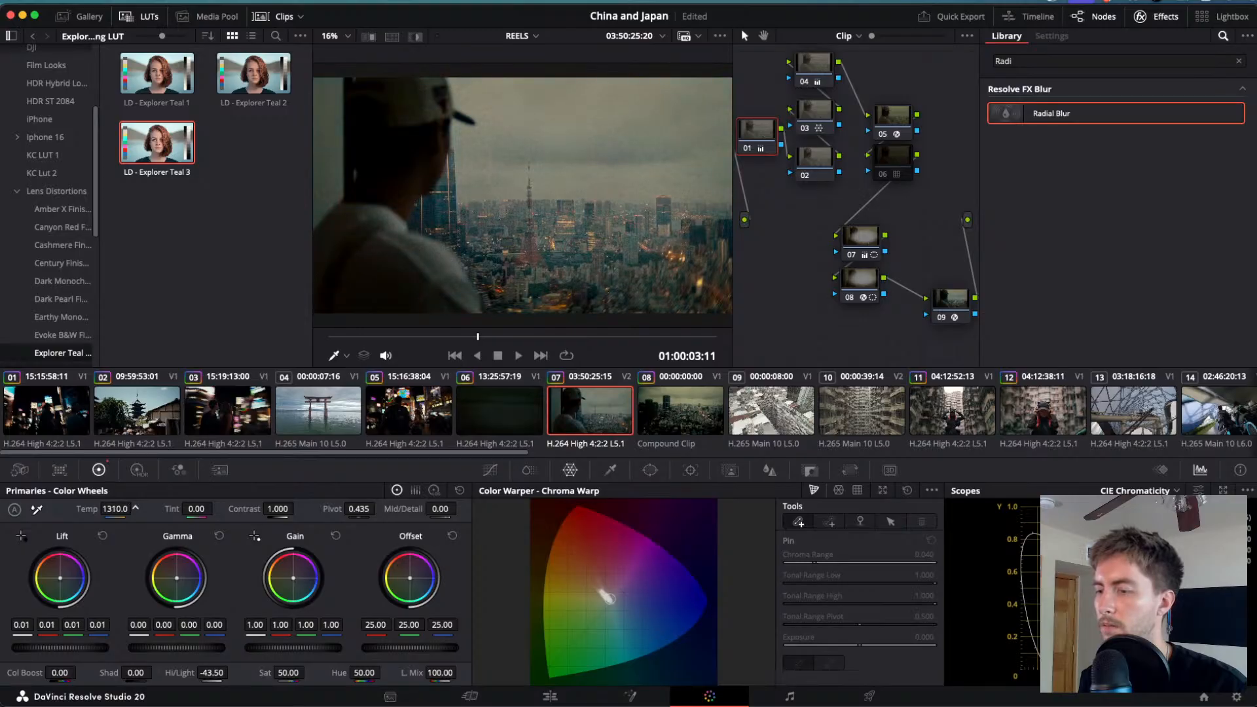
pyautogui.press('j')
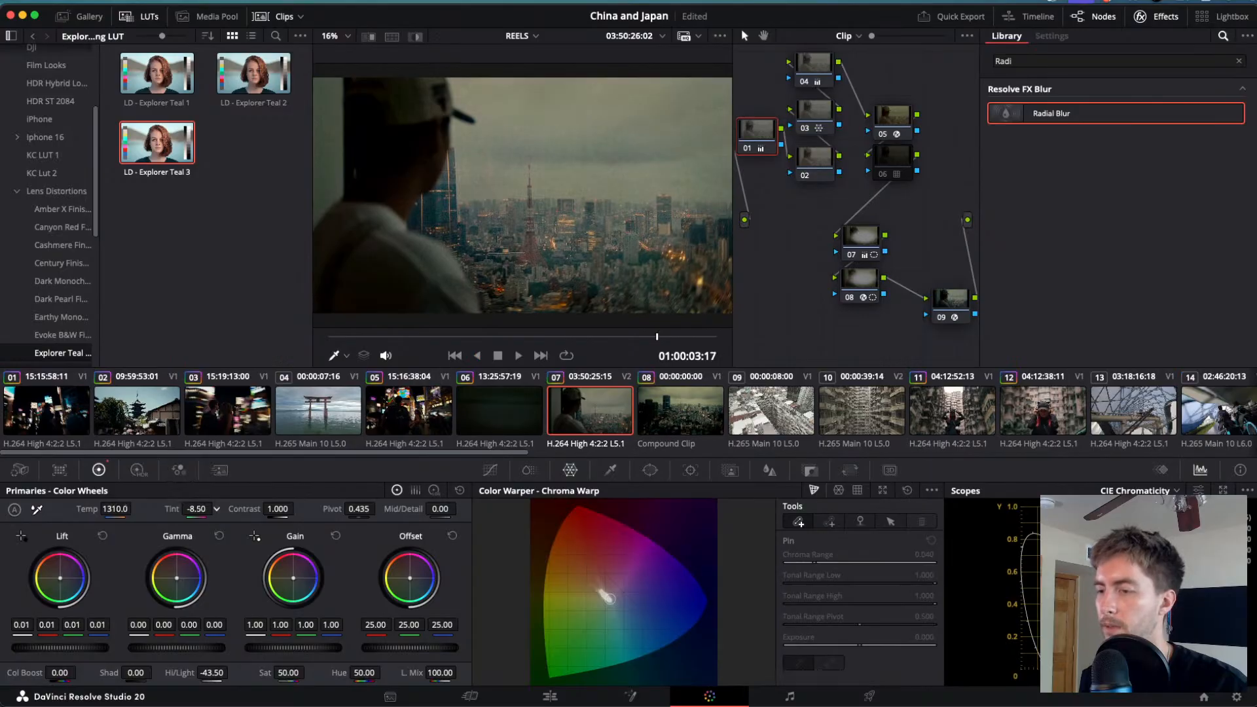
pyautogui.press('l')
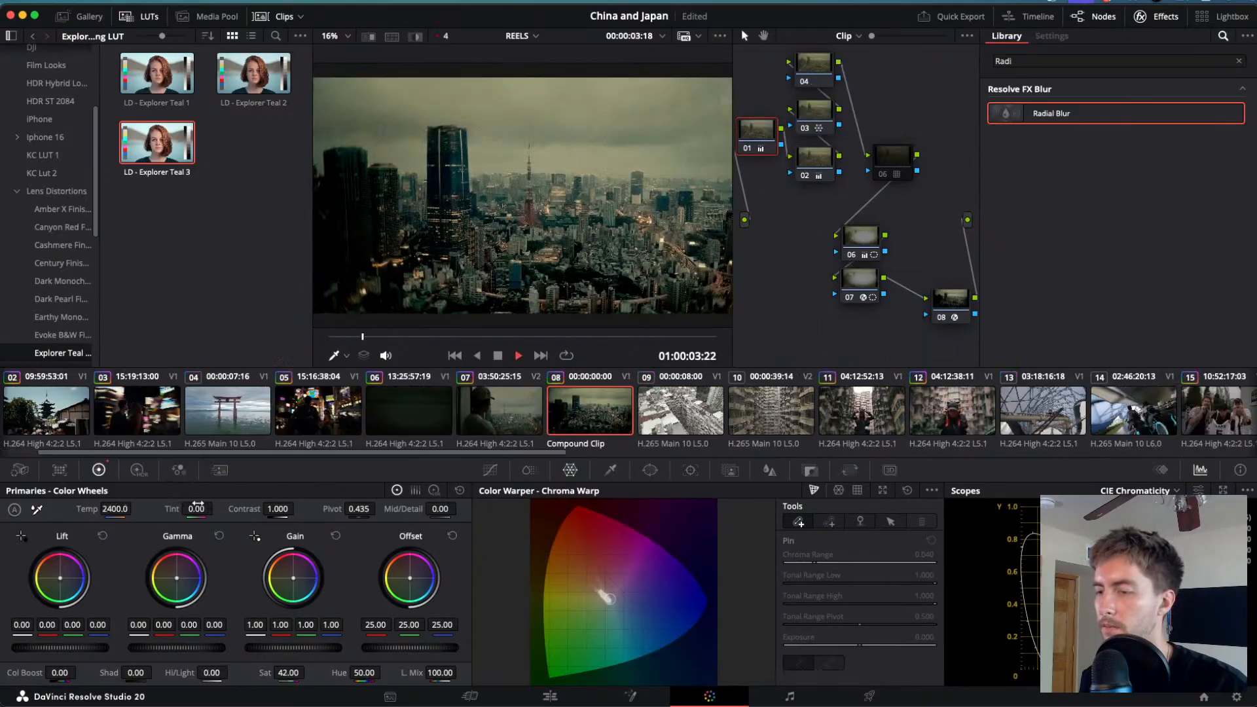
pyautogui.press('j')
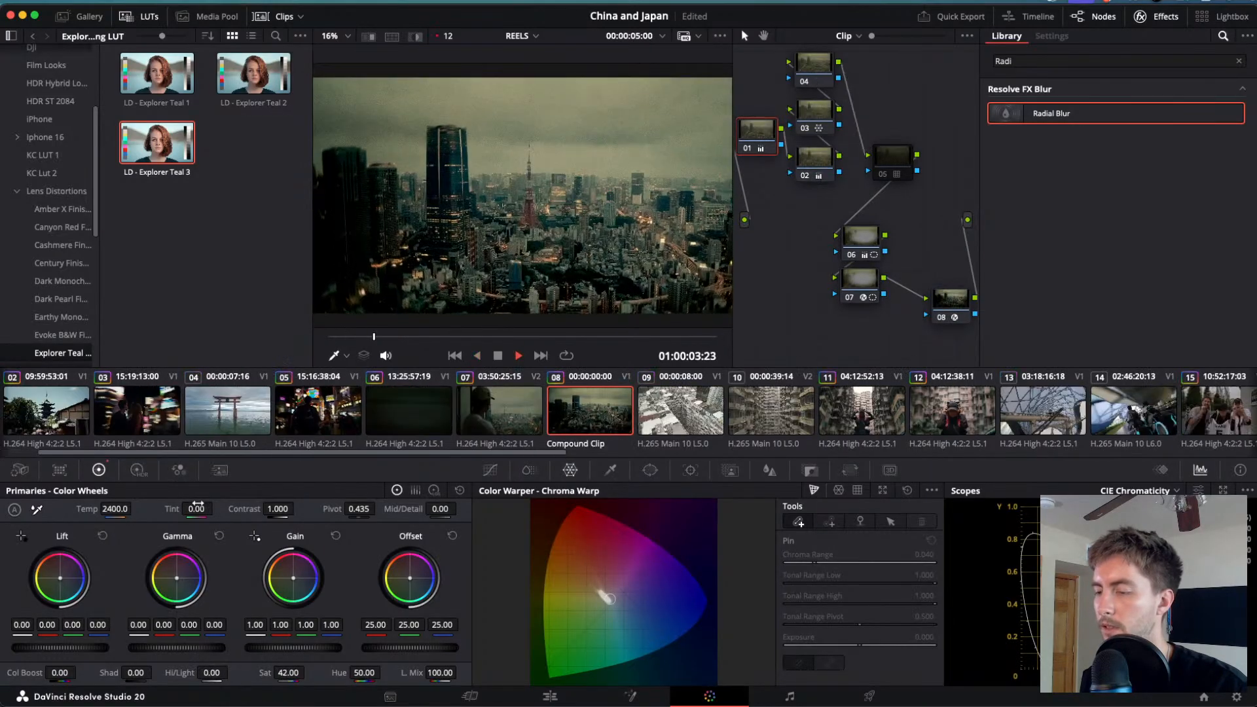
pyautogui.press('j')
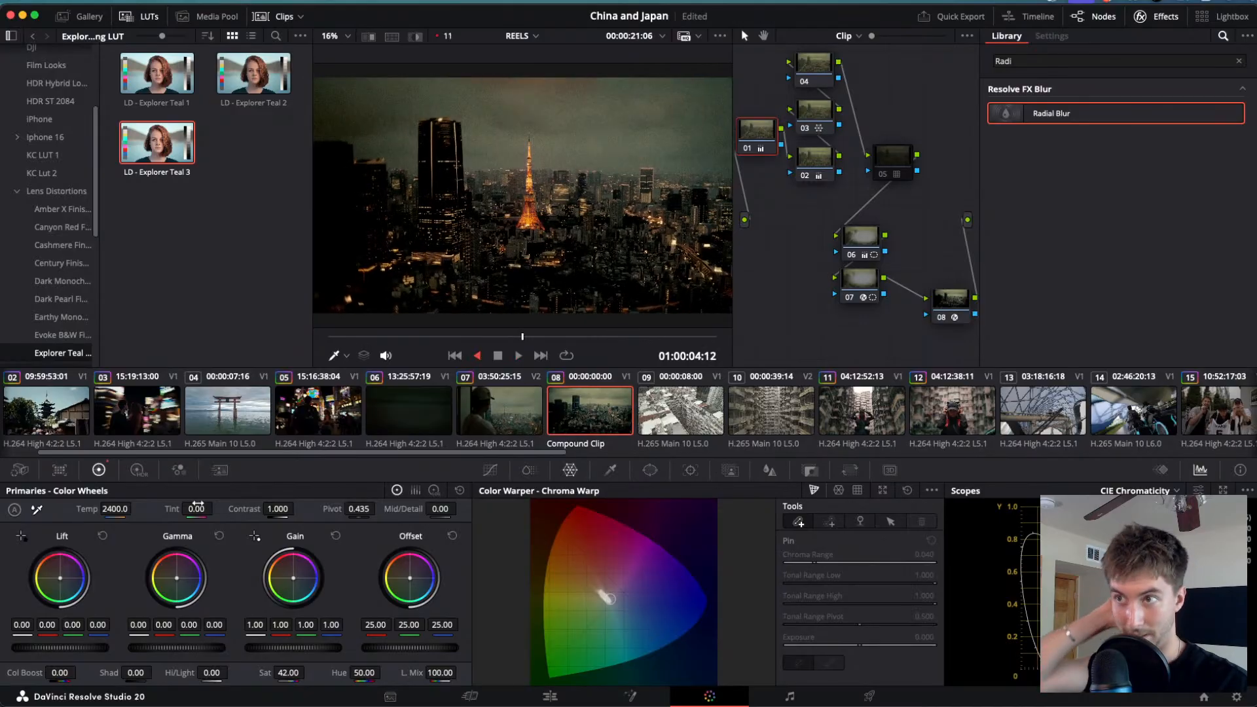
pyautogui.press('space')
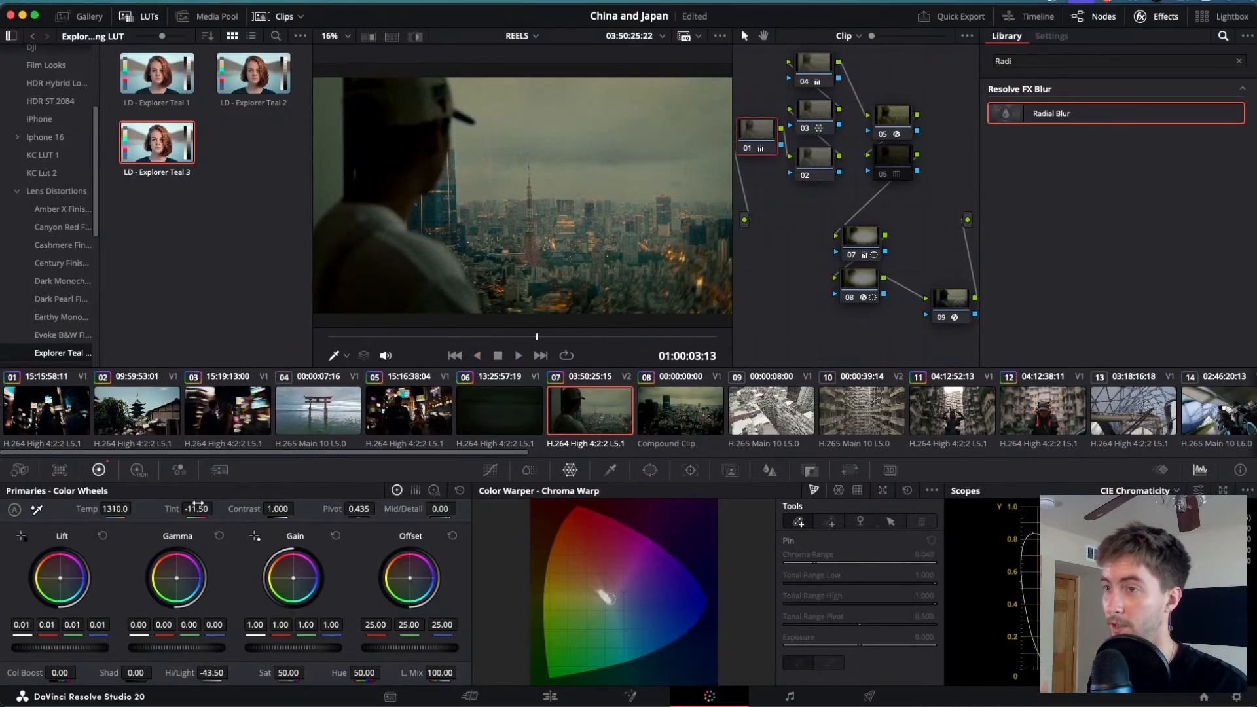
# - Play clip 07 and the skyline compound clip in full screen to compare their color match
pyautogui.press('super+f')
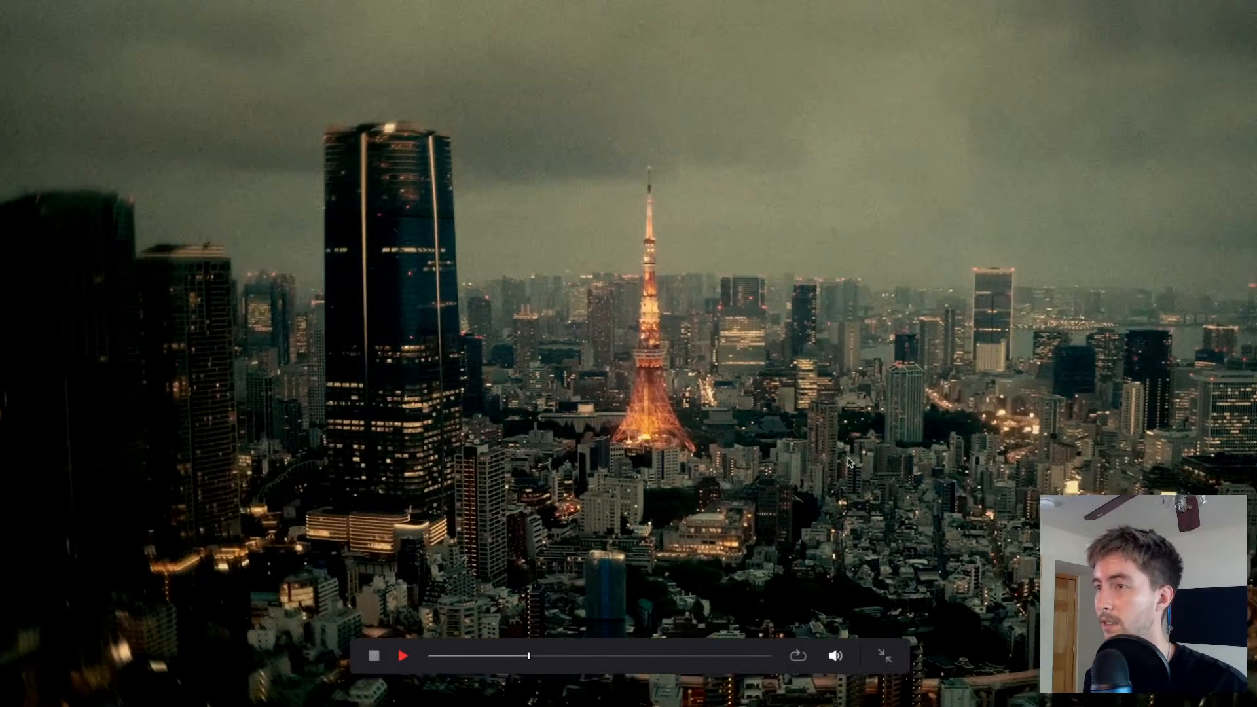
pyautogui.press('j')
pyautogui.press('j')
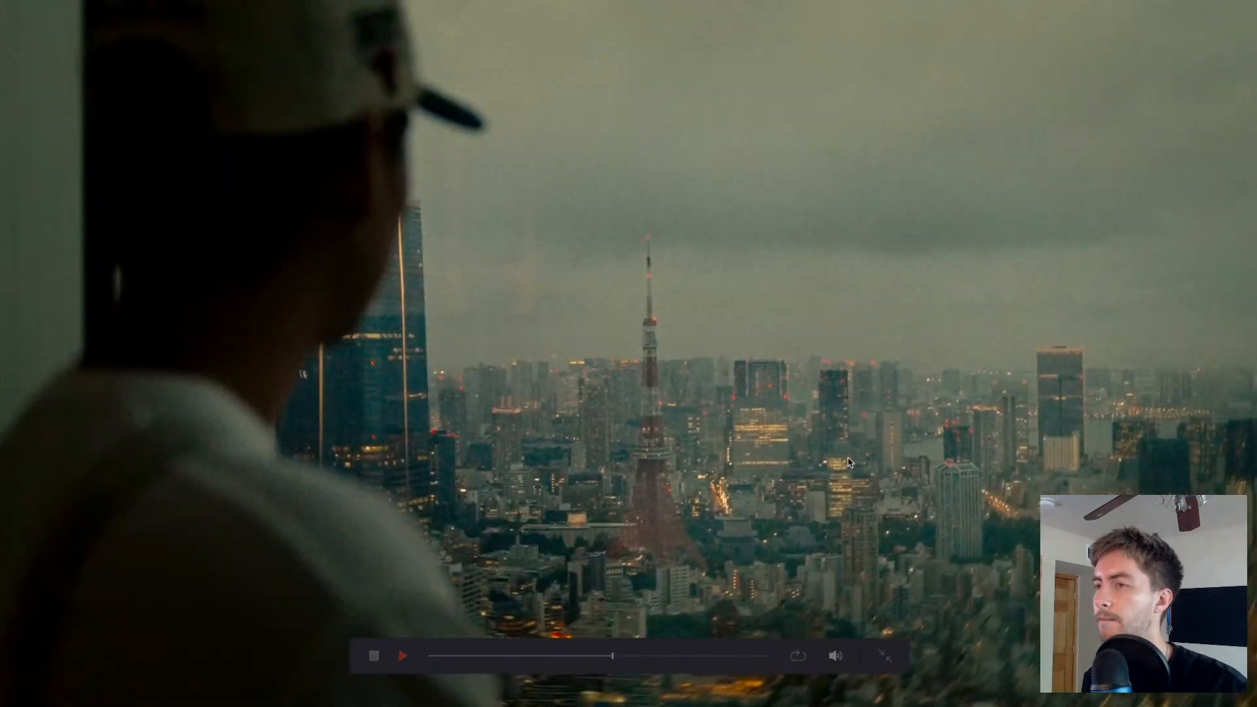
# - Play and step back through the reel in full screen to review the grade around the Tokyo window and skyline shots
pyautogui.press('l')
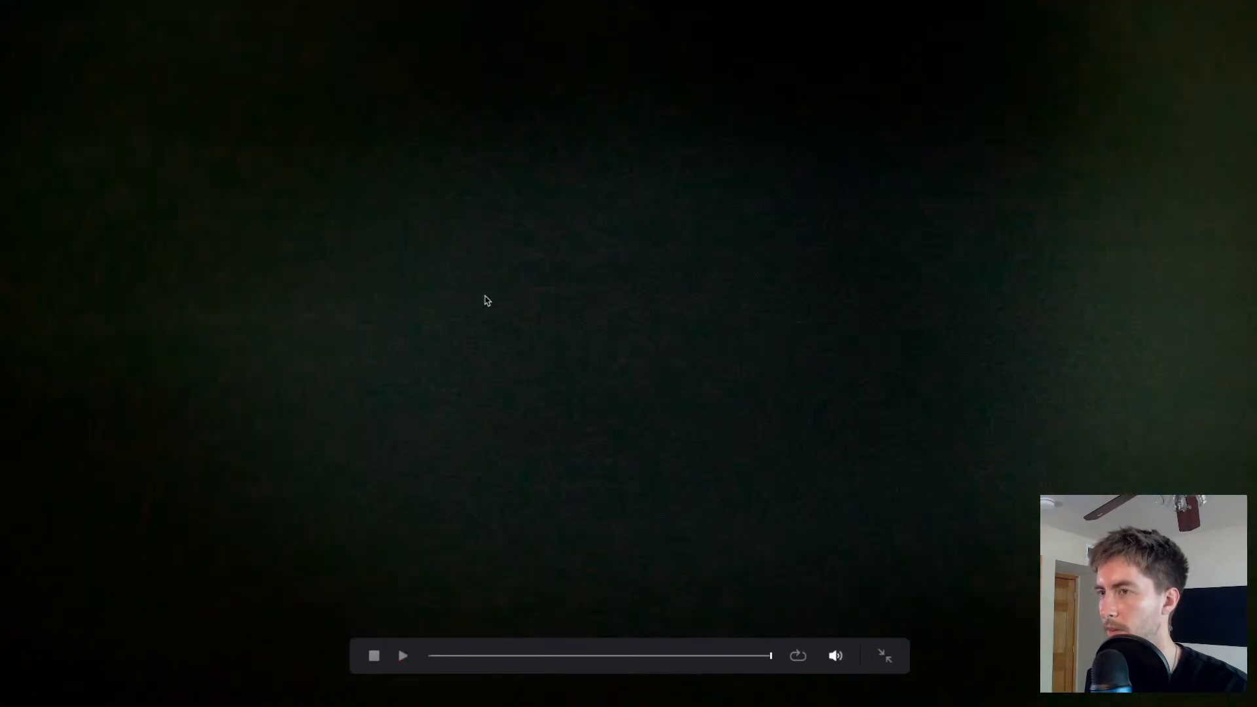
pyautogui.press('Left')
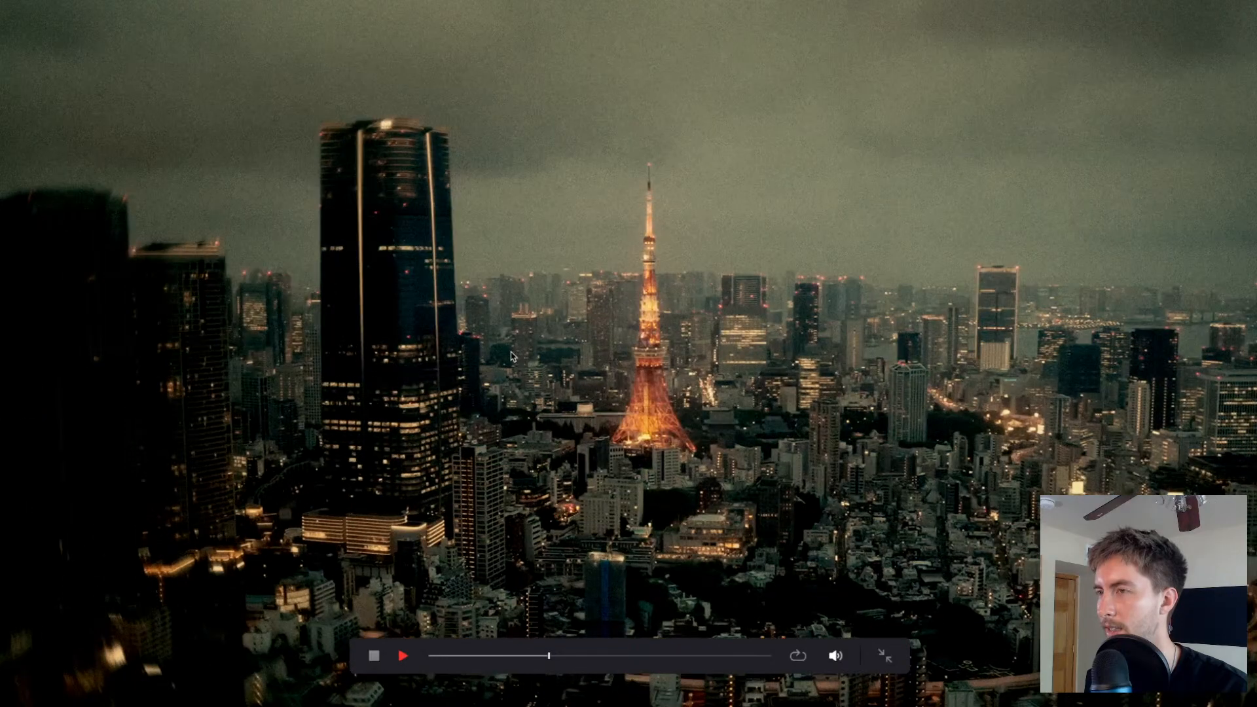
pyautogui.press('Left')
pyautogui.press('Left')
pyautogui.press('Left')
pyautogui.press('Left')
pyautogui.press('Left')
pyautogui.press('Left')
pyautogui.press('Left')
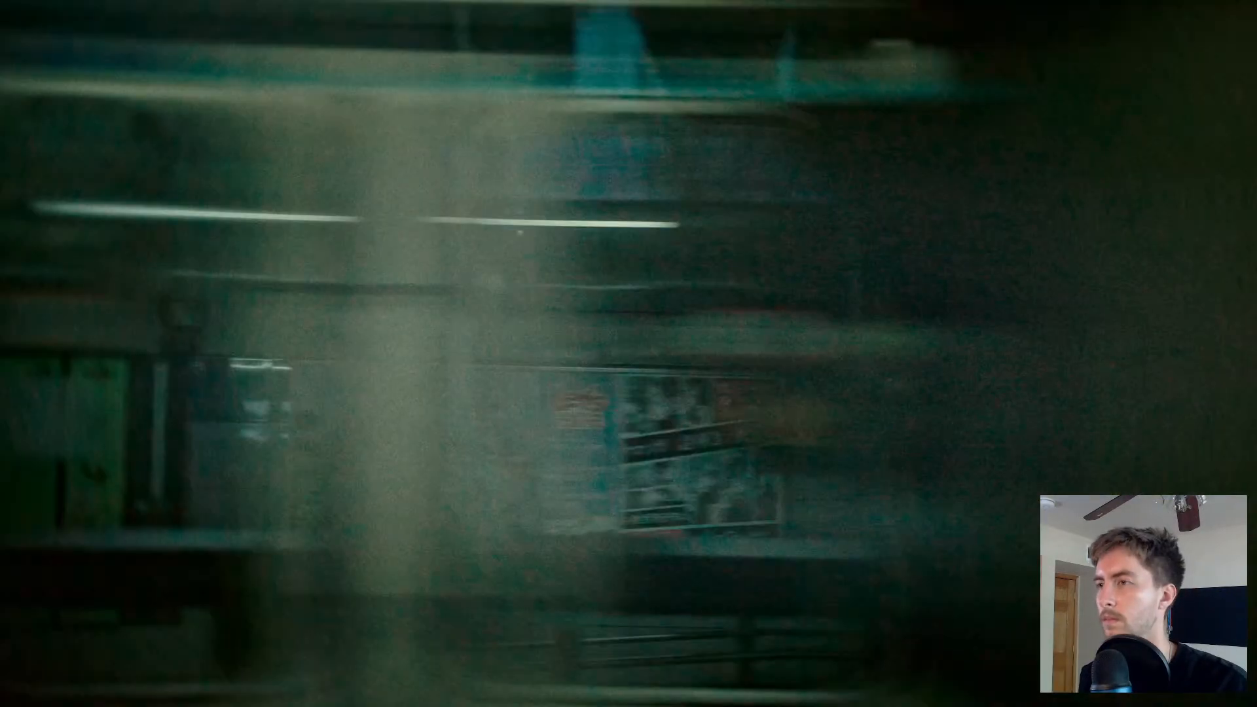
pyautogui.press('Escape')
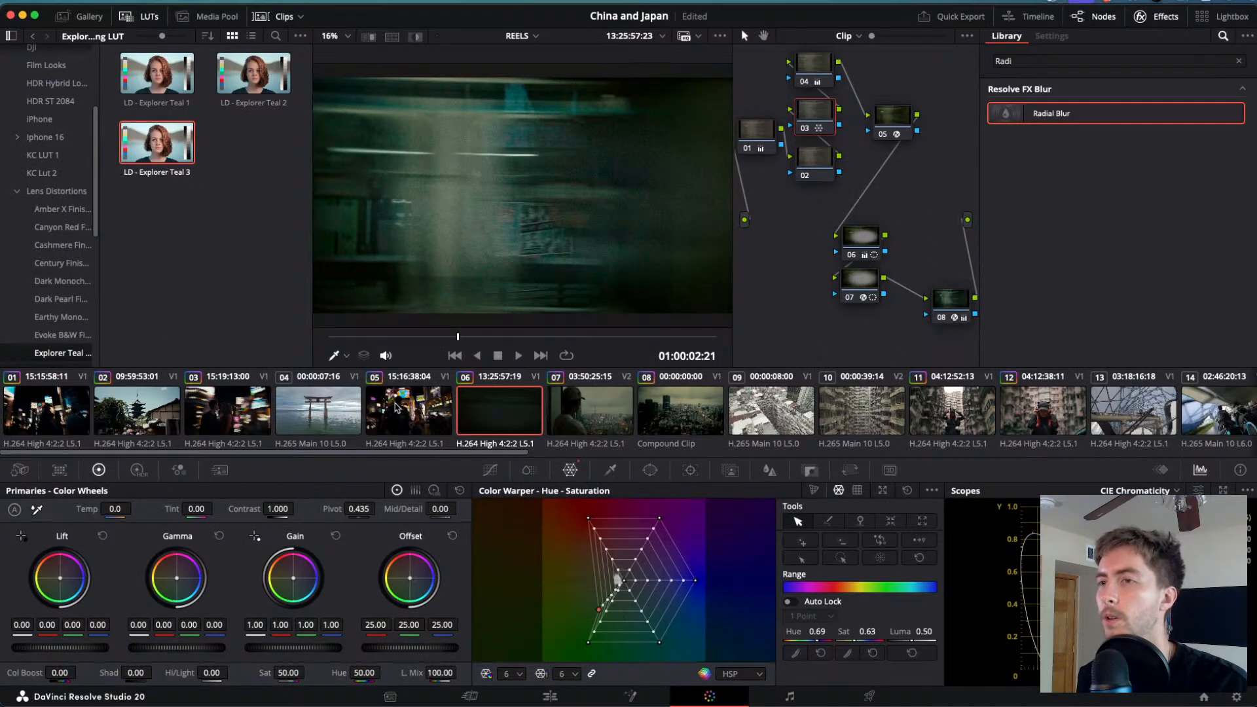
# - Replay the cut between clip 07 and the skyline compound clip, in the viewer and in full screen, to compare their grades
pyautogui.press('space')
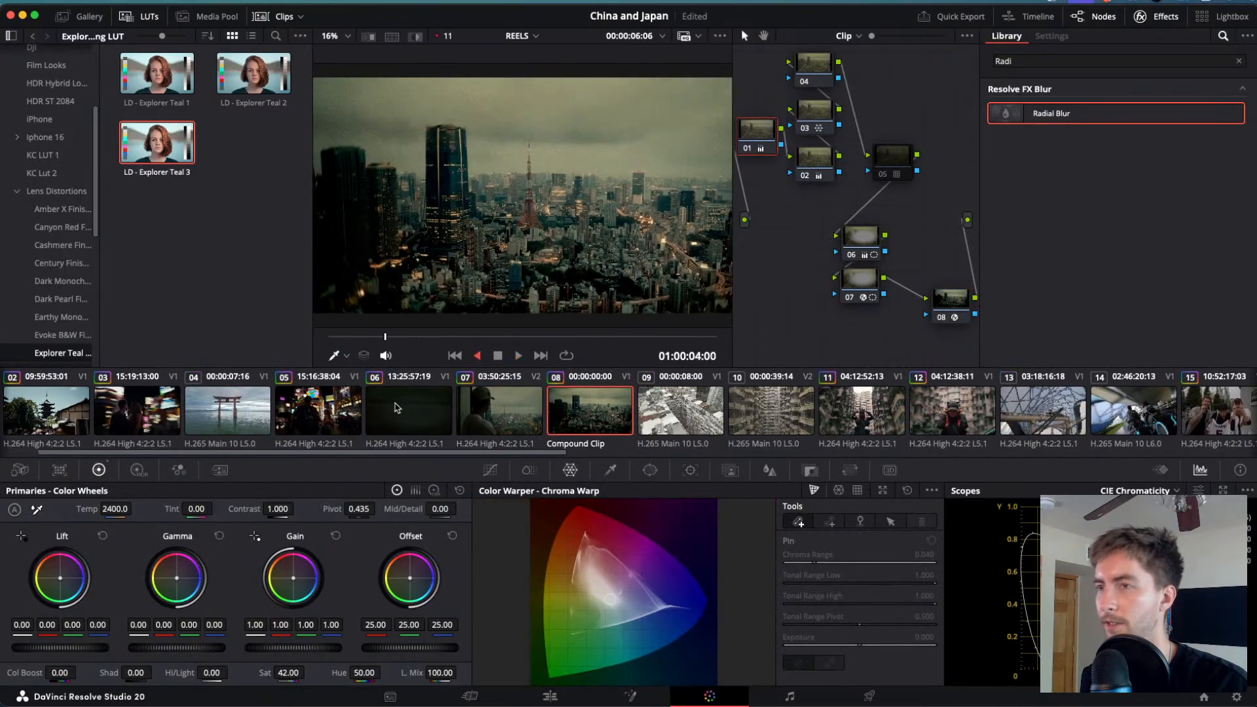
pyautogui.press('j')
pyautogui.press('k')
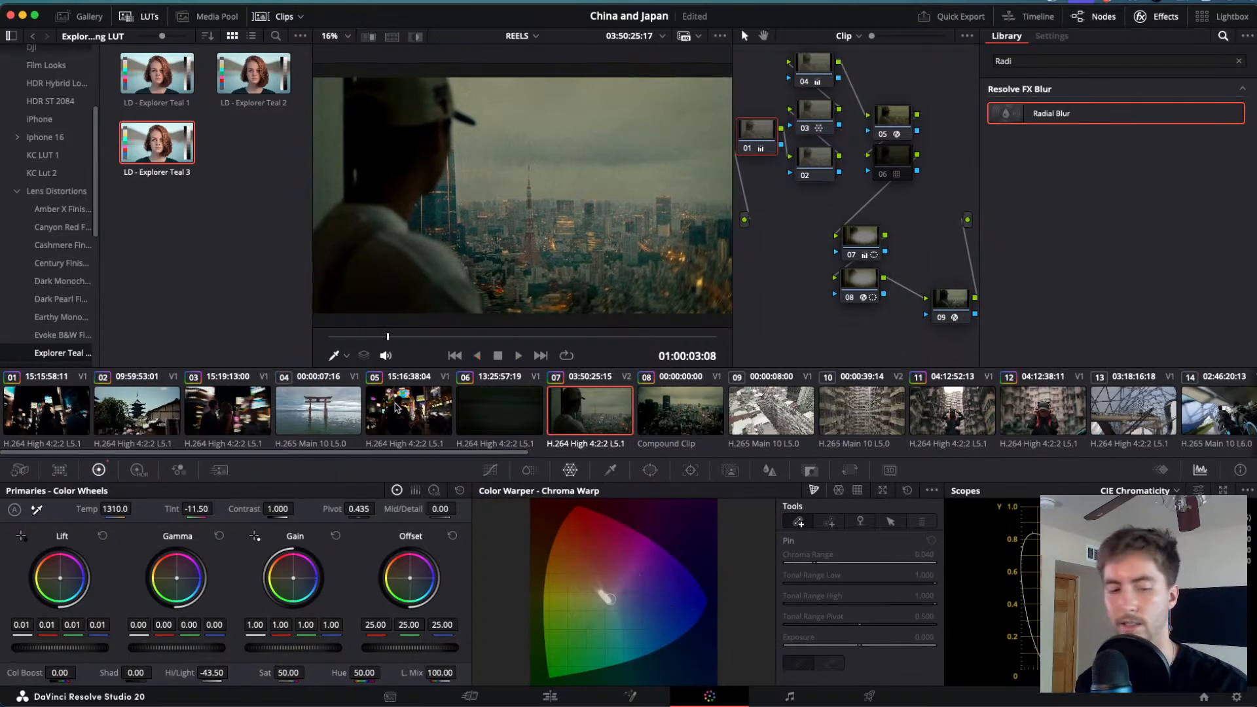
pyautogui.press('l')
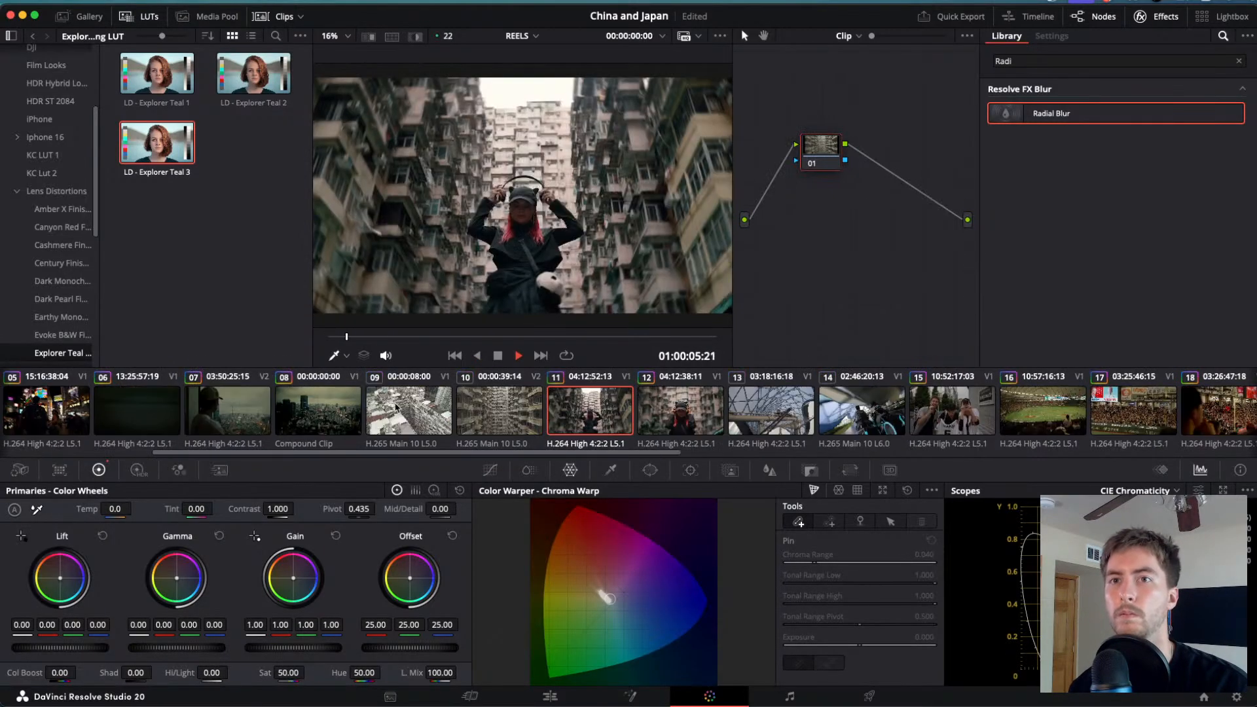
pyautogui.press('k')
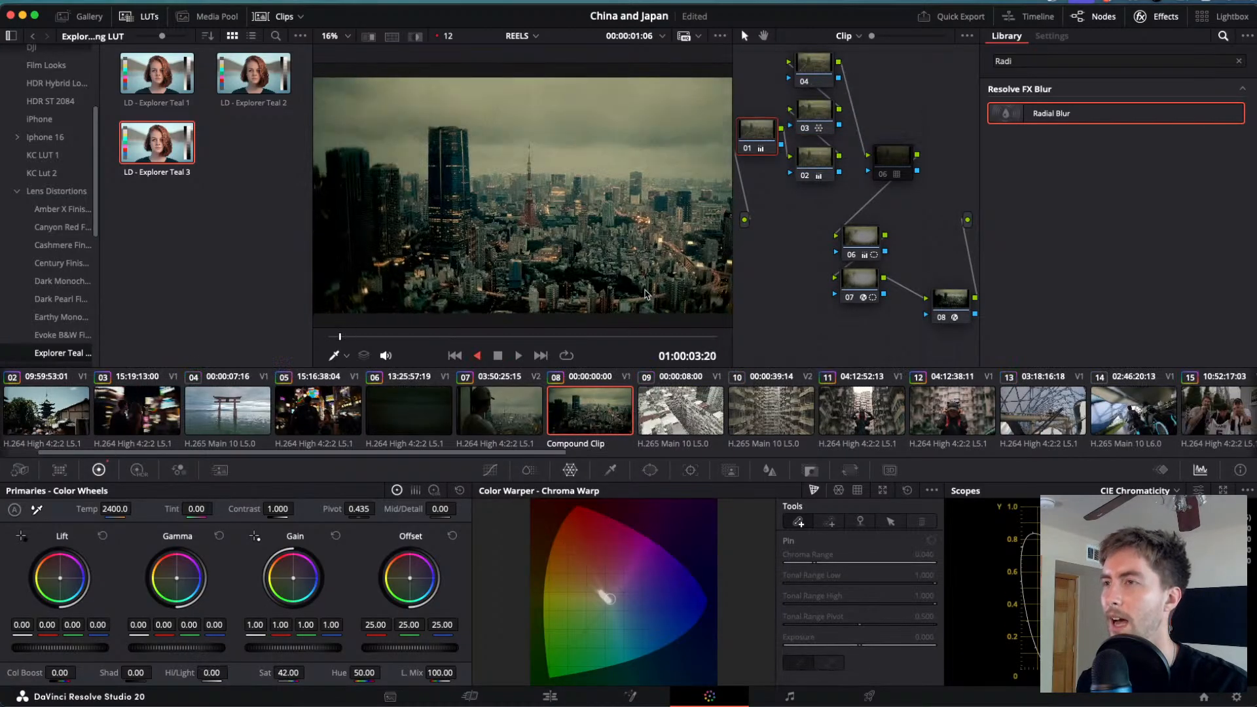
pyautogui.press('space')
pyautogui.press('super+f')
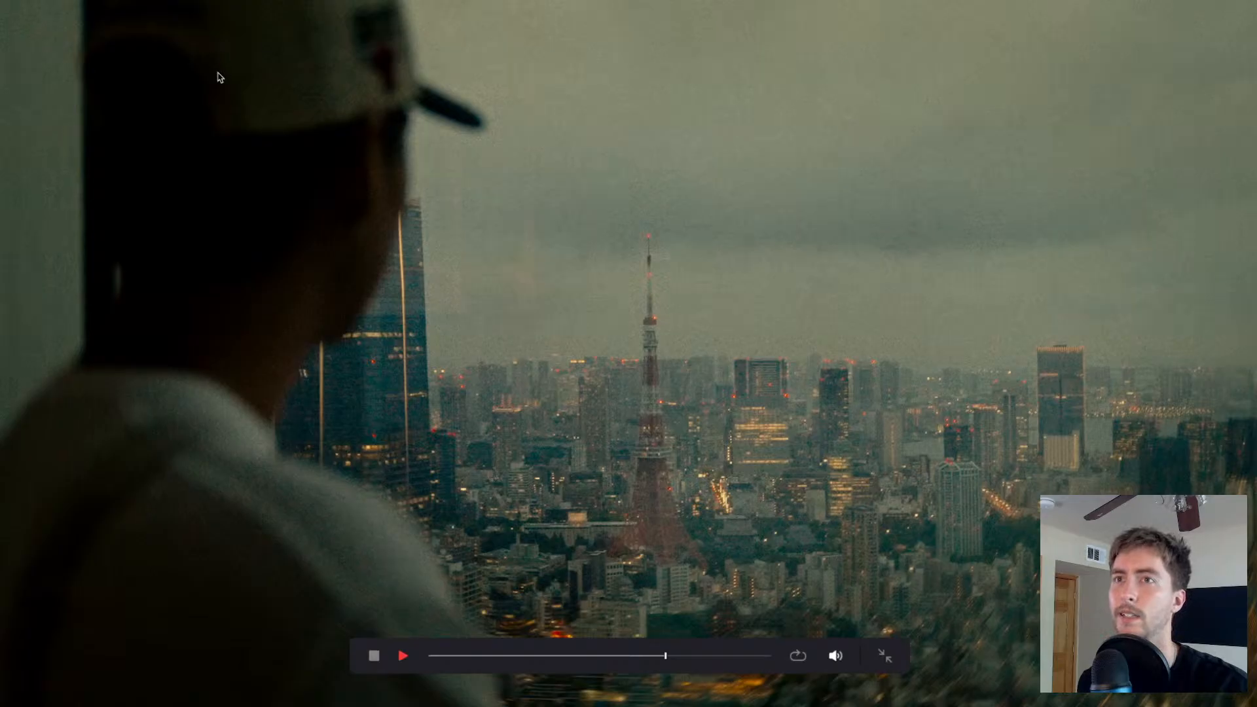
pyautogui.press('space')
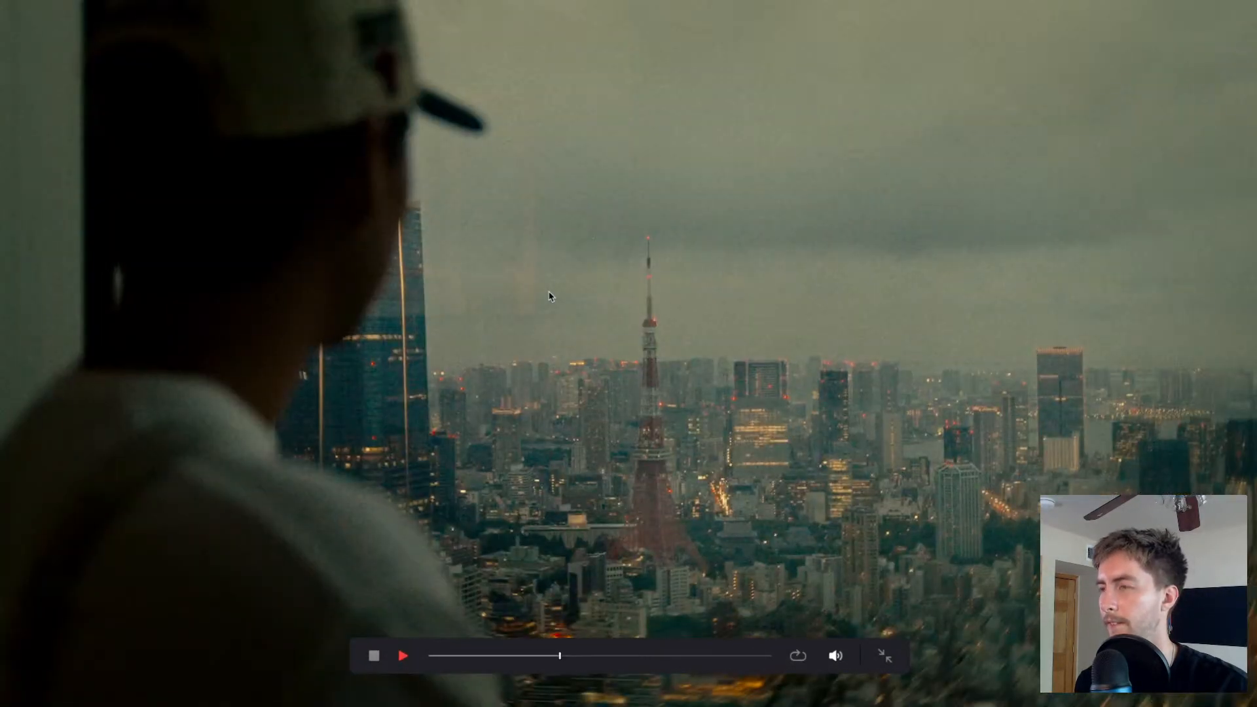
pyautogui.press('Escape')
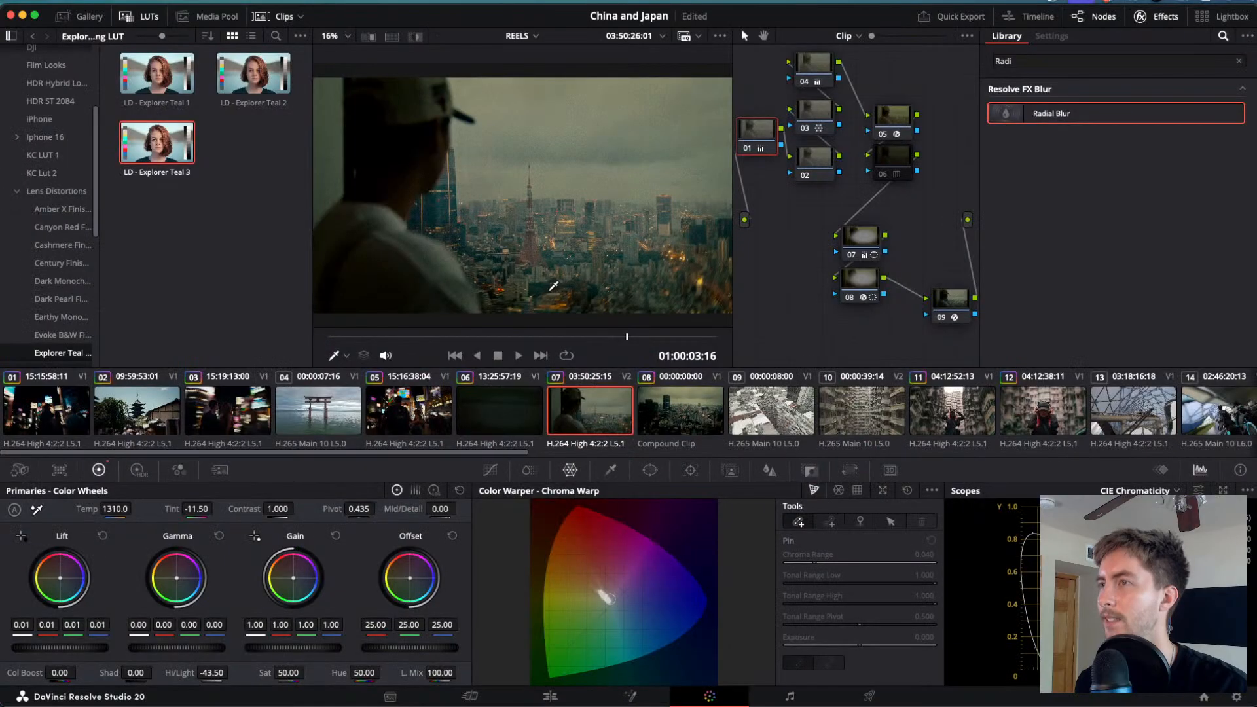
# - Toggle the Dehancer node 08 of the skyline compound clip off and on repeatedly to examine its effect on the image
pyautogui.press('space')
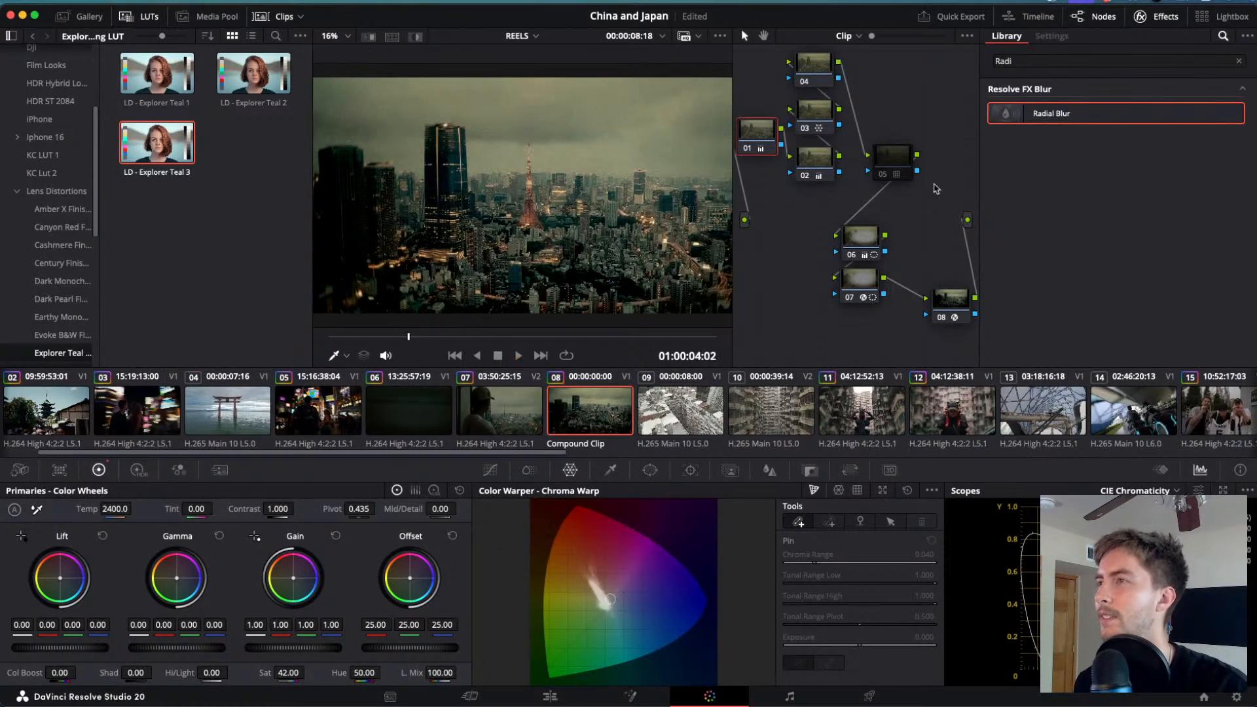
pyautogui.click(952, 301)
pyautogui.hotkey('ctrl', 'd')
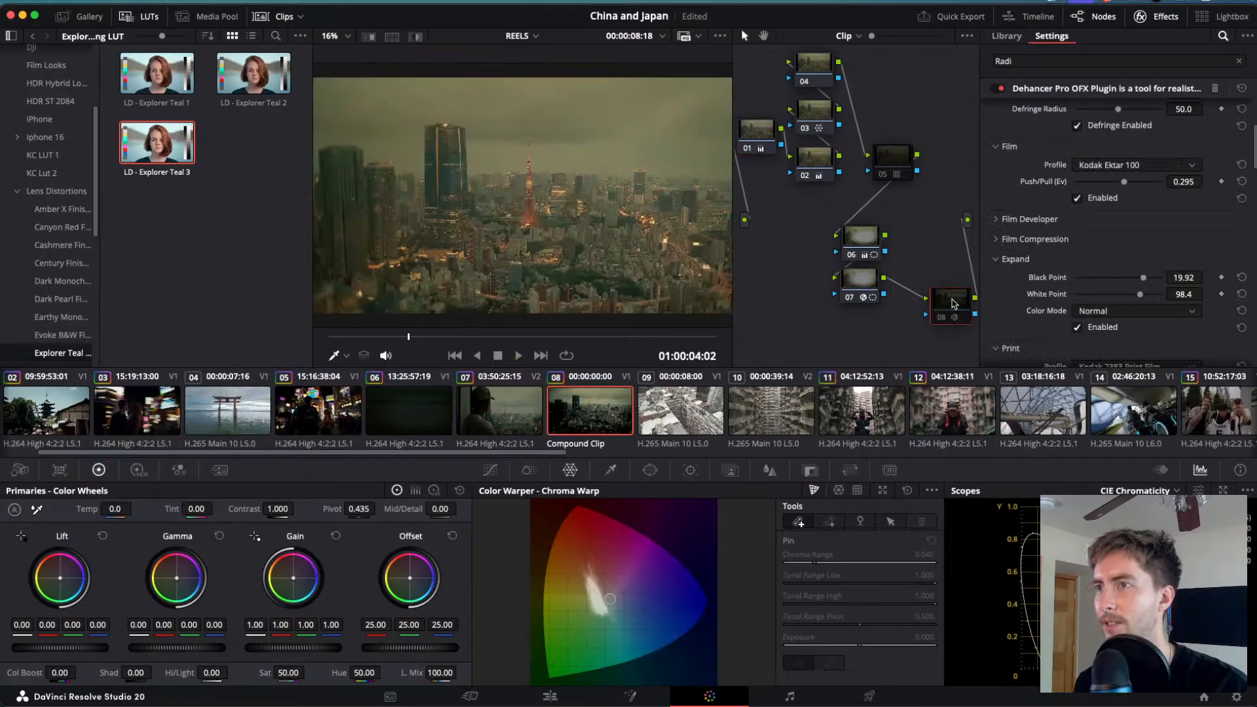
pyautogui.hotkey('ctrl', 'd')
pyautogui.hotkey('ctrl', 'd')
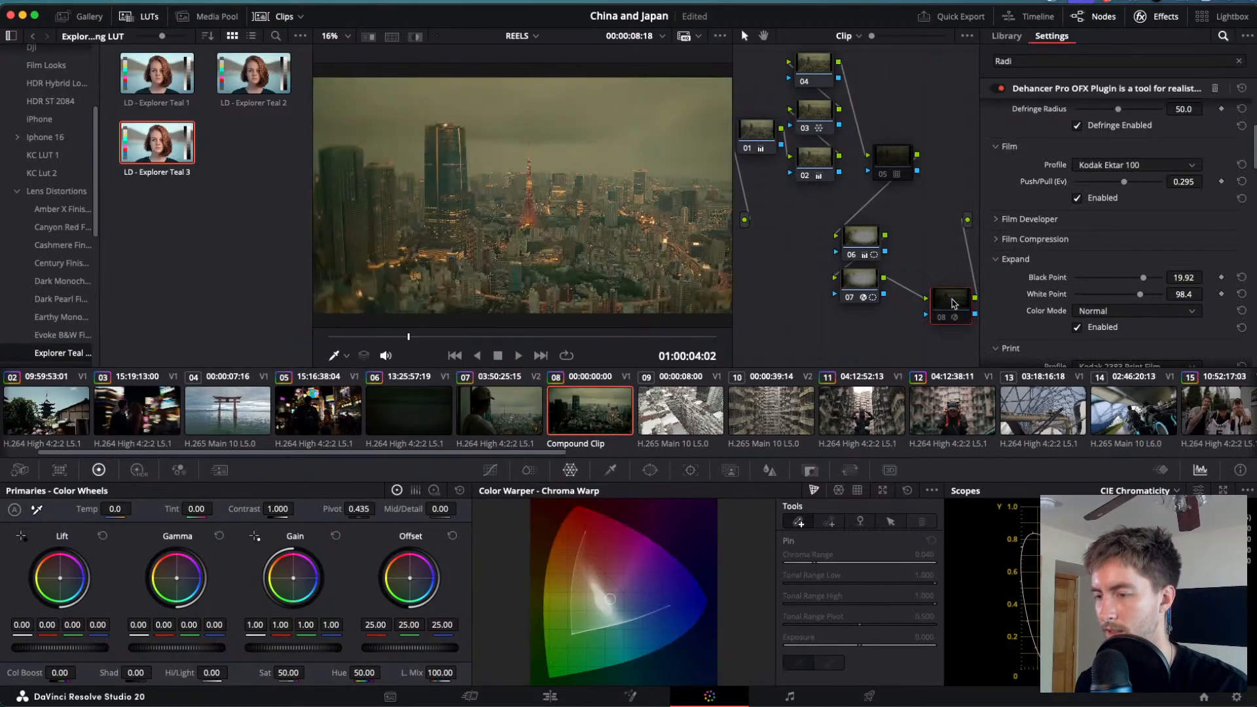
pyautogui.hotkey('ctrl', 'd')
pyautogui.hotkey('ctrl', 'd')
pyautogui.hotkey('ctrl', 'd')
pyautogui.hotkey('ctrl', 'd')
pyautogui.hotkey('ctrl', 'd')
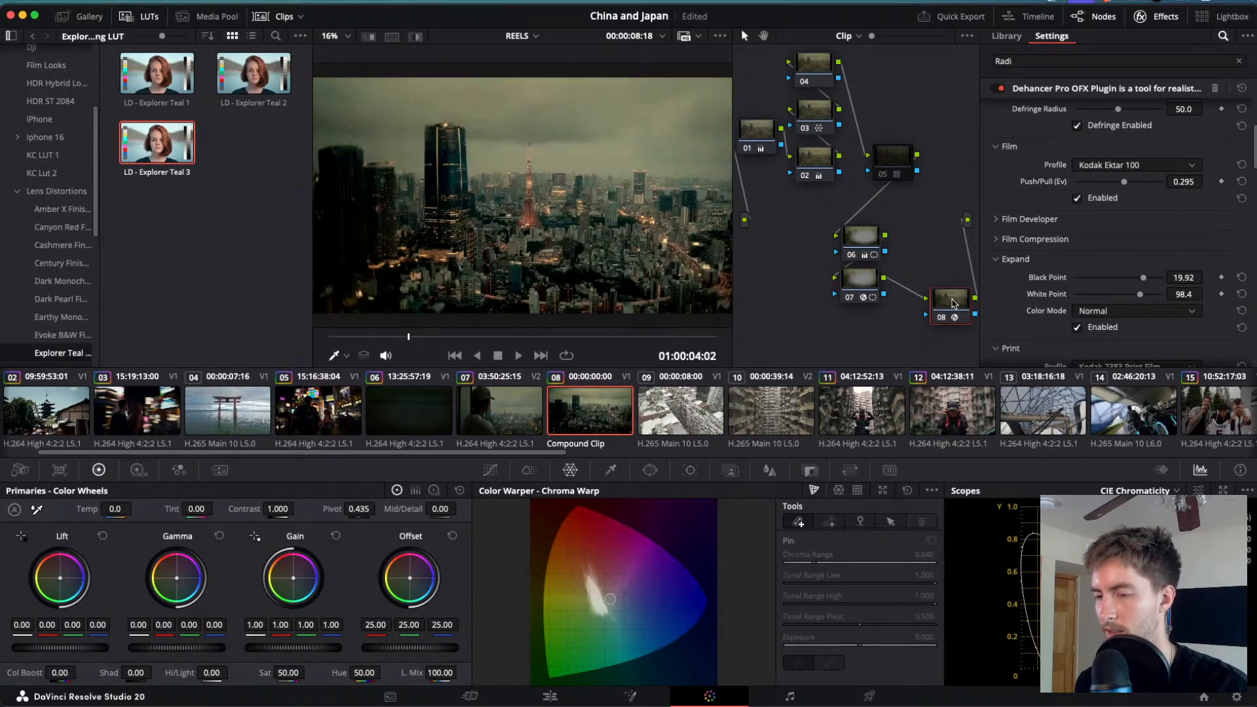
pyautogui.hotkey('ctrl', 'd')
pyautogui.hotkey('ctrl', 'd')
pyautogui.hotkey('ctrl', 'd')
pyautogui.hotkey('ctrl', 'd')
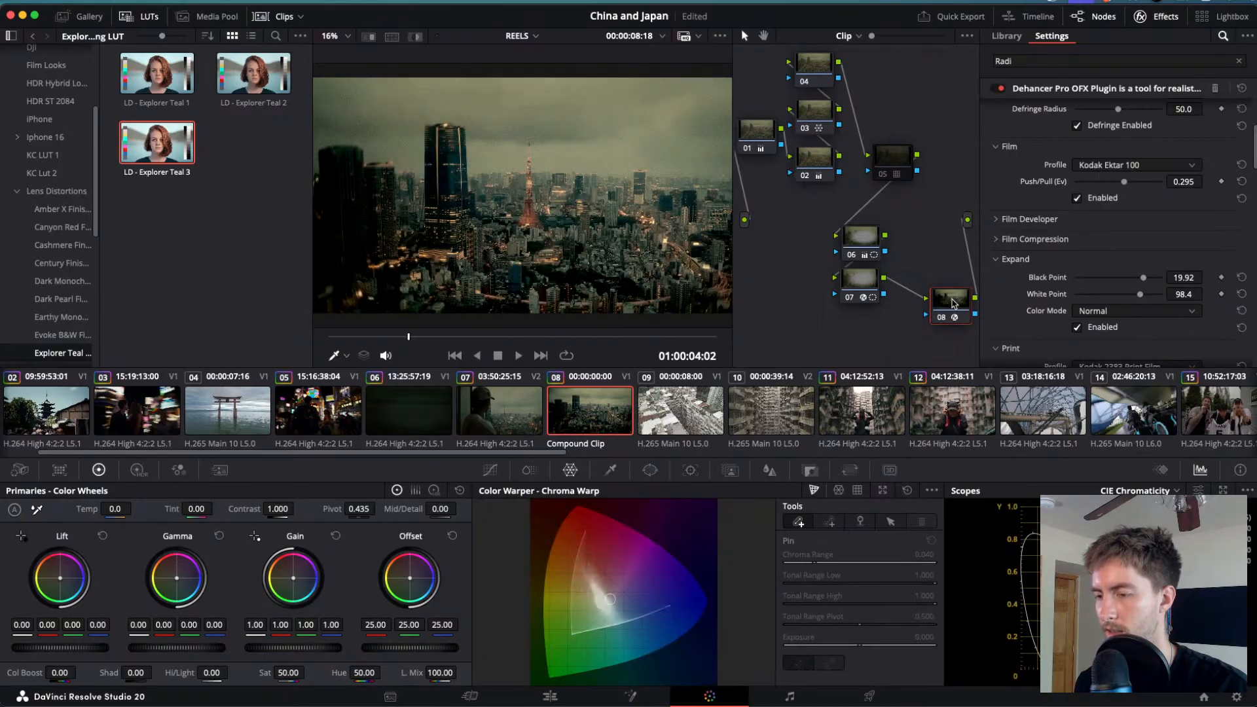
pyautogui.hotkey('ctrl', 'd')
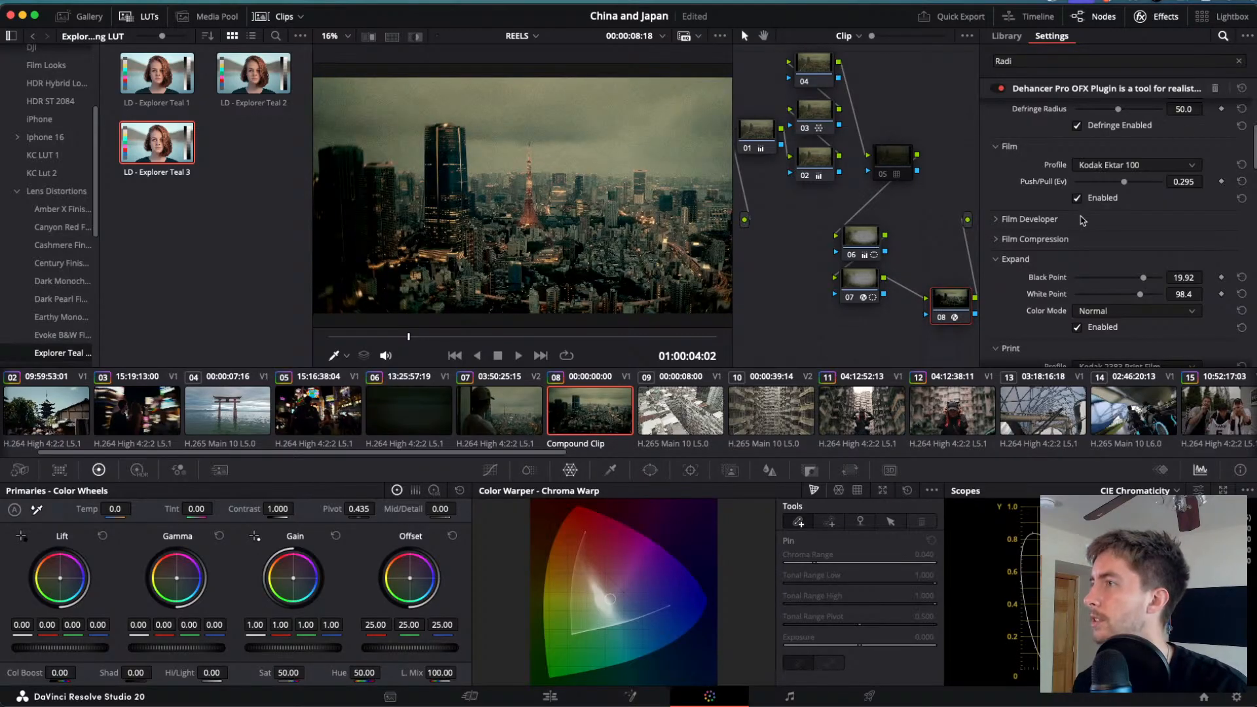
# - Set the Dehancer Expand values on the skyline compound clip to Black Point 17.21 and White Point 96.3
pyautogui.scroll(3, 1083, 220)
pyautogui.scroll(-5, 1018, 244)
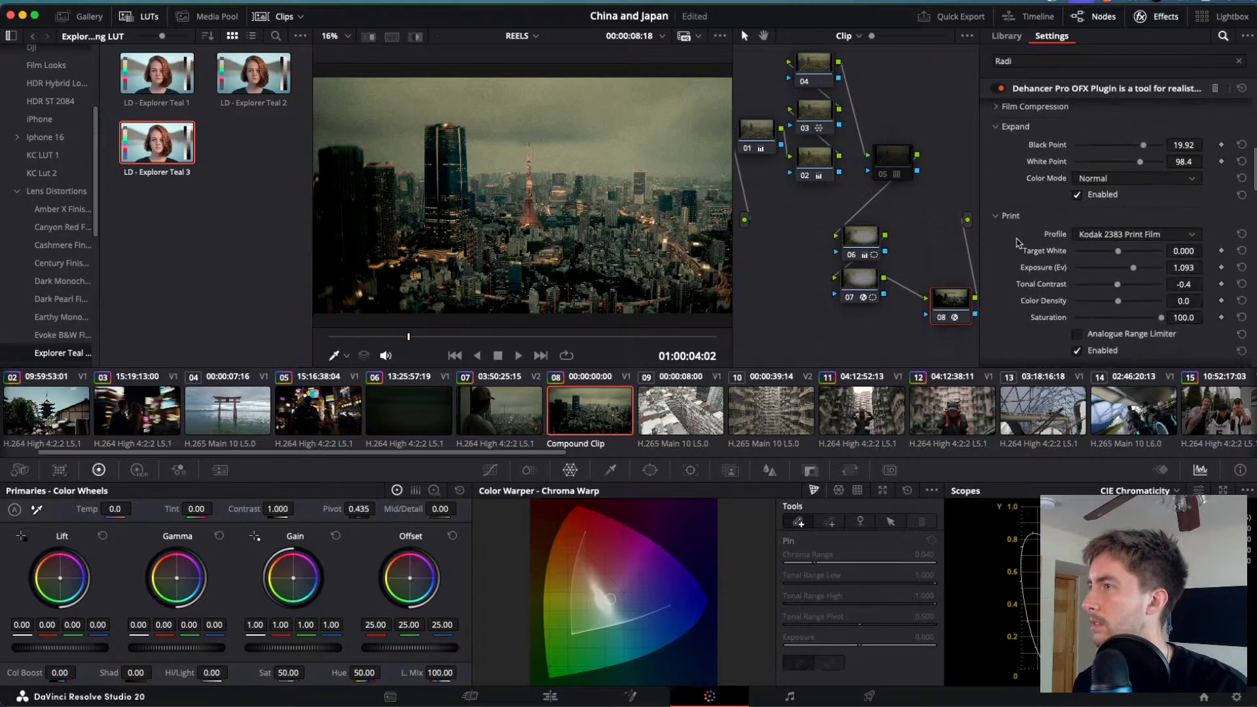
pyautogui.moveTo(1143, 145)
pyautogui.mouseDown()
pyautogui.moveTo(1121, 164)
pyautogui.moveTo(1158, 164)
pyautogui.moveTo(1136, 167)
pyautogui.mouseUp()
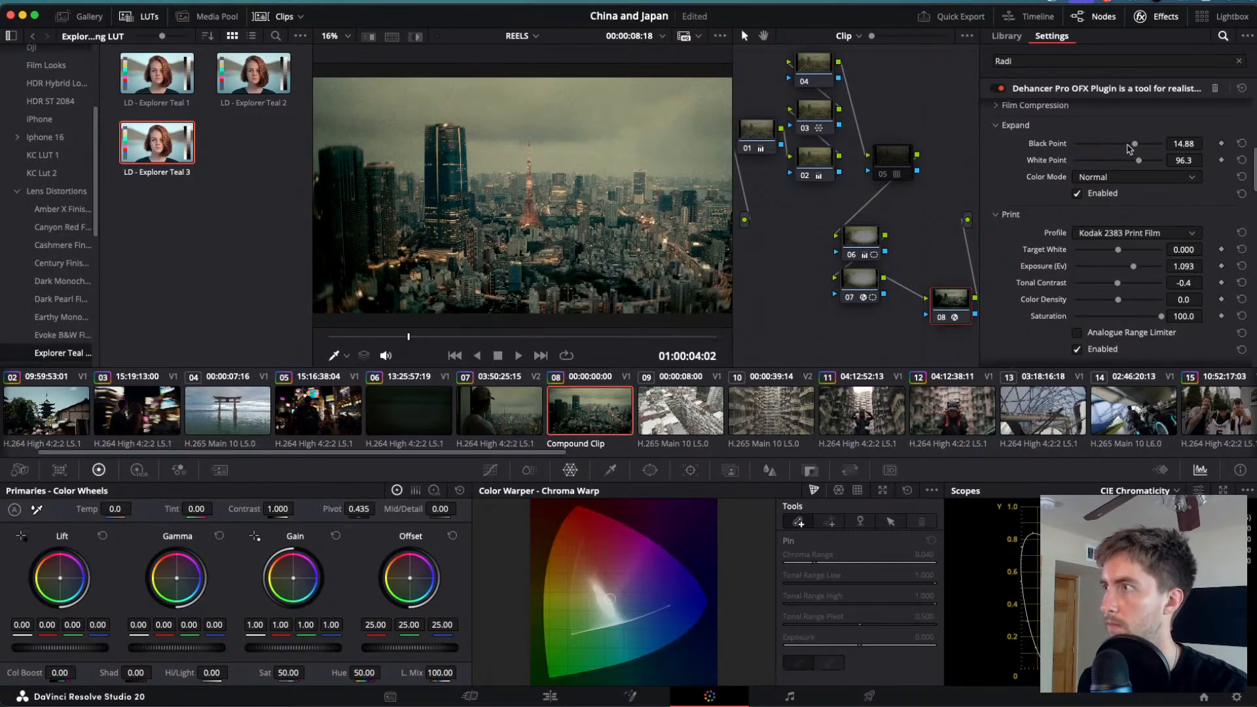
pyautogui.moveTo(1136, 147)
pyautogui.mouseDown()
pyautogui.moveTo(1121, 149)
pyautogui.moveTo(1140, 150)
pyautogui.mouseUp()
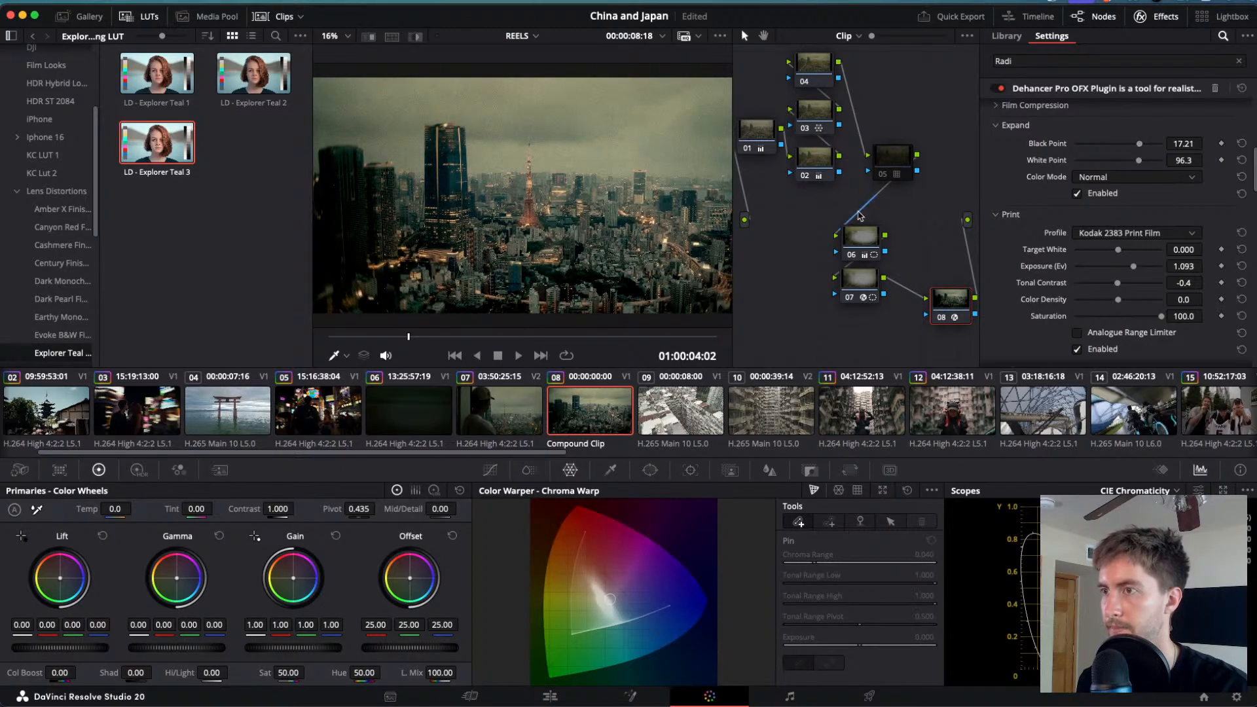
# - On clip 07's Dehancer node 09, set the Expand Black Point to 9.46 and White Point to 96.3
pyautogui.click(519, 415)
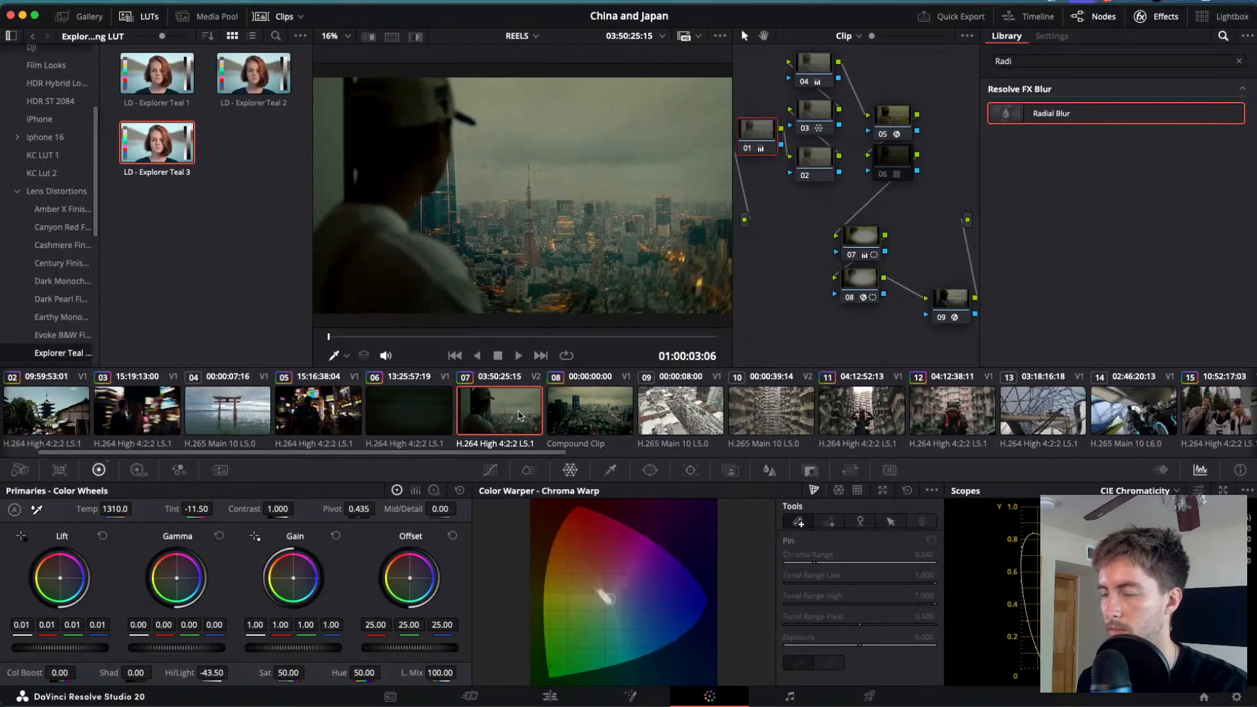
pyautogui.click(951, 308)
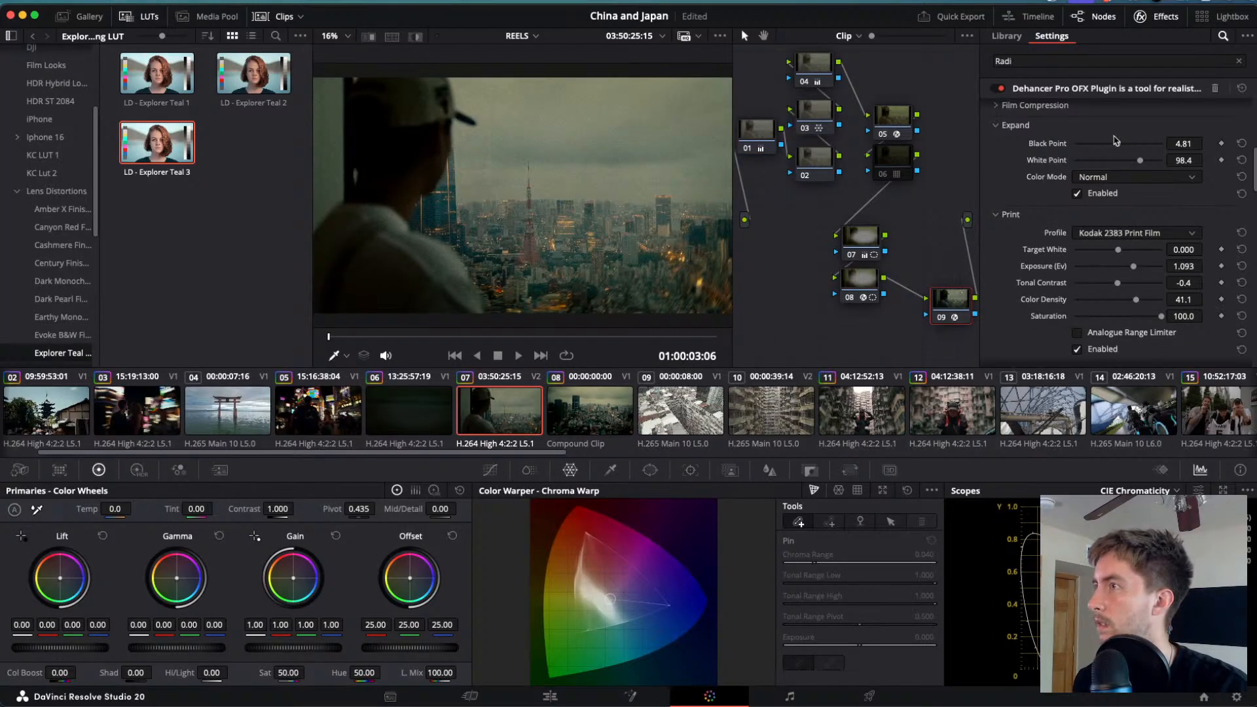
pyautogui.moveTo(1118, 145); pyautogui.dragTo(1140, 164)
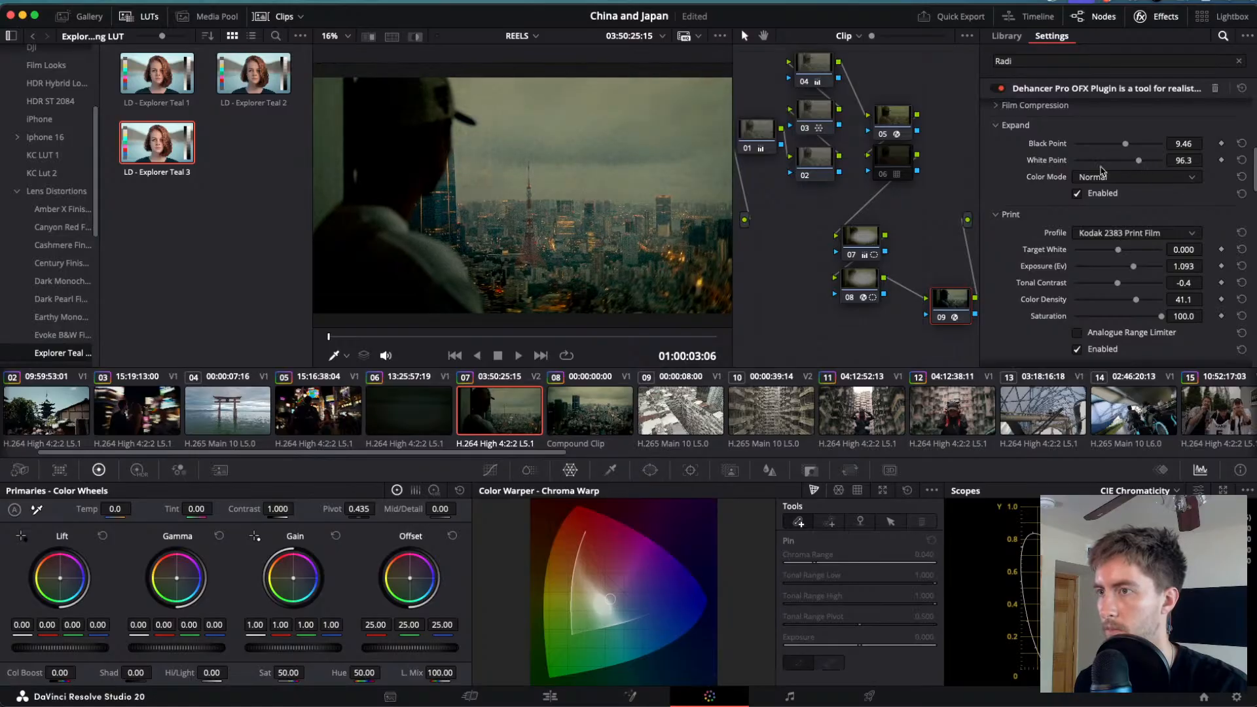
# - Play back and forth across the cut between clip 07 and the skyline compound clip to compare their blacks and contrast
pyautogui.press('space')
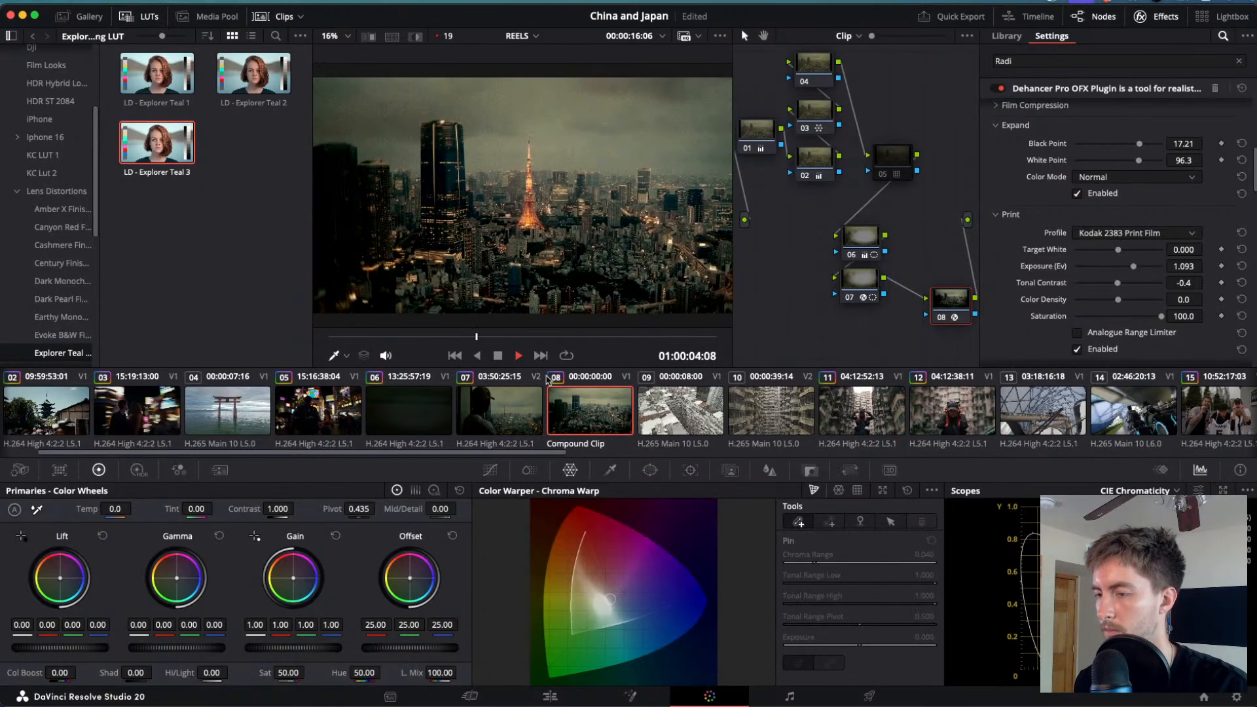
pyautogui.press('j')
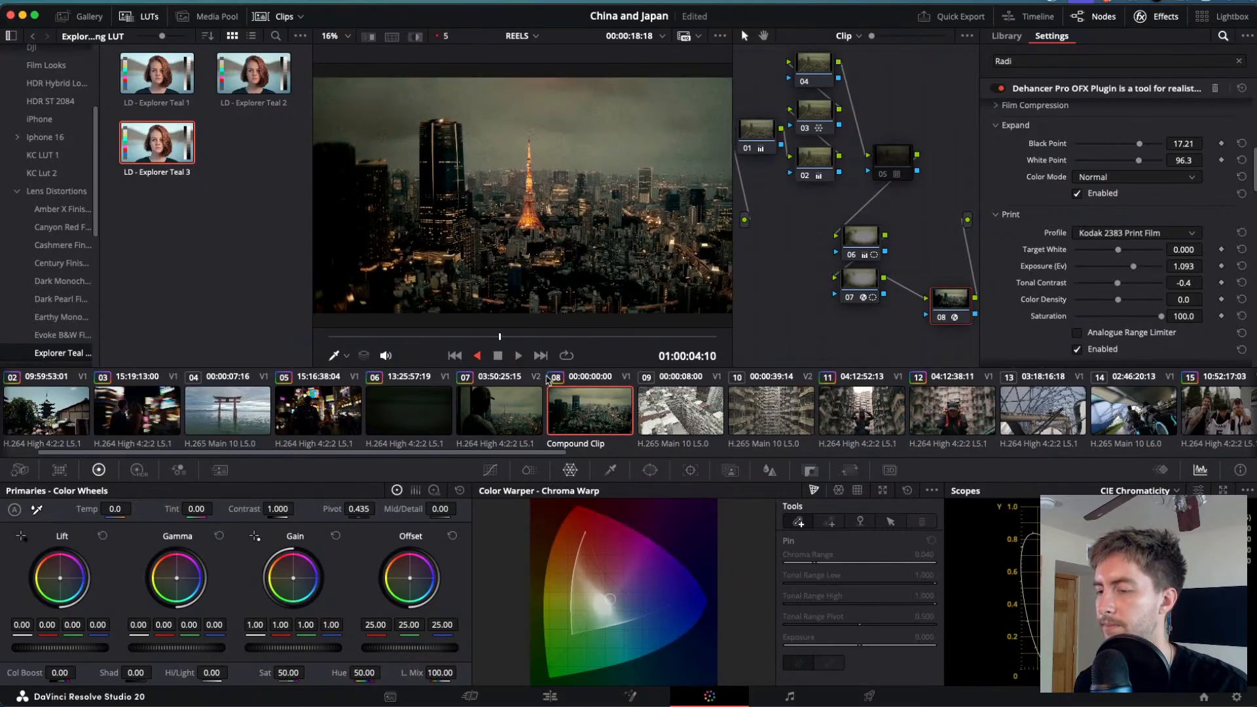
pyautogui.press('space')
pyautogui.press('space')
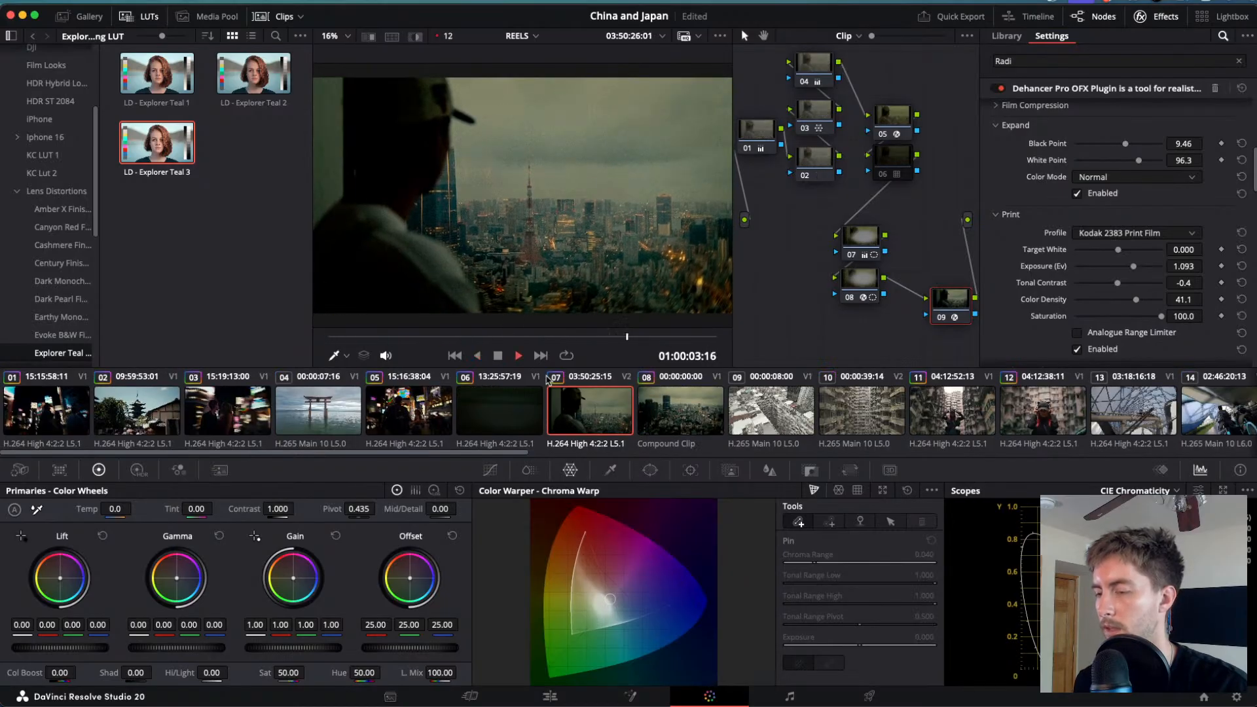
pyautogui.press('j')
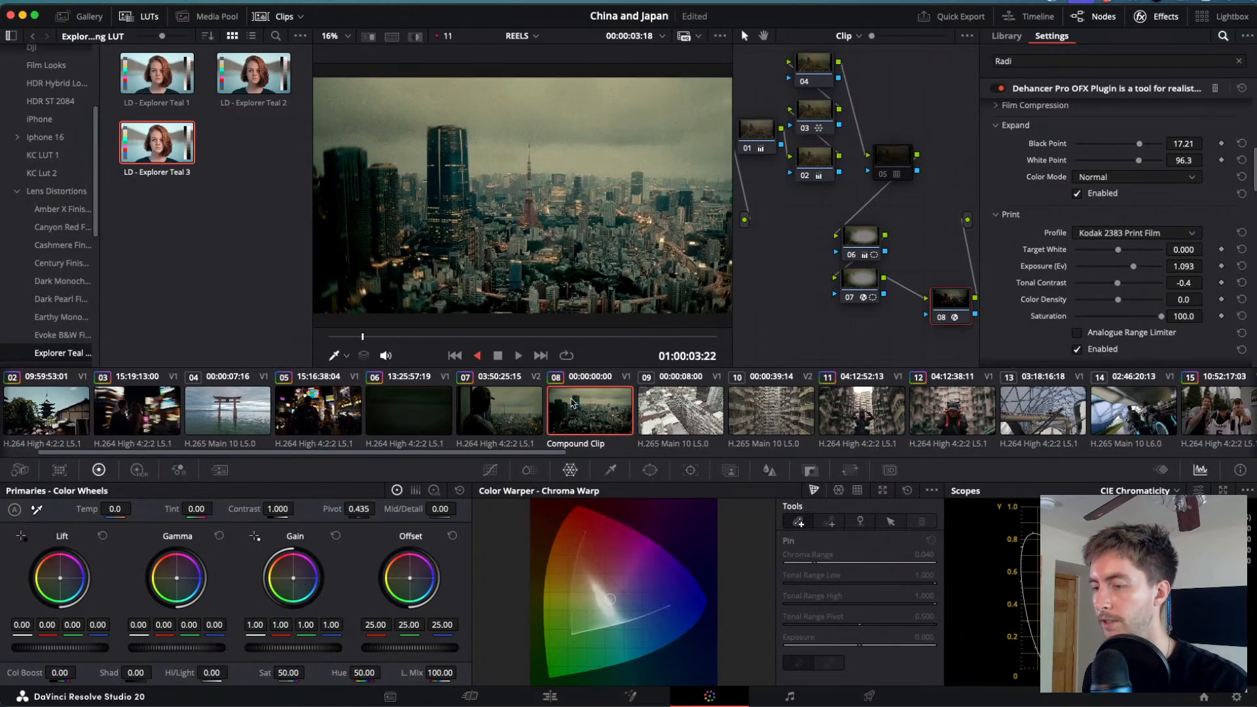
pyautogui.press('space')
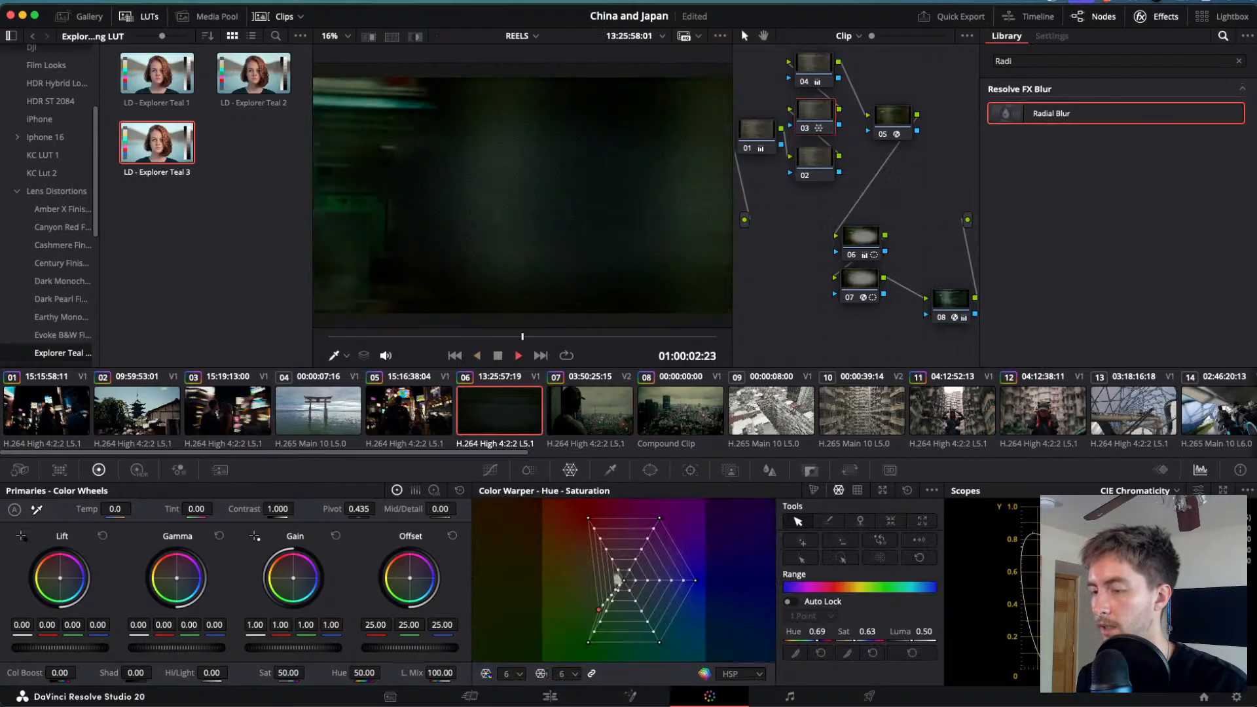
pyautogui.press('space')
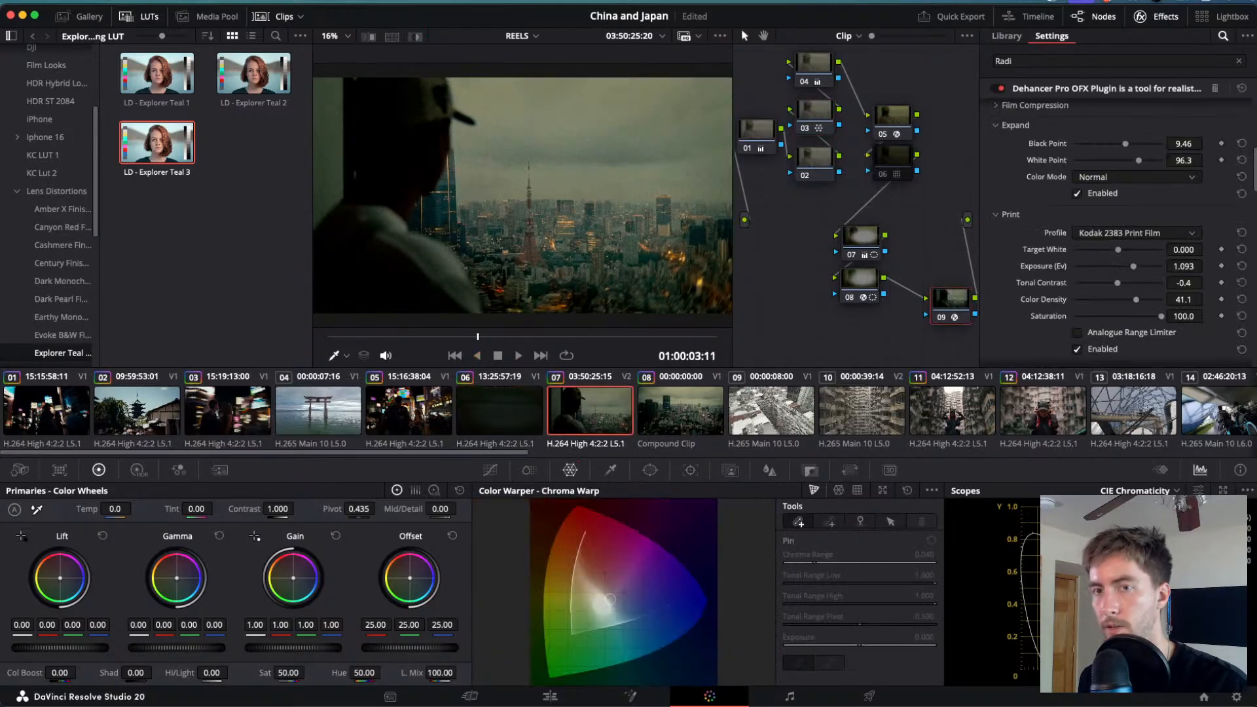
pyautogui.press('Down')
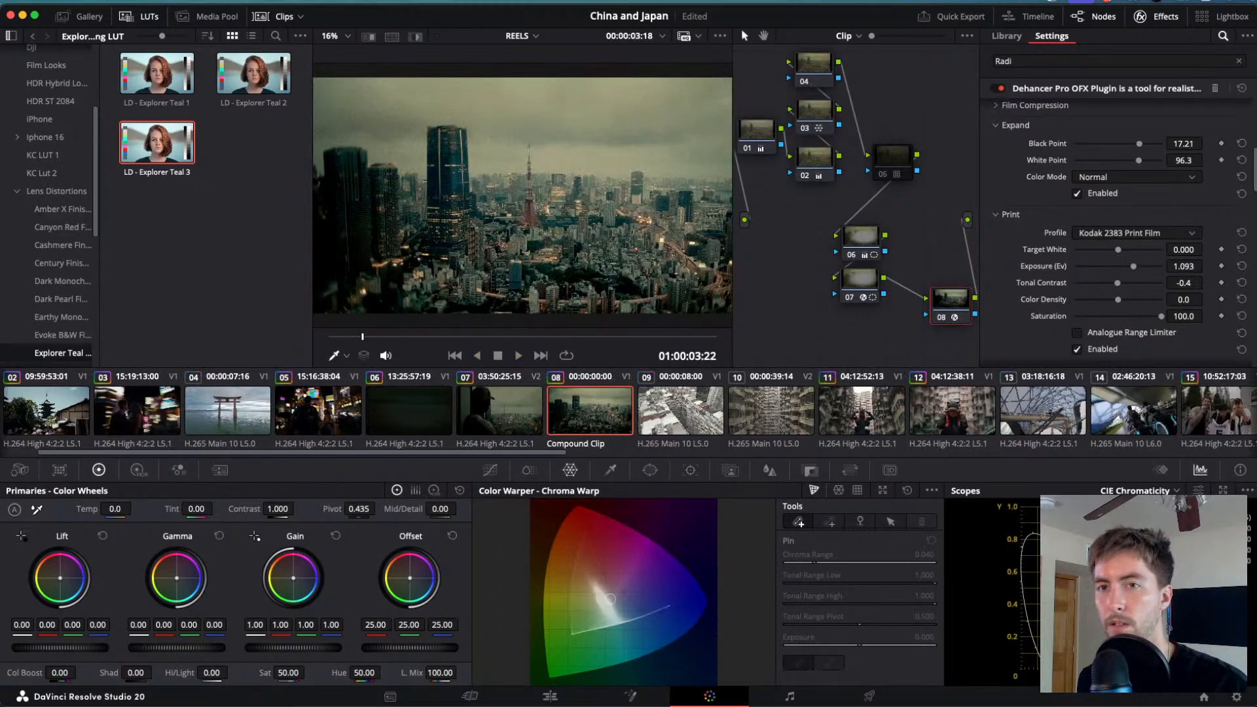
pyautogui.press('space')
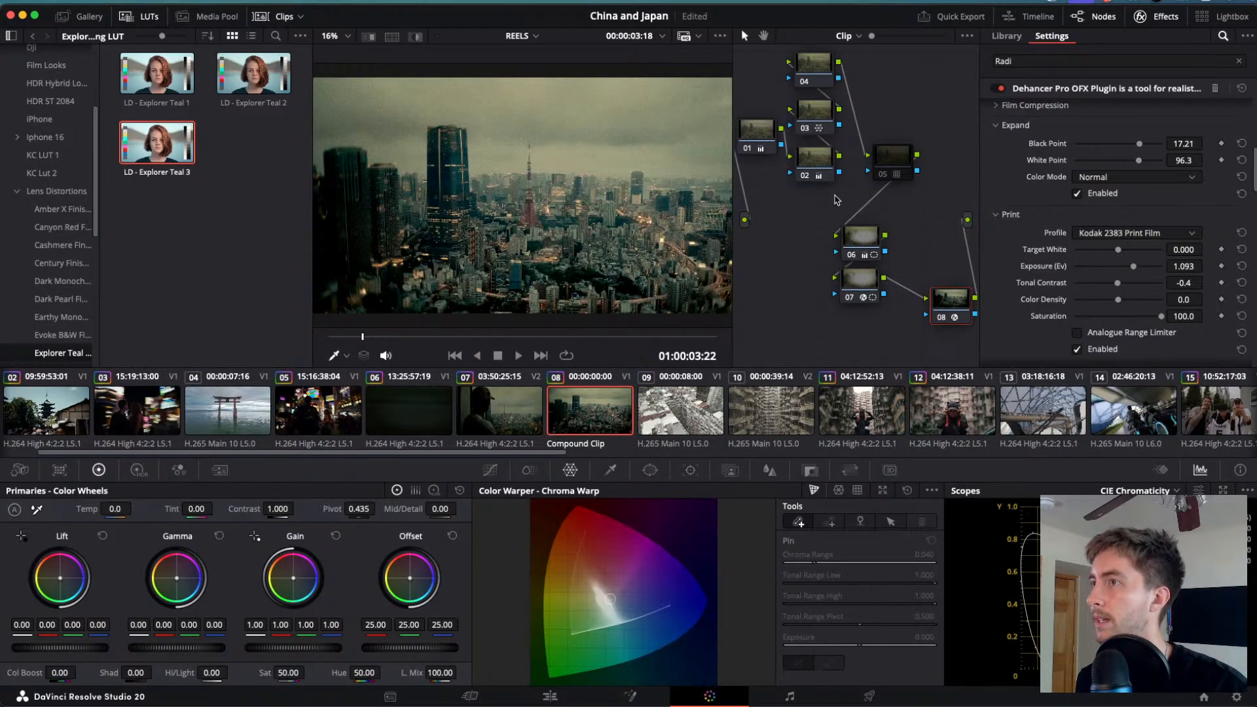
# - Try Saturation 53.40 on node 02 of the skyline compound clip and set it back to 50
pyautogui.click(811, 152)
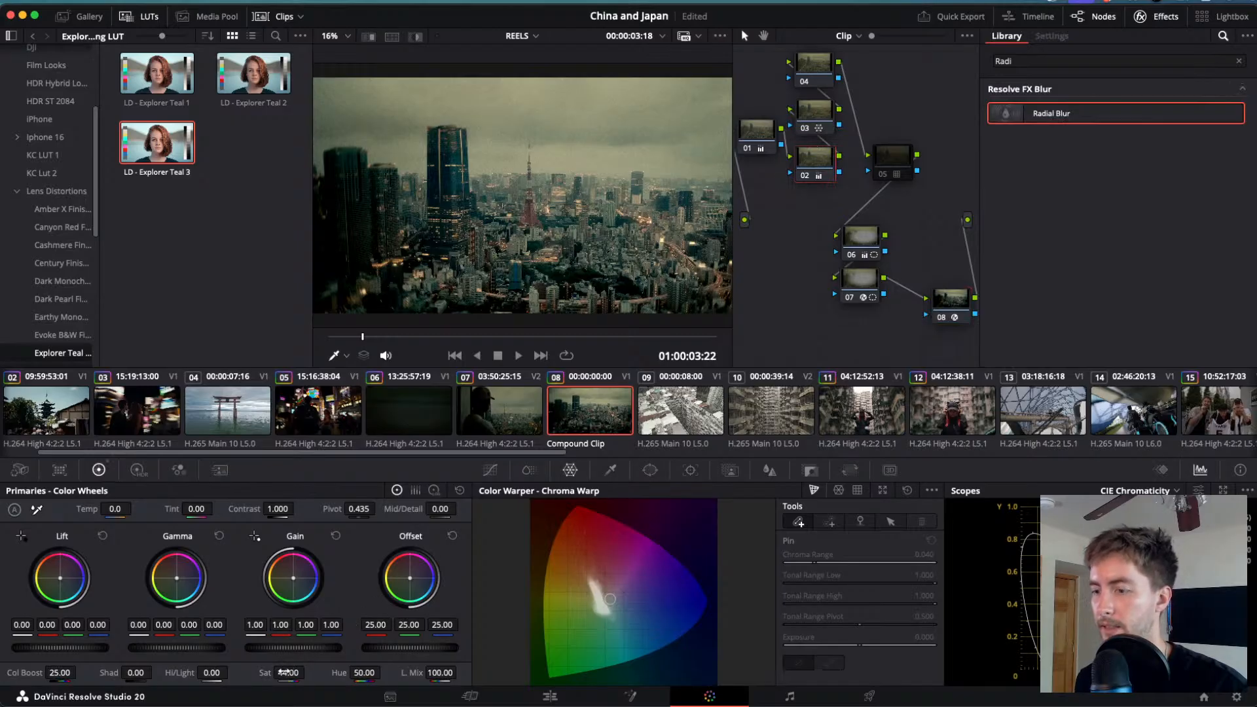
pyautogui.moveTo(309, 672); pyautogui.dragTo(308, 672)
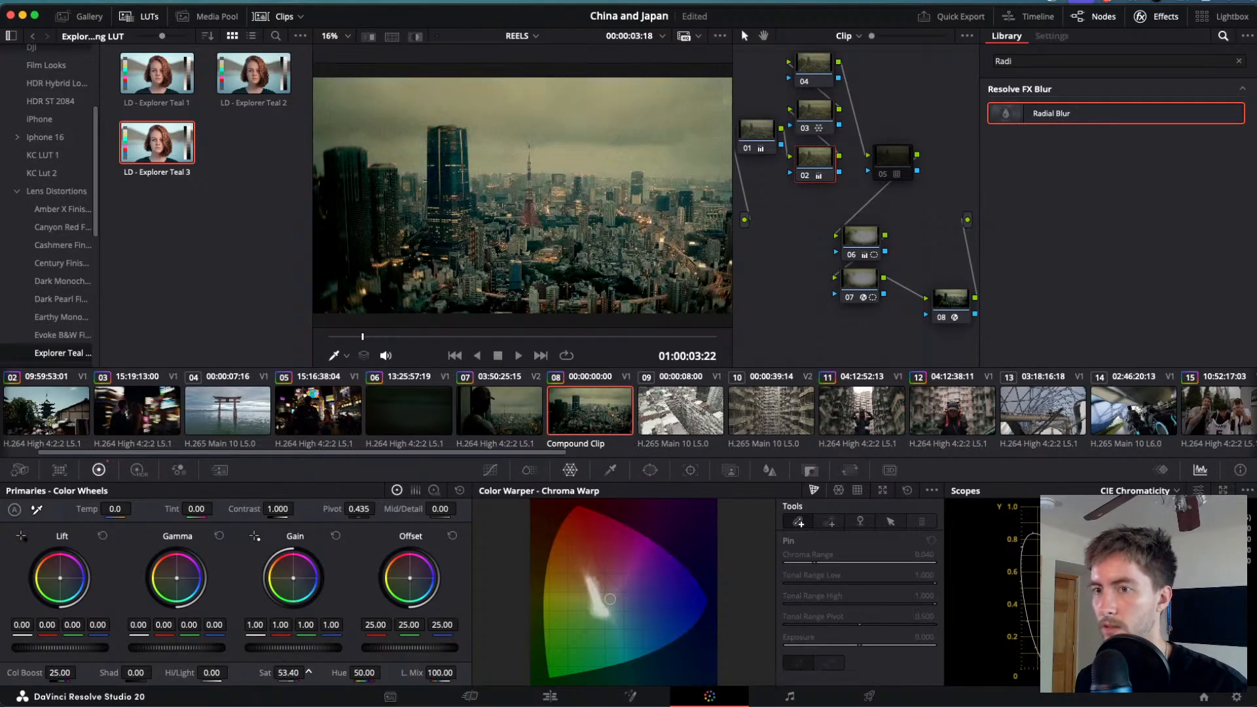
pyautogui.click(283, 672)
pyautogui.write('50')
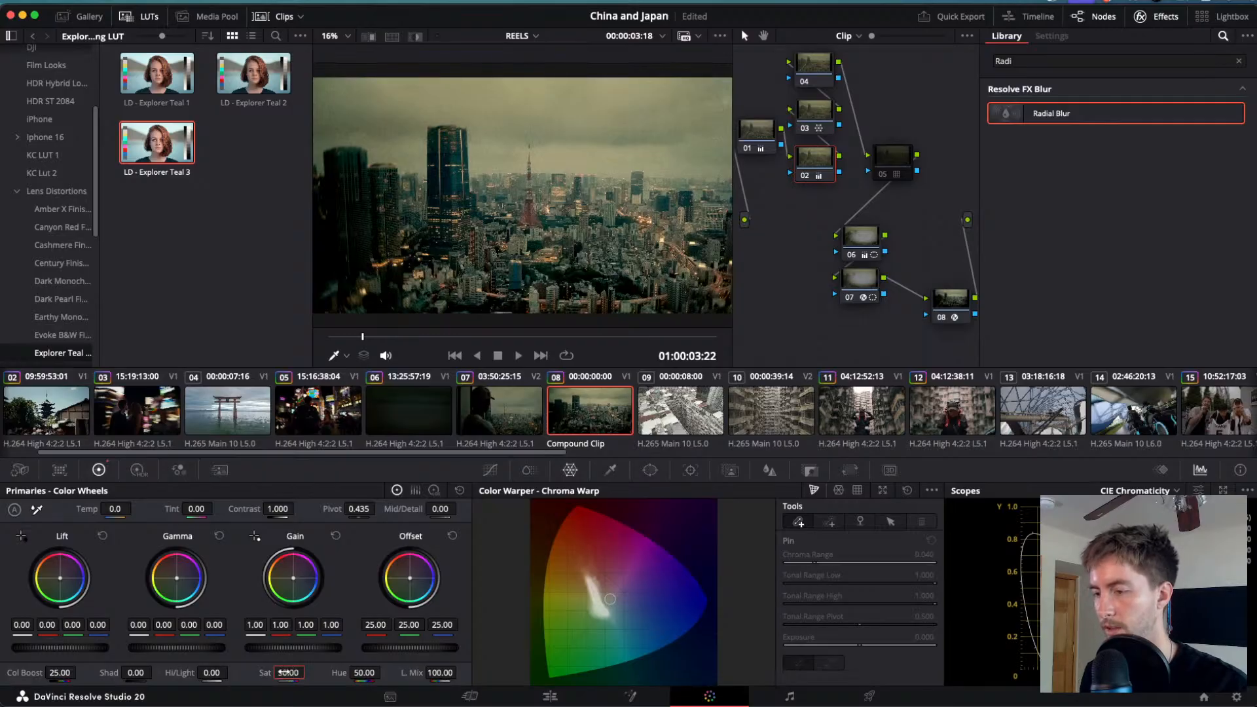
pyautogui.press('Return')
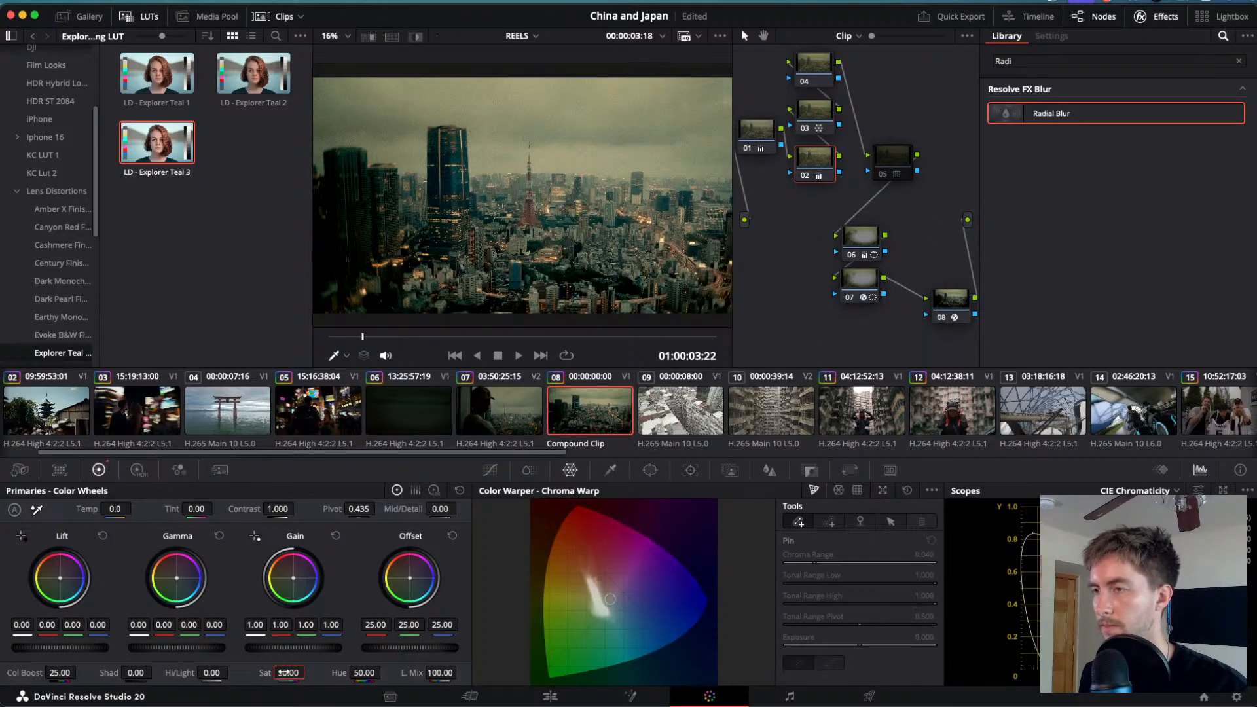
# - Switch repeatedly between clip 07 and the skyline compound clip to compare their color, contrast and saturation
pyautogui.click(516, 424)
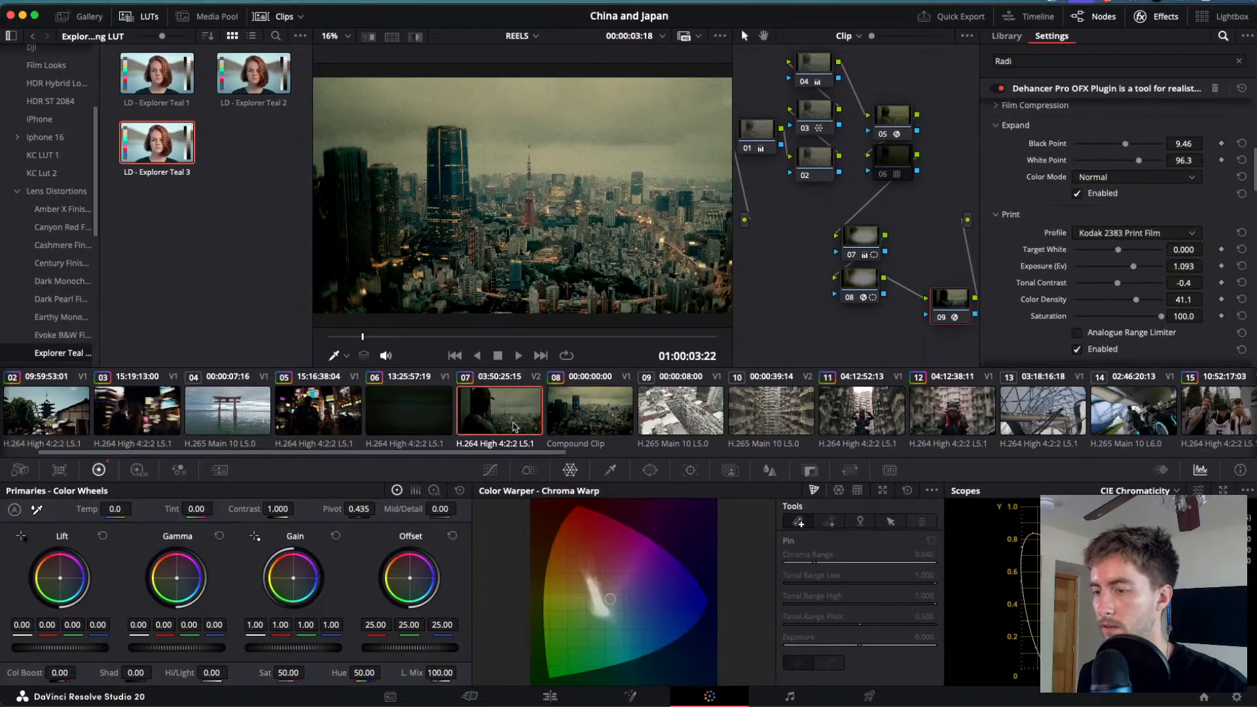
pyautogui.click(557, 416)
pyautogui.click(515, 422)
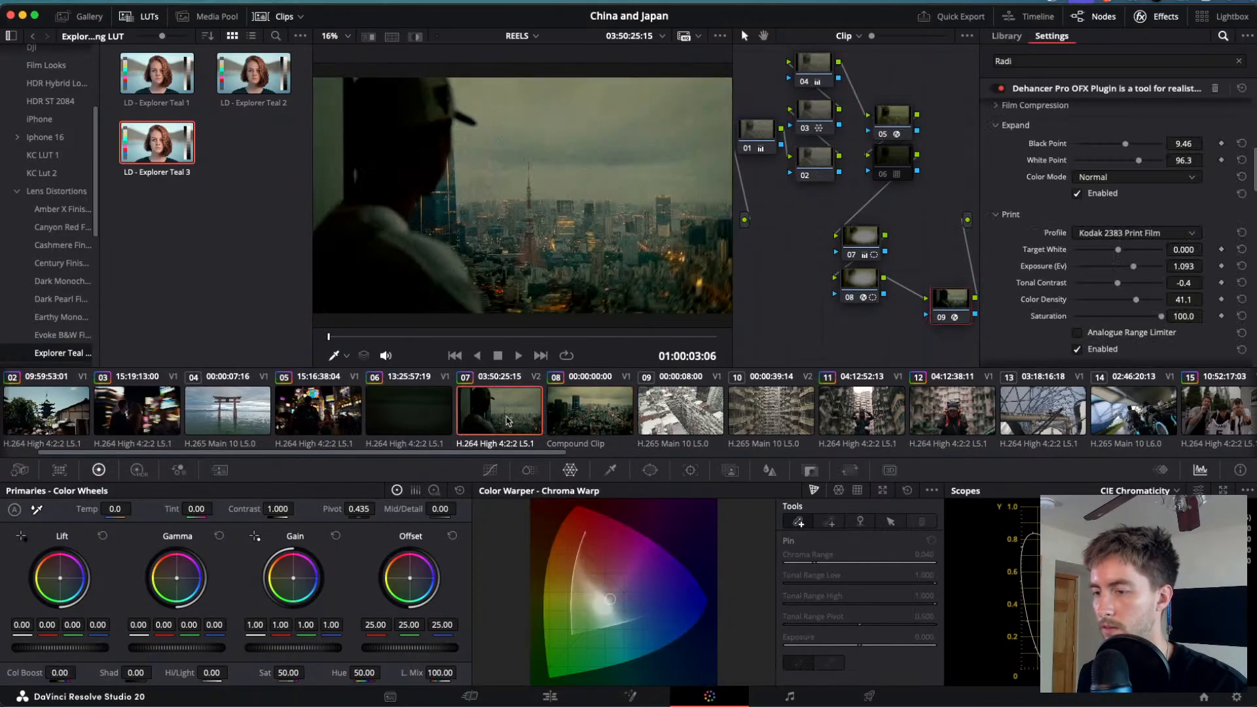
pyautogui.click(567, 410)
pyautogui.click(511, 417)
pyautogui.click(567, 413)
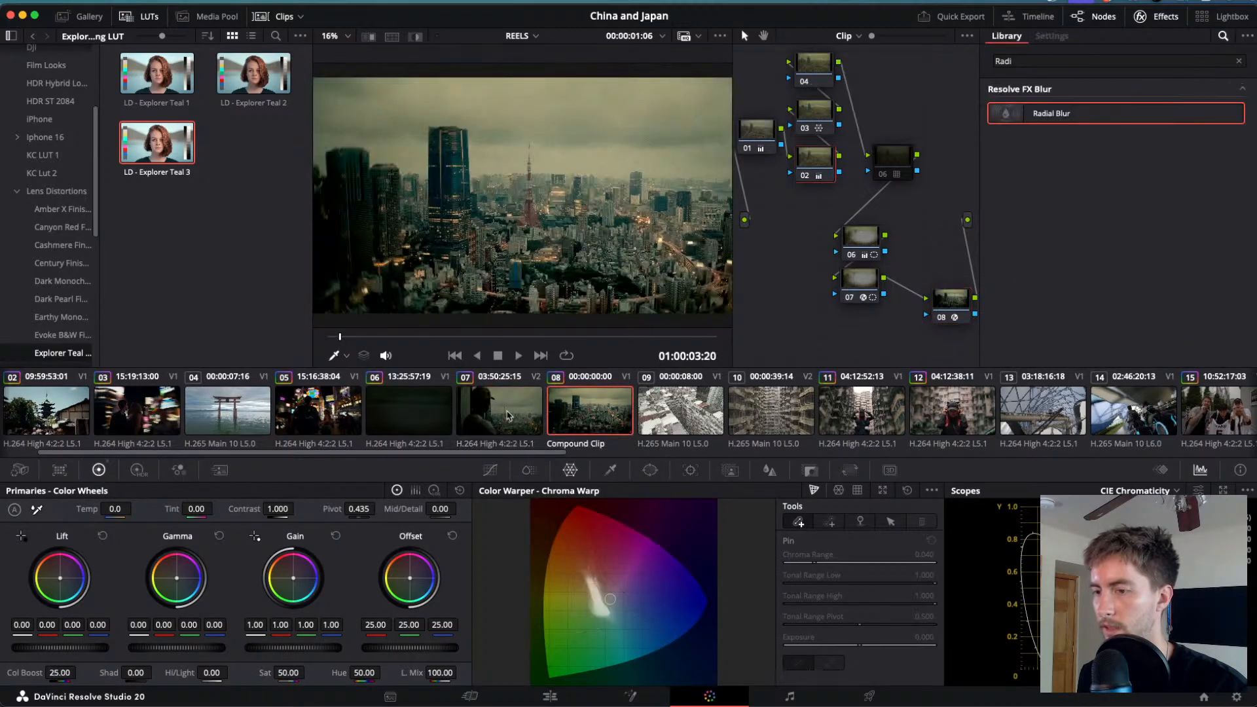
pyautogui.click(509, 416)
pyautogui.click(562, 417)
pyautogui.click(525, 416)
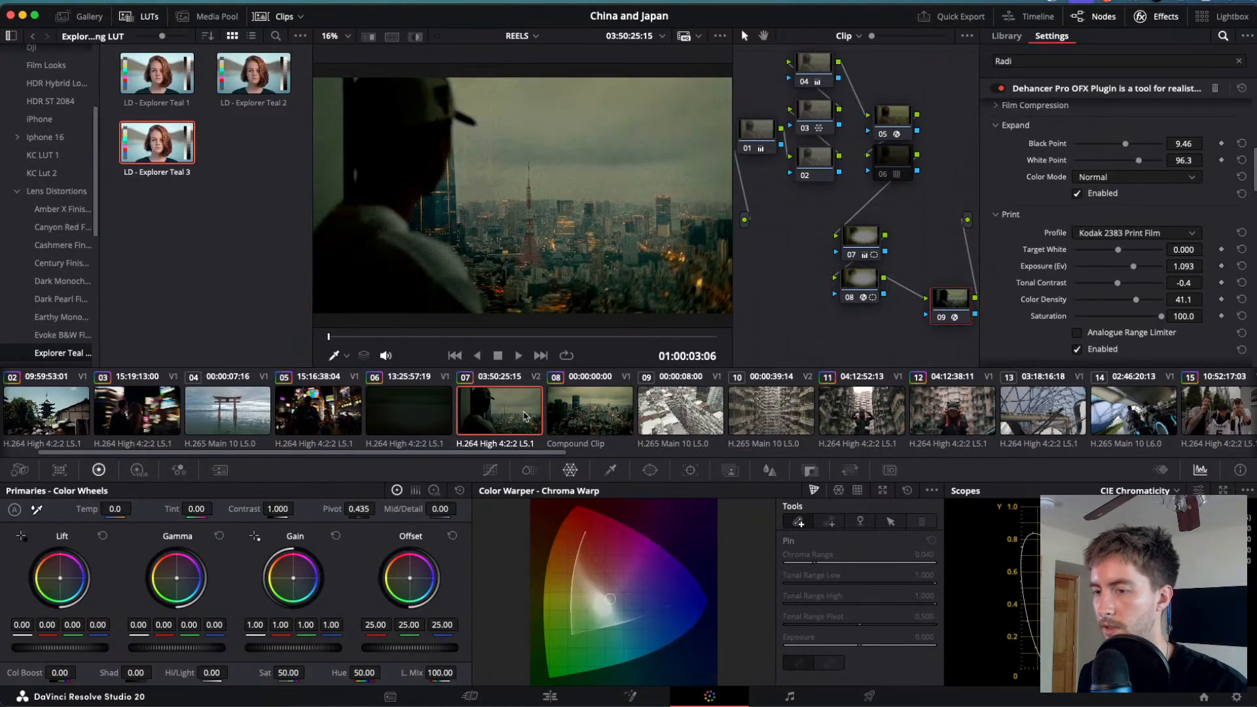
pyautogui.click(567, 410)
pyautogui.click(511, 417)
pyautogui.click(556, 413)
pyautogui.click(511, 416)
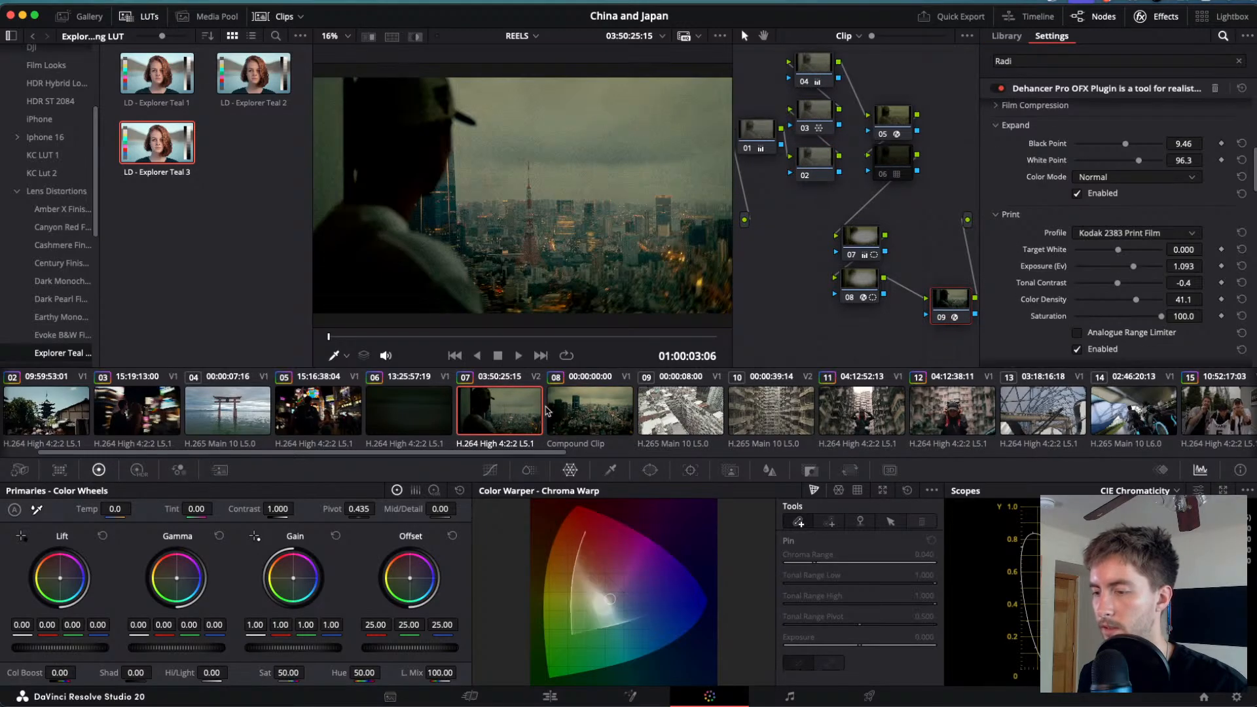
pyautogui.click(589, 411)
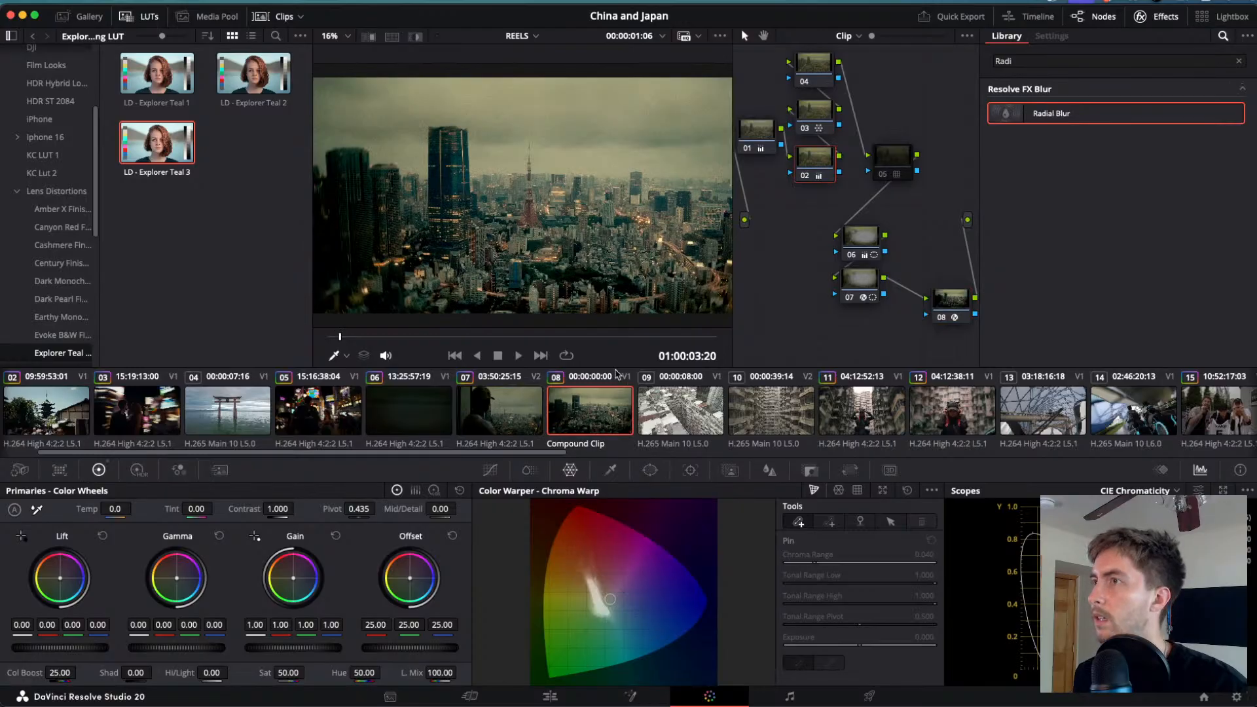
# - On node 03 of the skyline compound clip, raise yellow in Hue Vs Sat to Saturation 1.05 at Input Hue 315.25, with closely spaced flanking points
pyautogui.click(814, 113)
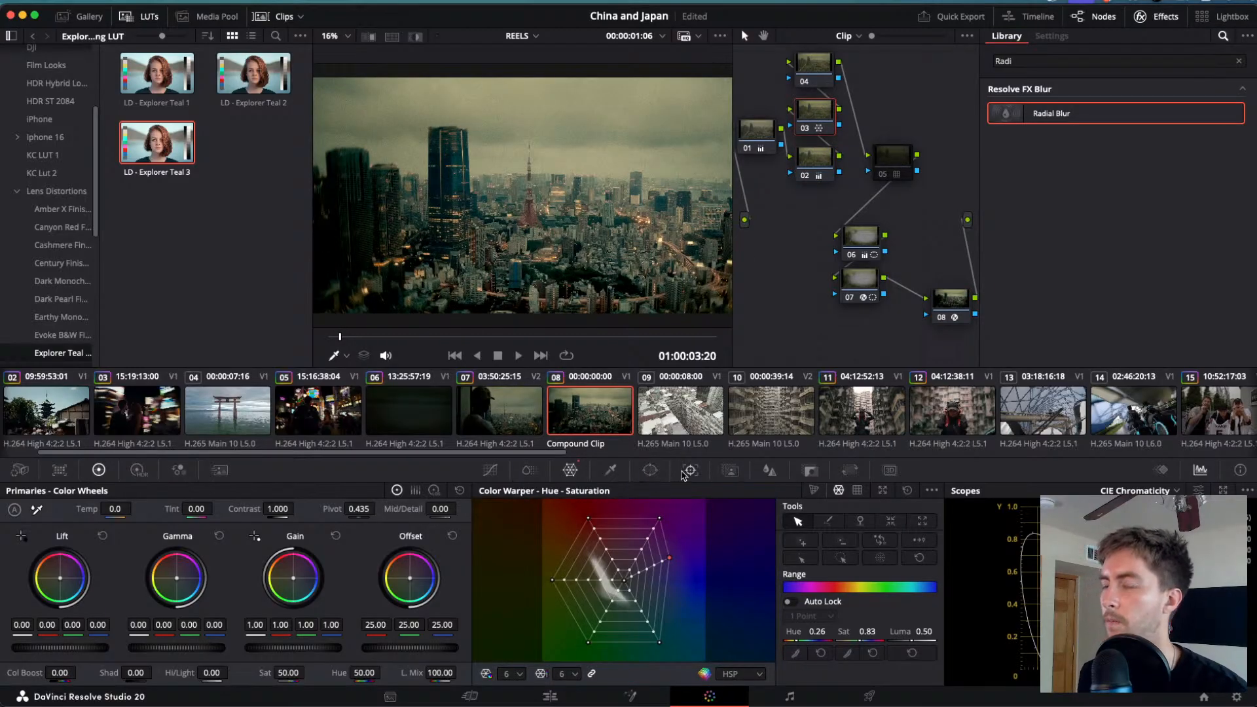
pyautogui.click(490, 471)
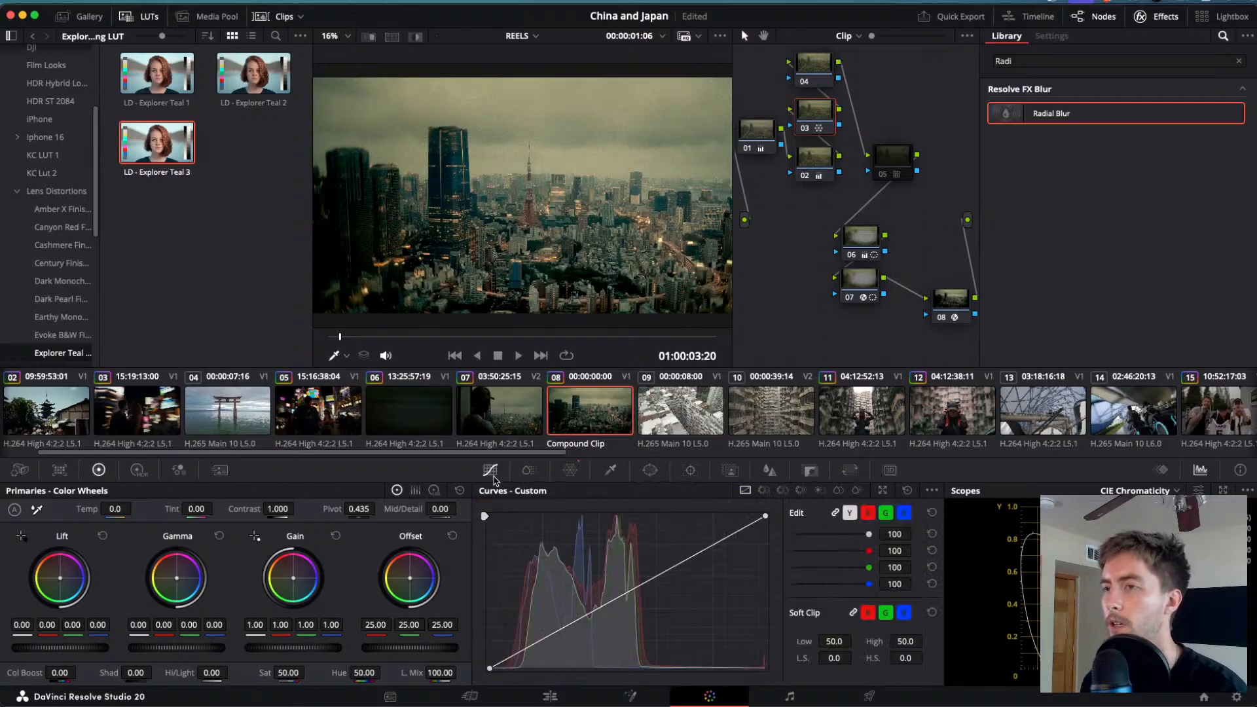
pyautogui.click(779, 492)
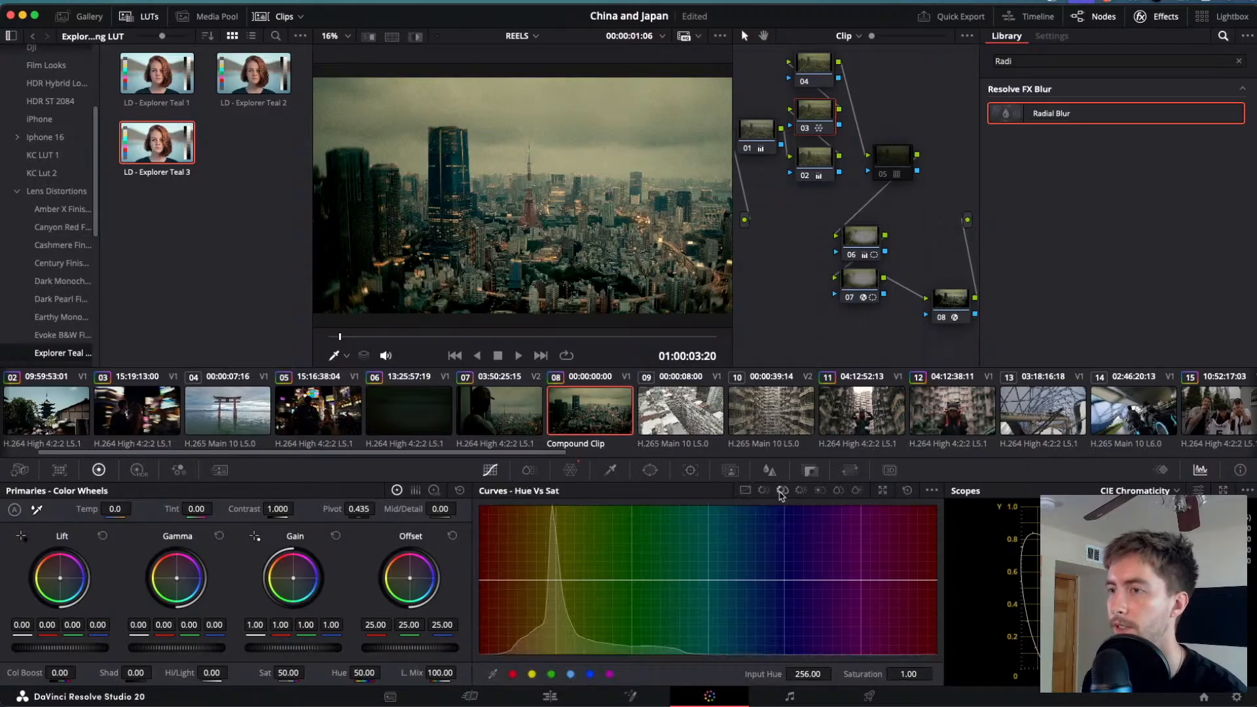
pyautogui.click(532, 673)
pyautogui.moveTo(554, 581)
pyautogui.mouseDown()
pyautogui.moveTo(559, 548)
pyautogui.moveTo(557, 596)
pyautogui.moveTo(555, 576)
pyautogui.moveTo(488, 581)
pyautogui.moveTo(535, 582)
pyautogui.mouseUp()
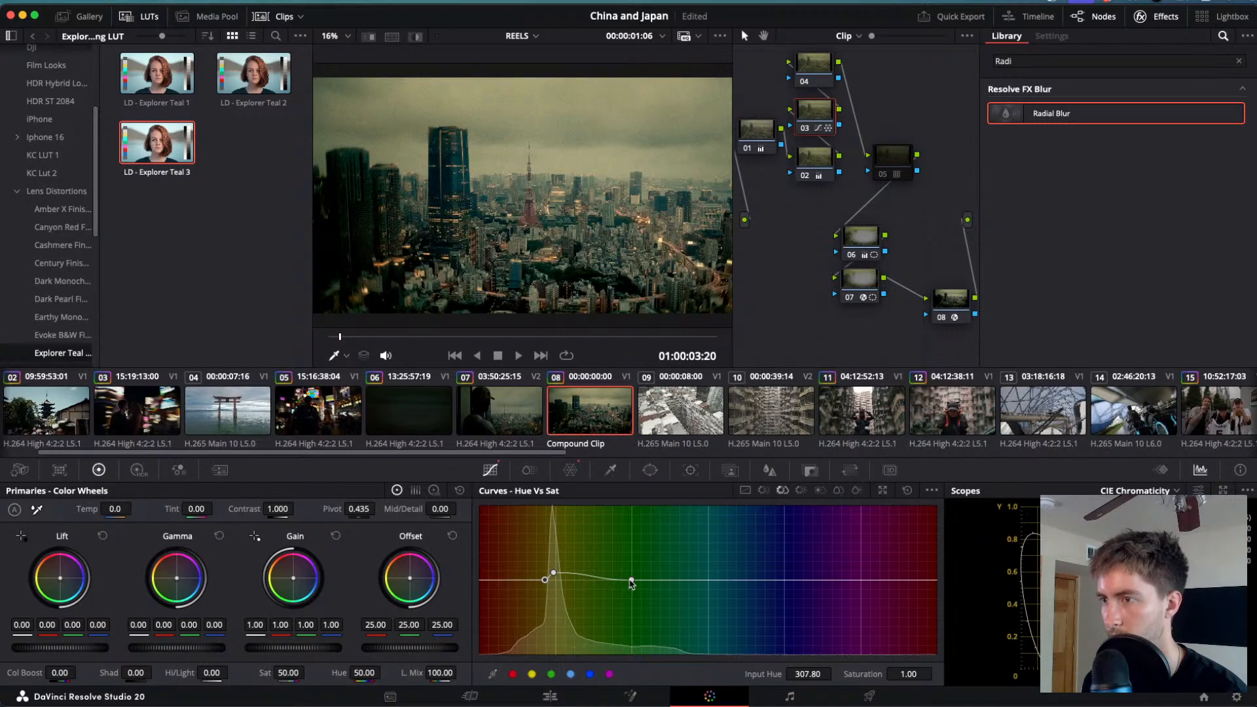
pyautogui.moveTo(631, 580); pyautogui.dragTo(558, 581)
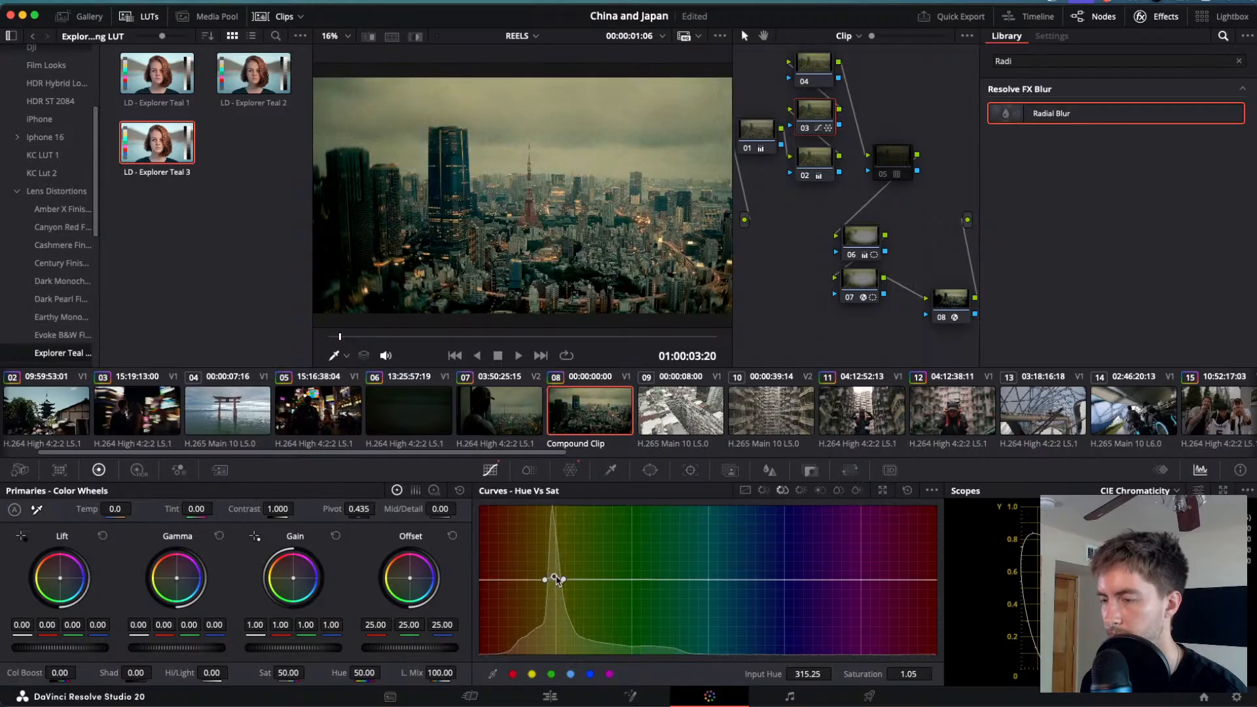
# - Compare clip 07 with the yellow-adjusted skyline compound clip and examine the primaries settings on clip 07's node 04
pyautogui.press('Up')
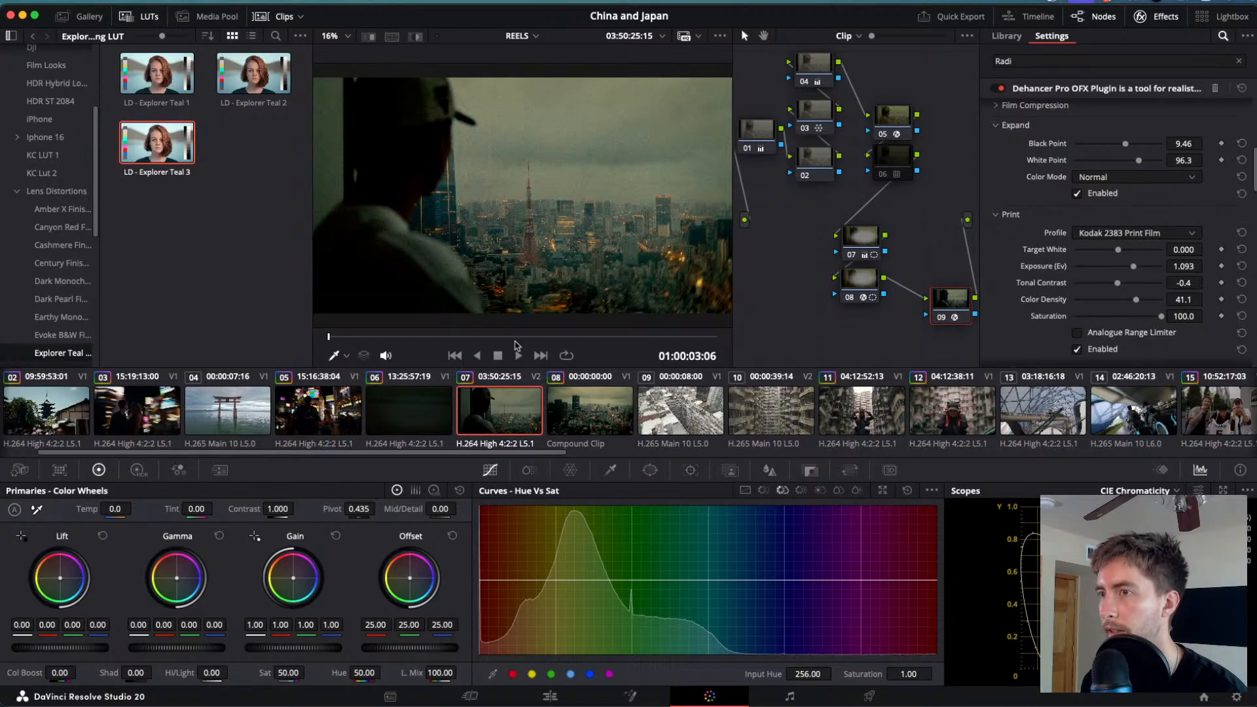
pyautogui.click(597, 426)
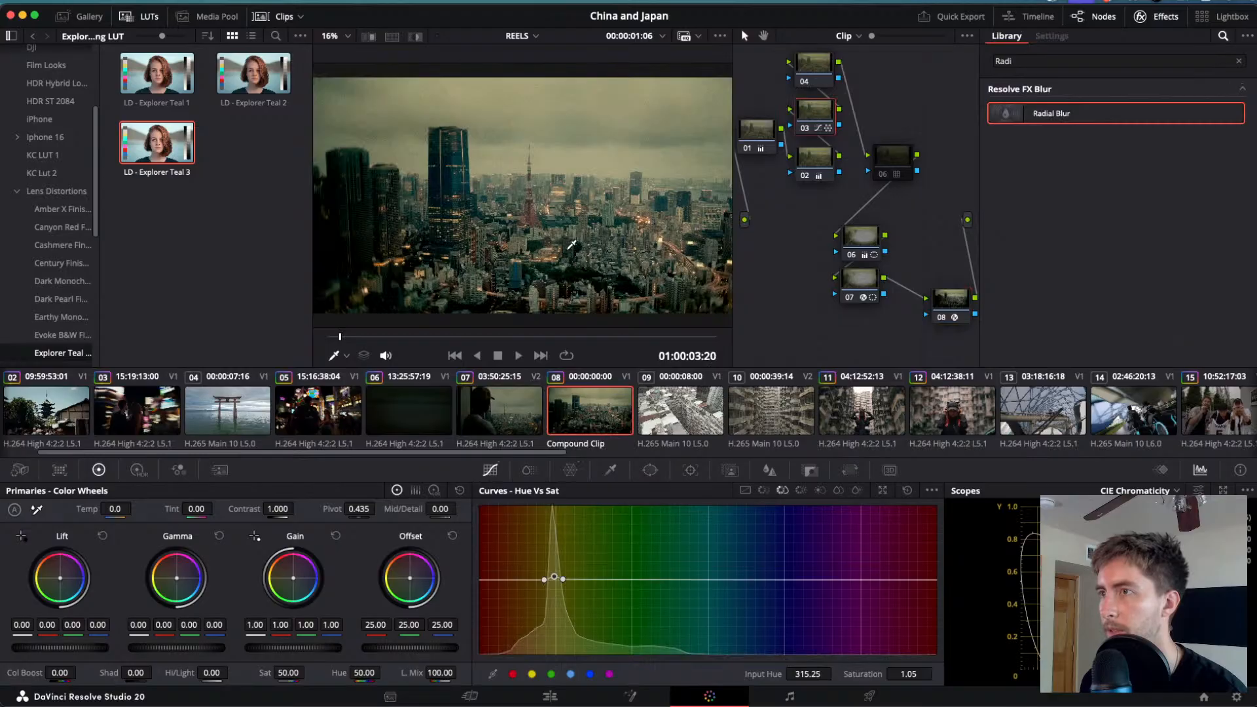
pyautogui.click(513, 425)
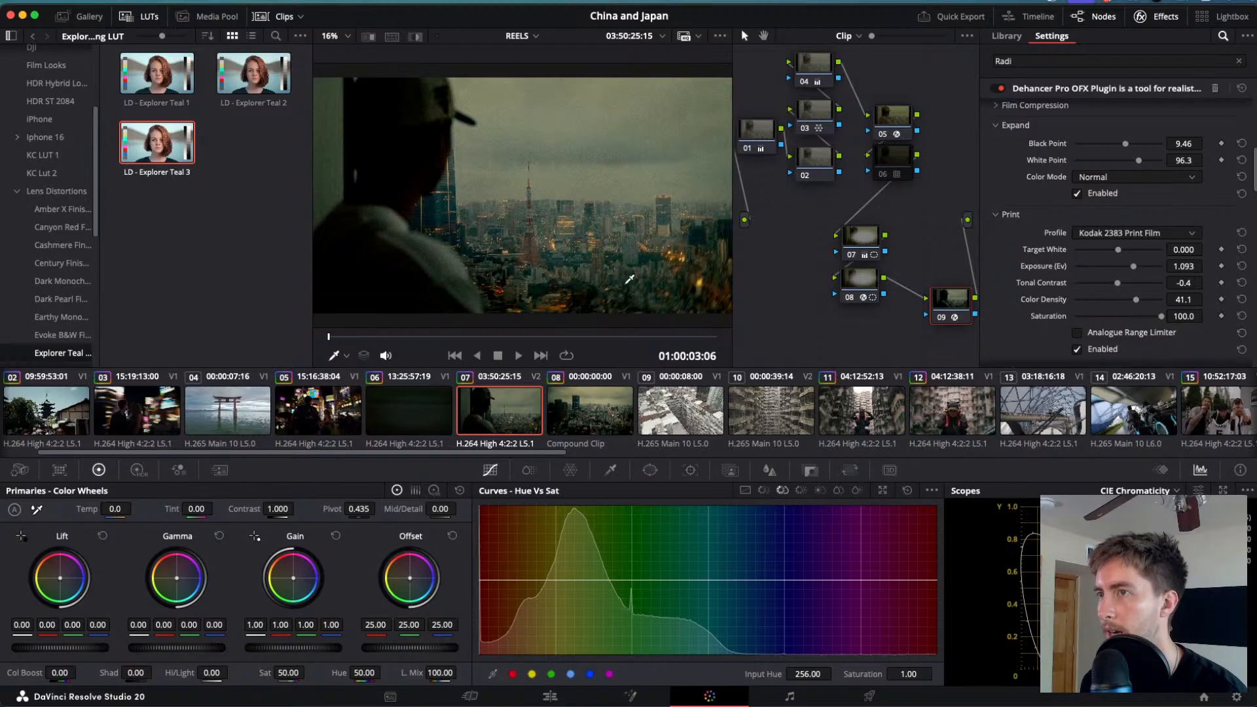
pyautogui.click(759, 129)
pyautogui.click(824, 62)
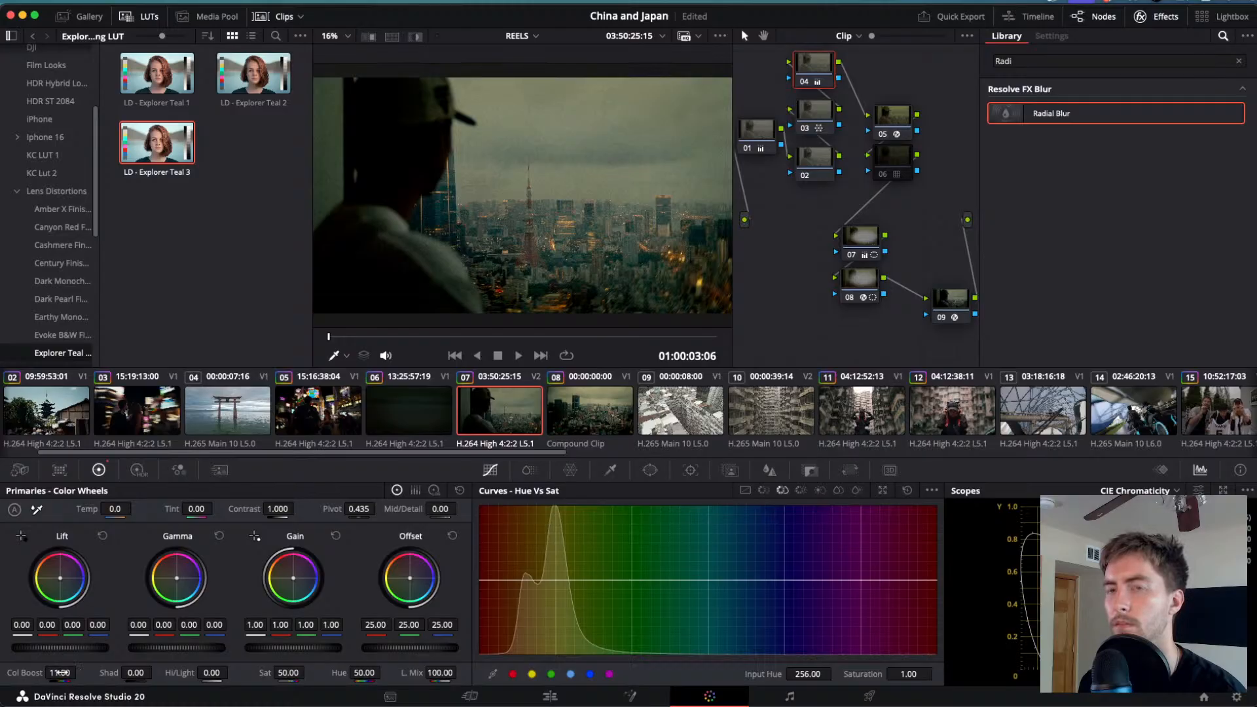
# - Alternate between the two Tokyo shots to check how well their yellows and overall warmth match
pyautogui.click(602, 404)
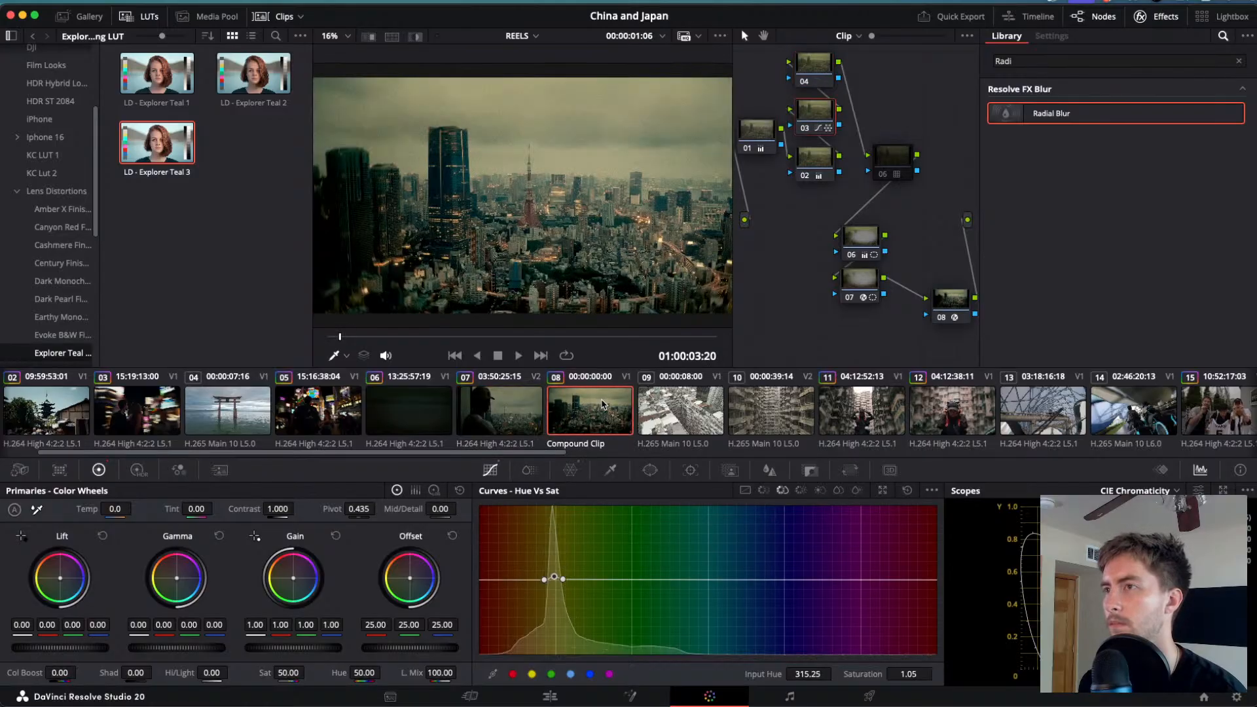
pyautogui.click(542, 405)
pyautogui.click(607, 413)
pyautogui.click(530, 412)
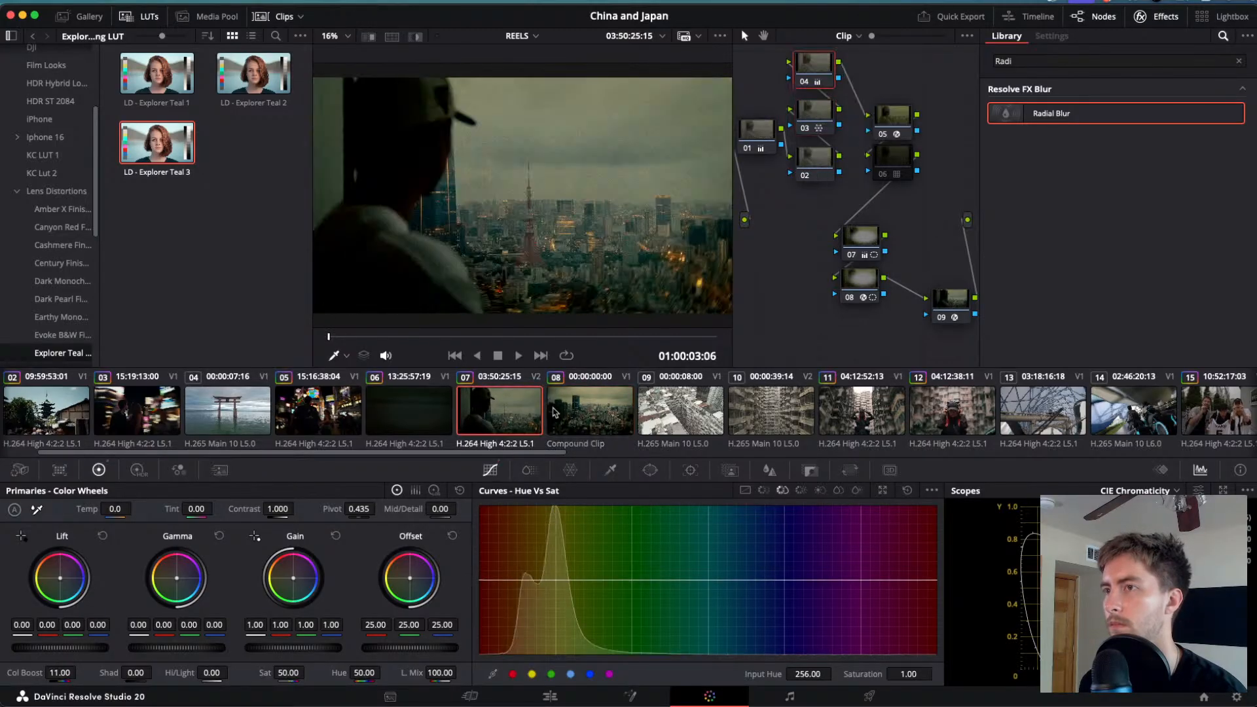
pyautogui.click(580, 411)
pyautogui.click(495, 406)
pyautogui.click(557, 410)
pyautogui.click(524, 410)
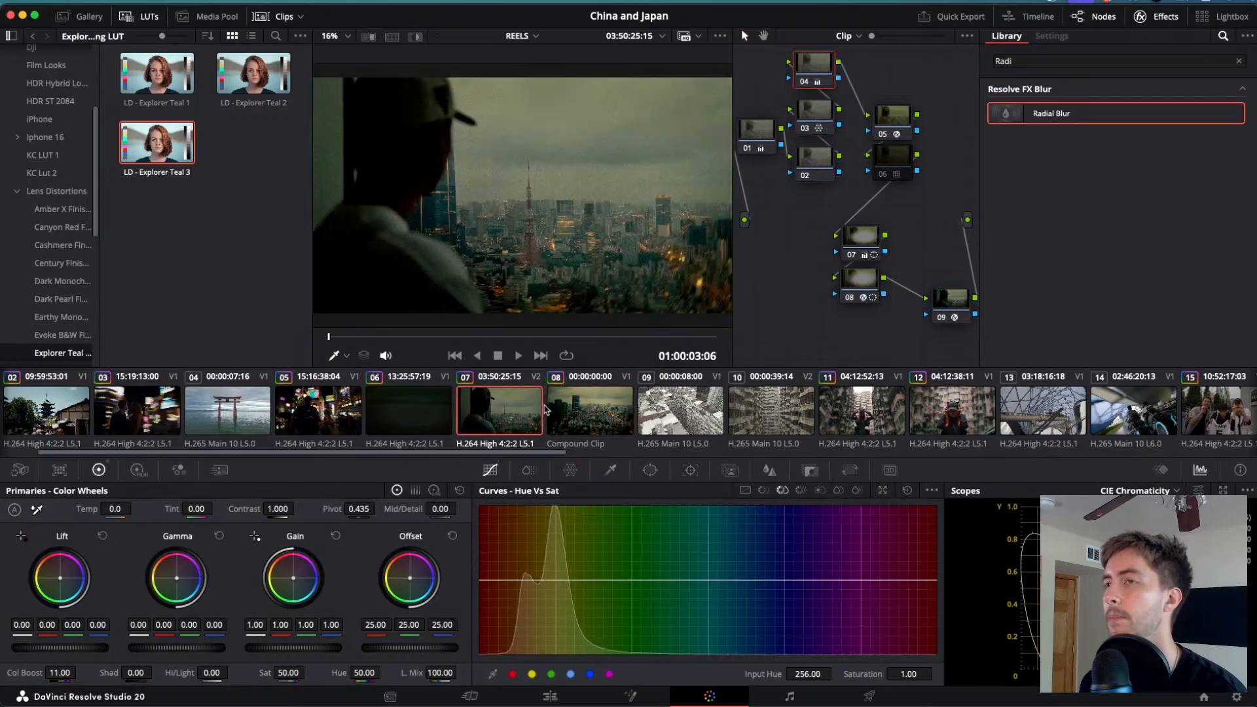
pyautogui.click(550, 409)
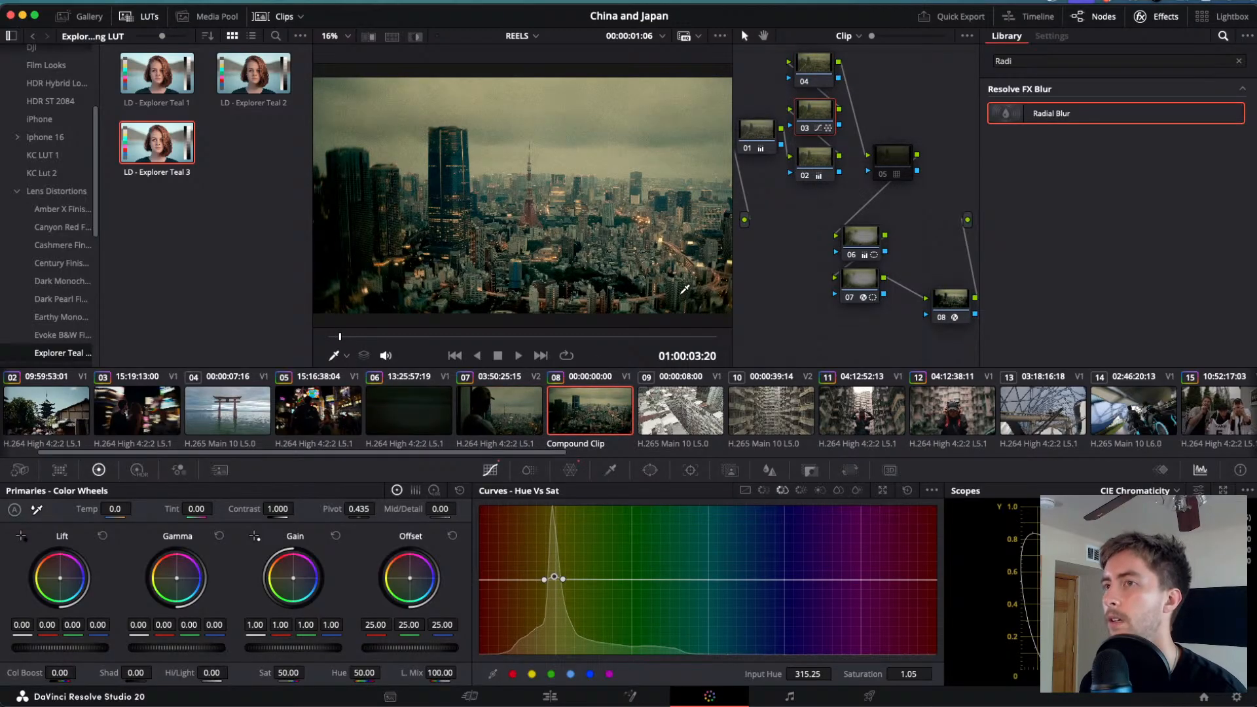
# - Try pulling the outer yellow point inward in the Hue - Saturation Color Warper on the compound clip's node 03, and undo it
pyautogui.click(571, 472)
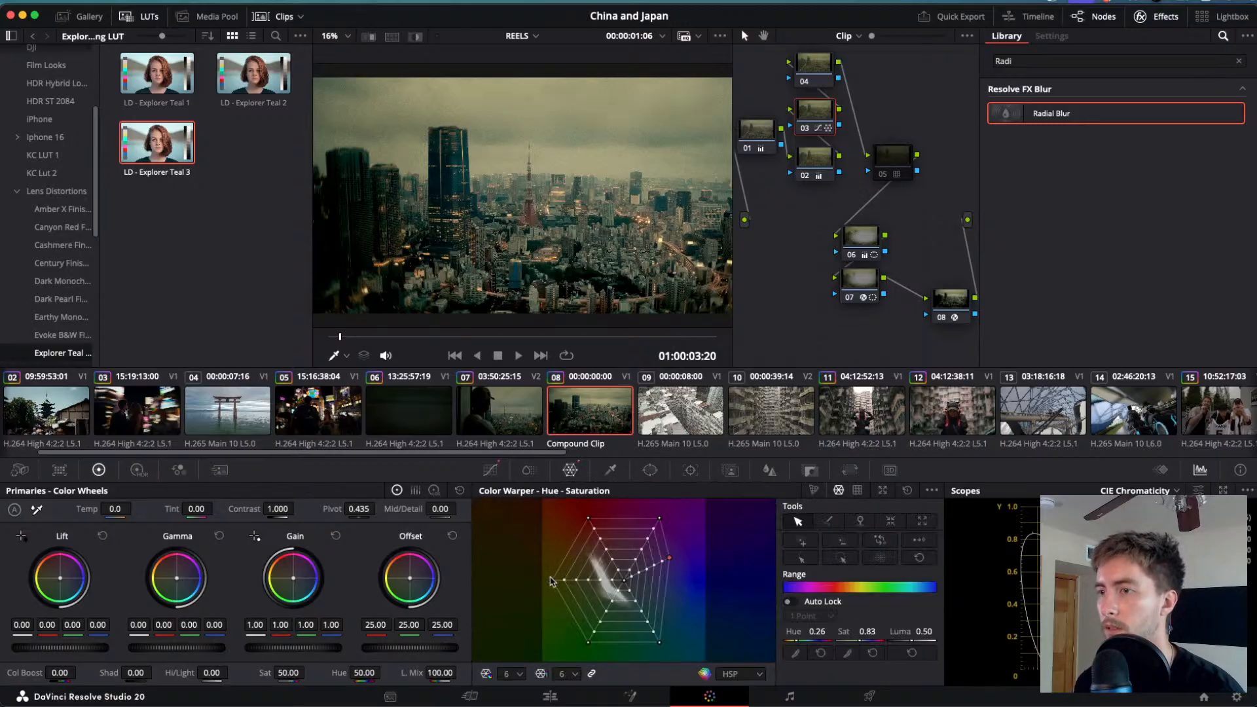
pyautogui.moveTo(552, 583)
pyautogui.mouseDown()
pyautogui.moveTo(573, 569)
pyautogui.moveTo(599, 599)
pyautogui.moveTo(567, 575)
pyautogui.mouseUp()
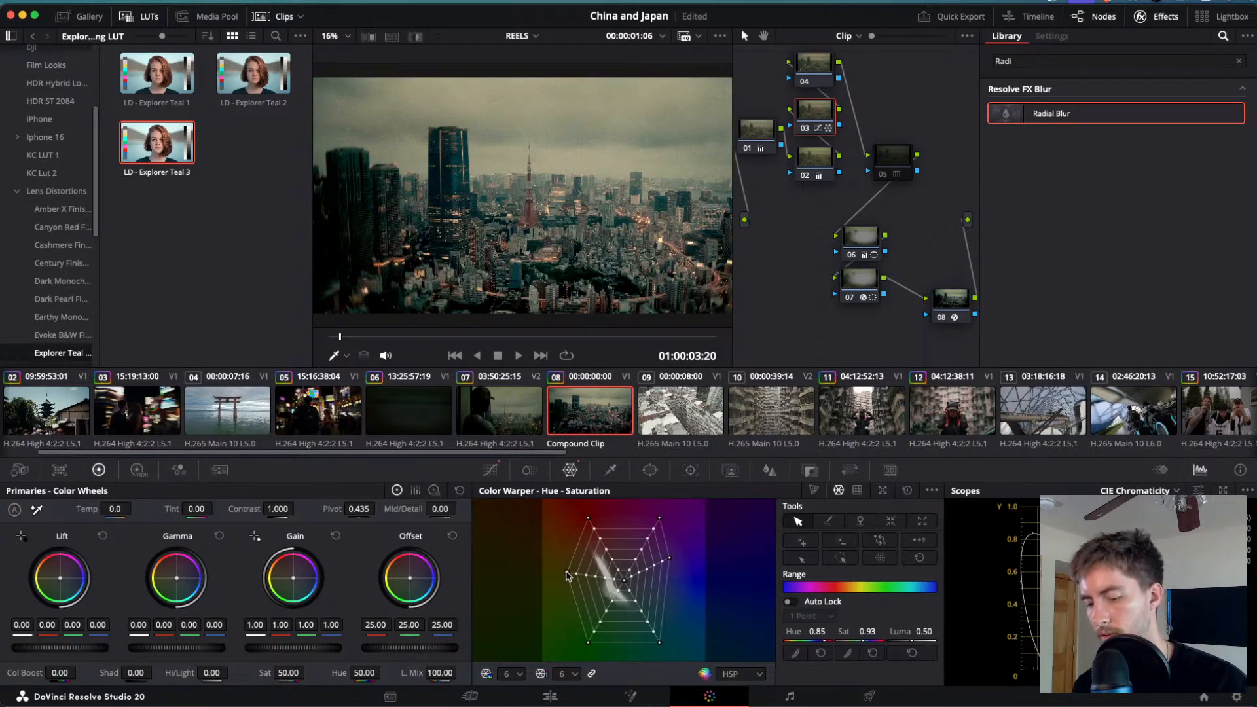
pyautogui.press('super+z')
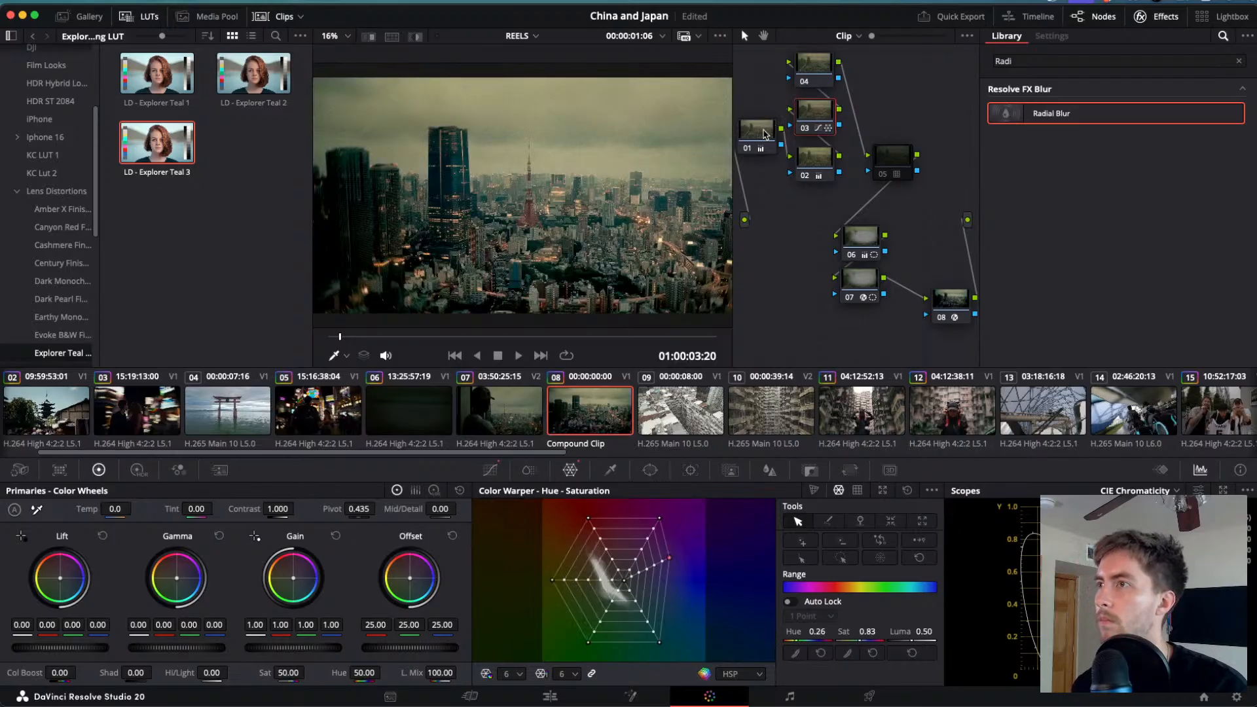
# - Set Color Boost to 33 on node 02 of the skyline compound clip and play across the cut from clip 07
pyautogui.click(817, 163)
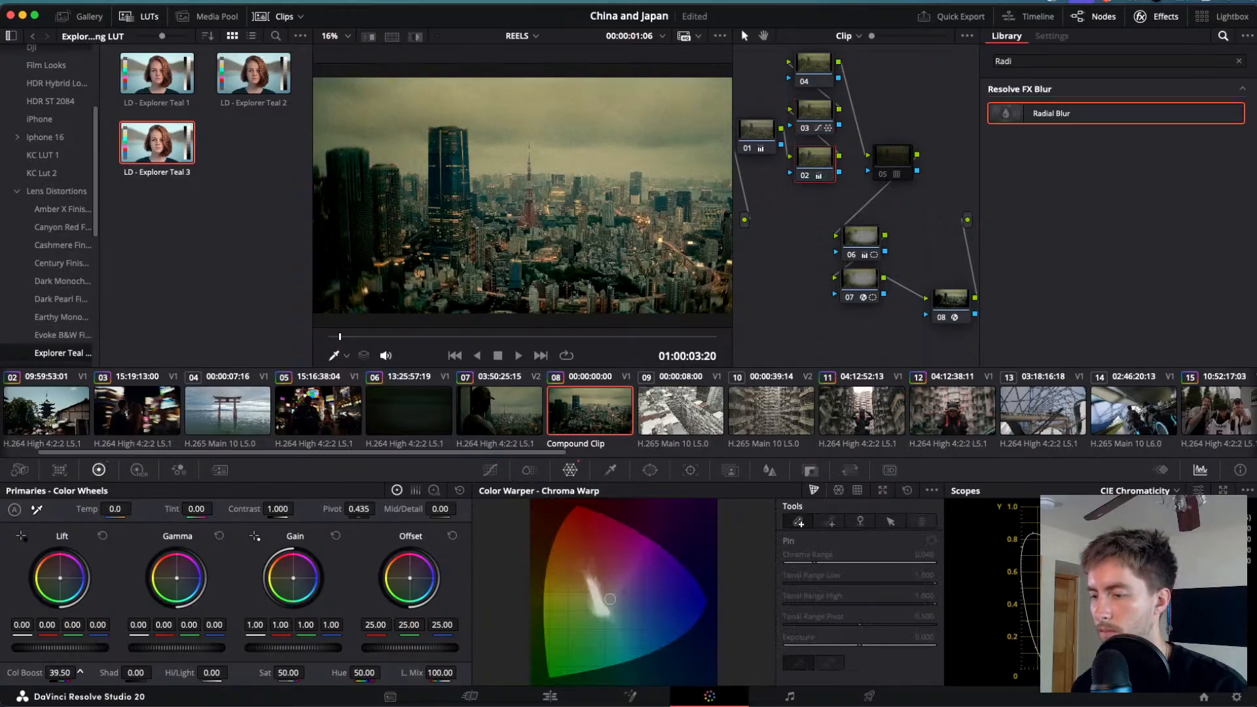
pyautogui.moveTo(60, 672); pyautogui.dragTo(57, 672)
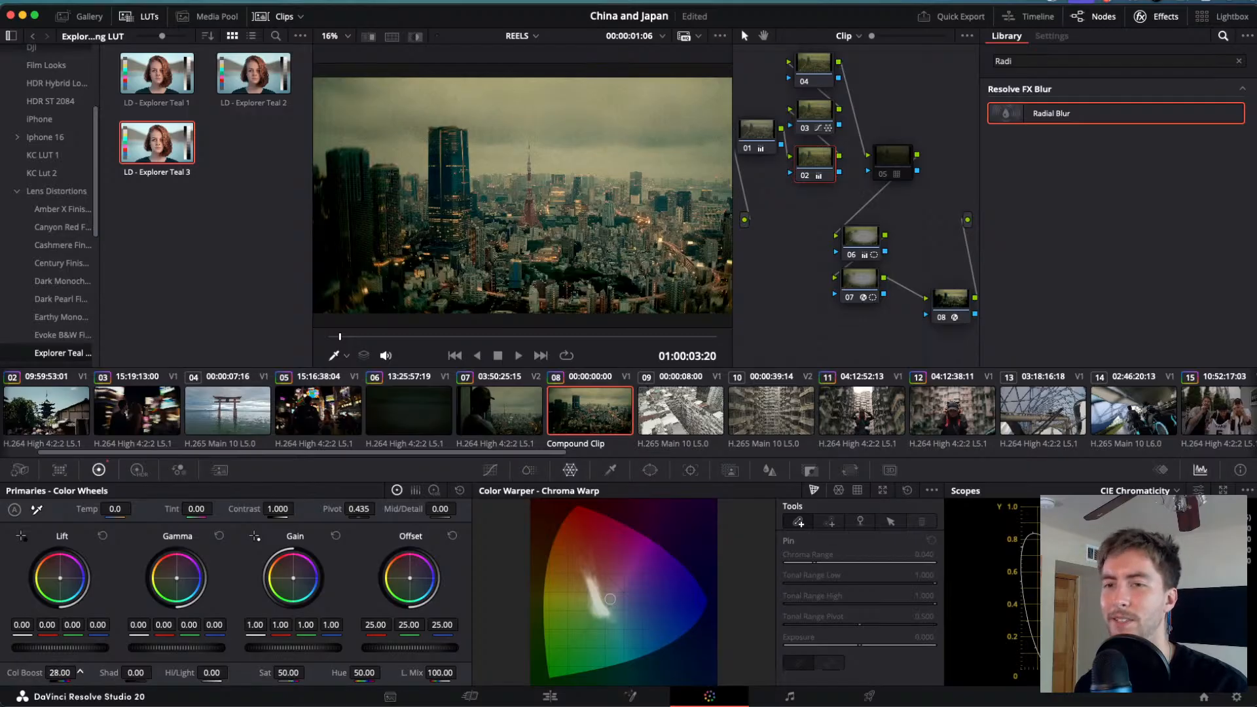
pyautogui.moveTo(56, 673); pyautogui.dragTo(55, 672)
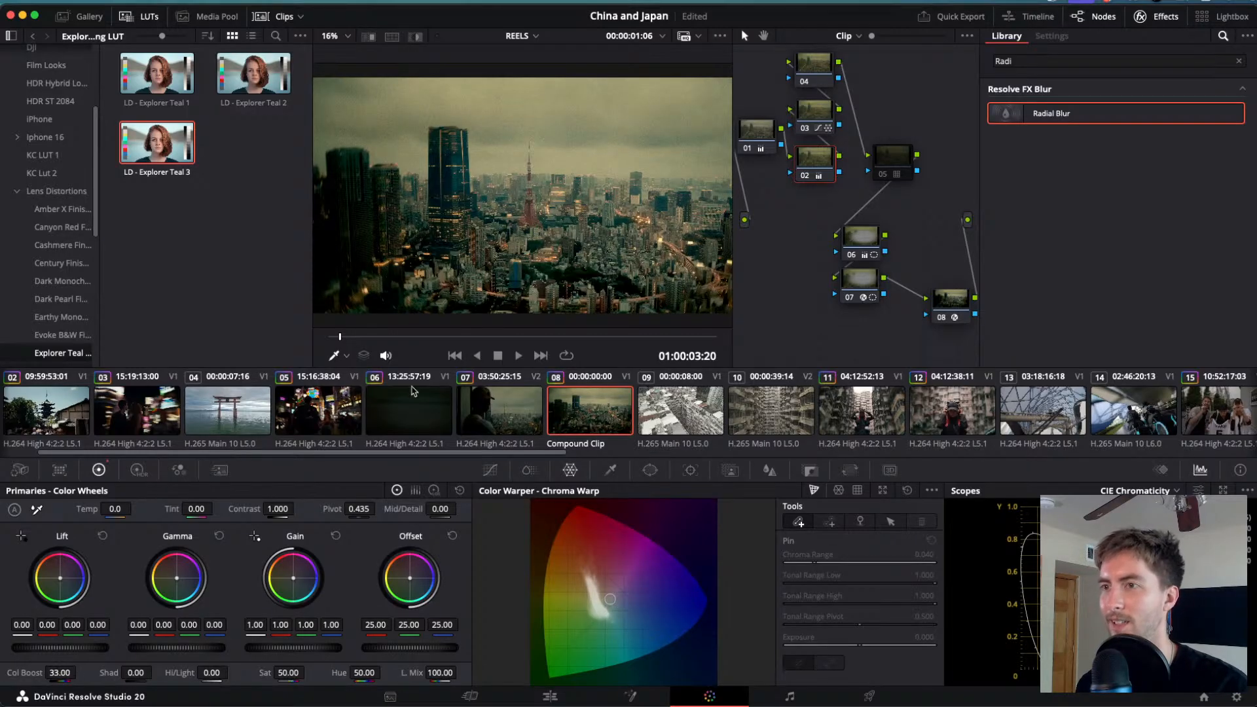
pyautogui.click(506, 409)
pyautogui.press('space')
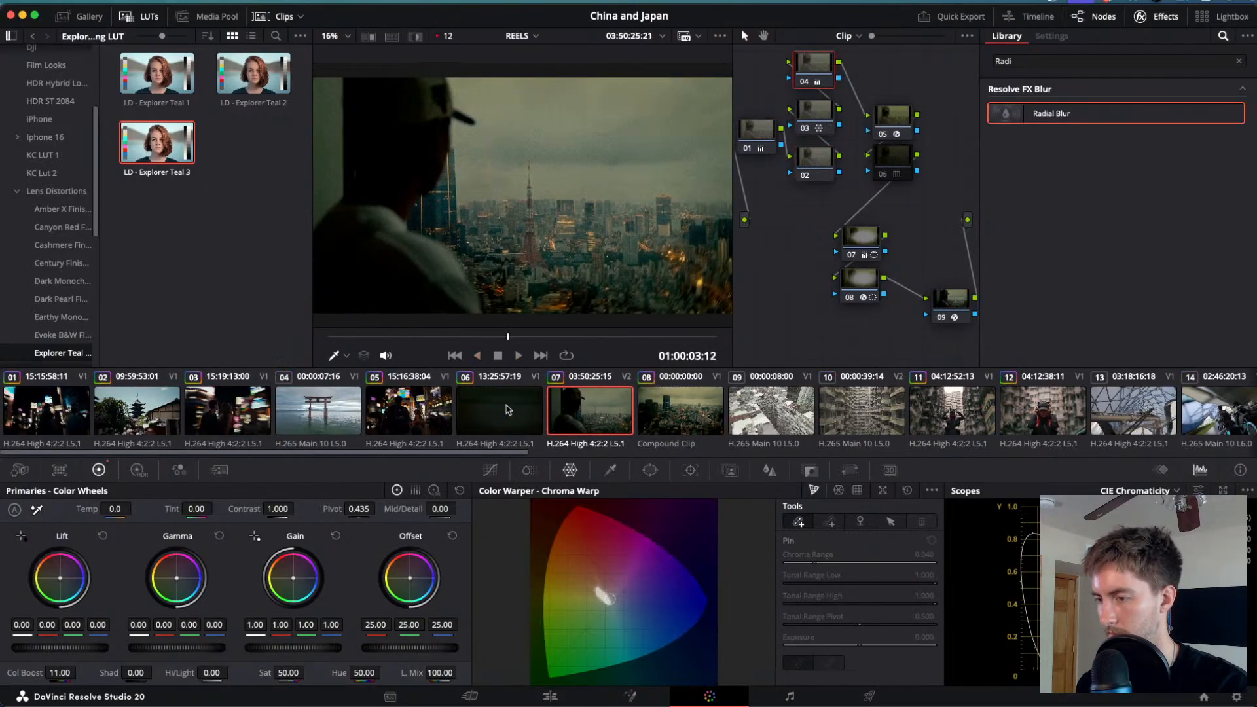
pyautogui.press('space')
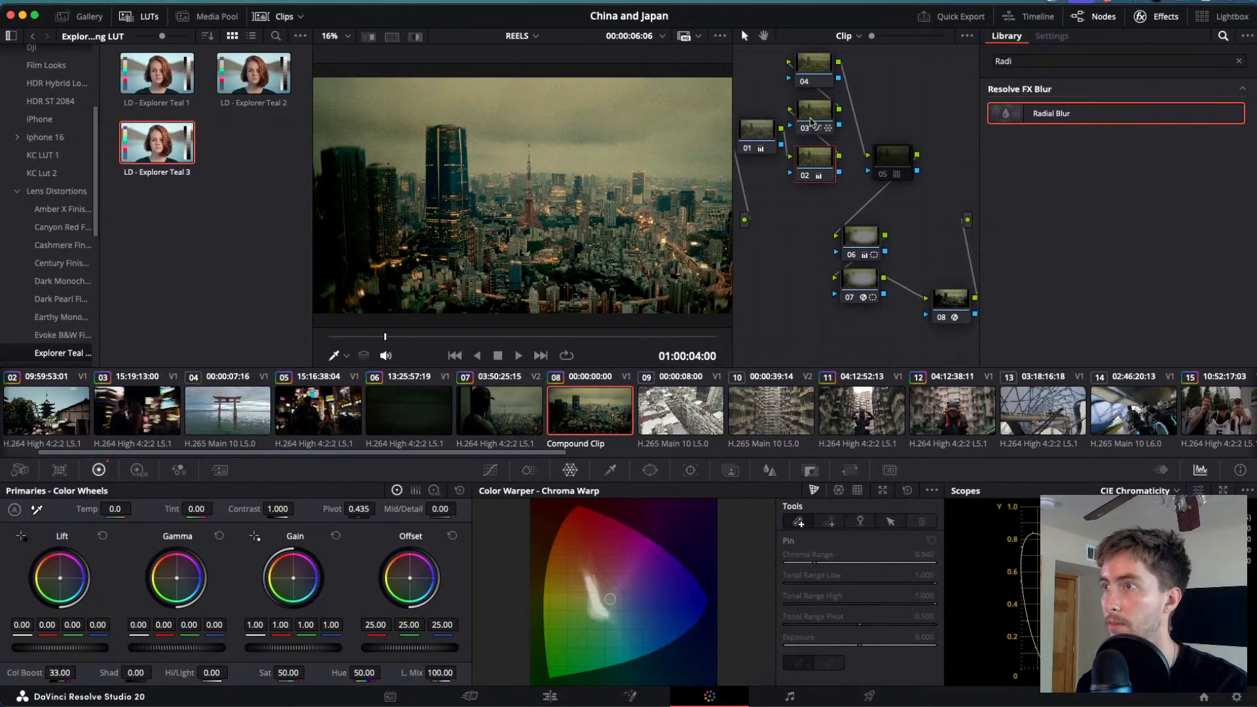
# - Set the Temp to 2240 on node 01 of the skyline compound clip and replay the transition from clip 07
pyautogui.click(756, 131)
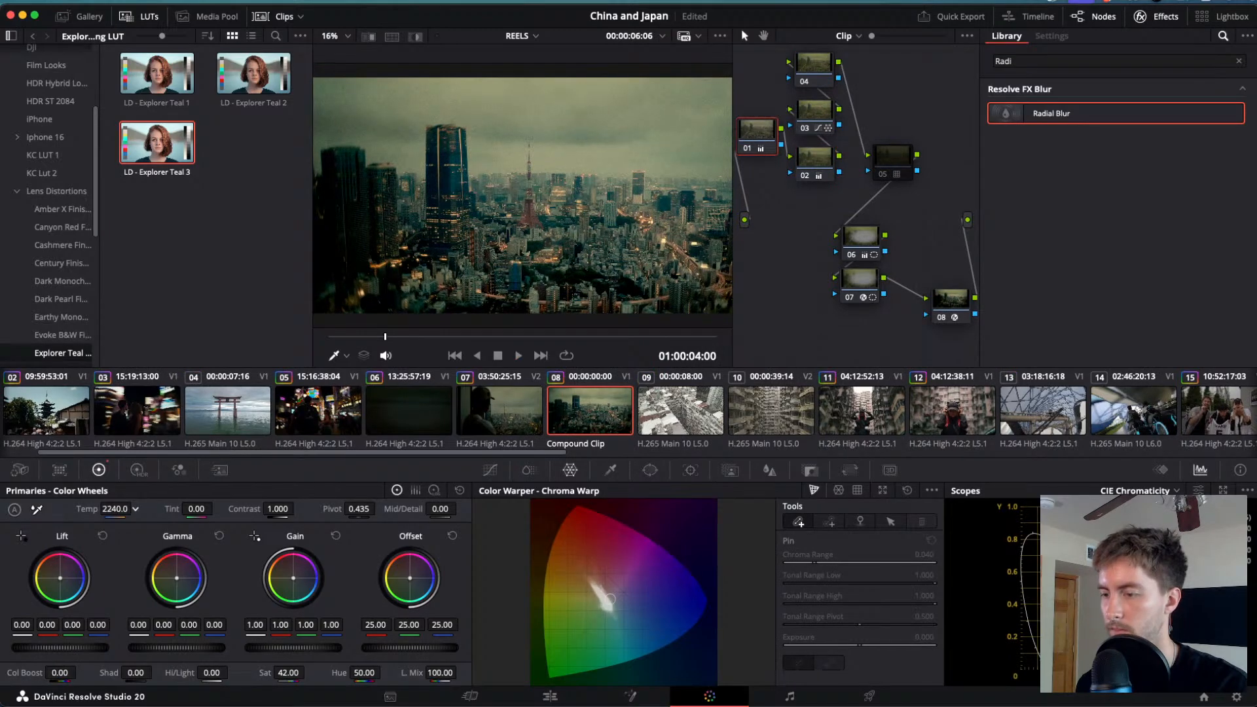
pyautogui.click(506, 406)
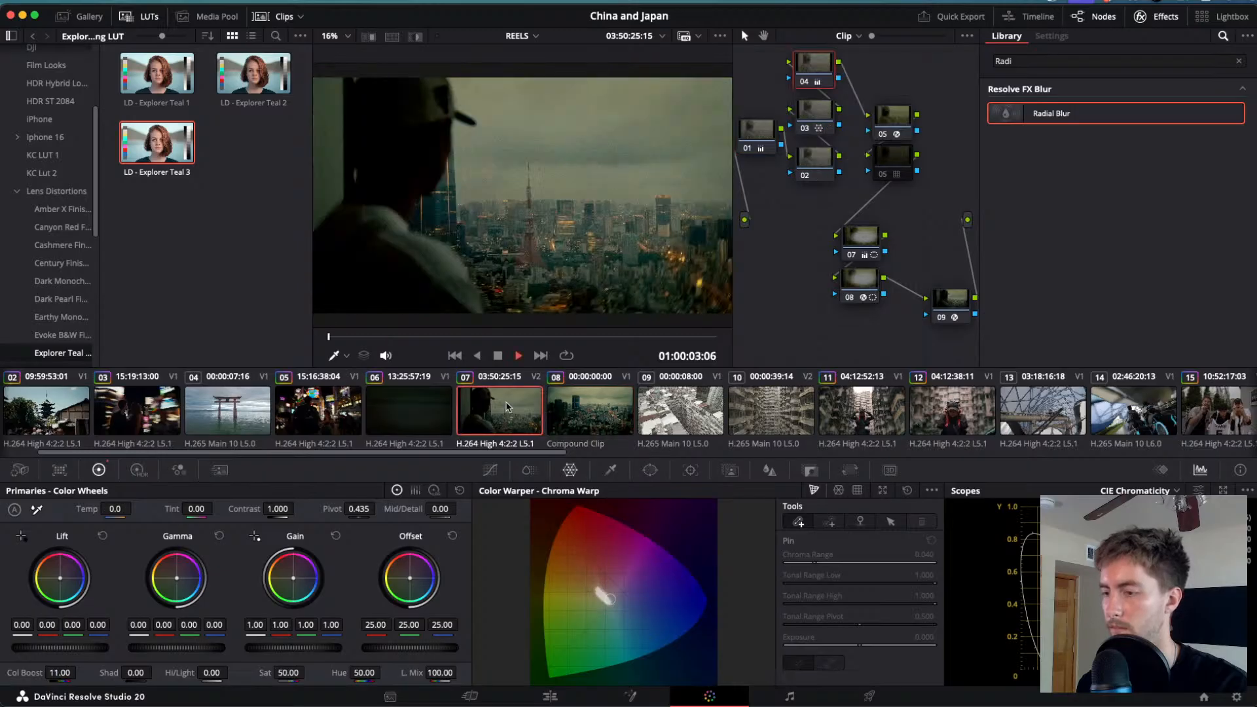
pyautogui.press('Down')
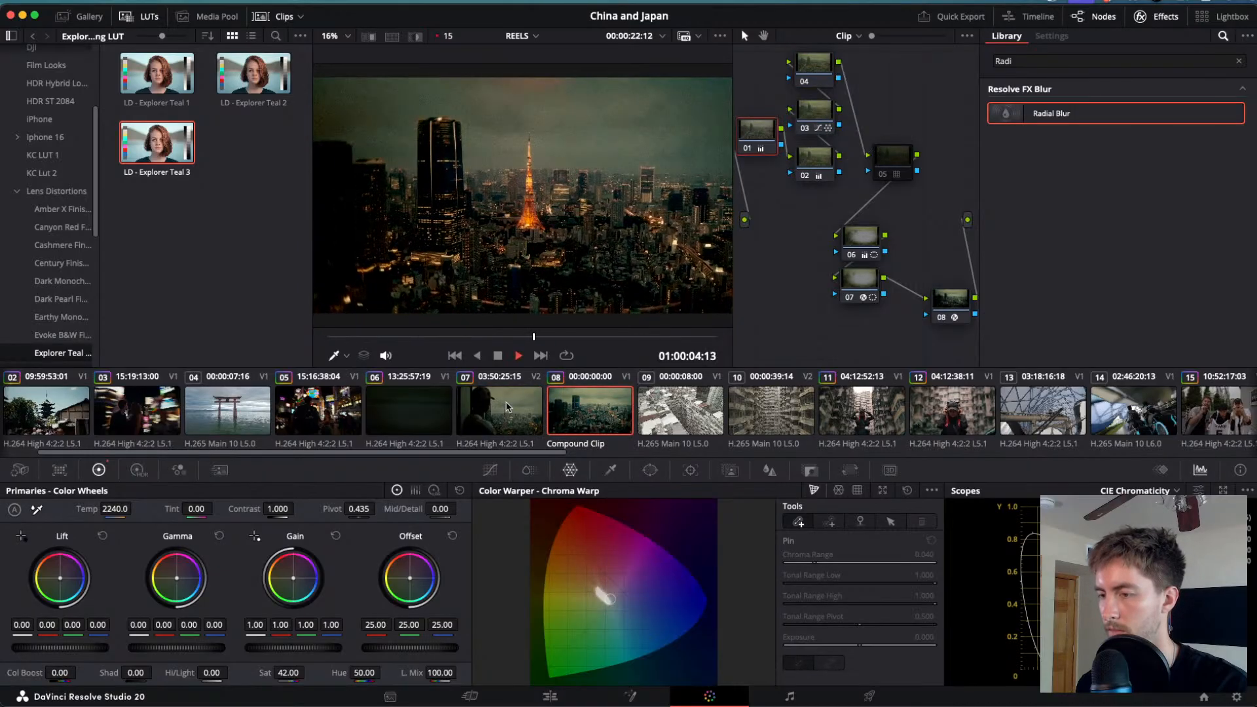
pyautogui.press('j')
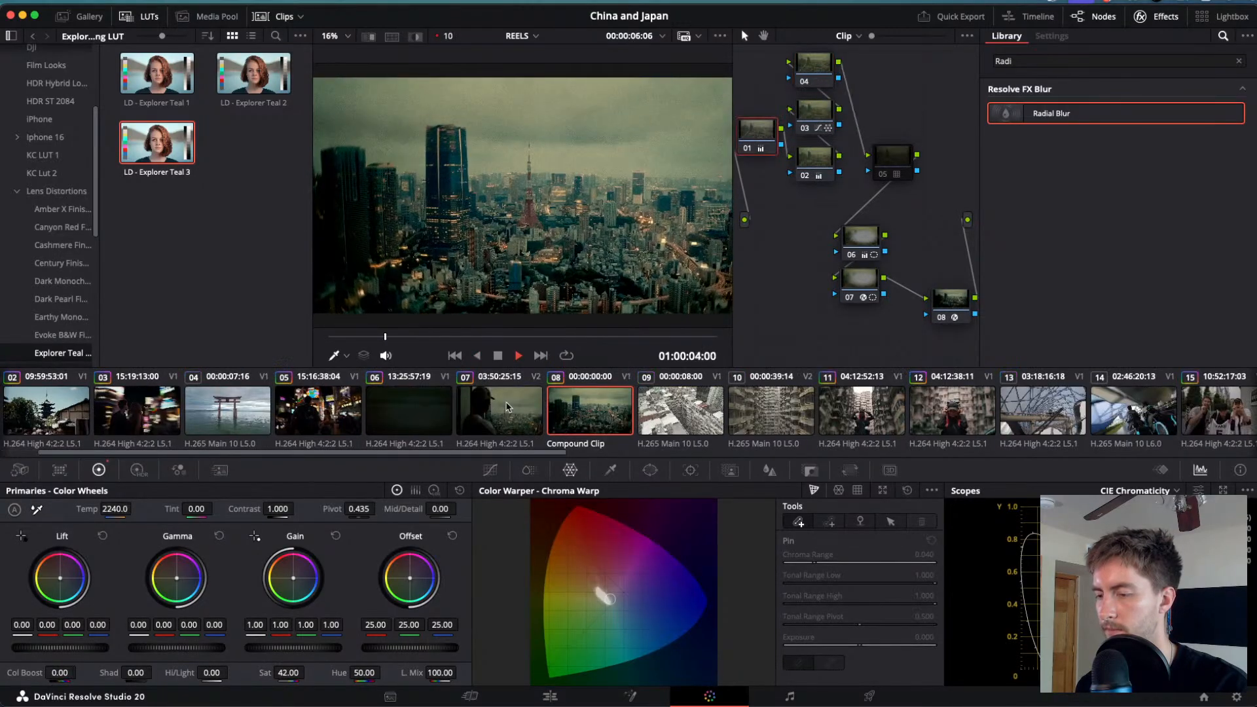
pyautogui.press('k')
# - Play the reel from clip 01 through the opening shots to review the grades in sequence
pyautogui.scroll(1, 393, 422)
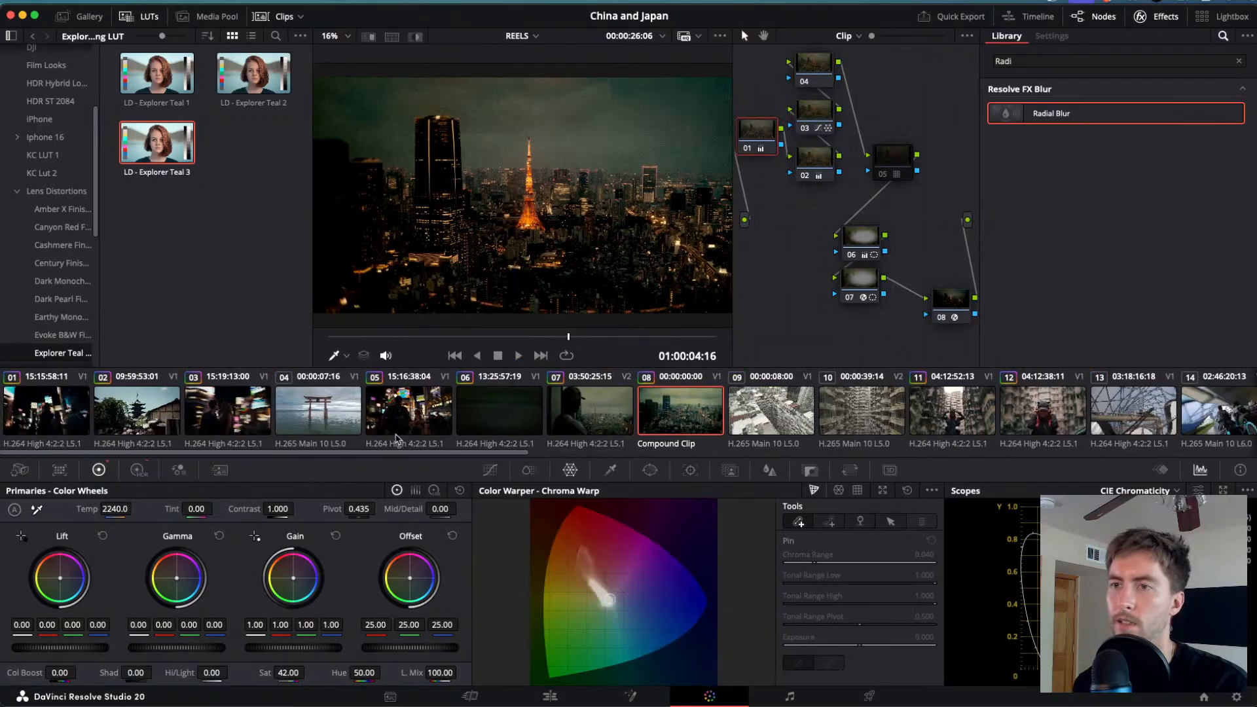
pyautogui.click(32, 425)
pyautogui.press('l')
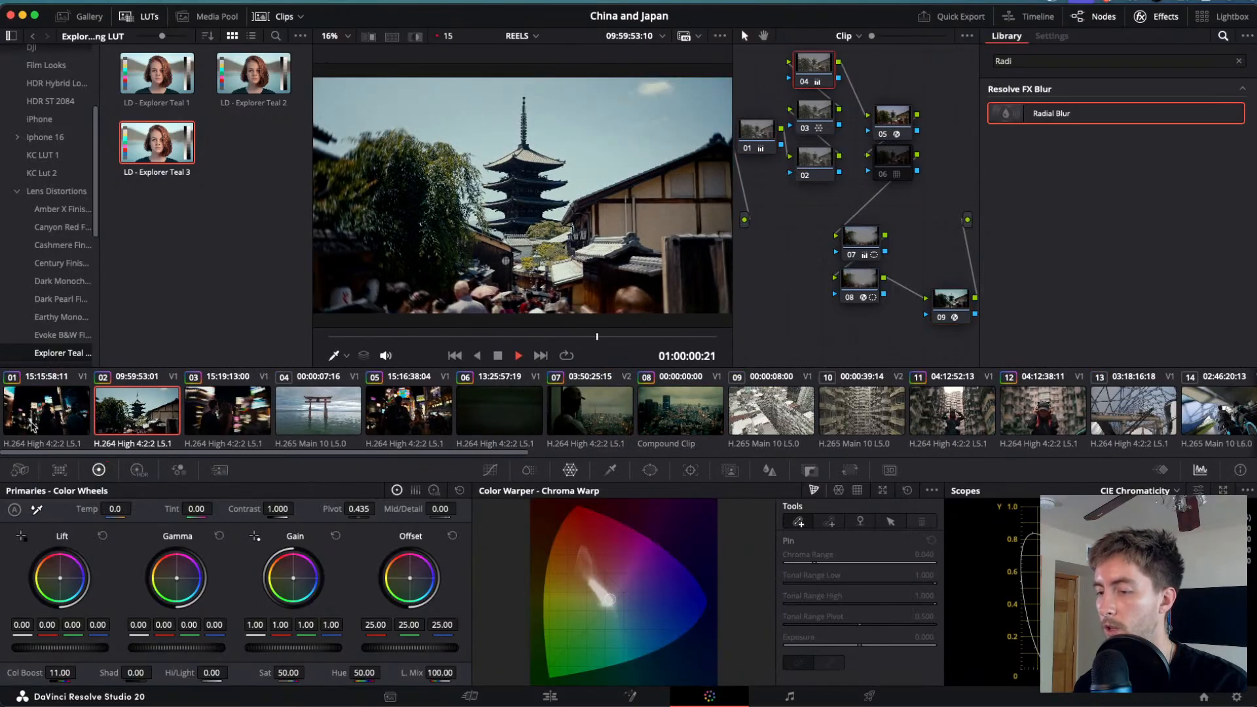
pyautogui.press('k')
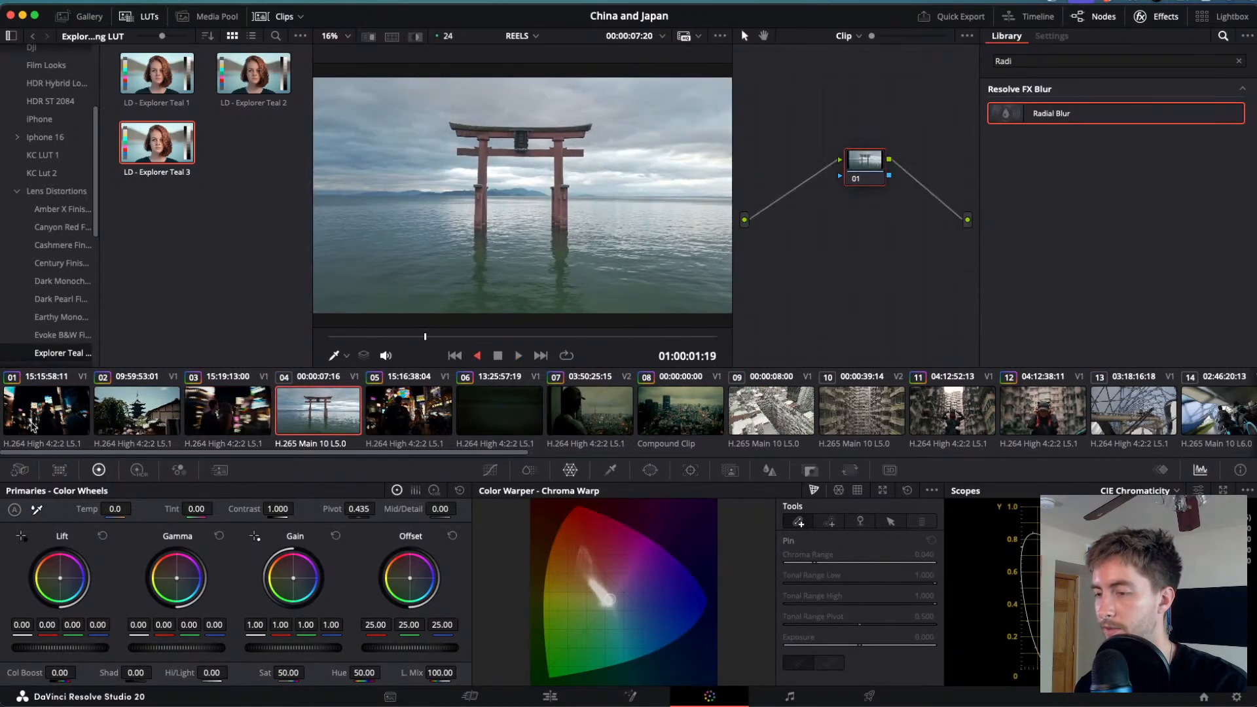
pyautogui.press('k')
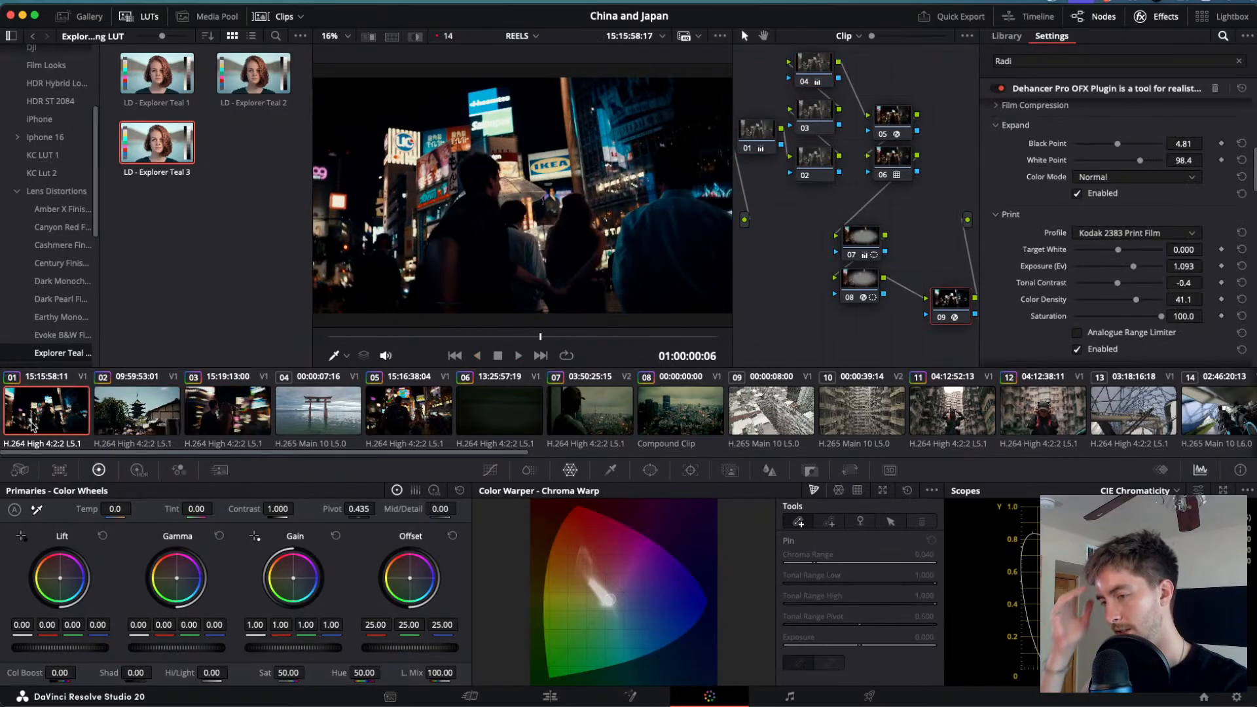
# - Delete the LUT node 06 from clip 01's node graph and play across the cut into the pagoda shot
pyautogui.press('Down')
pyautogui.press('Up')
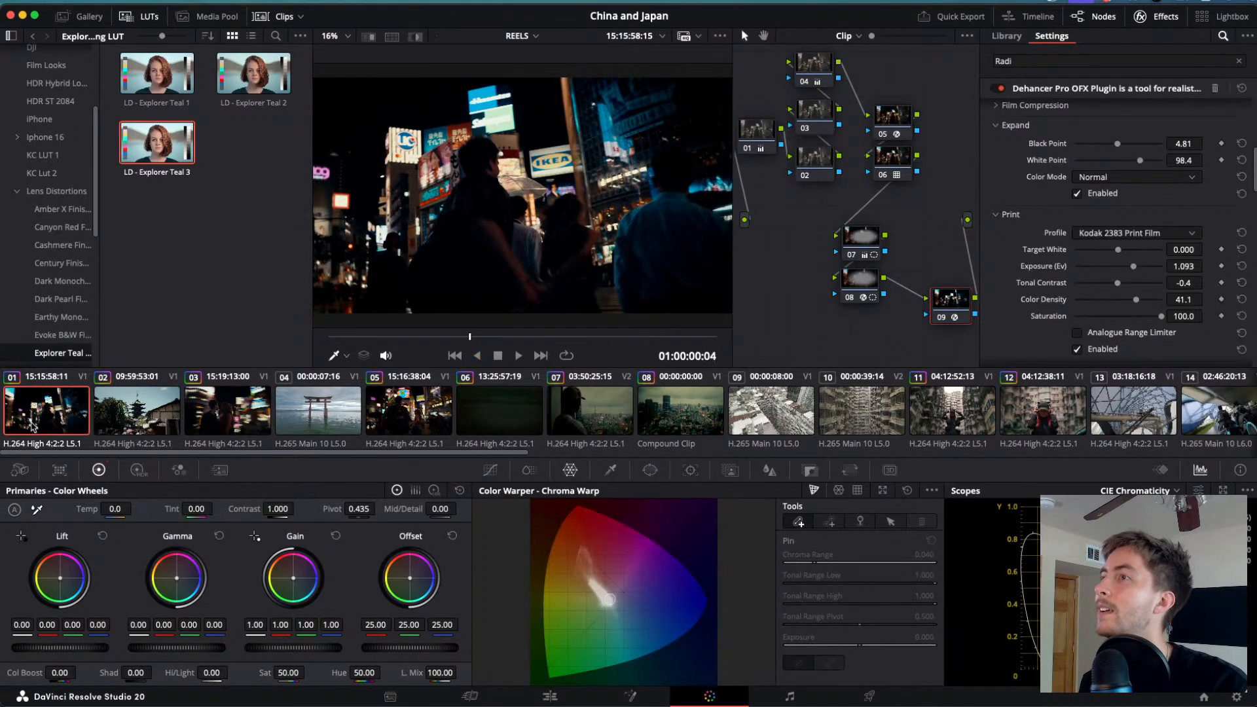
pyautogui.click(901, 160)
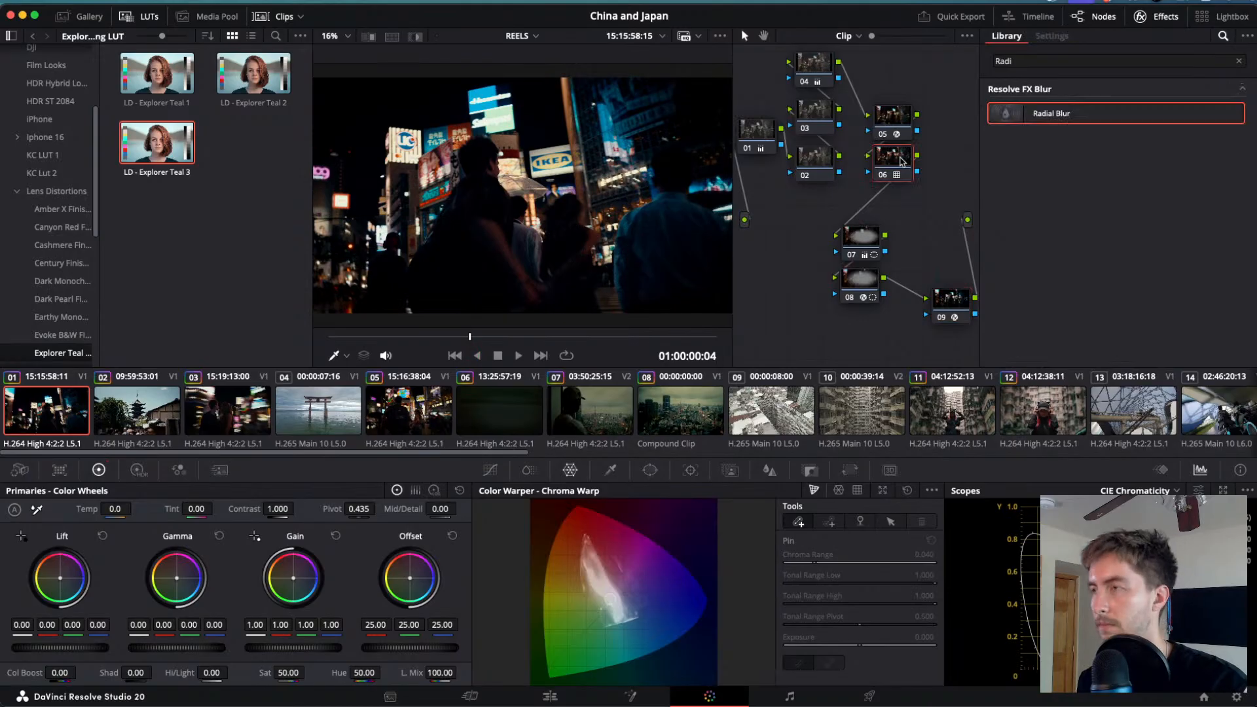
pyautogui.press('Delete')
pyautogui.press('space')
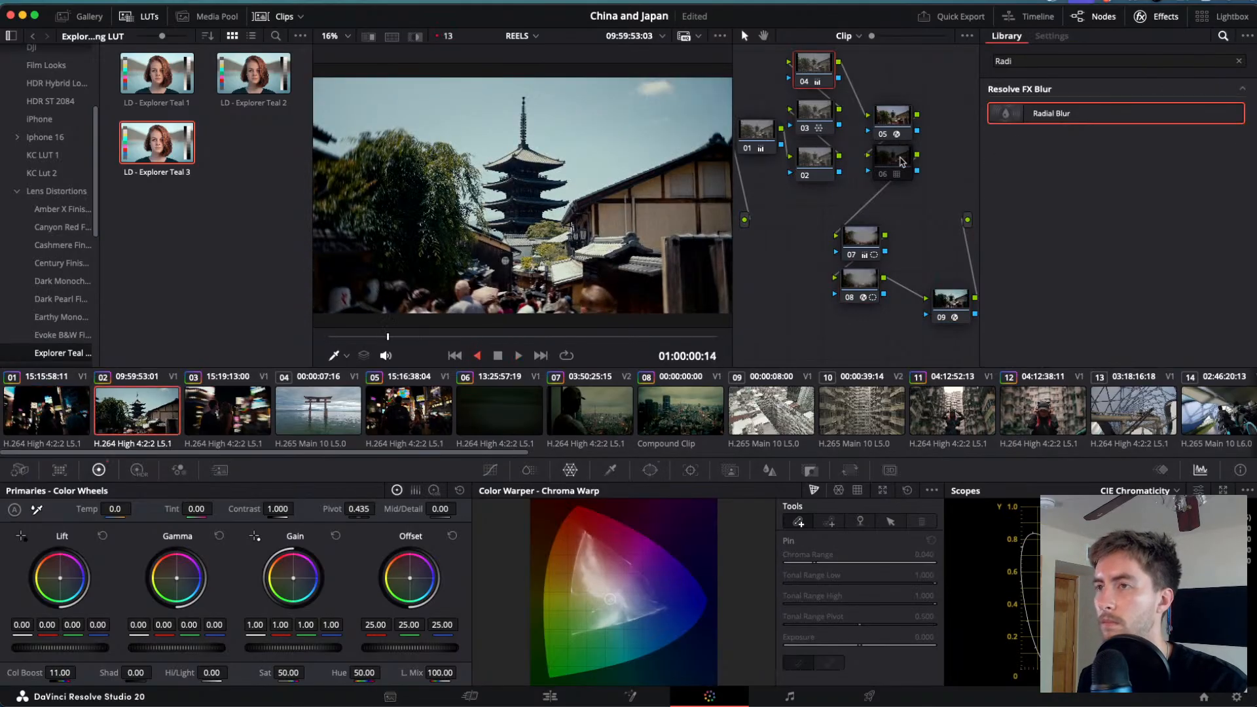
pyautogui.press('j')
pyautogui.press('space')
# - Check the Dehancer settings on clip 01, and set the Film Grain amount on clip 07's node 09 to 8
pyautogui.click(946, 302)
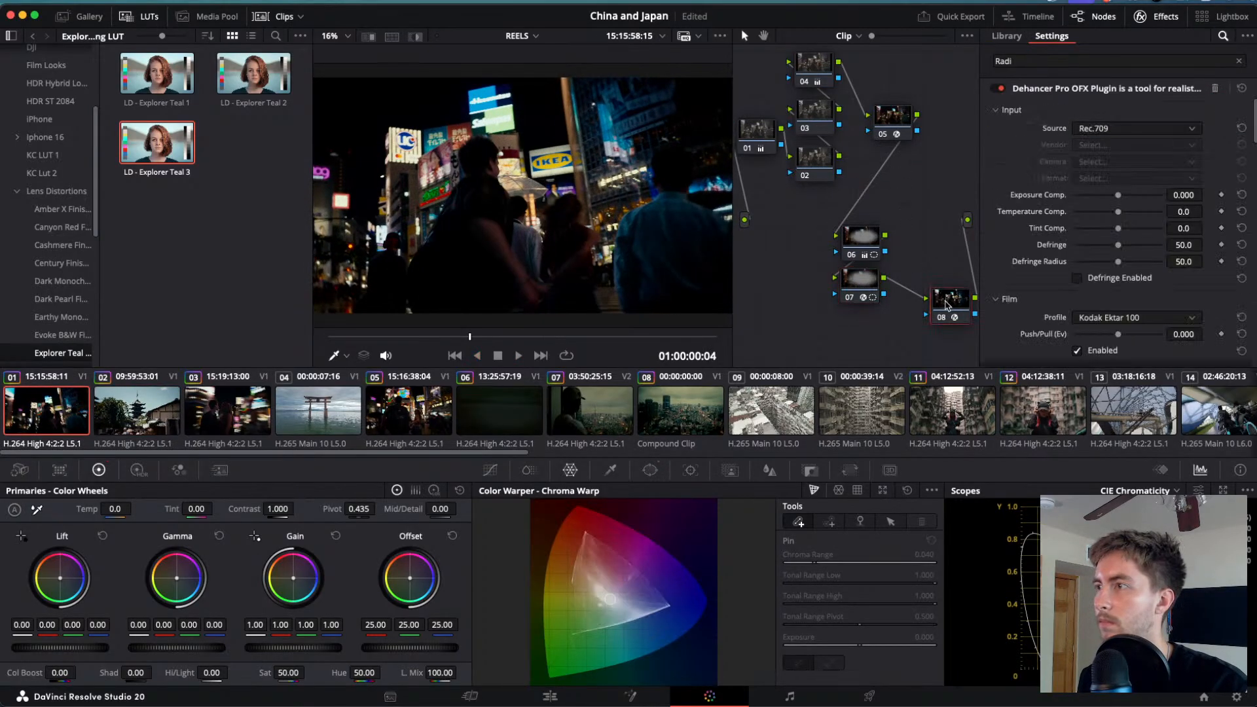
pyautogui.scroll(-5, 1046, 292)
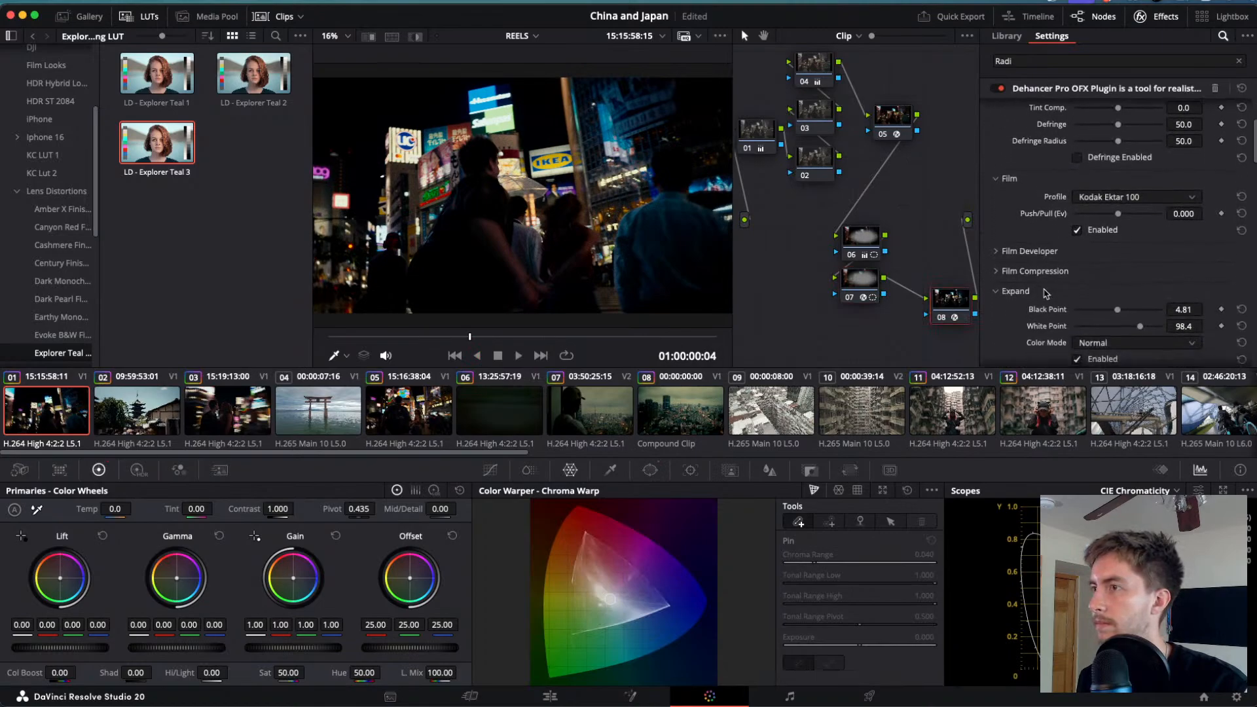
pyautogui.click(588, 411)
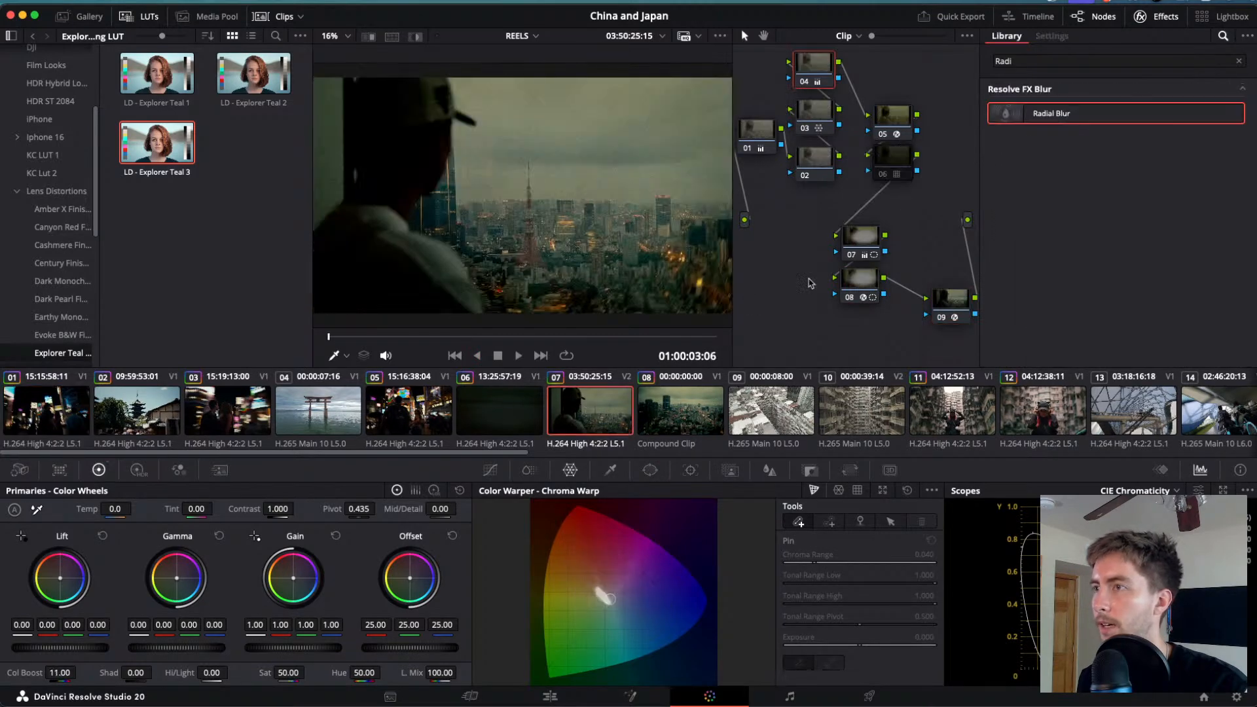
pyautogui.click(937, 296)
pyautogui.scroll(-5, 1011, 264)
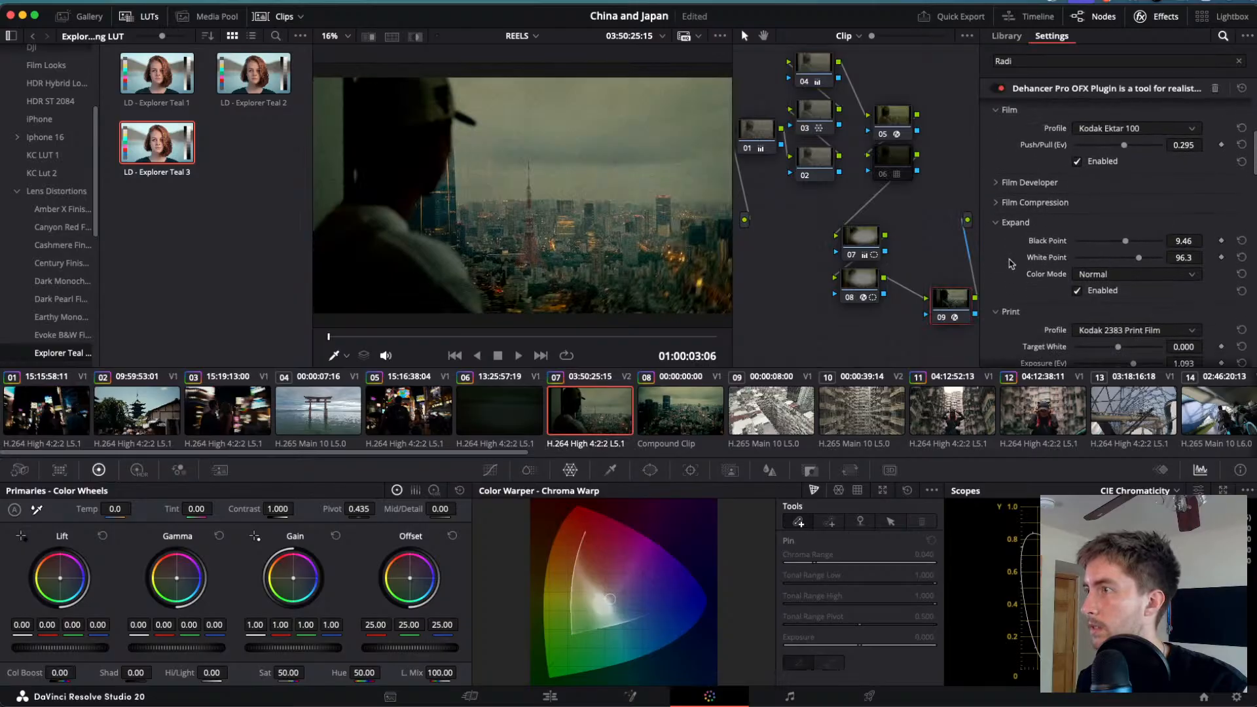
pyautogui.scroll(-4, 1012, 264)
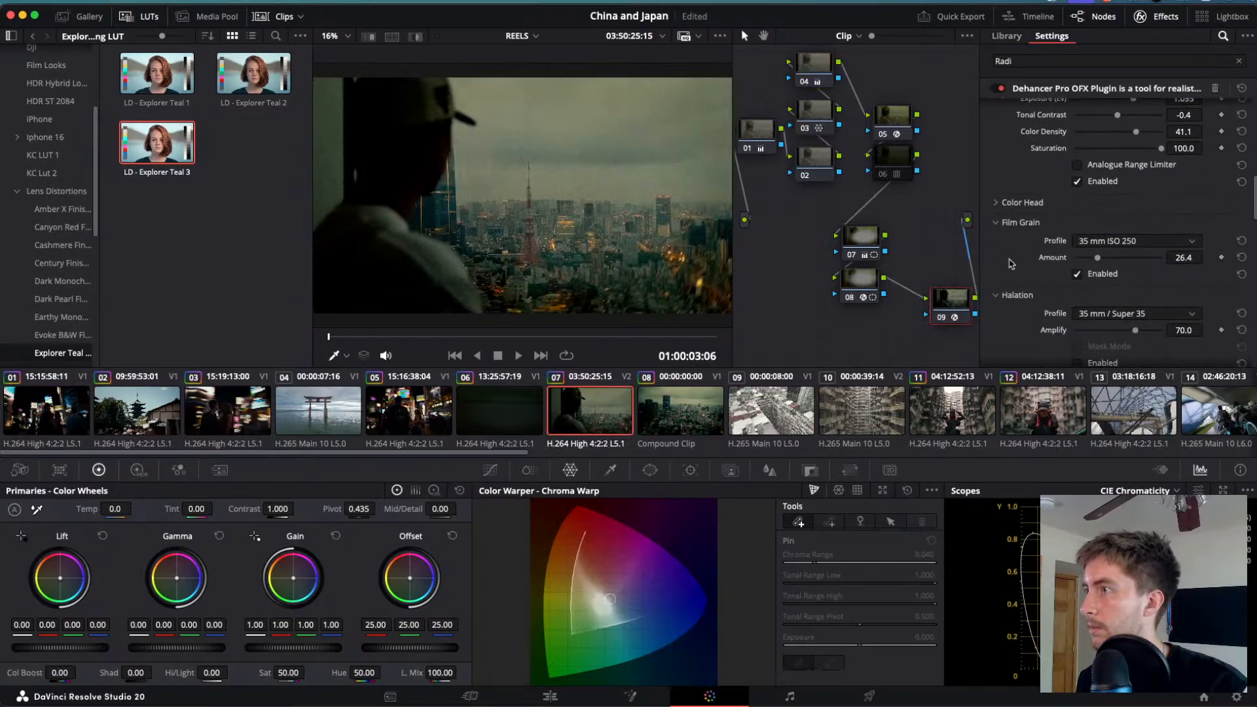
pyautogui.moveTo(1098, 259); pyautogui.dragTo(1083, 263)
pyautogui.press('j')
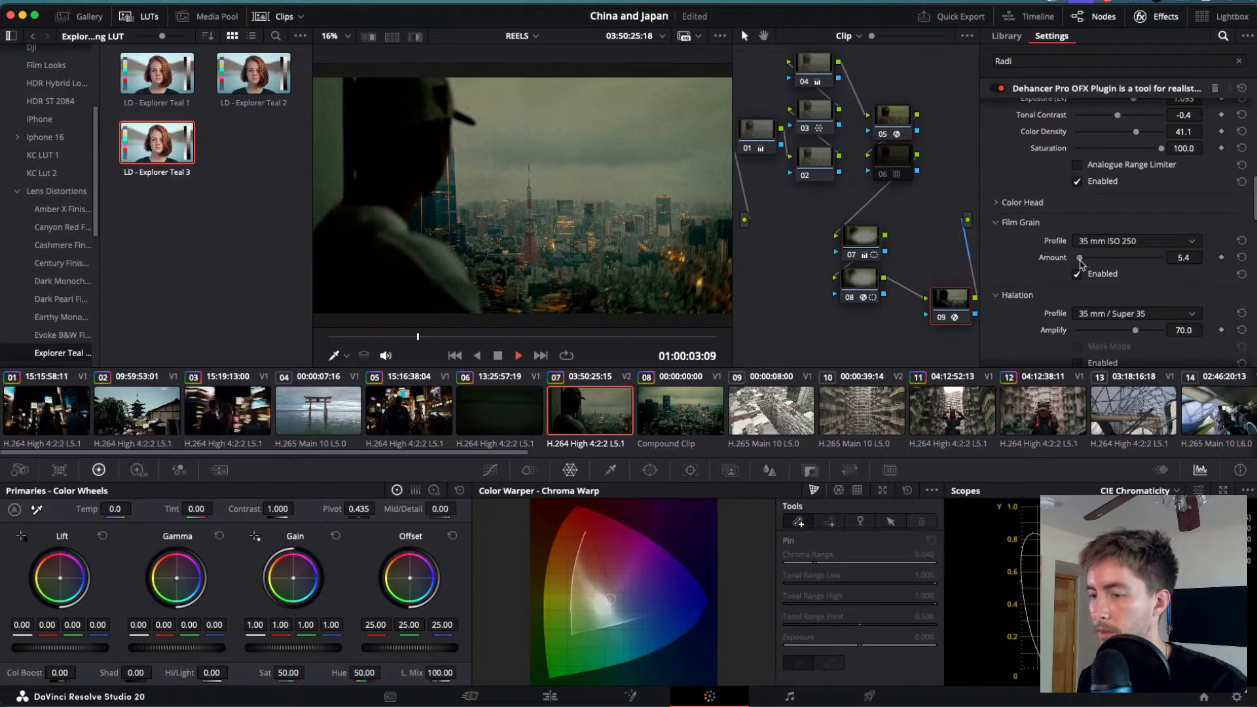
pyautogui.press('k')
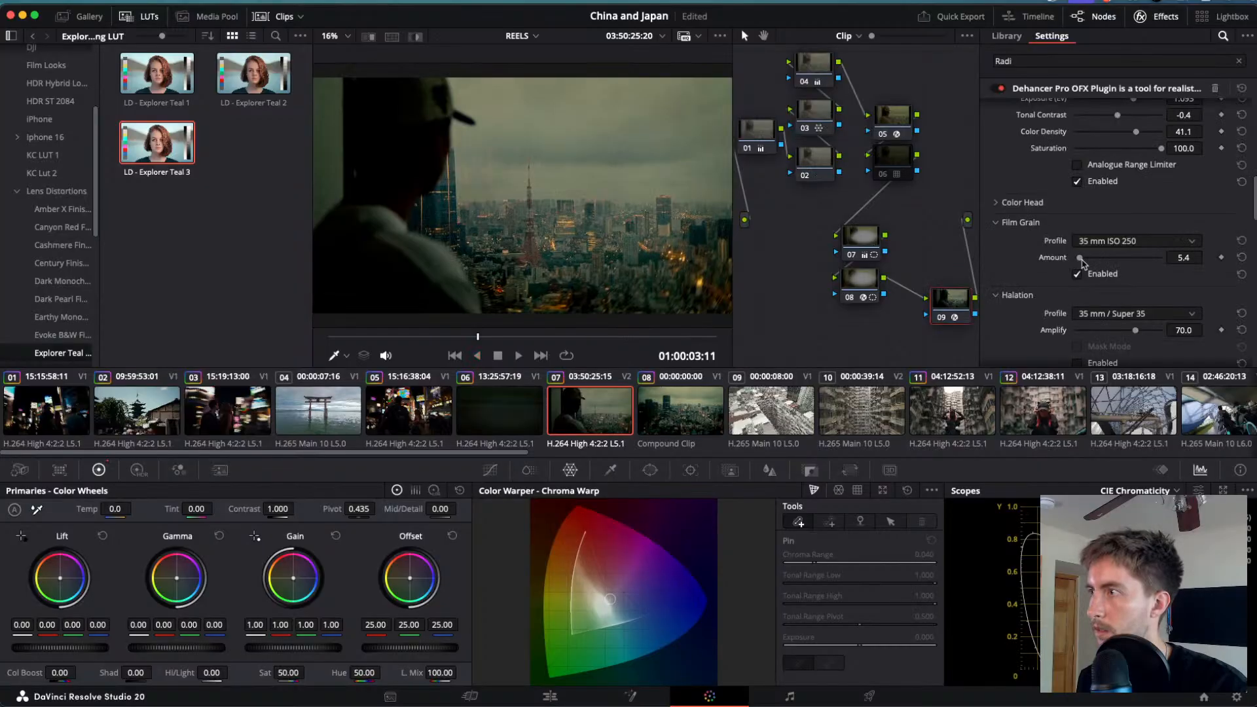
pyautogui.moveTo(1082, 263); pyautogui.dragTo(1083, 260)
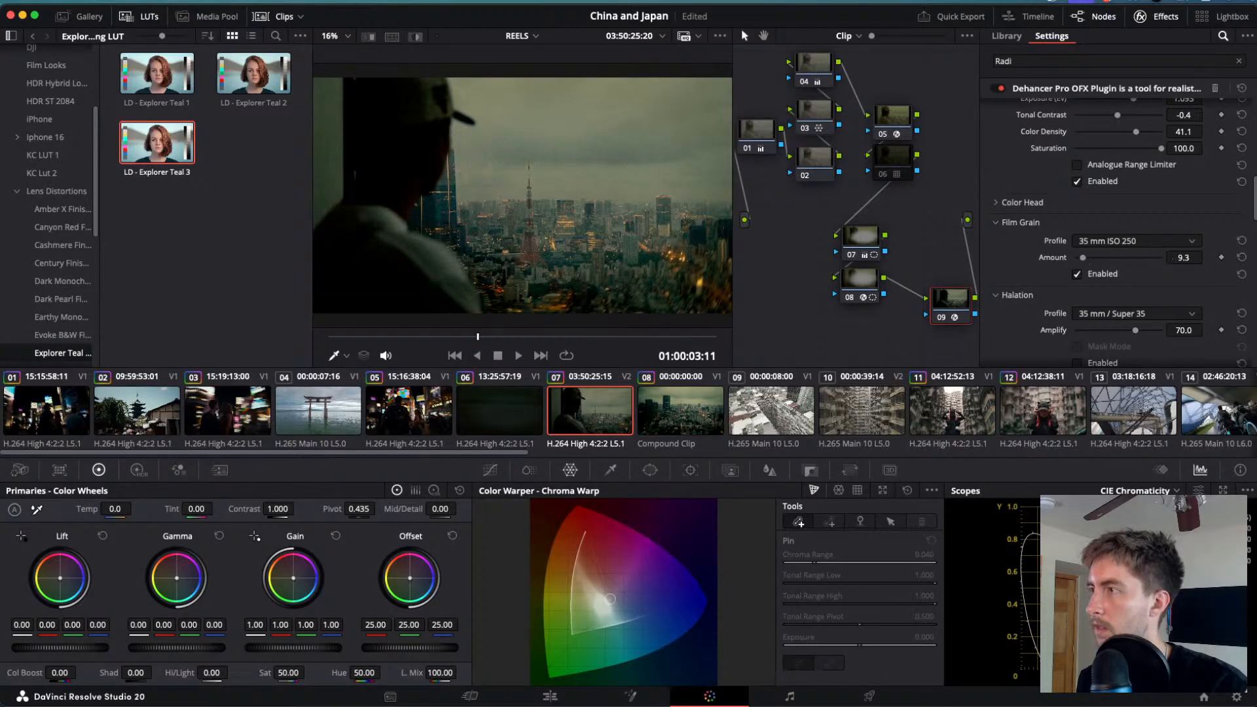
pyautogui.click(1184, 257)
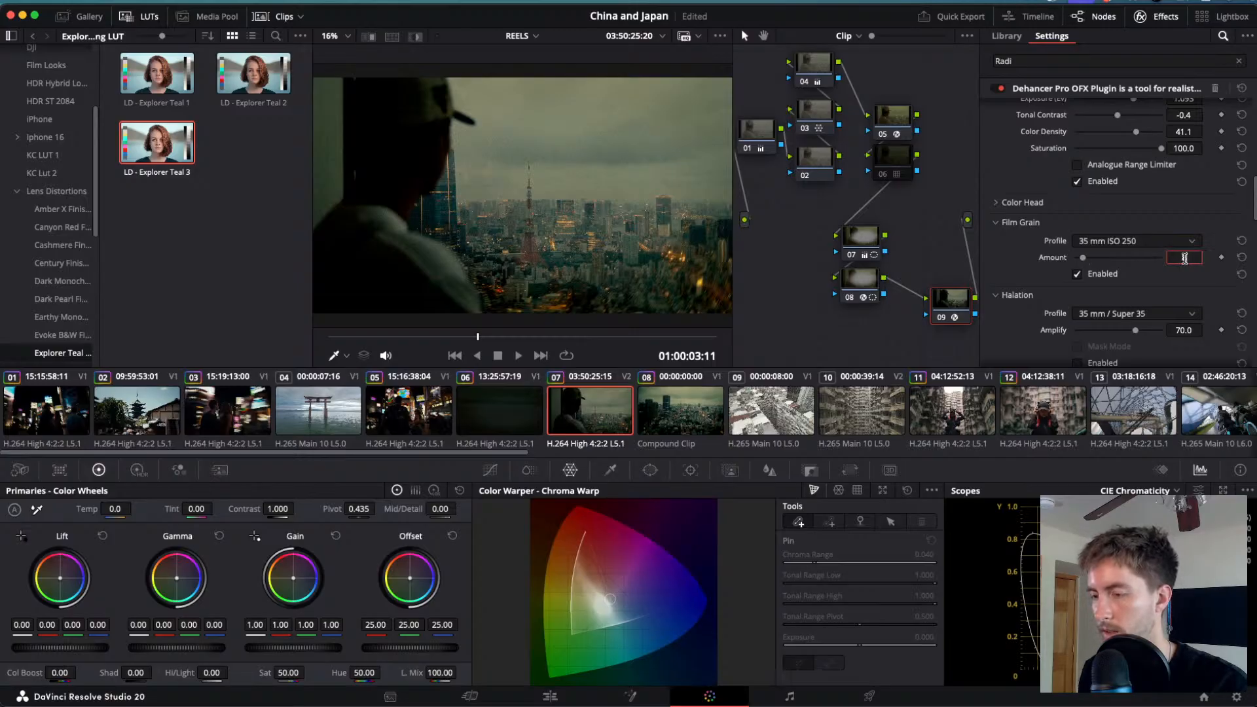
# - Set the Dehancer Film Grain amount on node 08 of the skyline compound clip to 1
pyautogui.click(692, 403)
pyautogui.click(952, 290)
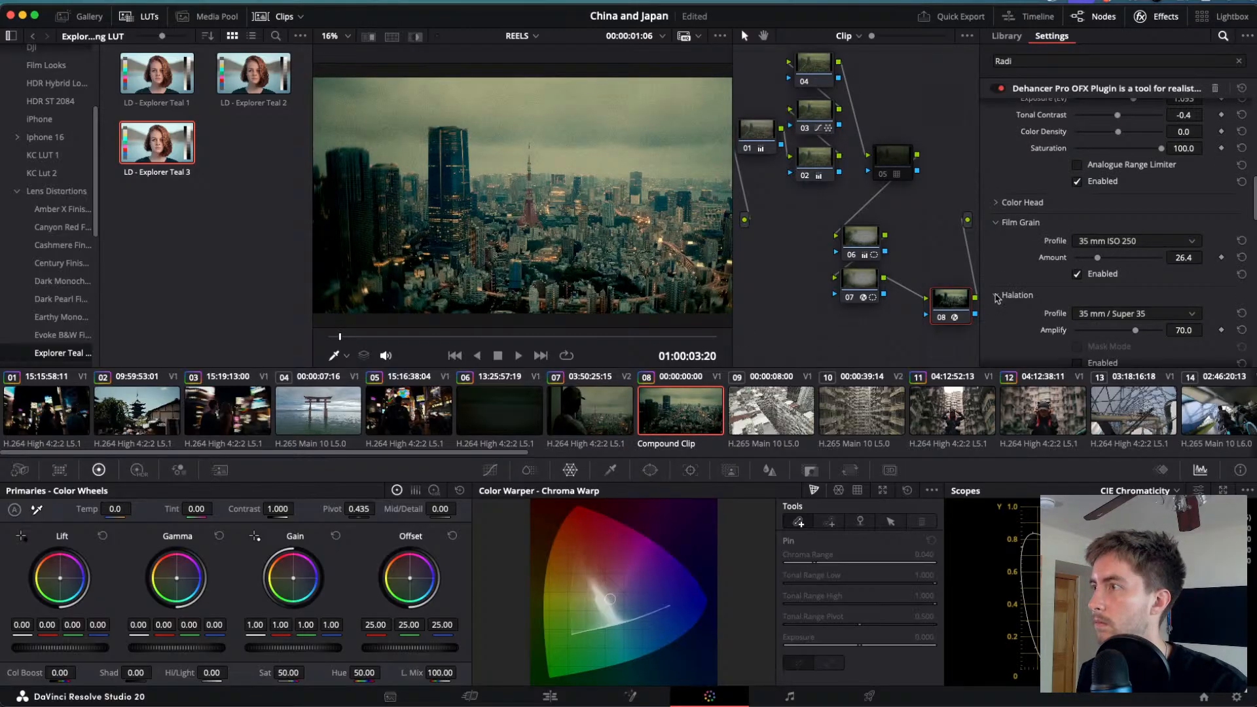
pyautogui.click(1185, 257)
pyautogui.write('10')
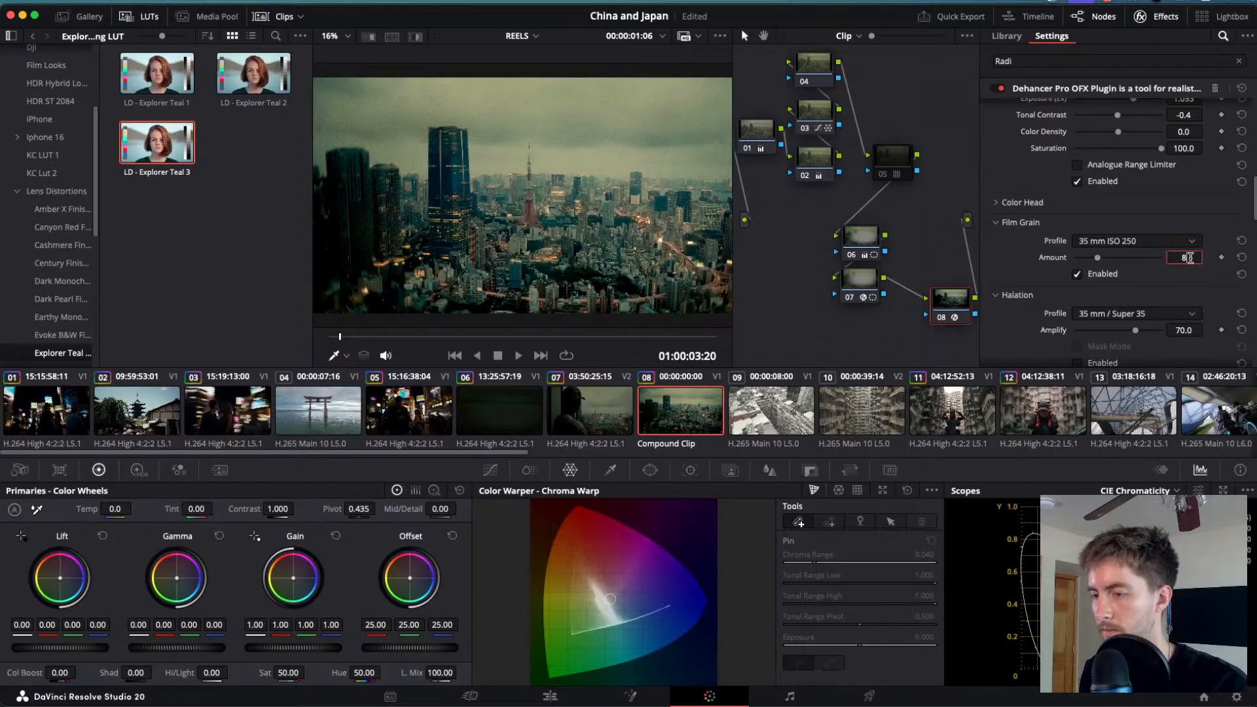
pyautogui.press('BackSpace')
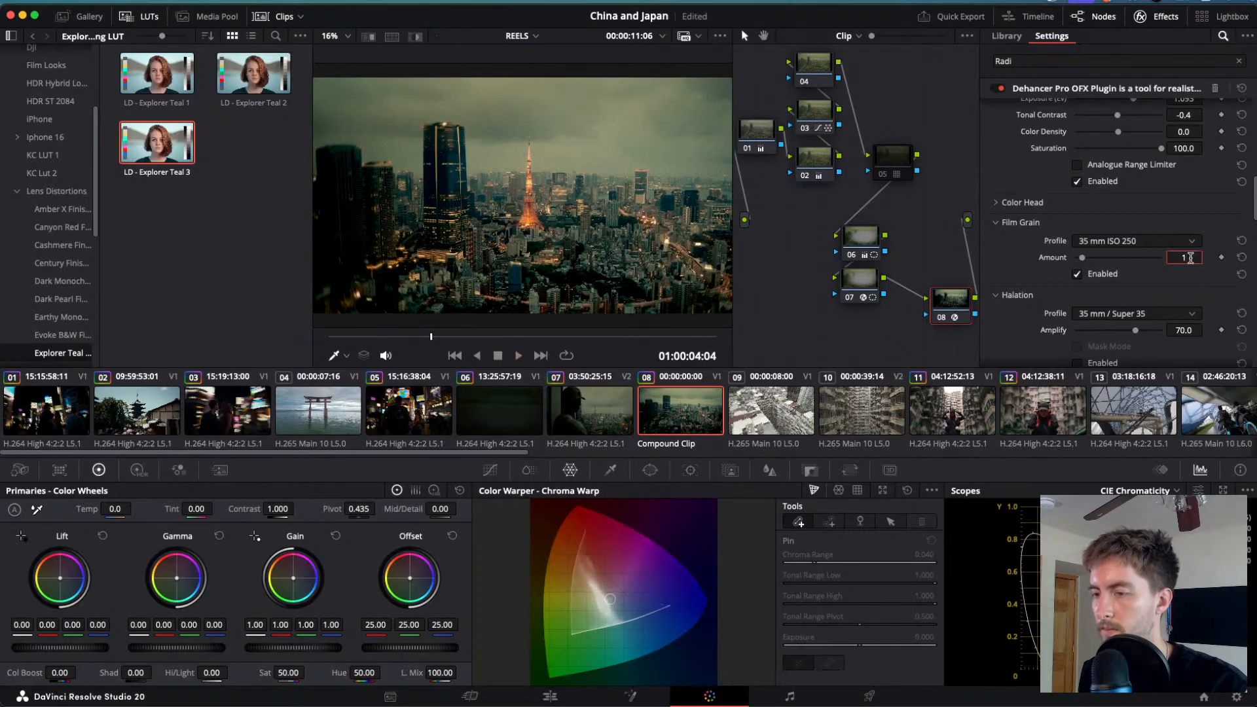
# - Play across the cut between clip 07 and the compound clip, and set clip 07's Film Grain amount to 11
pyautogui.click(611, 414)
pyautogui.press('space')
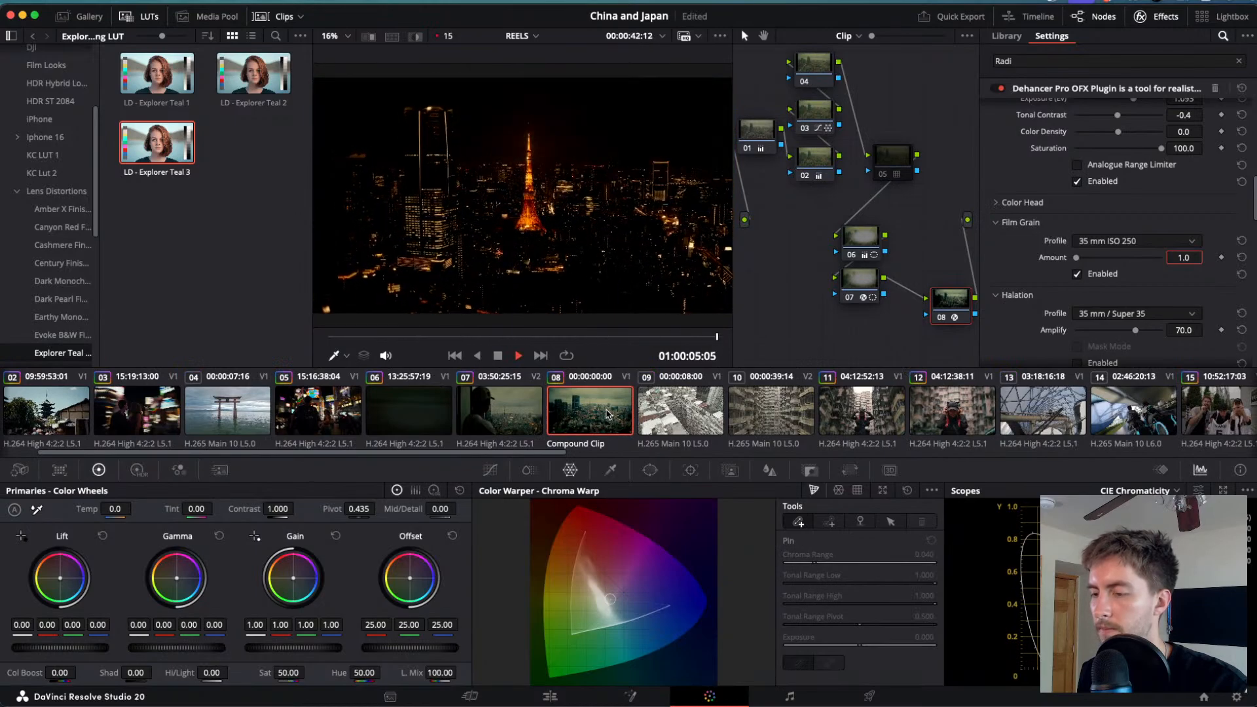
pyautogui.press('j')
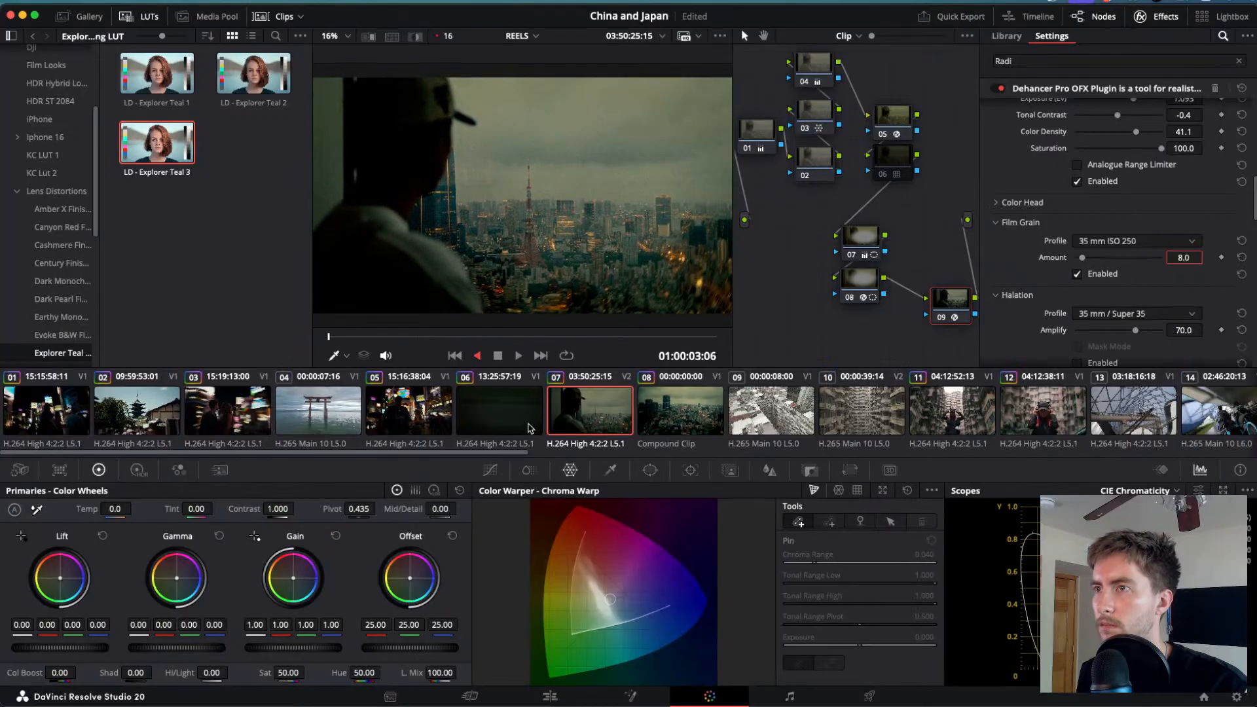
pyautogui.write('l')
pyautogui.write('1')
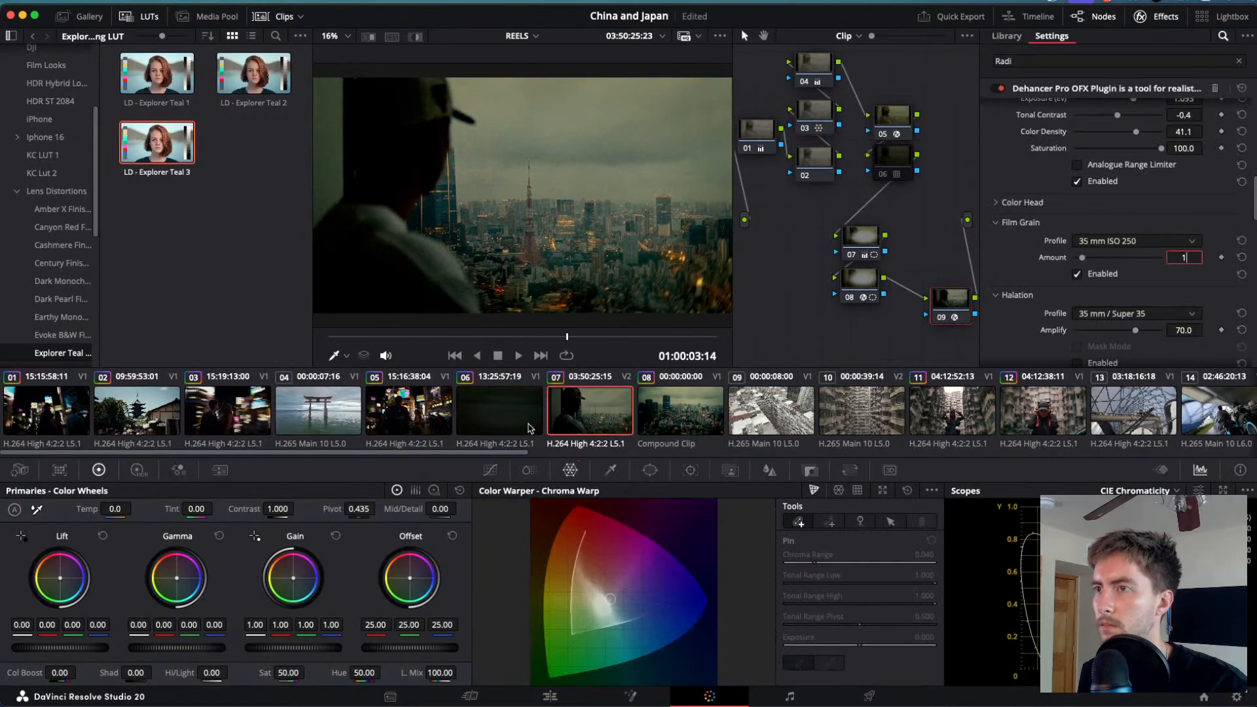
pyautogui.write('1')
# - Review the transition from clip 07 into the skyline compound clip, with a look at the torii gate shot
pyautogui.moveTo(567, 337); pyautogui.dragTo(329, 340)
pyautogui.click(334, 410)
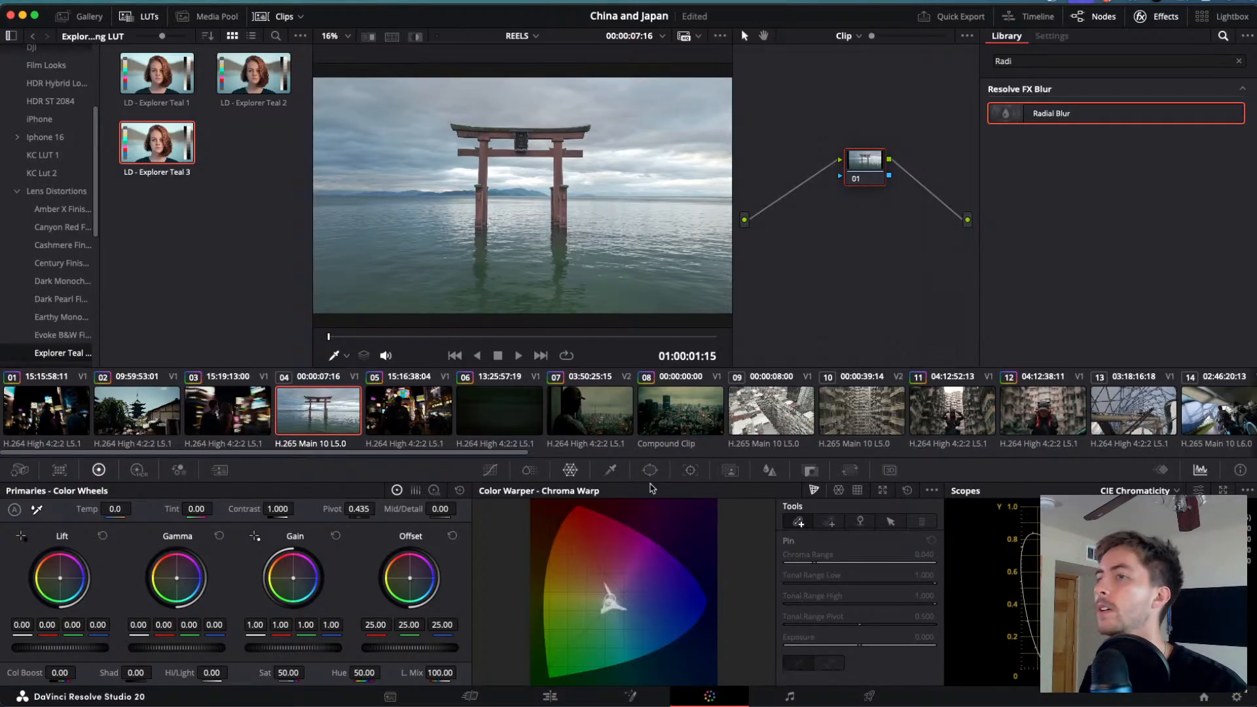
pyautogui.click(681, 411)
pyautogui.press('j')
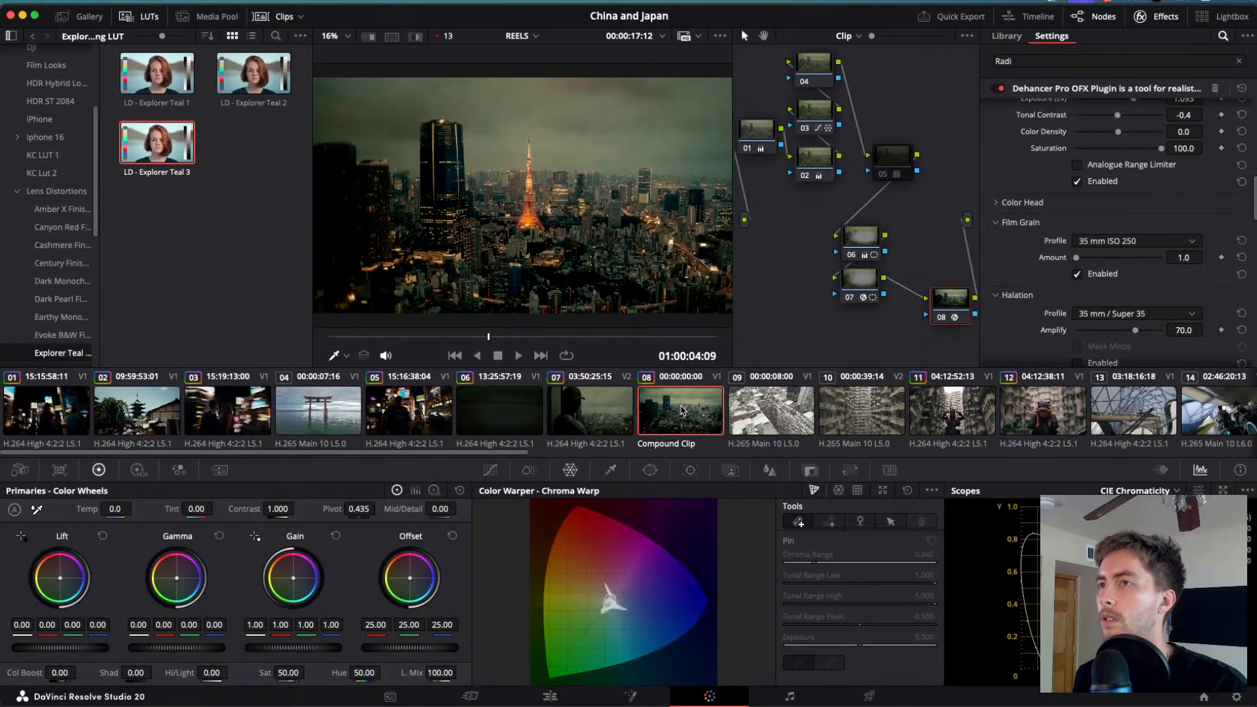
pyautogui.press('l')
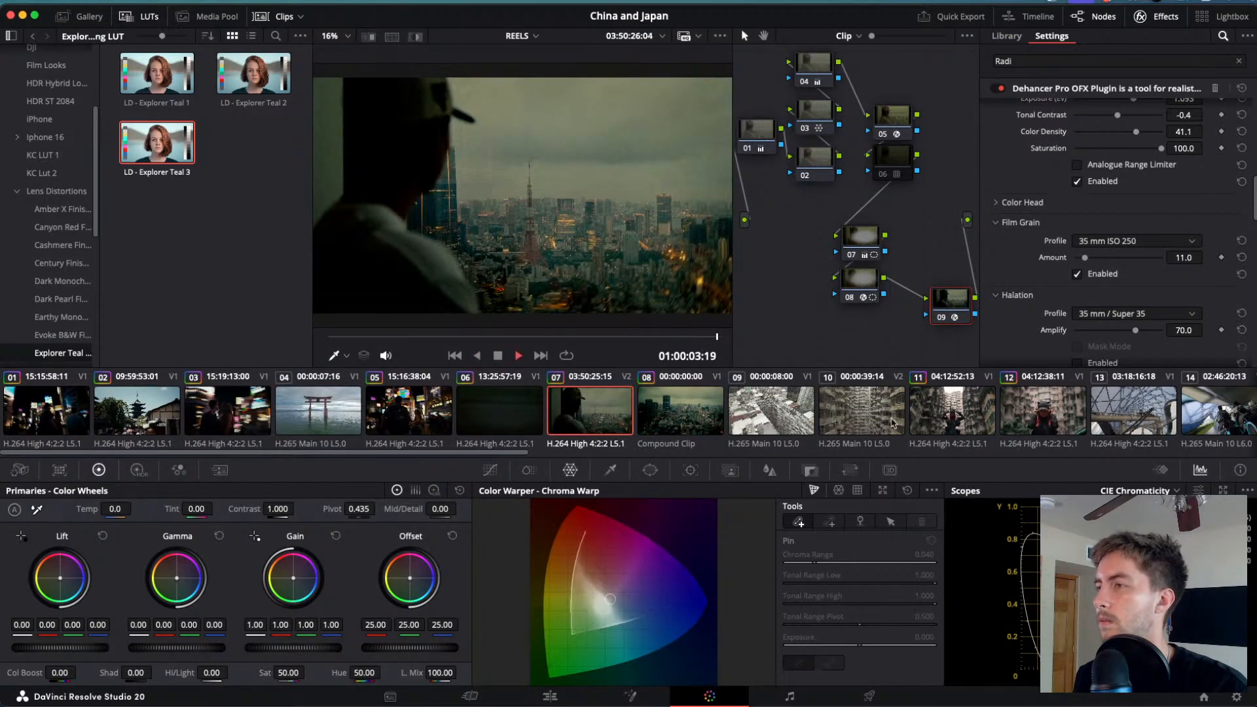
# - Play clip 11 back and forth with node 06 selected to examine the grade and its LUT
pyautogui.click(896, 418)
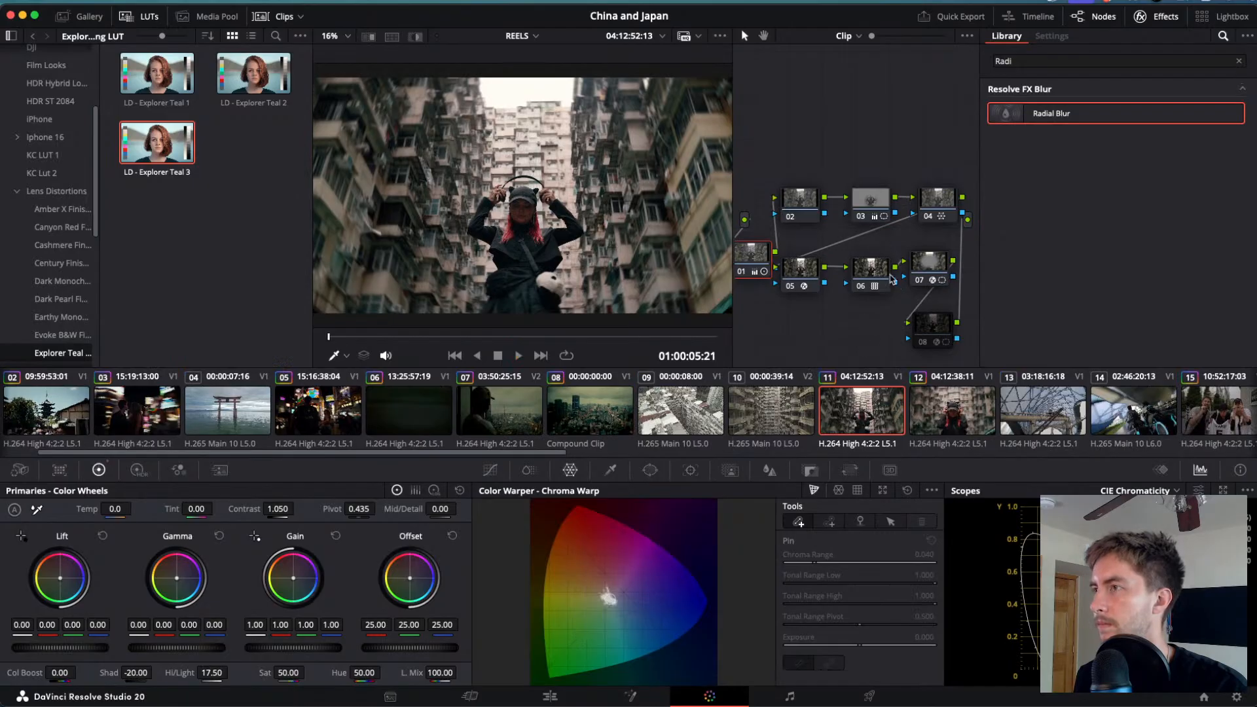
pyautogui.moveTo(927, 265); pyautogui.dragTo(926, 266)
pyautogui.click(881, 273)
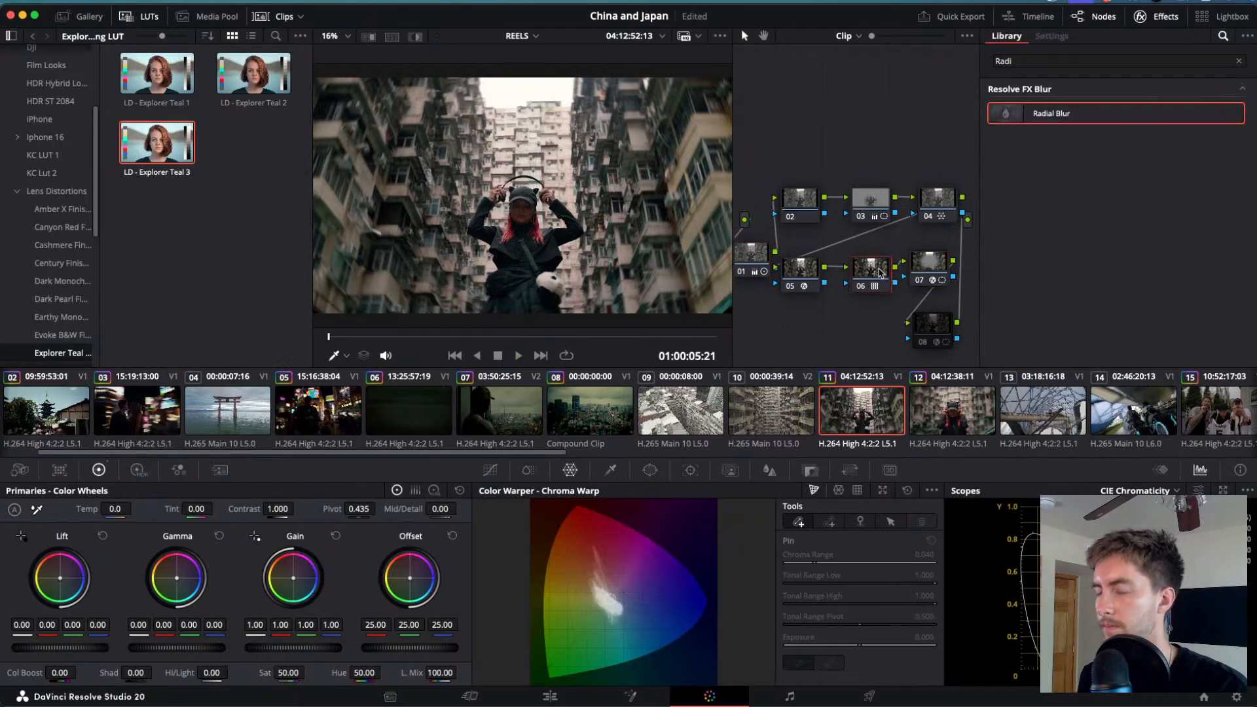
pyautogui.press('l')
pyautogui.press('j')
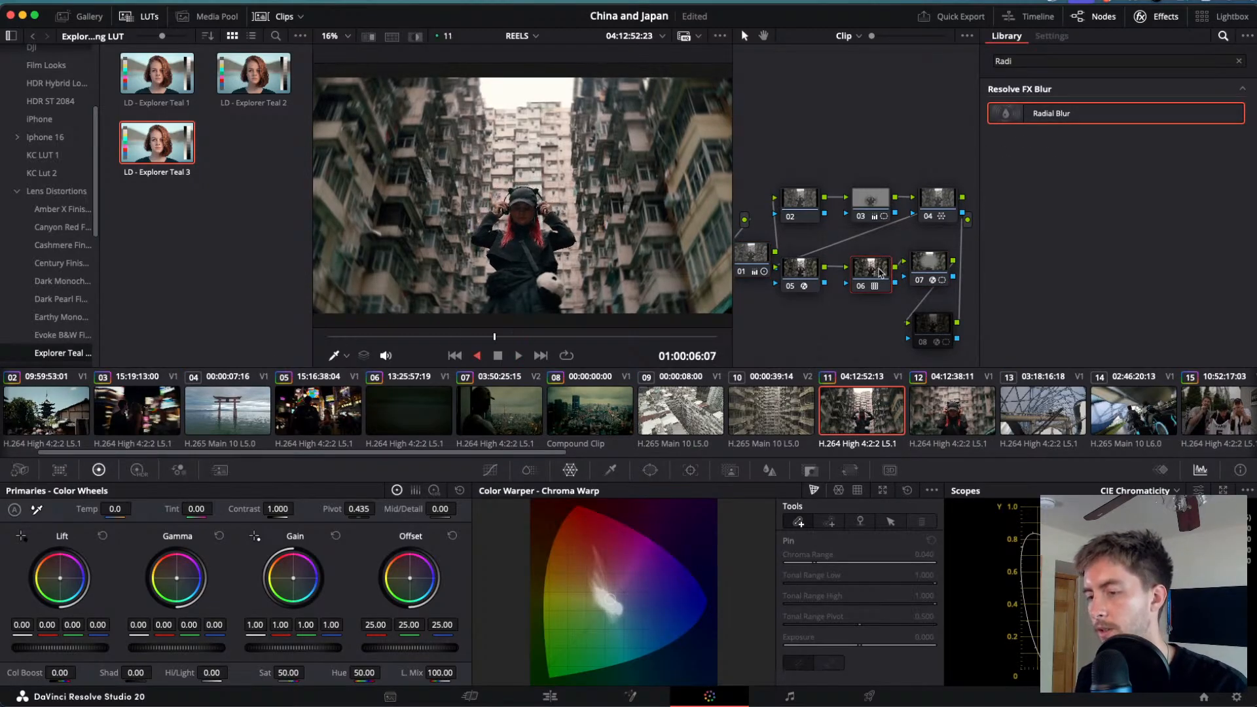
pyautogui.press('l')
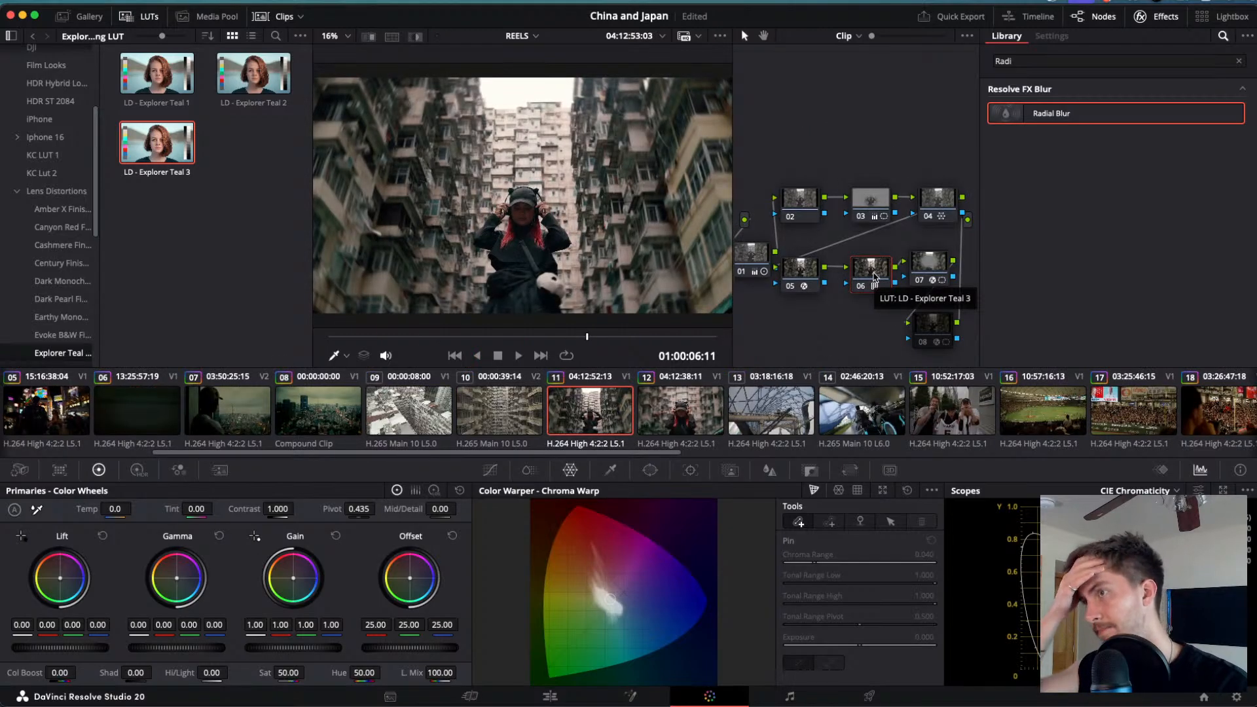
# - Try replacing clip 11's whole node graph with two empty nodes, and browse the stills gallery and LUT folders
pyautogui.moveTo(755, 169); pyautogui.dragTo(964, 350)
pyautogui.press('Delete')
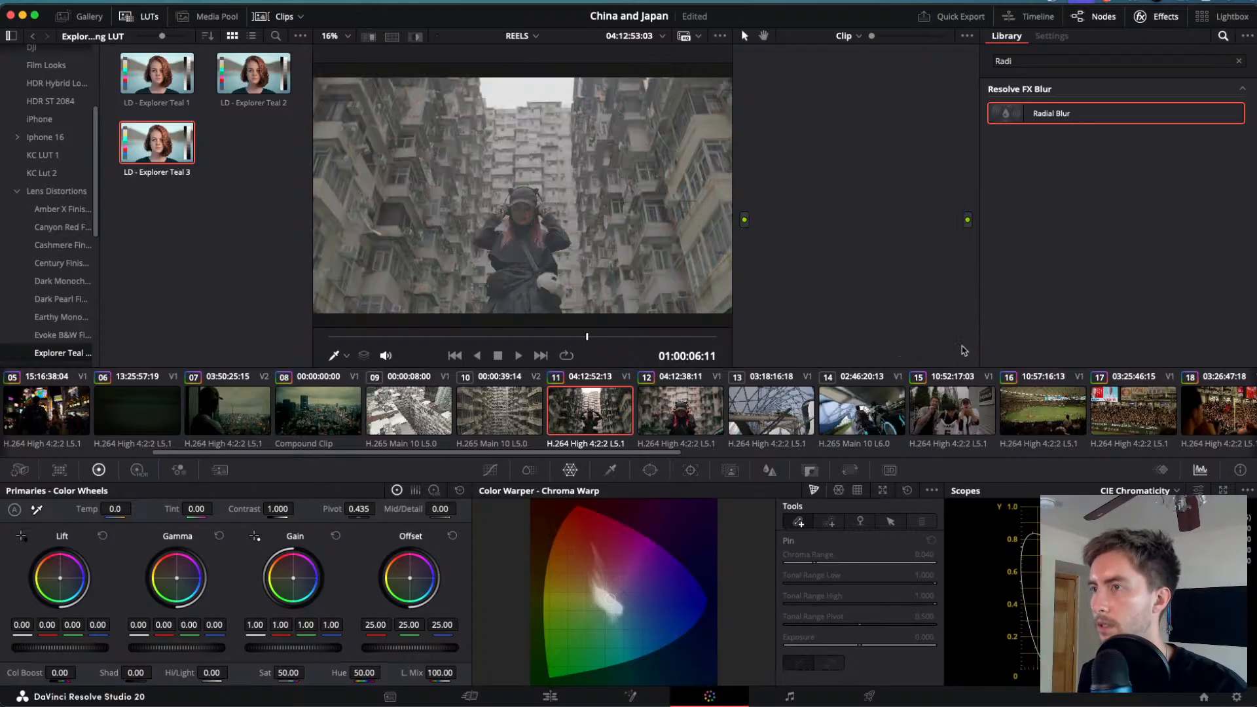
pyautogui.hotkey('alt', 's')
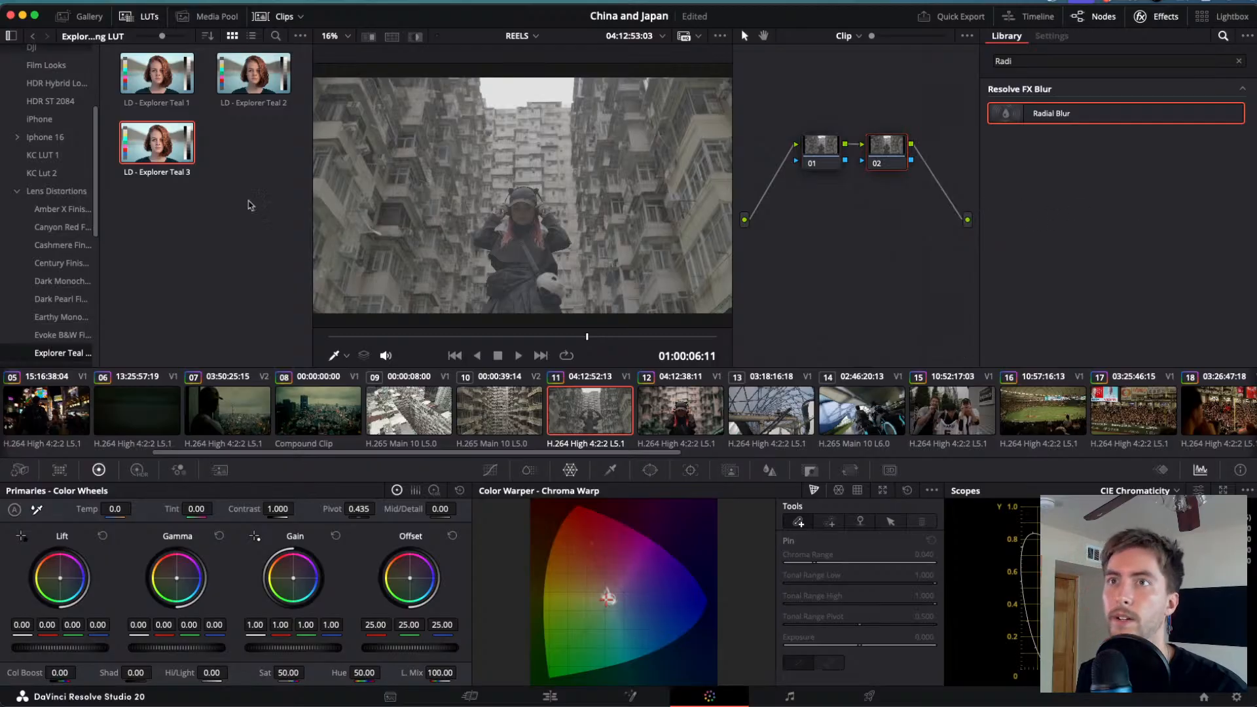
pyautogui.click(80, 18)
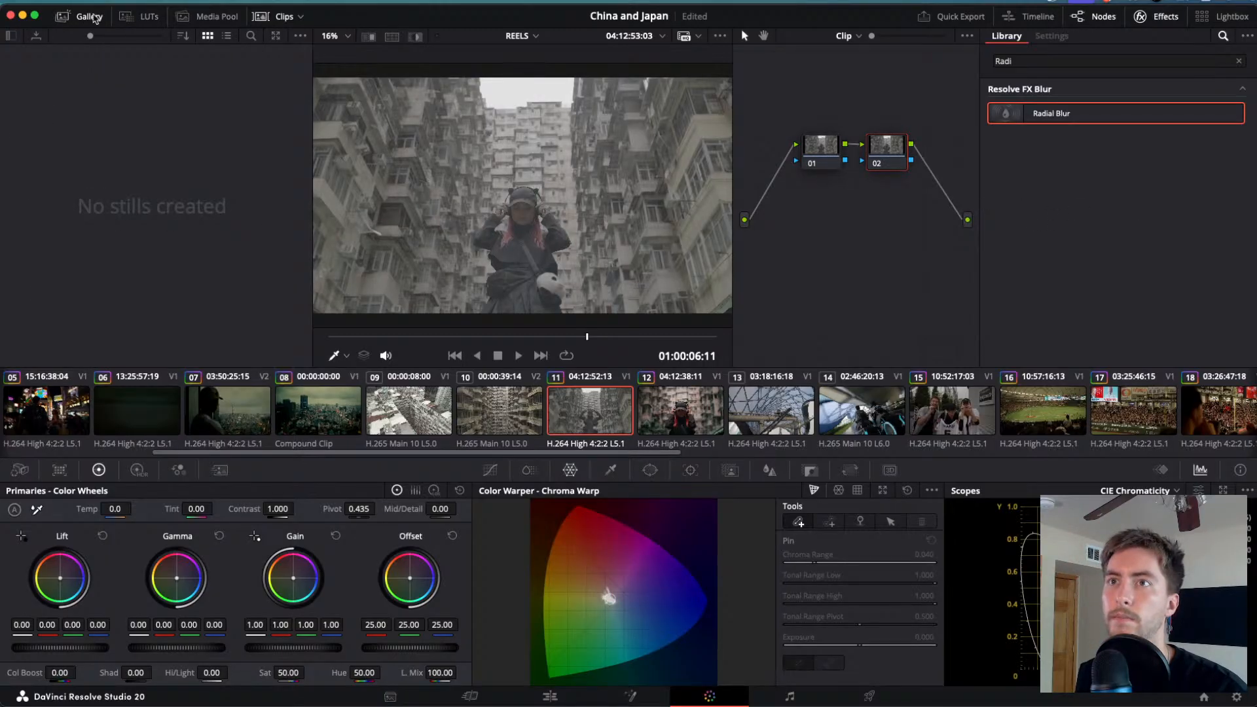
pyautogui.click(140, 17)
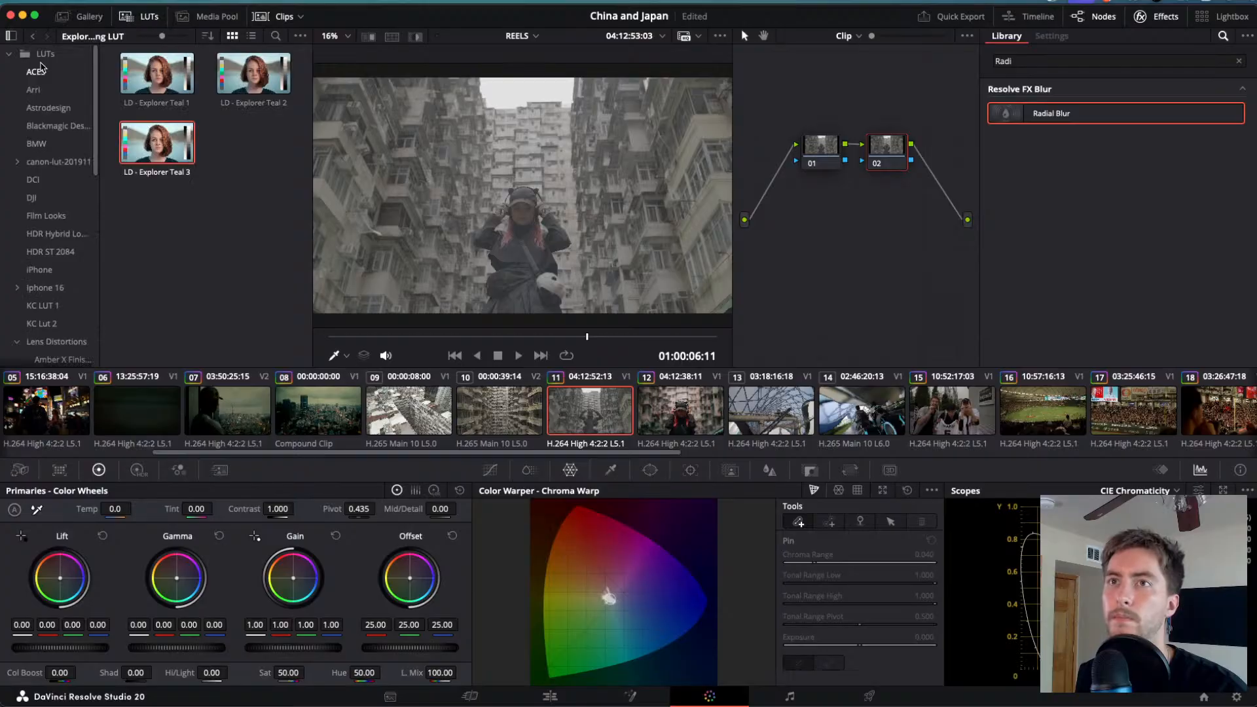
pyautogui.click(10, 56)
pyautogui.click(9, 55)
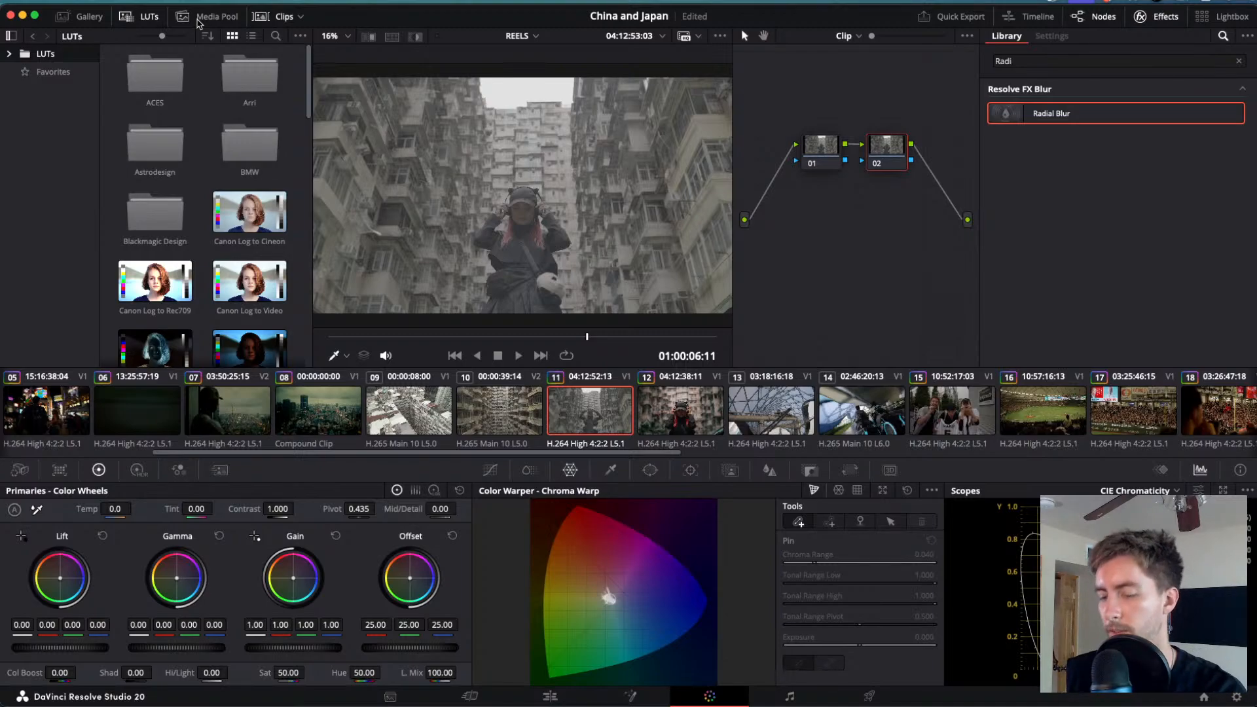
# - Remove the two empty nodes and undo back to clip 11's original node graph
pyautogui.press('Delete')
pyautogui.press('Delete')
pyautogui.press('super+z')
pyautogui.press('super+z')
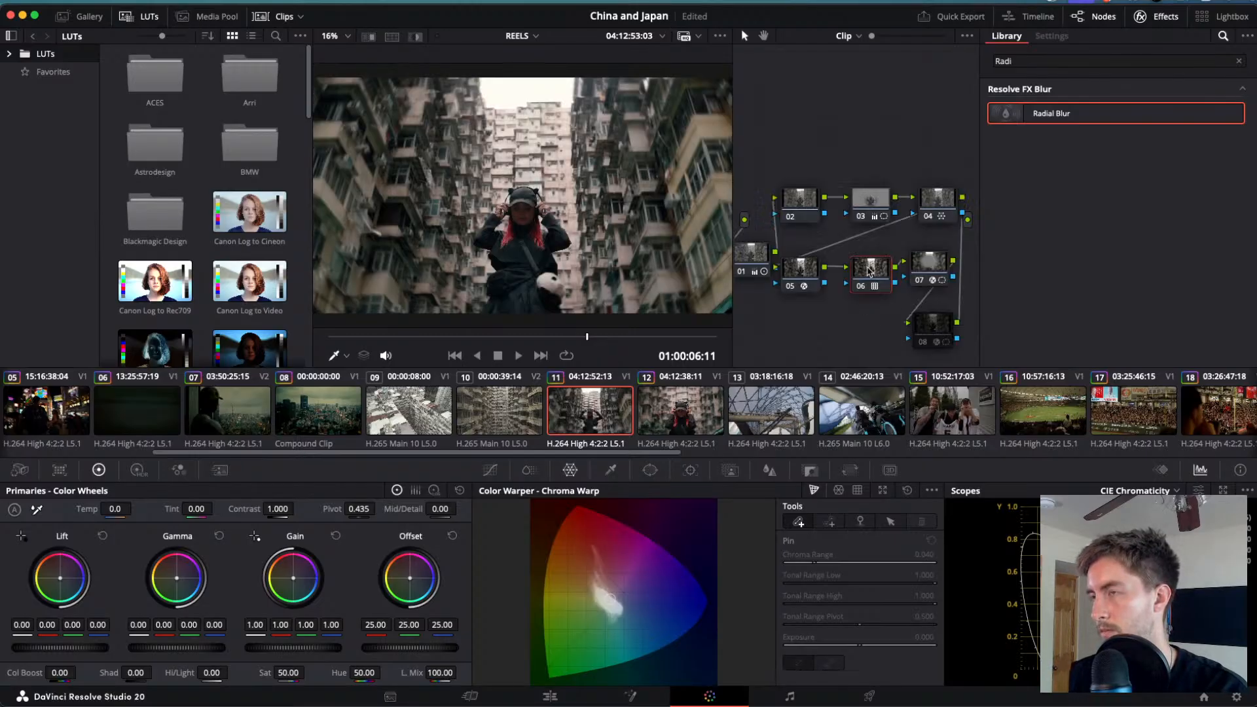
# - Delete the Explorer Teal 3 LUT node 06 from clip 11 and shift the remaining nodes upward in the graph
pyautogui.press('super+z')
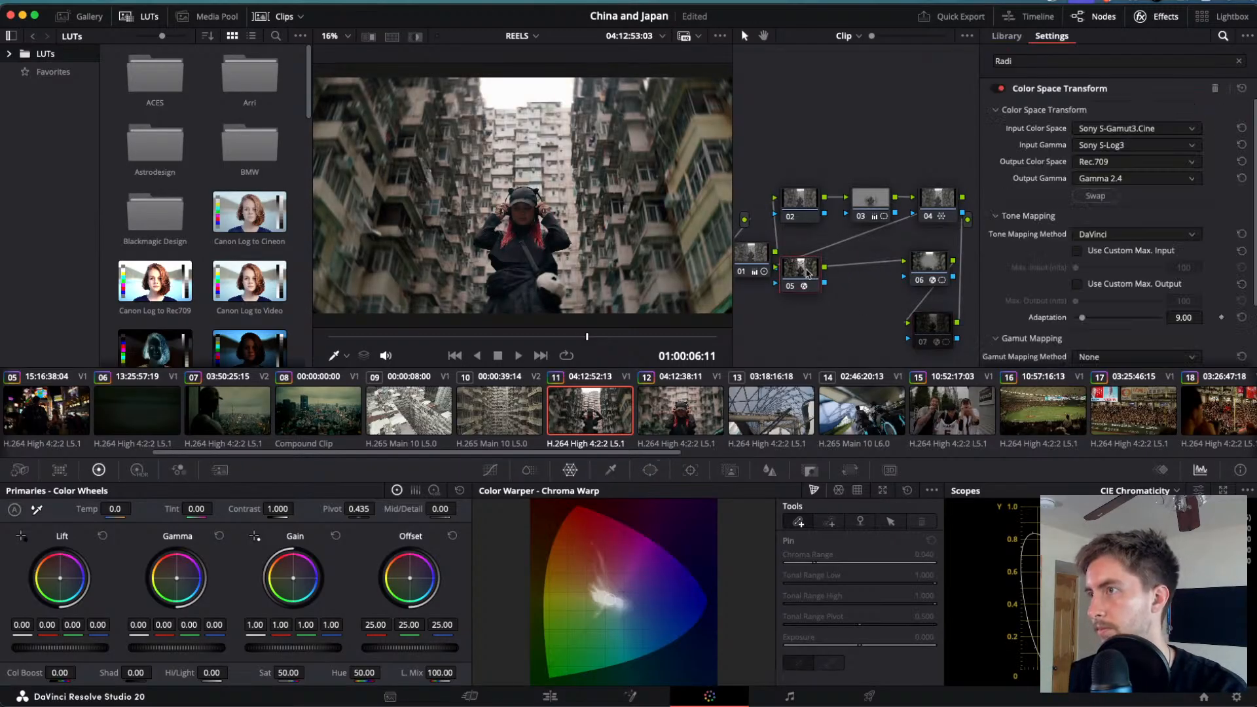
pyautogui.moveTo(840, 266); pyautogui.dragTo(844, 260)
pyautogui.moveTo(763, 156); pyautogui.dragTo(939, 341)
pyautogui.moveTo(769, 262); pyautogui.dragTo(769, 197)
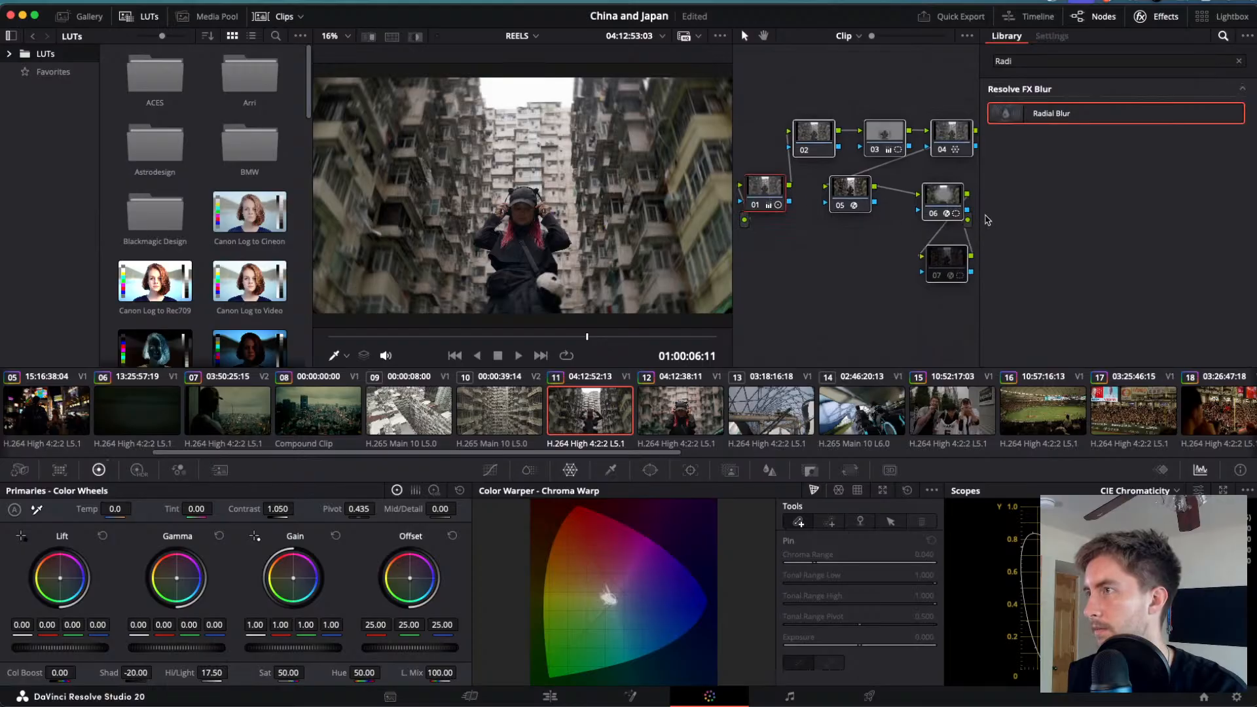
pyautogui.click(816, 275)
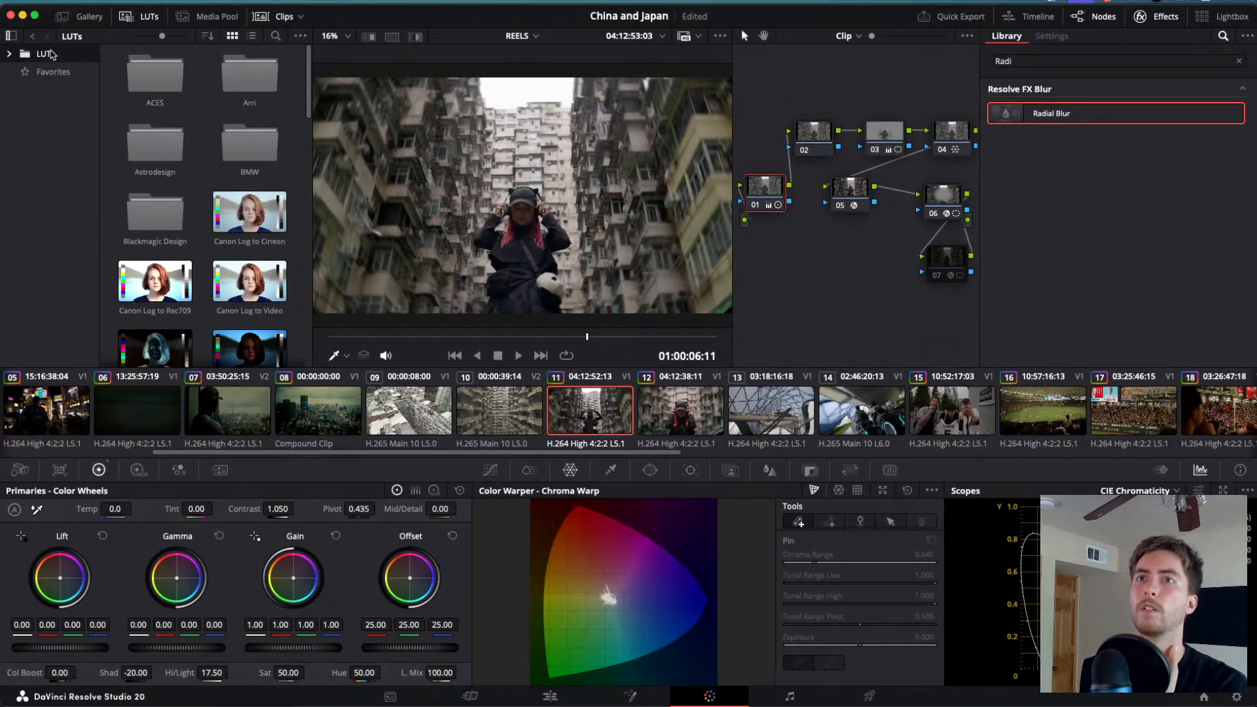
# - Look through the stills gallery, its view modes and options, and the LUT browser for saved grades
pyautogui.click(81, 15)
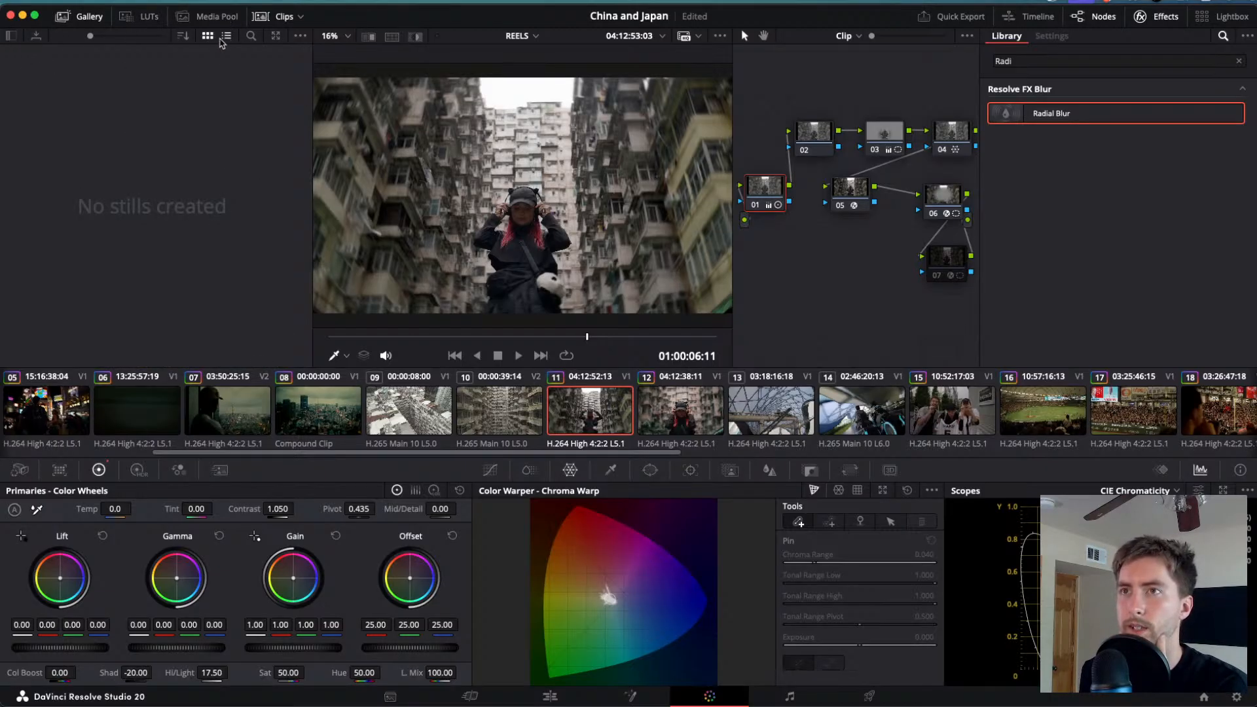
pyautogui.click(225, 37)
pyautogui.click(208, 37)
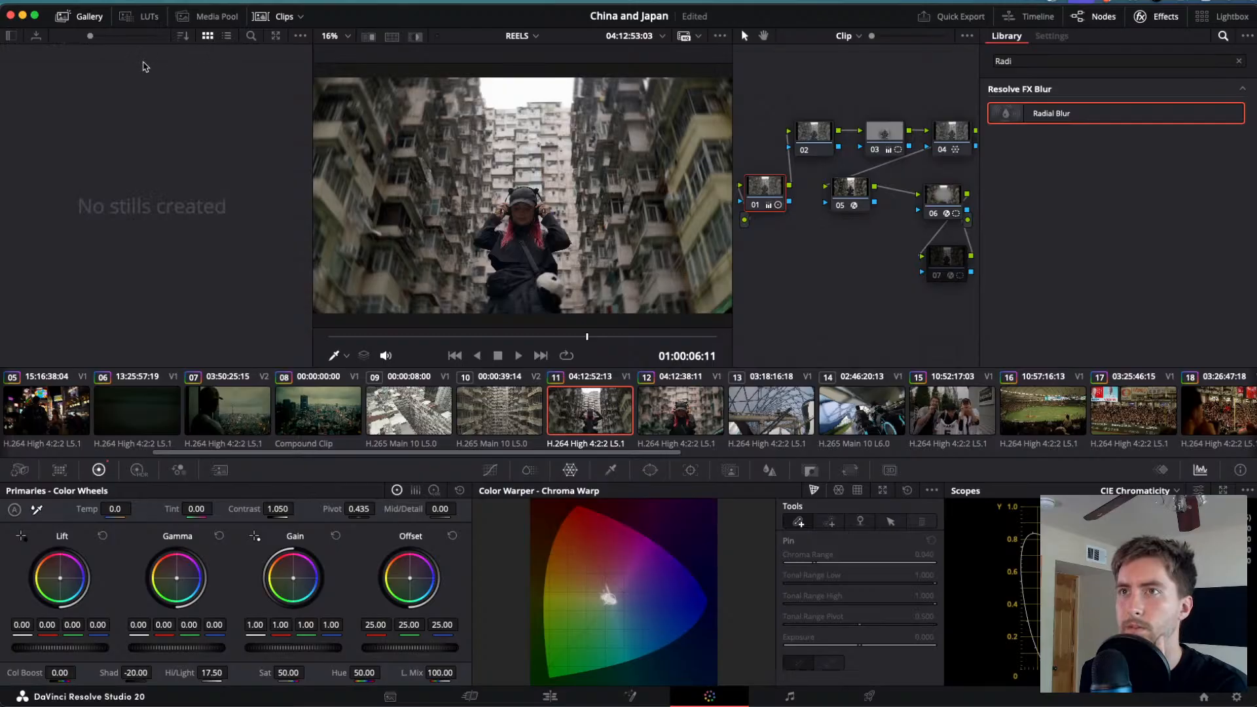
pyautogui.click(301, 38)
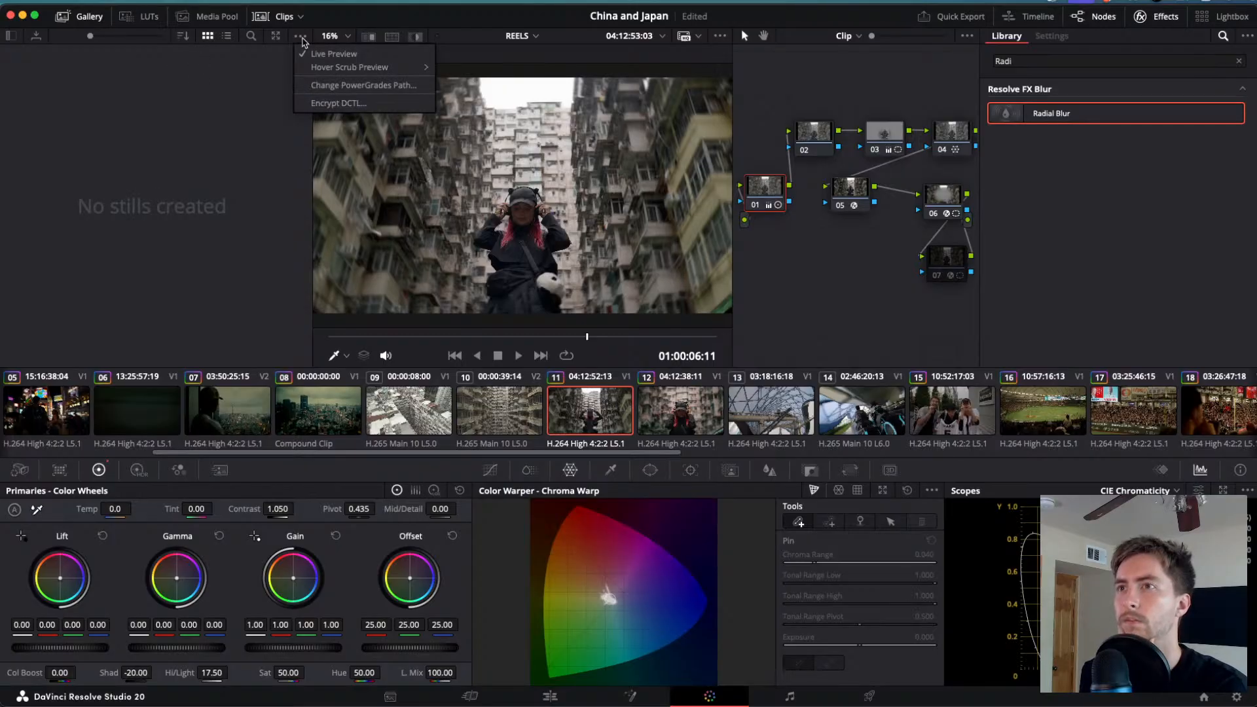
pyautogui.click(302, 41)
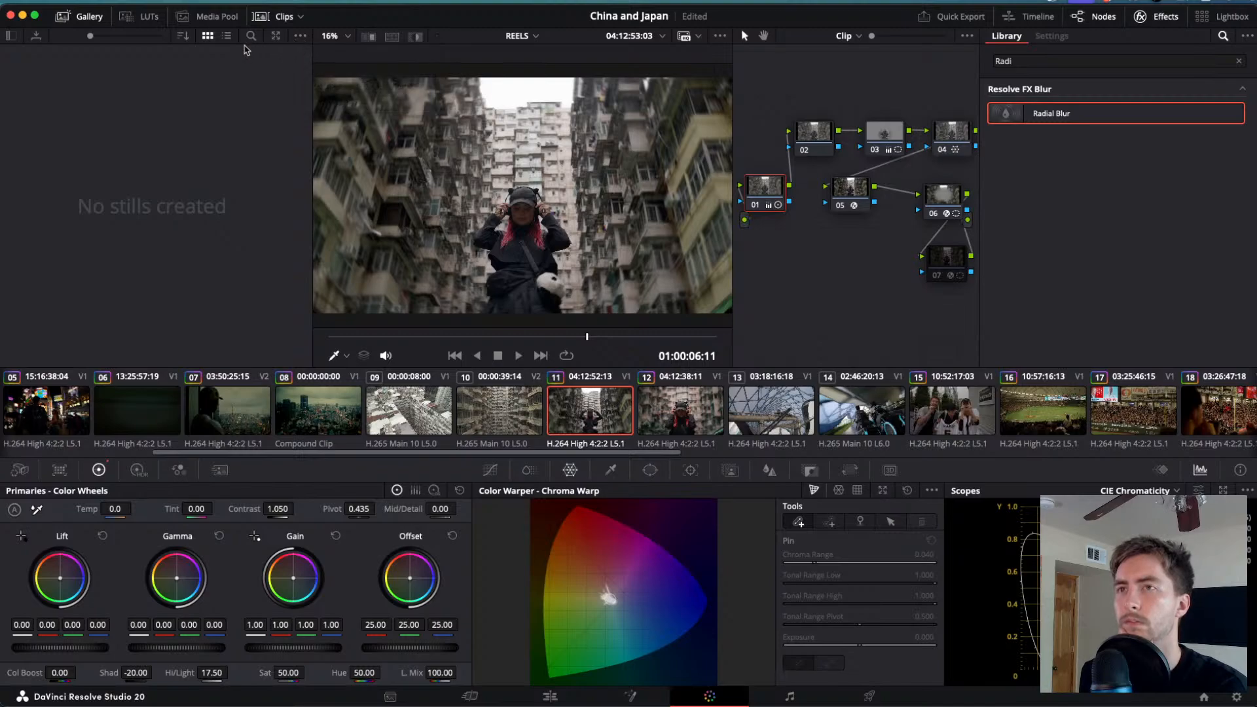
pyautogui.click(131, 17)
pyautogui.click(86, 16)
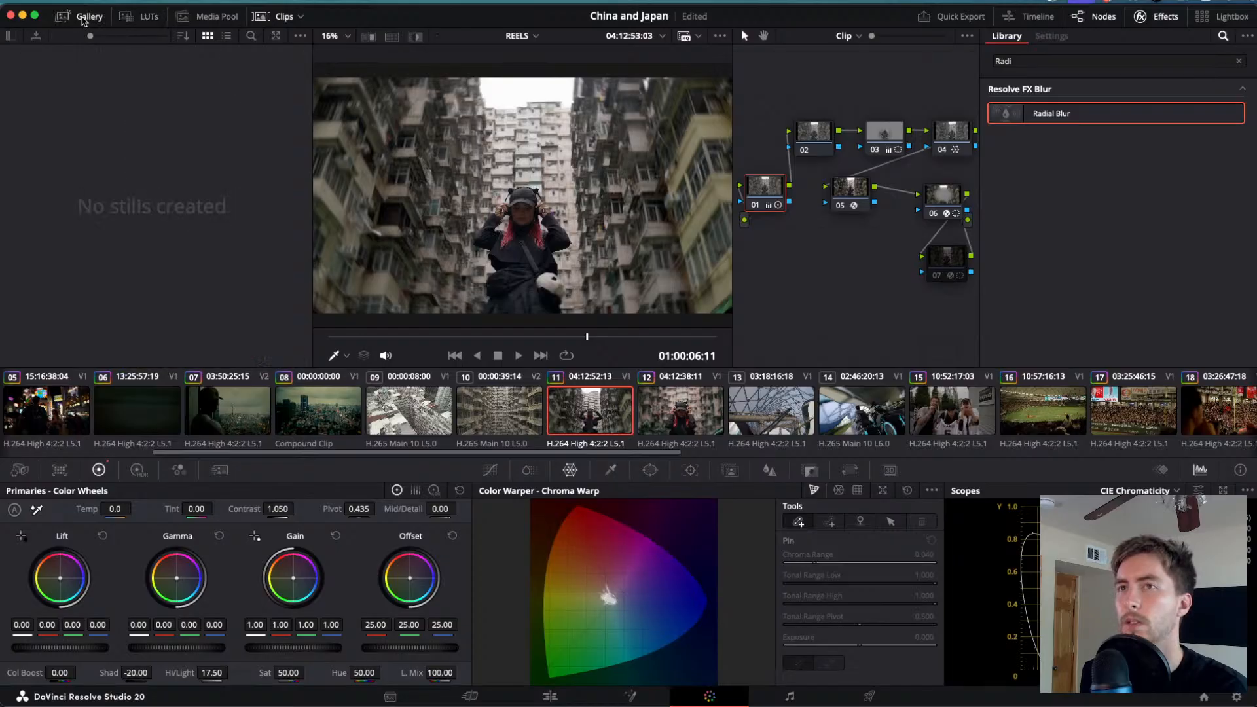
pyautogui.click(131, 16)
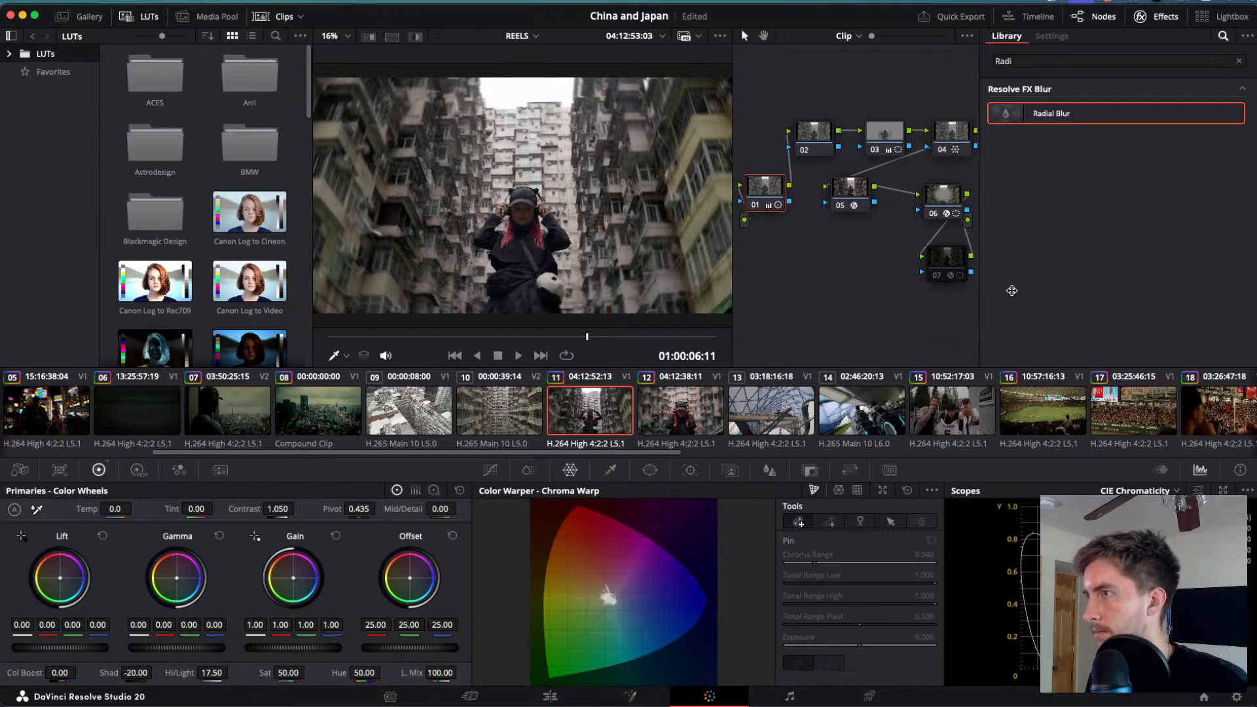
# - Rearrange nodes 04, 05 and 06 of clip 11 into one row in front of node 07
pyautogui.moveTo(943, 204); pyautogui.dragTo(846, 263)
pyautogui.moveTo(905, 211); pyautogui.dragTo(909, 270)
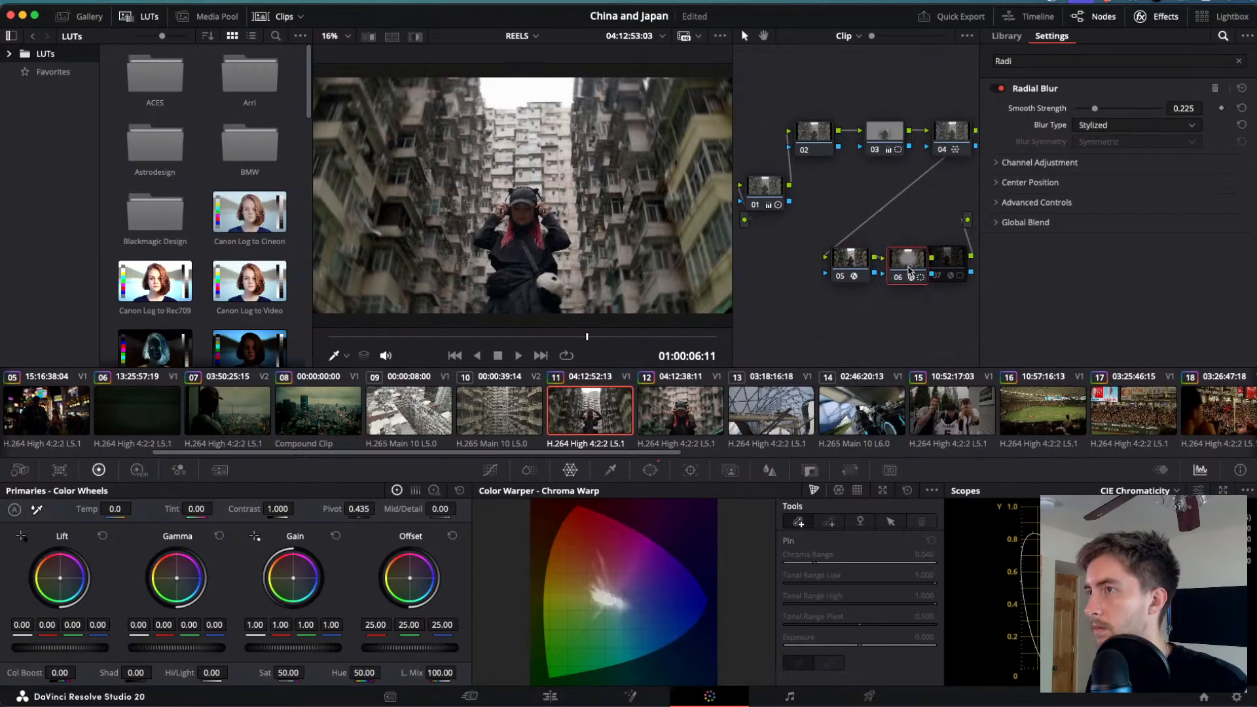
pyautogui.moveTo(943, 132); pyautogui.dragTo(794, 262)
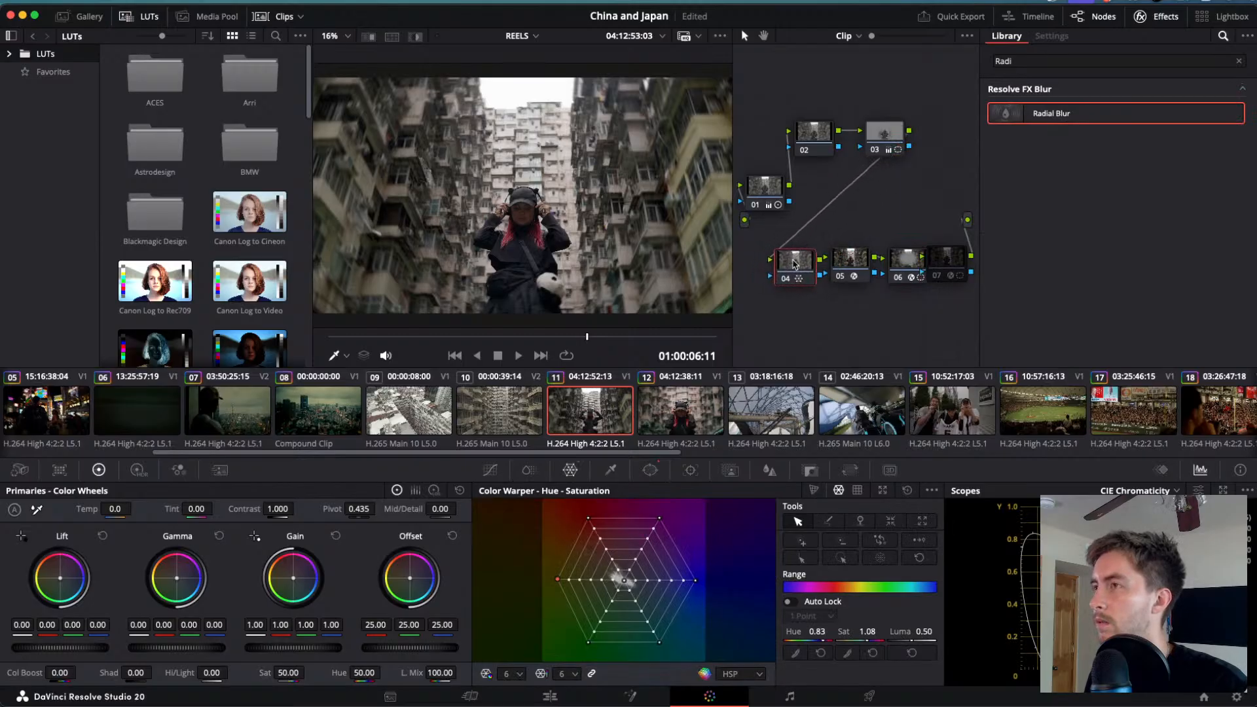
# - Try adding a serial node after node 03 of clip 11, look through its node options, and delete it again
pyautogui.click(891, 131)
pyautogui.hotkey('alt', 's')
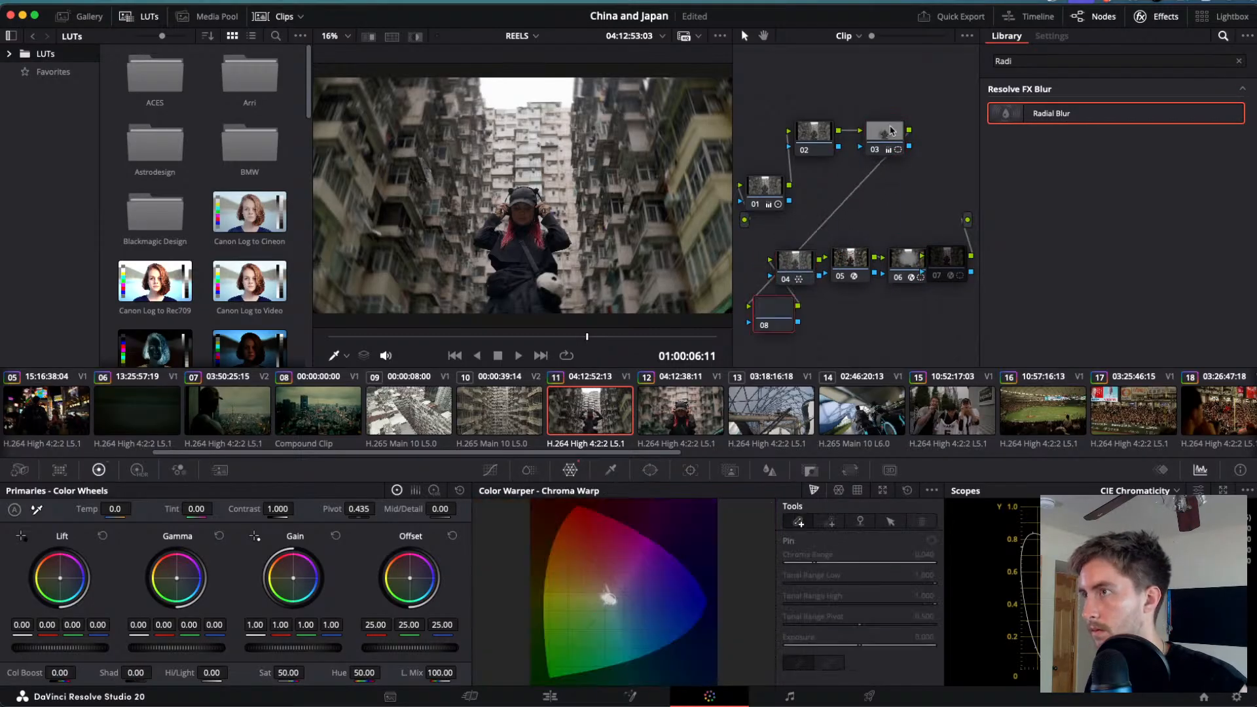
pyautogui.moveTo(891, 174); pyautogui.dragTo(904, 207)
pyautogui.rightClick(903, 207)
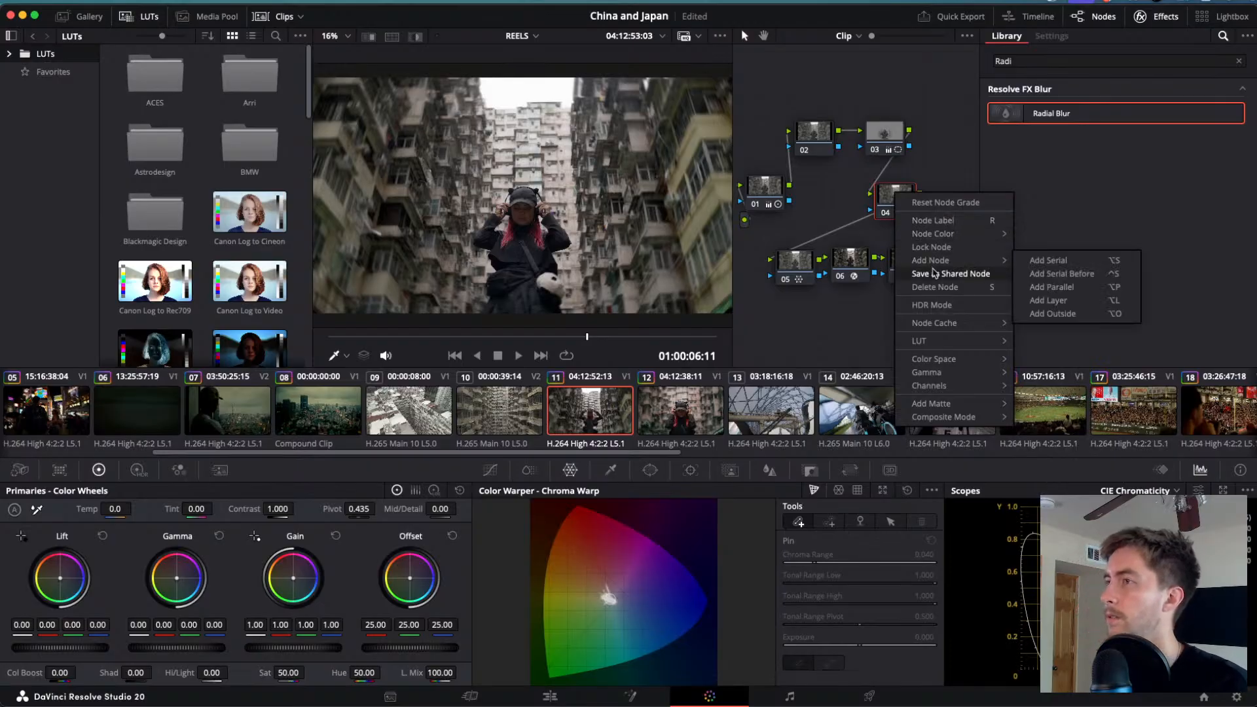
pyautogui.moveTo(943, 241)
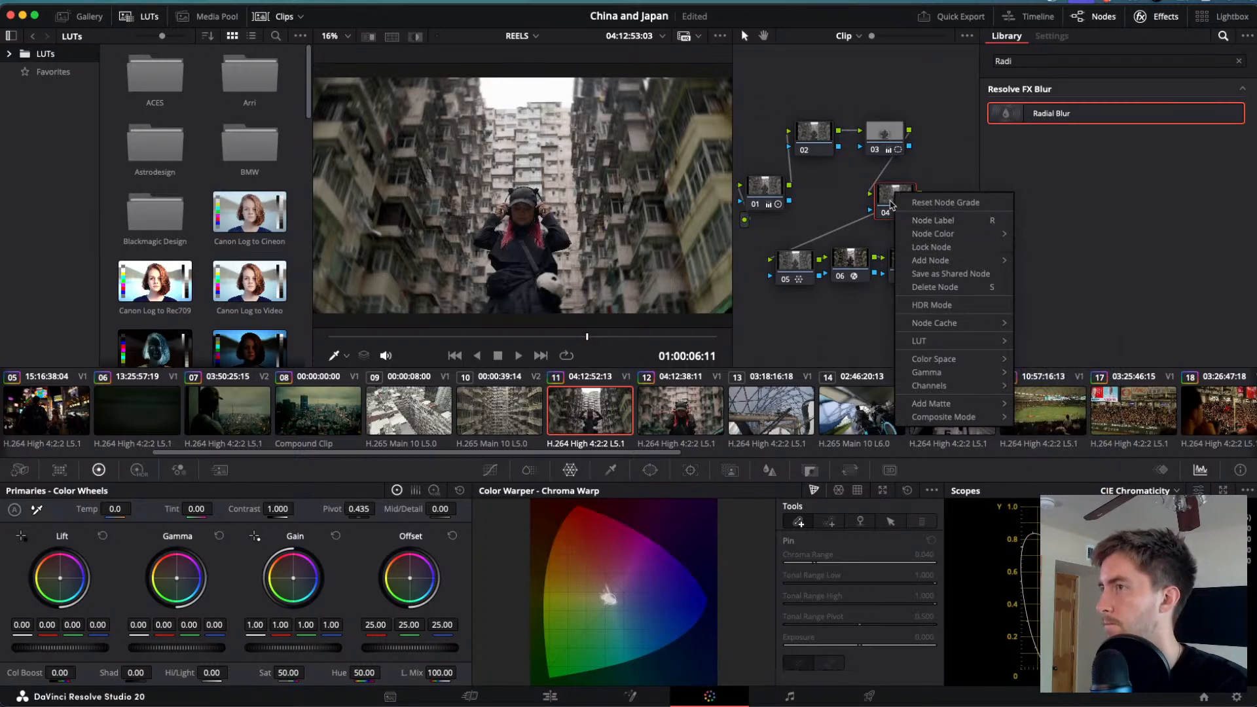
pyautogui.click(889, 203)
pyautogui.press('Delete')
pyautogui.rightClick(889, 204)
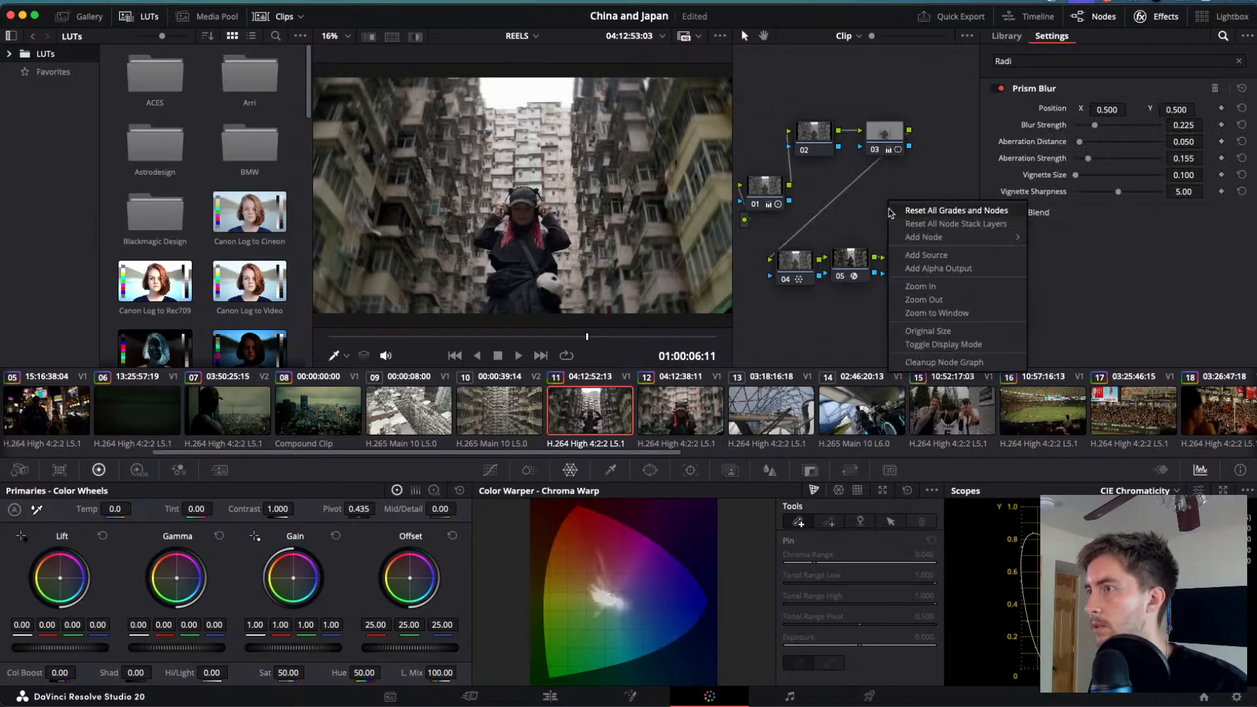
pyautogui.click(878, 195)
# - Add a parallel node to node 03 of clip 11 and arrange both branches and their mixer ahead of the color warper node
pyautogui.click(895, 144)
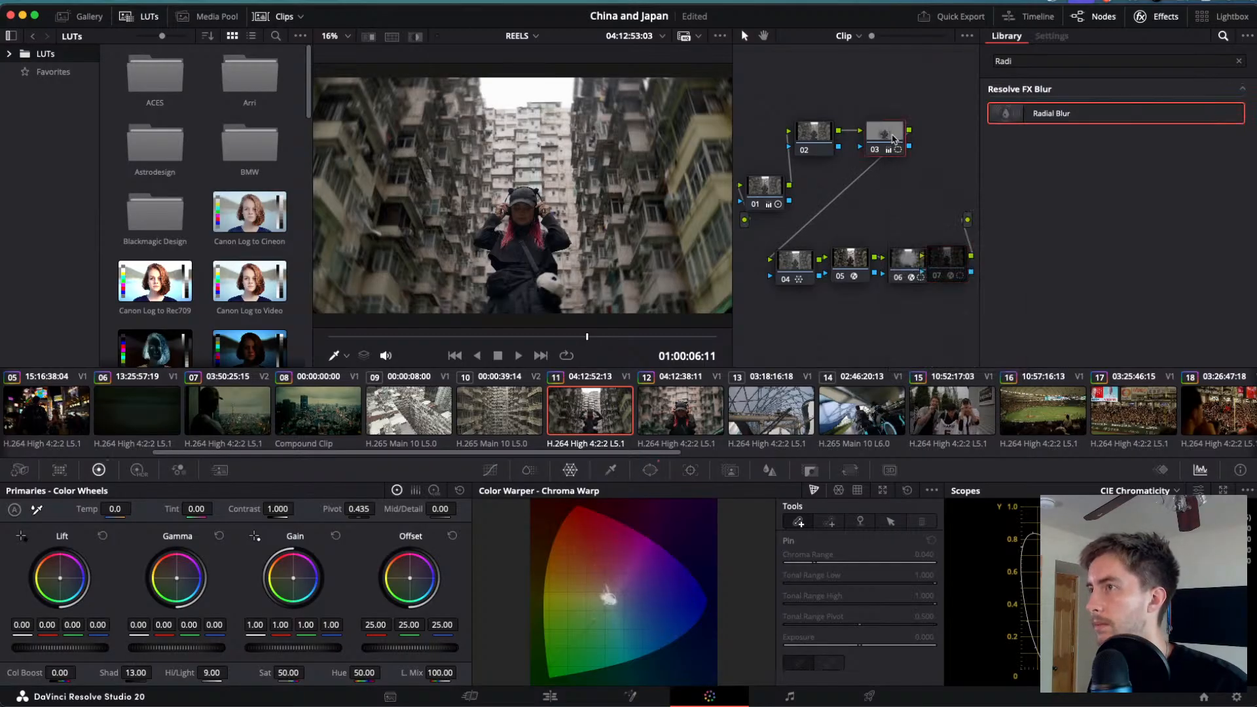
pyautogui.hotkey('alt', 'p')
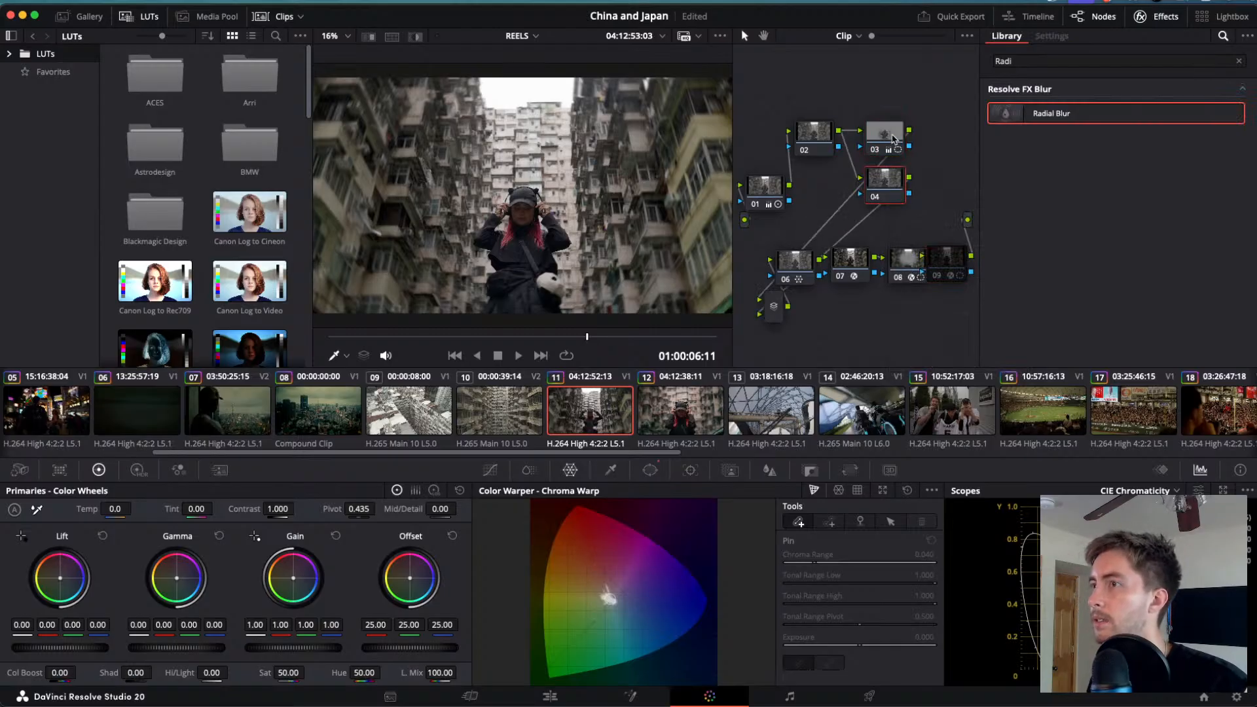
pyautogui.moveTo(774, 306); pyautogui.dragTo(956, 163)
pyautogui.moveTo(887, 181); pyautogui.dragTo(883, 102)
pyautogui.moveTo(889, 177); pyautogui.dragTo(888, 158)
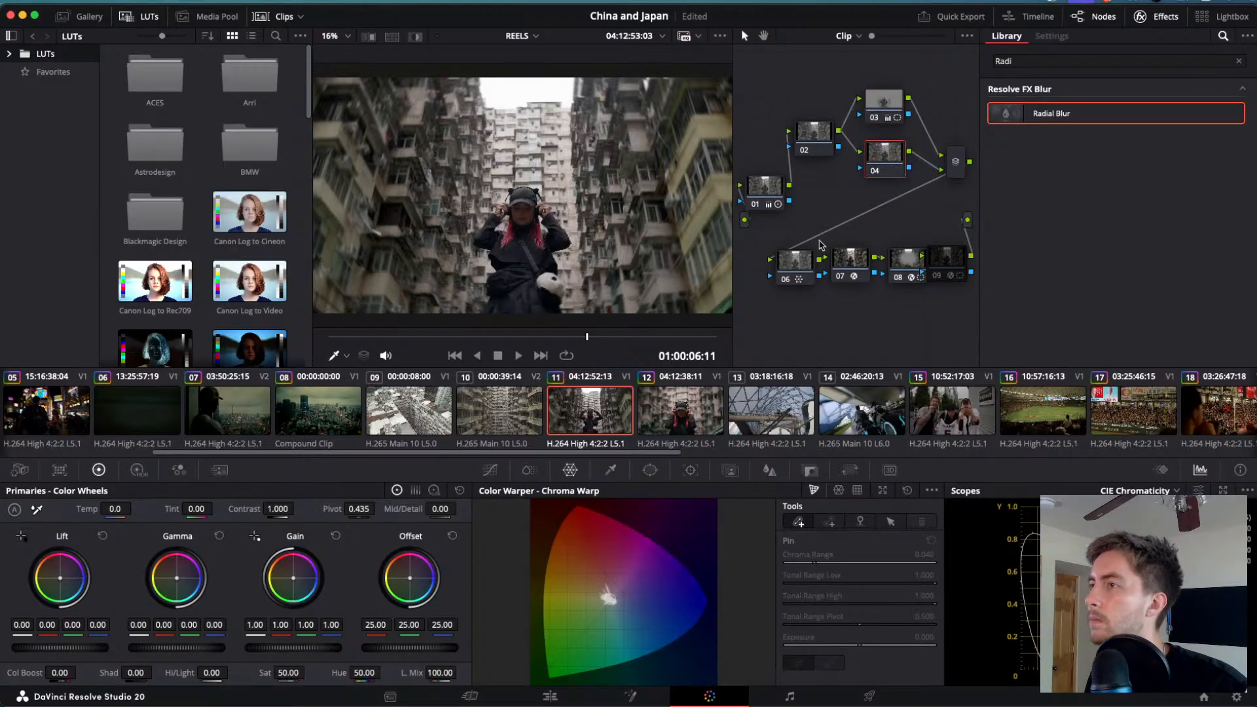
pyautogui.moveTo(795, 278)
pyautogui.mouseDown()
pyautogui.moveTo(791, 313)
pyautogui.moveTo(777, 263)
pyautogui.mouseUp()
# - Delete the mixer and the added parallel node 04 from clip 11's node graph
pyautogui.click(956, 164)
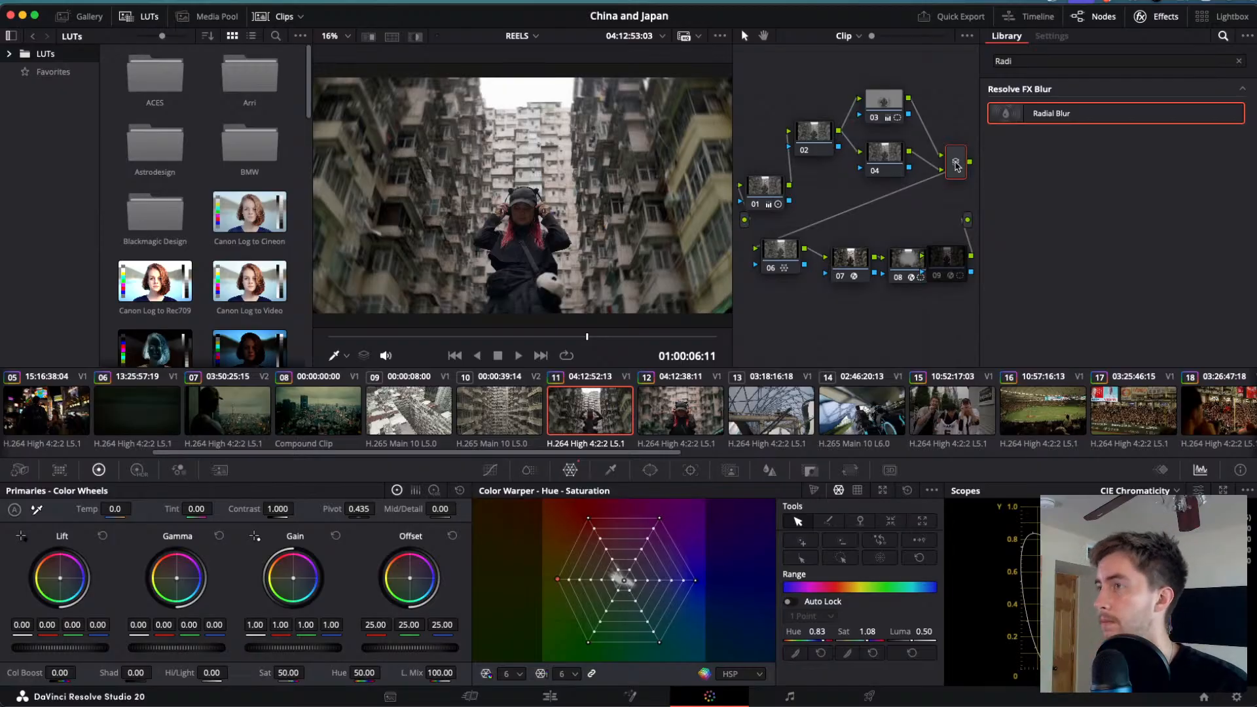
pyautogui.press('Delete')
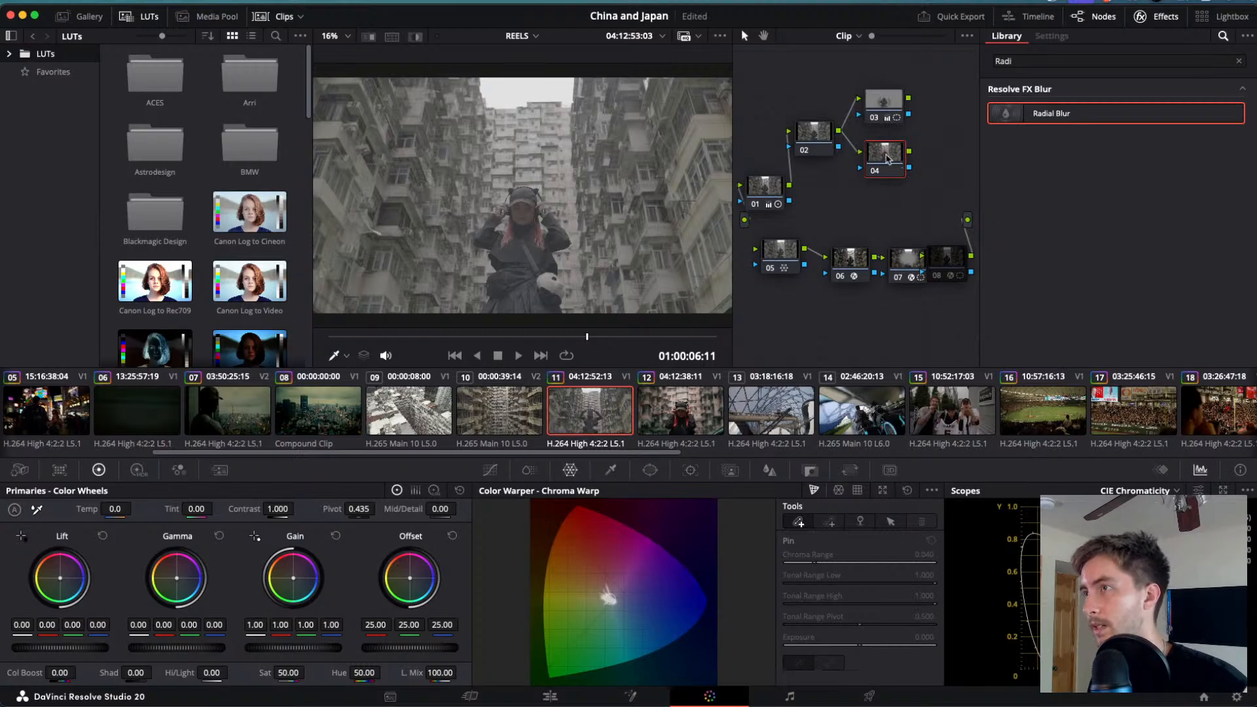
pyautogui.press('Delete')
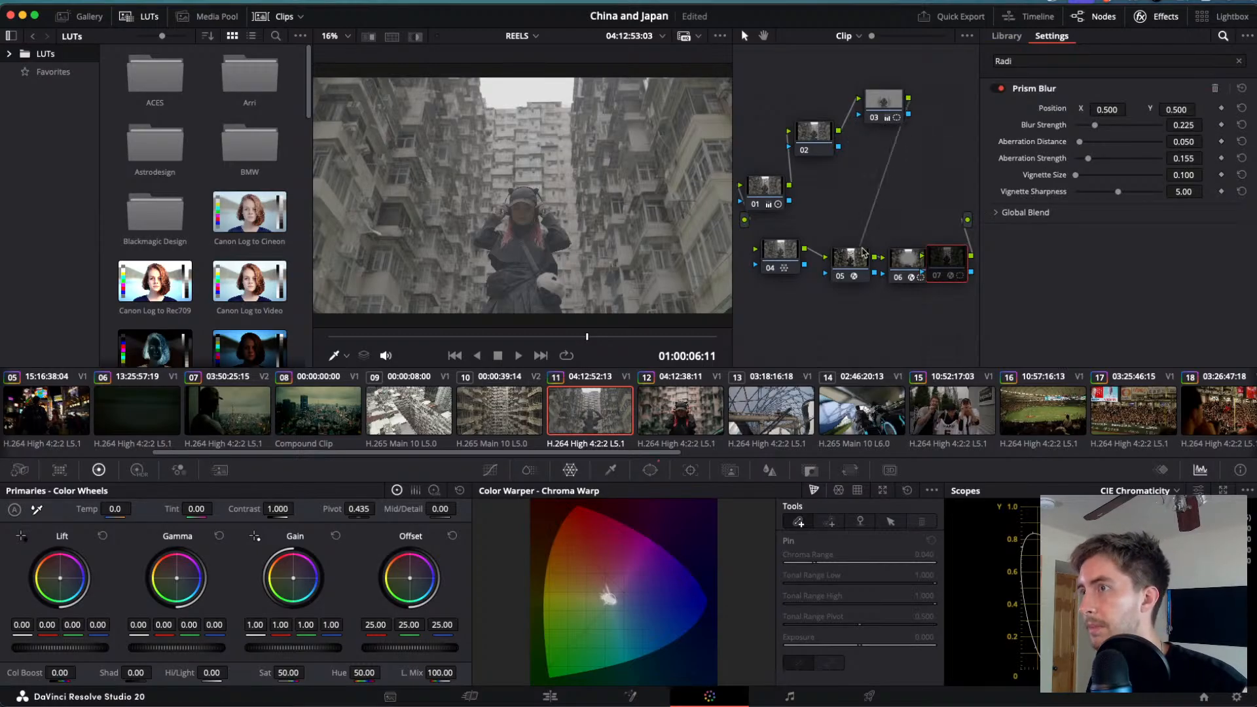
# - Reconnect node 04 between nodes 03 and 05 of clip 11 and space nodes 05, 06 and 07 in a row before the output
pyautogui.moveTo(780, 252); pyautogui.dragTo(943, 110)
pyautogui.moveTo(805, 240); pyautogui.dragTo(921, 254)
pyautogui.click(904, 270)
pyautogui.moveTo(828, 262); pyautogui.dragTo(914, 252)
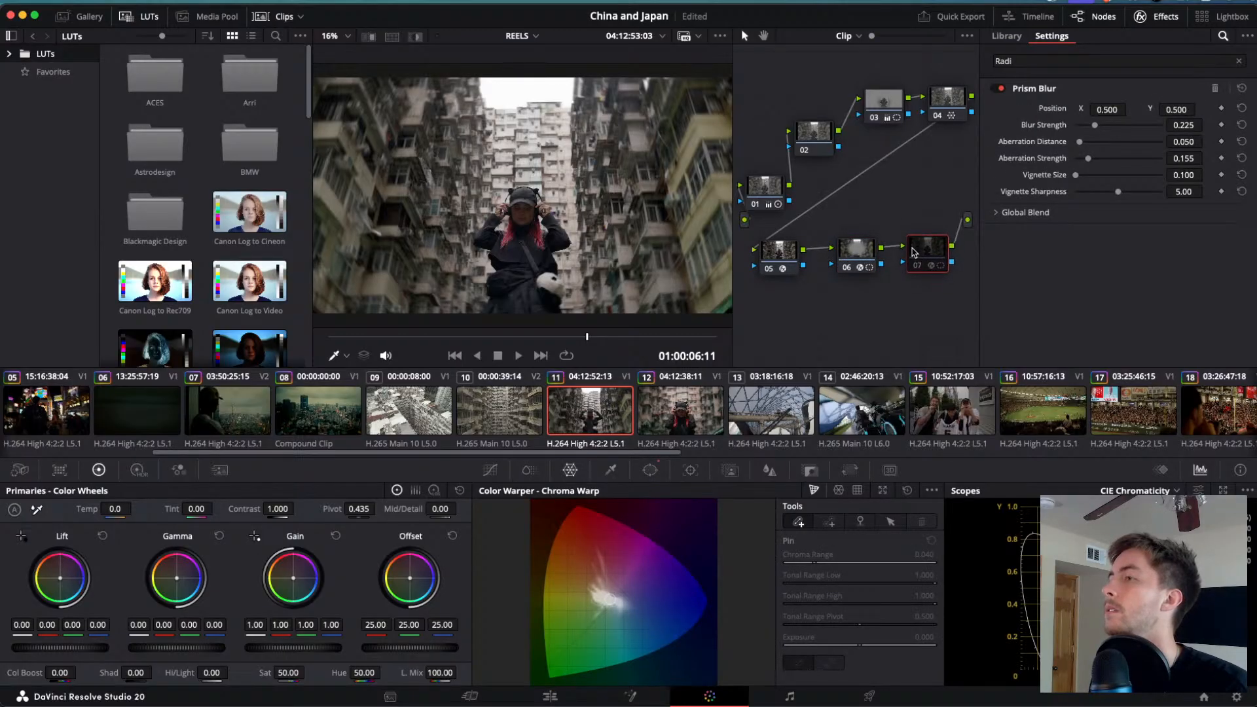
pyautogui.moveTo(782, 260); pyautogui.dragTo(797, 260)
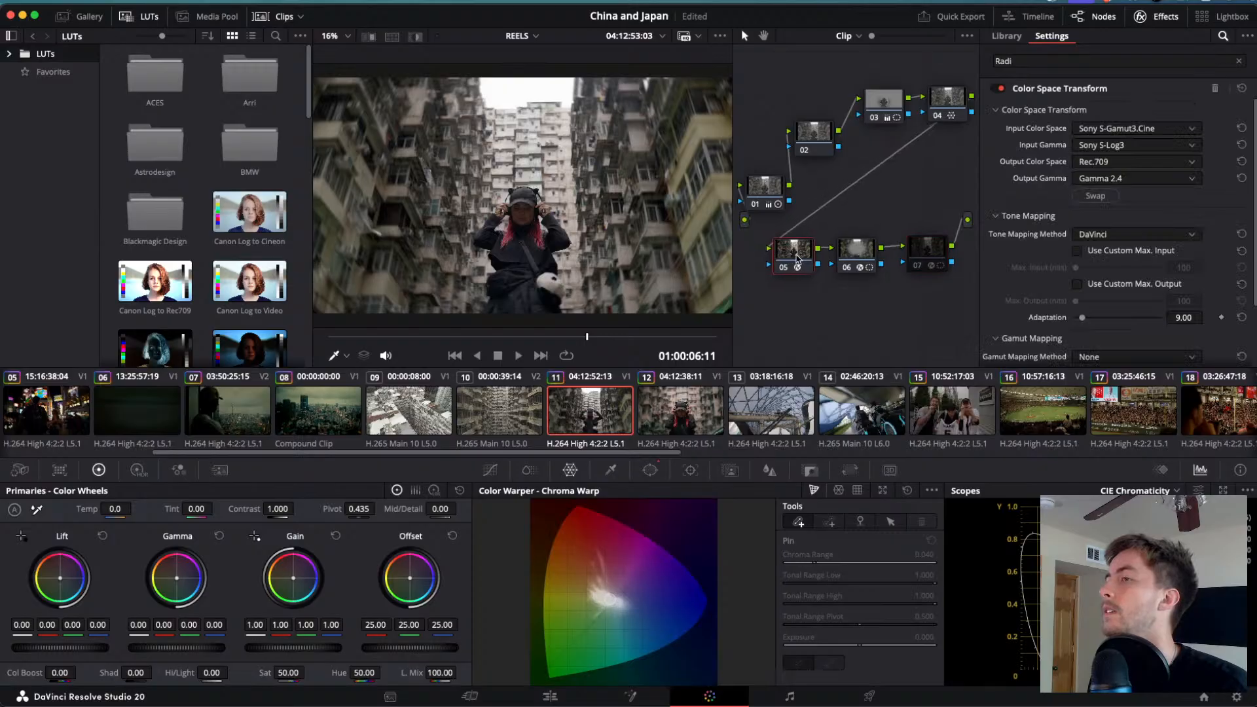
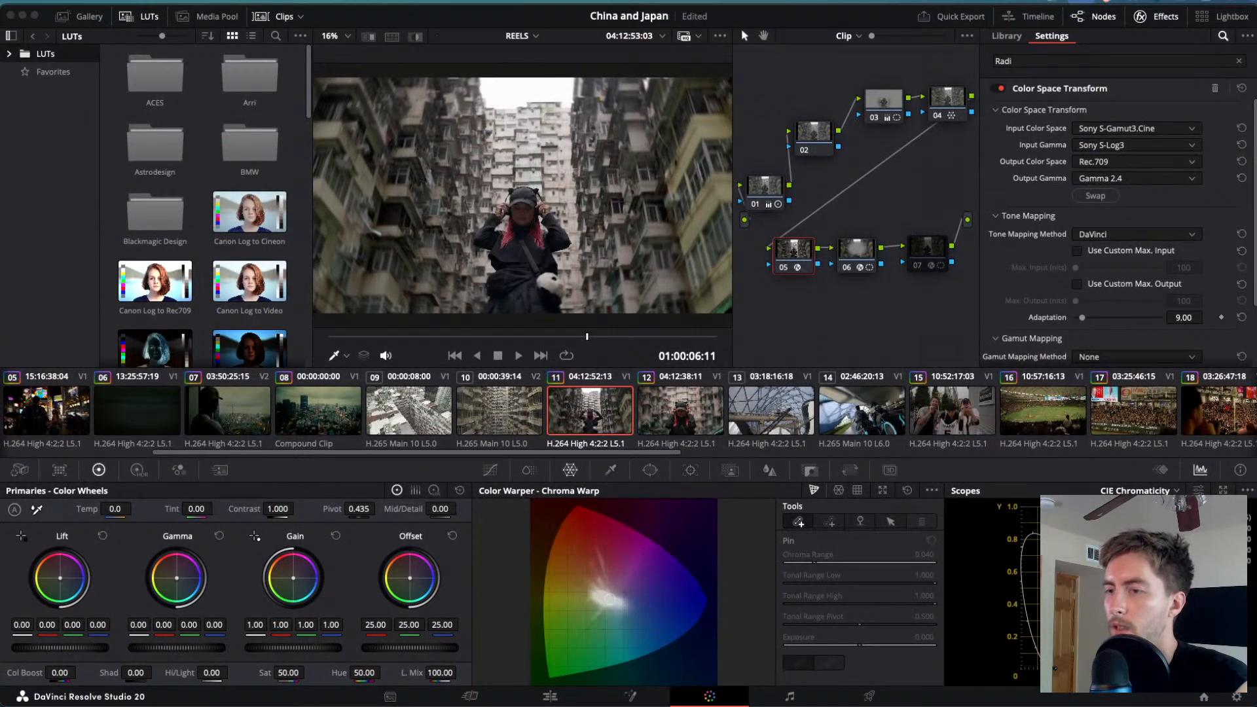
# - Switch to the Chrome browser, open YouTube and search for "using parallel node to protect skin tones from look"
pyautogui.press('super+Tab')
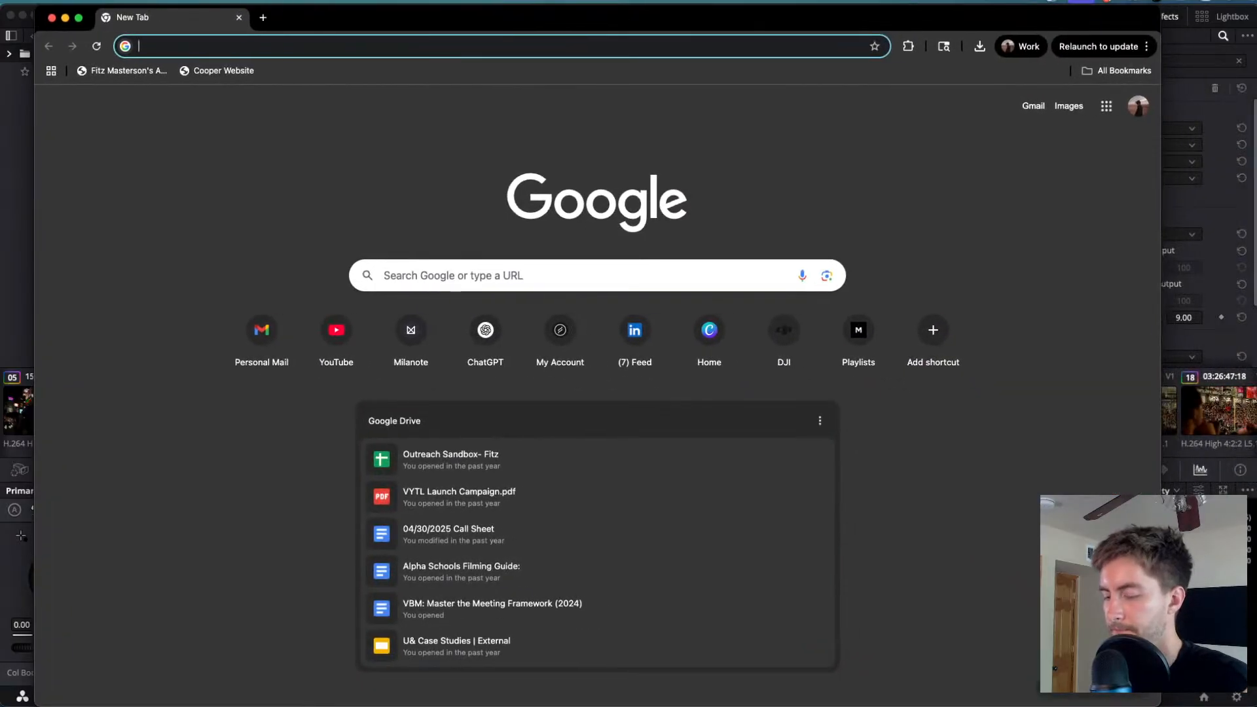
pyautogui.write('you')
pyautogui.press('Return')
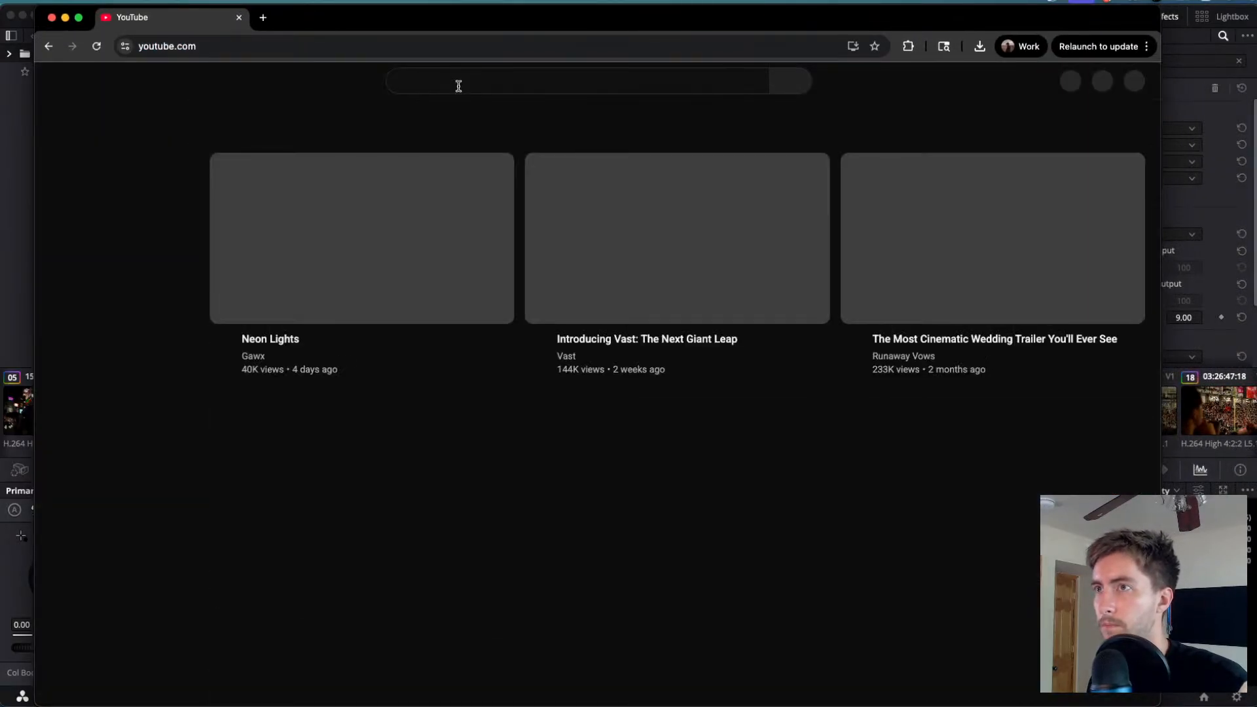
pyautogui.click(458, 84)
pyautogui.write('using pa')
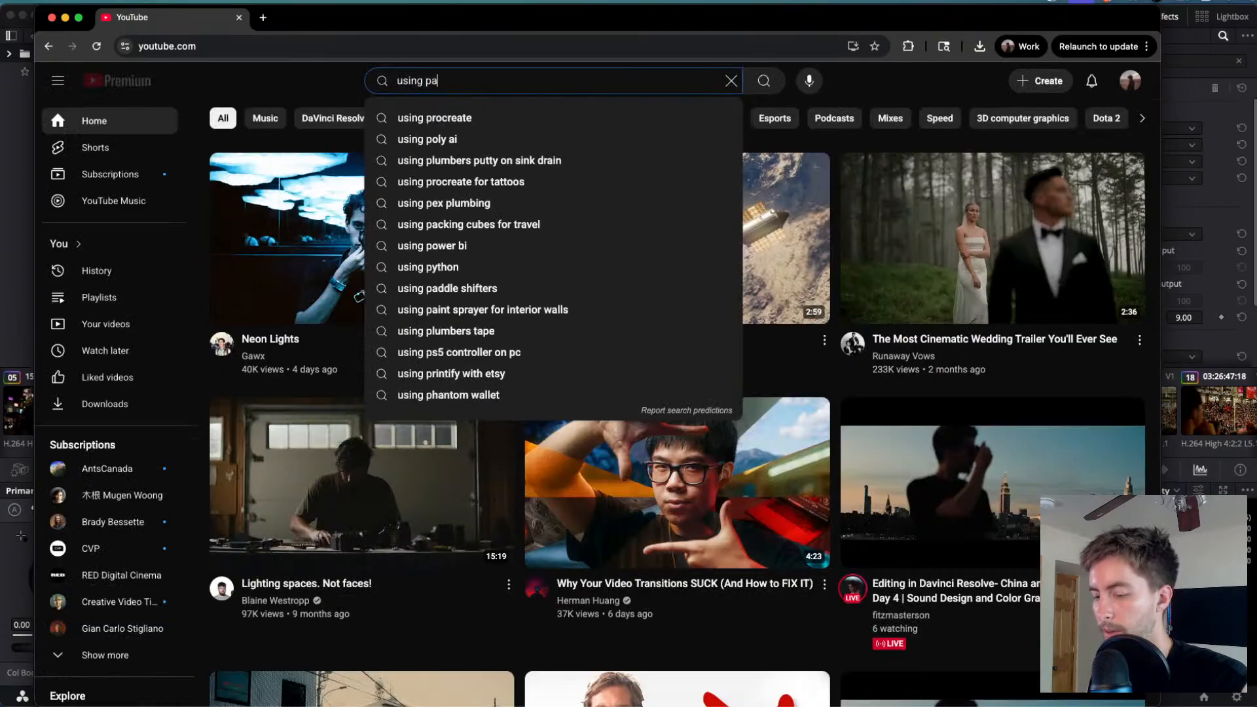
pyautogui.write('rallel n')
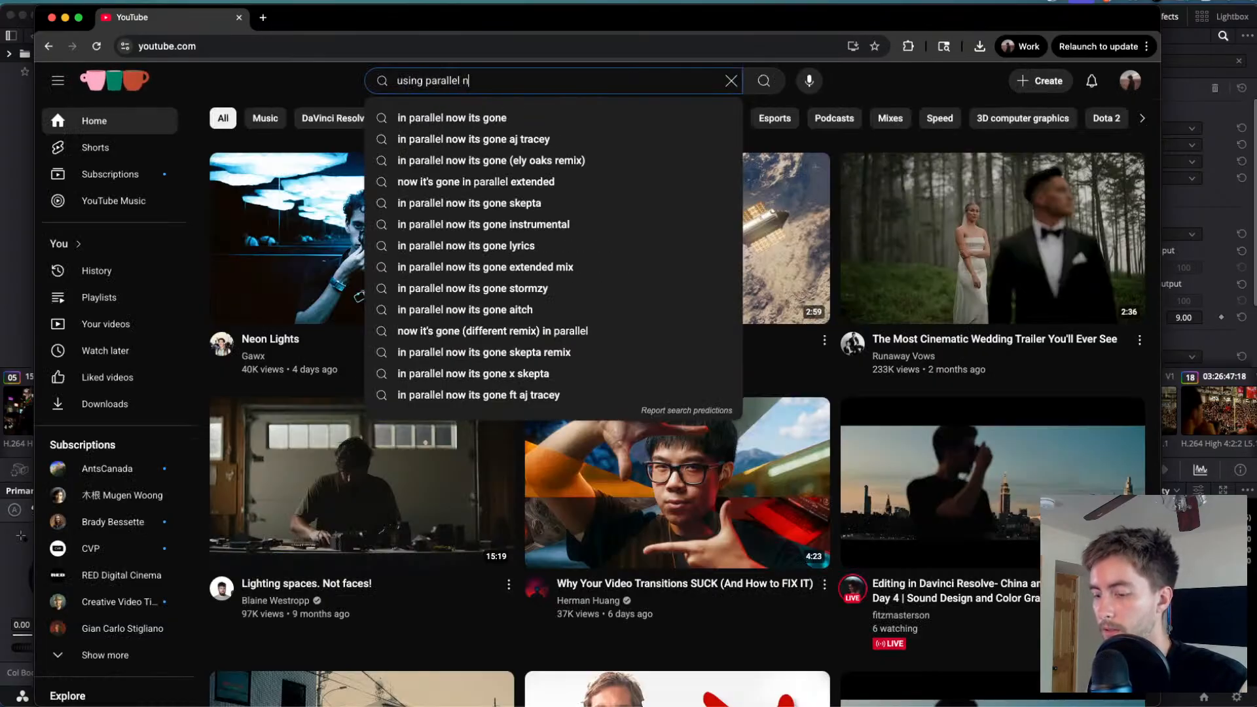
pyautogui.write('ode to protect')
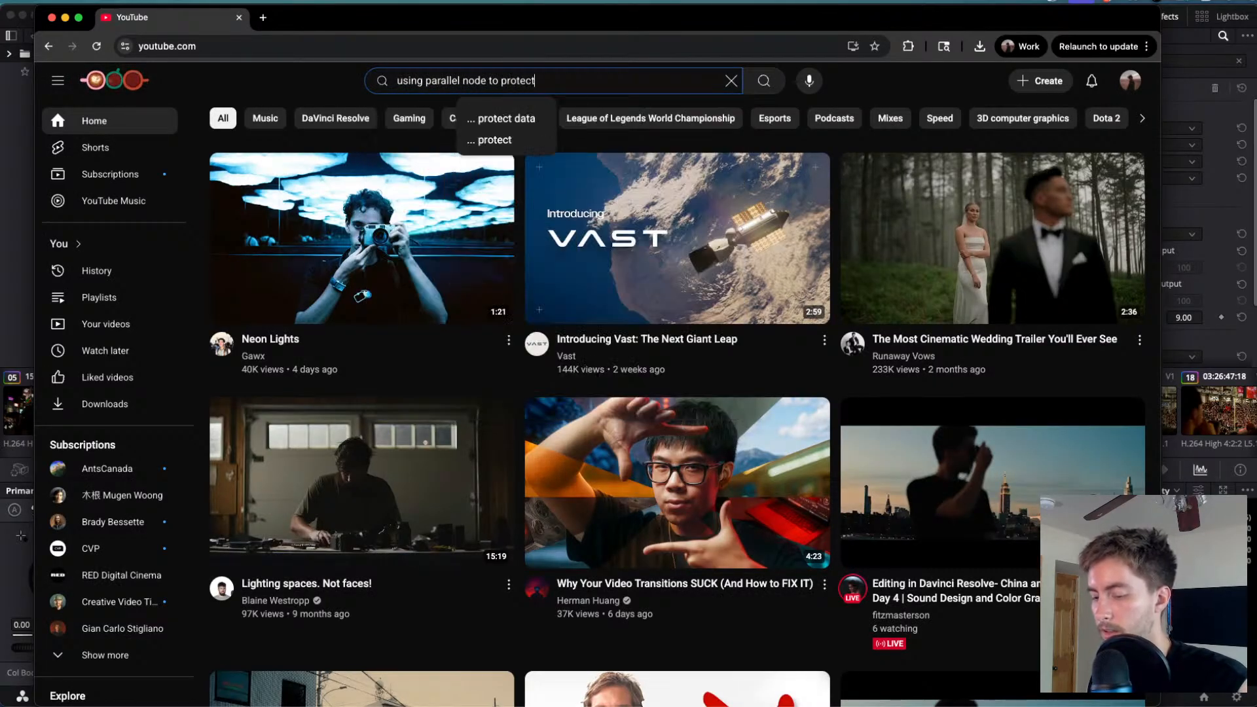
pyautogui.write(' skin tones')
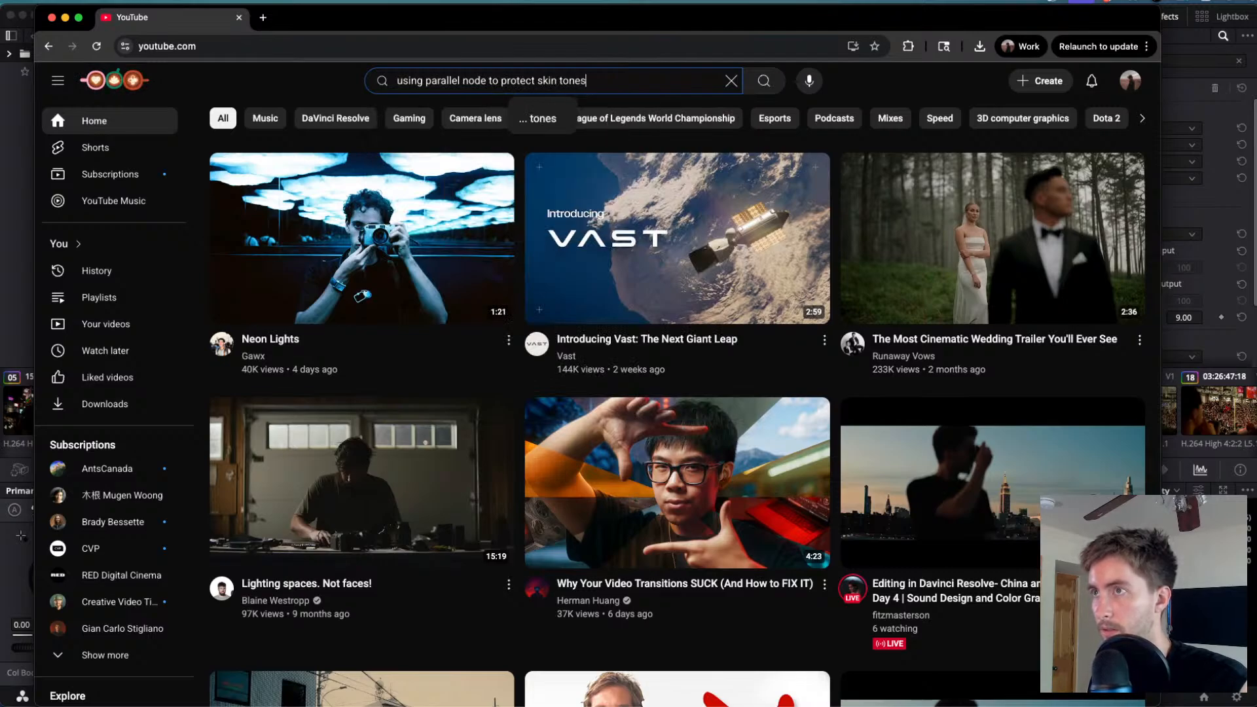
pyautogui.write(' from loo')
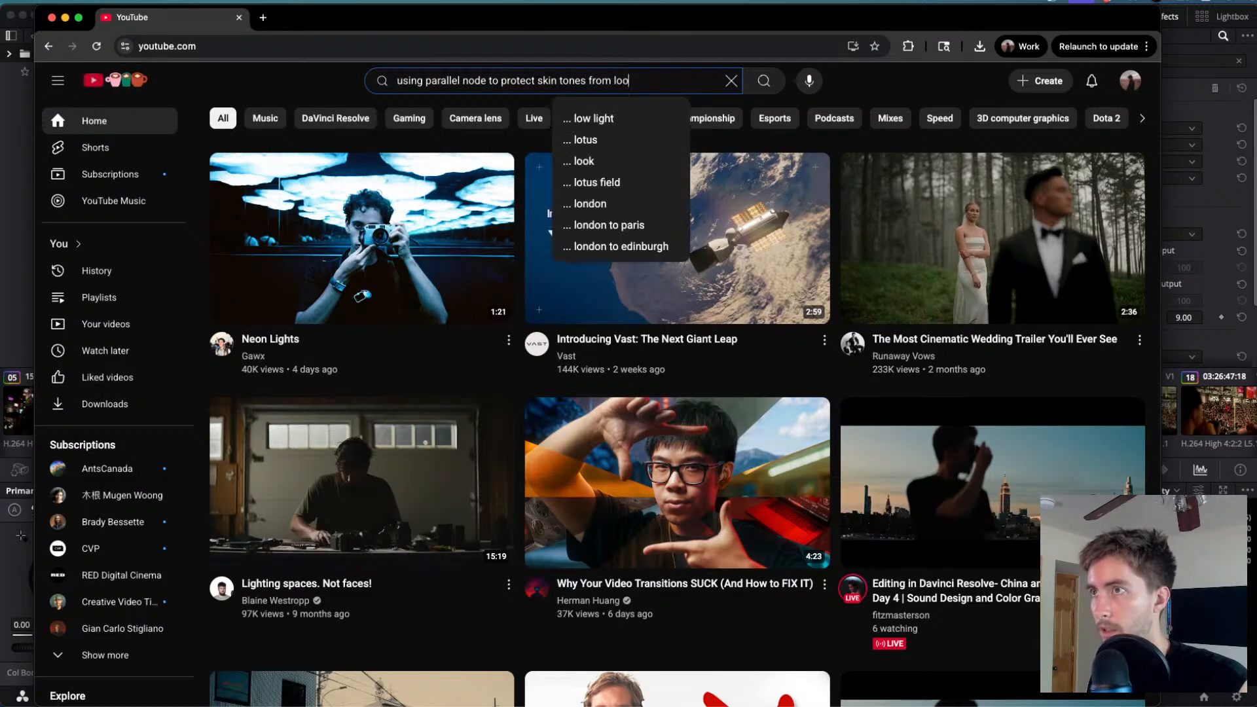
pyautogui.write('k')
pyautogui.press('Return')
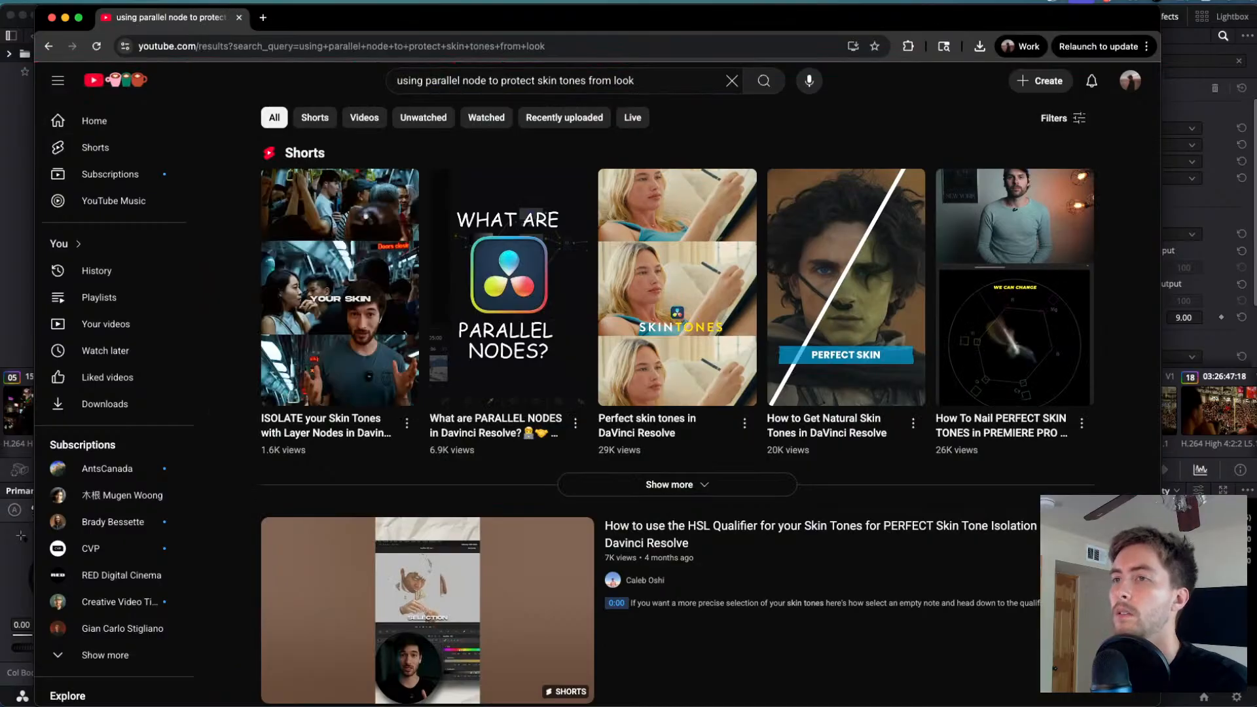
# - Browse the search results and open the tutorial "Perfect Skin Tones EVERY TIME in DaVinci Resolve 17"
pyautogui.scroll(-6, 413, 322)
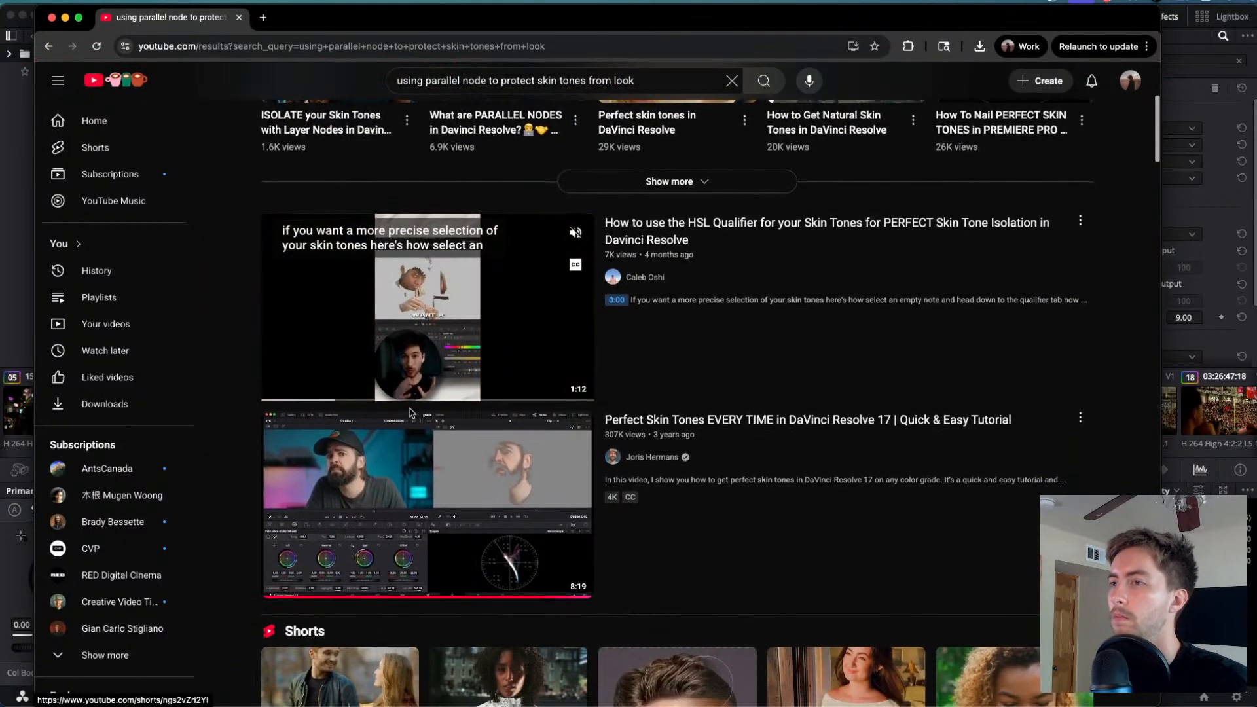
pyautogui.moveTo(533, 457)
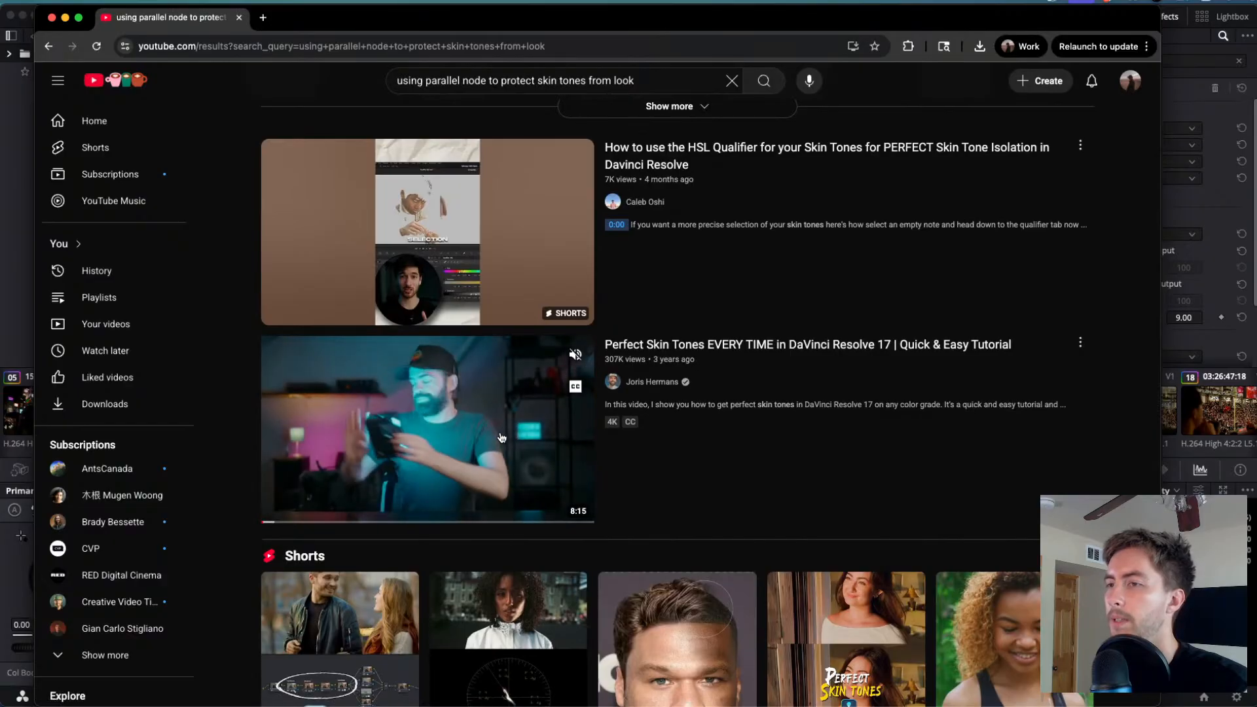
pyautogui.scroll(-5, 502, 437)
pyautogui.scroll(-17, 501, 438)
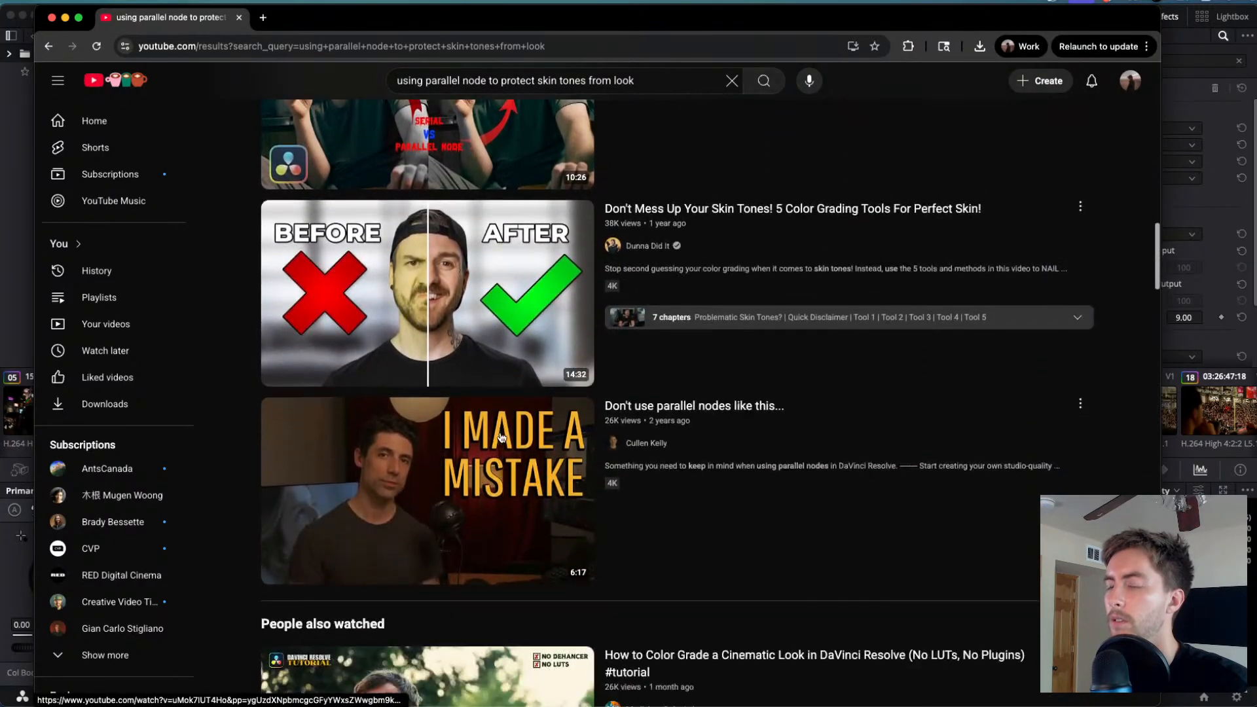
pyautogui.scroll(-8, 501, 437)
pyautogui.scroll(20, 501, 438)
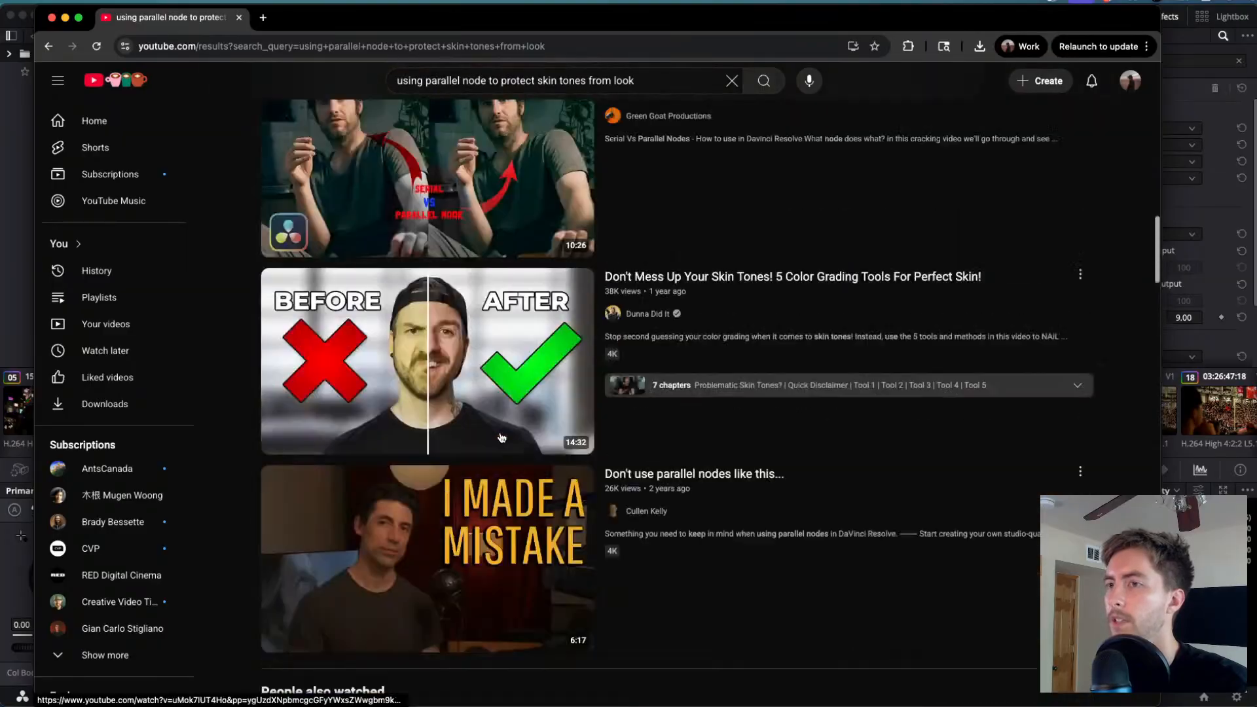
pyautogui.scroll(4, 502, 438)
pyautogui.scroll(-8, 458, 380)
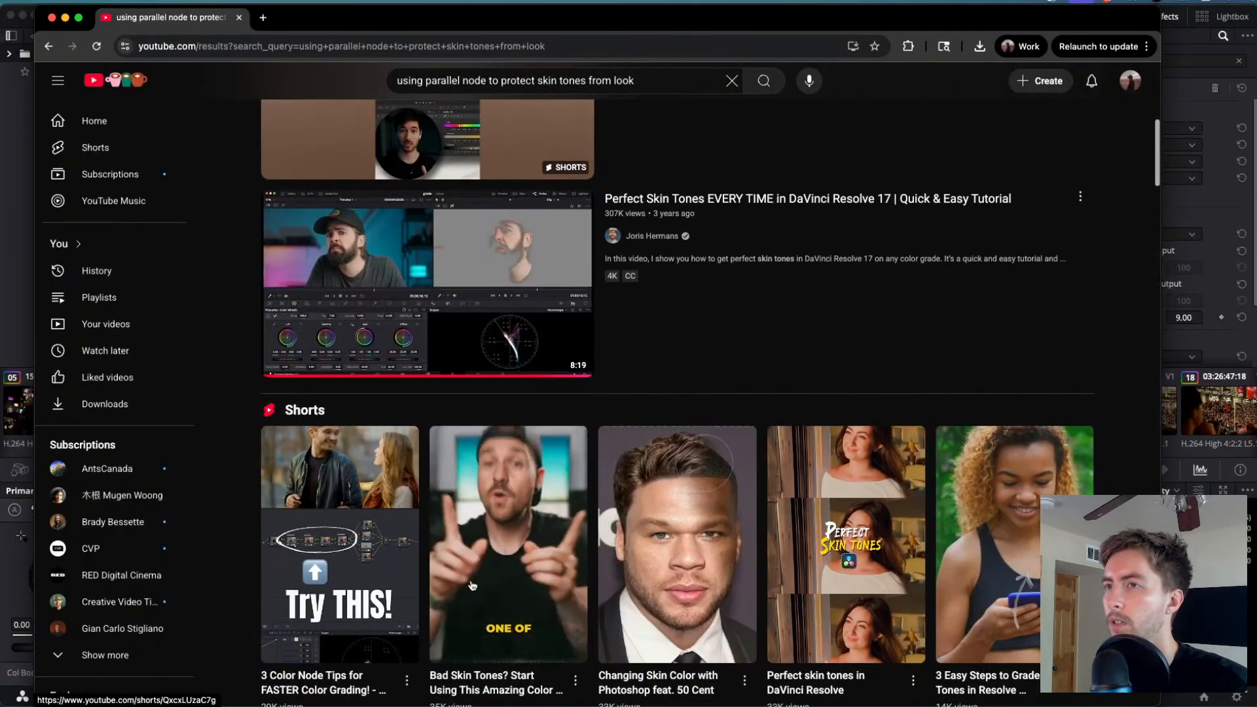
pyautogui.click(441, 332)
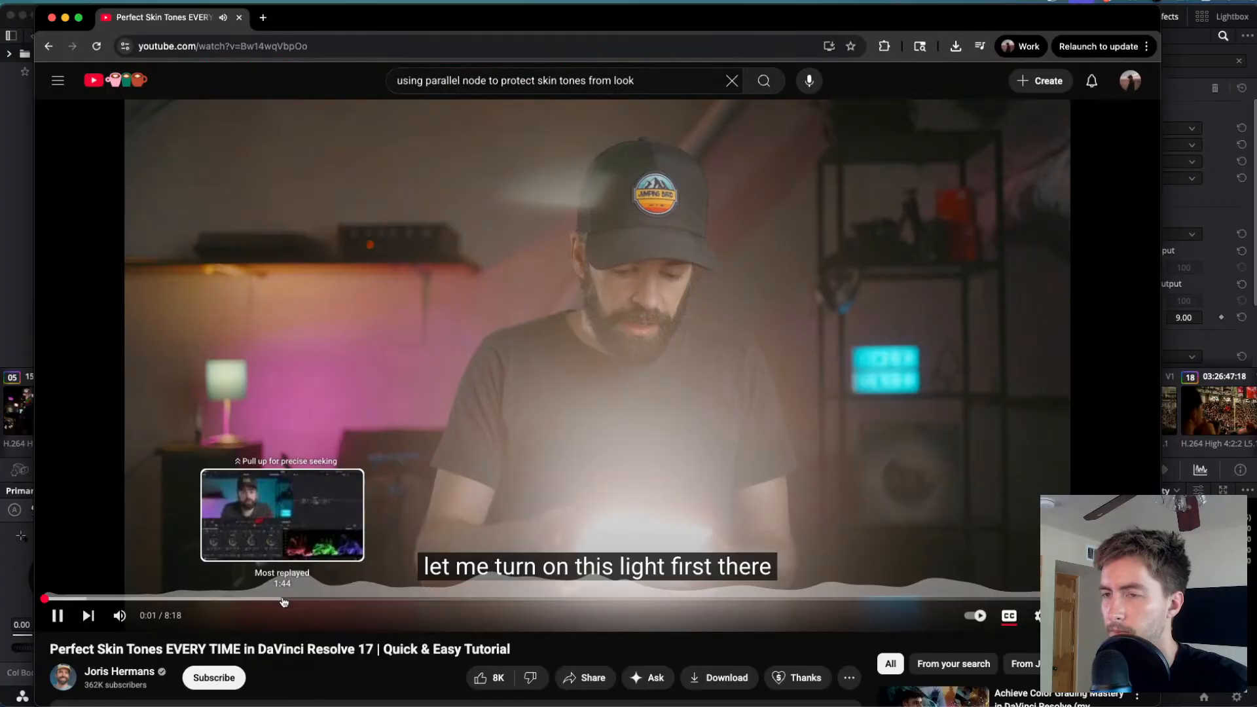
# - Jump to the tutorial's most replayed part at about 1:44 and turn the playback volume down
pyautogui.click(283, 600)
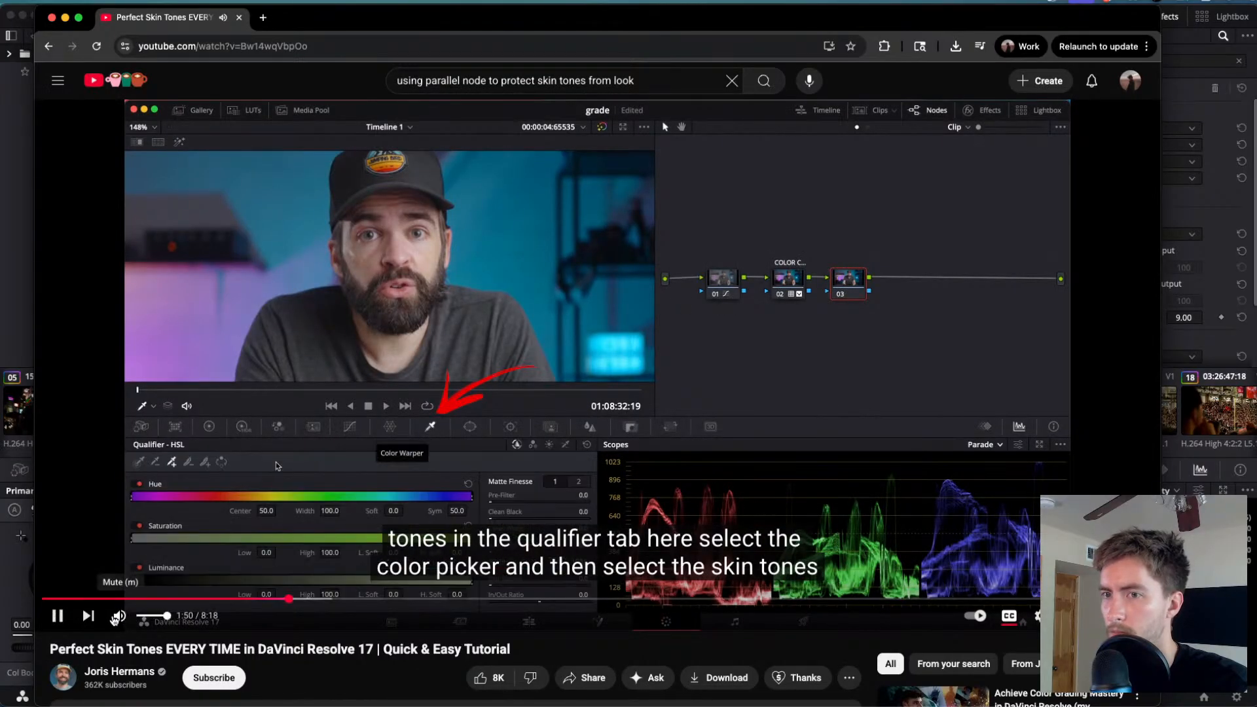
pyautogui.moveTo(151, 619); pyautogui.dragTo(149, 618)
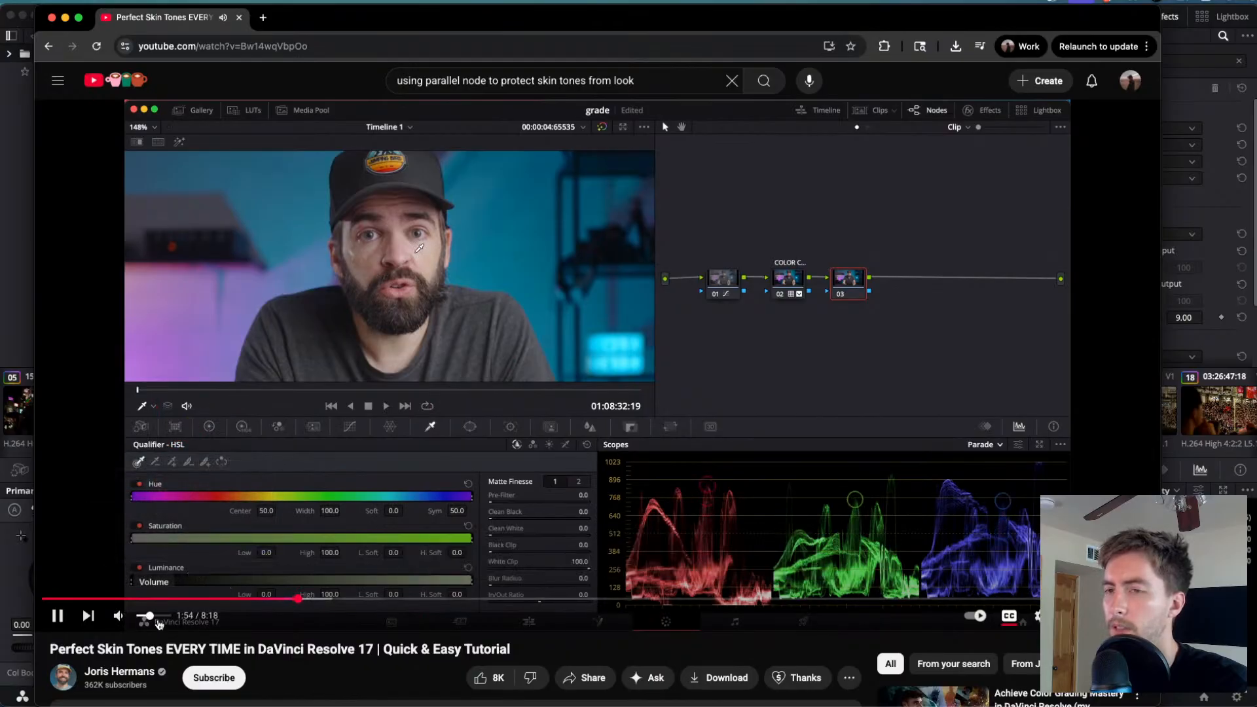
pyautogui.click(147, 618)
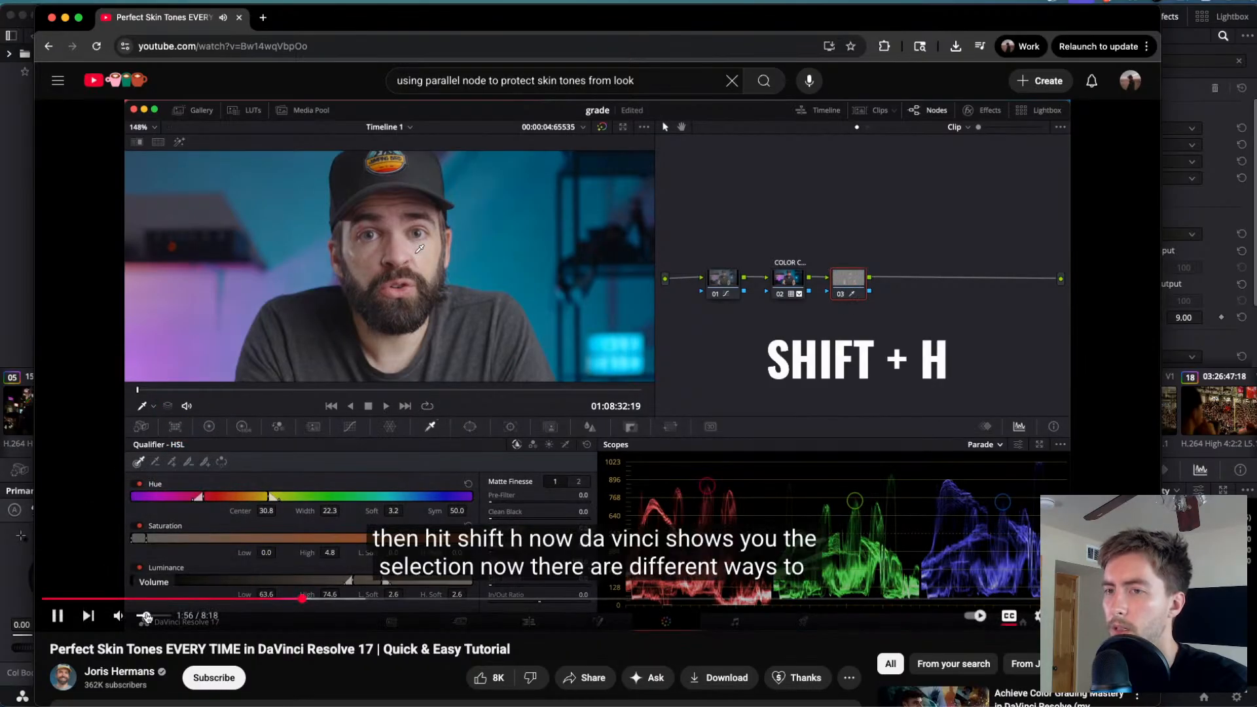
# - Expand the video description and read it through to the transcript section, then return to the player
pyautogui.scroll(-8, 178, 531)
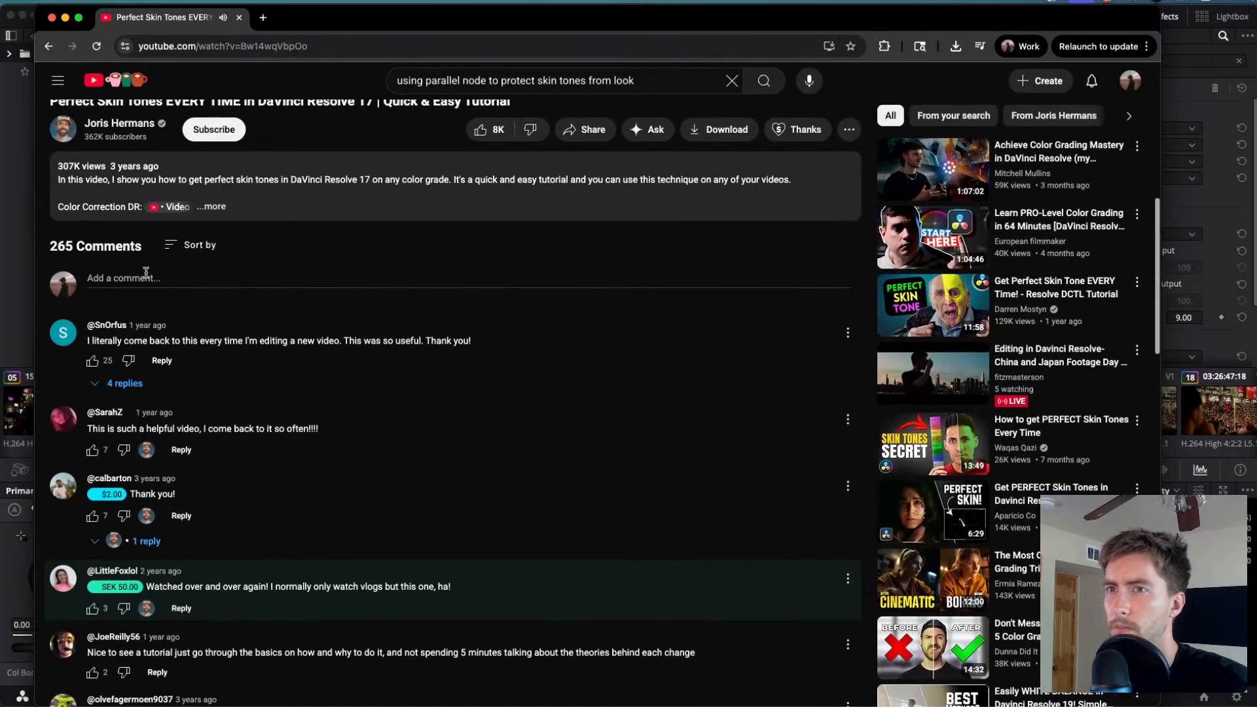
pyautogui.click(210, 261)
pyautogui.scroll(-10, 220, 445)
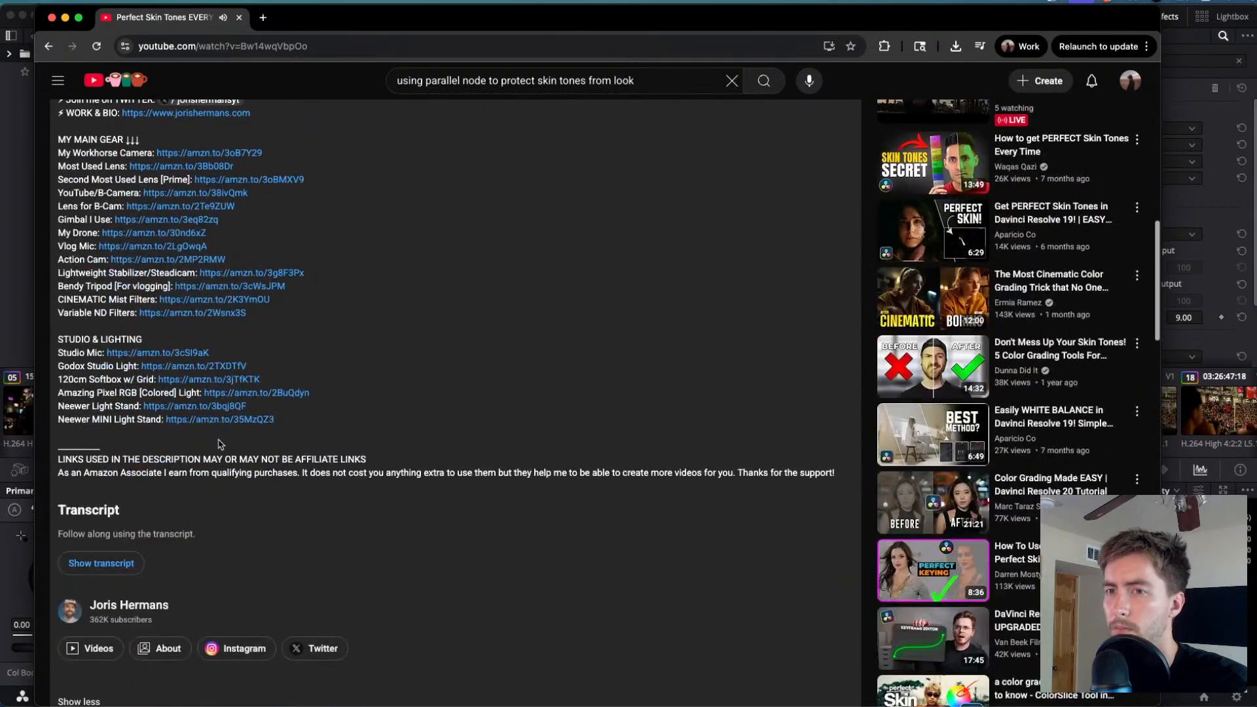
pyautogui.scroll(-1, 220, 445)
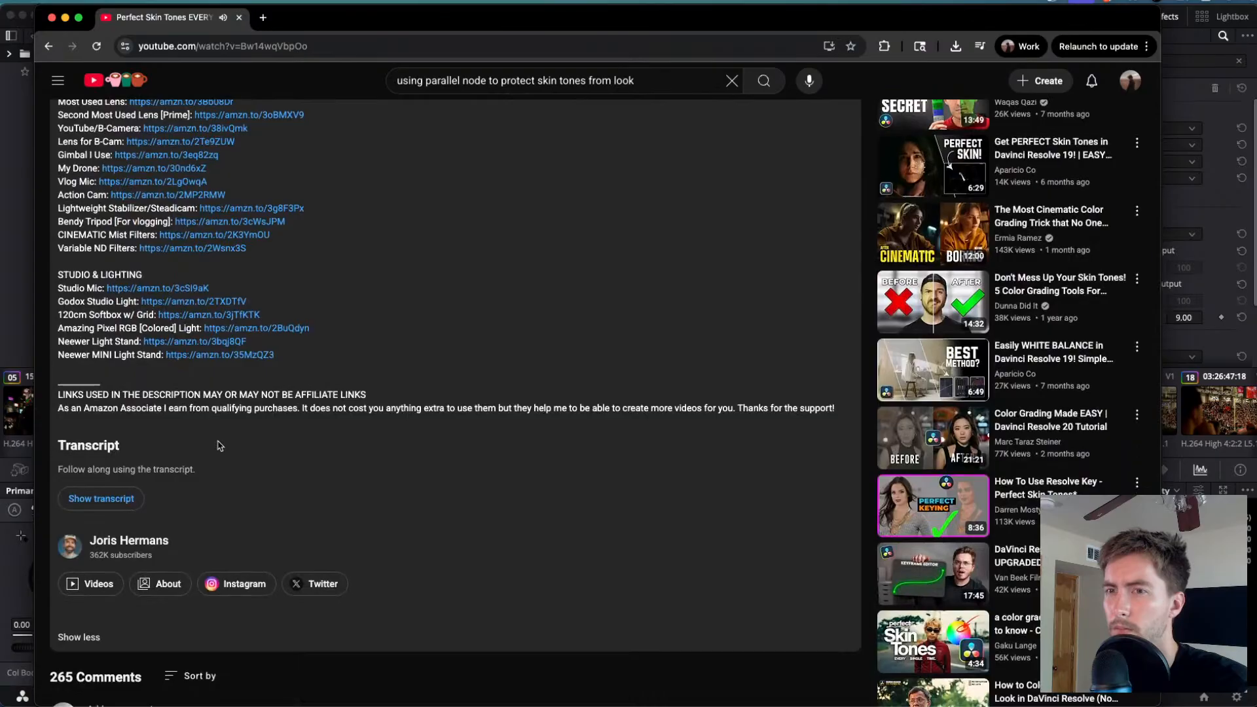
pyautogui.scroll(20, 219, 446)
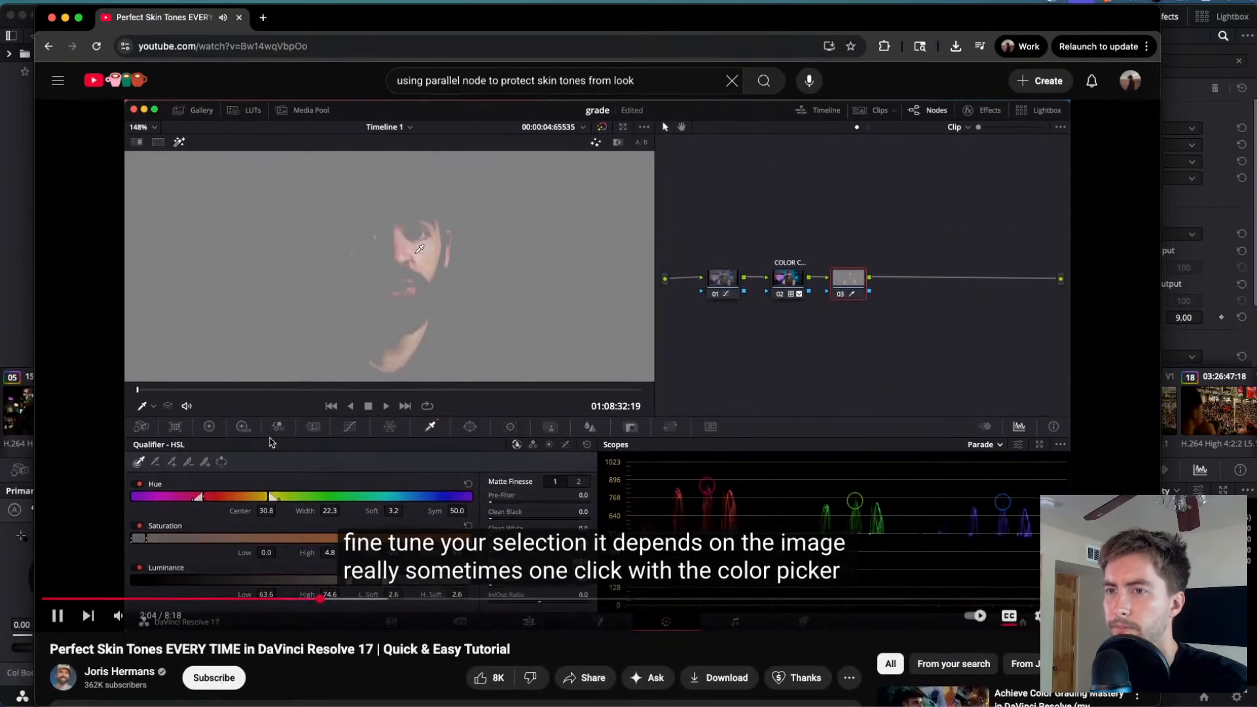
# - Pause the tutorial and skip ahead through the skin tone adjustments to the start of the teal and orange grade at about 5:41
pyautogui.press('space')
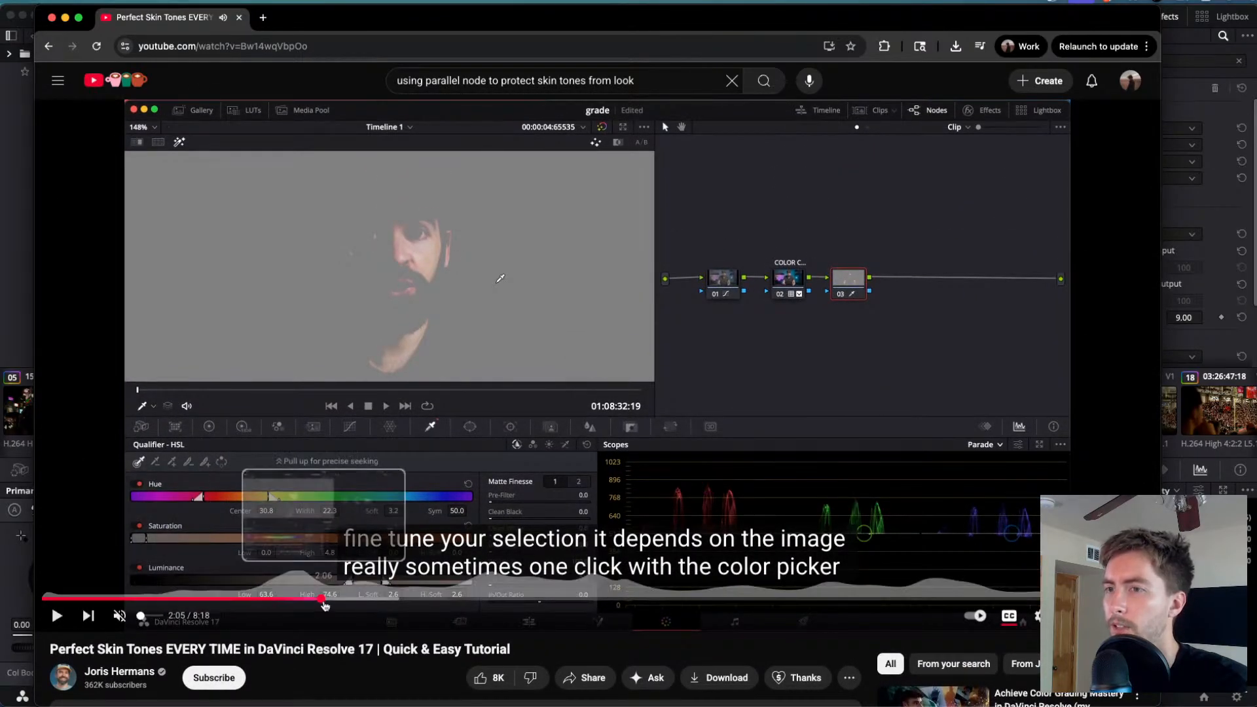
pyautogui.moveTo(322, 599); pyautogui.dragTo(569, 599)
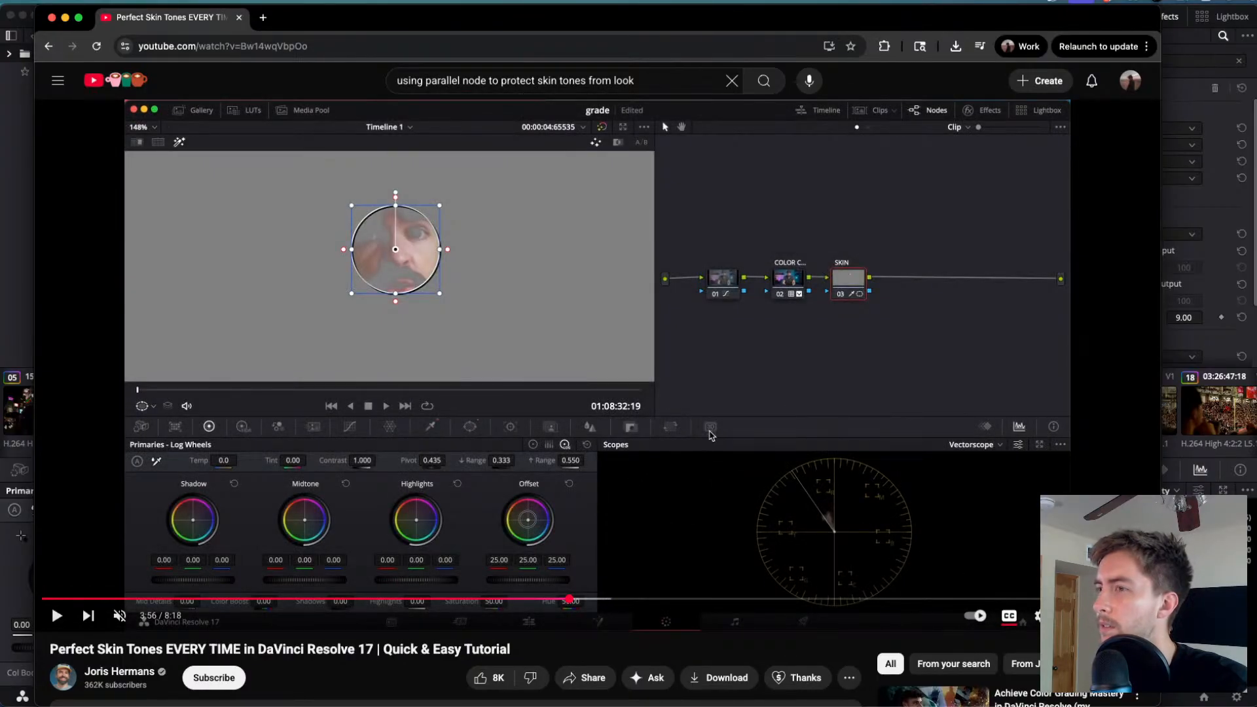
pyautogui.press('Right')
pyautogui.press('Right')
pyautogui.press('Right')
pyautogui.press('Right')
pyautogui.press('Right')
pyautogui.press('Right')
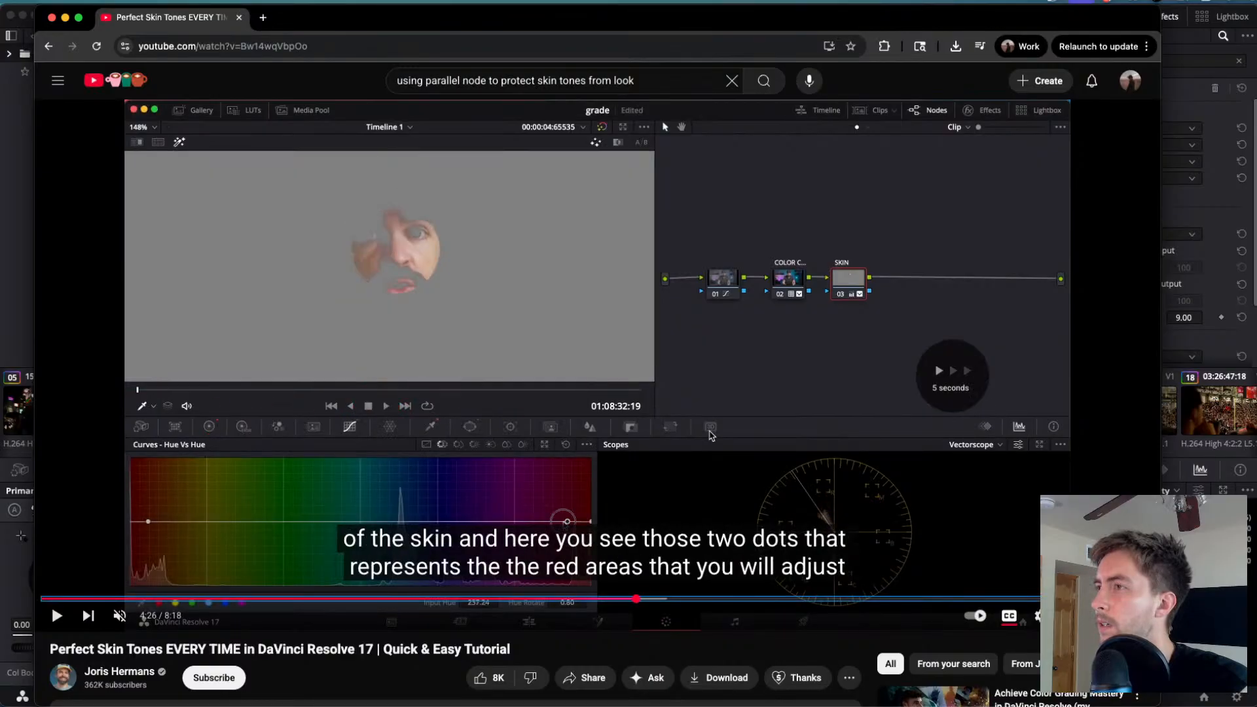
pyautogui.press('Right')
pyautogui.press('Right')
pyautogui.press('Right')
pyautogui.press('Right')
pyautogui.press('Right')
pyautogui.press('Right')
pyautogui.press('Right')
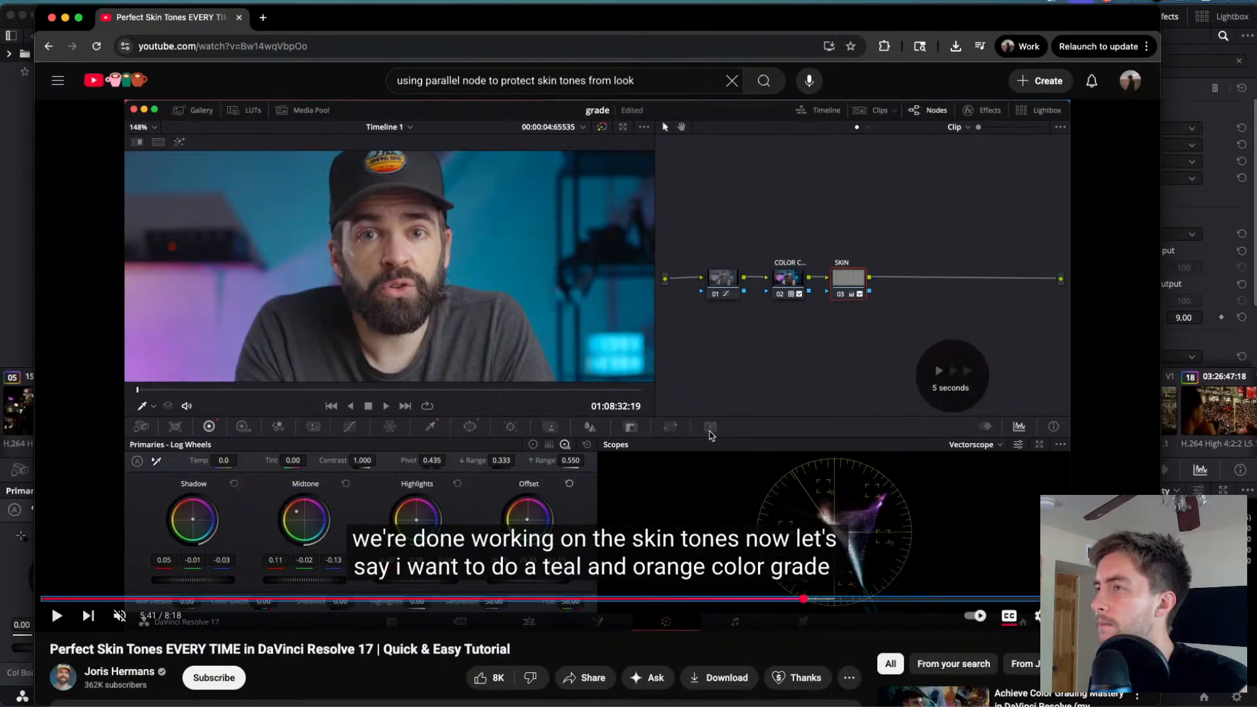
# - Skip through the teal and orange grade to the layer node section at about 7:01, examining how the skin tones are protected
pyautogui.press('Right')
pyautogui.press('Right')
pyautogui.press('Right')
pyautogui.press('Right')
pyautogui.press('Right')
pyautogui.press('Right')
pyautogui.press('Right')
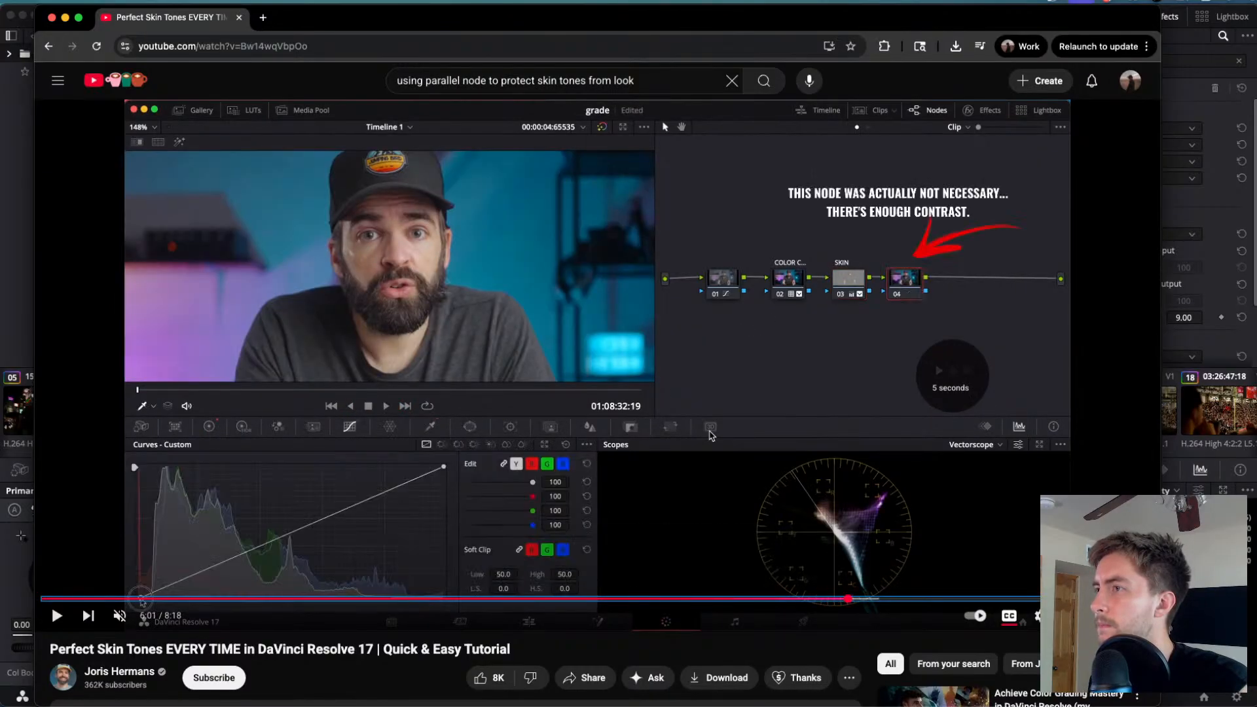
pyautogui.press('Right')
pyautogui.press('Right')
pyautogui.press('Right')
pyautogui.press('Right')
pyautogui.press('Right')
pyautogui.press('Right')
pyautogui.press('Right')
pyautogui.press('Right')
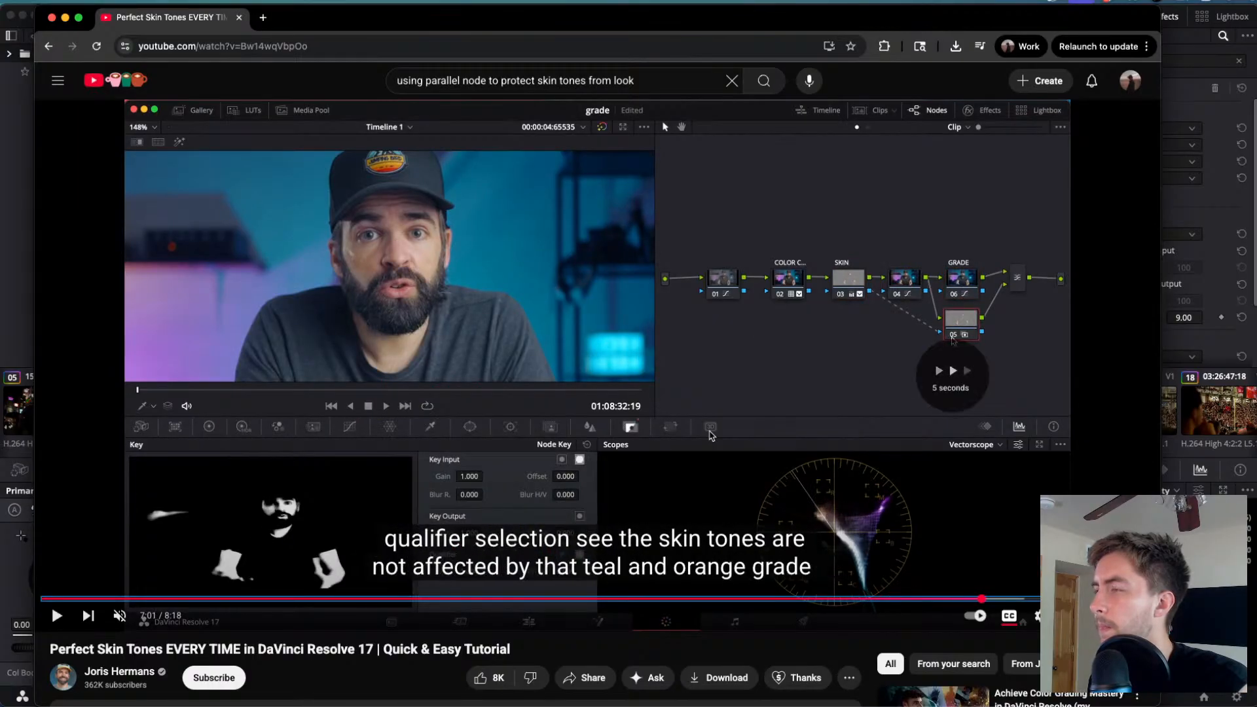
# - Skip back through the grading and skin tone sections to the Hue Vs Hue adjustment to review the earlier node setup
pyautogui.press('Left')
pyautogui.press('Left')
pyautogui.press('Left')
pyautogui.press('Left')
pyautogui.press('Left')
pyautogui.press('Left')
pyautogui.press('Left')
pyautogui.press('Left')
pyautogui.press('Left')
pyautogui.press('Left')
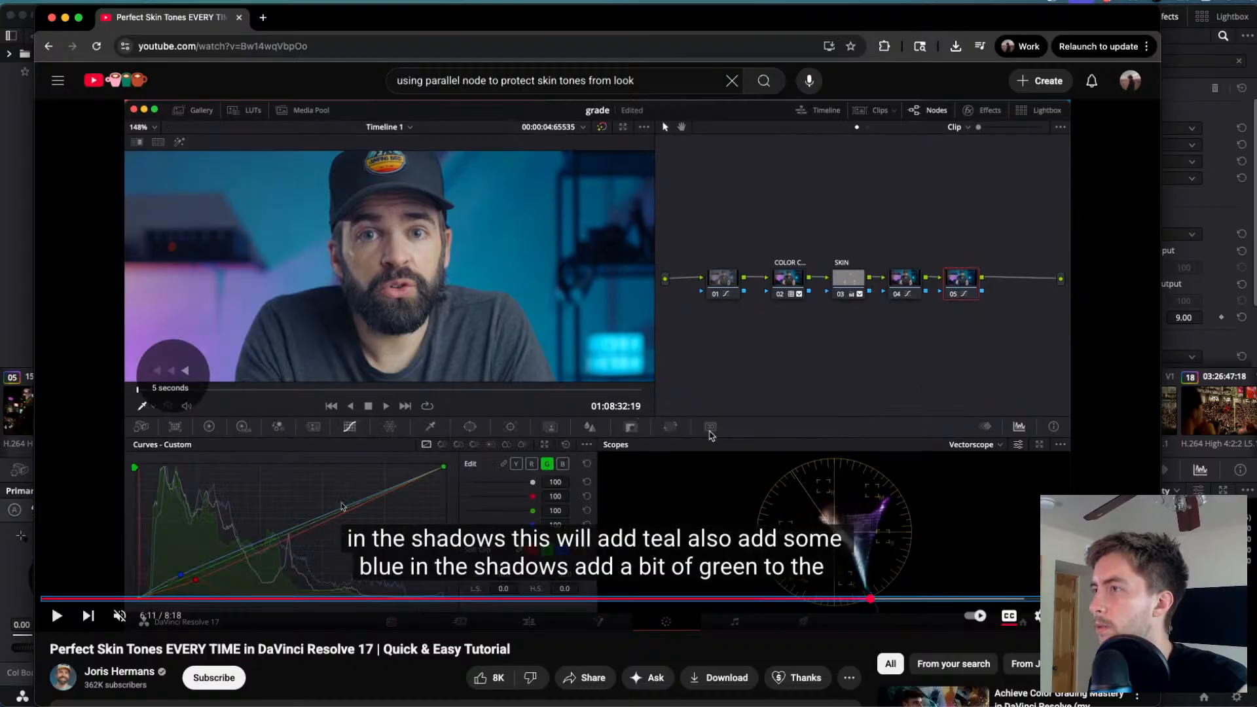
pyautogui.press('Left')
pyautogui.press('Left')
pyautogui.press('Left')
pyautogui.press('Left')
pyautogui.press('Right')
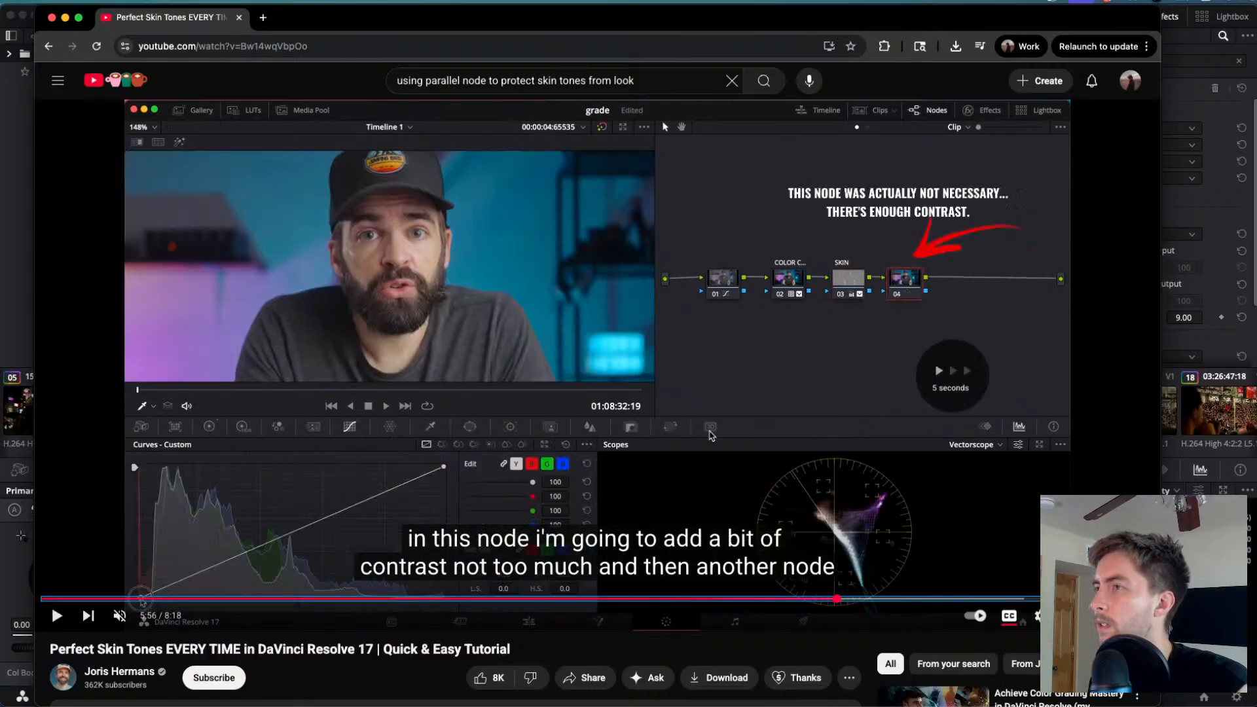
pyautogui.press('Left')
pyautogui.press('Left')
pyautogui.press('Left')
pyautogui.press('Left')
pyautogui.press('Left')
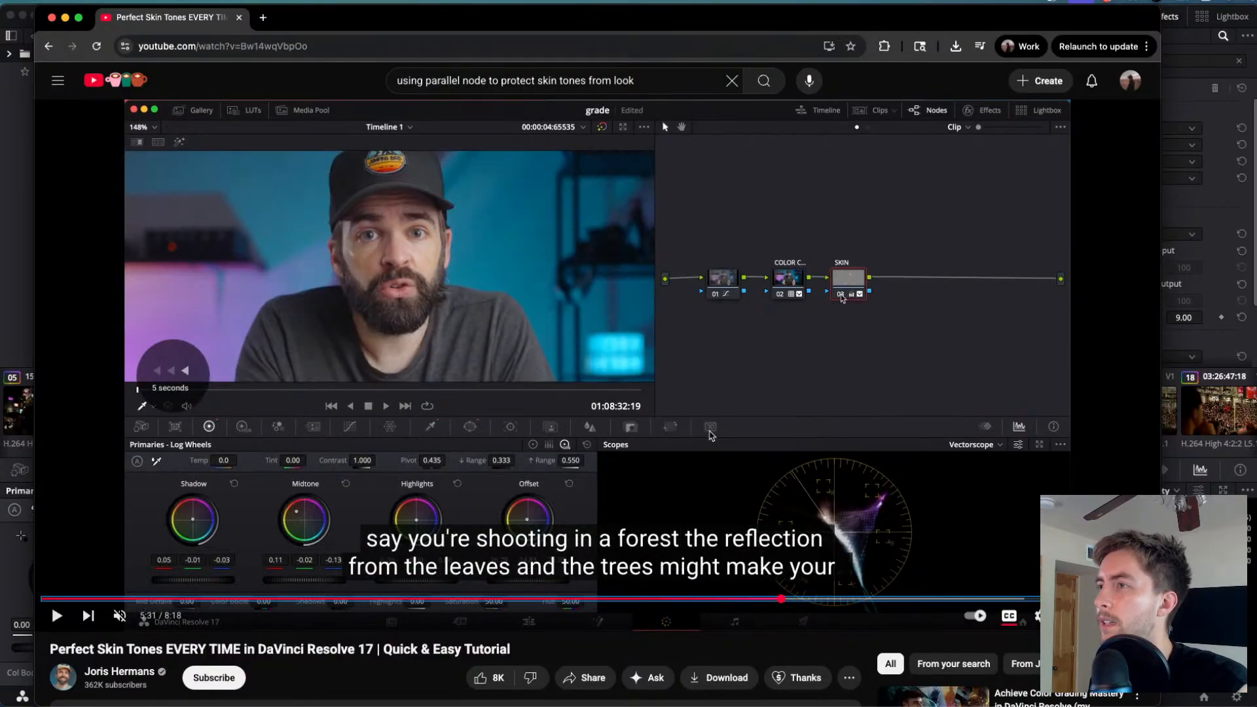
pyautogui.press('Left')
pyautogui.press('Left')
pyautogui.press('Left')
pyautogui.press('Left')
pyautogui.press('Left')
pyautogui.press('Left')
pyautogui.press('Left')
pyautogui.press('Left')
pyautogui.press('Left')
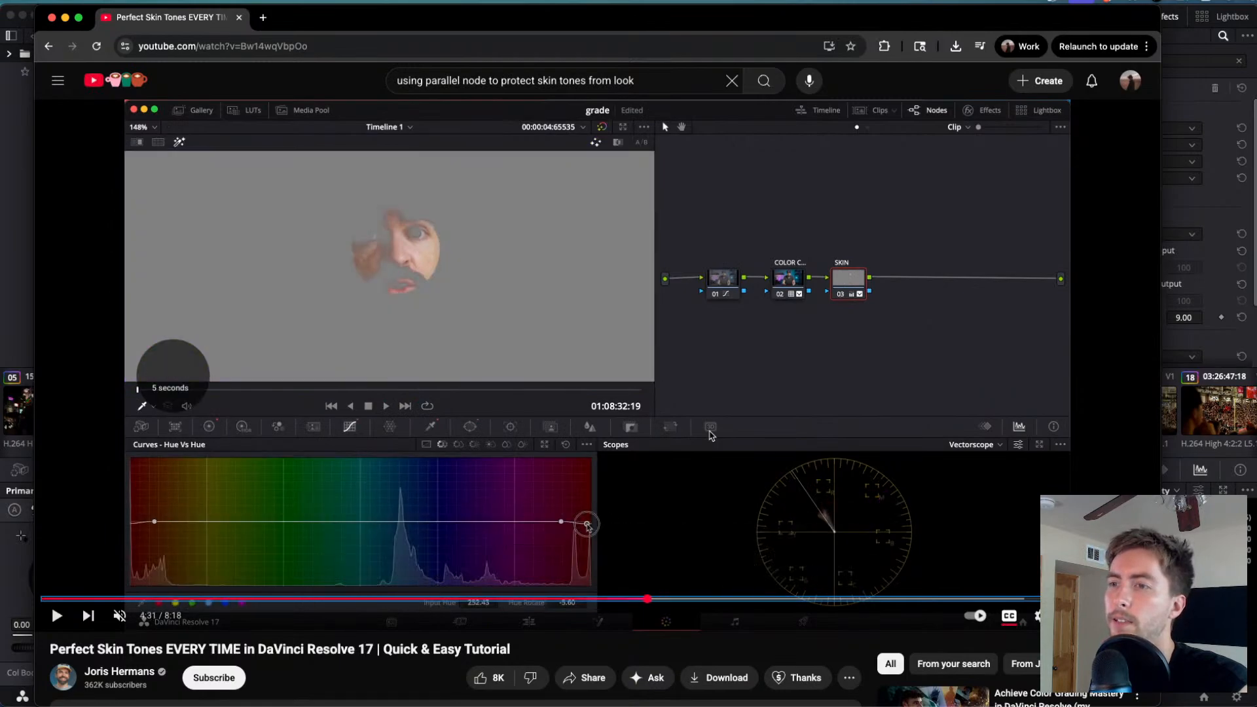
pyautogui.press('Left')
pyautogui.press('Left')
# - Skip forward from the Hue Vs Hue adjustment through the log wheels part to the contrast node at about 6:01
pyautogui.press('Right')
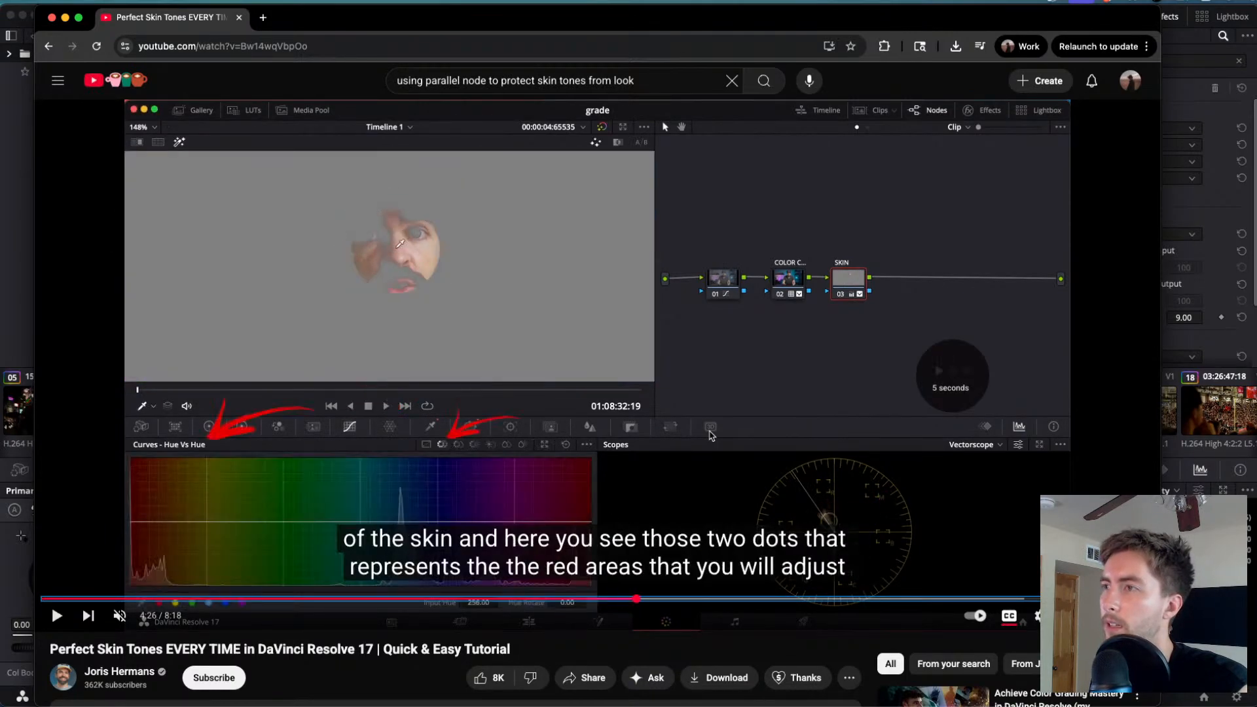
pyautogui.press('Right')
pyautogui.press('Right')
pyautogui.press('Right')
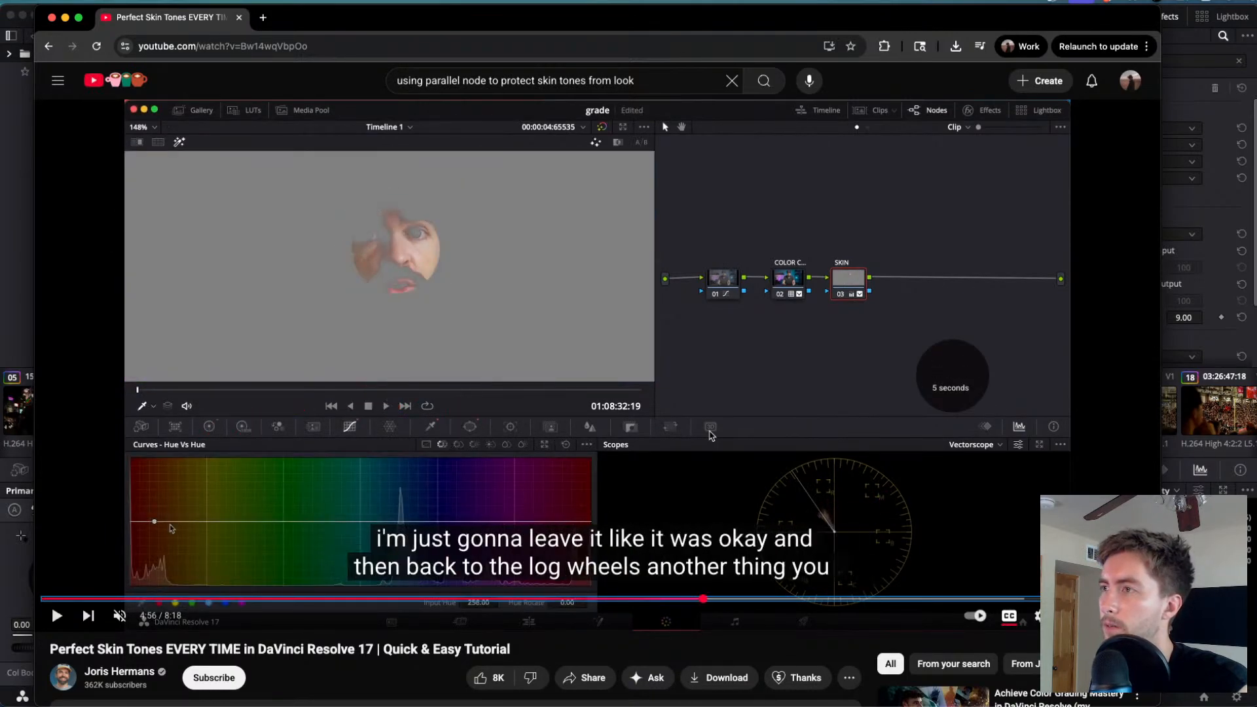
pyautogui.press('Right')
pyautogui.press('Right')
pyautogui.press('Right')
pyautogui.press('Right')
pyautogui.press('Right')
pyautogui.press('Right')
pyautogui.press('Right')
pyautogui.press('Right')
pyautogui.press('Right')
pyautogui.press('Right')
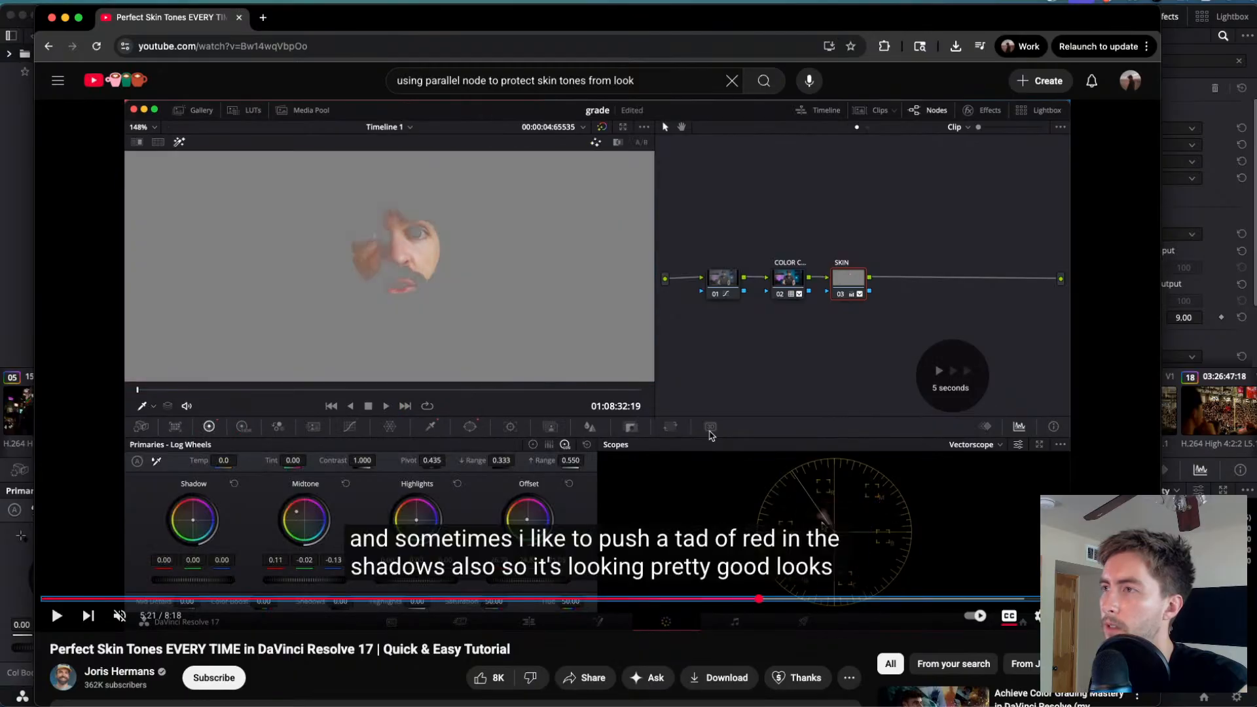
pyautogui.press('Right')
pyautogui.press('Right')
pyautogui.press('Right')
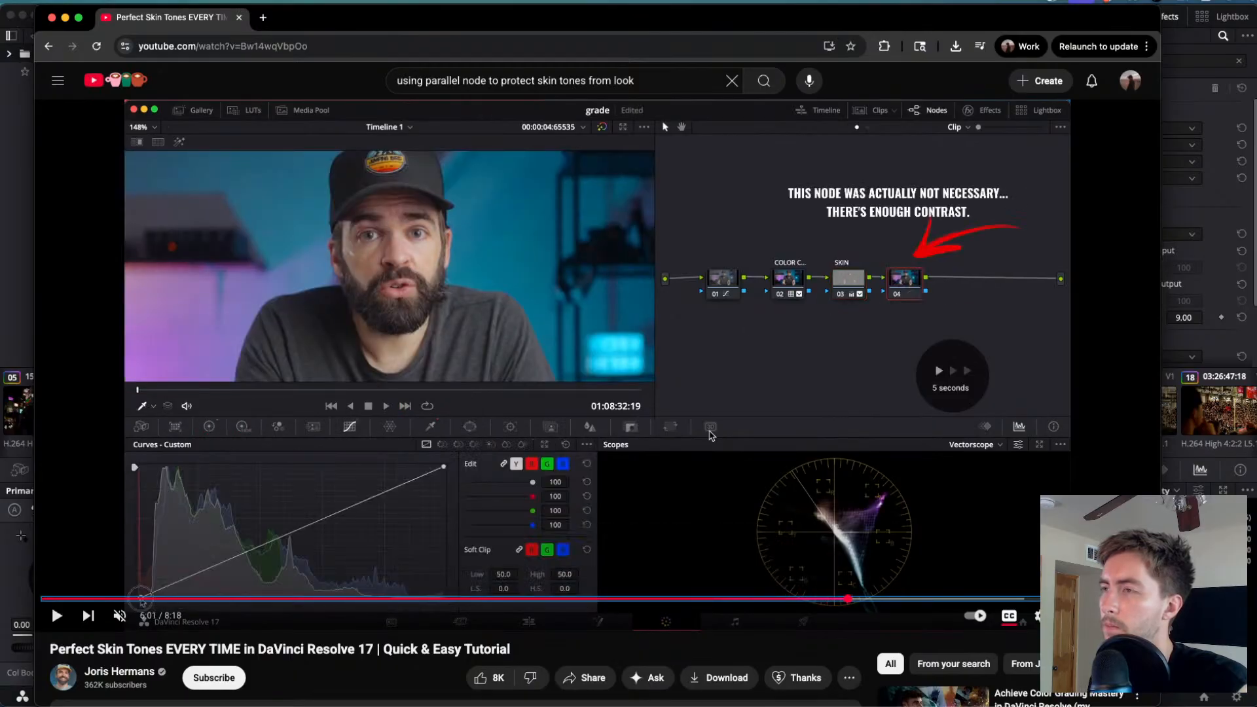
# - Step back and forth through the layer node section to examine how it is added after the grade and connected to the skin node
pyautogui.press('Left')
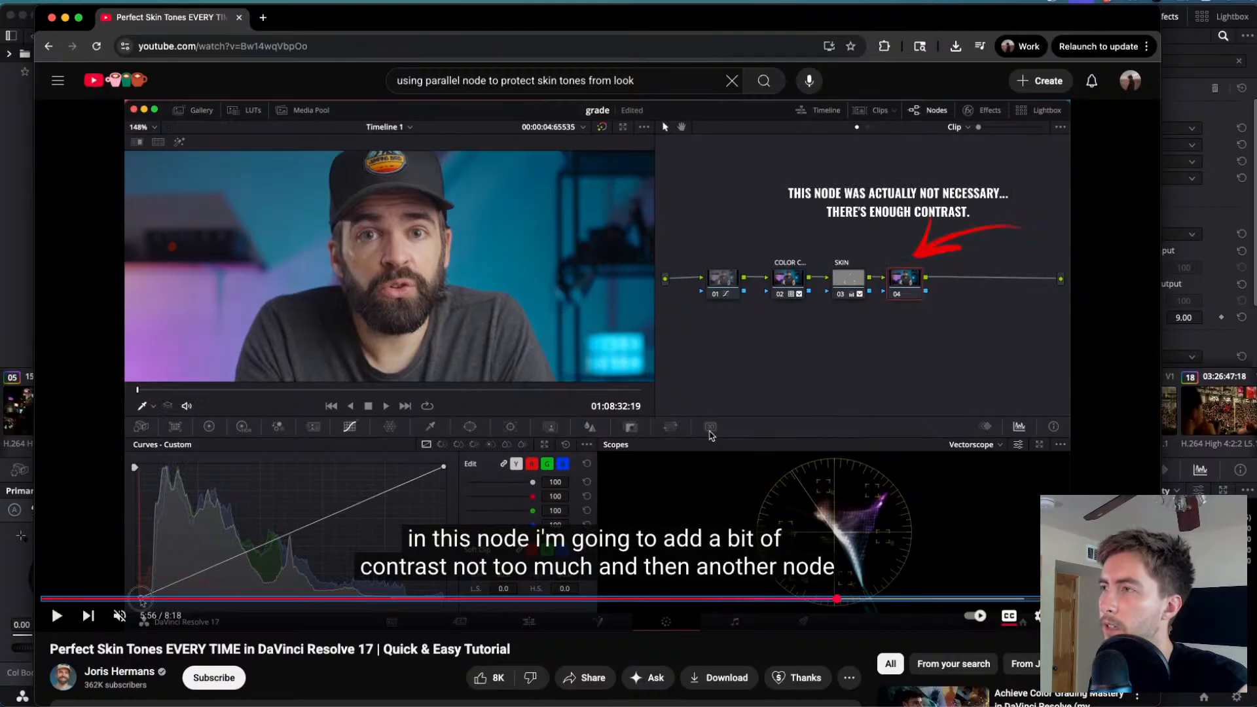
pyautogui.press('Right')
pyautogui.press('Right')
pyautogui.press('Right')
pyautogui.press('Right')
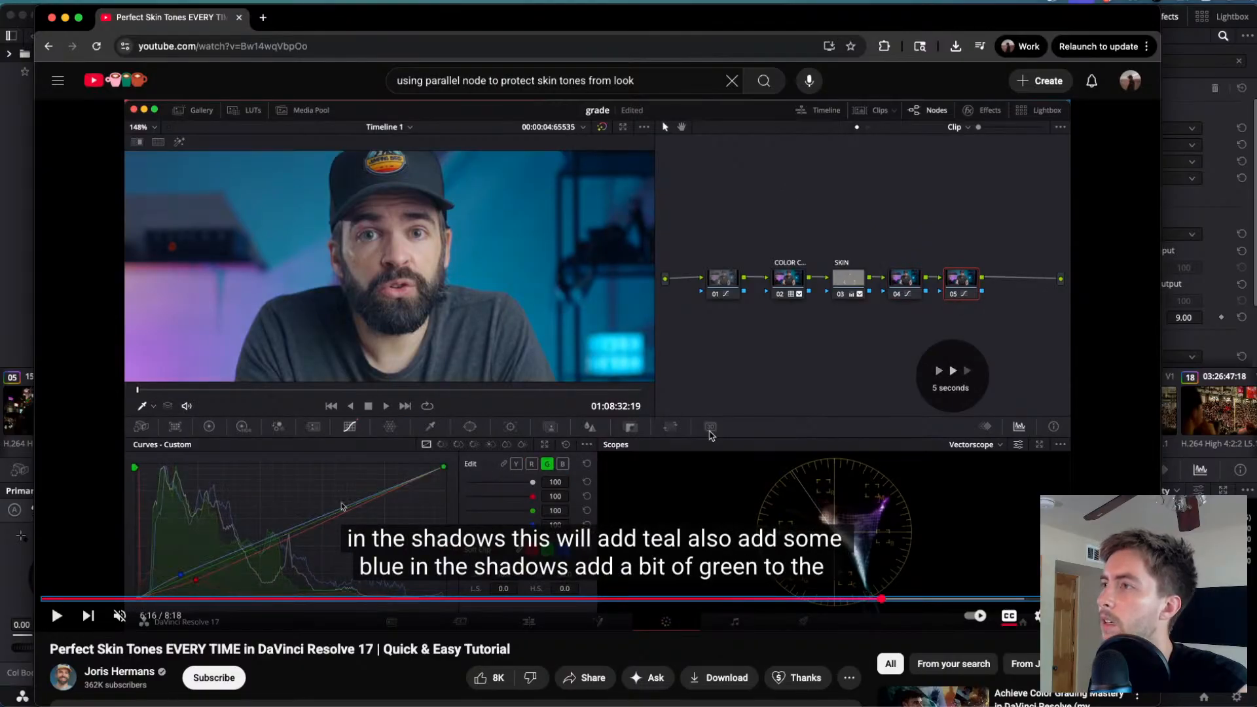
pyautogui.press('Right')
pyautogui.press('Right')
pyautogui.press('Right')
pyautogui.press('Right')
pyautogui.press('Right')
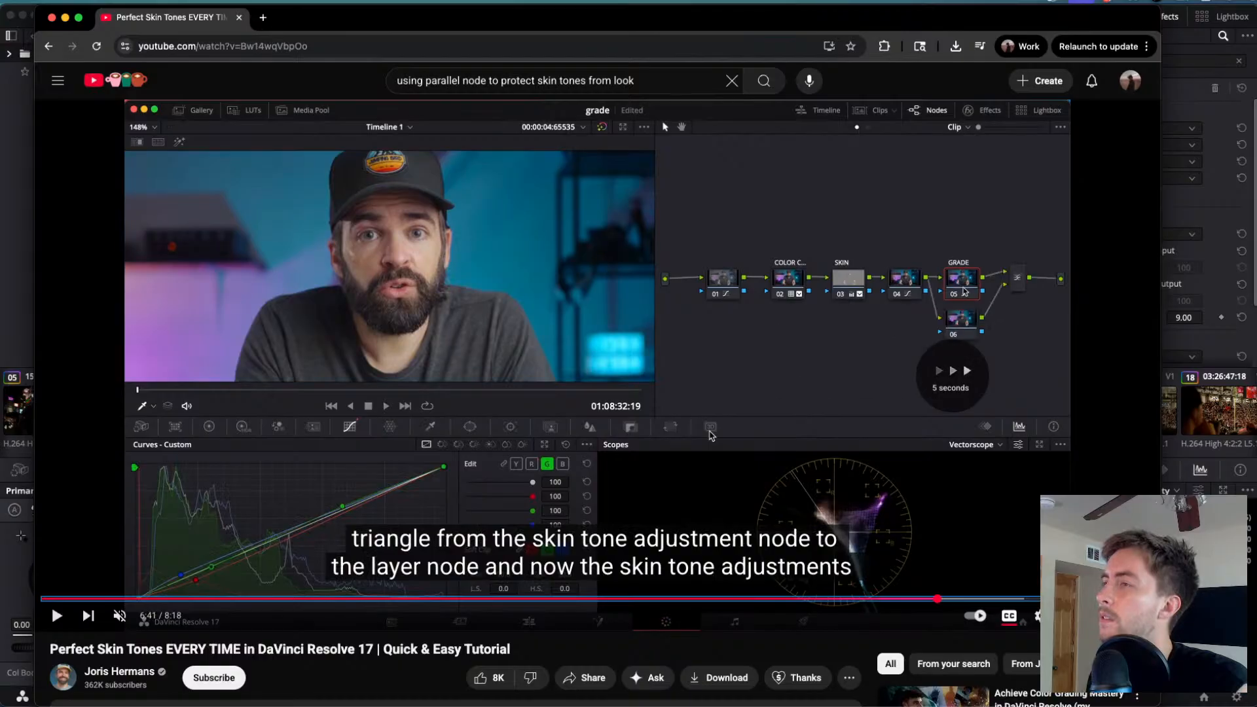
pyautogui.press('Left')
pyautogui.press('Left')
pyautogui.press('Right')
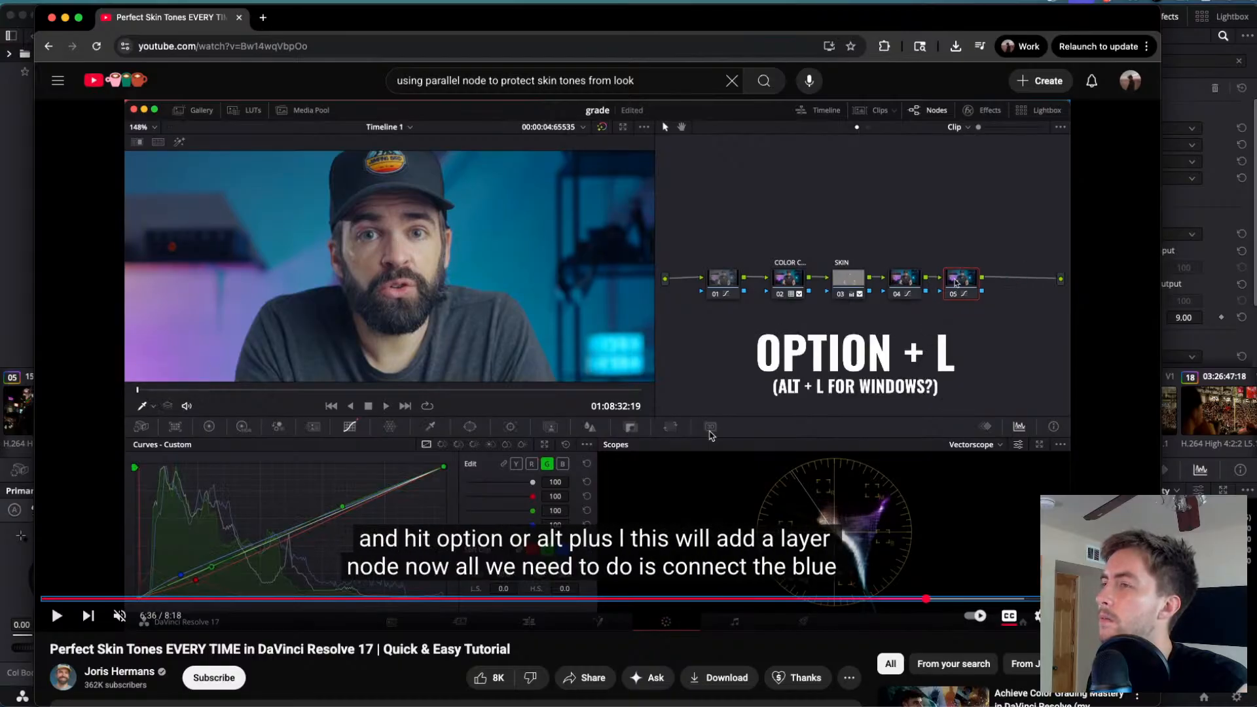
pyautogui.press('Left')
pyautogui.press('Left')
pyautogui.press('Right')
pyautogui.press('Right')
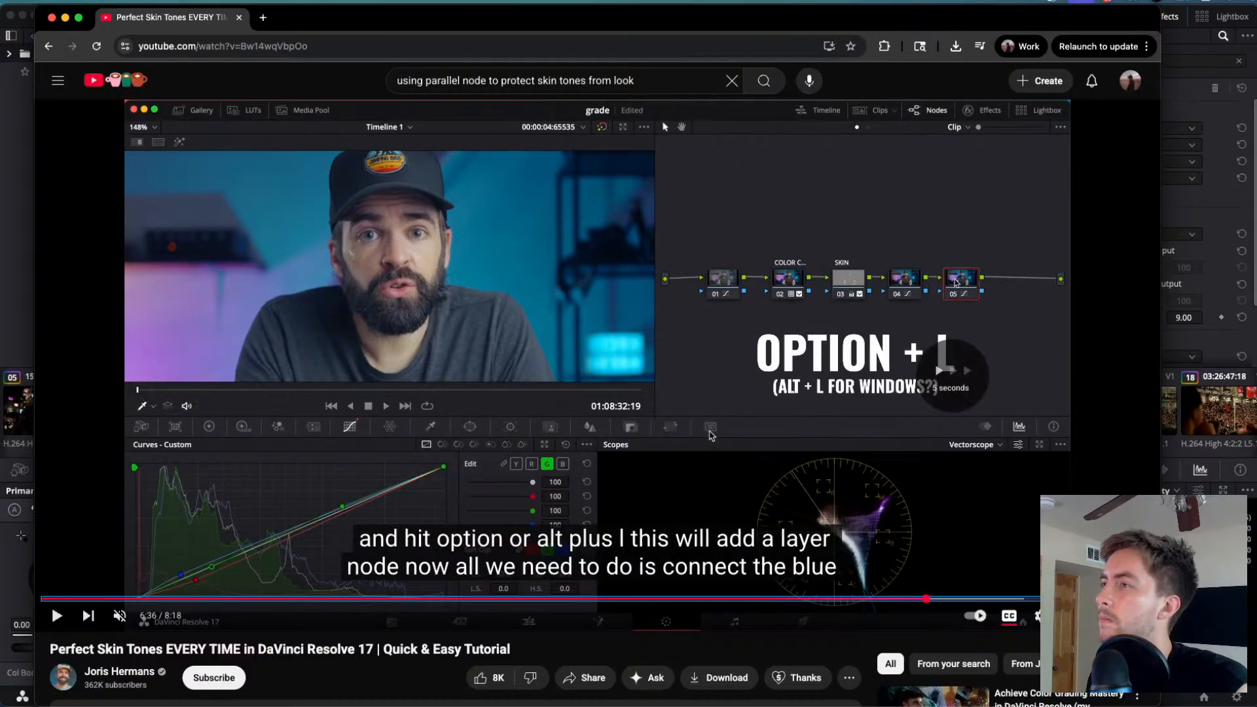
pyautogui.press('Right')
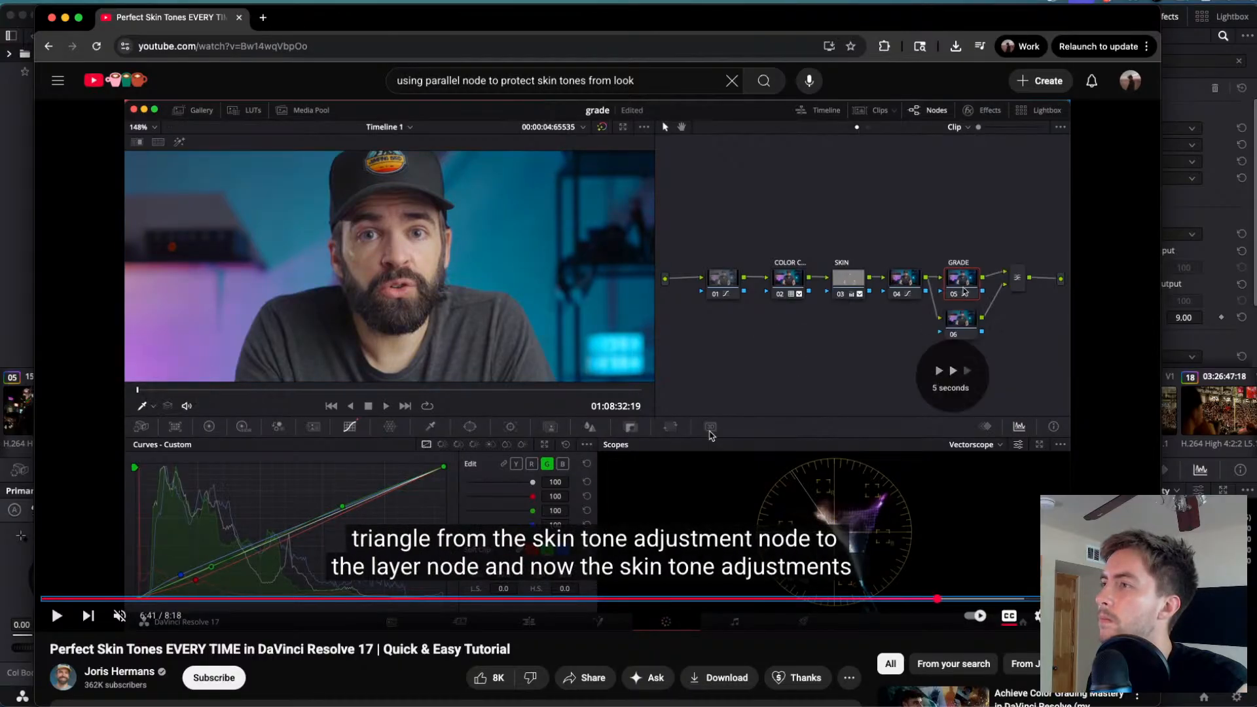
pyautogui.press('Right')
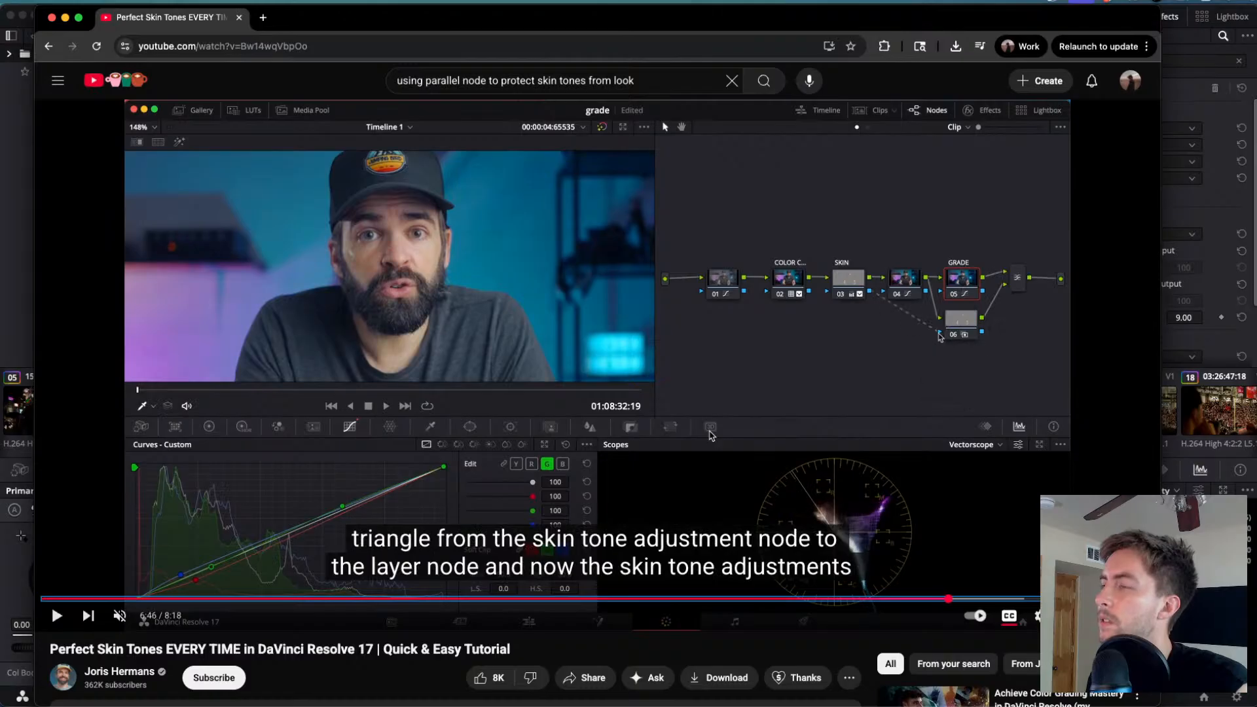
pyautogui.press('Right')
pyautogui.press('Left')
pyautogui.press('Left')
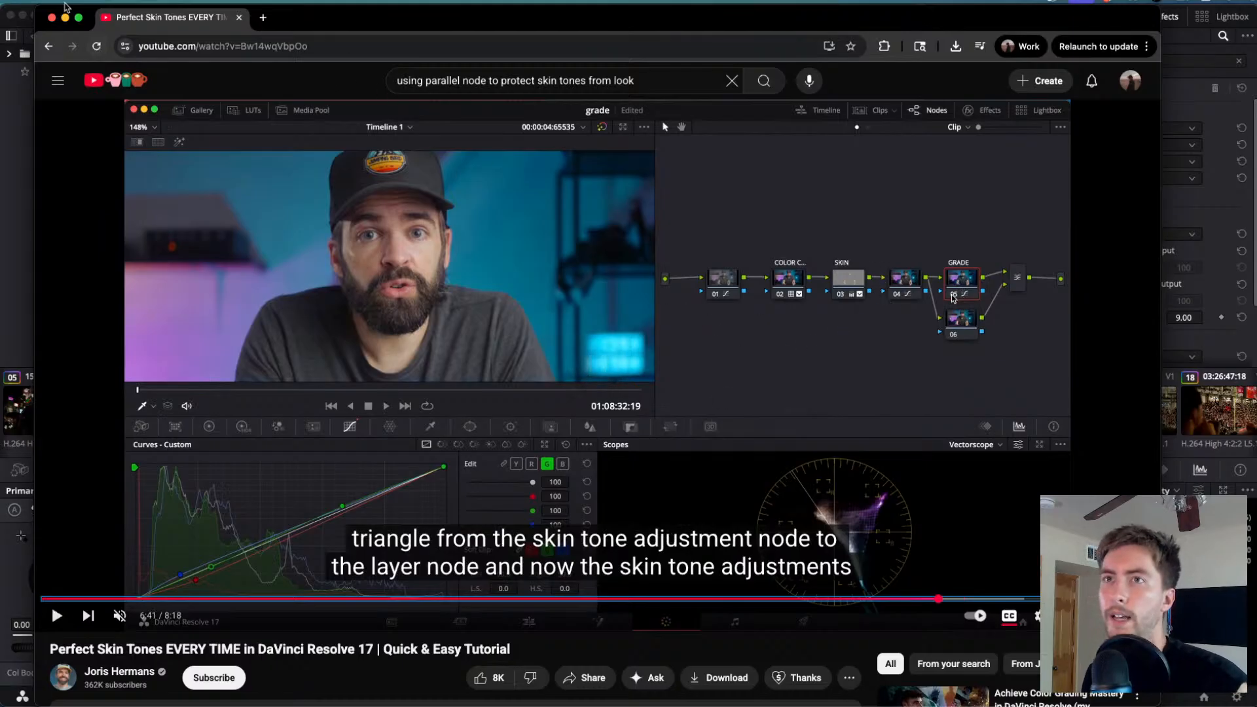
# - Minimize the browser to return to DaVinci Resolve, open clip 12 and scrub to a frame where the woman's face is visible
pyautogui.click(66, 18)
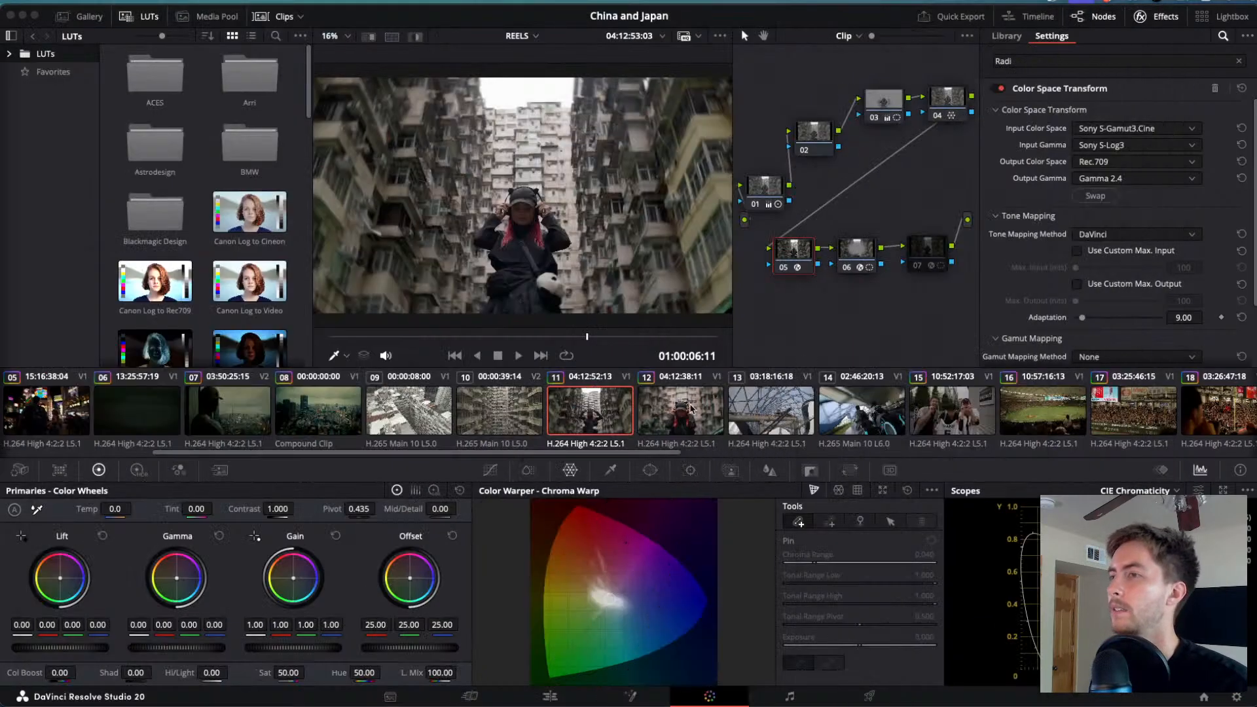
pyautogui.click(691, 407)
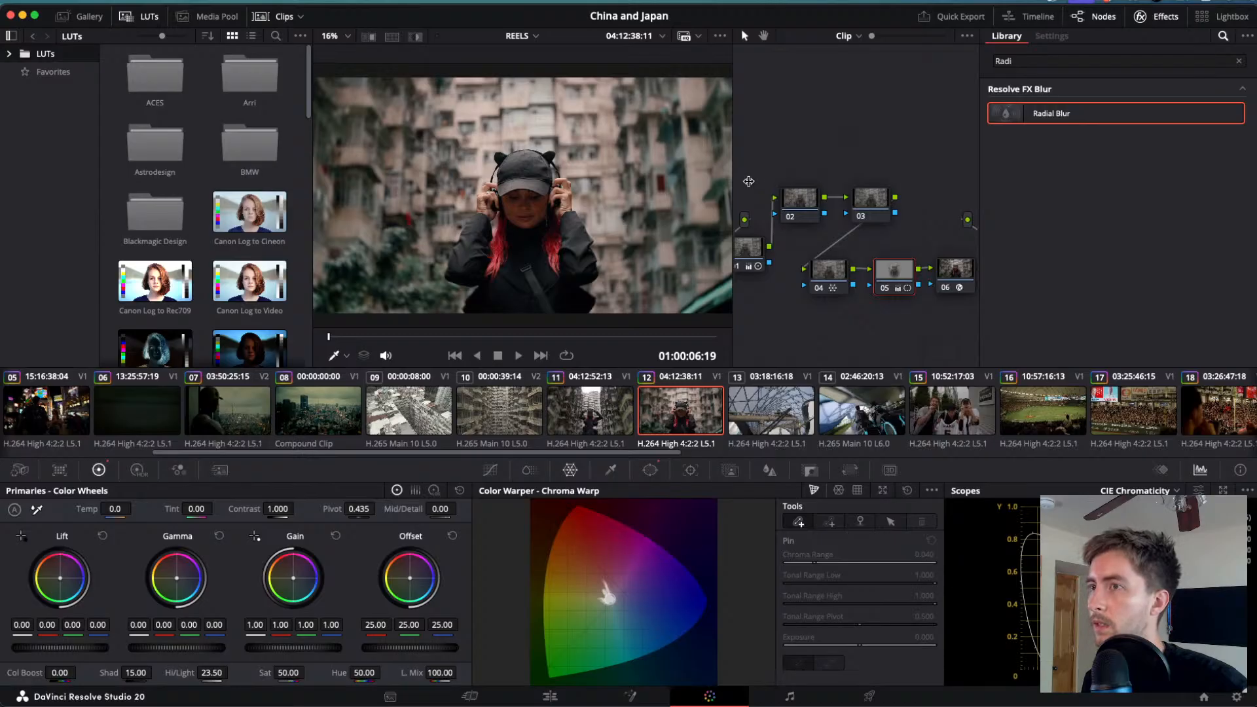
pyautogui.moveTo(461, 343); pyautogui.dragTo(641, 325)
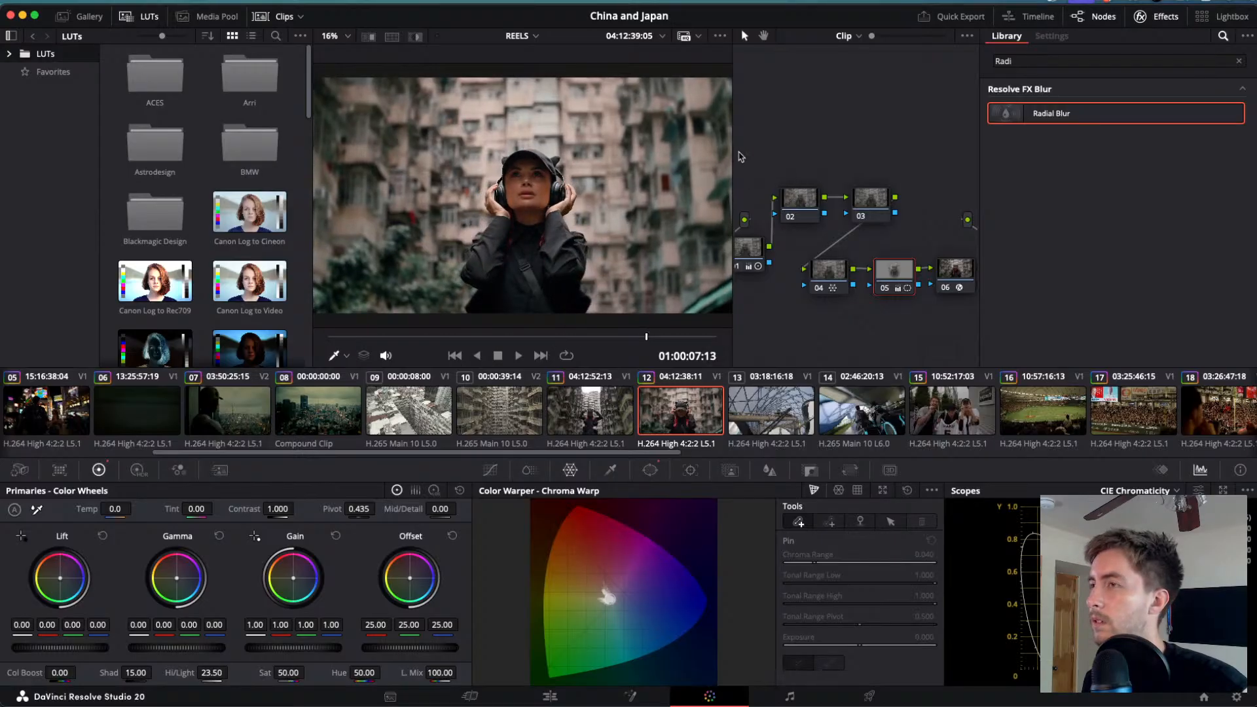
# - Rearrange clip 12's nodes into compact rows, bringing the Color Space Transform, LUT and last two nodes beneath the others
pyautogui.moveTo(740, 156); pyautogui.dragTo(900, 337)
pyautogui.moveTo(895, 270); pyautogui.dragTo(921, 159)
pyautogui.moveTo(948, 280); pyautogui.dragTo(767, 274)
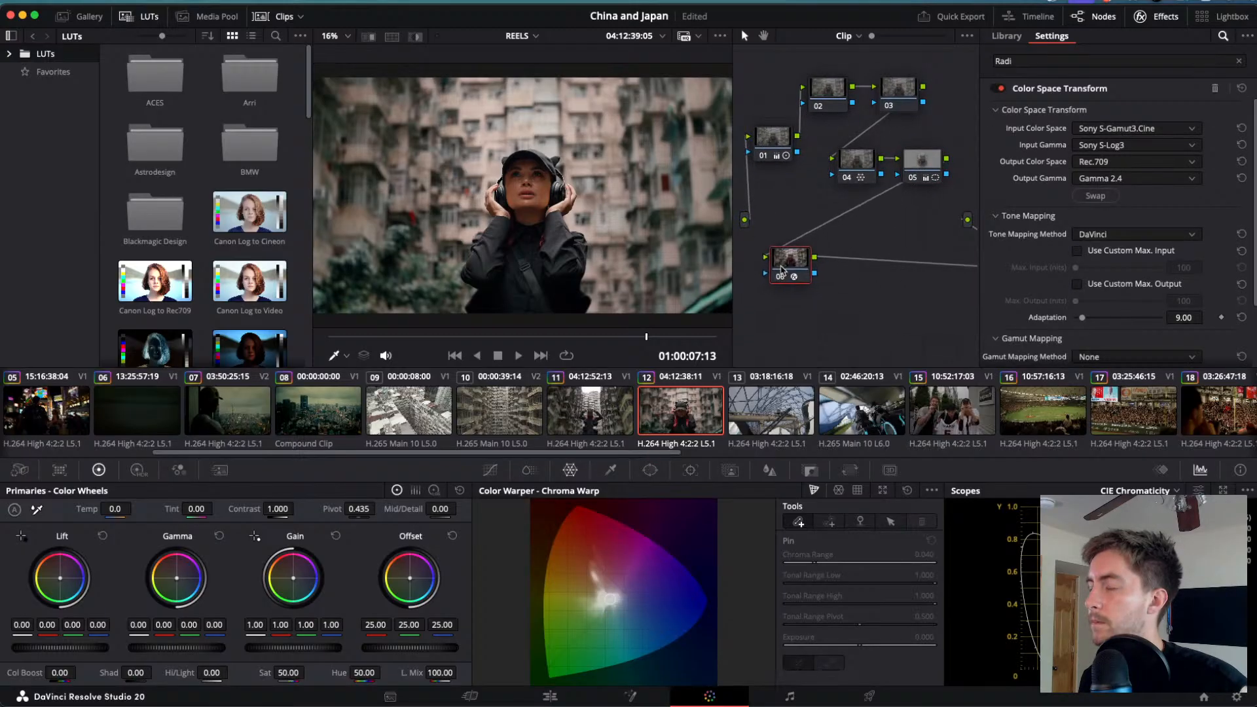
pyautogui.hscroll(3, 923, 295)
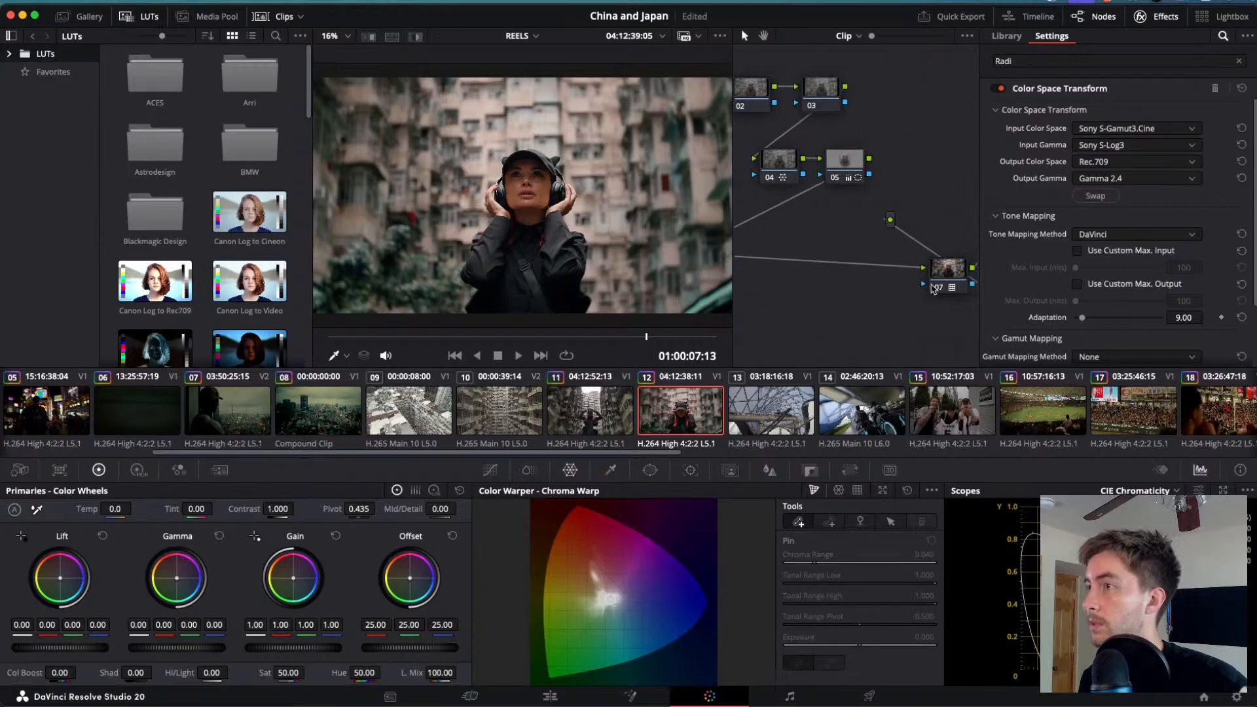
pyautogui.moveTo(948, 280); pyautogui.dragTo(775, 271)
pyautogui.hscroll(4, 851, 248)
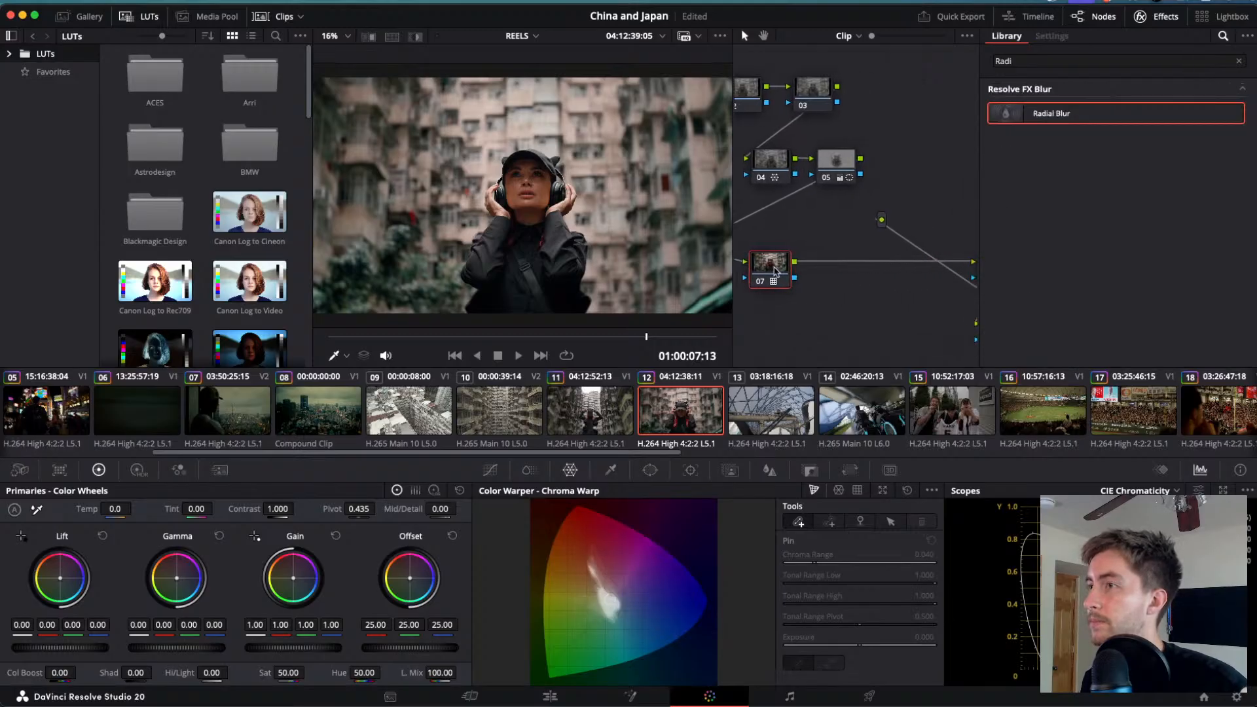
pyautogui.moveTo(877, 224); pyautogui.dragTo(949, 354)
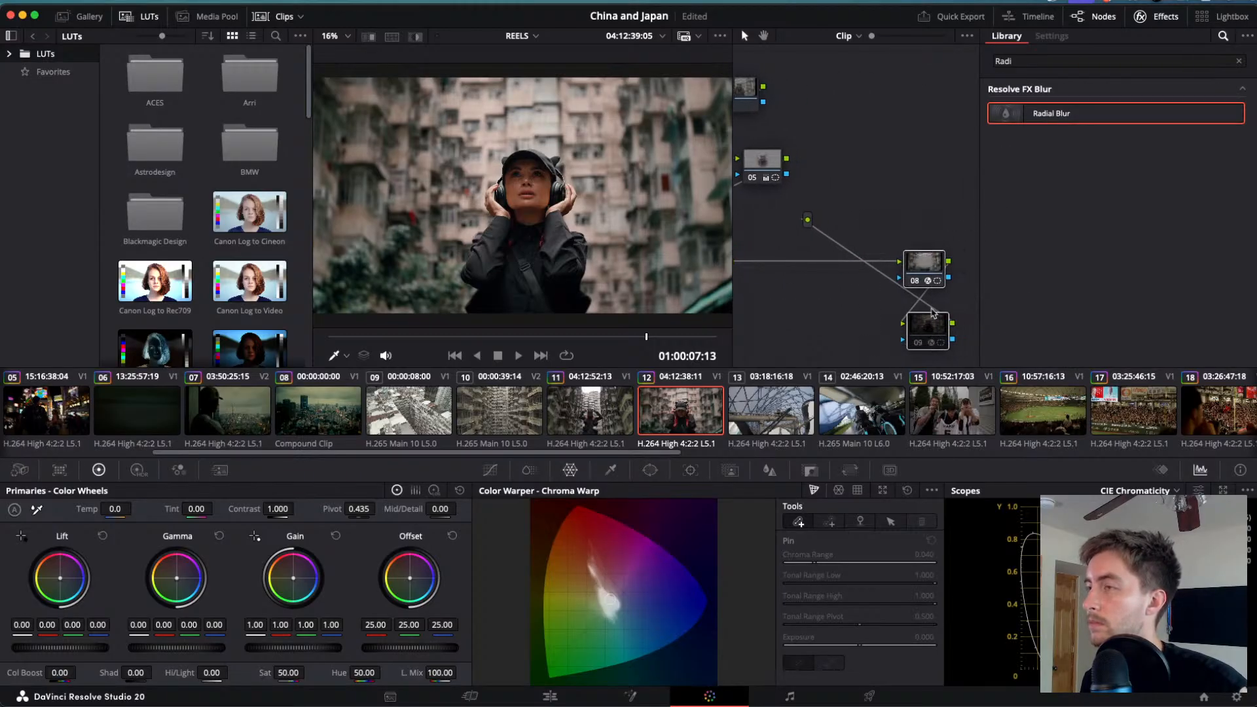
pyautogui.moveTo(933, 282); pyautogui.dragTo(774, 260)
pyautogui.hscroll(-6, 762, 281)
# - Delete the LUT node after the Color Space Transform node and put an empty node in its place
pyautogui.click(777, 282)
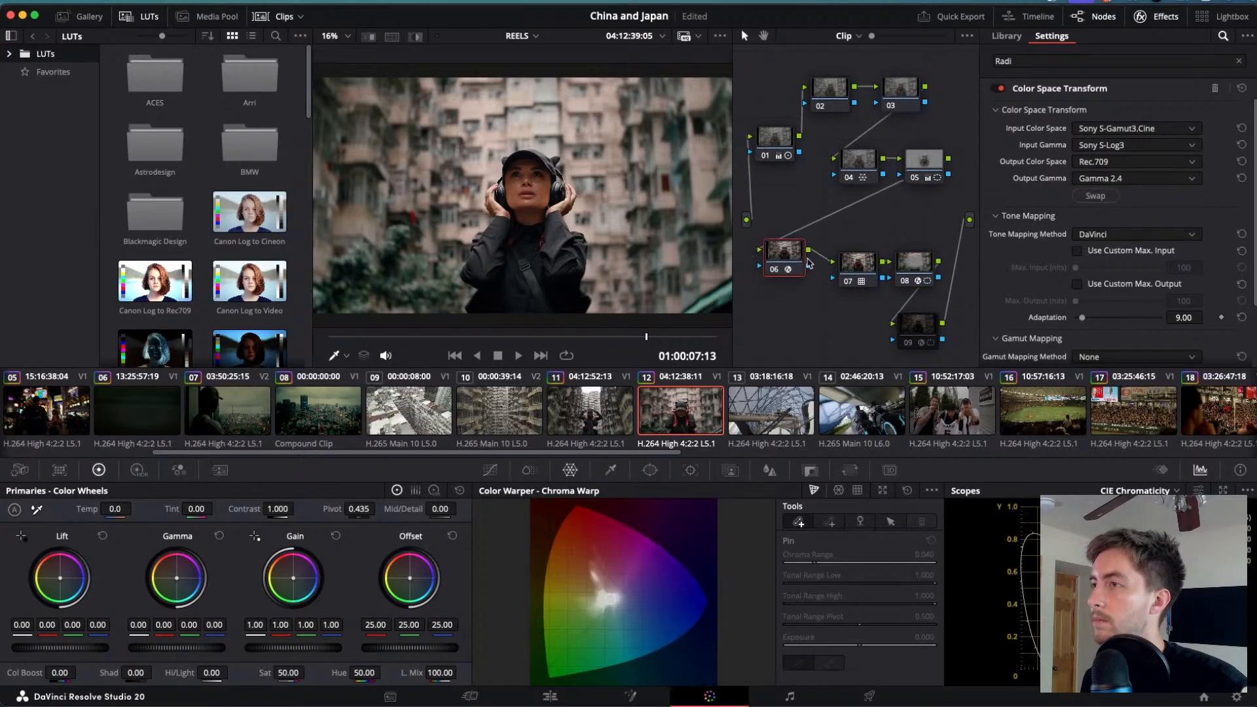
pyautogui.click(872, 271)
pyautogui.press('Delete')
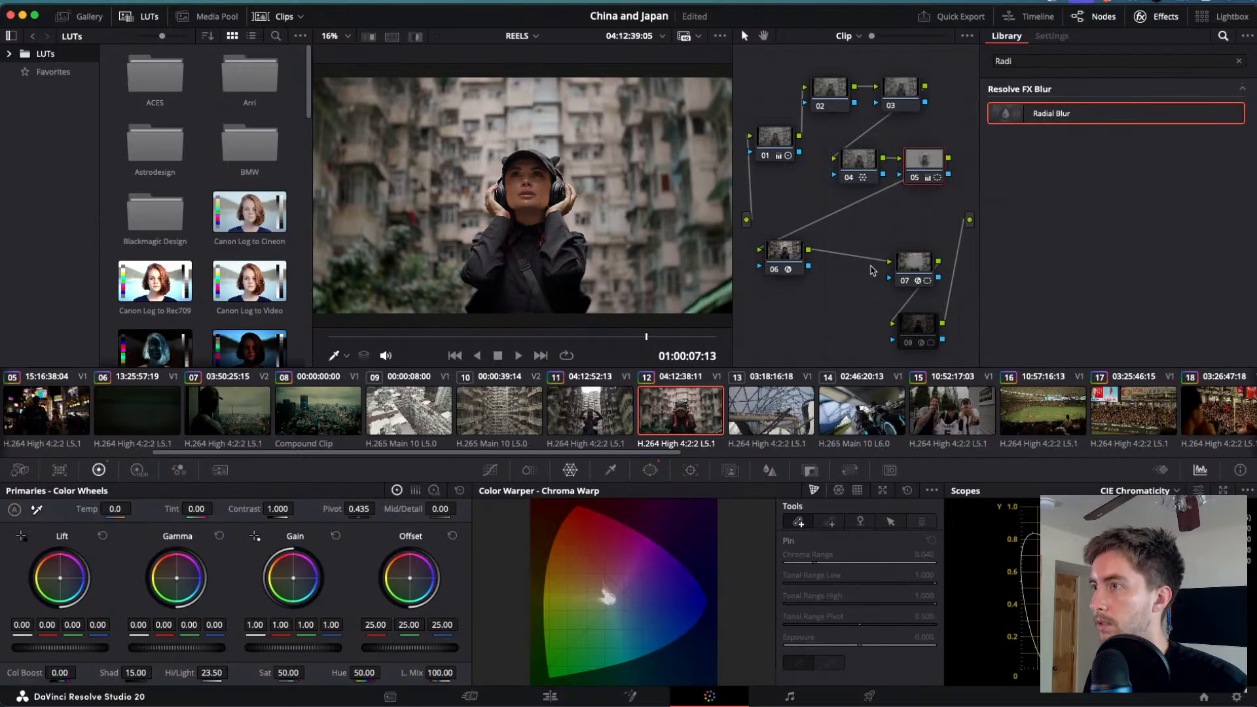
pyautogui.click(781, 256)
pyautogui.press('super+z')
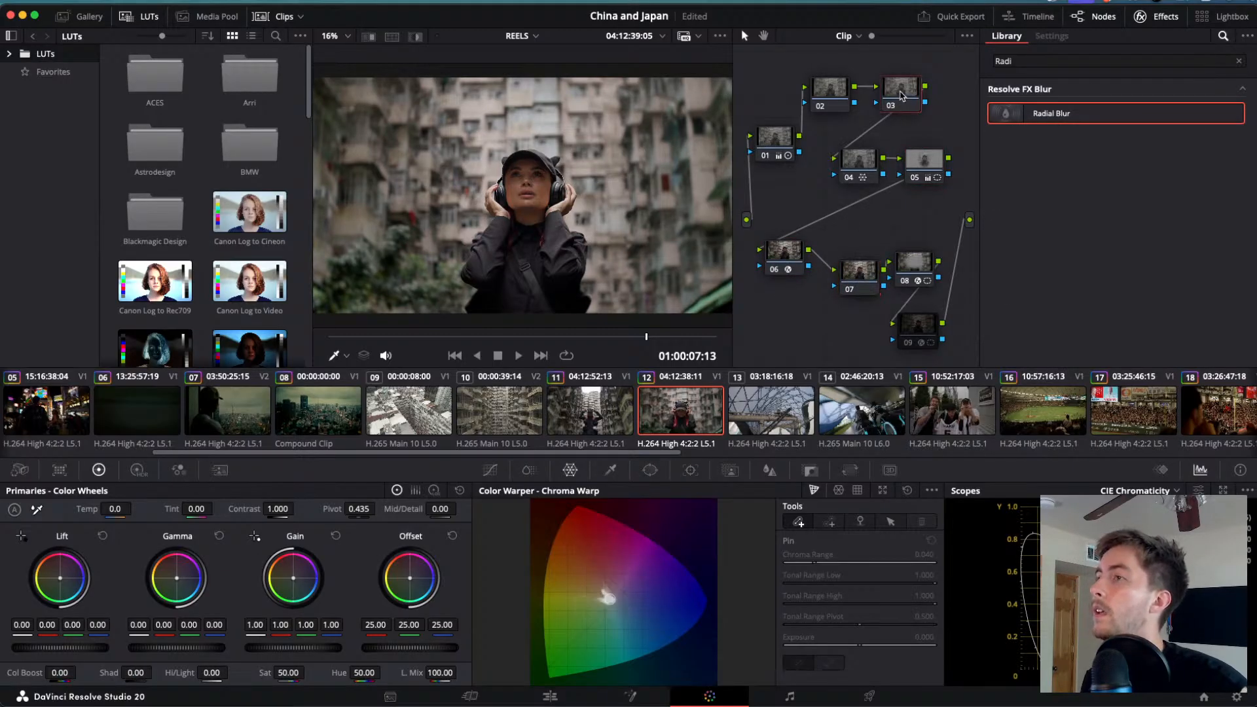
# - Move node 03 slightly lower in the node graph and label it Skin
pyautogui.moveTo(901, 95); pyautogui.dragTo(899, 118)
pyautogui.rightClick(900, 119)
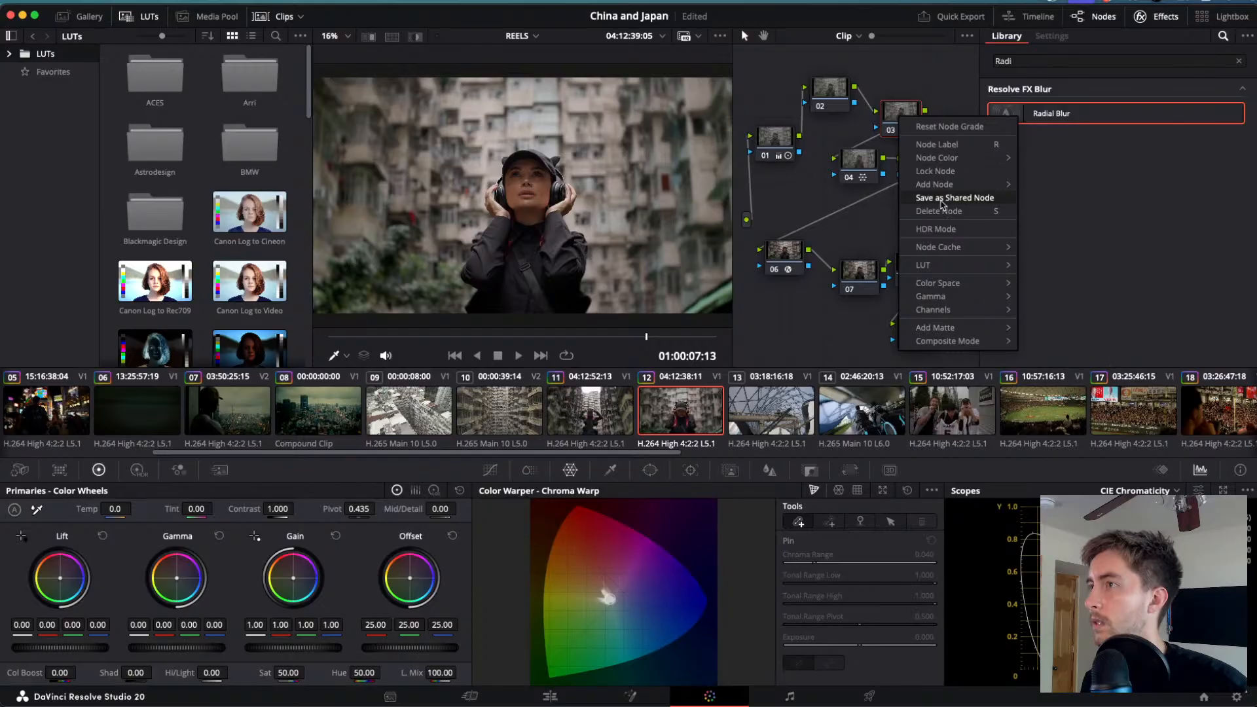
pyautogui.click(897, 122)
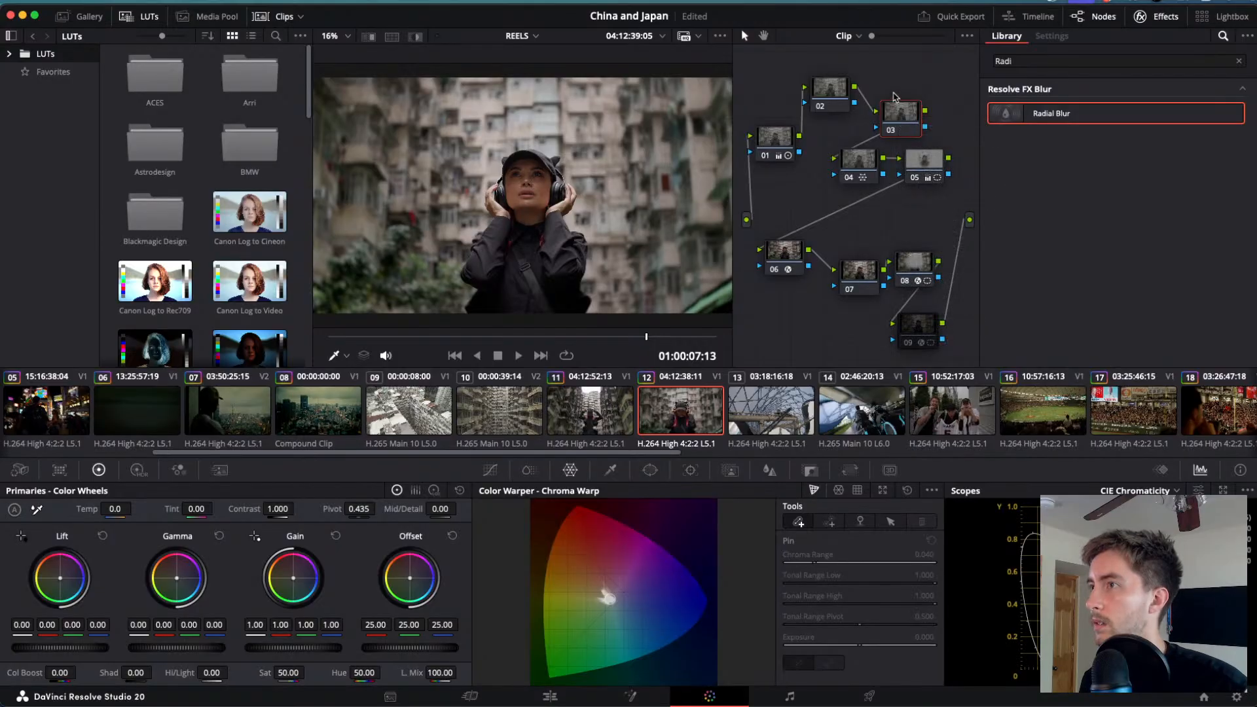
pyautogui.press('Delete')
pyautogui.press('super+z')
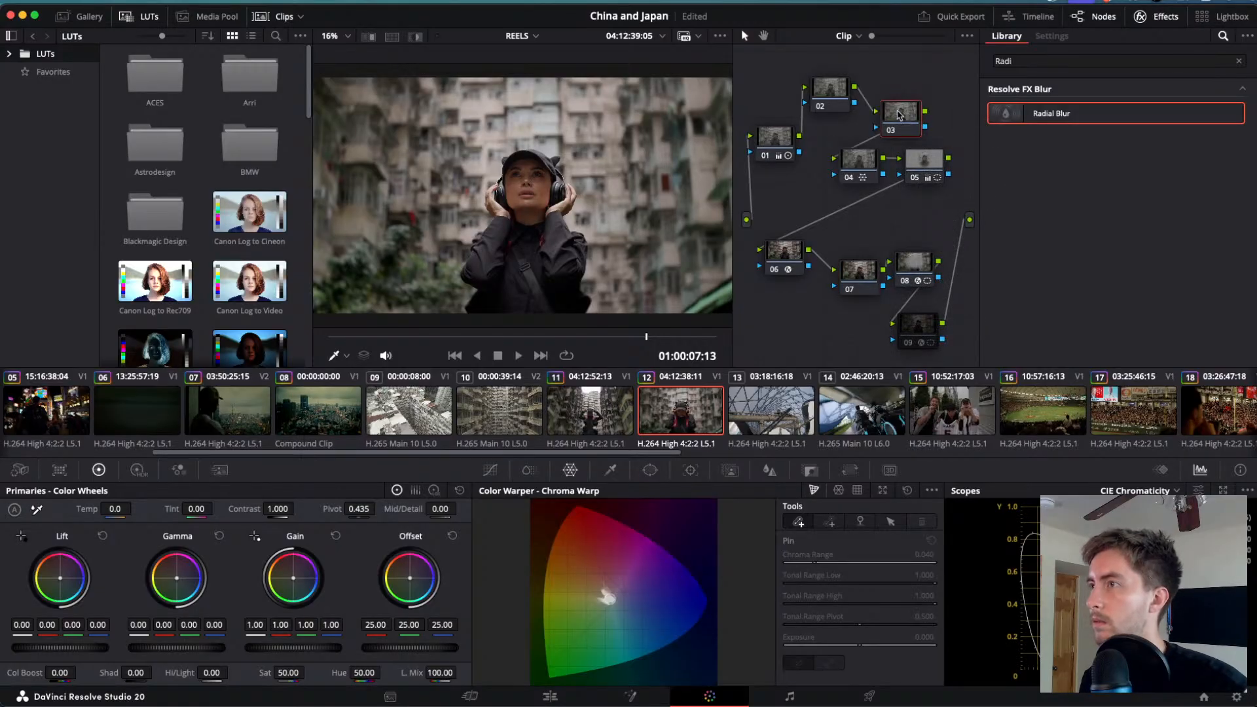
pyautogui.rightClick(898, 110)
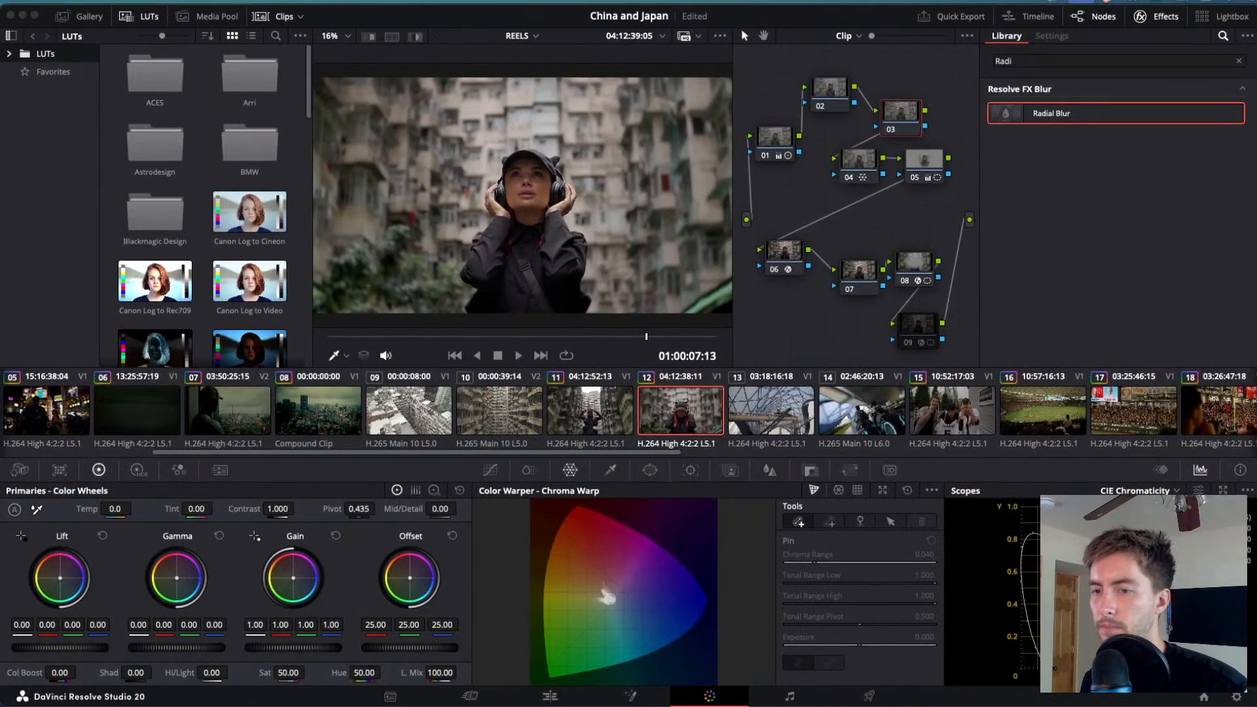
pyautogui.click(891, 115)
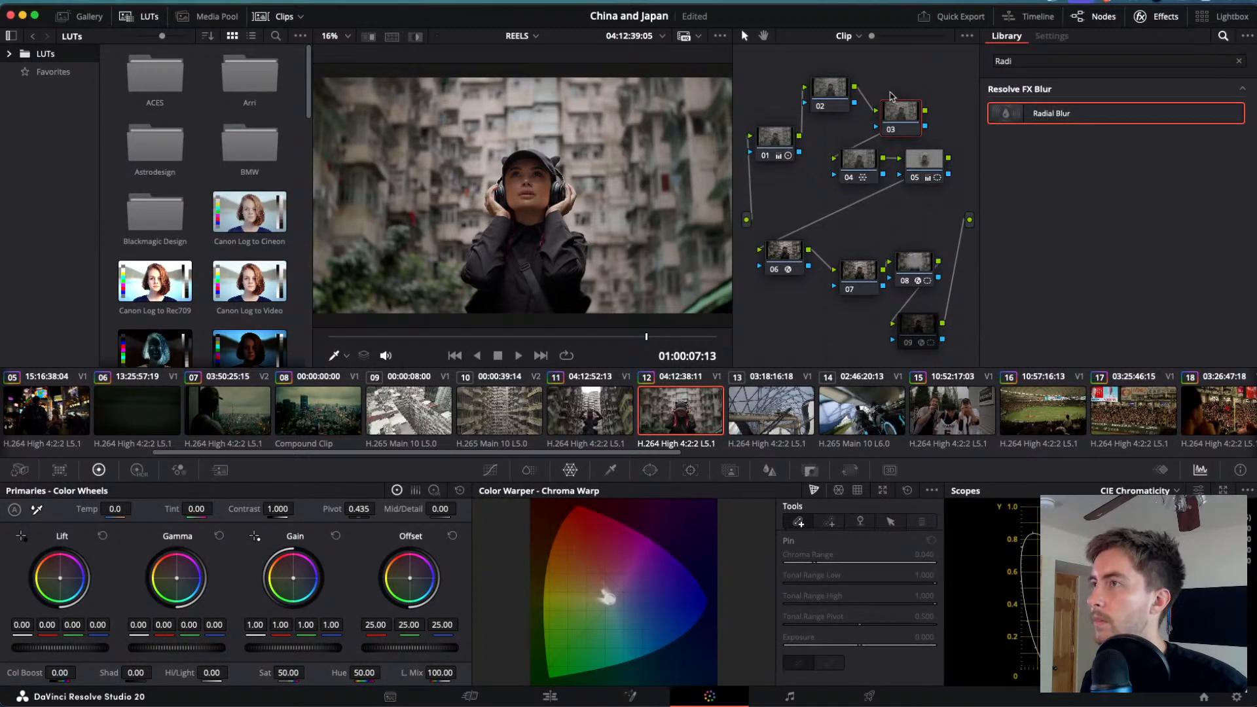
pyautogui.rightClick(903, 104)
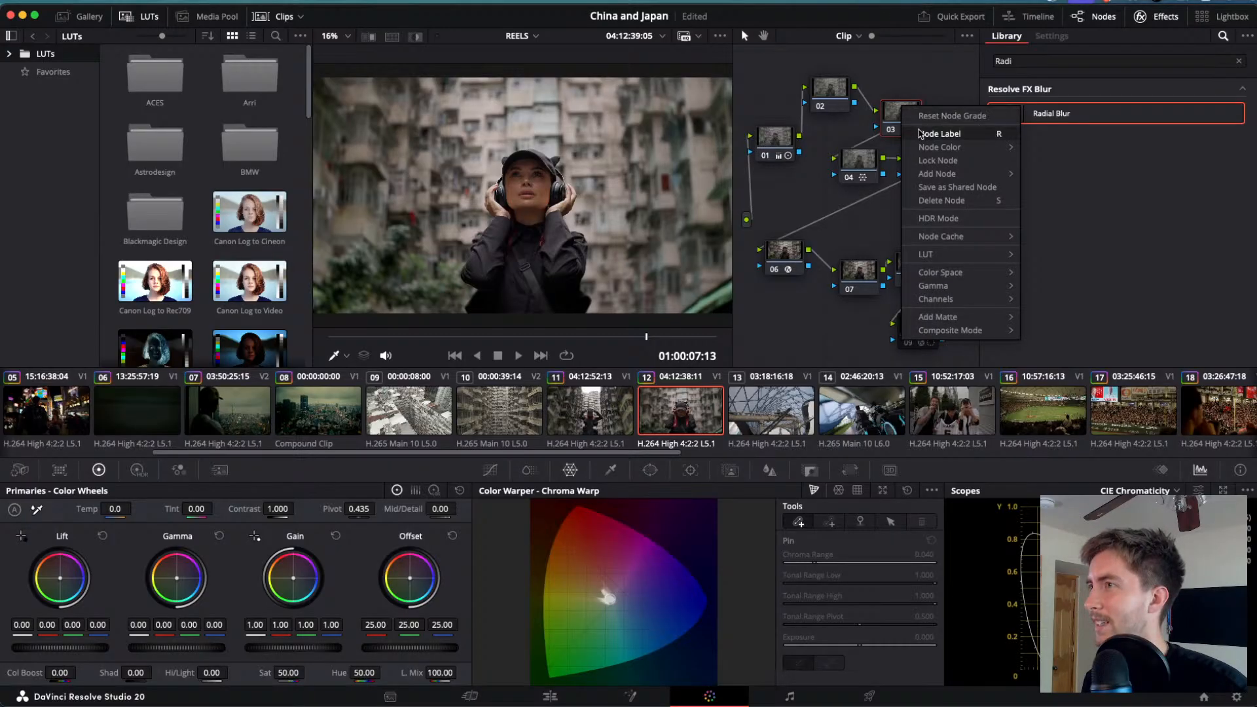
pyautogui.click(939, 133)
pyautogui.write('S')
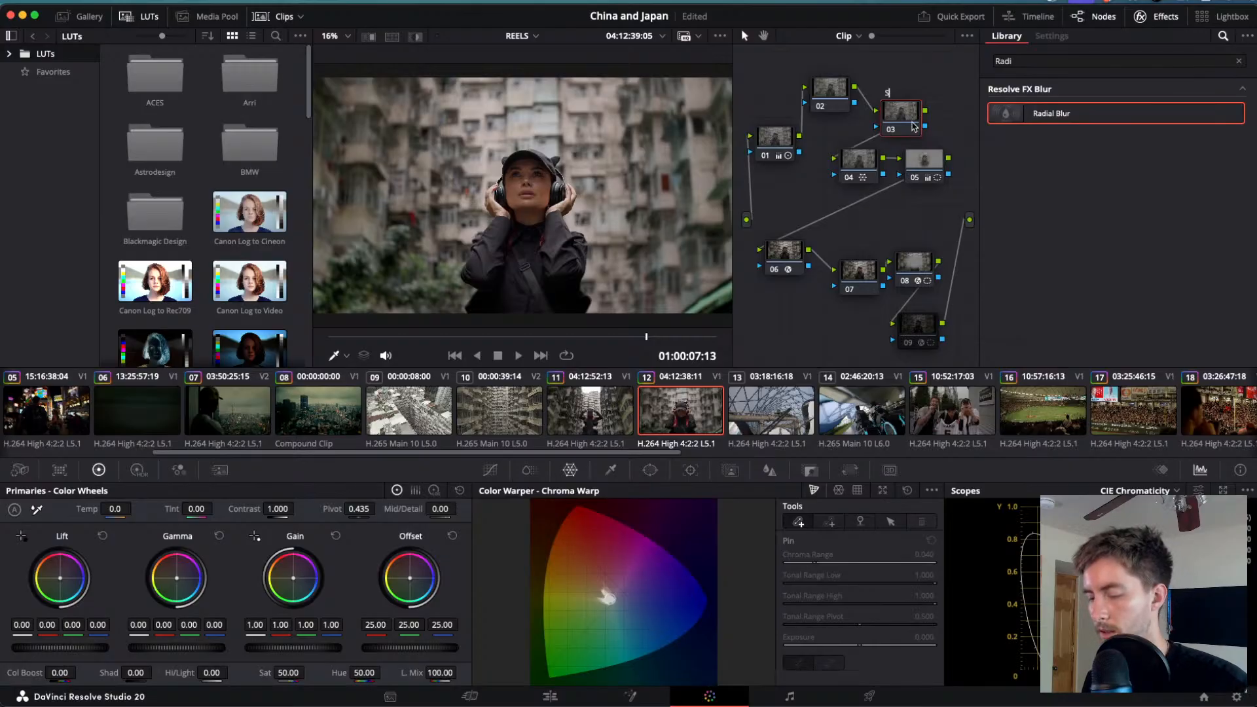
pyautogui.write('kin')
pyautogui.press('Return')
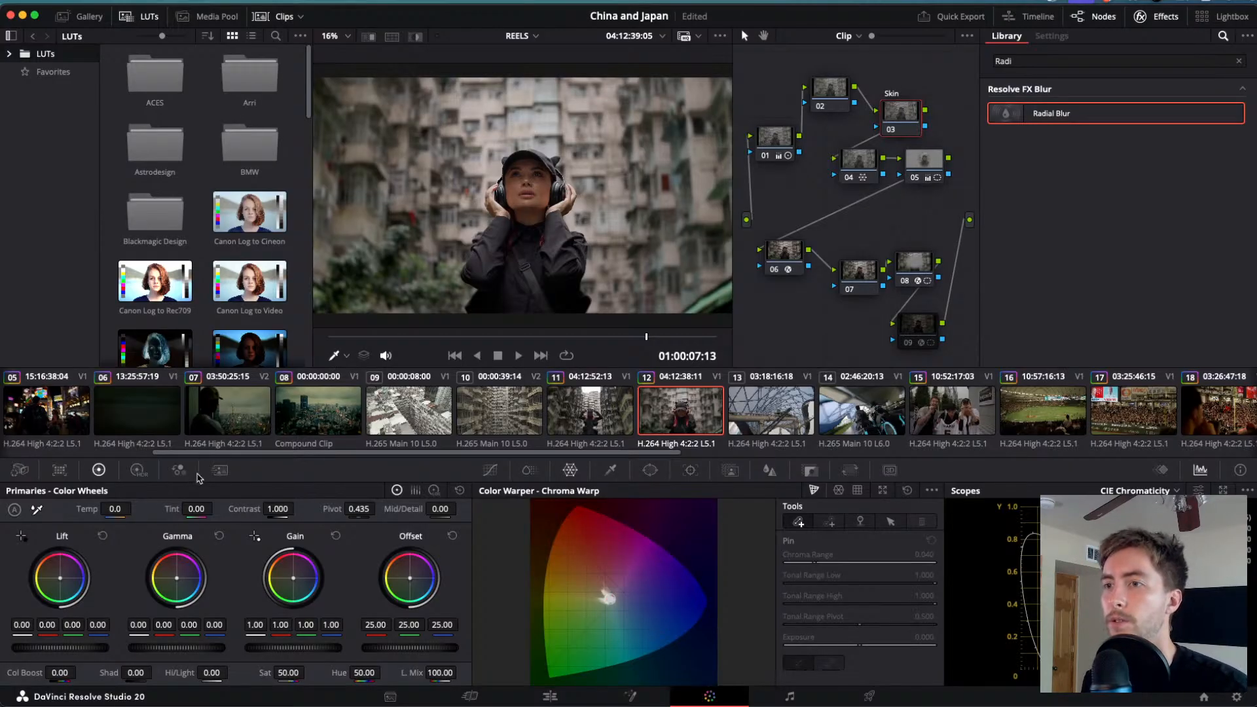
# - Sample the skin tone on the woman's face with the HSL Qualifier on the Skin node
pyautogui.click(608, 473)
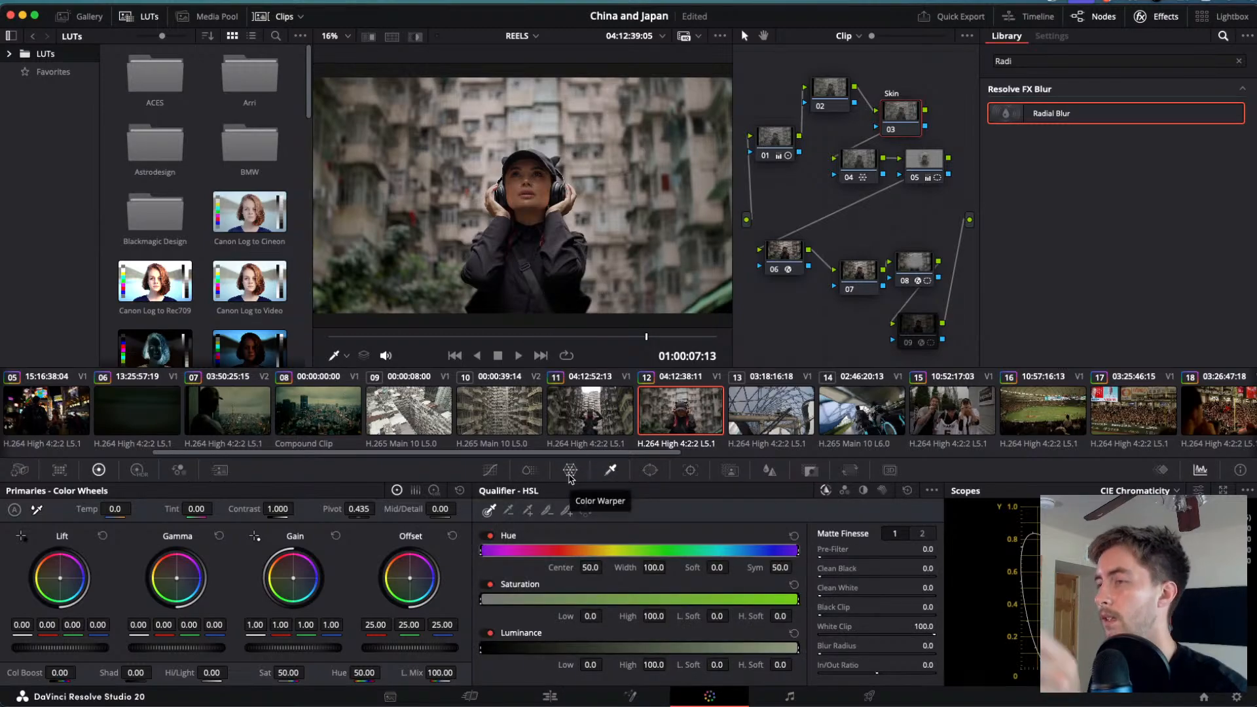
pyautogui.click(528, 511)
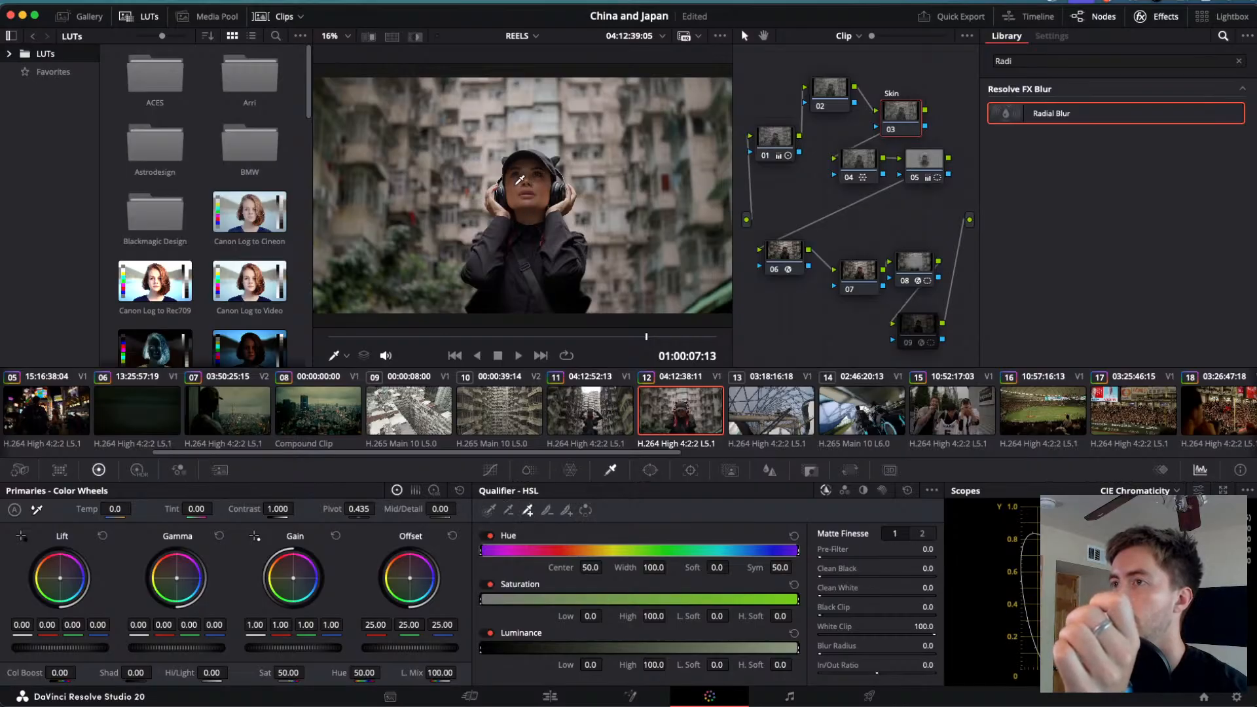
pyautogui.moveTo(517, 184); pyautogui.dragTo(534, 182)
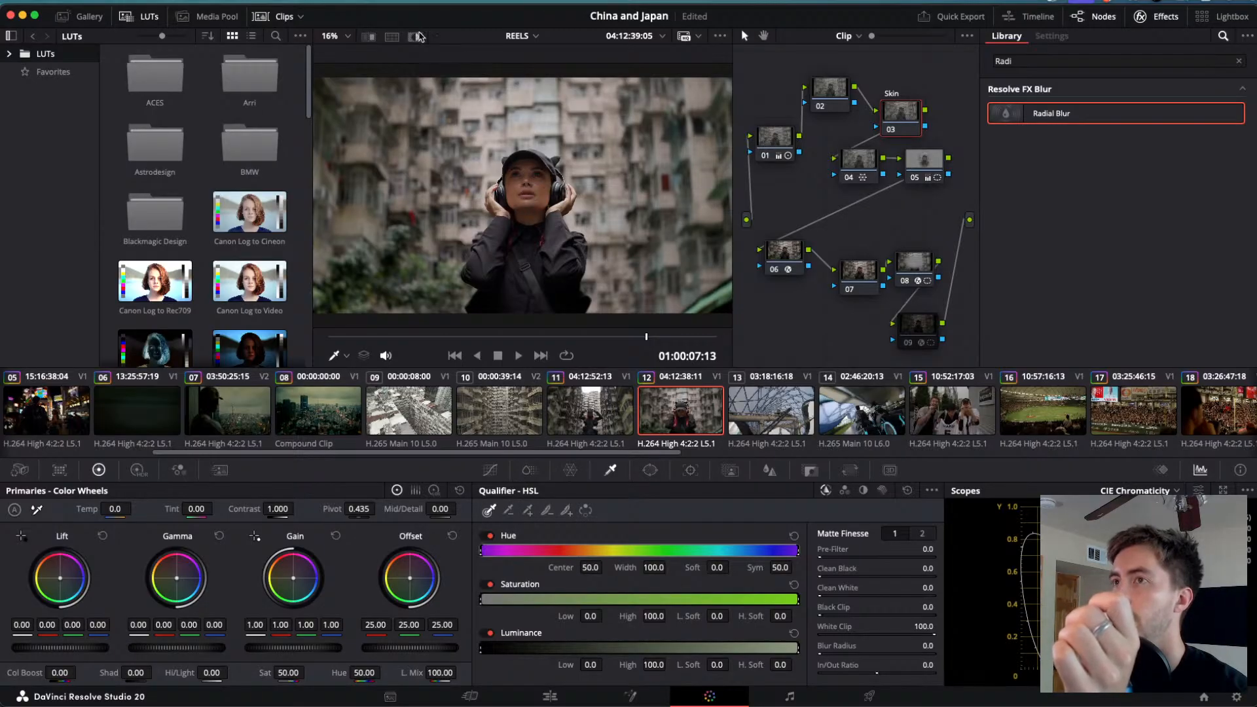
pyautogui.click(417, 37)
pyautogui.click(417, 36)
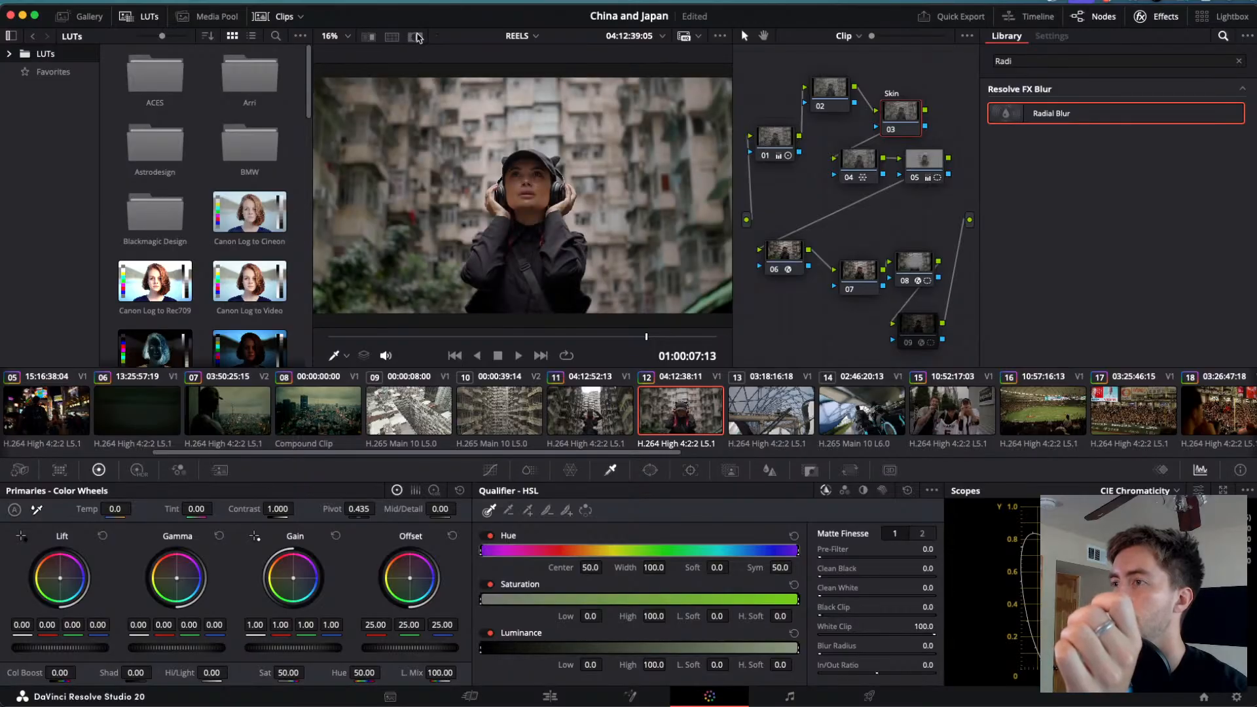
pyautogui.click(417, 38)
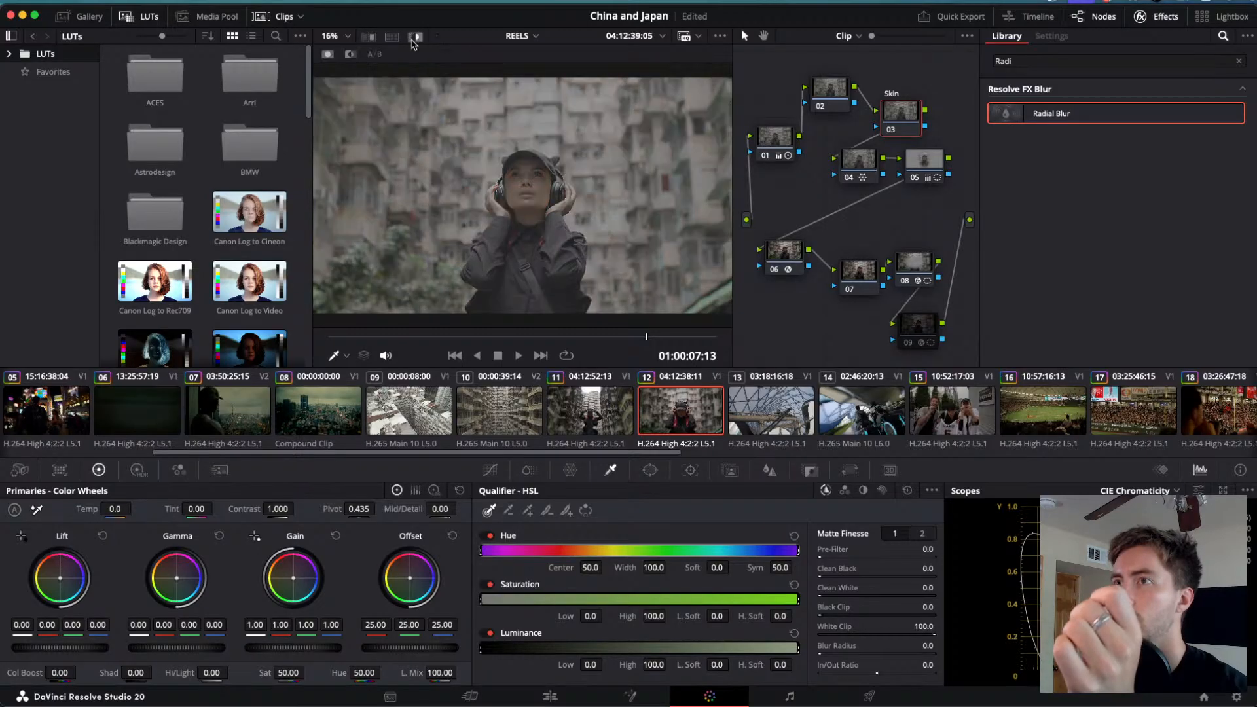
pyautogui.click(414, 37)
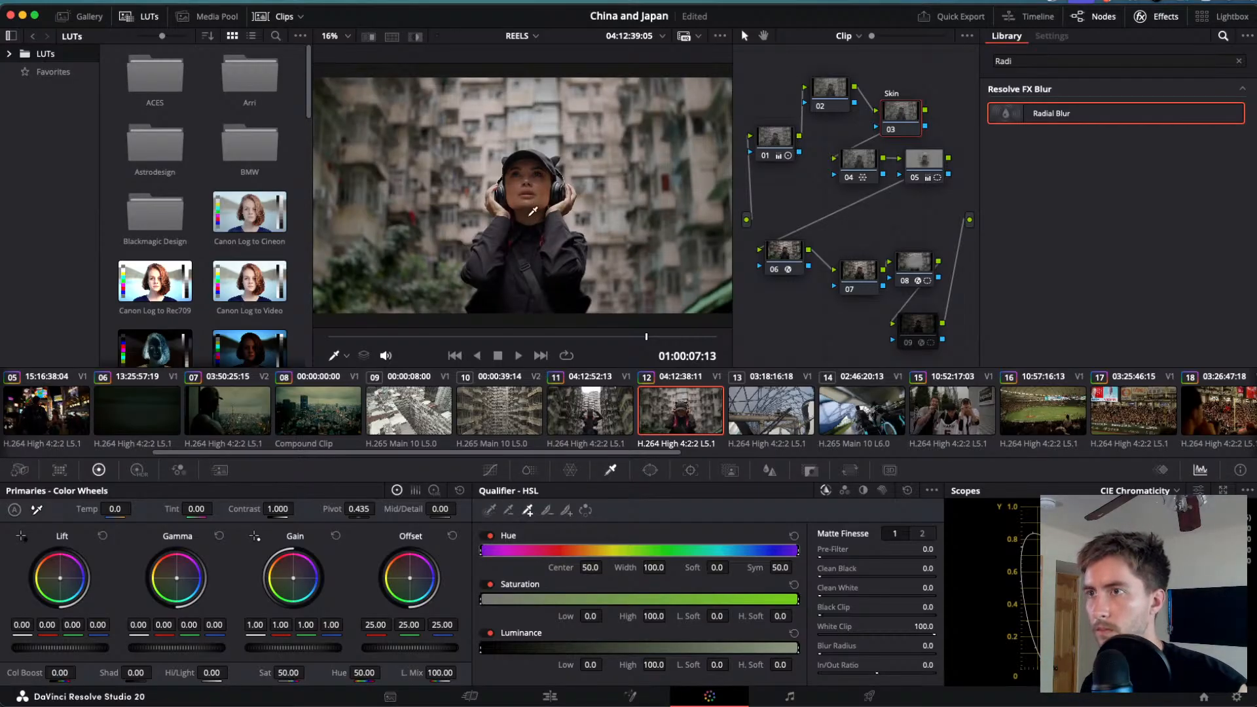
pyautogui.click(523, 180)
pyautogui.click(528, 190)
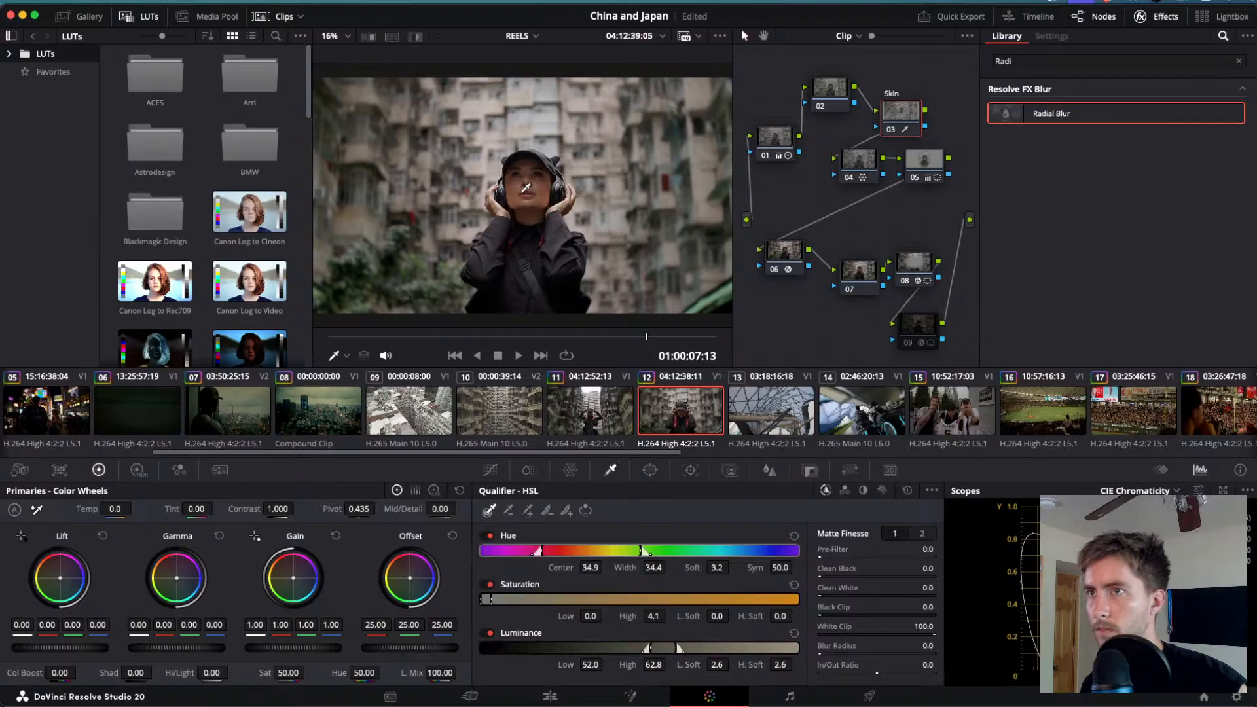
# - Highlight the qualified area and refine it to hue width 10.3, saturation high 3.9 and luminance 52.3 to 60.9
pyautogui.click(416, 38)
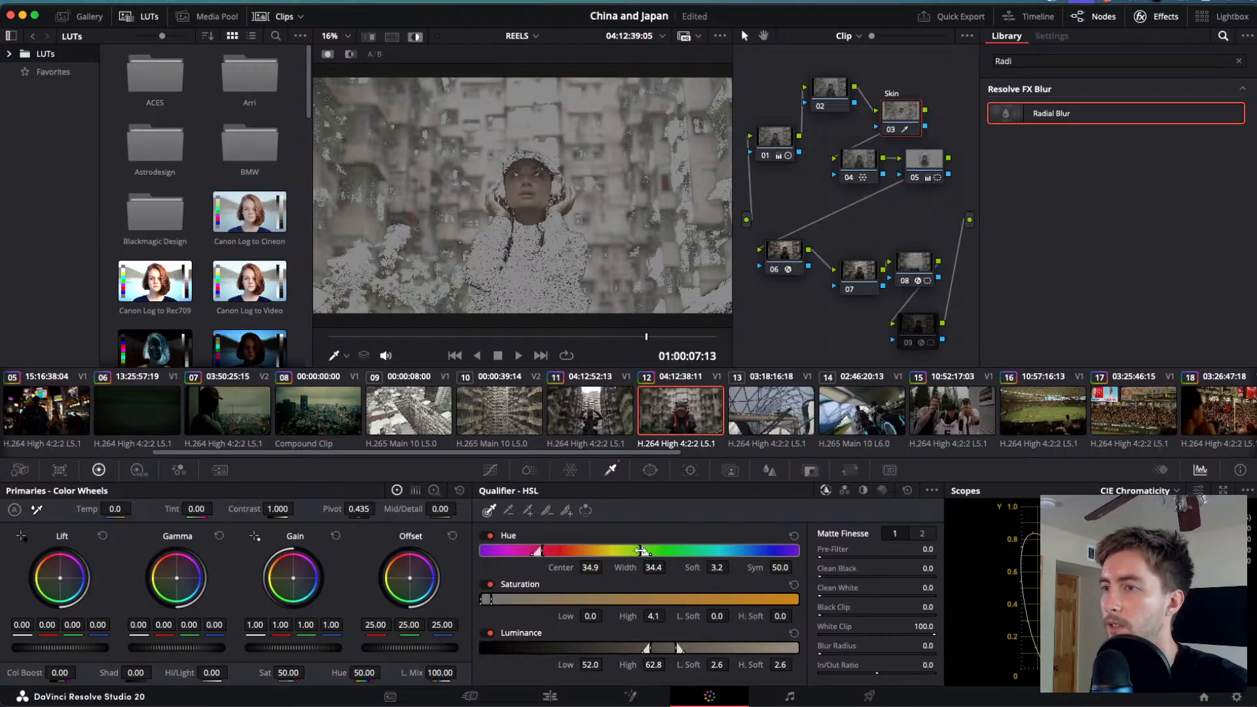
pyautogui.moveTo(642, 550); pyautogui.dragTo(581, 550)
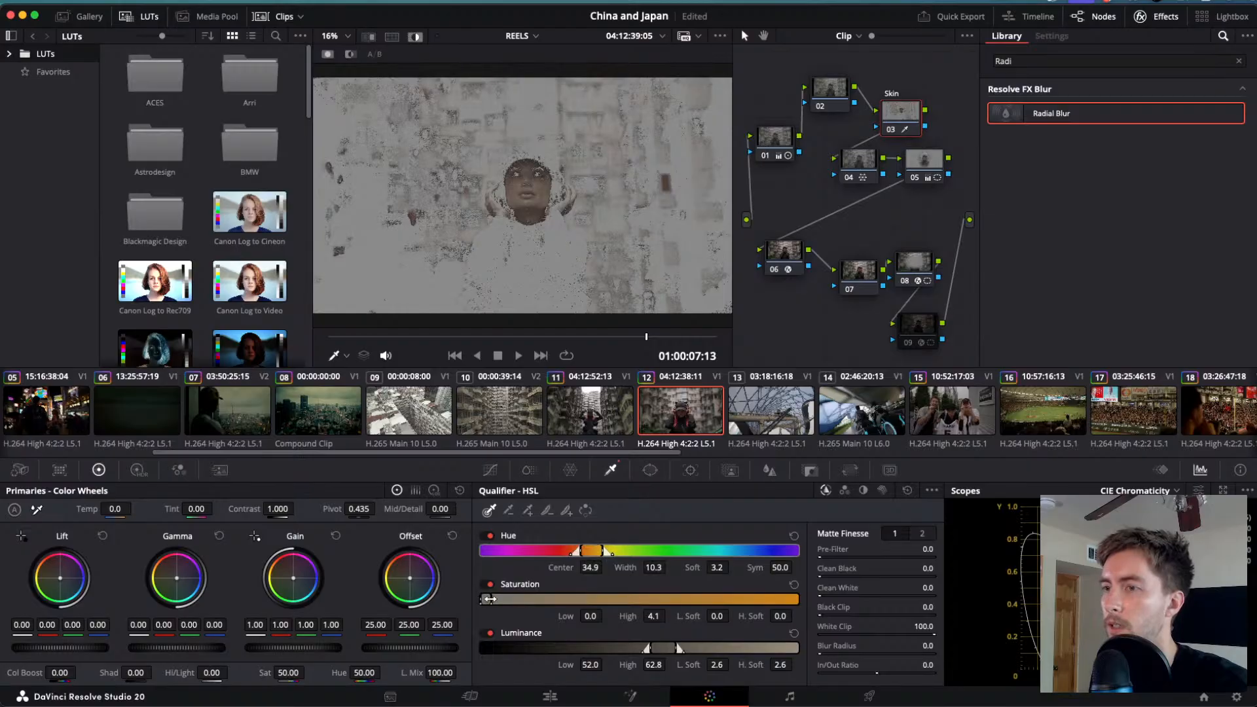
pyautogui.moveTo(490, 598)
pyautogui.mouseDown()
pyautogui.moveTo(623, 599)
pyautogui.moveTo(489, 598)
pyautogui.mouseUp()
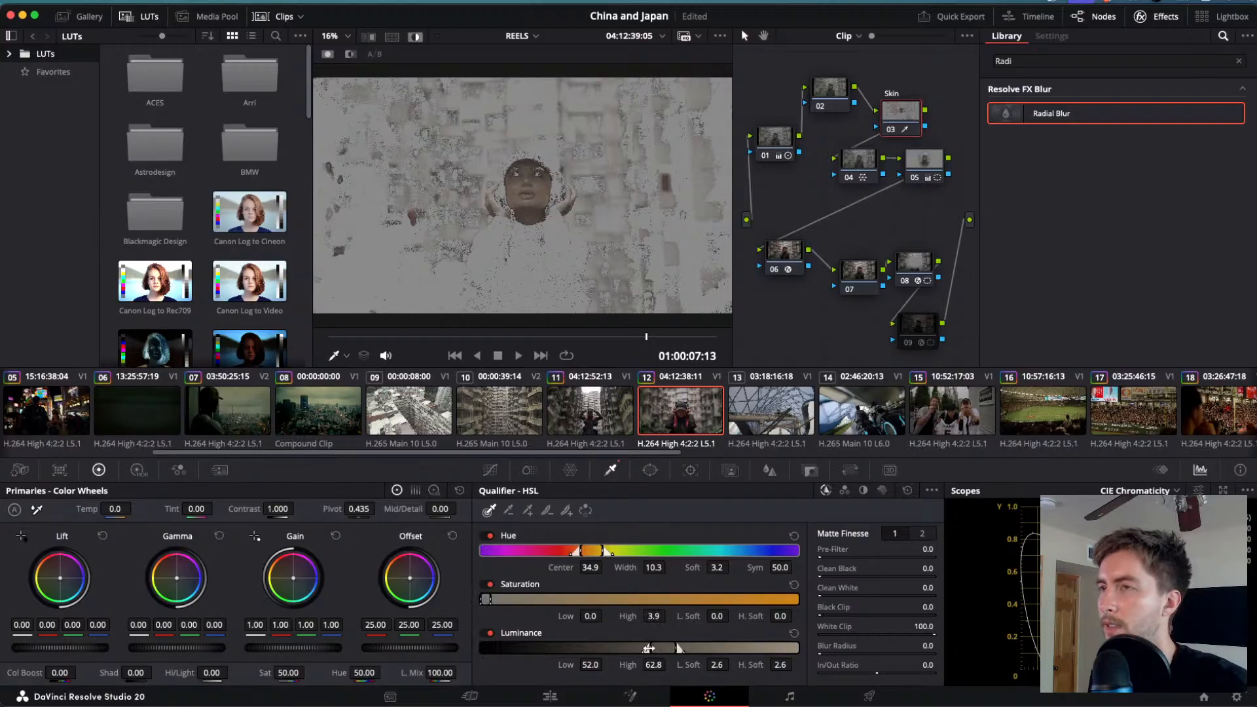
pyautogui.moveTo(648, 647)
pyautogui.mouseDown()
pyautogui.moveTo(622, 648)
pyautogui.moveTo(653, 647)
pyautogui.mouseUp()
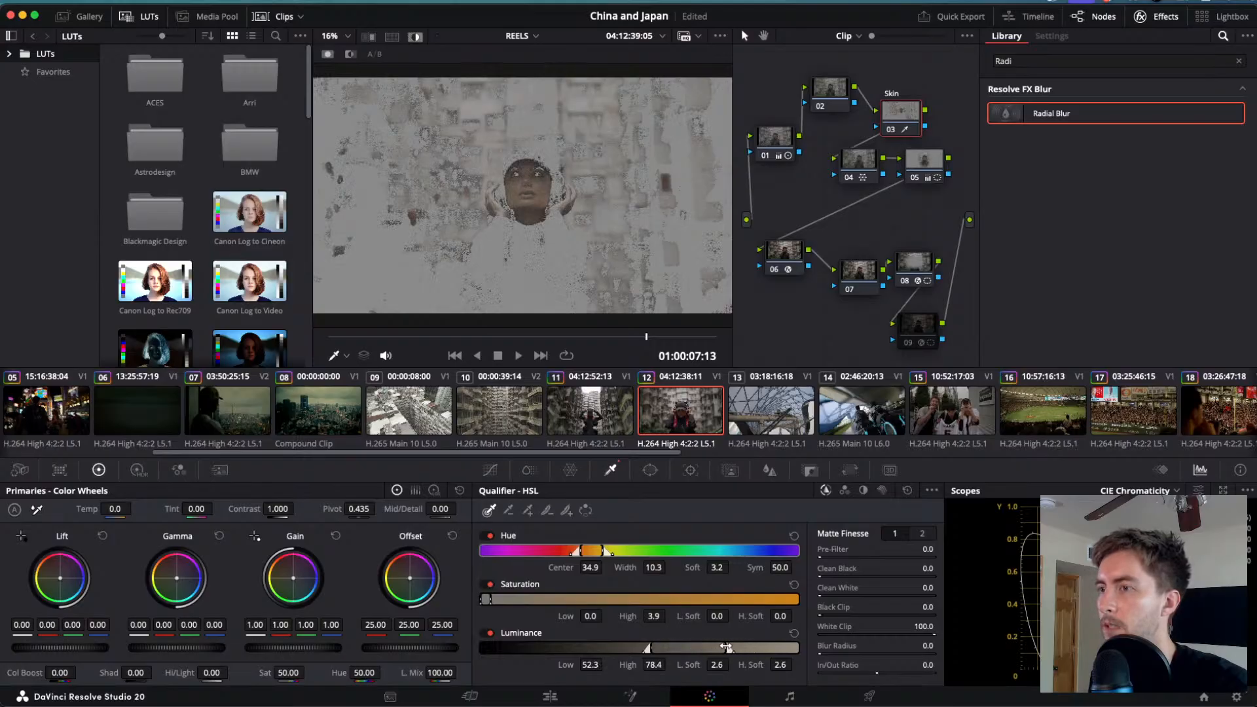
pyautogui.moveTo(681, 649); pyautogui.dragTo(669, 648)
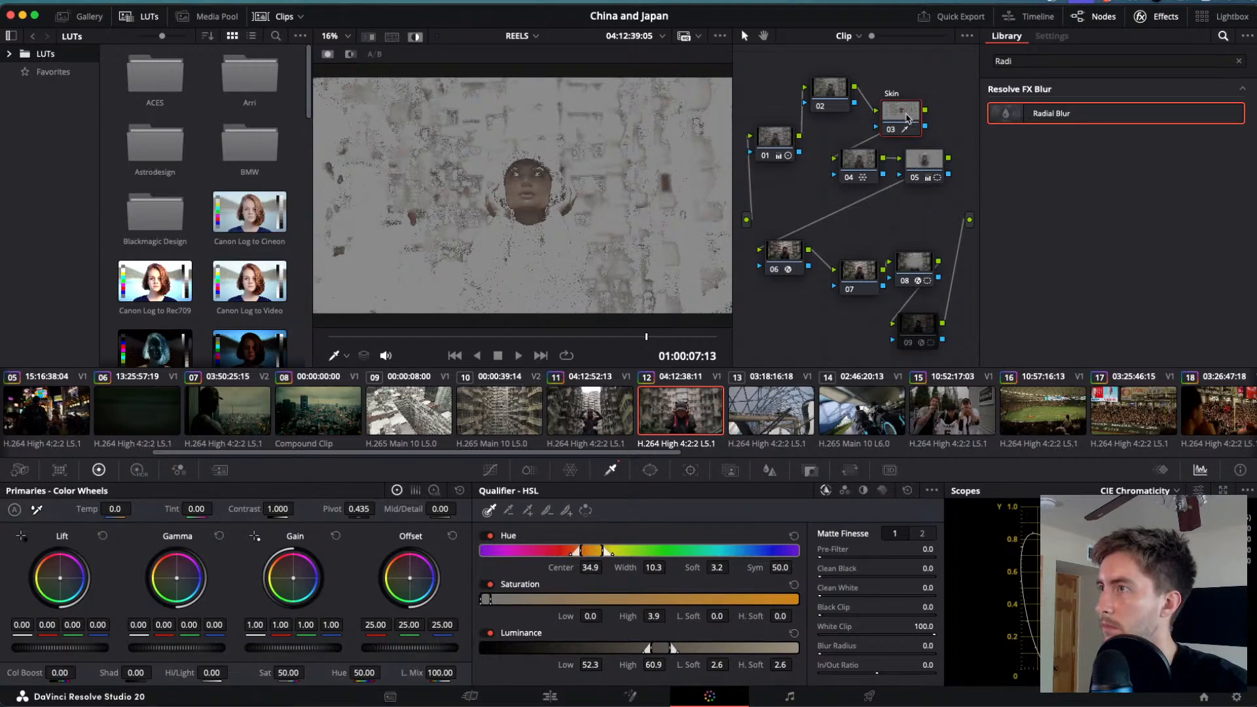
# - Draw a five-point curve window around the woman's head and hands on the Skin node to limit the qualifier
pyautogui.moveTo(901, 112); pyautogui.dragTo(909, 113)
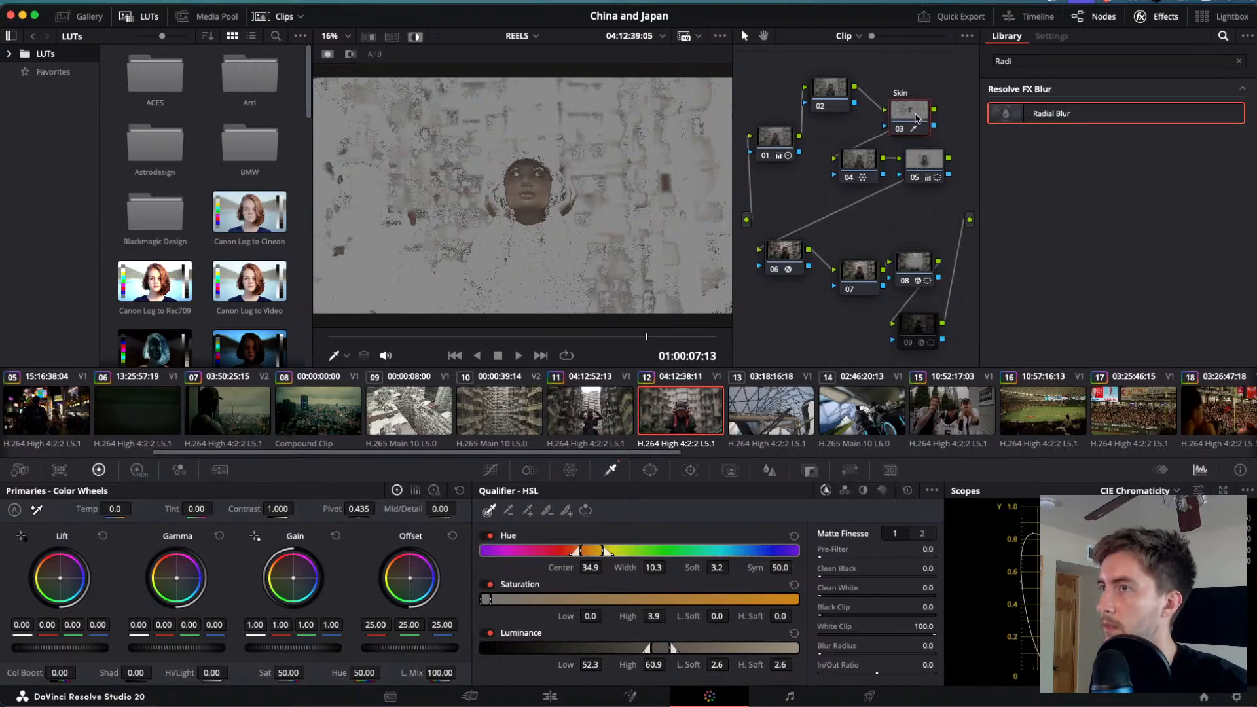
pyautogui.click(650, 470)
pyautogui.click(510, 649)
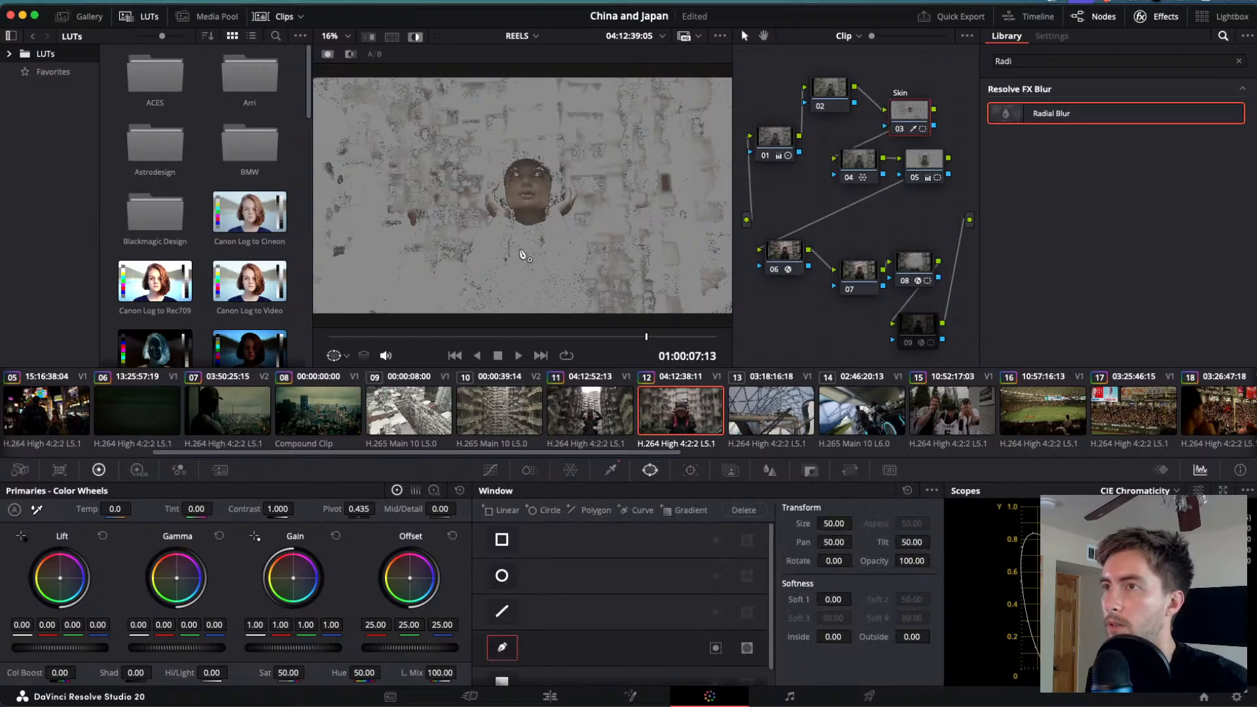
pyautogui.click(515, 144)
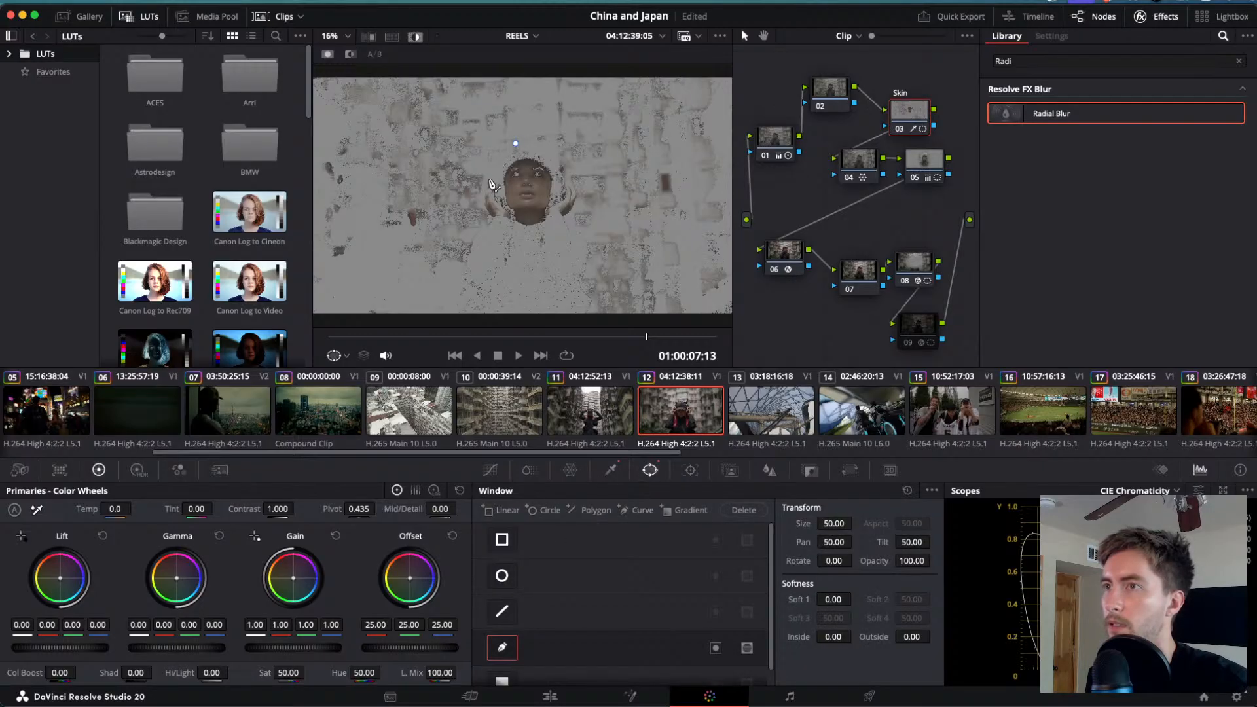
pyautogui.click(482, 182)
pyautogui.click(484, 225)
pyautogui.click(582, 225)
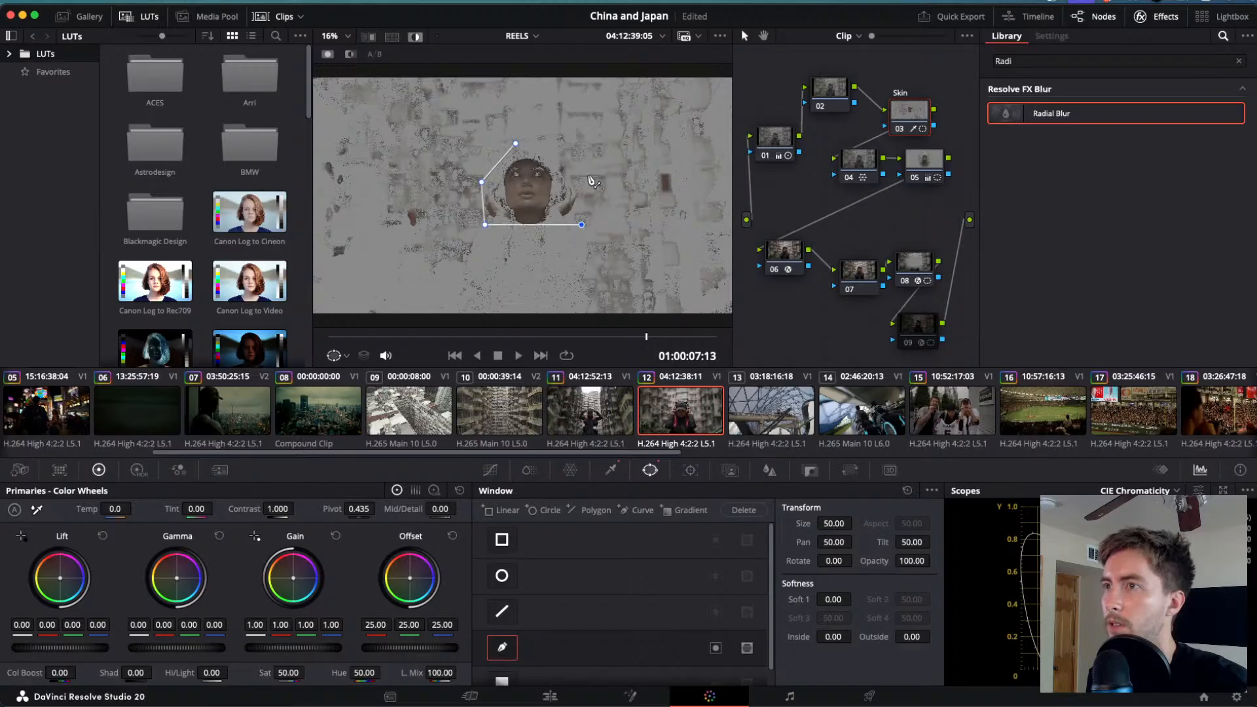
pyautogui.click(582, 153)
pyautogui.click(516, 143)
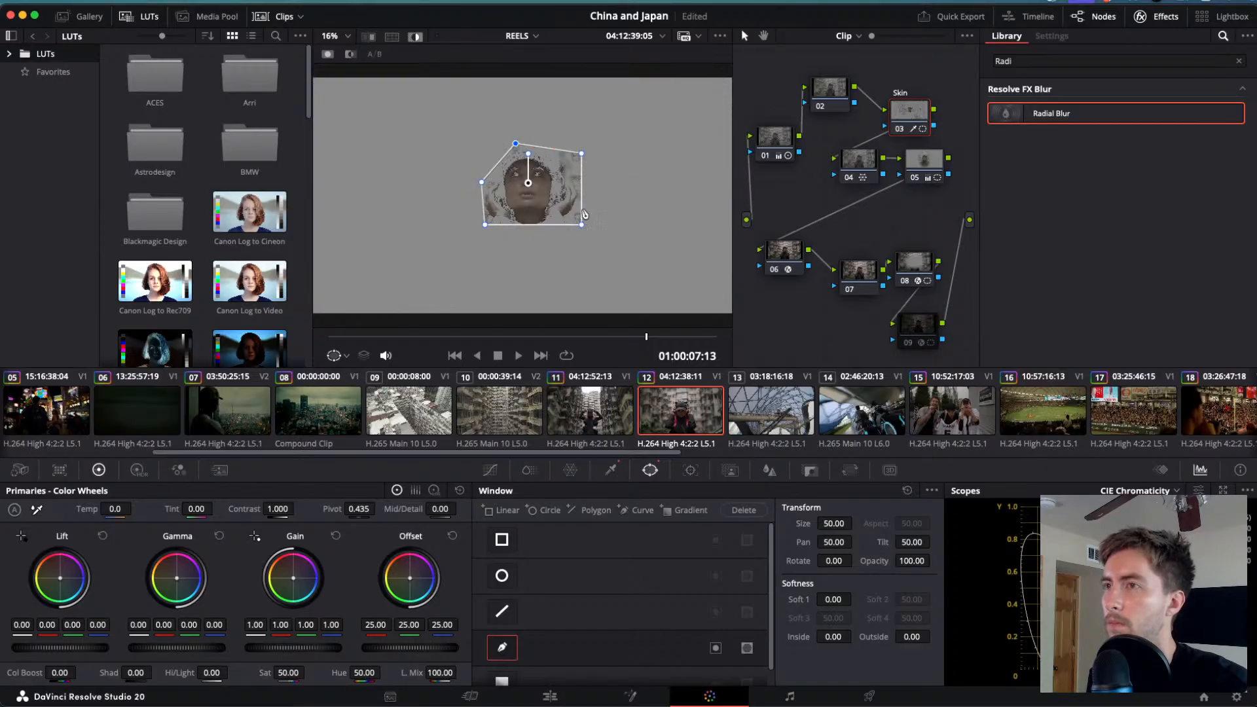
pyautogui.moveTo(581, 154); pyautogui.dragTo(574, 160)
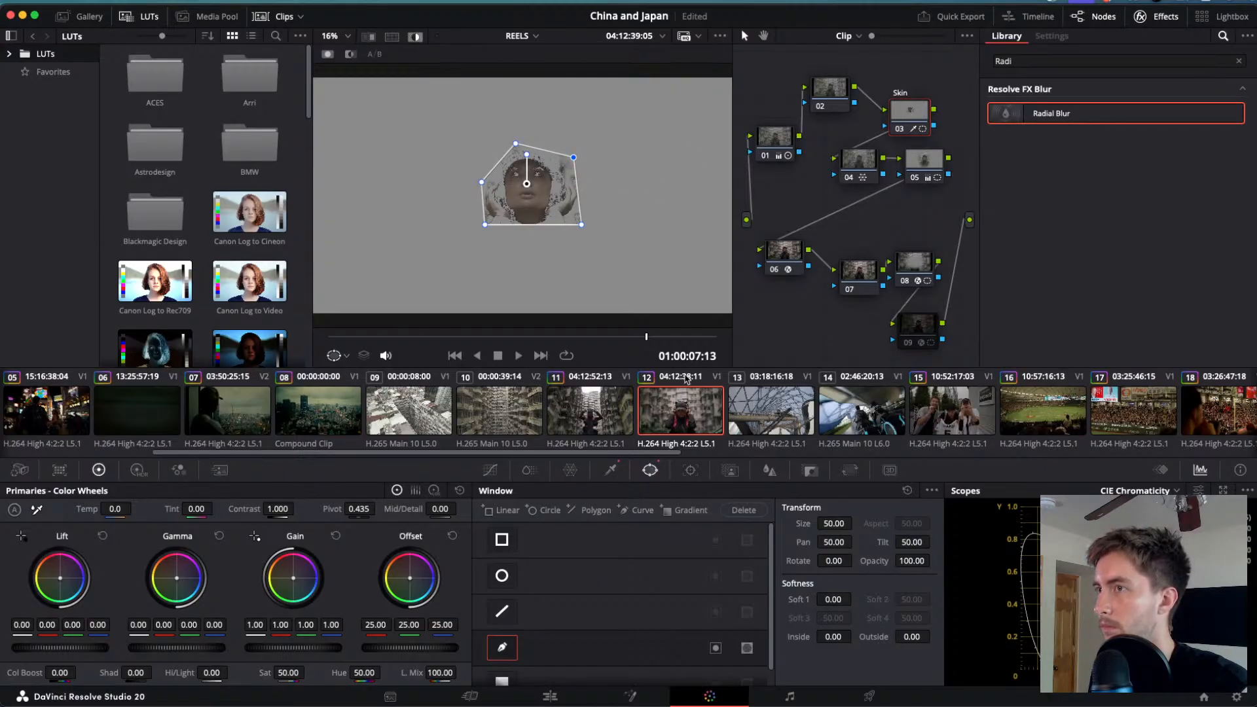
# - Check the window at clip 12's first frame and widen its side beside the raised hand to cover it
pyautogui.moveTo(611, 338); pyautogui.dragTo(285, 344)
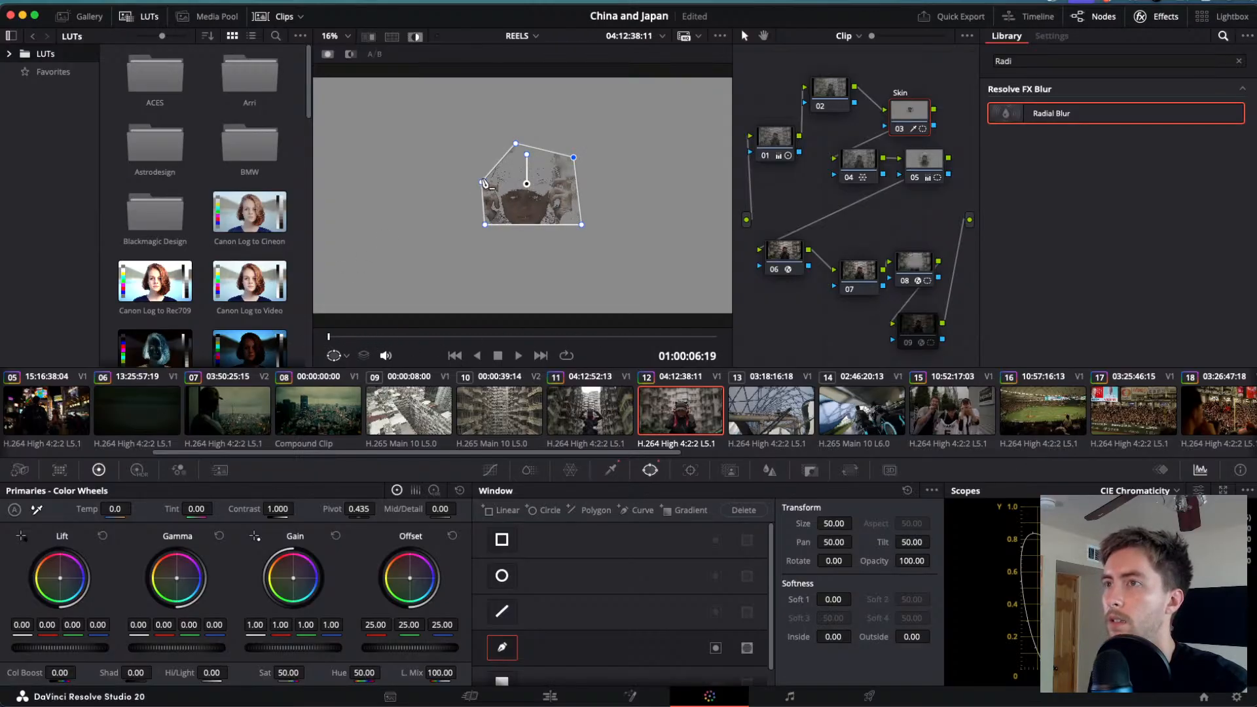
pyautogui.moveTo(482, 182); pyautogui.dragTo(469, 179)
pyautogui.moveTo(485, 224); pyautogui.dragTo(476, 227)
pyautogui.moveTo(332, 345); pyautogui.dragTo(545, 338)
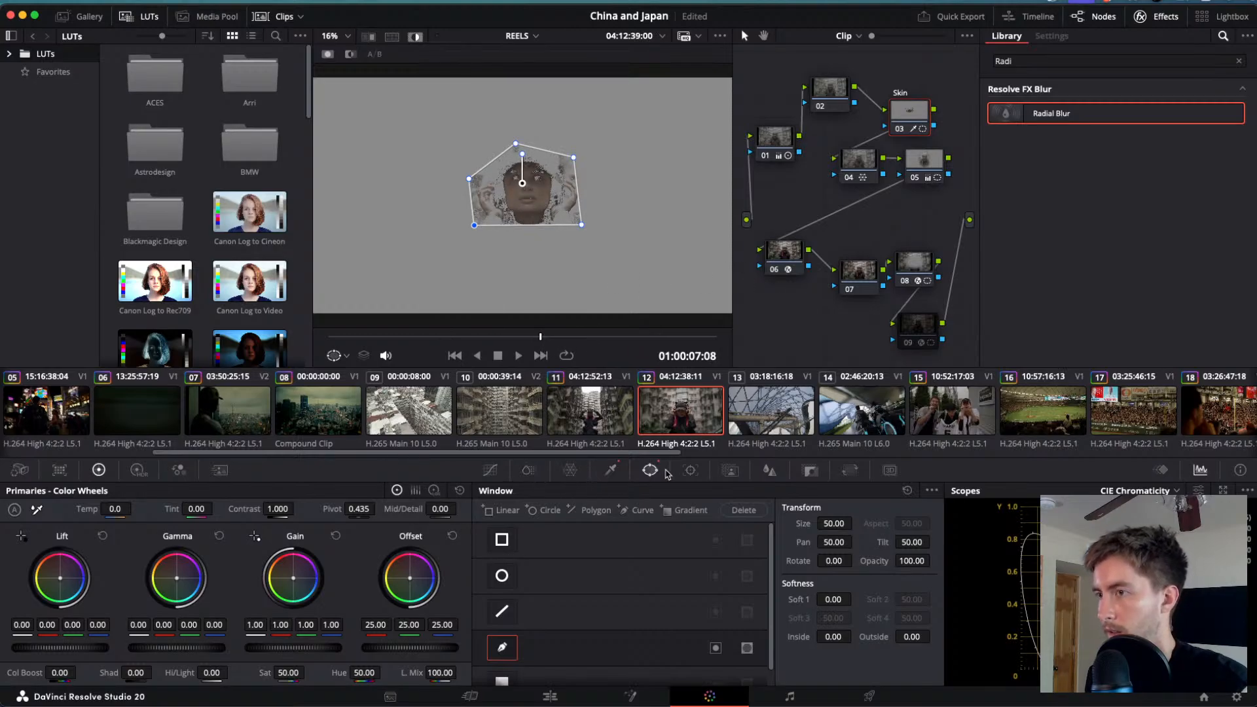
# - Refine the Skin node's qualifier to luminance 51.8 to 58.9, Clean Black 32.3 and Clean White 37.3
pyautogui.click(612, 472)
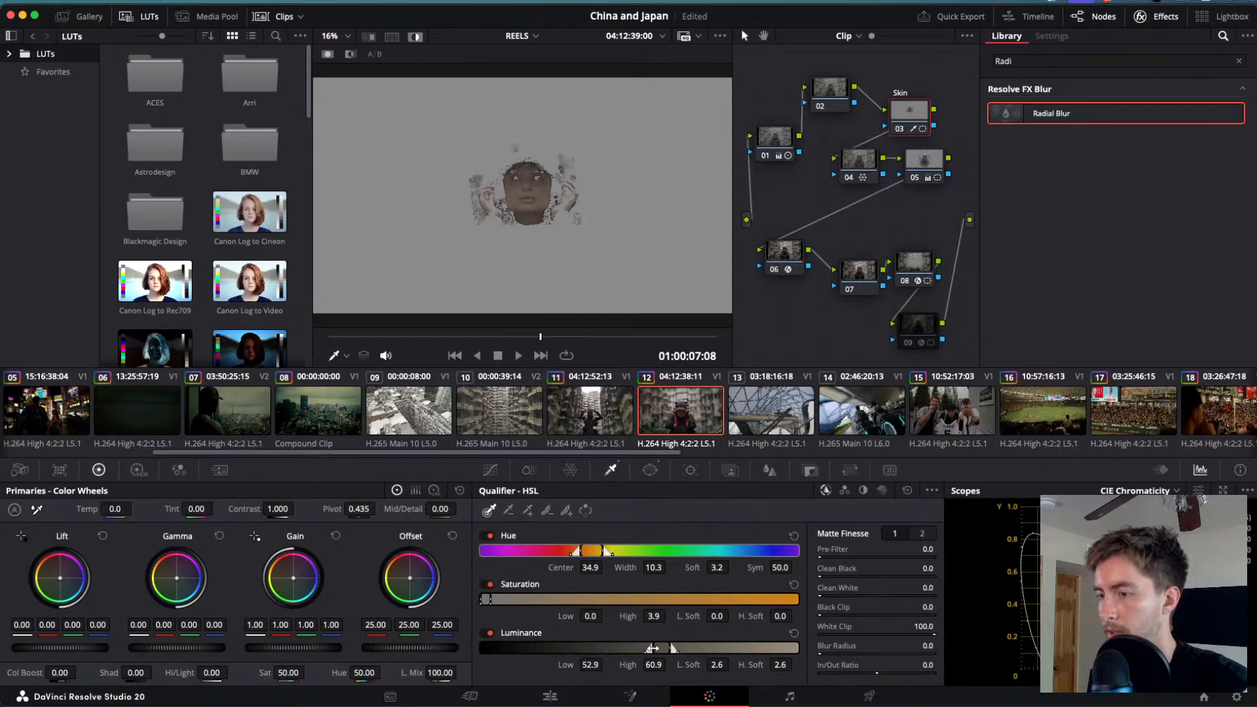
pyautogui.moveTo(651, 648)
pyautogui.mouseDown()
pyautogui.moveTo(694, 649)
pyautogui.moveTo(664, 648)
pyautogui.mouseUp()
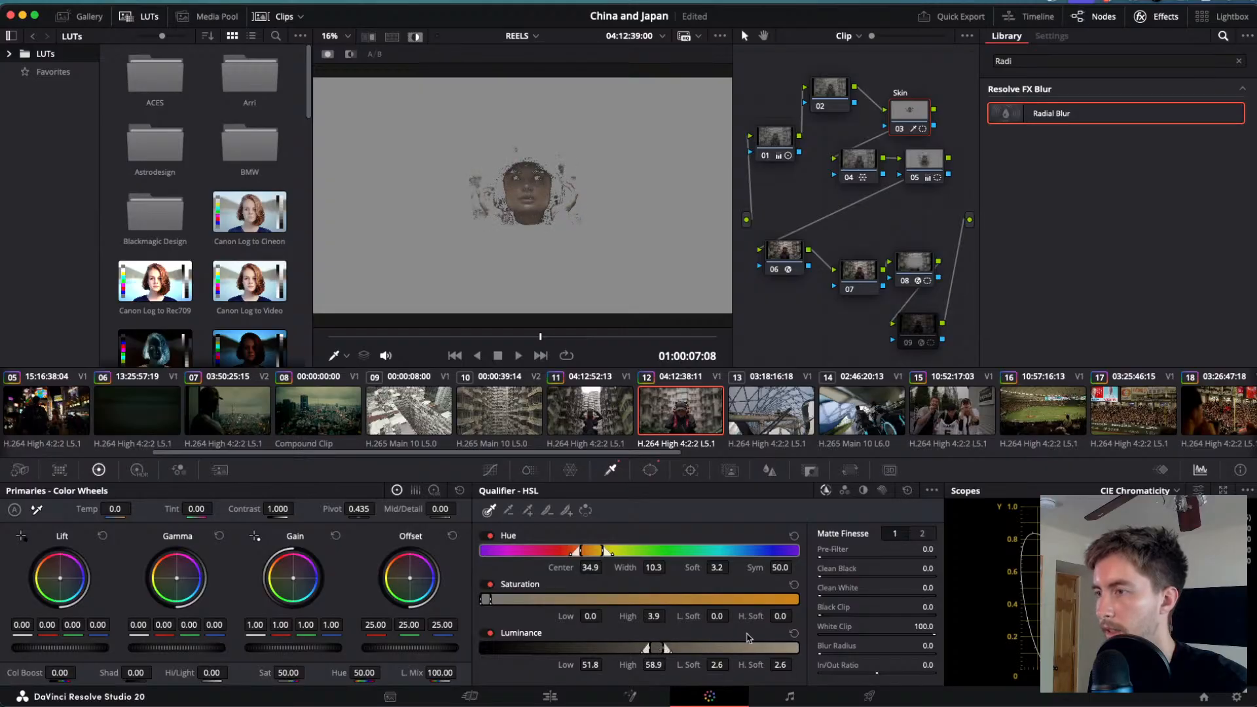
pyautogui.moveTo(824, 576); pyautogui.dragTo(846, 568)
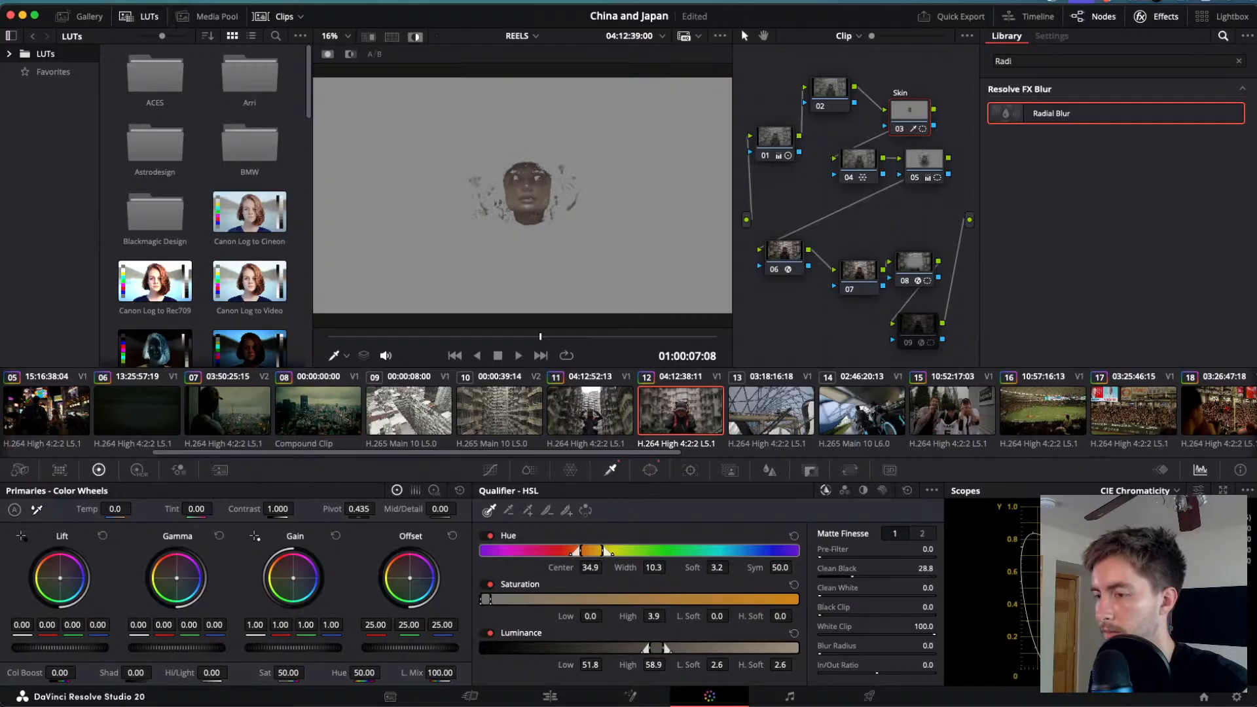
pyautogui.moveTo(845, 569)
pyautogui.mouseDown()
pyautogui.moveTo(823, 581)
pyautogui.moveTo(837, 592)
pyautogui.mouseUp()
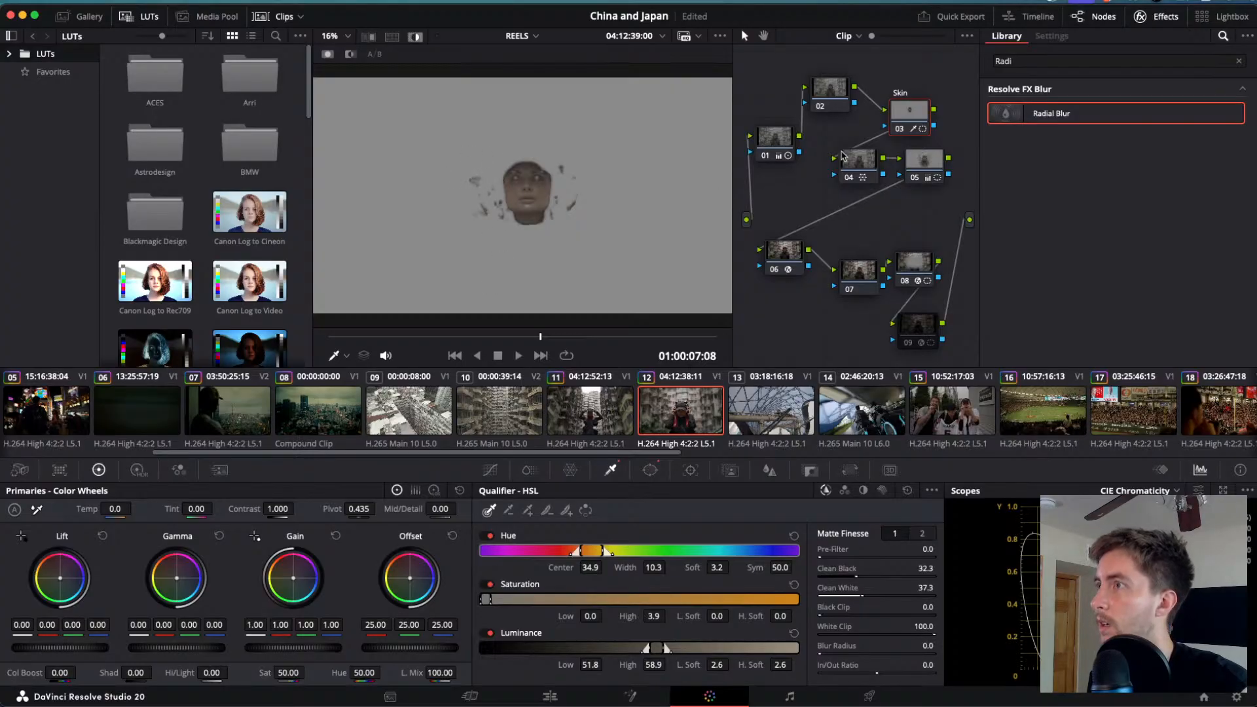
# - Pull the Skin node window's upper side points inward around the woman's head to tighten the mask
pyautogui.click(650, 470)
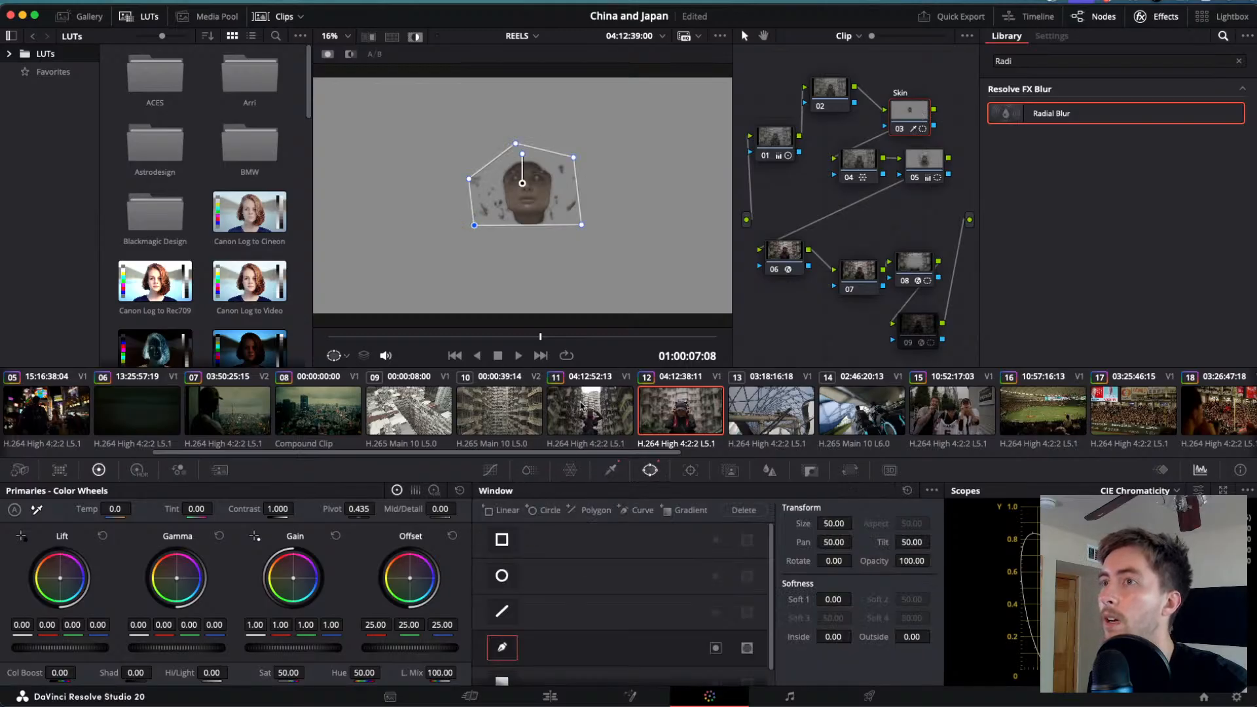
pyautogui.moveTo(470, 179); pyautogui.dragTo(484, 171)
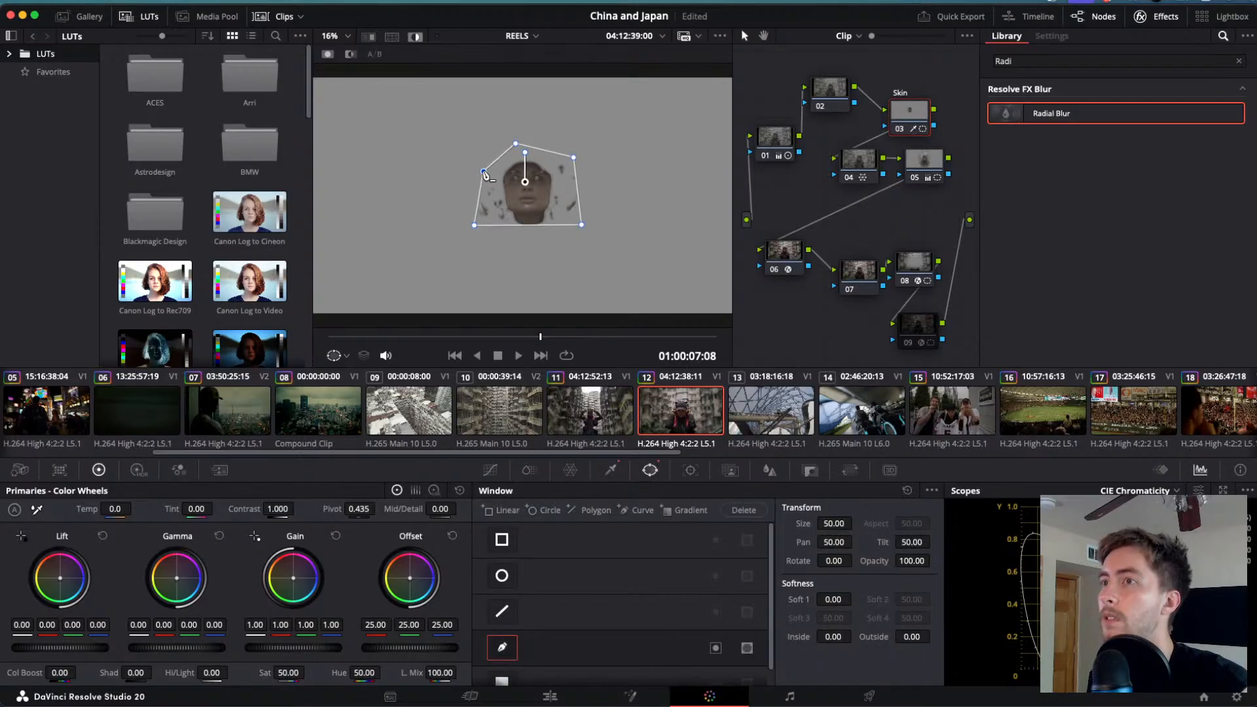
pyautogui.moveTo(574, 157); pyautogui.dragTo(570, 158)
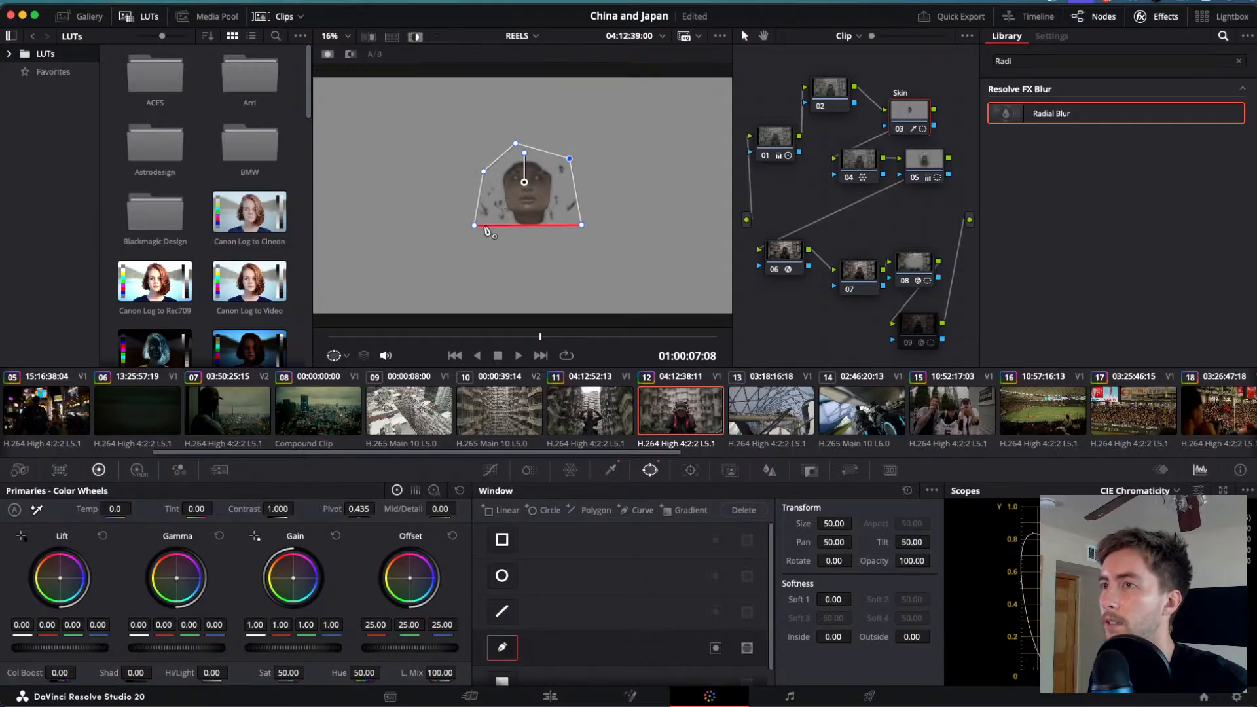
# - Line up nodes 06 and 07 in clip 12's node graph and label node 07 Look
pyautogui.click(912, 266)
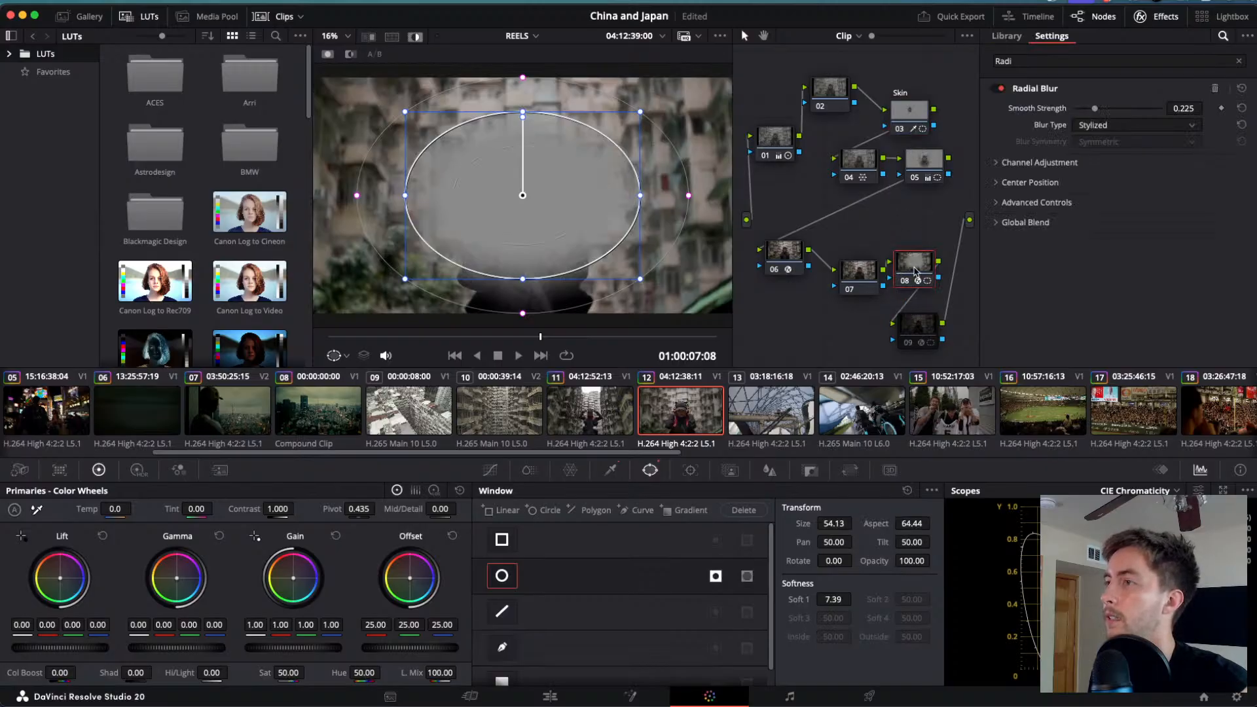
pyautogui.moveTo(864, 278); pyautogui.dragTo(863, 255)
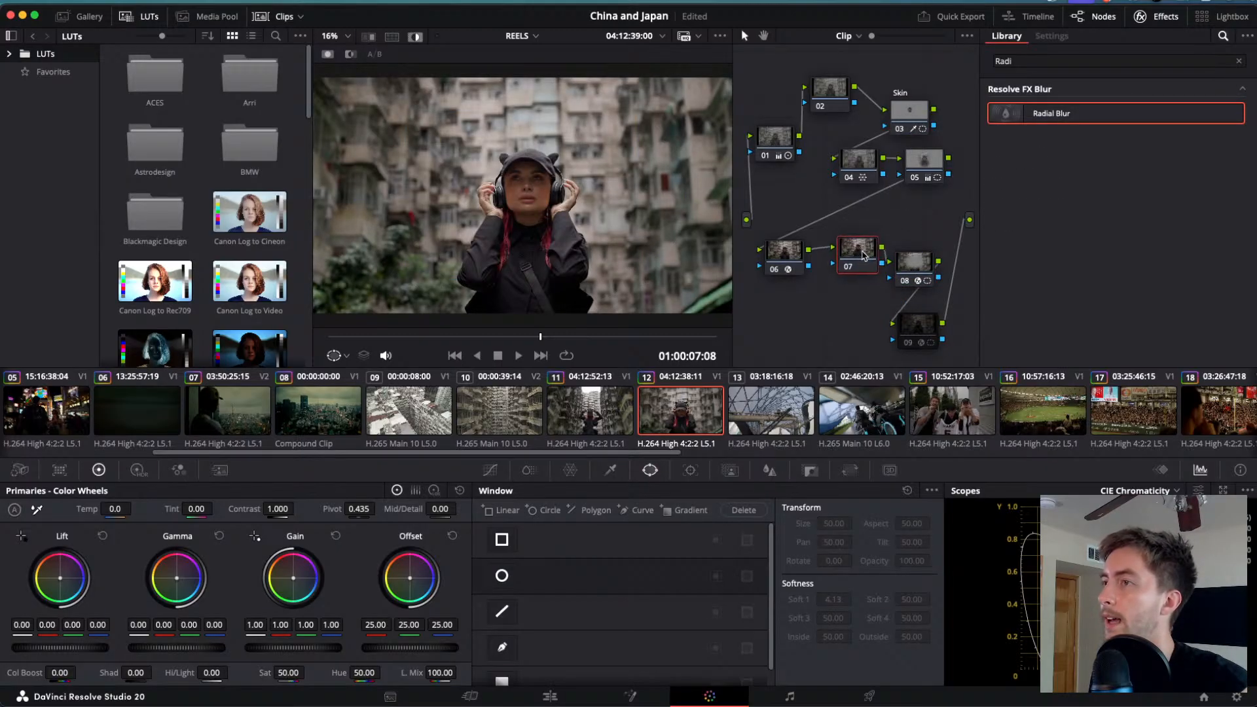
pyautogui.moveTo(781, 256)
pyautogui.mouseDown()
pyautogui.moveTo(795, 244)
pyautogui.moveTo(783, 248)
pyautogui.mouseUp()
pyautogui.click(874, 247)
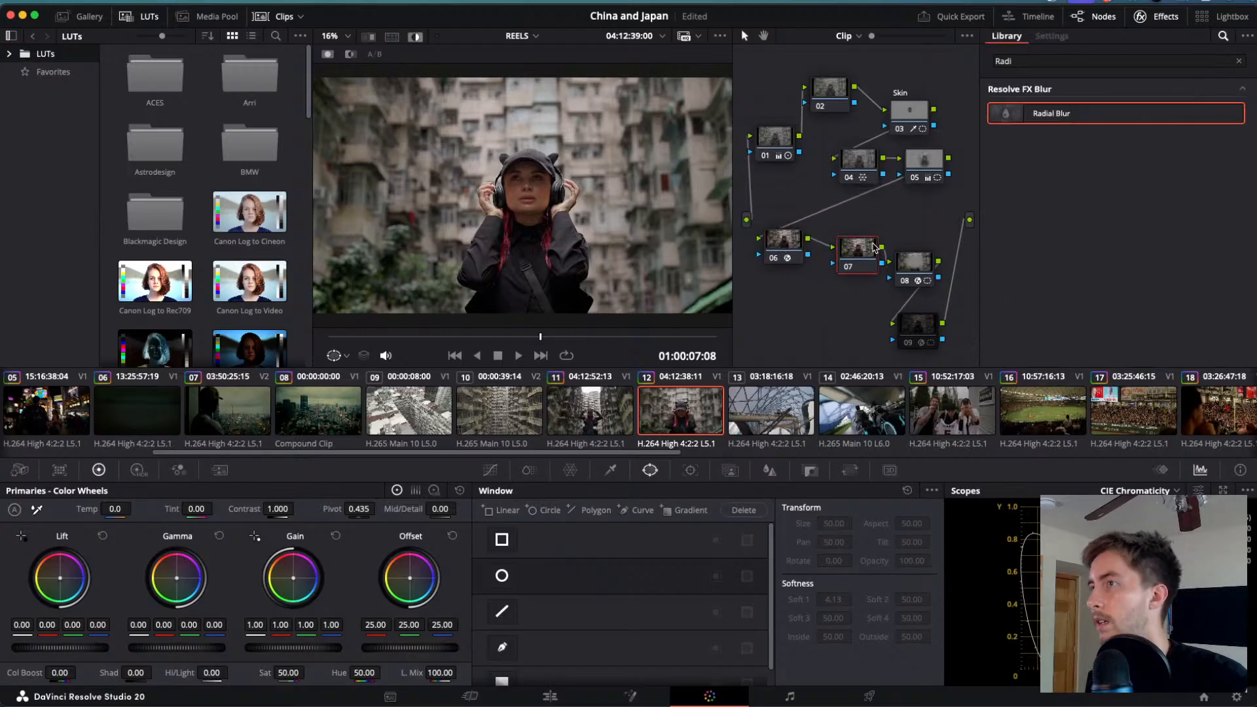
pyautogui.rightClick(858, 251)
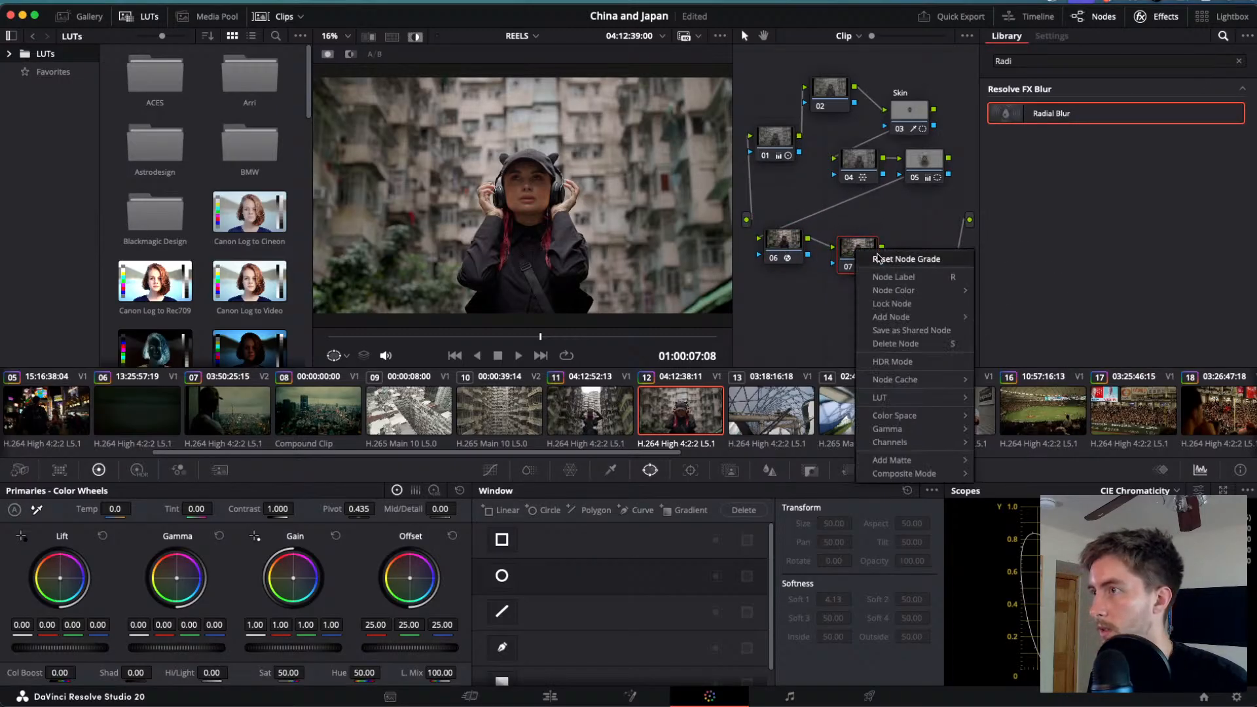
pyautogui.click(865, 260)
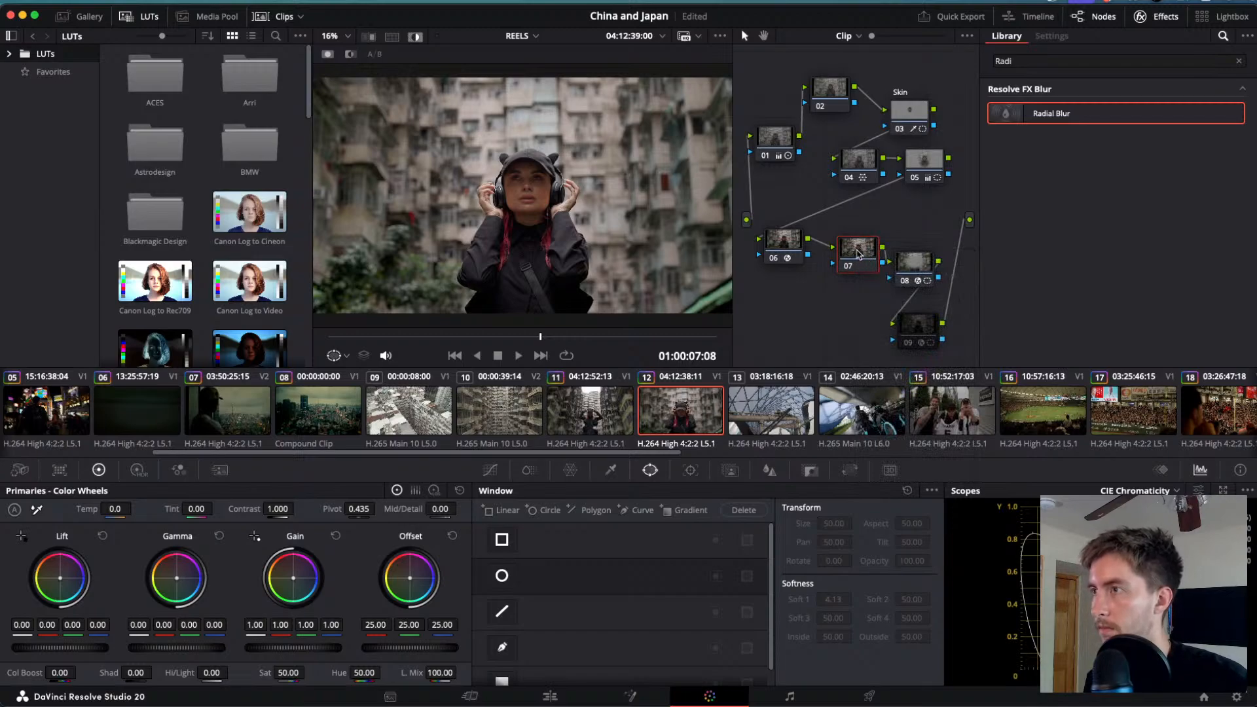
pyautogui.rightClick(858, 254)
pyautogui.click(863, 265)
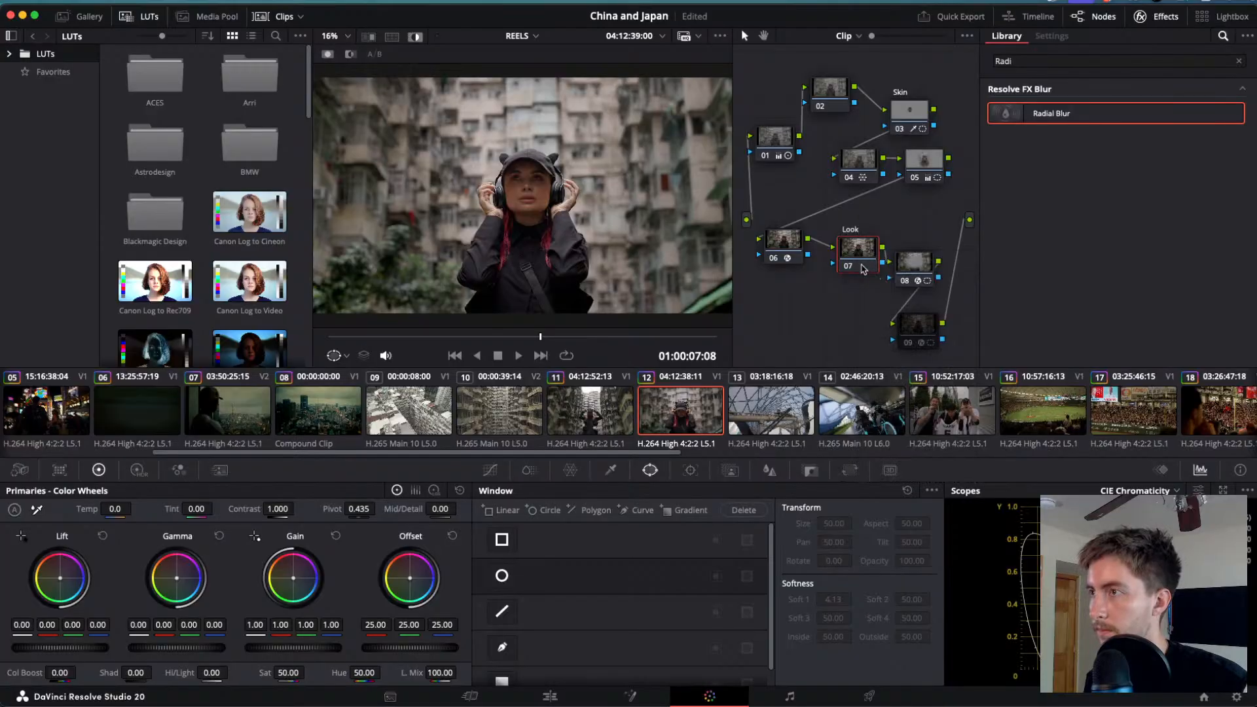
pyautogui.moveTo(863, 268); pyautogui.dragTo(852, 265)
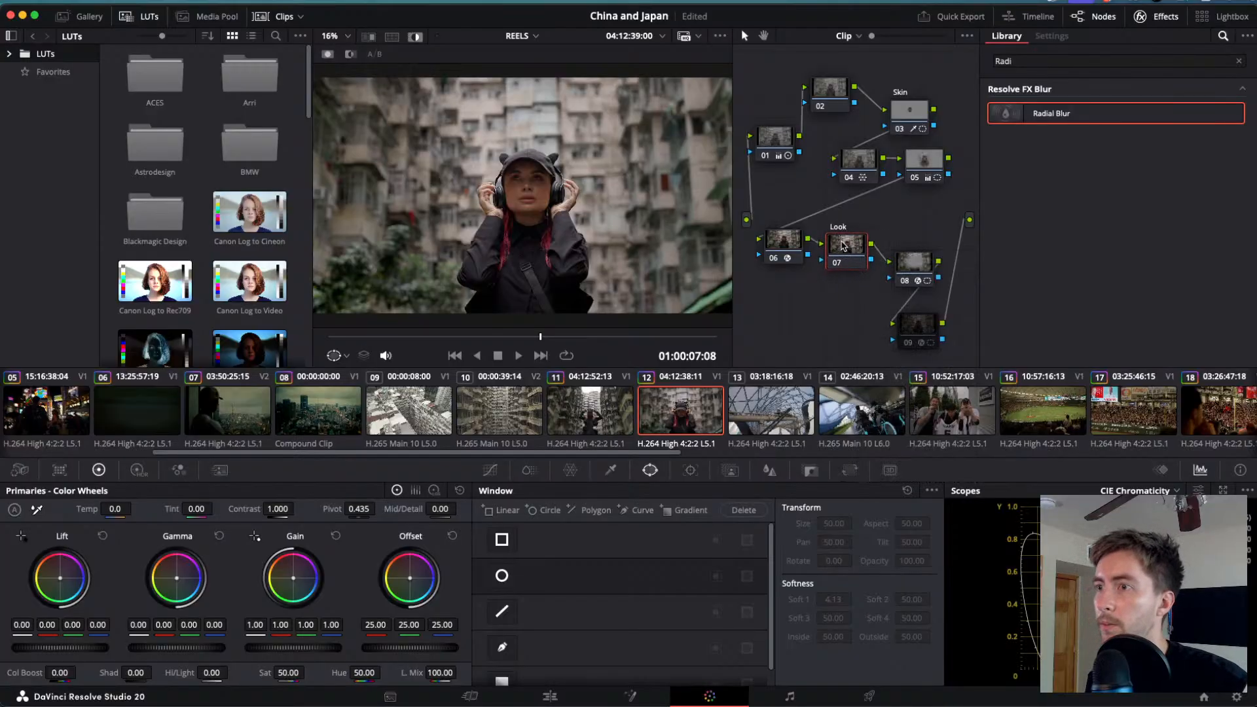
# - Try copying the Dehancer grade from clip 8's node 08 onto clip 12's Look node, and undo it
pyautogui.click(331, 417)
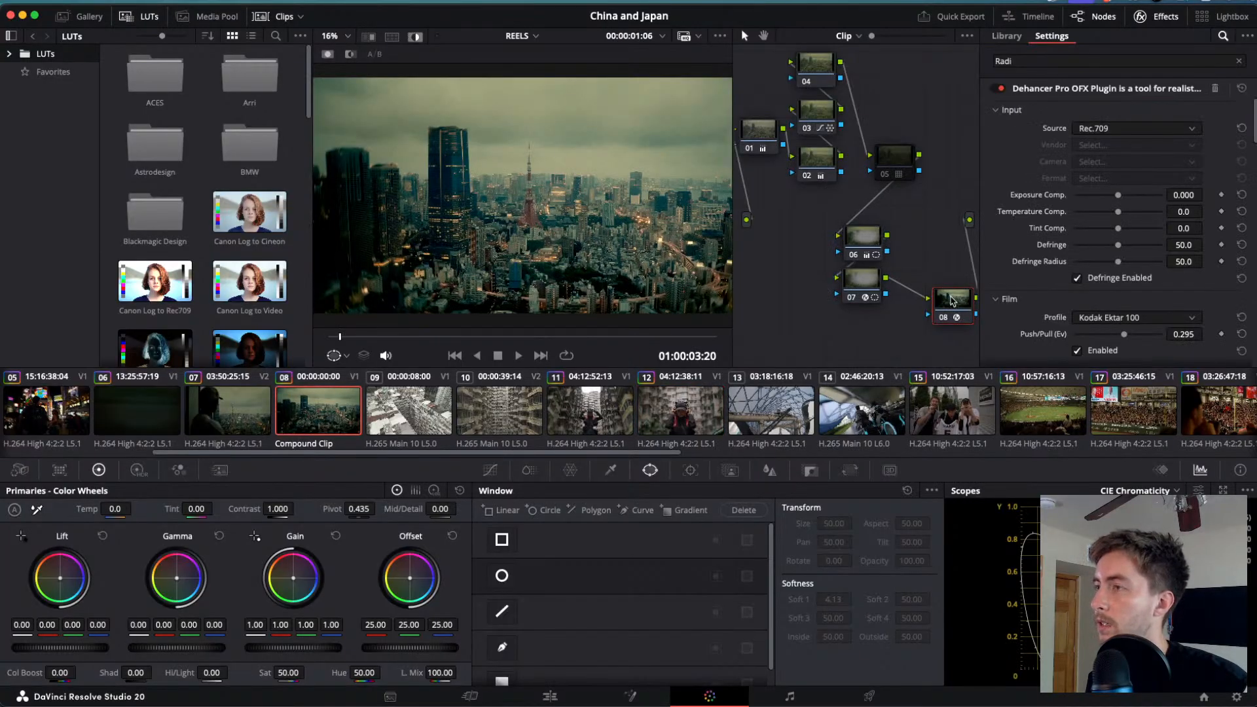
pyautogui.click(684, 407)
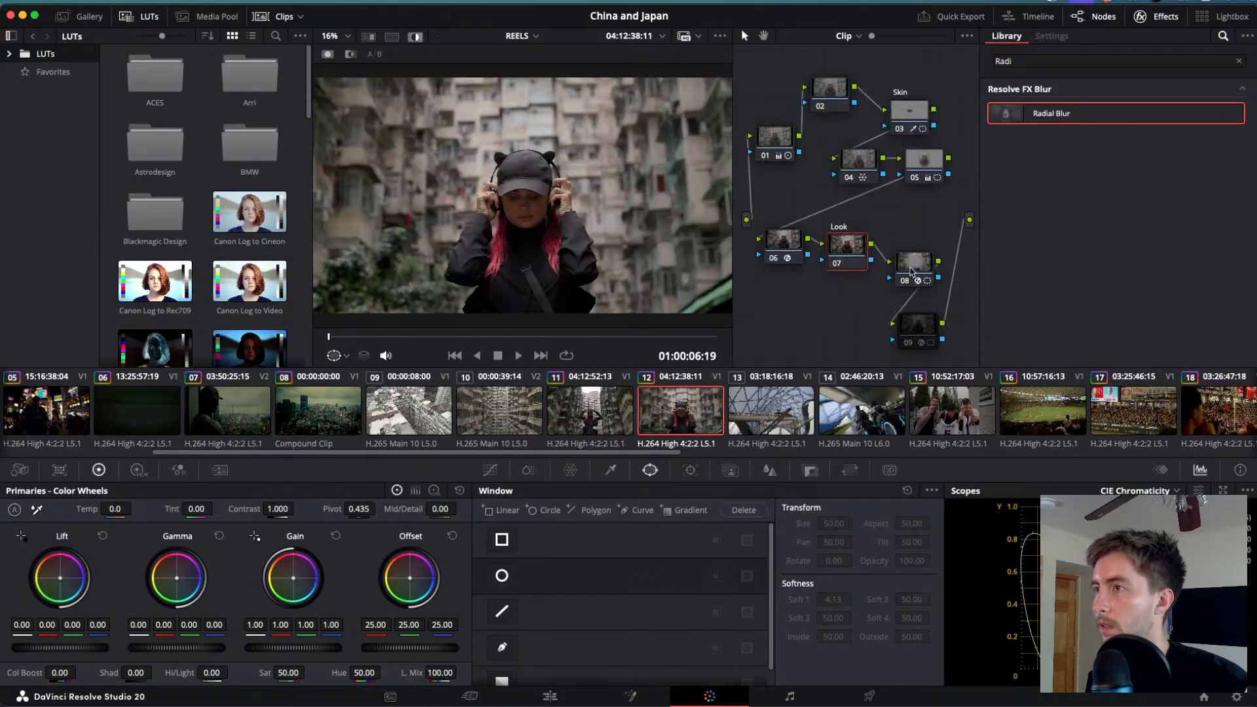
pyautogui.moveTo(842, 249); pyautogui.dragTo(842, 249)
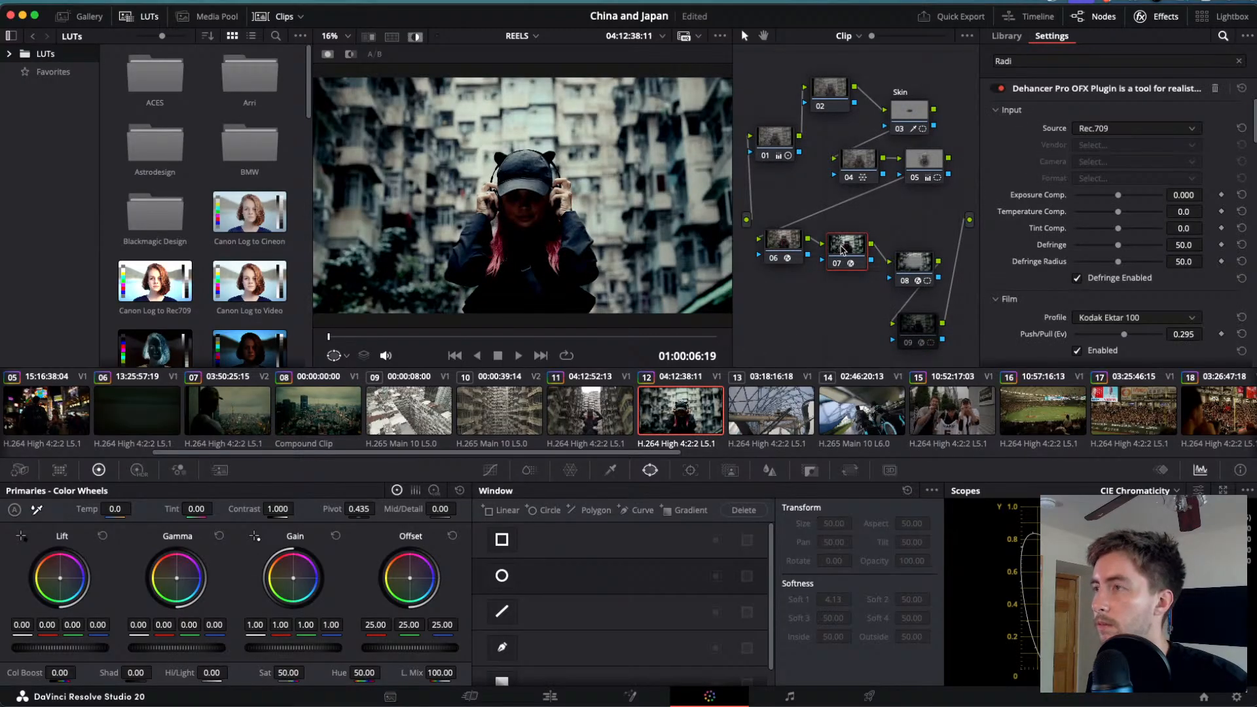
pyautogui.hotkey('ctrl', 'z')
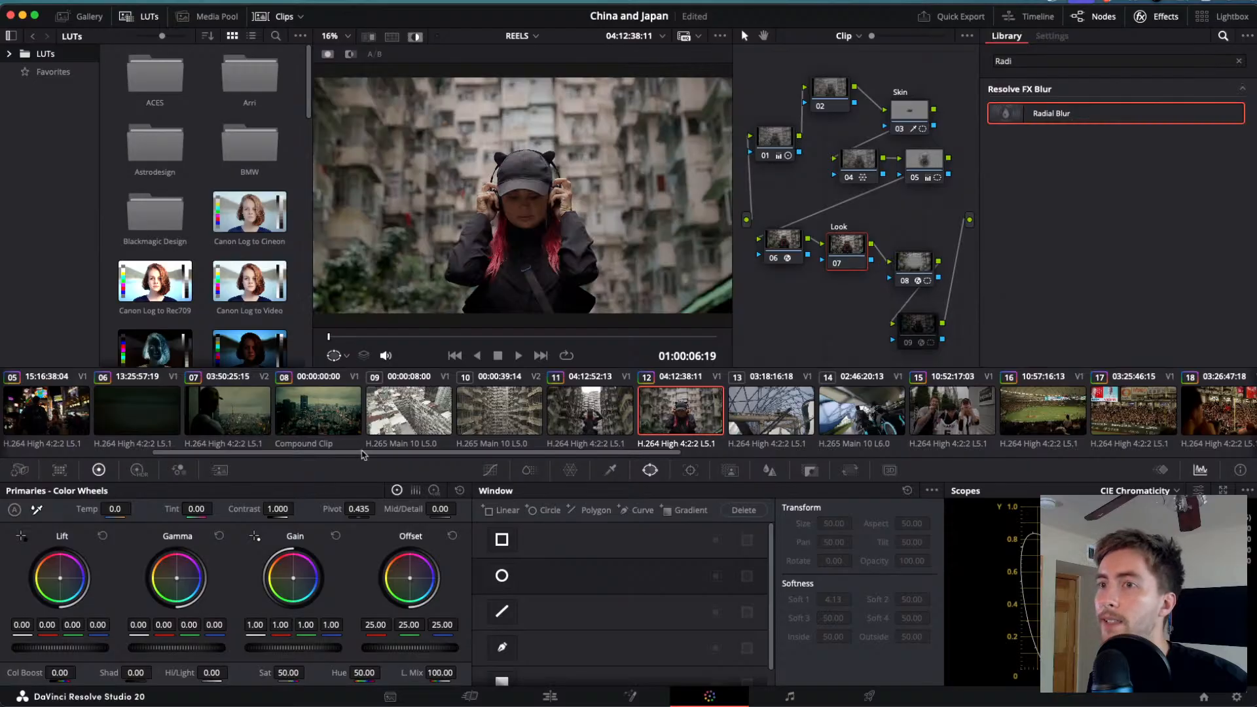
# - Copy the Dehancer grade from clip 2's node 09 onto the Look node of clip 12
pyautogui.hscroll(-5, 288, 411)
pyautogui.click(141, 414)
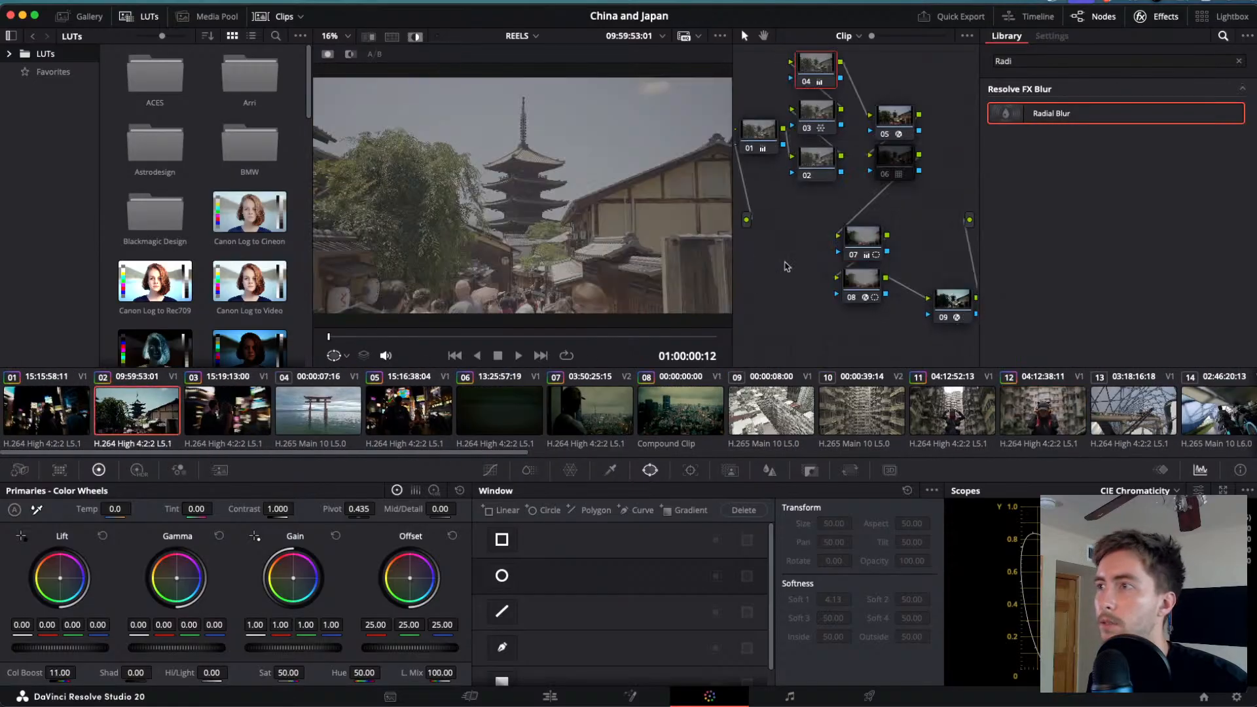
pyautogui.click(947, 299)
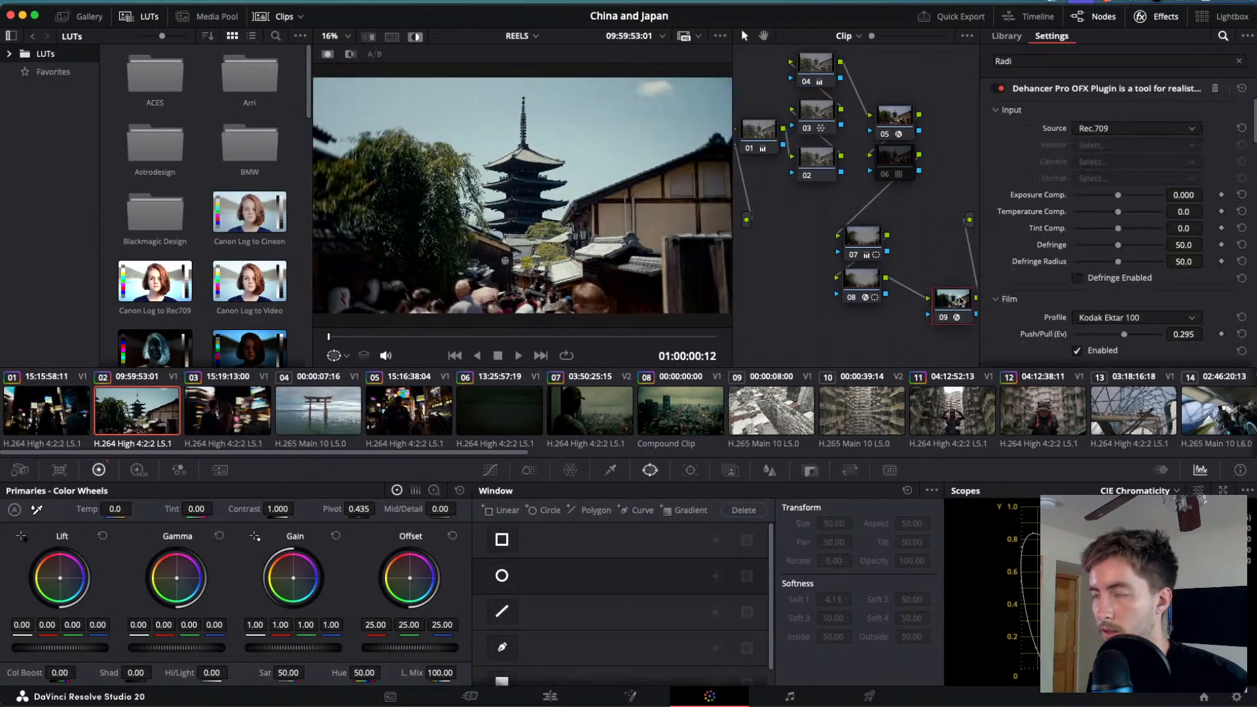
pyautogui.hscroll(4, 824, 393)
pyautogui.click(818, 393)
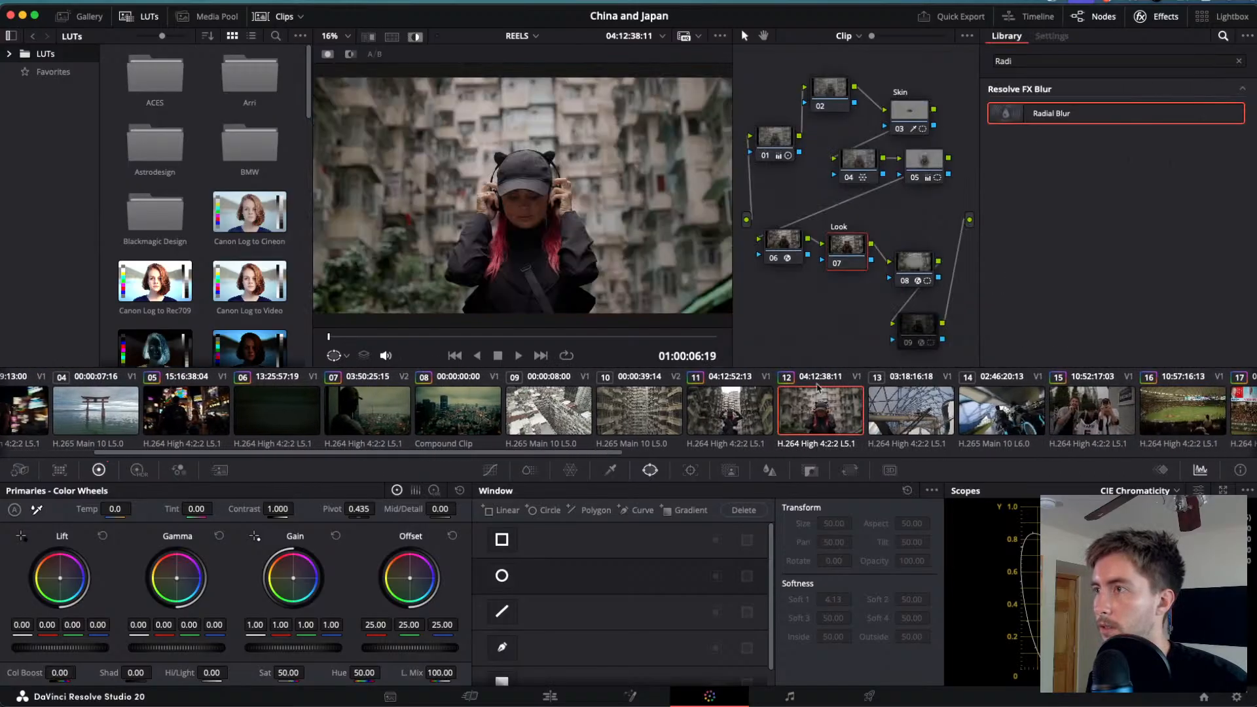
pyautogui.moveTo(845, 245); pyautogui.dragTo(844, 246)
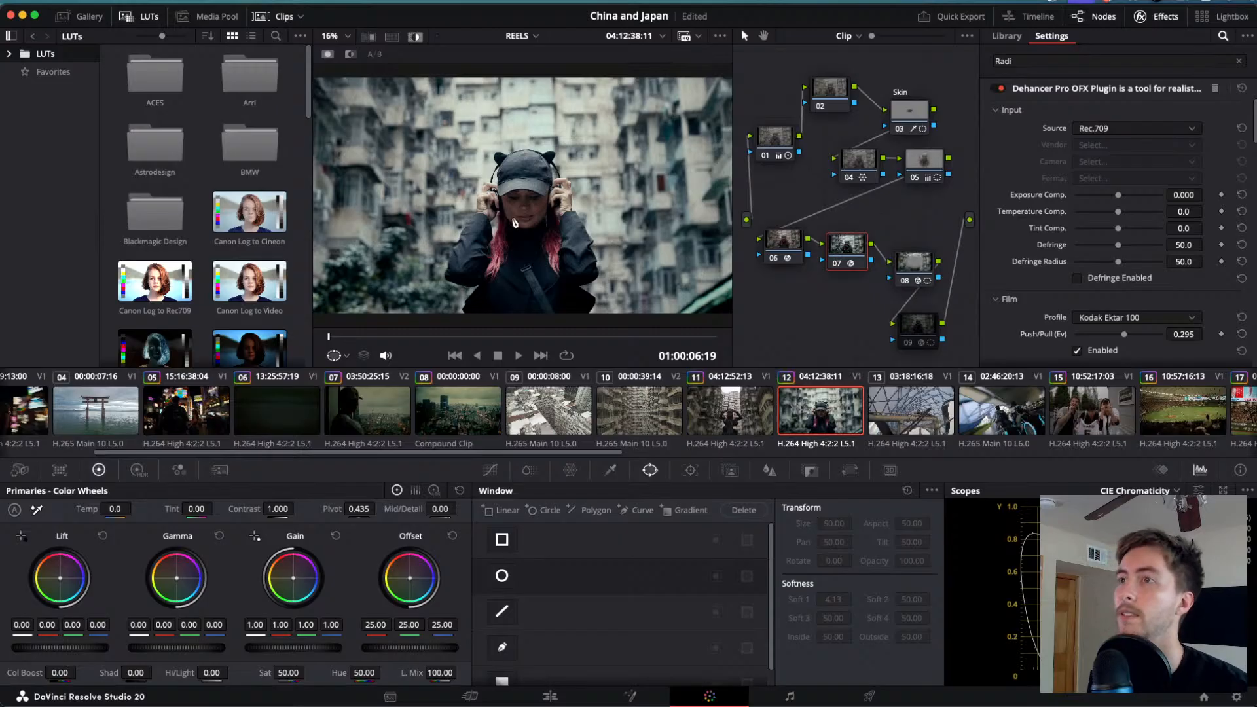
# - Add a layer node below node 07 and arrange its layer mixer between nodes 07 and 08 and node 10
pyautogui.scroll(3, 515, 223)
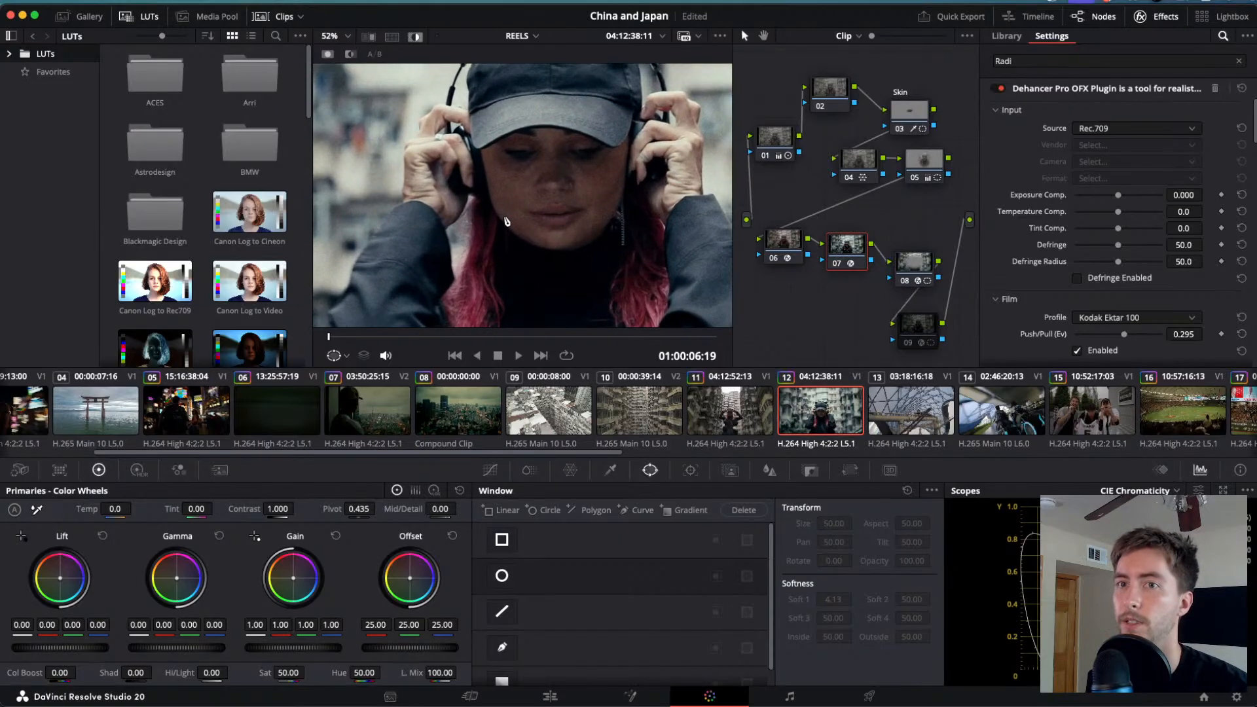
pyautogui.scroll(-3, 506, 221)
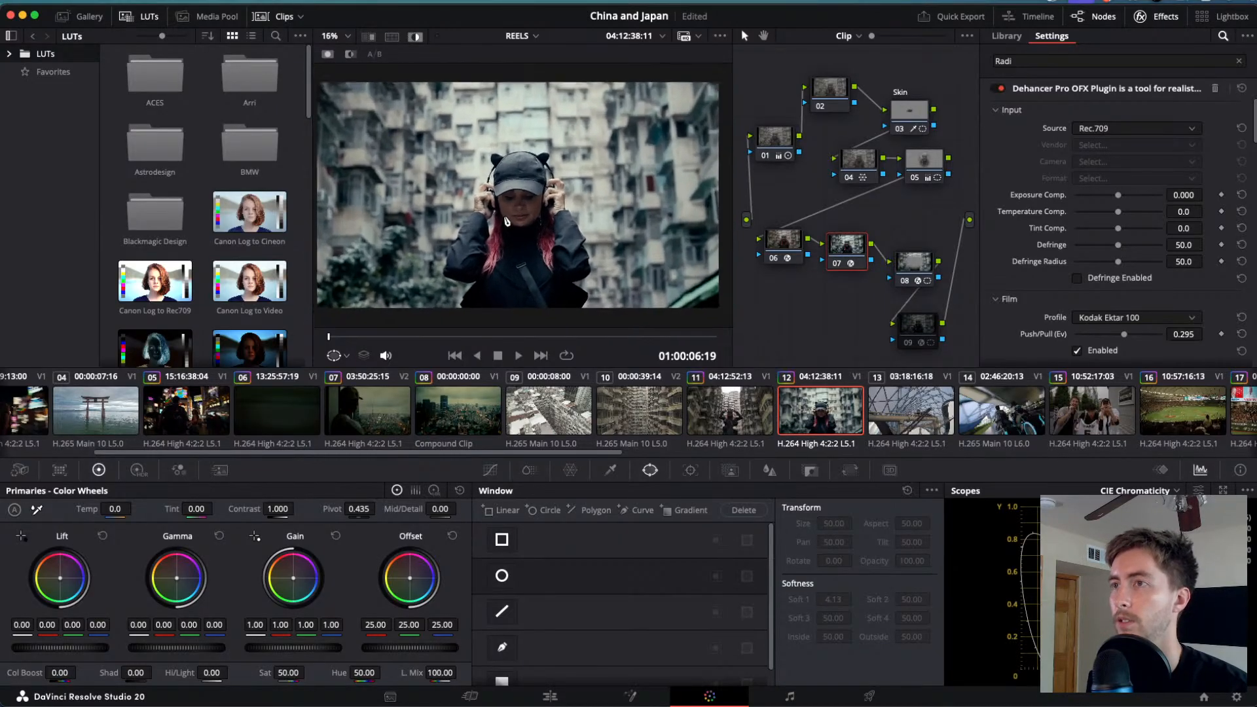
pyautogui.scroll(1, 506, 222)
pyautogui.scroll(1, 507, 221)
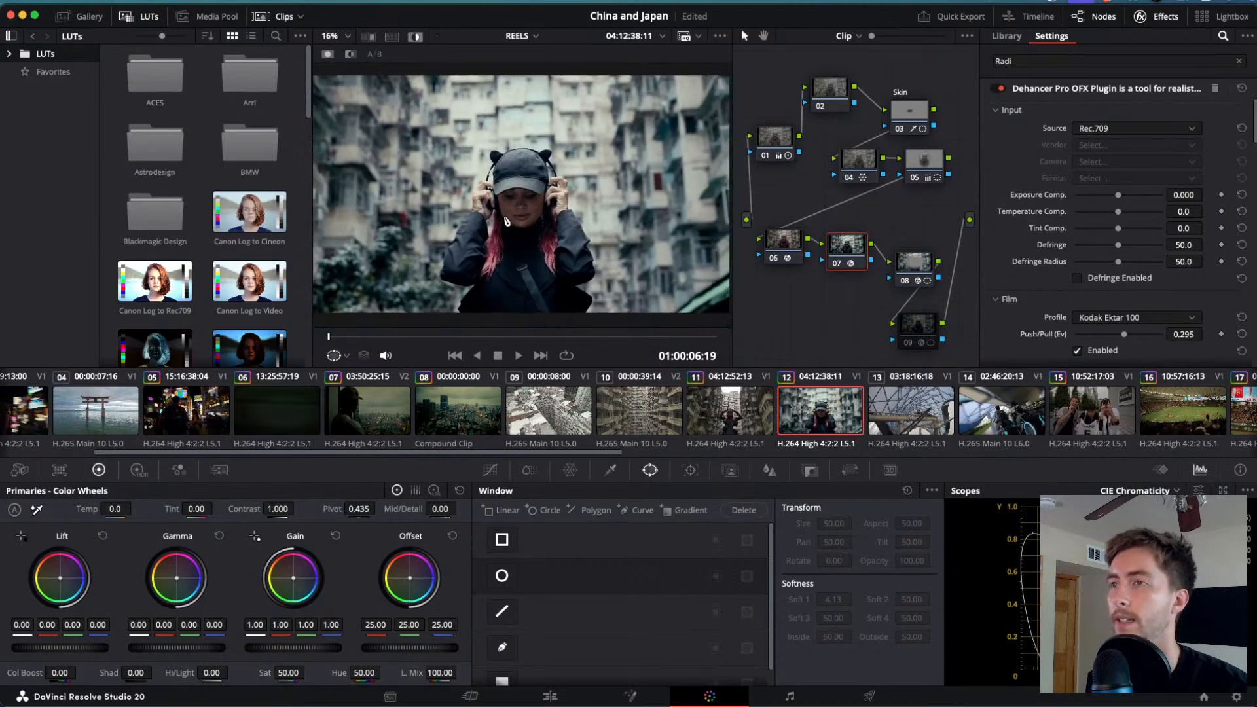
pyautogui.scroll(1, 507, 222)
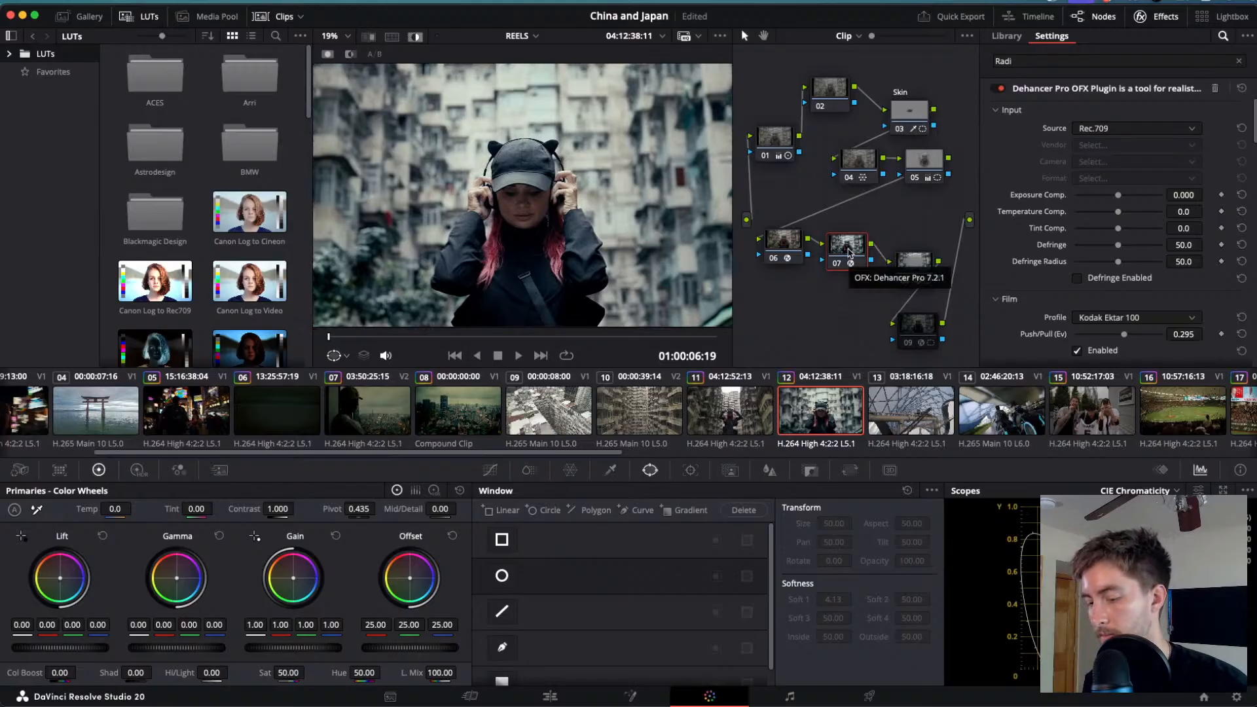
pyautogui.hotkey('alt', 's')
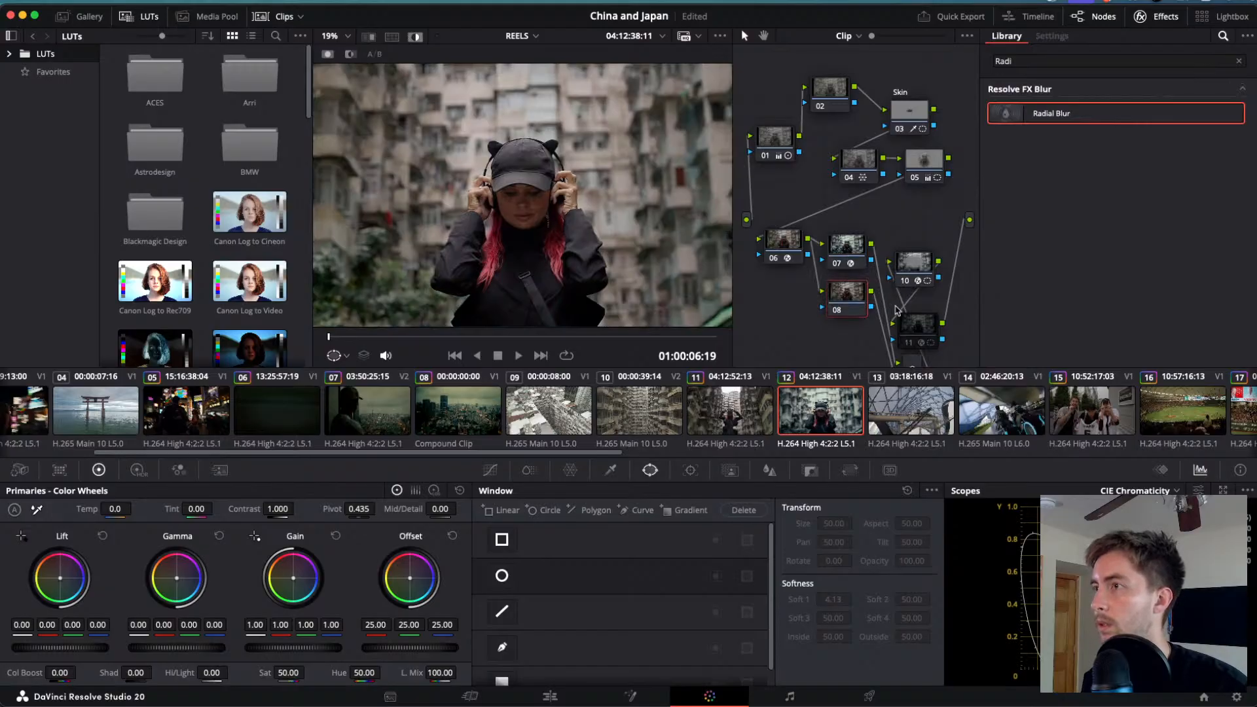
pyautogui.click(922, 320)
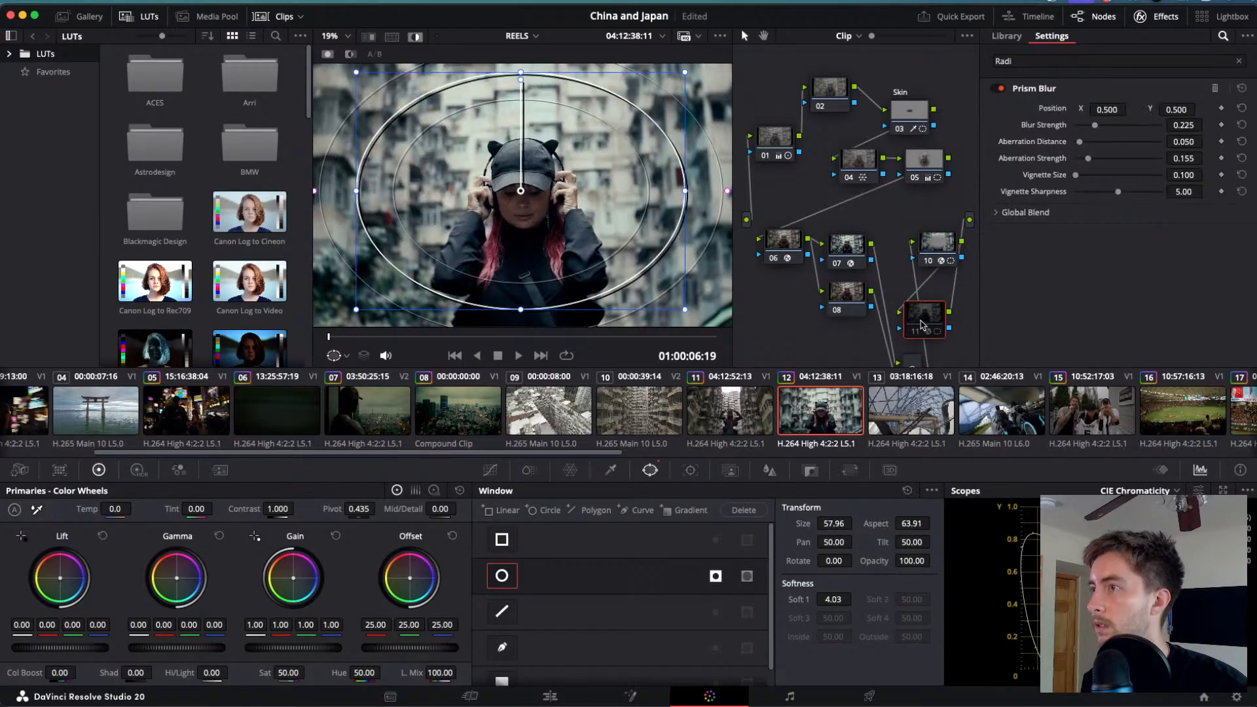
pyautogui.hotkey('shift', 's')
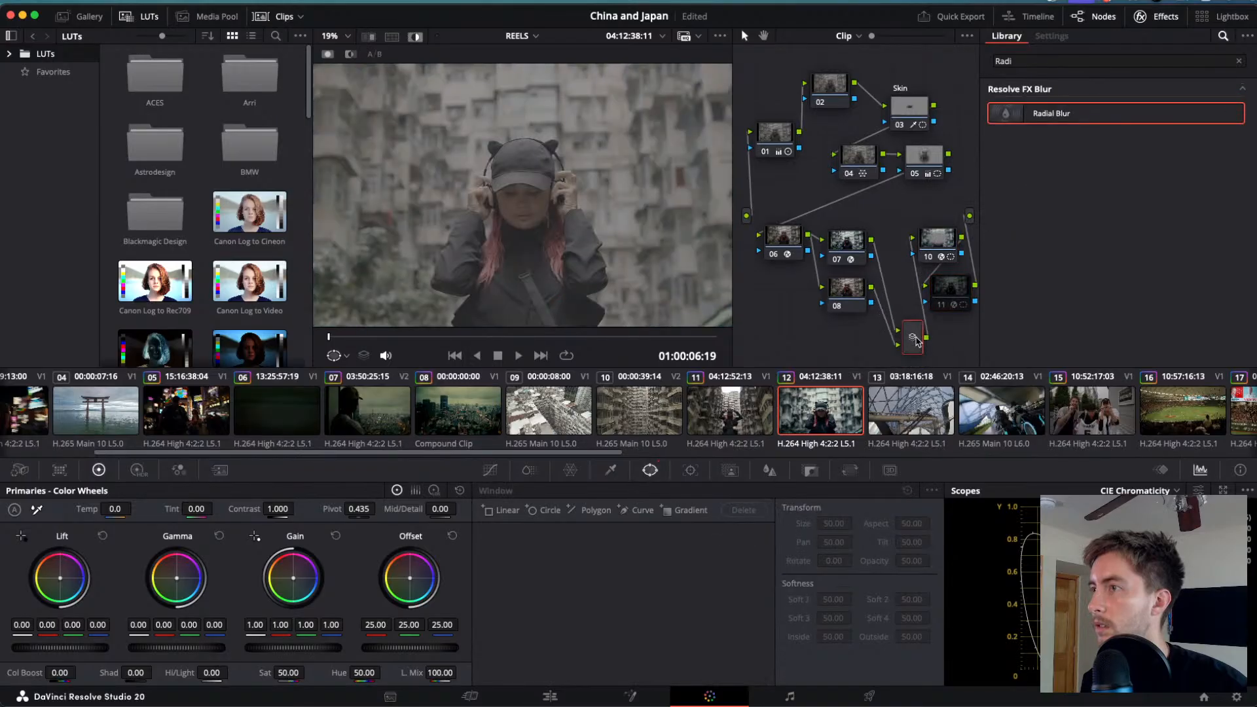
pyautogui.moveTo(916, 341); pyautogui.dragTo(900, 260)
# - Go through the nodes around the layer mixer and shift node 08 slightly closer to the mixer
pyautogui.click(857, 246)
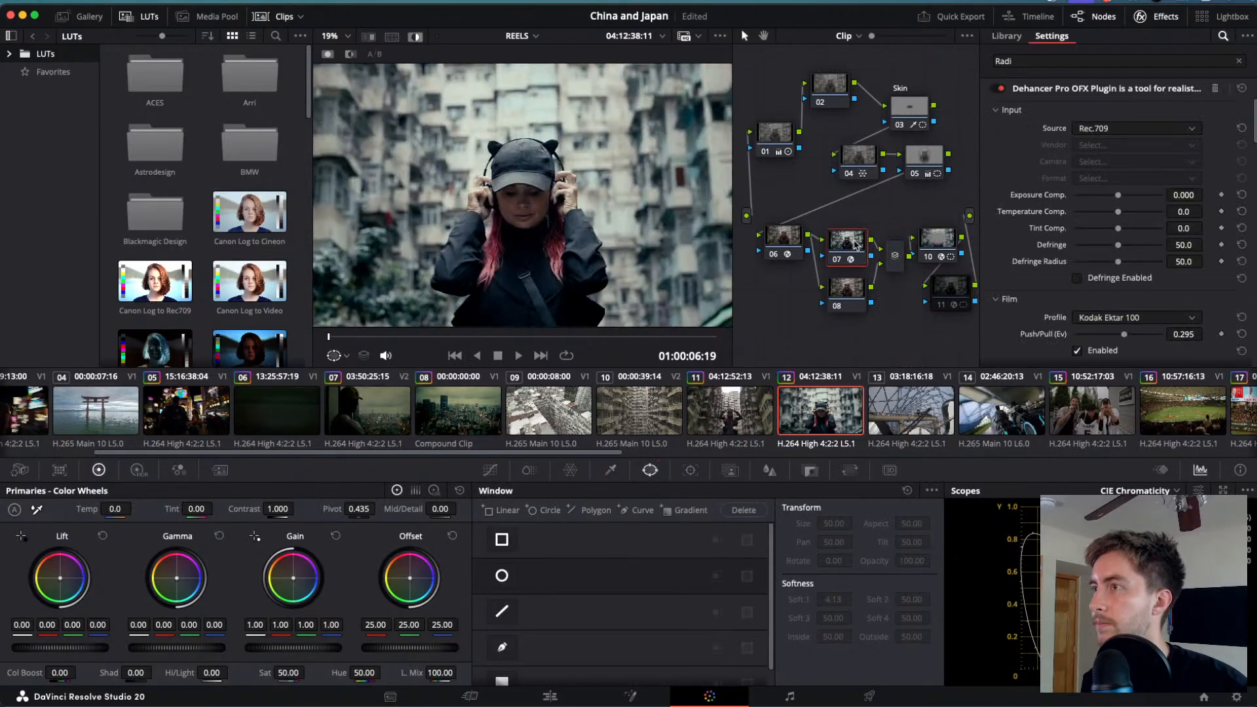
pyautogui.click(851, 298)
pyautogui.click(848, 249)
pyautogui.click(932, 242)
pyautogui.click(948, 287)
pyautogui.click(843, 234)
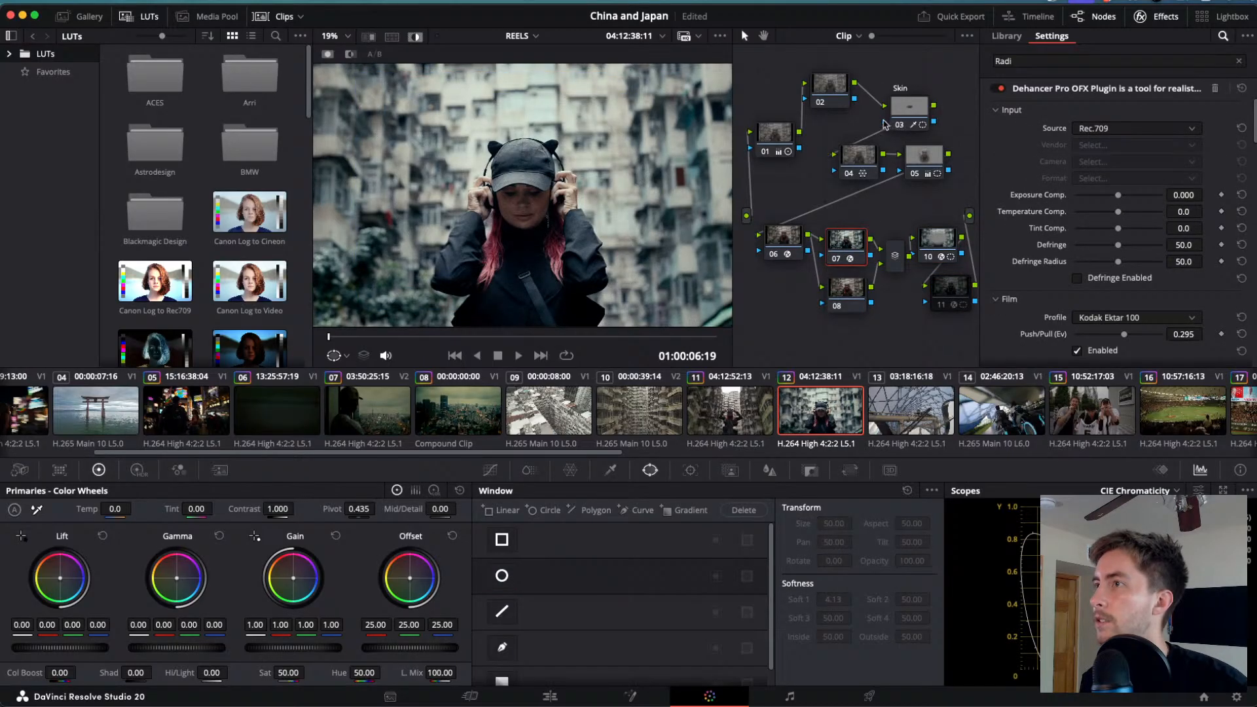
pyautogui.moveTo(873, 126); pyautogui.dragTo(827, 304)
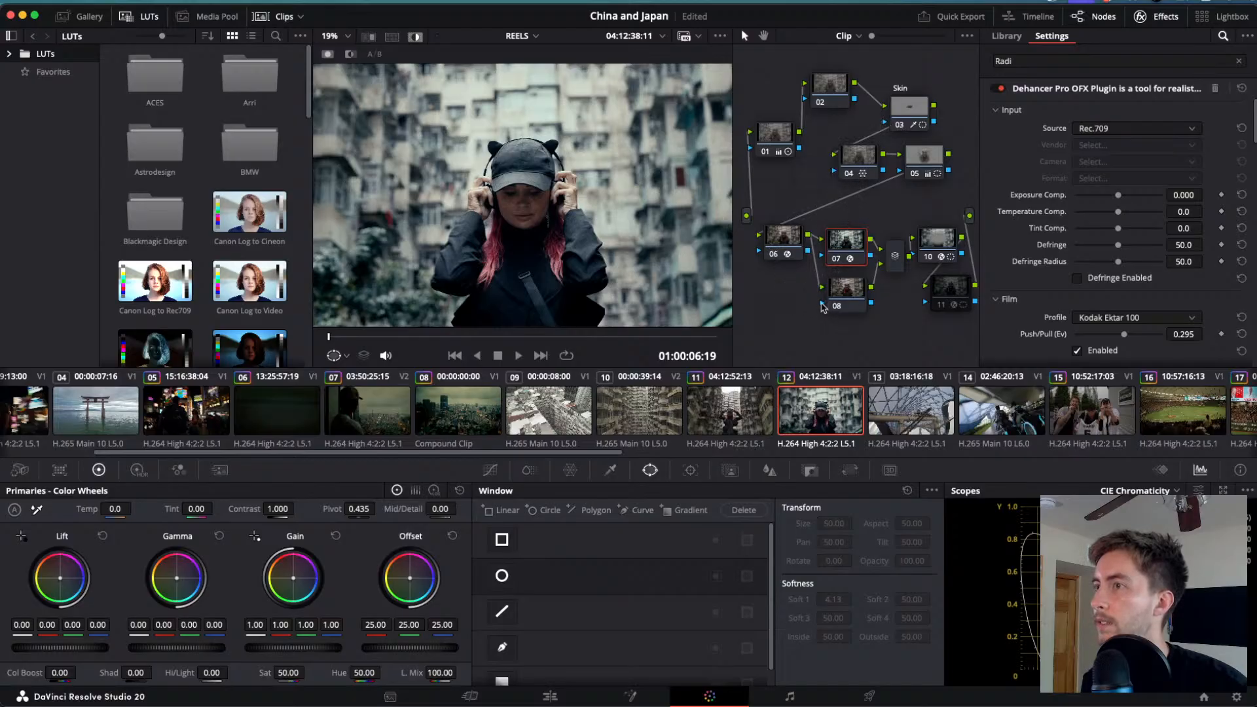
pyautogui.moveTo(842, 295); pyautogui.dragTo(855, 296)
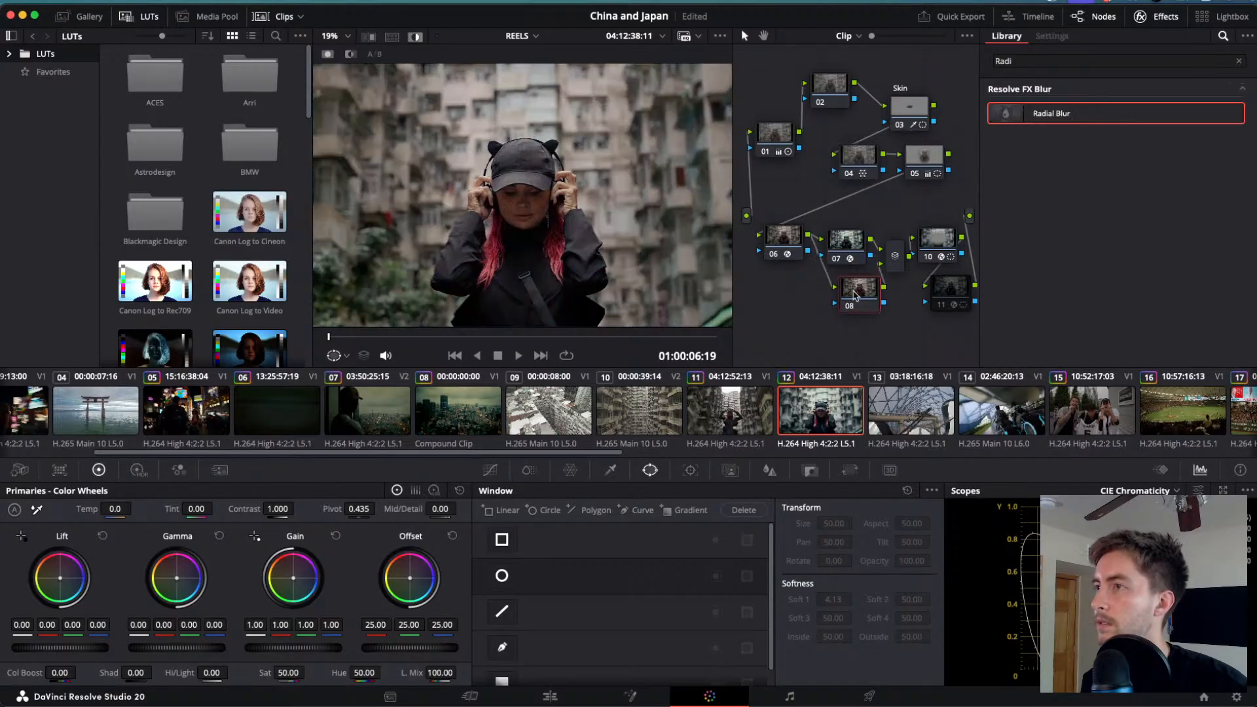
# - Connect the Skin node 03's alpha output to the alpha input of layer node 08 below the Dehancer node
pyautogui.click(845, 241)
pyautogui.rightClick(911, 110)
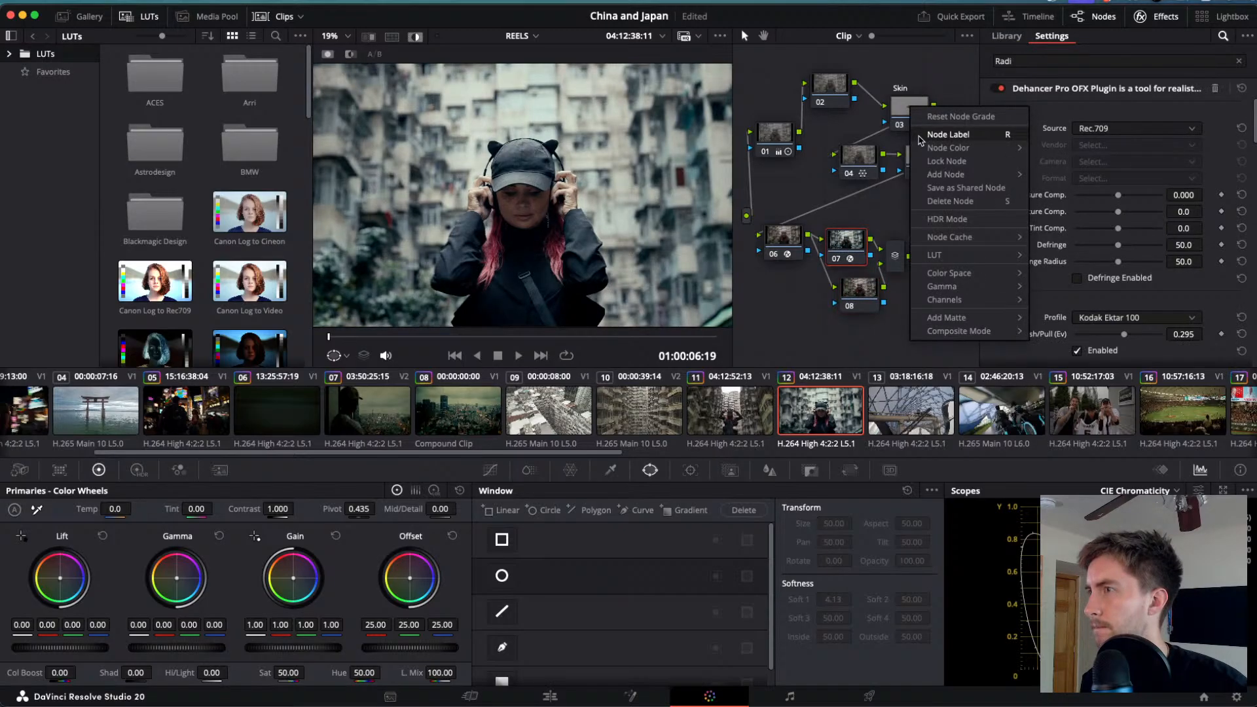
pyautogui.rightClick(833, 124)
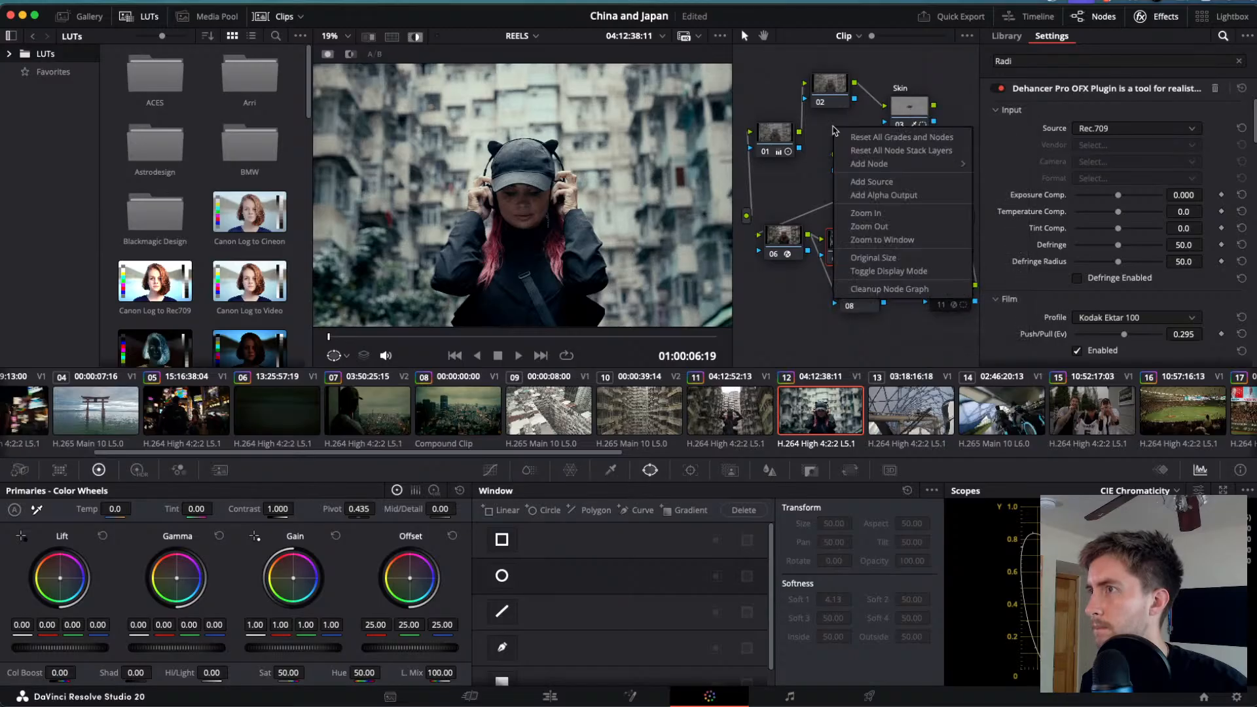
pyautogui.click(870, 195)
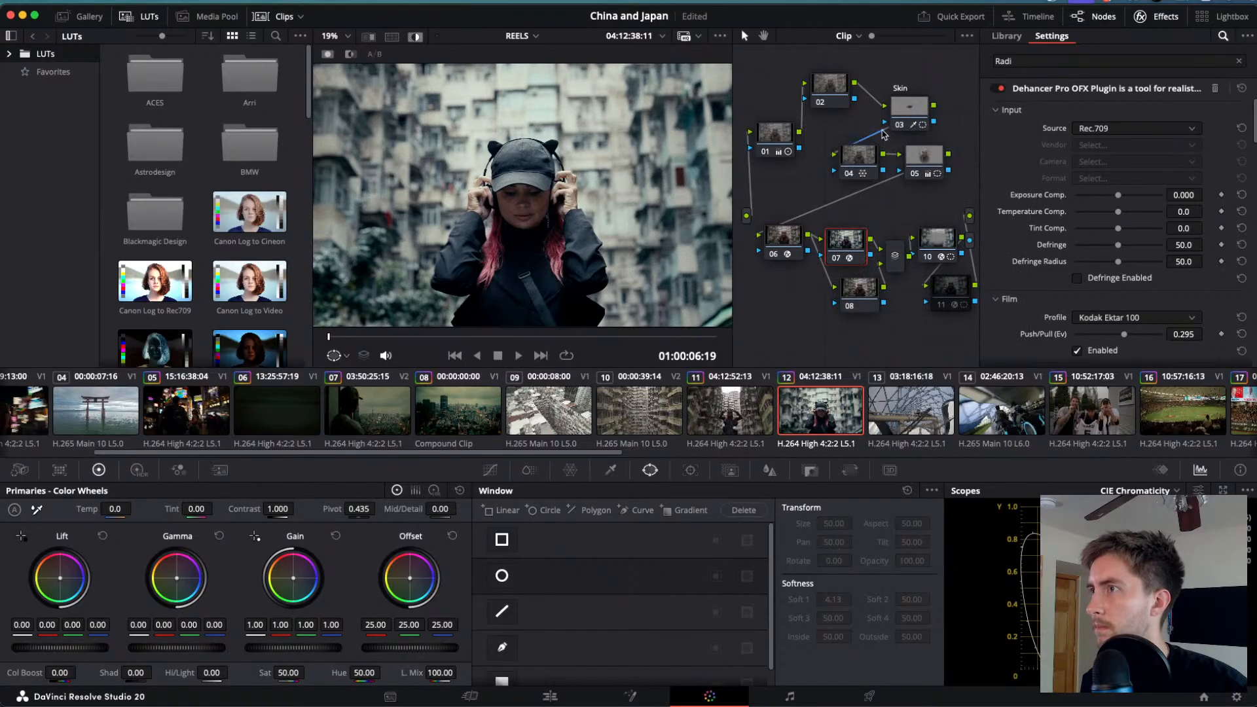
pyautogui.moveTo(805, 221); pyautogui.dragTo(824, 244)
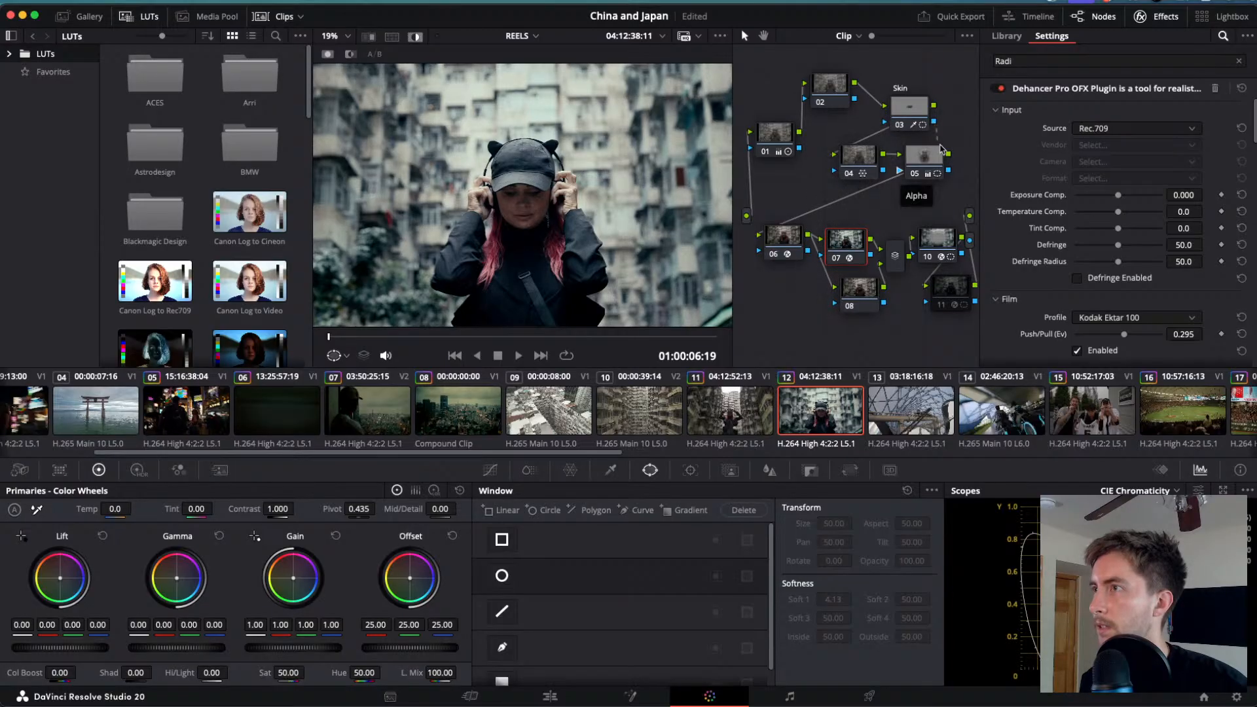
pyautogui.moveTo(947, 171); pyautogui.dragTo(844, 300)
pyautogui.click(833, 303)
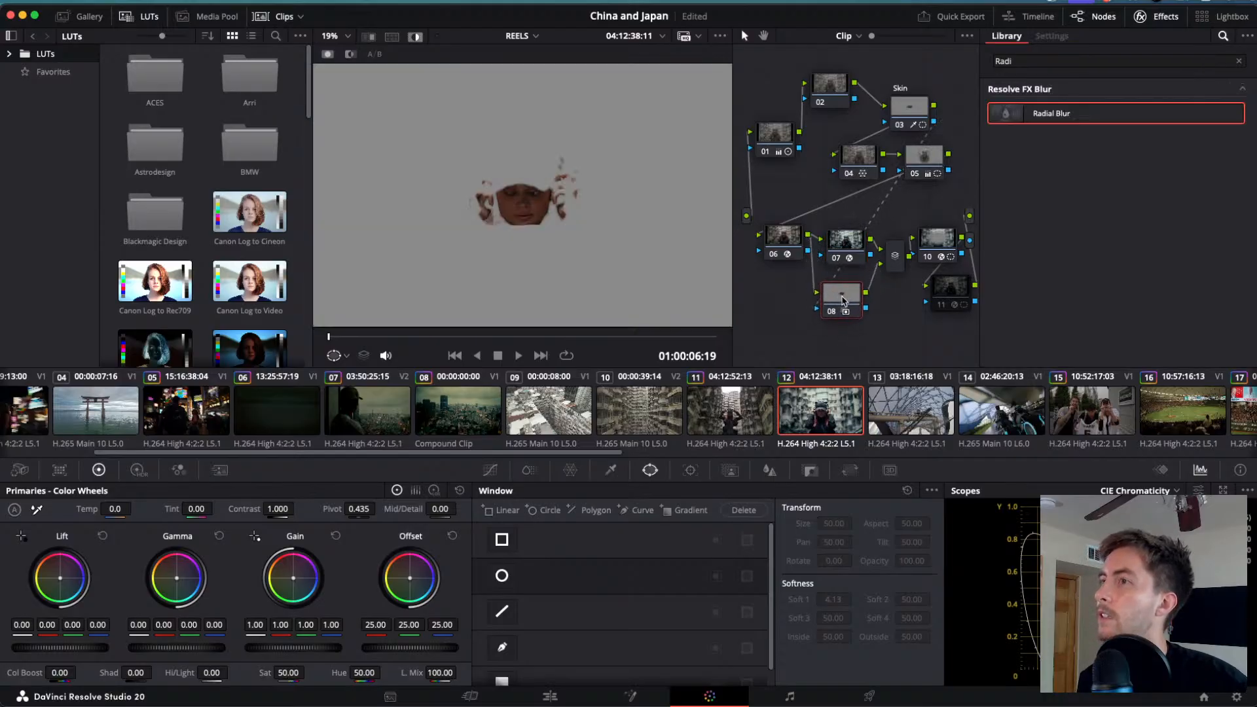
# - Shift the mixer up beside node 10 and go through nodes 07, 10 and 11
pyautogui.click(845, 244)
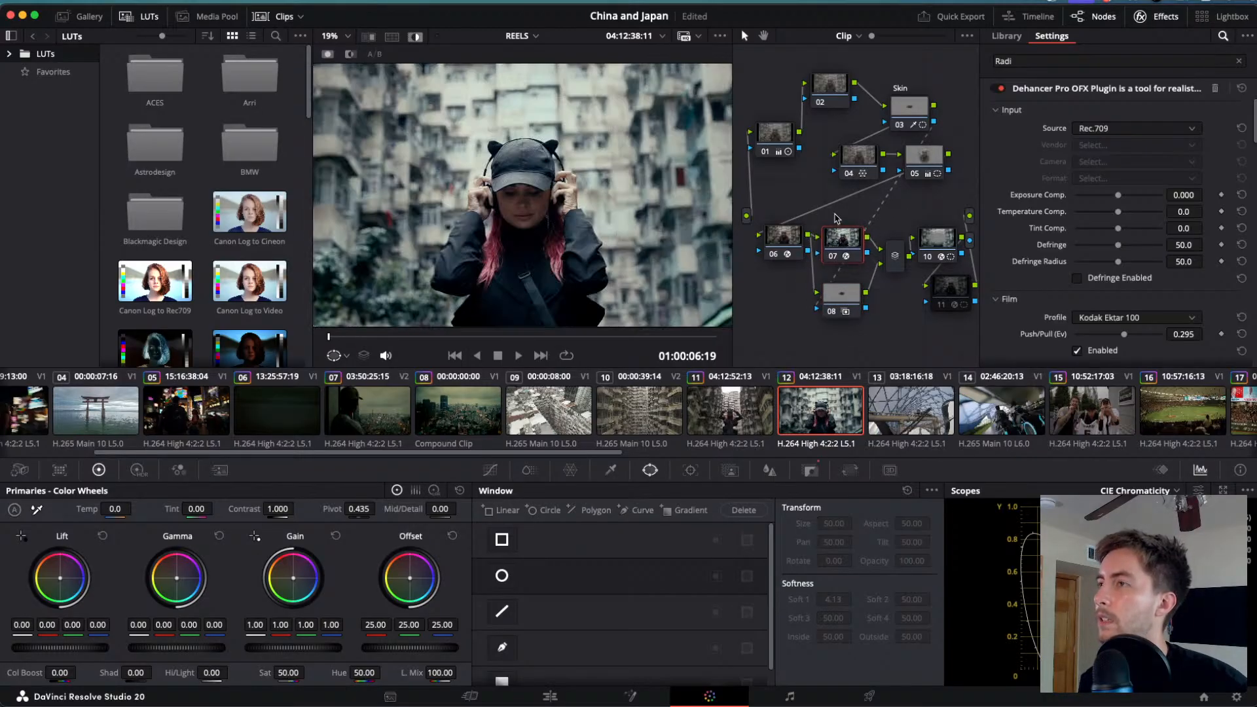
pyautogui.moveTo(895, 255); pyautogui.dragTo(894, 233)
pyautogui.click(836, 241)
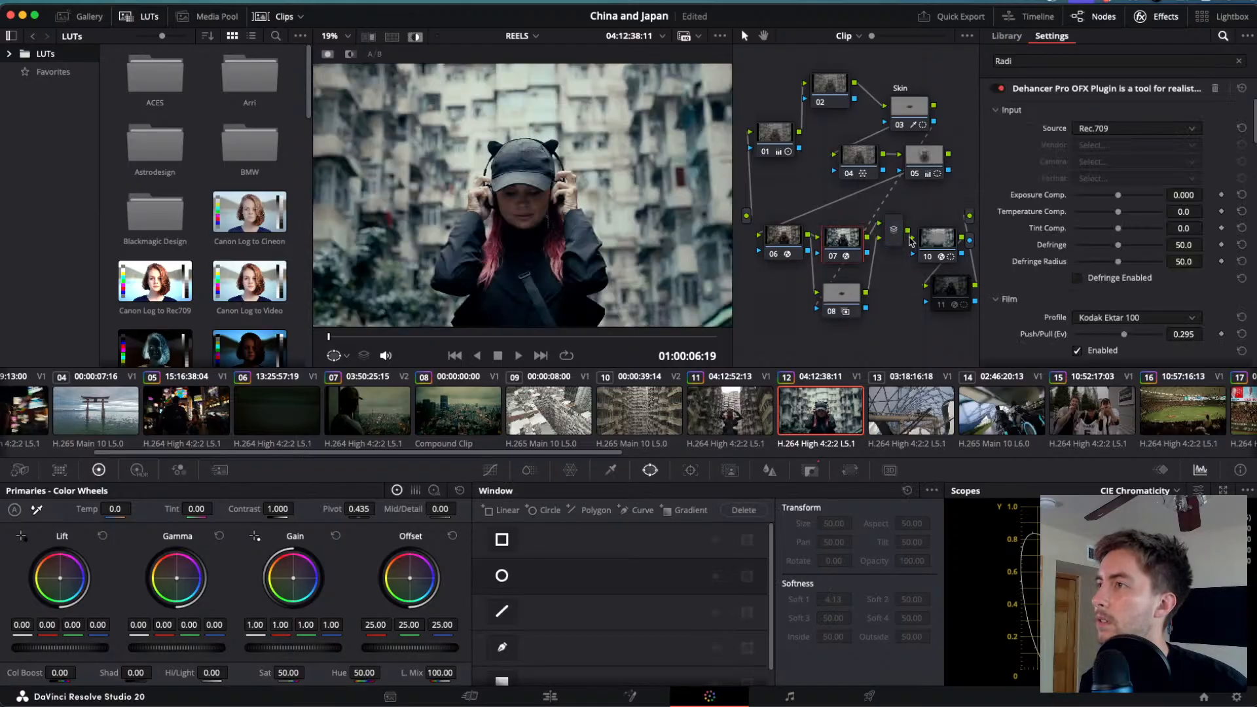
pyautogui.click(935, 242)
pyautogui.click(941, 280)
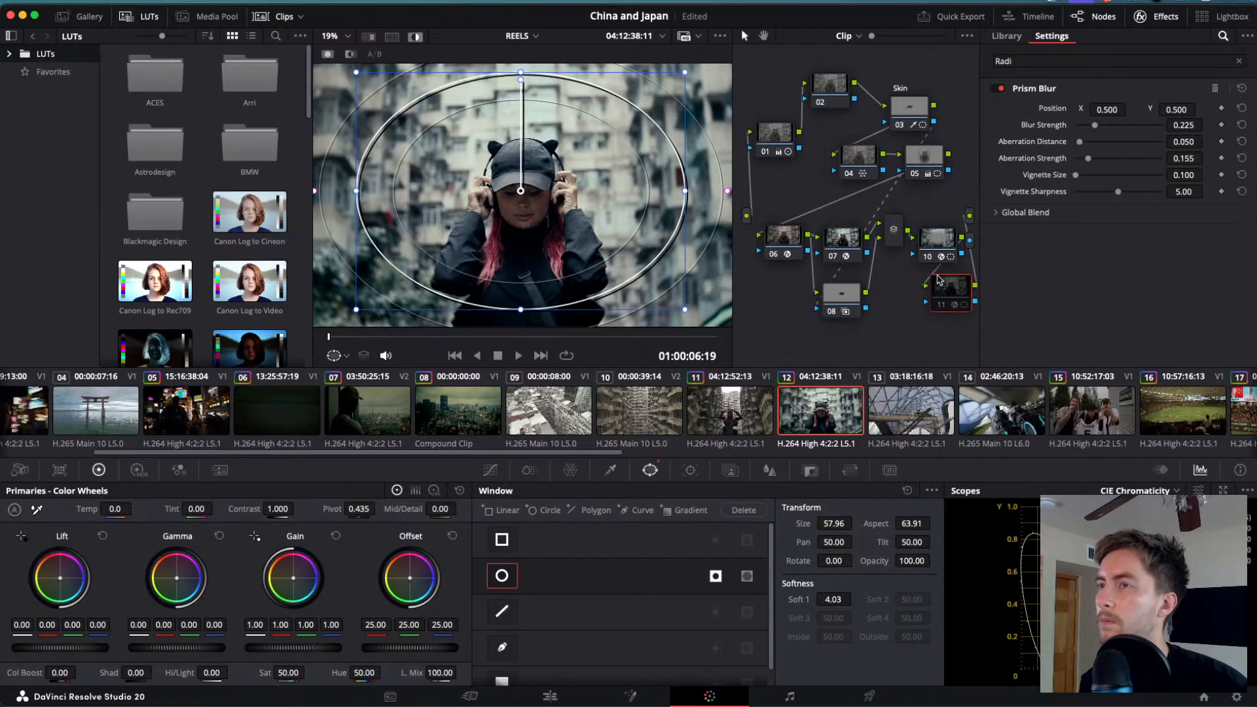
# - Rearrange the node graph with the mixer beside layer node 05 and the Skin node below node 08
pyautogui.moveTo(766, 234); pyautogui.dragTo(745, 252)
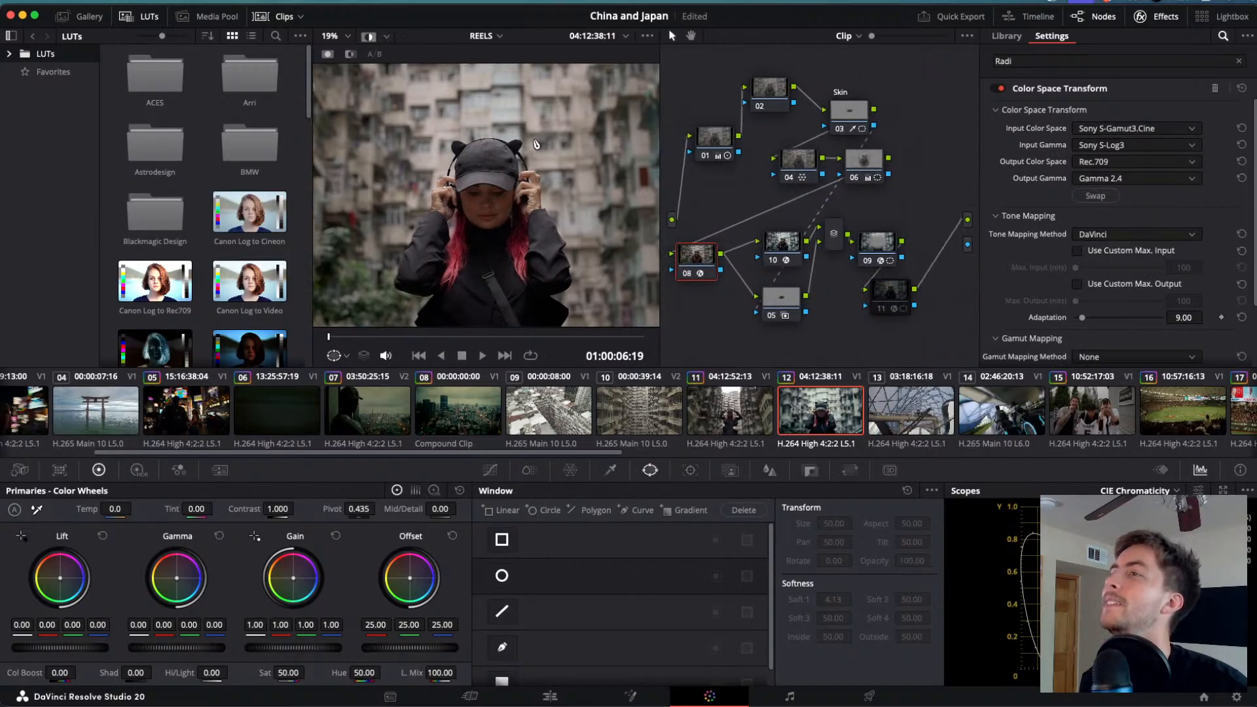
pyautogui.click(920, 310)
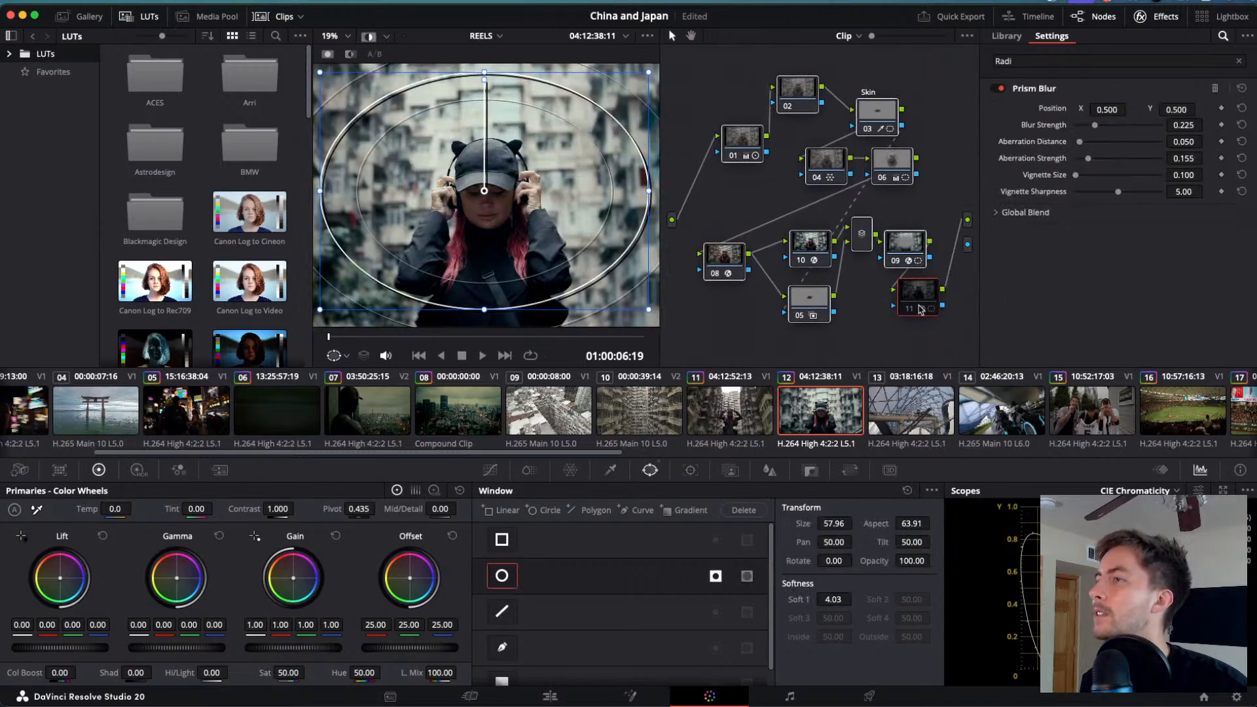
pyautogui.moveTo(873, 240); pyautogui.dragTo(873, 307)
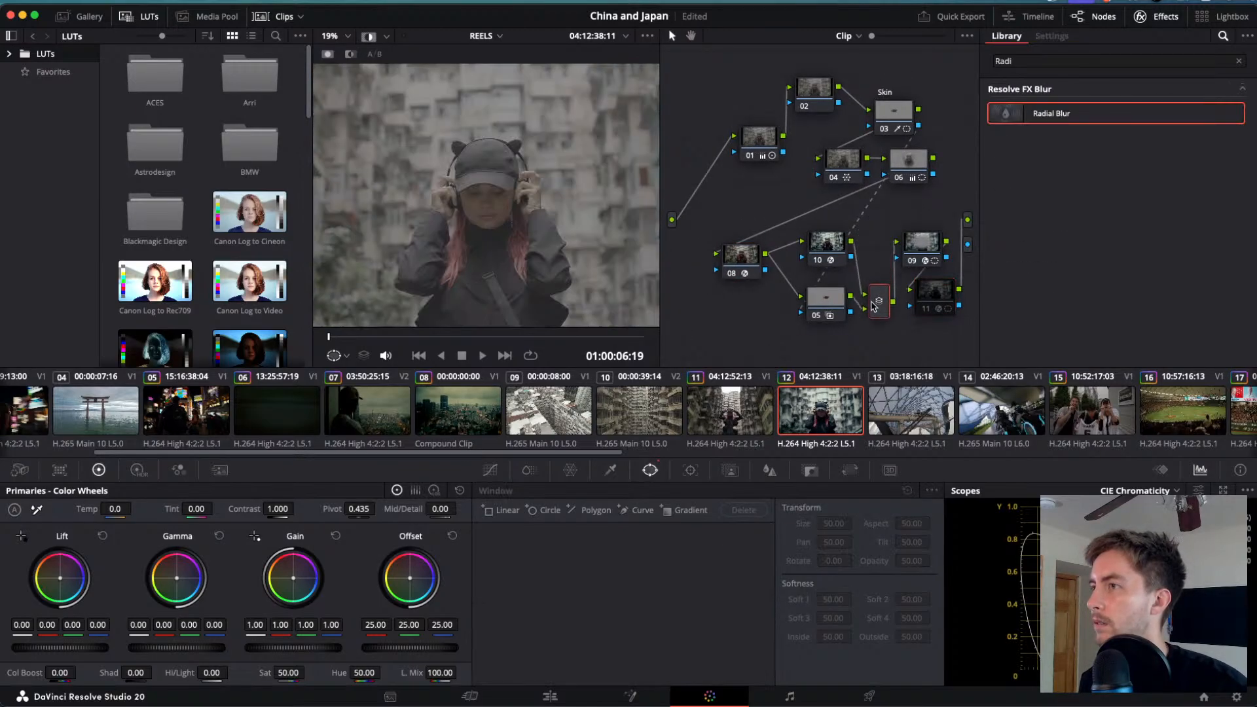
pyautogui.moveTo(833, 254)
pyautogui.mouseDown()
pyautogui.moveTo(841, 245)
pyautogui.moveTo(825, 249)
pyautogui.mouseUp()
pyautogui.moveTo(825, 298)
pyautogui.mouseDown()
pyautogui.moveTo(782, 305)
pyautogui.moveTo(822, 291)
pyautogui.mouseUp()
pyautogui.moveTo(891, 116); pyautogui.dragTo(690, 337)
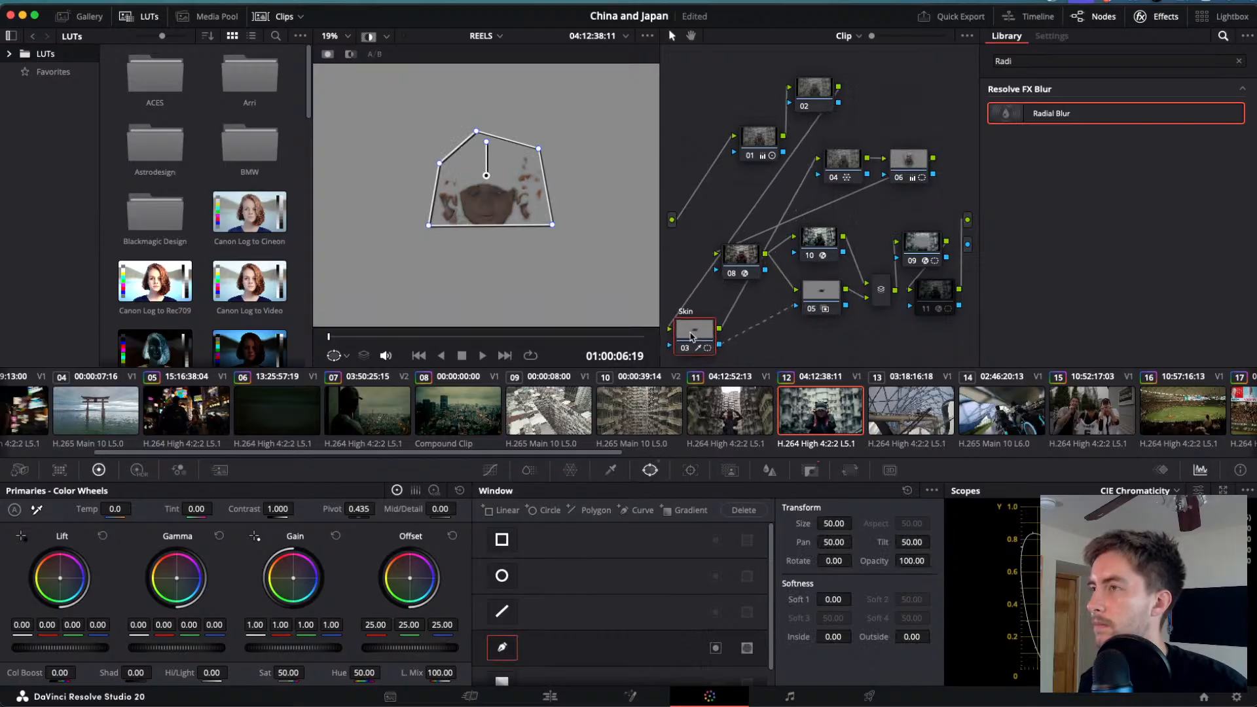
# - Extend the two lower corners of the Skin node's polygon window further down and switch off the highlight view
pyautogui.moveTo(553, 225); pyautogui.dragTo(553, 241)
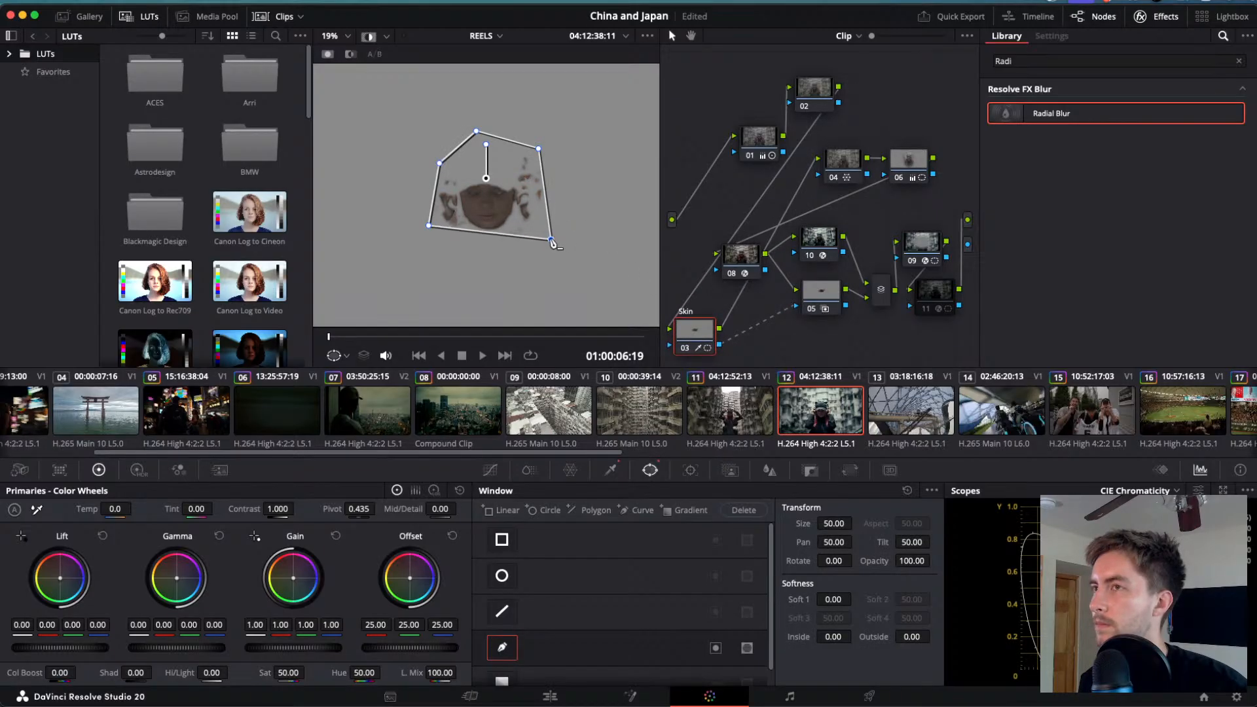
pyautogui.moveTo(429, 226); pyautogui.dragTo(426, 242)
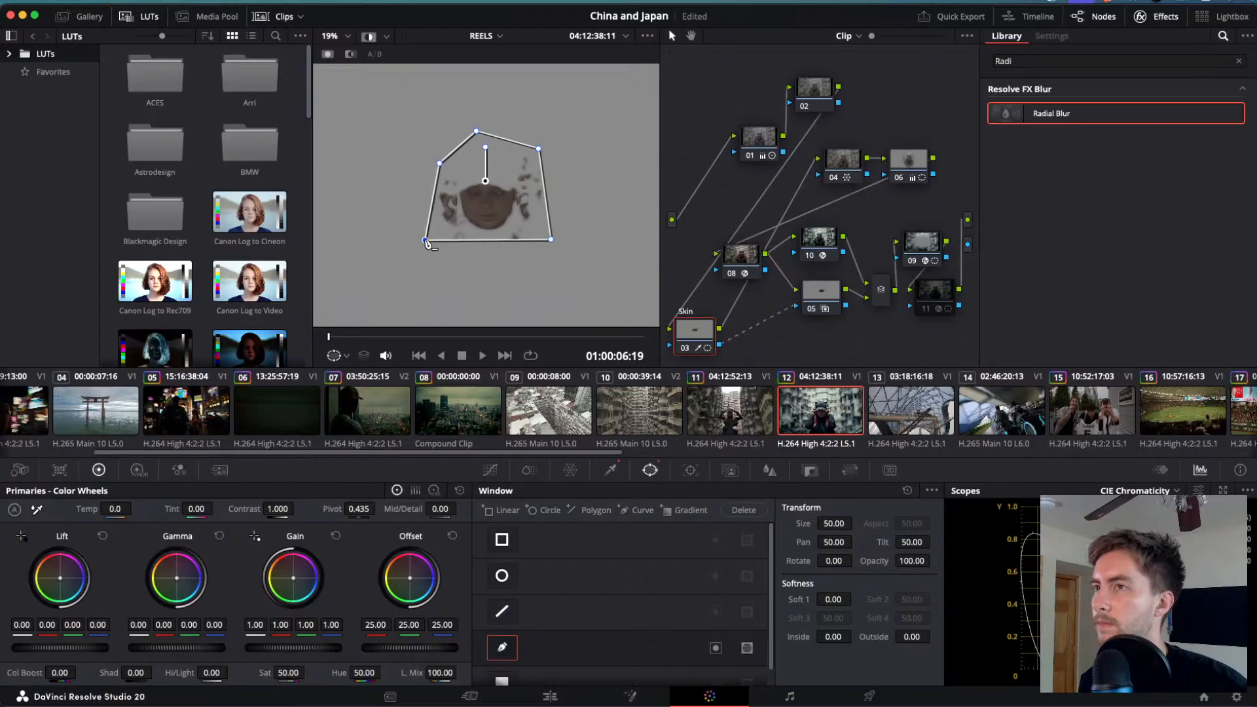
pyautogui.click(821, 251)
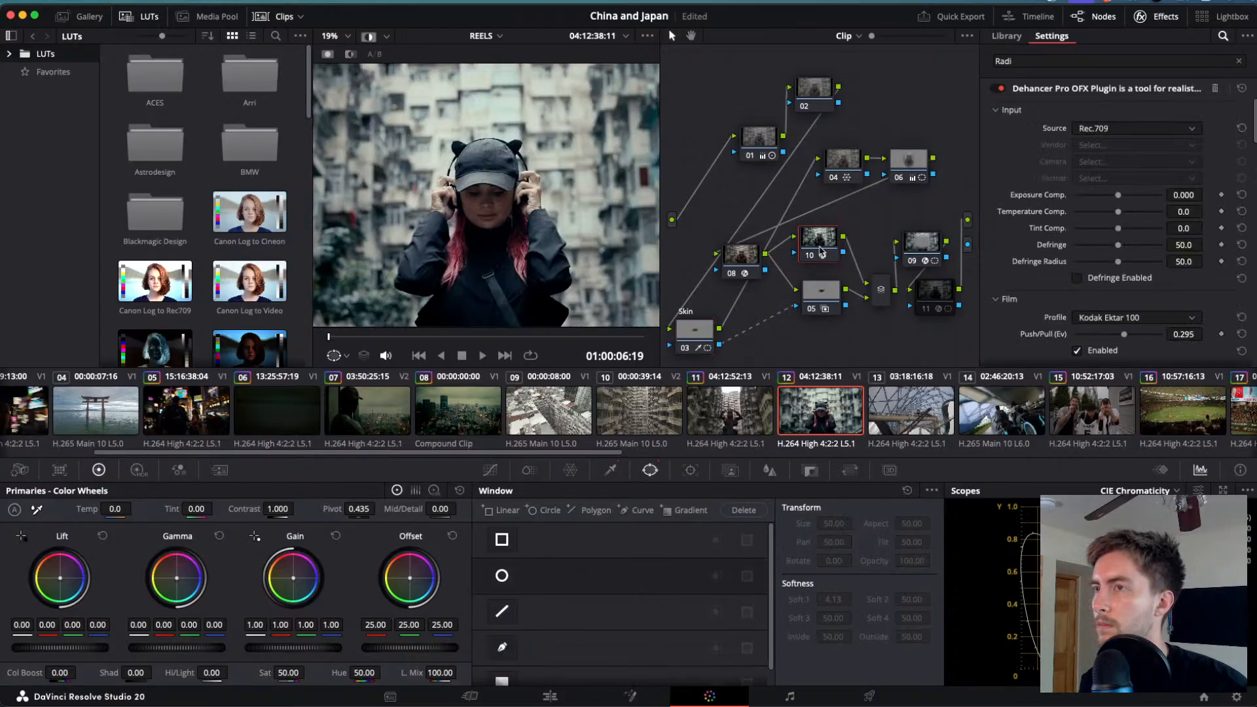
pyautogui.click(694, 327)
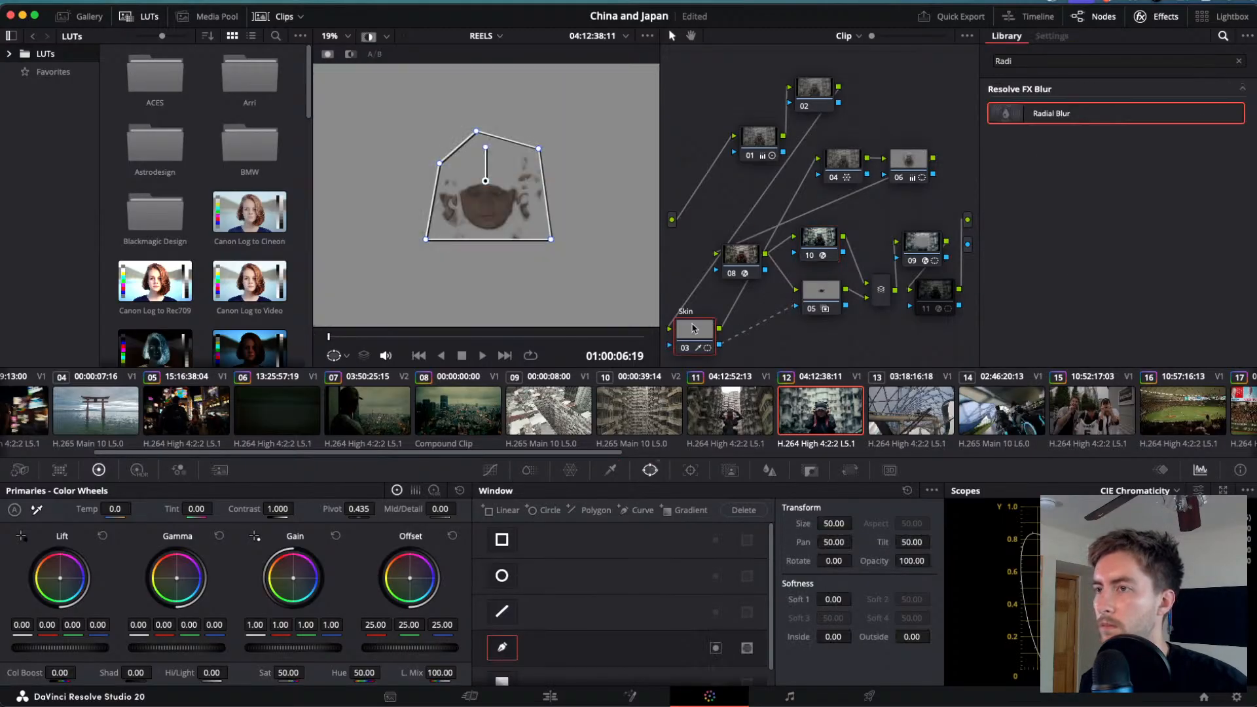
pyautogui.click(369, 37)
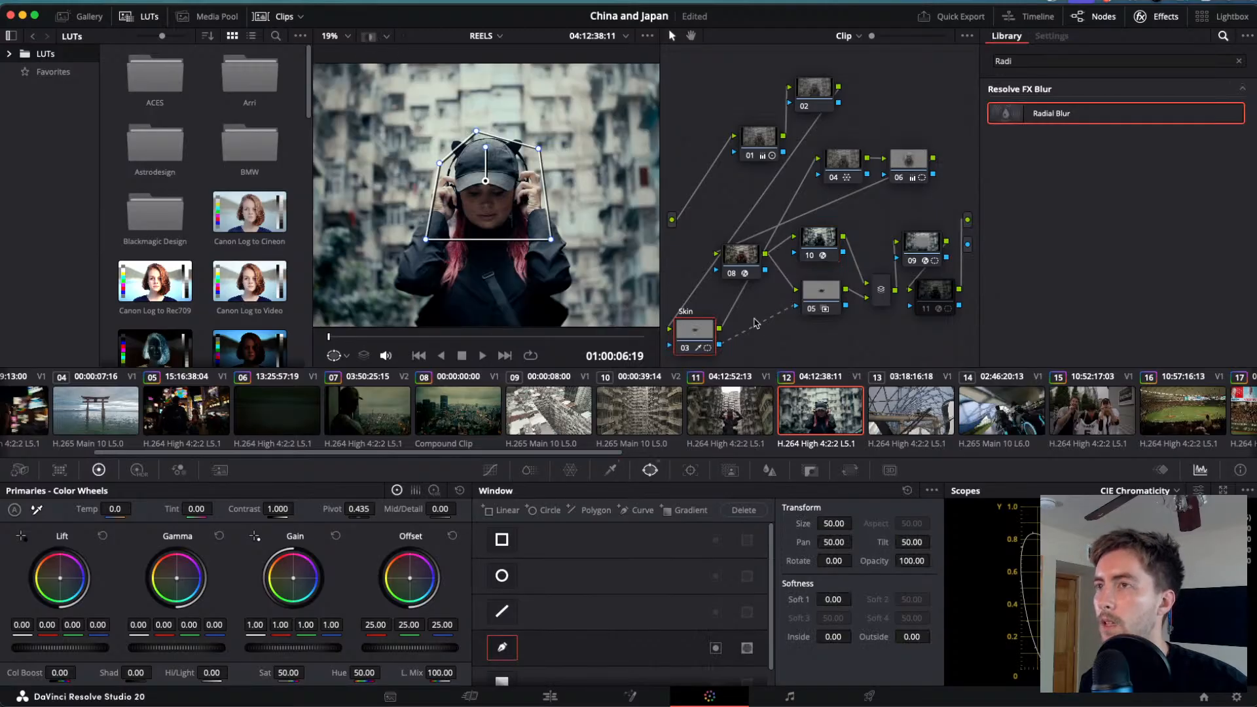
# - Compare the picture with the Skin node 03 repeatedly disabled and enabled
pyautogui.click(751, 260)
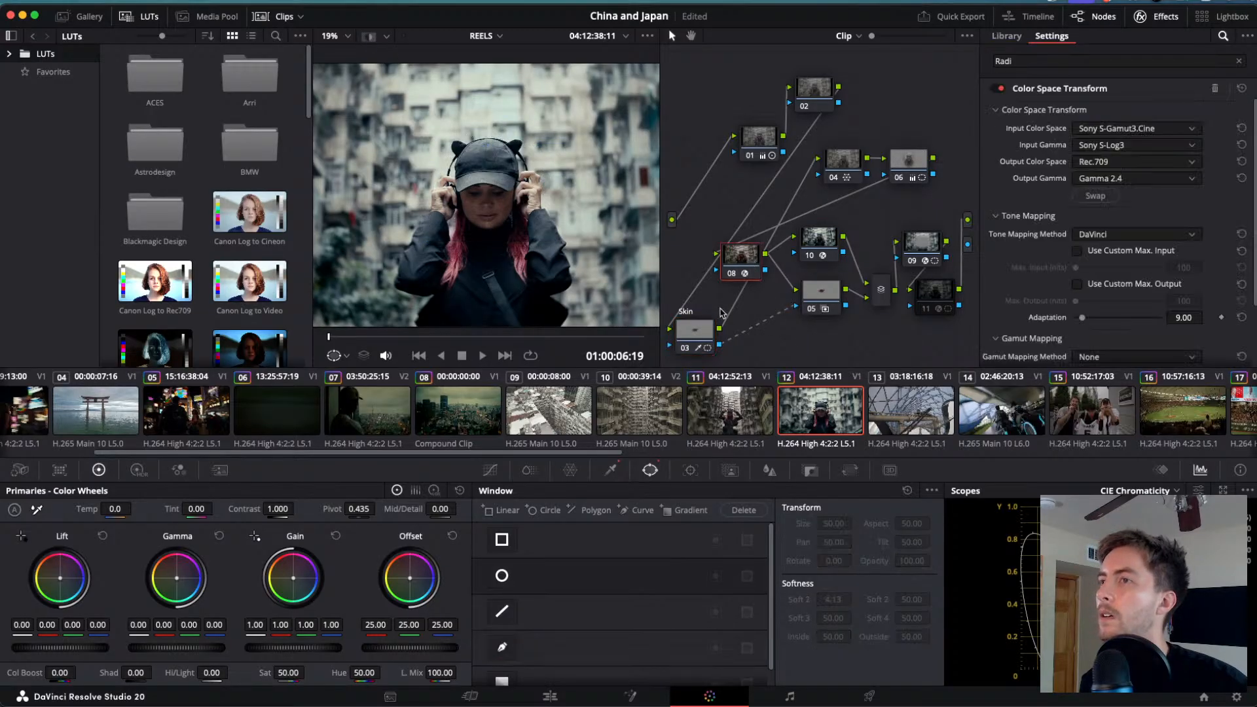
pyautogui.click(700, 329)
pyautogui.hotkey('ctrl', 'd')
pyautogui.hotkey('ctrl', 'd')
pyautogui.hotkey('ctrl', 'd')
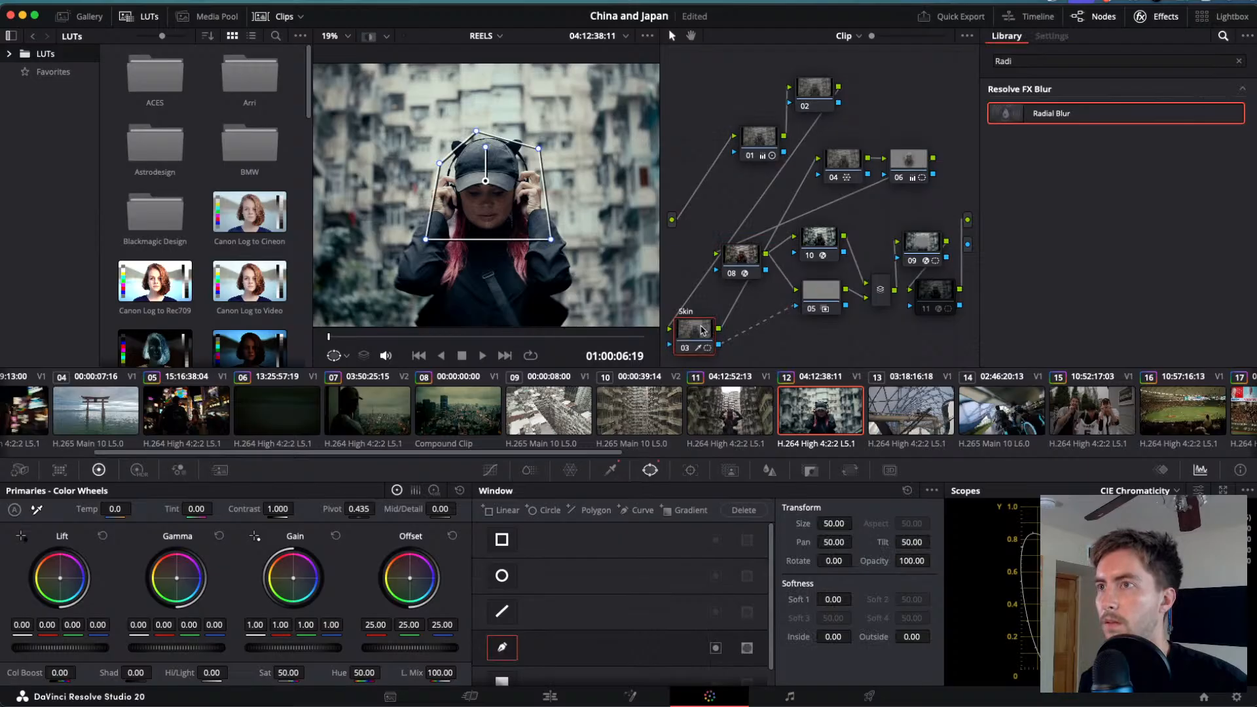
pyautogui.hotkey('ctrl', 'd')
pyautogui.hotkey('ctrl', 'd')
pyautogui.hotkey('ctrl', 'd')
pyautogui.hotkey('ctrl', 'd')
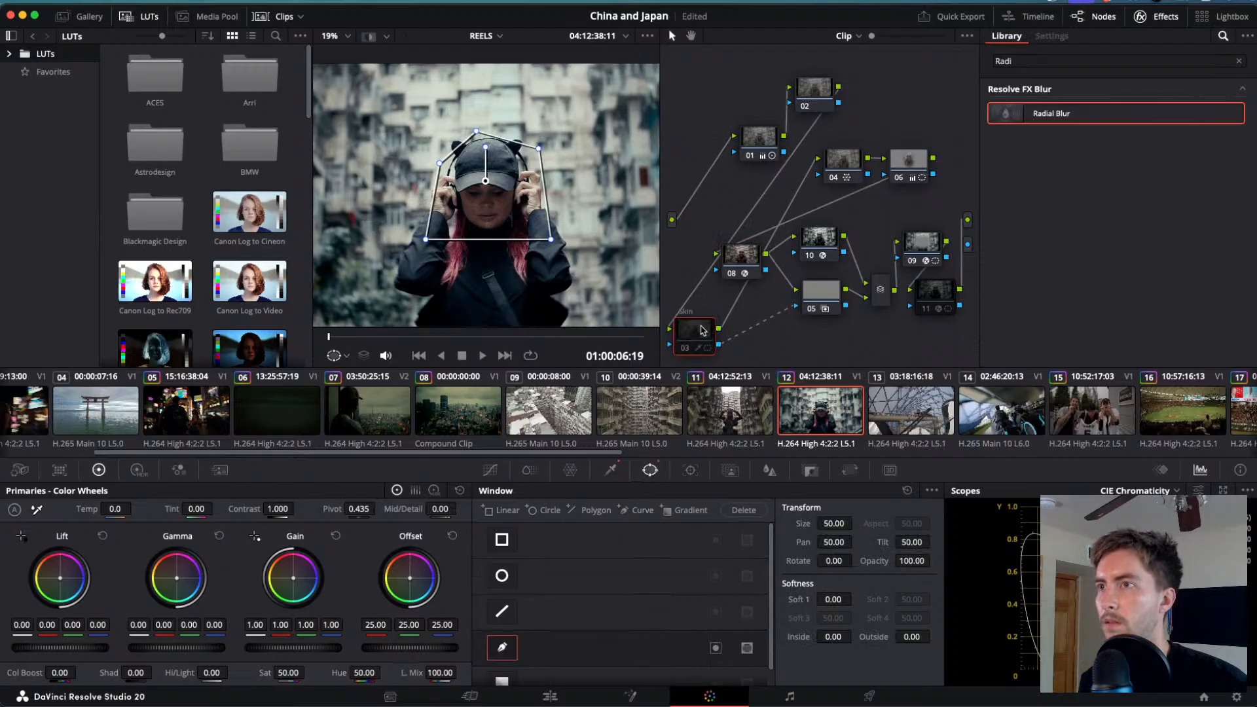
pyautogui.hotkey('ctrl', 'd')
# - Compare the picture with layer node 05 repeatedly disabled and enabled
pyautogui.click(823, 291)
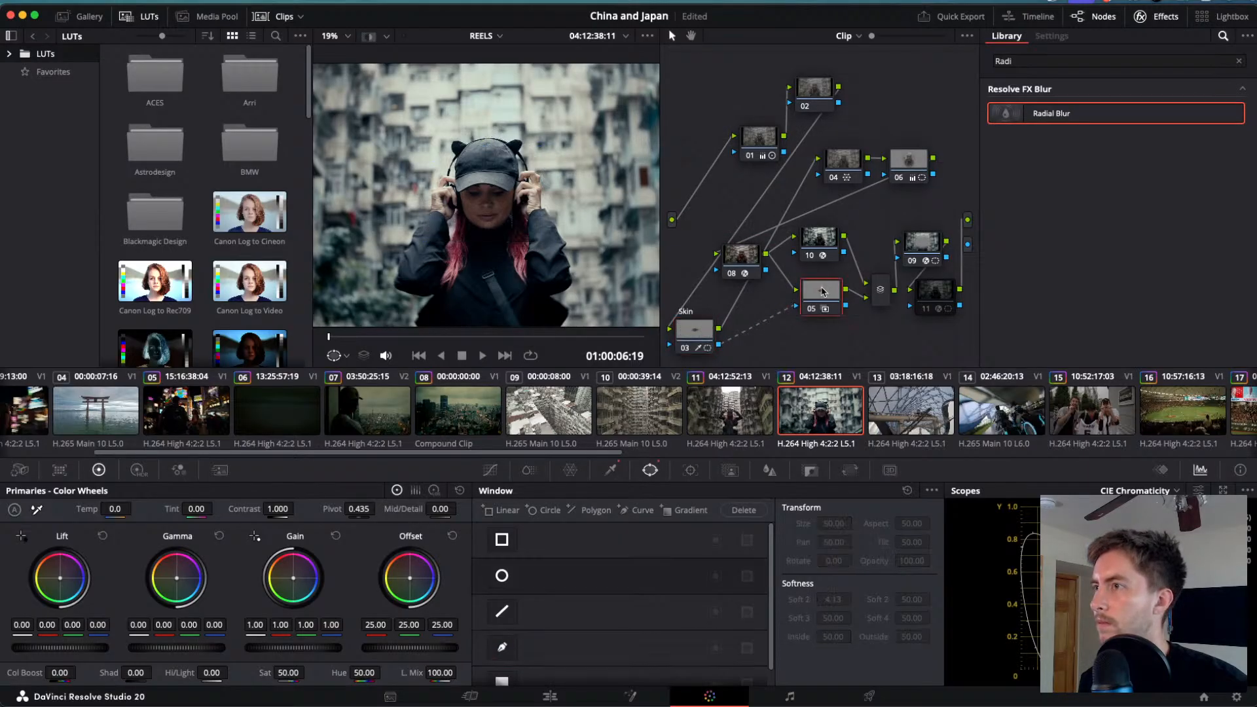
pyautogui.hotkey('ctrl', 'd')
pyautogui.hotkey('ctrl', 'd')
pyautogui.hotkey('ctrl', 'd')
pyautogui.hotkey('ctrl', 'd')
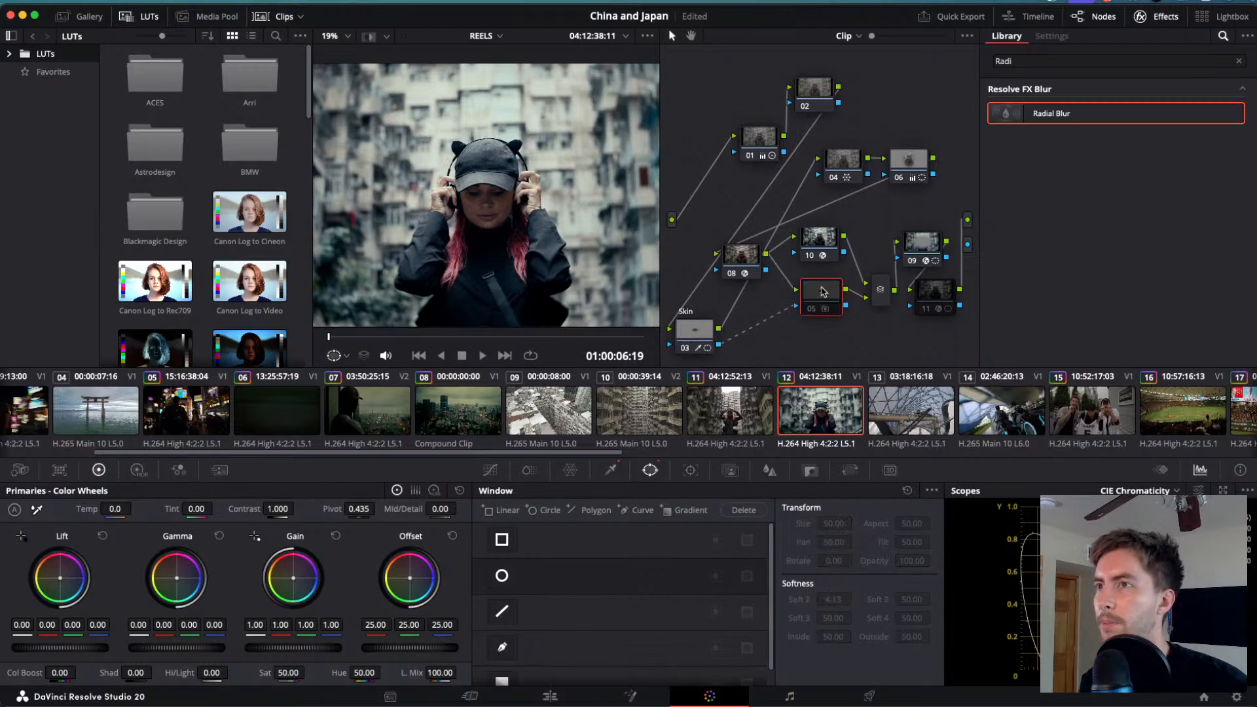
pyautogui.hotkey('ctrl', 'd')
pyautogui.hotkey('ctrl', 'd')
pyautogui.hotkey('ctrl', 'd')
pyautogui.hotkey('ctrl', 'd')
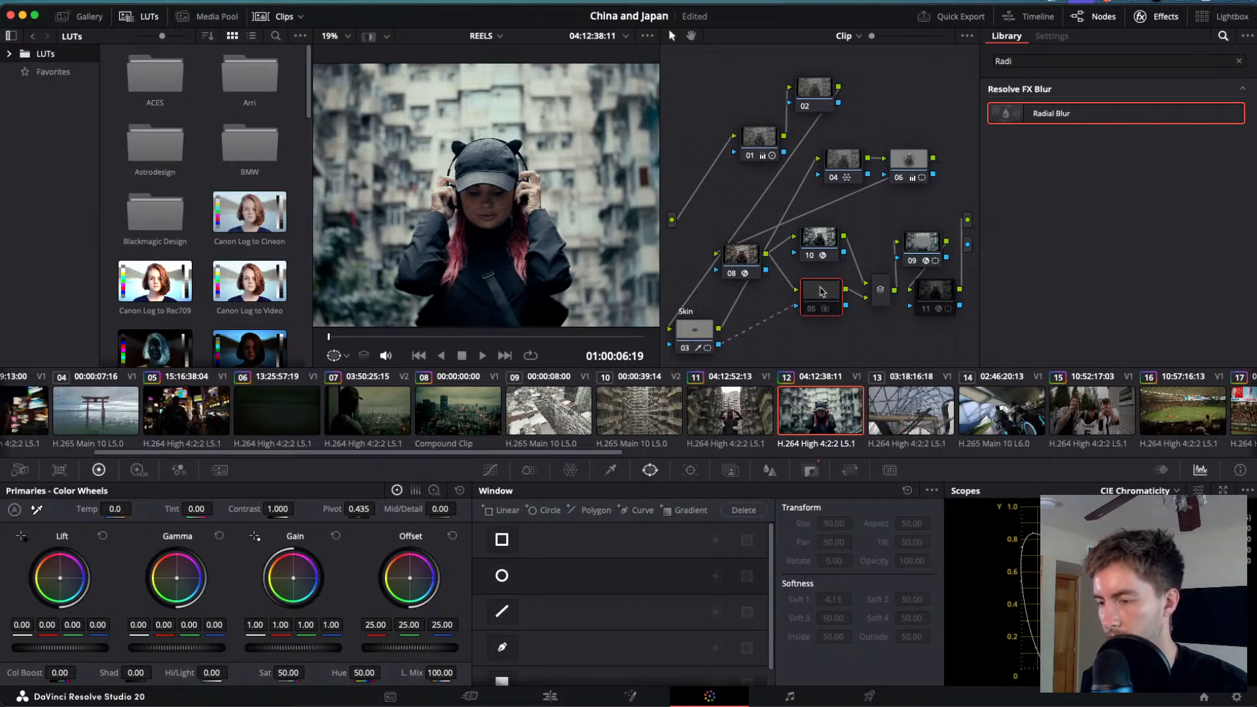
pyautogui.hotkey('ctrl', 'd')
# - Compare the picture with the Skin node and then the Dehancer node 10 disabled and enabled
pyautogui.click(695, 330)
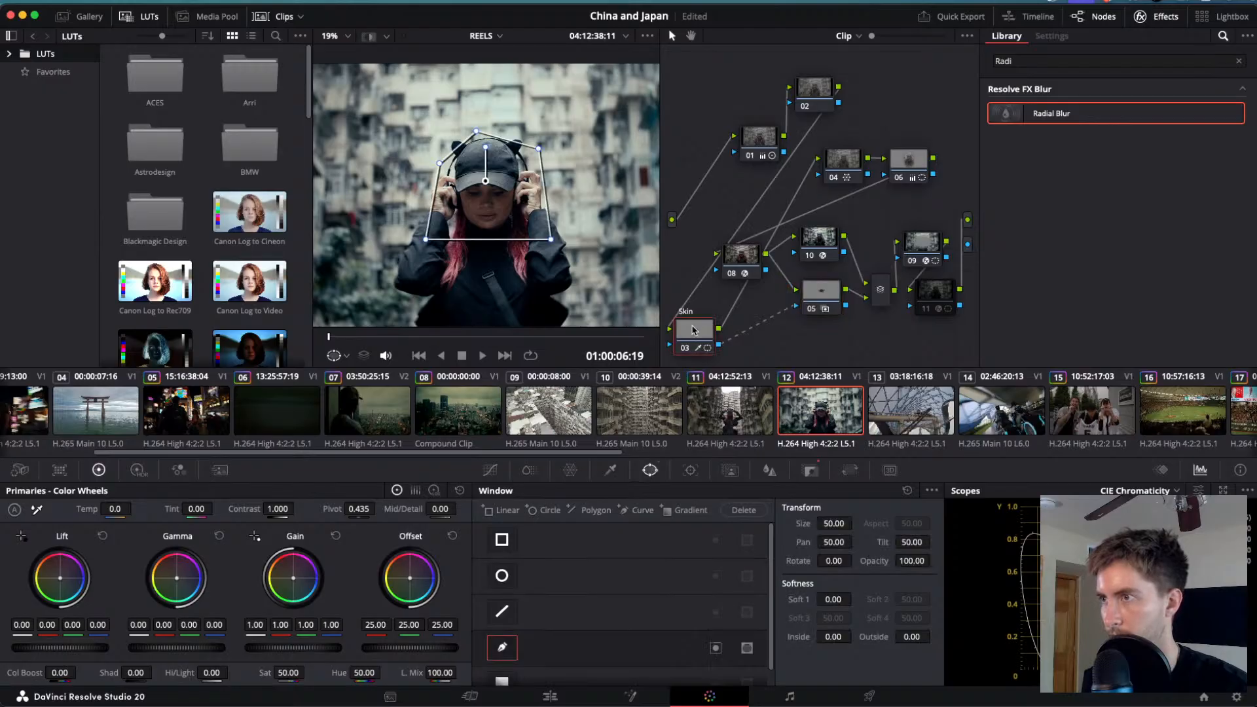
pyautogui.hotkey('ctrl', 'd')
pyautogui.hotkey('ctrl', 'd')
pyautogui.hotkey('ctrl', 'd')
pyautogui.hotkey('ctrl', 'd')
pyautogui.hotkey('ctrl', 'd')
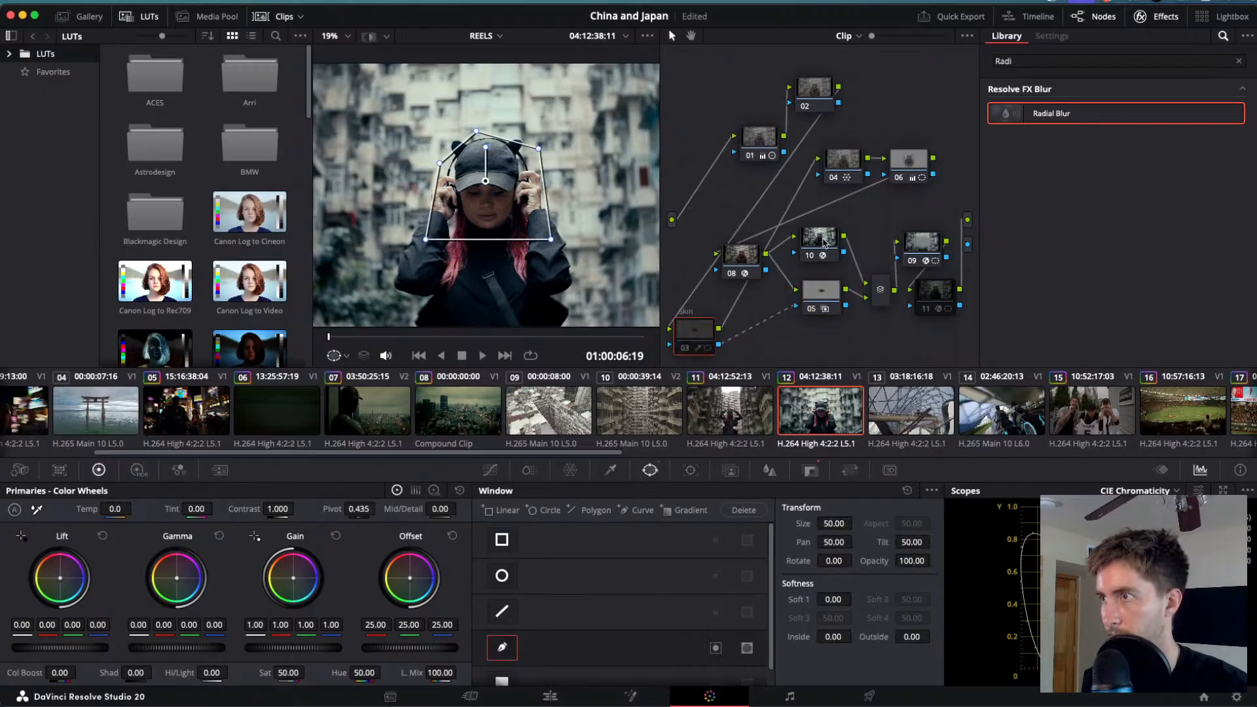
pyautogui.click(823, 243)
pyautogui.hotkey('ctrl', 'd')
pyautogui.hotkey('ctrl', 'd')
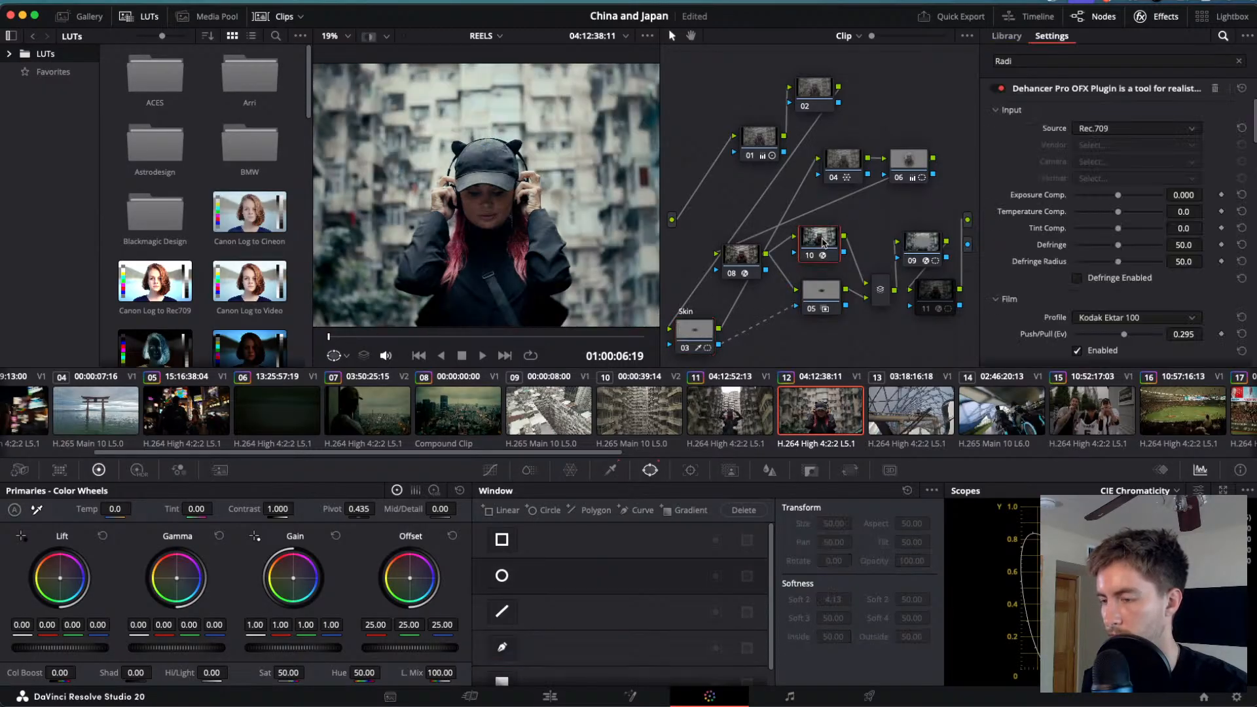
# - Rearrange the nodes, placing node 08 beside node 06, the mixer between nodes 10 and 09, and the Skin node beside node 05
pyautogui.click(828, 300)
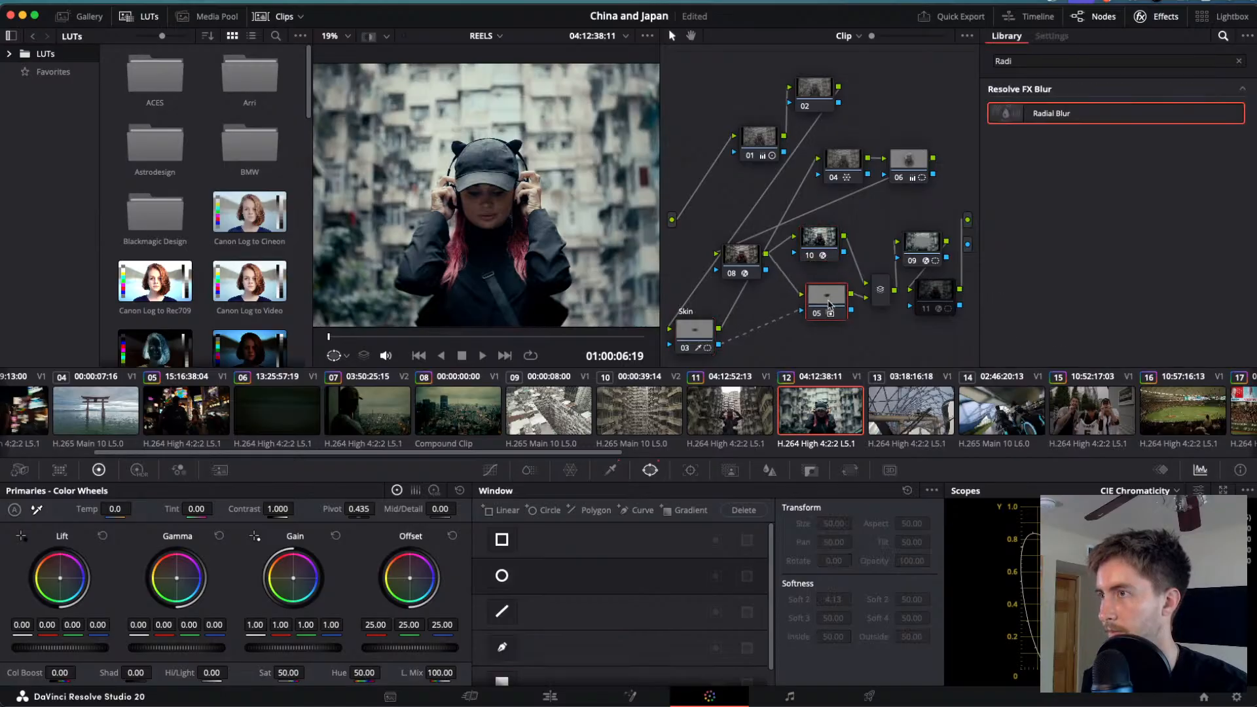
pyautogui.moveTo(748, 274); pyautogui.dragTo(975, 172)
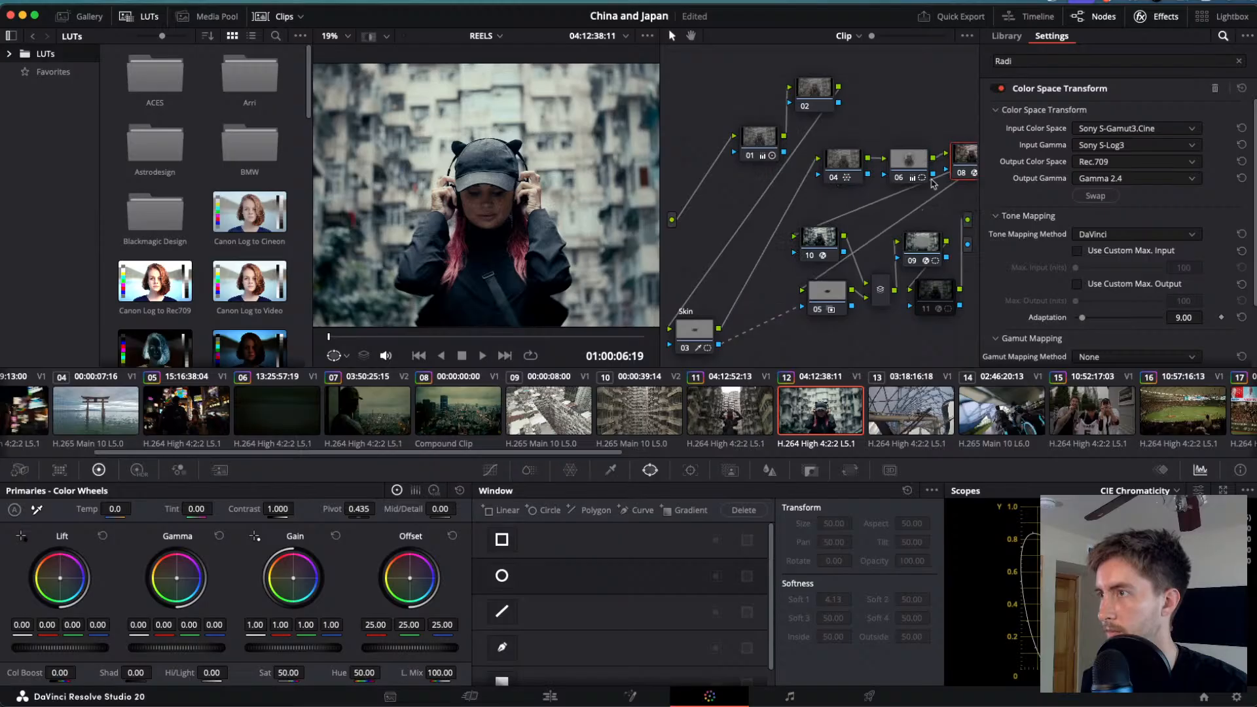
pyautogui.moveTo(815, 247); pyautogui.dragTo(829, 248)
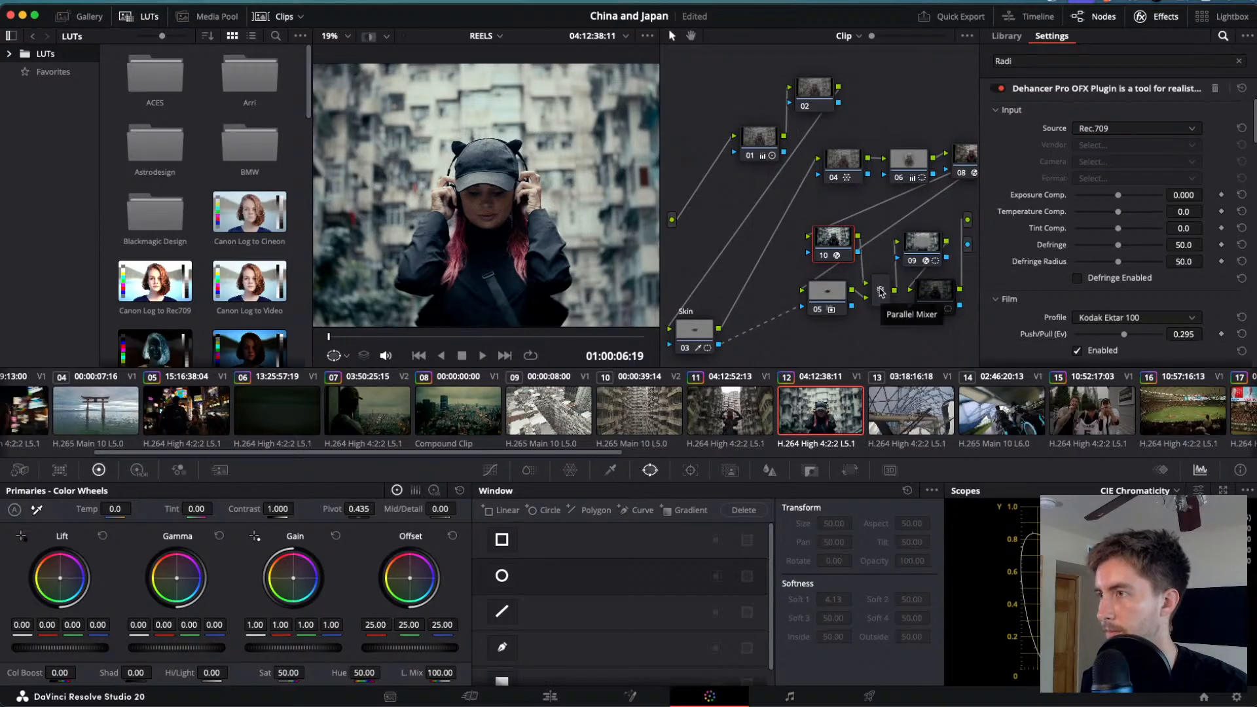
pyautogui.moveTo(881, 291); pyautogui.dragTo(884, 270)
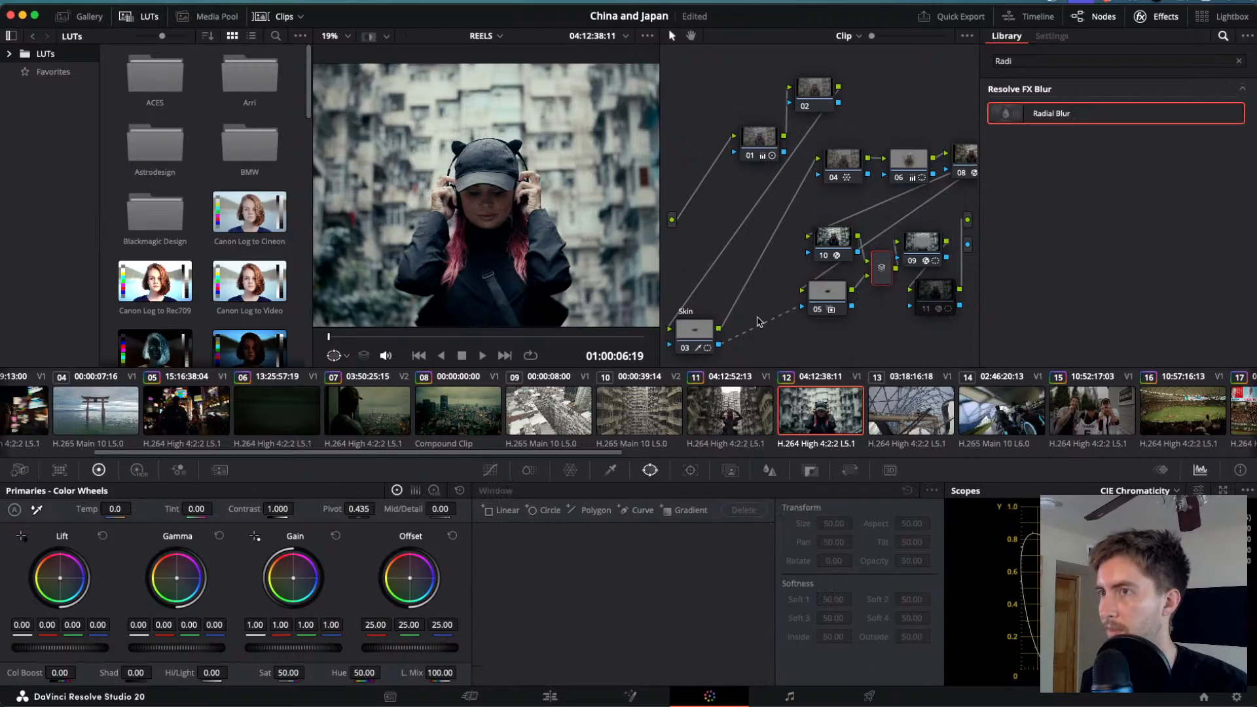
pyautogui.moveTo(694, 333); pyautogui.dragTo(753, 267)
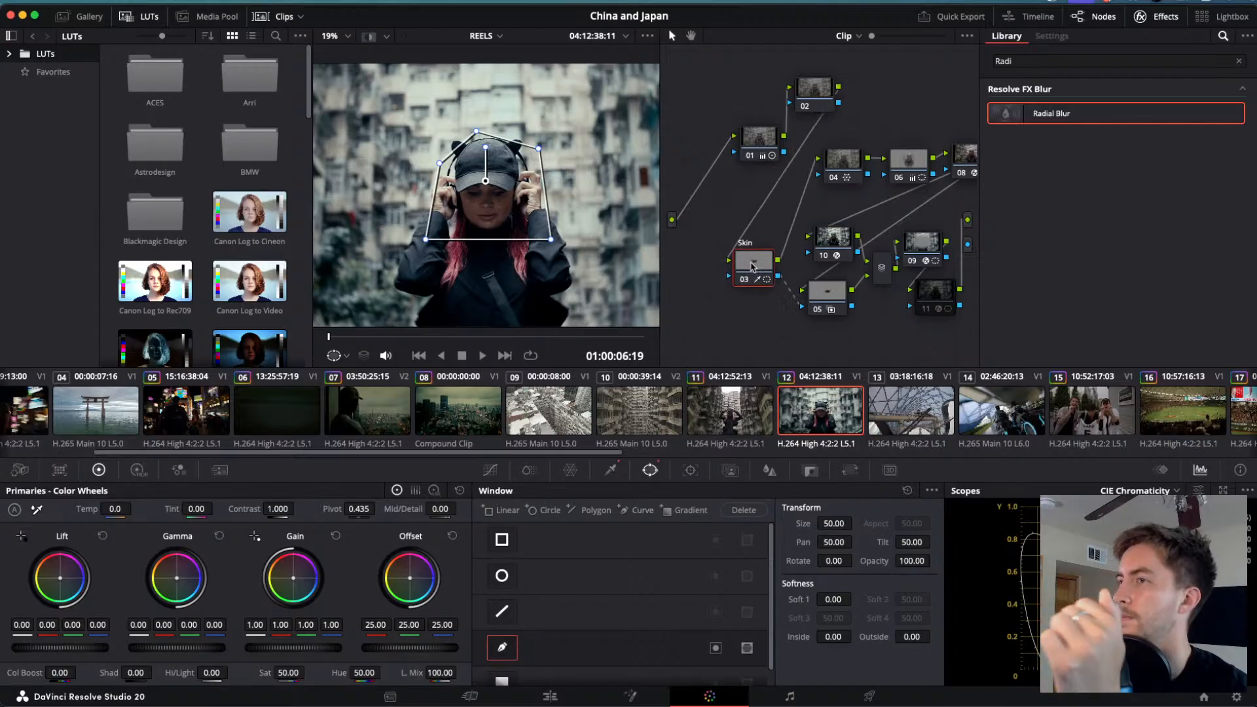
# - Delete layer node 05 with its mixer and move the Dehancer node down beside node 08
pyautogui.click(827, 293)
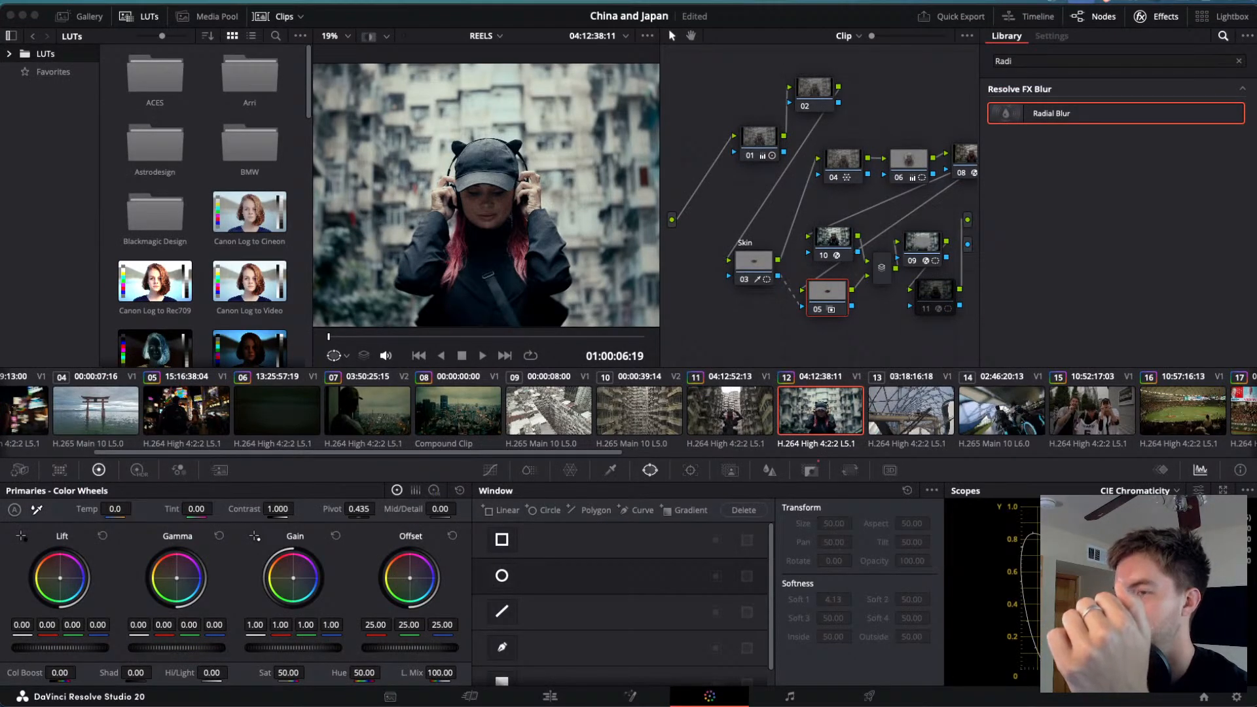
pyautogui.click(825, 300)
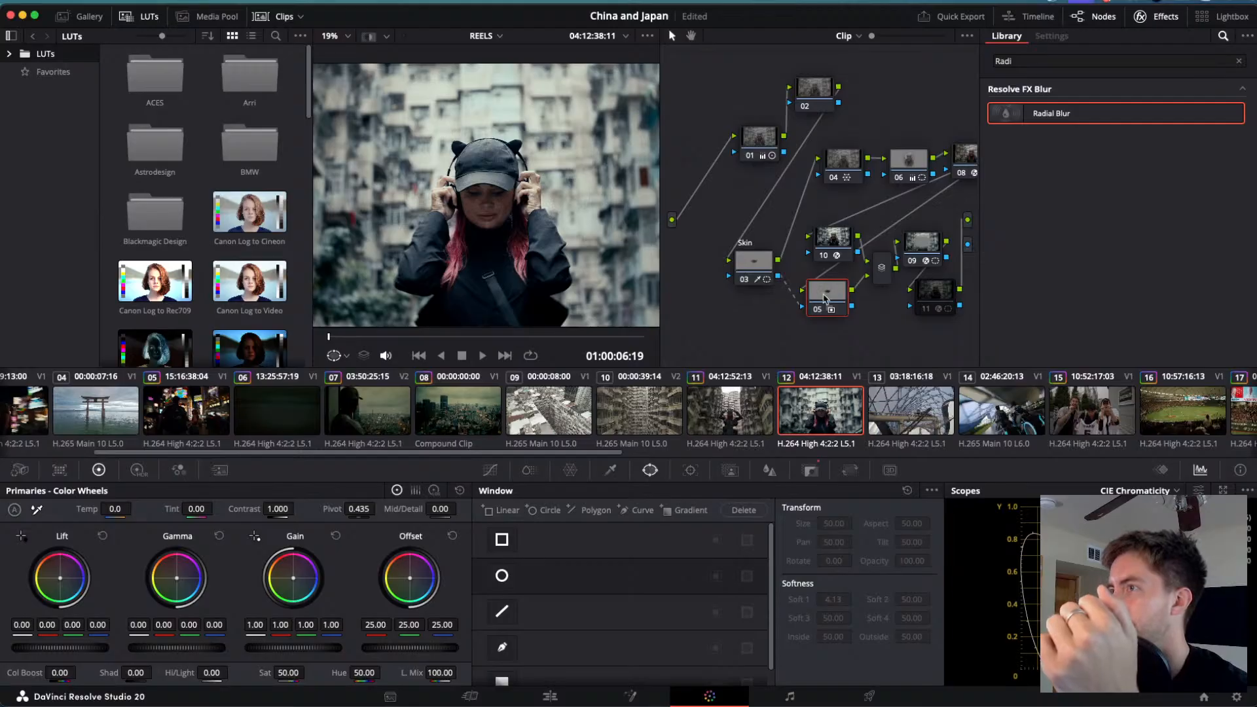
pyautogui.press('Delete')
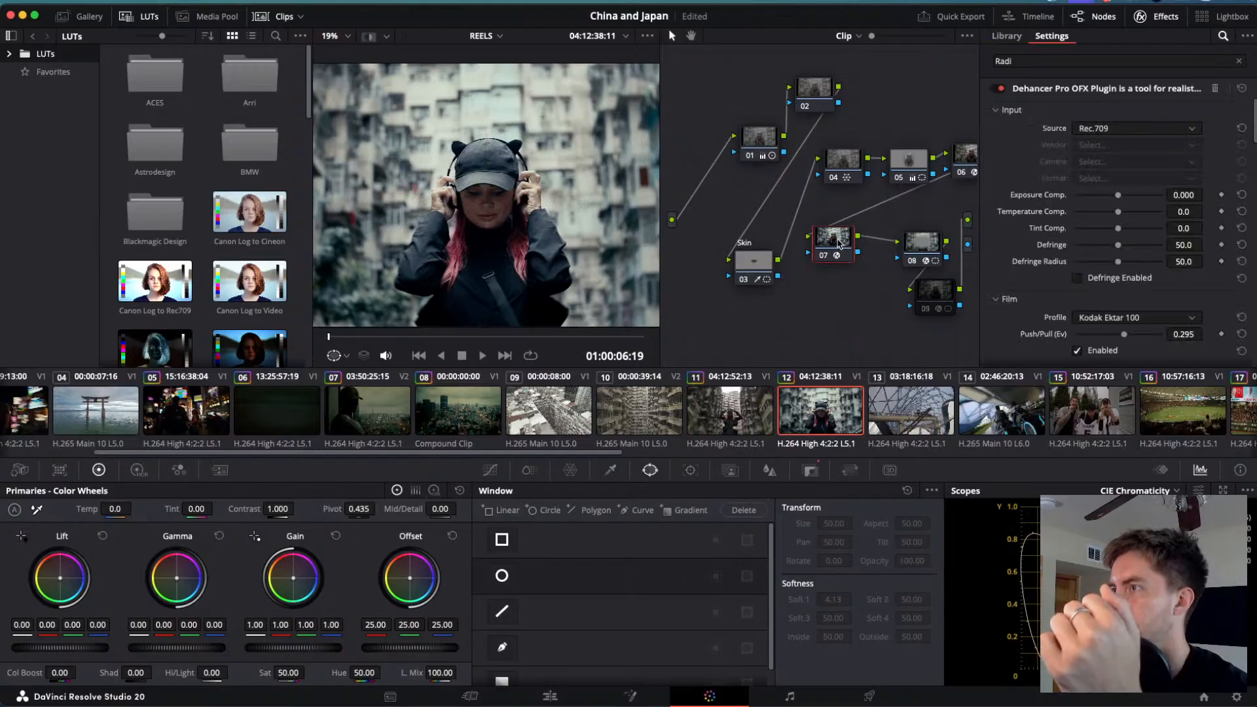
pyautogui.moveTo(839, 244); pyautogui.dragTo(871, 277)
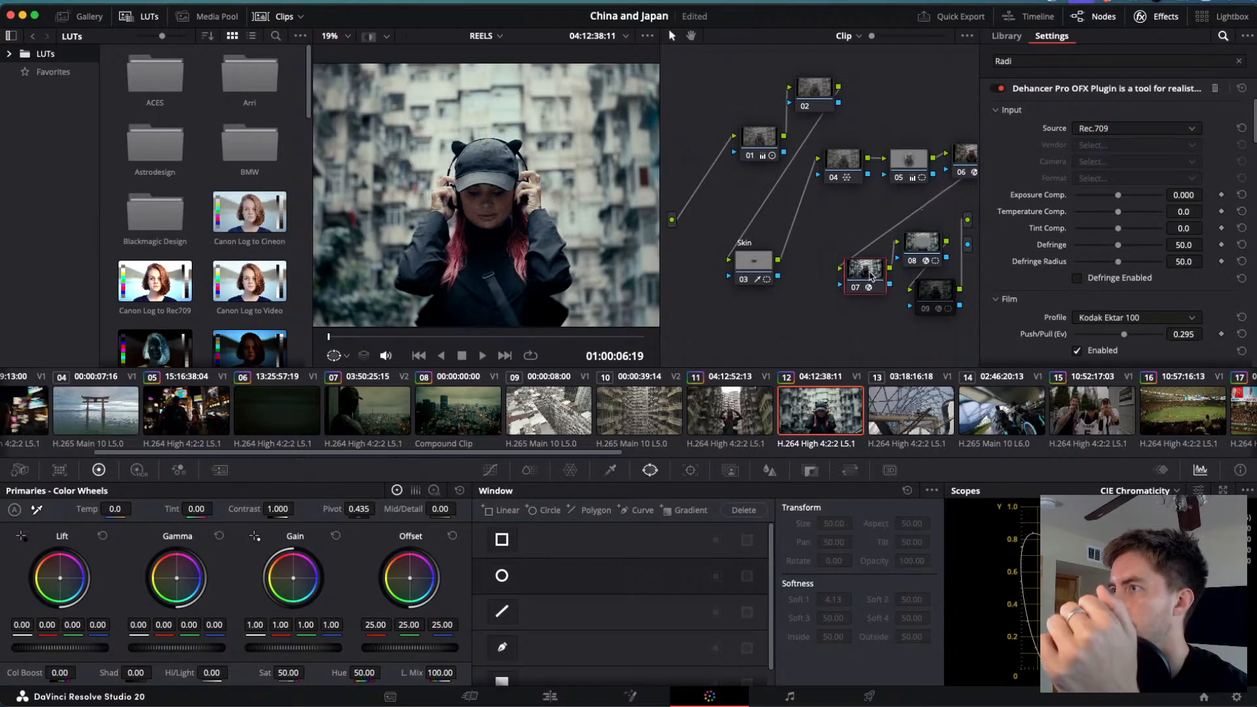
pyautogui.moveTo(961, 172); pyautogui.dragTo(812, 275)
pyautogui.hotkey('alt', 'l')
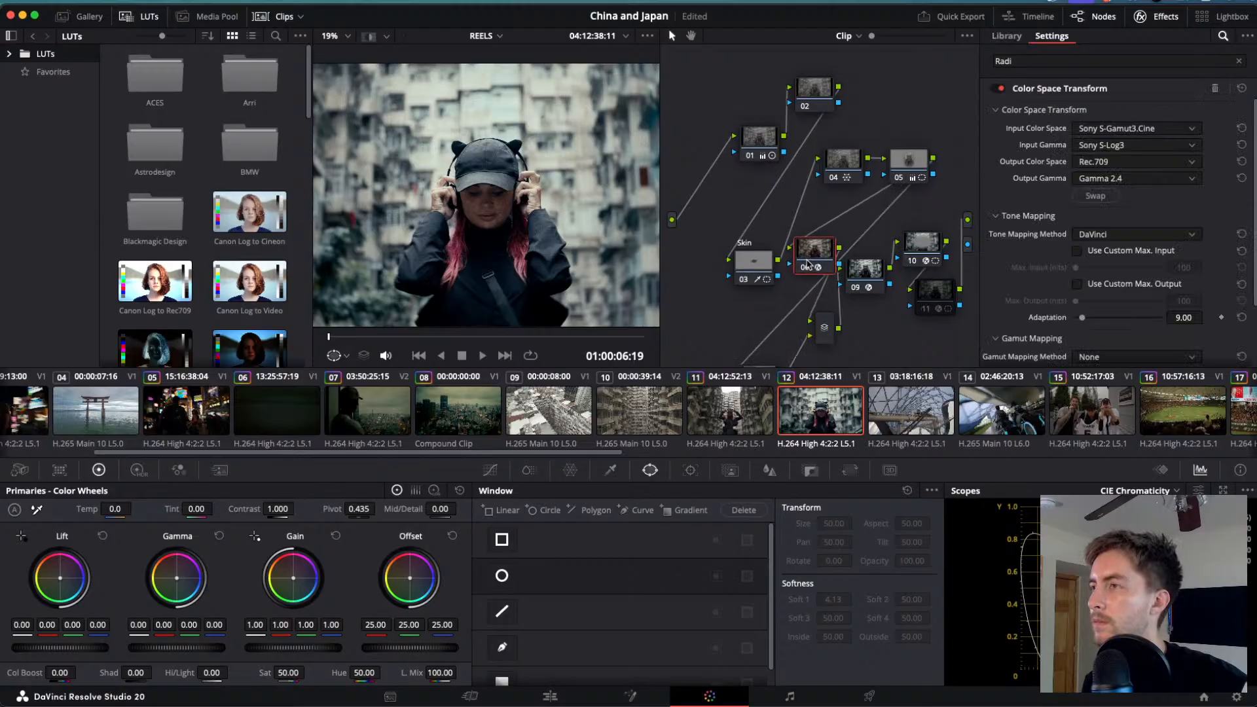
pyautogui.hotkey('ctrl', 'z')
pyautogui.hotkey('ctrl', 'z')
# - Space out the Skin and Dehancer nodes, add a layer node alongside the Dehancer node, and feed it the Skin node's matte
pyautogui.moveTo(753, 337); pyautogui.dragTo(960, 155)
pyautogui.moveTo(741, 285); pyautogui.dragTo(718, 288)
pyautogui.moveTo(872, 288); pyautogui.dragTo(829, 306)
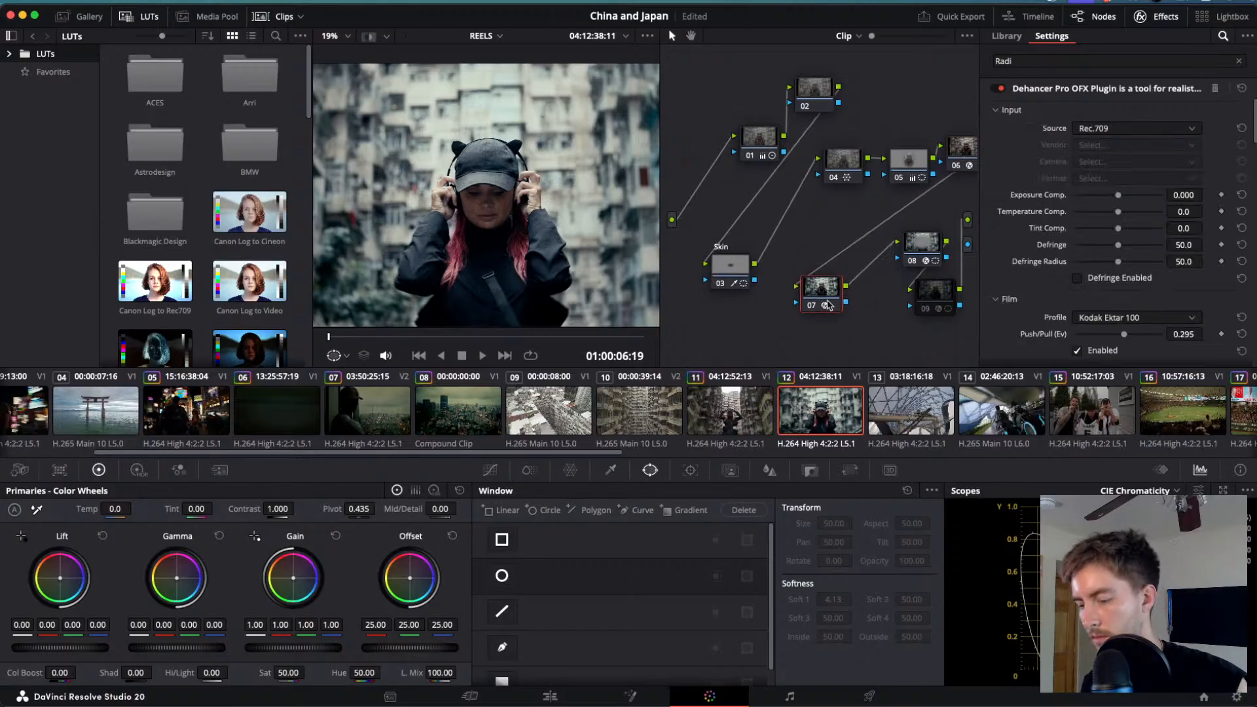
pyautogui.hotkey('alt', 'l')
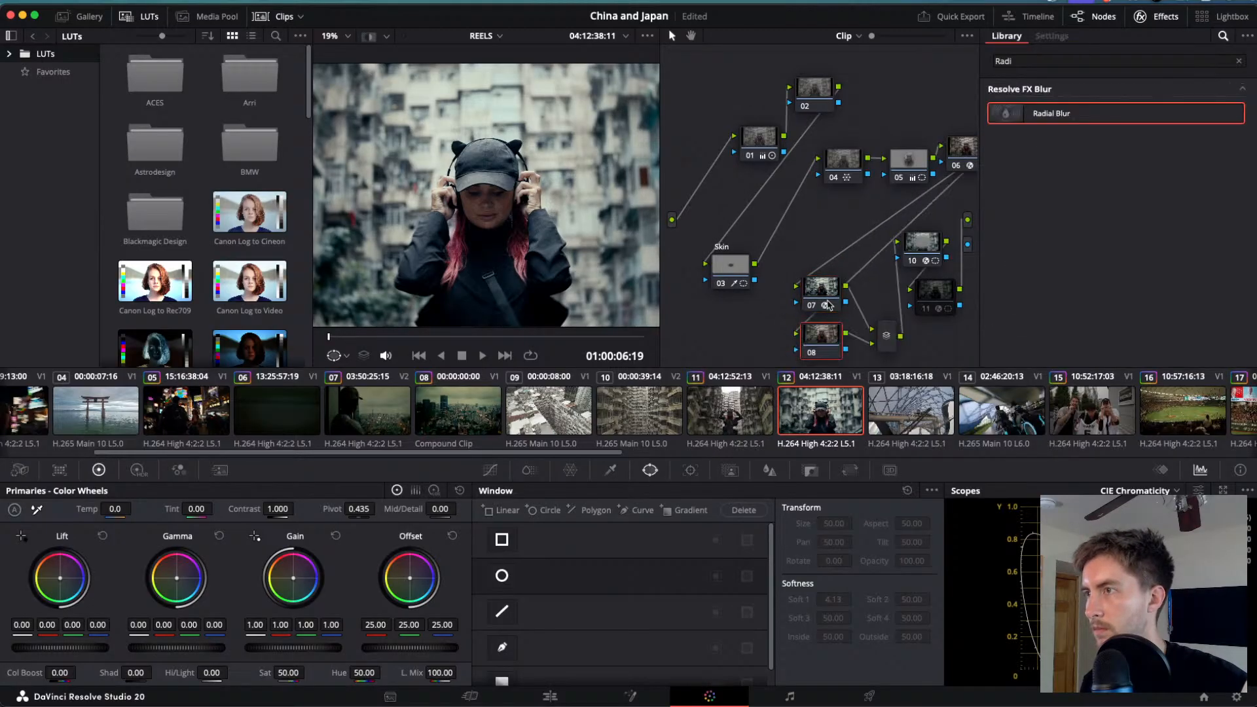
pyautogui.moveTo(755, 281); pyautogui.dragTo(802, 336)
# - Test the skin mask by pushing the Skin node's temperature to 4000, inspect the blur and Dehancer nodes, and reset the temperature
pyautogui.click(733, 267)
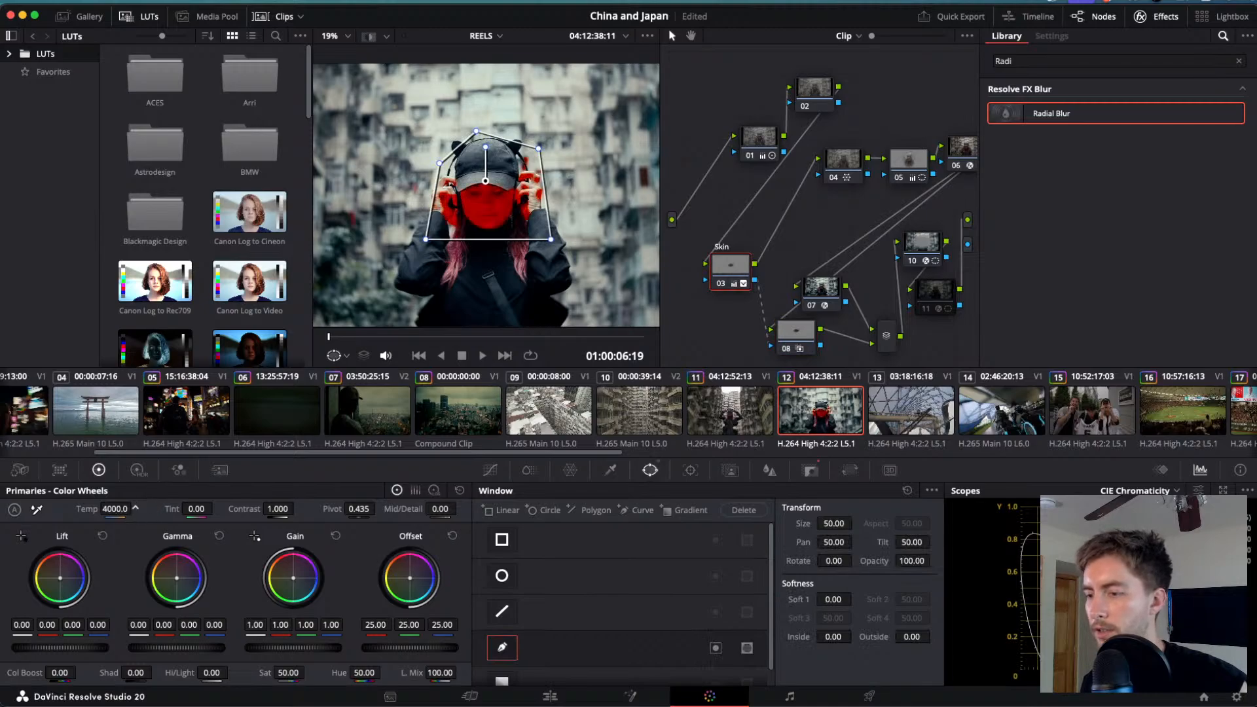
pyautogui.click(933, 244)
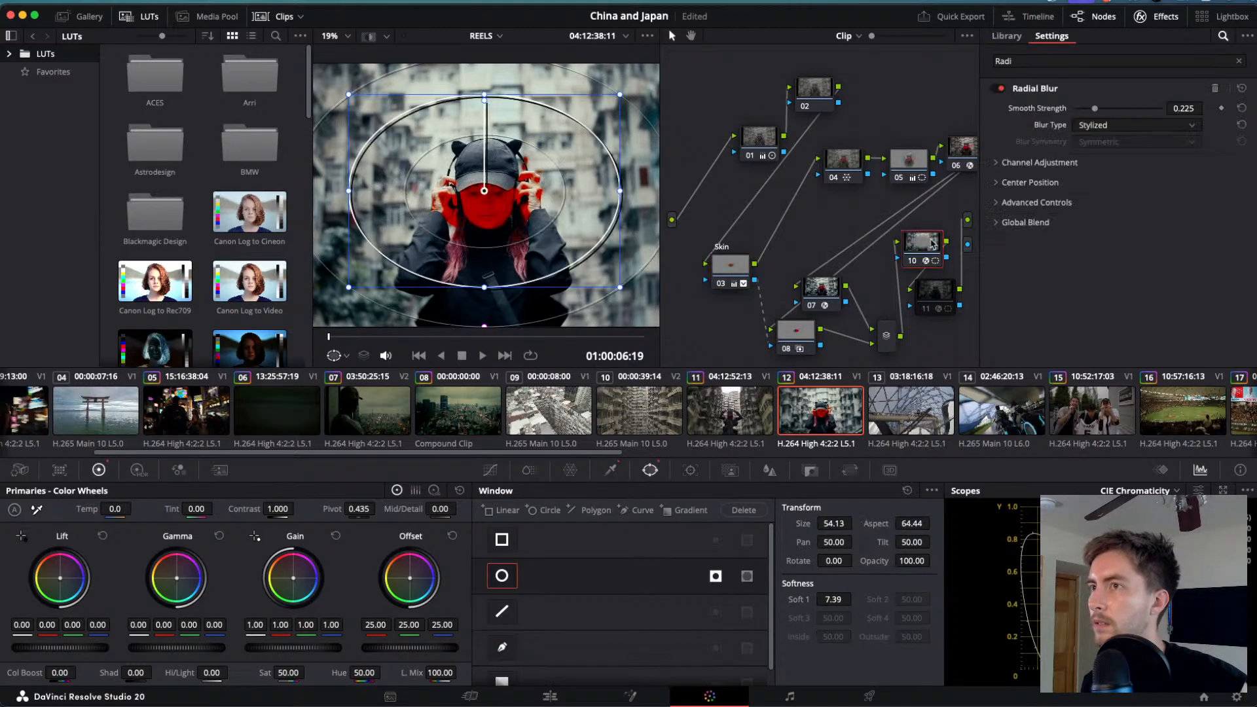
pyautogui.click(935, 292)
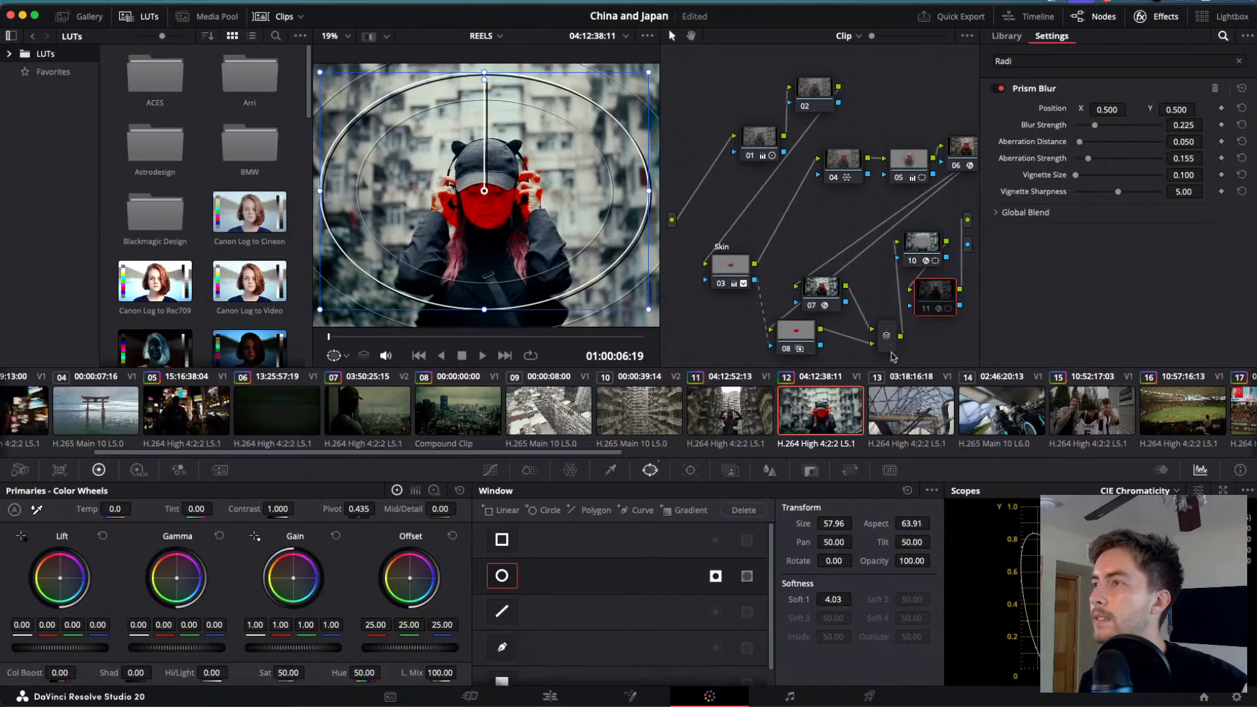
pyautogui.click(750, 280)
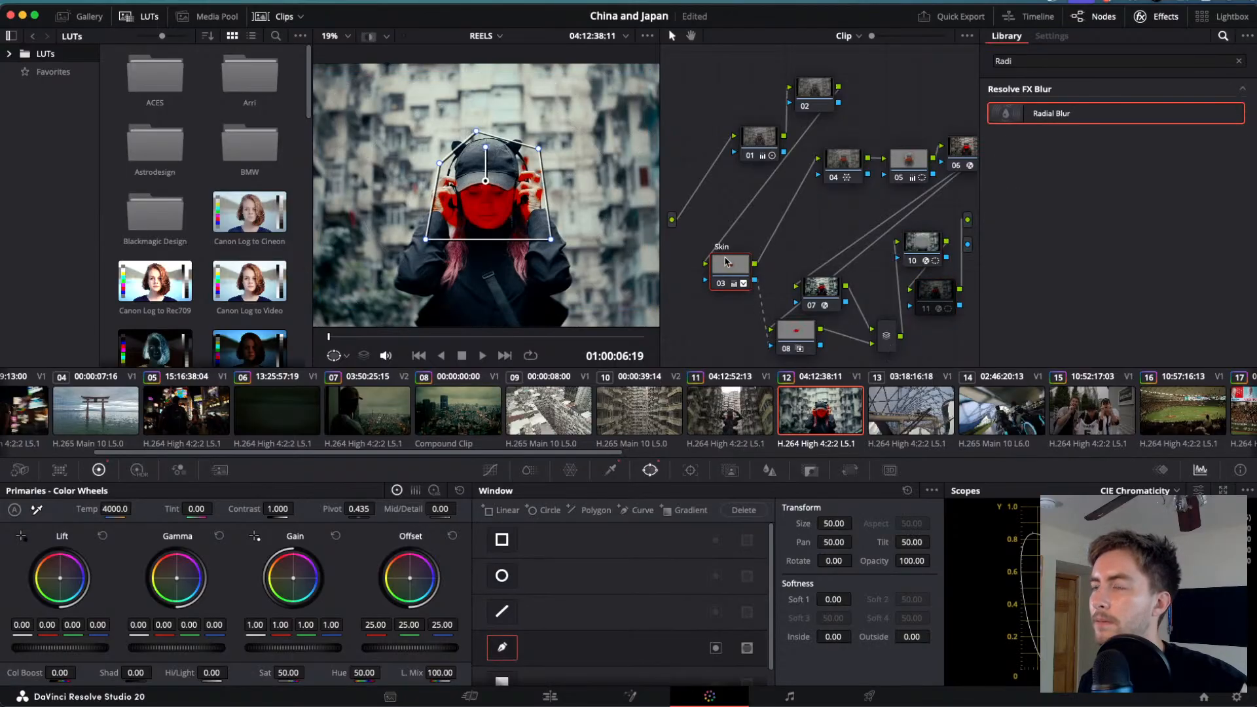
pyautogui.click(822, 293)
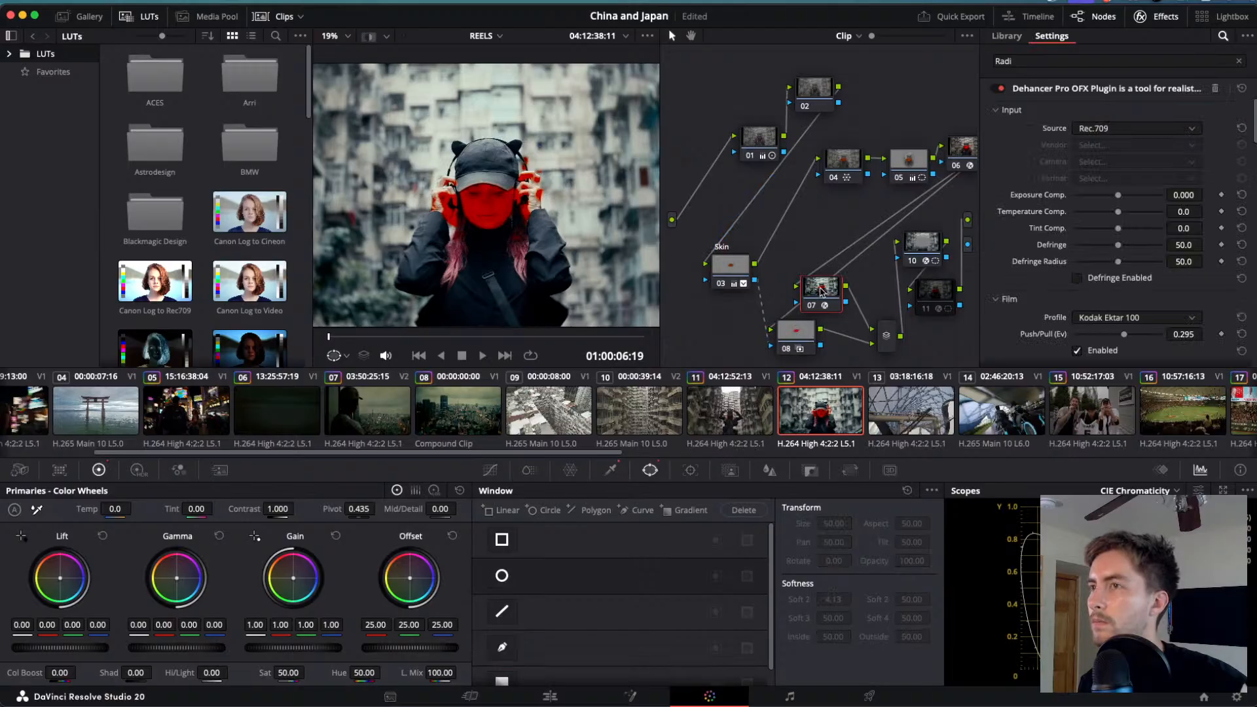
pyautogui.click(730, 265)
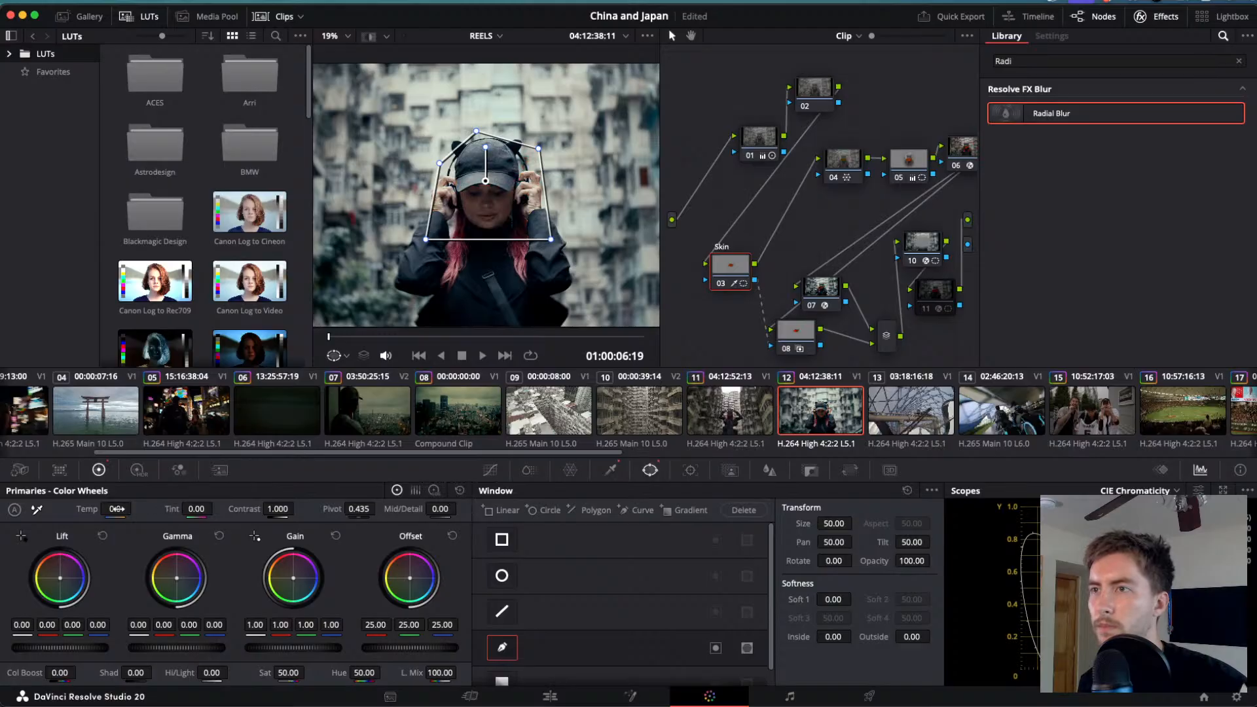
# - Set the Skin node's temperature to 400 and its saturation to 51.4
pyautogui.moveTo(136, 509); pyautogui.dragTo(136, 509)
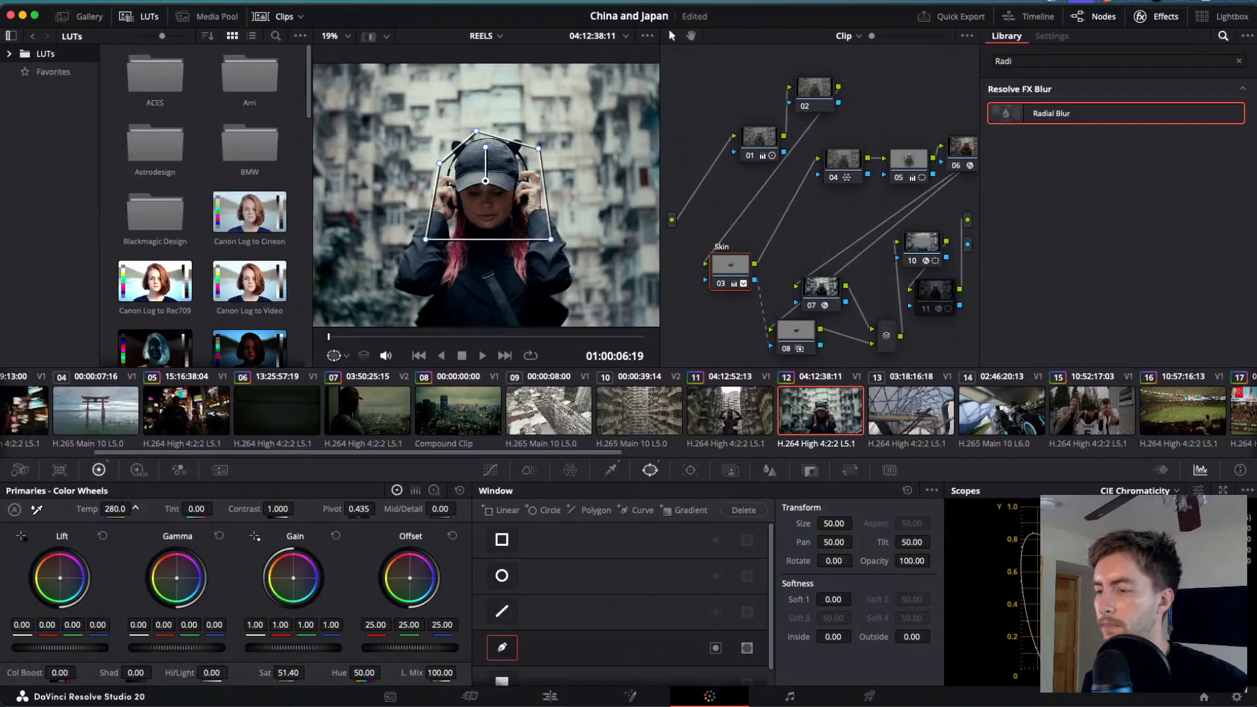
pyautogui.moveTo(135, 508); pyautogui.dragTo(135, 509)
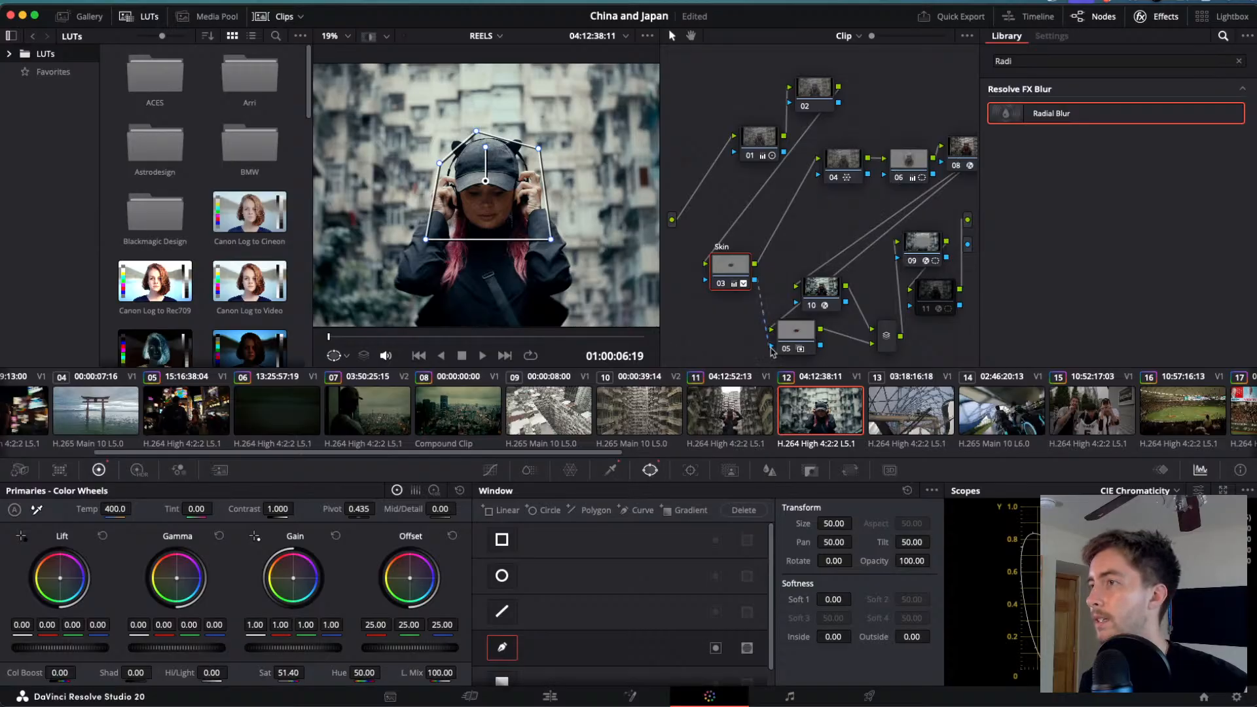
# - Place the Dehancer node directly above the layer node, both beside the Skin node, and bring the layer mixer up next to them
pyautogui.moveTo(821, 288); pyautogui.dragTo(798, 249)
pyautogui.moveTo(806, 329); pyautogui.dragTo(808, 293)
pyautogui.click(885, 329)
pyautogui.moveTo(886, 329); pyautogui.dragTo(860, 262)
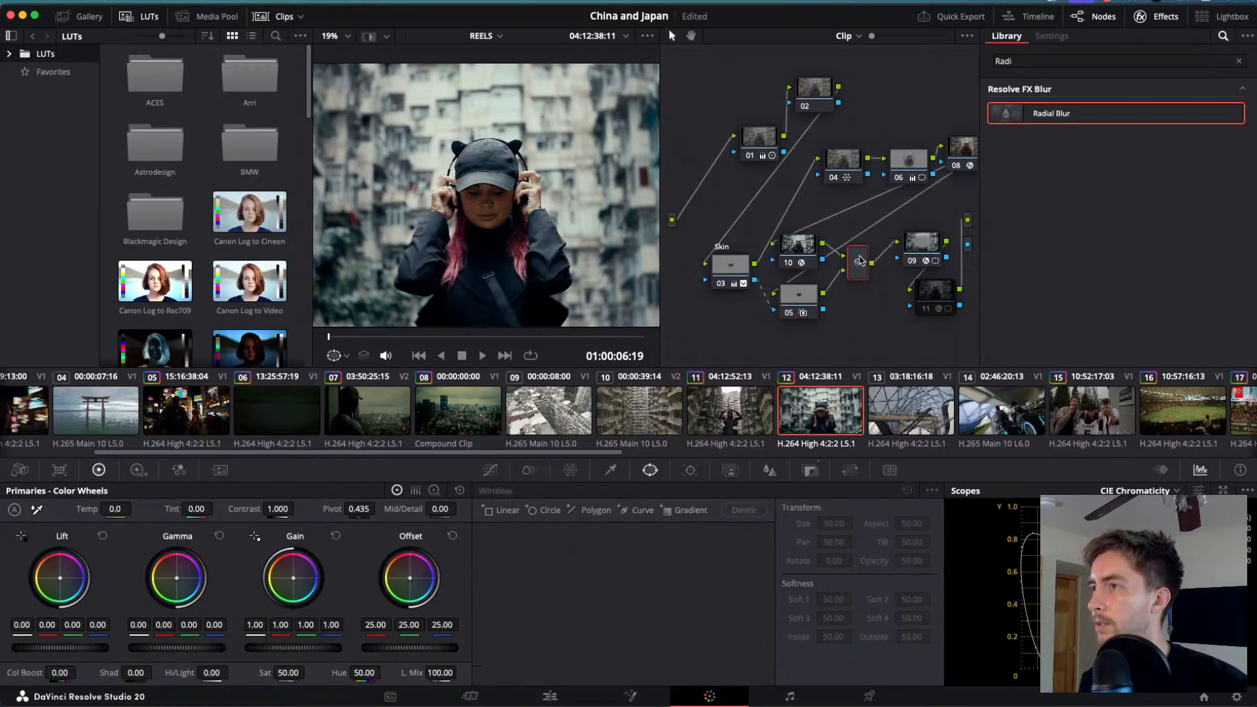
# - Lower the Skin node's temperature to 340 and switch the scope to the vectorscope with the skin tone indicator shown
pyautogui.click(738, 263)
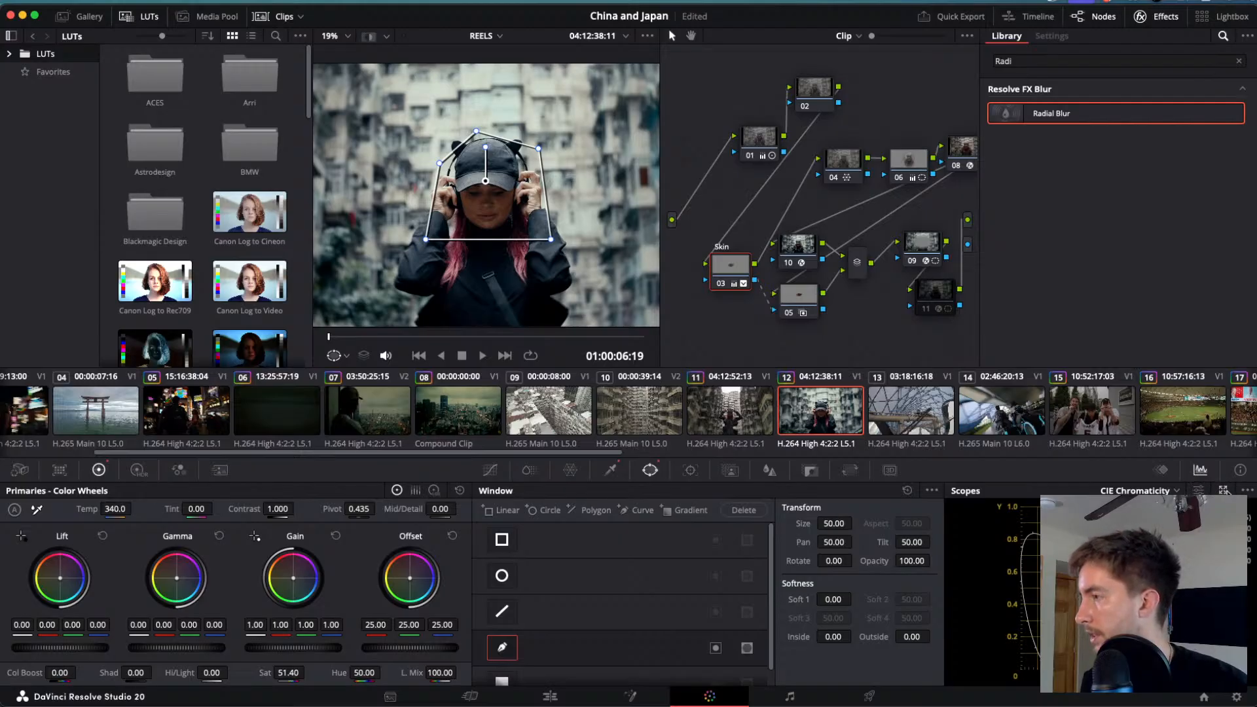
pyautogui.click(1143, 524)
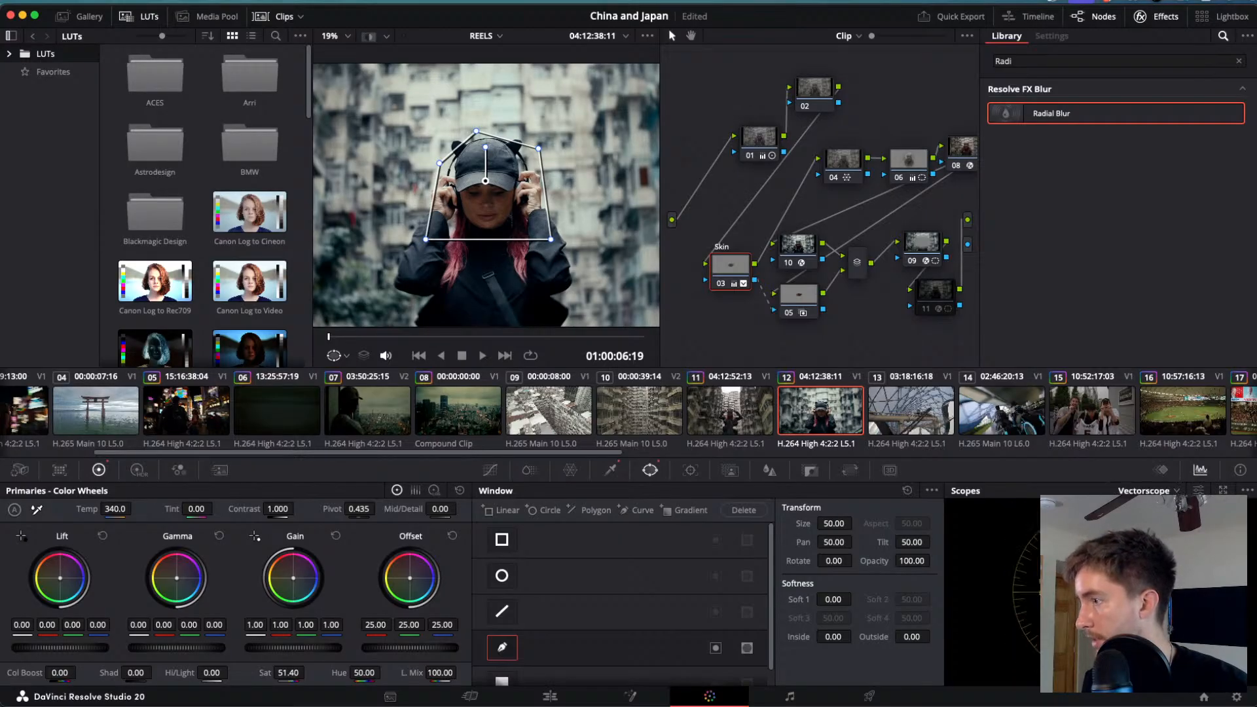
pyautogui.click(1246, 491)
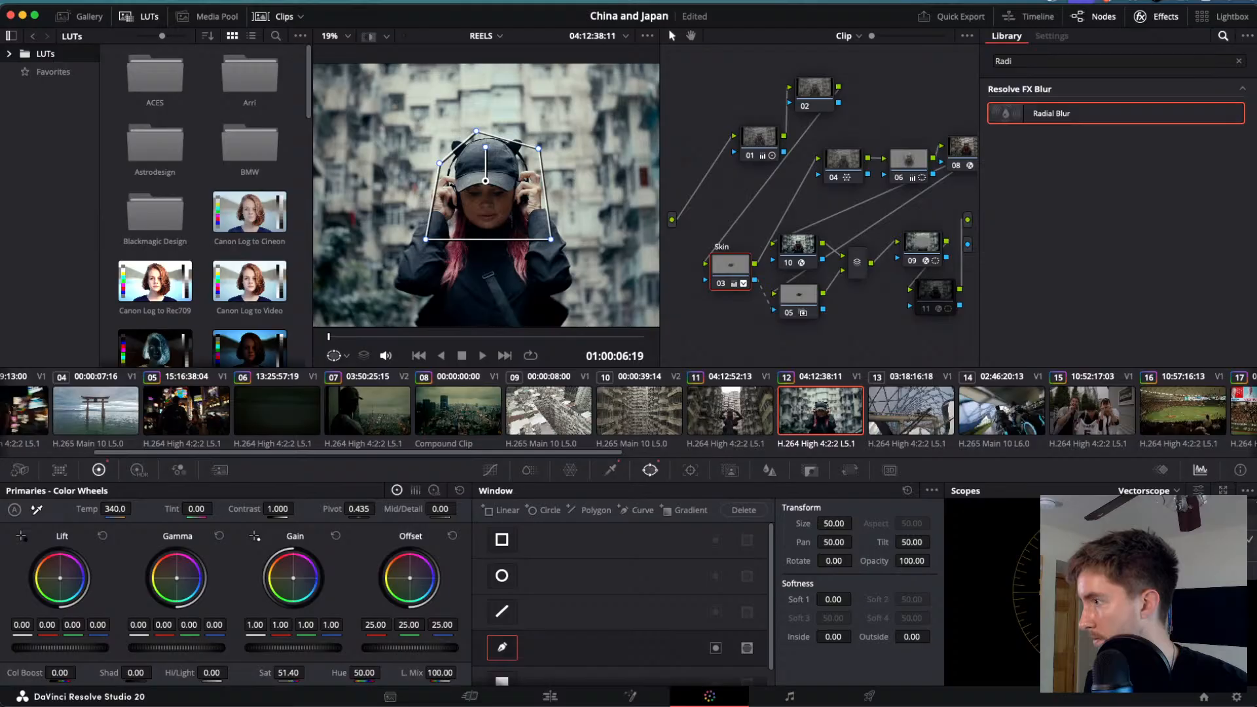
pyautogui.click(1198, 490)
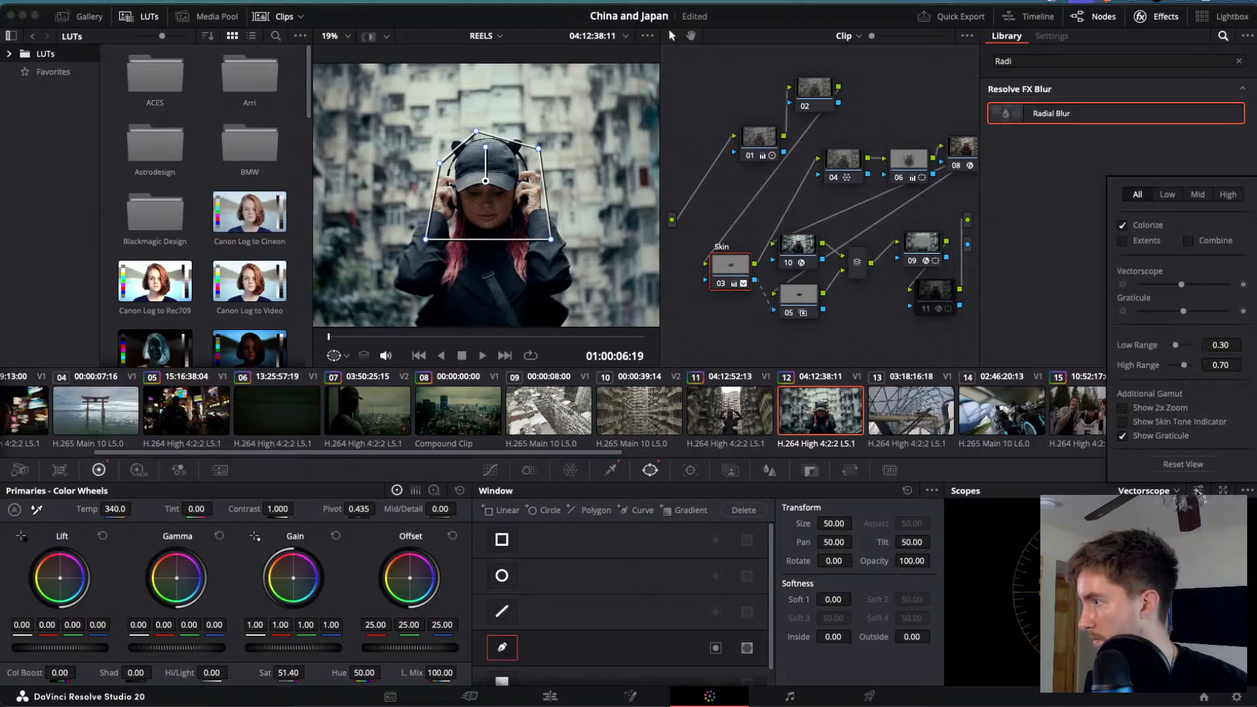
pyautogui.click(1122, 422)
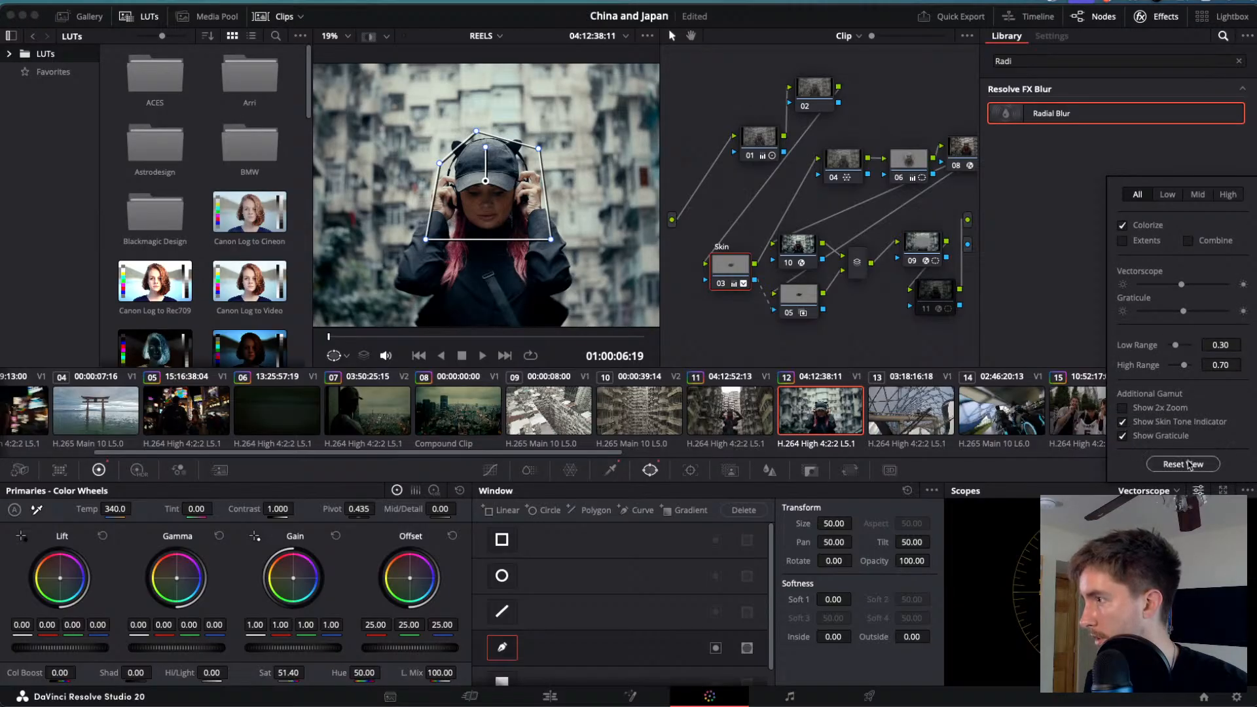
pyautogui.click(1199, 491)
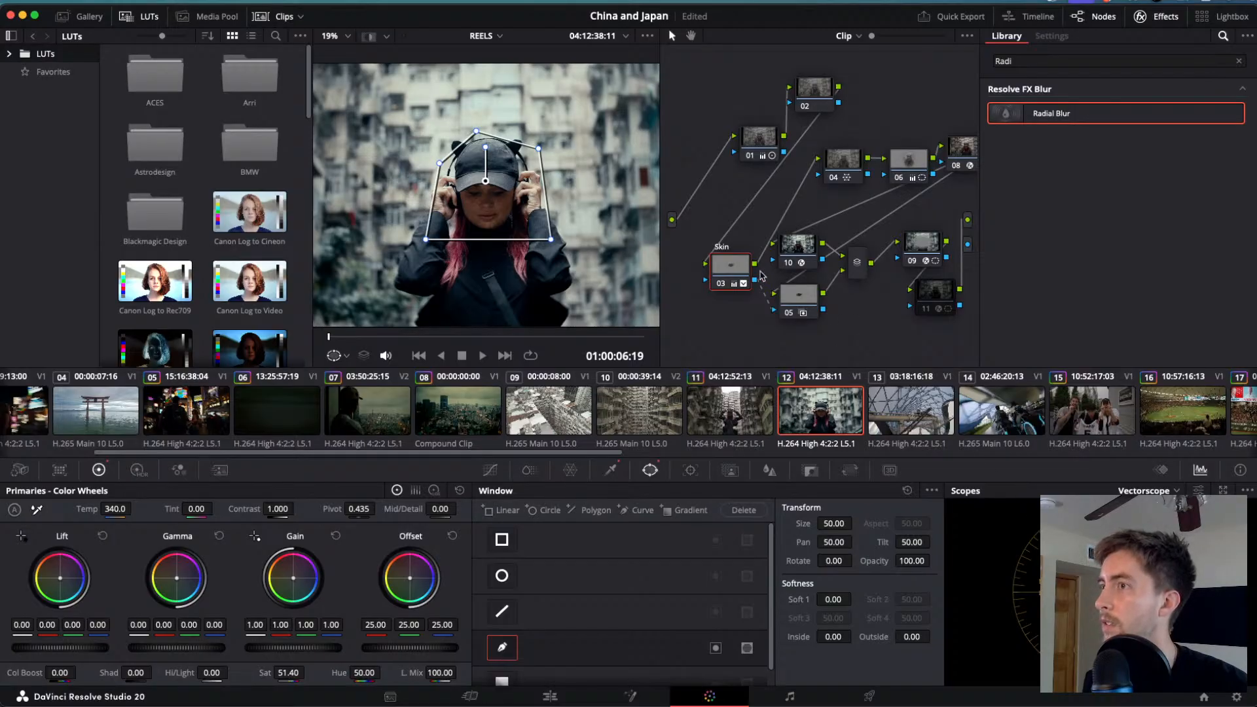
# - Check the Skin node's masked area by toggling Highlight on and off, and inspect layer node 05
pyautogui.click(369, 37)
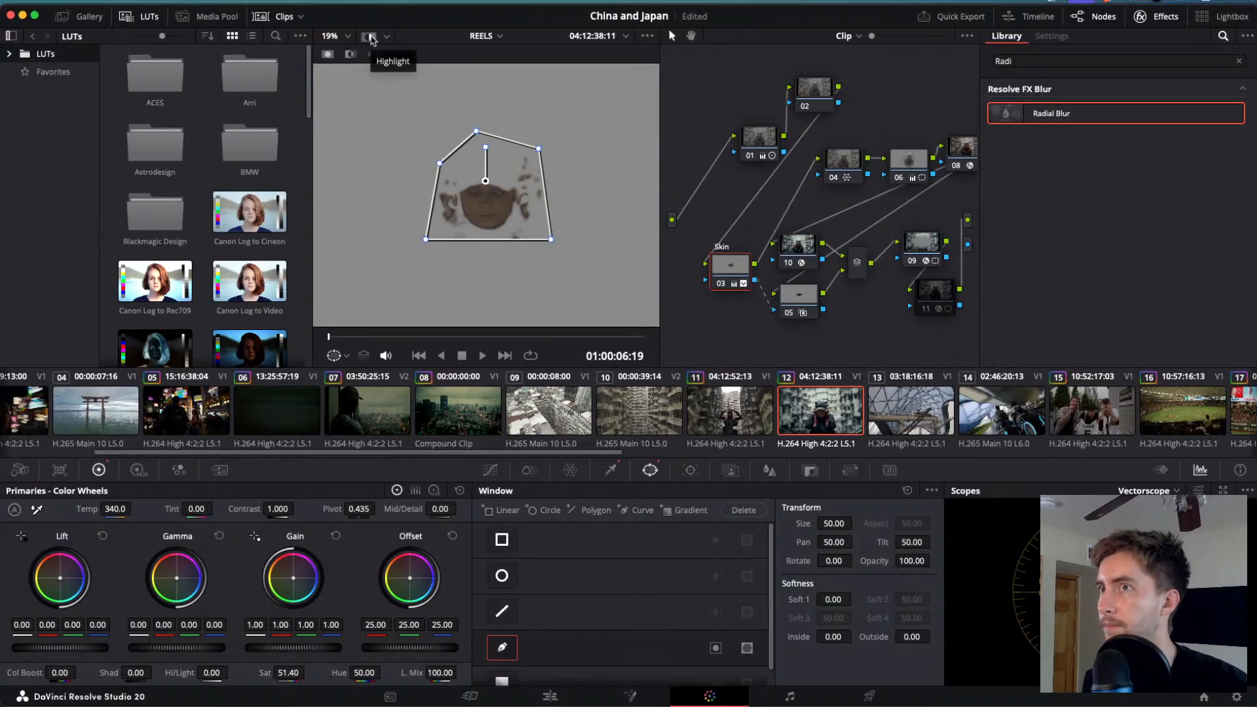
pyautogui.click(370, 37)
pyautogui.click(369, 36)
pyautogui.click(370, 36)
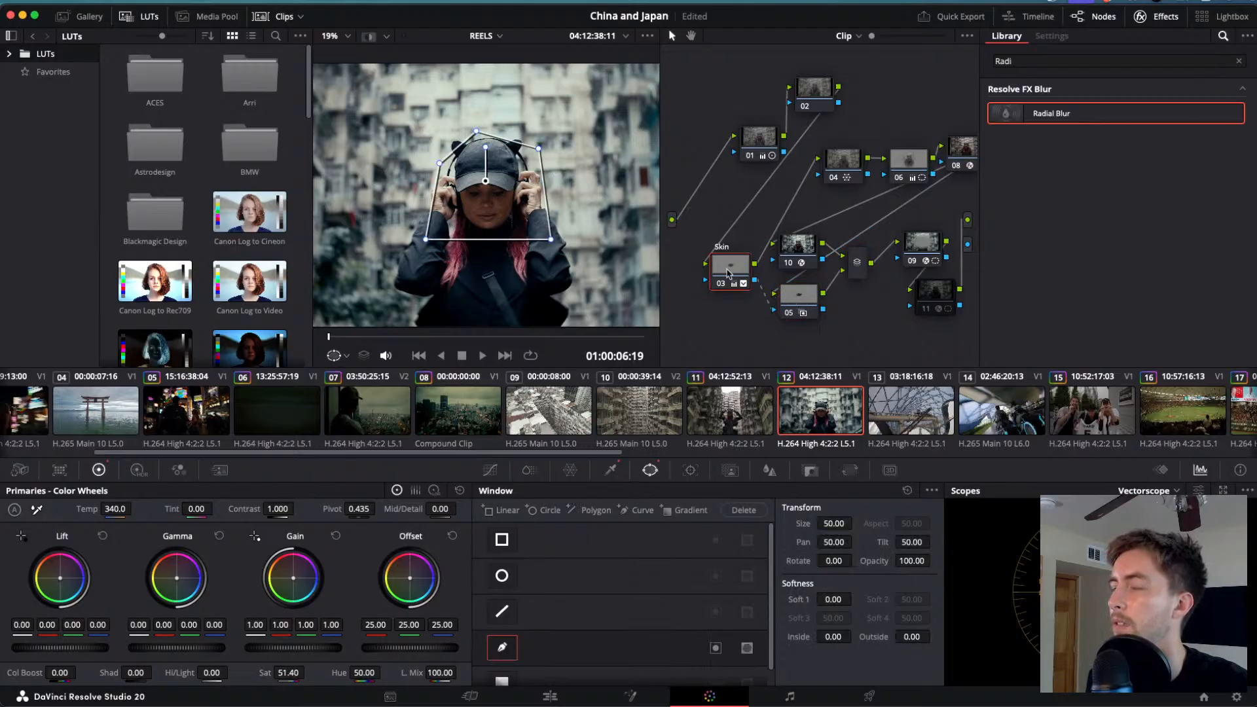
pyautogui.click(802, 304)
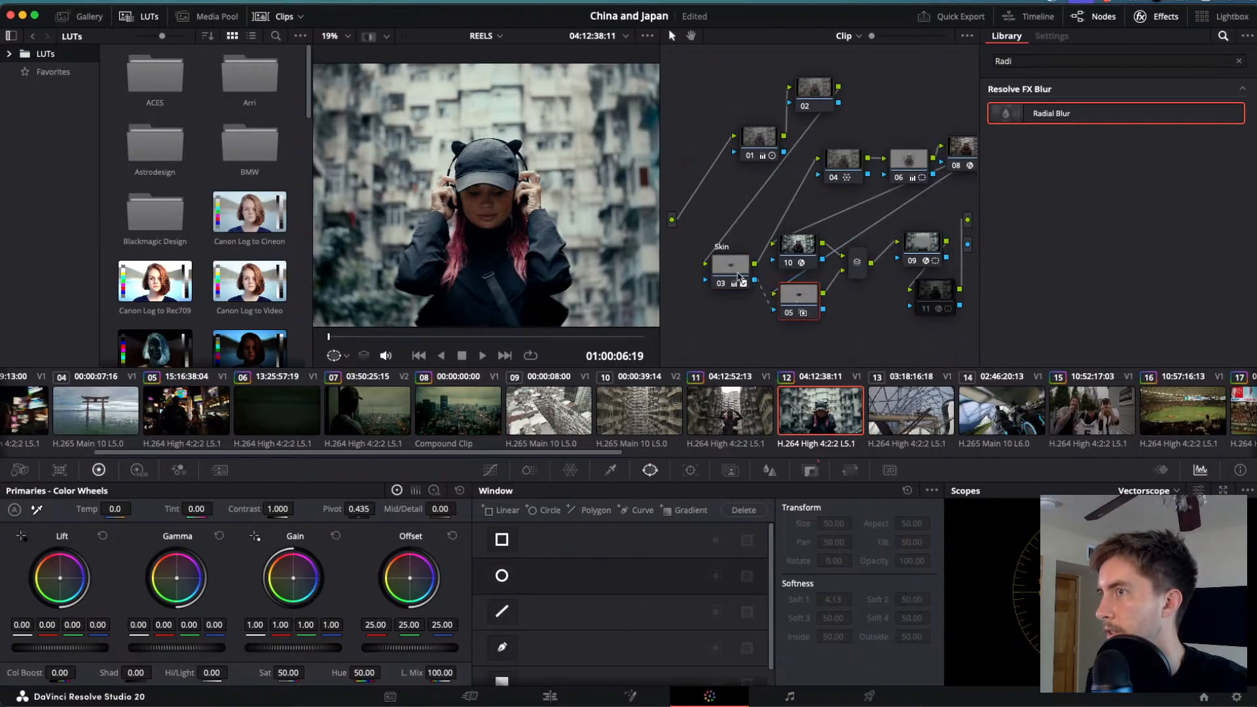
# - Raise the Skin node's saturation to 58.8 and pull one upper corner of its window slightly outward from the head
pyautogui.click(738, 277)
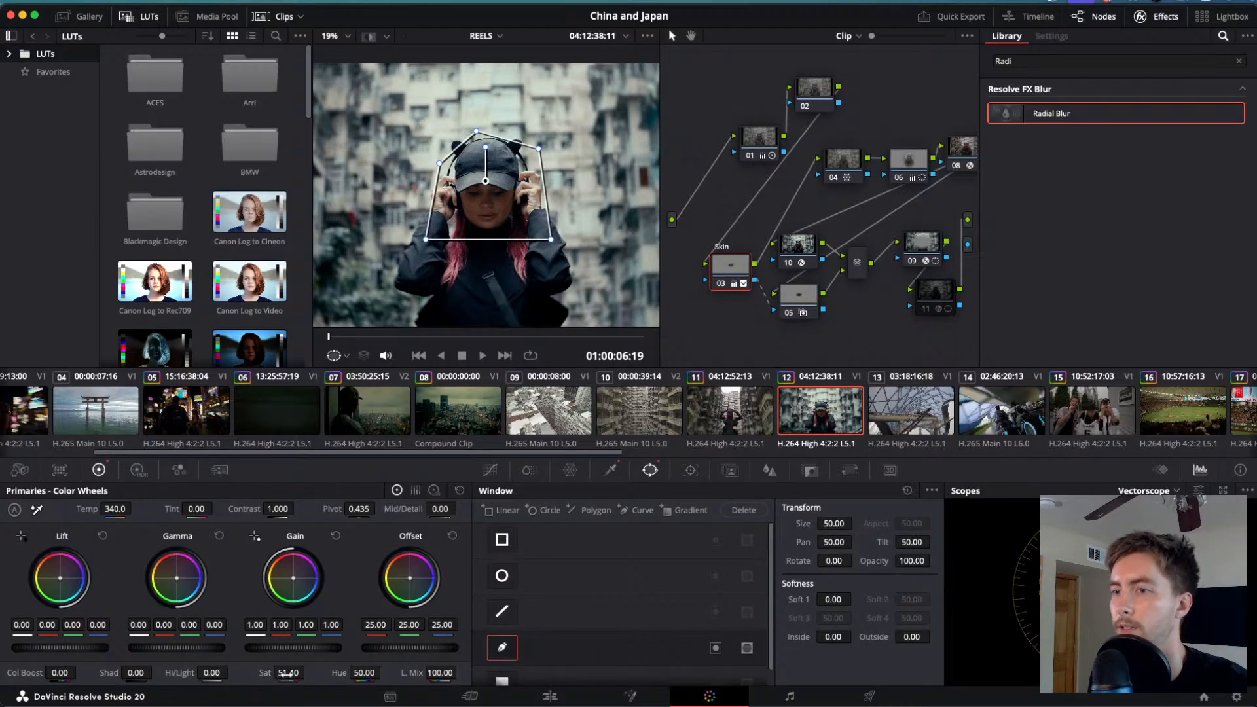
pyautogui.moveTo(309, 671); pyautogui.dragTo(308, 672)
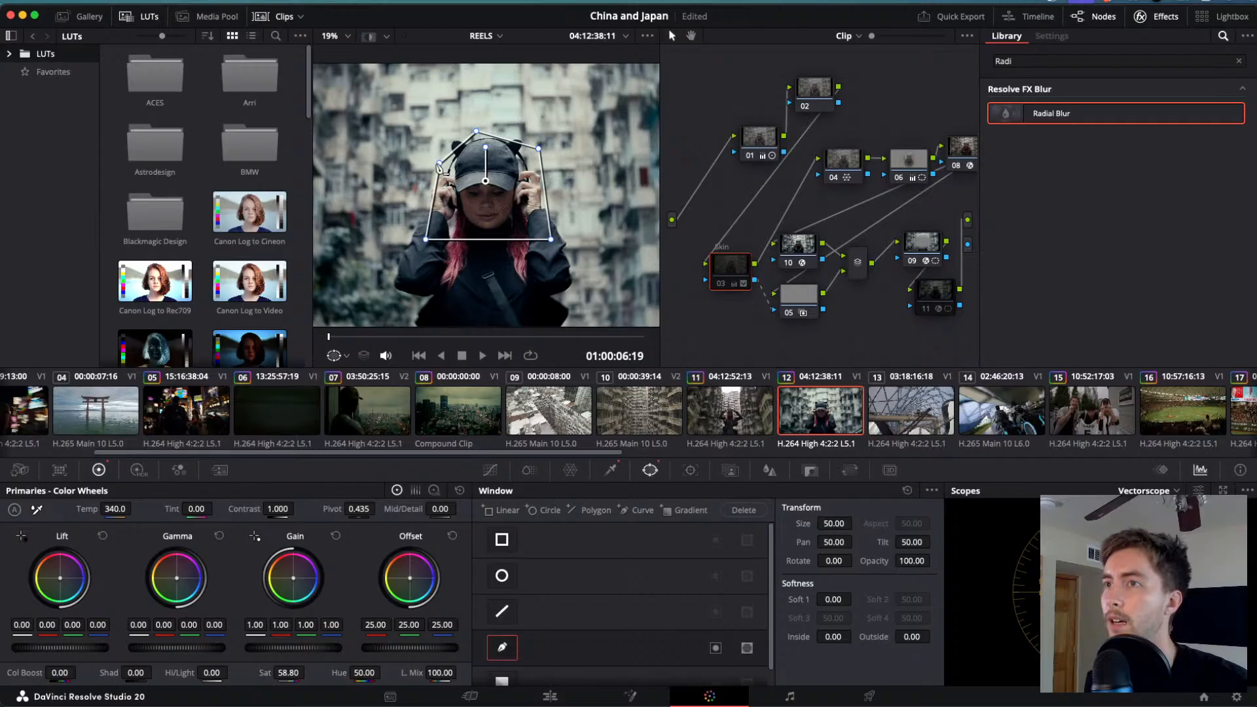
pyautogui.moveTo(439, 163); pyautogui.dragTo(433, 168)
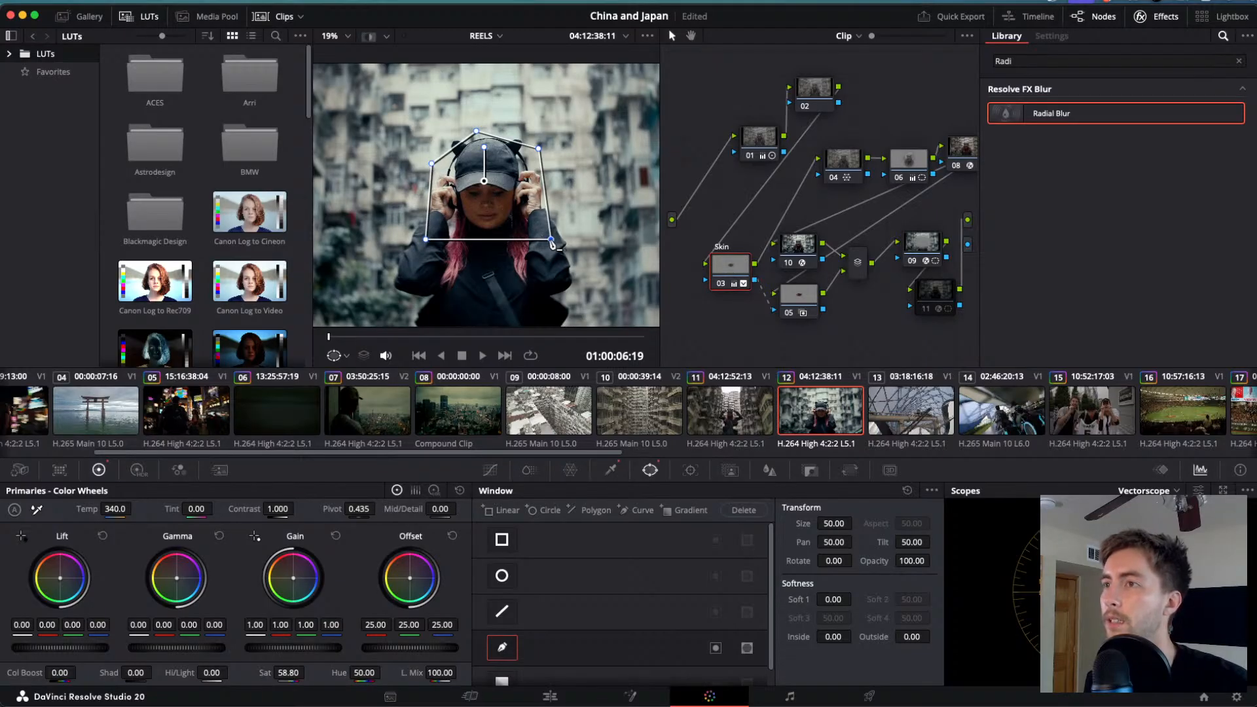
# - Play clip 12 forward and backward to check the skin as the head moves, and review the frame at 01:00:07:12 in full screen
pyautogui.press('space')
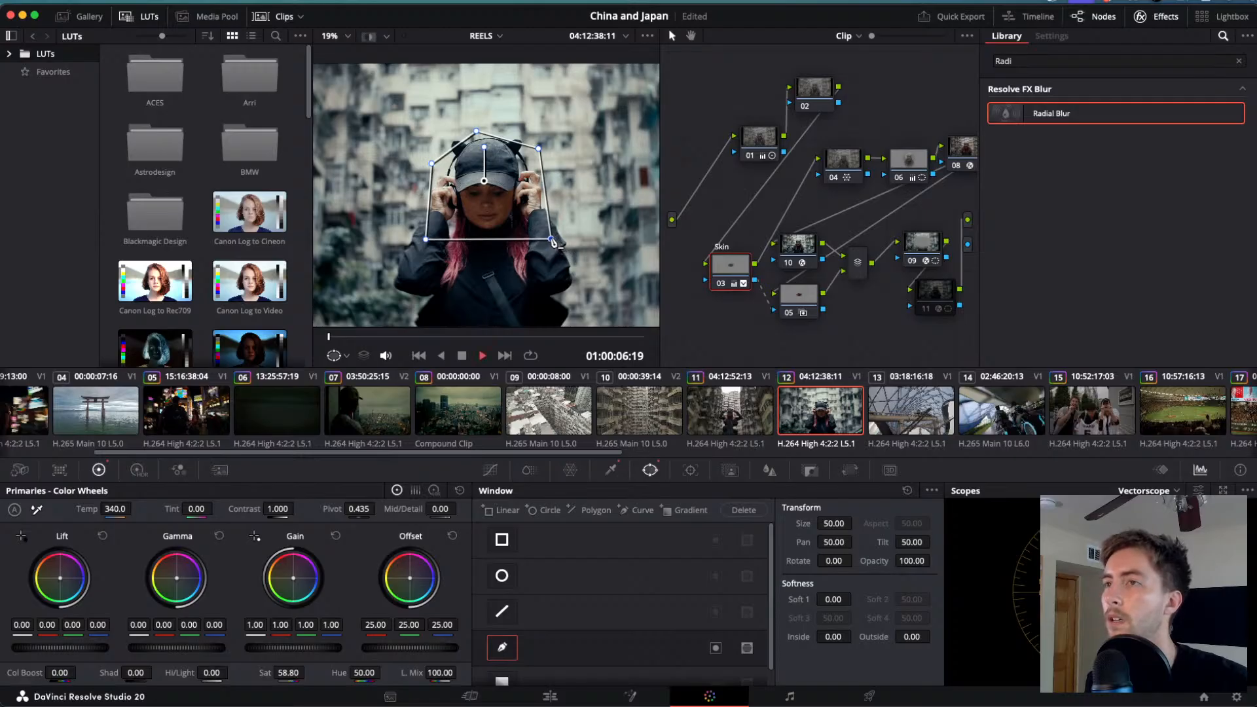
pyautogui.press('space')
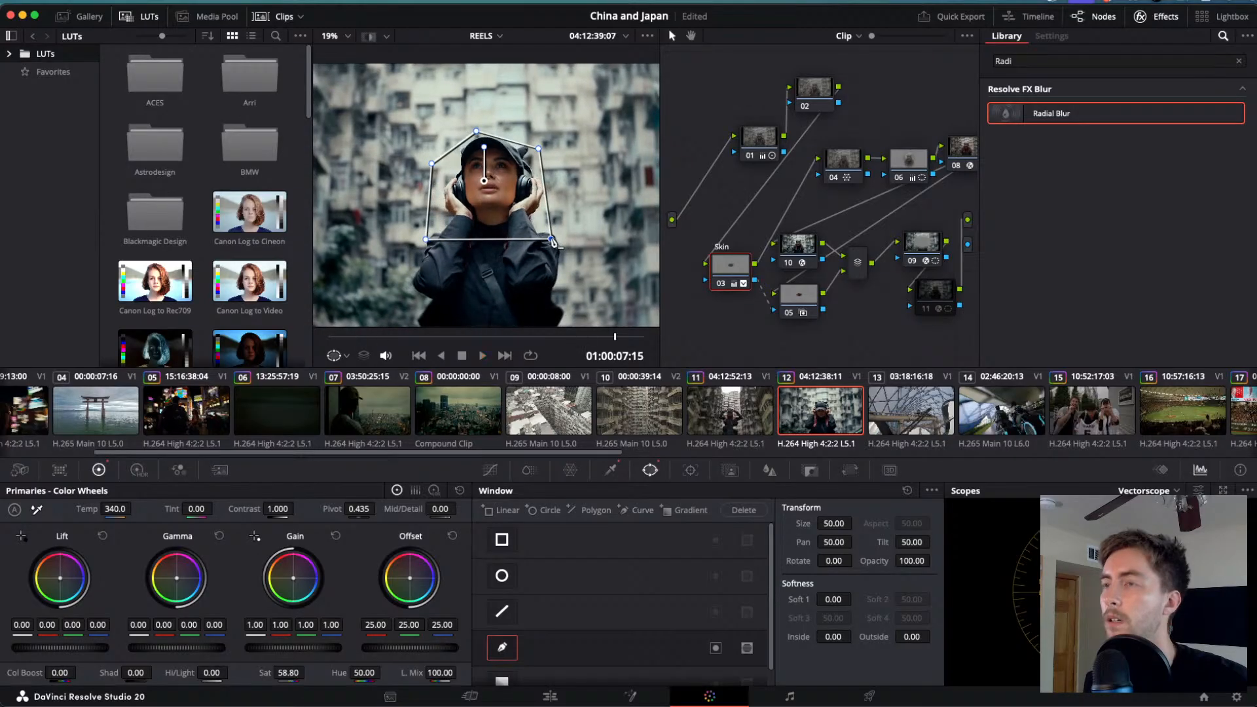
pyautogui.press('Down')
pyautogui.press('Up')
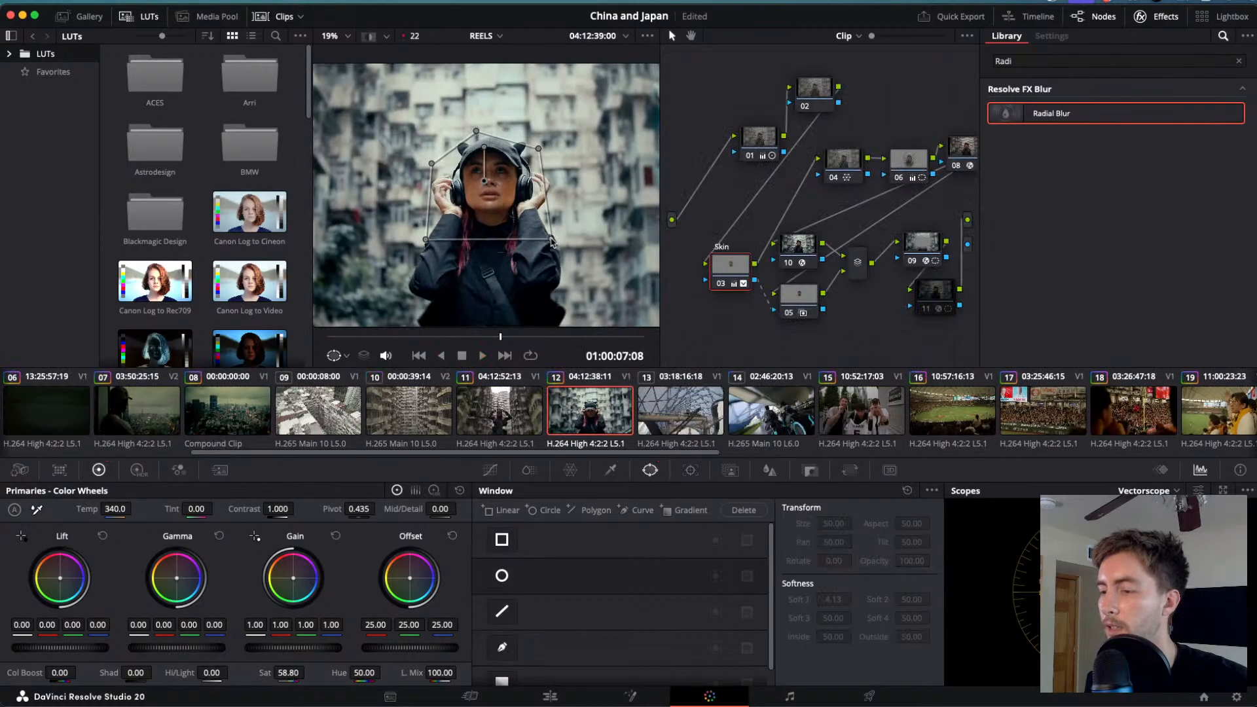
pyautogui.press('l')
pyautogui.press('j')
pyautogui.press('l')
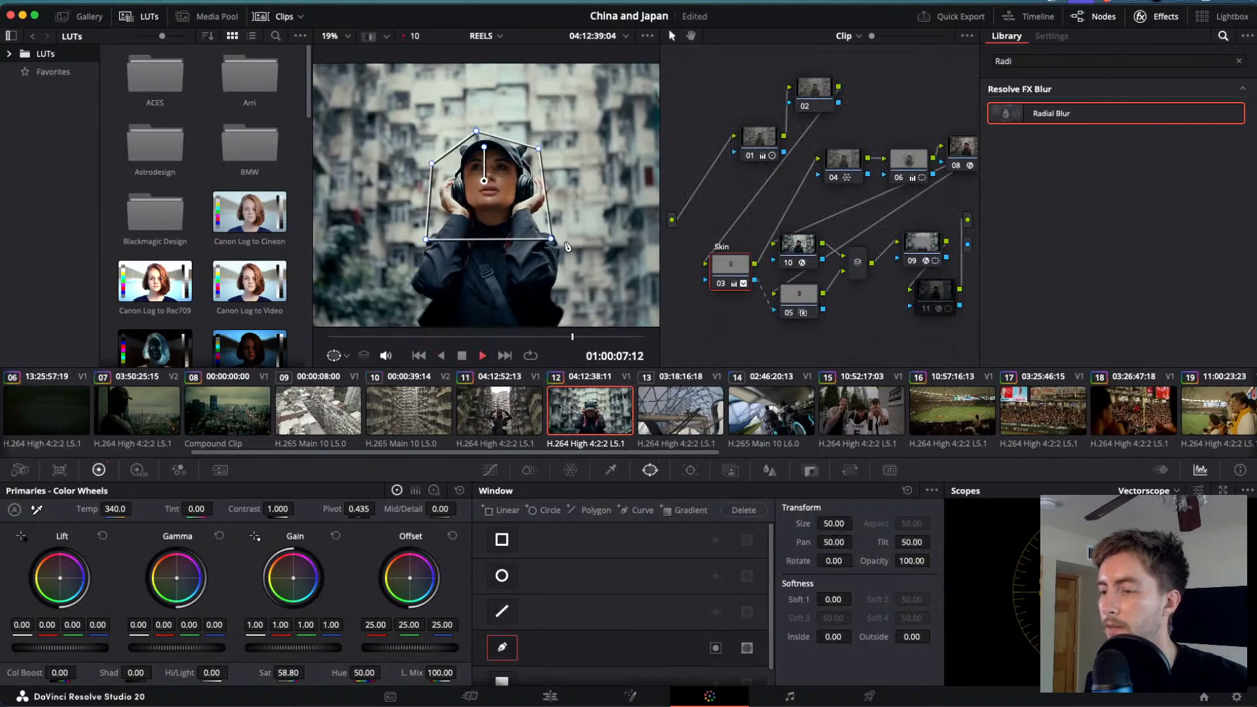
pyautogui.press('j')
pyautogui.press('l')
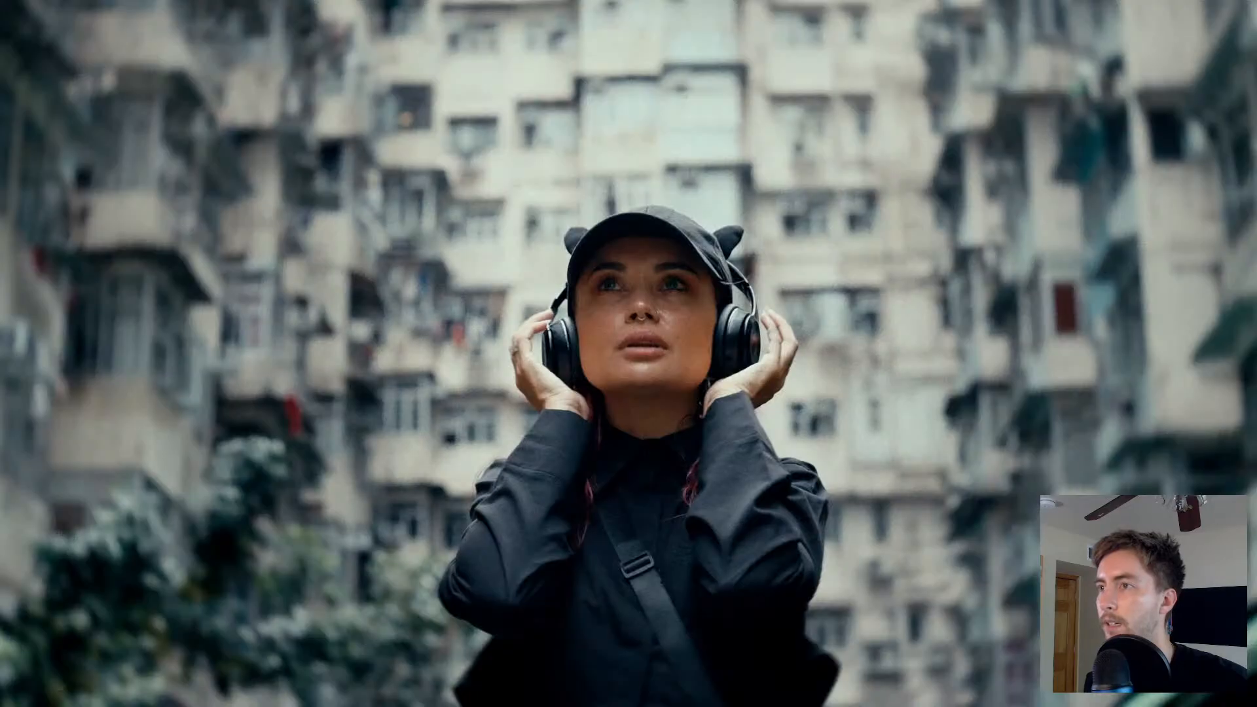
pyautogui.moveTo(679, 451)
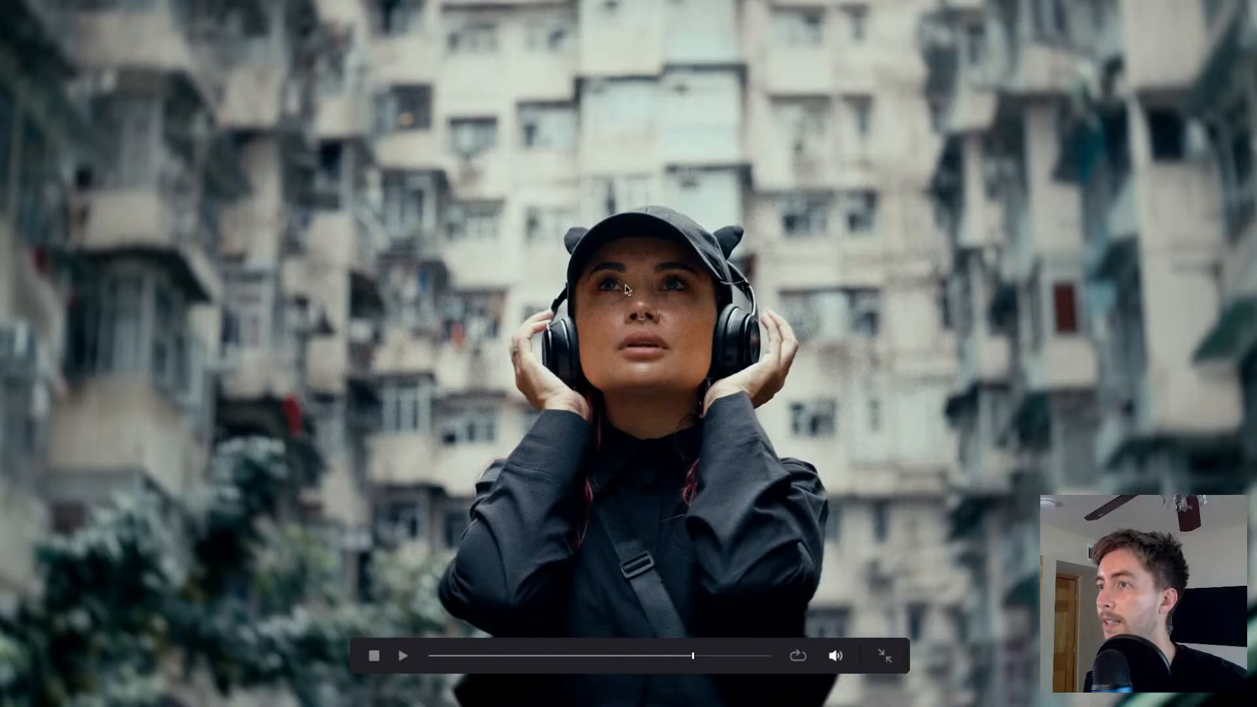
pyautogui.press('Escape')
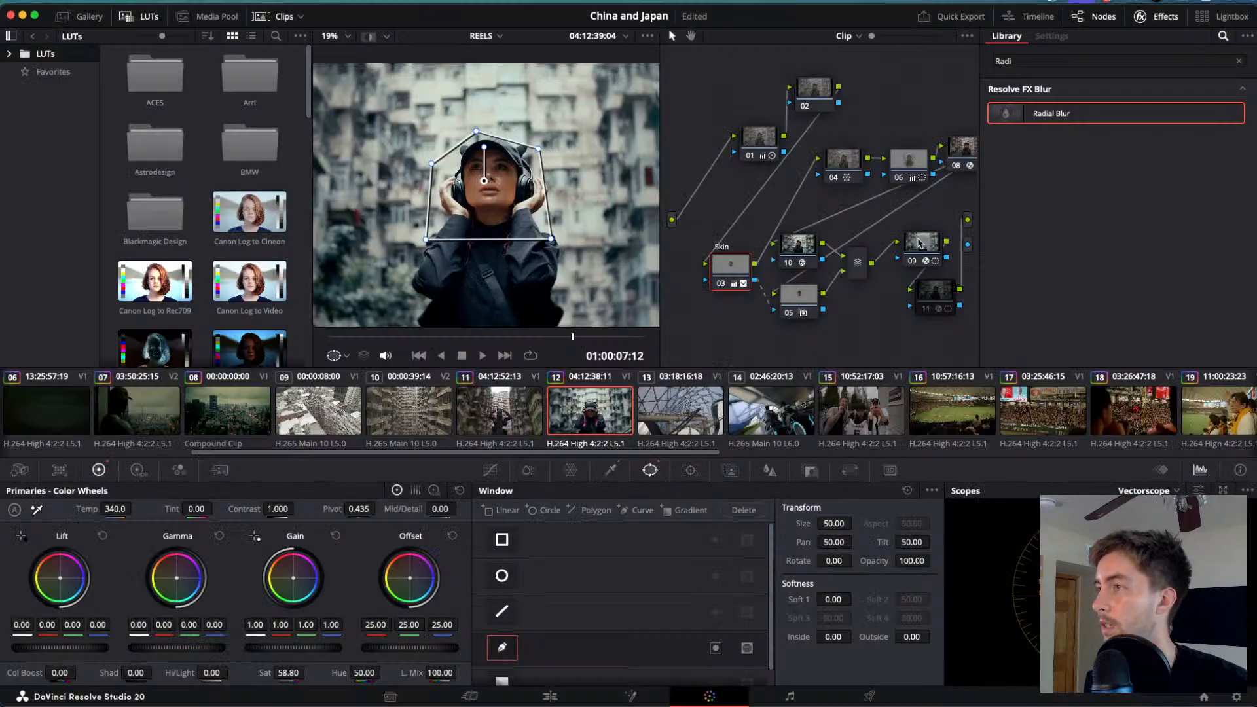
# - Nudge the Radial Blur node toward the mixer, and set the Skin node's temperature to 170 and saturation to 57.4, checking in full screen
pyautogui.moveTo(915, 250); pyautogui.dragTo(901, 250)
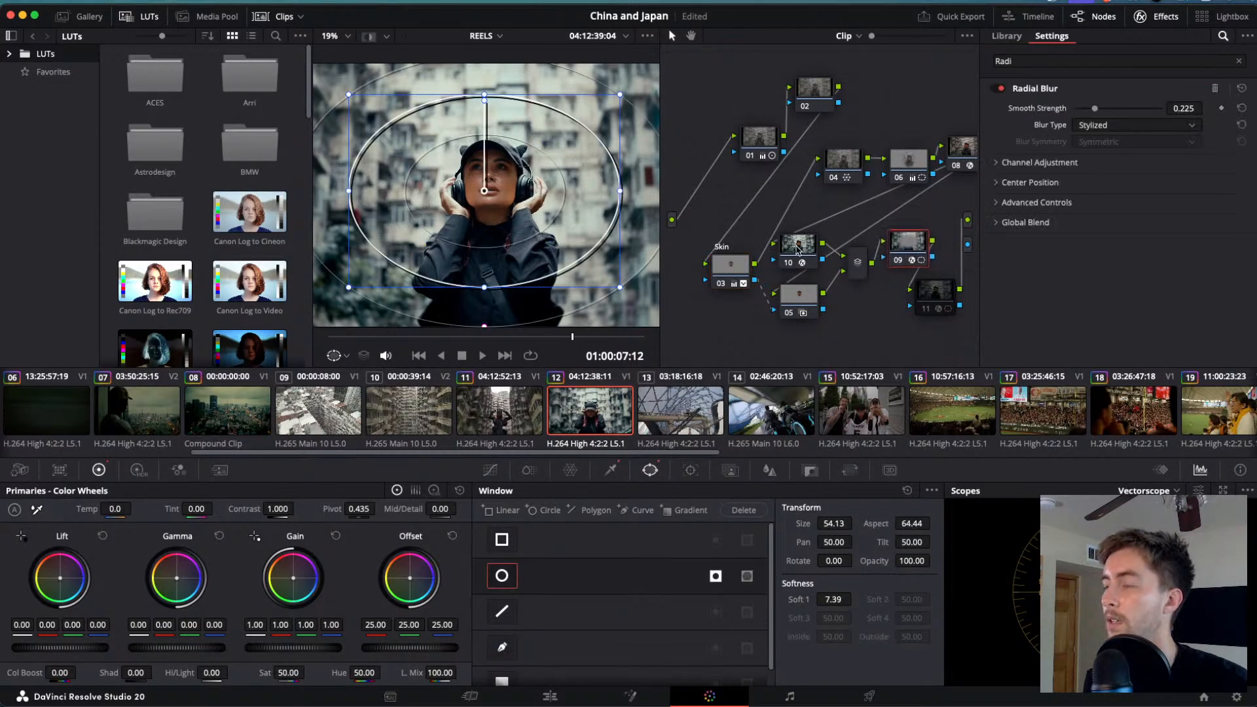
pyautogui.click(797, 250)
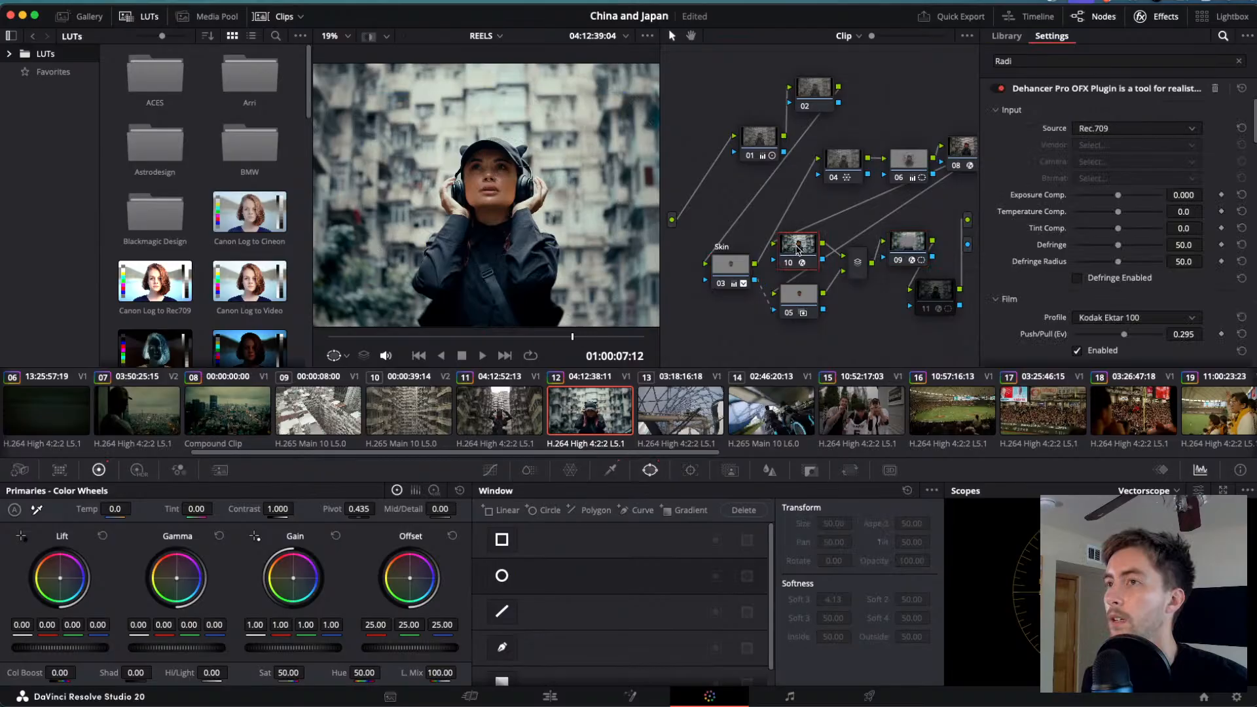
pyautogui.click(799, 297)
pyautogui.click(732, 269)
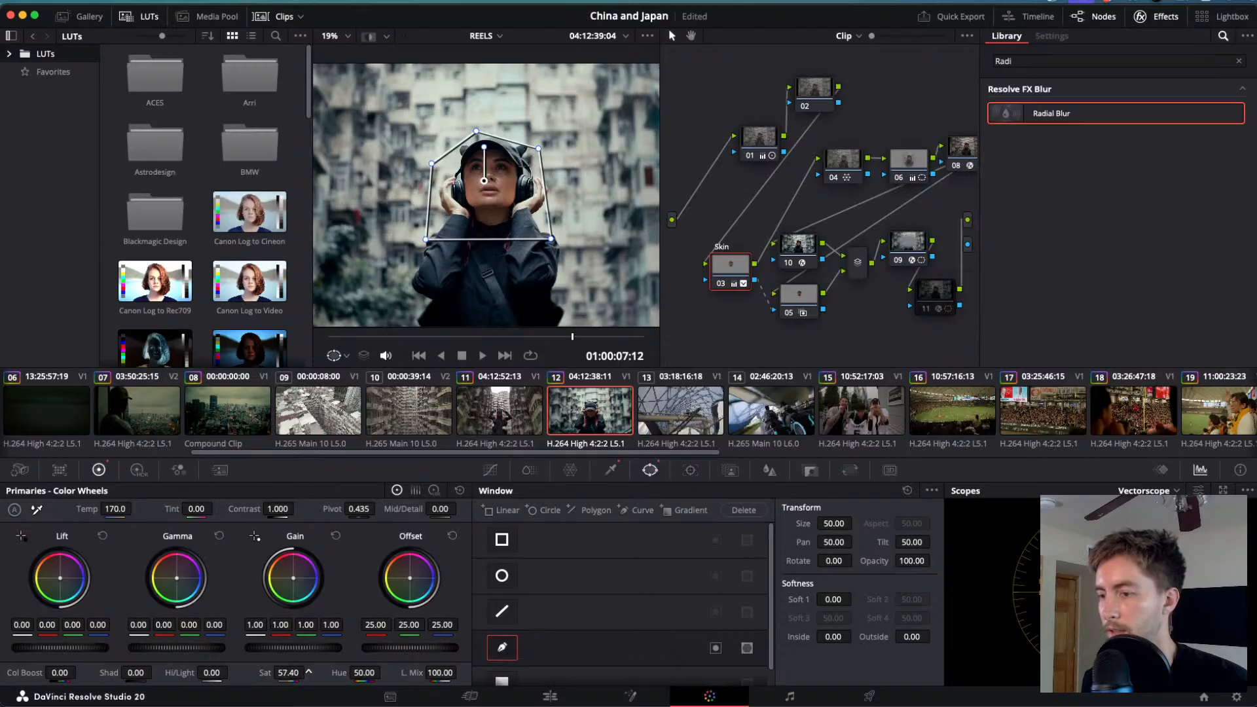
pyautogui.press('super+f')
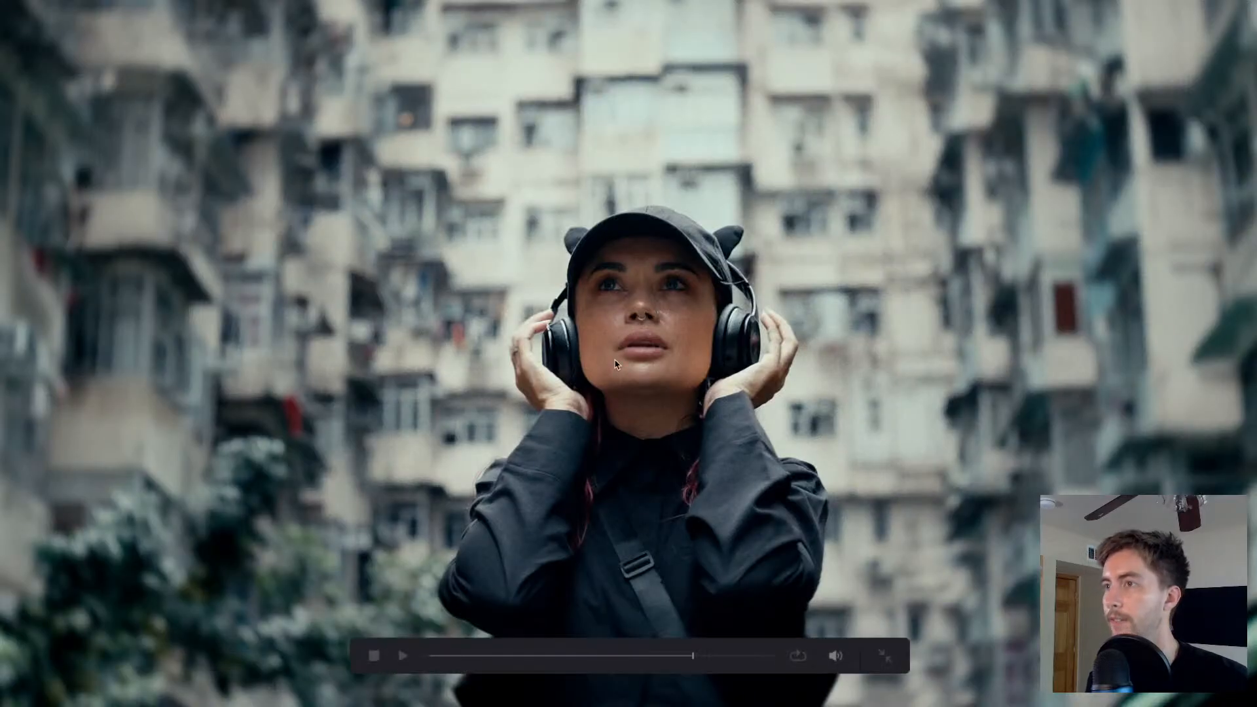
# - Play clip 12 back and forth in full screen to check the skin treatment against the background, and return to the grading workspace
pyautogui.press('space')
pyautogui.press('space')
pyautogui.press('j')
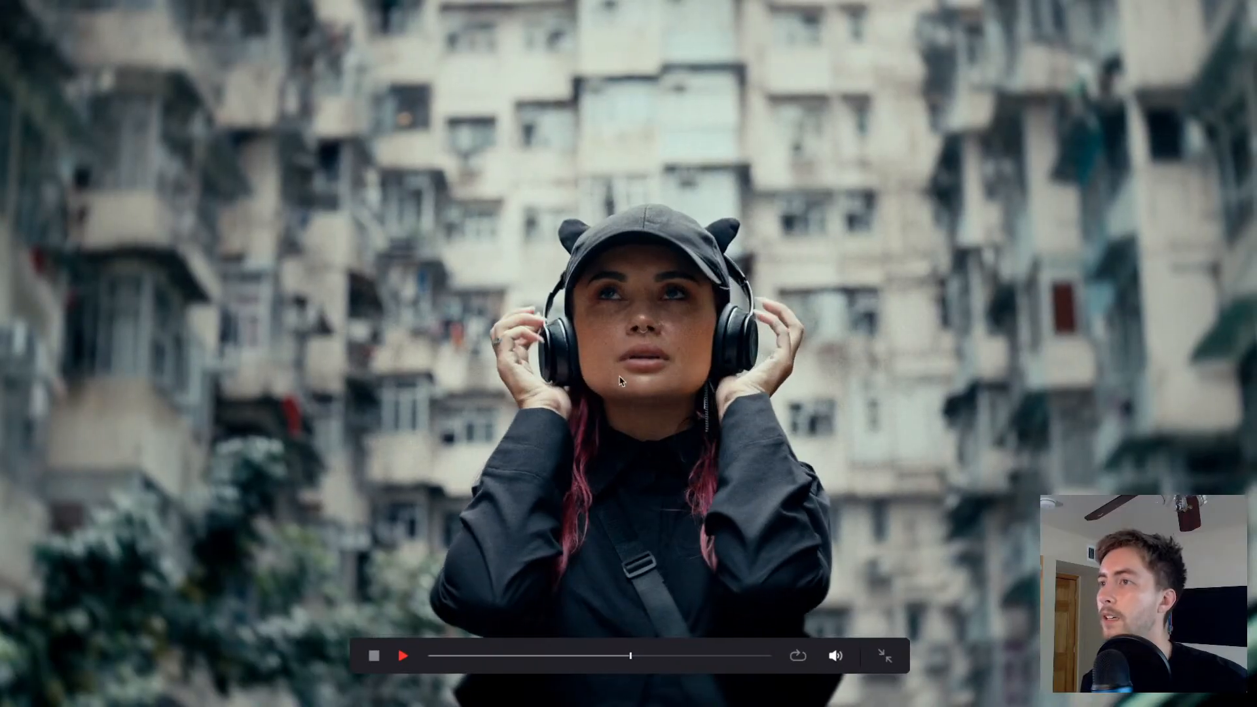
pyautogui.press('k')
pyautogui.press('l')
pyautogui.press('k')
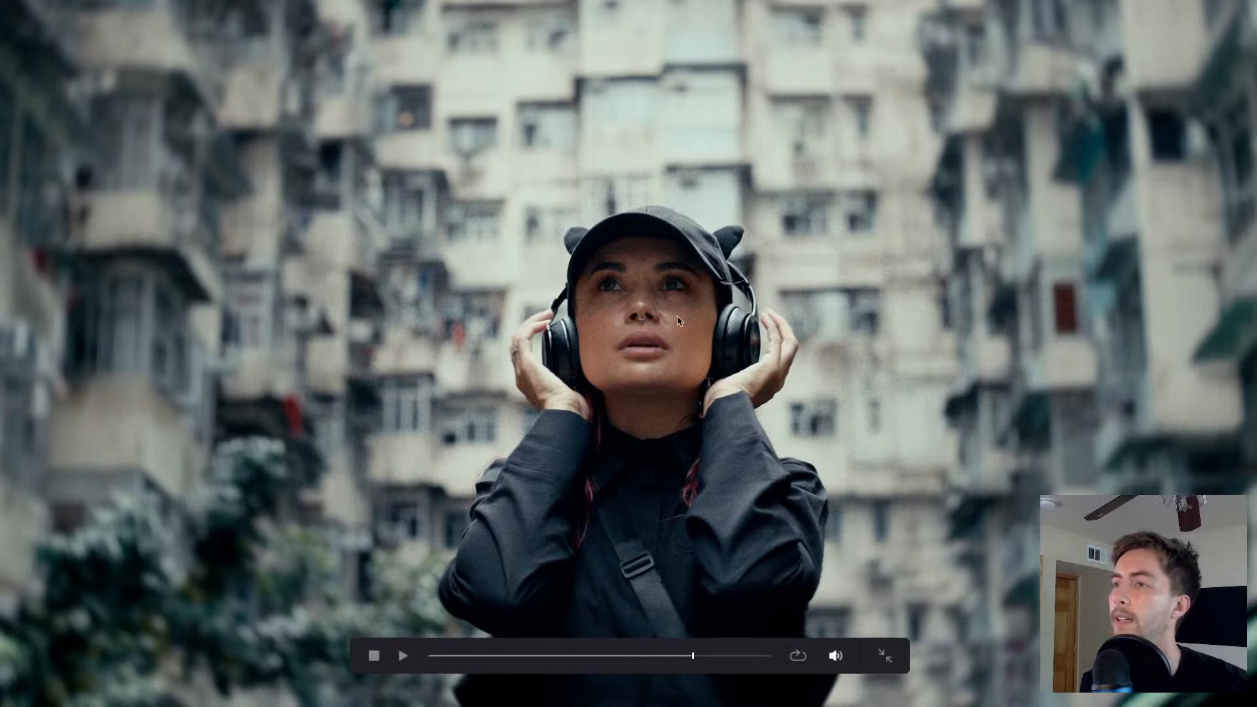
pyautogui.press('j')
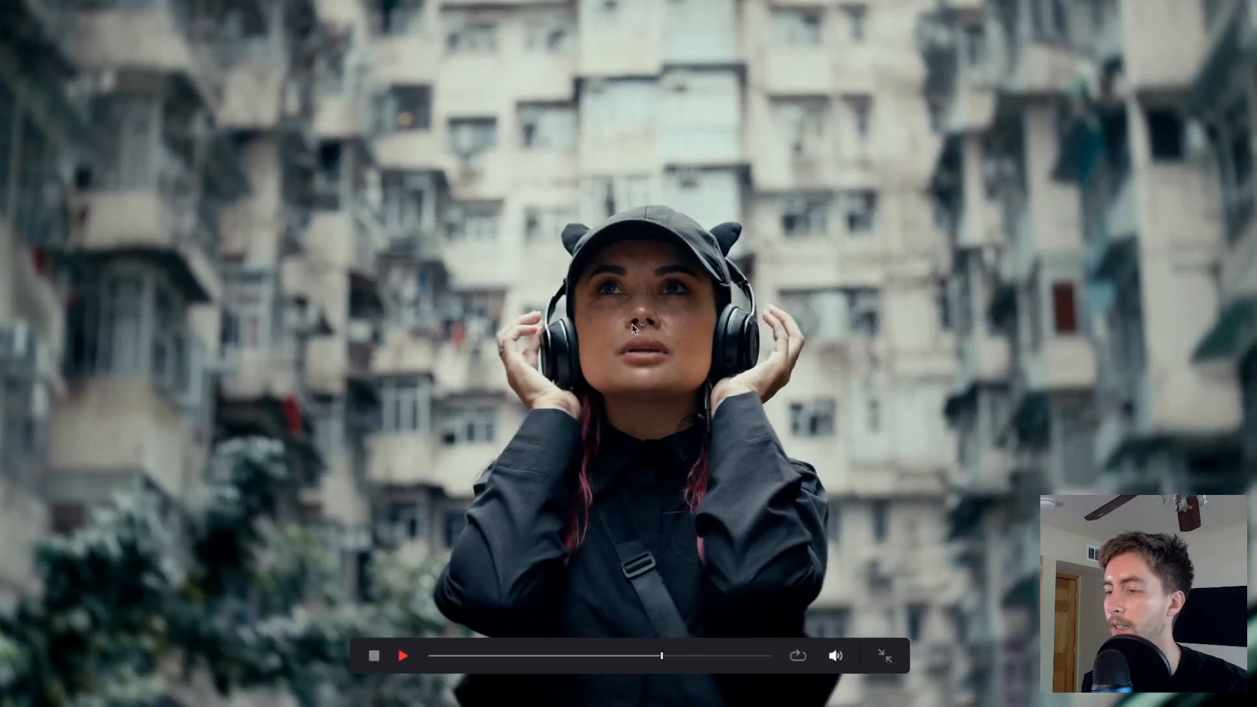
pyautogui.press('l')
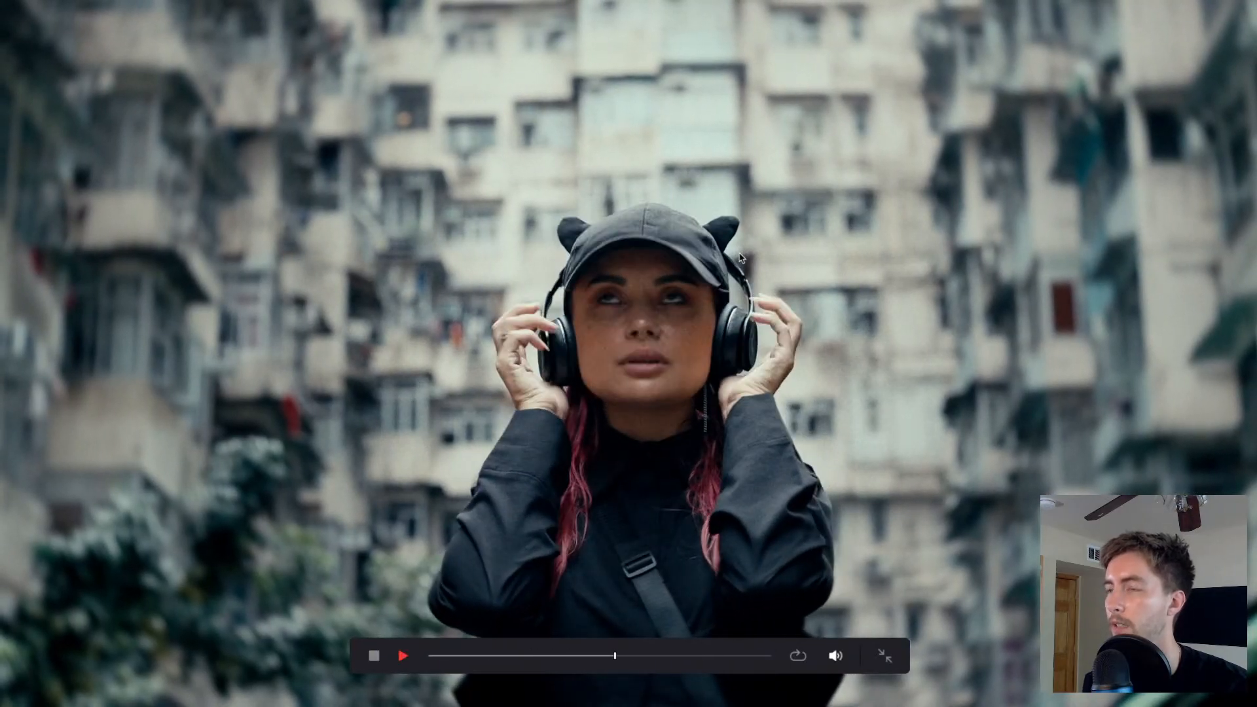
pyautogui.press('space')
pyautogui.press('Escape')
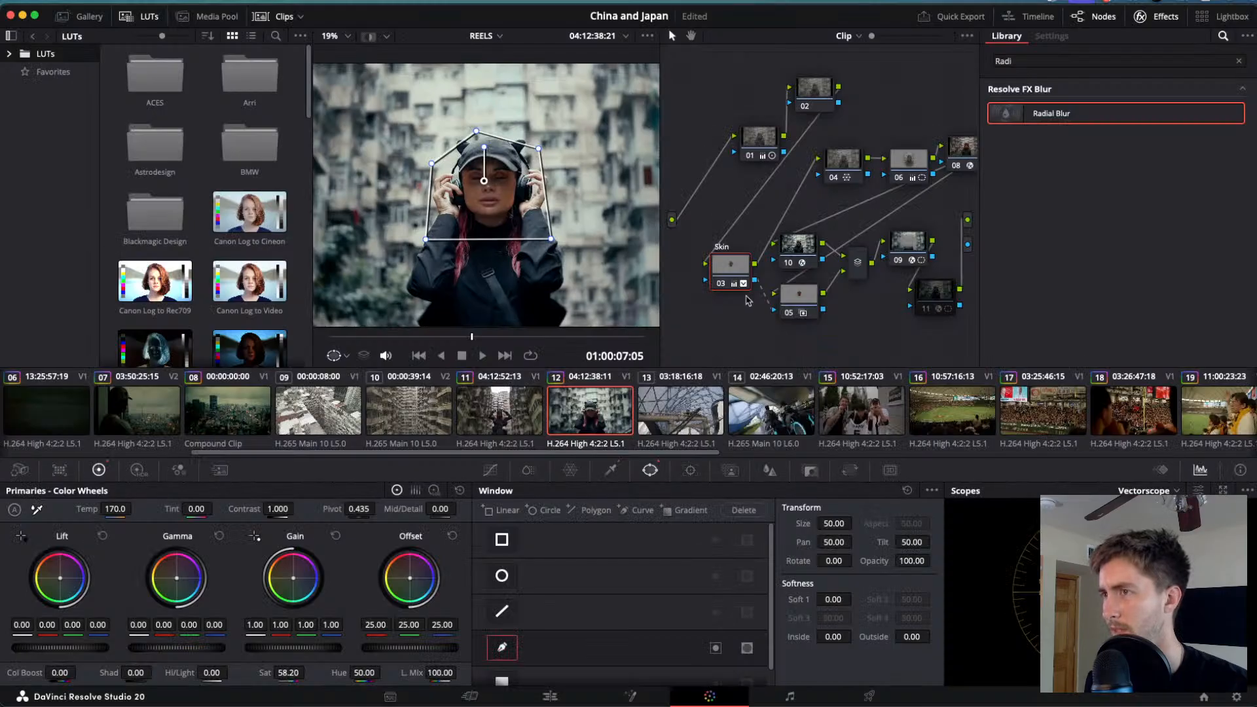
# - Move the Radial Blur node down beside the disabled node after the layer mixer, and select the Dehancer node to show its settings
pyautogui.moveTo(909, 234); pyautogui.dragTo(909, 312)
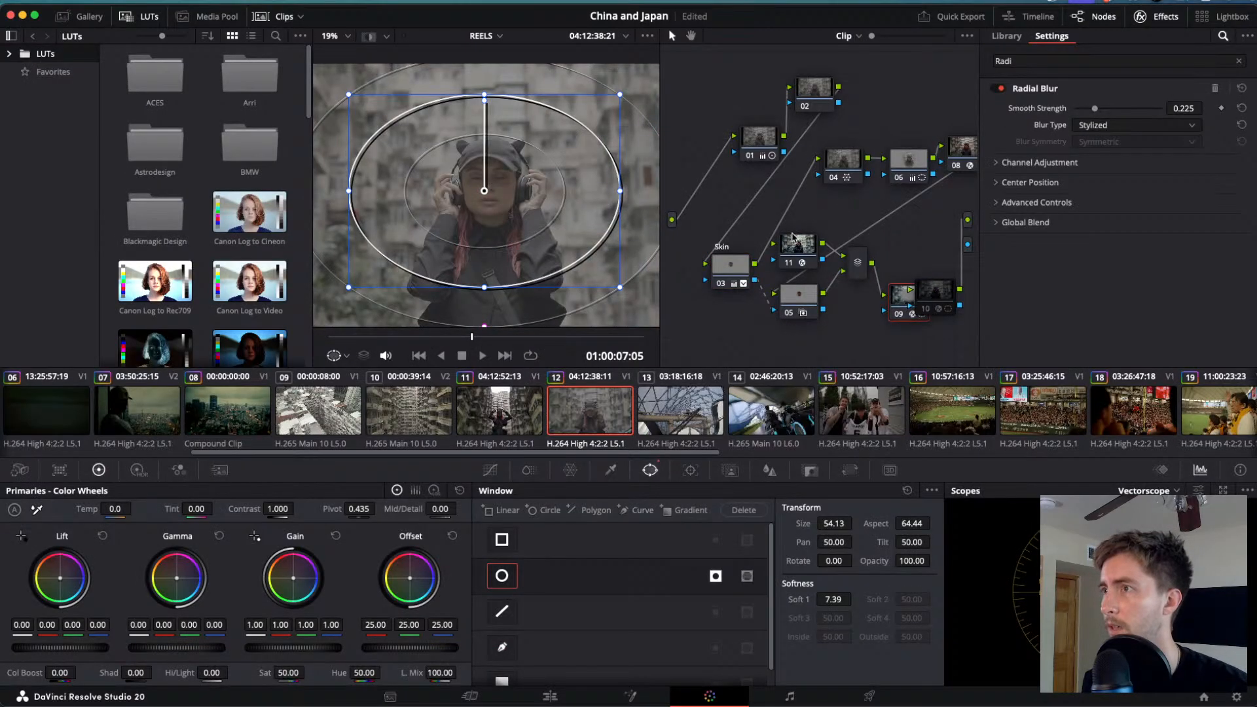
pyautogui.click(798, 252)
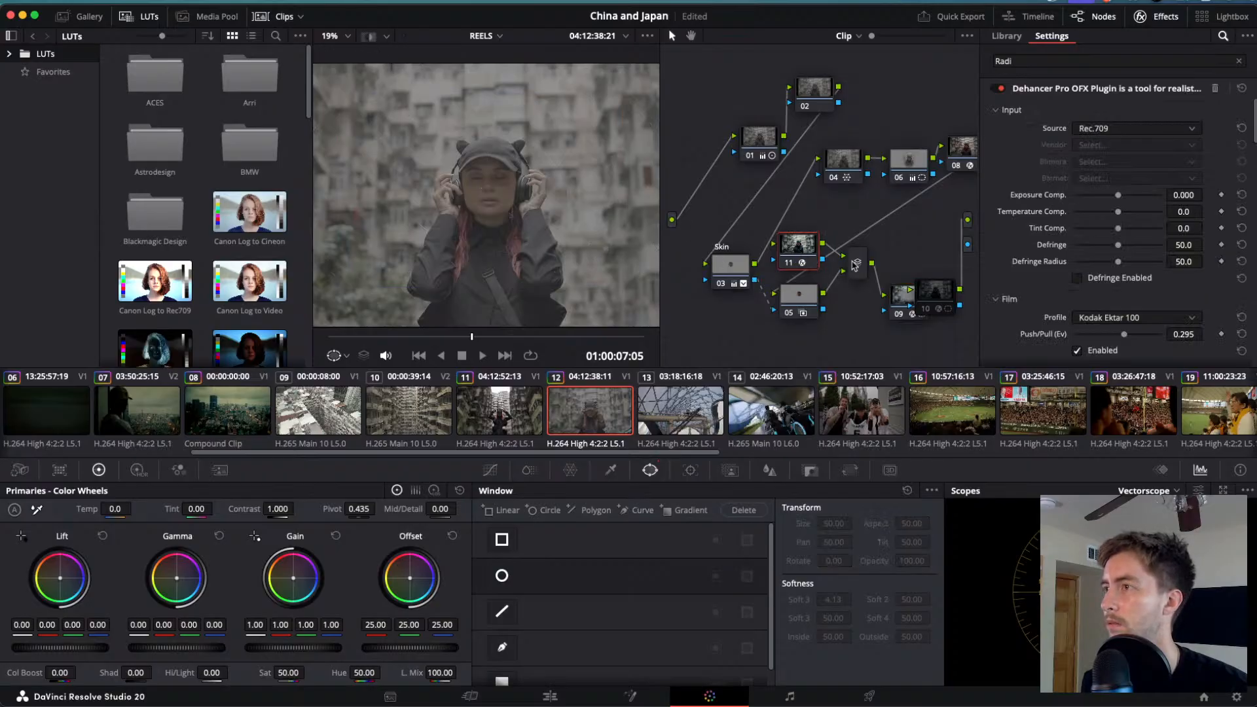
# - Undo the last node edits and connect node 08's output to the input of the Dehancer node above node 05
pyautogui.moveTo(899, 298); pyautogui.dragTo(890, 299)
pyautogui.moveTo(797, 256)
pyautogui.mouseDown()
pyautogui.moveTo(830, 226)
pyautogui.moveTo(884, 226)
pyautogui.moveTo(816, 235)
pyautogui.moveTo(775, 260)
pyautogui.mouseUp()
pyautogui.press('super+z')
pyautogui.press('super+z')
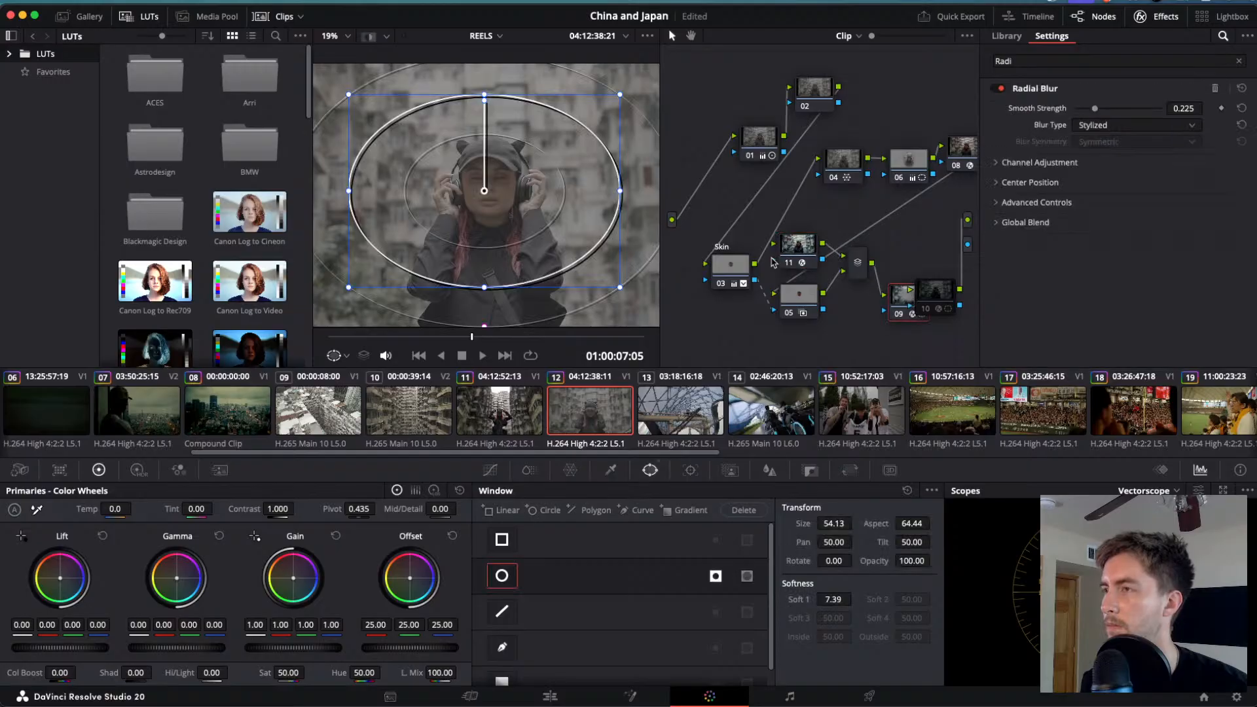
pyautogui.press('super+z')
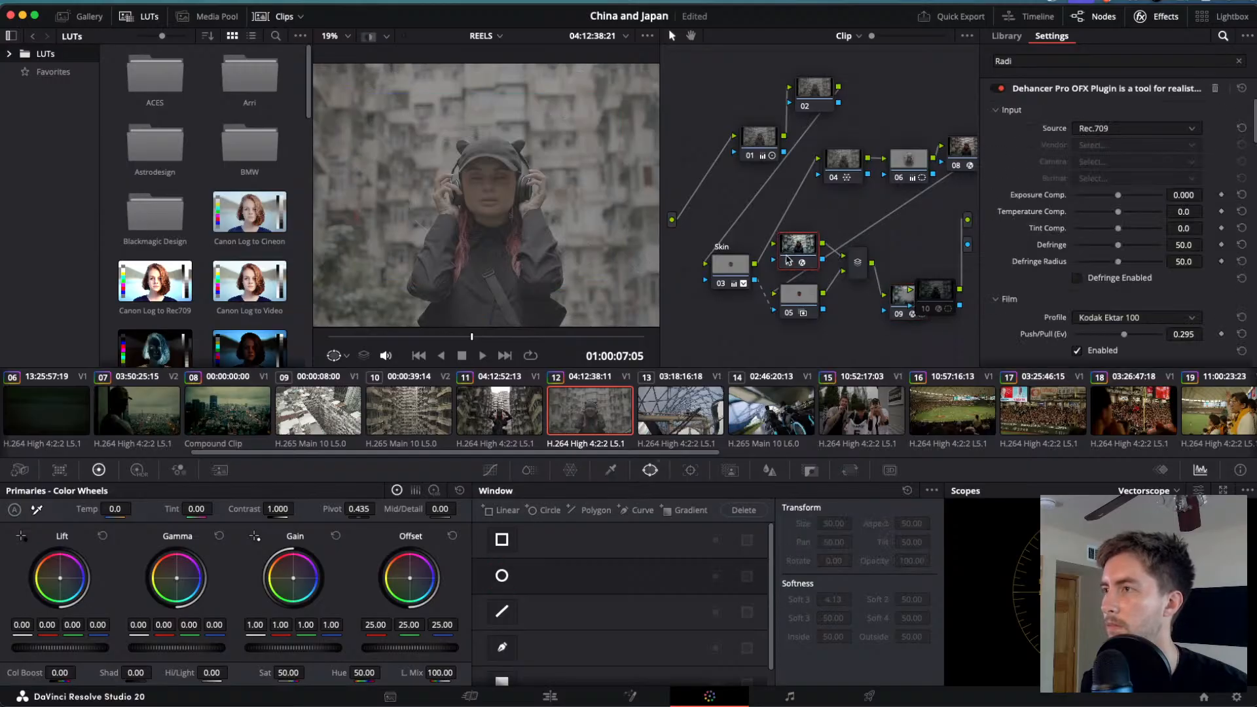
pyautogui.moveTo(780, 248); pyautogui.dragTo(810, 255)
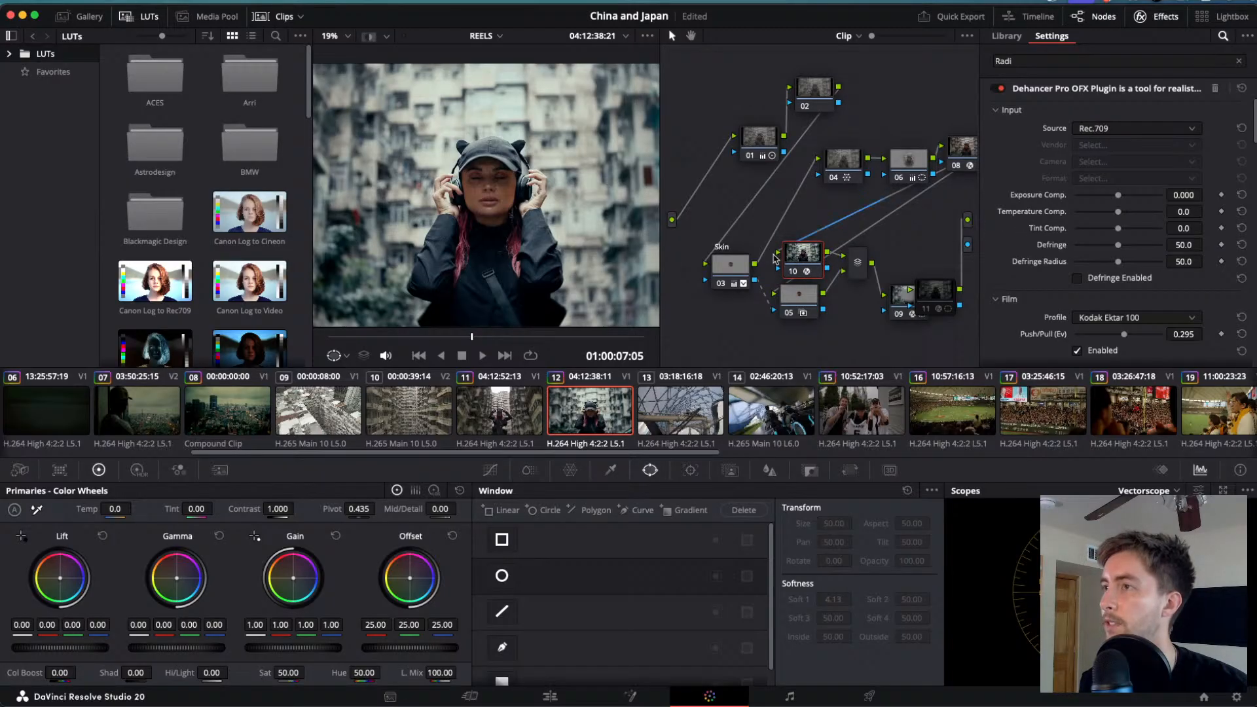
# - Compare the image with the Dehancer node disabled and enabled
pyautogui.hotkey('ctrl', 'd')
pyautogui.hotkey('ctrl', 'd')
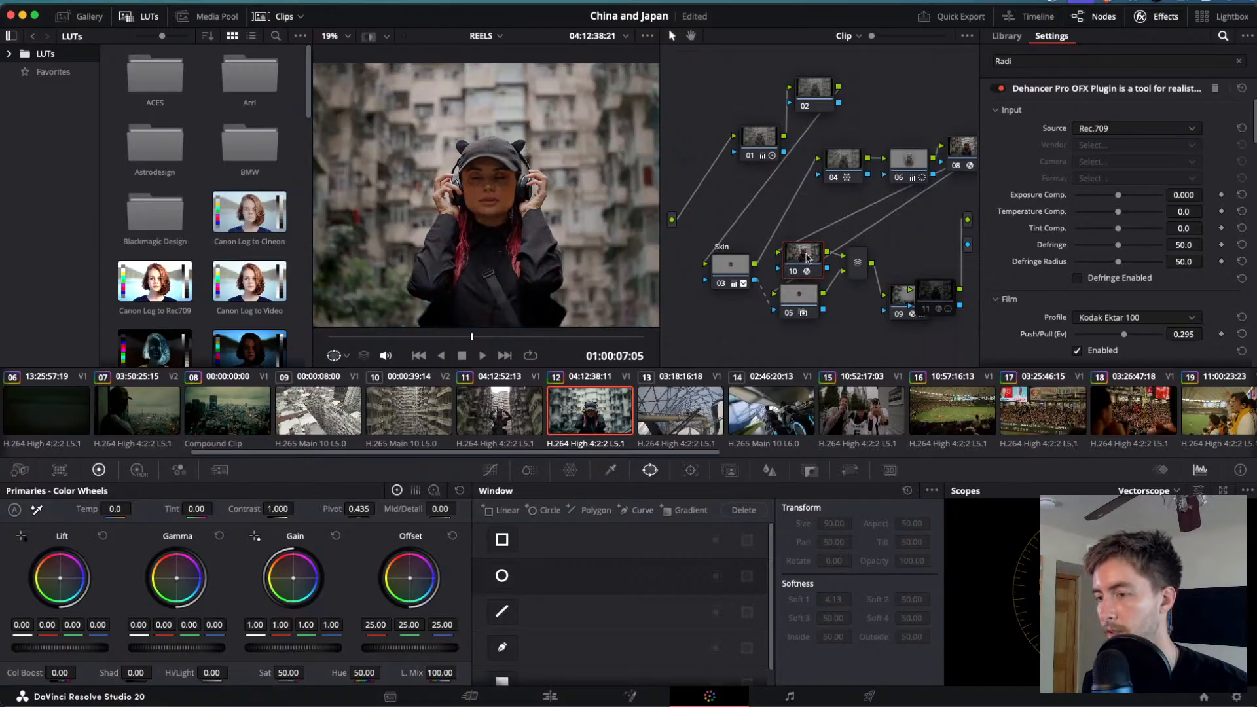
pyautogui.moveTo(795, 295); pyautogui.dragTo(798, 299)
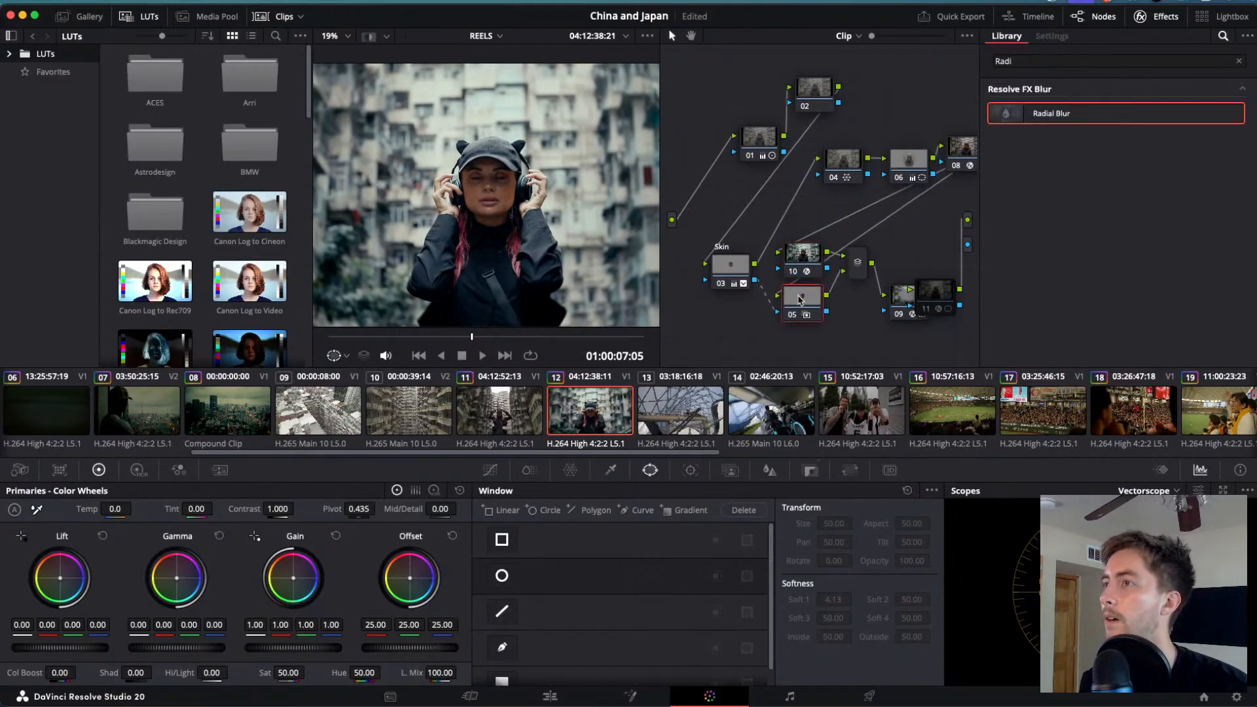
pyautogui.click(796, 250)
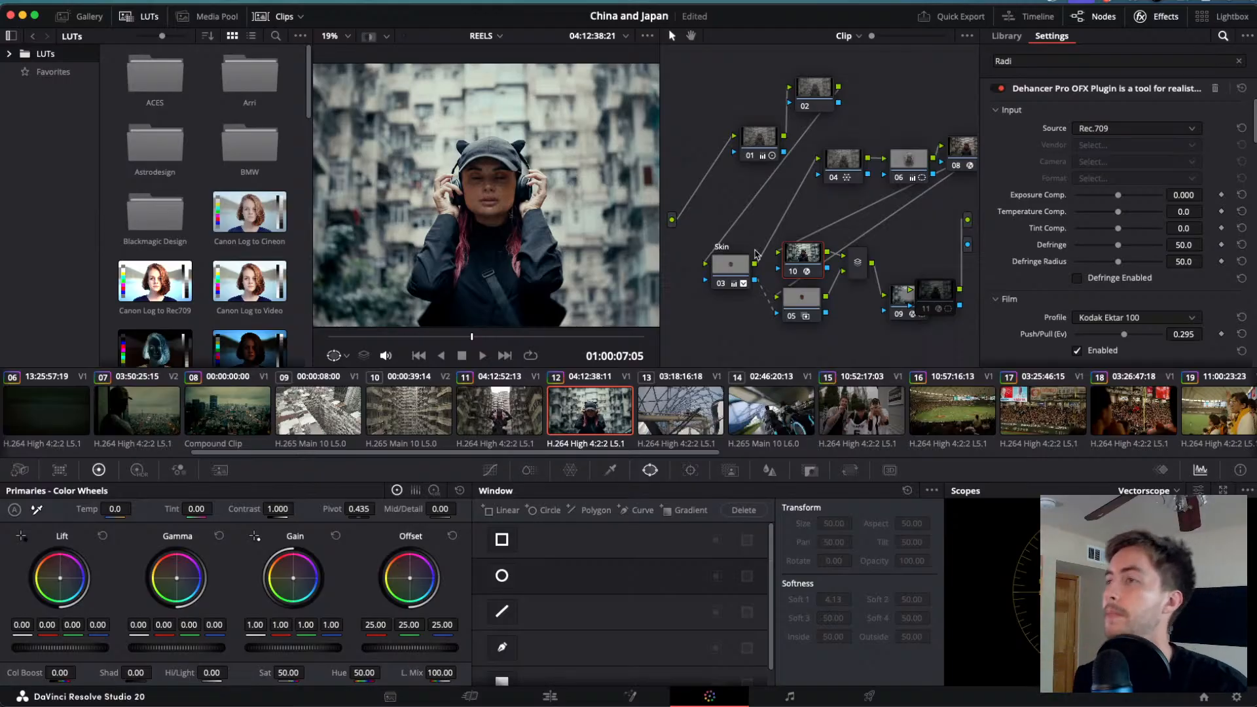
# - Move the Skin node away from the Dehancer node and label the Dehancer node "Look"
pyautogui.click(731, 264)
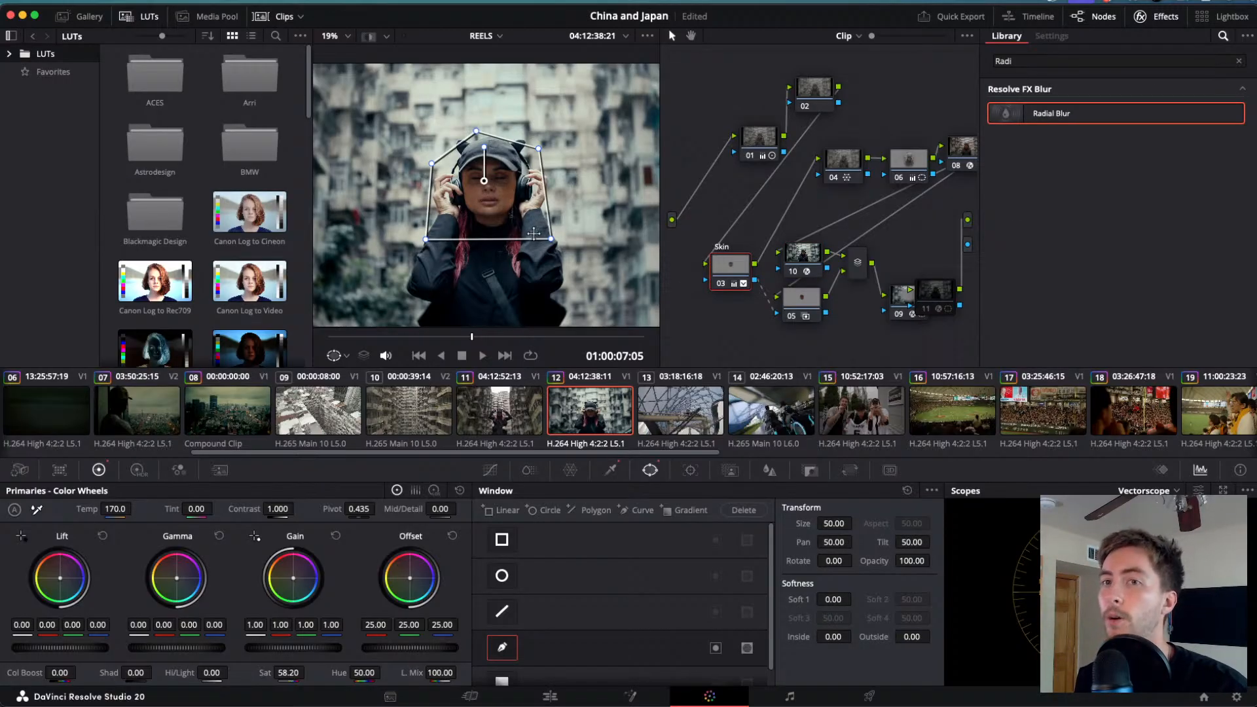
pyautogui.moveTo(727, 275); pyautogui.dragTo(702, 265)
pyautogui.click(804, 255)
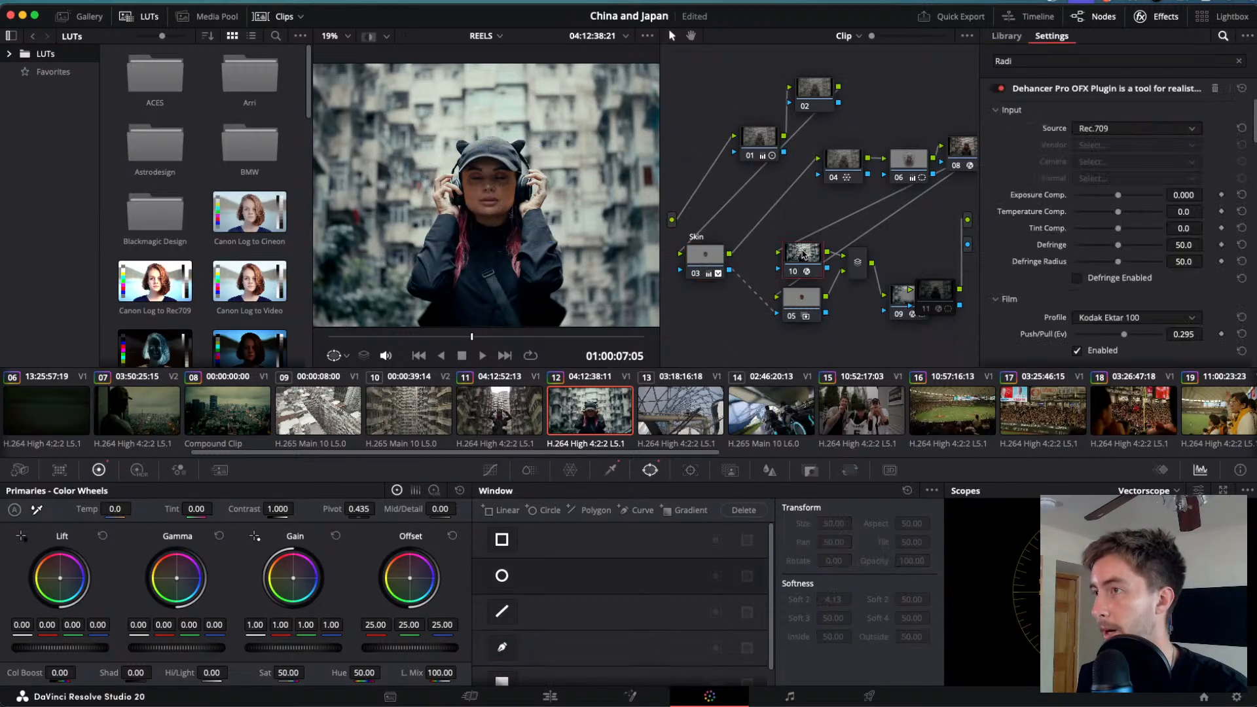
pyautogui.rightClick(804, 256)
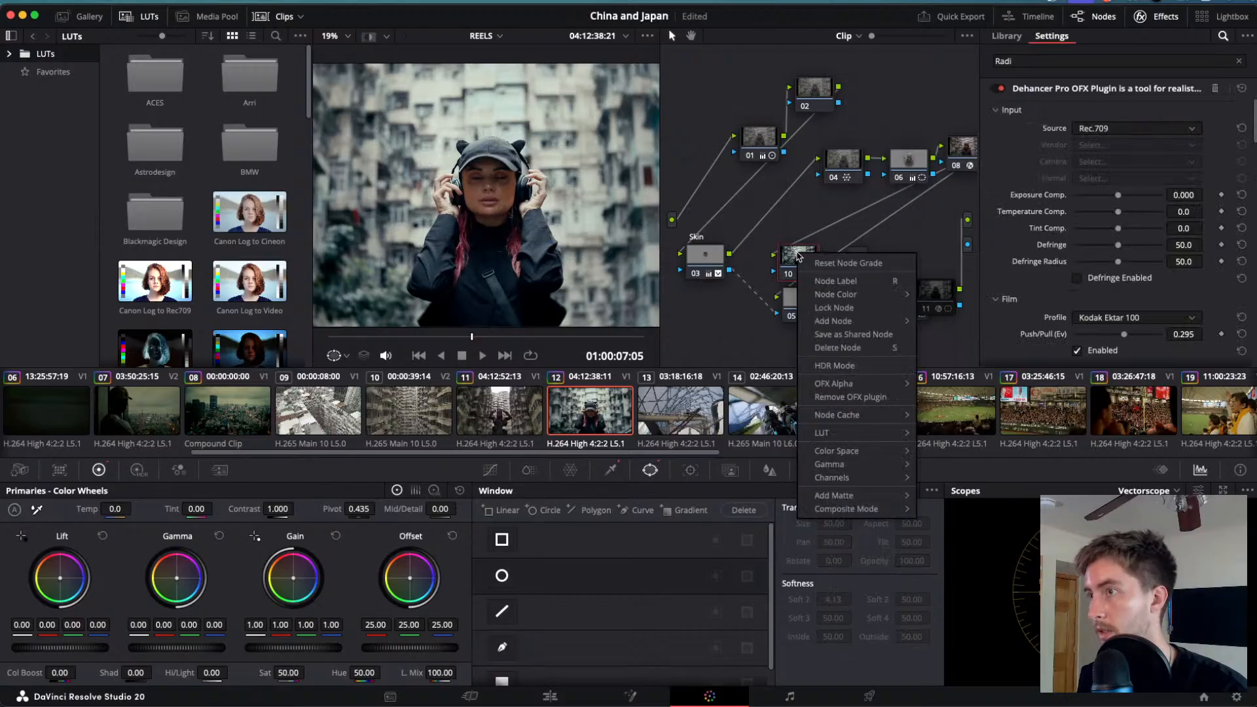
pyautogui.click(807, 274)
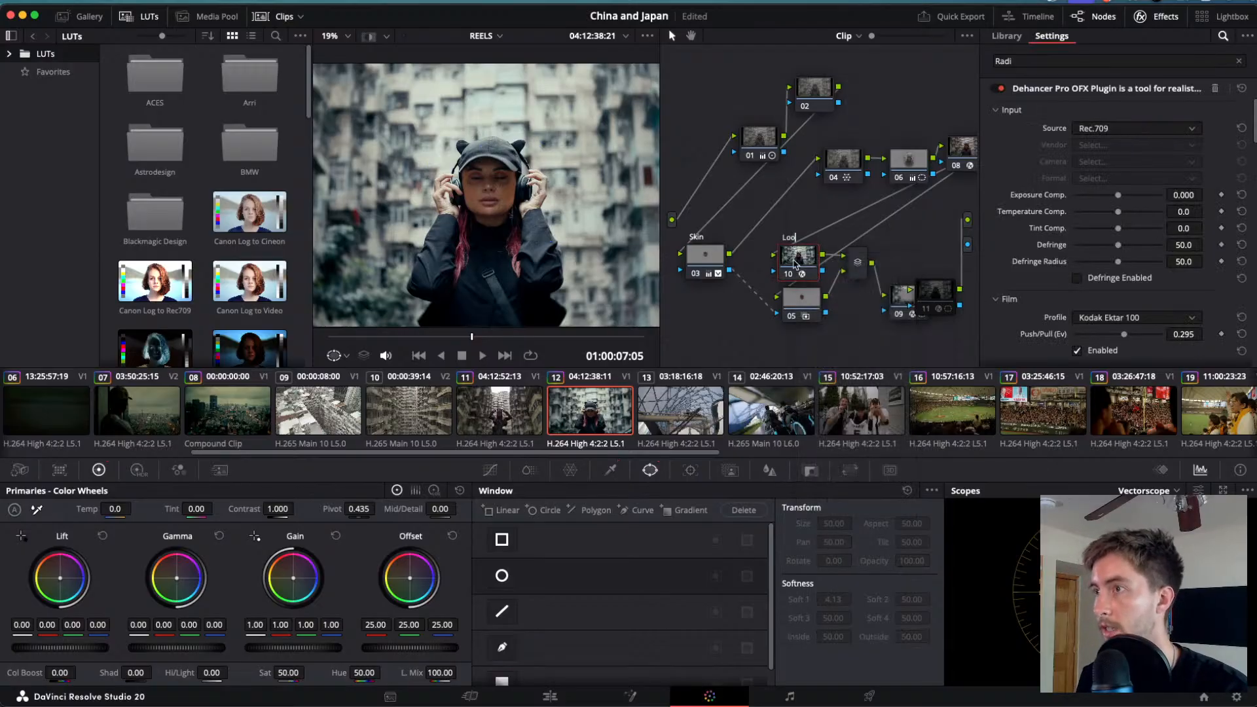
pyautogui.moveTo(796, 263); pyautogui.dragTo(799, 251)
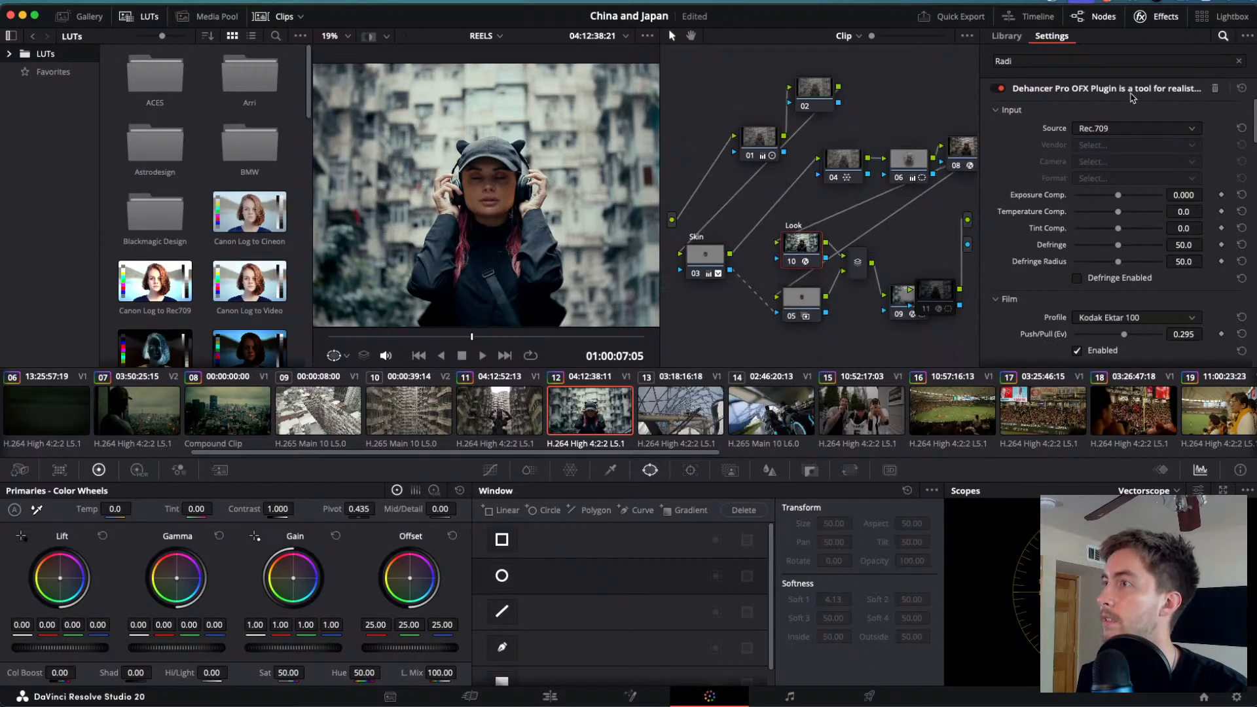
# - Toggle the Look node off and on repeatedly to compare the grade
pyautogui.hotkey('ctrl', 'd')
pyautogui.hotkey('ctrl', 'd')
pyautogui.hotkey('ctrl', 'd')
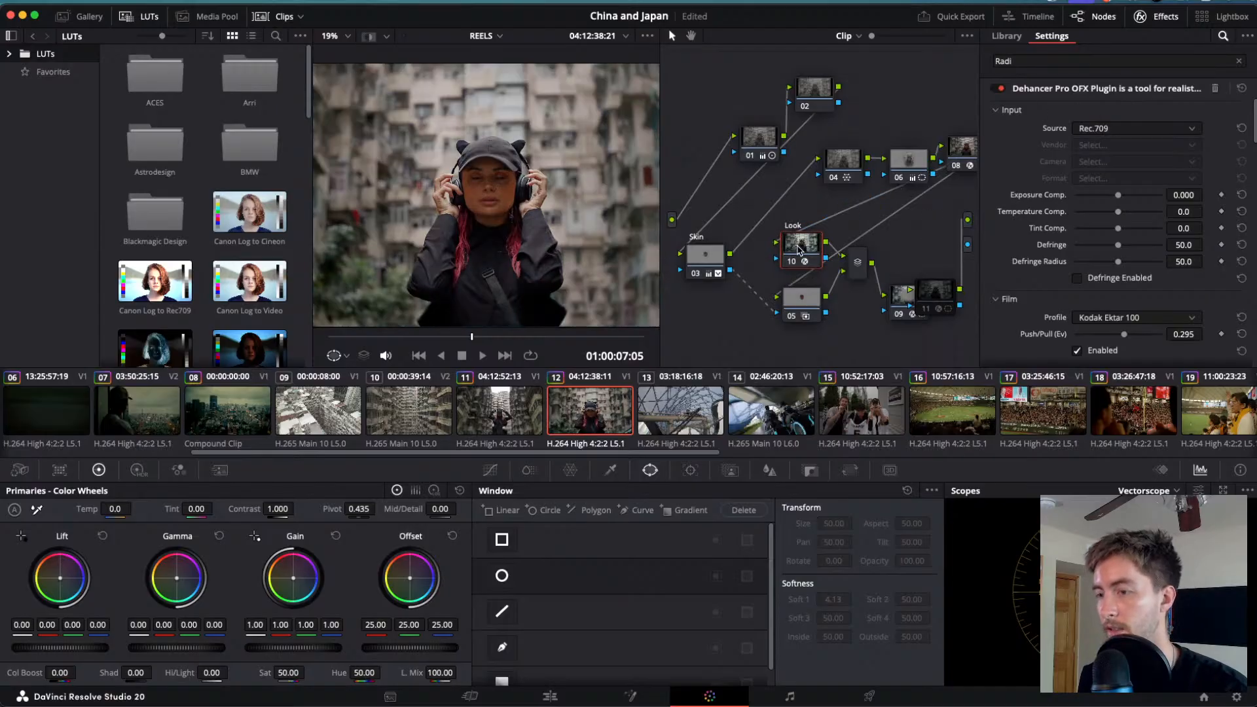
pyautogui.hotkey('ctrl', 'd')
pyautogui.hotkey('ctrl', 'd')
pyautogui.hotkey('ctrl', 'd')
pyautogui.hotkey('ctrl', 'd')
pyautogui.hotkey('ctrl', 'd')
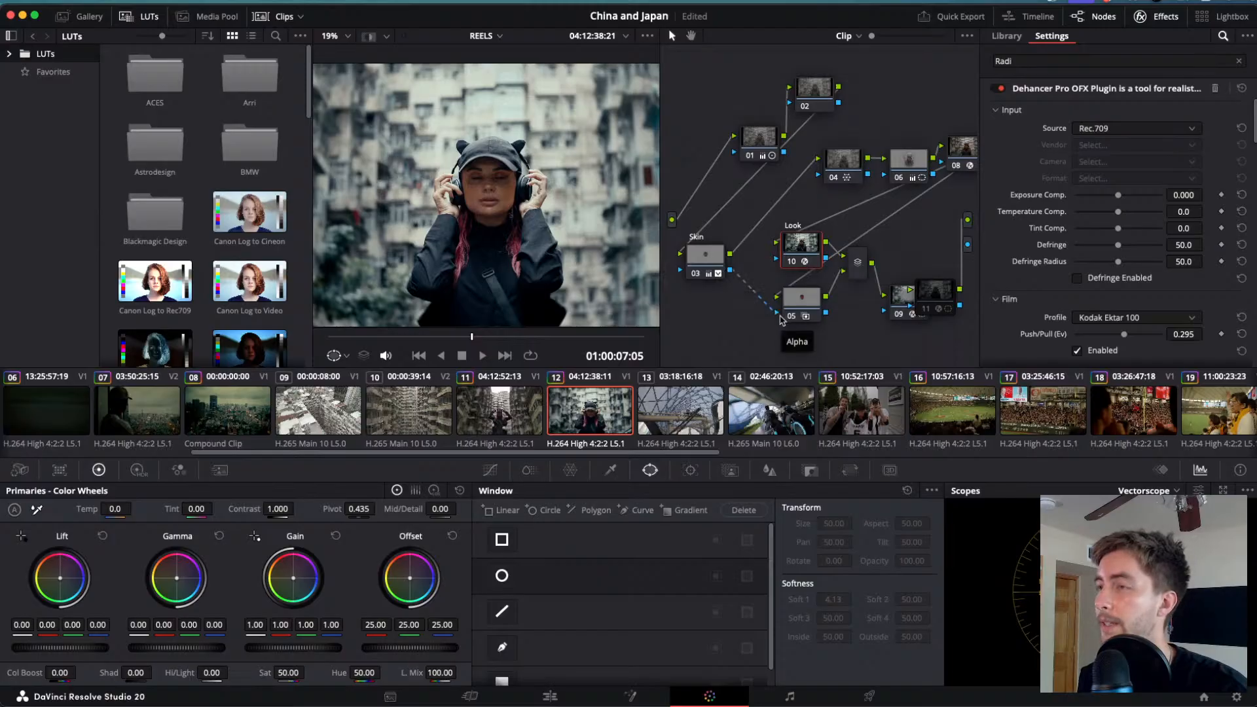
# - Rearrange nodes 05, Look, 08 and 11 in the node graph, spacing node 11 clear of node 09
pyautogui.moveTo(802, 309)
pyautogui.mouseDown()
pyautogui.moveTo(776, 359)
pyautogui.moveTo(812, 315)
pyautogui.moveTo(756, 321)
pyautogui.moveTo(818, 282)
pyautogui.moveTo(831, 308)
pyautogui.moveTo(816, 327)
pyautogui.moveTo(761, 333)
pyautogui.moveTo(796, 302)
pyautogui.mouseUp()
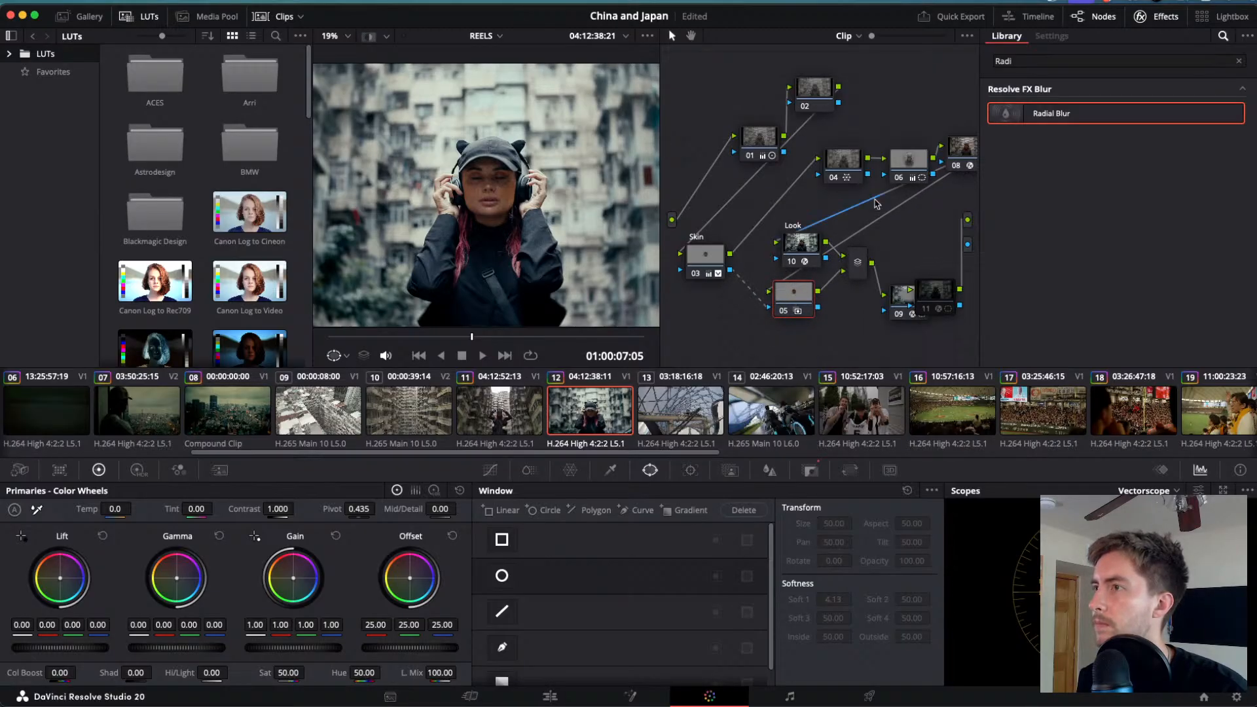
pyautogui.moveTo(795, 246)
pyautogui.mouseDown()
pyautogui.moveTo(929, 226)
pyautogui.moveTo(805, 226)
pyautogui.moveTo(781, 255)
pyautogui.mouseUp()
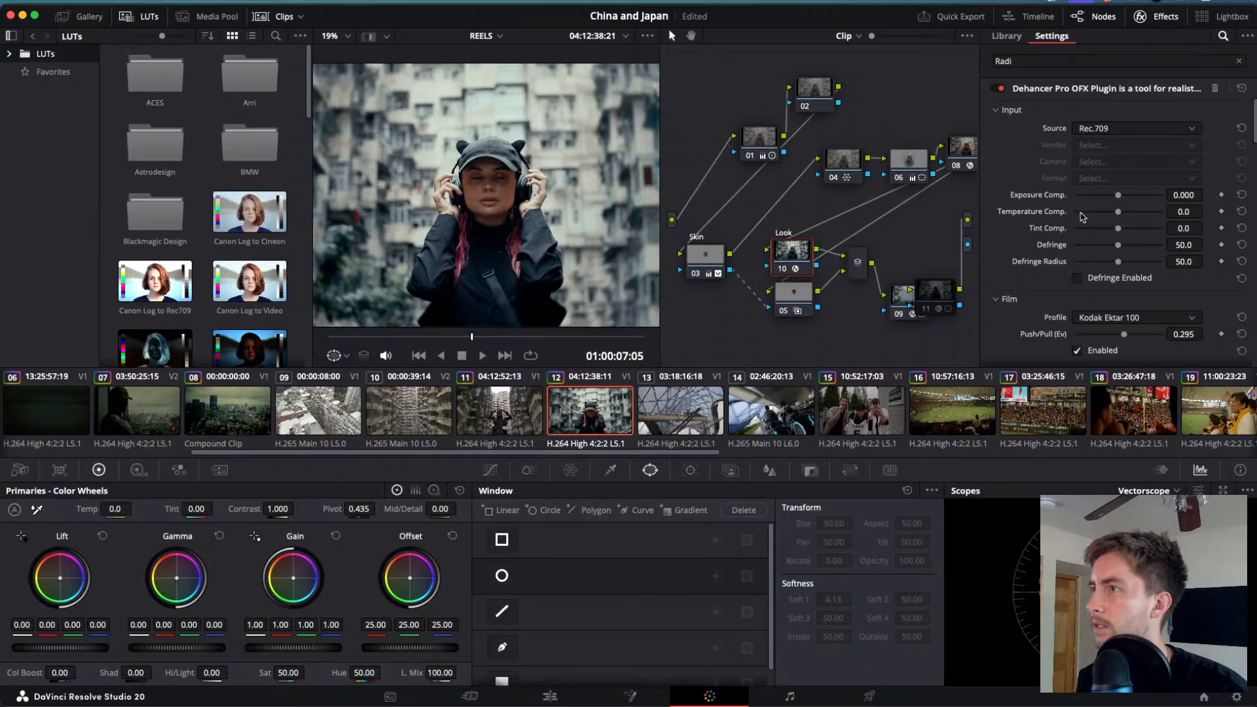
pyautogui.hscroll(3, 951, 225)
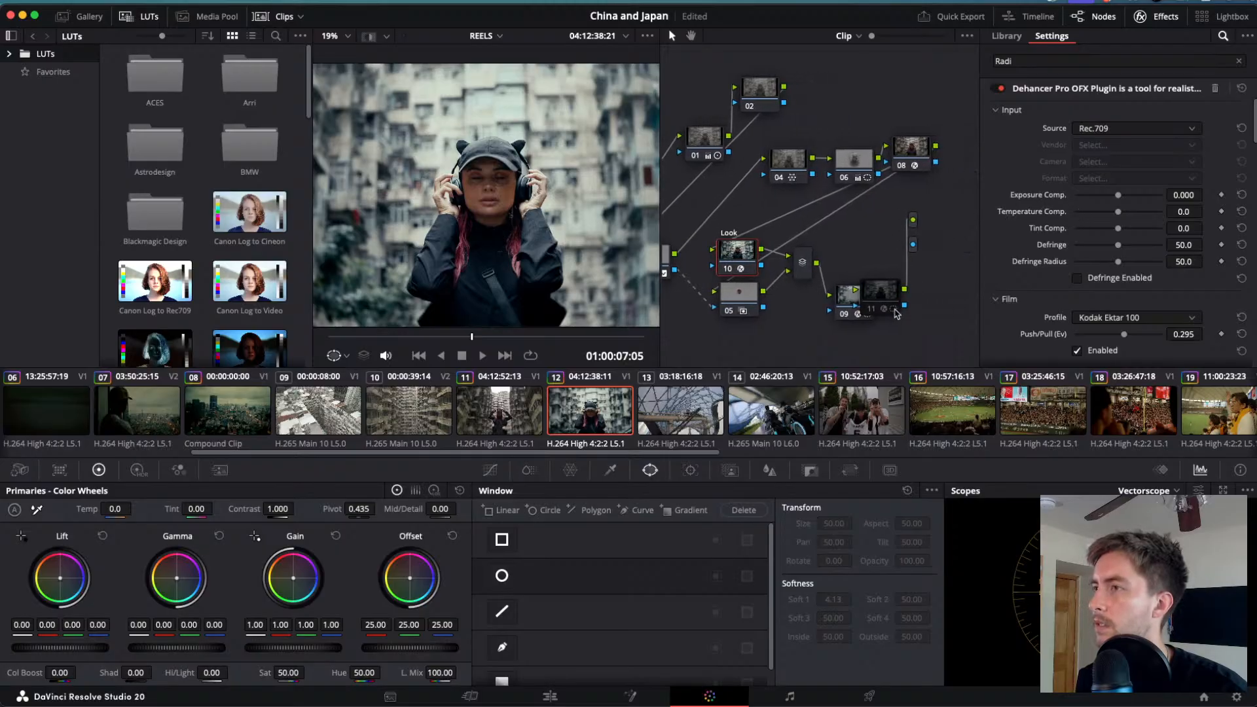
pyautogui.moveTo(884, 296); pyautogui.dragTo(926, 310)
pyautogui.moveTo(911, 146); pyautogui.dragTo(924, 175)
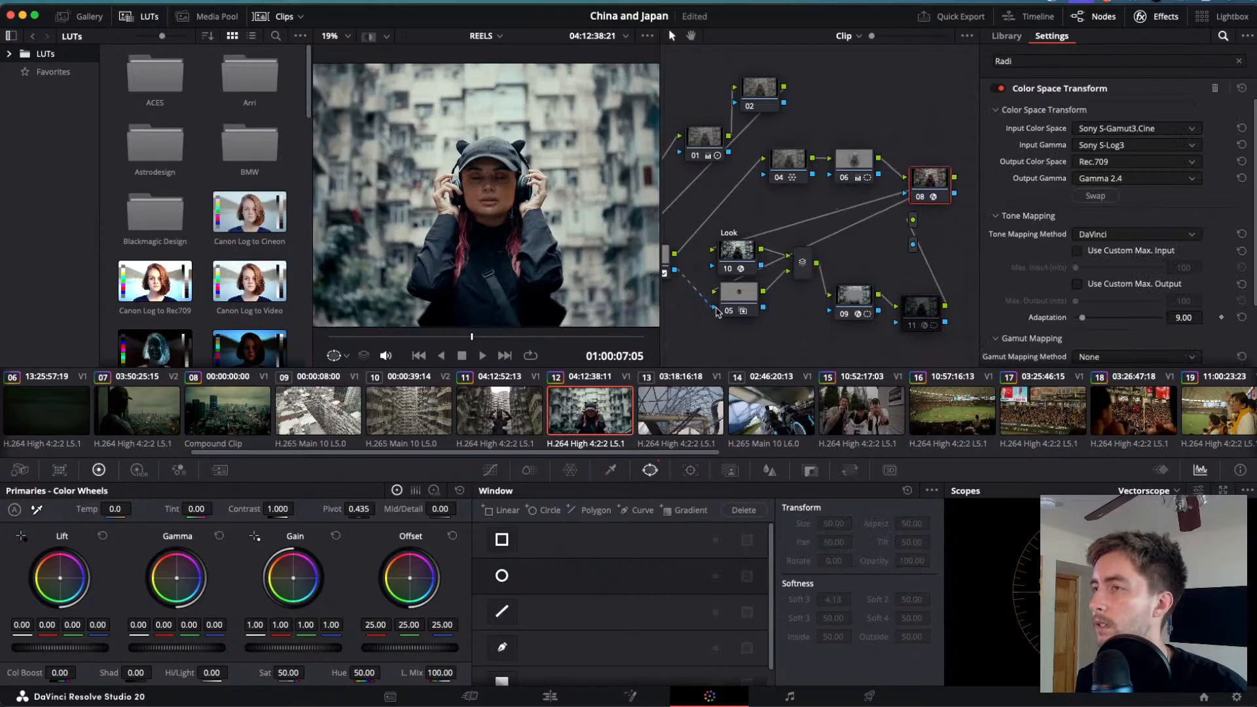
pyautogui.moveTo(736, 260); pyautogui.dragTo(749, 254)
pyautogui.moveTo(746, 255); pyautogui.dragTo(738, 254)
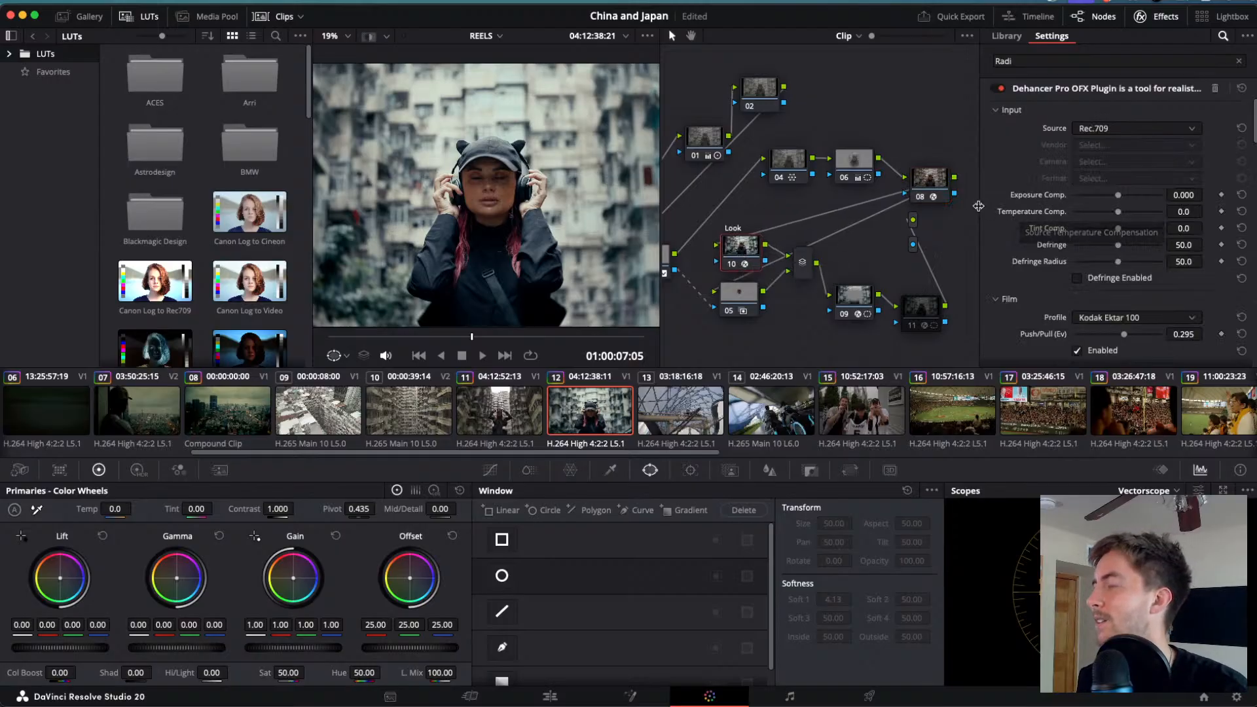
pyautogui.moveTo(979, 208)
pyautogui.mouseDown()
pyautogui.moveTo(958, 207)
pyautogui.moveTo(979, 206)
pyautogui.mouseUp()
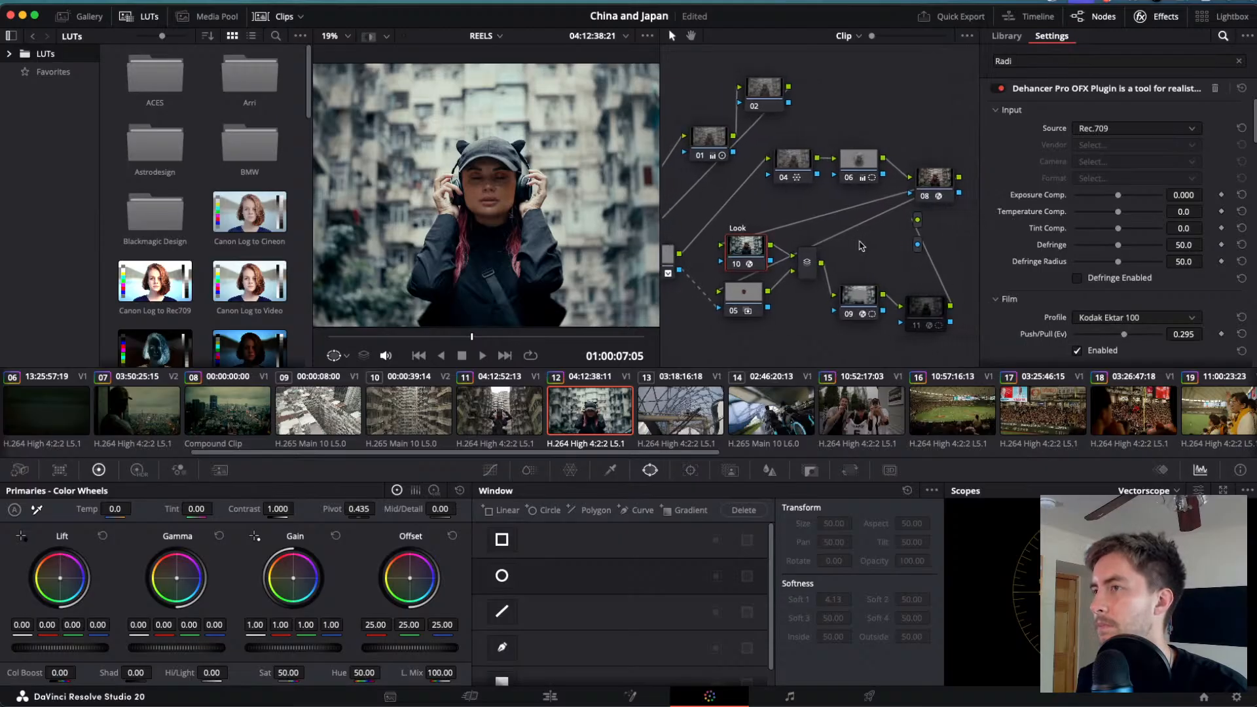
pyautogui.hscroll(-3, 861, 247)
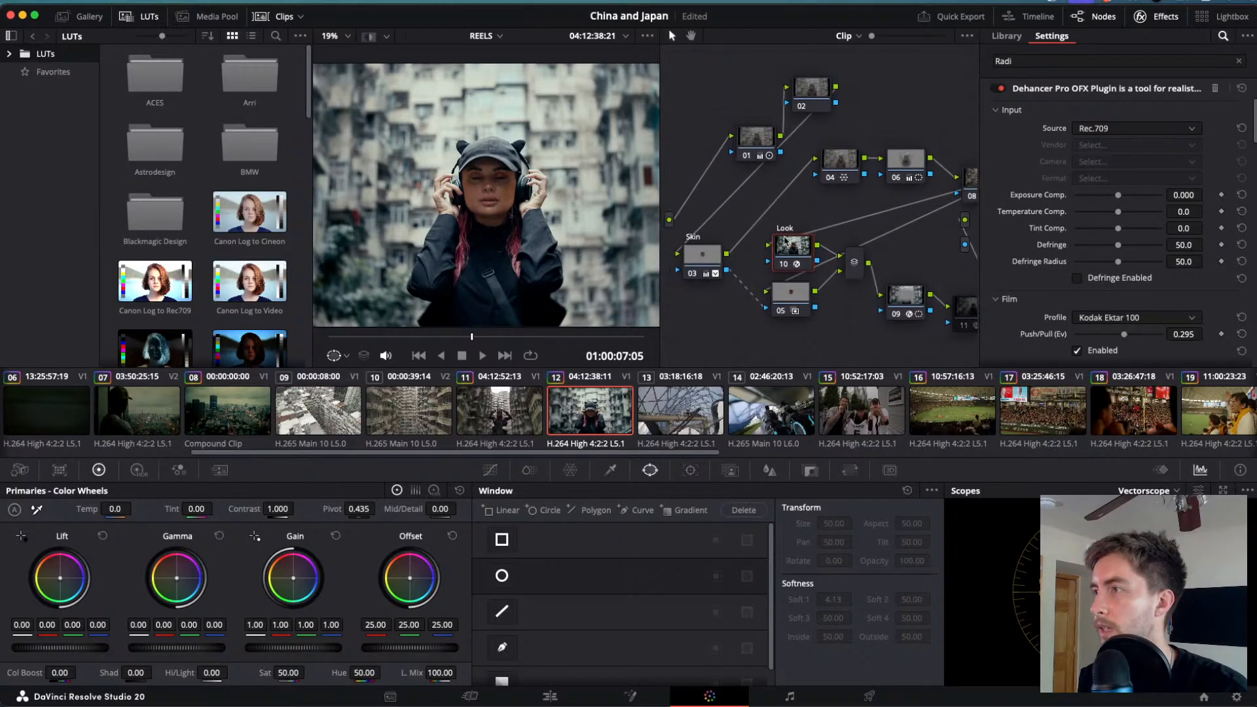
# - In the Look node's Dehancer settings, set the film Push/Pull to about 0.426 and the print Exposure to about 0.302
pyautogui.scroll(-2, 1152, 308)
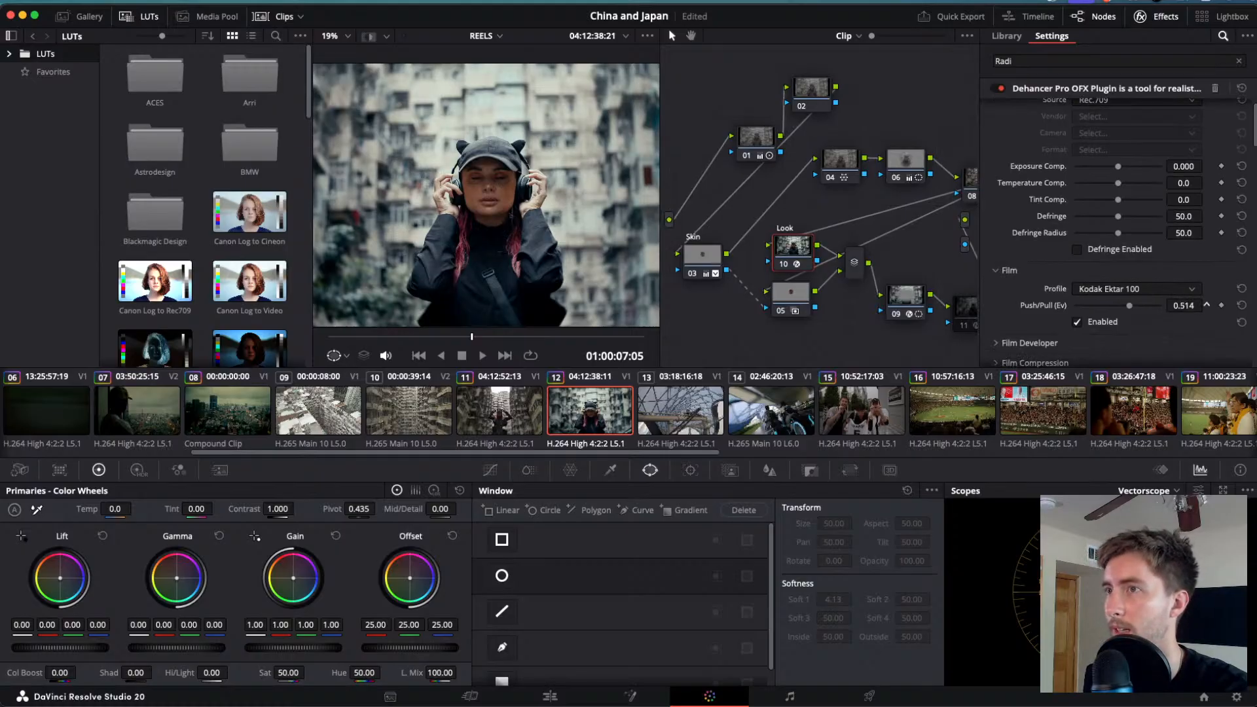
pyautogui.moveTo(1206, 305); pyautogui.dragTo(1207, 305)
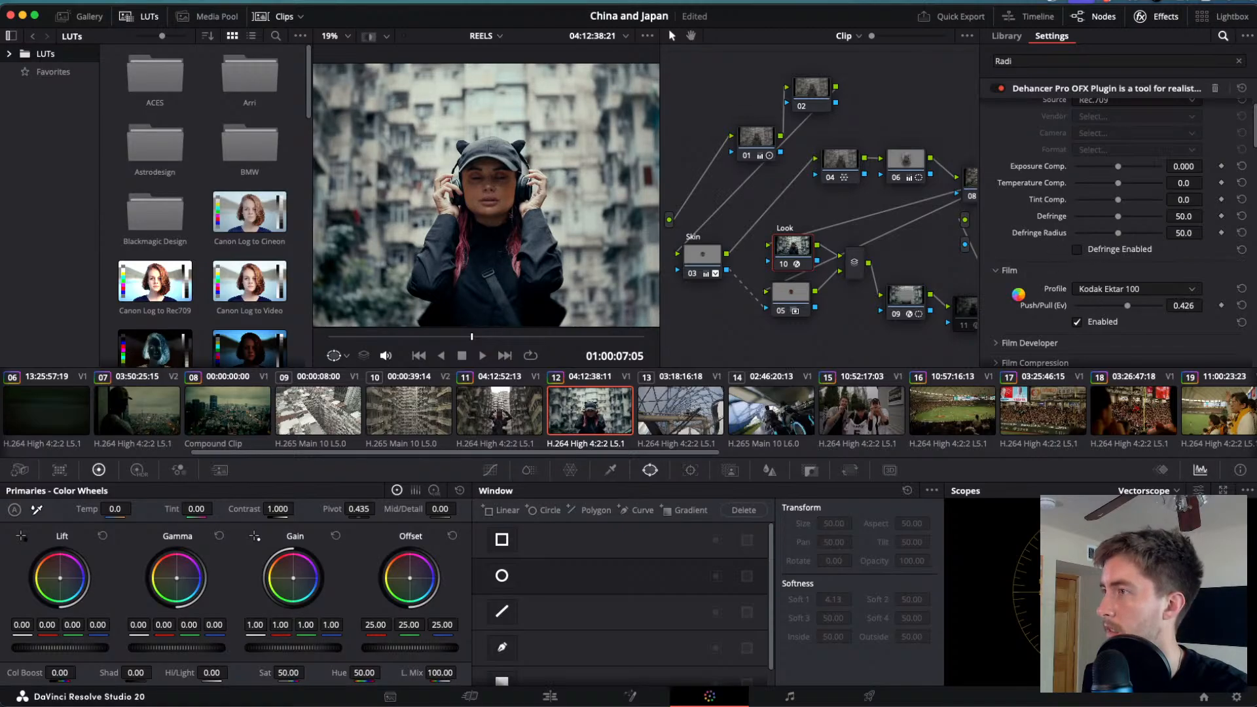
pyautogui.scroll(-10, 1019, 289)
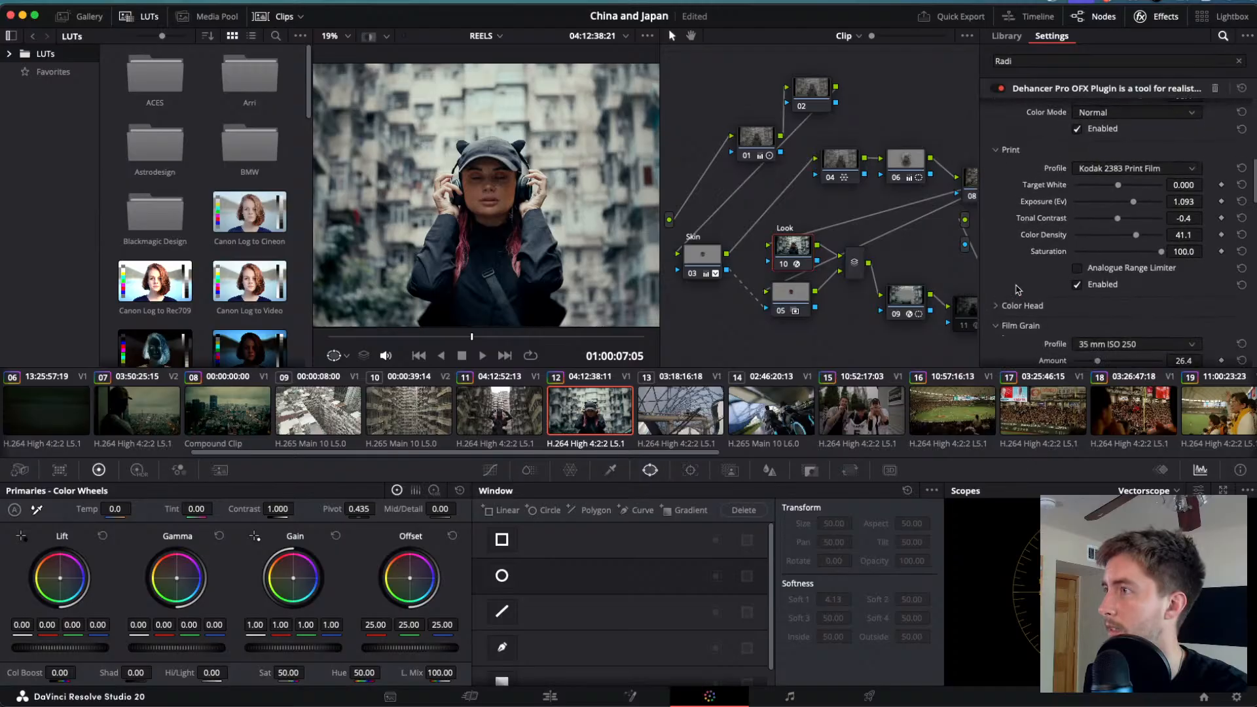
pyautogui.scroll(-1, 1018, 289)
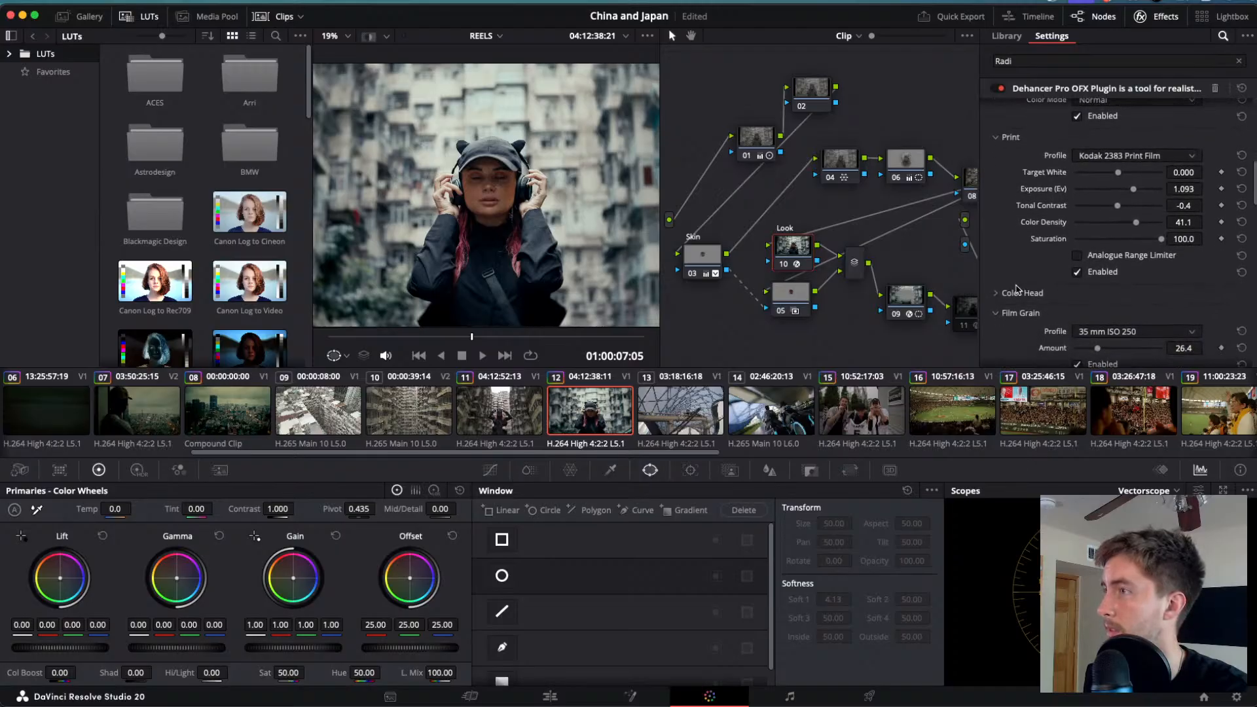
pyautogui.moveTo(1135, 194); pyautogui.dragTo(1132, 195)
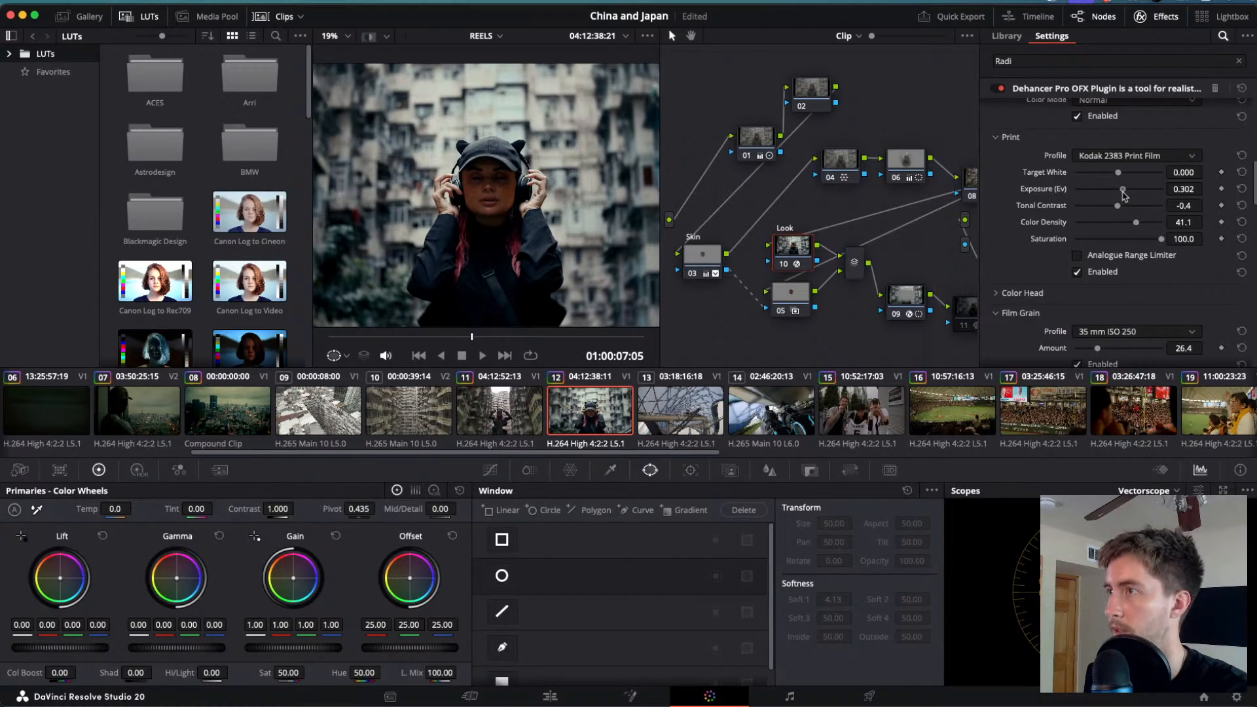
# - Select node 06 and hide the effects area to give the node graph more room
pyautogui.click(907, 164)
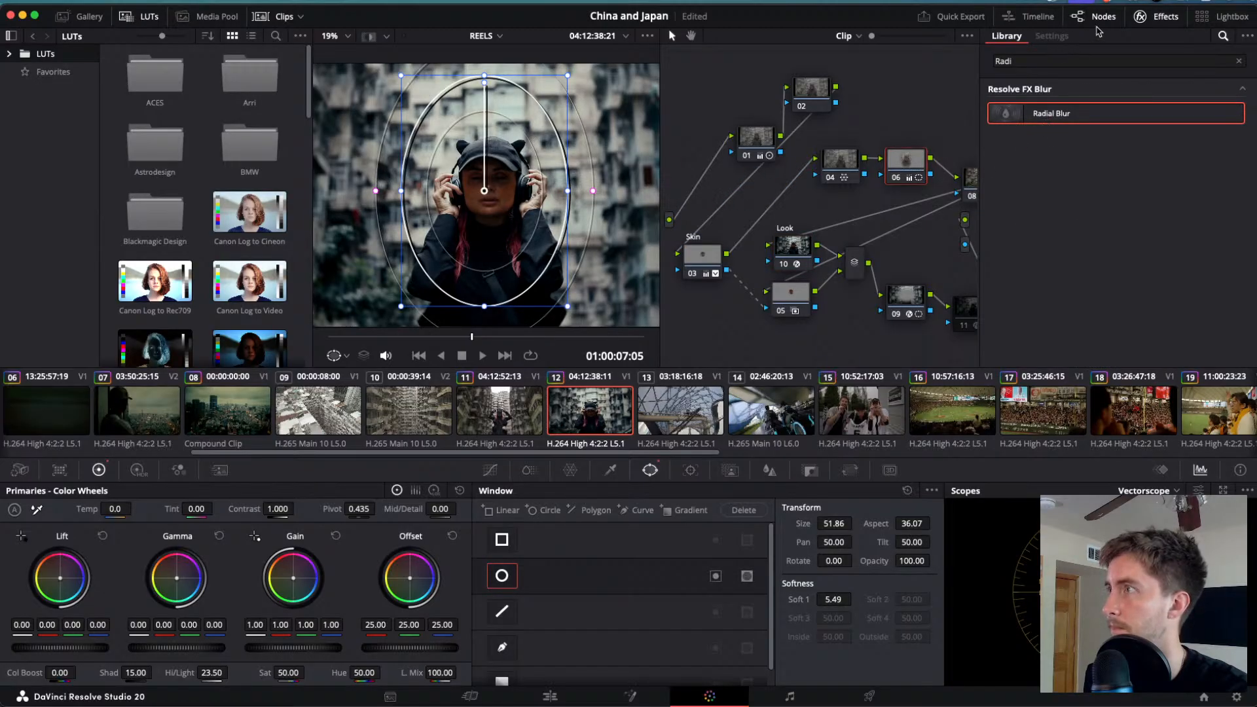
pyautogui.click(1098, 27)
pyautogui.click(1103, 24)
pyautogui.click(1142, 20)
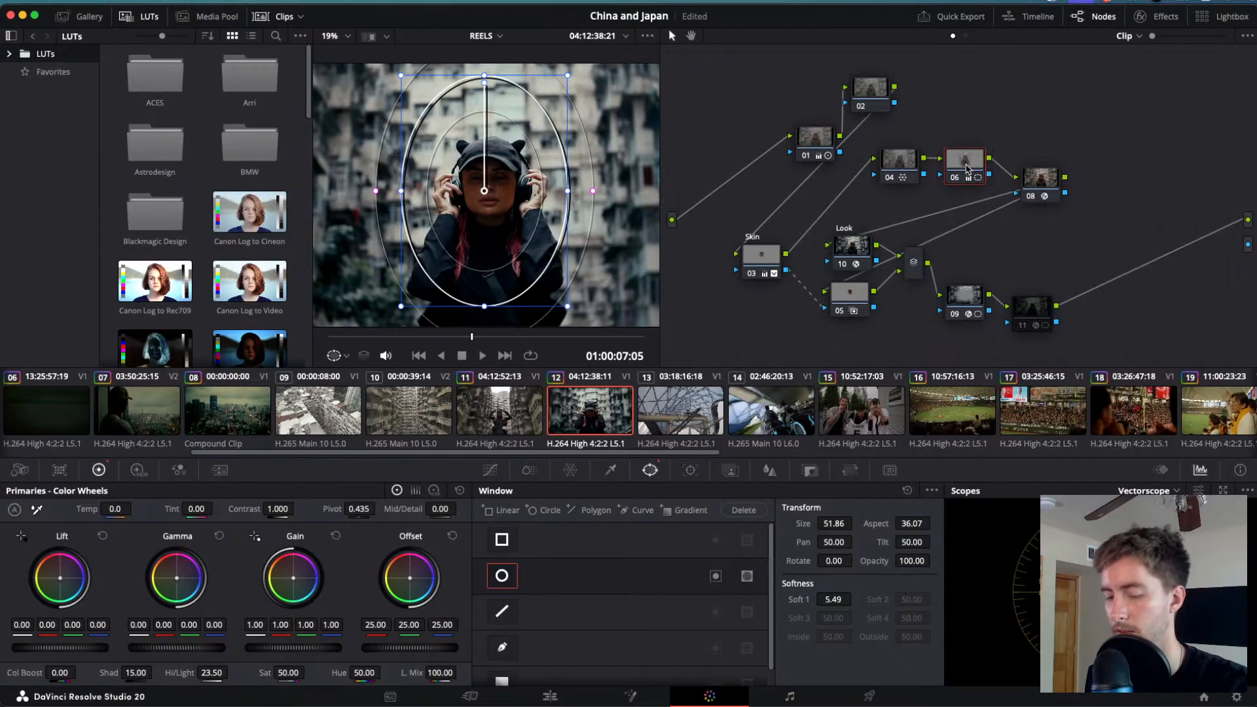
# - Check node 06 disabled and enabled, and reshape its circular window to about size 55.08, aspect 44.16, pan 50.03 and tilt 48.97
pyautogui.press('super+d')
pyautogui.press('super+d')
pyautogui.press('super+d')
pyautogui.press('super+d')
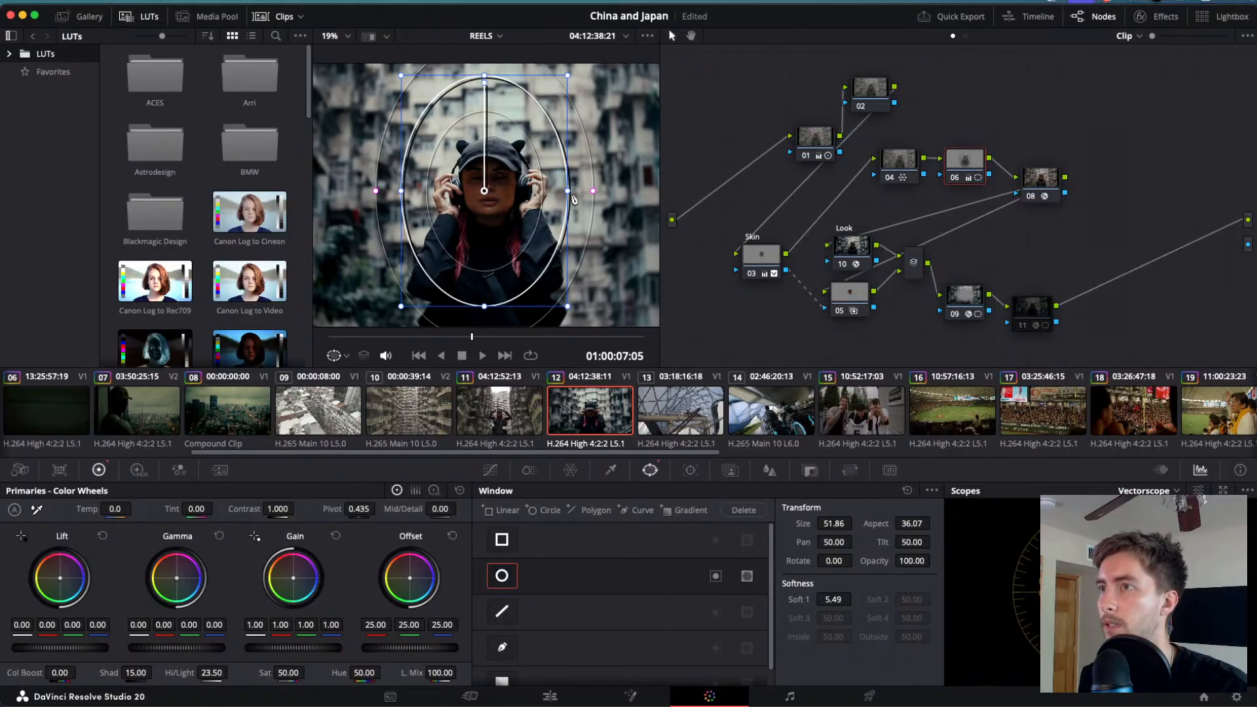
pyautogui.moveTo(572, 196); pyautogui.dragTo(593, 193)
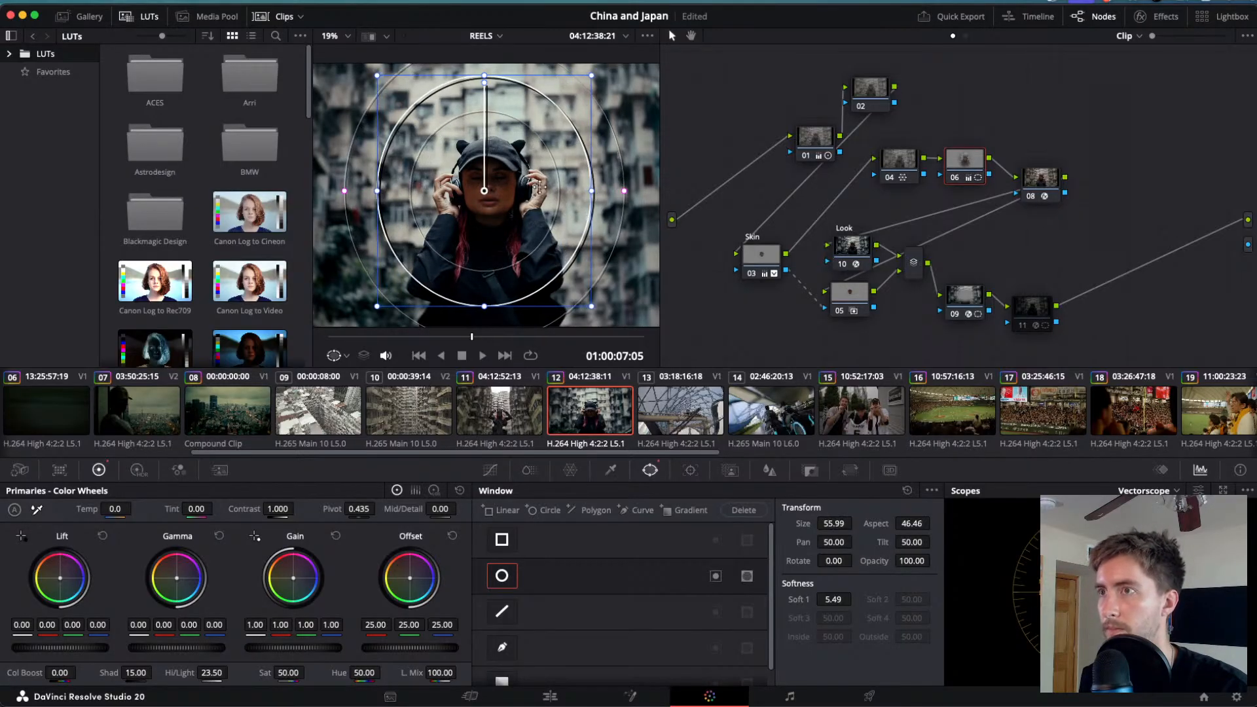
pyautogui.moveTo(484, 191); pyautogui.dragTo(490, 212)
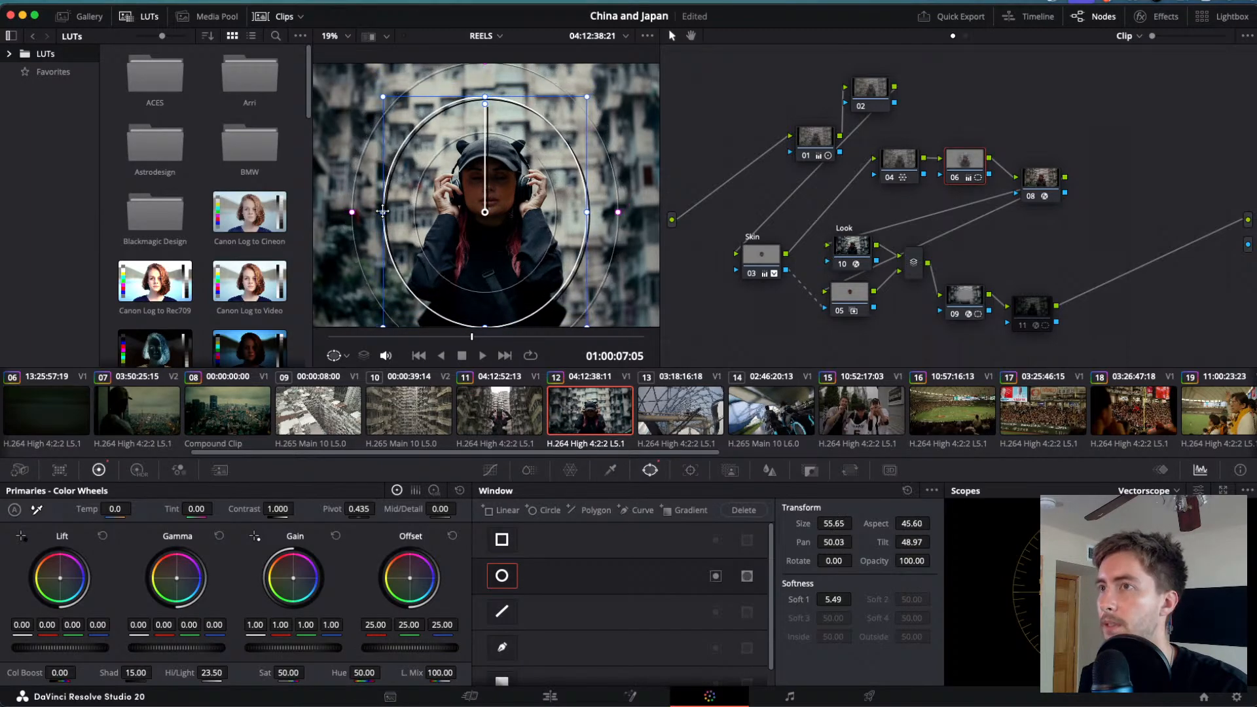
# - In the Skin node, set the highlights to 41 and the offset to about 26.95, and review the clip playing full screen
pyautogui.click(762, 258)
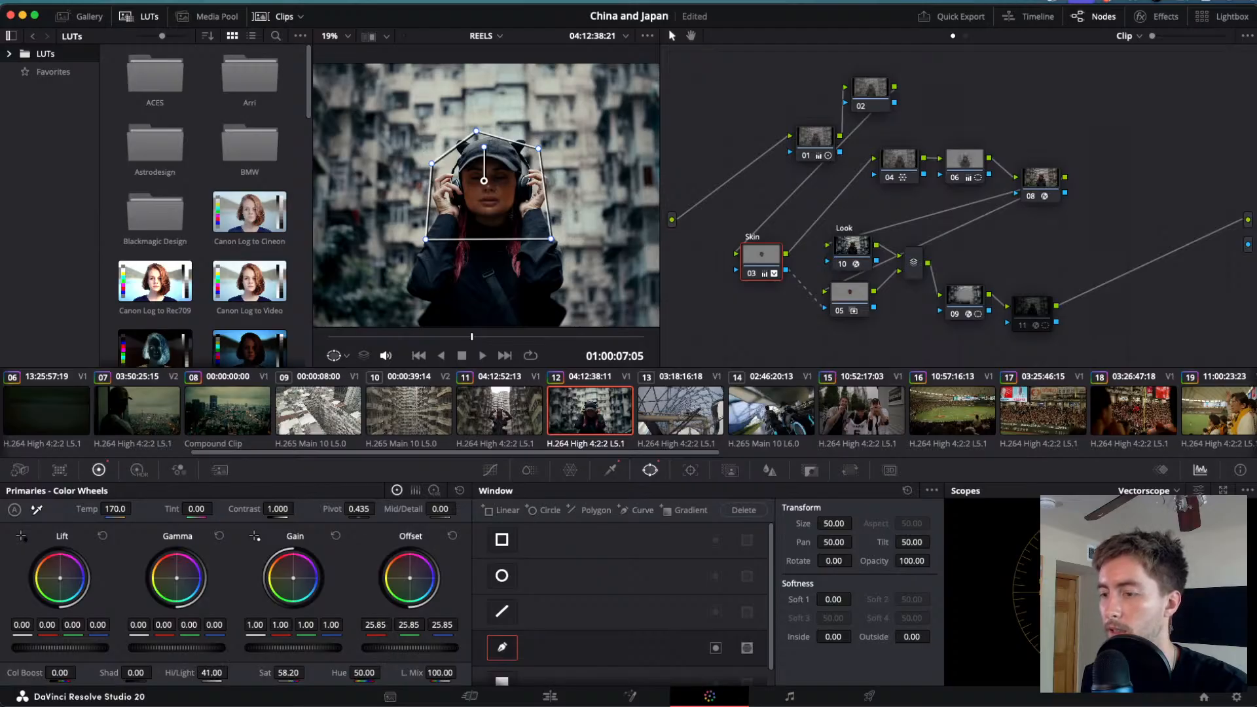
pyautogui.moveTo(410, 647); pyautogui.dragTo(419, 648)
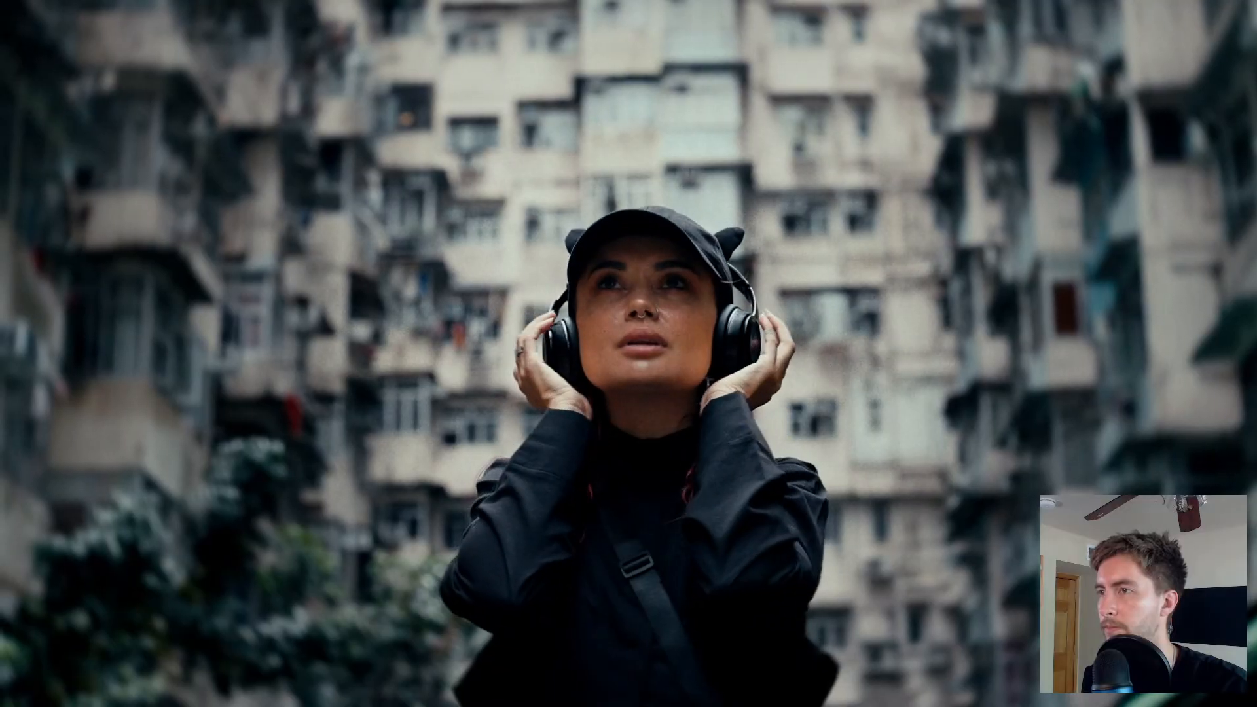
pyautogui.press('space')
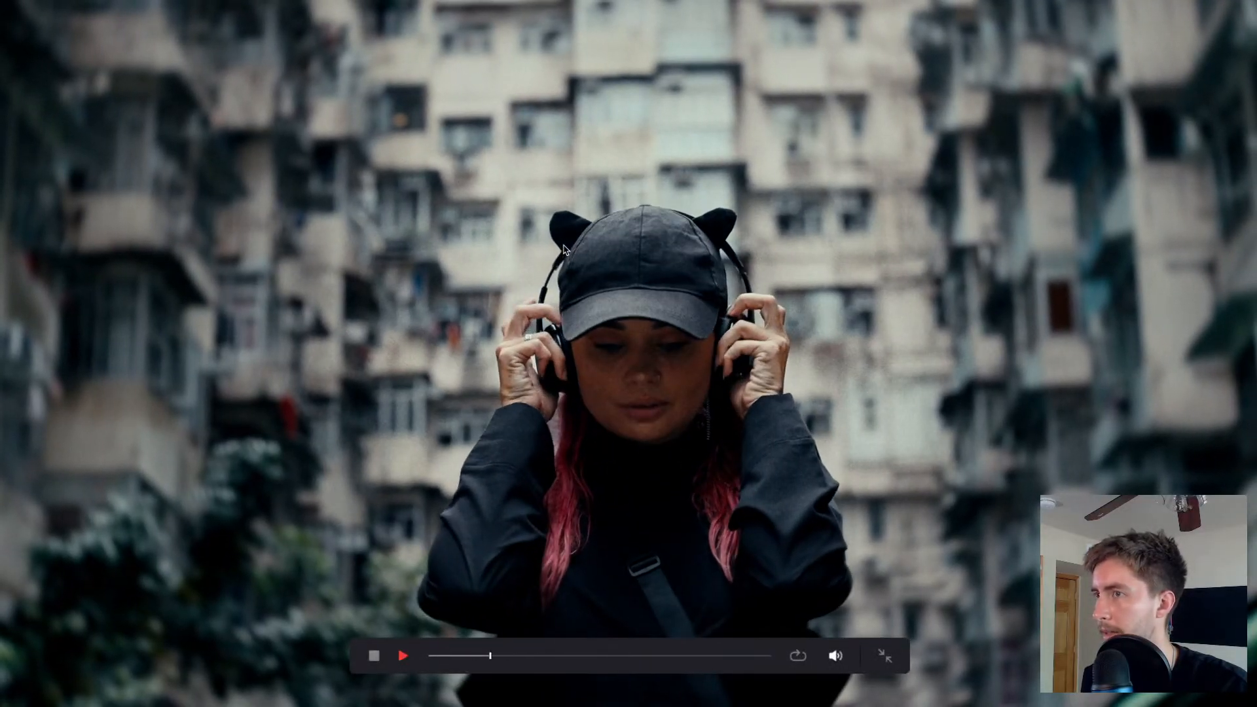
pyautogui.press('Escape')
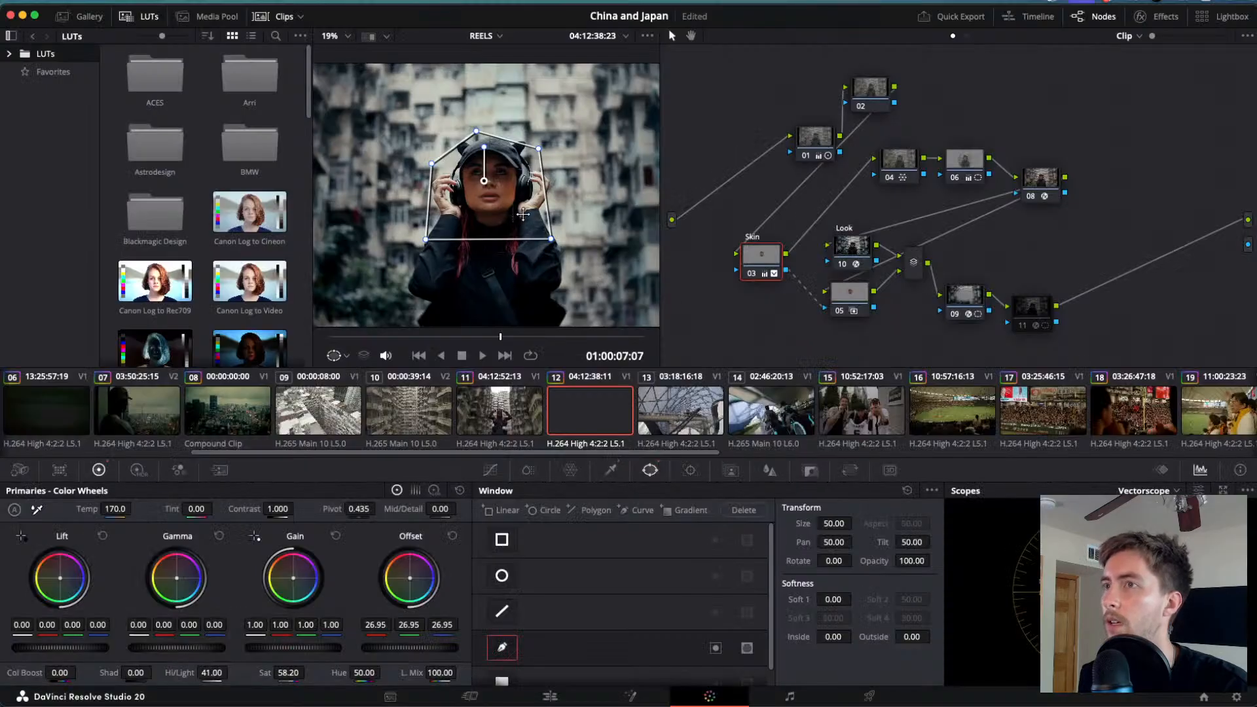
# - Enlarge the viewer, then set node 06's circular window to Soft 1 about 8.51, pan 50.26 and tilt 48.91
pyautogui.click(953, 172)
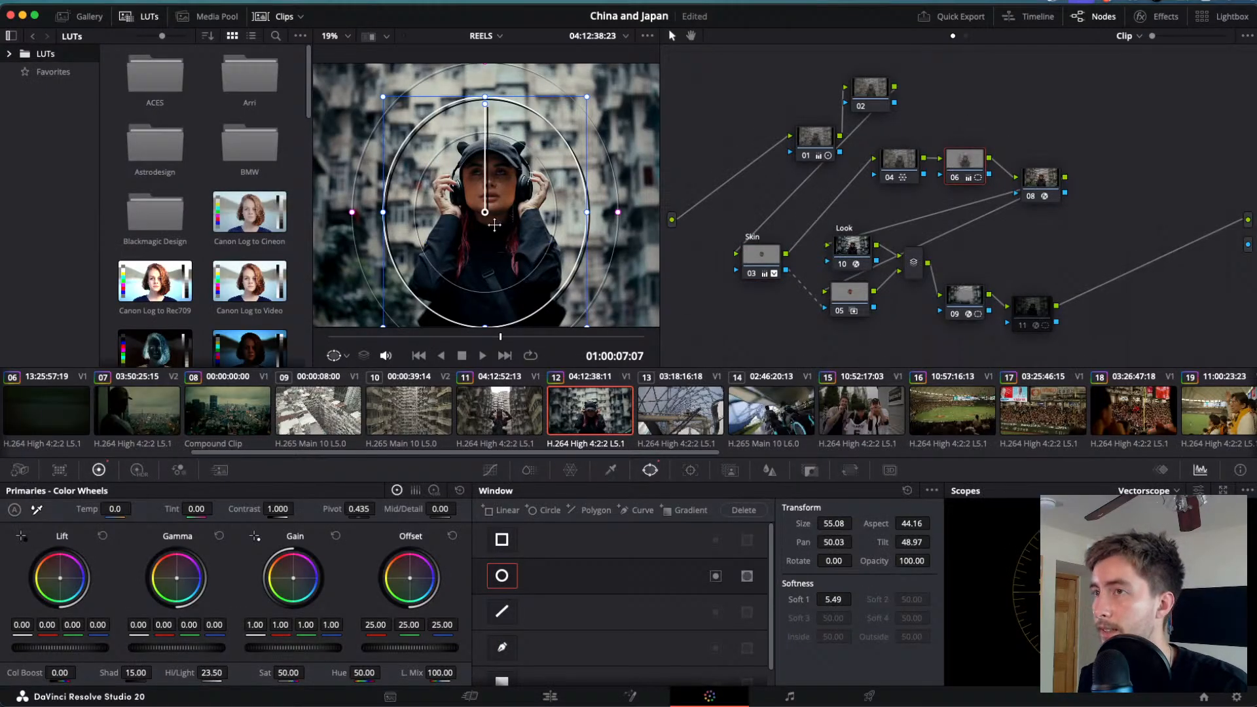
pyautogui.moveTo(660, 231); pyautogui.dragTo(796, 235)
pyautogui.moveTo(554, 214)
pyautogui.mouseDown()
pyautogui.moveTo(757, 183)
pyautogui.moveTo(799, 211)
pyautogui.moveTo(547, 168)
pyautogui.moveTo(554, 215)
pyautogui.mouseUp()
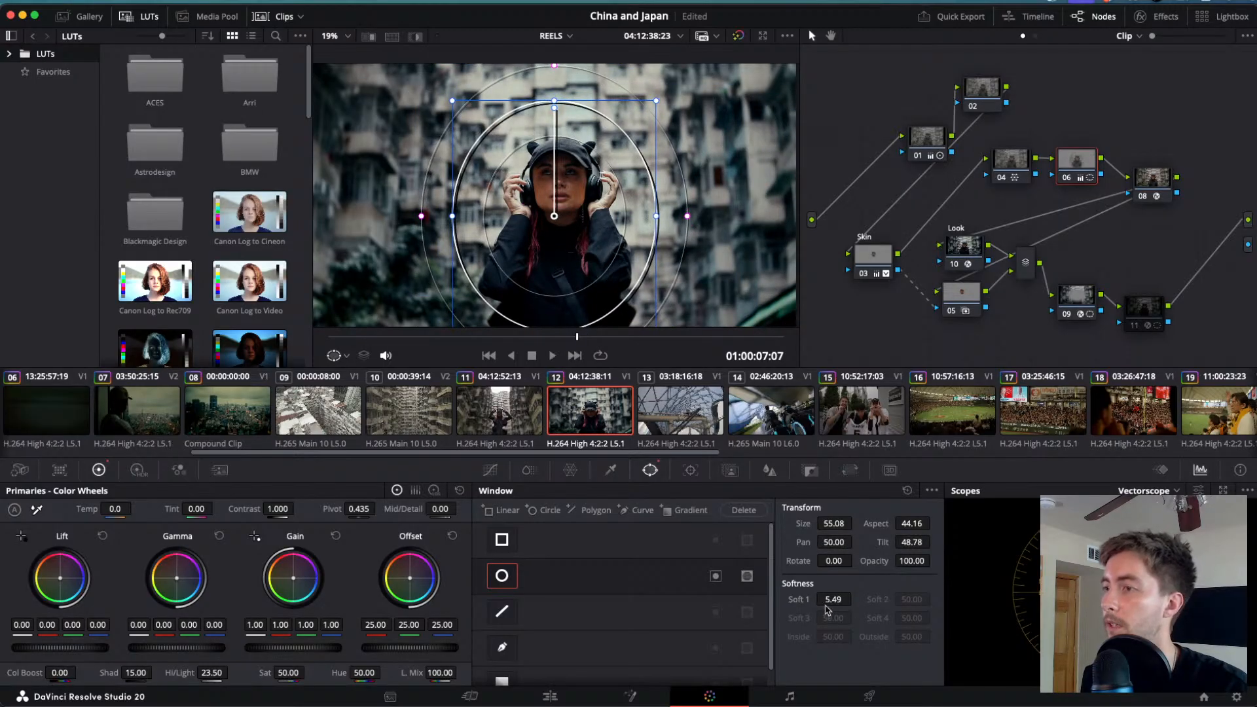
pyautogui.moveTo(827, 610)
pyautogui.mouseDown()
pyautogui.moveTo(855, 599)
pyautogui.moveTo(828, 608)
pyautogui.mouseUp()
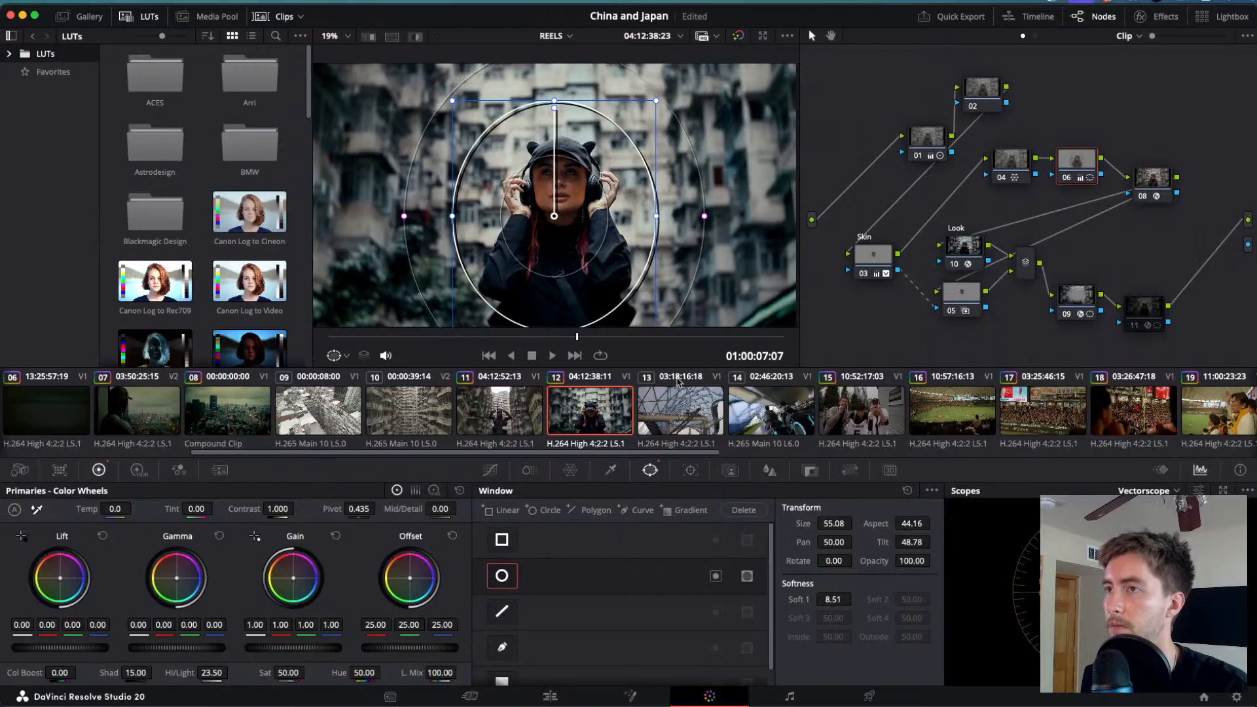
pyautogui.moveTo(554, 211)
pyautogui.mouseDown()
pyautogui.moveTo(823, 251)
pyautogui.moveTo(506, 210)
pyautogui.moveTo(576, 225)
pyautogui.moveTo(560, 208)
pyautogui.mouseUp()
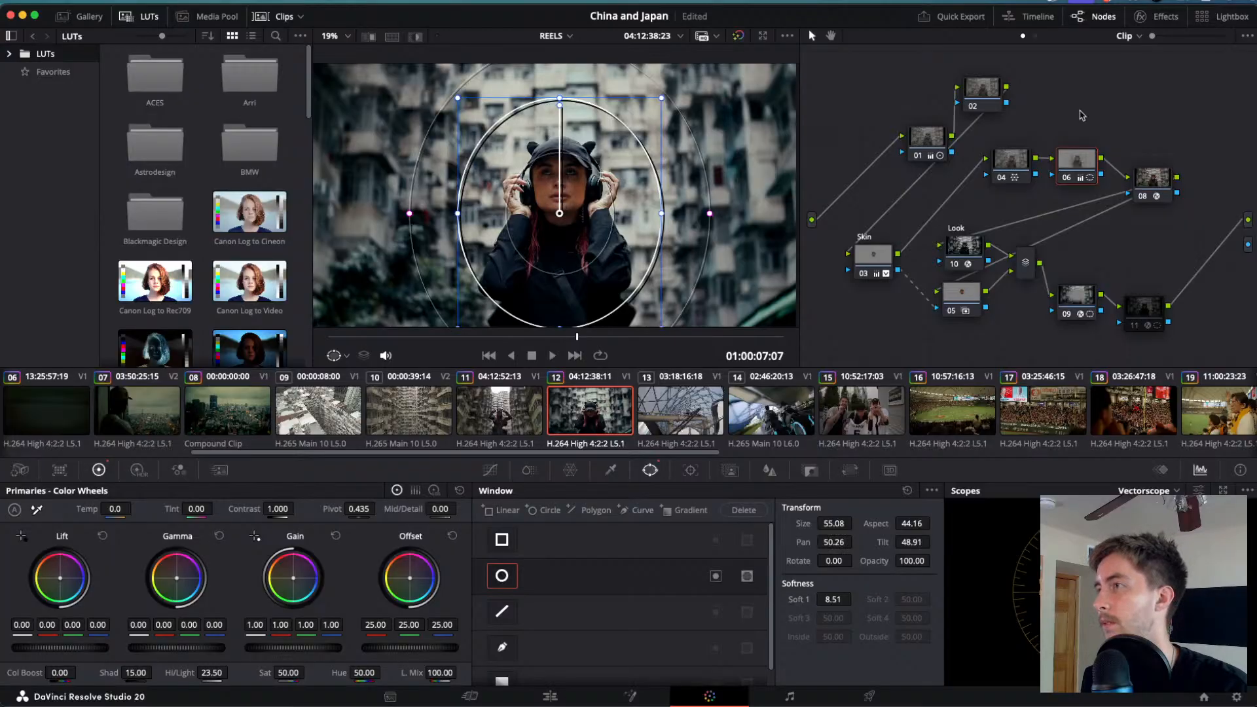
# - In the Look node's Dehancer Expand settings, set the Black Point to about 5.19 and the White Point to about 112.3
pyautogui.click(943, 242)
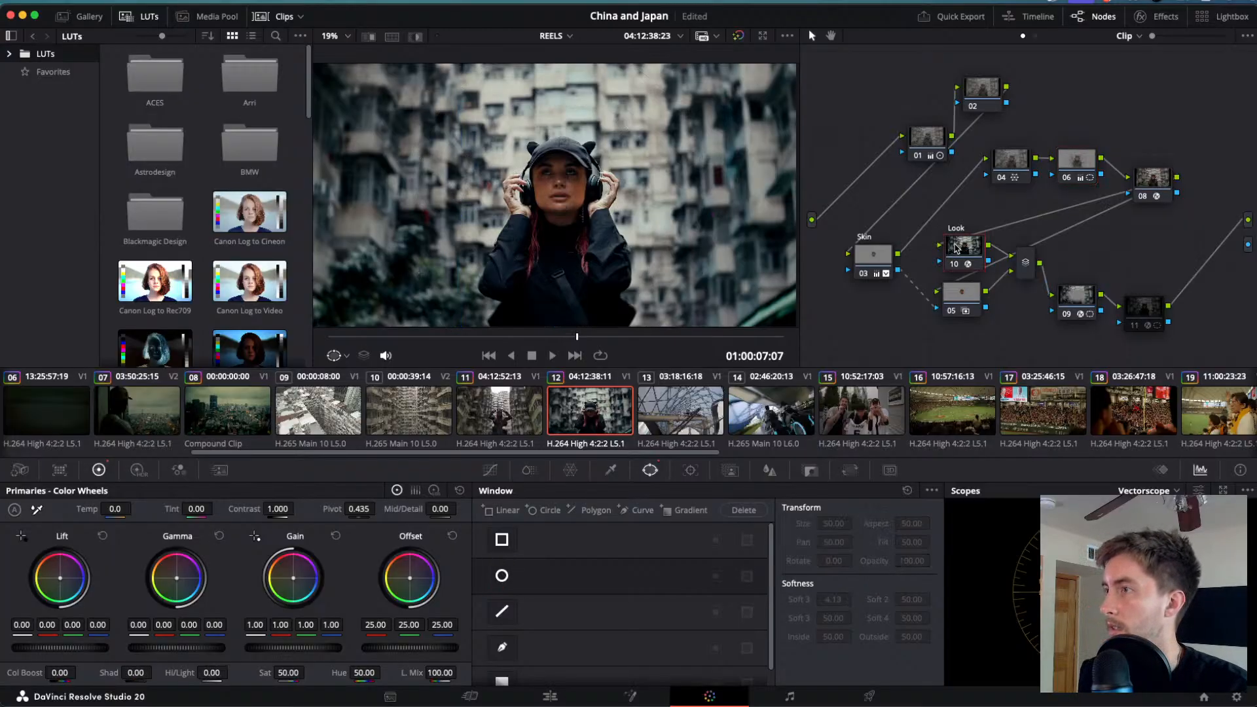
pyautogui.click(1140, 17)
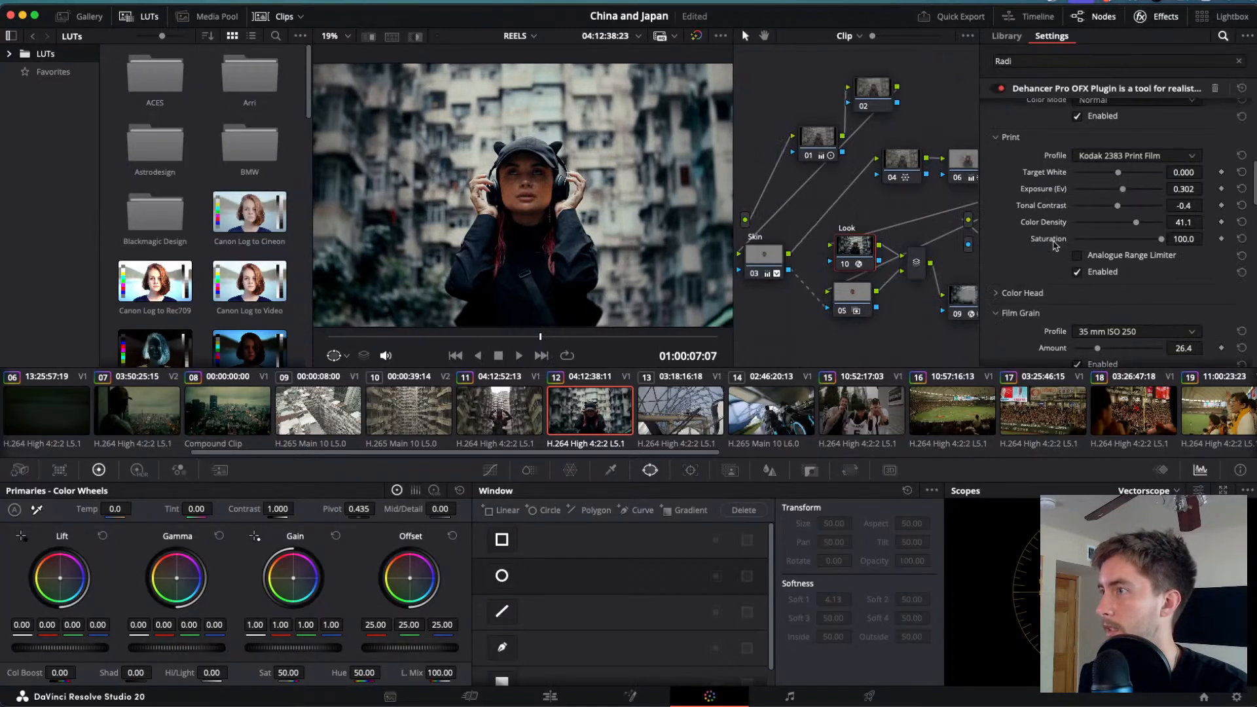
pyautogui.scroll(-3, 1015, 307)
pyautogui.scroll(10, 1014, 308)
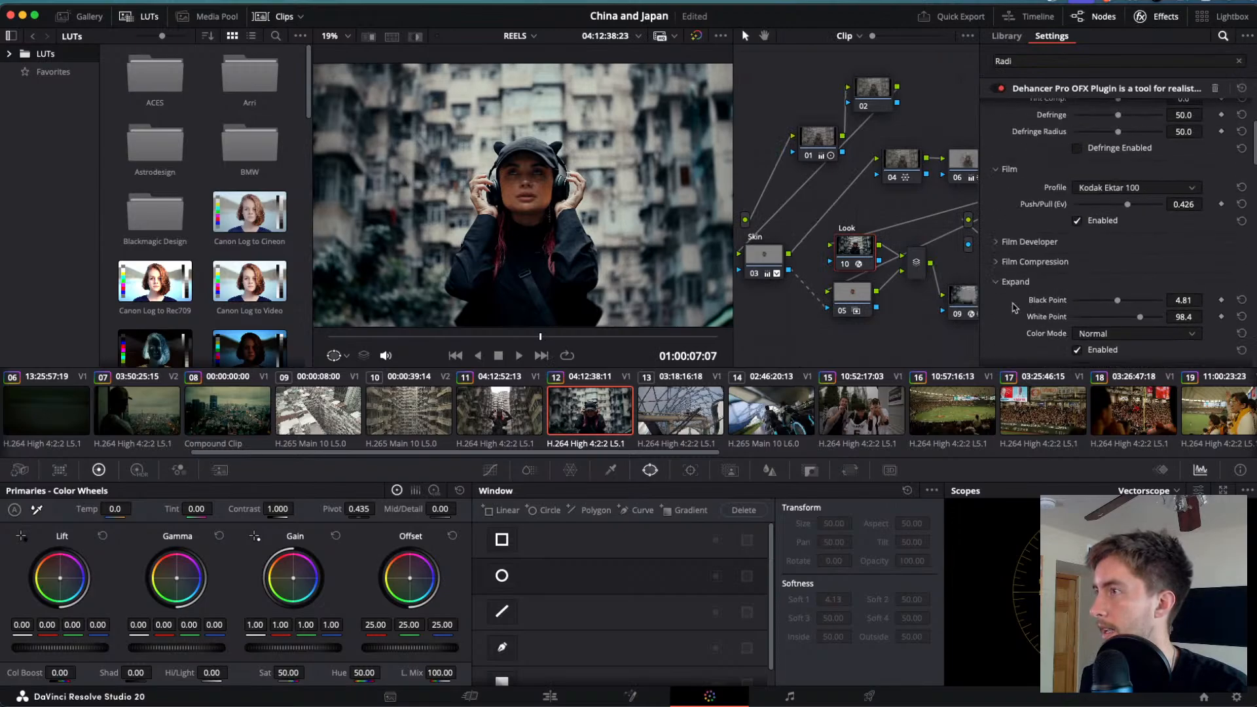
pyautogui.scroll(-5, 1014, 306)
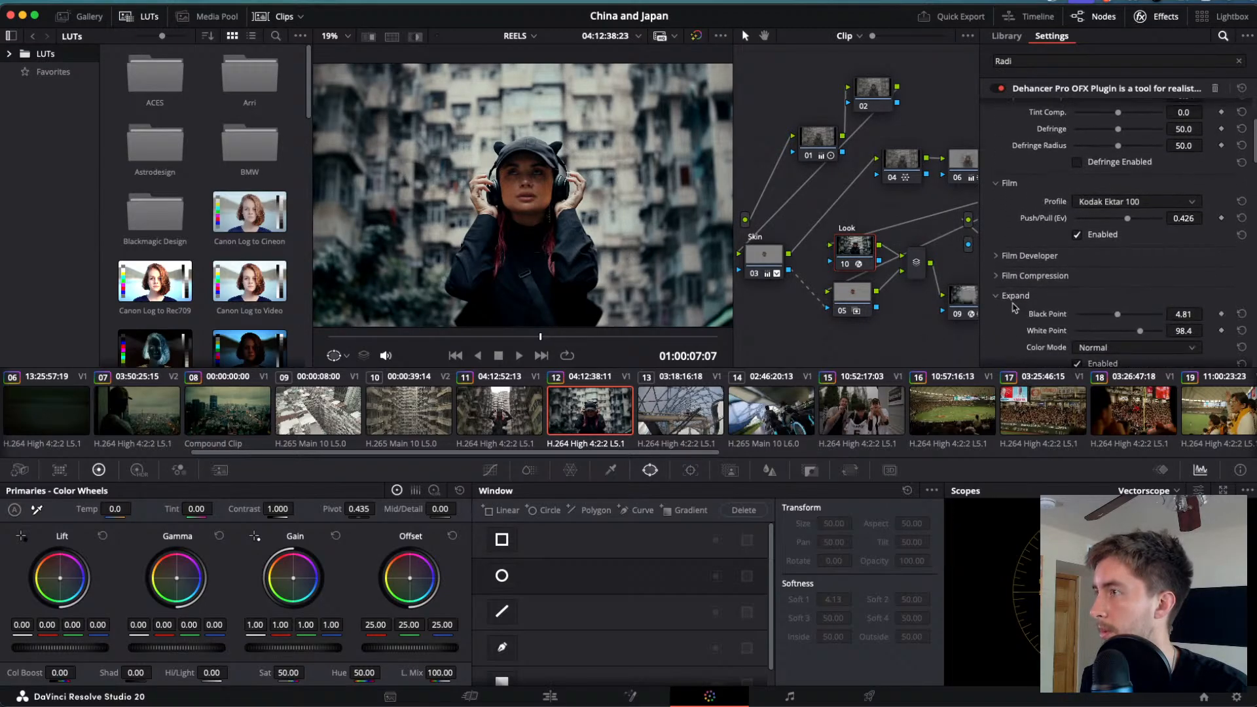
pyautogui.scroll(5, 1014, 307)
pyautogui.scroll(-6, 1014, 307)
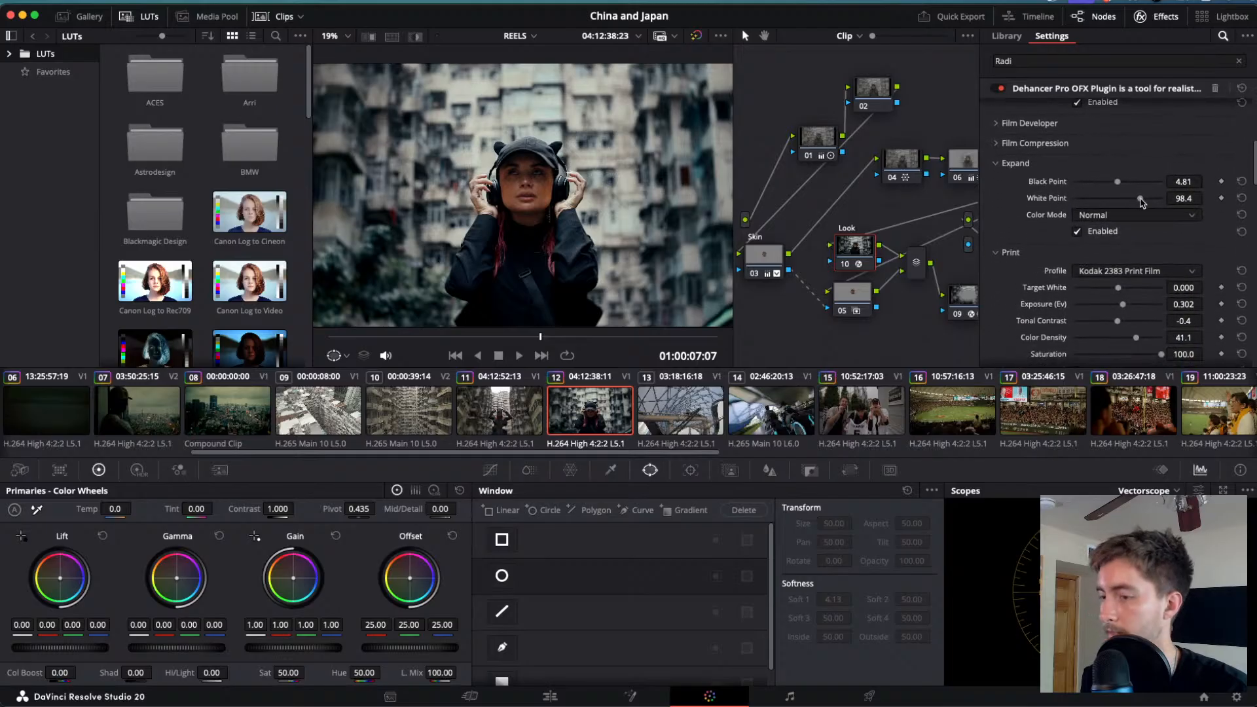
pyautogui.moveTo(1140, 203); pyautogui.dragTo(1154, 205)
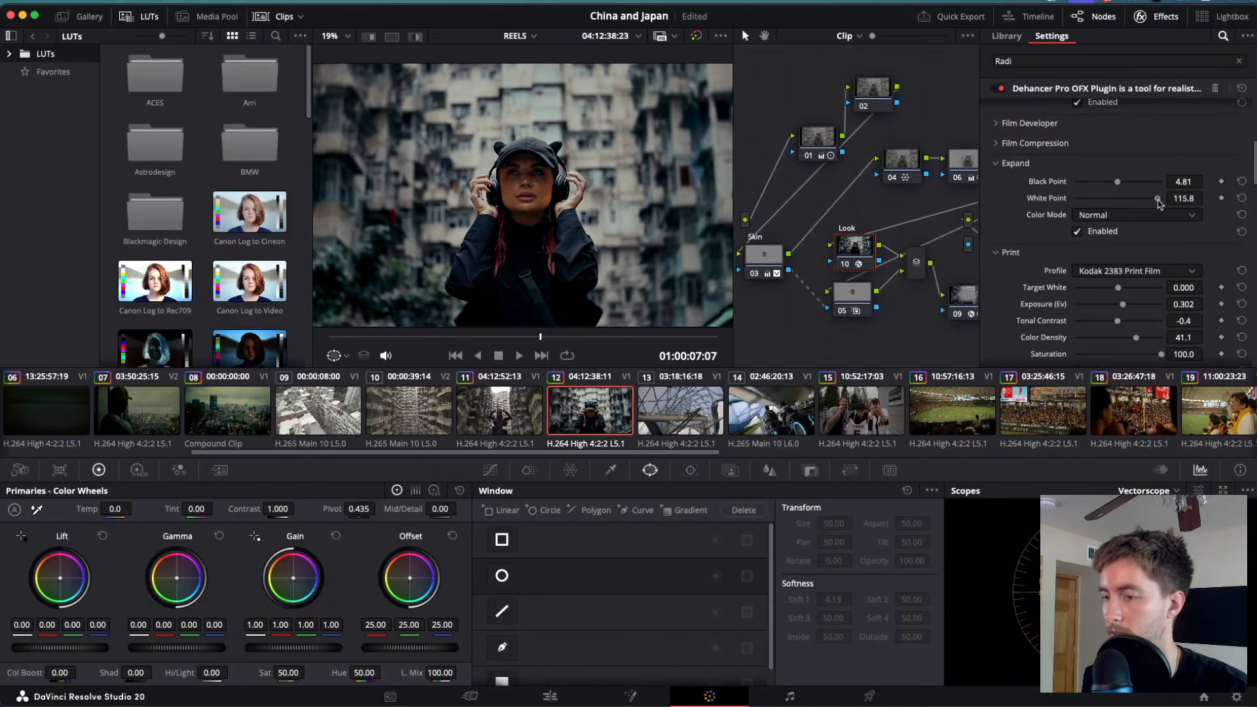
pyautogui.moveTo(1158, 204); pyautogui.dragTo(1117, 184)
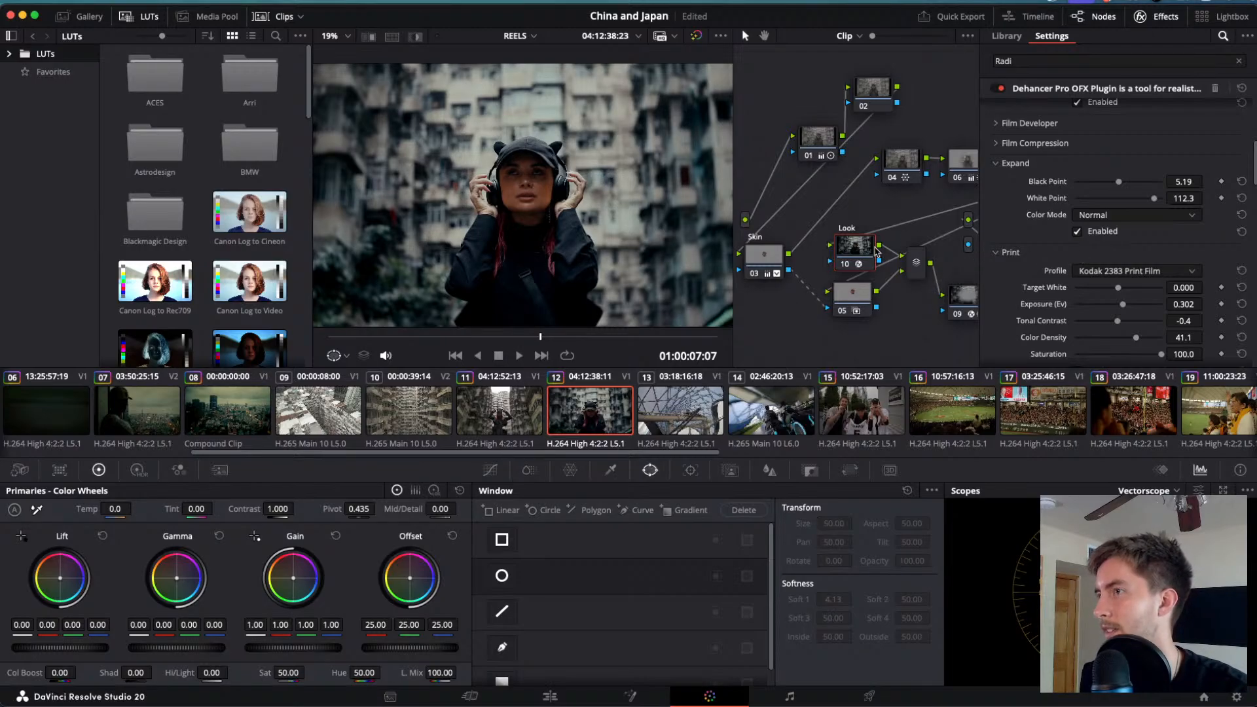
# - In the Dehancer Print settings, set Target White to about -0.760, Exposure to about 0.535 and Tonal Contrast to about 2.7
pyautogui.hscroll(3, 862, 250)
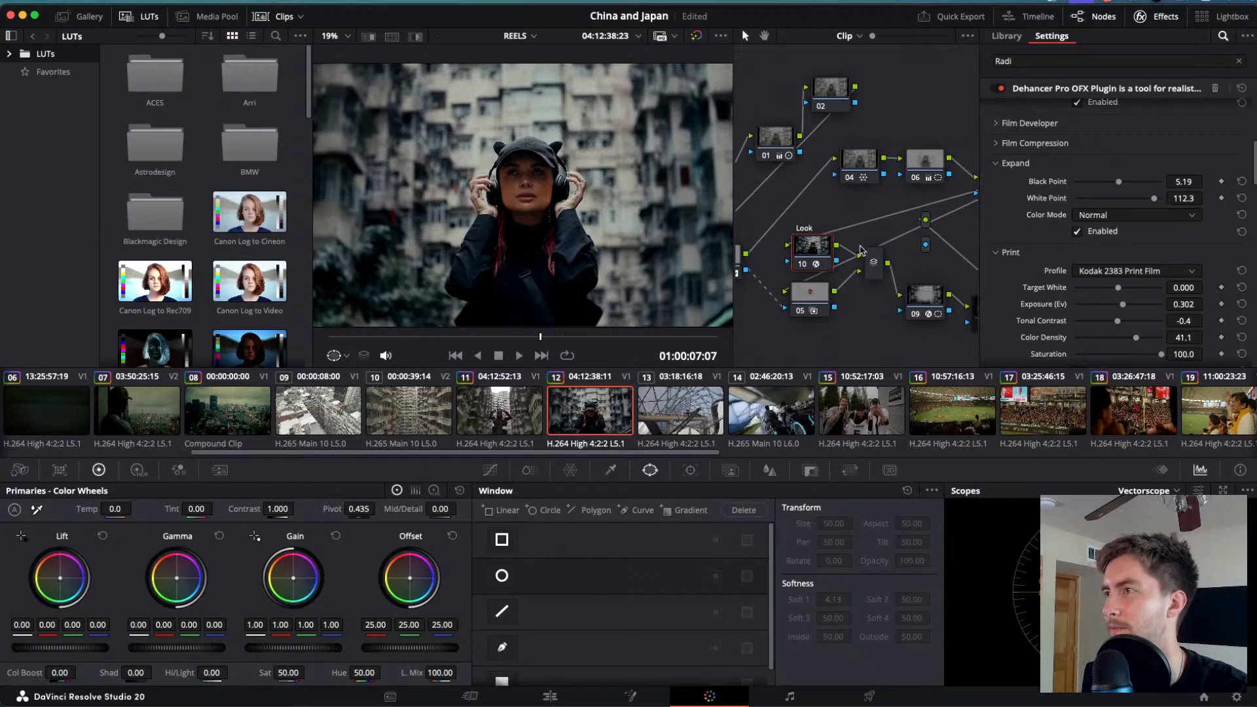
pyautogui.hscroll(-3, 862, 250)
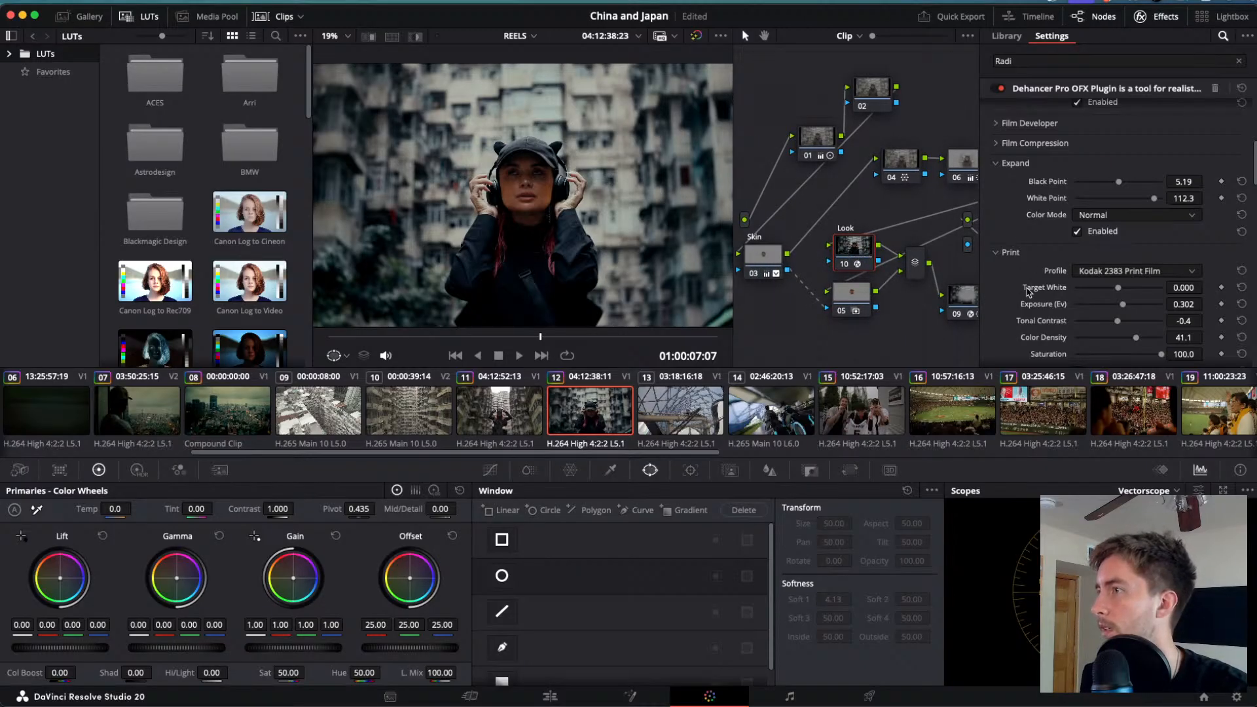
pyautogui.moveTo(1119, 292)
pyautogui.mouseDown()
pyautogui.moveTo(1133, 294)
pyautogui.moveTo(1081, 296)
pyautogui.moveTo(1121, 309)
pyautogui.mouseUp()
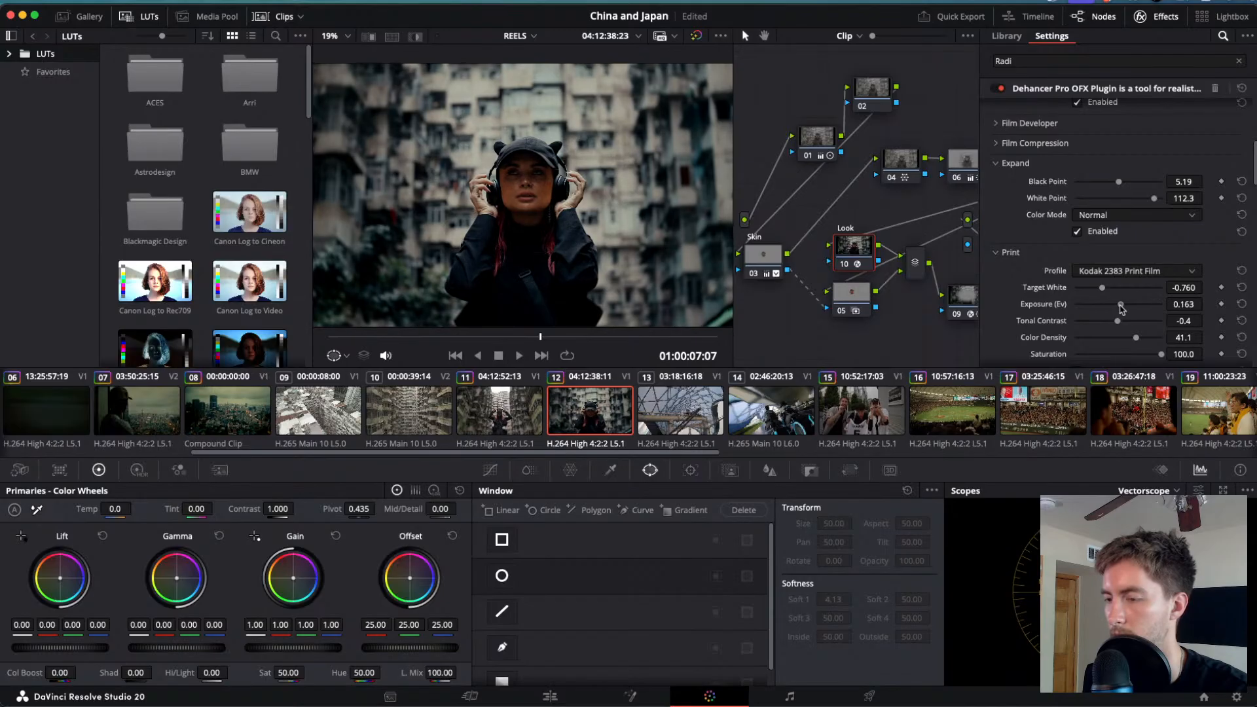
pyautogui.press('space')
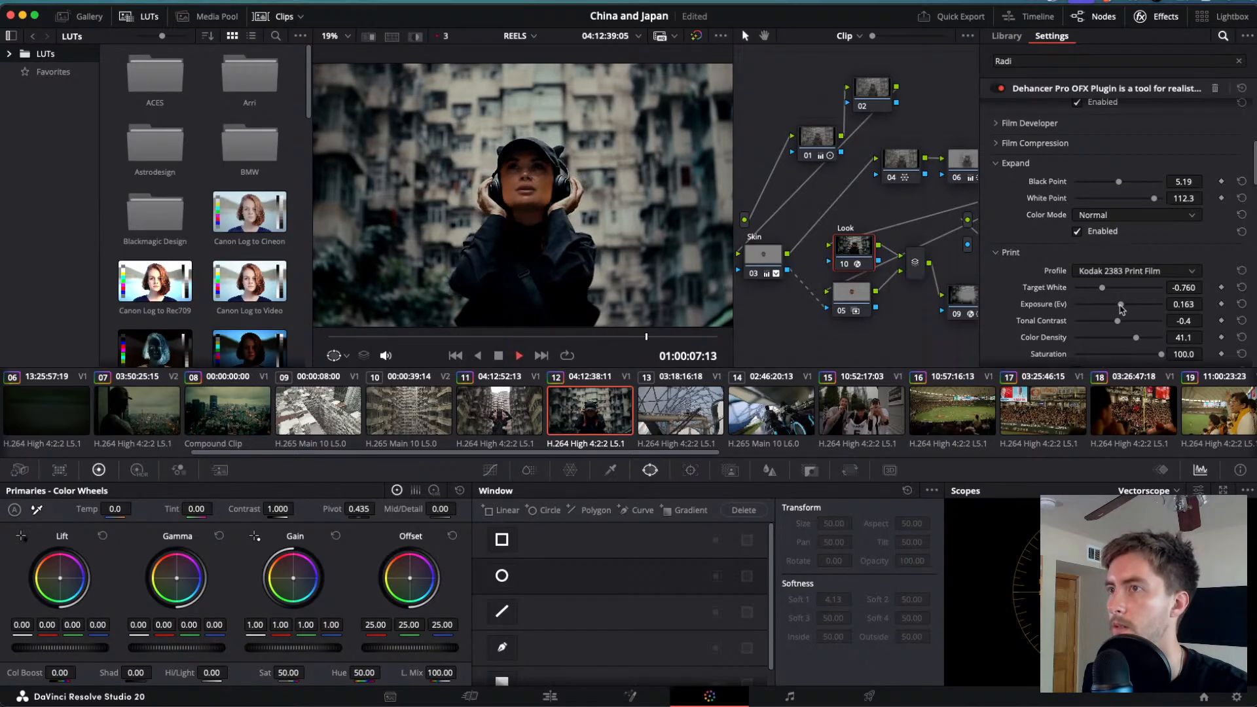
pyautogui.moveTo(1122, 305); pyautogui.dragTo(1128, 306)
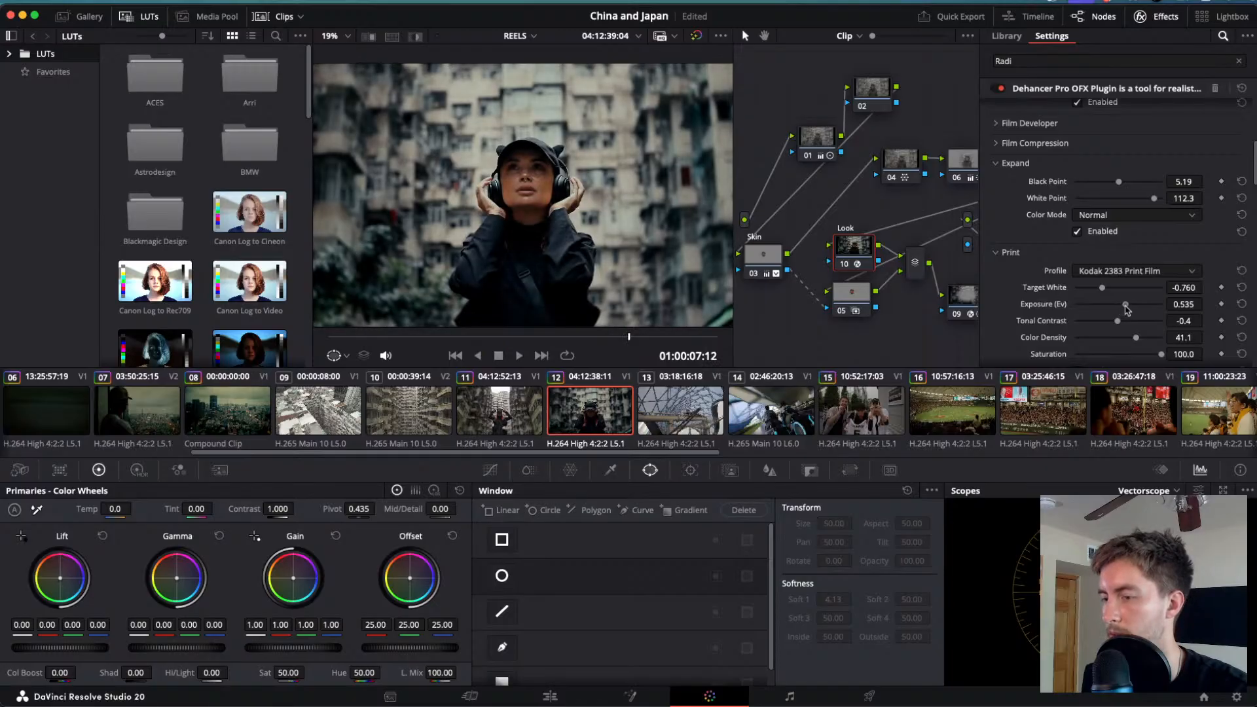
pyautogui.moveTo(1118, 321); pyautogui.dragTo(1123, 321)
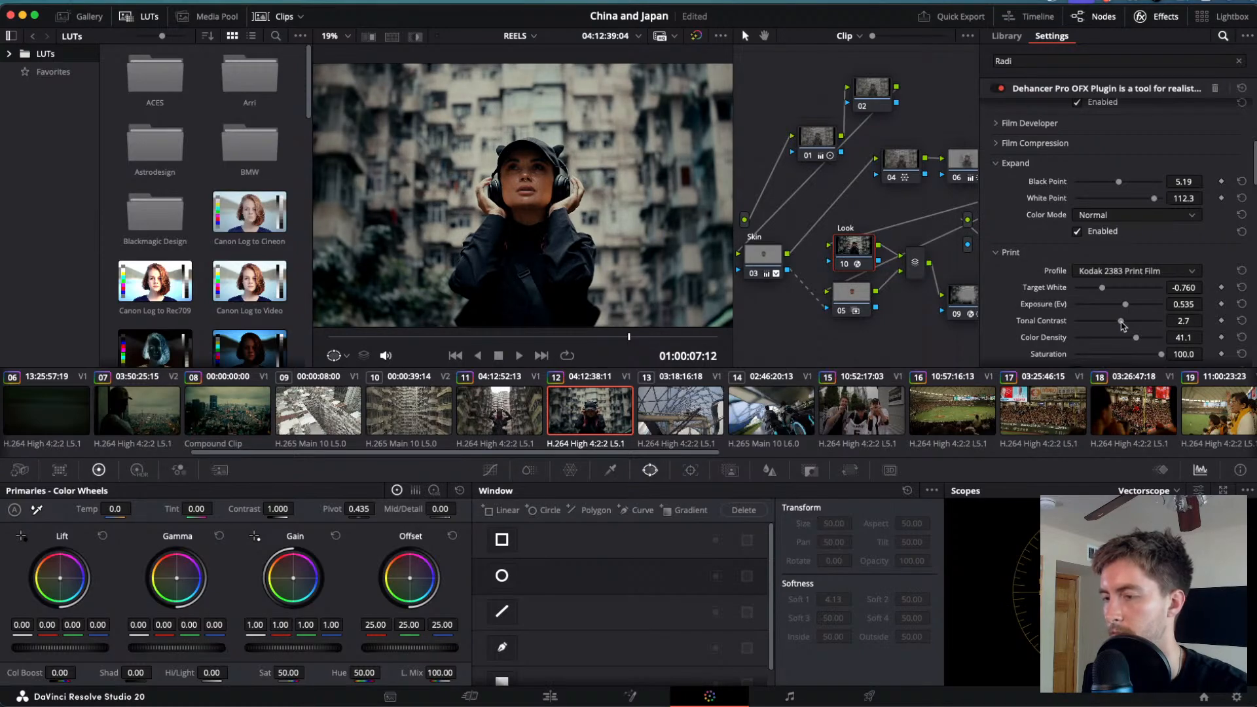
# - Review the headphones clip playing full screen, comparing its grade with the preceding clip 11
pyautogui.press('super+f')
pyautogui.press('space')
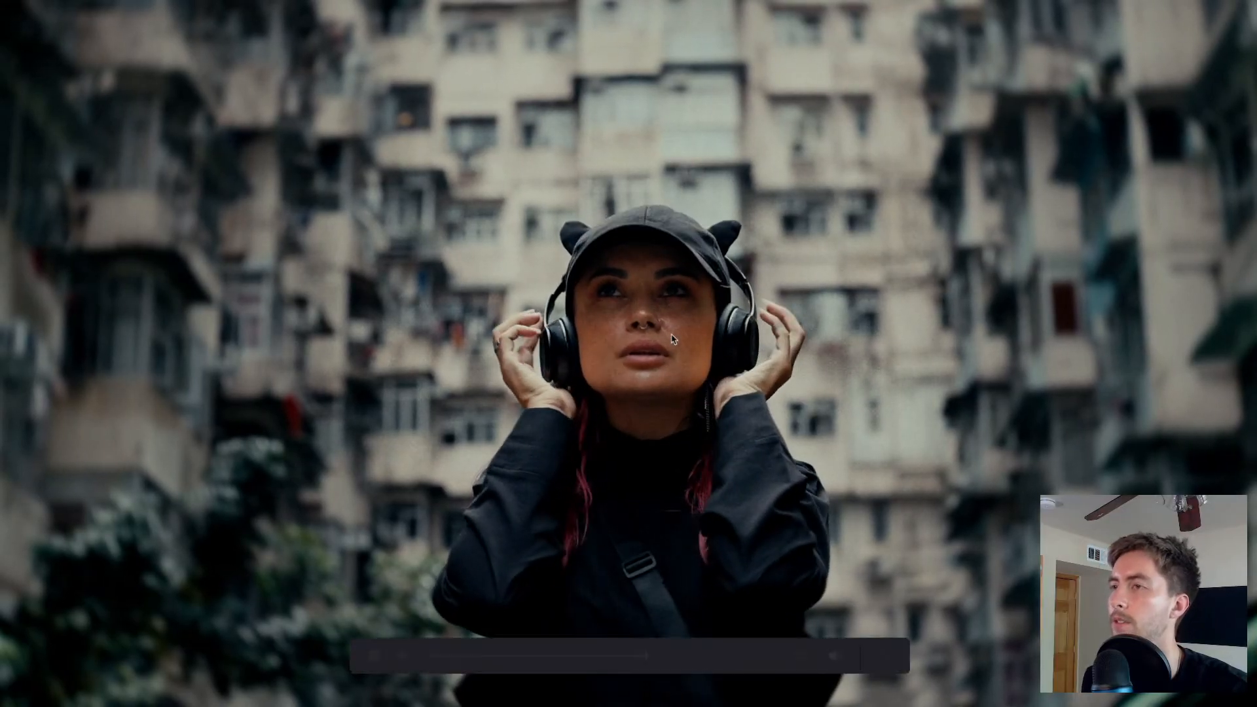
pyautogui.press('Escape')
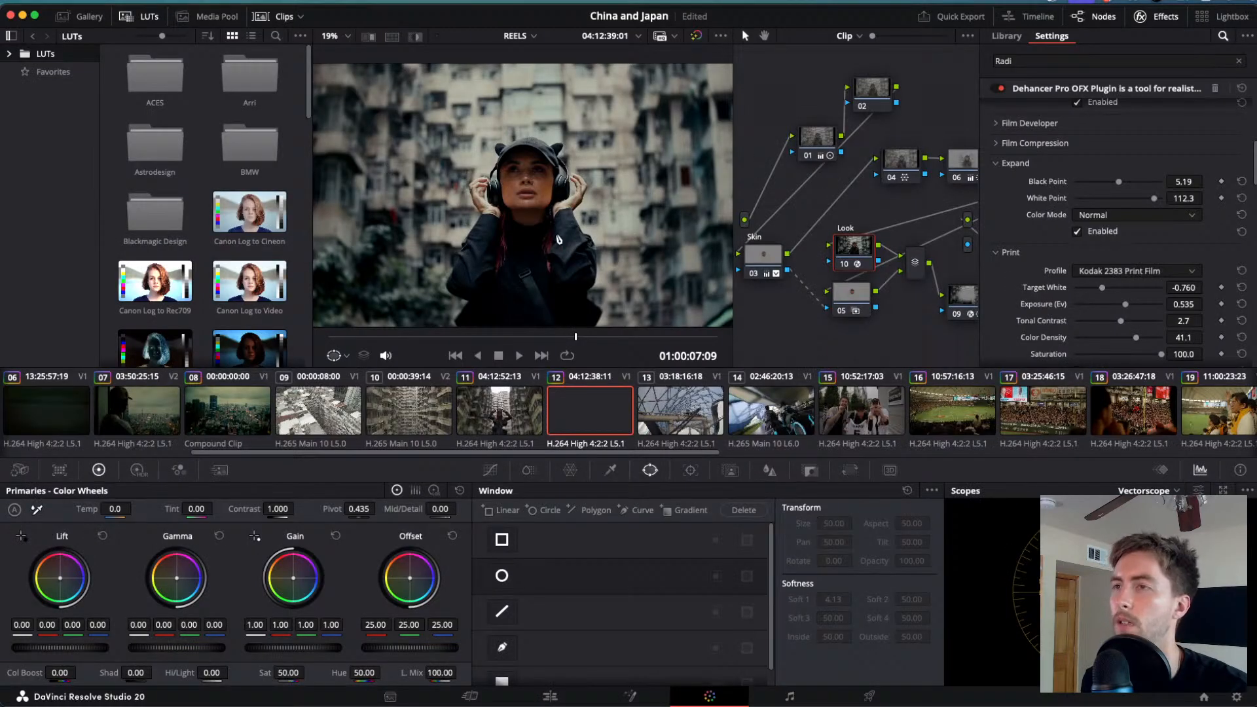
pyautogui.click(510, 429)
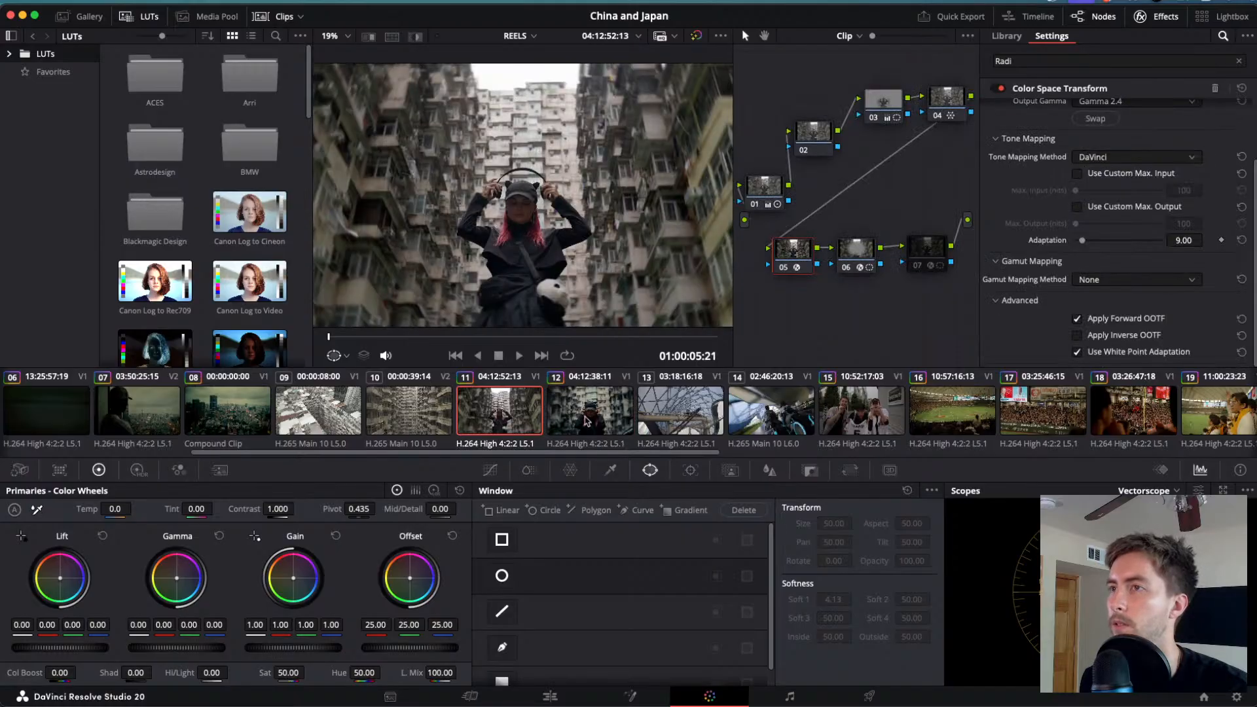
pyautogui.click(587, 421)
pyautogui.press('super+f')
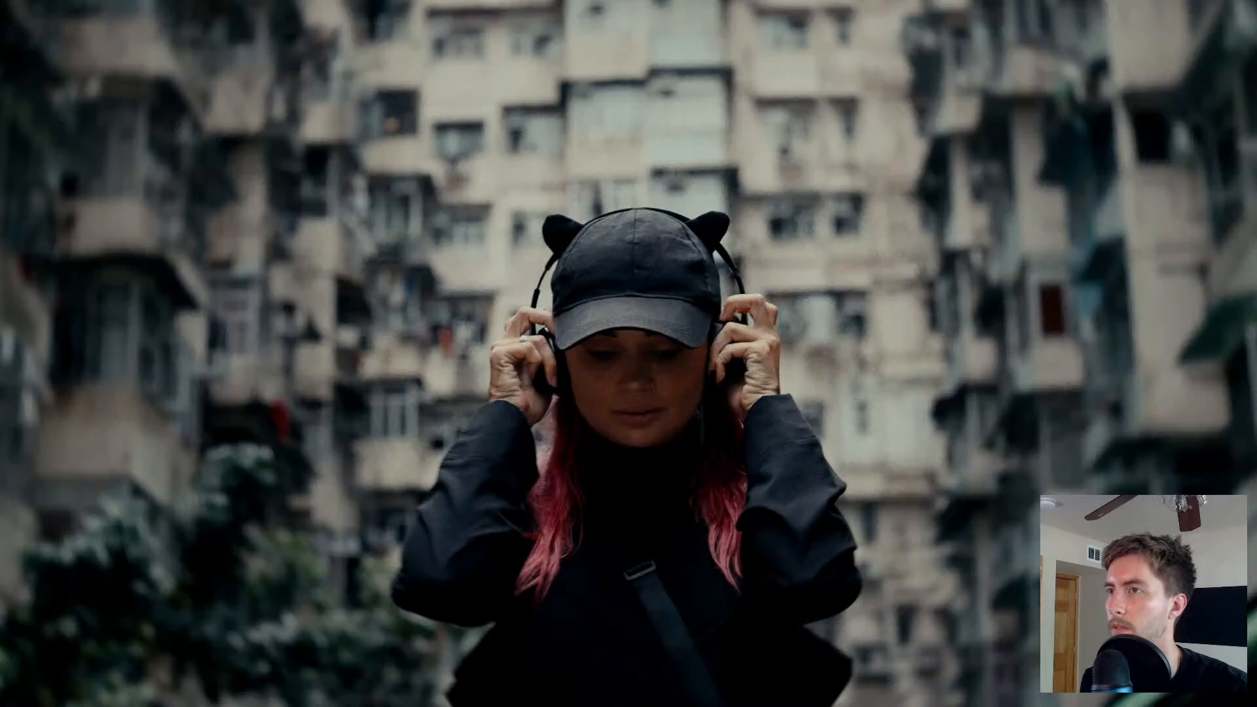
pyautogui.press('space')
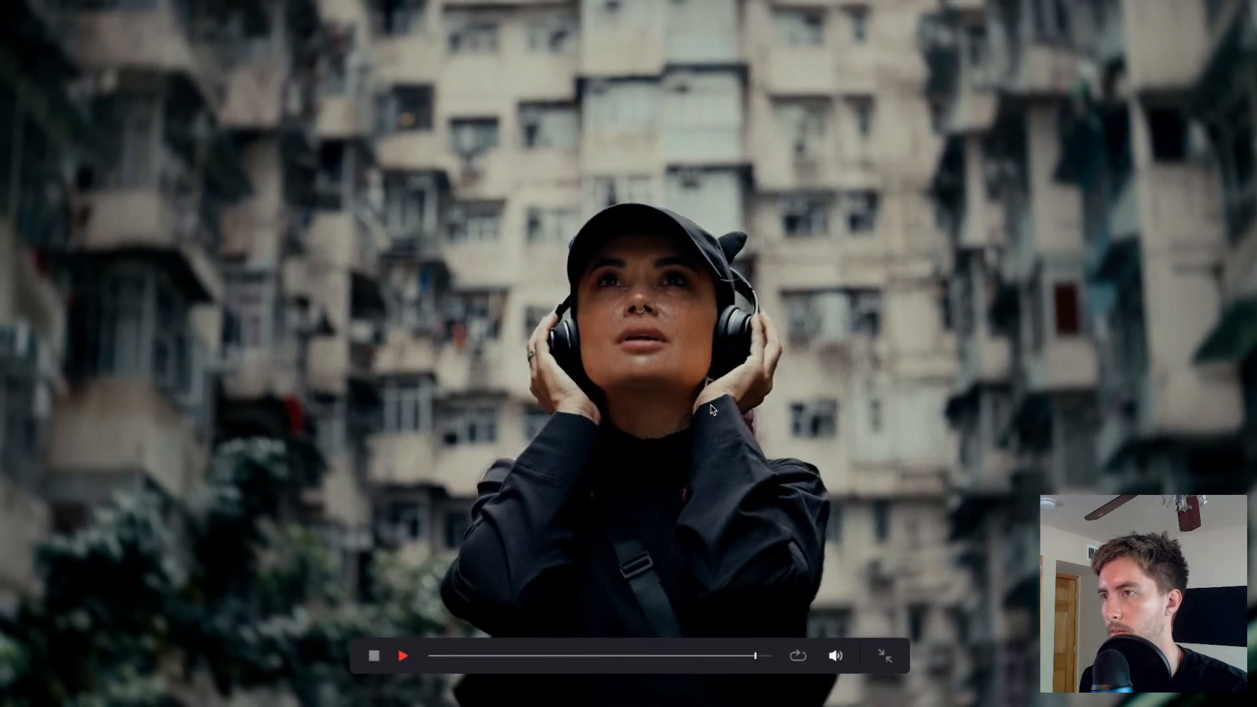
pyautogui.press('space')
pyautogui.press('super+f')
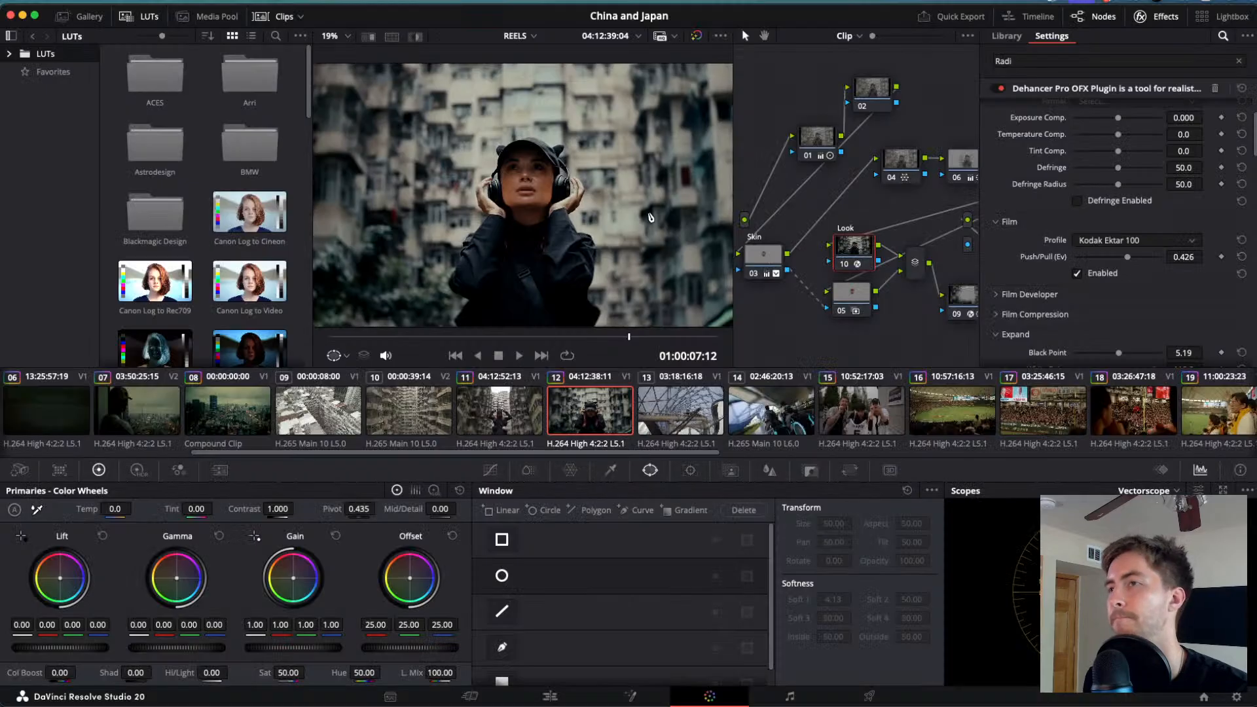
# - Tidy the node graph by moving the Look node and node 05 slightly up and to the left
pyautogui.moveTo(856, 250); pyautogui.dragTo(850, 245)
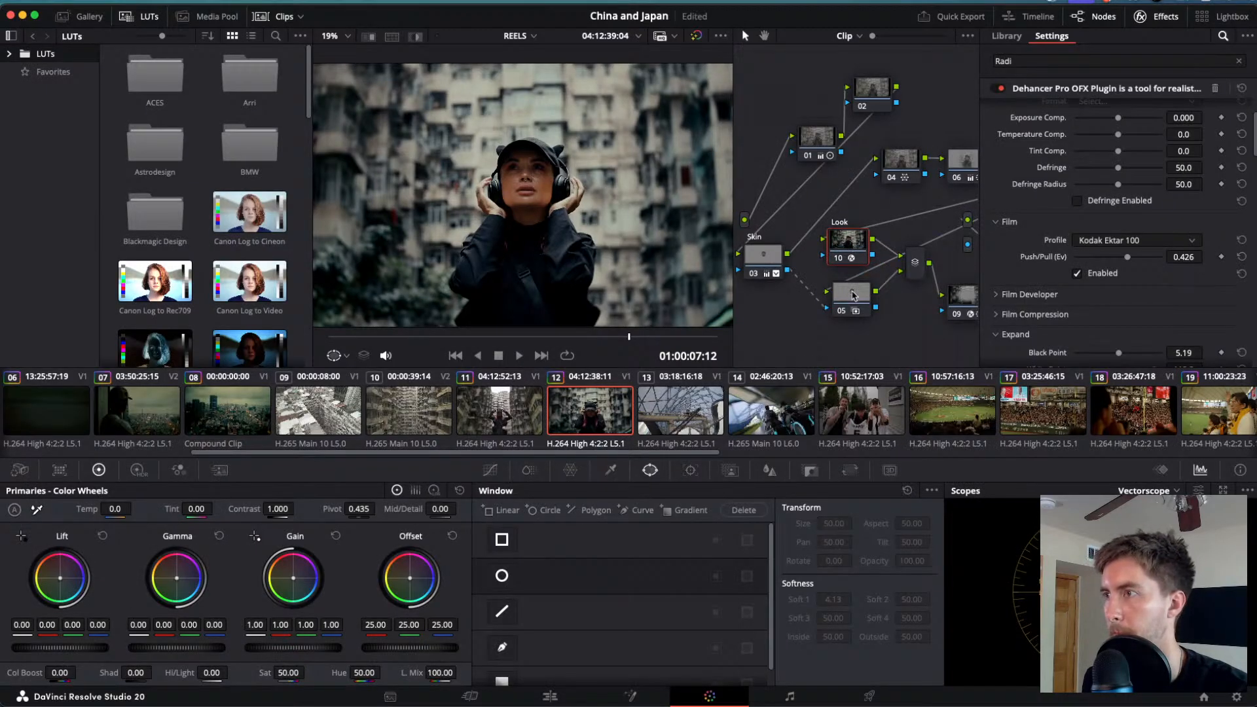
pyautogui.click(846, 296)
pyautogui.moveTo(845, 294); pyautogui.dragTo(843, 286)
# - Compare the Realistic and Stylized blur types in node 09's Radial Blur, ending on Stylized
pyautogui.hscroll(5, 844, 289)
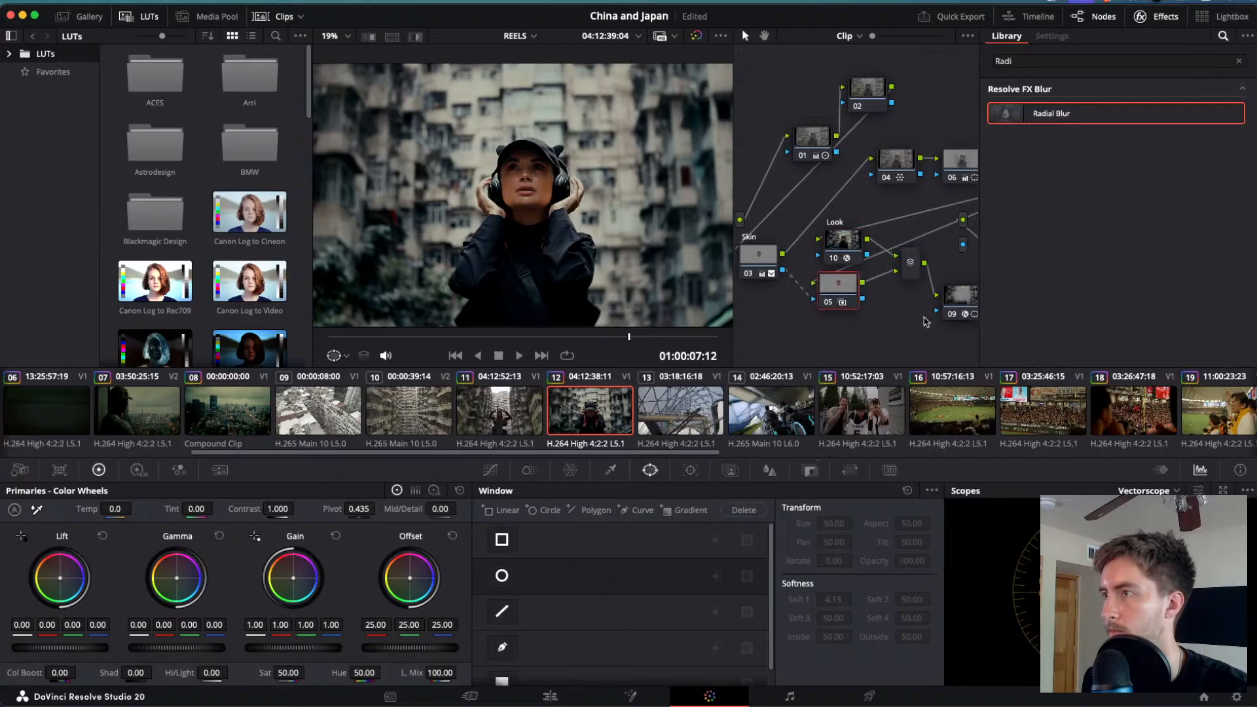
pyautogui.click(869, 298)
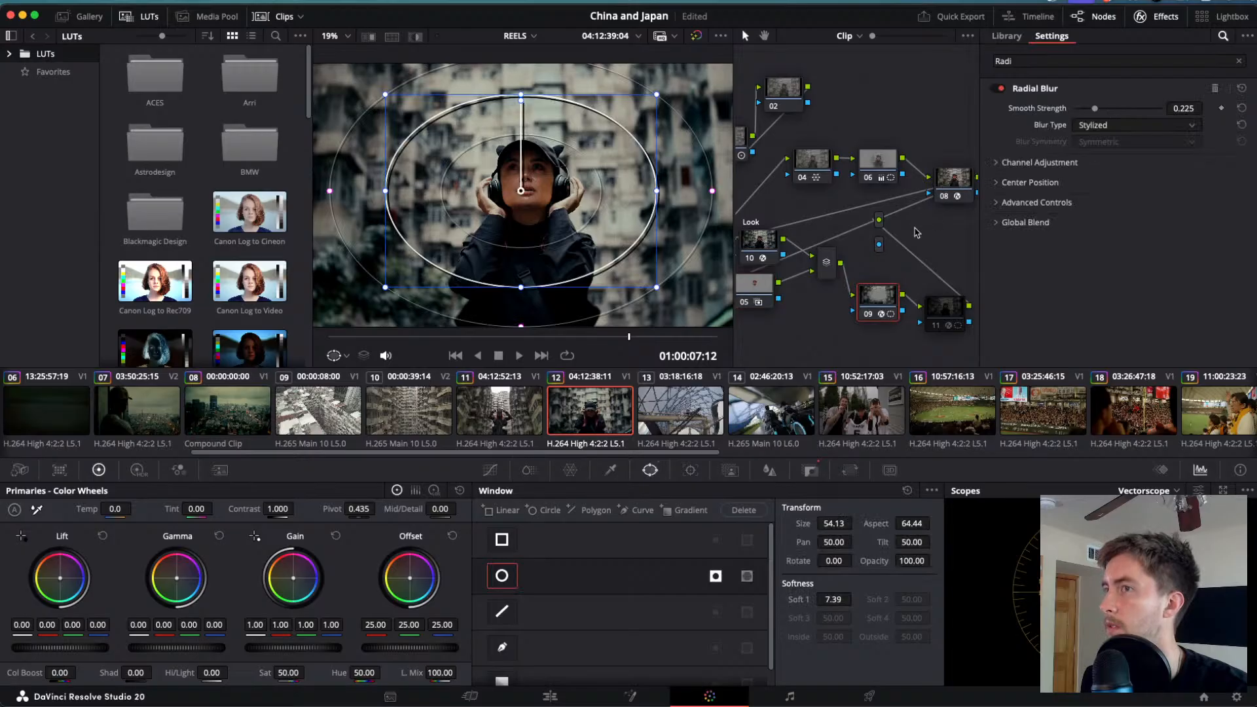
pyautogui.click(1109, 126)
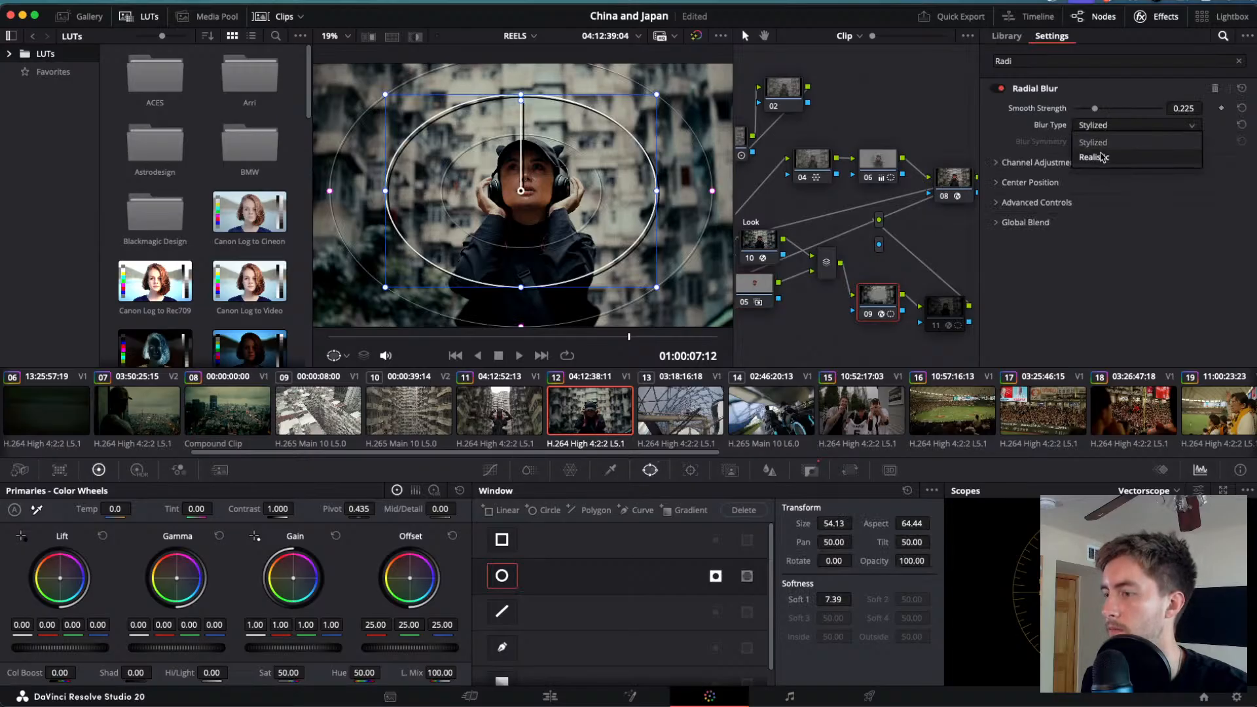
pyautogui.click(1102, 157)
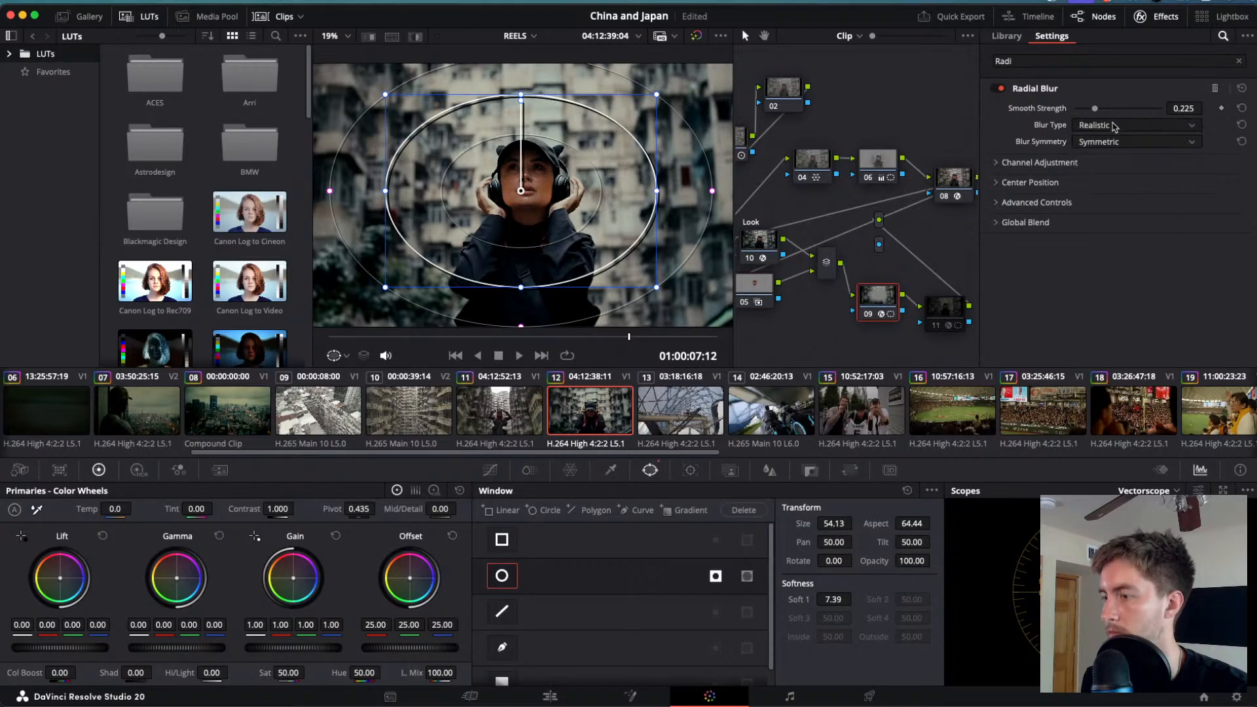
pyautogui.click(1113, 126)
pyautogui.click(1113, 144)
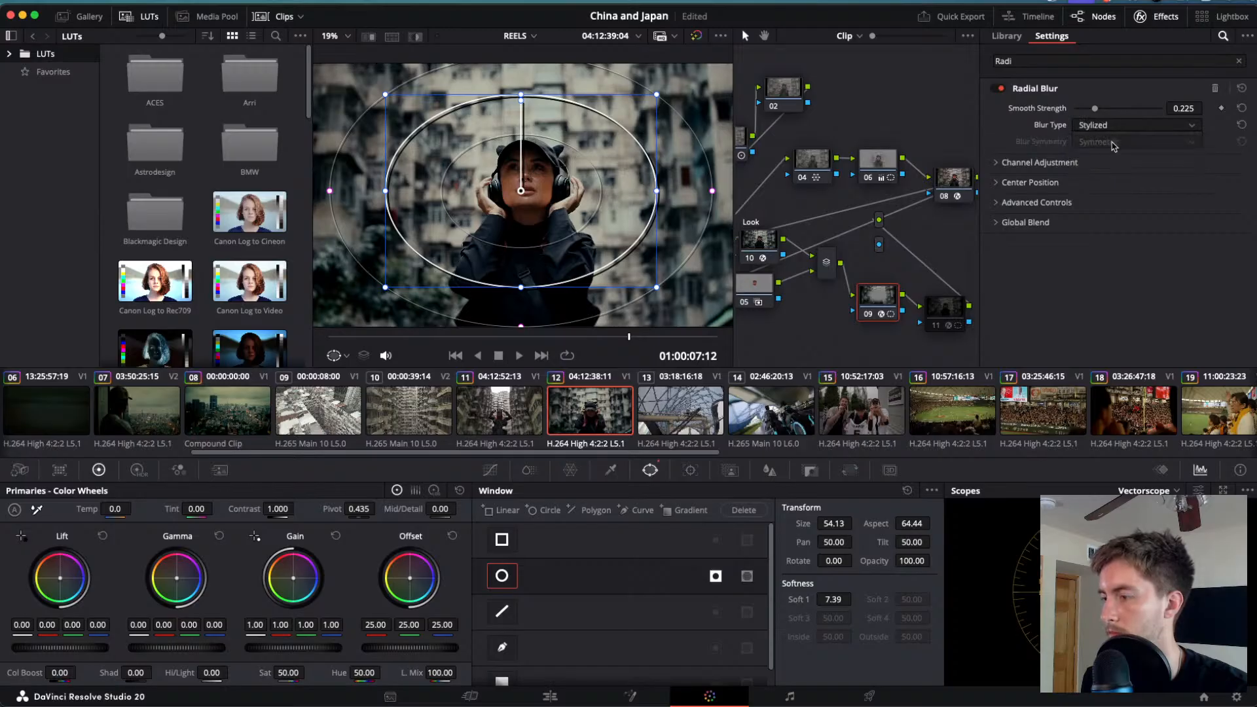
pyautogui.click(1113, 126)
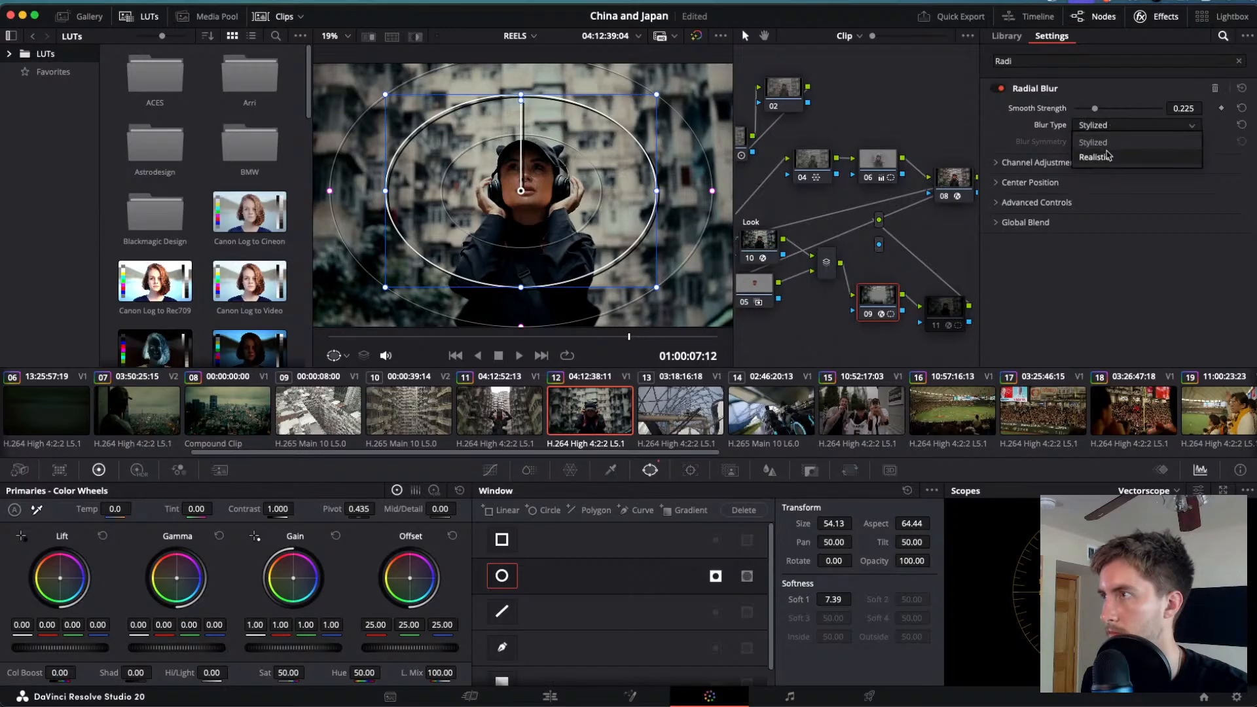
pyautogui.click(1108, 155)
pyautogui.moveTo(1095, 109)
pyautogui.mouseDown()
pyautogui.moveTo(1129, 114)
pyautogui.moveTo(1095, 112)
pyautogui.mouseUp()
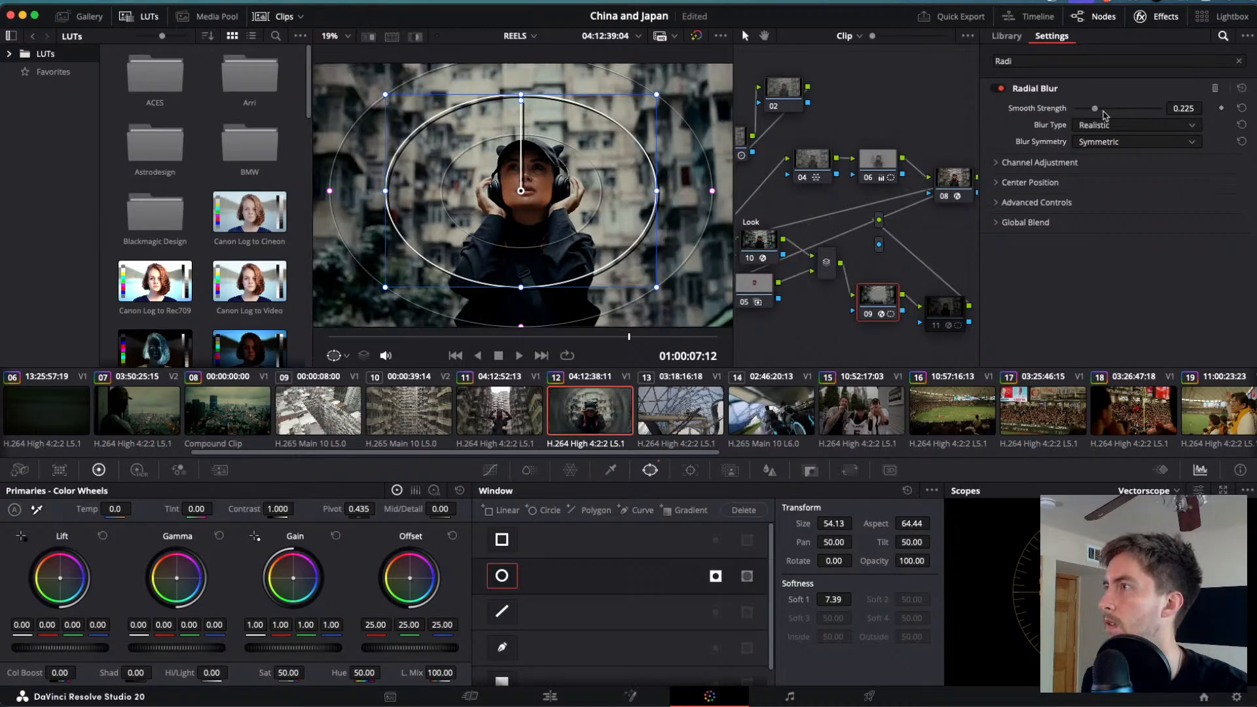
pyautogui.click(1103, 125)
pyautogui.click(1094, 143)
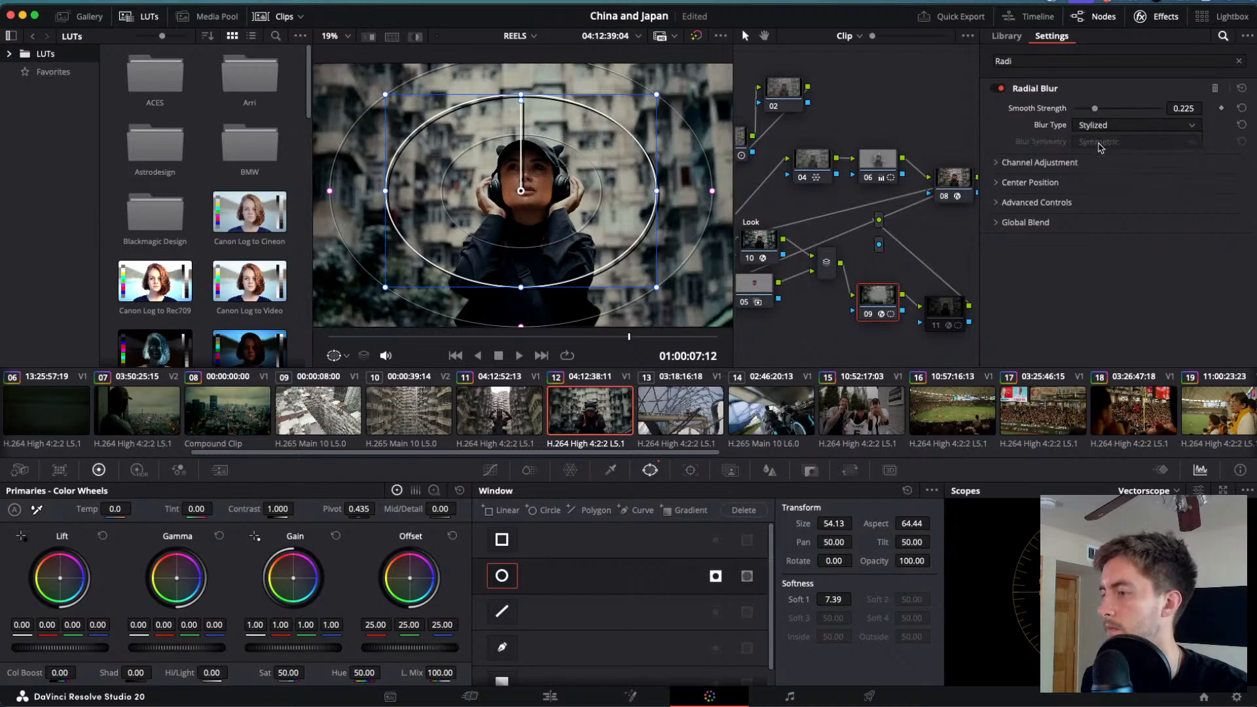
# - Play the clip back to the frame at 01:00:07:00 and widen the node graph area to show more nodes
pyautogui.press('j')
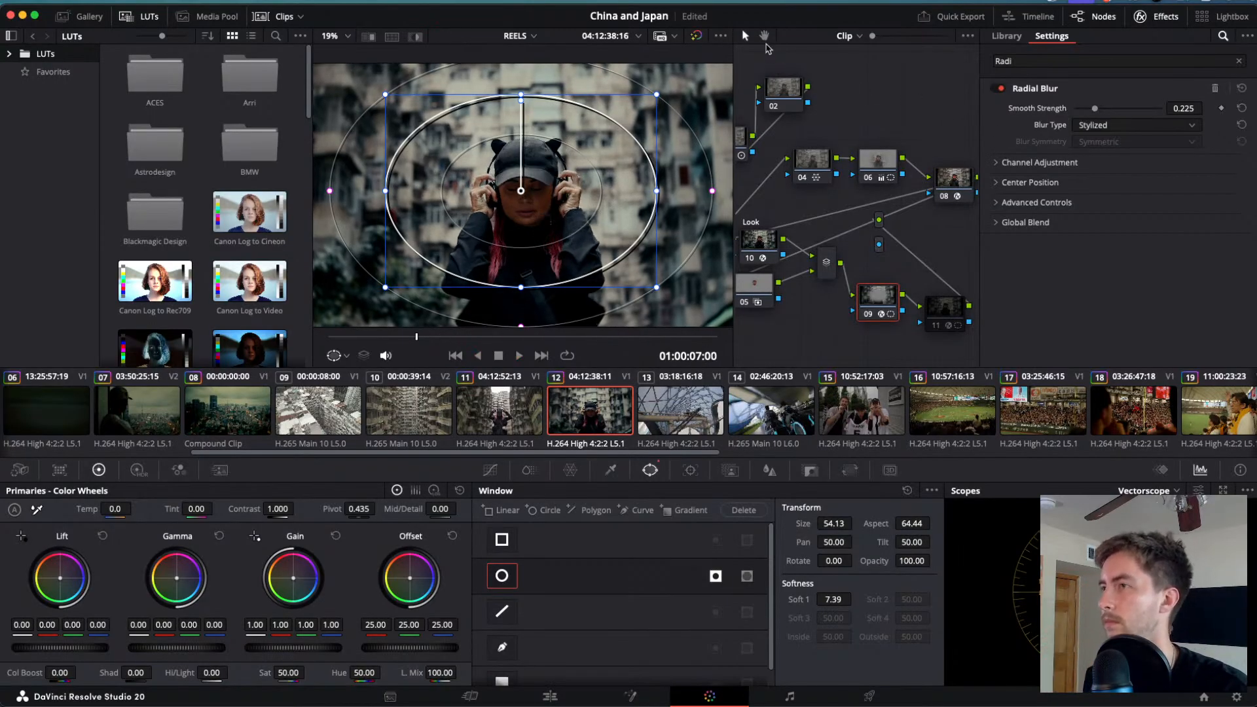
pyautogui.hscroll(-3, 855, 262)
pyautogui.hscroll(-1, 853, 262)
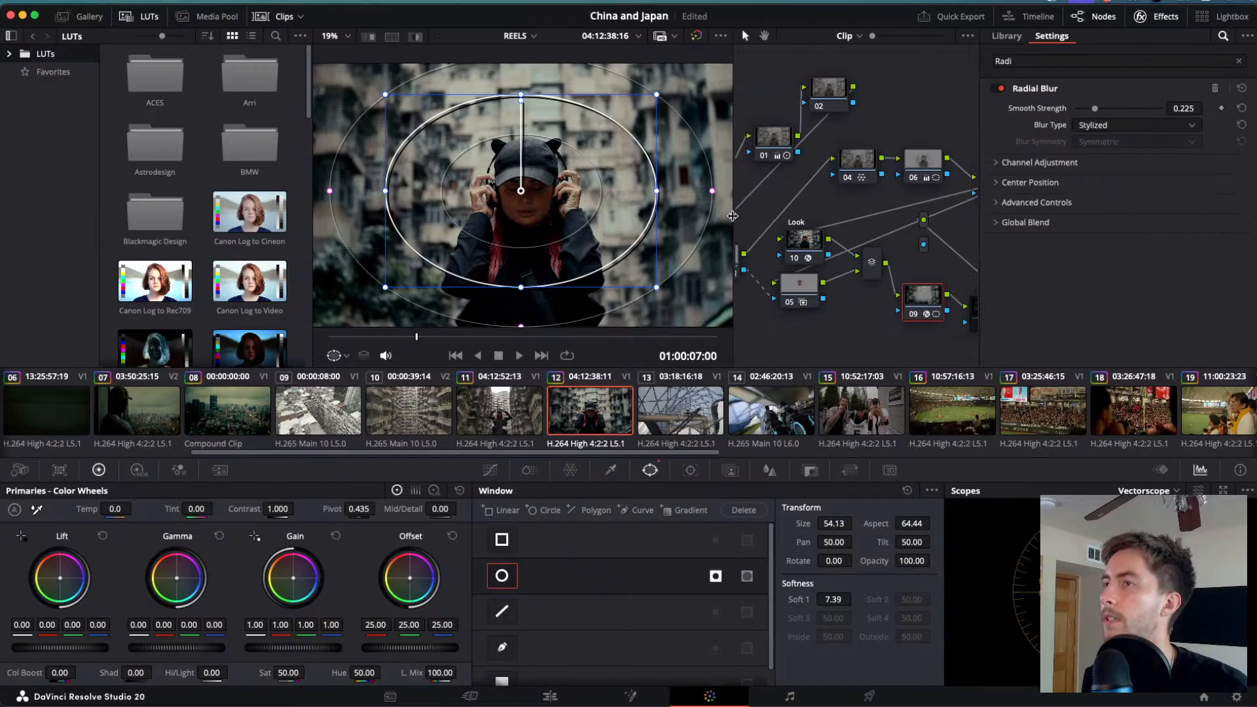
pyautogui.moveTo(733, 223); pyautogui.dragTo(660, 223)
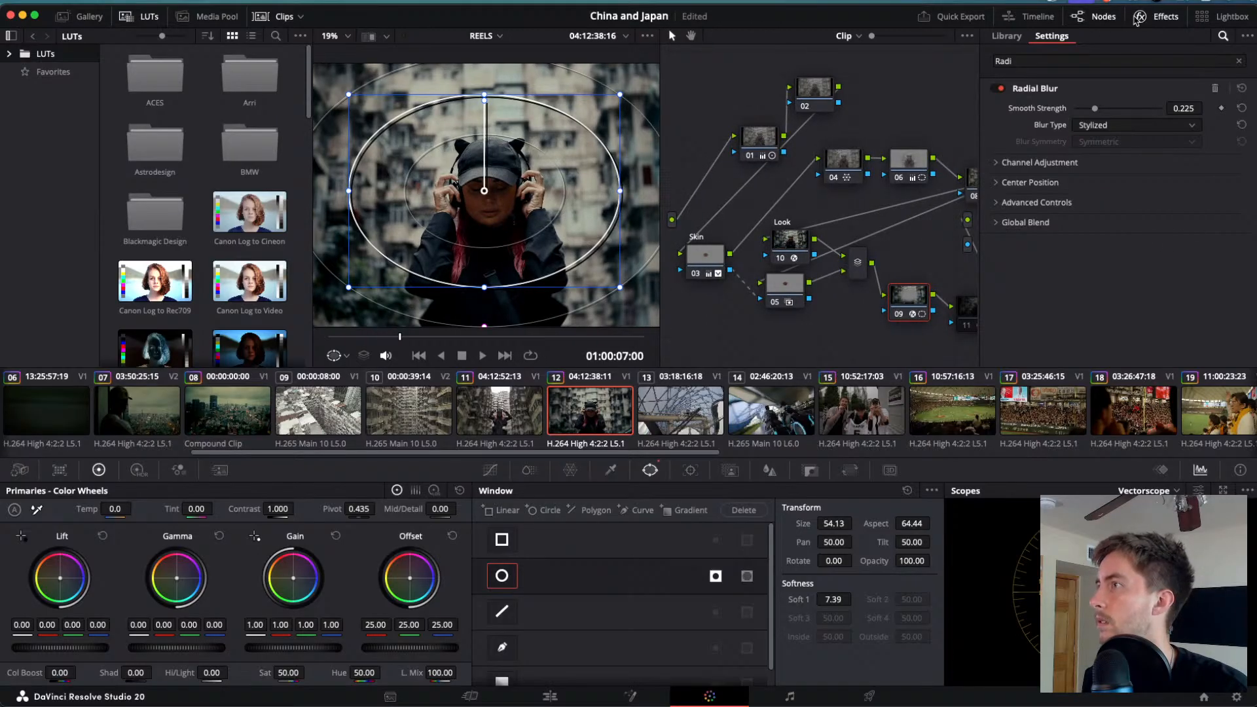
# - Close the effects display and spread nodes 11, 09, the layer mixer, Look and 05 further towards the output
pyautogui.click(1145, 18)
pyautogui.moveTo(1035, 312); pyautogui.dragTo(1100, 277)
pyautogui.moveTo(962, 296); pyautogui.dragTo(1046, 275)
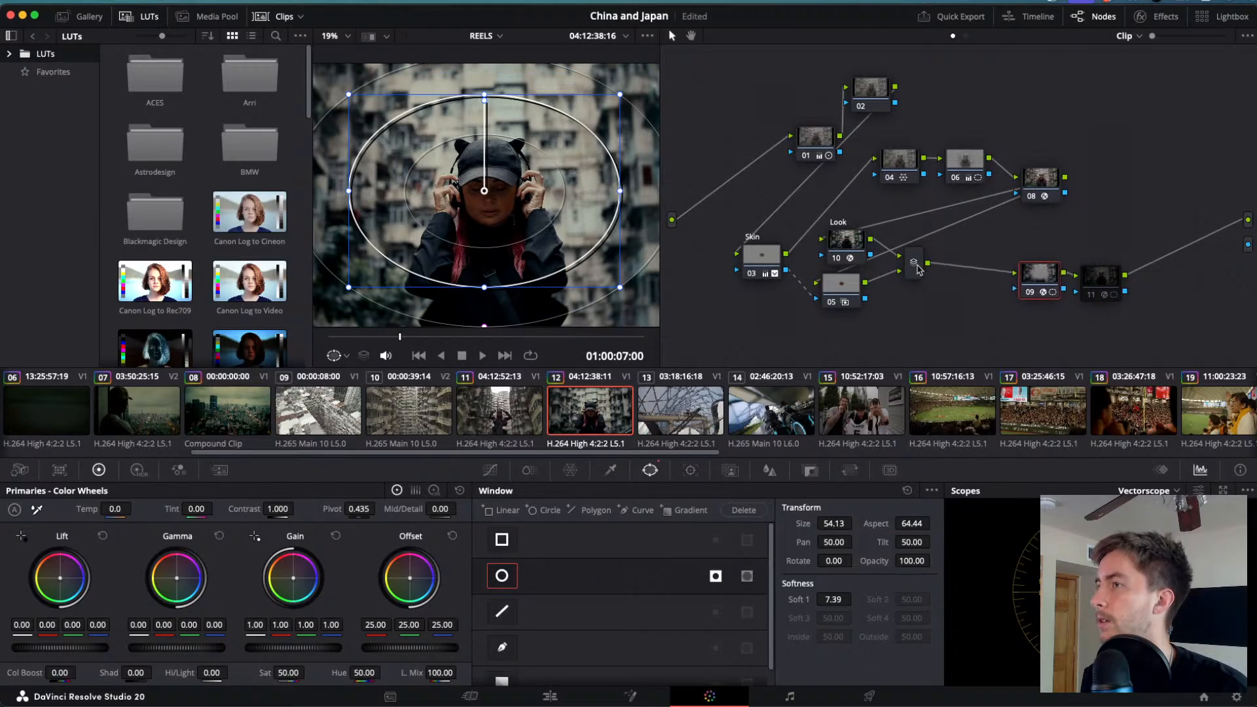
pyautogui.moveTo(919, 270); pyautogui.dragTo(989, 274)
pyautogui.moveTo(846, 252); pyautogui.dragTo(865, 249)
pyautogui.moveTo(836, 290); pyautogui.dragTo(863, 293)
# - Rearrange nodes 01, 02 and Skin so they run in sequence from the source towards node 04
pyautogui.moveTo(761, 255); pyautogui.dragTo(842, 182)
pyautogui.moveTo(761, 79); pyautogui.dragTo(711, 226)
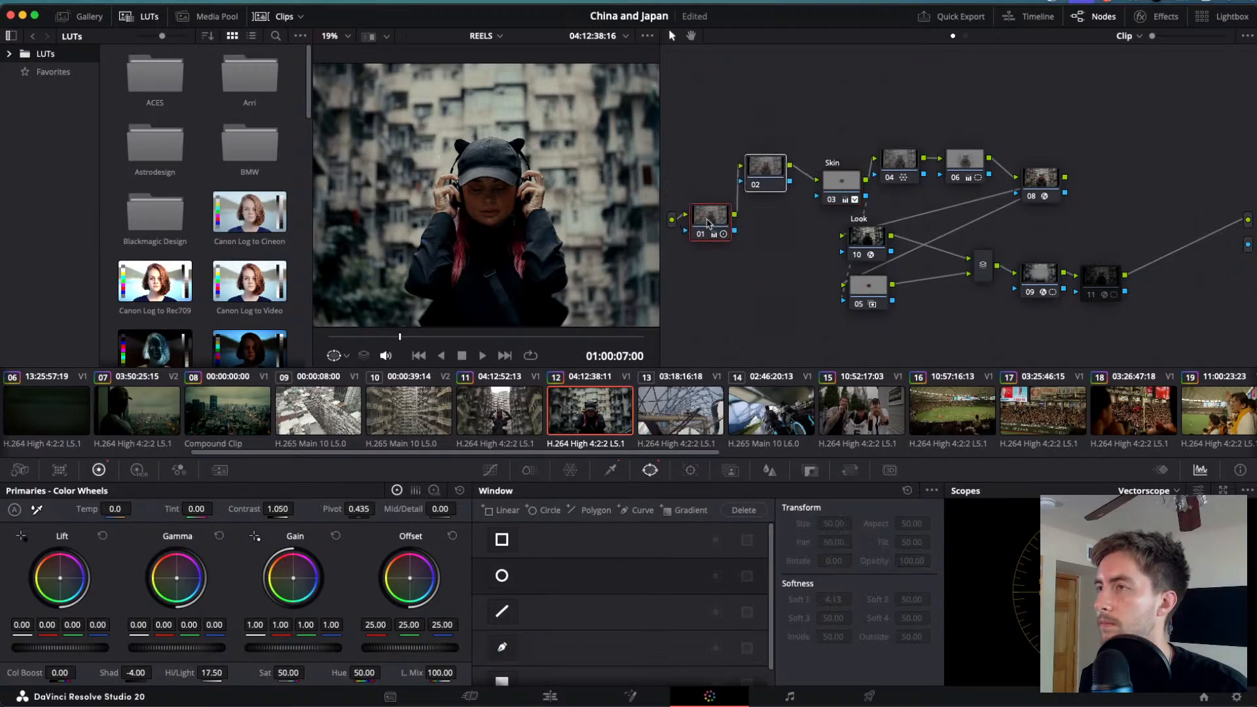
pyautogui.click(768, 189)
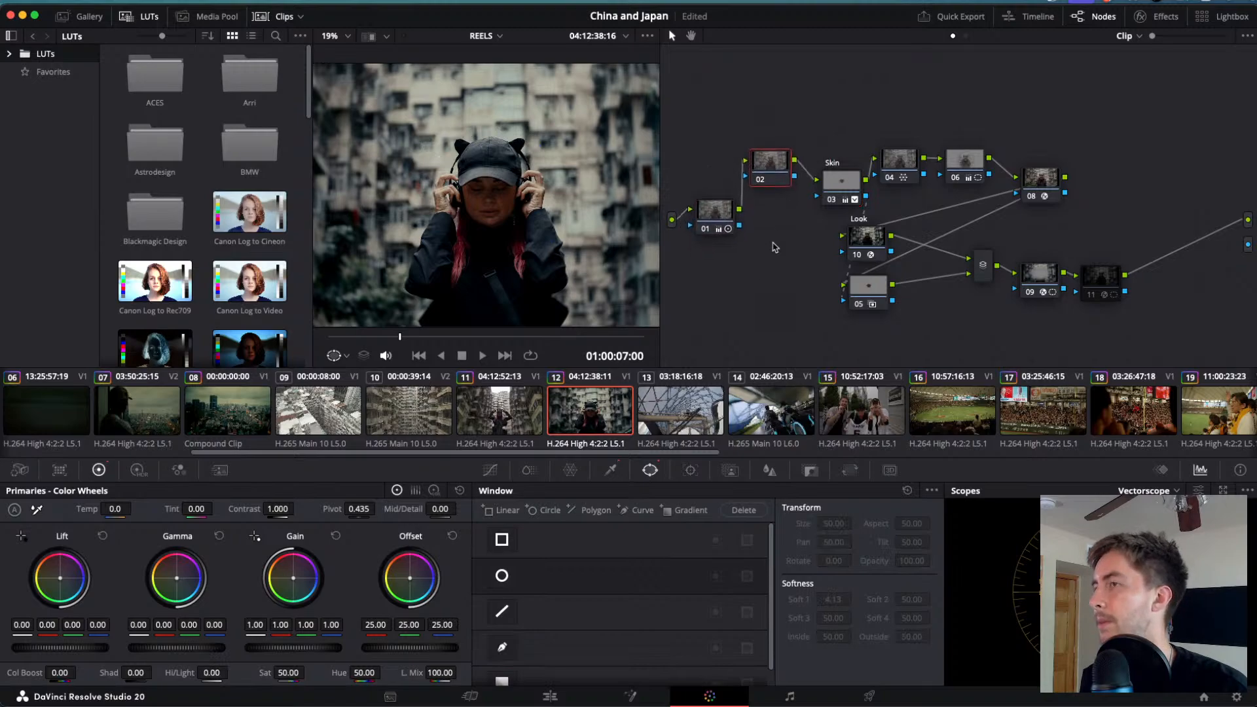
pyautogui.moveTo(770, 191); pyautogui.dragTo(772, 215)
pyautogui.moveTo(855, 183); pyautogui.dragTo(896, 167)
# - Label node 04 "Color" and node 06 "Center Exp", and raise node 06 slightly
pyautogui.rightClick(897, 167)
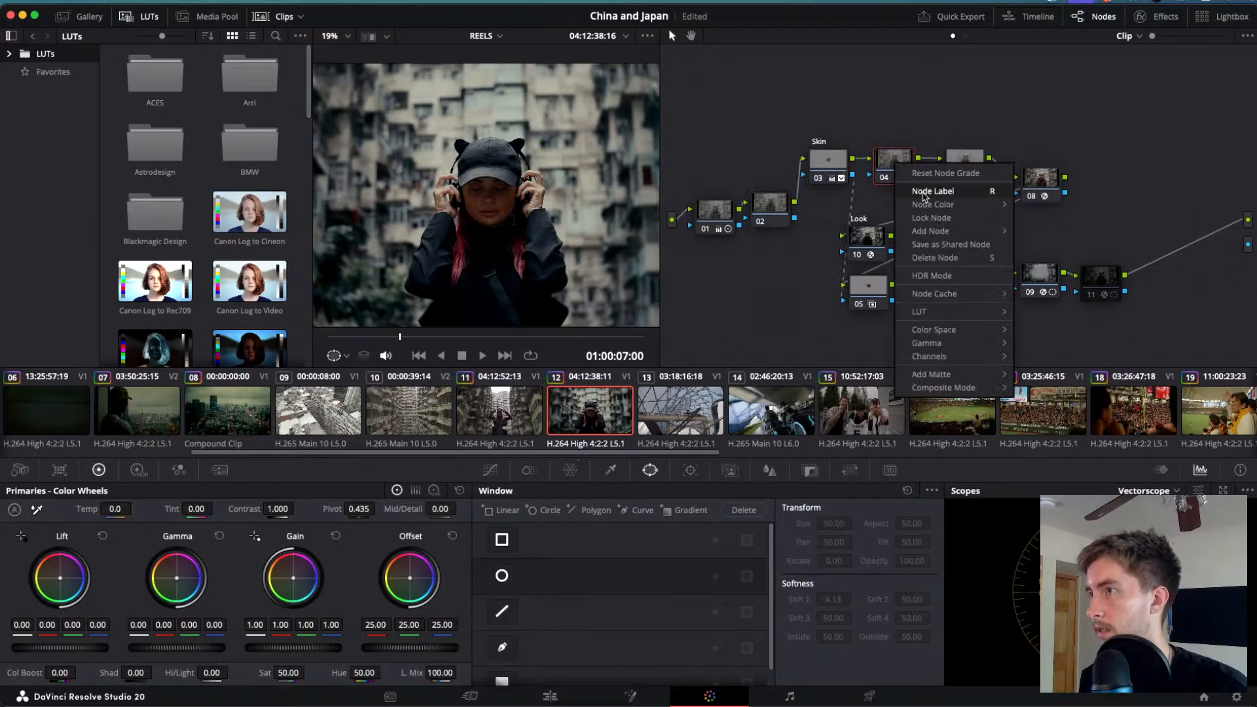
pyautogui.click(924, 192)
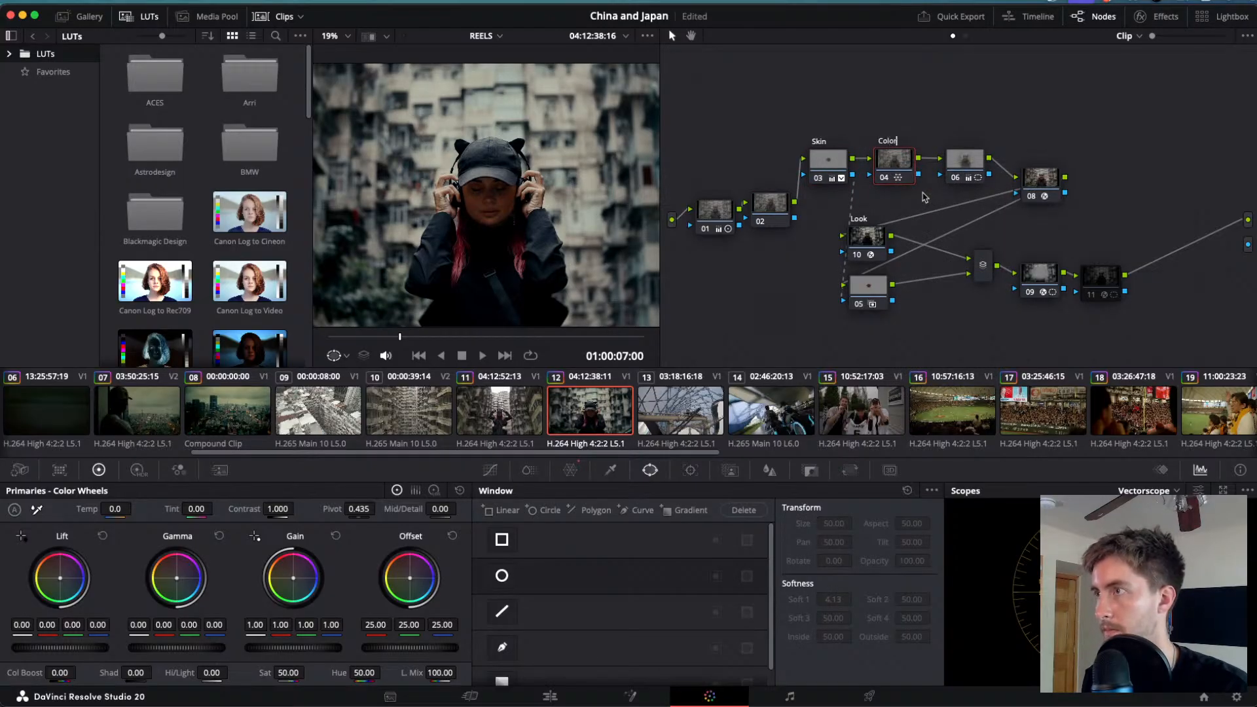
pyautogui.click(964, 165)
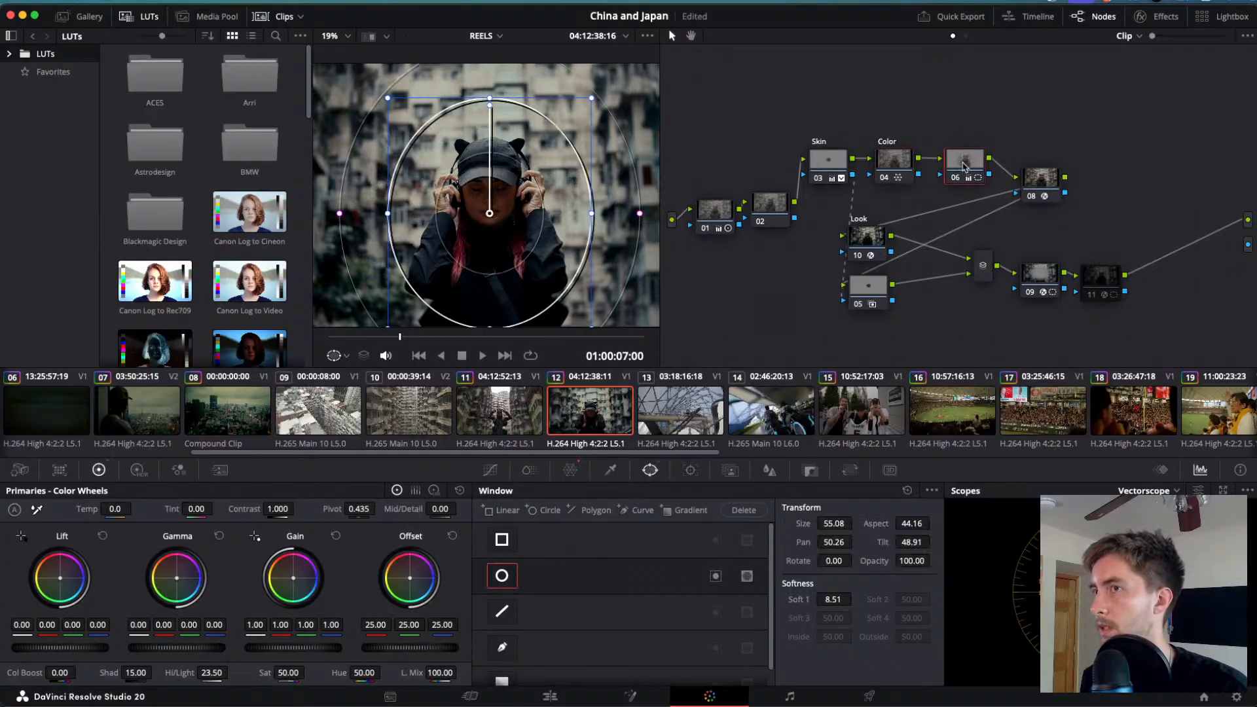
pyautogui.rightClick(964, 165)
pyautogui.click(994, 197)
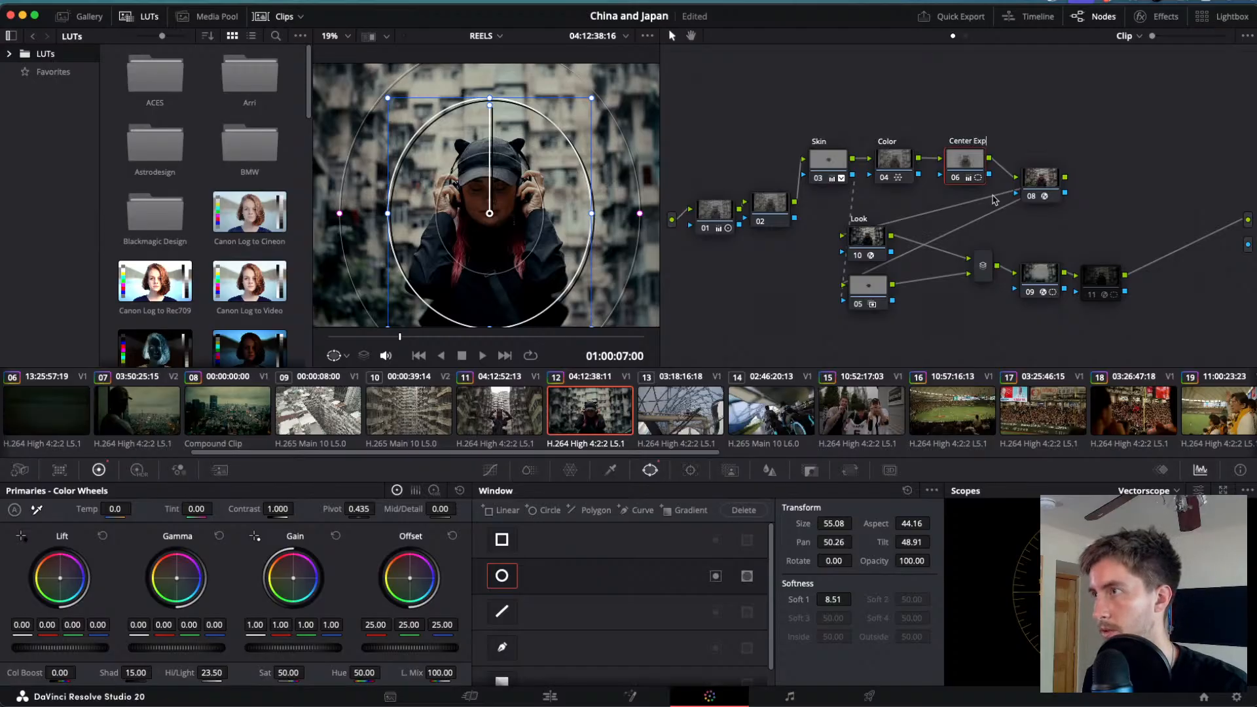
pyautogui.press('Return')
pyautogui.moveTo(975, 165); pyautogui.dragTo(986, 156)
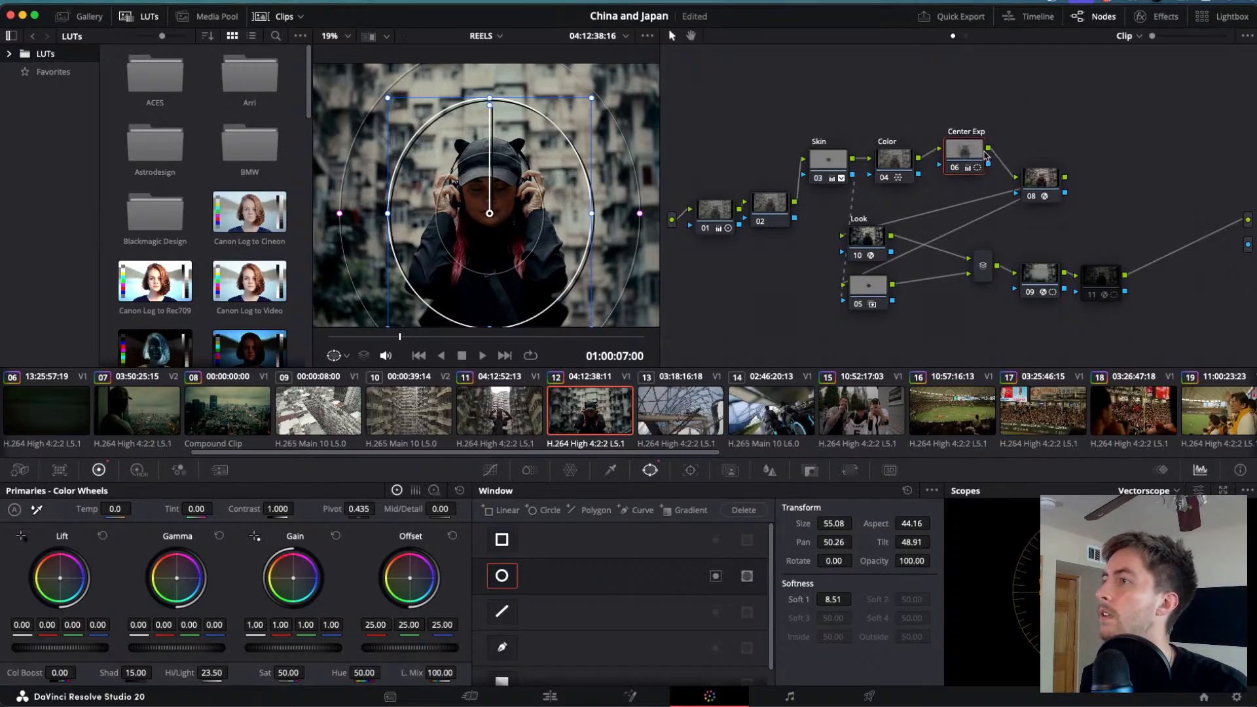
# - Label node 08 "CST" and node 01 "Basic", and bring nodes 01 and 02 up level with the Skin node
pyautogui.click(1040, 182)
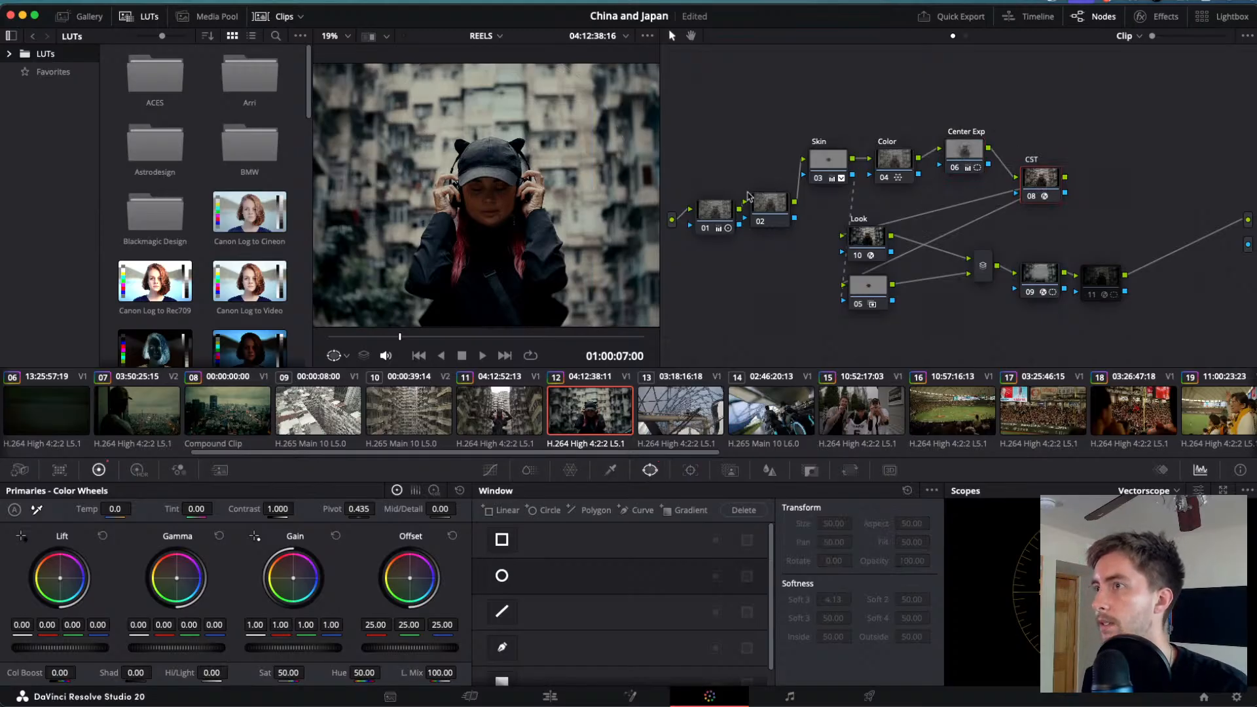
pyautogui.click(721, 214)
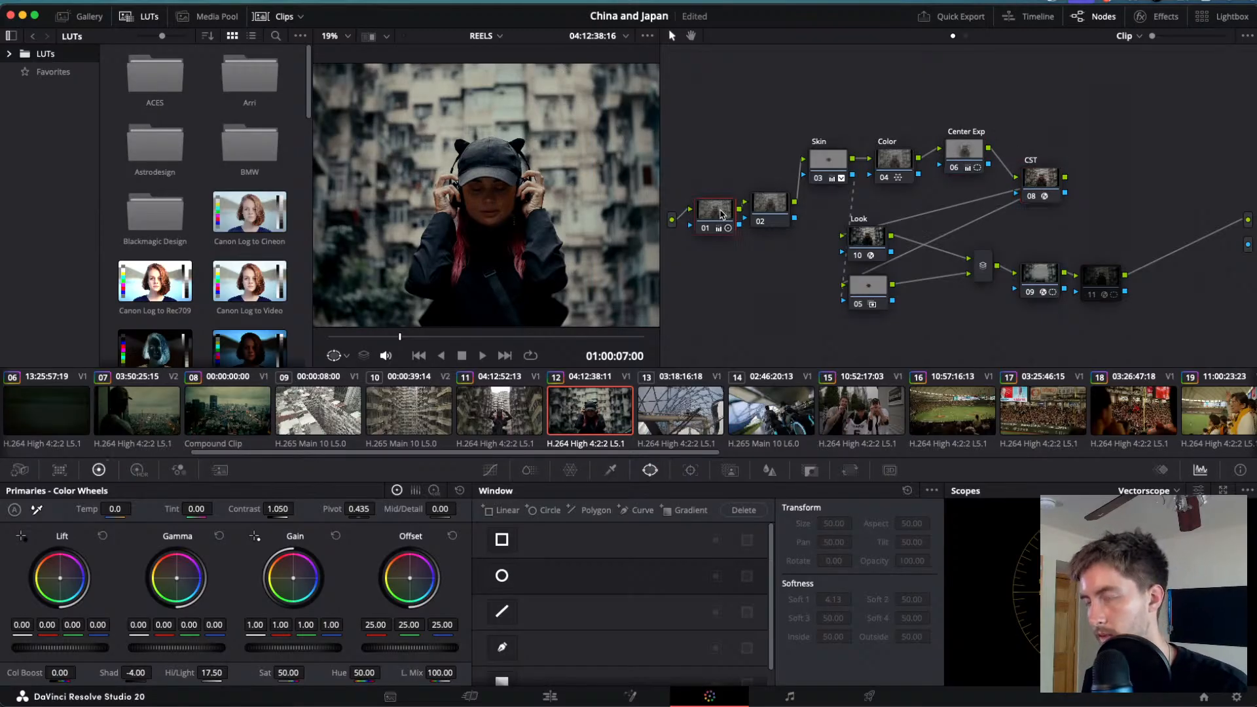
pyautogui.doubleClick(721, 214)
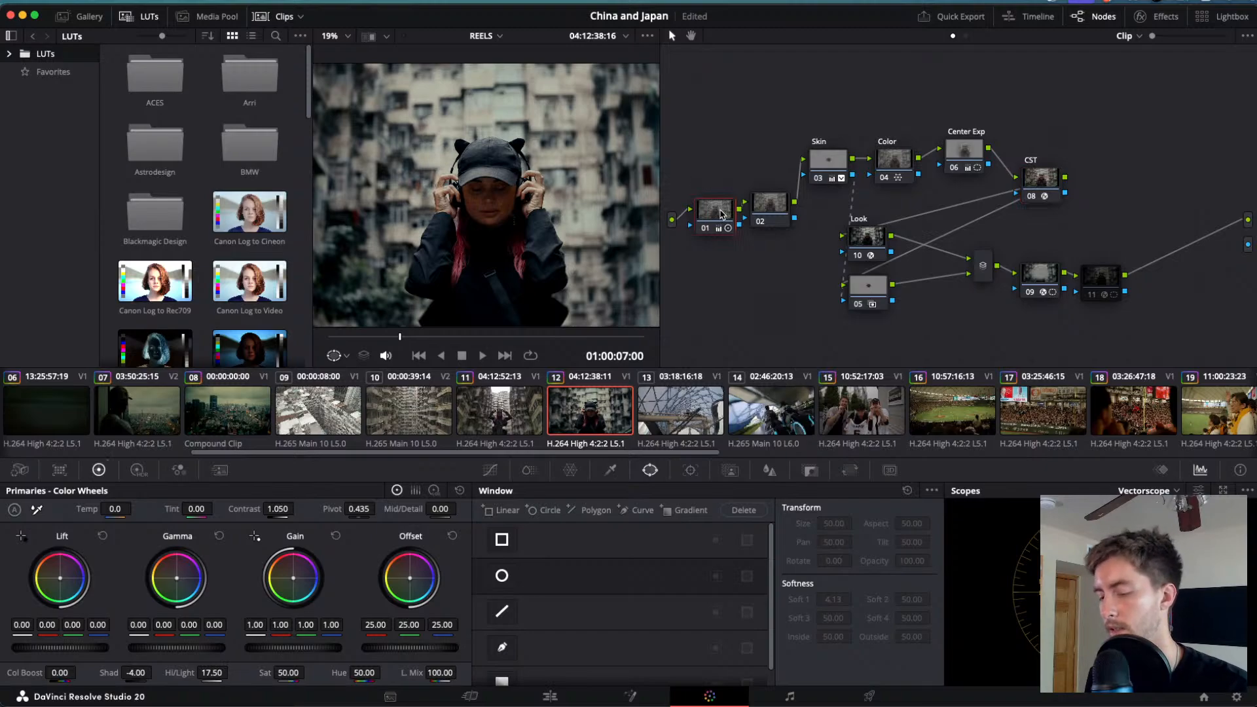
pyautogui.write('Basic')
pyautogui.press('Return')
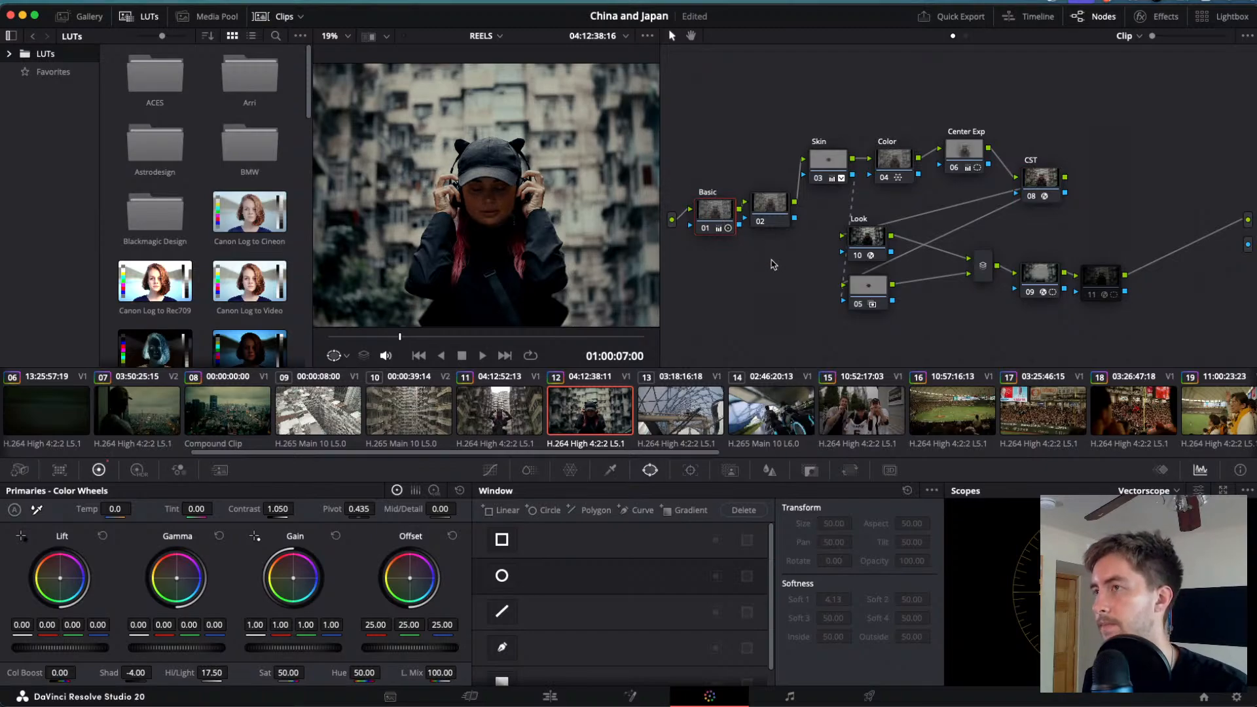
pyautogui.moveTo(721, 237); pyautogui.dragTo(760, 160)
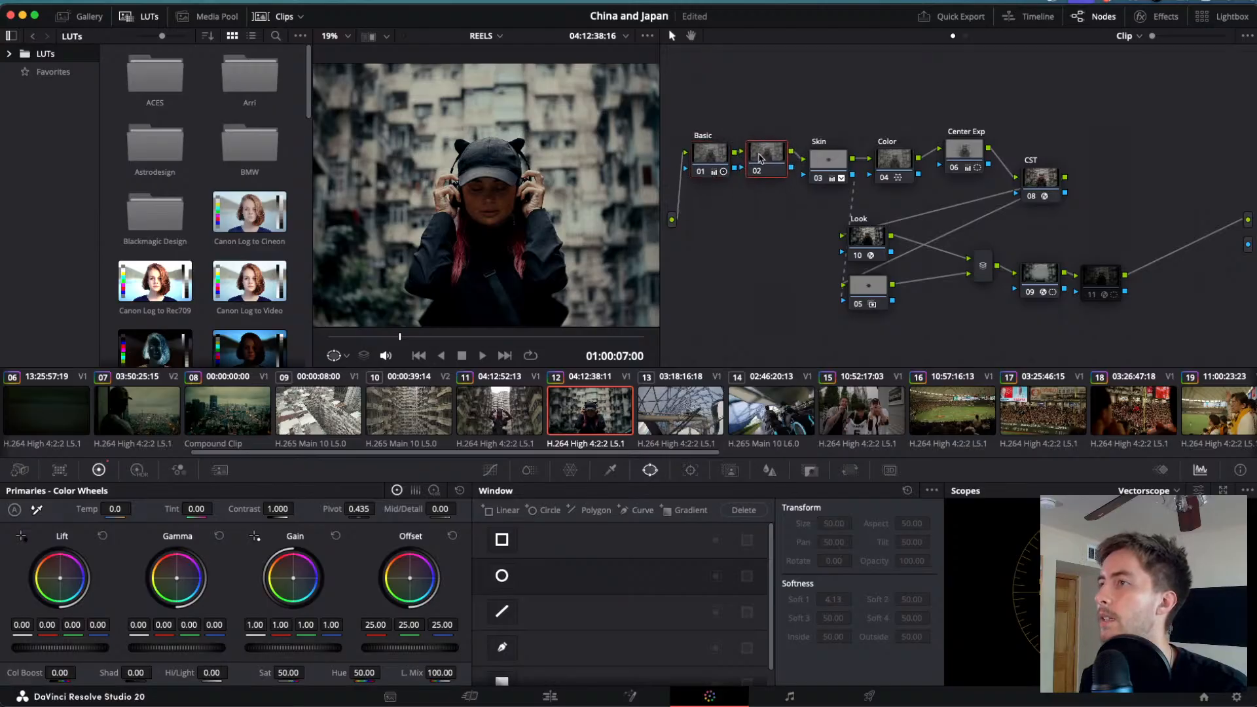
# - Label node 05 "Preserve Skin" and node 09 "Radial", nudging the Look and Preserve Skin nodes into place
pyautogui.moveTo(866, 237); pyautogui.dragTo(878, 233)
pyautogui.click(871, 292)
pyautogui.moveTo(871, 292); pyautogui.dragTo(891, 305)
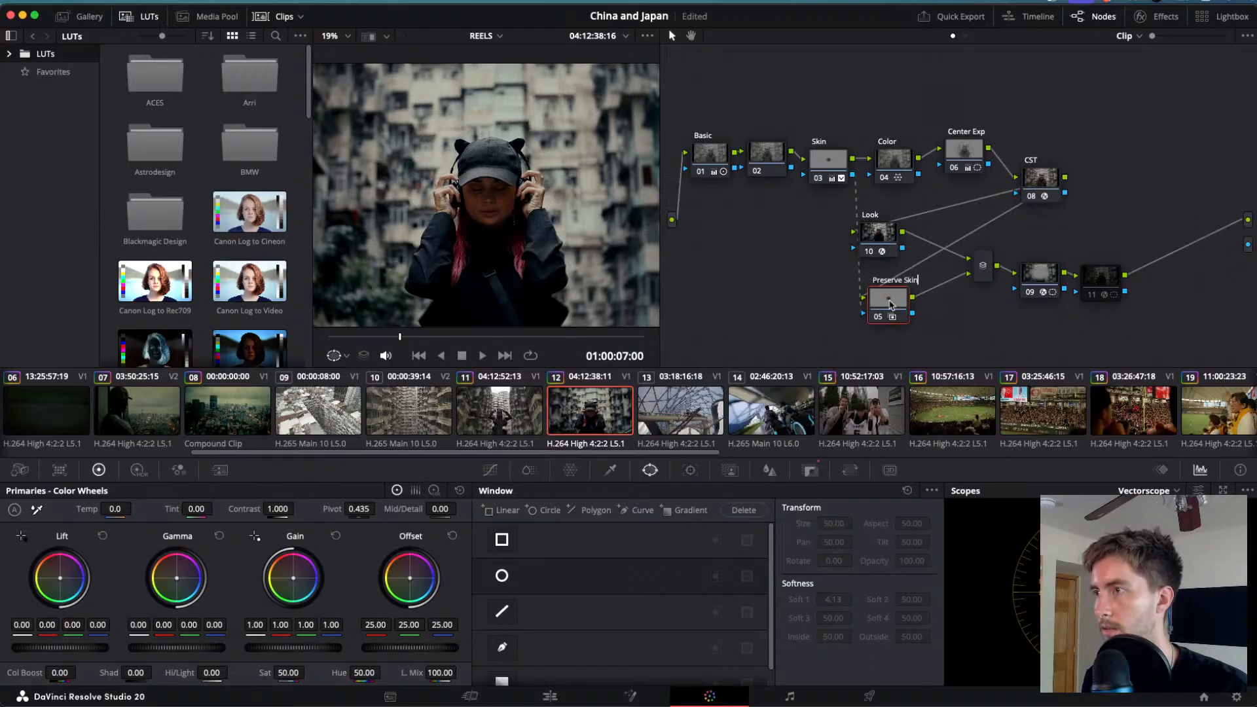
pyautogui.press('Return')
pyautogui.moveTo(891, 304); pyautogui.dragTo(874, 299)
pyautogui.click(1037, 272)
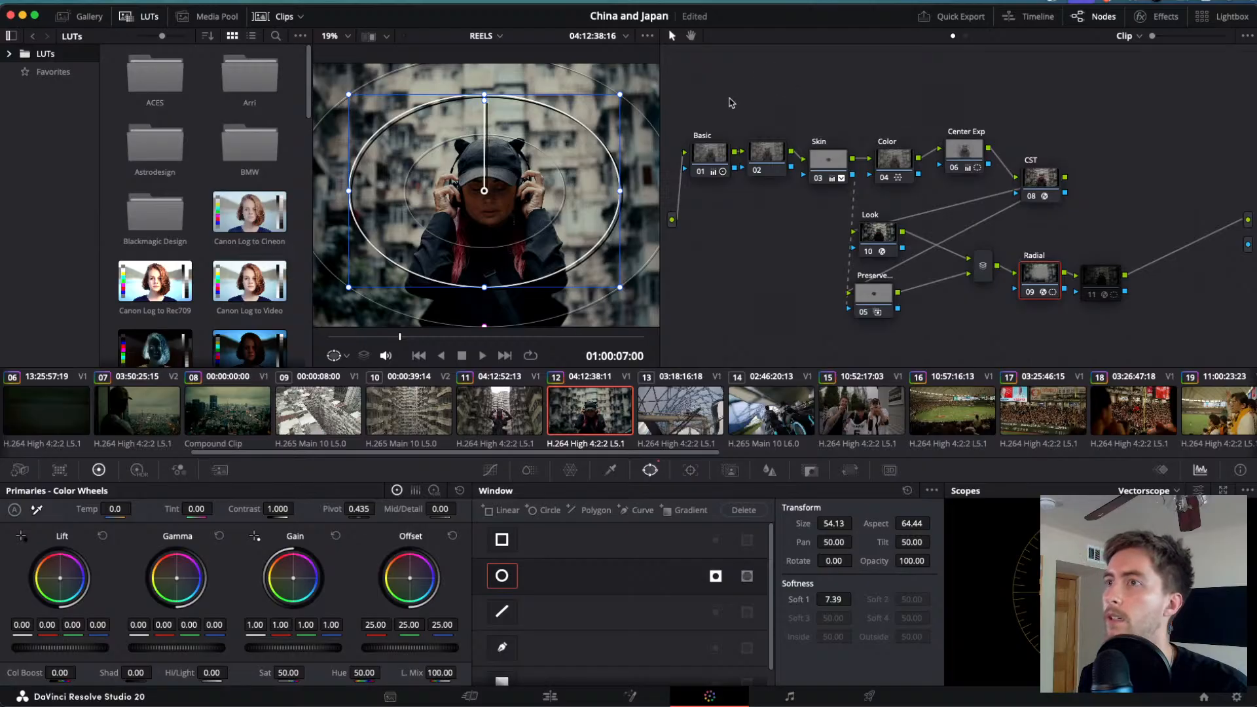
# - Turn off the power window overlay in the viewer and widen the viewer
pyautogui.click(345, 357)
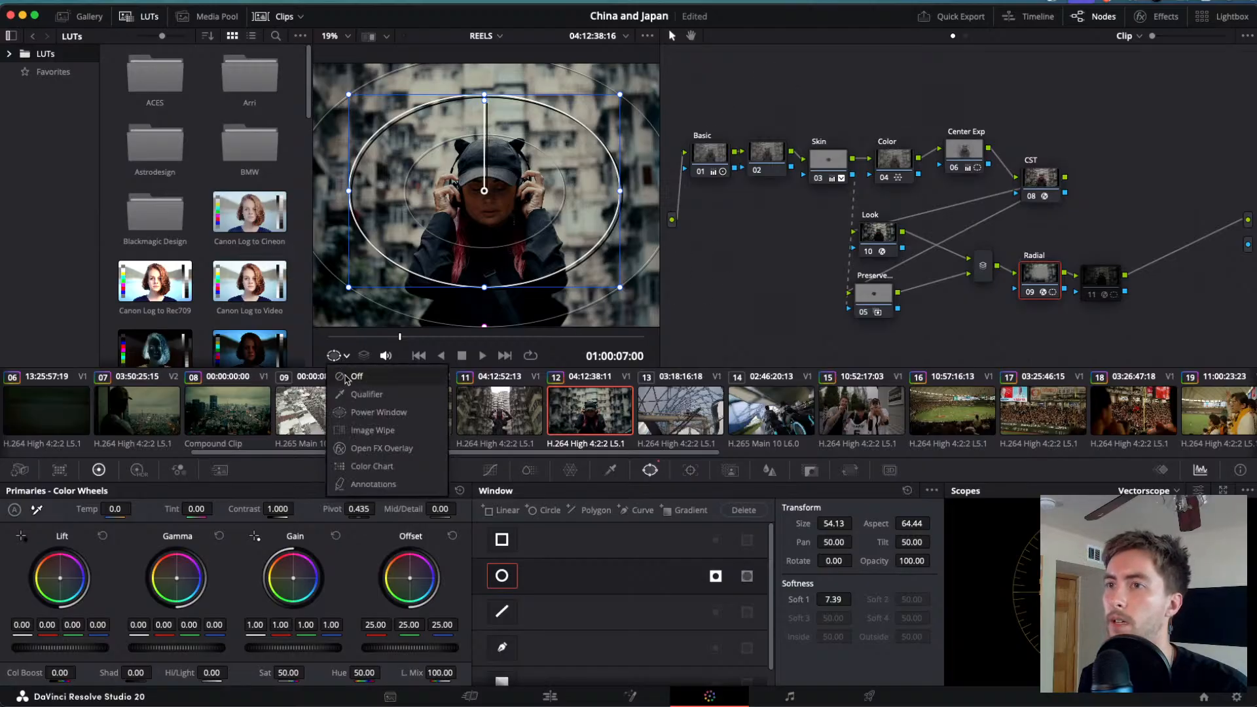
pyautogui.click(357, 386)
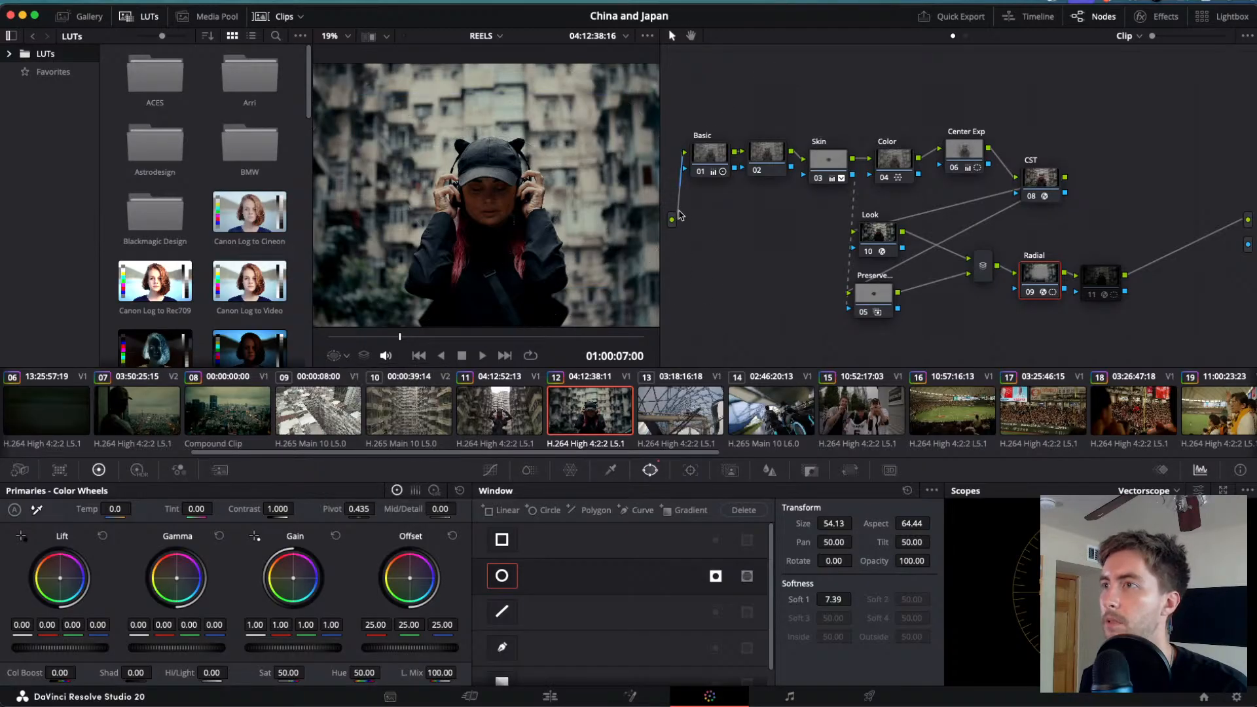
pyautogui.moveTo(666, 208); pyautogui.dragTo(823, 208)
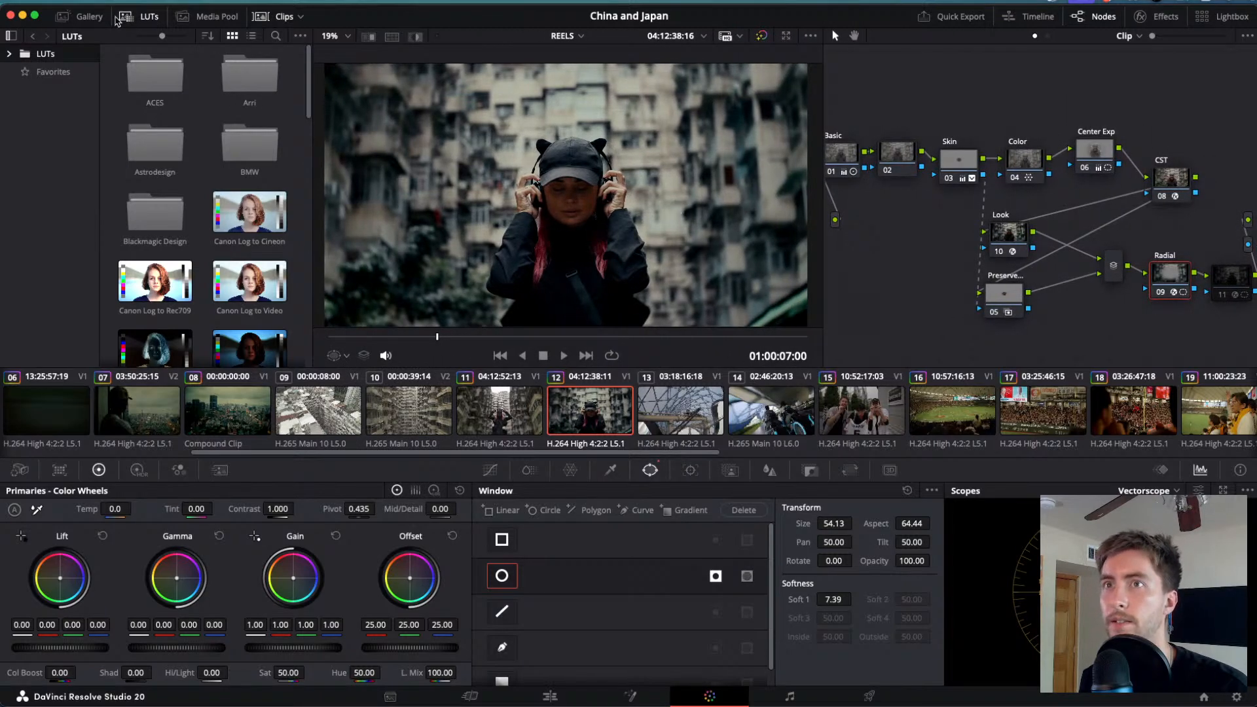
# - Apply the grade of gallery still 1.10.1 to clip 11
pyautogui.click(82, 15)
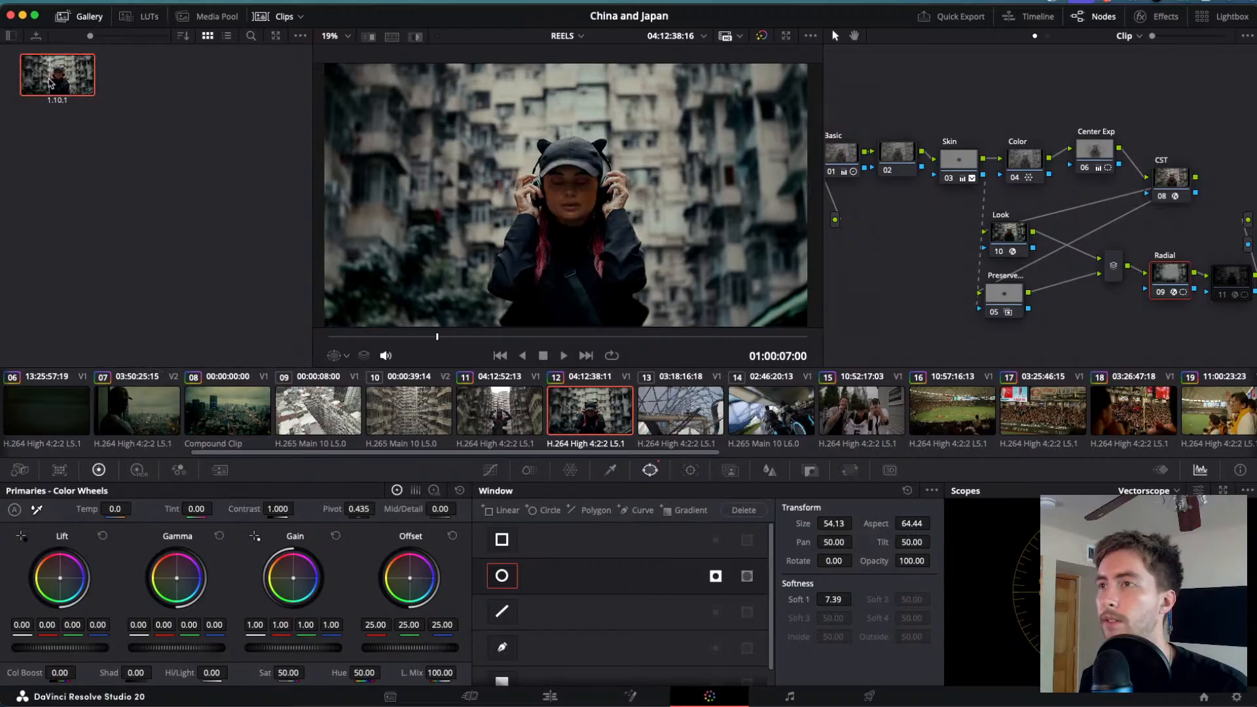
pyautogui.rightClick(75, 82)
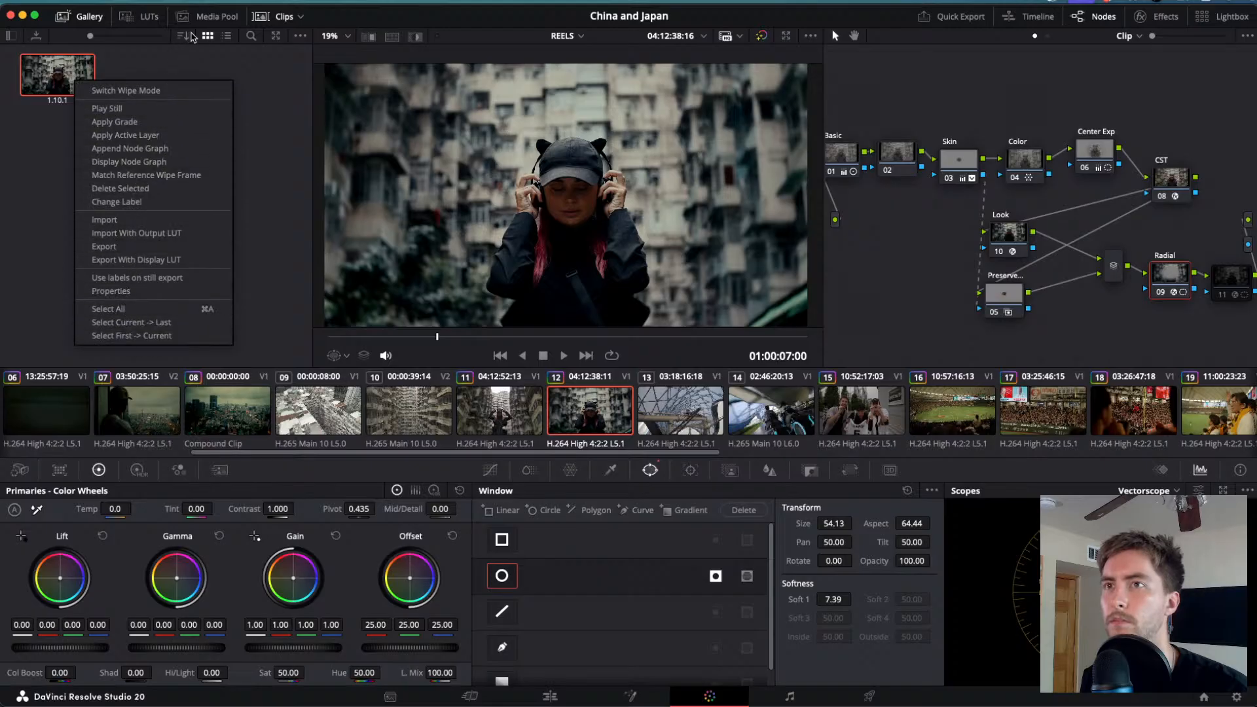
pyautogui.click(248, 82)
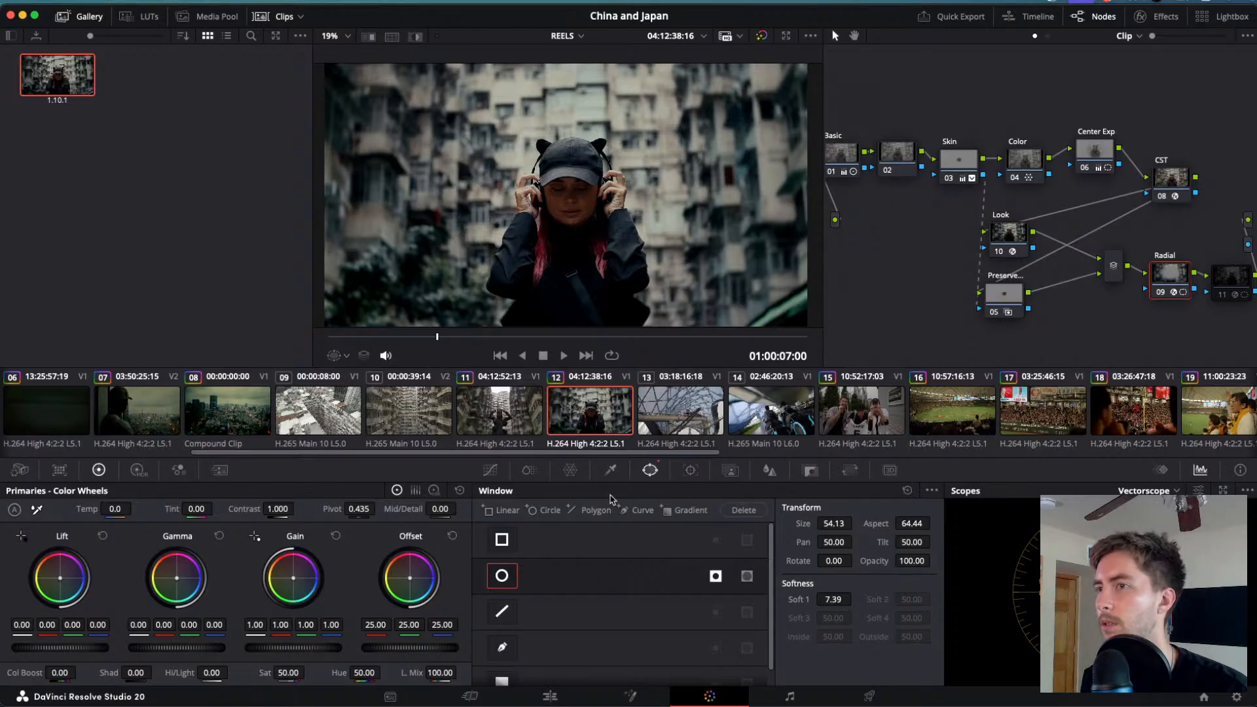
pyautogui.click(504, 408)
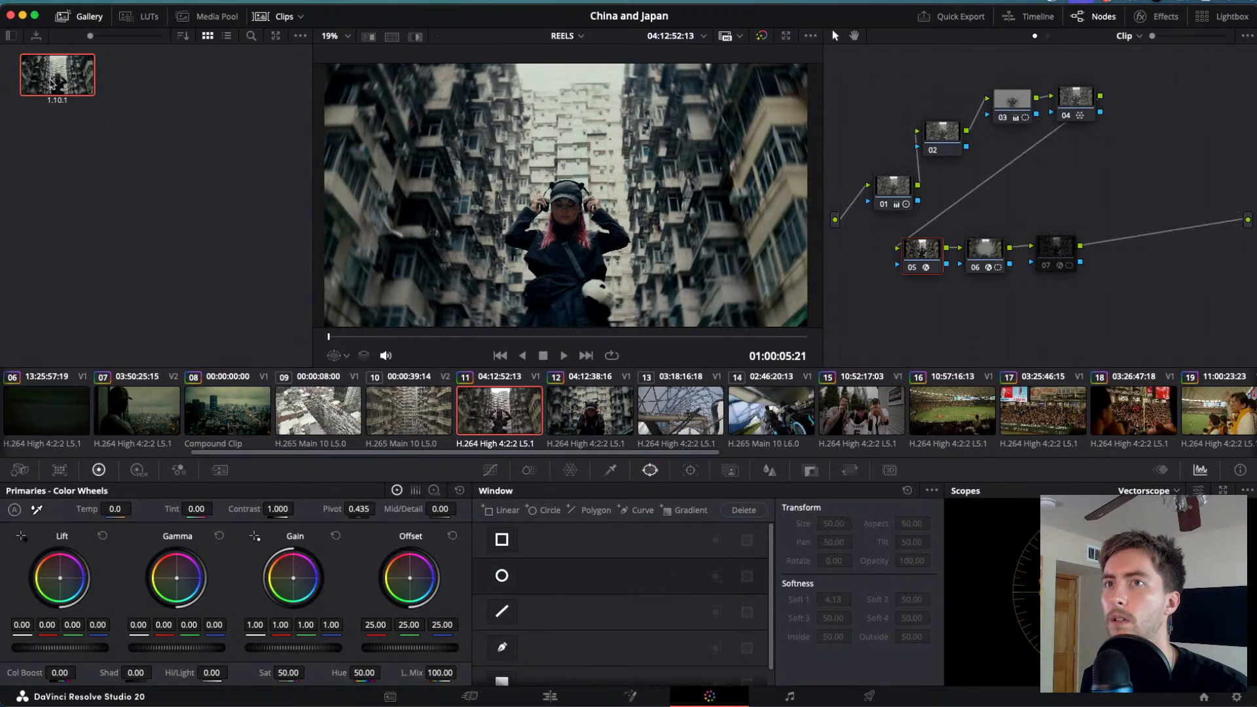
pyautogui.rightClick(51, 83)
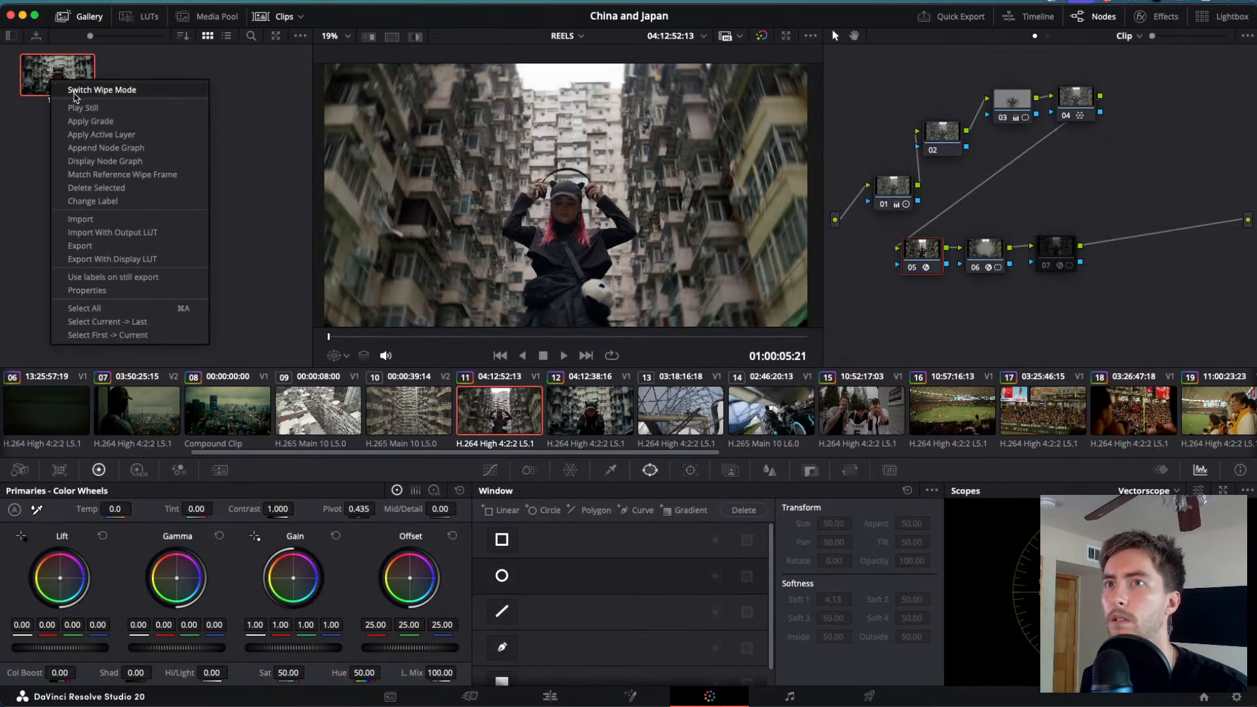
pyautogui.click(88, 122)
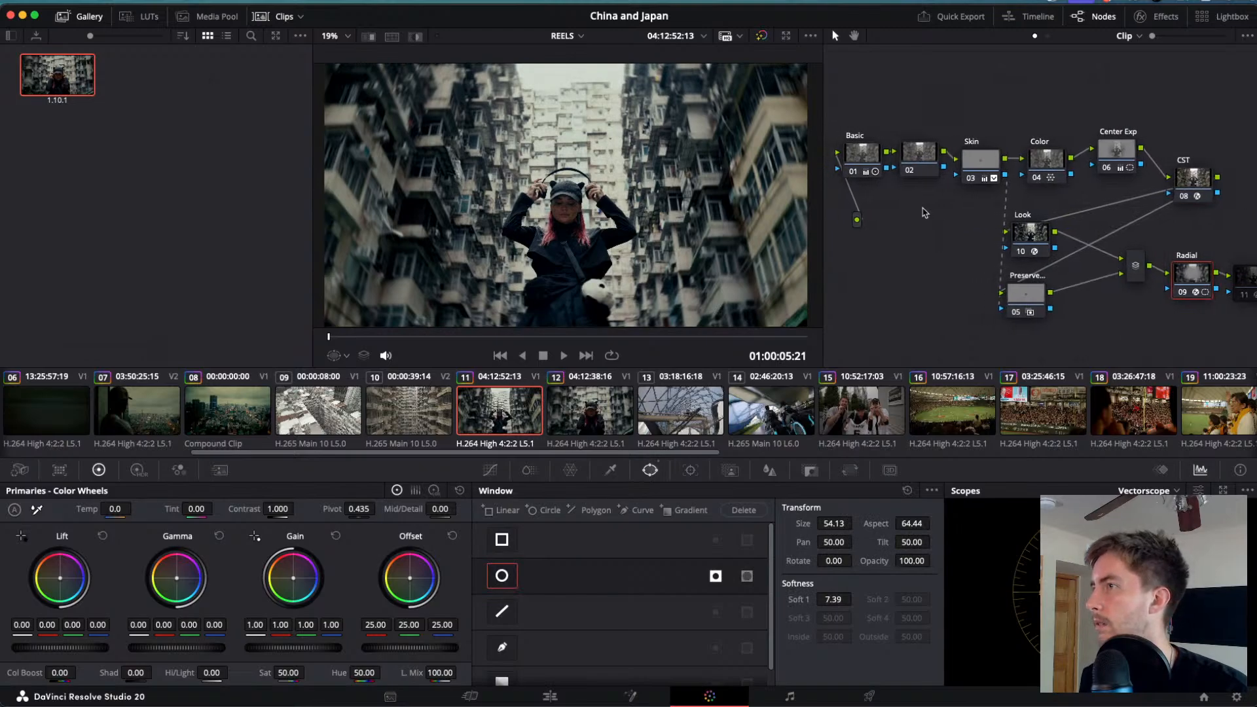
# - Fit the Skin node's polygon window around the woman's head and raised arms in clip 11
pyautogui.click(982, 168)
pyautogui.moveTo(573, 194); pyautogui.dragTo(567, 210)
pyautogui.moveTo(615, 168); pyautogui.dragTo(627, 169)
pyautogui.scroll(1, 585, 214)
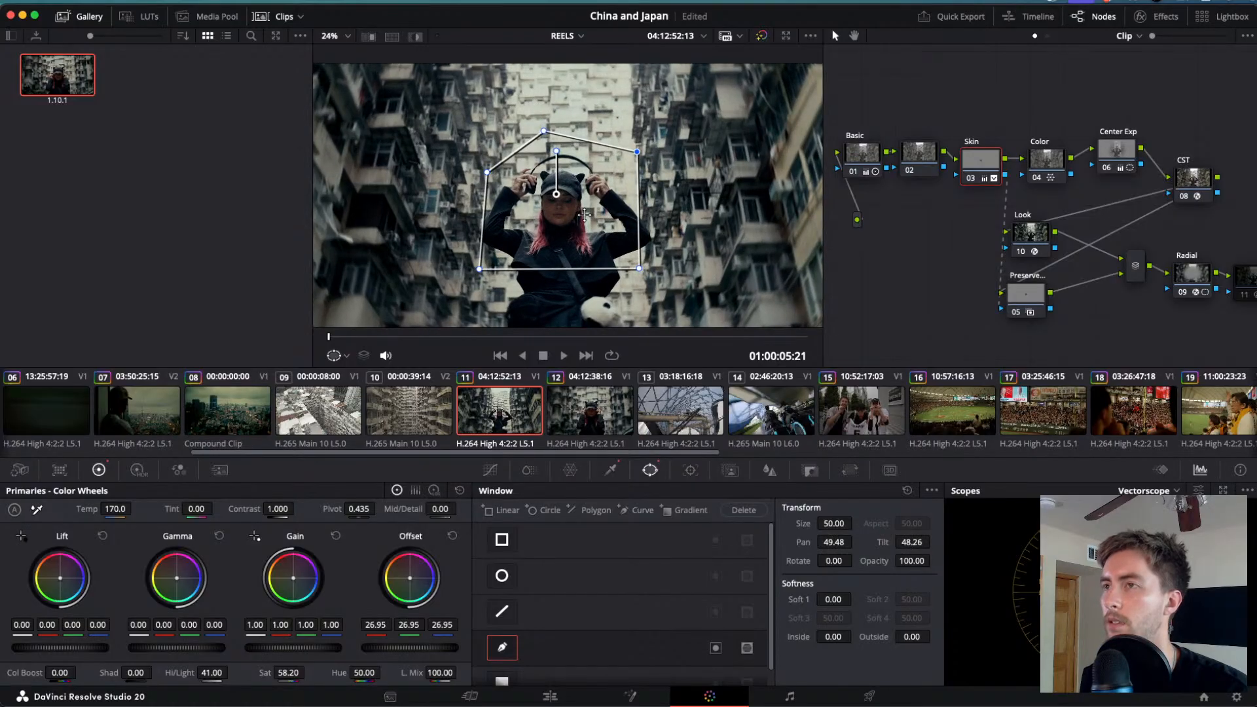
pyautogui.scroll(3, 584, 215)
pyautogui.scroll(-2, 584, 214)
pyautogui.scroll(1, 584, 214)
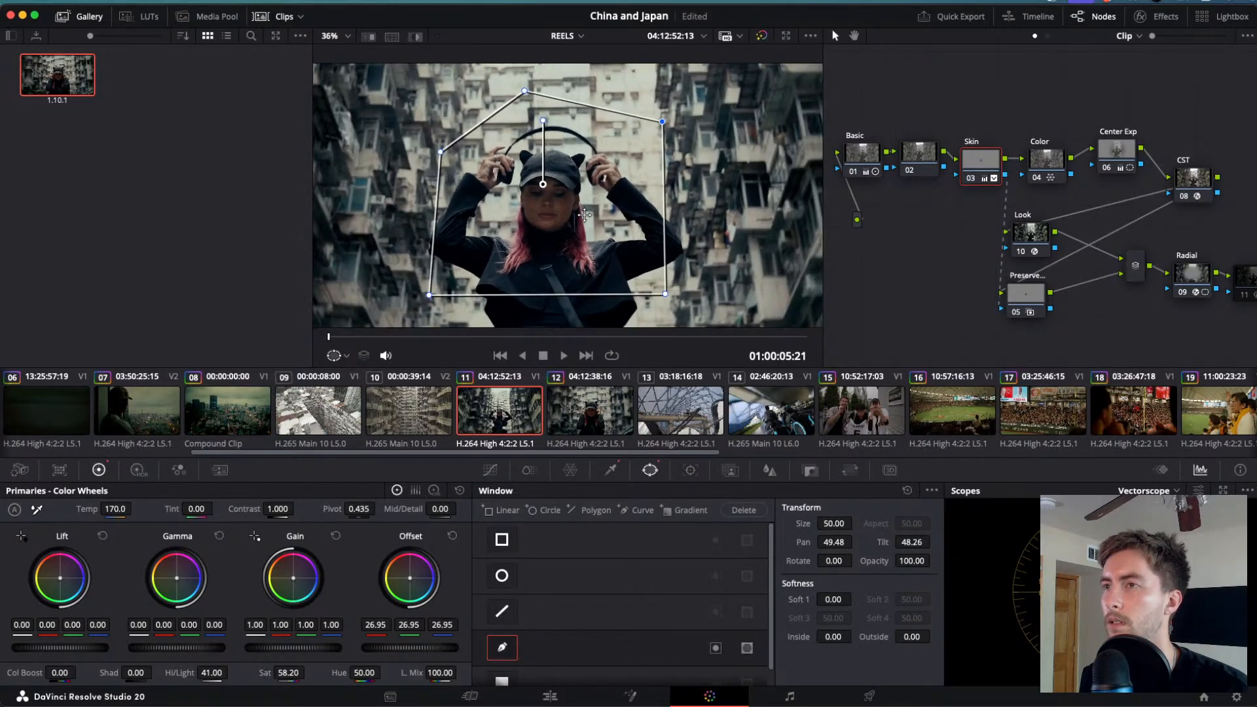
pyautogui.scroll(2, 584, 215)
pyautogui.scroll(-1, 584, 215)
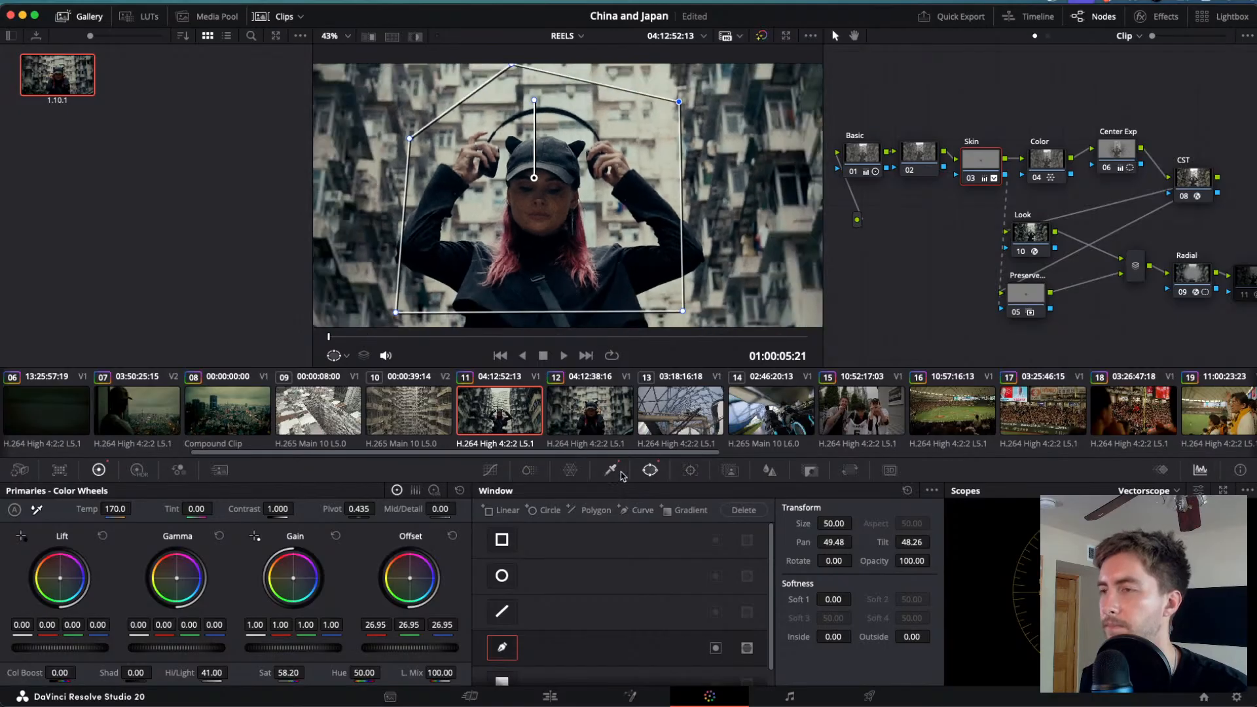
# - Refine the Skin node's highlighted qualifier with Clean Black 32.1, Clean White 33.8 and a luminance range of 53.3 to 59.3
pyautogui.click(610, 470)
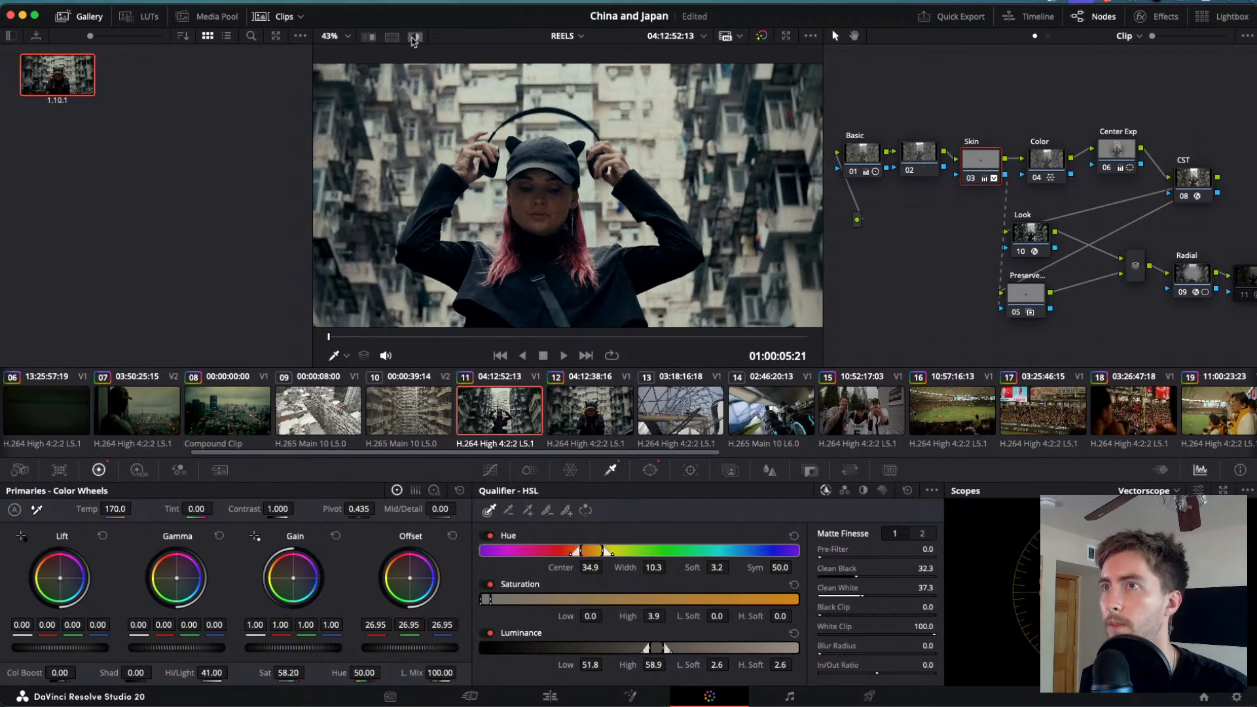
pyautogui.click(416, 36)
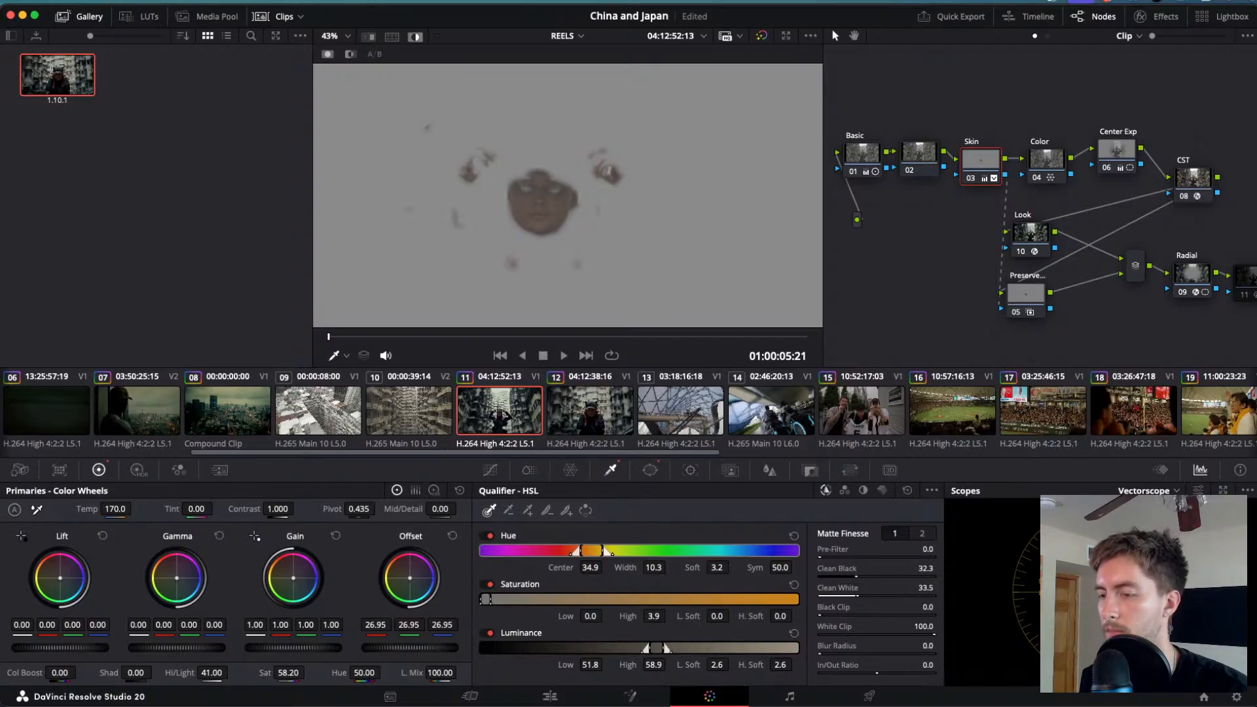
pyautogui.moveTo(923, 568); pyautogui.dragTo(914, 569)
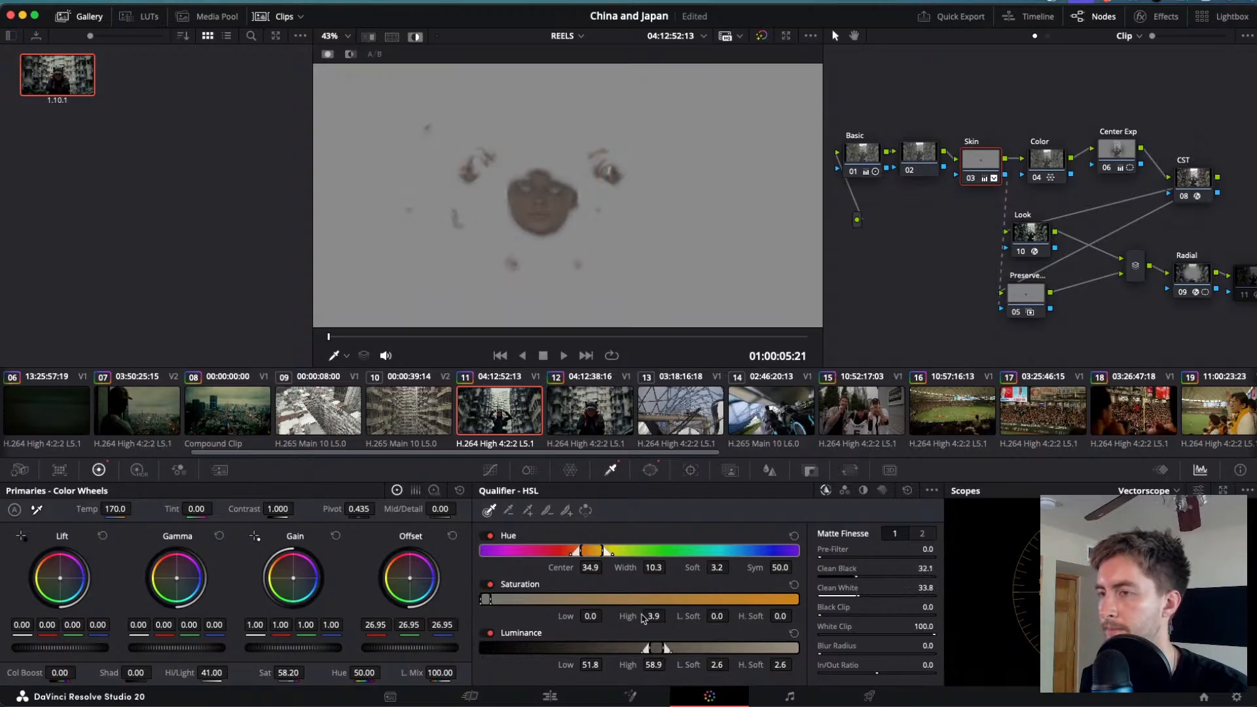
pyautogui.moveTo(647, 648)
pyautogui.mouseDown()
pyautogui.moveTo(601, 648)
pyautogui.moveTo(666, 649)
pyautogui.mouseUp()
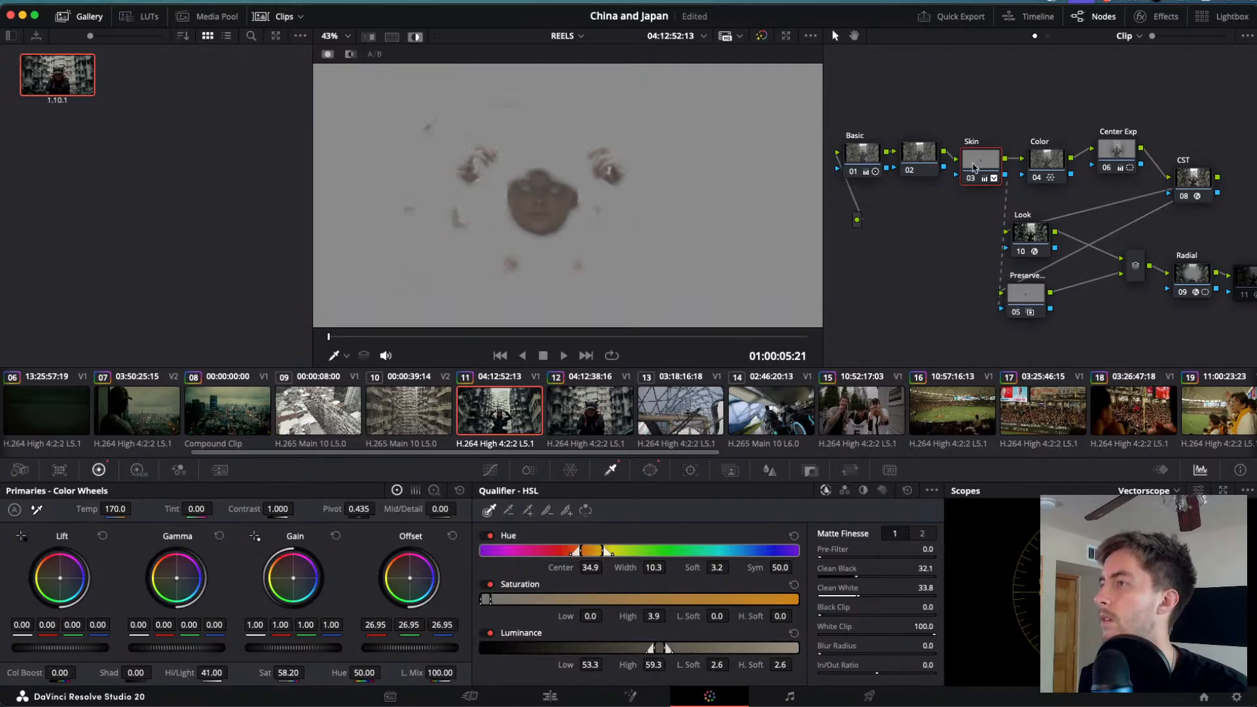
# - Set the Skin node's Temp to 210 and Sat to 59.40, checking the skin in unmasked forward and reverse playback
pyautogui.click(415, 36)
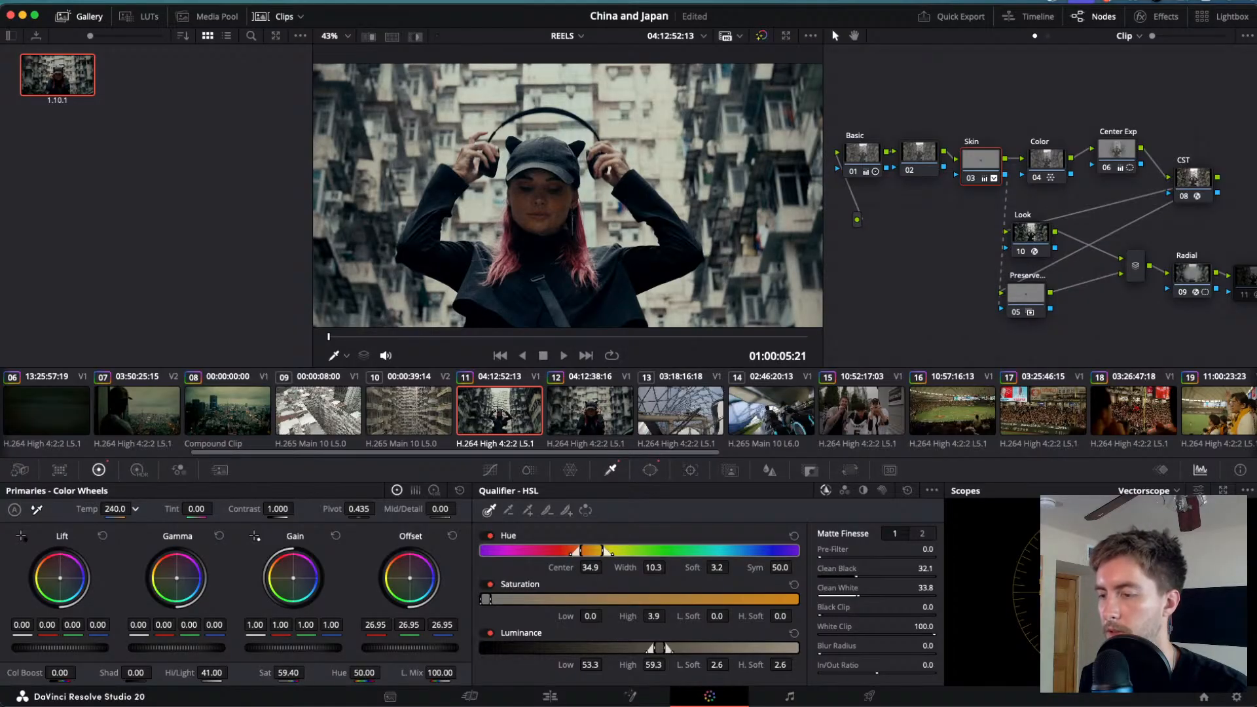
pyautogui.press('space')
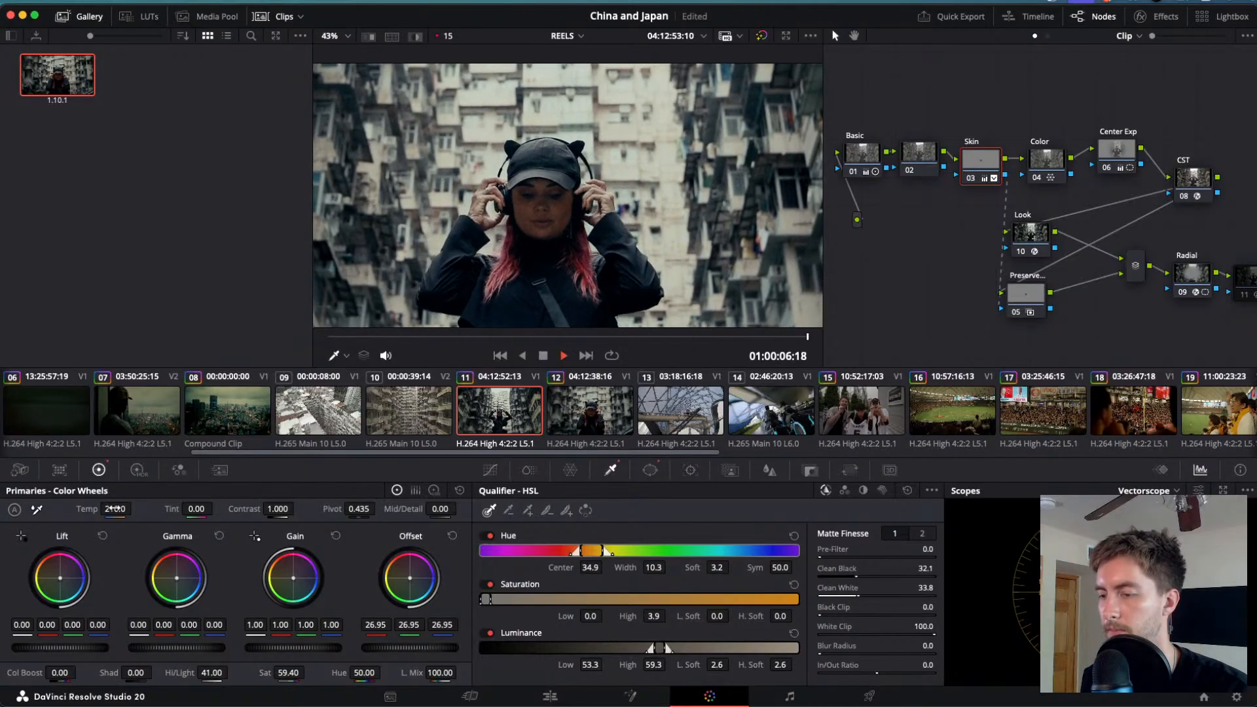
pyautogui.press('j')
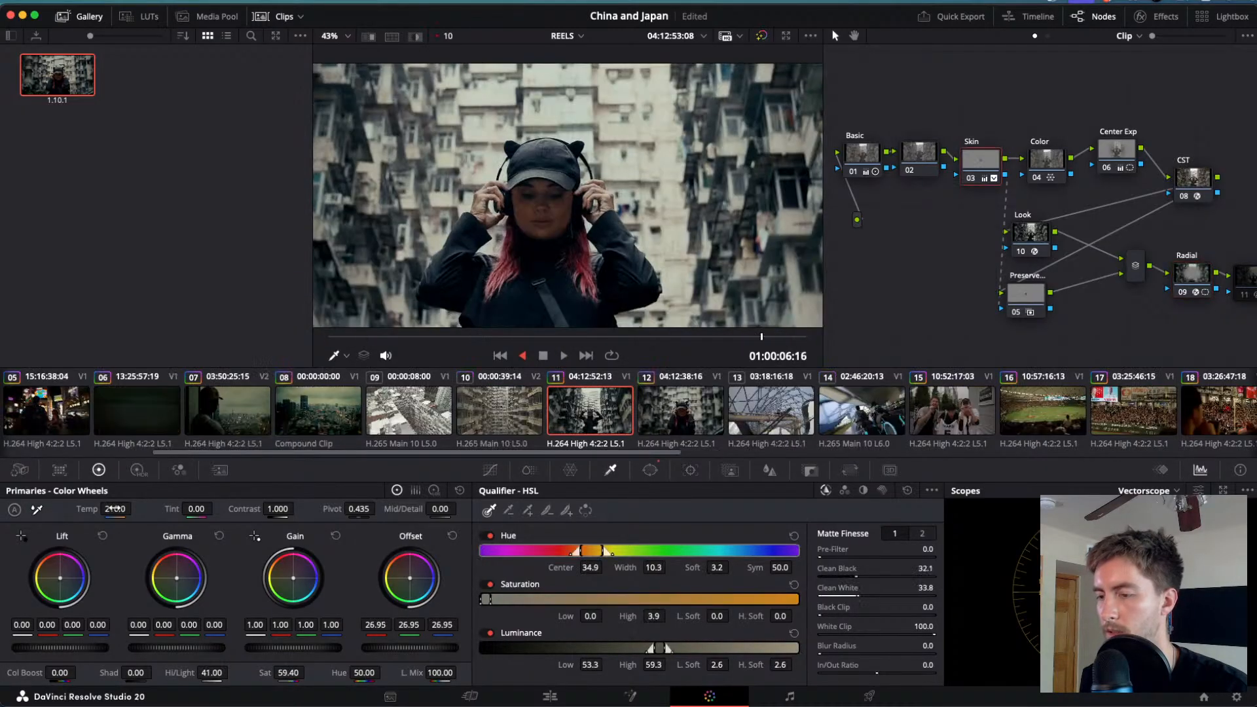
pyautogui.press('k')
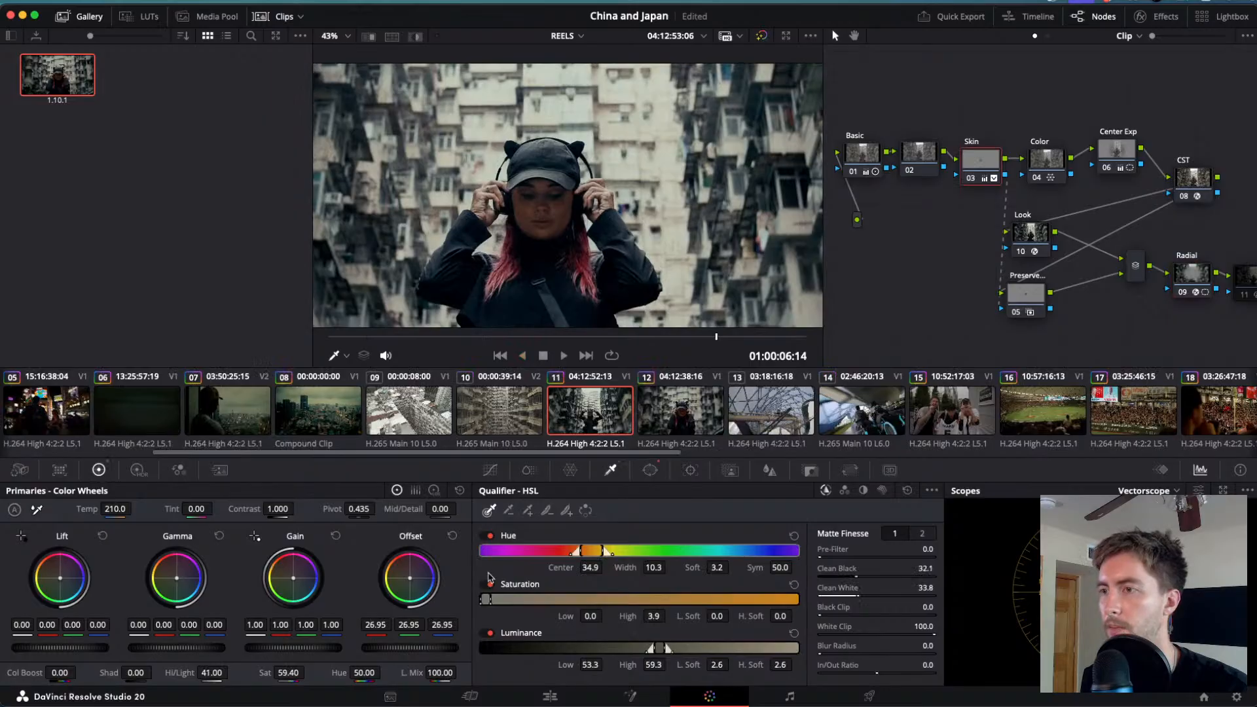
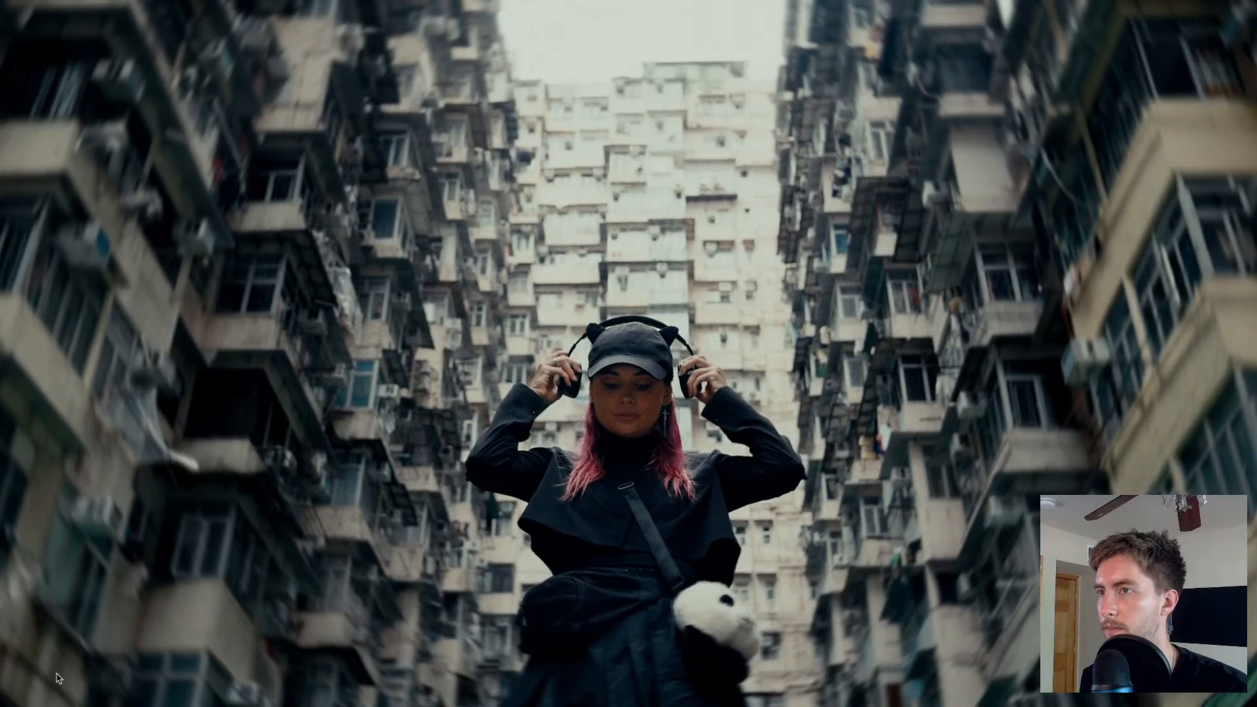
# - Tighten the Skin node's polygon window around the woman's face and hands in clip 11, using the highlighted selection as a guide
pyautogui.moveTo(567, 236)
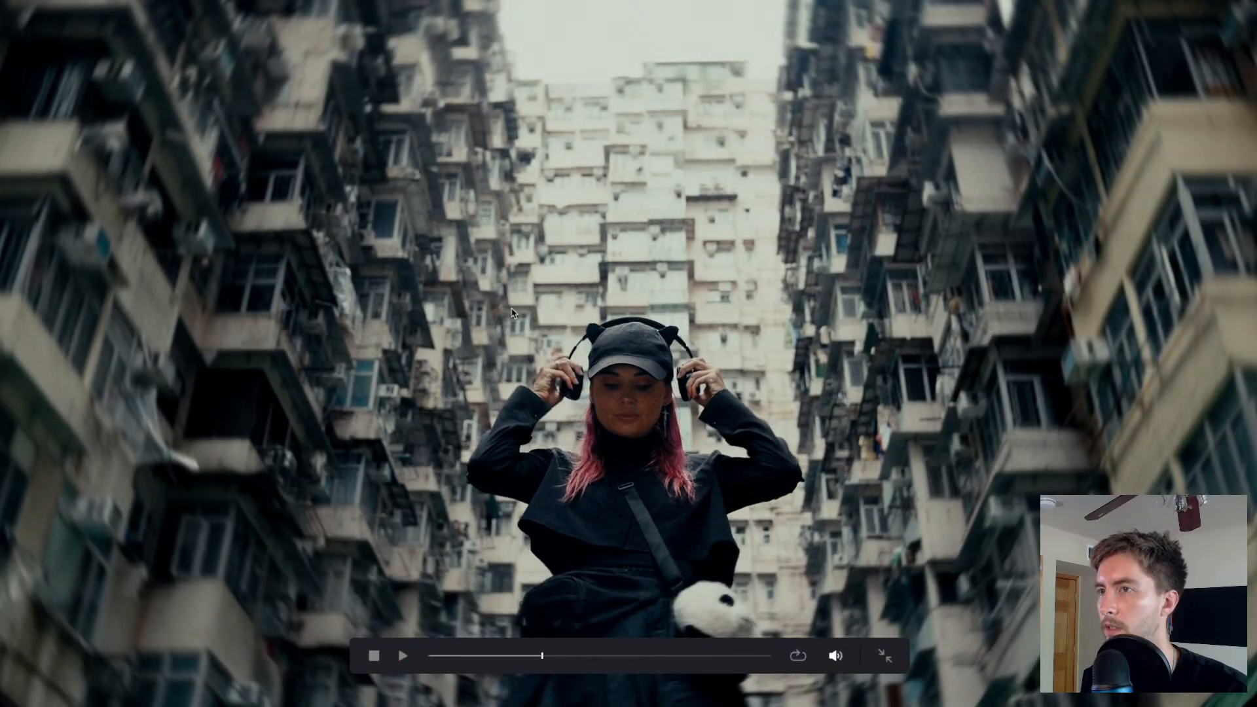
pyautogui.press('Escape')
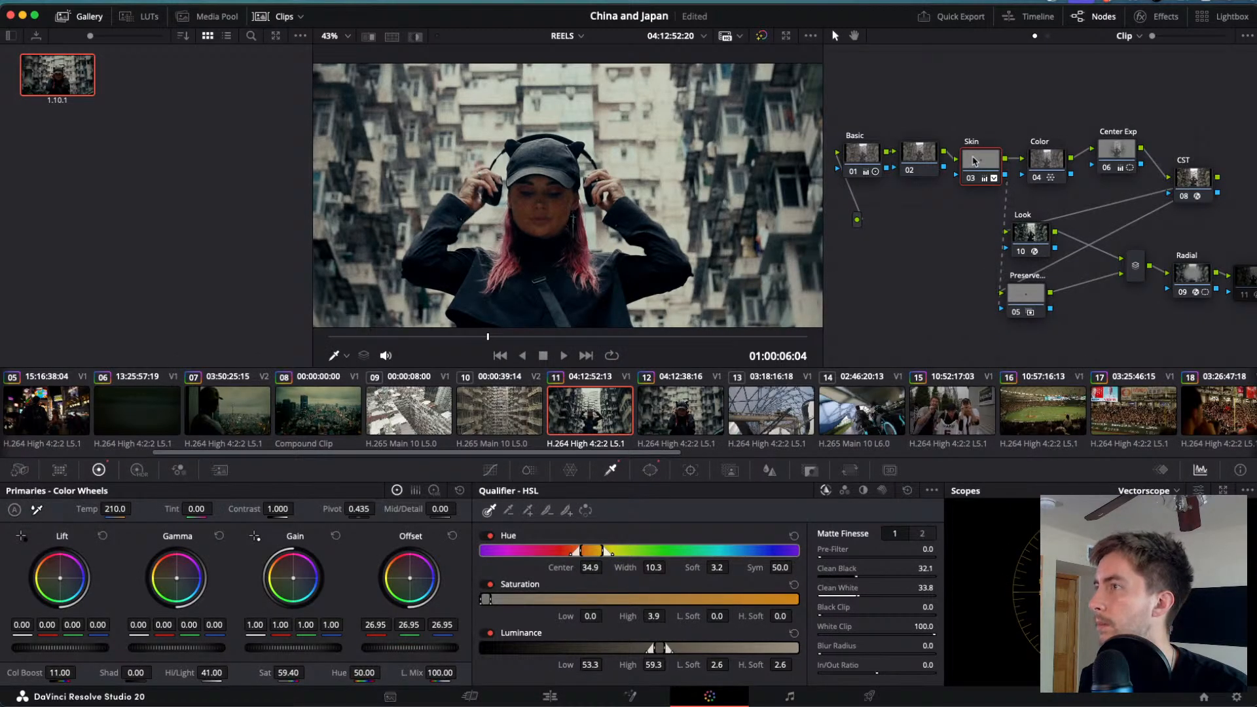
pyautogui.click(416, 36)
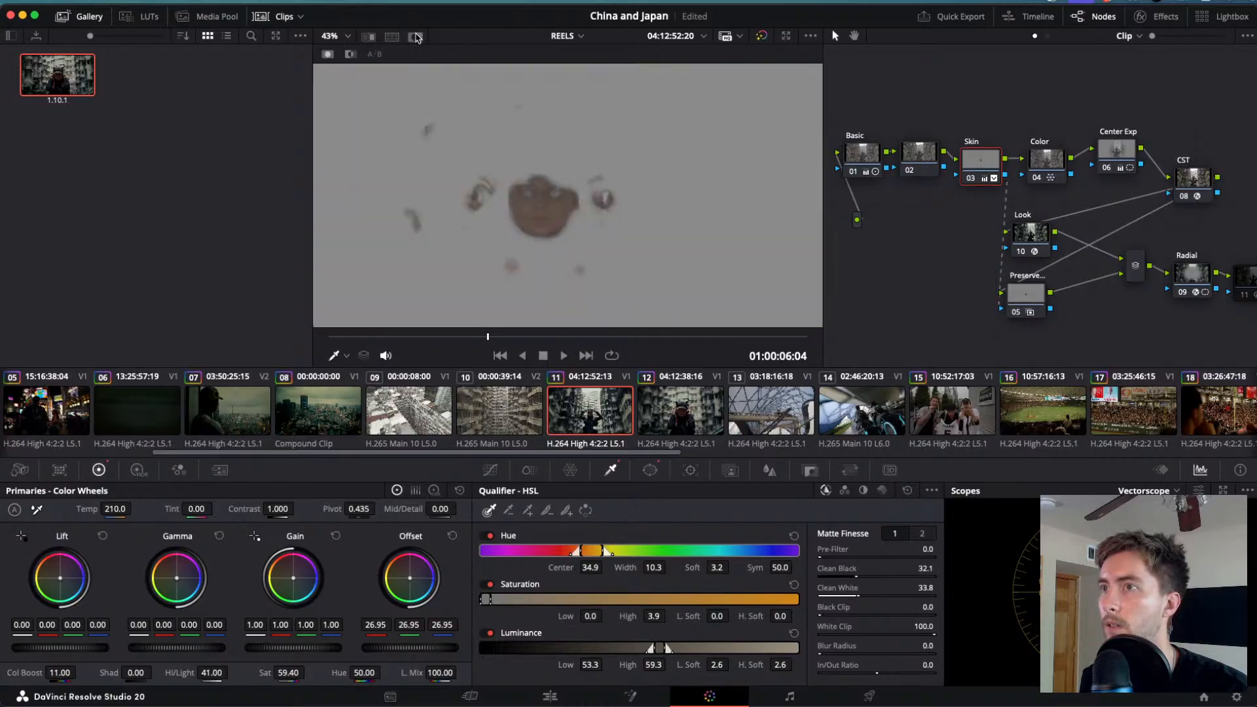
pyautogui.click(650, 470)
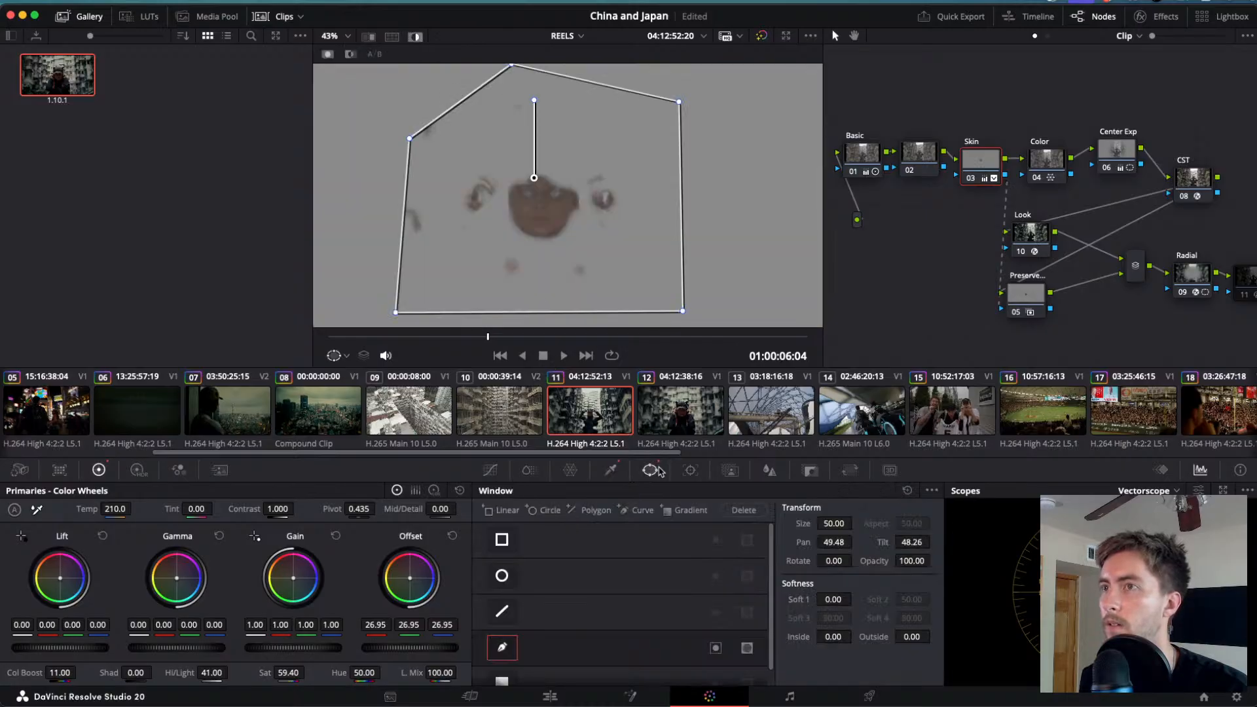
pyautogui.moveTo(409, 139); pyautogui.dragTo(469, 161)
pyautogui.moveTo(397, 316); pyautogui.dragTo(453, 261)
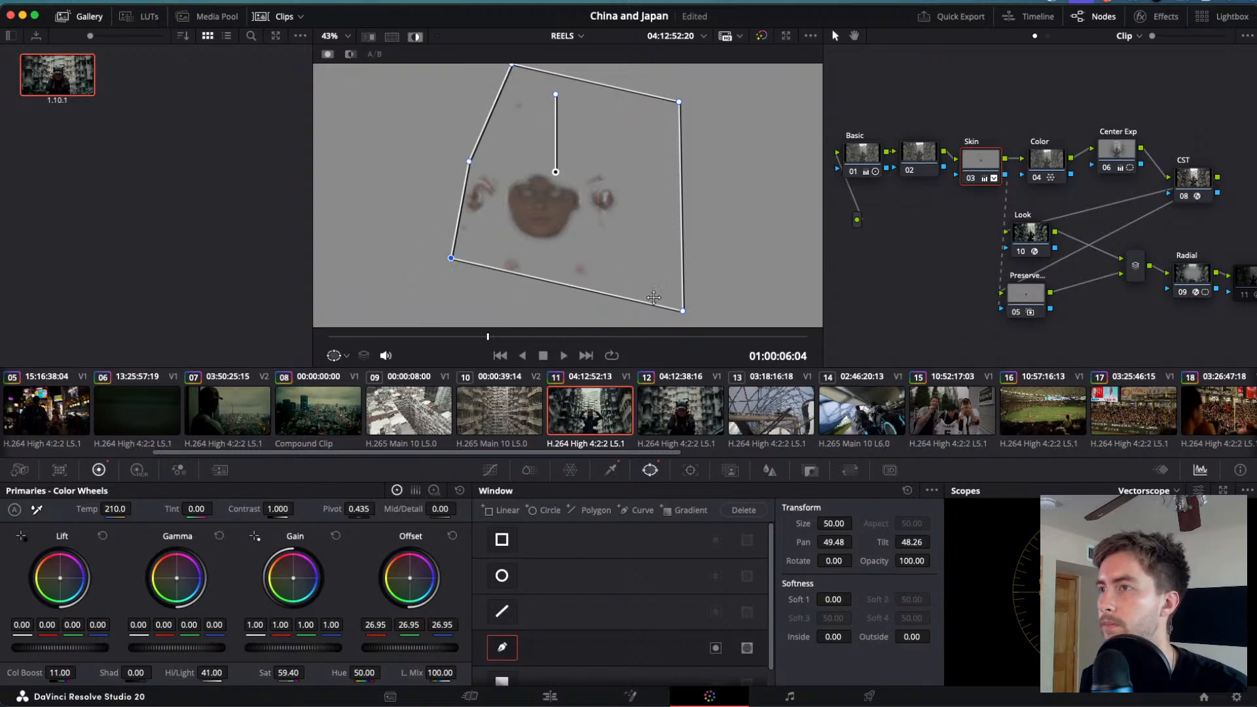
pyautogui.moveTo(684, 313); pyautogui.dragTo(629, 263)
pyautogui.moveTo(679, 103); pyautogui.dragTo(628, 165)
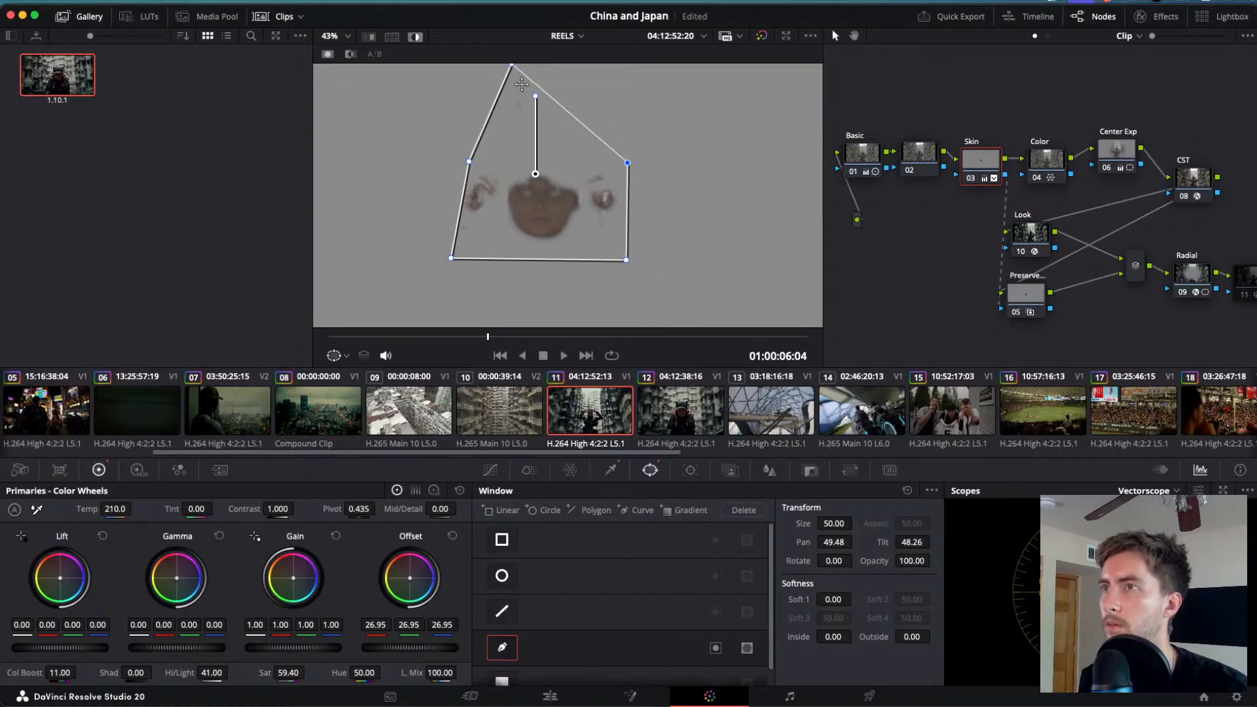
pyautogui.moveTo(512, 65); pyautogui.dragTo(527, 143)
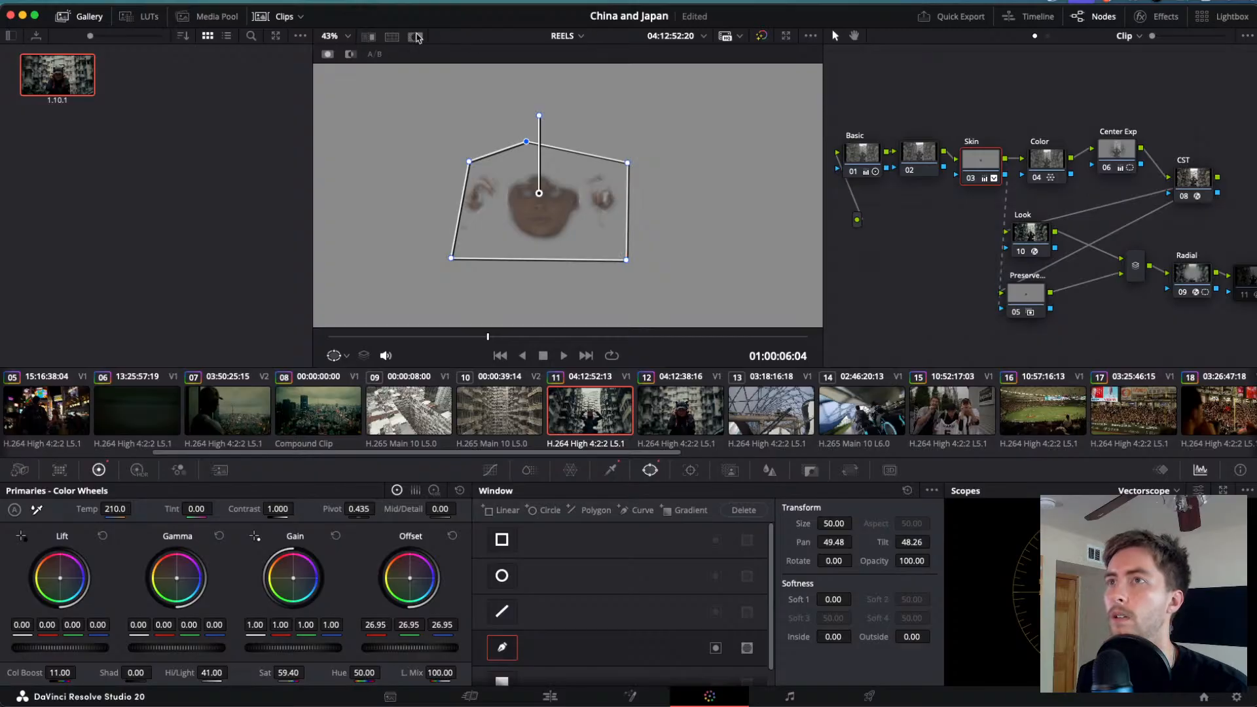
pyautogui.click(416, 38)
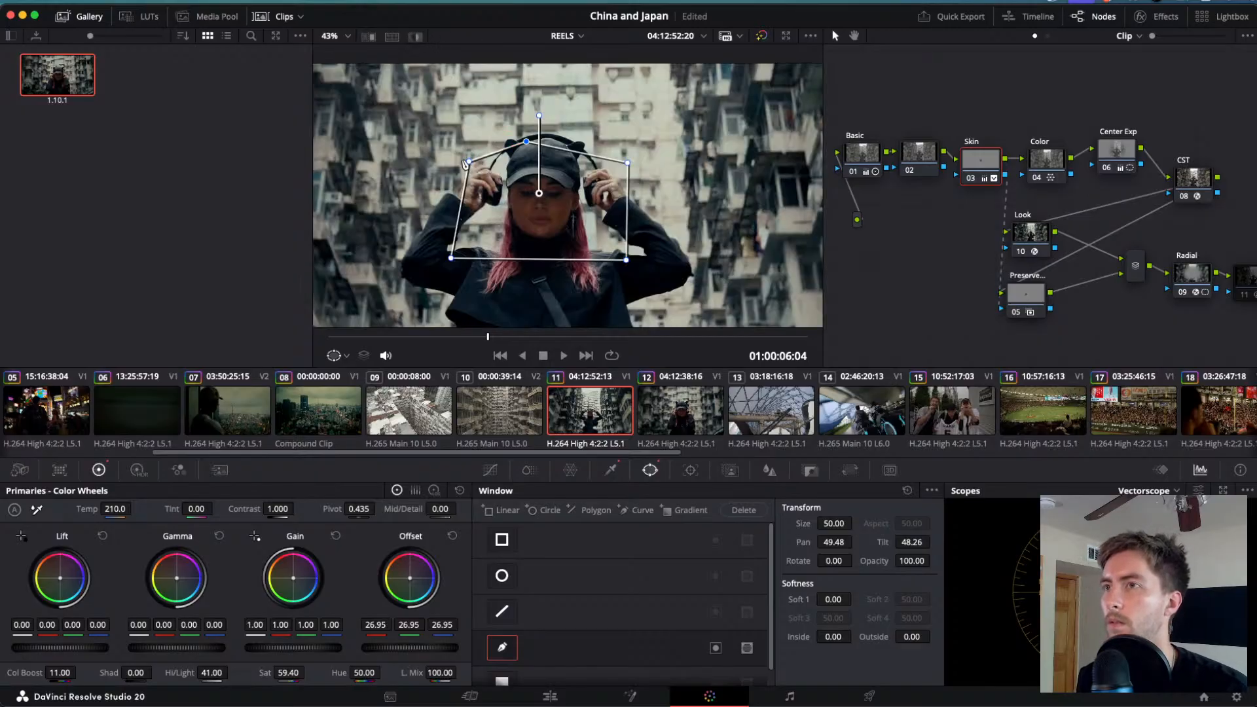
pyautogui.moveTo(468, 163); pyautogui.dragTo(458, 161)
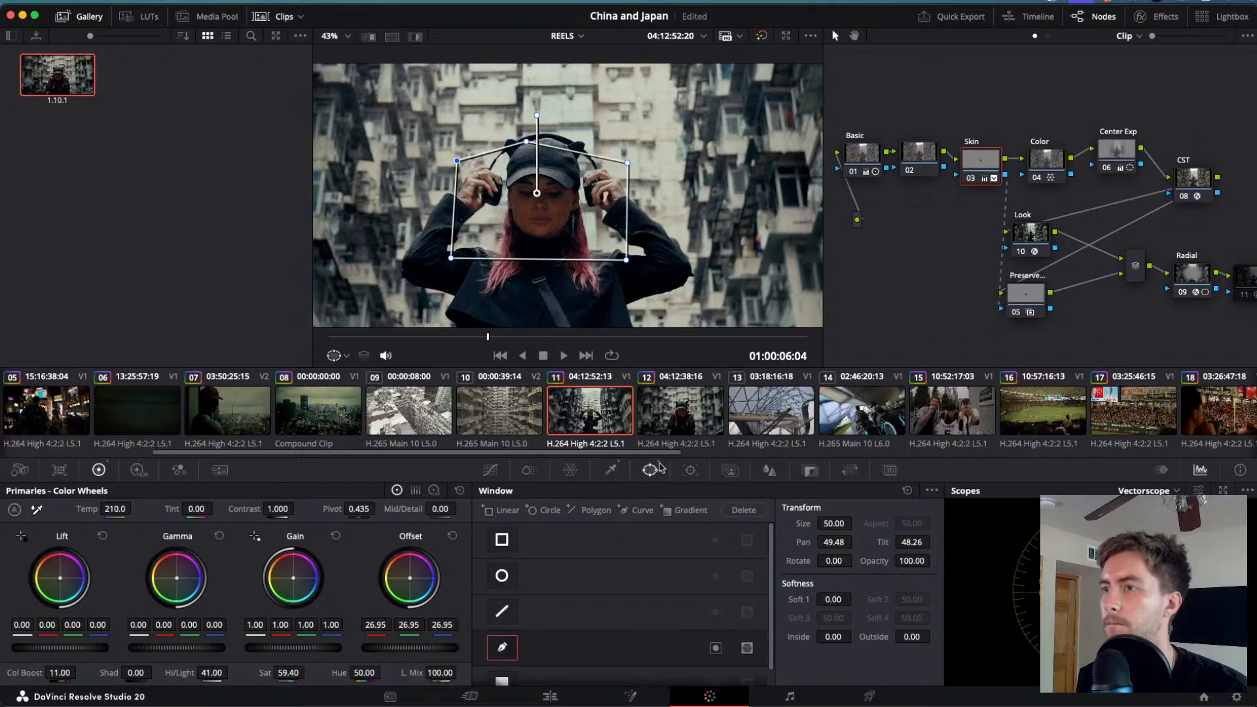
# - Play clips 11 and 12 forward and in reverse, including a view of the whole frame, to compare their grades
pyautogui.click(929, 160)
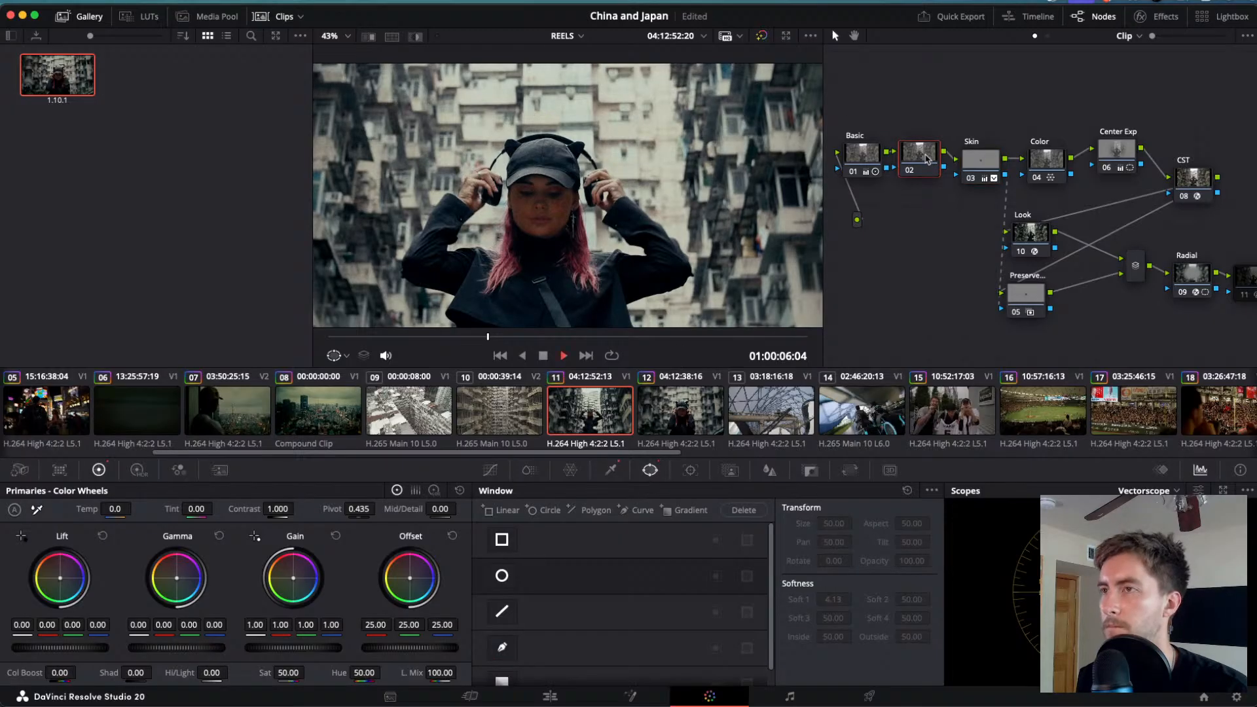
pyautogui.press('space')
pyautogui.press('j')
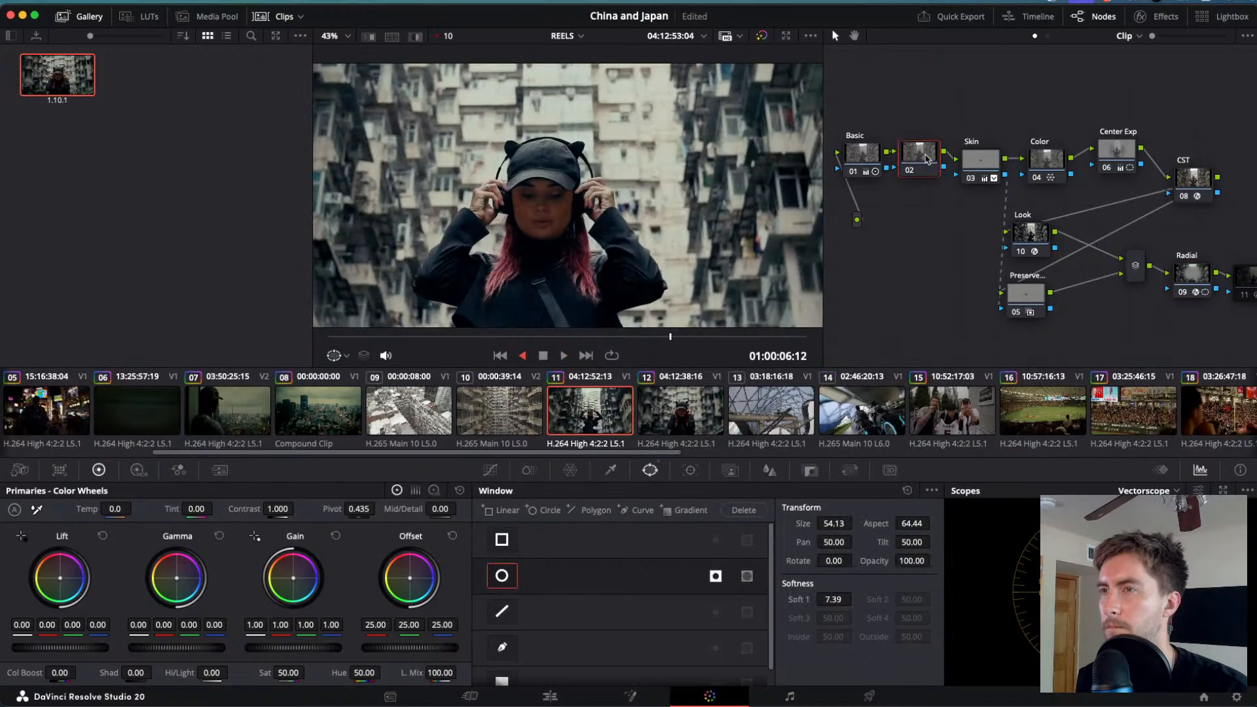
pyautogui.press('l')
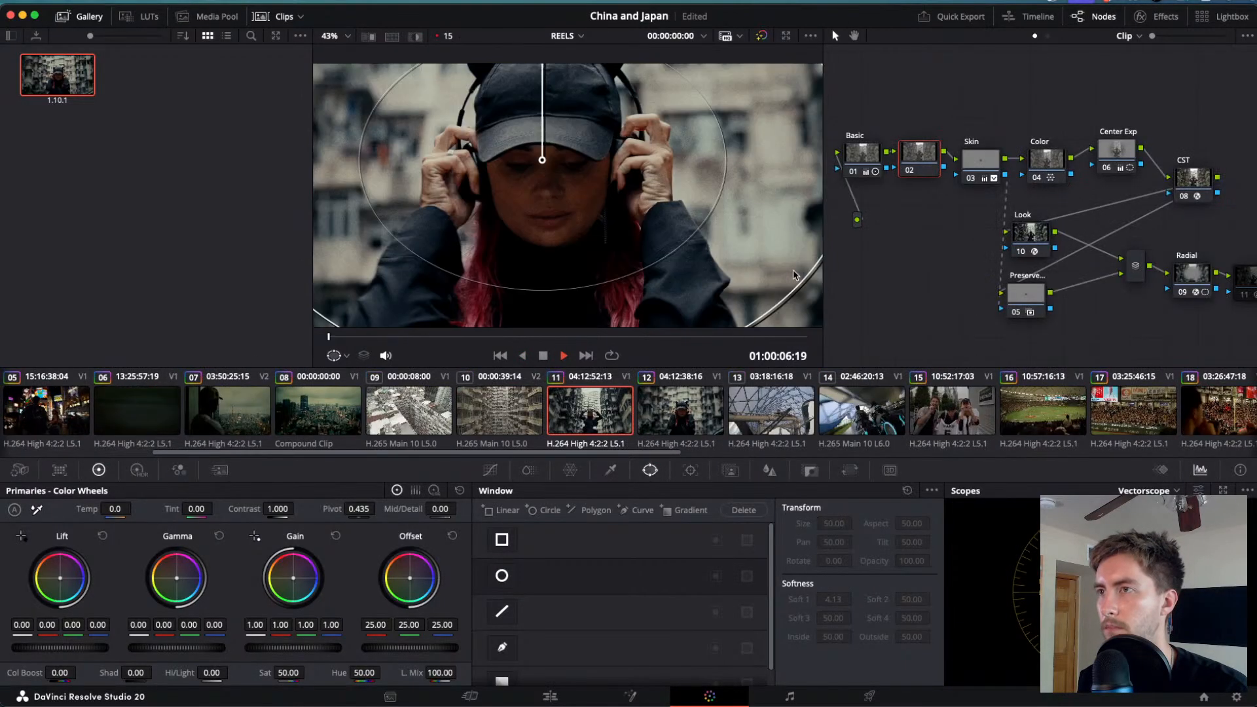
pyautogui.press('space')
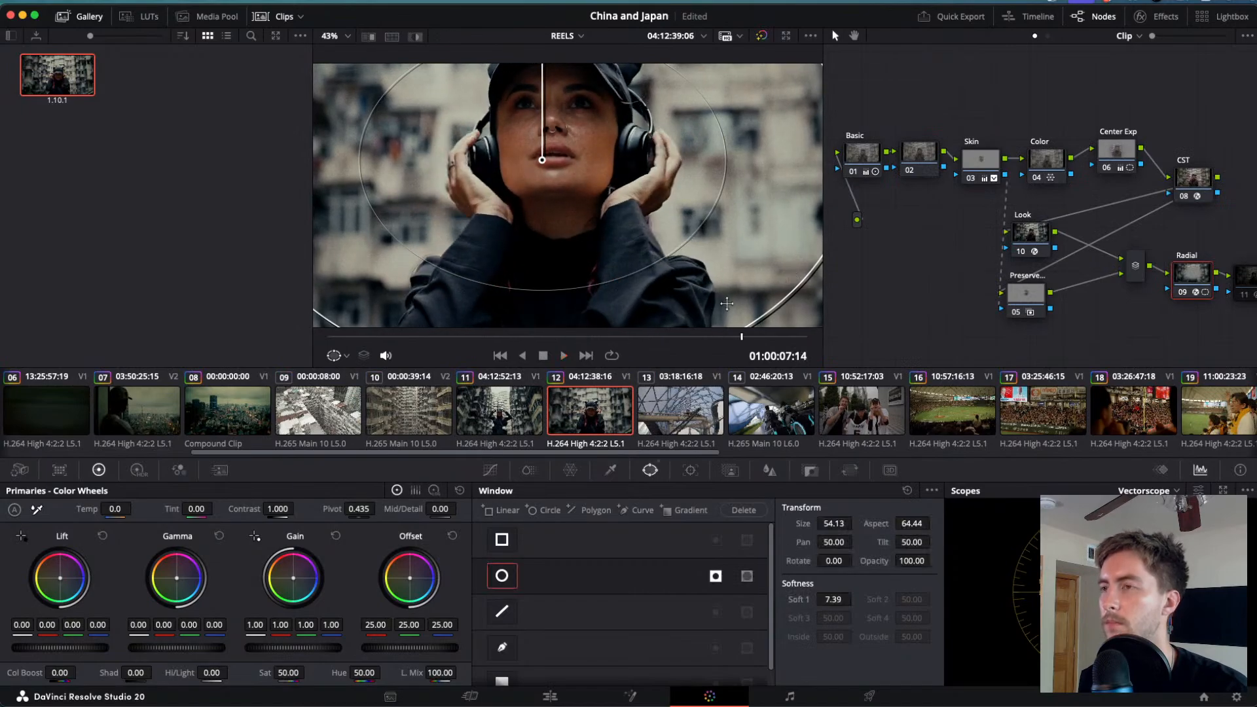
pyautogui.scroll(-3, 690, 229)
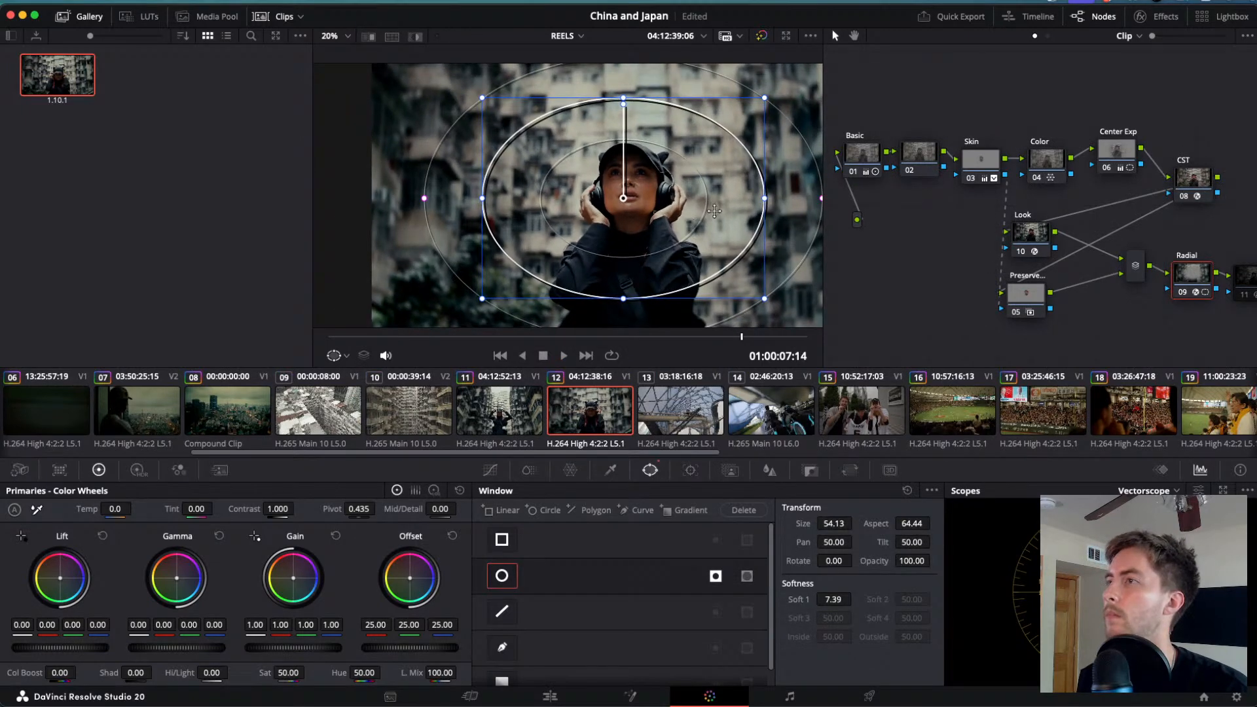
pyautogui.click(498, 414)
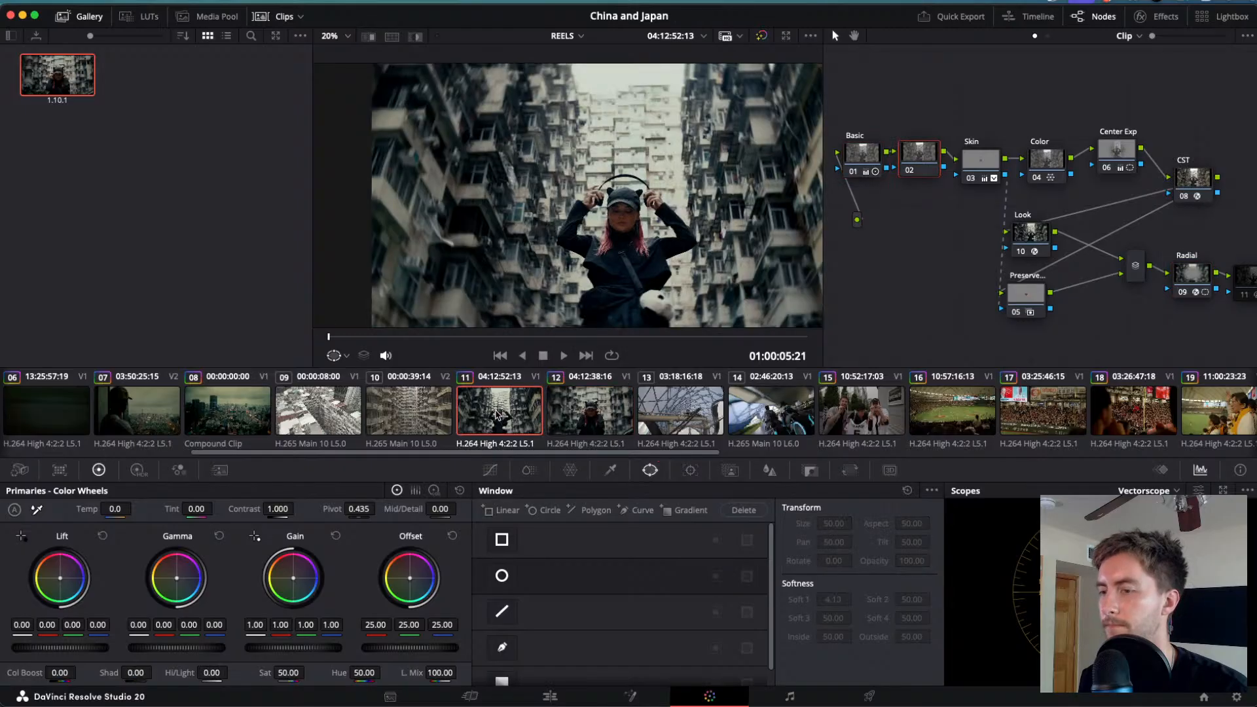
pyautogui.press('space')
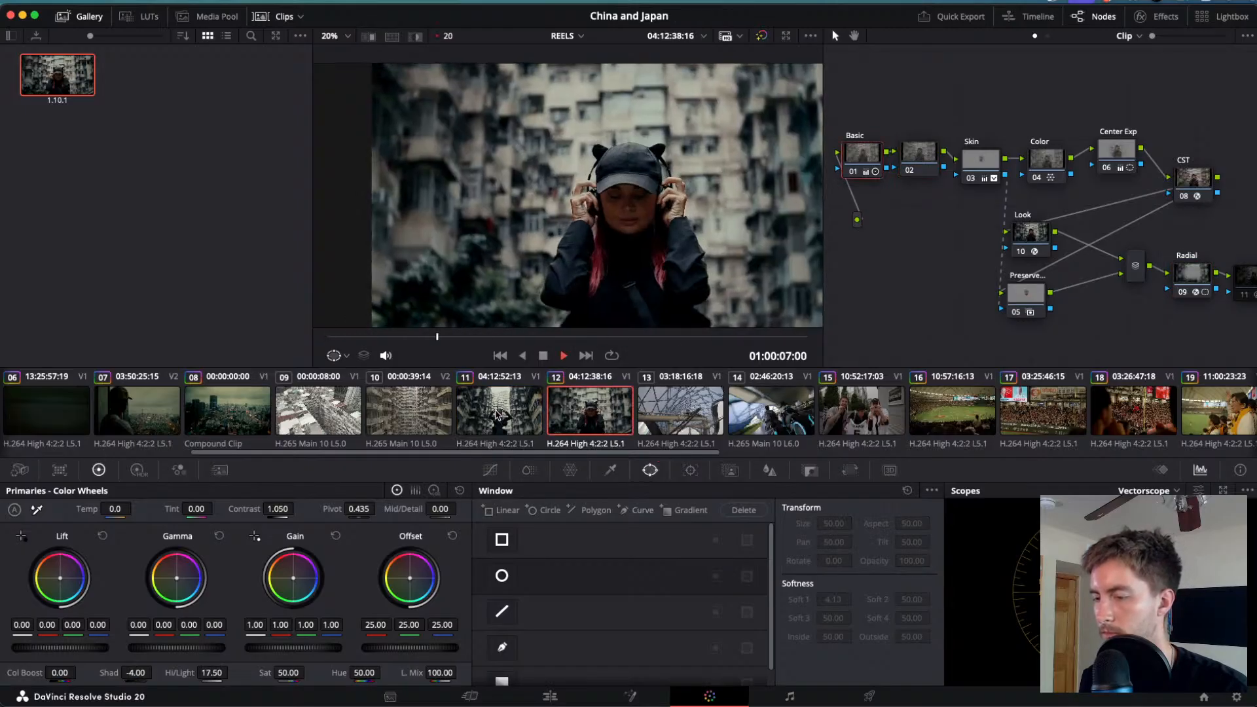
pyautogui.press('j')
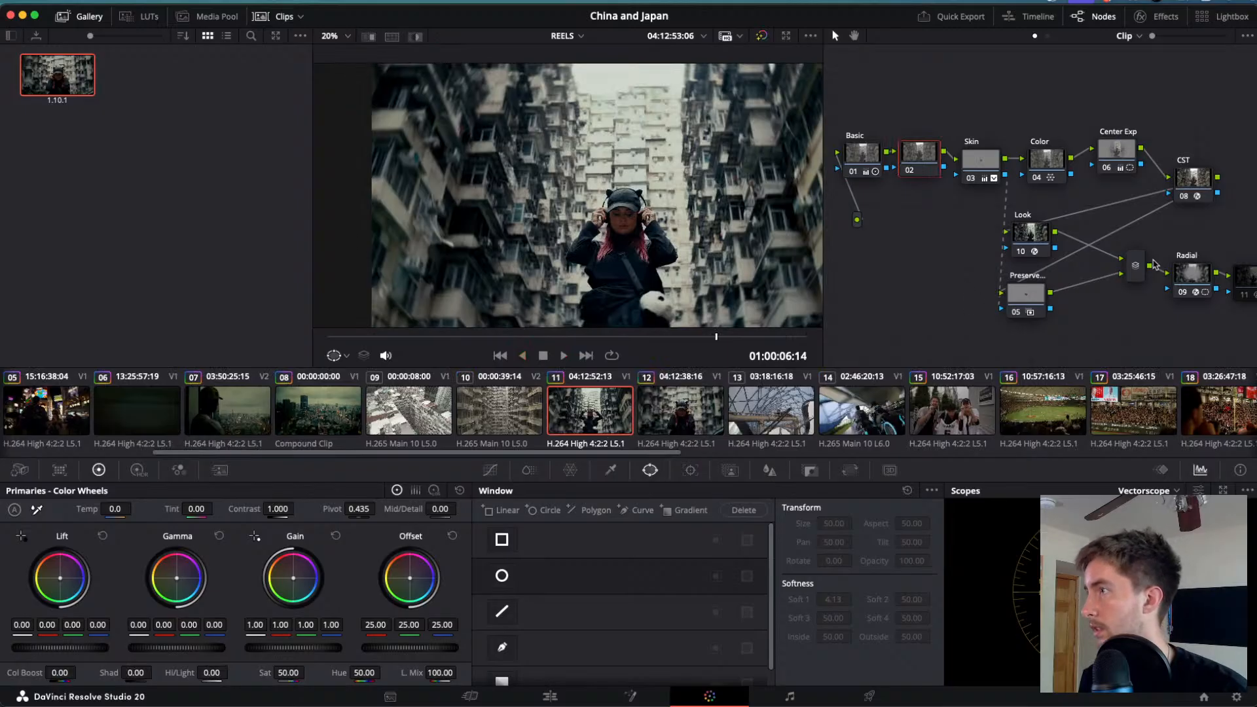
# - In the Look node's Dehancer effect, set the print Target White to -0.884 and the Expand White Point to 102.6
pyautogui.hscroll(3, 1154, 265)
pyautogui.click(987, 240)
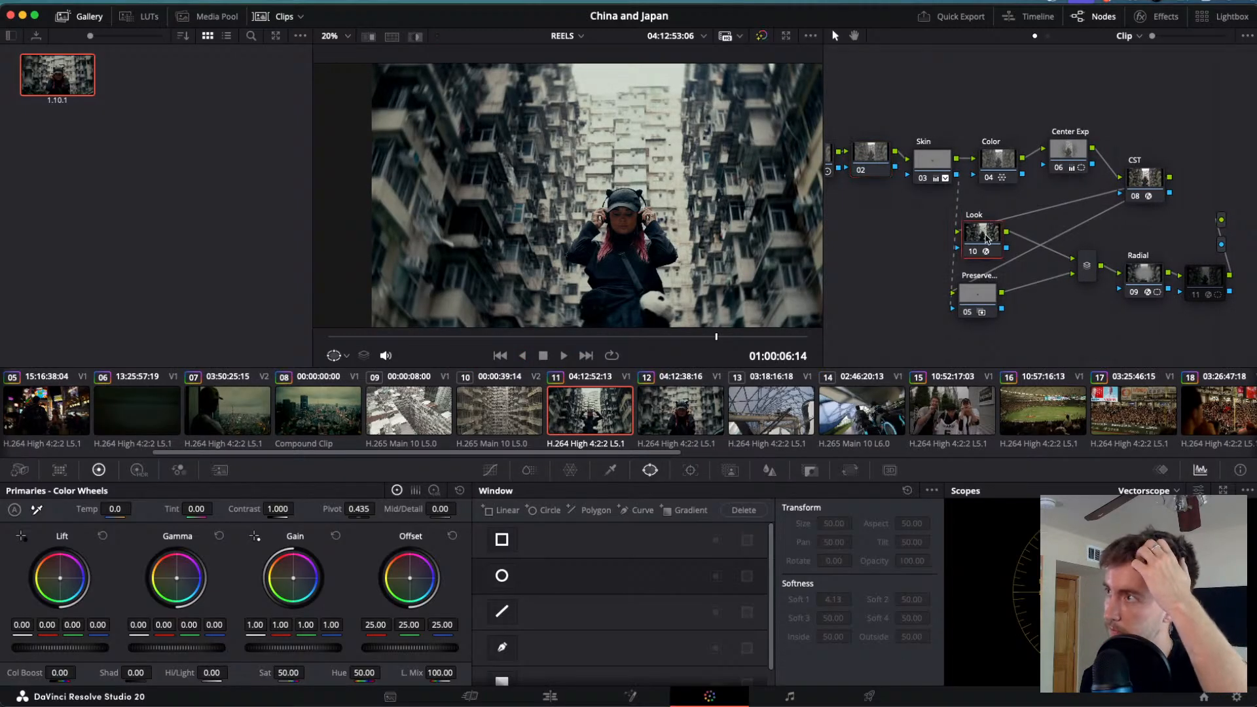
pyautogui.click(1160, 16)
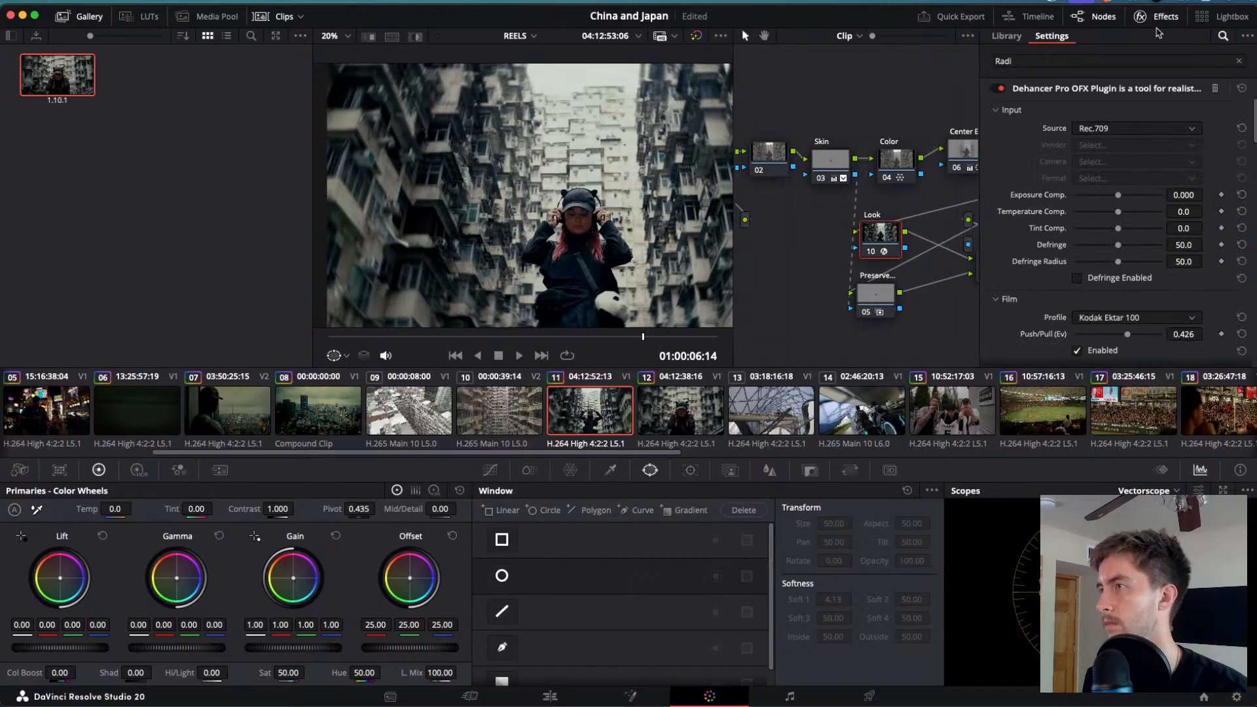
pyautogui.scroll(-10, 1044, 268)
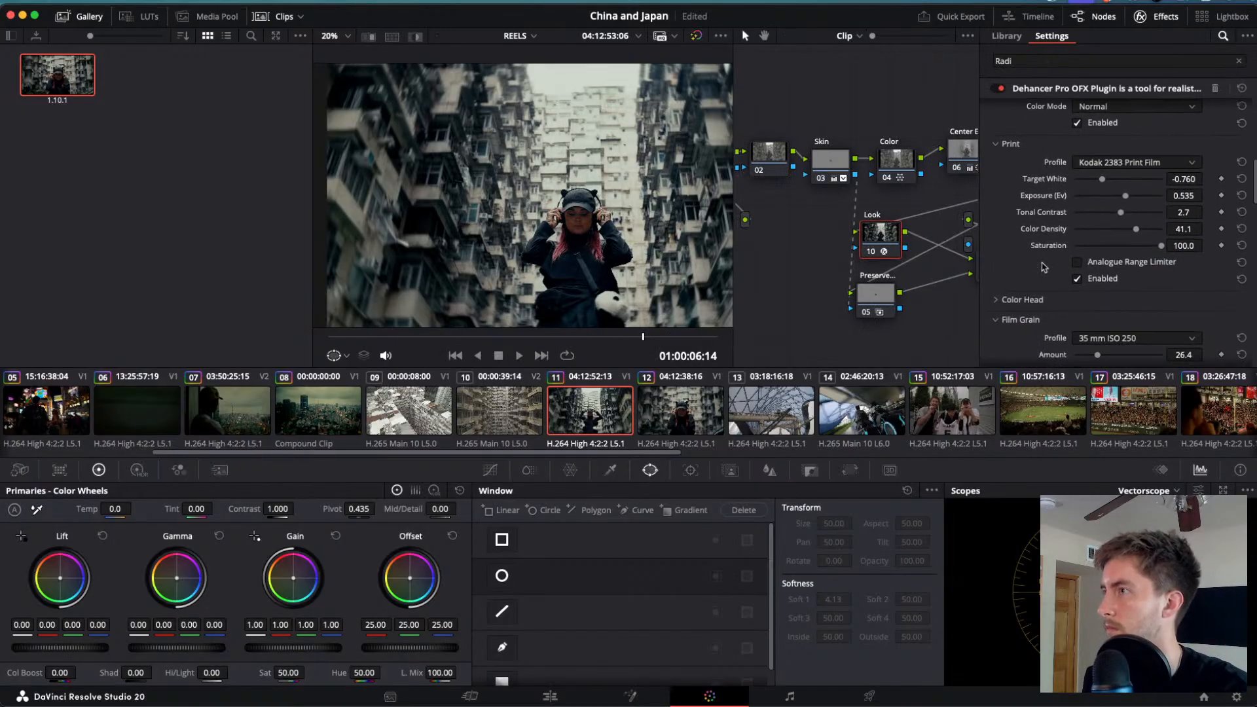
pyautogui.scroll(-1, 1044, 267)
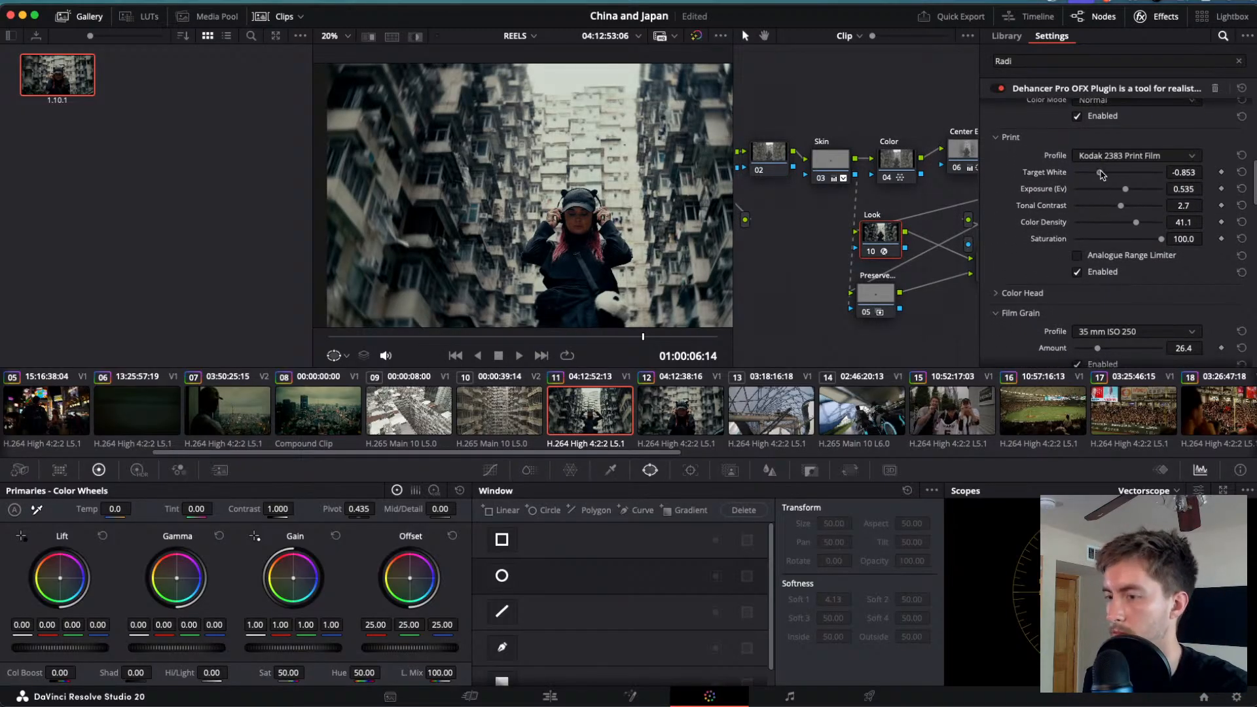
pyautogui.moveTo(1113, 175)
pyautogui.mouseDown()
pyautogui.moveTo(1091, 176)
pyautogui.moveTo(1123, 193)
pyautogui.mouseUp()
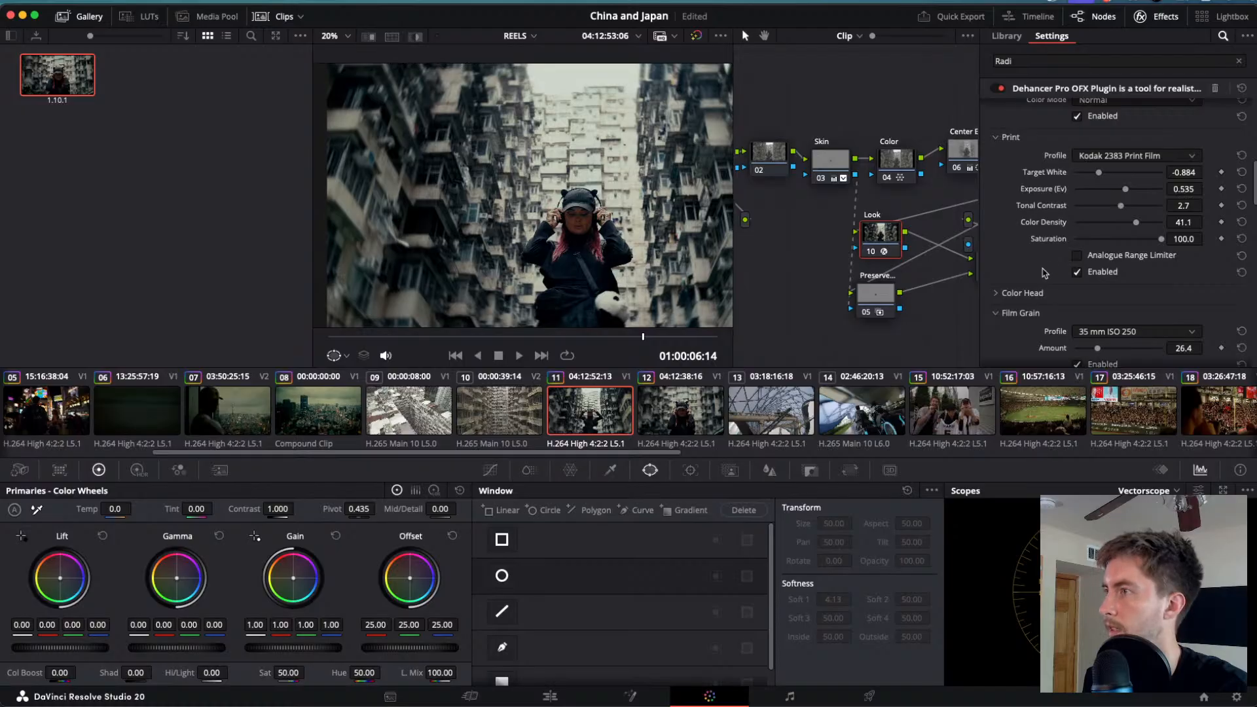
pyautogui.scroll(-4, 1044, 273)
pyautogui.scroll(10, 1044, 273)
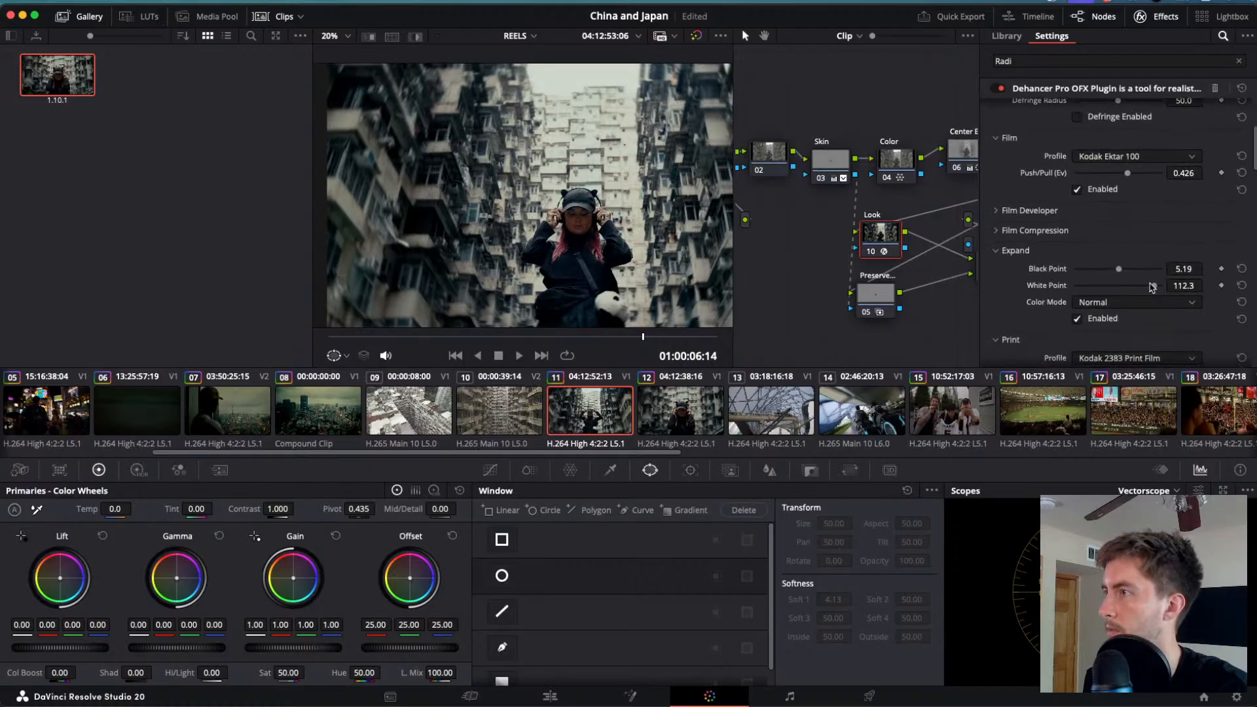
pyautogui.moveTo(1155, 290); pyautogui.dragTo(1149, 292)
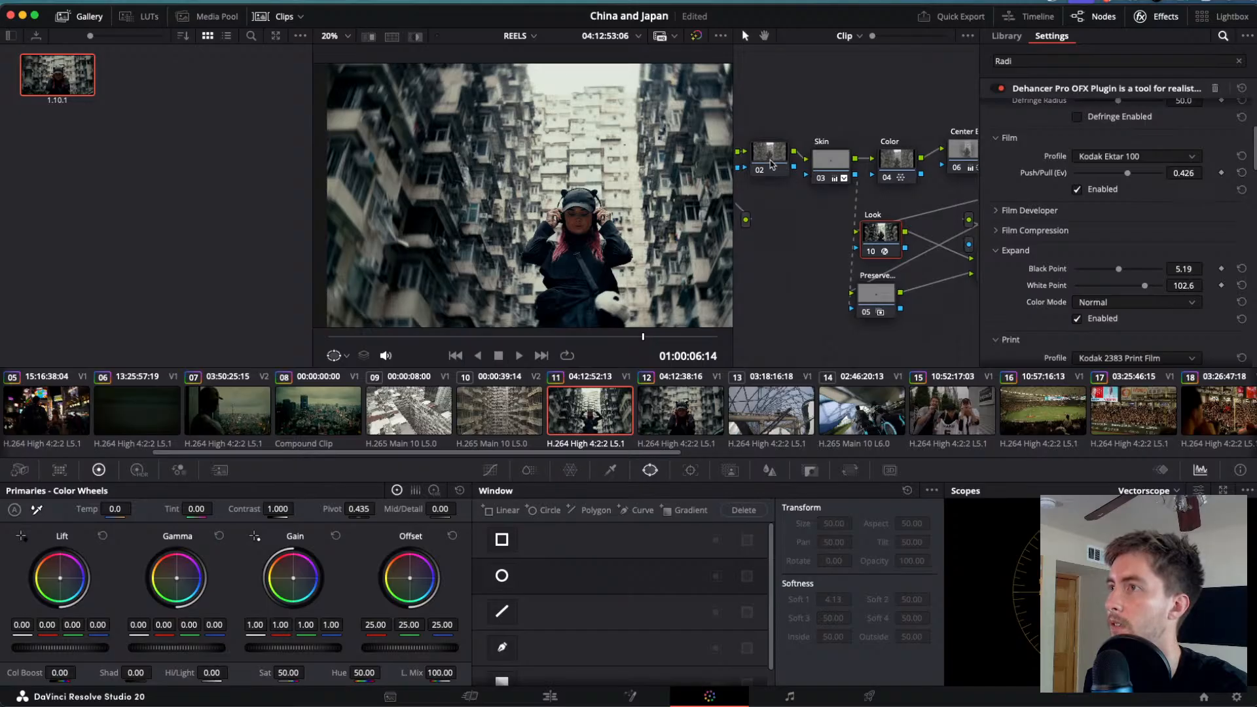
# - Lower the Basic node's Hi/Light value to -63.50 in clip 11
pyautogui.hscroll(-3, 799, 157)
pyautogui.click(799, 157)
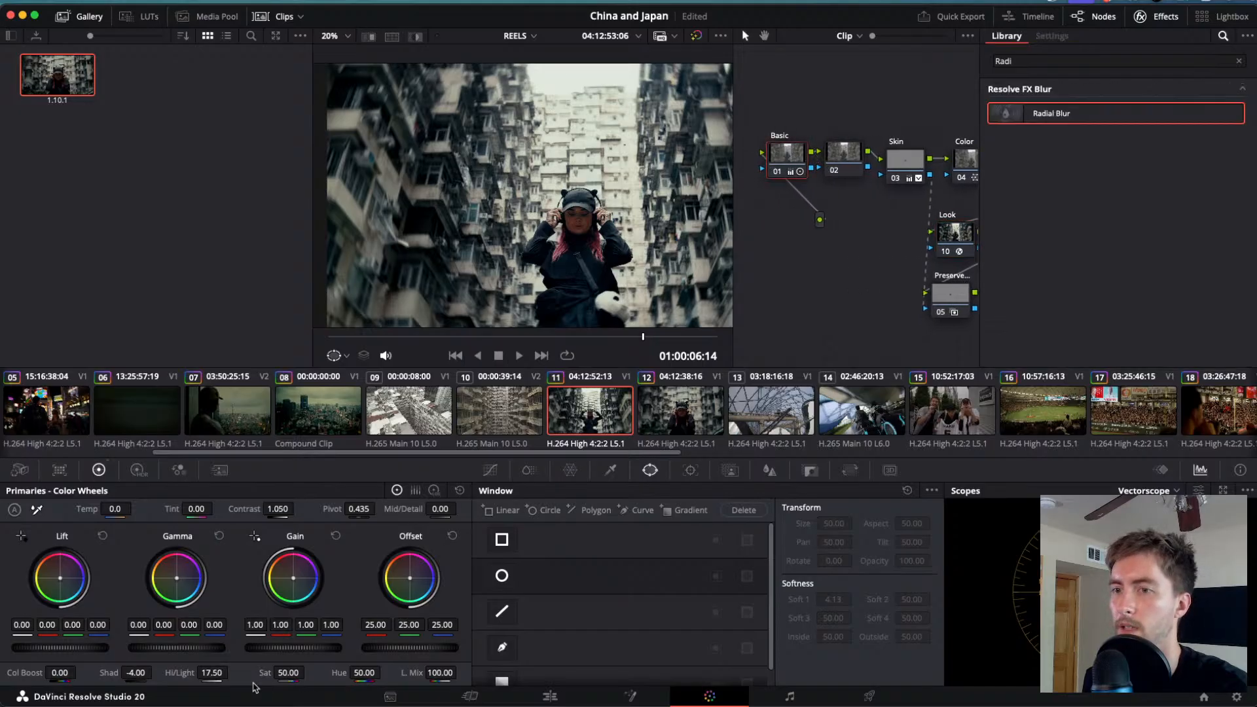
pyautogui.moveTo(209, 671); pyautogui.dragTo(190, 673)
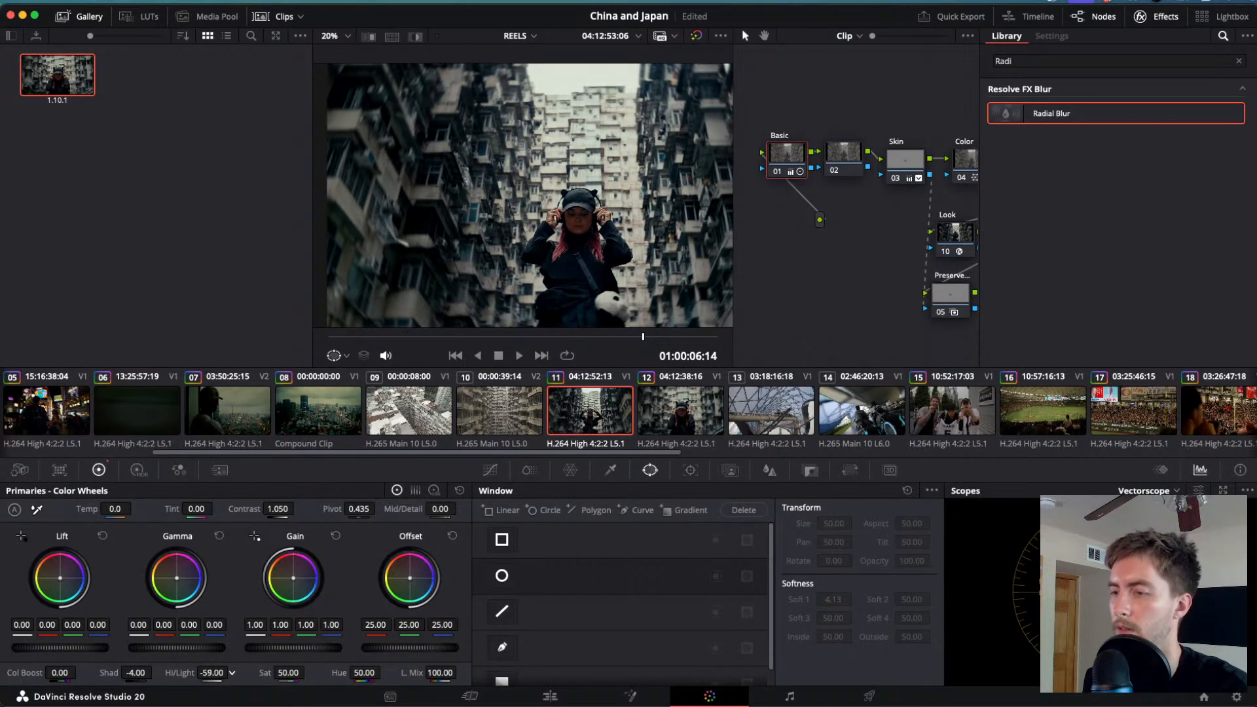
pyautogui.moveTo(211, 672); pyautogui.dragTo(205, 673)
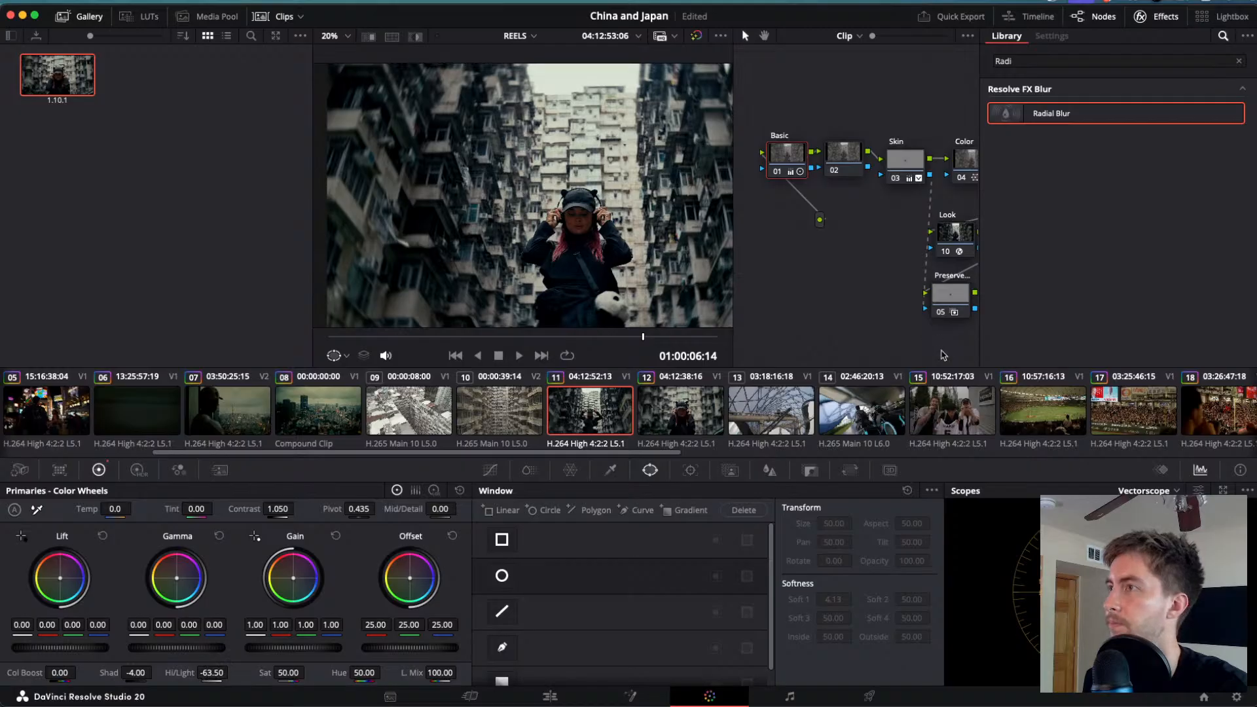
# - Raise the Center Exp node's Offset to 25.40 and center its circular window on the woman at Pan 49.71, Tilt 47.37
pyautogui.hscroll(5, 879, 173)
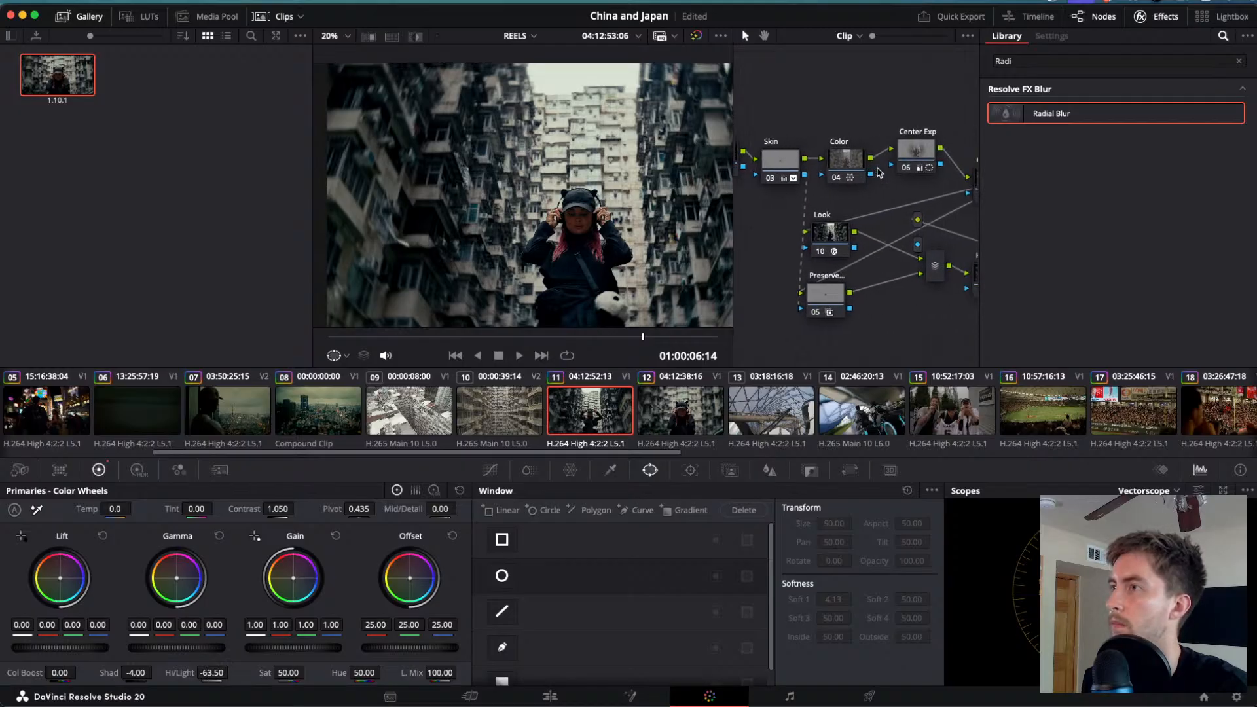
pyautogui.click(916, 152)
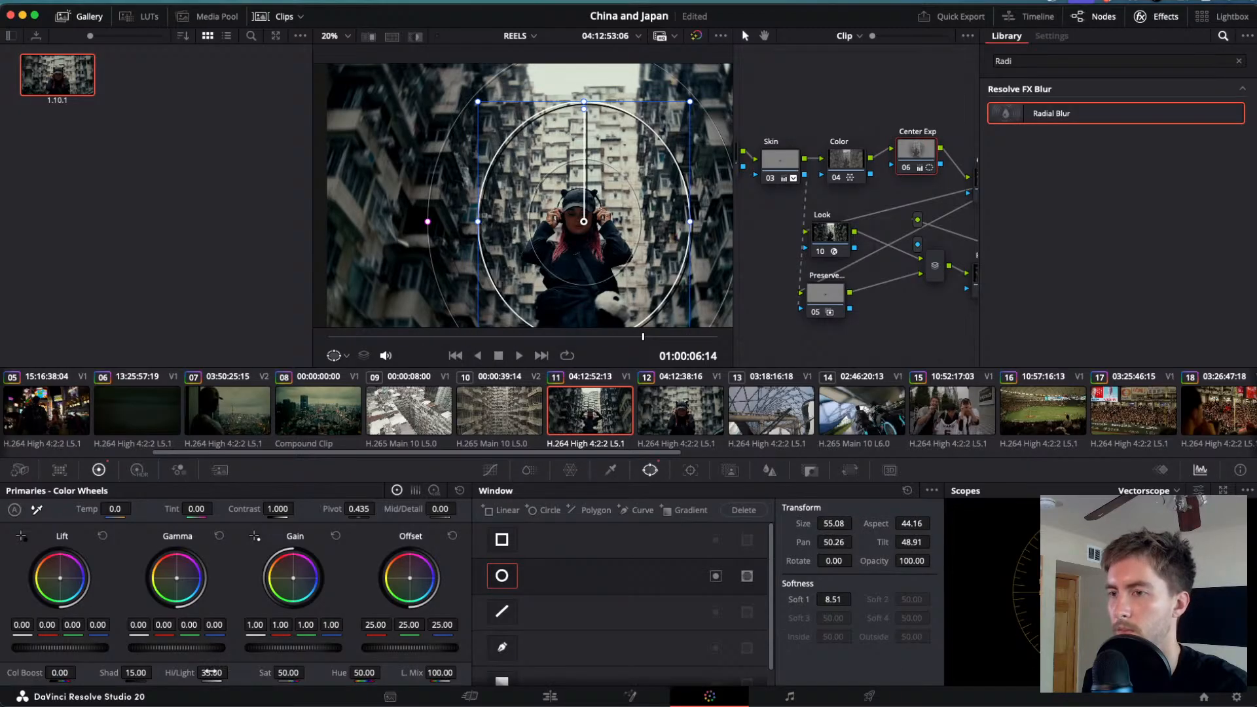
pyautogui.moveTo(411, 648); pyautogui.dragTo(419, 648)
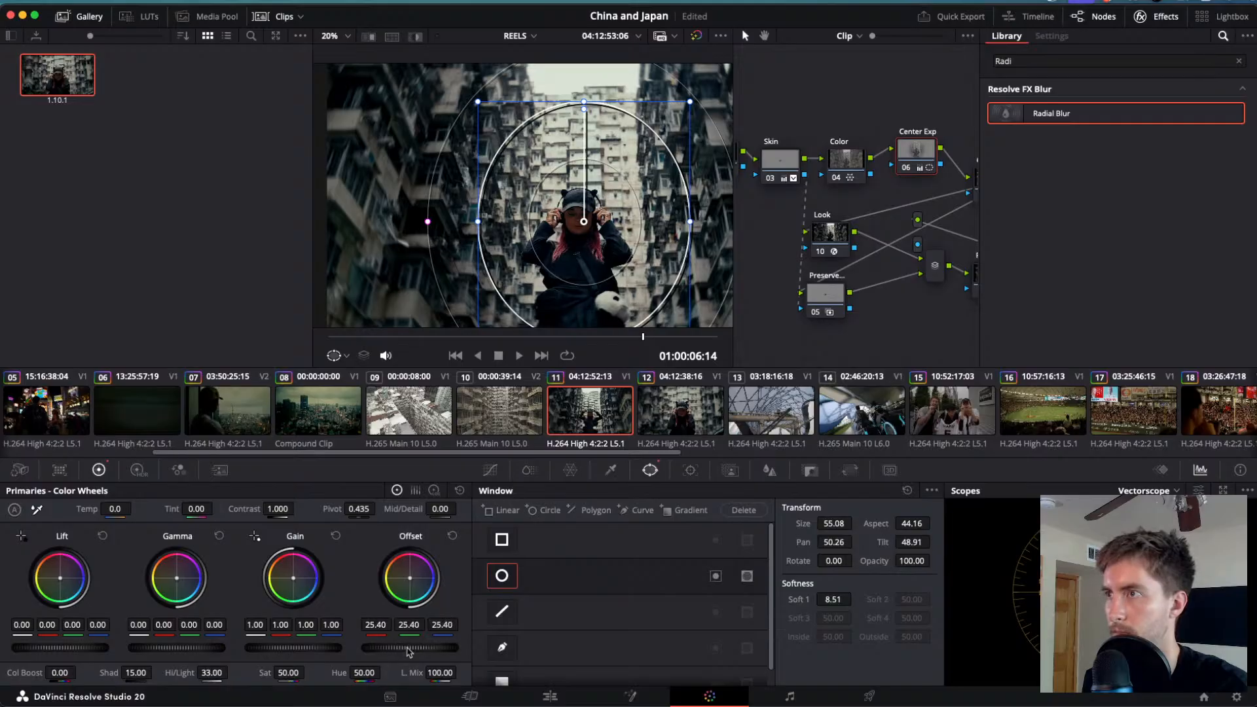
pyautogui.moveTo(583, 221); pyautogui.dragTo(573, 255)
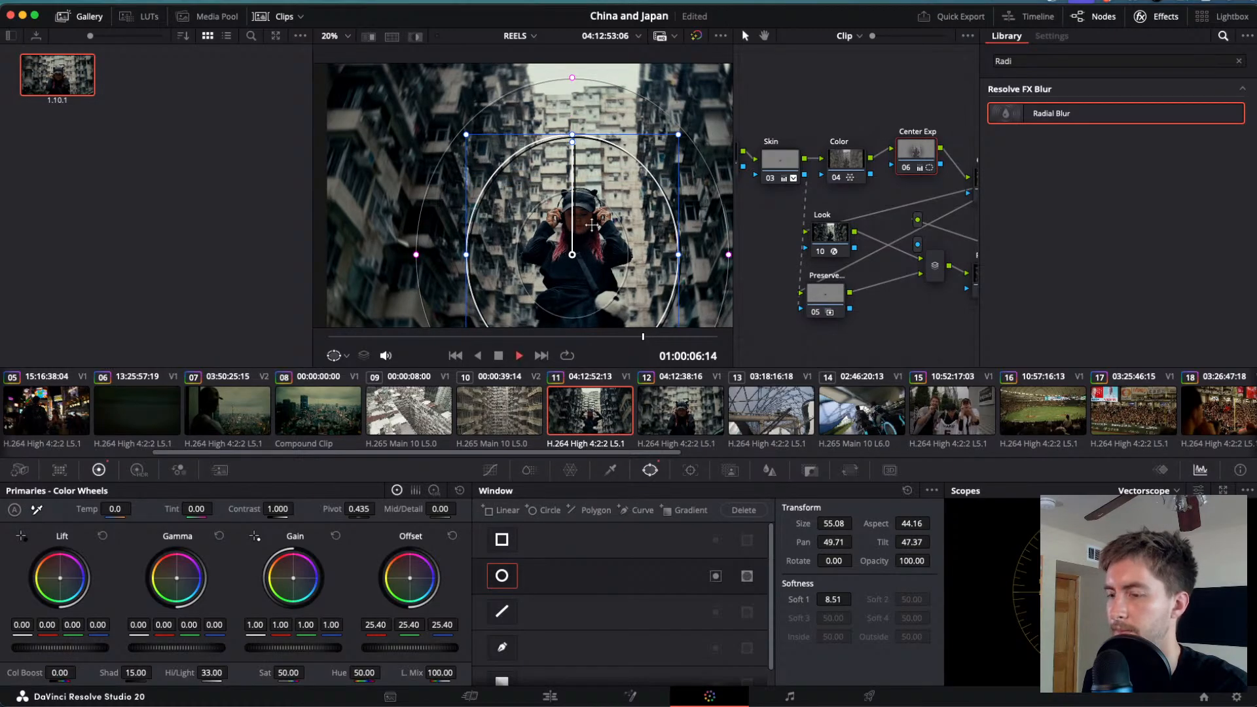
# - Replay the sequence from the start of clip 11 into clip 14 to review the adjusted grade
pyautogui.press('space')
pyautogui.press('space')
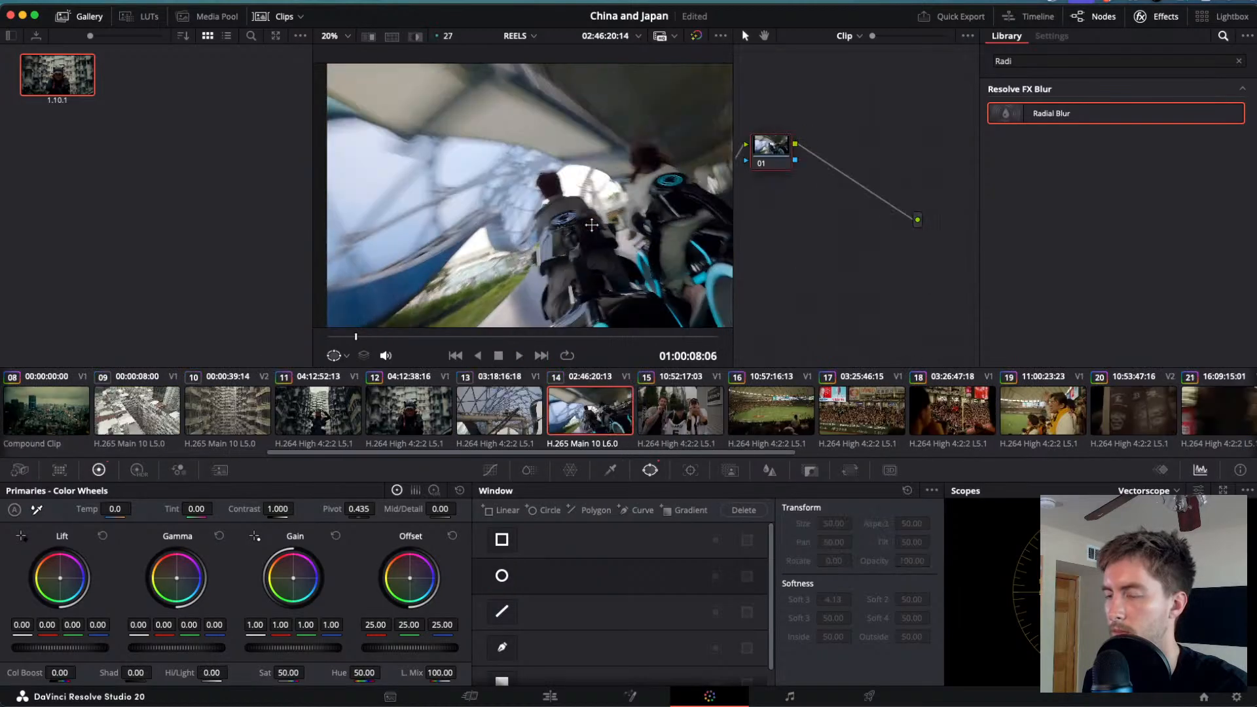
pyautogui.click(385, 413)
pyautogui.click(315, 412)
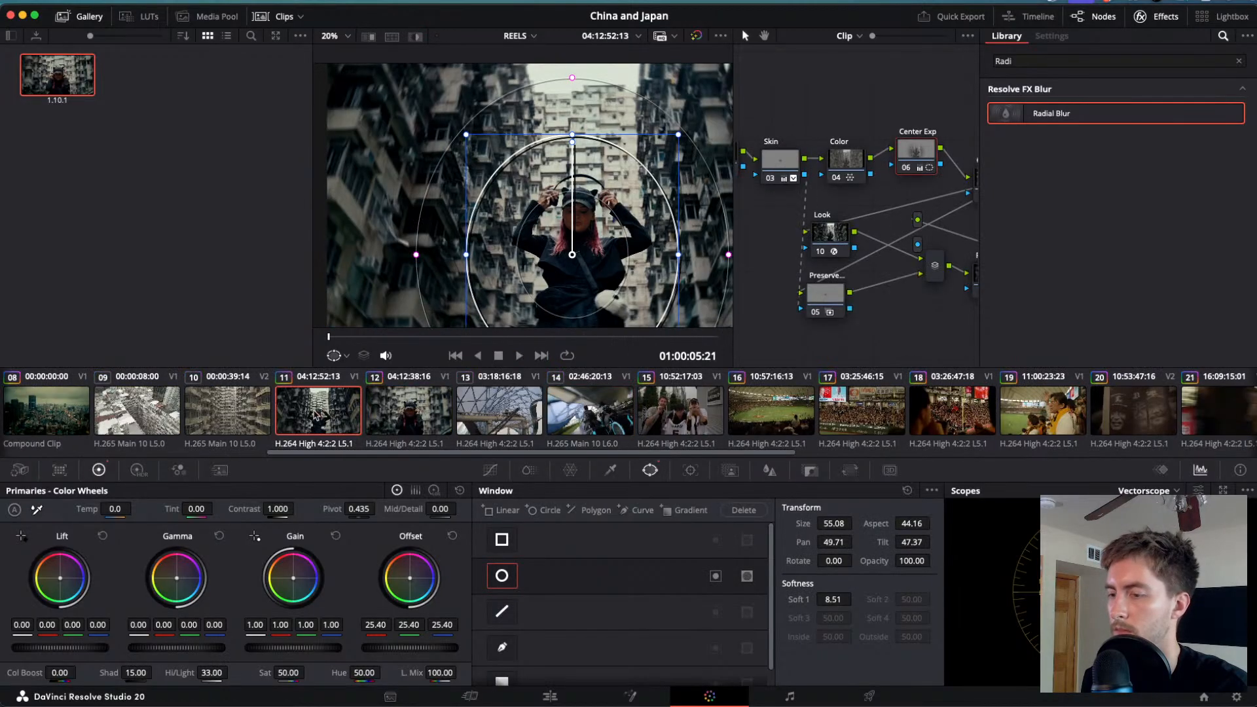
pyautogui.press('space')
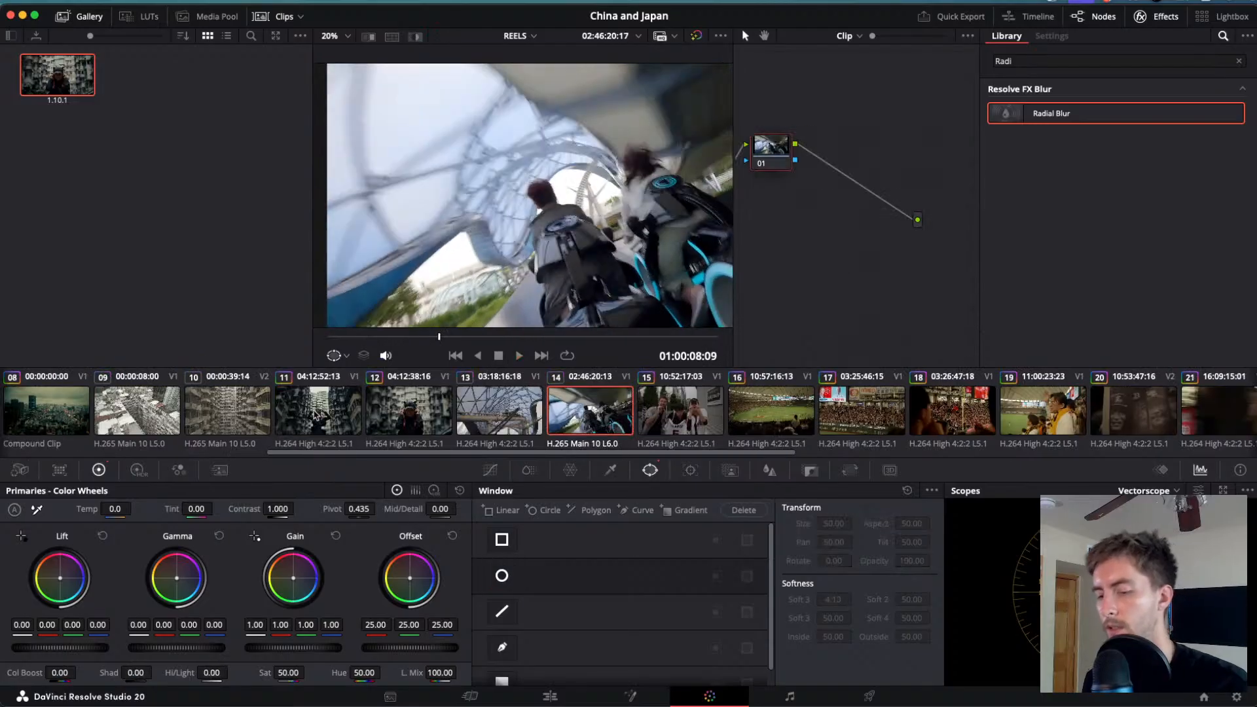
# - Play the sequence backward and forward between clips 8 and 12 to review how the two headphones shots cut together
pyautogui.press('j')
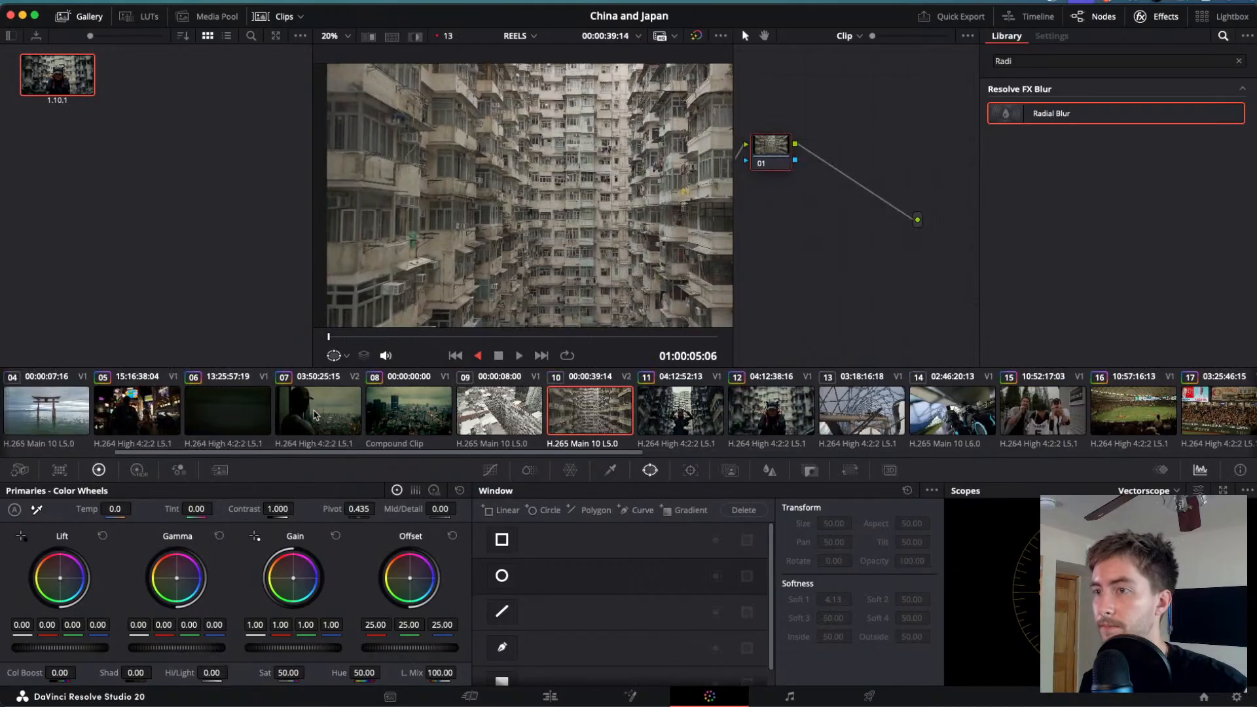
pyautogui.press('l')
pyautogui.press('j')
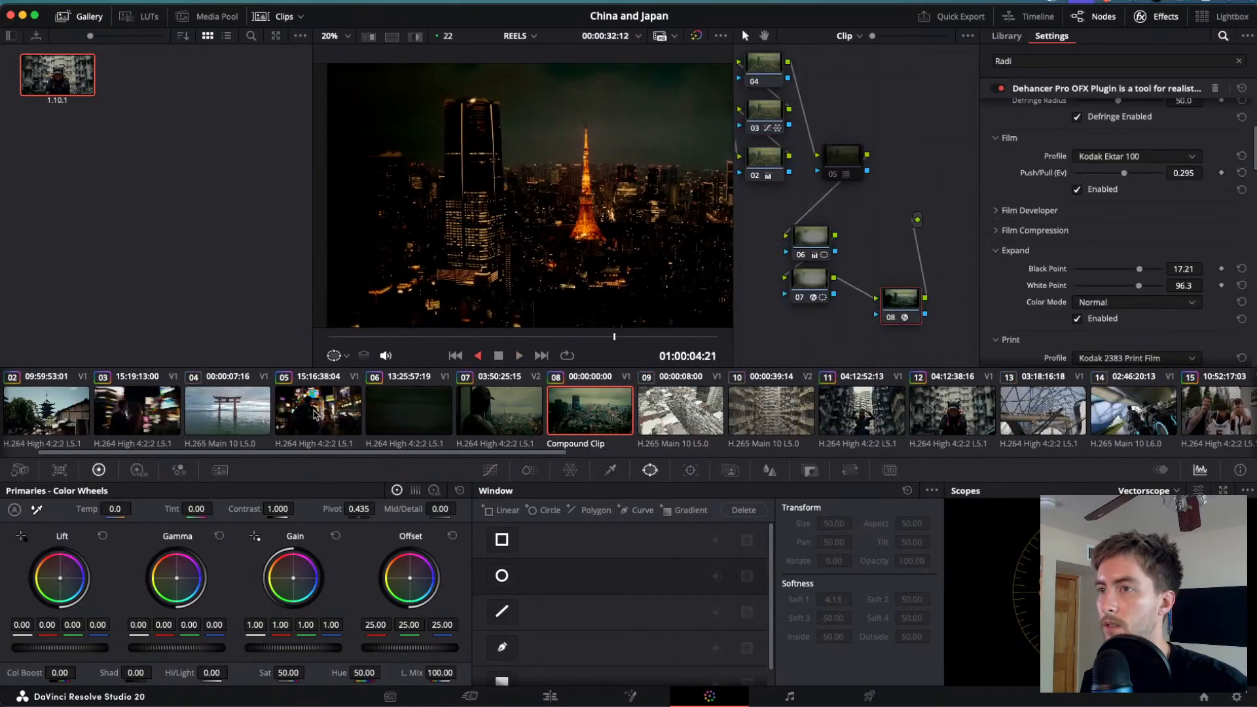
pyautogui.press('l')
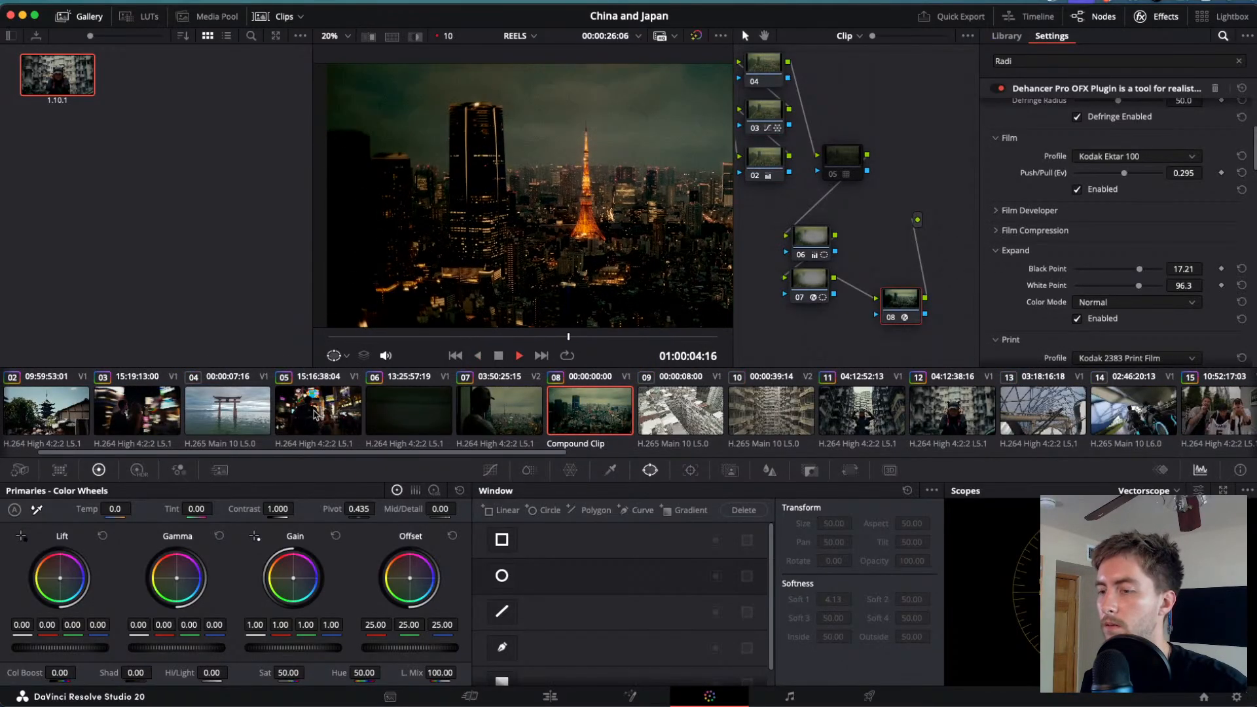
pyautogui.press('j')
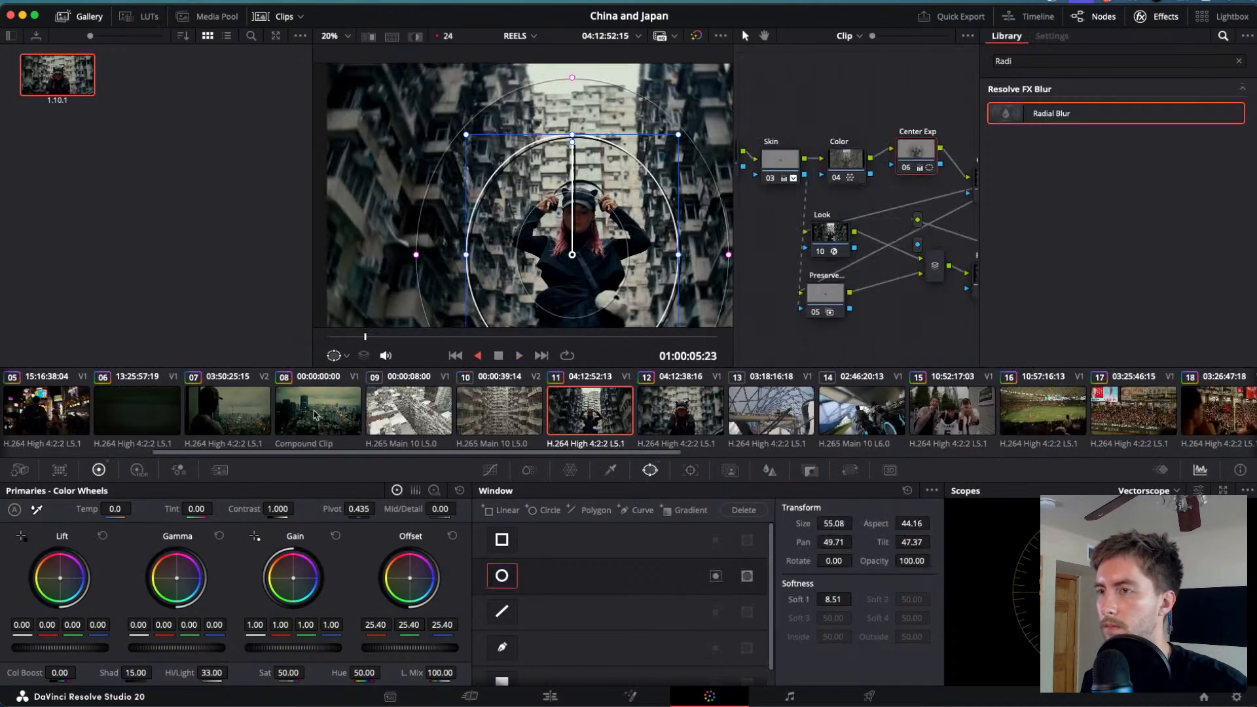
pyautogui.press('l')
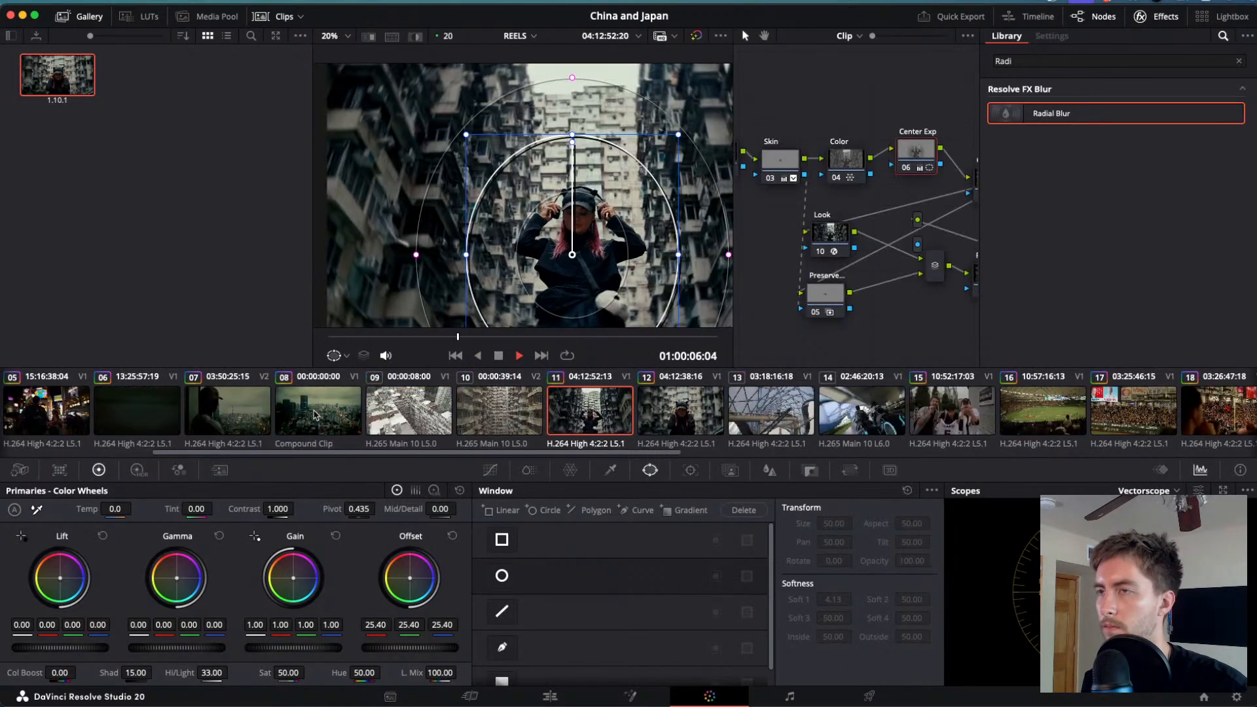
pyautogui.press('k')
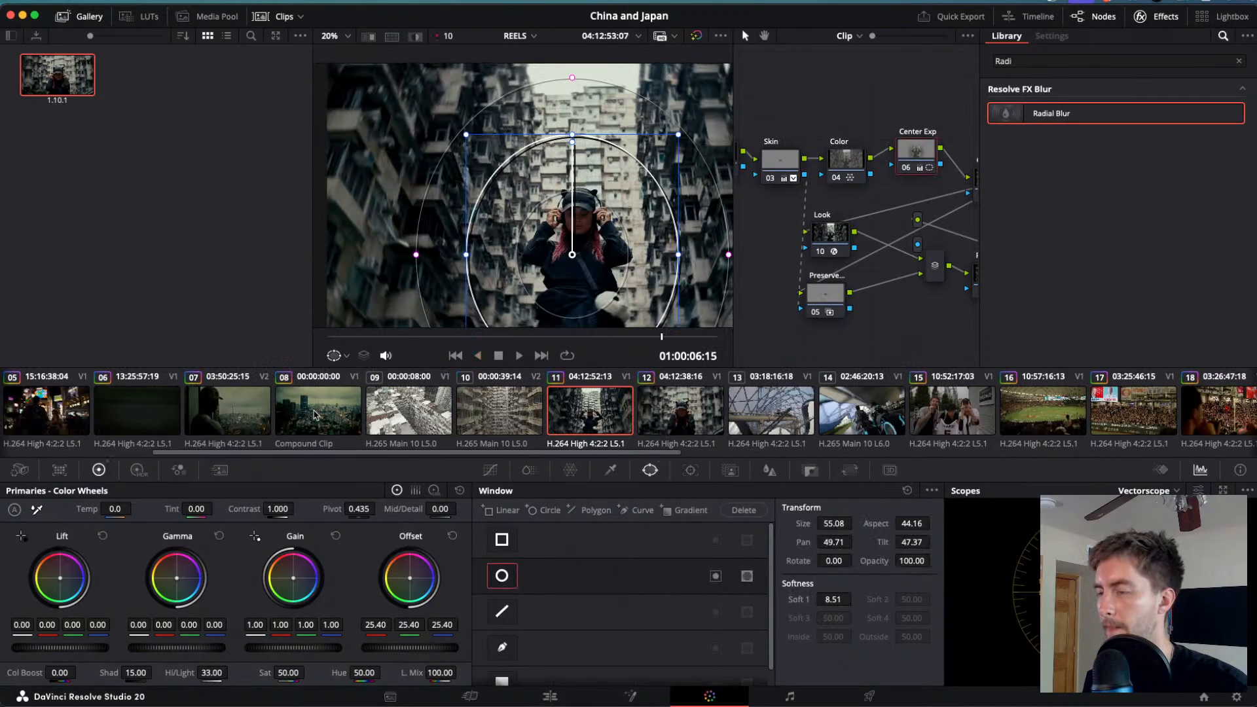
pyautogui.hscroll(-5, 747, 249)
pyautogui.click(776, 164)
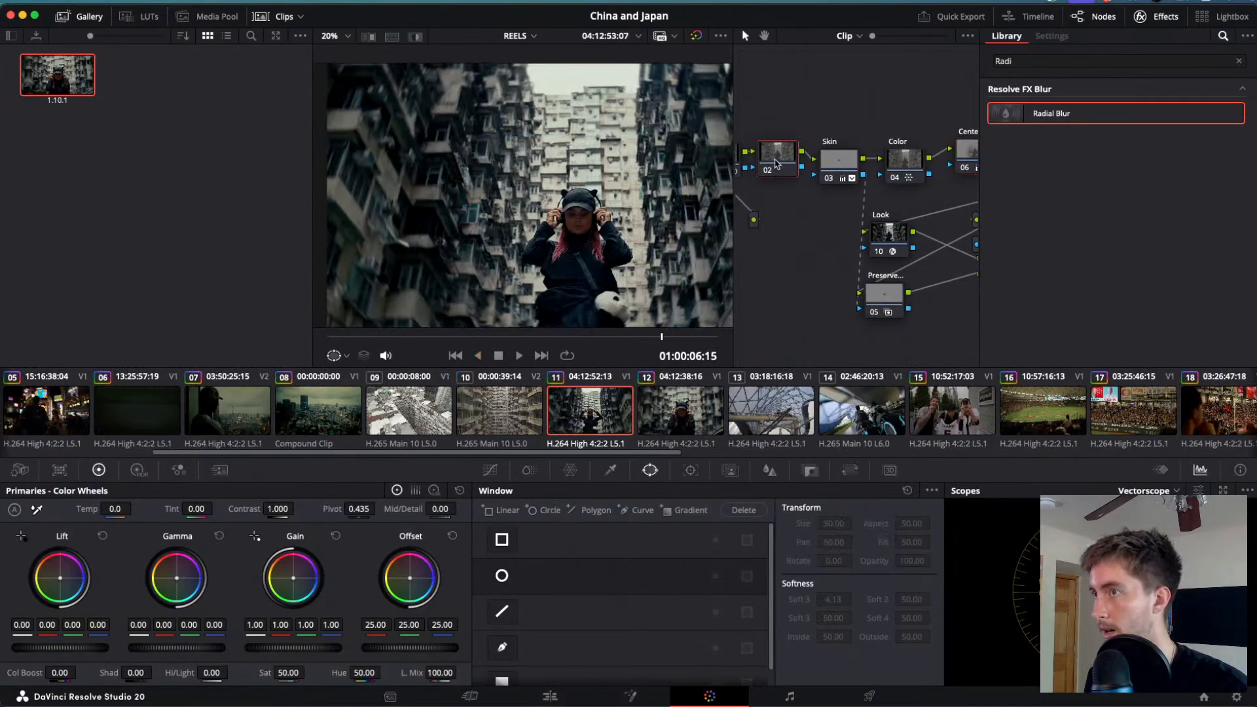
pyautogui.press('Down')
pyautogui.press('j')
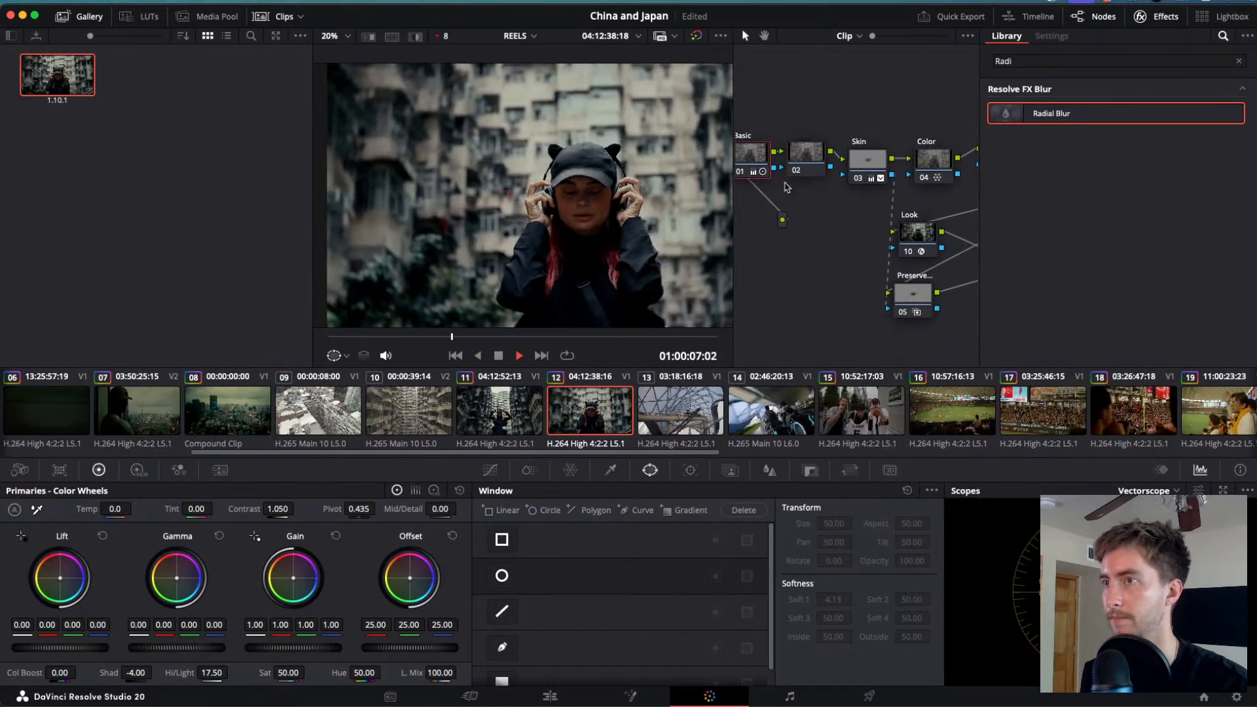
pyautogui.press('k')
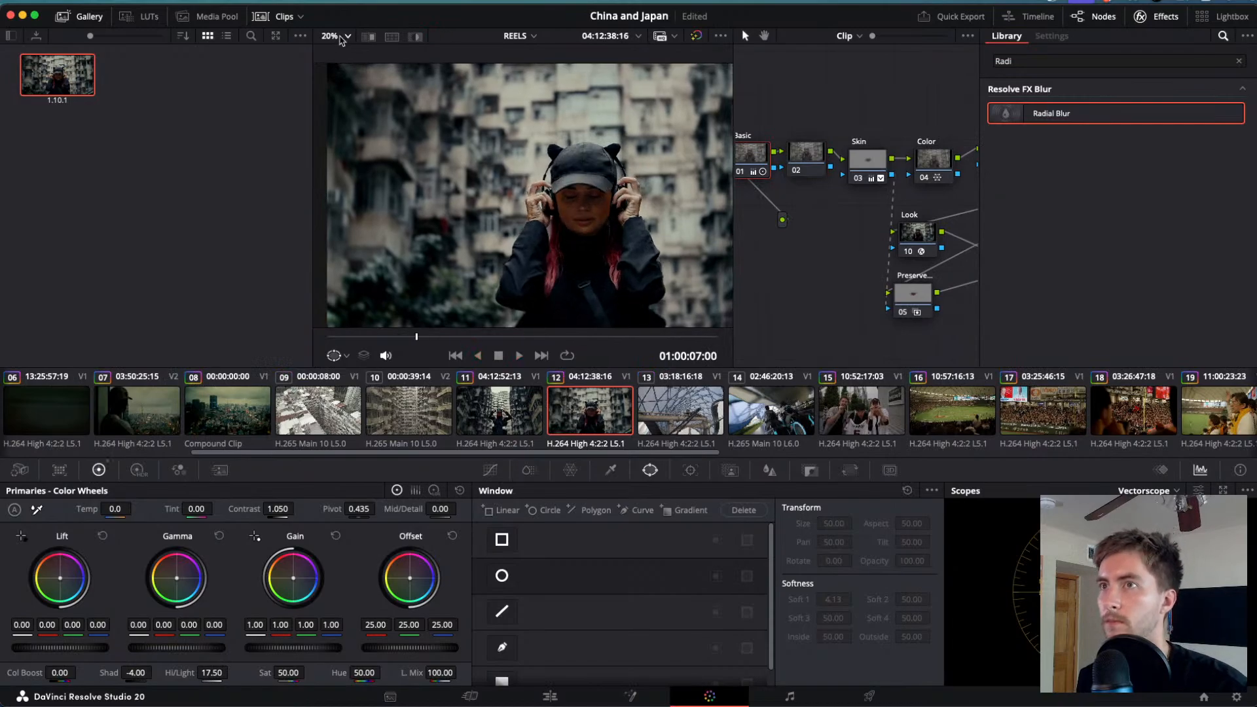
# - Fit the whole frame in the viewer and replay clips 11 to 13 to compare their grades
pyautogui.click(340, 38)
pyautogui.click(353, 58)
pyautogui.press('l')
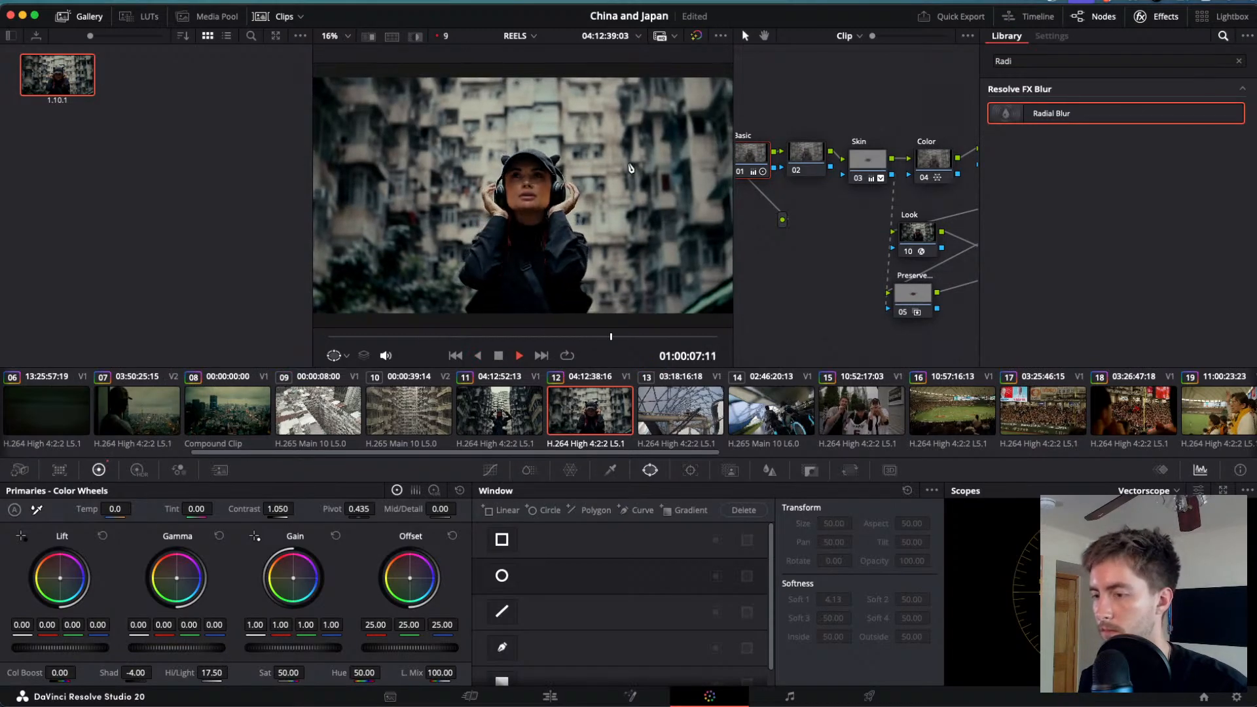
pyautogui.press('Down')
pyautogui.press('j')
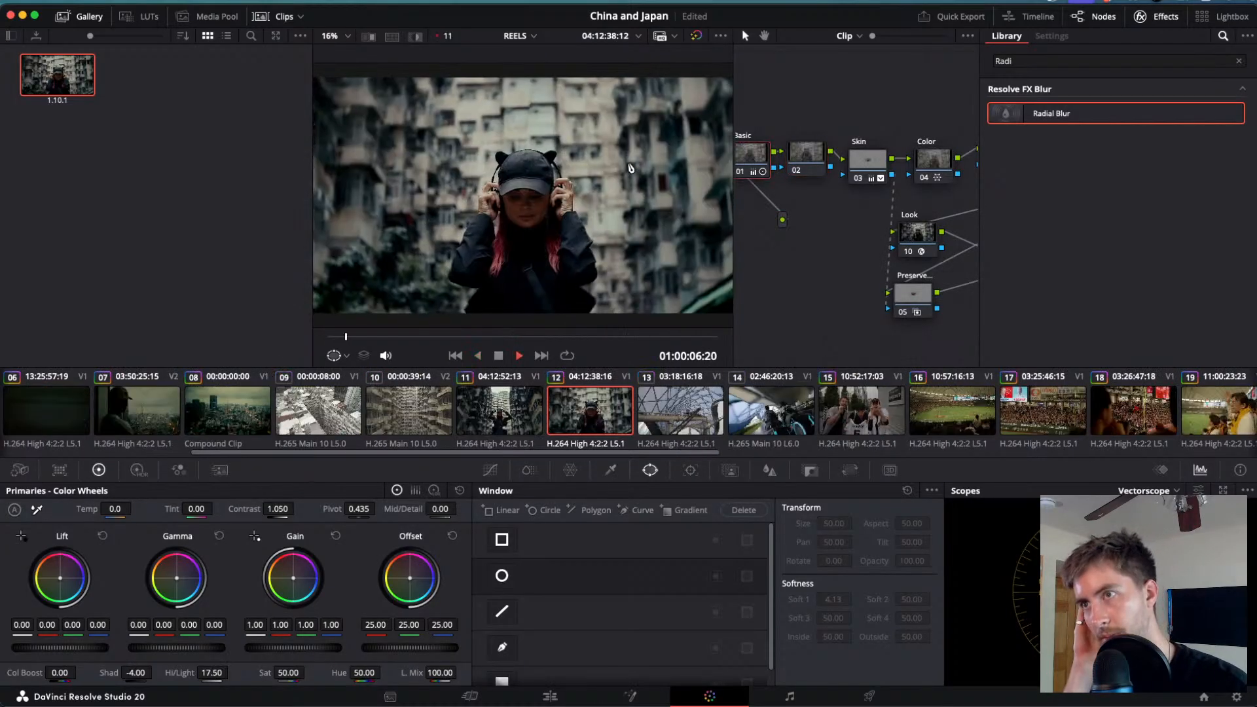
pyautogui.press('j')
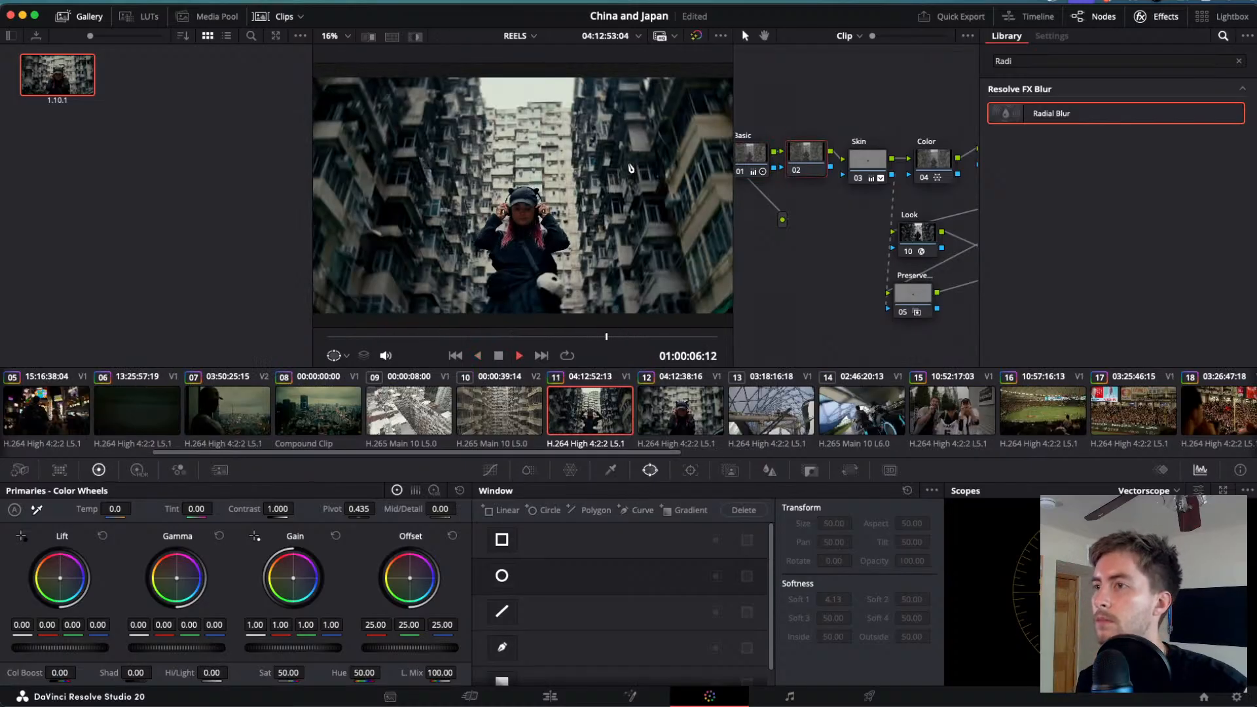
pyautogui.press('l')
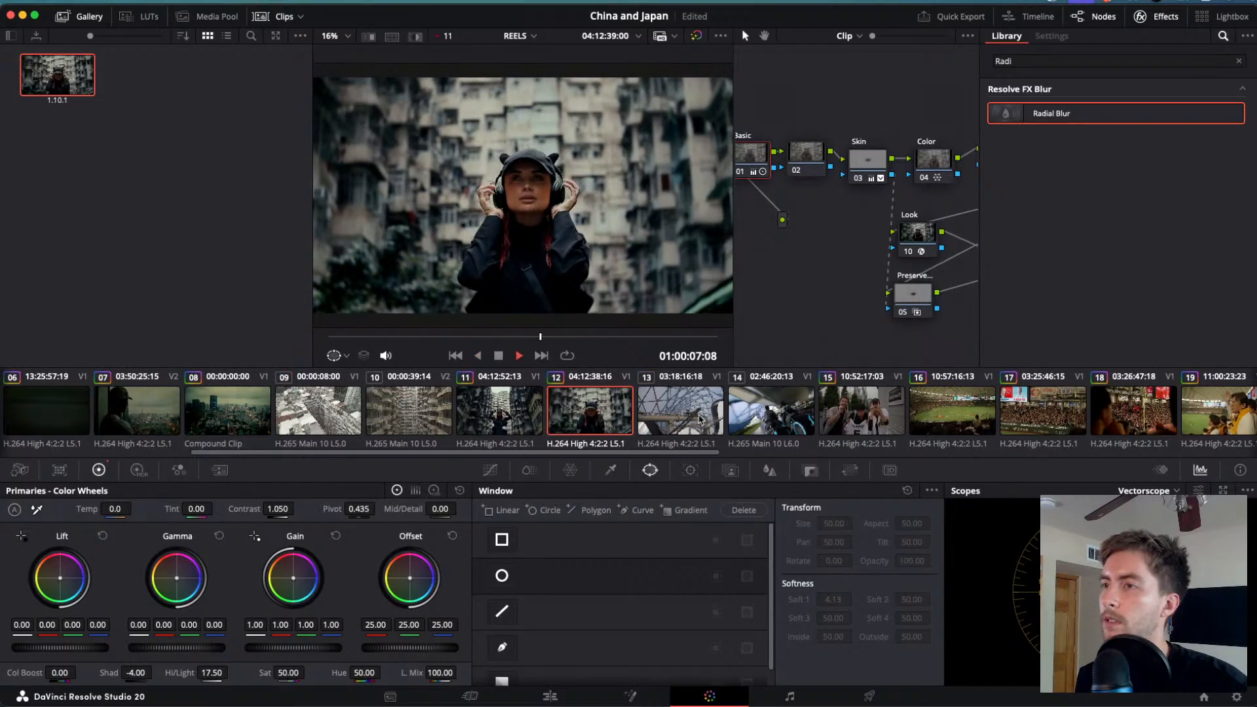
pyautogui.press('k')
pyautogui.press('j')
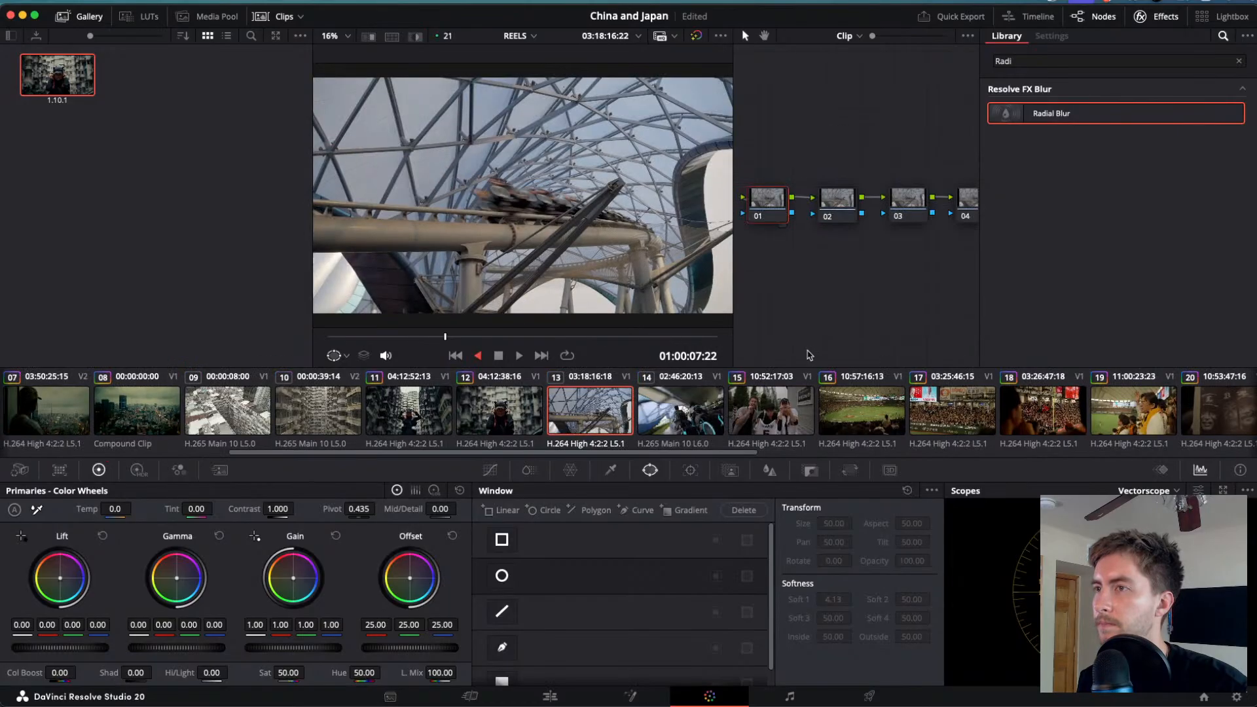
# - Park on the roller coaster shot in clip 13 and apply the grade of gallery still 1.10.1 to it
pyautogui.press('k')
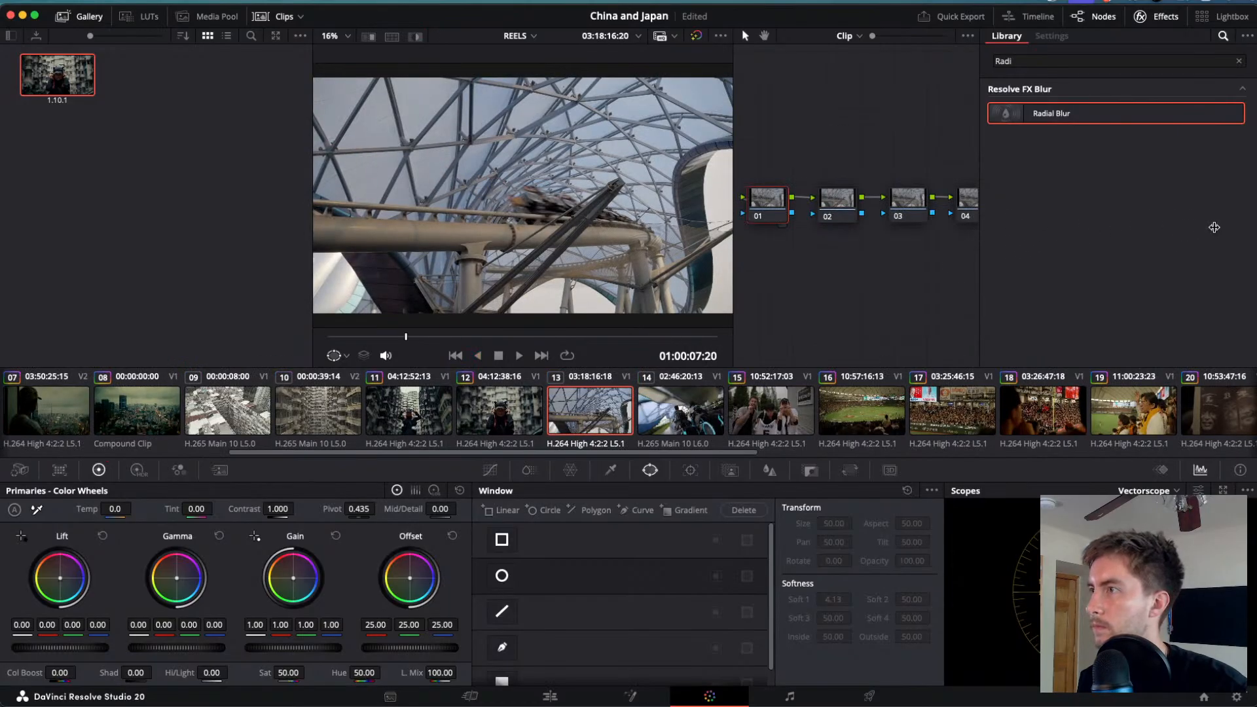
pyautogui.rightClick(74, 97)
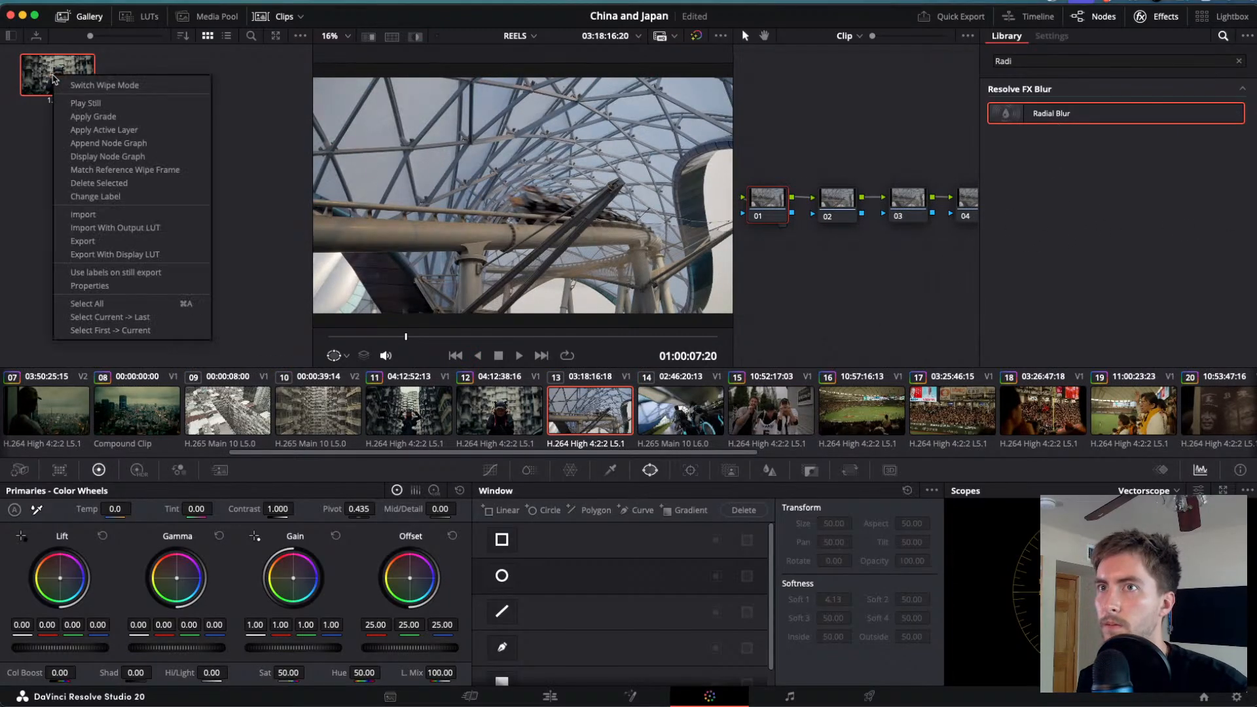
pyautogui.click(111, 112)
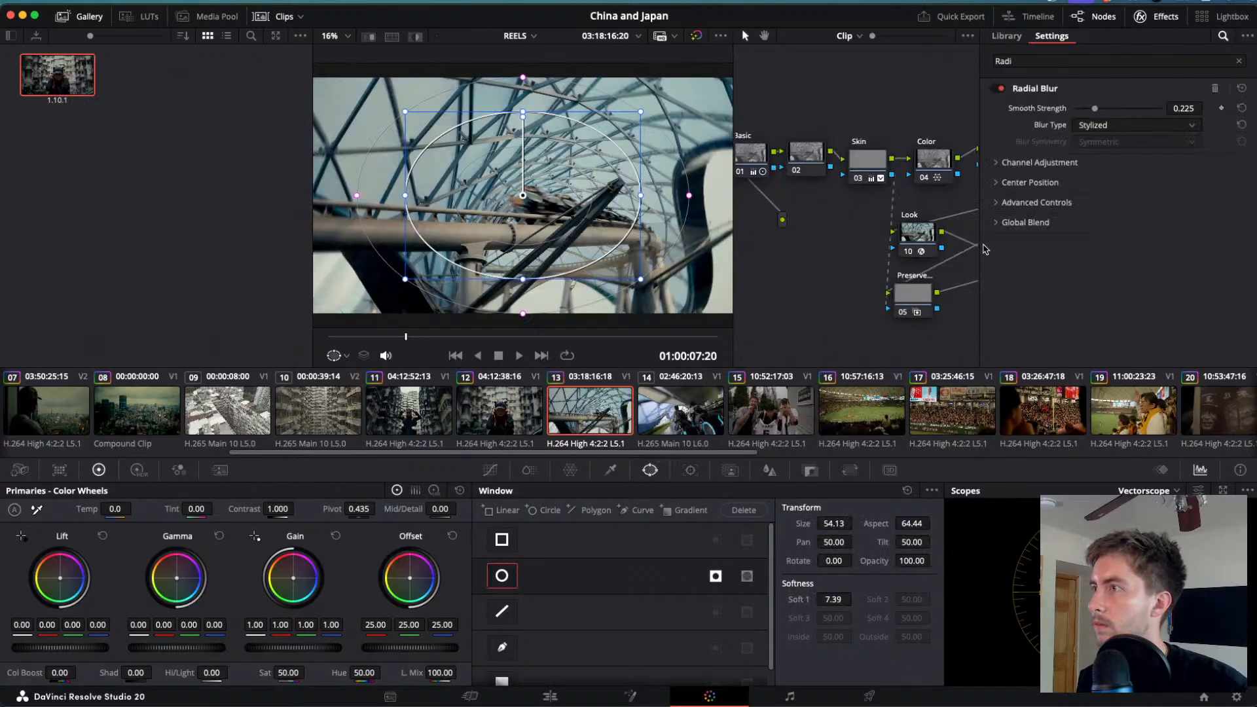
# - Hide the effects library and disable the Skin and Preserve nodes in clip 13
pyautogui.click(1143, 18)
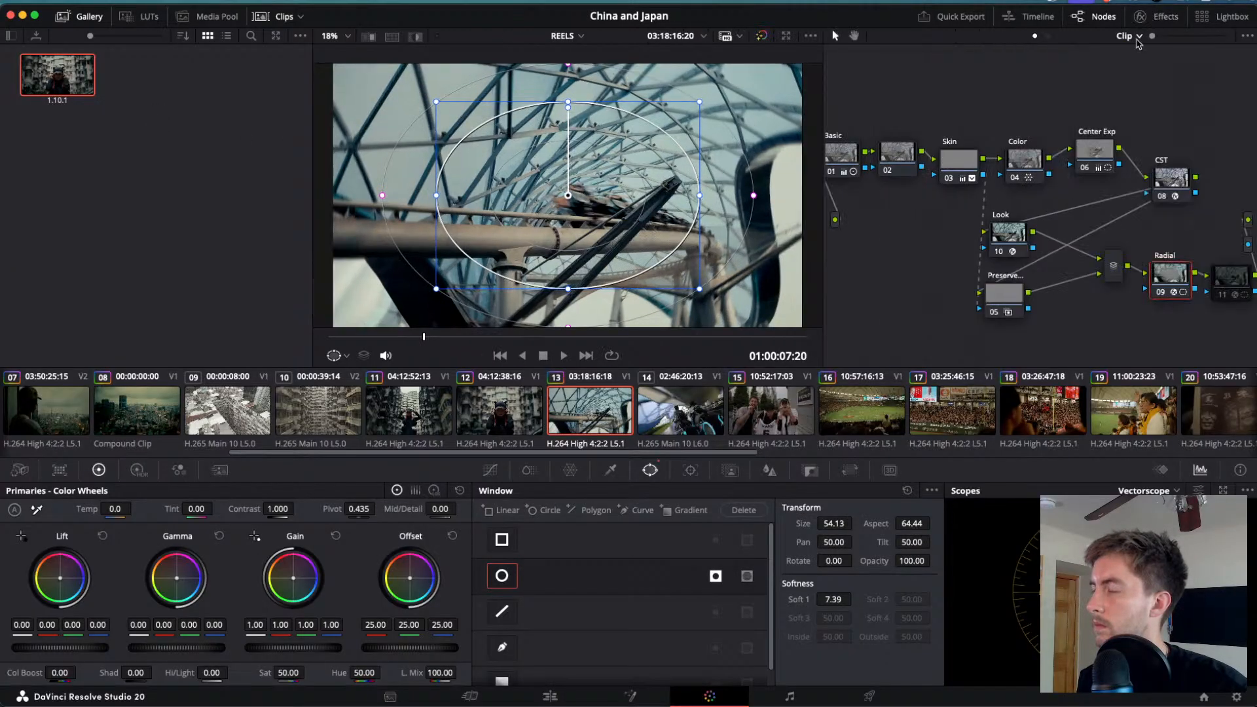
pyautogui.click(943, 169)
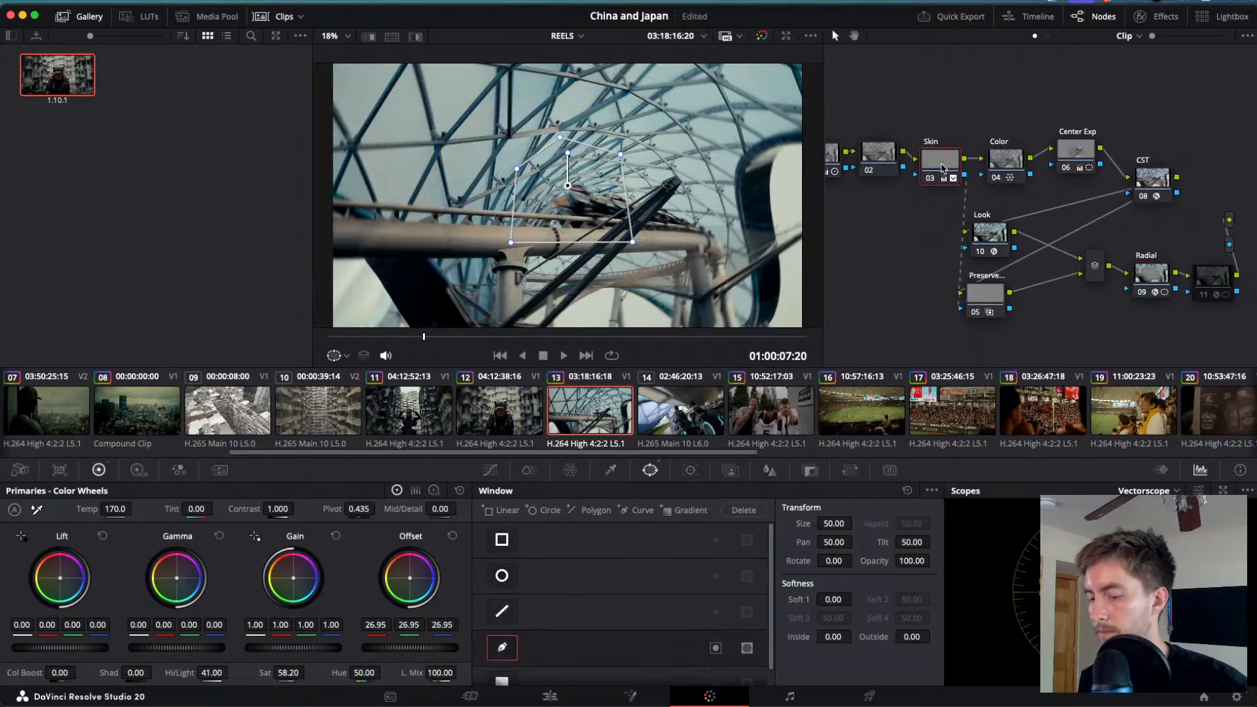
pyautogui.hotkey('ctrl', 'd')
pyautogui.click(986, 295)
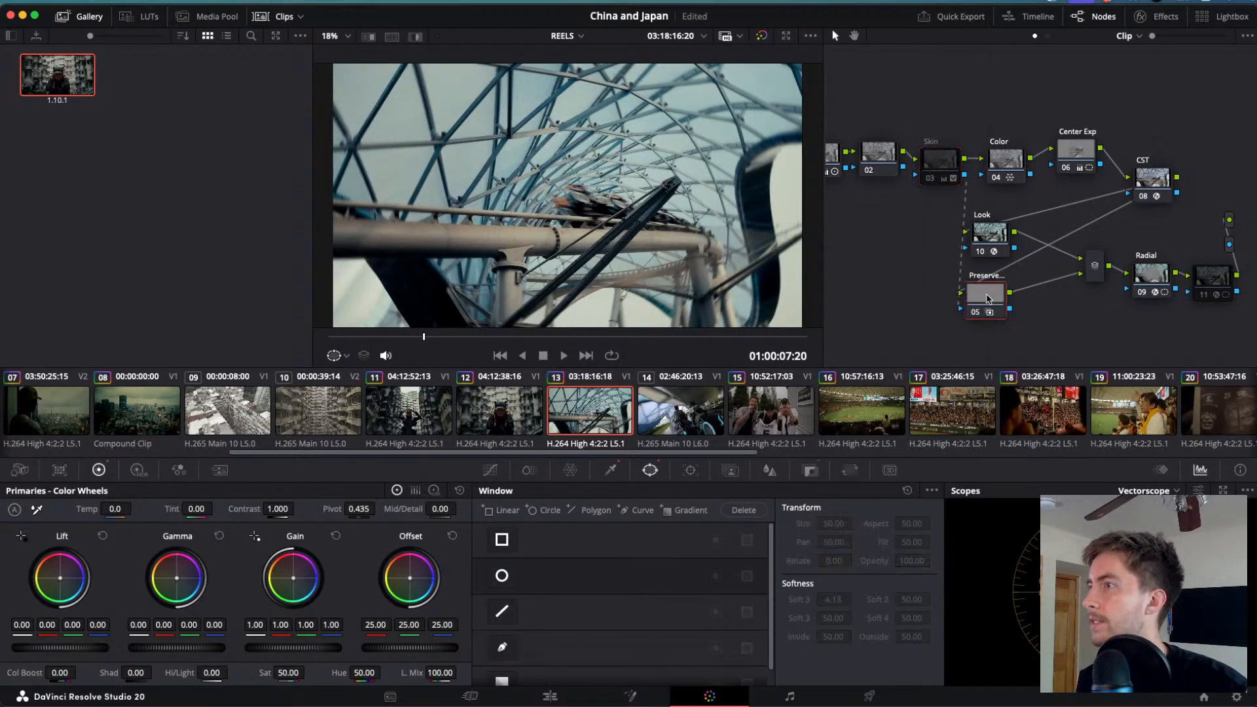
pyautogui.hotkey('ctrl', 'd')
# - Replay the sequence from clip 11 through clip 14 to review clip 13's new grade in context
pyautogui.press('j')
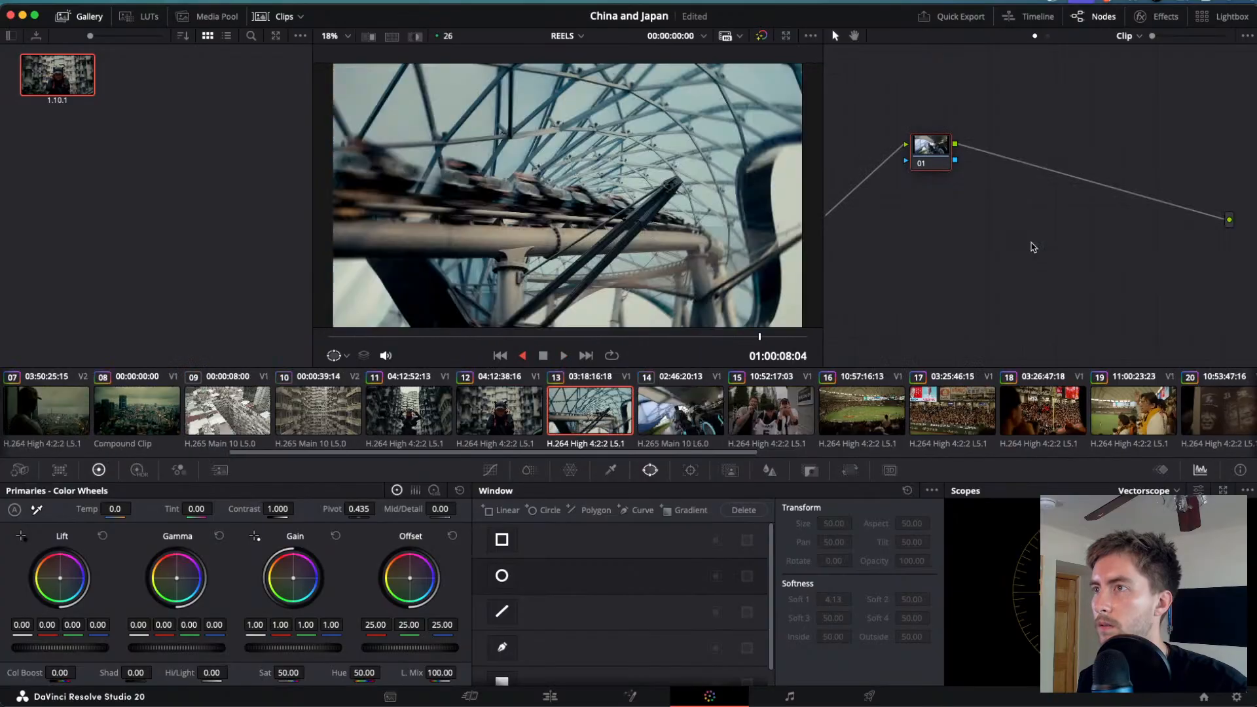
pyautogui.press('l')
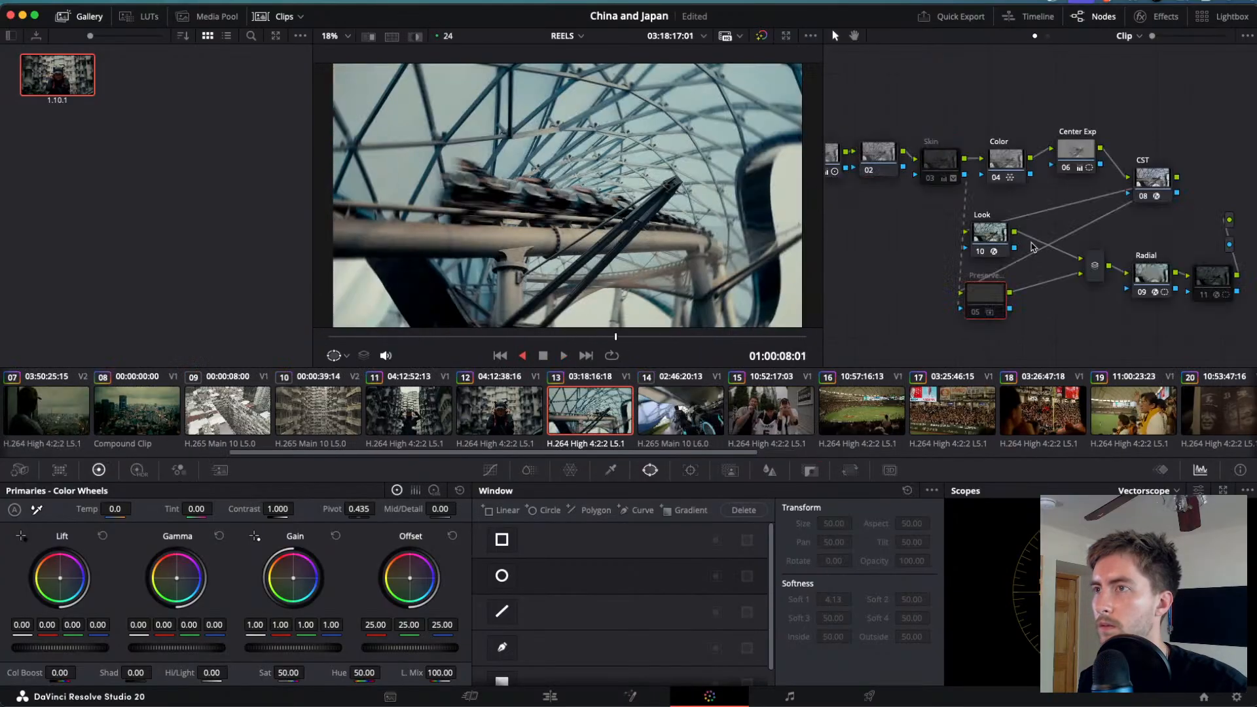
pyautogui.press('l')
pyautogui.press('j')
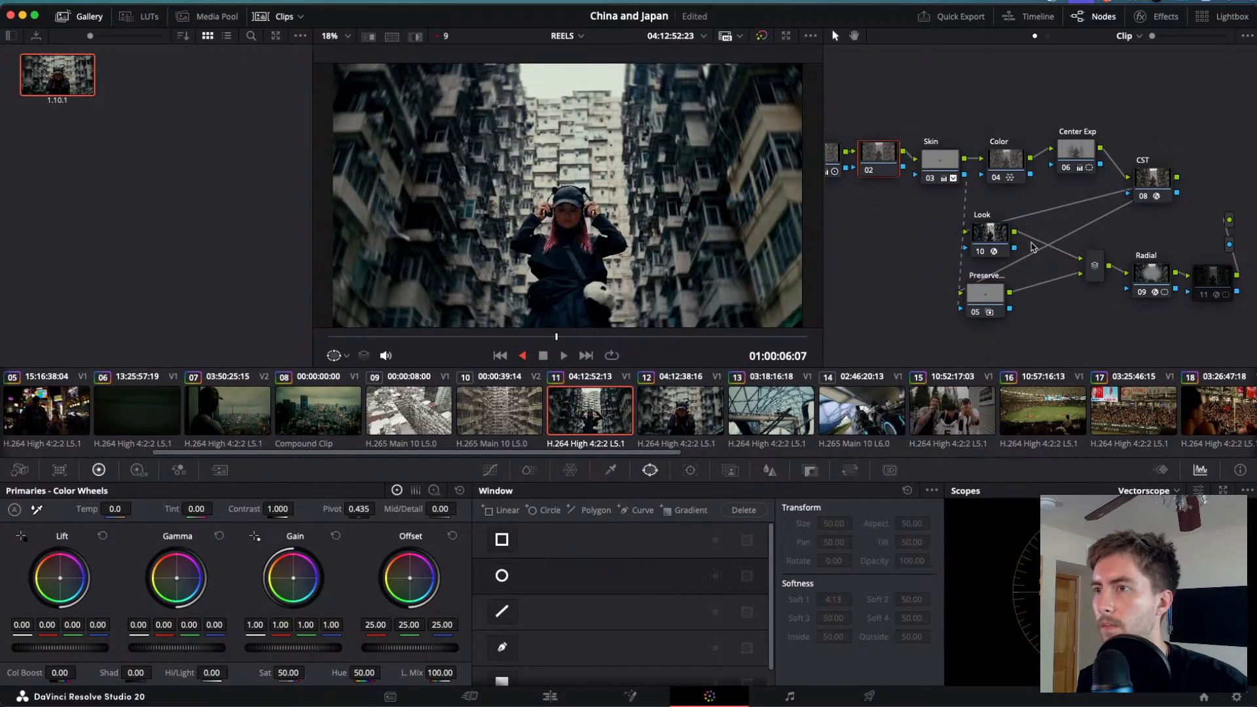
pyautogui.press('Down')
pyautogui.press('Down')
pyautogui.press('Down')
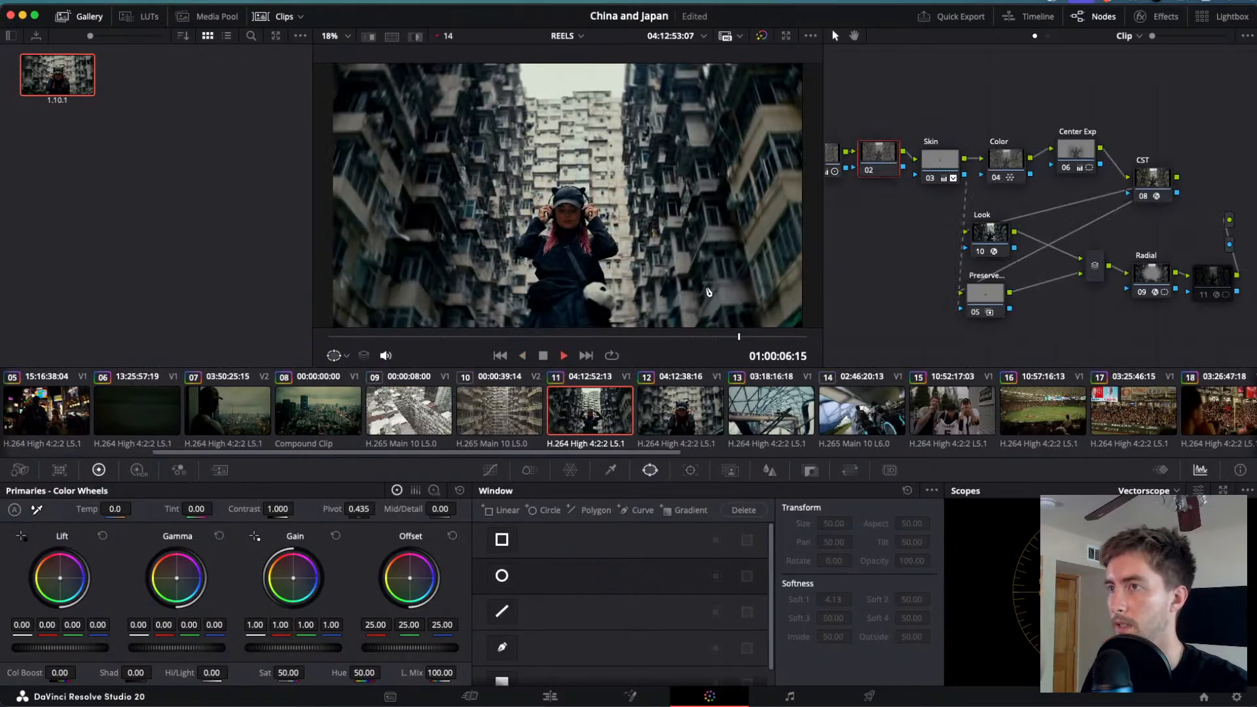
pyautogui.press('Down')
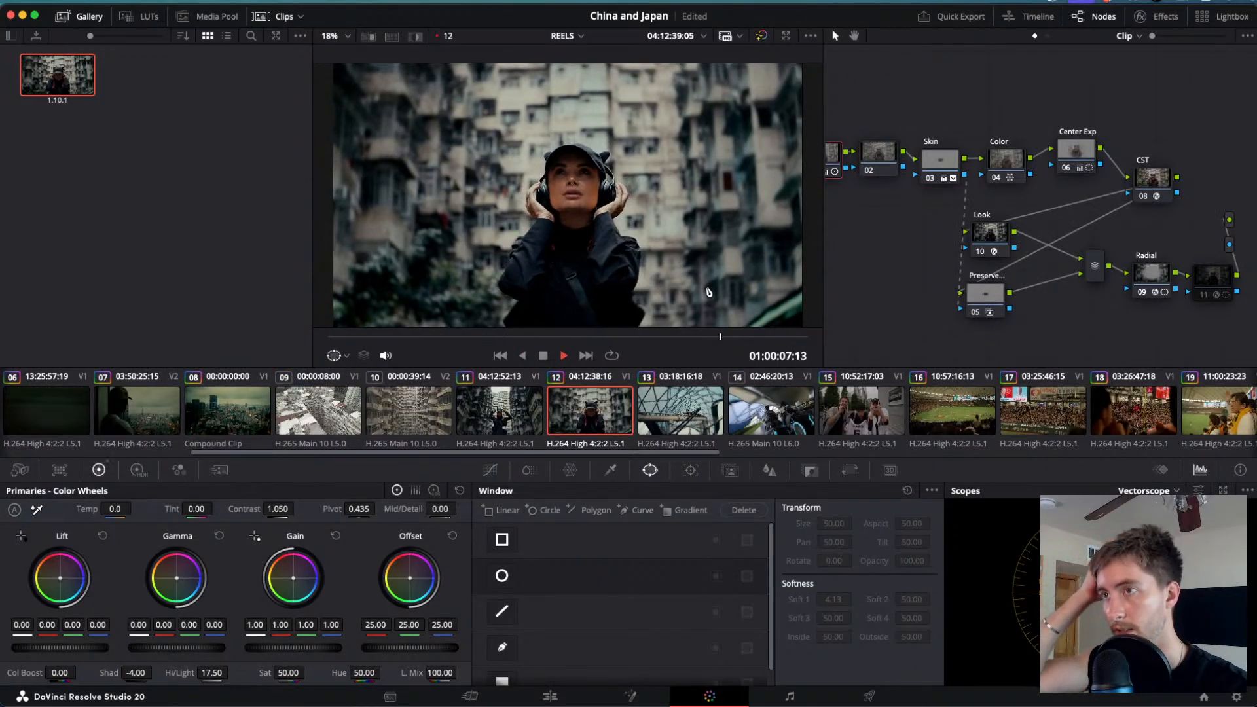
pyautogui.press('Down')
pyautogui.press('Down')
pyautogui.press('Down')
# - Apply the grade of gallery still 1.10.1 to clip 14 and delete its CST node
pyautogui.press('Up')
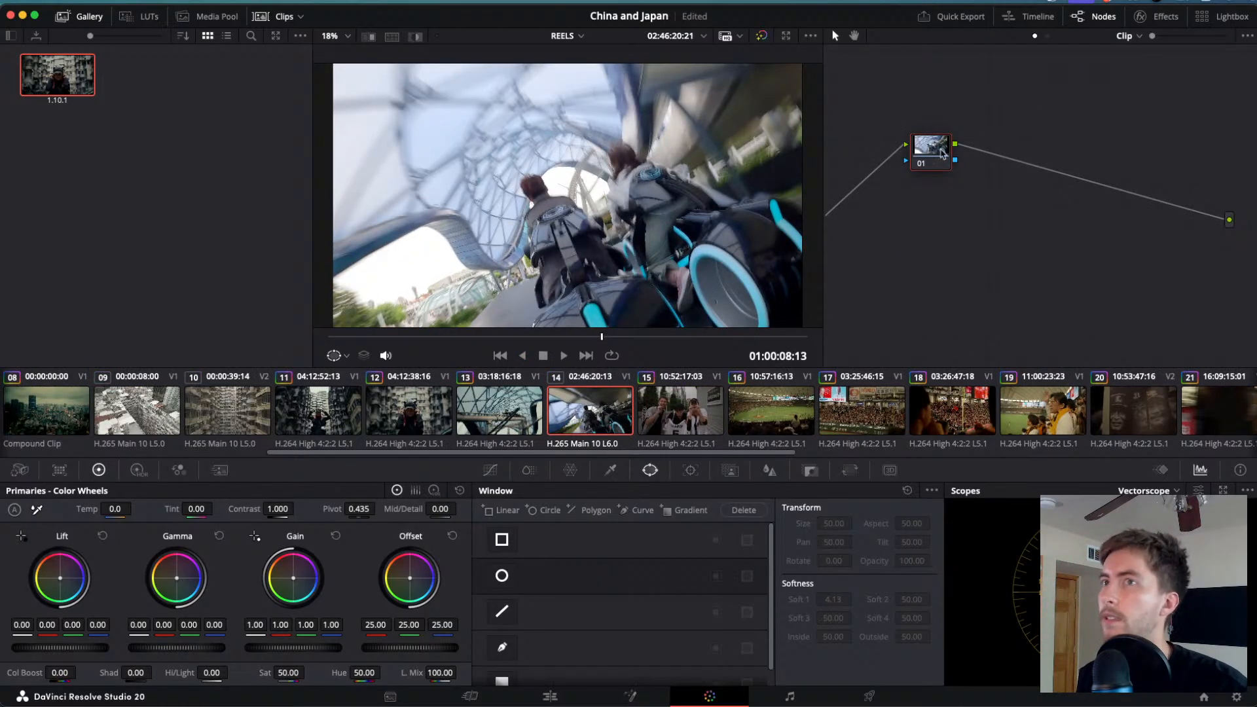
pyautogui.rightClick(41, 86)
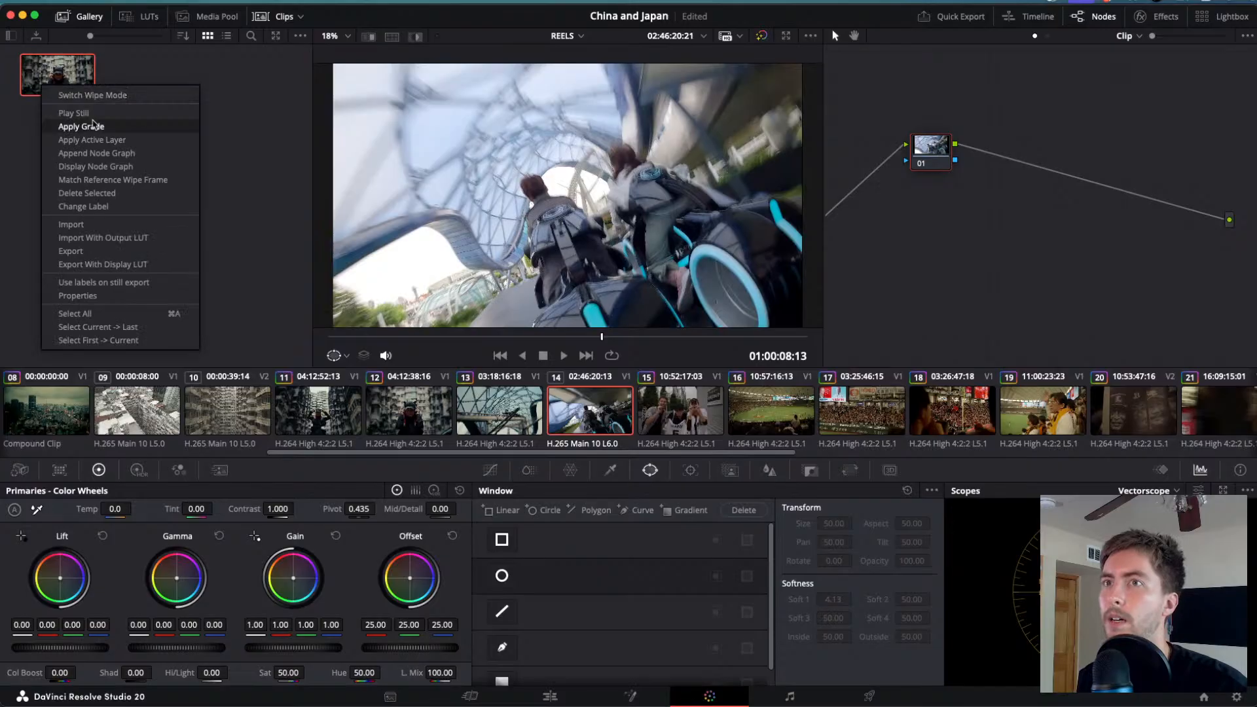
pyautogui.click(92, 126)
pyautogui.click(1157, 183)
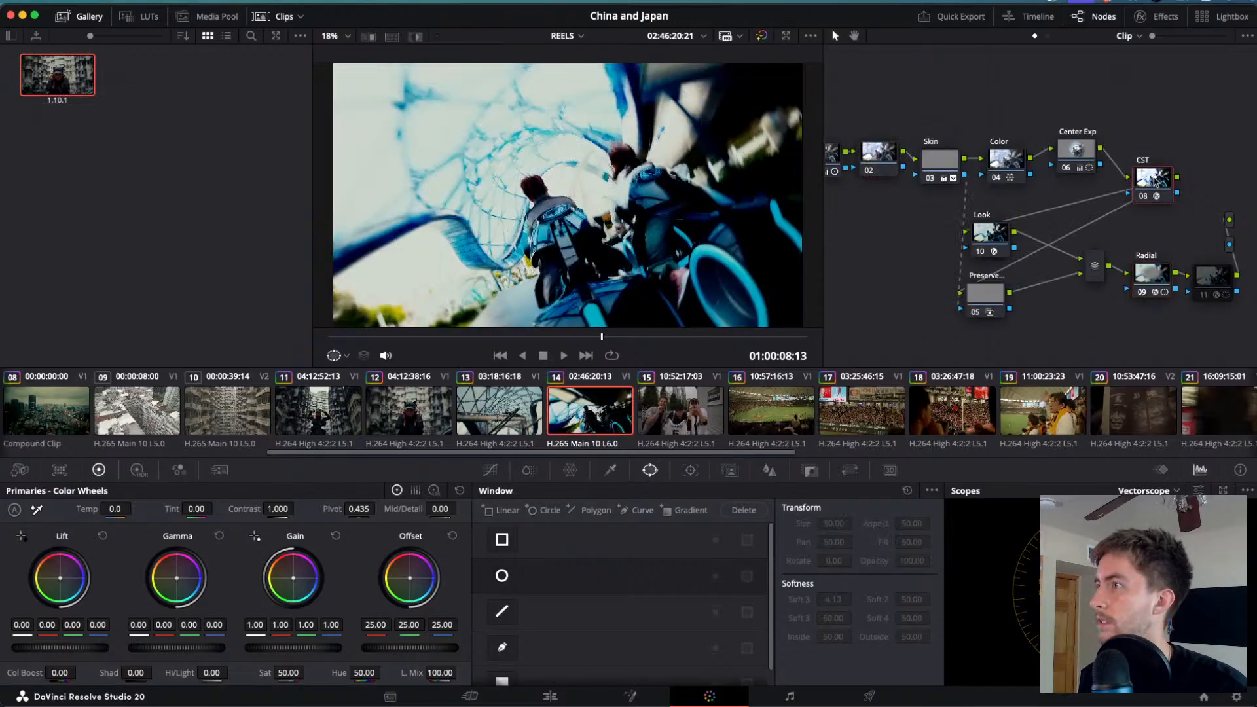
pyautogui.press('Delete')
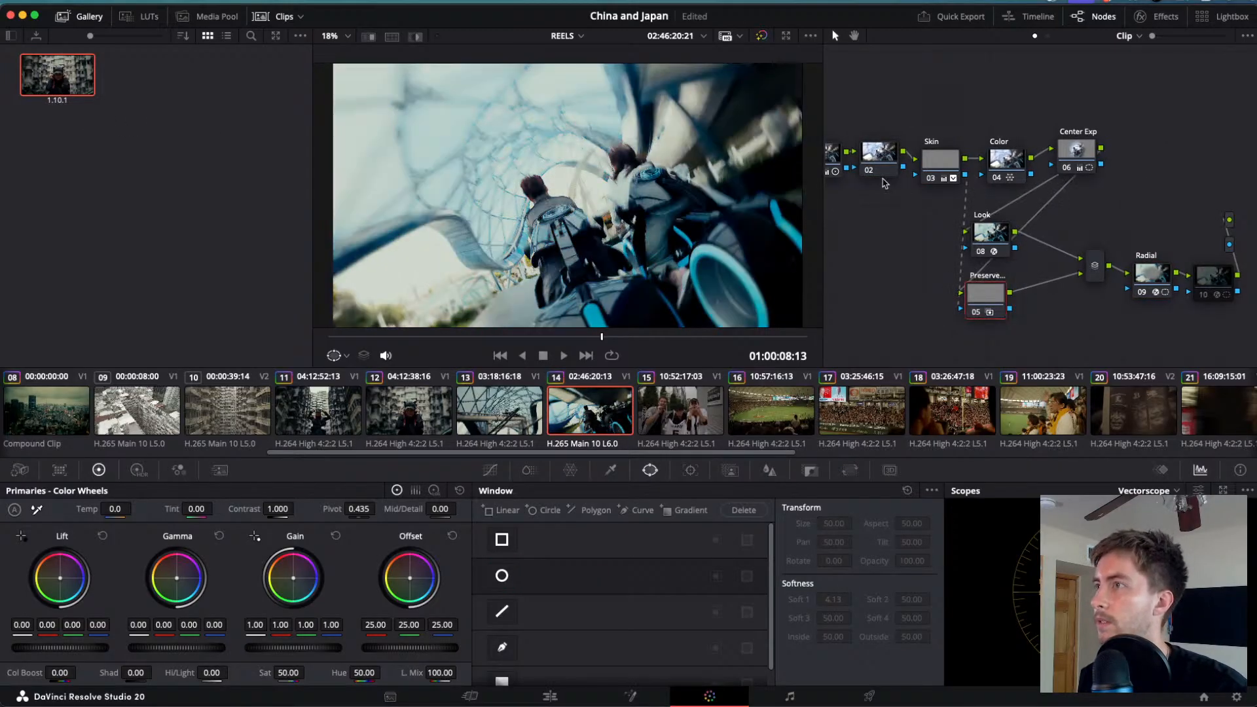
# - Move clip 14's Basic node below node 02, lower its Shad value to -39.00, and replay the neighbouring clips
pyautogui.hscroll(-3, 892, 184)
pyautogui.moveTo(878, 167); pyautogui.dragTo(918, 280)
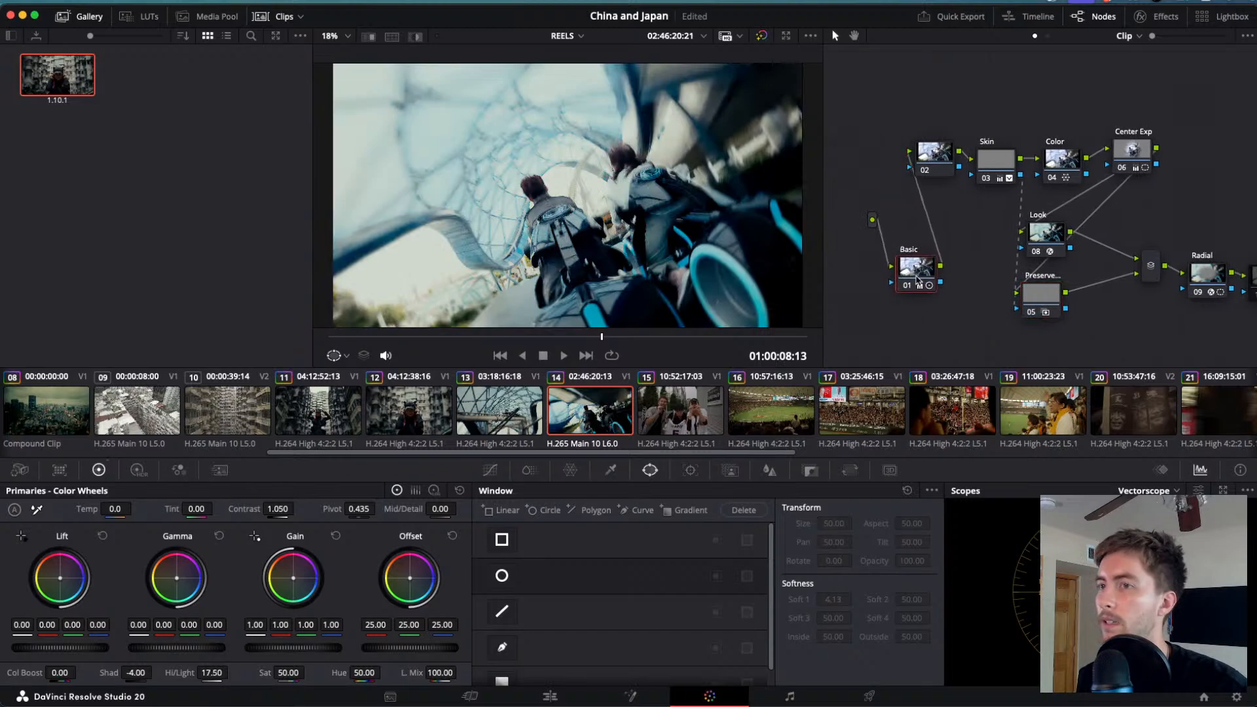
pyautogui.moveTo(140, 673); pyautogui.dragTo(156, 672)
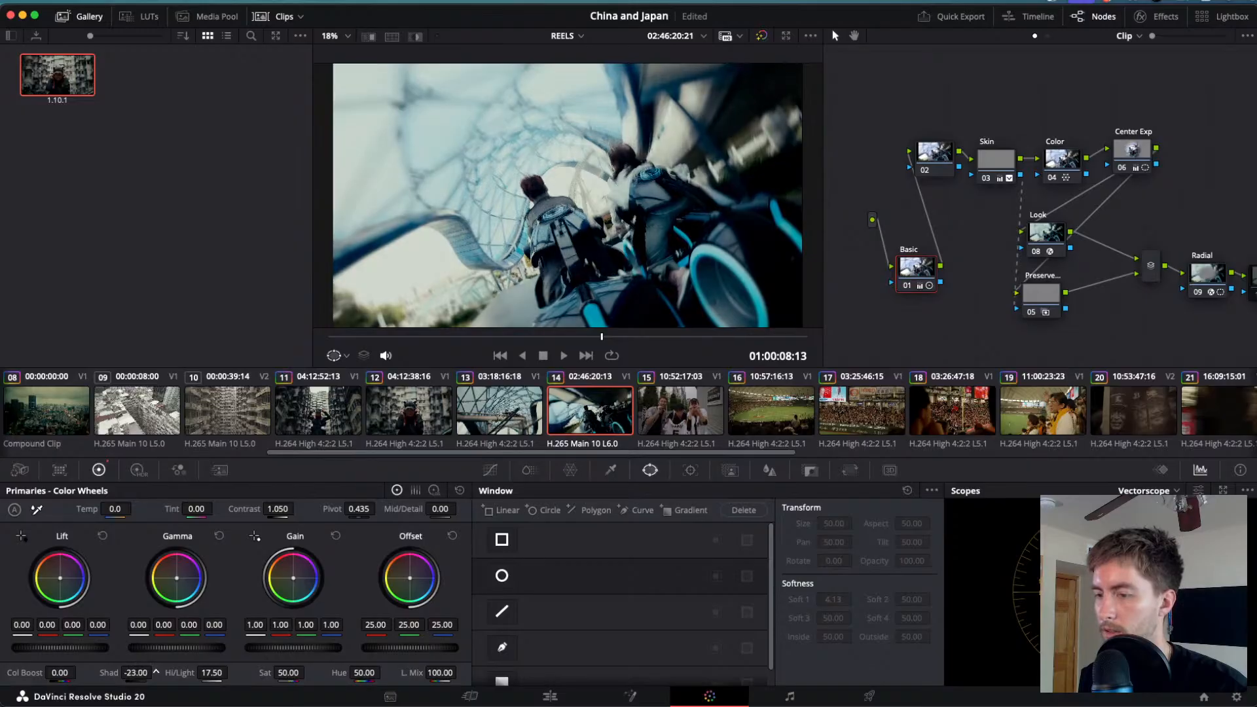
pyautogui.press('l')
pyautogui.press('j')
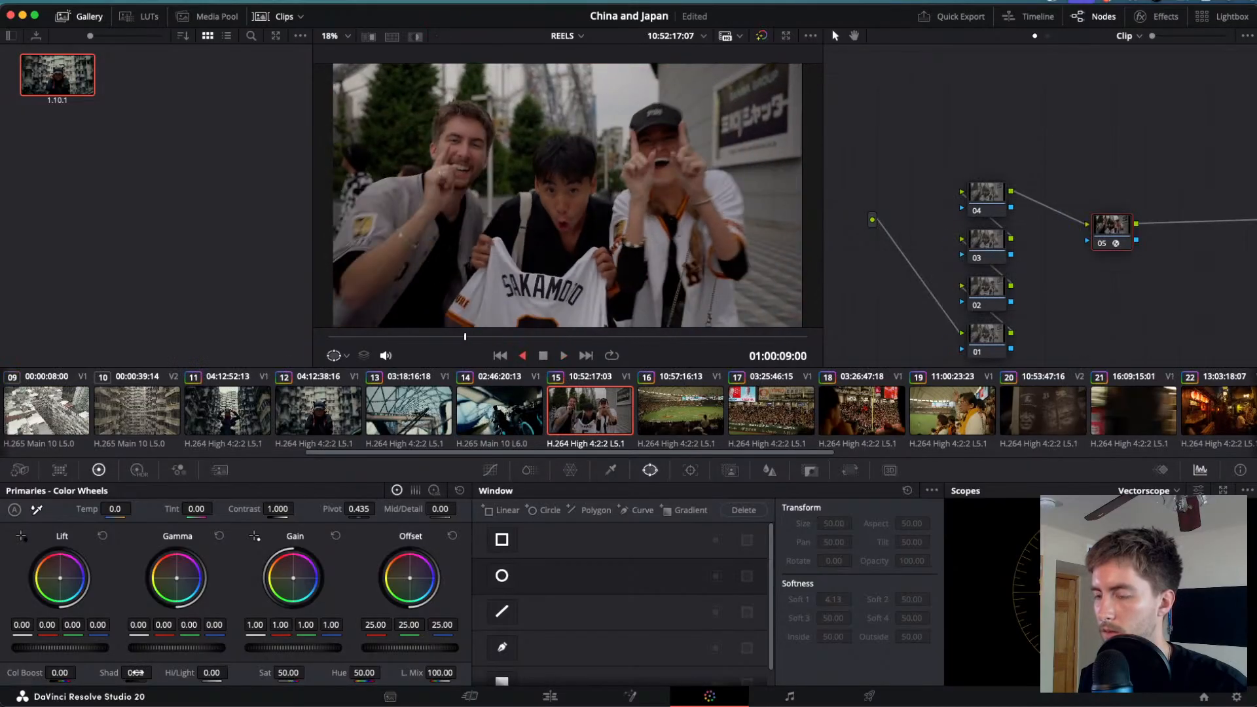
pyautogui.press('l')
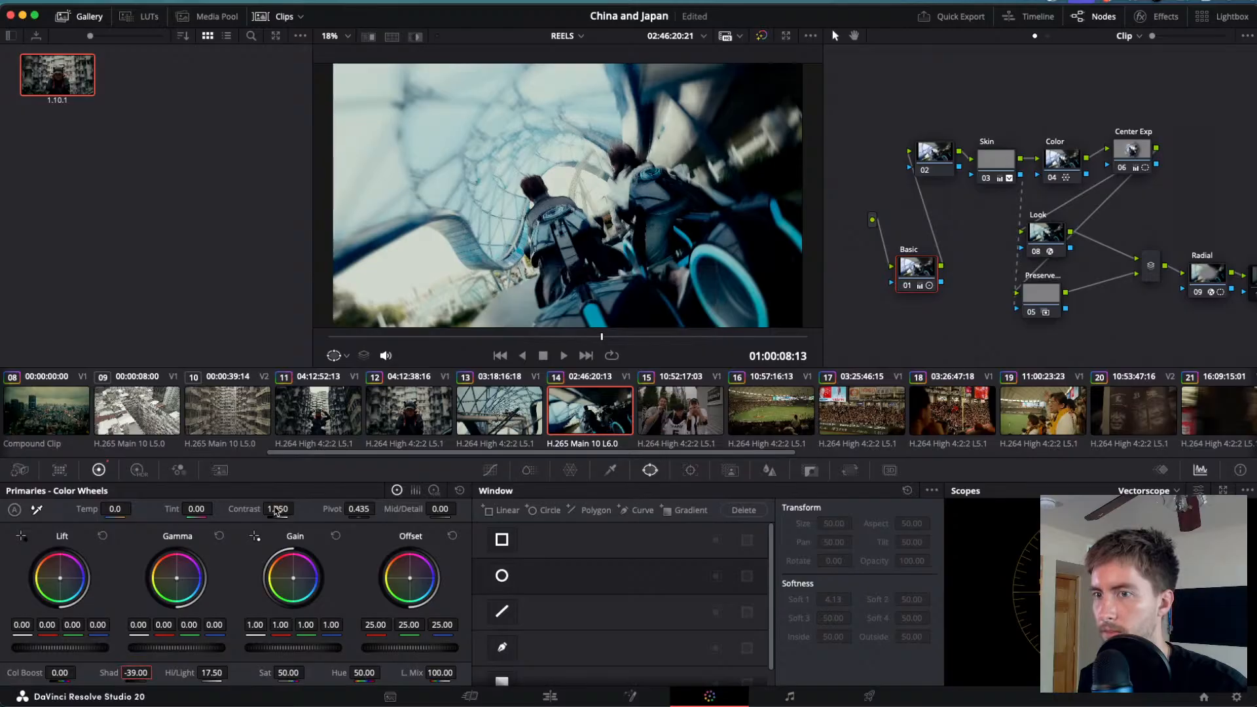
# - Set the Contrast of clip 14's Basic node to 1.022 and adjust its Hi/Light value
pyautogui.moveTo(275, 511)
pyautogui.mouseDown()
pyautogui.moveTo(287, 513)
pyautogui.moveTo(271, 514)
pyautogui.mouseUp()
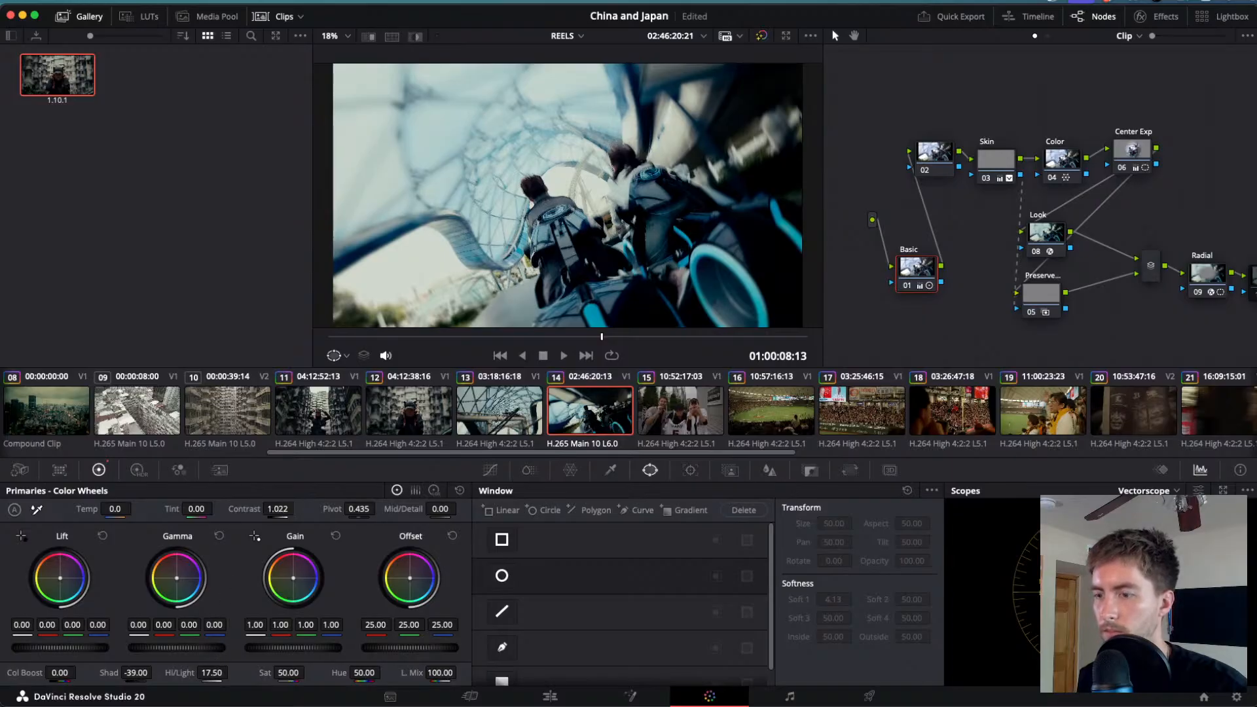
pyautogui.moveTo(211, 672)
pyautogui.mouseDown()
pyautogui.moveTo(183, 672)
pyautogui.moveTo(218, 670)
pyautogui.mouseUp()
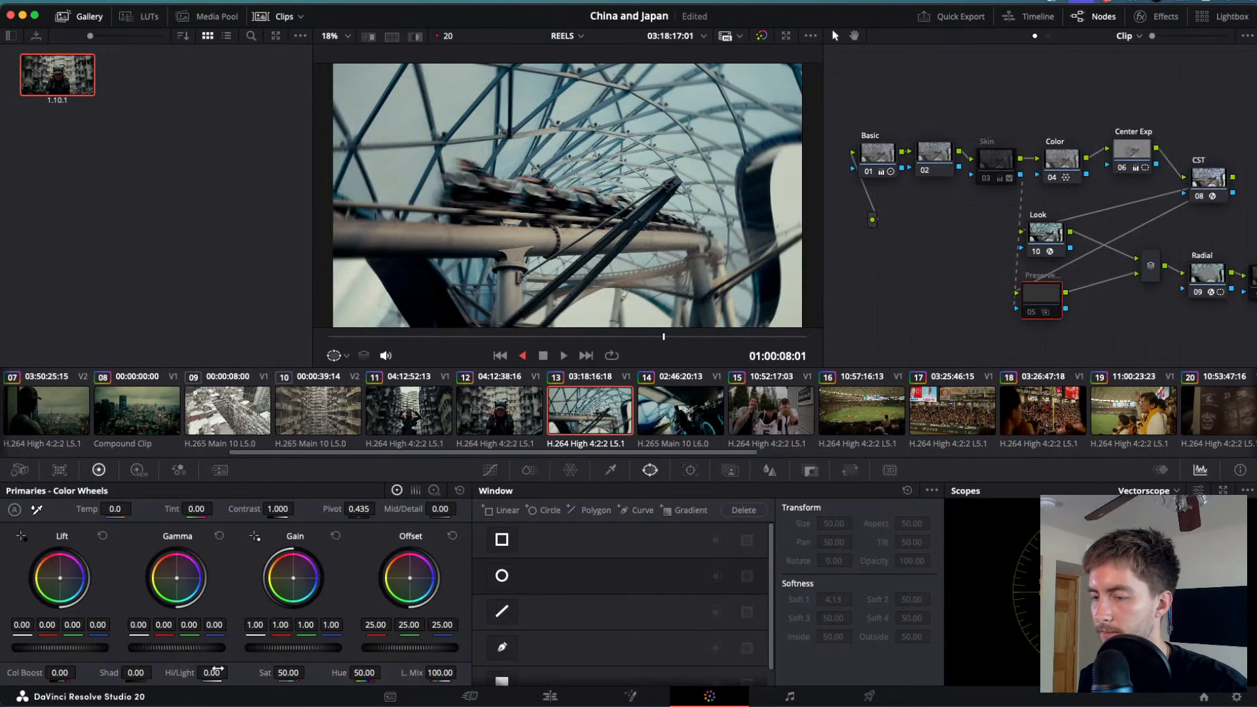
# - Compare clips 13 and 14 in playback and set the Temp of clip 14's Basic node to 340.0
pyautogui.press('l')
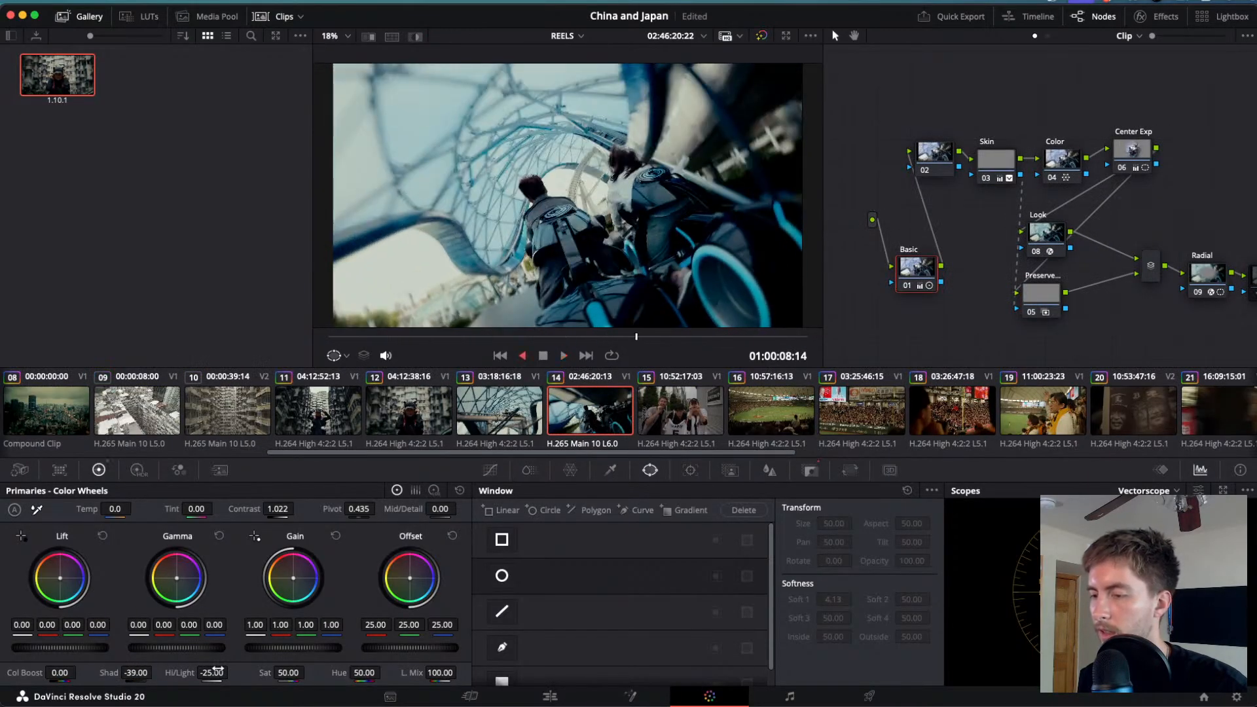
pyautogui.press('j')
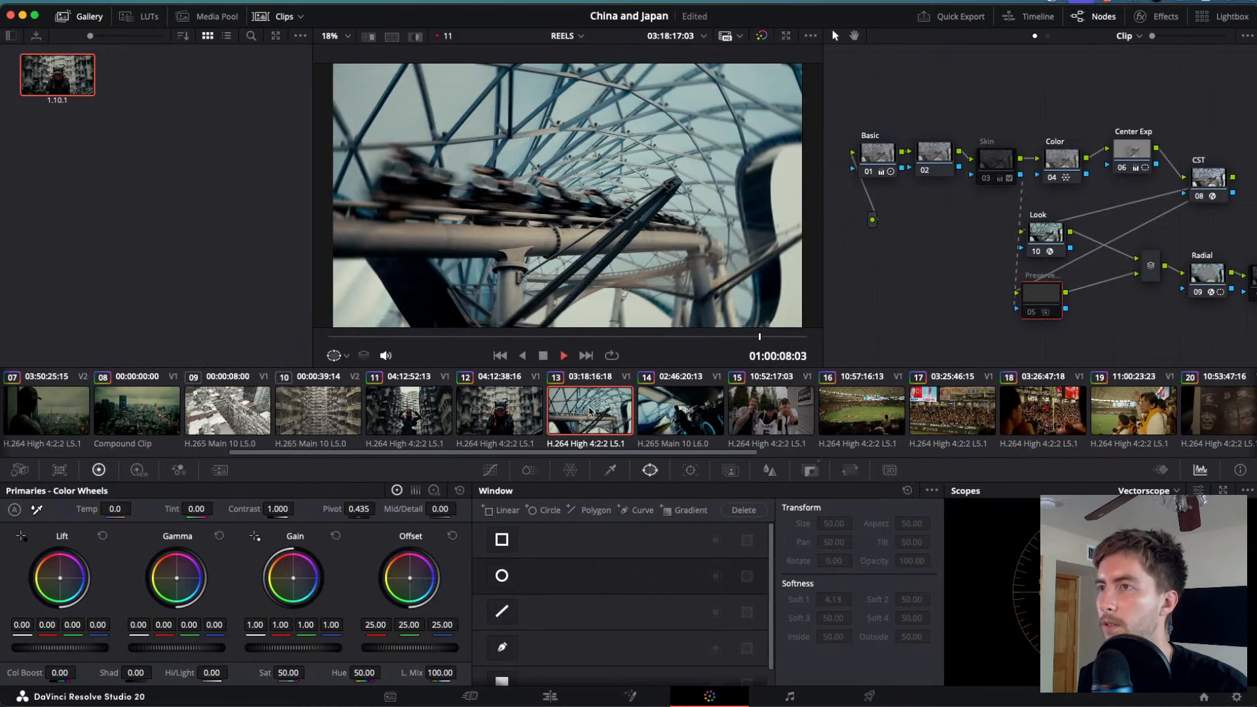
pyautogui.press('Down')
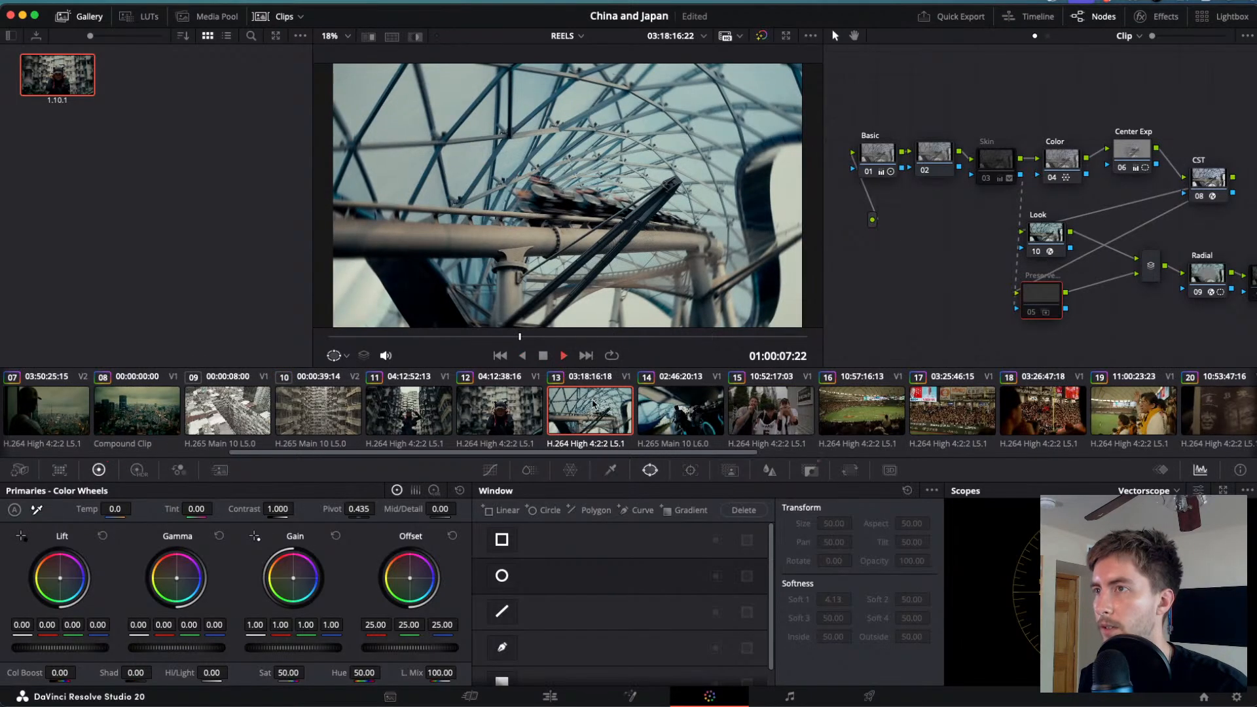
pyautogui.press('l')
pyautogui.press('j')
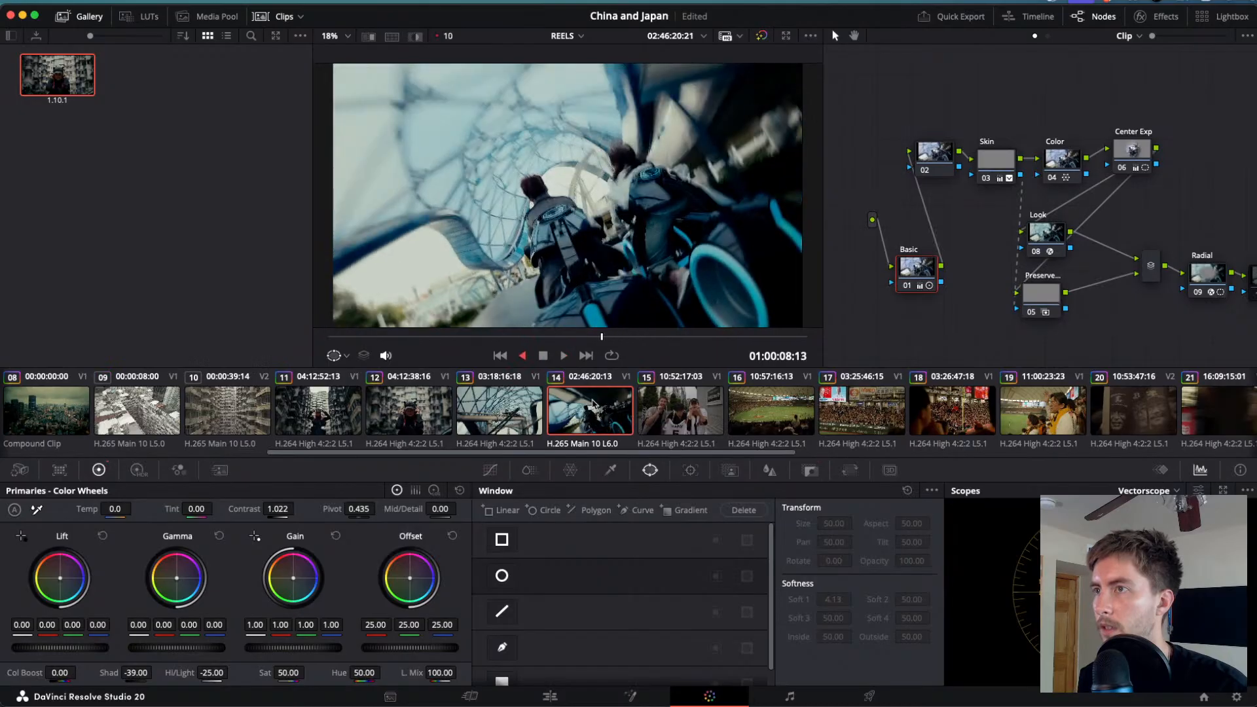
pyautogui.press('k')
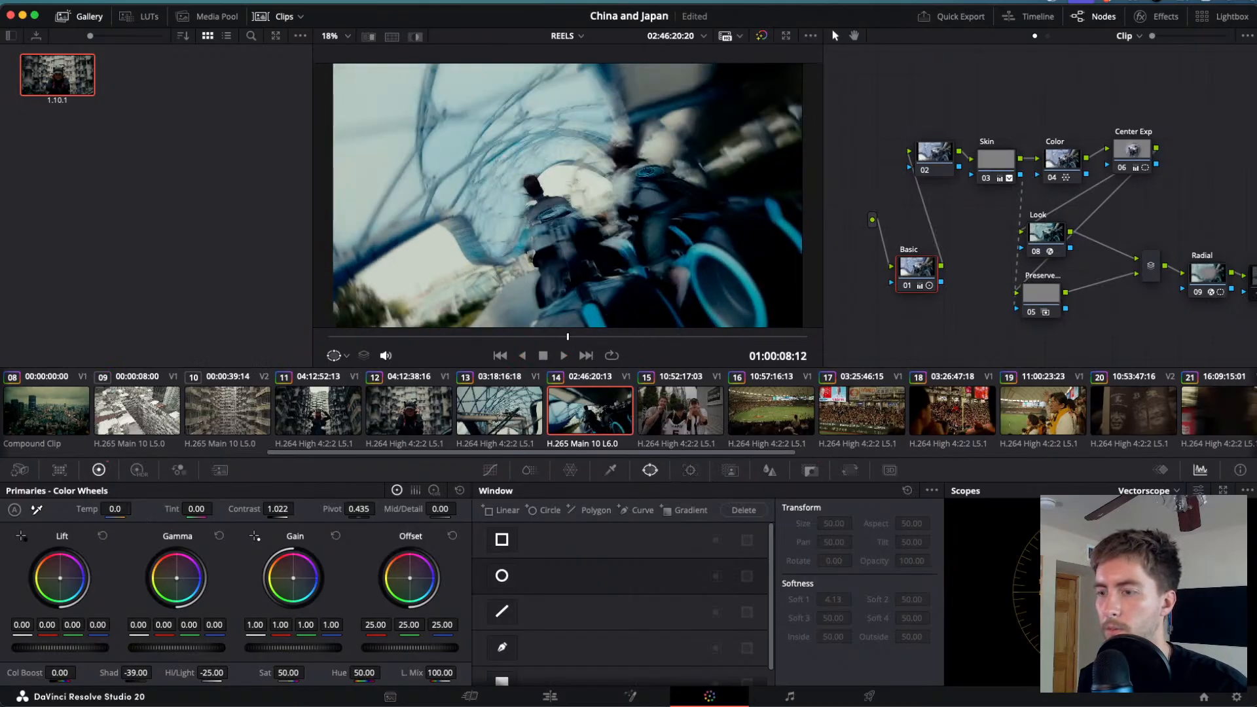
pyautogui.moveTo(114, 509); pyautogui.dragTo(136, 509)
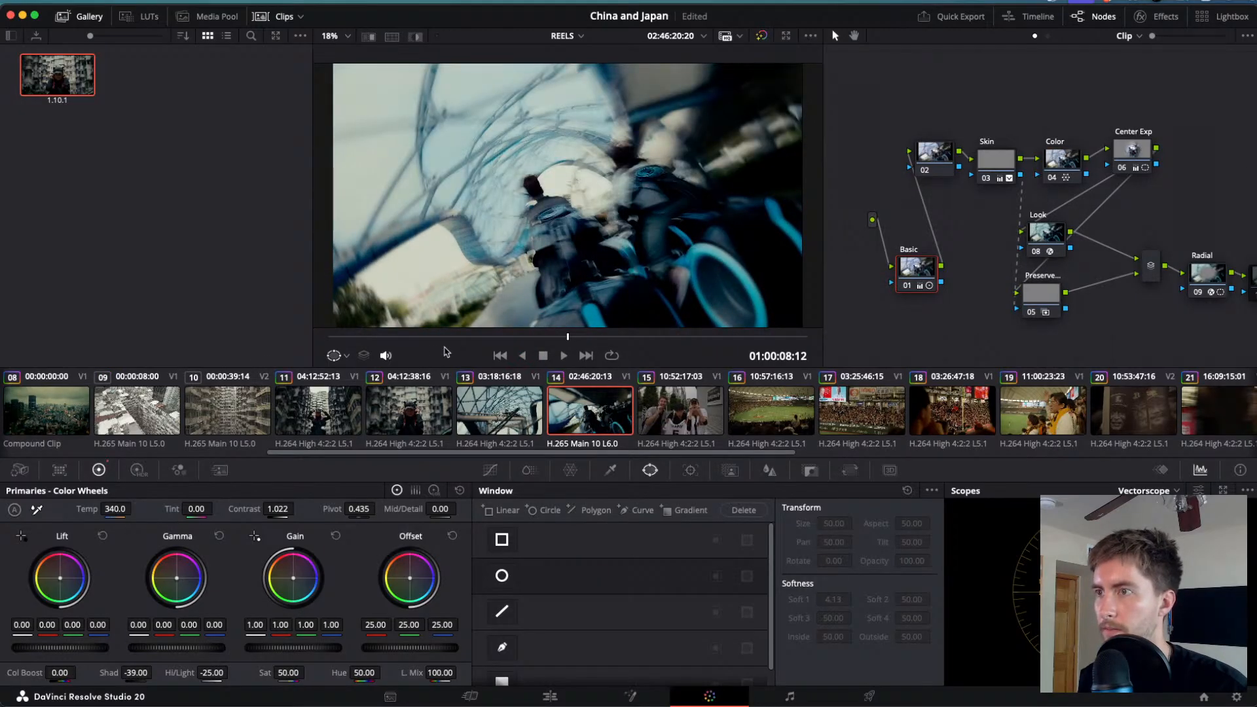
# - Replay clips 13 to 16 to review clip 14's warmer temperature against its neighbours
pyautogui.press('Up')
pyautogui.press('space')
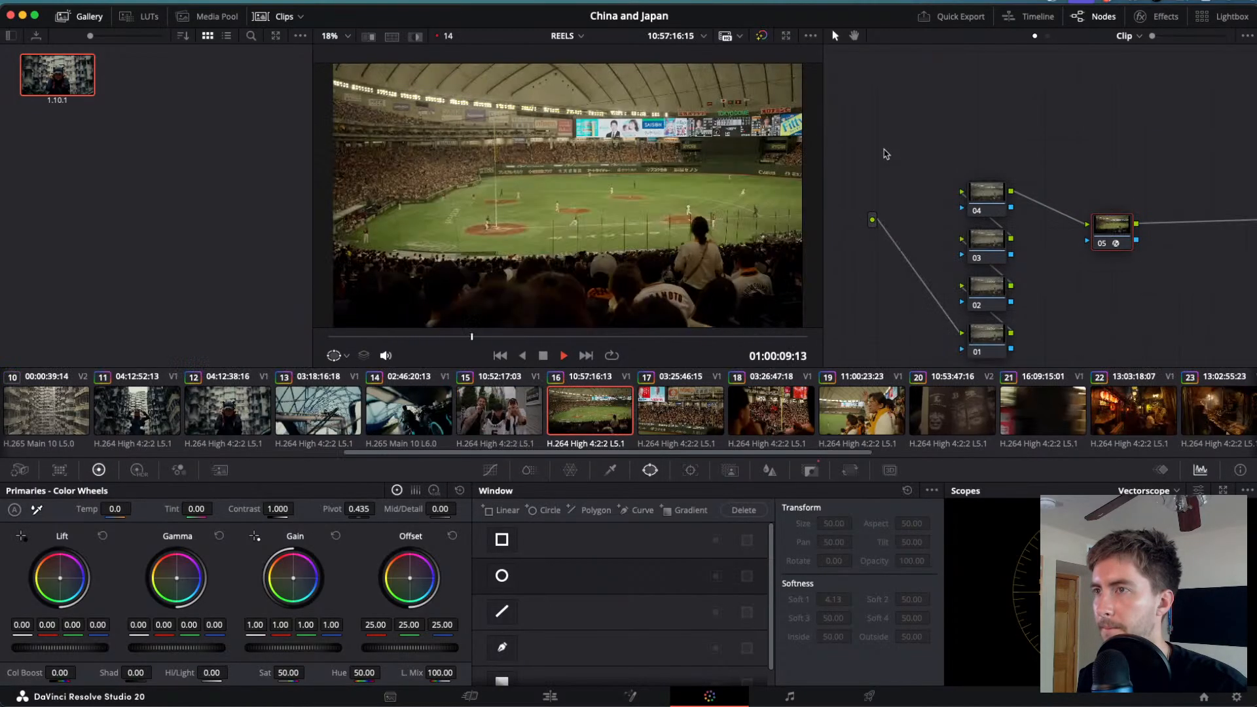
pyautogui.press('j')
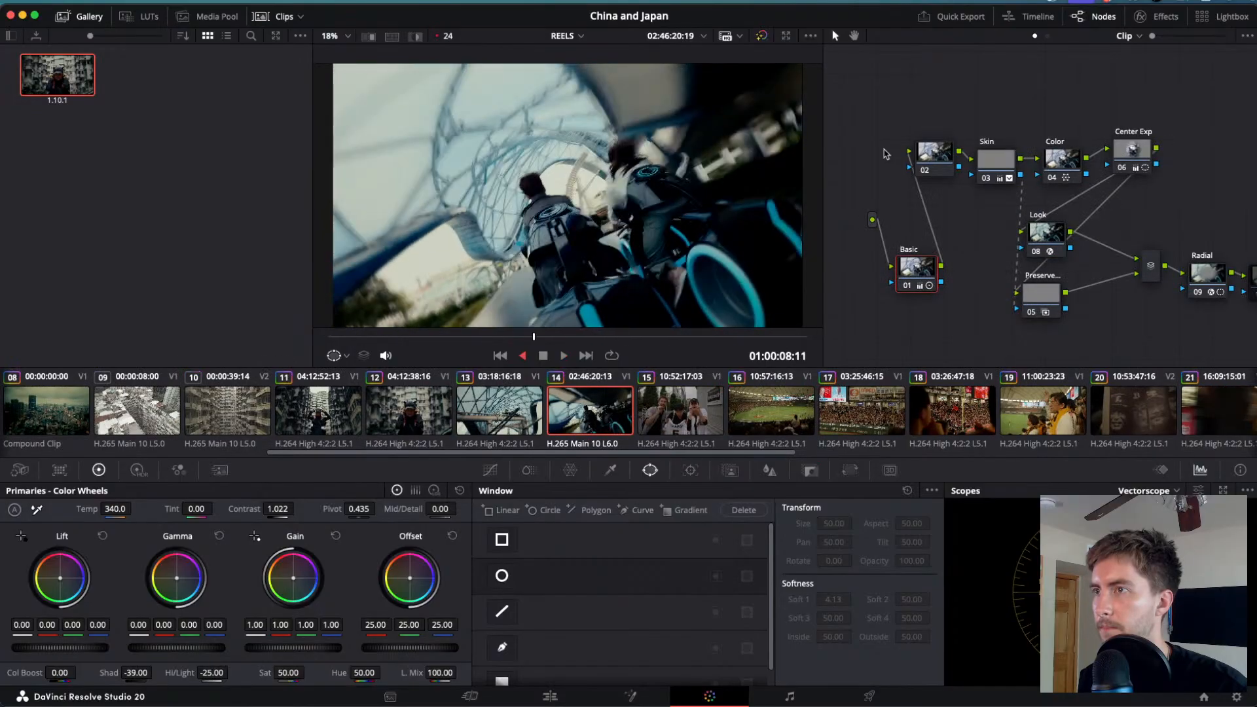
pyautogui.press('l')
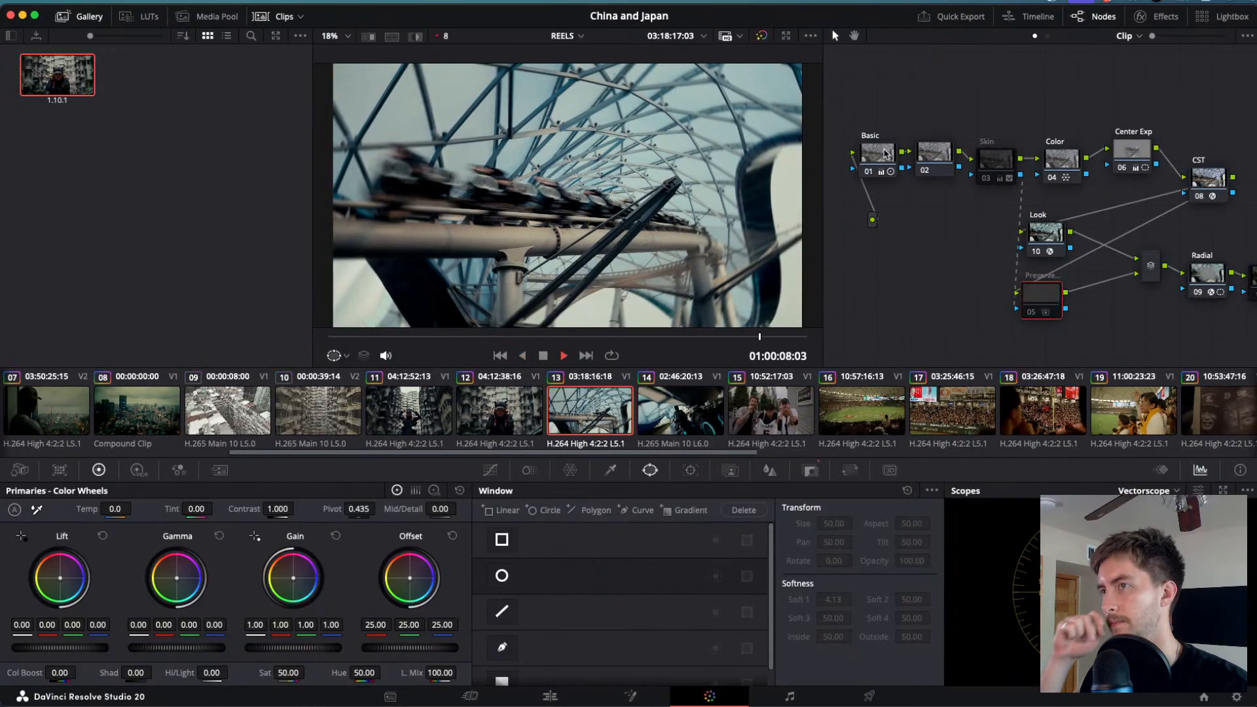
pyautogui.press('j')
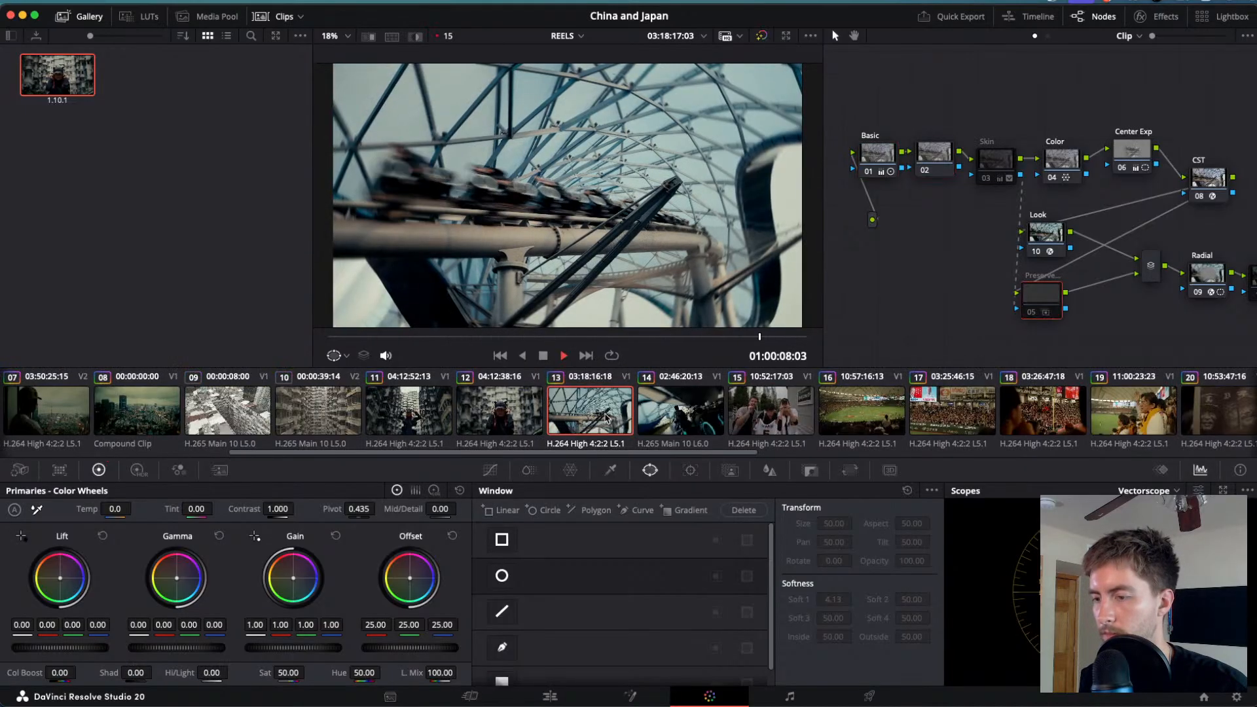
pyautogui.press('j')
pyautogui.press('Up')
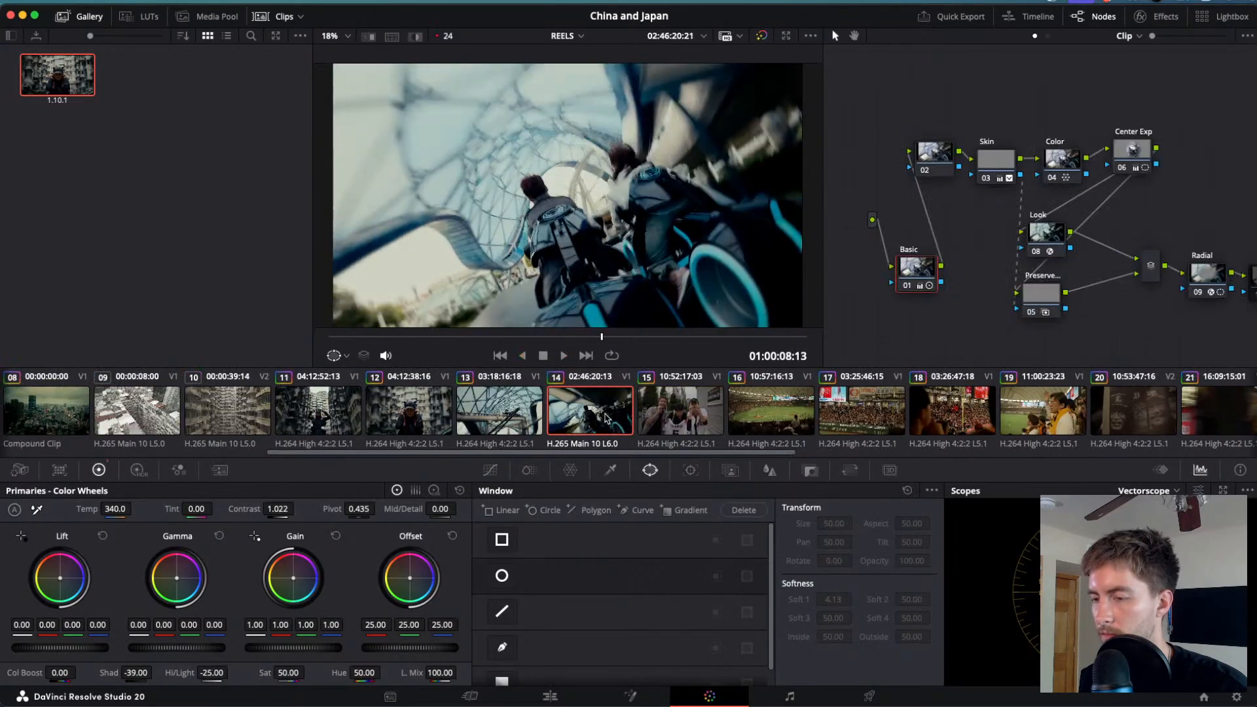
# - Compare clip 14 with and without its Center Exp node, and leave that node disabled
pyautogui.hscroll(3, 1087, 205)
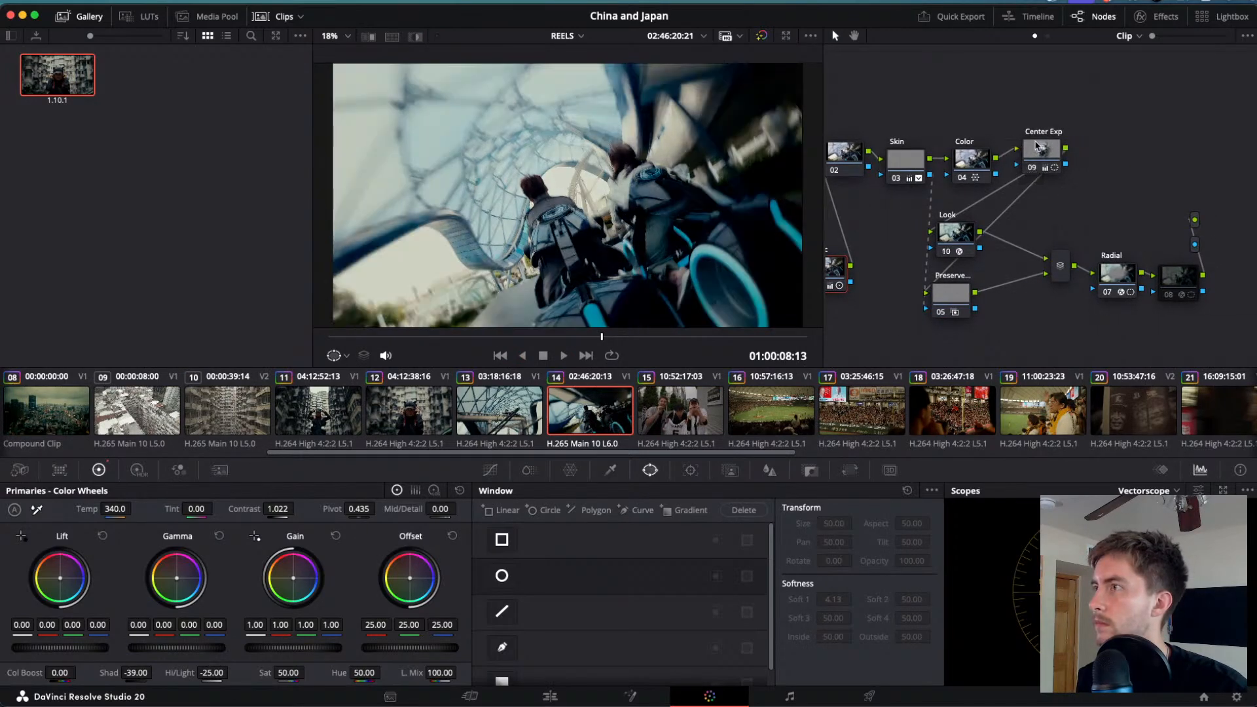
pyautogui.click(1037, 146)
pyautogui.hotkey('ctrl', 'd')
pyautogui.hotkey('ctrl', 'd')
pyautogui.hotkey('ctrl', 'd')
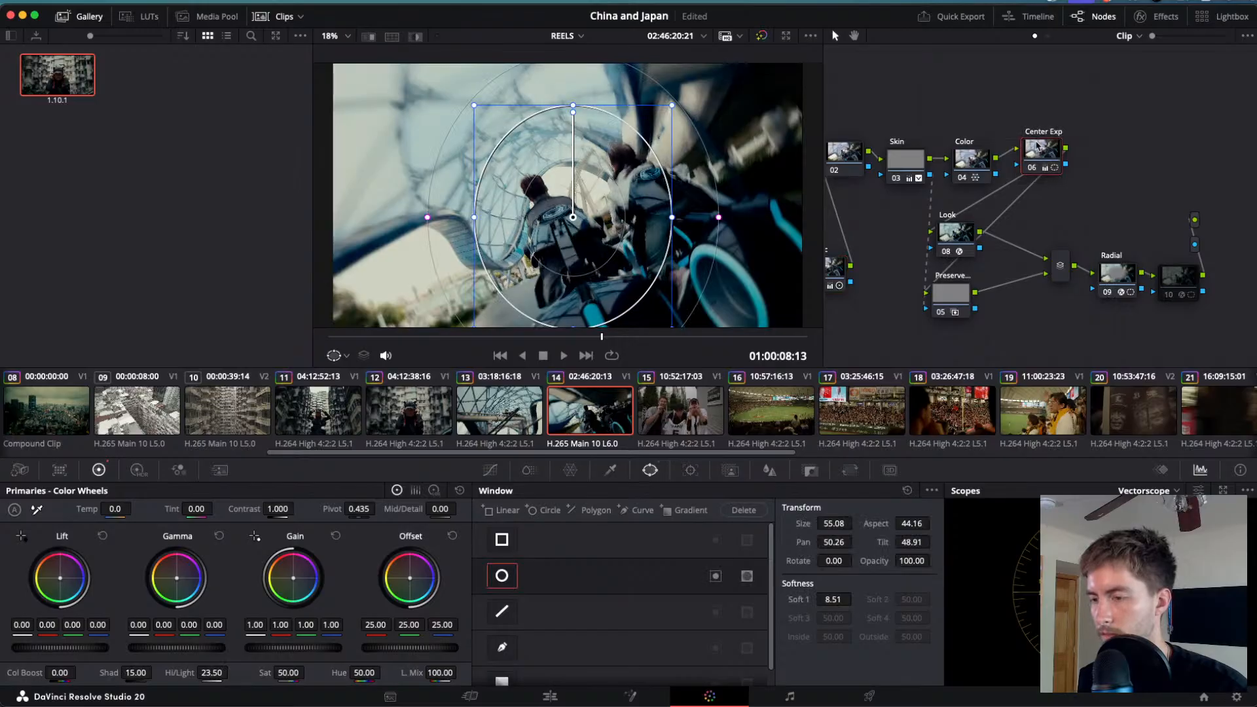
# - Replay the sequence from clip 8 through clip 15 to review the grades in context, and park the playhead on clip 14
pyautogui.press('l')
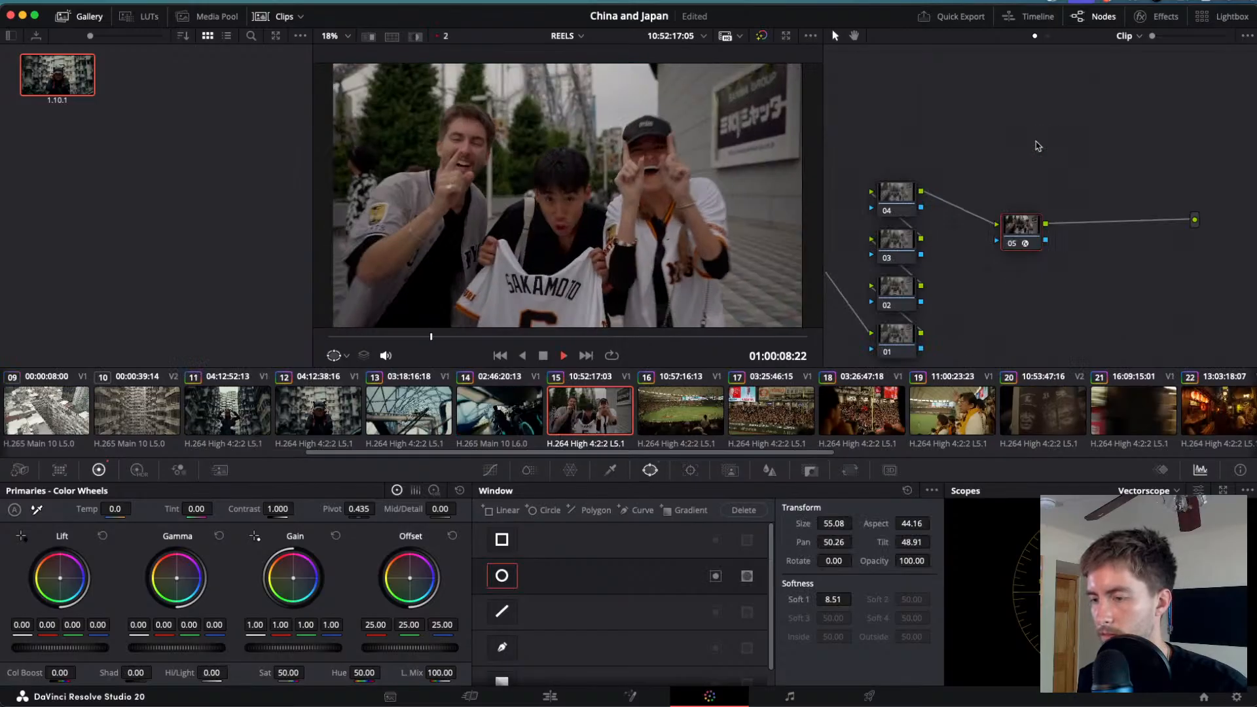
pyautogui.press('j')
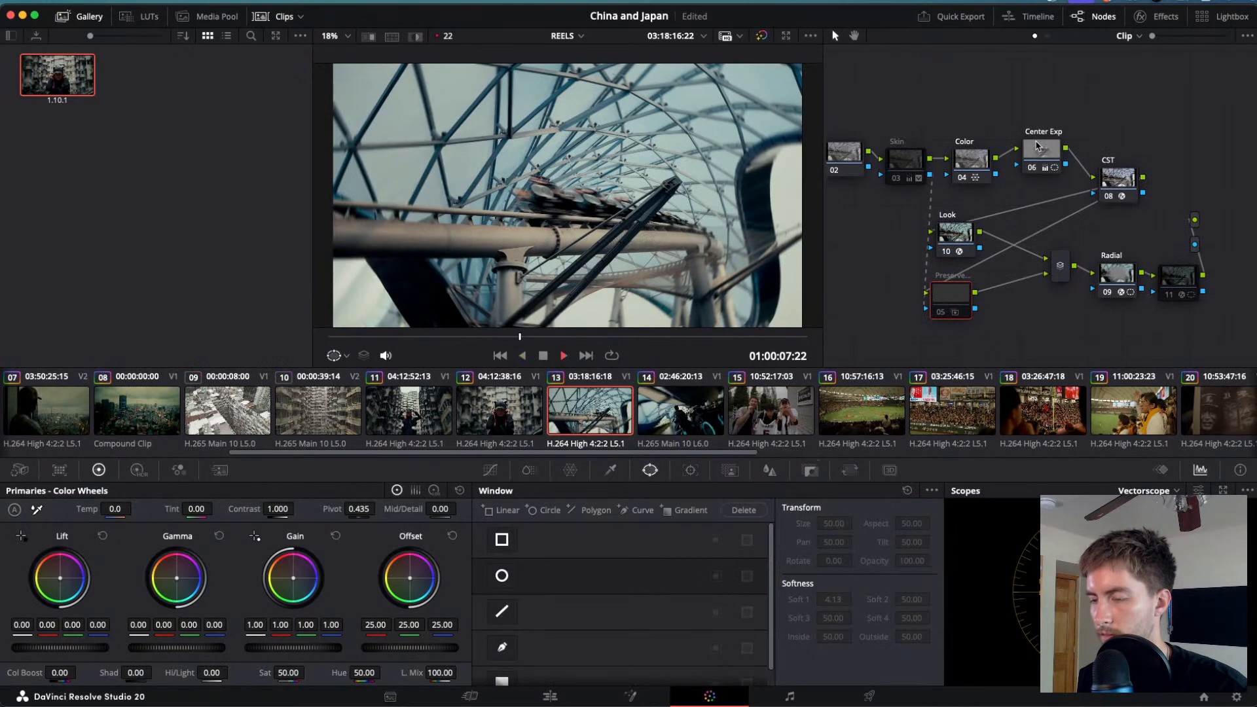
pyautogui.press('l')
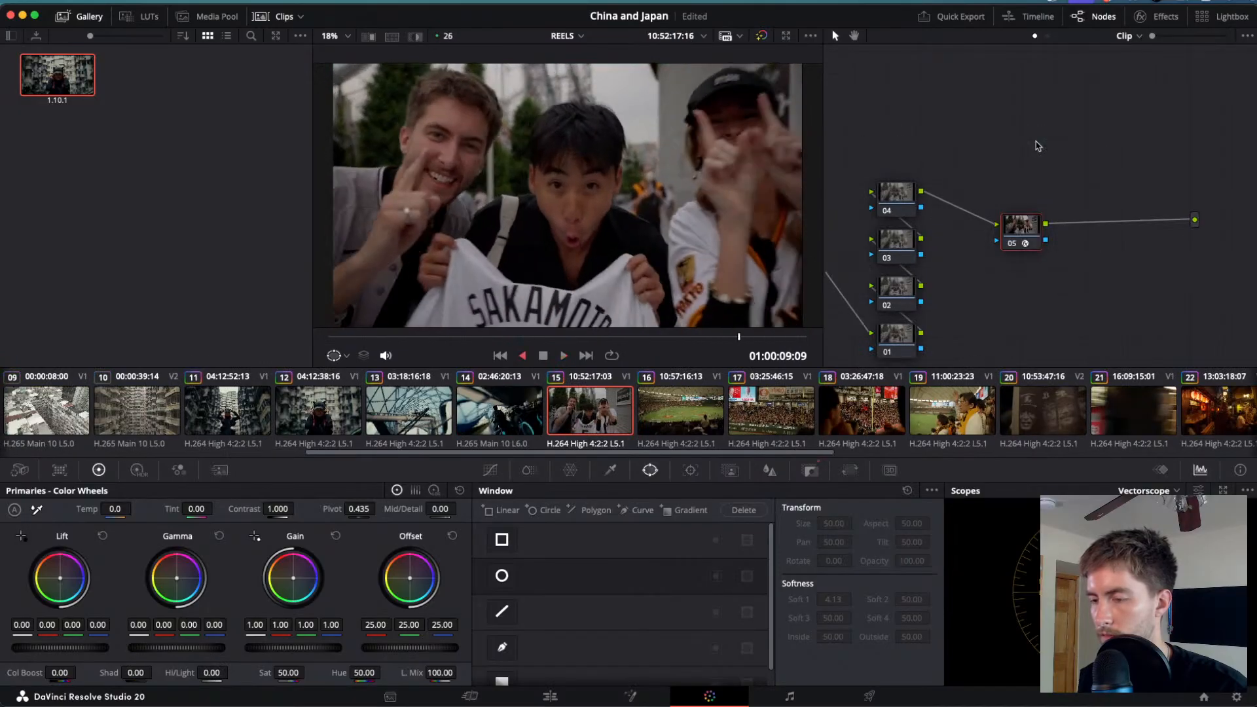
pyautogui.press('j')
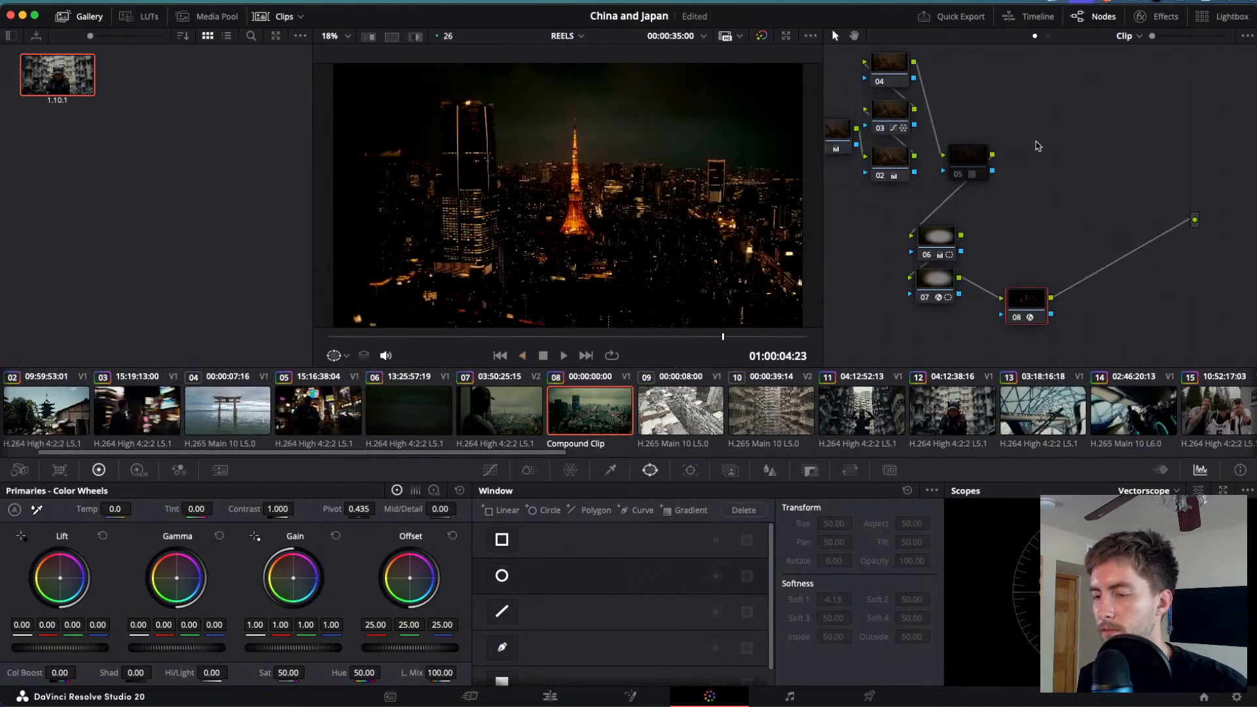
pyautogui.press('l')
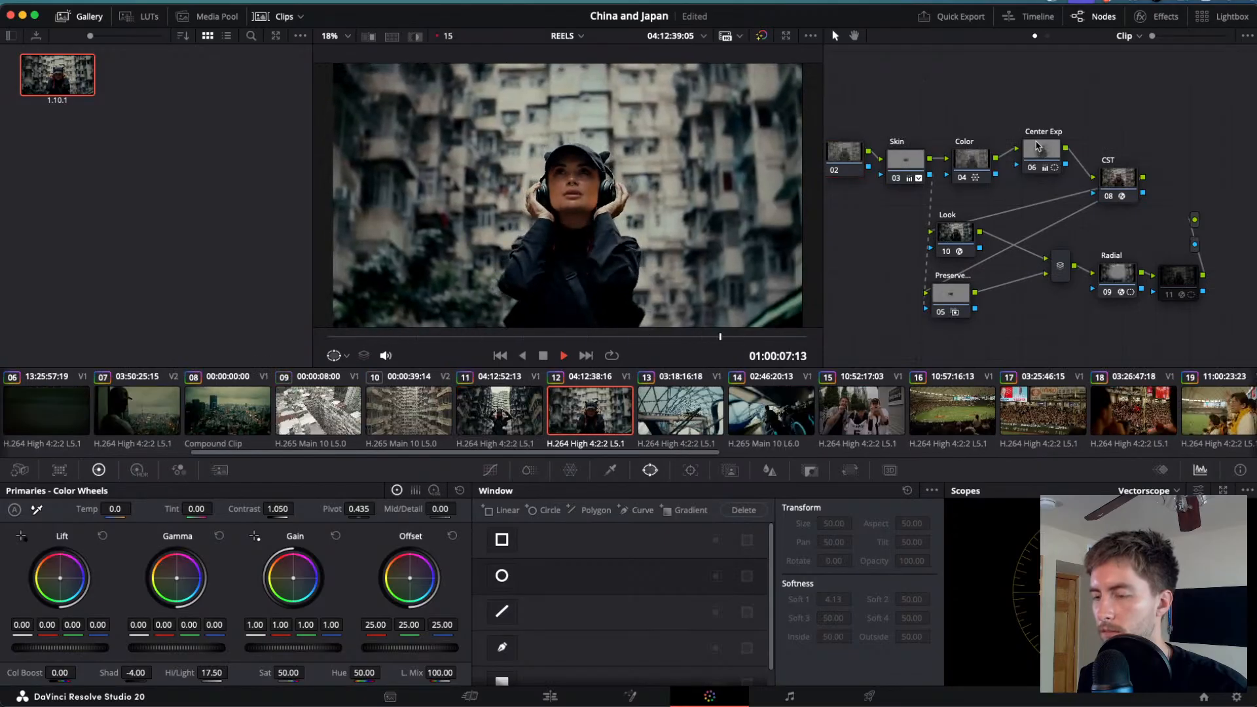
pyautogui.press('k')
pyautogui.press('l')
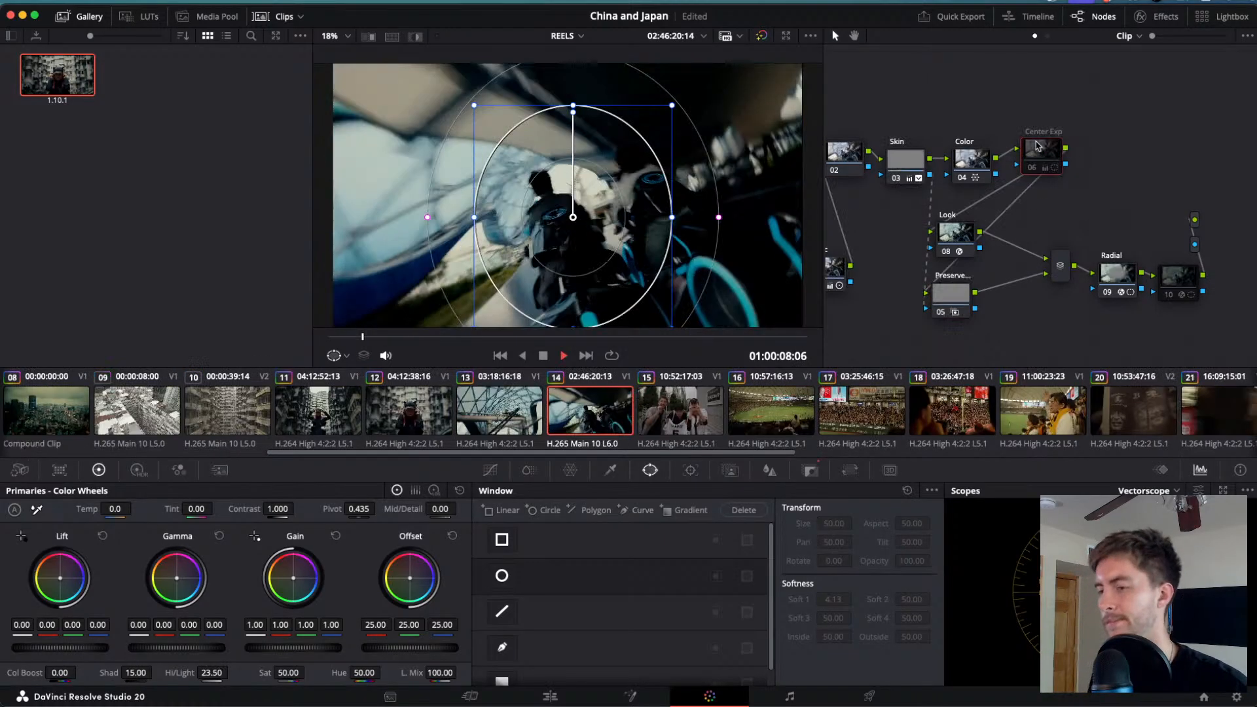
pyautogui.press('j')
pyautogui.press('k')
pyautogui.press('Right')
pyautogui.press('Right')
pyautogui.press('Right')
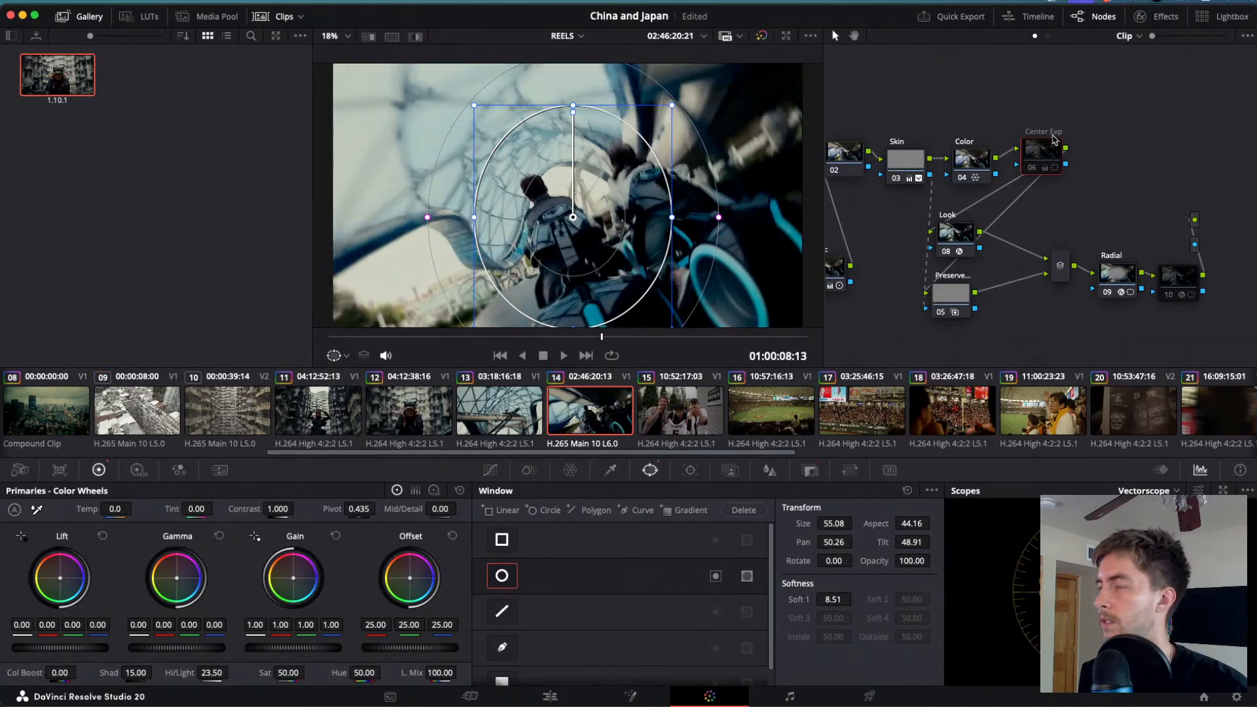
# - Set the Dehancer Expand Black Point to 7.13 and White Point to 107.4 on clip 14's Look node, and compare with the node disabled
pyautogui.click(956, 233)
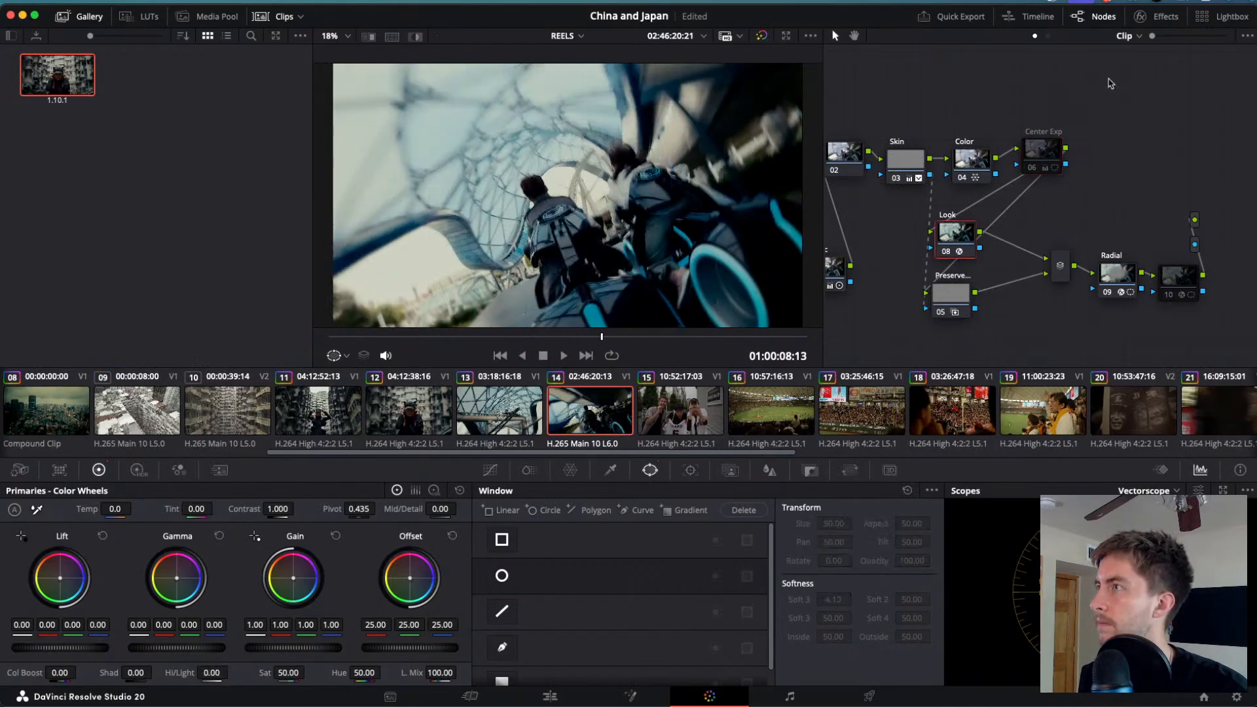
pyautogui.click(1156, 17)
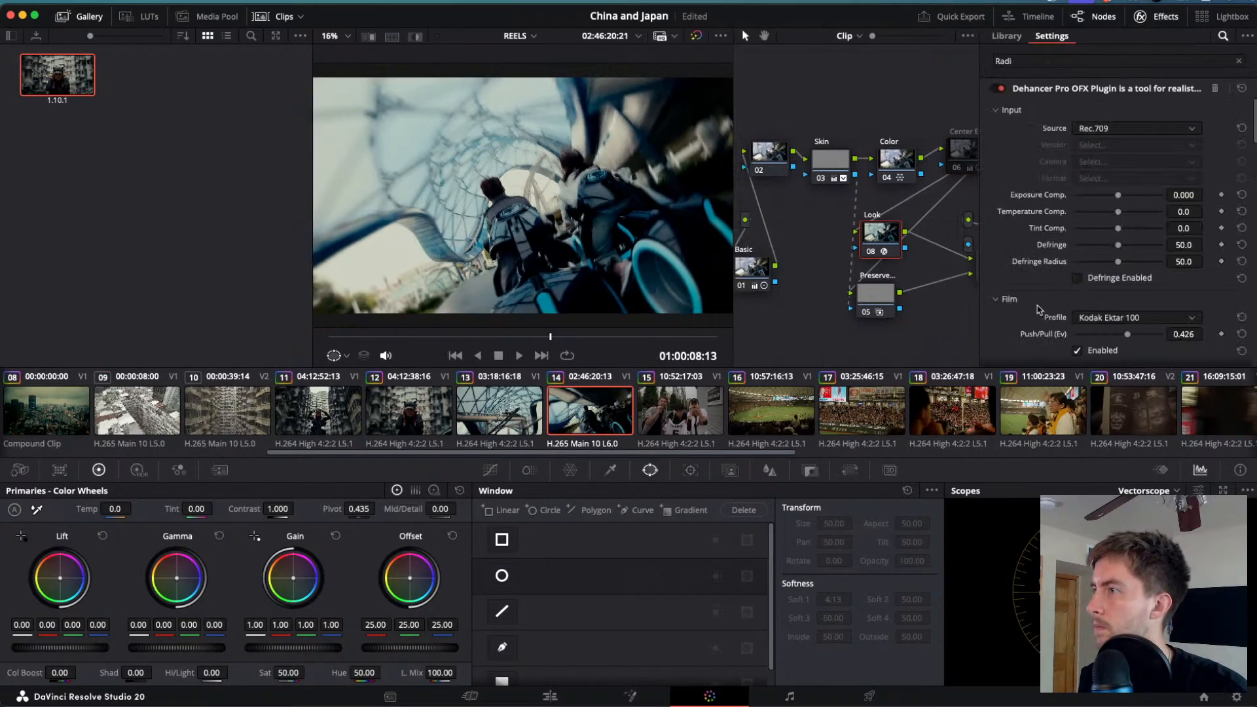
pyautogui.scroll(-5, 1039, 309)
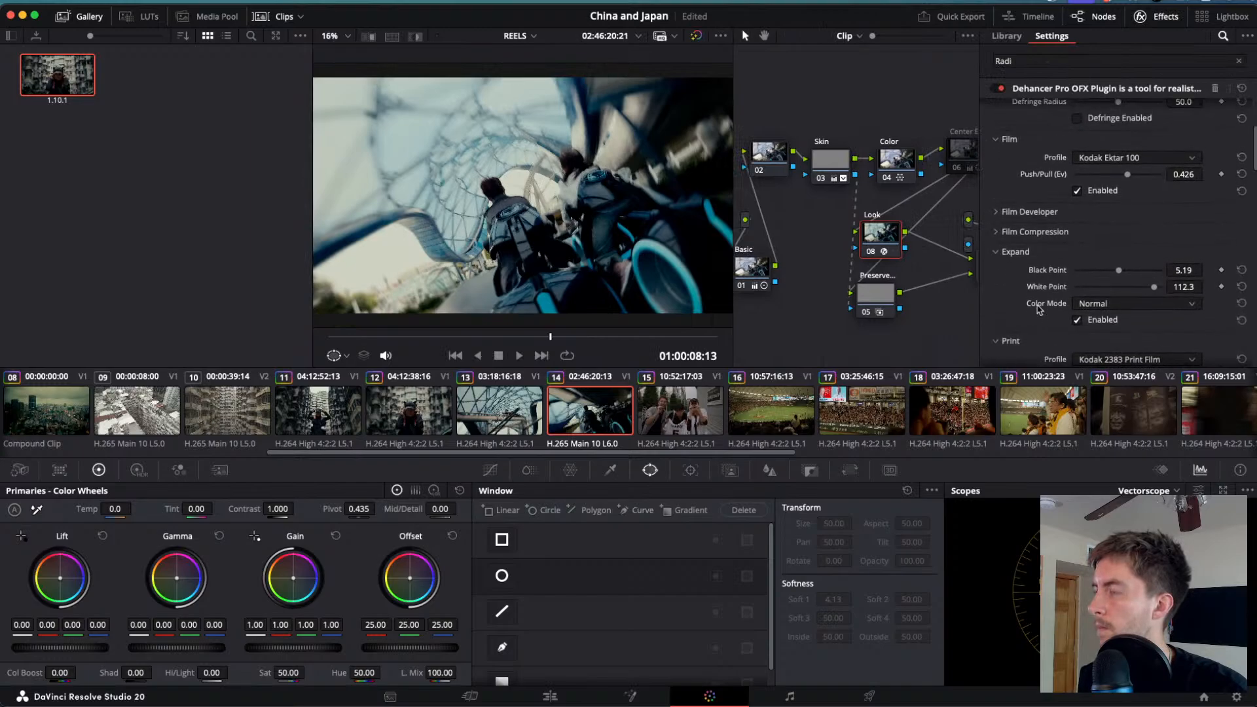
pyautogui.scroll(1, 1039, 309)
pyautogui.scroll(-3, 1126, 275)
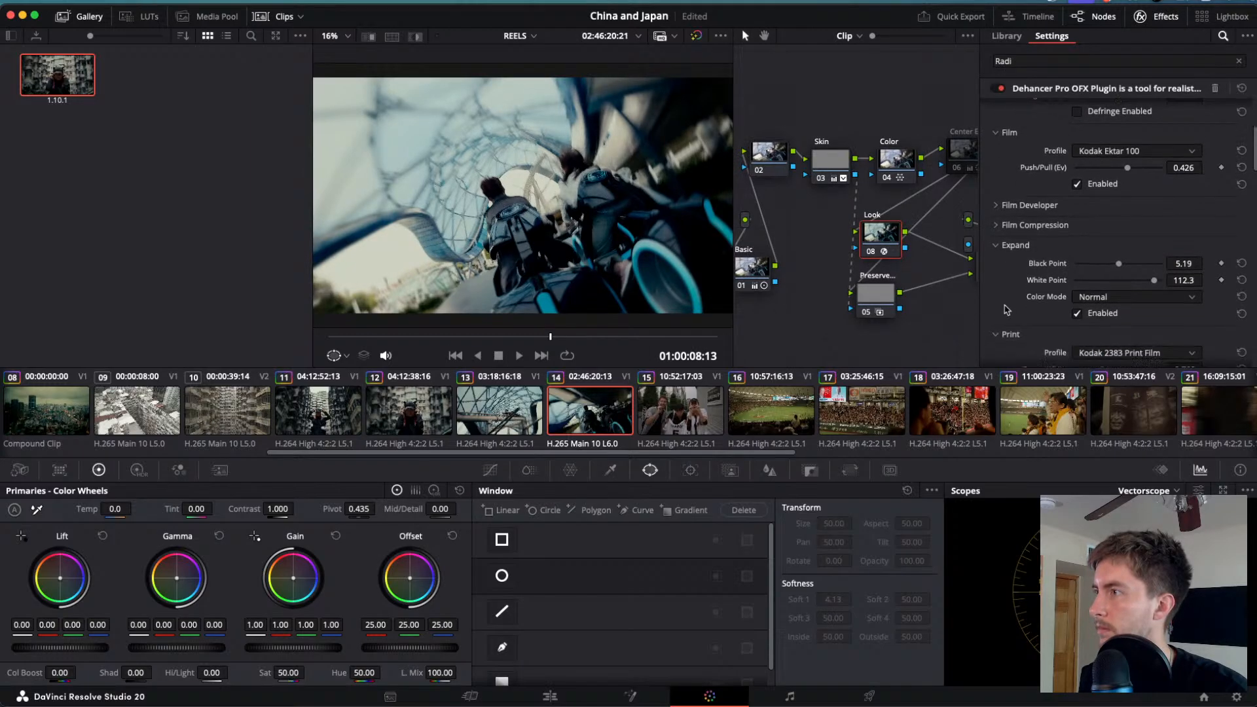
pyautogui.moveTo(1152, 272); pyautogui.dragTo(1119, 258)
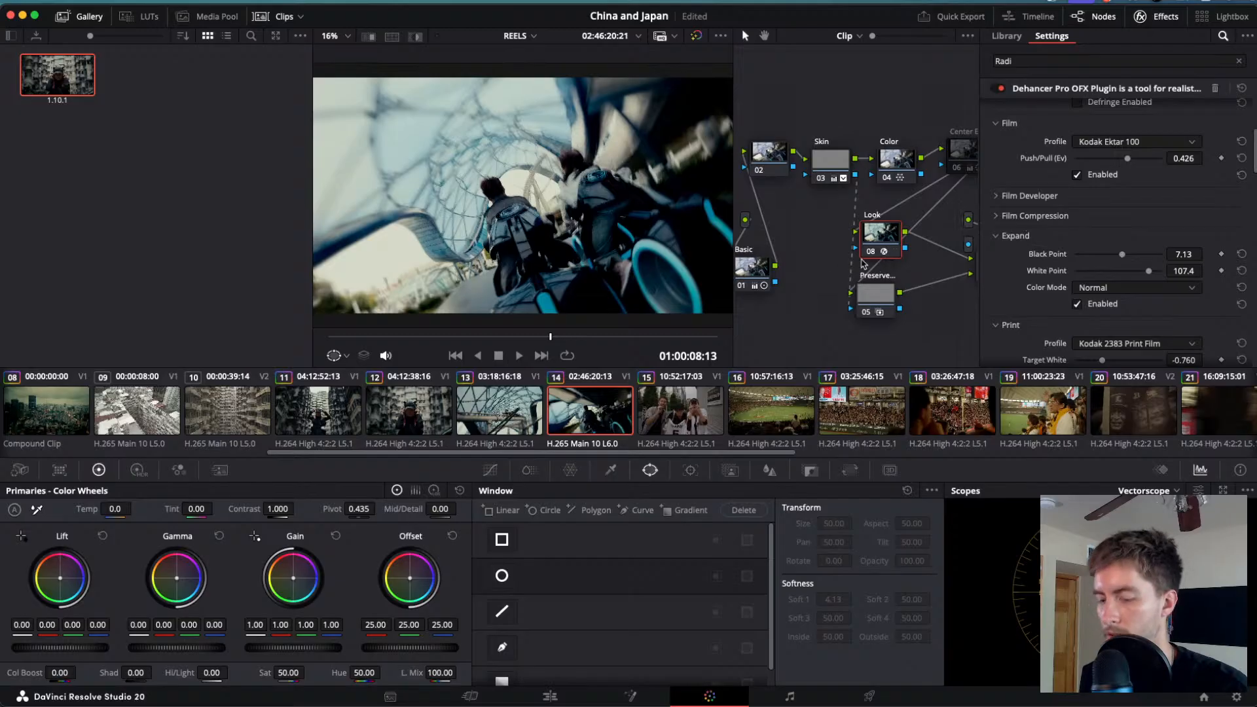
pyautogui.press('super+d')
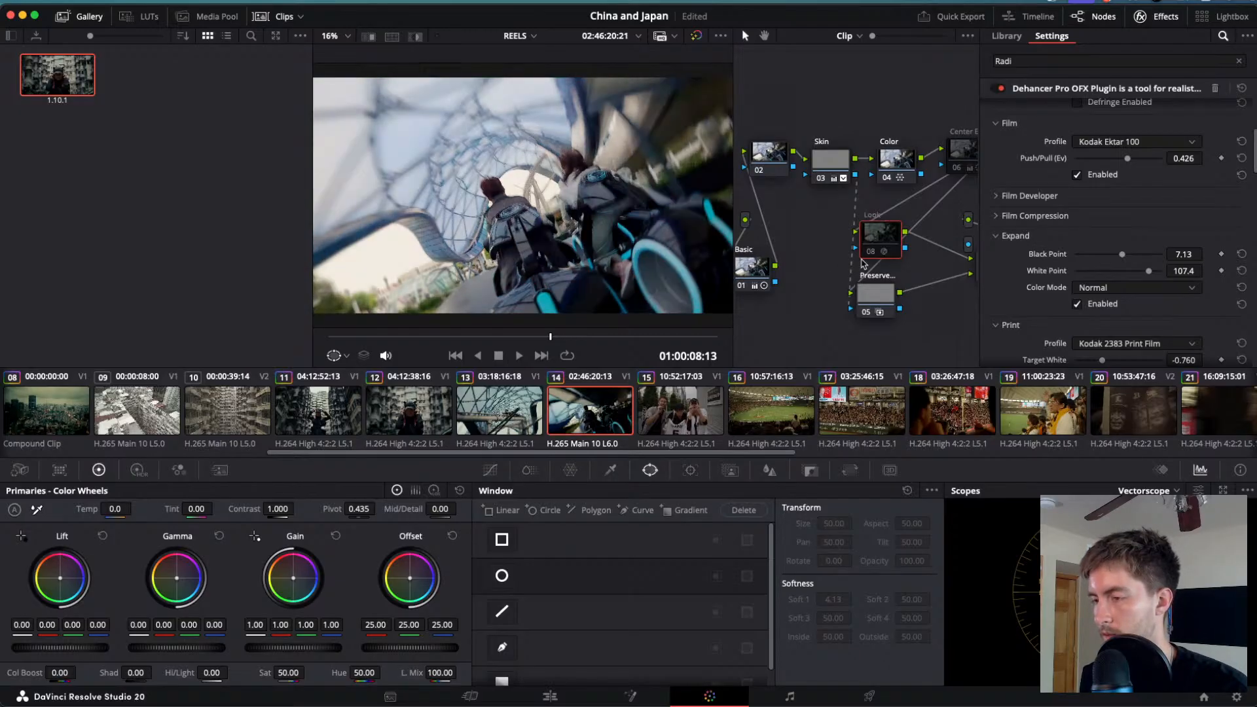
pyautogui.press('super+d')
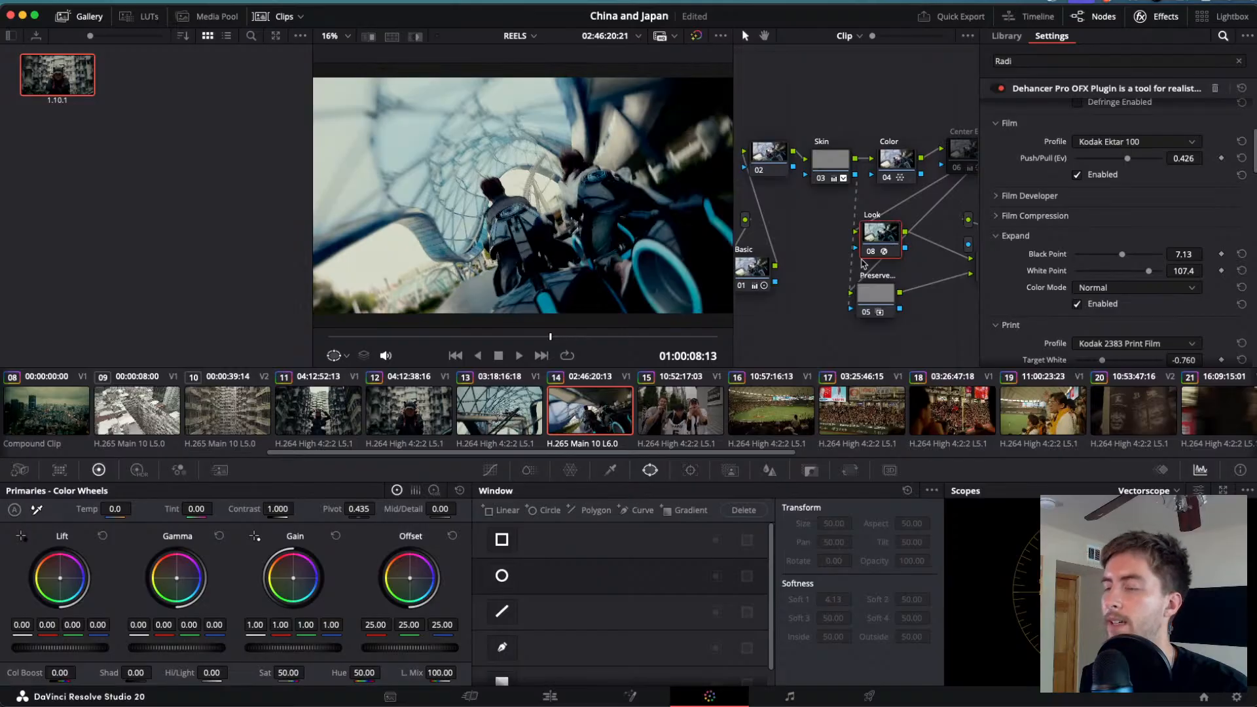
# - Apply the grade of gallery still 1.10.1 to clip 15
pyautogui.click(681, 412)
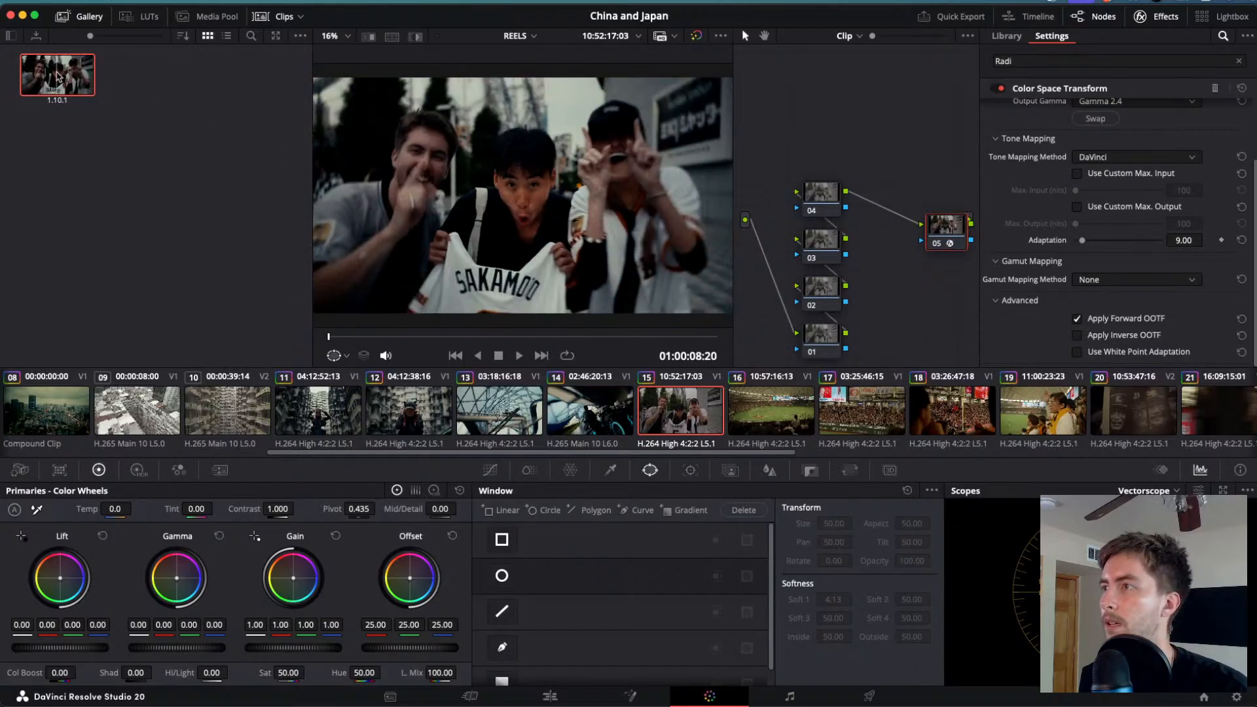
pyautogui.rightClick(58, 76)
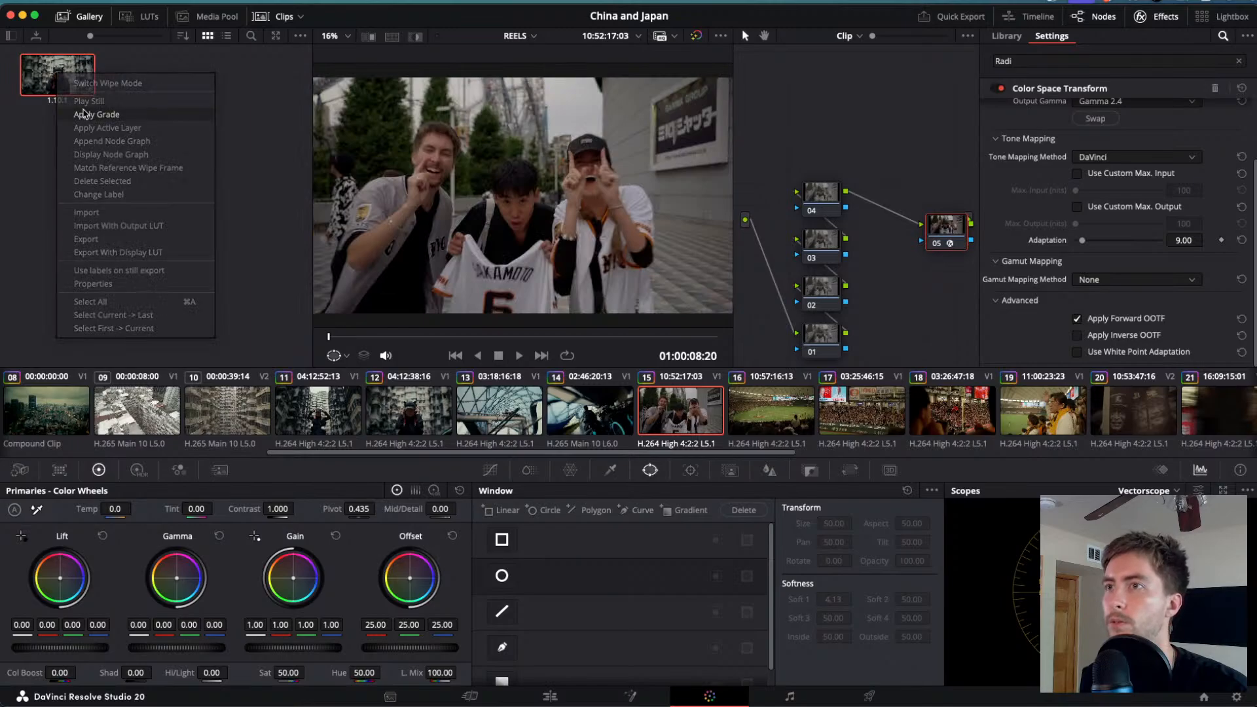
pyautogui.click(83, 114)
pyautogui.press('space')
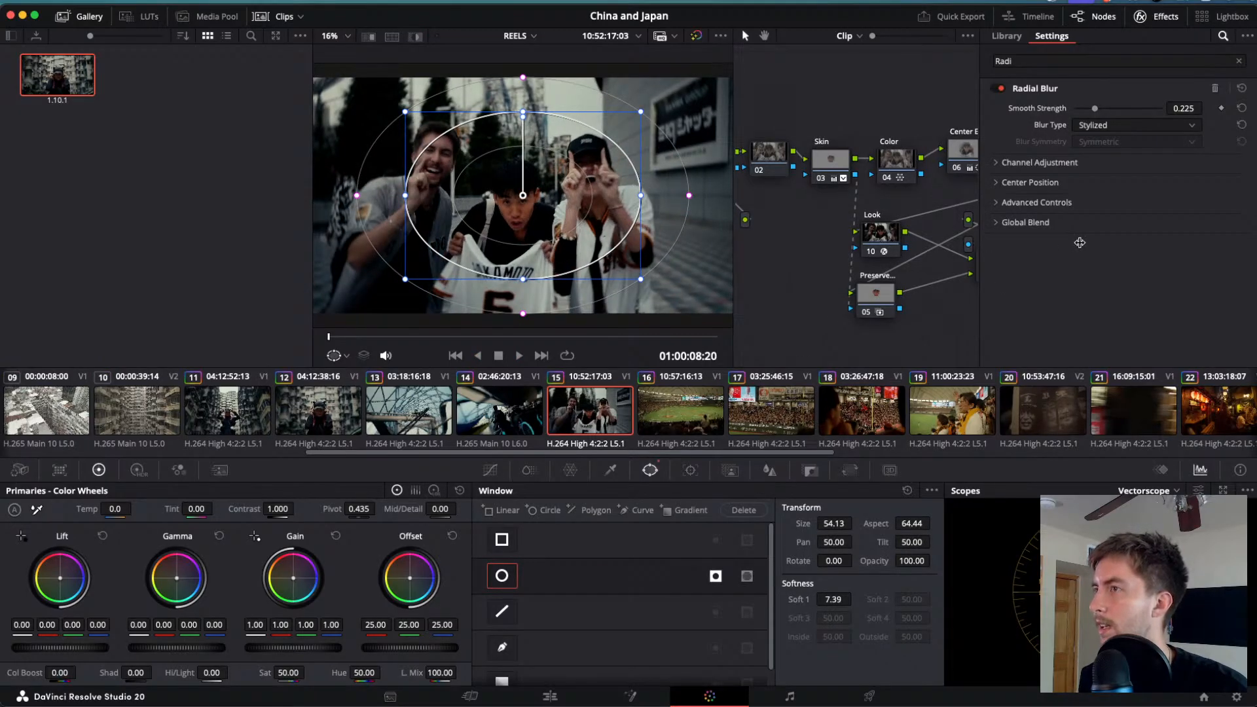
# - Reshape the curve window of clip 15's Skin node into a wide trapezoid enclosing all three men
pyautogui.click(843, 158)
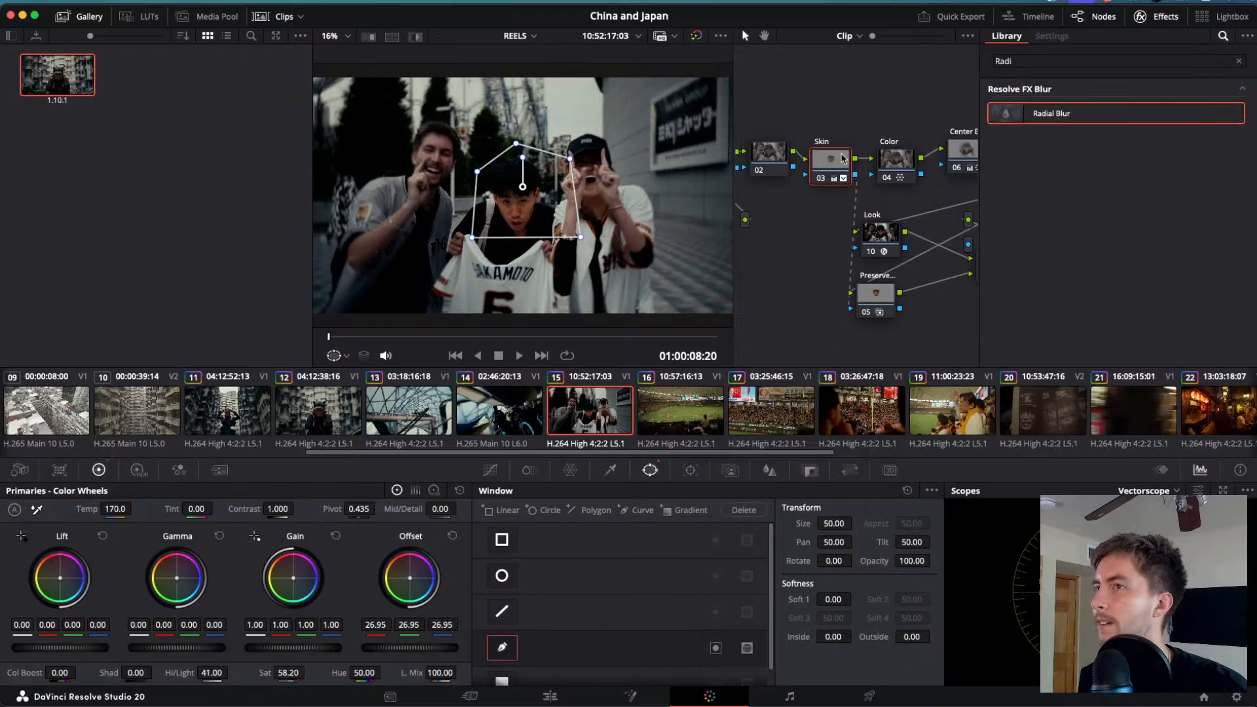
pyautogui.moveTo(477, 171); pyautogui.dragTo(393, 112)
pyautogui.moveTo(474, 242); pyautogui.dragTo(322, 286)
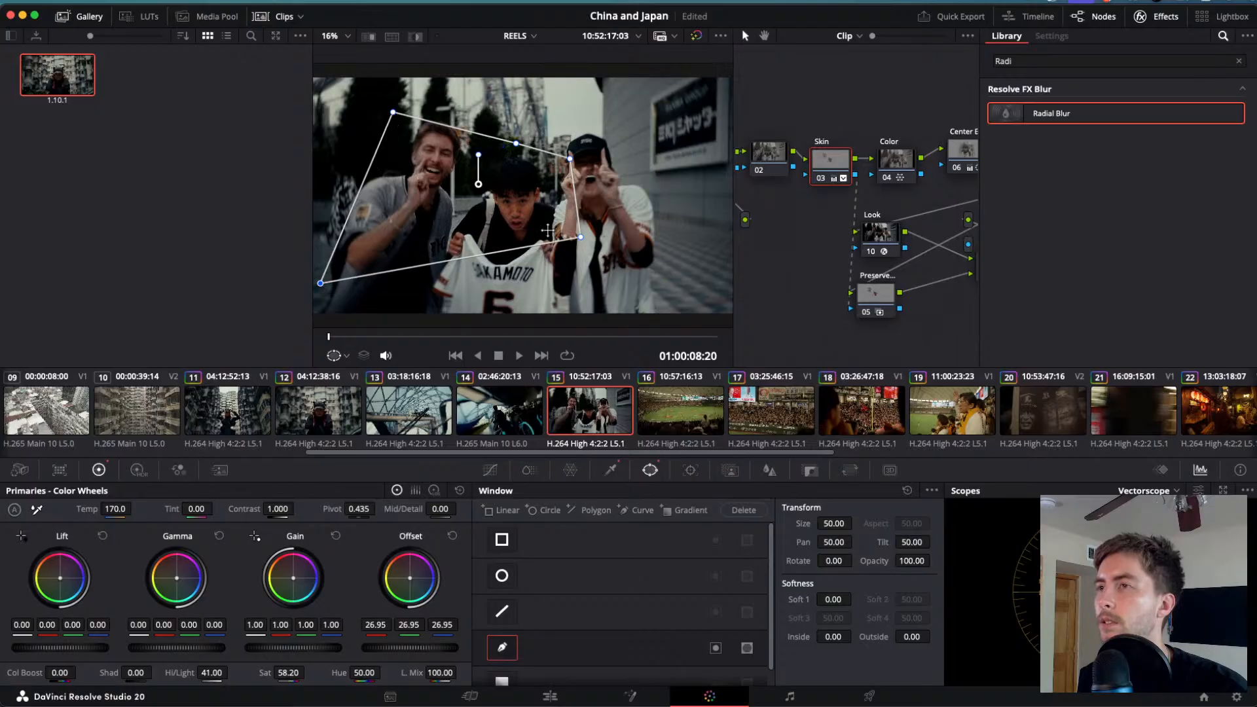
pyautogui.moveTo(580, 236); pyautogui.dragTo(694, 282)
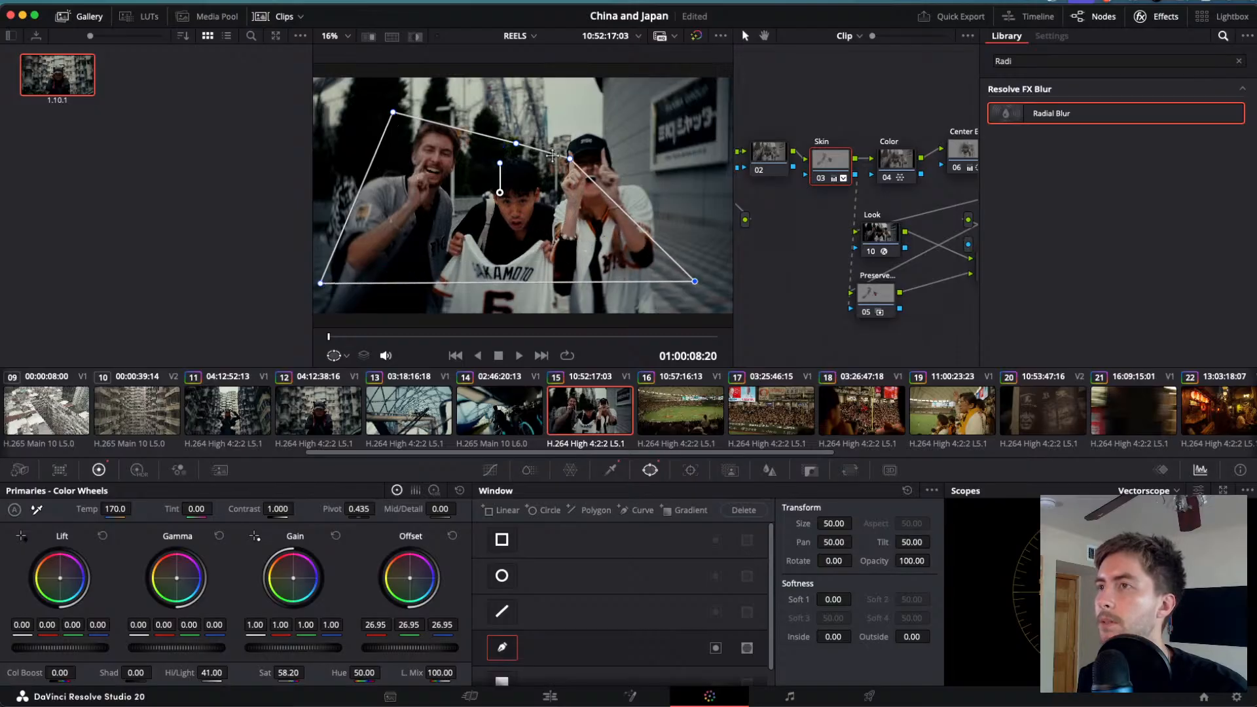
pyautogui.moveTo(568, 158); pyautogui.dragTo(644, 118)
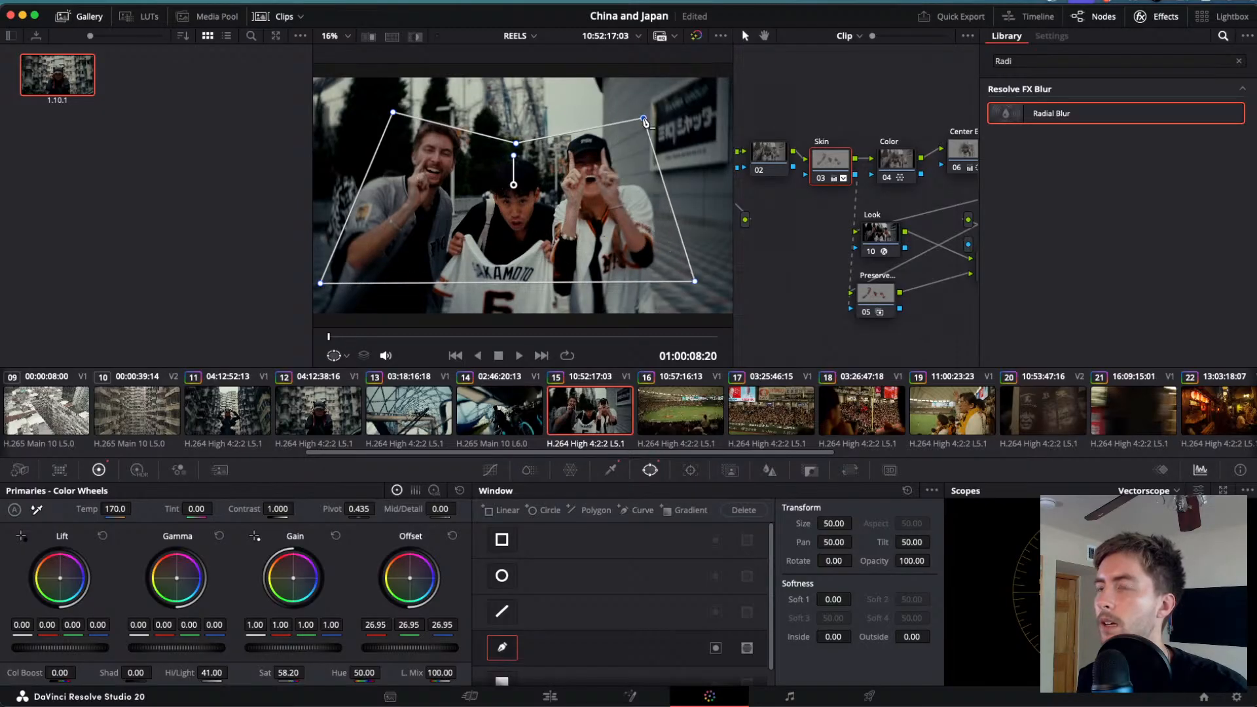
pyautogui.moveTo(516, 143); pyautogui.dragTo(517, 114)
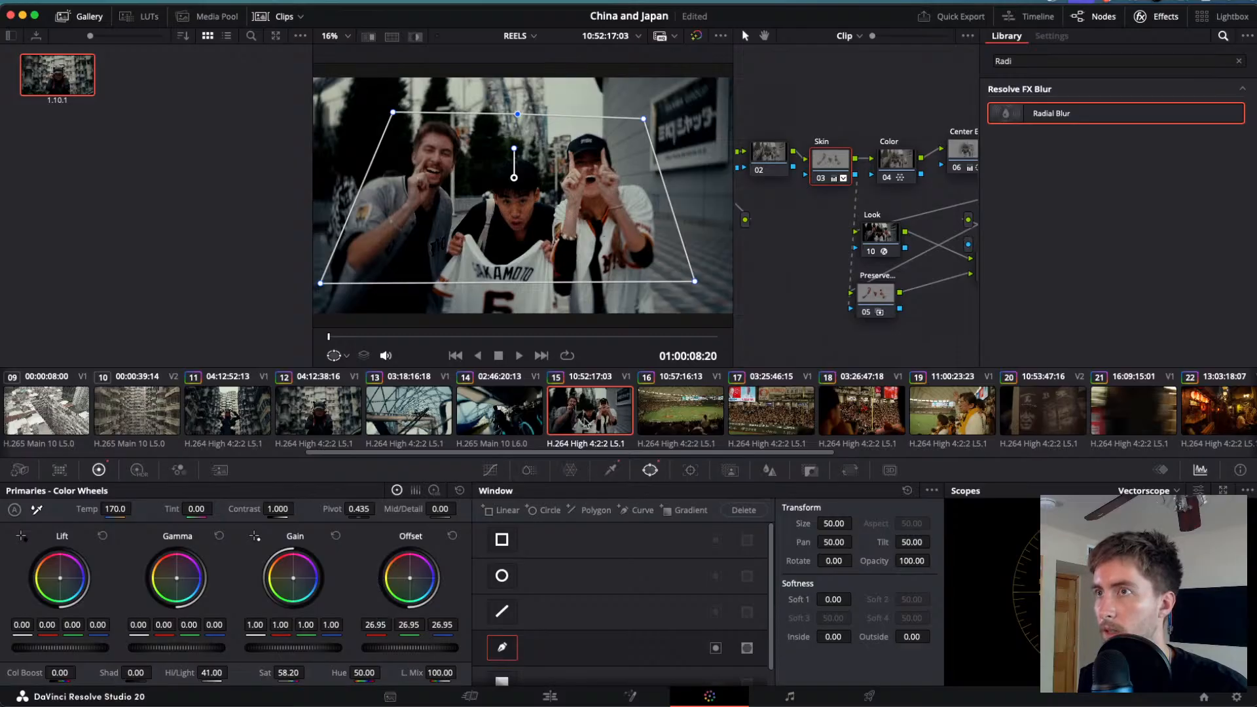
# - Refine clip 15's Skin qualifier with the highlight on, setting luminance Low 50.0, High 61.3, Clean Black 100.0 and Clean White 39.7
pyautogui.click(416, 37)
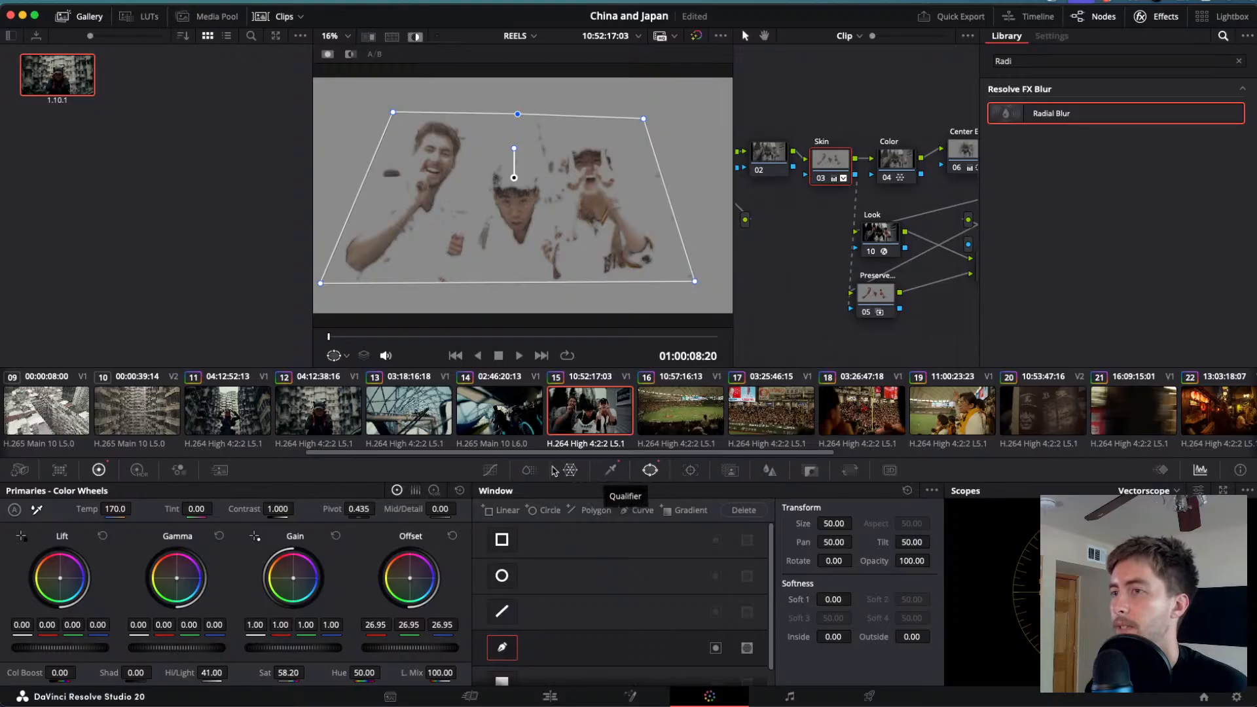
pyautogui.click(612, 472)
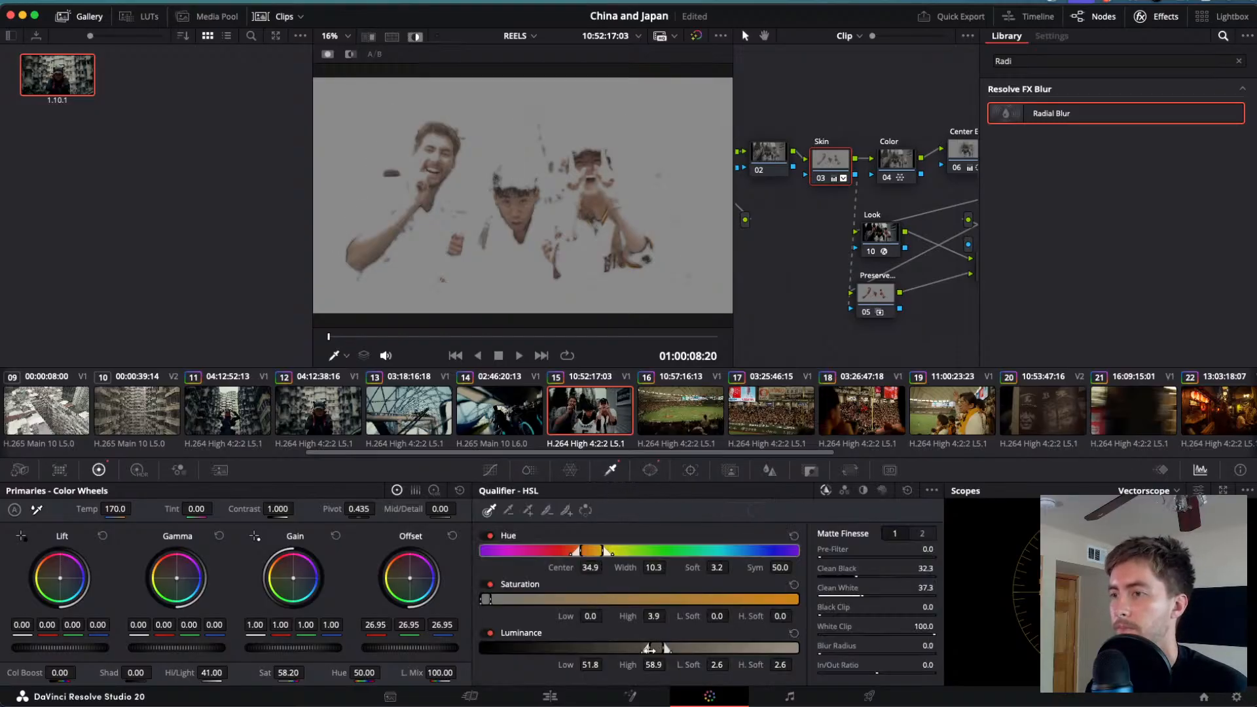
pyautogui.moveTo(650, 648); pyautogui.dragTo(677, 648)
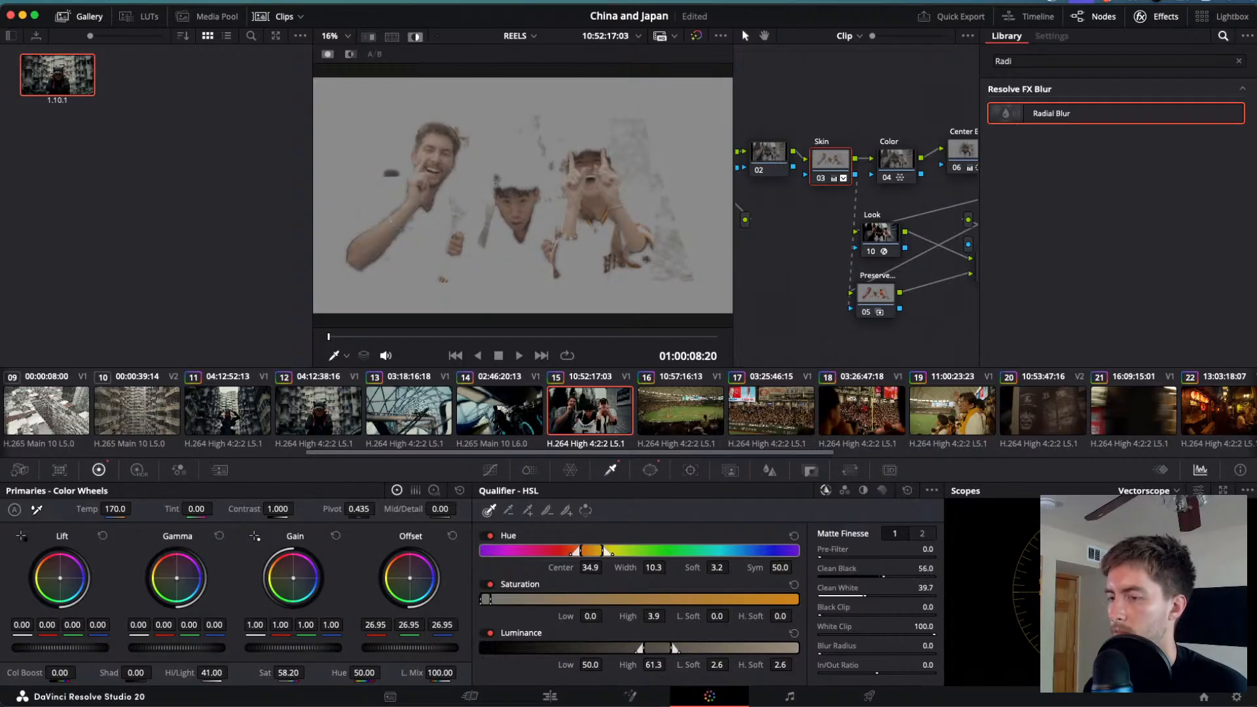
pyautogui.moveTo(887, 576); pyautogui.dragTo(933, 576)
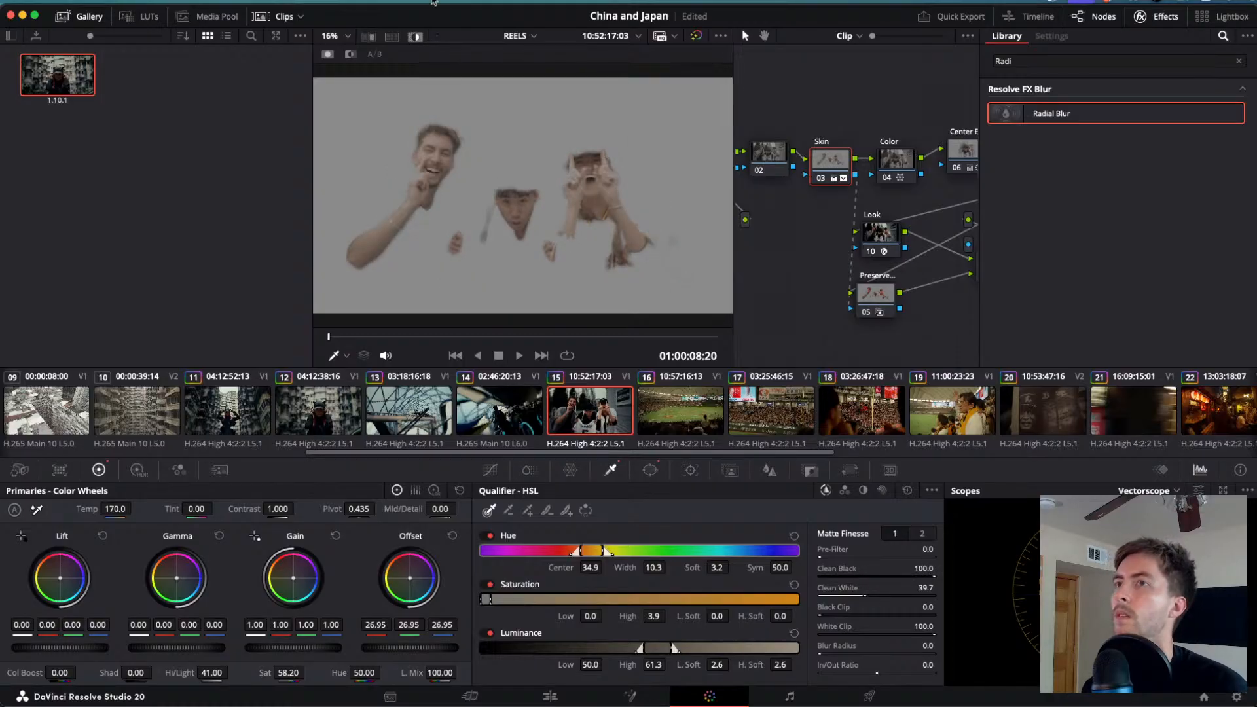
pyautogui.click(417, 36)
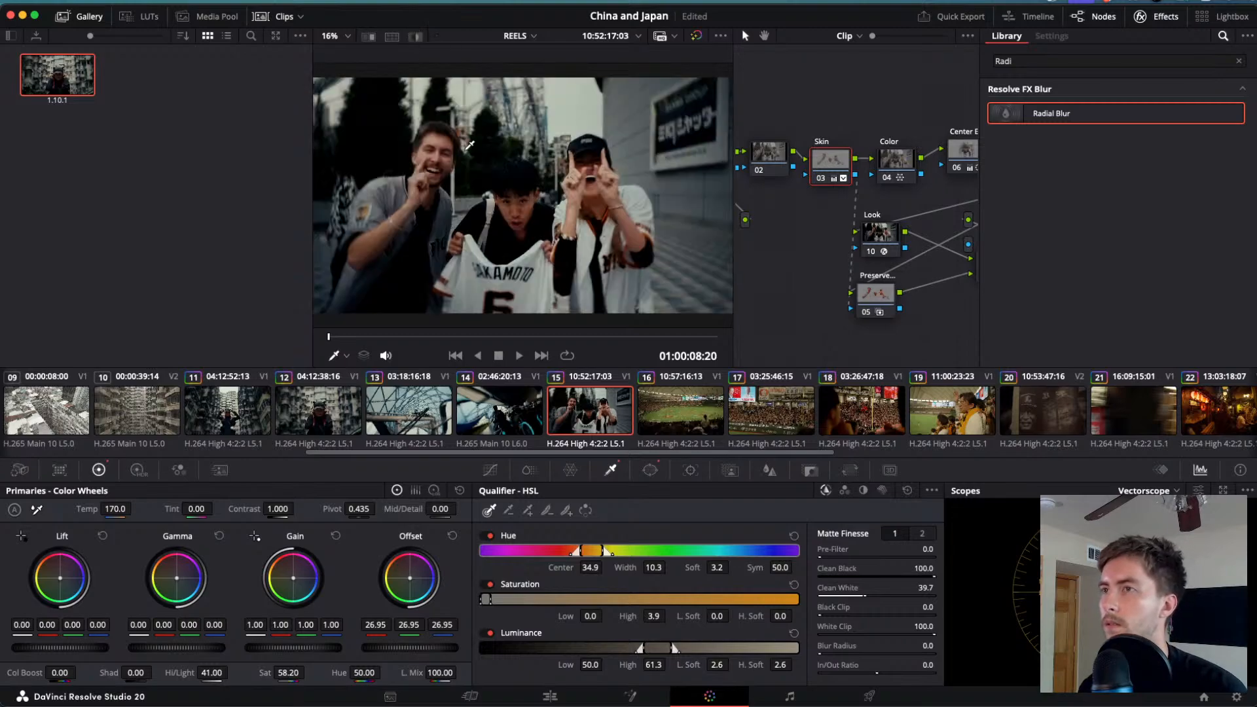
# - Set the Skin node's Temp to 230 and Sat to 54 on clip 15, replaying clips 14 to 16 to judge the skin tones
pyautogui.press('space')
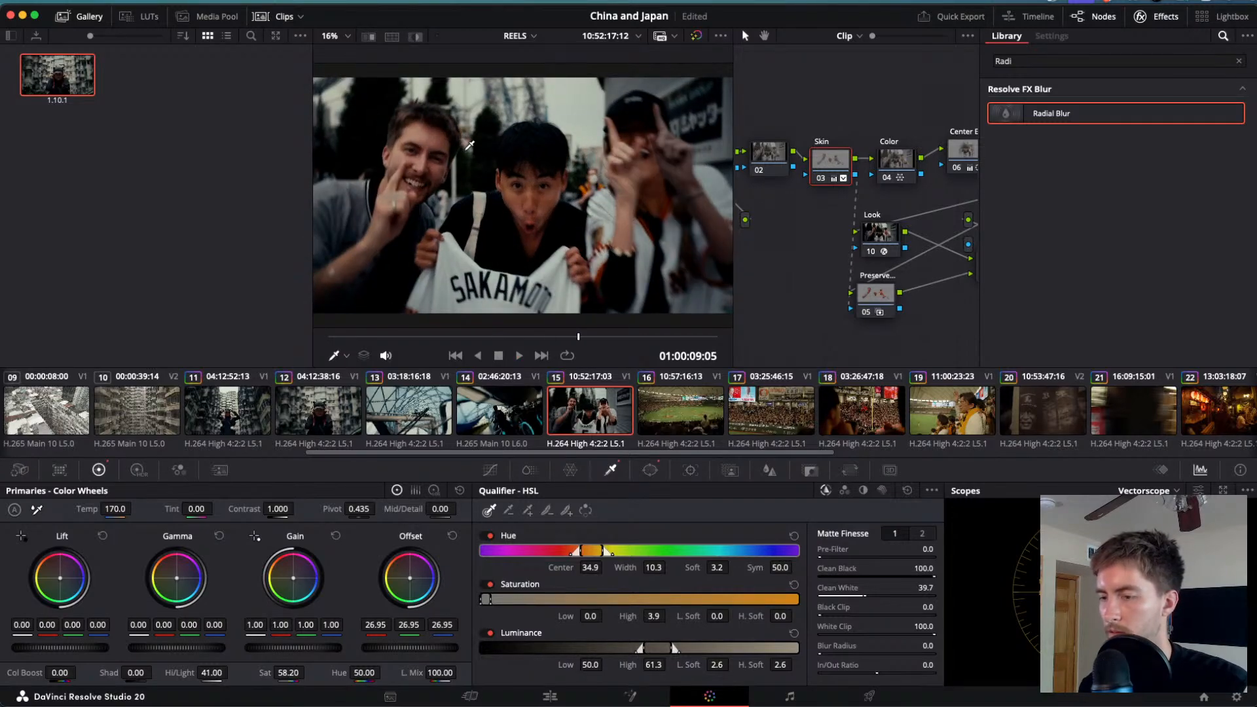
pyautogui.press('j')
pyautogui.press('l')
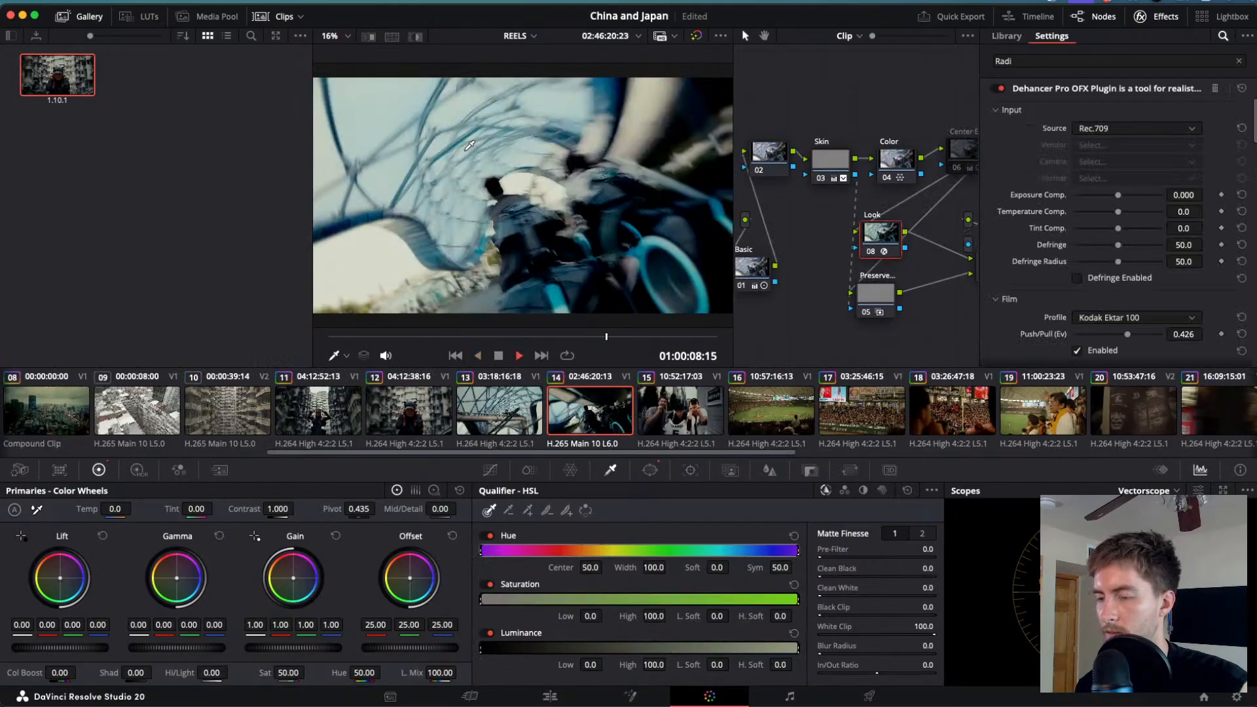
pyautogui.press('space')
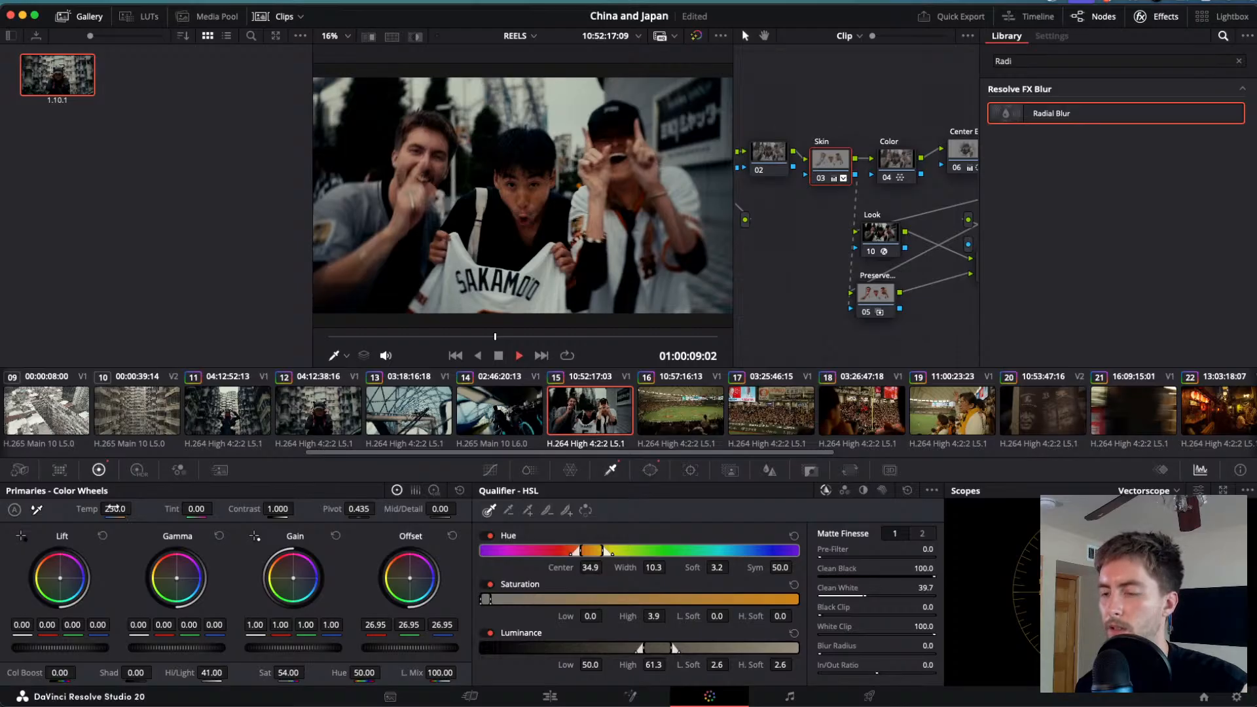
pyautogui.press('Up')
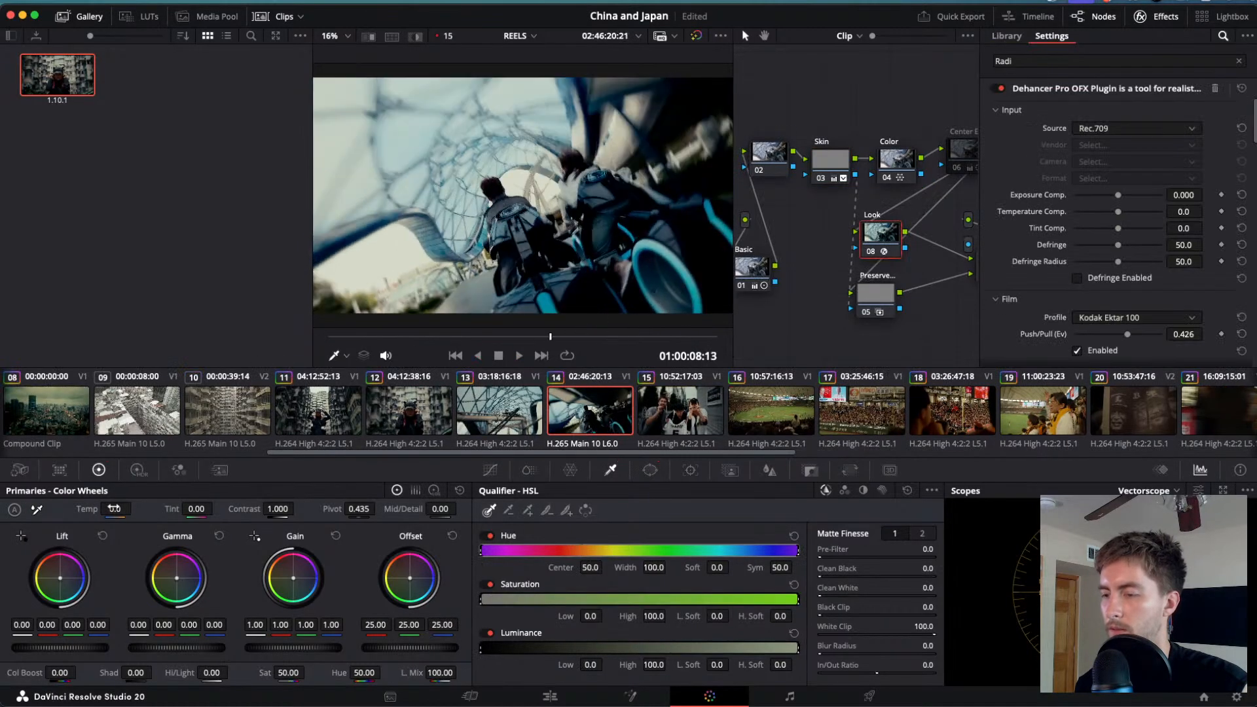
pyautogui.press('space')
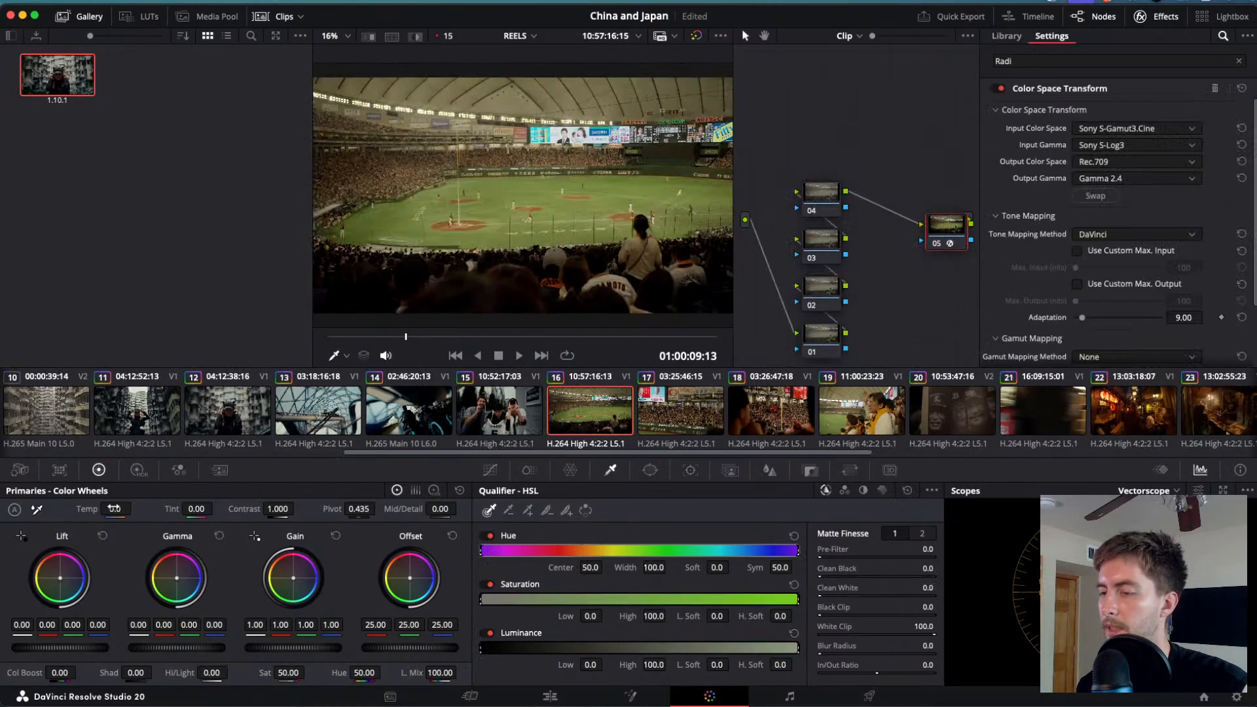
pyautogui.press('Up')
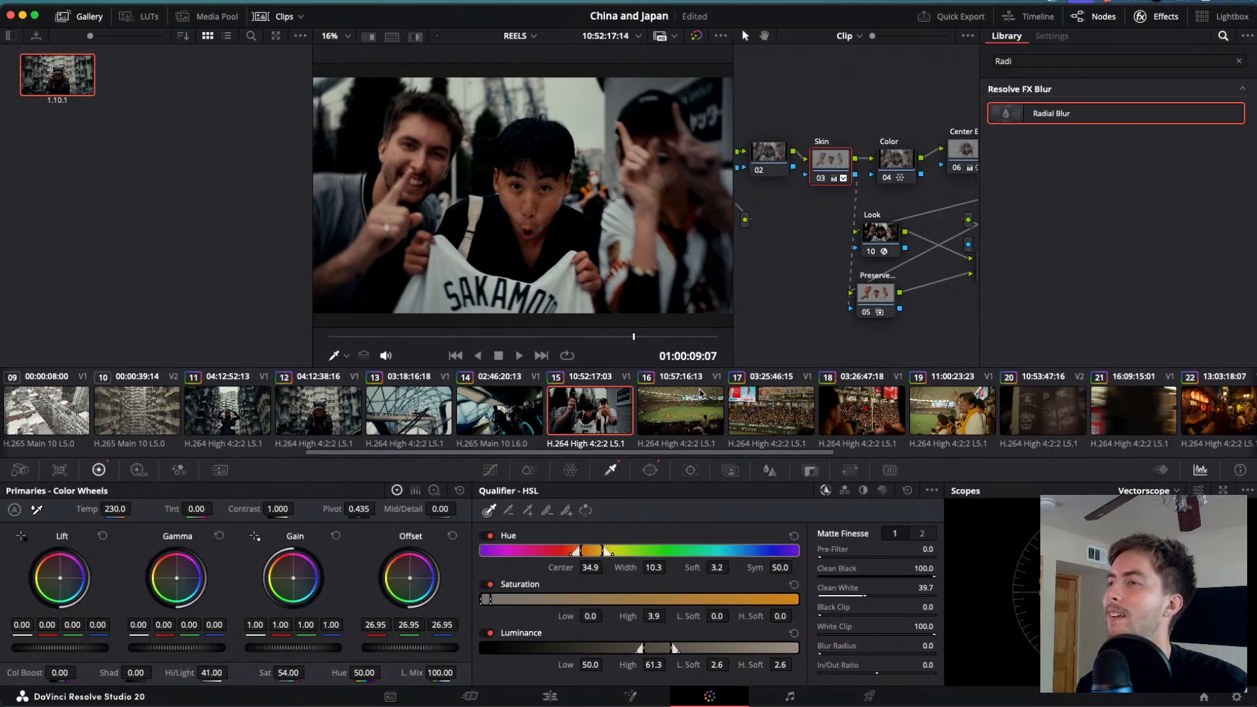
# - Enlarge the Skin node's curve window at 01:00:09:07 to cover nearly the whole frame, including all three men's faces and hands
pyautogui.click(650, 469)
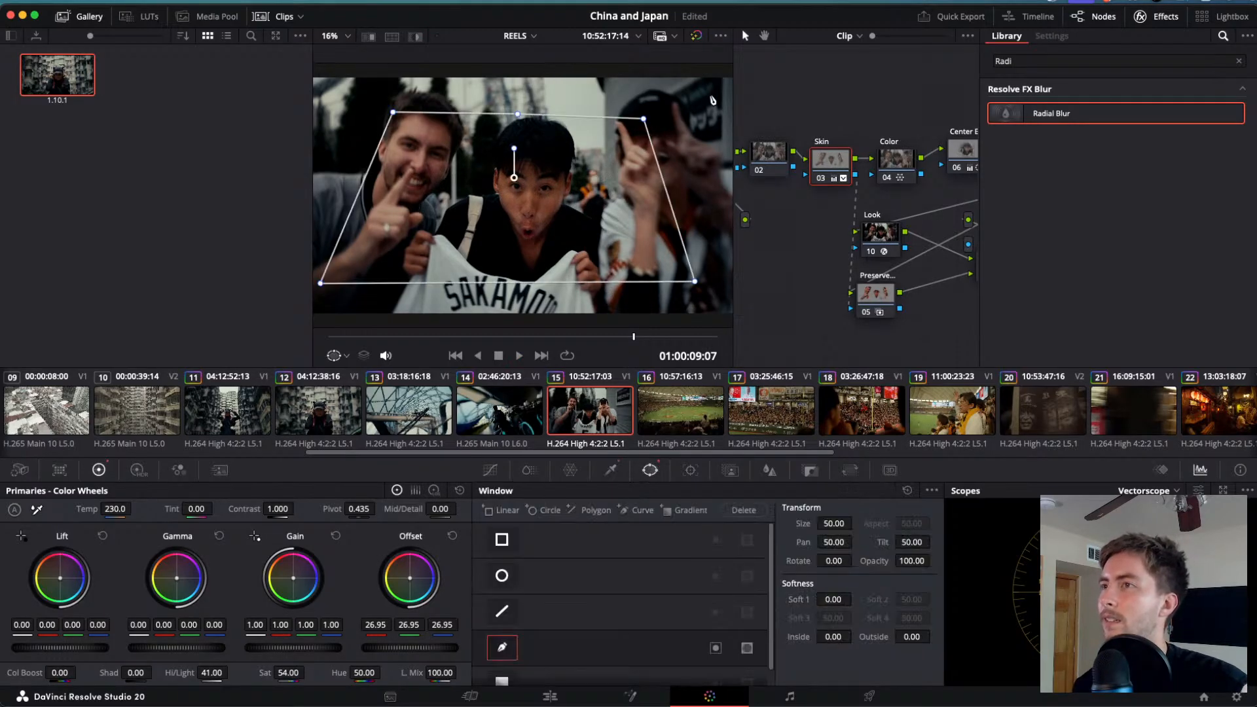
pyautogui.moveTo(646, 122); pyautogui.dragTo(732, 79)
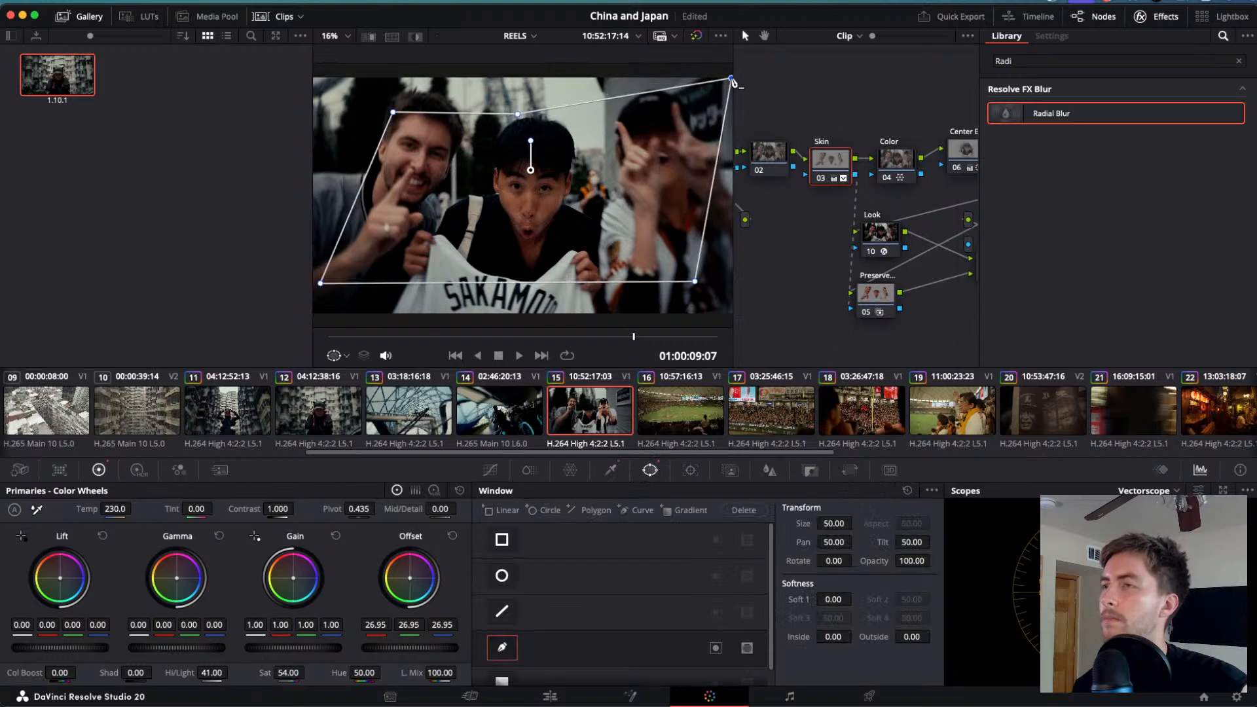
pyautogui.moveTo(696, 283); pyautogui.dragTo(861, 293)
pyautogui.moveTo(392, 113); pyautogui.dragTo(333, 85)
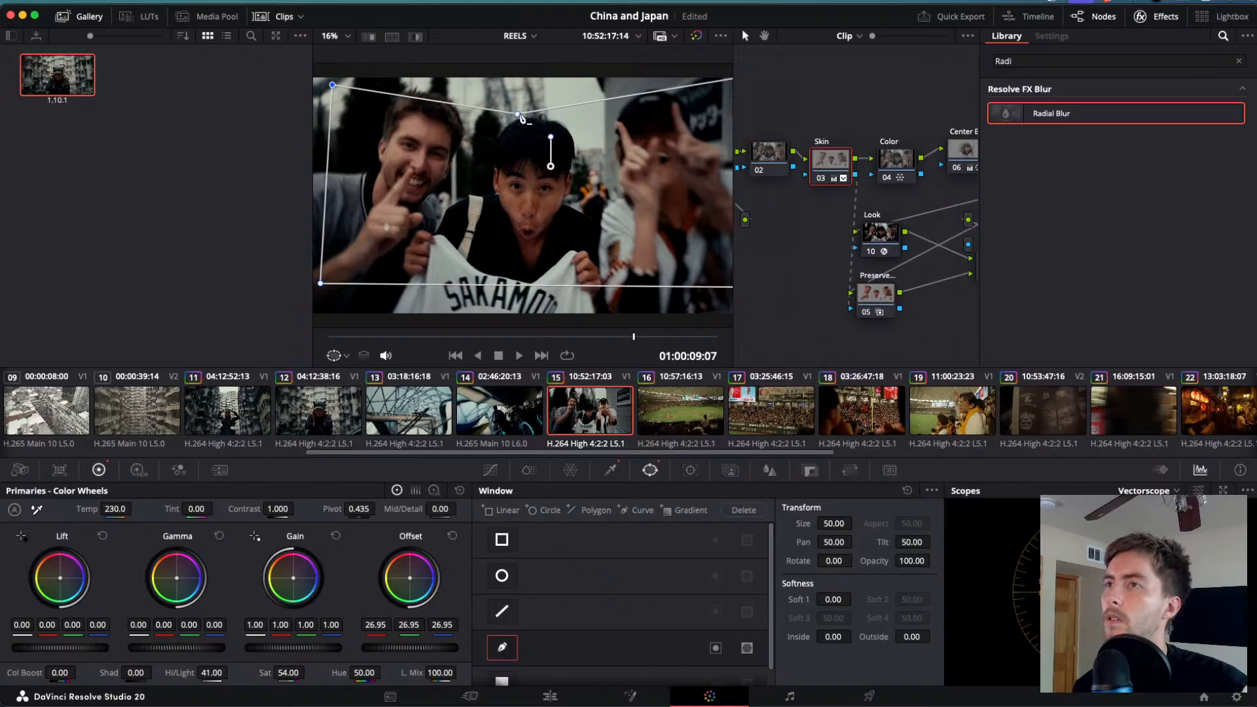
pyautogui.moveTo(518, 115); pyautogui.dragTo(518, 81)
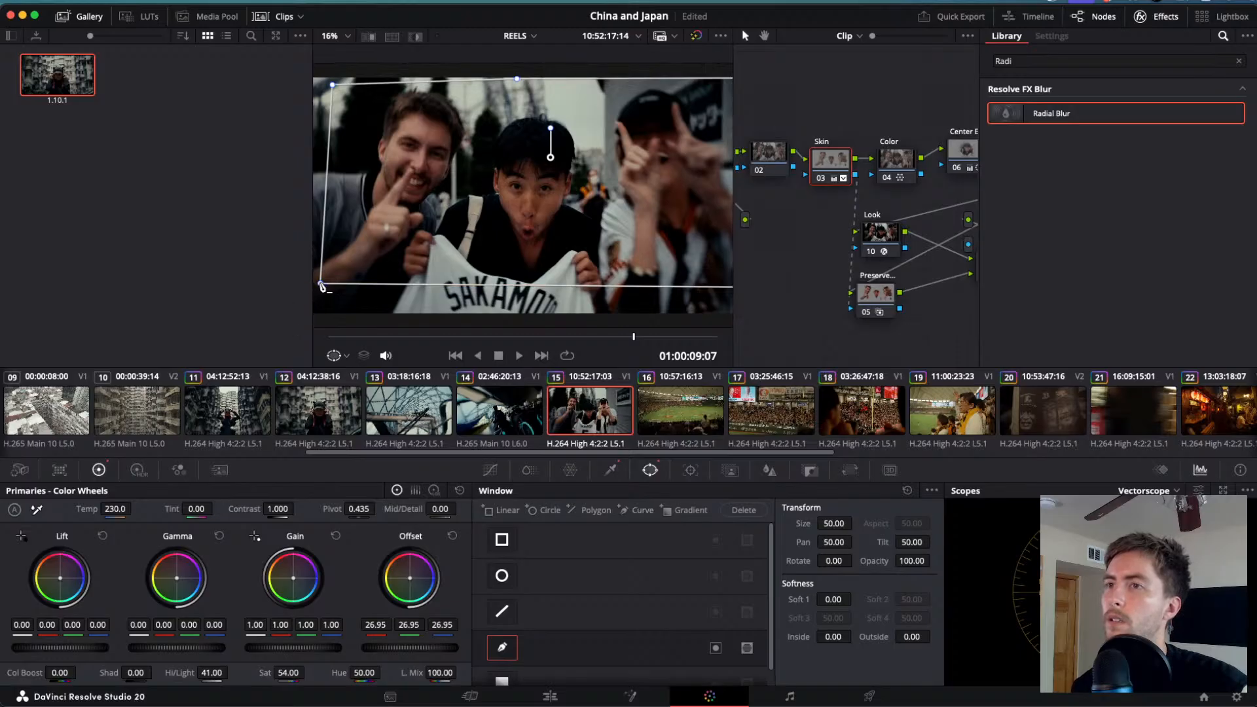
pyautogui.moveTo(322, 286); pyautogui.dragTo(292, 323)
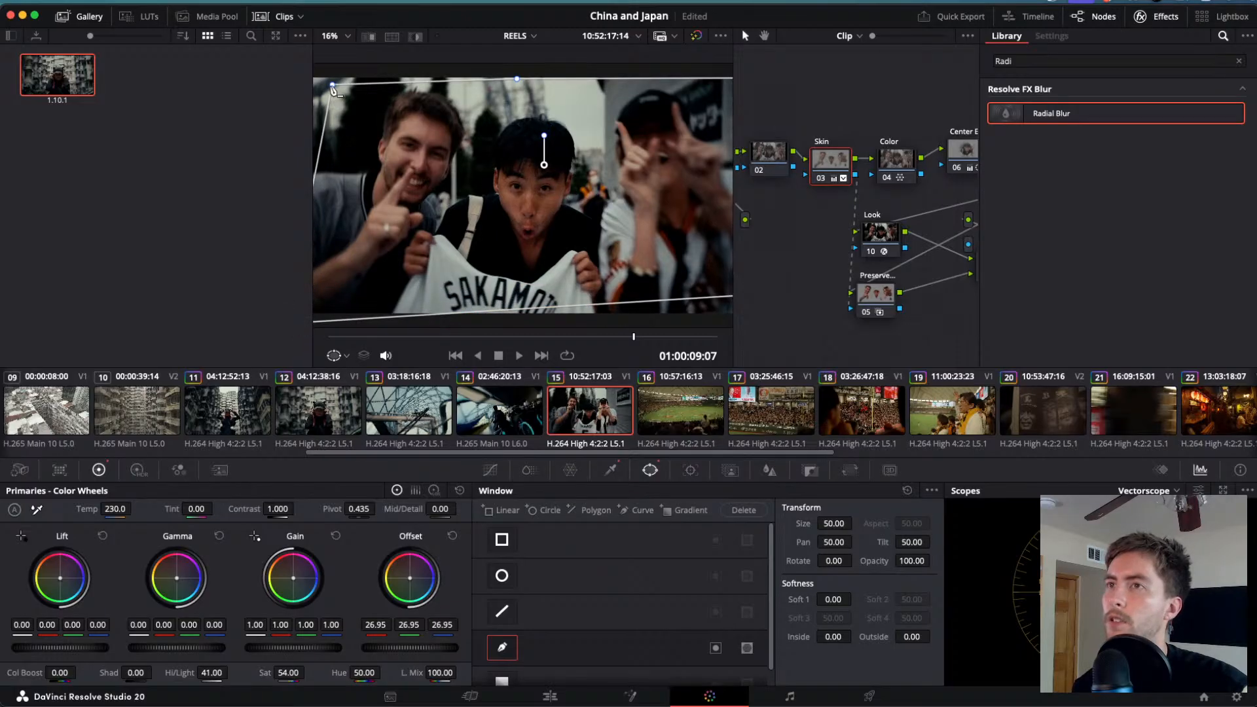
pyautogui.moveTo(332, 87); pyautogui.dragTo(297, 81)
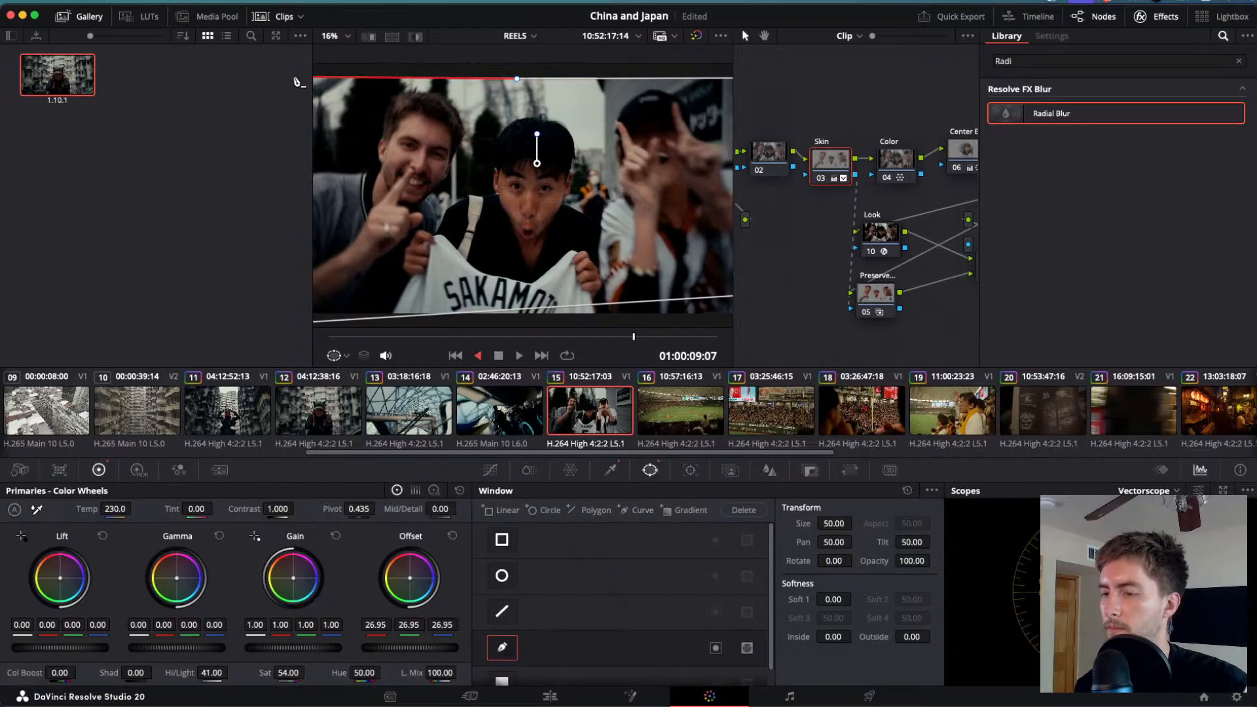
# - Replay clip 15 and the cut into the stadium shots to review the skin correction, and park the playhead on clip 16
pyautogui.press('l')
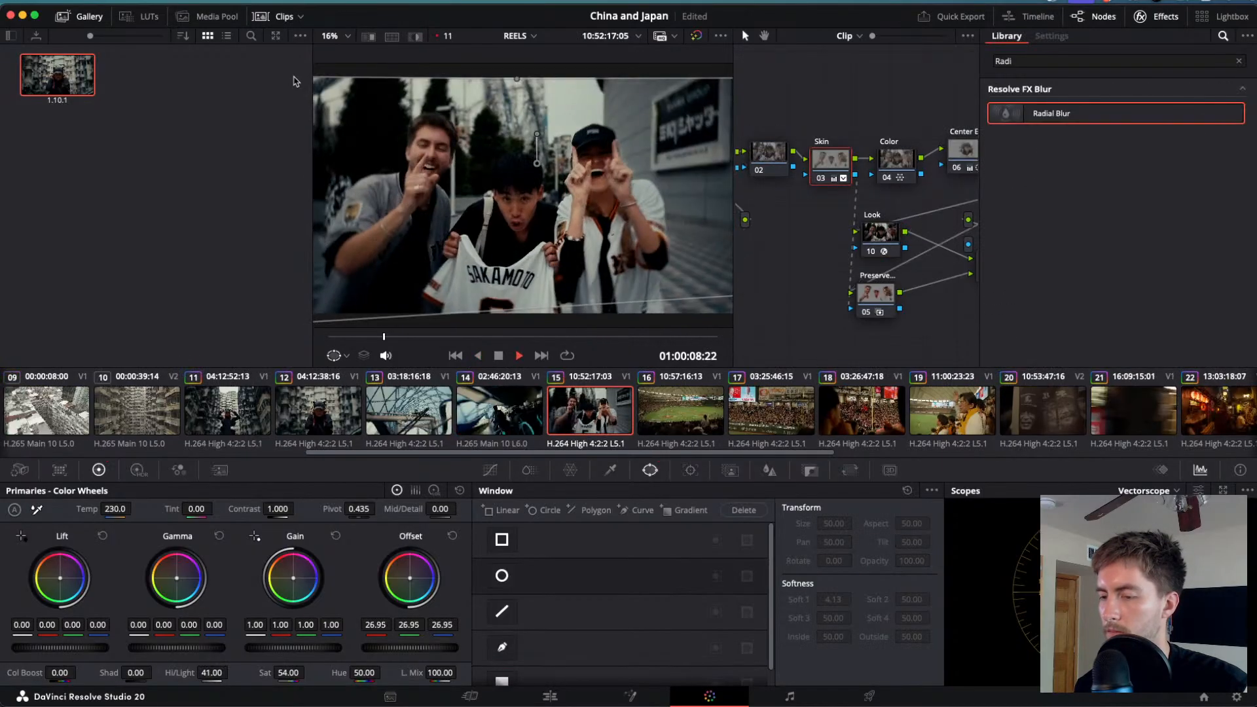
pyautogui.press('j')
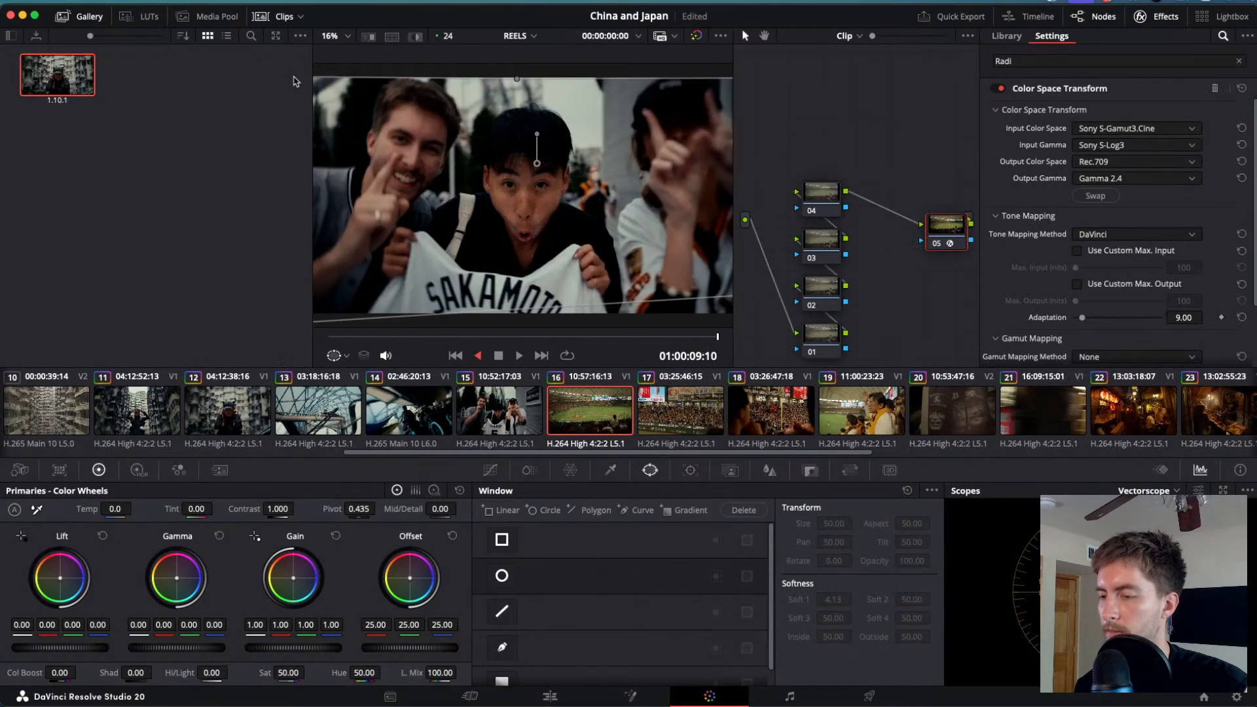
pyautogui.press('Down')
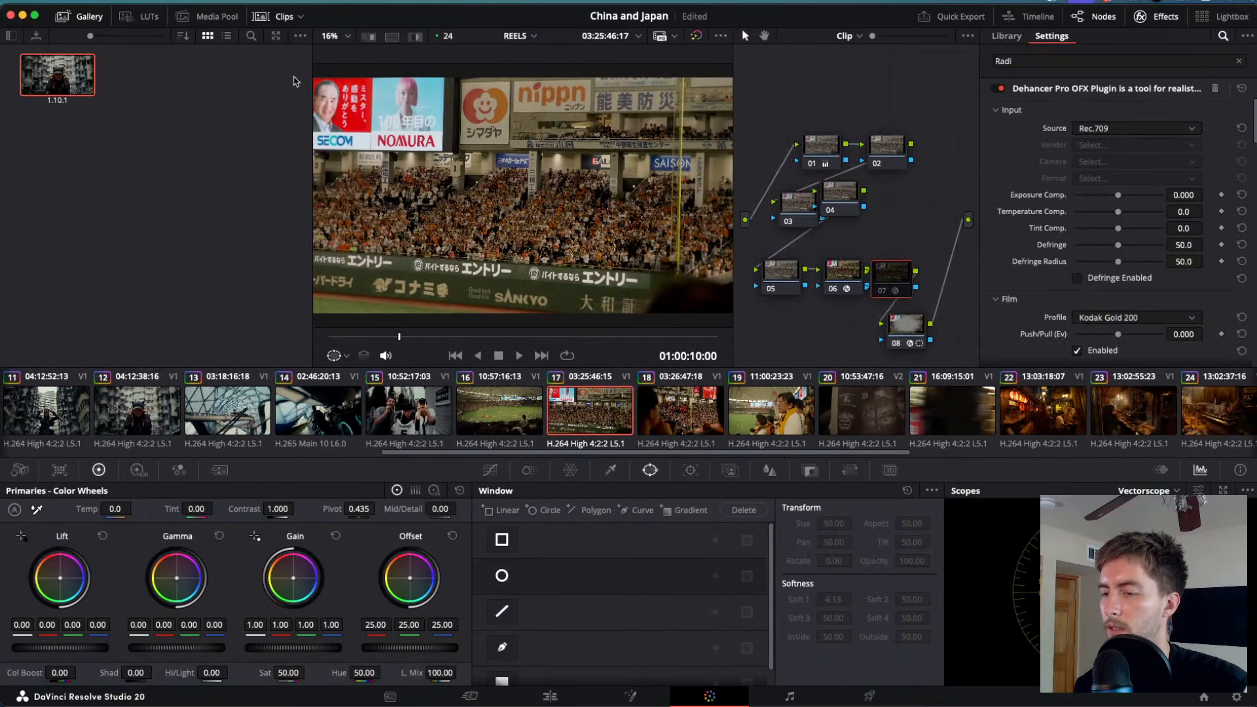
pyautogui.press('j')
pyautogui.press('l')
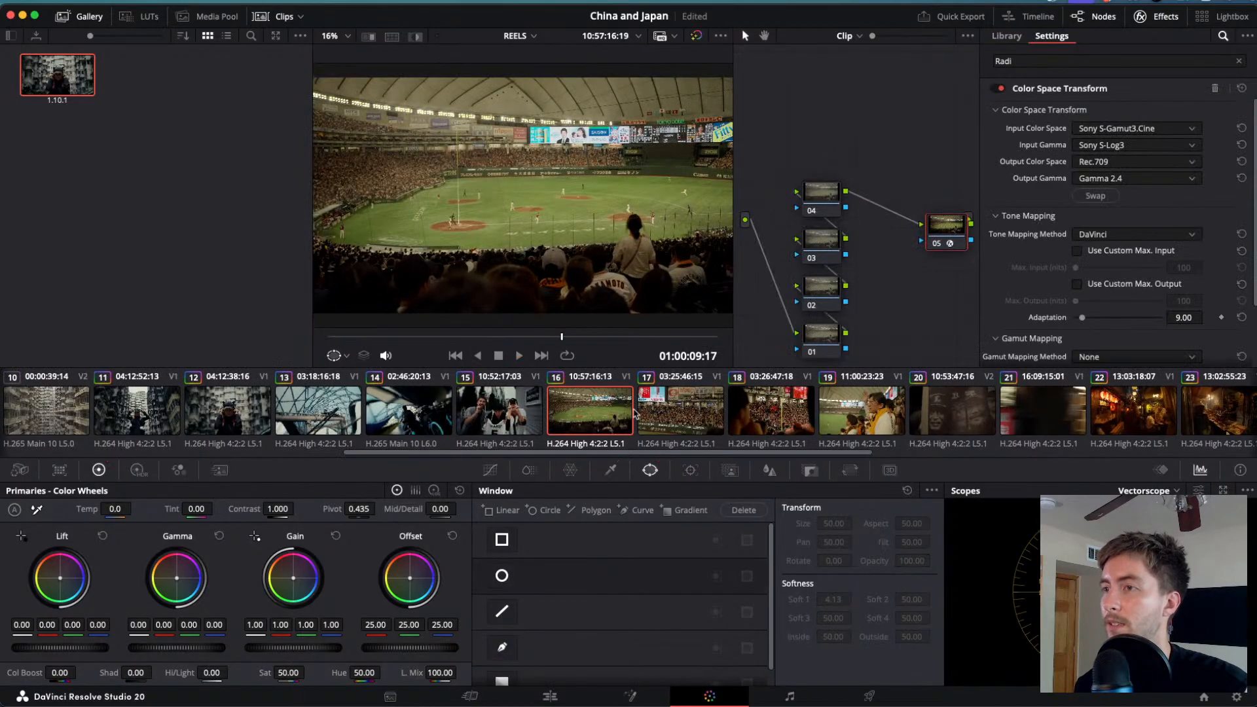
# - Apply the grade of gallery still 1.10.1 to clip 16 and disable its Skin and Preserve nodes
pyautogui.rightClick(44, 59)
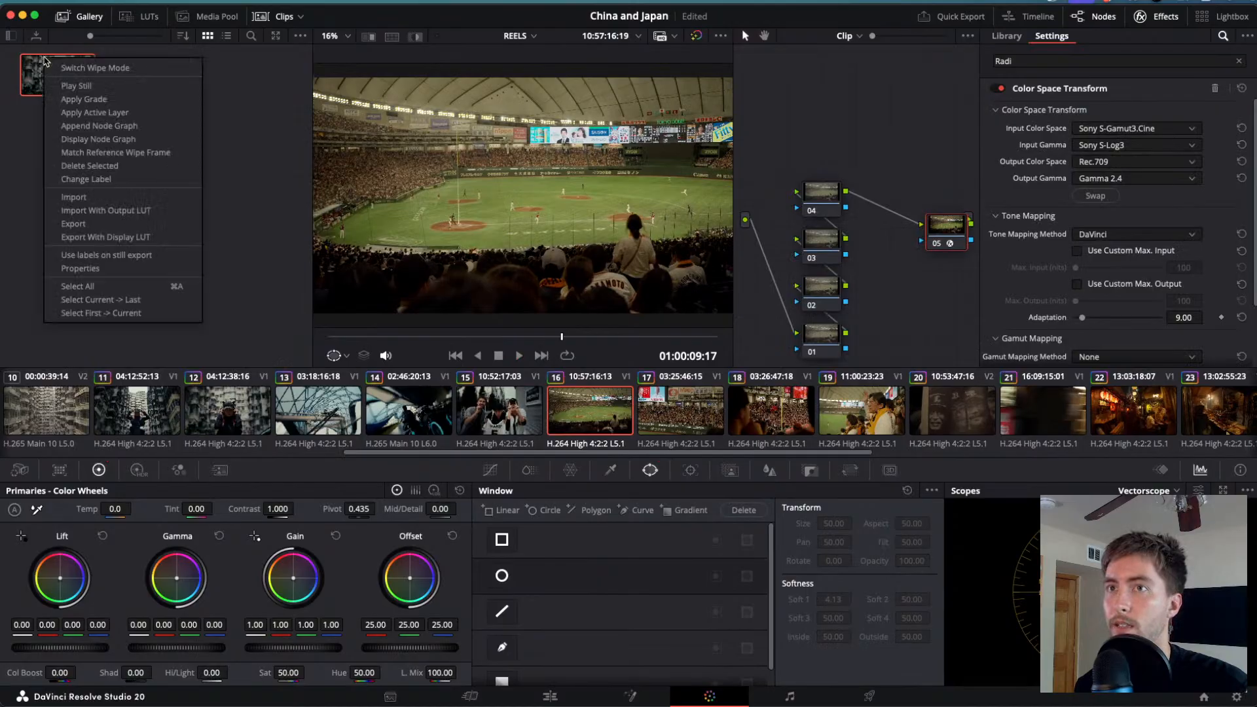
pyautogui.click(76, 100)
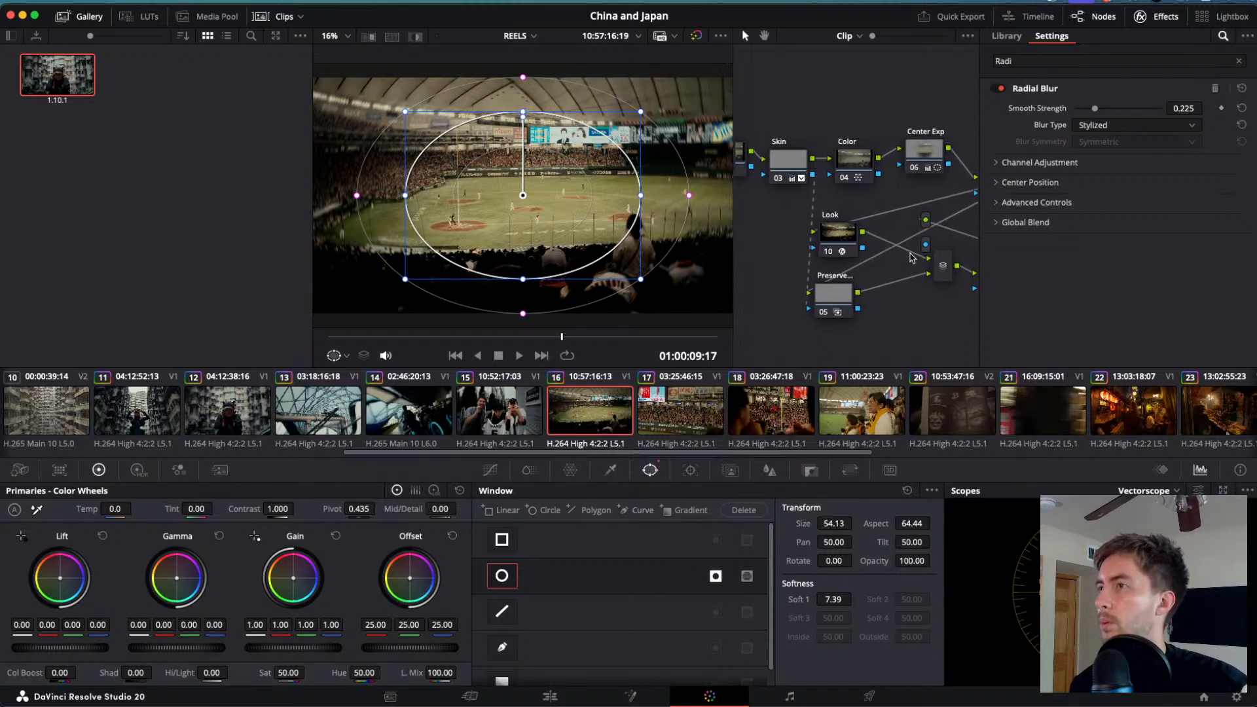
pyautogui.click(779, 155)
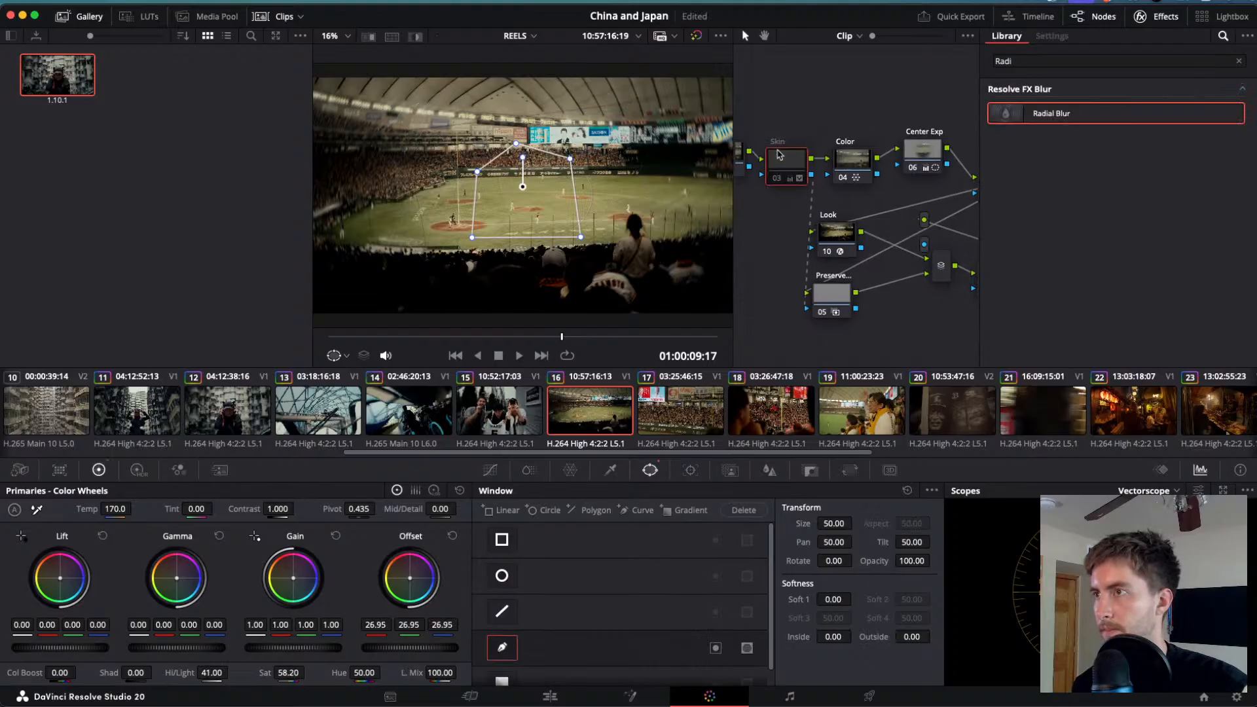
pyautogui.click(835, 300)
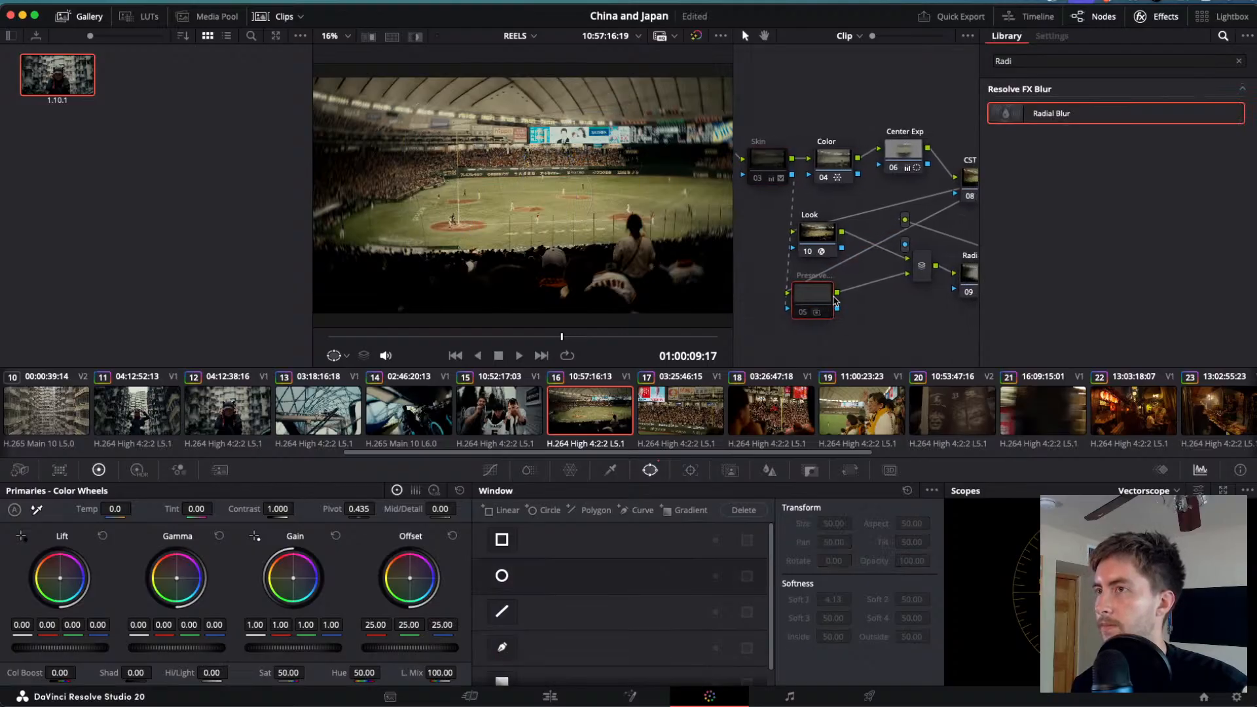
# - Shift the outer yellow-green point in the Color node's Hue - Saturation warper on clip 16 to Hue 0.82 and Sat 1.17
pyautogui.click(823, 235)
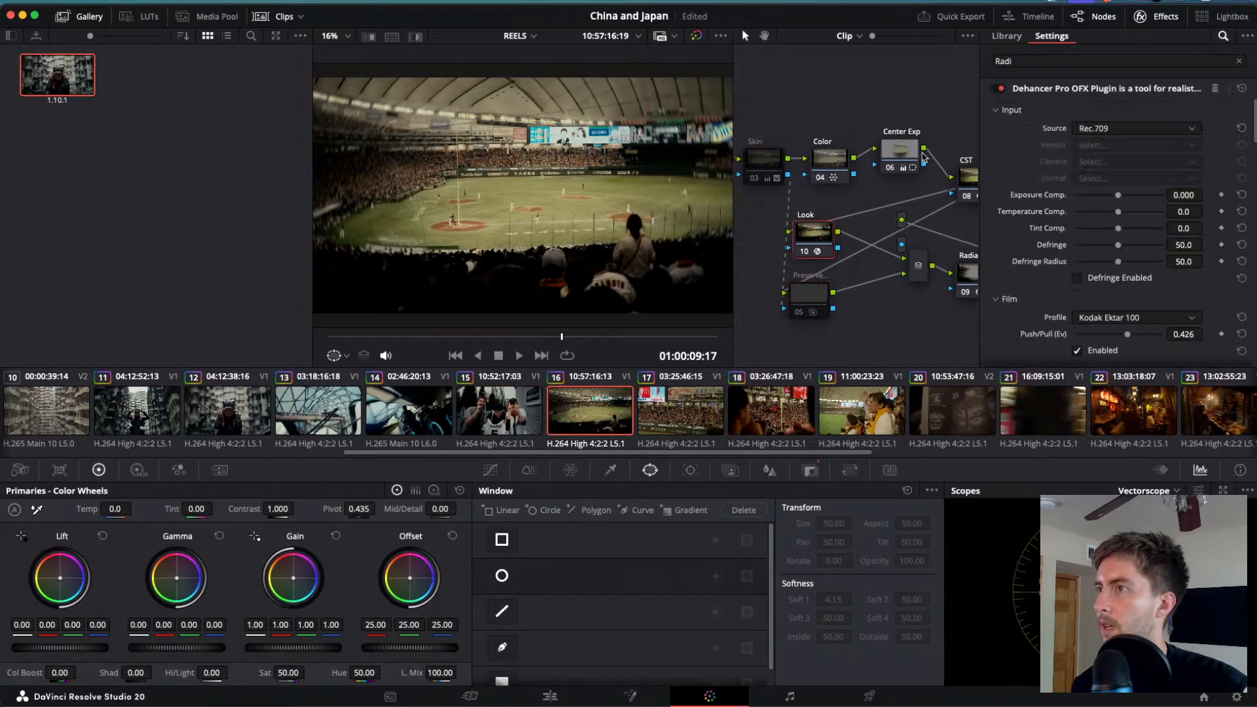
pyautogui.hscroll(1, 923, 156)
pyautogui.click(827, 164)
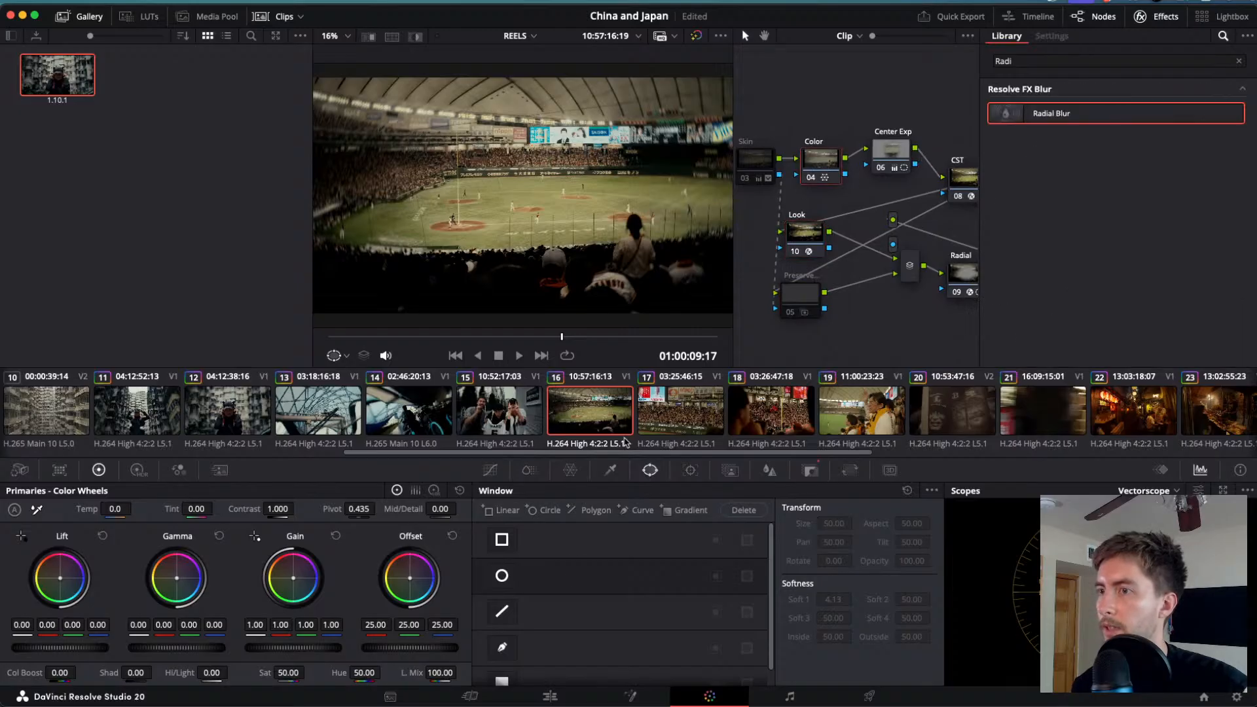
pyautogui.click(563, 470)
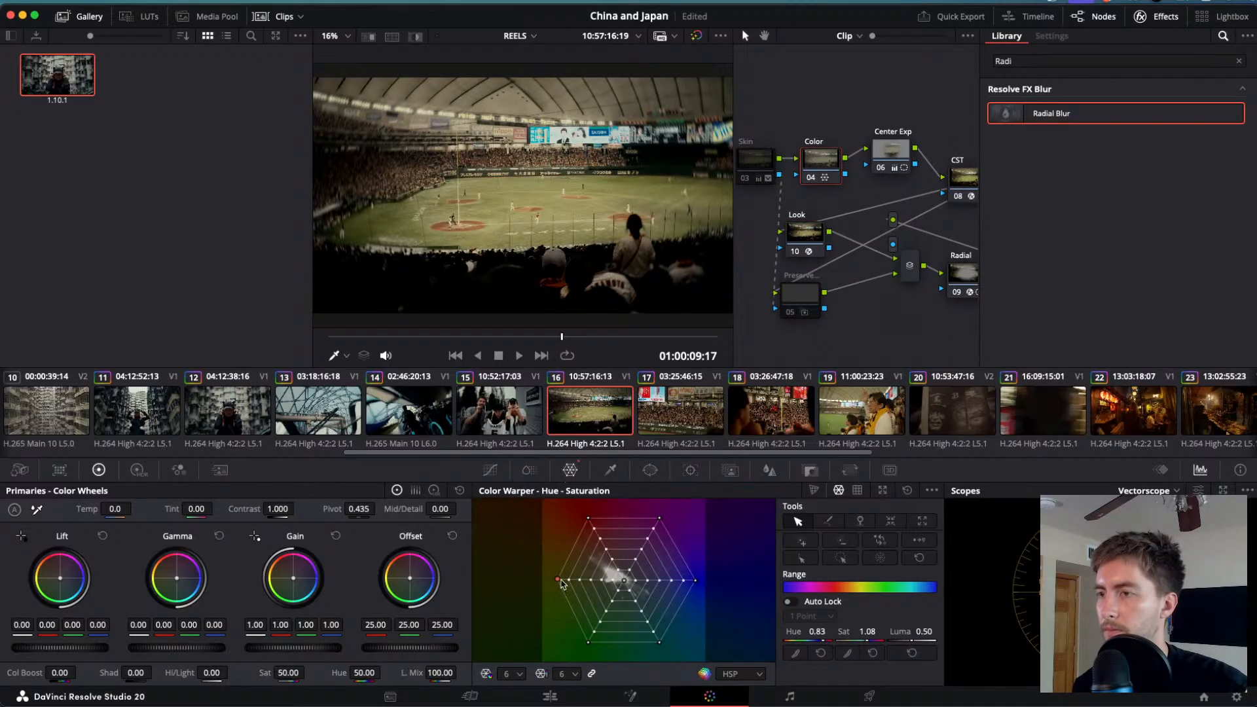
pyautogui.moveTo(559, 581)
pyautogui.mouseDown()
pyautogui.moveTo(575, 587)
pyautogui.moveTo(559, 603)
pyautogui.moveTo(566, 585)
pyautogui.moveTo(551, 588)
pyautogui.mouseUp()
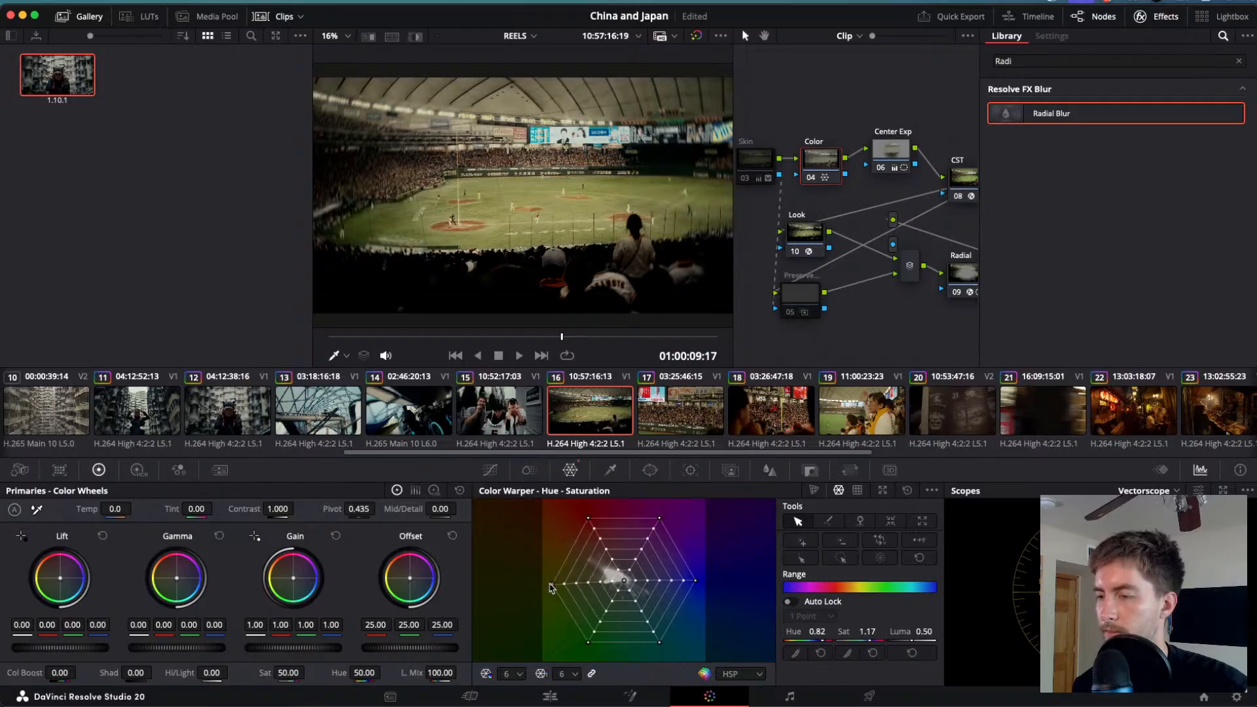
pyautogui.moveTo(552, 587); pyautogui.dragTo(552, 588)
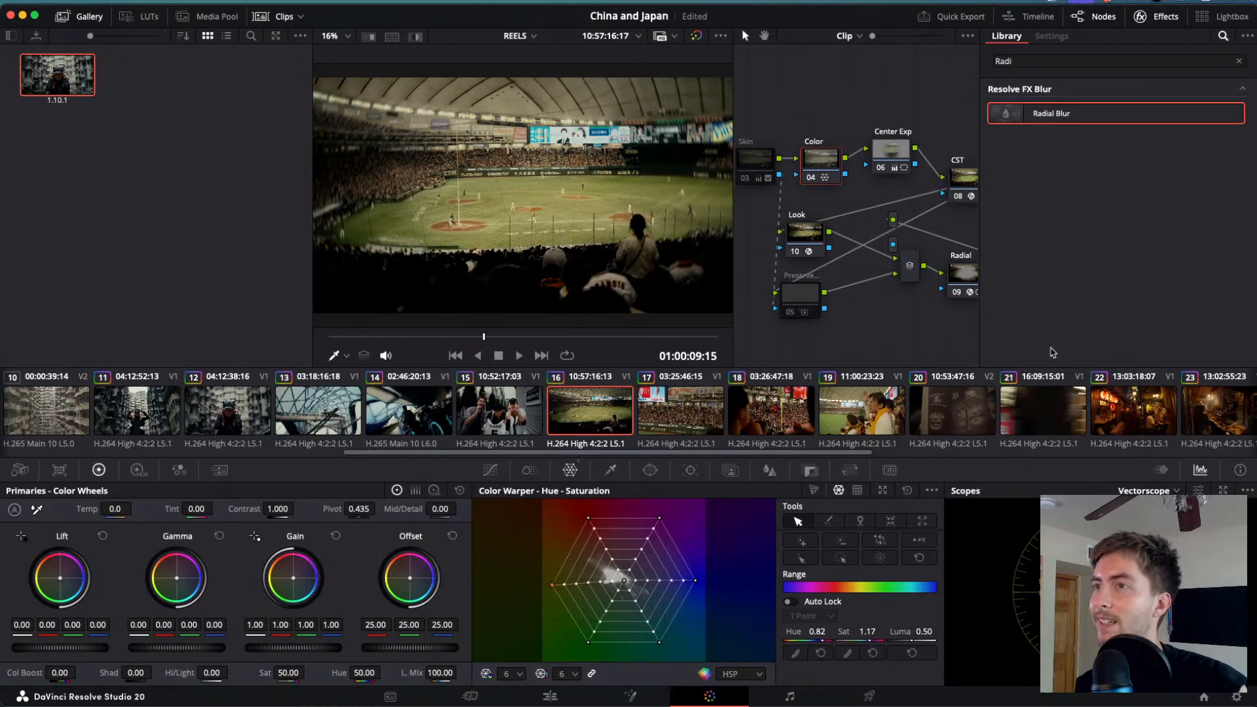
# - Set the Dehancer Expand White Point to 110.9 on clip 16's Look node
pyautogui.hscroll(4, 839, 237)
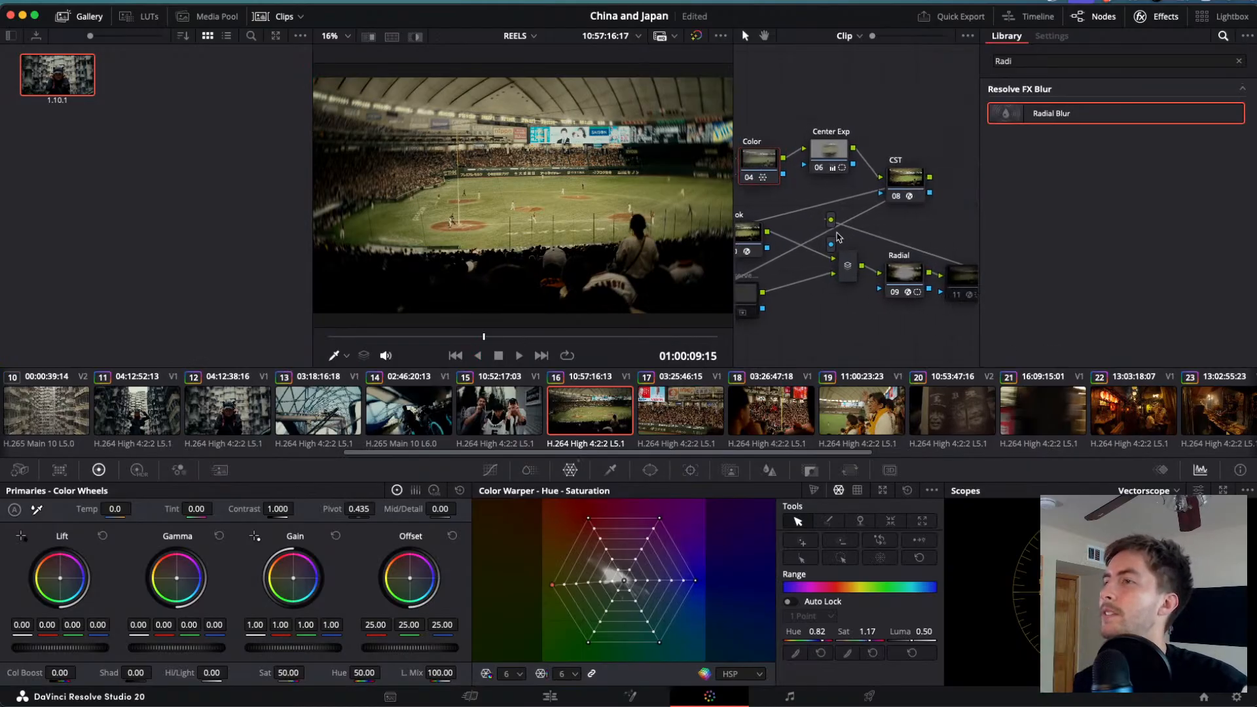
pyautogui.hscroll(-3, 839, 237)
pyautogui.click(785, 236)
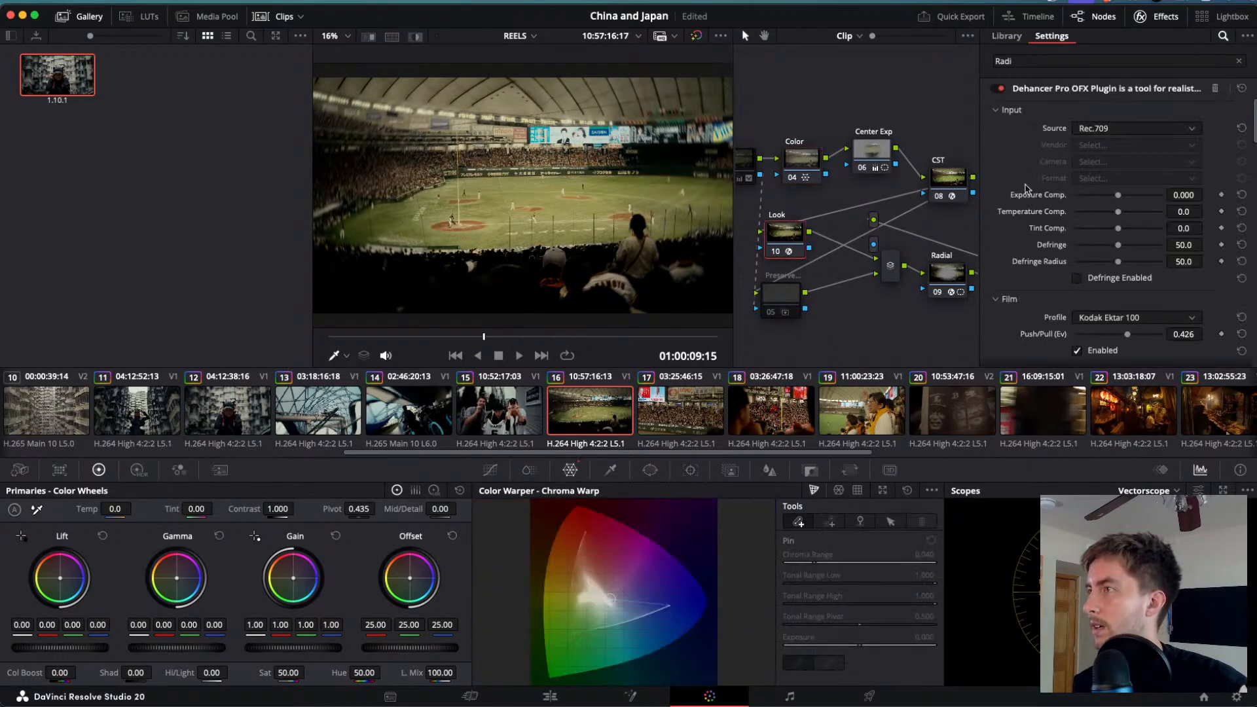
pyautogui.scroll(-4, 1025, 210)
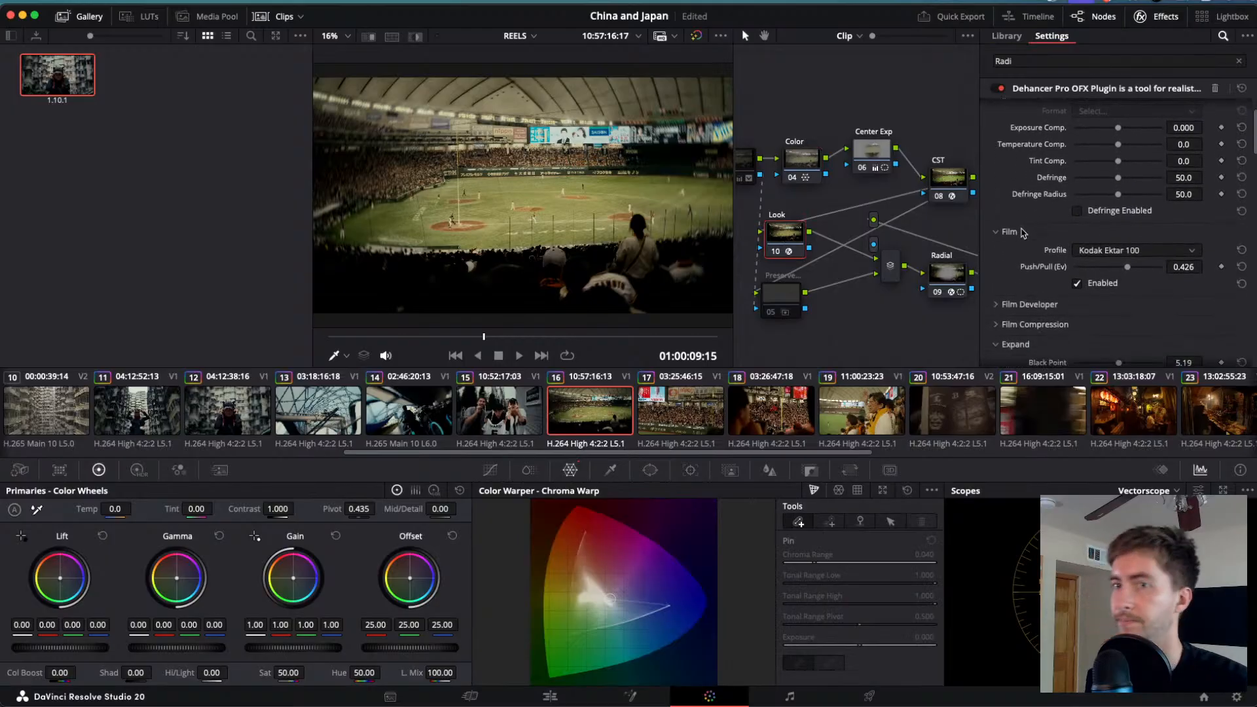
pyautogui.scroll(-5, 1024, 234)
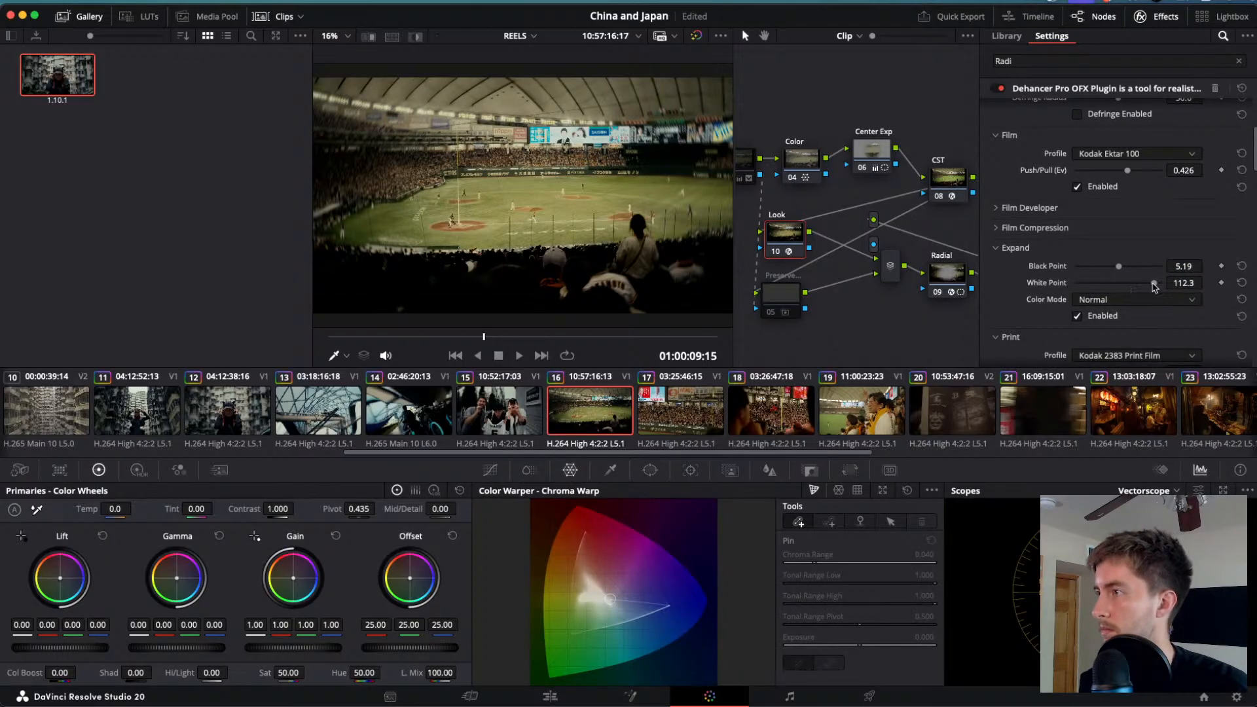
pyautogui.moveTo(1154, 287); pyautogui.dragTo(1158, 286)
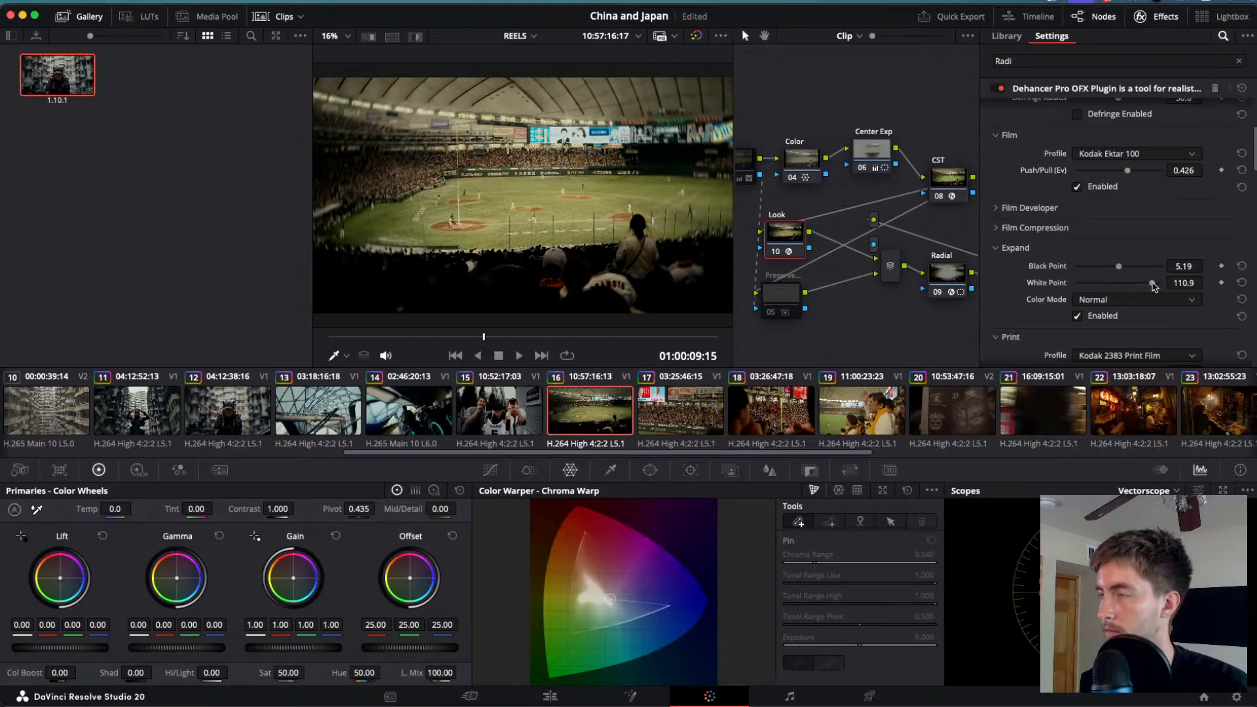
# - Set the Dehancer Expand Black Point to 10.23 on clip 16's Look node and replay the cut from clip 15
pyautogui.moveTo(1112, 266); pyautogui.dragTo(1135, 273)
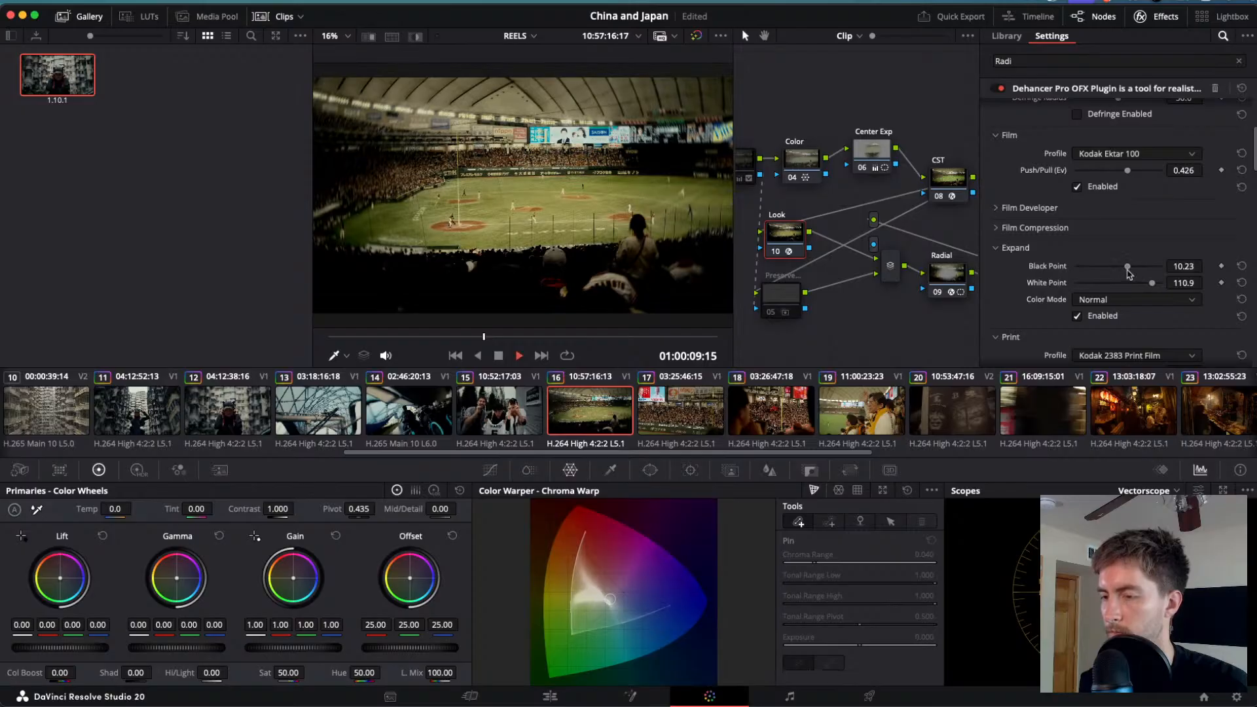
pyautogui.press('j')
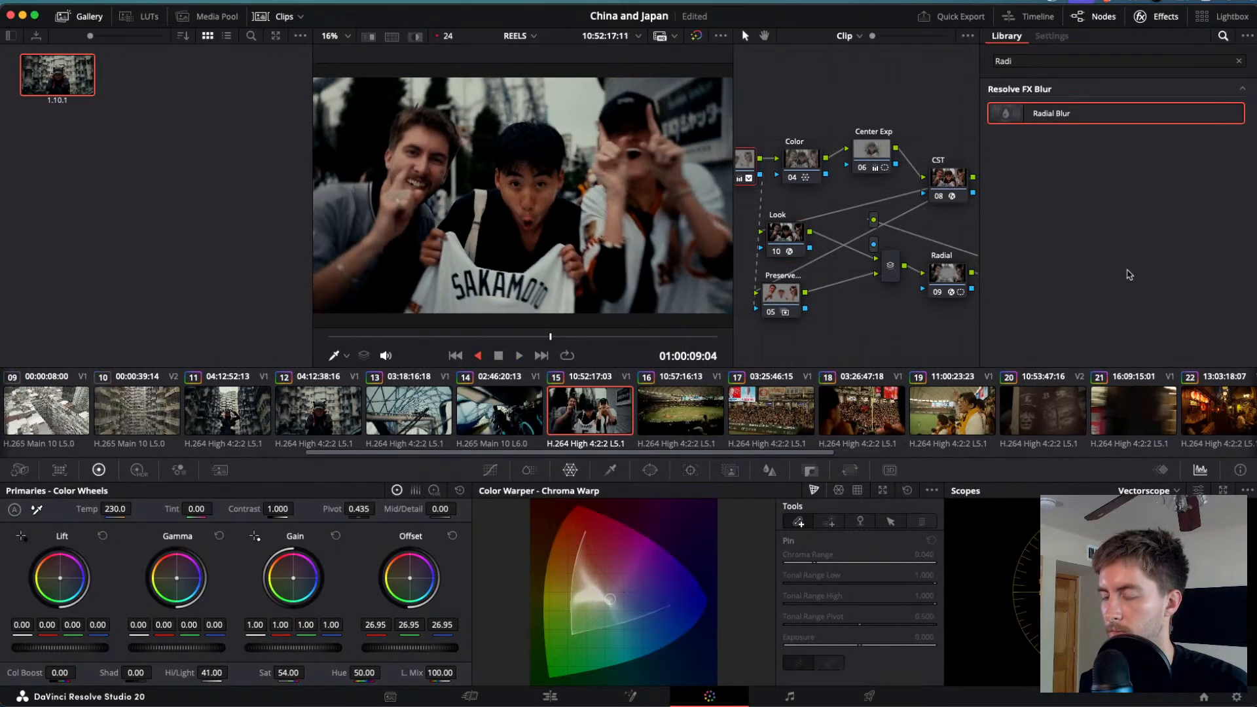
pyautogui.press('Down')
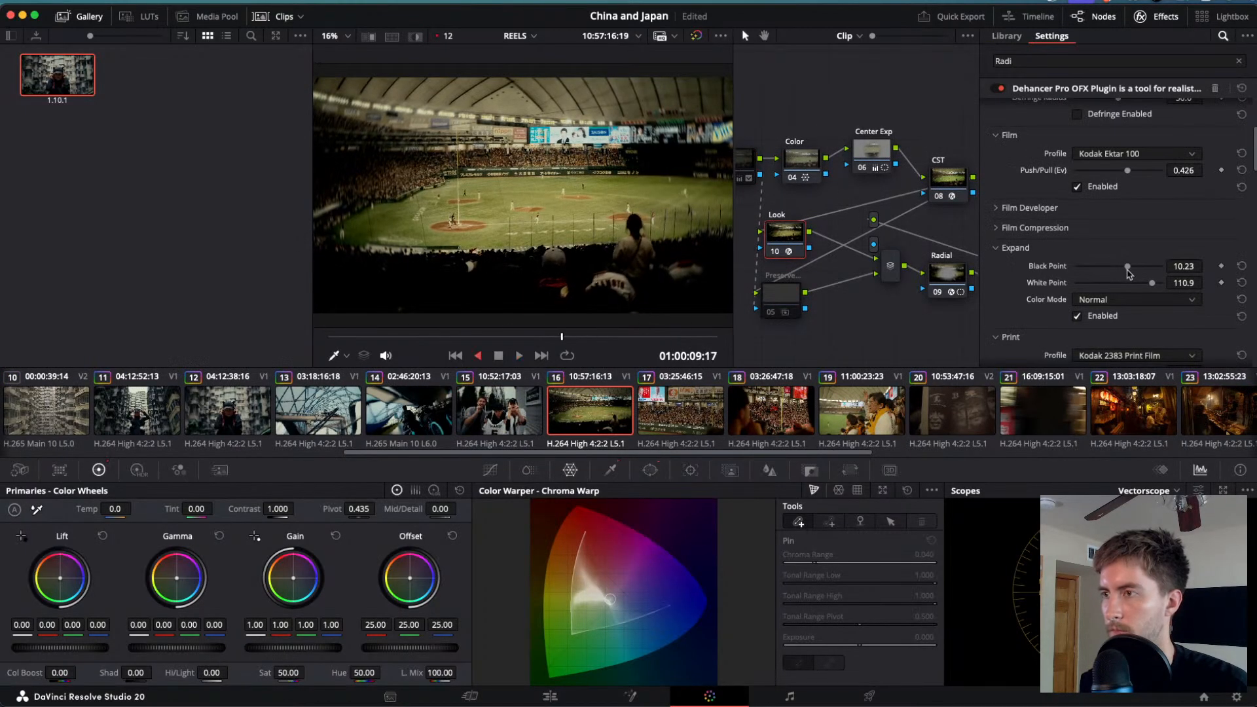
pyautogui.press('space')
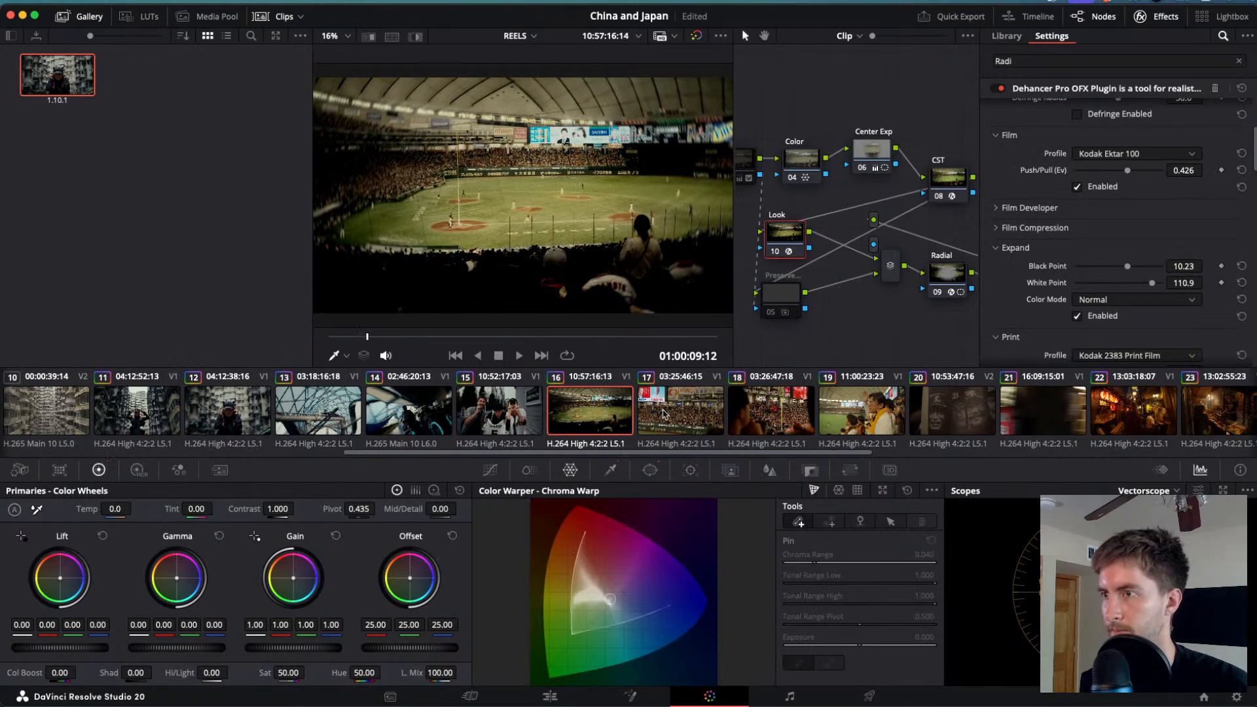
# - Set the Dehancer Expand Black Point to 24.96 and White Point to 116.5 on clip 17's Look node, and replay the cut from clip 16
pyautogui.click(663, 414)
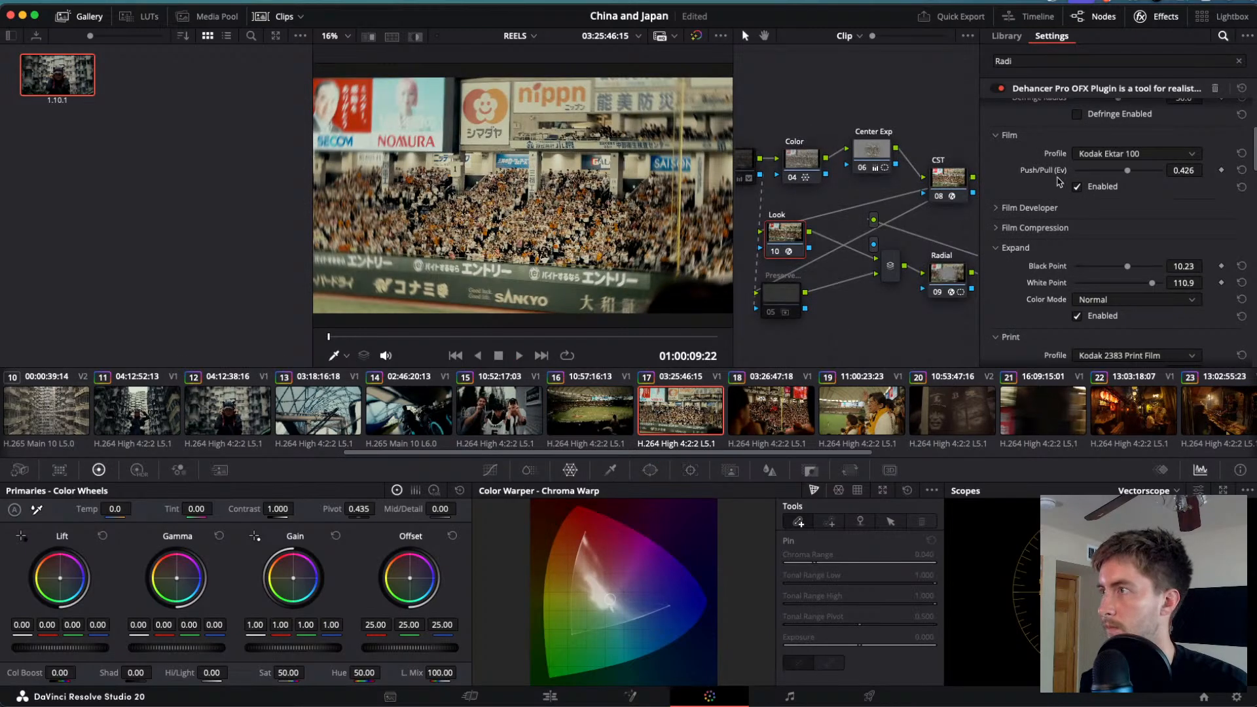
pyautogui.moveTo(1150, 285)
pyautogui.mouseDown()
pyautogui.moveTo(1121, 269)
pyautogui.moveTo(1147, 272)
pyautogui.mouseUp()
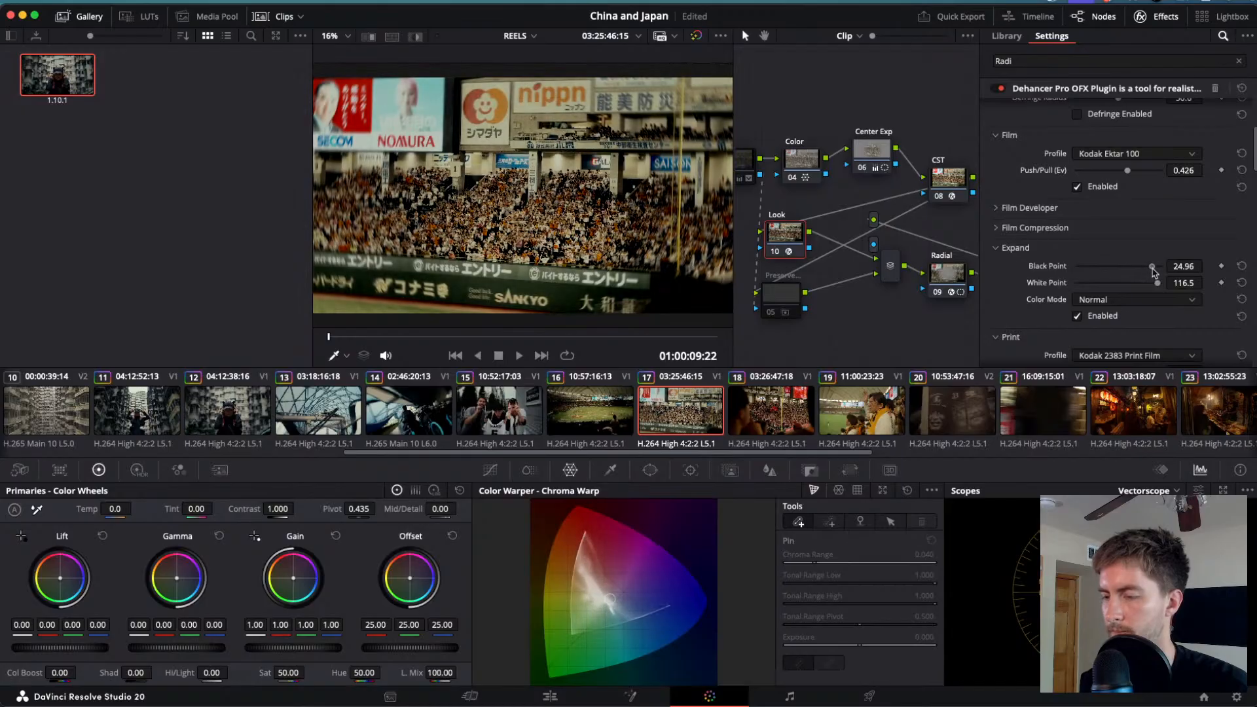
pyautogui.press('space')
pyautogui.press('Up')
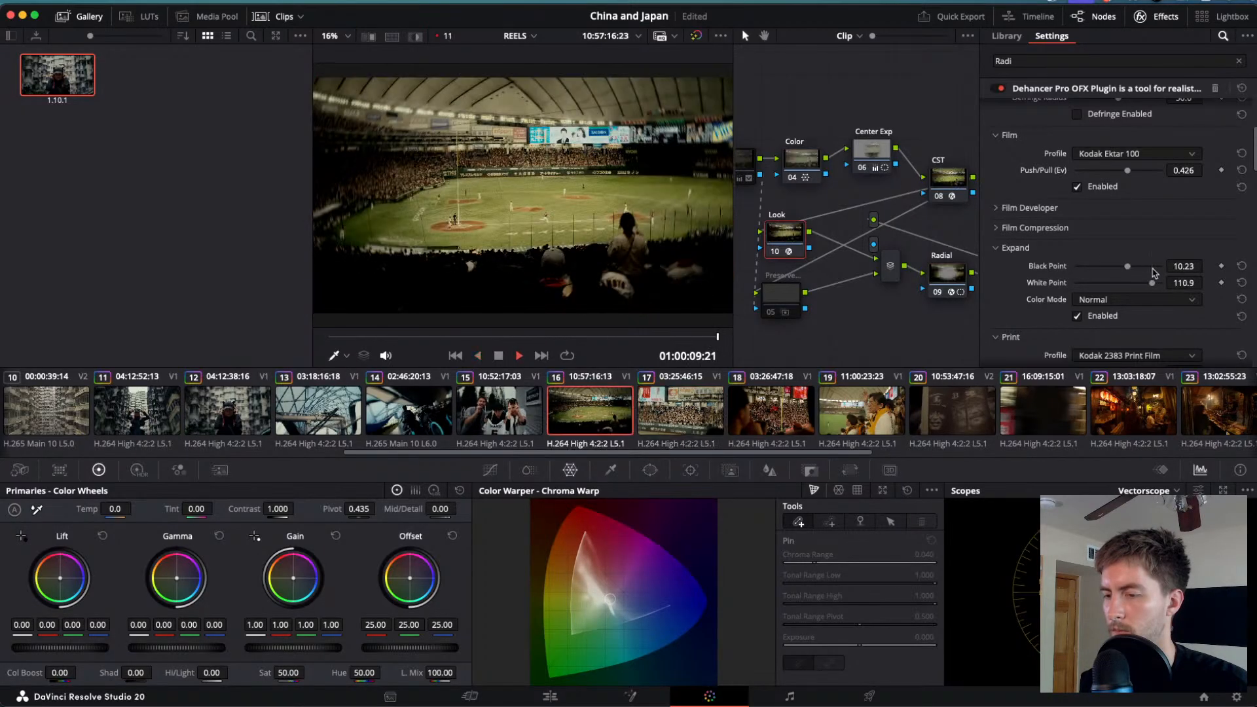
pyautogui.press('Down')
pyautogui.press('space')
# - Widen the circle window of clip 17's Radial node to an Aspect of about 76.63
pyautogui.click(948, 274)
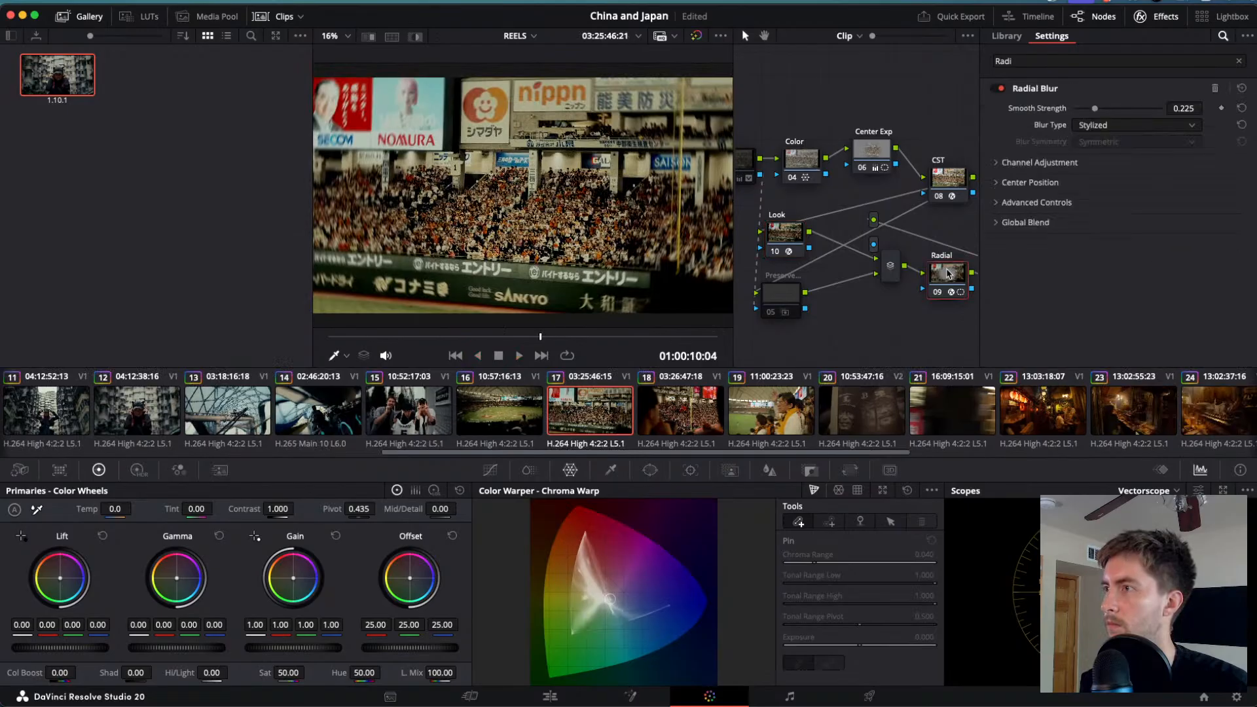
pyautogui.click(651, 471)
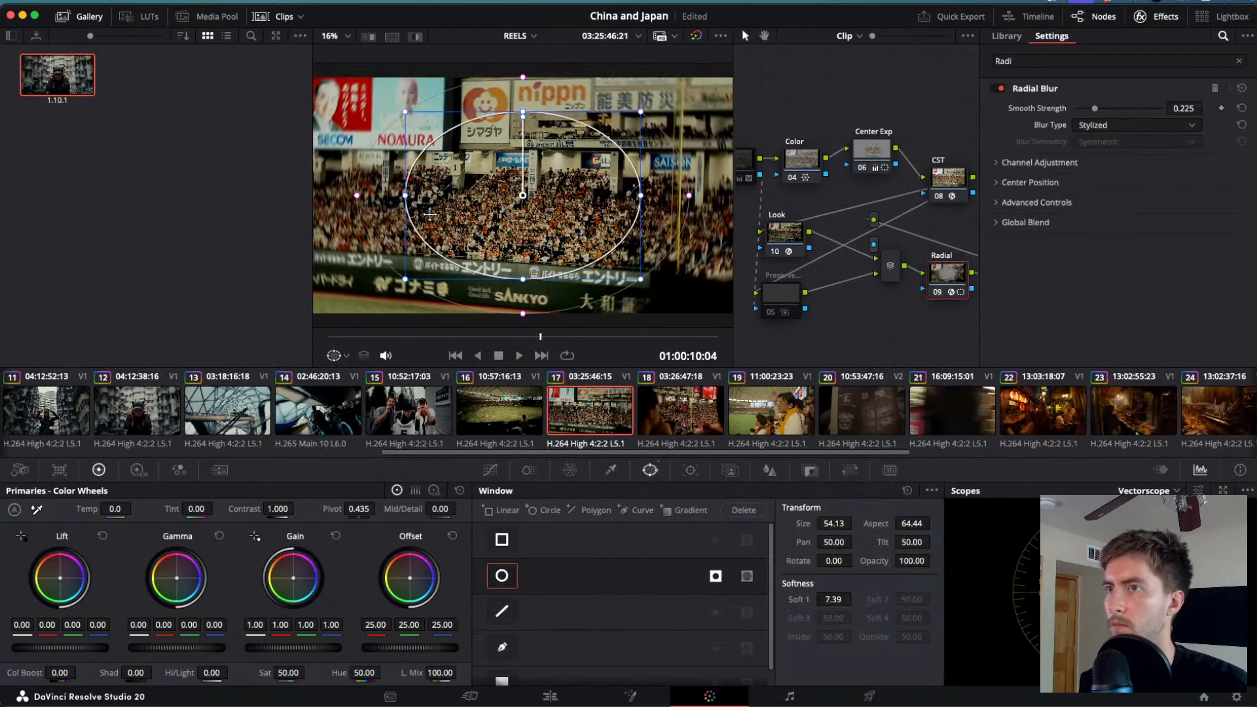
pyautogui.moveTo(406, 195); pyautogui.dragTo(344, 196)
pyautogui.click(342, 38)
pyautogui.click(342, 39)
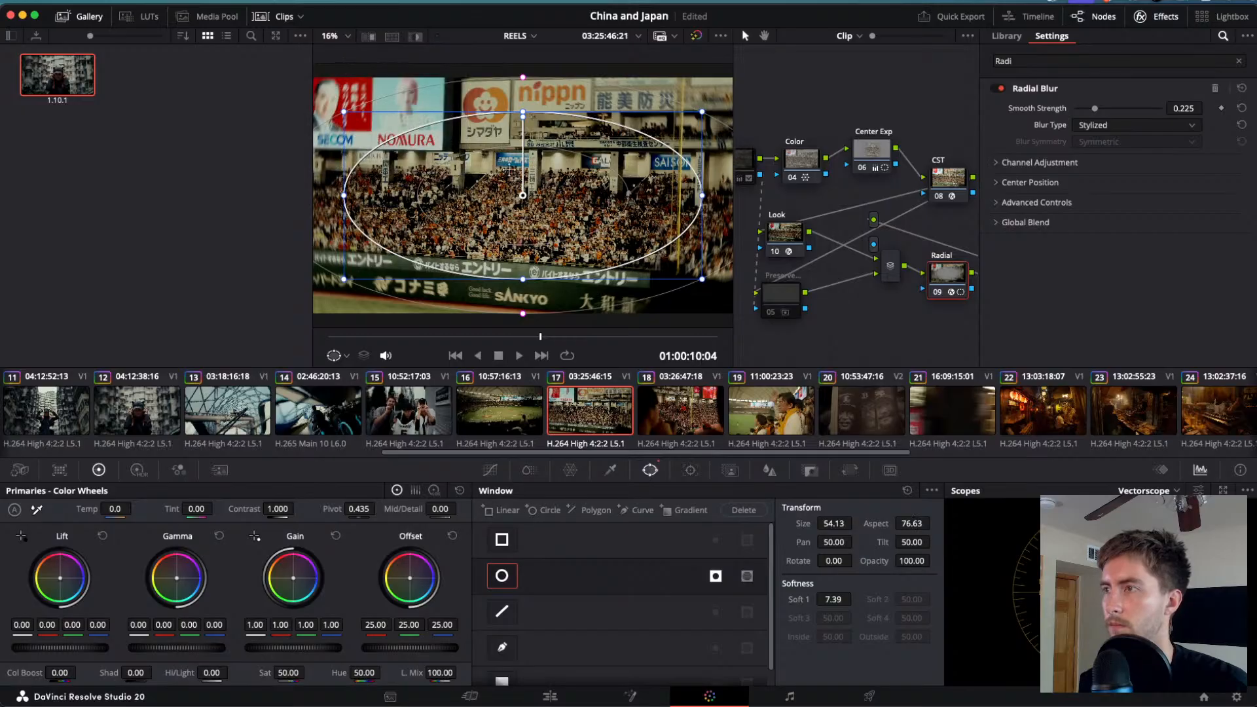
# - Widen the circle window of clip 16's Radial node almost to the frame's sides and make it slightly taller
pyautogui.click(516, 409)
pyautogui.click(950, 275)
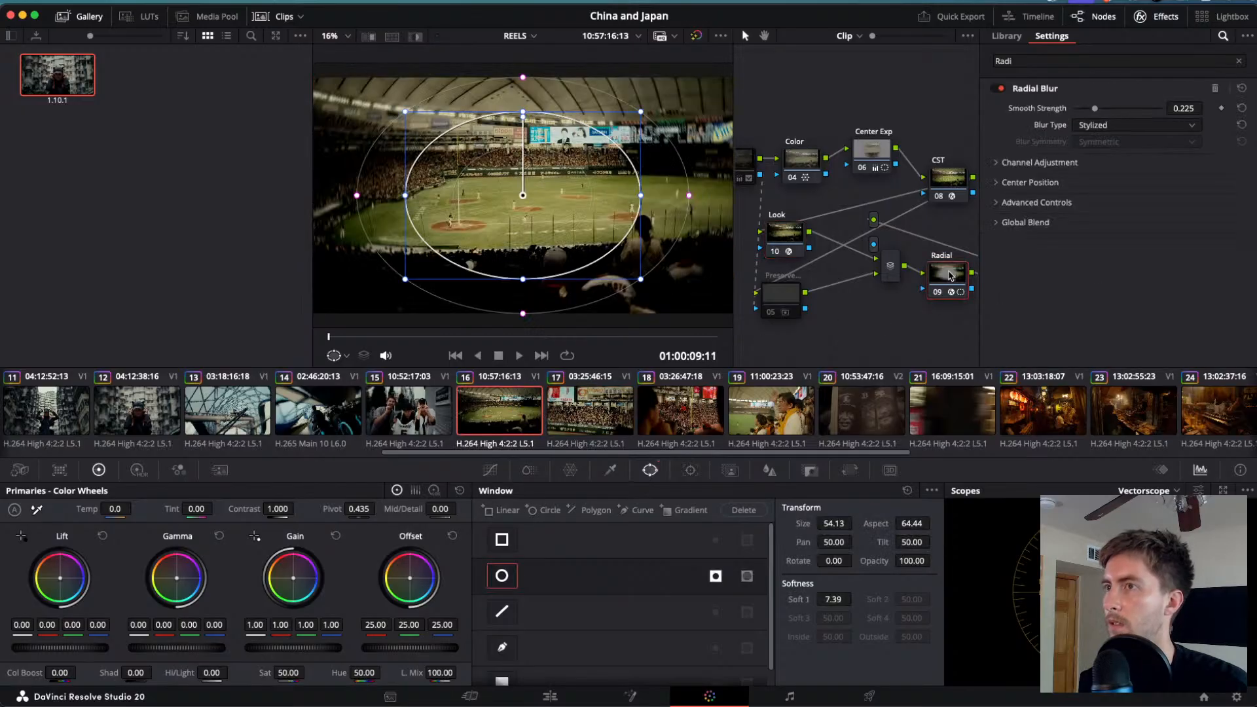
pyautogui.moveTo(405, 198); pyautogui.dragTo(330, 195)
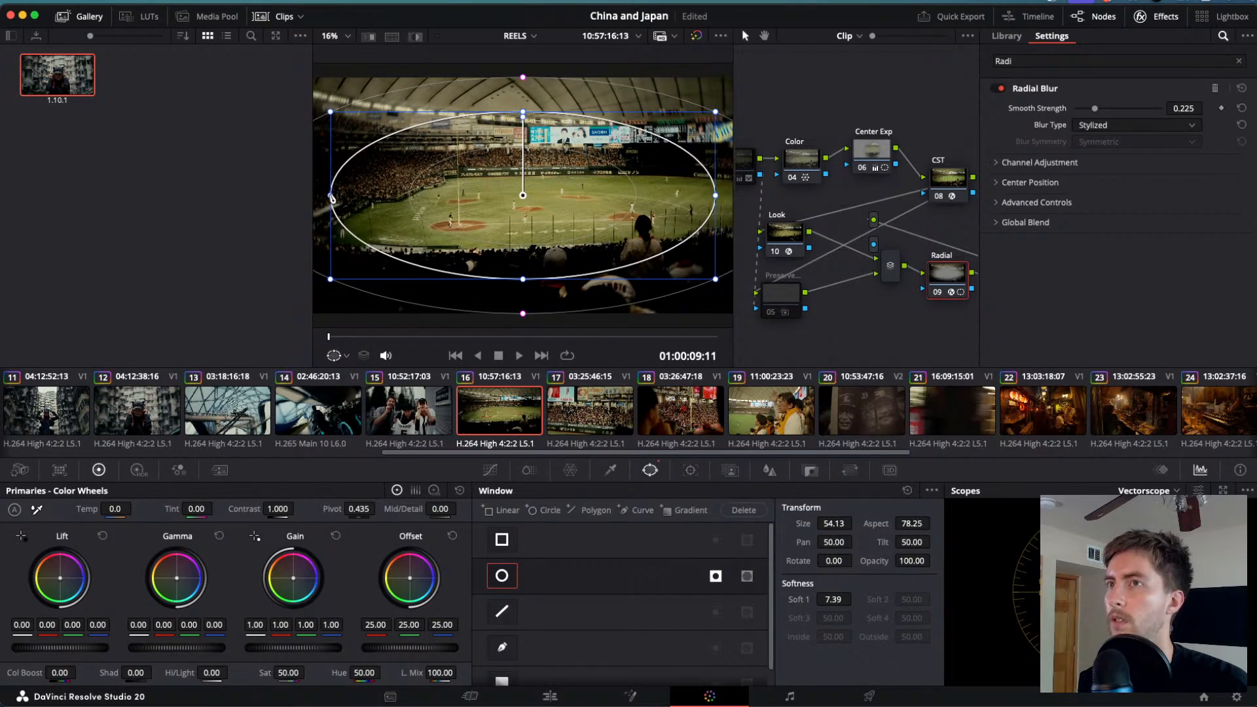
pyautogui.click(341, 37)
pyautogui.click(345, 56)
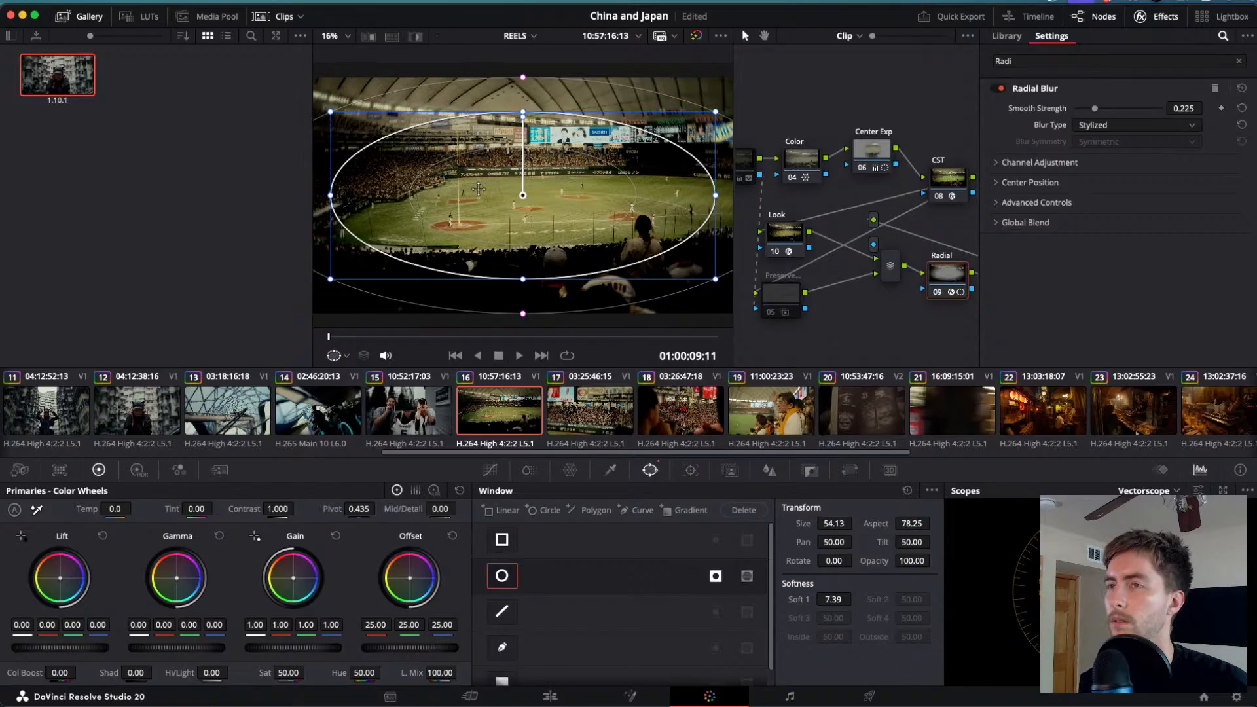
pyautogui.moveTo(716, 198)
pyautogui.mouseDown()
pyautogui.moveTo(663, 201)
pyautogui.moveTo(722, 202)
pyautogui.mouseUp()
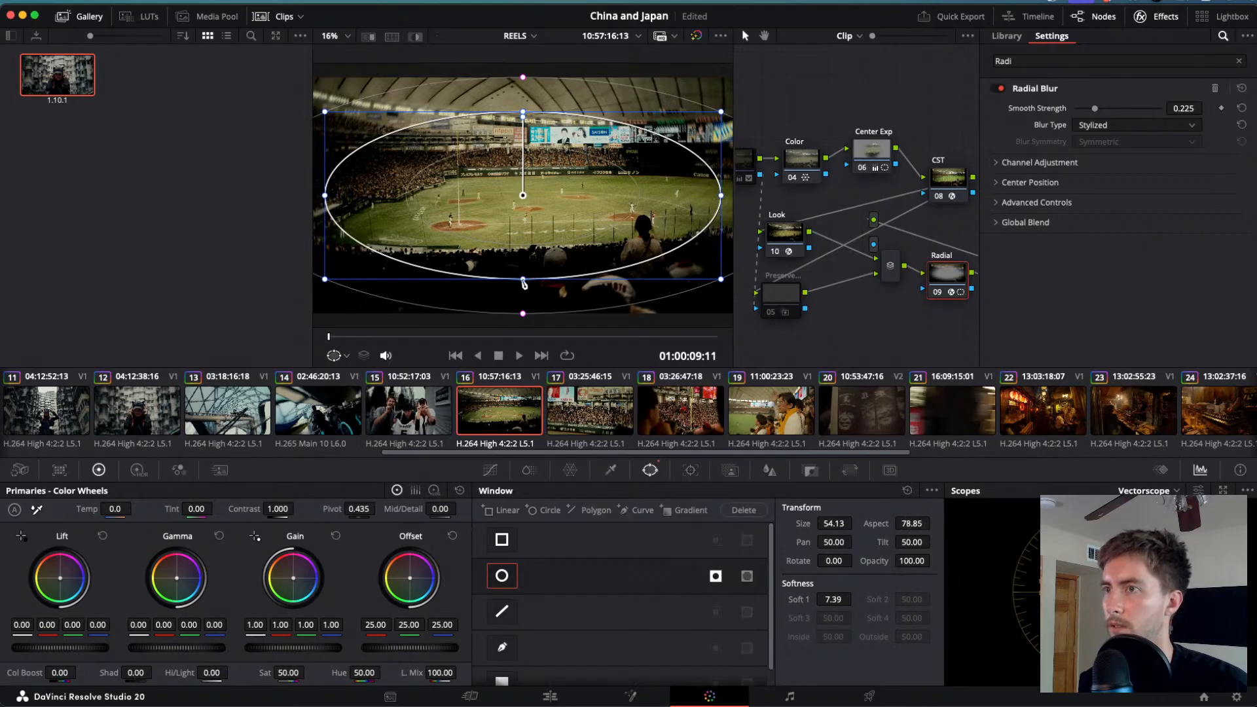
pyautogui.moveTo(524, 283); pyautogui.dragTo(526, 294)
# - Enlarge the circle window of clip 15's Radial node to about Size 58.14 and Aspect 68.80
pyautogui.click(409, 411)
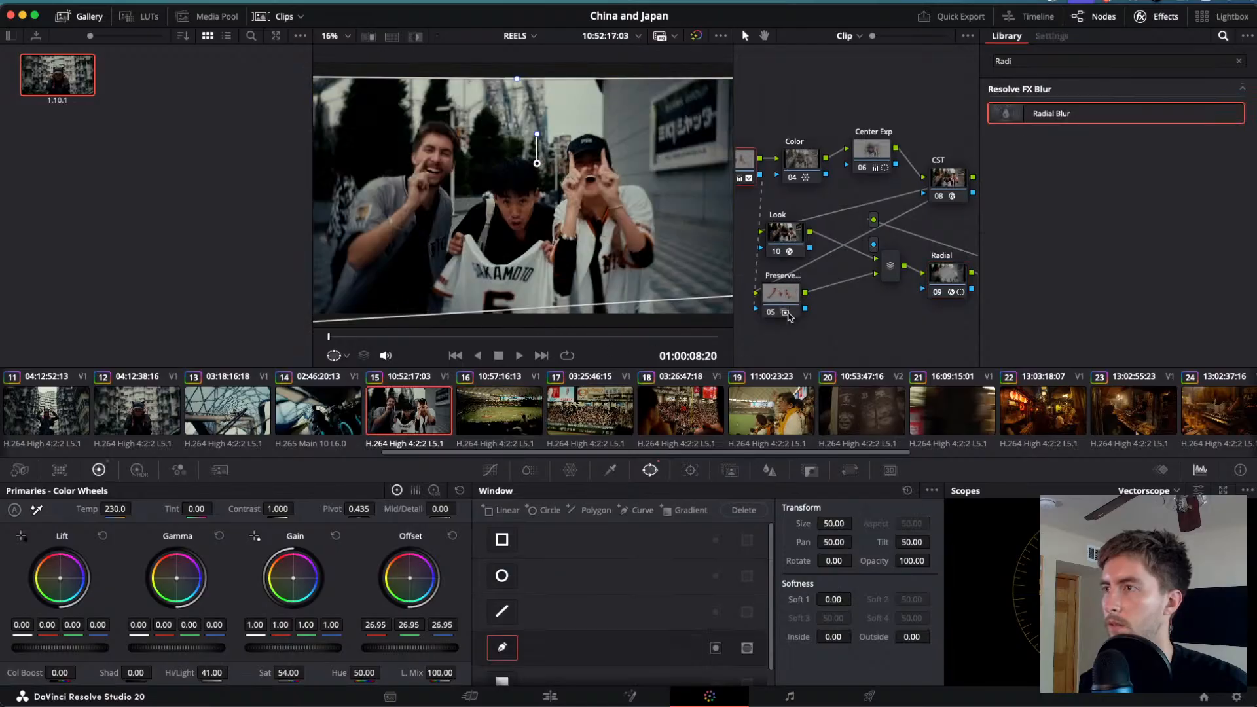
pyautogui.moveTo(926, 269); pyautogui.dragTo(946, 272)
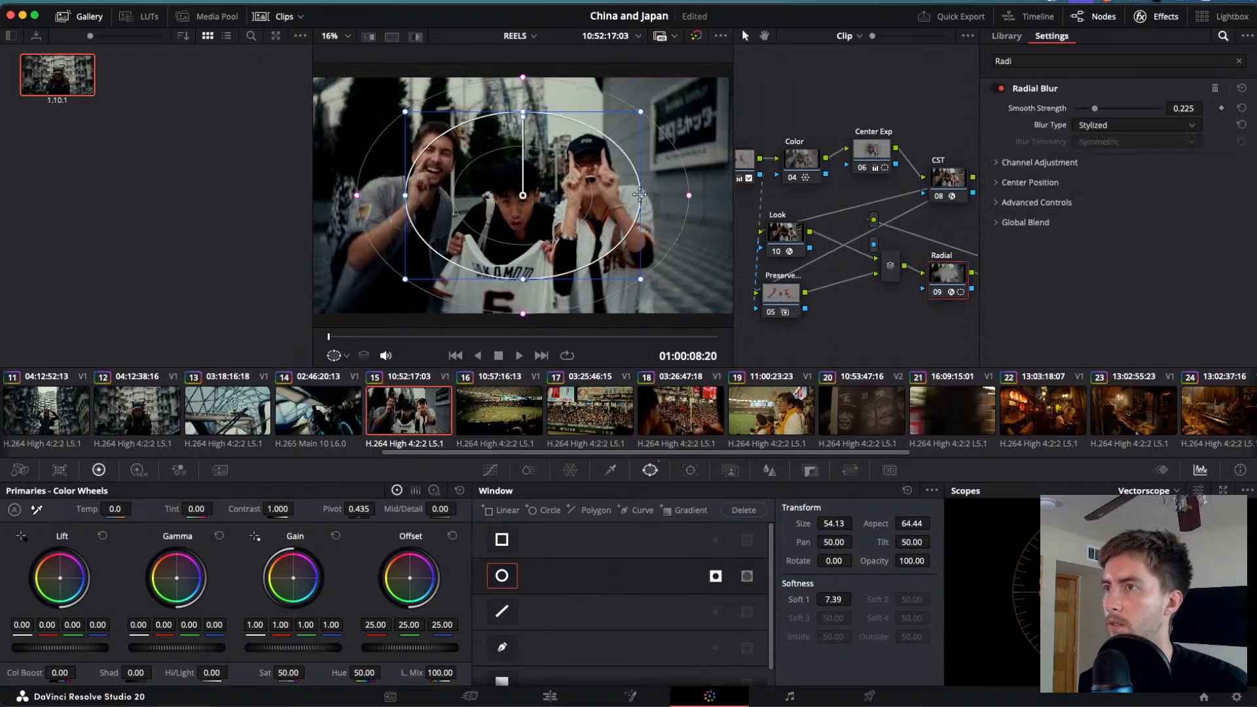
pyautogui.moveTo(639, 194); pyautogui.dragTo(690, 195)
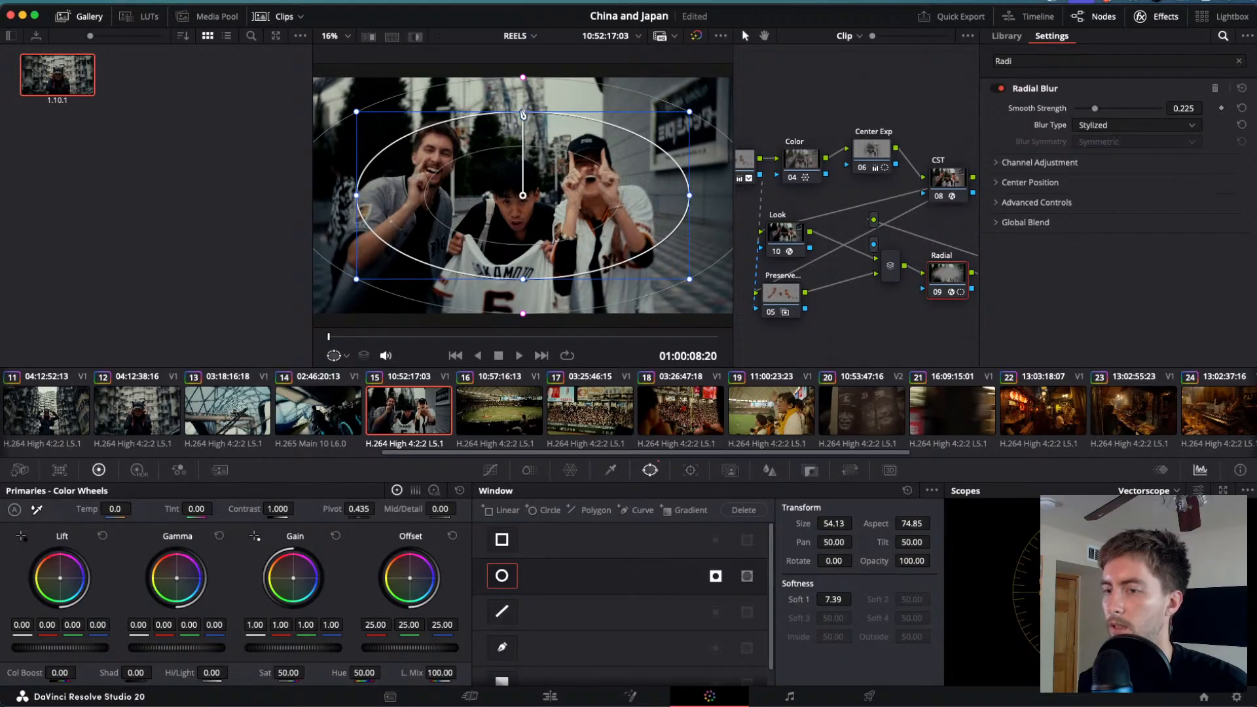
pyautogui.moveTo(523, 114); pyautogui.dragTo(522, 95)
# - Enlarge the circle window of clip 14's Radial node to about Size 62.10 and Aspect 66.90, and replay the cut into clip 15
pyautogui.press('Up')
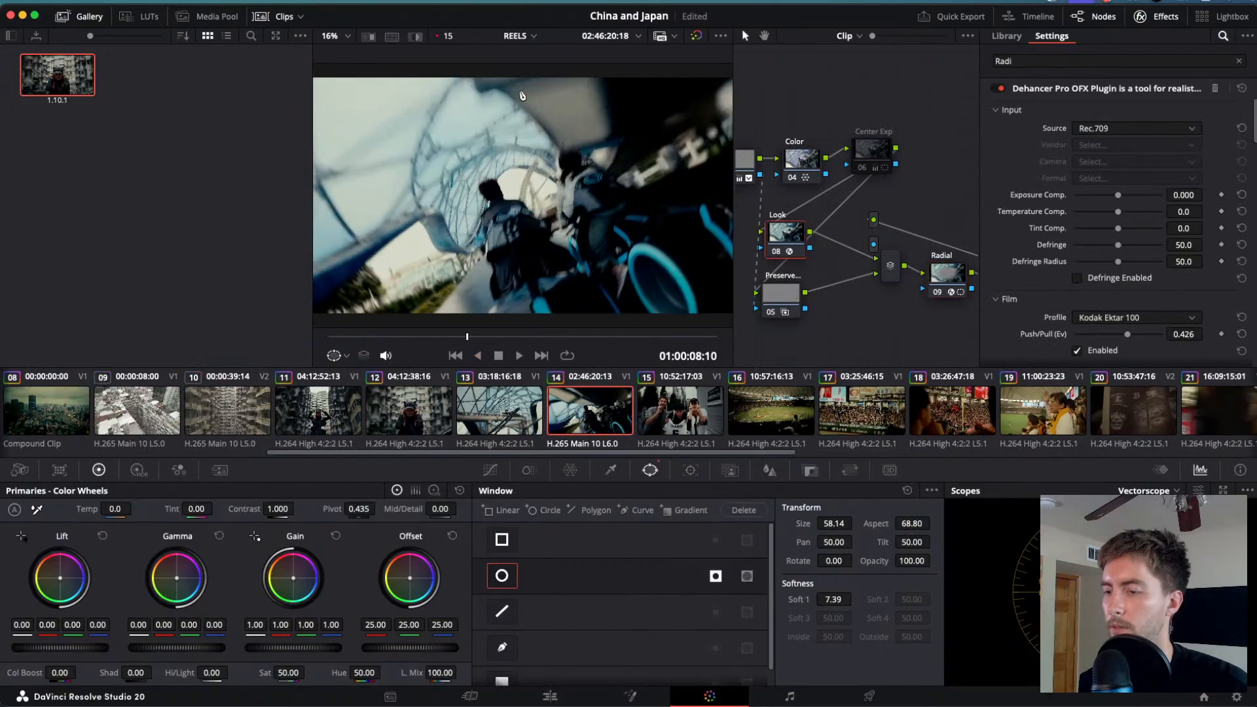
pyautogui.press('space')
pyautogui.click(933, 278)
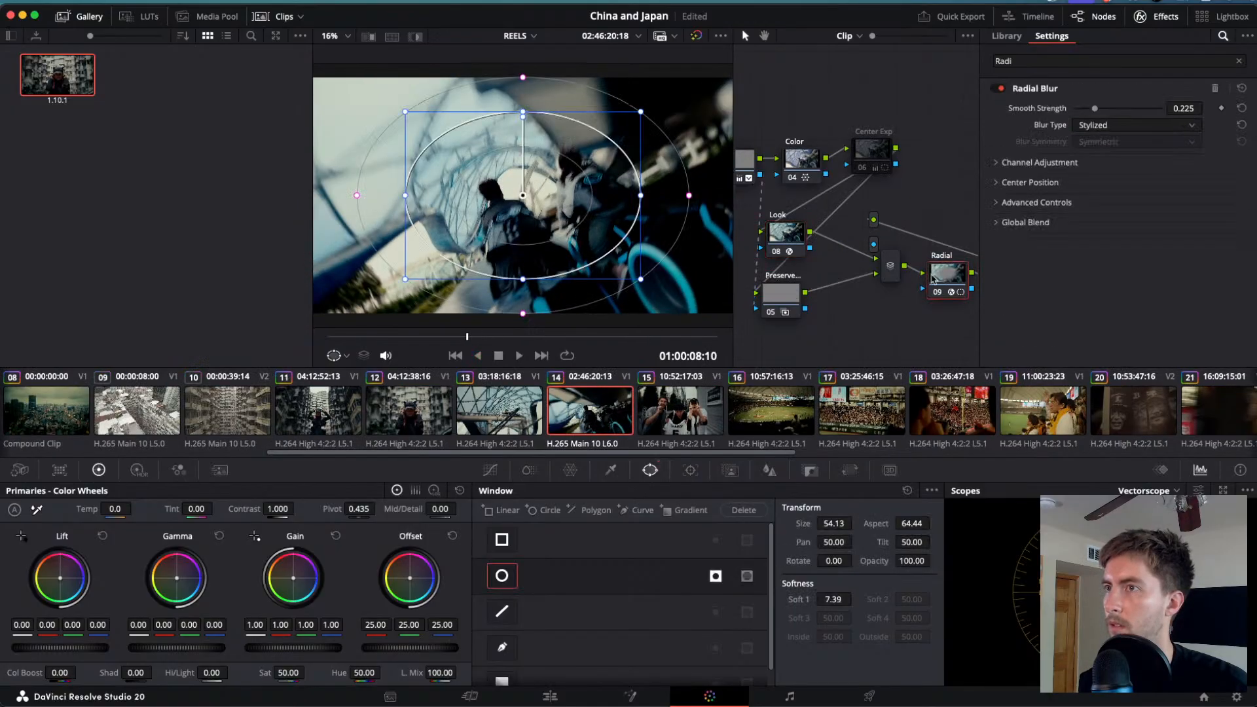
pyautogui.moveTo(642, 196); pyautogui.dragTo(712, 200)
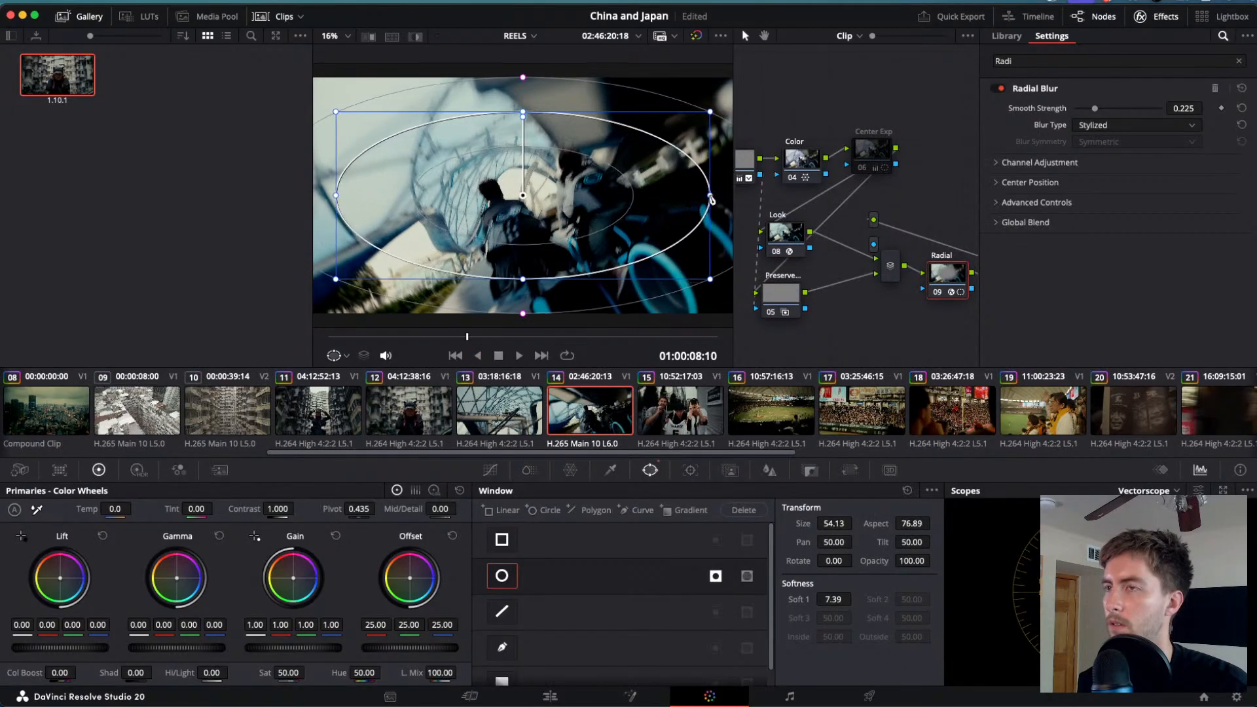
pyautogui.moveTo(524, 113); pyautogui.dragTo(523, 75)
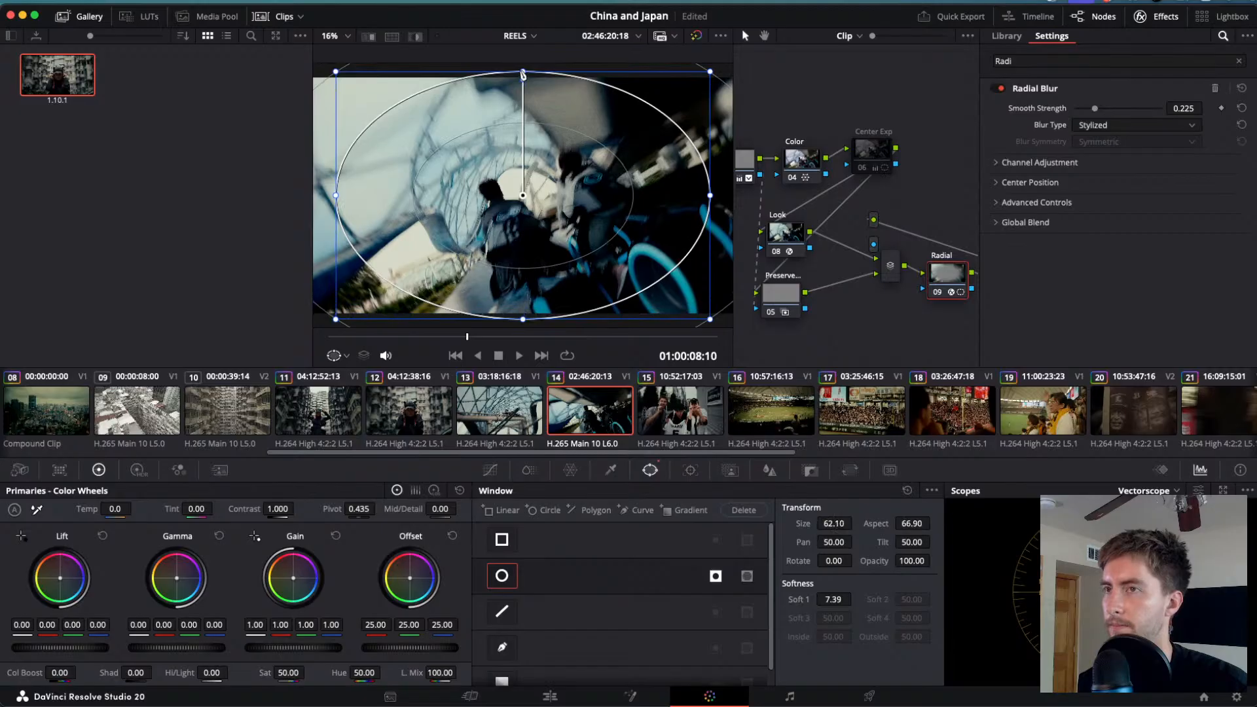
pyautogui.press('space')
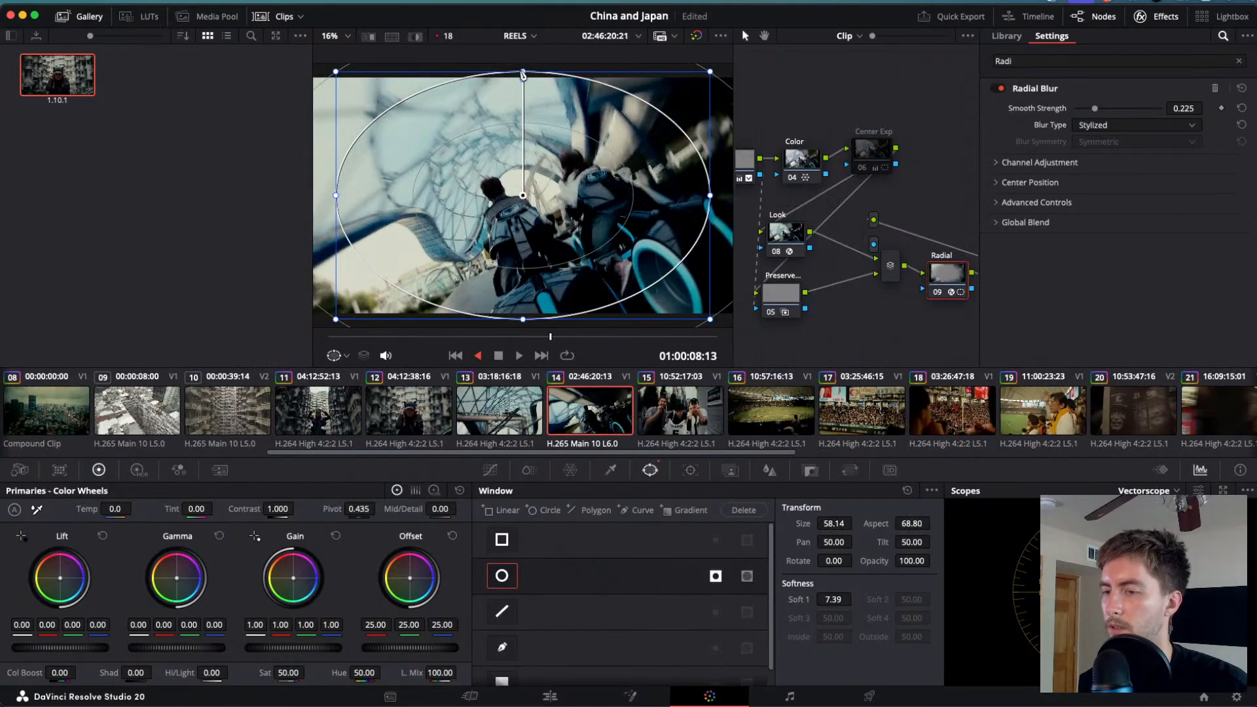
pyautogui.press('space')
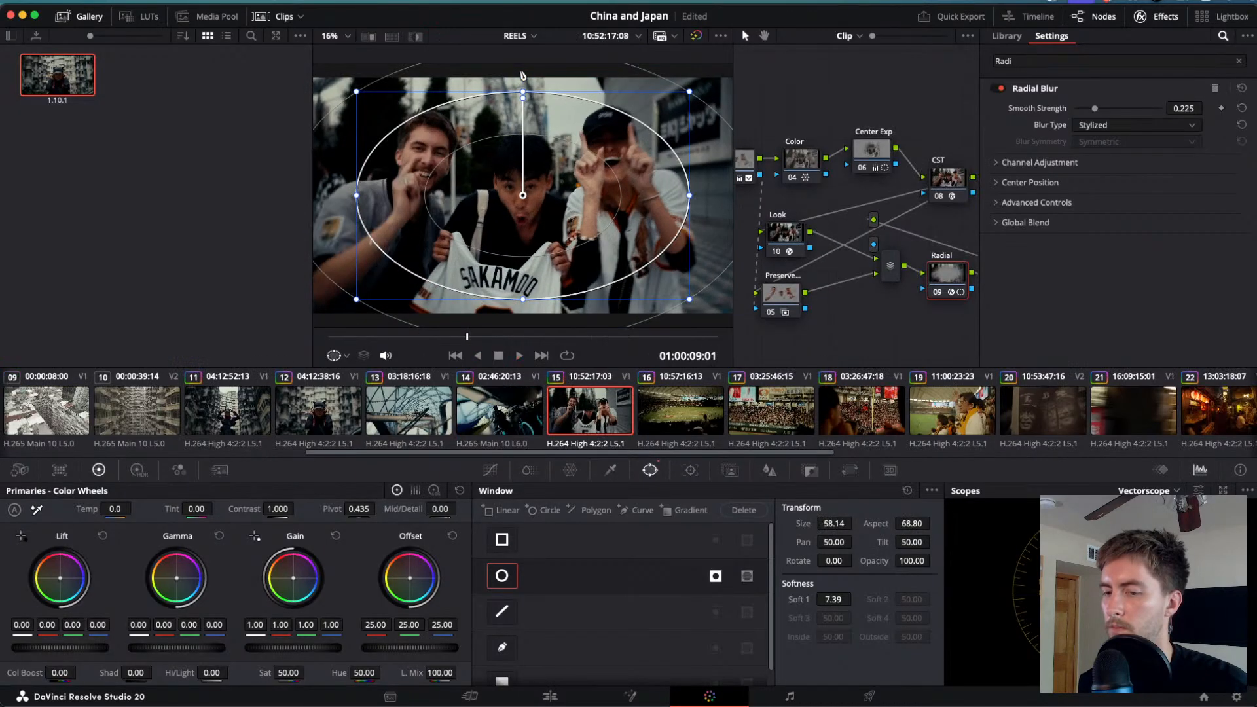
# - Enlarge the circle window of clip 13's Radial node to about Size 62.37 and Aspect 66.32, positioned near Pan 50.33 and Tilt 49.18
pyautogui.press('j')
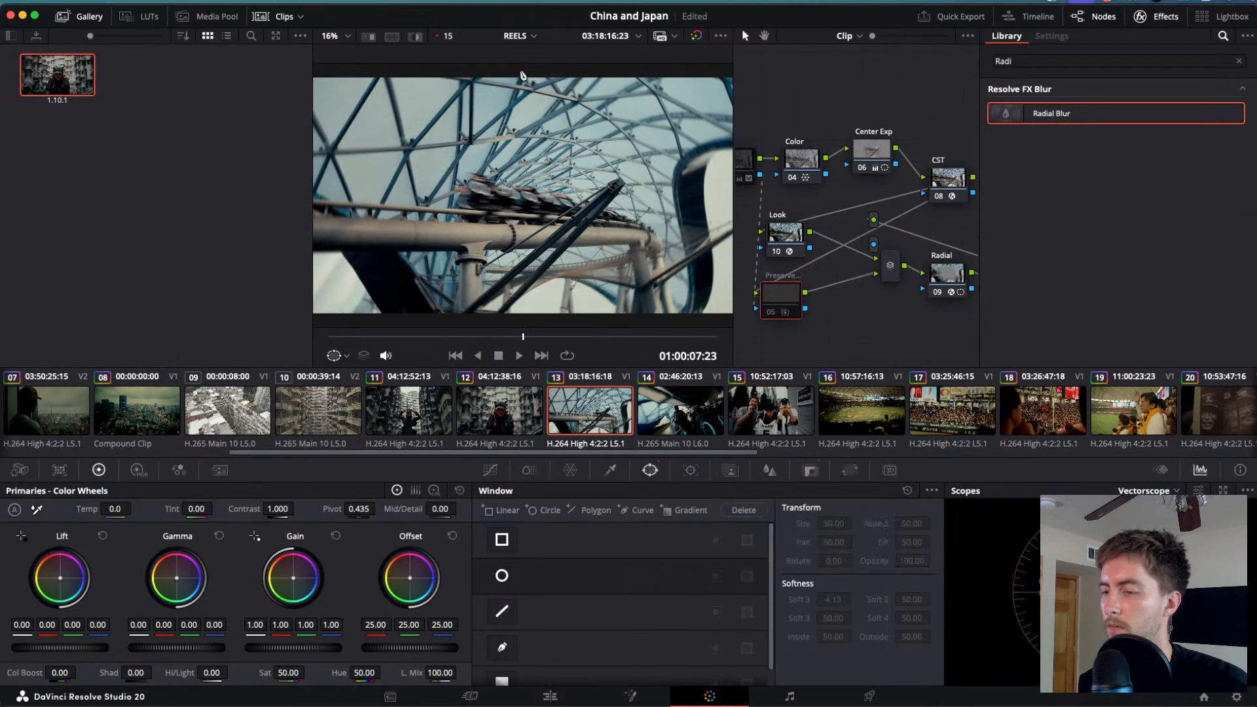
pyautogui.press('l')
pyautogui.press('j')
pyautogui.press('space')
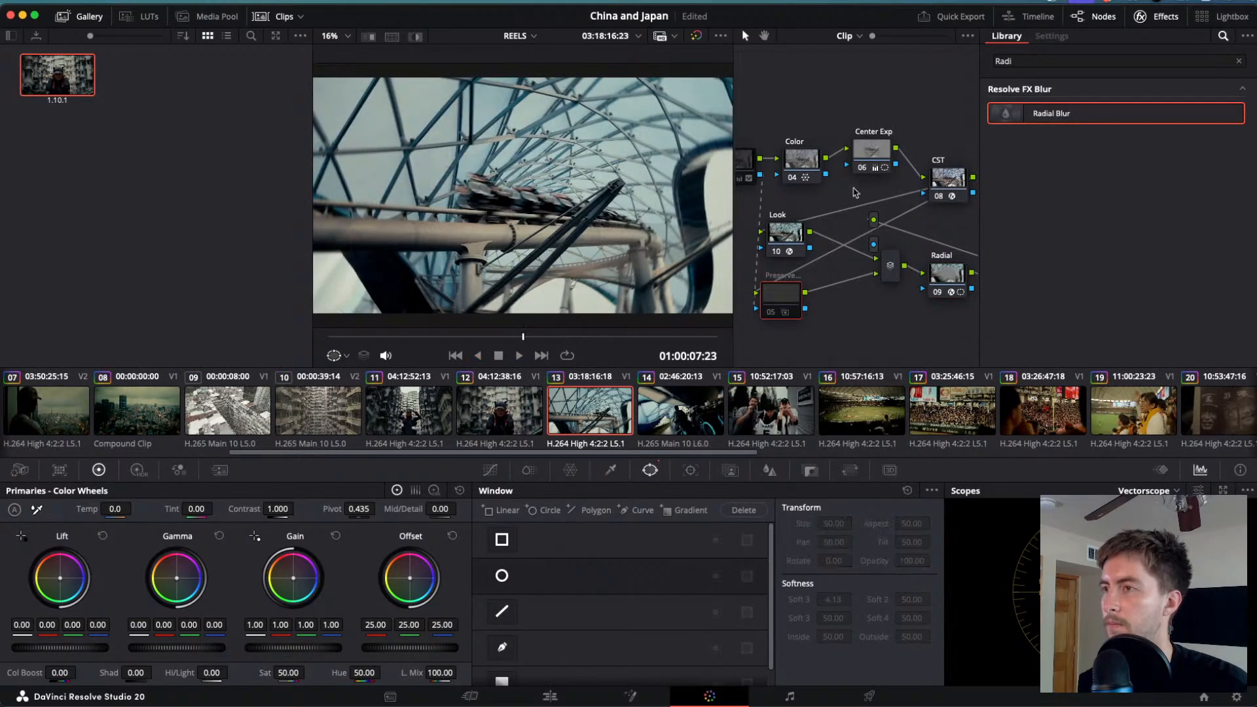
pyautogui.click(954, 274)
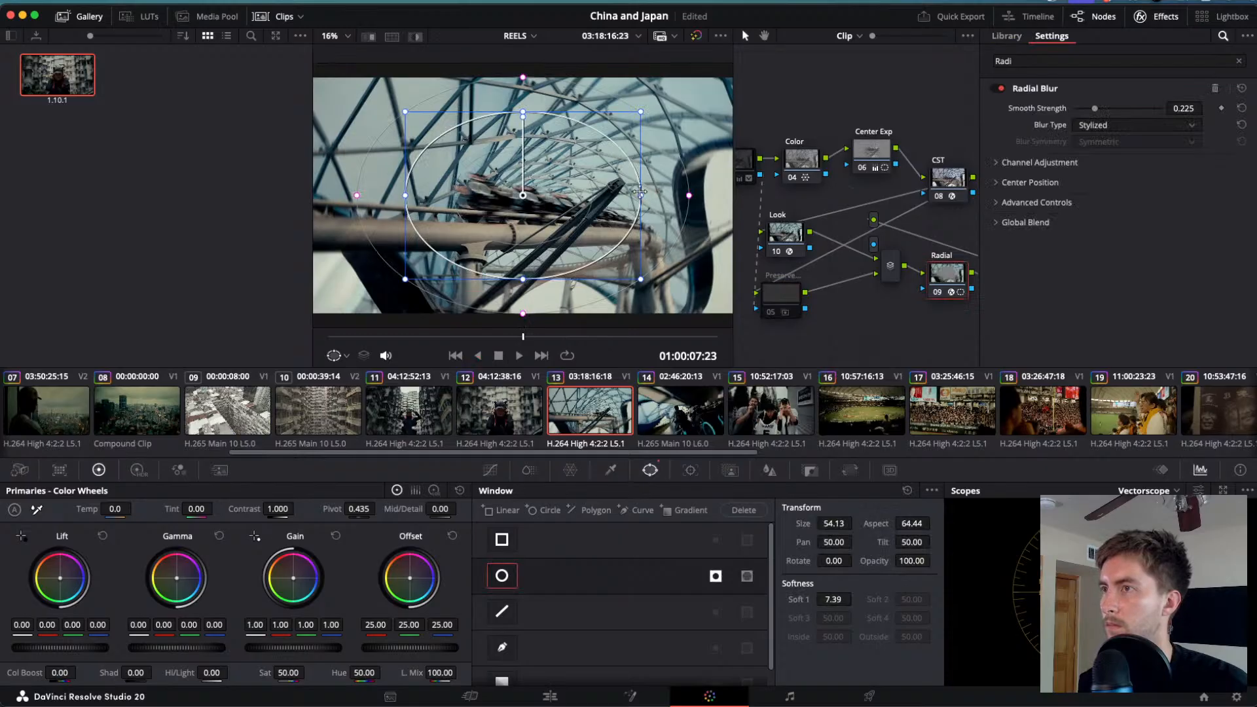
pyautogui.moveTo(640, 191); pyautogui.dragTo(737, 198)
pyautogui.moveTo(520, 116); pyautogui.dragTo(521, 76)
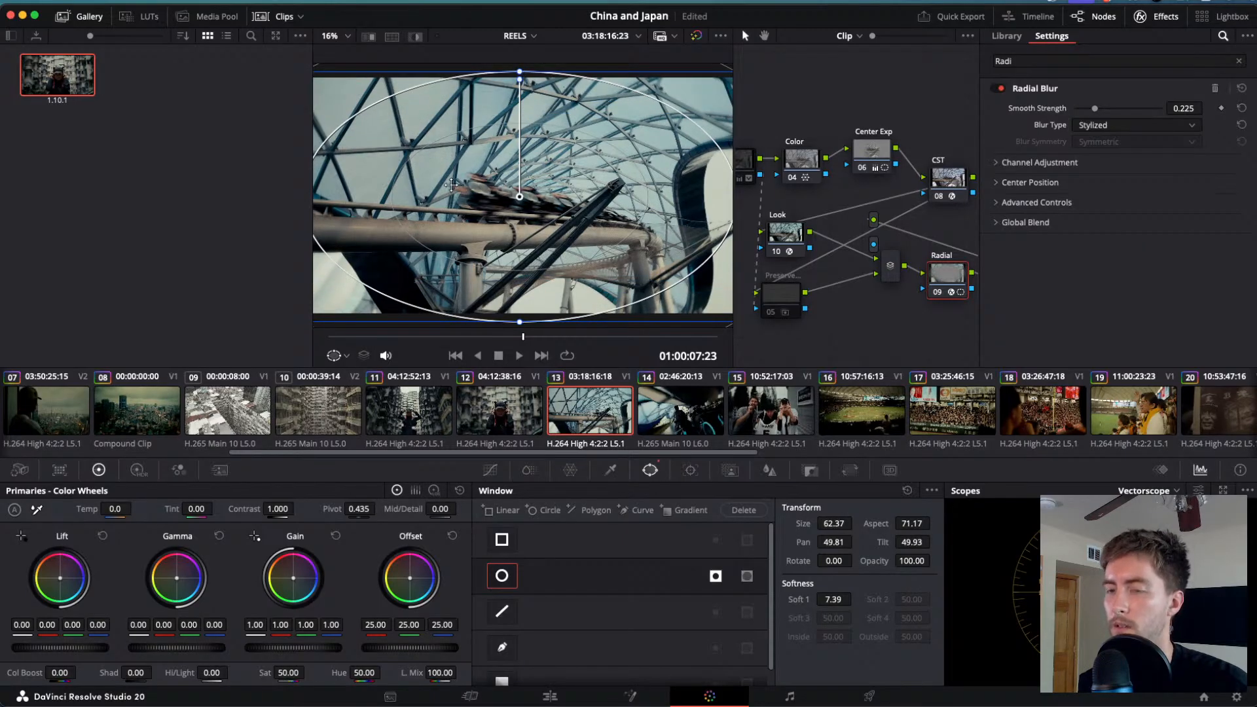
pyautogui.moveTo(513, 194); pyautogui.dragTo(534, 194)
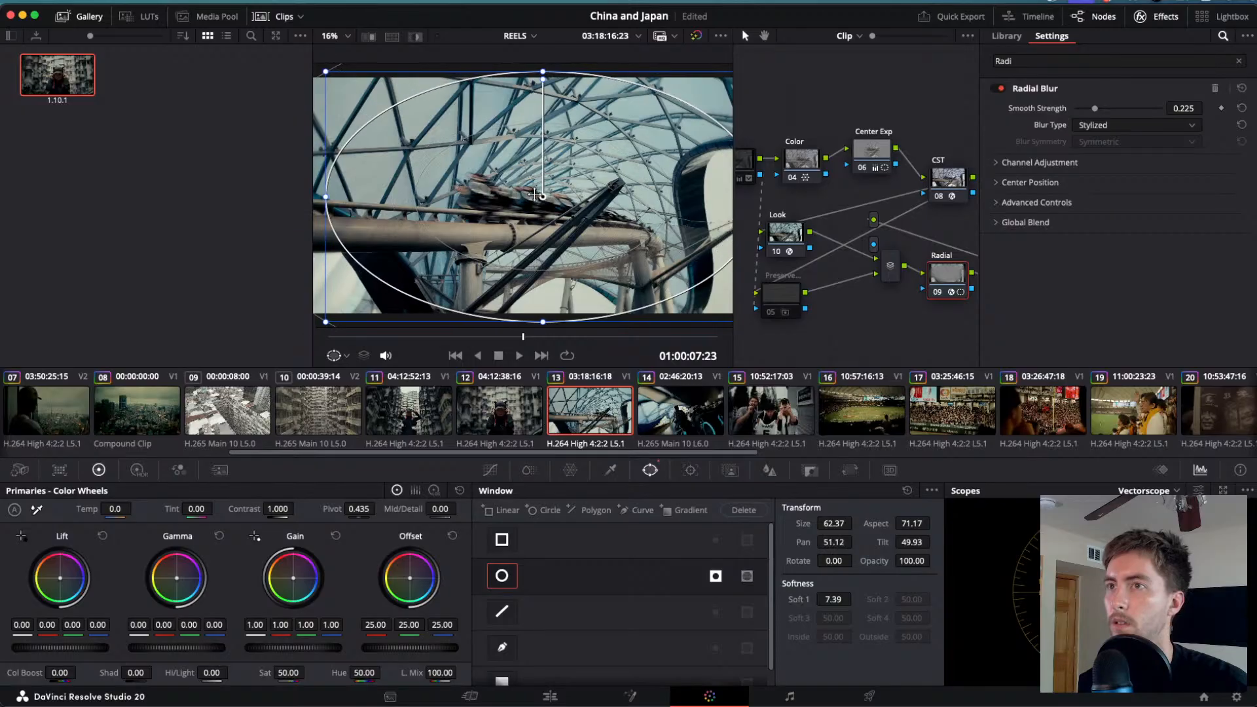
pyautogui.moveTo(327, 200); pyautogui.dragTo(359, 204)
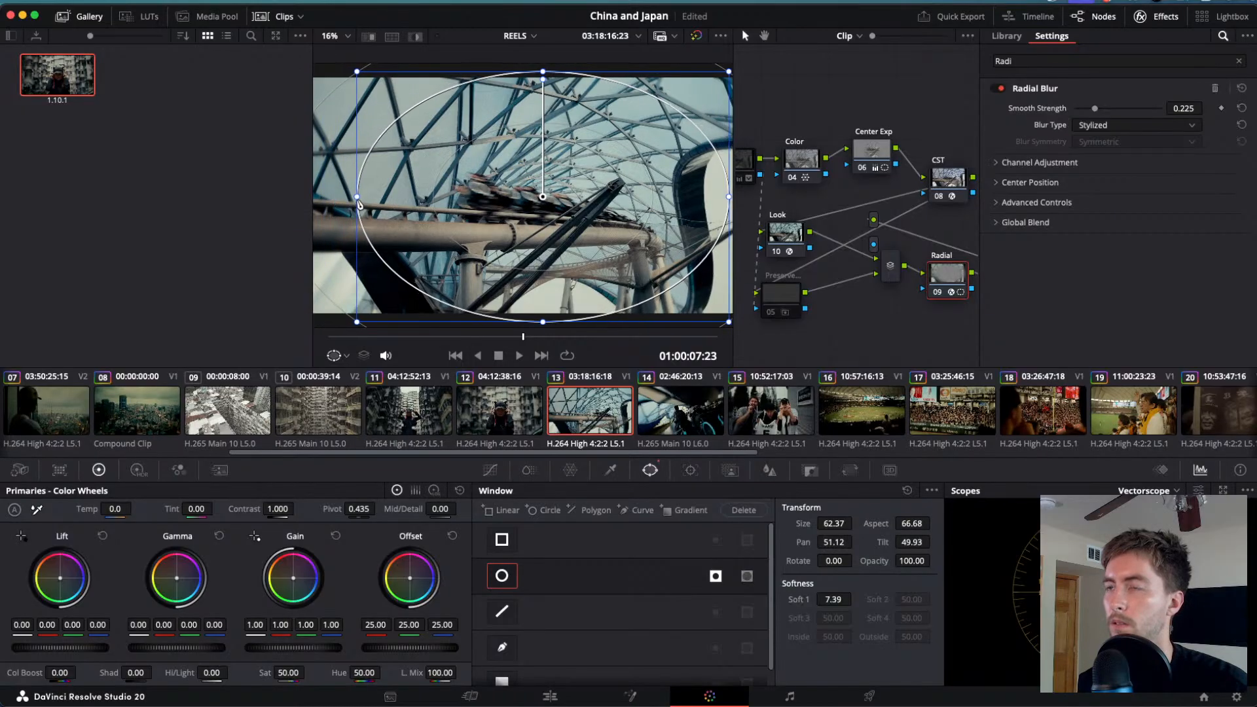
pyautogui.moveTo(534, 196)
pyautogui.mouseDown()
pyautogui.moveTo(470, 221)
pyautogui.moveTo(521, 208)
pyautogui.mouseUp()
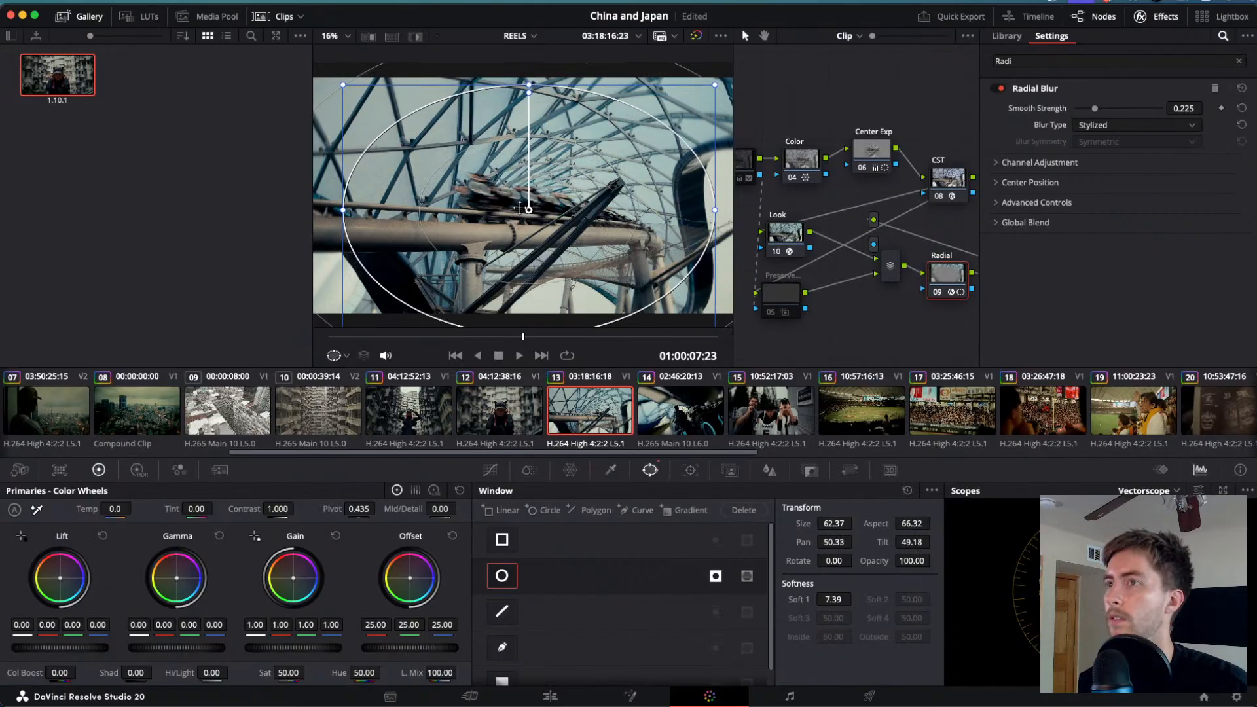
# - Inspect the circle windows of nodes 08 and 07 on clip 7, and disable node 07
pyautogui.click(505, 423)
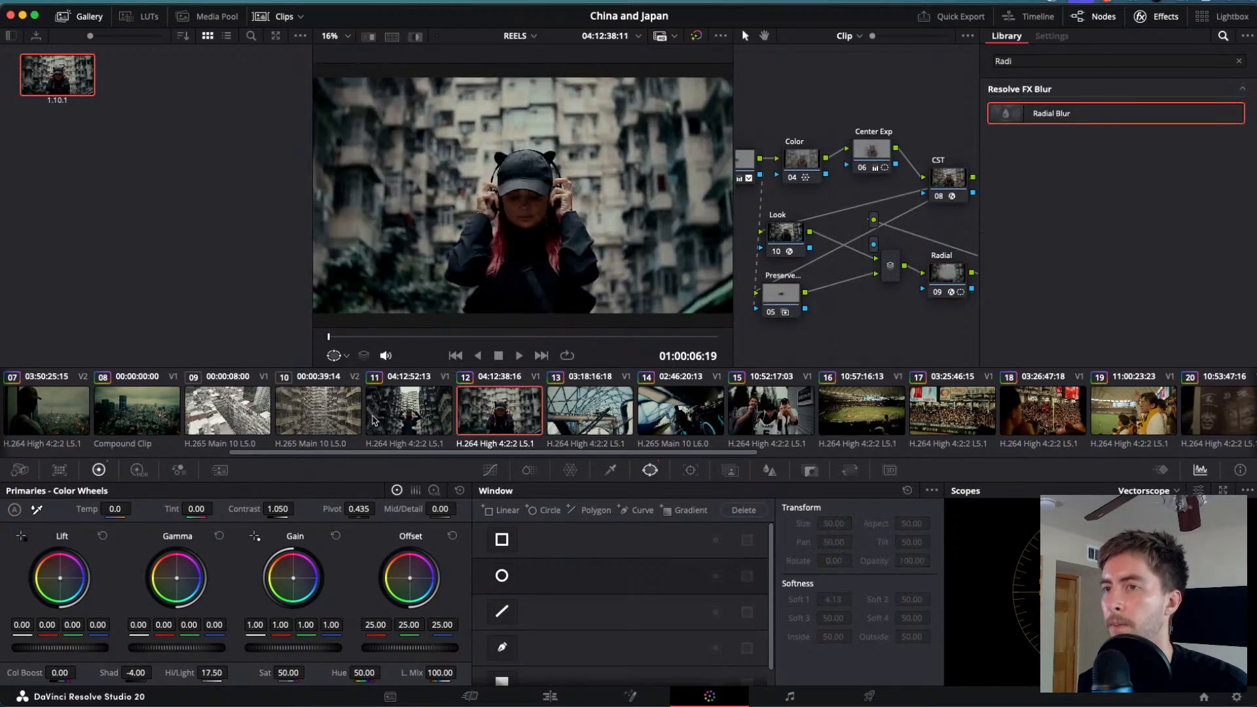
pyautogui.scroll(6, 288, 419)
pyautogui.click(605, 417)
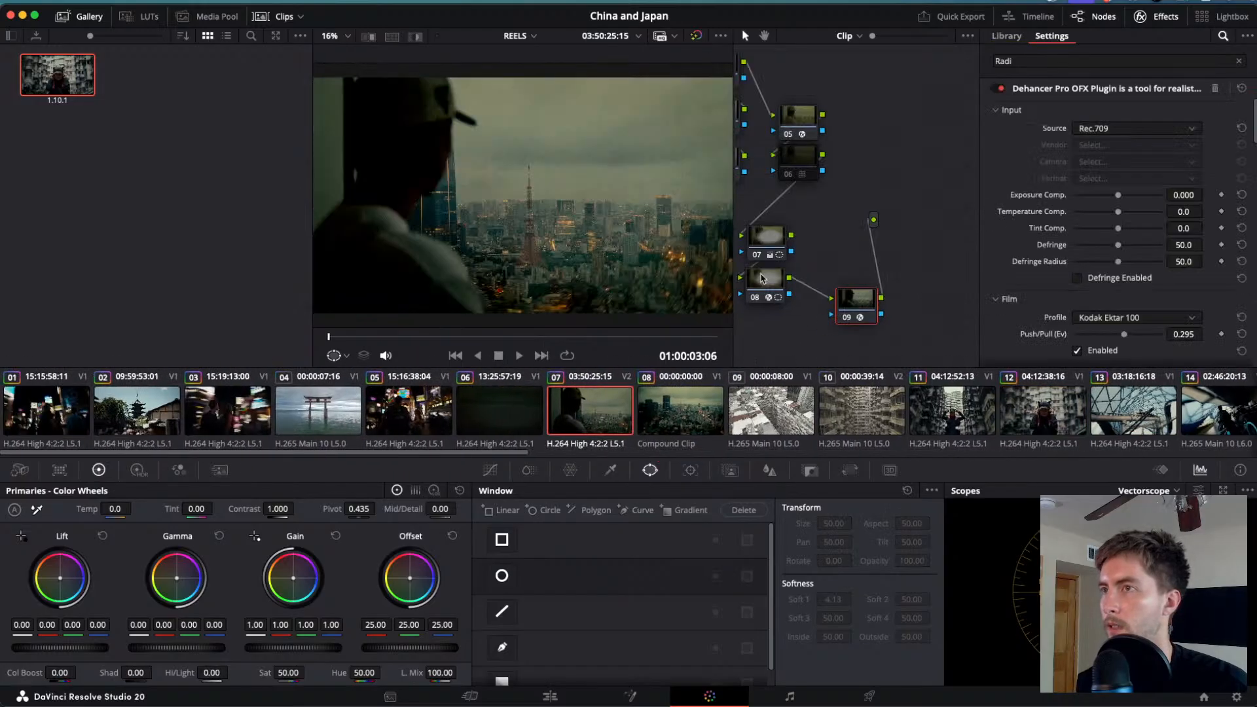
pyautogui.click(781, 288)
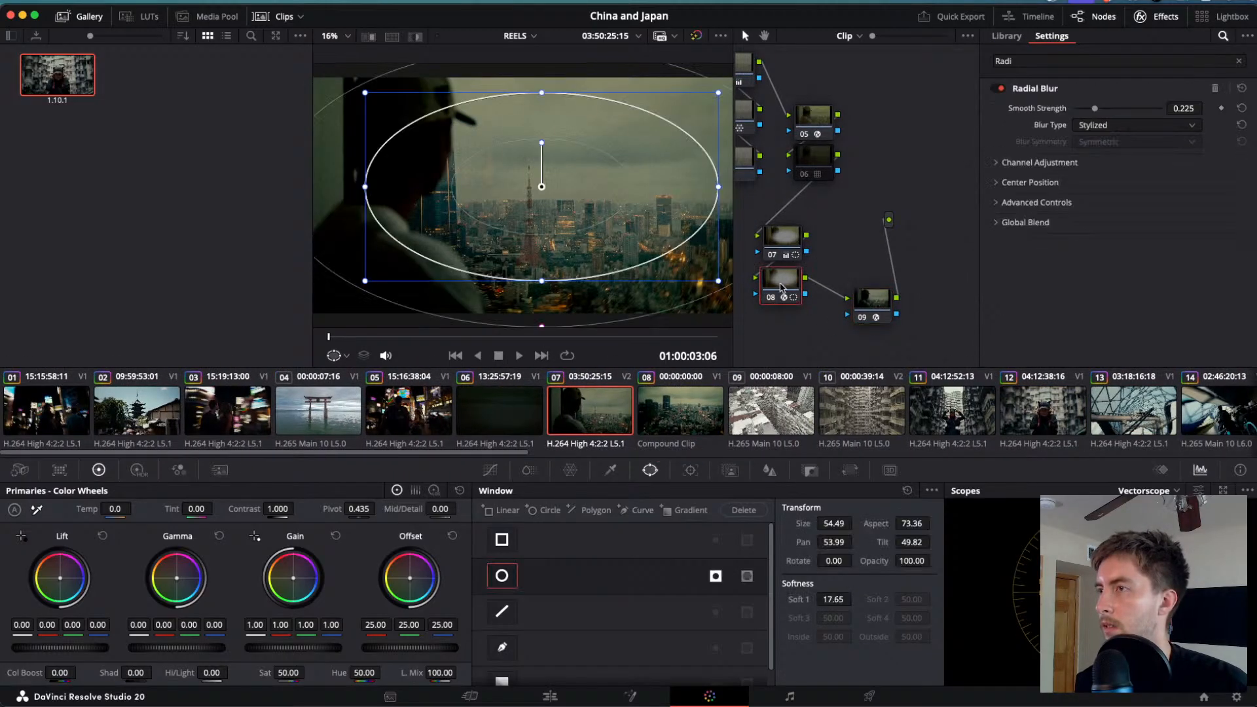
pyautogui.click(780, 237)
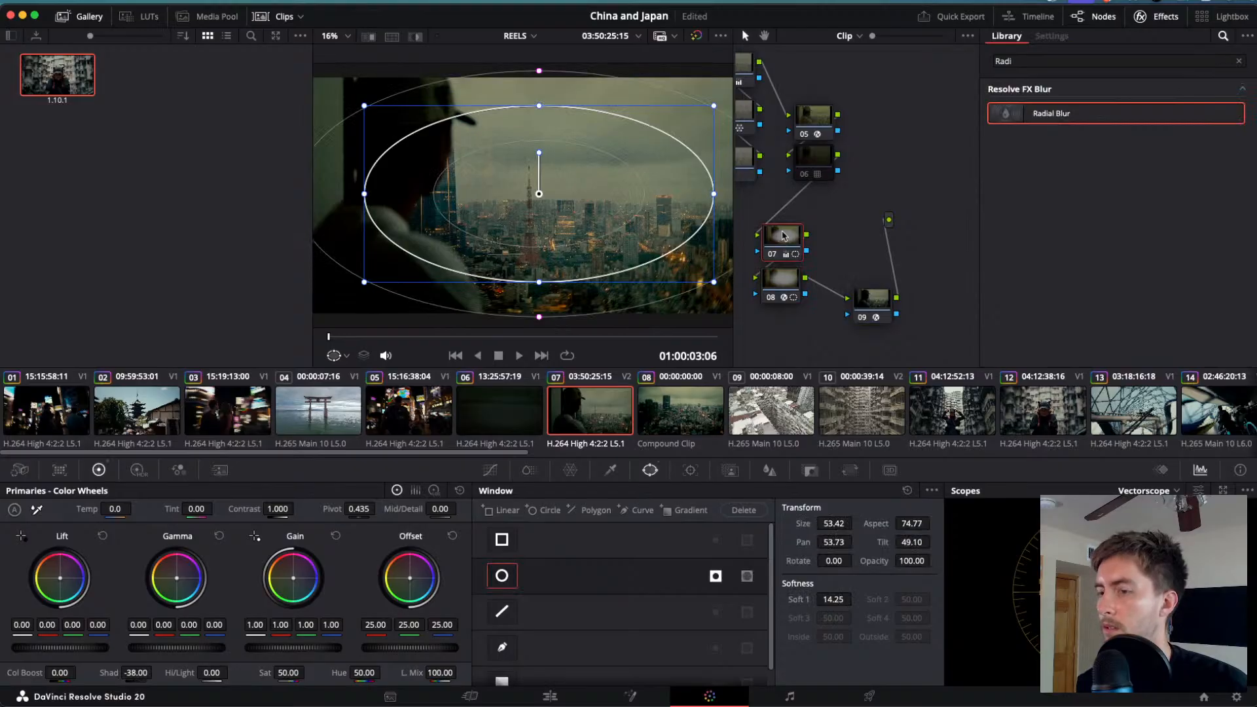
pyautogui.hotkey('ctrl', 'd')
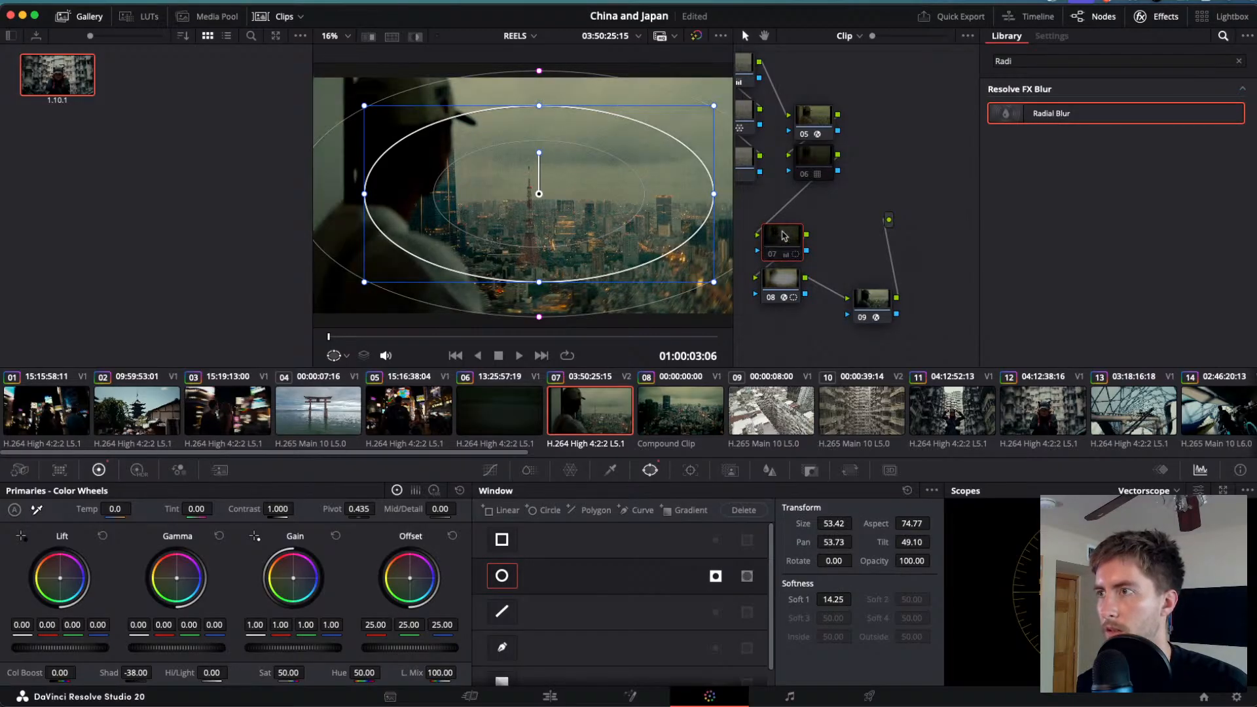
# - Re-enable node 07 on clip 7, label it Vignette and move it up slightly, and label node 08 Radial
pyautogui.hotkey('ctrl', 'd')
pyautogui.hotkey('ctrl', 'd')
pyautogui.hotkey('ctrl', 'd')
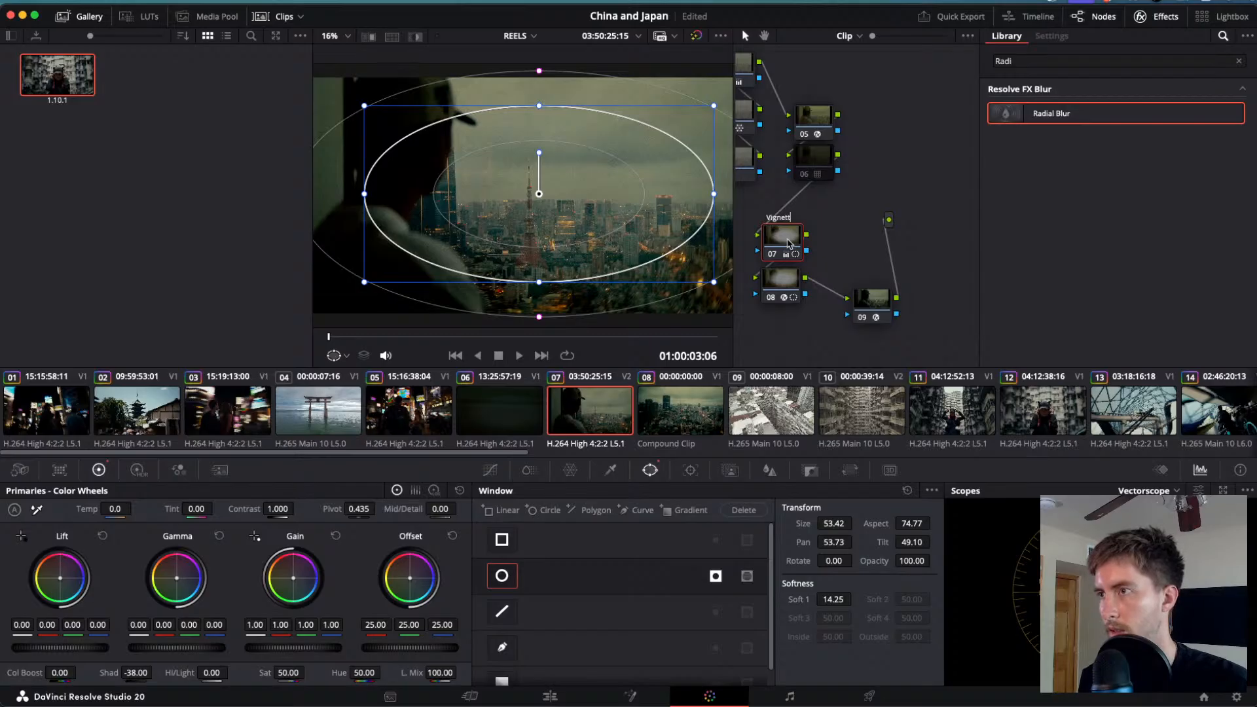
pyautogui.moveTo(789, 239); pyautogui.dragTo(788, 213)
pyautogui.click(784, 282)
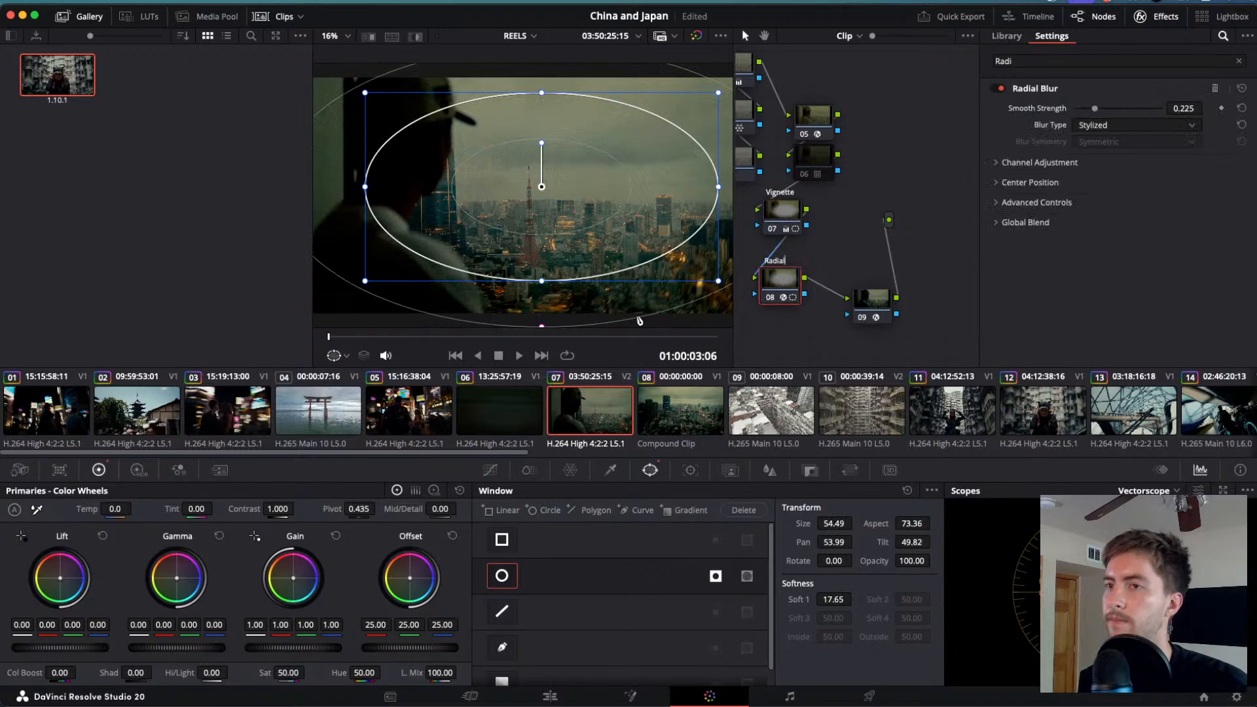
# - Play back the opening clips 1 through 4 and examine the node graph of clip 3
pyautogui.click(61, 420)
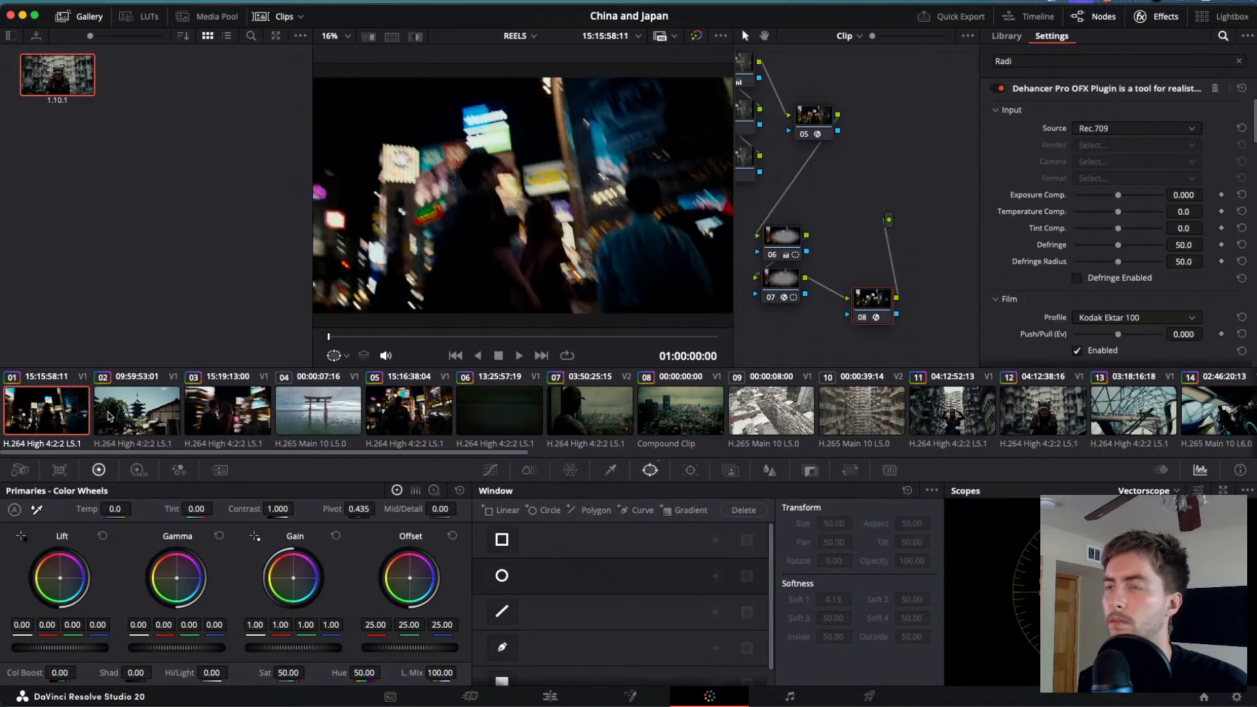
pyautogui.press('space')
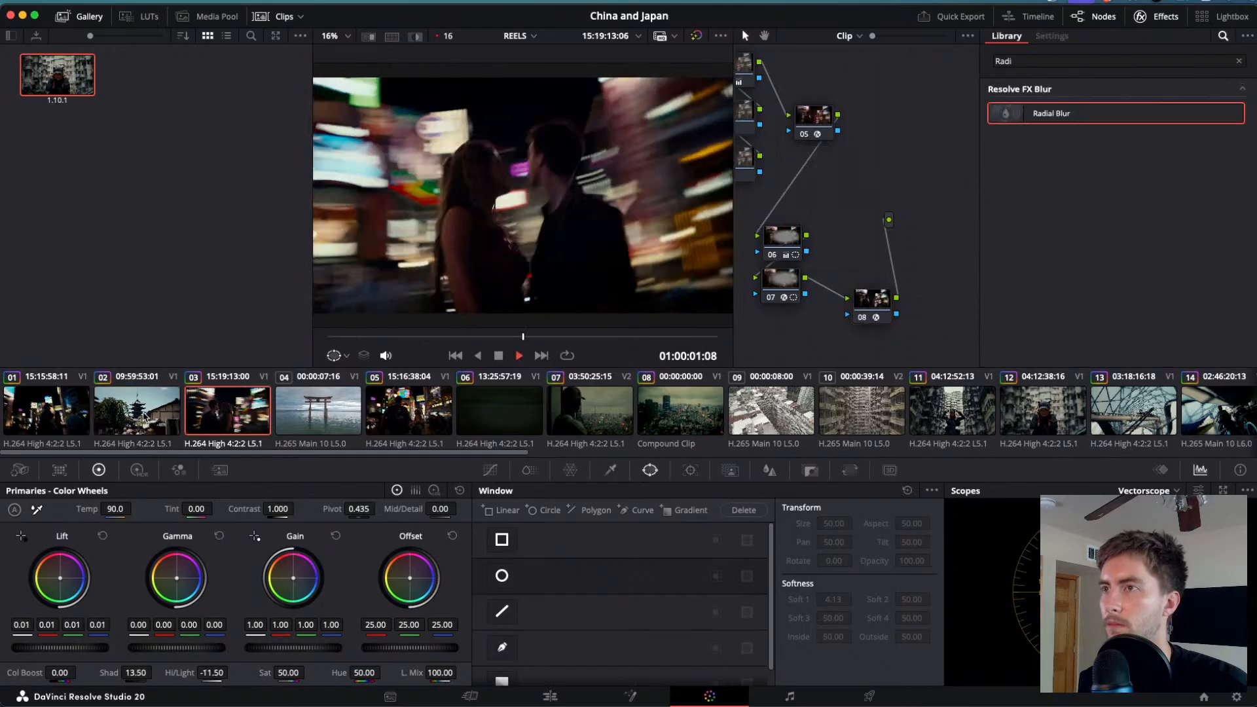
pyautogui.press('j')
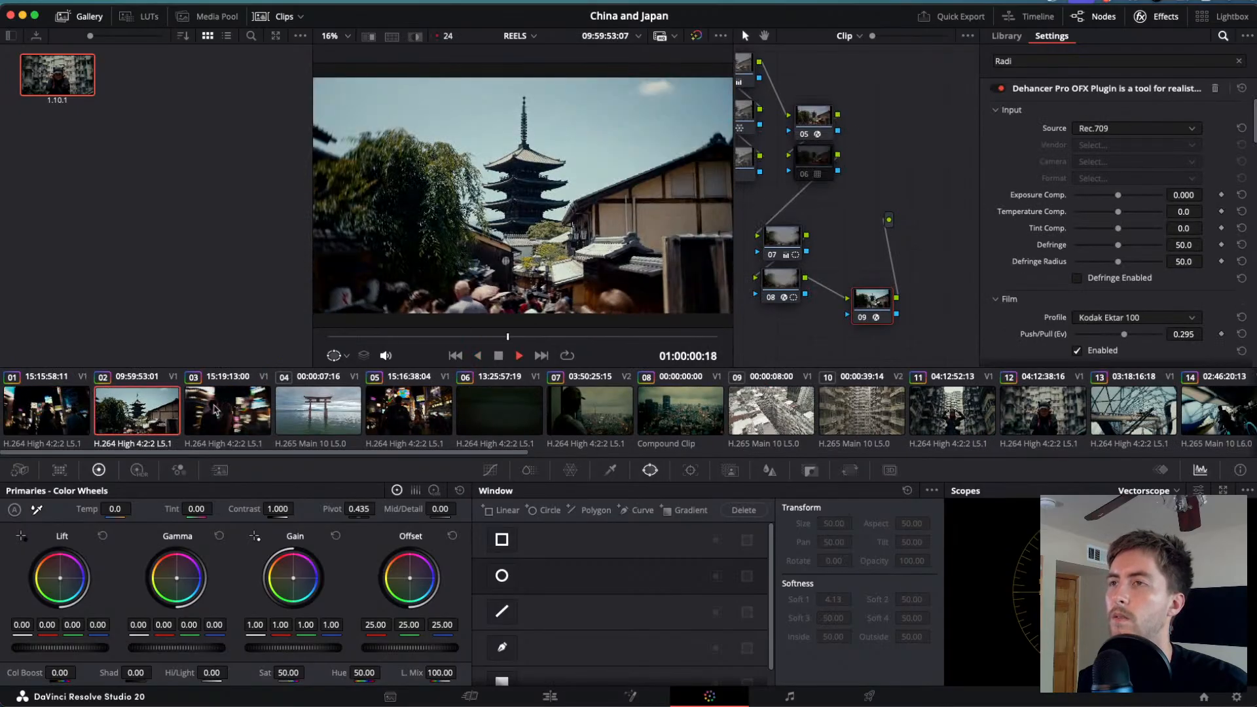
pyautogui.press('j')
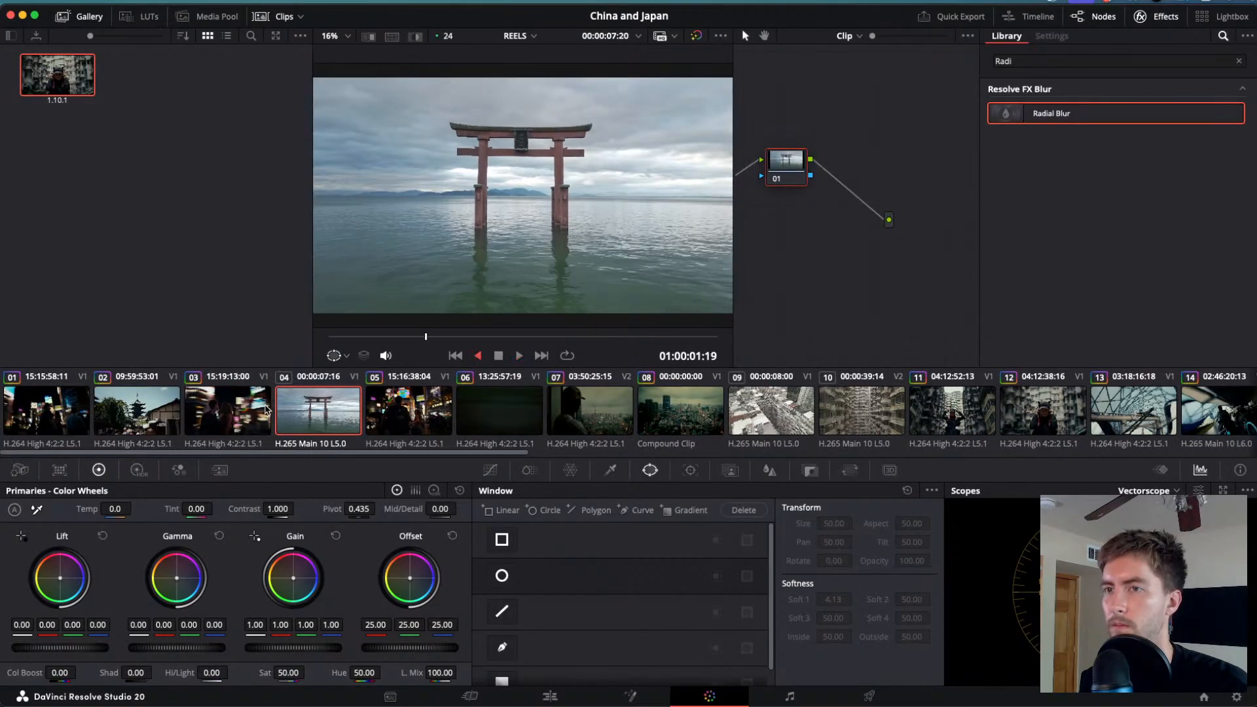
pyautogui.press('space')
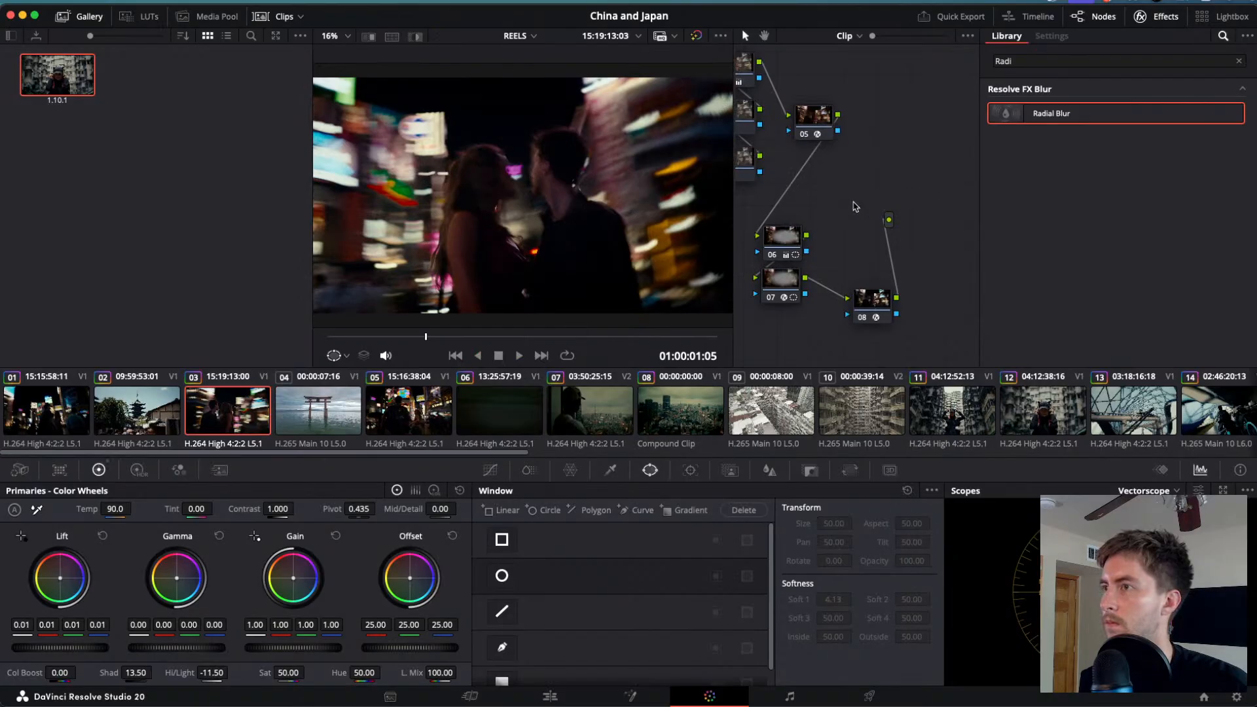
pyautogui.hscroll(-5, 854, 207)
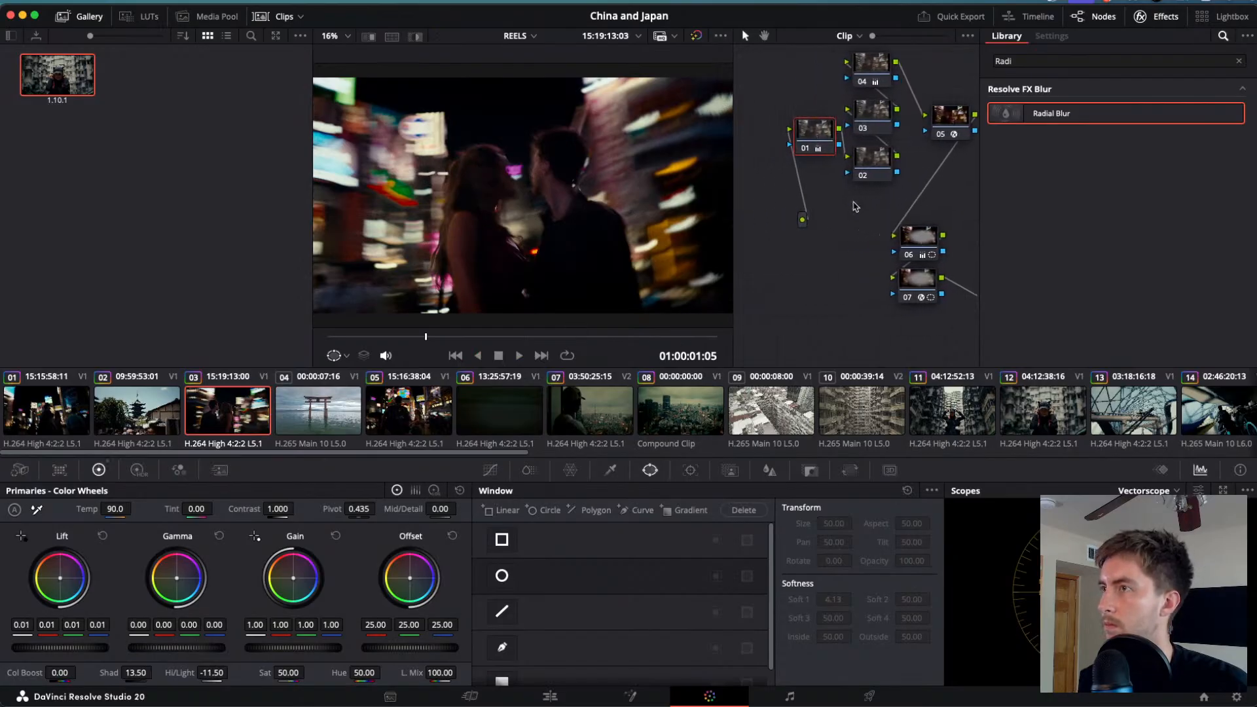
pyautogui.hscroll(3, 855, 207)
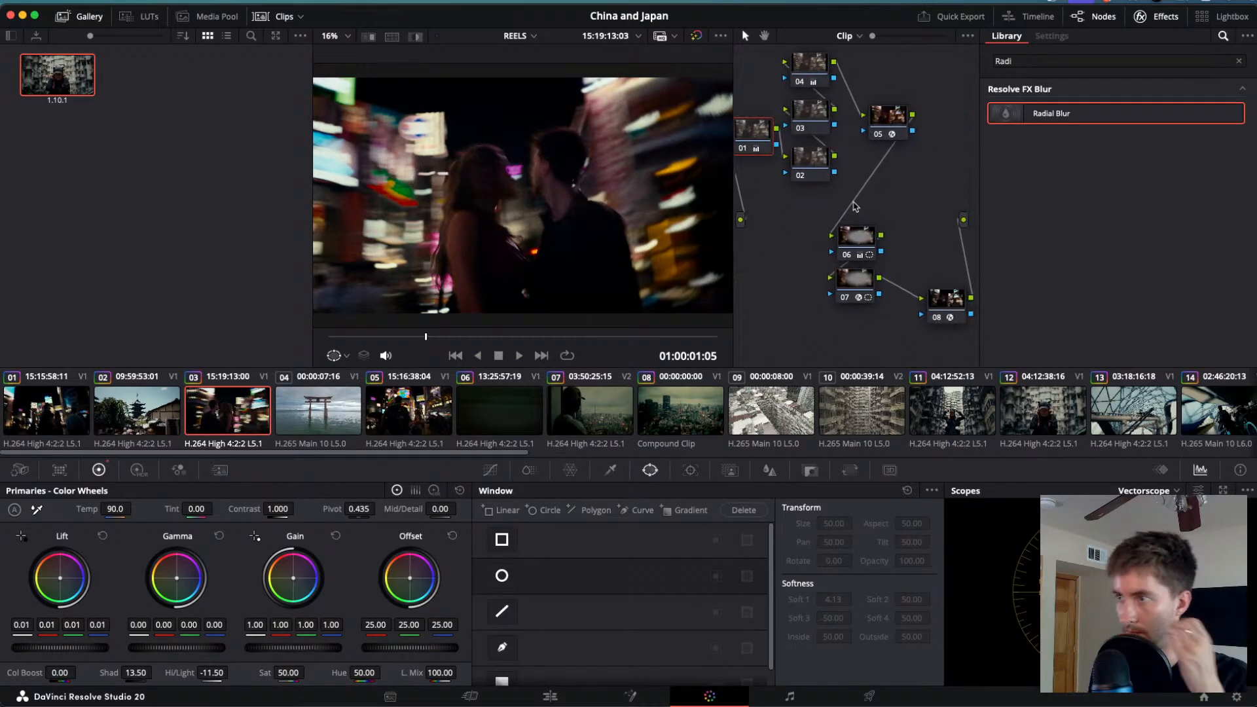
# - Apply clip 17's grade to clip 18 and delete clip 18's Center Exp node
pyautogui.hscroll(10, 448, 417)
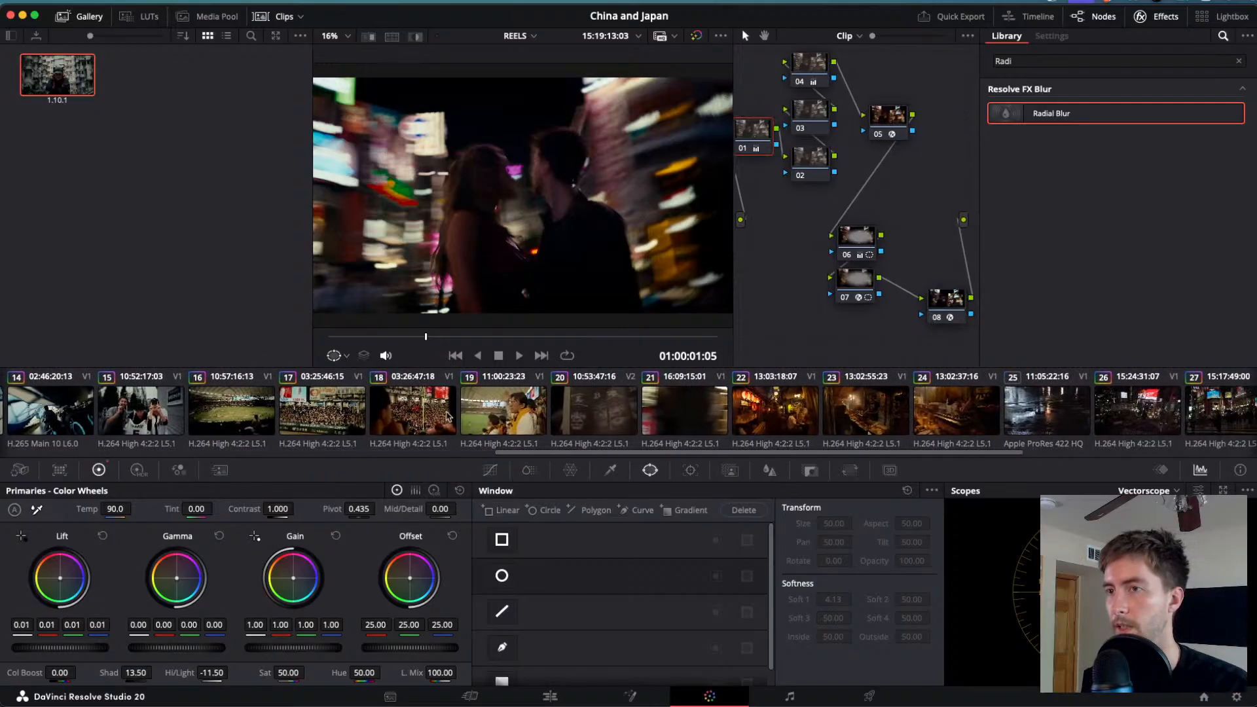
pyautogui.click(339, 424)
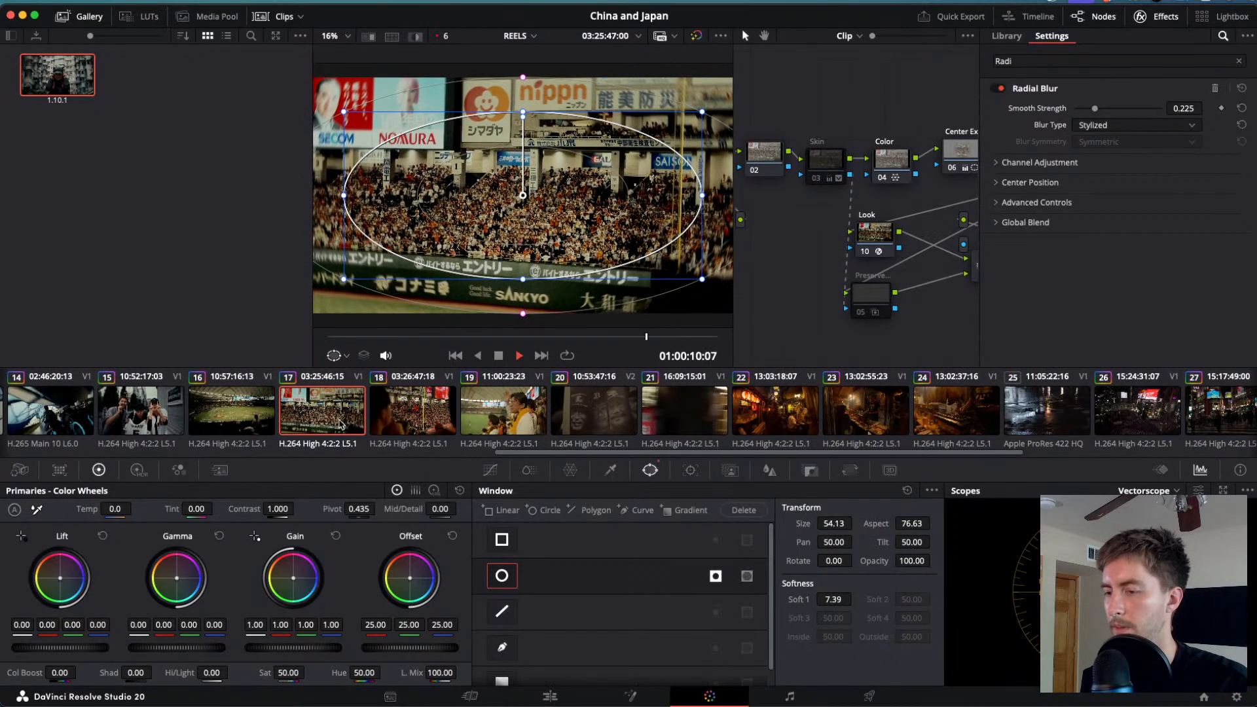
pyautogui.click(594, 401)
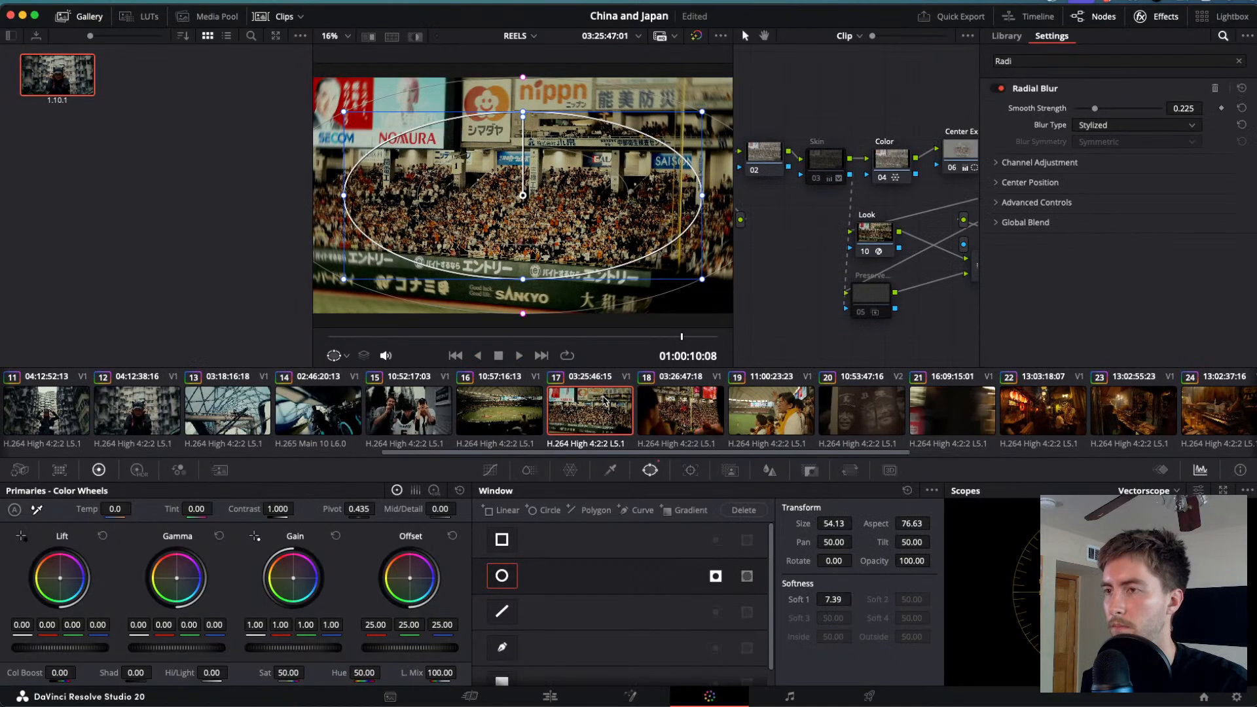
pyautogui.click(674, 406)
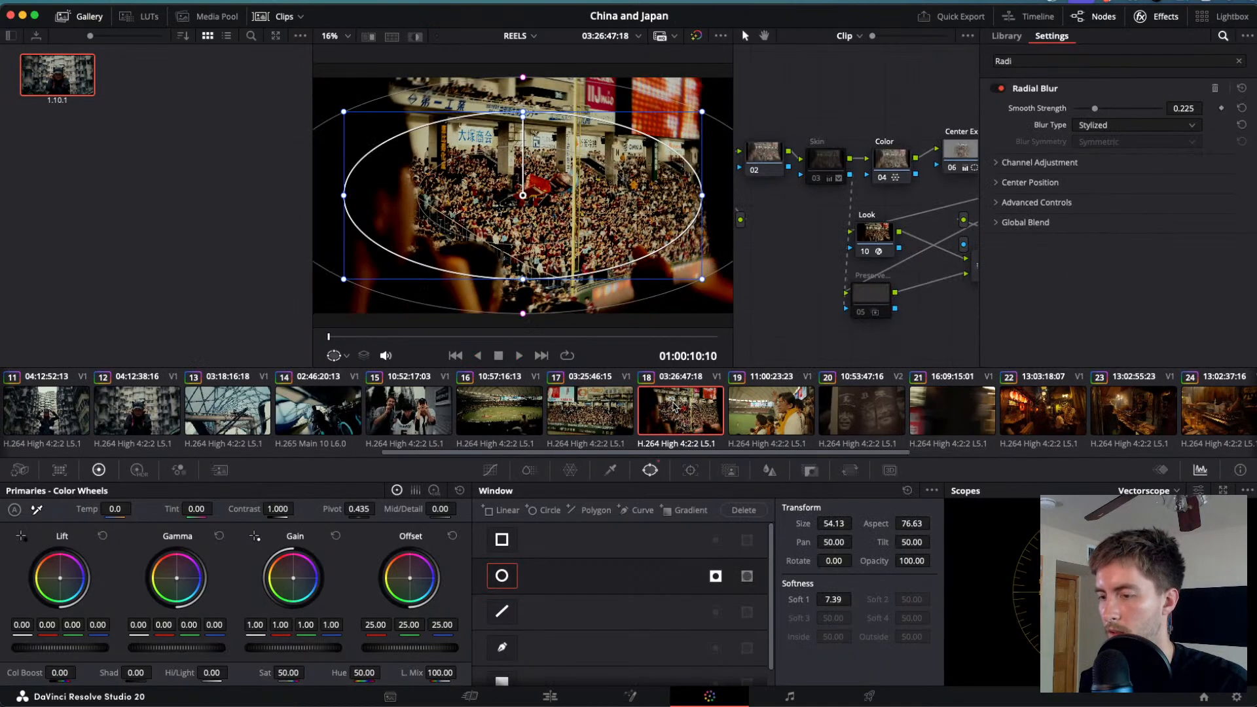
pyautogui.hscroll(5, 941, 194)
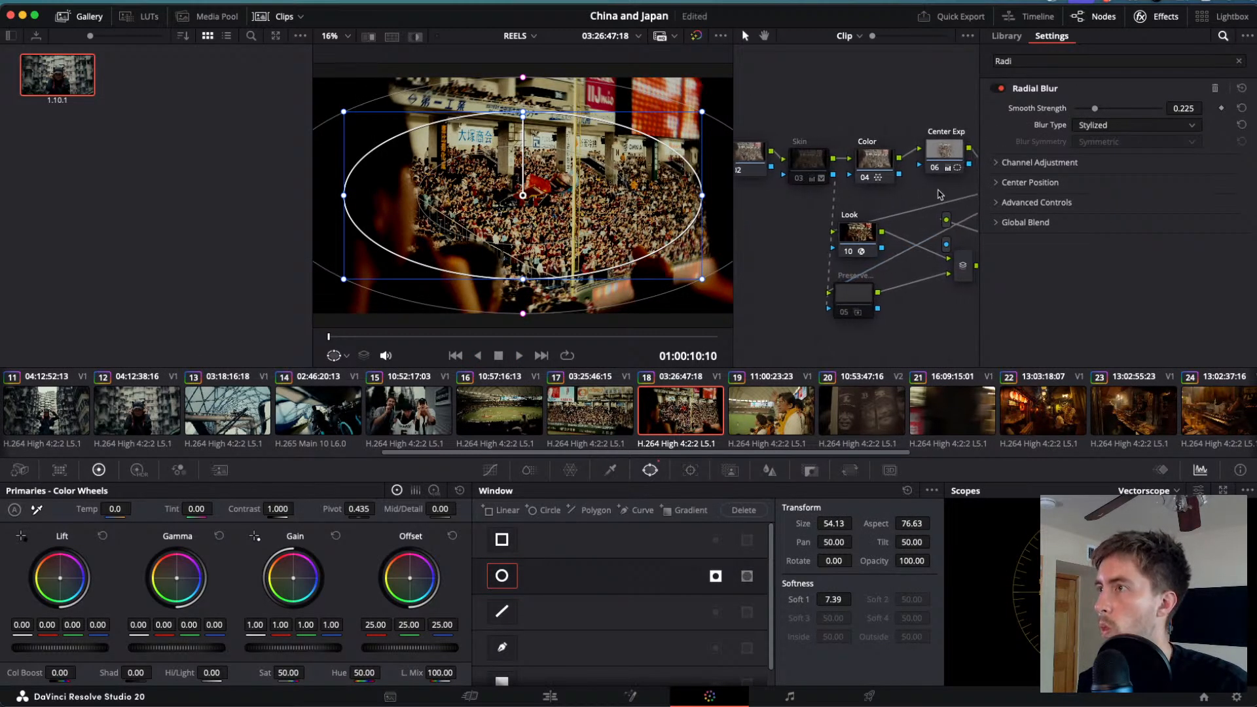
pyautogui.click(903, 150)
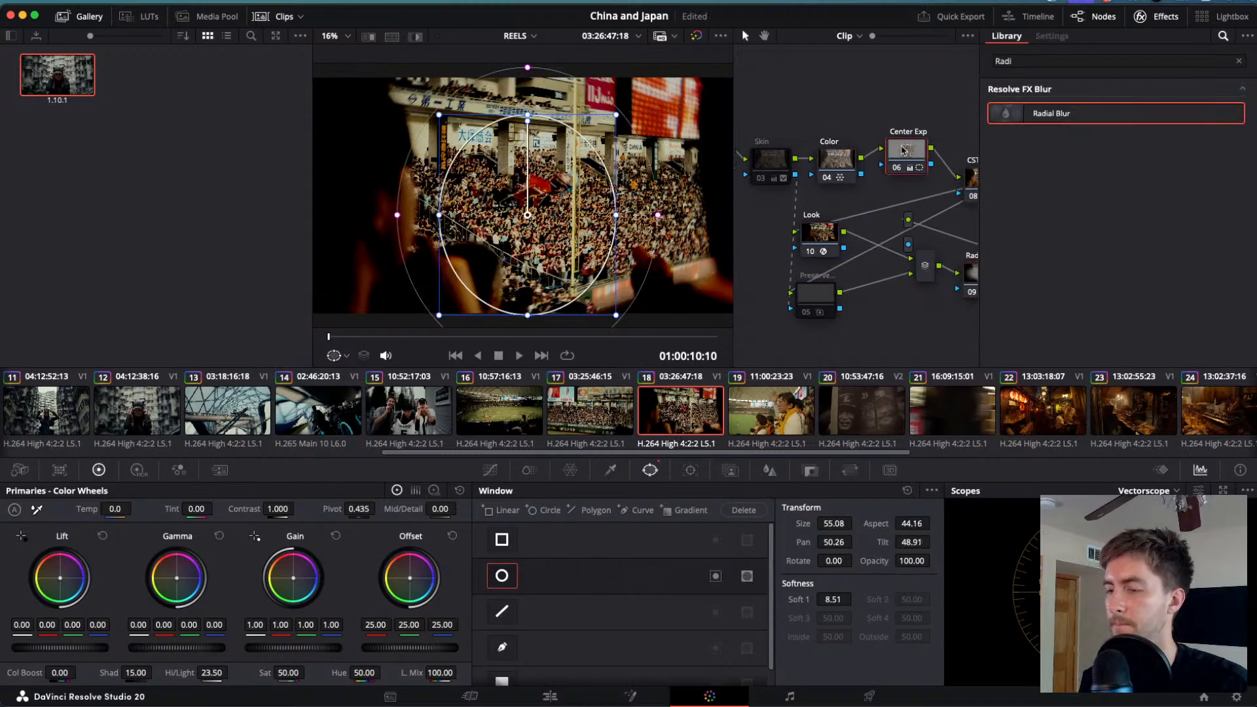
pyautogui.press('Delete')
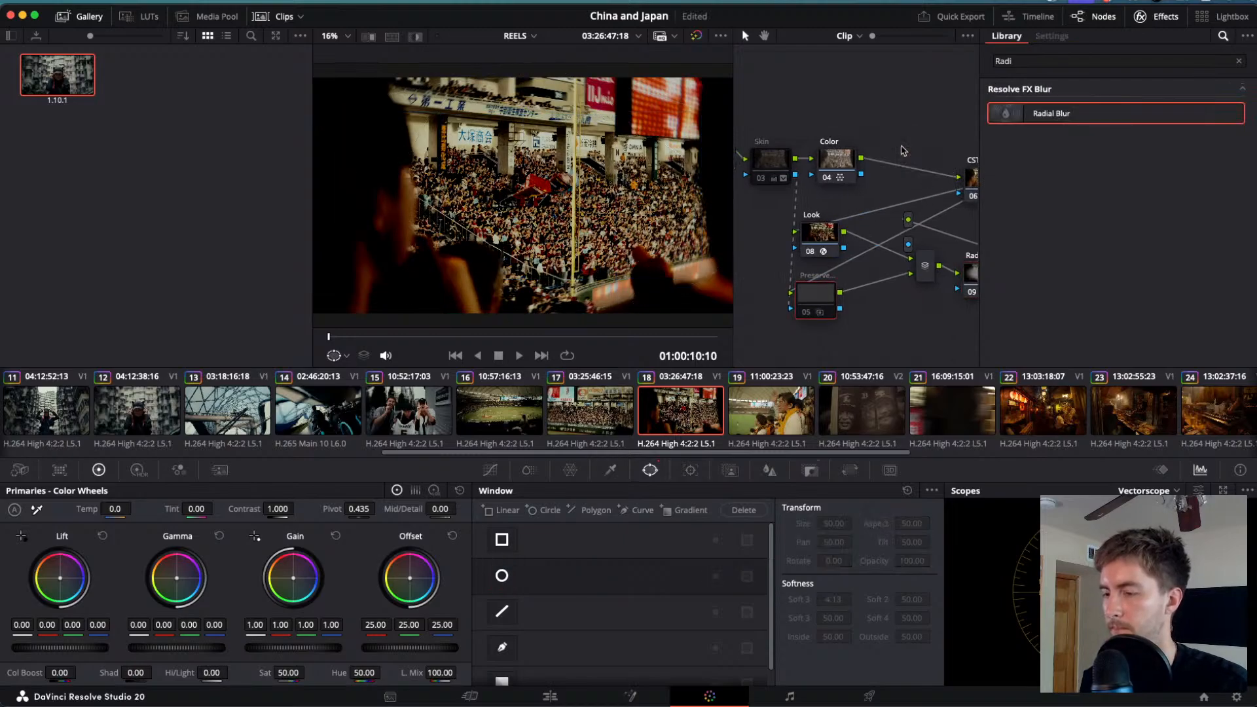
# - On clip 18's Look node, set the Dehancer Expand Black Point to 14.11 and White Point to 118.6
pyautogui.click(828, 236)
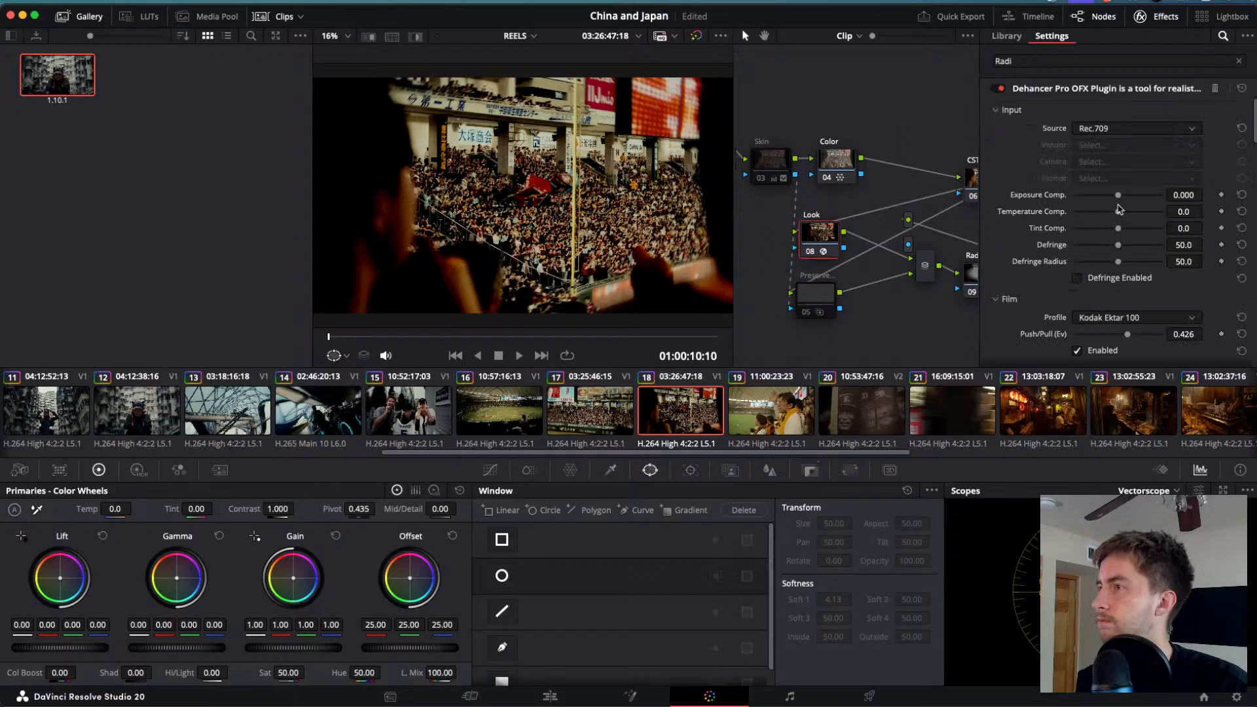
pyautogui.scroll(-8, 1119, 210)
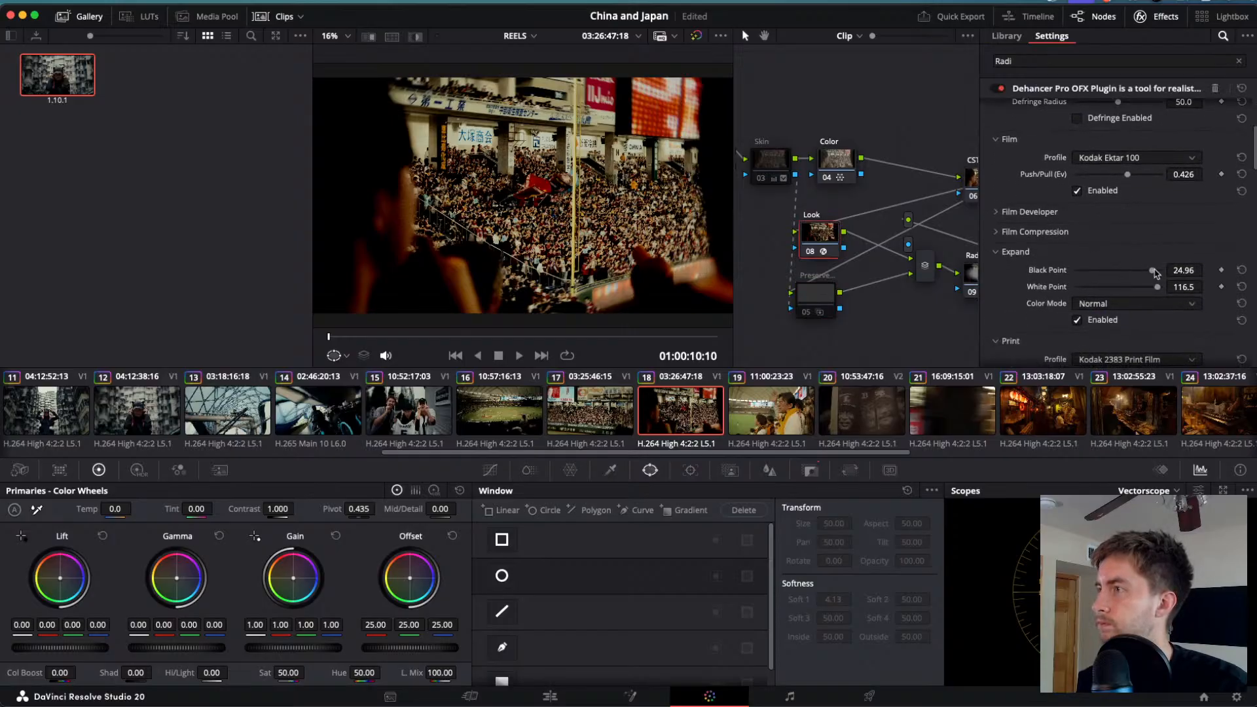
pyautogui.moveTo(1151, 274)
pyautogui.mouseDown()
pyautogui.moveTo(1111, 289)
pyautogui.moveTo(1163, 289)
pyautogui.mouseUp()
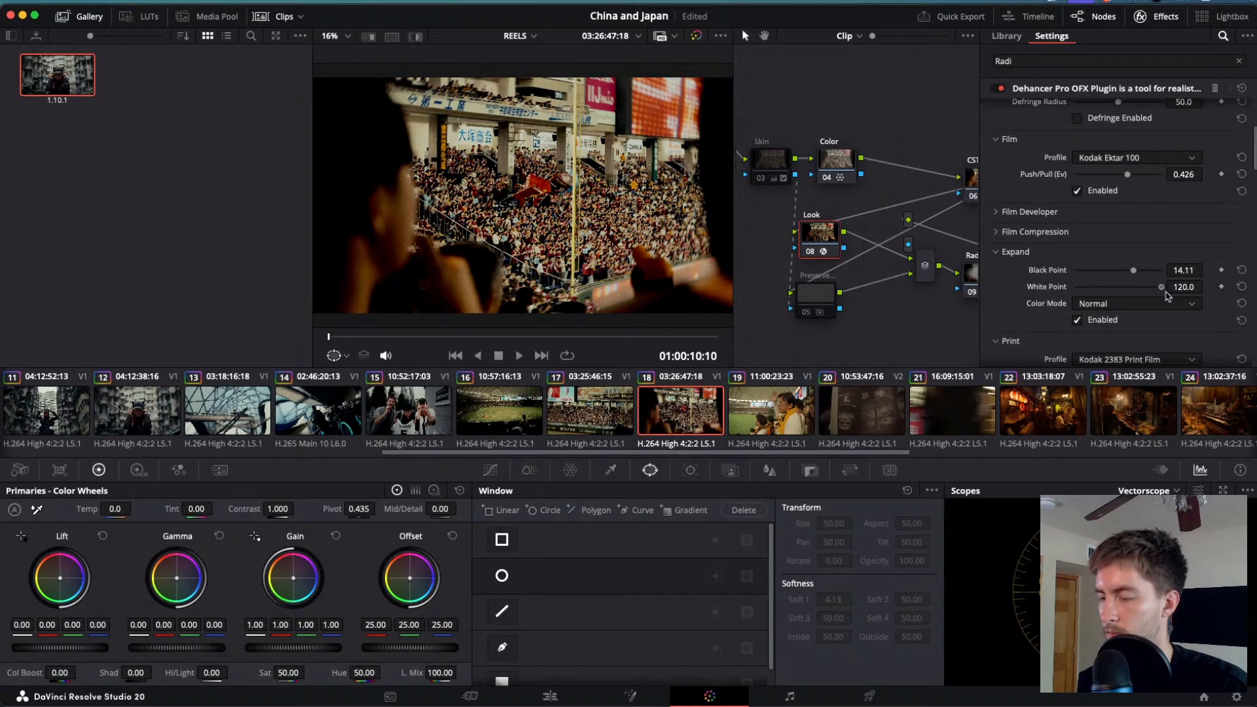
# - On clip 18's Basic node, set Hi/Light to -38.00 and Shad to 9.50
pyautogui.hscroll(-5, 796, 164)
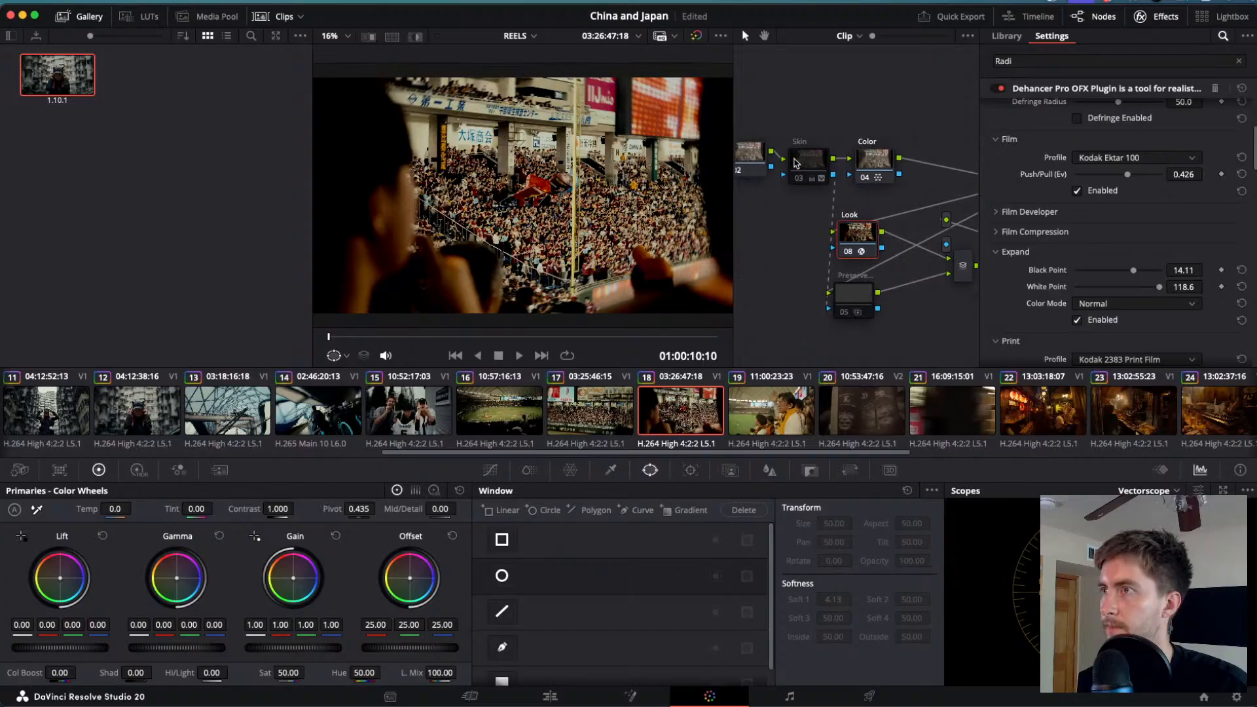
pyautogui.click(762, 156)
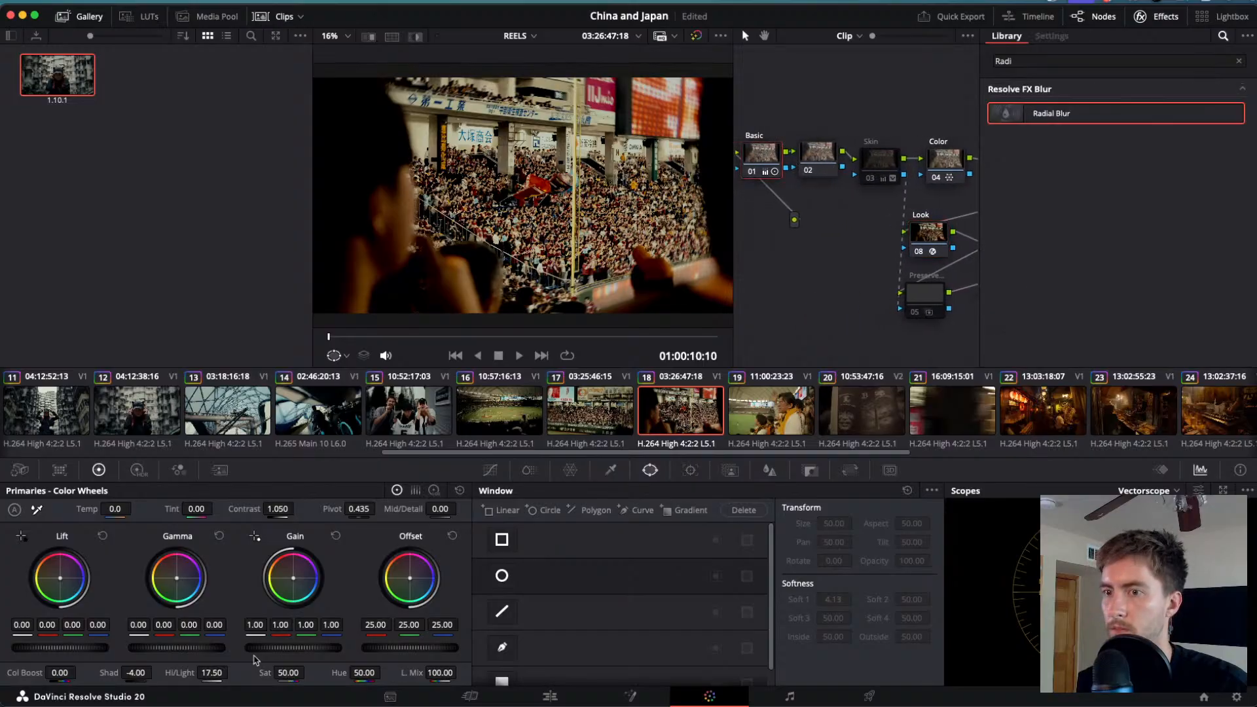
pyautogui.moveTo(211, 673); pyautogui.dragTo(114, 673)
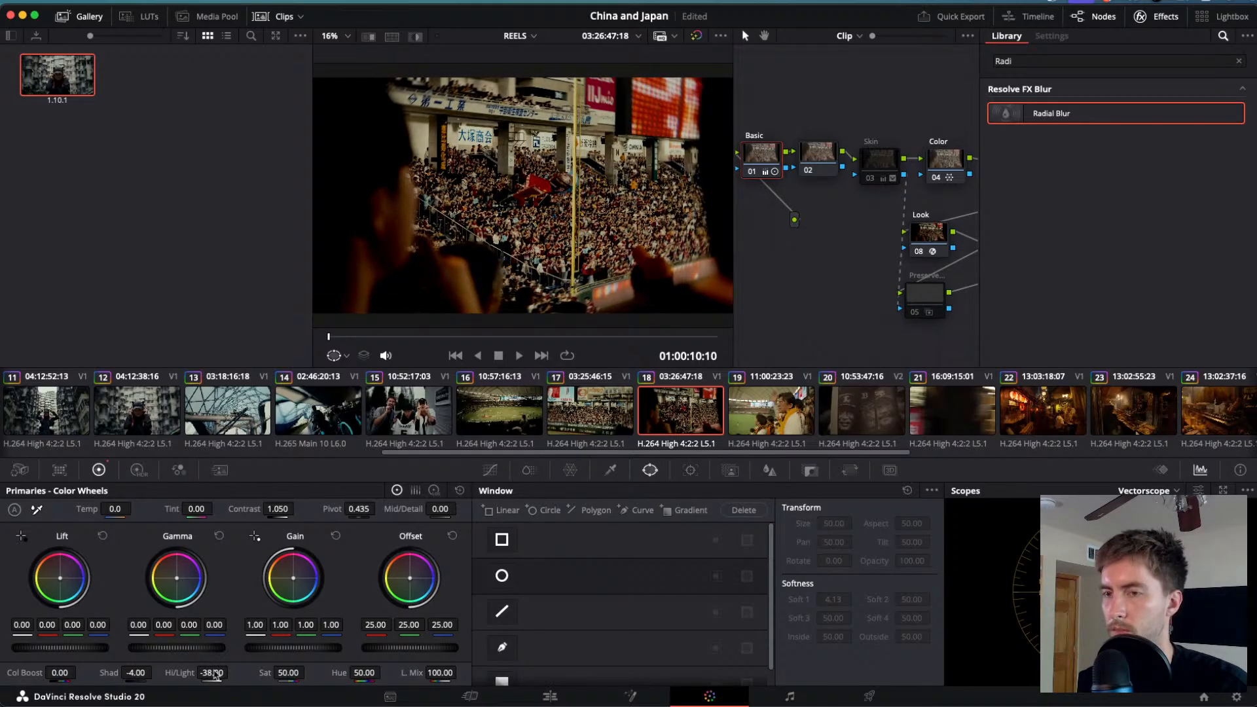
pyautogui.moveTo(135, 673); pyautogui.dragTo(156, 673)
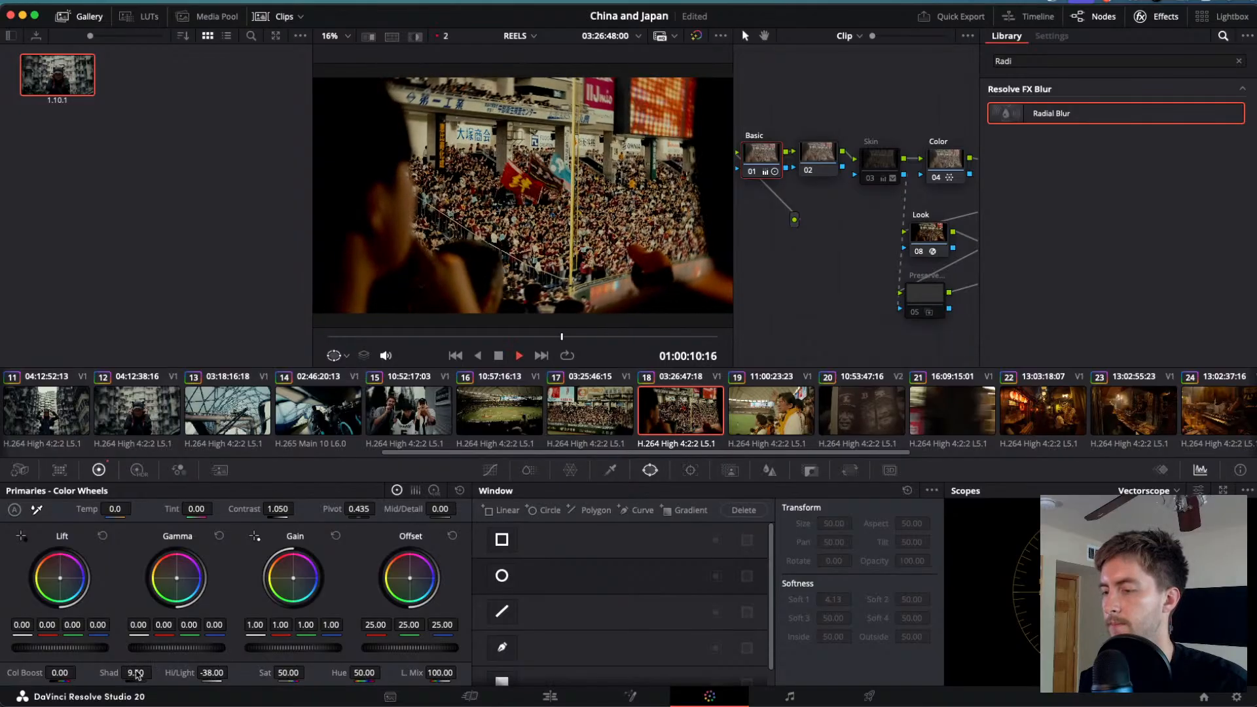
# - Set Shad and Hi/Light to -1.00 on clip 17's Basic node, and replay the cut into clip 18
pyautogui.press('j')
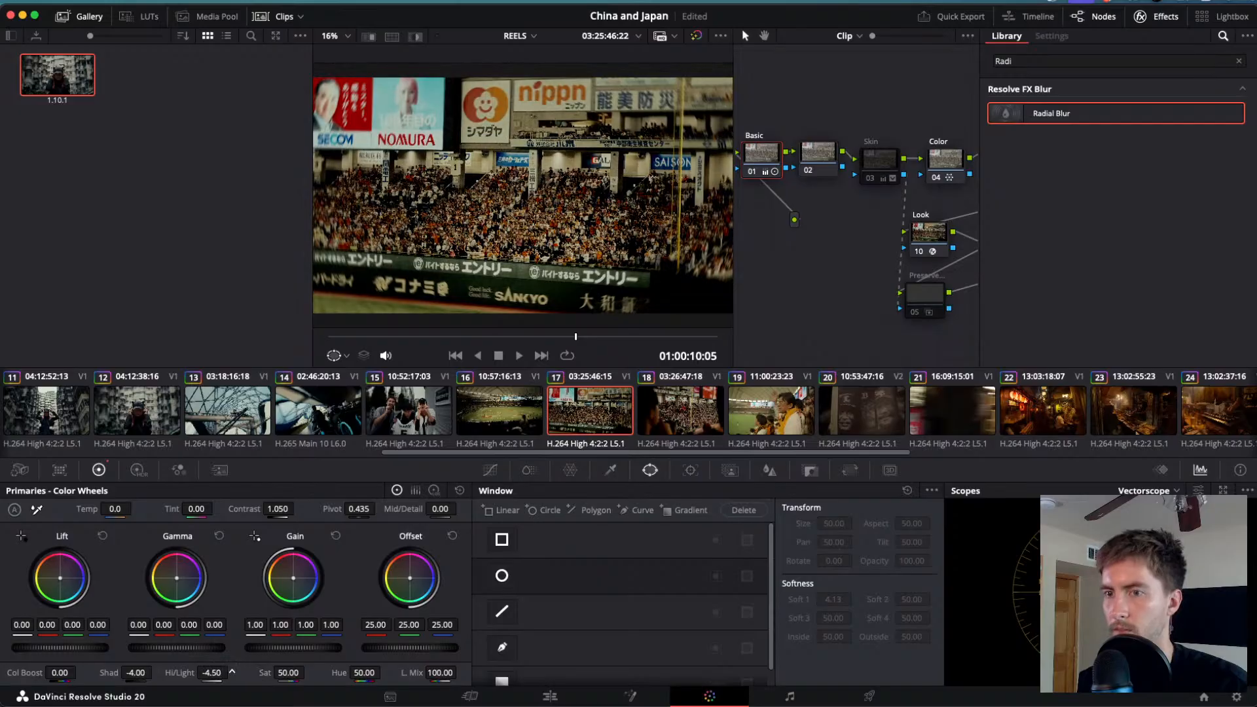
pyautogui.moveTo(136, 673); pyautogui.dragTo(146, 673)
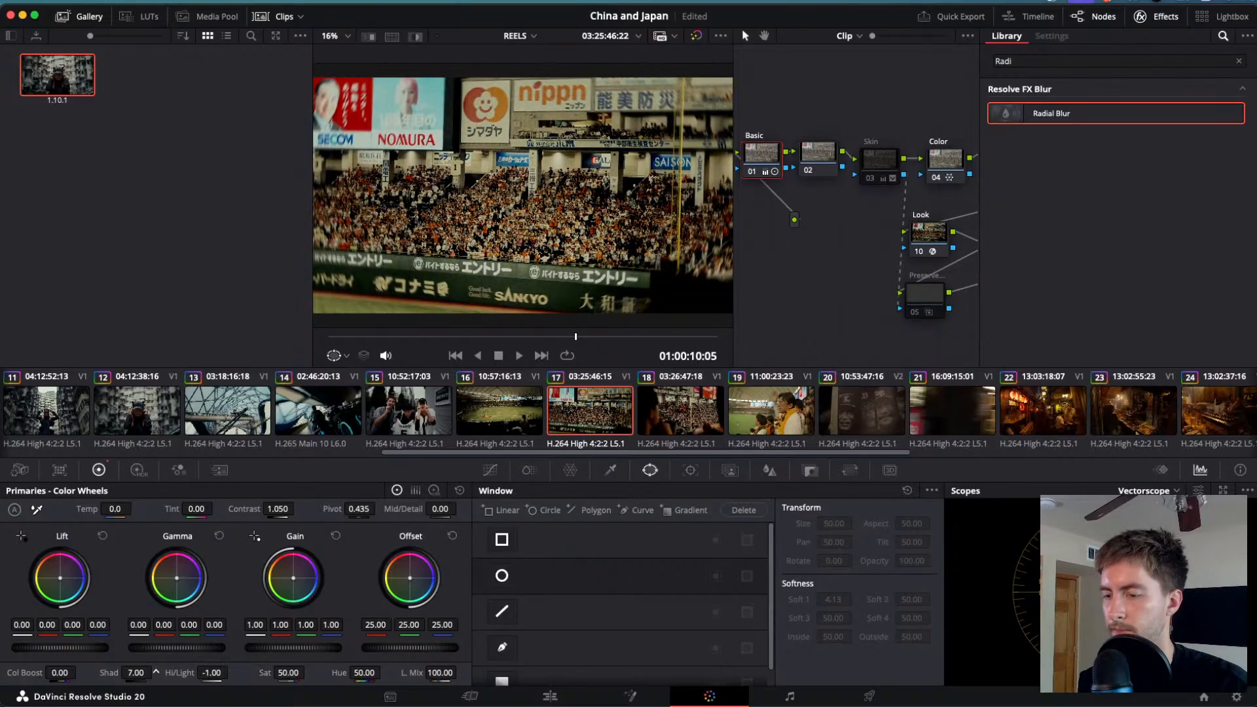
pyautogui.press('space')
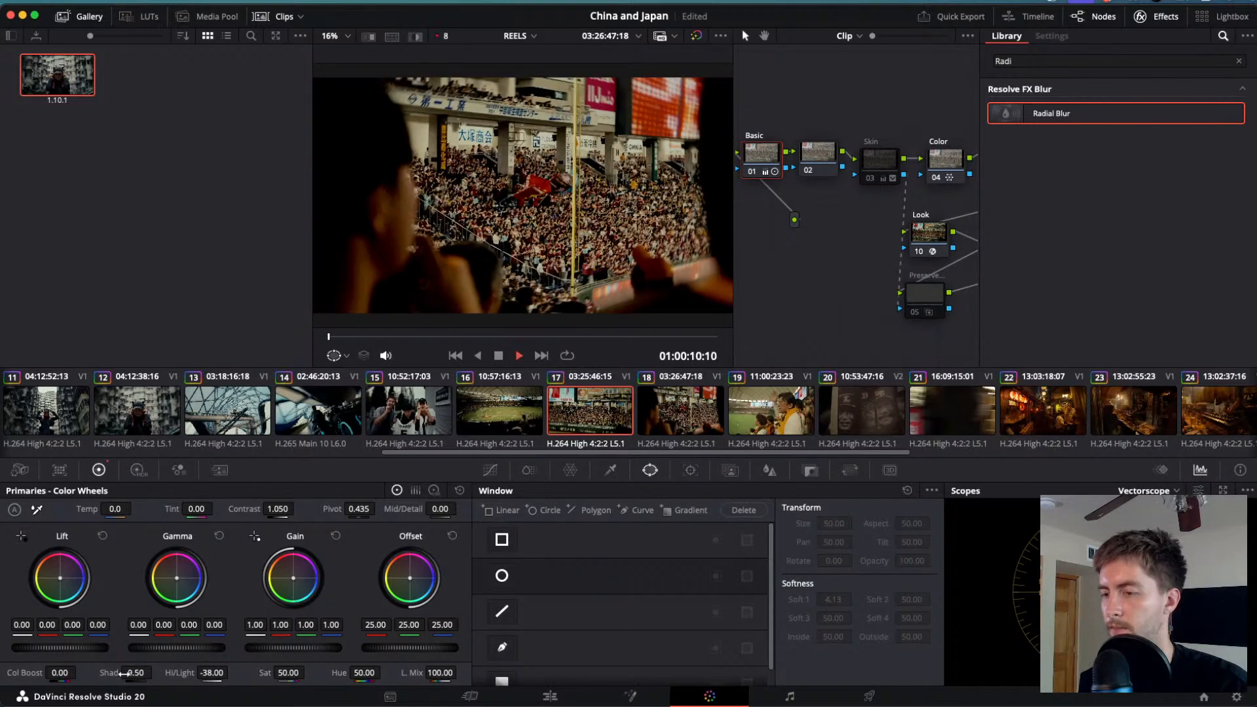
pyautogui.press('j')
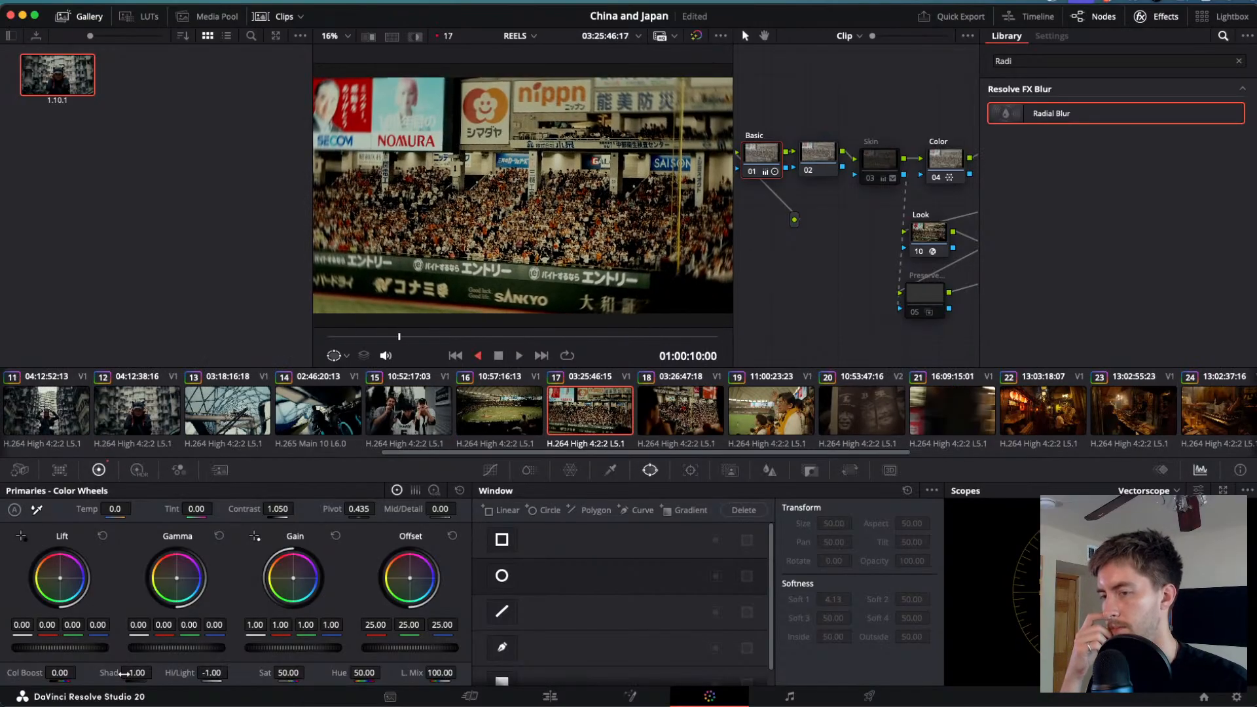
pyautogui.press('l')
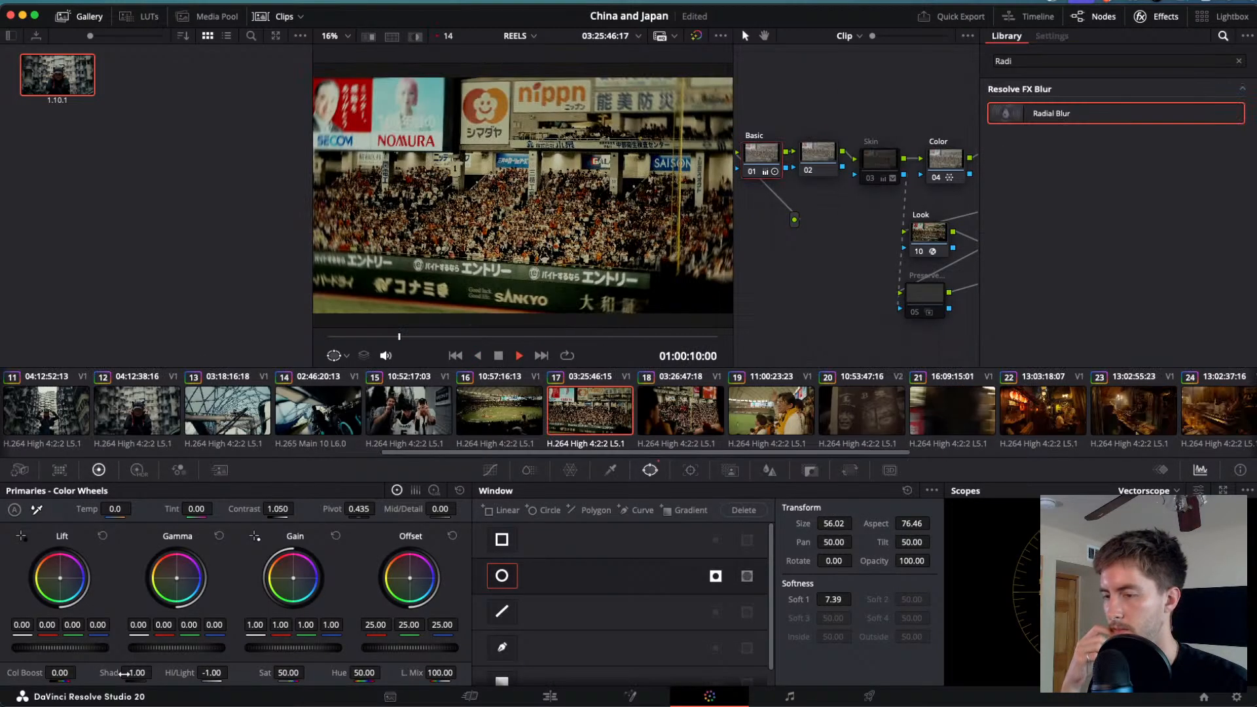
pyautogui.press('j')
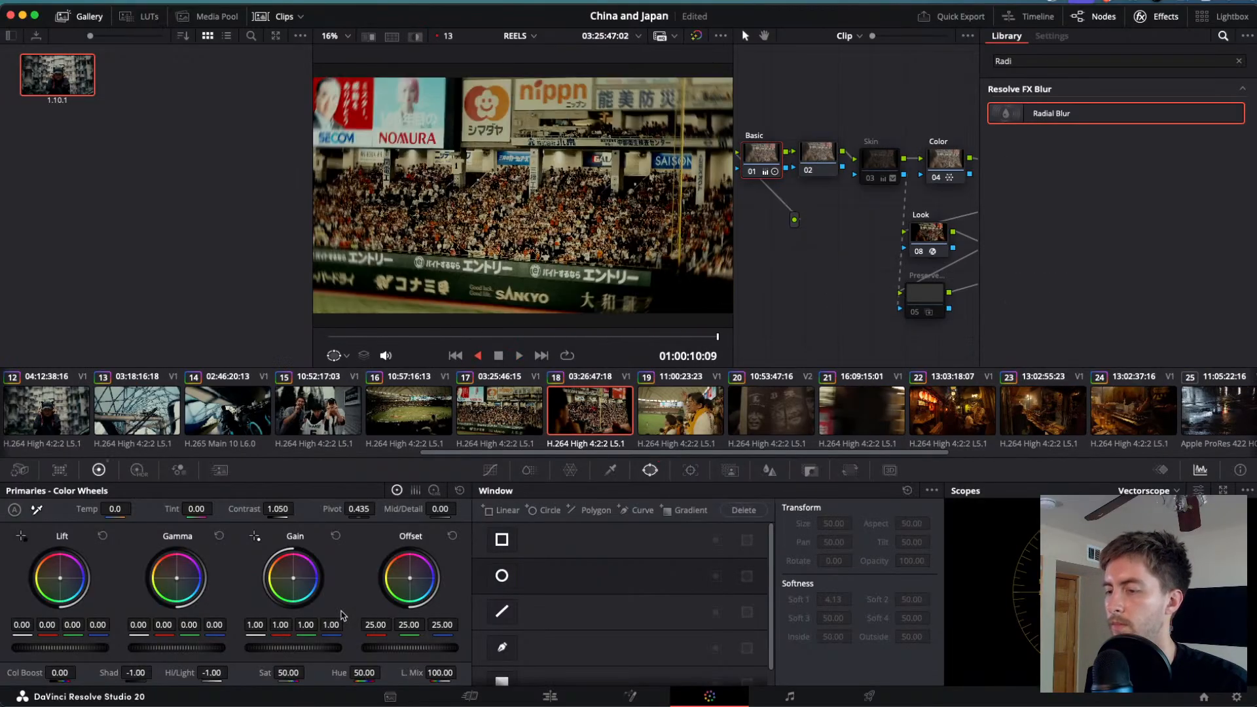
pyautogui.click(617, 425)
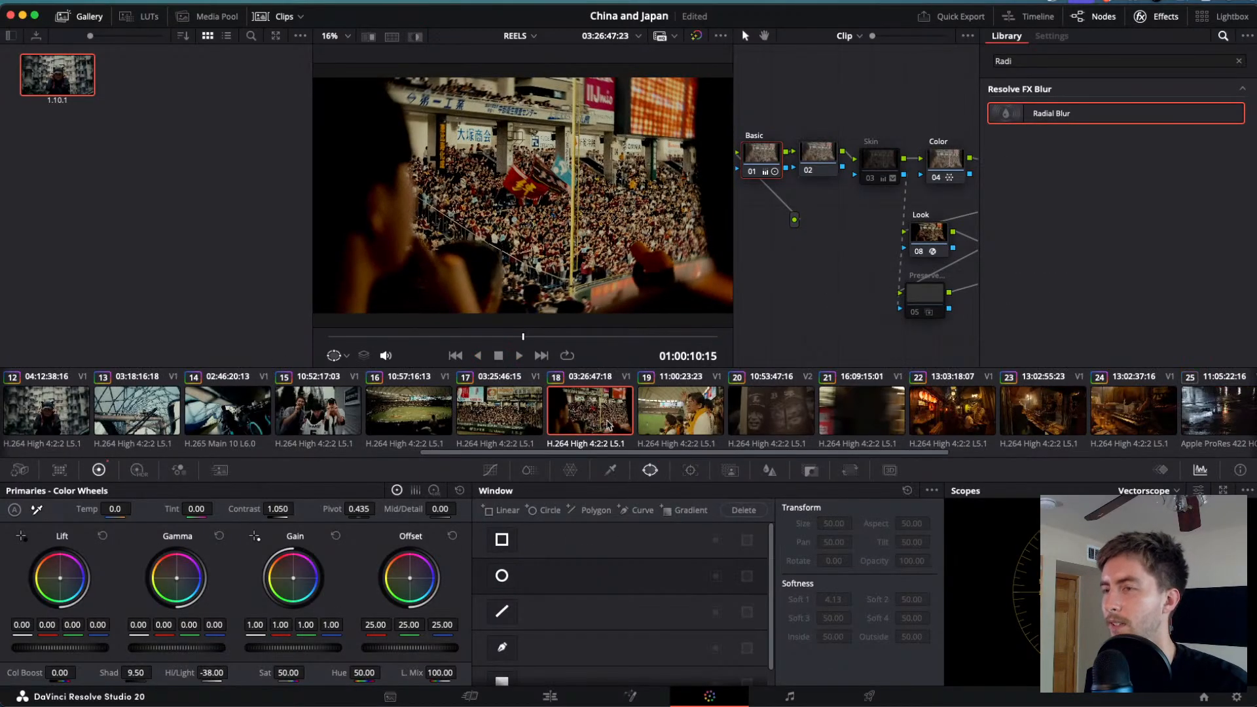
# - Apply clip 18's grade to clip 19, set its Basic node's Hi/Light to 8.00, and replay the shot
pyautogui.click(662, 423)
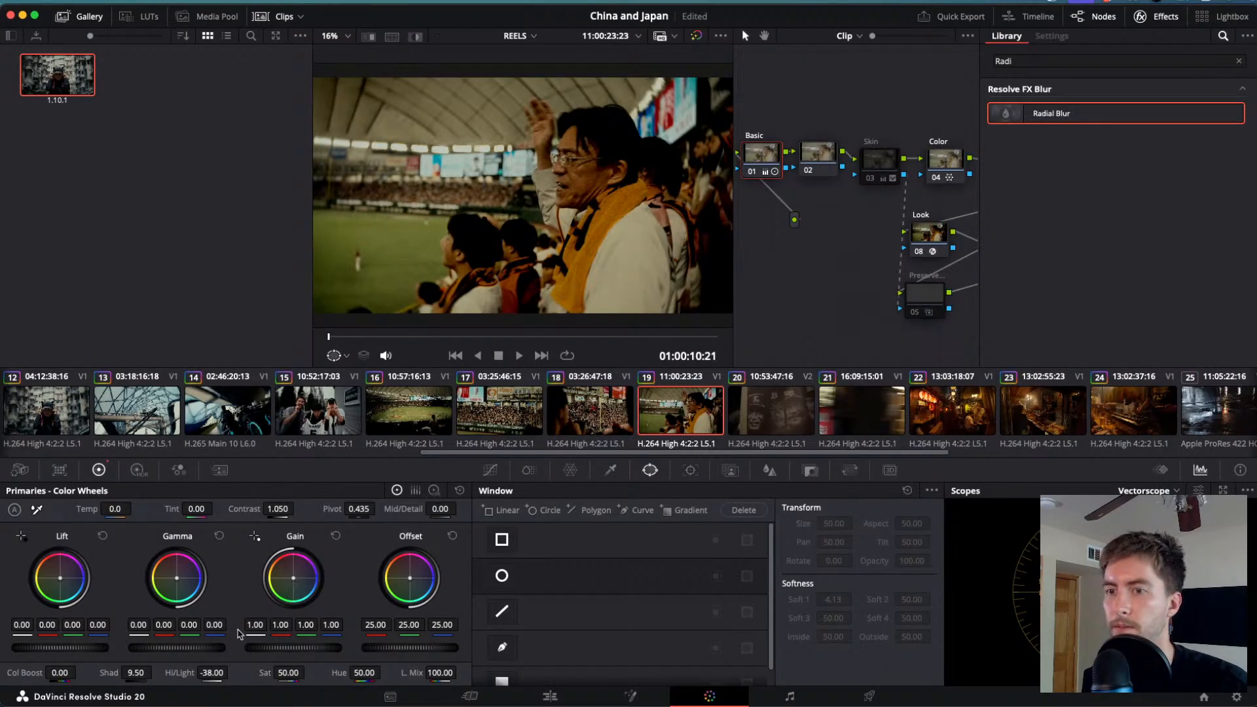
pyautogui.moveTo(211, 673); pyautogui.dragTo(232, 672)
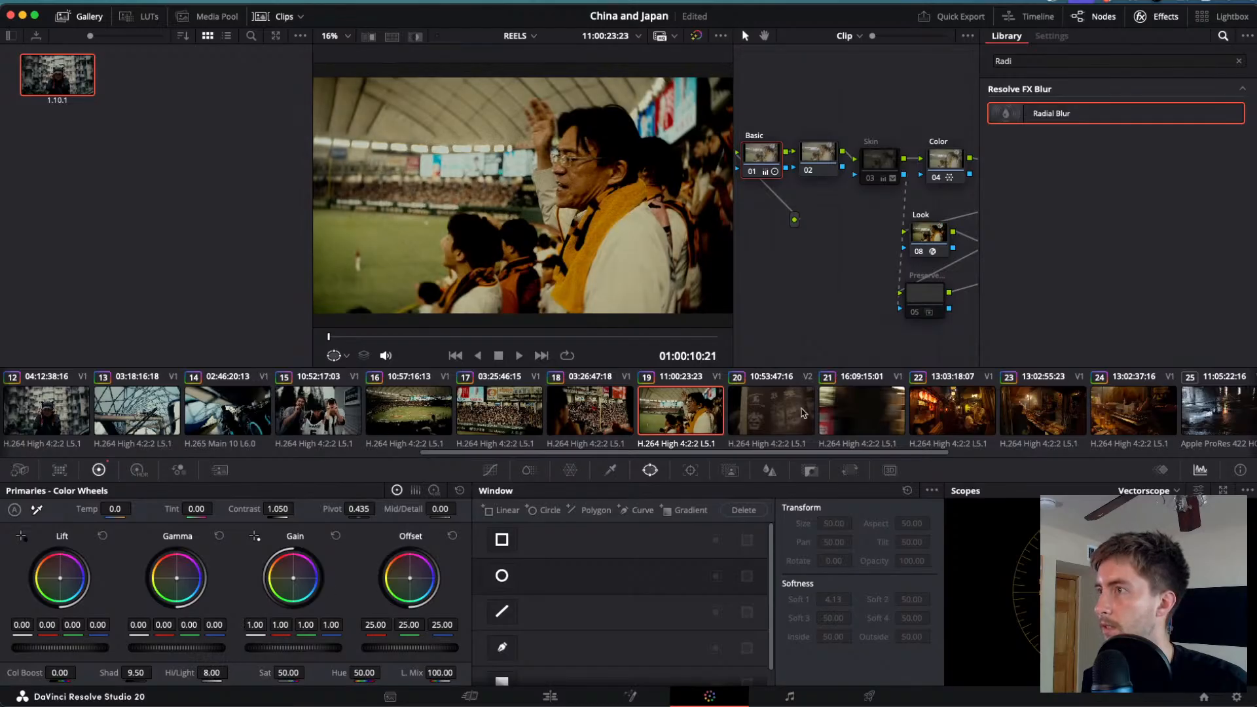
pyautogui.press('space')
pyautogui.press('j')
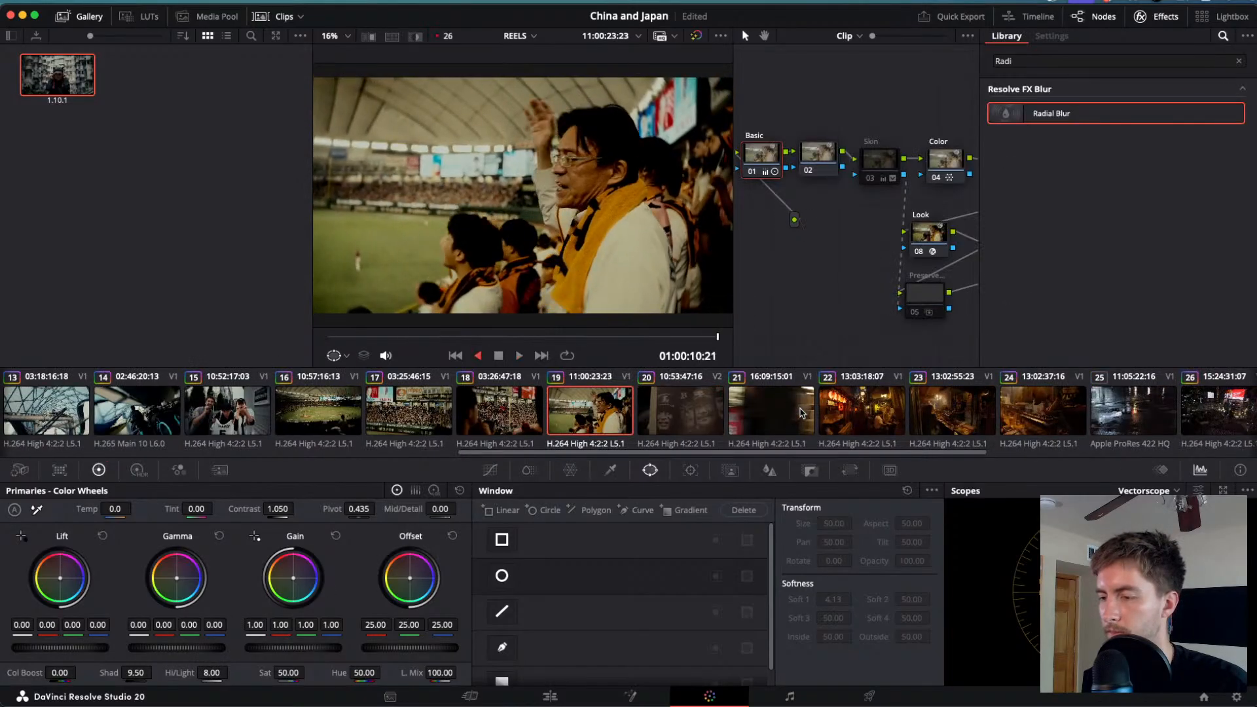
pyautogui.press('l')
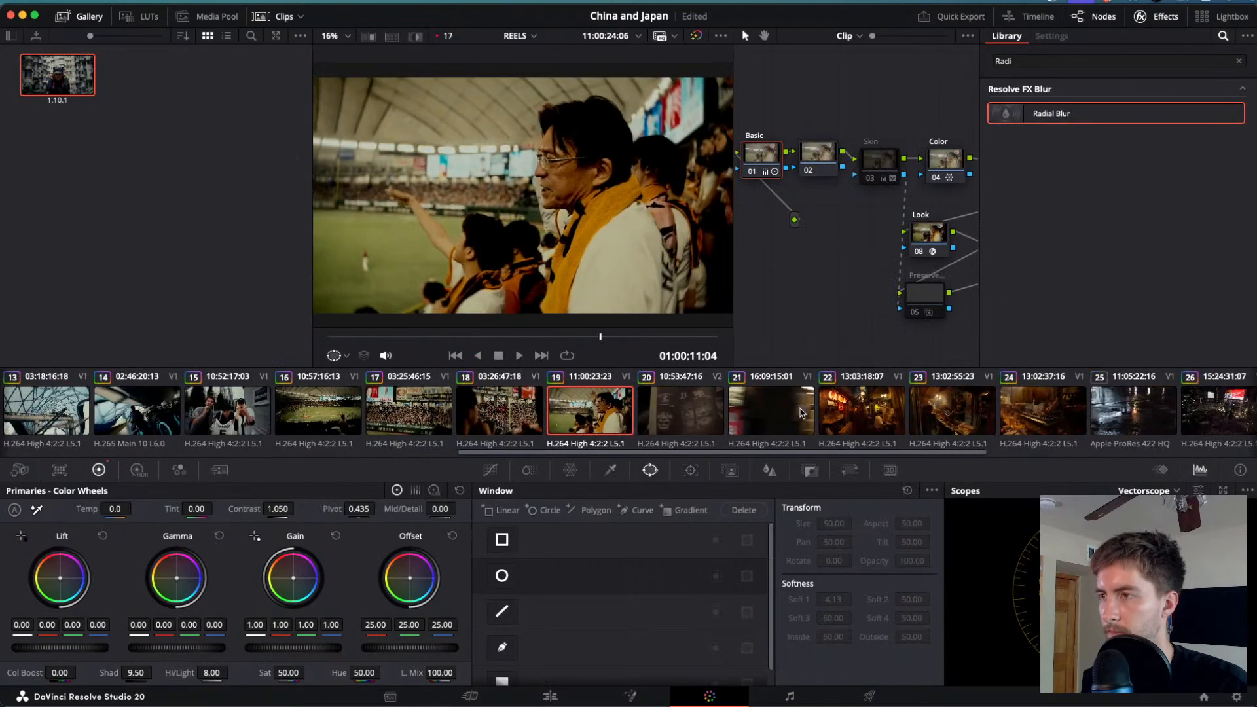
pyautogui.click(714, 416)
pyautogui.click(593, 419)
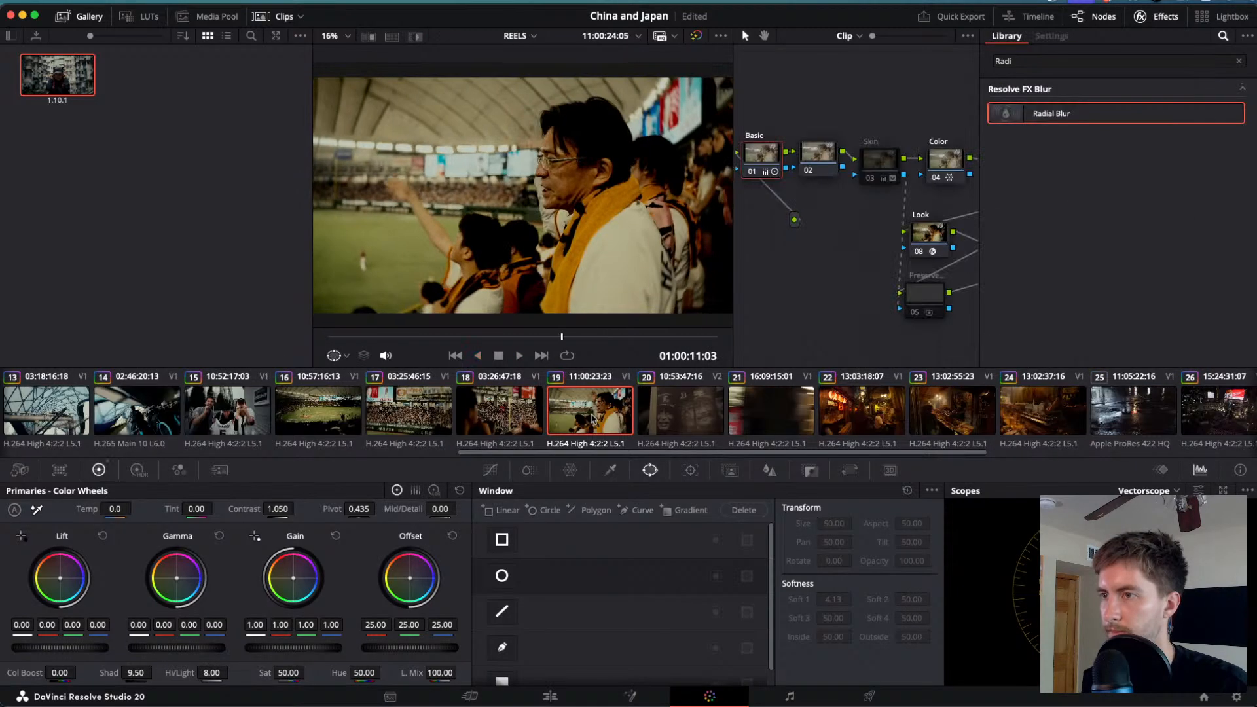
# - Apply clip 19's grade to clip 20, adjust its Basic node's Shad, and play through into clip 21
pyautogui.click(662, 418)
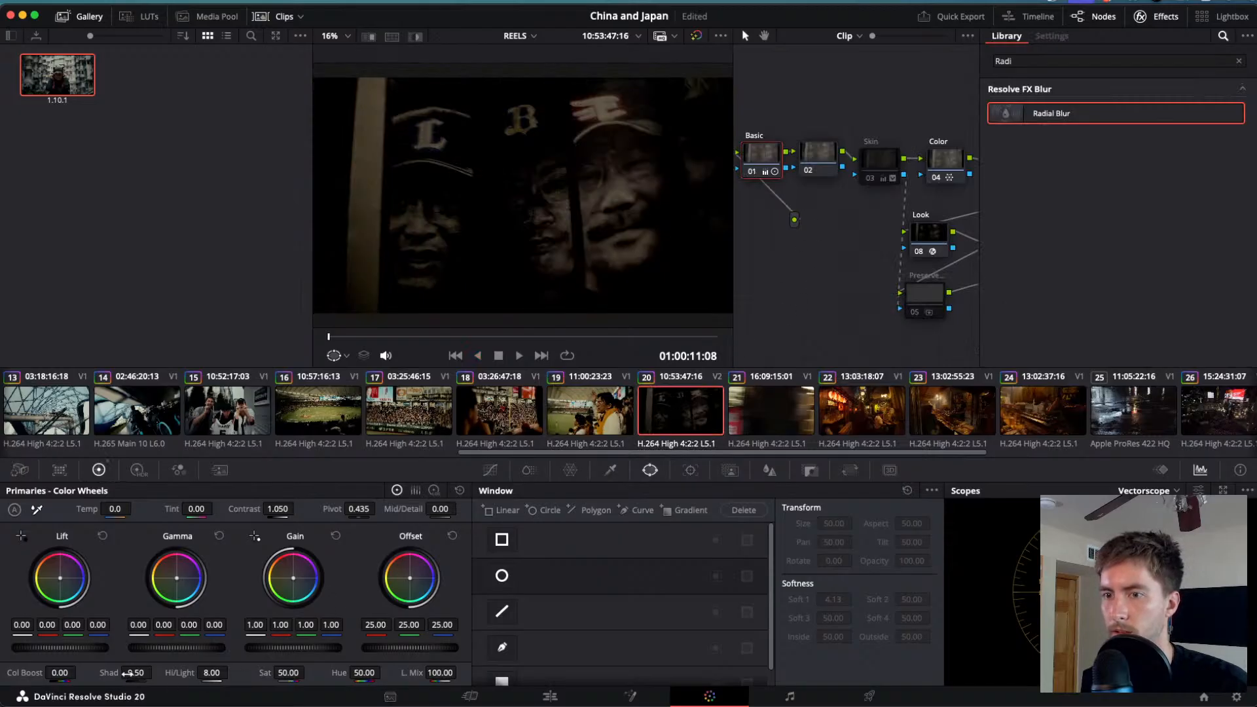
pyautogui.moveTo(155, 673); pyautogui.dragTo(156, 673)
pyautogui.press('space')
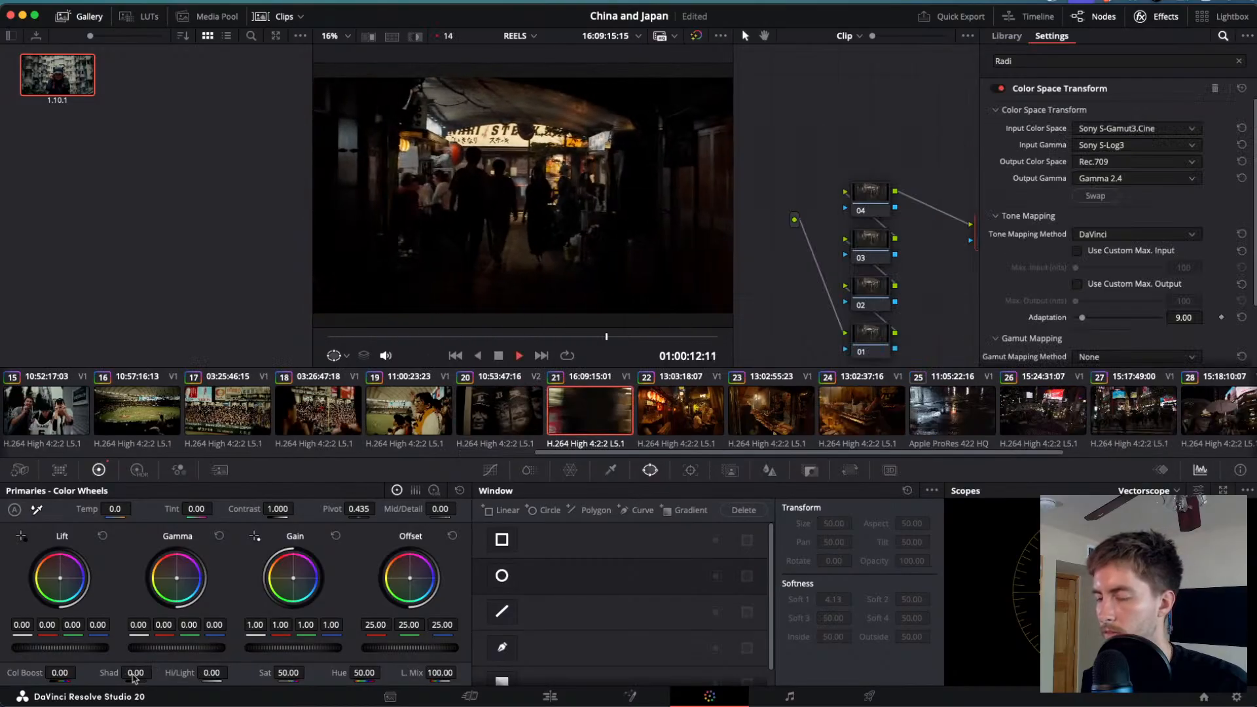
pyautogui.press('space')
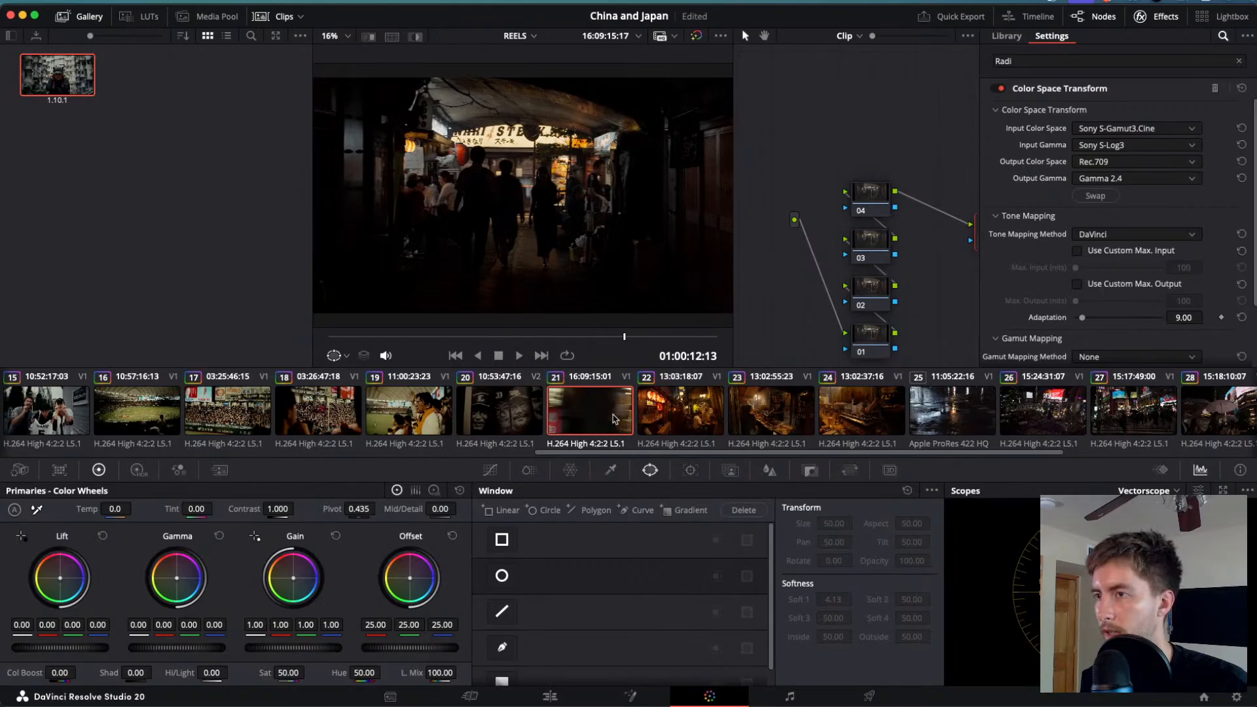
# - Apply the grade of gallery still 1.10.1 to clip 21 and disable its Skin and Preserve nodes
pyautogui.moveTo(59, 82)
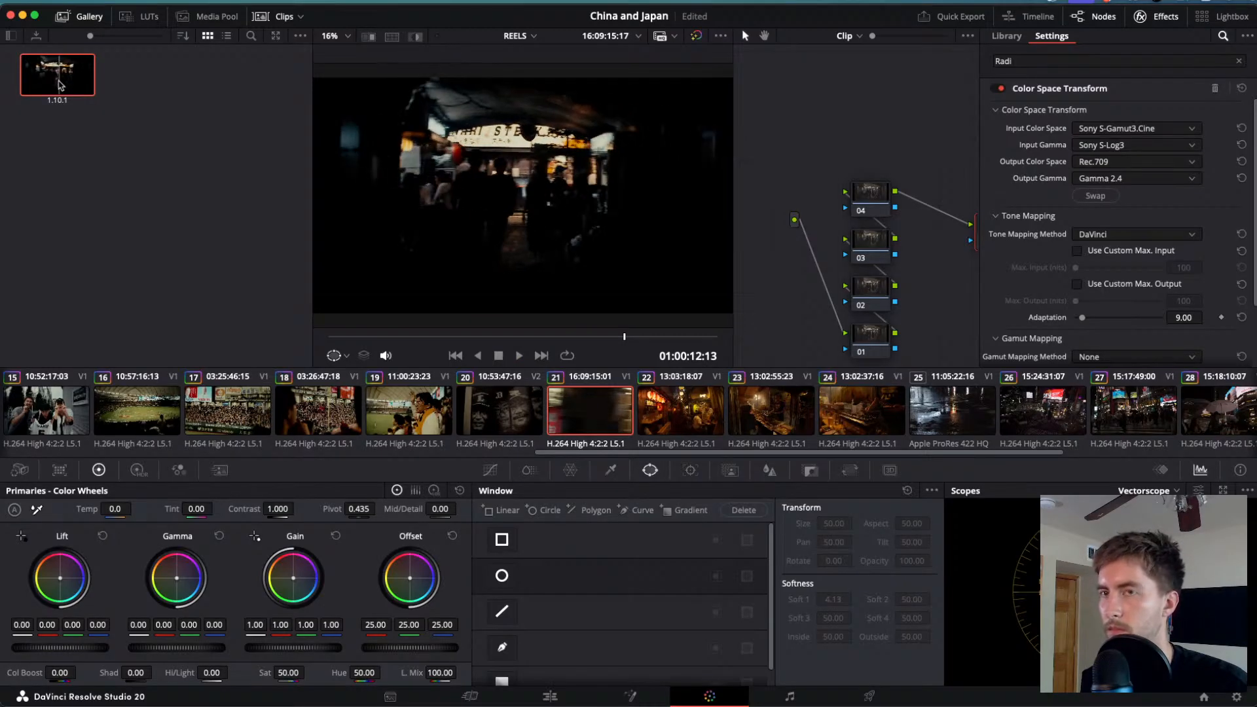
pyautogui.rightClick(59, 82)
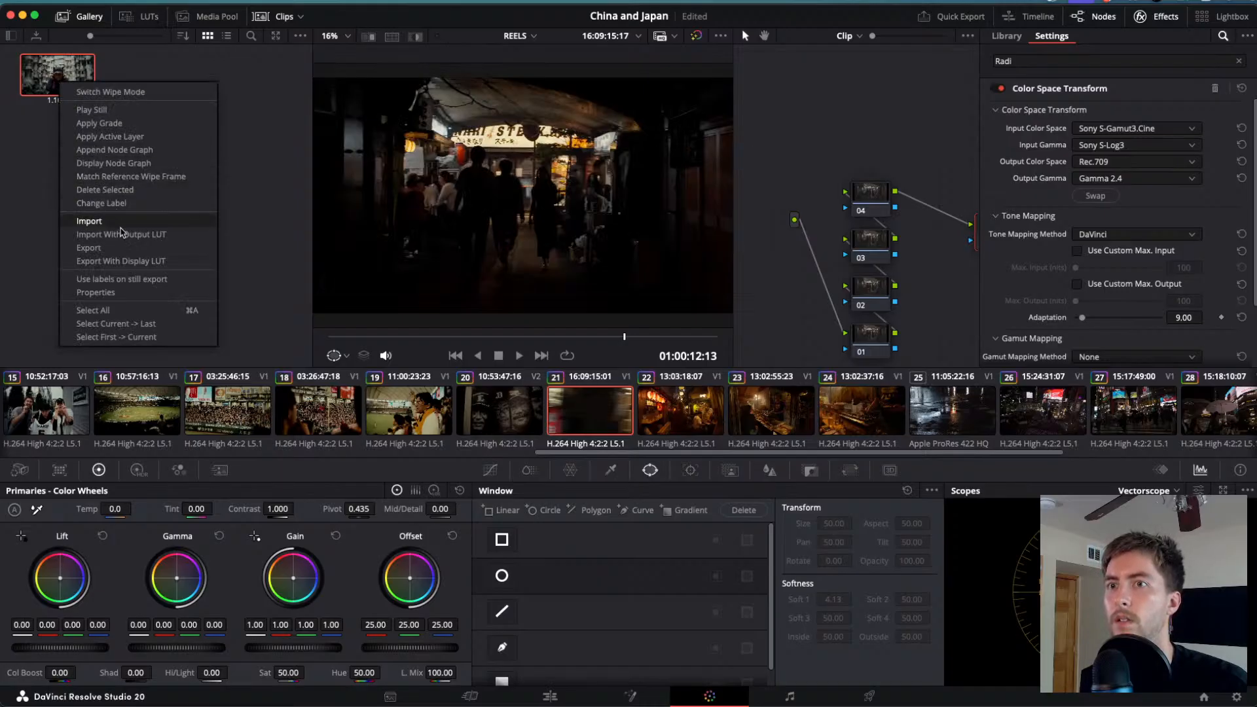
pyautogui.click(100, 123)
pyautogui.press('Down')
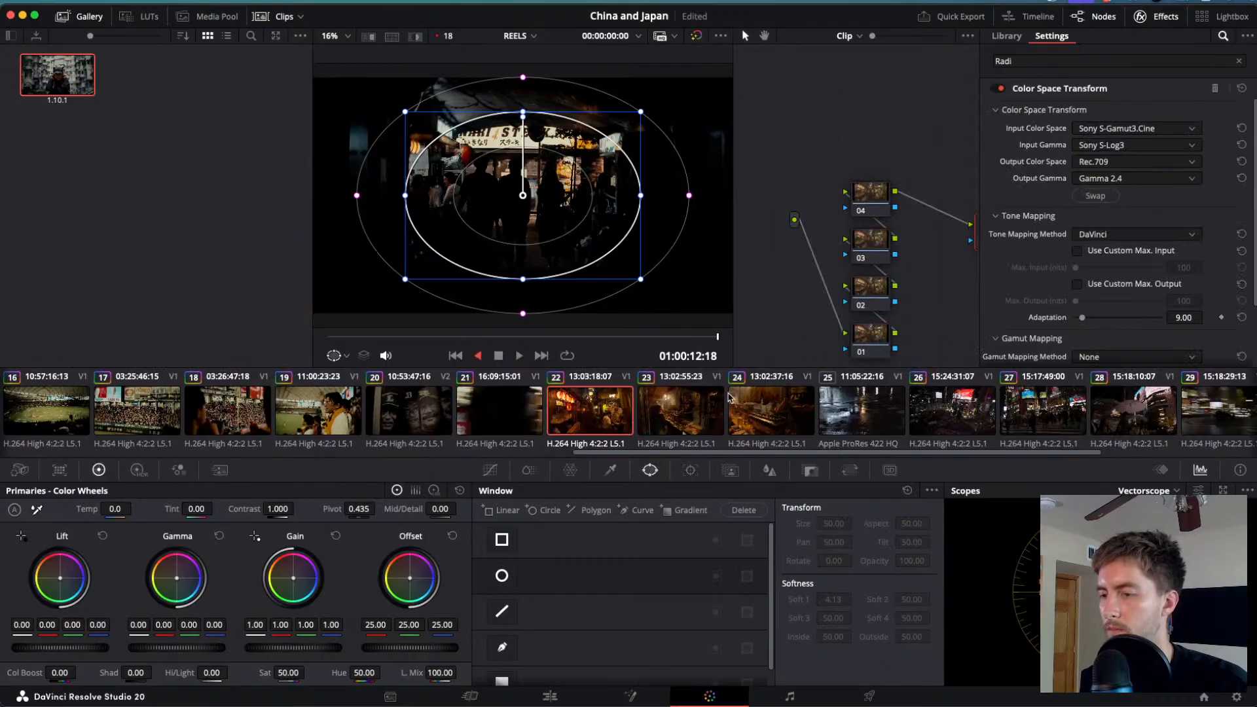
pyautogui.press('Up')
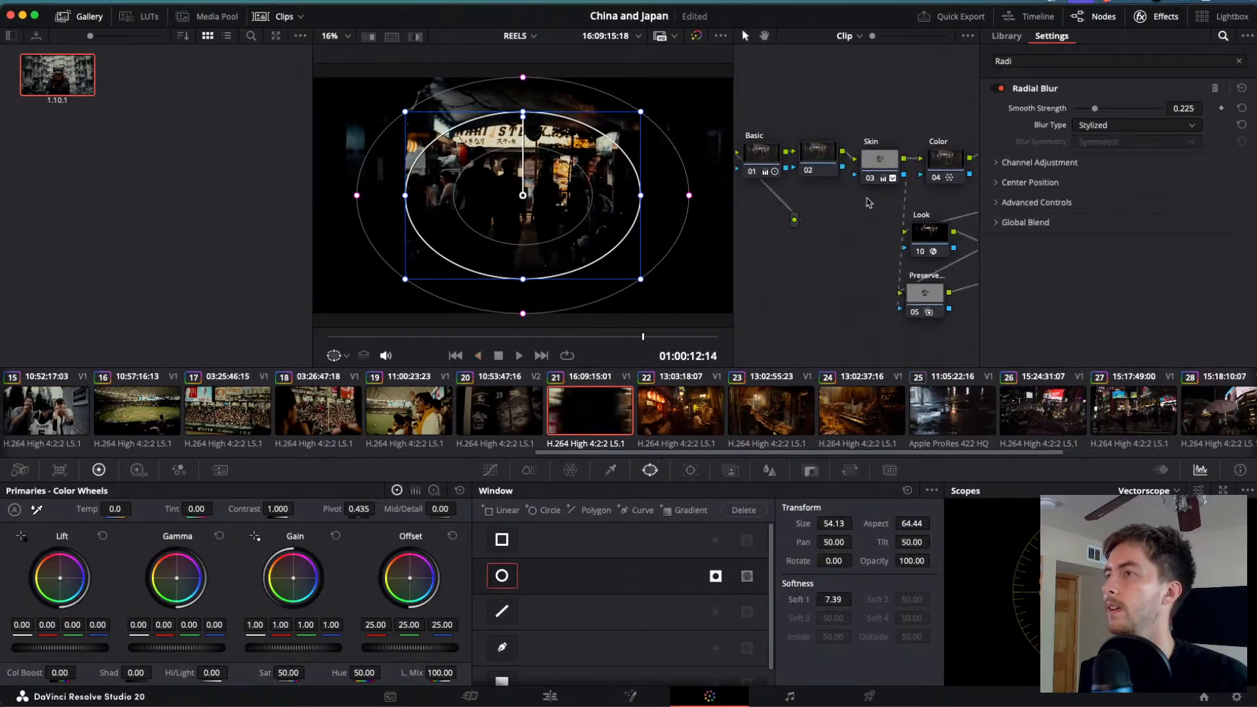
pyautogui.click(879, 160)
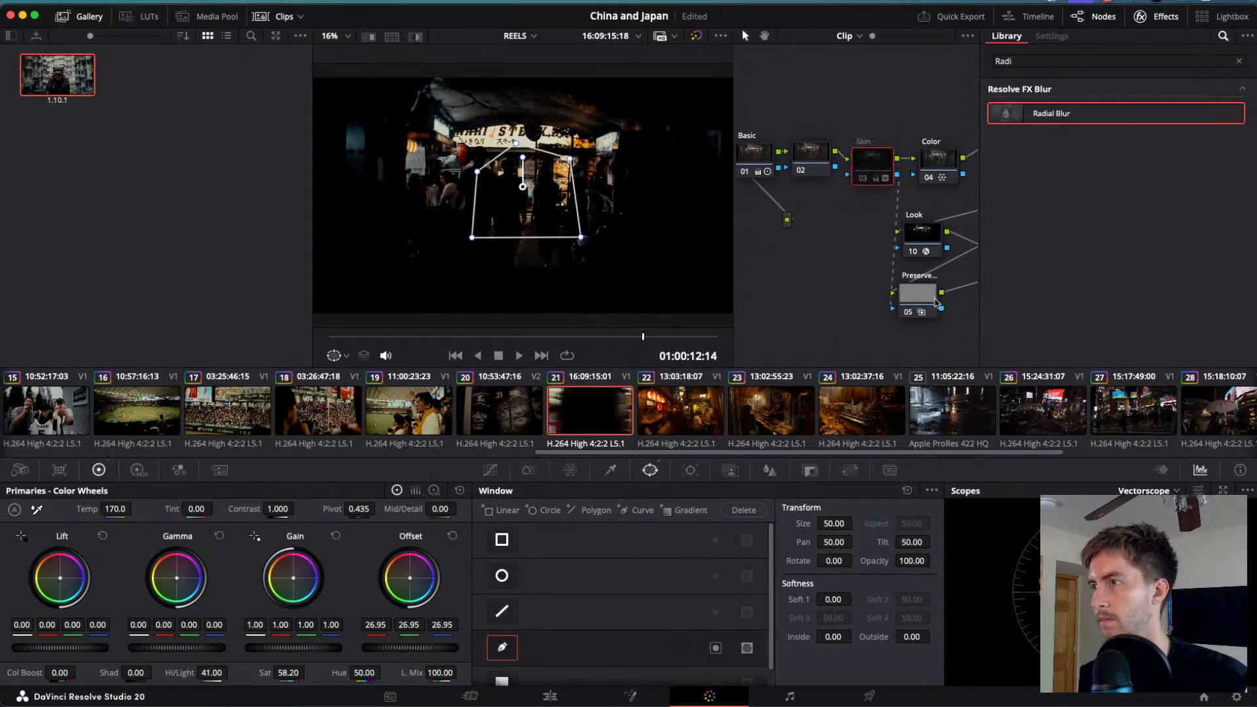
pyautogui.click(930, 298)
# - On clip 21's Basic node, set Shad to 13.50 and Hi/Light to -61.00
pyautogui.click(755, 172)
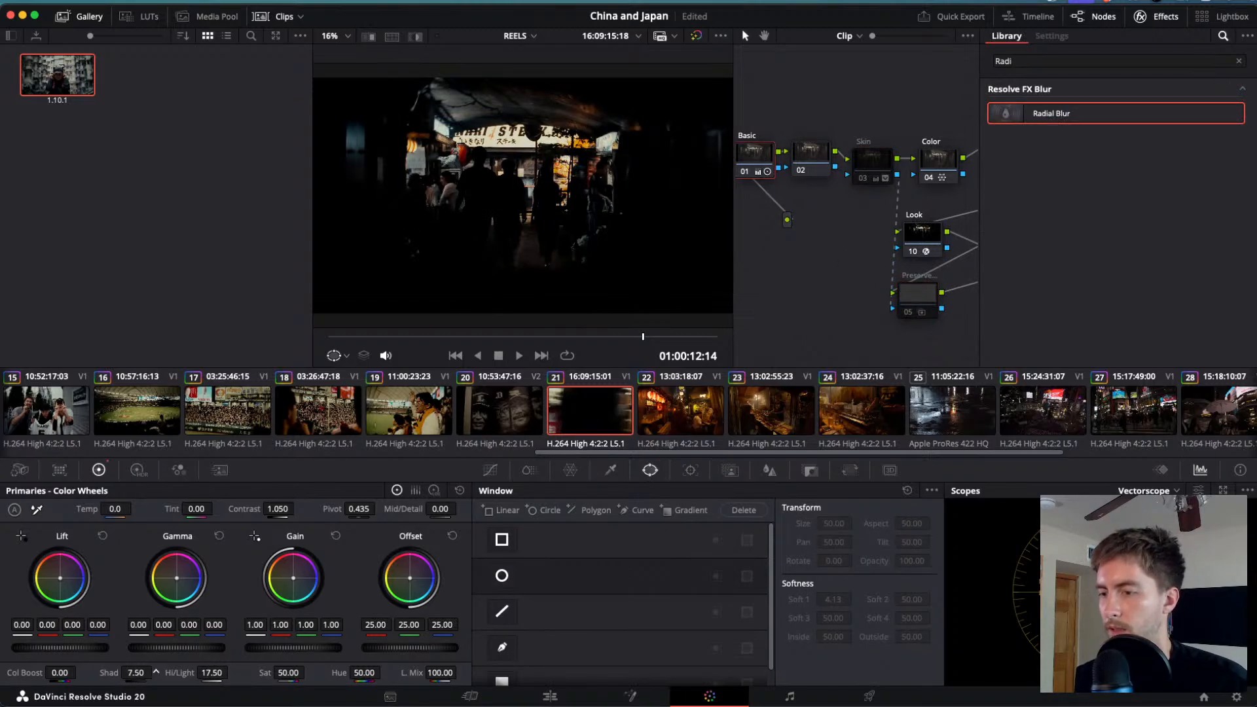
pyautogui.moveTo(156, 673); pyautogui.dragTo(156, 672)
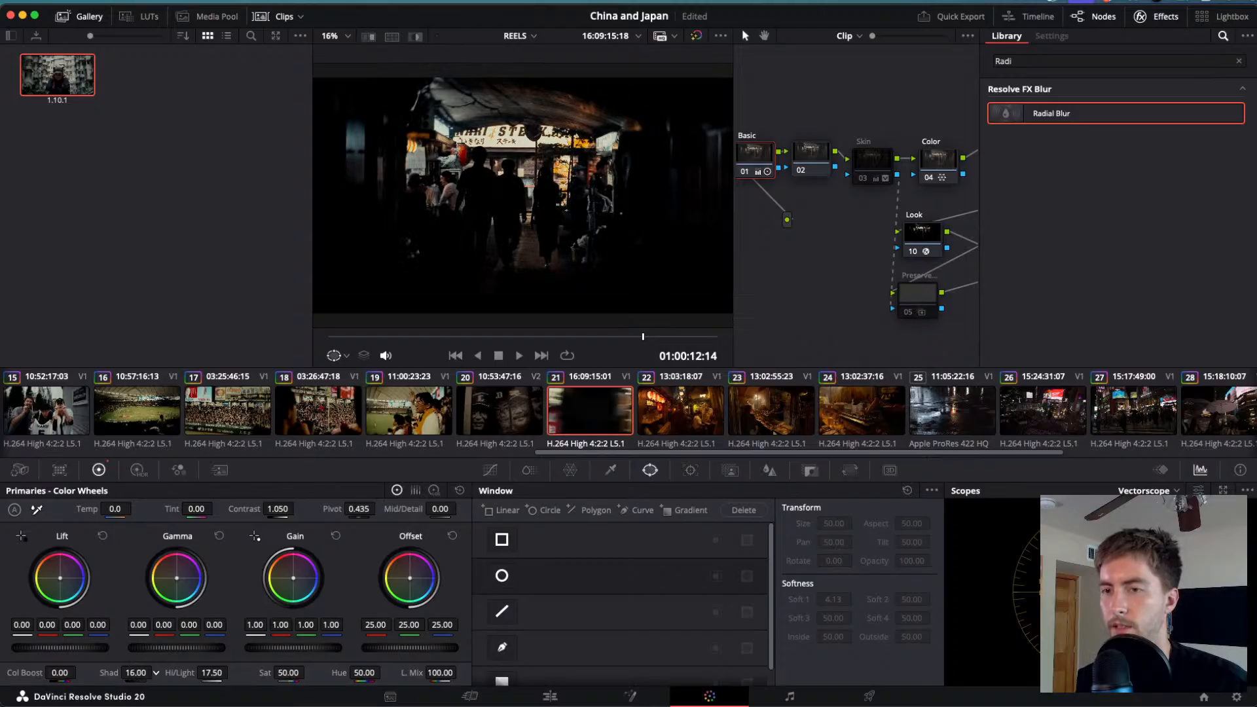
pyautogui.moveTo(232, 673); pyautogui.dragTo(232, 672)
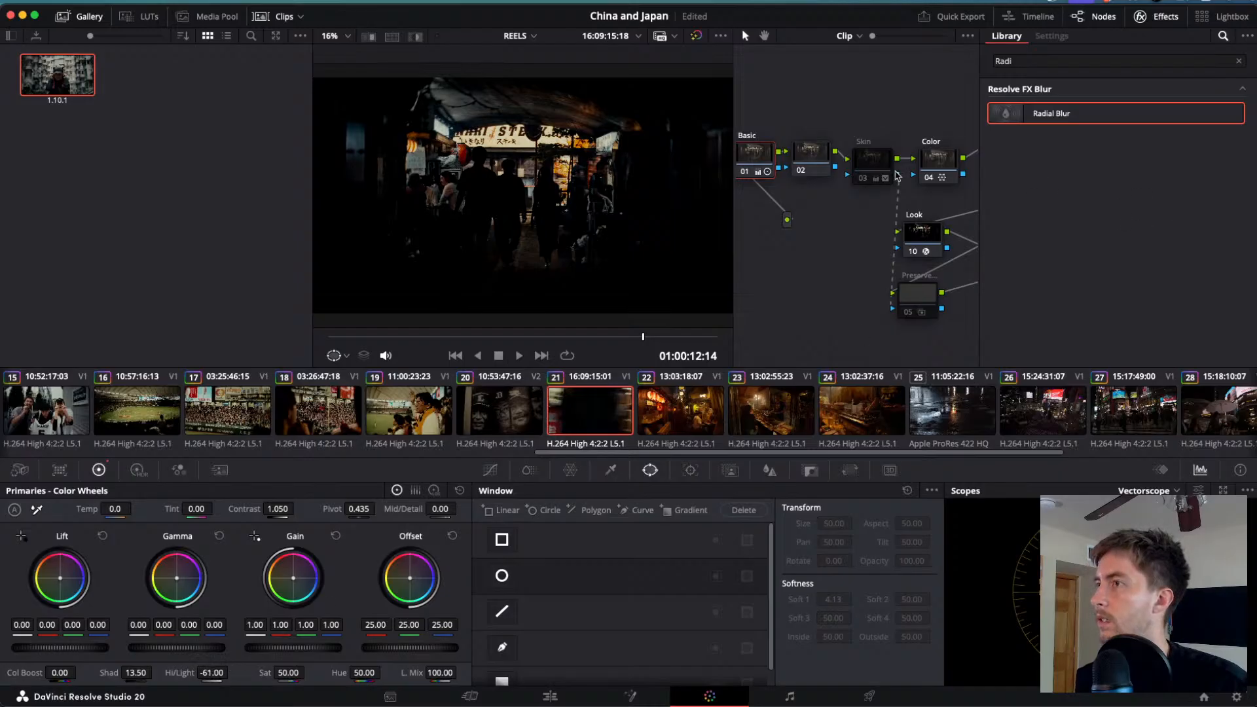
# - On clip 21's Look node, set the Dehancer Expand Black Point to 4.42 and White Point to 89.3
pyautogui.hscroll(3, 897, 175)
pyautogui.click(868, 247)
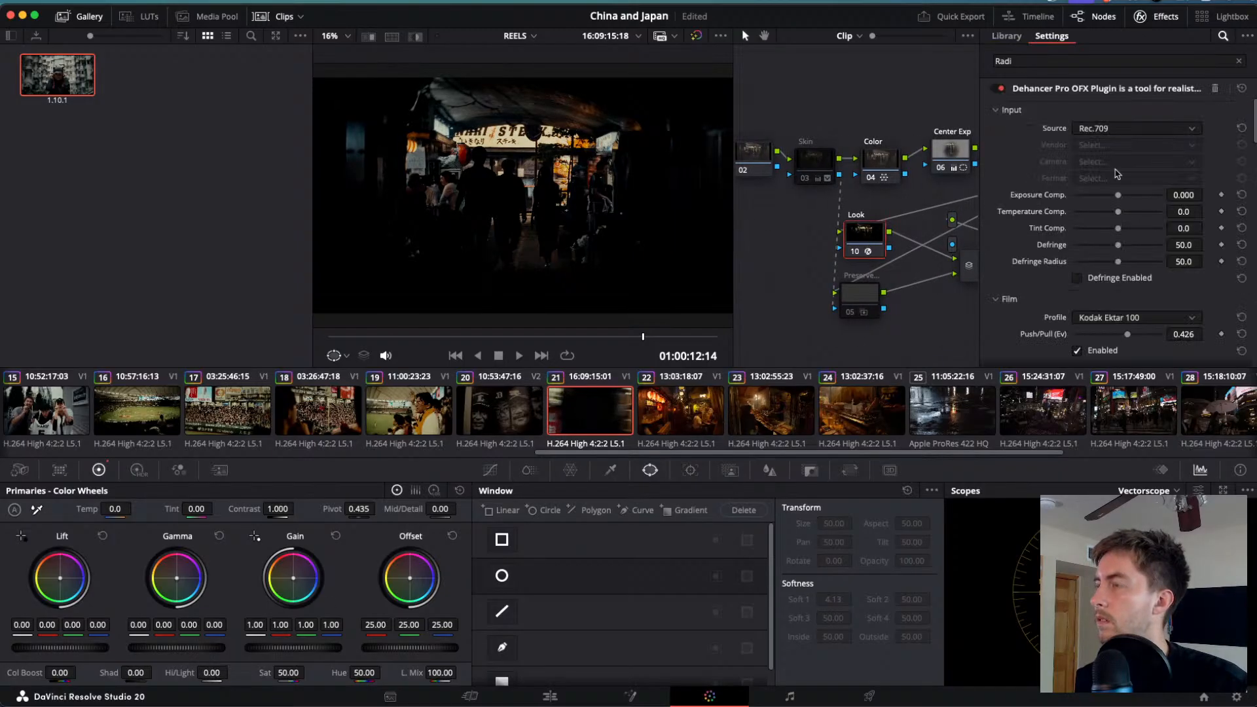
pyautogui.scroll(-10, 1118, 200)
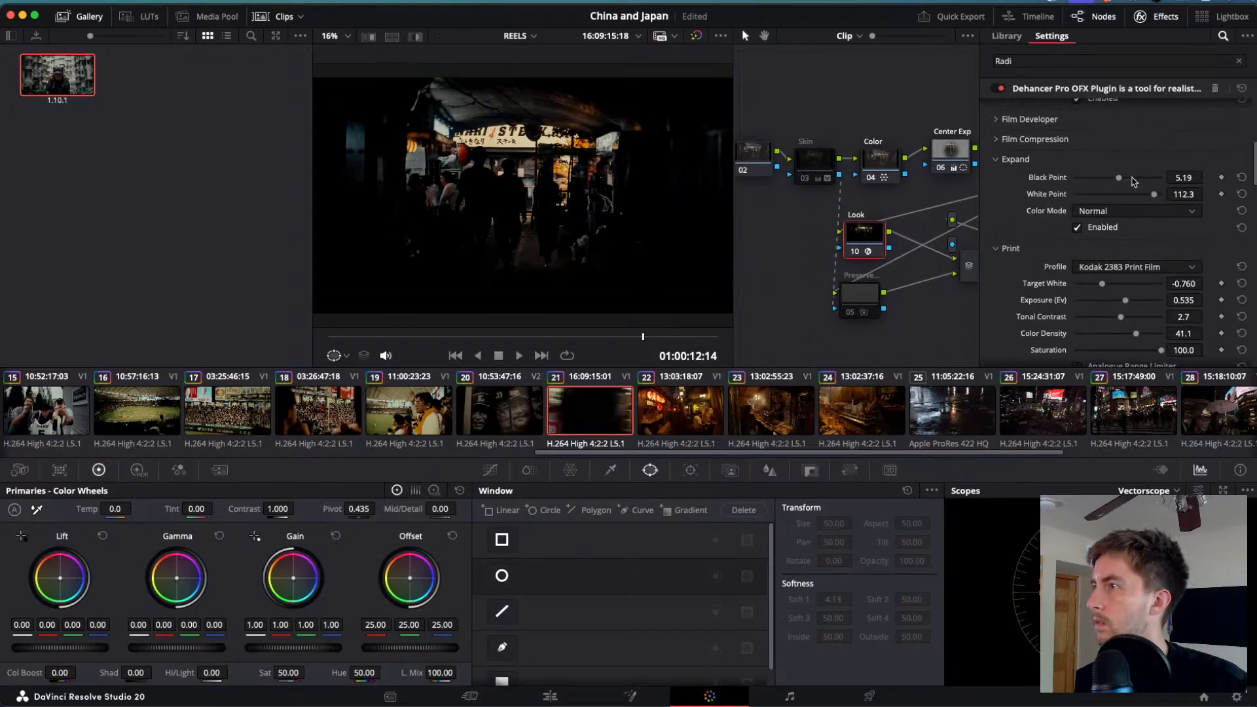
pyautogui.moveTo(1117, 182); pyautogui.dragTo(1112, 186)
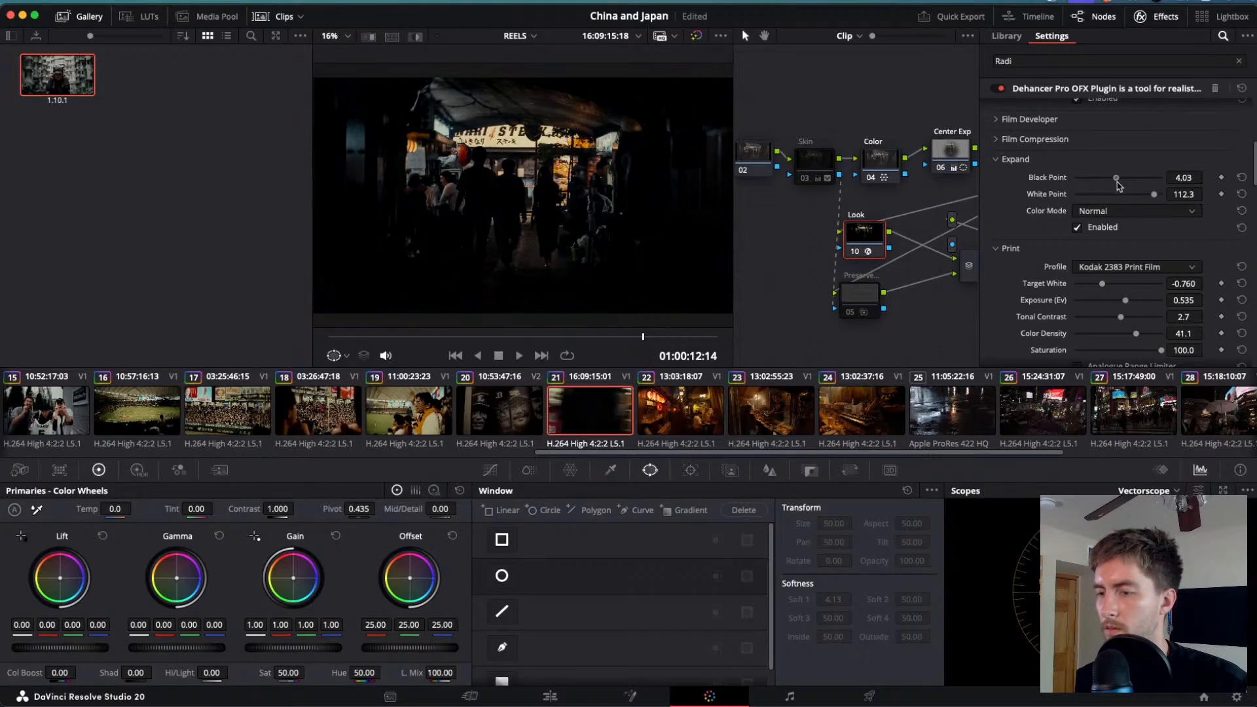
pyautogui.moveTo(1156, 197); pyautogui.dragTo(1129, 198)
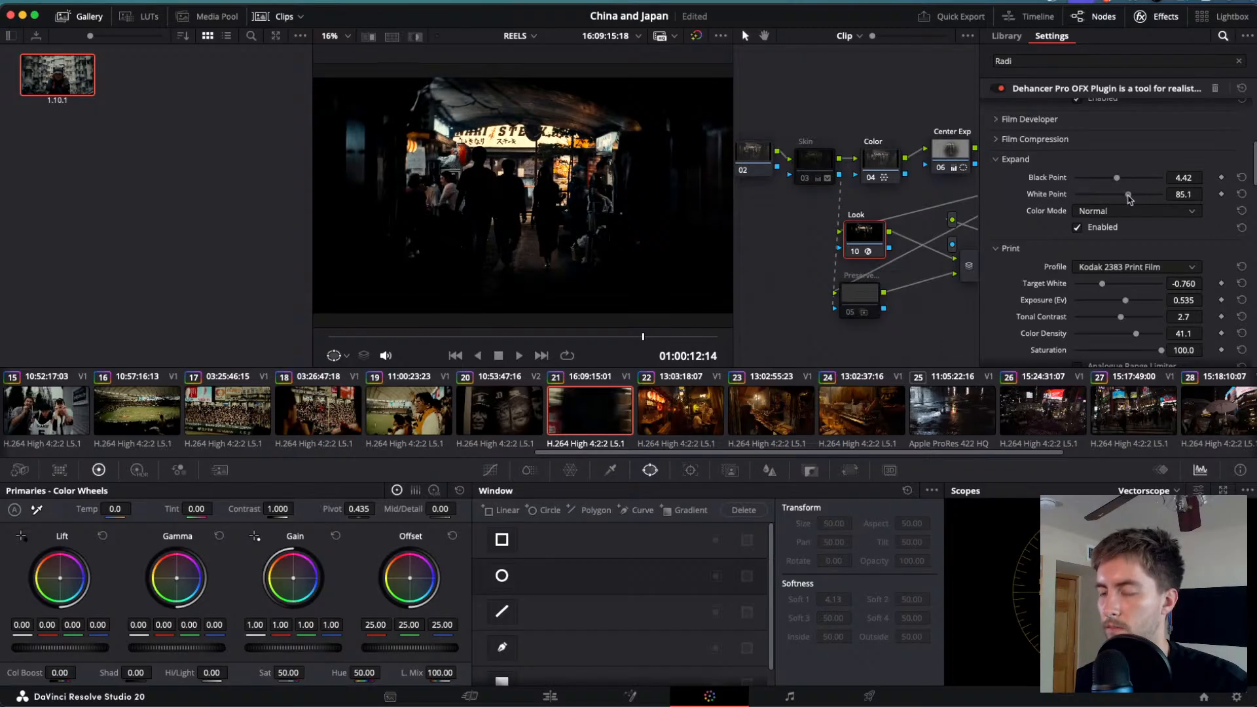
# - Play clip 21 forward and backward, including full screen, to check its exposure and the cut into clip 22
pyautogui.press('Down')
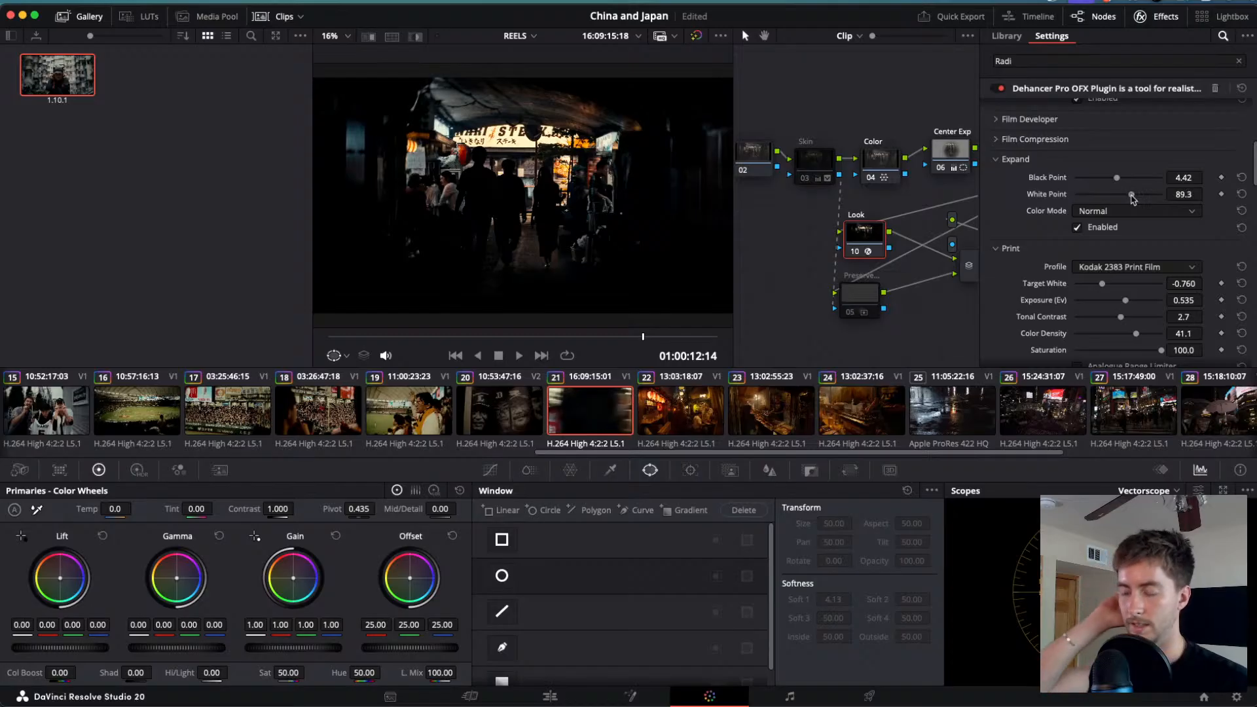
pyautogui.press('j')
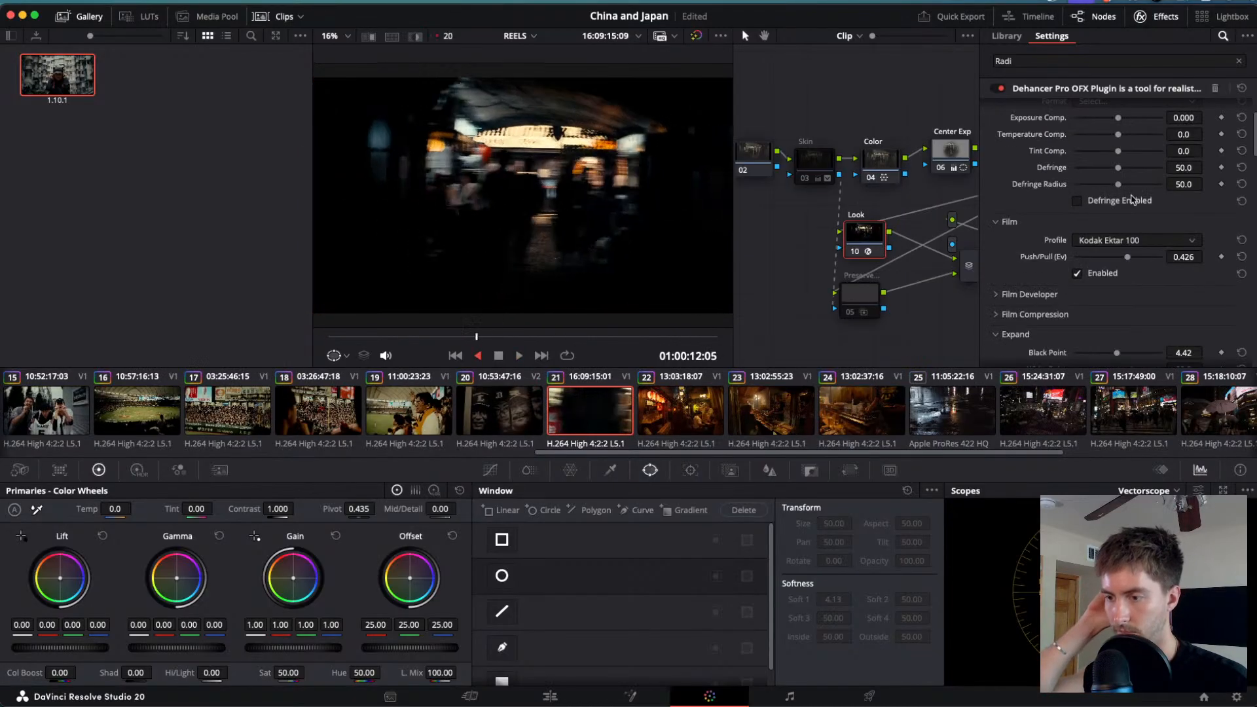
pyautogui.press('l')
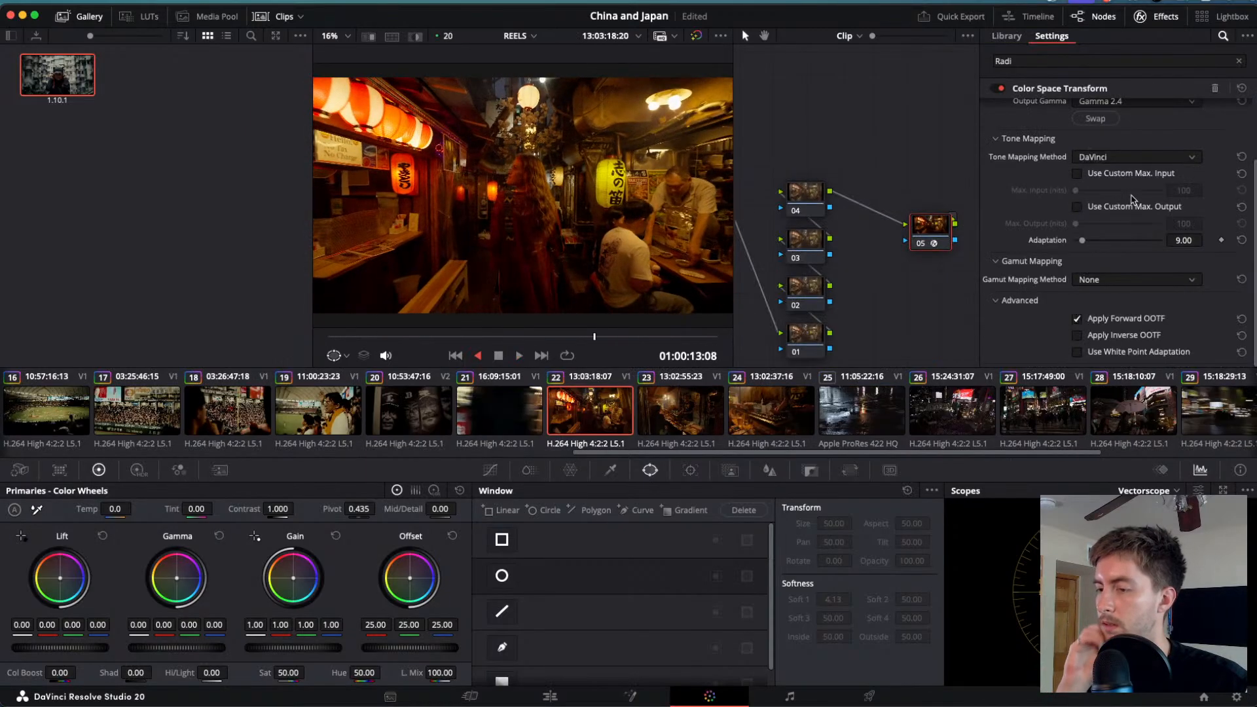
pyautogui.press('j')
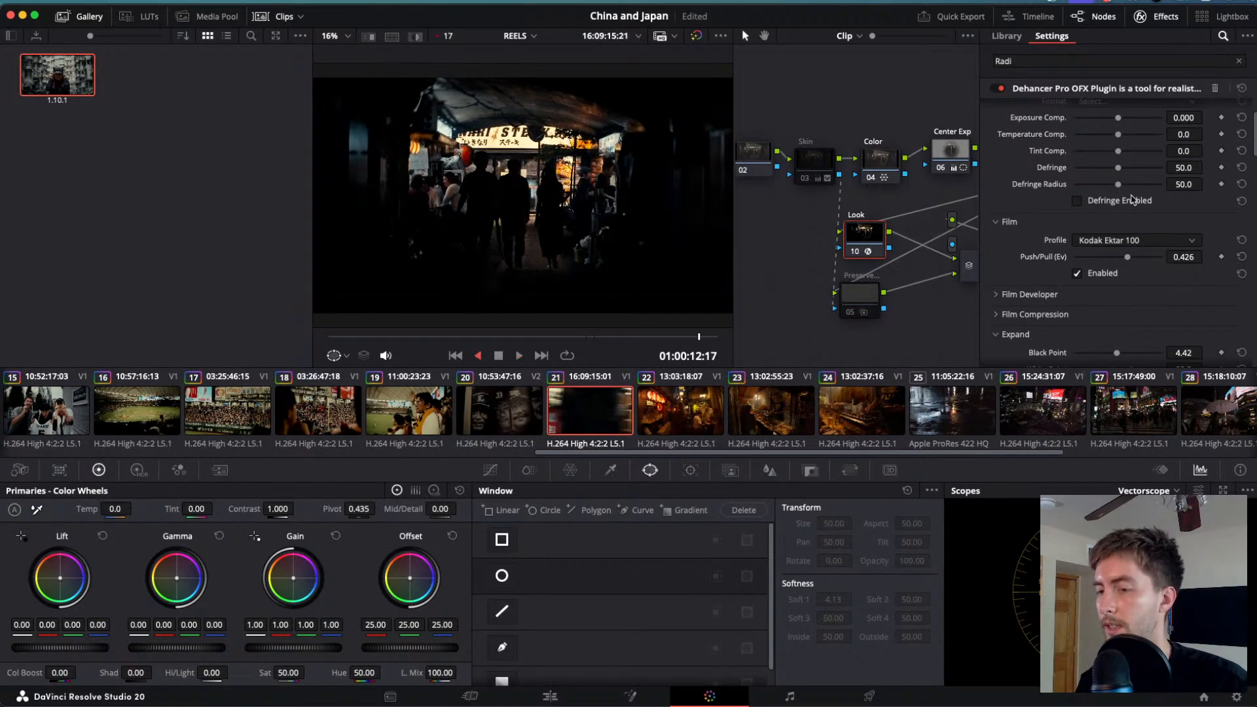
pyautogui.press('k')
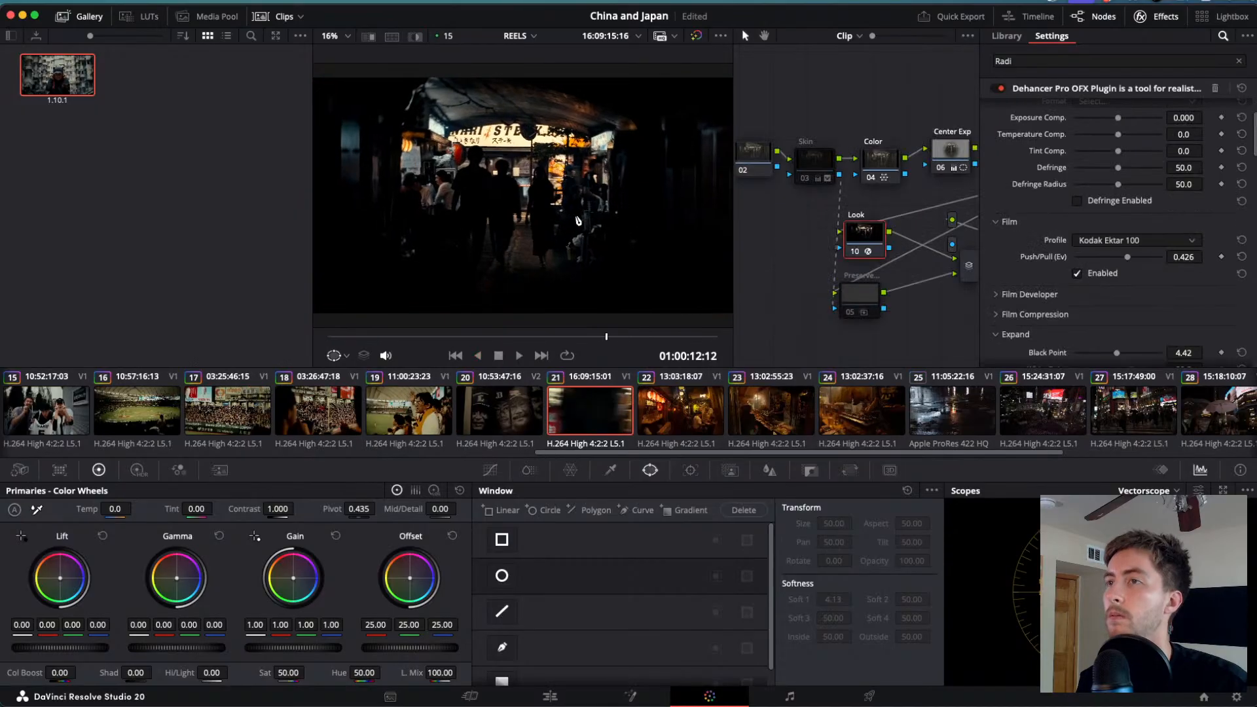
pyautogui.press('super+f')
pyautogui.press('l')
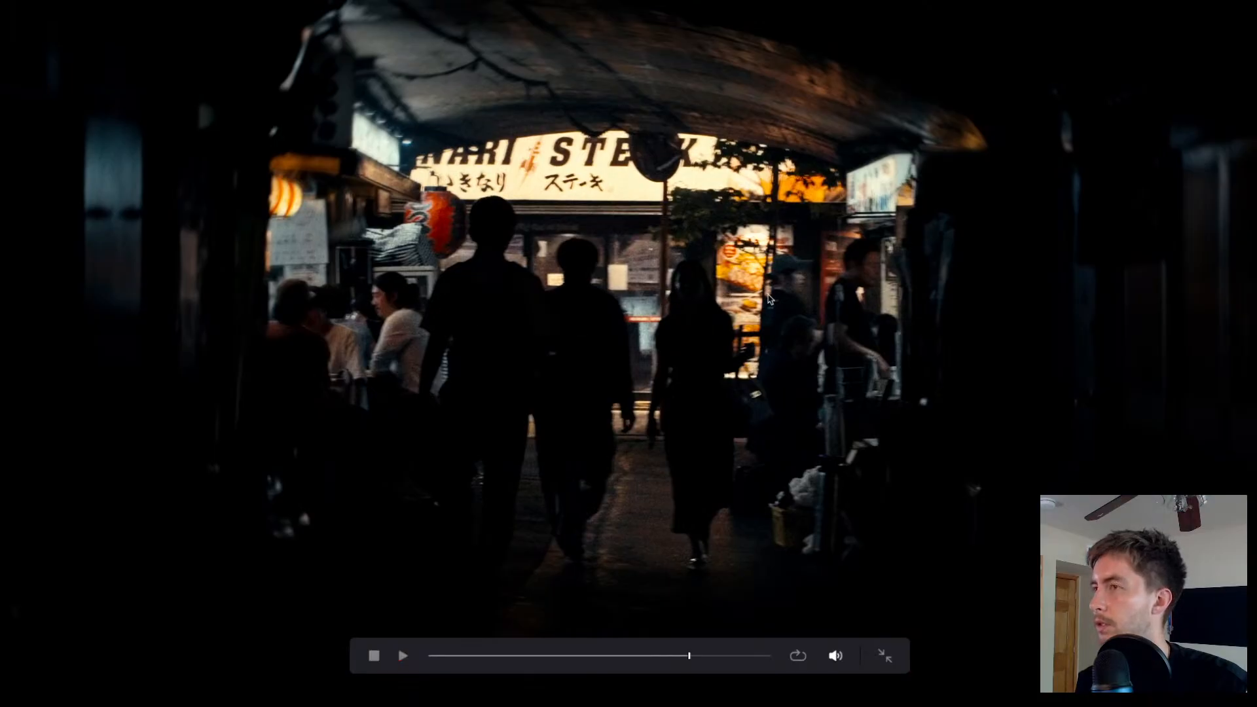
pyautogui.press('j')
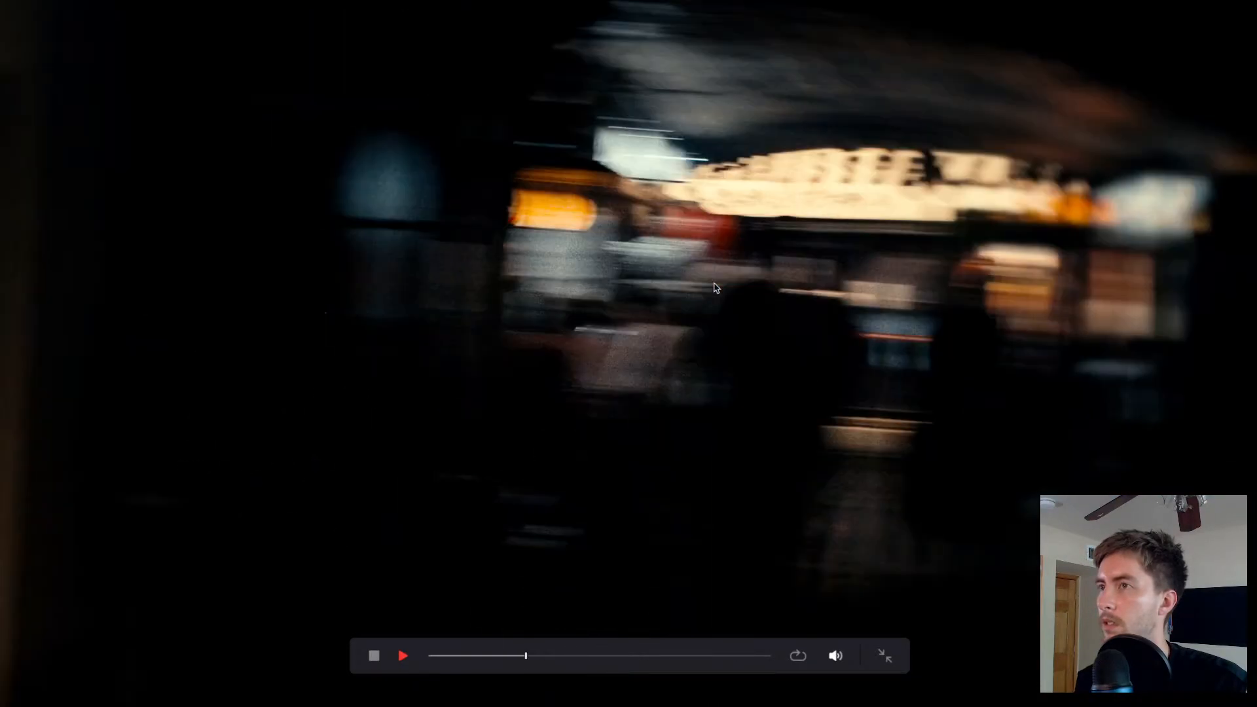
pyautogui.press('l')
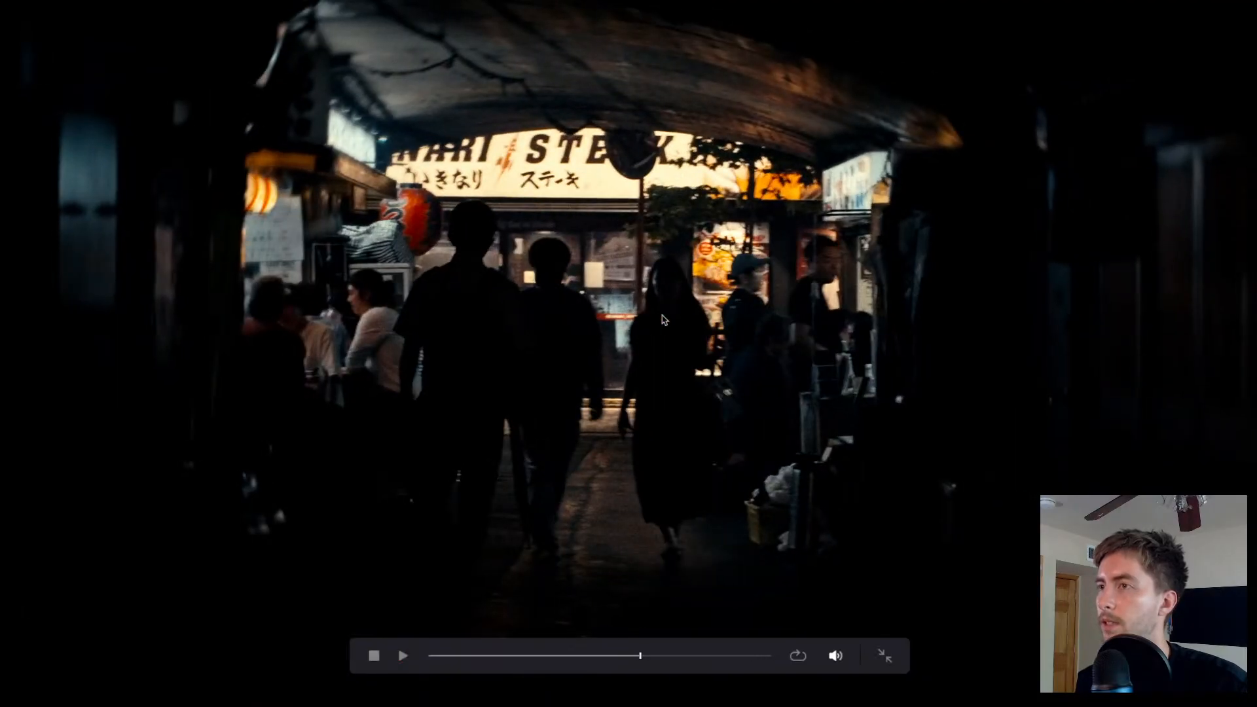
pyautogui.press('Escape')
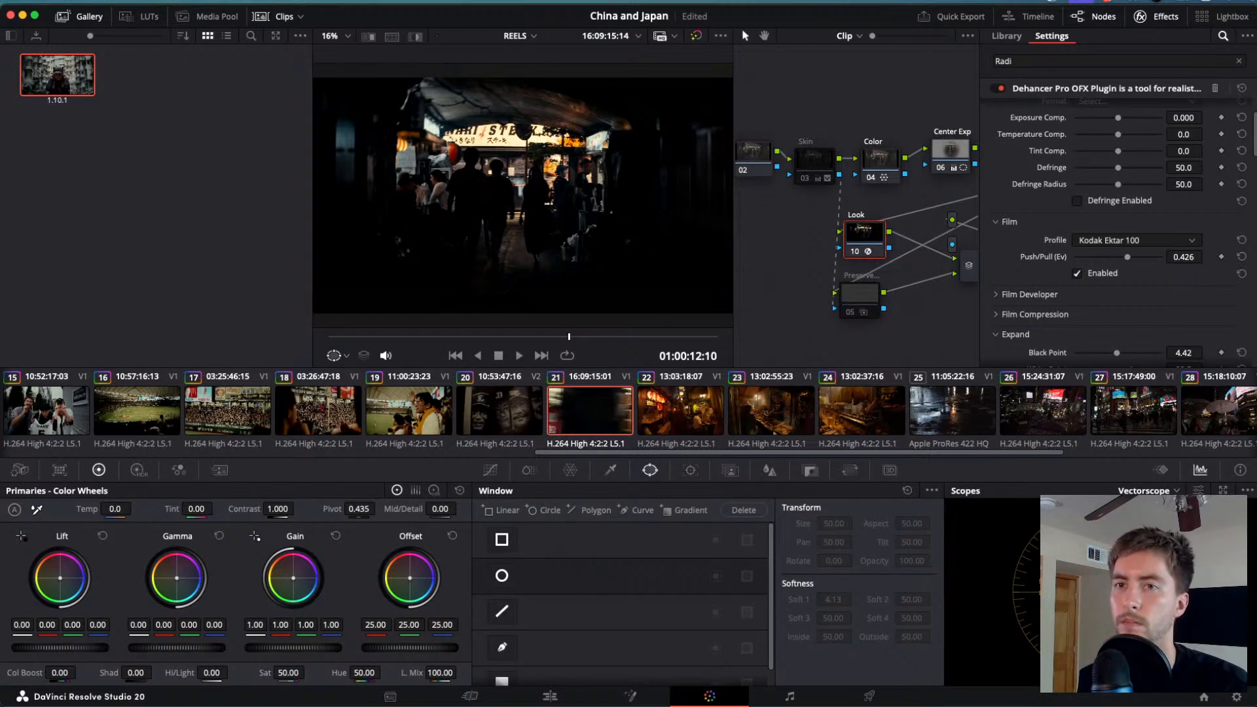
# - Apply clip 21's grade to clip 22 and set its Basic node's Temp to -1180.0
pyautogui.click(675, 419)
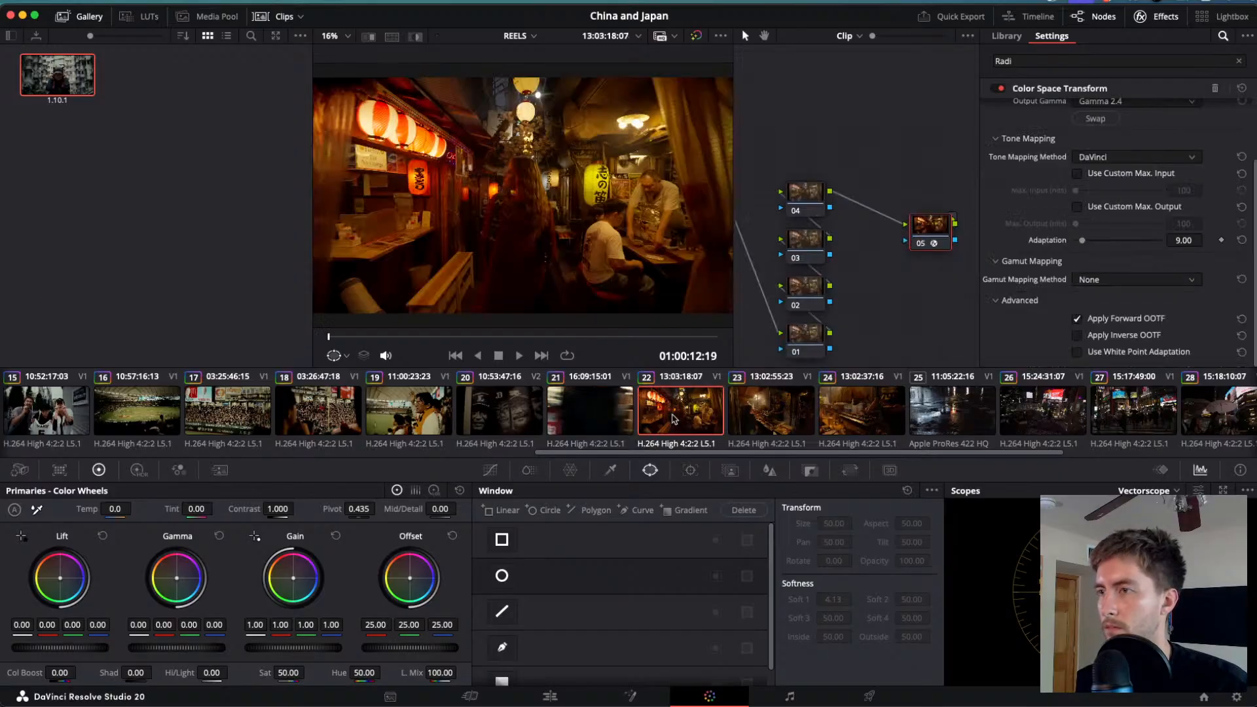
pyautogui.click(619, 422)
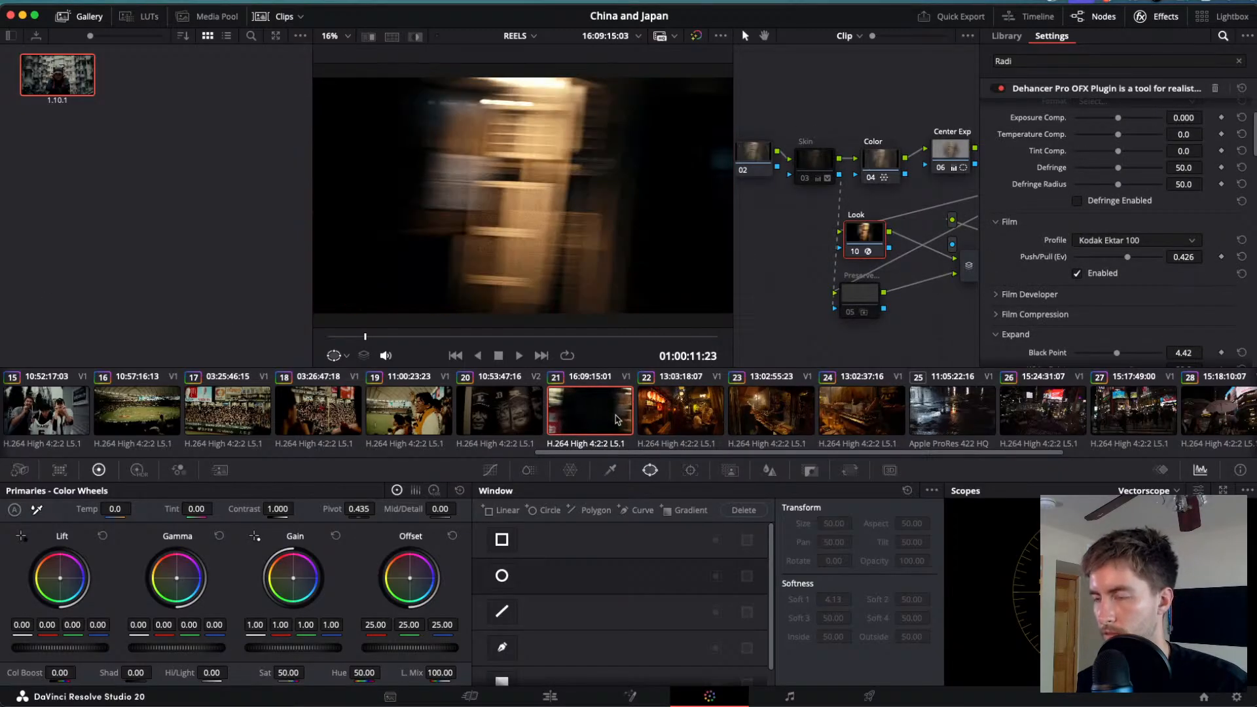
pyautogui.click(703, 416)
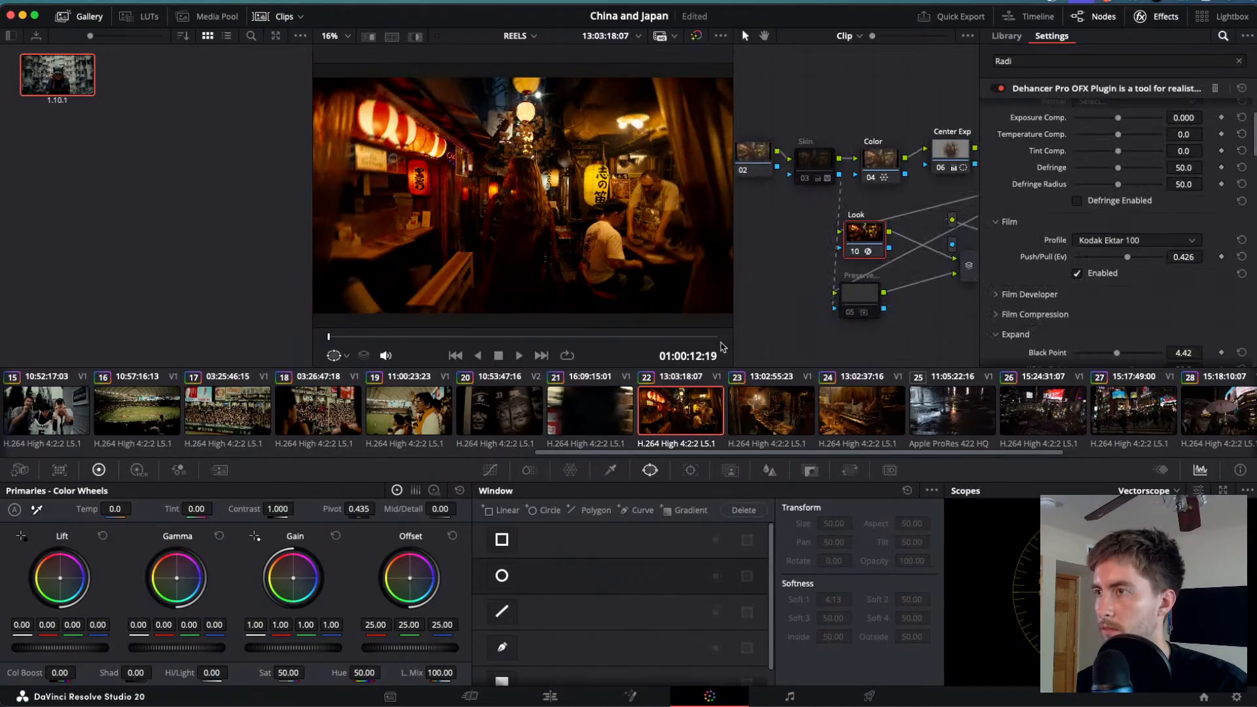
pyautogui.click(768, 160)
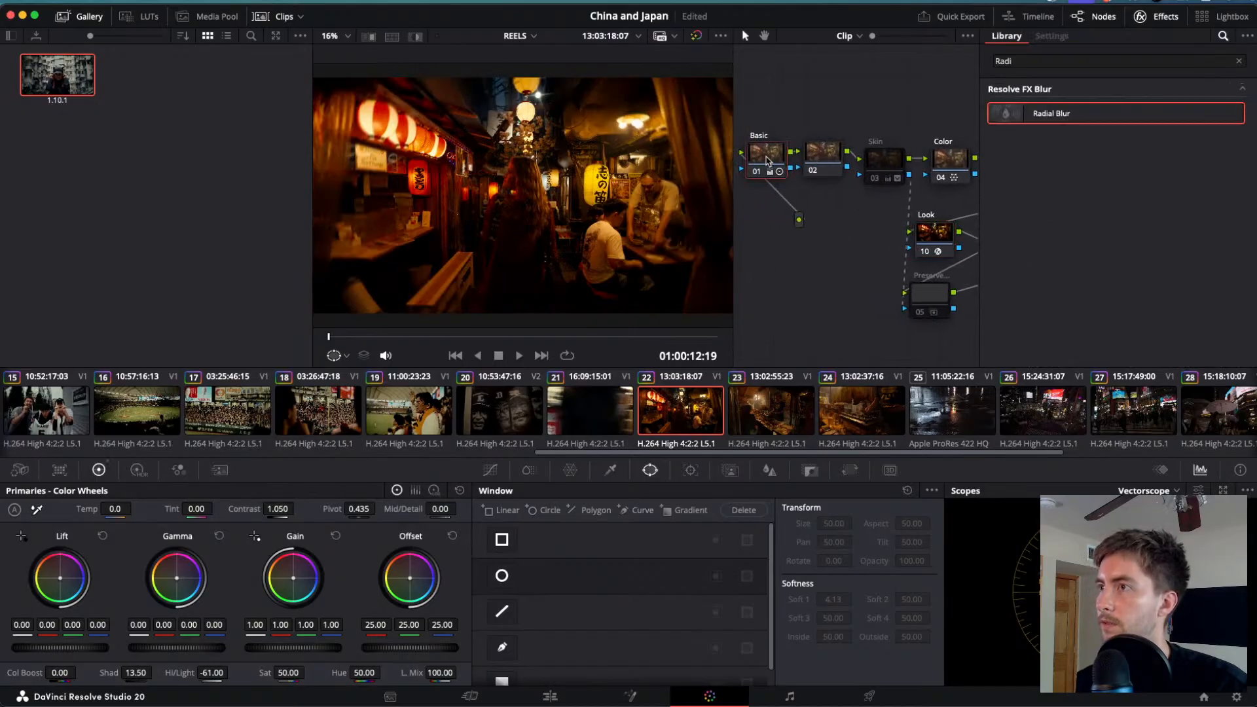
pyautogui.moveTo(115, 510); pyautogui.dragTo(40, 509)
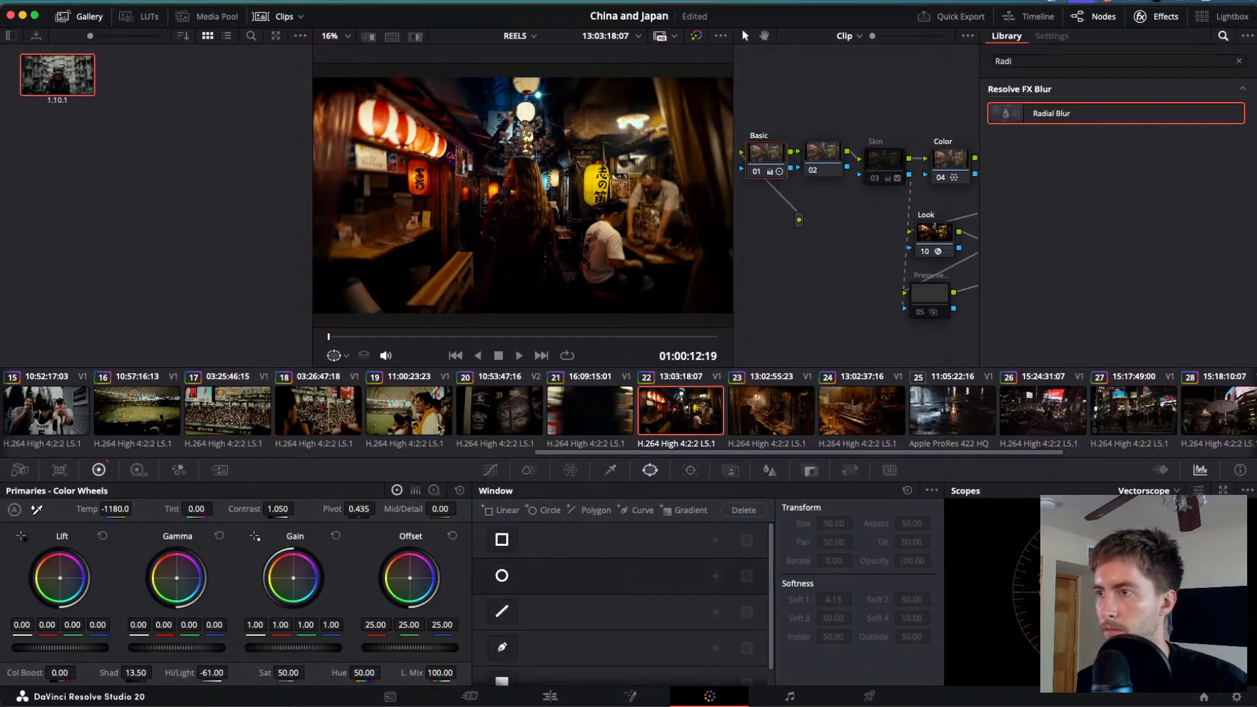
# - Review clip 22 full screen, playing it back to examine the cooler balance and the edge blur
pyautogui.press('super+f')
pyautogui.press('space')
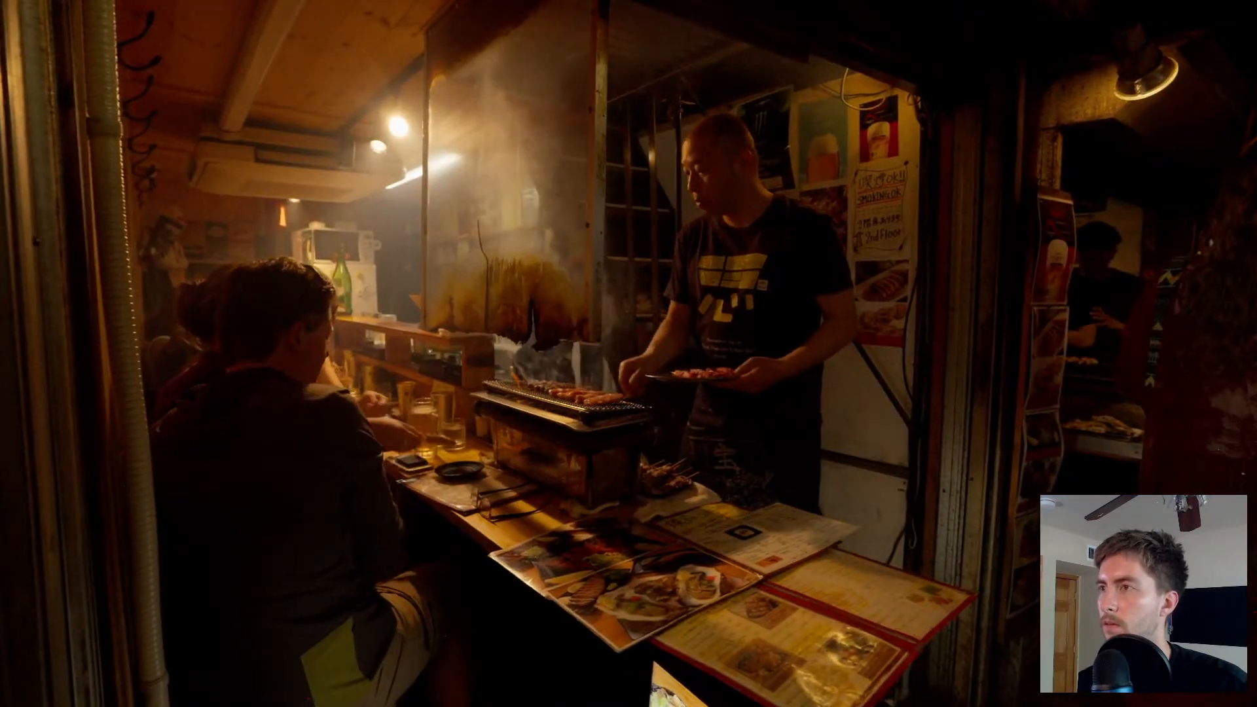
pyautogui.press('Escape')
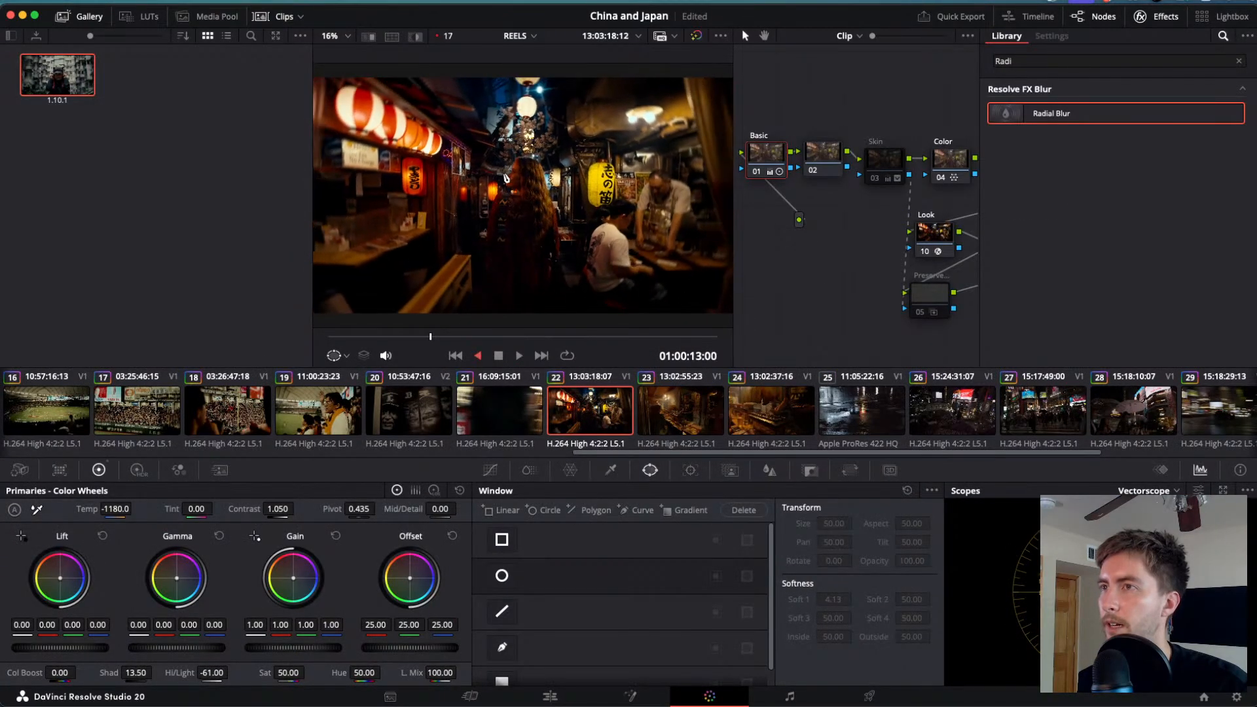
pyautogui.press('space')
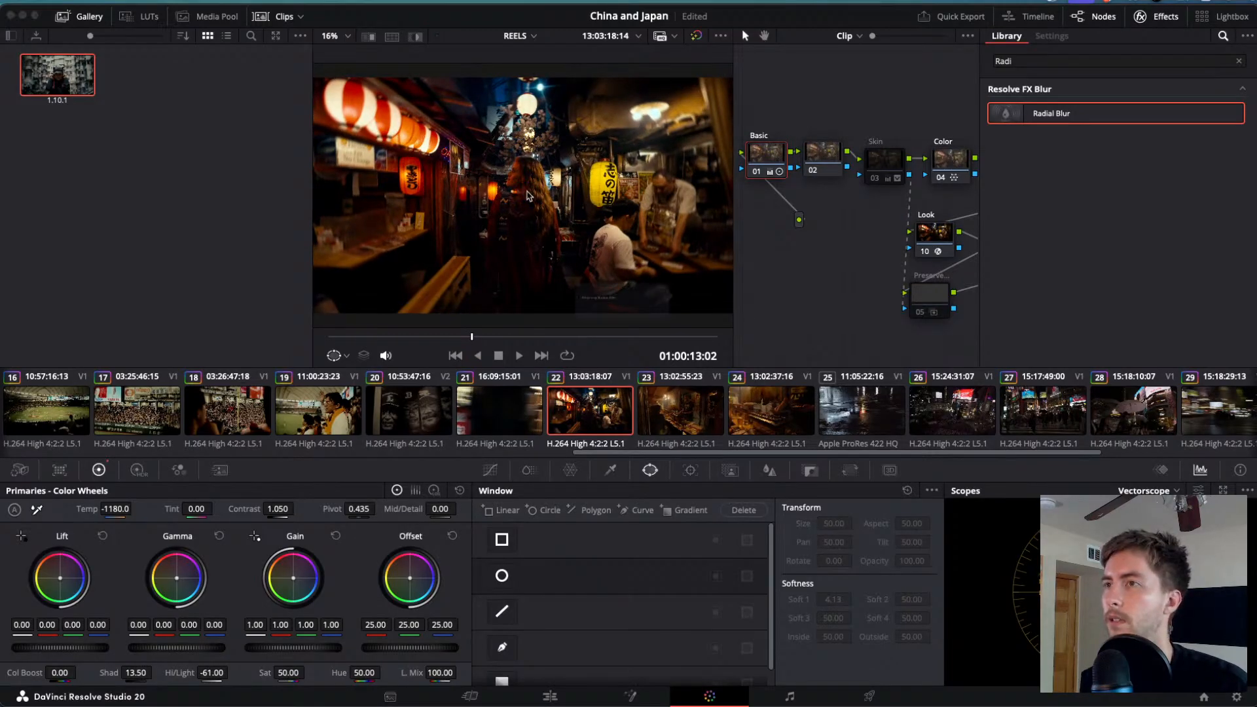
pyautogui.press('super+f')
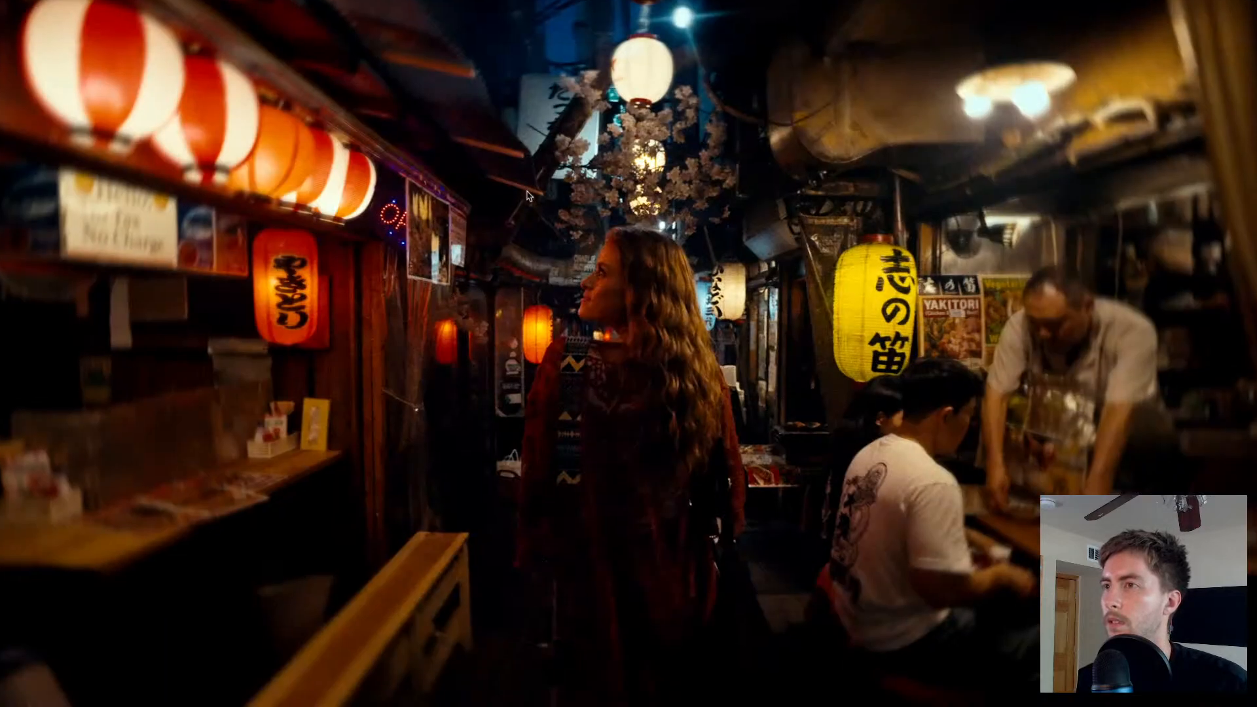
pyautogui.press('space')
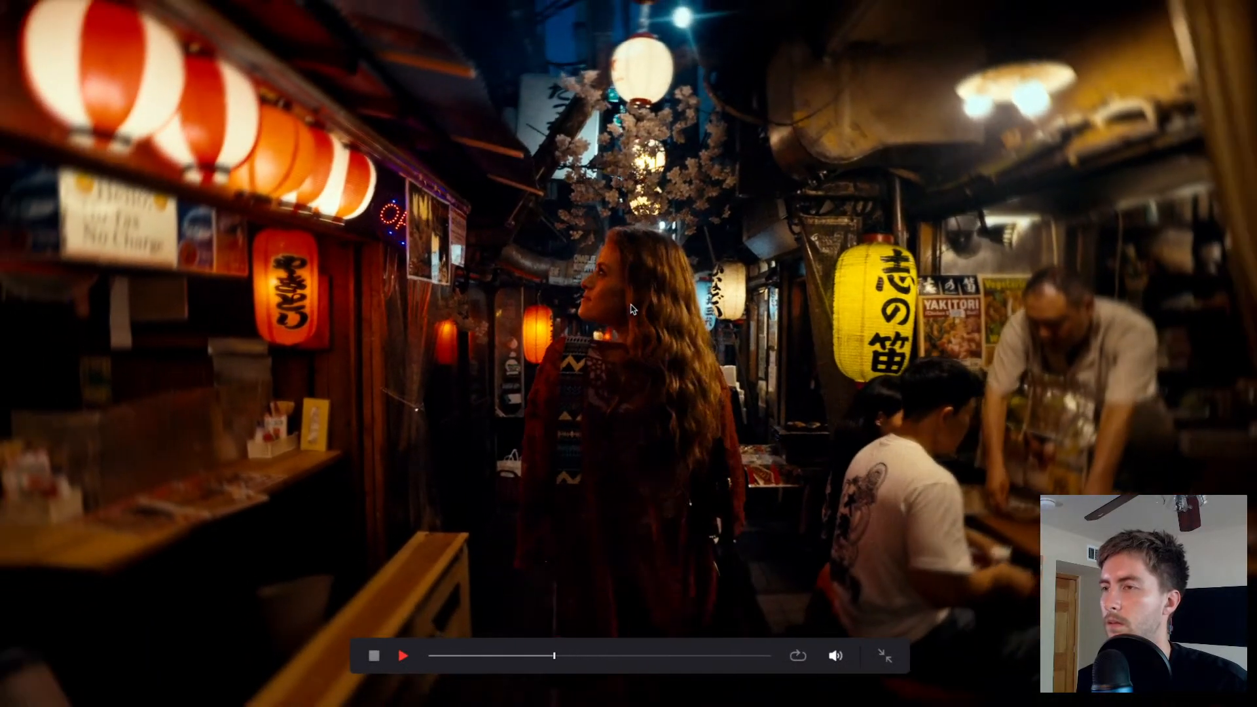
pyautogui.press('Escape')
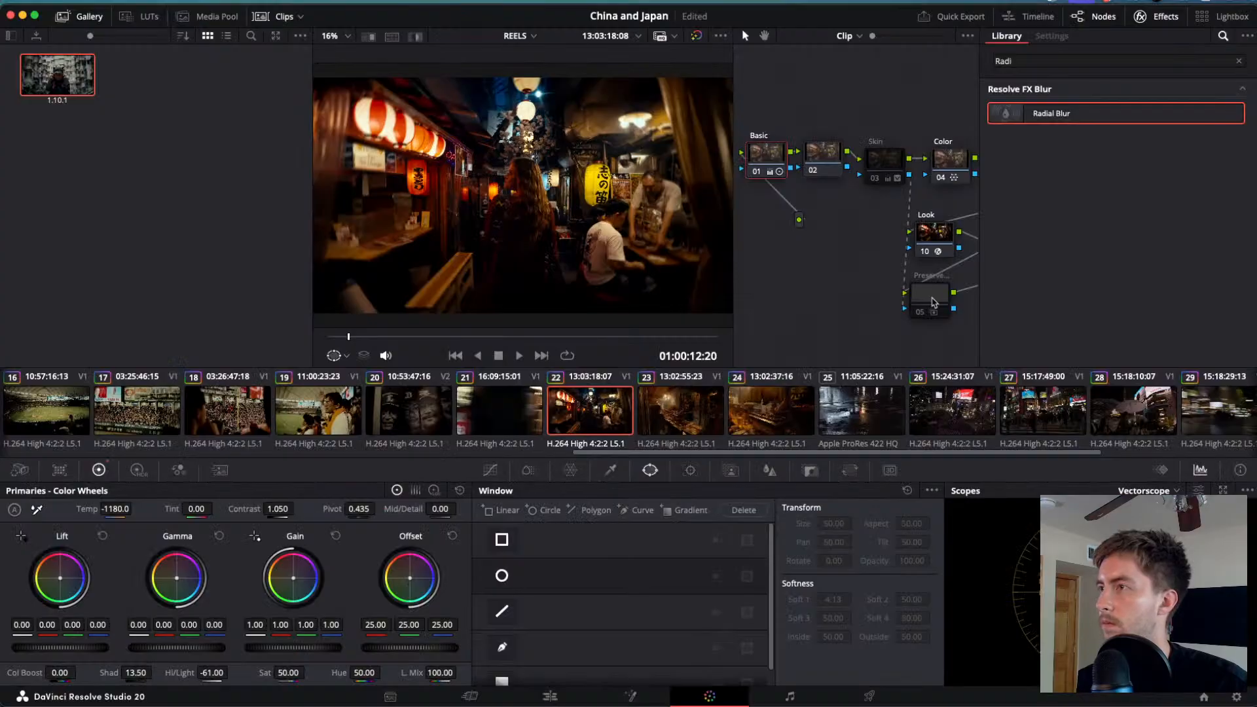
# - Locate the Radial node in clip 22's node graph
pyautogui.hscroll(5, 936, 303)
pyautogui.hscroll(5, 915, 296)
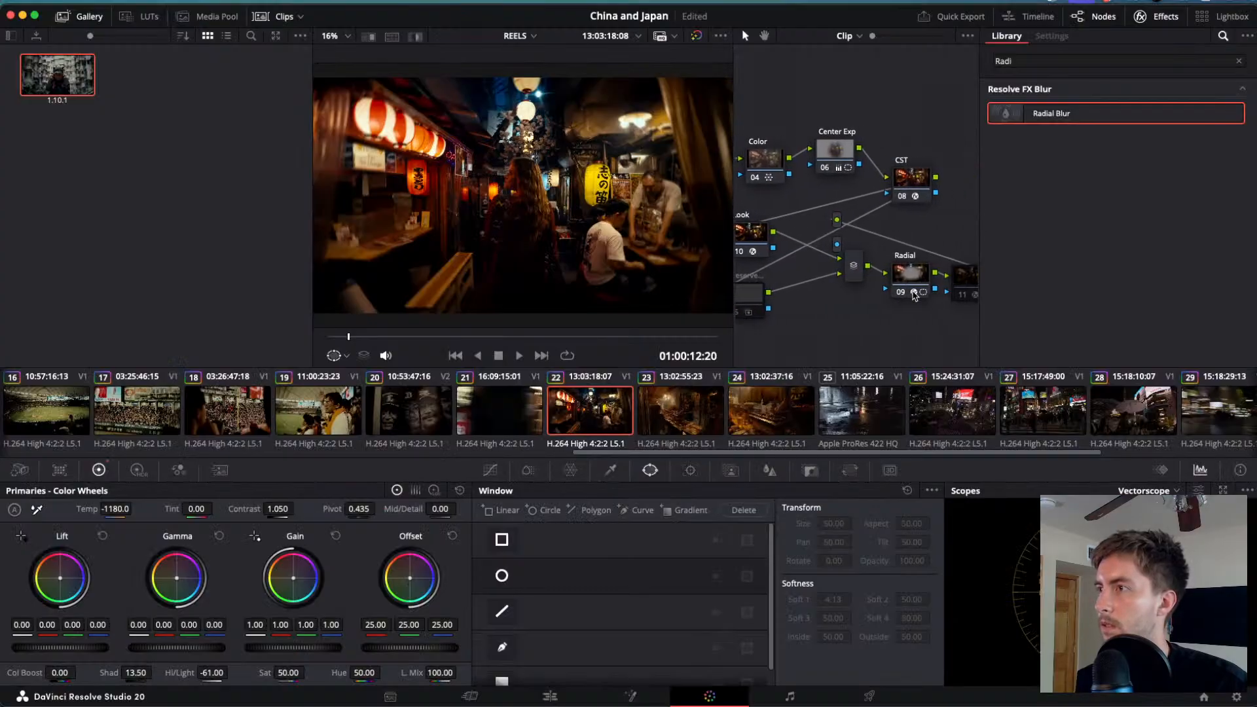
# - Widen the Radial node's circular window on clip 22 to an aspect of about 78.45
pyautogui.click(903, 273)
pyautogui.moveTo(641, 208); pyautogui.dragTo(721, 207)
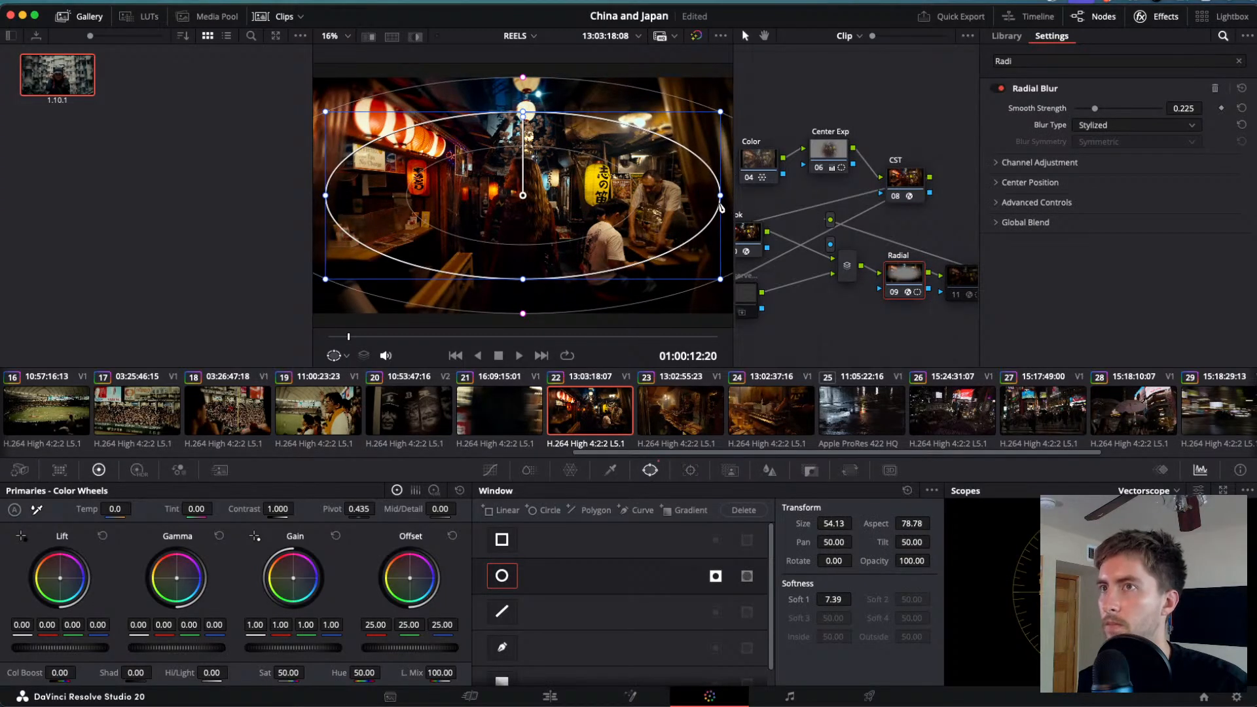
pyautogui.scroll(-2, 507, 185)
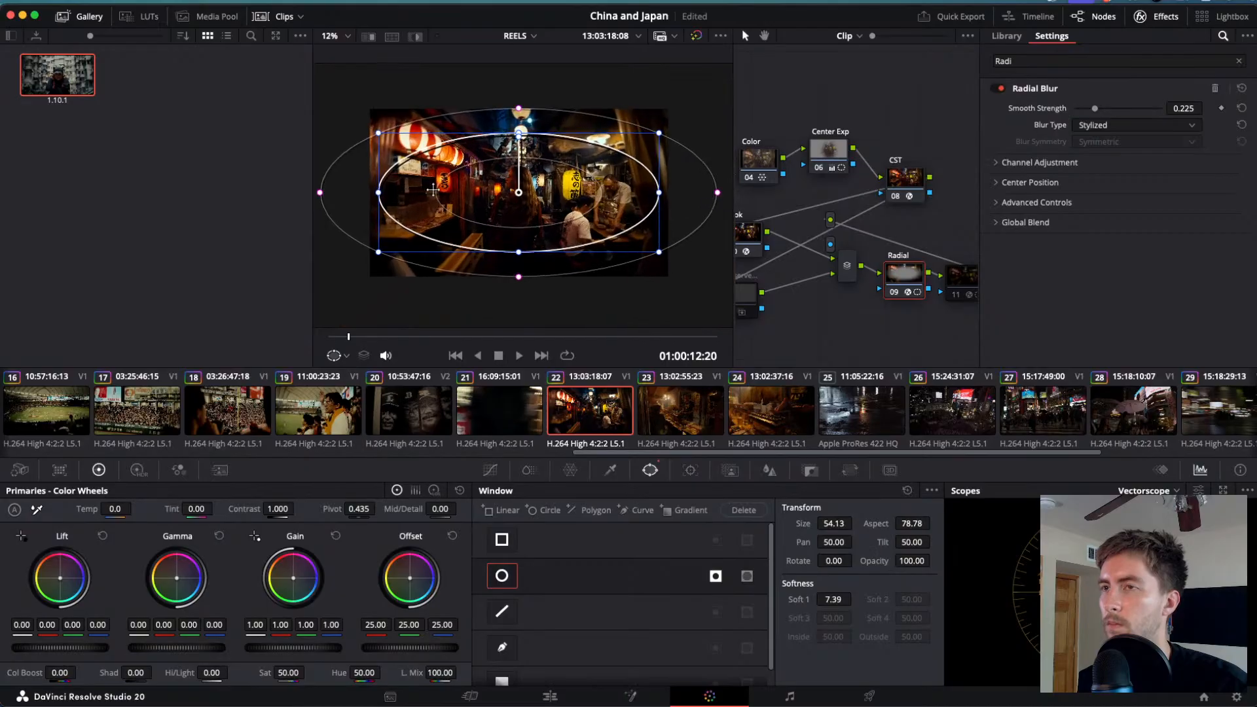
pyautogui.moveTo(380, 193)
pyautogui.mouseDown()
pyautogui.moveTo(391, 194)
pyautogui.moveTo(381, 196)
pyautogui.mouseUp()
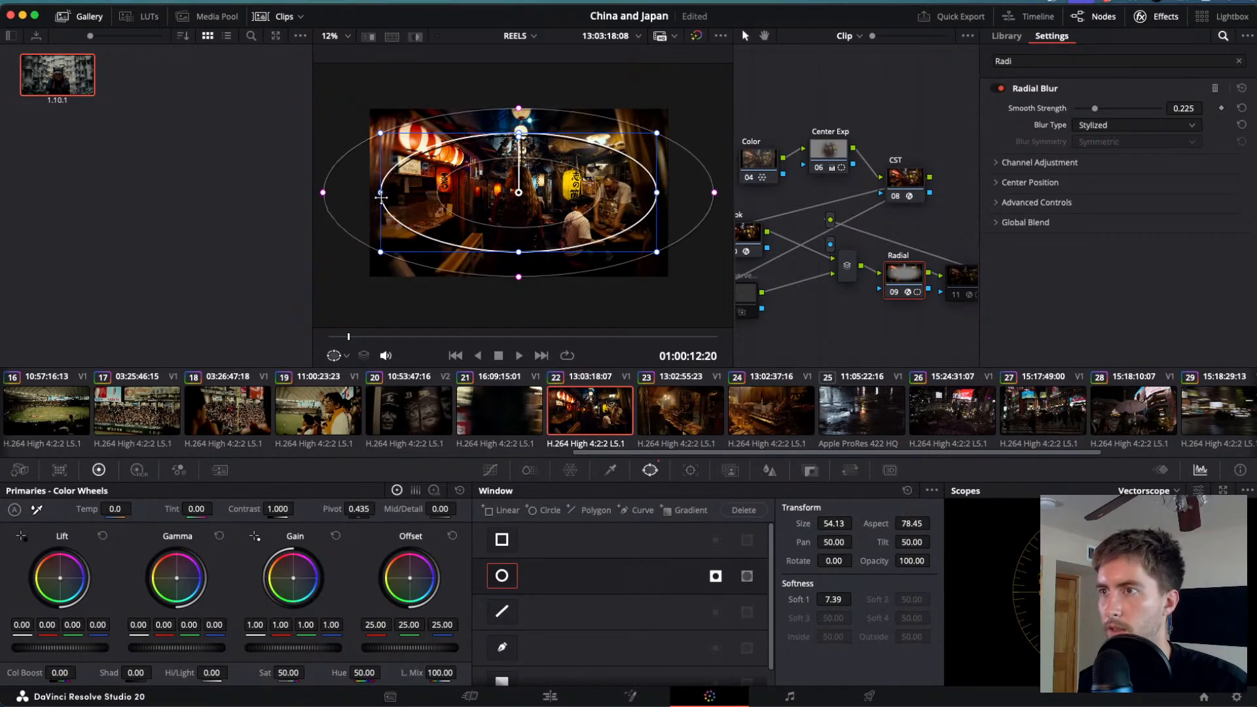
# - Widen the Radial node's circular window on clip 21 to an aspect of about 76.90 and play back the result
pyautogui.click(514, 412)
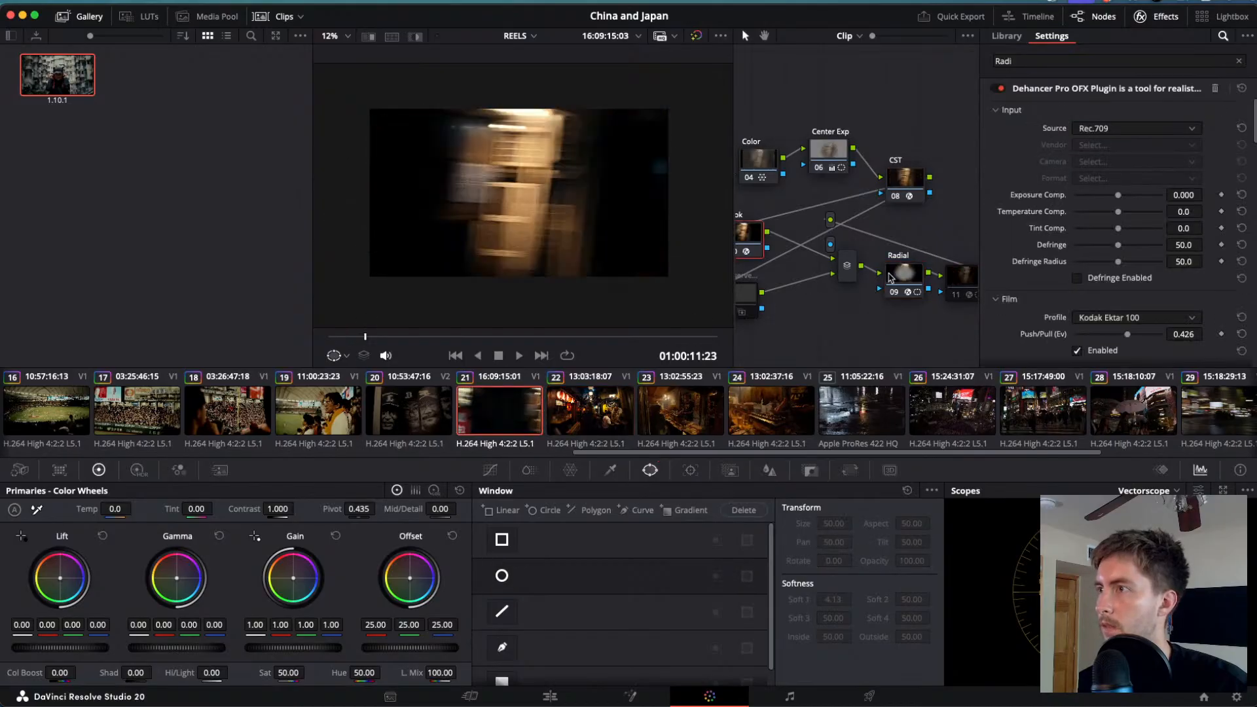
pyautogui.moveTo(602, 193); pyautogui.dragTo(647, 192)
pyautogui.press('space')
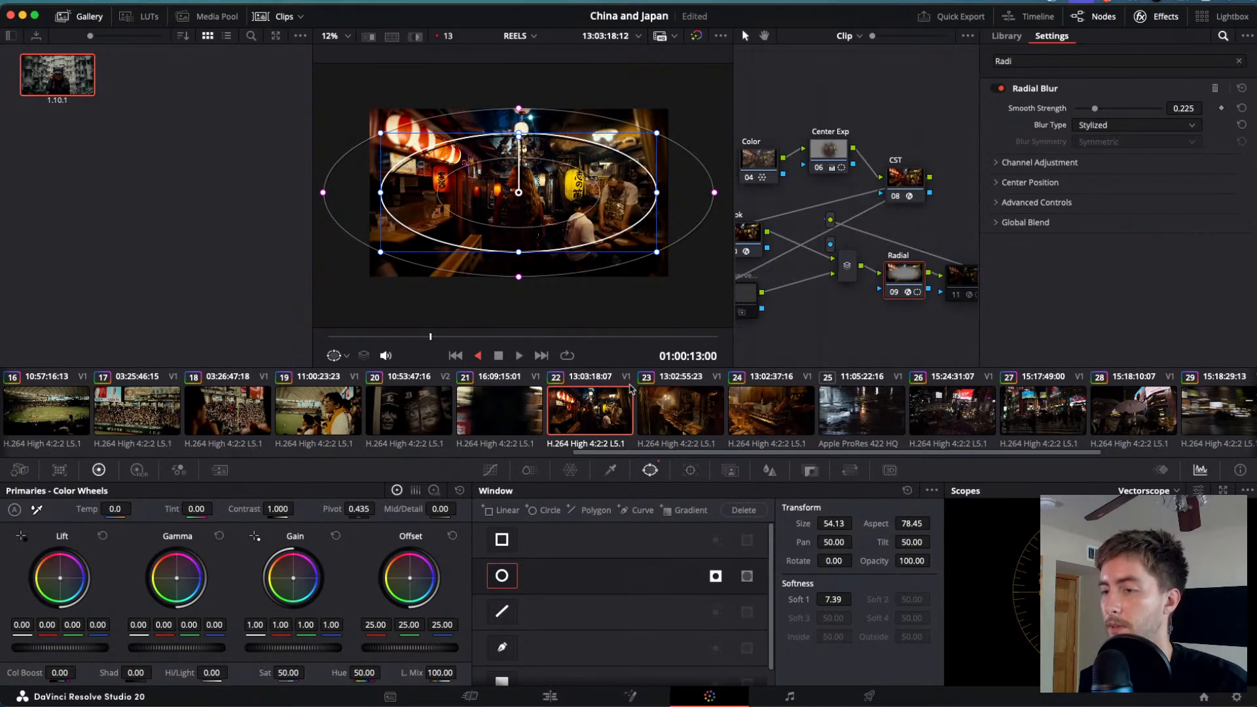
pyautogui.press('space')
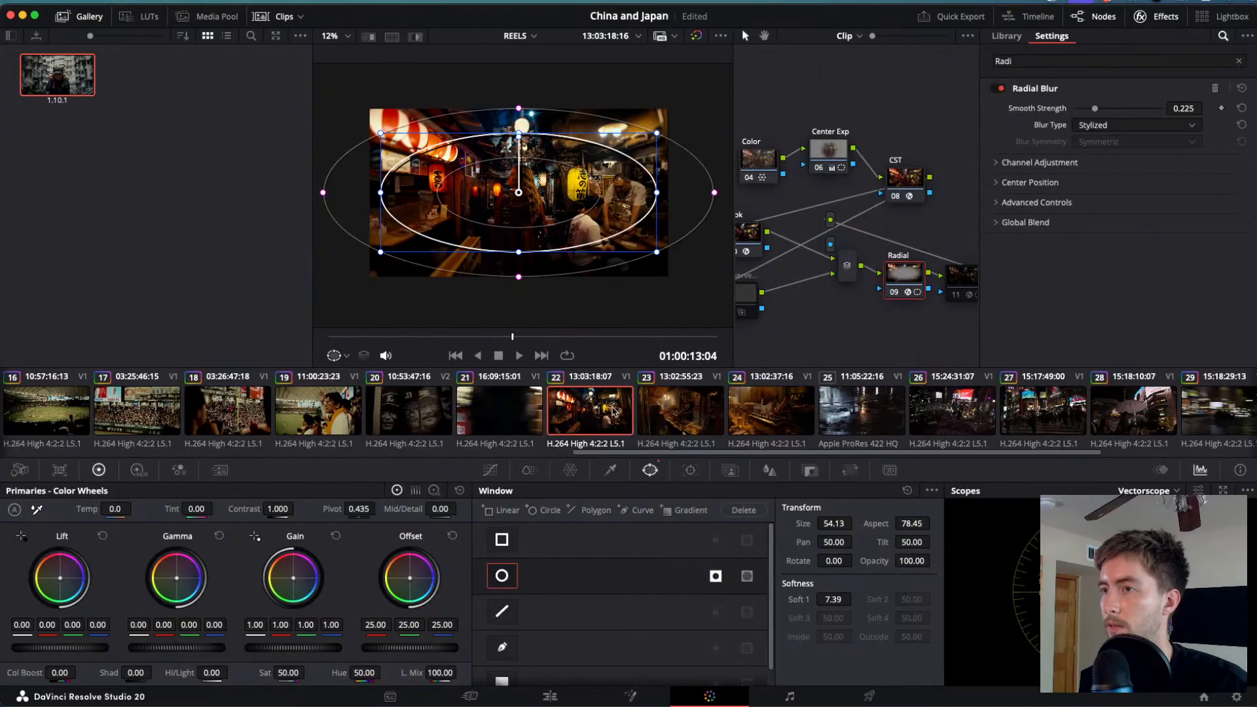
# - Copy clip 22's grade onto clip 23 and check the temperature of its Basic node
pyautogui.click(650, 410)
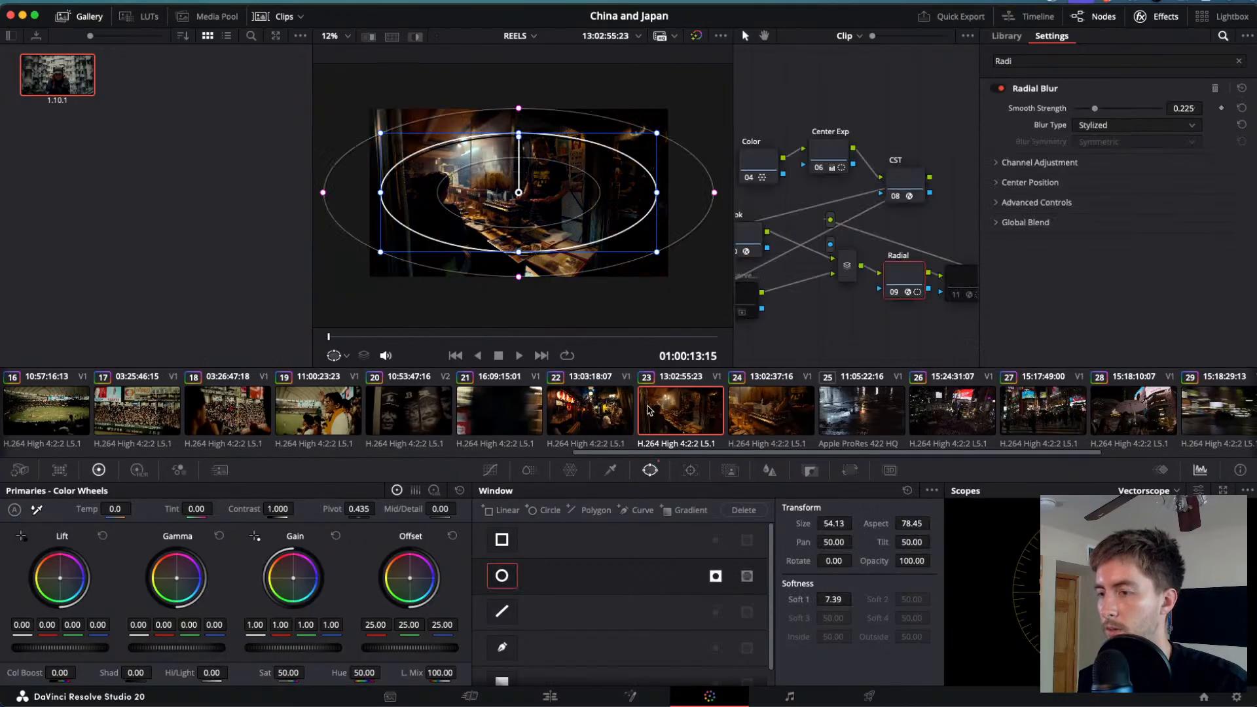
pyautogui.hscroll(-5, 790, 216)
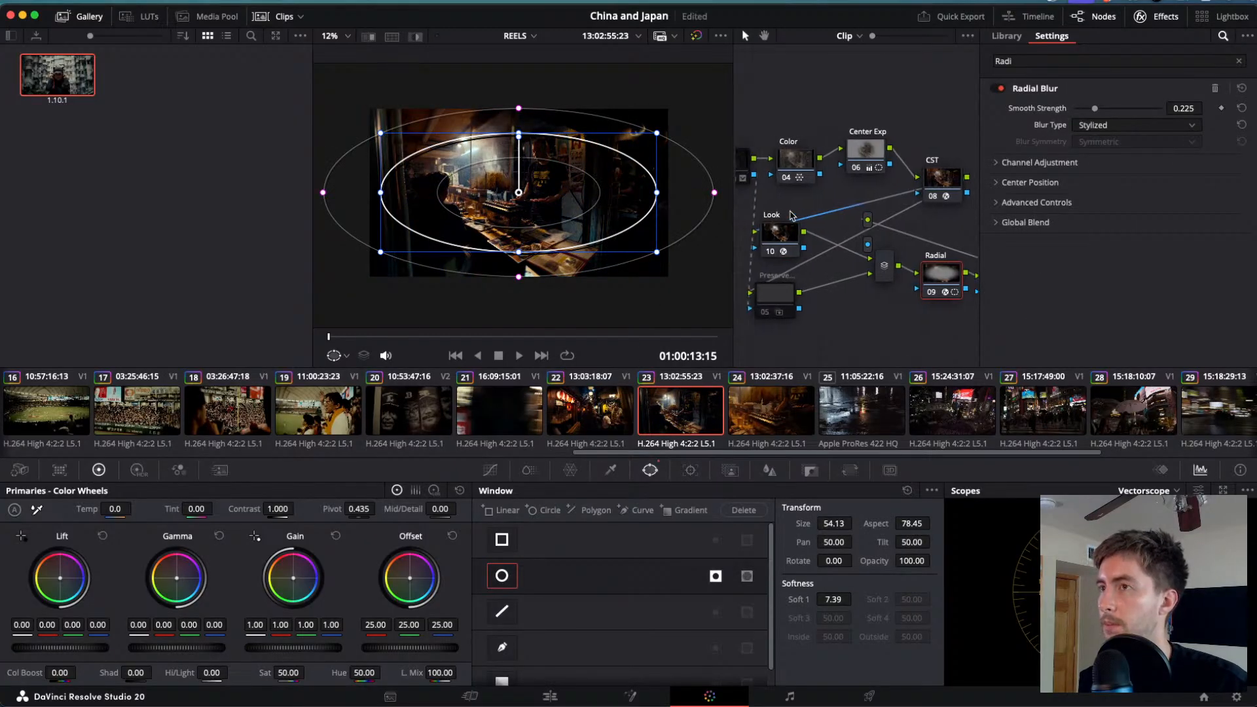
pyautogui.hscroll(-3, 791, 216)
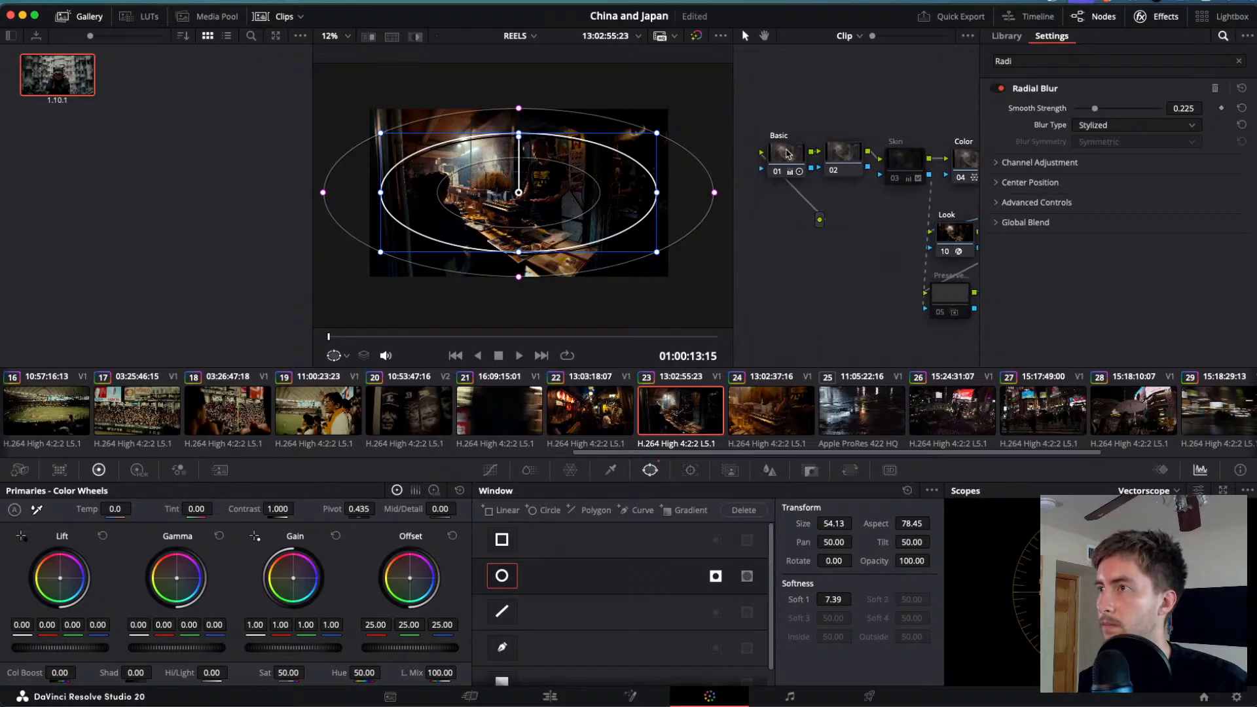
pyautogui.click(787, 154)
pyautogui.moveTo(123, 503)
pyautogui.mouseDown()
pyautogui.moveTo(136, 508)
pyautogui.moveTo(123, 508)
pyautogui.mouseUp()
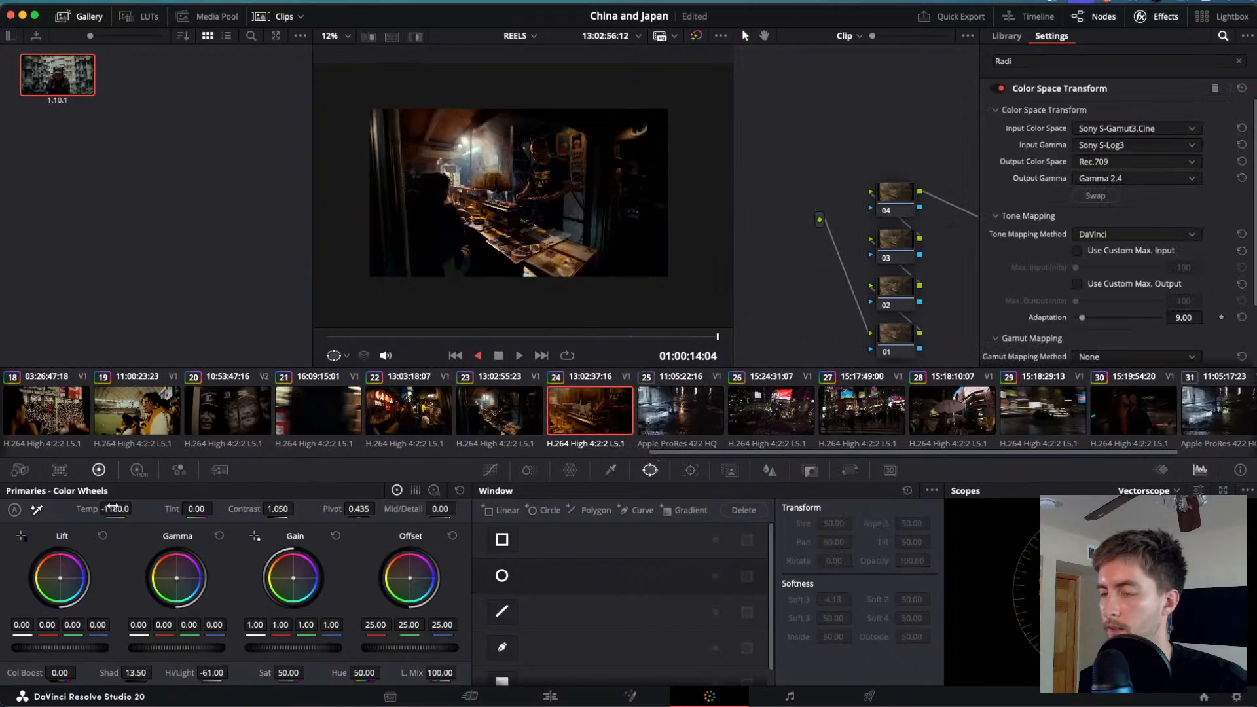
pyautogui.press('space')
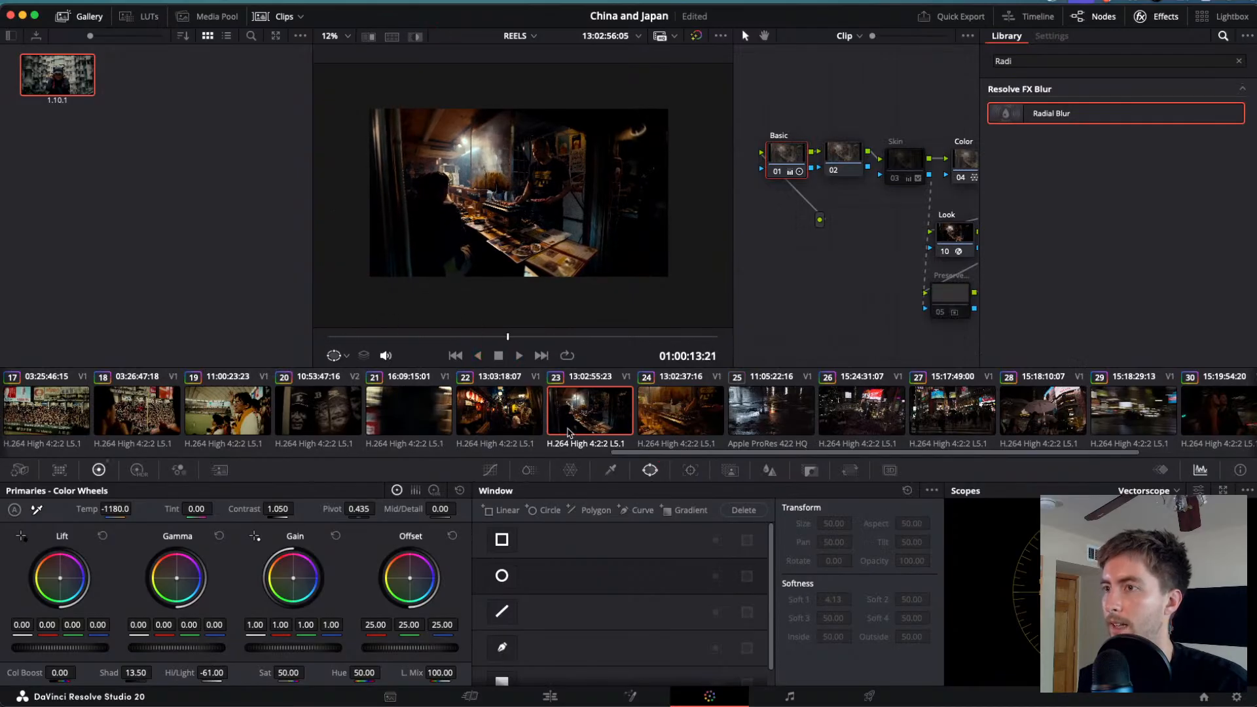
# - Copy the same grade onto clip 24 and play the clip back
pyautogui.click(675, 409)
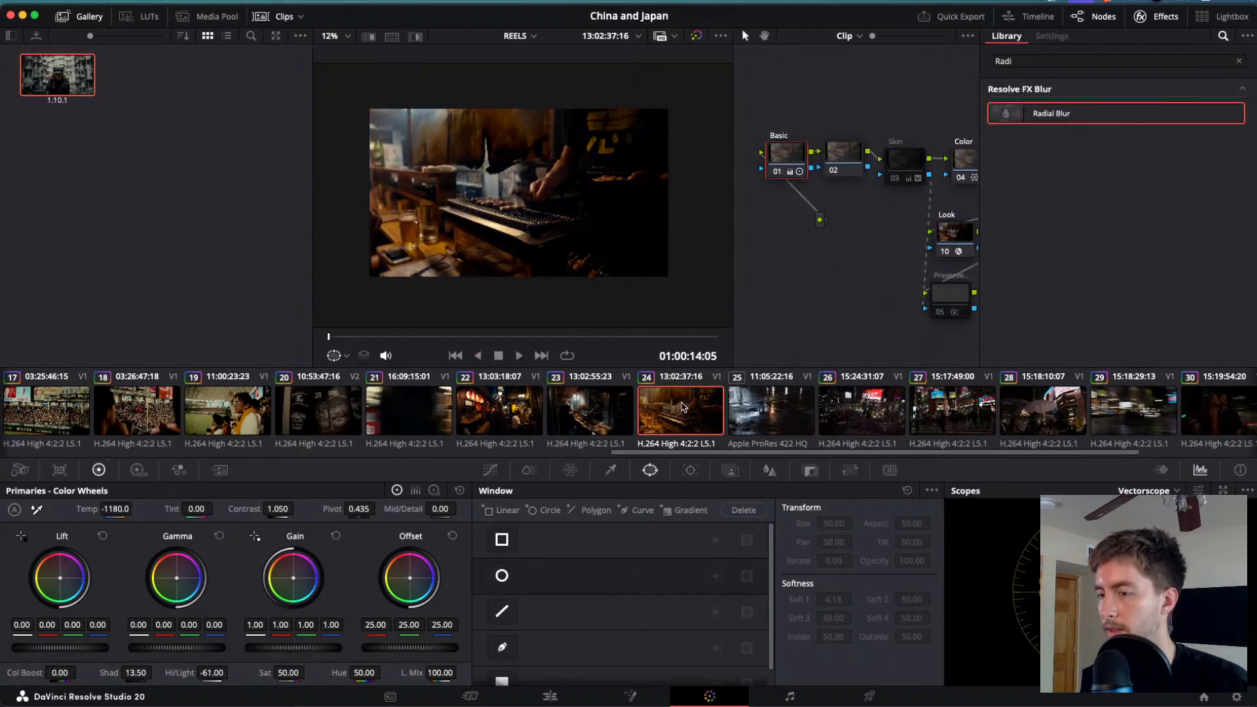
pyautogui.press('space')
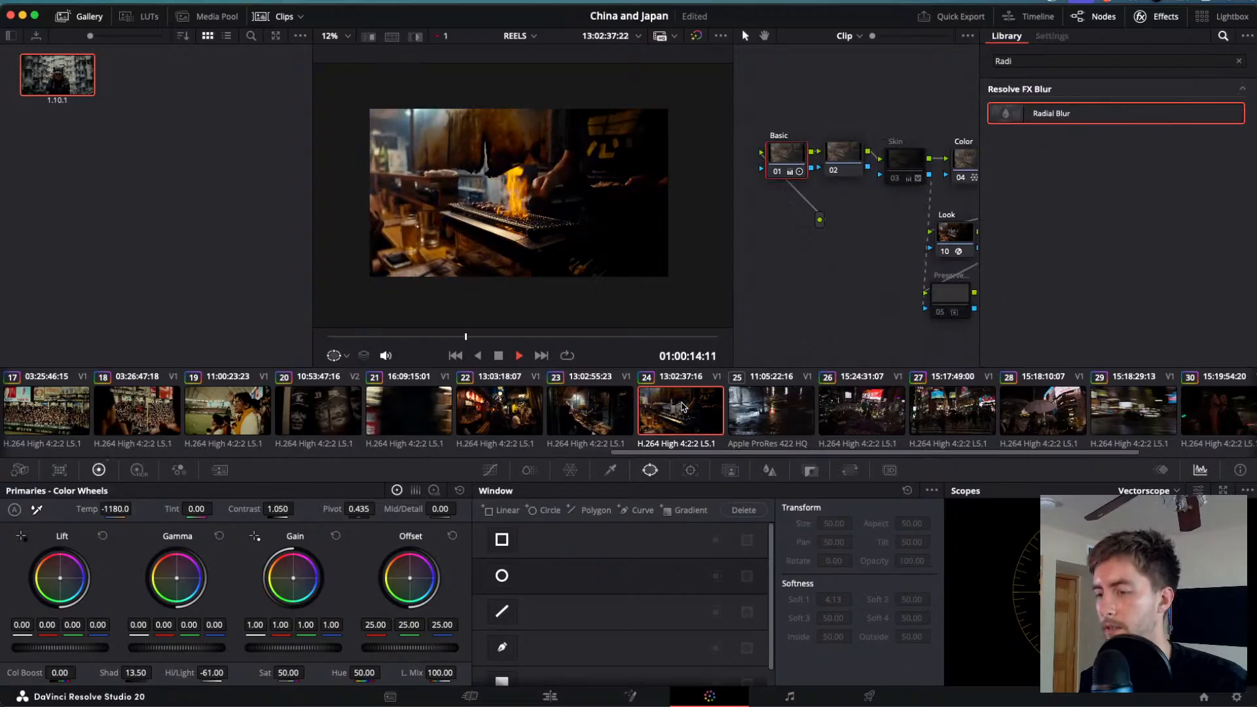
pyautogui.press('j')
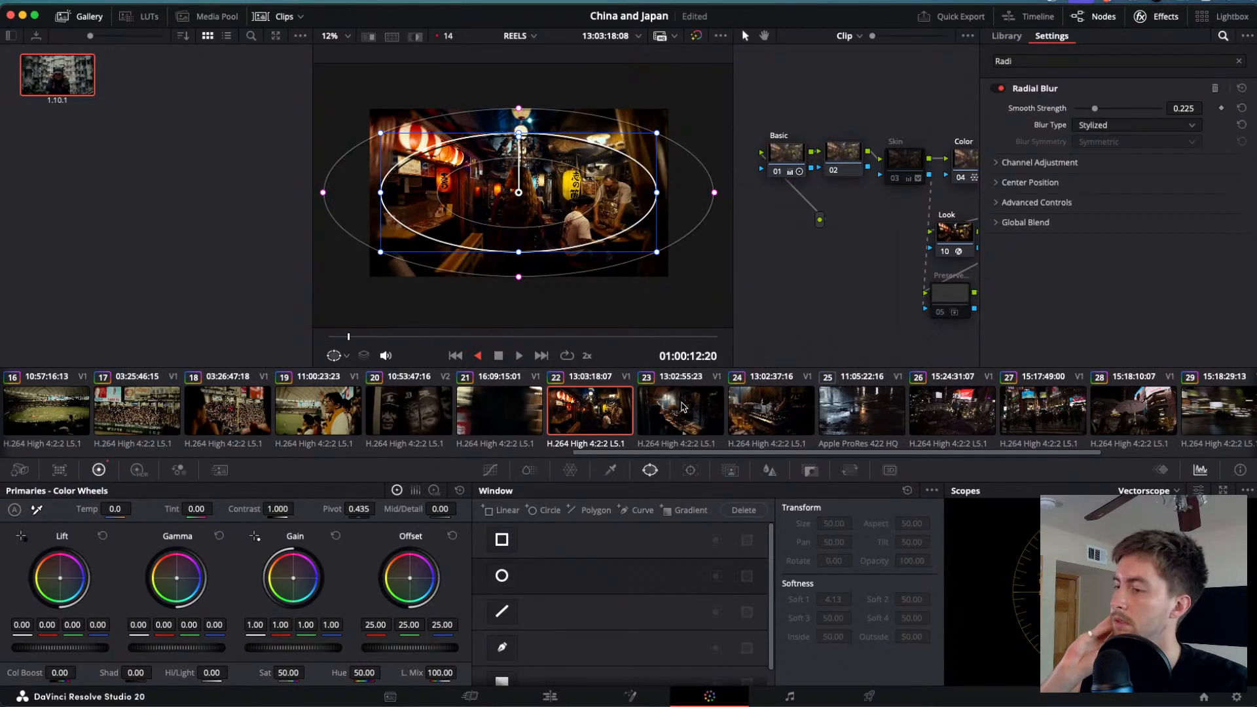
# - Play the sequence forward and backward across clips 21 to 23 to compare how their grades match
pyautogui.press('l')
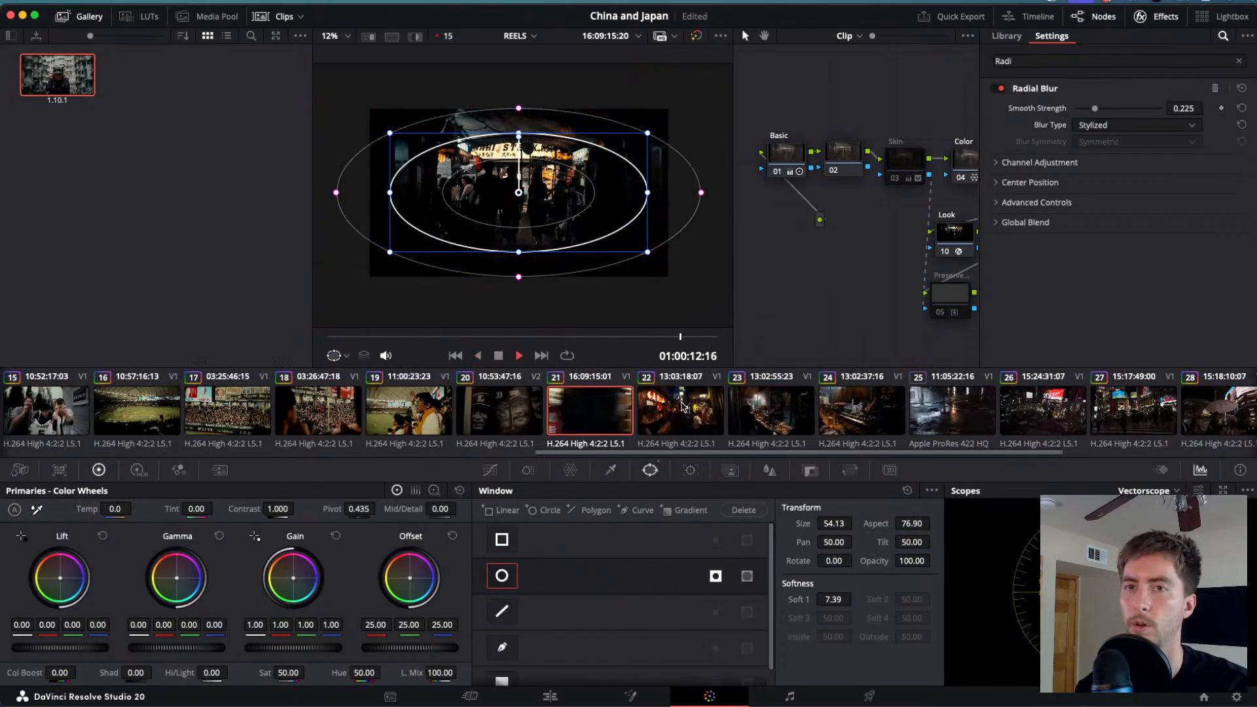
pyautogui.press('l')
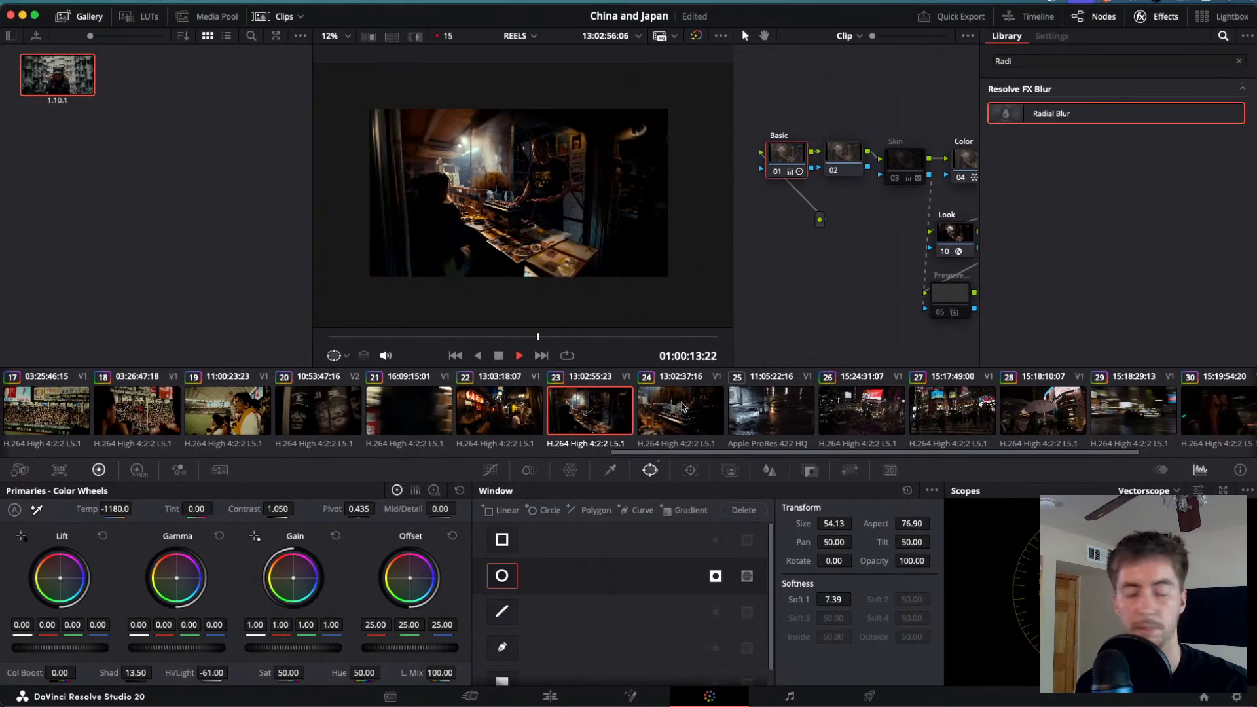
pyautogui.press('k')
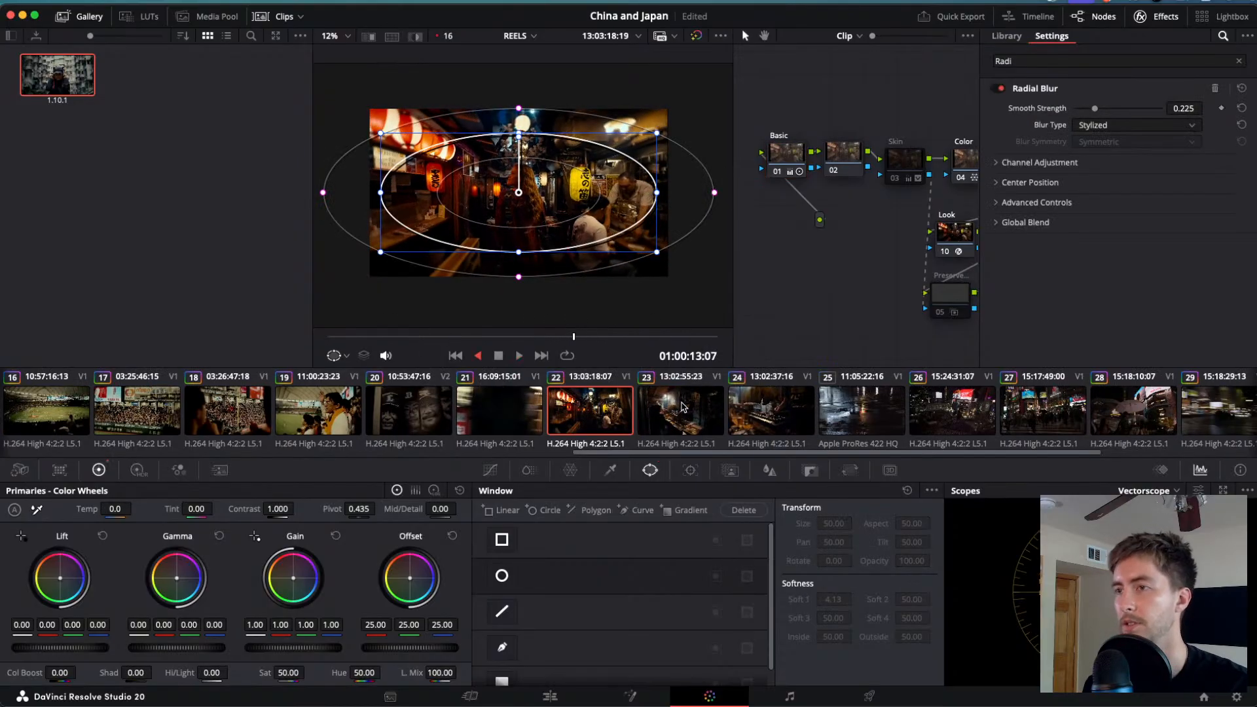
pyautogui.press('l')
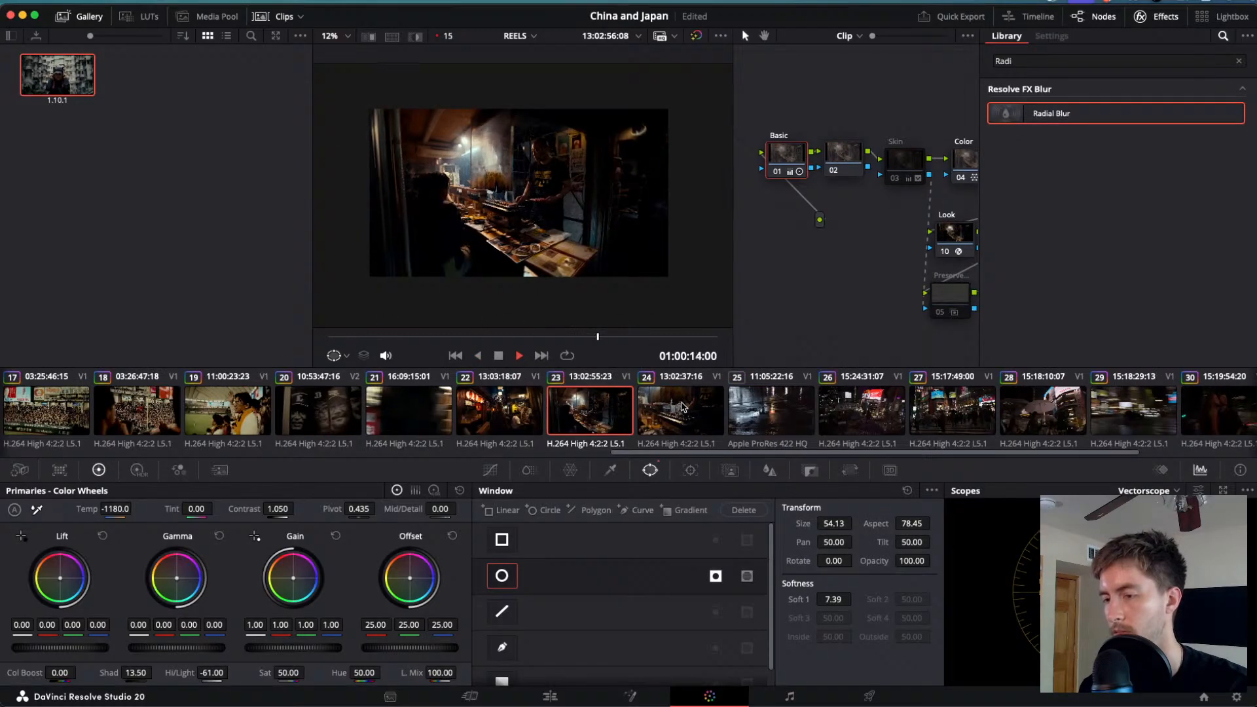
pyautogui.press('space')
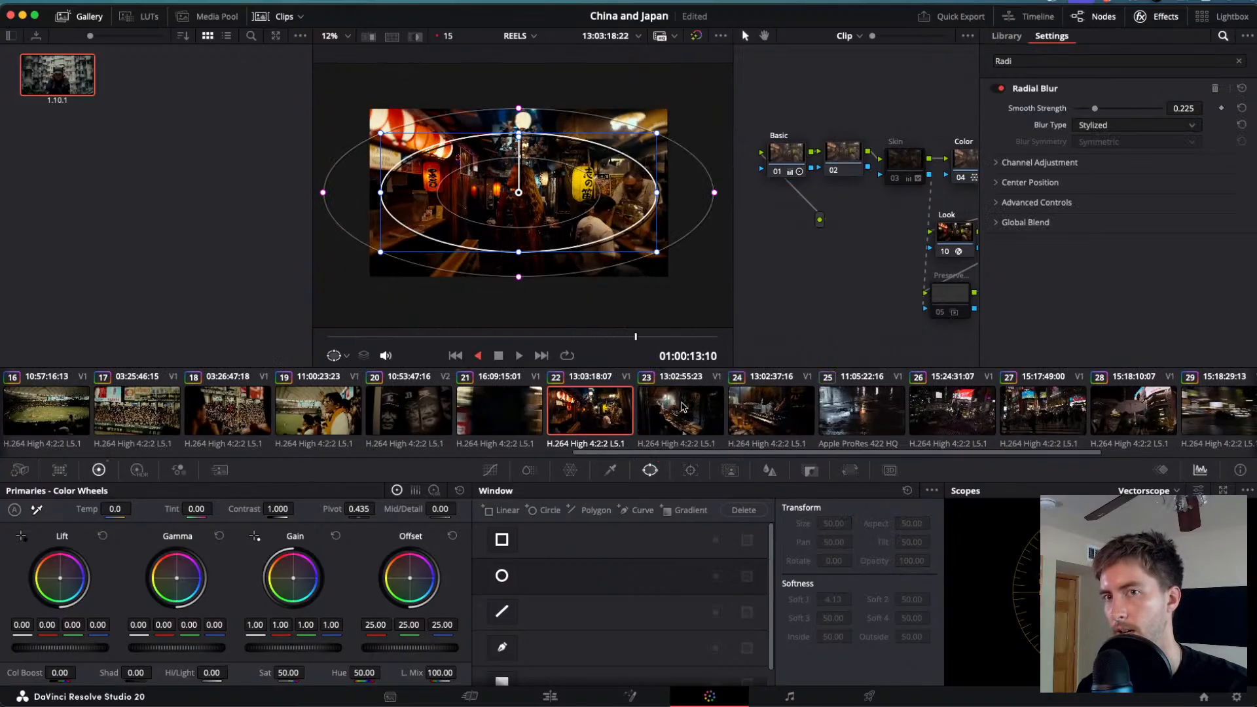
pyautogui.press('j')
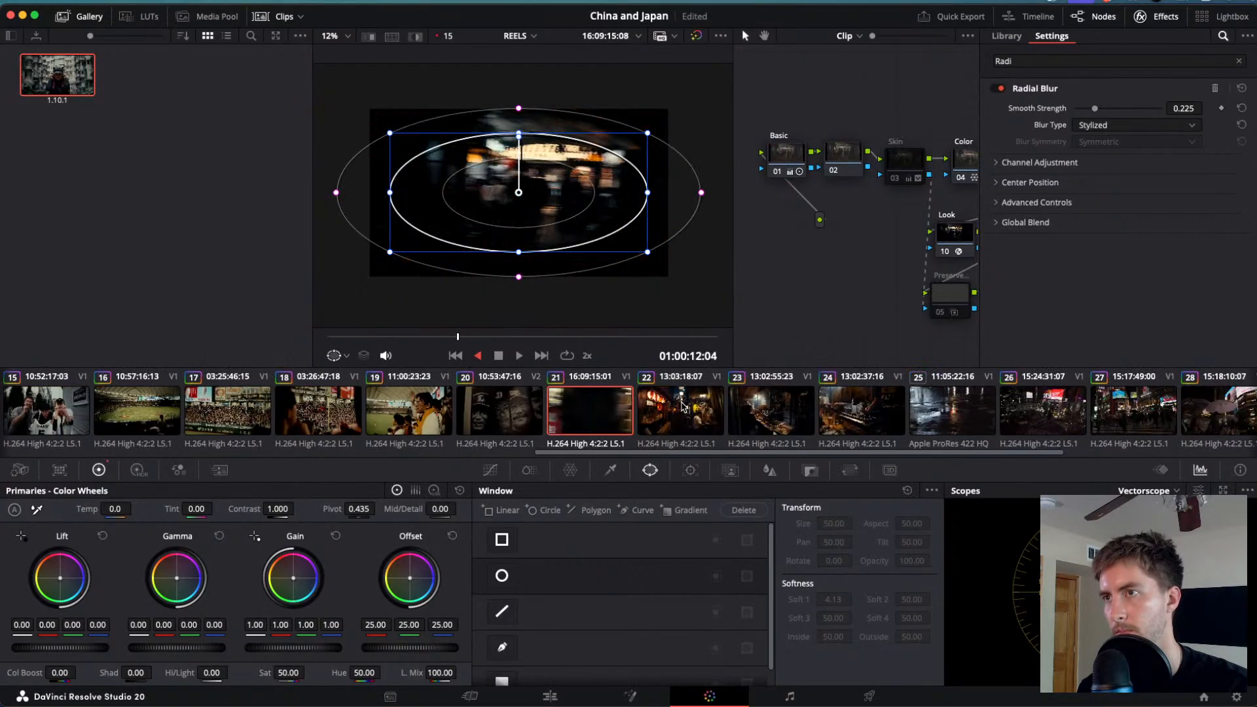
pyautogui.press('l')
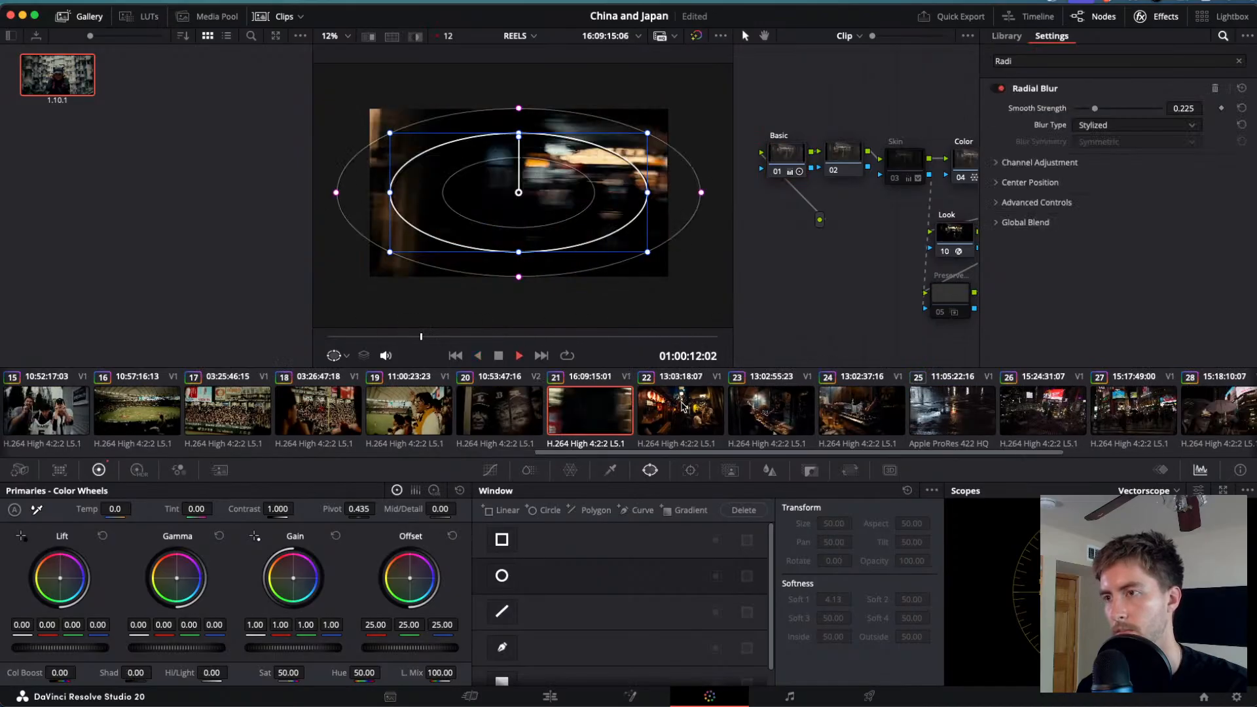
pyautogui.press('k')
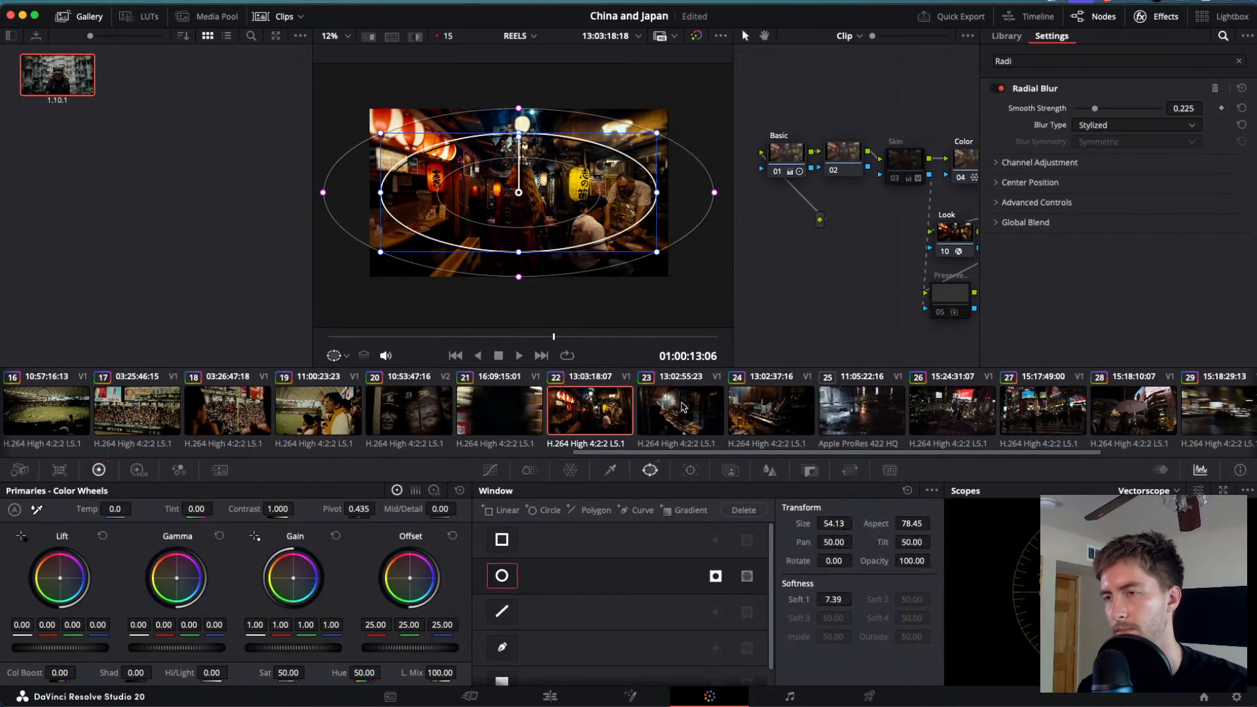
# - Save the project
pyautogui.press('super+s')
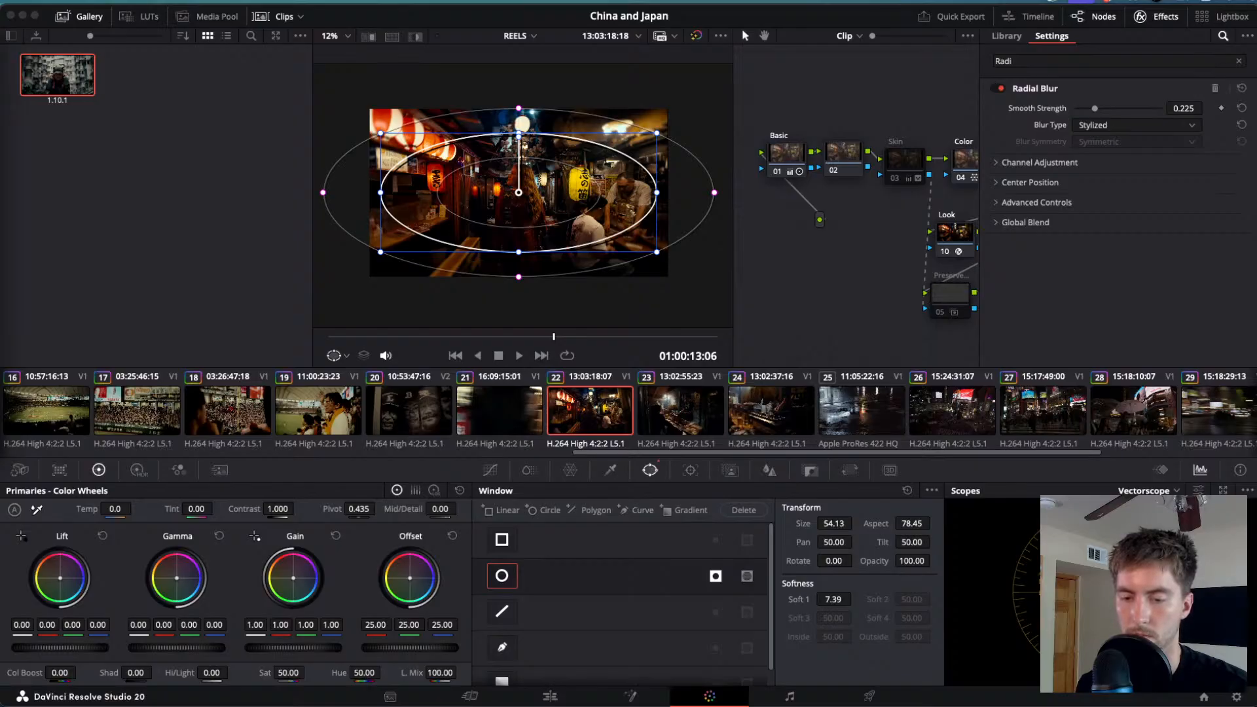
pyautogui.press('super+Tab')
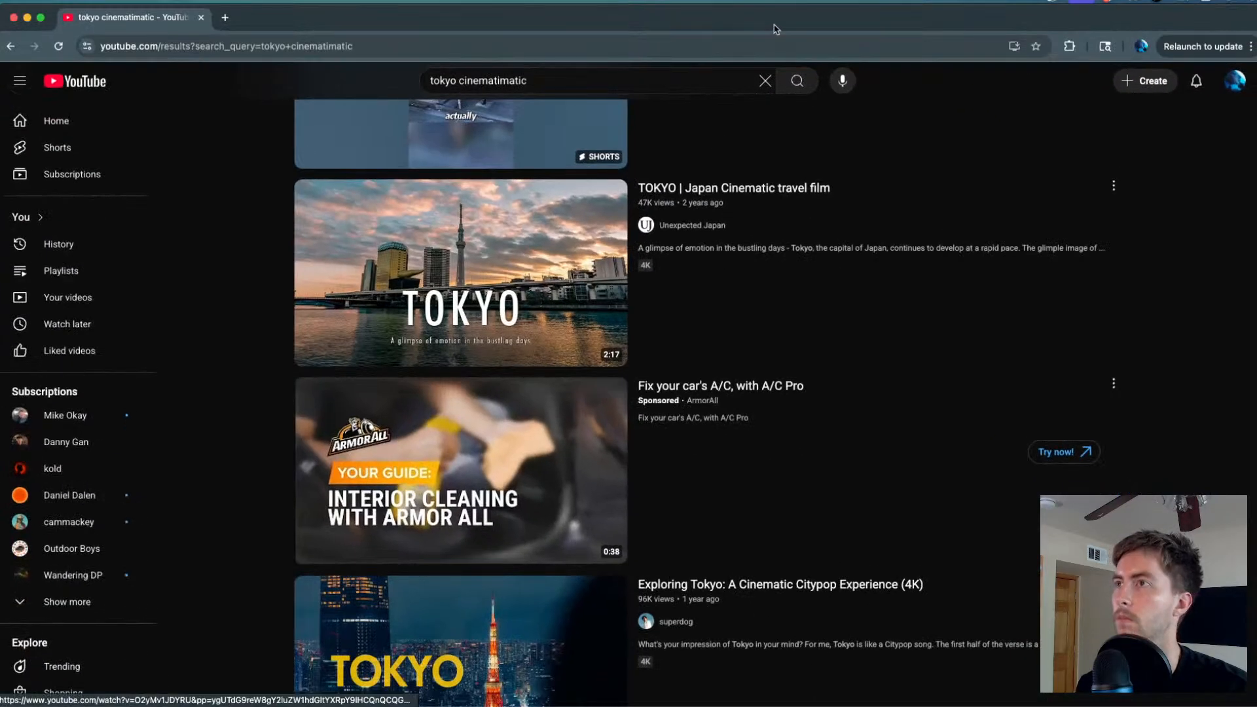
pyautogui.moveTo(765, 24); pyautogui.dragTo(765, 300)
pyautogui.press('super+Tab')
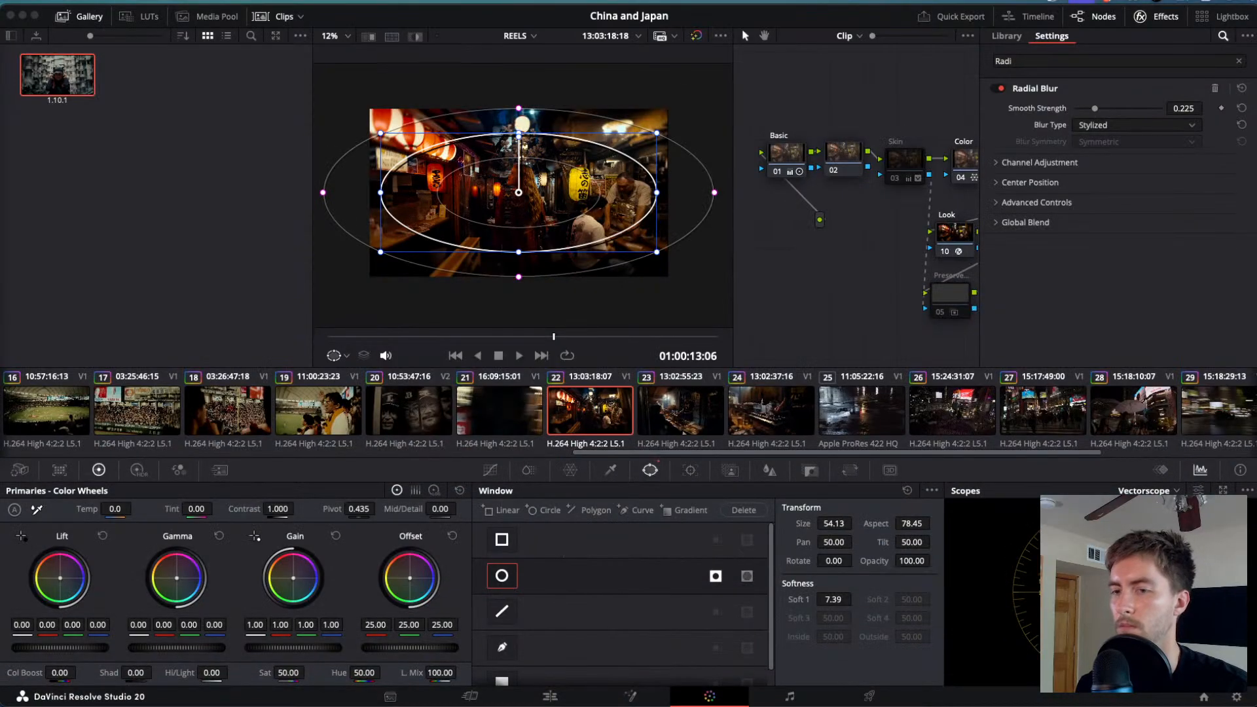
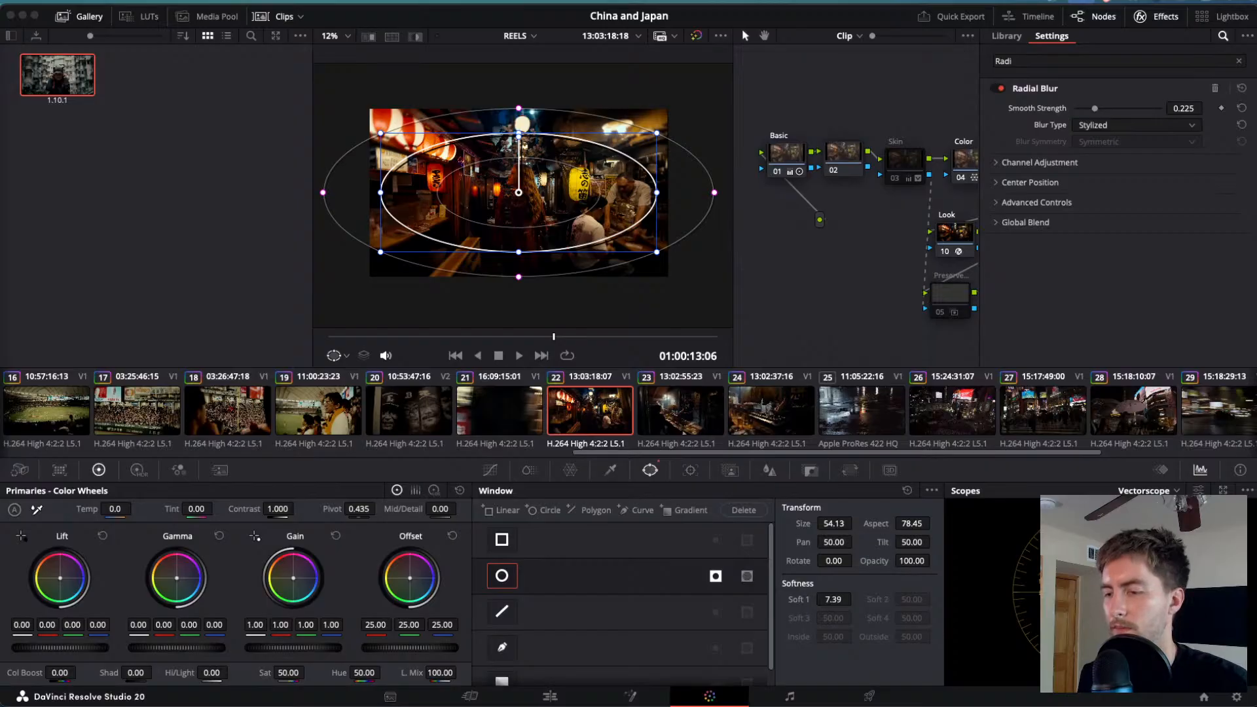
# - Set the viewer zoom to Fit
pyautogui.click(764, 286)
pyautogui.click(335, 37)
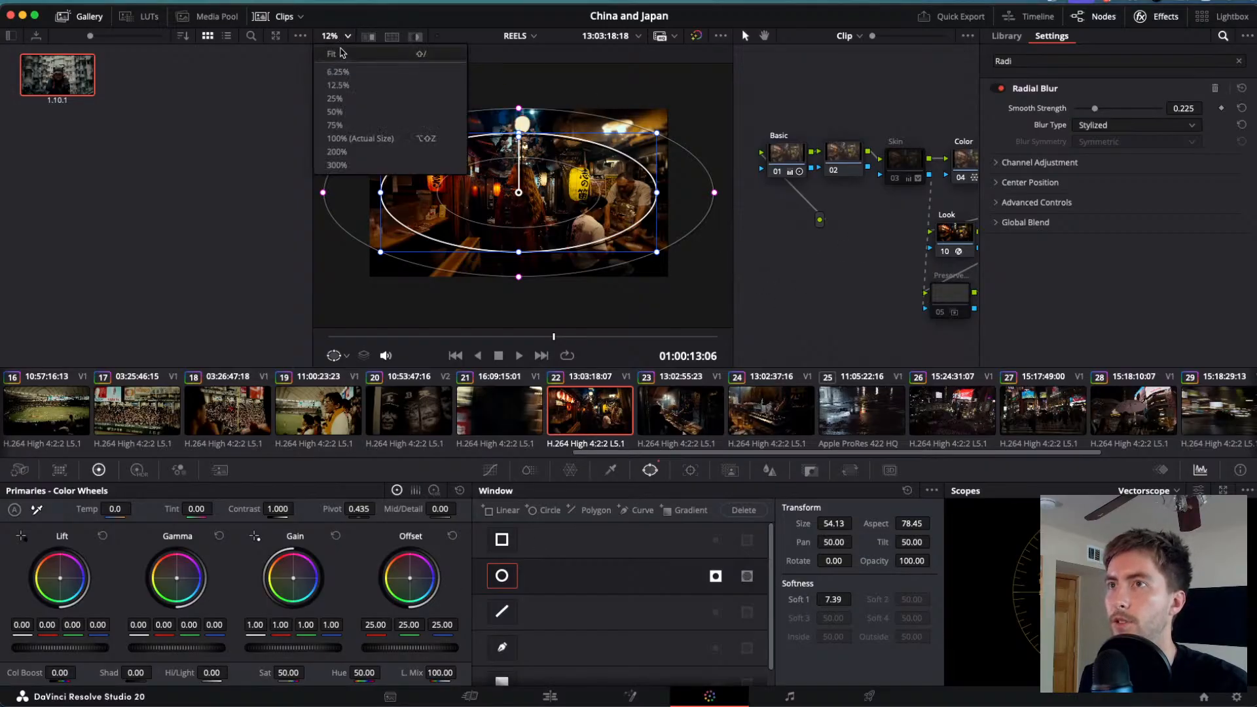
pyautogui.click(341, 53)
# - Play back and forth through clips 22 to 24 to examine the grade across the cuts
pyautogui.press('space')
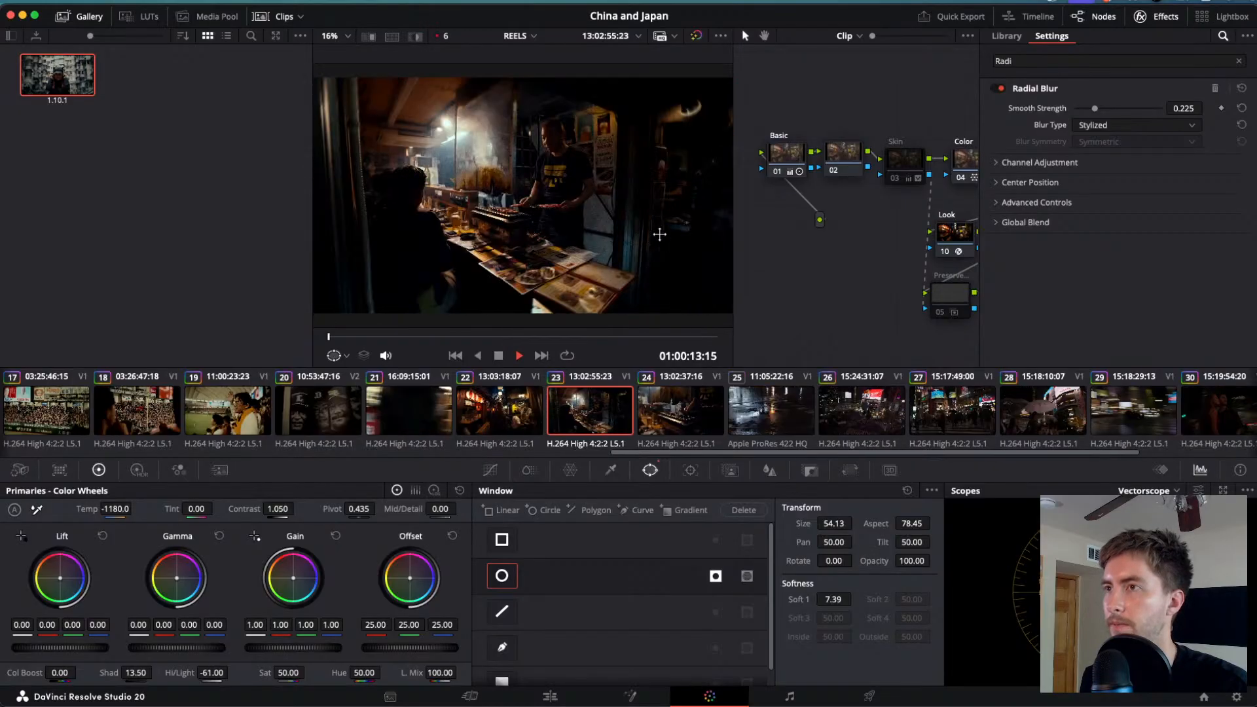
pyautogui.press('space')
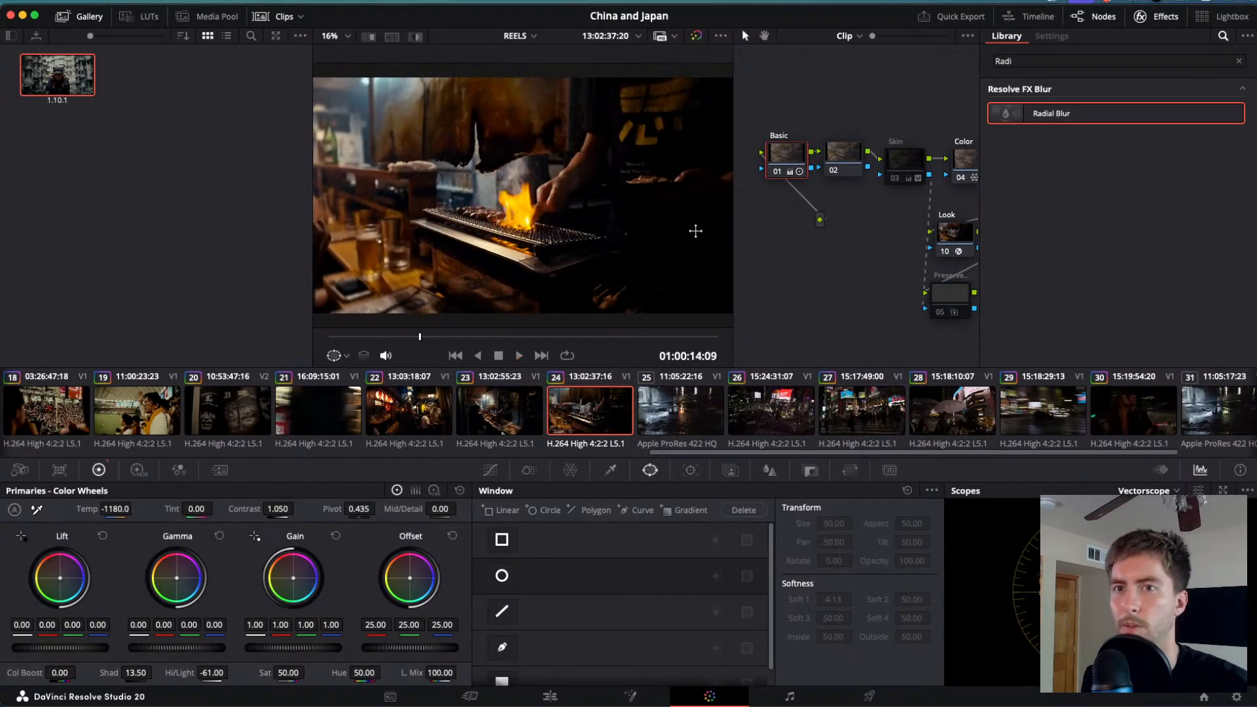
pyautogui.press('space')
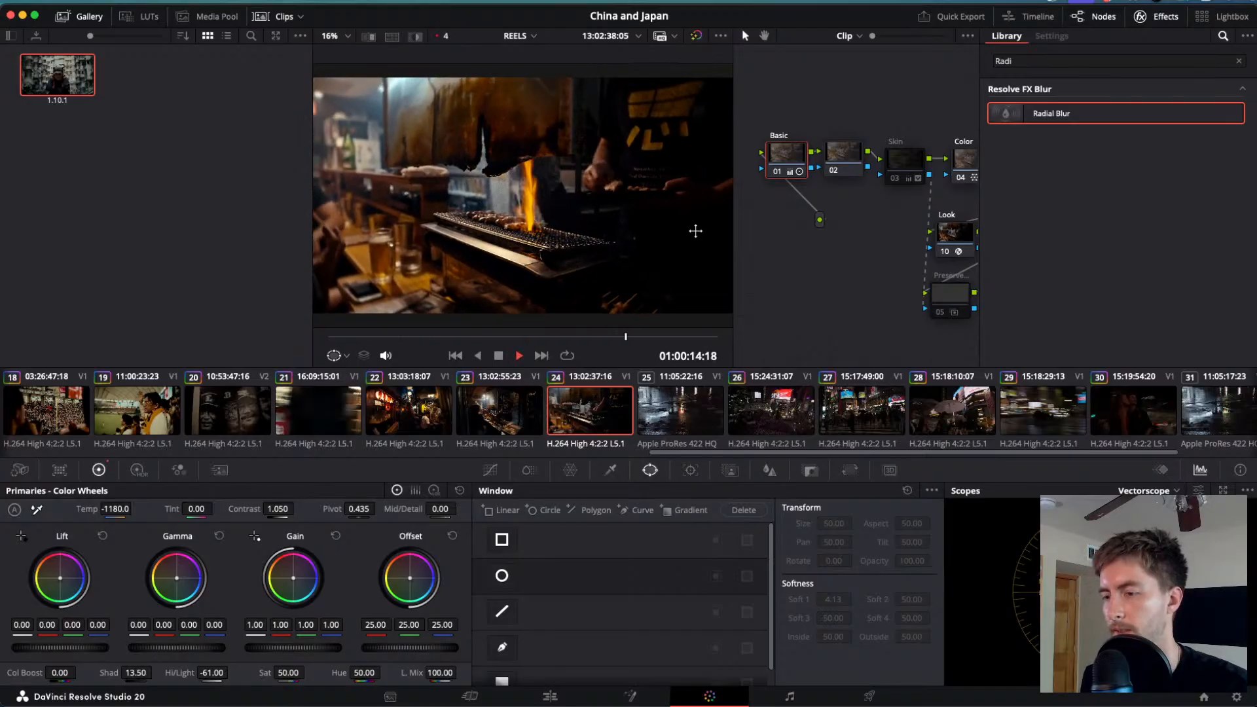
pyautogui.press('j')
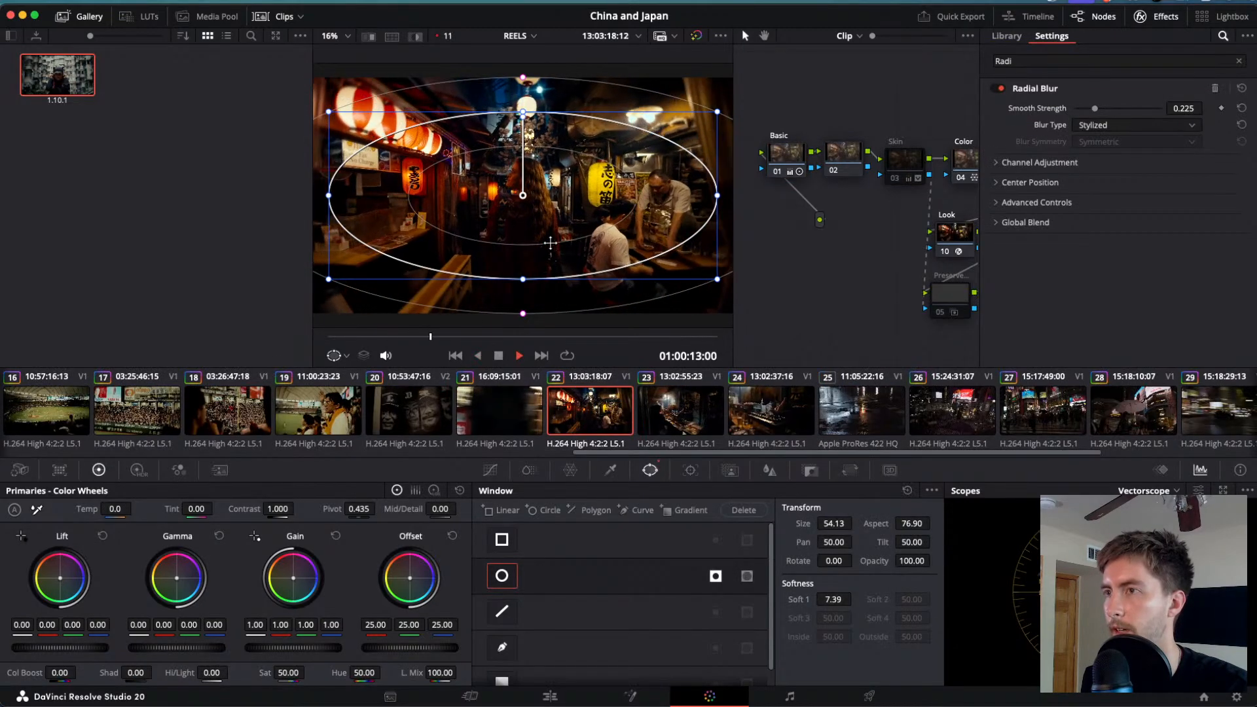
pyautogui.press('space')
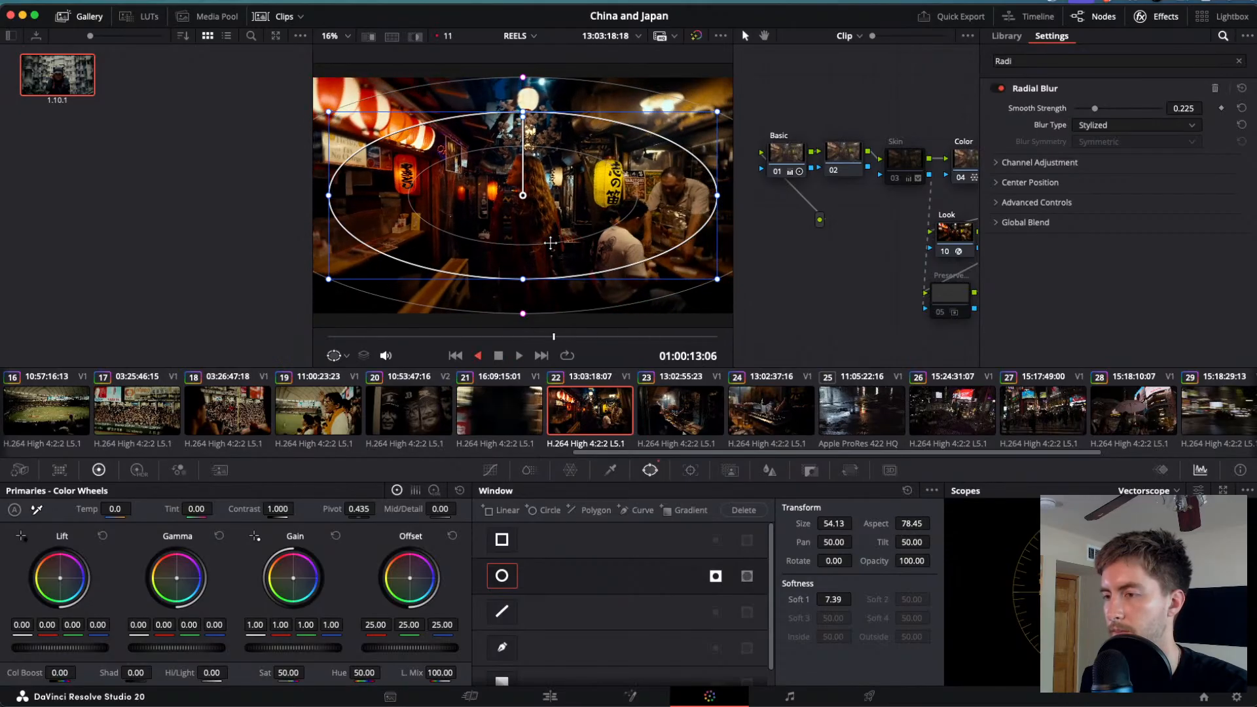
pyautogui.press('Down')
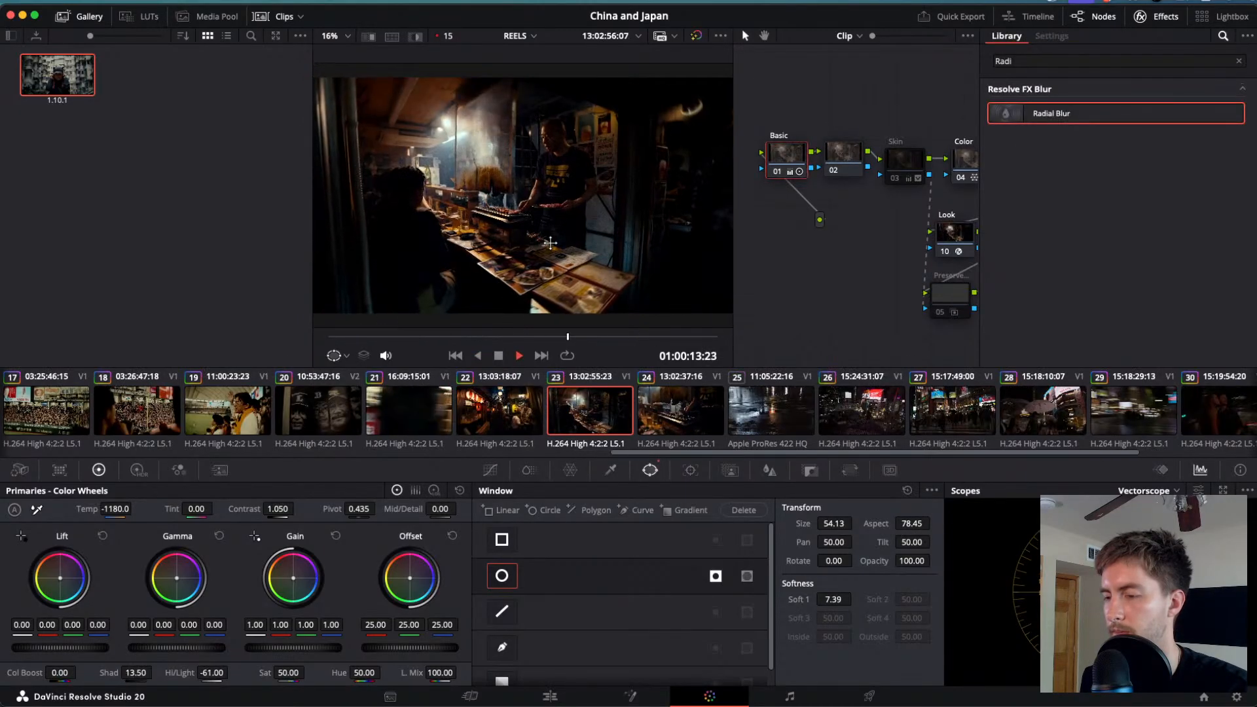
pyautogui.press('j')
pyautogui.press('k')
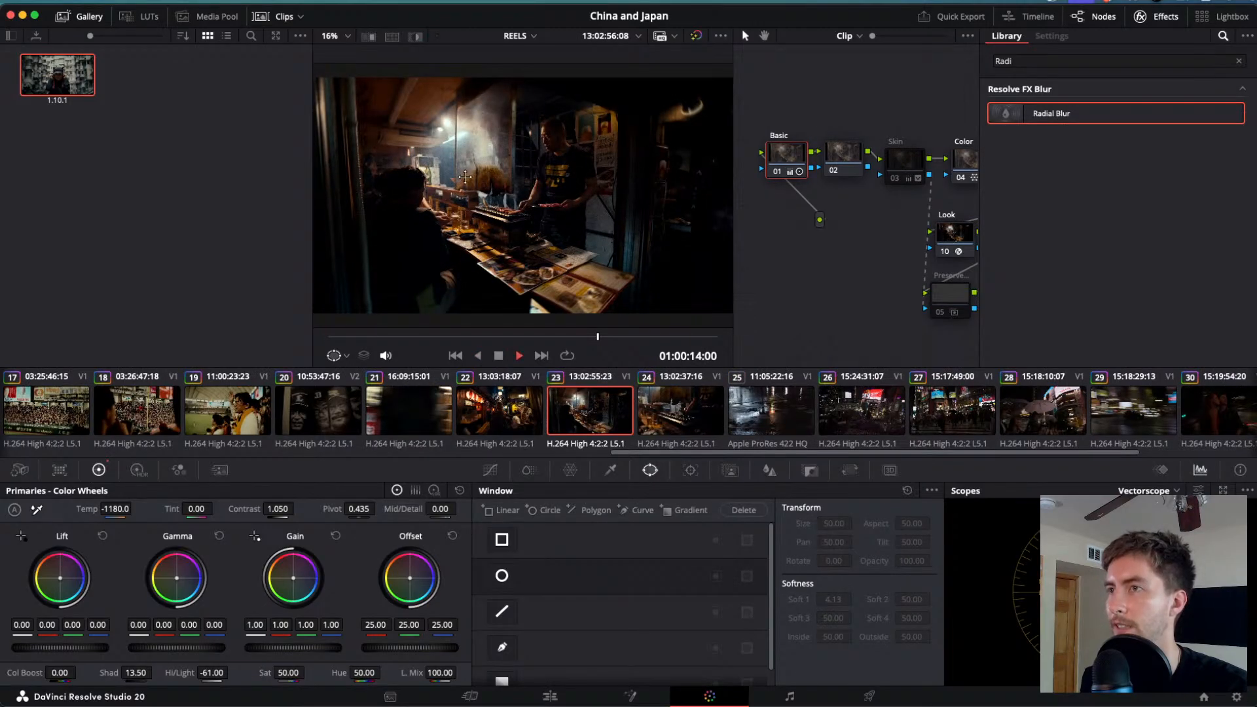
pyautogui.press('j')
pyautogui.press('l')
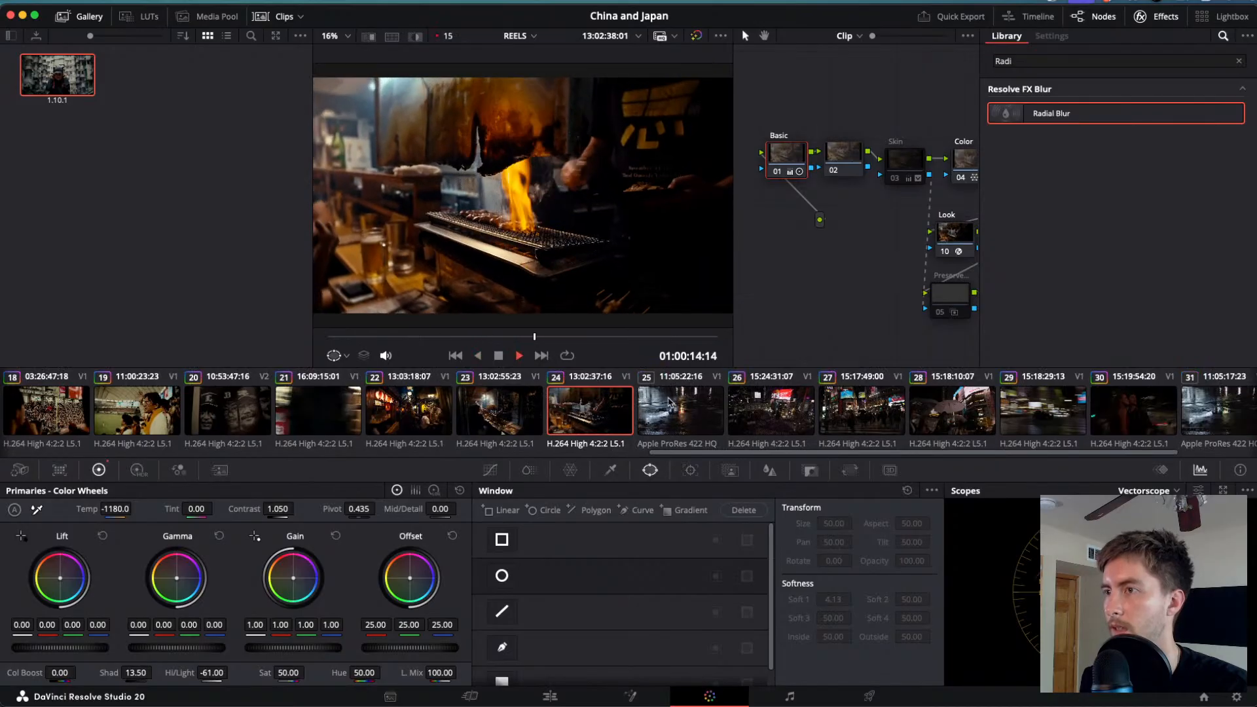
# - Apply clip 24's grade to clip 25, the wet street shot, and delete the extra correction following the Center Exp node
pyautogui.press('k')
pyautogui.click(664, 414)
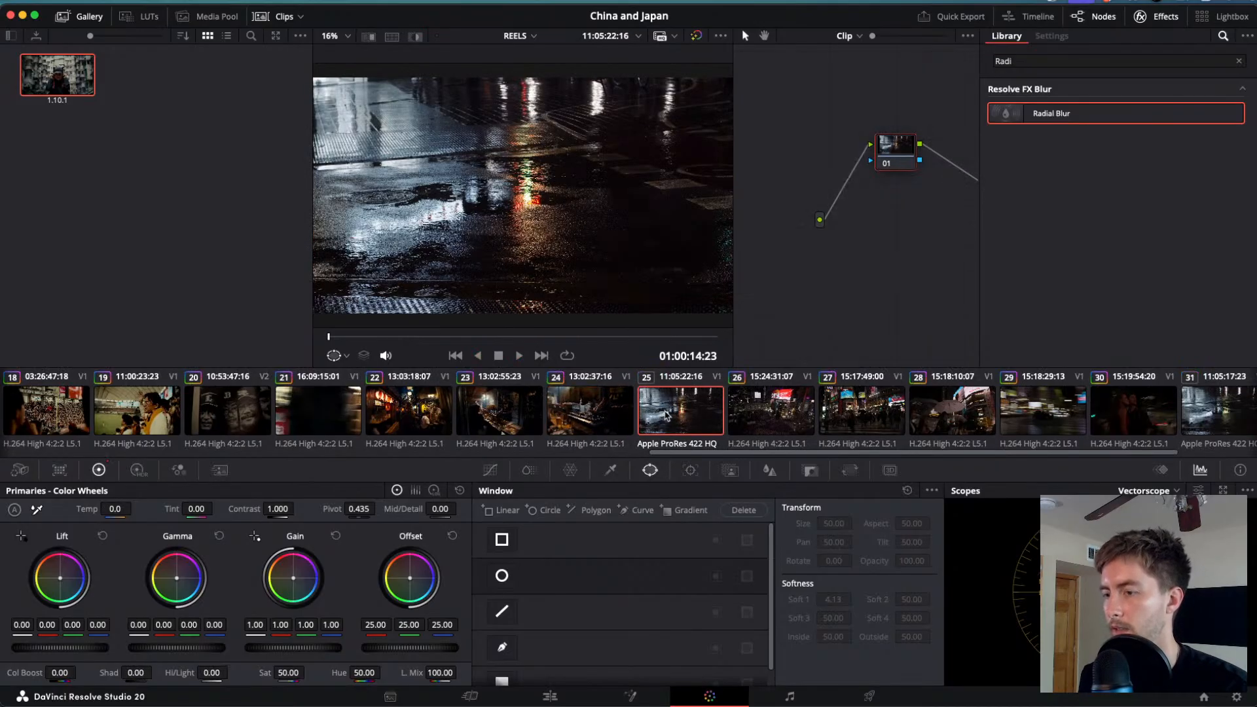
pyautogui.hscroll(10, 906, 292)
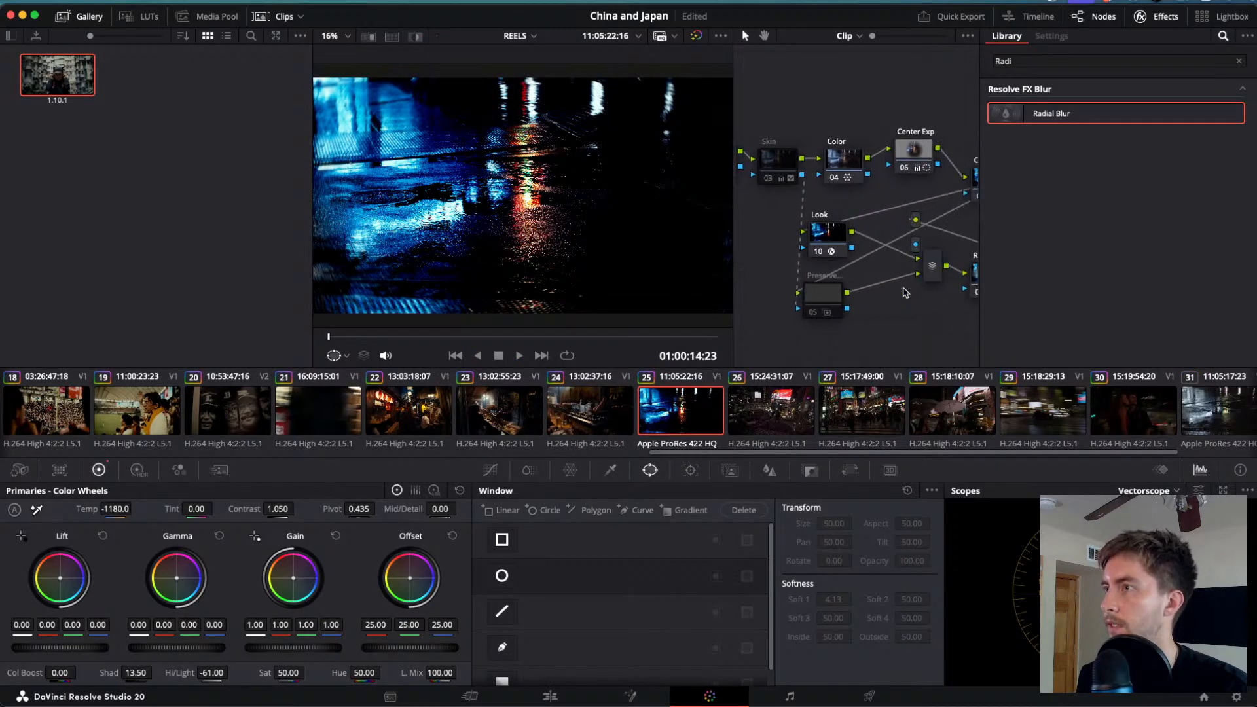
pyautogui.click(895, 182)
pyautogui.press('Delete')
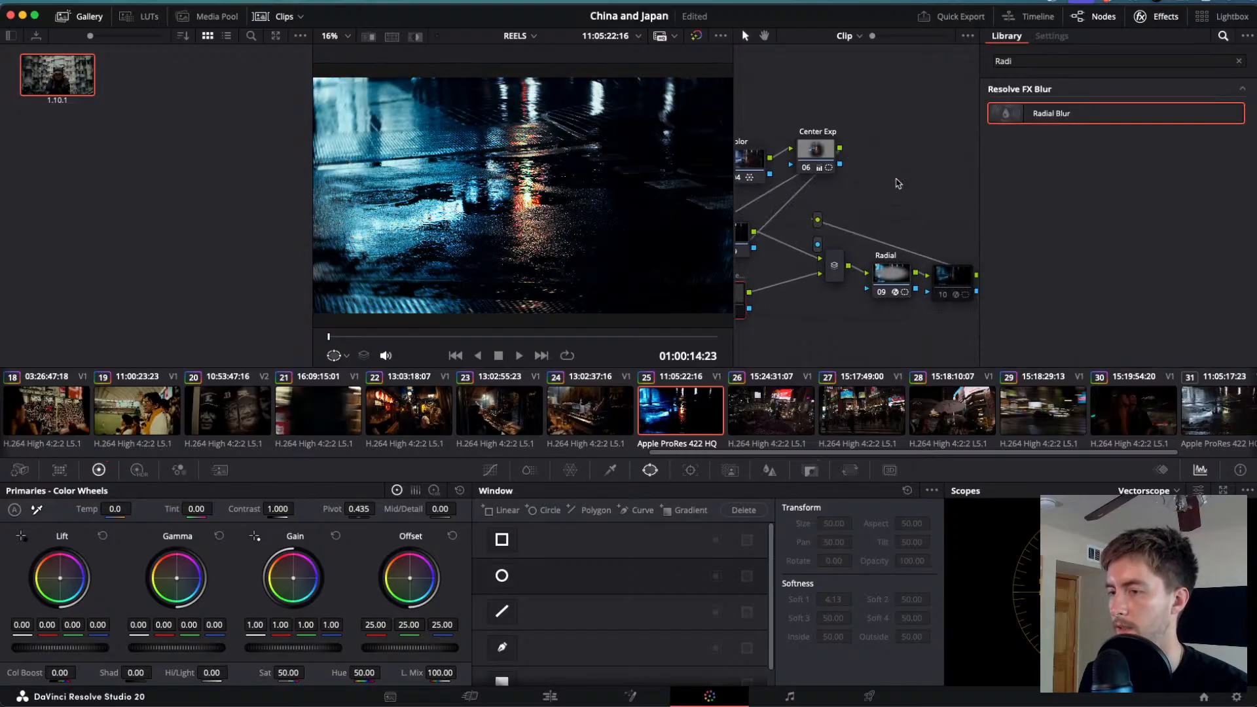
# - In the Look node's Dehancer Expand settings for clip 25, set Black Point to 3.64 and White Point to 92.1
pyautogui.scroll(-2, 853, 213)
pyautogui.hscroll(-2, 852, 213)
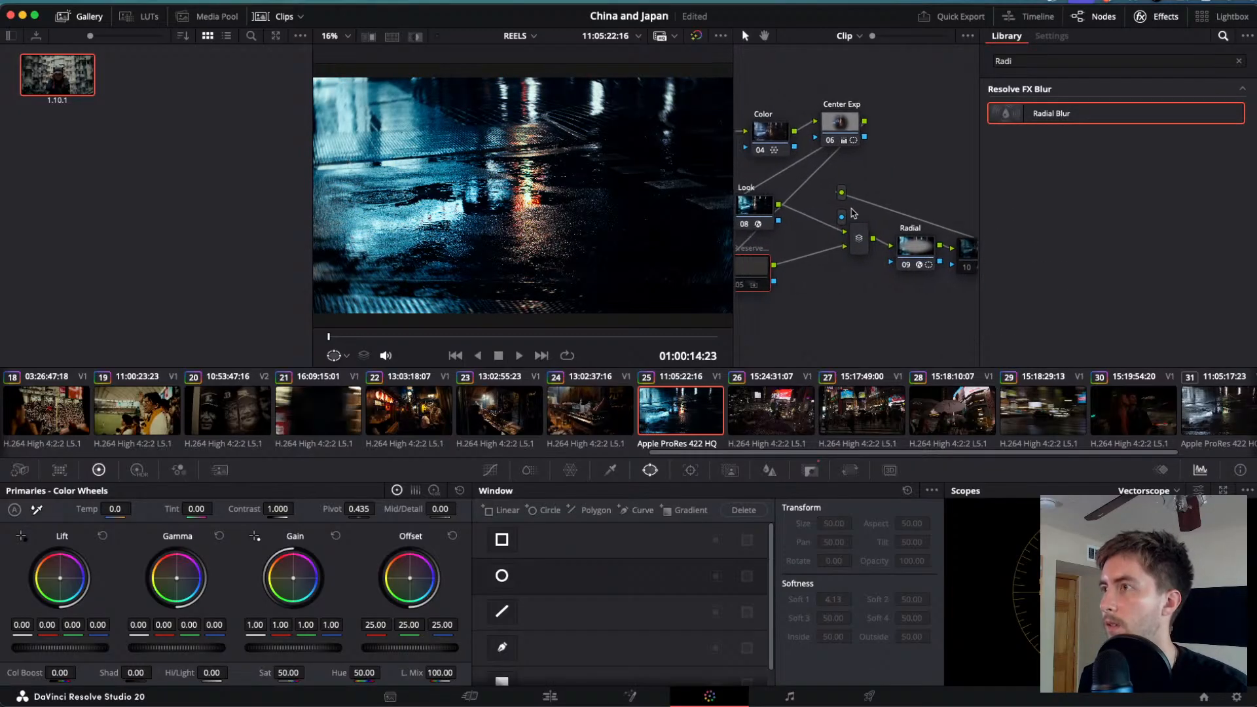
pyautogui.hscroll(-2, 852, 213)
pyautogui.click(794, 205)
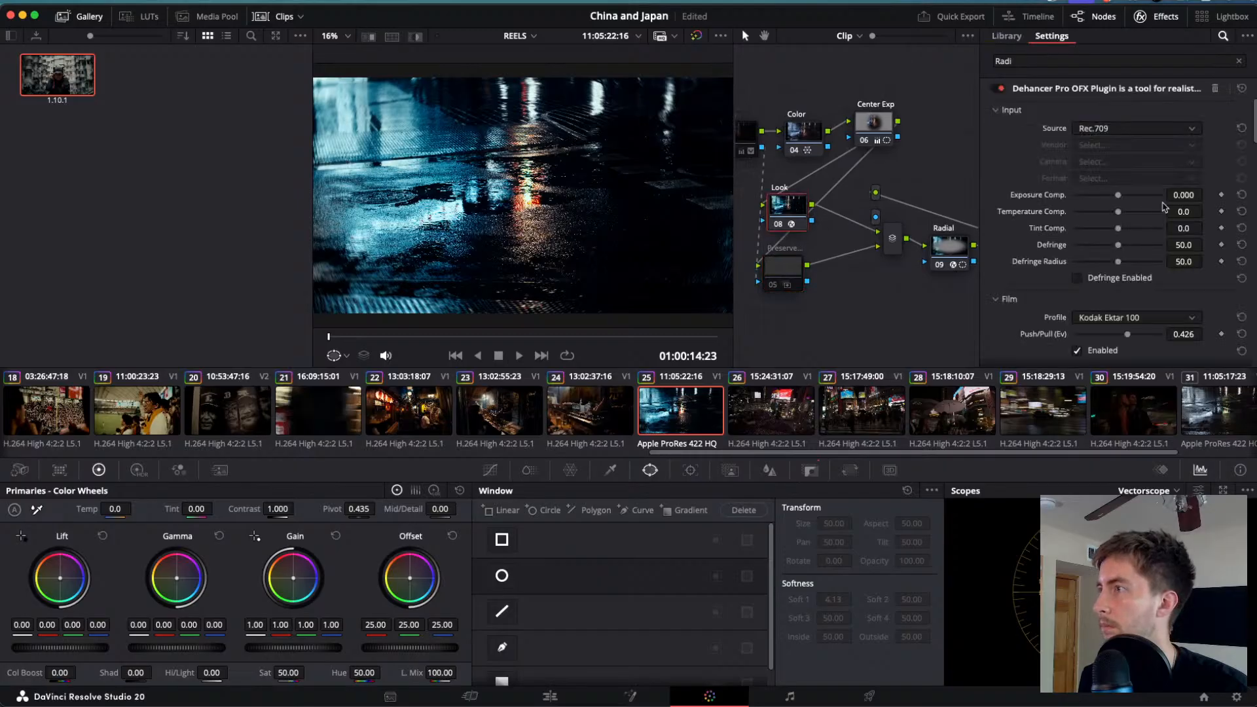
pyautogui.scroll(-2, 1023, 218)
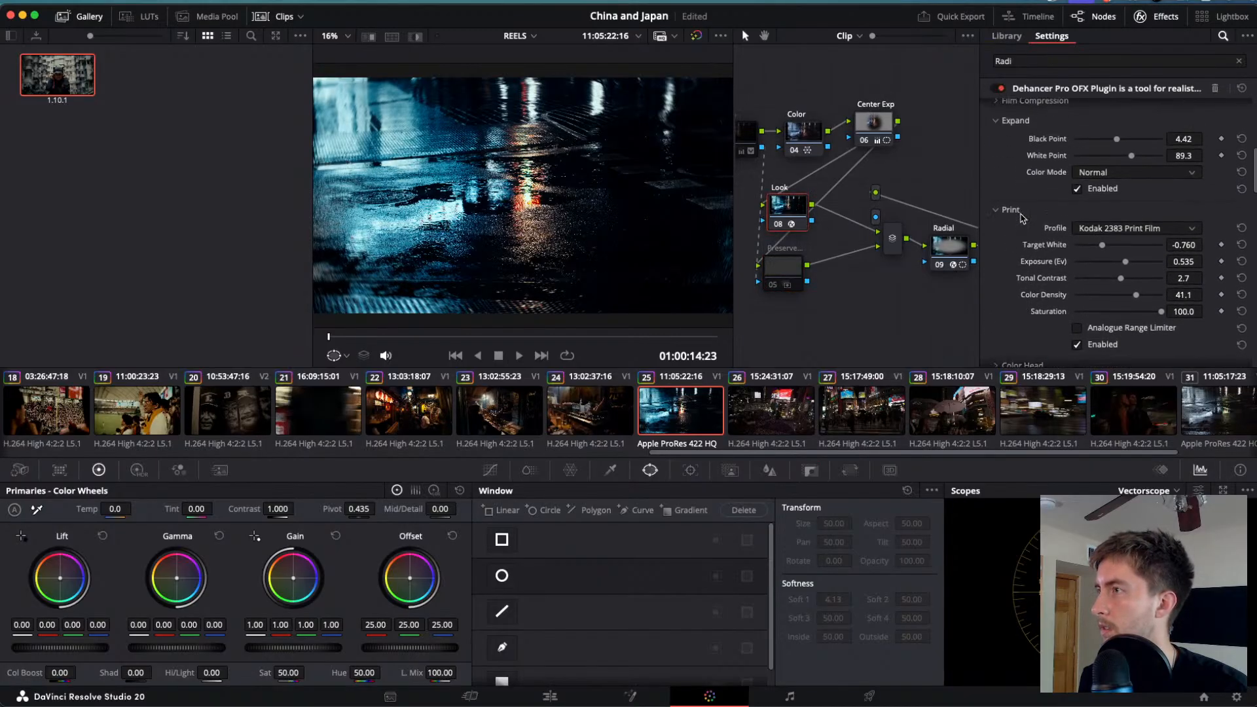
pyautogui.moveTo(1117, 144); pyautogui.dragTo(1135, 163)
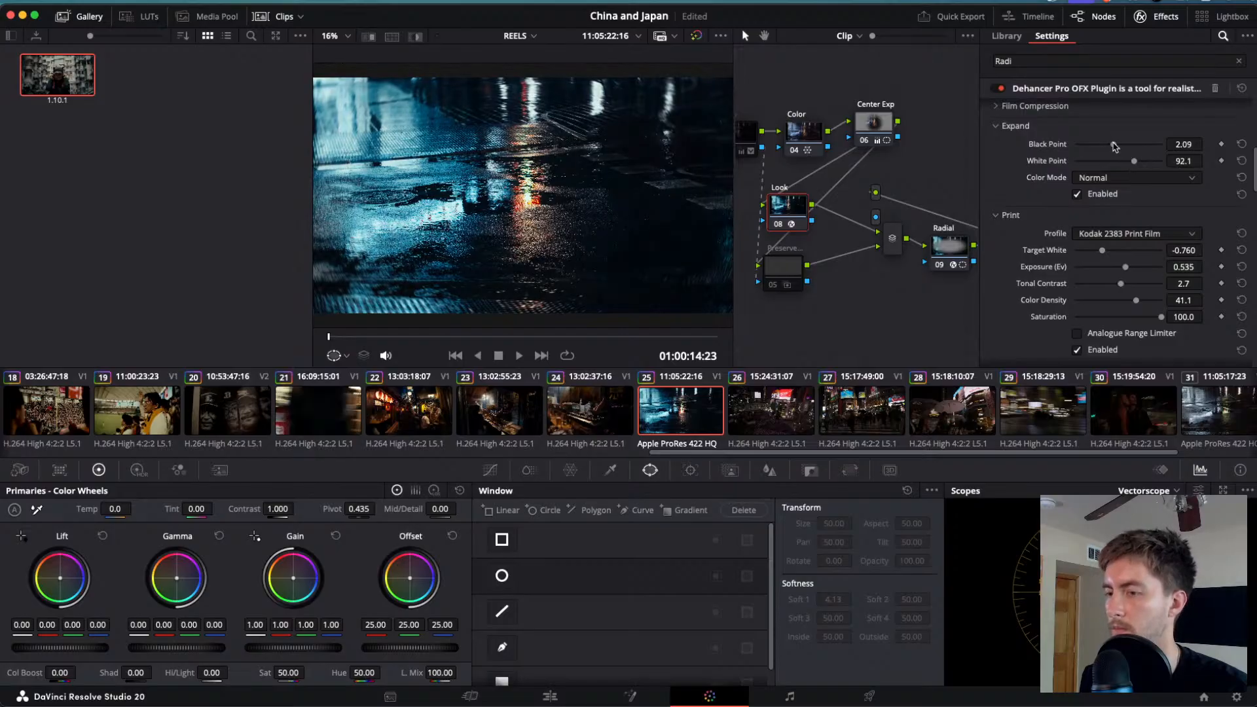
pyautogui.moveTo(1115, 147); pyautogui.dragTo(1114, 147)
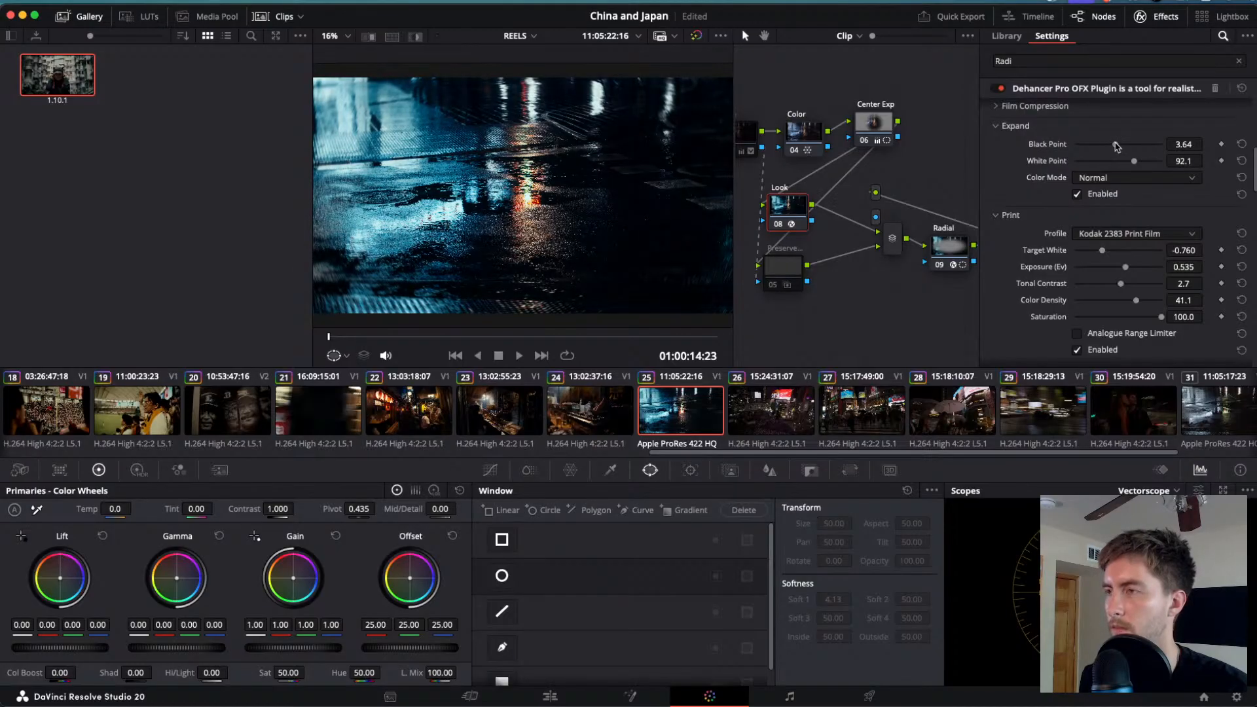
# - In clip 25's Basic node, set Shadows to 18.50 and Highlights to 33.00
pyautogui.hscroll(-5, 838, 216)
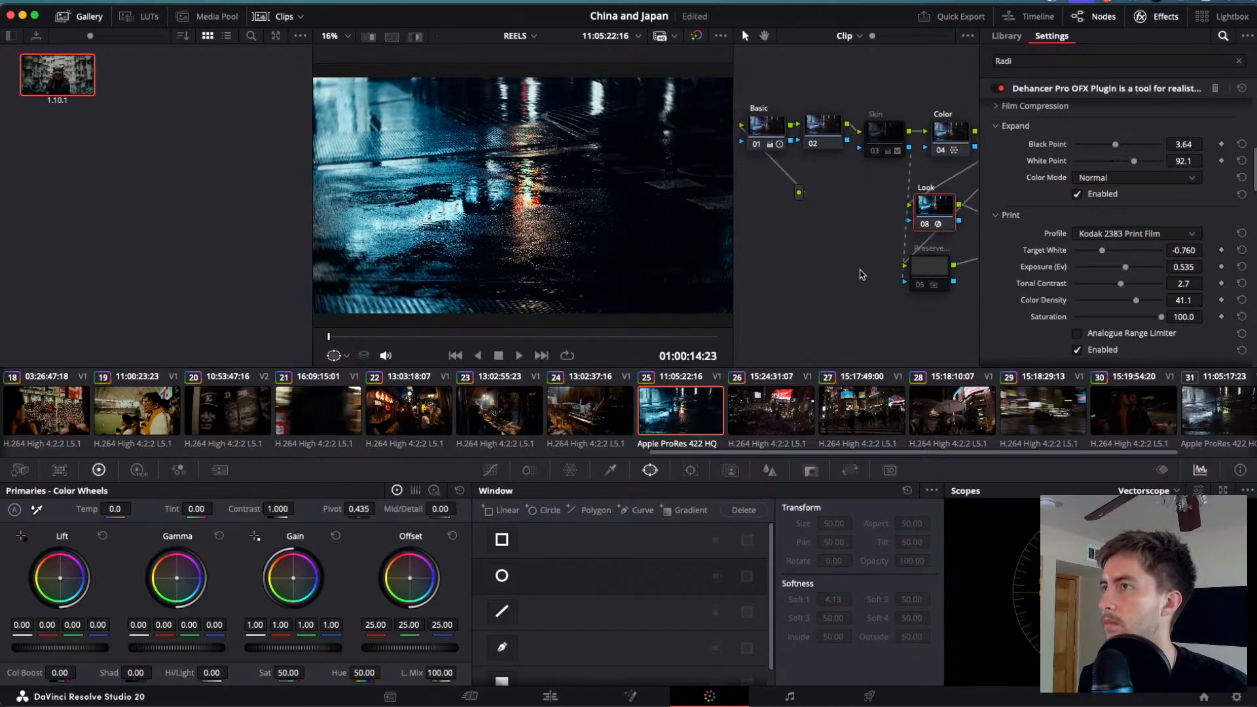
pyautogui.click(798, 147)
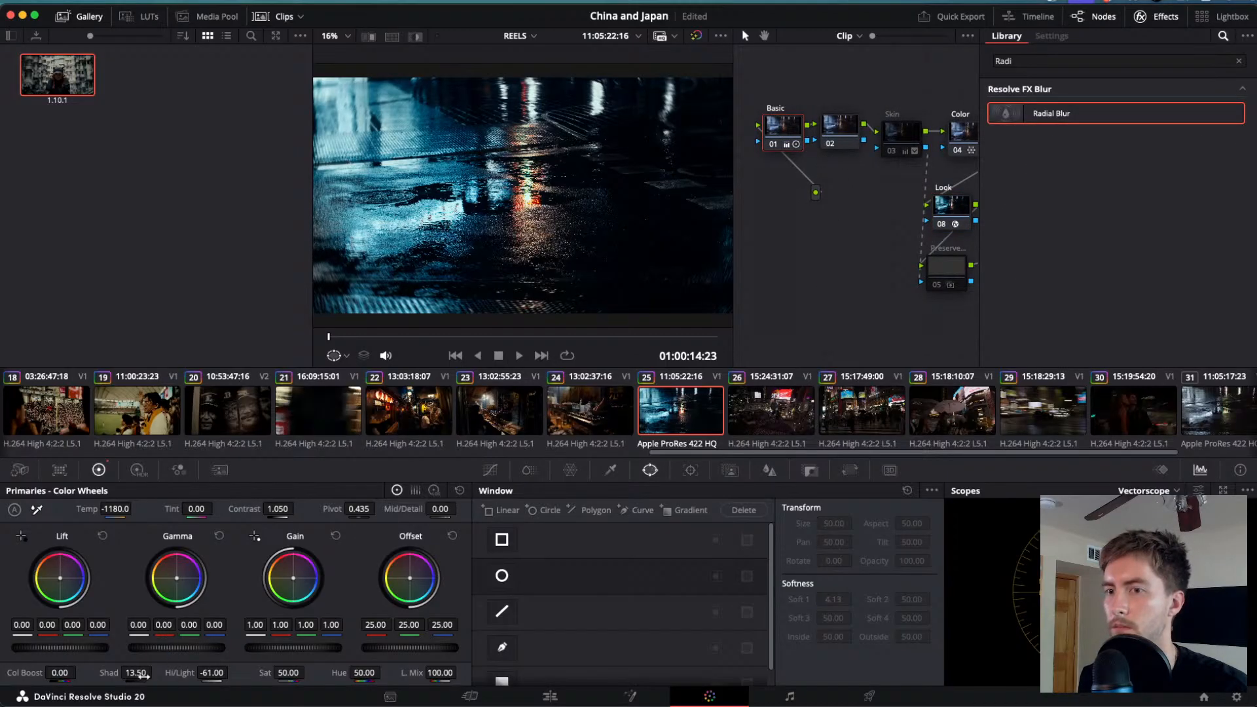
pyautogui.moveTo(156, 672); pyautogui.dragTo(155, 671)
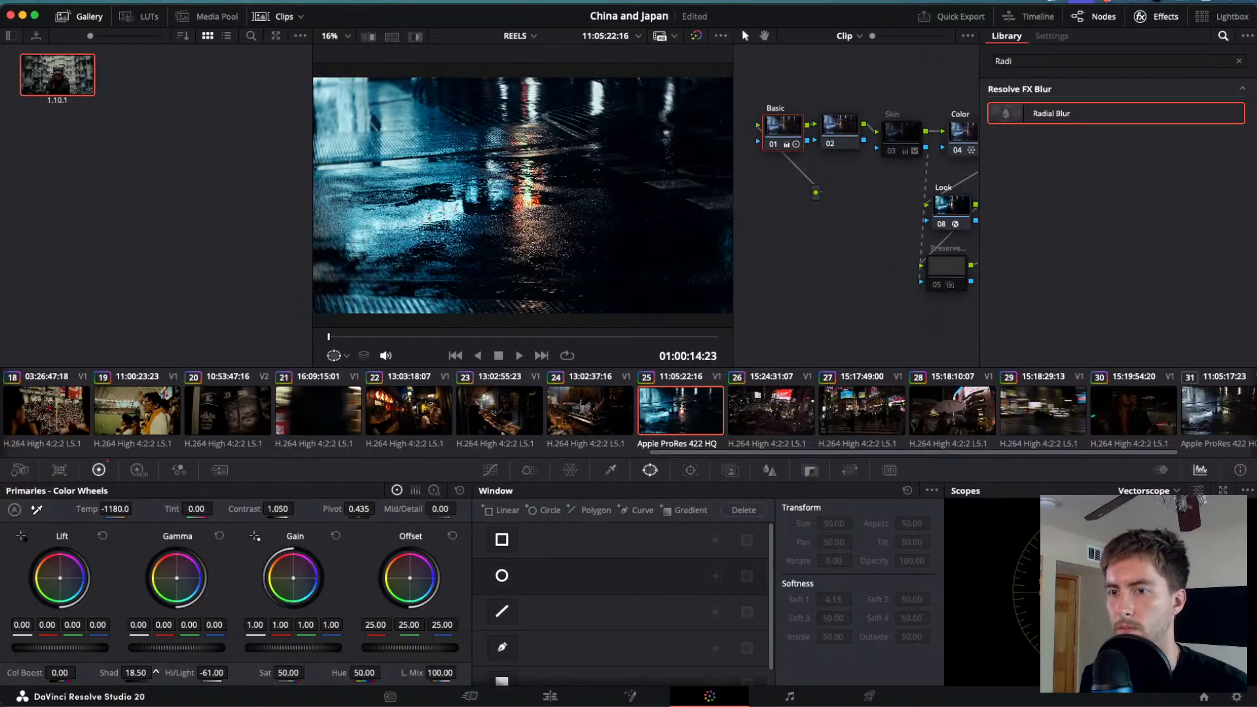
pyautogui.moveTo(211, 672); pyautogui.dragTo(194, 670)
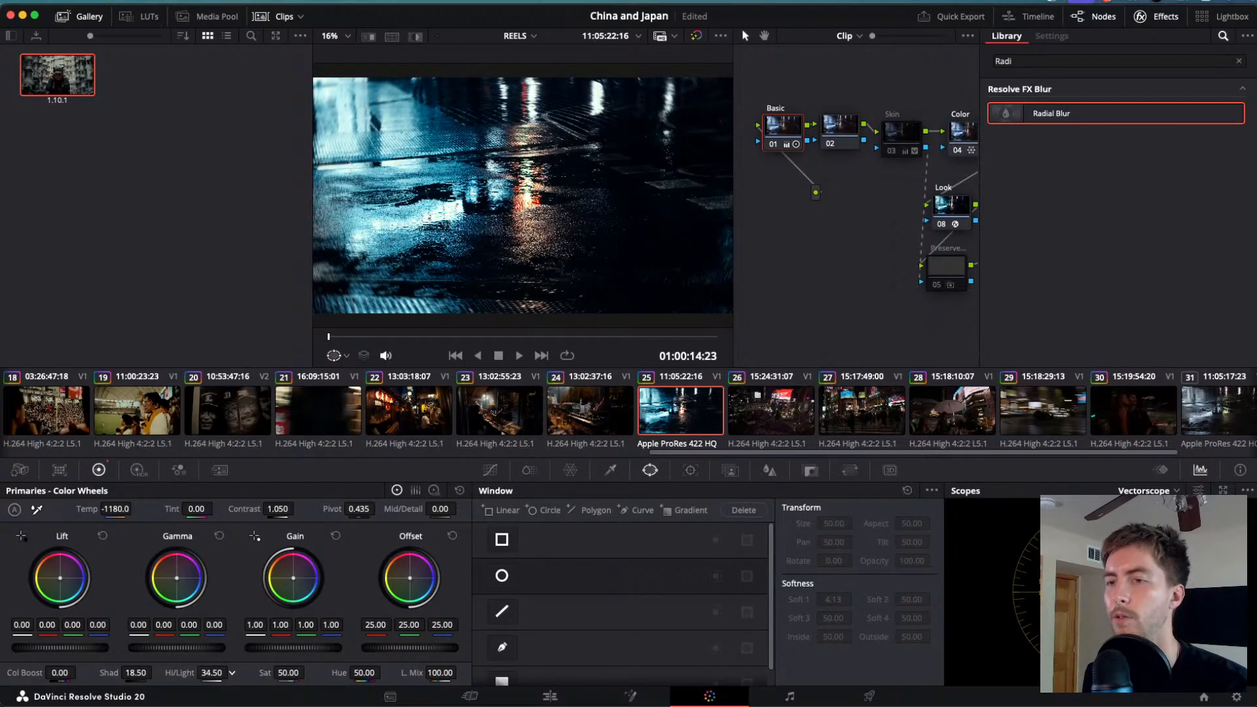
# - Play back and forth across clips 24 and 25 to compare them, and set clip 25's temperature to -590
pyautogui.press('space')
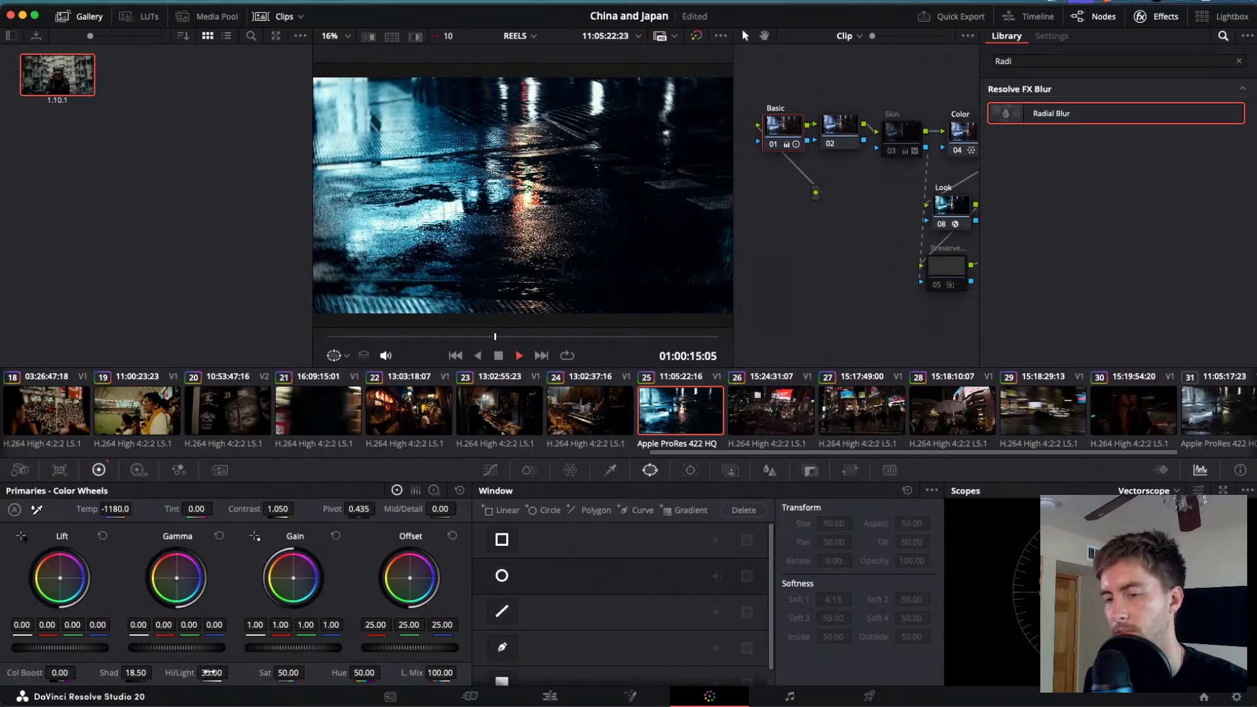
pyautogui.press('j')
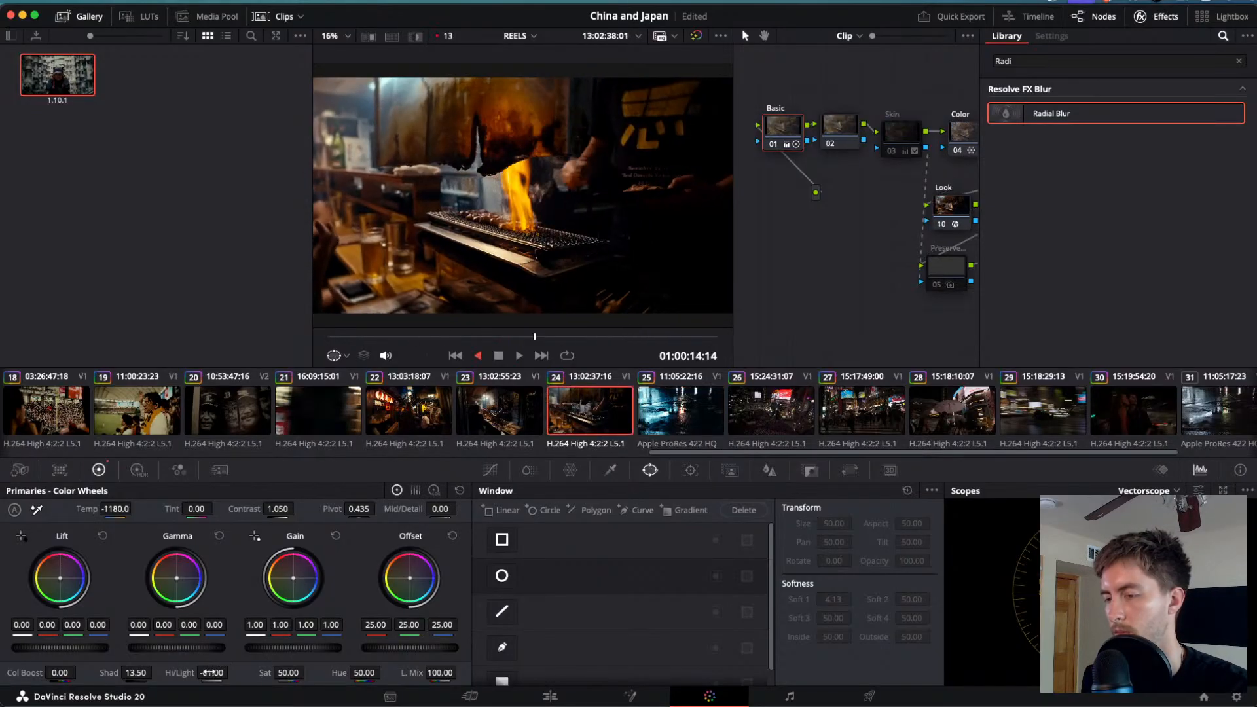
pyautogui.press('l')
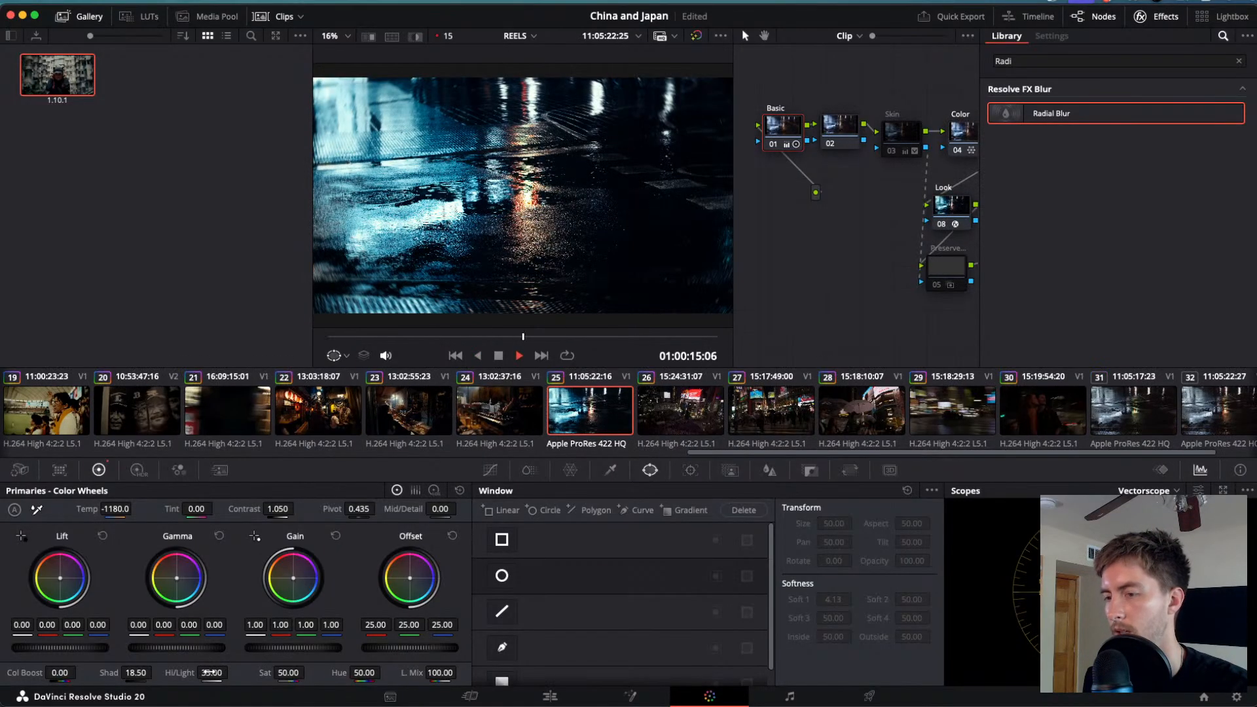
pyautogui.press('j')
pyautogui.press('k')
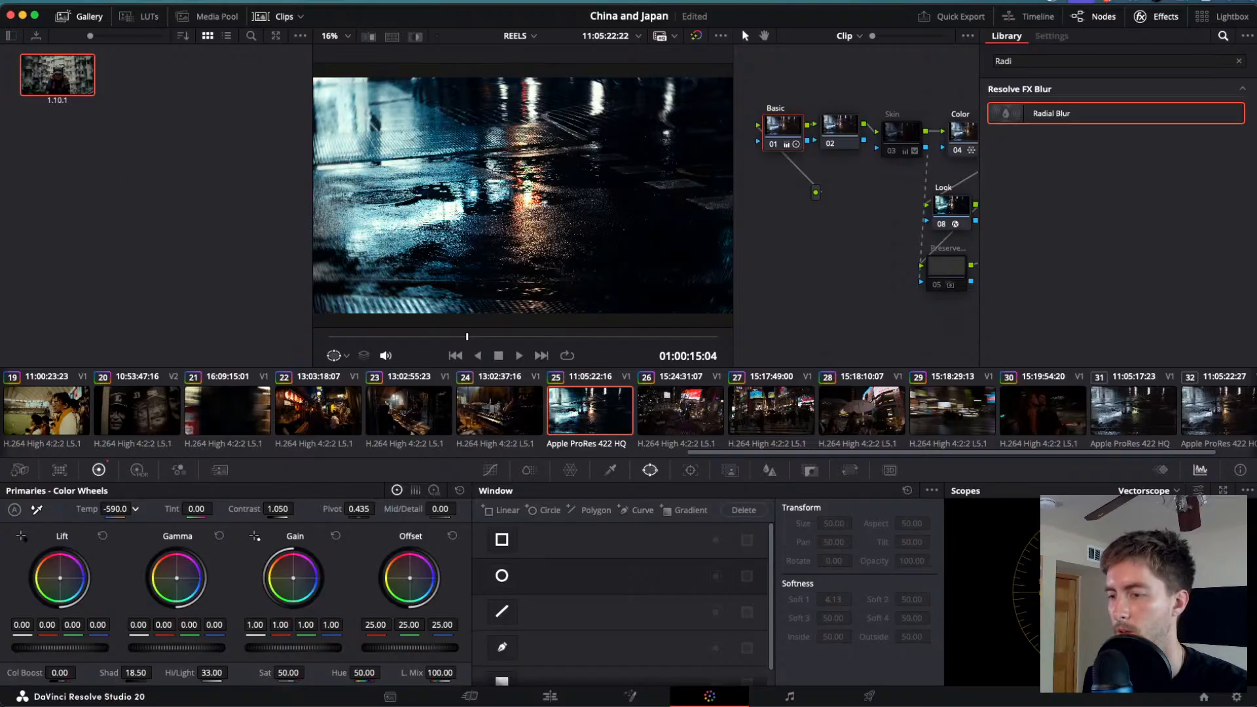
# - Copy clip 24's grade to clip 26, the aerial crossing shot, and reset its temperature to 0
pyautogui.click(482, 415)
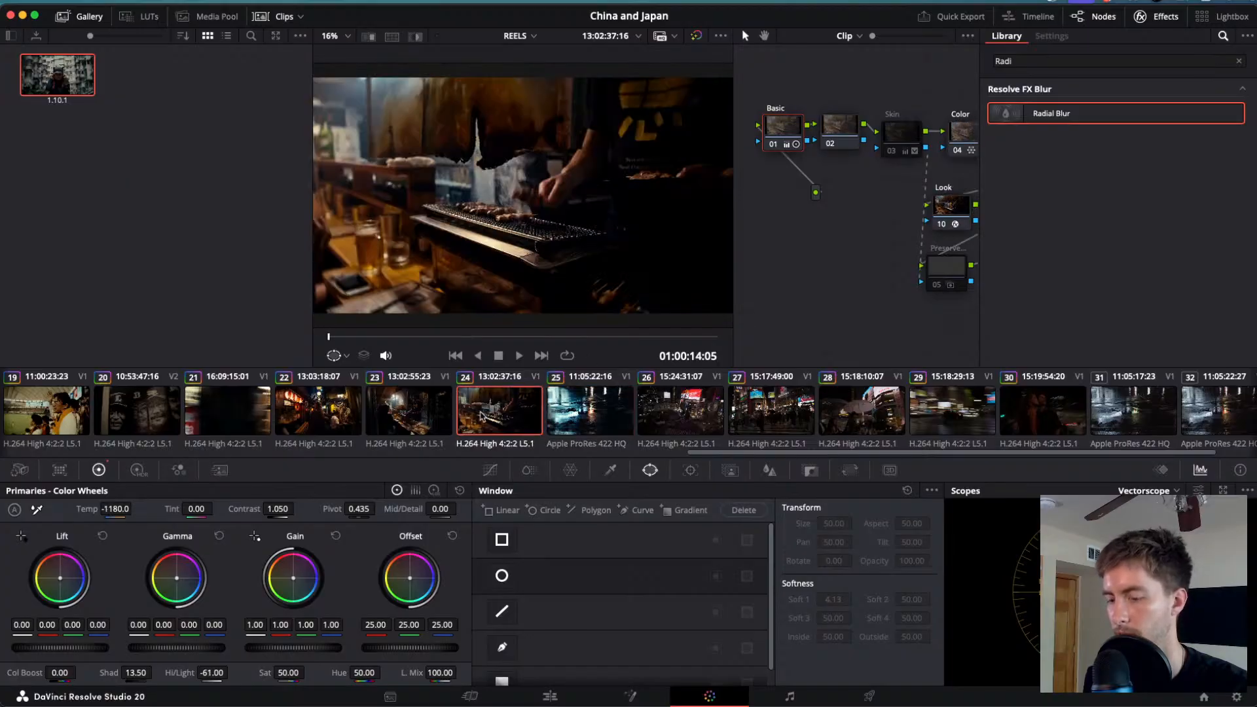
pyautogui.click(676, 418)
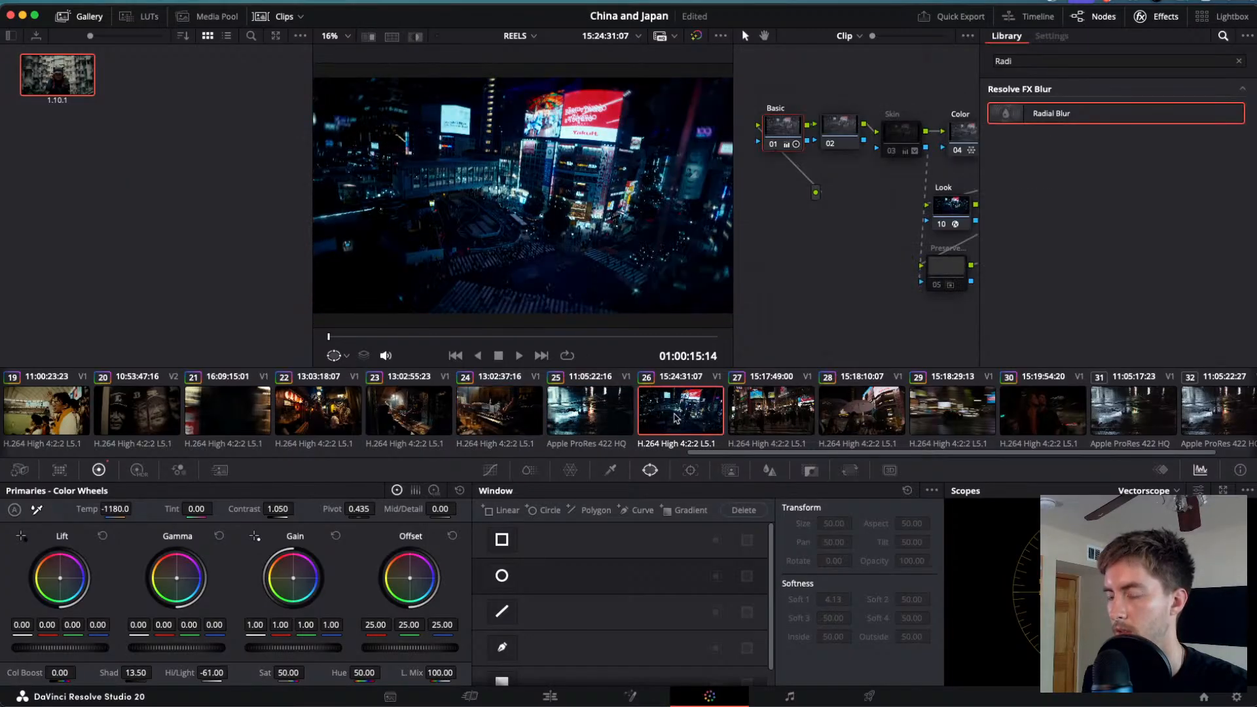
pyautogui.doubleClick(108, 509)
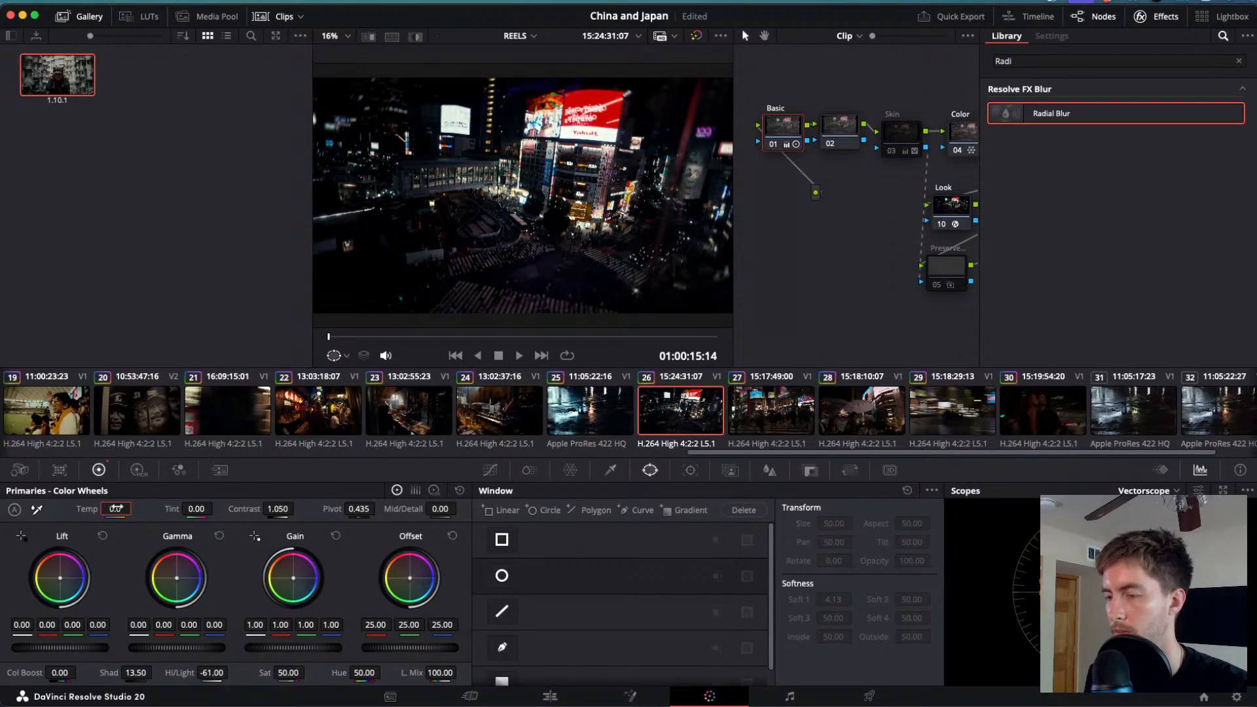
pyautogui.write('1')
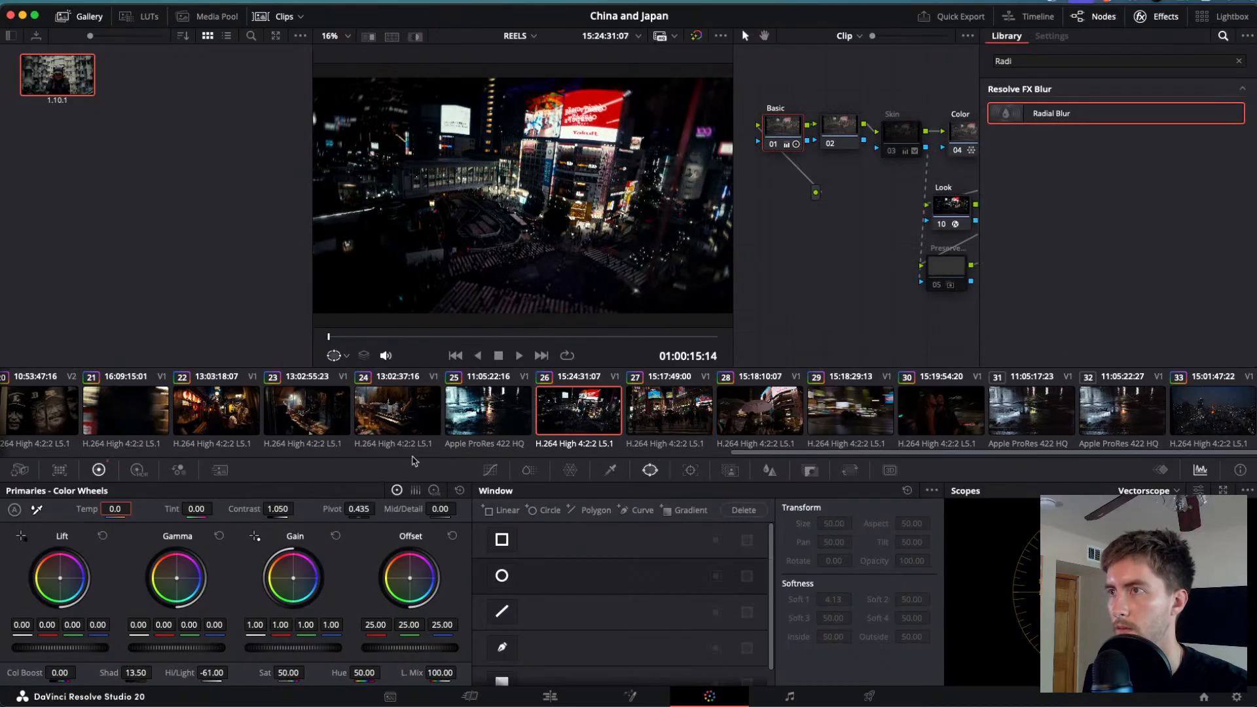
# - Set clip 26's Shadows to 25.50 and Highlights to -33.00, and play the clip back and forth to check it
pyautogui.moveTo(136, 671); pyautogui.dragTo(157, 673)
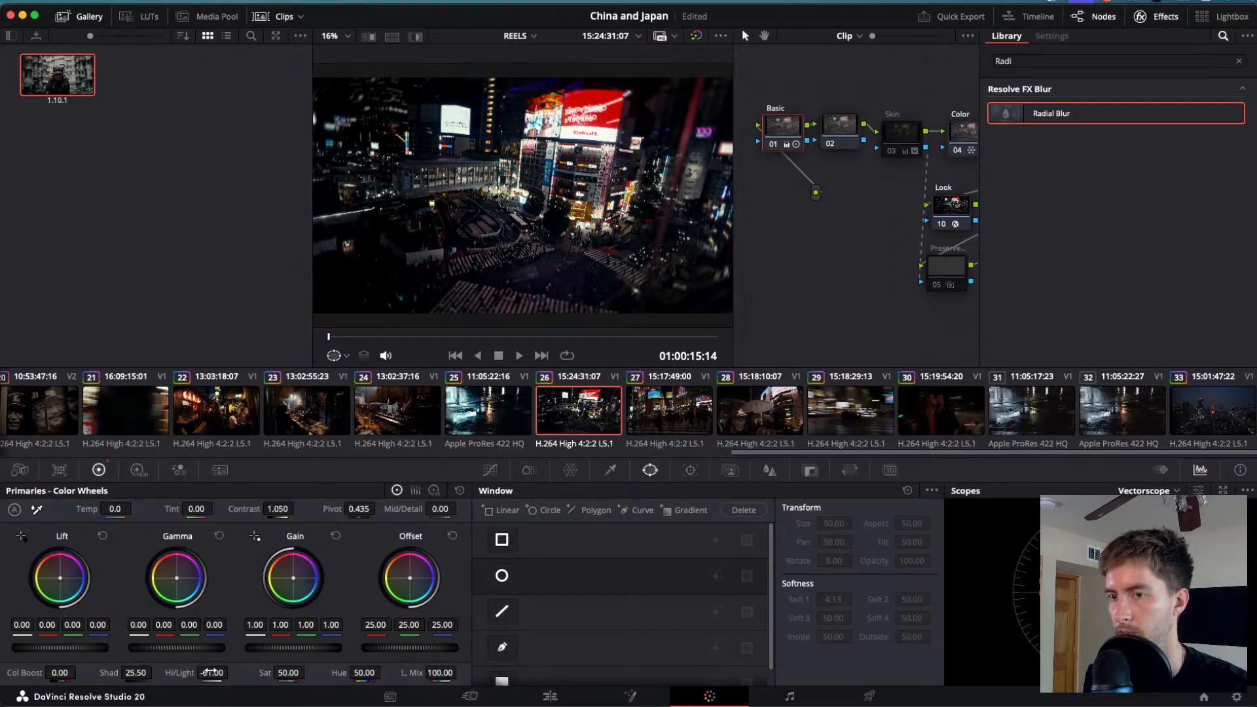
pyautogui.moveTo(211, 673); pyautogui.dragTo(235, 672)
pyautogui.press('l')
pyautogui.press('j')
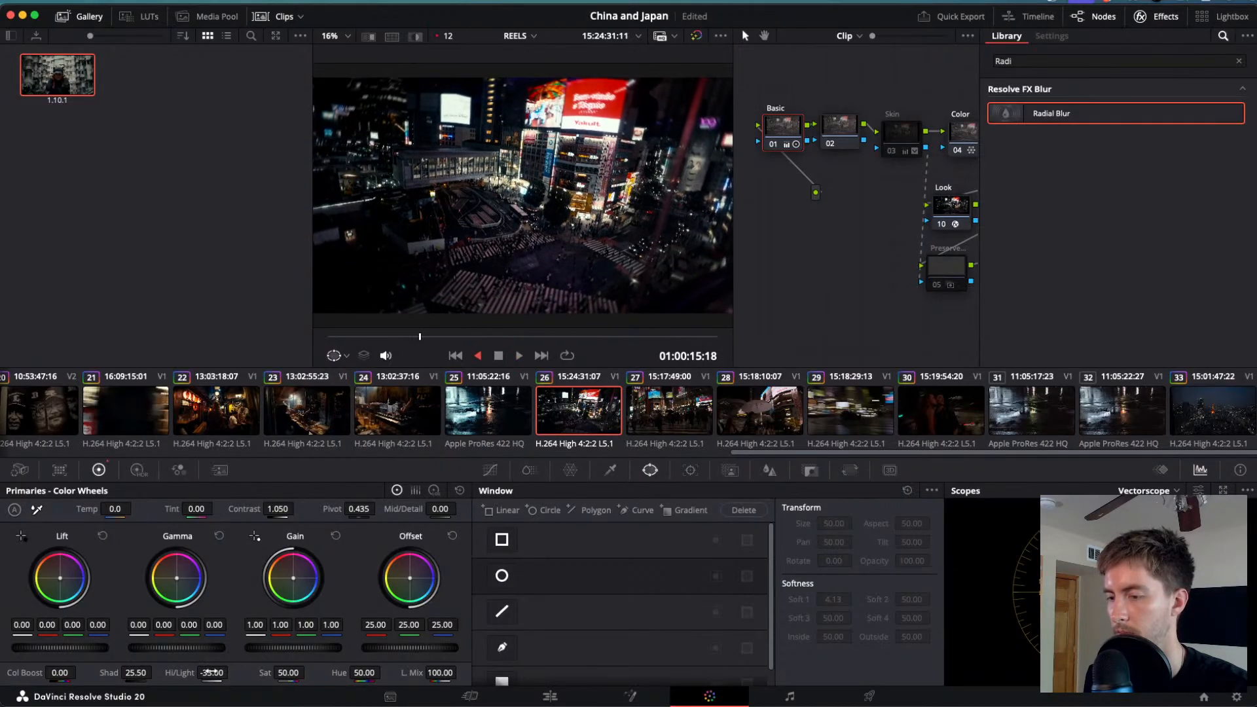
pyautogui.press('l')
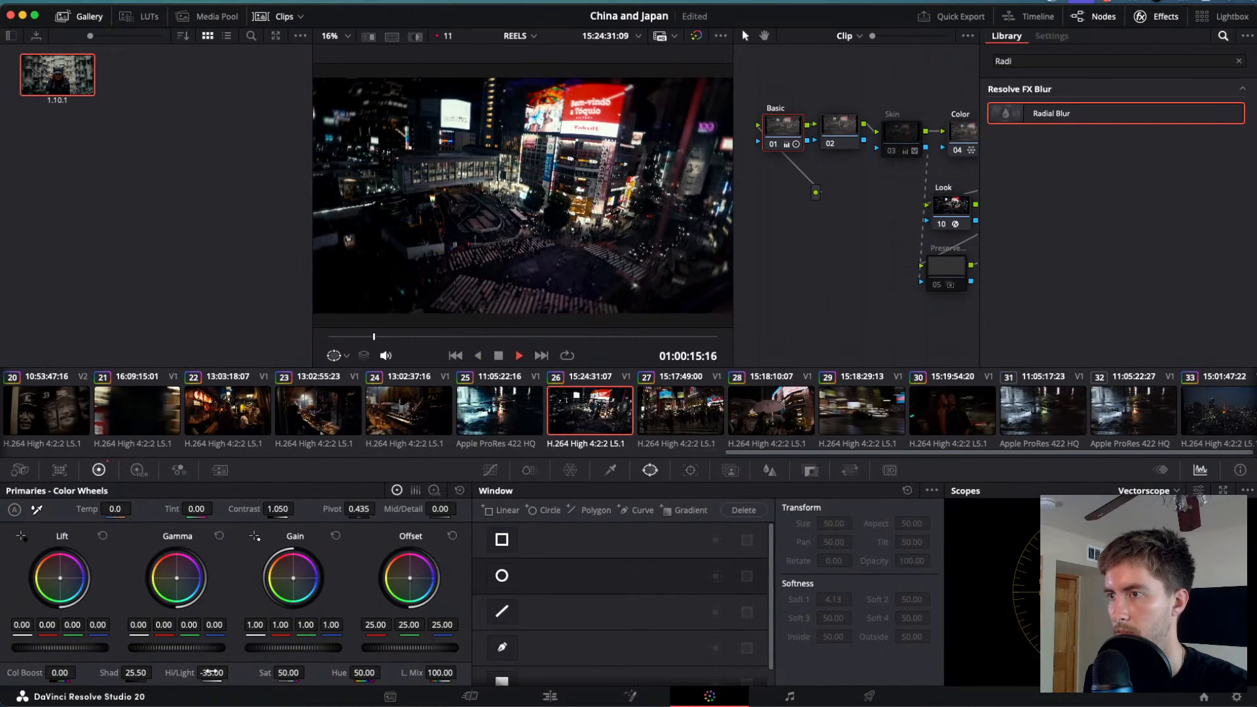
pyautogui.press('k')
# - Review the ungraded clips 27 to 29, apply clip 26's grade to clip 27, and check it in playback
pyautogui.press('l')
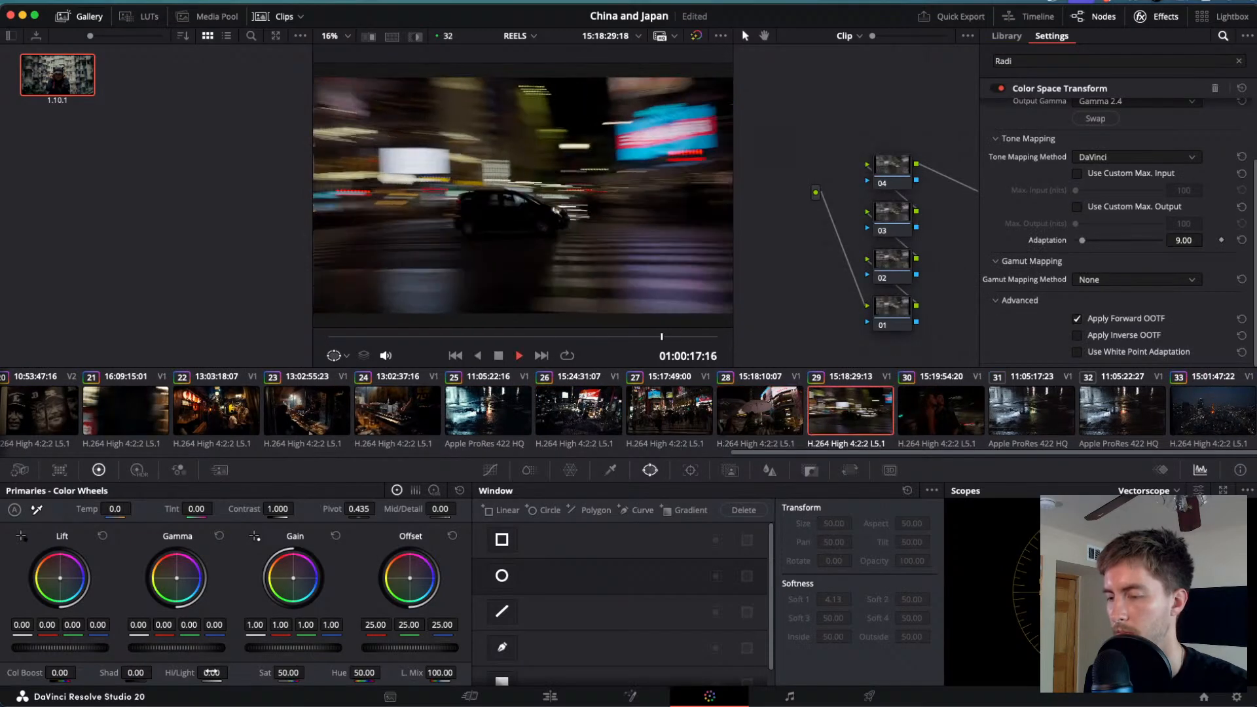
pyautogui.press('j')
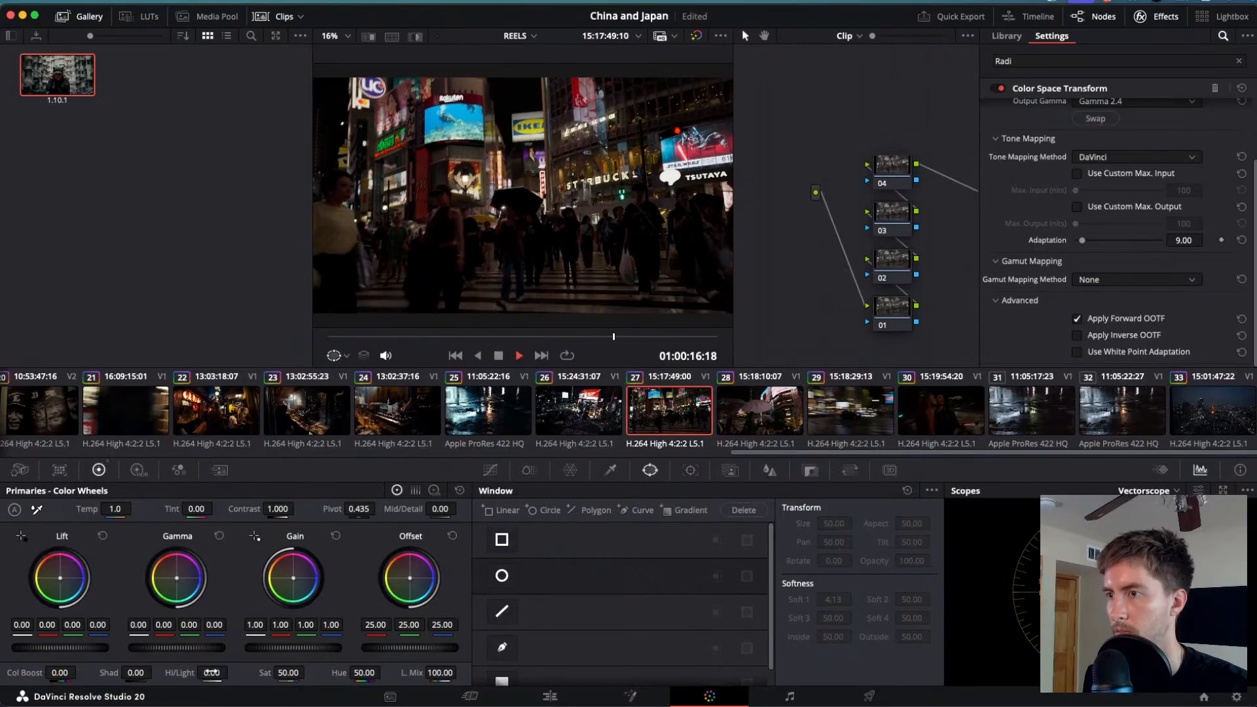
pyautogui.click(608, 432)
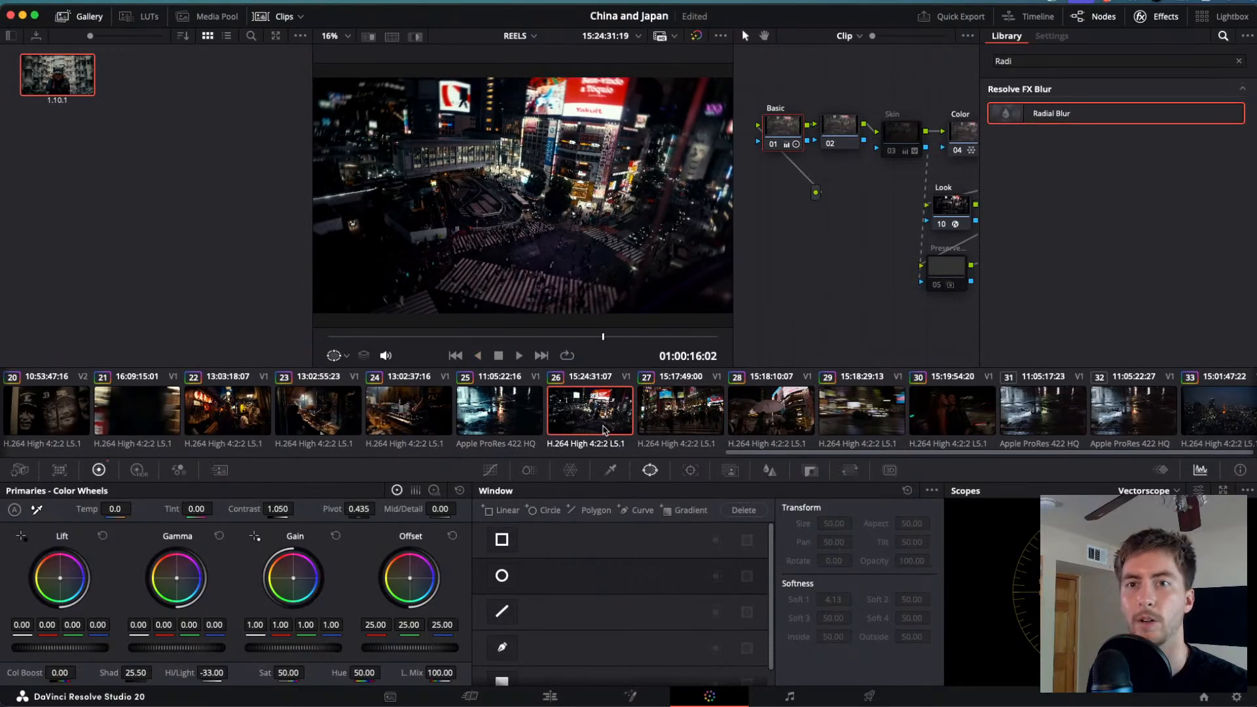
pyautogui.click(692, 422)
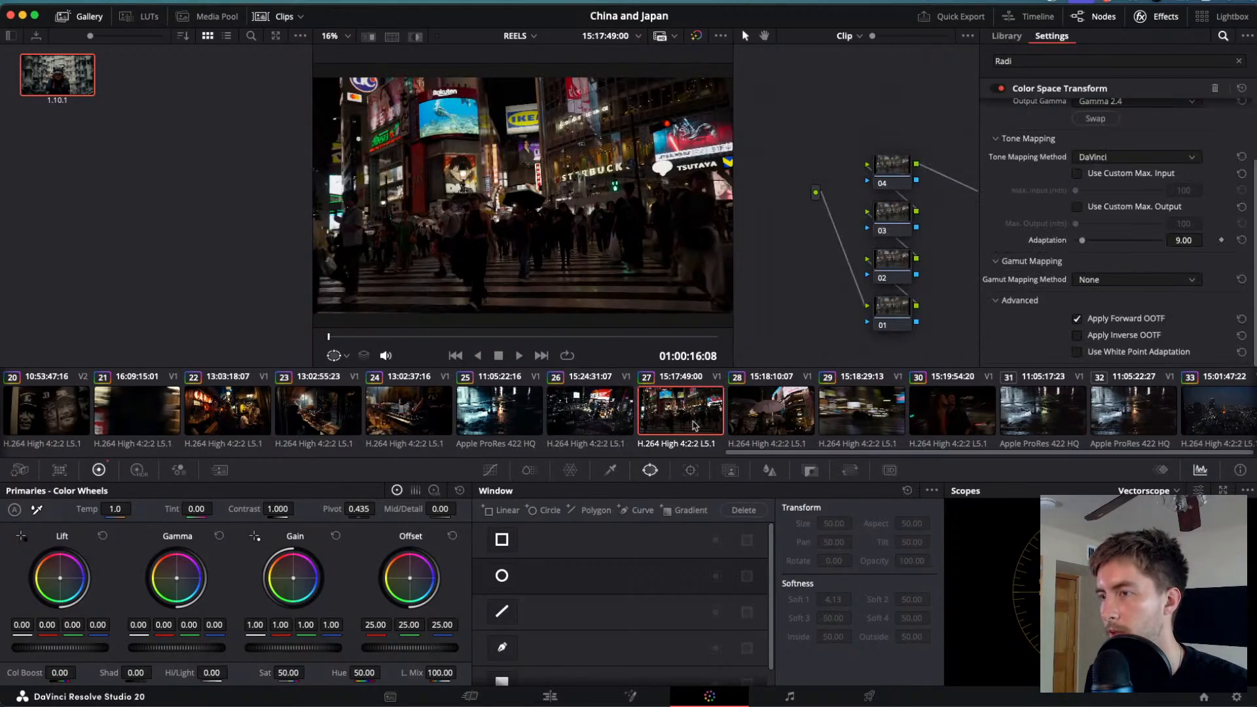
pyautogui.press('l')
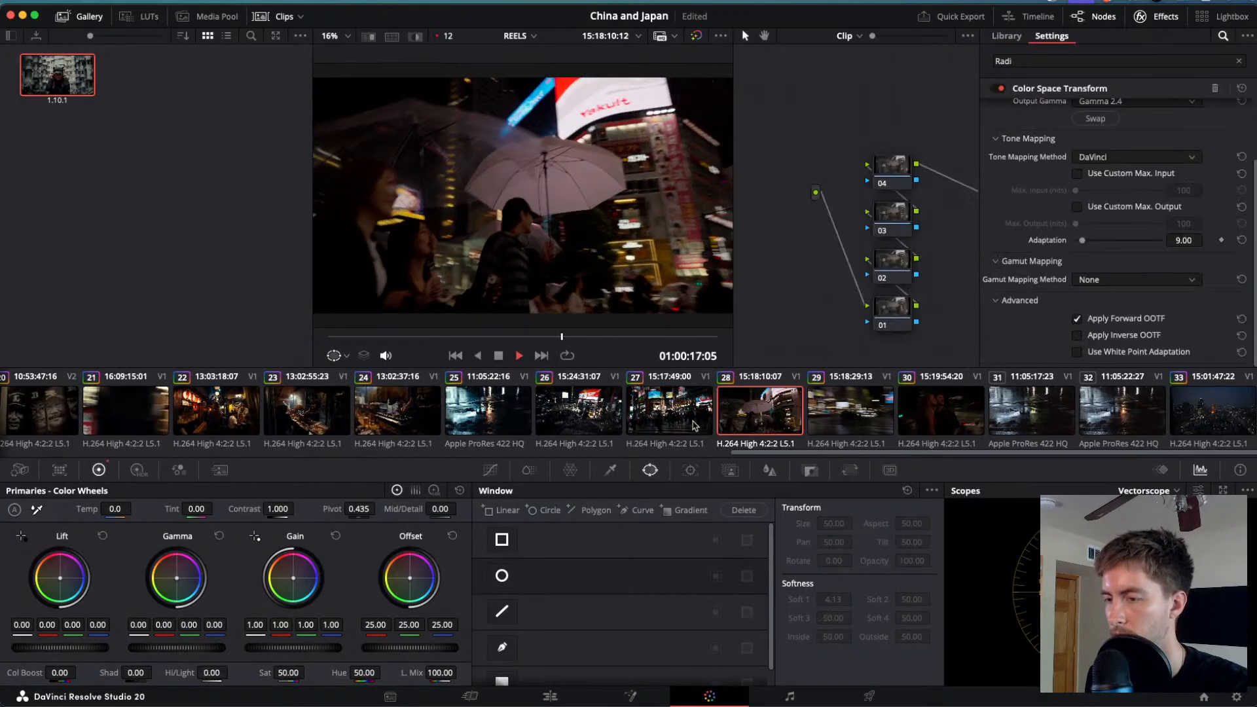
pyautogui.press('j')
pyautogui.press('k')
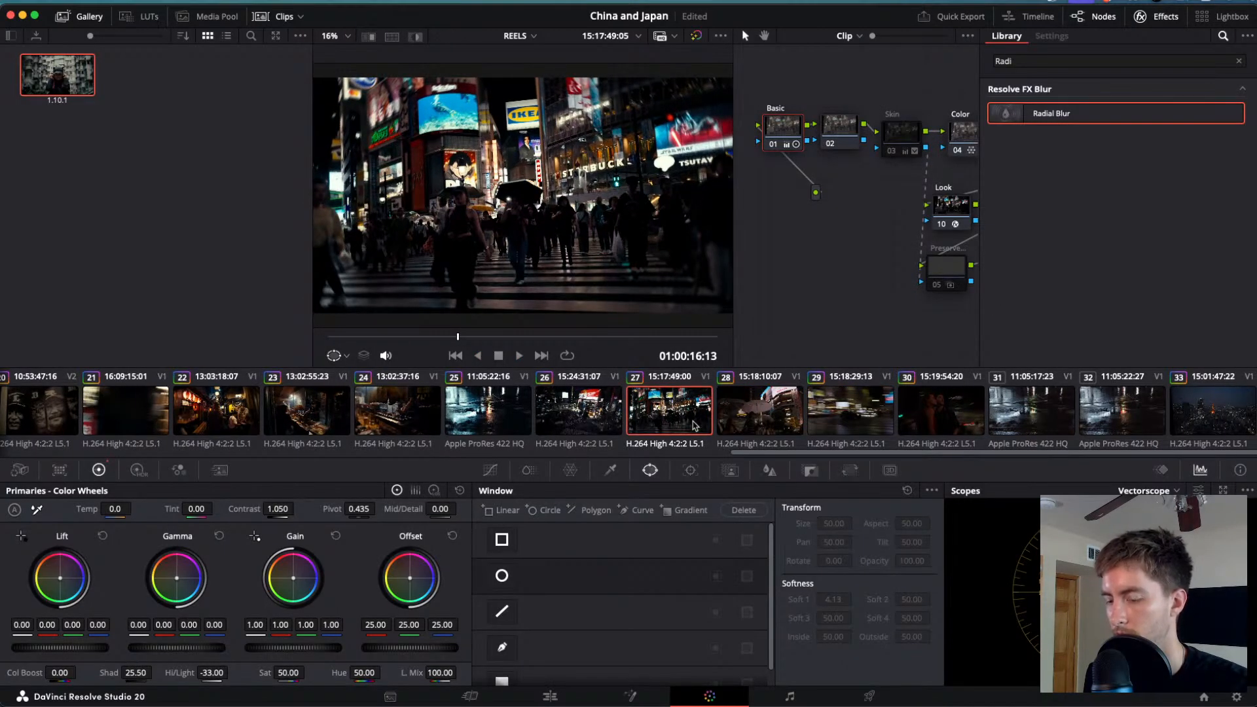
# - Apply the same grade to clips 28, 29 and 30
pyautogui.click(759, 414)
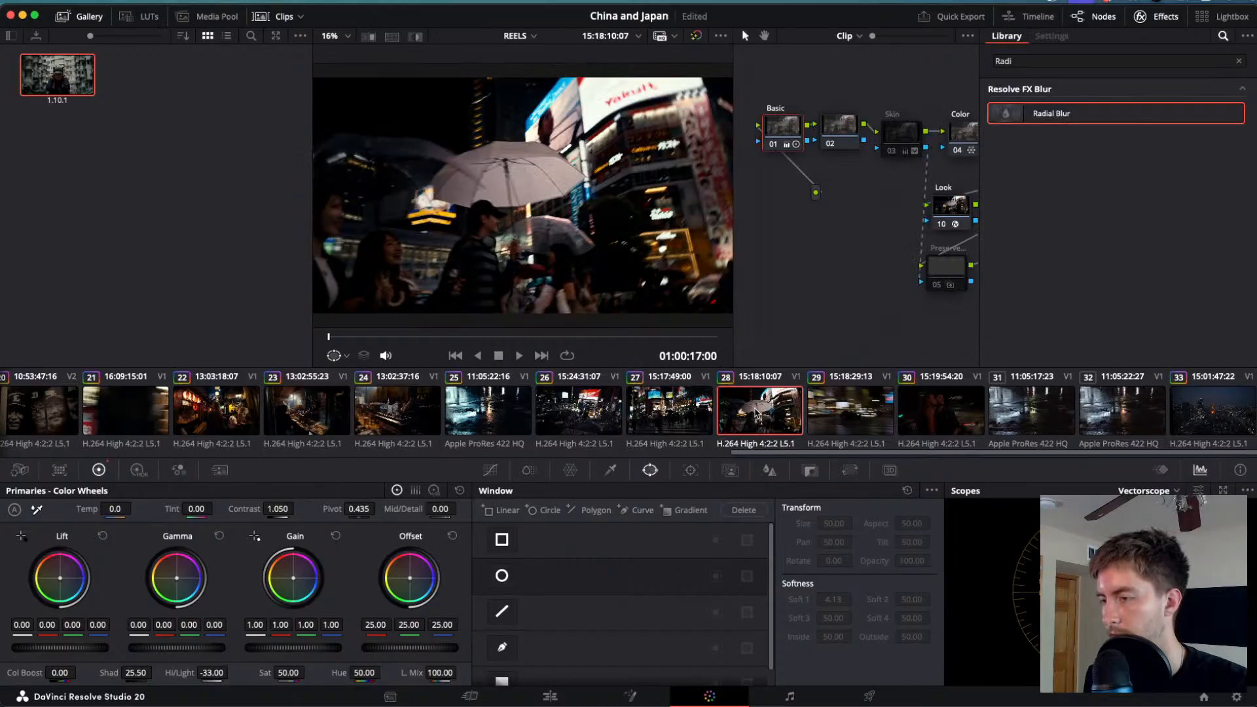
pyautogui.click(843, 403)
pyautogui.press('l')
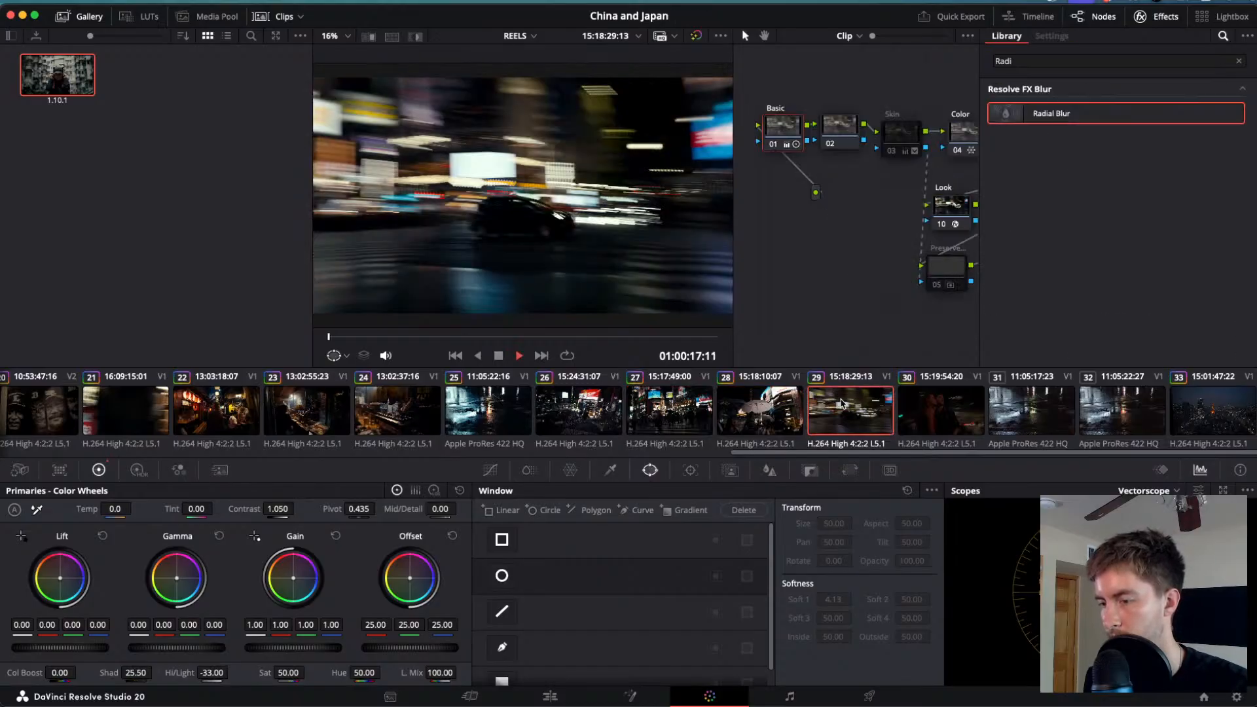
pyautogui.click(953, 407)
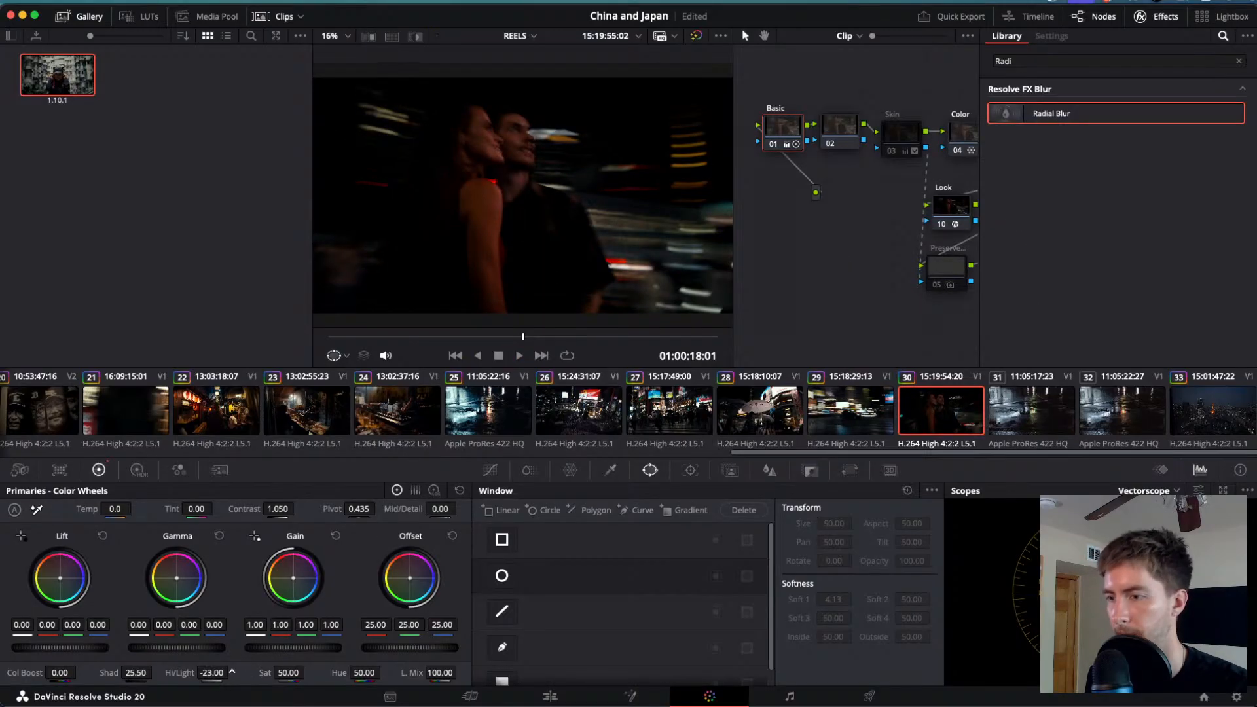
# - Raise the Highlights of clip 30, the couple shot, and play back and forth across the cut from clip 29
pyautogui.moveTo(232, 672); pyautogui.dragTo(253, 672)
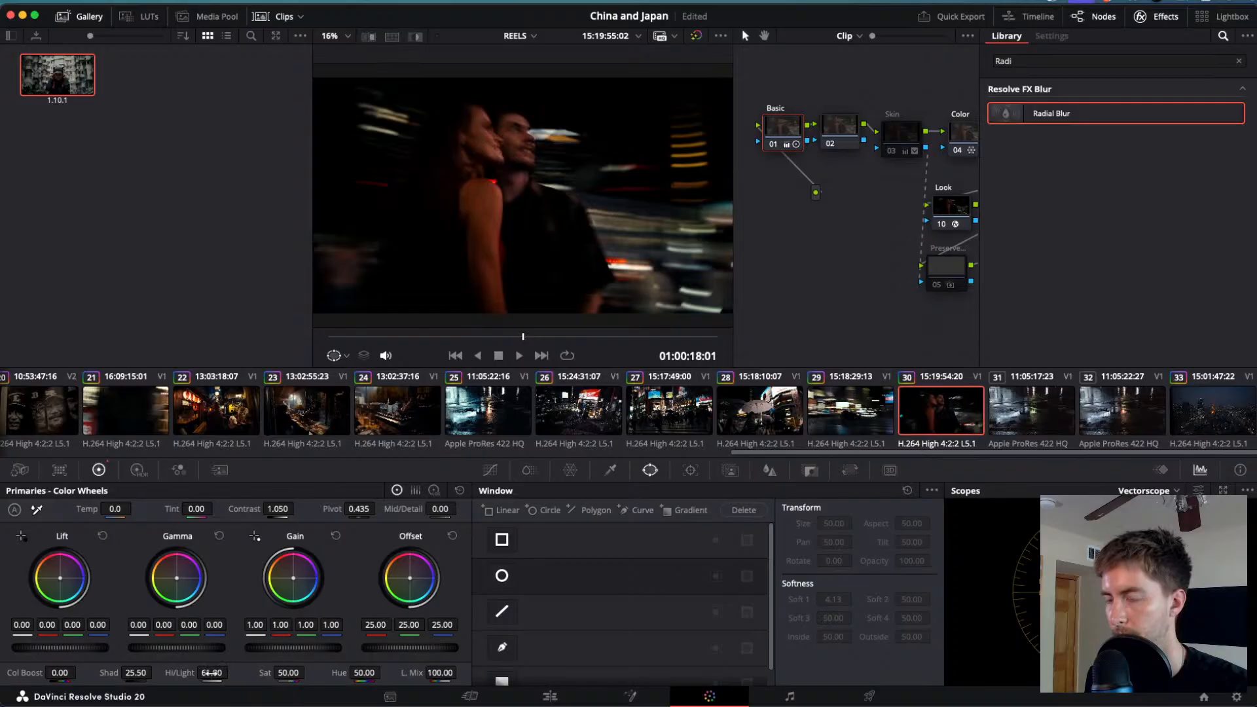
pyautogui.press('space')
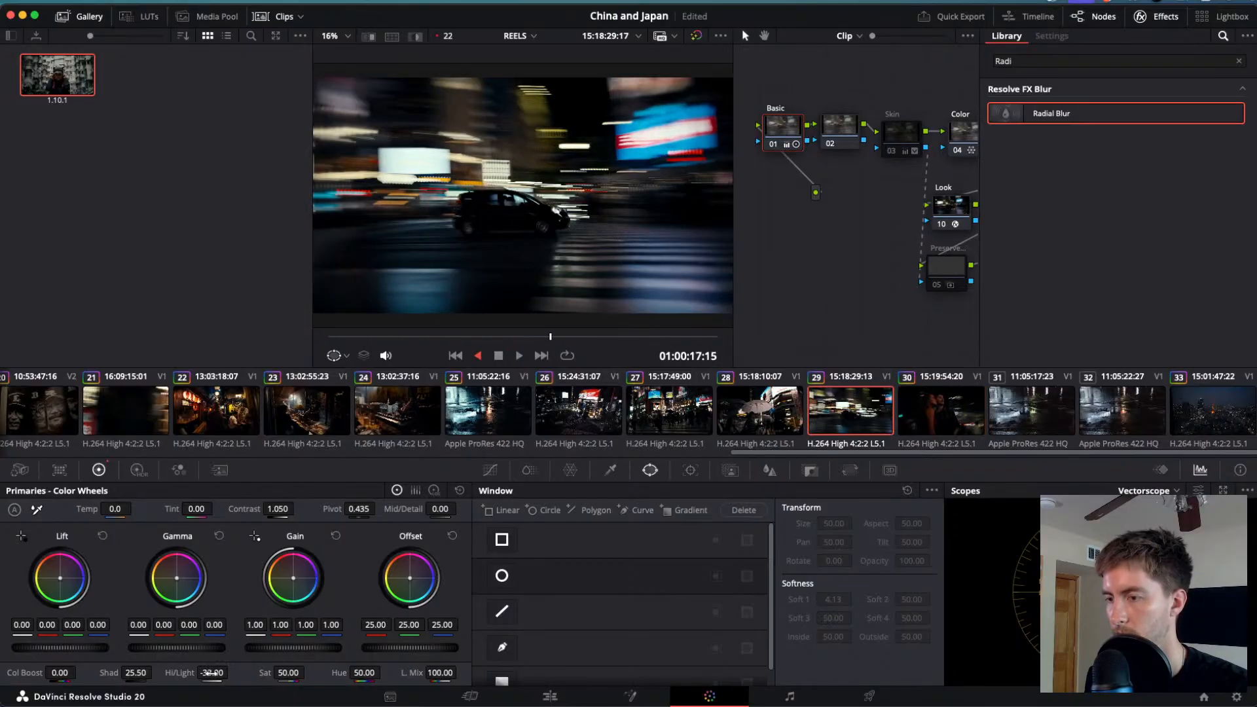
pyautogui.press('l')
pyautogui.press('j')
pyautogui.press('space')
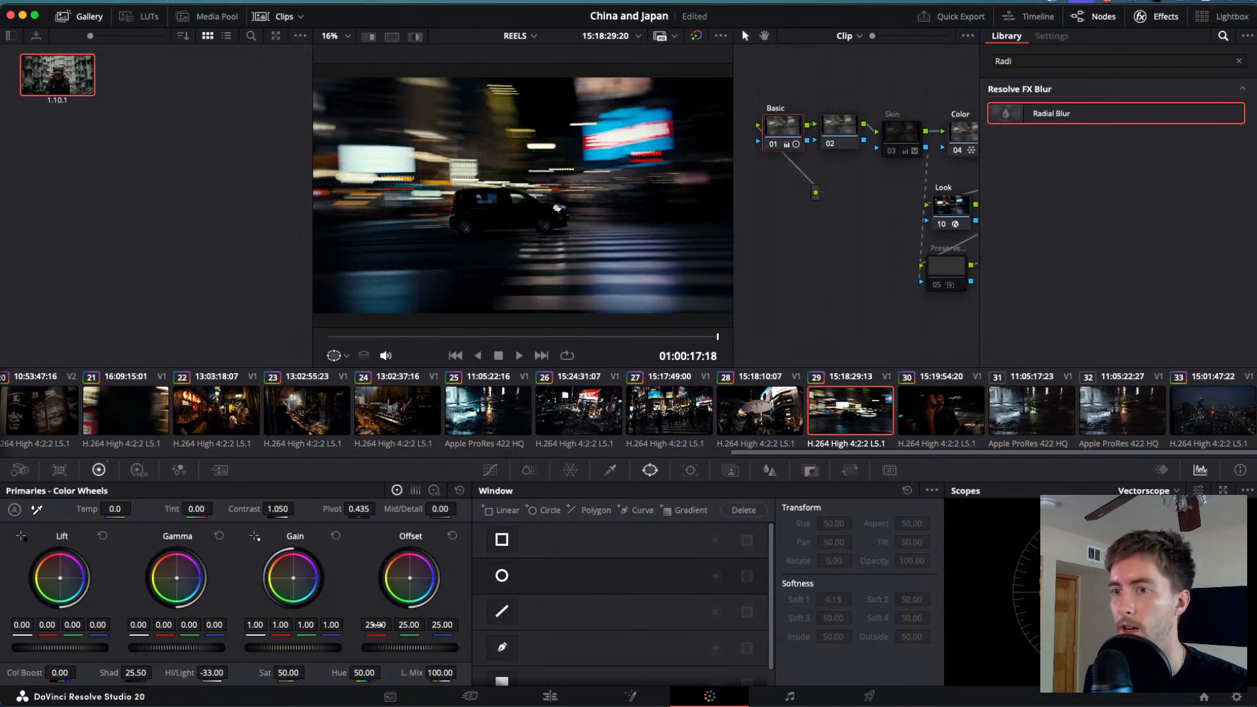
# - Set clip 29's Highlights to 8.00 and Shadows to 27.00, and play across the cut from clip 28
pyautogui.moveTo(212, 673); pyautogui.dragTo(233, 673)
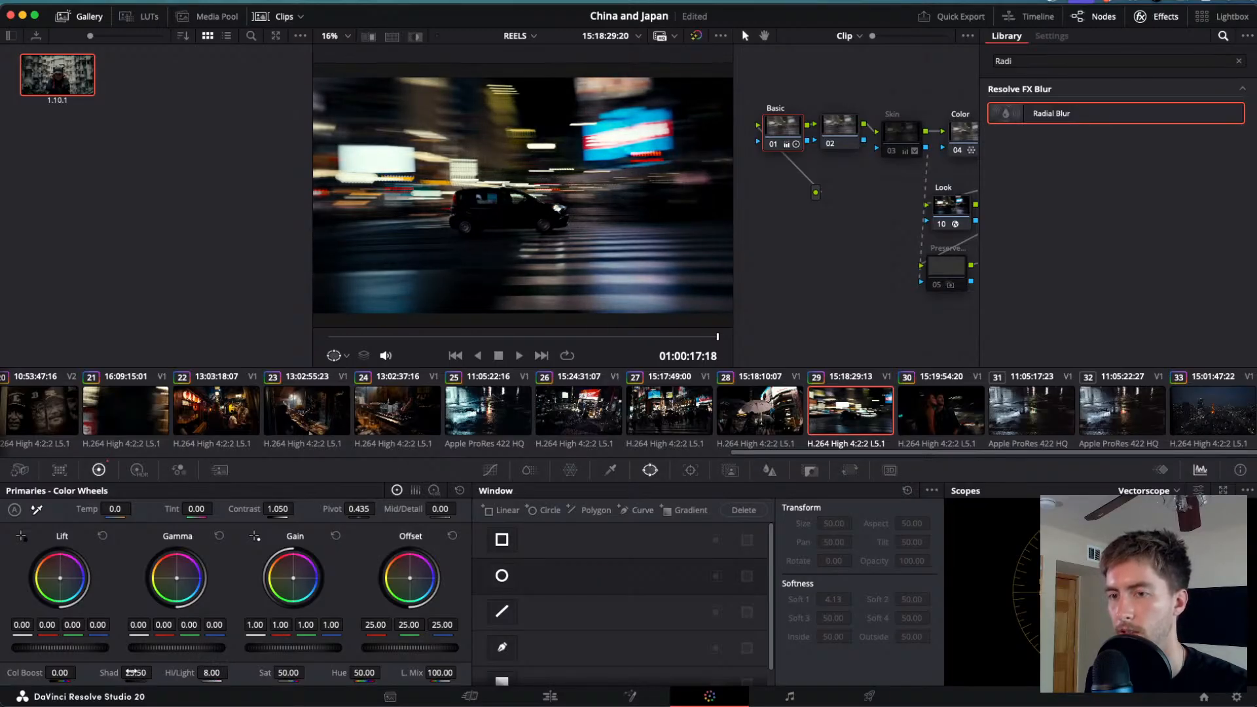
pyautogui.moveTo(136, 672)
pyautogui.mouseDown()
pyautogui.moveTo(124, 672)
pyautogui.moveTo(143, 673)
pyautogui.mouseUp()
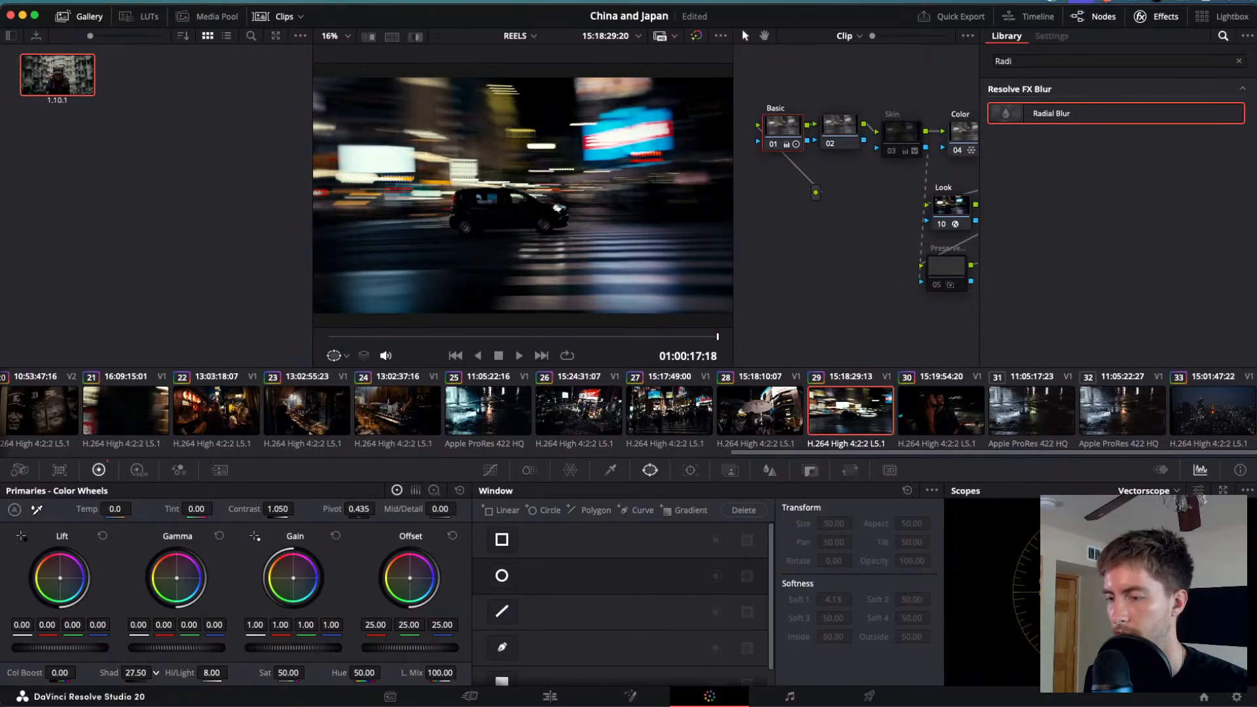
pyautogui.click(779, 409)
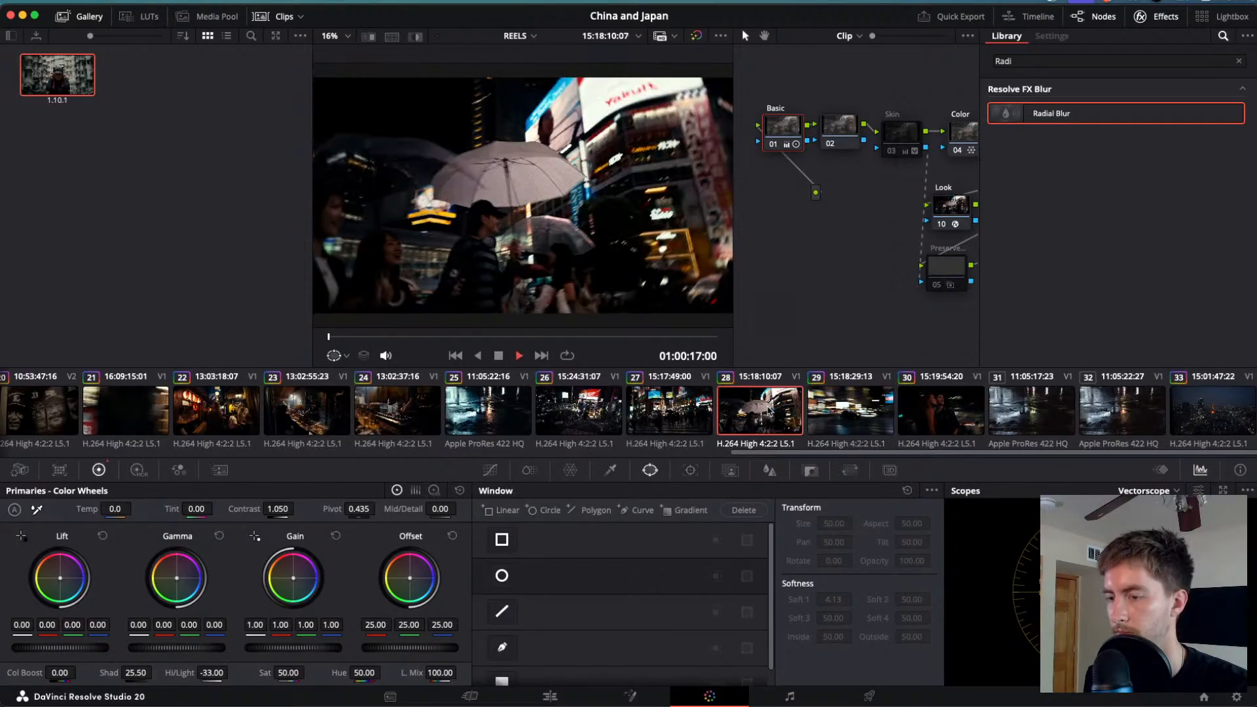
# - Play back through clip 27, the Shibuya crossing shot, and set its Highlights to -26.00 and Shadows to 35.50
pyautogui.press('j')
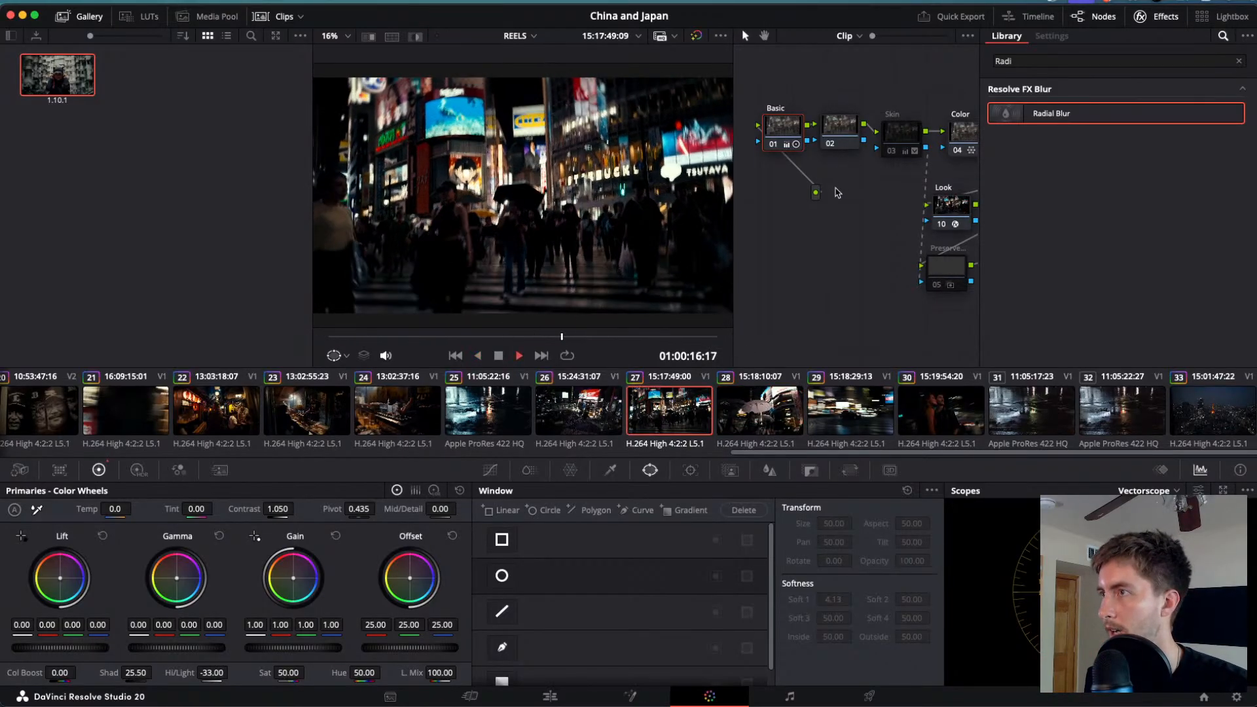
pyautogui.press('k')
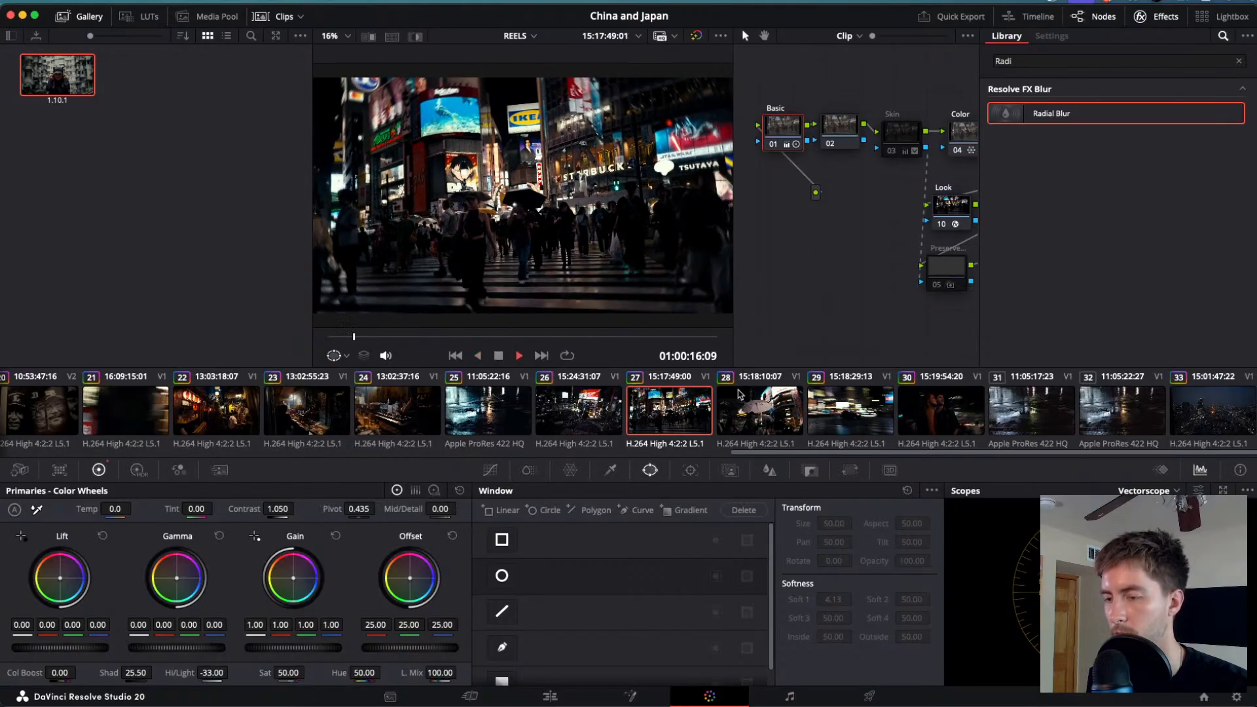
pyautogui.press('l')
pyautogui.press('k')
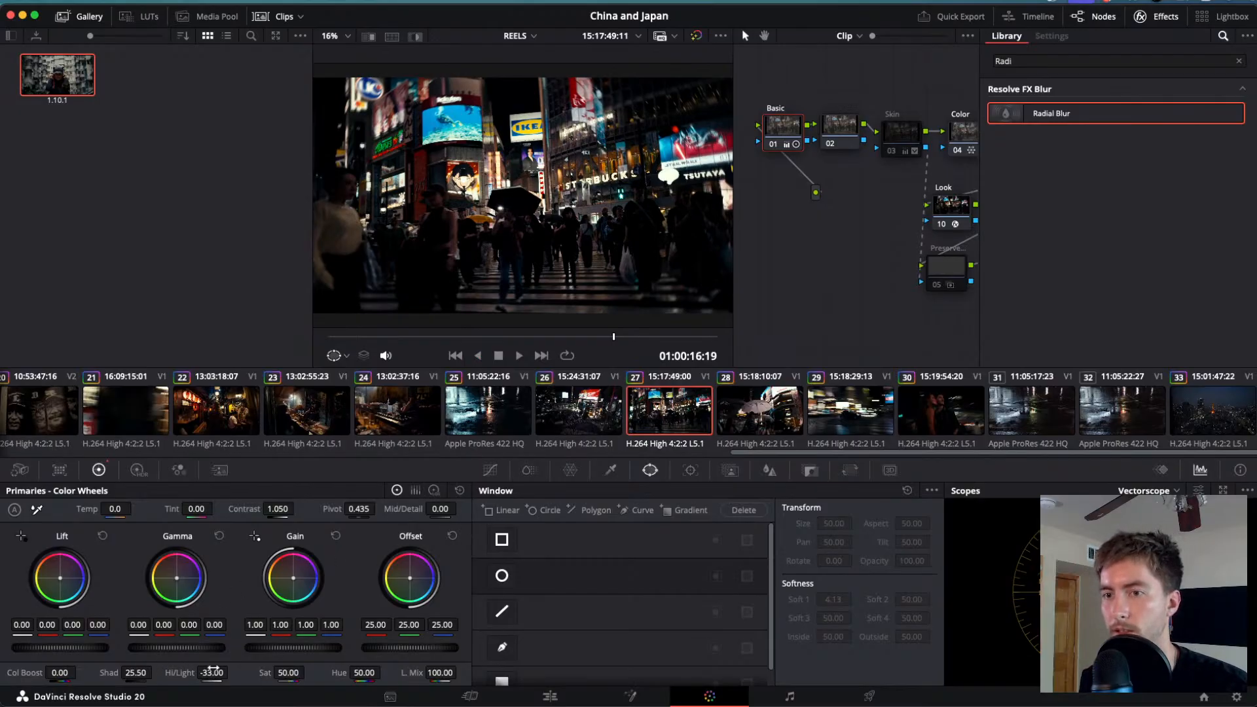
pyautogui.moveTo(231, 671); pyautogui.dragTo(232, 673)
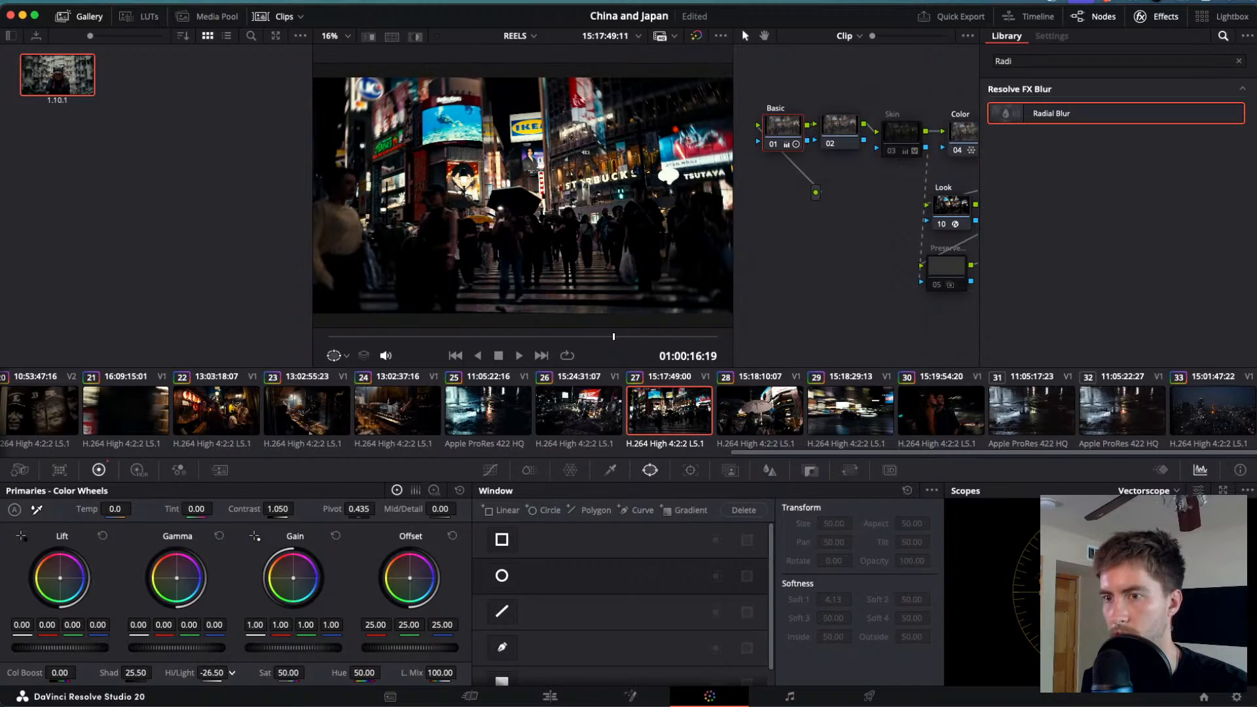
pyautogui.moveTo(135, 673); pyautogui.dragTo(156, 673)
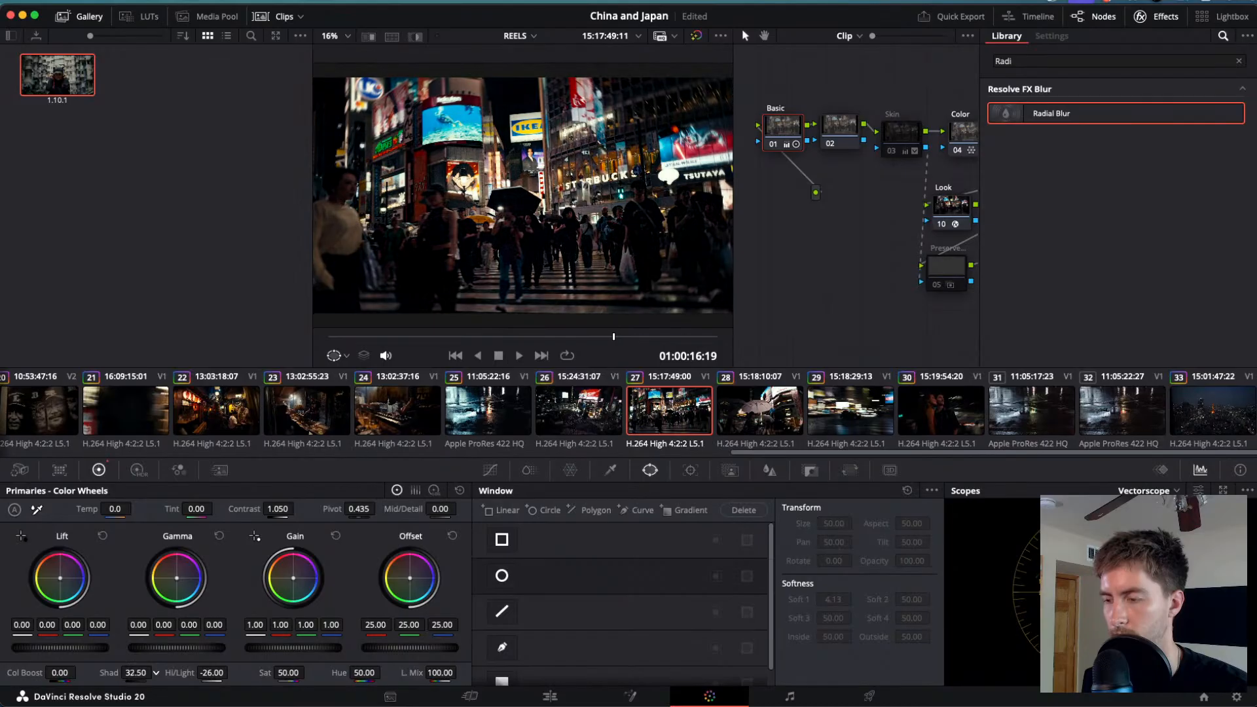
# - Play back through clip 26 to clip 25 and enlarge its Radial node's circle window to size 57.21 and aspect 74.46
pyautogui.press('j')
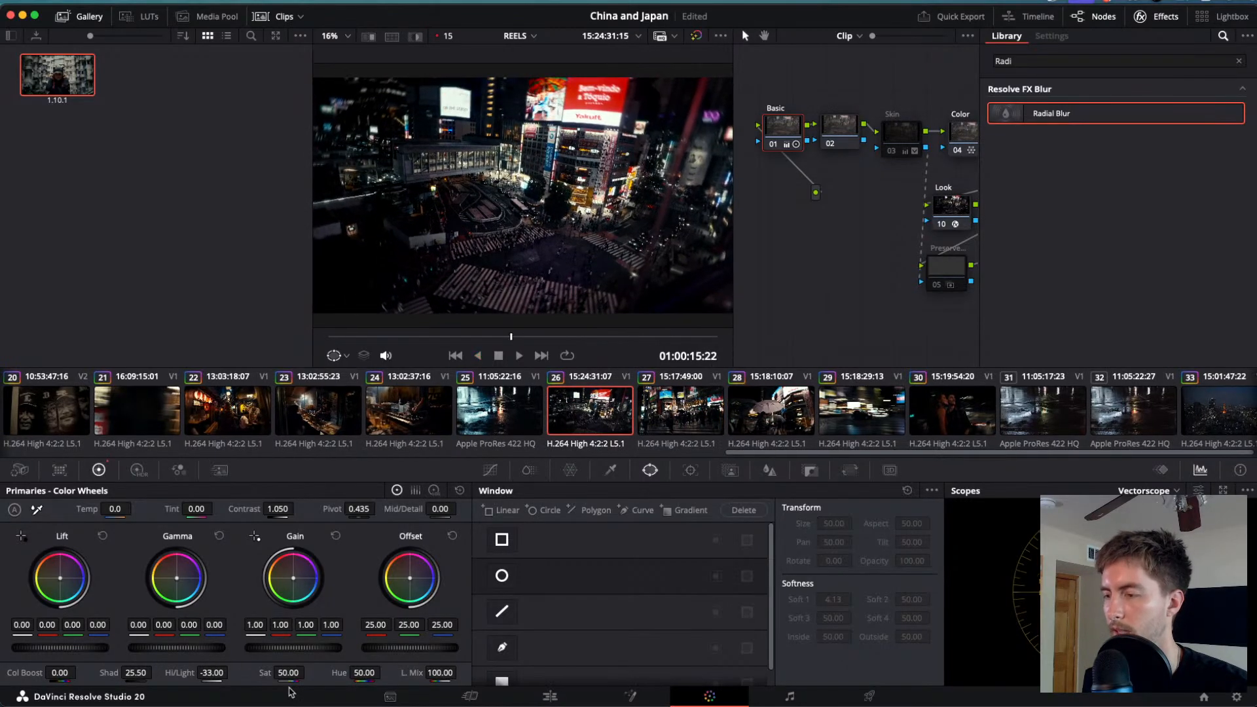
pyautogui.press('k')
pyautogui.press('l')
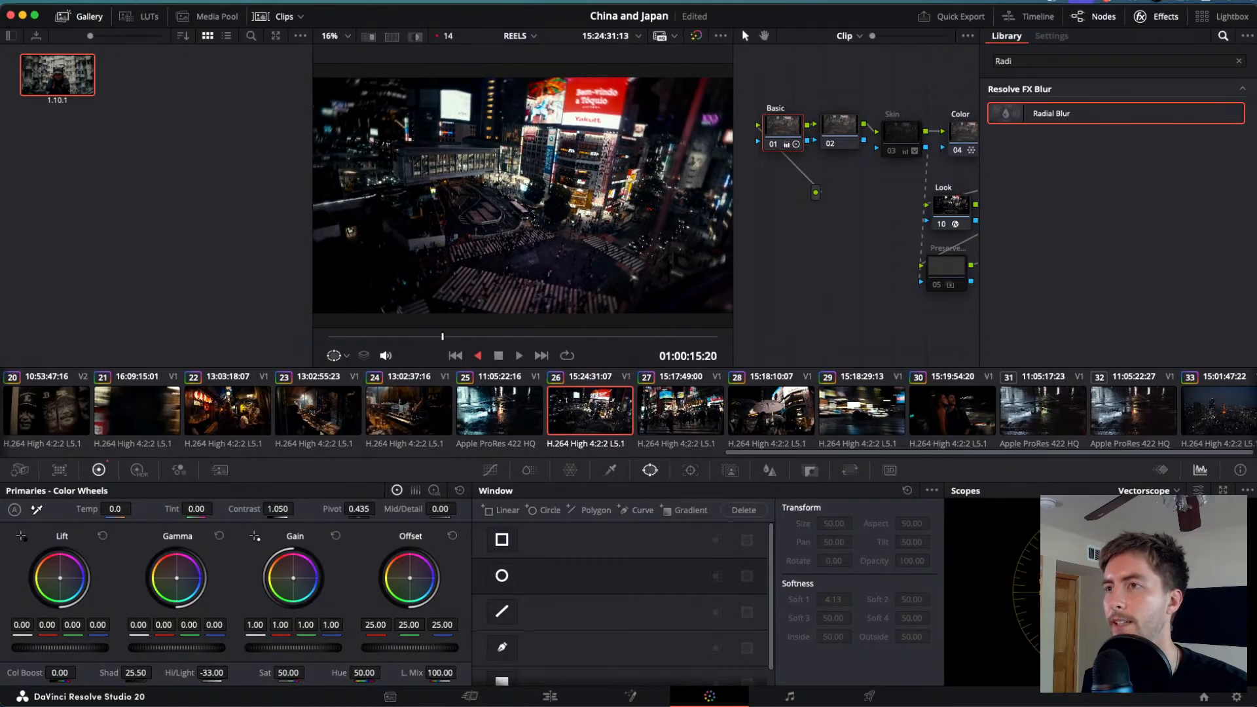
pyautogui.press('k')
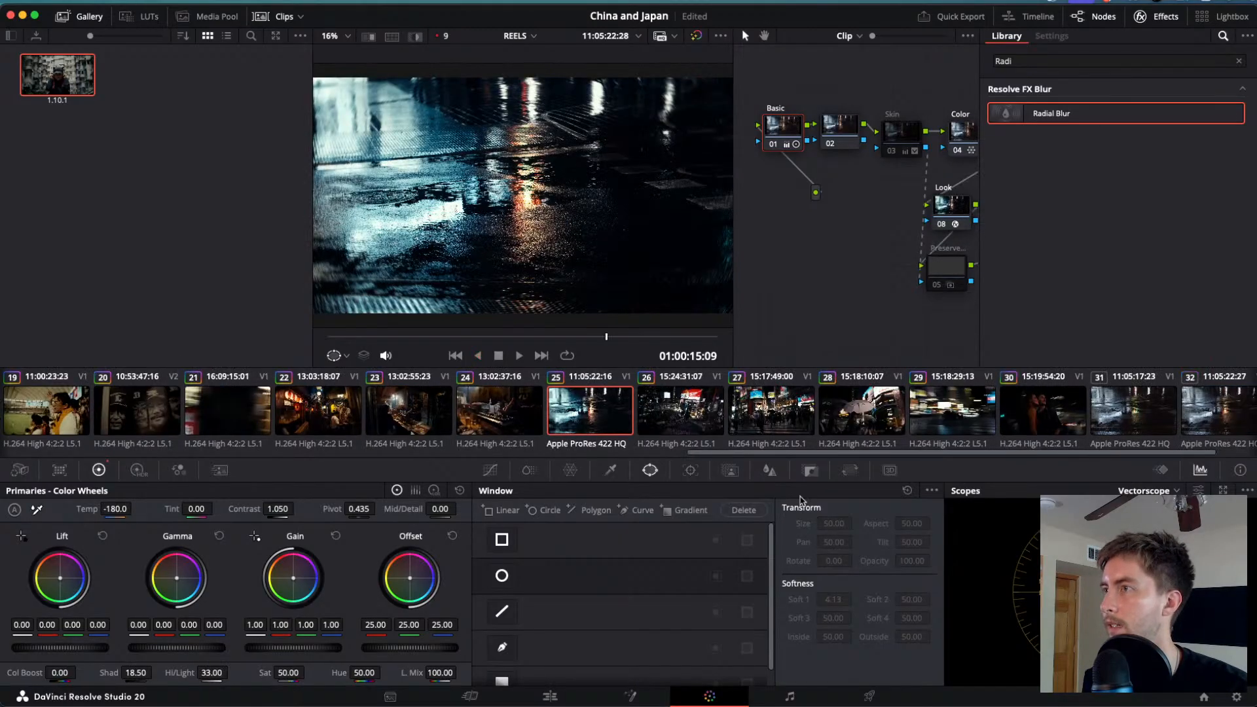
pyautogui.hscroll(5, 897, 322)
pyautogui.hscroll(4, 897, 323)
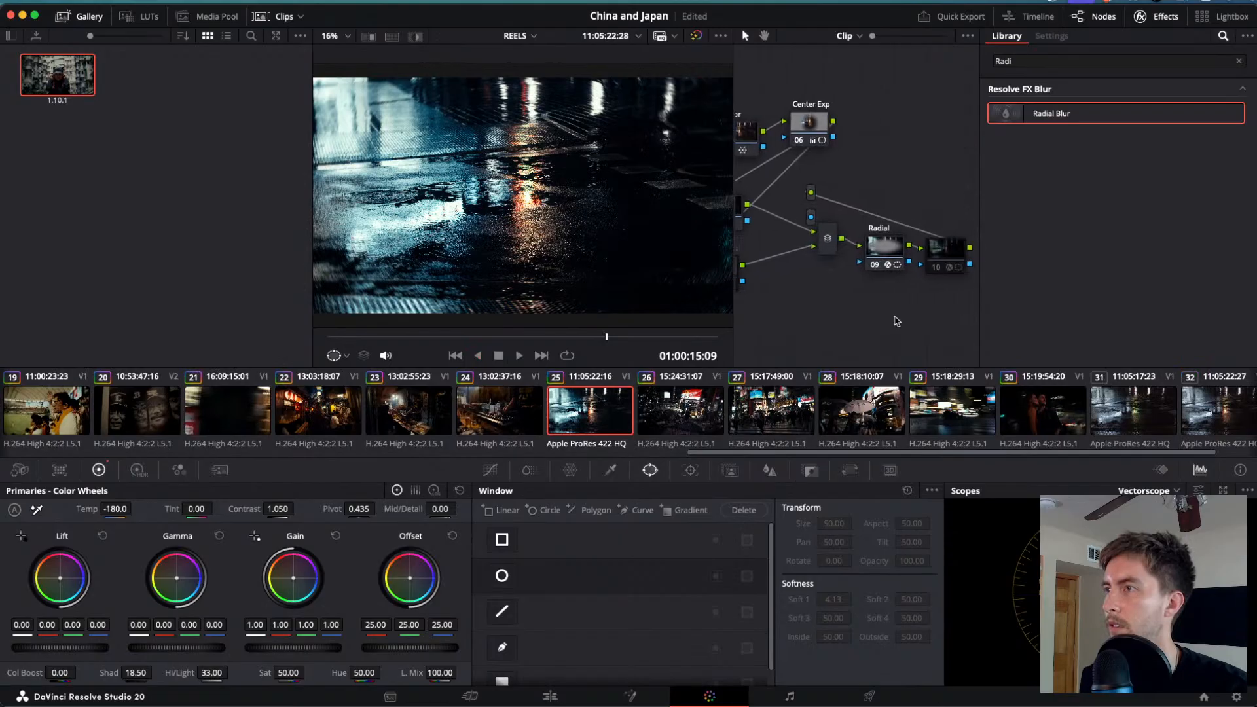
pyautogui.click(884, 255)
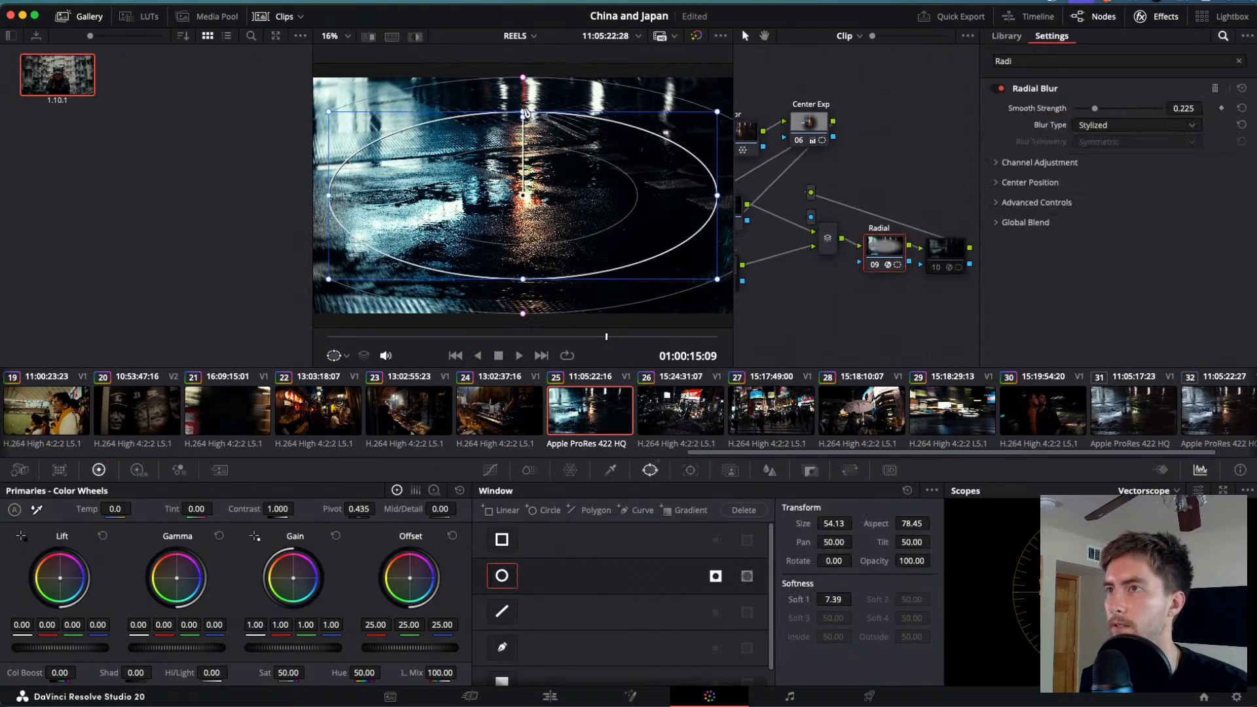
pyautogui.moveTo(525, 114)
pyautogui.mouseDown()
pyautogui.moveTo(524, 78)
pyautogui.moveTo(544, 85)
pyautogui.moveTo(524, 72)
pyautogui.moveTo(525, 123)
pyautogui.moveTo(524, 99)
pyautogui.mouseUp()
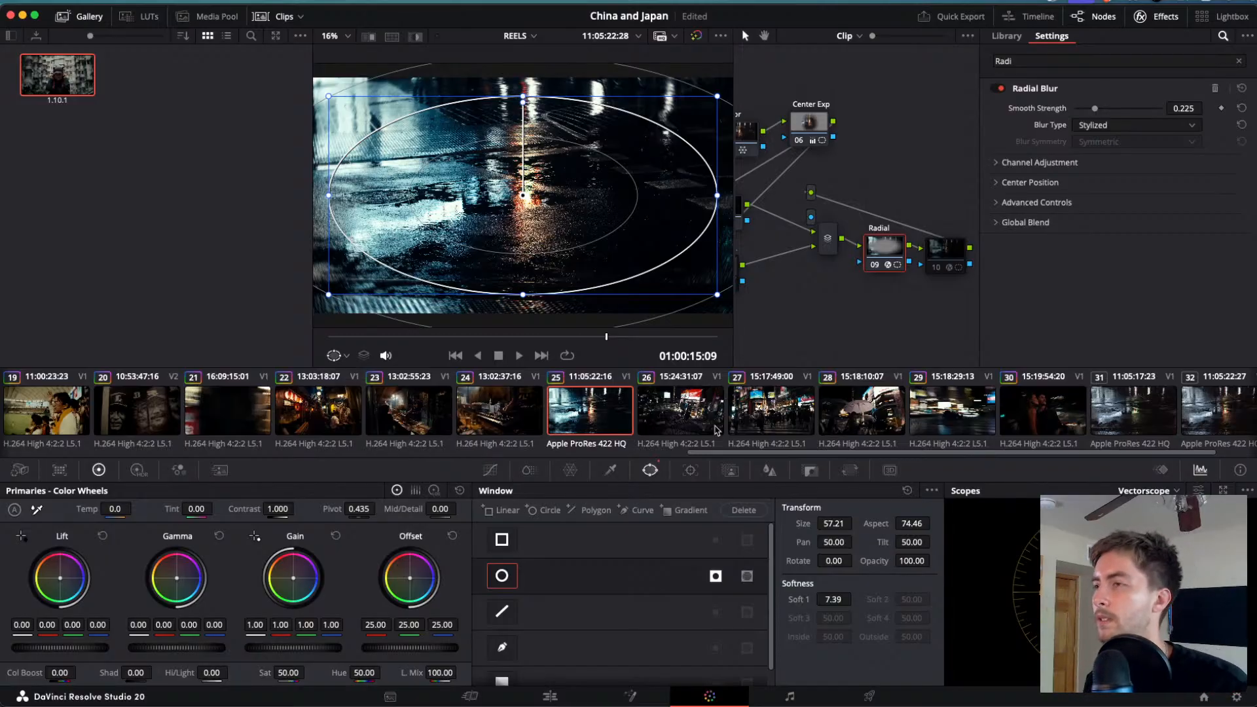
# - In the Basic nodes, set the Tint to -15.00 on clip 26 and -20.50 on clip 25
pyautogui.hscroll(3, 716, 431)
pyautogui.click(669, 419)
pyautogui.click(597, 417)
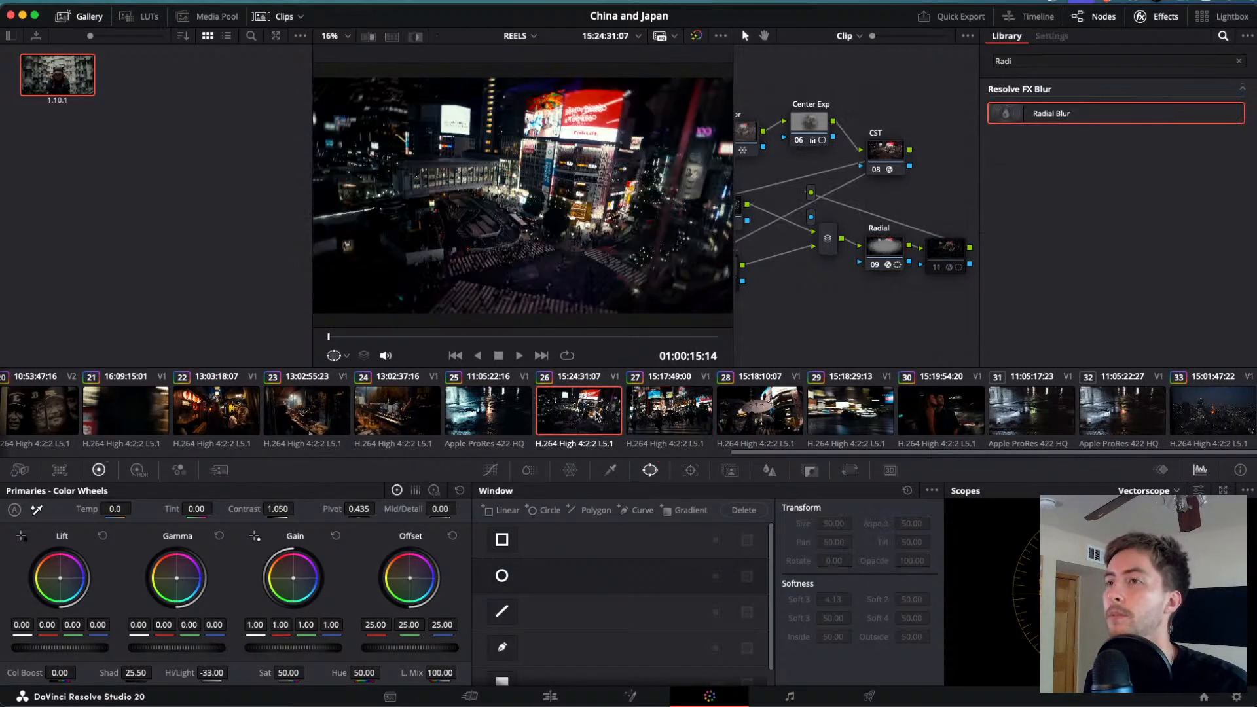
pyautogui.hscroll(-10, 807, 282)
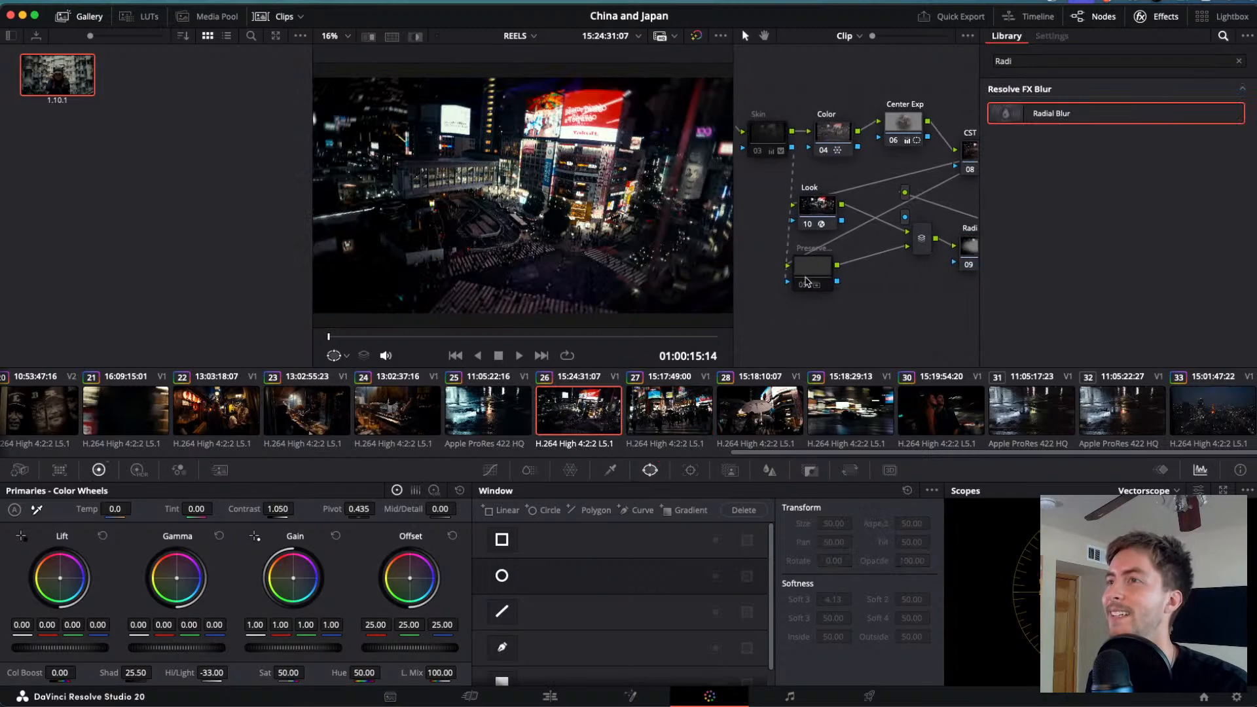
pyautogui.hscroll(-2, 805, 282)
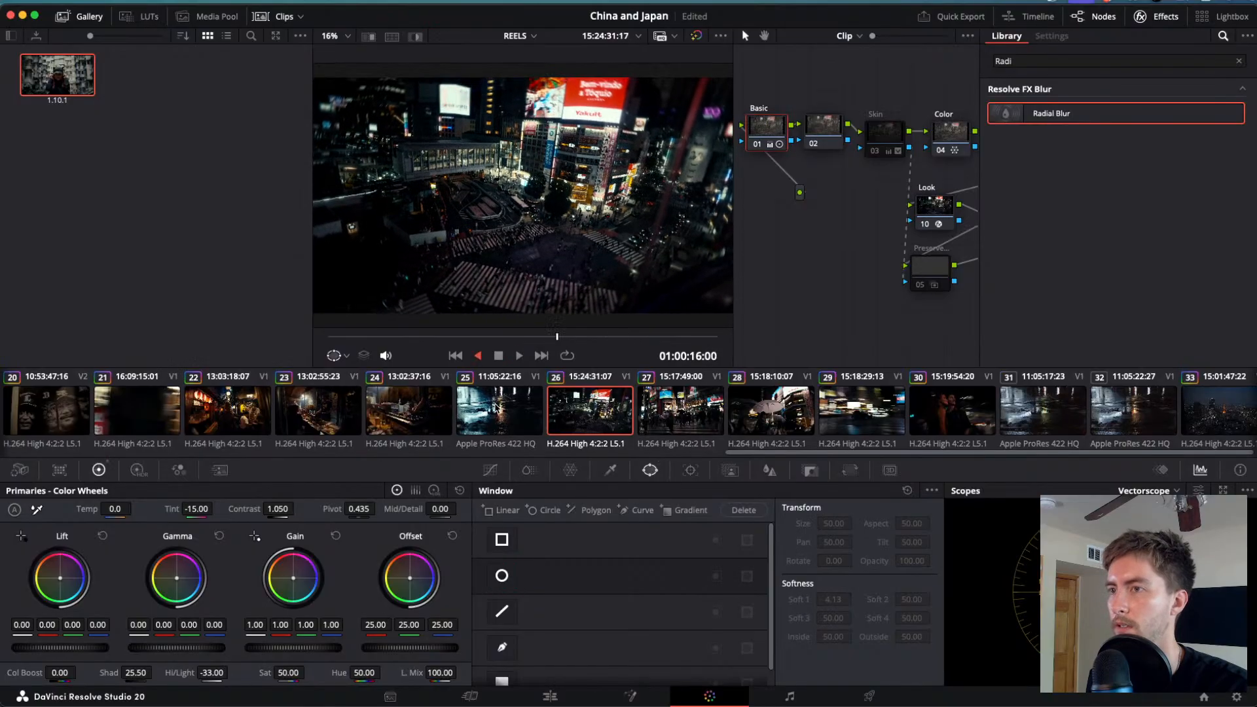
pyautogui.press('j')
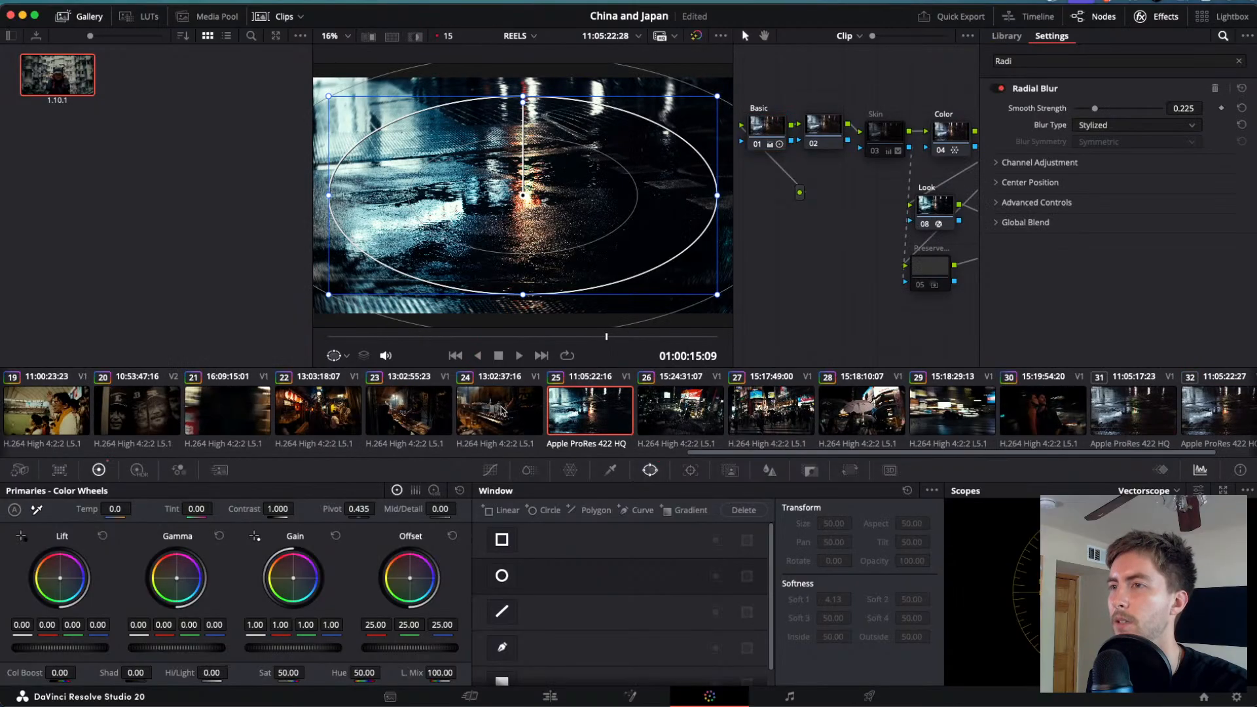
pyautogui.click(780, 130)
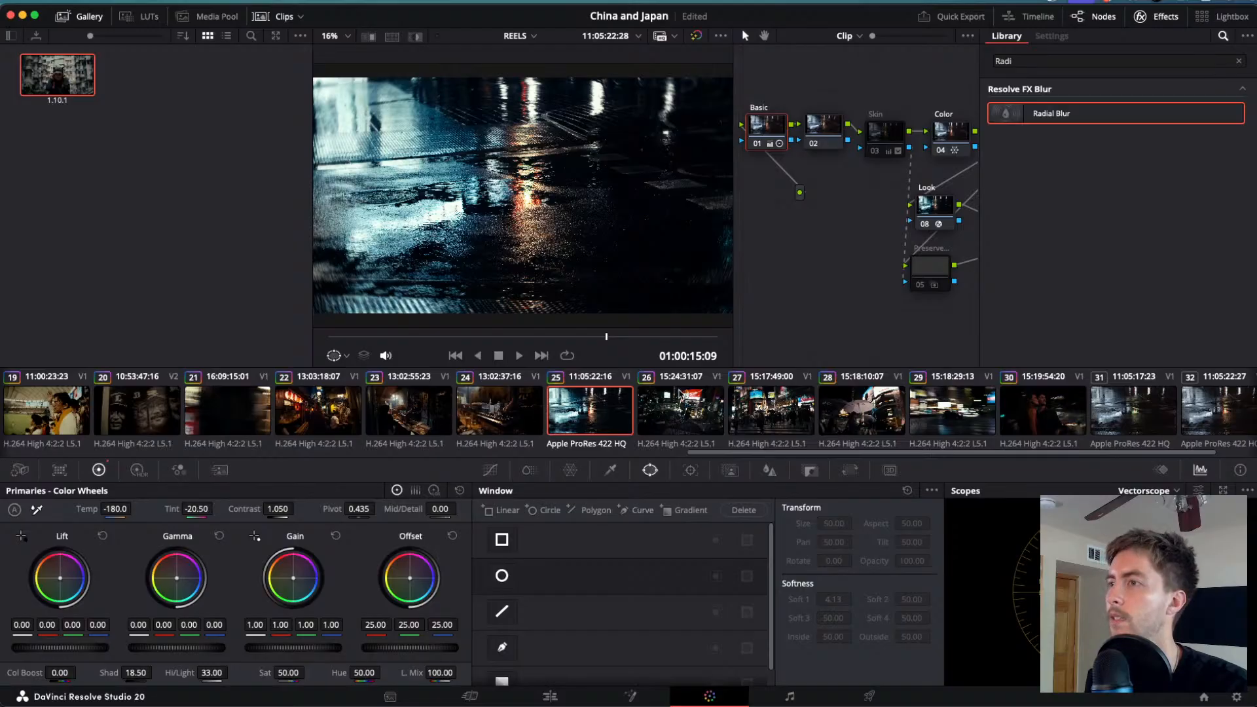
# - Set the Tint of clip 27's Basic node to -2.00
pyautogui.press('Down')
pyautogui.press('Down')
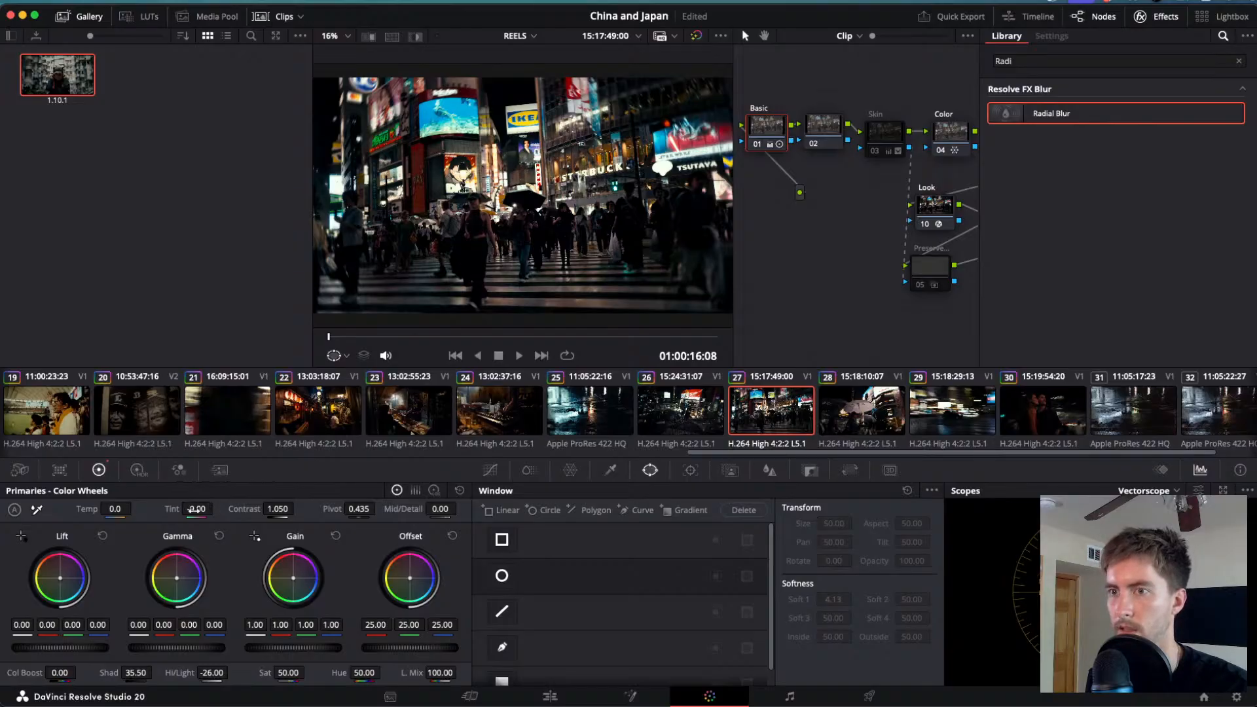
pyautogui.click(195, 508)
pyautogui.write('50')
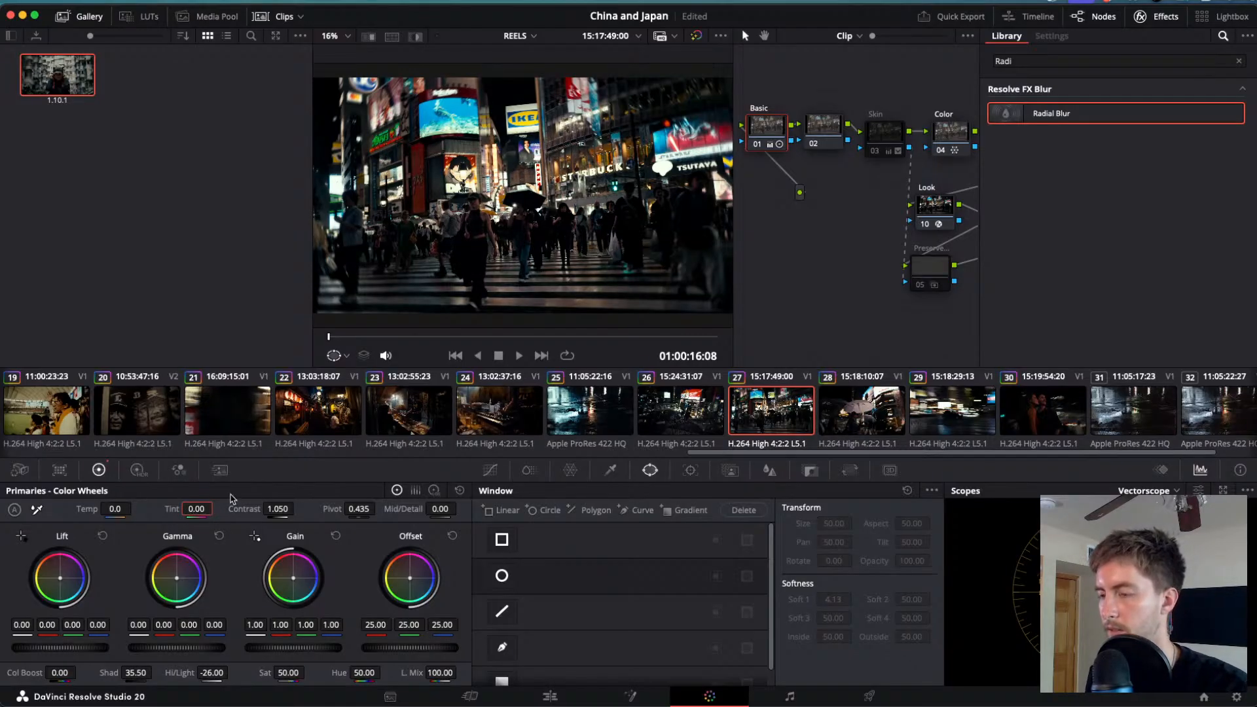
pyautogui.moveTo(199, 509); pyautogui.dragTo(190, 509)
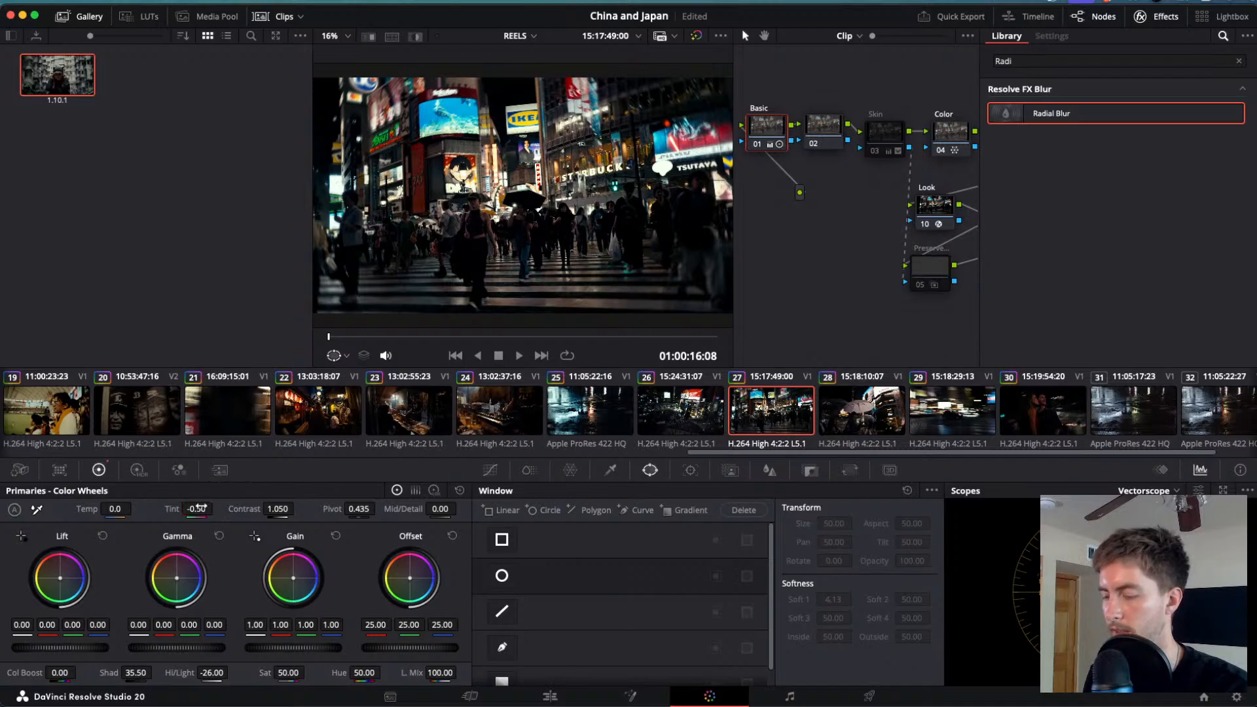
pyautogui.click(199, 508)
pyautogui.press('BackSpace')
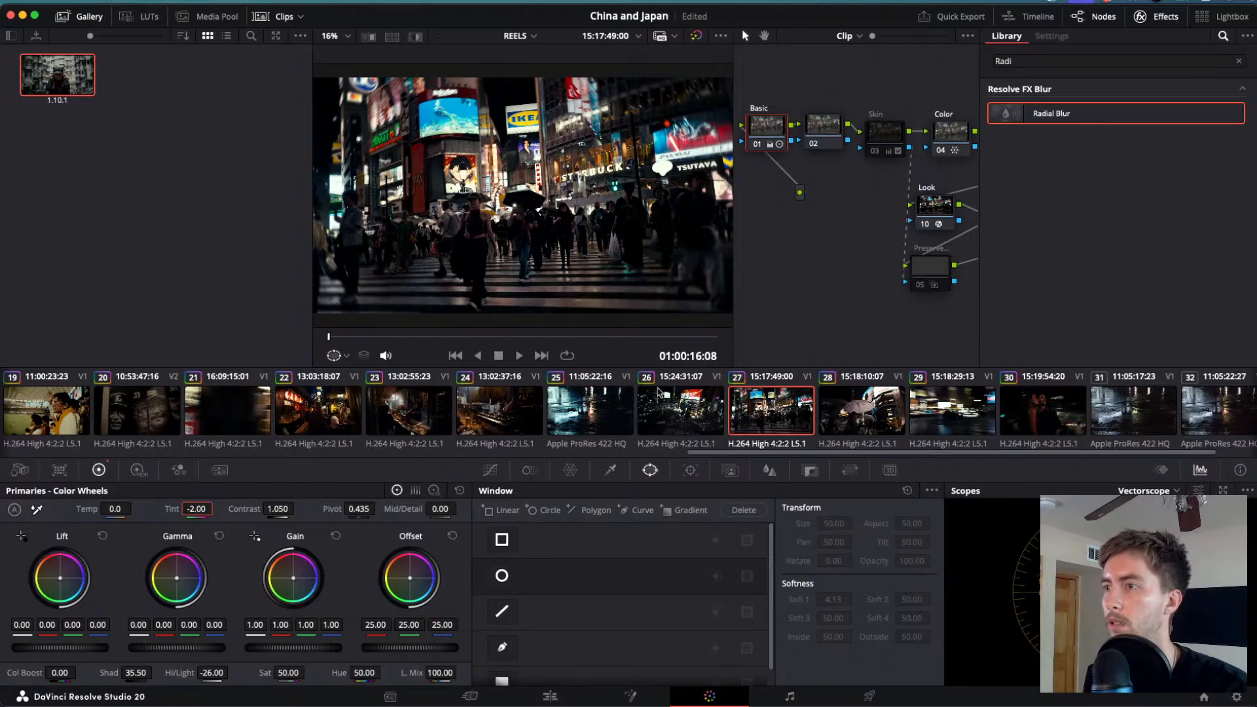
# - Set the Tint to -2.00 on the Basic nodes of clips 28 and 29
pyautogui.click(860, 419)
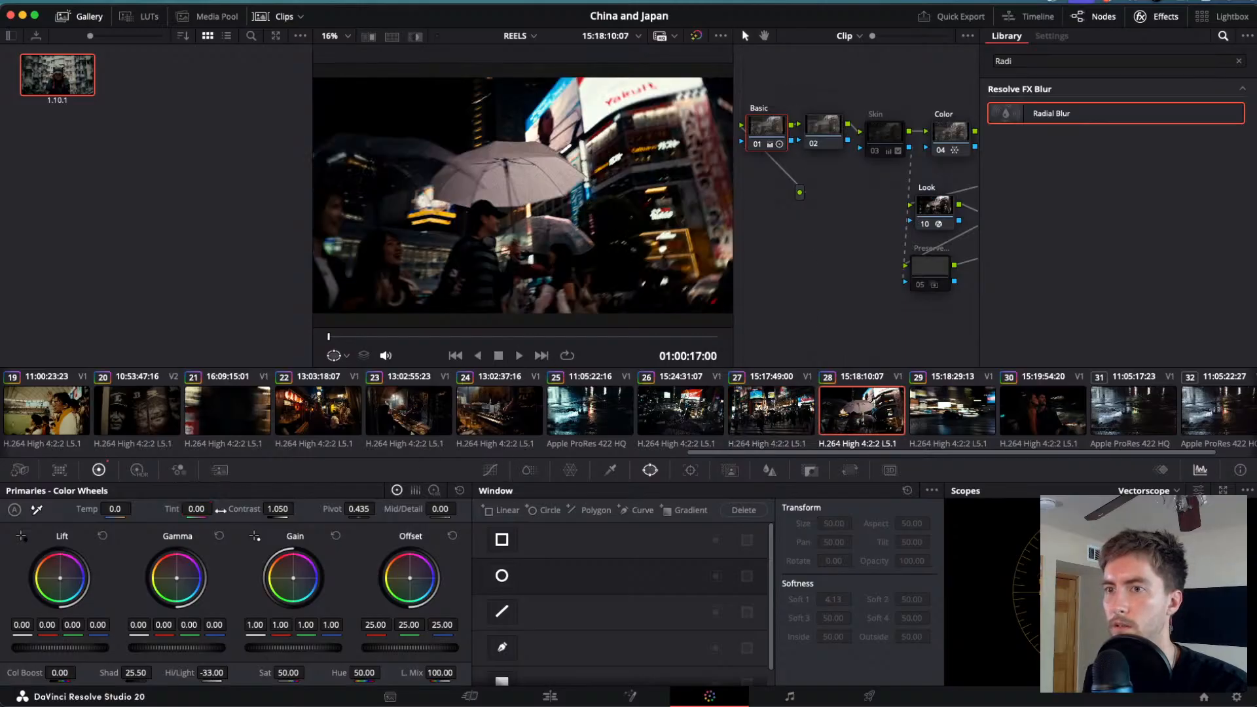
pyautogui.click(190, 509)
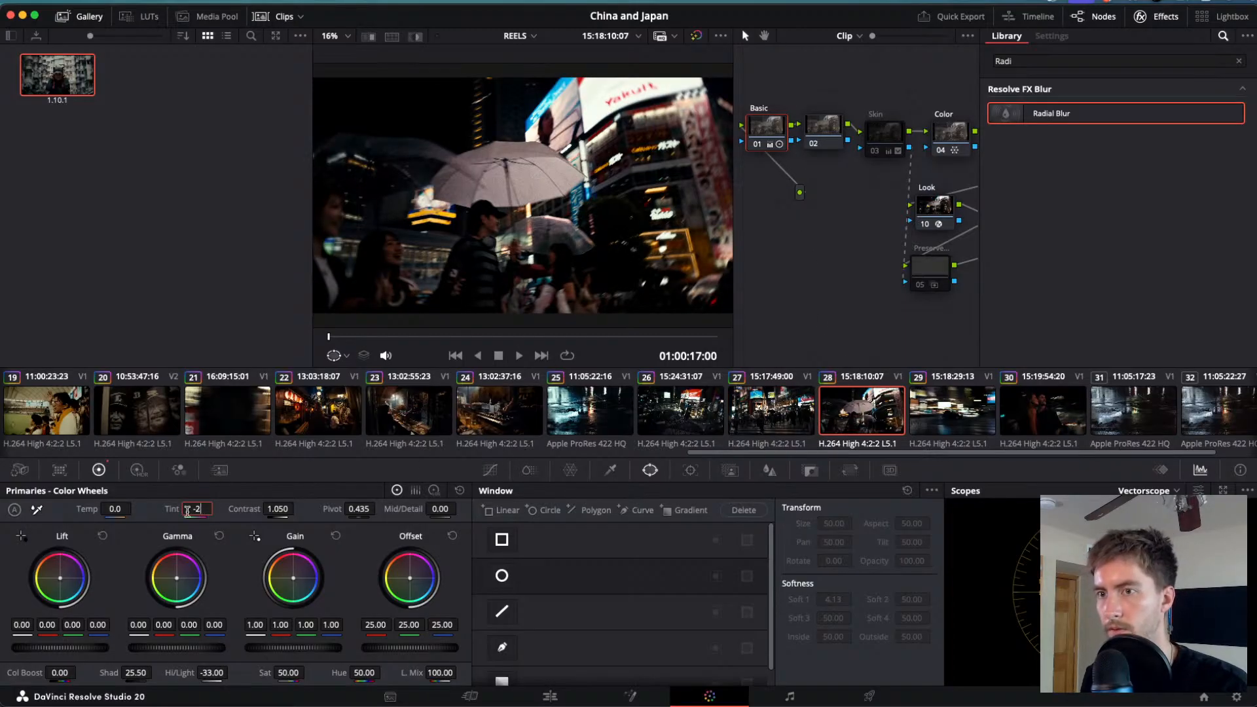
pyautogui.write('-2')
pyautogui.press('Return')
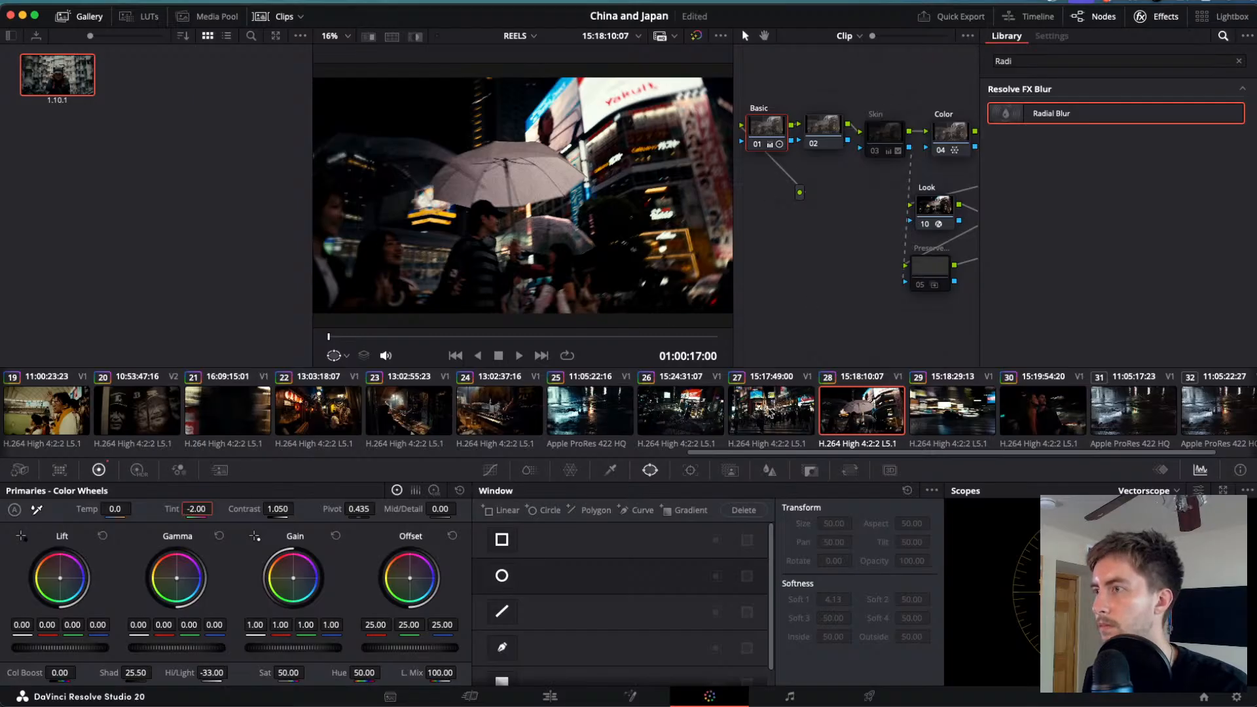
pyautogui.press('Down')
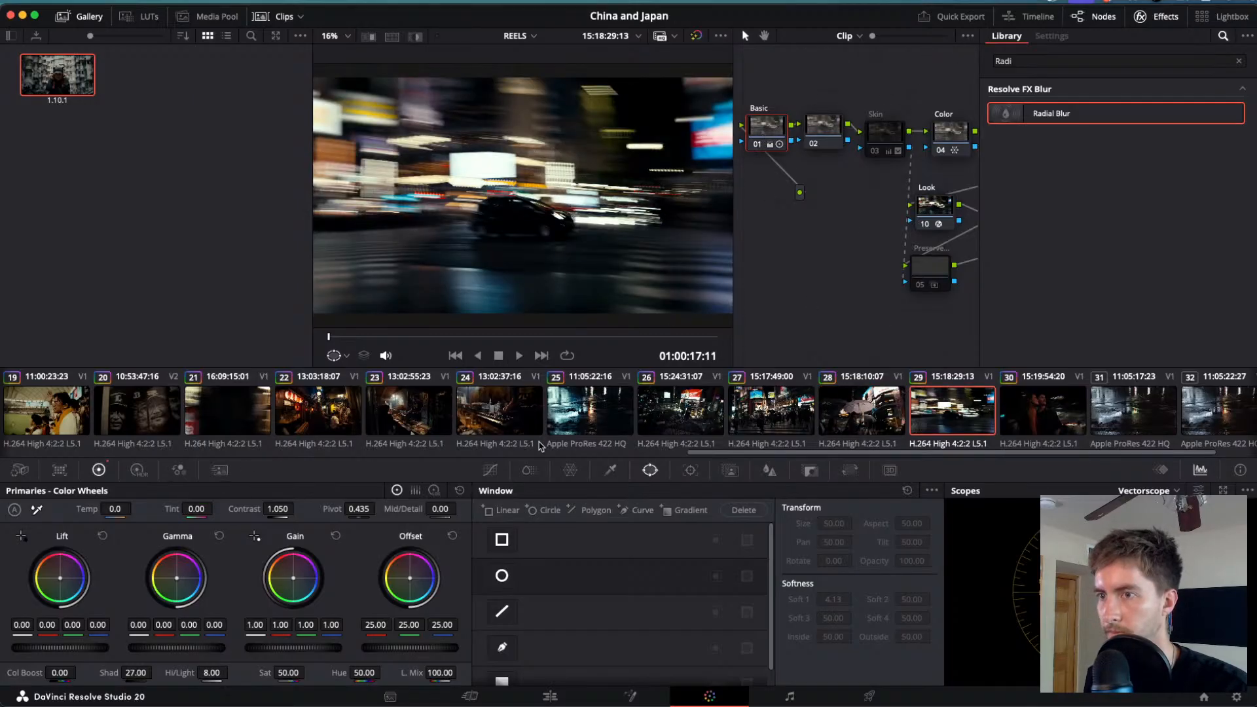
pyautogui.click(199, 509)
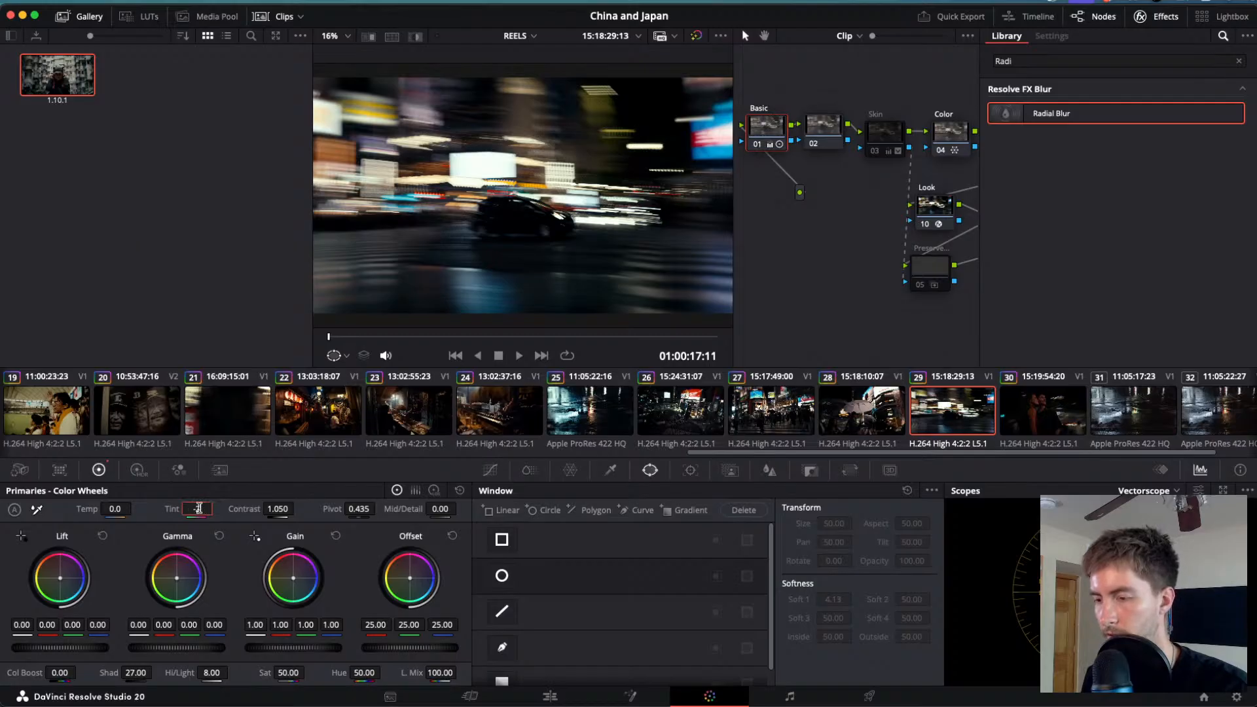
pyautogui.write('-2')
pyautogui.press('Return')
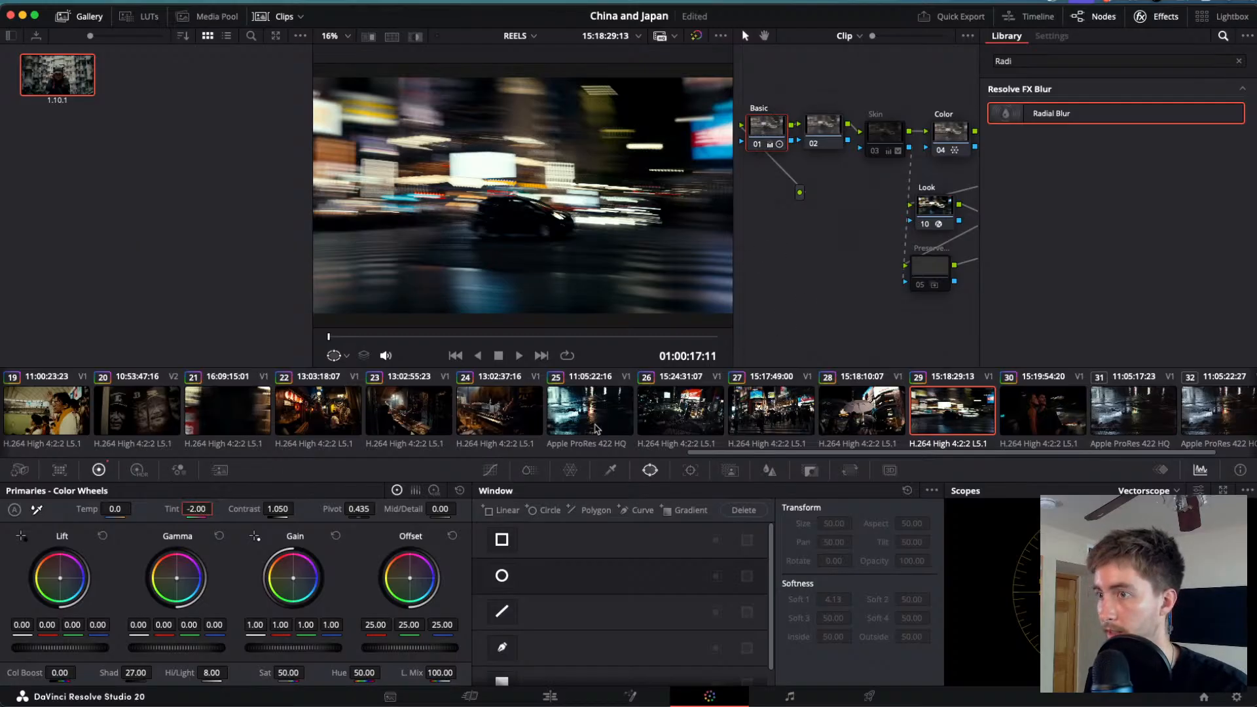
# - Play clip 30, the couple shot, and play backward across the cut into clip 29 to compare their grades
pyautogui.click(1045, 409)
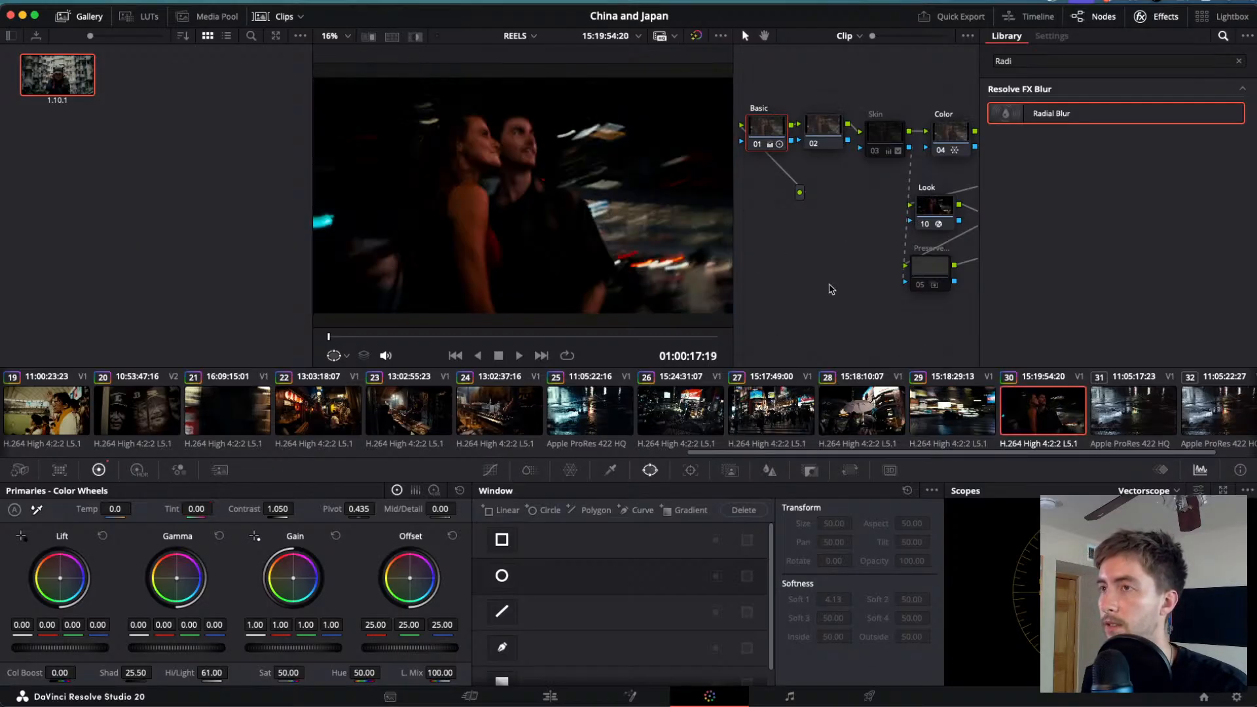
pyautogui.press('space')
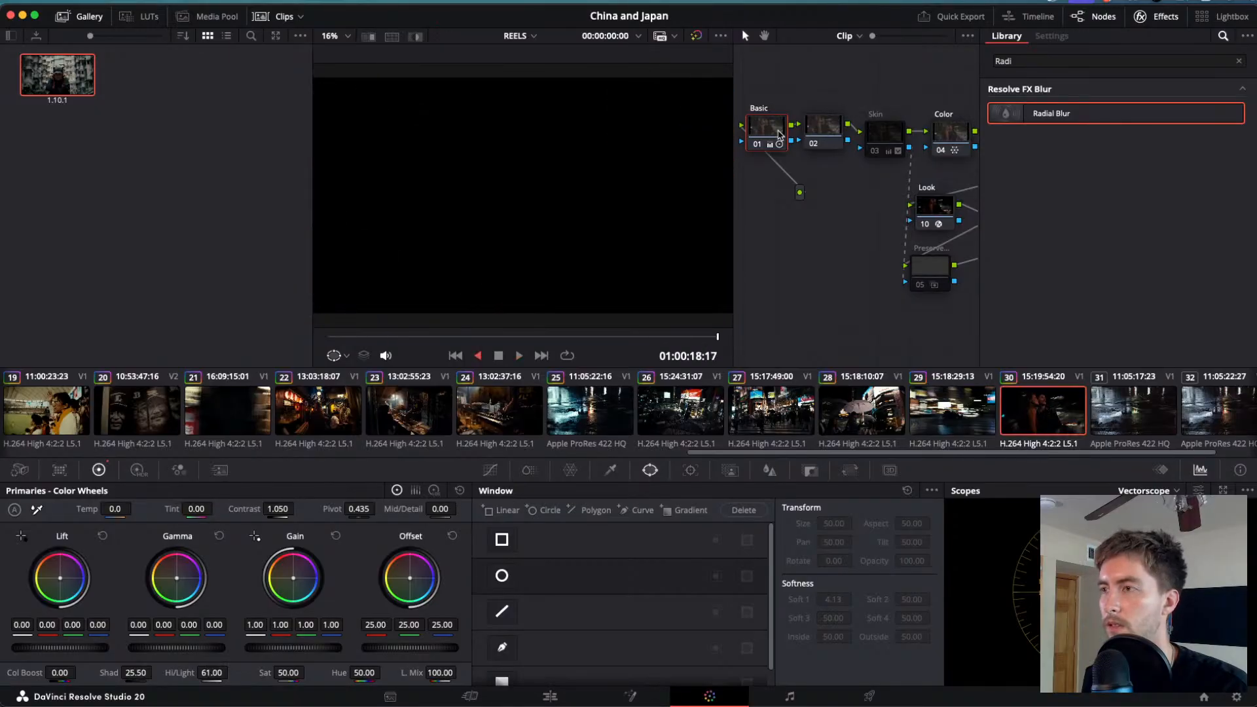
pyautogui.press('j')
pyautogui.press('space')
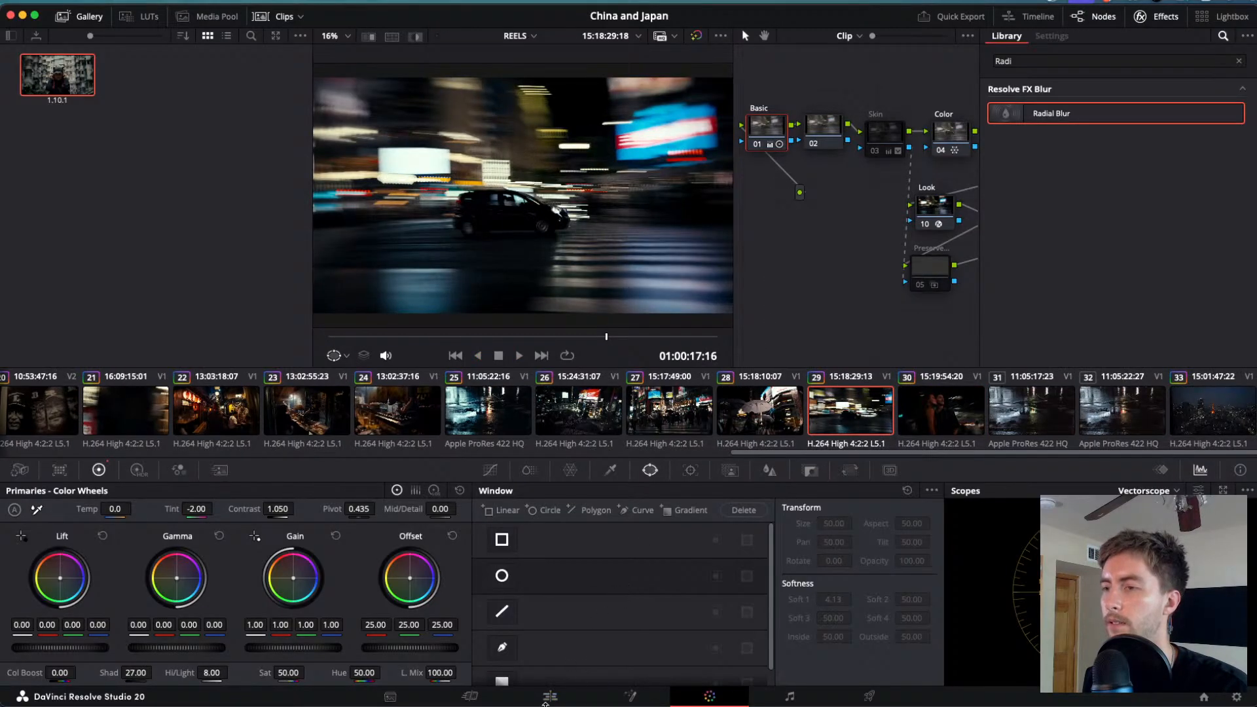
# - Return to the start of the reel on the Edit page, review its opening in full-screen playback, and exit full screen
pyautogui.click(549, 698)
pyautogui.moveTo(598, 452); pyautogui.dragTo(25, 471)
pyautogui.press('super+f')
pyautogui.press('space')
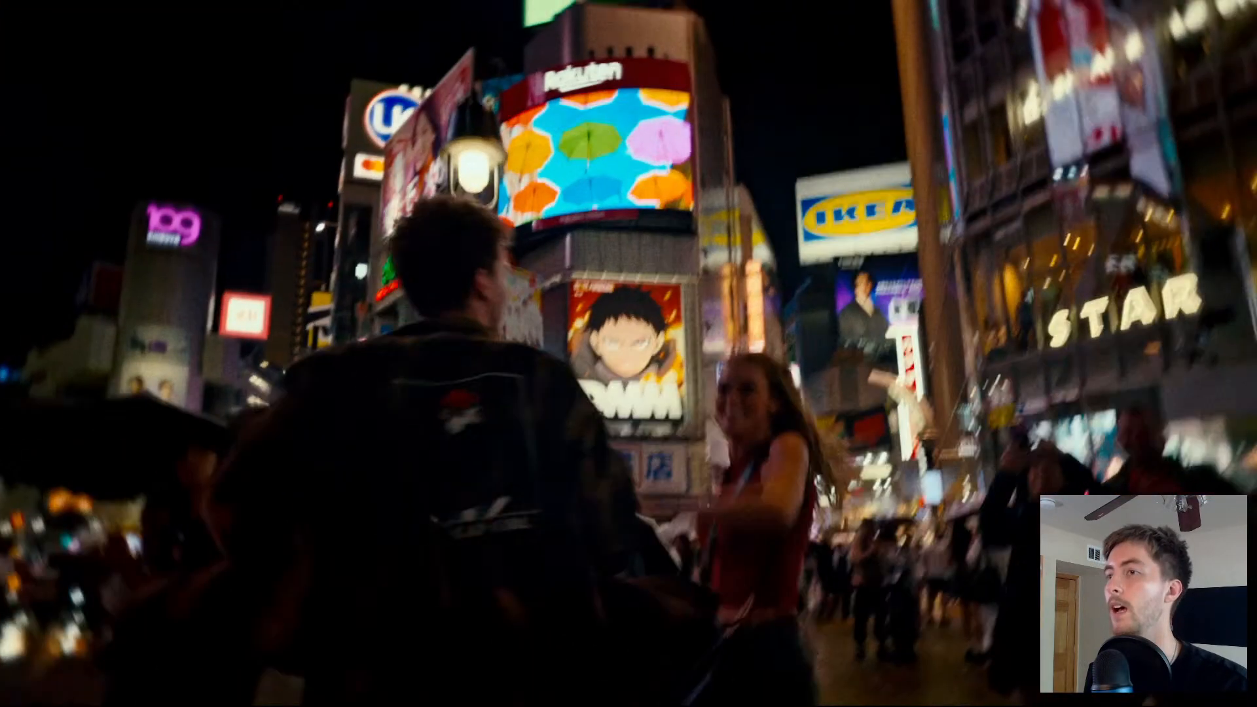
pyautogui.press('space')
pyautogui.press('Up')
pyautogui.press('Up')
pyautogui.press('space')
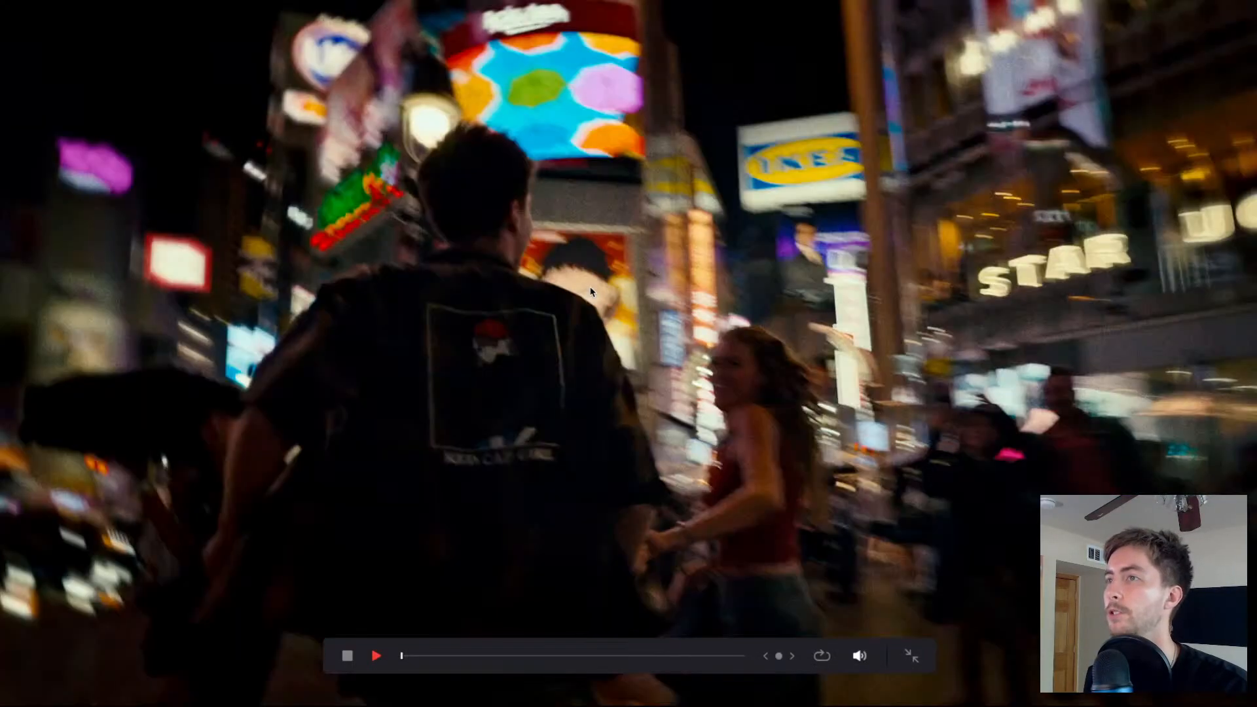
pyautogui.press('space')
pyautogui.press('Escape')
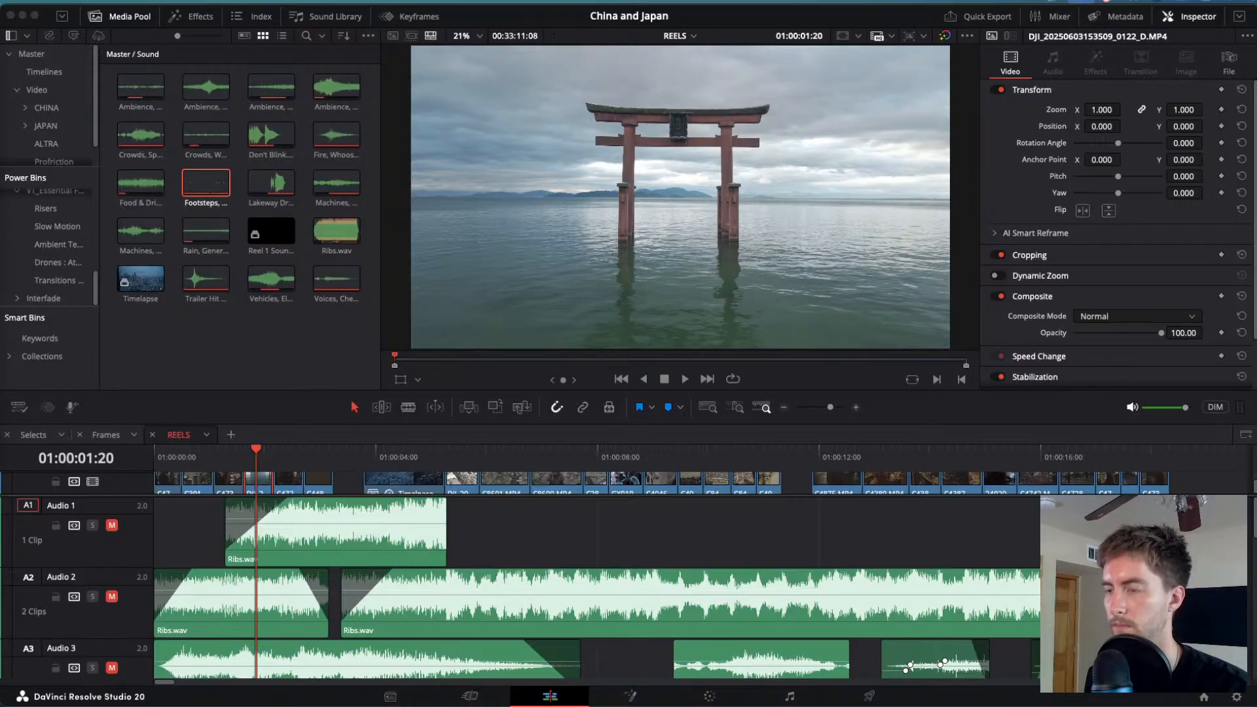
# - Switch to Chrome, search the web for "dji mavic air 3s lut conversion" and open DJI's Air 3 D-Log M to Rec.709 download page
pyautogui.press('super+Tab')
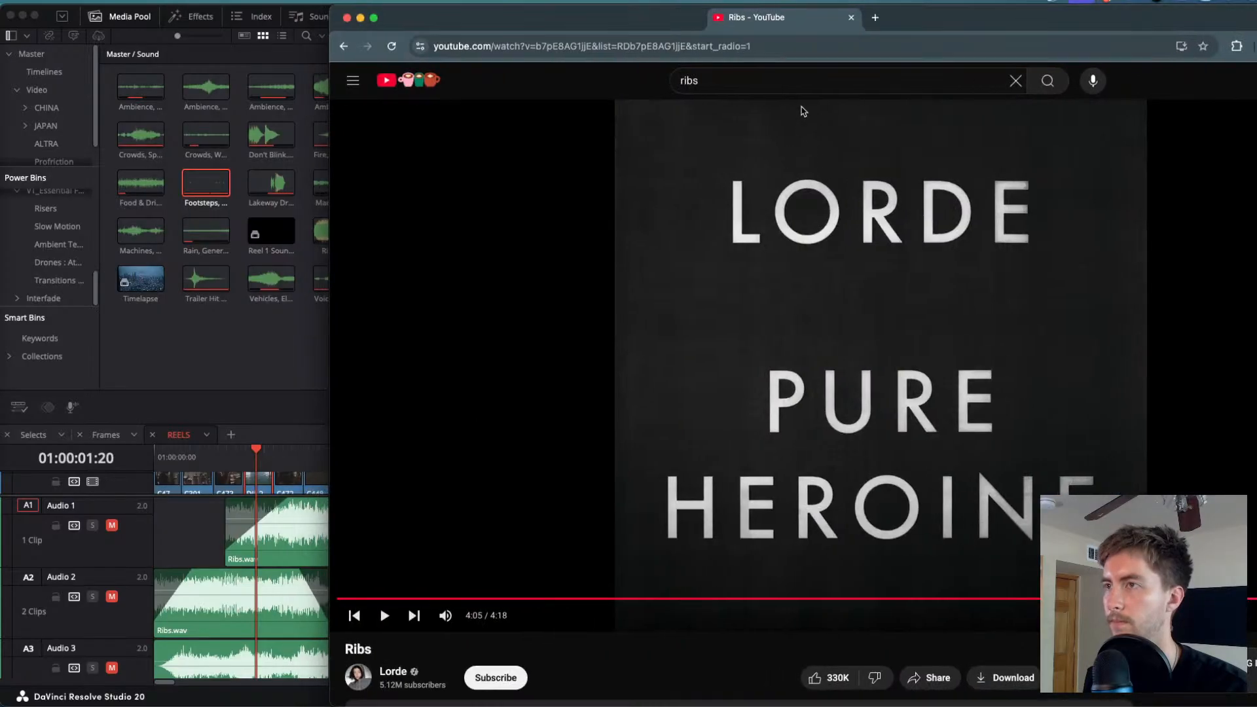
pyautogui.click(576, 40)
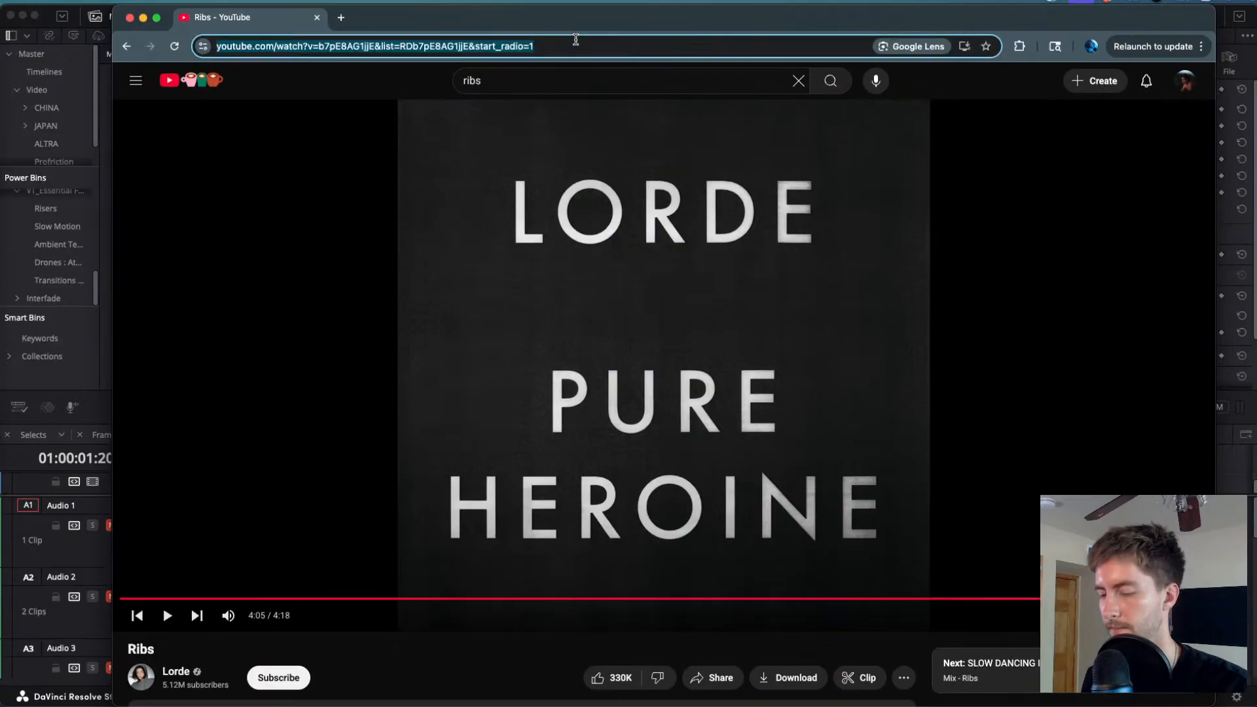
pyautogui.write('dji ma')
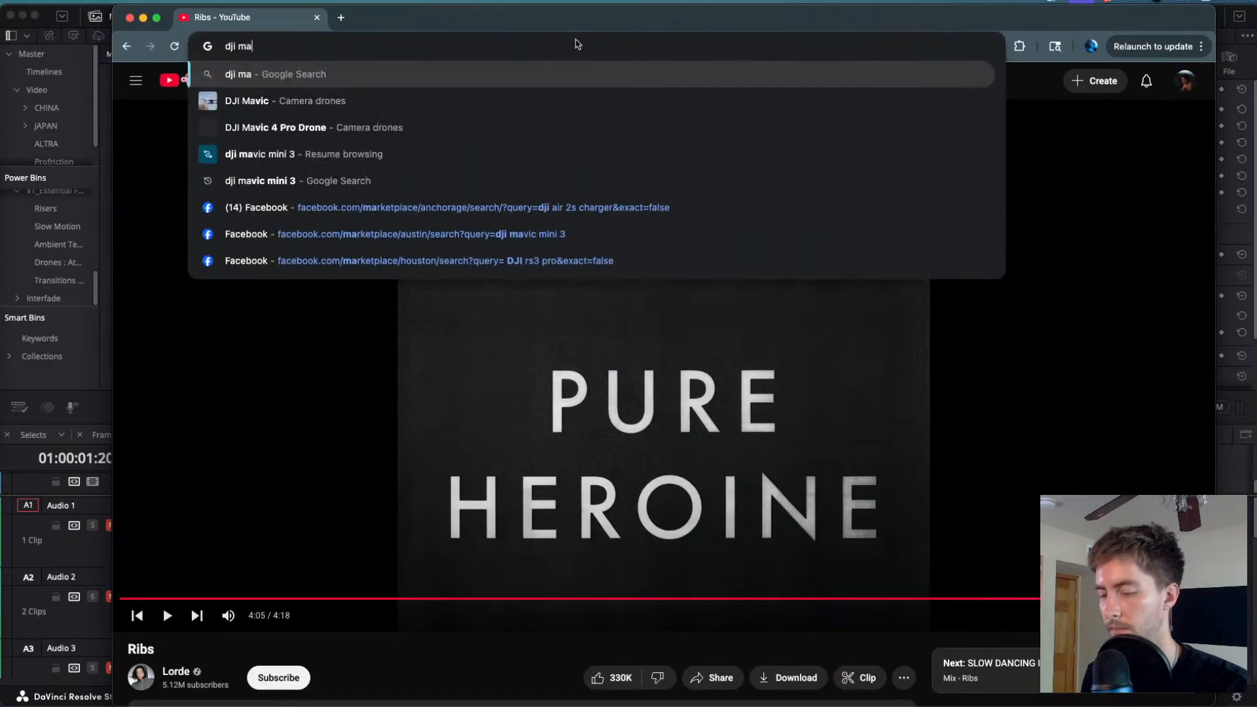
pyautogui.write('vic a')
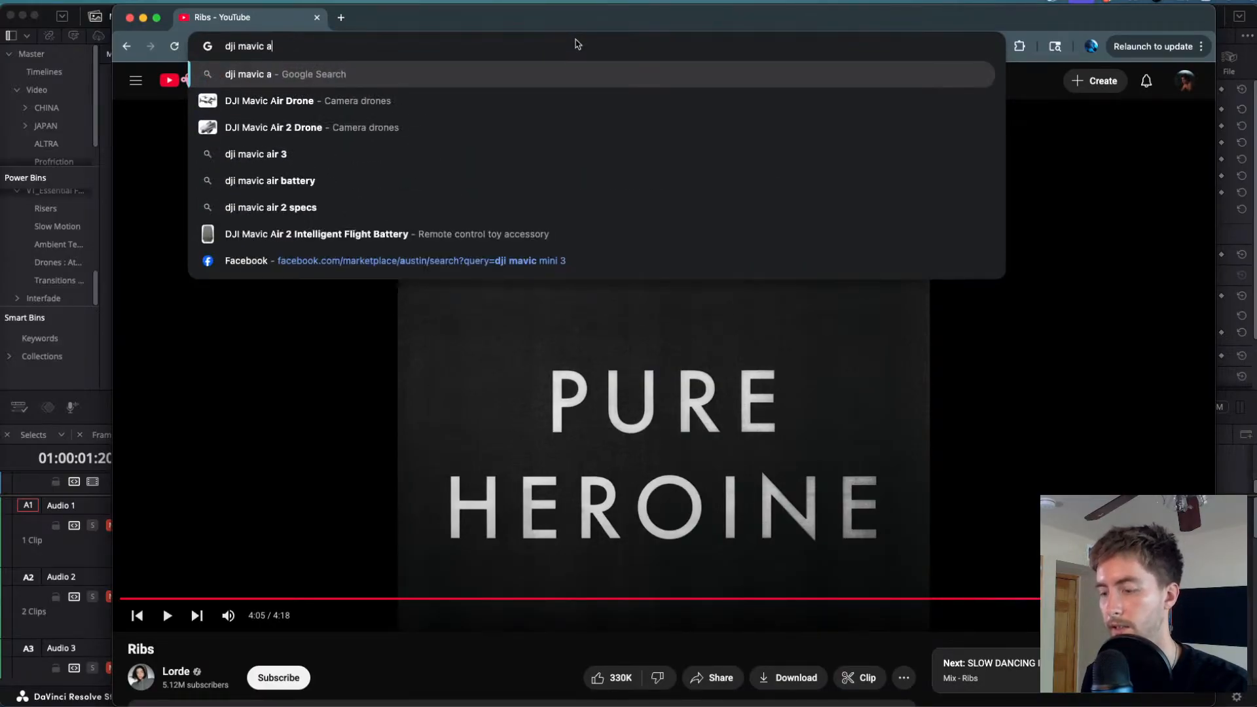
pyautogui.write('ir 3s ')
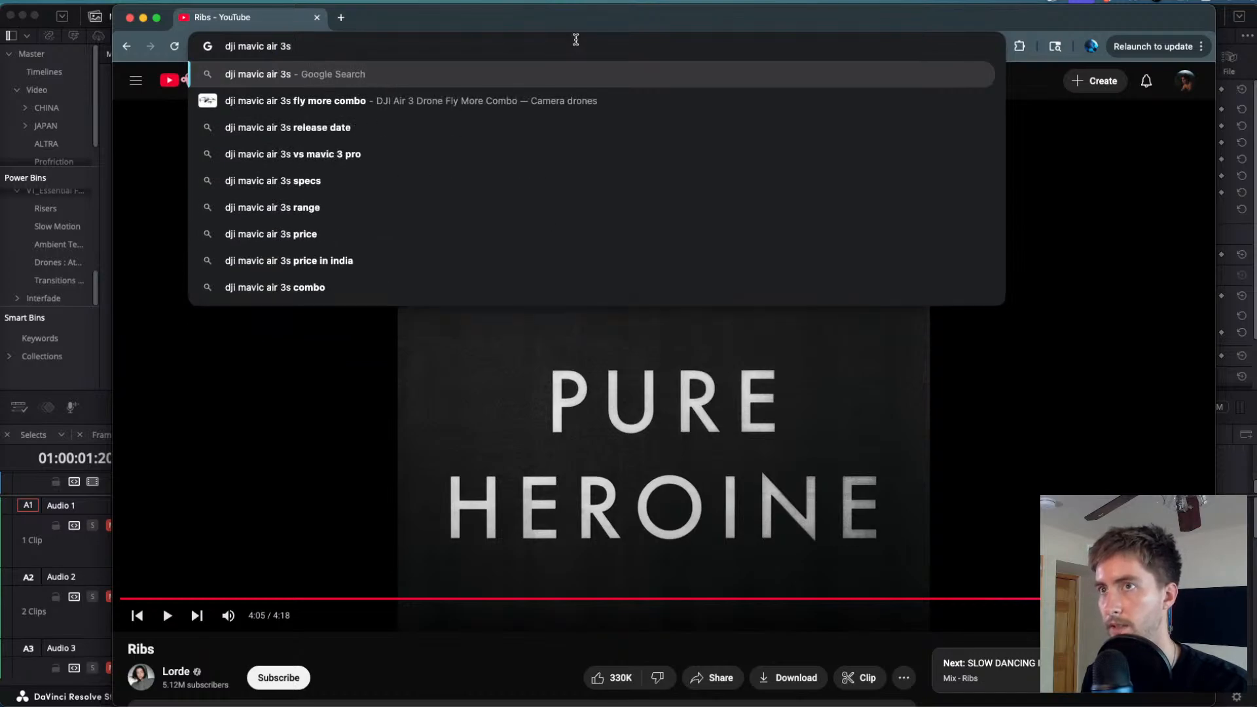
pyautogui.write('lut conv')
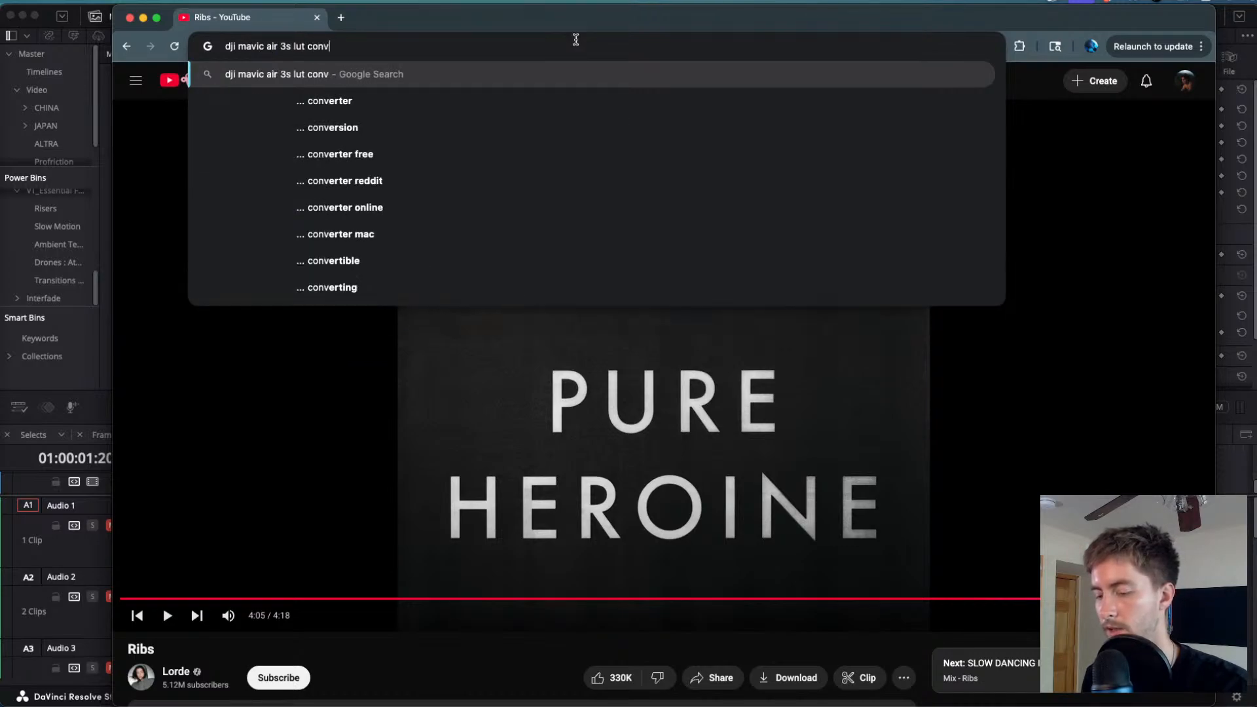
pyautogui.write('ersion')
pyautogui.press('Return')
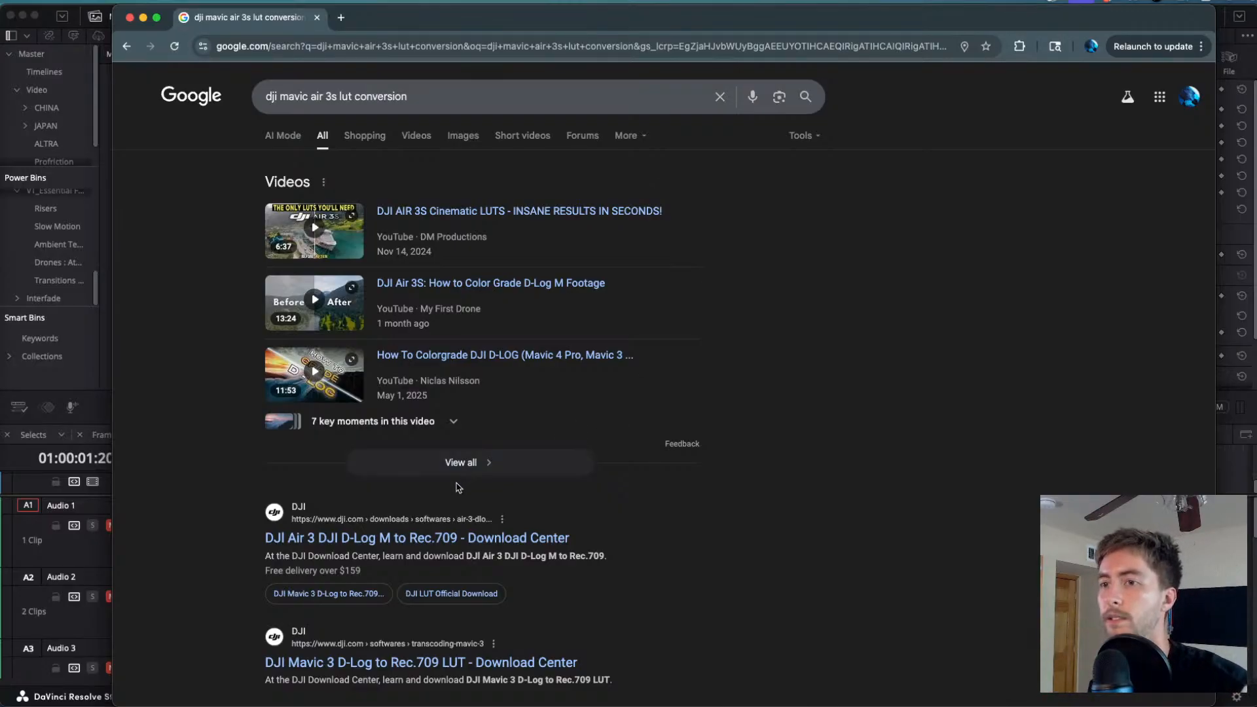
pyautogui.click(390, 538)
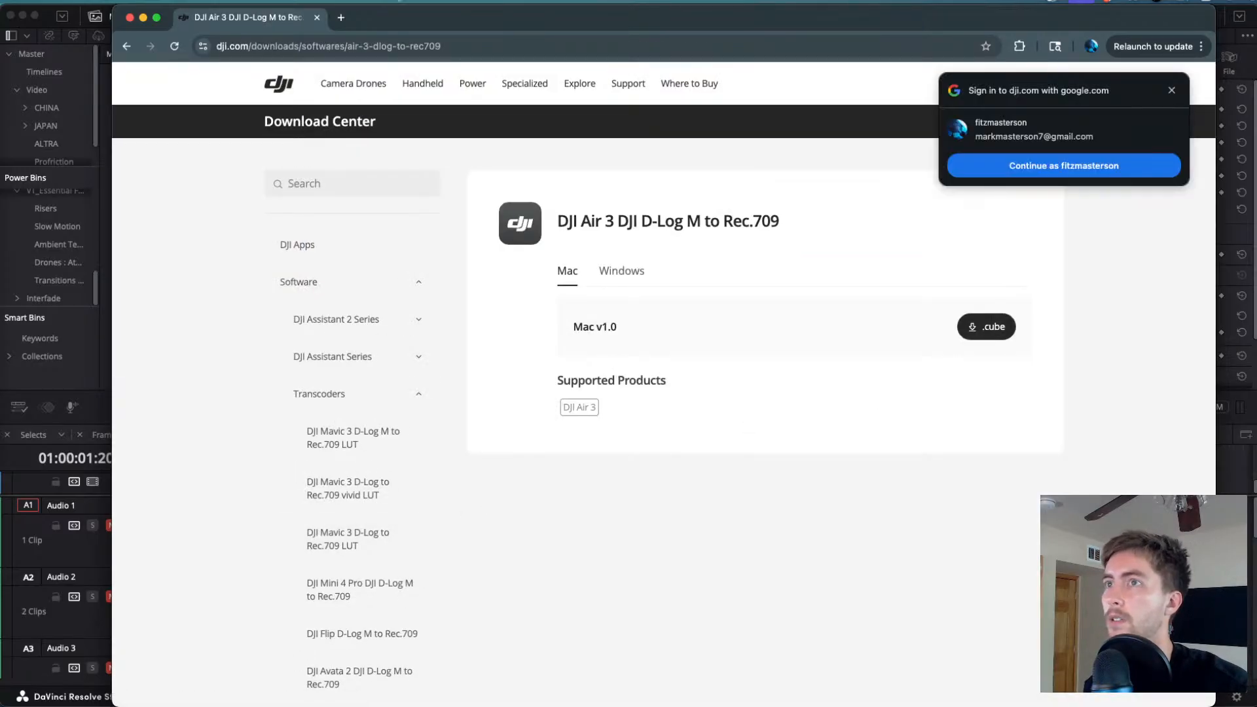
# - Search for "dji mavic 3" in a new browser tab and refine the query to "dji mavic air 3"
pyautogui.click(342, 18)
pyautogui.write('dji ')
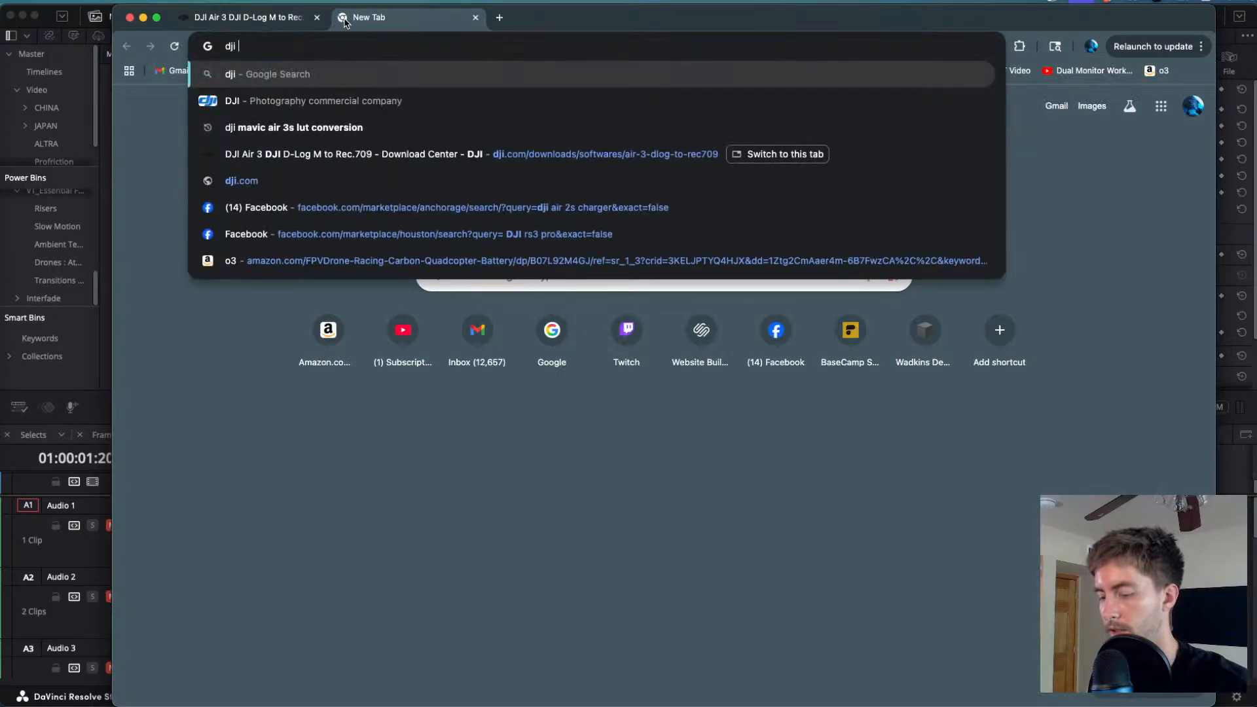
pyautogui.write('mavic 3')
pyautogui.press('Return')
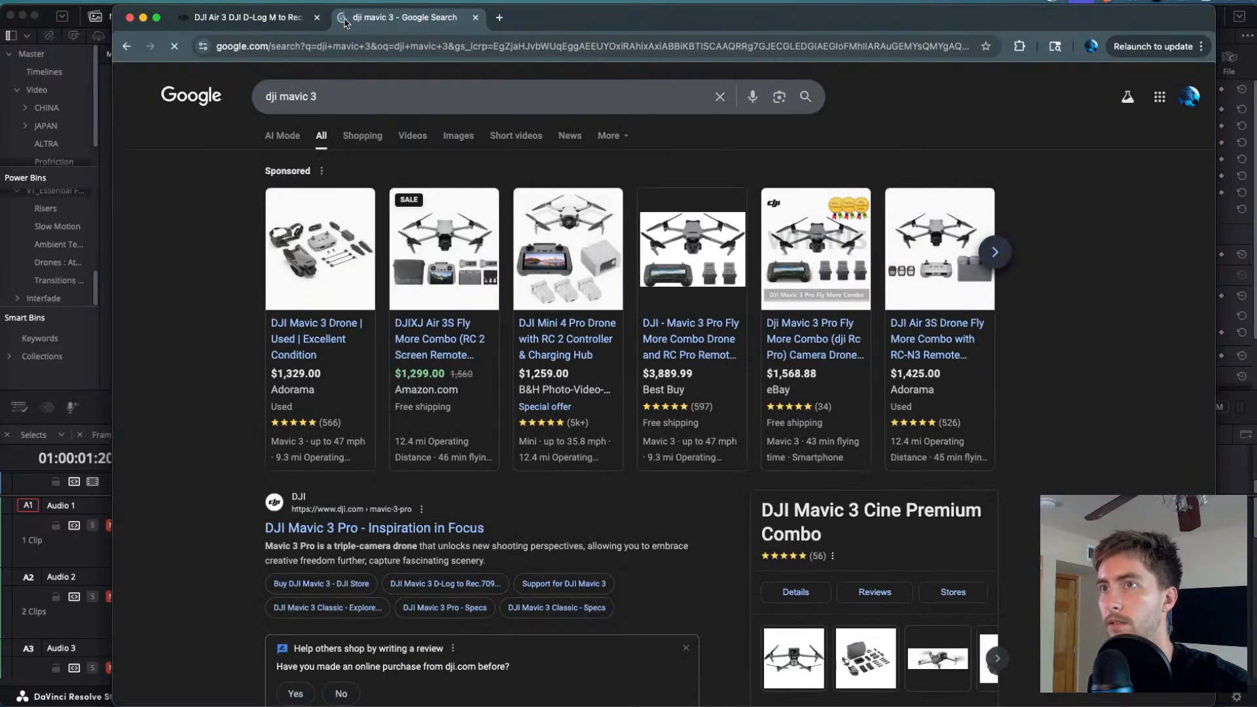
pyautogui.click(312, 96)
pyautogui.write('air')
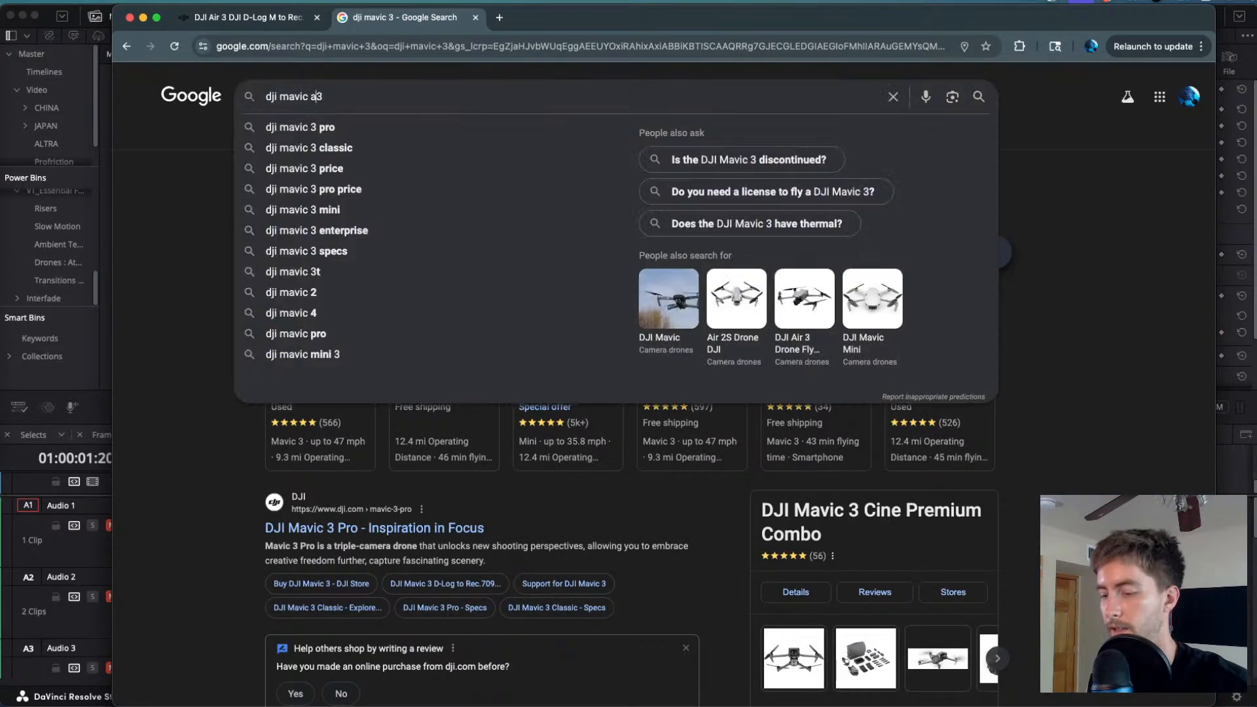
pyautogui.press('Return')
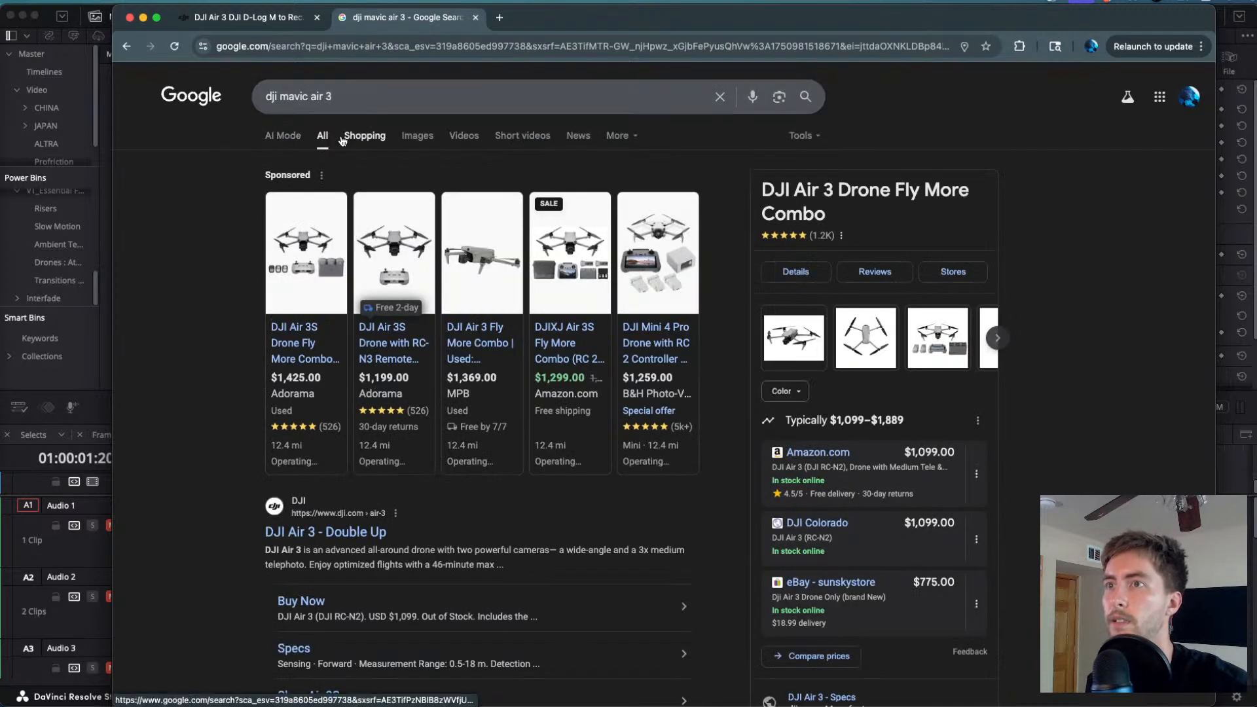
# - Examine the image results for the DJI Mavic Air 3, previewing the DJI and Space photos of the drone
pyautogui.click(416, 135)
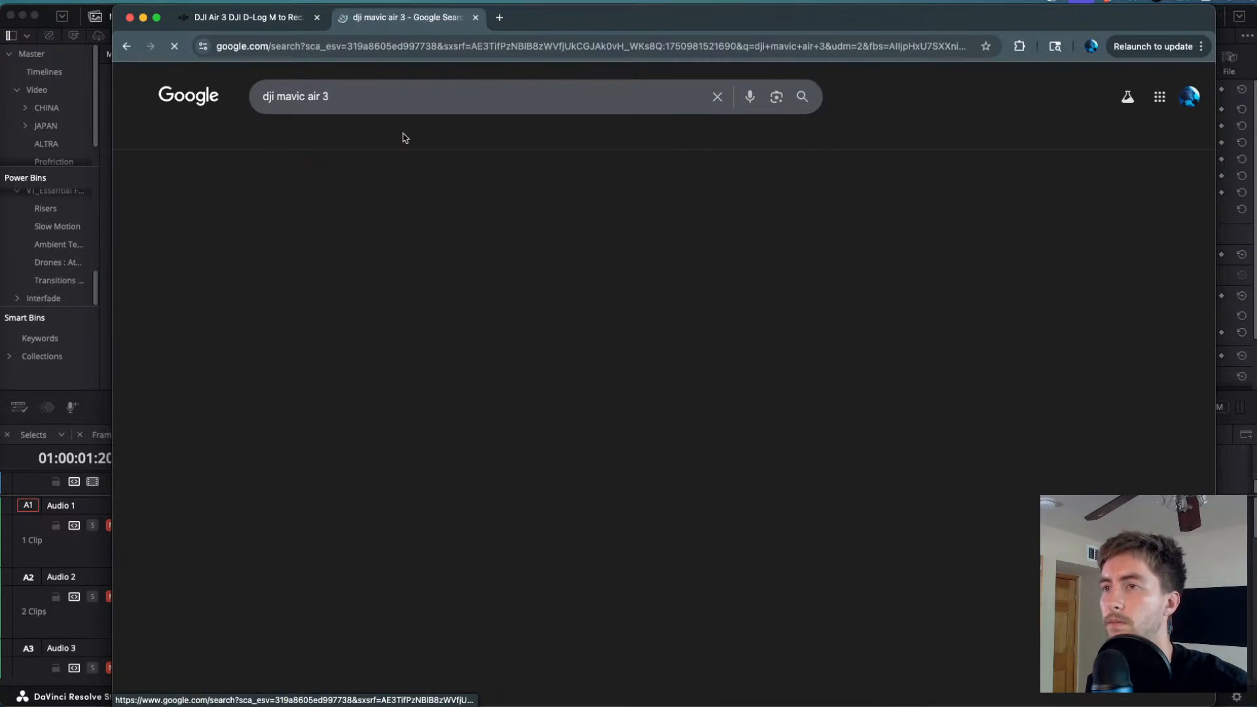
pyautogui.scroll(-1, 406, 393)
pyautogui.click(399, 468)
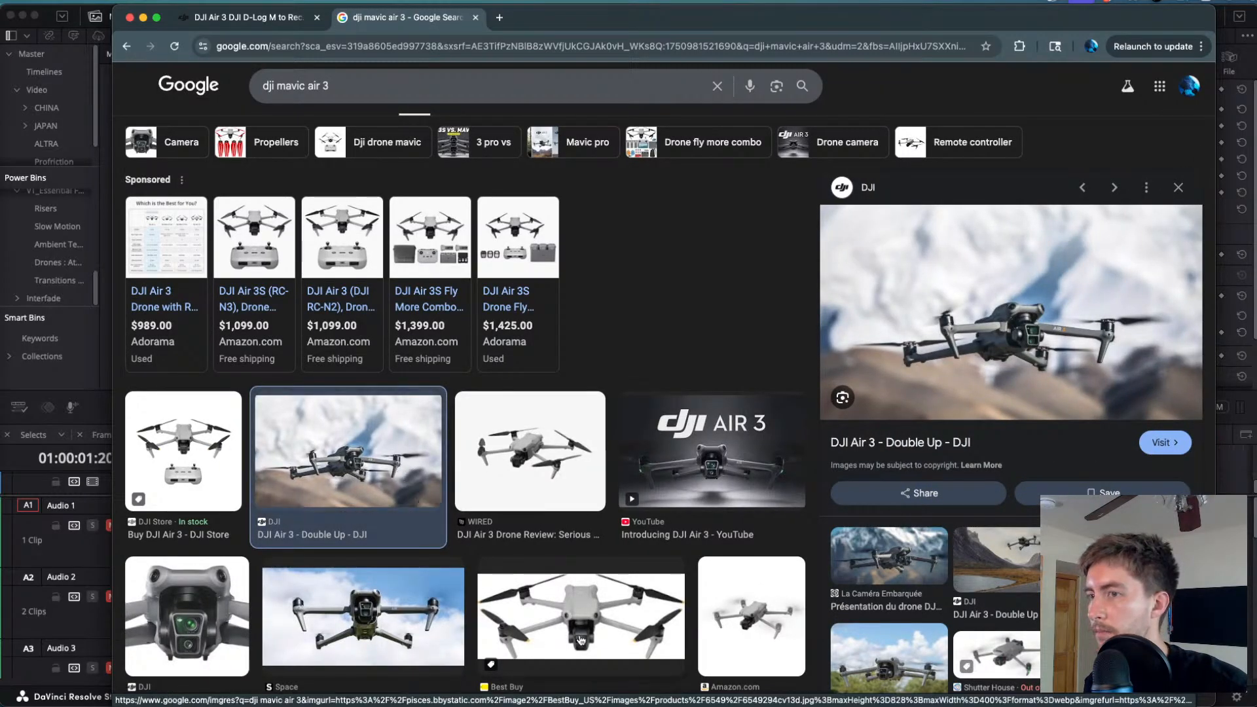
pyautogui.click(440, 616)
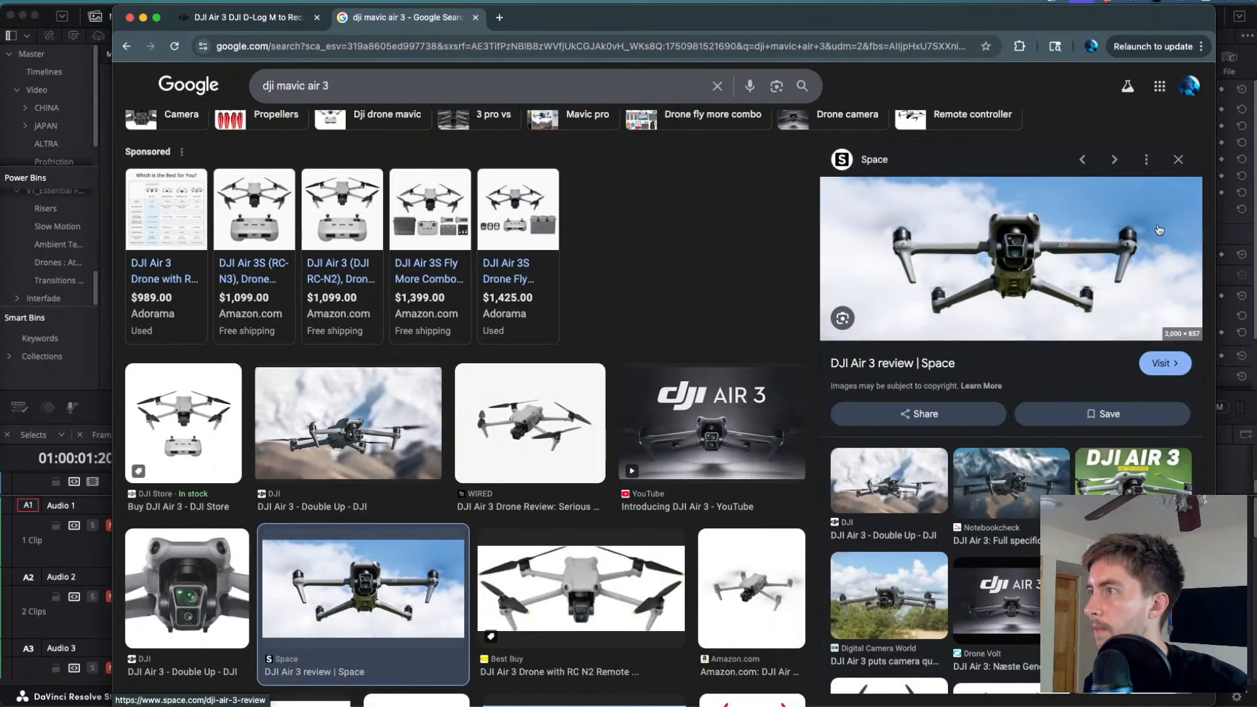
pyautogui.click(1179, 160)
# - Search for "dji mavic air 3s", preview DJI's Air 3S image, and look over the general web results
pyautogui.click(472, 82)
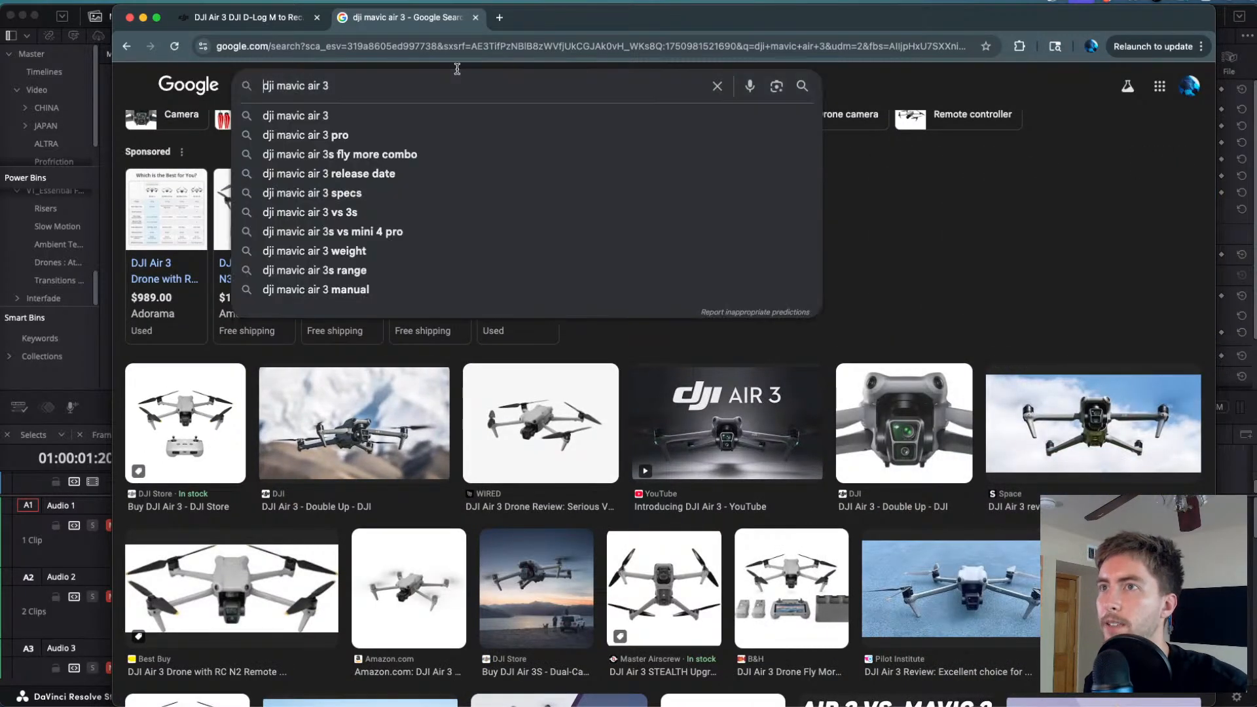
pyautogui.write('s')
pyautogui.press('Return')
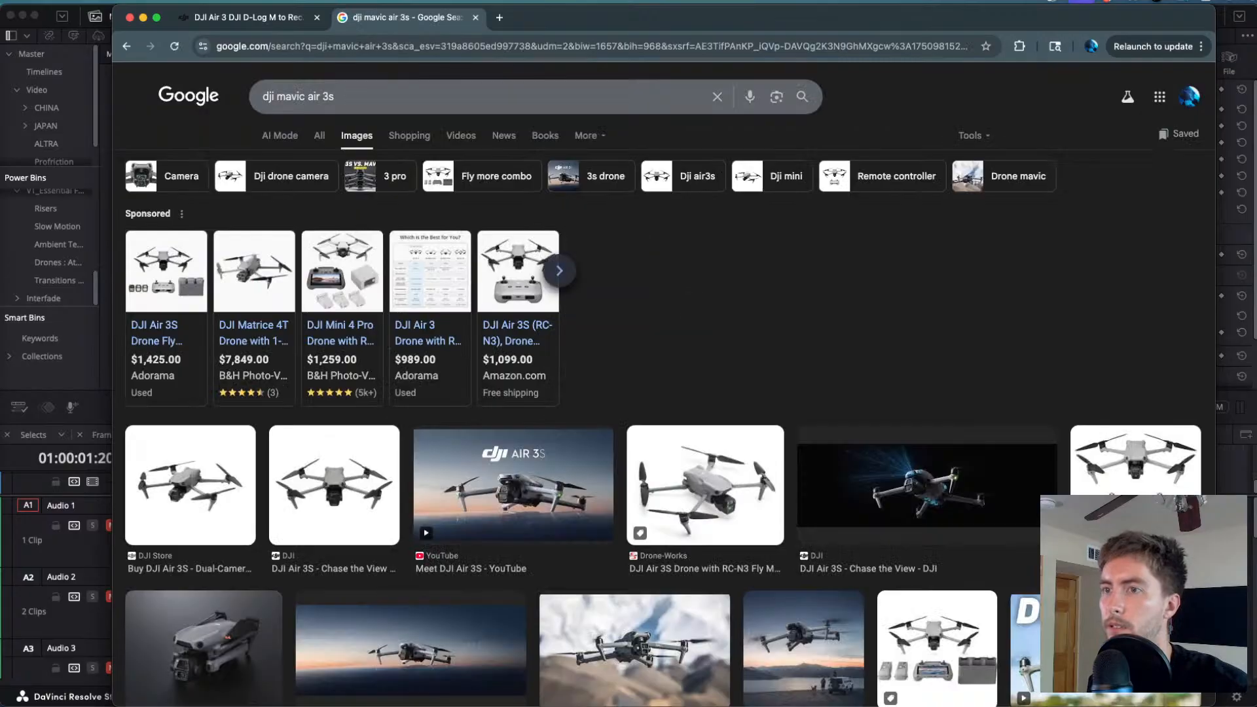
pyautogui.click(320, 493)
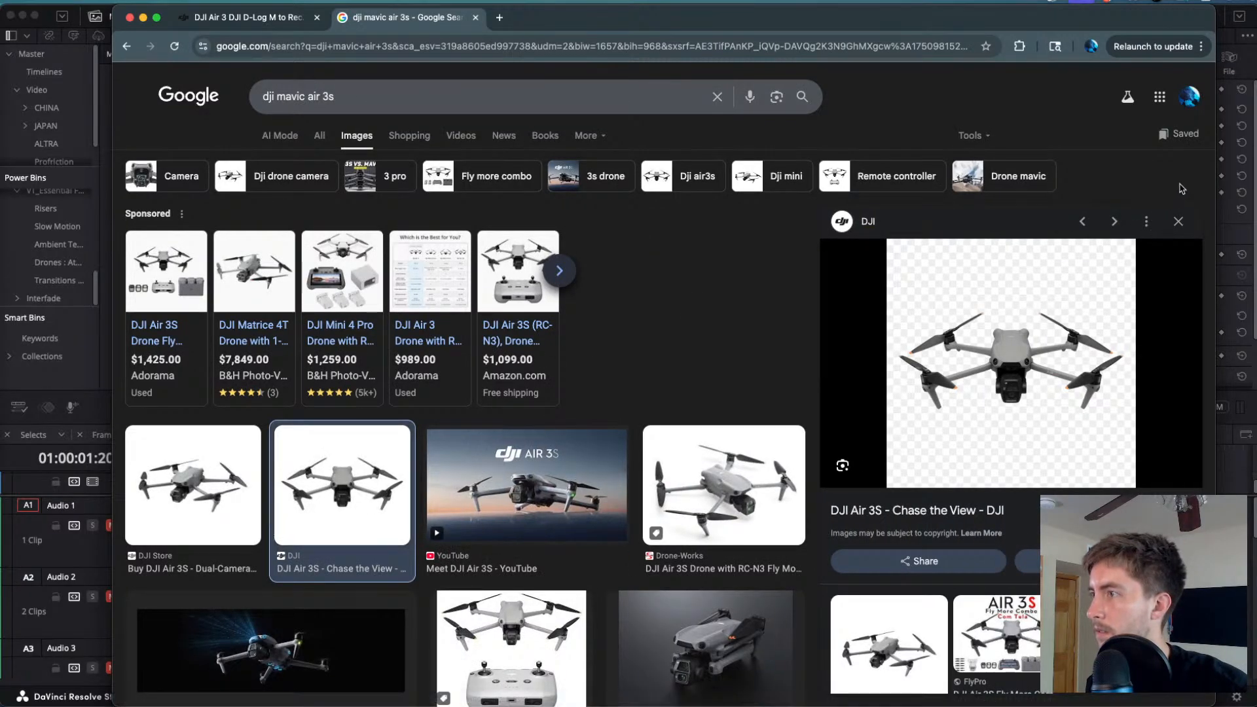
pyautogui.click(319, 136)
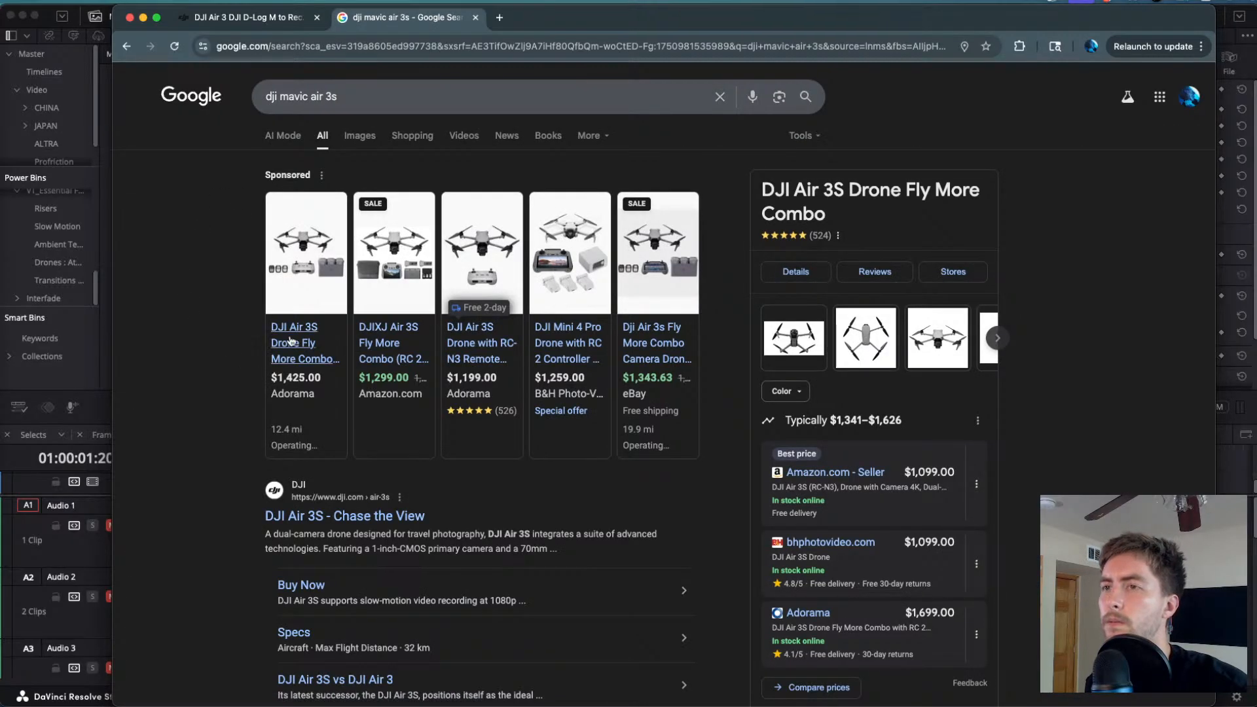
pyautogui.moveTo(302, 347)
pyautogui.scroll(-1, 196, 359)
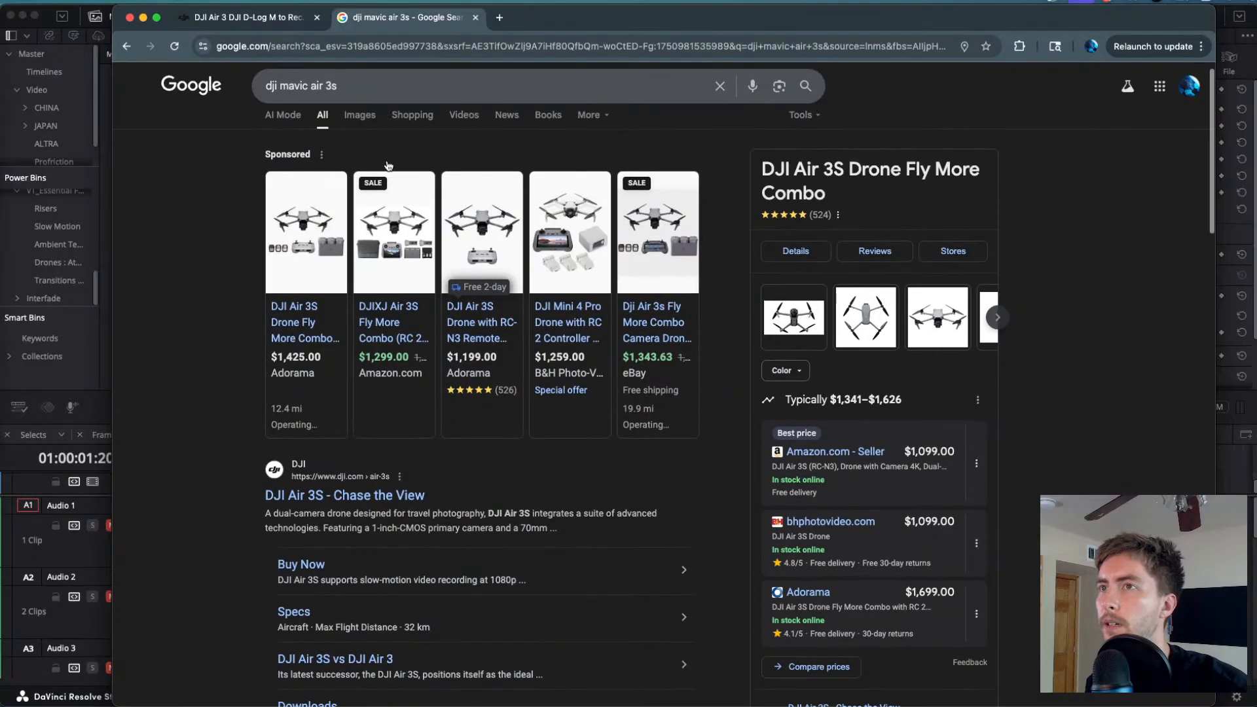
# - Search for "dji mavic air 3s dlog to rec 709" and open DJI's Air 3 D-Log M to Rec.709 download page
pyautogui.click(432, 90)
pyautogui.write('dl')
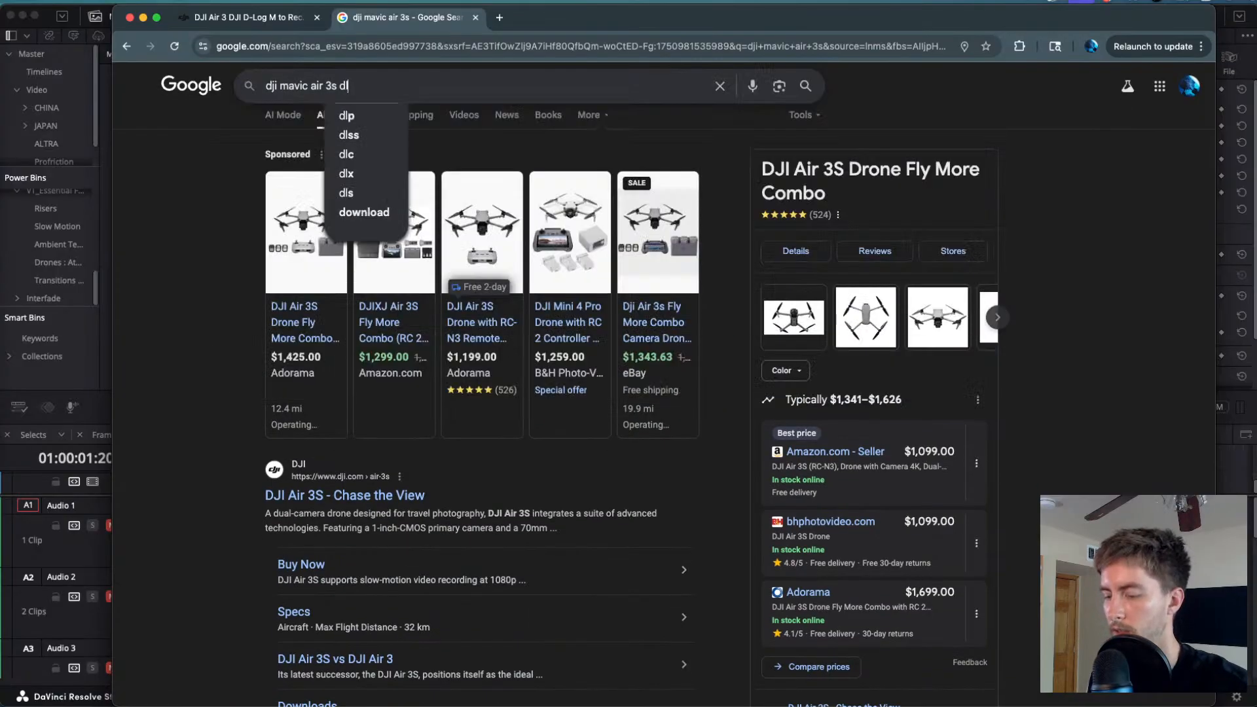
pyautogui.write('og to rec 70')
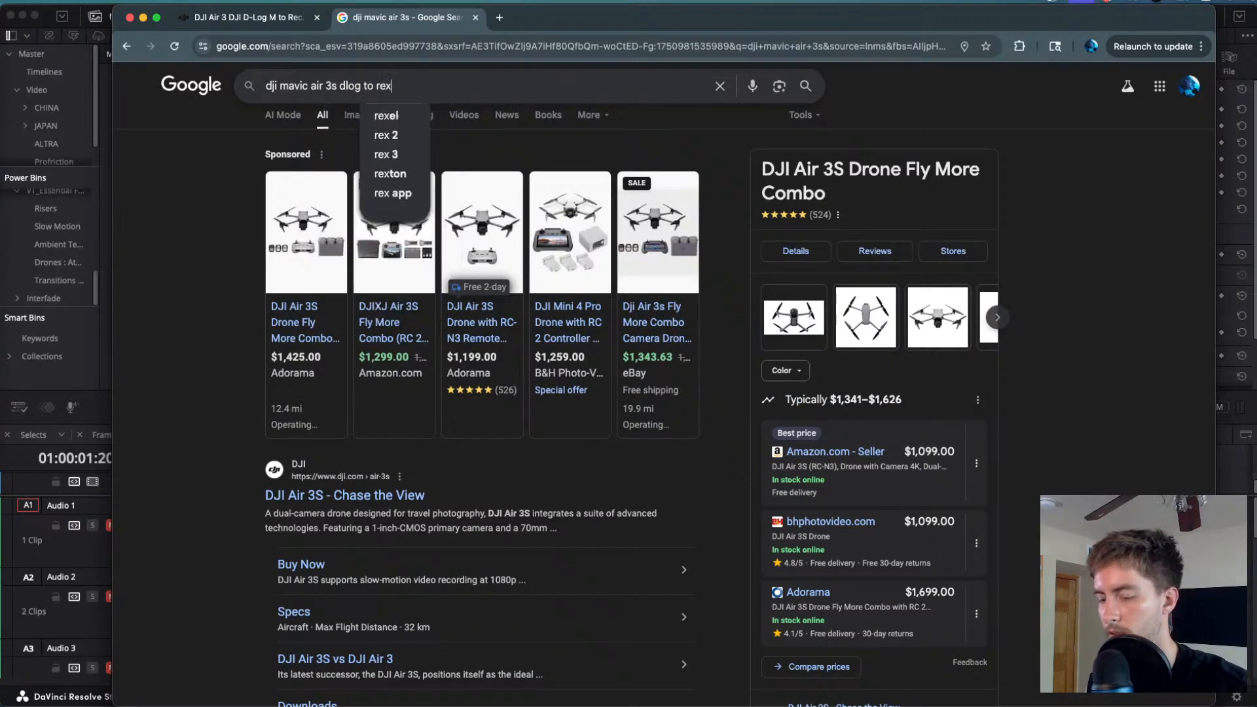
pyautogui.write('9')
pyautogui.press('Return')
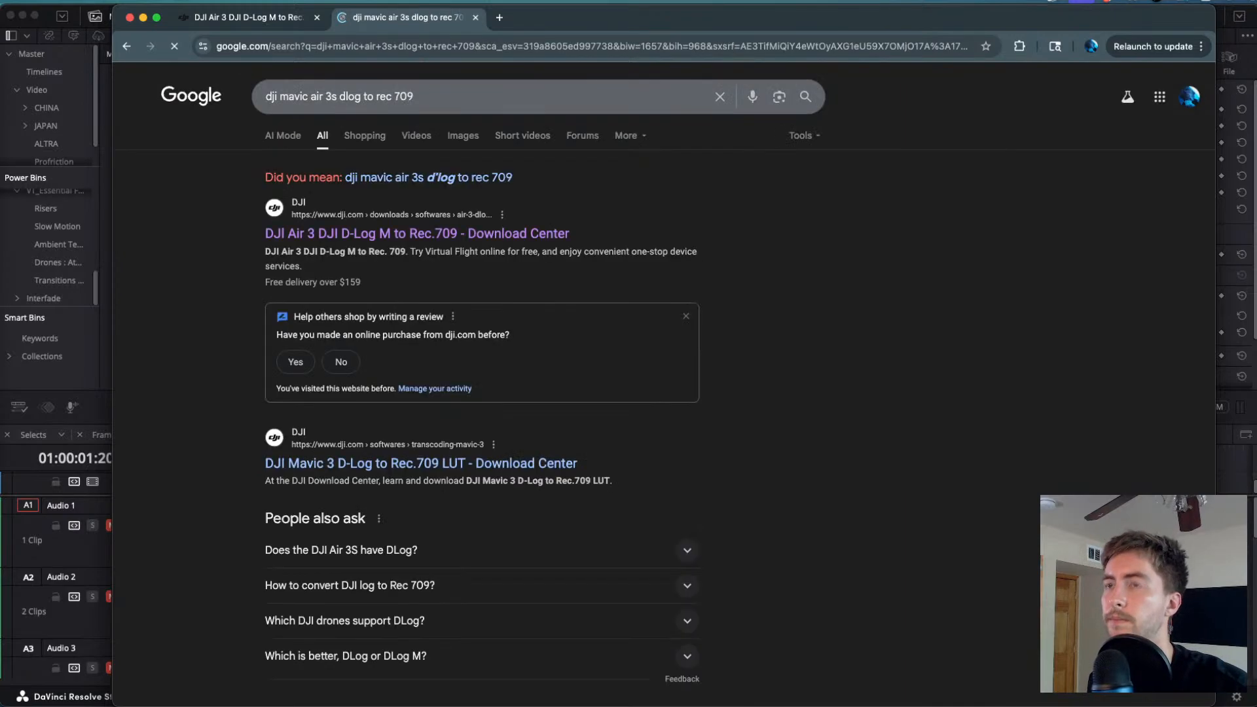
pyautogui.click(374, 233)
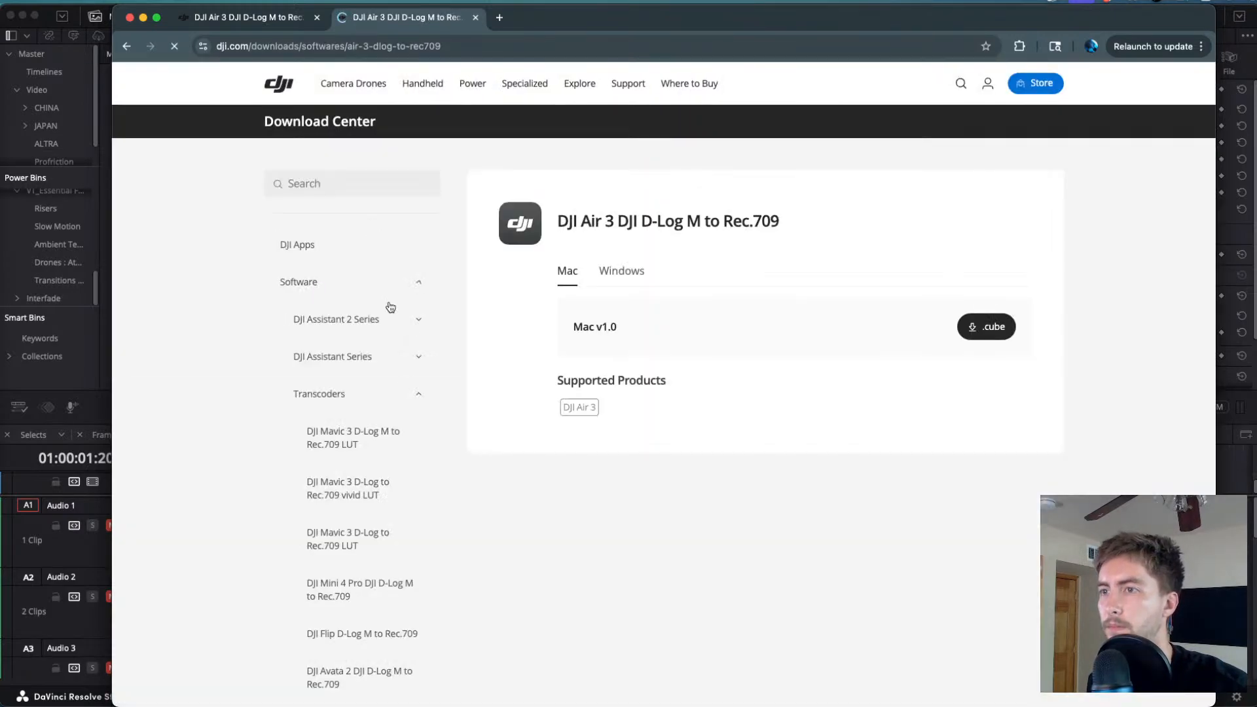
# - Download the Mac v1.0 .cube LUT, minimize the browser, and return to the REELS timeline in DaVinci Resolve
pyautogui.click(990, 330)
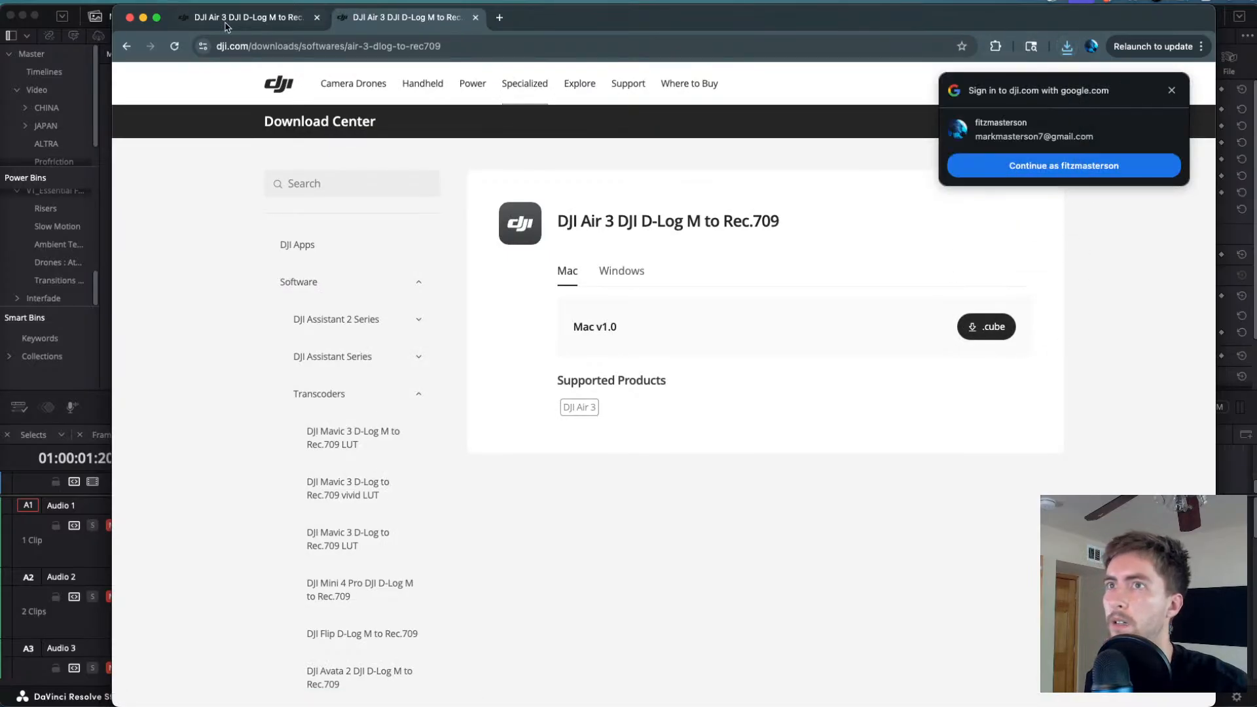
pyautogui.click(144, 18)
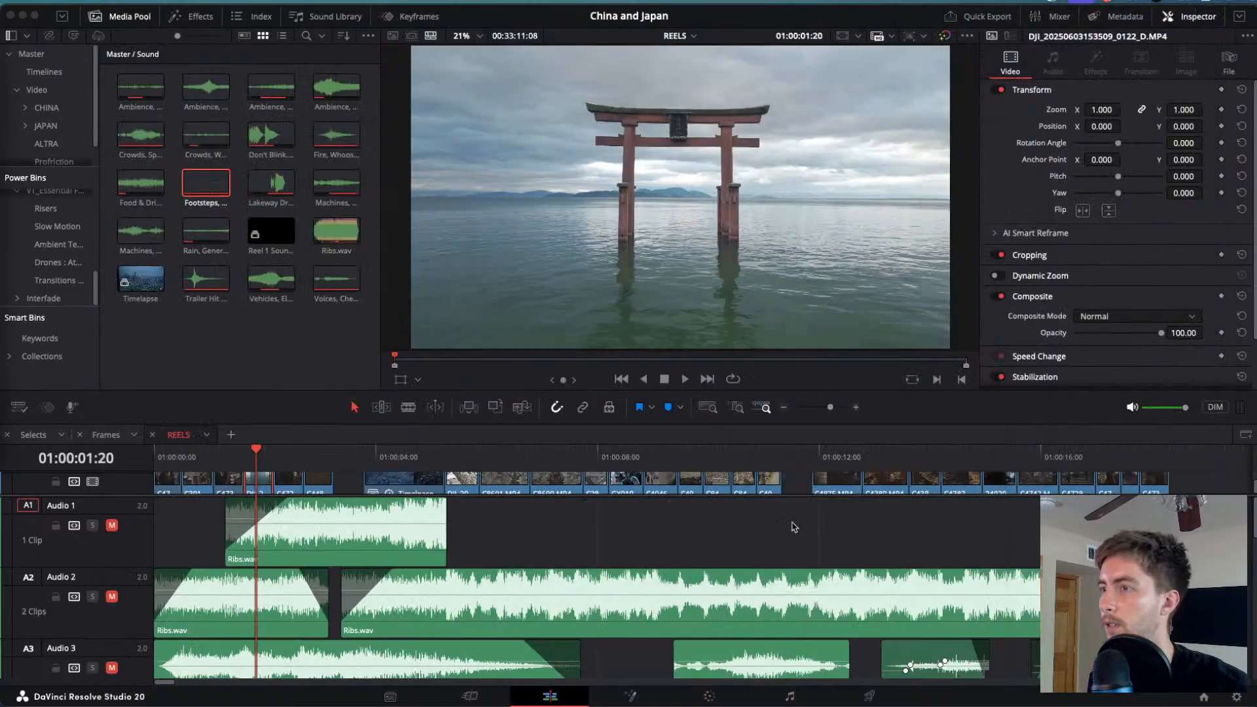
pyautogui.click(783, 532)
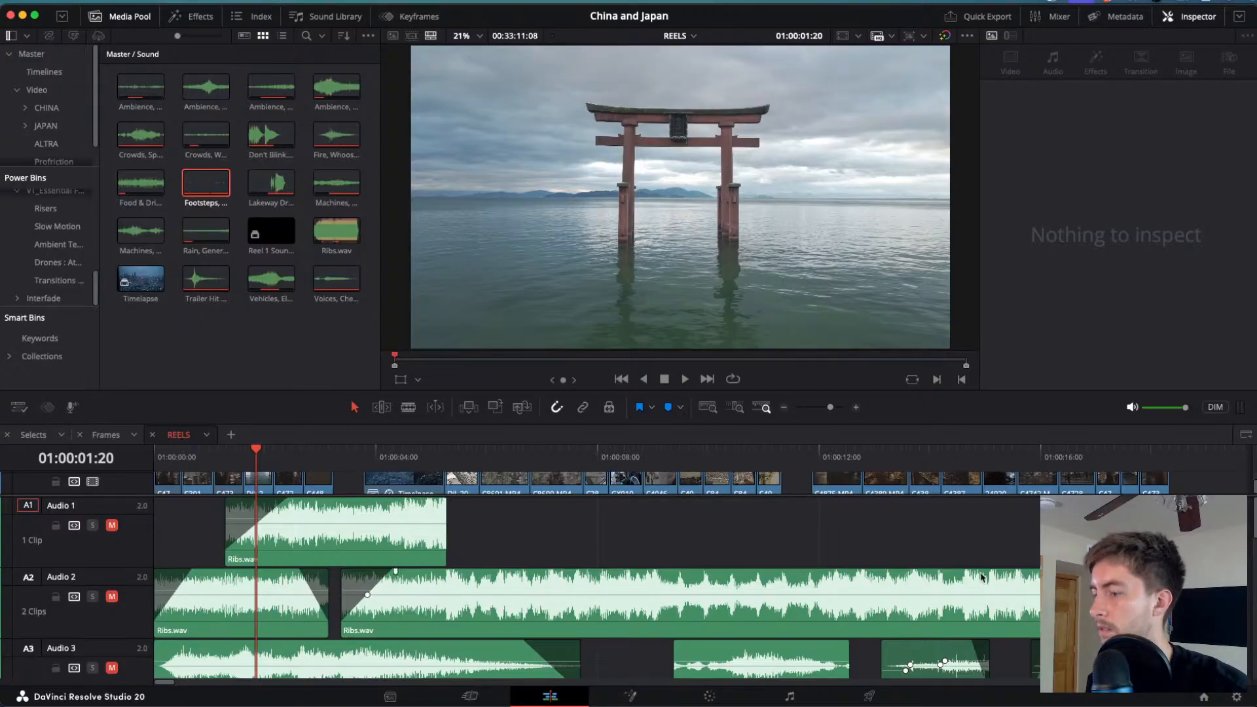
# - Open the LUT folder from the Lookup Tables section of the project's Color Management settings
pyautogui.hotkey('shift', '9')
pyautogui.click(371, 178)
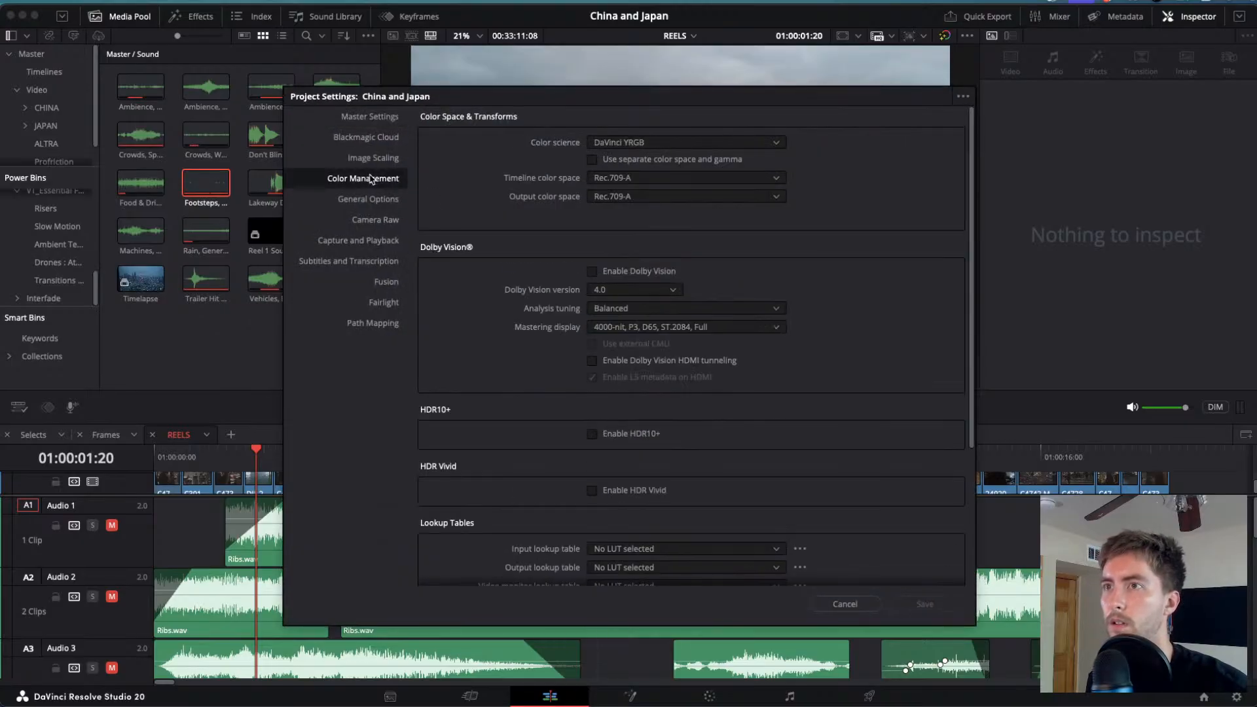
pyautogui.scroll(-5, 468, 393)
pyautogui.scroll(5, 468, 394)
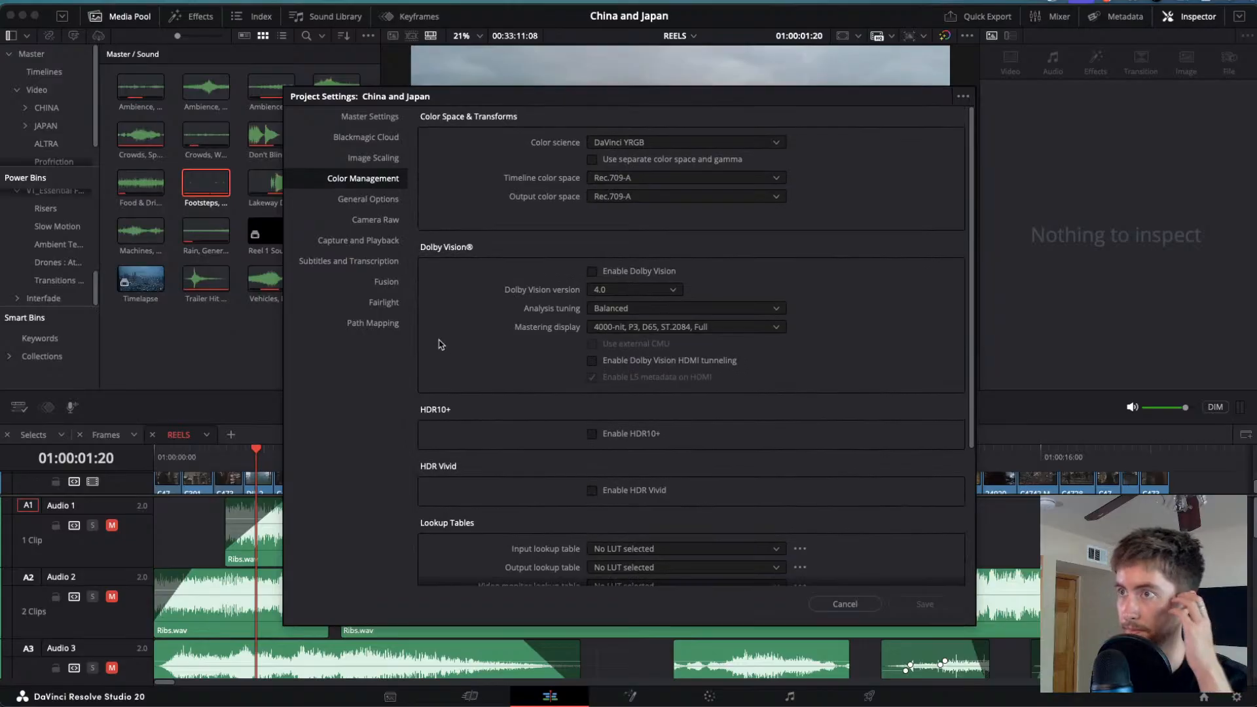
pyautogui.scroll(-3, 440, 345)
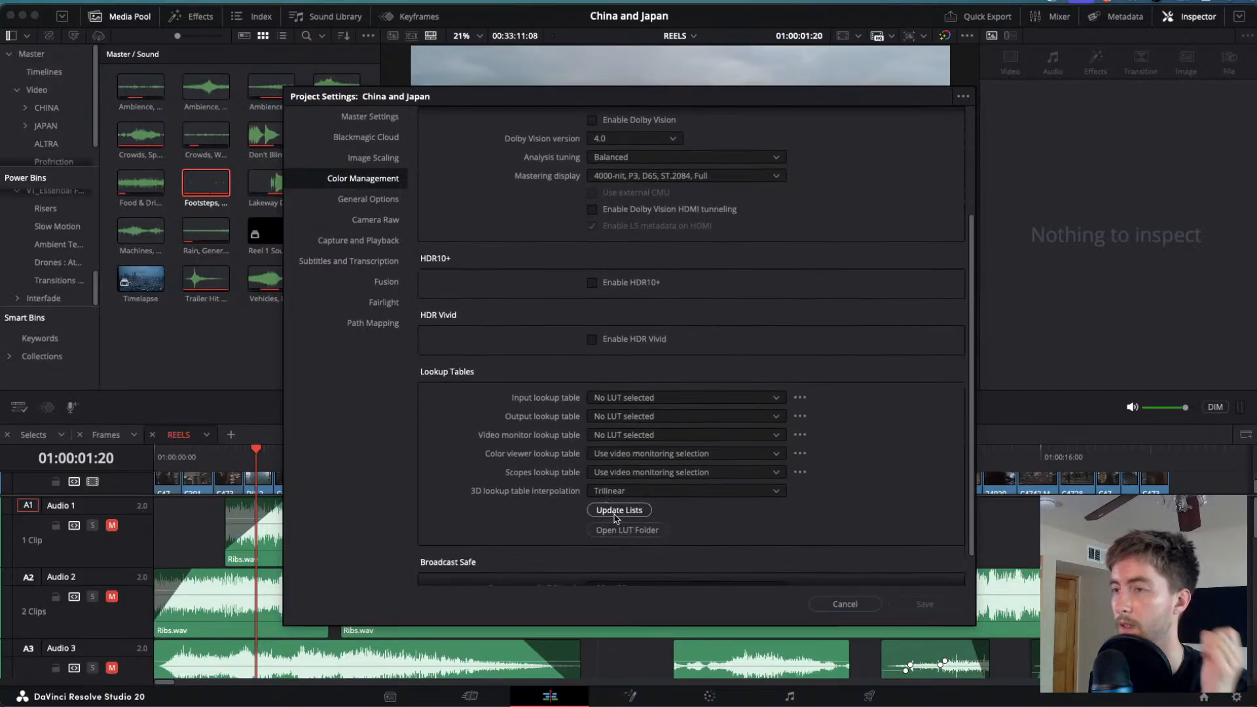
pyautogui.click(618, 533)
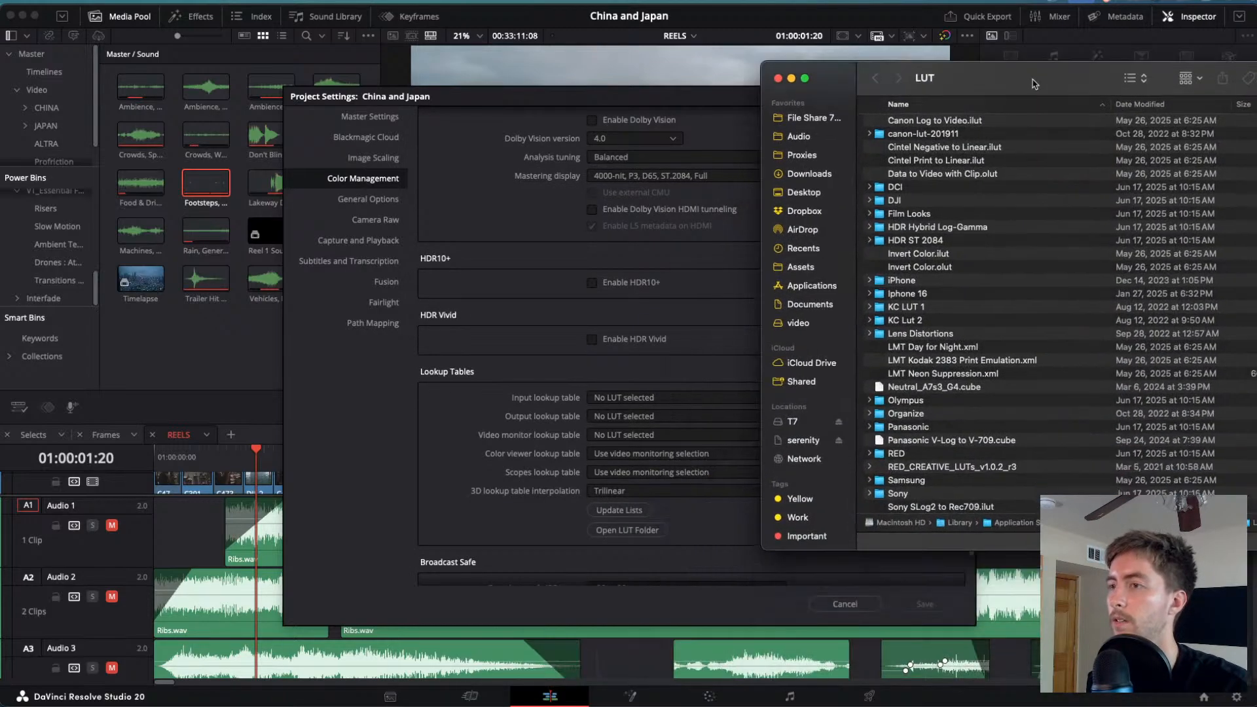
# - Move "DJI Air 3 D-Log M to Rec.709 V1_ (1).cube" from Downloads into the DJI subfolder of the LUT folder
pyautogui.moveTo(1188, 67); pyautogui.dragTo(792, 74)
pyautogui.press('super+n')
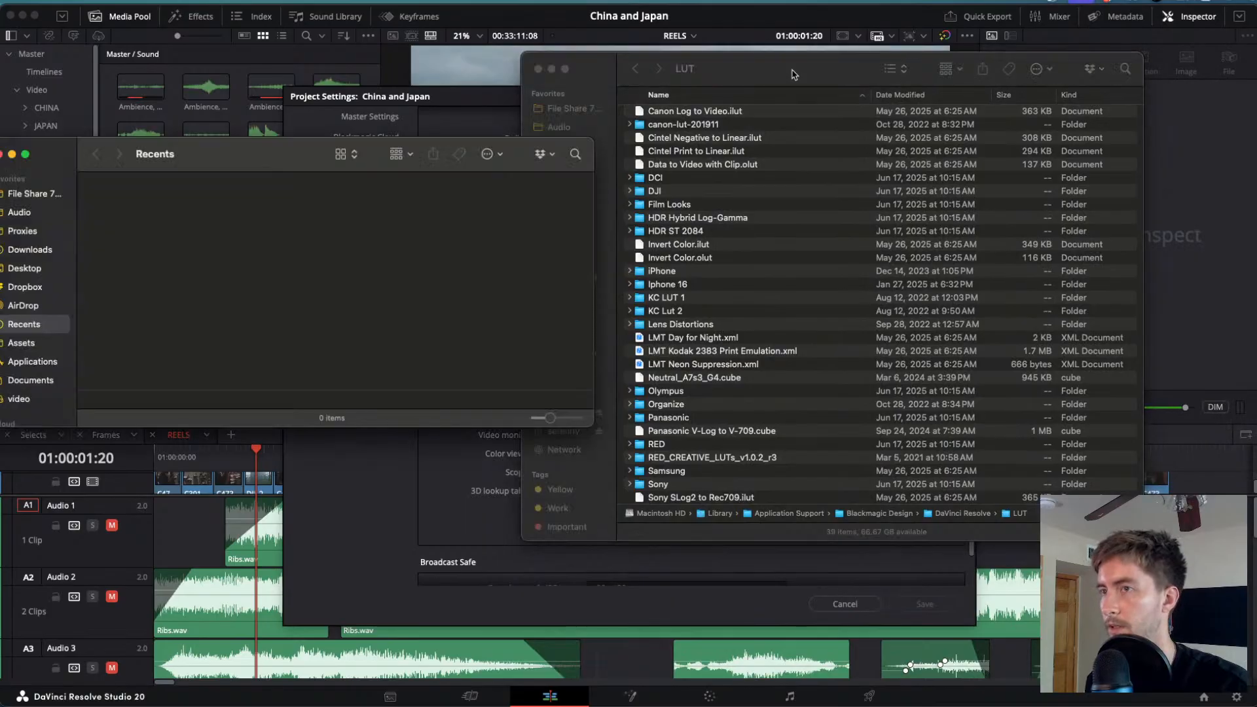
pyautogui.click(30, 249)
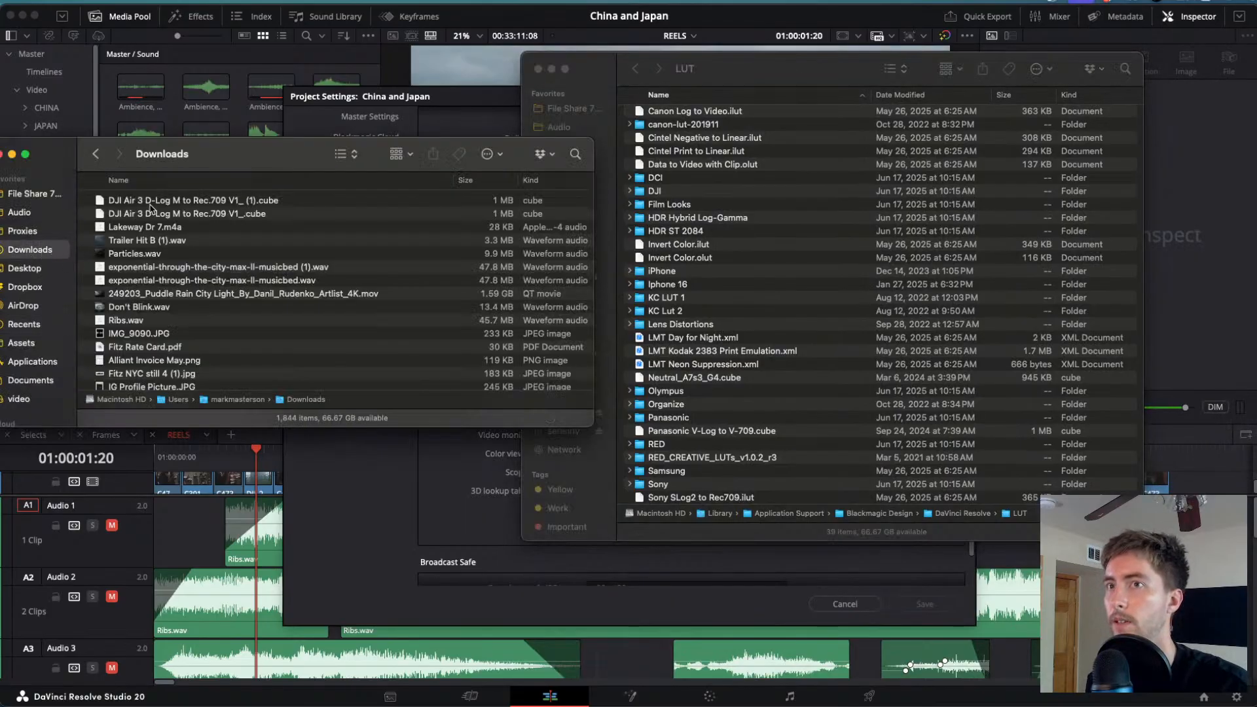
pyautogui.click(165, 202)
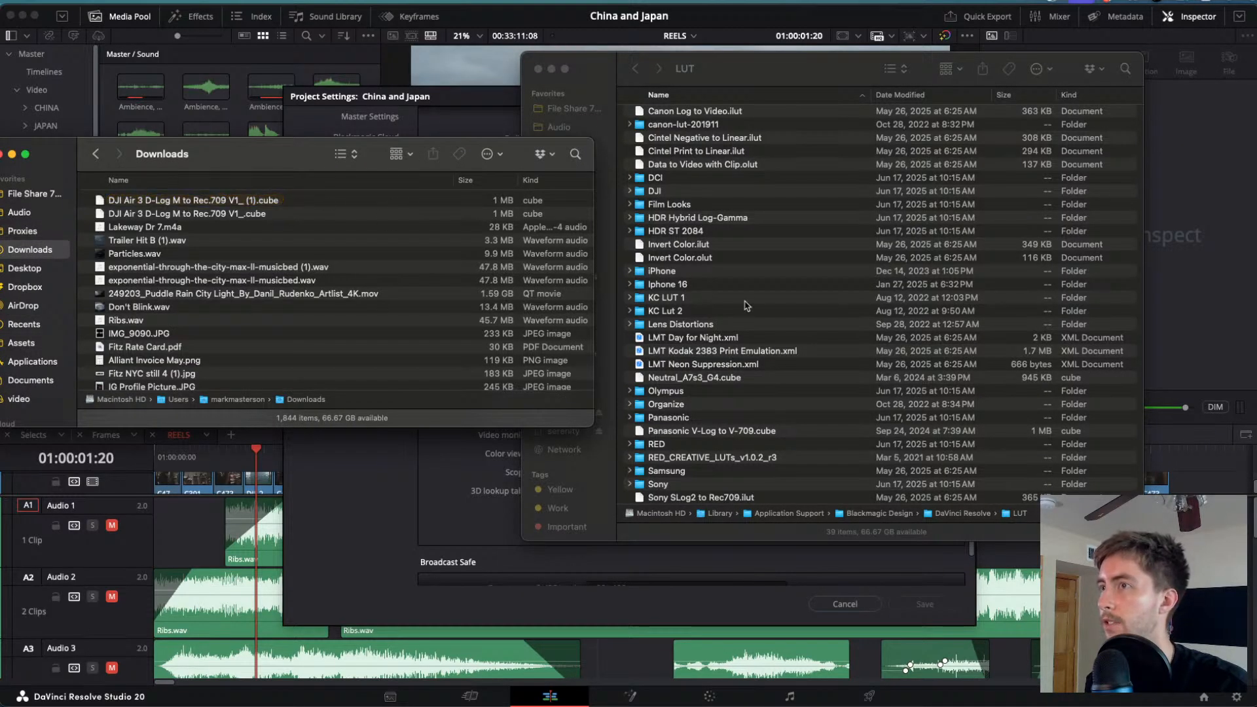
pyautogui.scroll(-1, 692, 194)
pyautogui.click(687, 184)
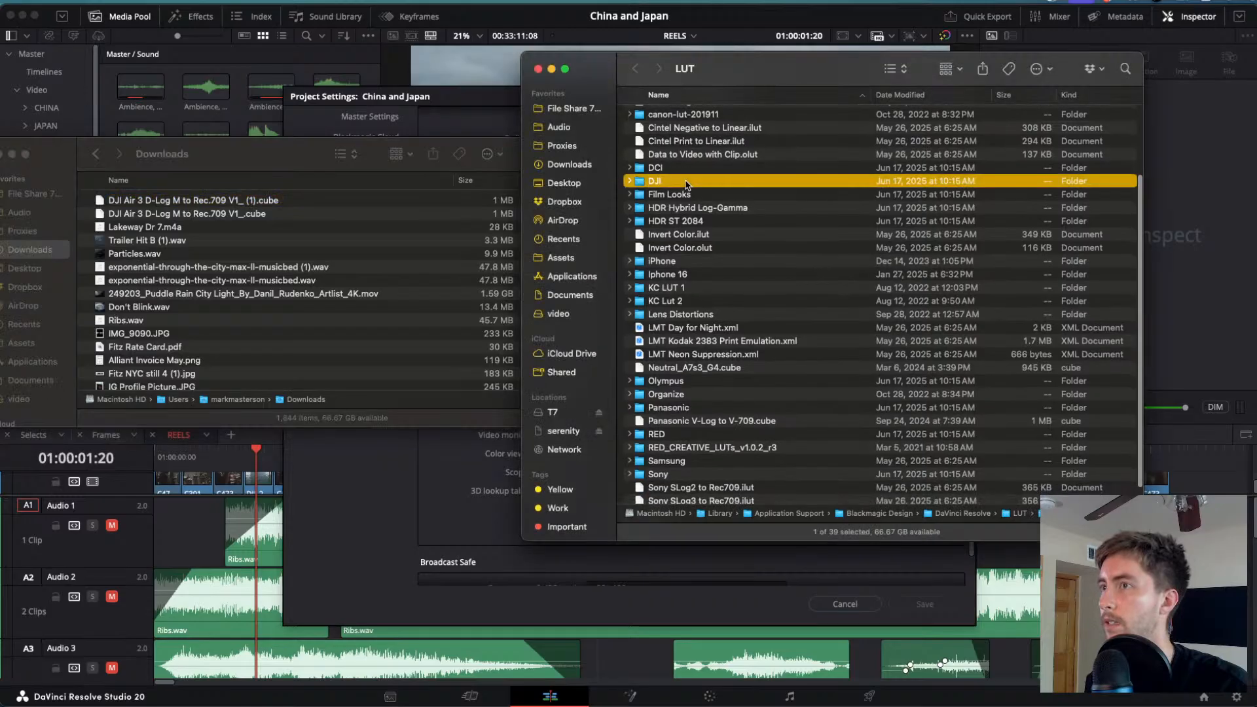
pyautogui.doubleClick(686, 183)
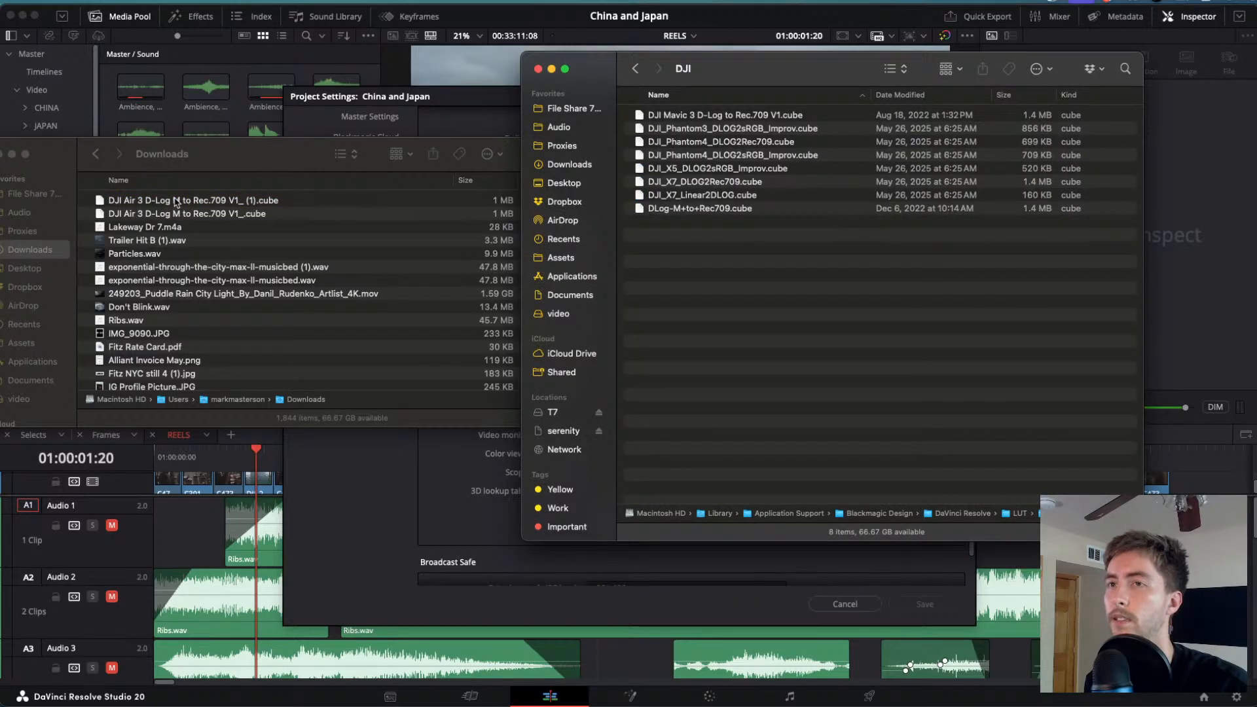
pyautogui.moveTo(176, 202); pyautogui.dragTo(796, 292)
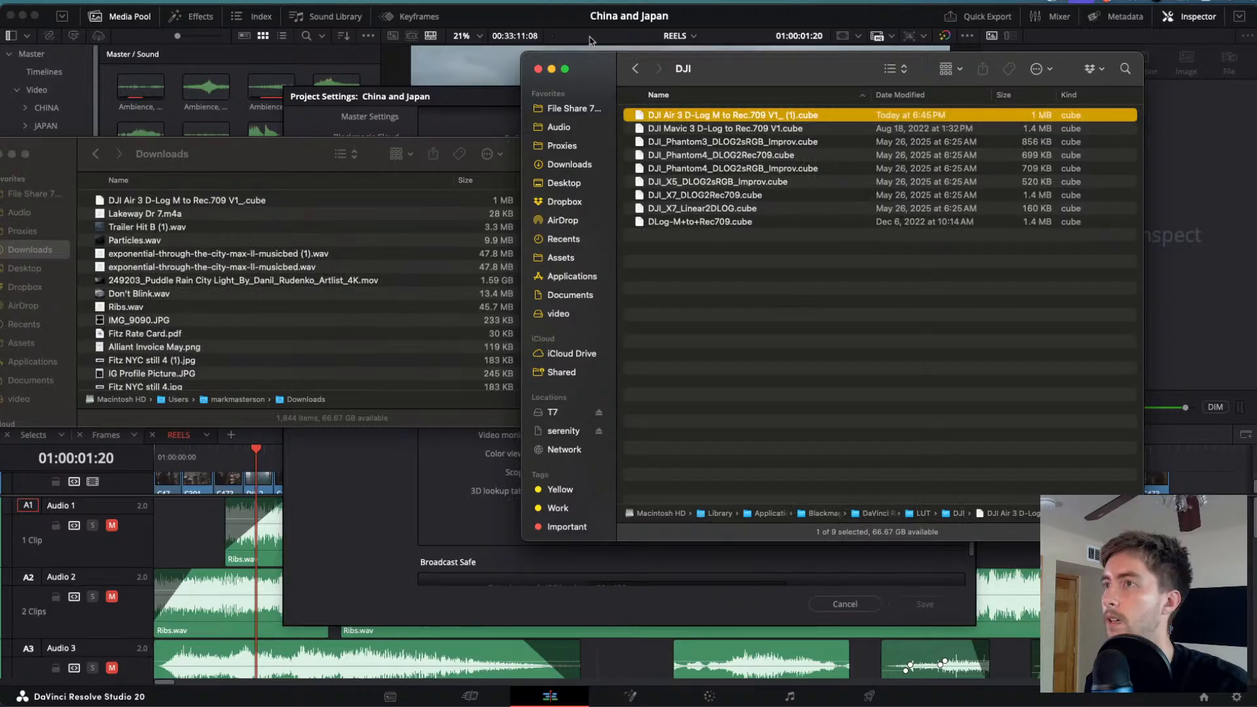
# - Close both Finder windows, refresh the lookup table lists, and save the project settings
pyautogui.click(538, 68)
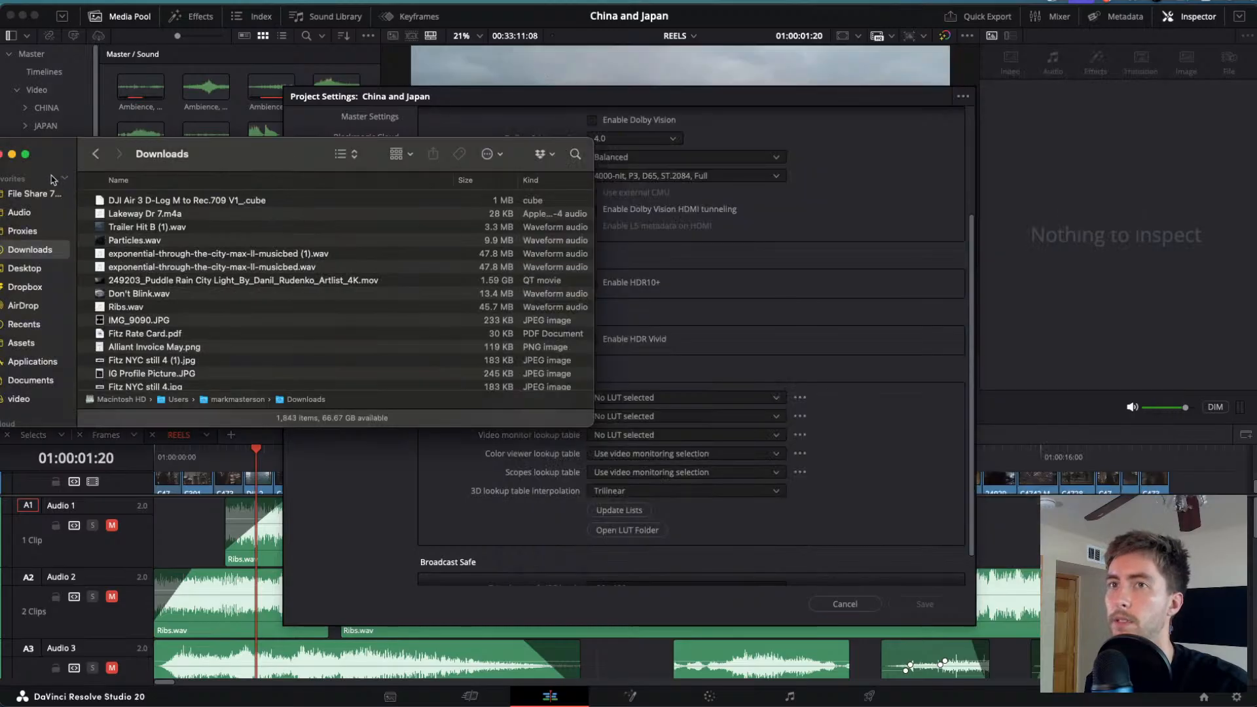
pyautogui.click(1, 155)
pyautogui.click(615, 515)
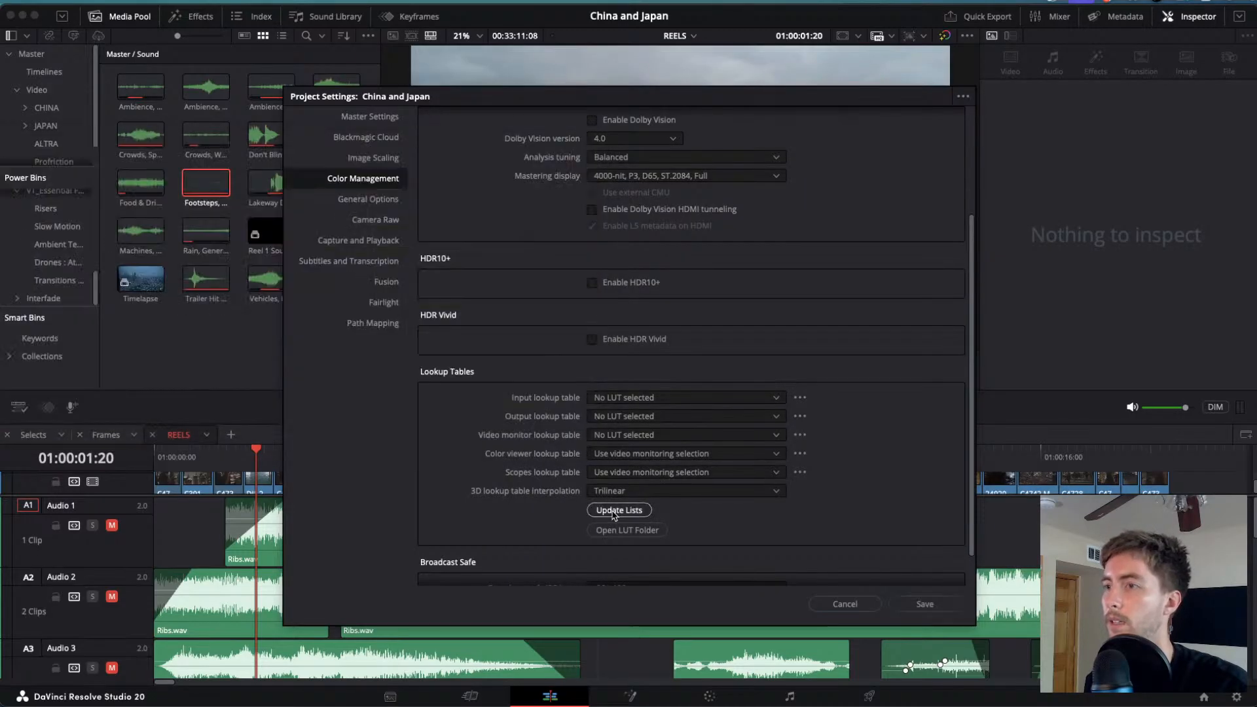
pyautogui.click(925, 605)
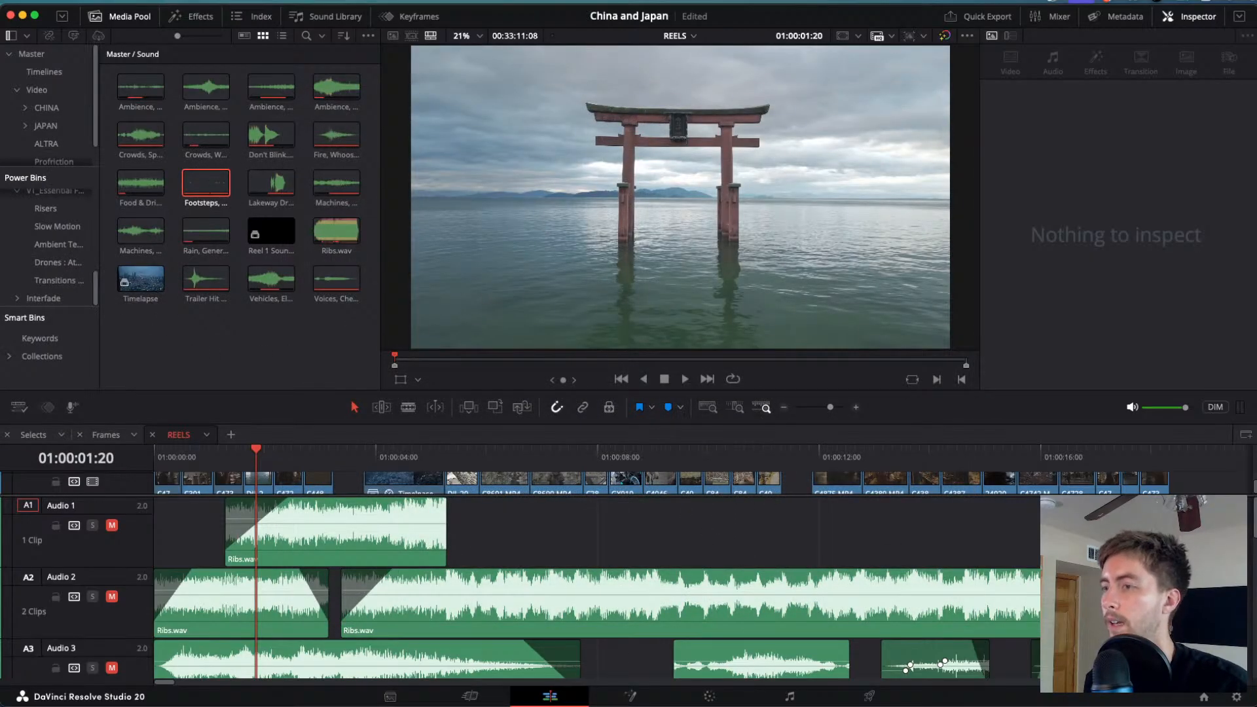
# - Switch to the Color page and add three serial nodes to the torii gate clip
pyautogui.click(710, 696)
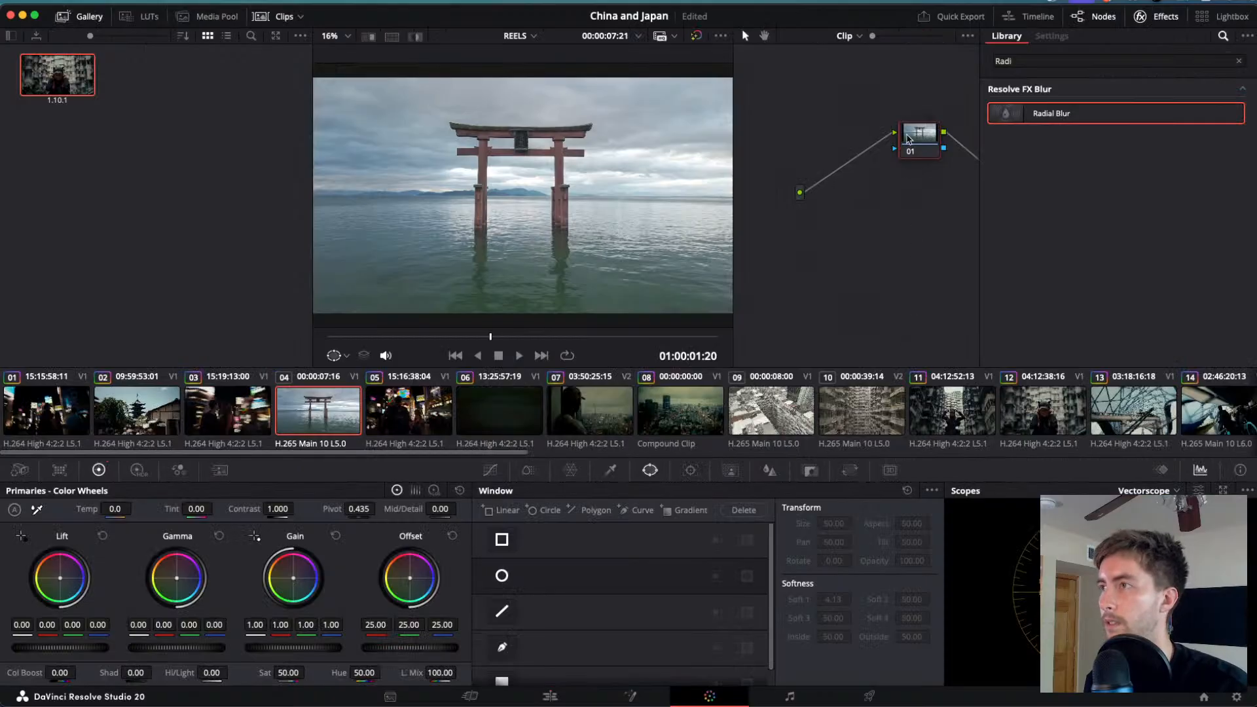
pyautogui.hscroll(3, 907, 139)
pyautogui.hotkey('alt', 's')
pyautogui.hotkey('alt', 's')
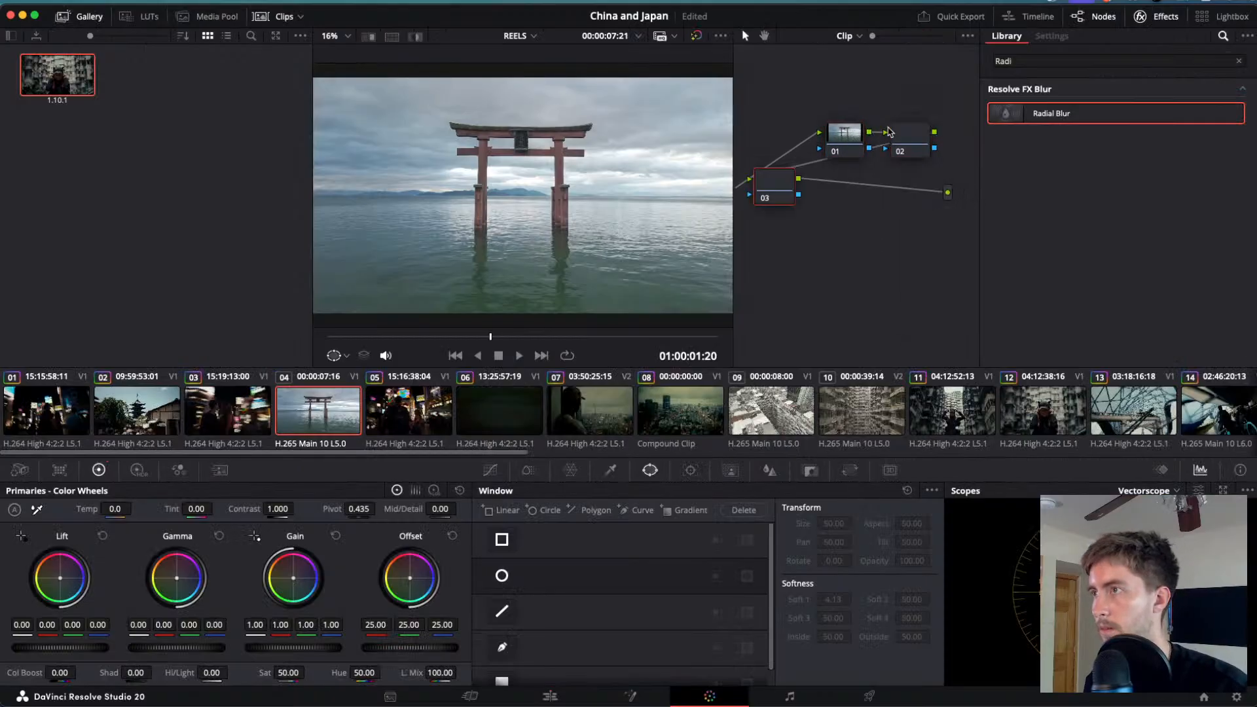
pyautogui.hotkey('alt', 's')
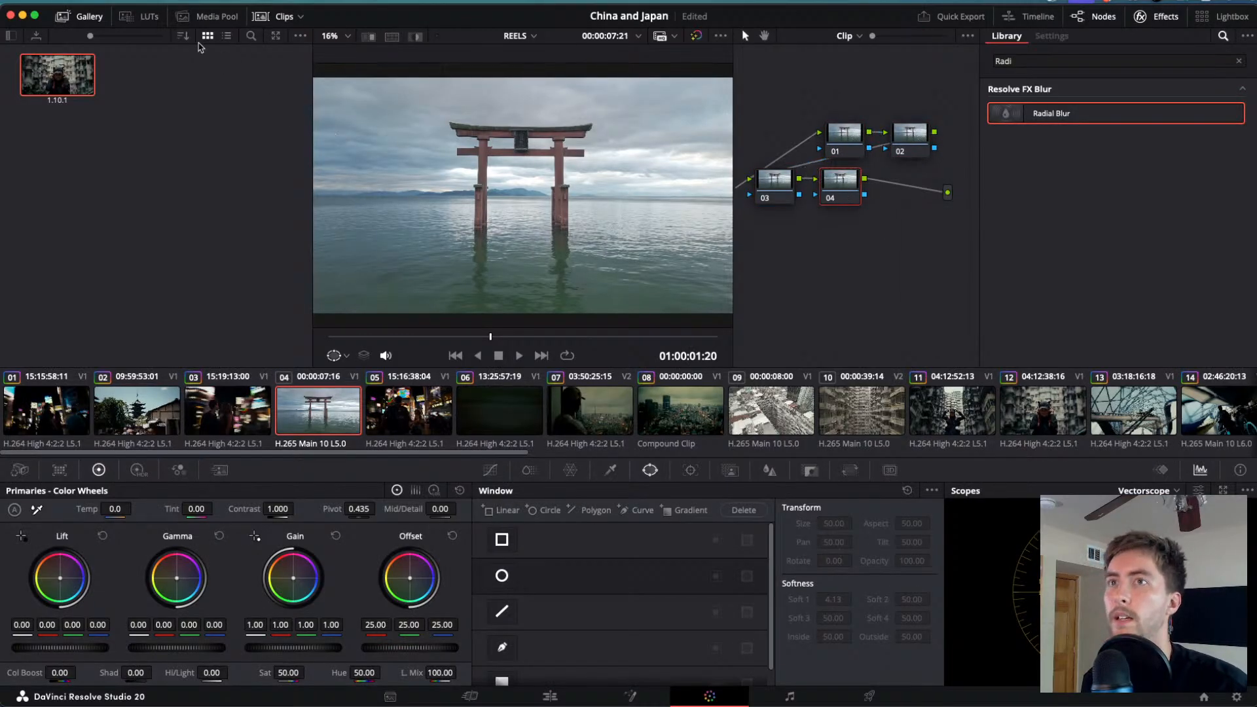
# - Apply the DJI Air 3 D-Log M to Rec.709 V1_ (1) LUT to node 04 of the torii gate clip
pyautogui.click(140, 17)
pyautogui.click(34, 198)
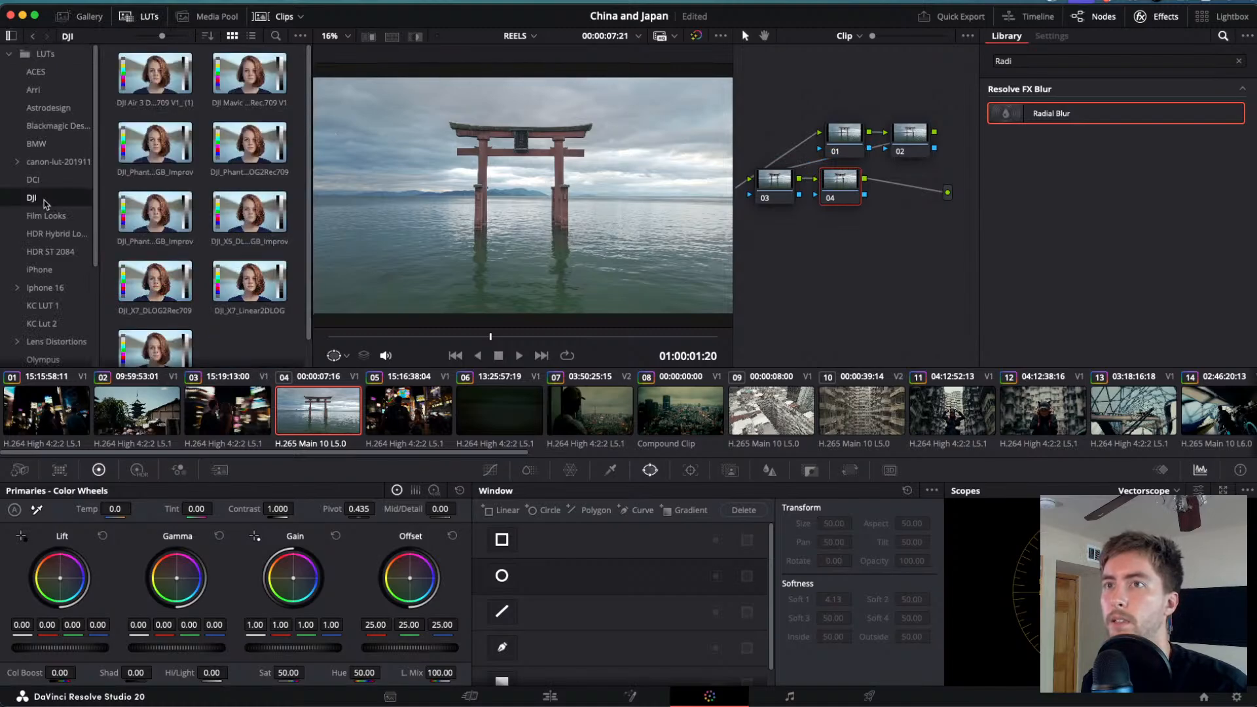
pyautogui.scroll(-1, 189, 339)
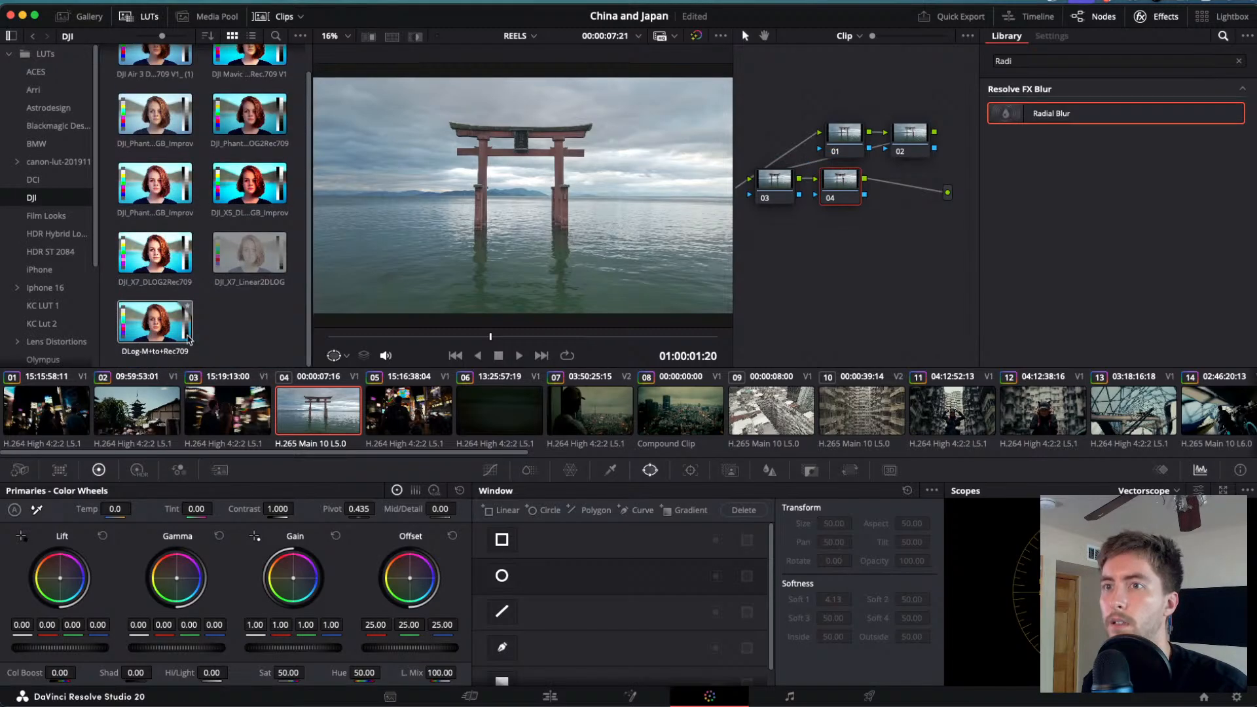
pyautogui.scroll(1, 160, 290)
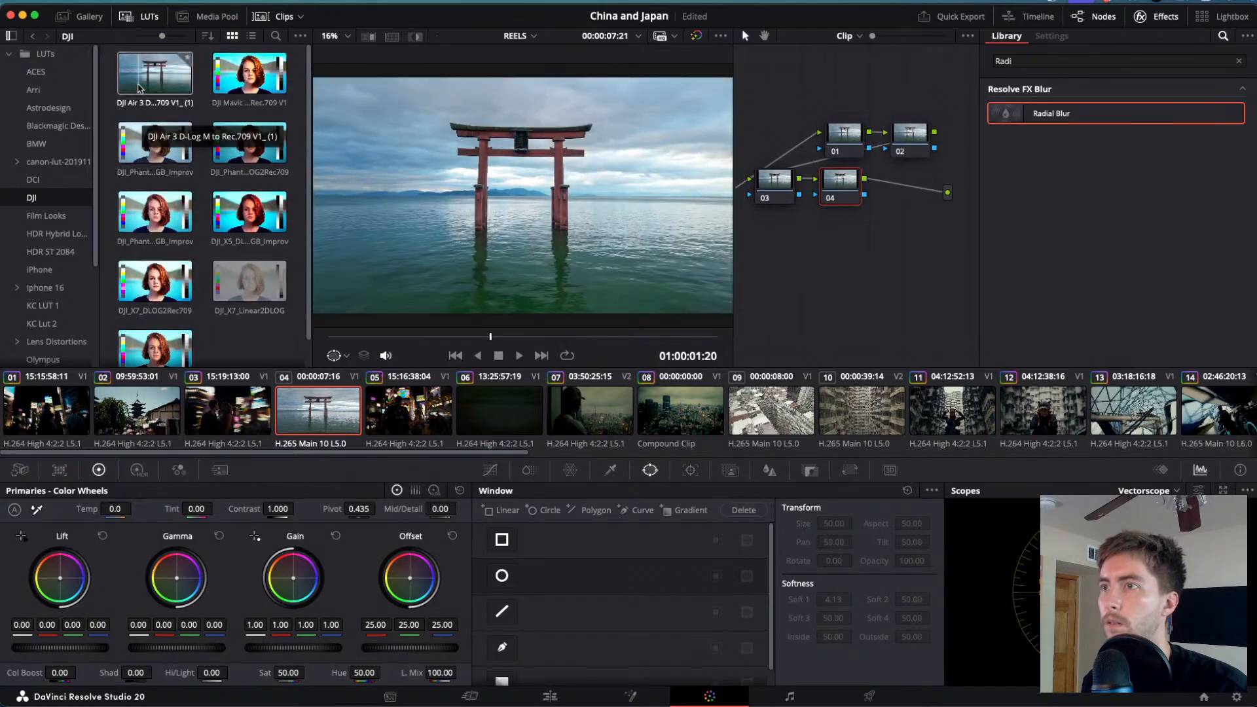
pyautogui.moveTo(139, 87); pyautogui.dragTo(840, 256)
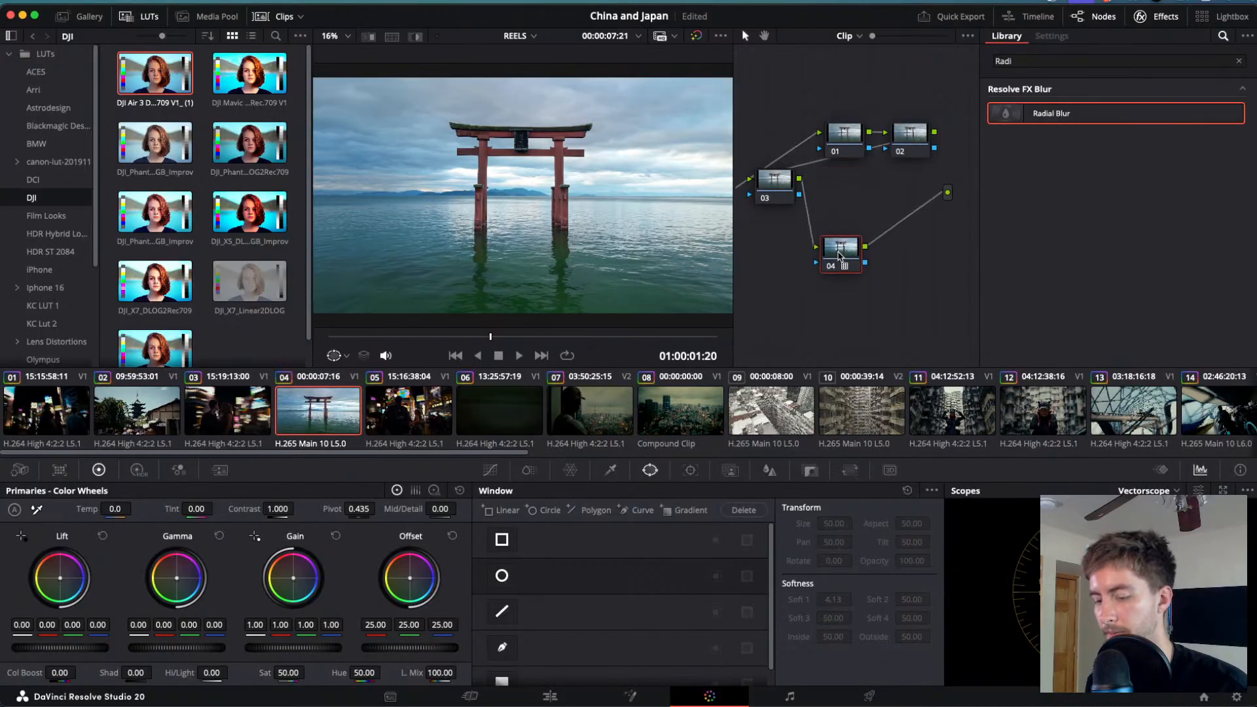
# - Add serial node 05, paste the pagoda clip's Dehancer Pro node grade into it, and set its film Push/Pull to 1.597
pyautogui.hotkey('alt', 's')
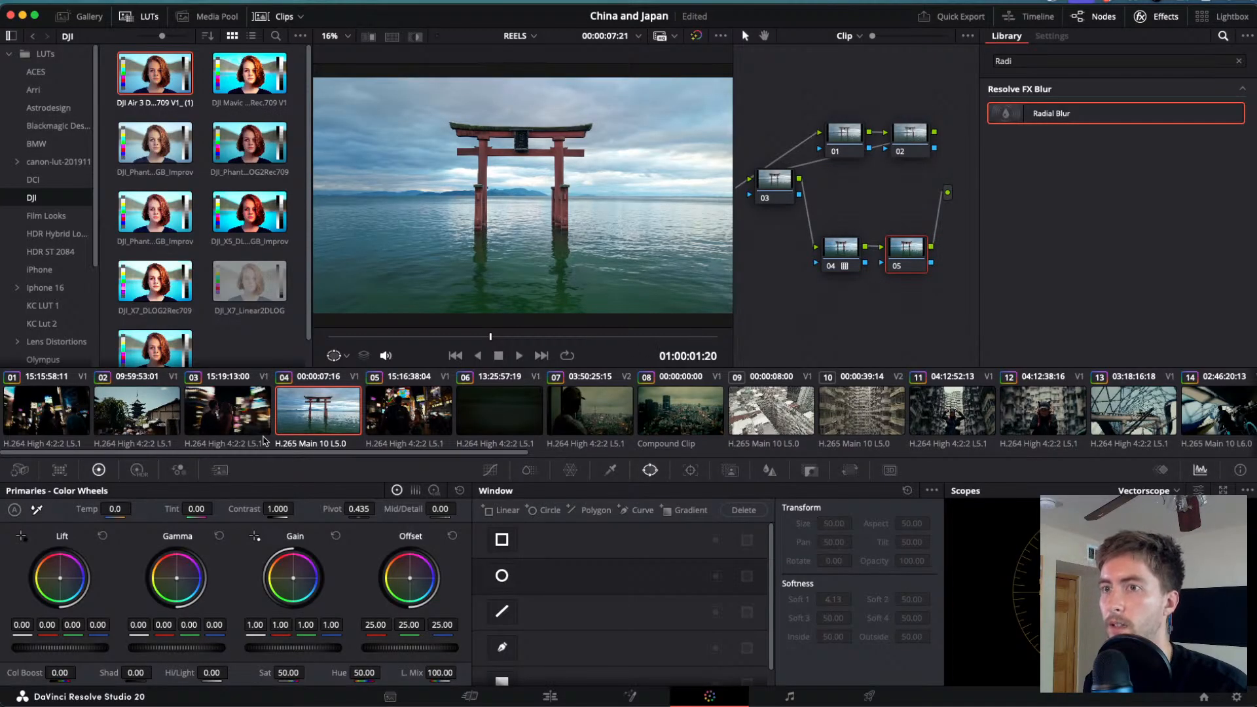
pyautogui.click(145, 417)
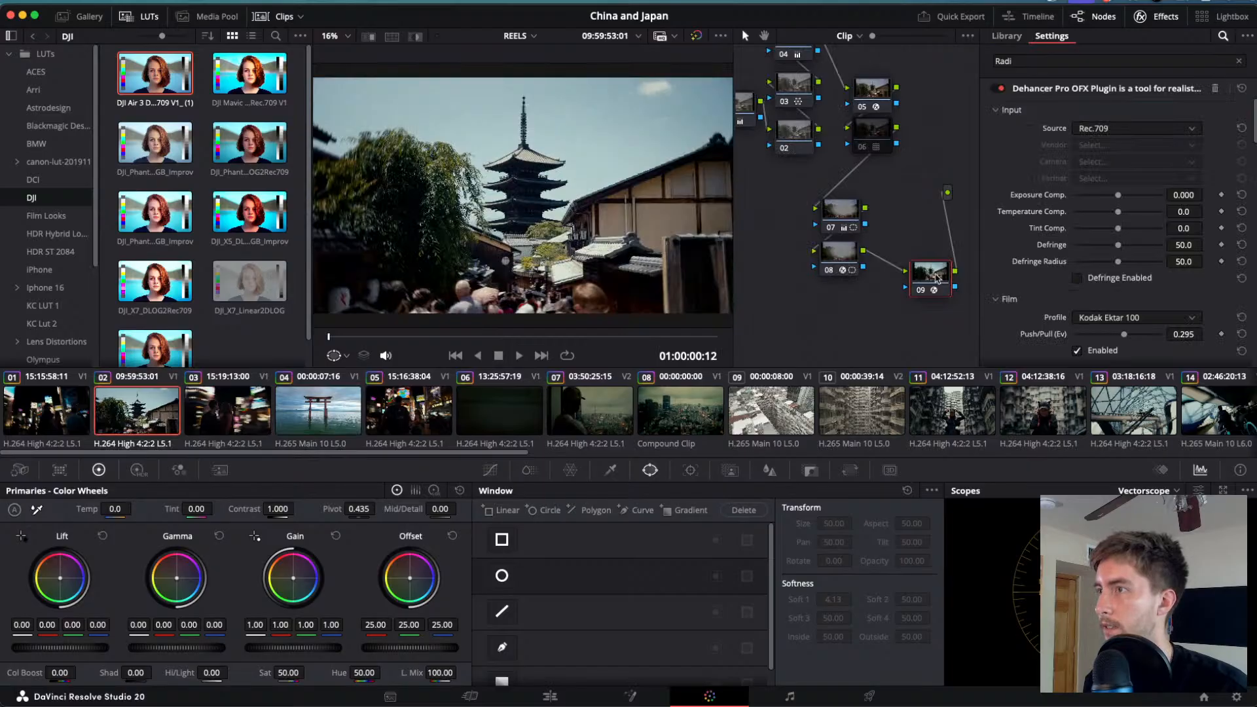
pyautogui.click(336, 421)
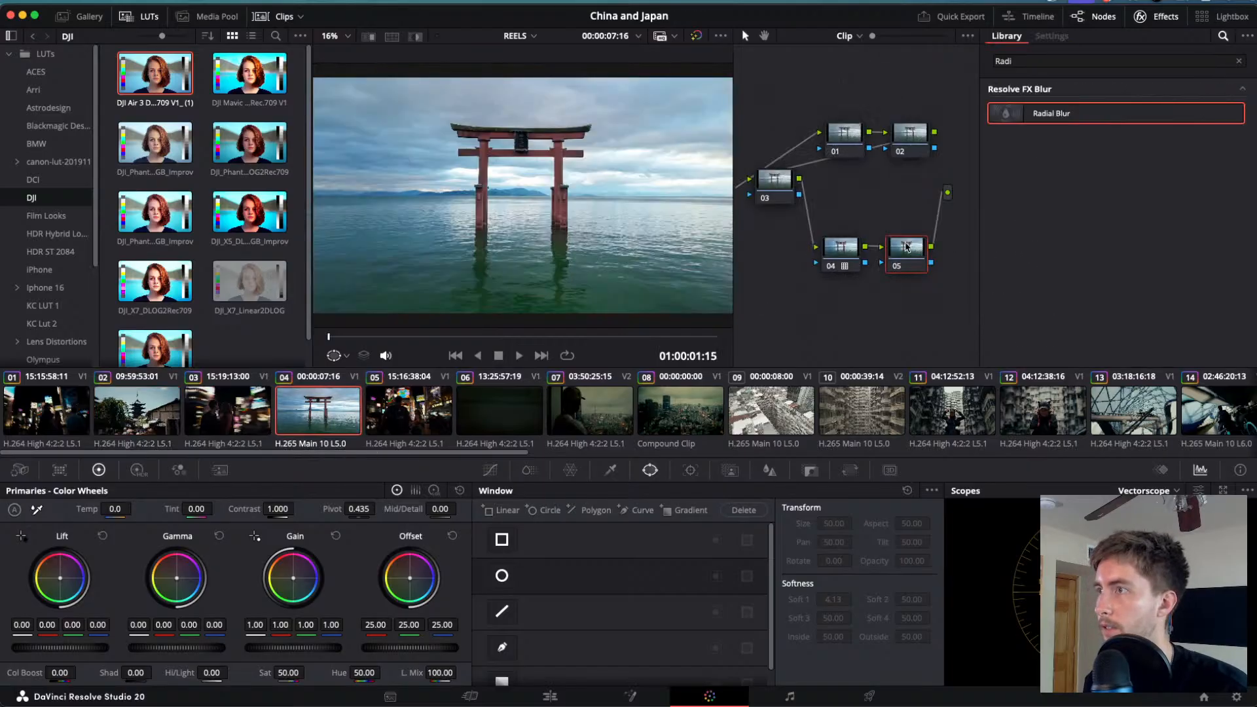
pyautogui.press('super+v')
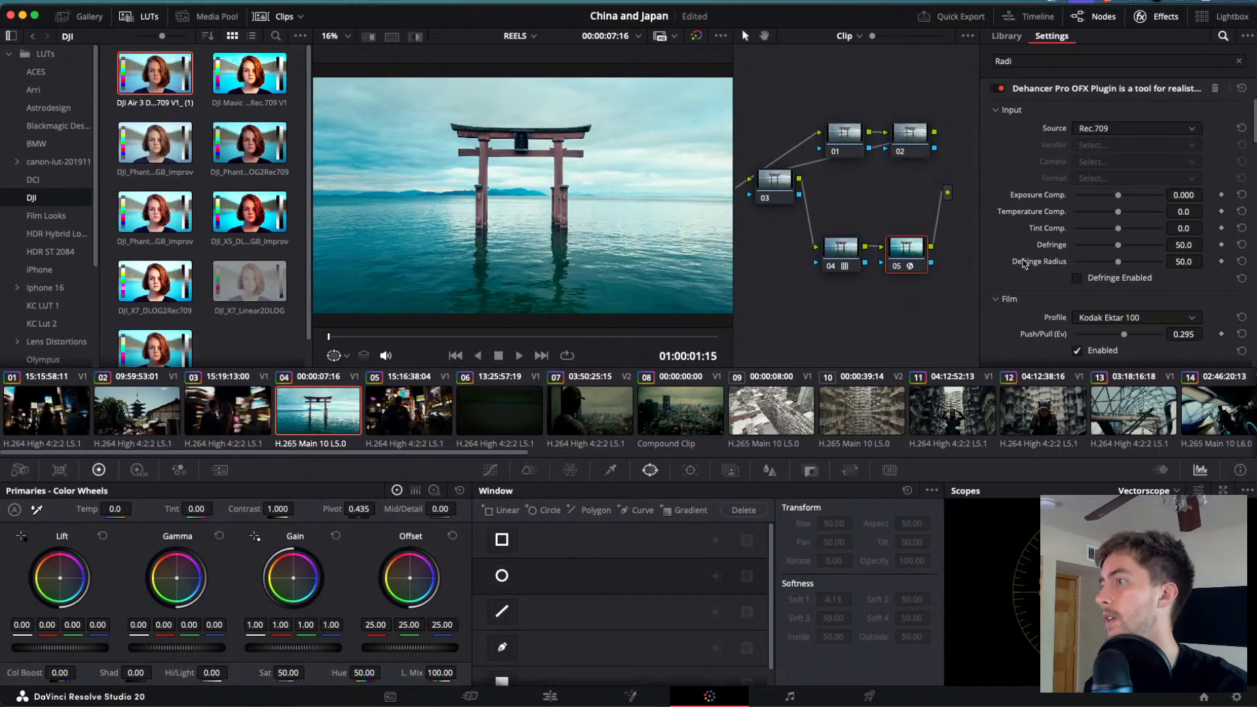
pyautogui.scroll(-1, 1025, 264)
pyautogui.moveTo(1125, 303); pyautogui.dragTo(1154, 307)
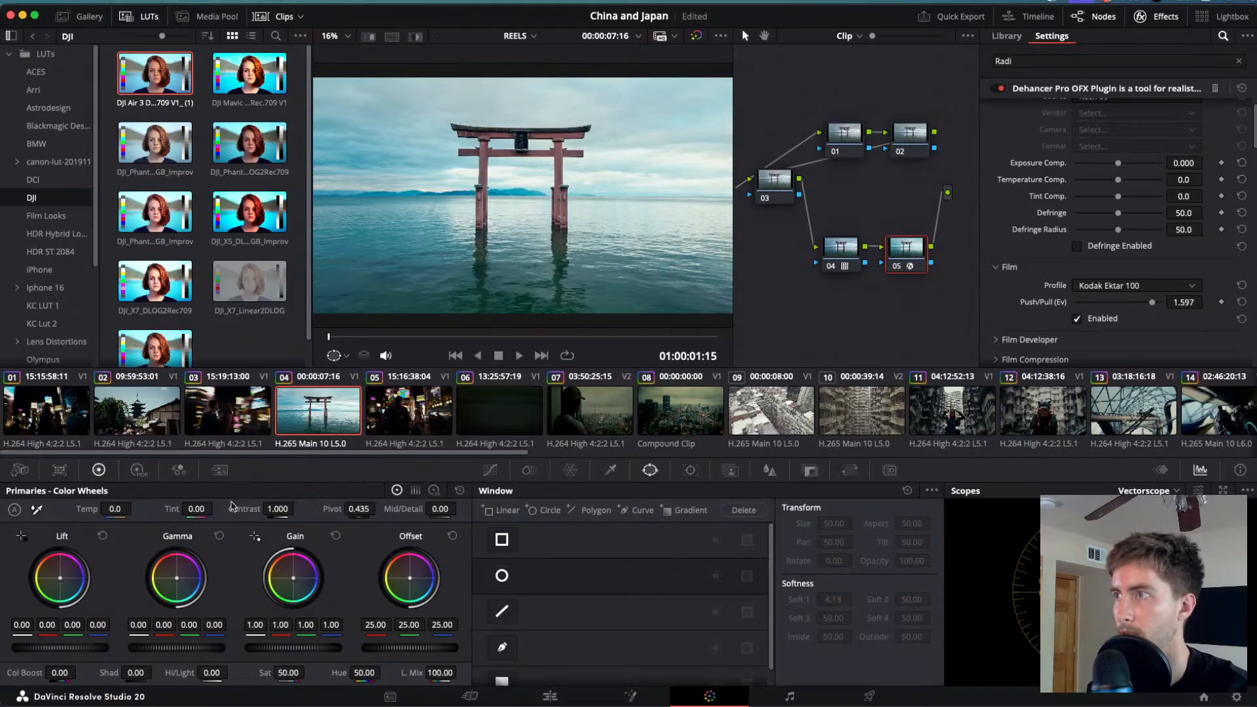
# - Reposition node 03 in the node graph so it sits beside the LUT node 04
pyautogui.click(786, 178)
pyautogui.hscroll(-3, 782, 178)
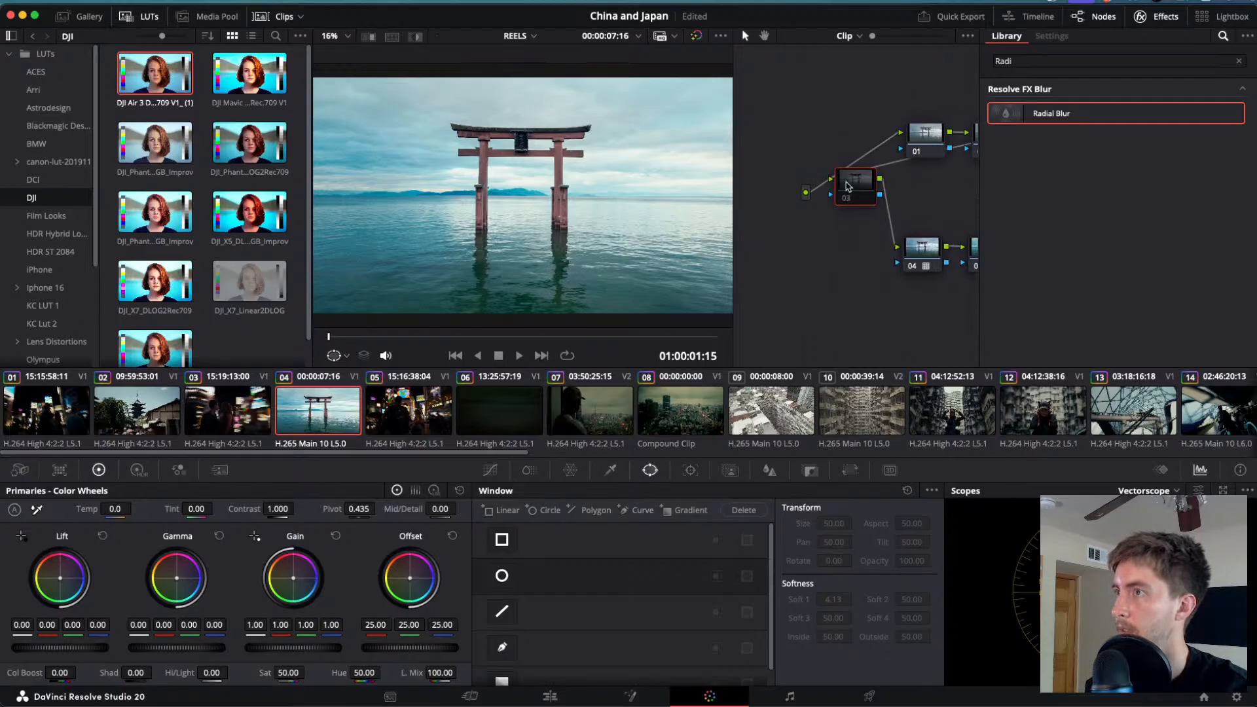
pyautogui.moveTo(847, 200); pyautogui.dragTo(865, 261)
# - Toggle the Dehancer node 05 to compare the image with and without it, leaving the node disabled
pyautogui.click(951, 249)
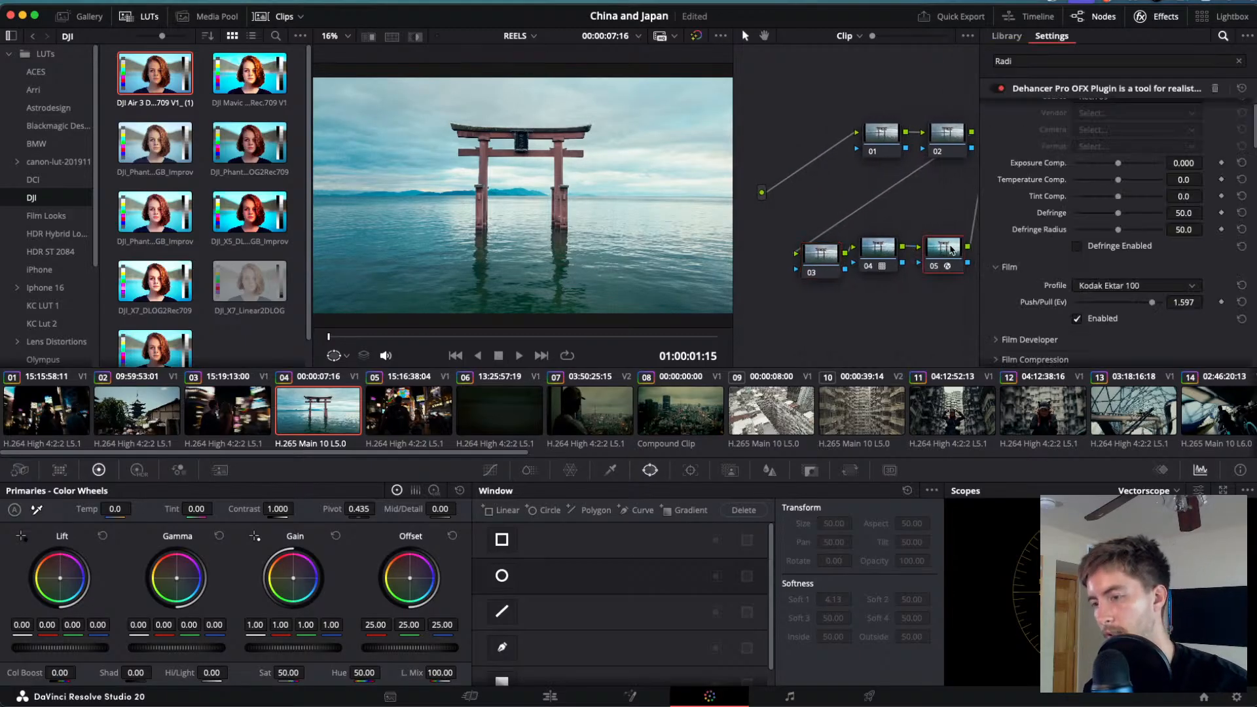
pyautogui.hotkey('ctrl', 'd')
pyautogui.hotkey('ctrl', 'd')
pyautogui.hotkey('ctrl', 'd')
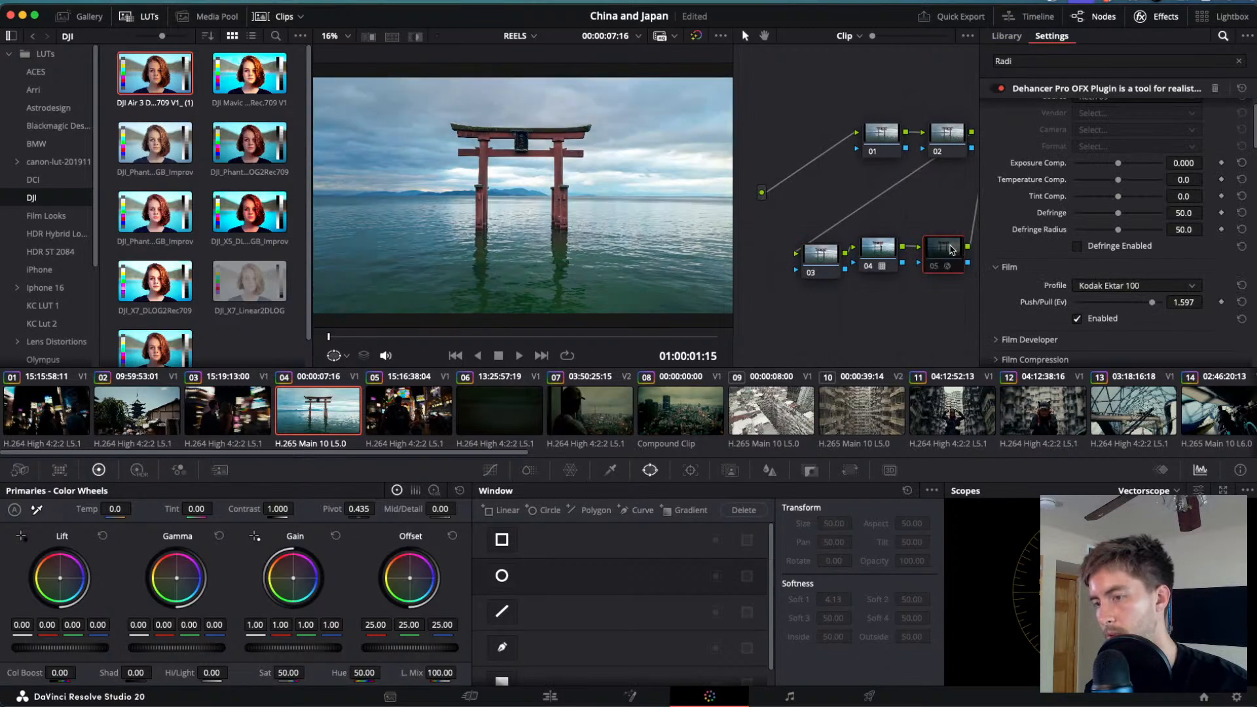
# - Try strengthening the reds on node 03 with the Color Warper's Hue - Saturation grid, and reset the moved point
pyautogui.click(882, 135)
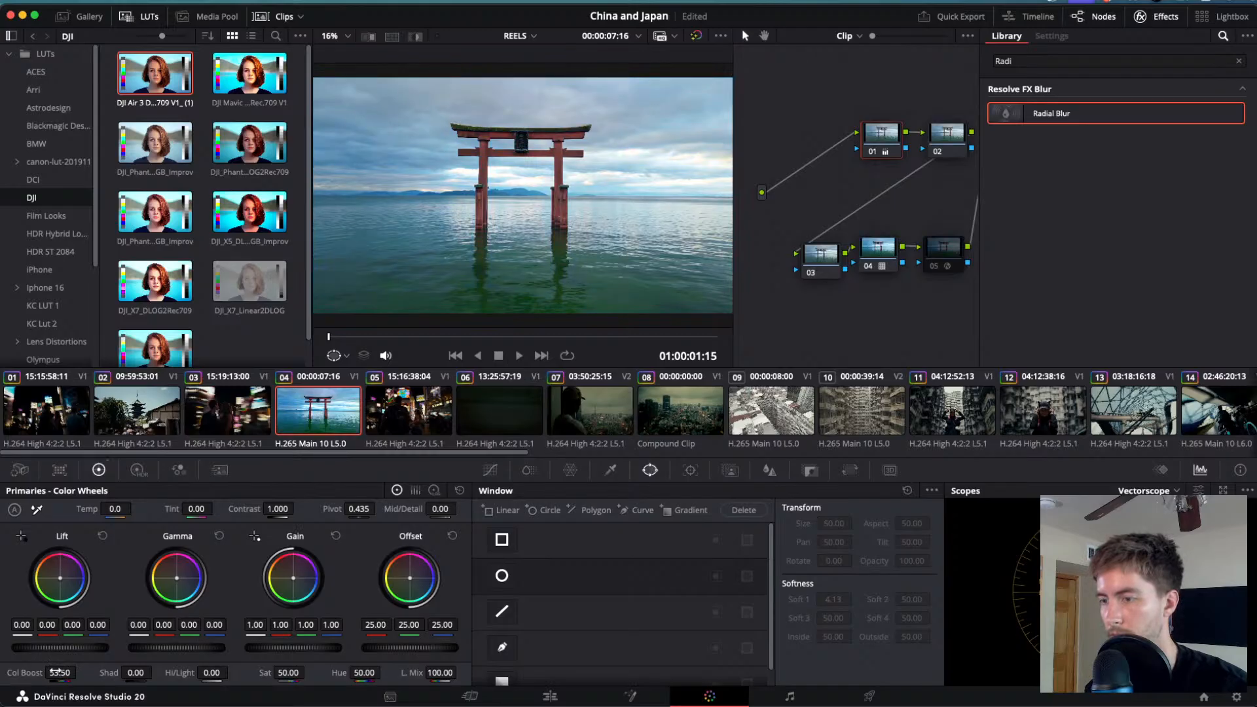
pyautogui.click(821, 268)
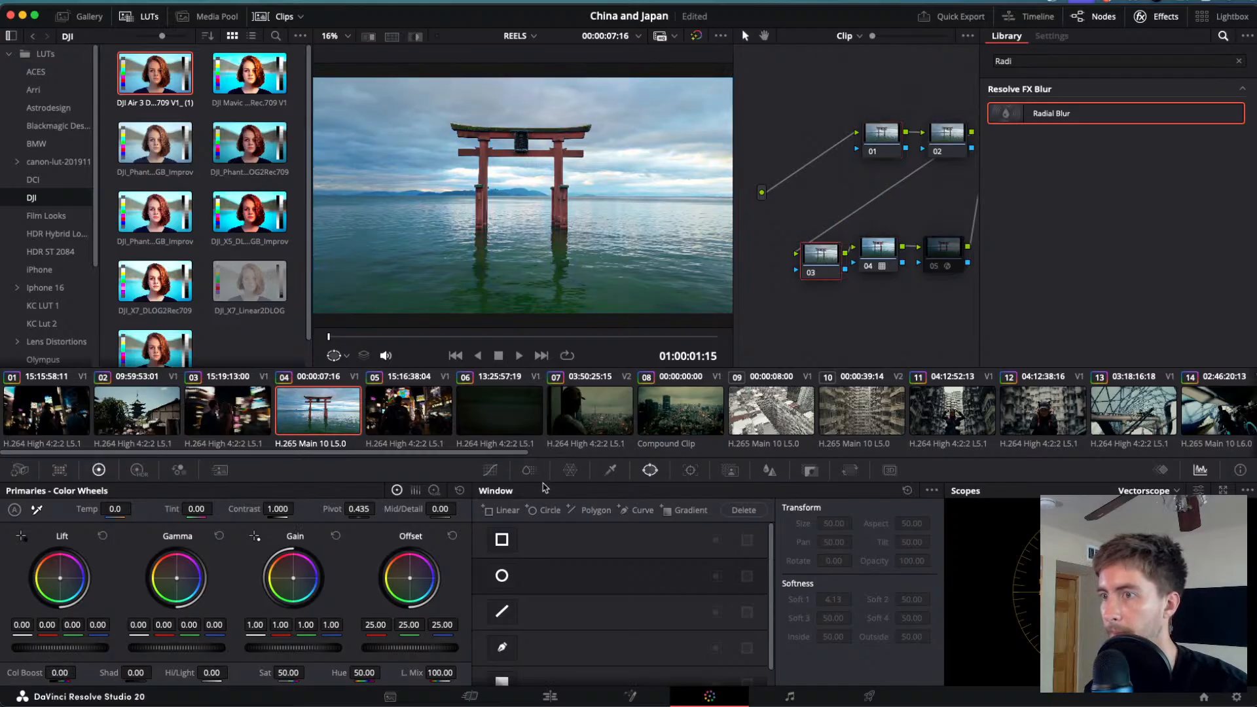
pyautogui.click(570, 470)
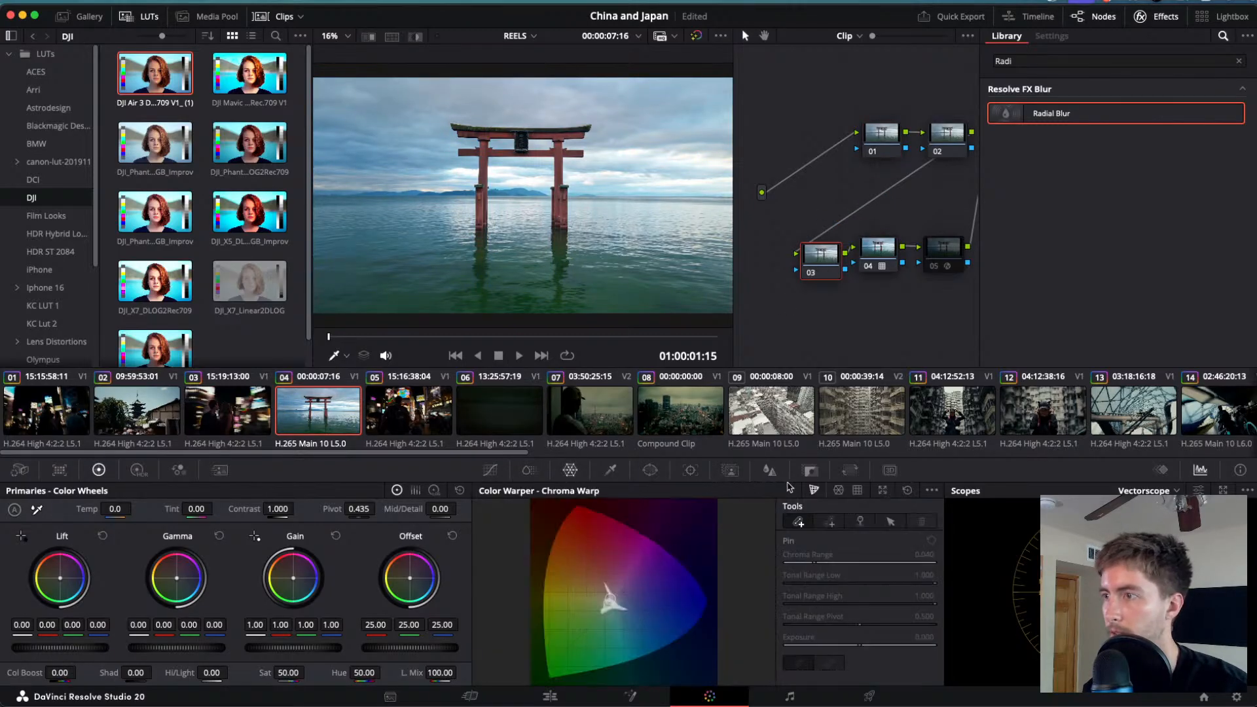
pyautogui.click(838, 490)
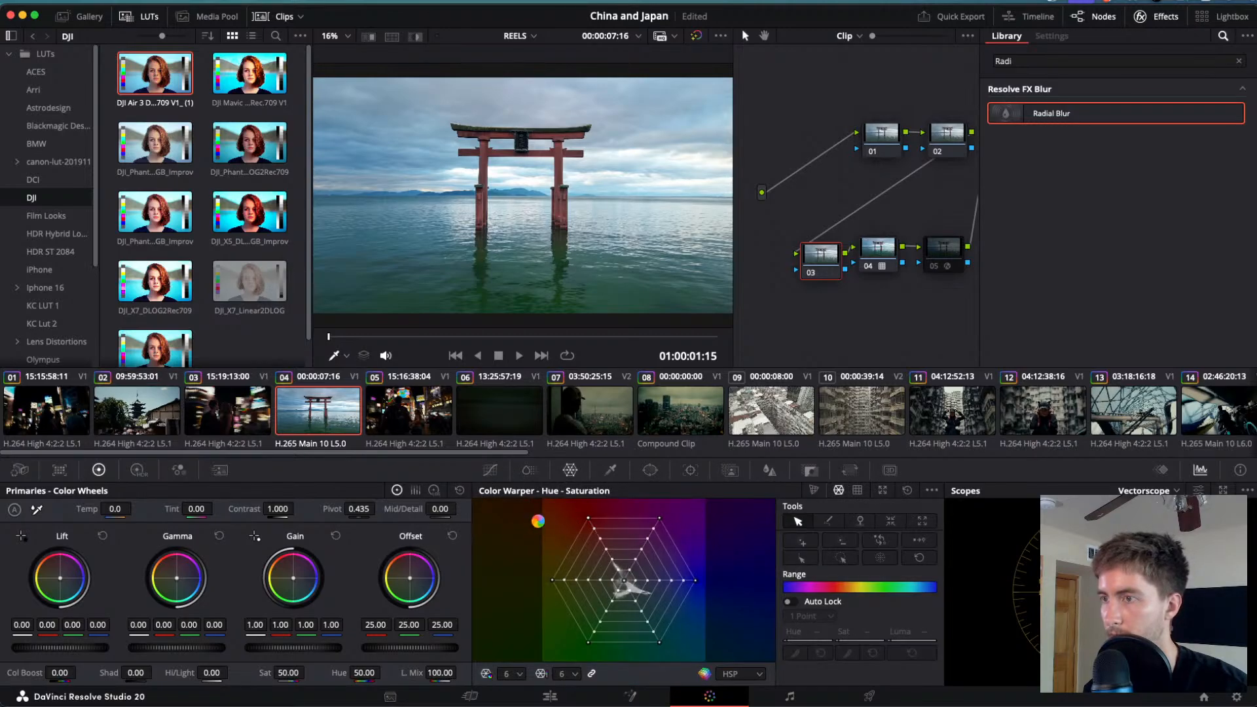
pyautogui.moveTo(588, 518)
pyautogui.mouseDown()
pyautogui.moveTo(535, 498)
pyautogui.moveTo(587, 521)
pyautogui.moveTo(572, 508)
pyautogui.mouseUp()
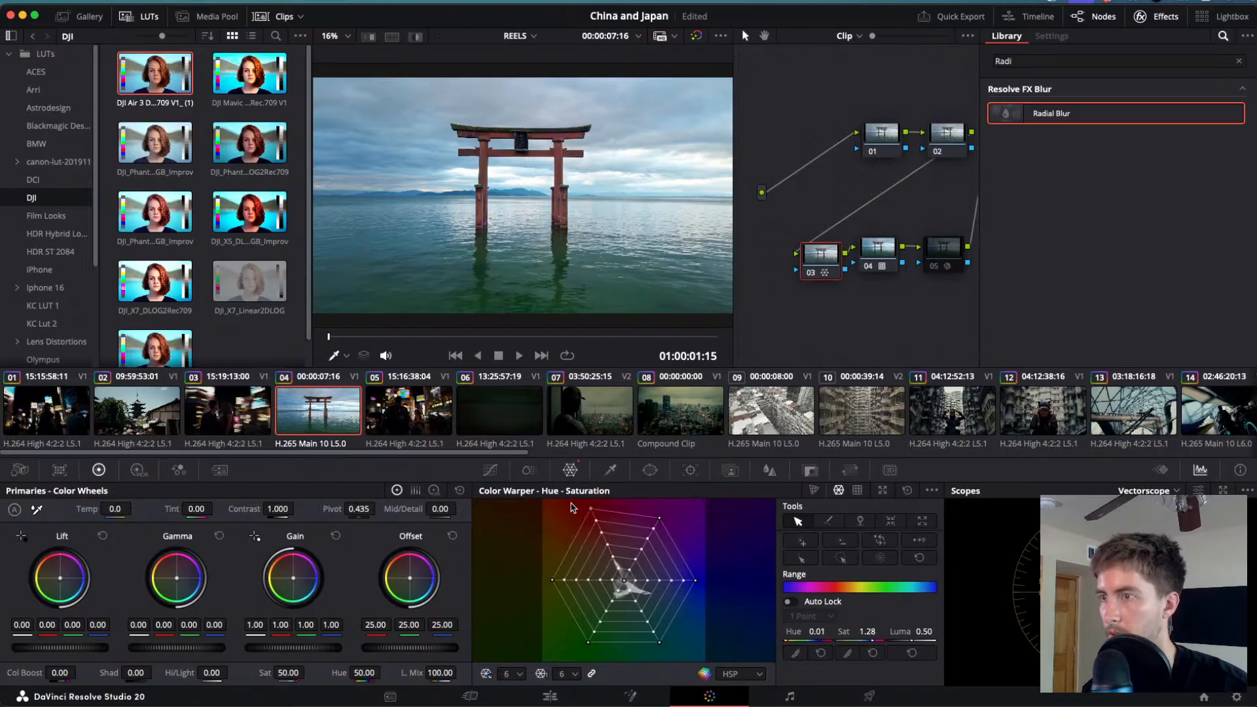
pyautogui.doubleClick(588, 511)
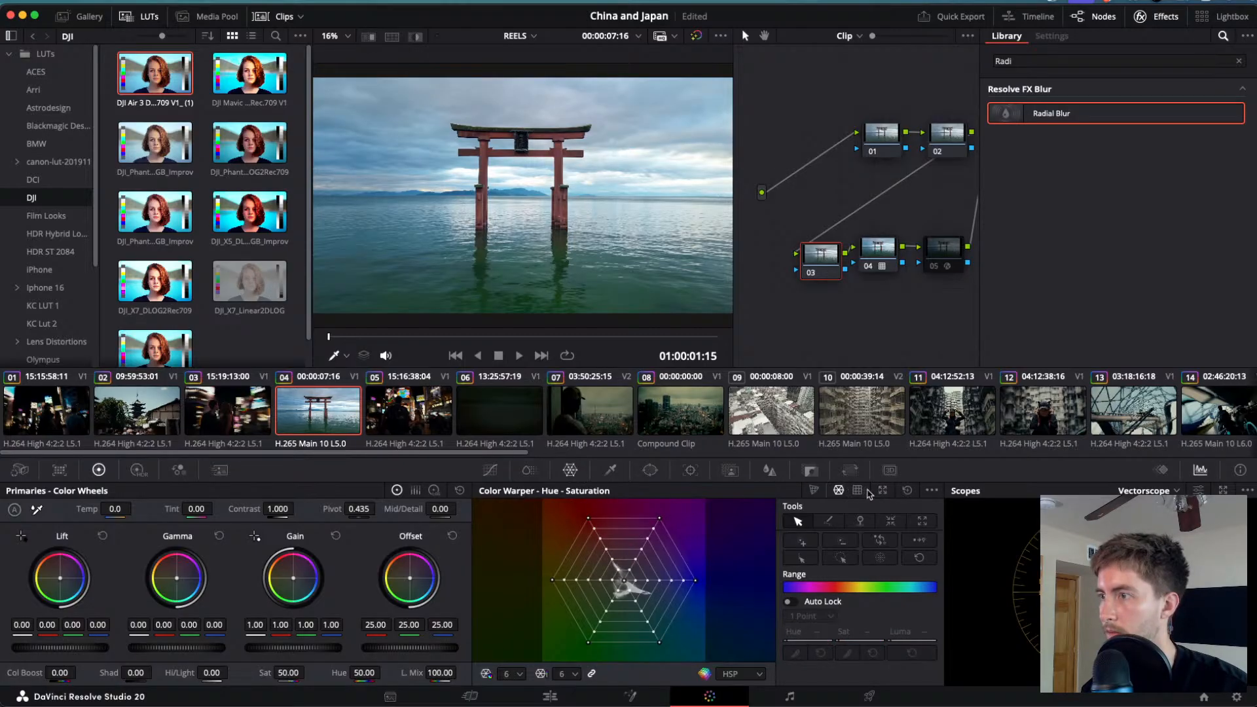
# - Raise the reds' saturation on node 03 to 1.84 with the Hue Vs Sat curve, and re-enable the Dehancer node 05
pyautogui.click(490, 470)
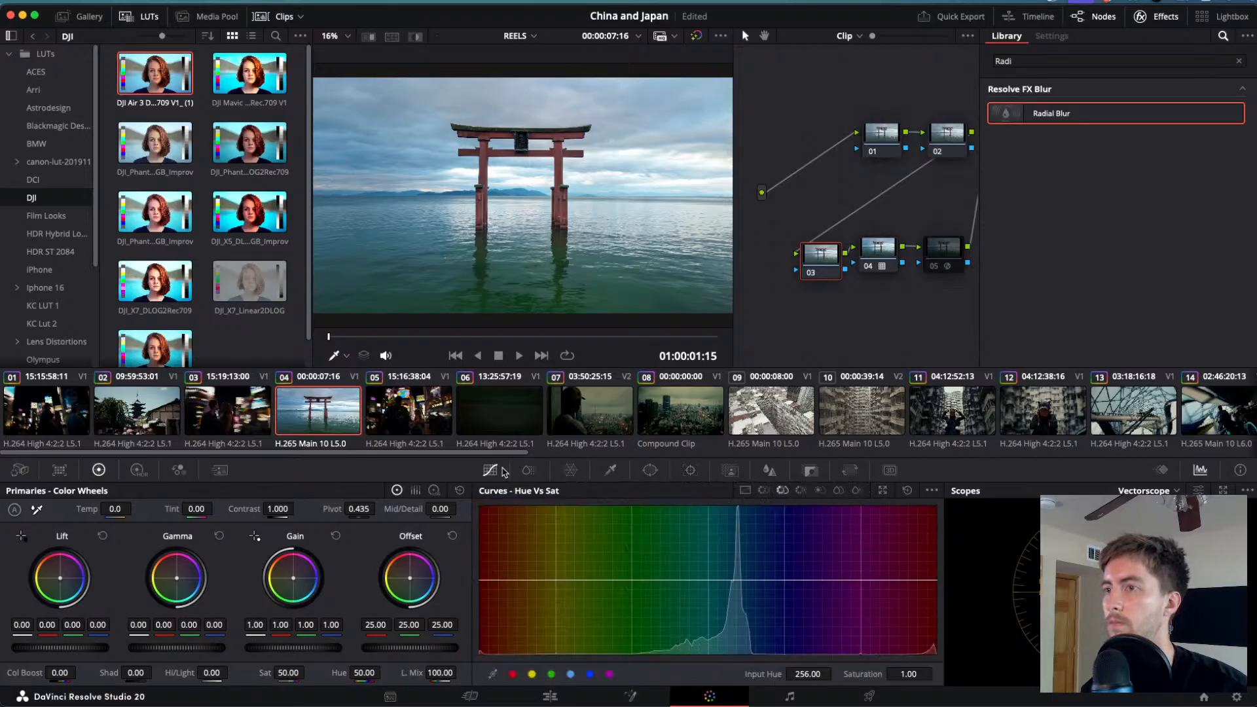
pyautogui.click(512, 674)
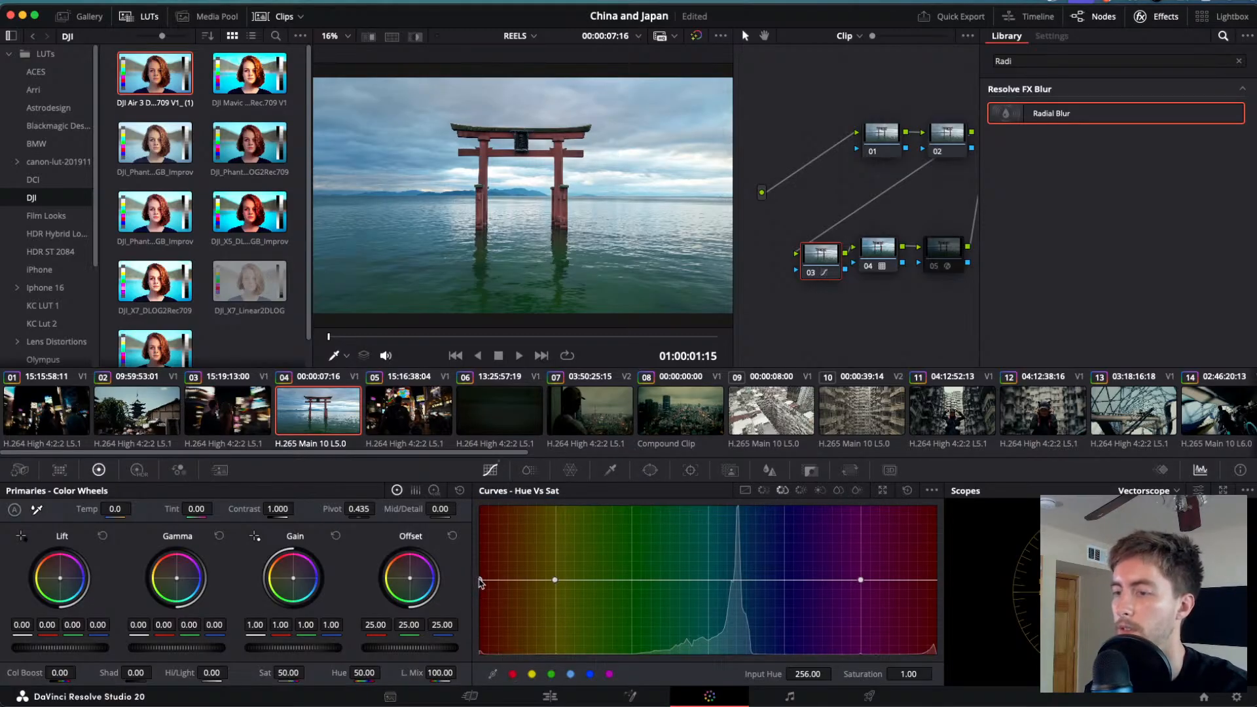
pyautogui.moveTo(479, 580); pyautogui.dragTo(481, 520)
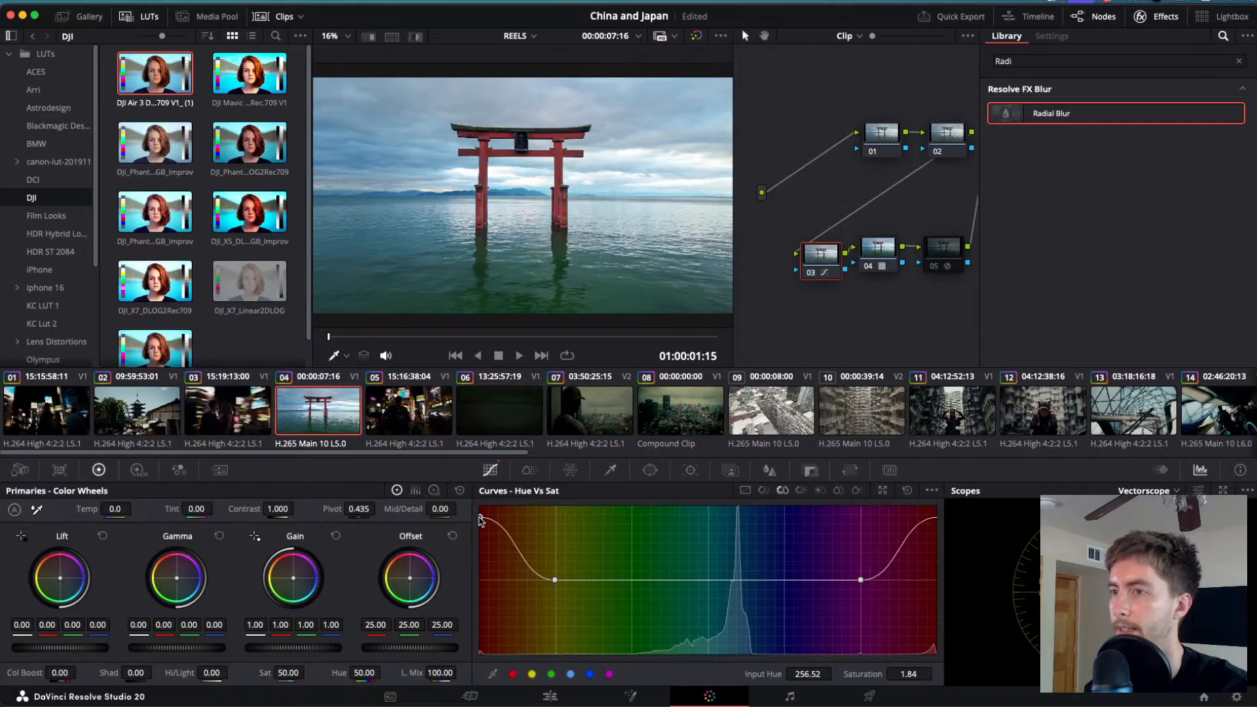
pyautogui.click(947, 250)
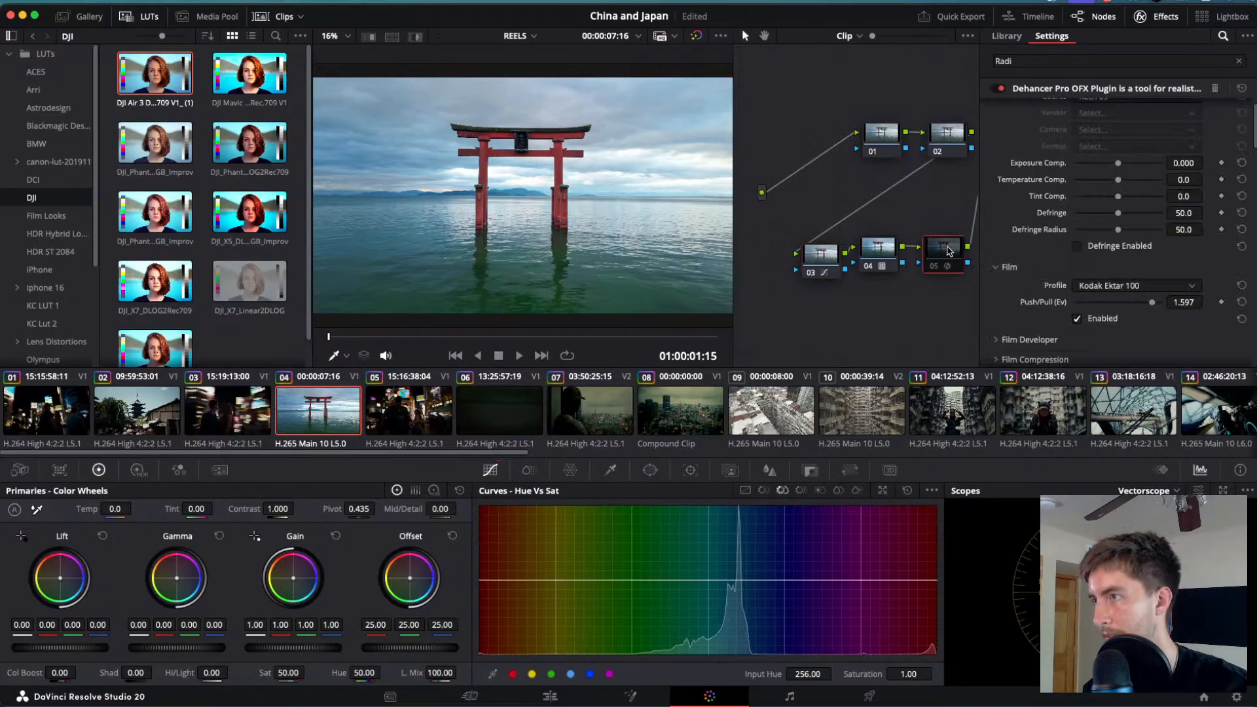
pyautogui.hotkey('ctrl', 'd')
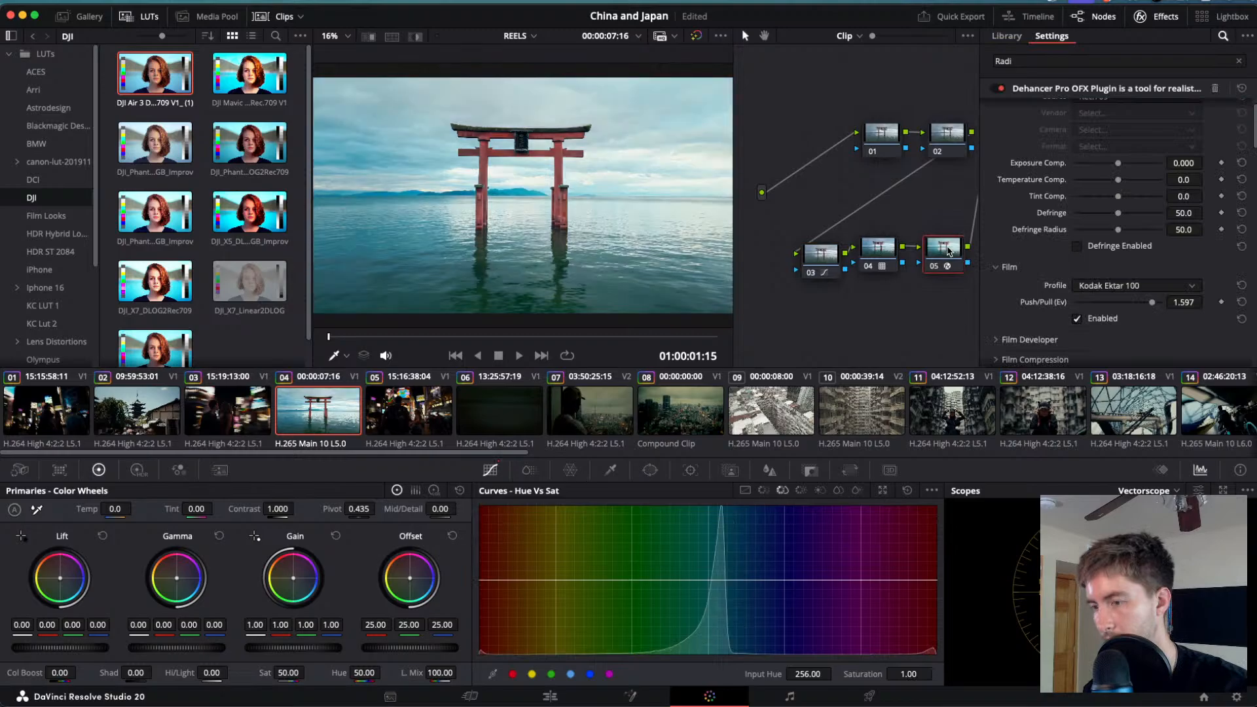
# - Lower the reds' luminance on node 03 to a Lum Gain of 0.12 with the Hue Vs Lum curve
pyautogui.click(812, 258)
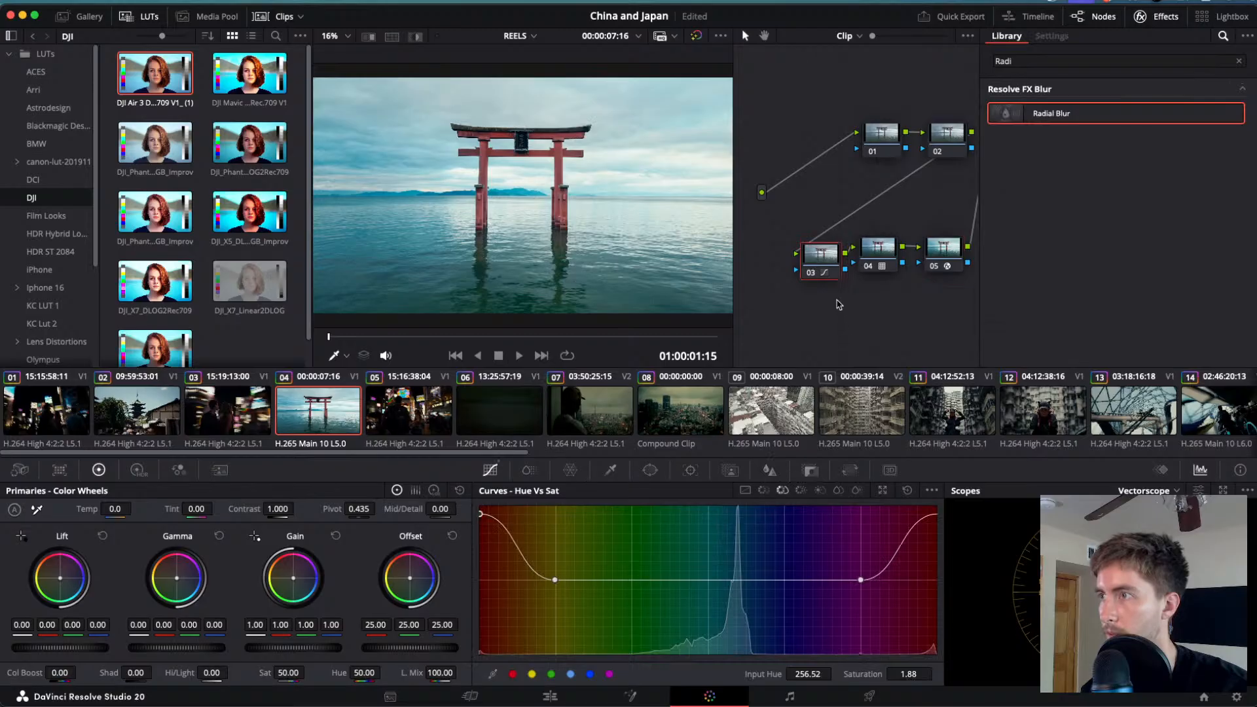
pyautogui.moveTo(824, 267); pyautogui.dragTo(814, 267)
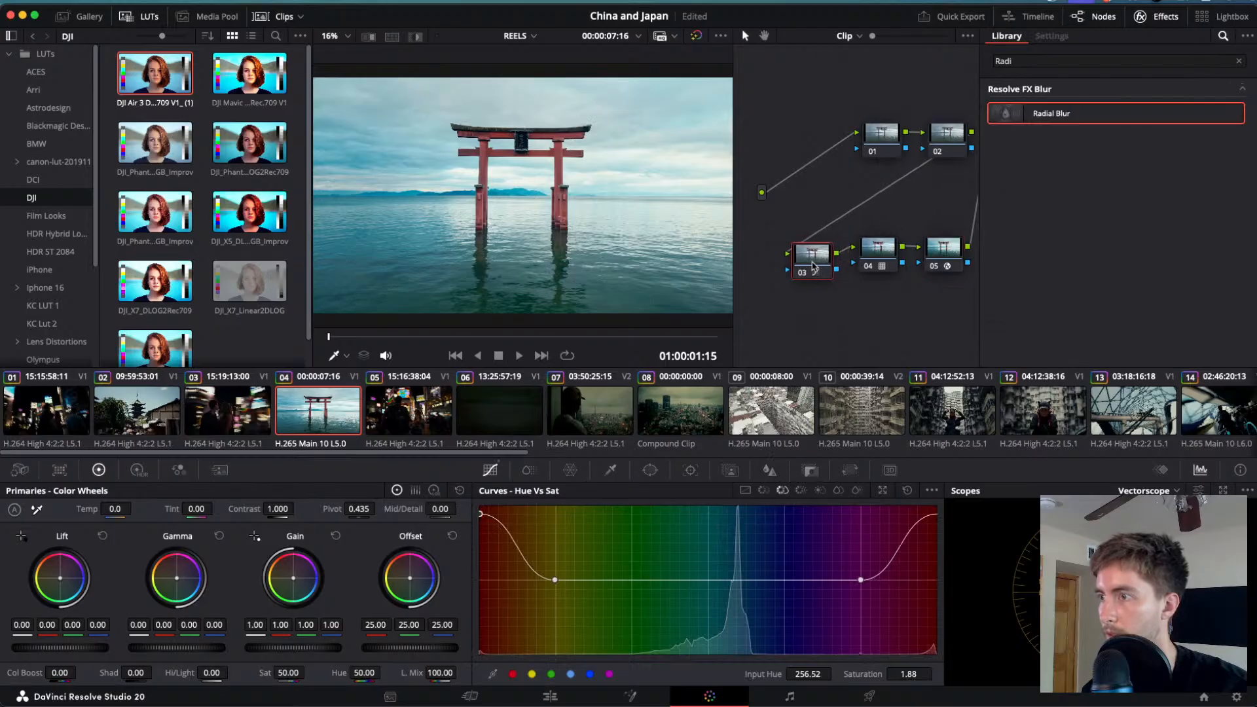
pyautogui.click(801, 490)
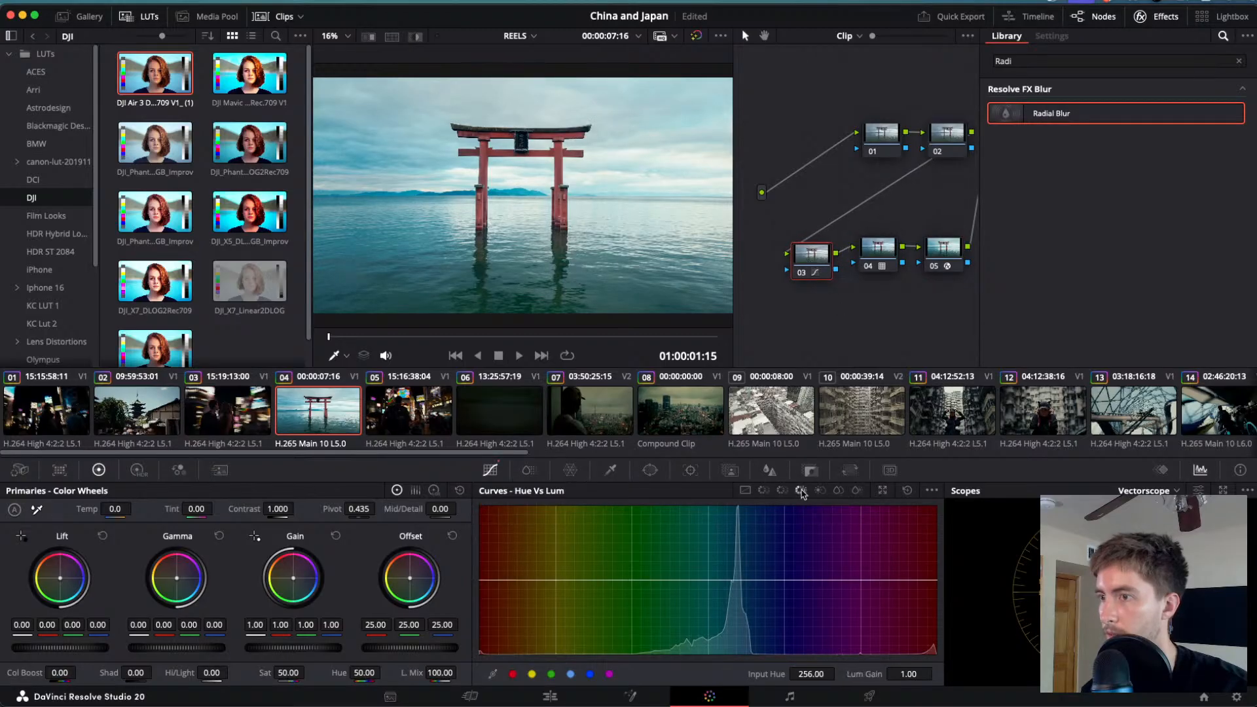
pyautogui.click(480, 580)
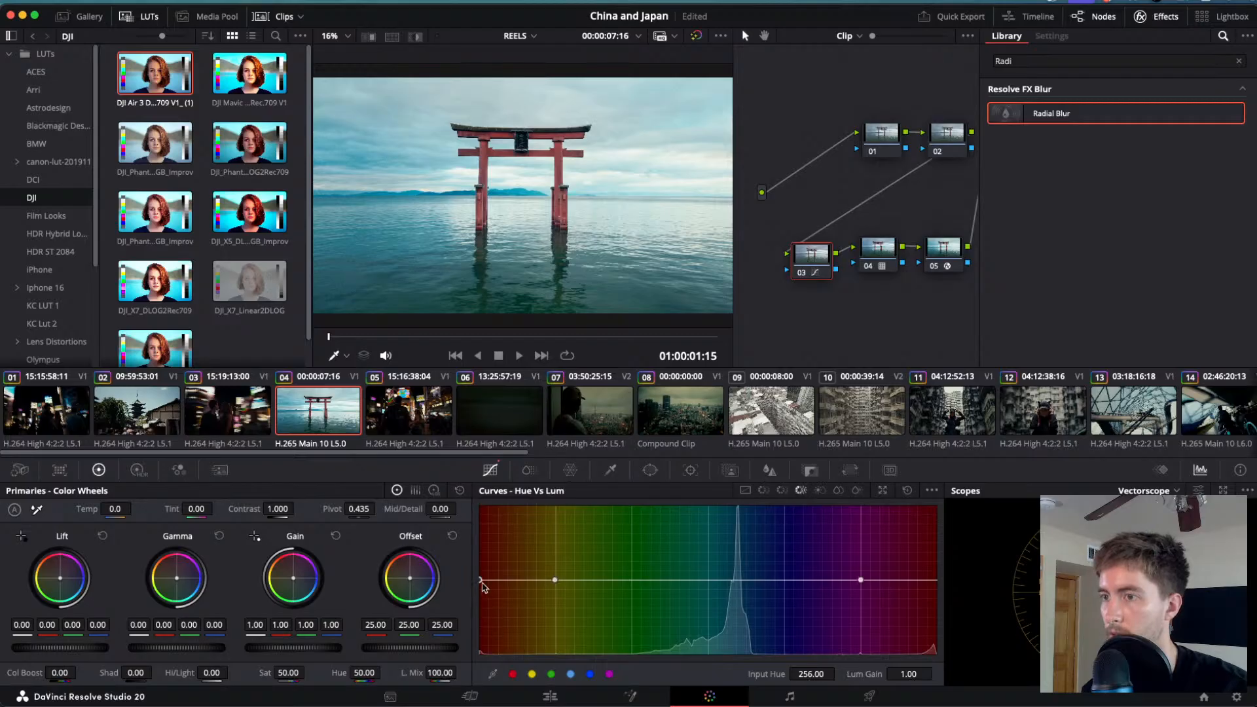
pyautogui.moveTo(481, 580); pyautogui.dragTo(485, 649)
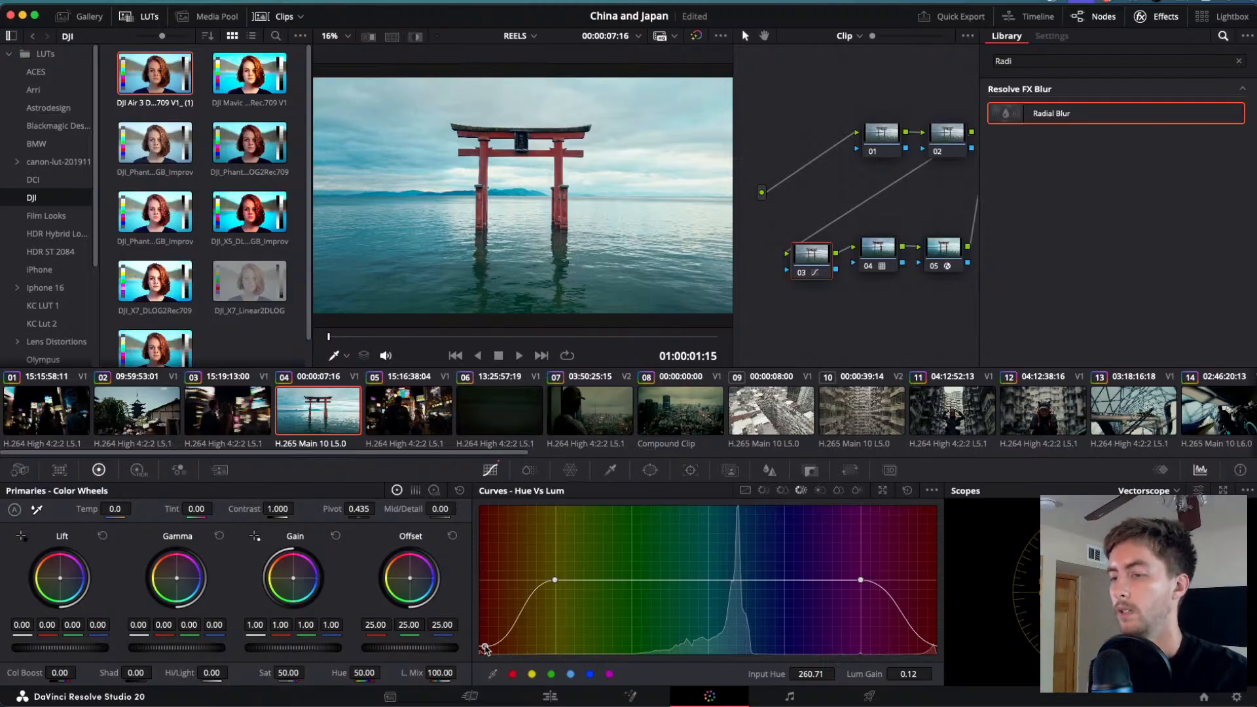
# - Try warming the image twice with Temperature Comp. on the Dehancer node 05, at 65.9 and 62.8, resetting it each time
pyautogui.click(875, 145)
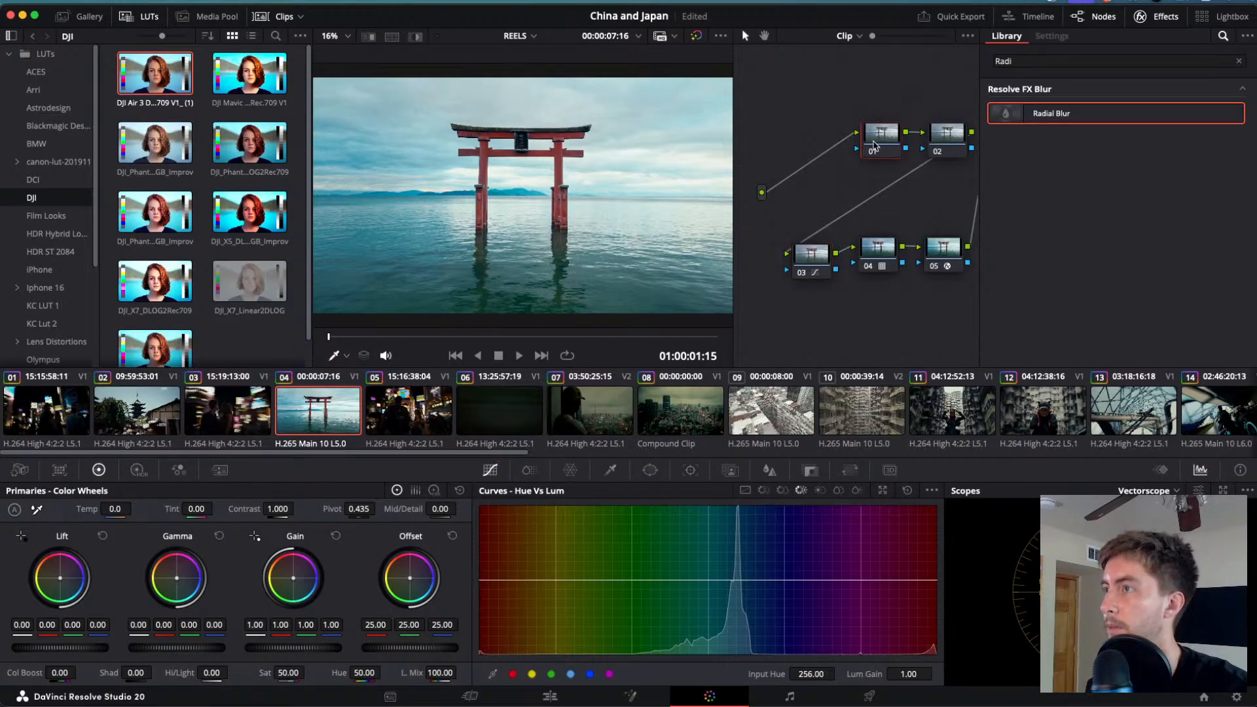
pyautogui.click(931, 252)
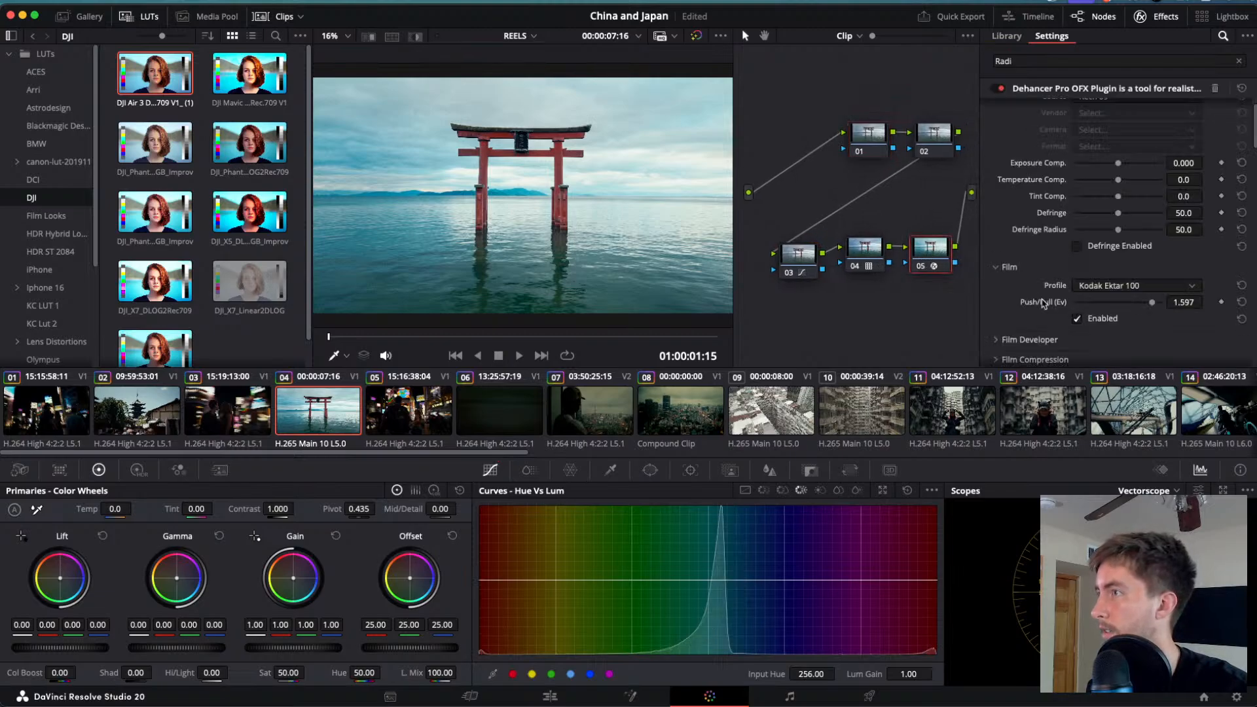
pyautogui.scroll(-2, 1044, 303)
pyautogui.scroll(2, 1061, 282)
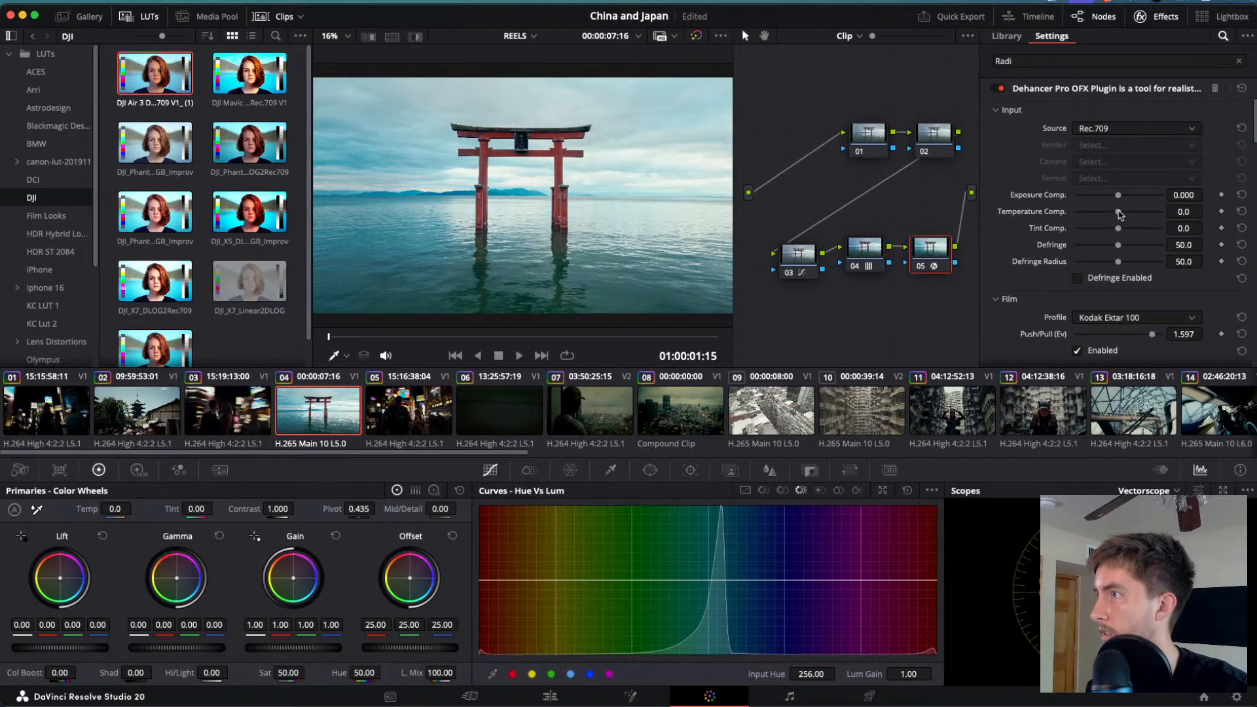
pyautogui.moveTo(1124, 215); pyautogui.dragTo(1147, 217)
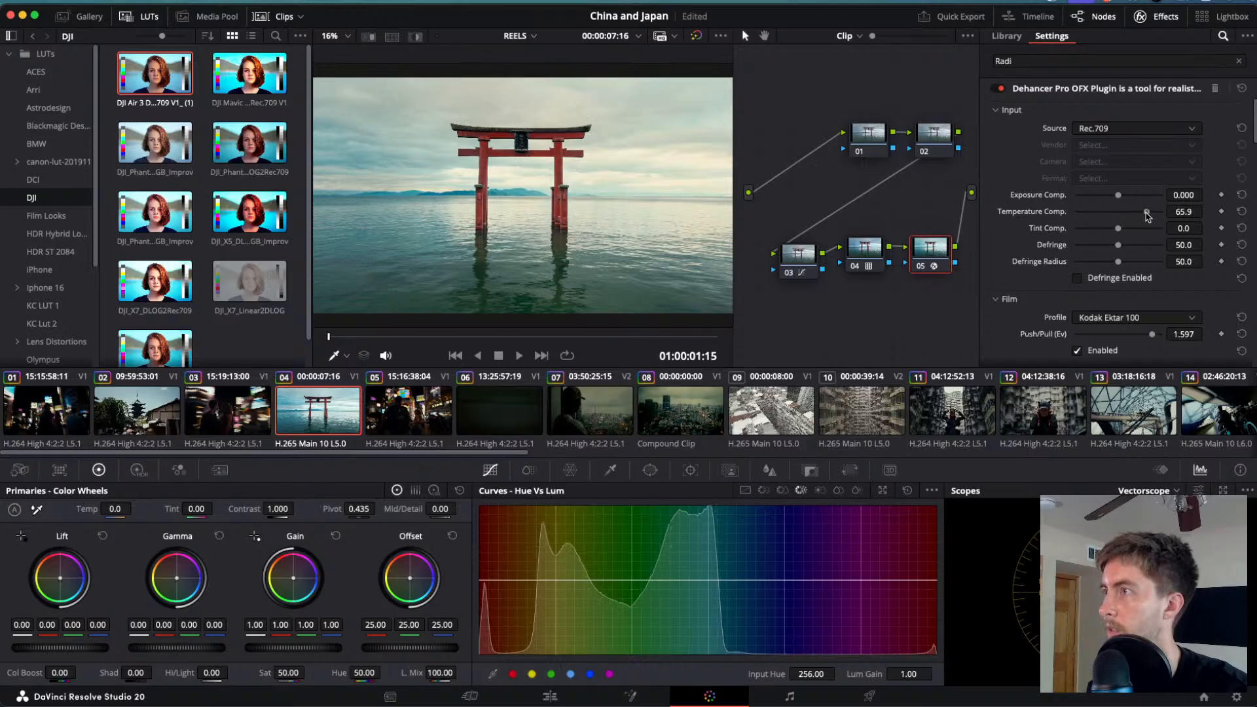
pyautogui.click(1241, 212)
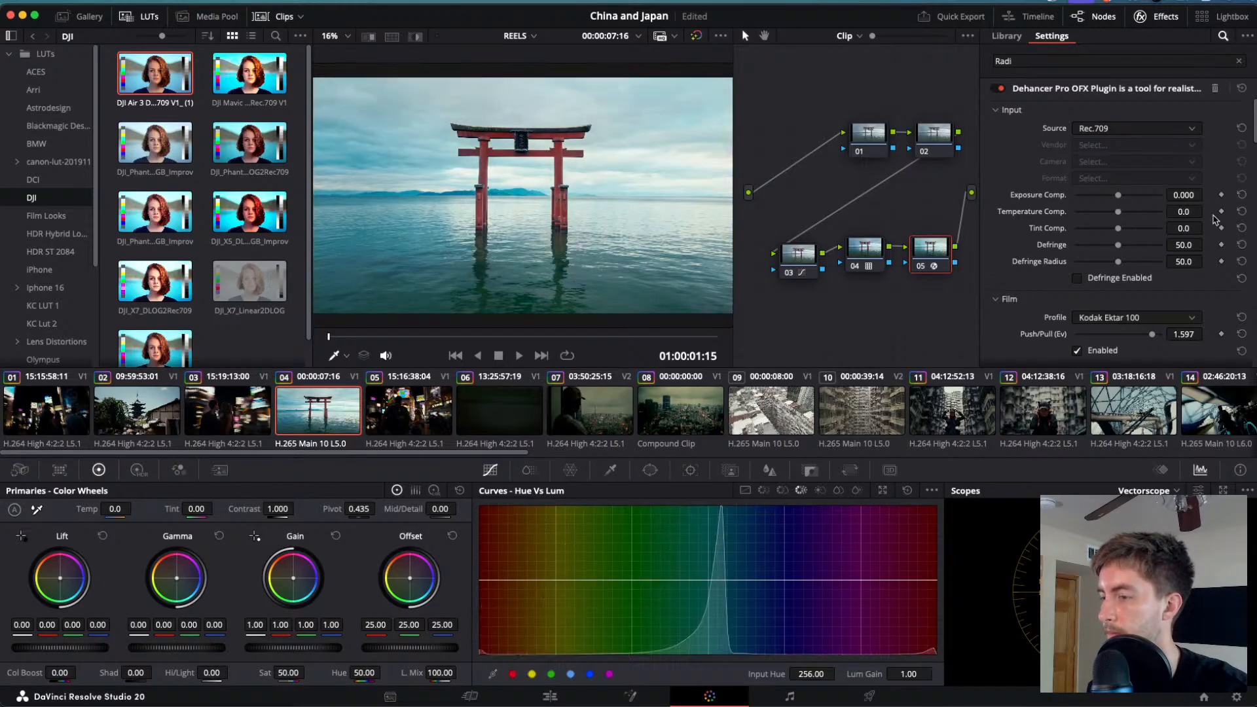
pyautogui.moveTo(1126, 214); pyautogui.dragTo(1146, 217)
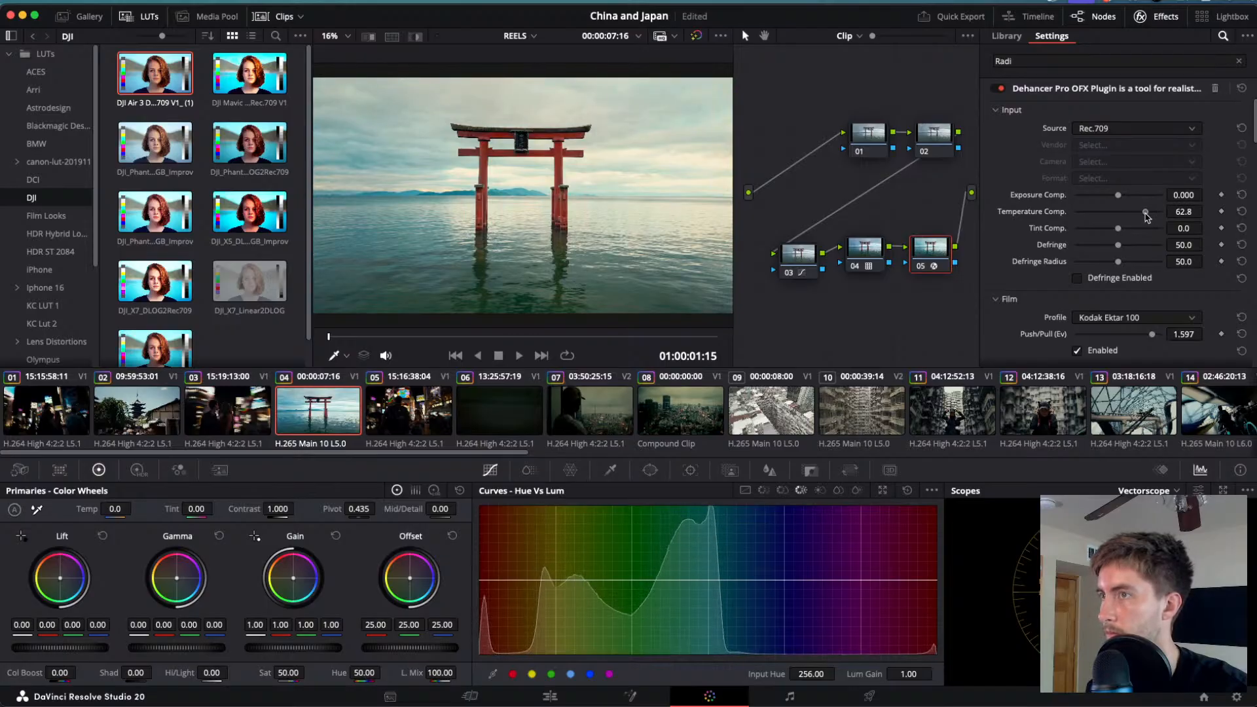
pyautogui.click(1242, 214)
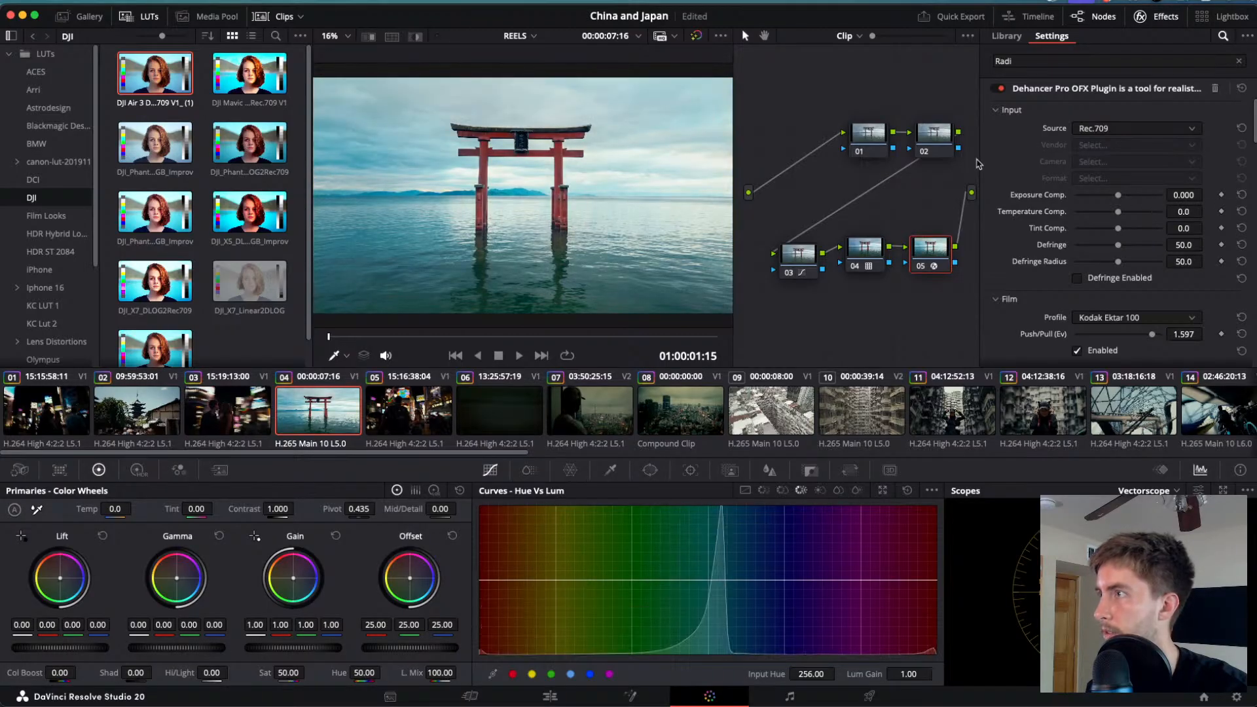
# - Try warming the image with the primaries' Temp on node 01, and reset it
pyautogui.click(870, 136)
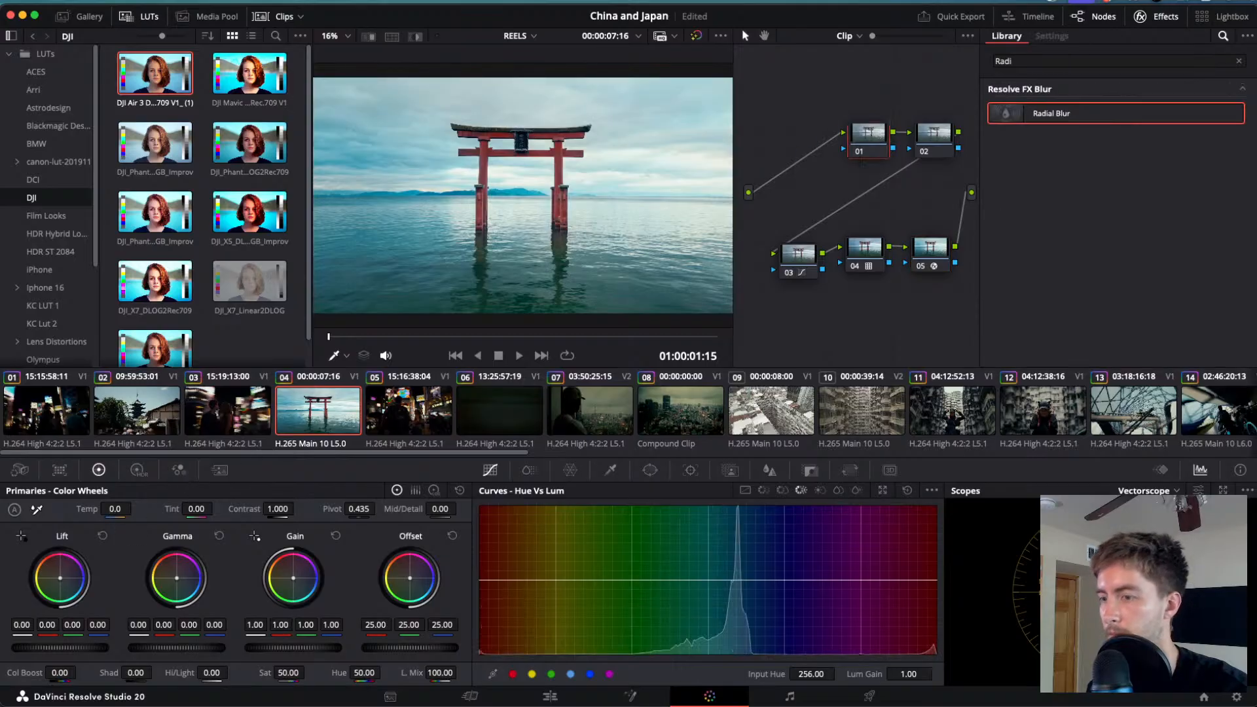
pyautogui.moveTo(115, 509)
pyautogui.mouseDown()
pyautogui.moveTo(135, 509)
pyautogui.moveTo(115, 509)
pyautogui.mouseUp()
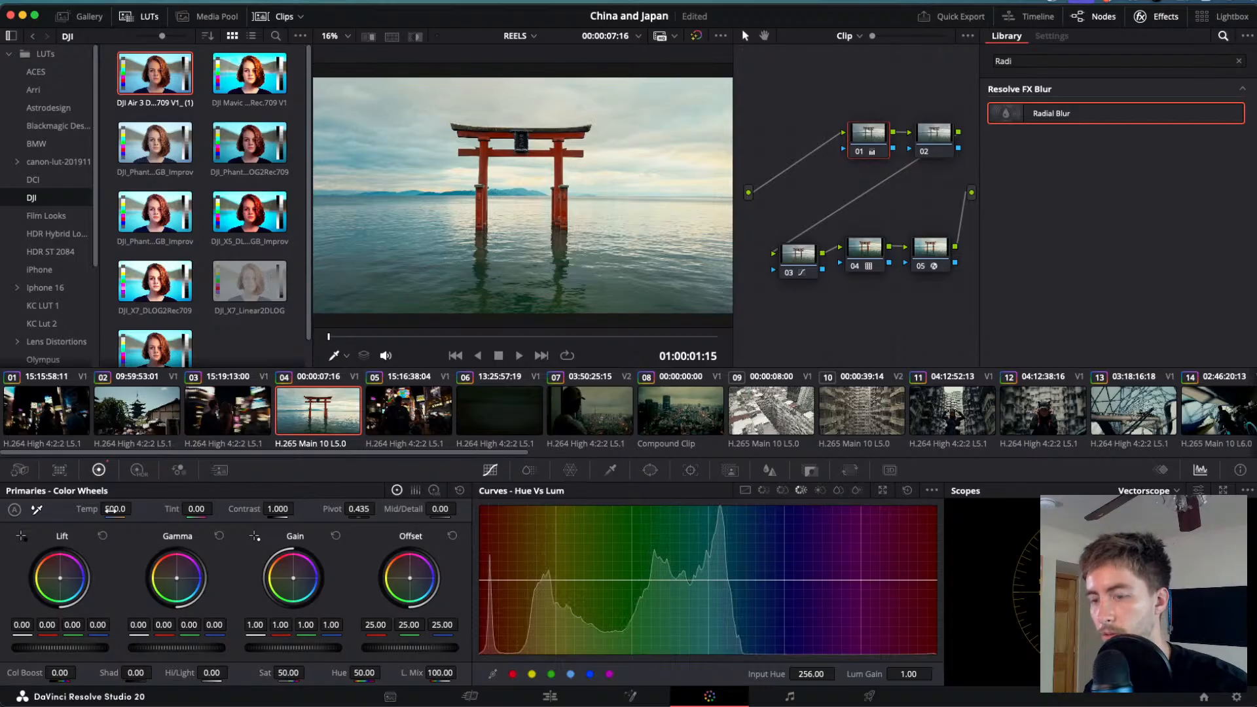
pyautogui.doubleClick(115, 509)
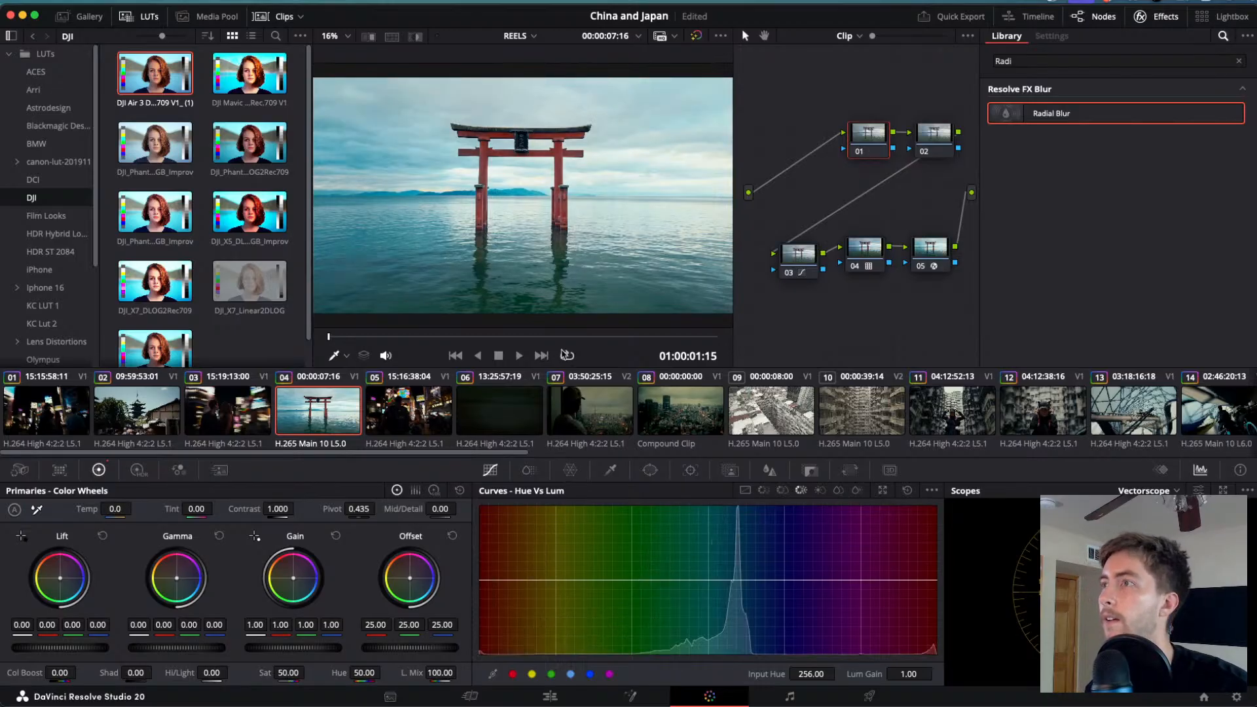
# - Set the Dehancer node 05's Temperature Comp. to 74.3 and toggle the node to compare the image with and without it
pyautogui.click(929, 249)
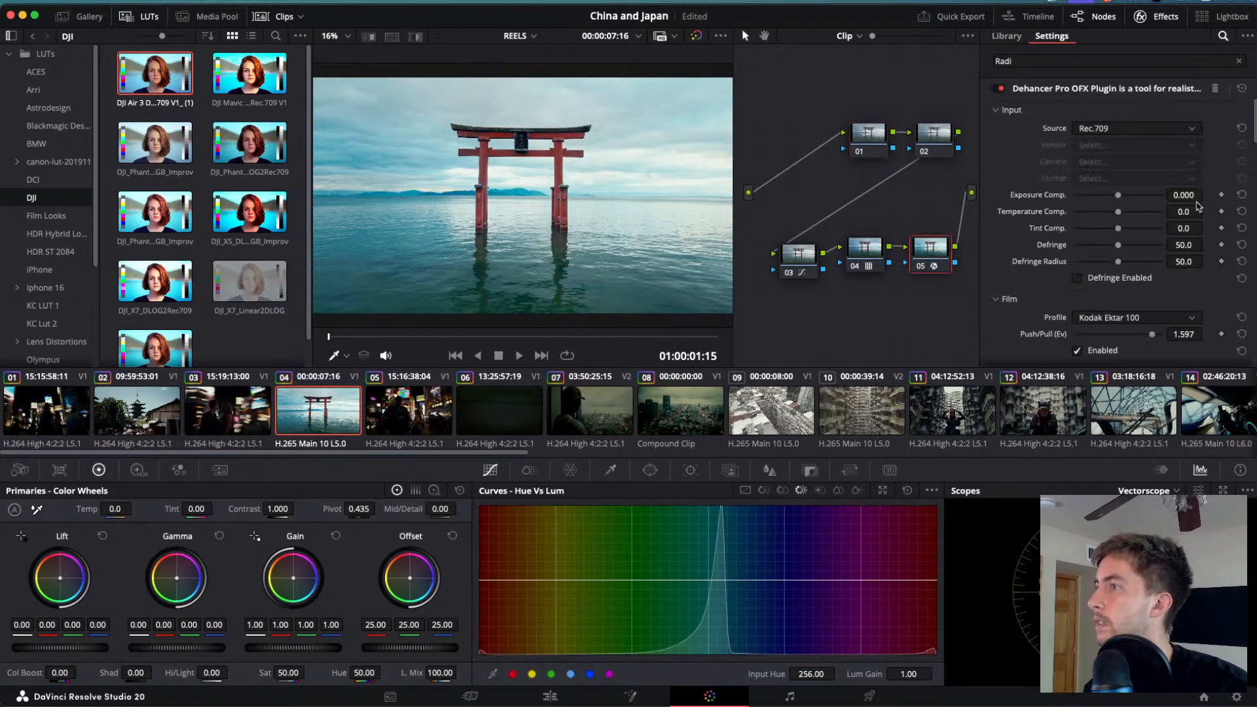
pyautogui.moveTo(1183, 211); pyautogui.dragTo(1206, 212)
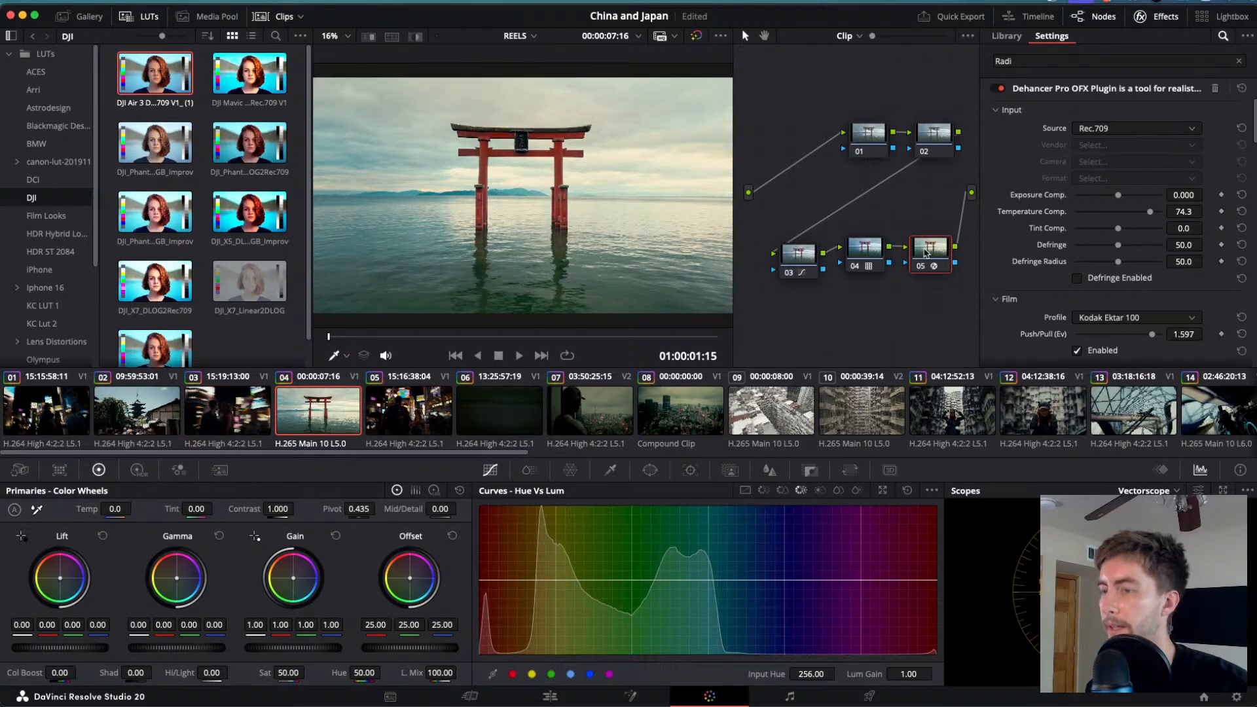
pyautogui.hotkey('ctrl', 'd')
pyautogui.hotkey('ctrl', 'd')
pyautogui.hotkey('ctrl', 'd')
pyautogui.hotkey('ctrl', 'd')
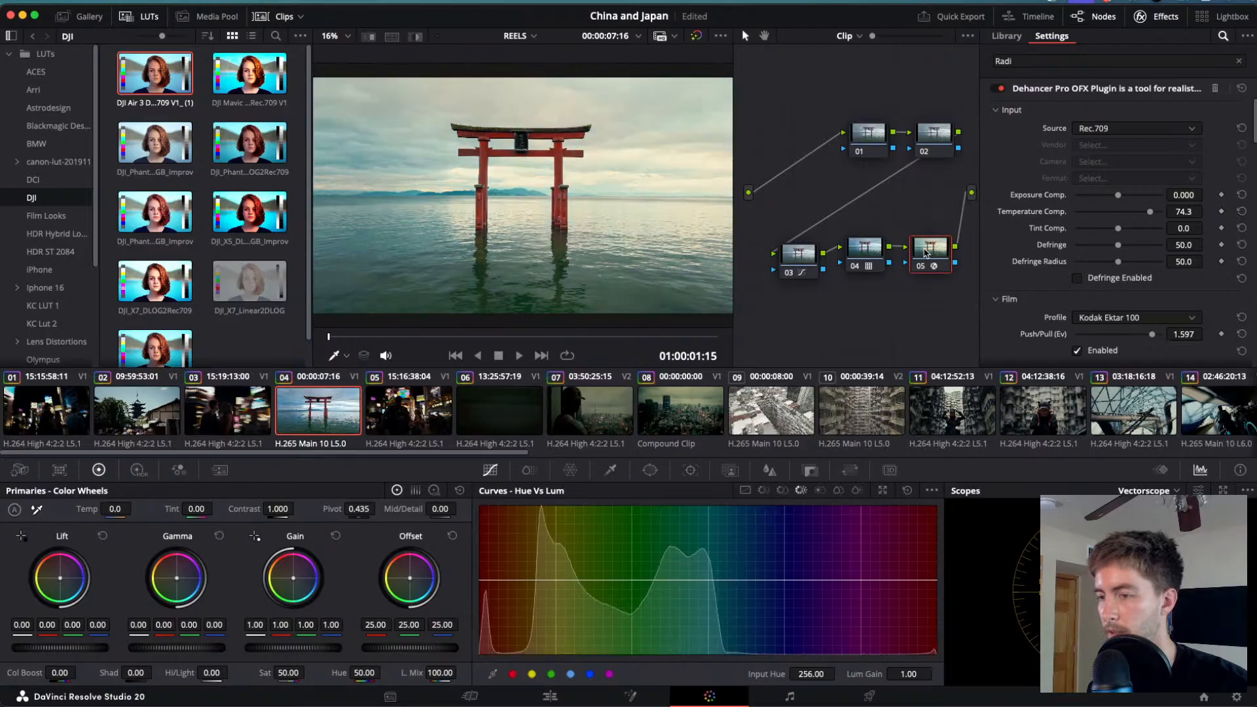
# - Try darkening the image with Dehancer's Exposure Comp. at -0.442, and reset it
pyautogui.scroll(-1, 1127, 150)
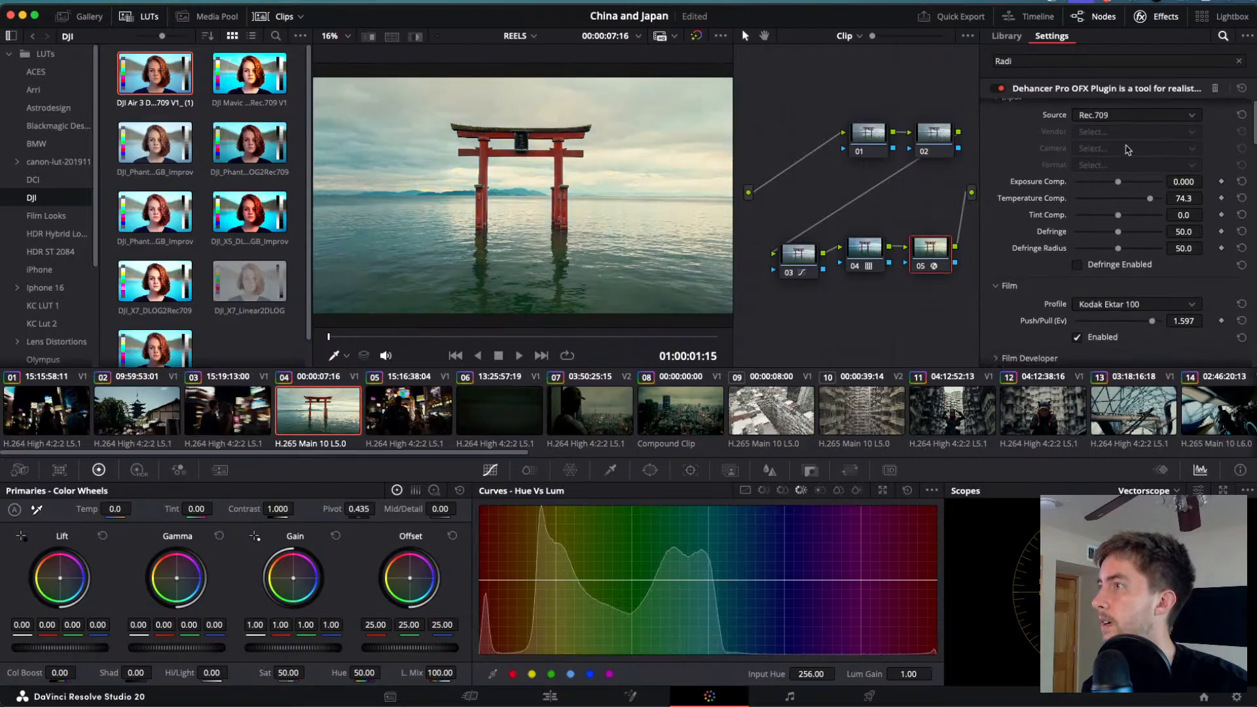
pyautogui.moveTo(1119, 183)
pyautogui.mouseDown()
pyautogui.moveTo(1098, 187)
pyautogui.moveTo(1111, 186)
pyautogui.mouseUp()
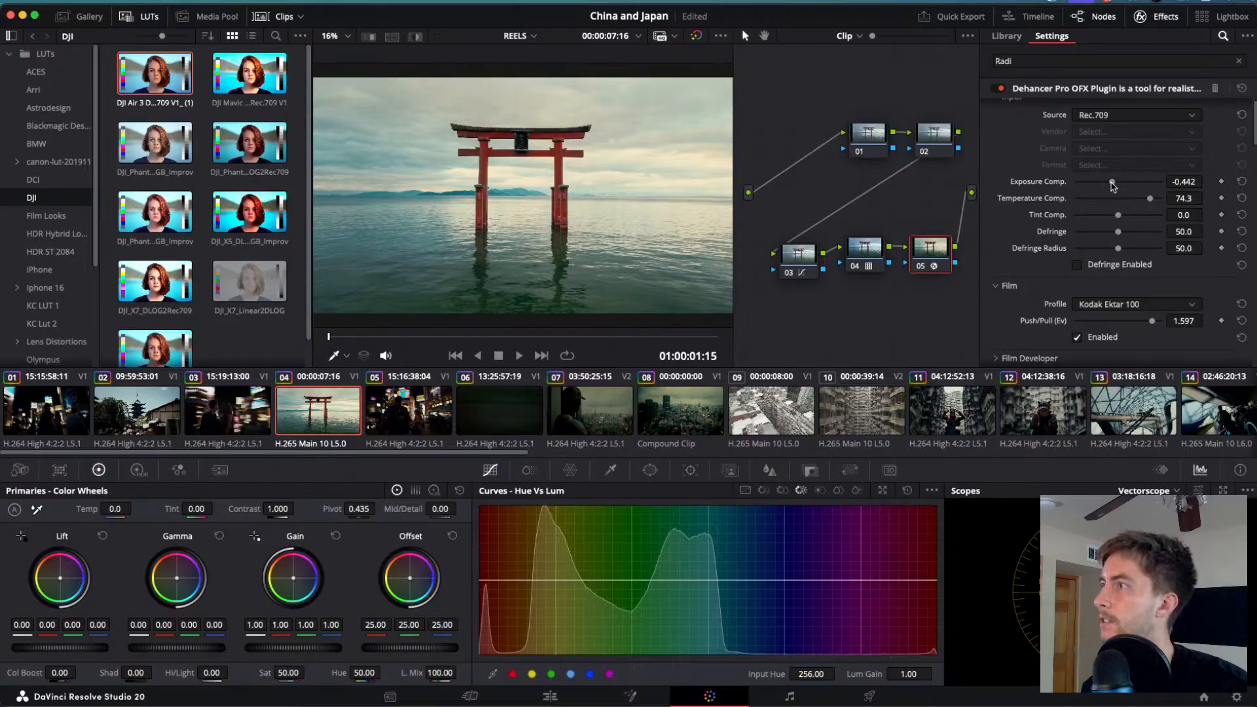
pyautogui.click(1242, 182)
# - Set Dehancer's Print options to Target White 1.628, Exposure 0.628, Tonal Contrast -5.8 and Color Density 55.0
pyautogui.scroll(-10, 1139, 262)
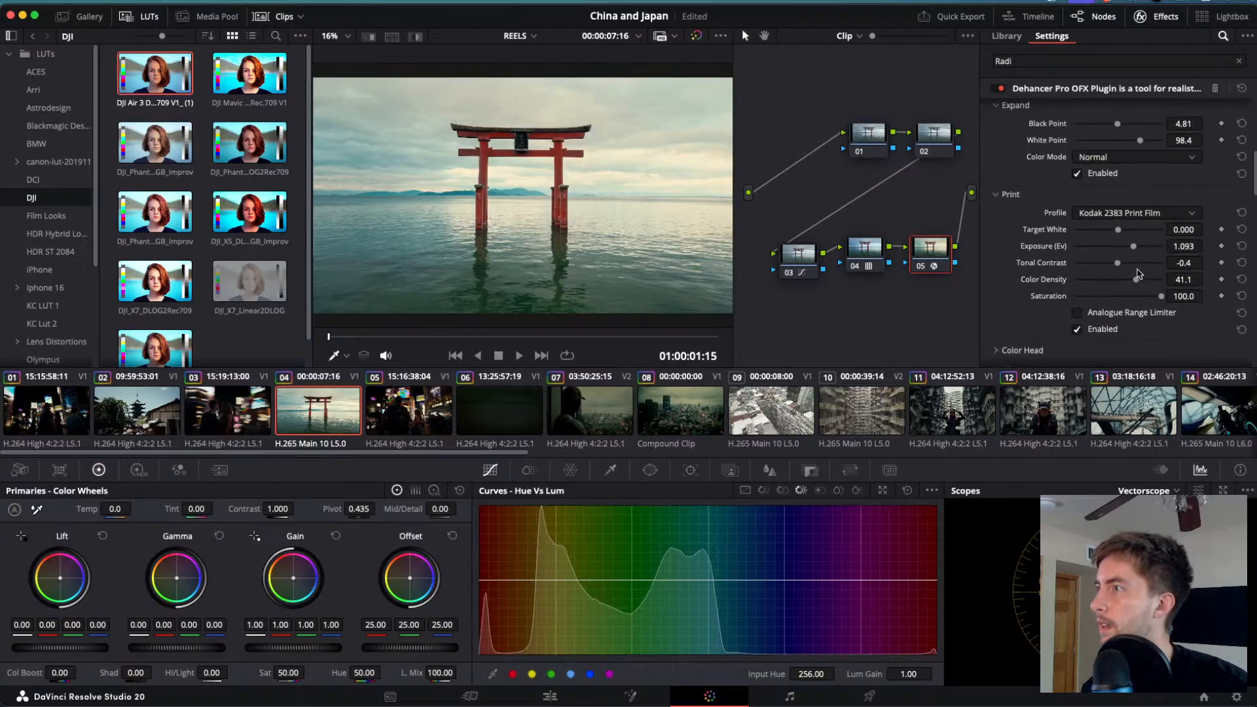
pyautogui.moveTo(1122, 228)
pyautogui.mouseDown()
pyautogui.moveTo(1107, 228)
pyautogui.moveTo(1157, 230)
pyautogui.moveTo(1107, 245)
pyautogui.moveTo(1128, 249)
pyautogui.mouseUp()
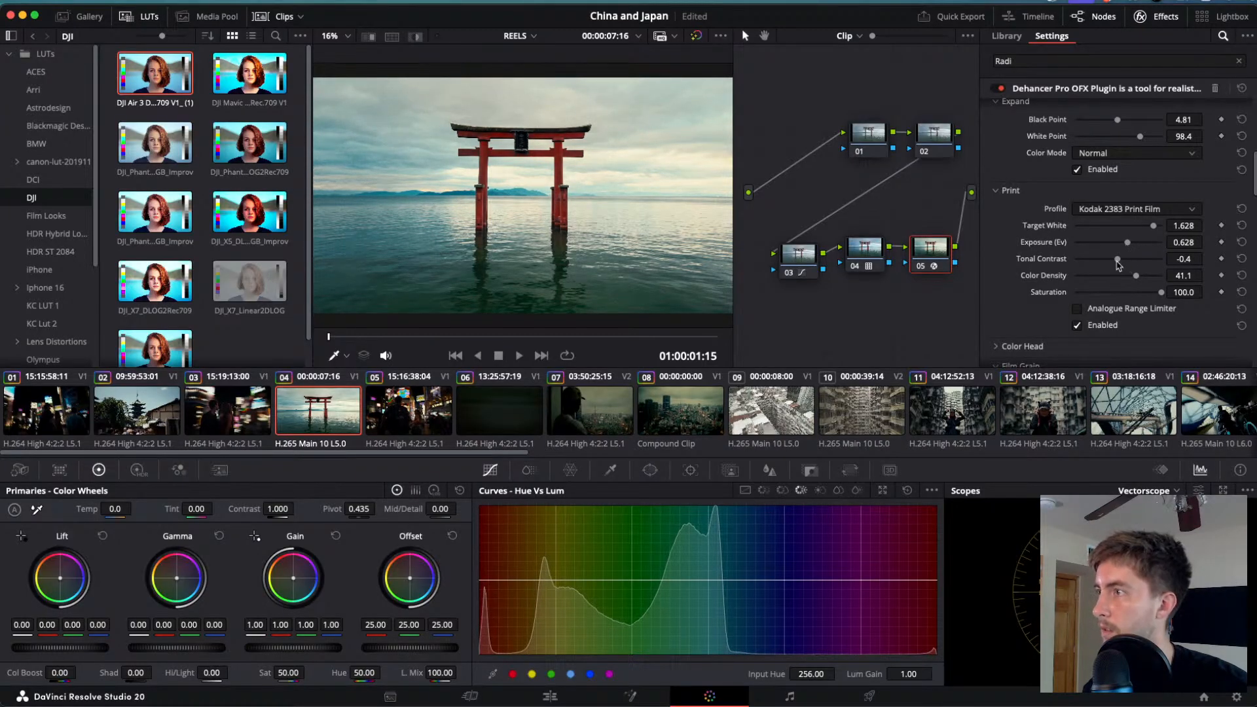
pyautogui.moveTo(1117, 260); pyautogui.dragTo(1143, 281)
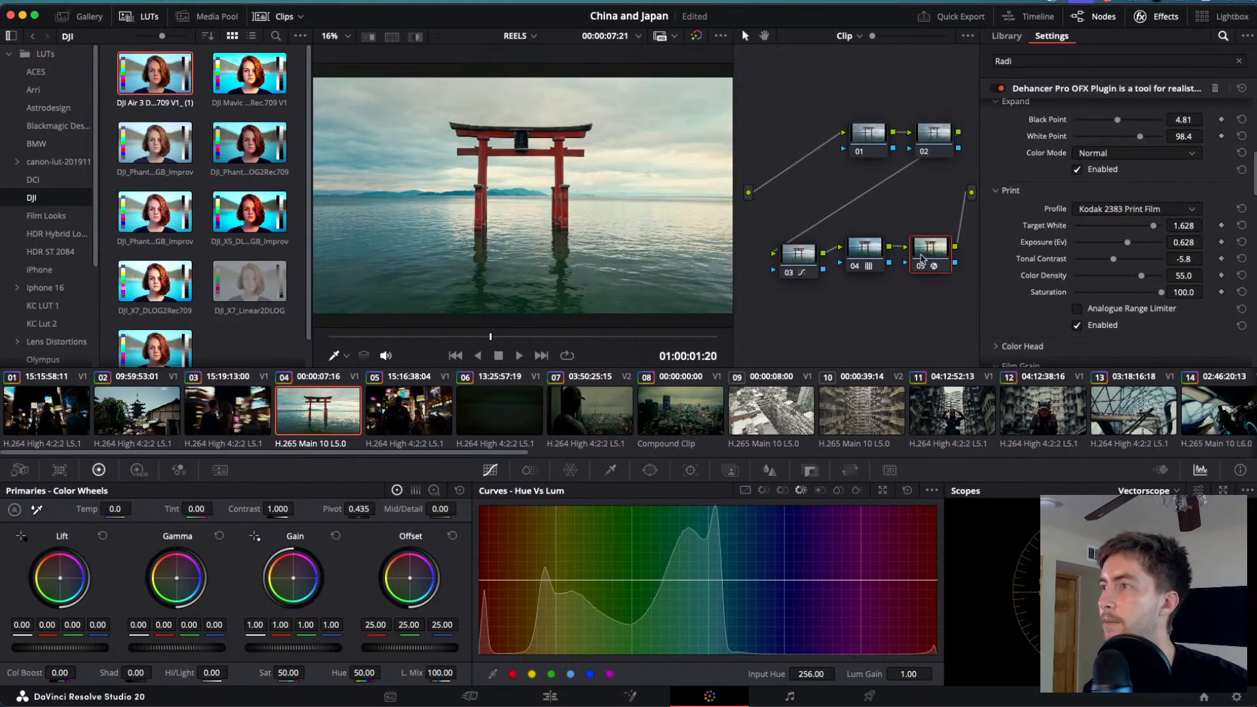
# - Toggle the Dehancer node 05 repeatedly to compare the image with and without the look, leaving the node enabled
pyautogui.hotkey('ctrl', 'd')
pyautogui.hotkey('ctrl', 'd')
pyautogui.hotkey('ctrl', 'd')
pyautogui.hotkey('ctrl', 'd')
pyautogui.hotkey('ctrl', 'd')
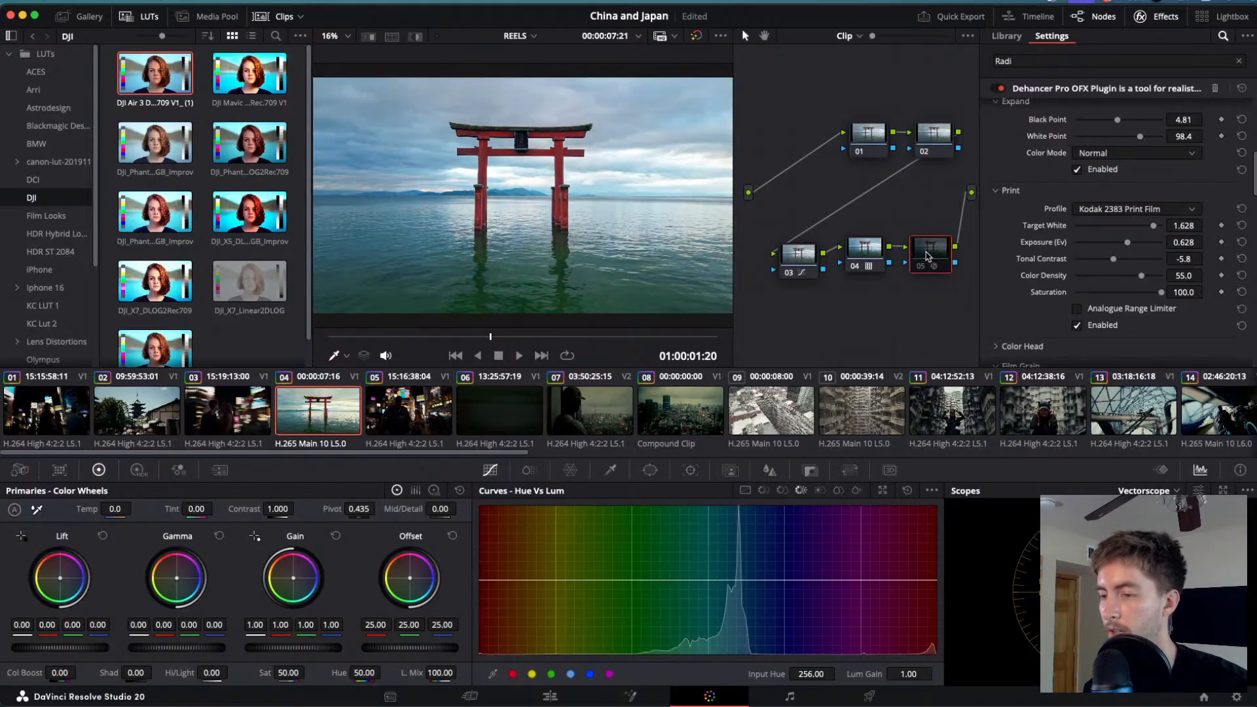
pyautogui.hotkey('ctrl', 'd')
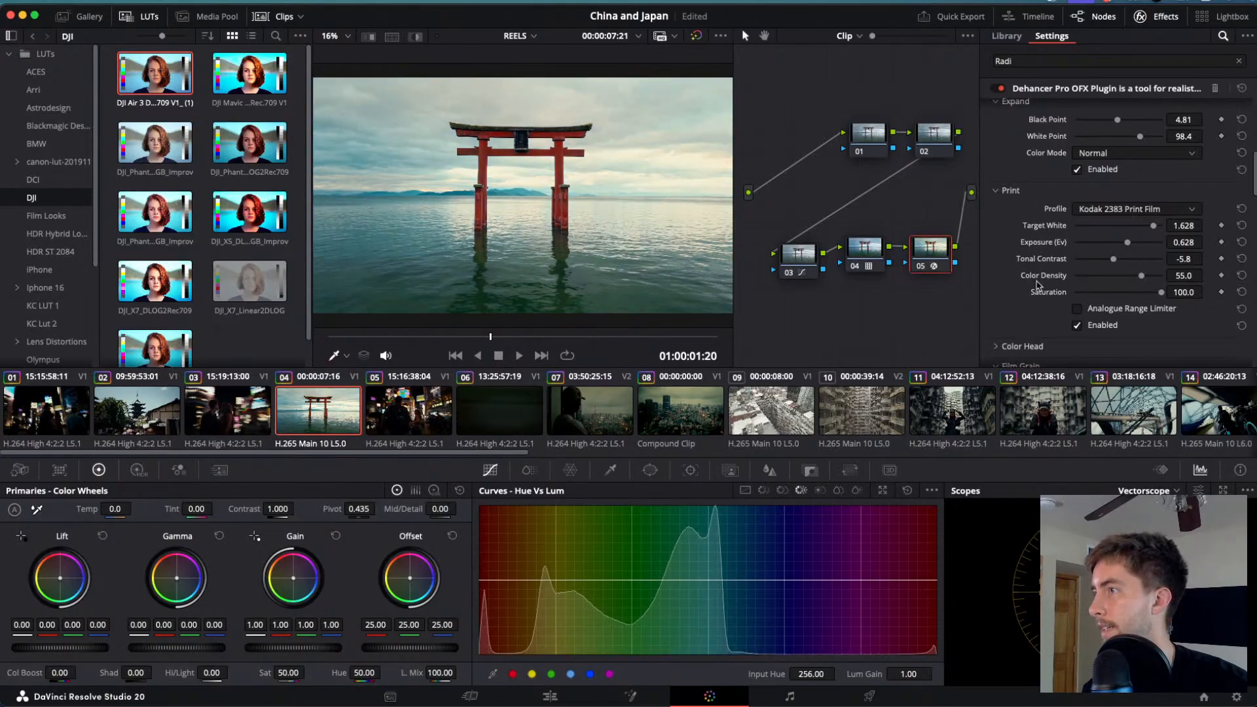
# - Enable Dehancer's Vignette on node 05 and set its Exposure to -0.388
pyautogui.scroll(-10, 1036, 288)
pyautogui.scroll(2, 1036, 288)
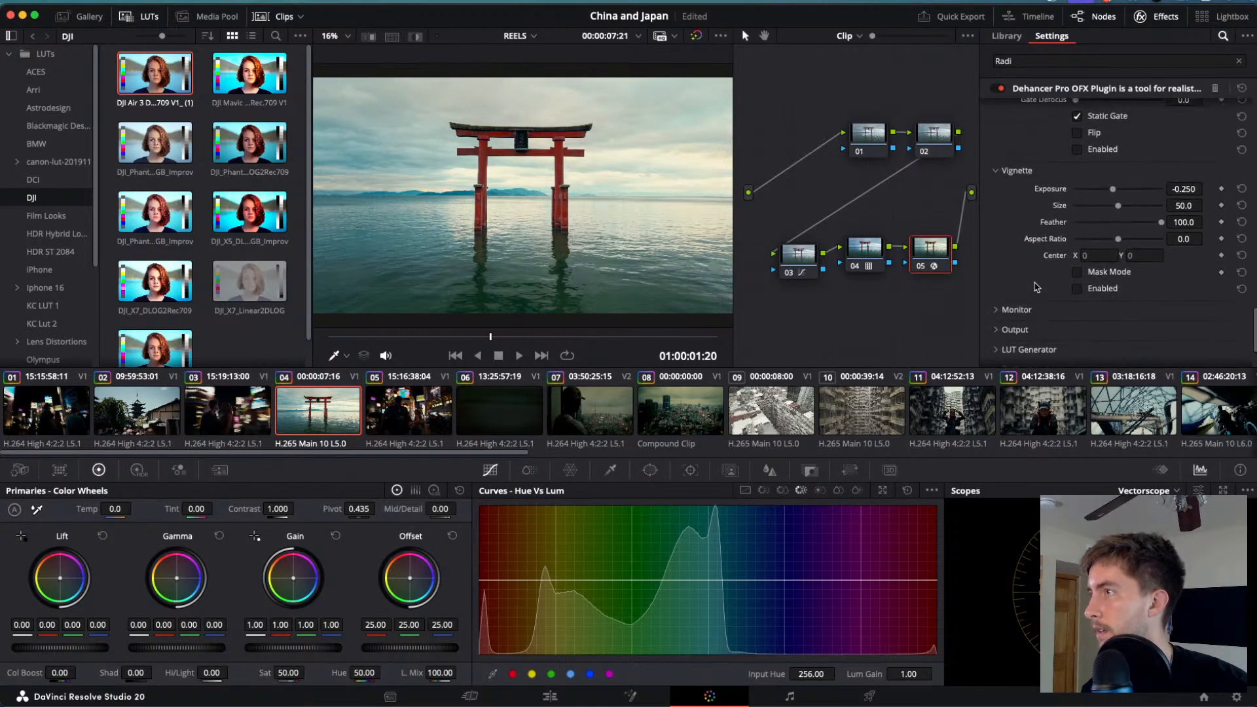
pyautogui.click(1081, 290)
pyautogui.moveTo(1112, 189)
pyautogui.mouseDown()
pyautogui.moveTo(1124, 190)
pyautogui.moveTo(1109, 194)
pyautogui.mouseUp()
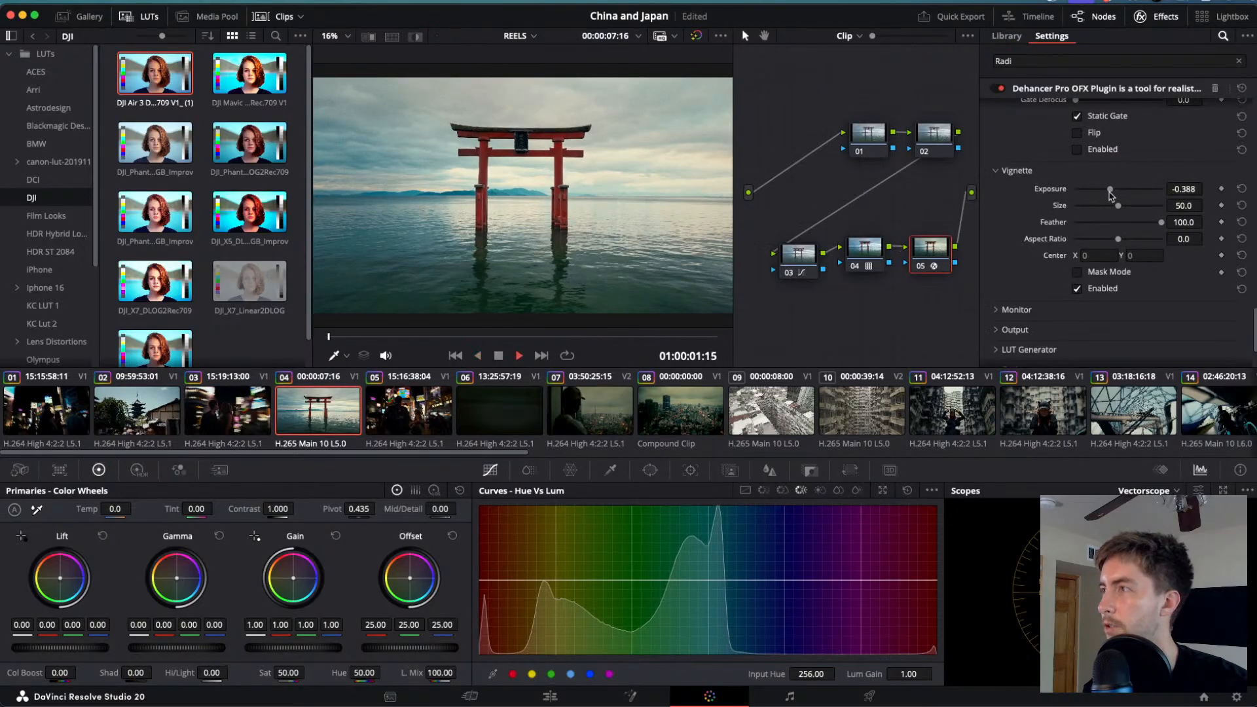
# - Try shifting the primaries' Tint on node 01, and return it to 0.00
pyautogui.scroll(5, 1074, 189)
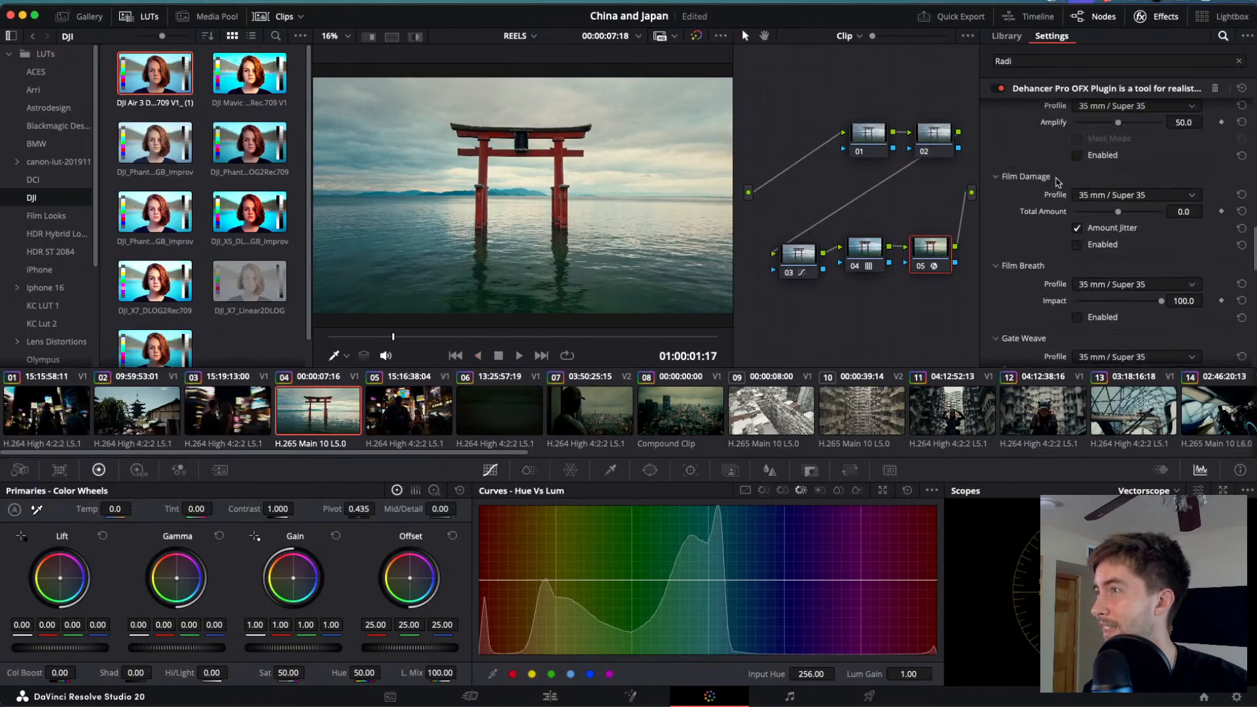
pyautogui.scroll(10, 1056, 182)
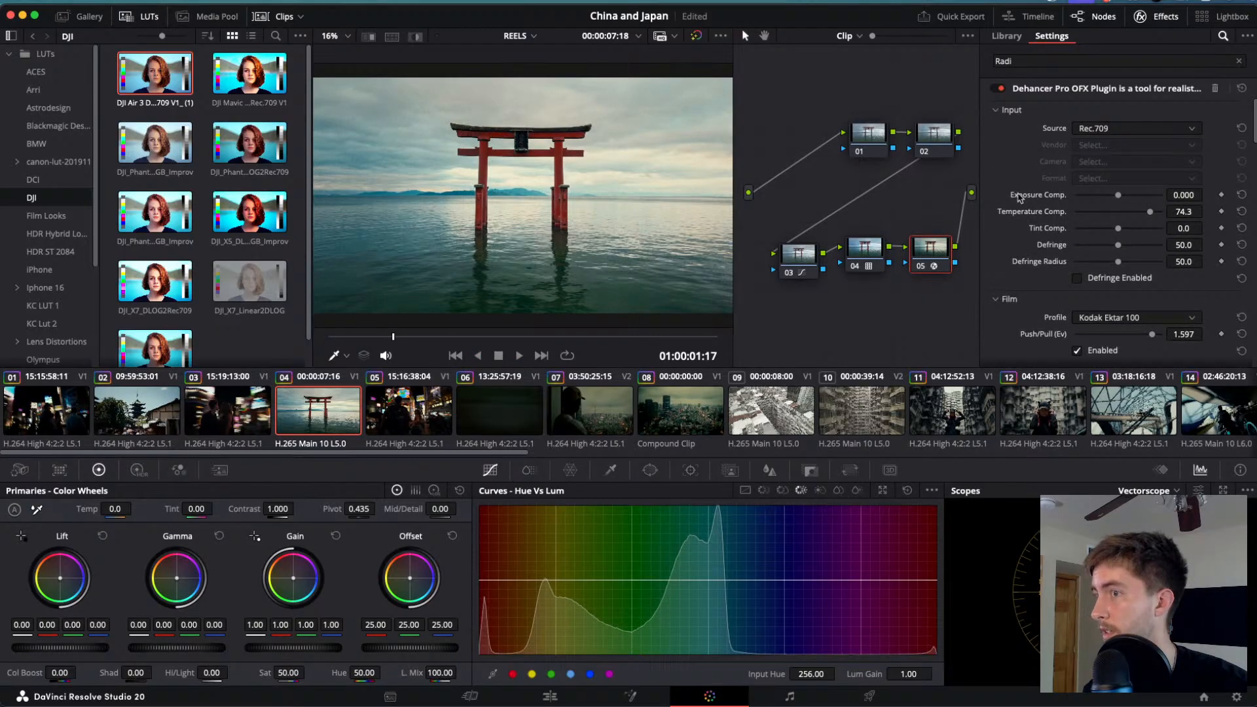
pyautogui.click(869, 137)
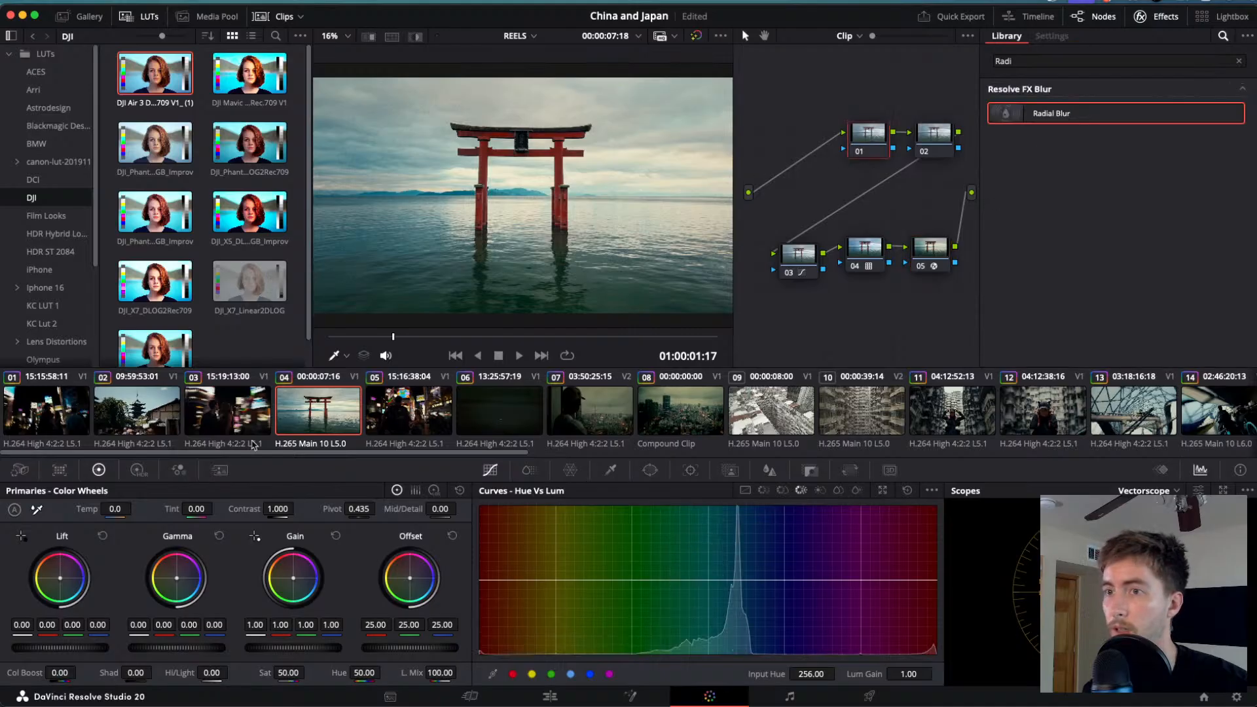
pyautogui.moveTo(196, 509)
pyautogui.mouseDown()
pyautogui.moveTo(216, 509)
pyautogui.moveTo(194, 509)
pyautogui.mouseUp()
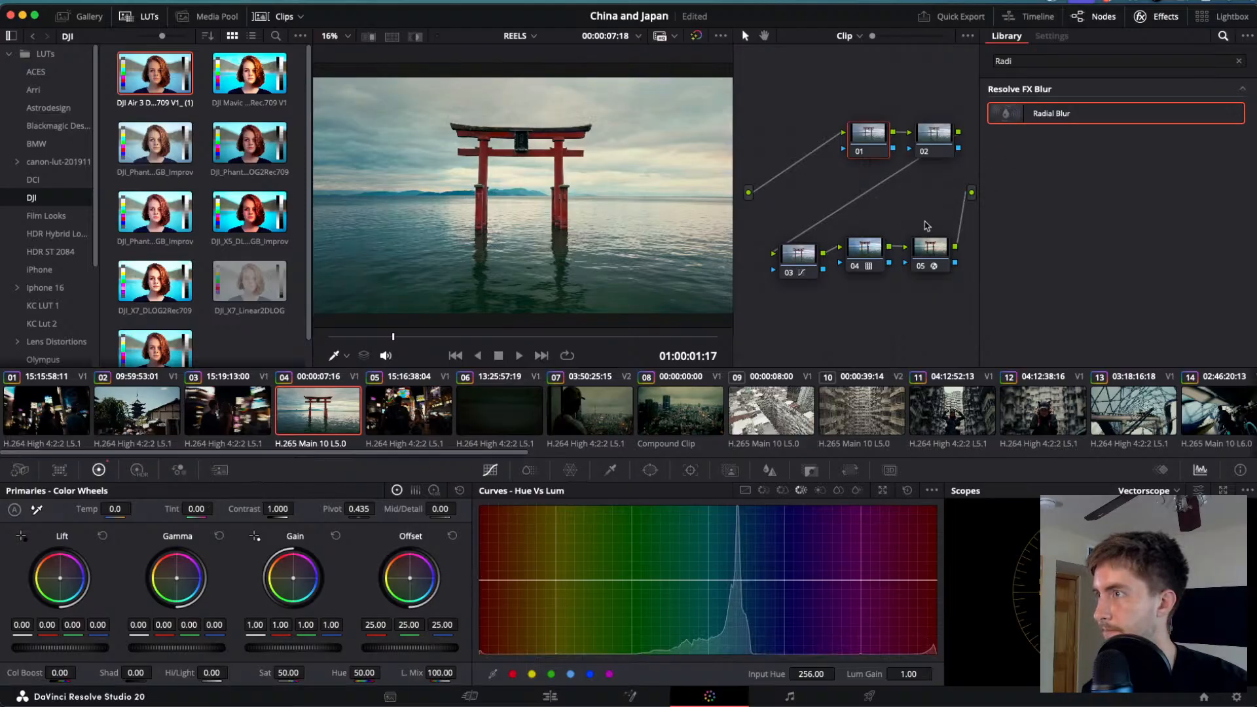
# - Reduce the Print Color Density on the Dehancer node 05 to 16.3
pyautogui.click(933, 252)
pyautogui.scroll(-5, 1011, 252)
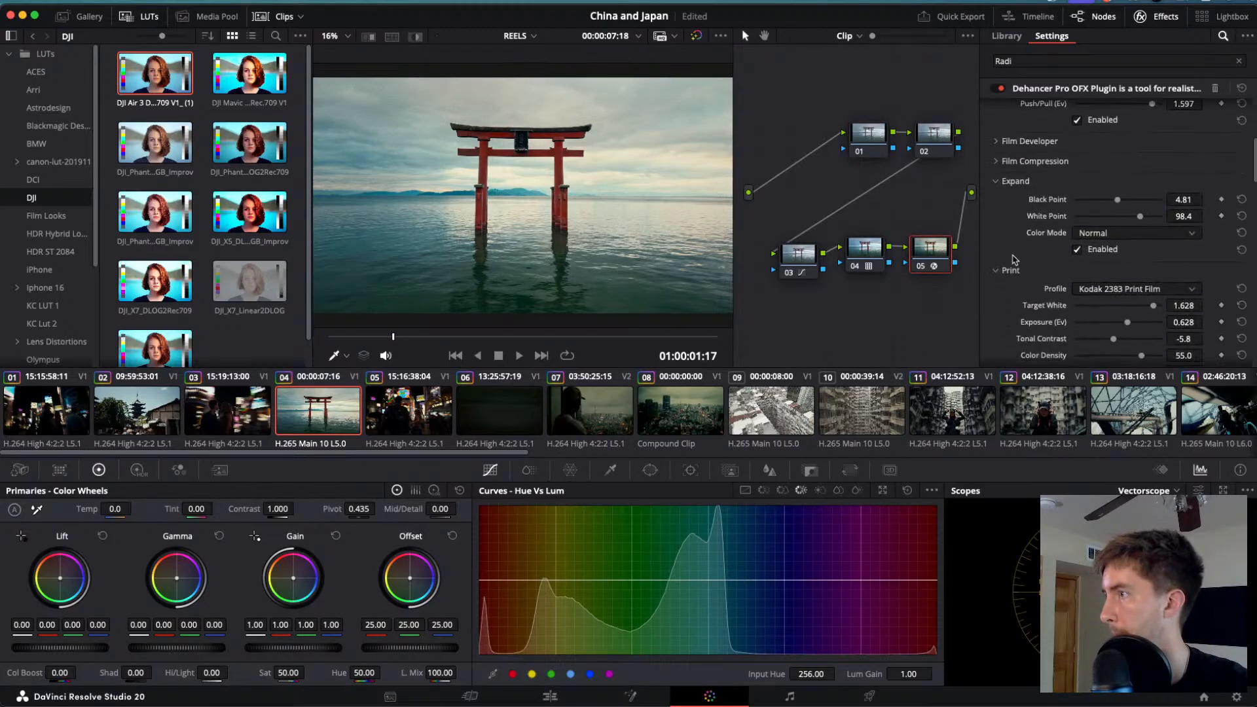
pyautogui.scroll(-4, 1013, 259)
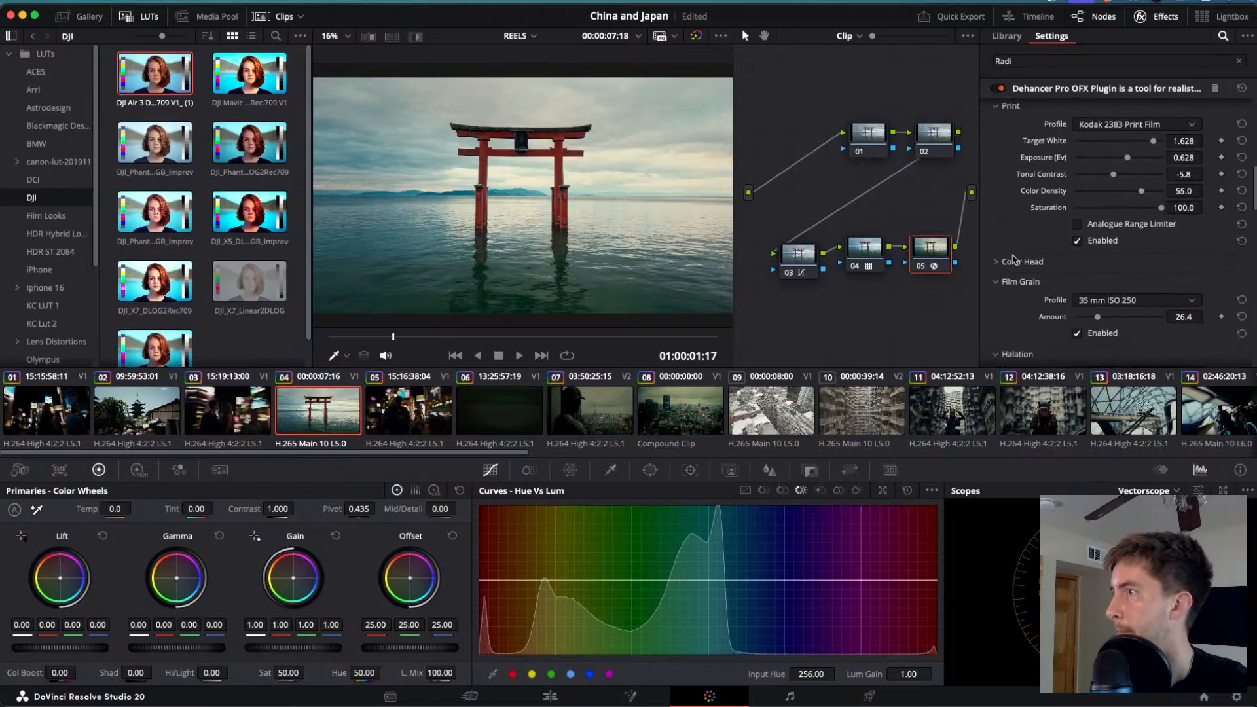
pyautogui.moveTo(1140, 194); pyautogui.dragTo(1129, 195)
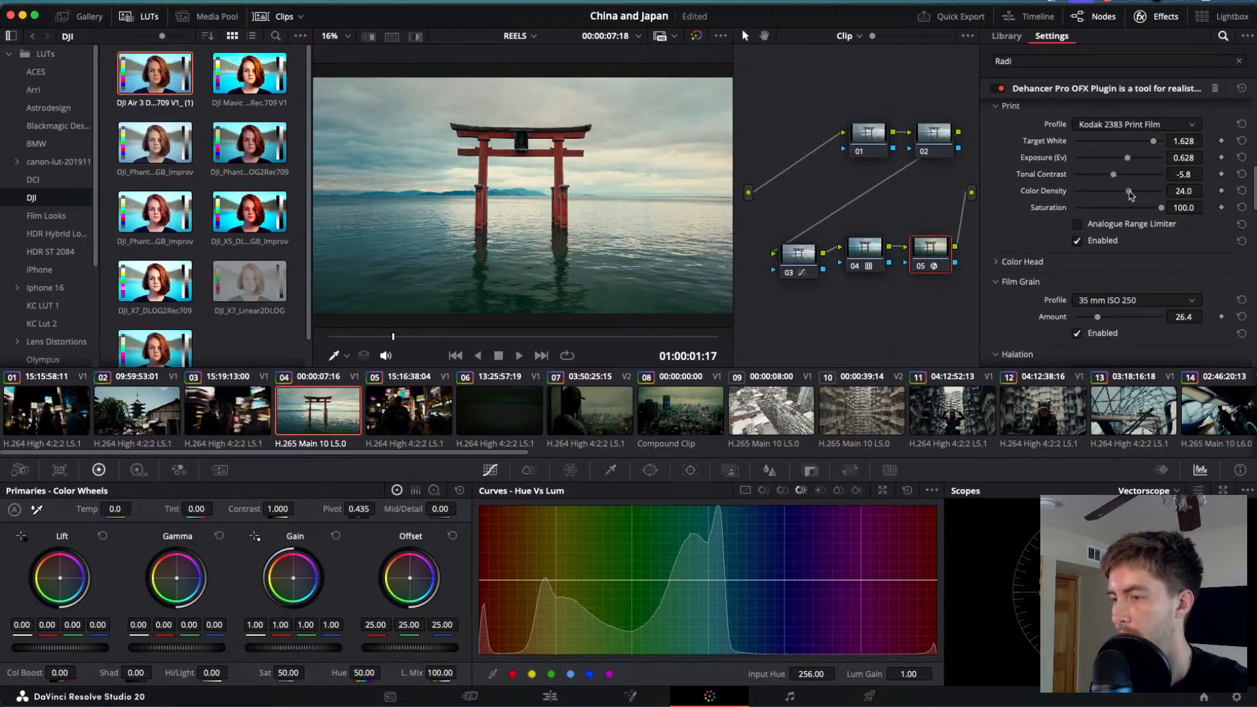
pyautogui.scroll(-8, 1013, 245)
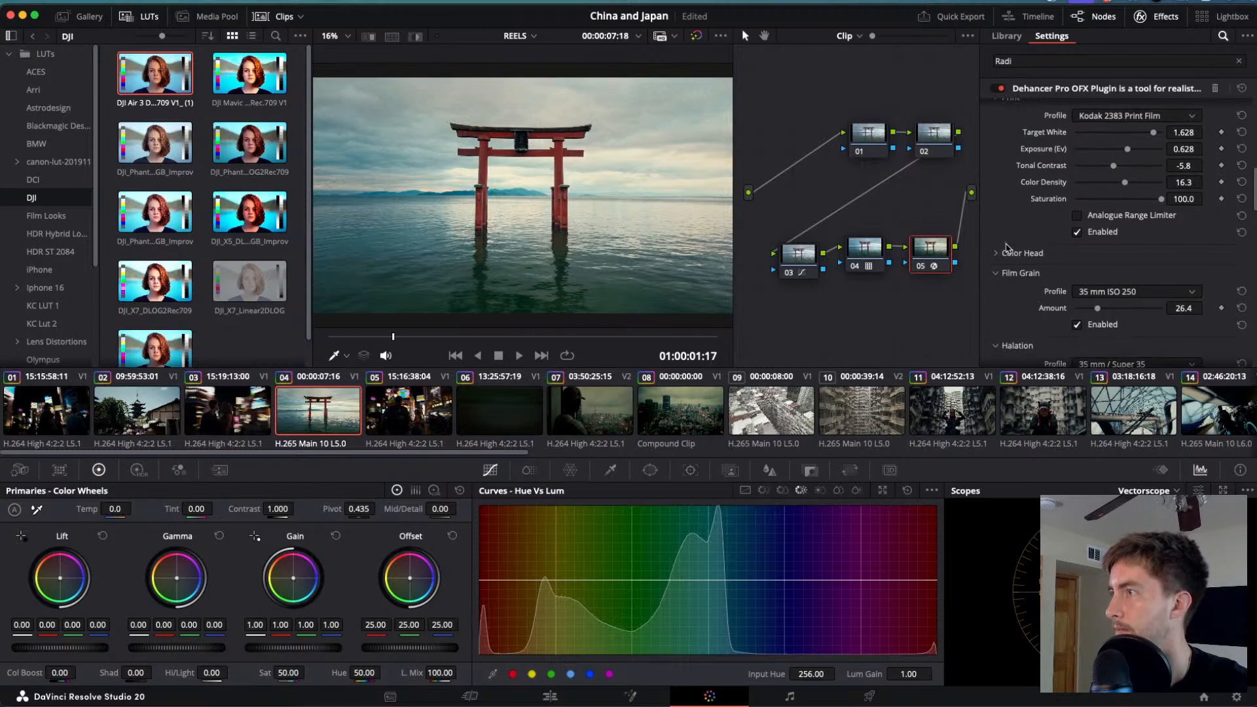
# - Enable Dehancer's Color Head on node 05 and set its Magenta - Green value to -5.0
pyautogui.scroll(-5, 1008, 248)
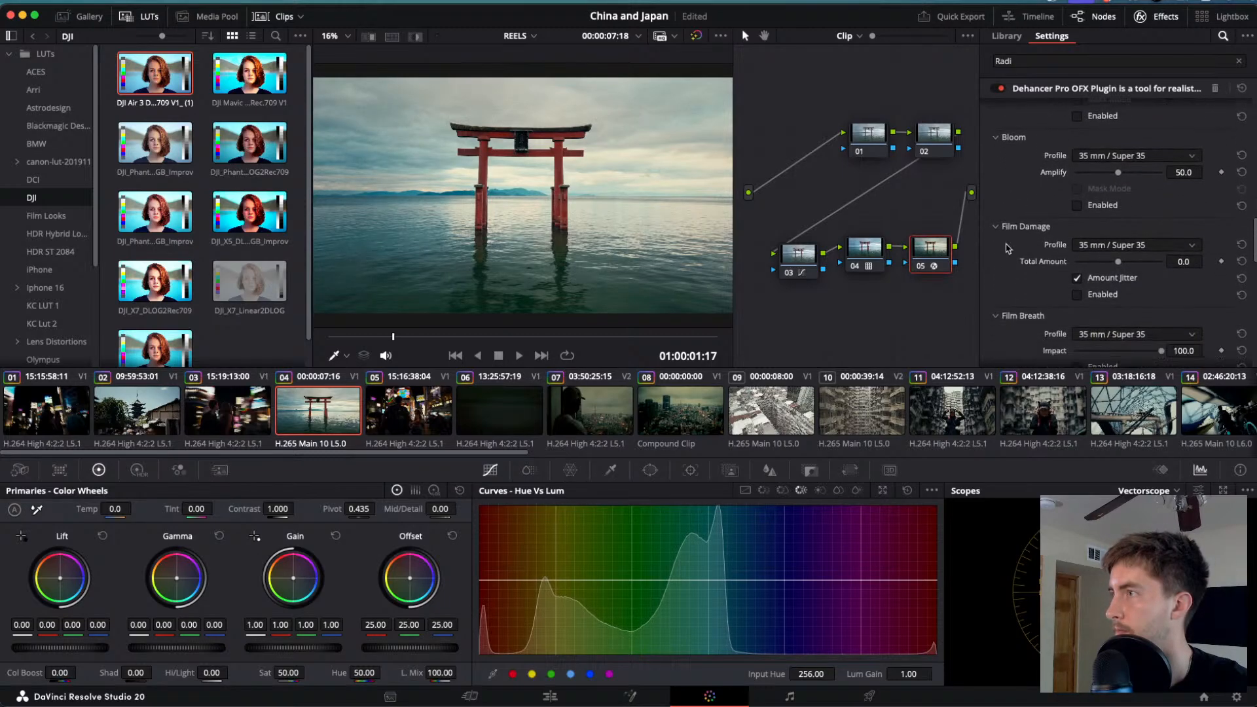
pyautogui.scroll(-1, 1009, 249)
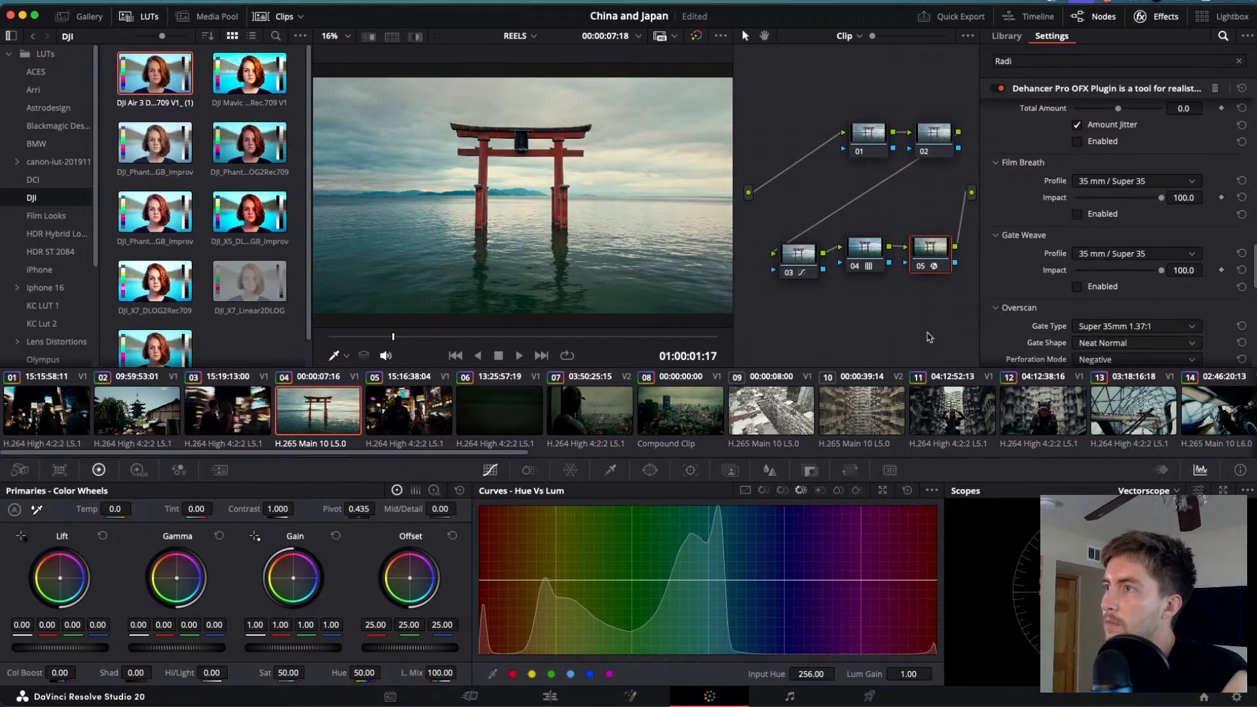
pyautogui.scroll(-15, 1005, 293)
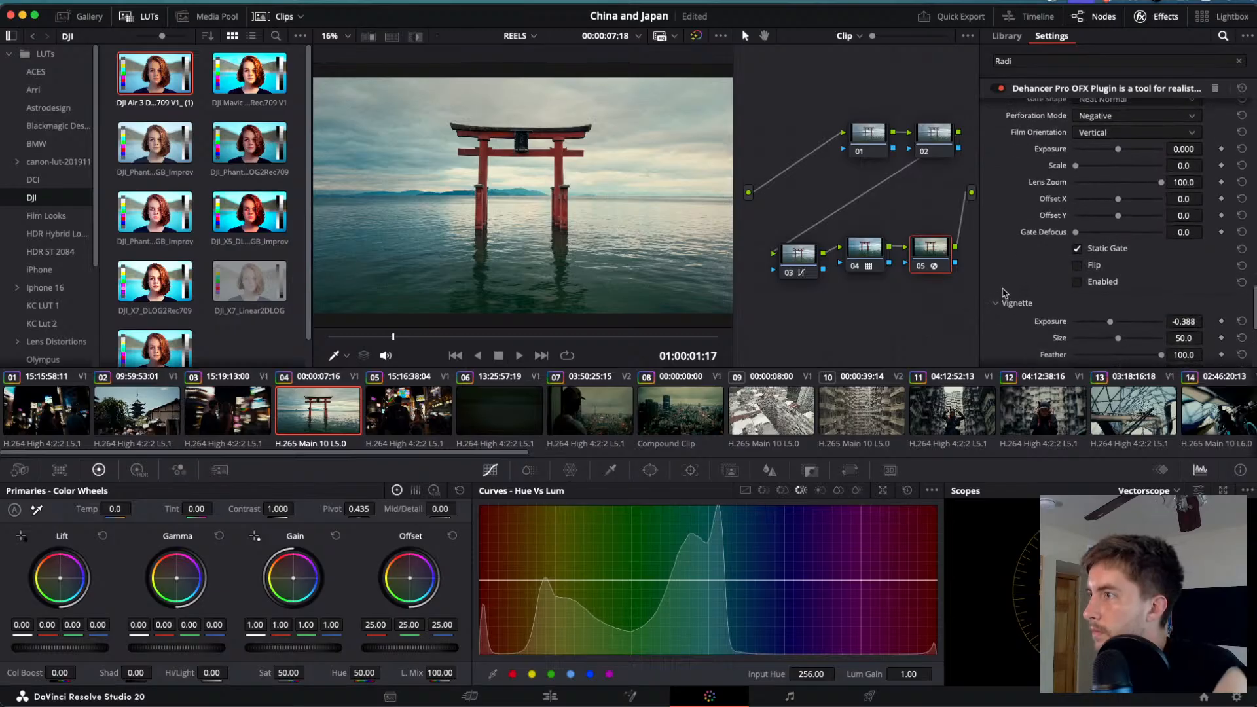
pyautogui.scroll(10, 1005, 293)
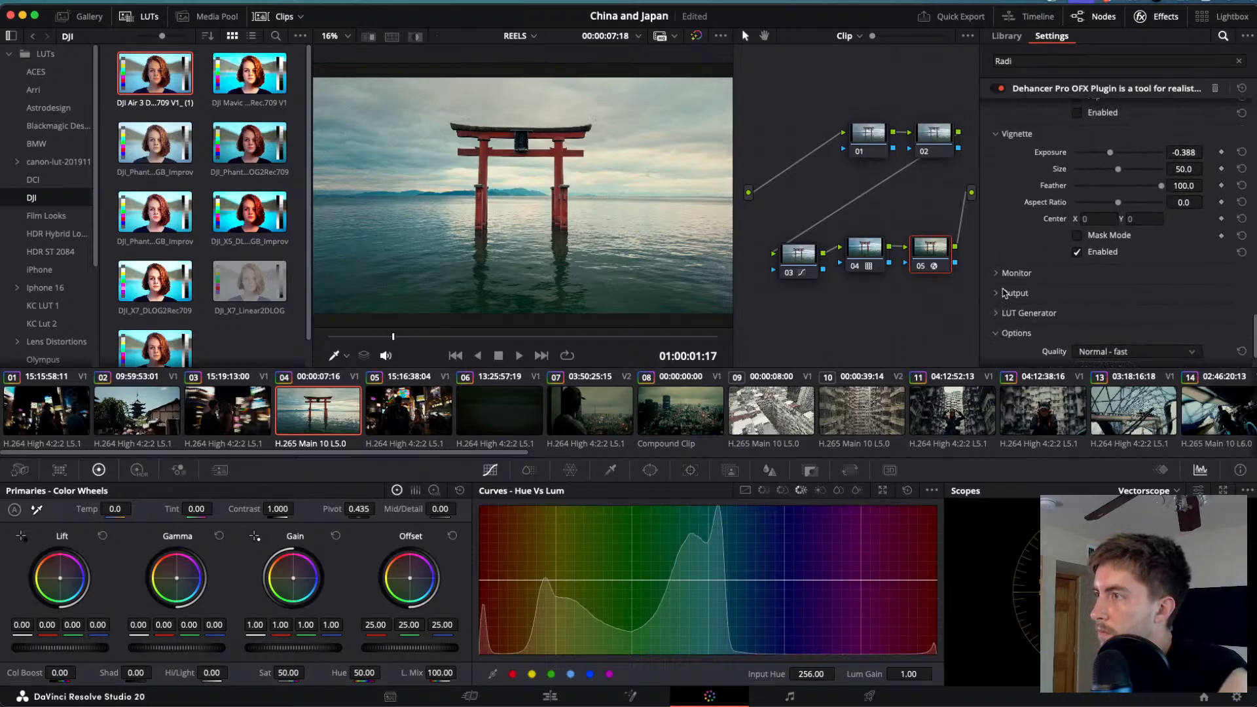
pyautogui.scroll(10, 1005, 292)
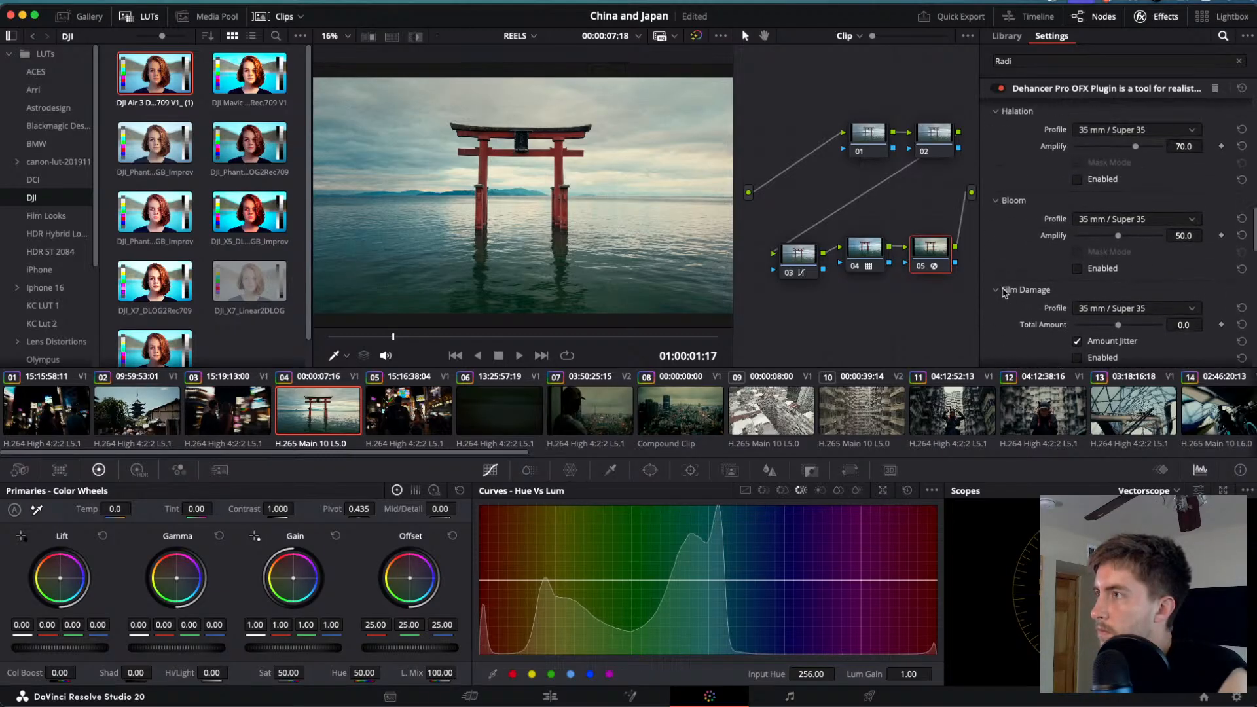
pyautogui.scroll(5, 1005, 293)
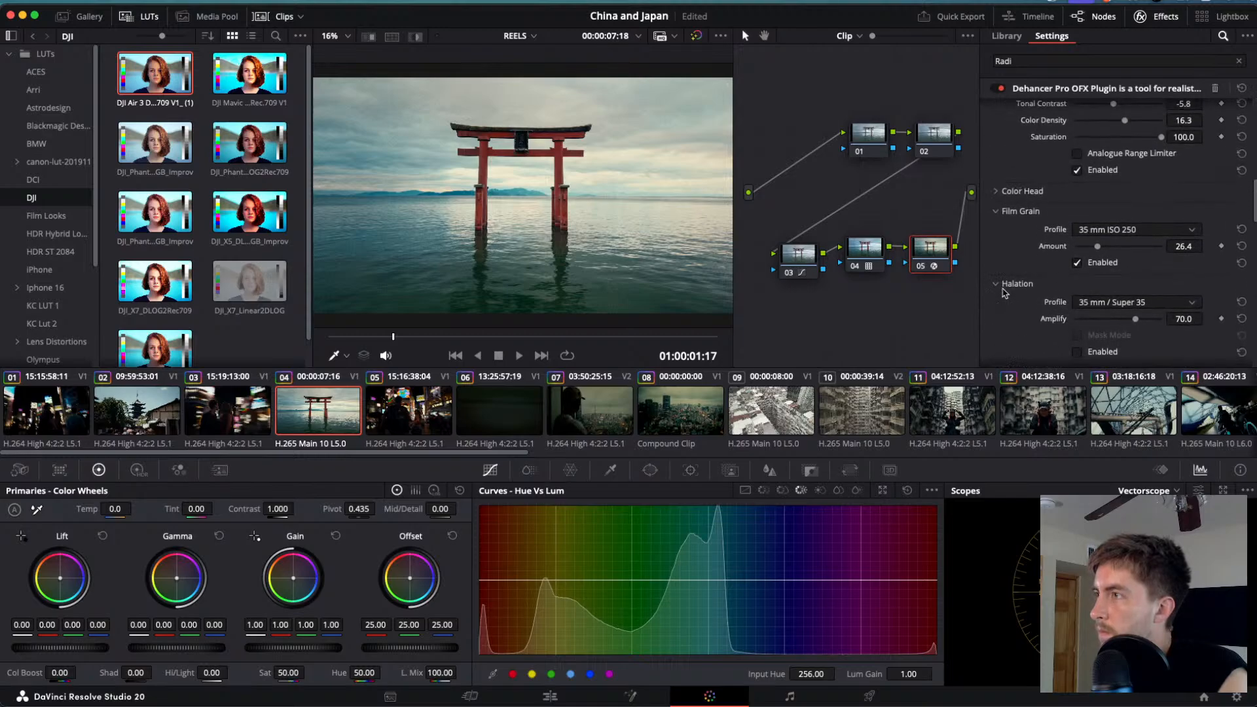
pyautogui.click(996, 261)
pyautogui.scroll(-3, 1001, 275)
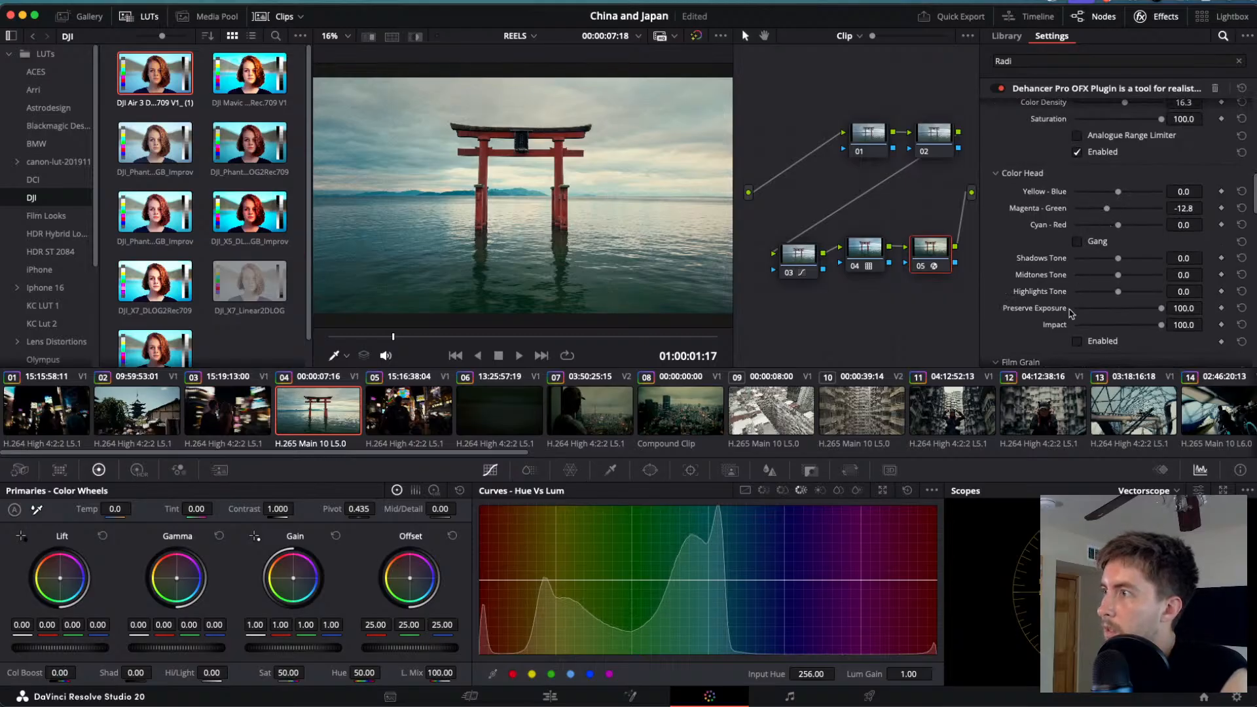
pyautogui.click(1076, 342)
pyautogui.moveTo(1109, 213); pyautogui.dragTo(1116, 213)
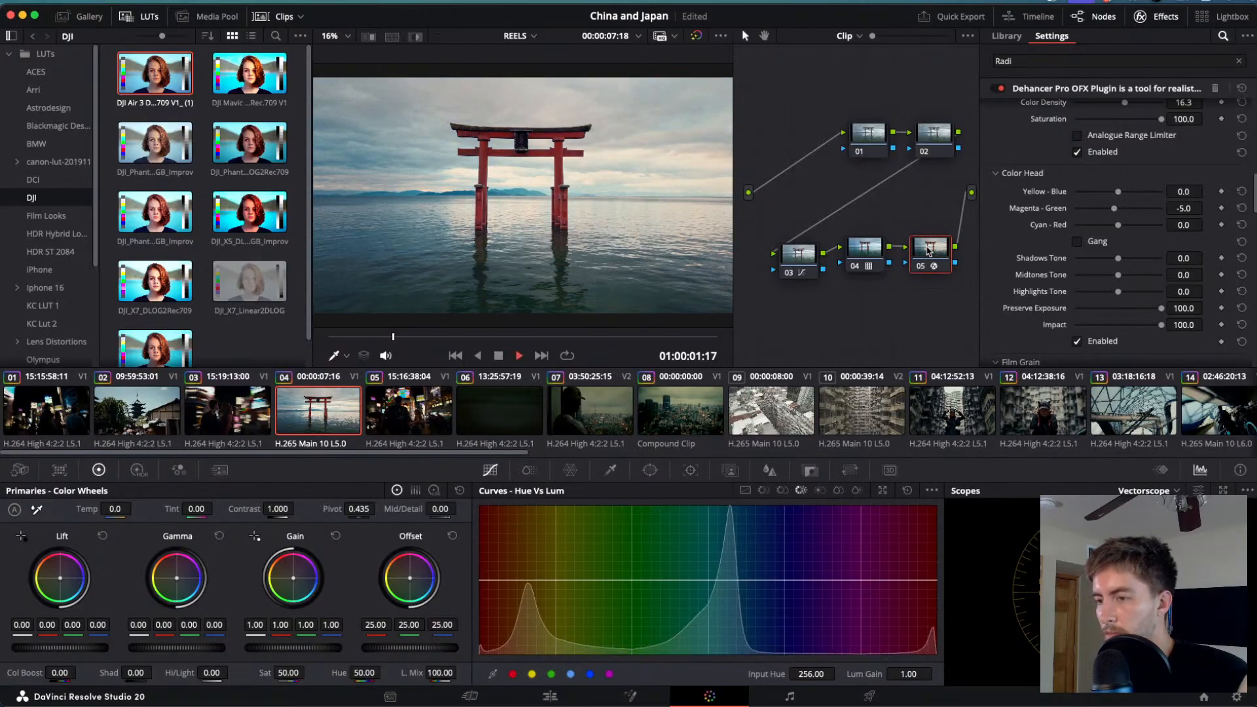
# - Play the torii gate clip back and forth to review the adjusted color balance
pyautogui.press('space')
pyautogui.press('j')
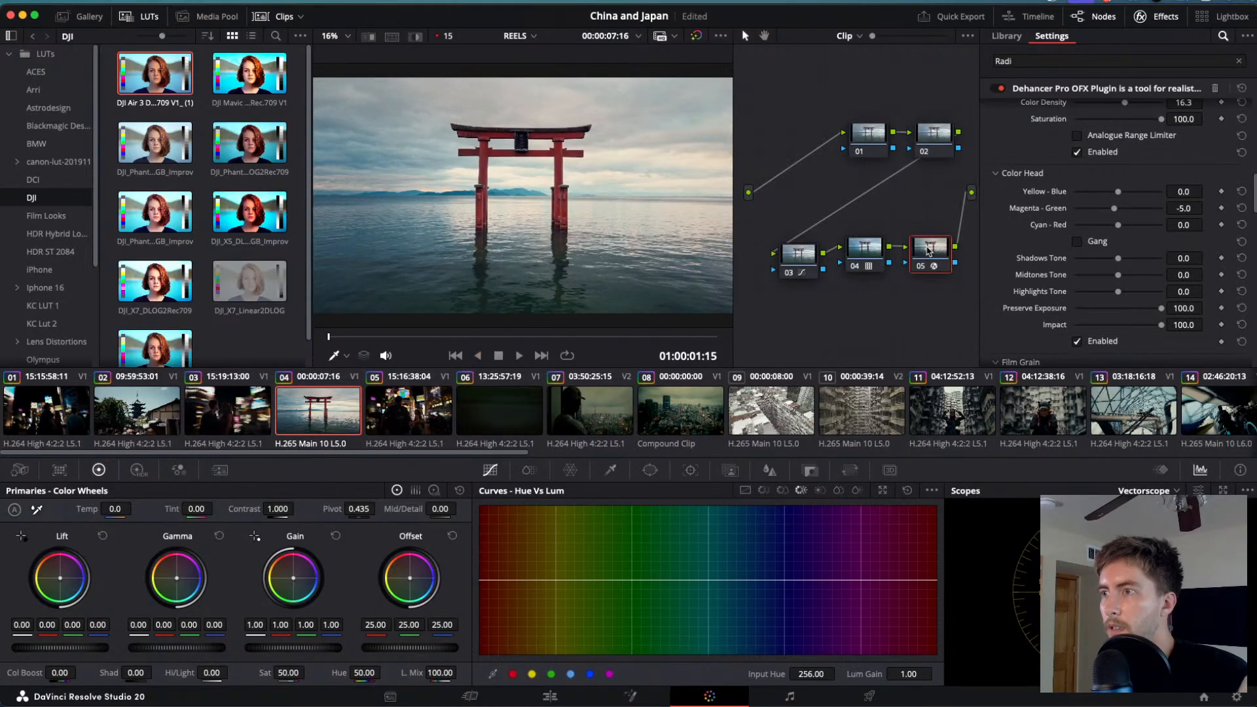
pyautogui.press('l')
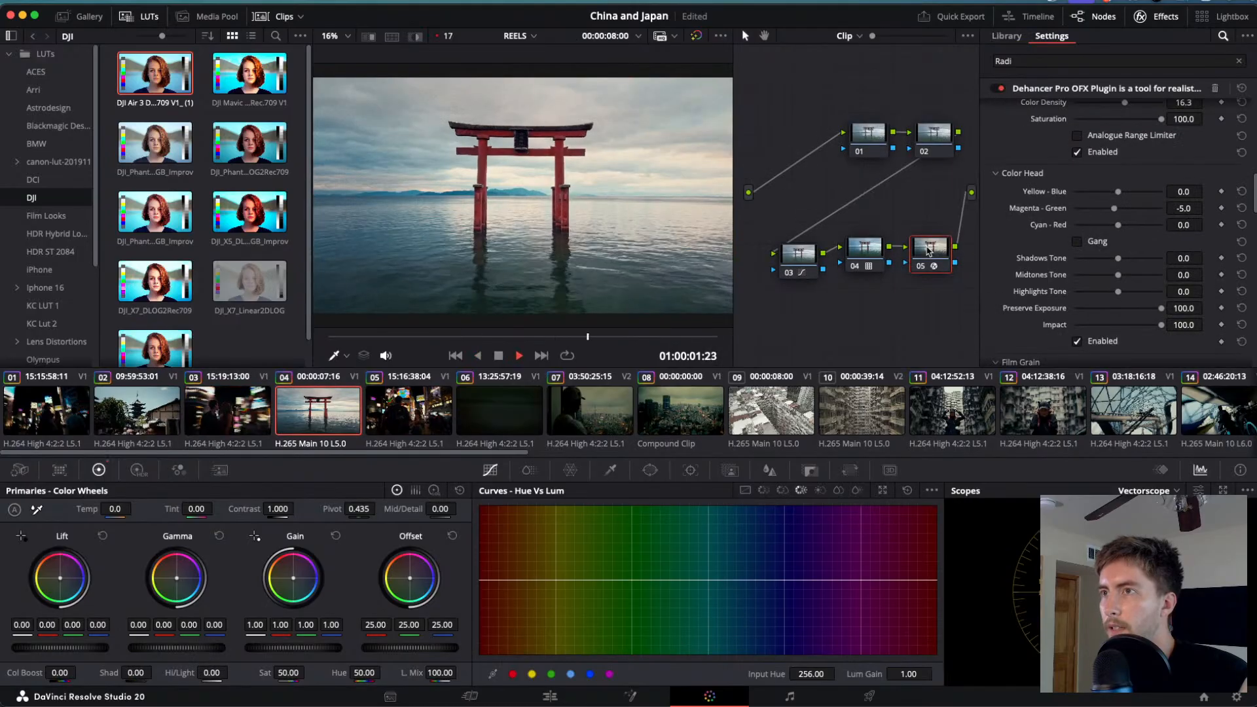
pyautogui.press('k')
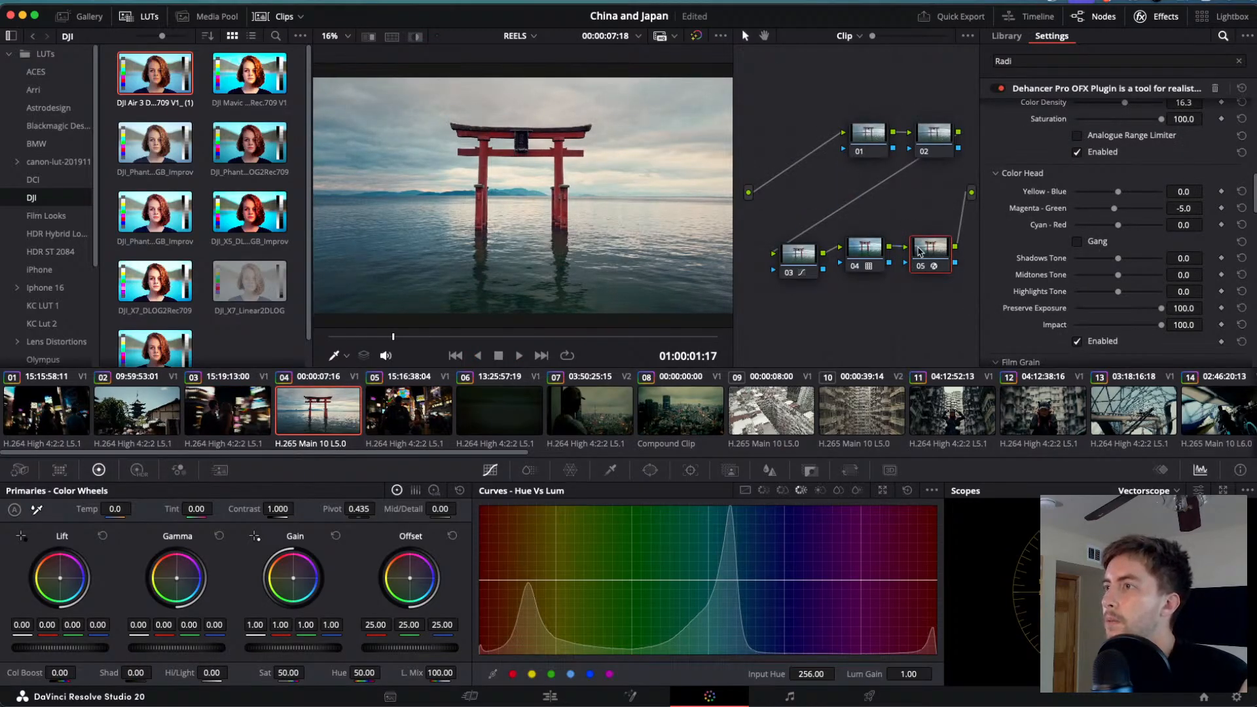
# - Move the Dehancer node below nodes 03 and 04 and add a serial node before it
pyautogui.click(796, 251)
pyautogui.press('Right')
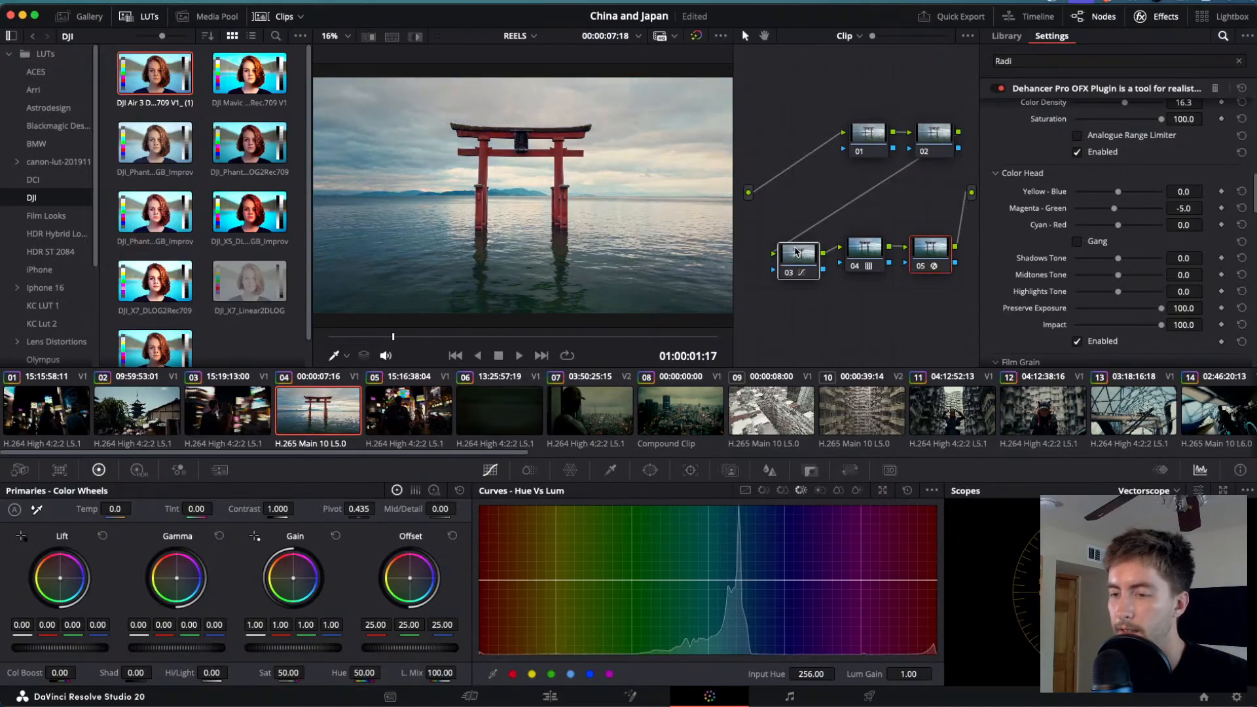
pyautogui.moveTo(930, 262); pyautogui.dragTo(836, 300)
pyautogui.hotkey('shift', 's')
pyautogui.click(834, 347)
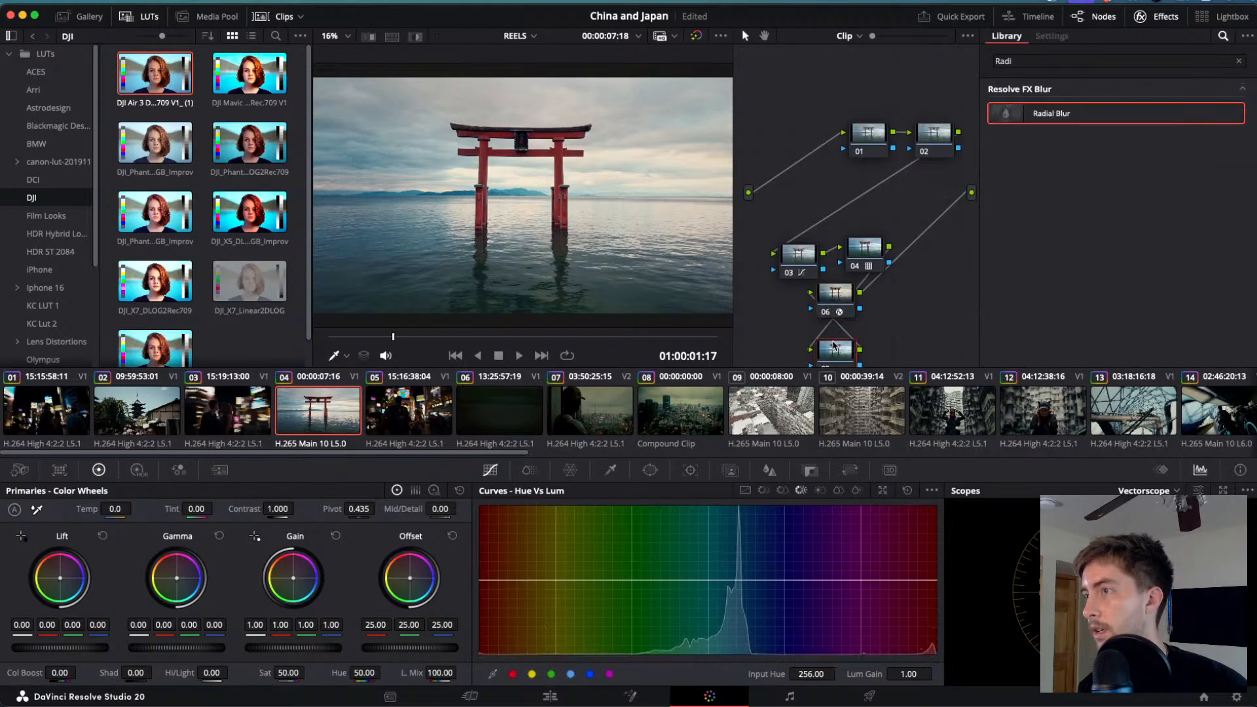
# - Copy the Radial Blur grade from node 07 of clip 03 onto the new node 05 of the torii gate clip
pyautogui.click(252, 425)
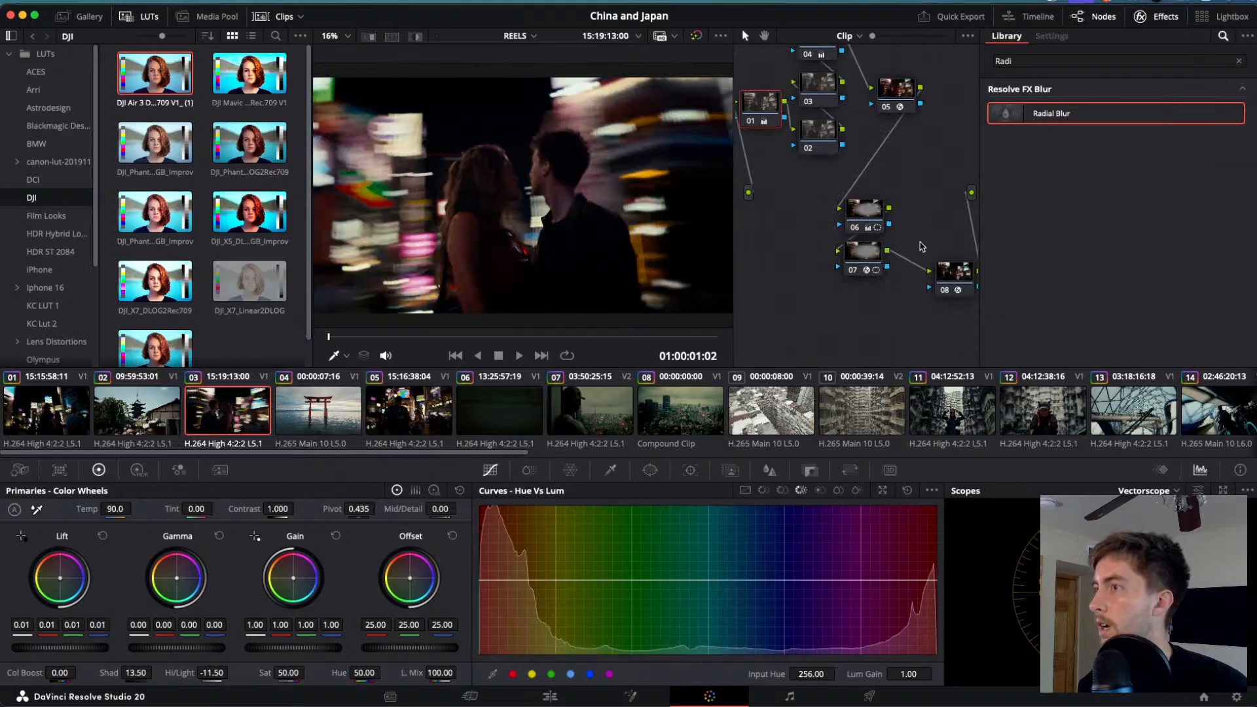
pyautogui.click(864, 252)
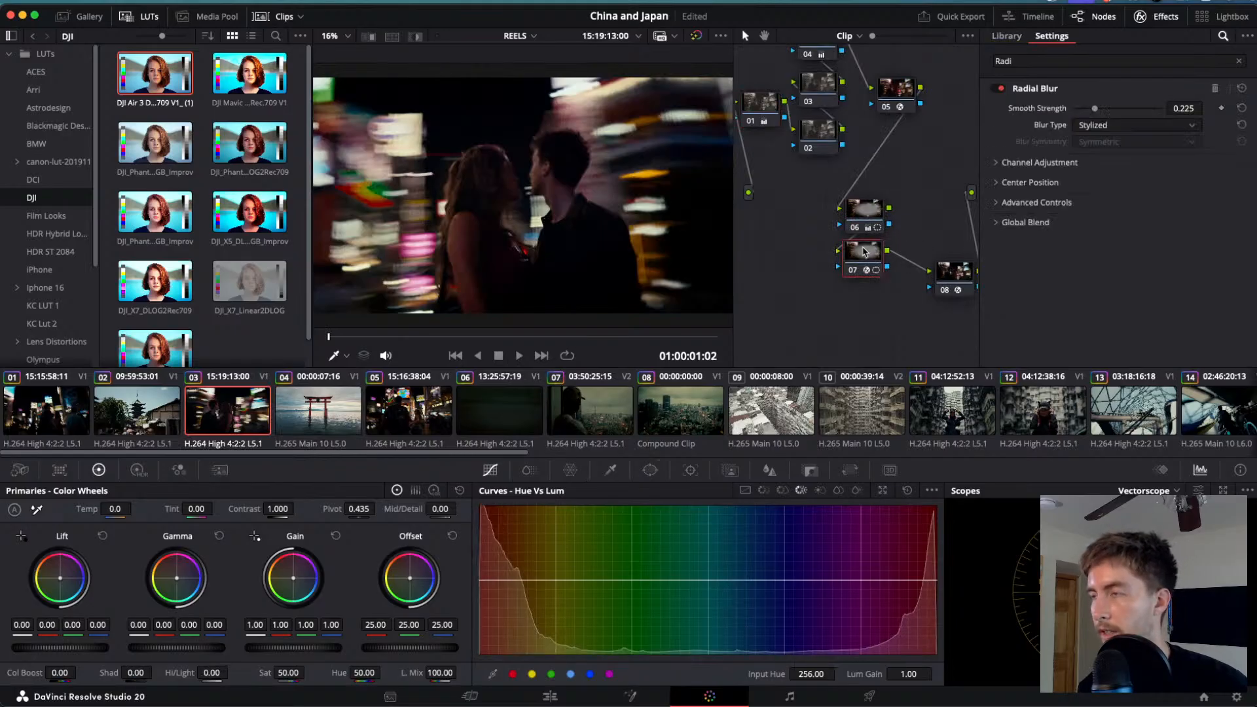
pyautogui.click(331, 413)
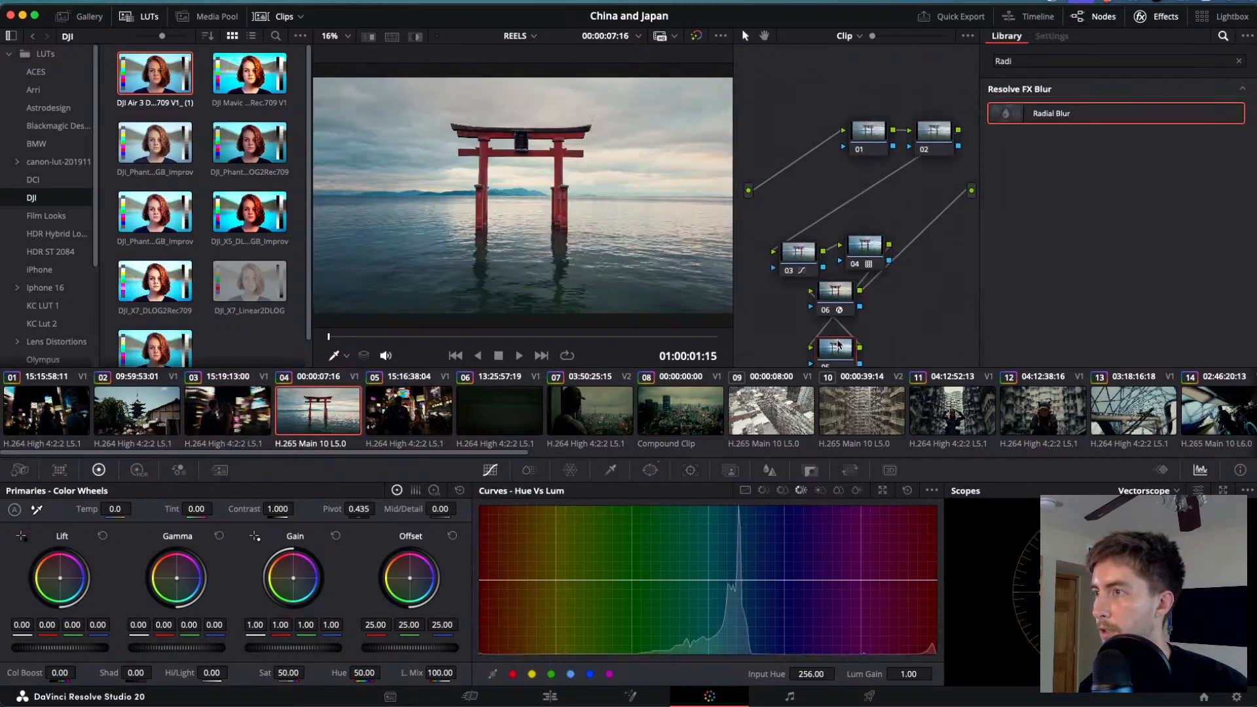
pyautogui.moveTo(838, 344); pyautogui.dragTo(838, 344)
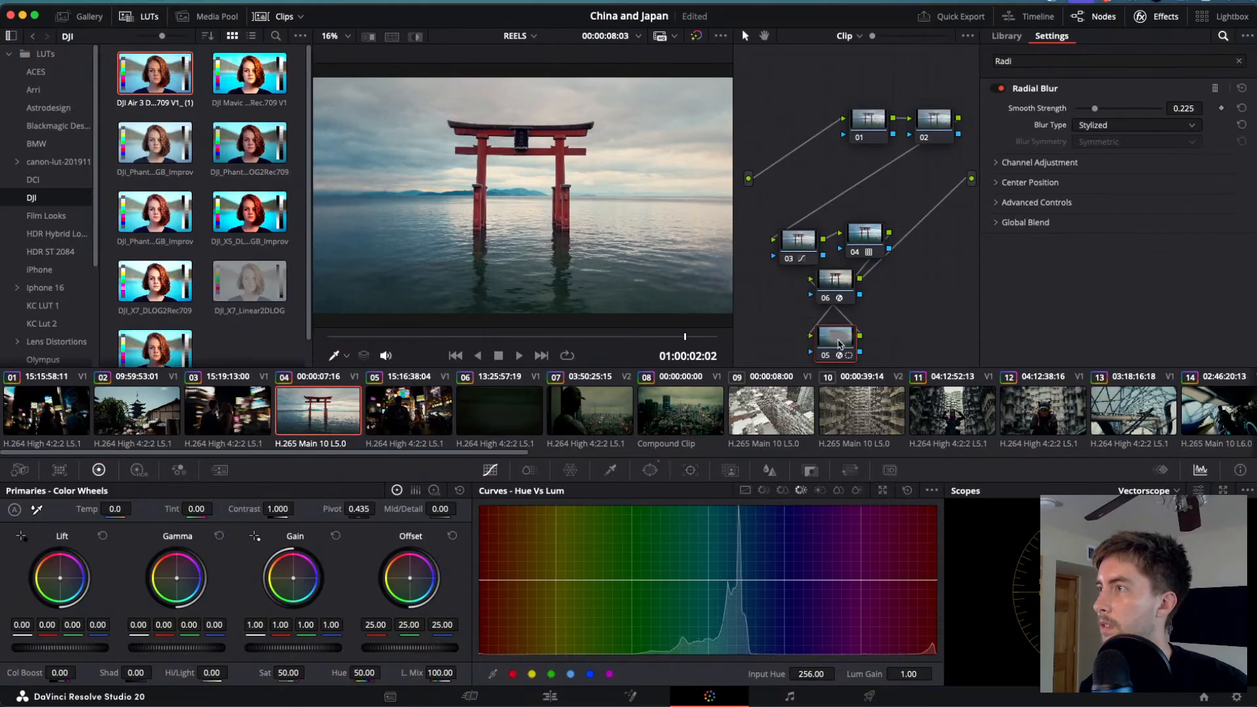
# - Center the blur node's circular window on the torii gate and stretch it to the frame edges, with size about 61.23 and aspect about 72.58
pyautogui.click(650, 470)
pyautogui.moveTo(569, 203); pyautogui.dragTo(526, 203)
pyautogui.scroll(-3, 542, 207)
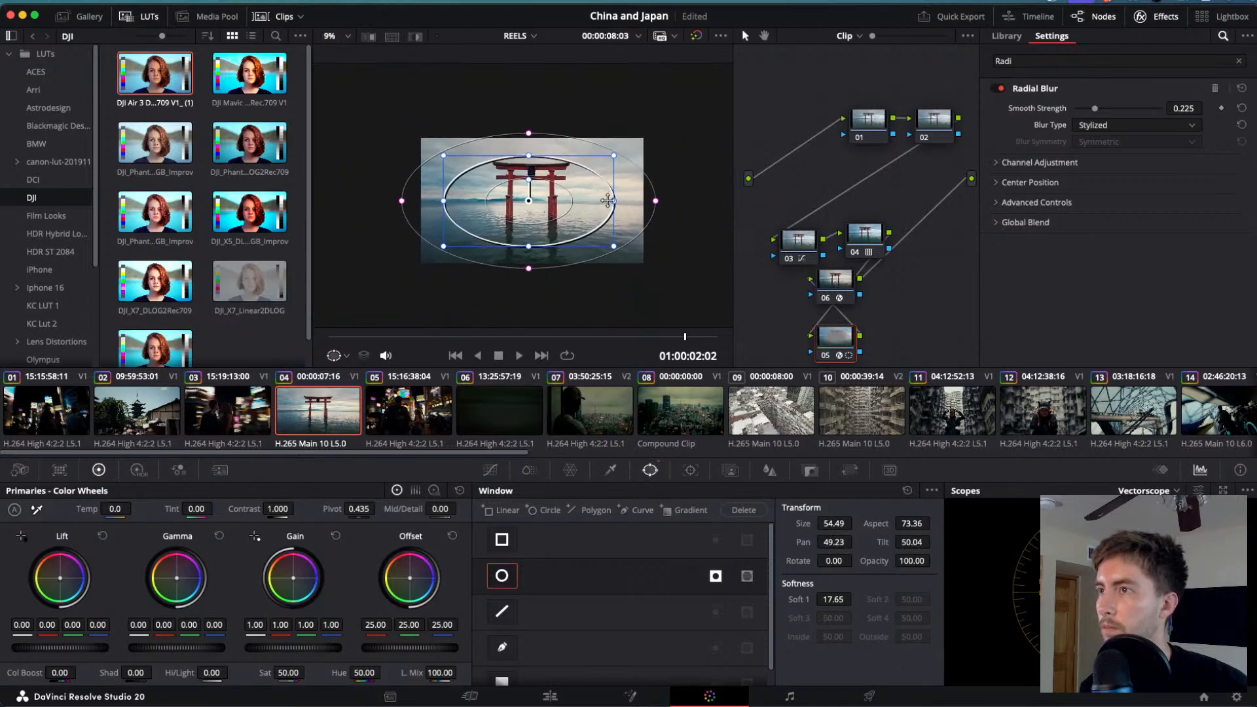
pyautogui.moveTo(608, 201); pyautogui.dragTo(645, 201)
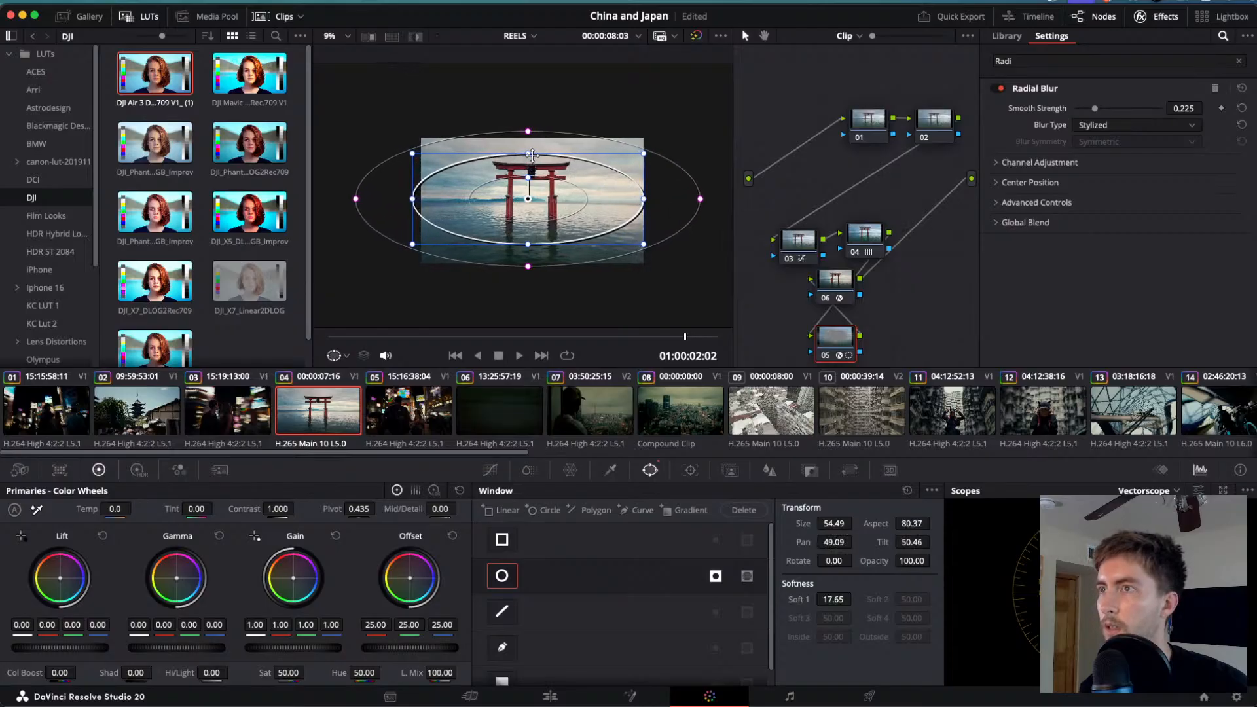
pyautogui.moveTo(528, 153); pyautogui.dragTo(528, 136)
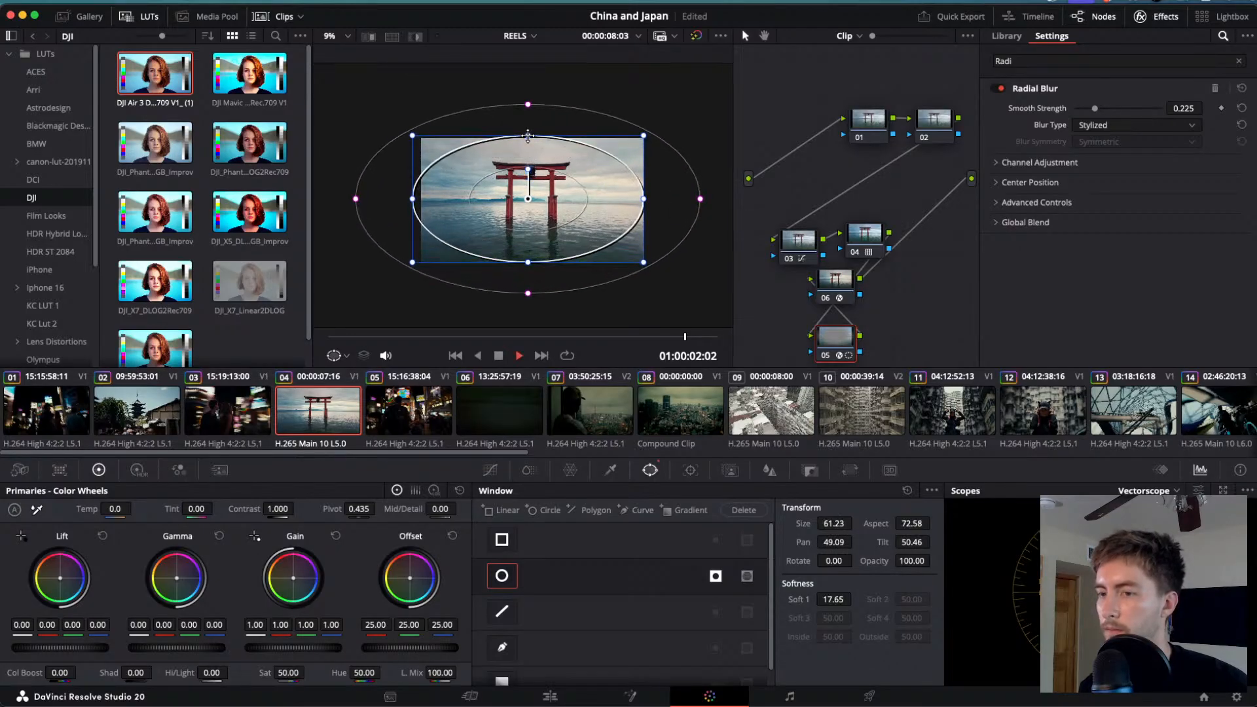
# - Play back the torii gate clip and the pagoda clip 02 to compare their grades
pyautogui.press('j')
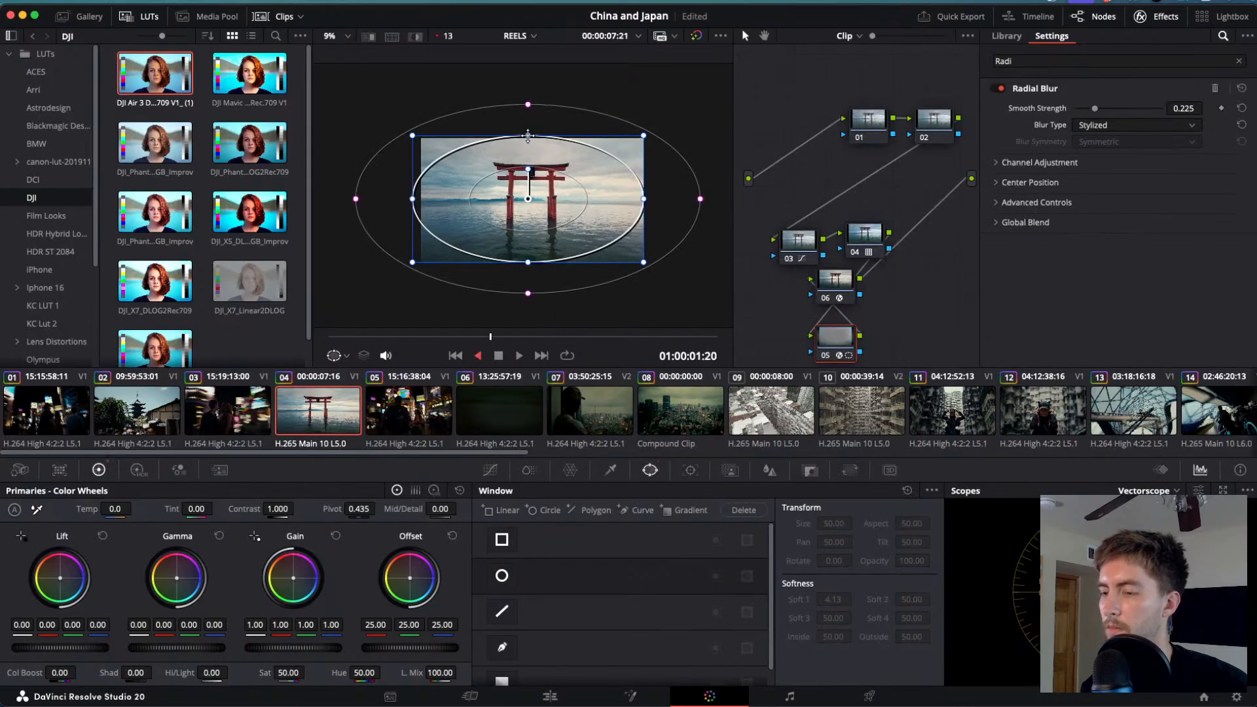
pyautogui.press('l')
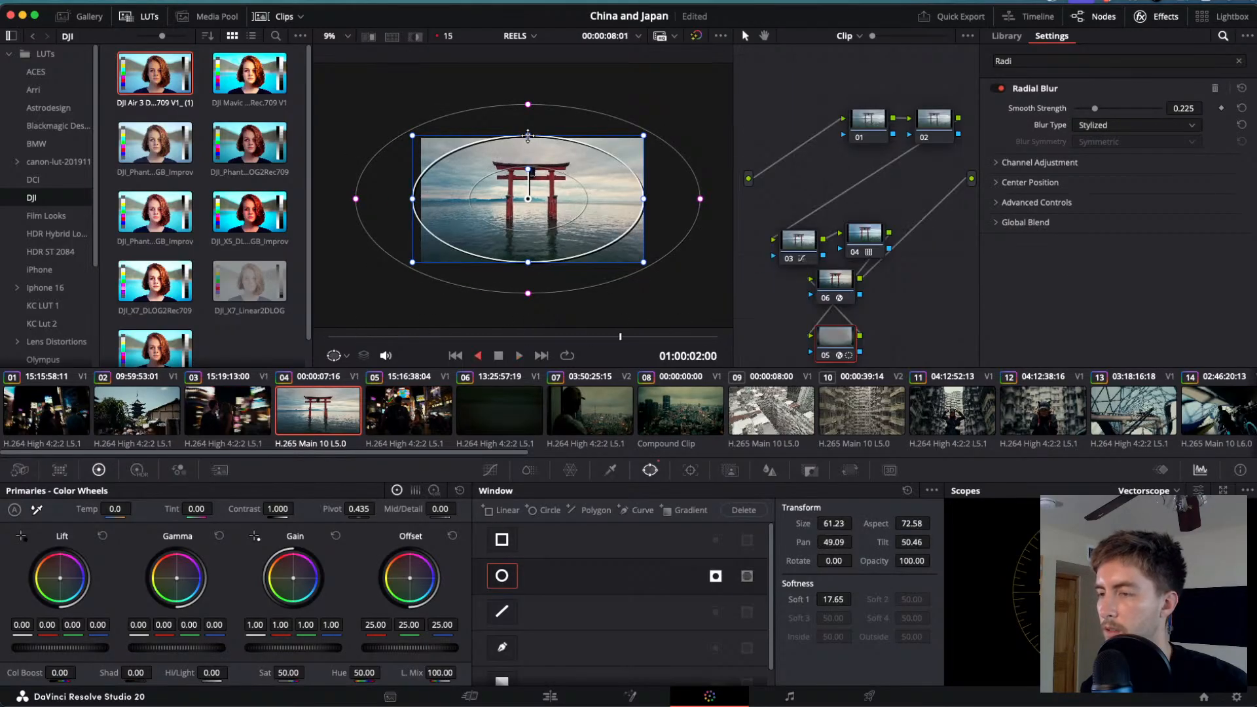
pyautogui.press('l')
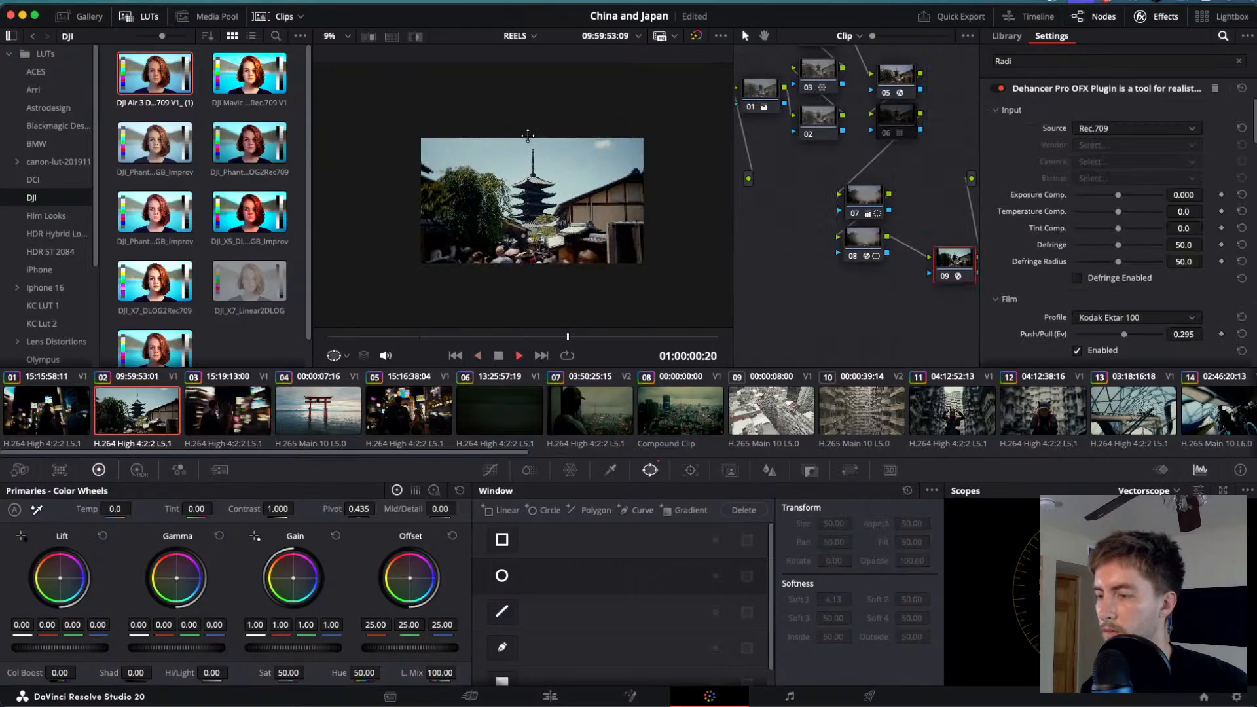
pyautogui.press('k')
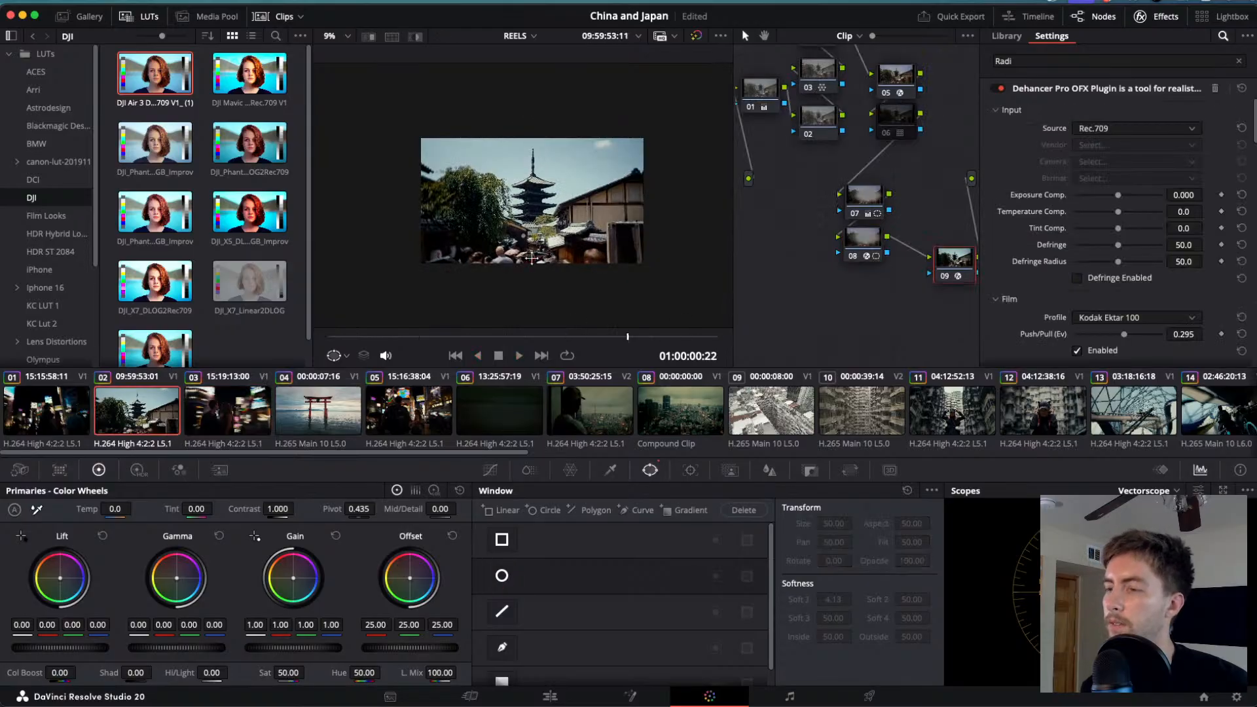
pyautogui.press('l')
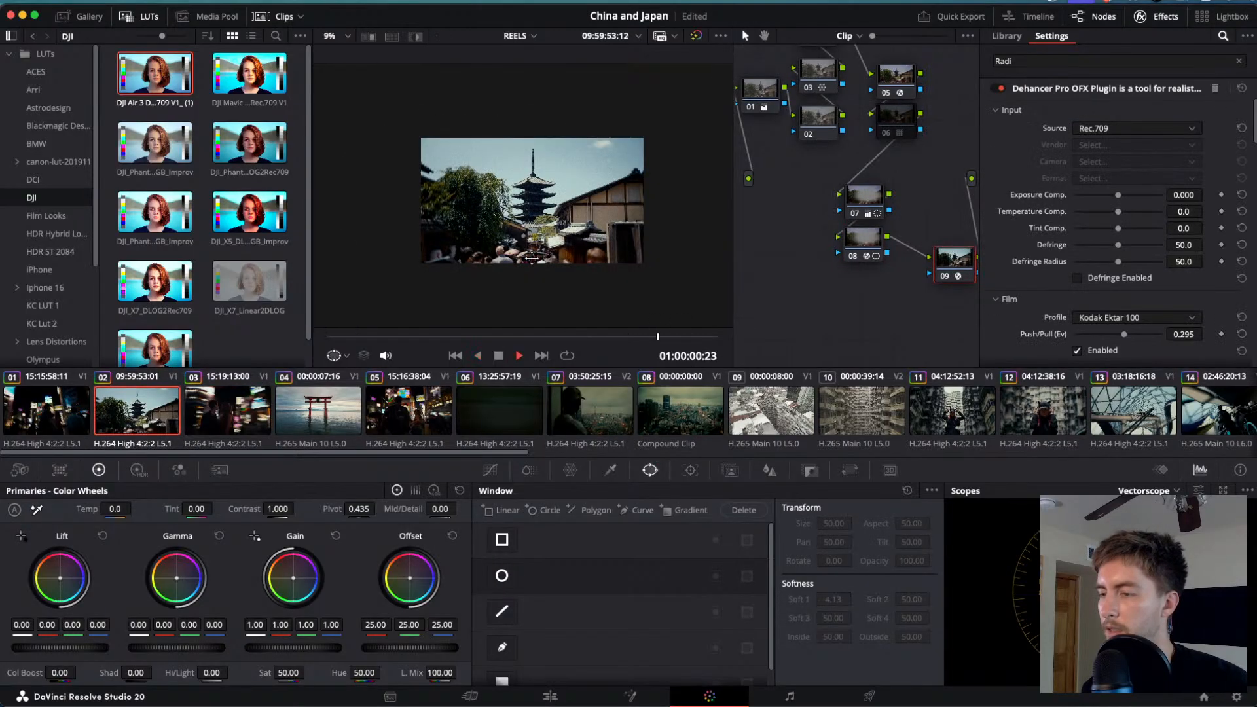
pyautogui.press('k')
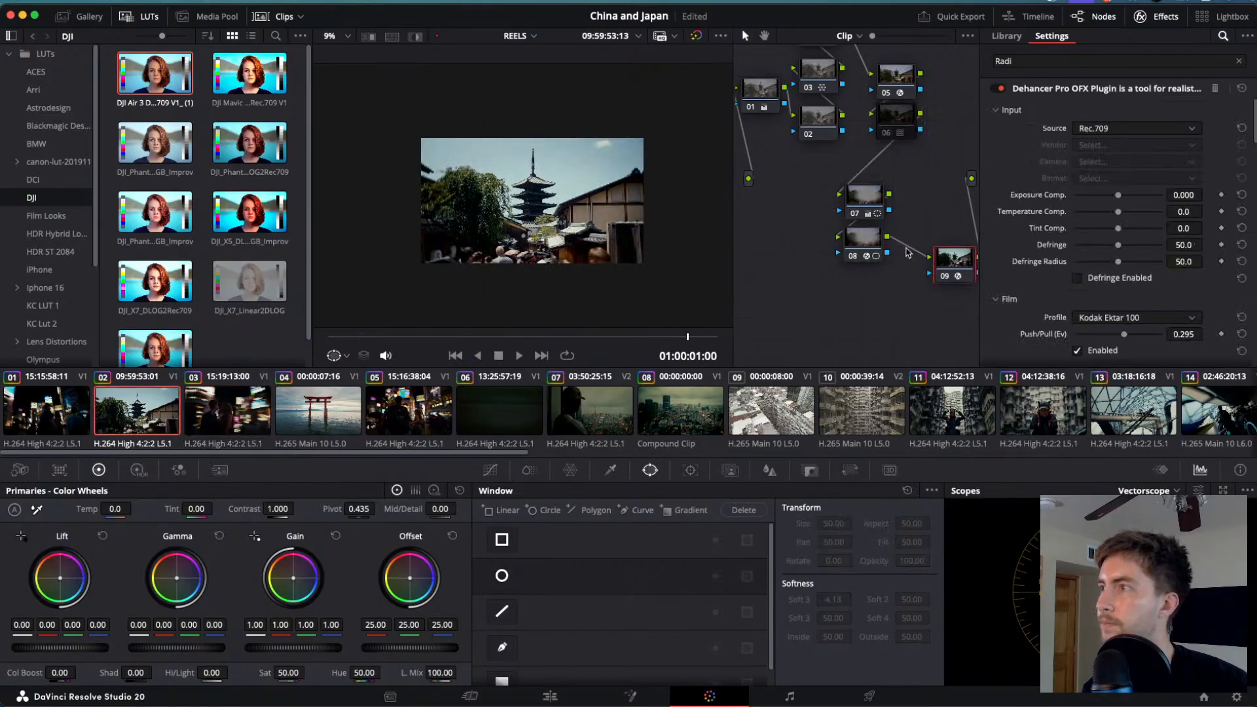
# - Raise Dehancer's Expand Black Point to 7.52 on node 09 of the pagoda clip 02
pyautogui.scroll(-2, 1094, 183)
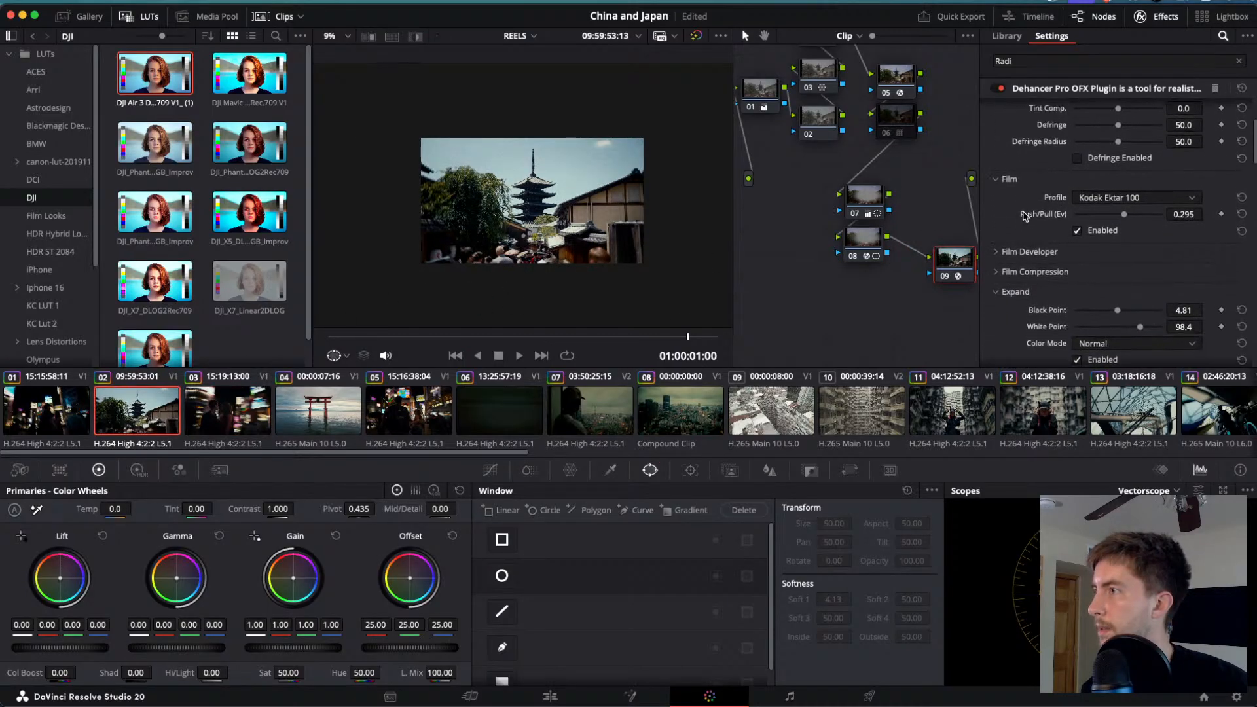
pyautogui.scroll(2, 1049, 209)
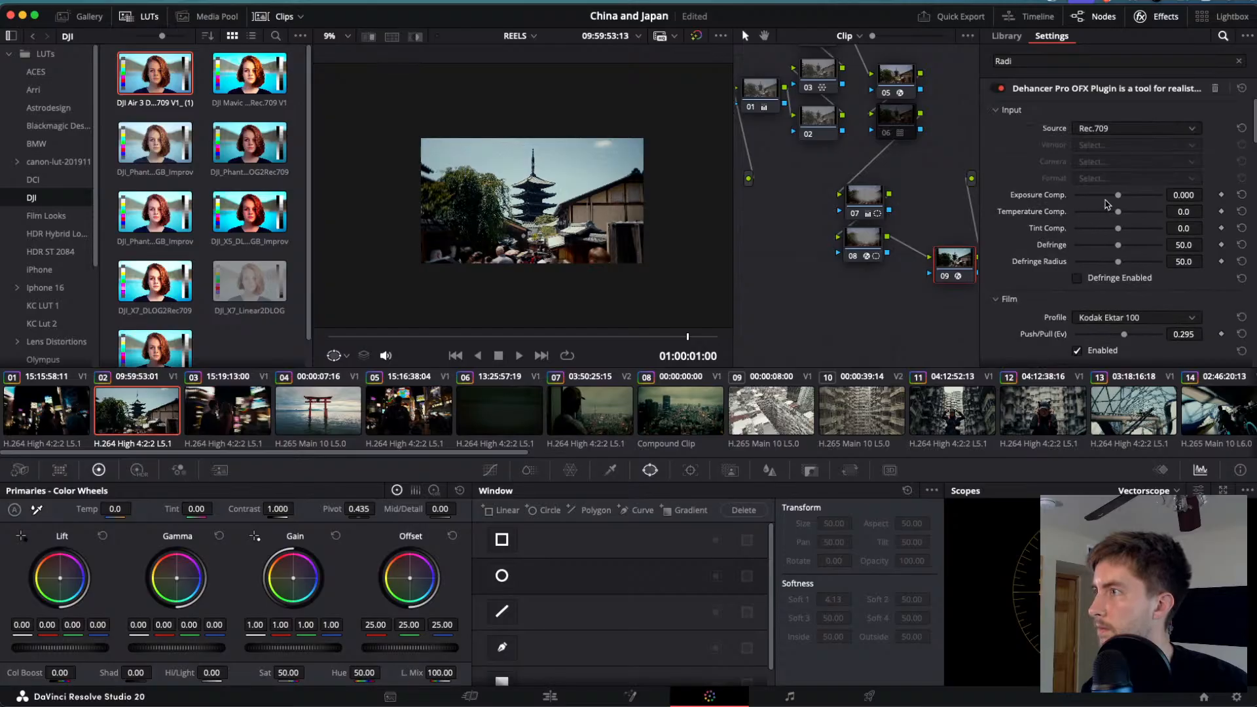
pyautogui.moveTo(1117, 197)
pyautogui.mouseDown()
pyautogui.moveTo(1105, 198)
pyautogui.moveTo(1122, 198)
pyautogui.mouseUp()
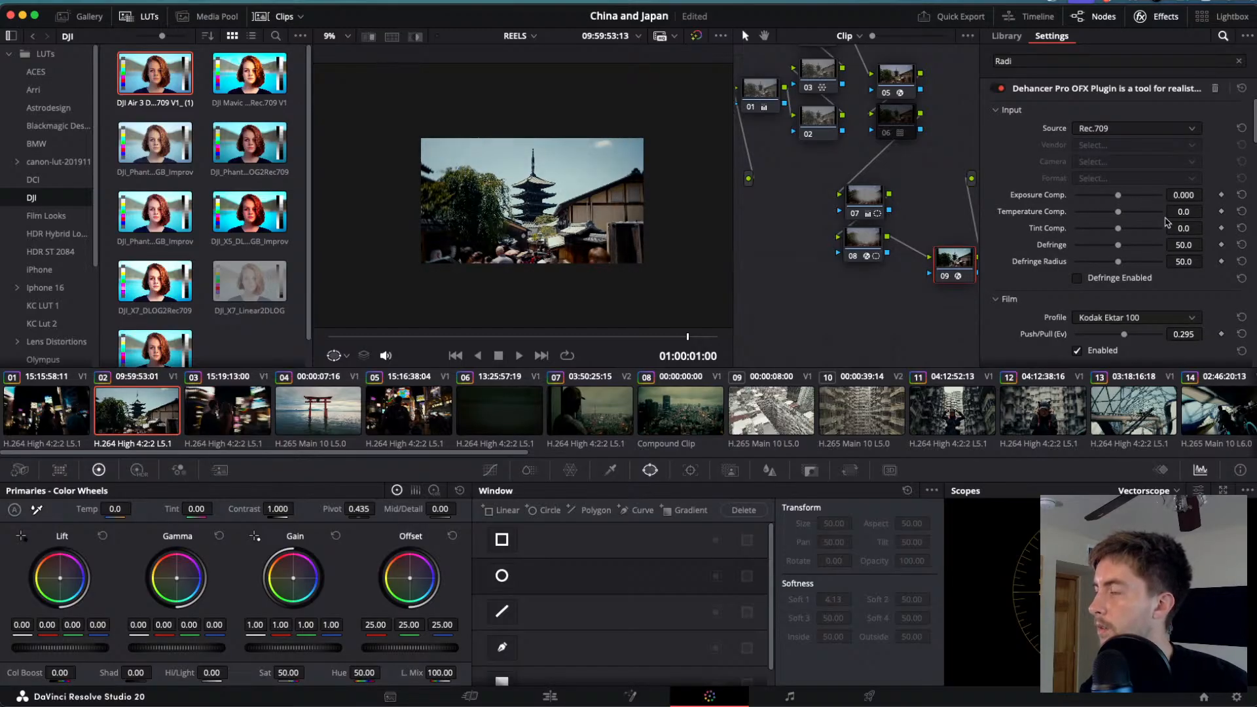
pyautogui.scroll(-15, 1046, 257)
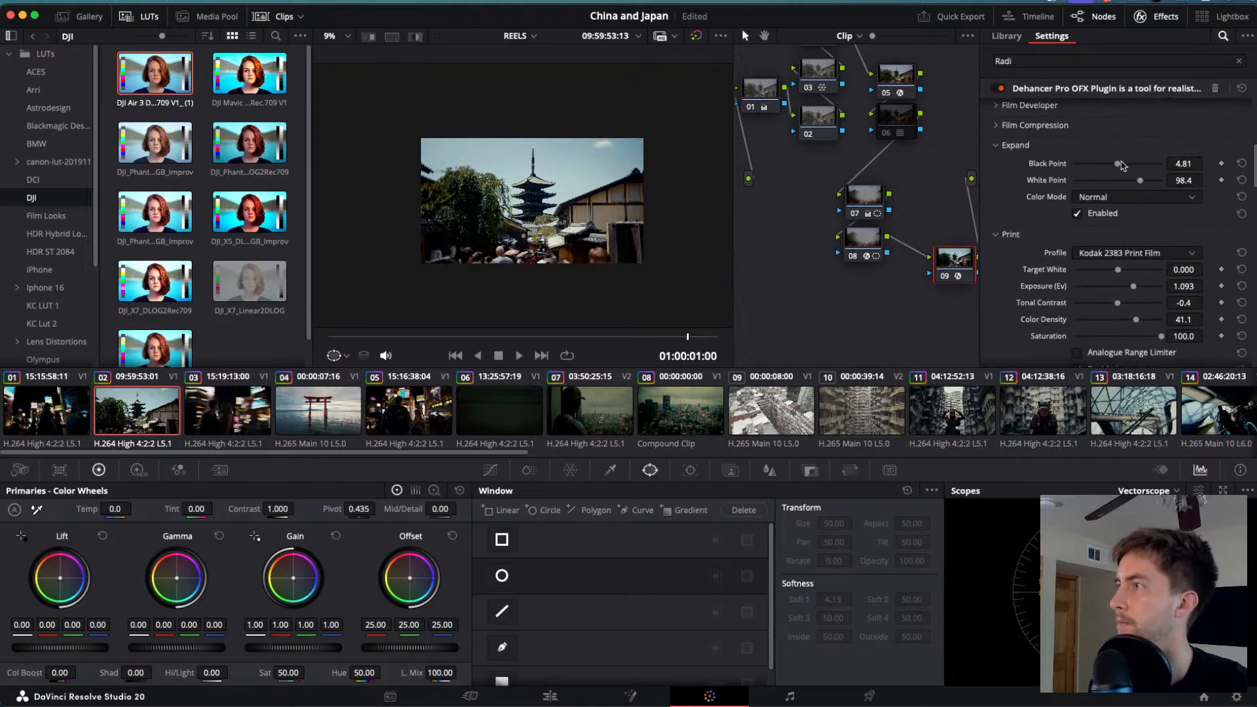
pyautogui.moveTo(1119, 167); pyautogui.dragTo(1119, 168)
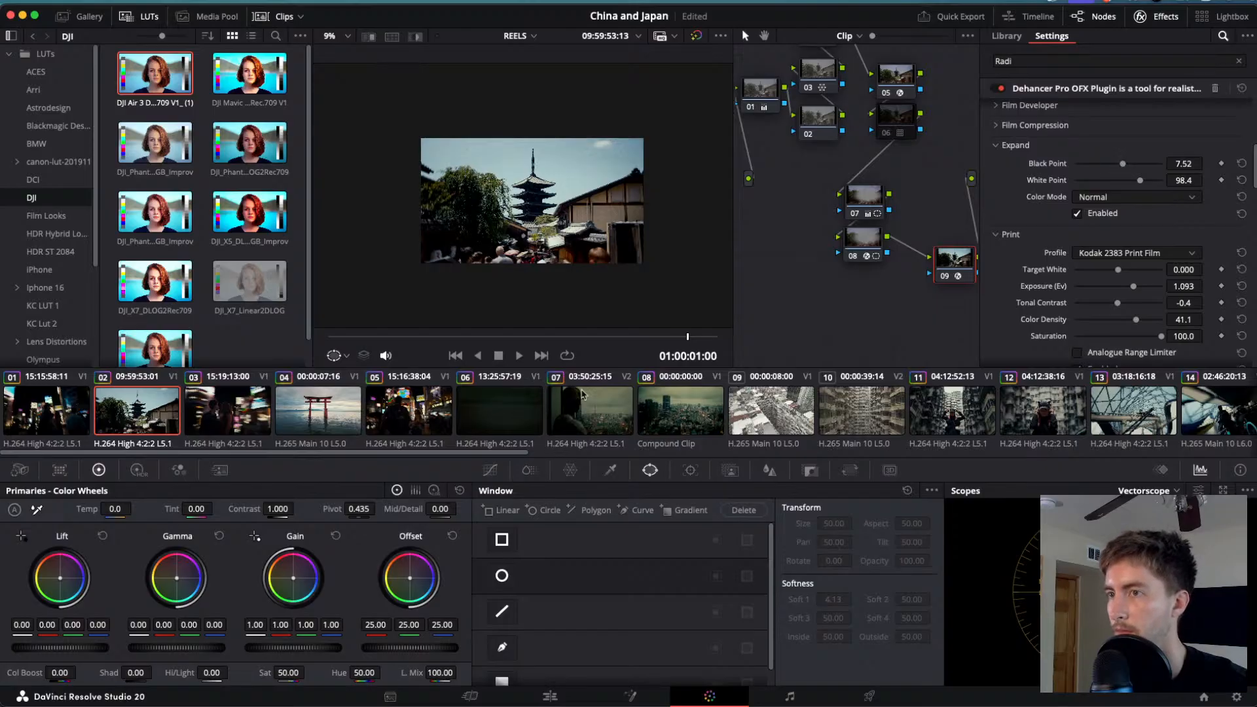
# - Look through clips 05 to 08 and play back the city skyline compound clip to judge its grade against its neighbours
pyautogui.click(401, 412)
pyautogui.click(498, 411)
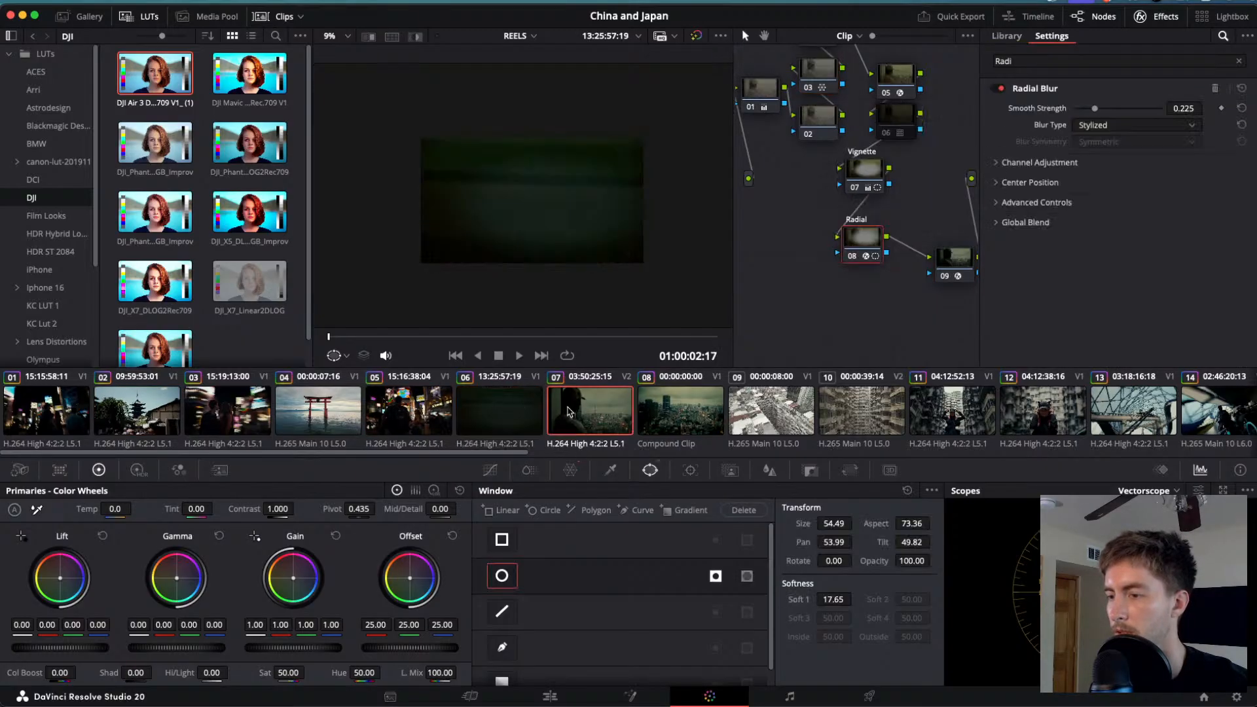
pyautogui.click(601, 409)
pyautogui.click(653, 405)
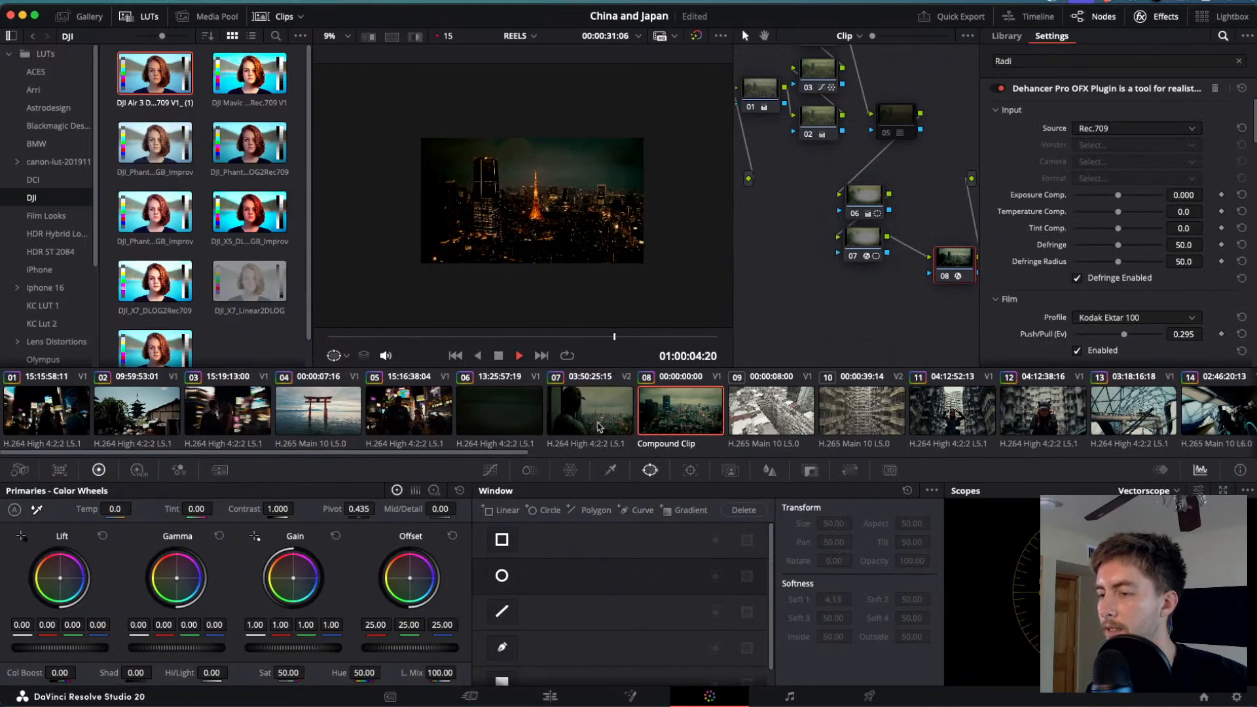
pyautogui.press('j')
pyautogui.press('k')
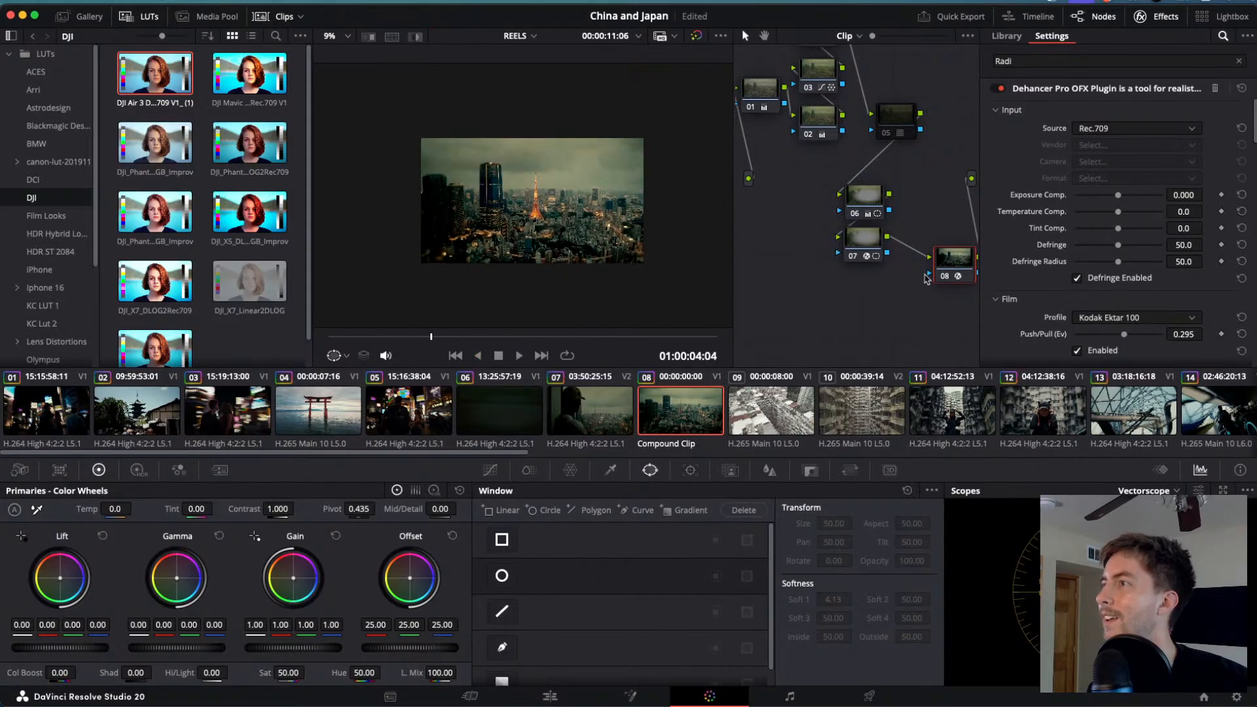
# - Enable Color Head in the Dehancer node 08 of the skyline compound clip 08 and set Magenta - Green to -7.4
pyautogui.scroll(-1, 1010, 283)
pyautogui.scroll(-5, 1010, 283)
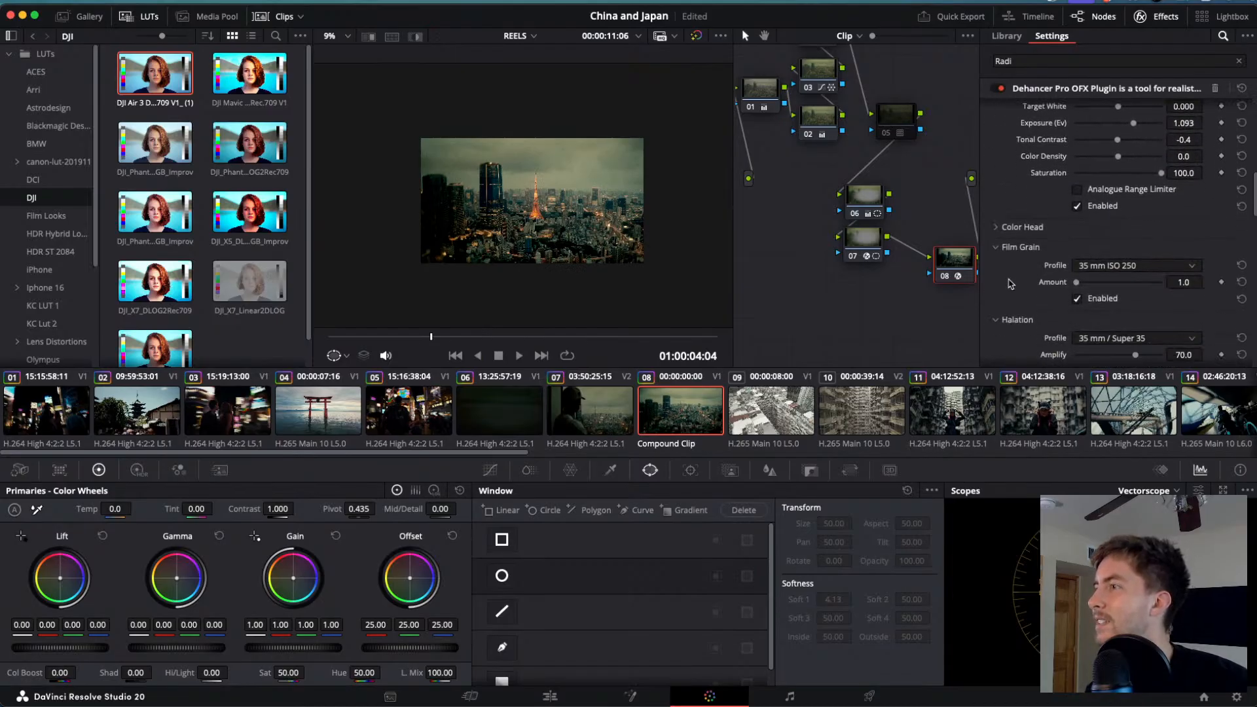
pyautogui.scroll(-10, 1009, 283)
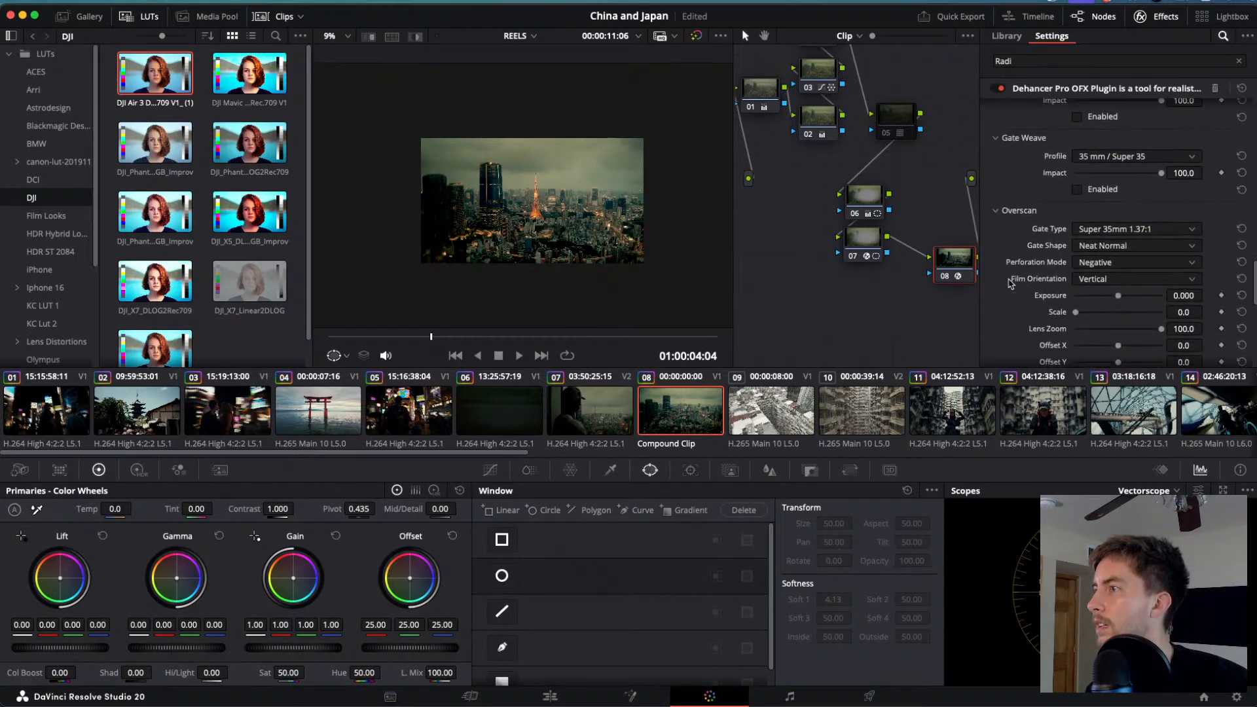
pyautogui.scroll(-8, 1009, 283)
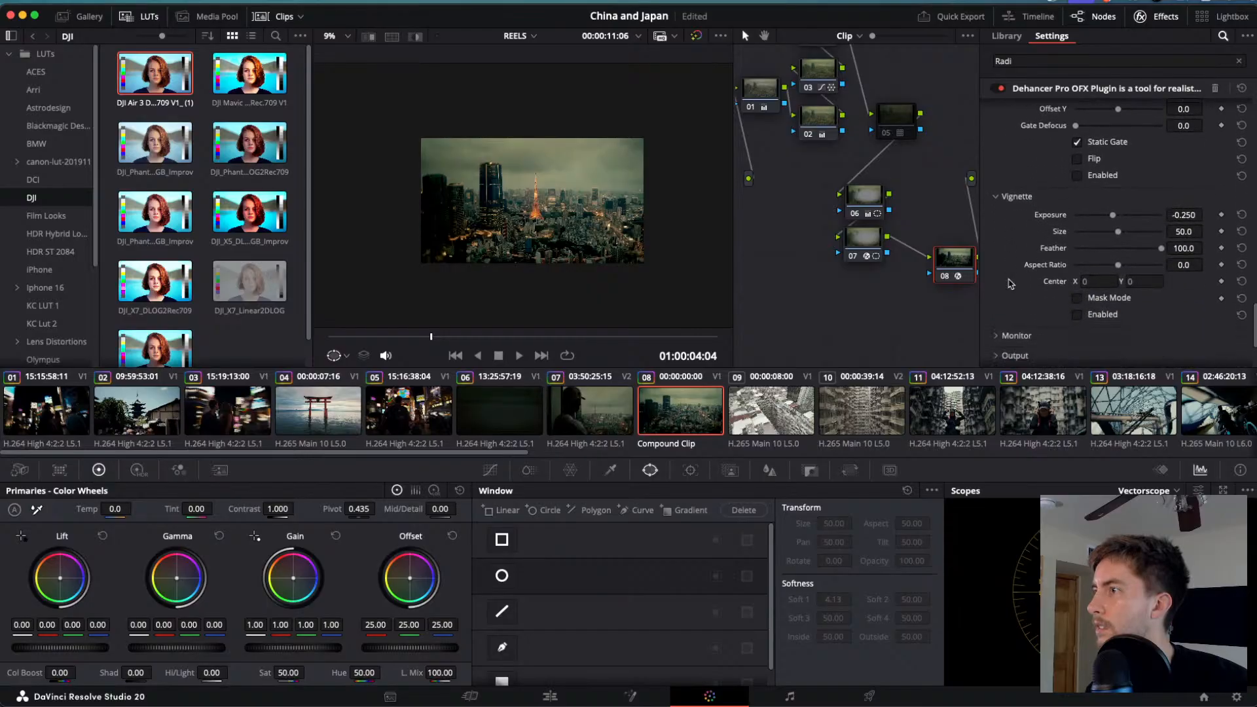
pyautogui.scroll(10, 1009, 283)
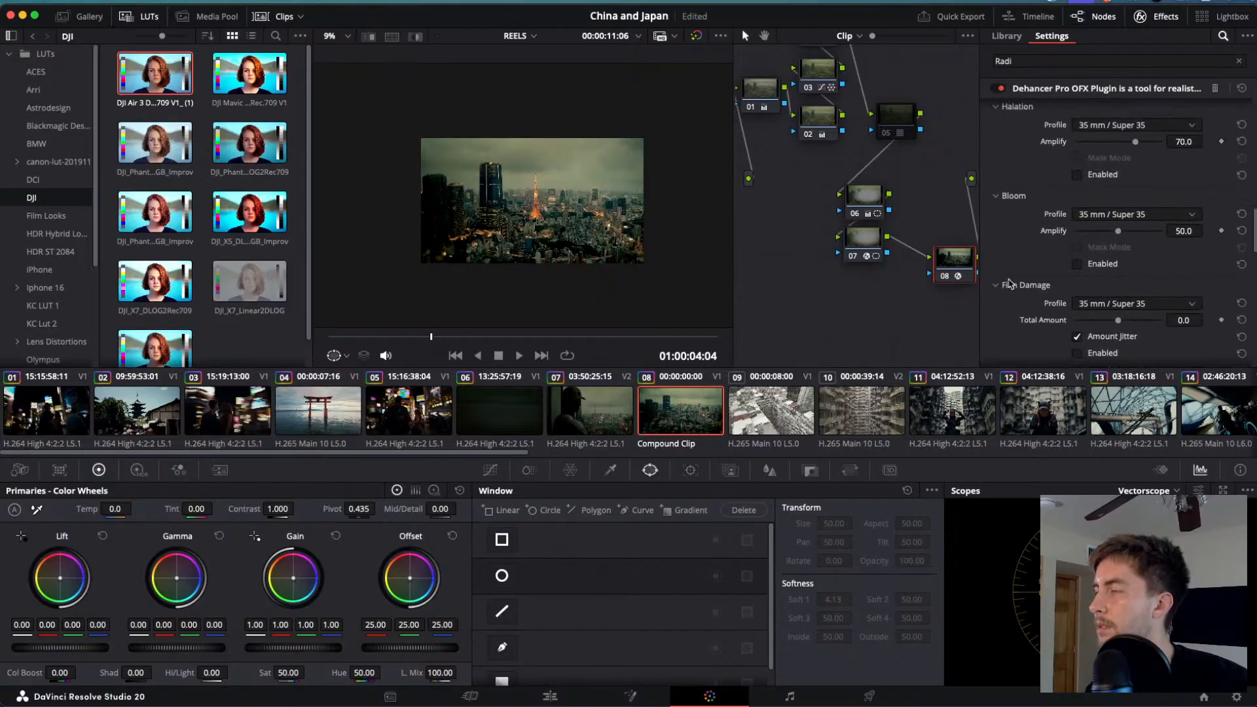
pyautogui.scroll(12, 1012, 283)
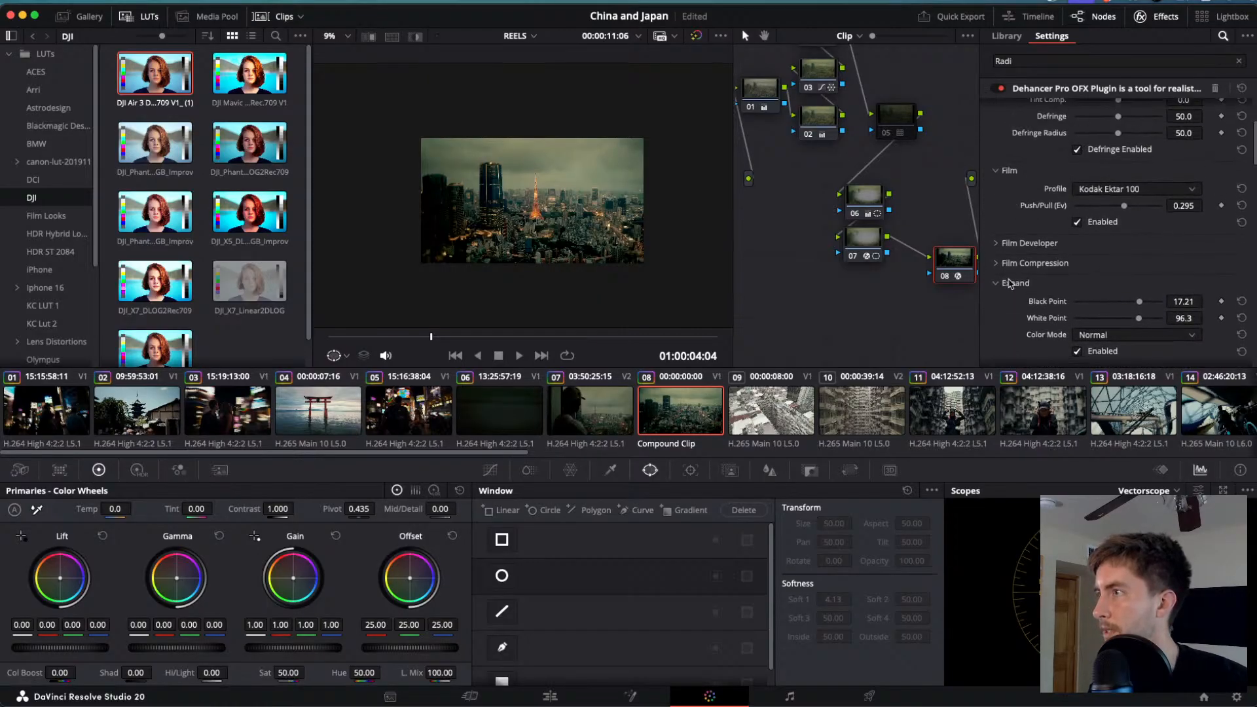
pyautogui.scroll(-10, 1011, 283)
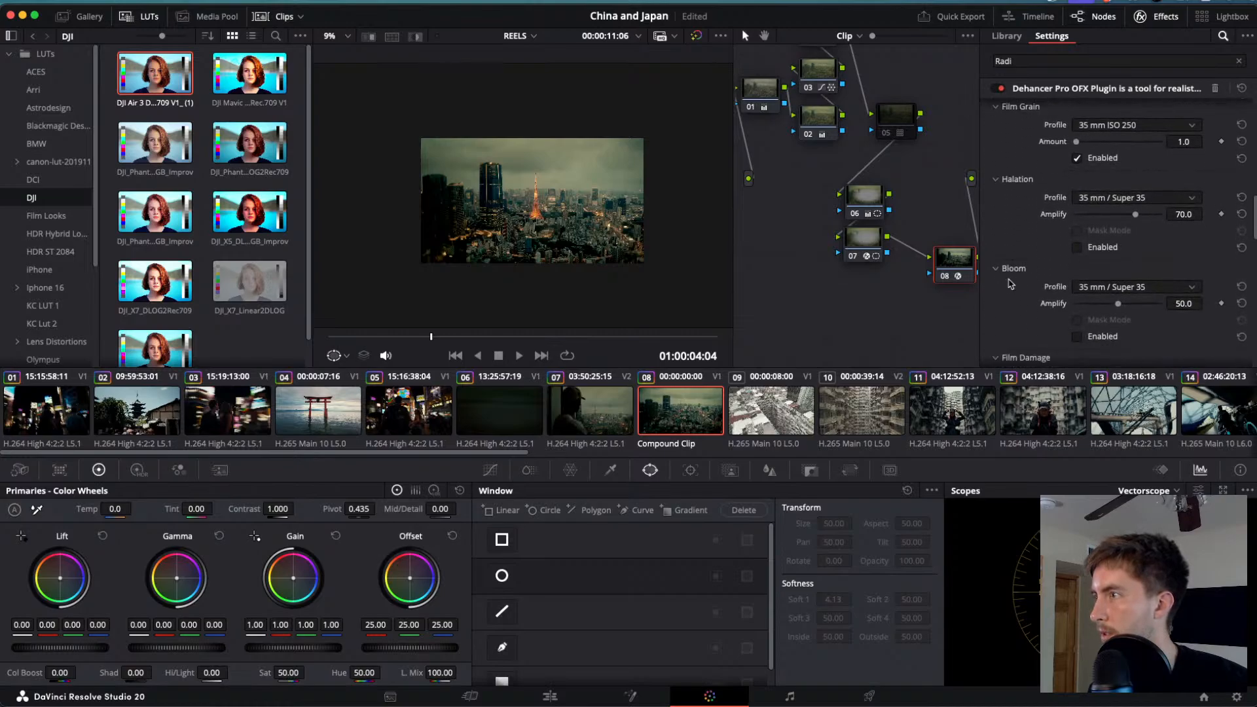
pyautogui.scroll(7, 1009, 283)
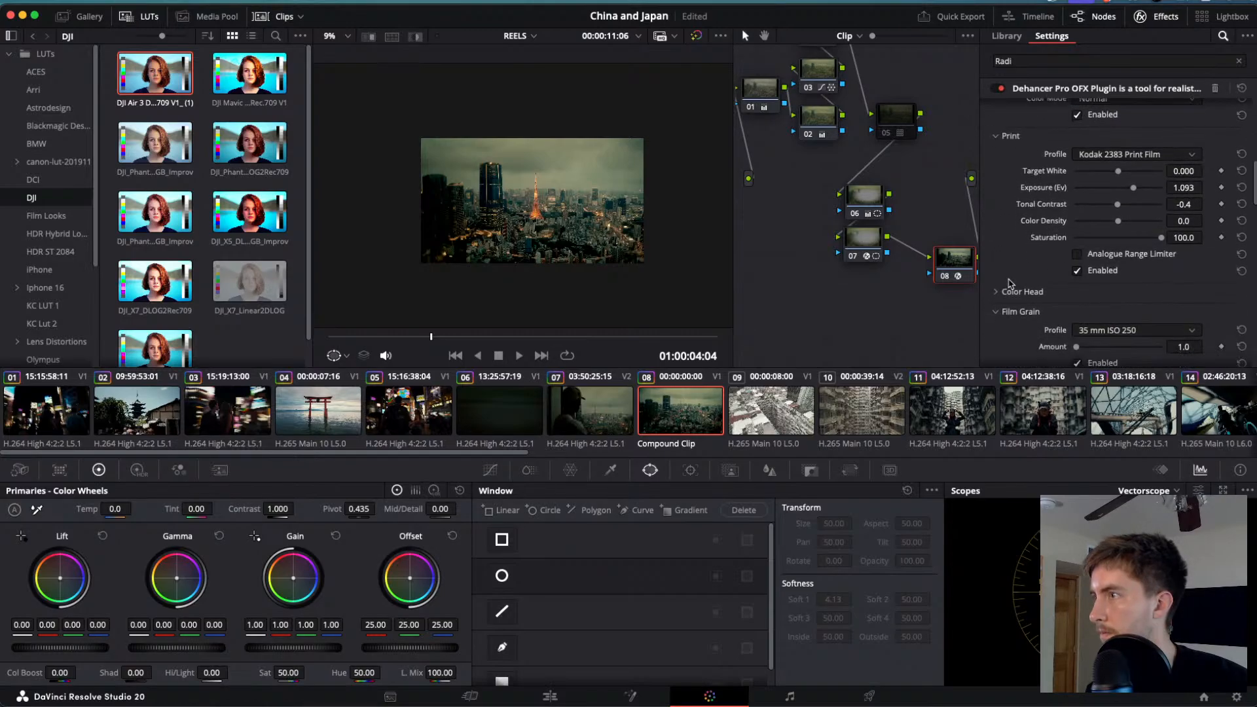
pyautogui.scroll(-5, 998, 296)
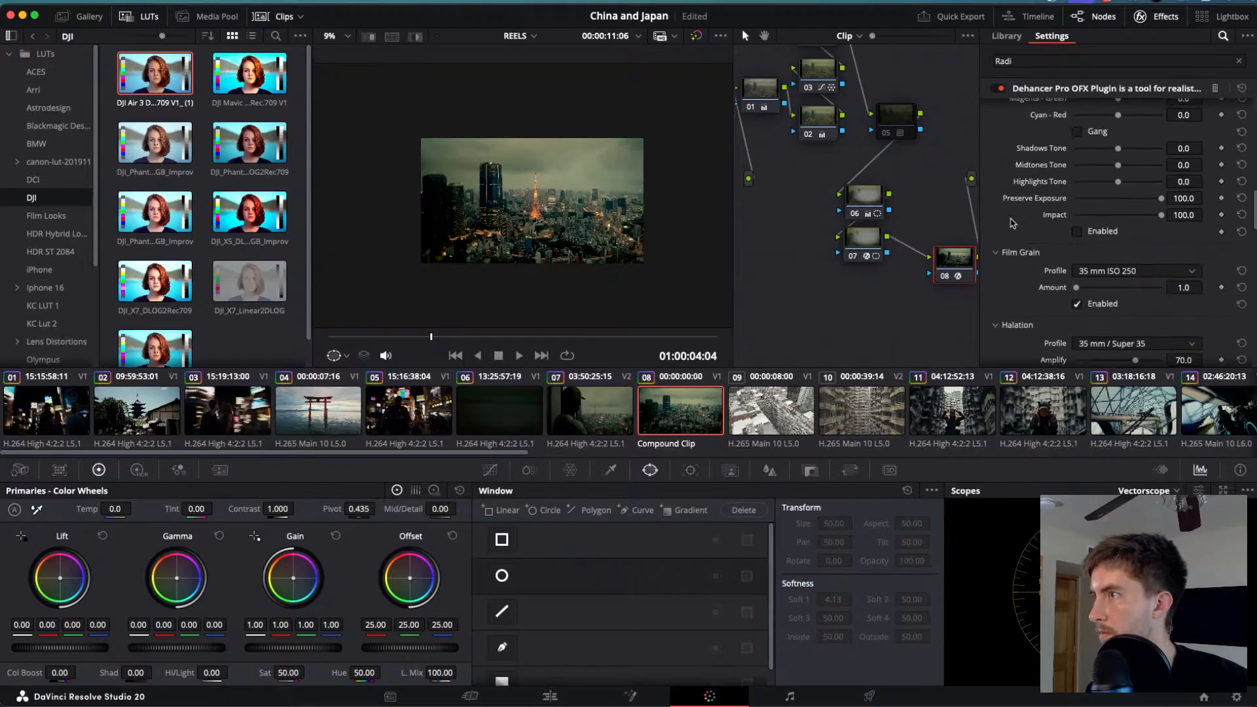
pyautogui.scroll(1, 1059, 300)
pyautogui.click(1077, 317)
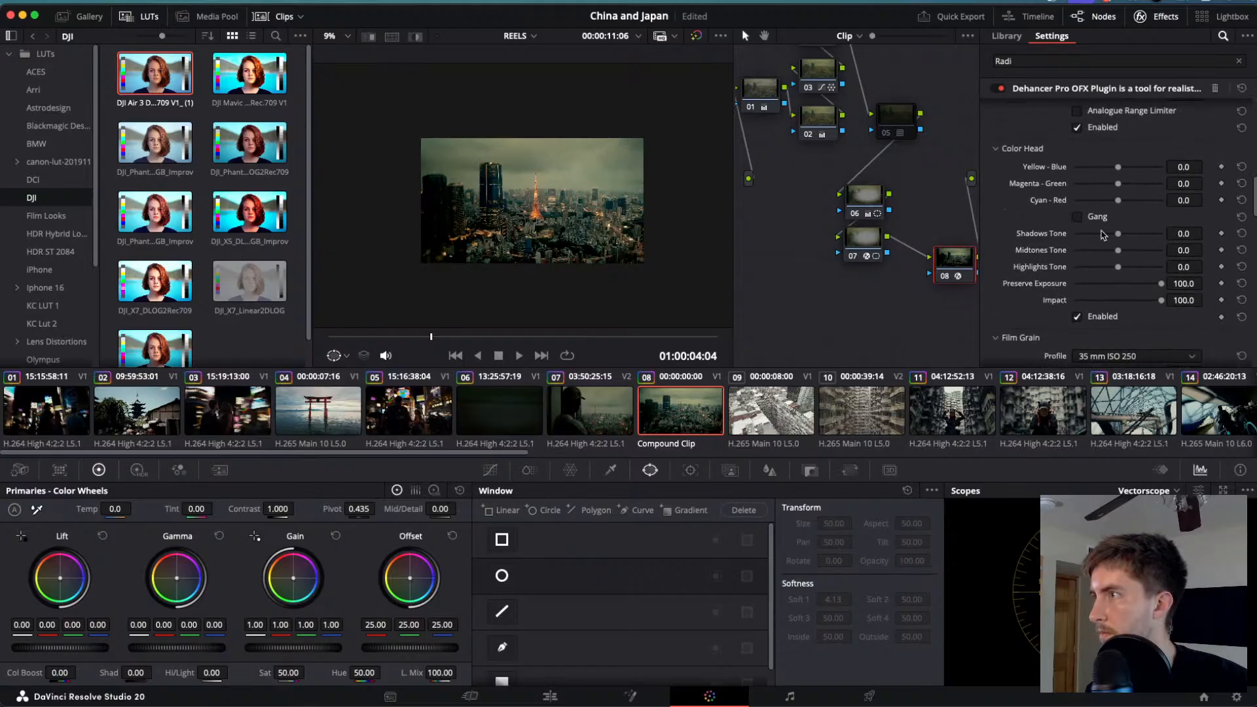
pyautogui.moveTo(1118, 184); pyautogui.dragTo(1113, 187)
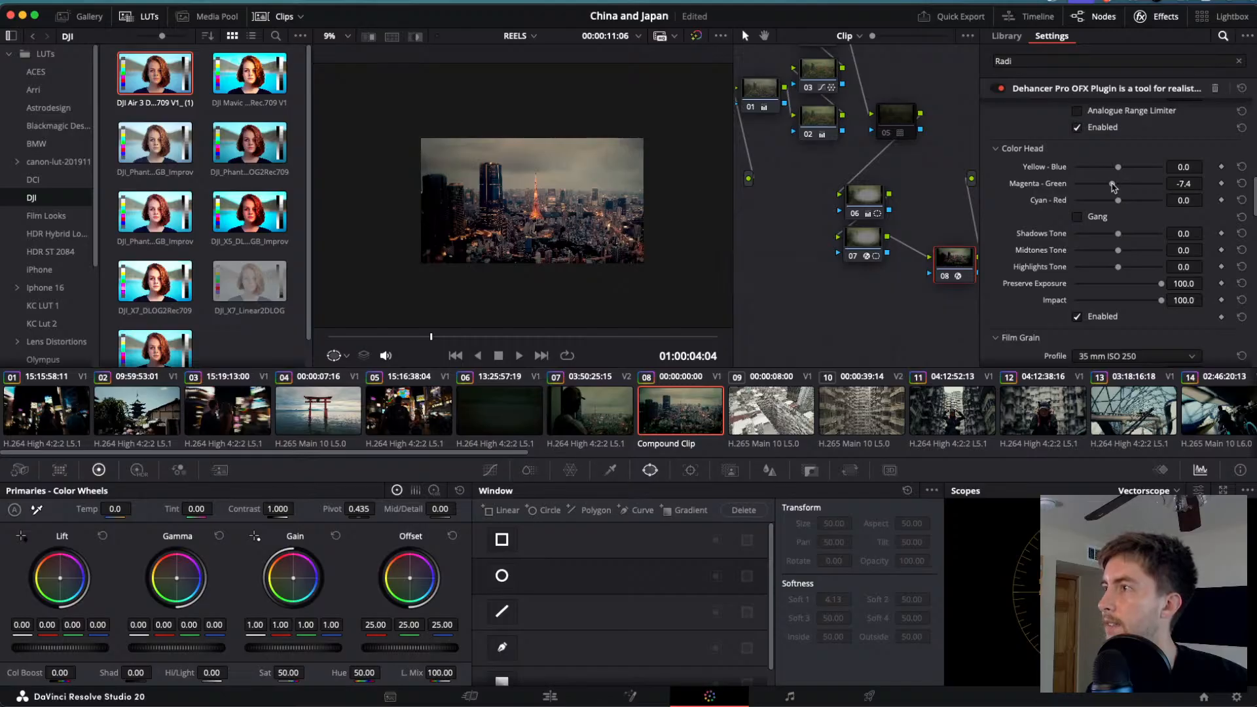
# - Enable Color Head in the Dehancer node 09 of clip 07 and set Magenta - Green to -7.4
pyautogui.click(609, 416)
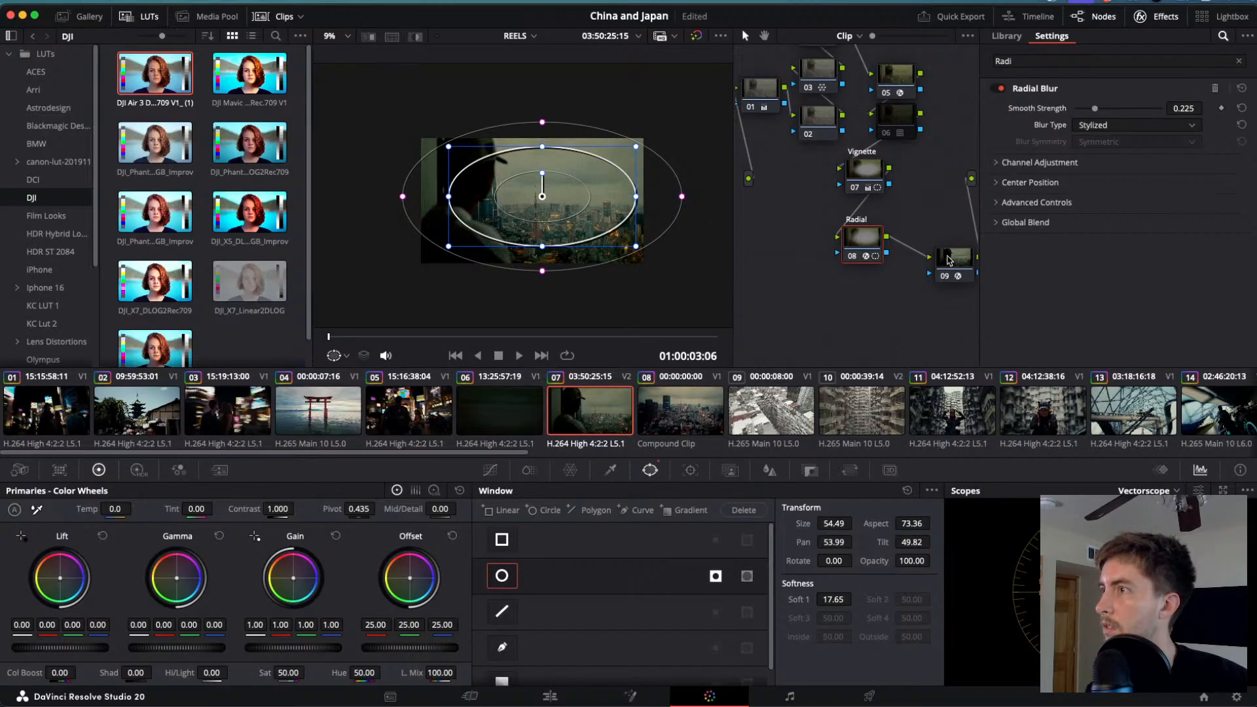
pyautogui.click(949, 260)
pyautogui.scroll(-10, 1059, 254)
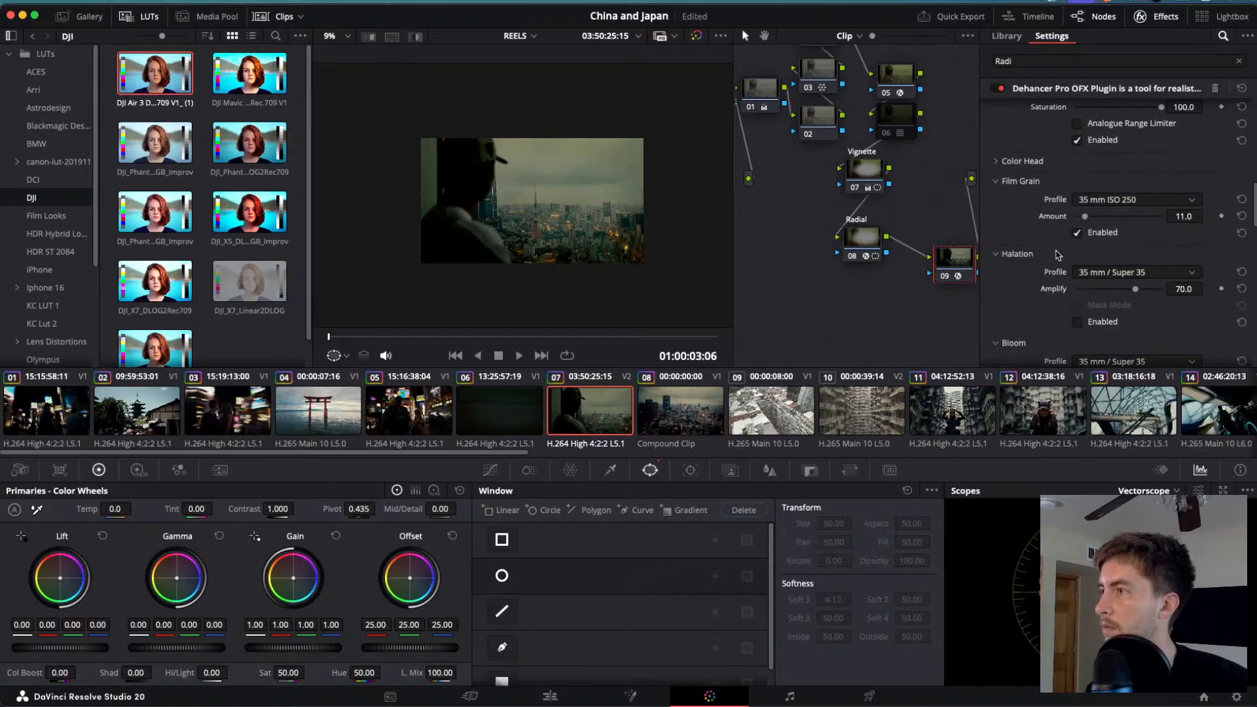
pyautogui.scroll(2, 1048, 242)
pyautogui.click(996, 194)
pyautogui.scroll(-2, 1042, 246)
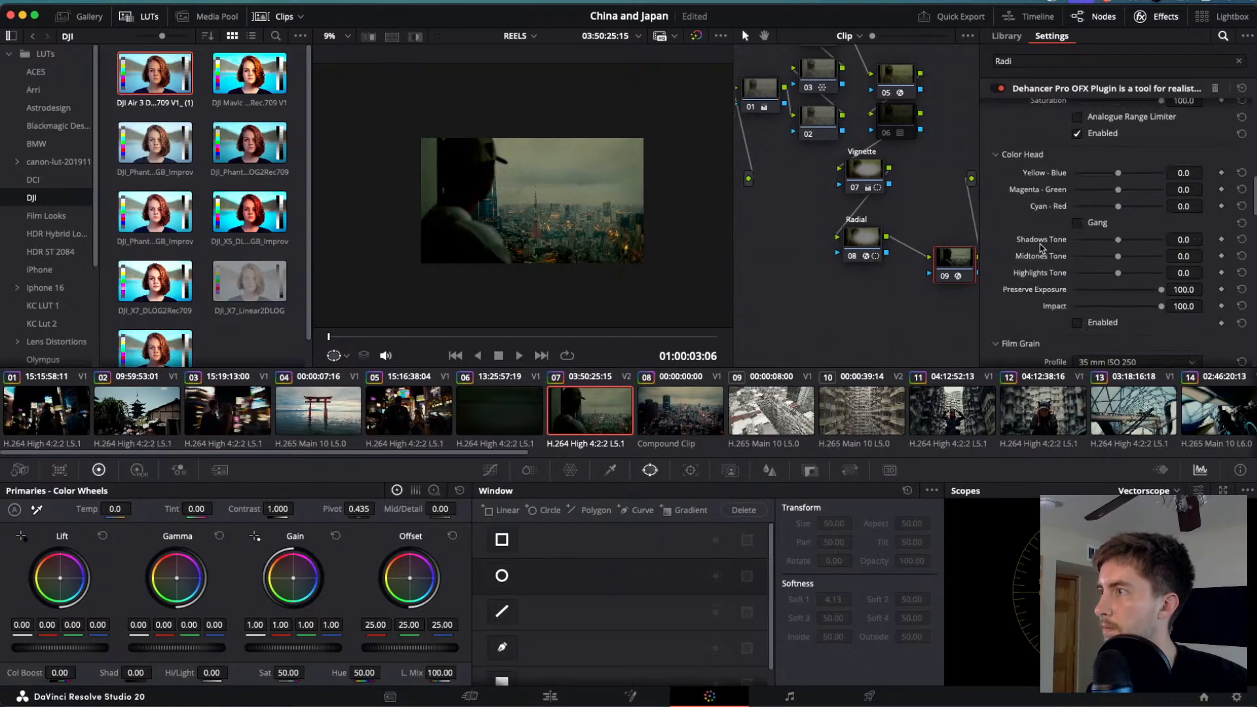
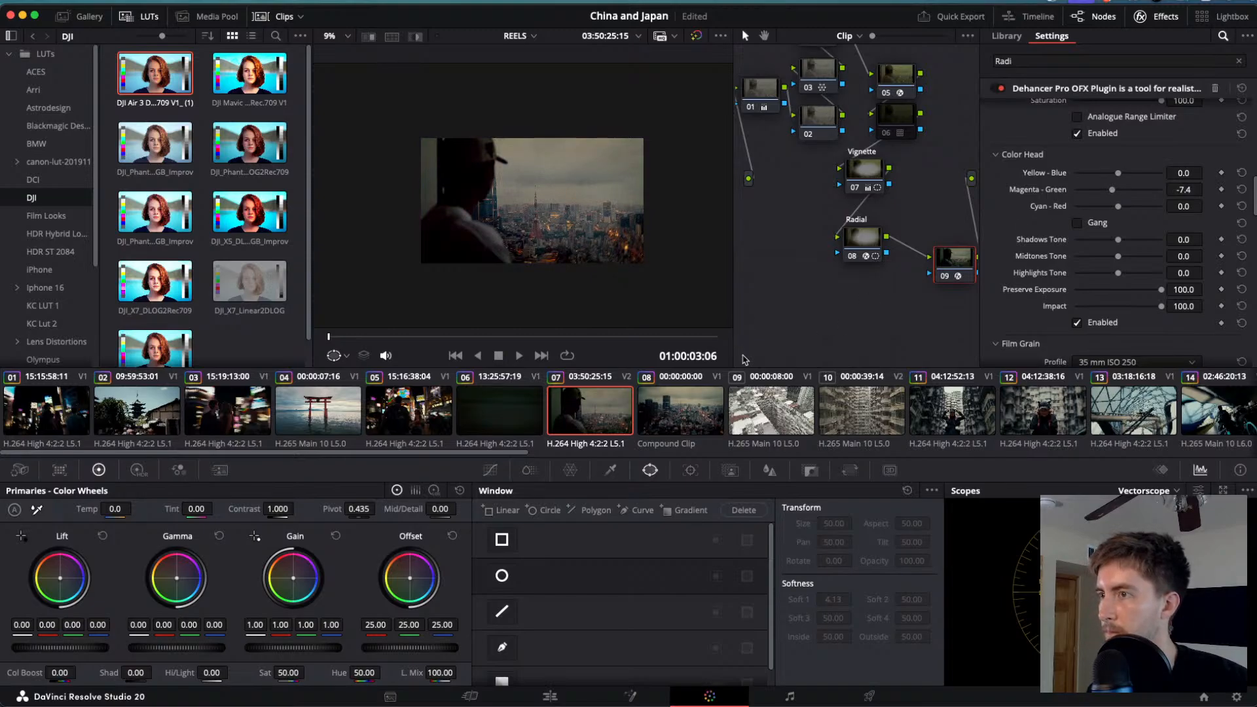
# - Compare clip 07 with the skyline clip 08 and set clip 07's Color Head Magenta - Green to -5.0
pyautogui.click(687, 414)
pyautogui.click(612, 416)
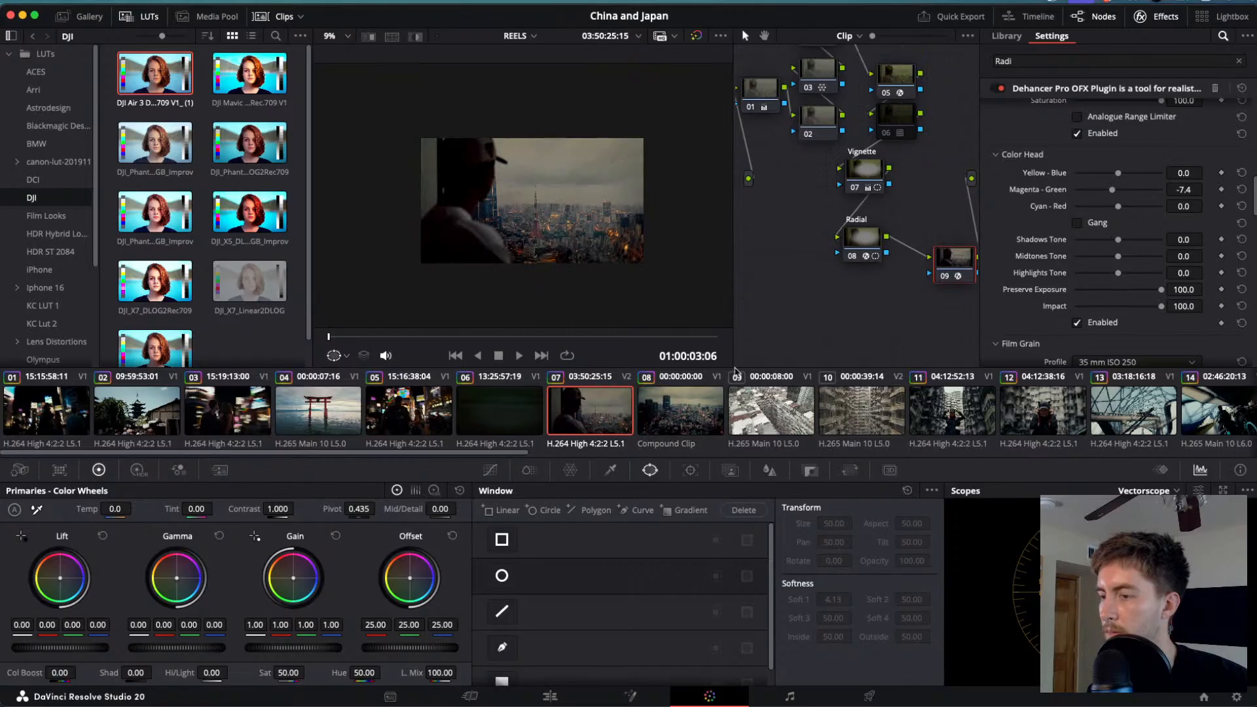
pyautogui.moveTo(1114, 195); pyautogui.dragTo(1114, 188)
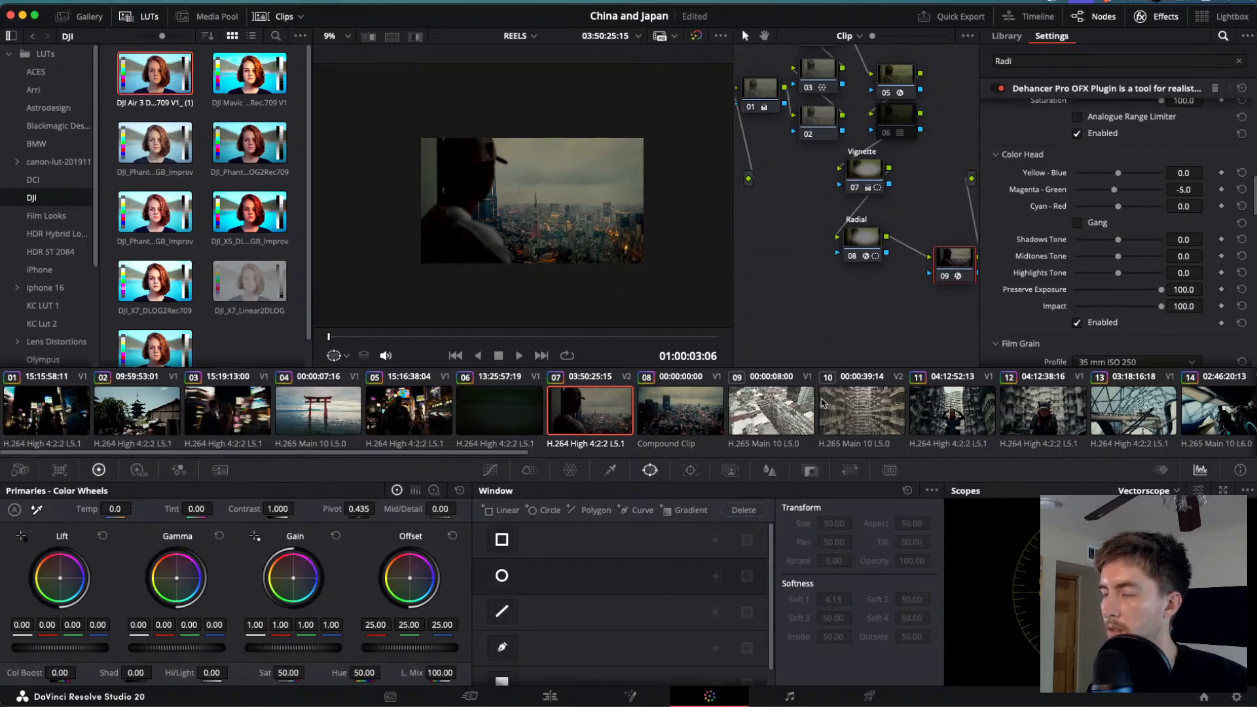
# - Play back clips 06, 07 and 08 to compare how their colors match from shot to shot
pyautogui.click(688, 417)
pyautogui.click(605, 419)
pyautogui.click(498, 416)
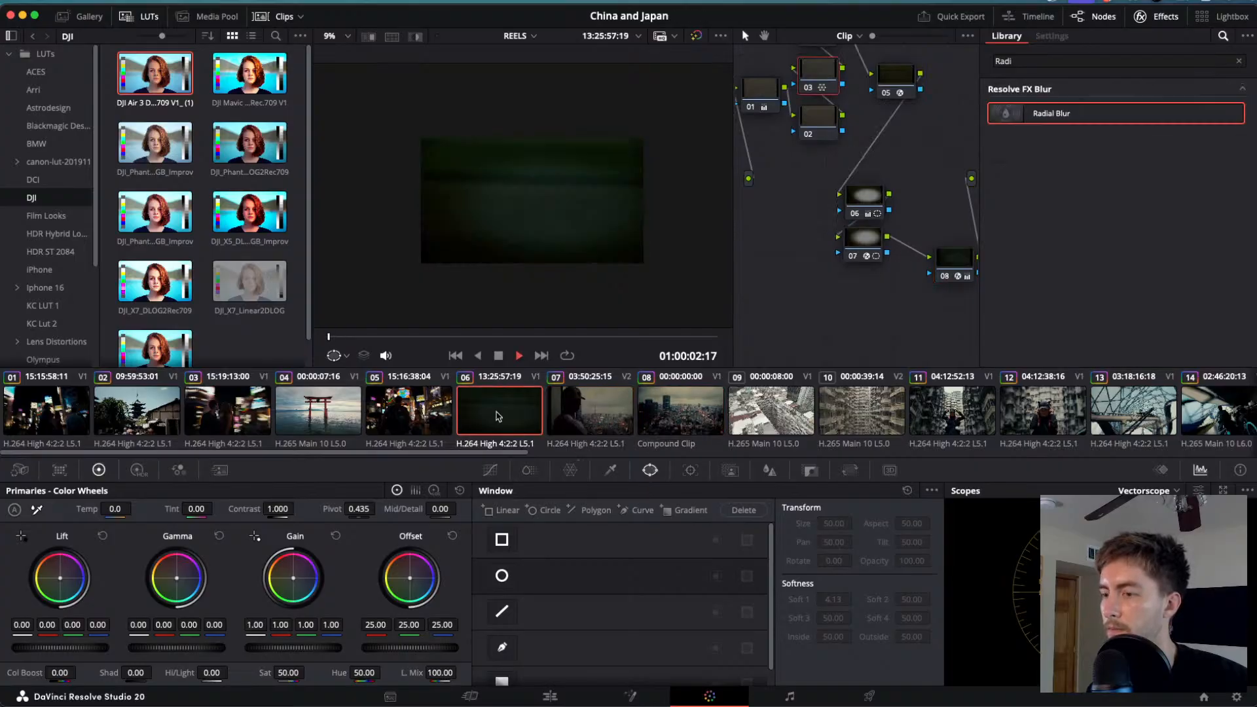
pyautogui.press('Down')
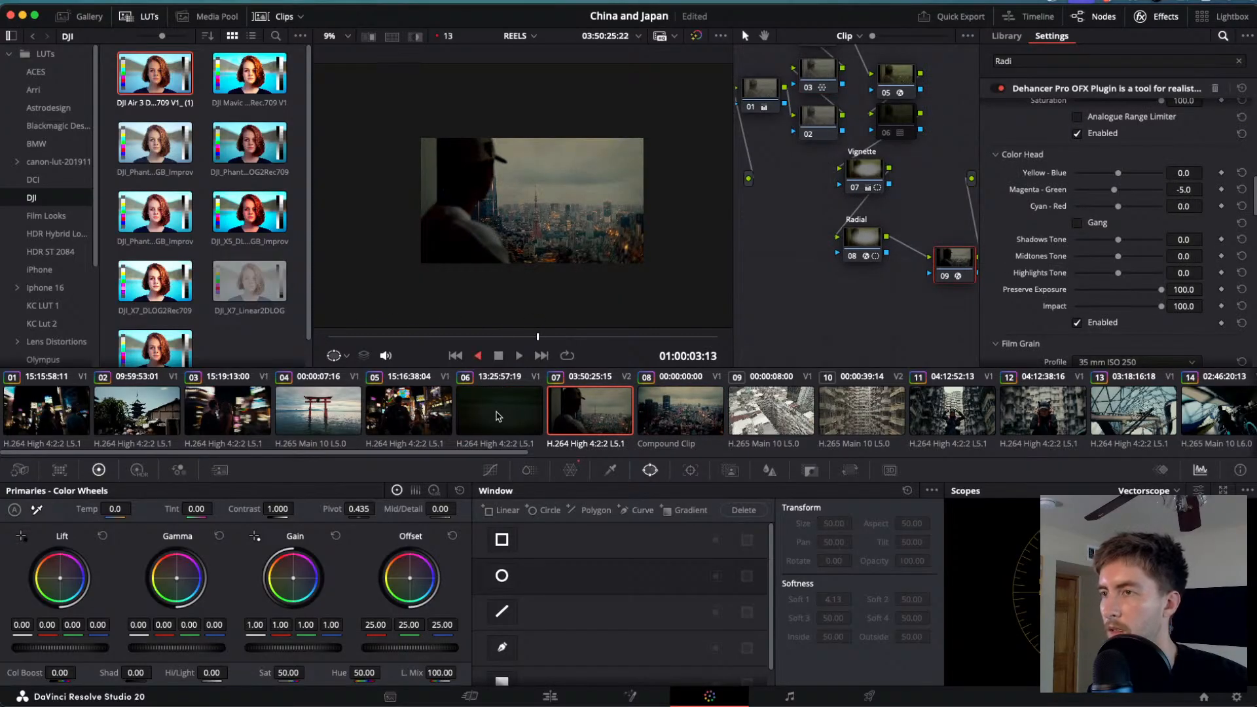
pyautogui.click(498, 417)
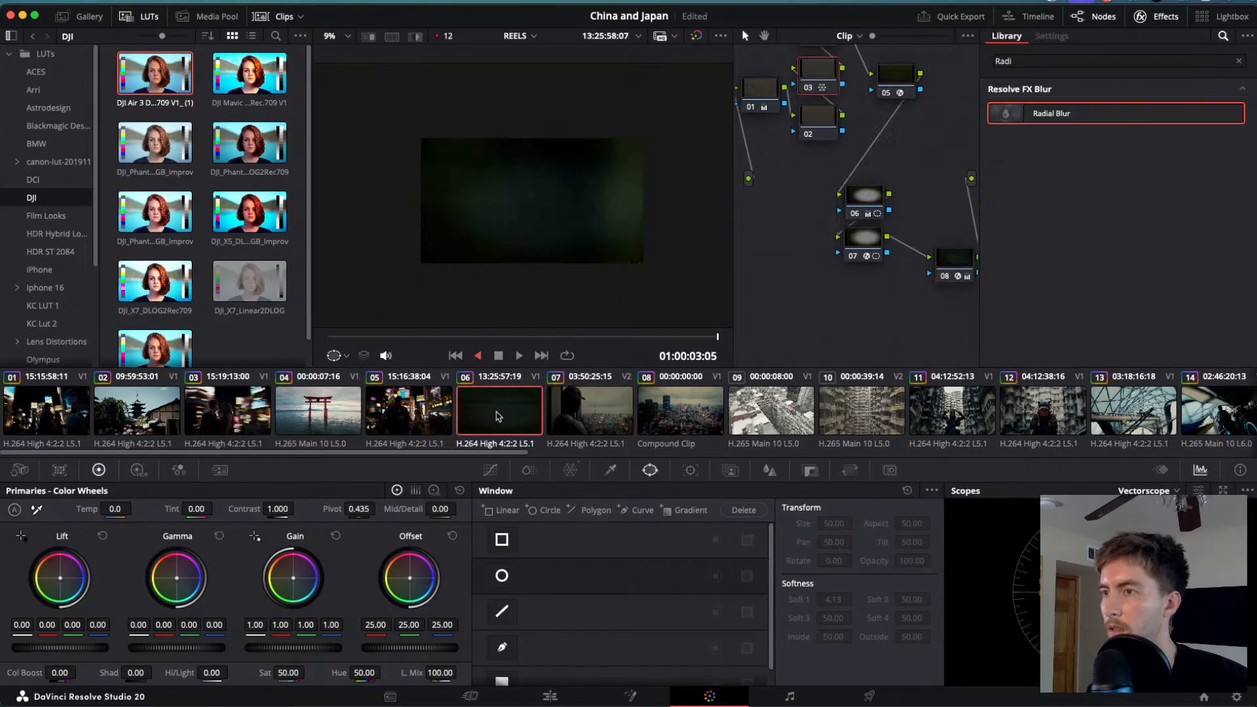
# - Enable Color Head in the Dehancer node 08 of clip 06
pyautogui.click(955, 250)
pyautogui.scroll(-5, 1079, 255)
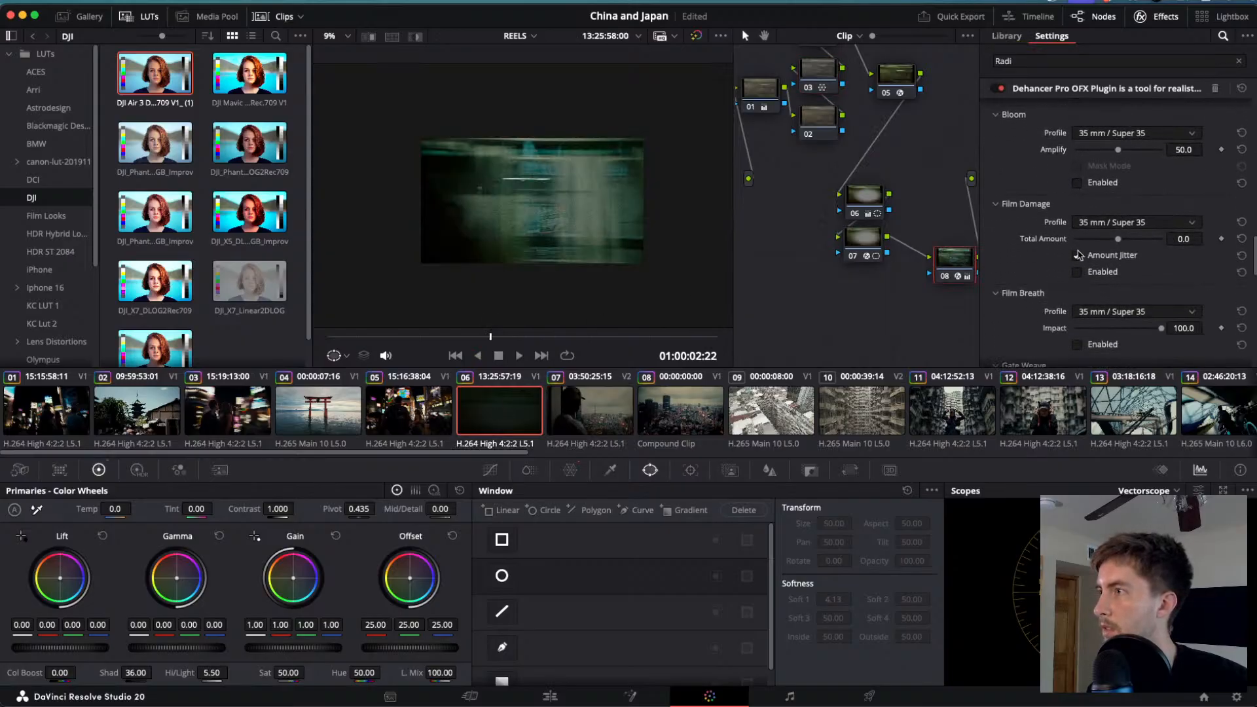
pyautogui.scroll(-10, 1080, 255)
pyautogui.scroll(10, 1080, 256)
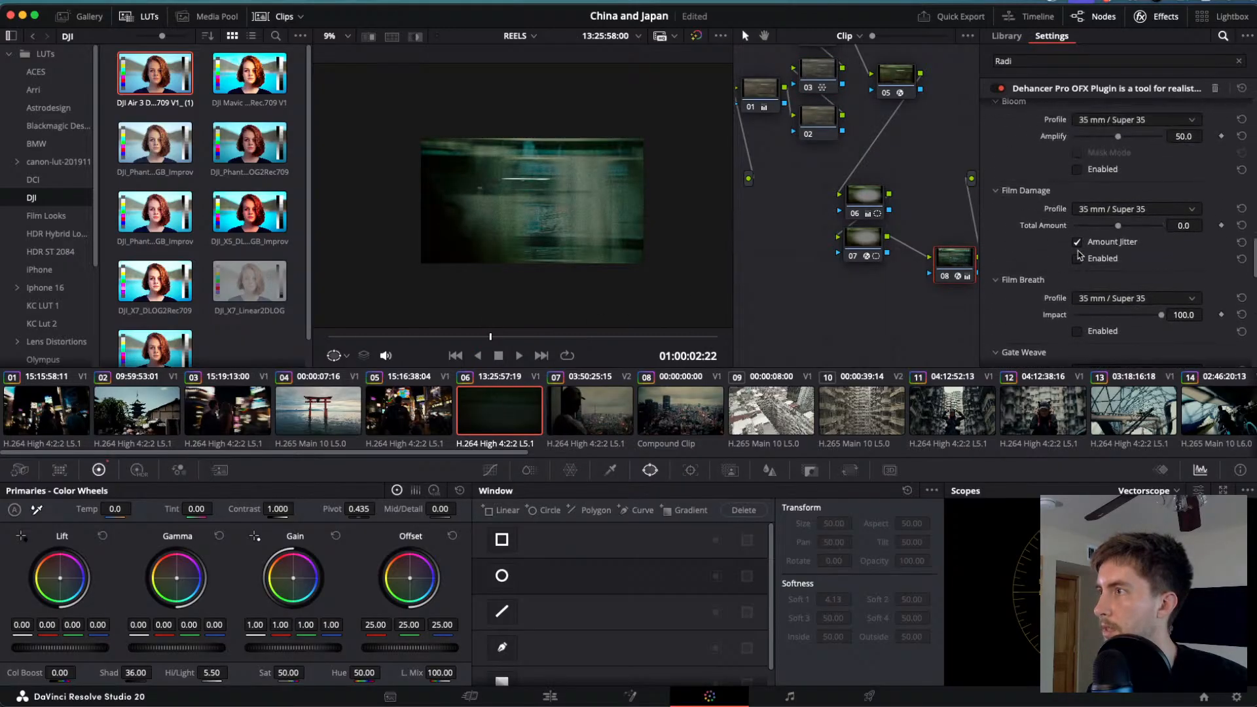
pyautogui.scroll(10, 1080, 256)
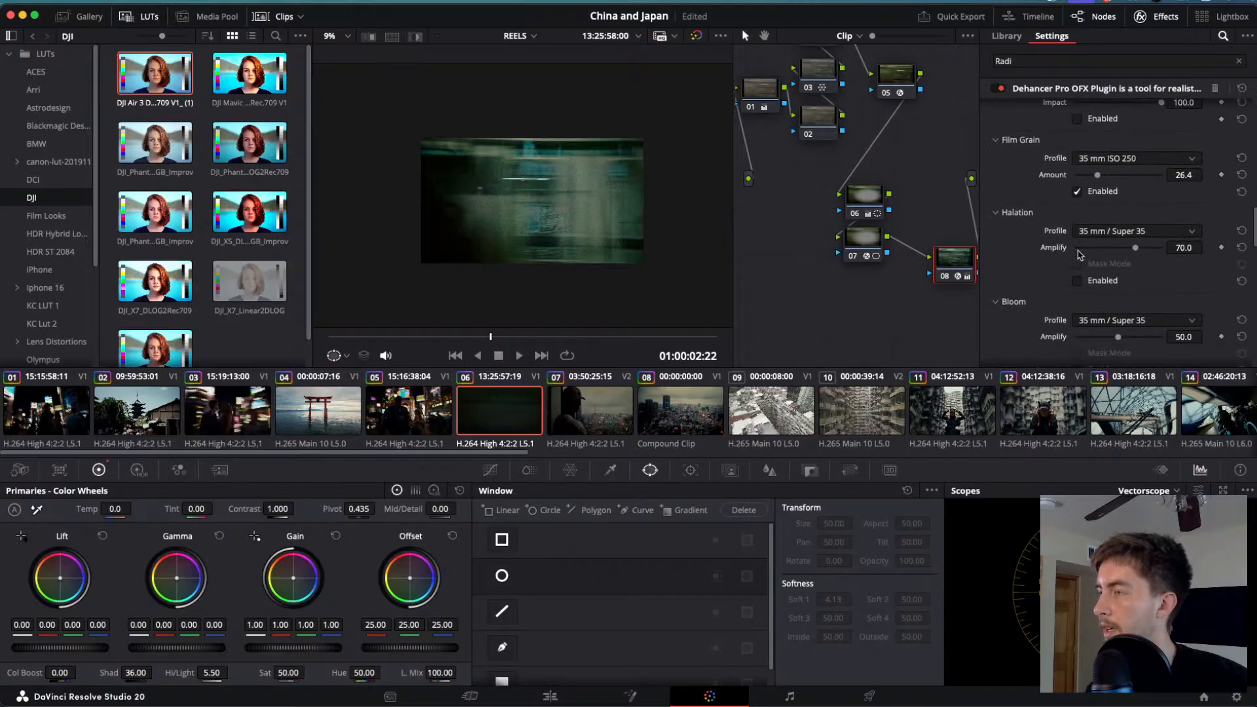
pyautogui.scroll(-15, 1079, 256)
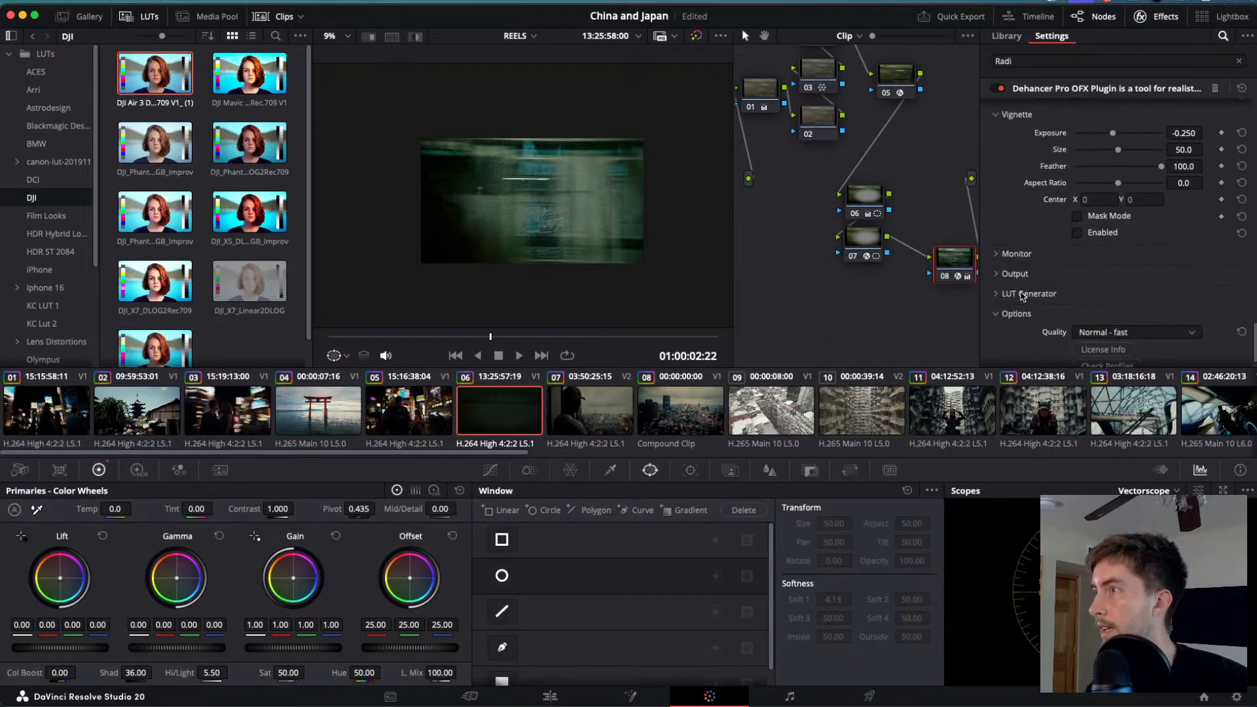
pyautogui.scroll(10, 1022, 296)
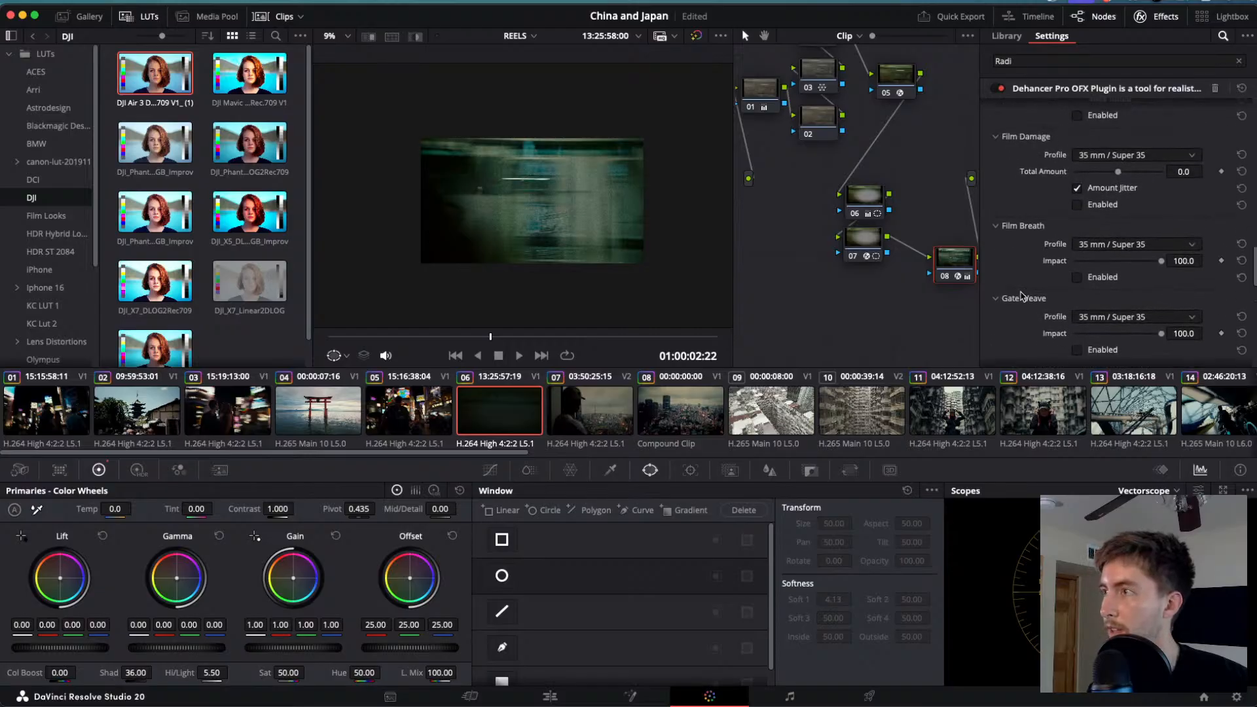
pyautogui.scroll(10, 1023, 296)
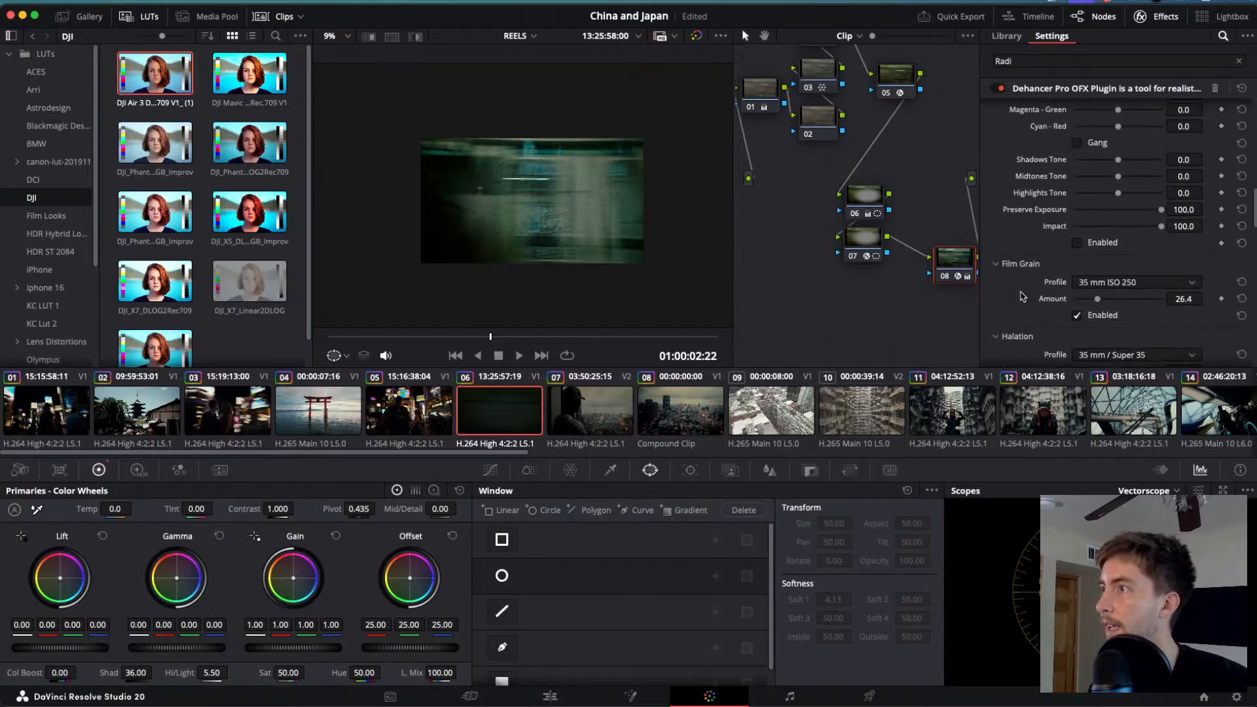
pyautogui.scroll(5, 1023, 296)
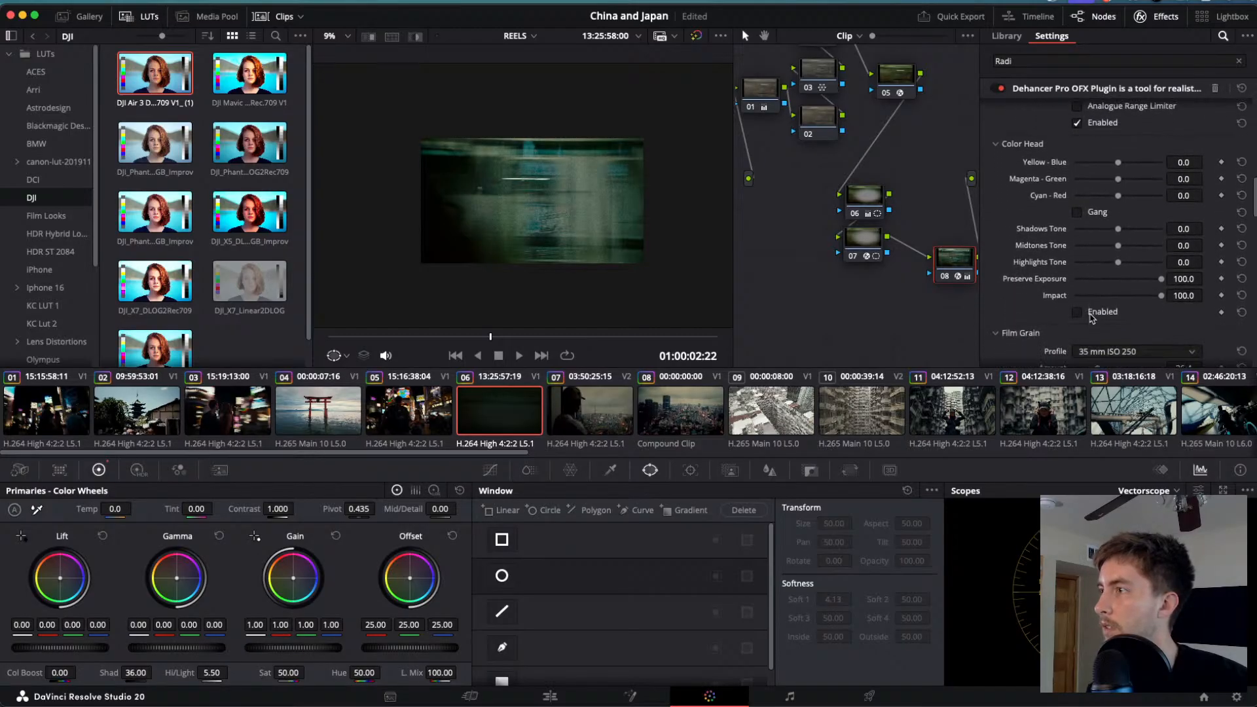
pyautogui.click(1091, 314)
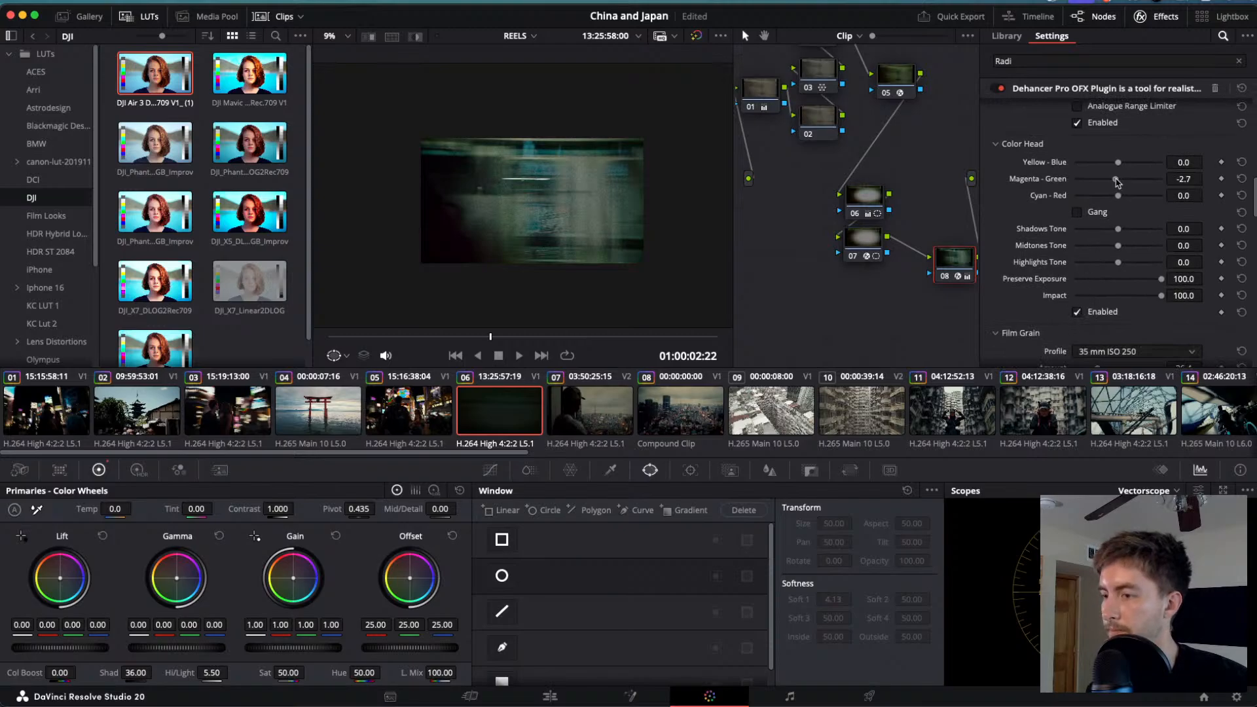
# - Set clip 06's Color Head to Magenta - Green -7.4 and Yellow - Blue -8.1, and reset Cyan - Red
pyautogui.moveTo(1118, 183); pyautogui.dragTo(1113, 184)
pyautogui.moveTo(1115, 168); pyautogui.dragTo(1111, 167)
pyautogui.moveTo(1119, 196); pyautogui.dragTo(1119, 196)
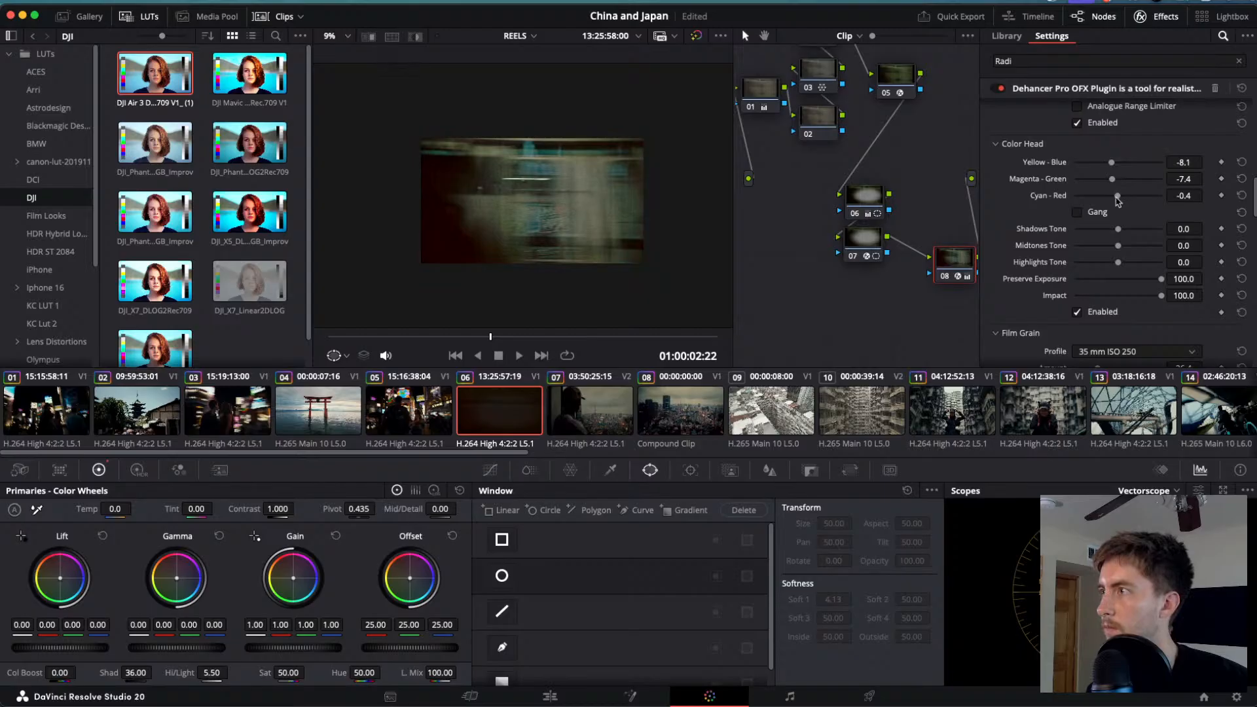
pyautogui.click(1243, 195)
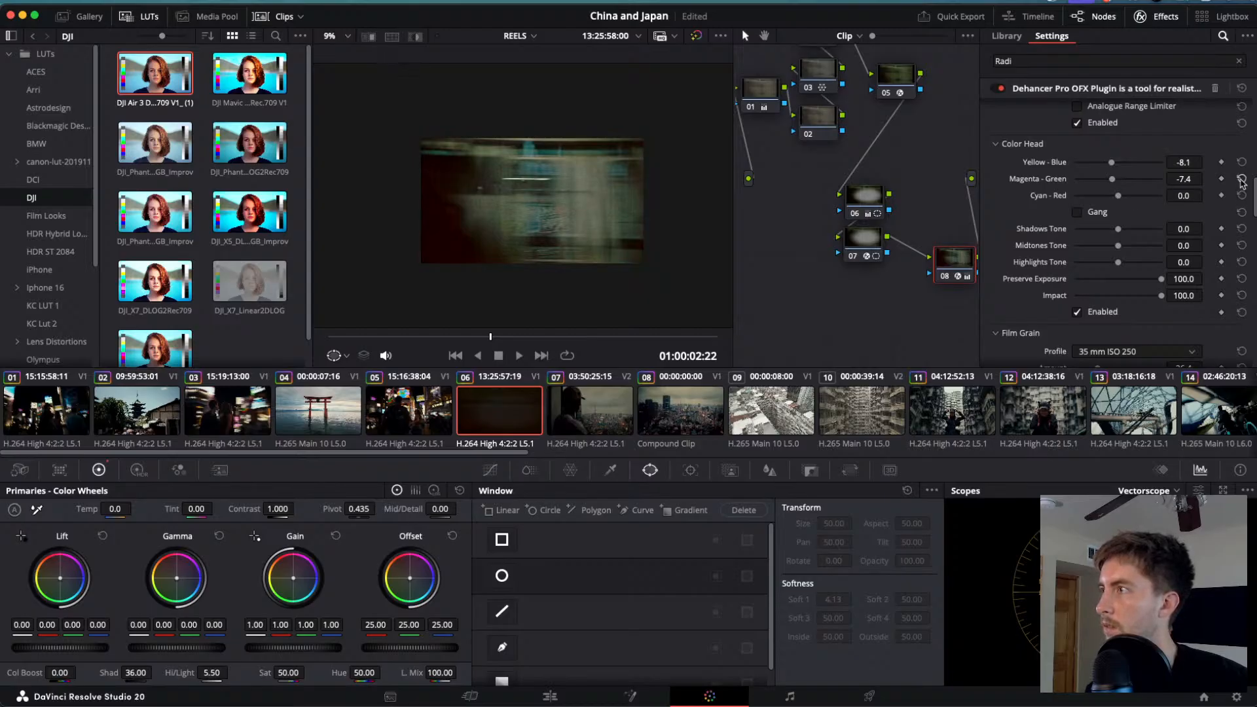
# - Compare clip 06 with and without its Dehancer node 08, and review the node's Film and Expand settings
pyautogui.hotkey('ctrl', 'd')
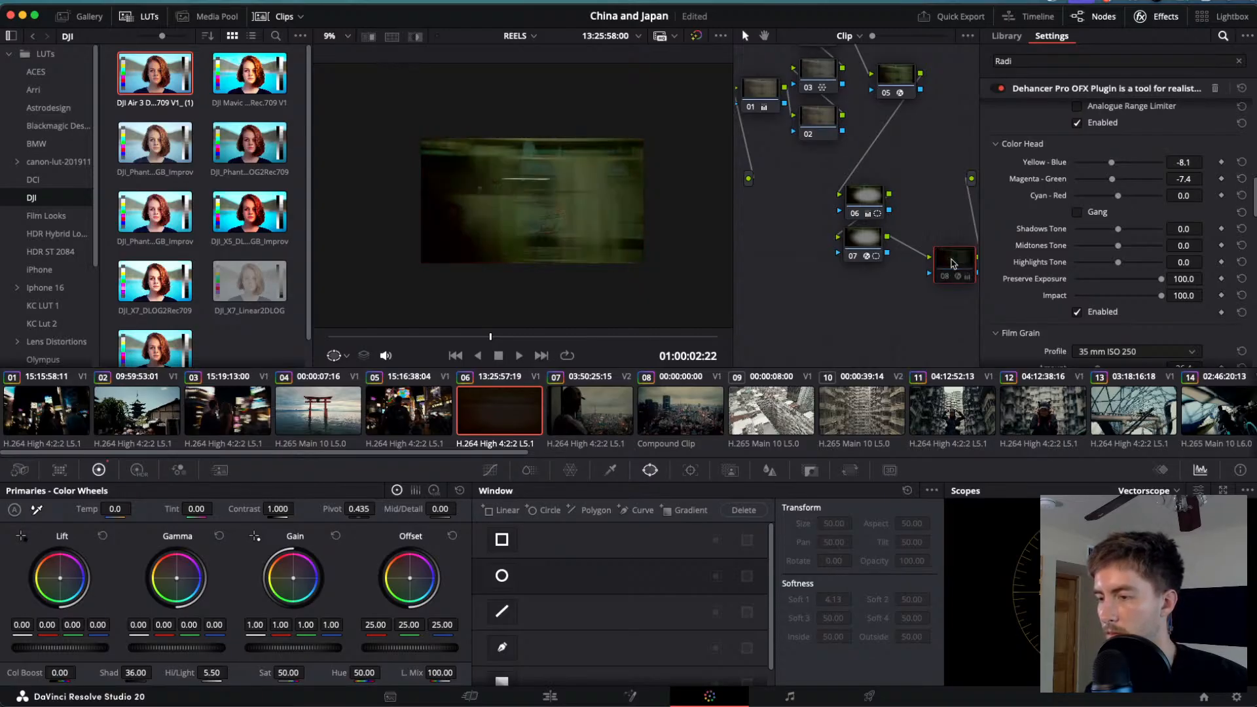
pyautogui.hotkey('ctrl', 'd')
pyautogui.hotkey('ctrl', 'd')
pyautogui.hotkey('ctrl', 'd')
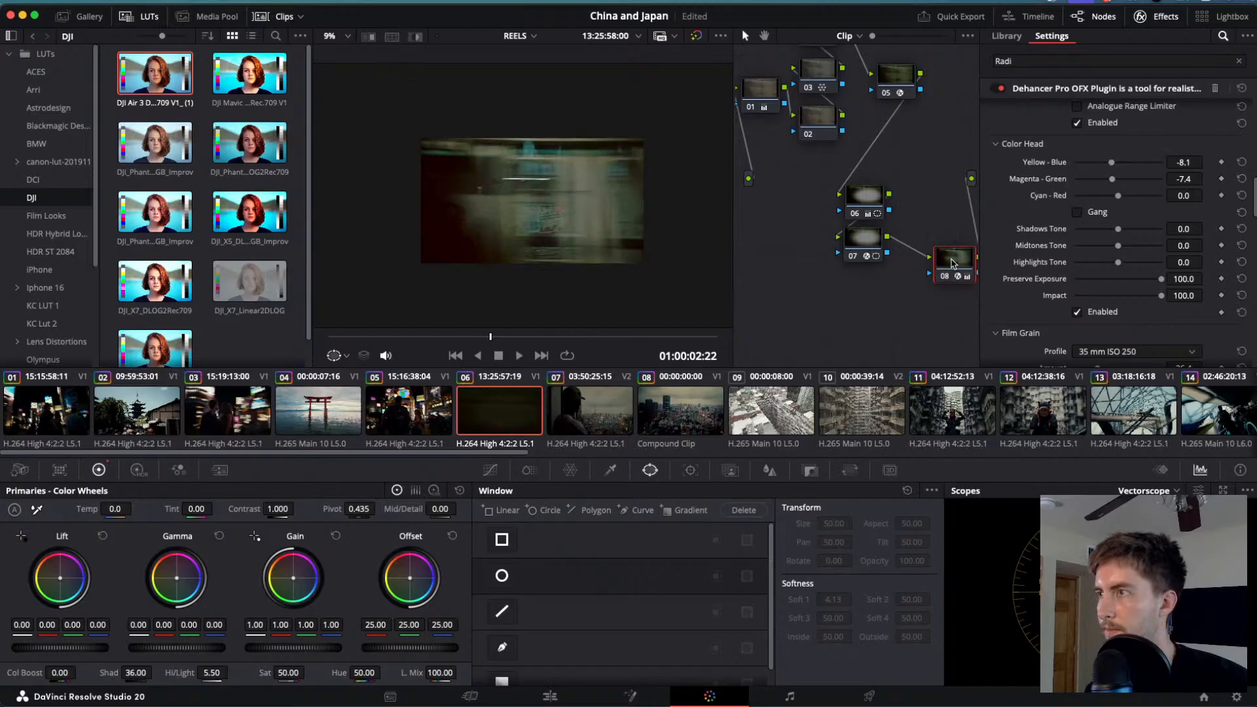
pyautogui.scroll(15, 1027, 169)
pyautogui.scroll(-4, 1027, 169)
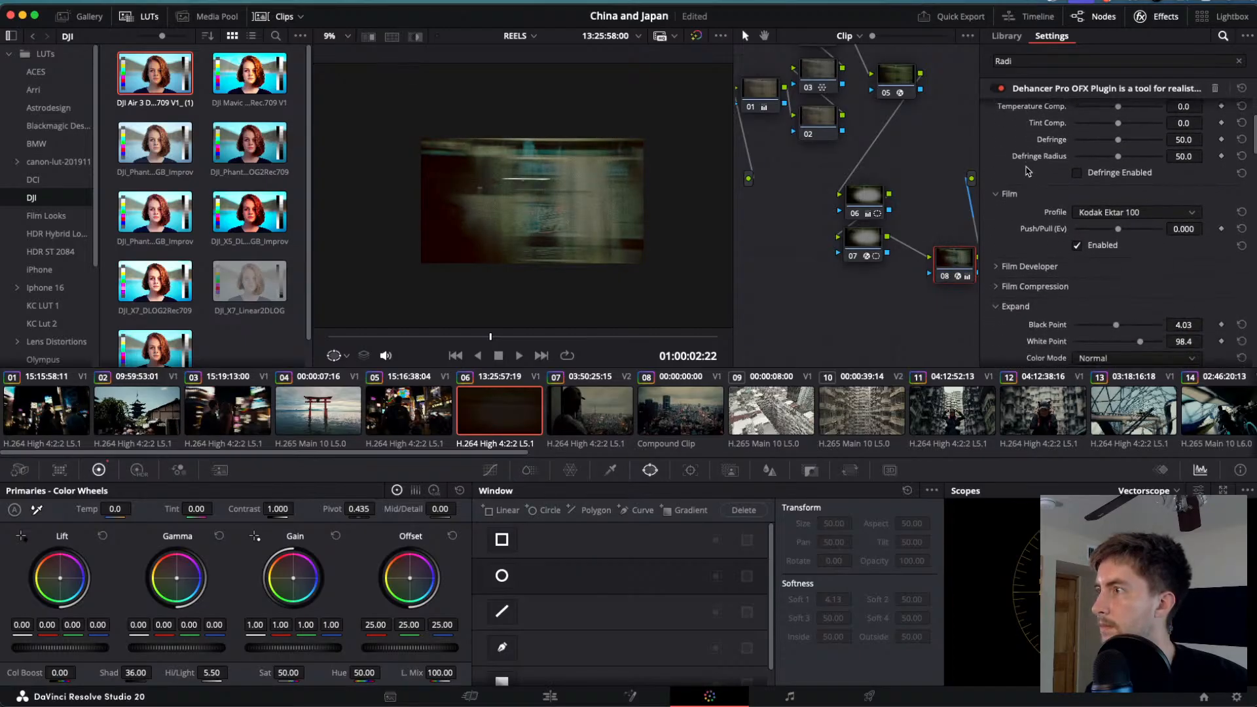
# - Set the Dehancer Expand Black Point of clip 06 to 8.29, checking the blacks against clip 07 in playback
pyautogui.scroll(-1, 1027, 169)
pyautogui.moveTo(1117, 202)
pyautogui.mouseDown()
pyautogui.moveTo(1103, 203)
pyautogui.moveTo(1130, 207)
pyautogui.mouseUp()
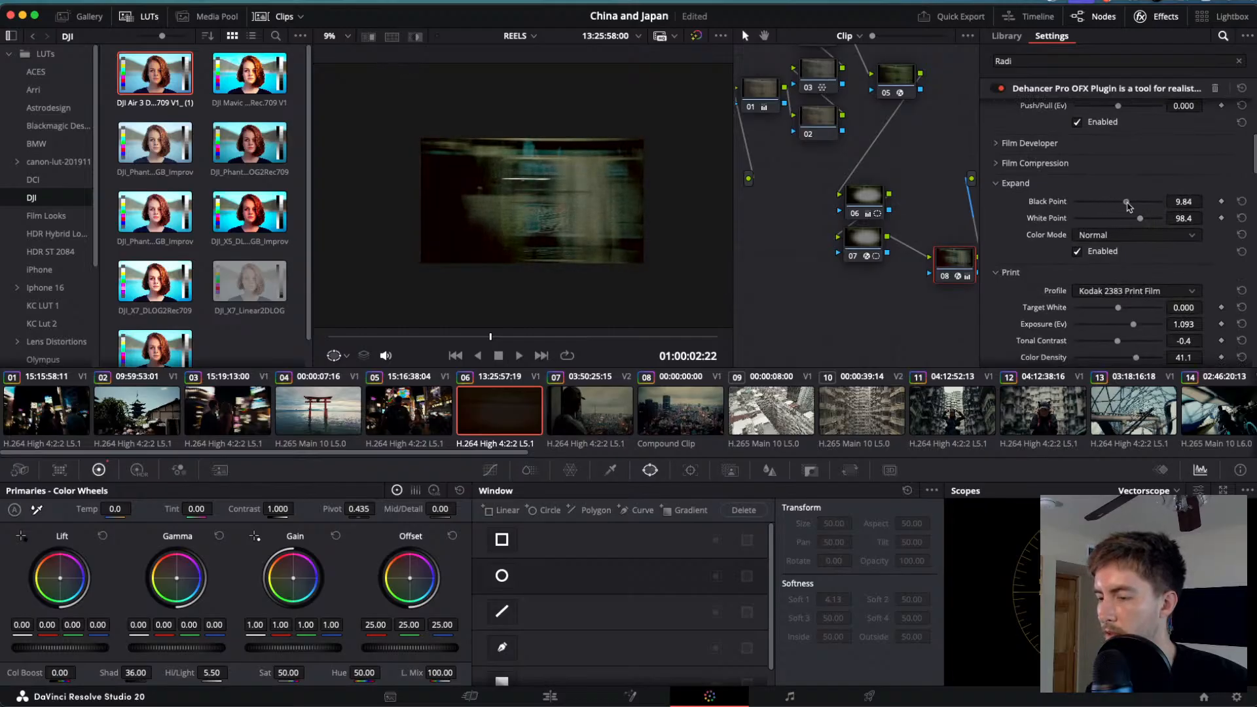
pyautogui.press('j')
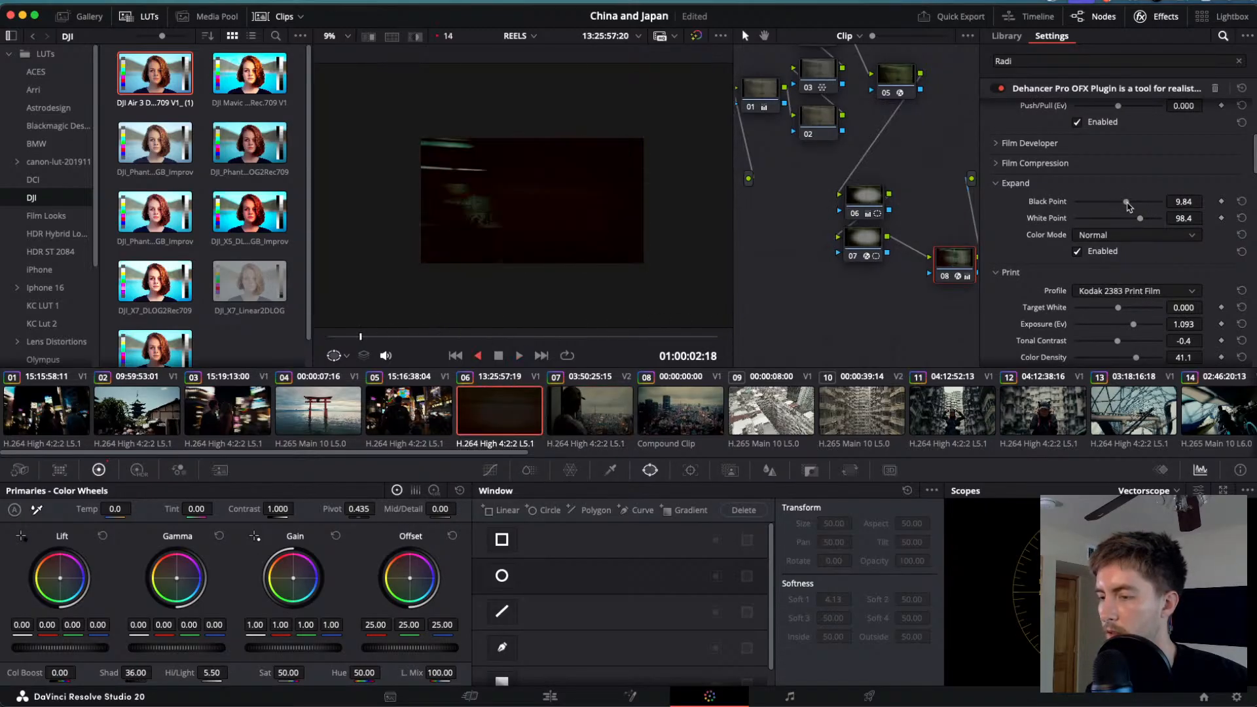
pyautogui.press('l')
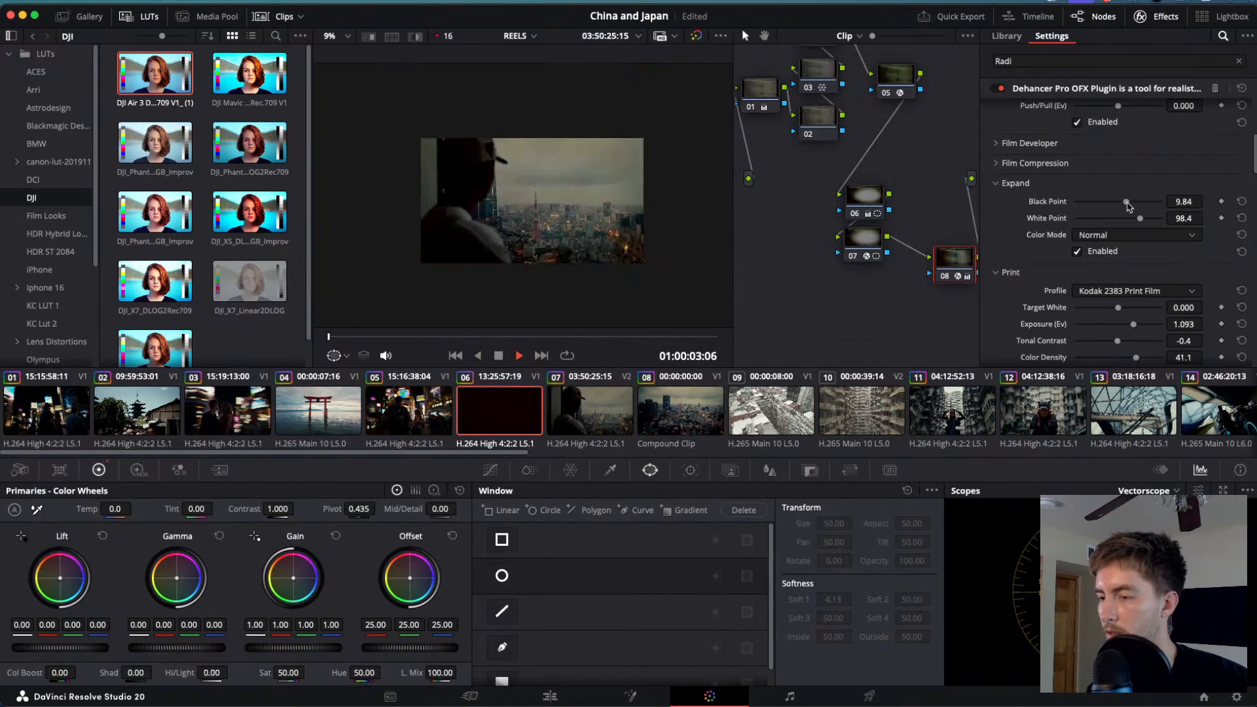
pyautogui.press('k')
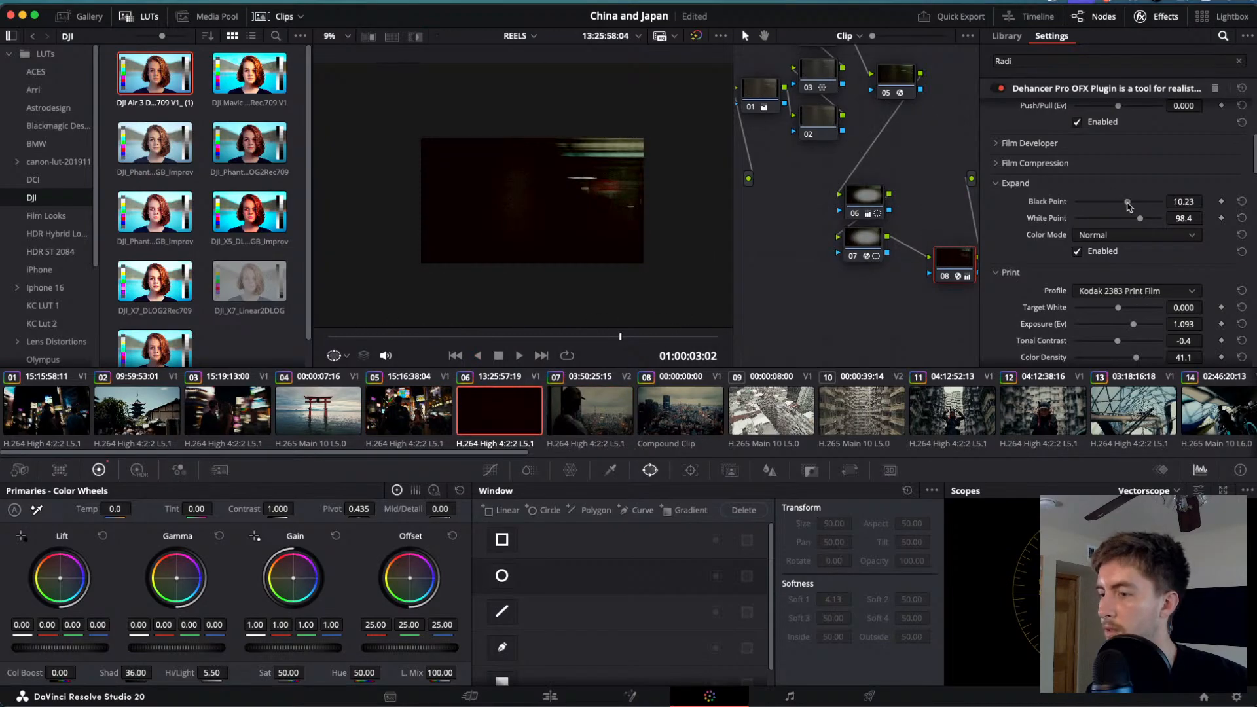
pyautogui.moveTo(1128, 207); pyautogui.dragTo(1126, 207)
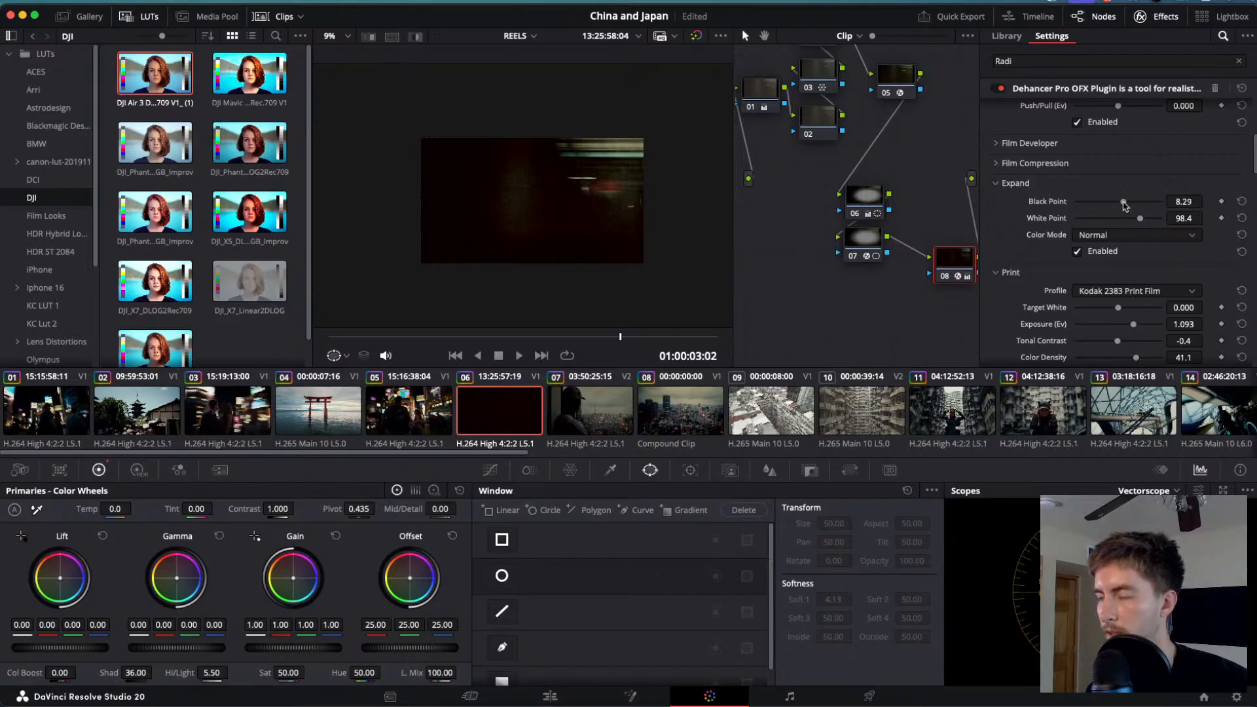
# - Play back the reel from clip 05 and step through to clip 11 to compare contrast and color between shots
pyautogui.press('j')
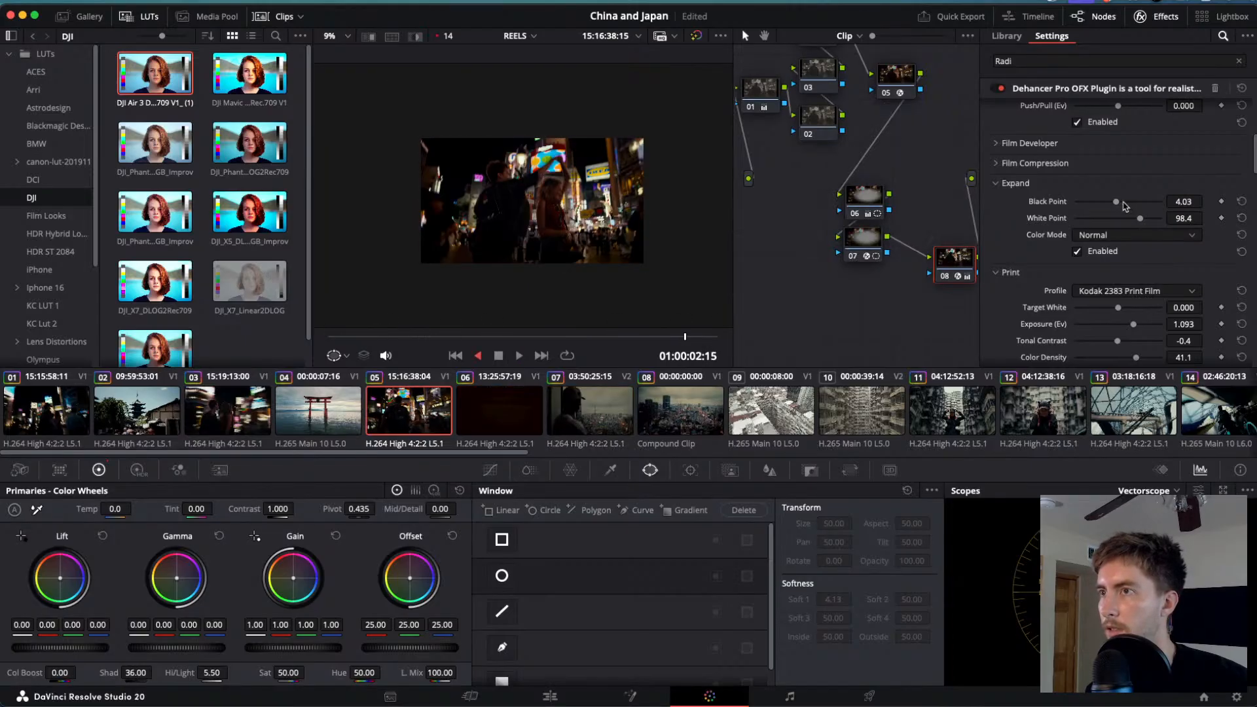
pyautogui.press('l')
pyautogui.press('Down')
pyautogui.press('Down')
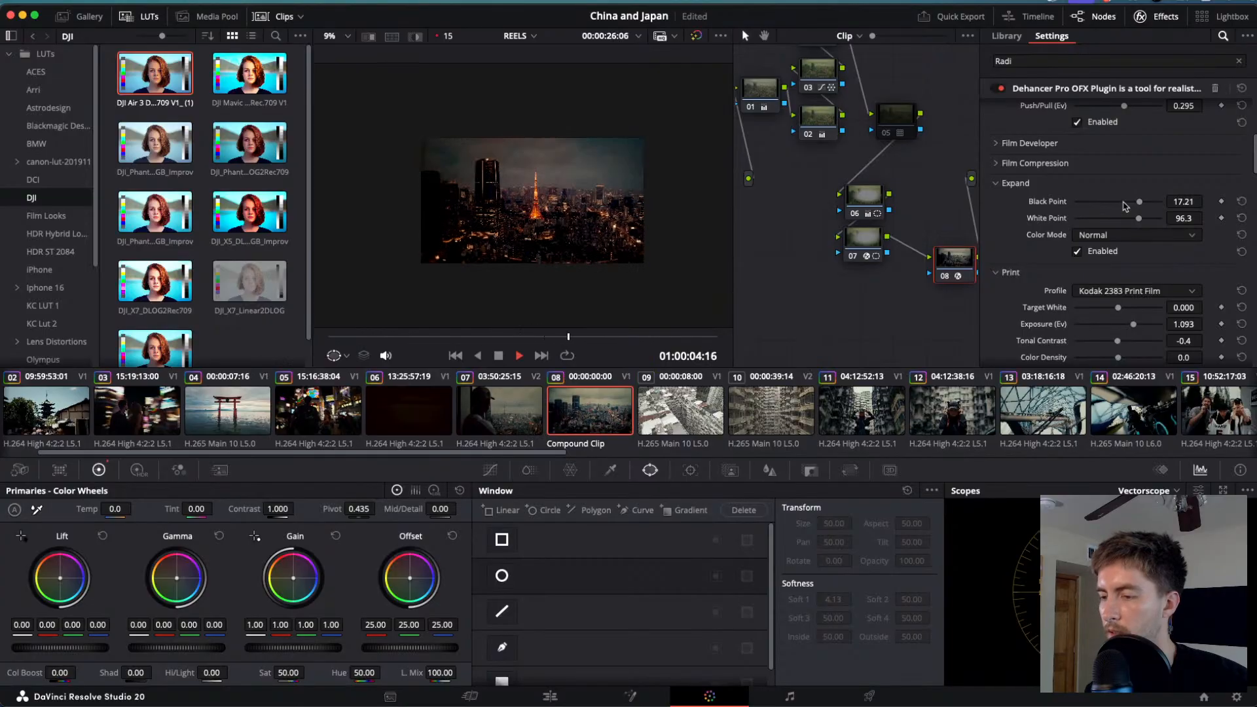
pyautogui.press('Down')
pyautogui.press('Down')
pyautogui.press('Down')
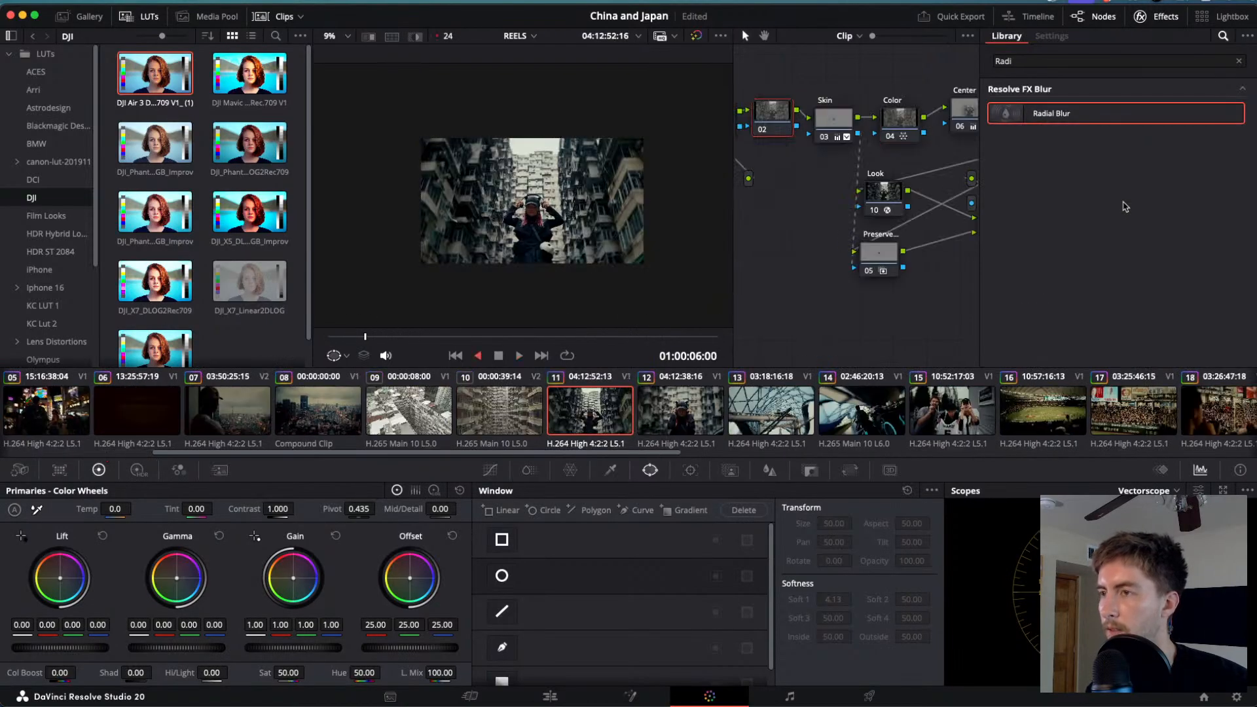
pyautogui.press('Up')
# - Apply clip 04's grade to the ungraded building shots in clips 09 and 10
pyautogui.hscroll(-4, 393, 413)
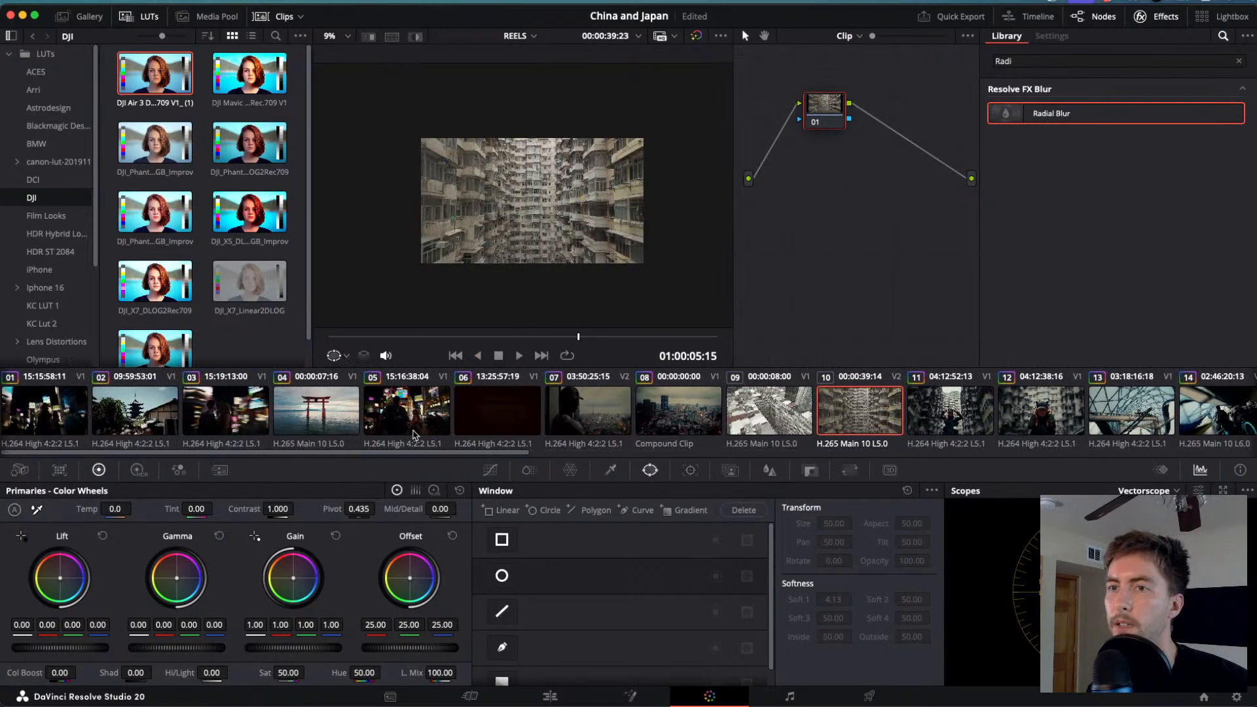
pyautogui.click(319, 414)
pyautogui.click(801, 418)
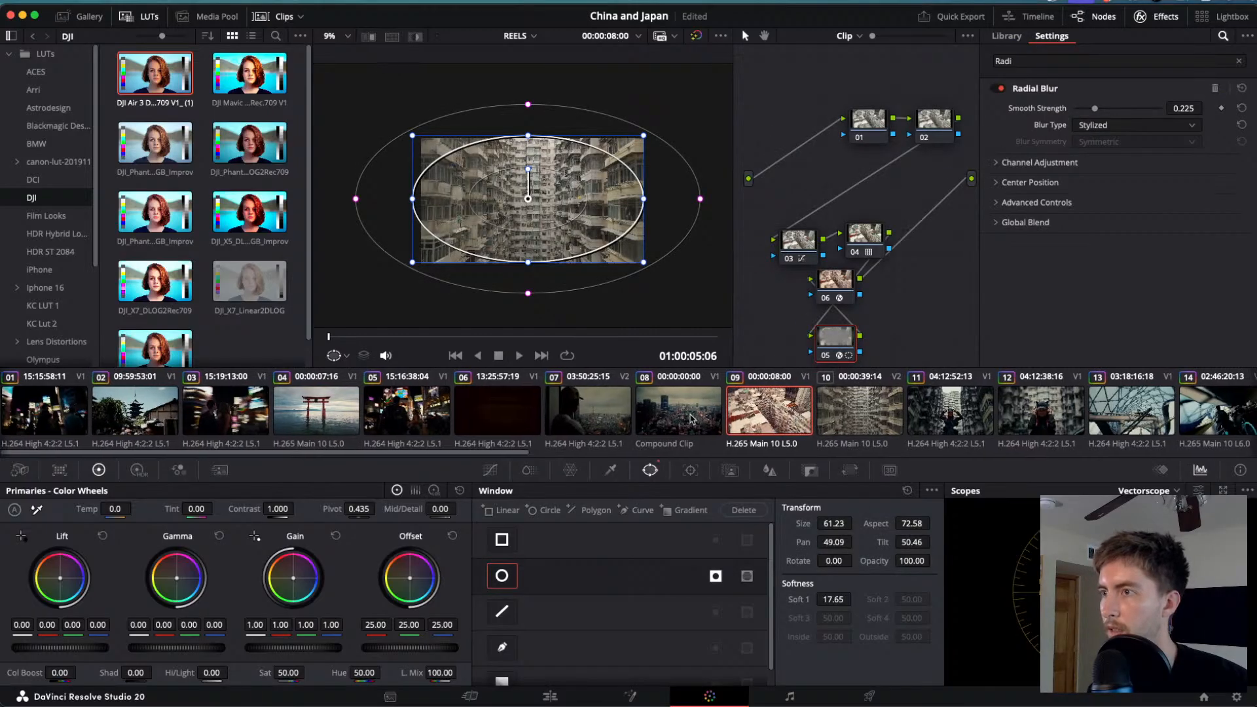
pyautogui.click(850, 419)
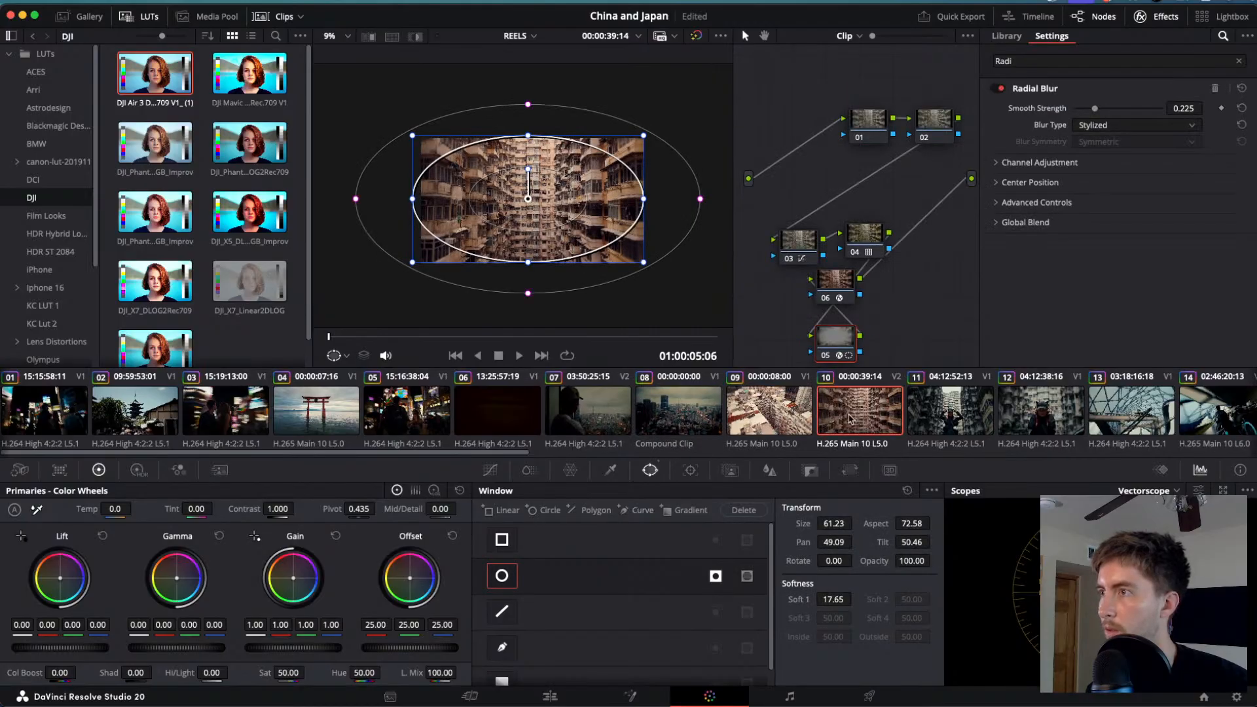
# - Move clip 10's Dehancer node 06 clear of the other nodes and compare the image with curves node 03 off
pyautogui.click(840, 286)
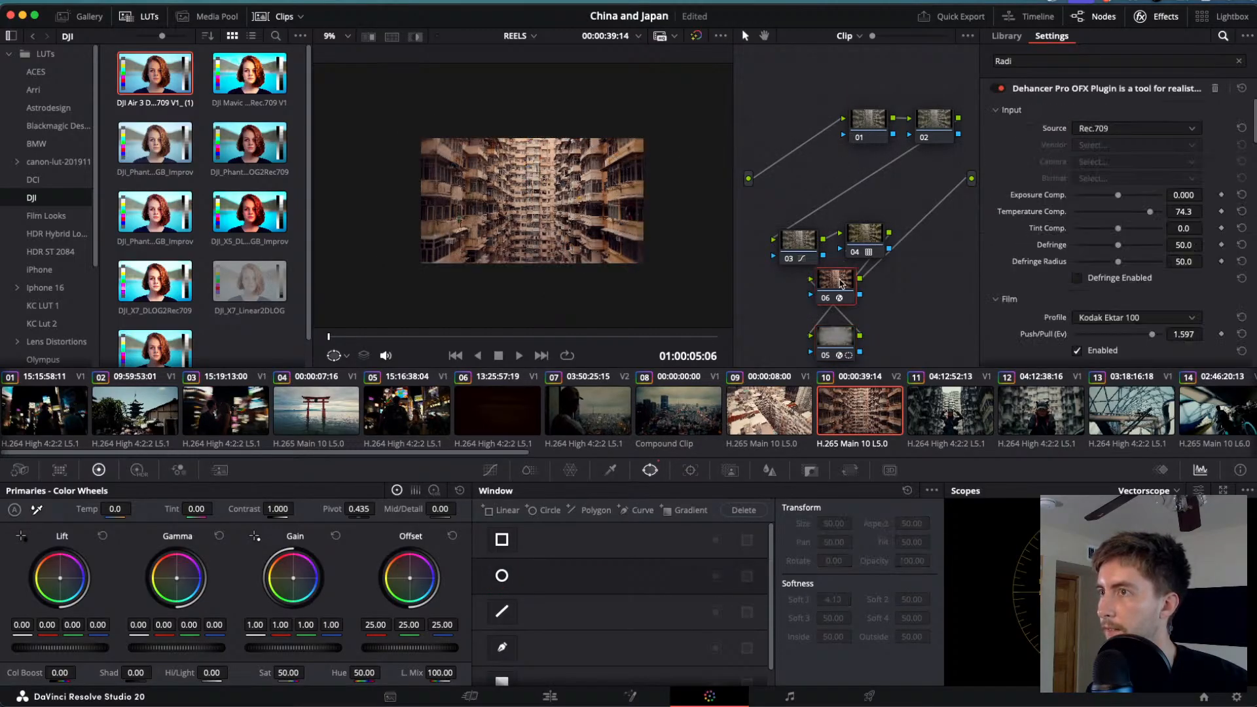
pyautogui.moveTo(840, 286); pyautogui.dragTo(922, 317)
pyautogui.scroll(-10, 1026, 280)
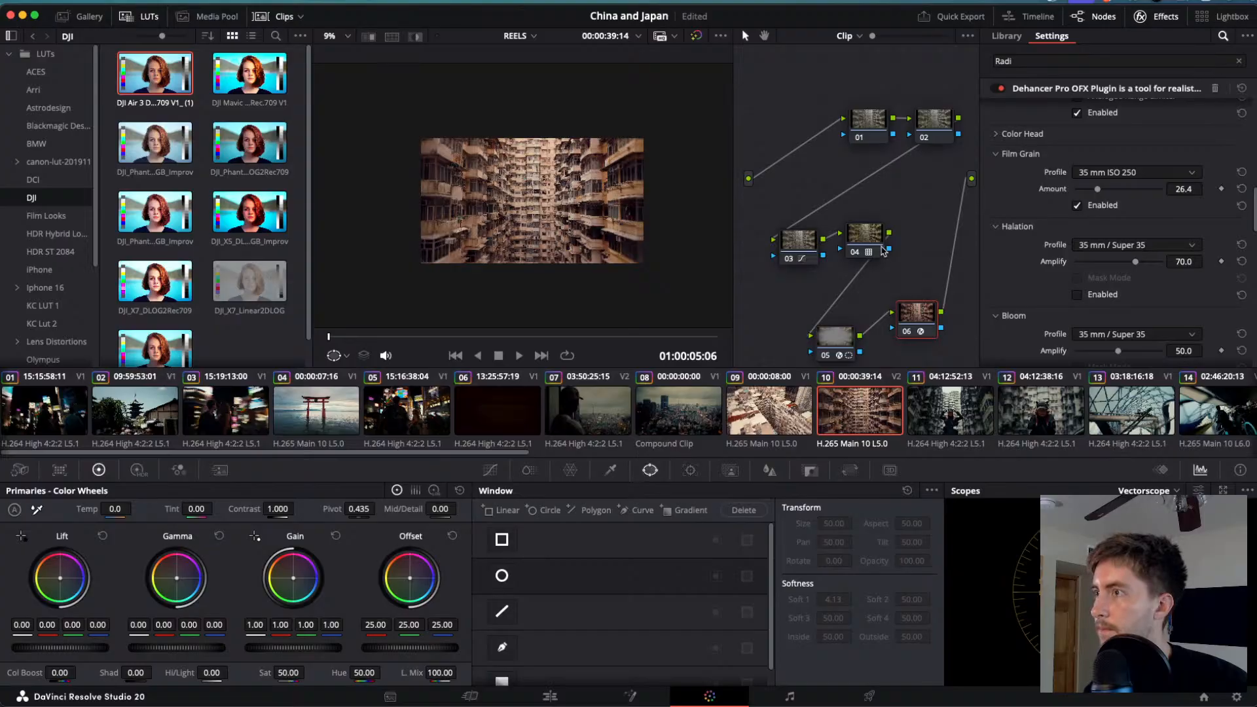
pyautogui.hscroll(2, 883, 250)
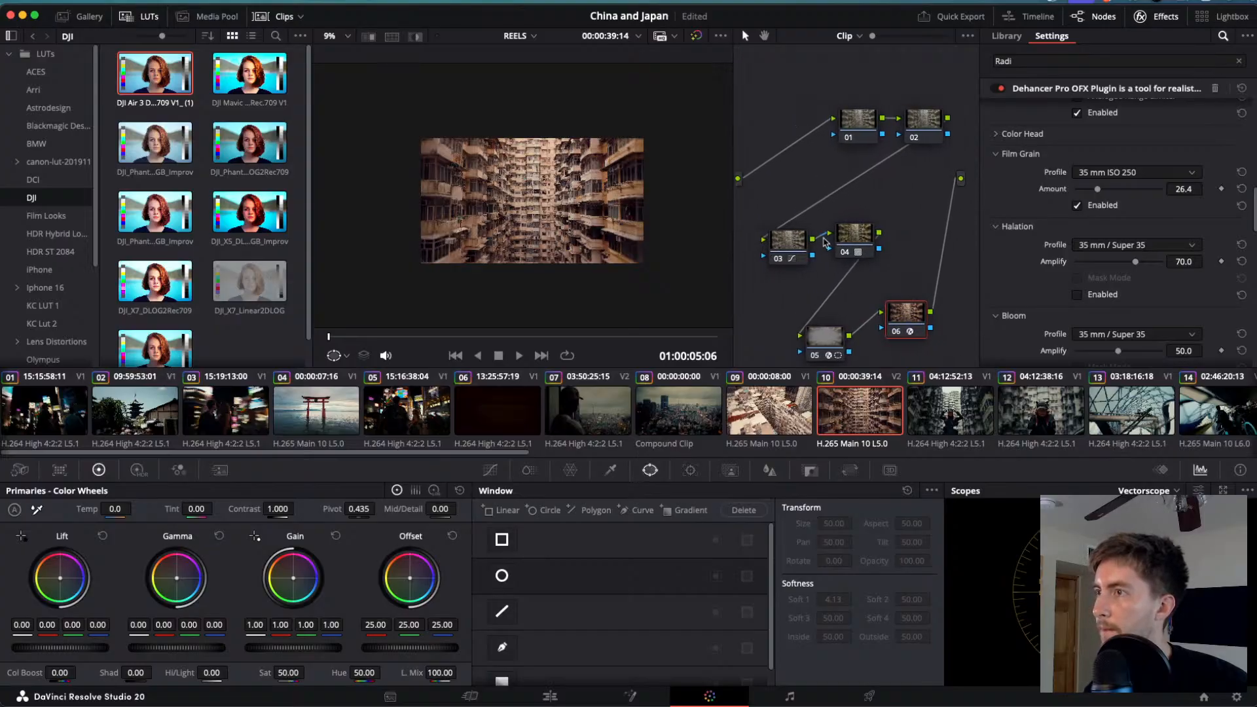
pyautogui.click(784, 247)
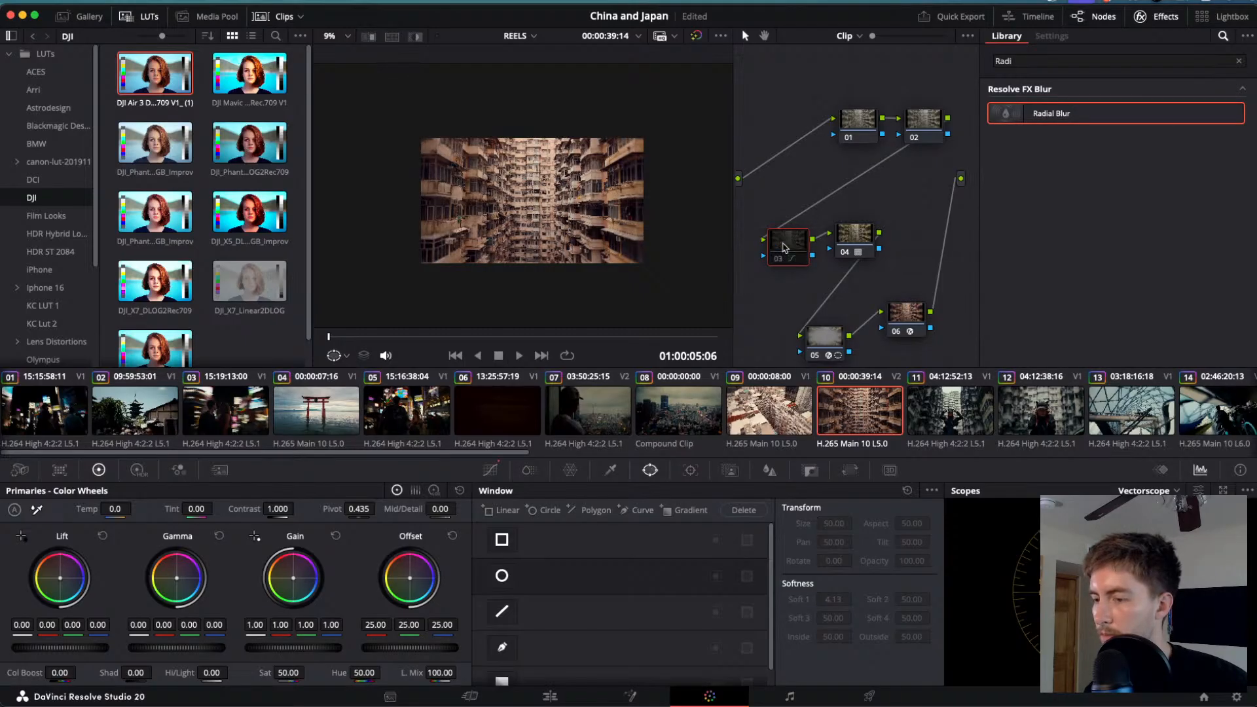
pyautogui.click(910, 310)
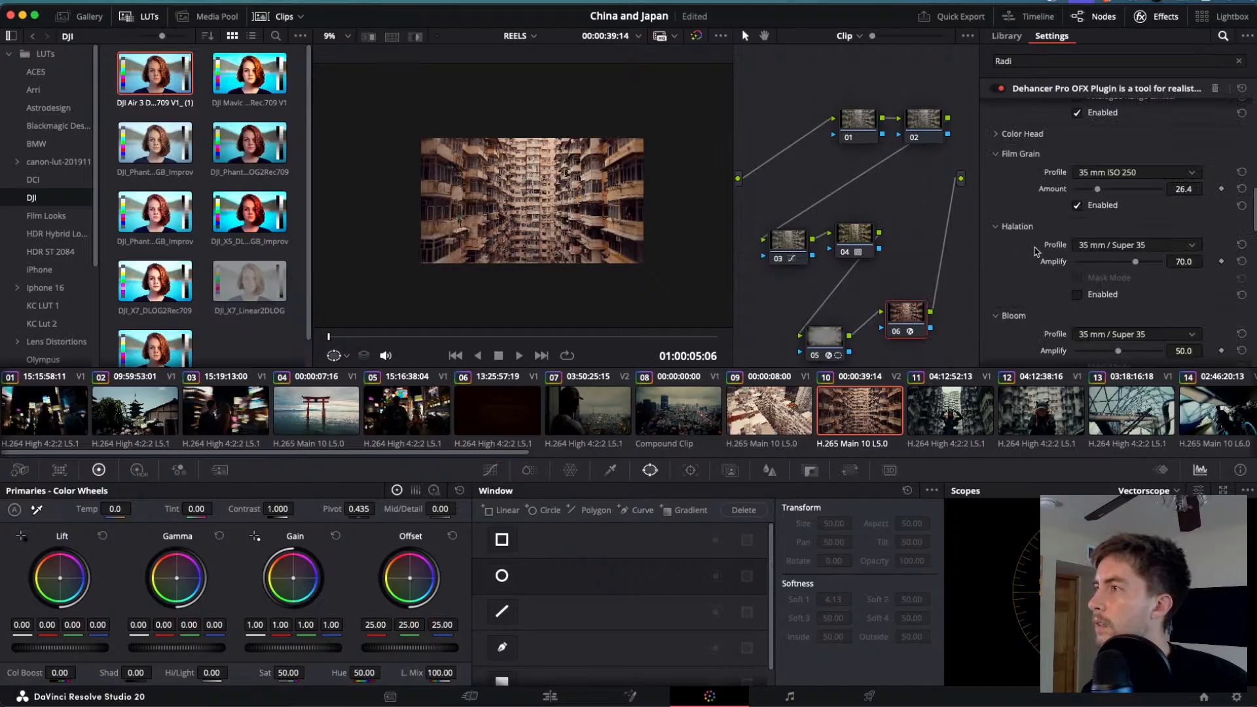
# - Try the Kodak Endura Glossy Paper print profile in clip 10's Dehancer node and restore Kodak 2383 Print Film
pyautogui.scroll(-15, 1035, 250)
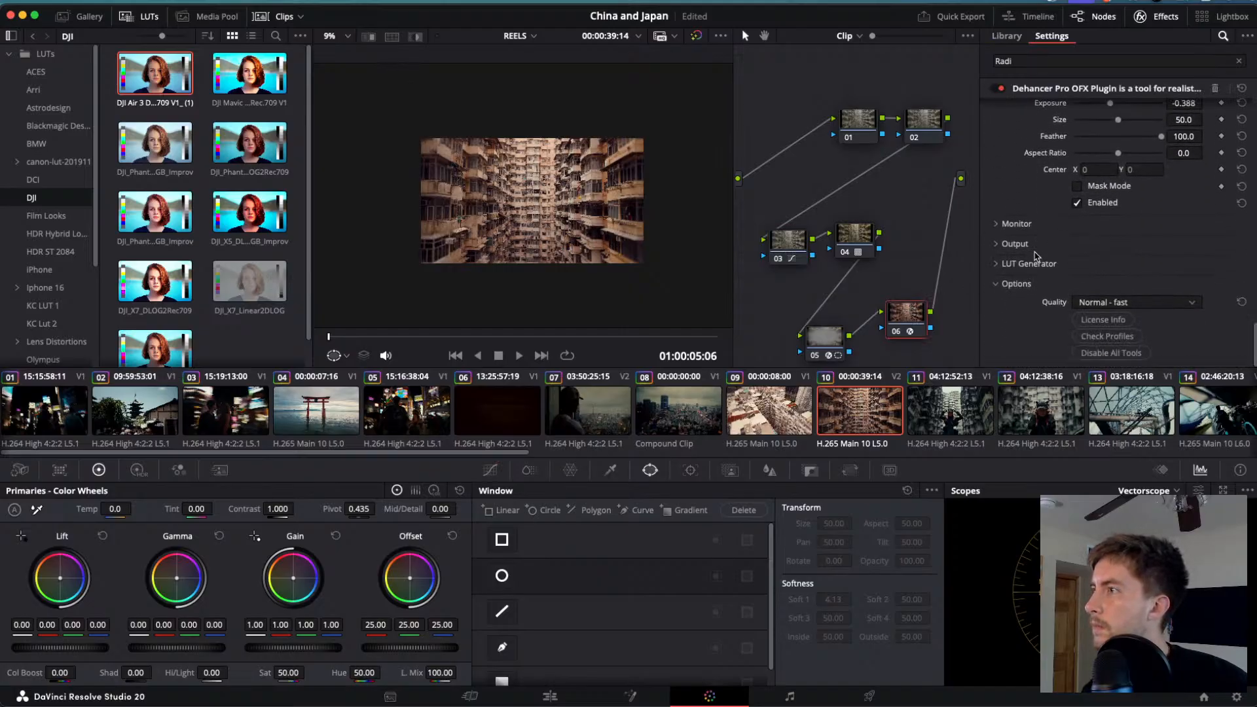
pyautogui.scroll(12, 1036, 255)
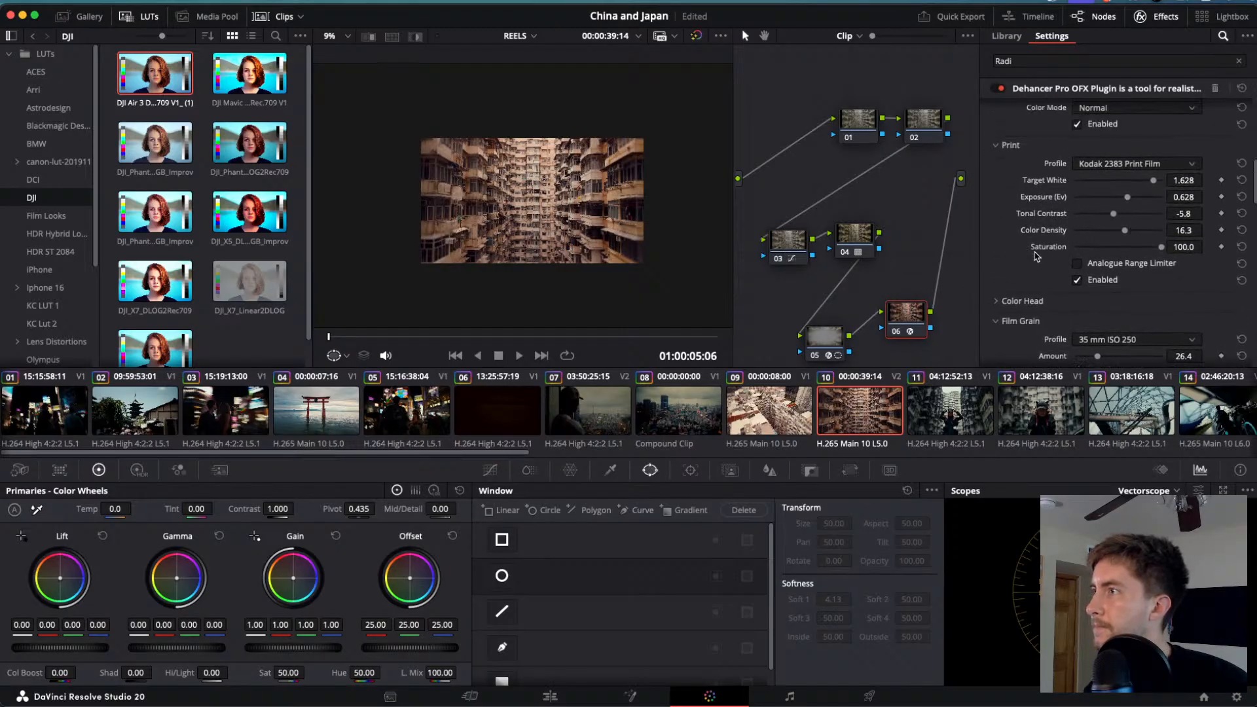
pyautogui.scroll(4, 1035, 255)
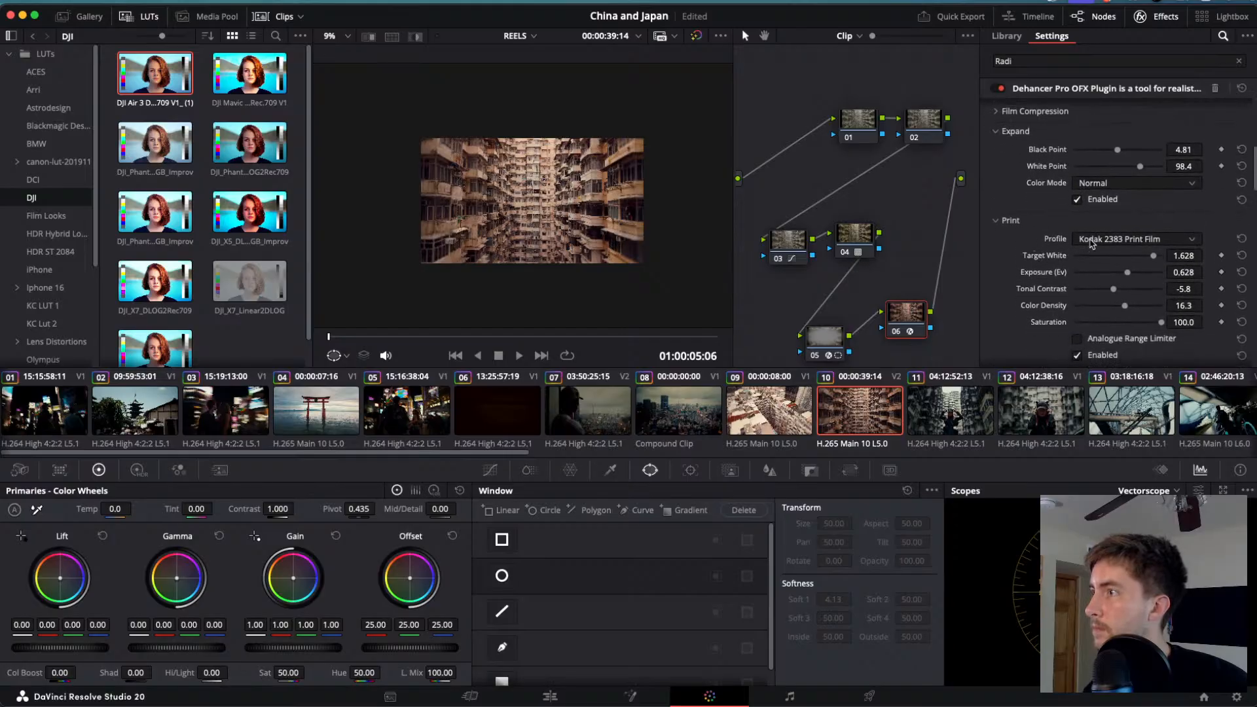
pyautogui.click(1091, 240)
pyautogui.click(1107, 314)
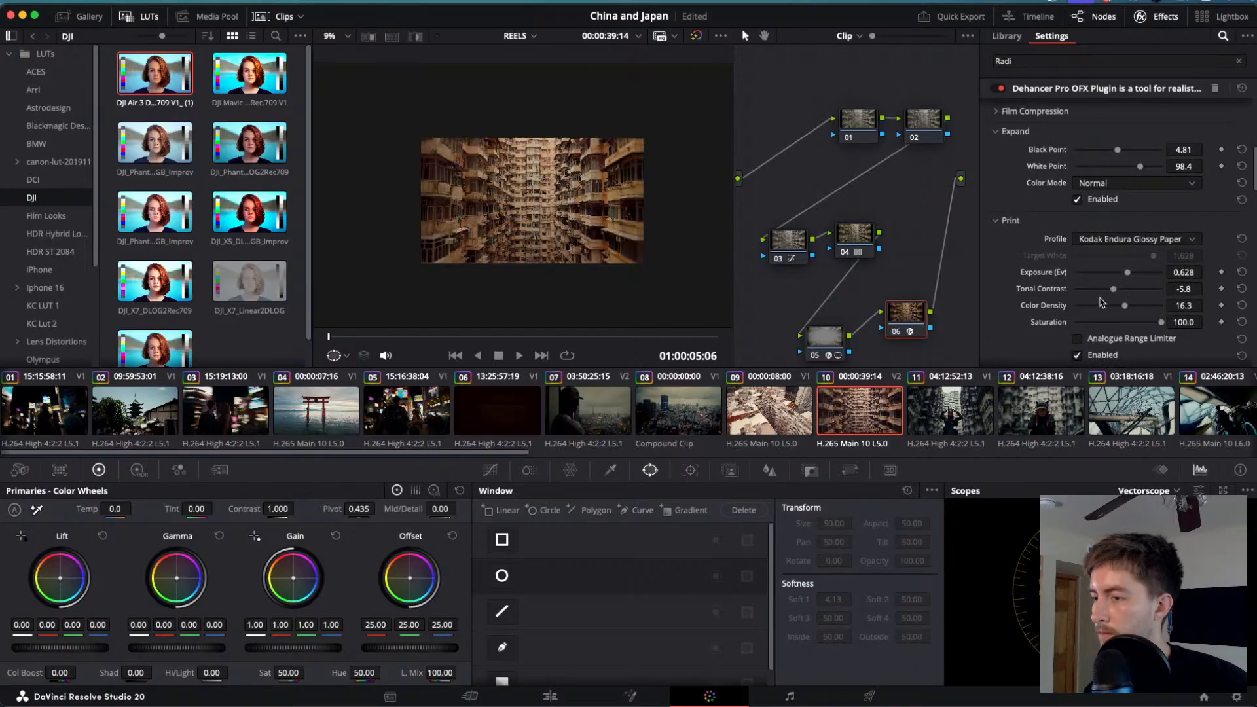
pyautogui.click(1117, 238)
pyautogui.click(1114, 241)
# - Set clip 10's Dehancer Temperature Comp. to -8.5 and Target White to 0, comparing the result with clip 11
pyautogui.scroll(6, 1014, 261)
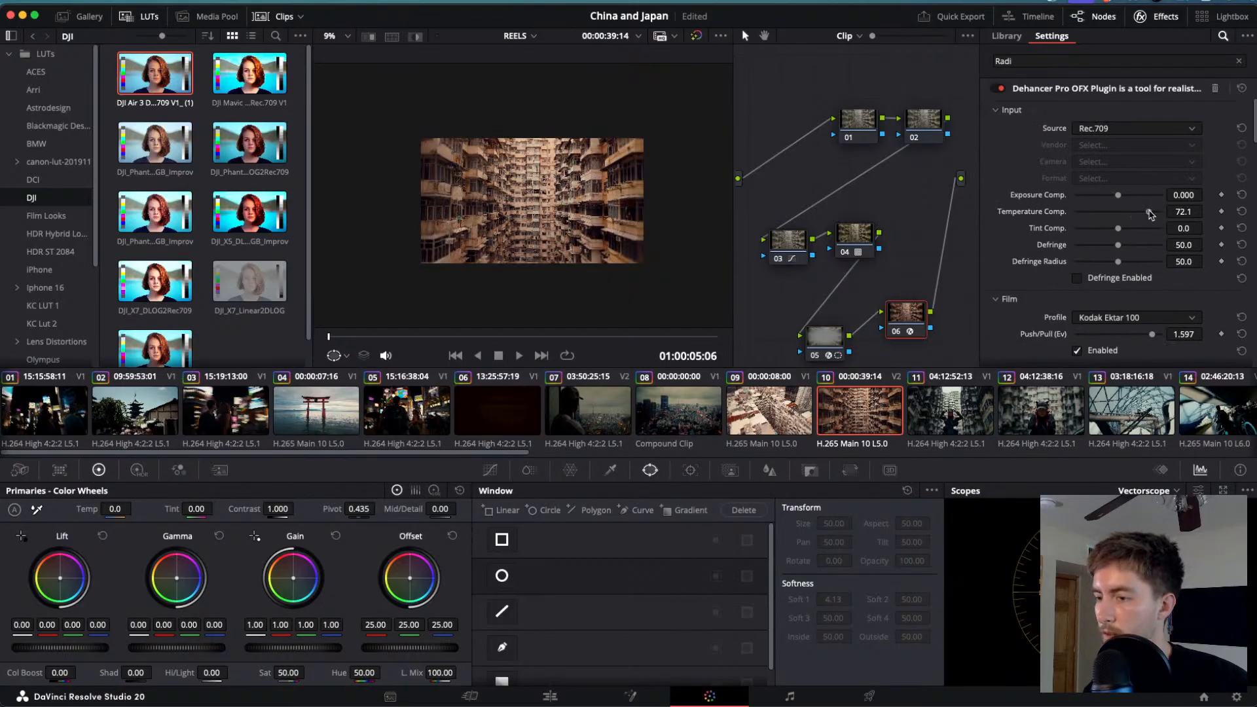
pyautogui.moveTo(1150, 214)
pyautogui.mouseDown()
pyautogui.moveTo(1111, 216)
pyautogui.moveTo(1126, 216)
pyautogui.mouseUp()
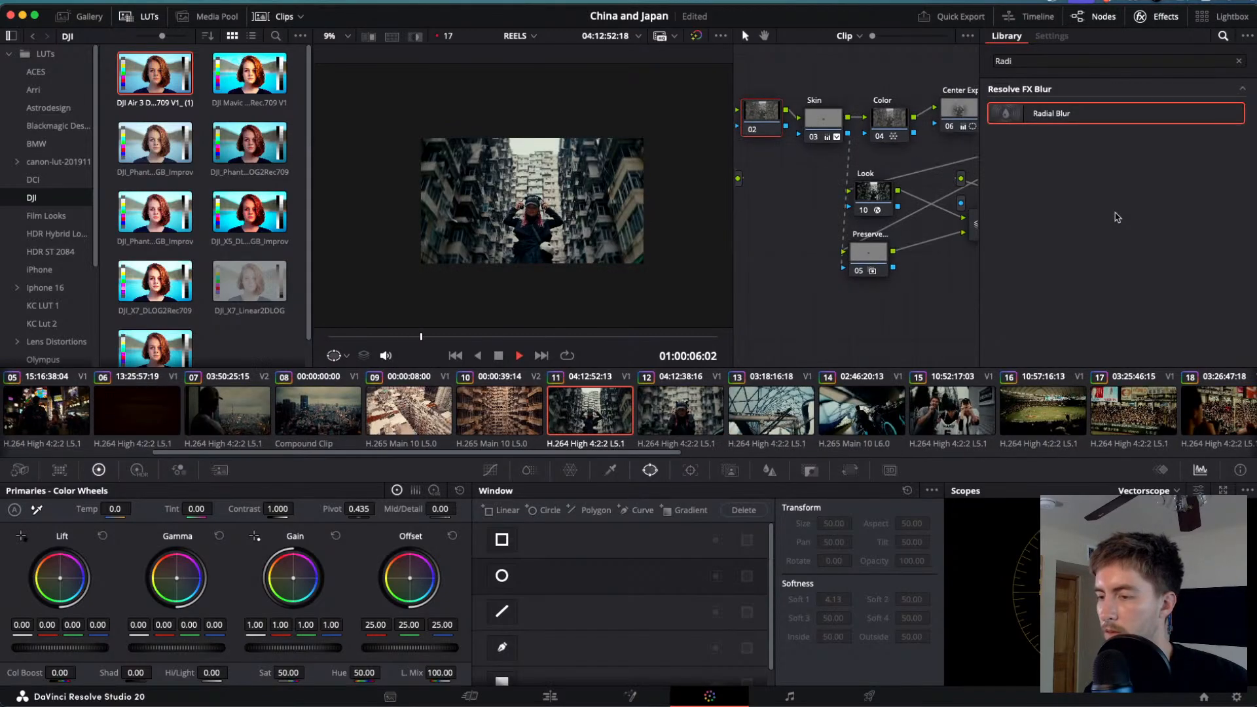
pyautogui.press('j')
pyautogui.press('k')
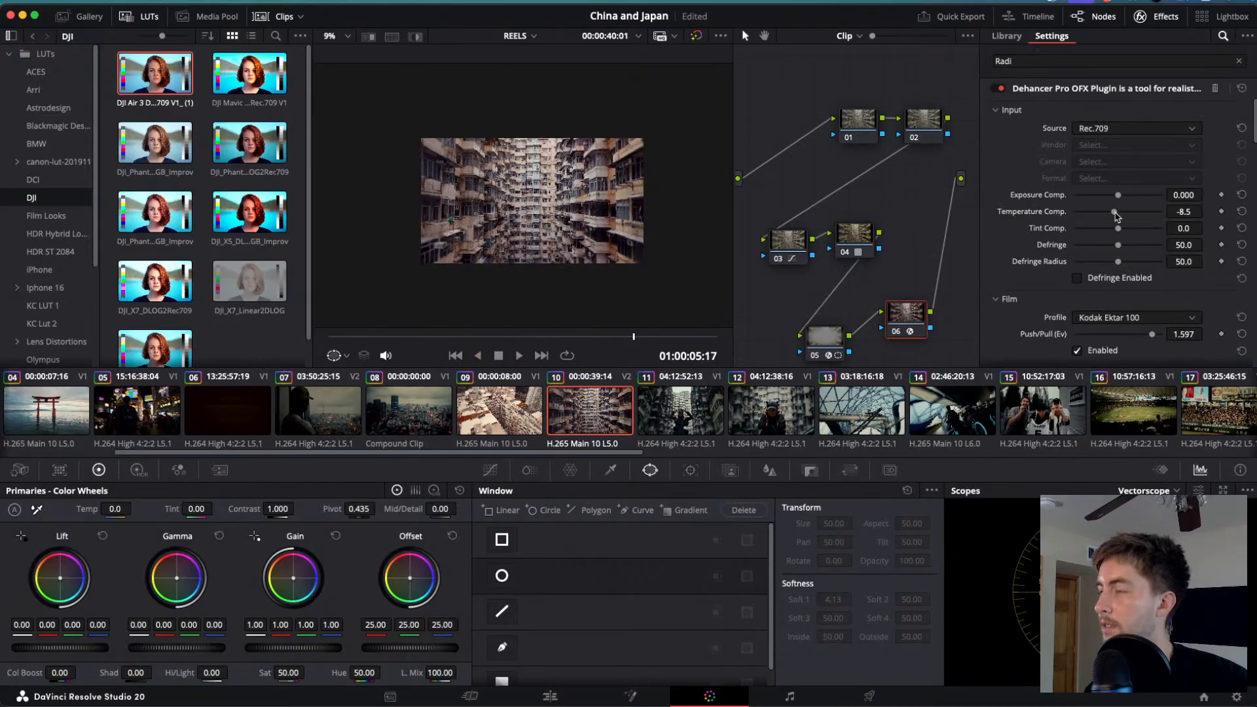
pyautogui.scroll(-5, 1030, 288)
pyautogui.scroll(-5, 1029, 288)
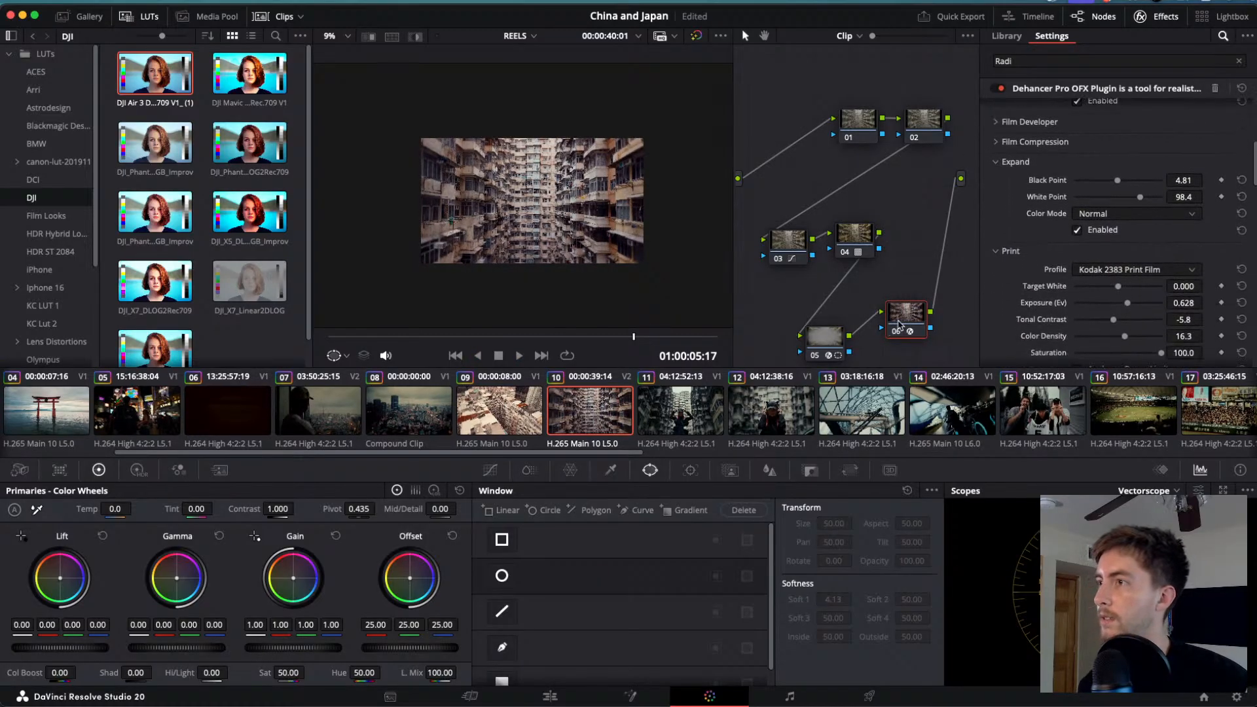
# - Delete Dehancer node 06 from clip 10 and add a serial node after Radial Blur node 05
pyautogui.press('Delete')
pyautogui.click(847, 243)
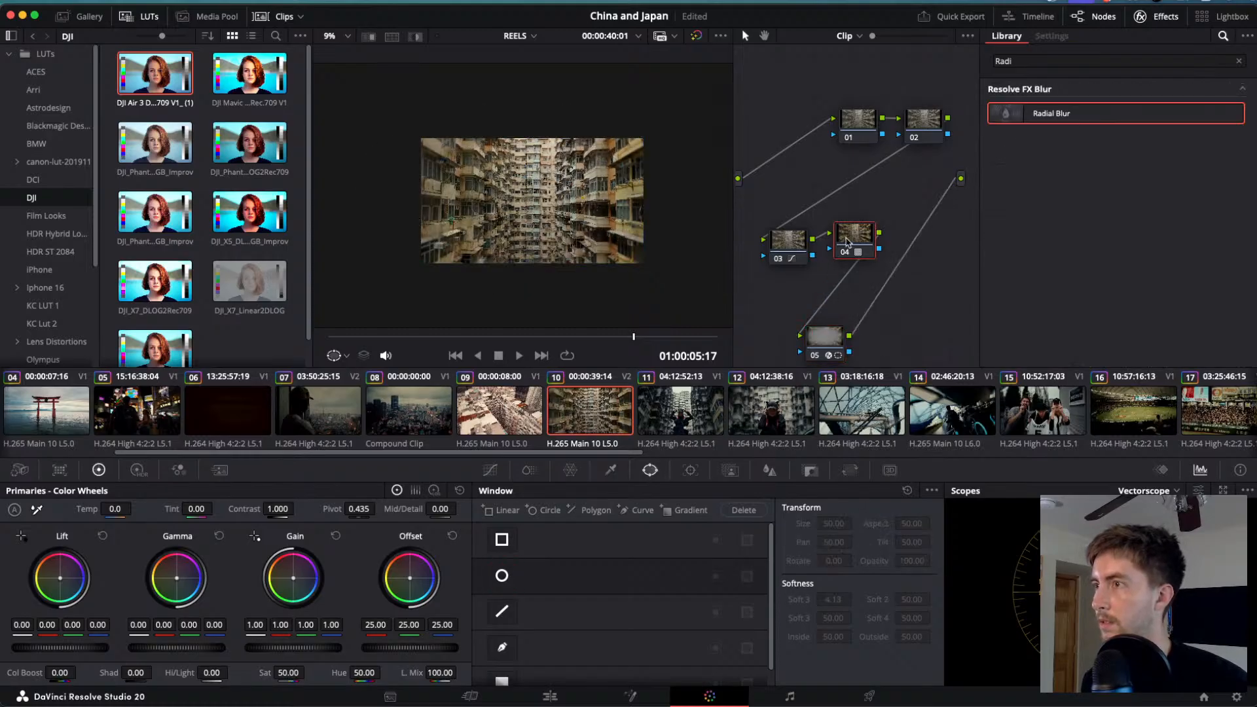
pyautogui.click(823, 336)
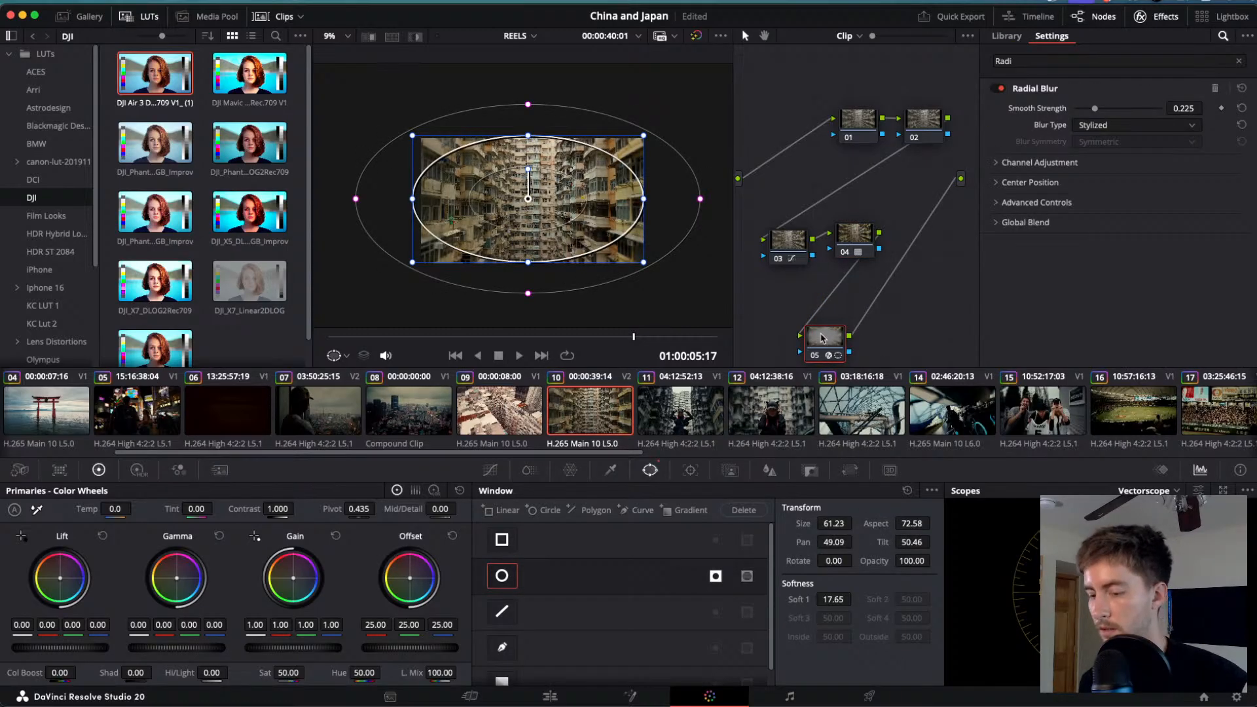
pyautogui.hotkey('alt', 's')
# - Copy clip 11's full grade, including its Dehancer Look node, onto clip 10
pyautogui.click(707, 412)
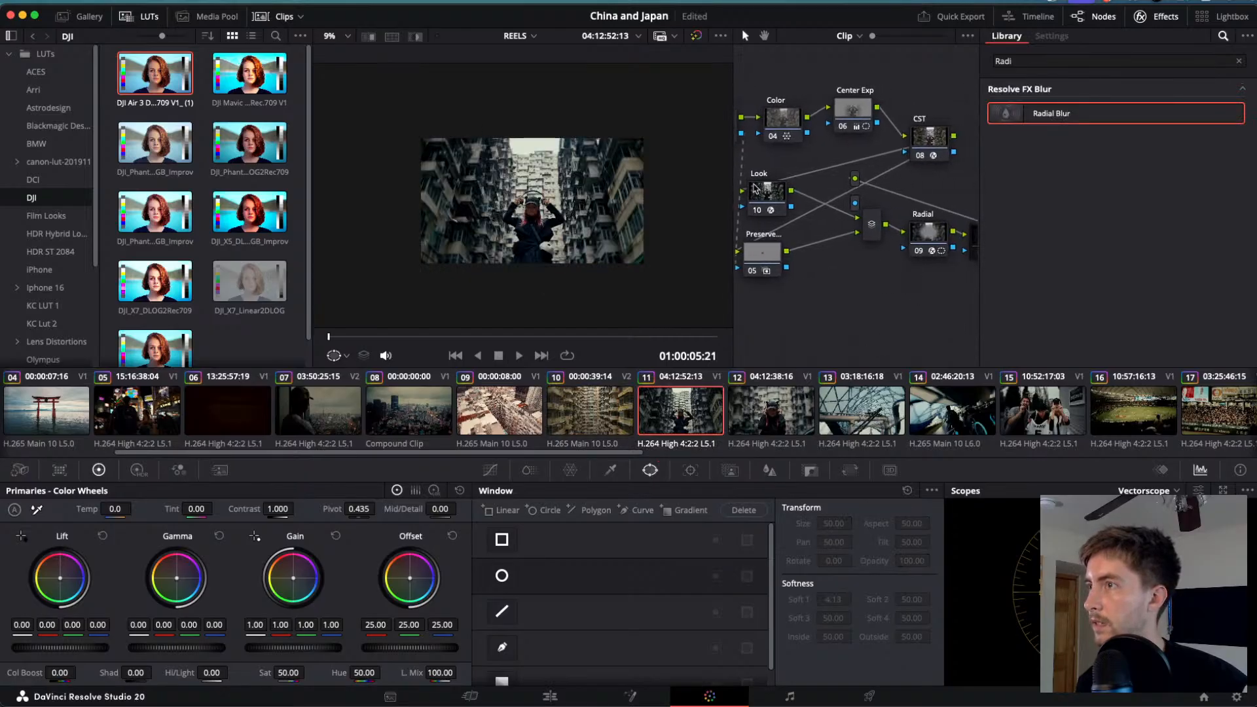
pyautogui.click(773, 199)
pyautogui.click(601, 426)
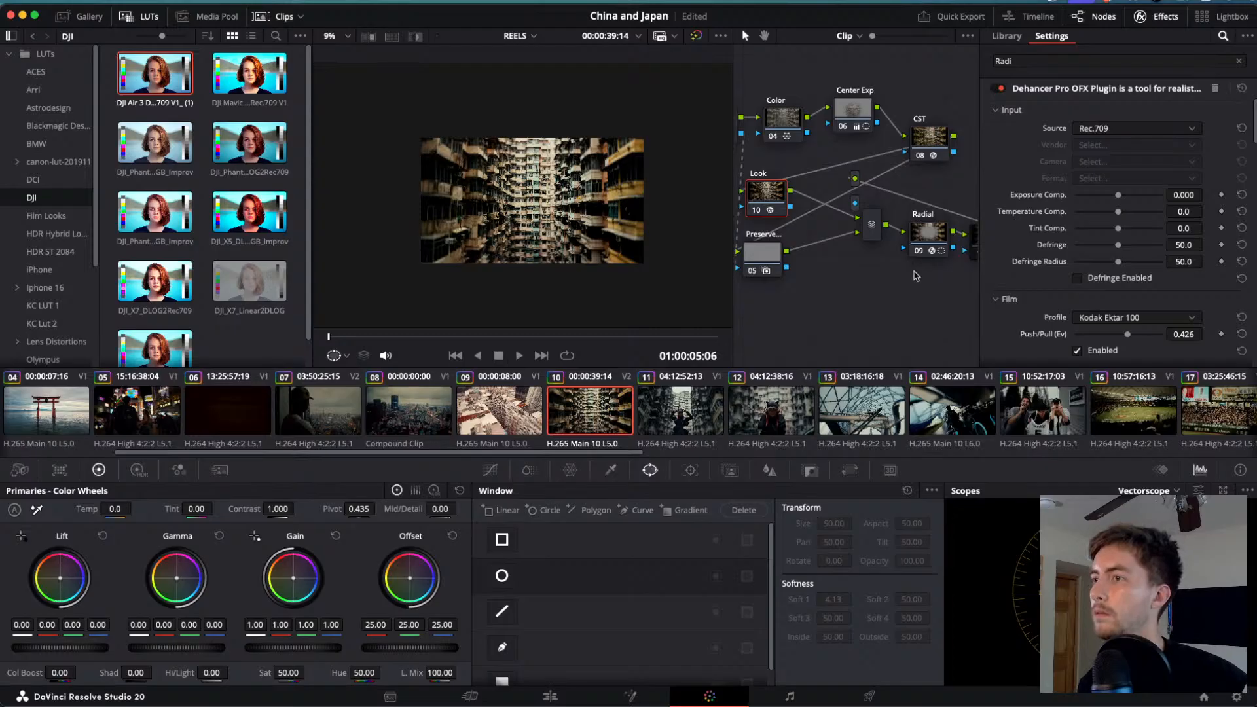
# - Disable the Skin node 03 and Preserve node 05 in clip 10's grade
pyautogui.hscroll(-3, 771, 316)
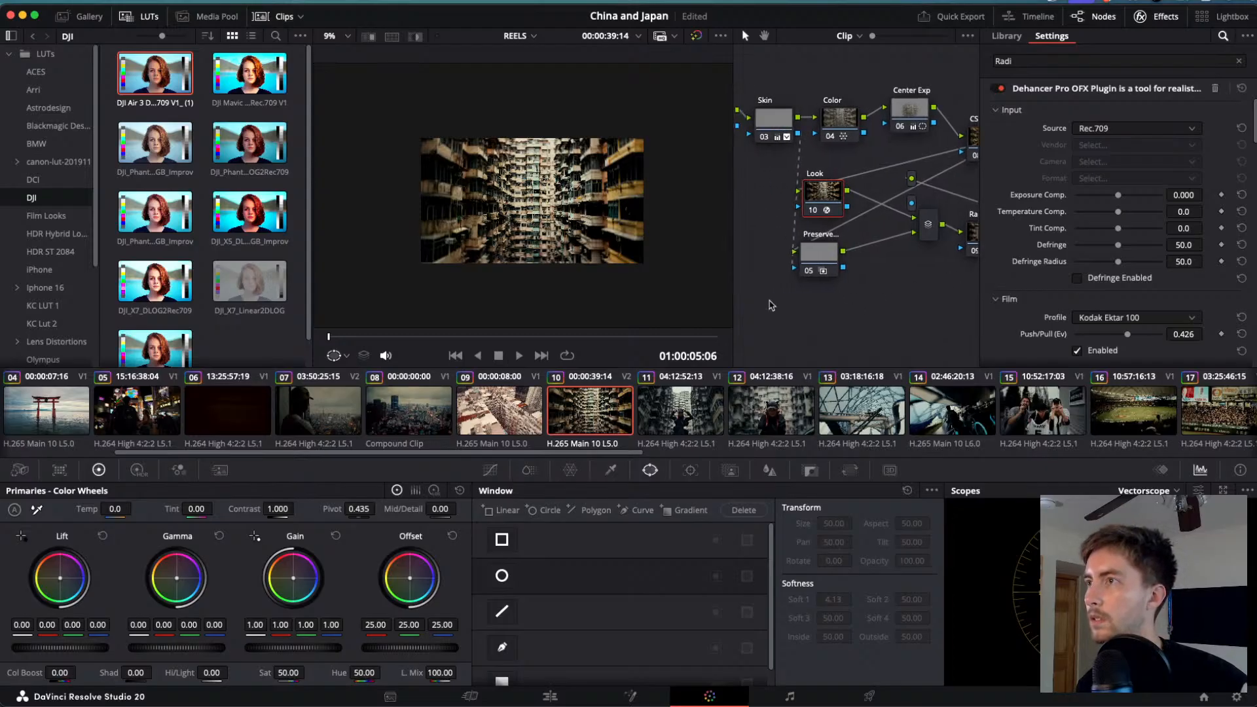
pyautogui.click(773, 116)
pyautogui.hotkey('ctrl', 'd')
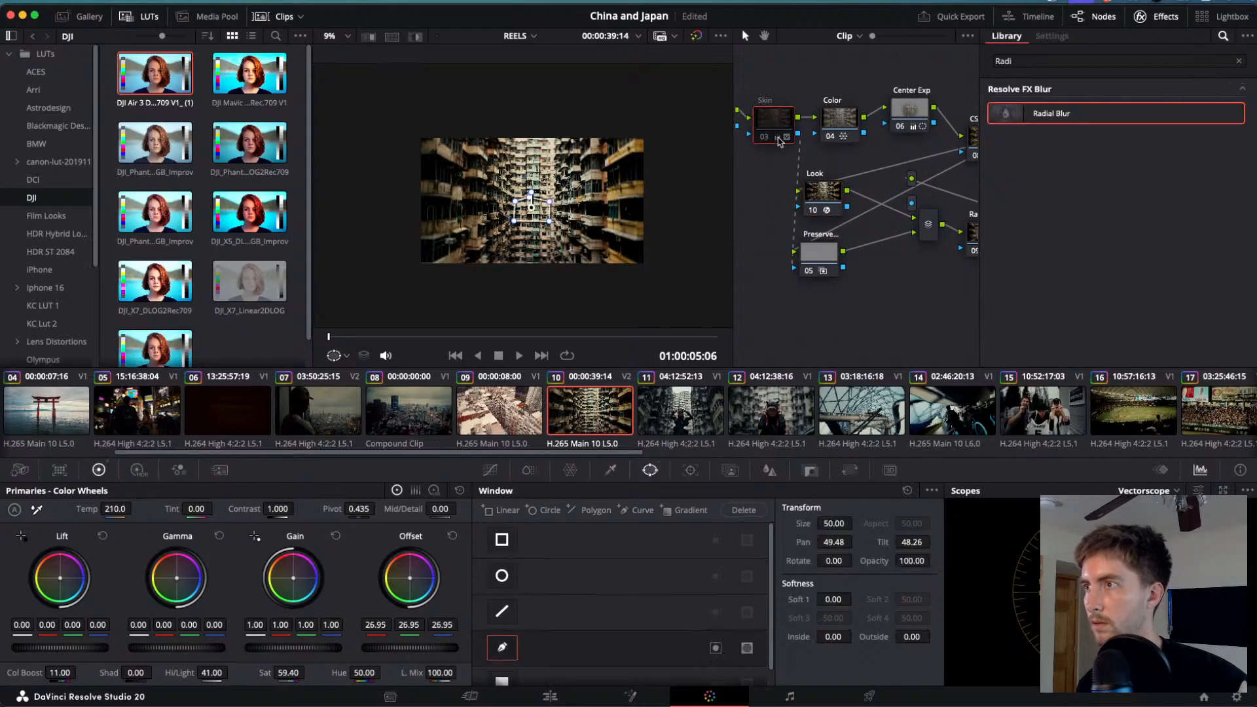
pyautogui.hotkey('ctrl', 'd')
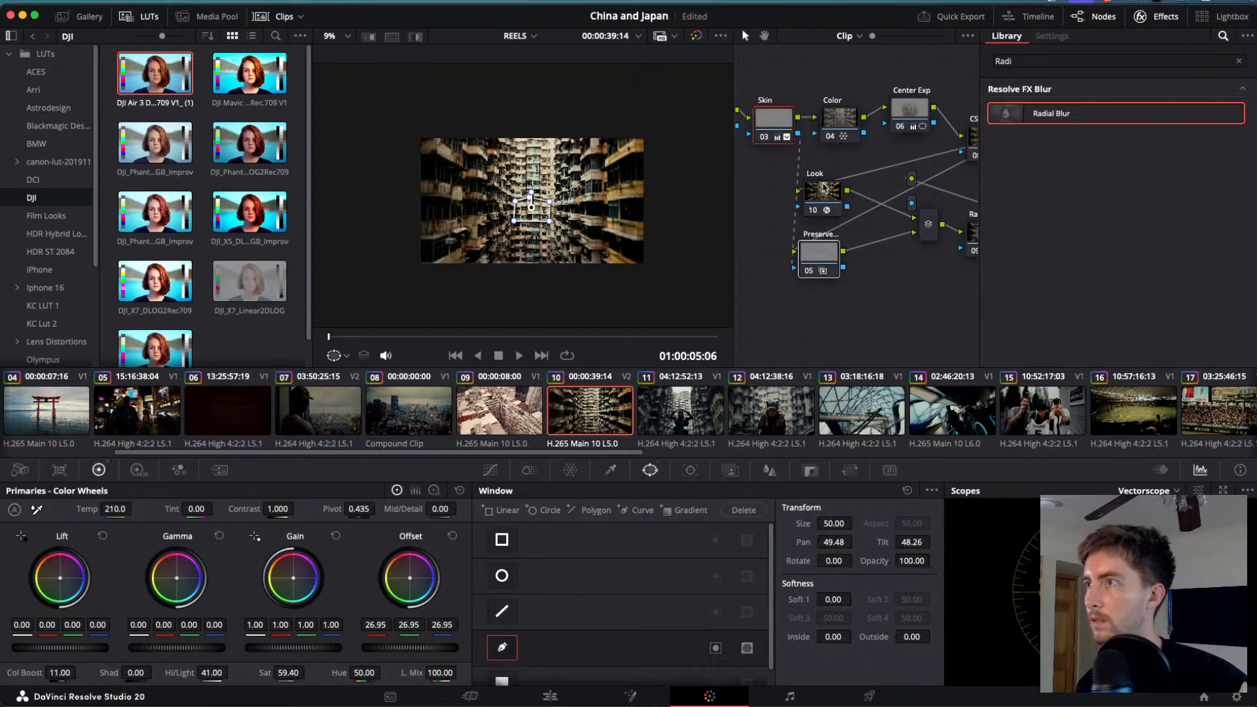
pyautogui.hscroll(-5, 825, 187)
pyautogui.hotkey('ctrl', 'd')
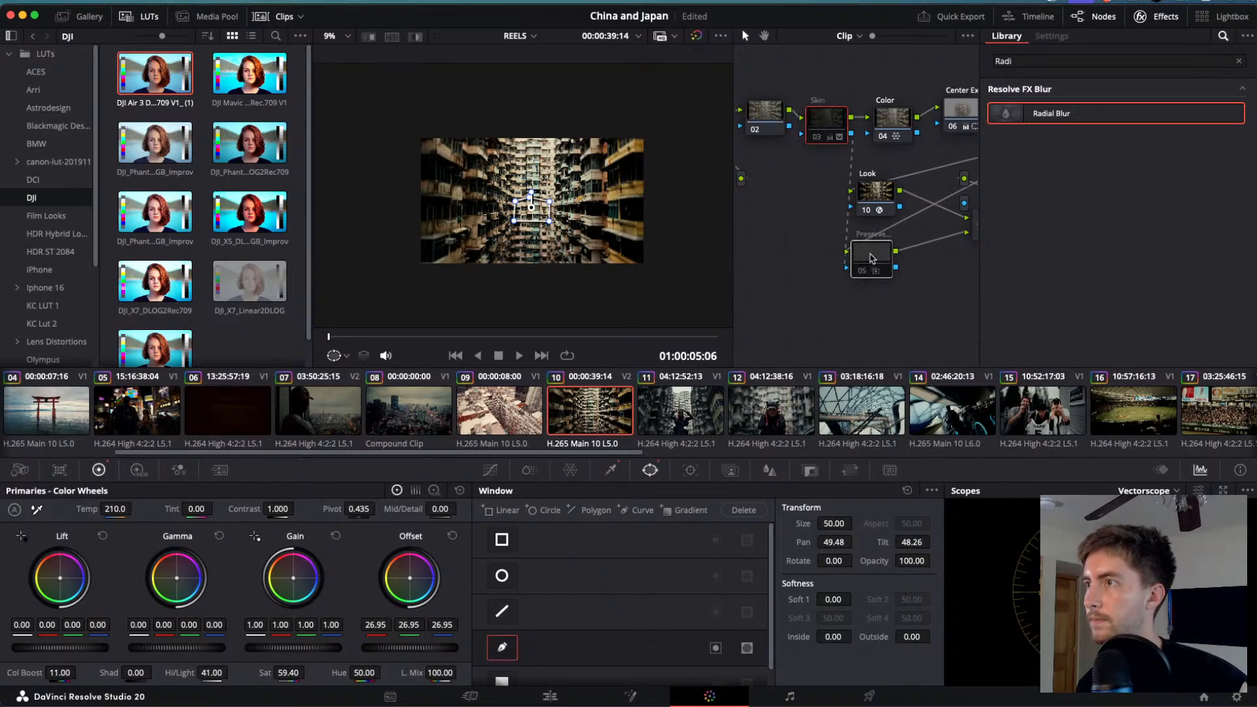
pyautogui.hscroll(-5, 761, 106)
# - Lower Hi/Light to -91.50 in clip 10's Basic node 01 and compare the highlights with clip 11 in playback
pyautogui.click(769, 113)
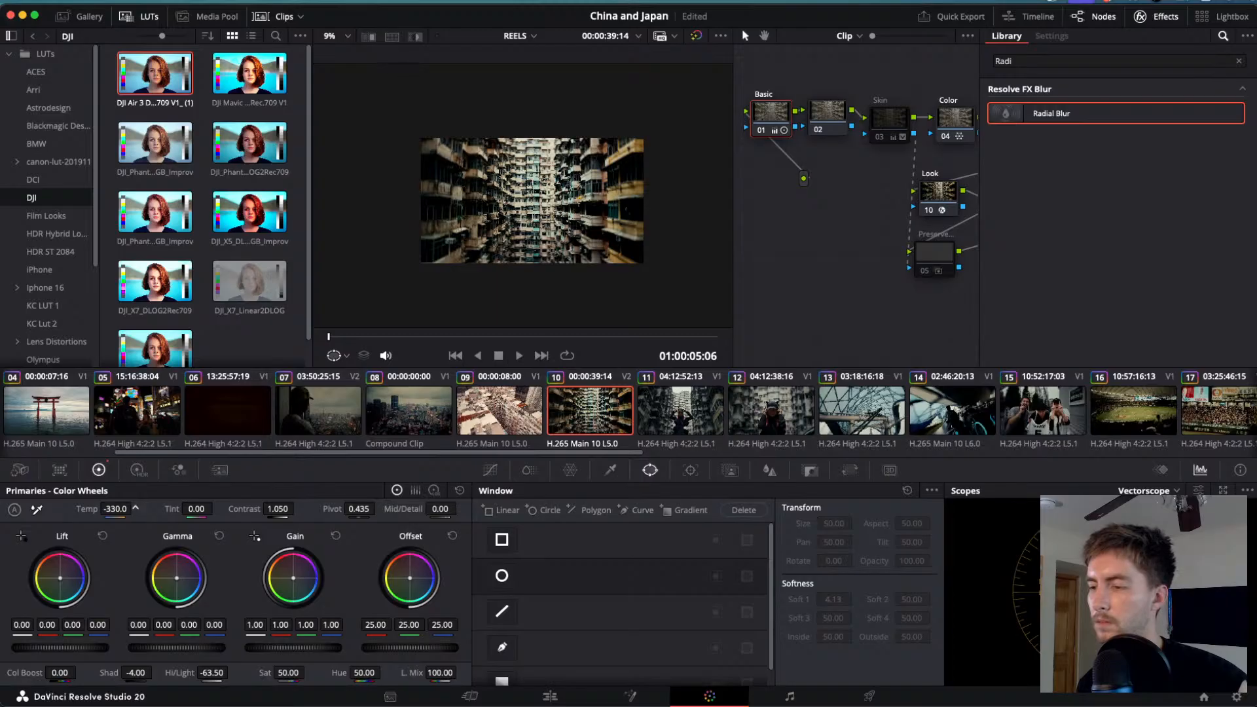
pyautogui.moveTo(211, 675); pyautogui.dragTo(198, 675)
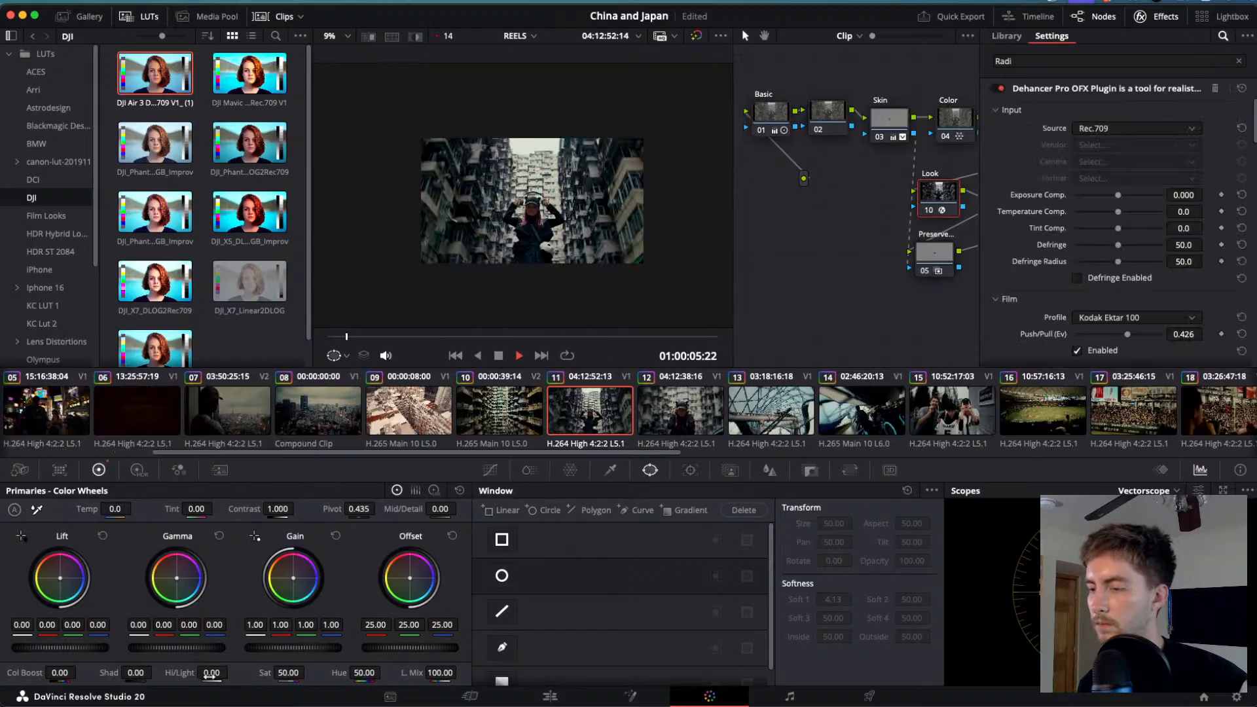
pyautogui.press('j')
pyautogui.press('k')
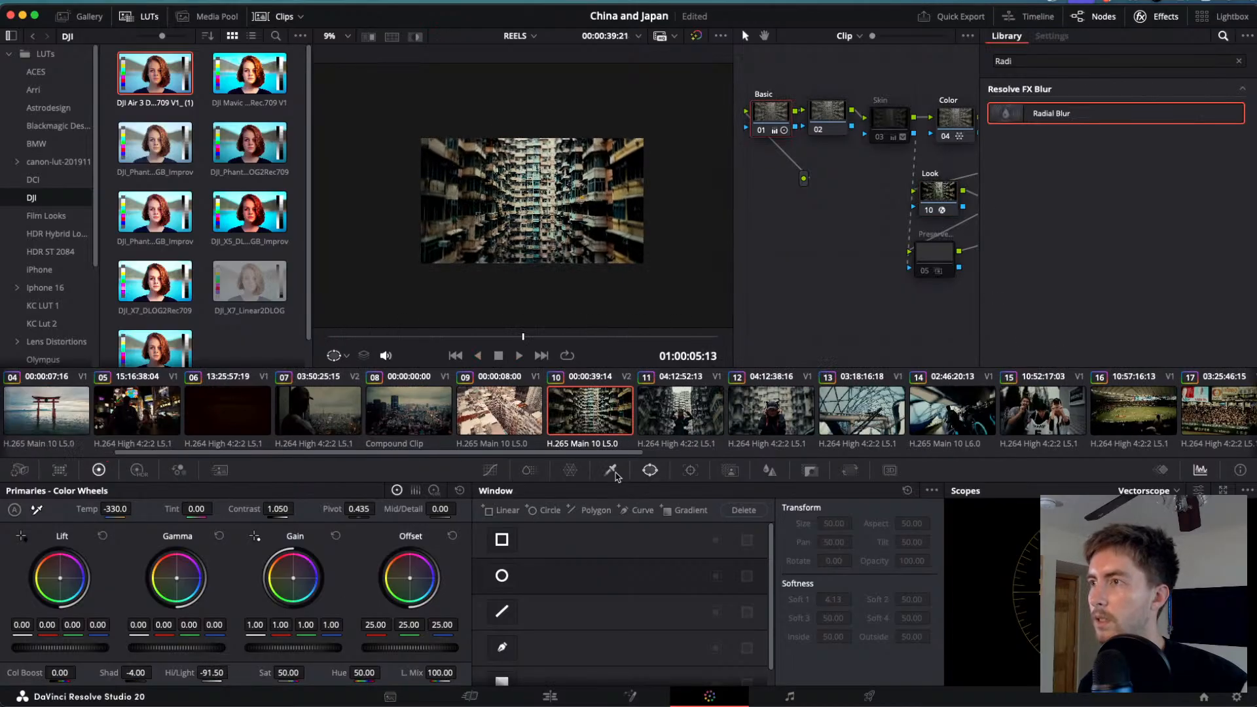
# - Lower the saturation to 42.60 in clip 10's Basic node 01 and compare it with clips 11 and 12 in playback
pyautogui.moveTo(254, 668); pyautogui.dragTo(241, 668)
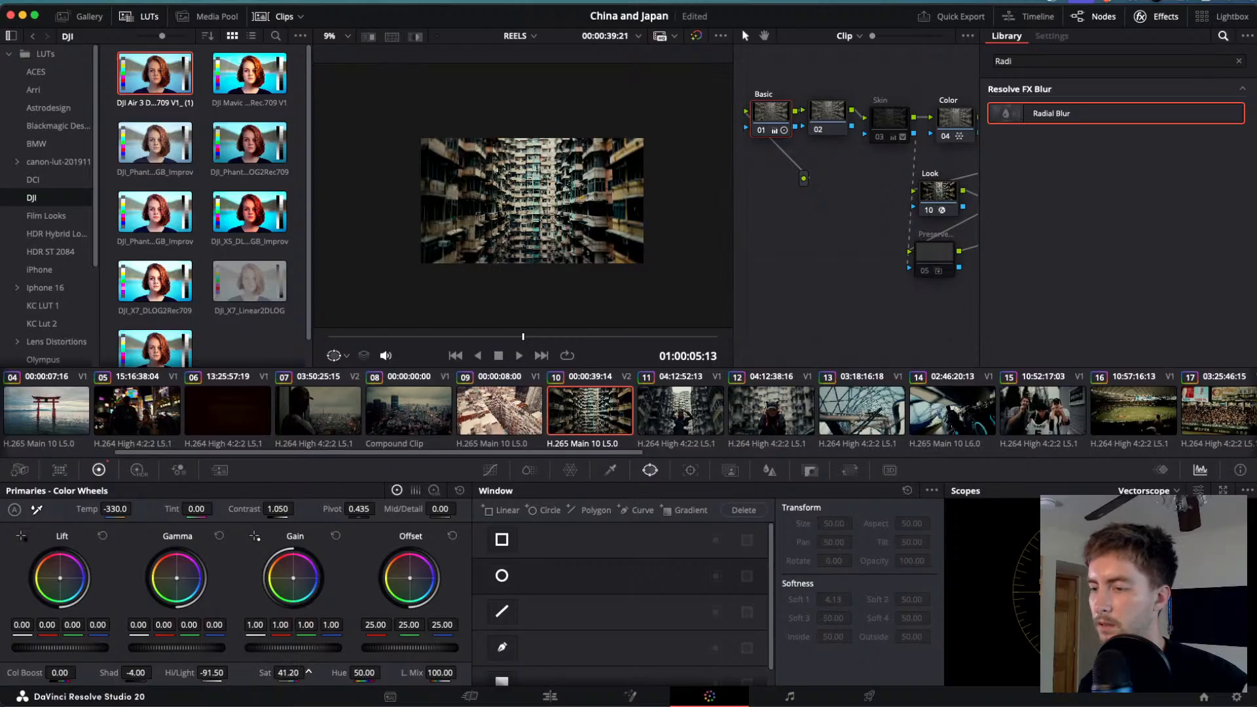
pyautogui.press('l')
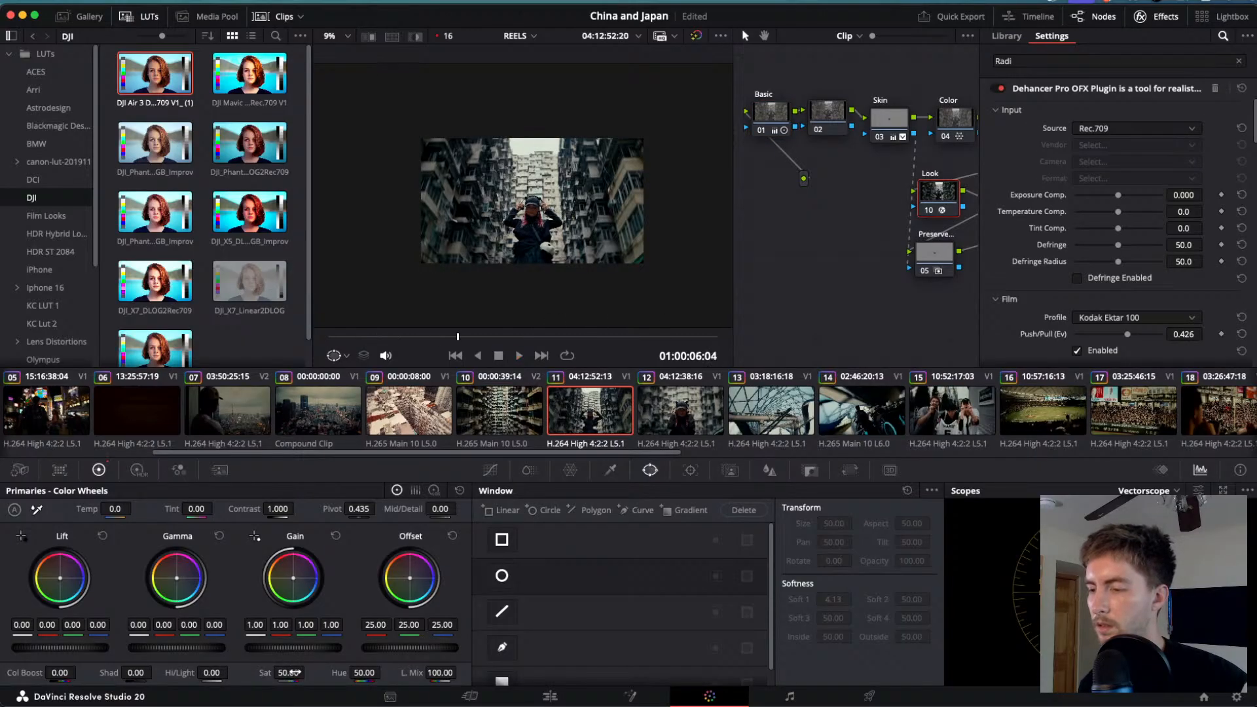
pyautogui.press('j')
pyautogui.press('l')
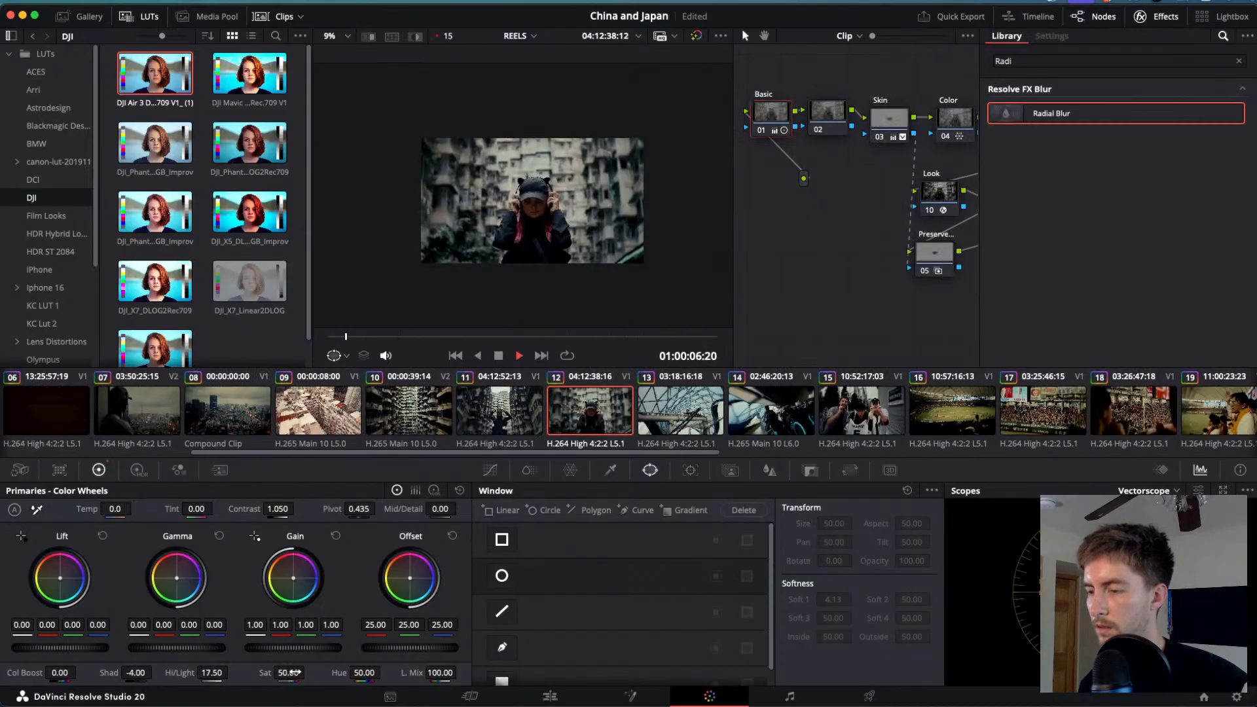
pyautogui.press('j')
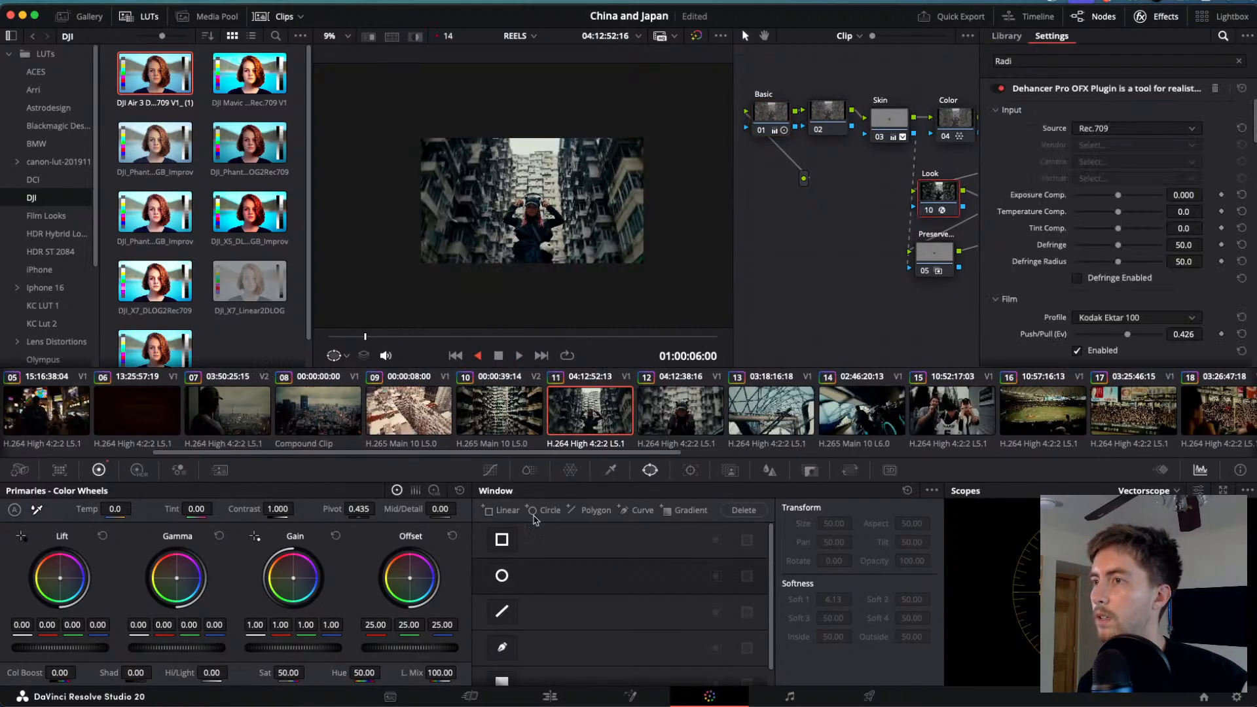
pyautogui.click(662, 414)
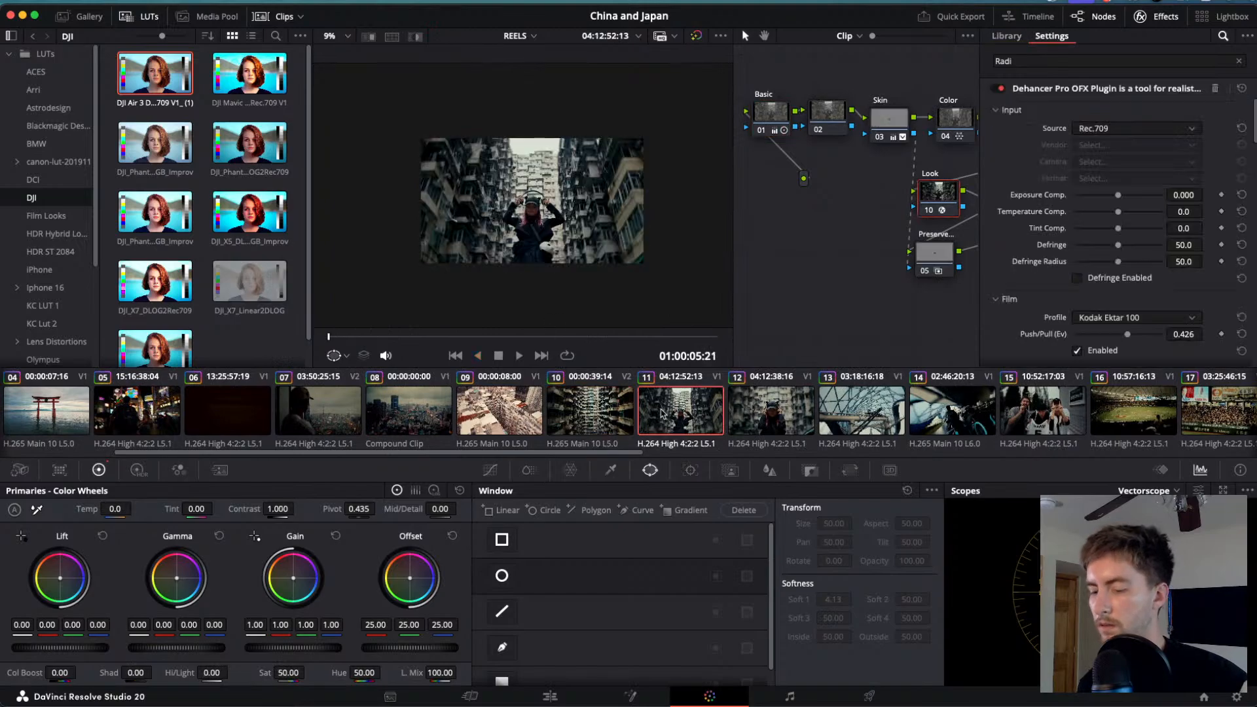
pyautogui.click(617, 415)
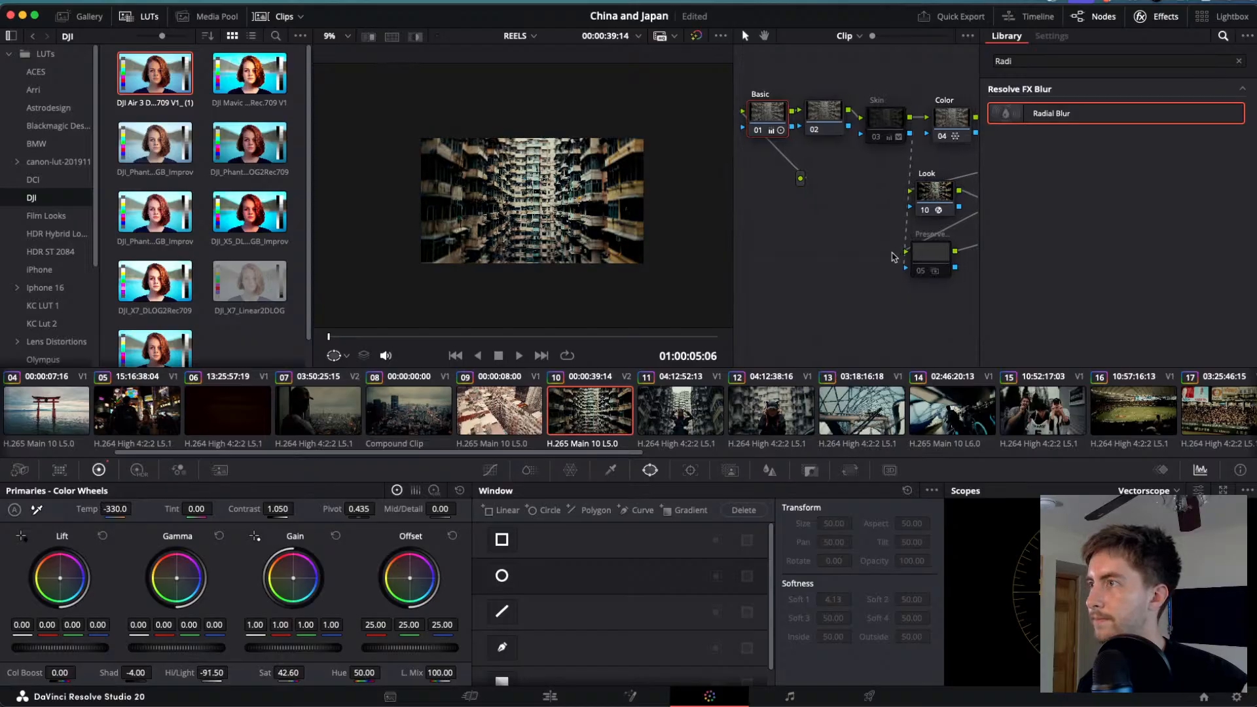
# - Delete the Center Exp node 06 from clip 10's grade
pyautogui.hscroll(5, 910, 196)
pyautogui.click(874, 128)
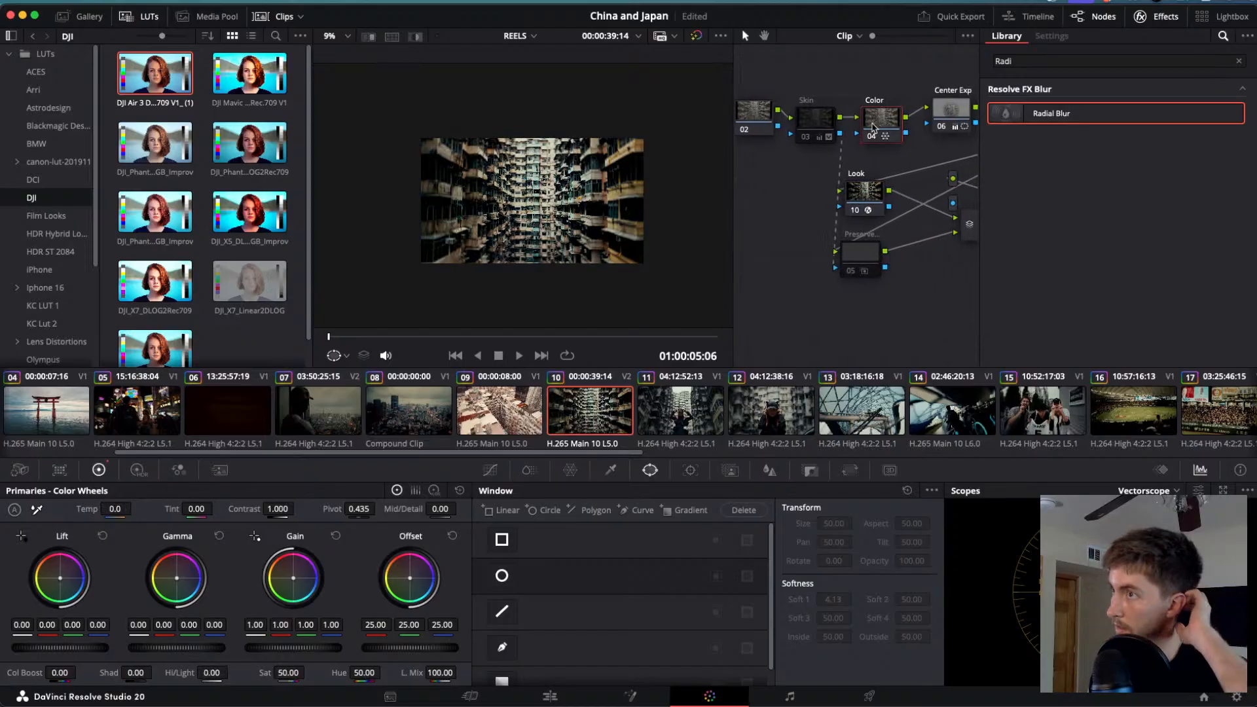
pyautogui.hscroll(7, 846, 131)
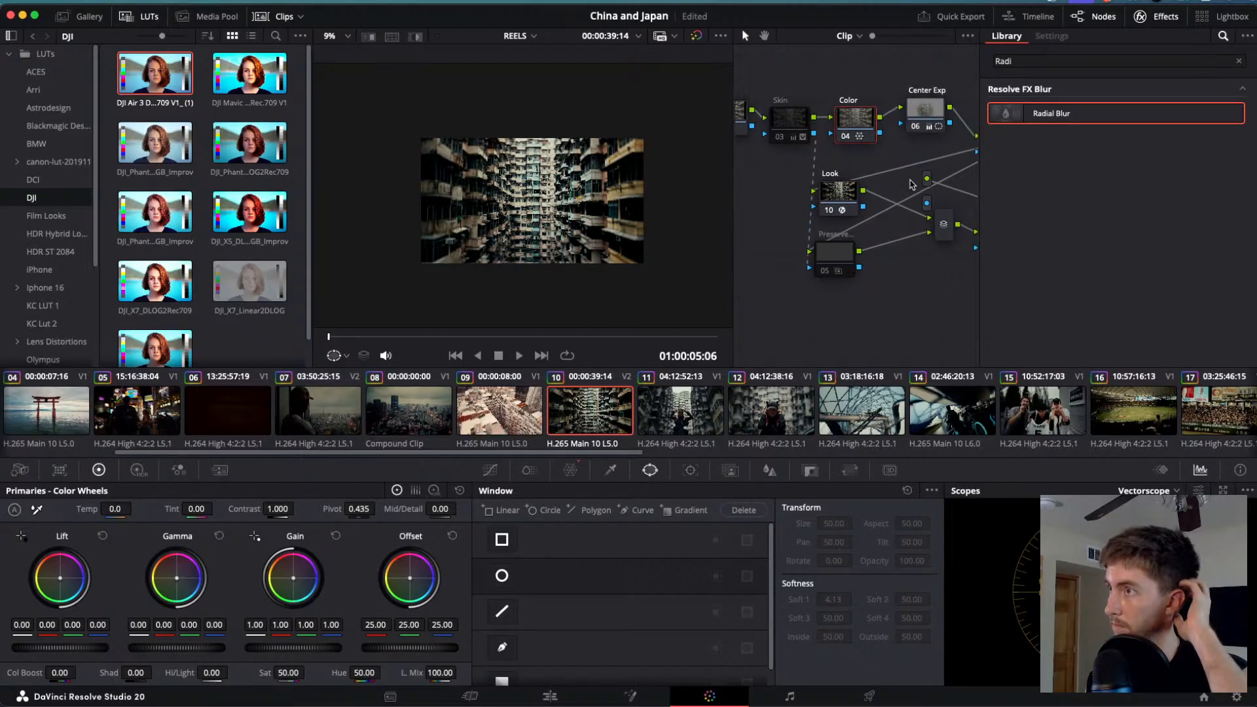
pyautogui.click(851, 110)
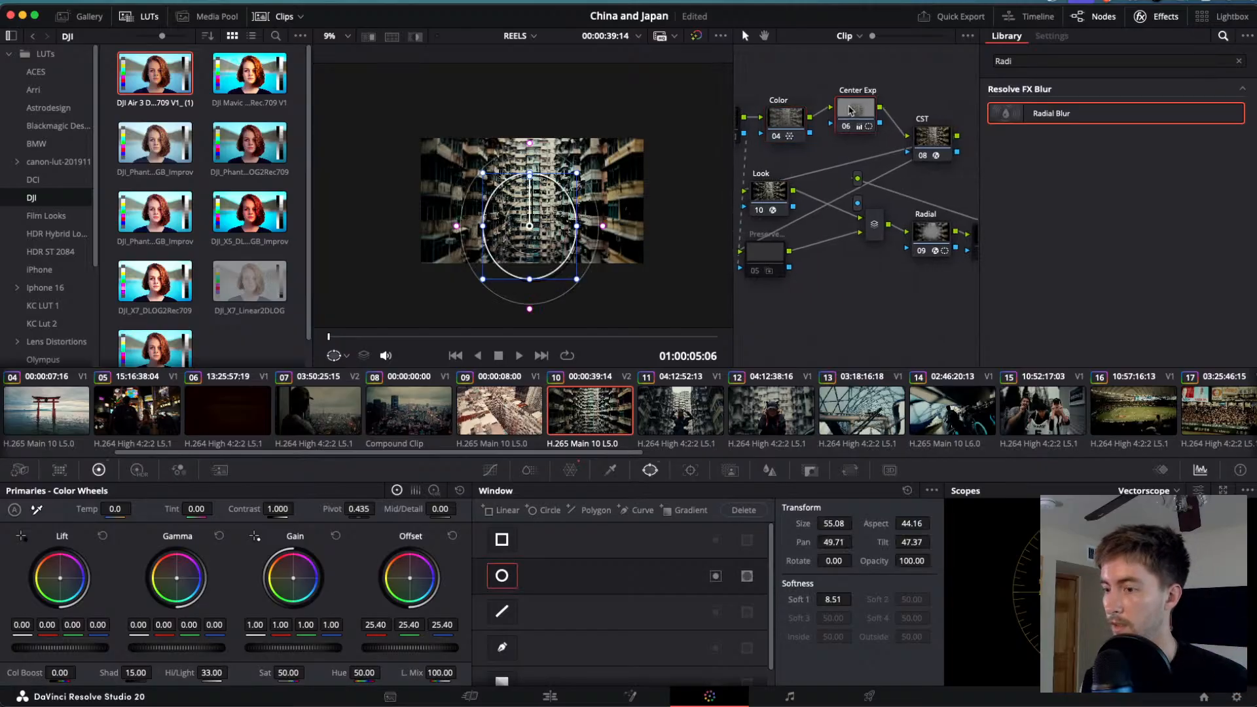
pyautogui.press('Delete')
# - Enlarge the circular window of clip 10's Radial node 09 to size 59.81 and aspect 71.87, and check it in playback
pyautogui.hscroll(4, 875, 185)
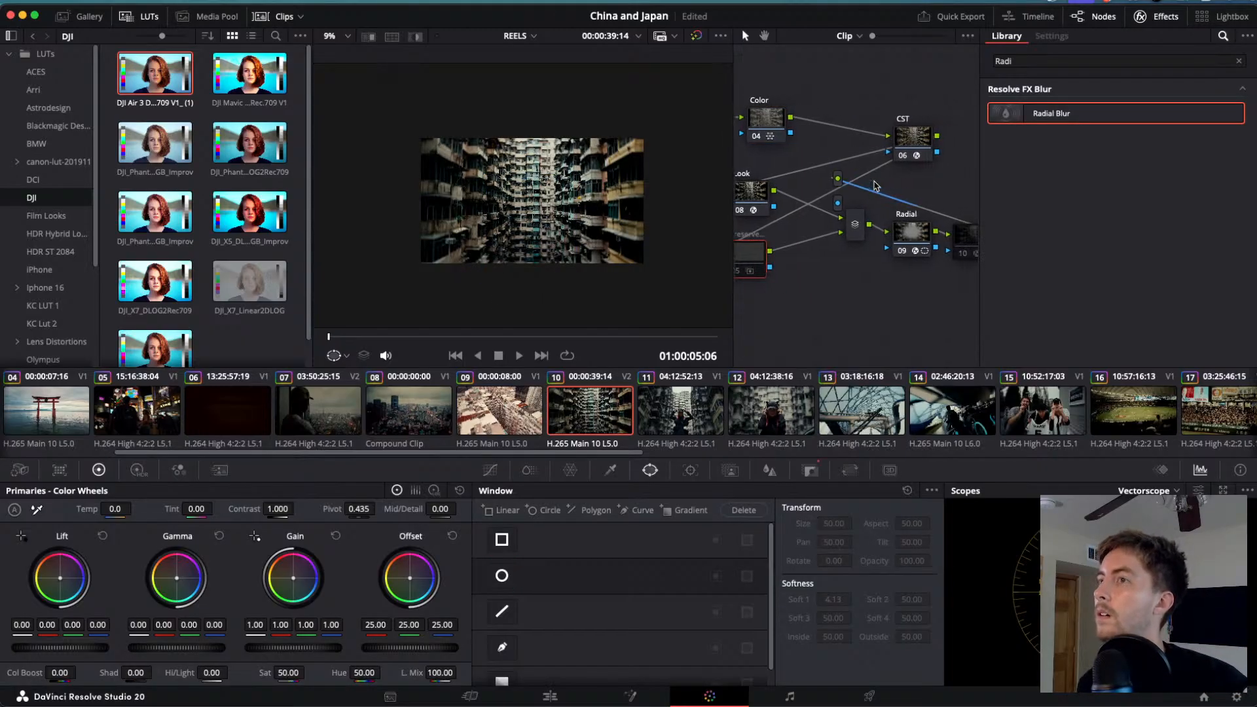
pyautogui.moveTo(876, 185); pyautogui.dragTo(877, 230)
pyautogui.moveTo(594, 201); pyautogui.dragTo(639, 203)
pyautogui.moveTo(532, 157); pyautogui.dragTo(533, 143)
pyautogui.press('space')
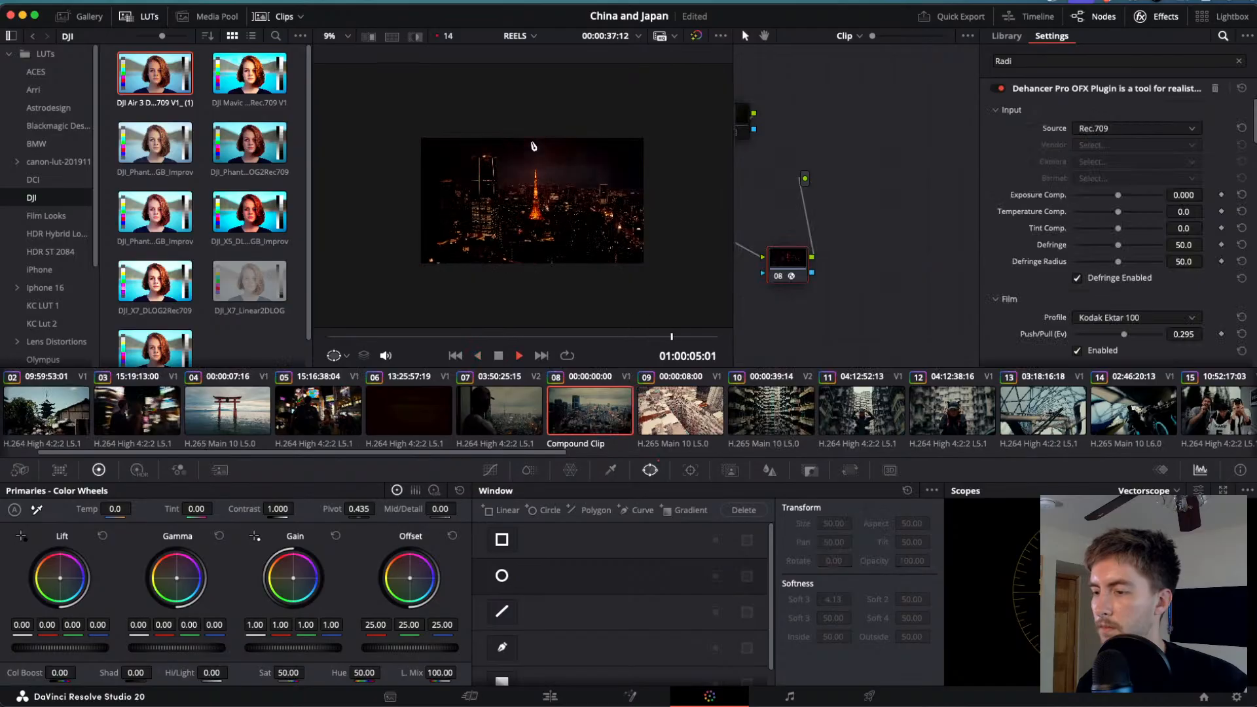
pyautogui.press('j')
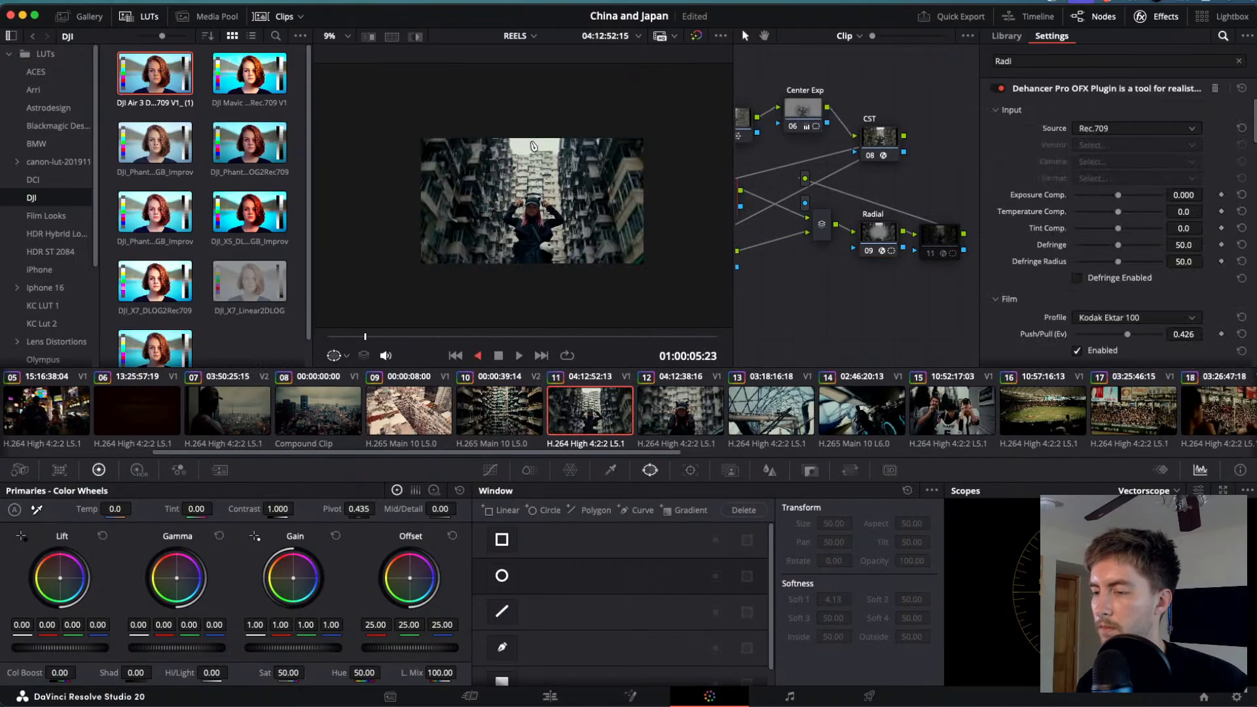
pyautogui.press('k')
pyautogui.press('l')
pyautogui.press('j')
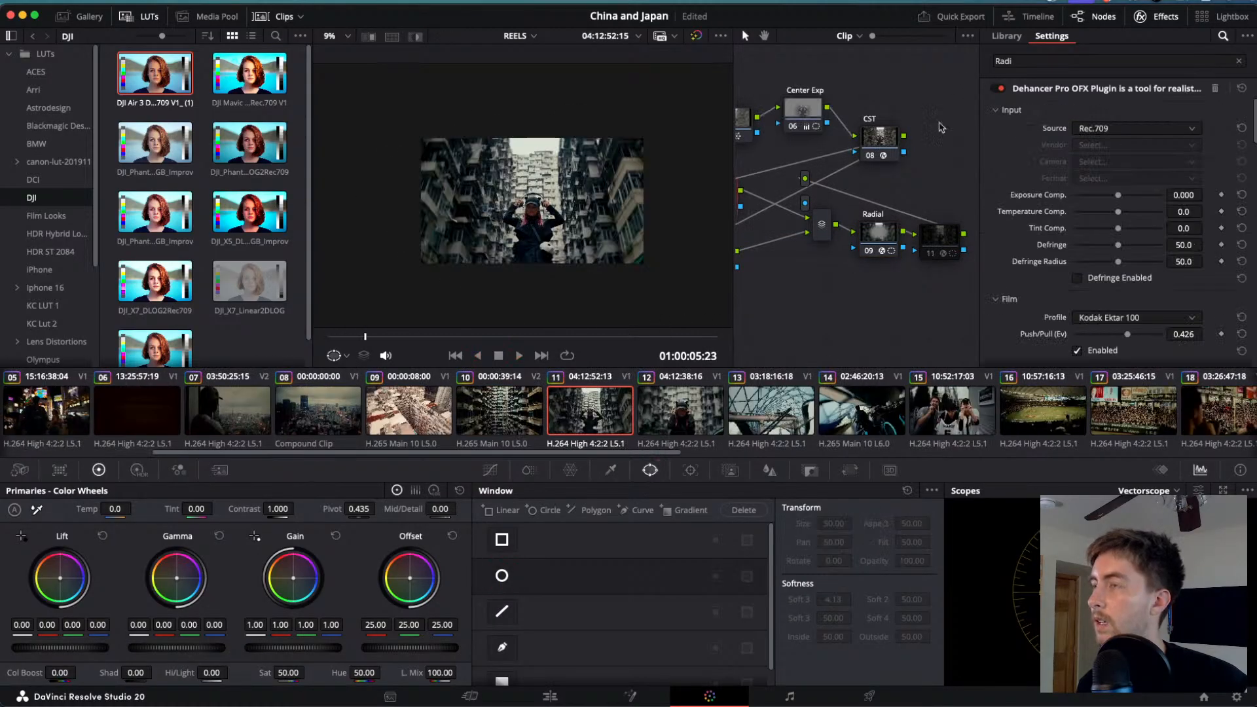
# - Raise Temp to 140.0 in clip 11's Basic node 01 and play back across clip 10 to compare the colours
pyautogui.hscroll(-5, 826, 223)
pyautogui.hscroll(-2, 823, 221)
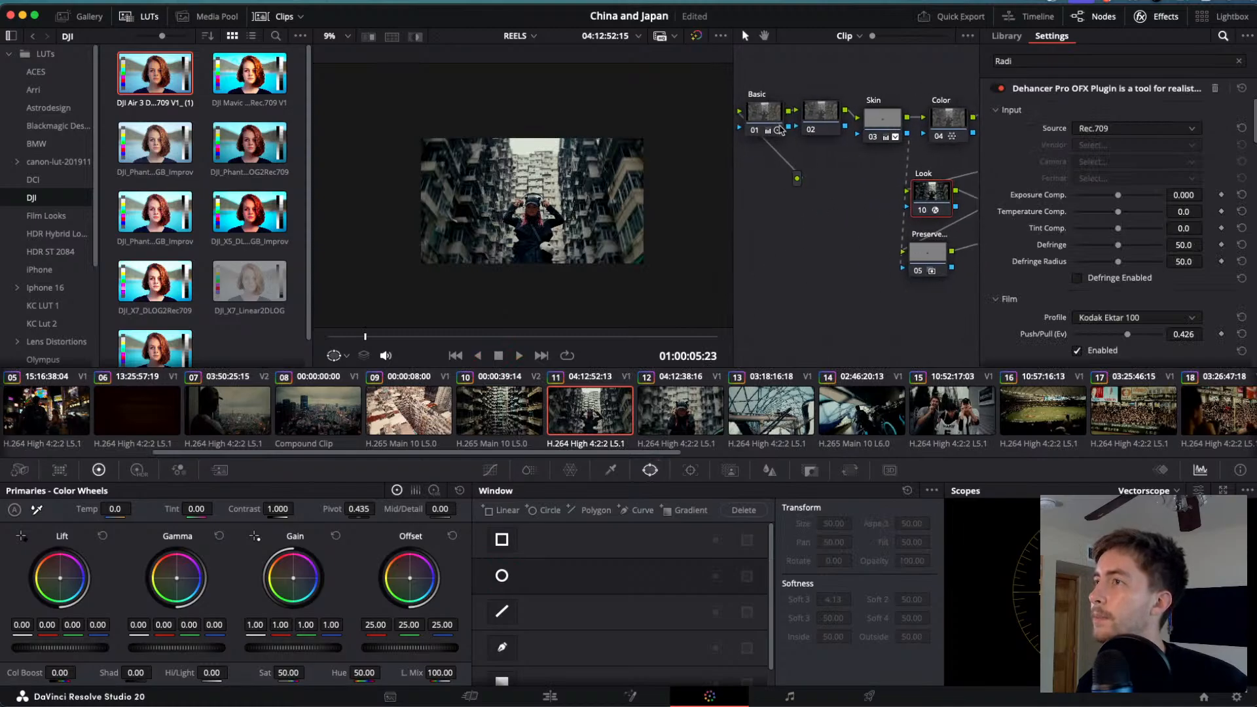
pyautogui.click(765, 112)
pyautogui.moveTo(116, 509); pyautogui.dragTo(136, 509)
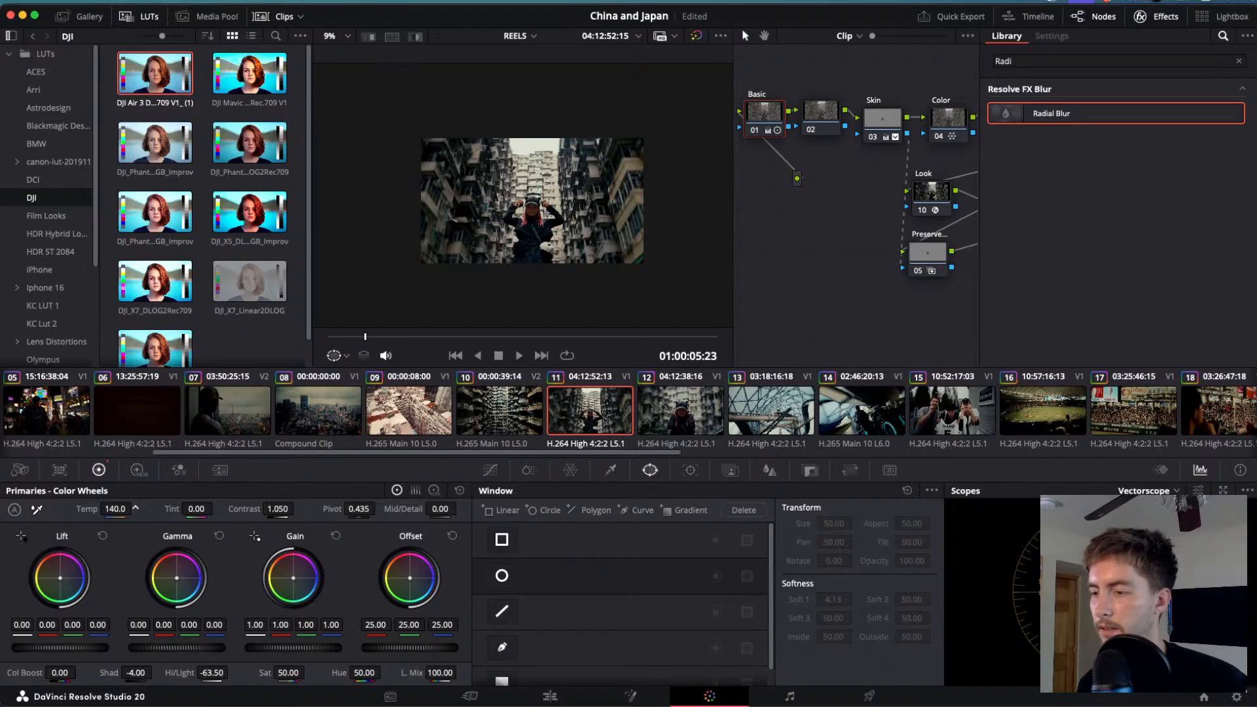
pyautogui.press('j')
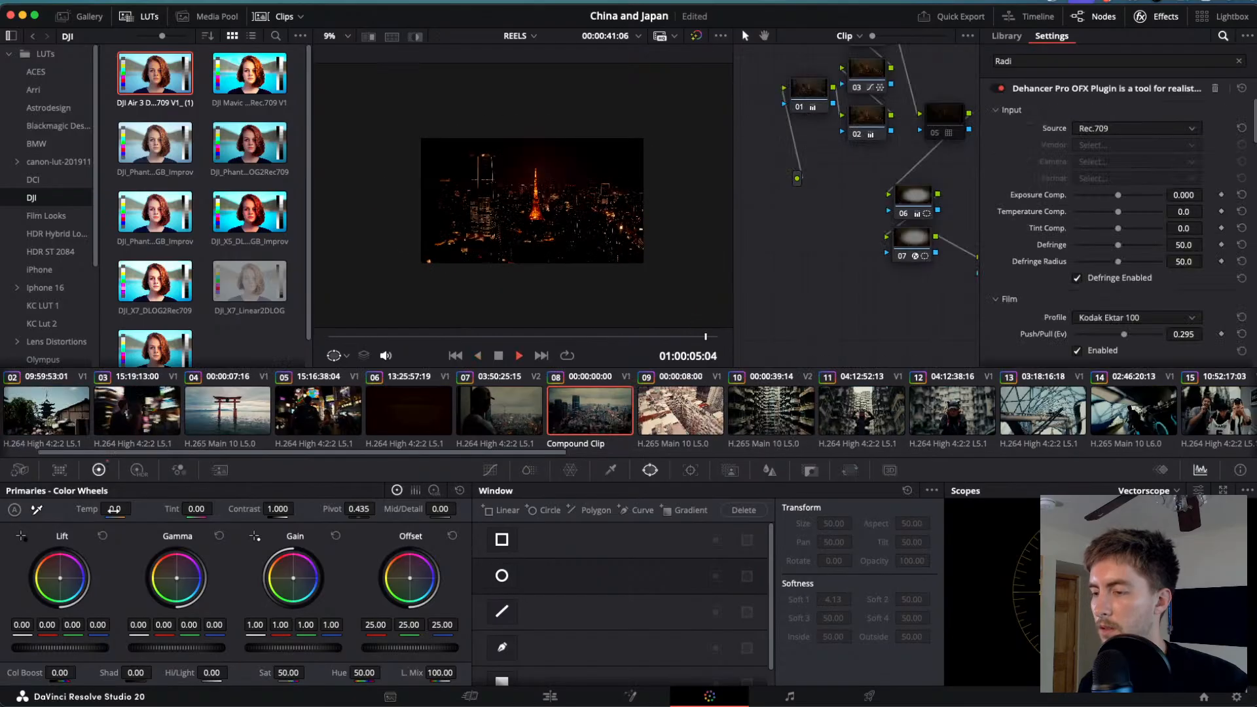
pyautogui.press('l')
pyautogui.press('k')
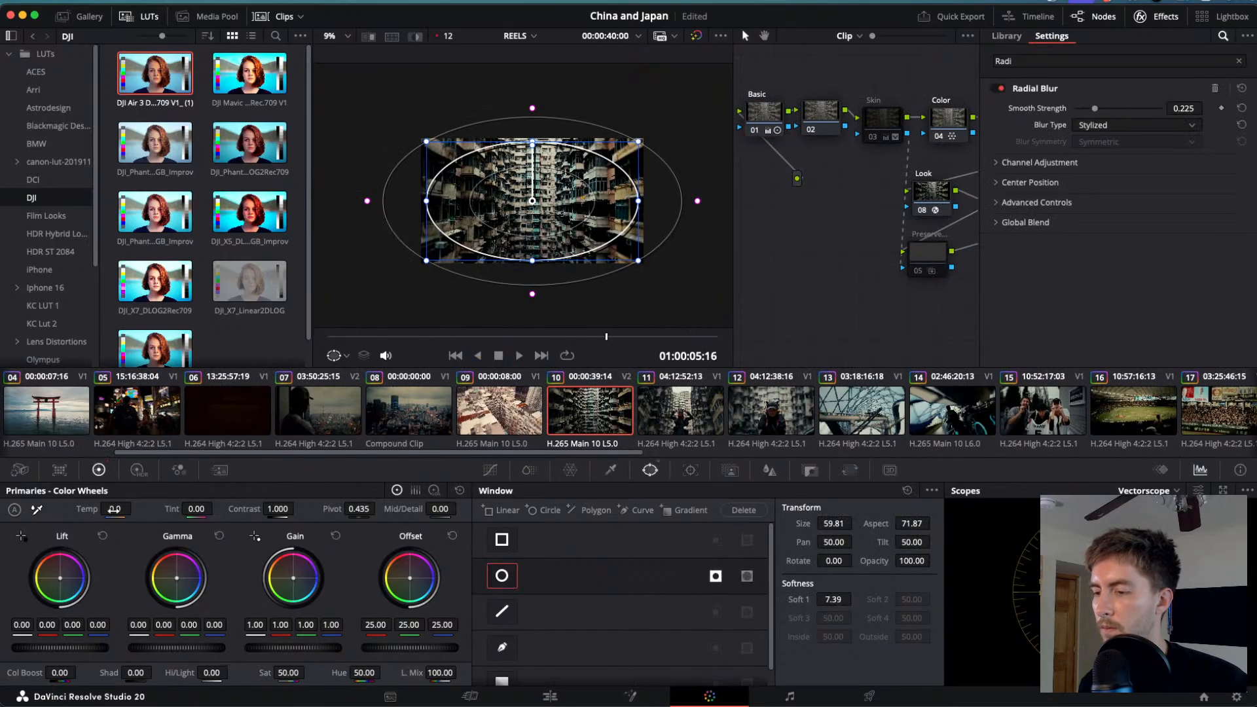
# - Lower the Dehancer Expand White Point to 96.3 in clip 10's Look node 08 and compare it with the following clips in playback
pyautogui.hscroll(2, 910, 196)
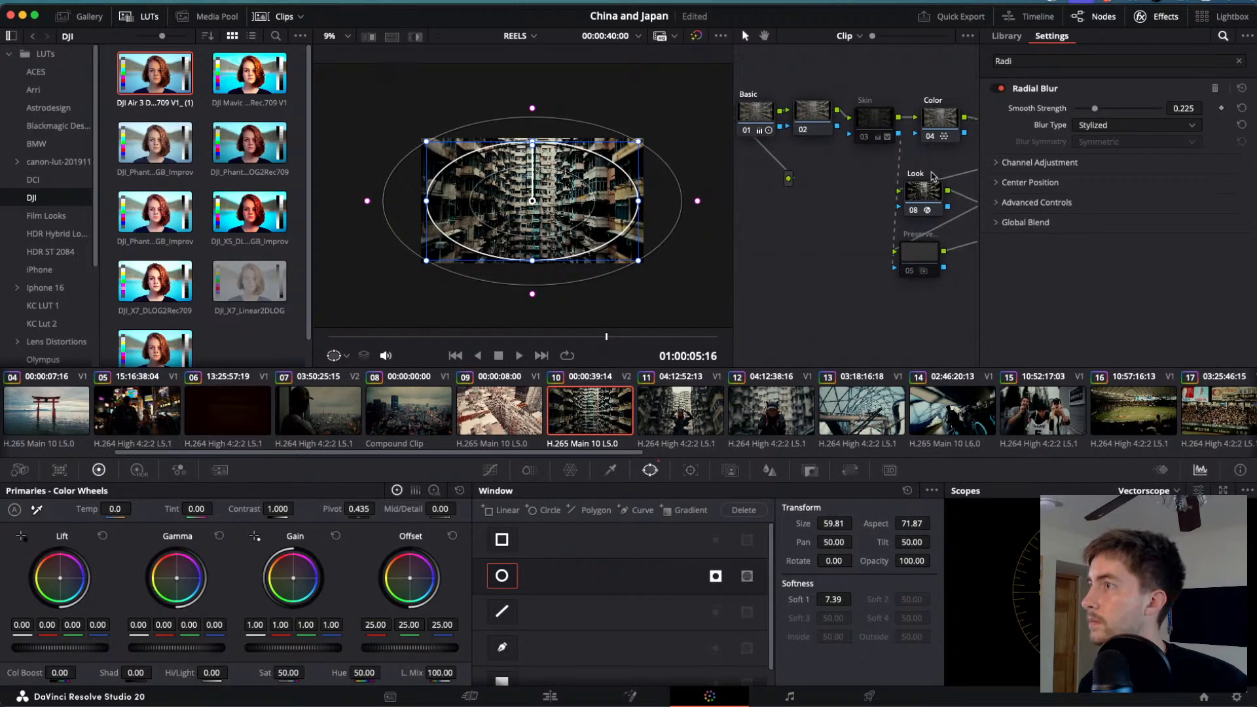
pyautogui.click(908, 198)
pyautogui.scroll(-5, 1095, 264)
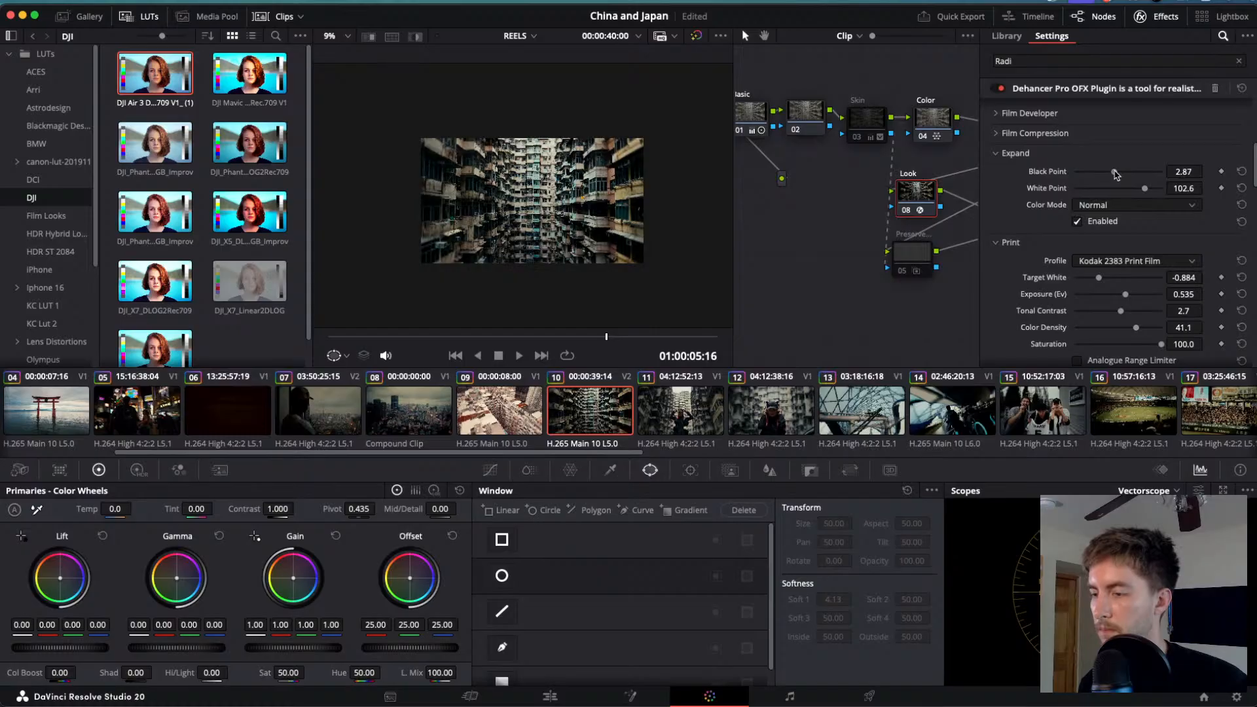
pyautogui.moveTo(1141, 191); pyautogui.dragTo(1139, 193)
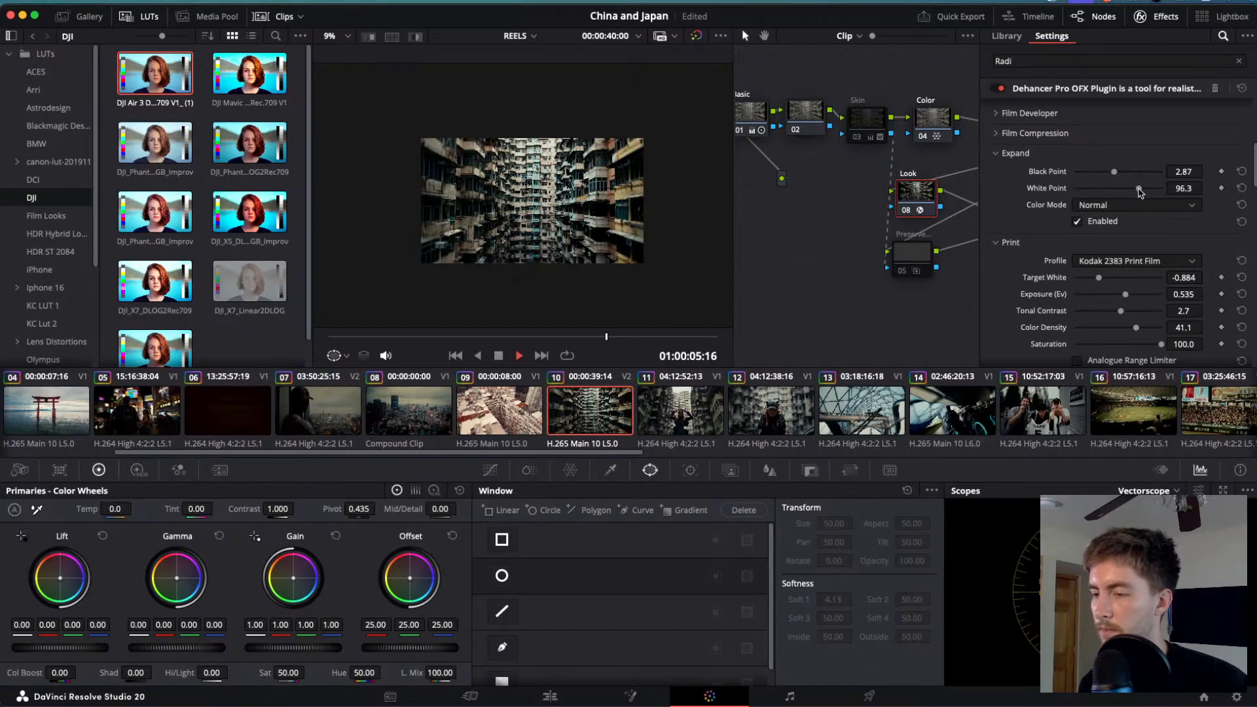
pyautogui.press('Down')
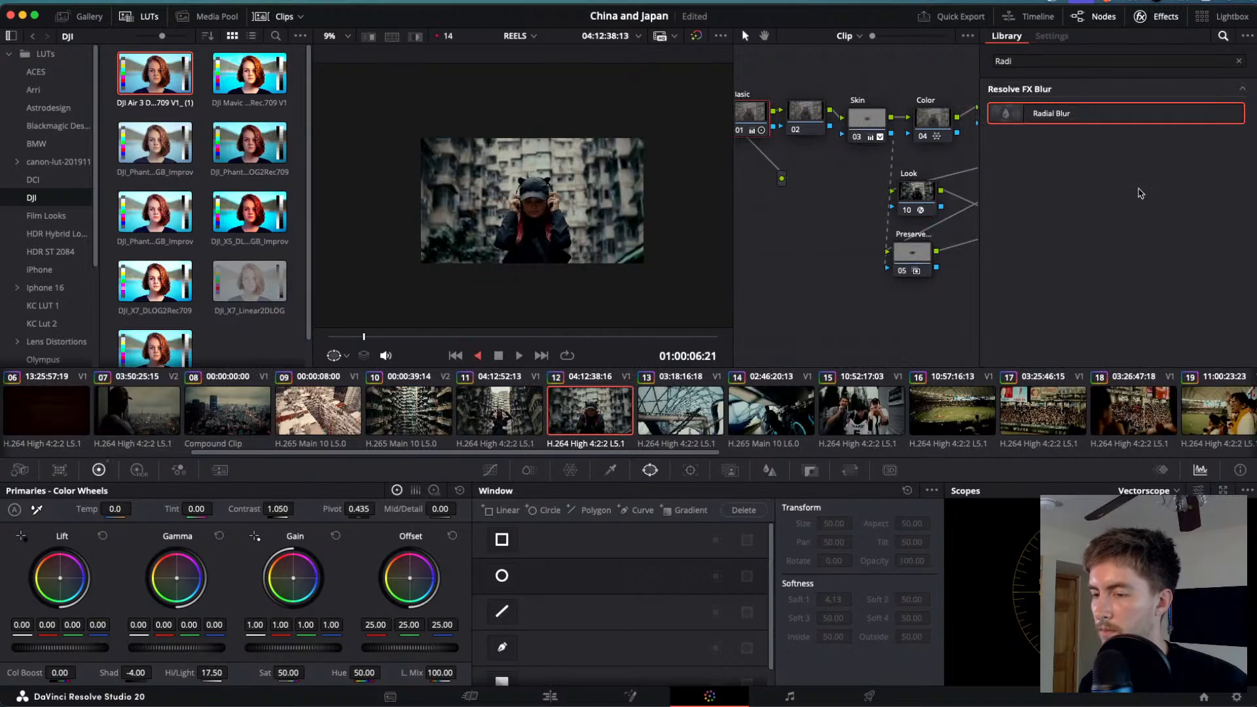
pyautogui.press('j')
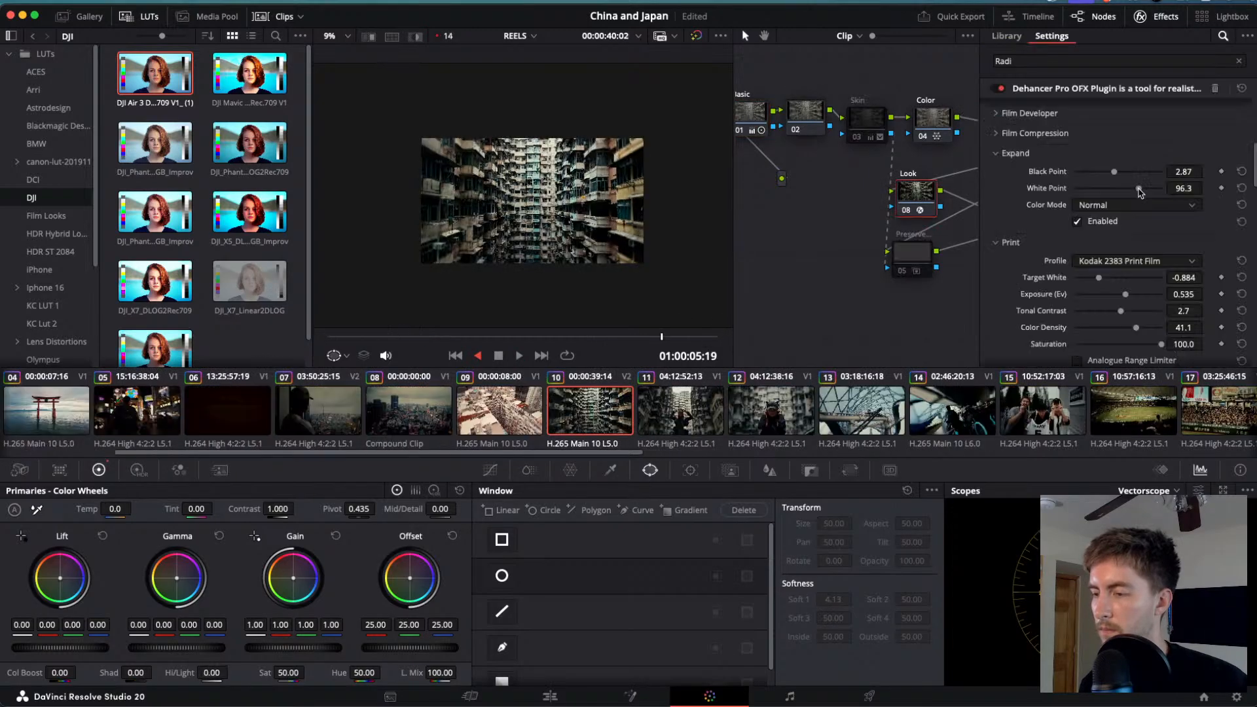
pyautogui.press('l')
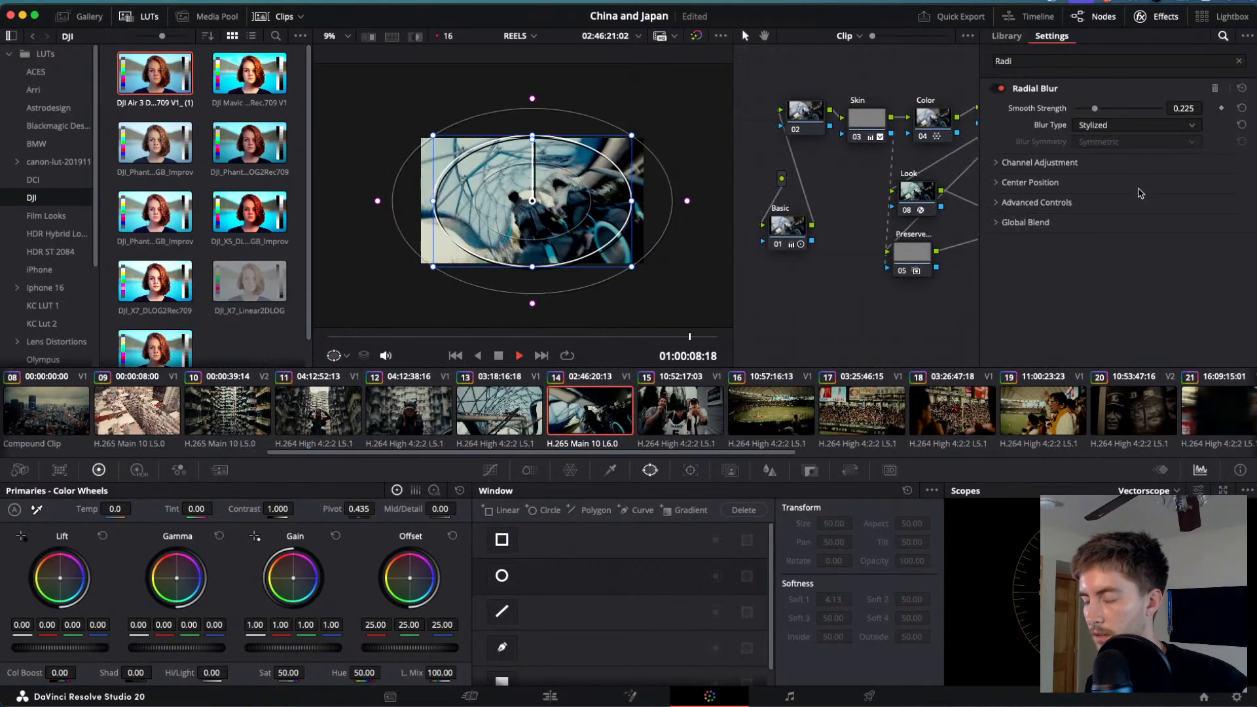
pyautogui.press('j')
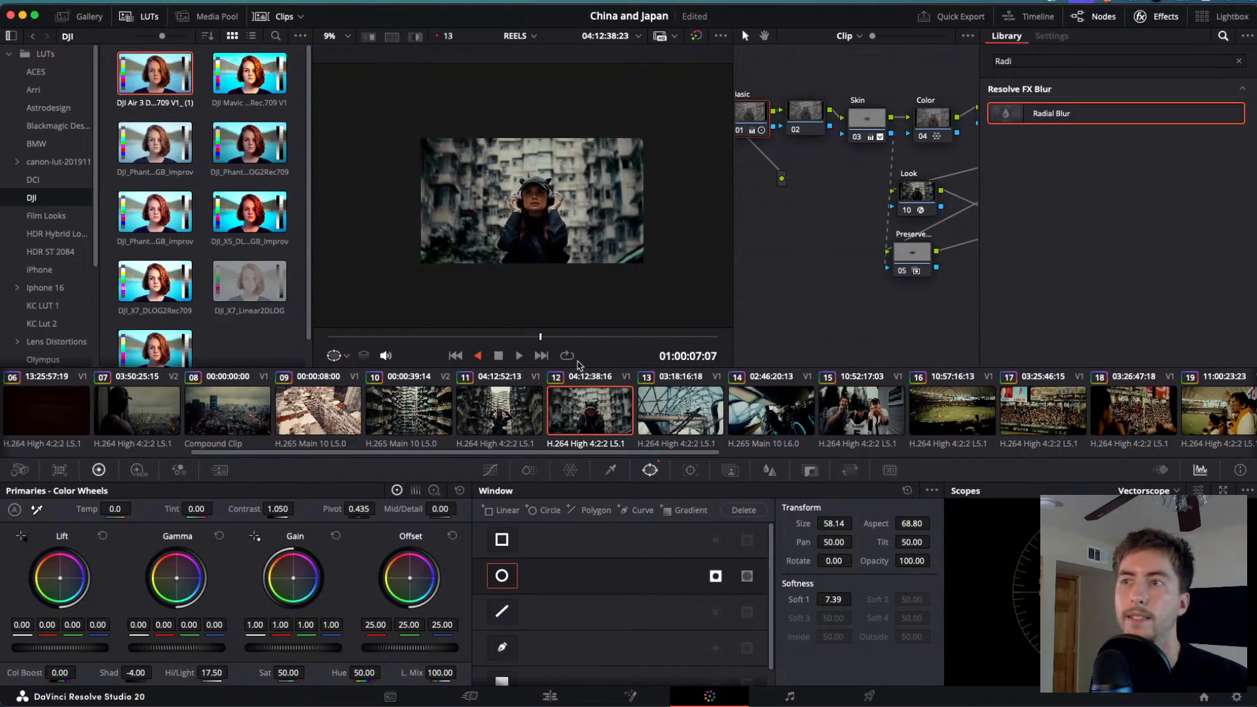
pyautogui.press('k')
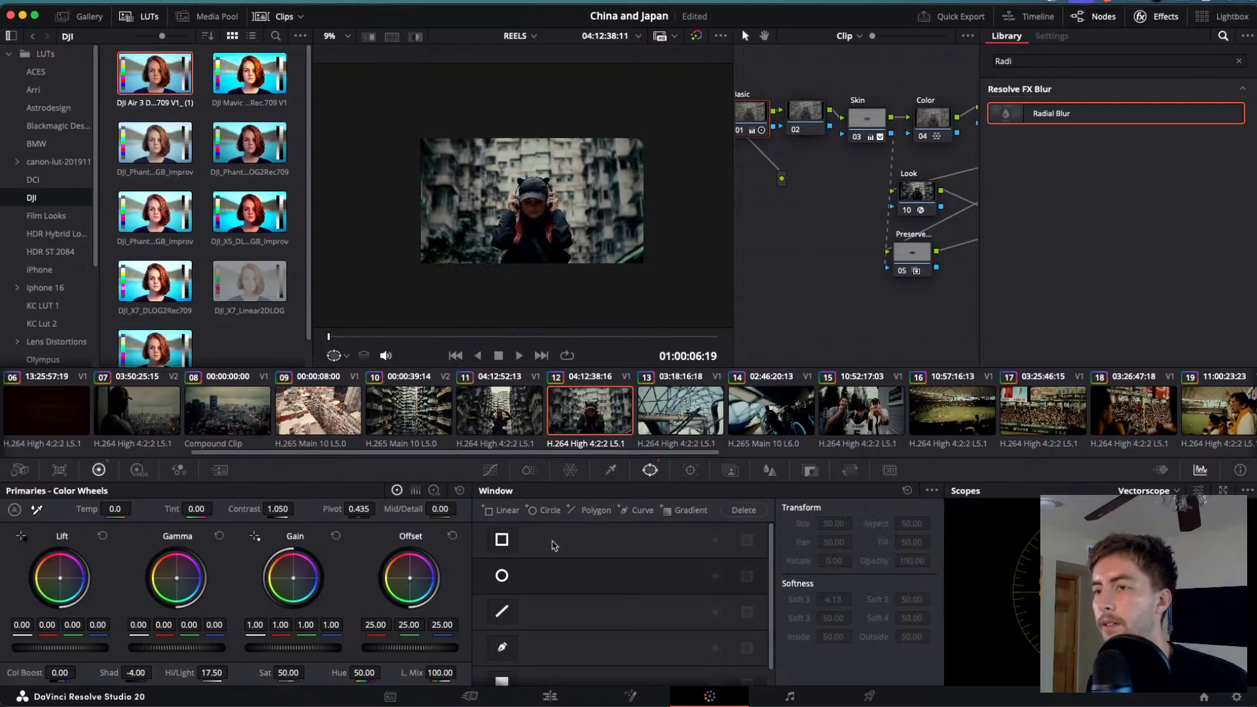
# - Switch to the Edit page and play the later part of the REELS timeline through to the end of the reel
pyautogui.click(551, 697)
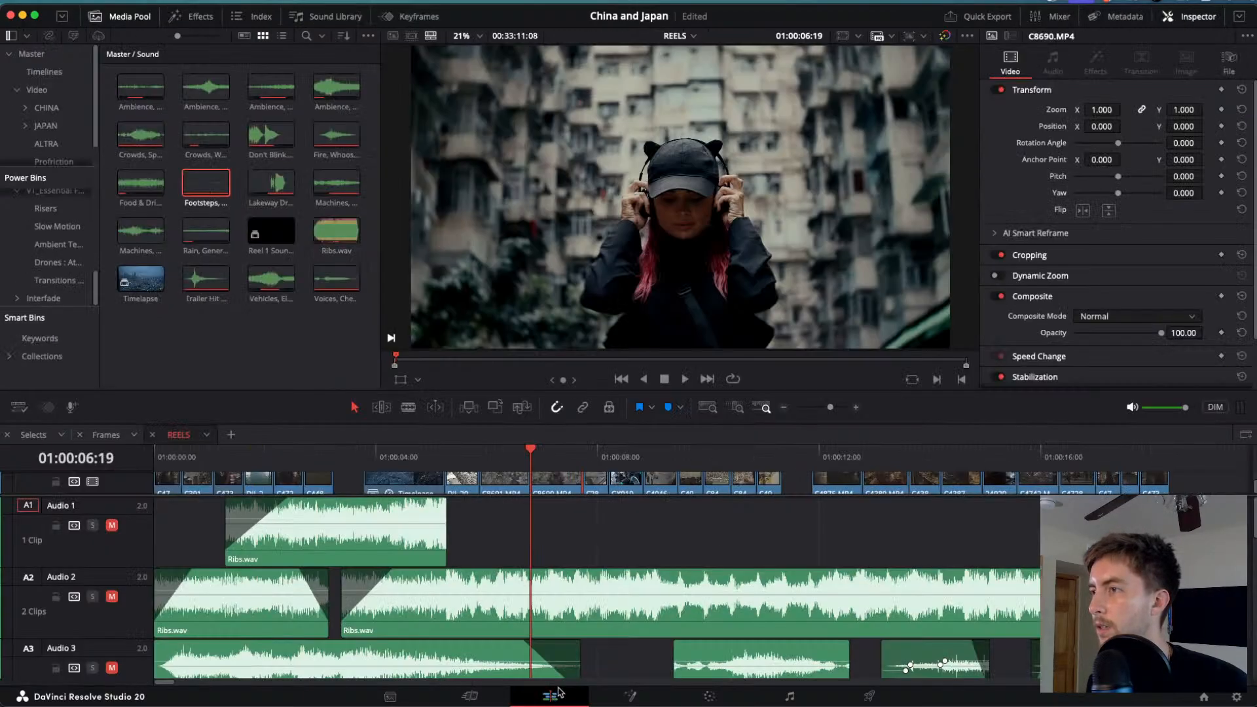
pyautogui.moveTo(529, 454); pyautogui.dragTo(884, 463)
pyautogui.press('space')
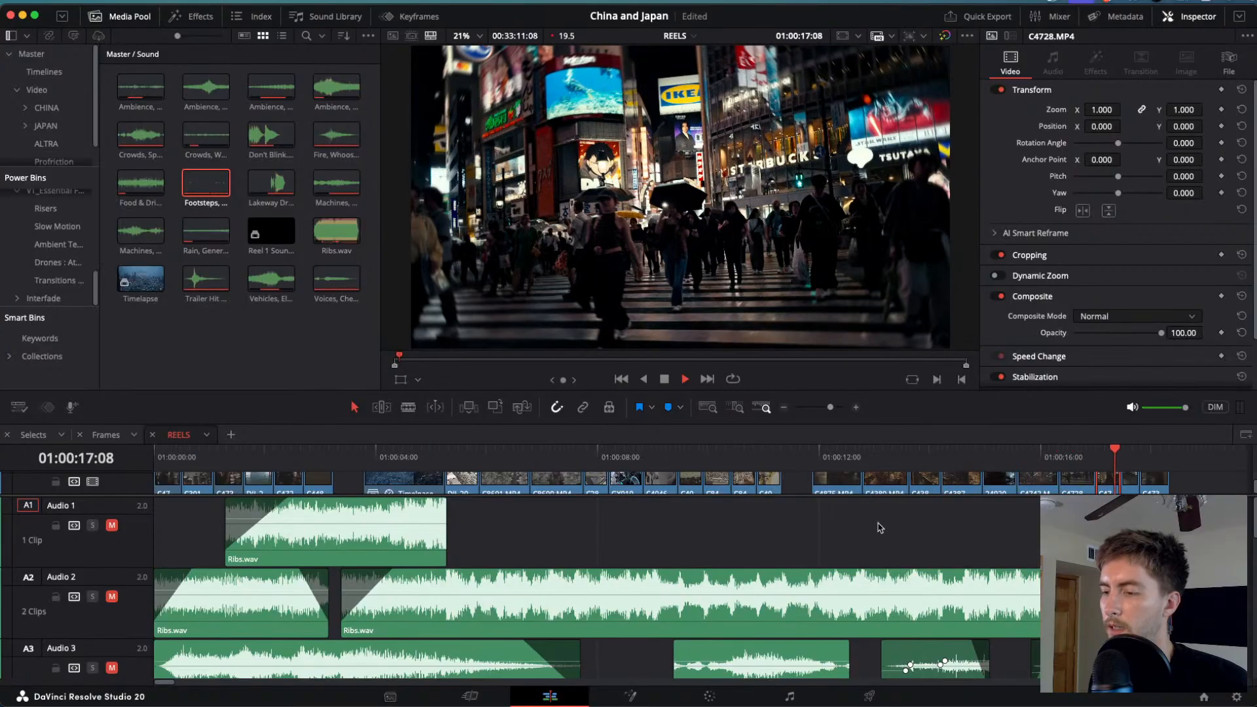
pyautogui.scroll(-3, 878, 536)
pyautogui.press('space')
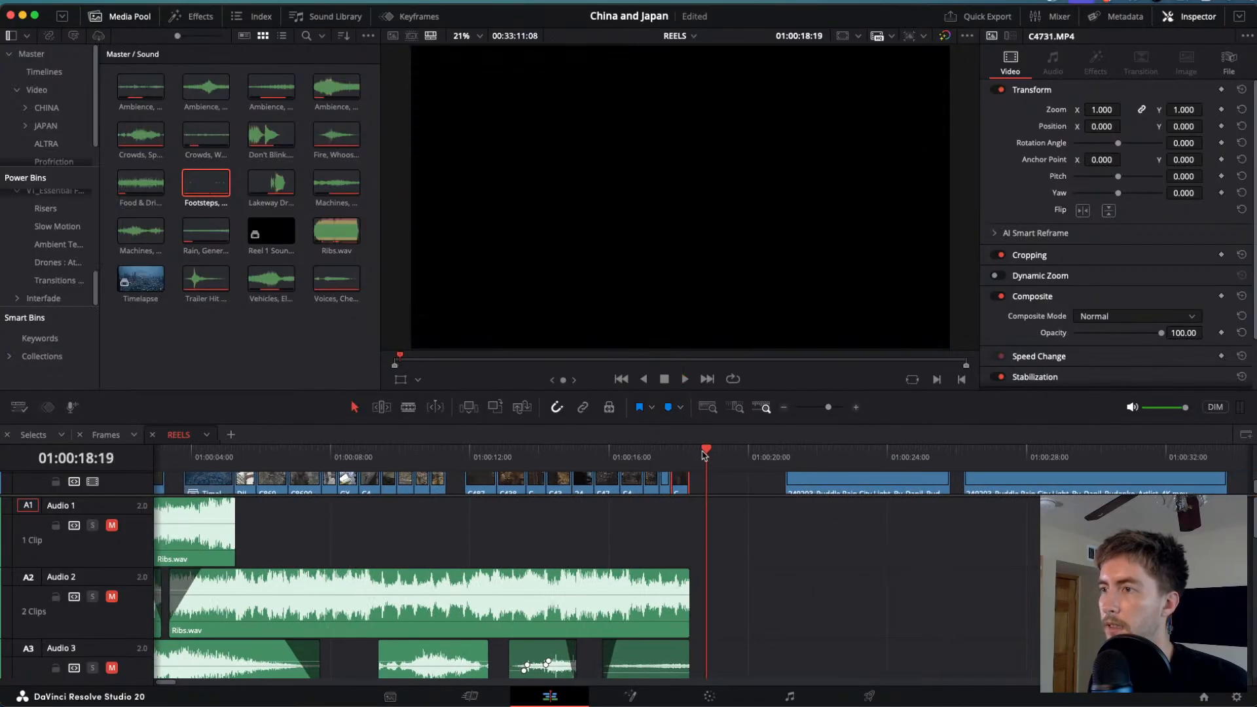
# - Return to the start of the REELS timeline and play the reel to review the graded clips in sequence
pyautogui.moveTo(704, 455); pyautogui.dragTo(155, 476)
pyautogui.scroll(-3, 205, 575)
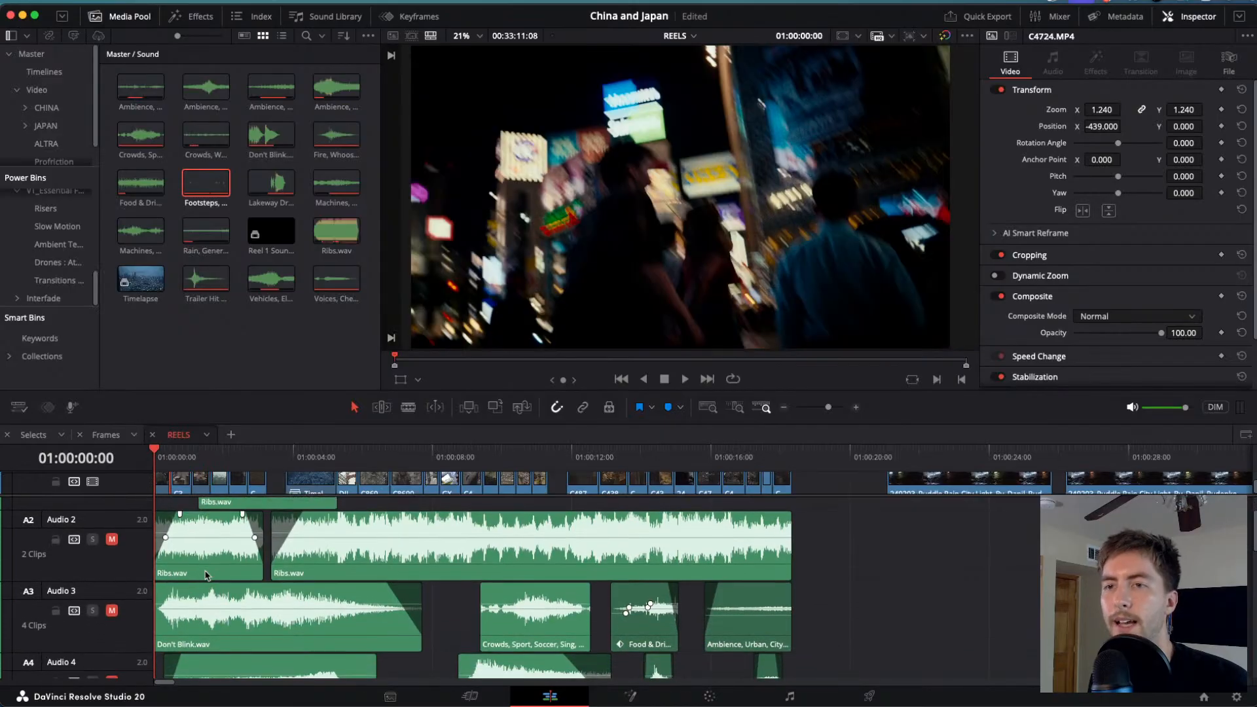
pyautogui.scroll(3, 205, 575)
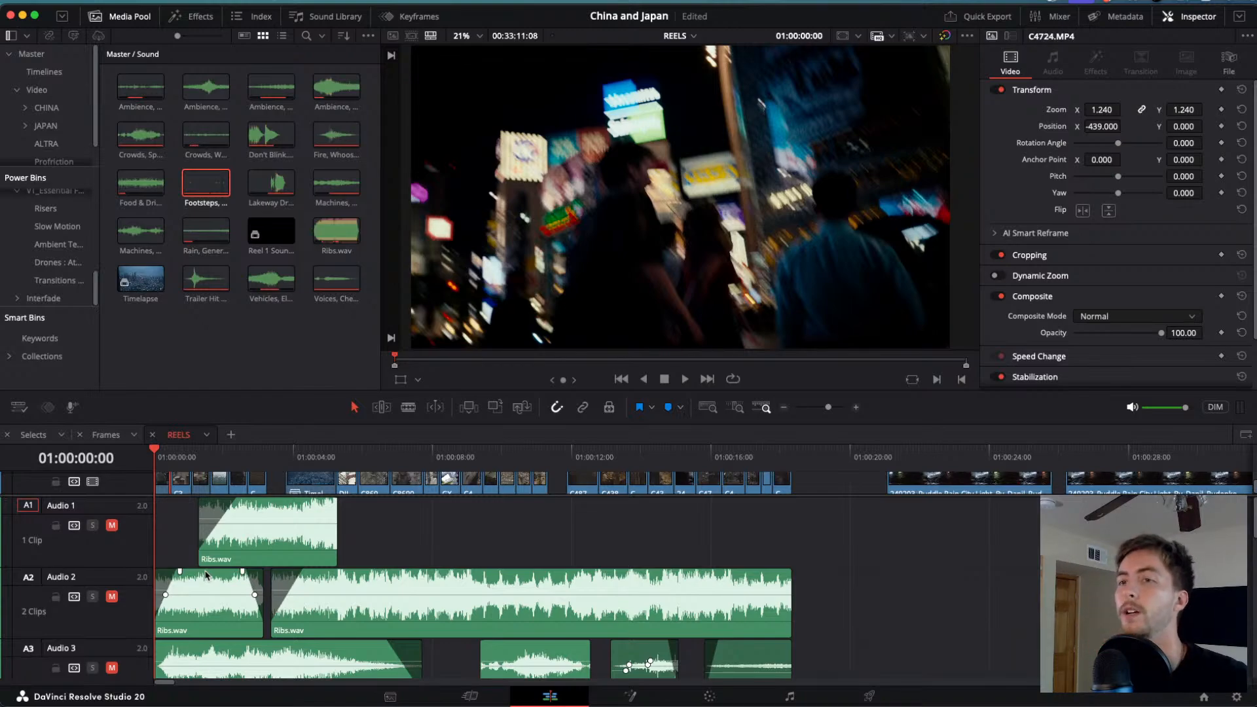
pyautogui.press('space')
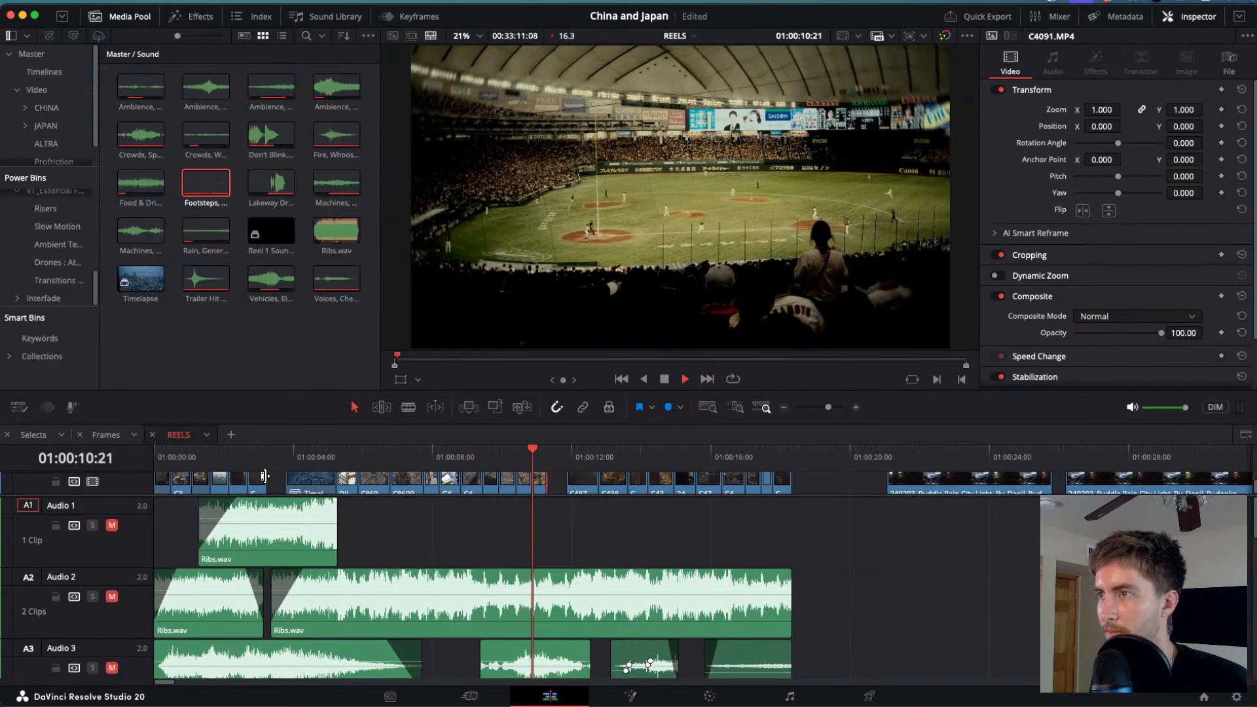
# - Replay the baseball stadium shot around 01:00:09:16 and open its grade, clip 16, on the Color page
pyautogui.press('j')
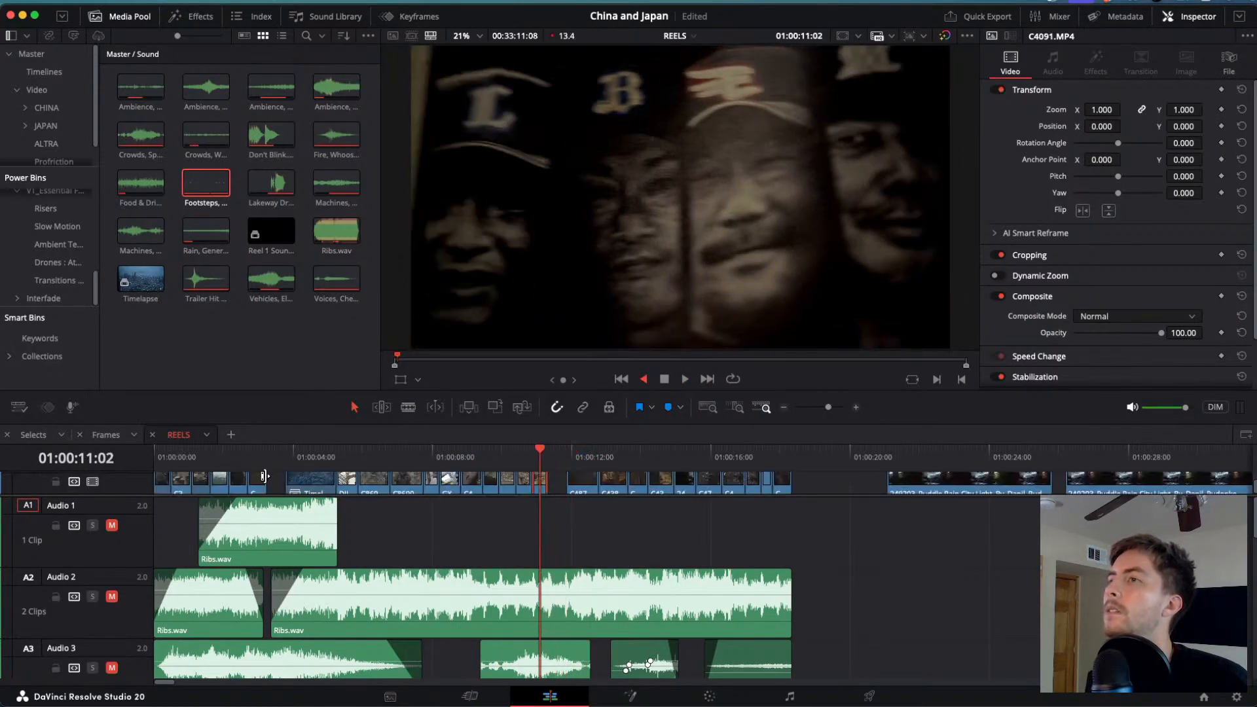
pyautogui.press('j')
pyautogui.press('l')
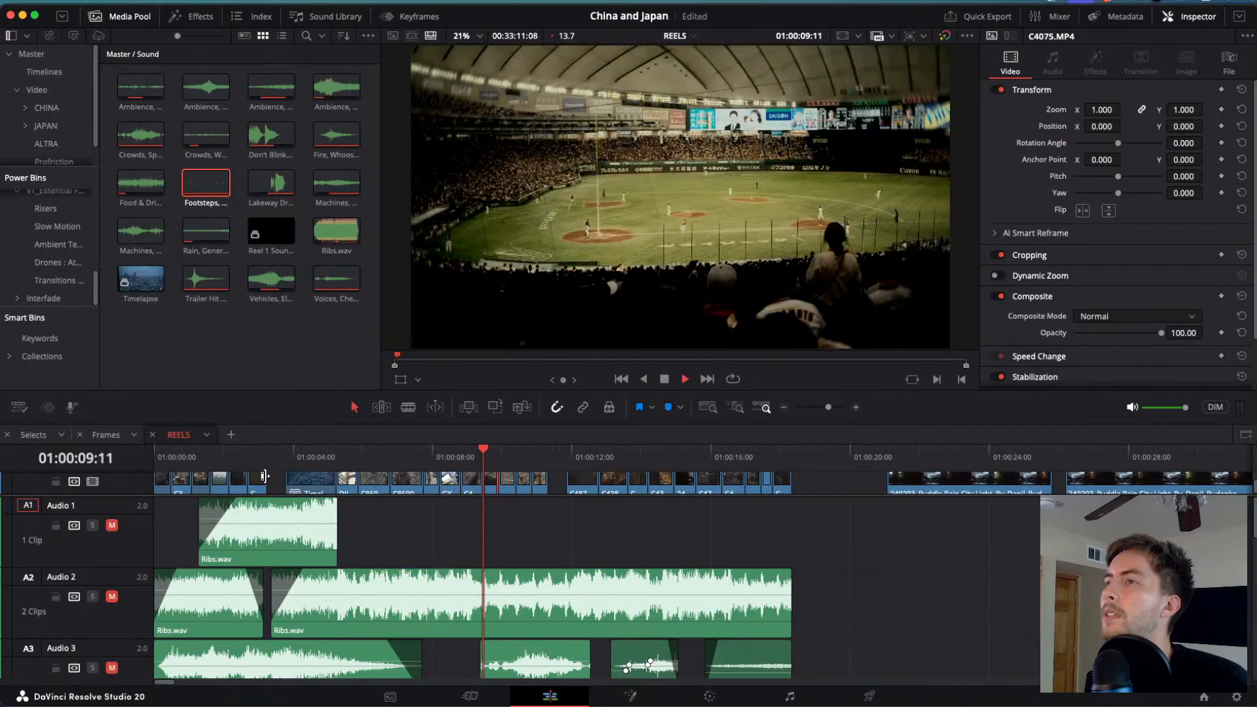
pyautogui.press('l')
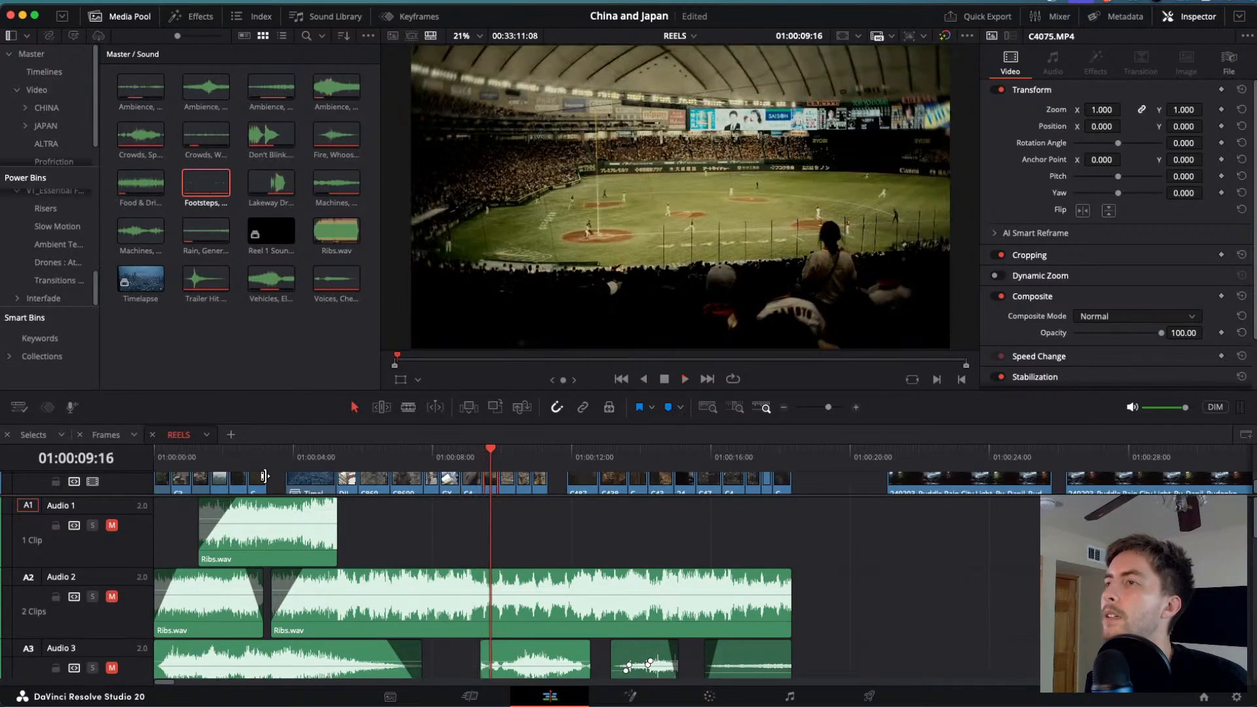
pyautogui.click(710, 696)
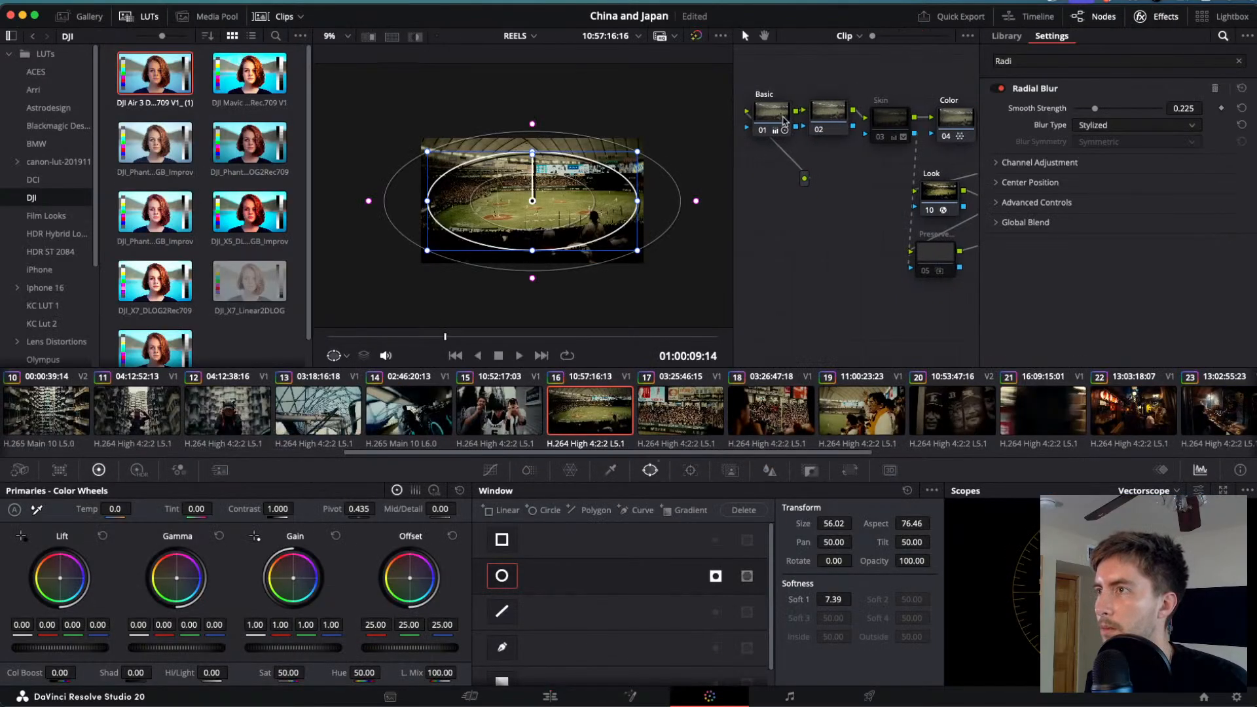
# - In the Basic nodes, cool the stadium shots with Temp -190 on clip 16, -170 on clip 17, -190 on clip 18 and -200 on clip 19
pyautogui.click(776, 120)
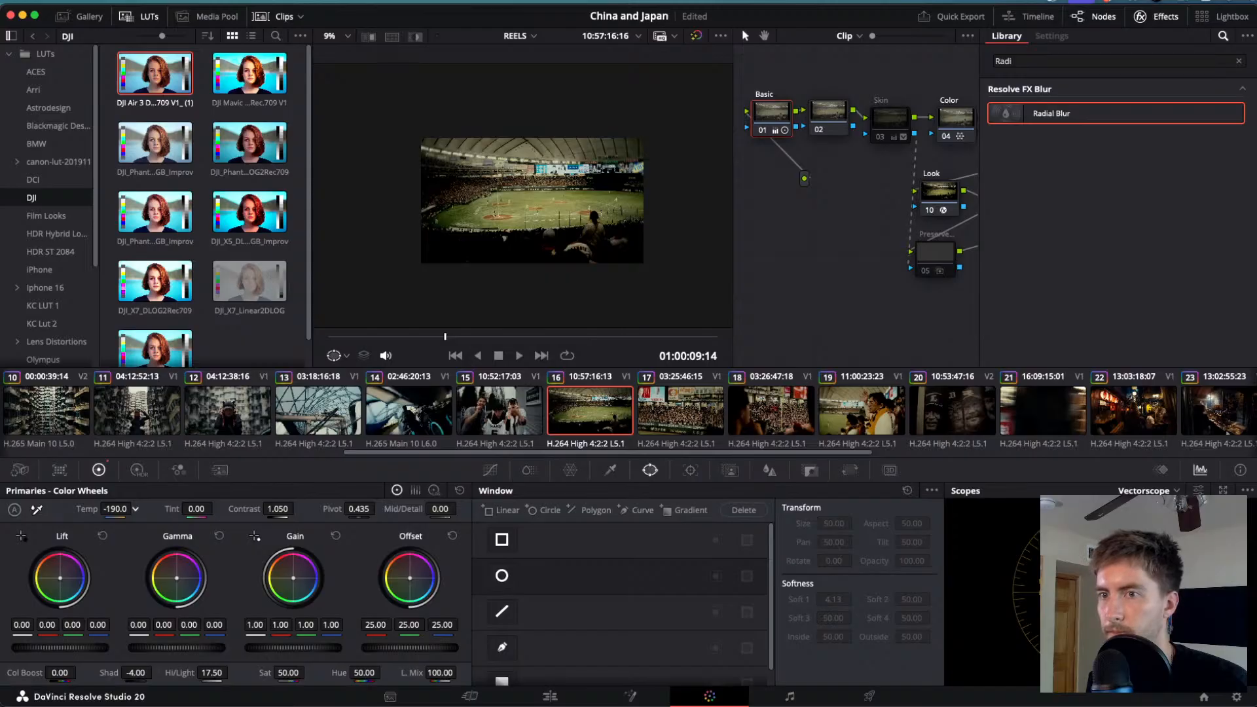
pyautogui.click(680, 417)
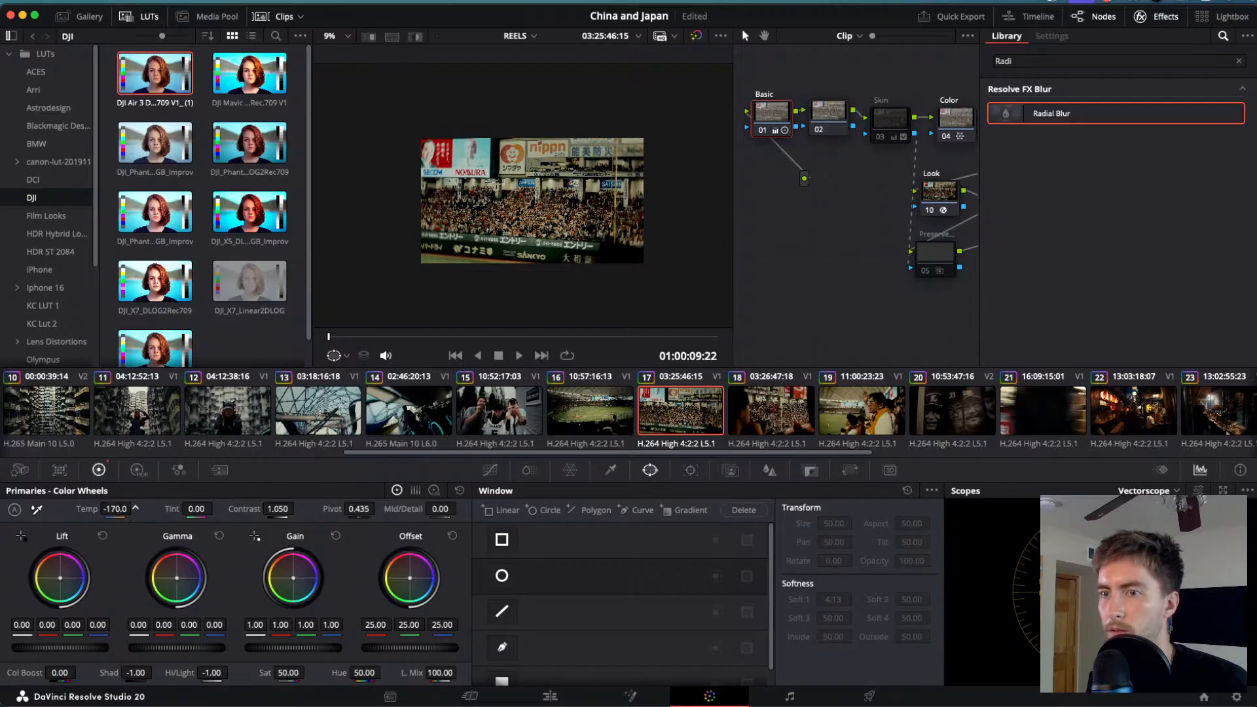
pyautogui.click(777, 396)
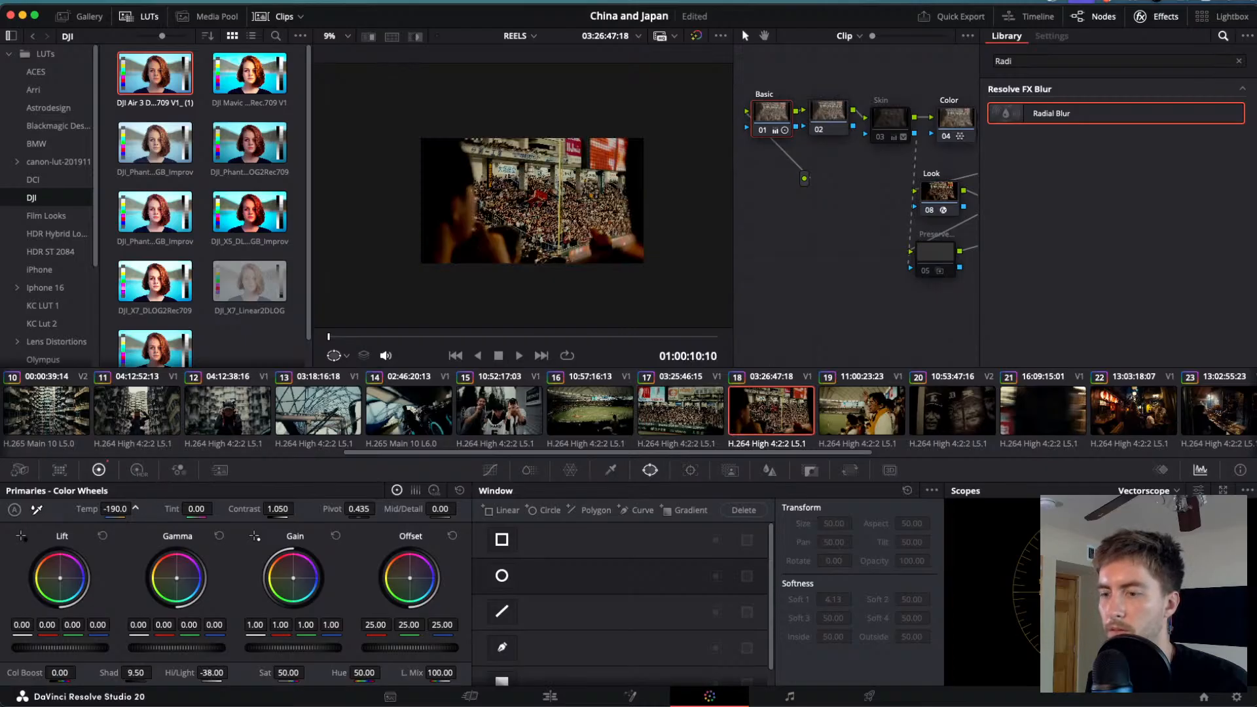
pyautogui.click(840, 411)
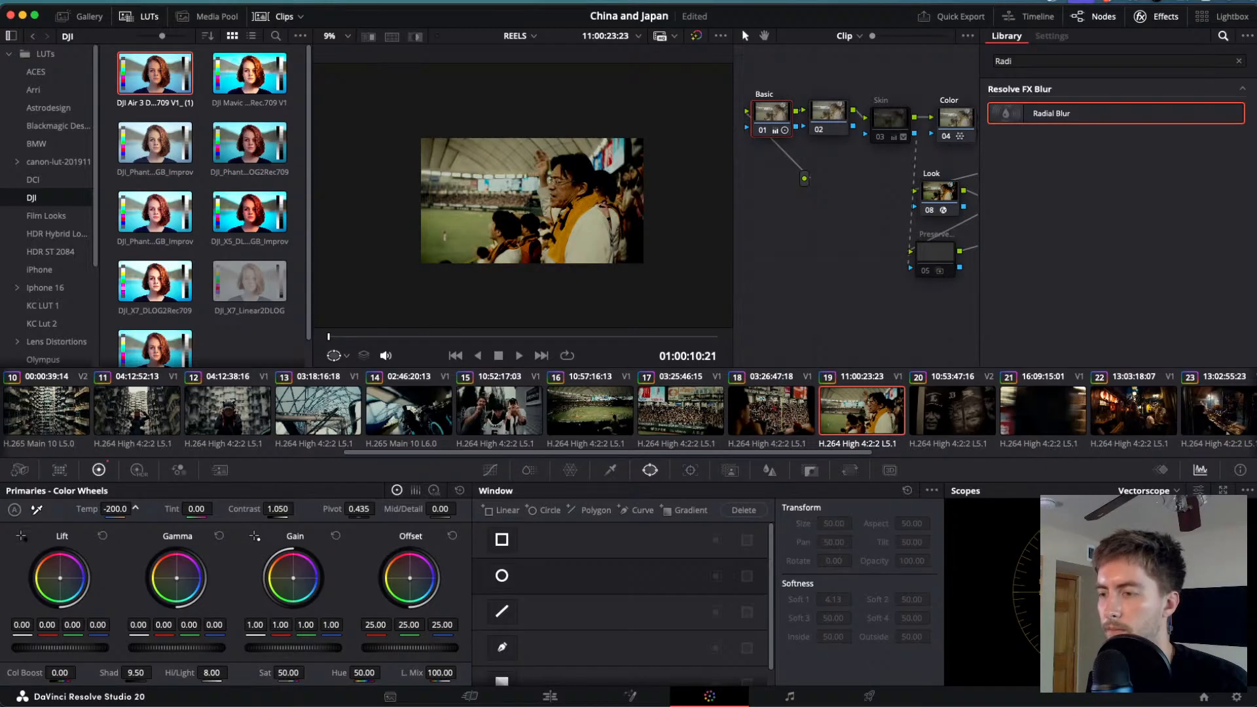
# - Play the reel on from clip 19 to the couple's night shot in clip 30, and minimize the project window
pyautogui.press('space')
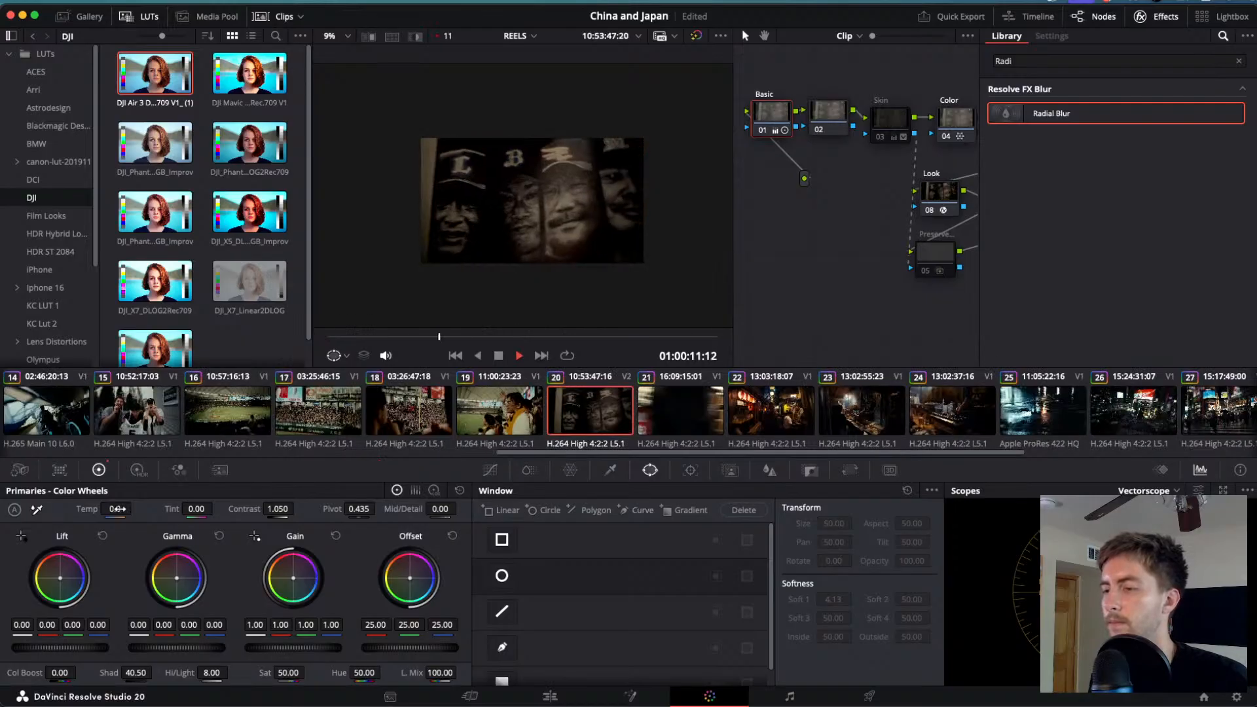
pyautogui.press('Left')
pyautogui.press('space')
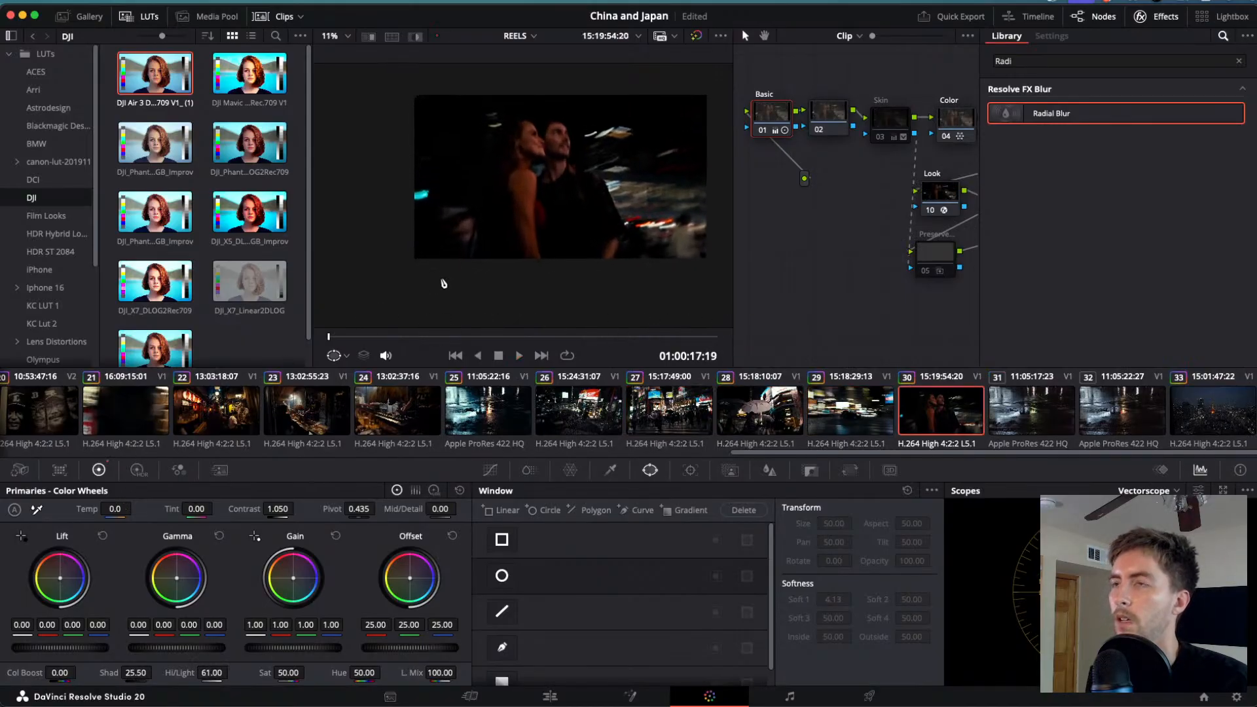
pyautogui.scroll(2, 443, 283)
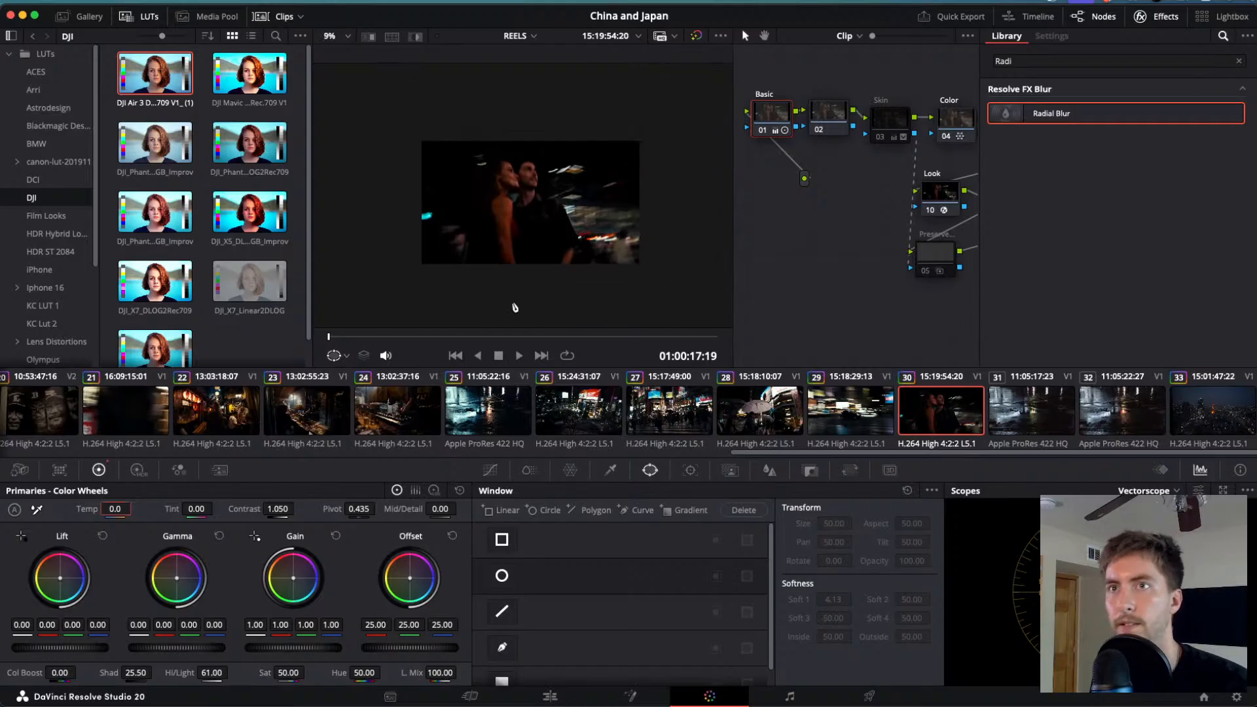
pyautogui.click(23, 15)
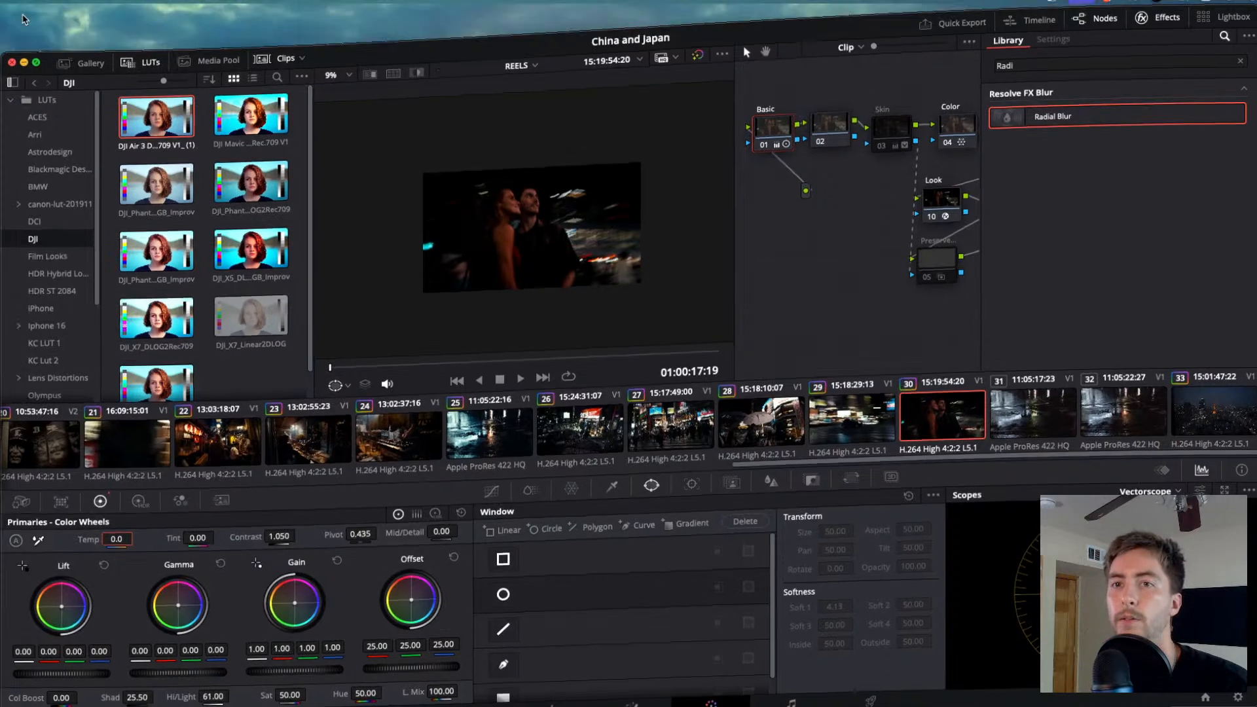